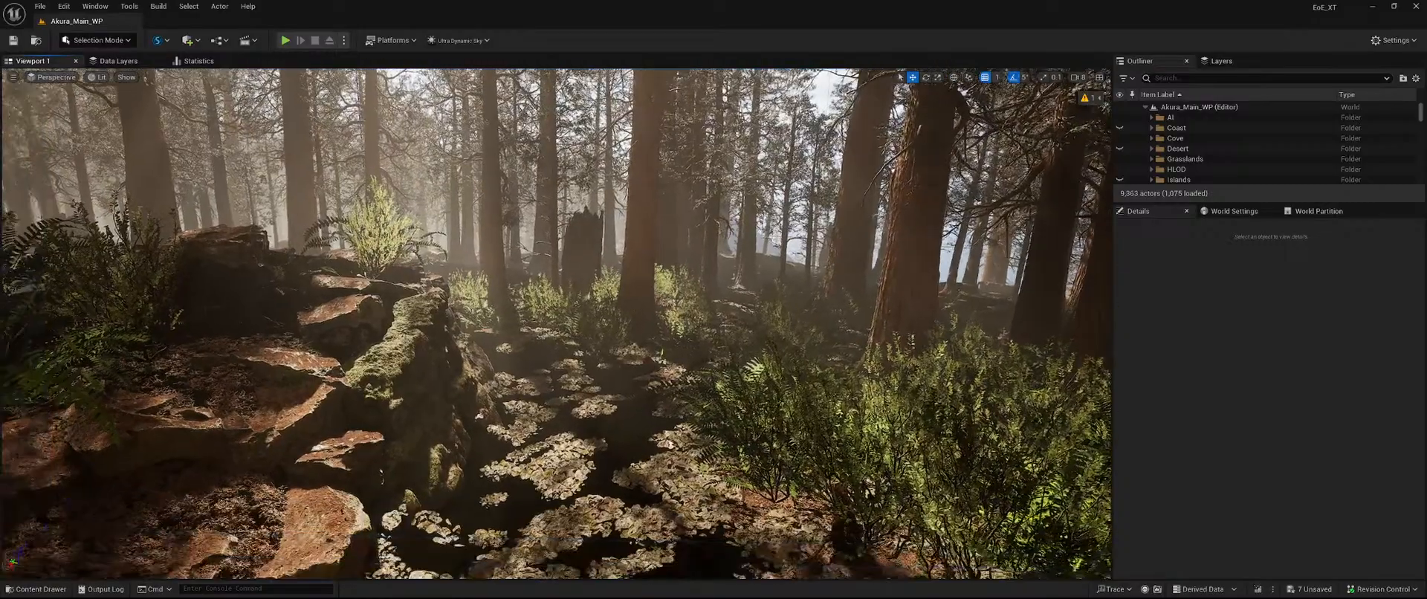
Save all of the project's unsaved assets.
{"action": "key", "text": "ctrl+space"}
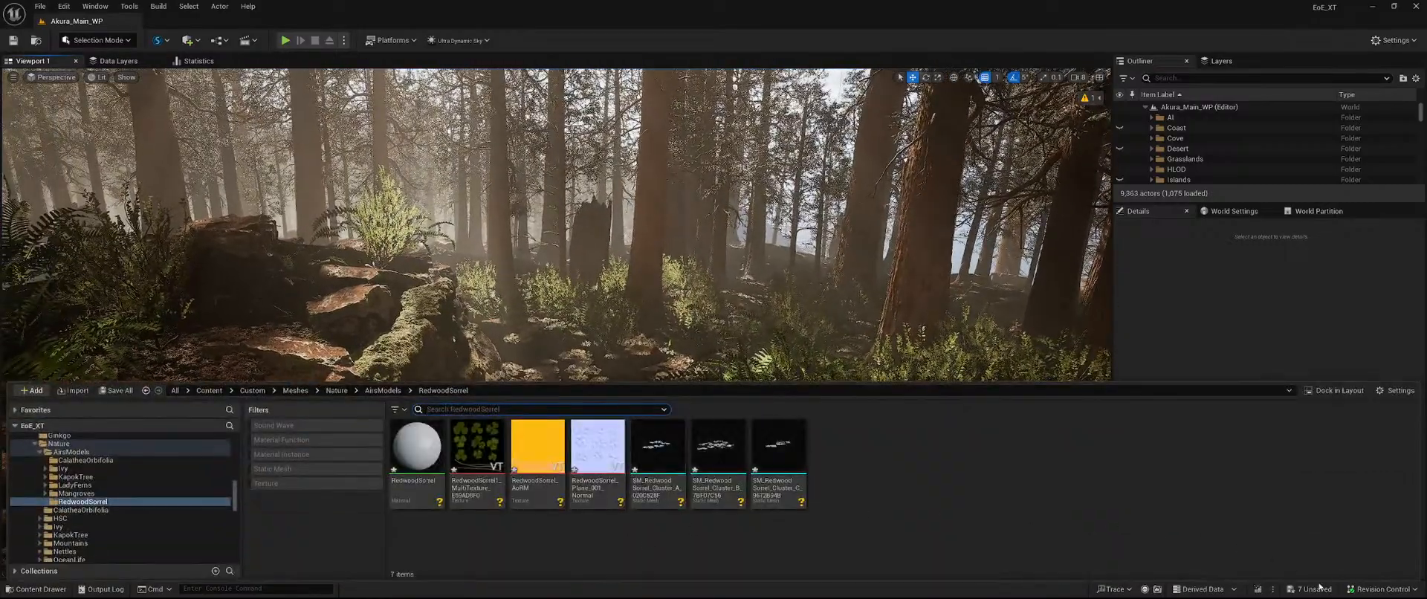
{"action": "left_click", "coordinate": [1320, 587]}
{"action": "left_click", "coordinate": [799, 418]}
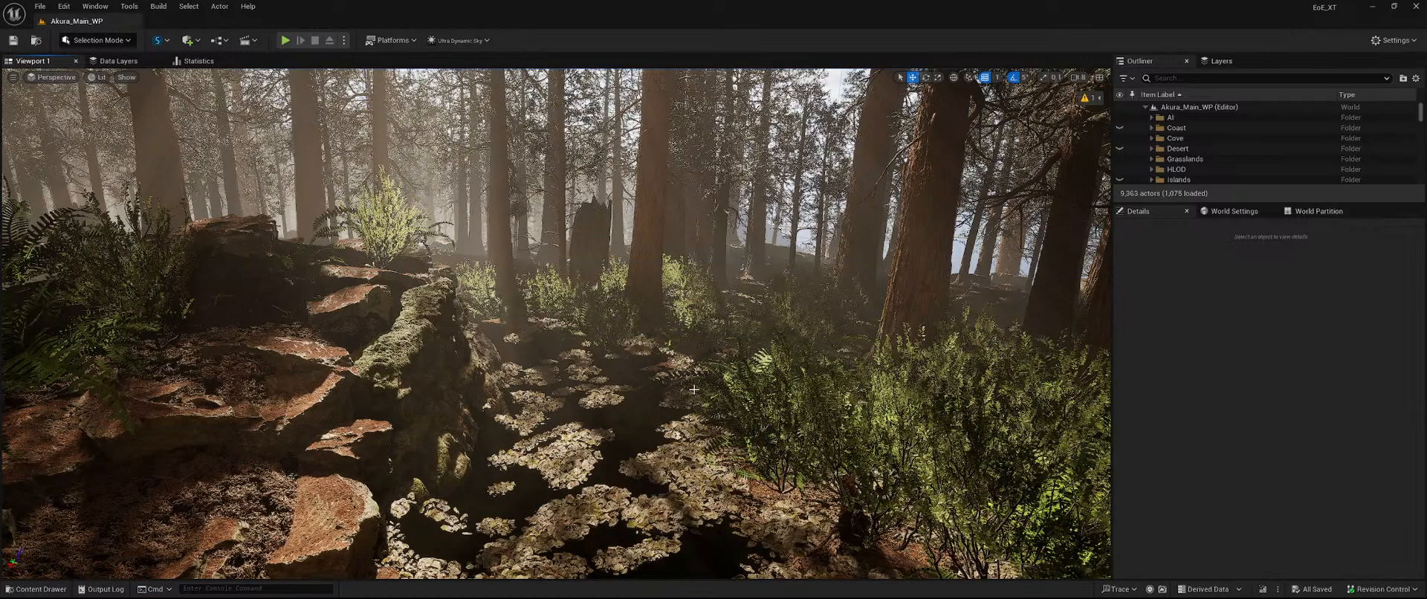
Reduce the source size of the RedwoodSorrel MultiTexture, AoRM and Normal textures with a texture size threshold of 4096.
{"action": "mouse_move", "coordinate": [743, 401]}
{"action": "right_mouse_down"}
{"action": "mouse_move", "coordinate": [743, 357]}
{"action": "mouse_move", "coordinate": [743, 420]}
{"action": "right_mouse_up"}
{"action": "key", "text": "ctrl+space"}
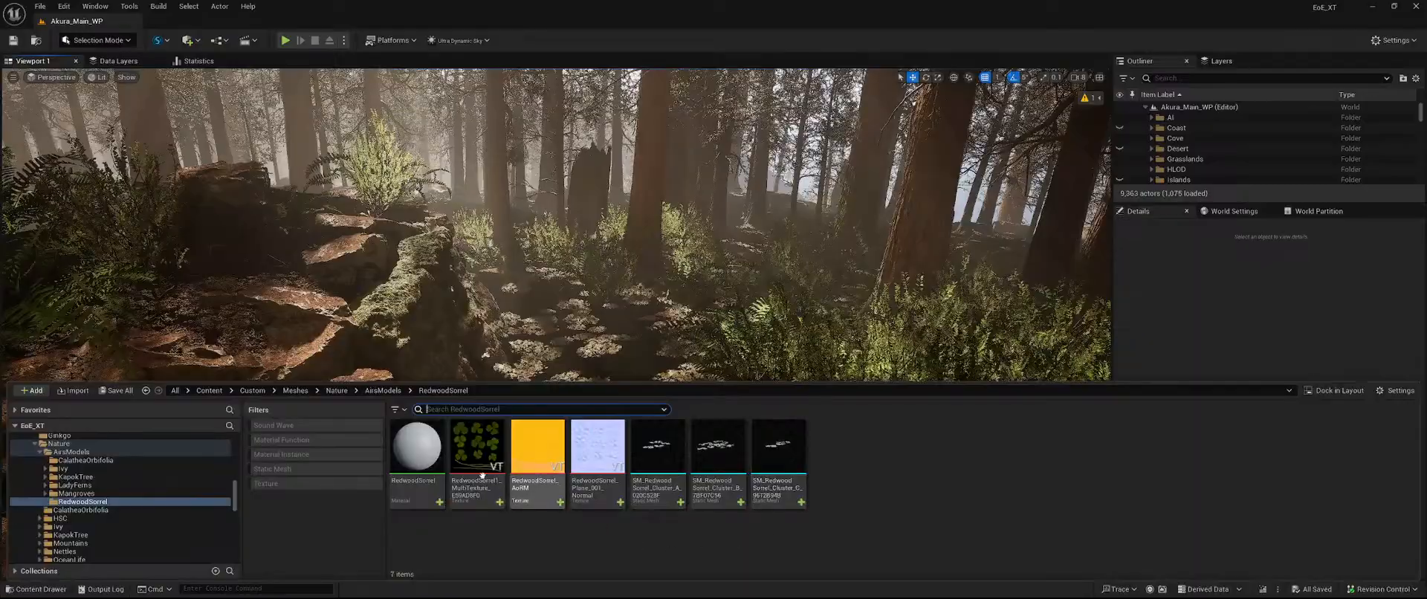
{"action": "double_click", "coordinate": [482, 455]}
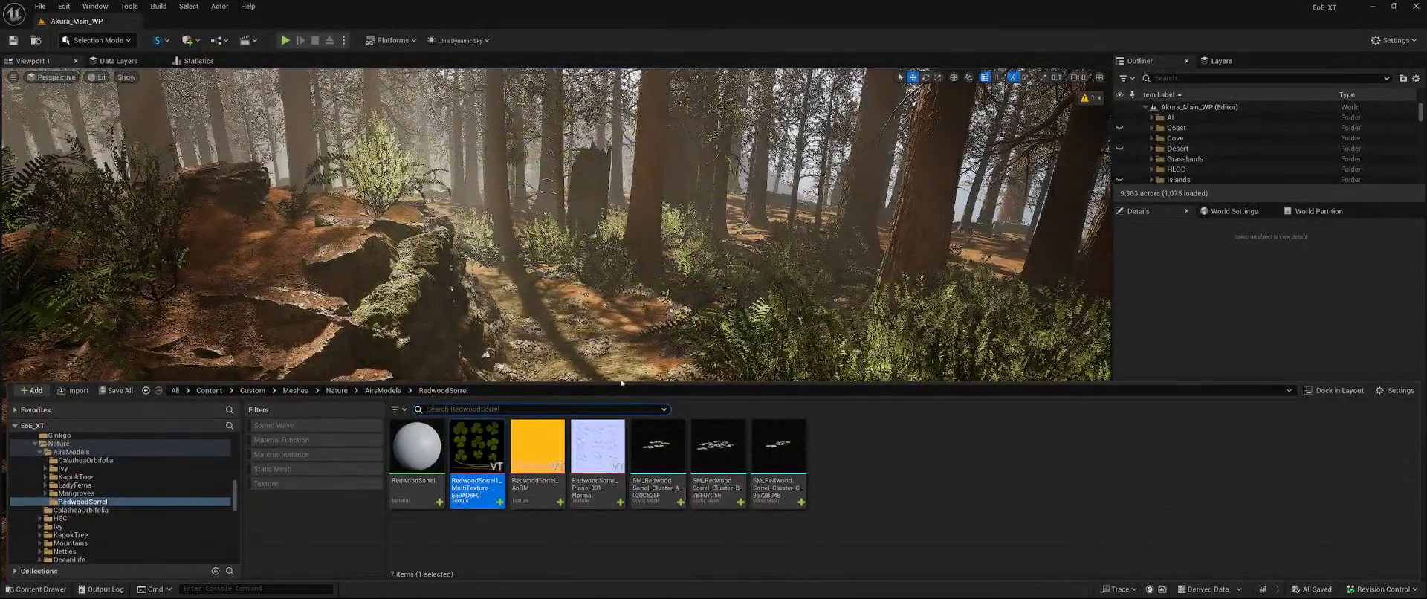
{"action": "left_click", "coordinate": [609, 445], "text": "shift"}
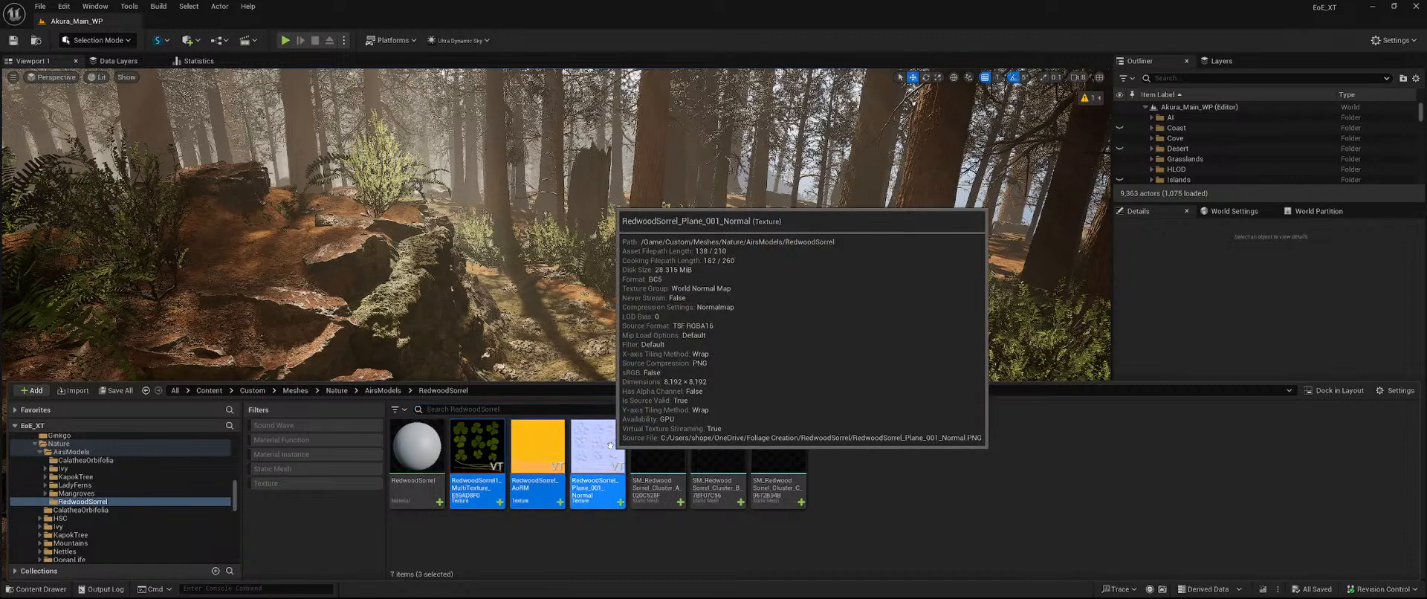
{"action": "right_click", "coordinate": [610, 446]}
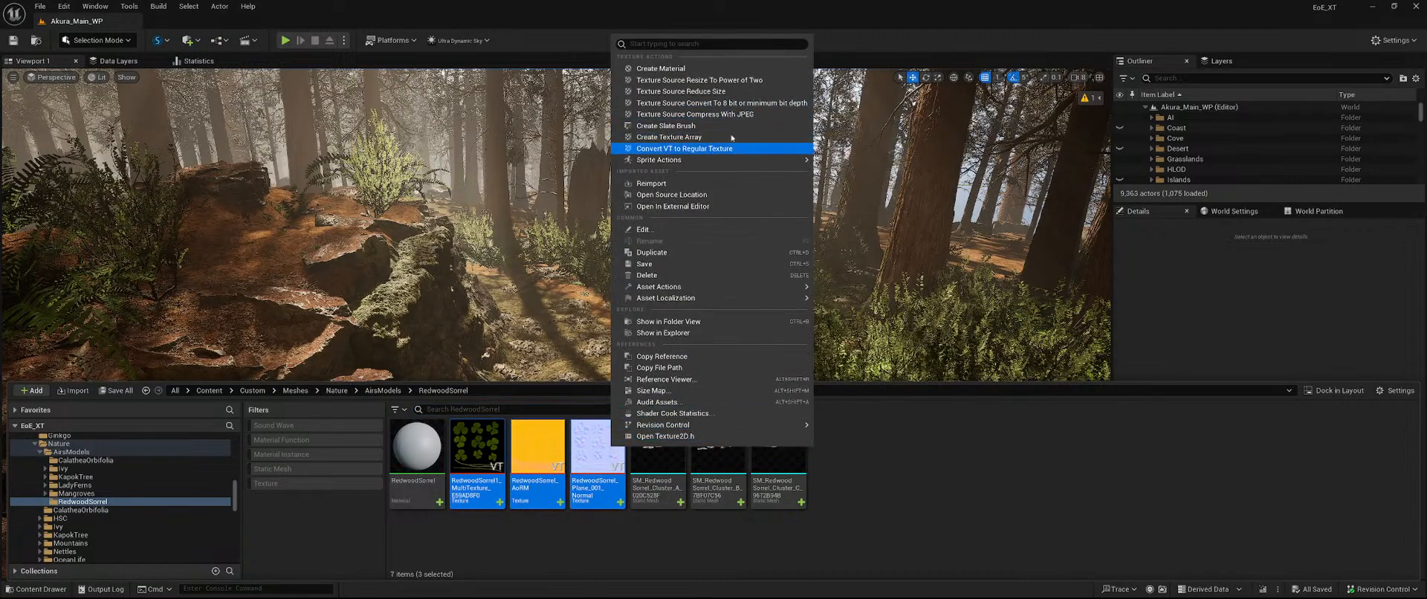
{"action": "left_click", "coordinate": [713, 92]}
{"action": "left_click", "coordinate": [499, 404]}
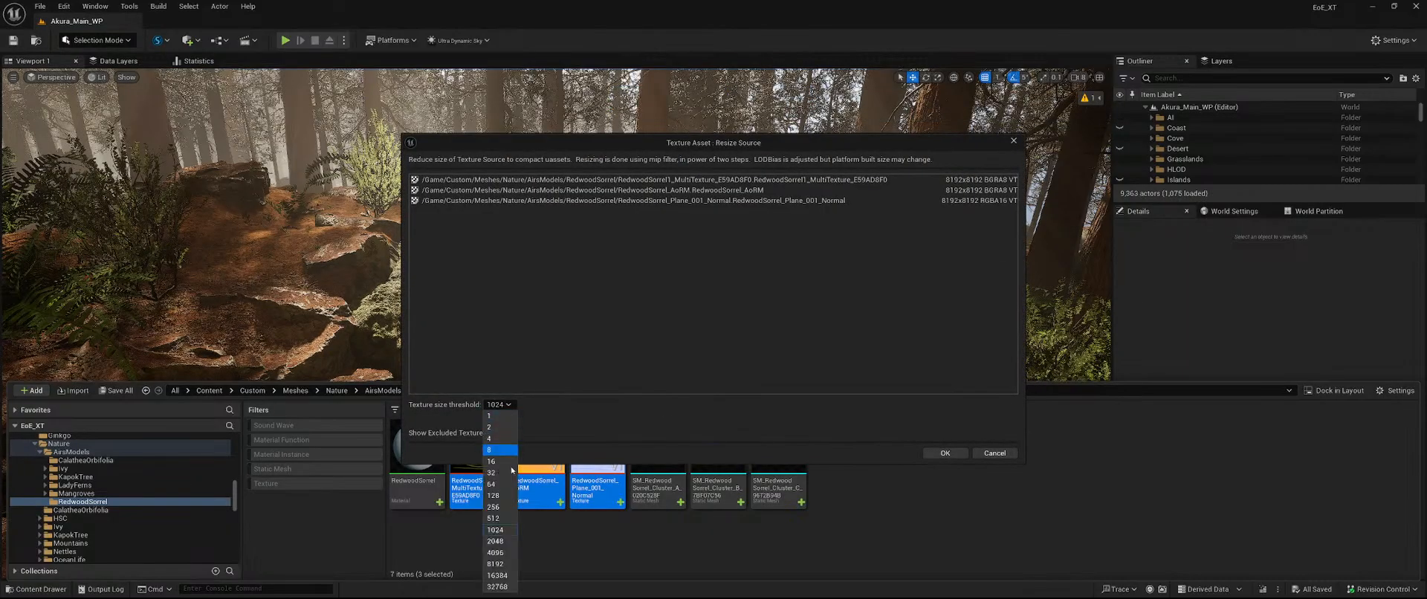
{"action": "left_click", "coordinate": [502, 552]}
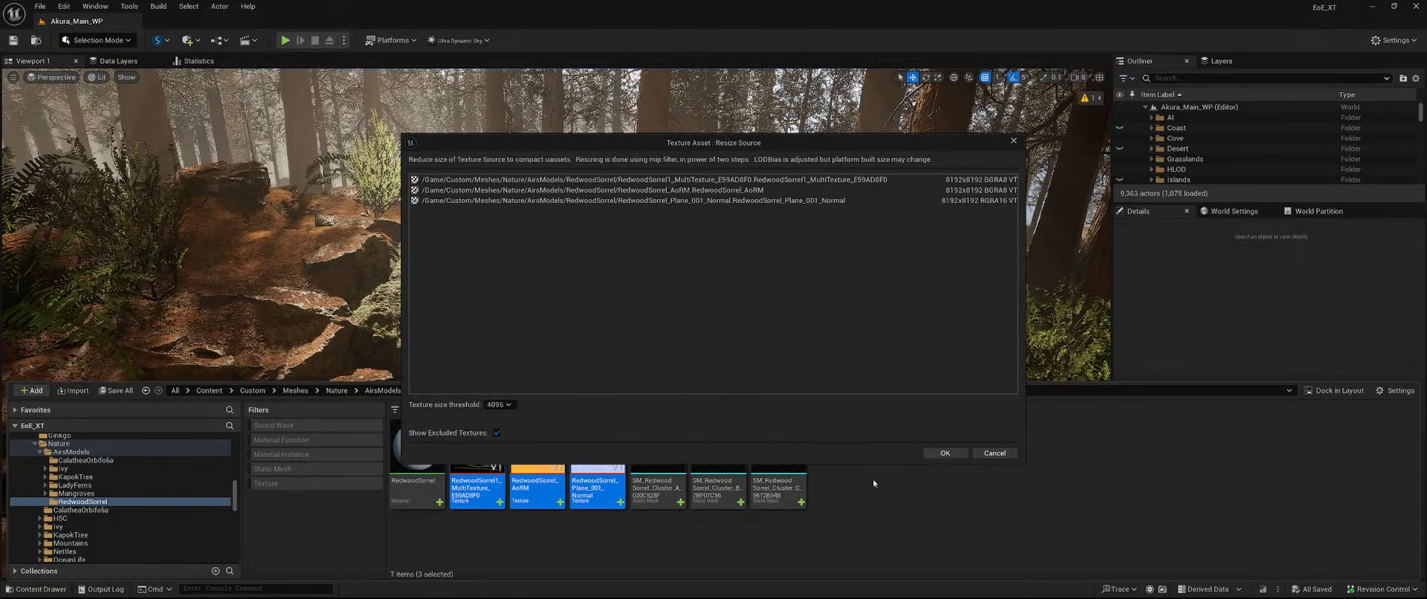
{"action": "left_click", "coordinate": [928, 455]}
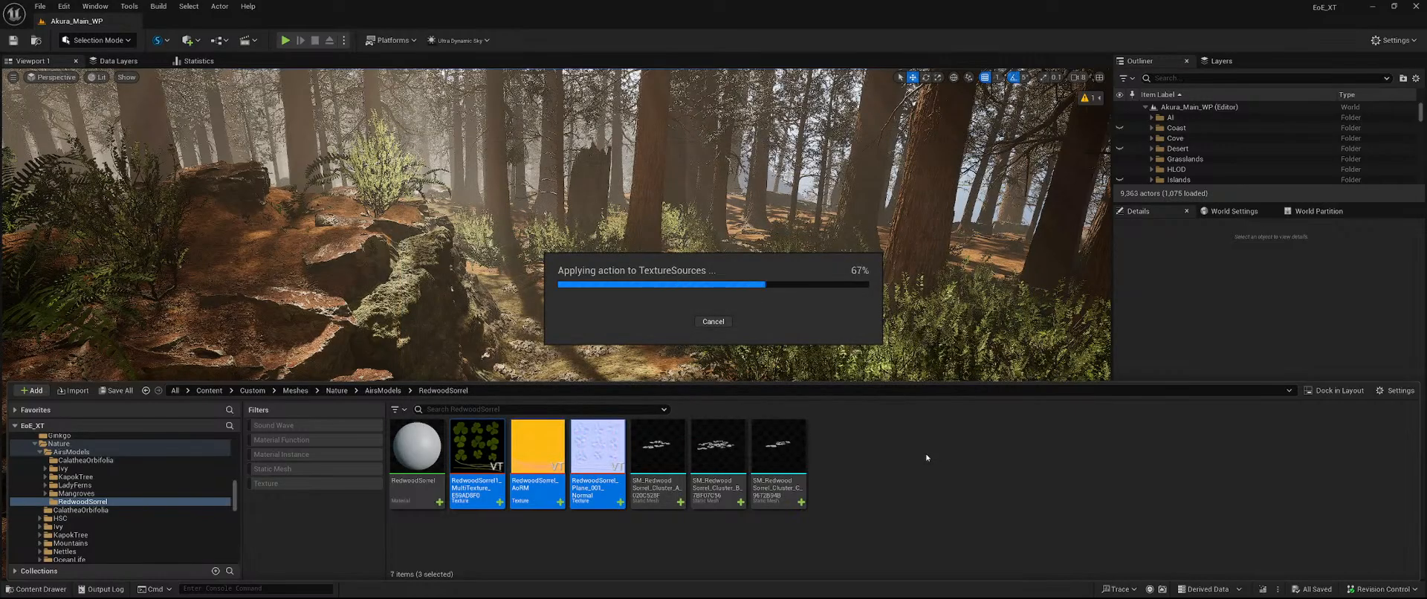
Convert the sources of the three RedwoodSorrel textures to 8 bit or minimum bit depth.
{"action": "right_click", "coordinate": [538, 458]}
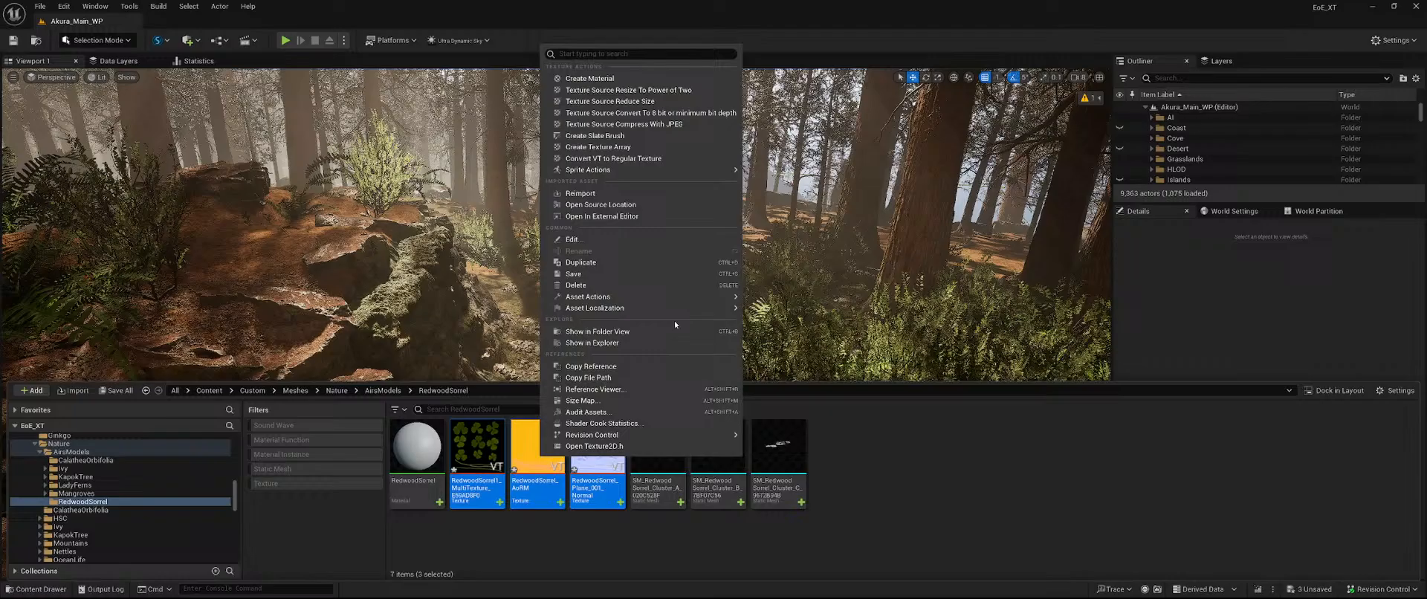
{"action": "left_click", "coordinate": [658, 113]}
{"action": "left_click", "coordinate": [946, 453]}
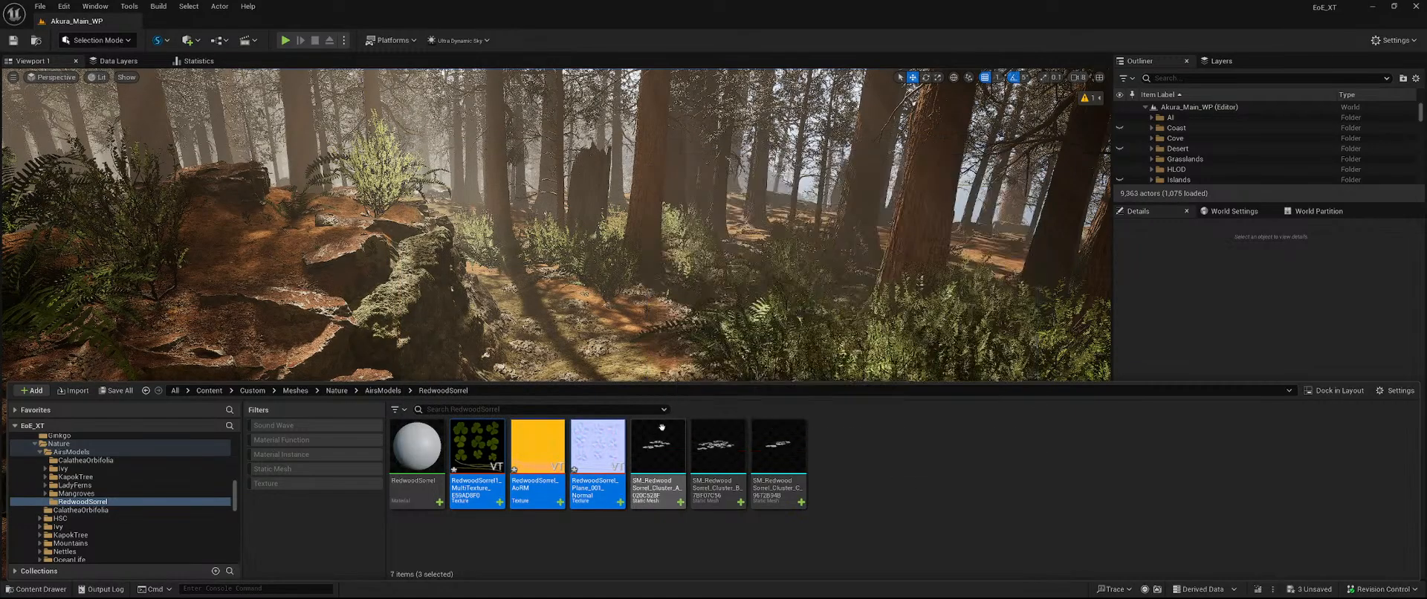
Compress the sources of the RedwoodSorrel MultiTexture and Normal textures with JPEG, and save all modified assets.
{"action": "mouse_move", "coordinate": [704, 417]}
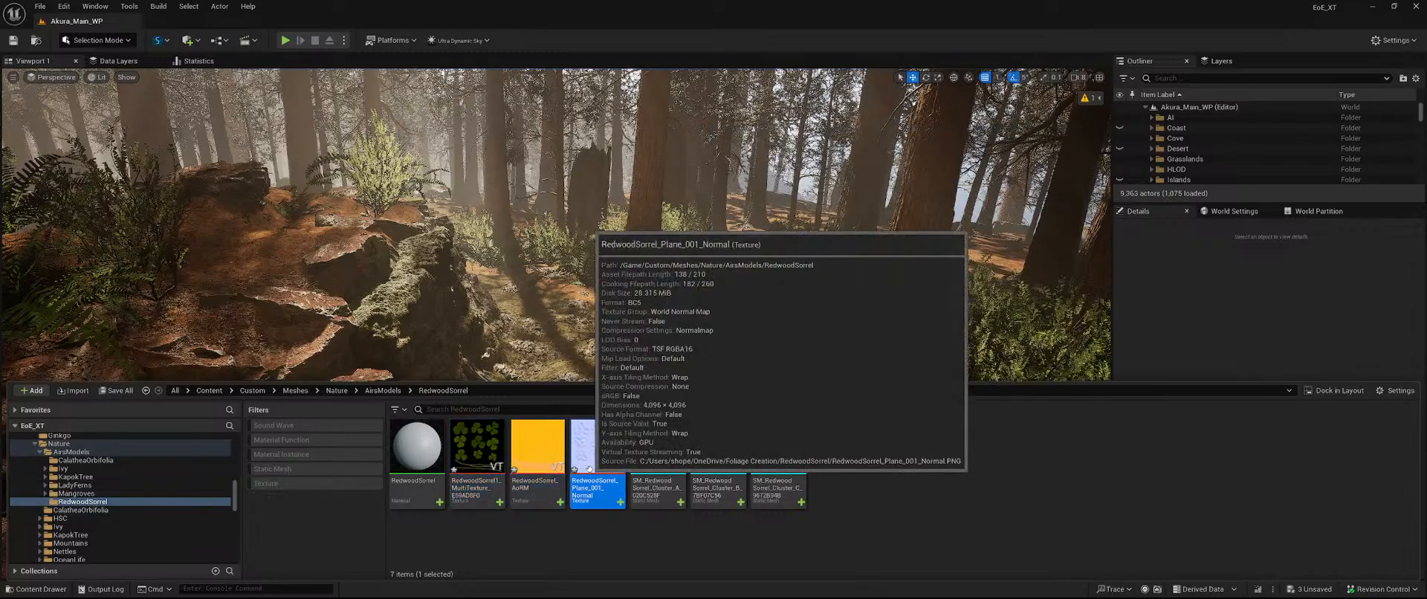
{"action": "left_click", "coordinate": [535, 483], "text": "ctrl"}
{"action": "right_click", "coordinate": [489, 459]}
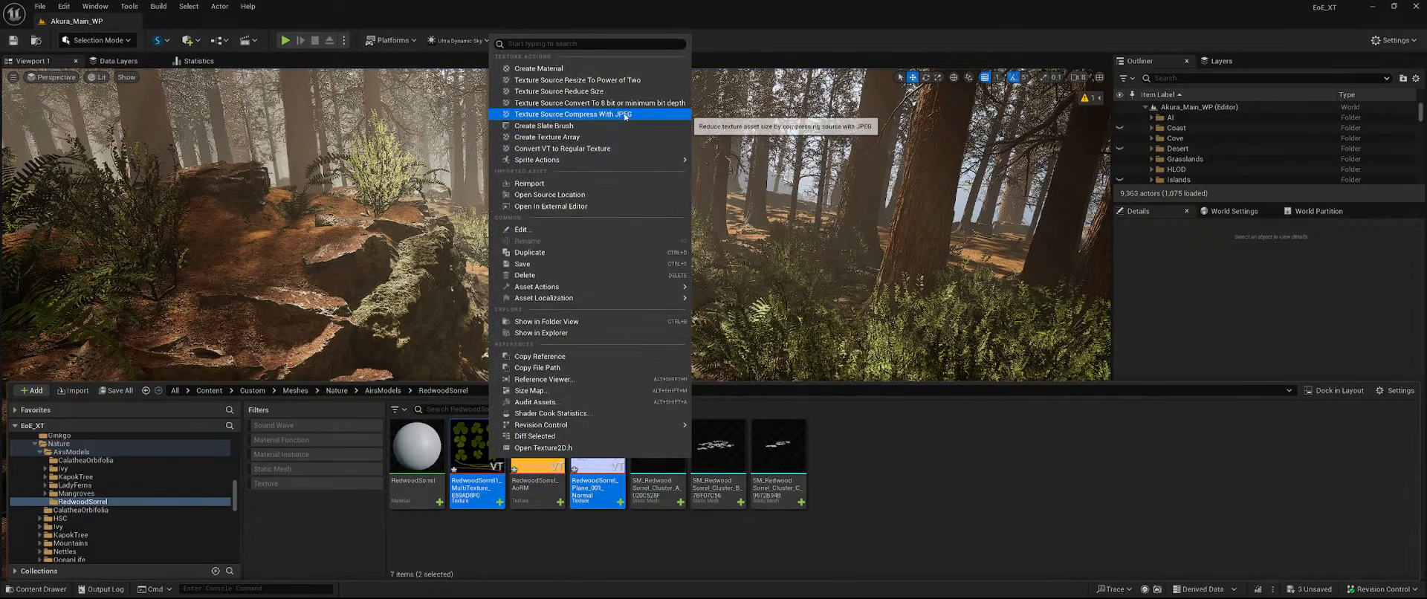
{"action": "left_click", "coordinate": [572, 114]}
{"action": "left_click", "coordinate": [948, 453]}
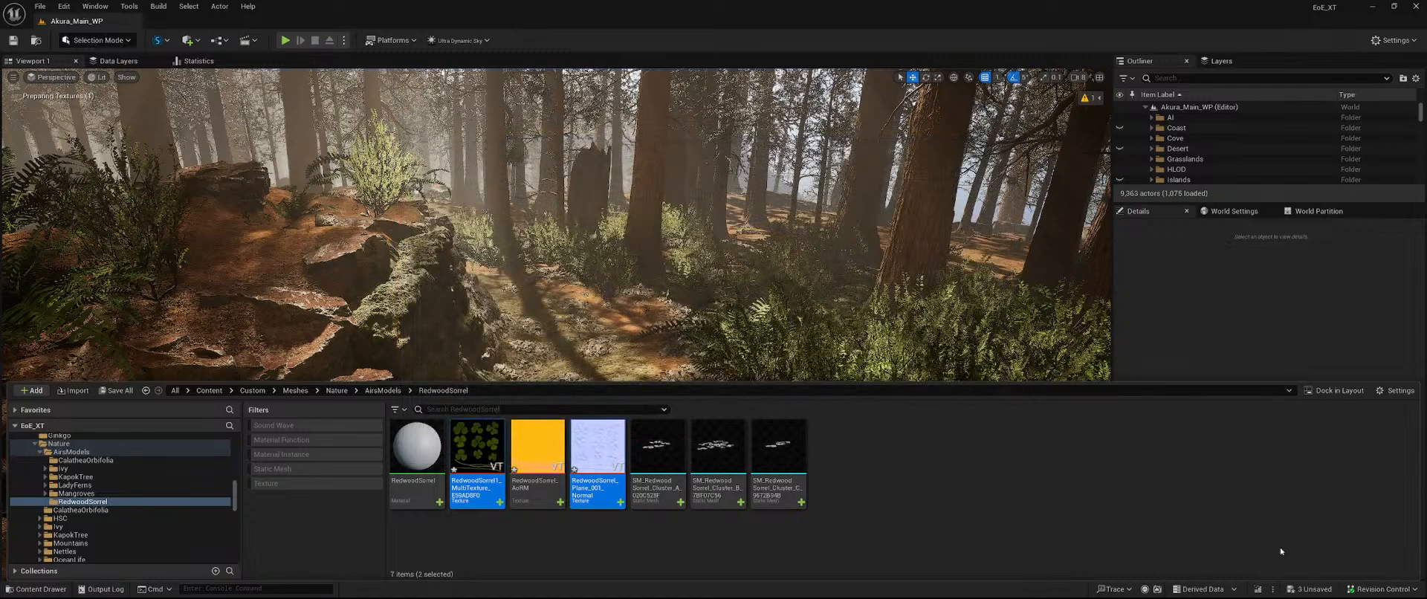
{"action": "left_click", "coordinate": [1296, 590]}
{"action": "left_click", "coordinate": [799, 422]}
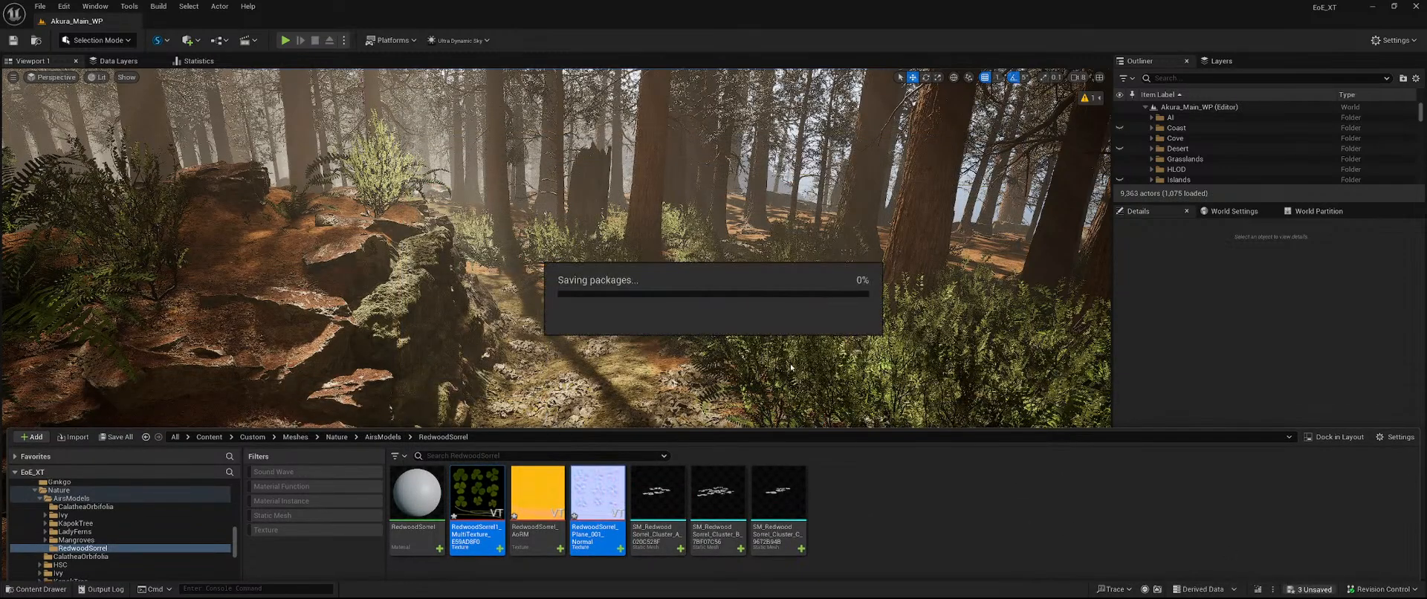
{"action": "right_click_drag", "start_coordinate": [780, 342], "coordinate": [669, 341]}
{"action": "key", "text": "w"}
{"action": "key", "text": "w"}
{"action": "right_click_drag", "start_coordinate": [774, 312], "coordinate": [774, 361]}
{"action": "key", "text": "w"}
Create a material instance named MI_RedwoodSorrel in the RedwoodSorrel folder.
{"action": "key", "text": "ctrl+space"}
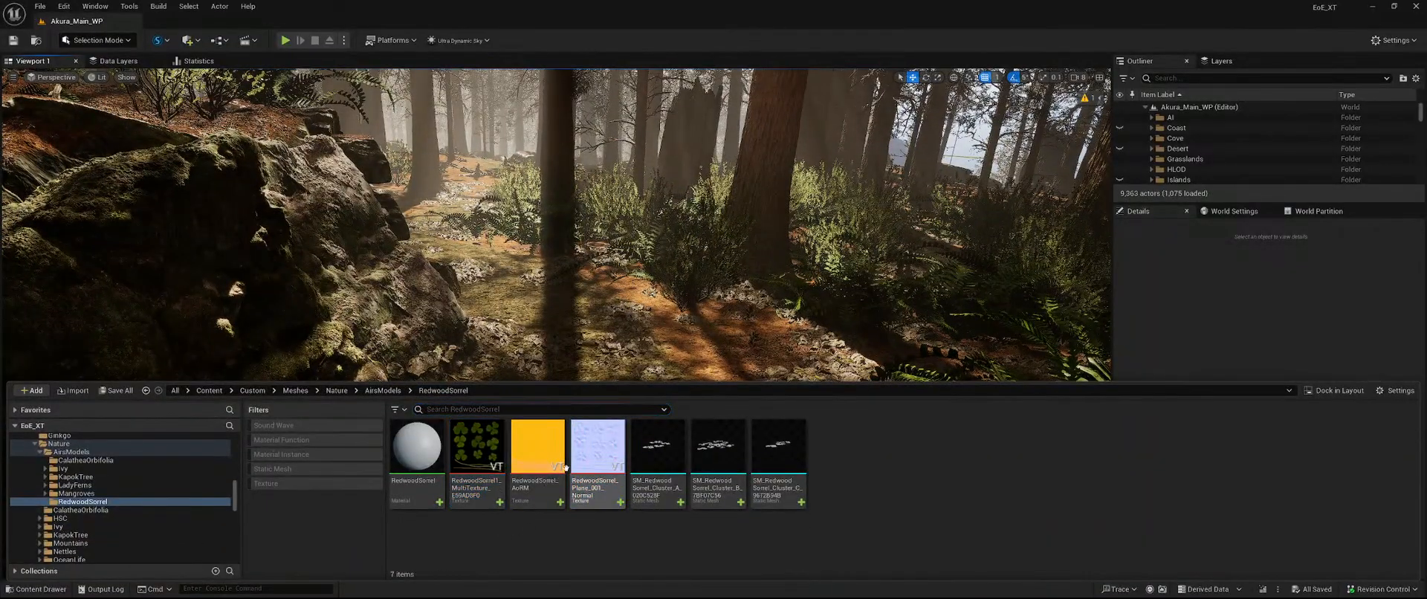
{"action": "left_click", "coordinate": [416, 449]}
{"action": "right_click", "coordinate": [857, 468]}
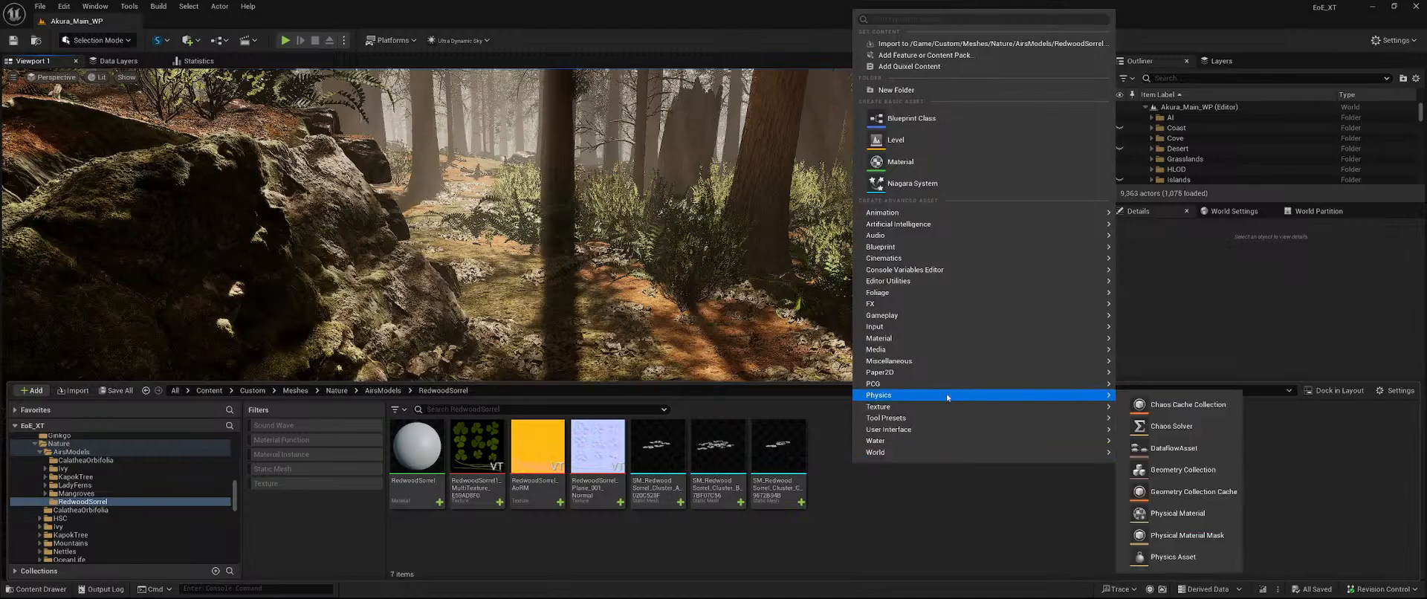
{"action": "mouse_move", "coordinate": [947, 338]}
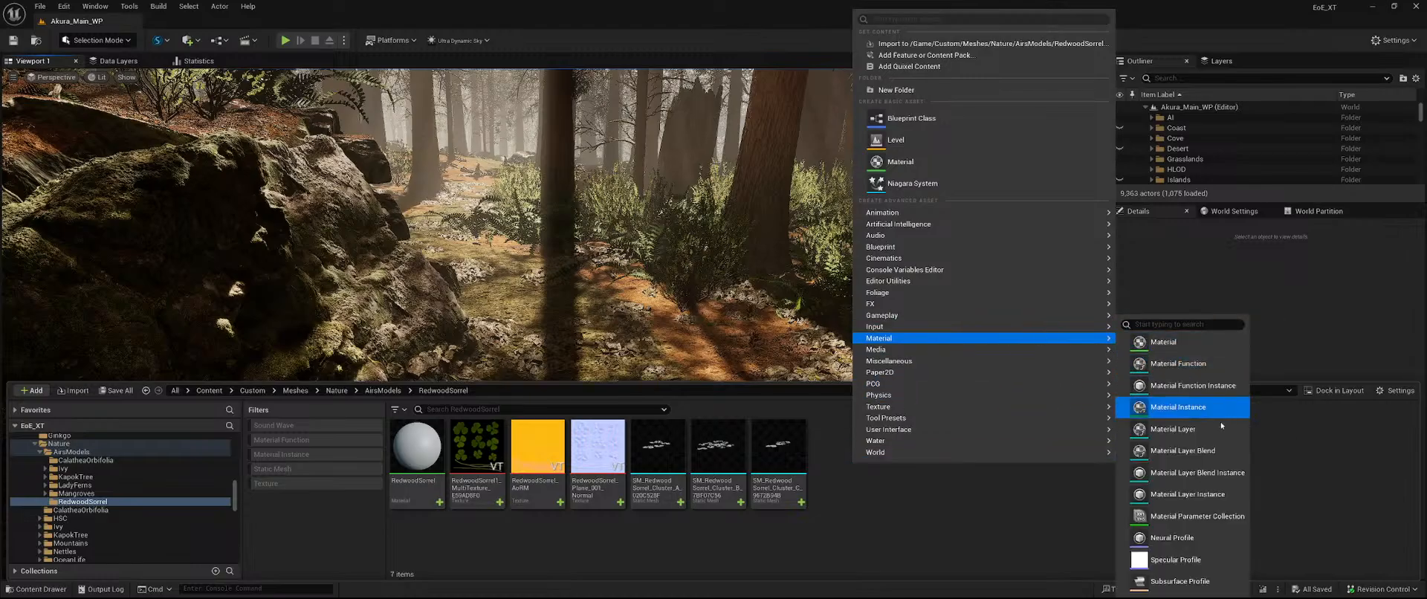
{"action": "left_click", "coordinate": [1177, 407]}
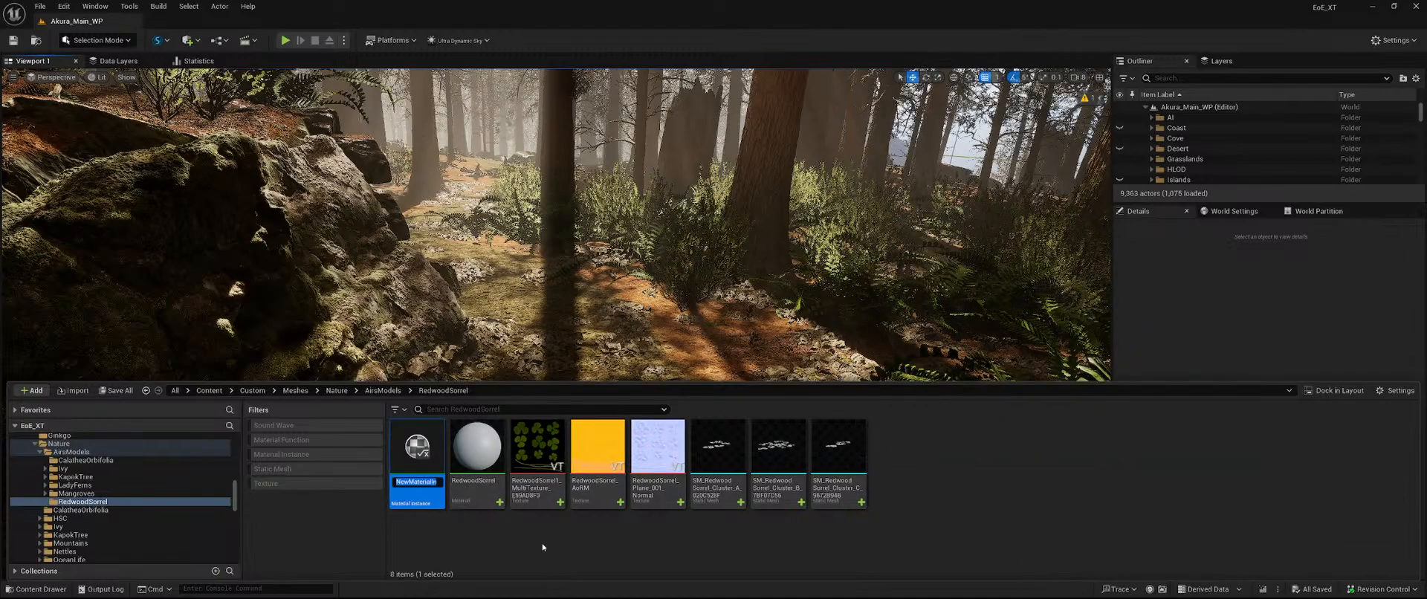
{"action": "type", "text": "MI_"}
{"action": "type", "text": "RedwoodSorrel"}
{"action": "key", "text": "Return"}
Open MI_RedwoodSorrel and set its parent material to M_Mangrove_Leaves.
{"action": "double_click", "coordinate": [417, 446]}
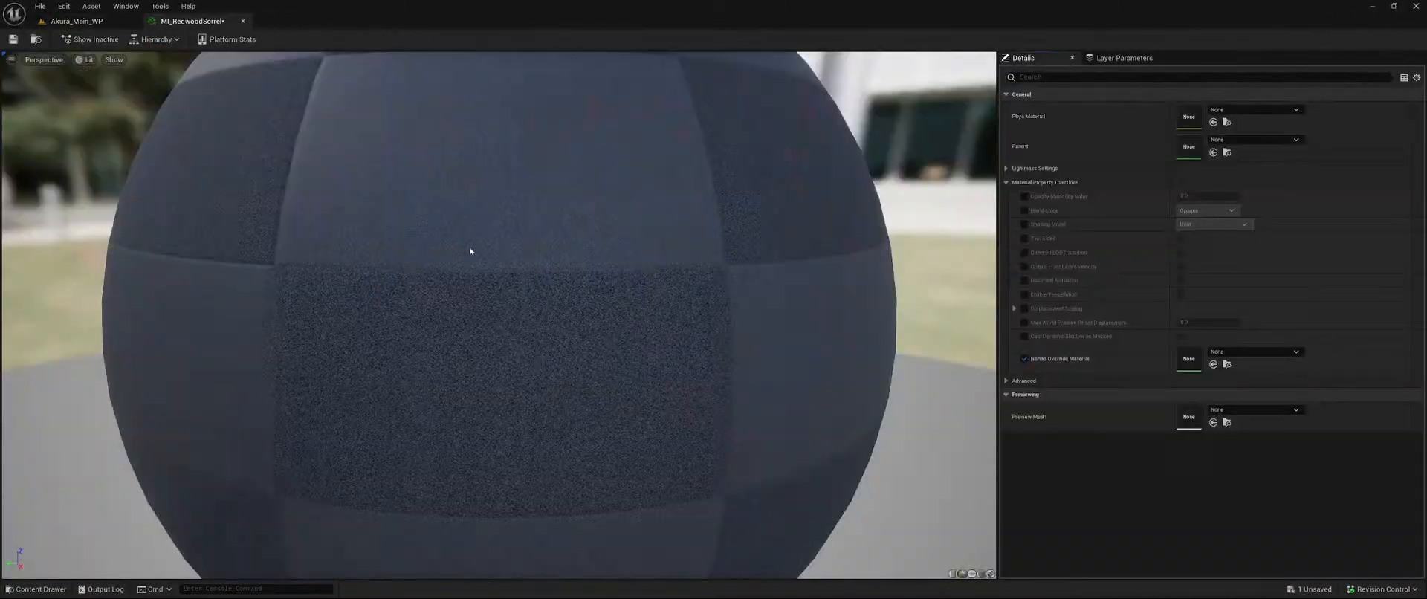
{"action": "left_click", "coordinate": [1265, 139]}
{"action": "type", "text": "mang"}
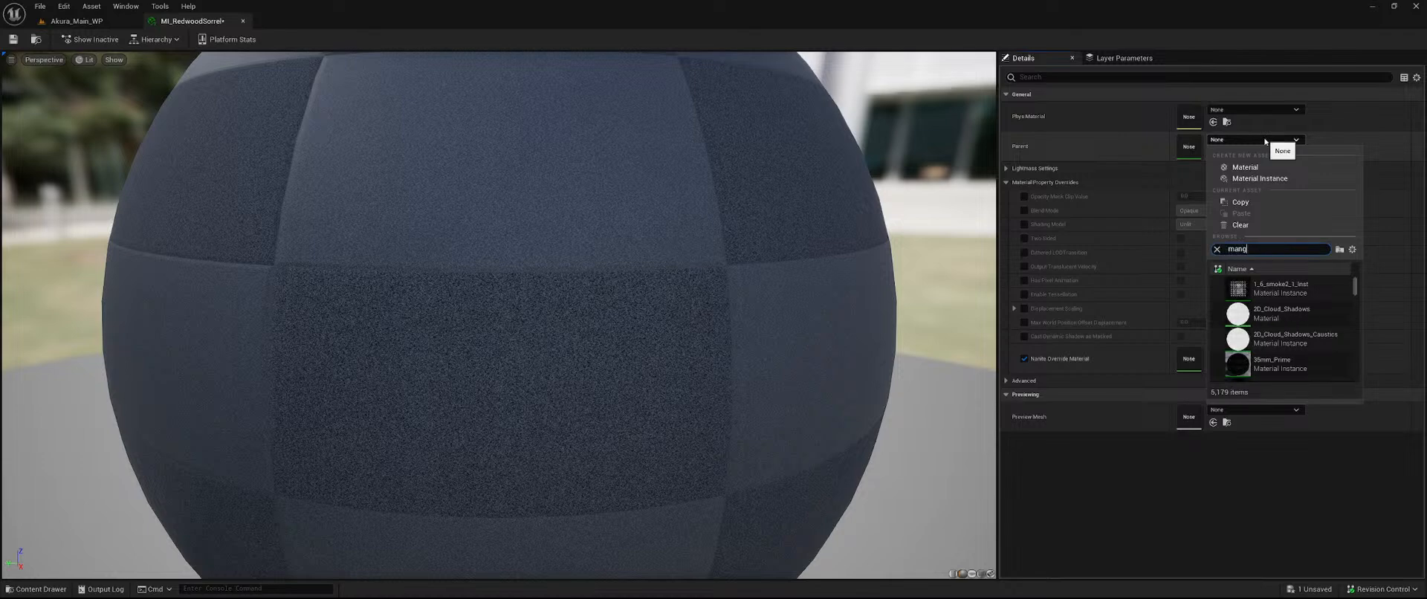
{"action": "type", "text": "rove"}
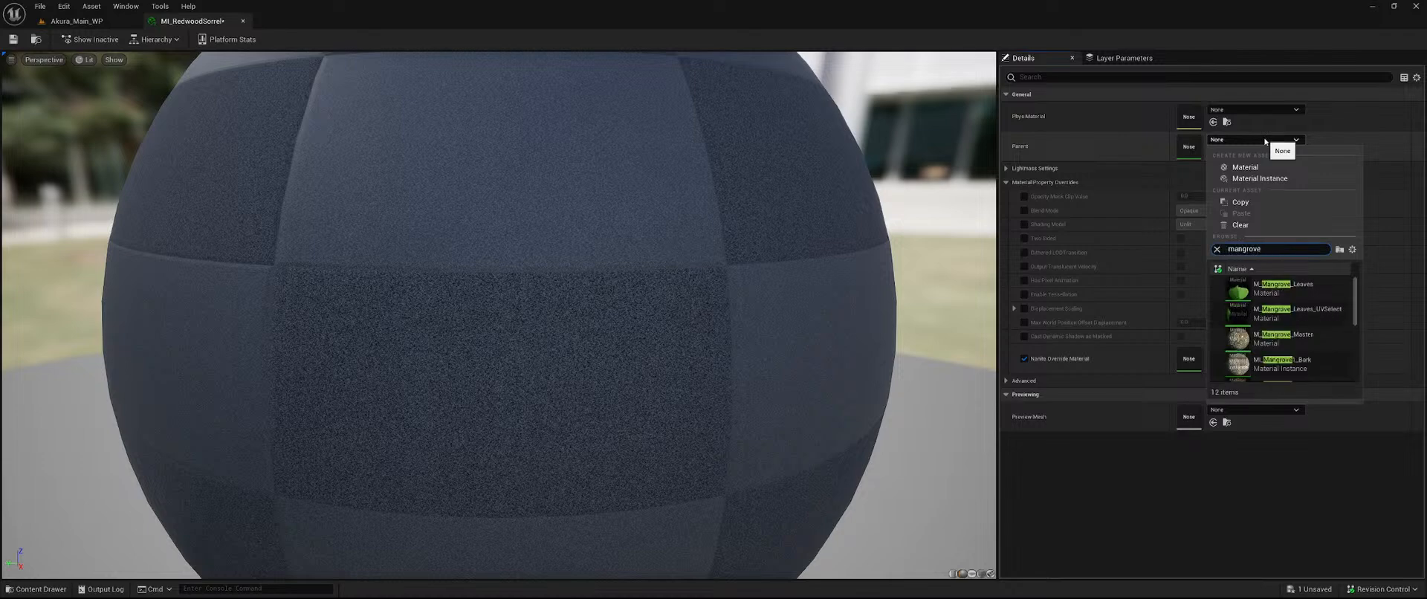
{"action": "left_click", "coordinate": [1310, 290]}
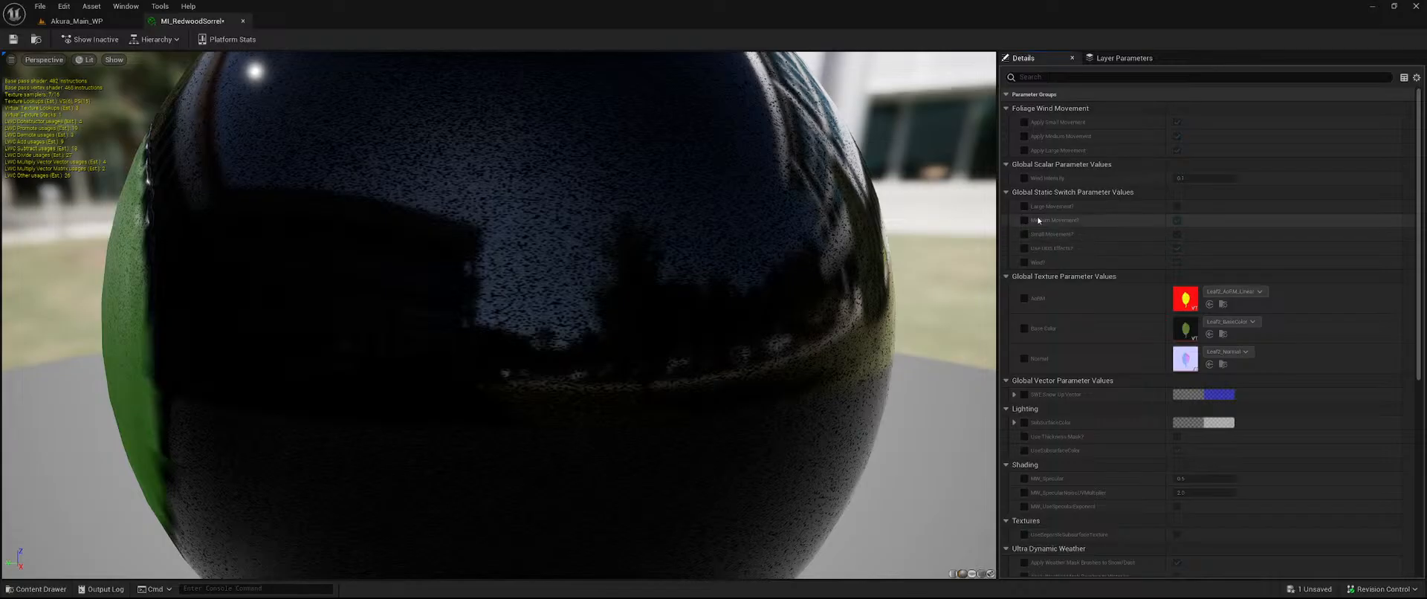
Enable the AoRM, Base Color and Normal texture parameter overrides in MI_RedwoodSorrel.
{"action": "scroll", "coordinate": [1063, 268], "scroll_direction": "down", "scroll_amount": 5}
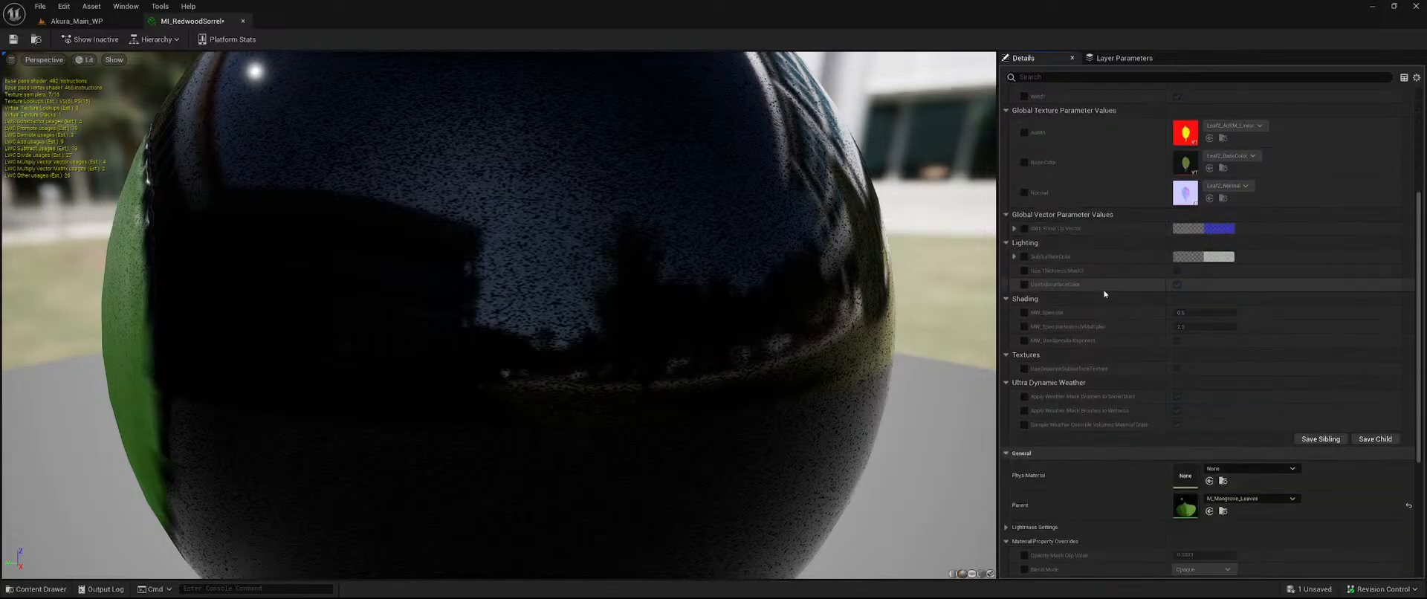
{"action": "scroll", "coordinate": [1021, 246], "scroll_direction": "up", "scroll_amount": 3}
{"action": "left_click", "coordinate": [1023, 248]}
{"action": "left_click", "coordinate": [1024, 278]}
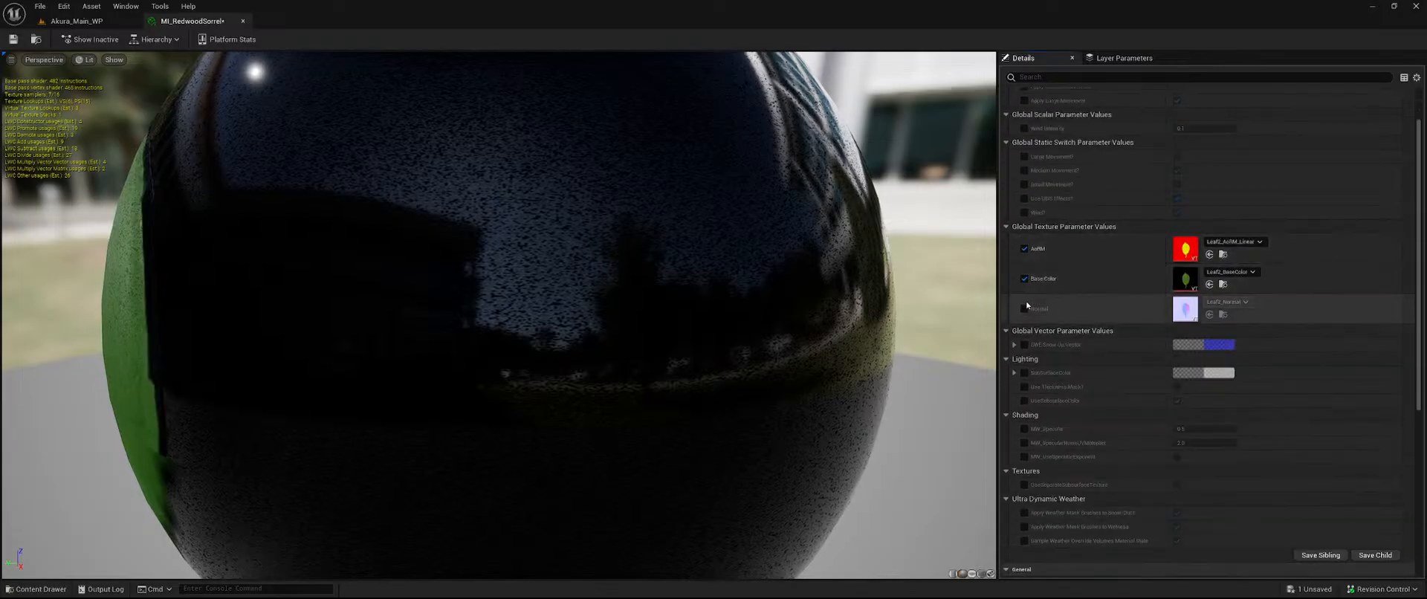
{"action": "left_click", "coordinate": [1024, 308]}
Turn off sRGB for the RedwoodSorrel_AoRM texture, save it and close its editor.
{"action": "key", "text": "ctrl+space"}
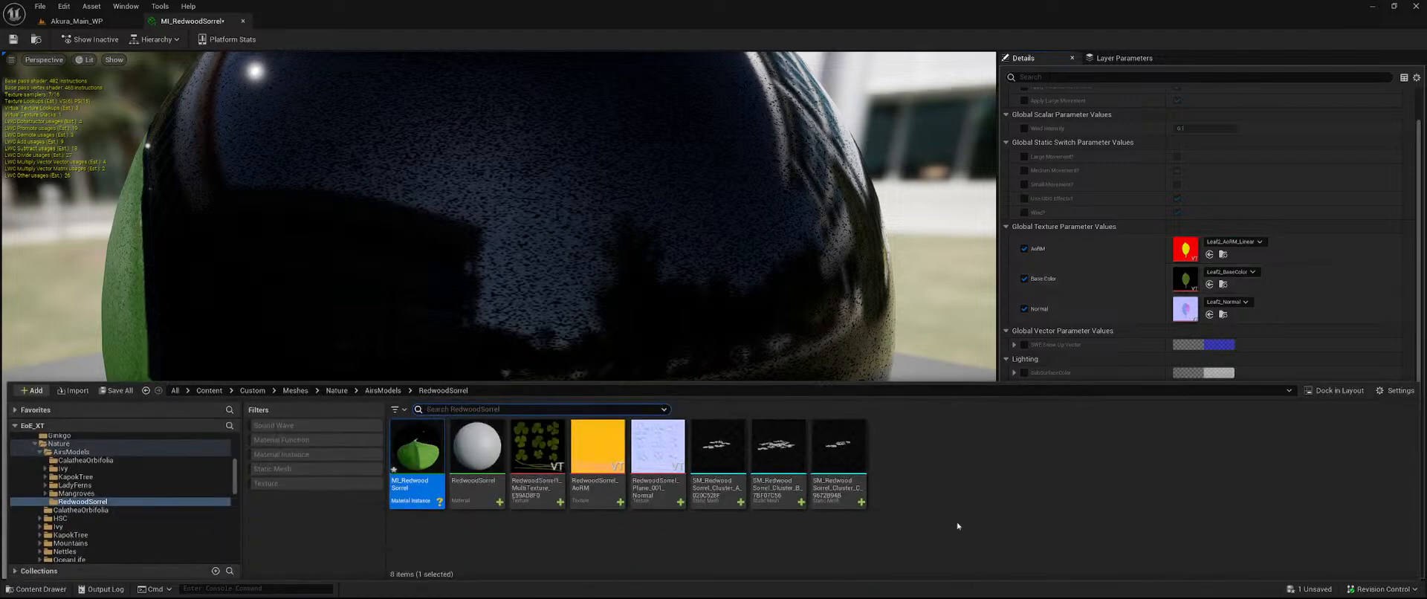
{"action": "double_click", "coordinate": [593, 473]}
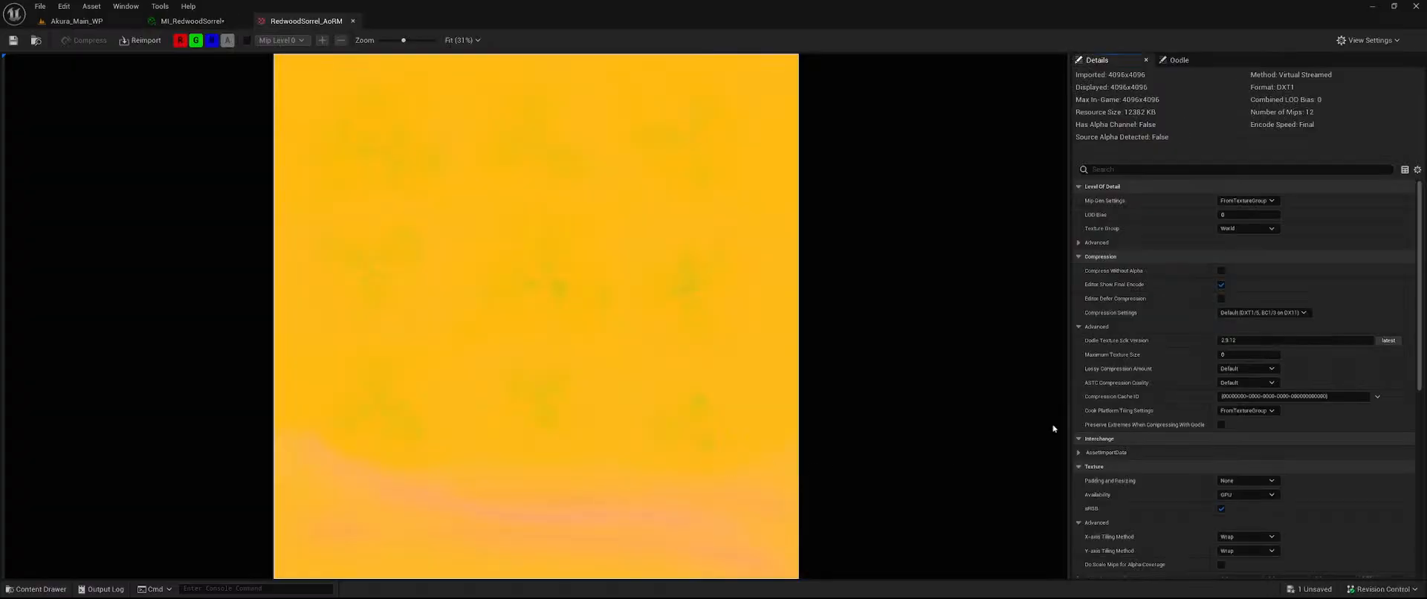
{"action": "left_click", "coordinate": [1220, 509]}
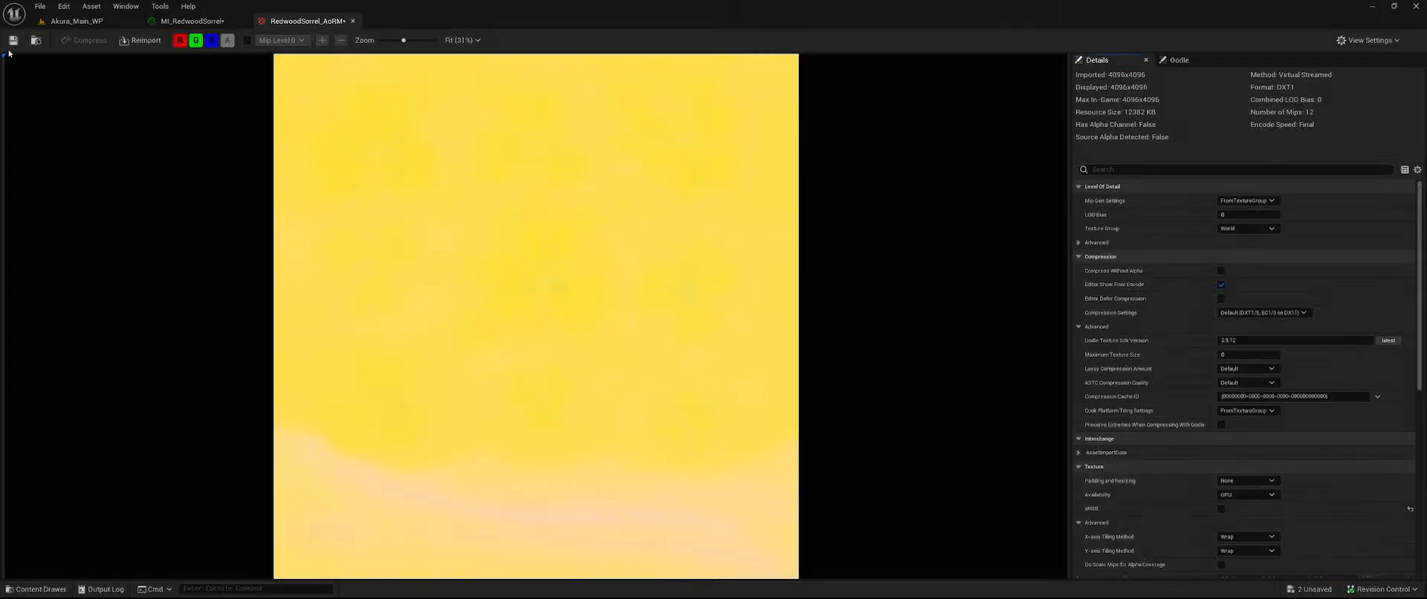
{"action": "left_click", "coordinate": [353, 21]}
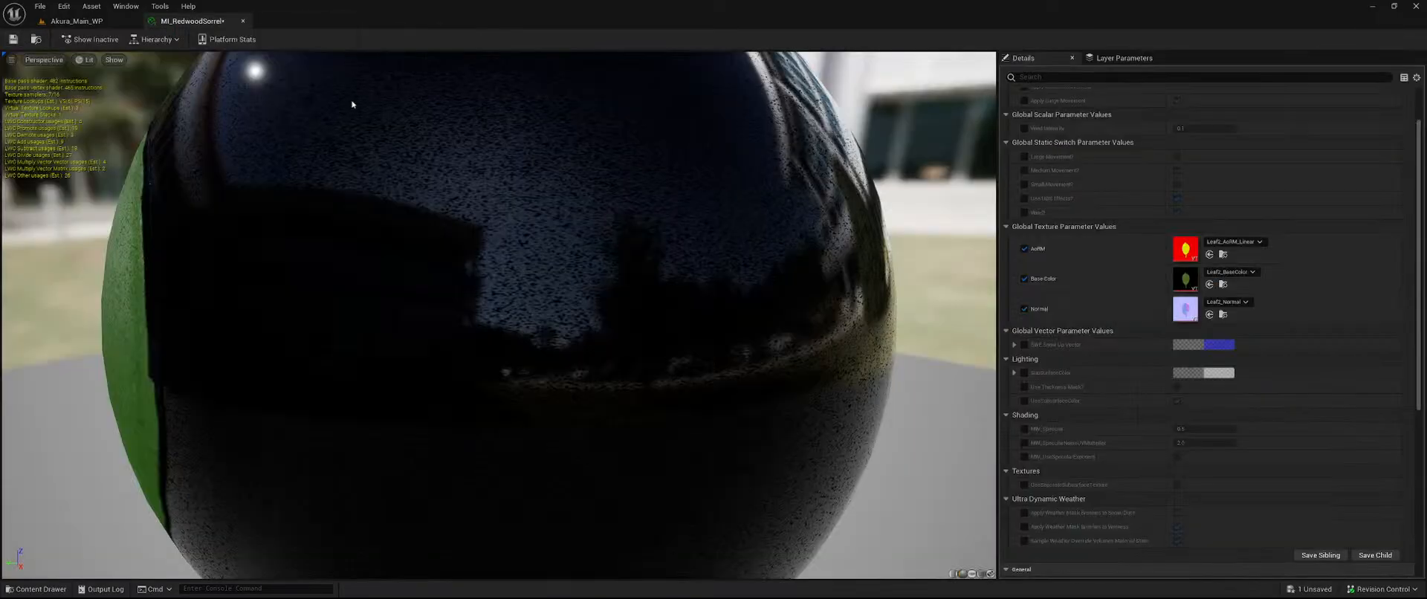
Examine the RedwoodSorrel MultiTexture in the texture editor, then close it and return to the level.
{"action": "key", "text": "ctrl+space"}
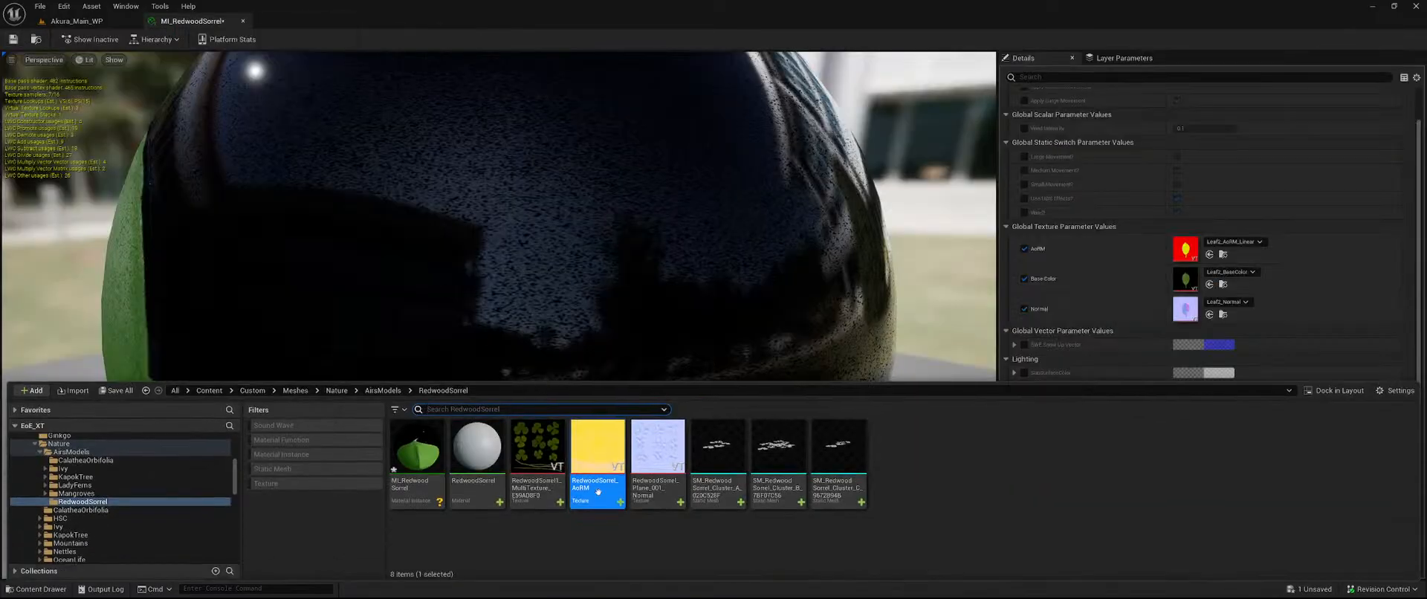
{"action": "left_click", "coordinate": [88, 22]}
{"action": "key", "text": "ctrl+space"}
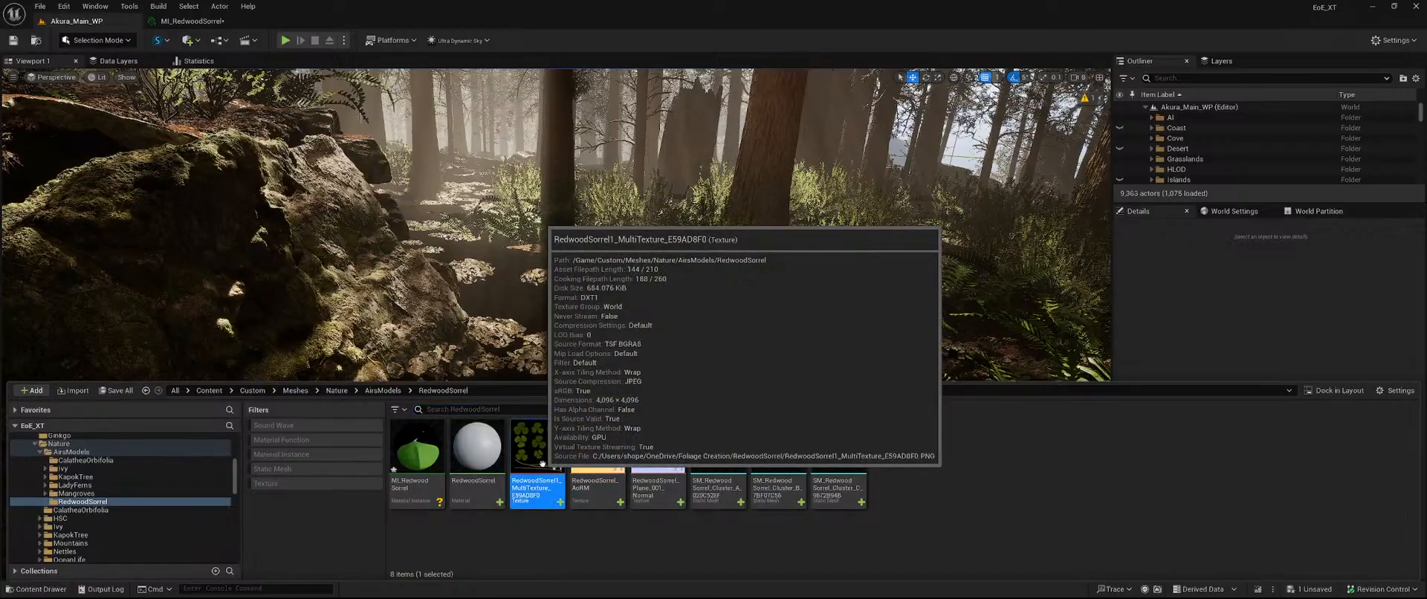
{"action": "double_click", "coordinate": [597, 492]}
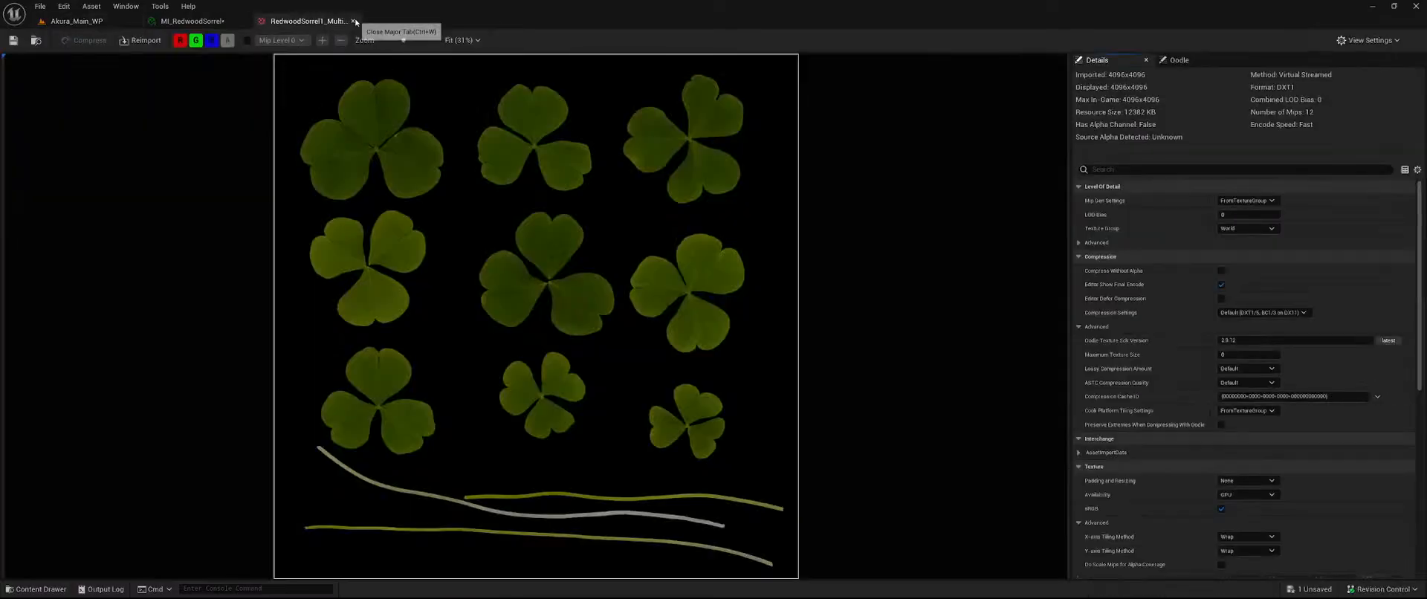
{"action": "left_click", "coordinate": [352, 21]}
{"action": "left_click", "coordinate": [67, 22]}
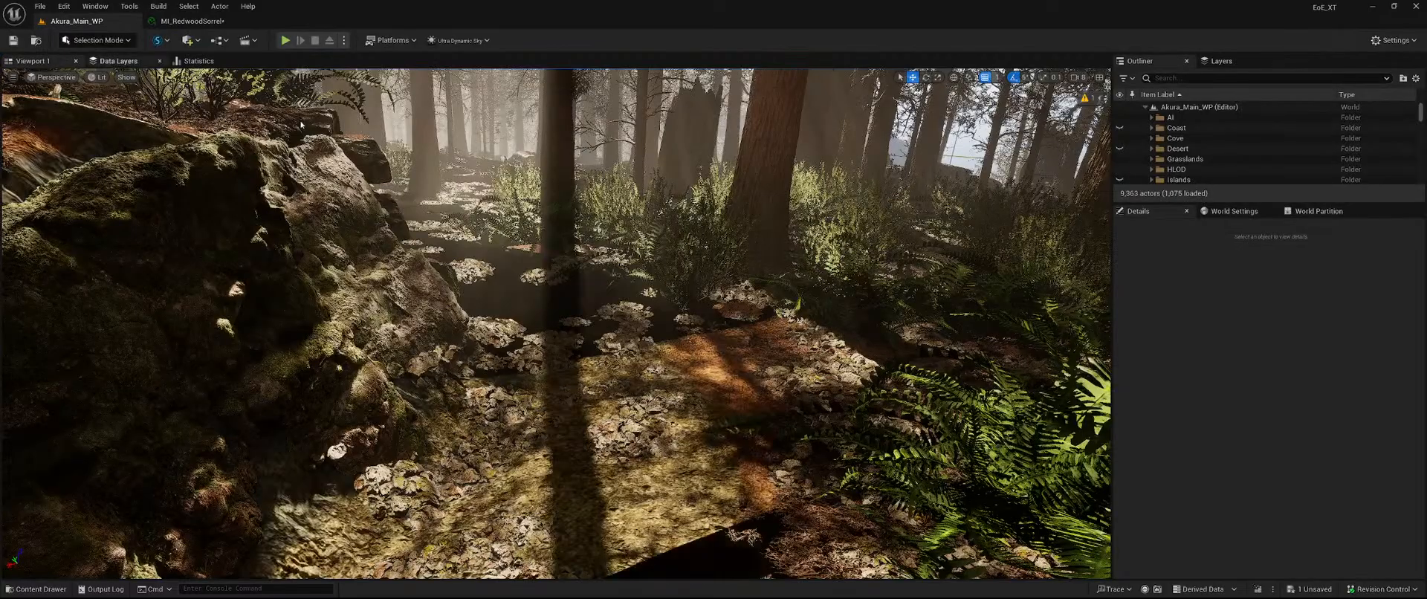
Assign the RedwoodSorrel_AoRM texture to the AoRM parameter of MI_RedwoodSorrel.
{"action": "left_click", "coordinate": [190, 21]}
{"action": "key", "text": "ctrl+space"}
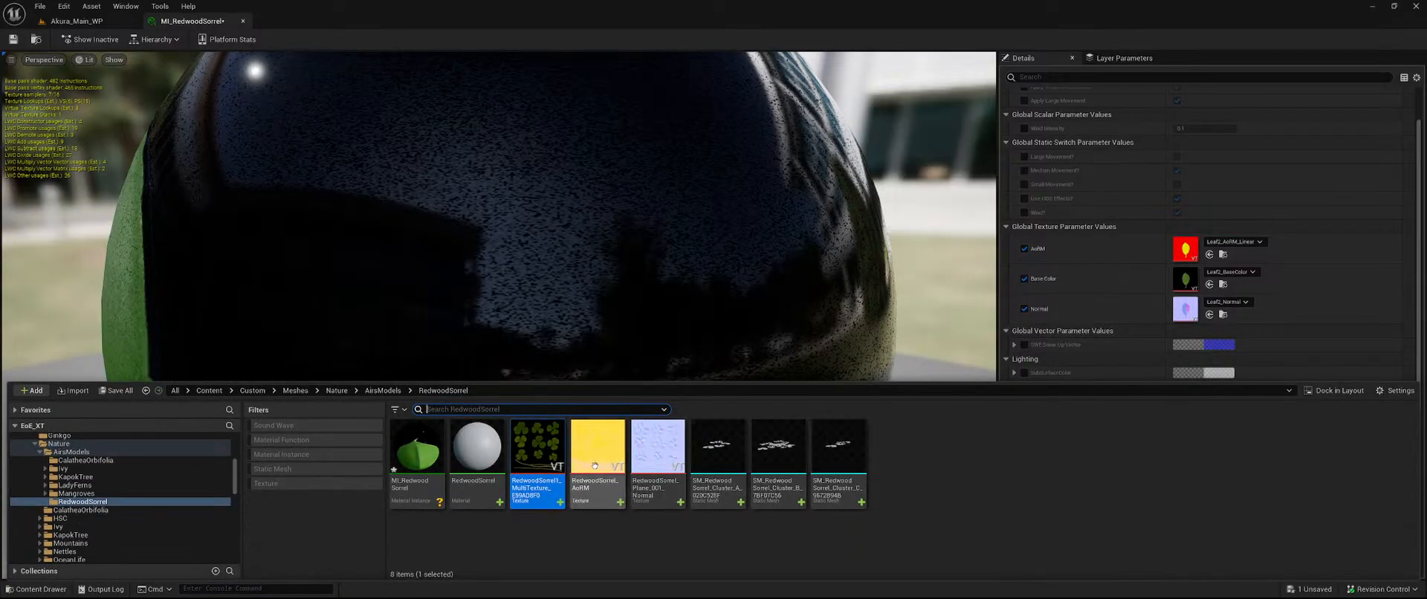
{"action": "left_click", "coordinate": [1209, 254]}
{"action": "key", "text": "ctrl+space"}
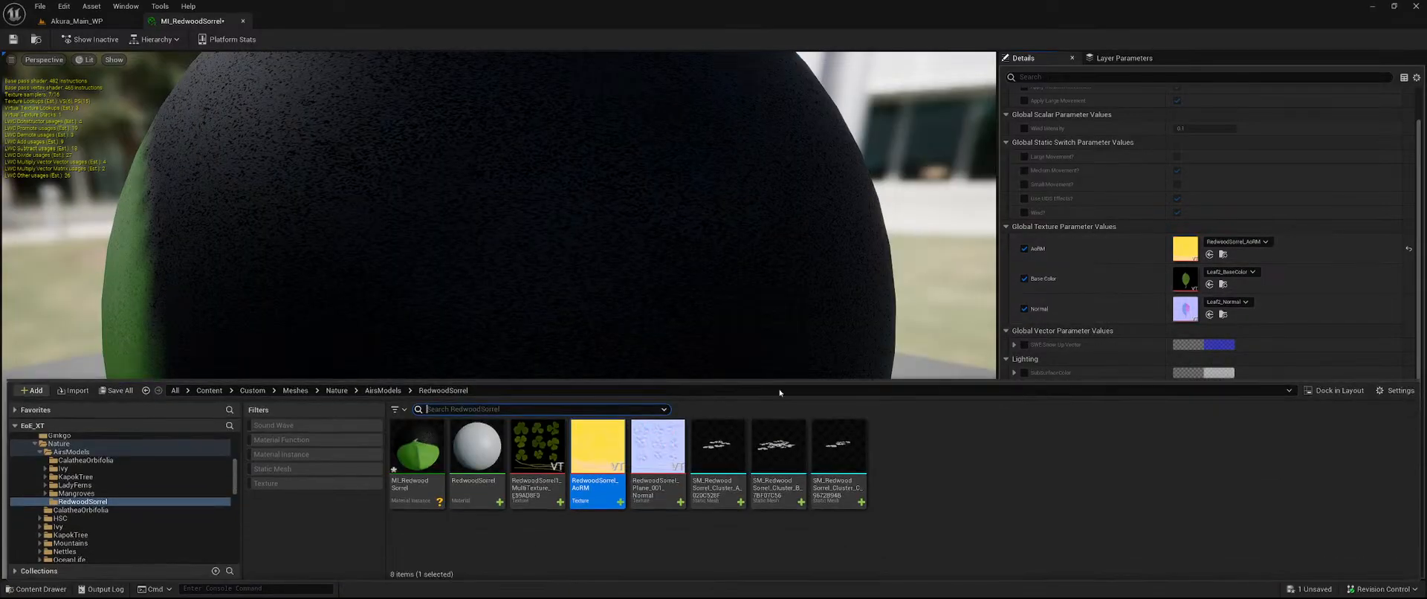
Assign the RedwoodSorrel MultiTexture to Base Color and RedwoodSorrel_Plane_001_Normal to Normal in MI_RedwoodSorrel, and save the material instance.
{"action": "left_click", "coordinate": [545, 469]}
{"action": "left_click", "coordinate": [1208, 283]}
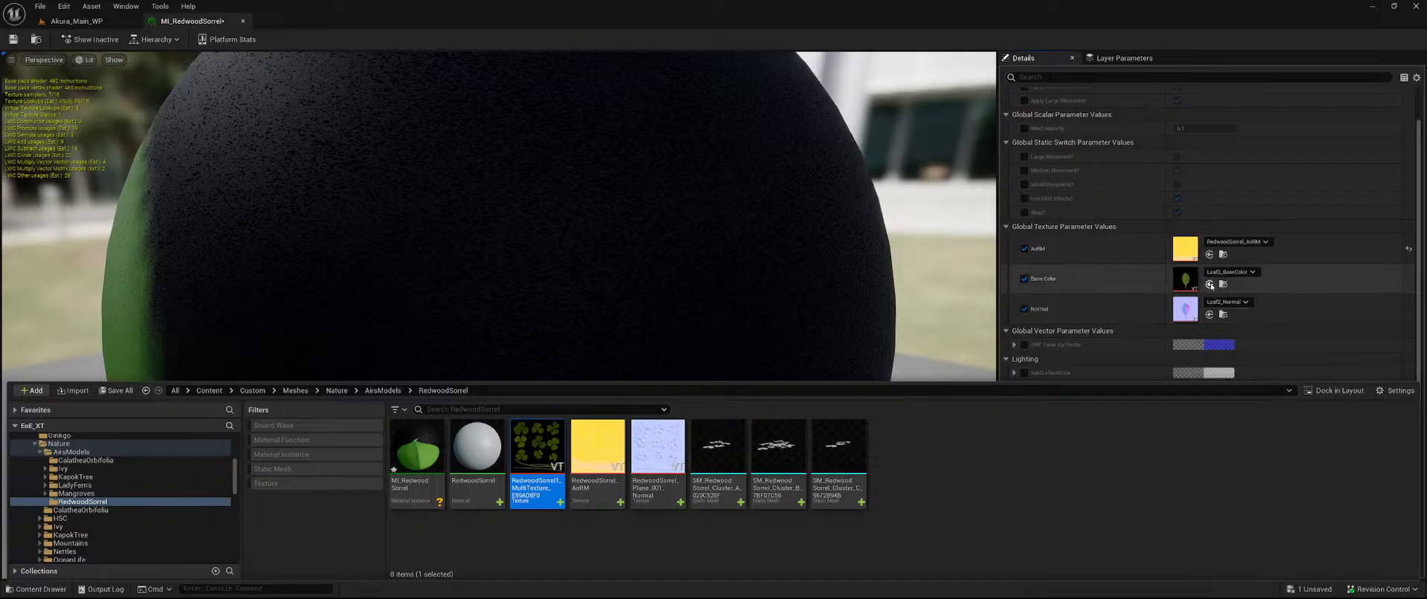
{"action": "key", "text": "ctrl+space"}
{"action": "left_click", "coordinate": [658, 520]}
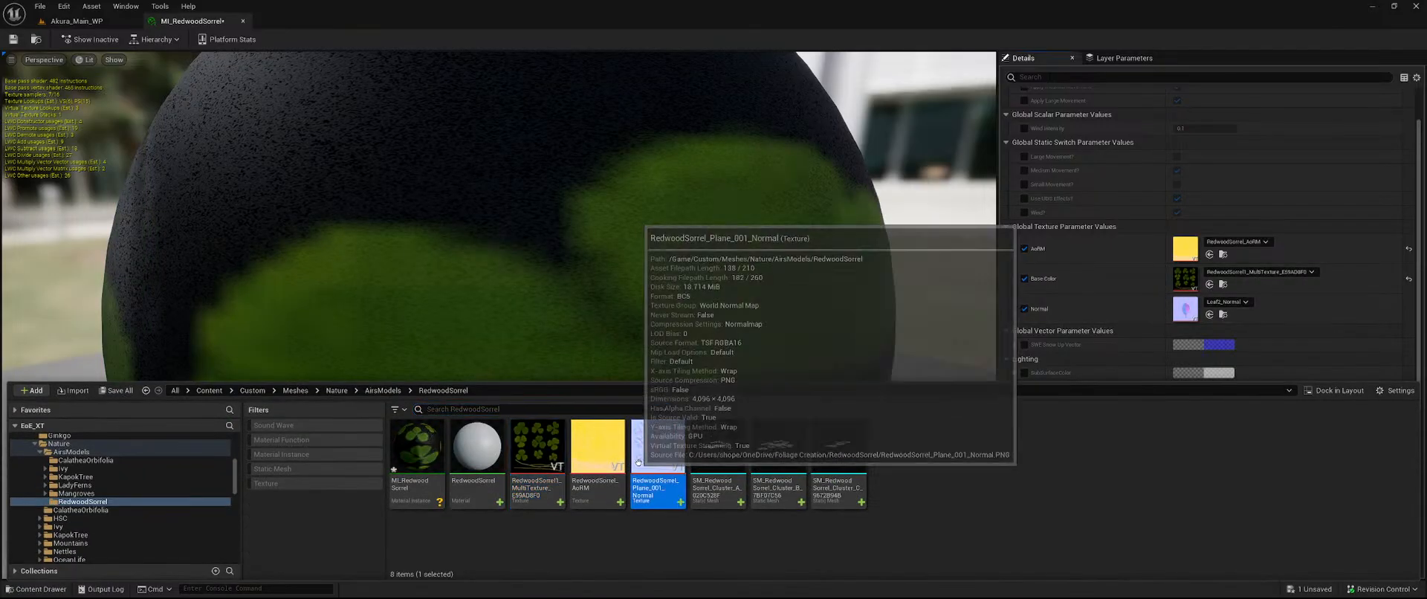
{"action": "left_click", "coordinate": [1209, 314]}
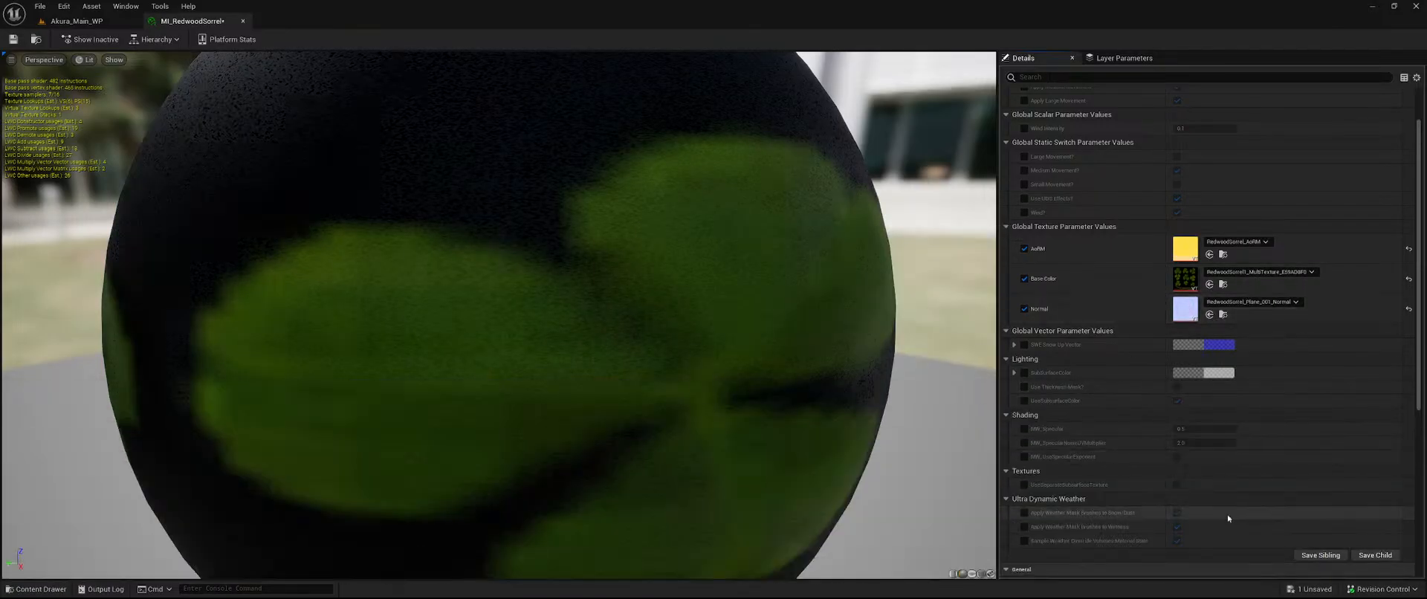
{"action": "left_click", "coordinate": [1317, 589]}
{"action": "left_click", "coordinate": [791, 418]}
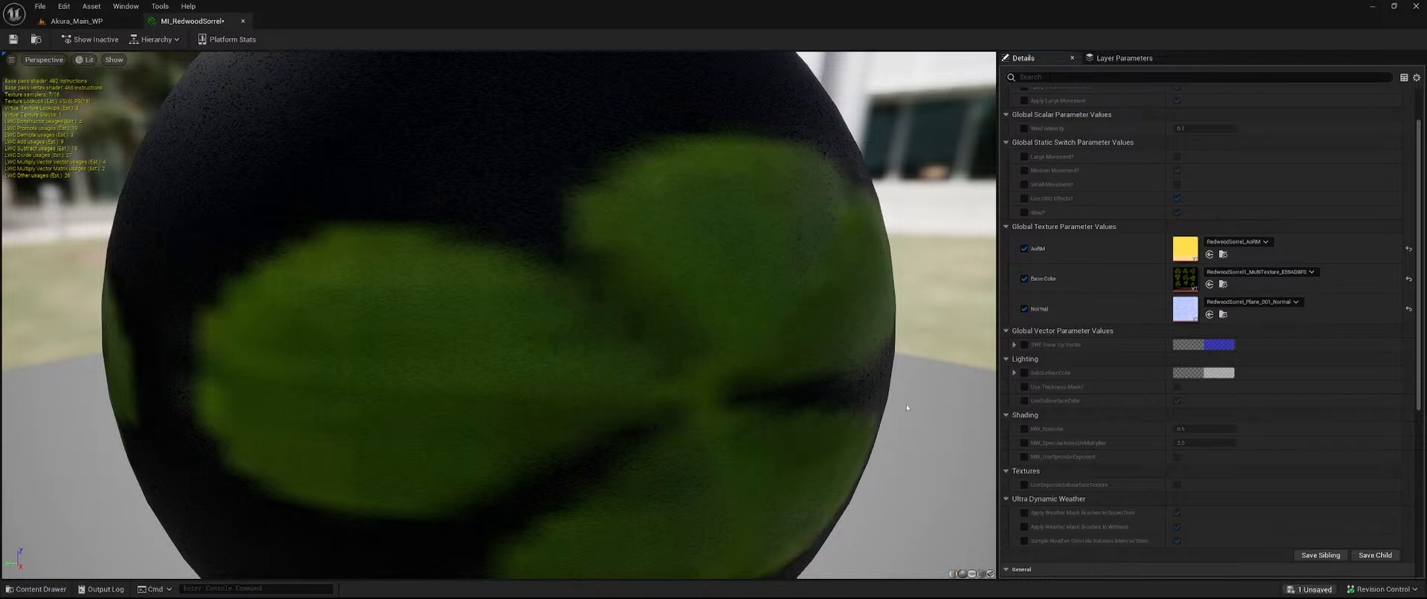
Open the RedwoodSorrel MultiTexture, AoRM and Normal textures together in the property matrix.
{"action": "key", "text": "ctrl+space"}
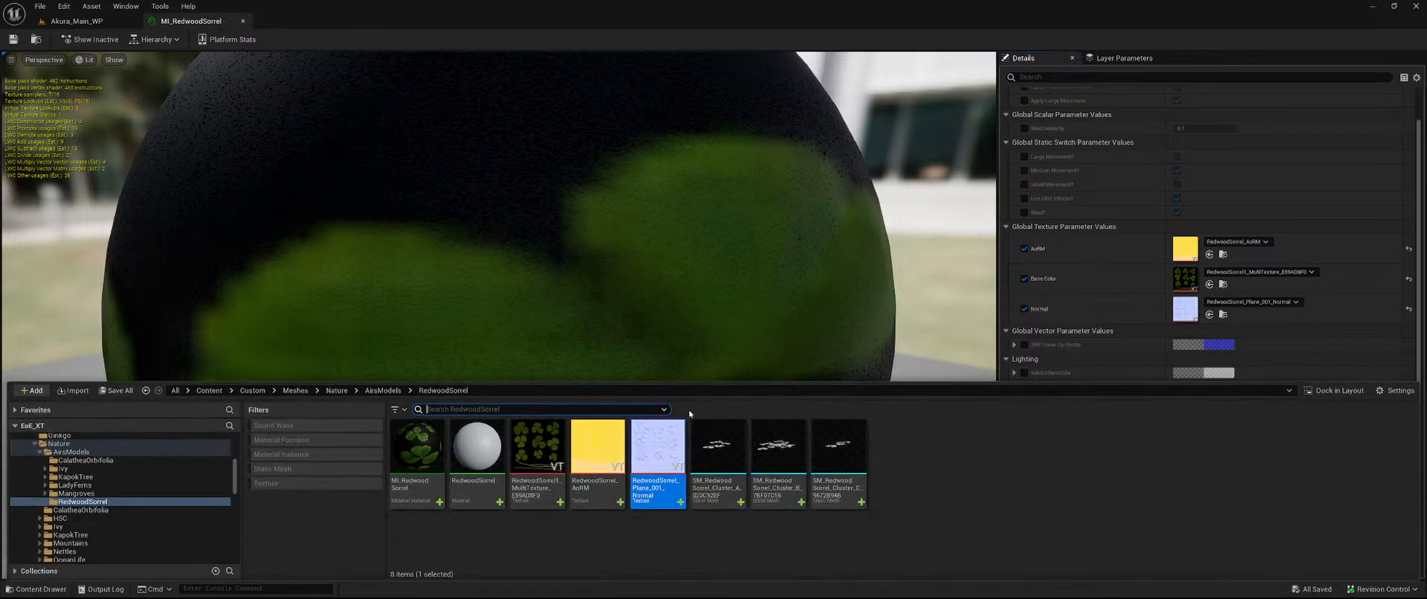
{"action": "left_click", "coordinate": [526, 446]}
{"action": "left_click", "coordinate": [654, 445], "text": "shift"}
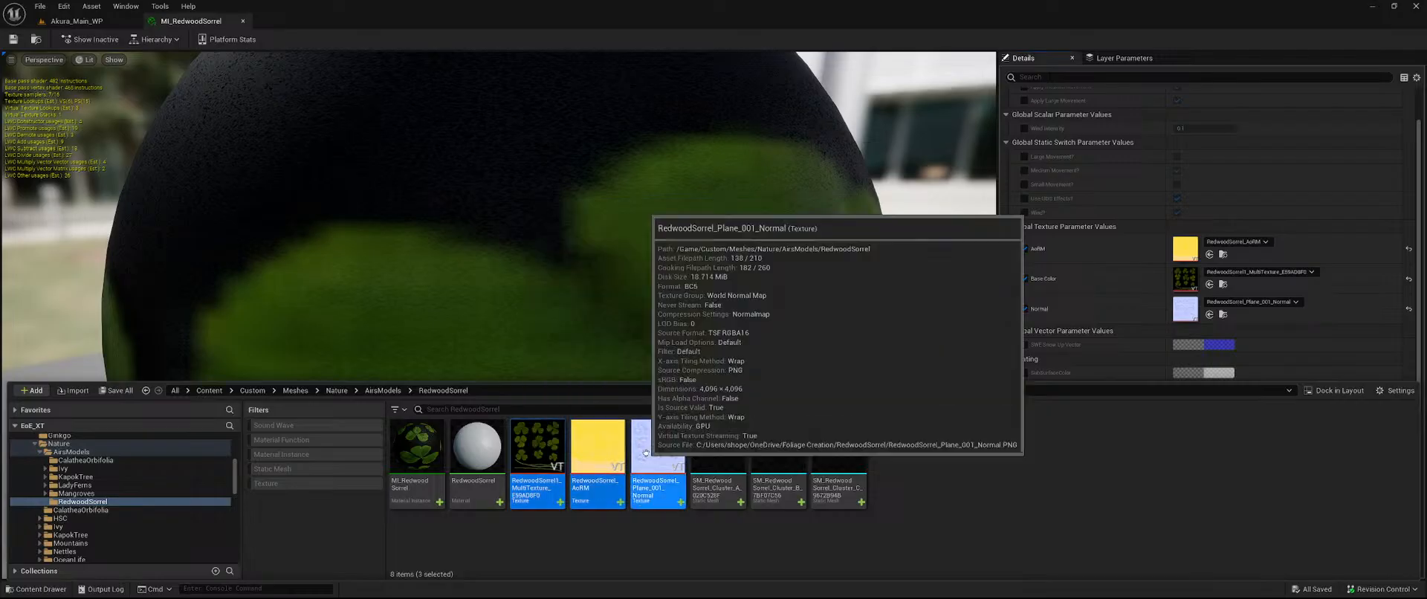
{"action": "right_click", "coordinate": [650, 446]}
{"action": "mouse_move", "coordinate": [769, 296]}
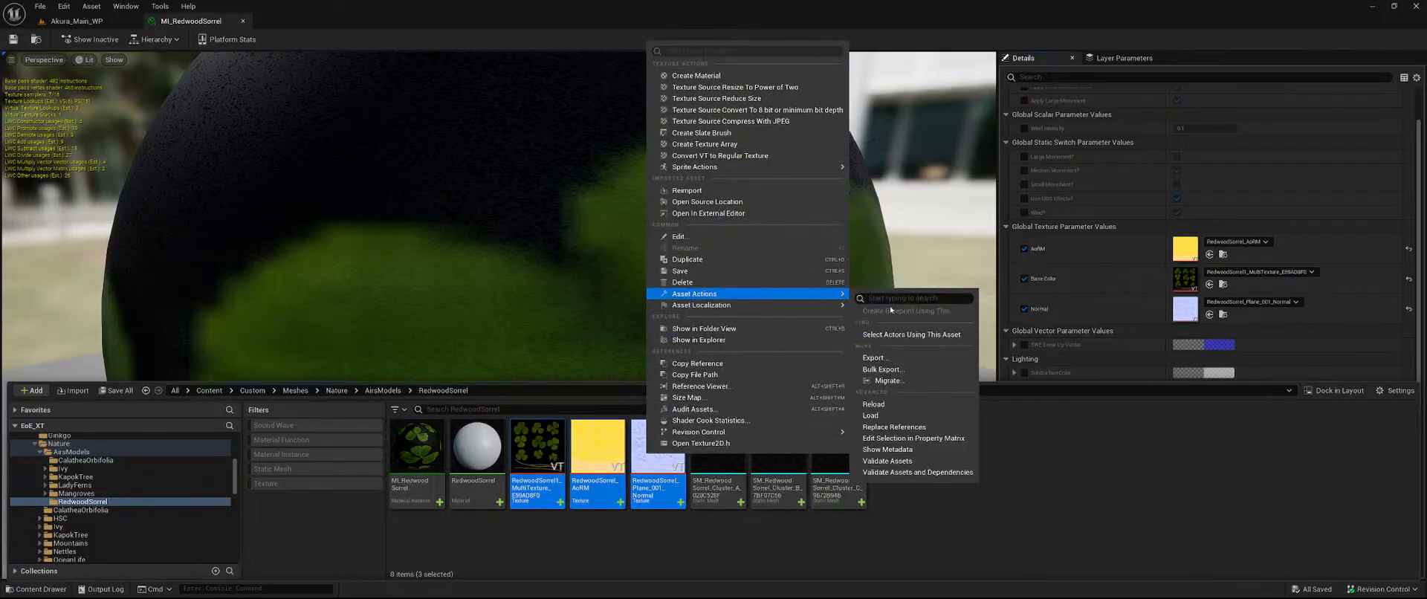
{"action": "left_click", "coordinate": [913, 437]}
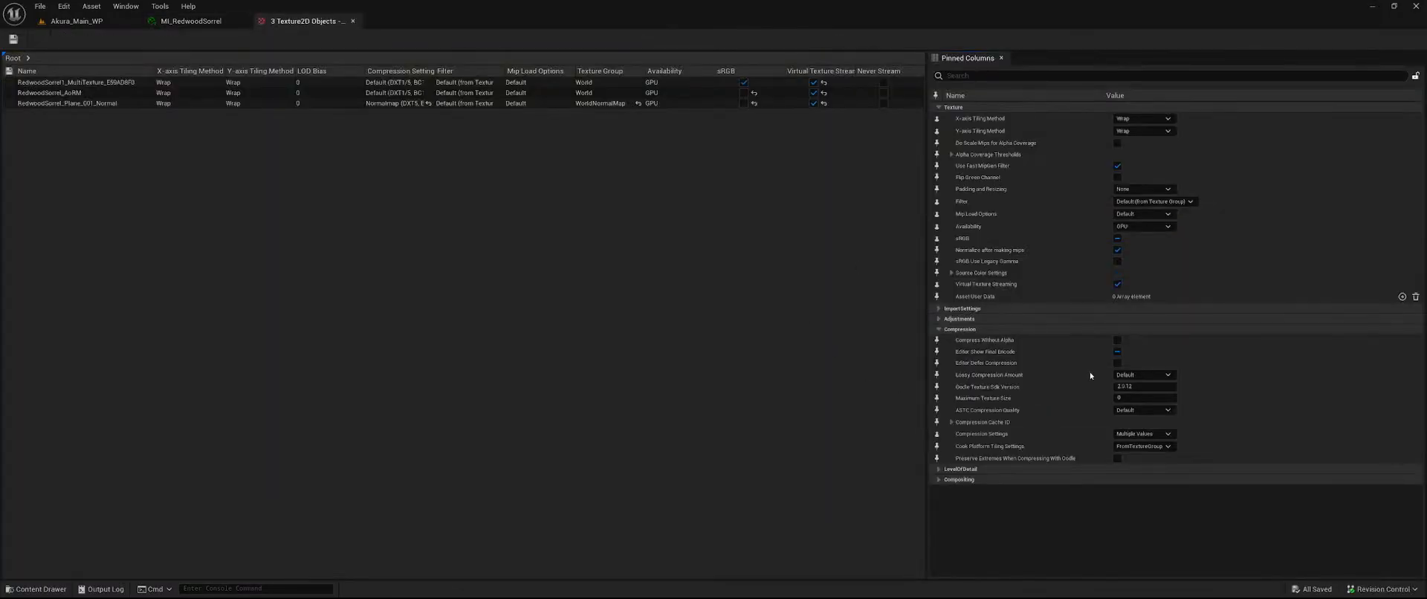
Limit the maximum texture size of the RedwoodSorrel MultiTexture and Plane_001_Normal textures together.
{"action": "left_click", "coordinate": [115, 83]}
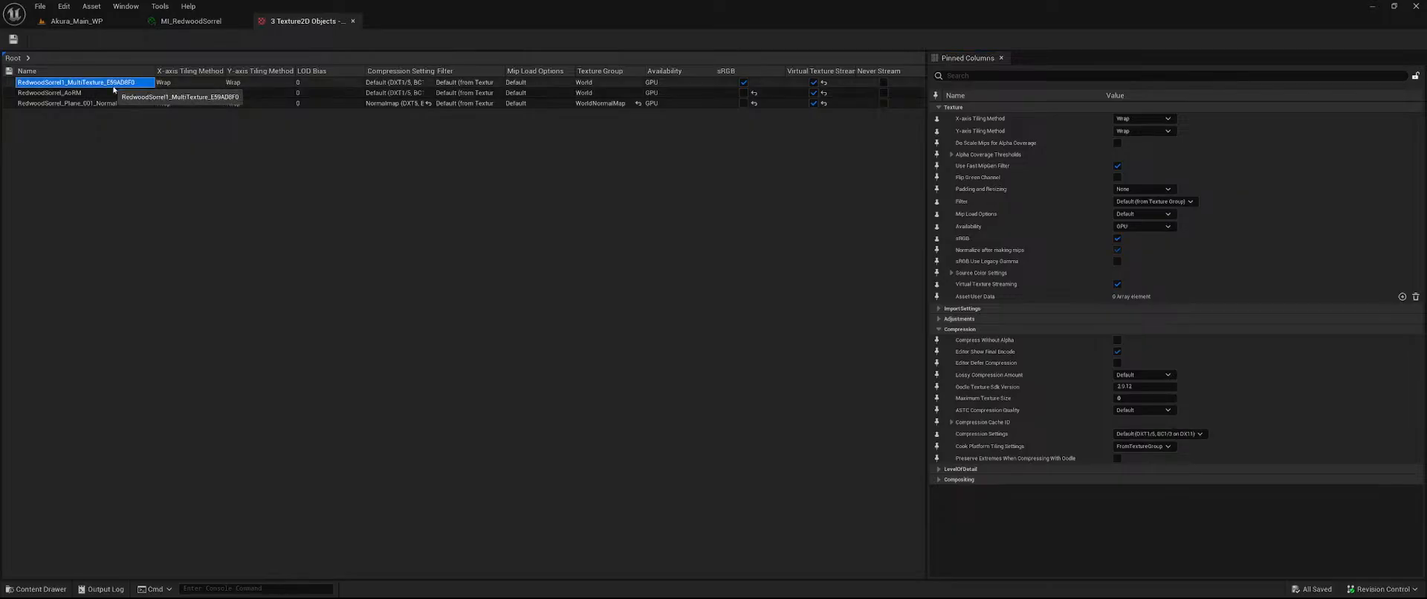
{"action": "left_click", "coordinate": [66, 104], "text": "ctrl"}
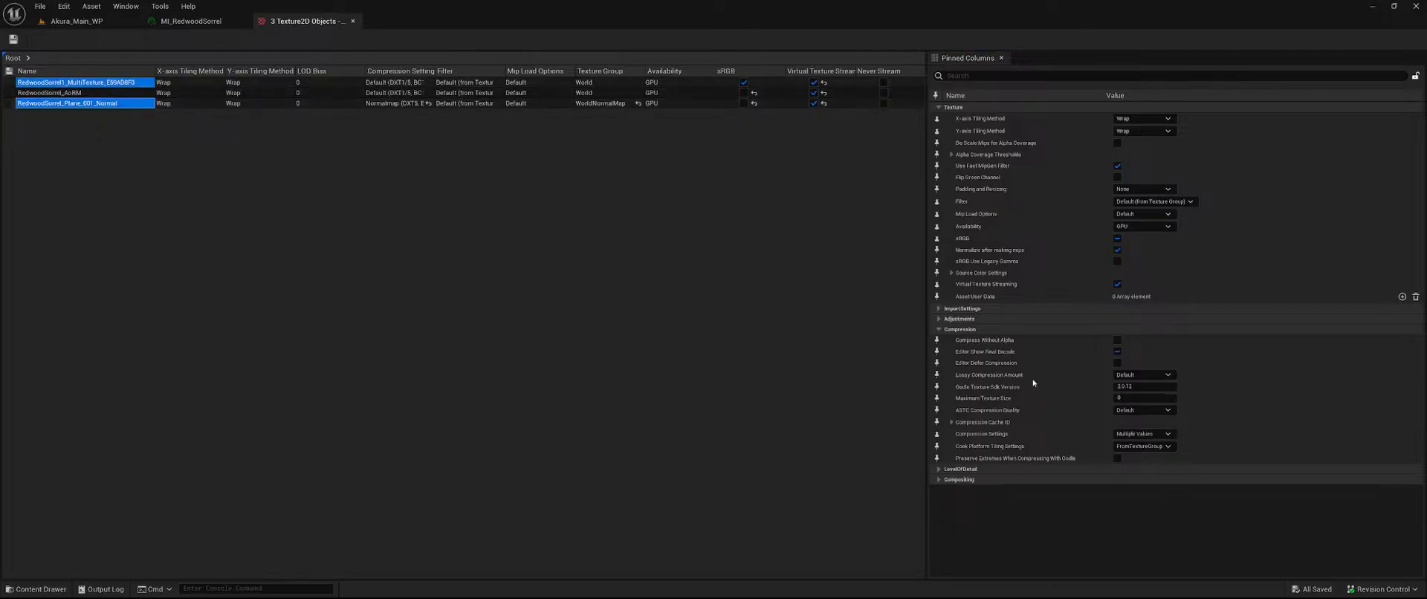
{"action": "left_click", "coordinate": [1130, 398]}
{"action": "key", "text": "Return"}
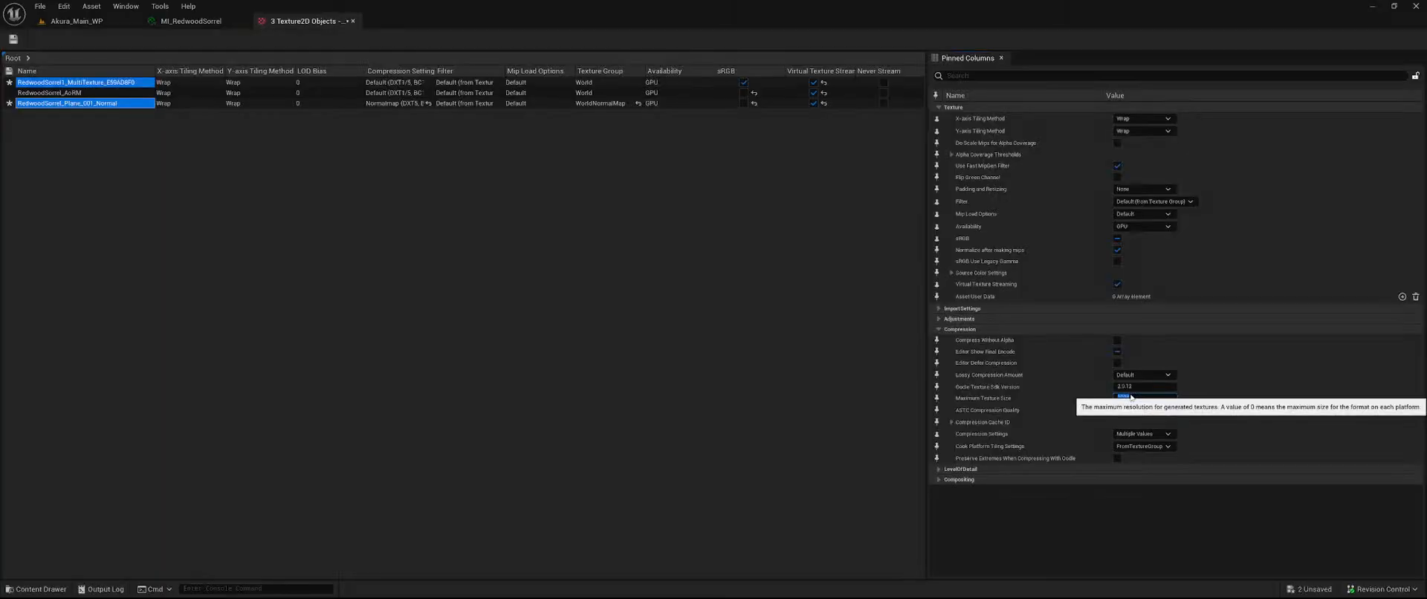
Set the maximum texture size of RedwoodSorrel_AoRM to 512, save the textures and close the property matrix.
{"action": "left_click", "coordinate": [95, 93]}
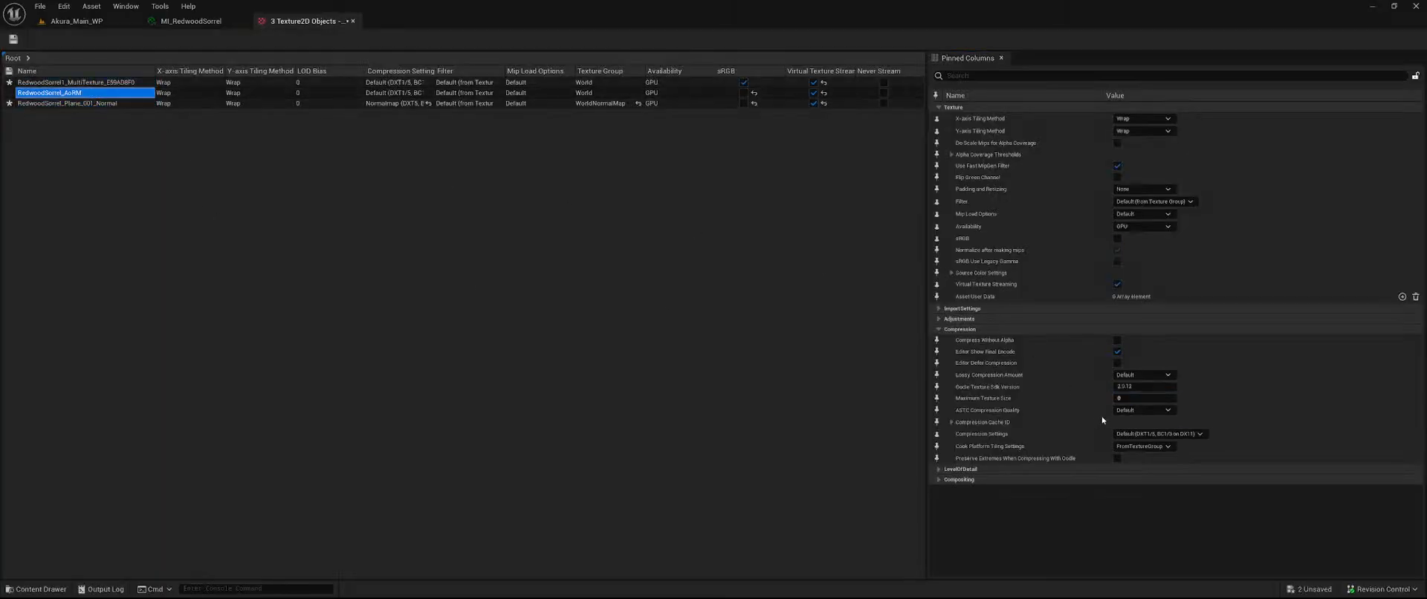
{"action": "left_click", "coordinate": [1153, 399]}
{"action": "type", "text": "512"}
{"action": "key", "text": "Return"}
{"action": "left_click", "coordinate": [353, 21]}
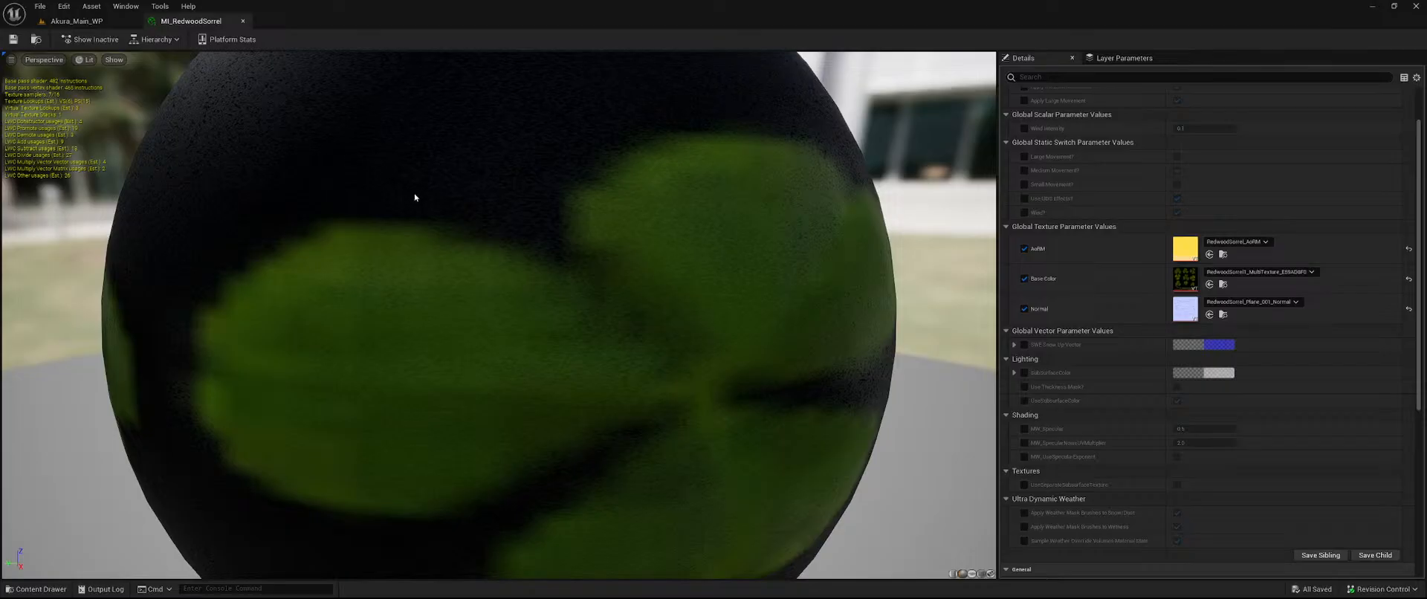
{"action": "scroll", "coordinate": [1099, 387], "scroll_direction": "down", "scroll_amount": 5}
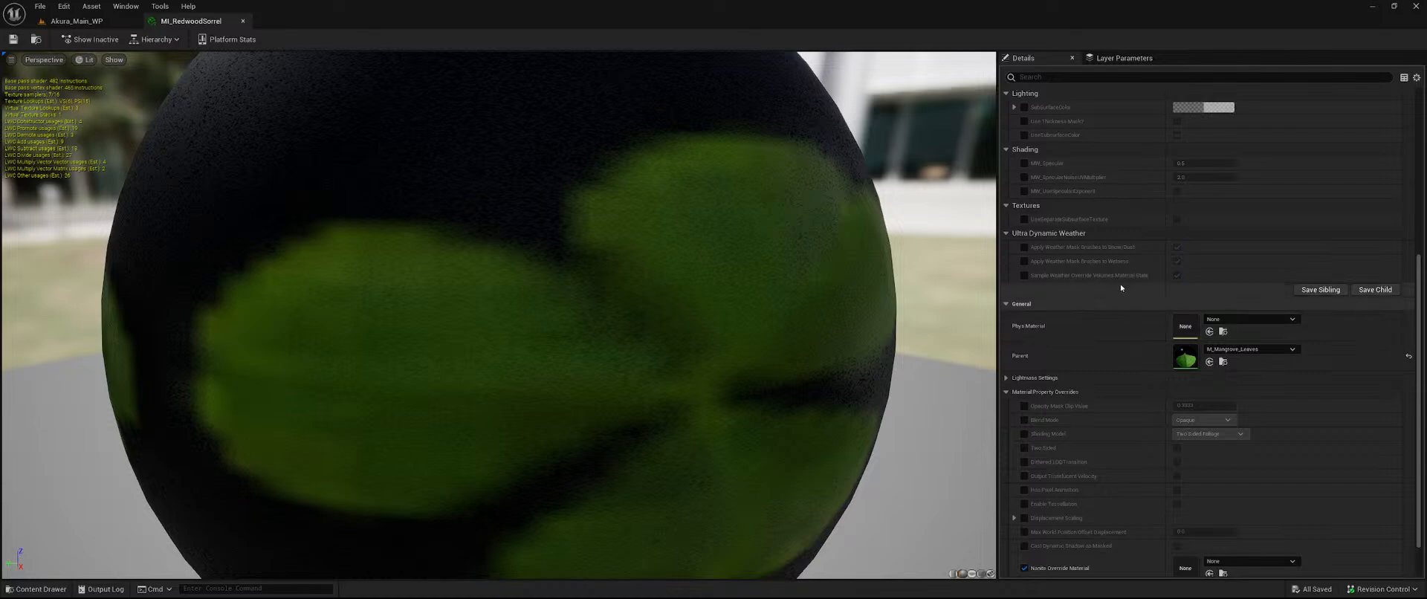
{"action": "scroll", "coordinate": [1086, 242], "scroll_direction": "up", "scroll_amount": 2}
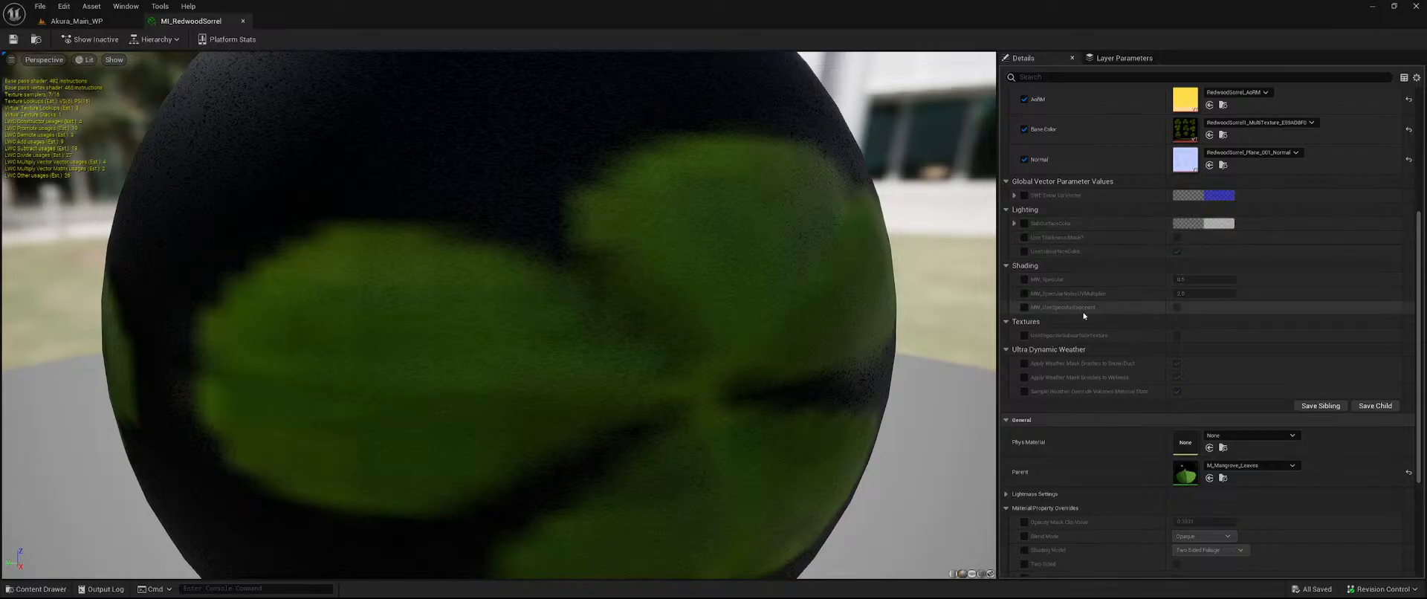
{"action": "scroll", "coordinate": [1066, 328], "scroll_direction": "down", "scroll_amount": 5}
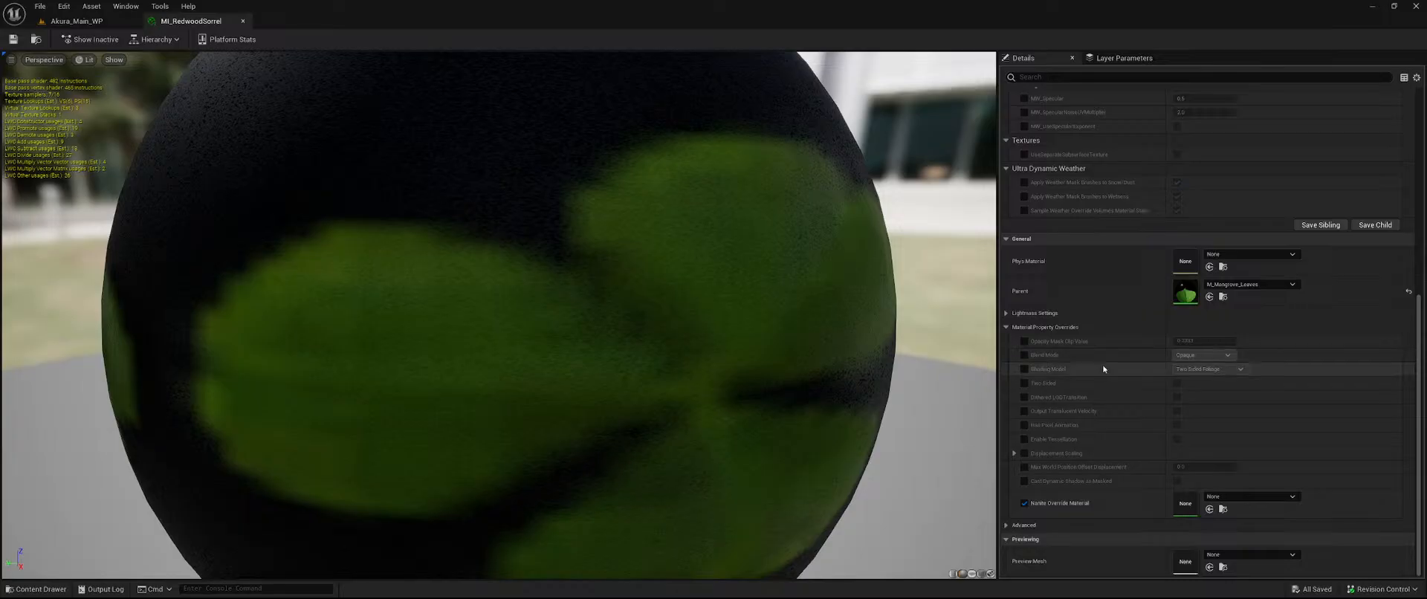
{"action": "scroll", "coordinate": [1059, 361], "scroll_direction": "up", "scroll_amount": 10}
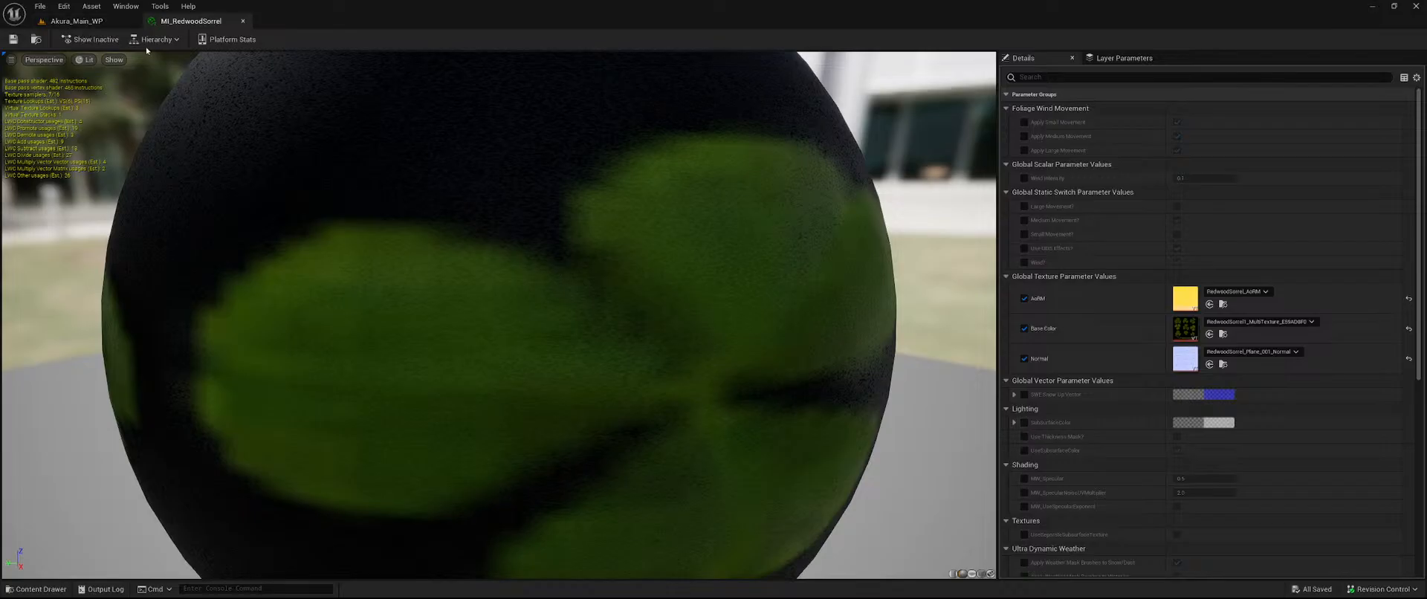
Open the three SM_RedwoodSorrel cluster static meshes A, B and C in their mesh editors.
{"action": "left_click", "coordinate": [77, 21]}
{"action": "key", "text": "ctrl+space"}
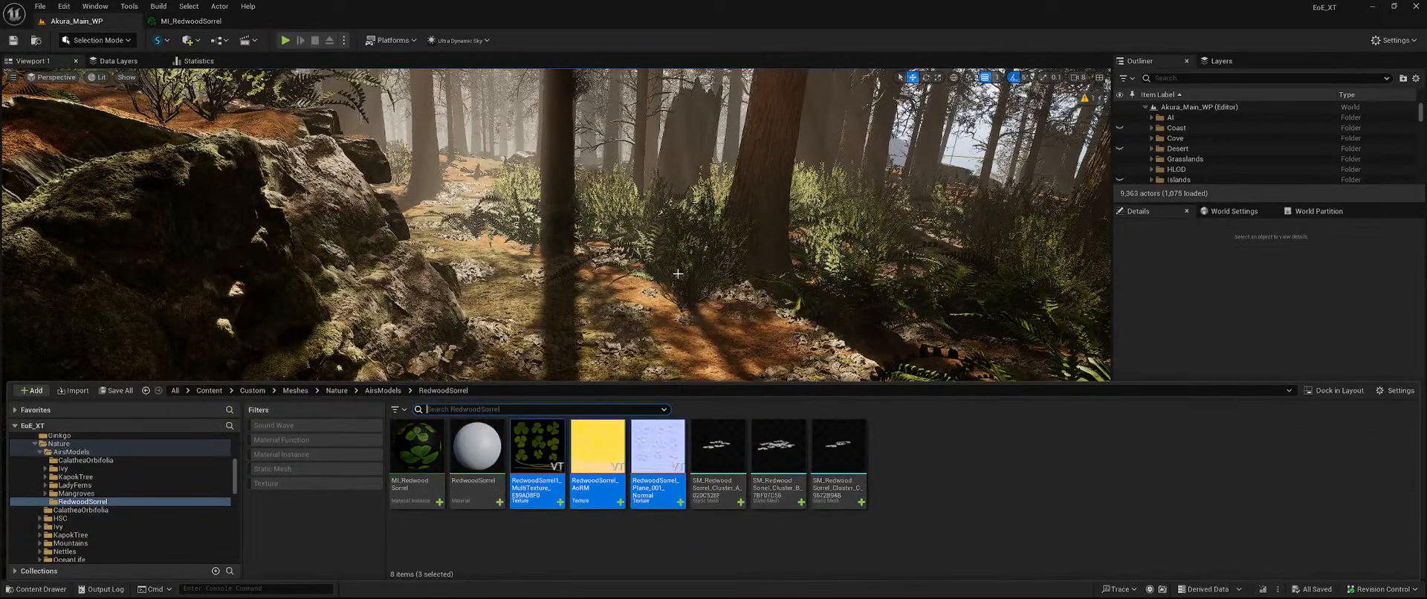
{"action": "double_click", "coordinate": [729, 444]}
{"action": "key", "text": "ctrl+space"}
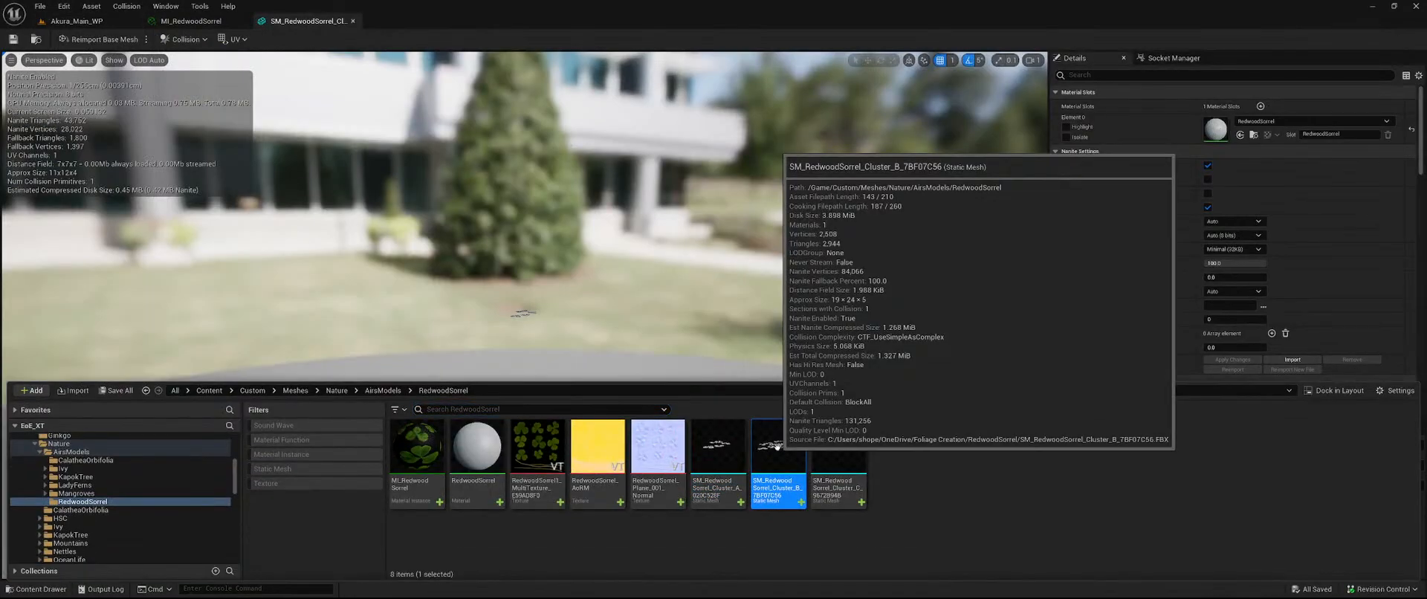
{"action": "double_click", "coordinate": [776, 443]}
{"action": "key", "text": "ctrl+space"}
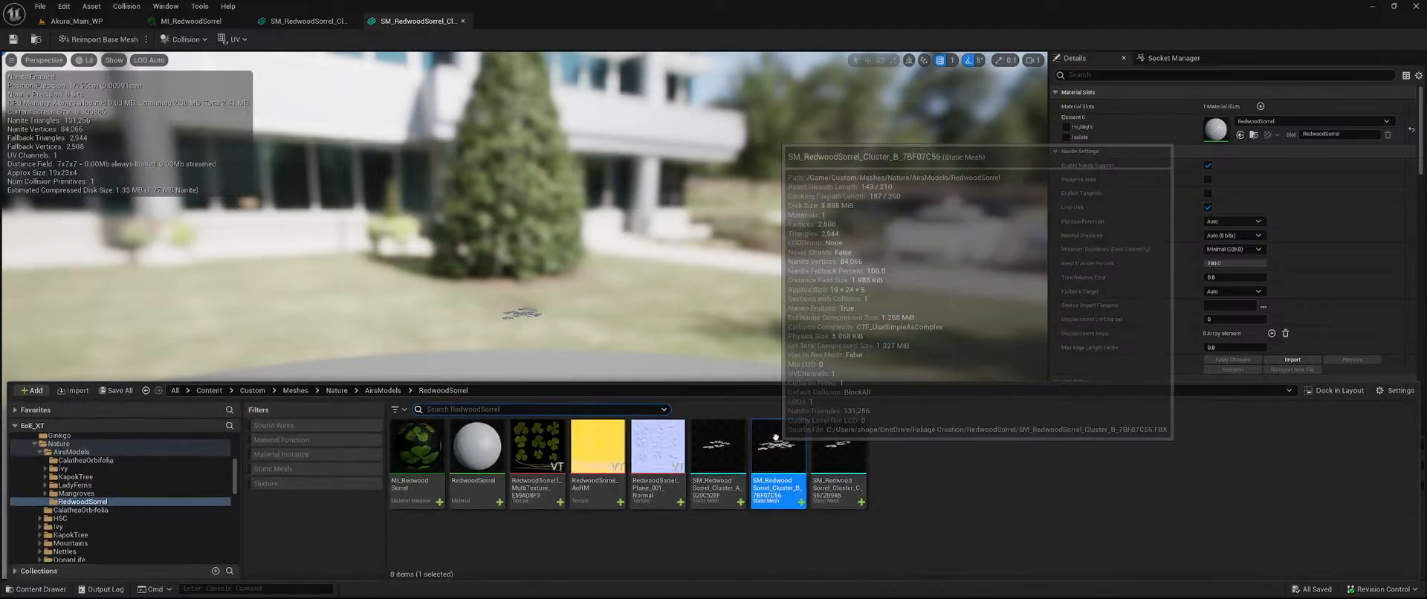
{"action": "double_click", "coordinate": [836, 468]}
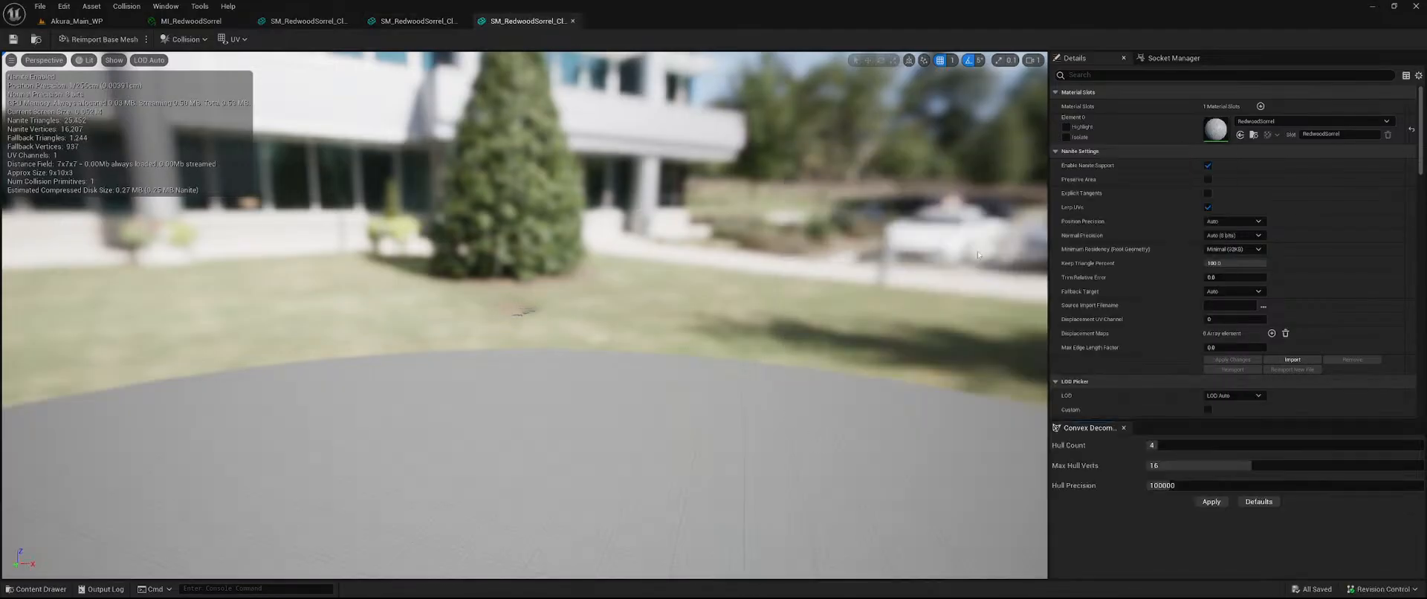
Assign MI_RedwoodSorrel to the material slot of all three cluster meshes and check cluster A up close.
{"action": "key", "text": "ctrl+space"}
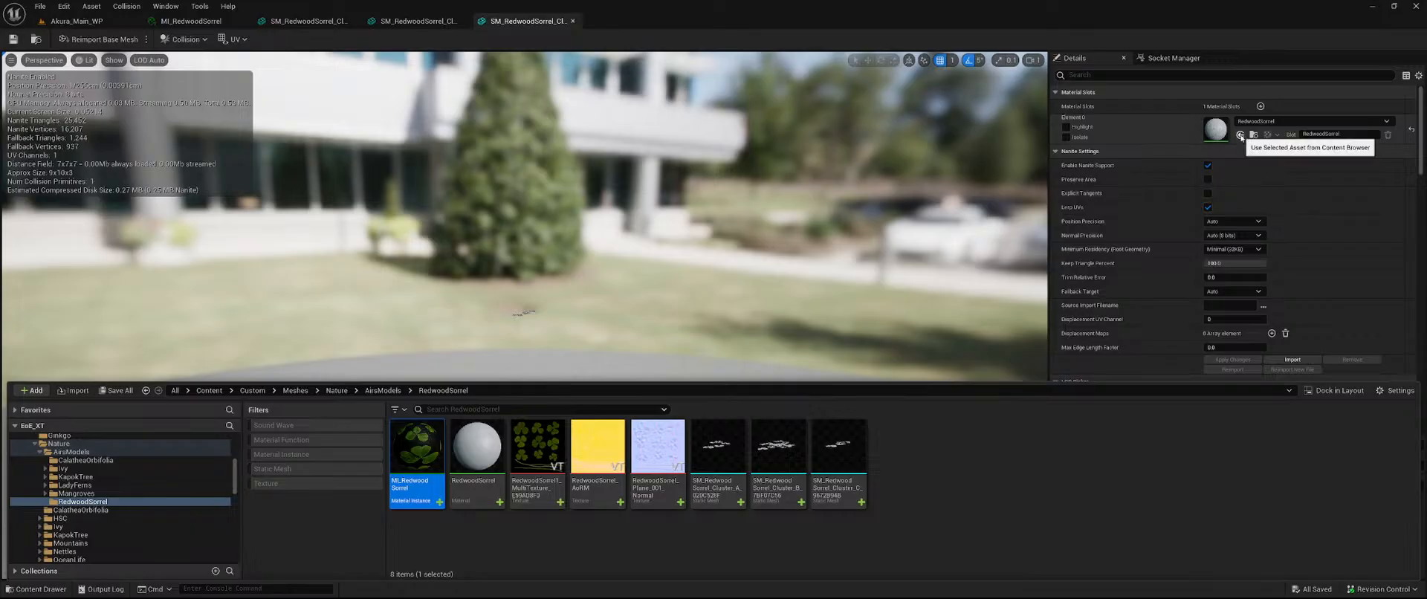
{"action": "left_click", "coordinate": [1238, 135]}
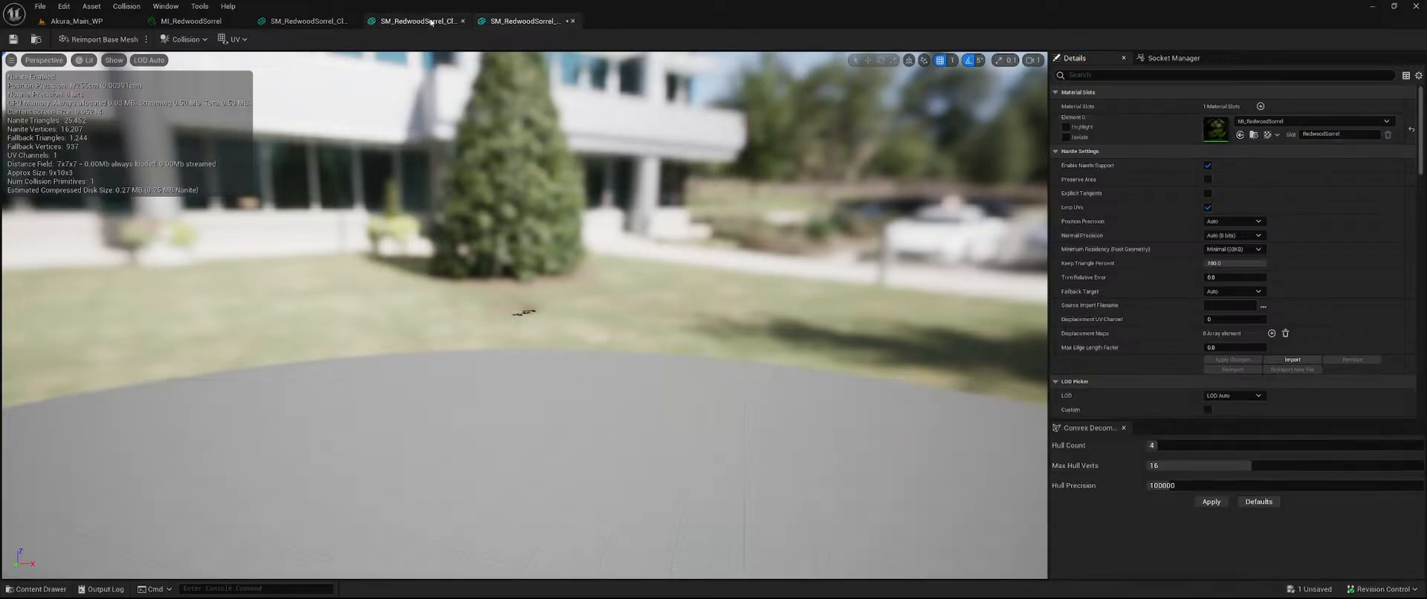
{"action": "left_click", "coordinate": [431, 22]}
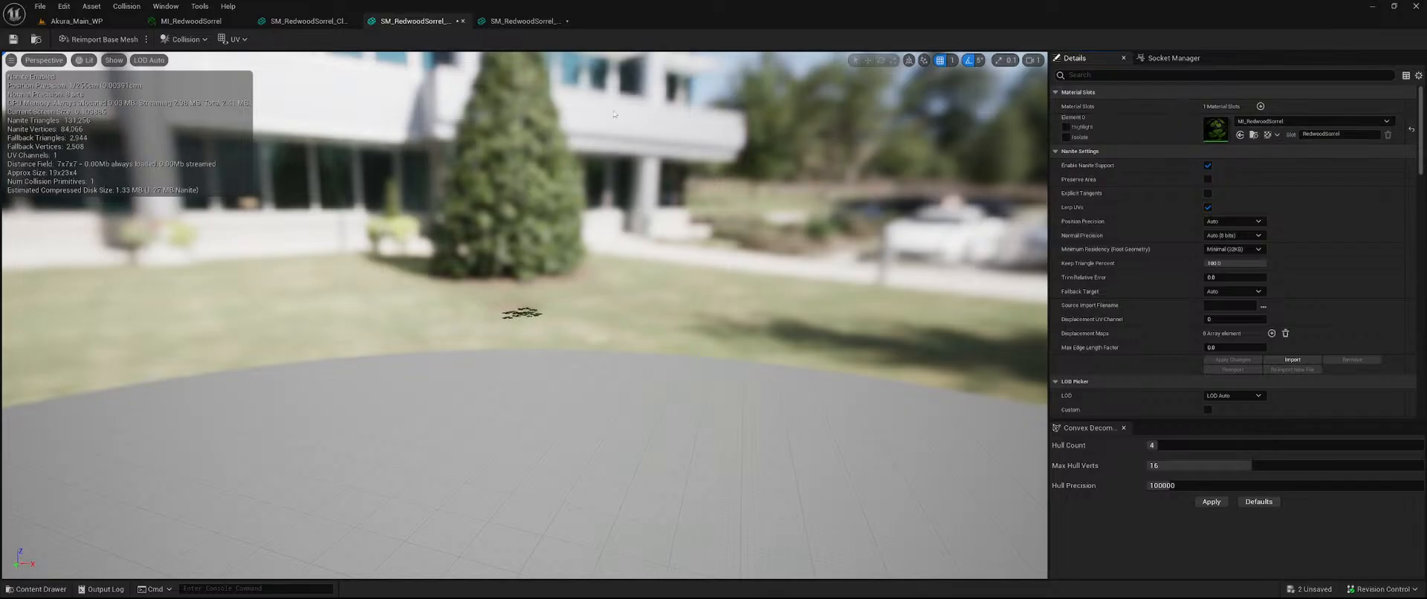
{"action": "left_click", "coordinate": [315, 22]}
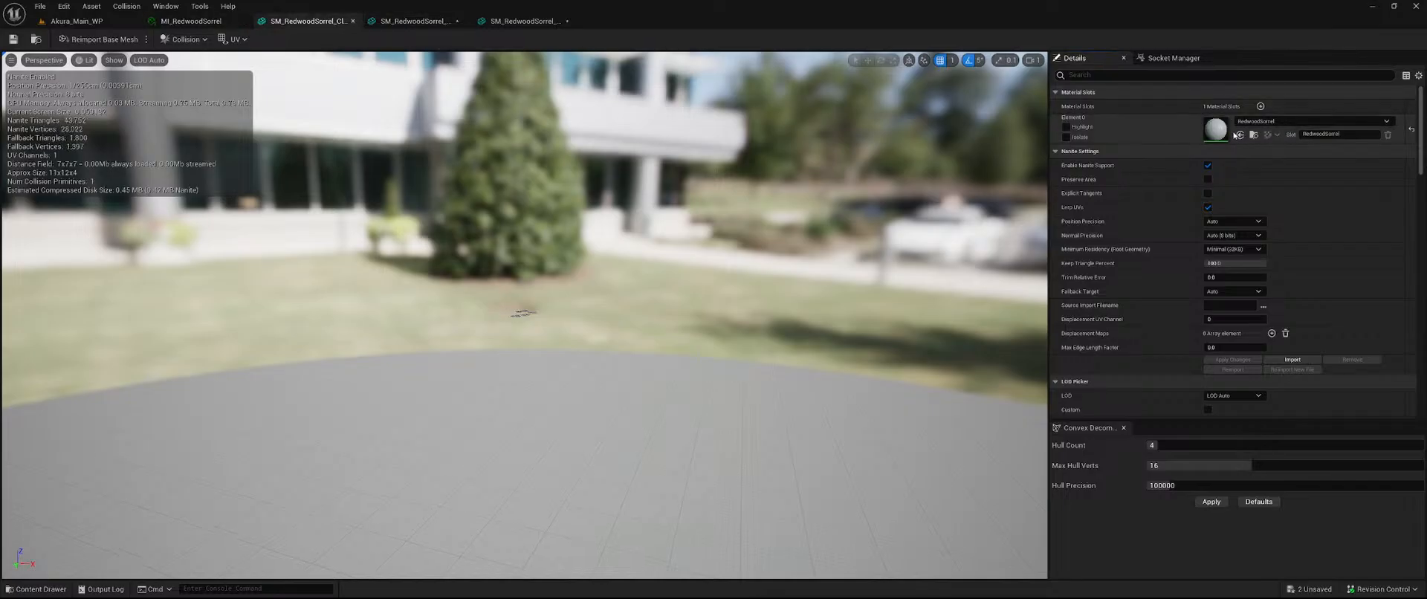
{"action": "left_click", "coordinate": [1240, 135]}
{"action": "key", "text": "w"}
{"action": "right_click_drag", "start_coordinate": [743, 283], "coordinate": [609, 379]}
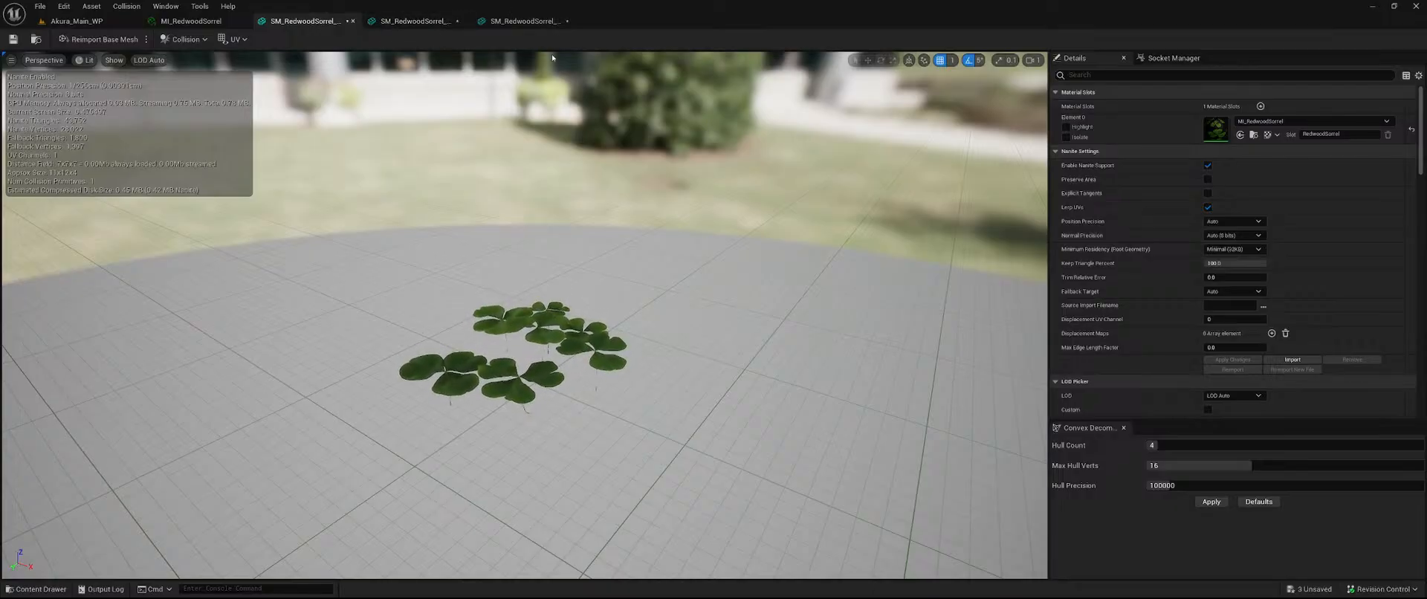
Override the Wind? static switch in MI_RedwoodSorrel, turn it off and save the material instance.
{"action": "double_click", "coordinate": [1216, 128]}
{"action": "scroll", "coordinate": [1072, 278], "scroll_direction": "down", "scroll_amount": 5}
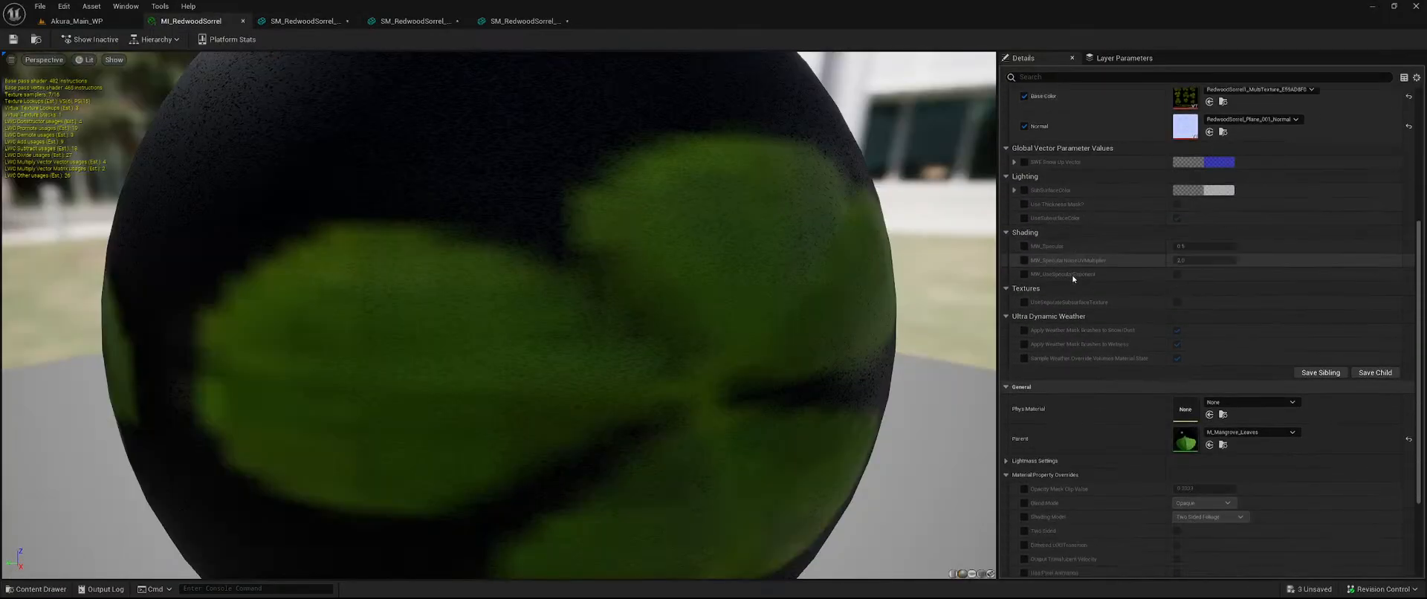
{"action": "scroll", "coordinate": [1115, 297], "scroll_direction": "up", "scroll_amount": 2}
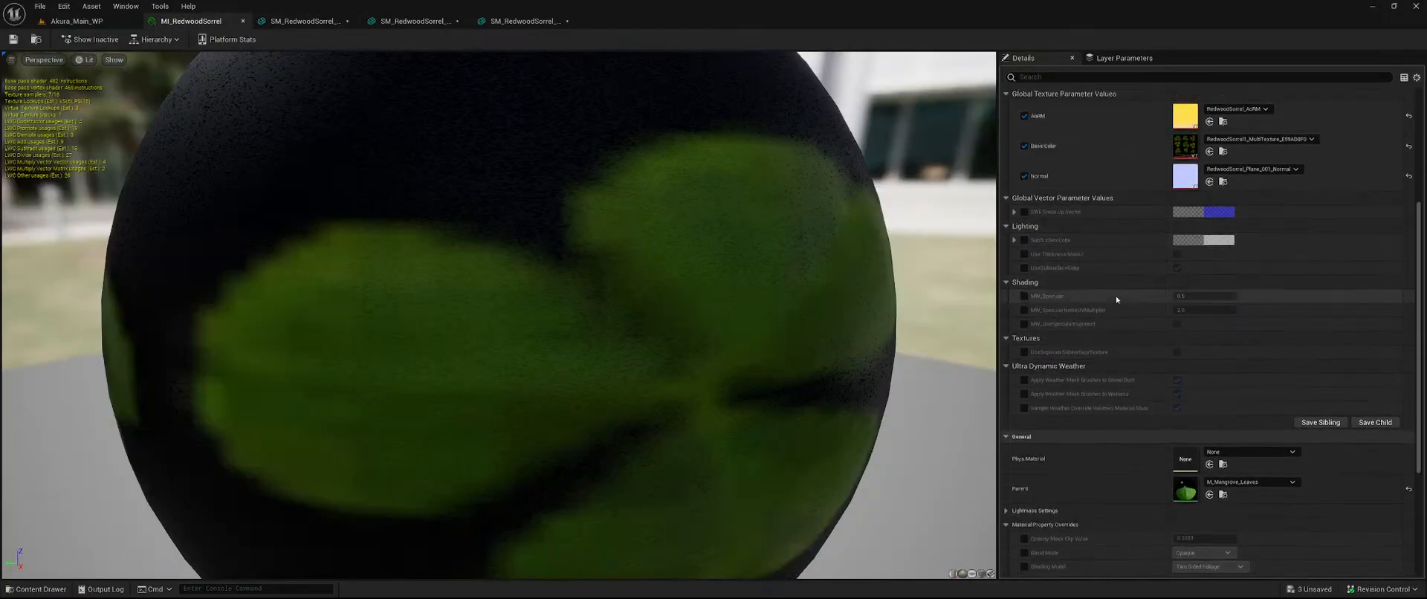
{"action": "scroll", "coordinate": [1116, 299], "scroll_direction": "up", "scroll_amount": 6}
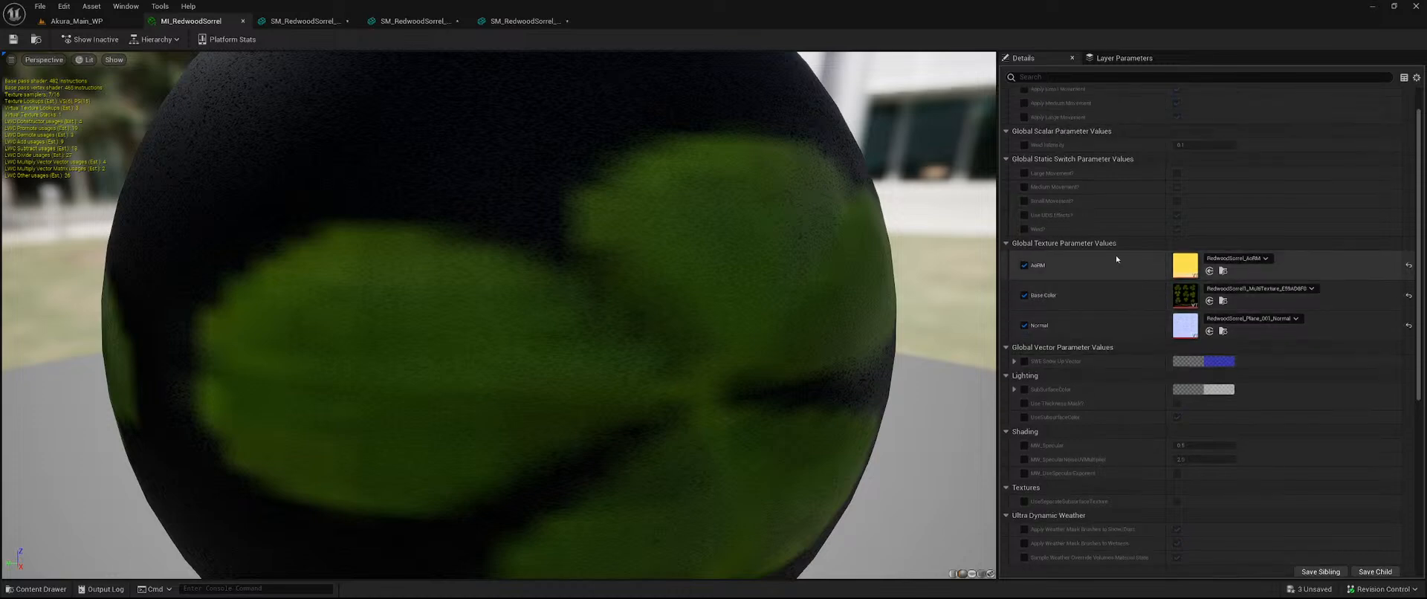
{"action": "left_click", "coordinate": [1024, 229]}
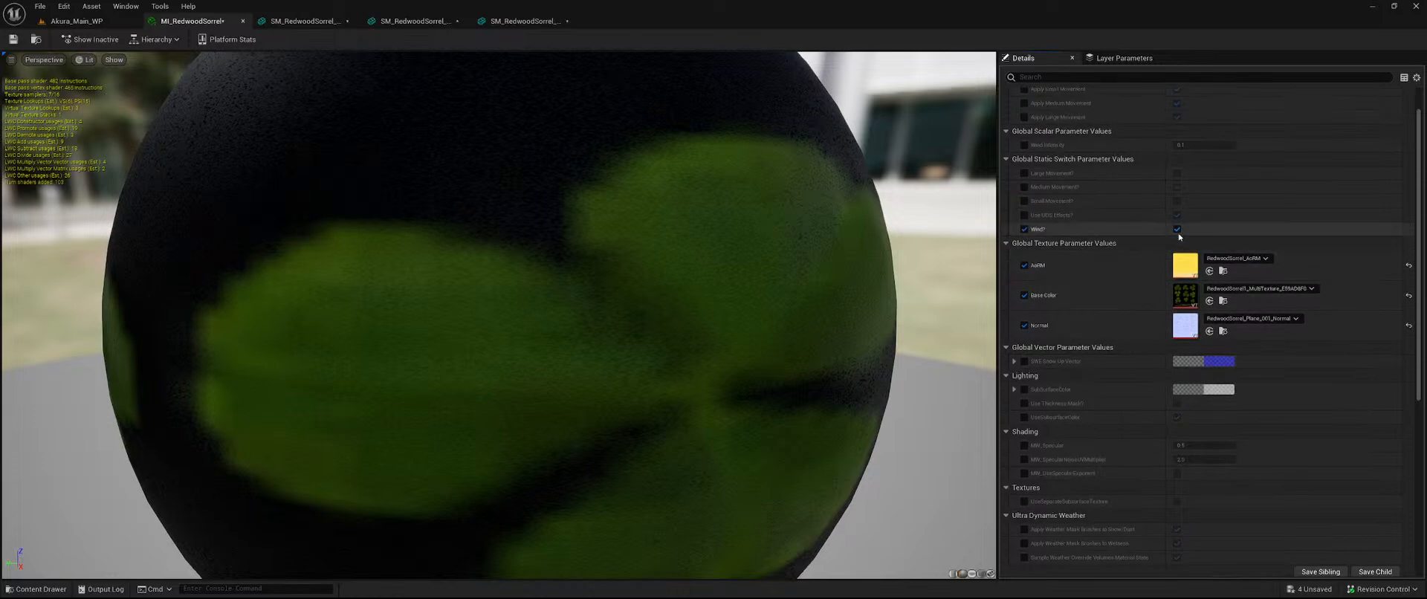
{"action": "left_click", "coordinate": [1177, 229]}
{"action": "scroll", "coordinate": [1178, 231], "scroll_direction": "down", "scroll_amount": 3}
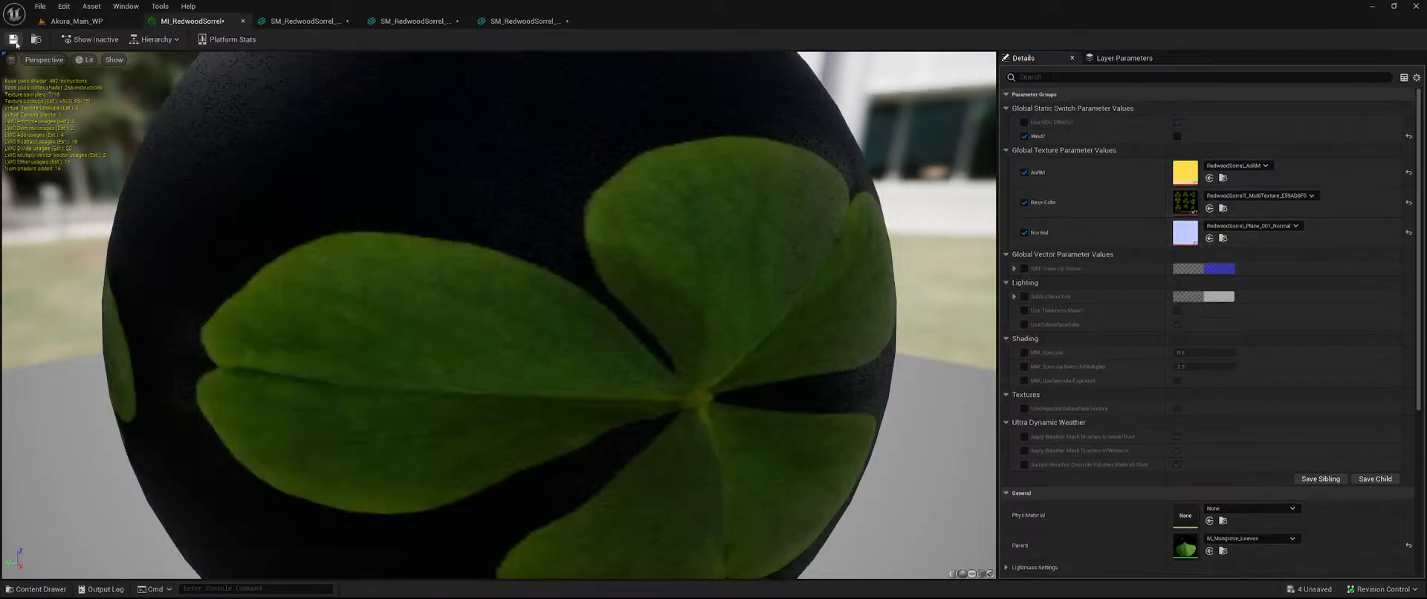
{"action": "key", "text": "ctrl+s"}
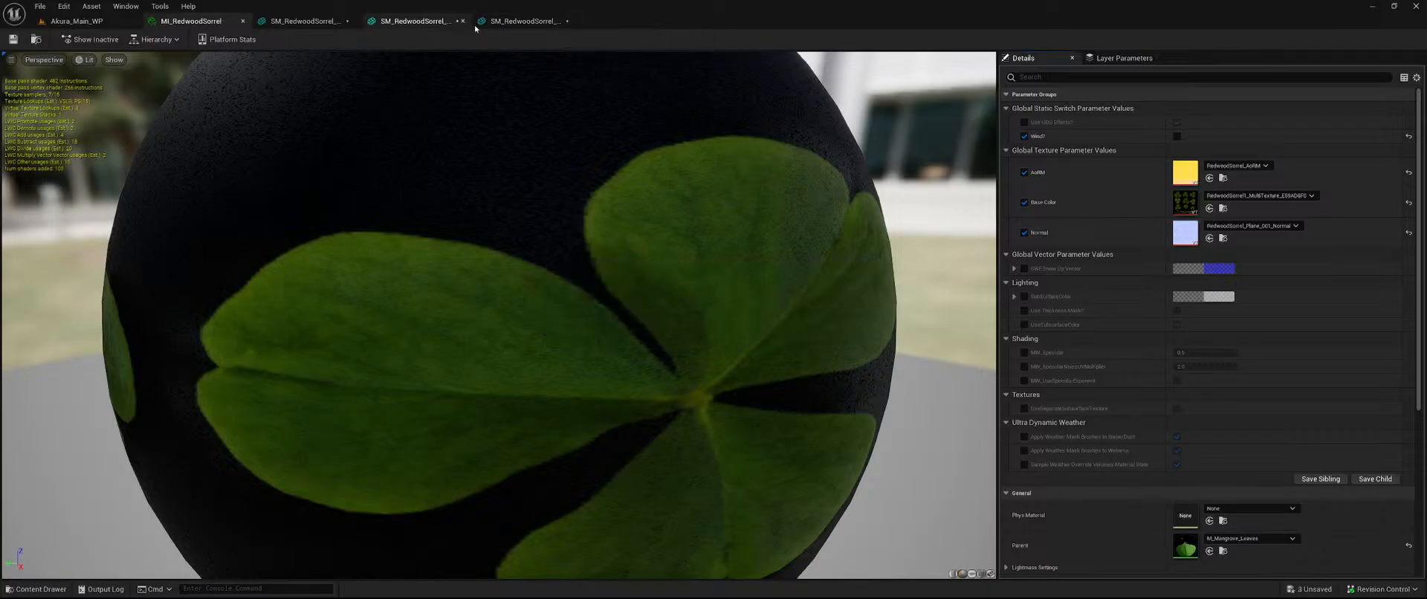
Save the three modified RedwoodSorrel cluster meshes and return to the cluster A mesh.
{"action": "left_click", "coordinate": [1310, 589]}
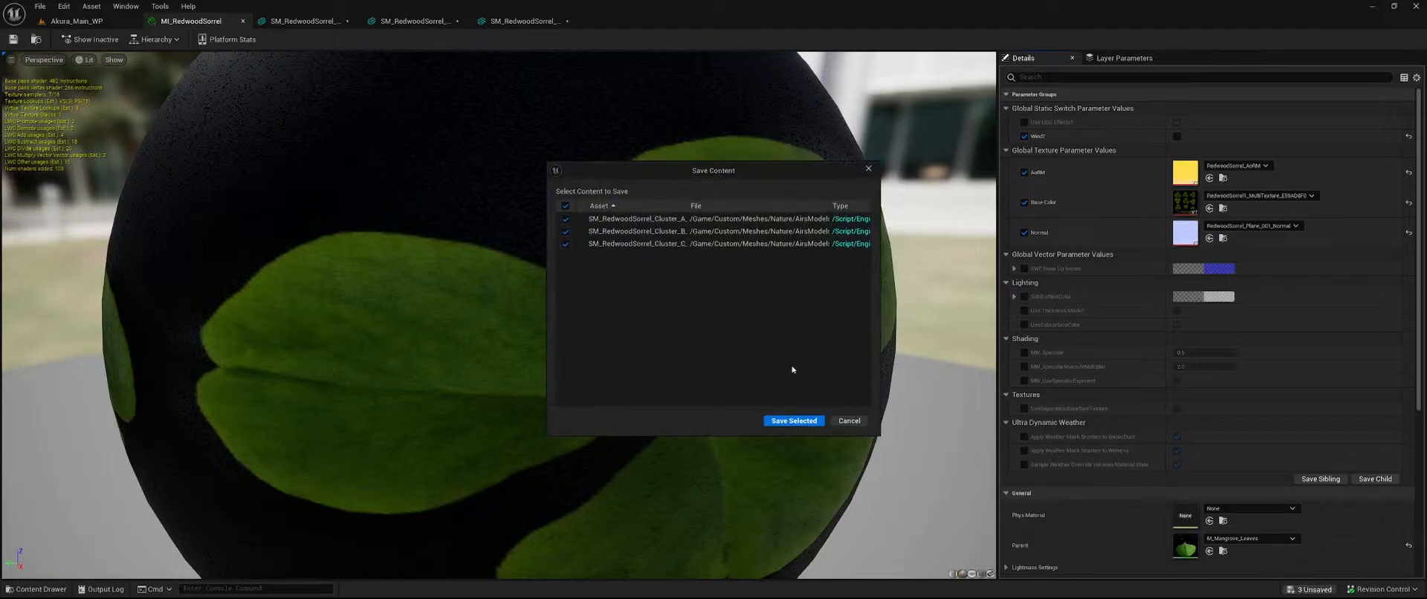
{"action": "left_click", "coordinate": [792, 420]}
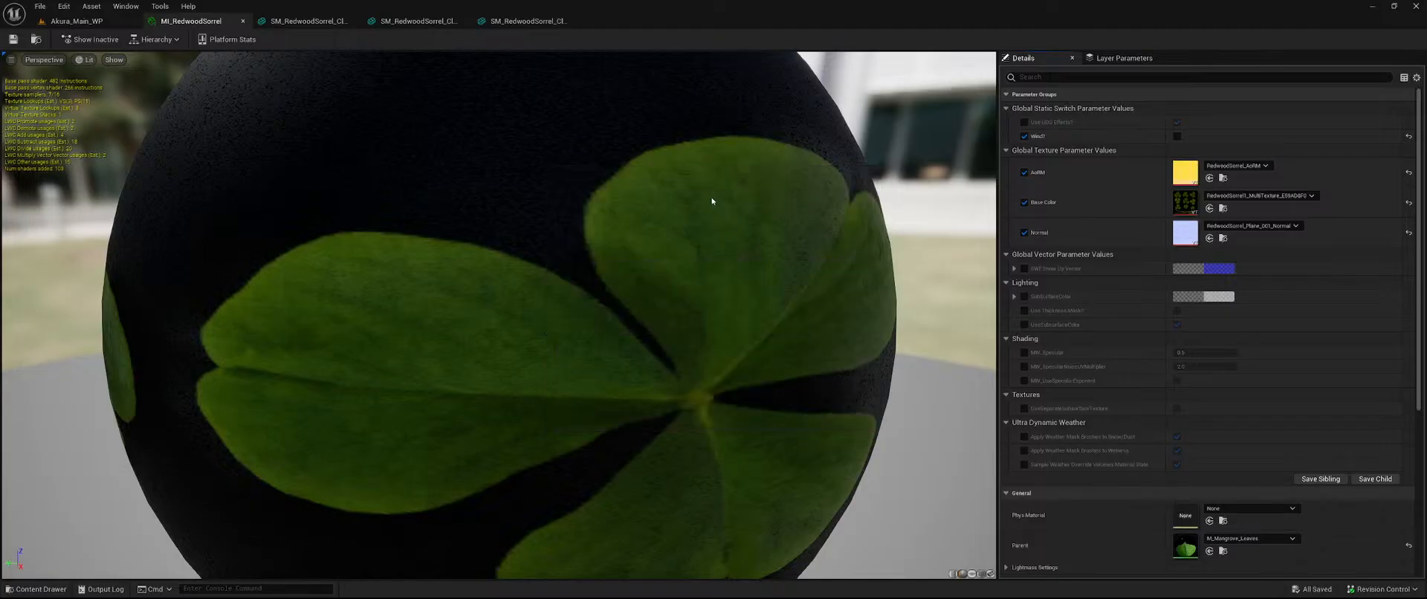
{"action": "left_click", "coordinate": [320, 25]}
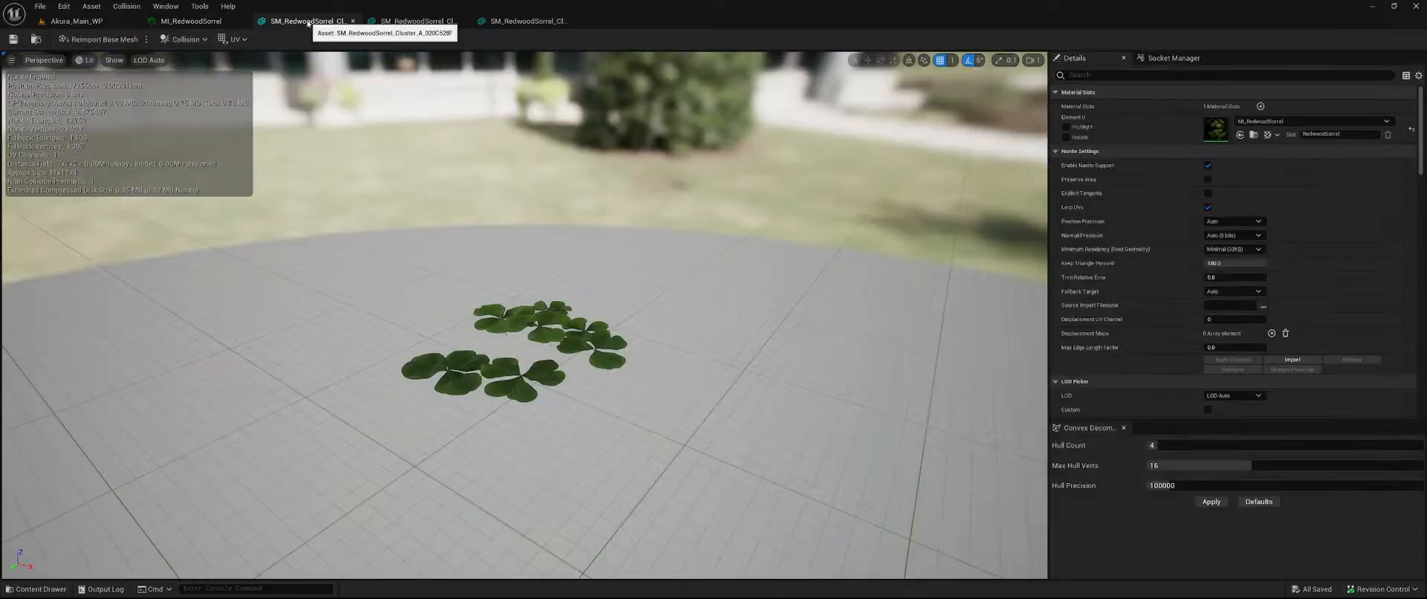
Set the Nanite Keep Triangle Percent of the cluster A mesh to 40, apply it and inspect the leaves and stems up close.
{"action": "left_click", "coordinate": [1242, 264]}
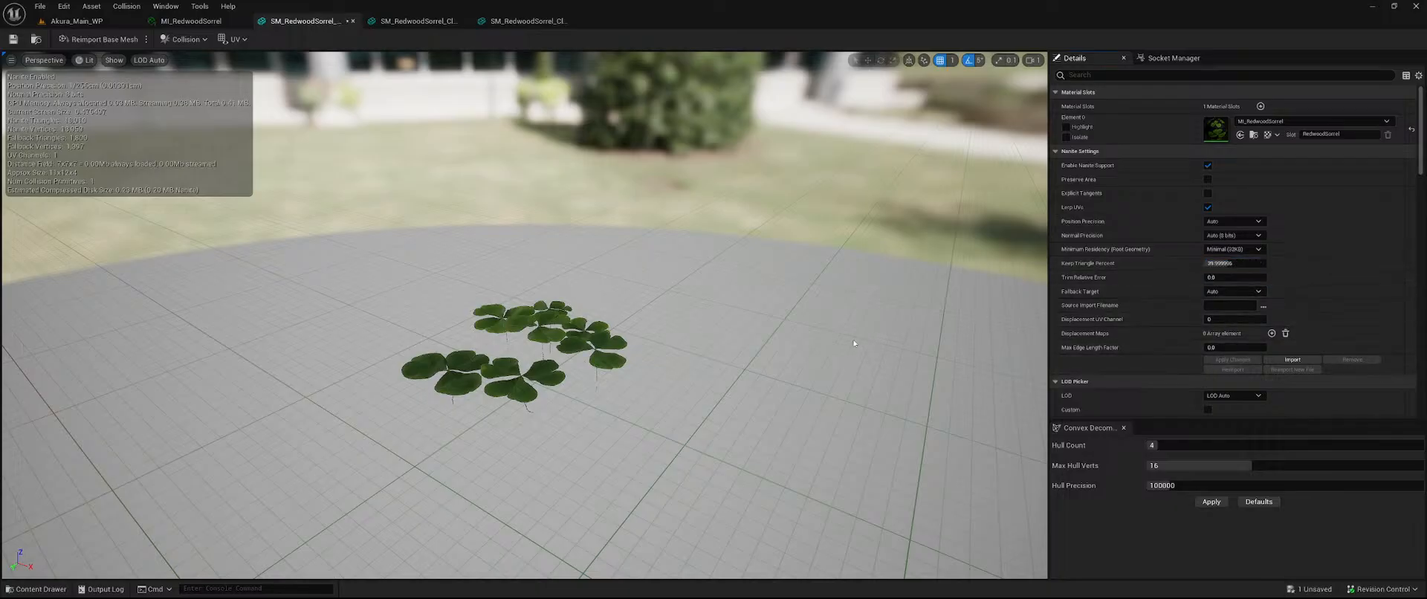
{"action": "right_click_drag", "start_coordinate": [855, 343], "coordinate": [832, 409]}
{"action": "scroll", "coordinate": [1151, 327], "scroll_direction": "down", "scroll_amount": 6}
{"action": "key", "text": "w"}
{"action": "key", "text": "w"}
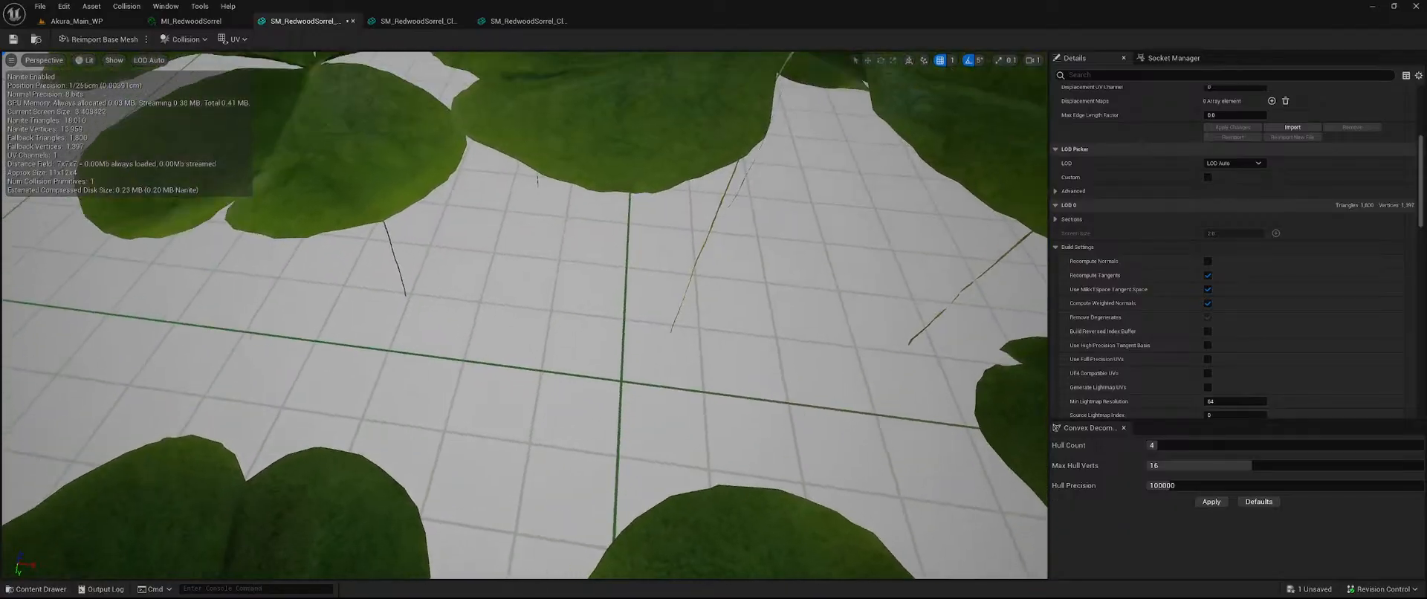
{"action": "key", "text": "f"}
{"action": "key", "text": "w"}
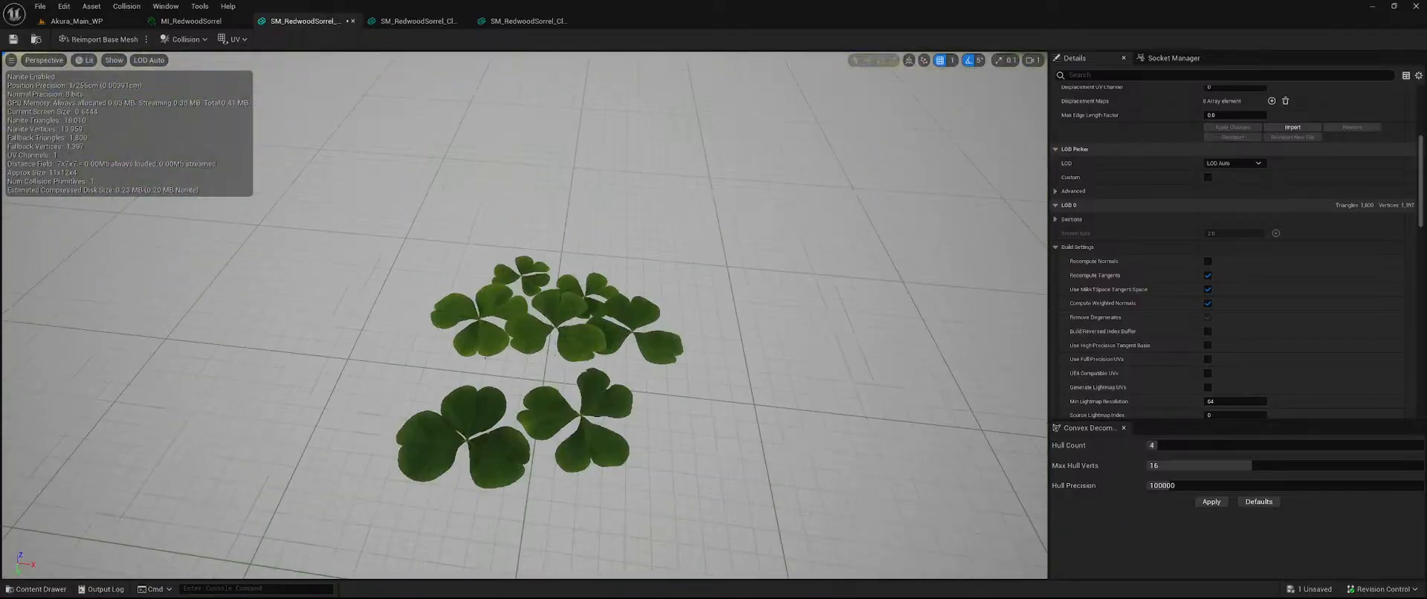
{"action": "key", "text": "f"}
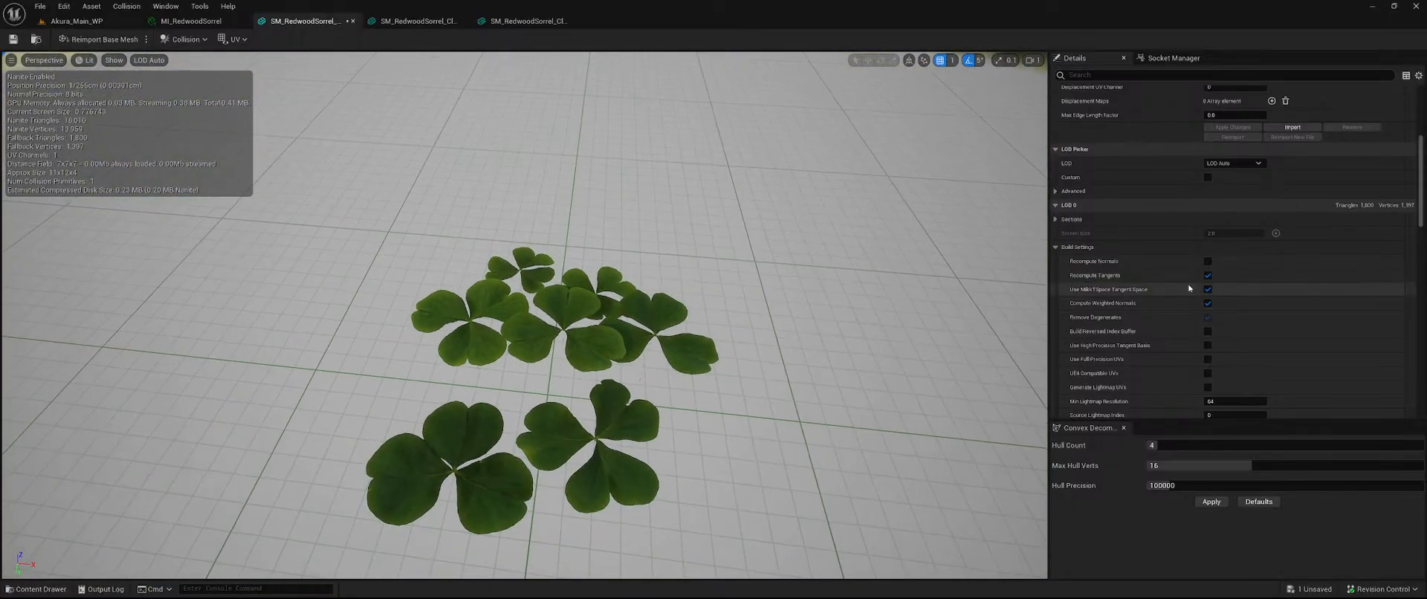
Set cluster A's collision preset to NoCollision and its collision complexity to Use Simple Collision As Complex.
{"action": "scroll", "coordinate": [1263, 256], "scroll_direction": "down", "scroll_amount": 3}
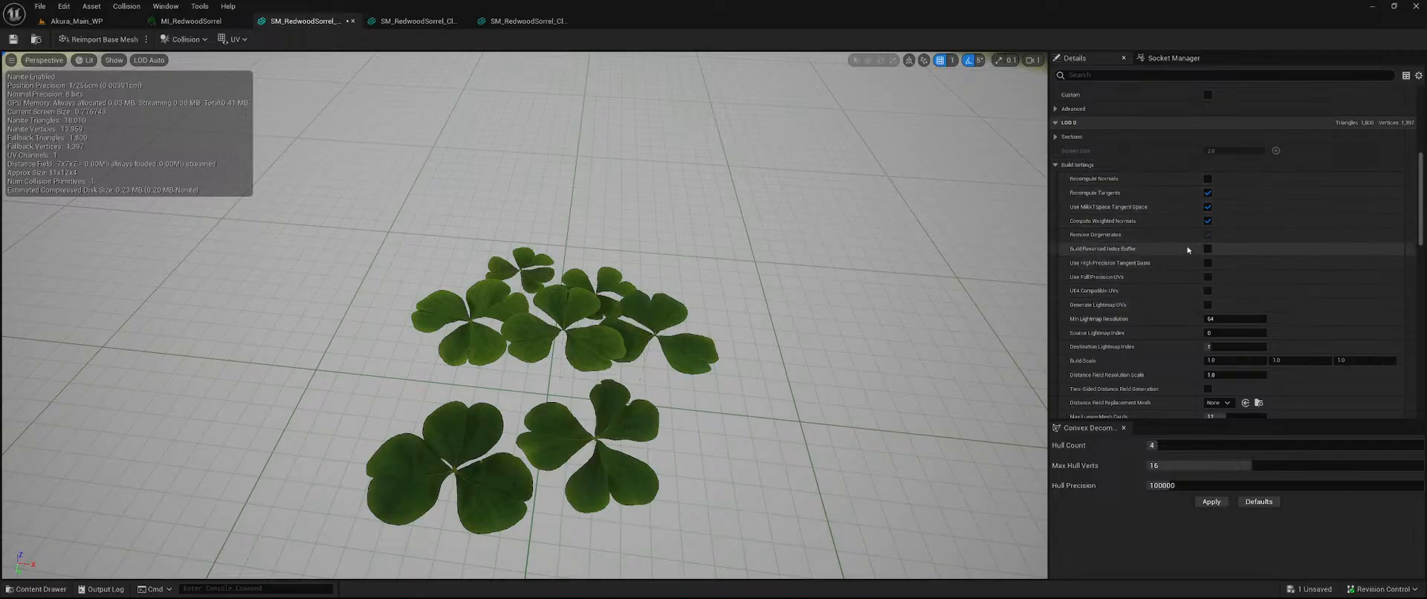
{"action": "scroll", "coordinate": [1159, 260], "scroll_direction": "down", "scroll_amount": 4}
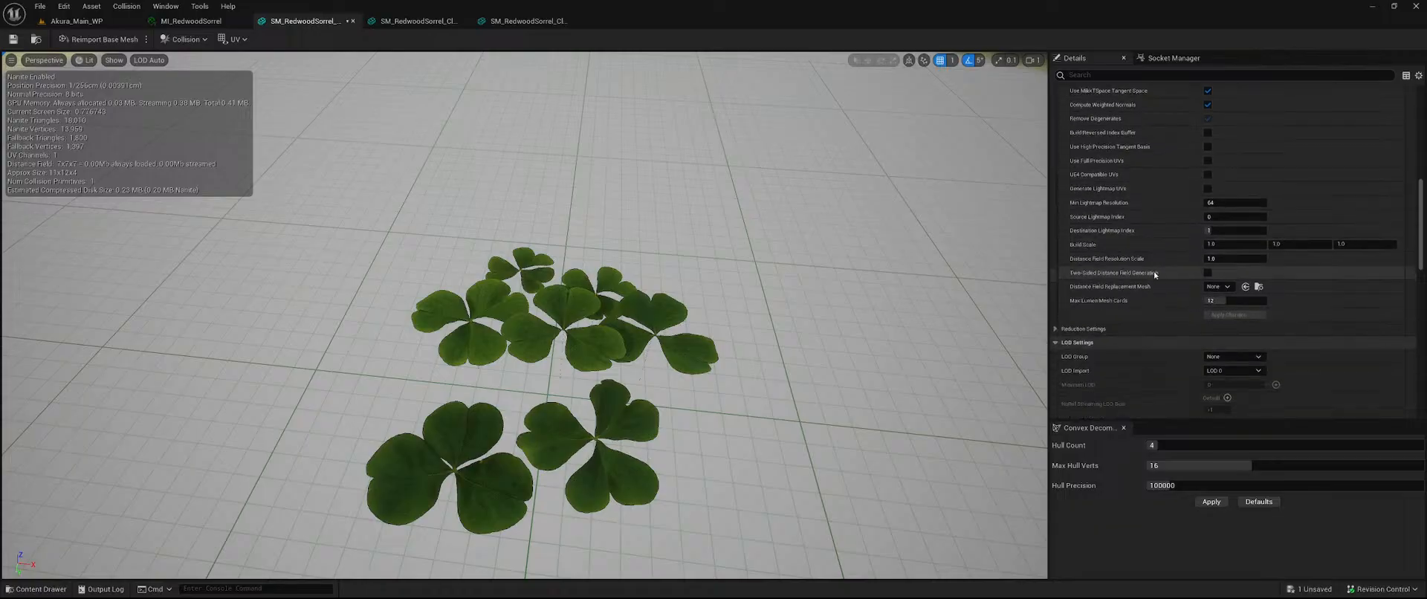
{"action": "scroll", "coordinate": [1173, 231], "scroll_direction": "down", "scroll_amount": 15}
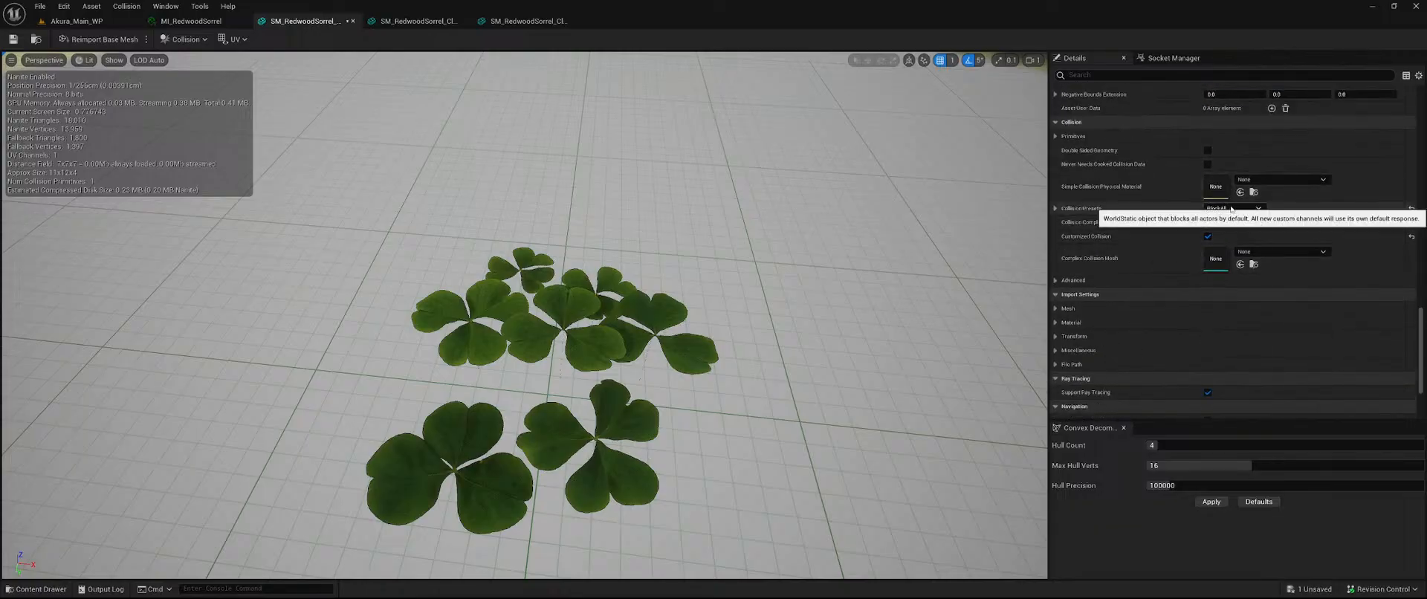
{"action": "left_click", "coordinate": [1231, 209]}
{"action": "left_click", "coordinate": [1225, 228]}
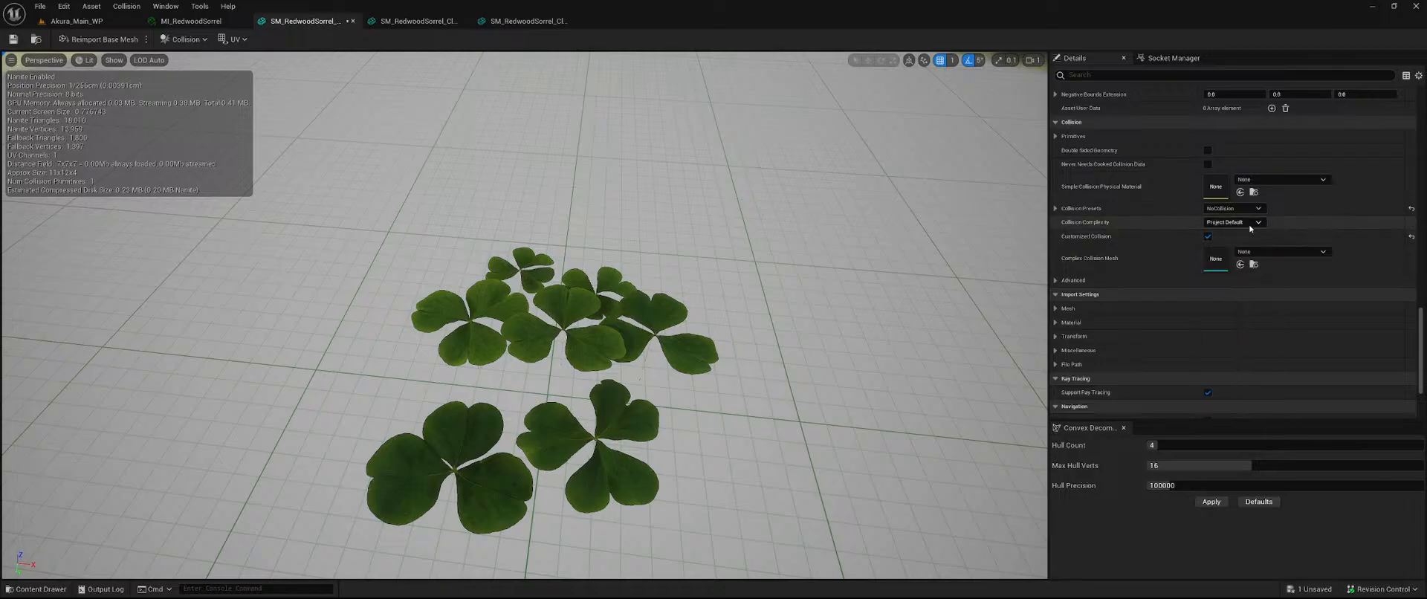
{"action": "left_click", "coordinate": [1234, 222]}
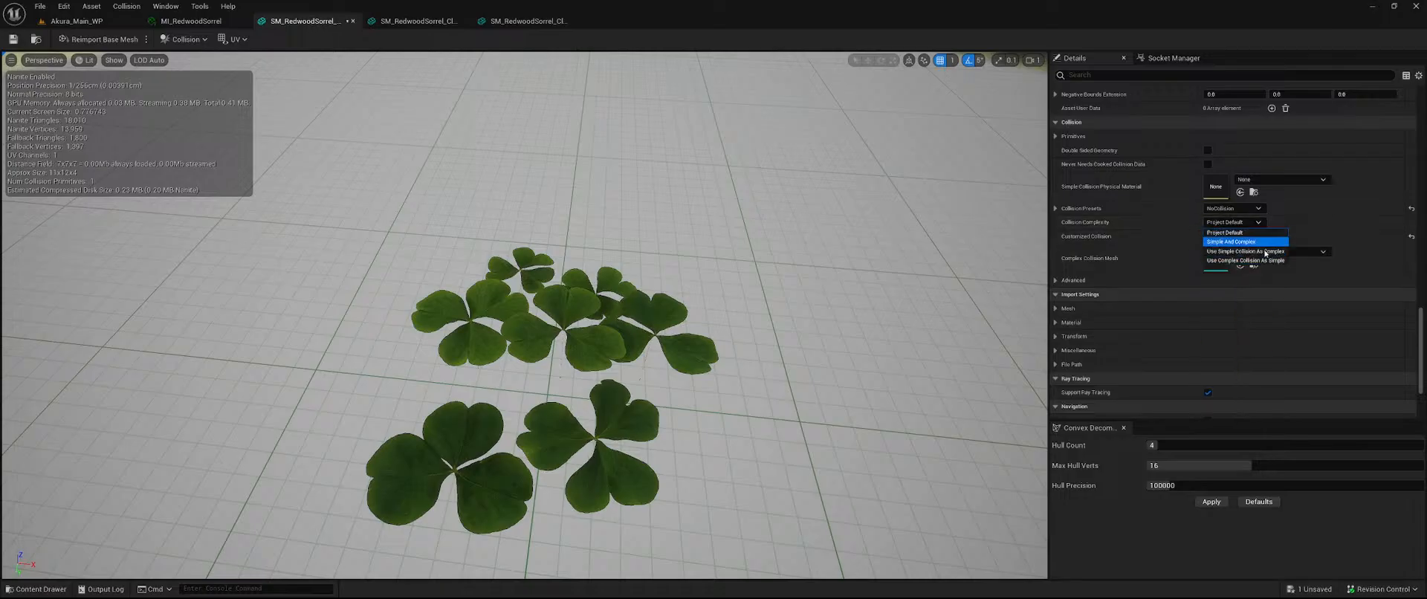
{"action": "left_click", "coordinate": [1242, 251]}
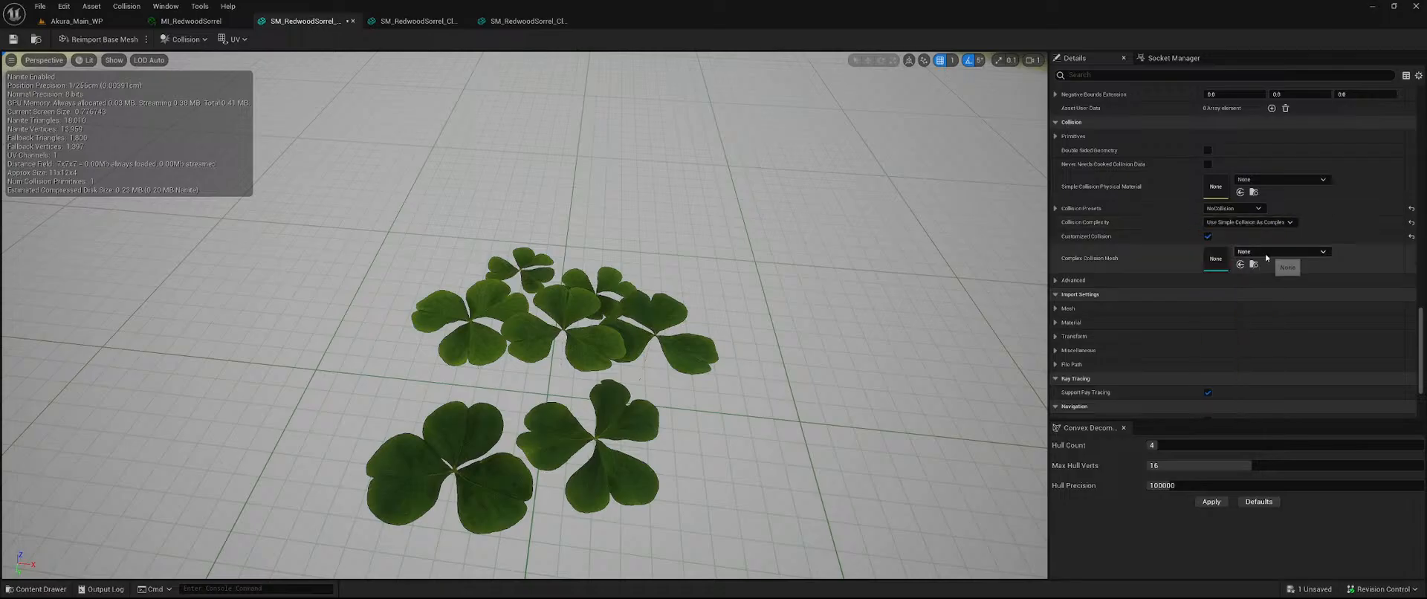
Remove the existing collision from the cluster A mesh, save it and close its editor.
{"action": "left_click", "coordinate": [185, 40]}
{"action": "left_click", "coordinate": [252, 185]}
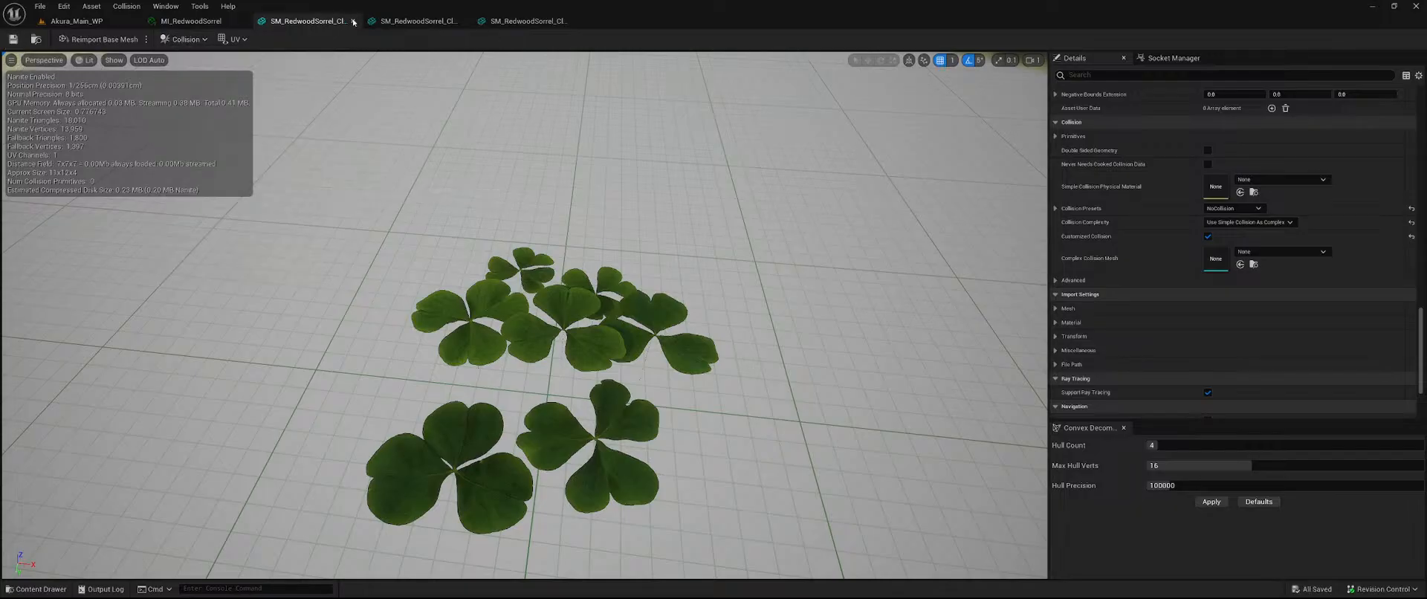
{"action": "left_click", "coordinate": [353, 21]}
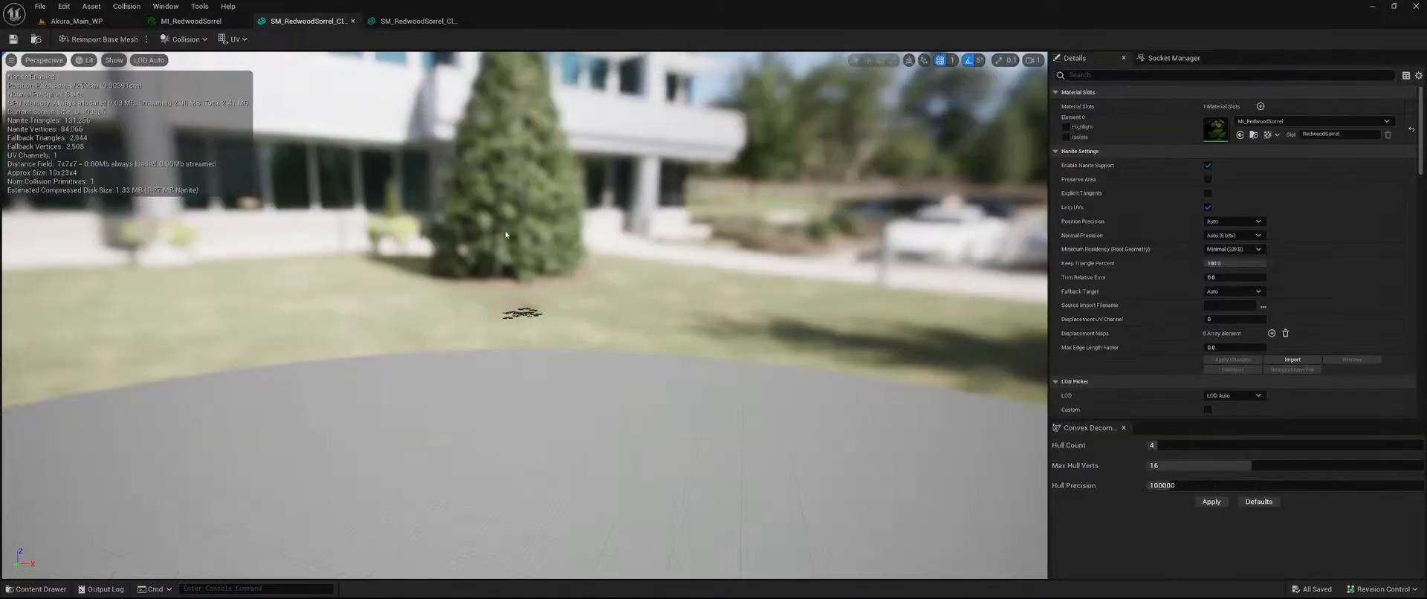
Remove cluster B's collision, reduce its Nanite Keep Triangle Percent to 40 and save the mesh.
{"action": "left_click", "coordinate": [183, 38]}
{"action": "left_click", "coordinate": [222, 178]}
{"action": "key", "text": "w"}
{"action": "right_click_drag", "start_coordinate": [520, 312], "coordinate": [538, 468]}
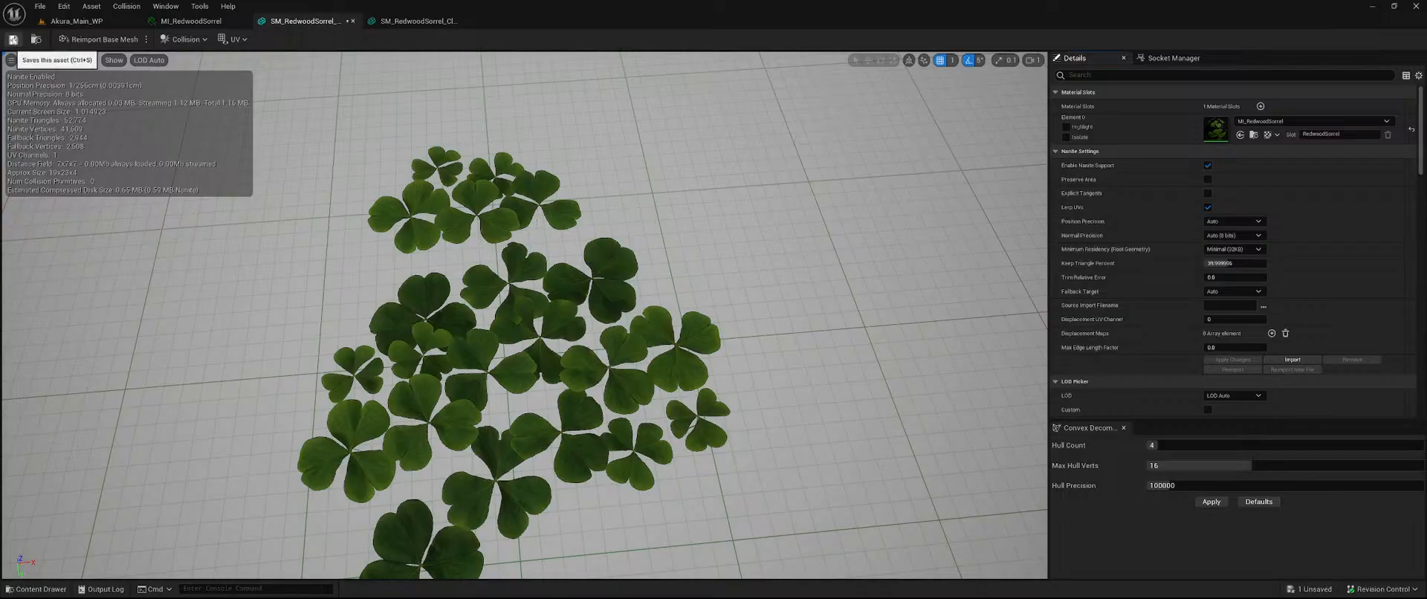
{"action": "left_click", "coordinate": [12, 40]}
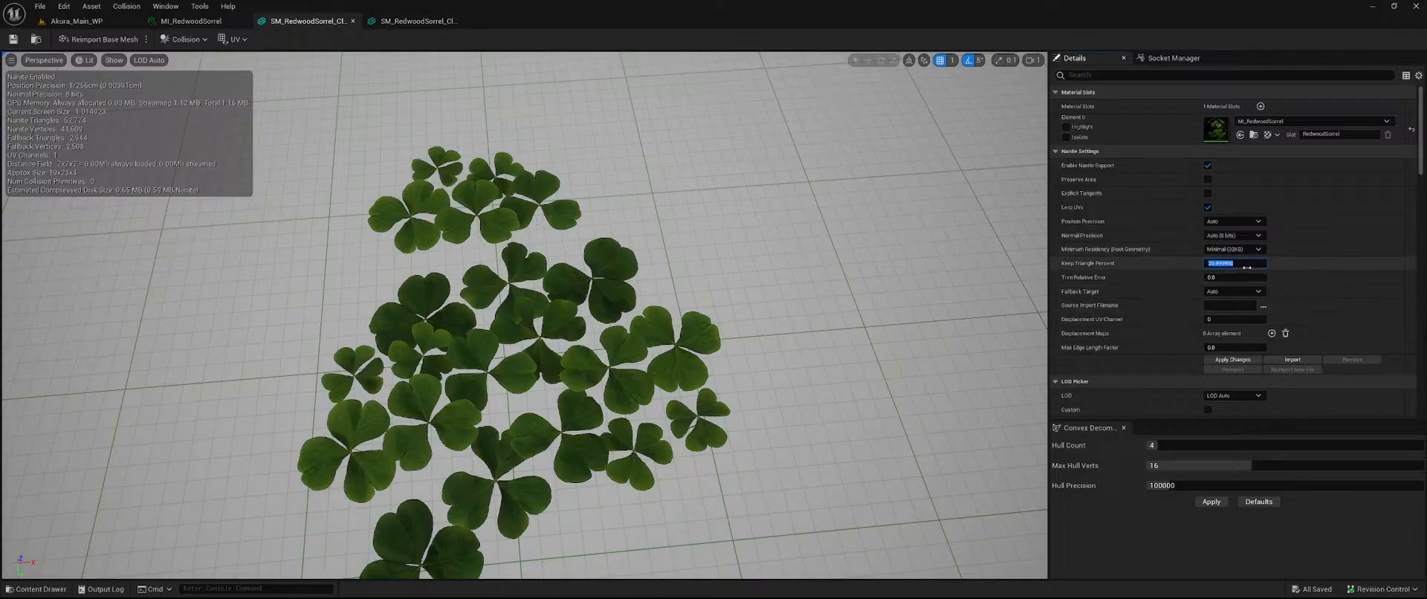
Reduce cluster B's Nanite Keep Triangle Percent further to 30, apply the change, save the mesh and close its editor.
{"action": "left_click", "coordinate": [1223, 362]}
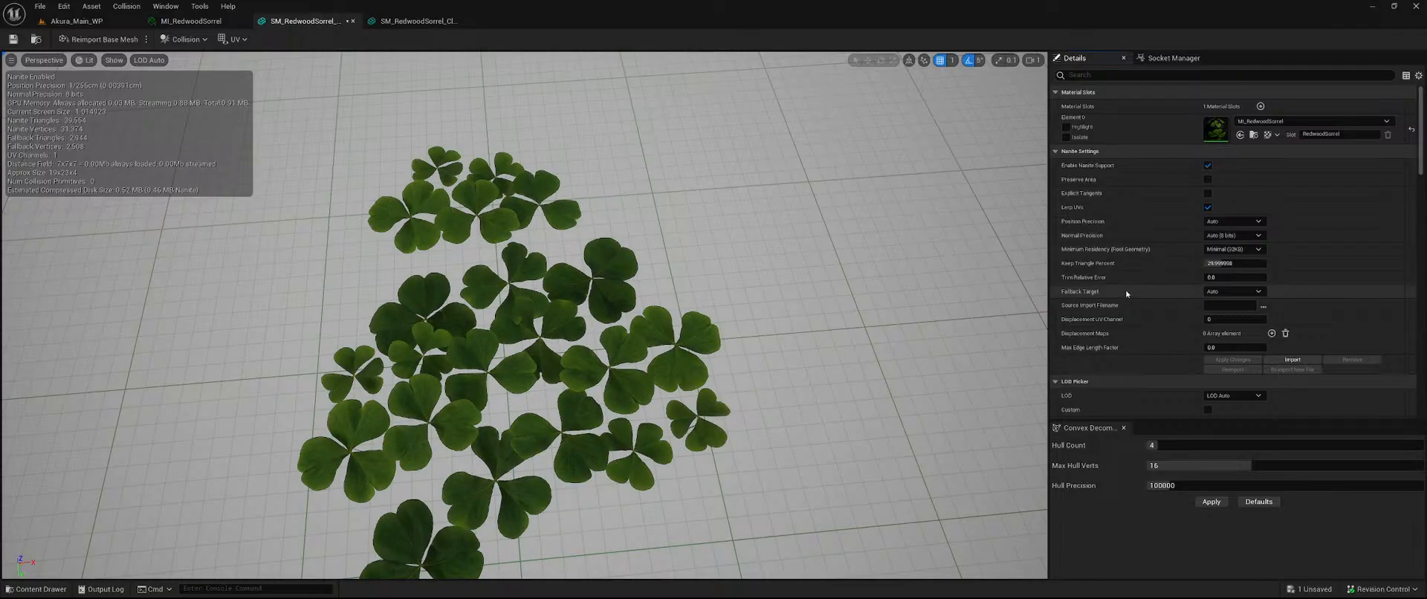
{"action": "left_click", "coordinate": [1311, 588]}
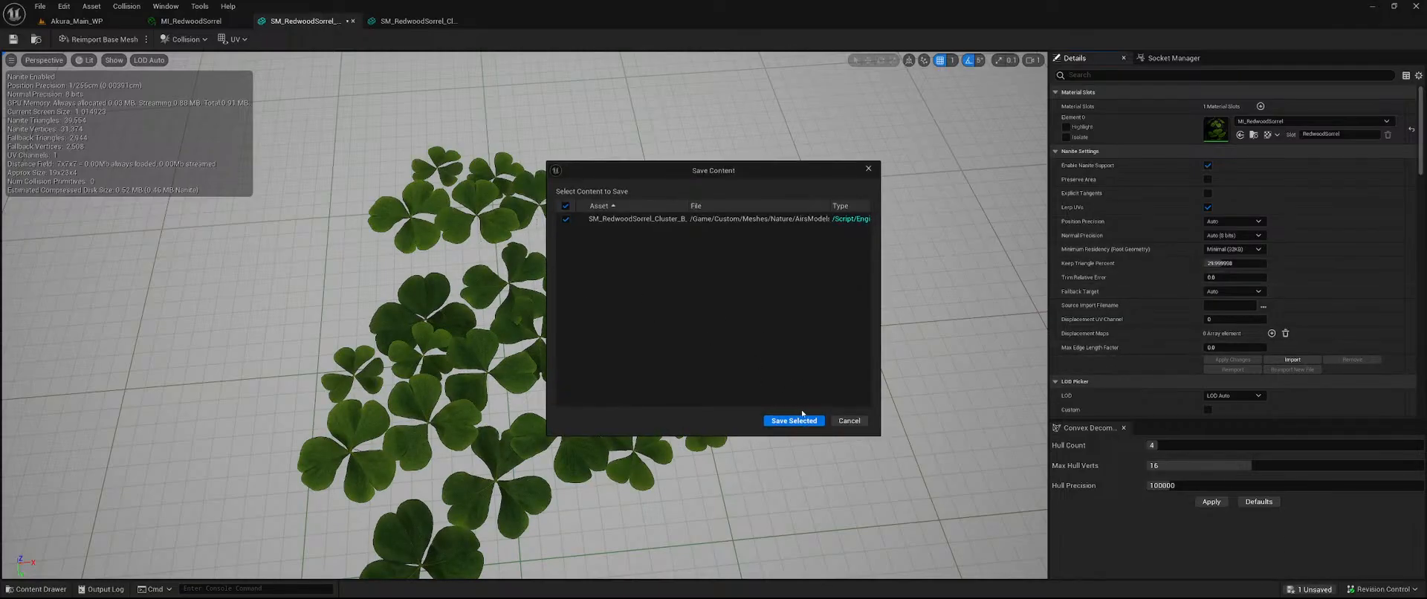
{"action": "left_click", "coordinate": [794, 421]}
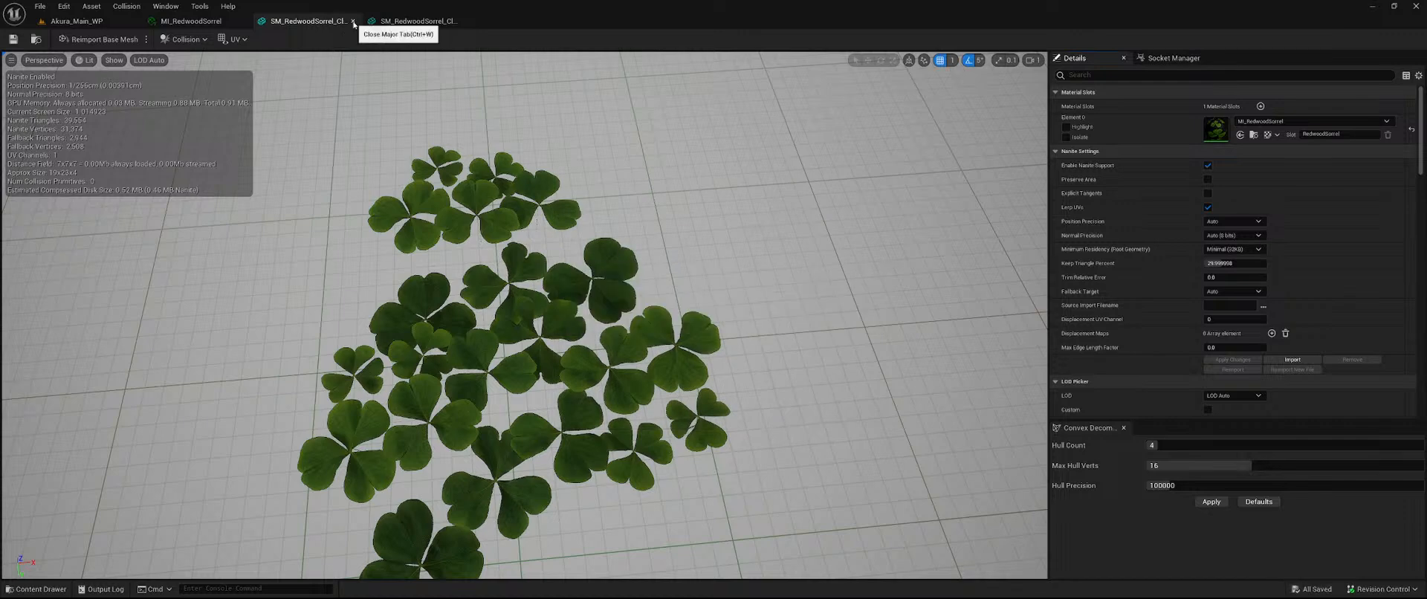
{"action": "left_click", "coordinate": [353, 21]}
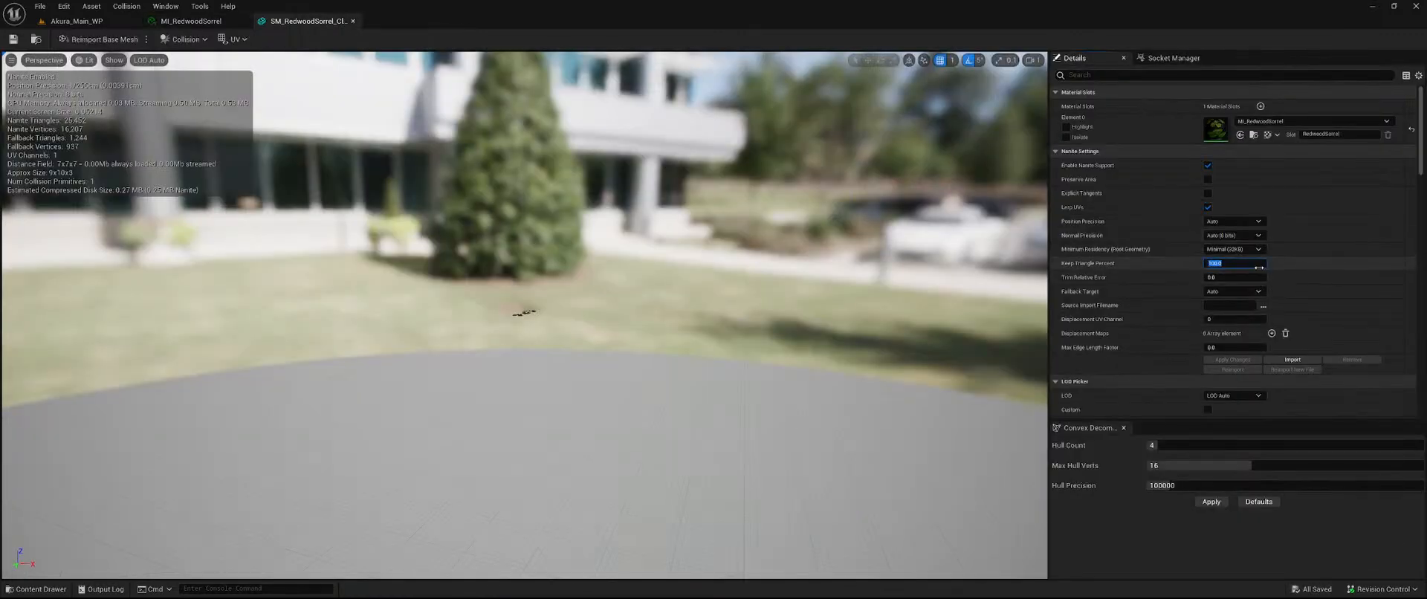
Set cluster C's Nanite Keep Triangle Percent to 40, apply and save it, and remove the mesh's collision.
{"action": "right_click_drag", "start_coordinate": [751, 327], "coordinate": [862, 446]}
{"action": "key", "text": "w"}
{"action": "key", "text": "w"}
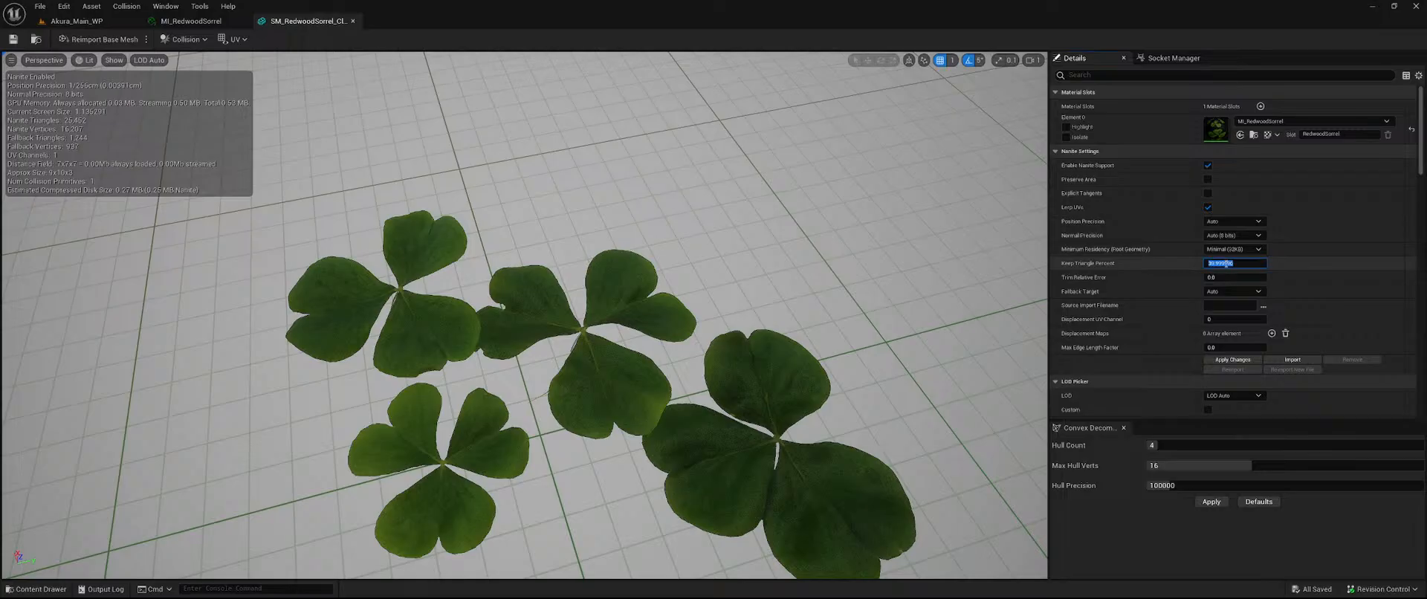
{"action": "left_click", "coordinate": [1245, 361]}
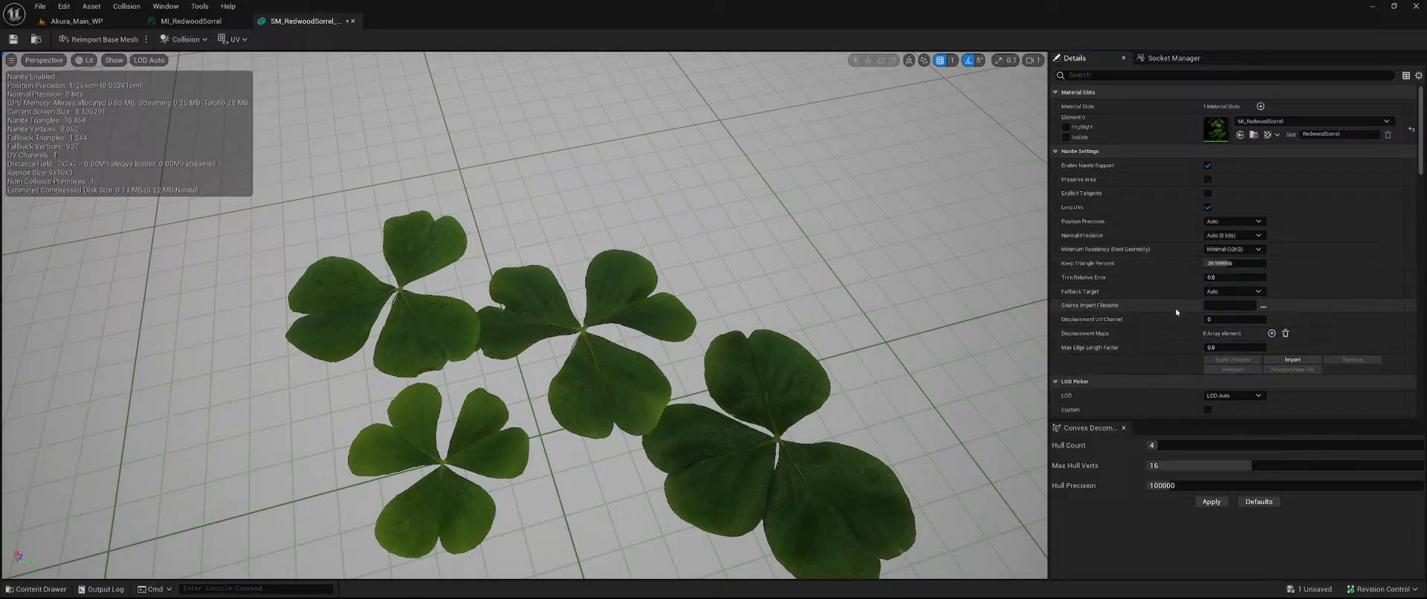
{"action": "left_click", "coordinate": [13, 39]}
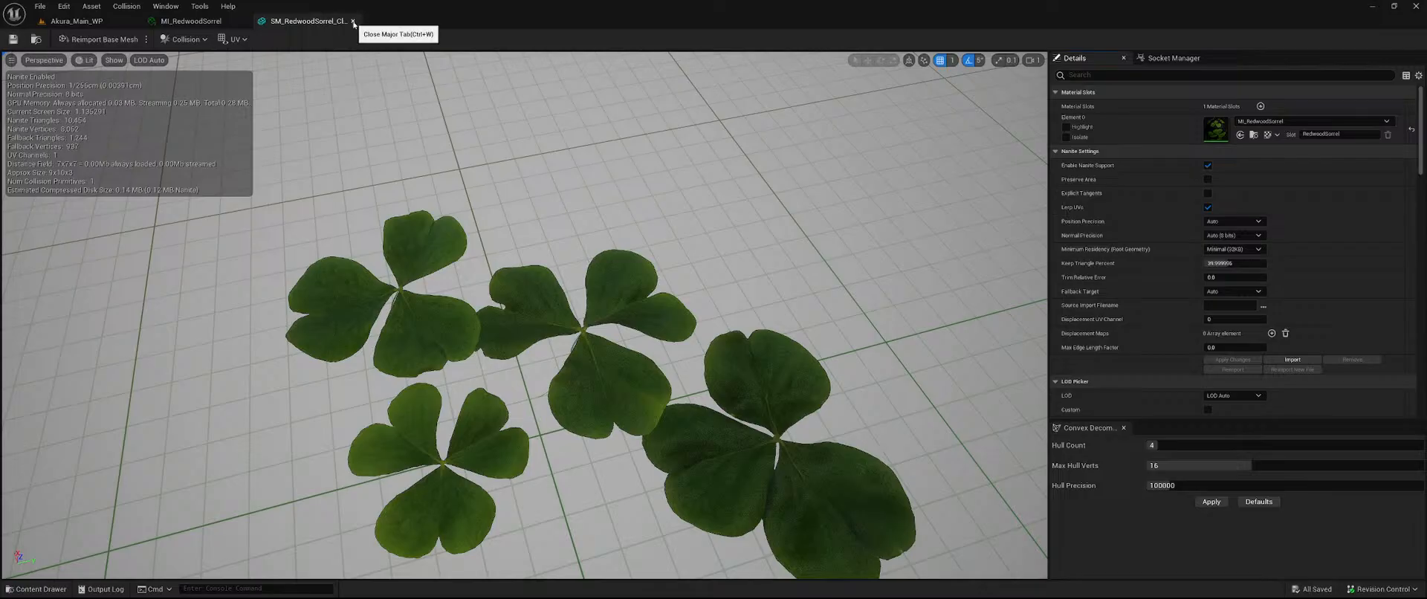
{"action": "left_click", "coordinate": [190, 41]}
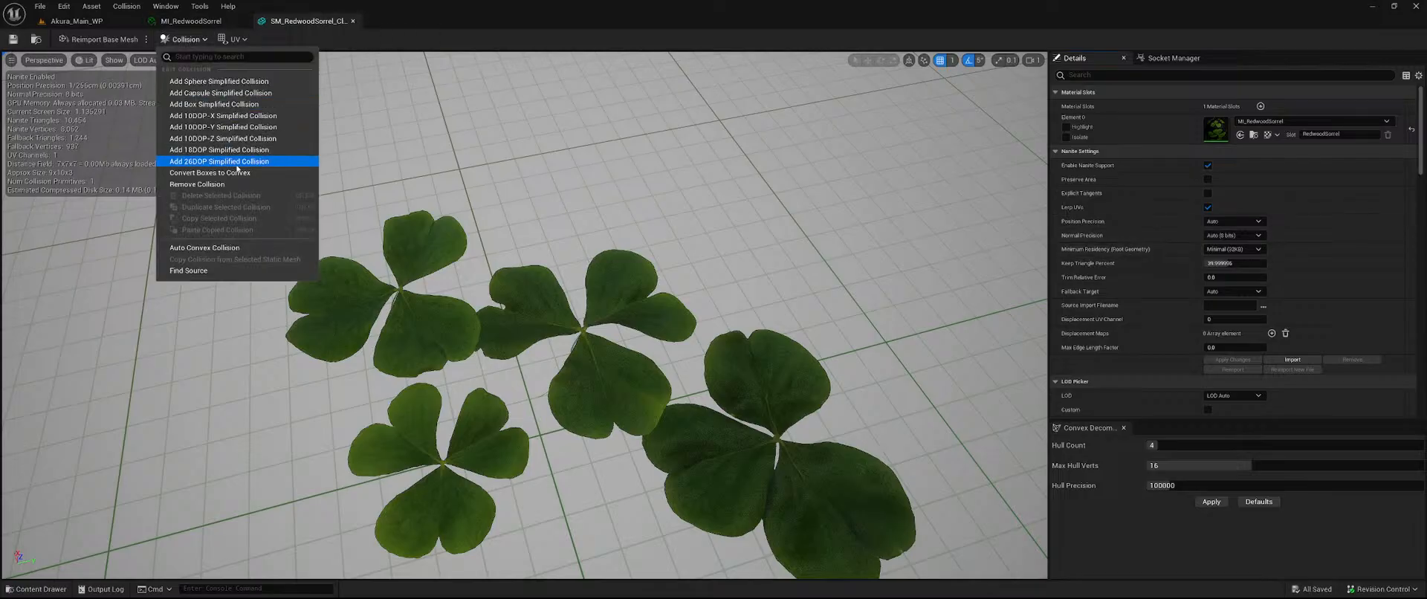
{"action": "left_click", "coordinate": [223, 187]}
Reopen the cluster B mesh from the RedwoodSorrel folder, set its collision preset to NoCollision and close its editor.
{"action": "key", "text": "ctrl+space"}
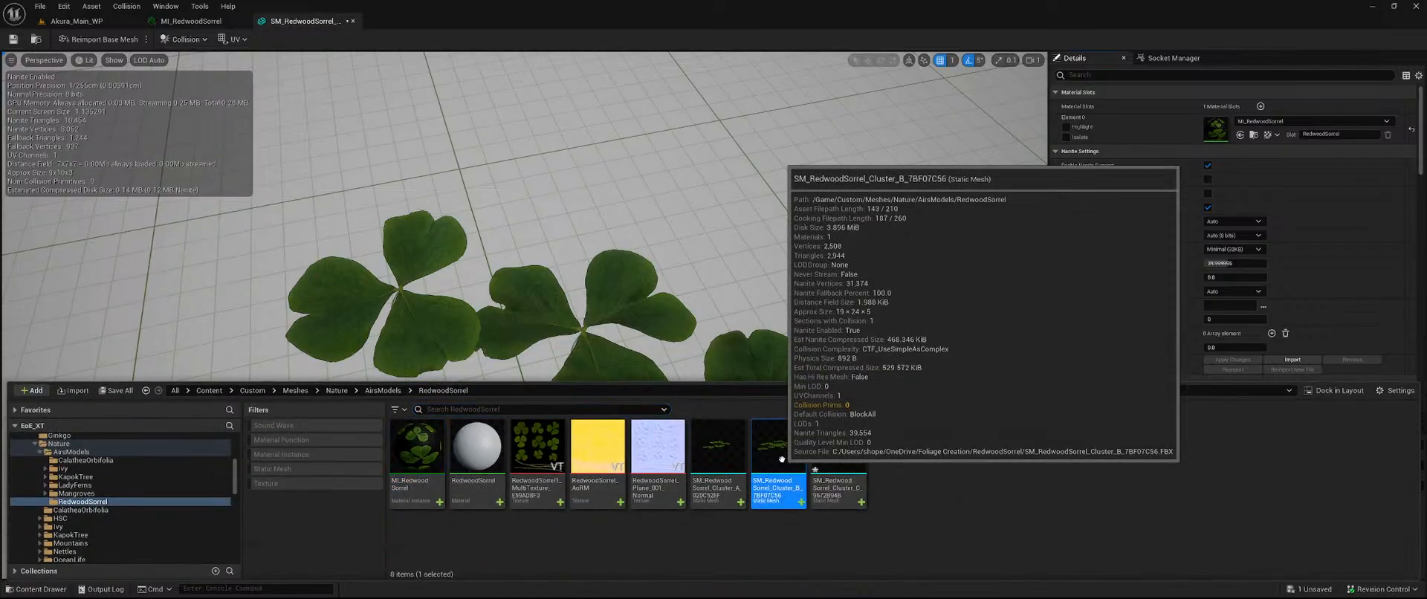
{"action": "double_click", "coordinate": [789, 471]}
{"action": "scroll", "coordinate": [1135, 299], "scroll_direction": "down", "scroll_amount": 8}
{"action": "scroll", "coordinate": [1135, 300], "scroll_direction": "down", "scroll_amount": 5}
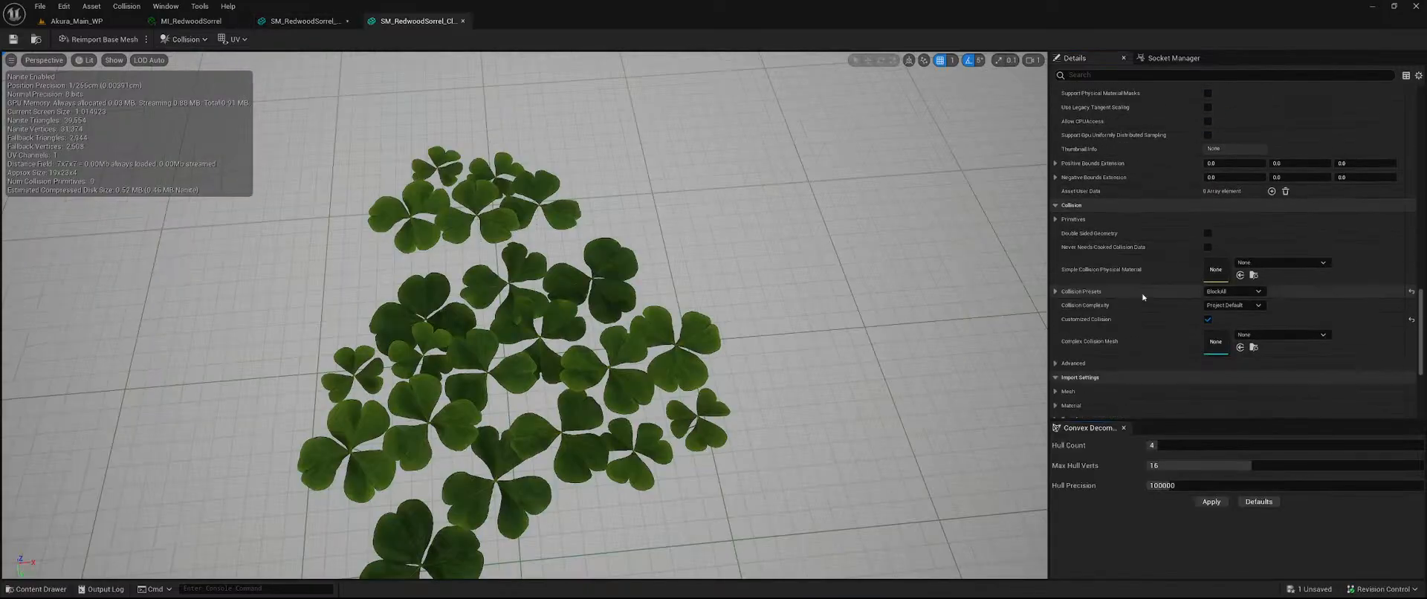
{"action": "left_click", "coordinate": [1222, 292]}
{"action": "left_click", "coordinate": [1231, 310]}
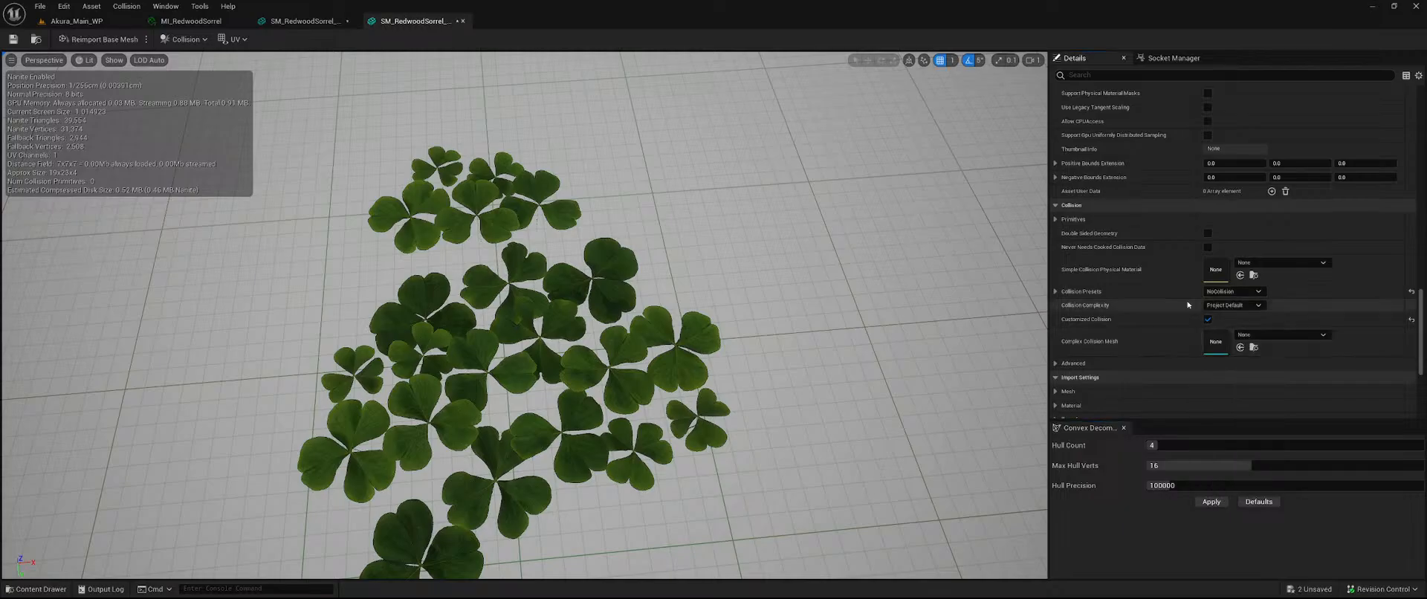
{"action": "left_click", "coordinate": [184, 39]}
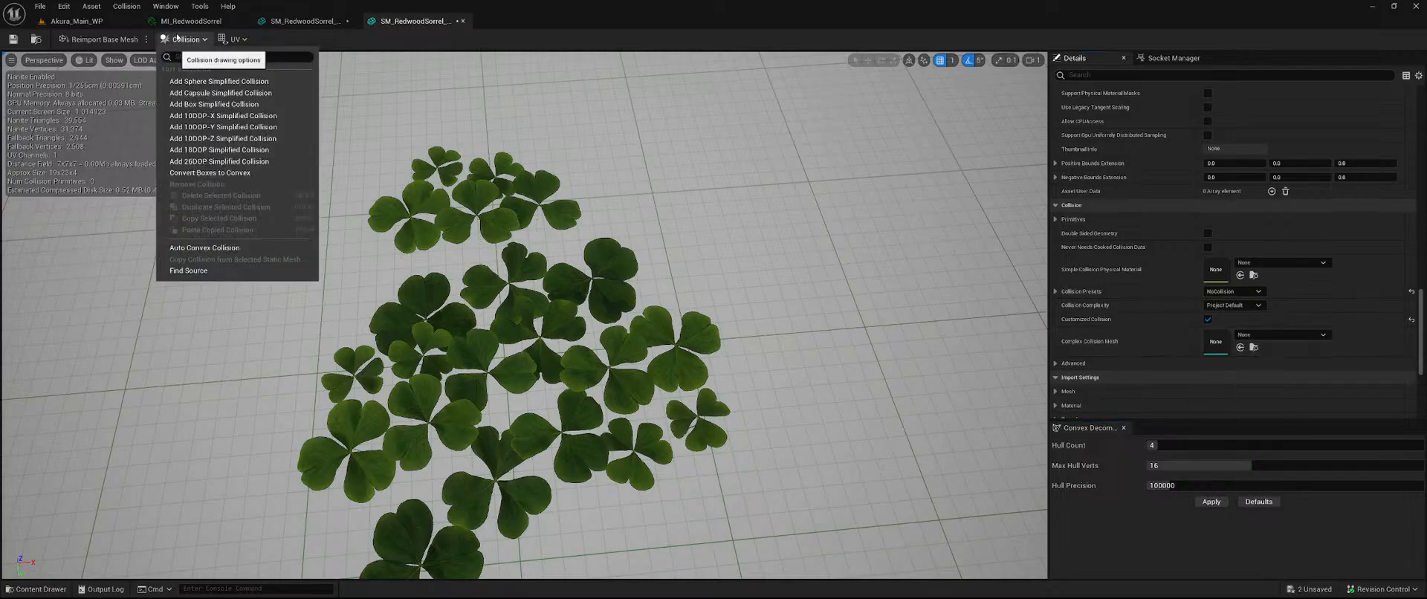
{"action": "left_click", "coordinate": [462, 20]}
Set cluster C's collision preset to NoCollision, save both modified cluster meshes and close the remaining mesh and material instance editors.
{"action": "scroll", "coordinate": [1172, 257], "scroll_direction": "down", "scroll_amount": 5}
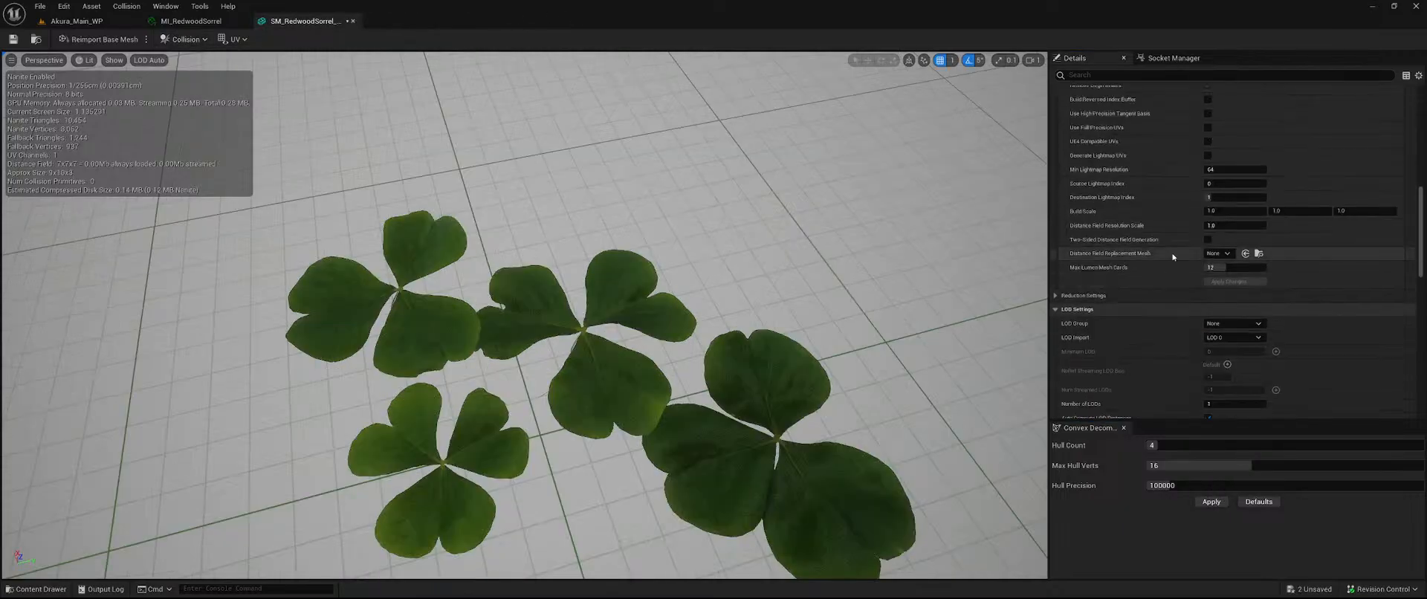
{"action": "scroll", "coordinate": [1180, 263], "scroll_direction": "up", "scroll_amount": 5}
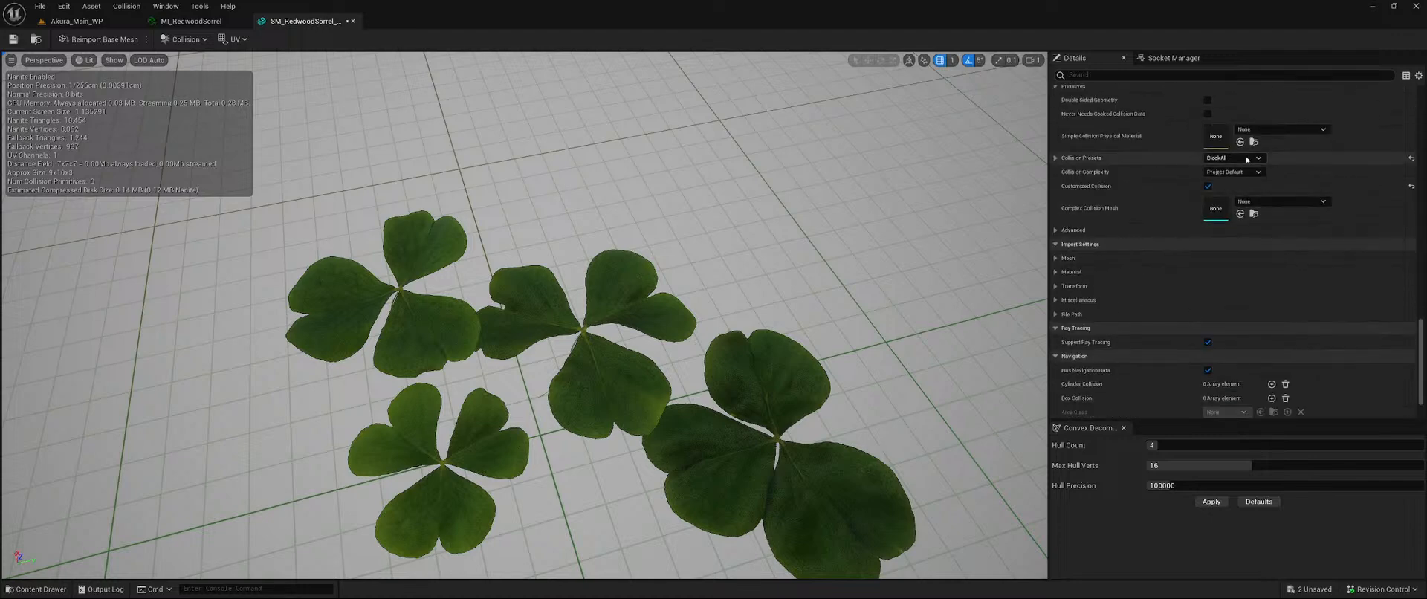
{"action": "left_click", "coordinate": [1254, 158]}
{"action": "left_click", "coordinate": [1256, 178]}
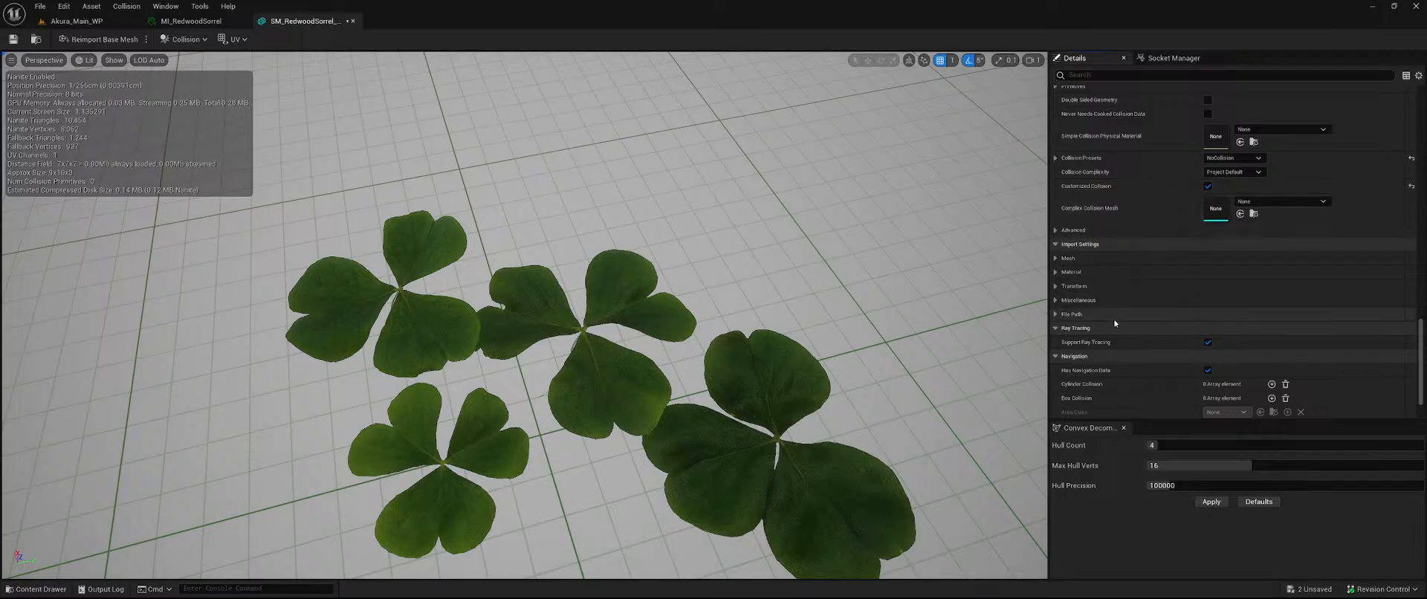
{"action": "left_click", "coordinate": [1311, 590]}
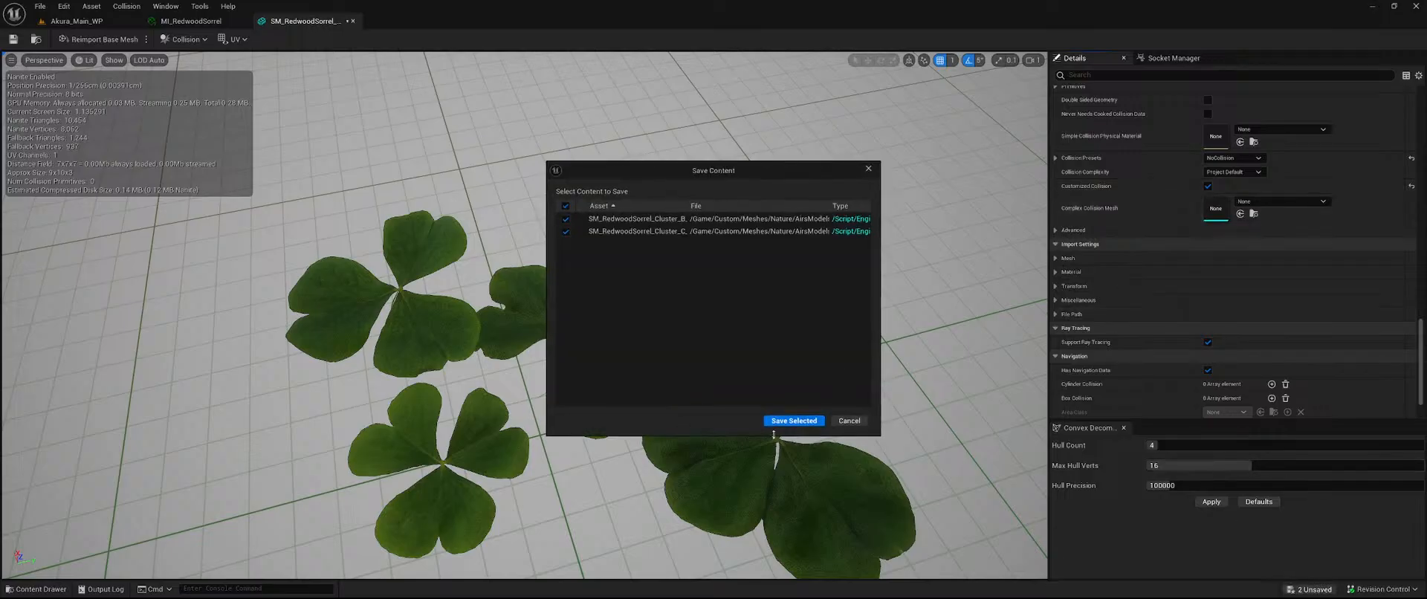
{"action": "left_click", "coordinate": [792, 421]}
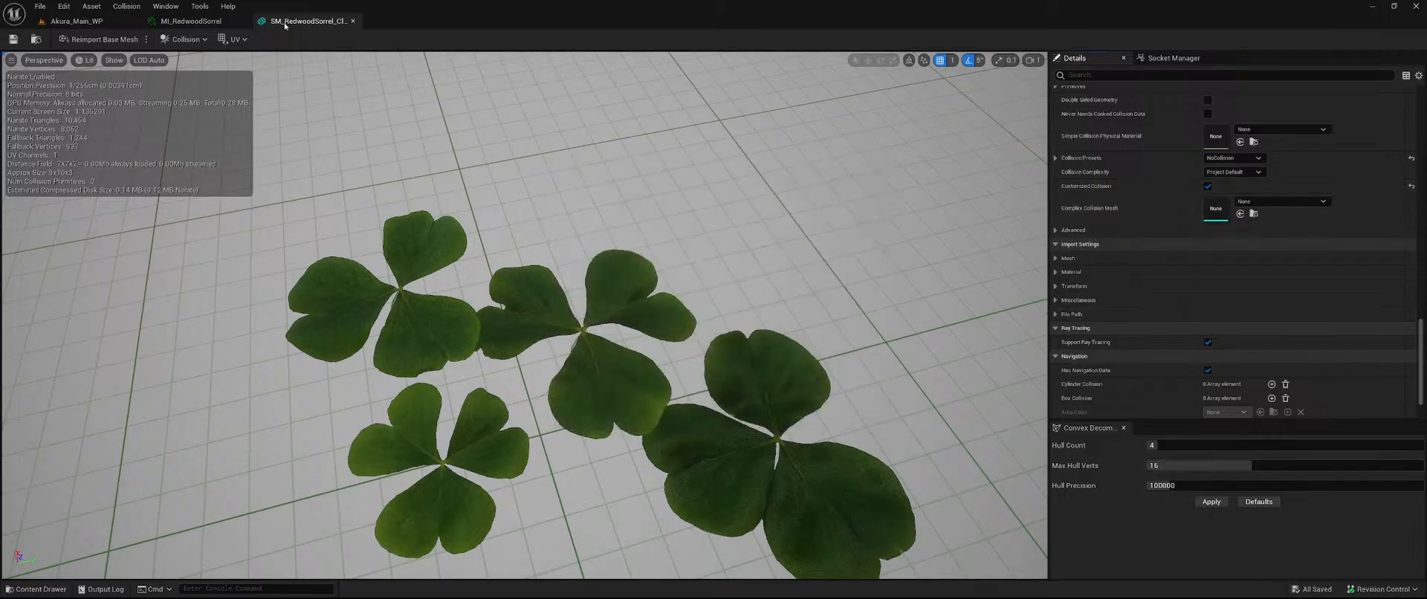
{"action": "left_click", "coordinate": [353, 21]}
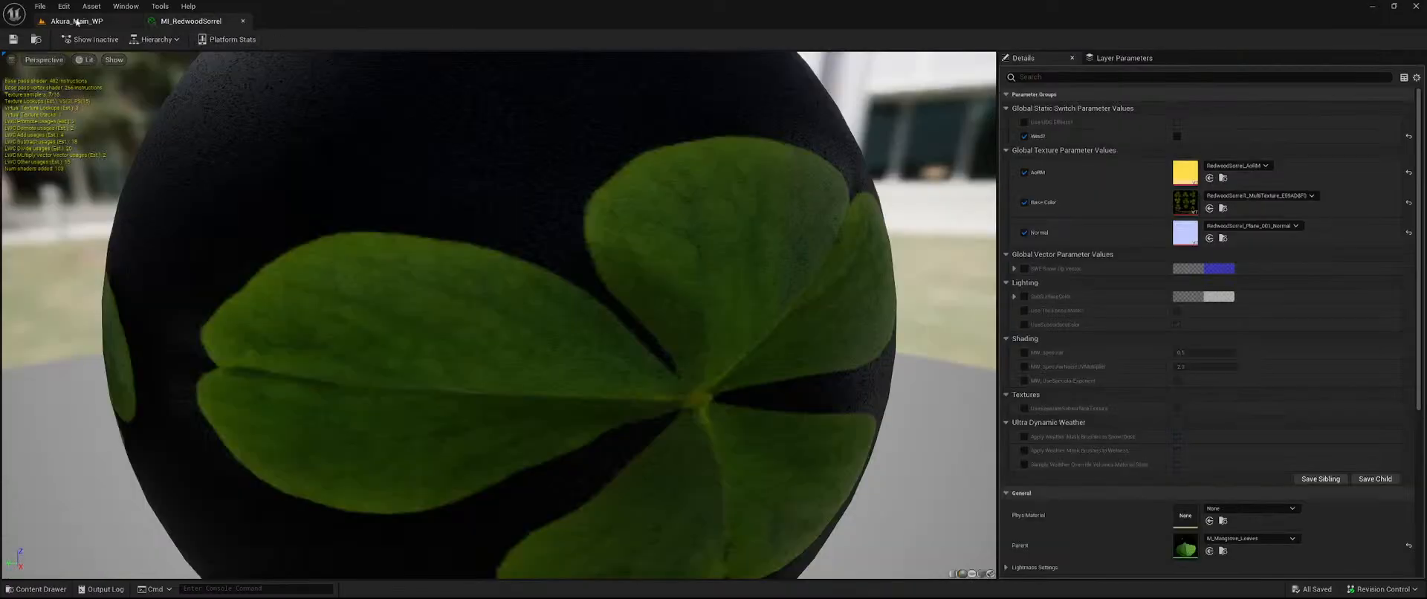
{"action": "left_click", "coordinate": [243, 21]}
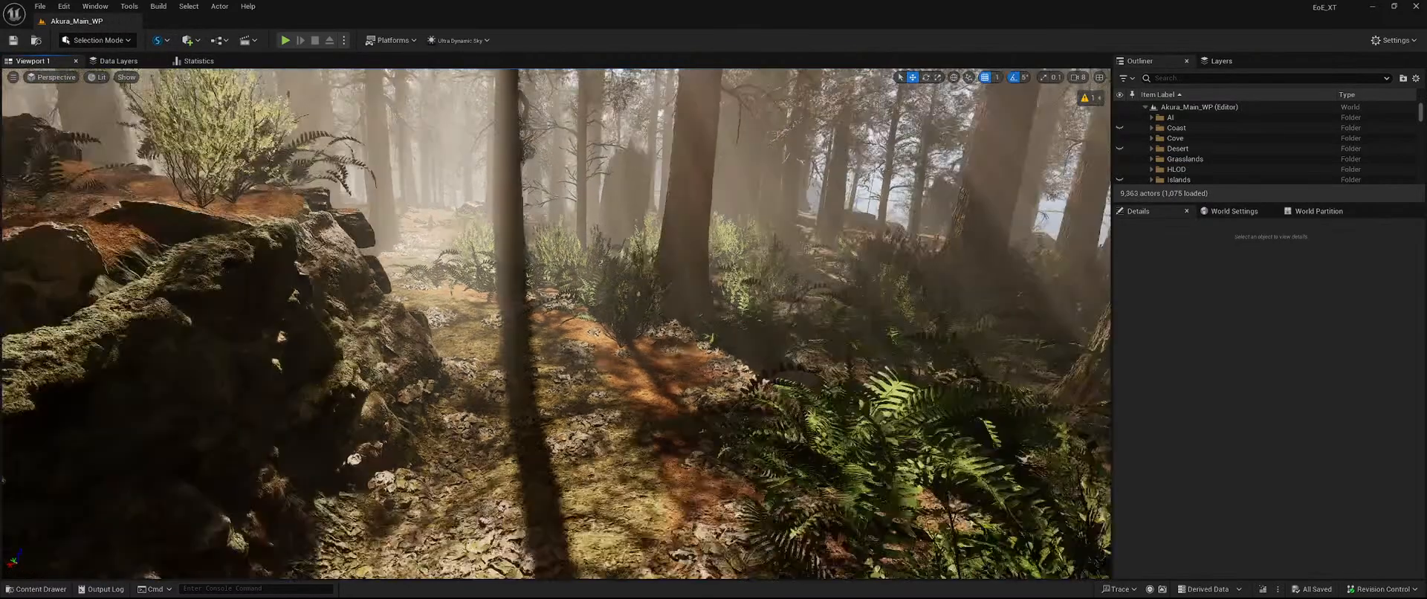
Delete the unused RedwoodSorrel base material from the RedwoodSorrel asset folder.
{"action": "right_click_drag", "start_coordinate": [556, 324], "coordinate": [503, 252]}
{"action": "key", "text": "w"}
{"action": "key", "text": "s"}
{"action": "key", "text": "ctrl+space"}
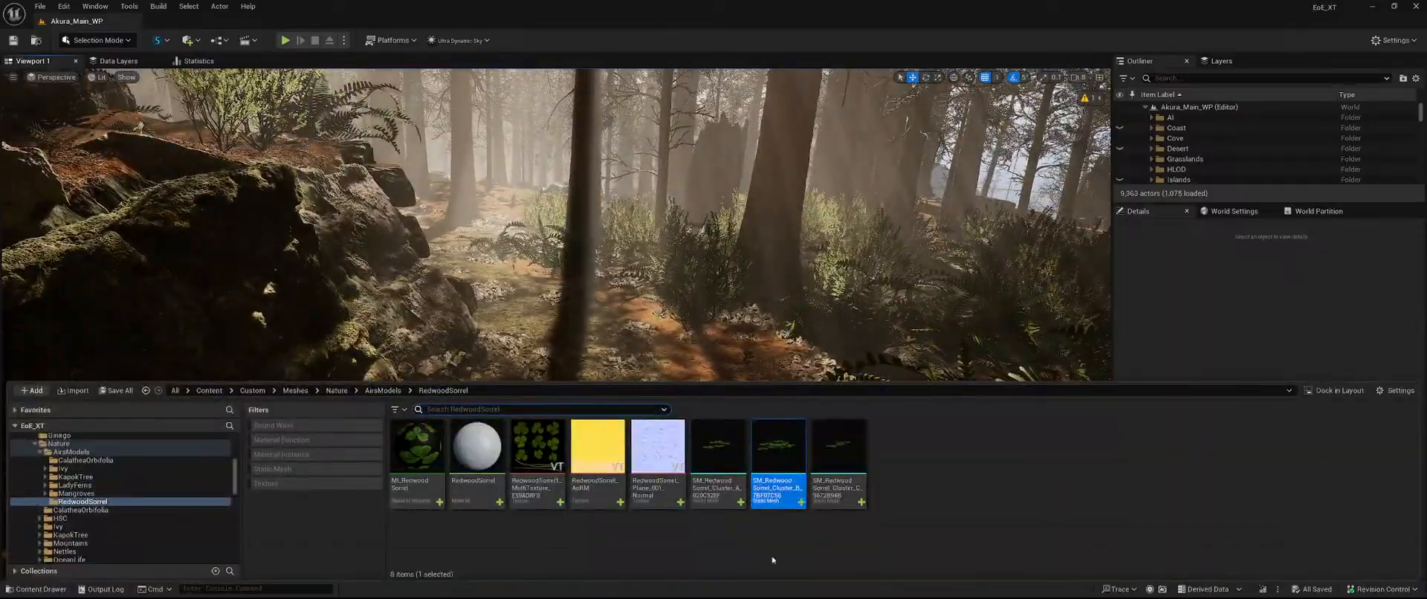
{"action": "left_click", "coordinate": [479, 462]}
{"action": "key", "text": "Delete"}
{"action": "left_click", "coordinate": [681, 473]}
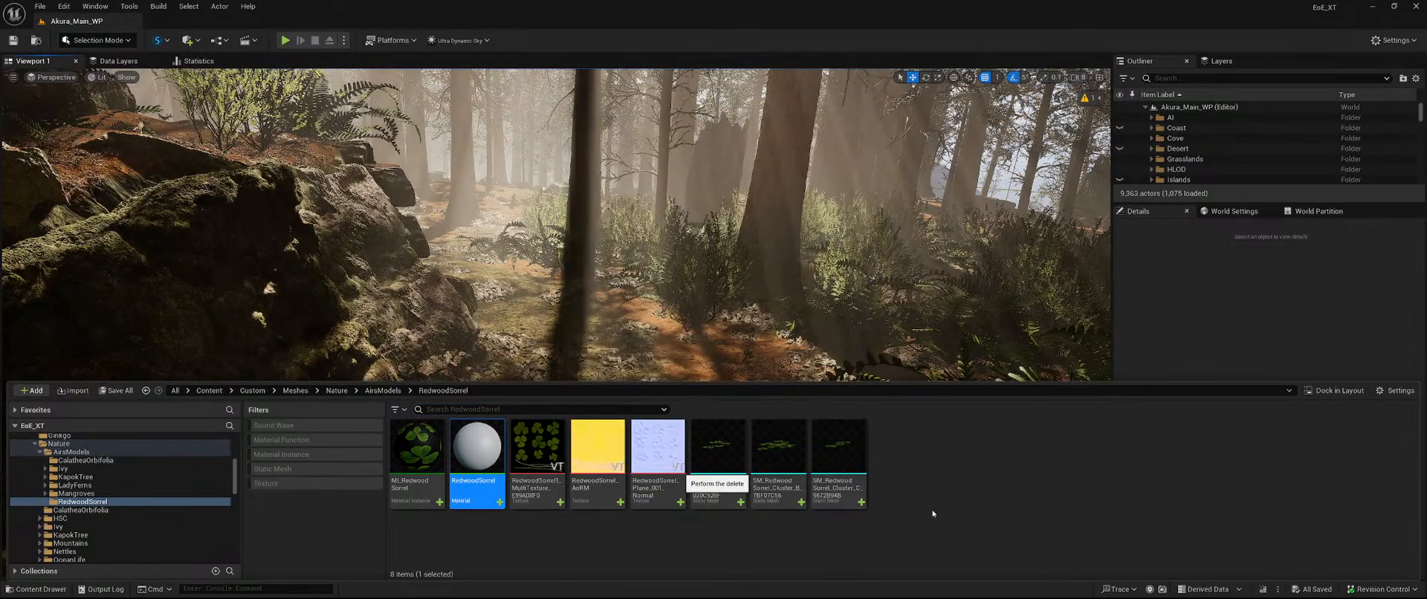
Create two subfolders named Textures and Materials inside the RedwoodSorrel asset folder.
{"action": "right_click", "coordinate": [832, 452]}
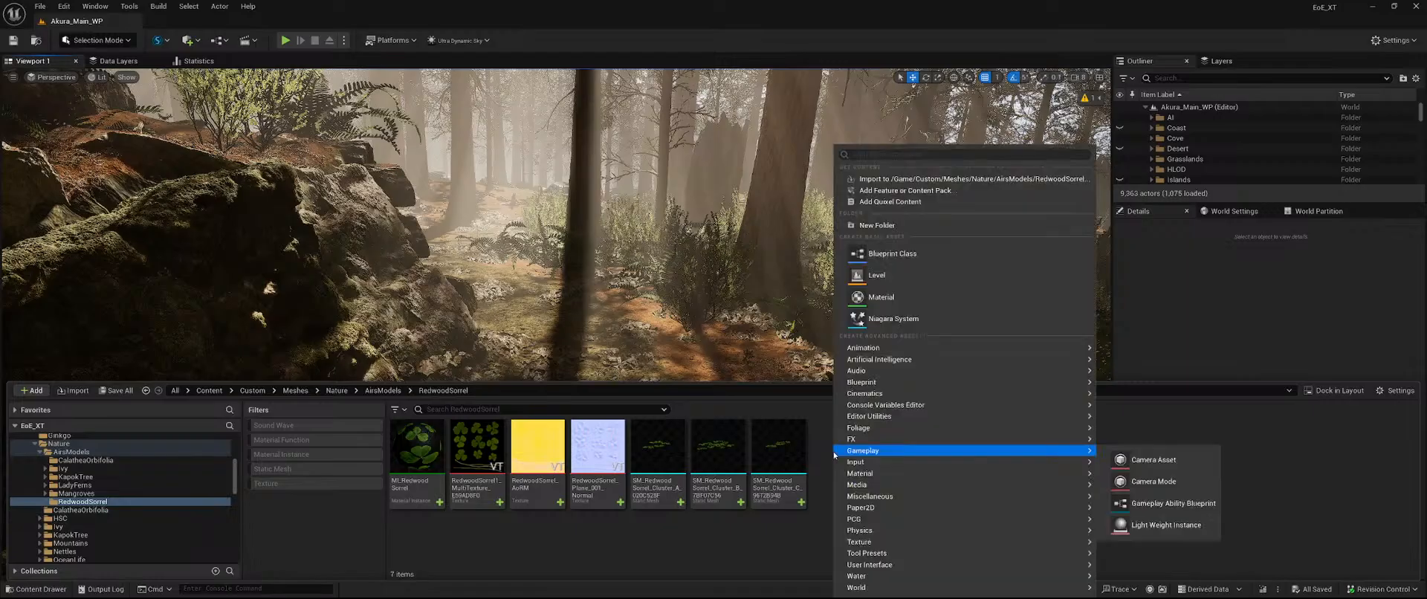
{"action": "left_click", "coordinate": [944, 225]}
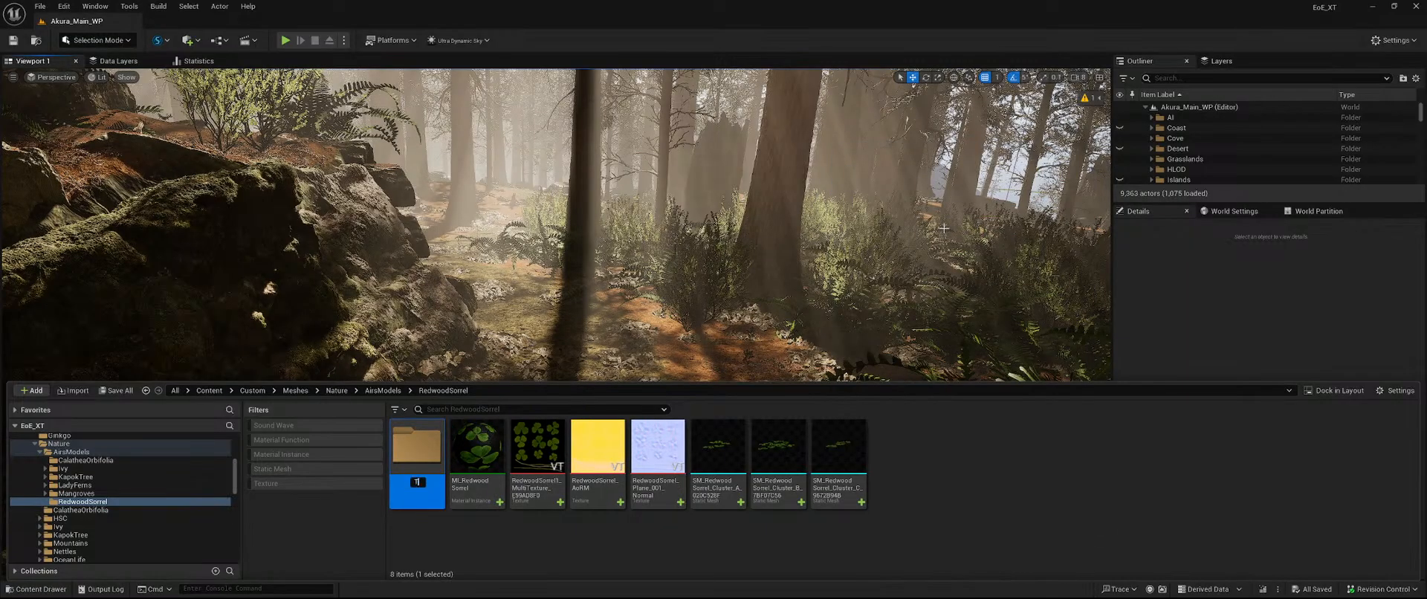
{"action": "right_click", "coordinate": [891, 441]}
{"action": "left_click", "coordinate": [946, 226]}
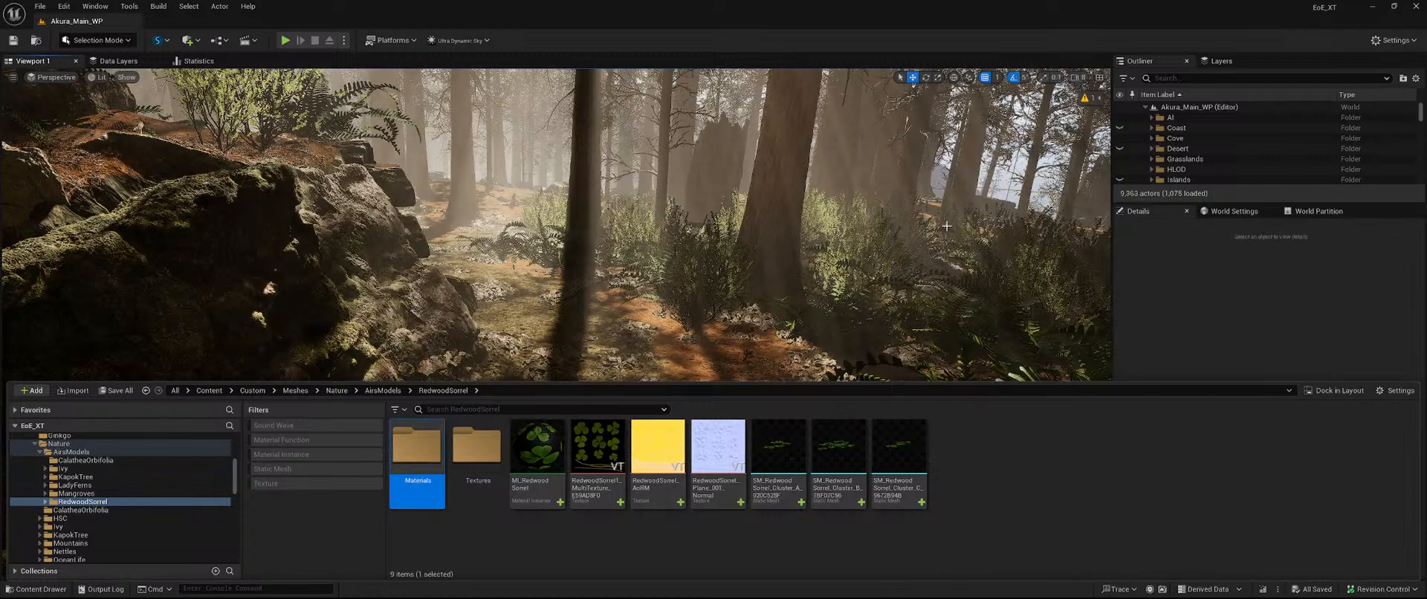
Move the three redwood sorrel textures into the Textures subfolder.
{"action": "left_click", "coordinate": [604, 453]}
{"action": "left_click", "coordinate": [702, 451], "text": "shift"}
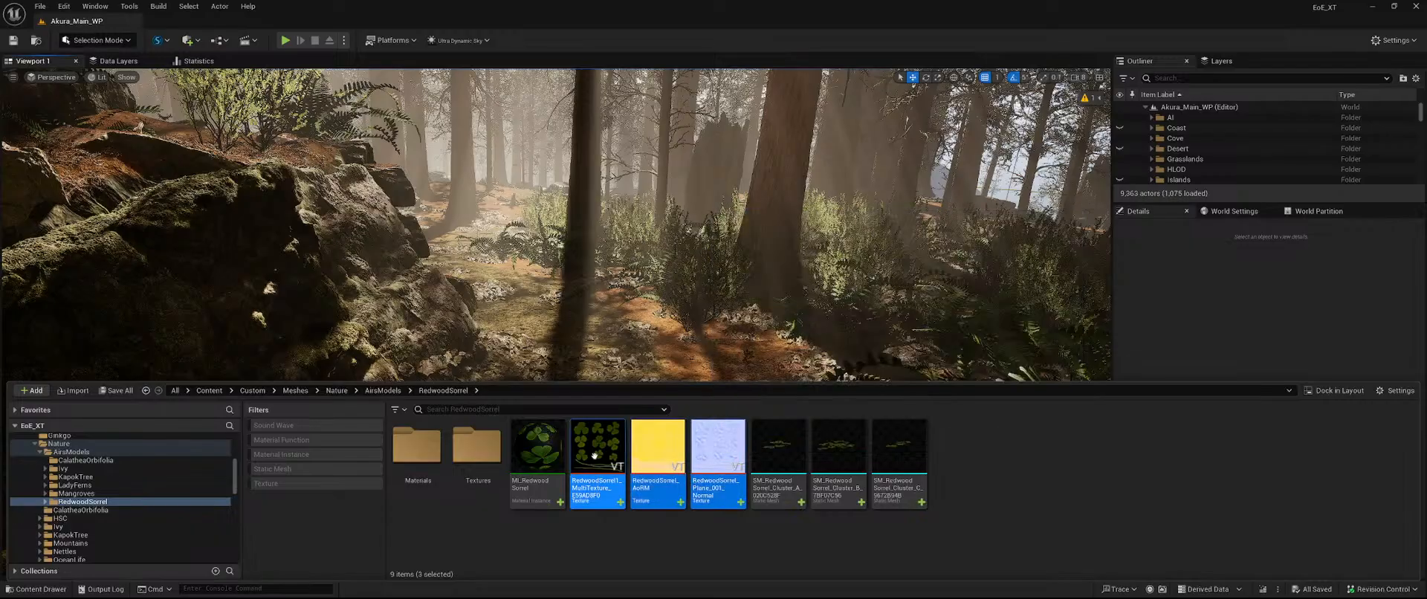
{"action": "left_click_drag", "start_coordinate": [594, 454], "coordinate": [476, 452]}
{"action": "left_click", "coordinate": [492, 479]}
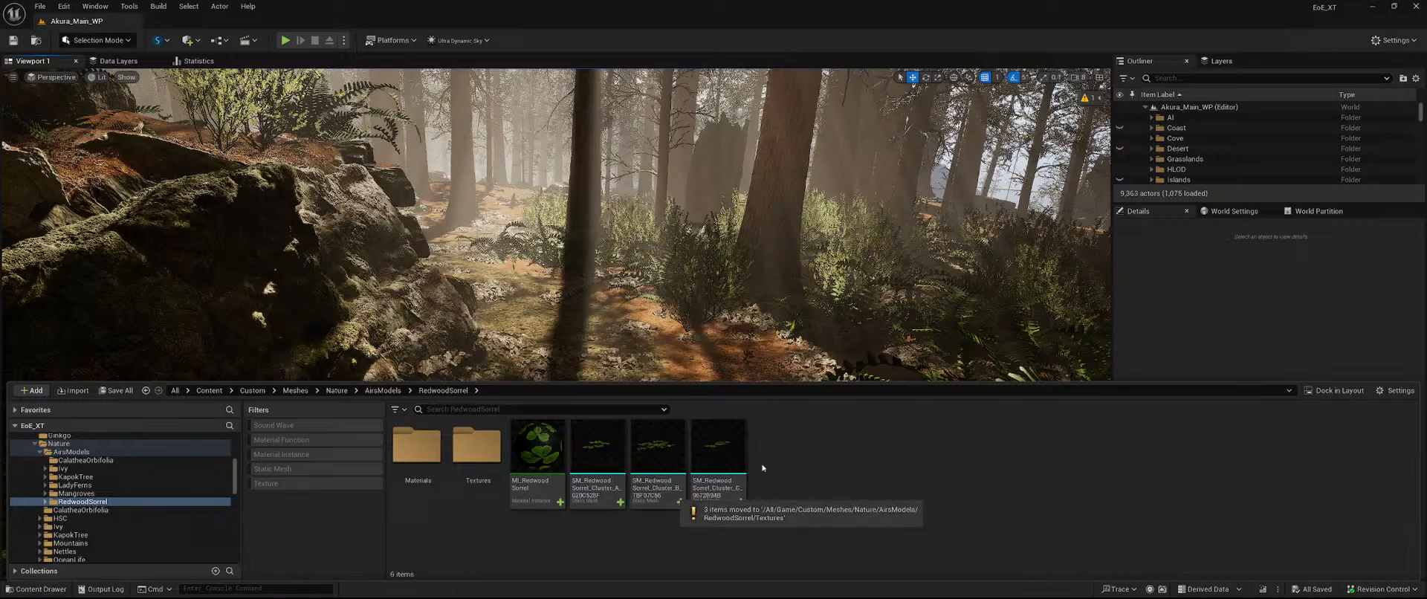
Move the redwood sorrel material instance into the Materials subfolder.
{"action": "left_click", "coordinate": [535, 450]}
{"action": "left_click_drag", "start_coordinate": [409, 458], "coordinate": [409, 458]}
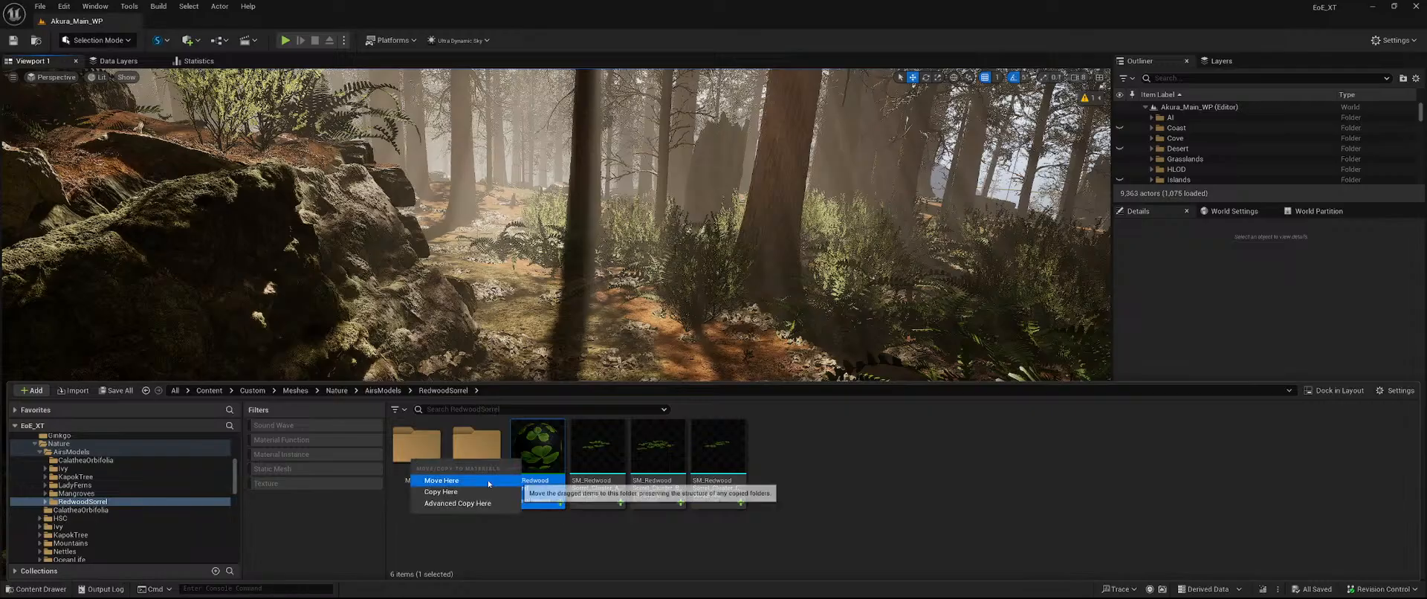
{"action": "left_click", "coordinate": [427, 484]}
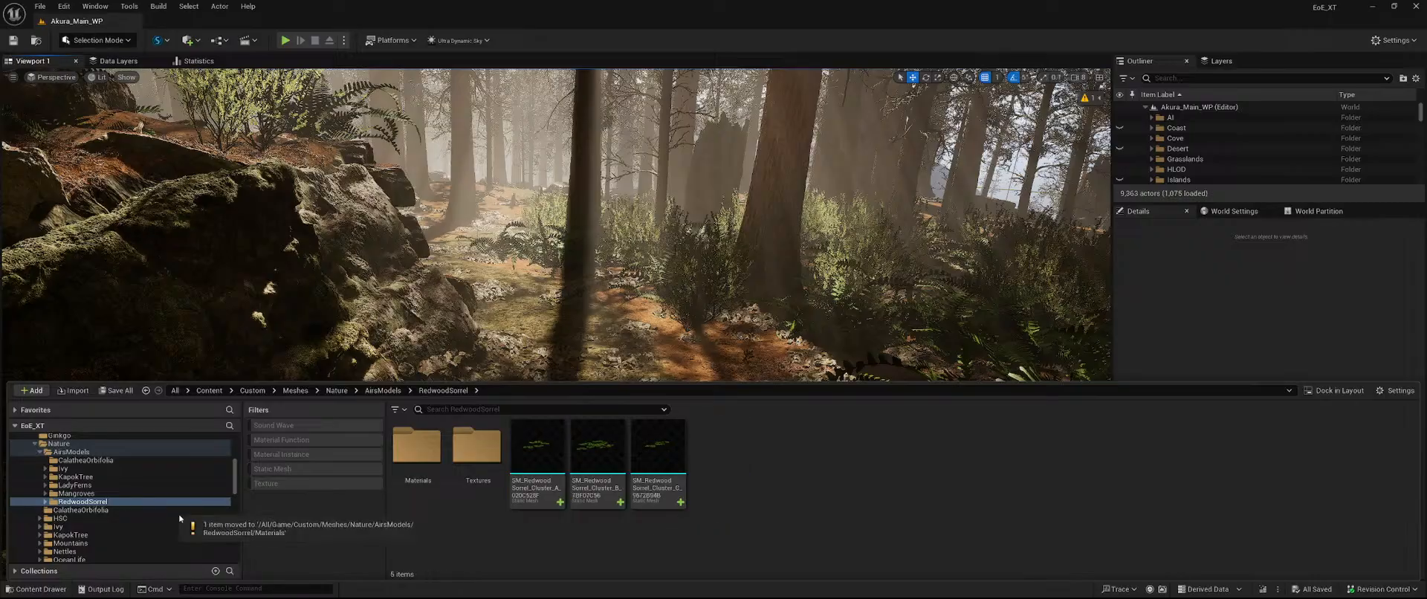
Browse to the Plants mesh folder at _Maps/Libraries/Assets/MWRedwoodForest/Meshes.
{"action": "scroll", "coordinate": [145, 515], "scroll_direction": "up", "scroll_amount": 5}
{"action": "scroll", "coordinate": [149, 513], "scroll_direction": "up", "scroll_amount": 2}
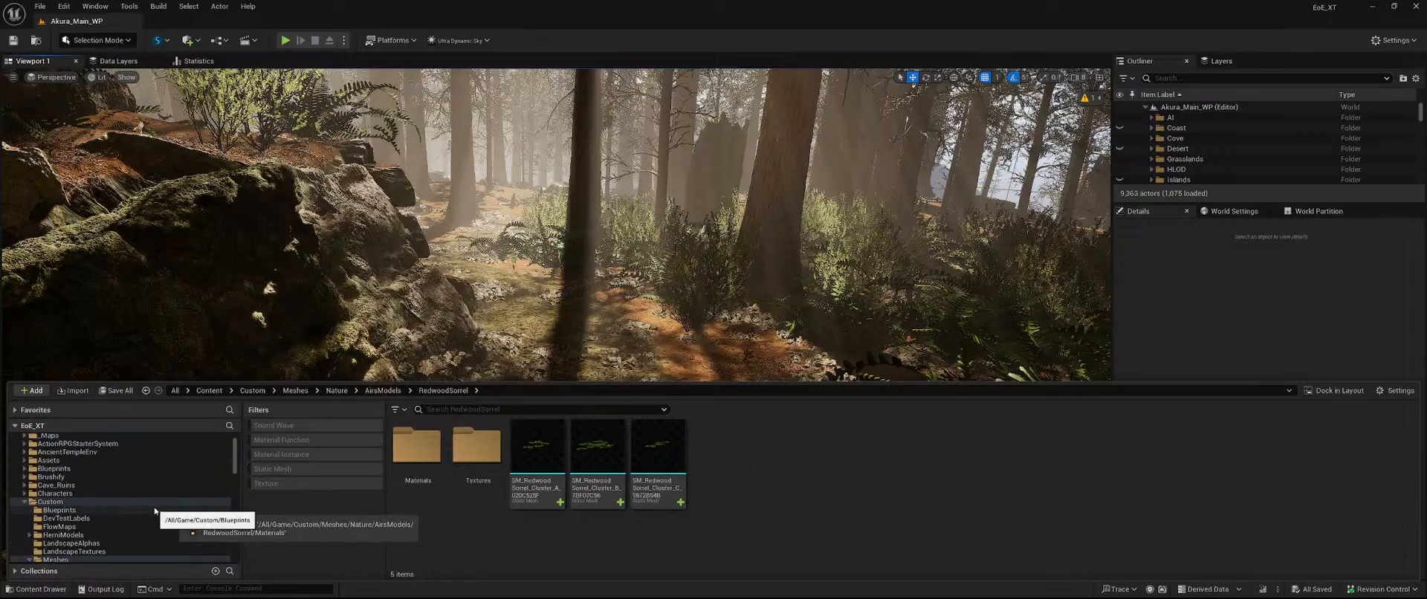
{"action": "scroll", "coordinate": [159, 511], "scroll_direction": "up", "scroll_amount": 3}
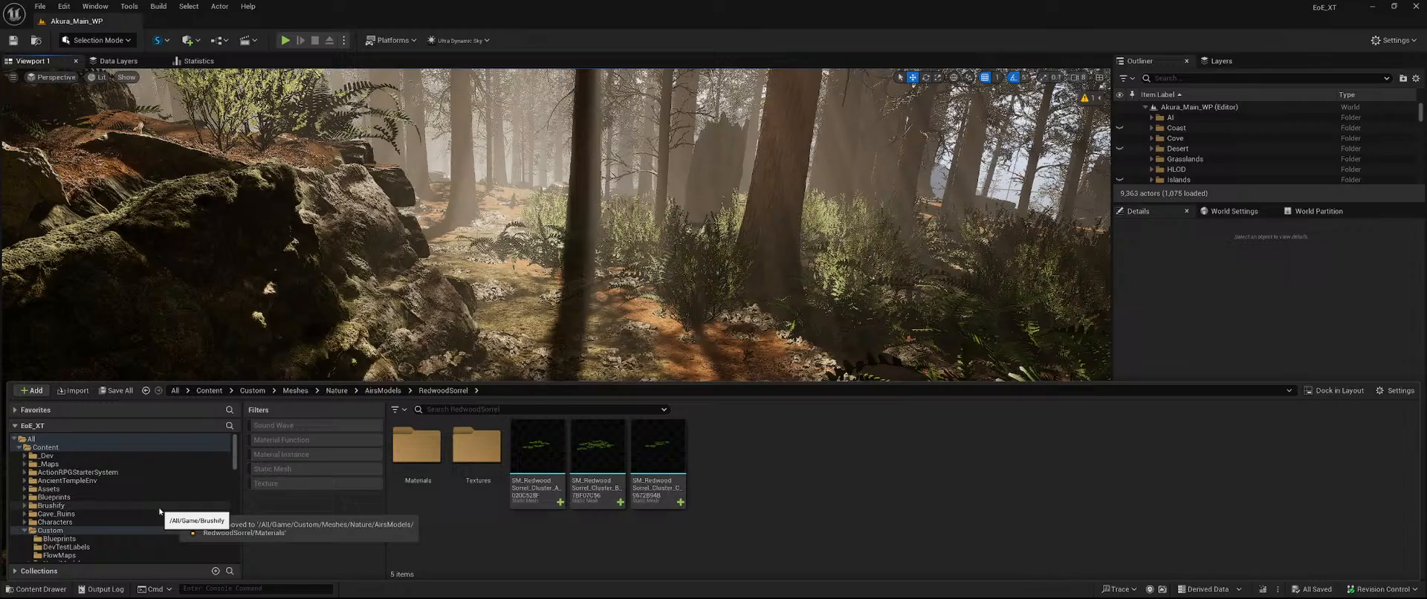
{"action": "left_click", "coordinate": [95, 469]}
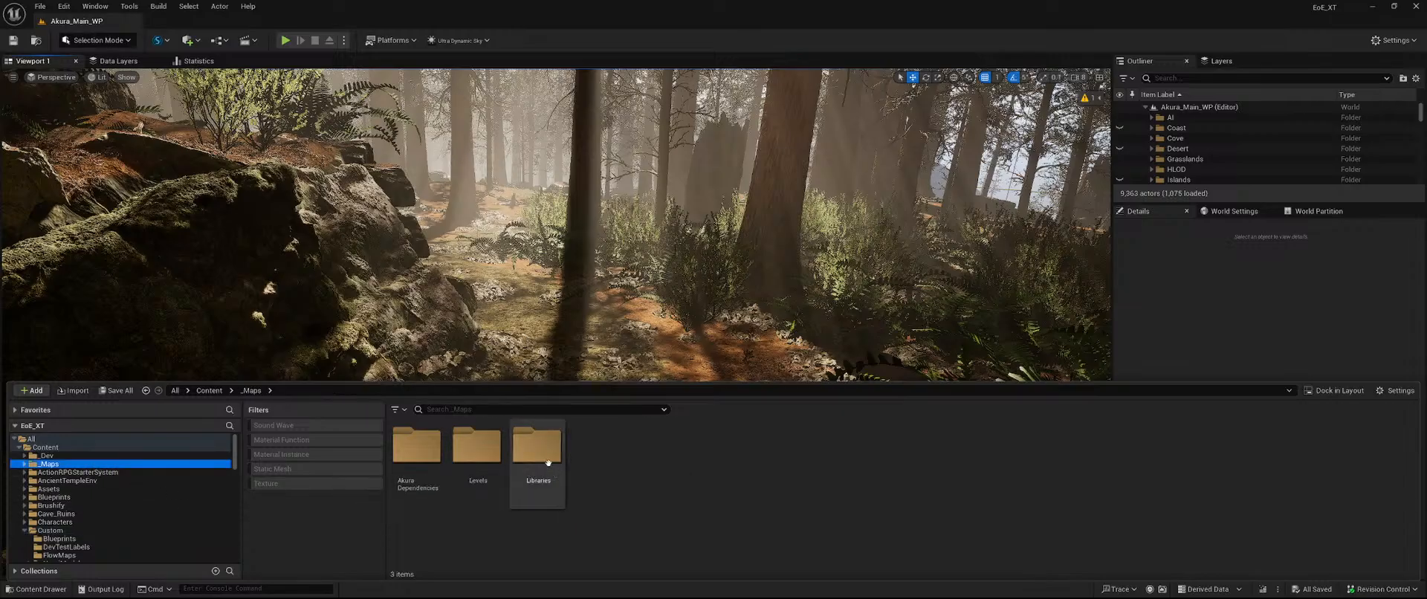
{"action": "double_click", "coordinate": [545, 459]}
{"action": "double_click", "coordinate": [416, 446]}
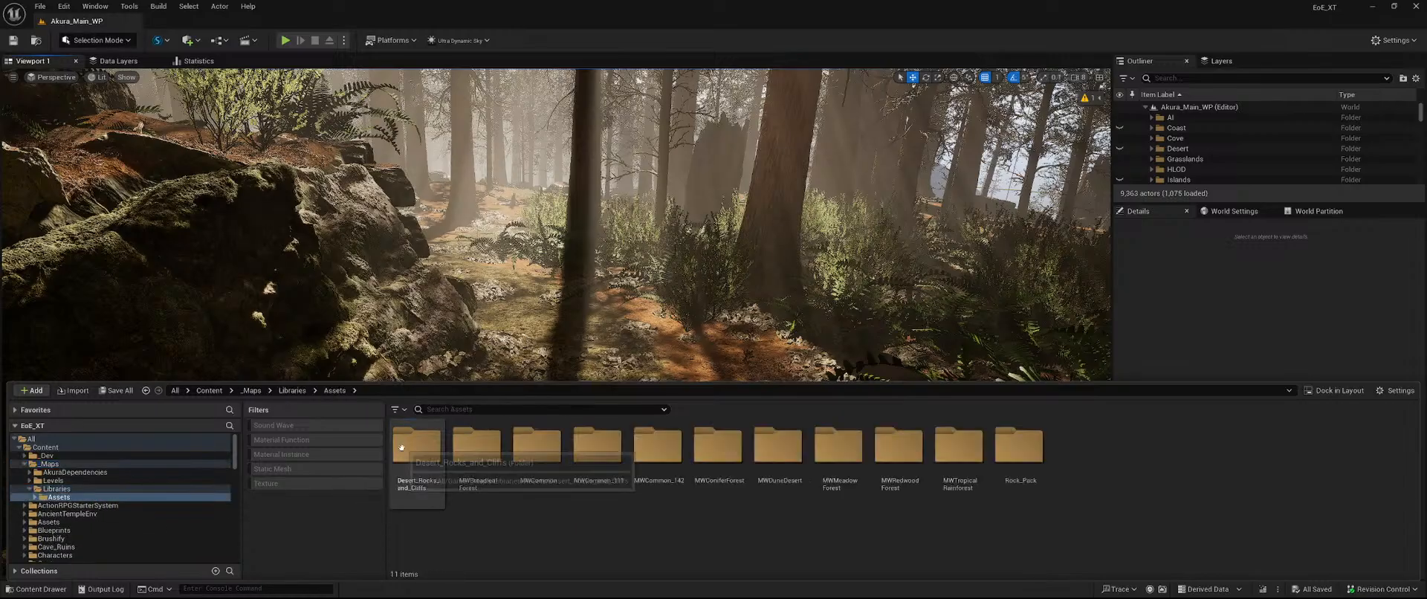
{"action": "double_click", "coordinate": [898, 446]}
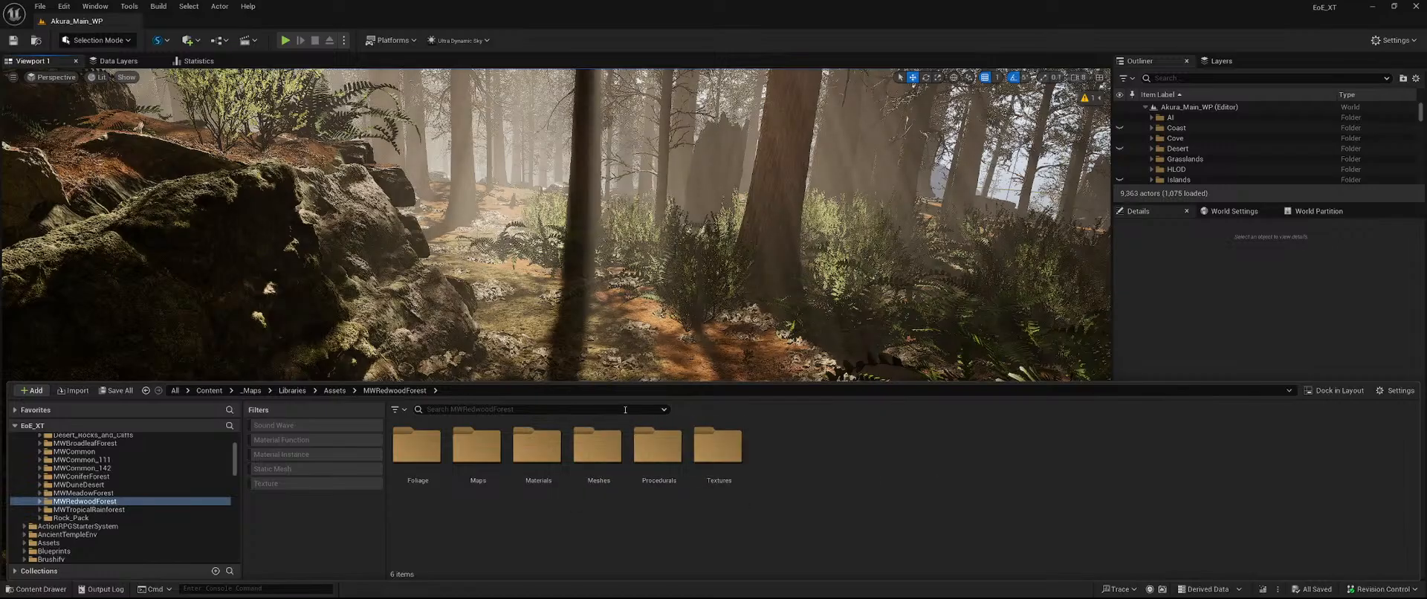
{"action": "double_click", "coordinate": [597, 446]}
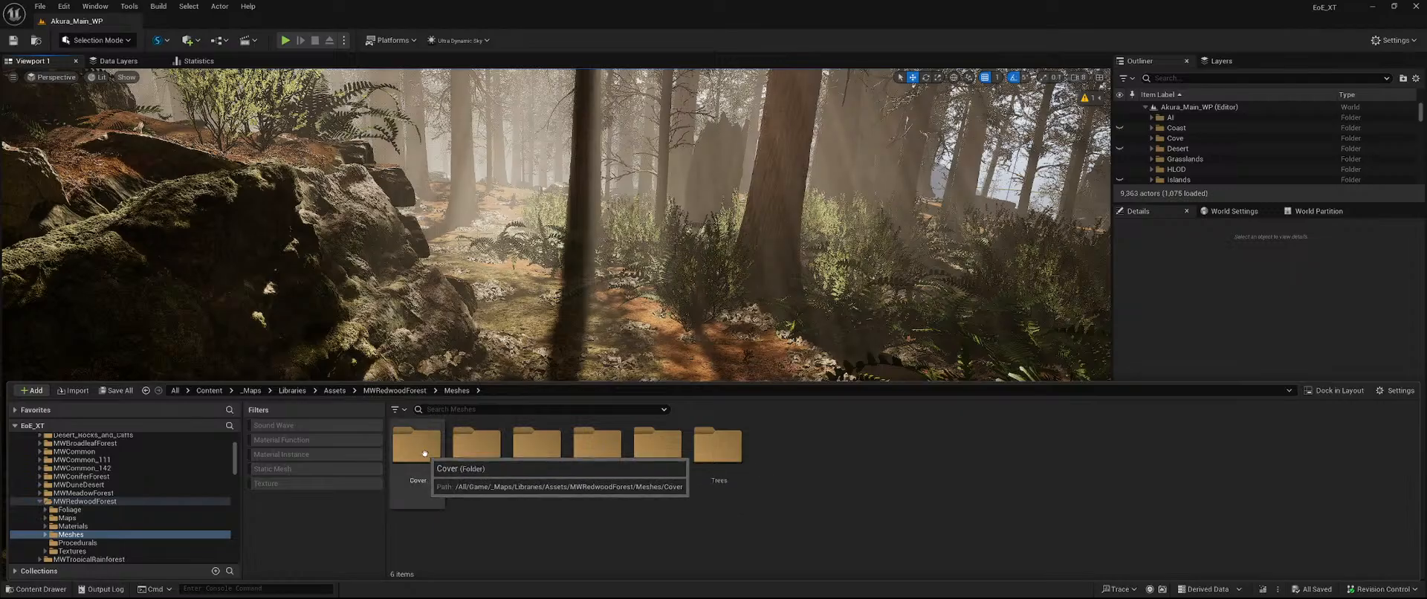
{"action": "double_click", "coordinate": [538, 446]}
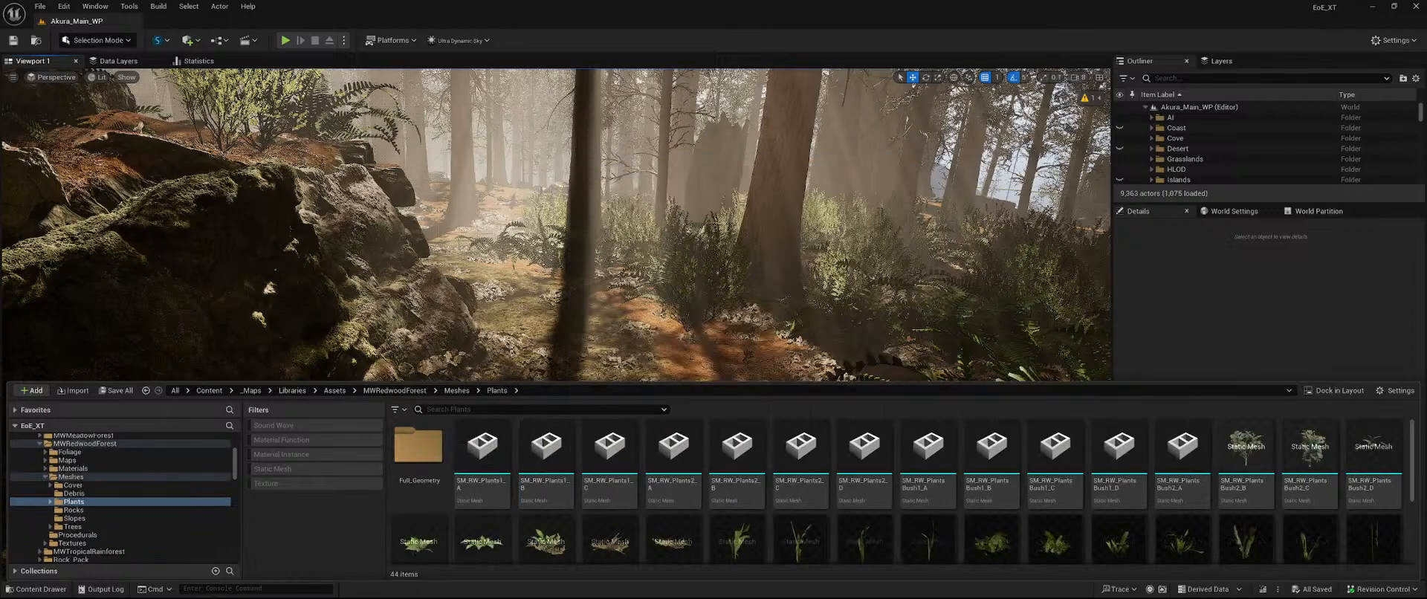
Open the SM_RW_Plants1_B mesh, examine its leaf cluster from above and close its editor.
{"action": "mouse_move", "coordinate": [550, 451]}
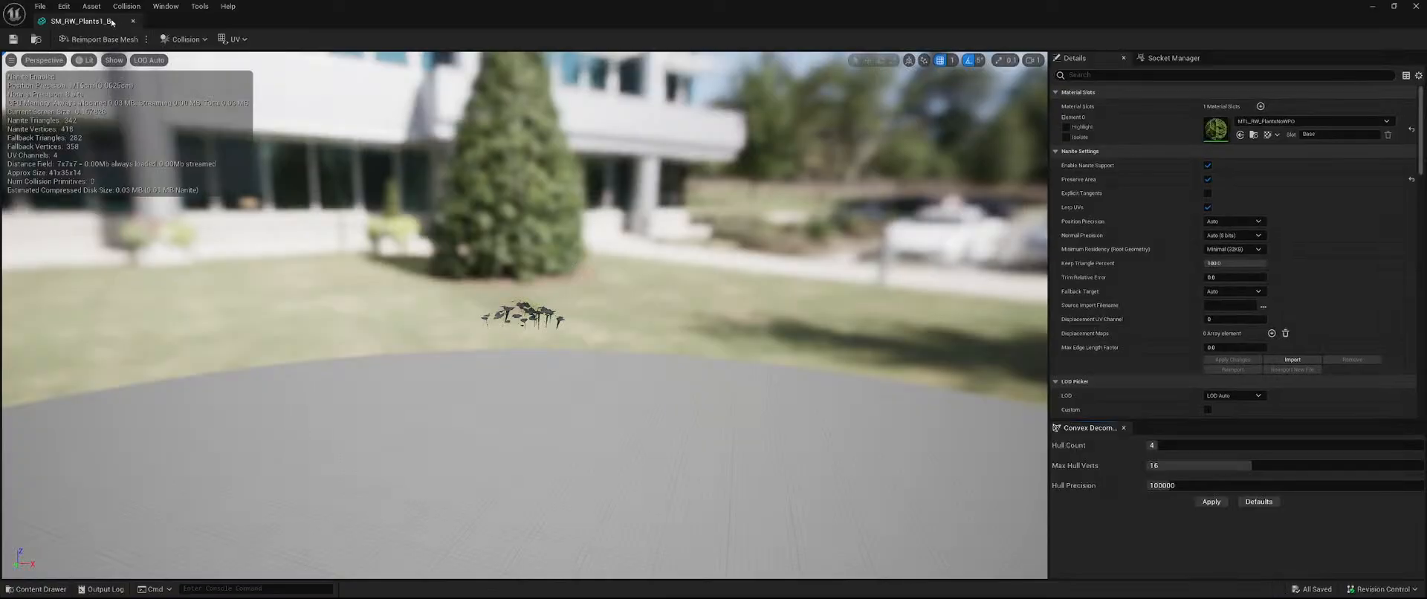
{"action": "left_click_drag", "start_coordinate": [113, 22], "coordinate": [222, 21]}
{"action": "key", "text": "w"}
{"action": "right_click_drag", "start_coordinate": [645, 387], "coordinate": [650, 550]}
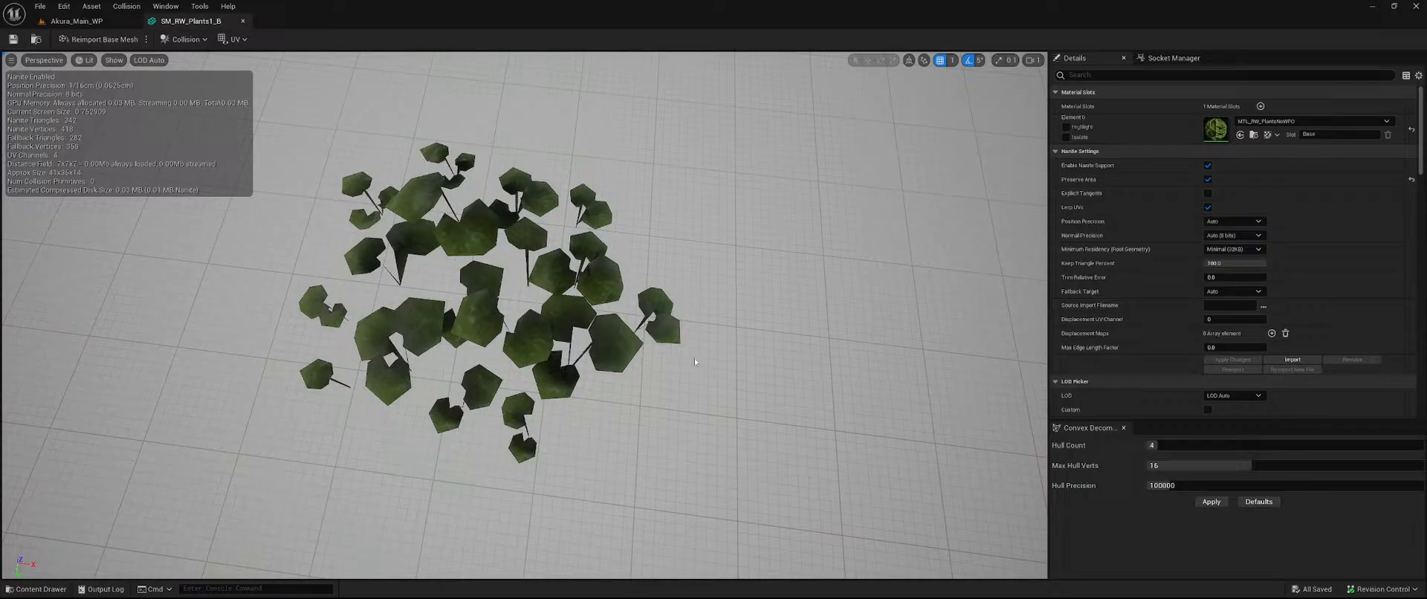
{"action": "left_click", "coordinate": [242, 21]}
Open PFS_RW_Plants from the MWRedwoodForest Procedurals folder, check its foliage types and close it.
{"action": "key", "text": "ctrl+space"}
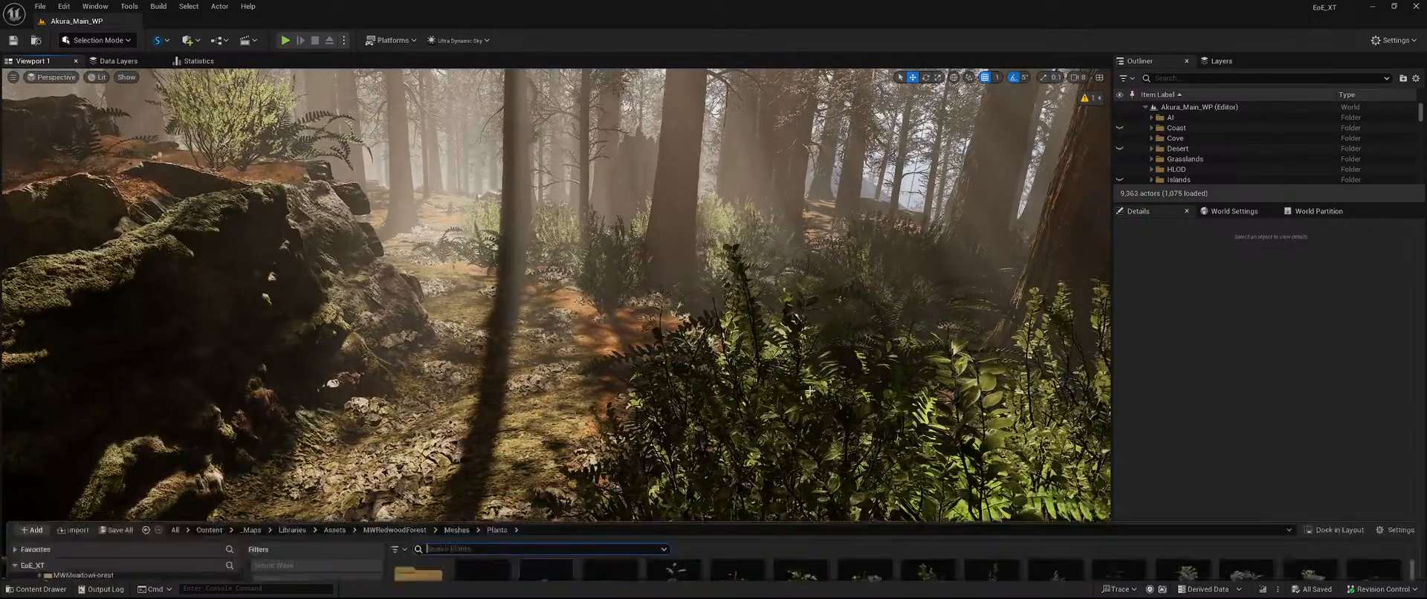
{"action": "left_click", "coordinate": [394, 390]}
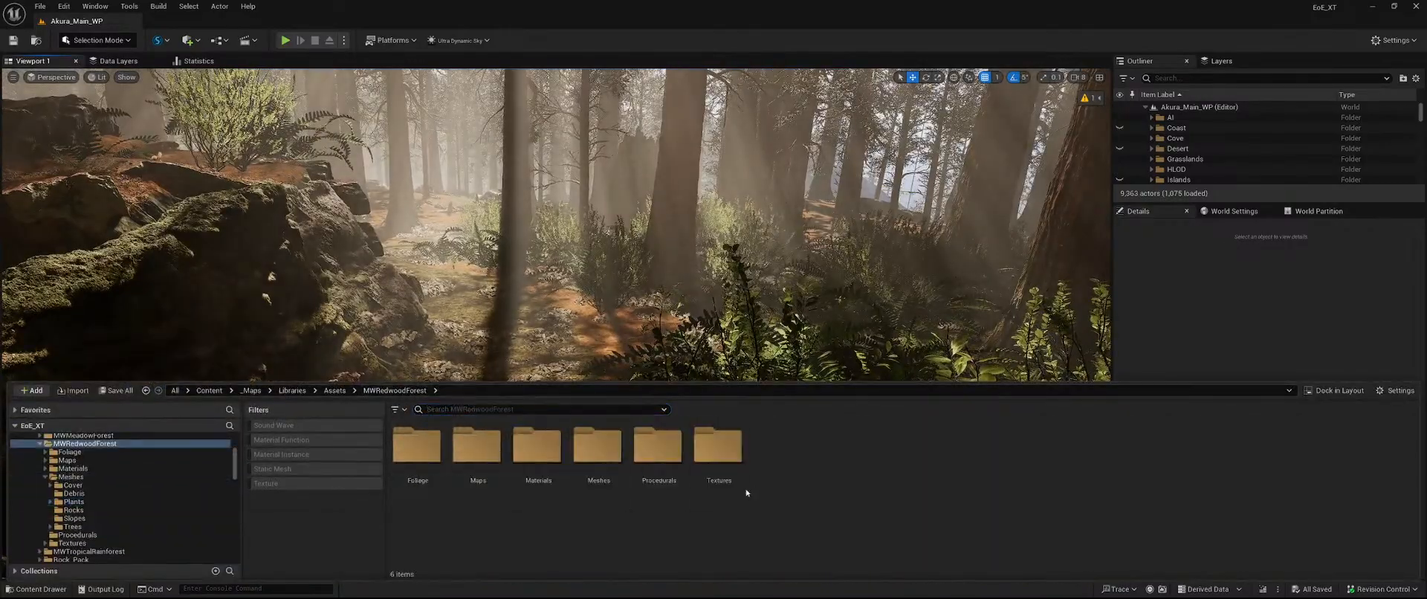
{"action": "double_click", "coordinate": [659, 446]}
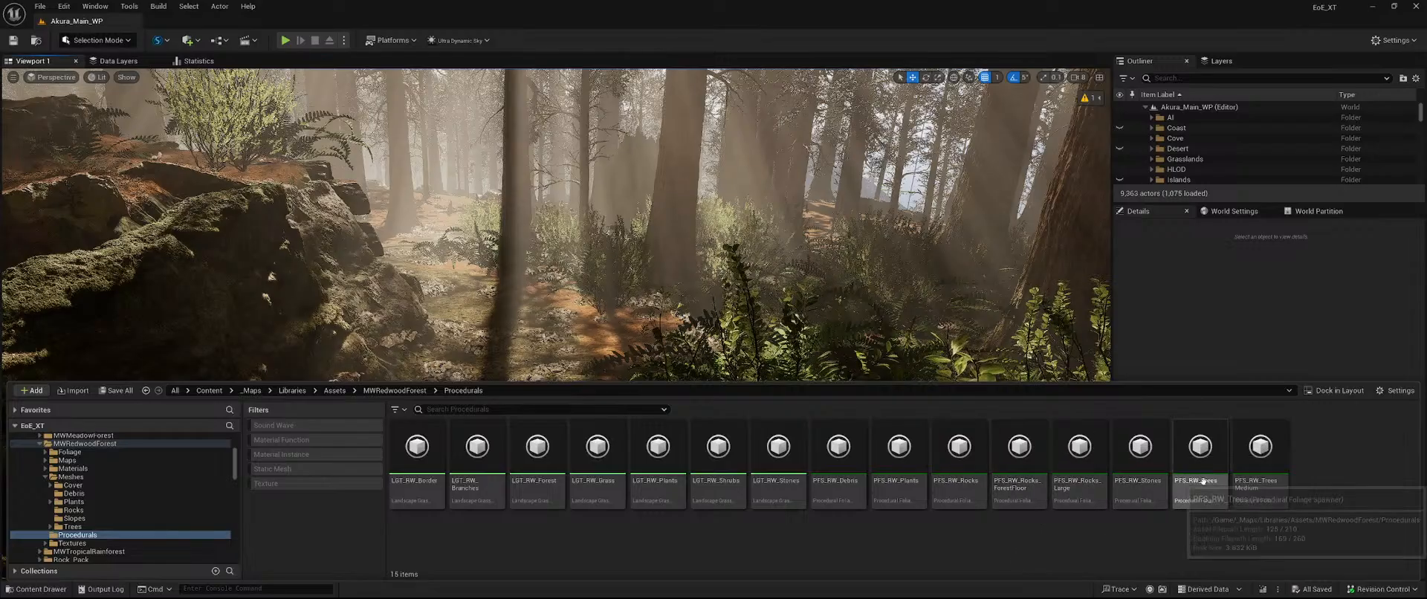
{"action": "double_click", "coordinate": [921, 462]}
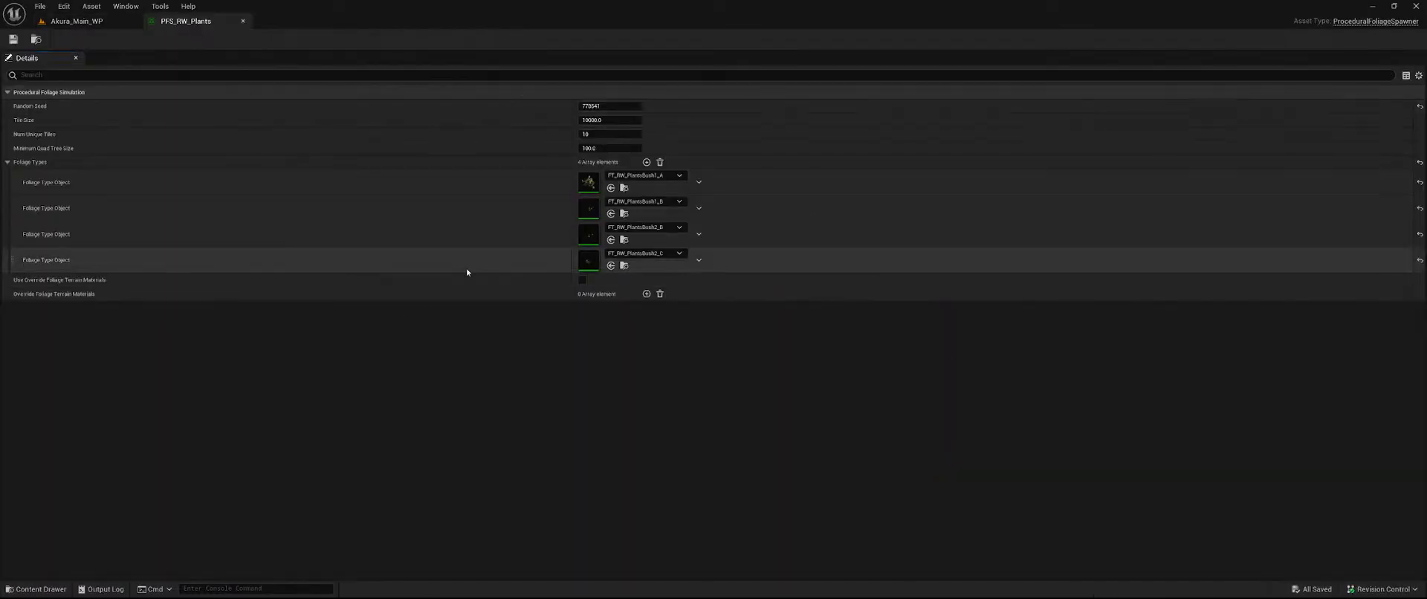
{"action": "left_click", "coordinate": [242, 22]}
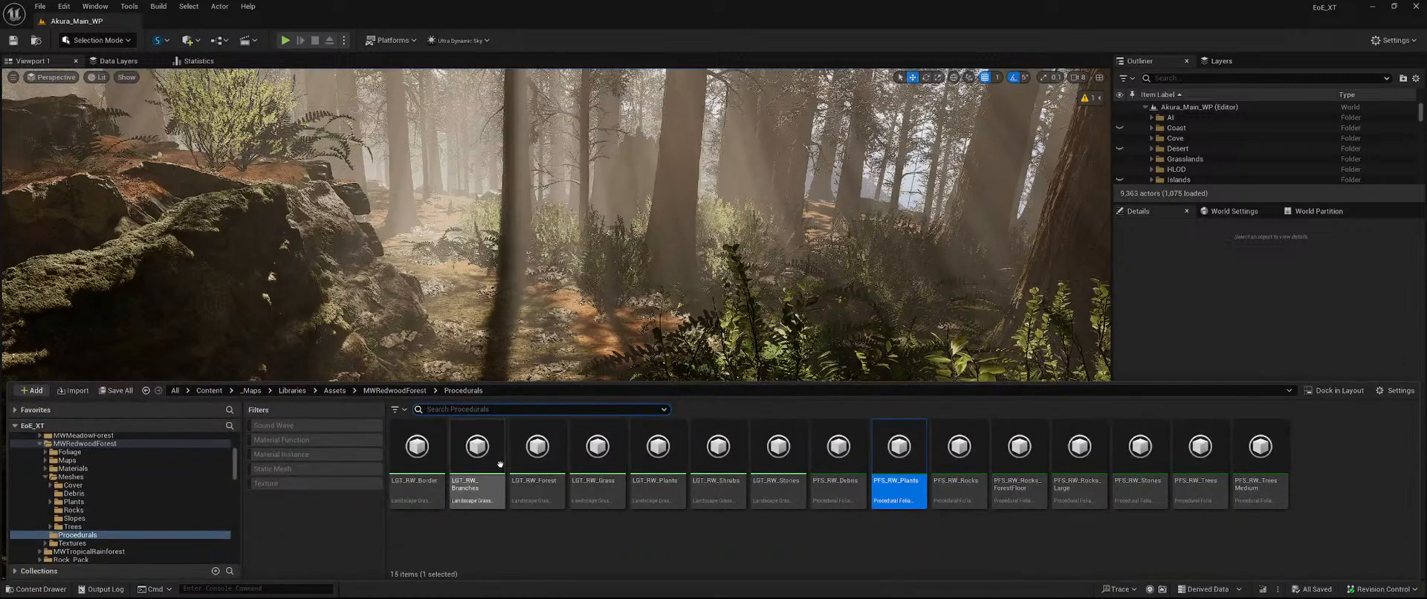
Open the LGT_RW_Grass, LGT_RW_Plants and LGT_RW_Shrubs landscape grass types to check which meshes they use.
{"action": "double_click", "coordinate": [598, 450]}
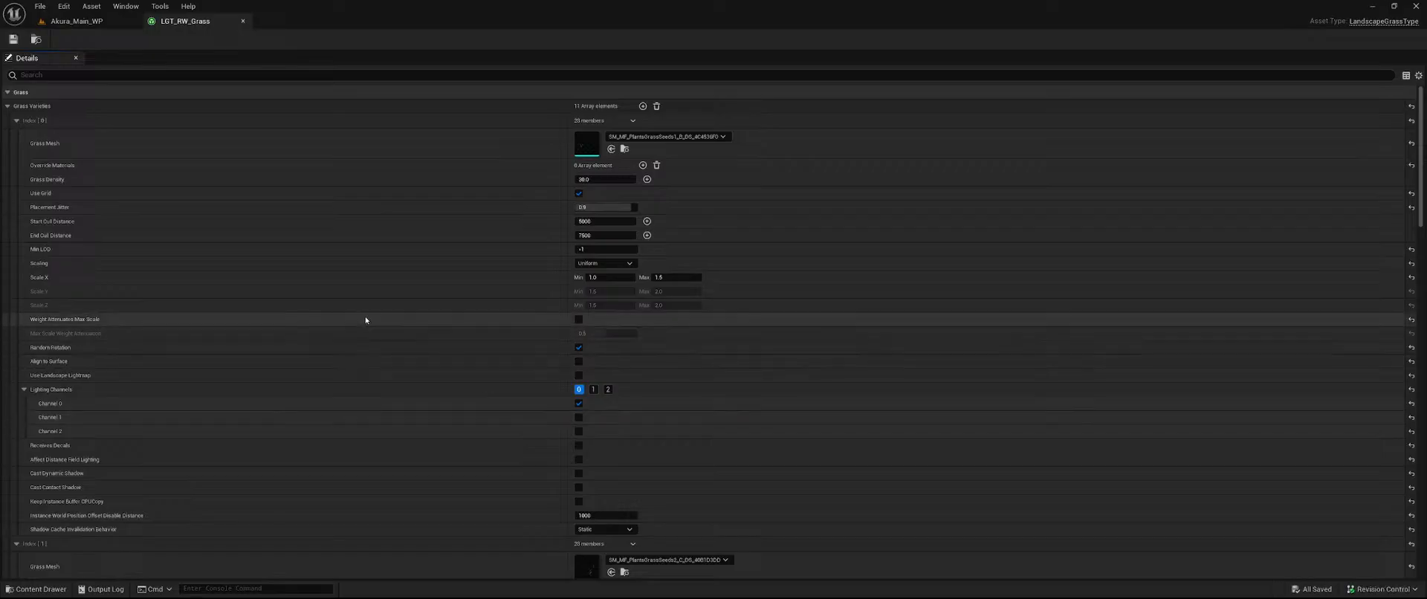
{"action": "scroll", "coordinate": [379, 312], "scroll_direction": "down", "scroll_amount": 10}
{"action": "key", "text": "ctrl+space"}
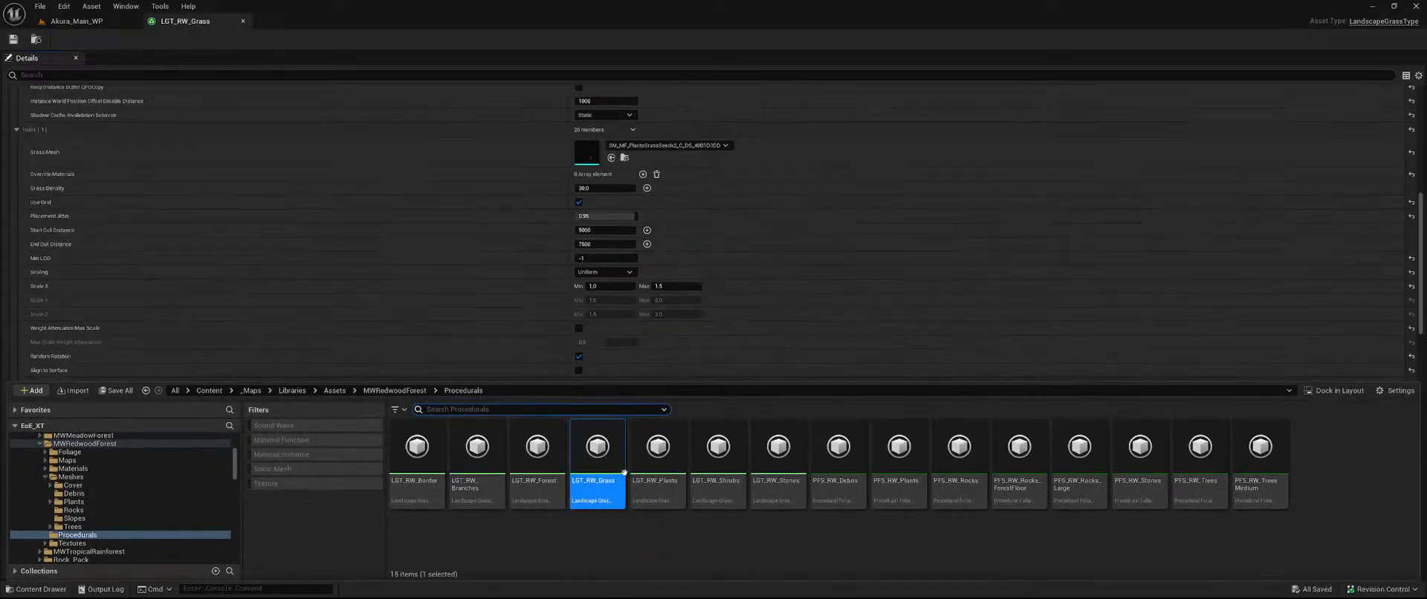
{"action": "double_click", "coordinate": [658, 453]}
{"action": "key", "text": "ctrl+space"}
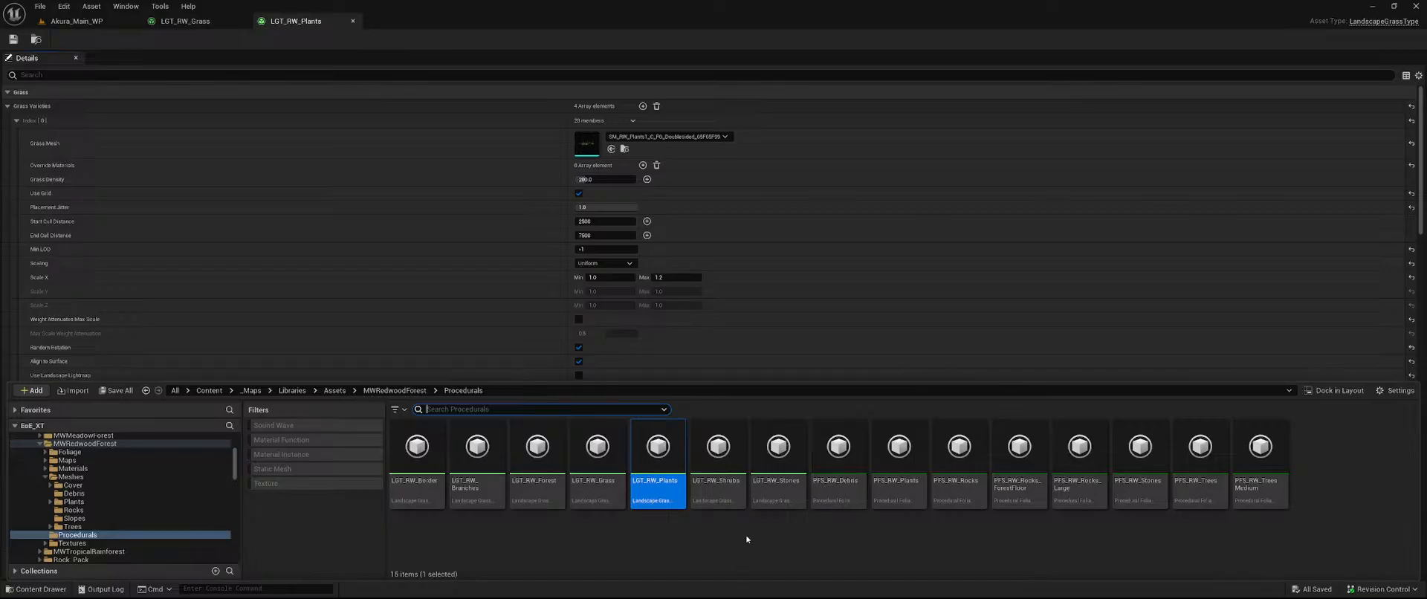
{"action": "double_click", "coordinate": [717, 483]}
Open the LGT_RW_Forest landscape grass type and look over its grass varieties.
{"action": "key", "text": "ctrl+space"}
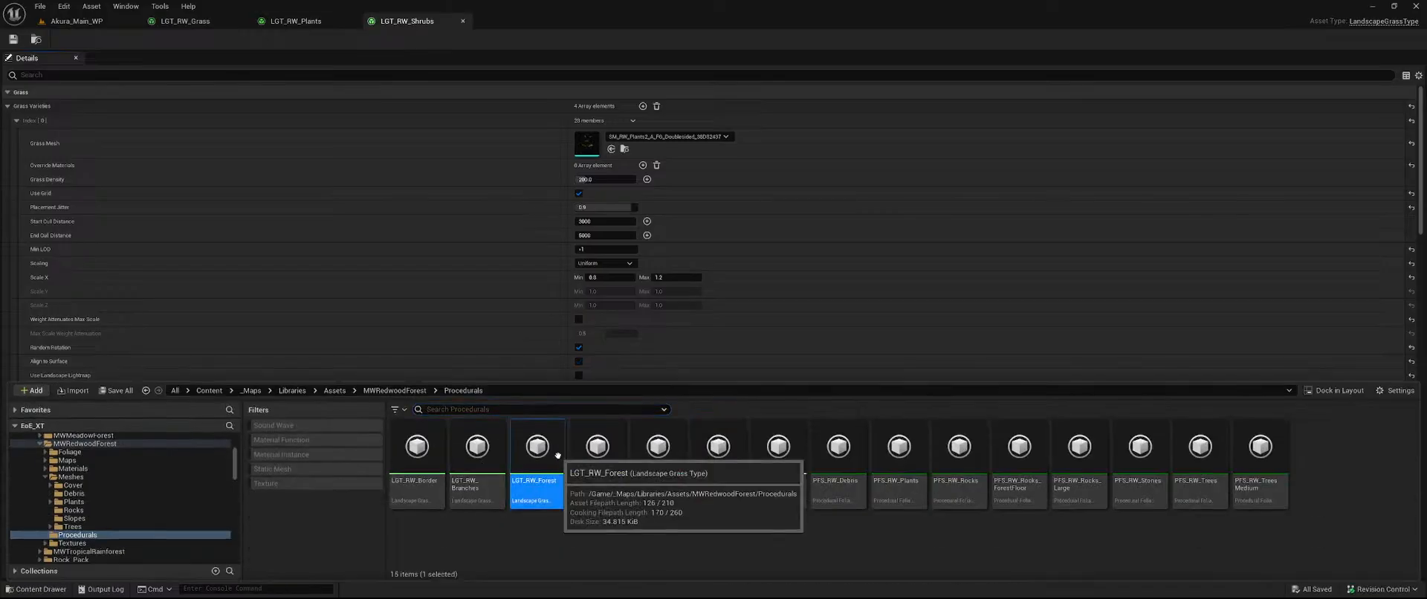
{"action": "double_click", "coordinate": [538, 479]}
{"action": "scroll", "coordinate": [521, 260], "scroll_direction": "down", "scroll_amount": 15}
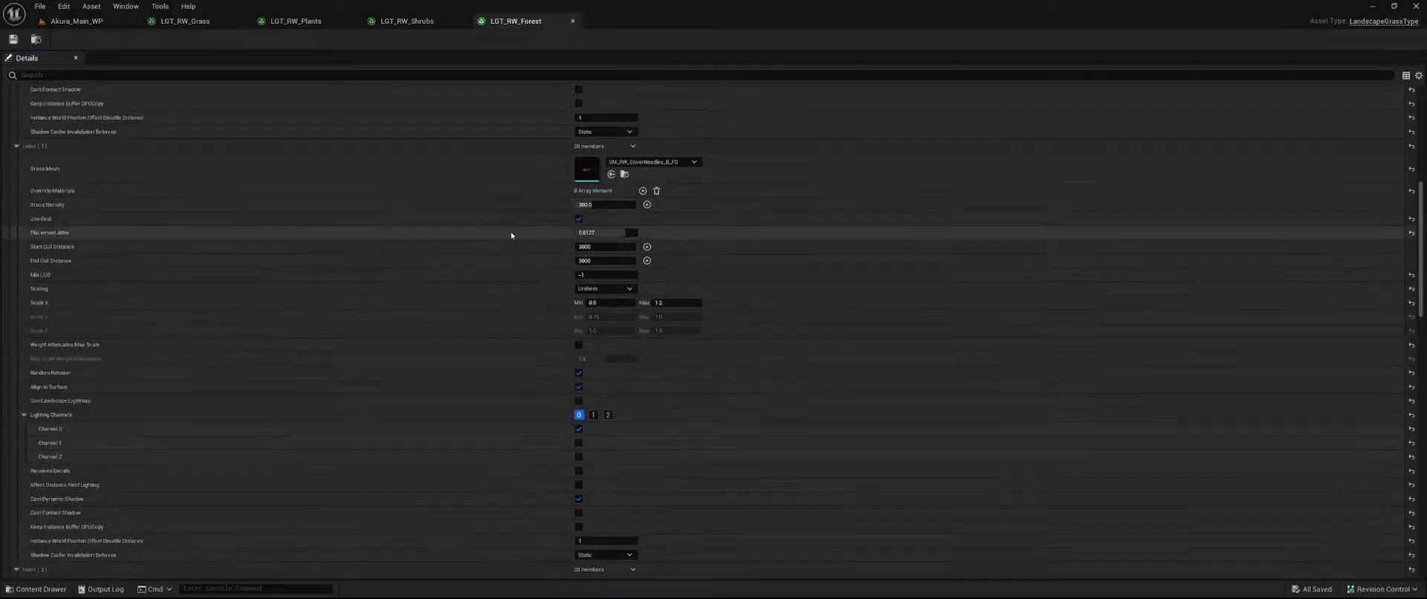
{"action": "scroll", "coordinate": [483, 221], "scroll_direction": "down", "scroll_amount": 8}
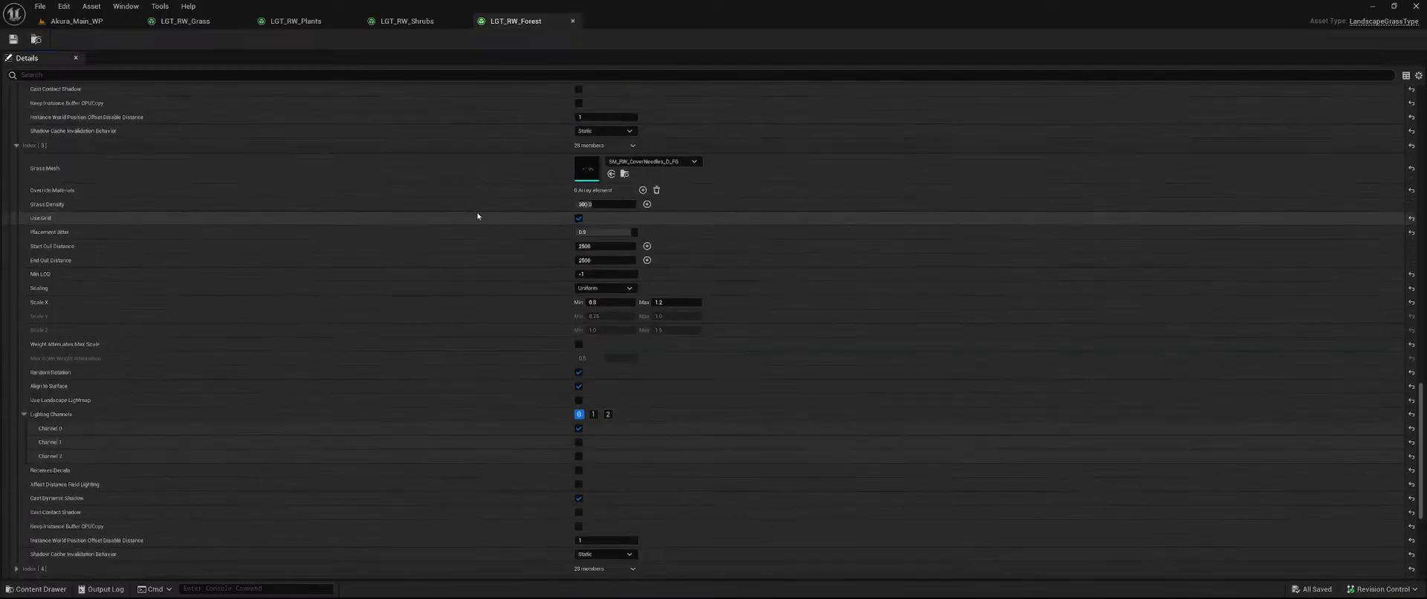
{"action": "scroll", "coordinate": [491, 227], "scroll_direction": "down", "scroll_amount": 7}
{"action": "scroll", "coordinate": [872, 337], "scroll_direction": "up", "scroll_amount": 5}
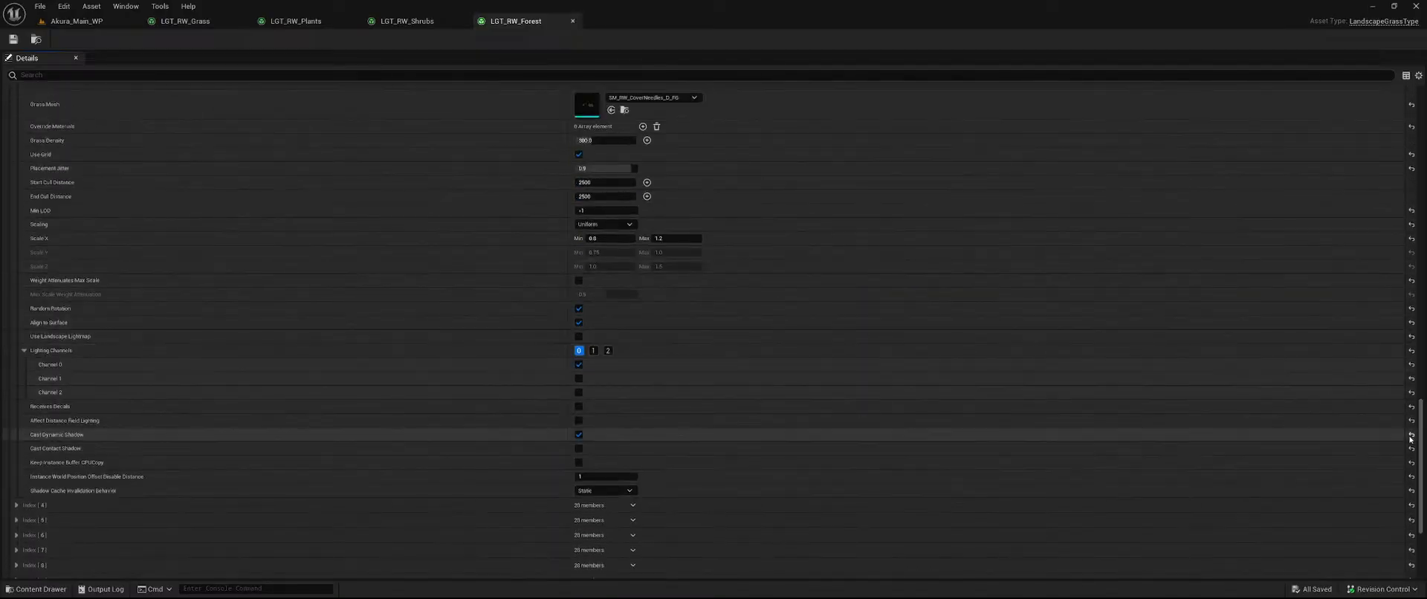
{"action": "scroll", "coordinate": [1409, 446], "scroll_direction": "up", "scroll_amount": 20}
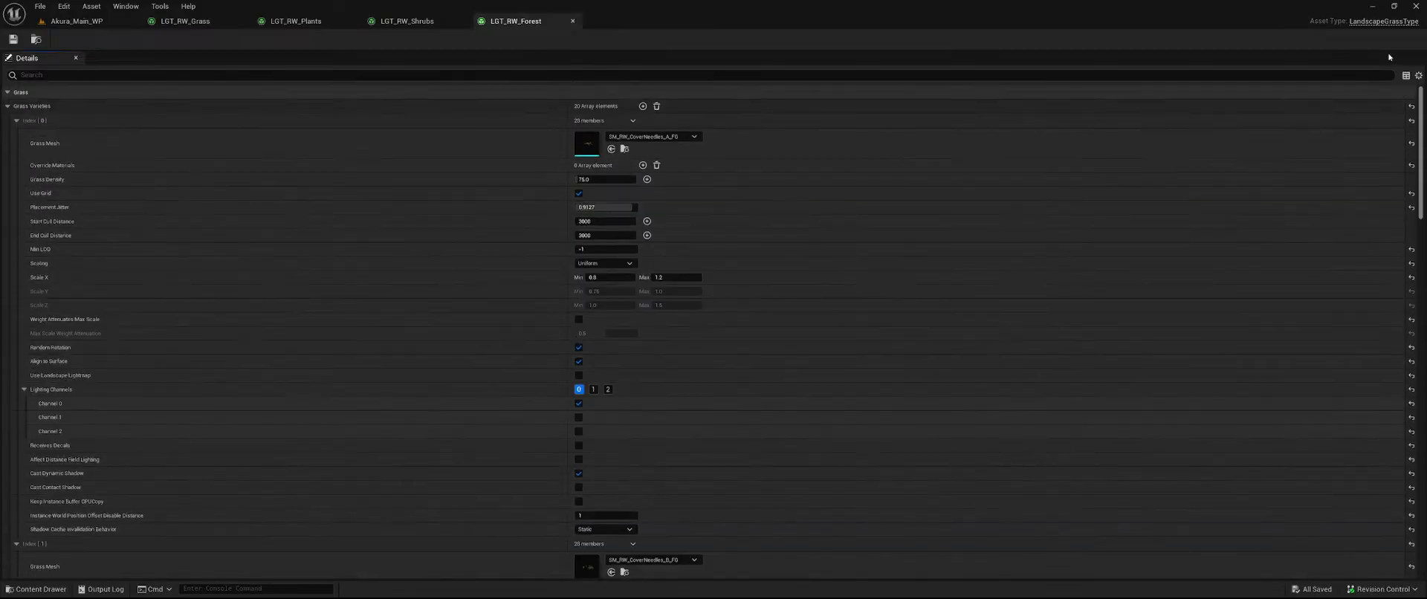
Expand all grass varieties of LGT_RW_Forest and examine which mesh each variety uses, from the cover needles to the plants.
{"action": "right_click", "coordinate": [176, 104]}
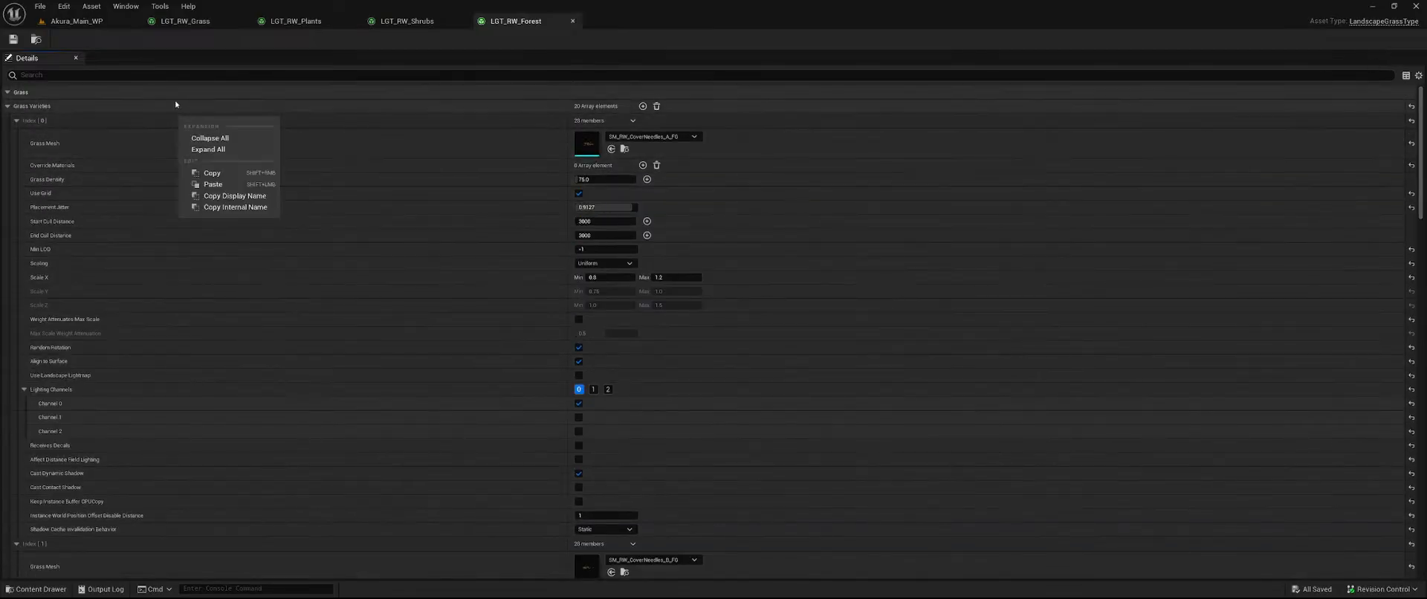
{"action": "left_click", "coordinate": [234, 132]}
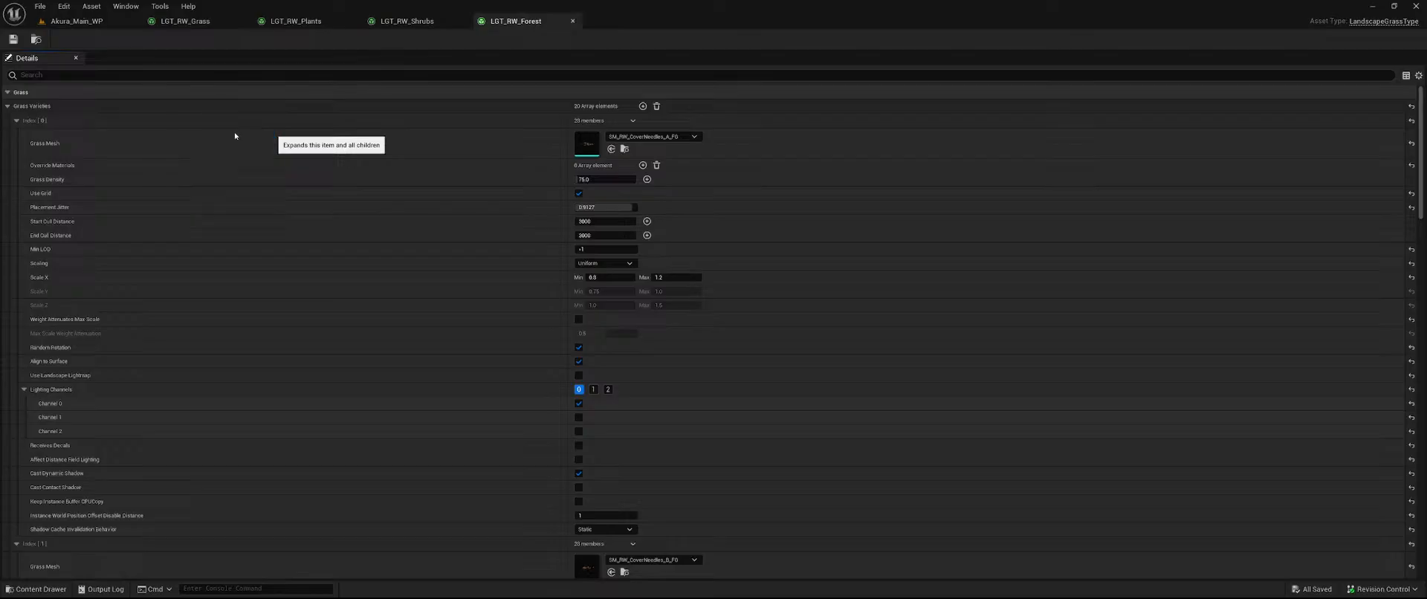
{"action": "scroll", "coordinate": [461, 245], "scroll_direction": "down", "scroll_amount": 10}
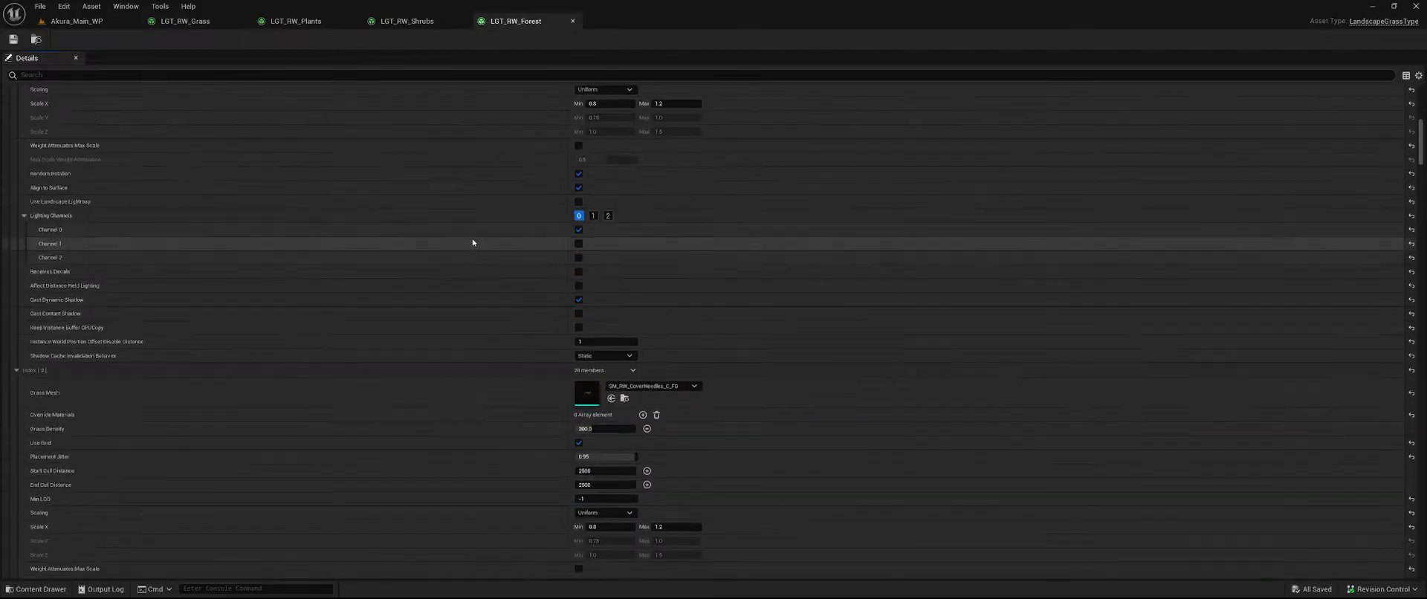
{"action": "scroll", "coordinate": [473, 243], "scroll_direction": "down", "scroll_amount": 10}
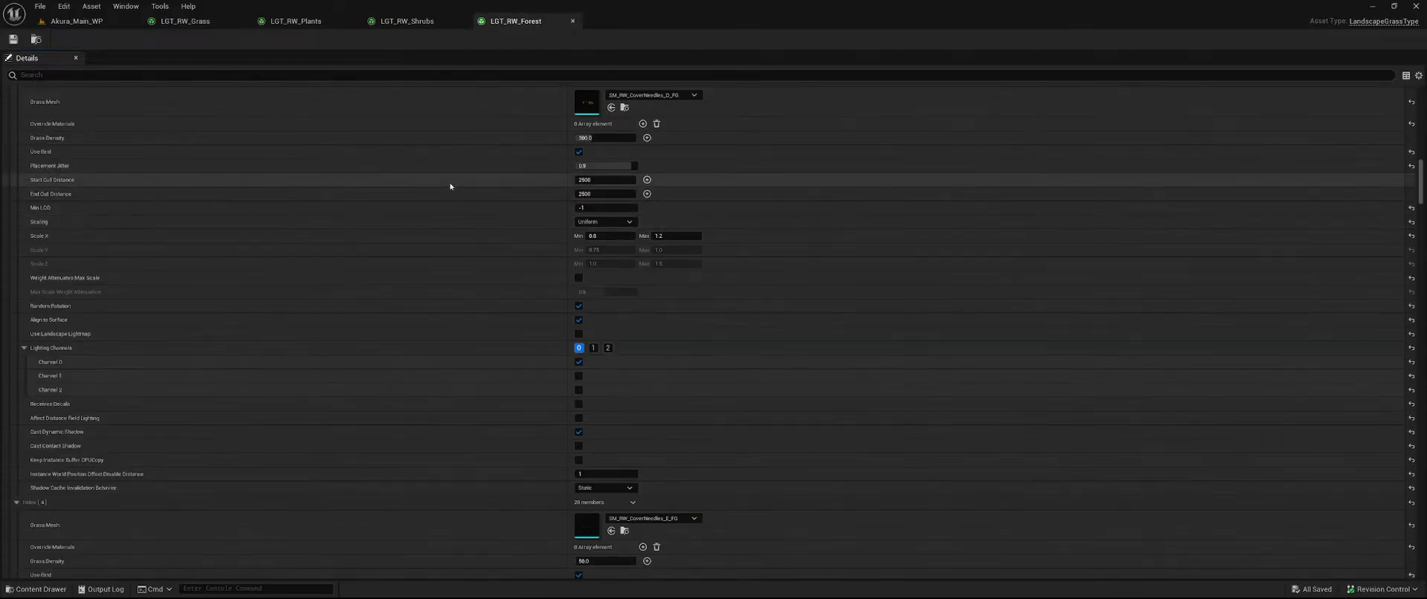
{"action": "scroll", "coordinate": [448, 198], "scroll_direction": "down", "scroll_amount": 1}
{"action": "scroll", "coordinate": [449, 216], "scroll_direction": "down", "scroll_amount": 9}
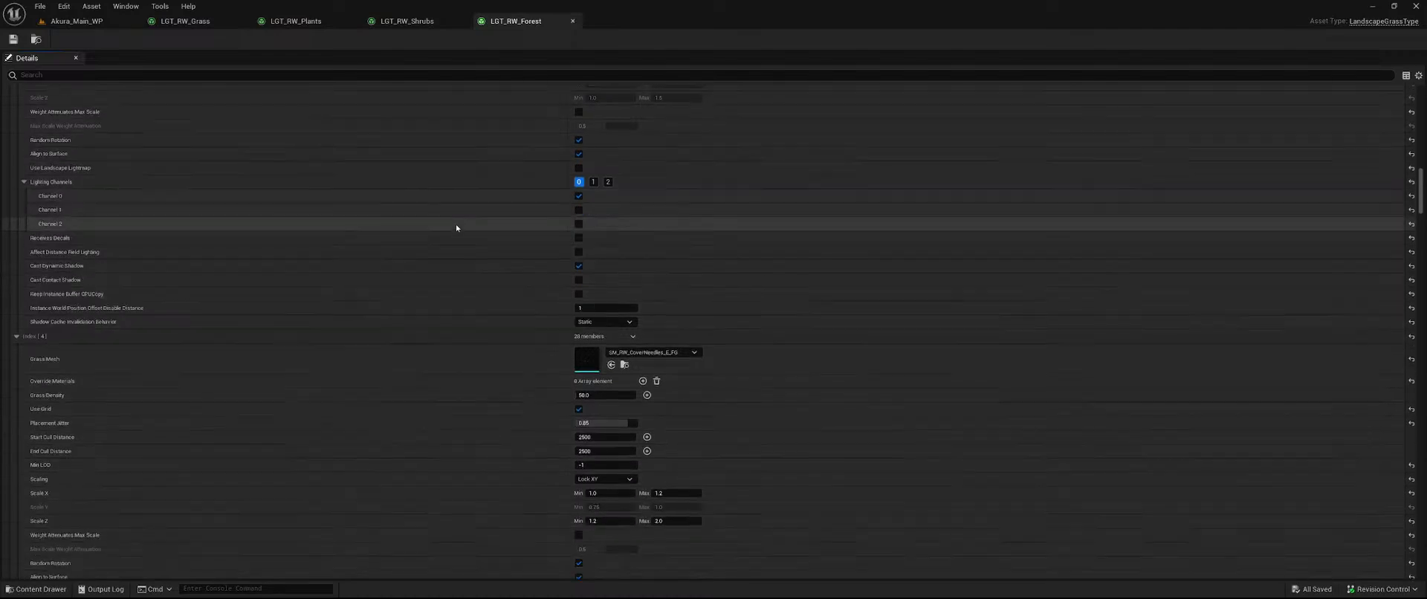
{"action": "scroll", "coordinate": [475, 320], "scroll_direction": "down", "scroll_amount": 14}
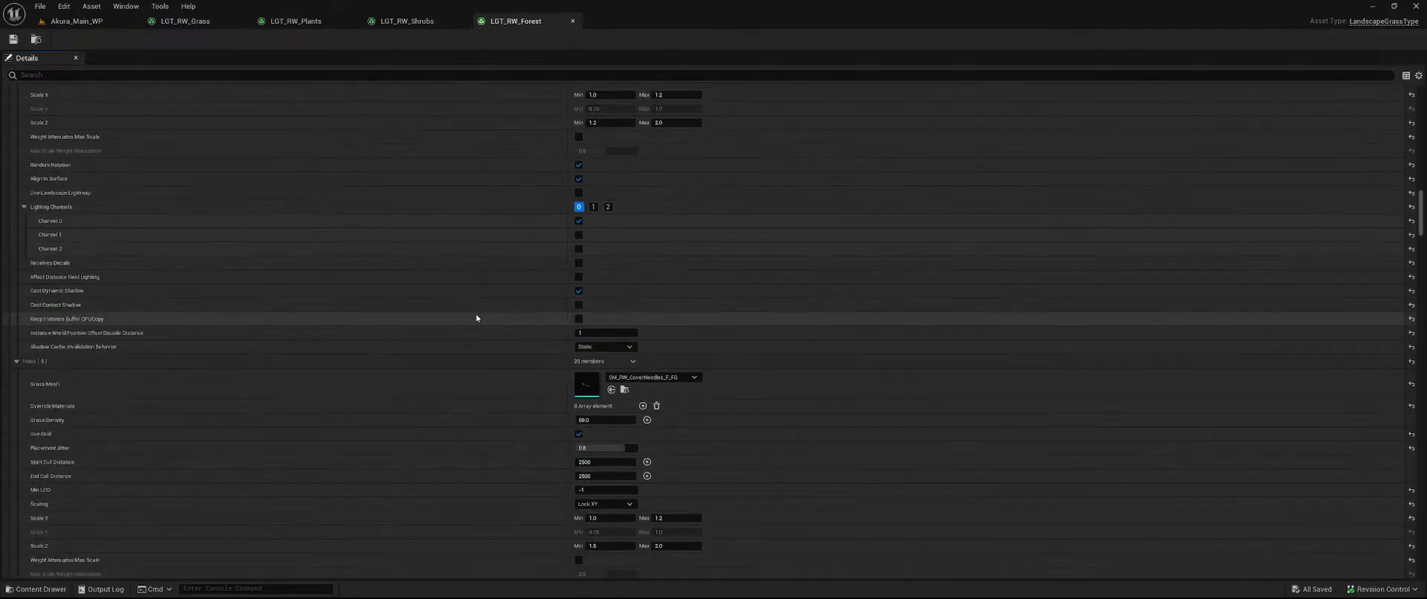
{"action": "scroll", "coordinate": [487, 306], "scroll_direction": "down", "scroll_amount": 20}
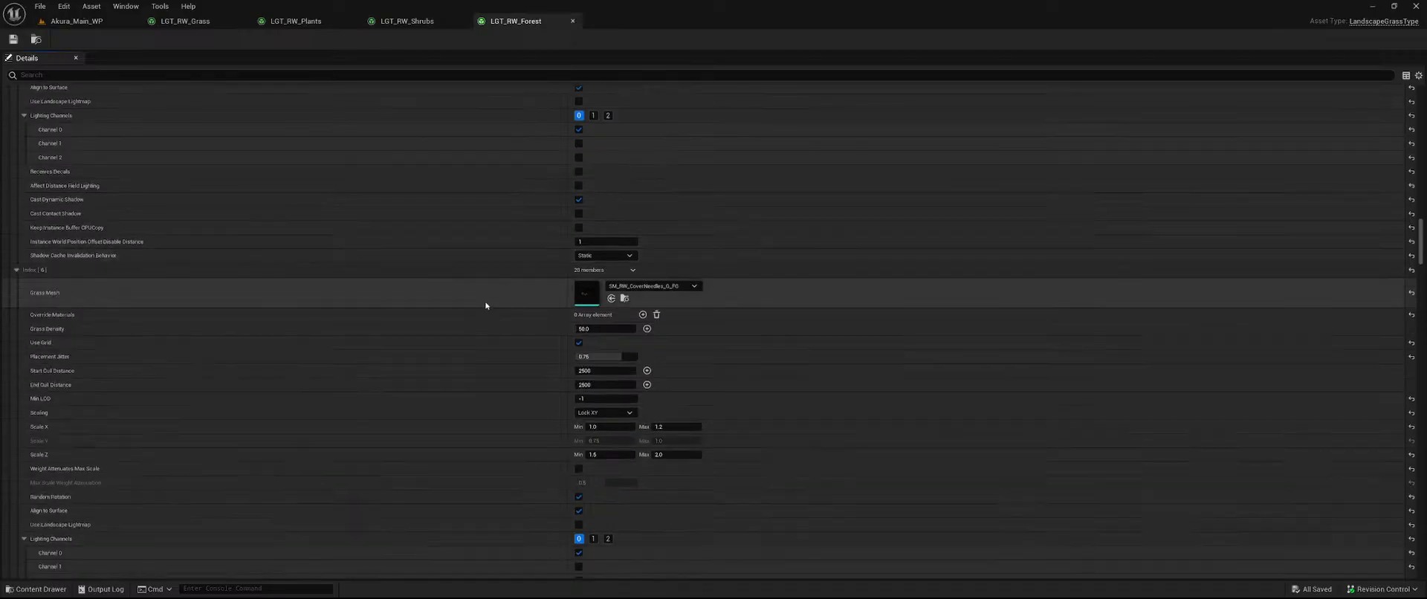
{"action": "scroll", "coordinate": [479, 286], "scroll_direction": "down", "scroll_amount": 14}
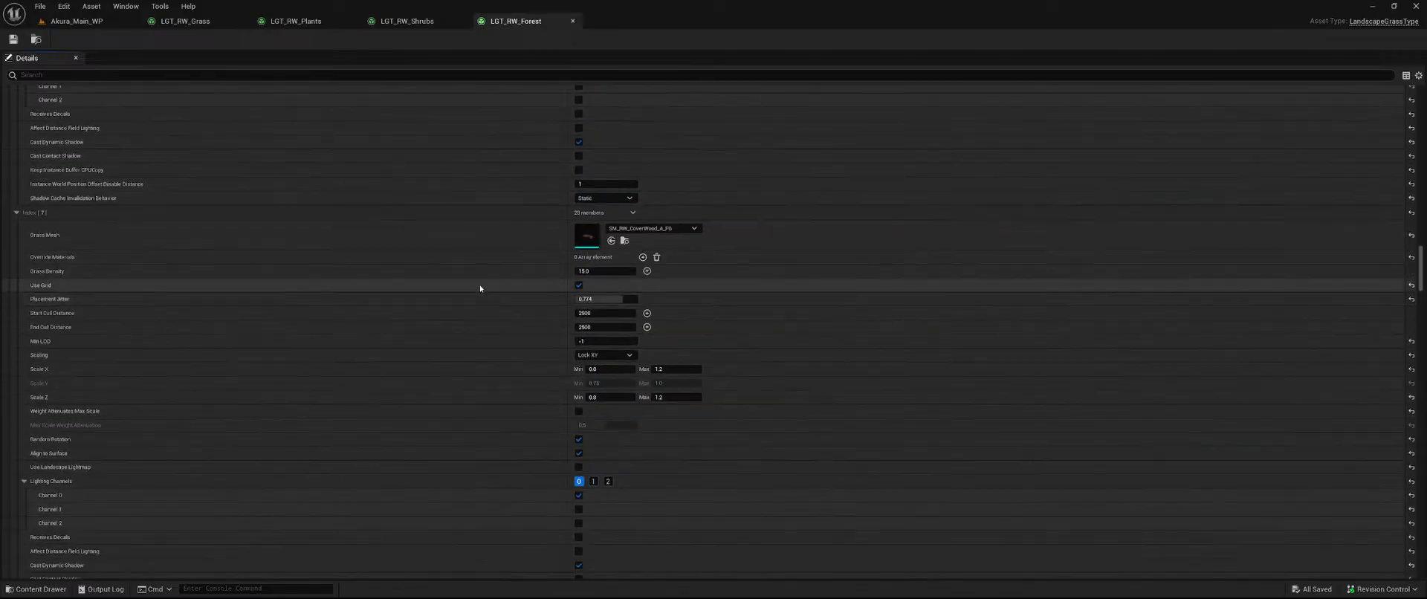
{"action": "scroll", "coordinate": [479, 271], "scroll_direction": "down", "scroll_amount": 8}
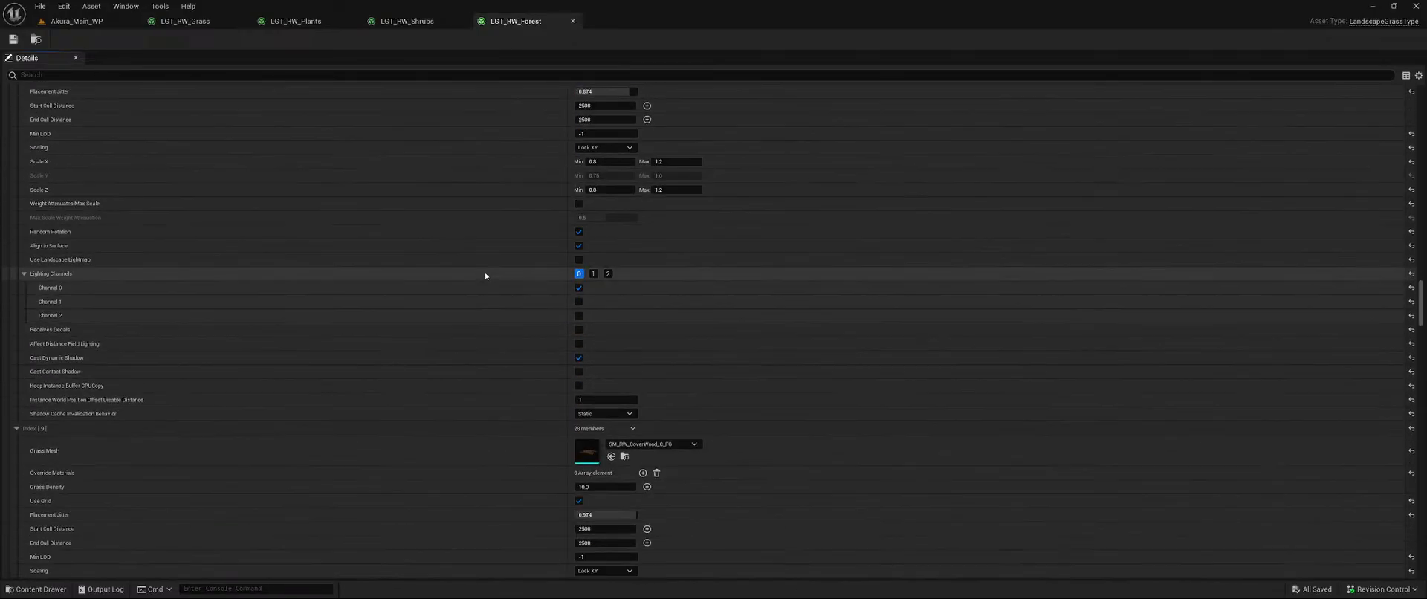
{"action": "scroll", "coordinate": [490, 273], "scroll_direction": "down", "scroll_amount": 13}
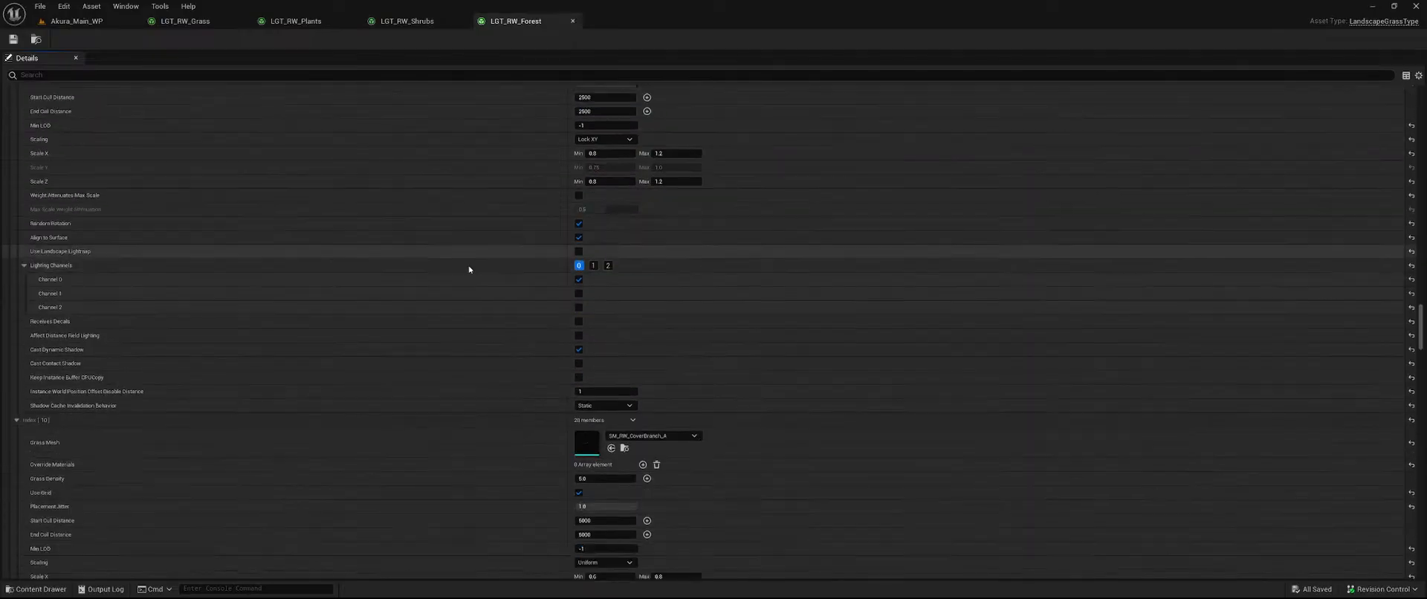
{"action": "scroll", "coordinate": [486, 286], "scroll_direction": "down", "scroll_amount": 20}
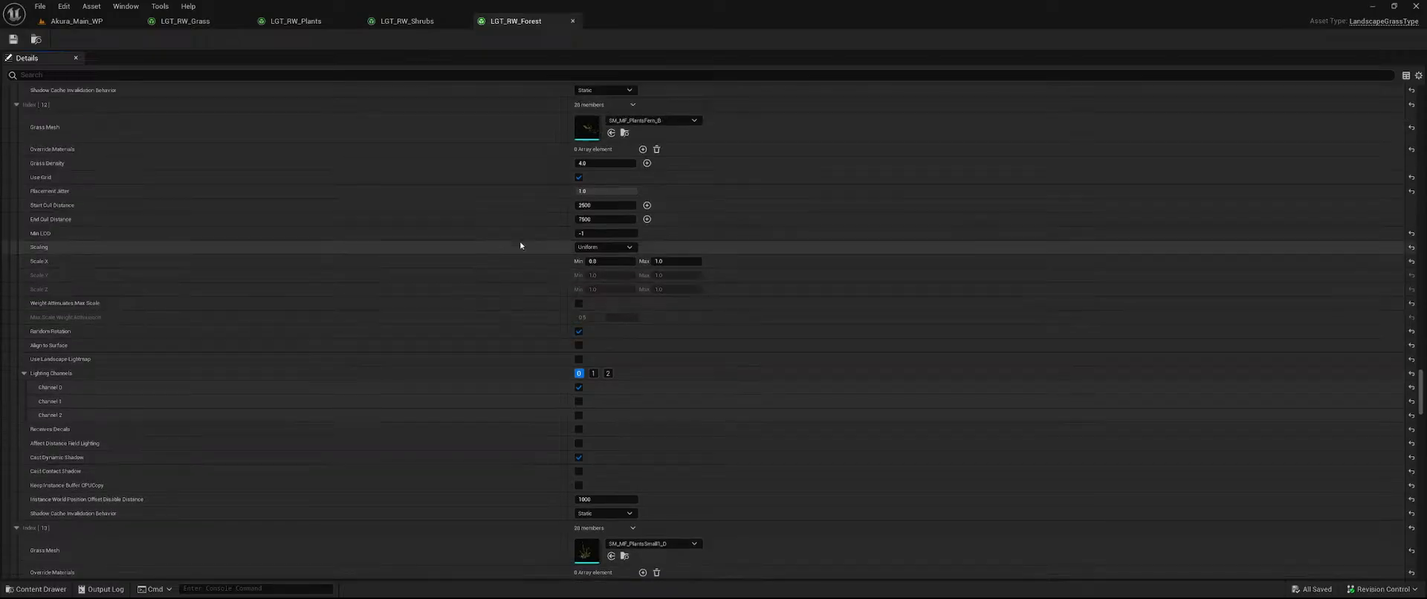
{"action": "scroll", "coordinate": [446, 325], "scroll_direction": "down", "scroll_amount": 5}
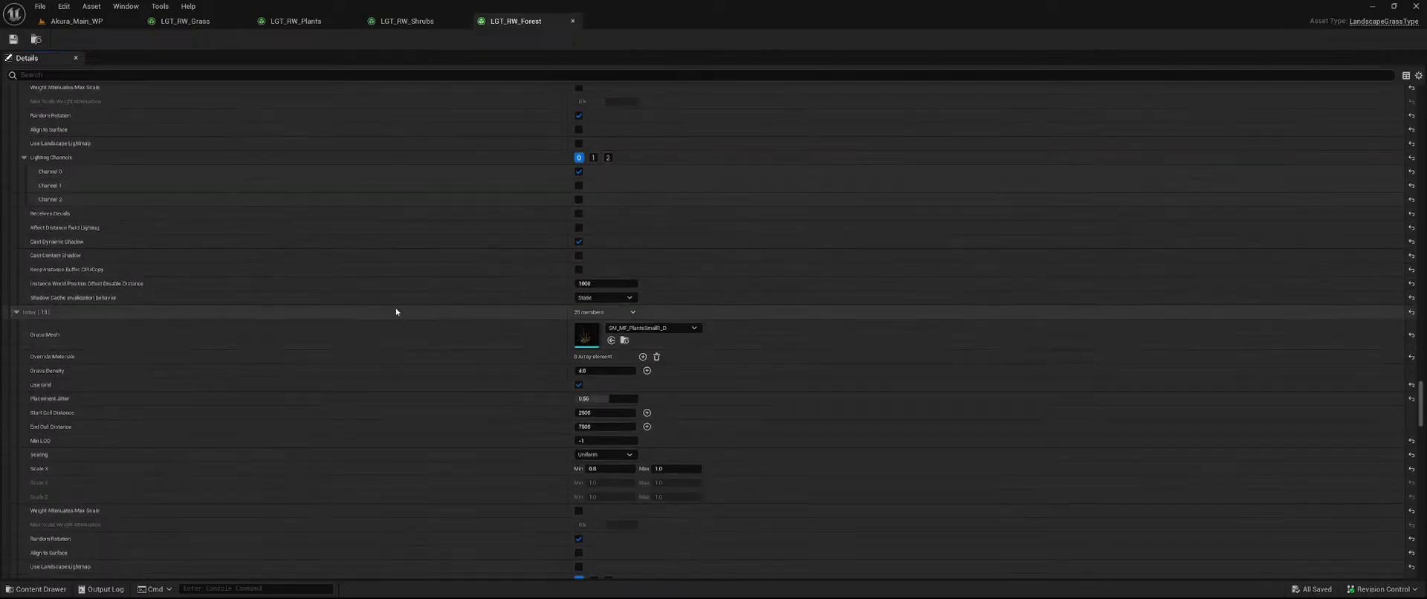
{"action": "scroll", "coordinate": [408, 311], "scroll_direction": "down", "scroll_amount": 10}
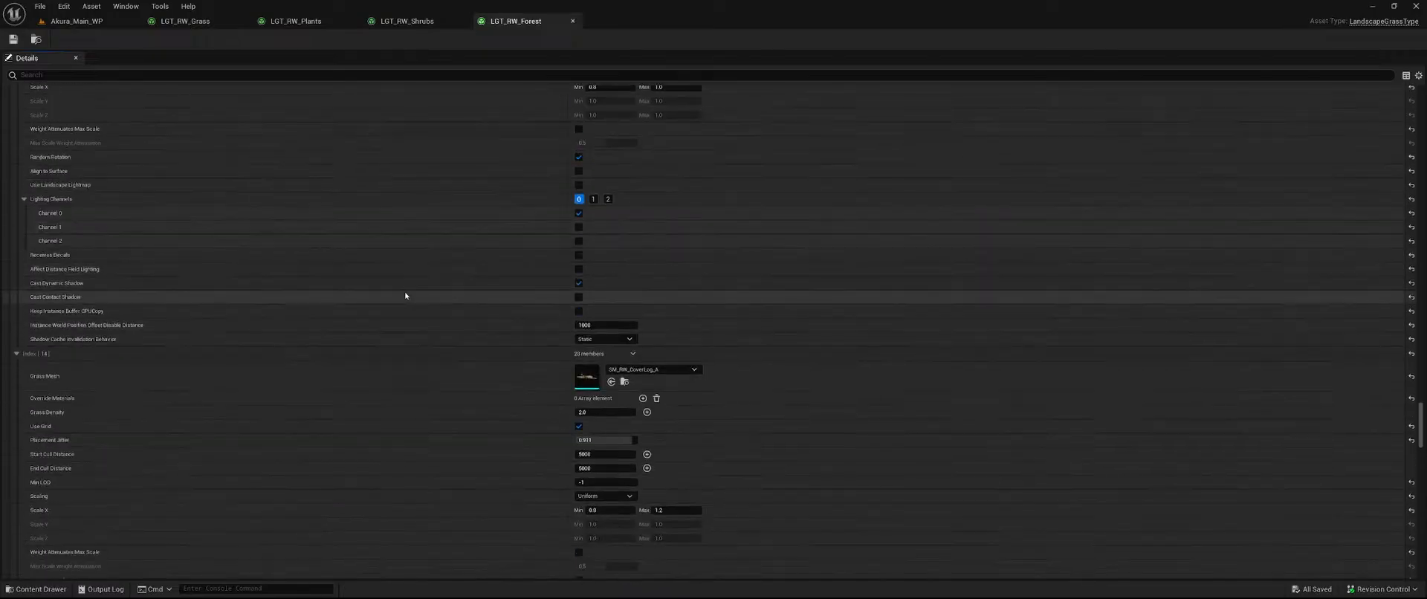
{"action": "scroll", "coordinate": [416, 296], "scroll_direction": "down", "scroll_amount": 17}
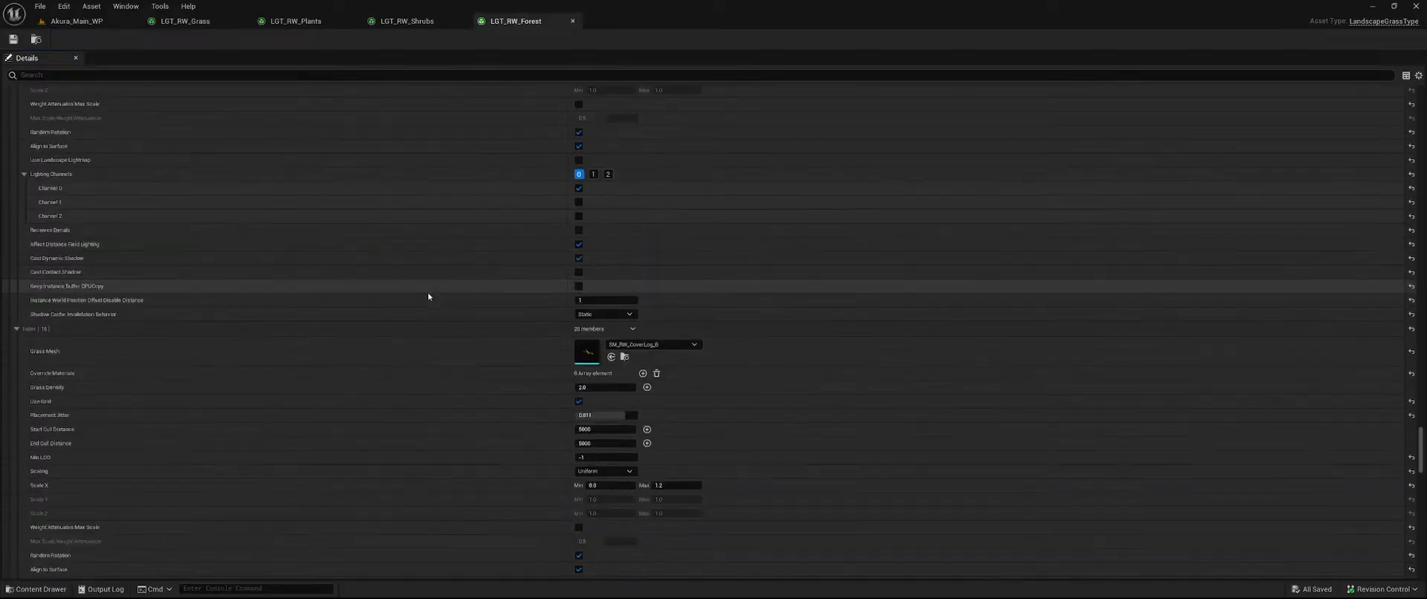
{"action": "scroll", "coordinate": [445, 309], "scroll_direction": "down", "scroll_amount": 16}
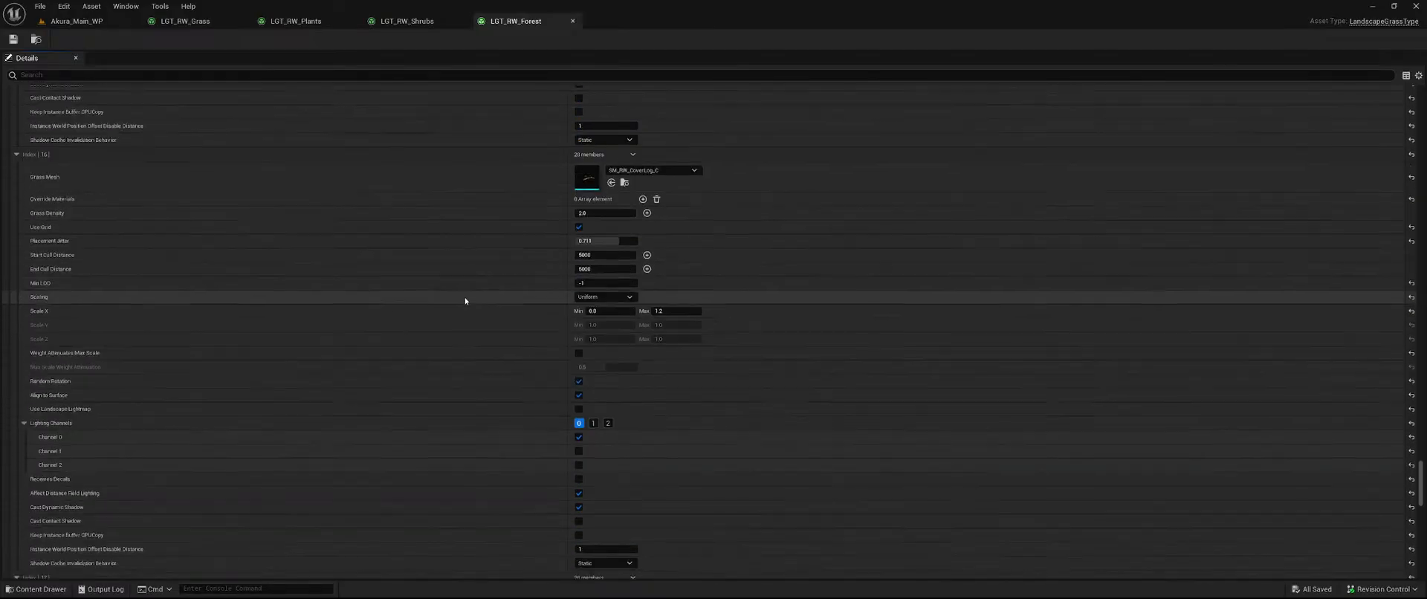
{"action": "scroll", "coordinate": [459, 285], "scroll_direction": "down", "scroll_amount": 5}
{"action": "scroll", "coordinate": [461, 284], "scroll_direction": "down", "scroll_amount": 12}
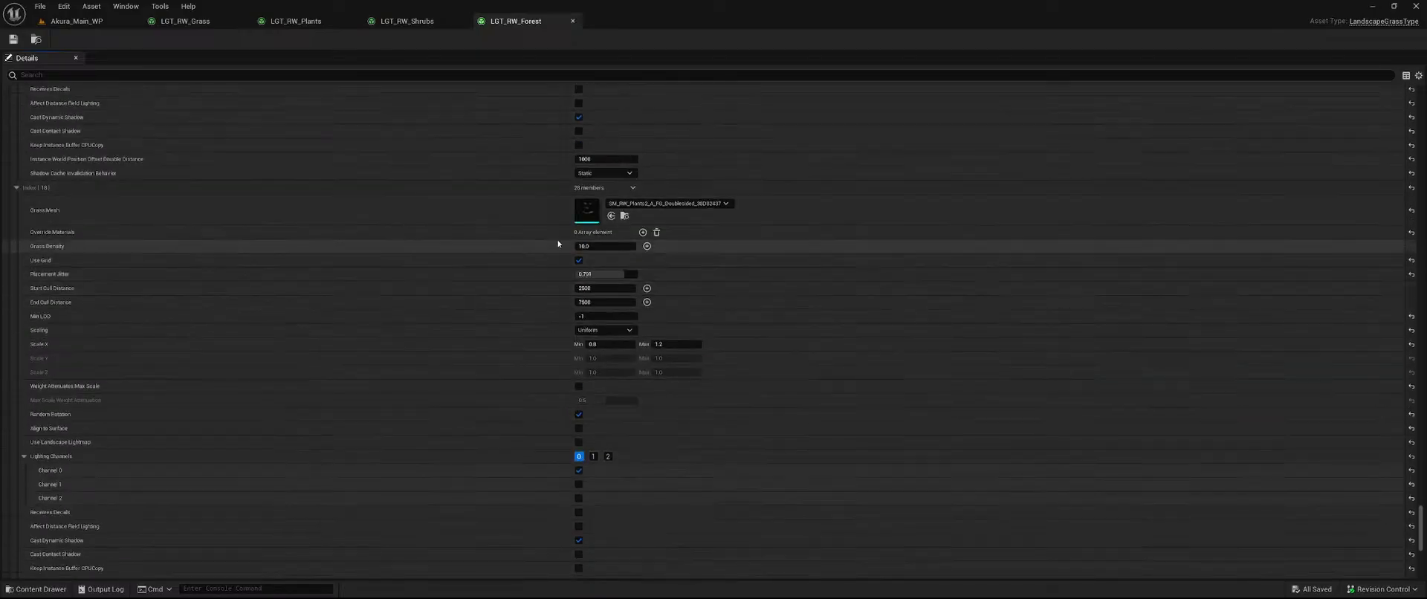
Open the SM_RW_PlantsBush2_D double-sided mesh from its LGT_RW_Forest variety to check it and close its editor.
{"action": "scroll", "coordinate": [494, 297], "scroll_direction": "up", "scroll_amount": 13}
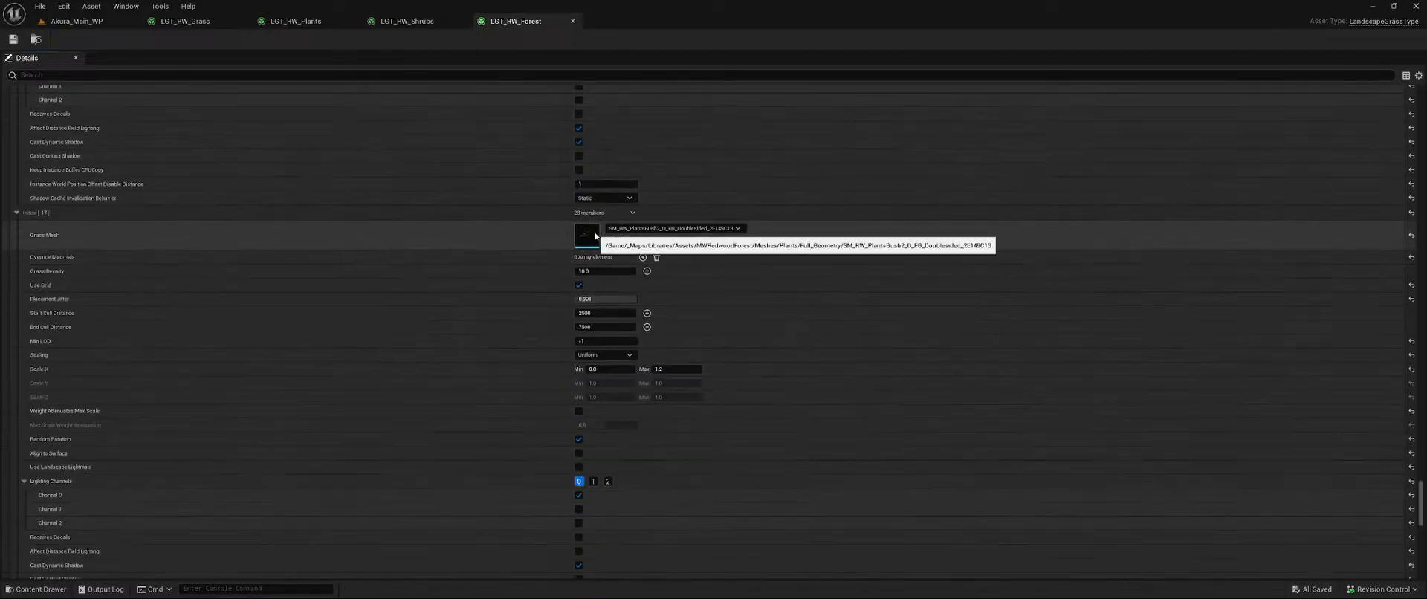
{"action": "double_click", "coordinate": [581, 240]}
{"action": "left_click", "coordinate": [683, 20]}
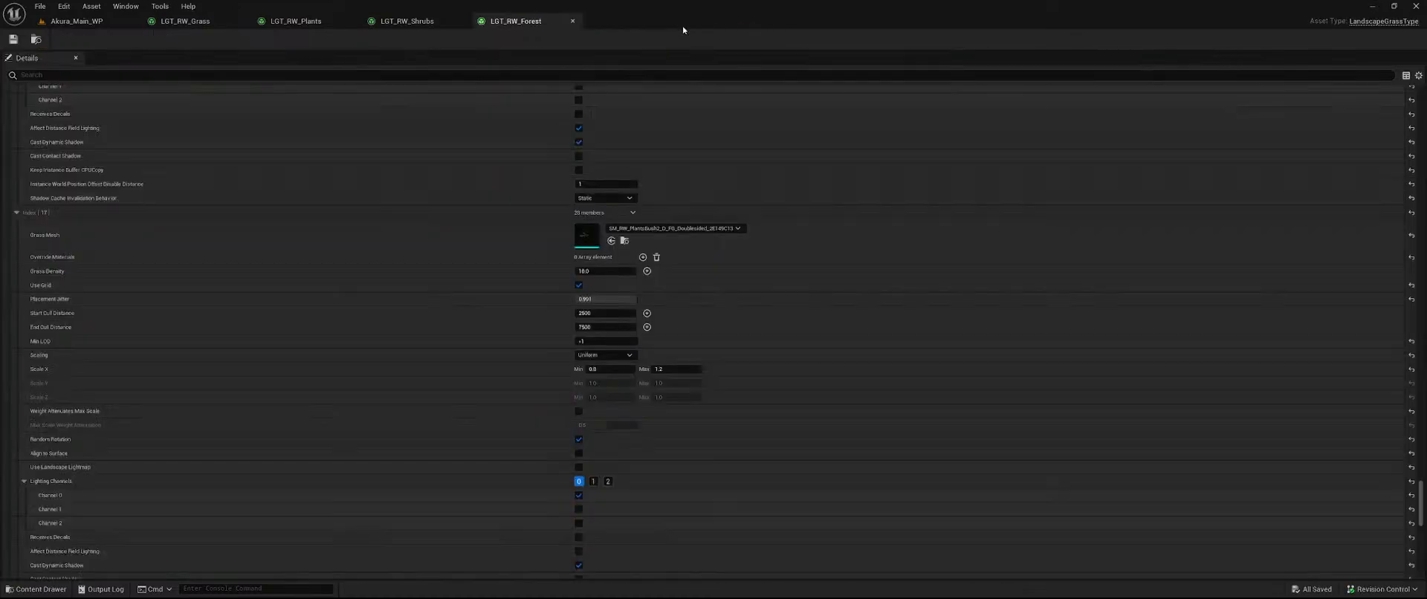
Check the remaining LGT_RW_Forest varieties through the redwood seedling entry and close the grass type.
{"action": "scroll", "coordinate": [485, 319], "scroll_direction": "down", "scroll_amount": 1}
{"action": "scroll", "coordinate": [489, 311], "scroll_direction": "down", "scroll_amount": 6}
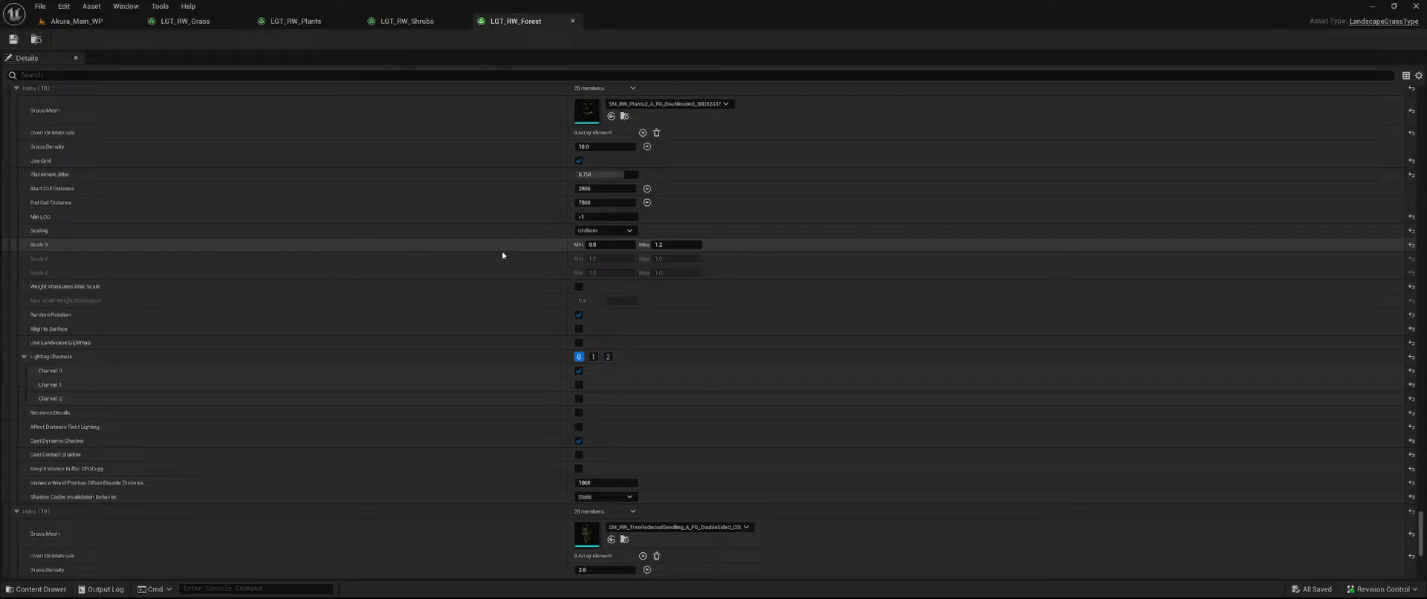
{"action": "scroll", "coordinate": [491, 263], "scroll_direction": "down", "scroll_amount": 7}
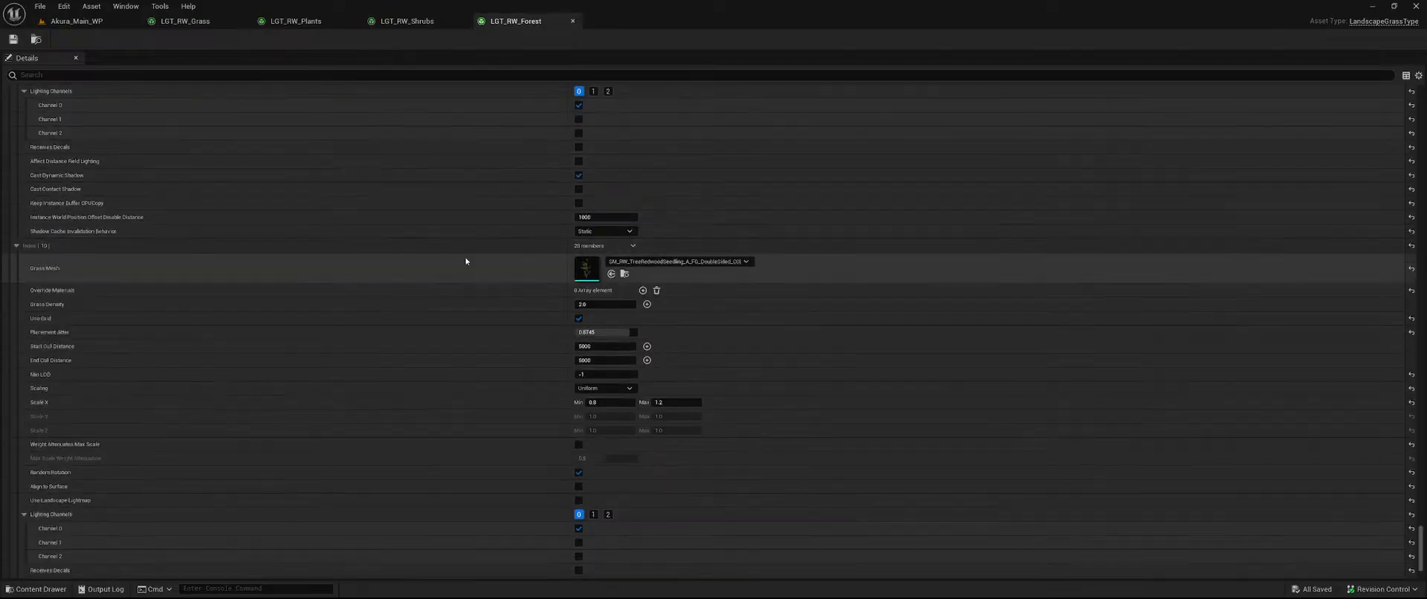
{"action": "scroll", "coordinate": [468, 257], "scroll_direction": "down", "scroll_amount": 3}
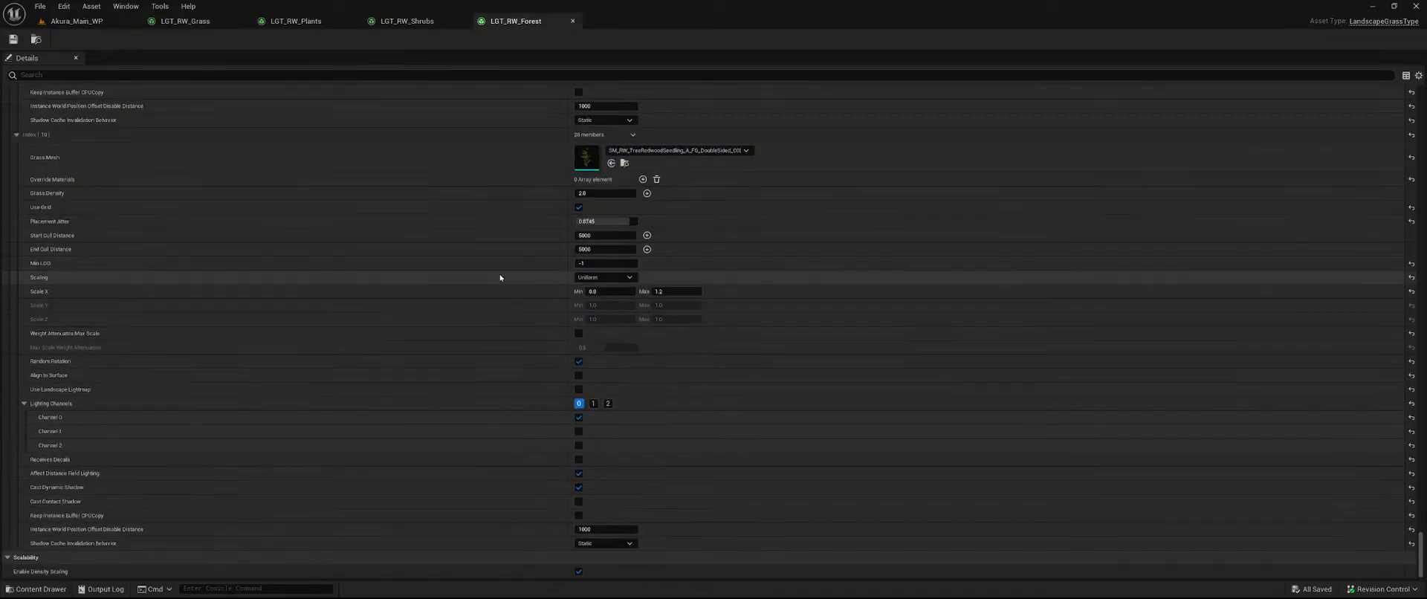
{"action": "left_click", "coordinate": [573, 21]}
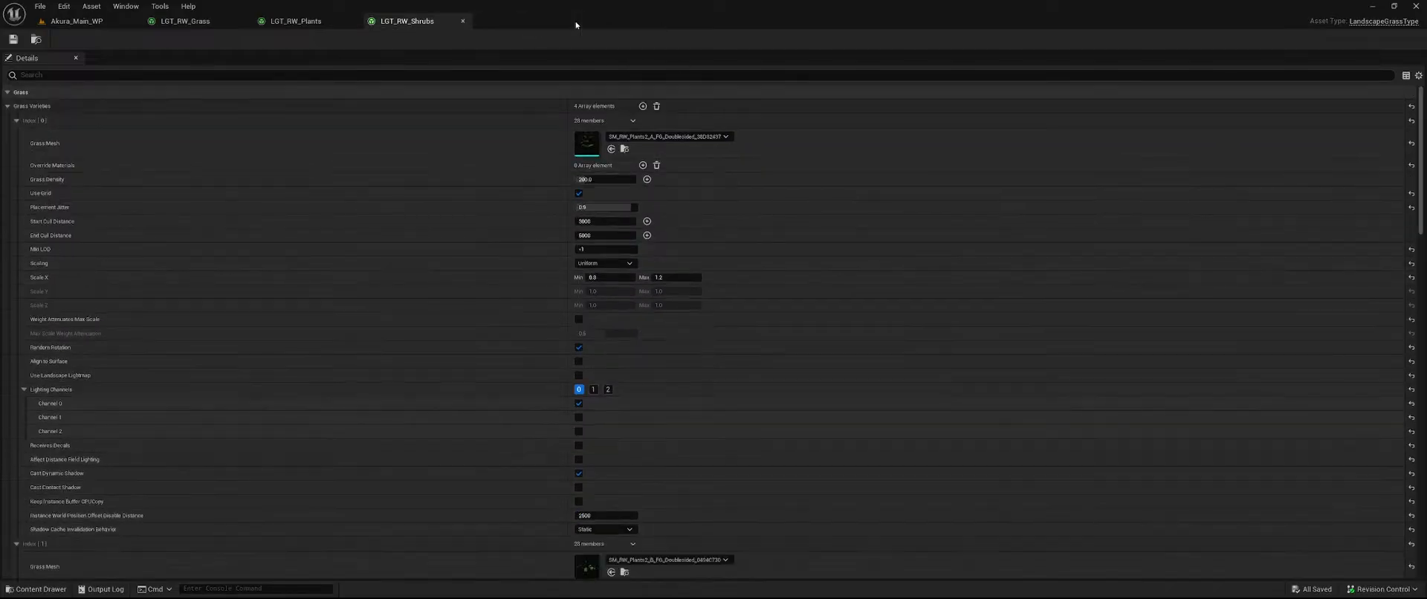
Expand all grass varieties of LGT_RW_Shrubs, open the SM_RW_Plants2_B mesh to check it and close its editor.
{"action": "scroll", "coordinate": [486, 236], "scroll_direction": "down", "scroll_amount": 5}
{"action": "scroll", "coordinate": [446, 193], "scroll_direction": "up", "scroll_amount": 5}
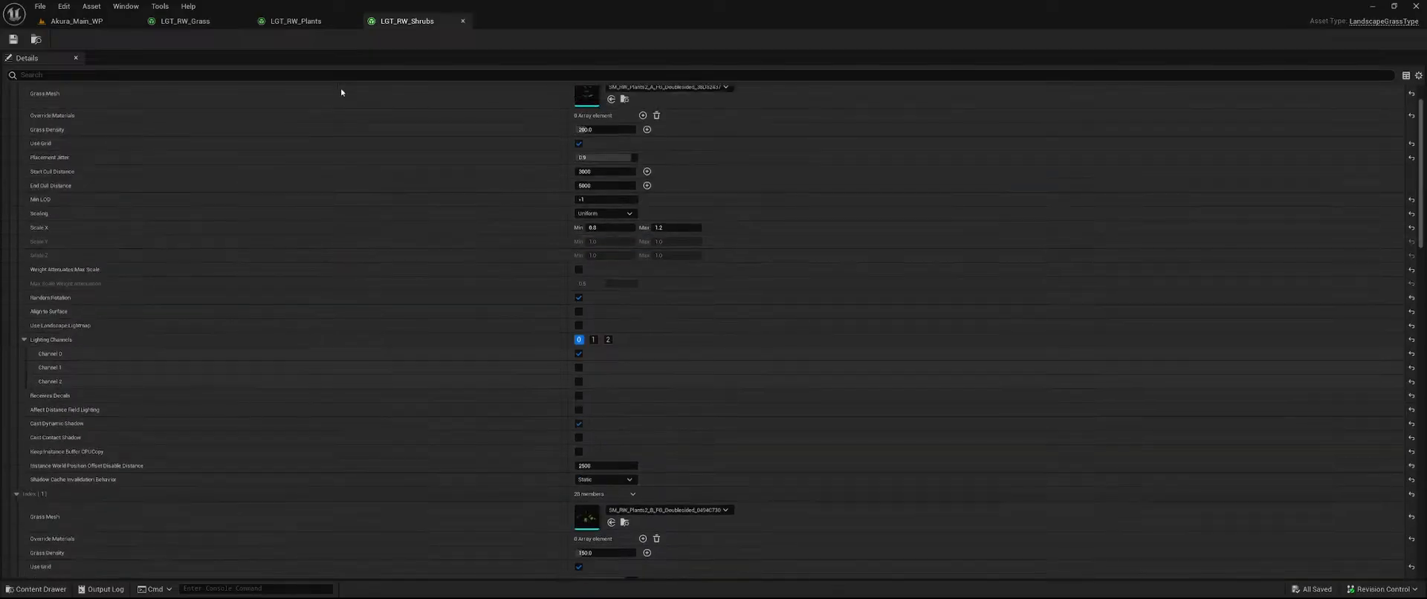
{"action": "right_click", "coordinate": [312, 109]}
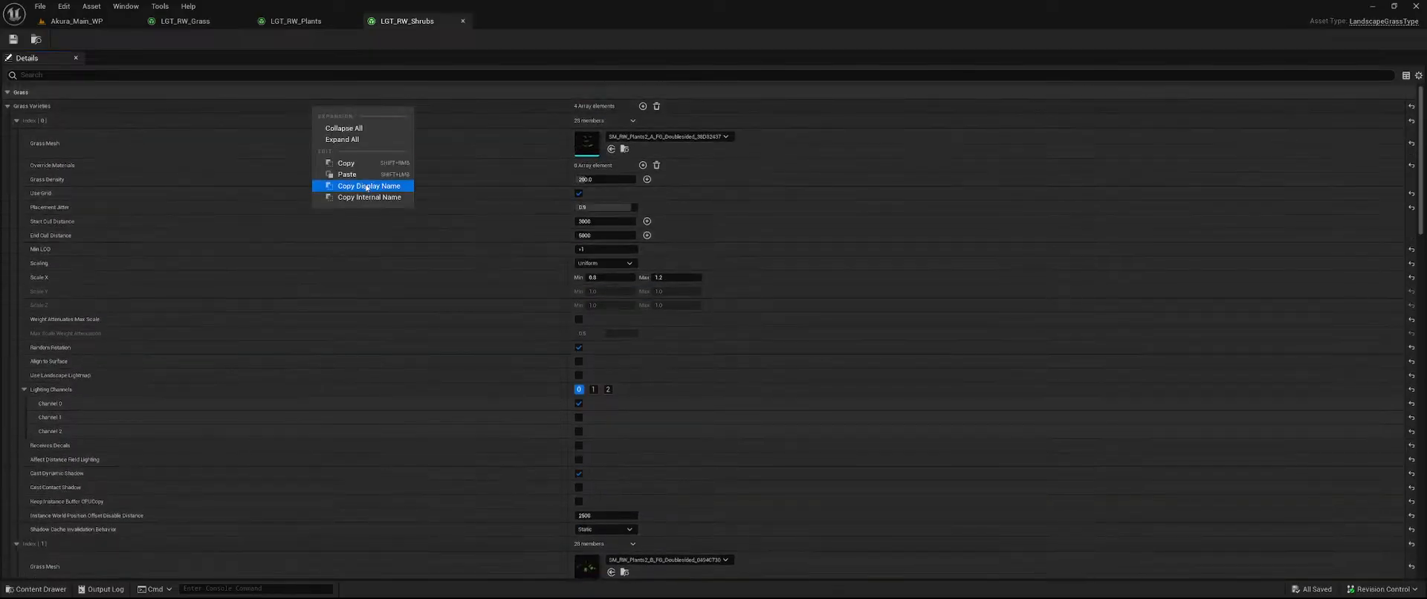
{"action": "left_click", "coordinate": [367, 137]}
{"action": "scroll", "coordinate": [439, 297], "scroll_direction": "down", "scroll_amount": 6}
{"action": "scroll", "coordinate": [449, 275], "scroll_direction": "down", "scroll_amount": 5}
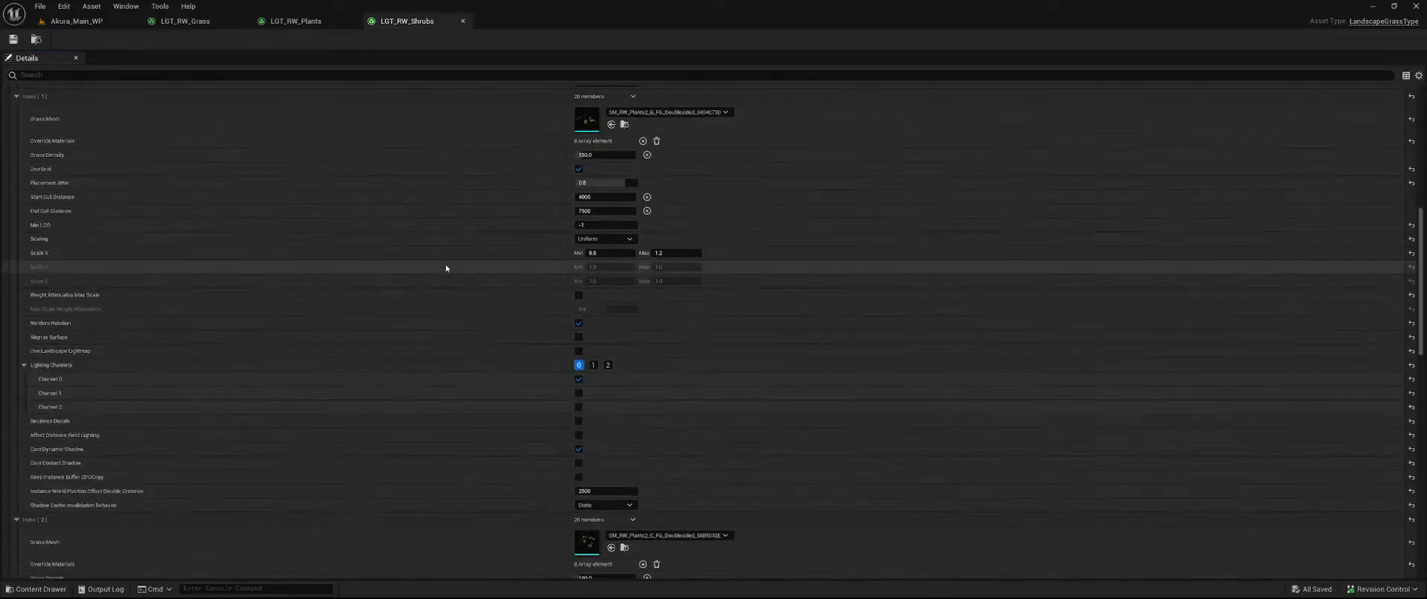
{"action": "double_click", "coordinate": [586, 119]}
{"action": "left_click", "coordinate": [575, 21]}
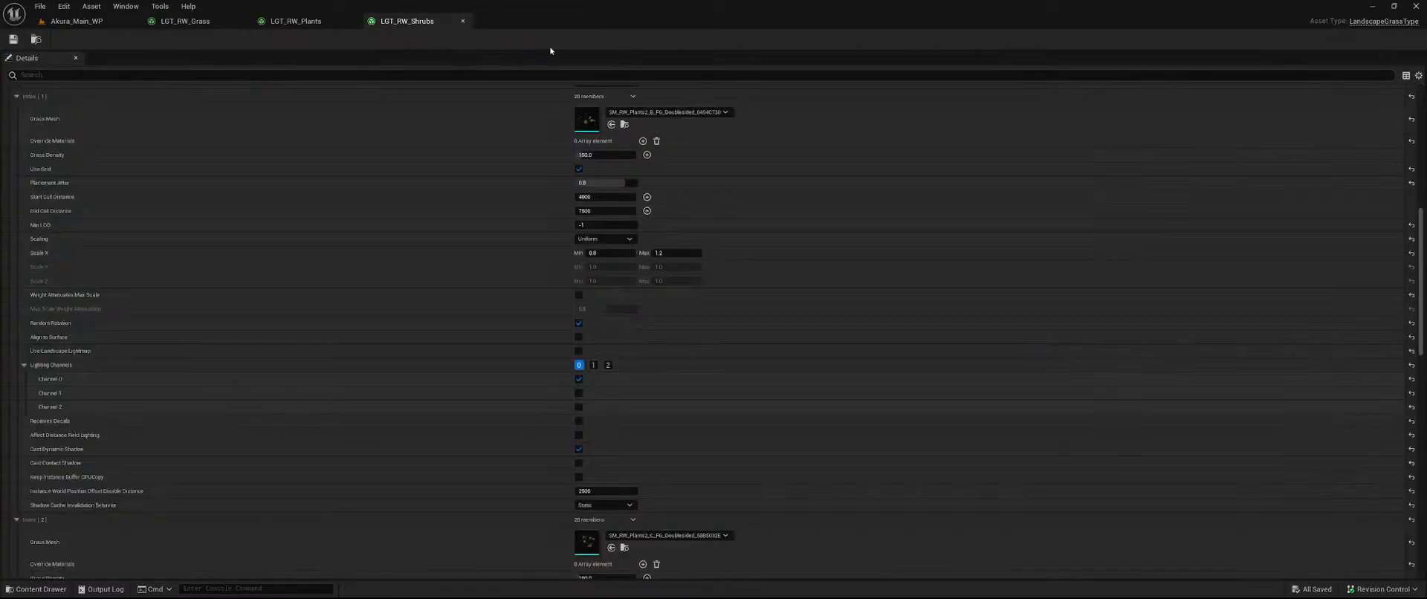
Look over the grass meshes of all LGT_RW_Shrubs varieties, from SM_RW_Plants2_A to SM_RW_Plants2_D.
{"action": "scroll", "coordinate": [453, 293], "scroll_direction": "down", "scroll_amount": 4}
{"action": "scroll", "coordinate": [505, 286], "scroll_direction": "up", "scroll_amount": 4}
{"action": "scroll", "coordinate": [506, 286], "scroll_direction": "up", "scroll_amount": 1}
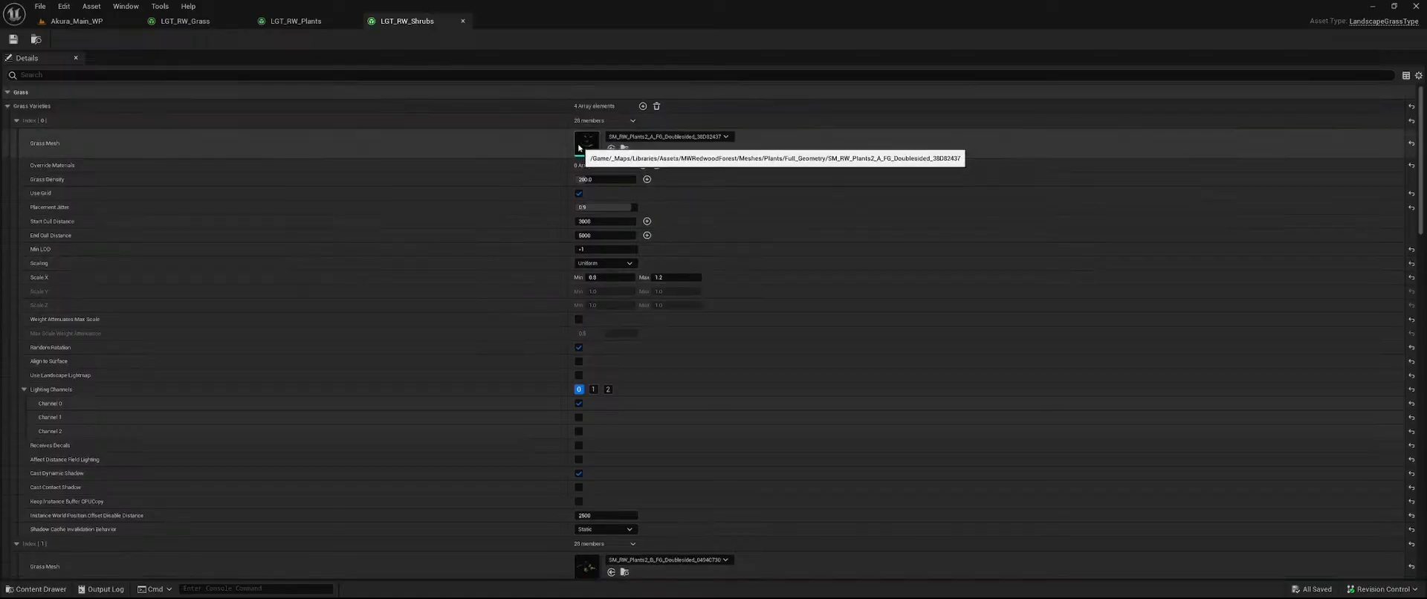
{"action": "scroll", "coordinate": [505, 156], "scroll_direction": "down", "scroll_amount": 10}
{"action": "scroll", "coordinate": [524, 209], "scroll_direction": "down", "scroll_amount": 10}
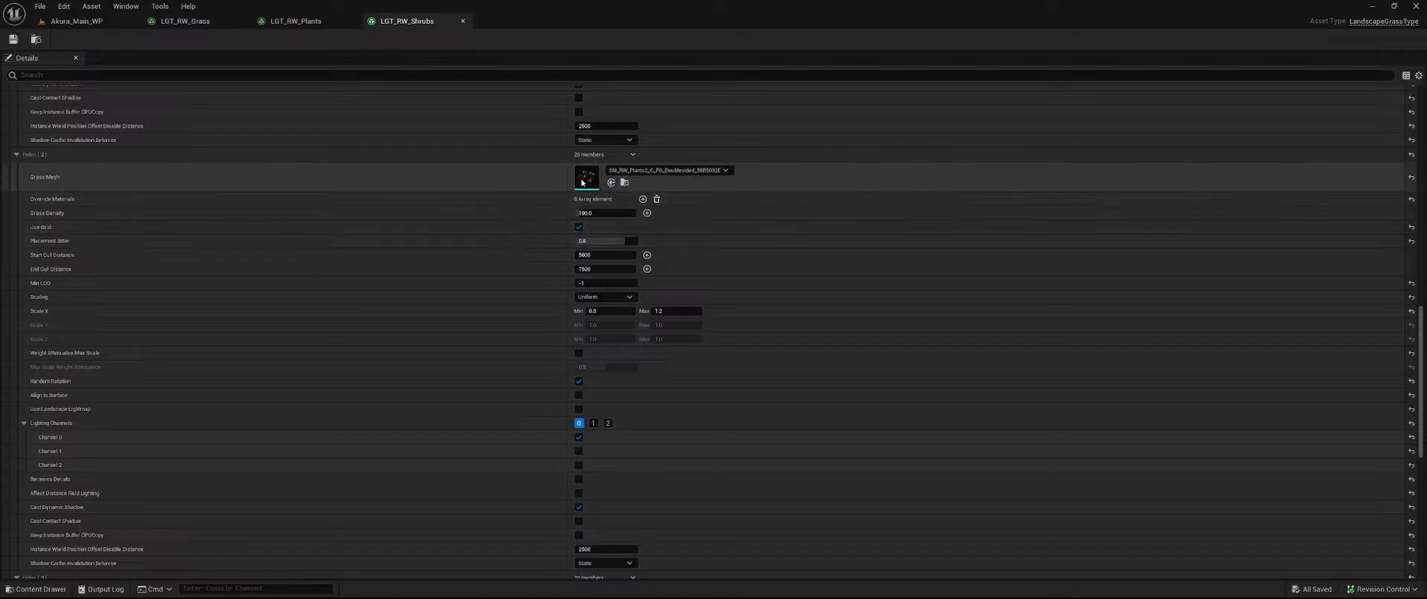
{"action": "scroll", "coordinate": [420, 290], "scroll_direction": "down", "scroll_amount": 8}
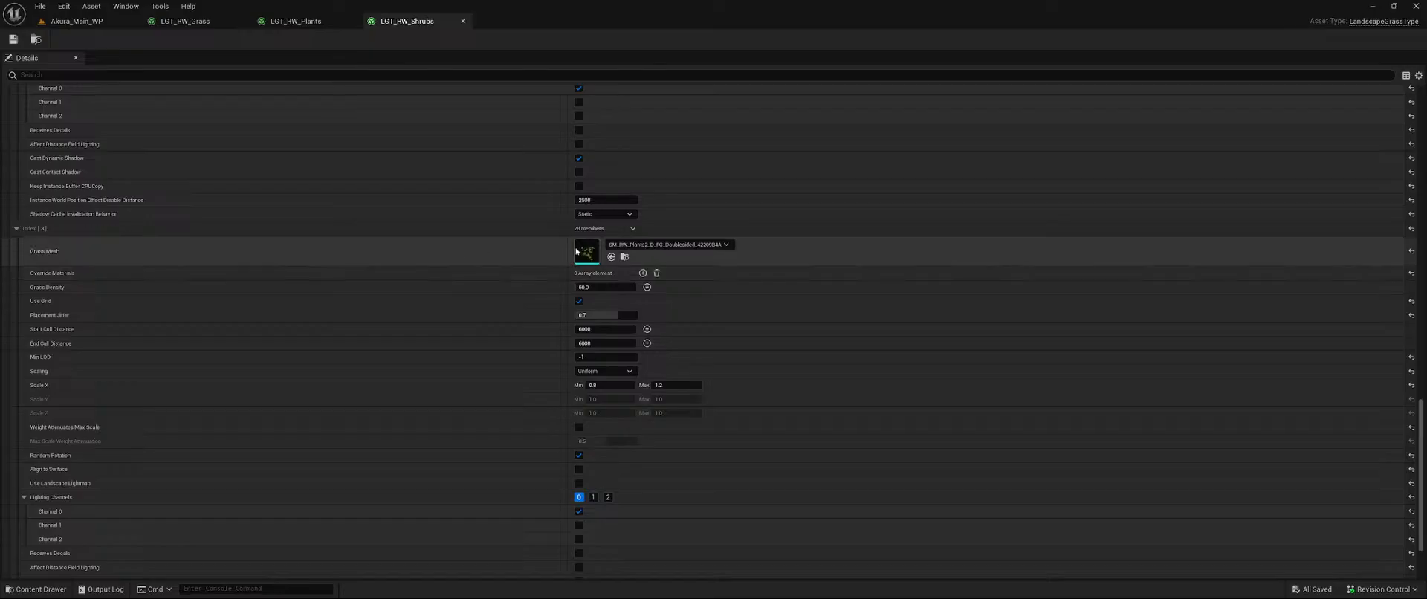
Open the SM_RW_Plants2_D mesh to check its shape, and close both its editor and the LGT_RW_Shrubs grass type.
{"action": "double_click", "coordinate": [587, 251]}
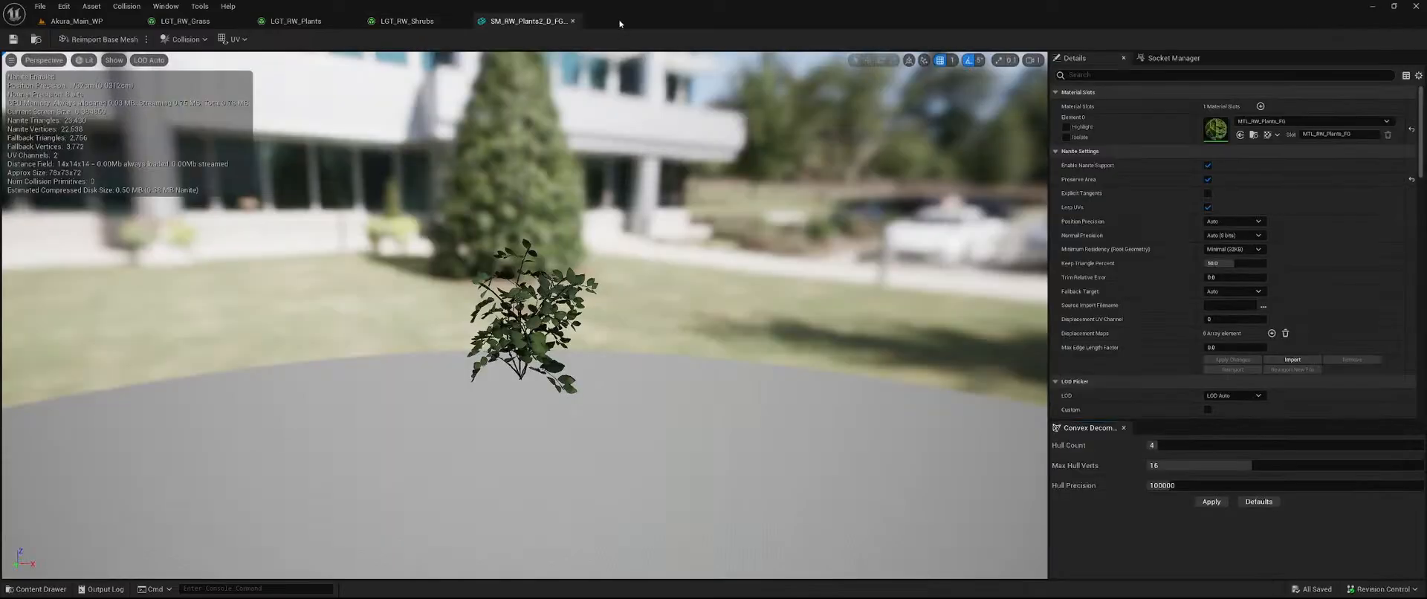
{"action": "left_click", "coordinate": [573, 21]}
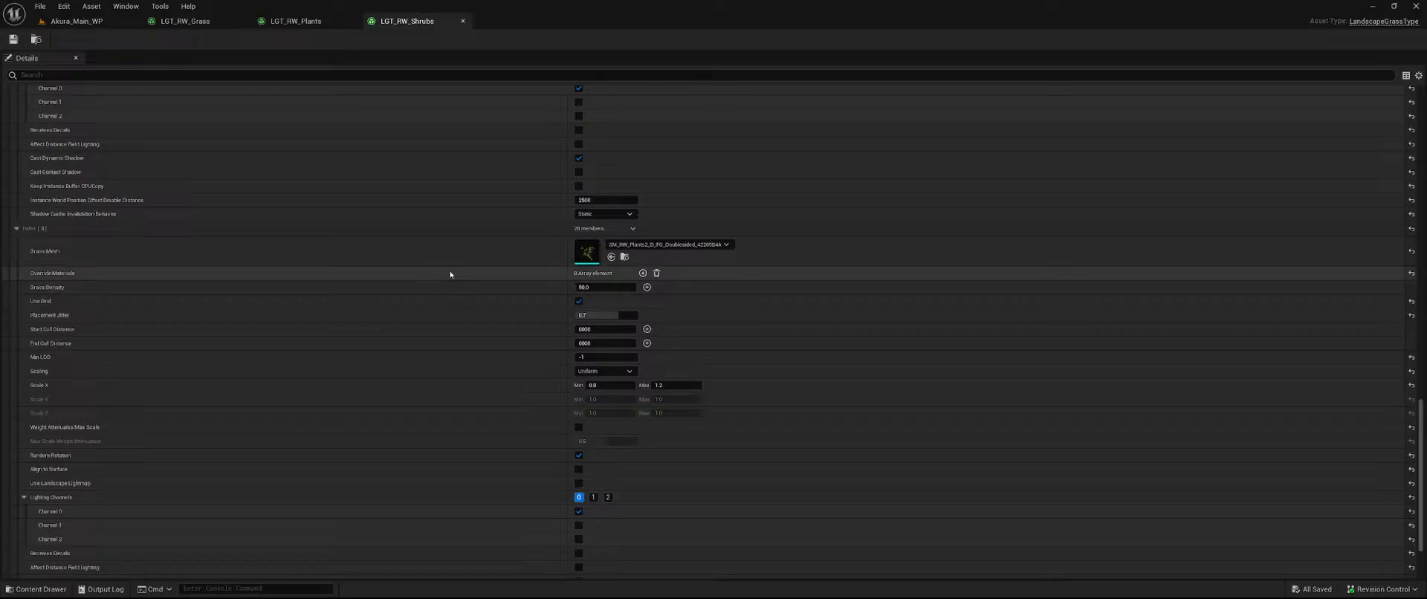
{"action": "scroll", "coordinate": [450, 274], "scroll_direction": "down", "scroll_amount": 3}
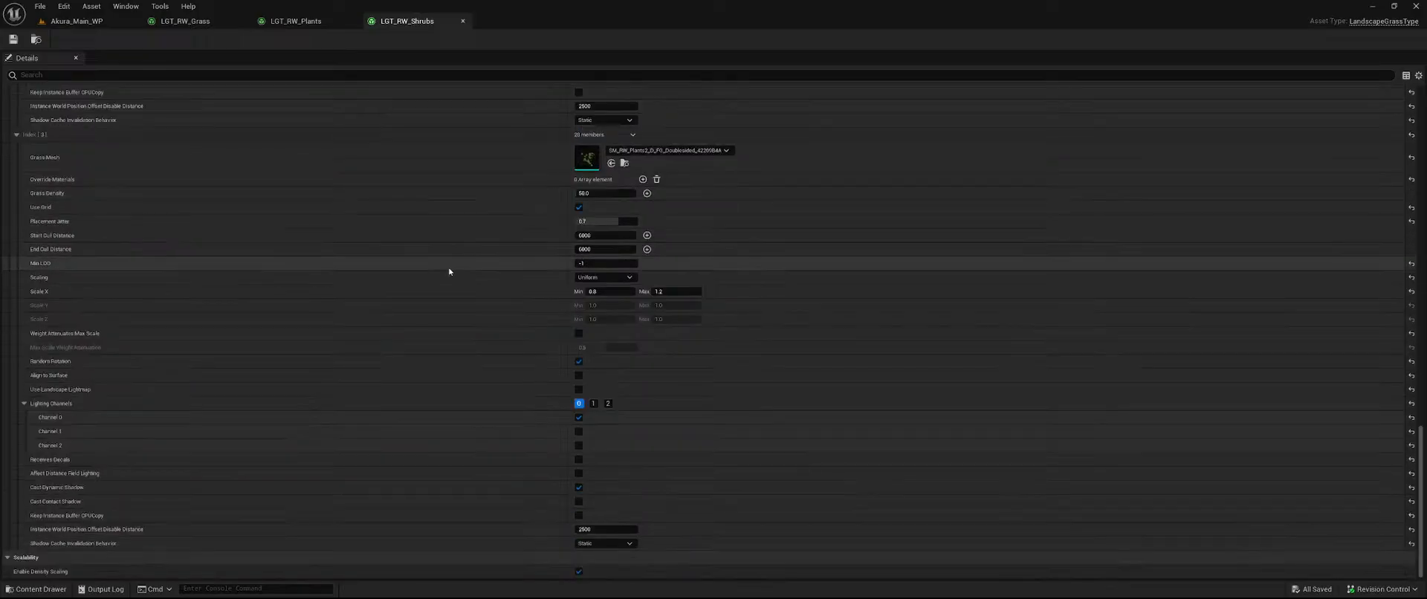
{"action": "left_click", "coordinate": [464, 22]}
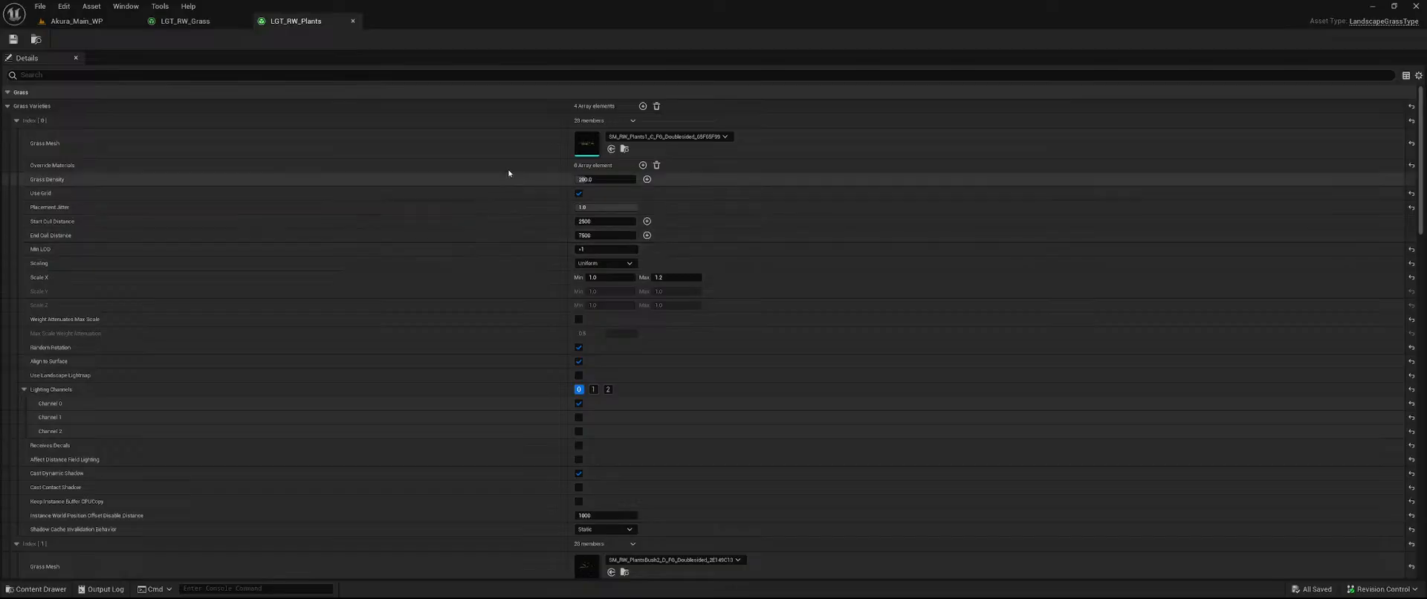
Open the SM_RW_Plants1_C mesh of the first LGT_RW_Plants variety to check its shape, and close its editor.
{"action": "double_click", "coordinate": [586, 144]}
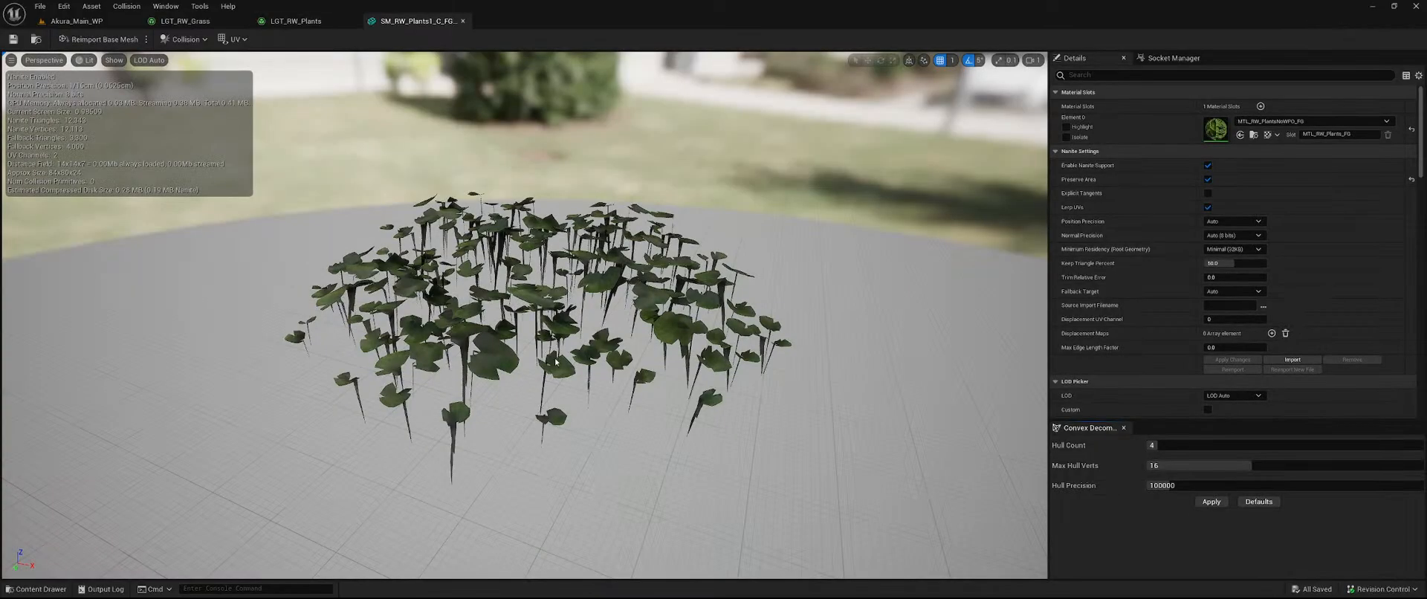
{"action": "left_click_drag", "start_coordinate": [556, 362], "coordinate": [480, 122]}
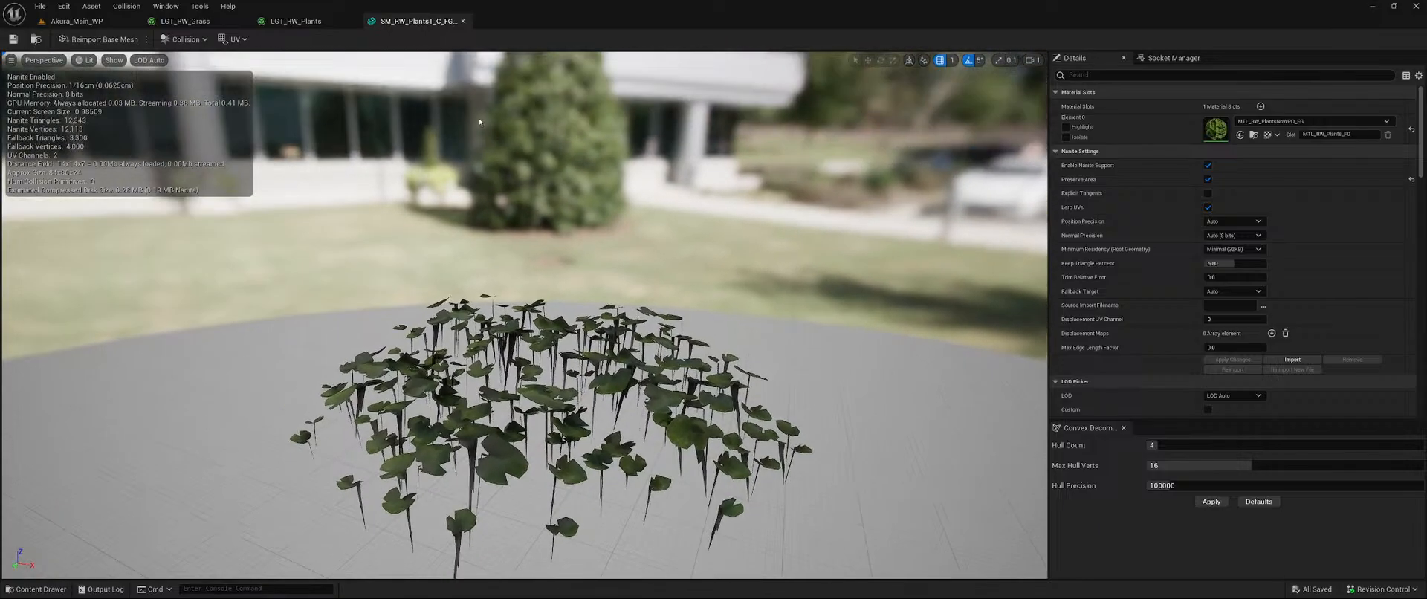
{"action": "left_click", "coordinate": [462, 21]}
Browse to the RedwoodSorrel folder under Custom/Meshes/Nature/AirsModels to reach the sorrel cluster meshes.
{"action": "key", "text": "ctrl+space"}
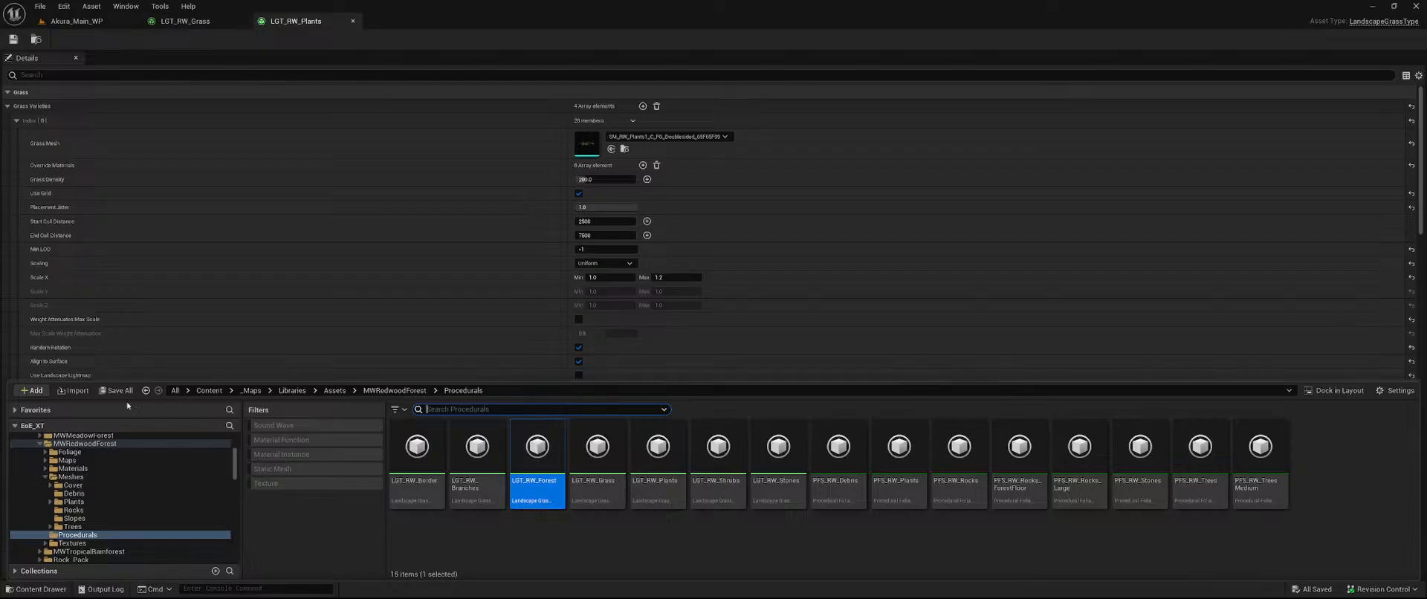
{"action": "scroll", "coordinate": [132, 486], "scroll_direction": "down", "scroll_amount": 2}
{"action": "scroll", "coordinate": [156, 485], "scroll_direction": "down", "scroll_amount": 5}
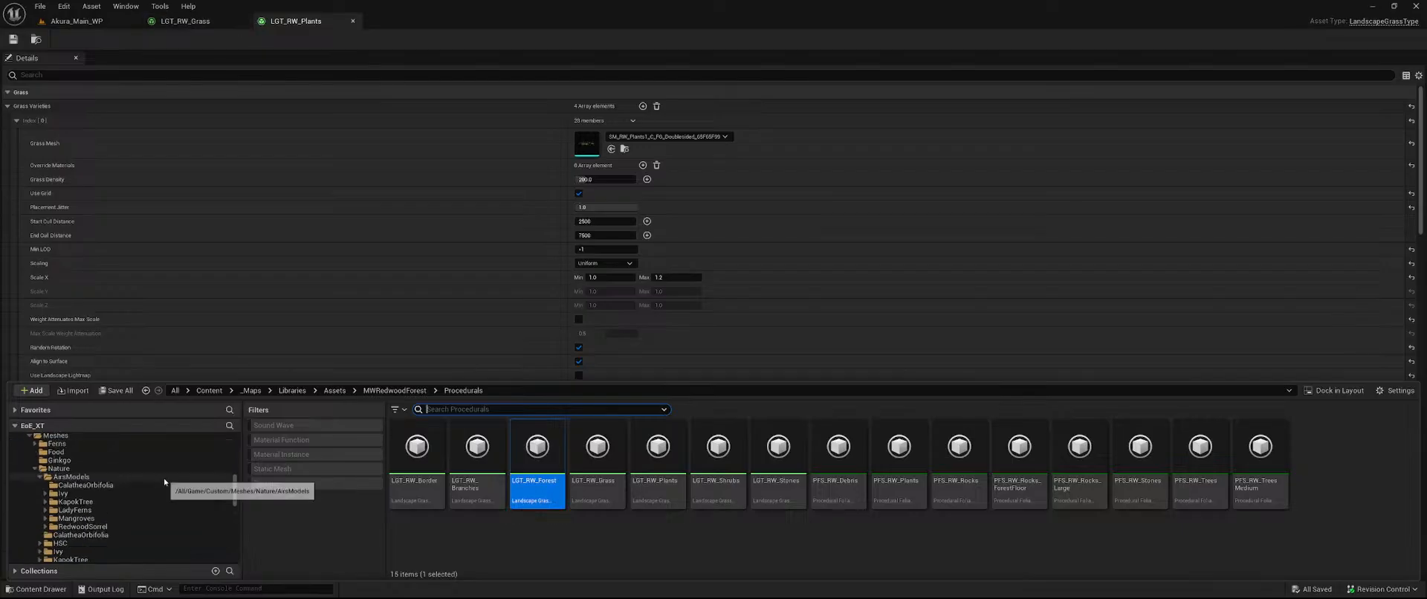
{"action": "scroll", "coordinate": [156, 481], "scroll_direction": "down", "scroll_amount": 1}
{"action": "left_click", "coordinate": [149, 510]}
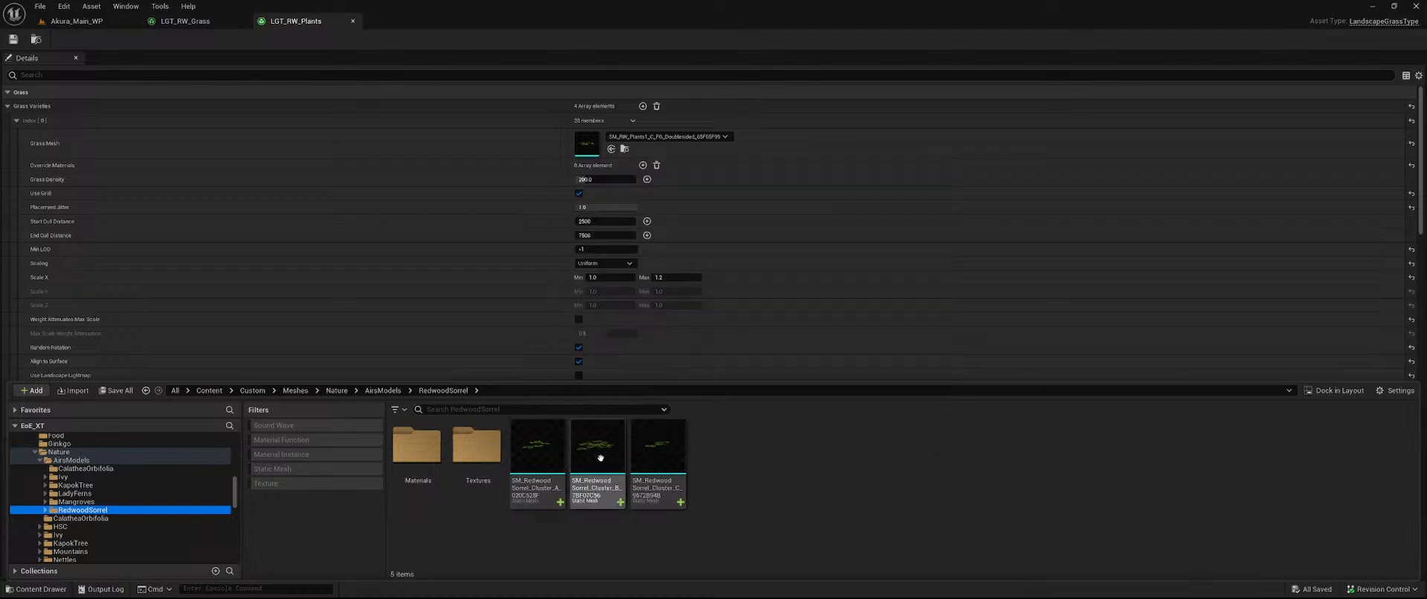
Check the first variety's SM_RW_Plants1_C mesh once more and replace it with the RedwoodSorrel Cluster_B mesh.
{"action": "double_click", "coordinate": [586, 143]}
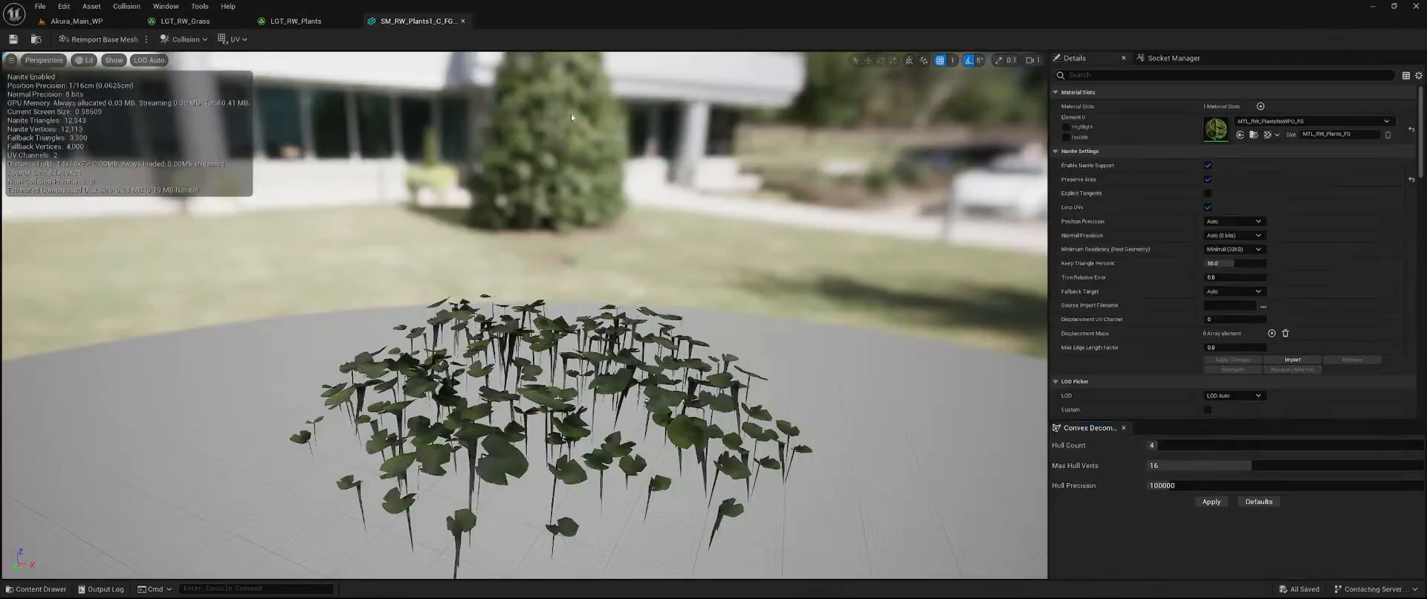
{"action": "left_click", "coordinate": [464, 21]}
{"action": "key", "text": "ctrl+space"}
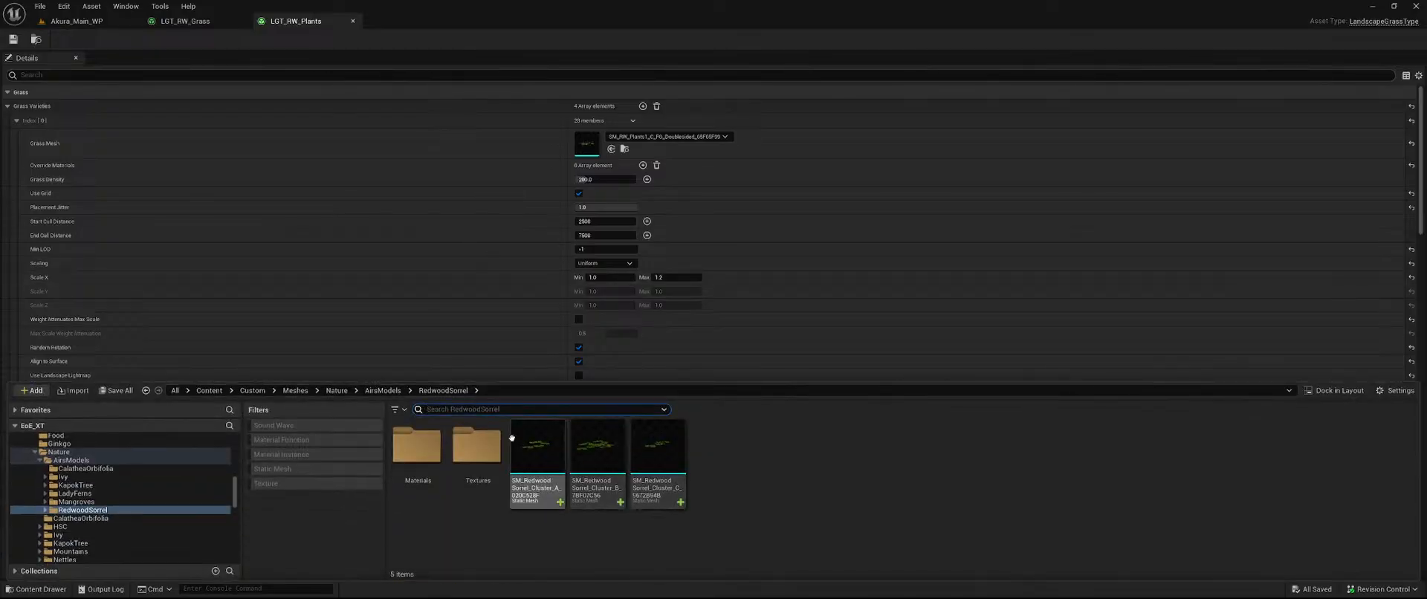
{"action": "left_click", "coordinate": [597, 453]}
{"action": "left_click", "coordinate": [611, 148]}
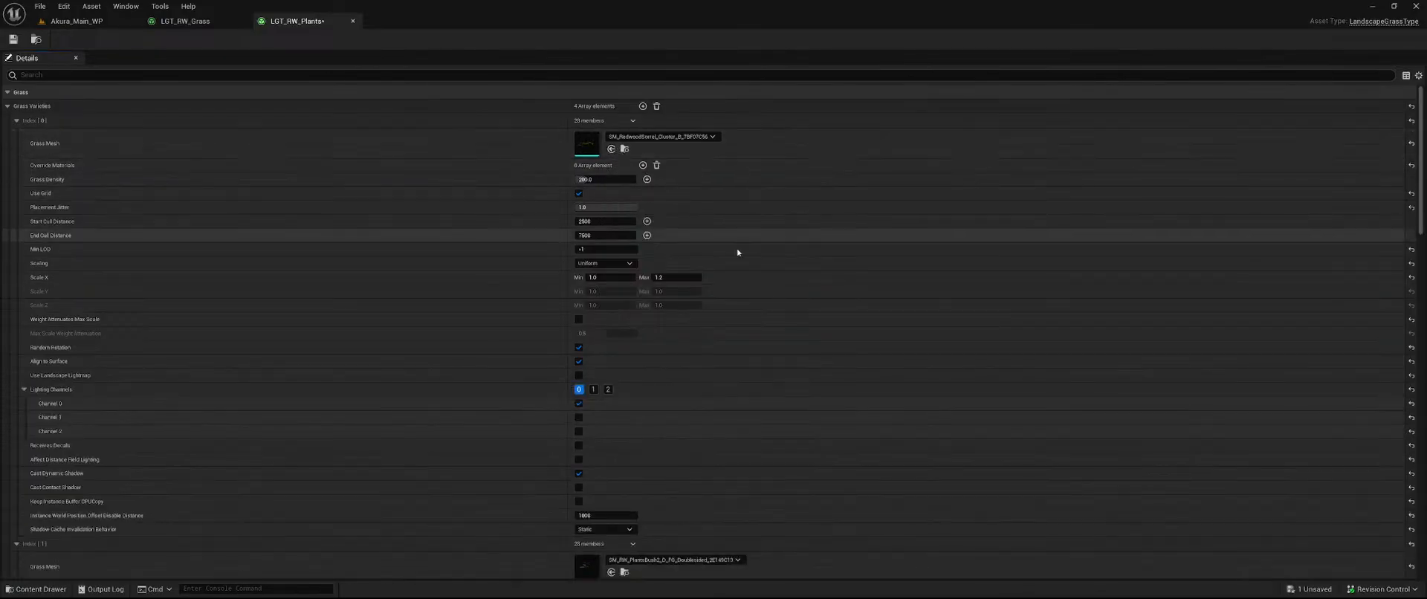
Open the SM_RW_PlantsBush2_D mesh of the second LGT_RW_Plants variety to check it, and close its editor.
{"action": "scroll", "coordinate": [816, 260], "scroll_direction": "down", "scroll_amount": 3}
{"action": "scroll", "coordinate": [816, 260], "scroll_direction": "down", "scroll_amount": 5}
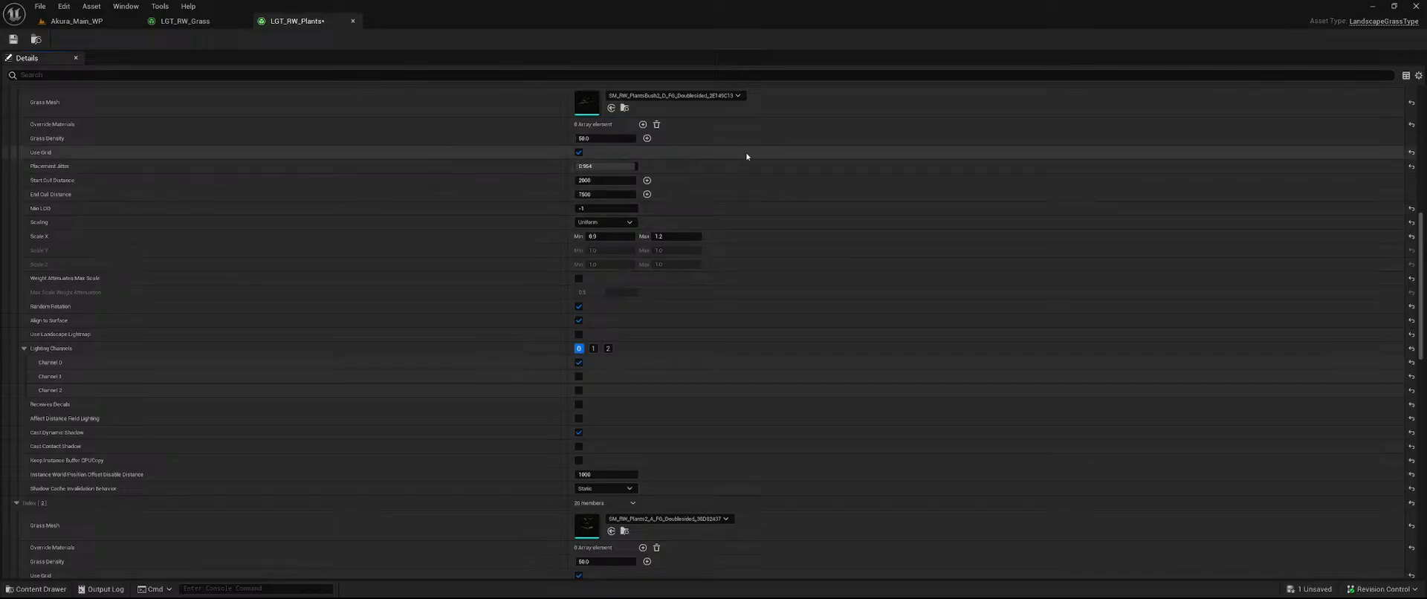
{"action": "double_click", "coordinate": [587, 104]}
{"action": "left_click", "coordinate": [463, 23]}
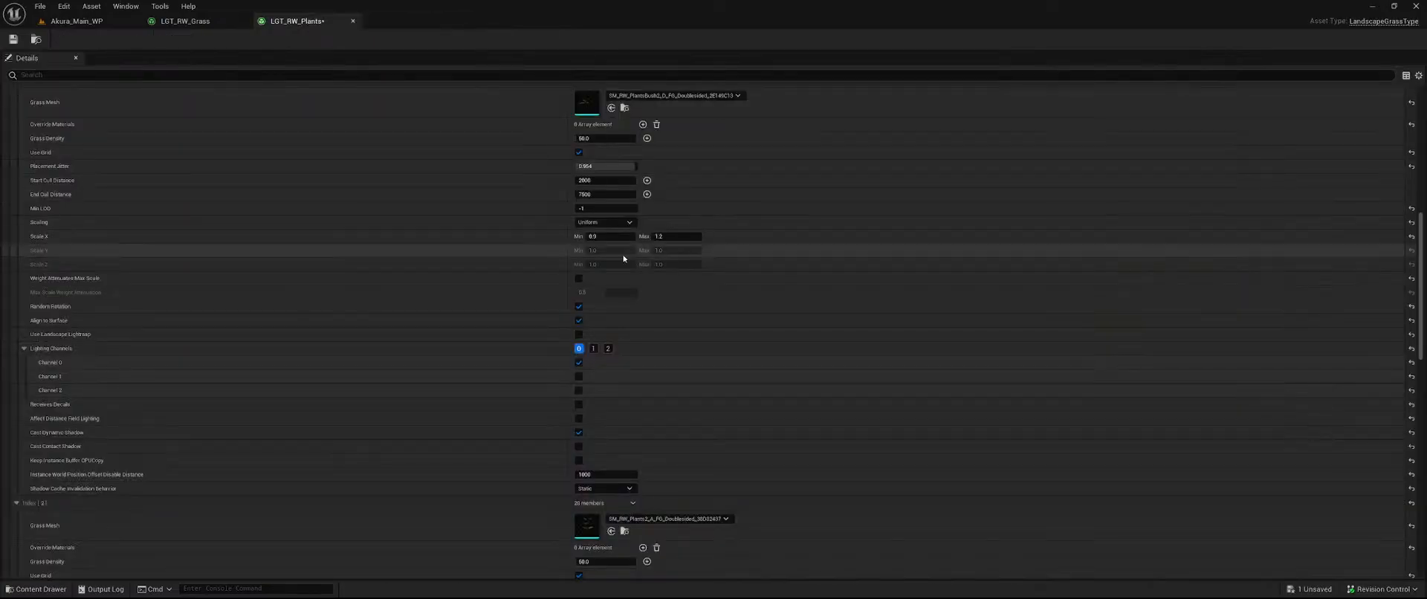
Look over the last two LGT_RW_Plants varieties, open the sword fern mesh to check it and close its editor.
{"action": "scroll", "coordinate": [637, 274], "scroll_direction": "down", "scroll_amount": 5}
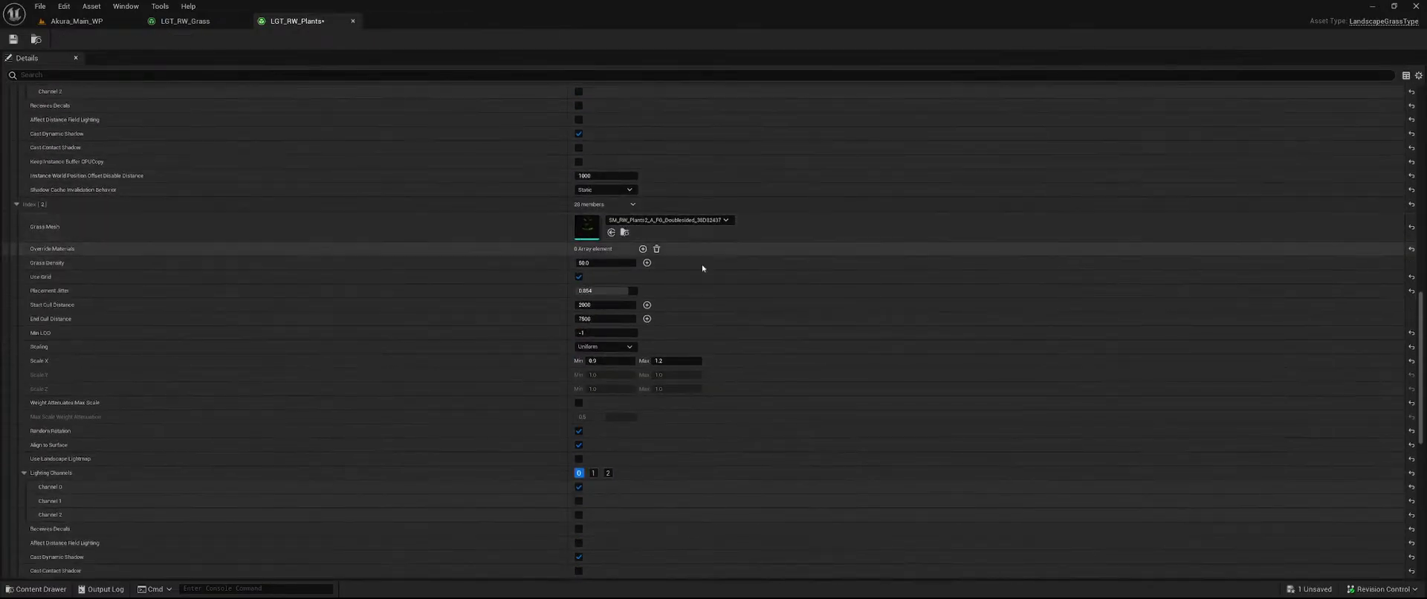
{"action": "scroll", "coordinate": [702, 266], "scroll_direction": "down", "scroll_amount": 5}
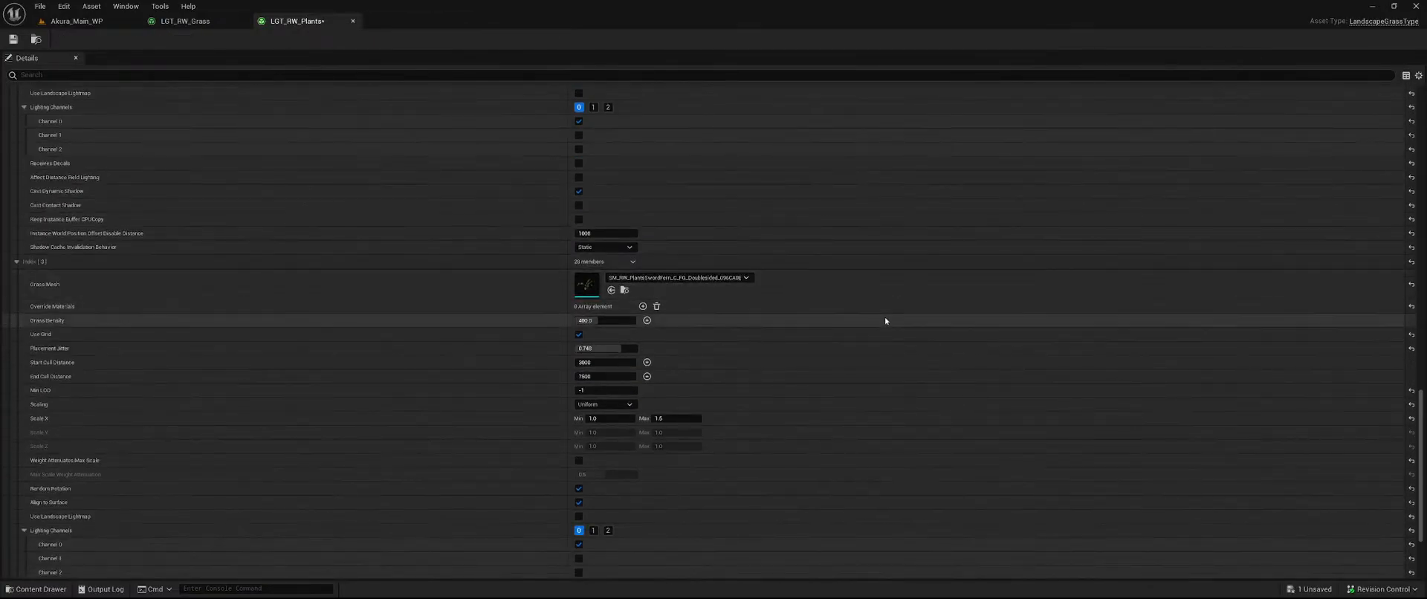
{"action": "double_click", "coordinate": [584, 284]}
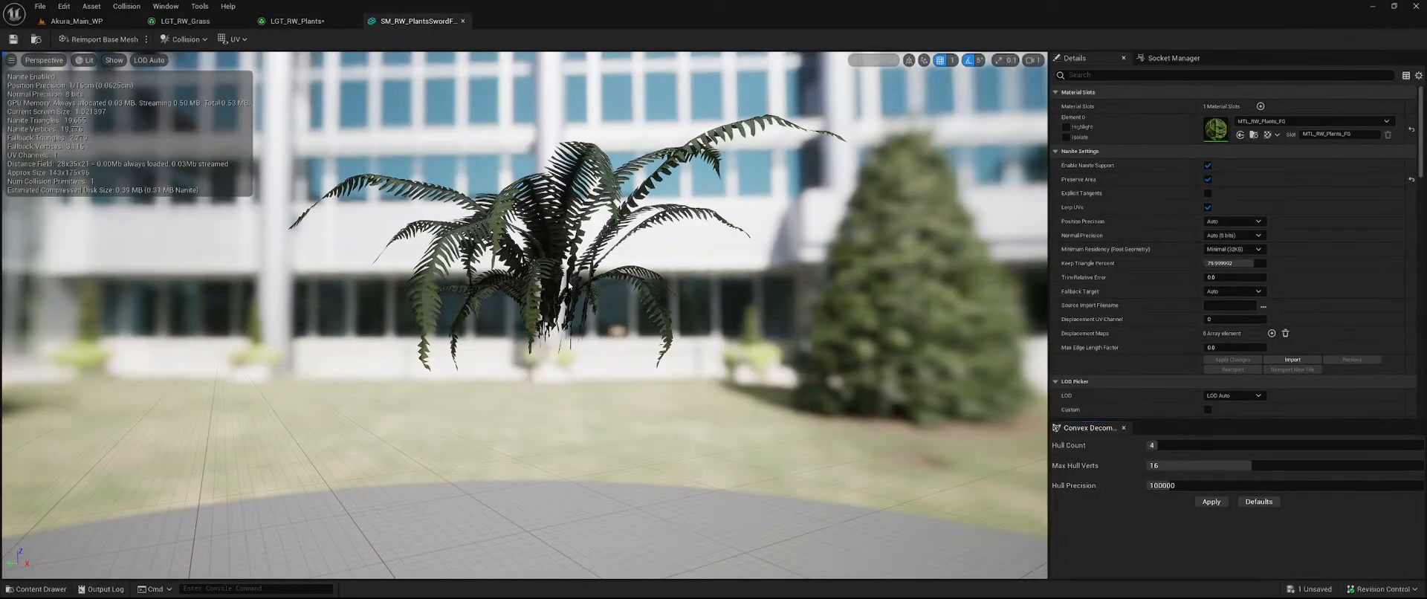
{"action": "left_click", "coordinate": [462, 21]}
Review the LGT_RW_Plants varieties again, reopen the SM_RW_PlantsBush2_D mesh to check its shape and close its editor.
{"action": "scroll", "coordinate": [899, 367], "scroll_direction": "down", "scroll_amount": 2}
{"action": "scroll", "coordinate": [899, 366], "scroll_direction": "down", "scroll_amount": 2}
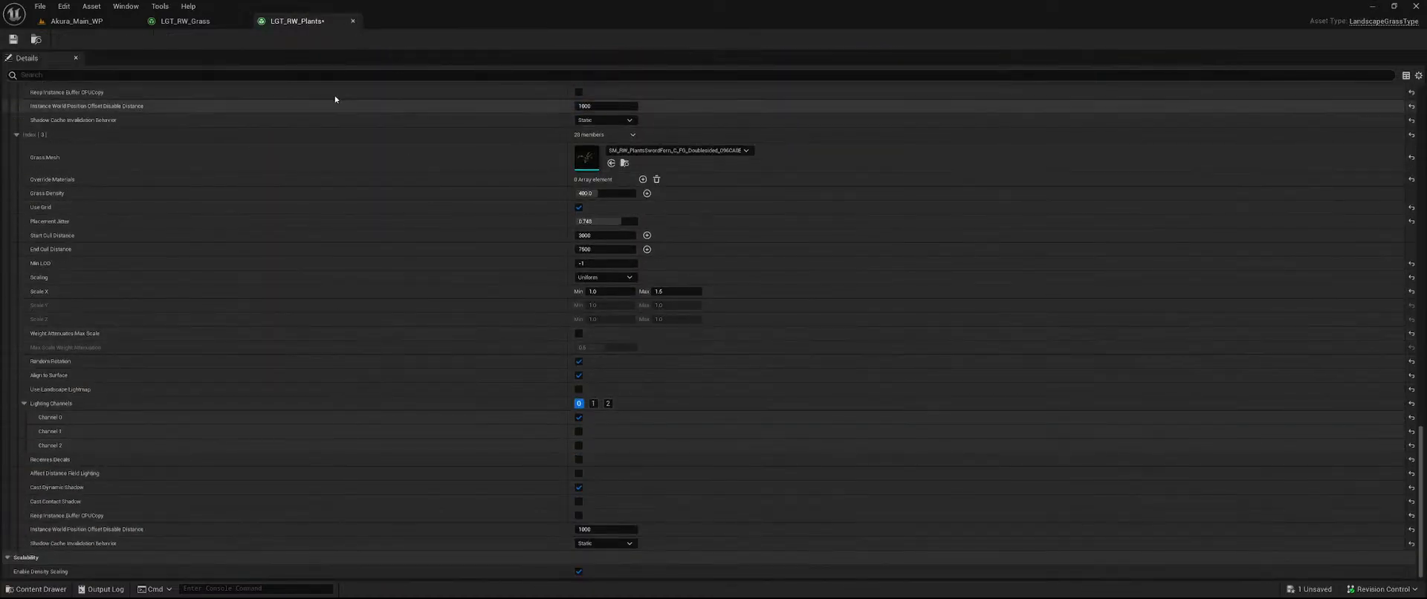
{"action": "scroll", "coordinate": [478, 207], "scroll_direction": "up", "scroll_amount": 5}
{"action": "scroll", "coordinate": [513, 248], "scroll_direction": "up", "scroll_amount": 7}
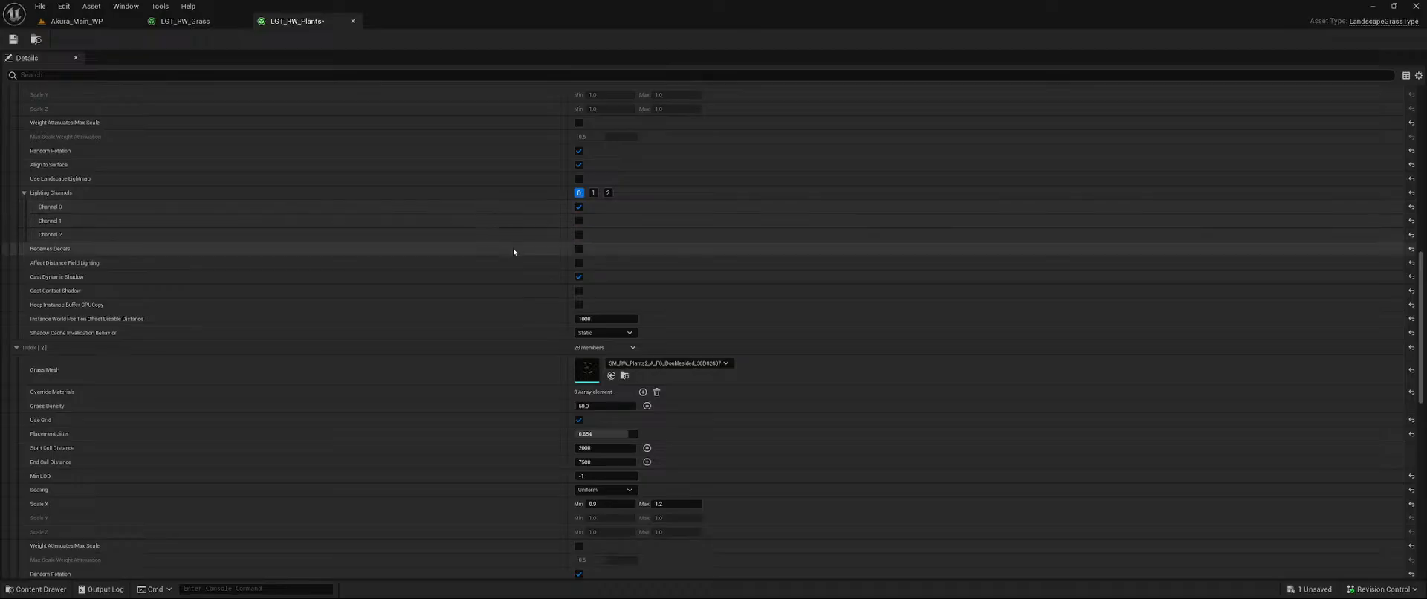
{"action": "scroll", "coordinate": [523, 272], "scroll_direction": "up", "scroll_amount": 5}
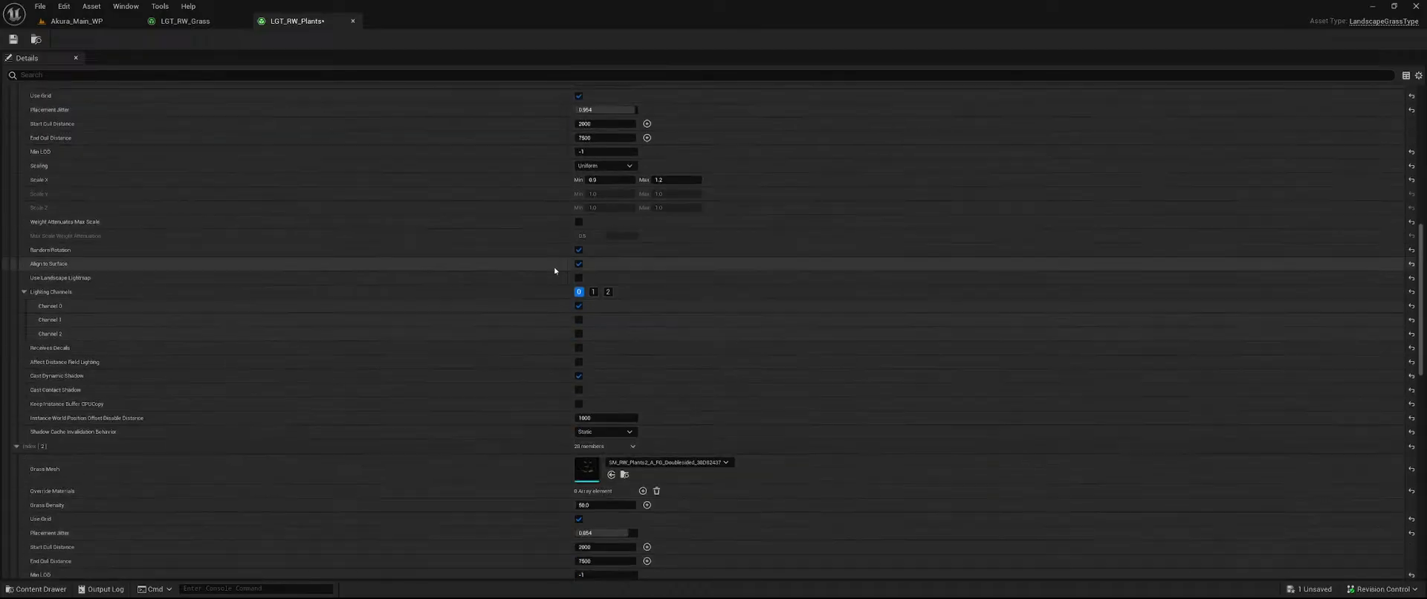
{"action": "scroll", "coordinate": [541, 334], "scroll_direction": "down", "scroll_amount": 7}
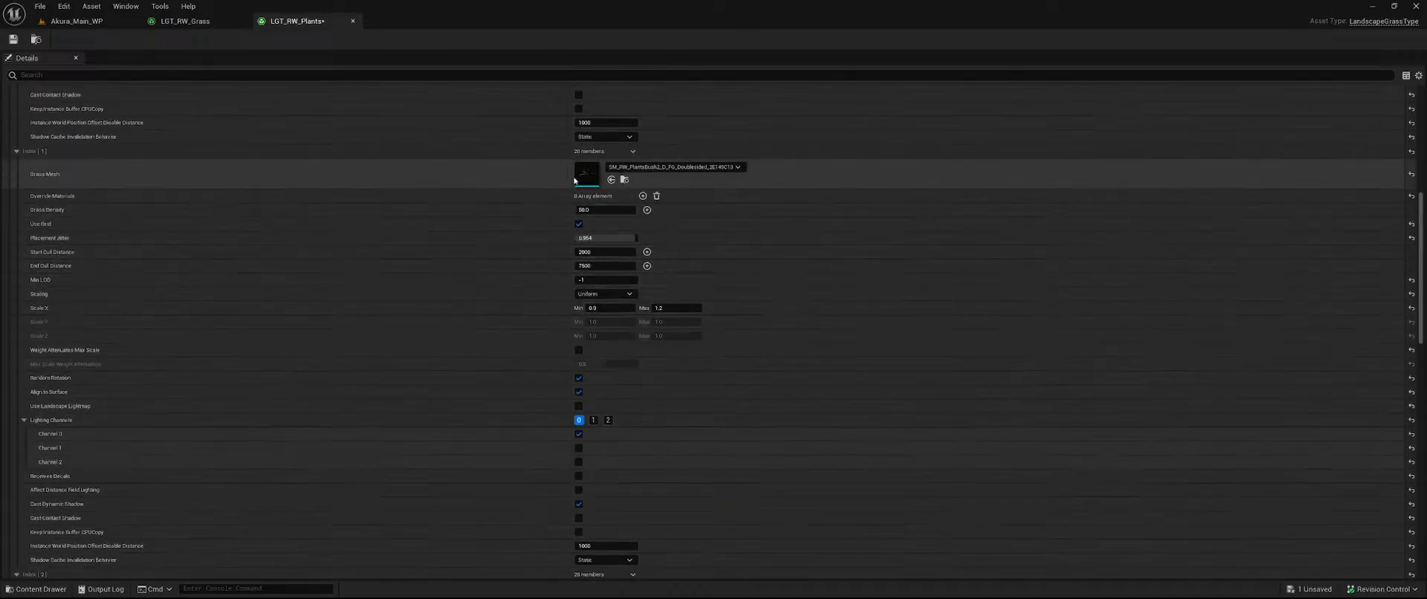
{"action": "scroll", "coordinate": [546, 267], "scroll_direction": "up", "scroll_amount": 3}
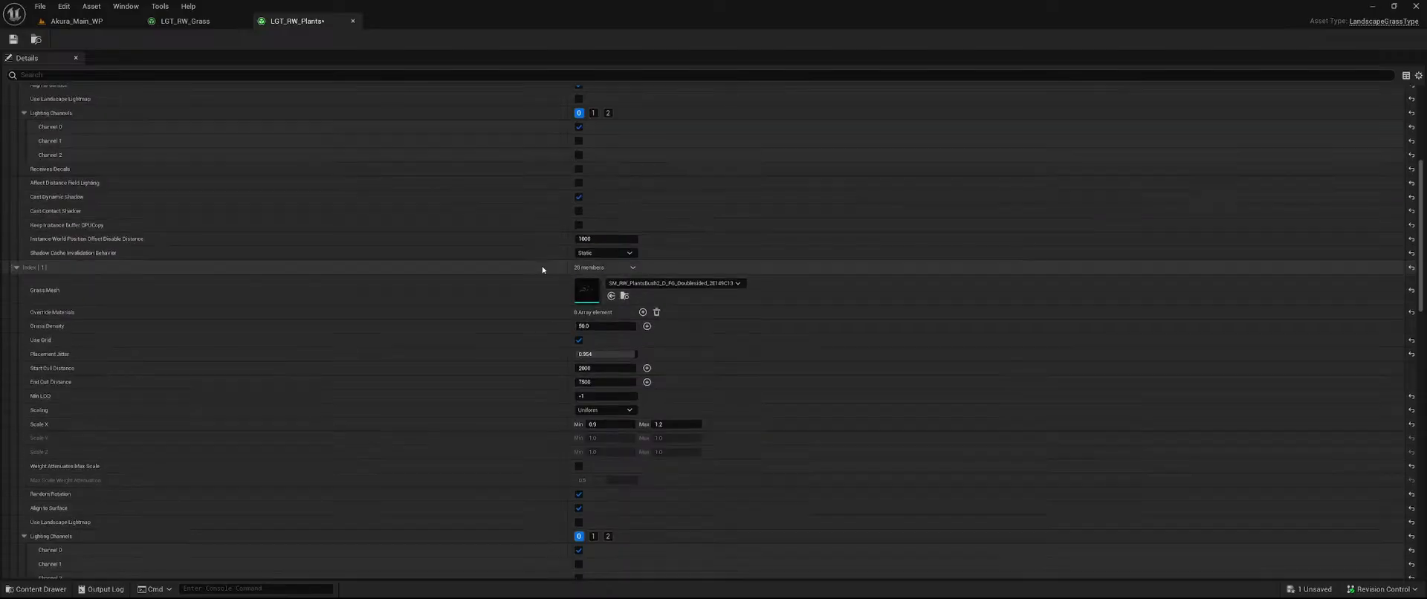
{"action": "double_click", "coordinate": [586, 291]}
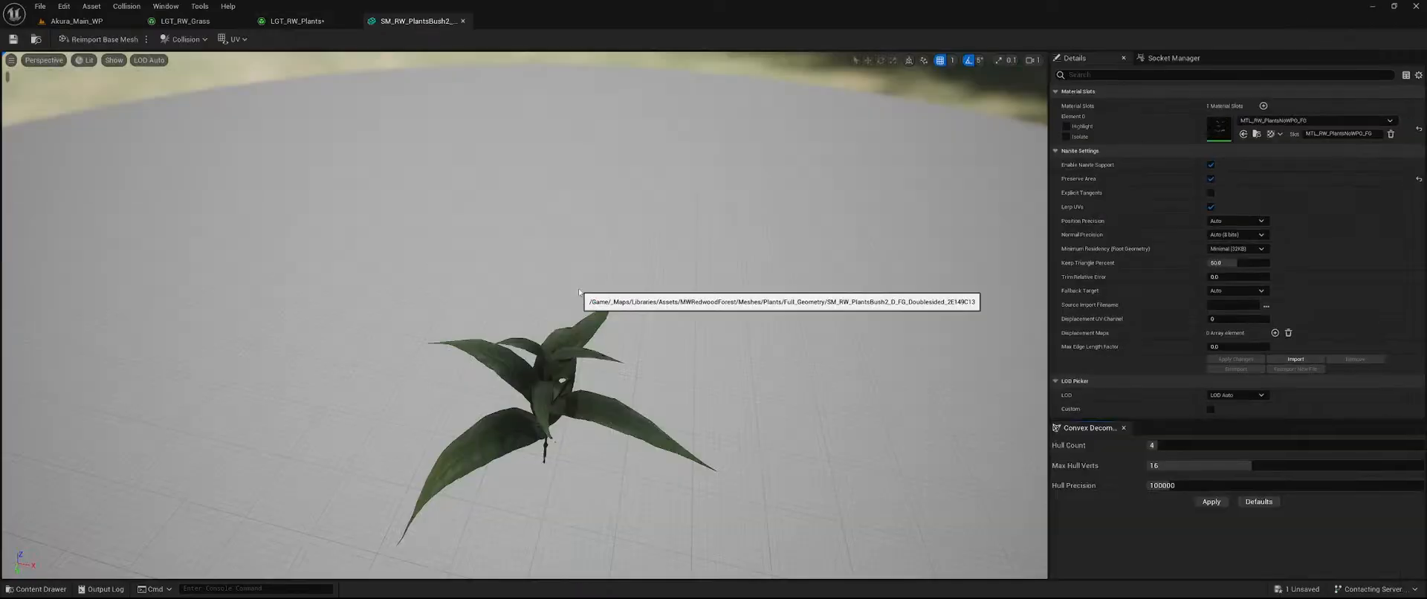
{"action": "left_click", "coordinate": [463, 21]}
{"action": "scroll", "coordinate": [515, 305], "scroll_direction": "up", "scroll_amount": 7}
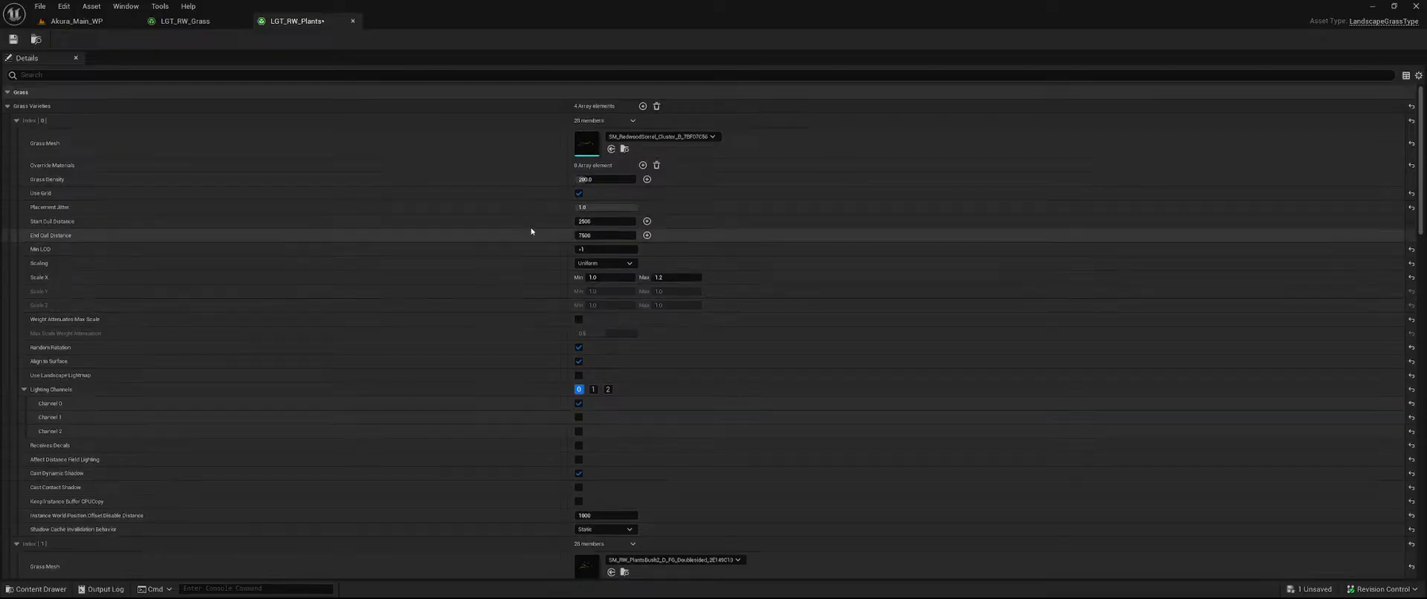
Check through the grass varieties of LGT_RW_Plants, save the grass type with its redwood sorrel mesh and close it.
{"action": "right_click", "coordinate": [208, 108]}
{"action": "left_click", "coordinate": [266, 136]}
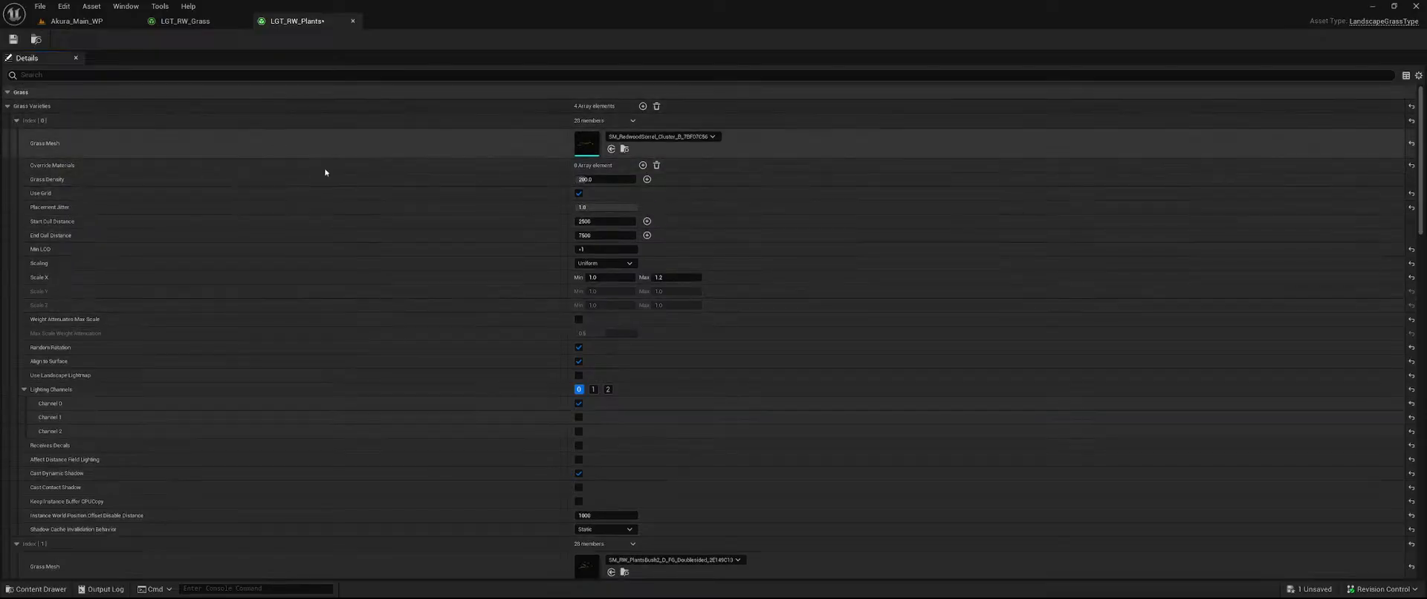
{"action": "scroll", "coordinate": [433, 292], "scroll_direction": "down", "scroll_amount": 10}
{"action": "scroll", "coordinate": [435, 293], "scroll_direction": "down", "scroll_amount": 5}
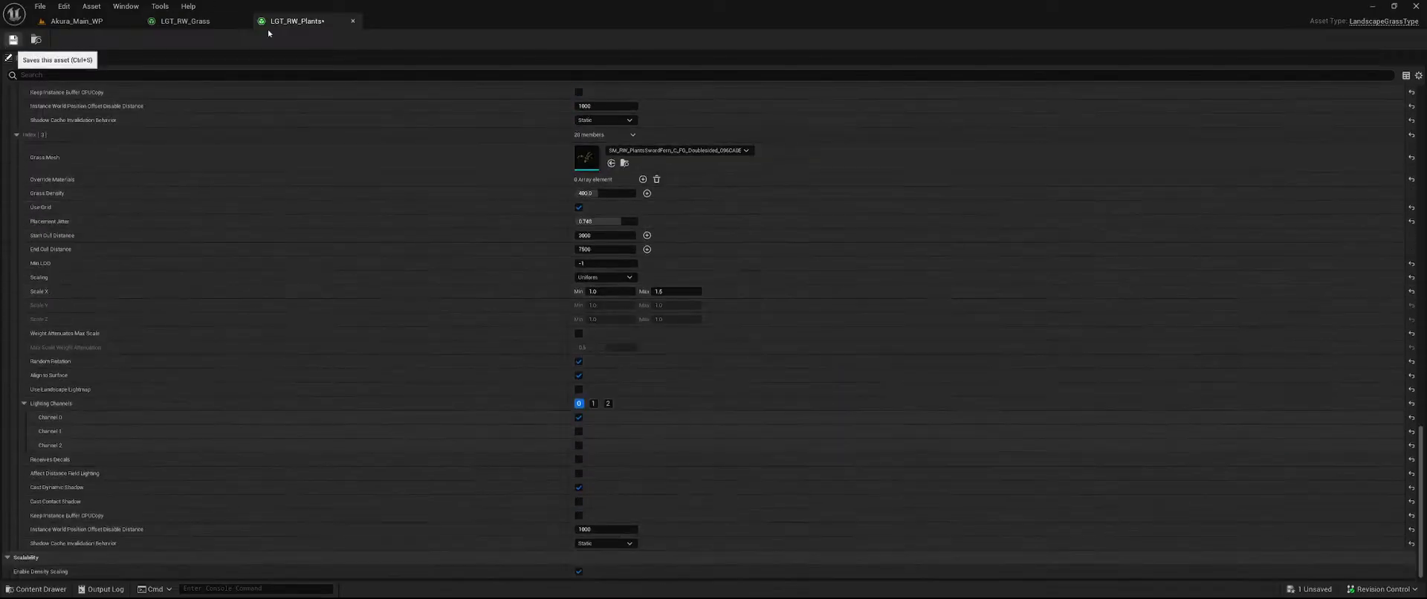
{"action": "left_click", "coordinate": [353, 22]}
Look over the grass meshes of the LGT_RW_Grass varieties from Index 0 to Index 3.
{"action": "scroll", "coordinate": [476, 256], "scroll_direction": "down", "scroll_amount": 3}
{"action": "scroll", "coordinate": [445, 247], "scroll_direction": "up", "scroll_amount": 3}
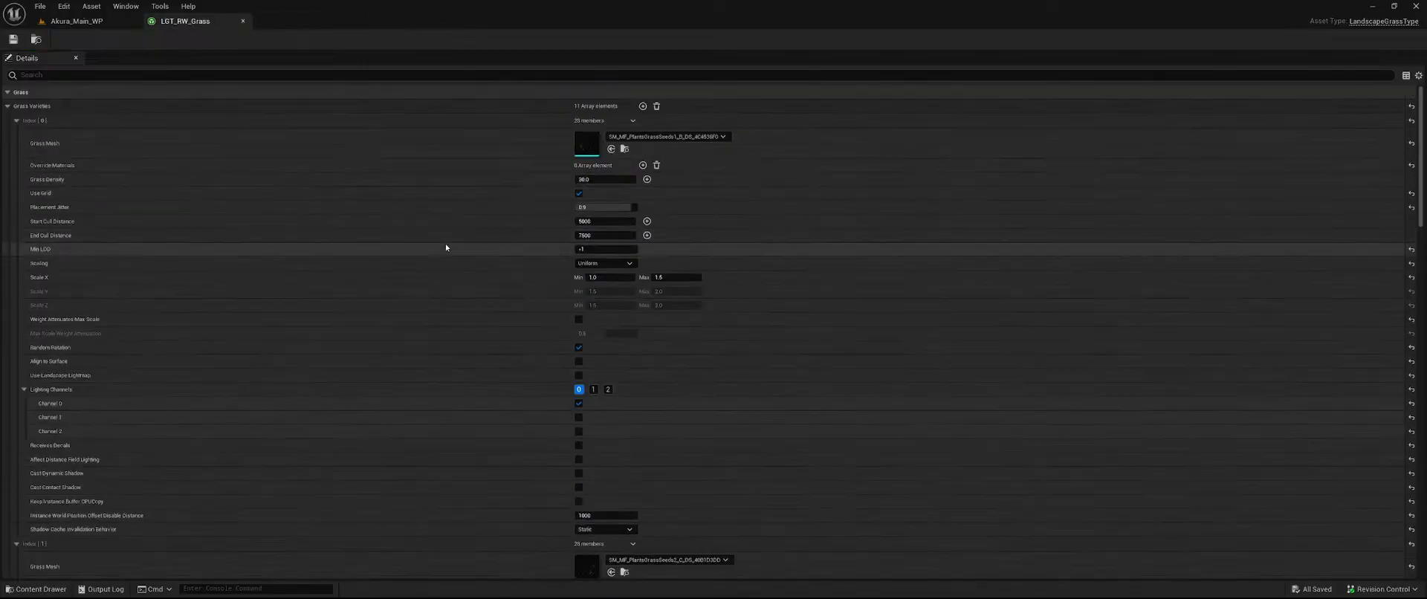
{"action": "scroll", "coordinate": [514, 221], "scroll_direction": "down", "scroll_amount": 4}
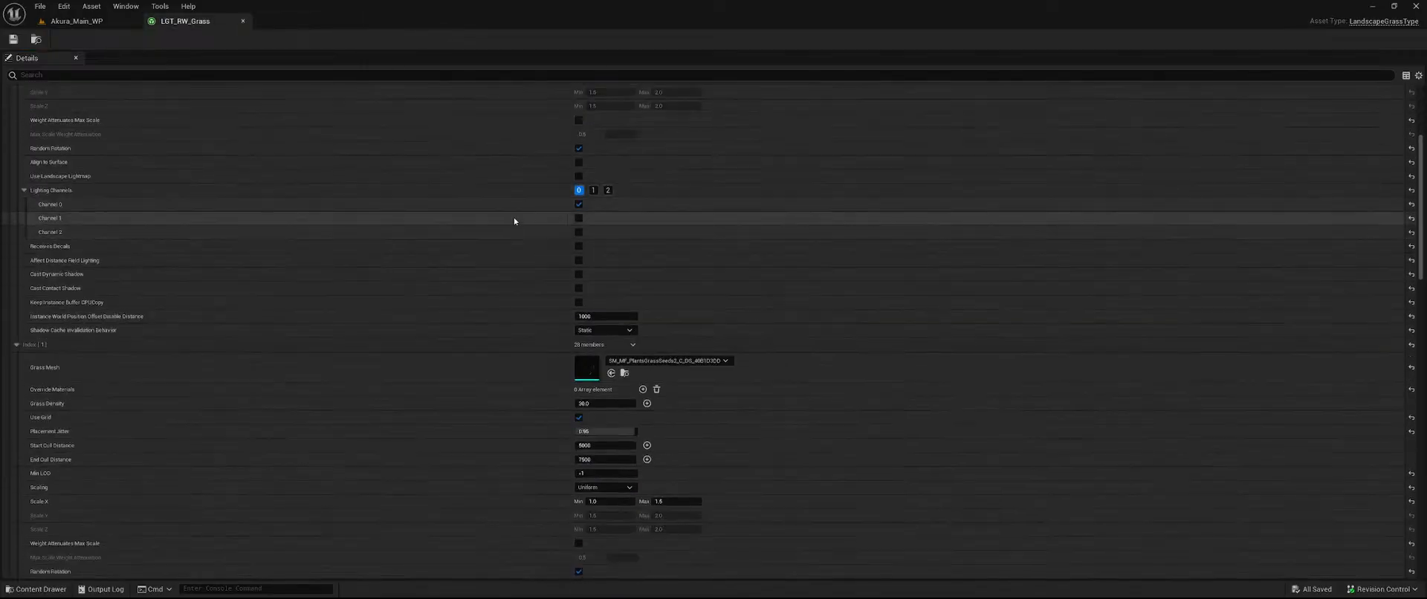
{"action": "scroll", "coordinate": [514, 220], "scroll_direction": "down", "scroll_amount": 15}
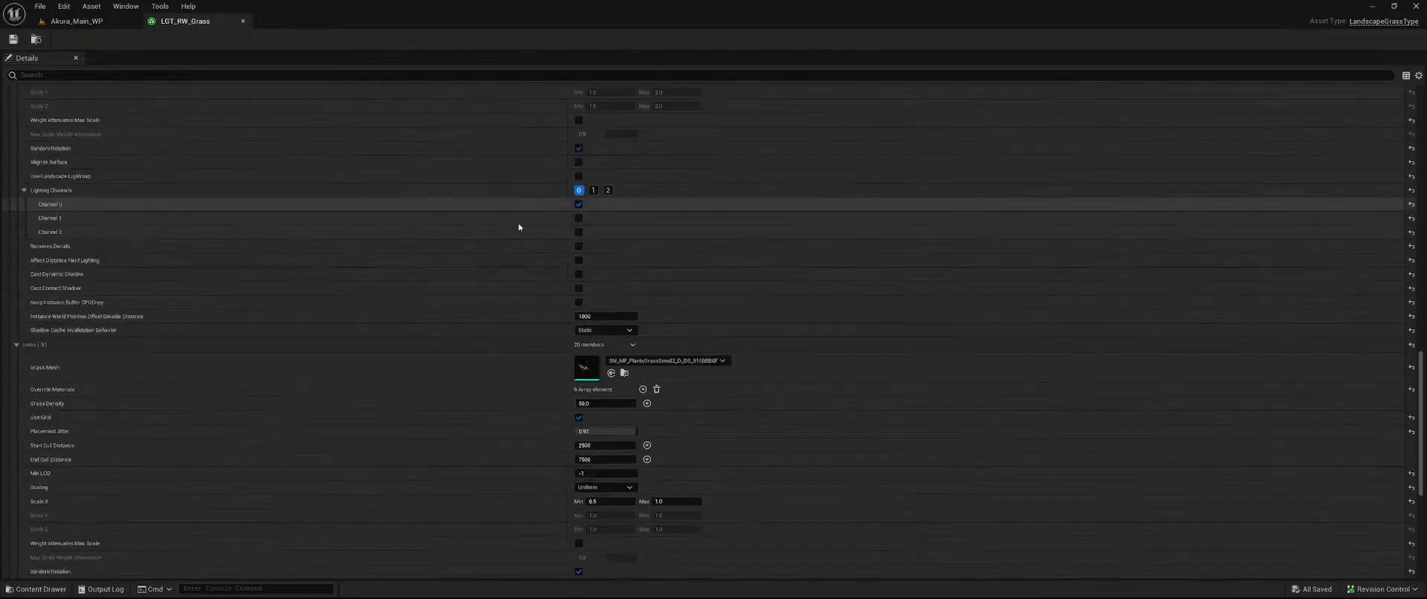
{"action": "scroll", "coordinate": [520, 224], "scroll_direction": "down", "scroll_amount": 6}
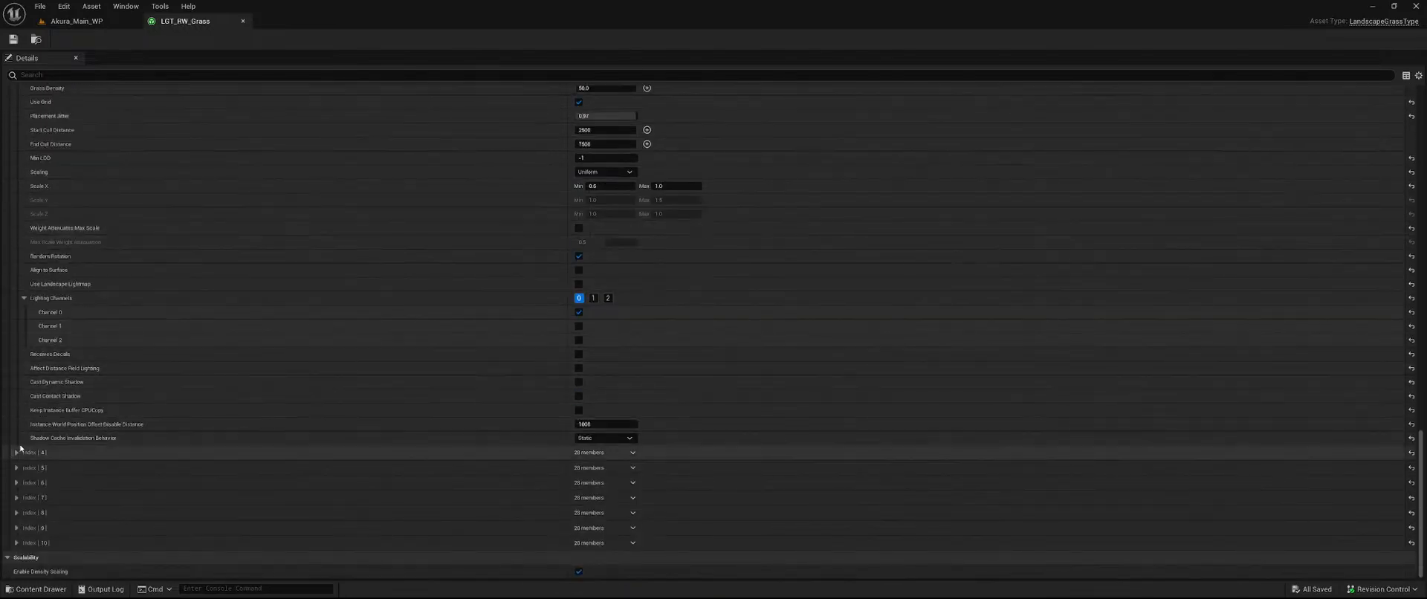
Expand the LGT_RW_Grass varieties from Index 4 to Index 7 and look over their grass meshes.
{"action": "left_click", "coordinate": [16, 452]}
{"action": "scroll", "coordinate": [306, 394], "scroll_direction": "down", "scroll_amount": 3}
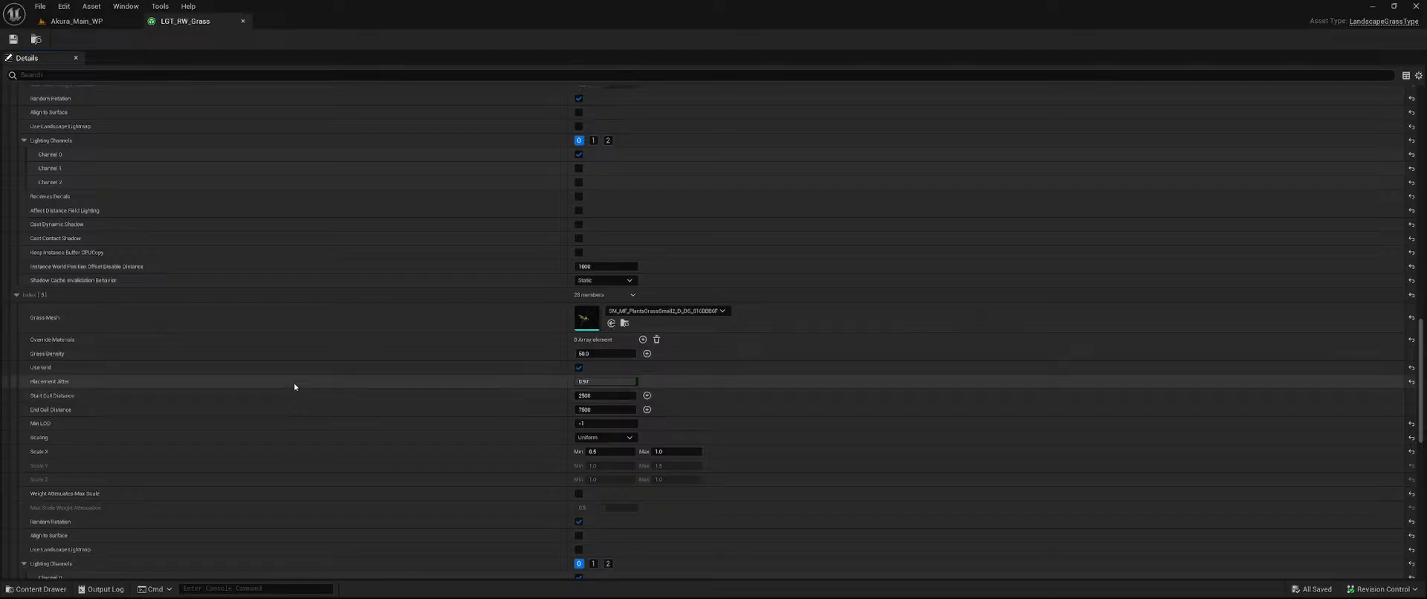
{"action": "scroll", "coordinate": [296, 375], "scroll_direction": "down", "scroll_amount": 8}
{"action": "scroll", "coordinate": [312, 369], "scroll_direction": "up", "scroll_amount": 5}
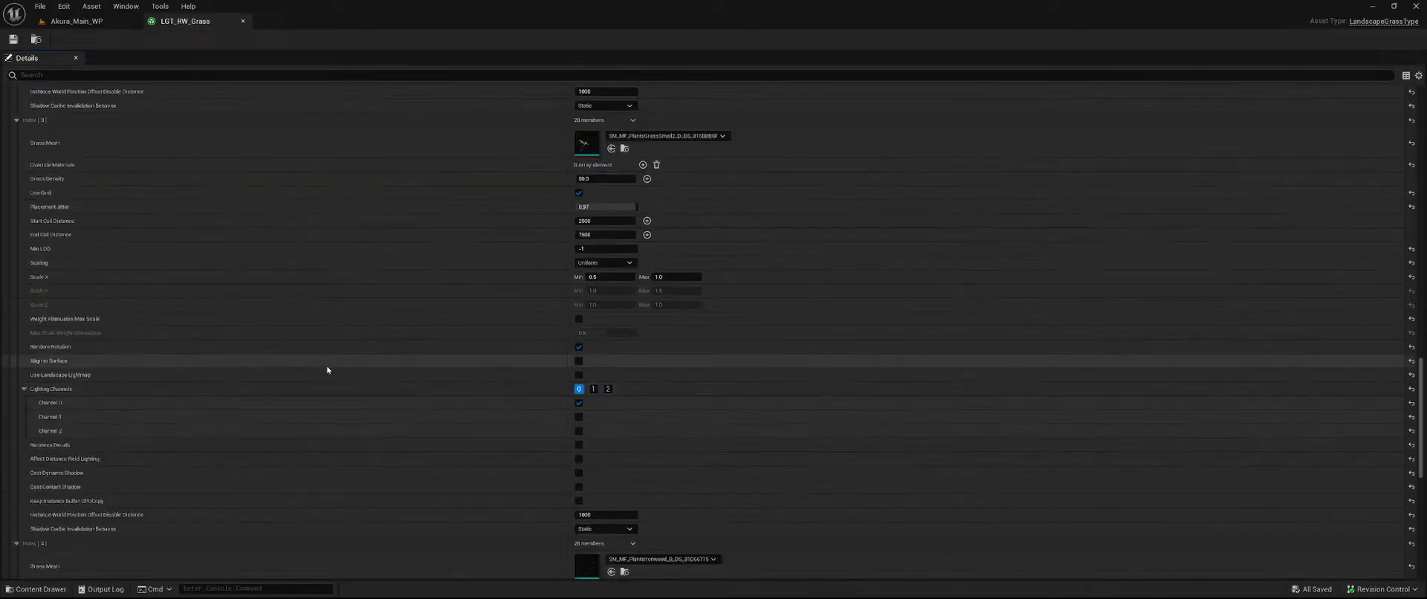
{"action": "scroll", "coordinate": [327, 369], "scroll_direction": "down", "scroll_amount": 9}
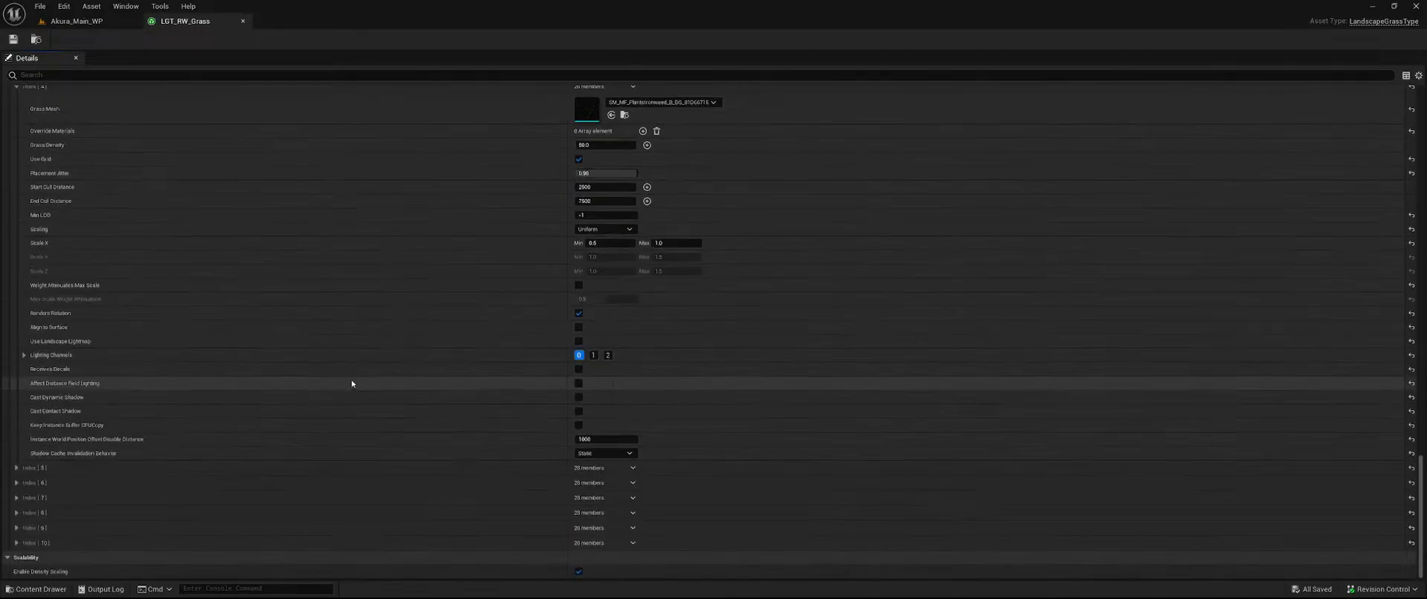
{"action": "left_click", "coordinate": [16, 468]}
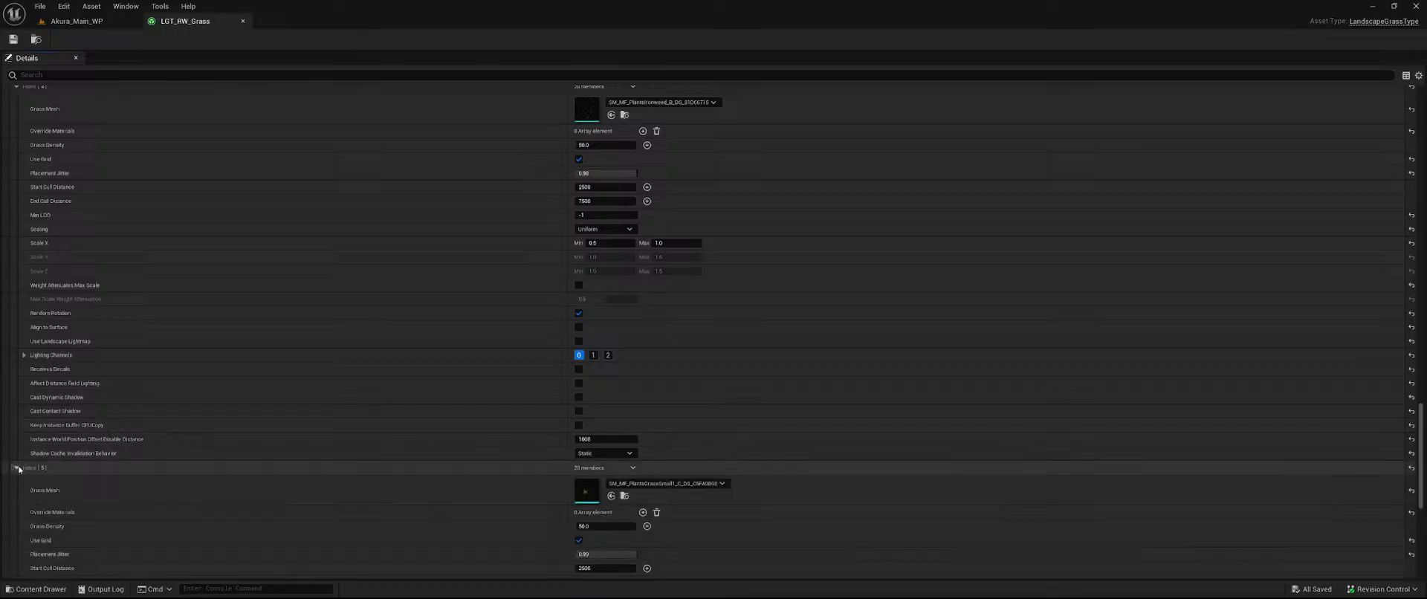
{"action": "scroll", "coordinate": [301, 404], "scroll_direction": "down", "scroll_amount": 7}
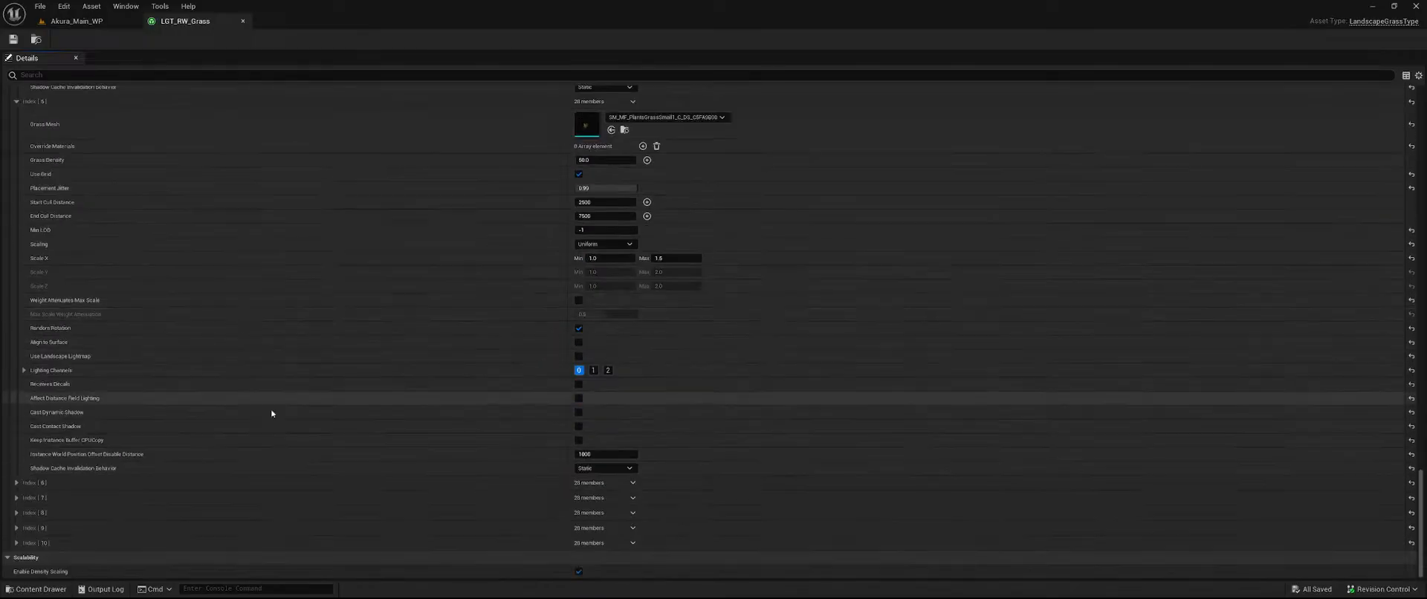
{"action": "left_click", "coordinate": [16, 484]}
{"action": "scroll", "coordinate": [294, 390], "scroll_direction": "down", "scroll_amount": 6}
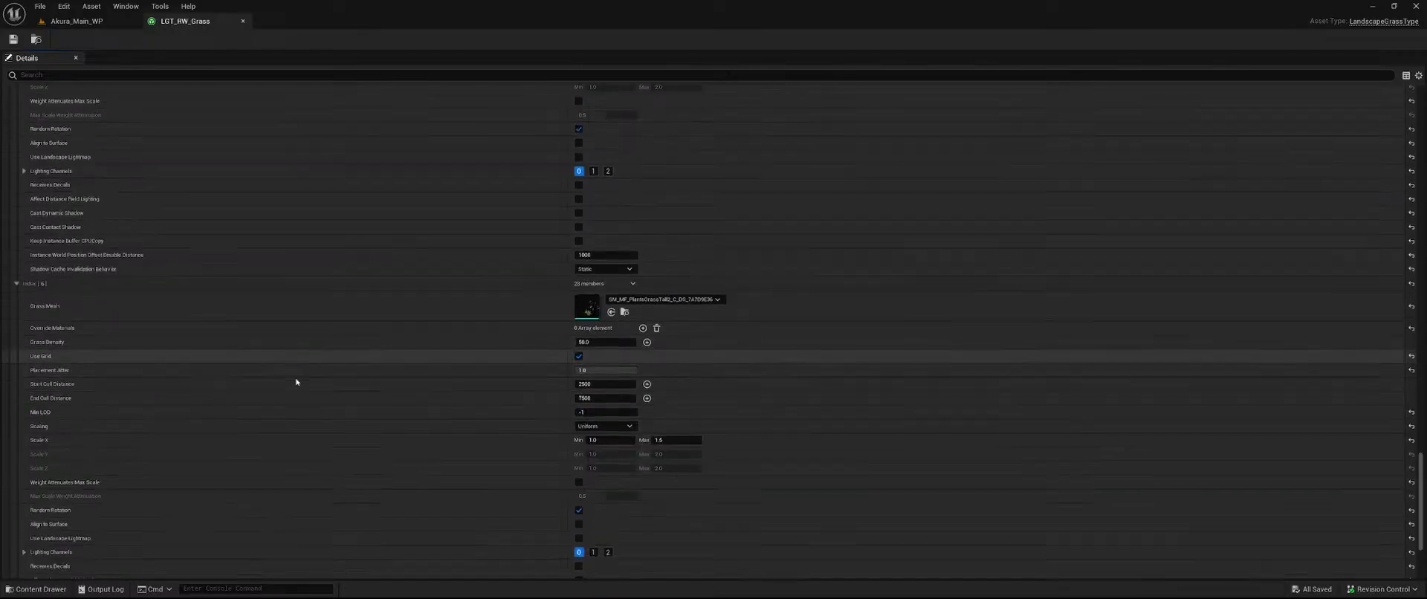
{"action": "scroll", "coordinate": [285, 437], "scroll_direction": "down", "scroll_amount": 4}
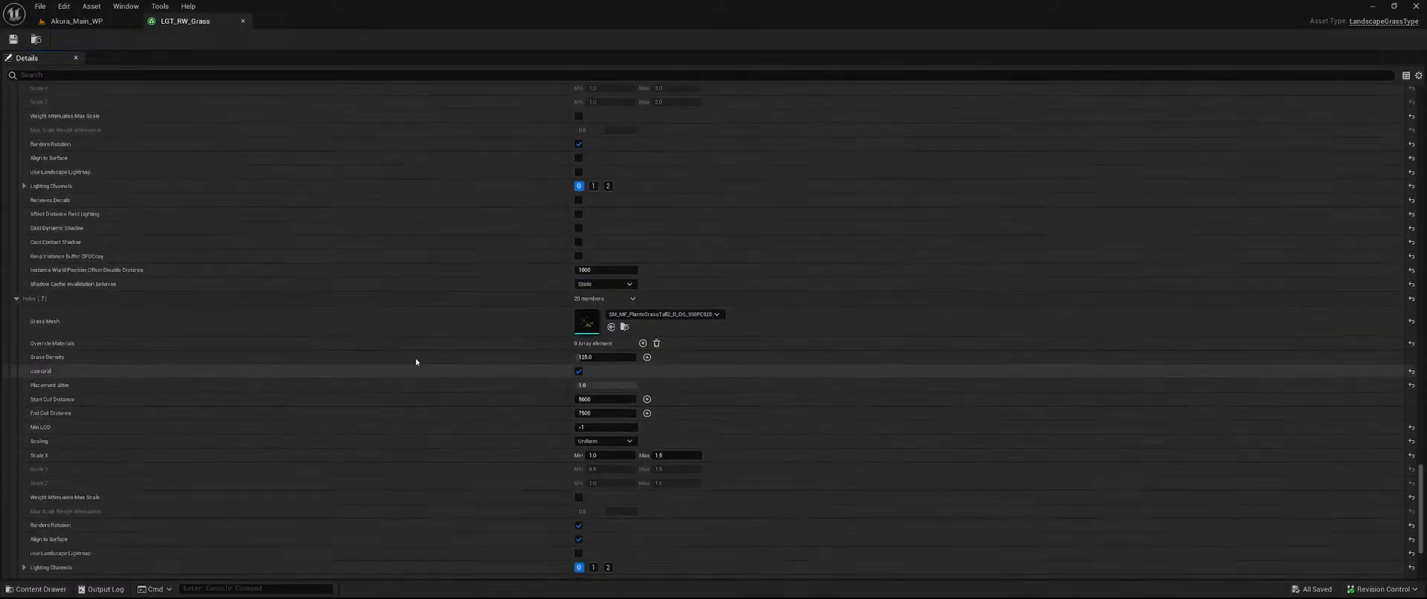
Open the tall grass mesh of the Index 7 variety to check its shape, and close its editor.
{"action": "double_click", "coordinate": [586, 321]}
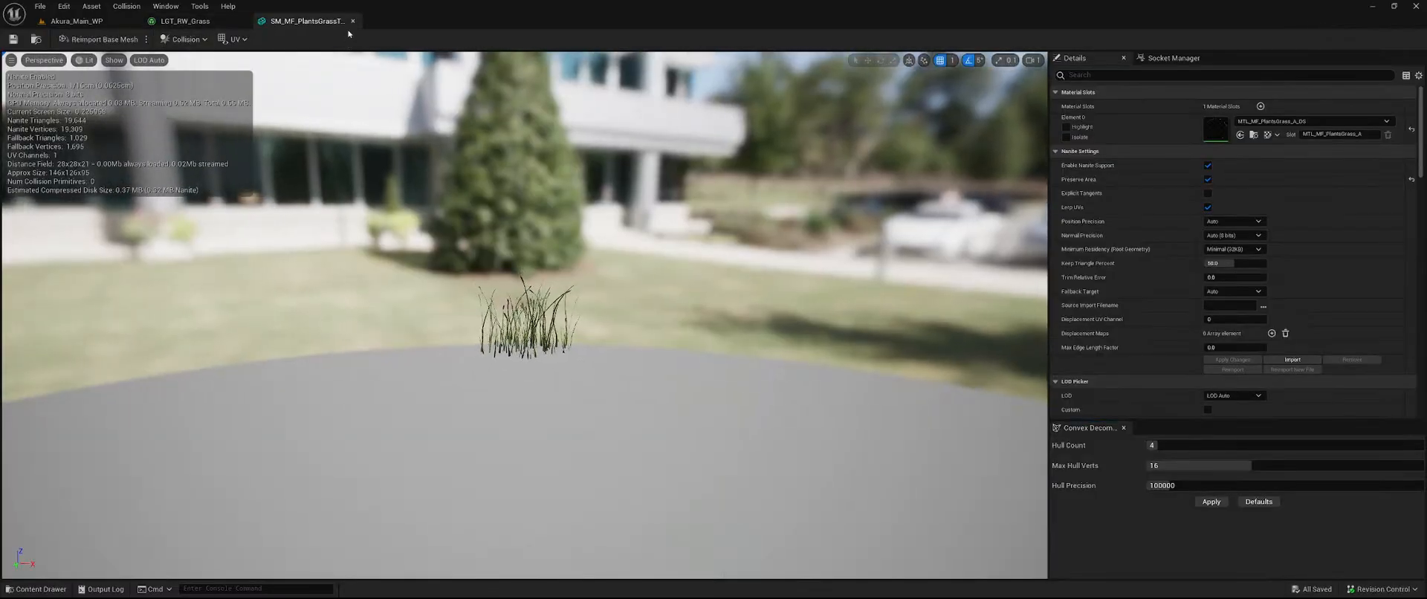
{"action": "left_click", "coordinate": [355, 21]}
{"action": "scroll", "coordinate": [379, 338], "scroll_direction": "down", "scroll_amount": 3}
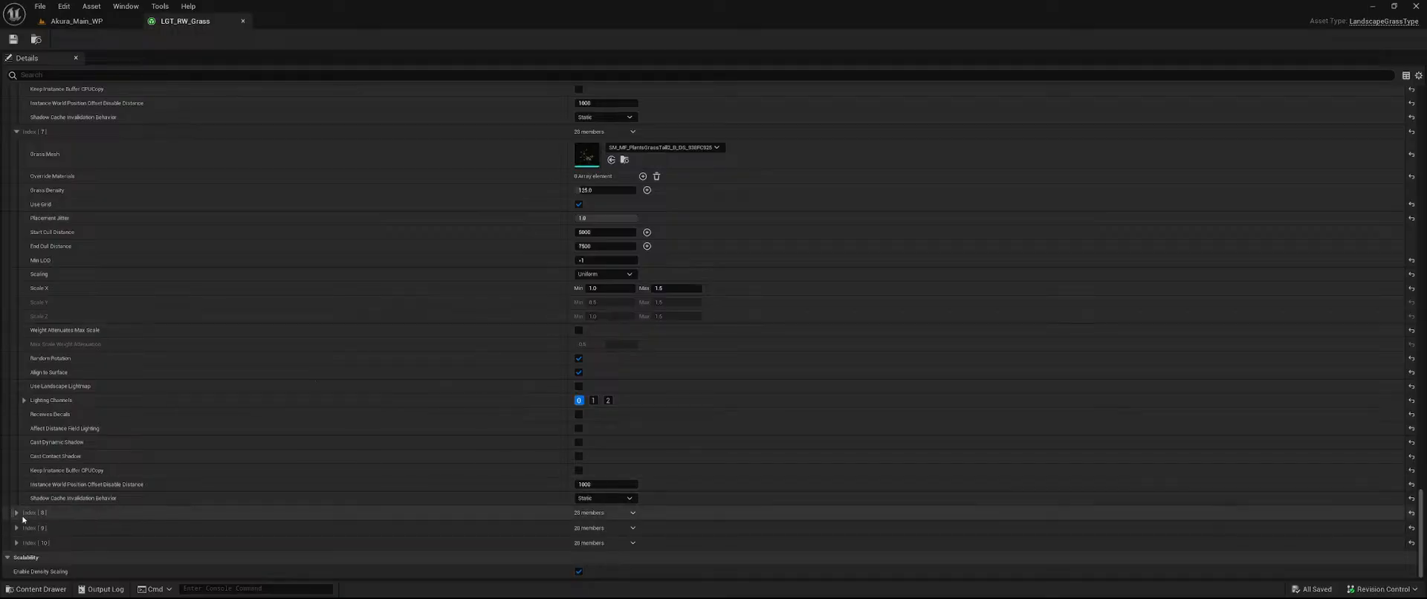
Expand the Index 8 variety of LGT_RW_Grass, open its tall grass mesh to check the shape, and close the mesh editor.
{"action": "scroll", "coordinate": [332, 427], "scroll_direction": "down", "scroll_amount": 5}
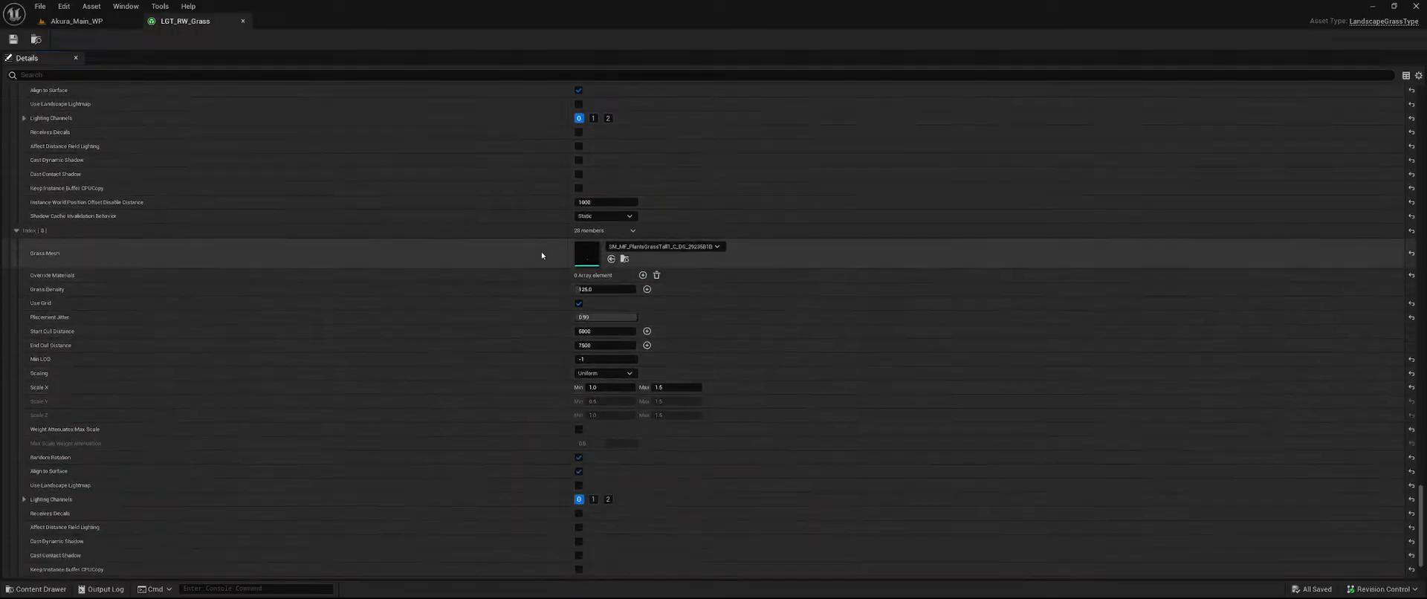
{"action": "double_click", "coordinate": [591, 254]}
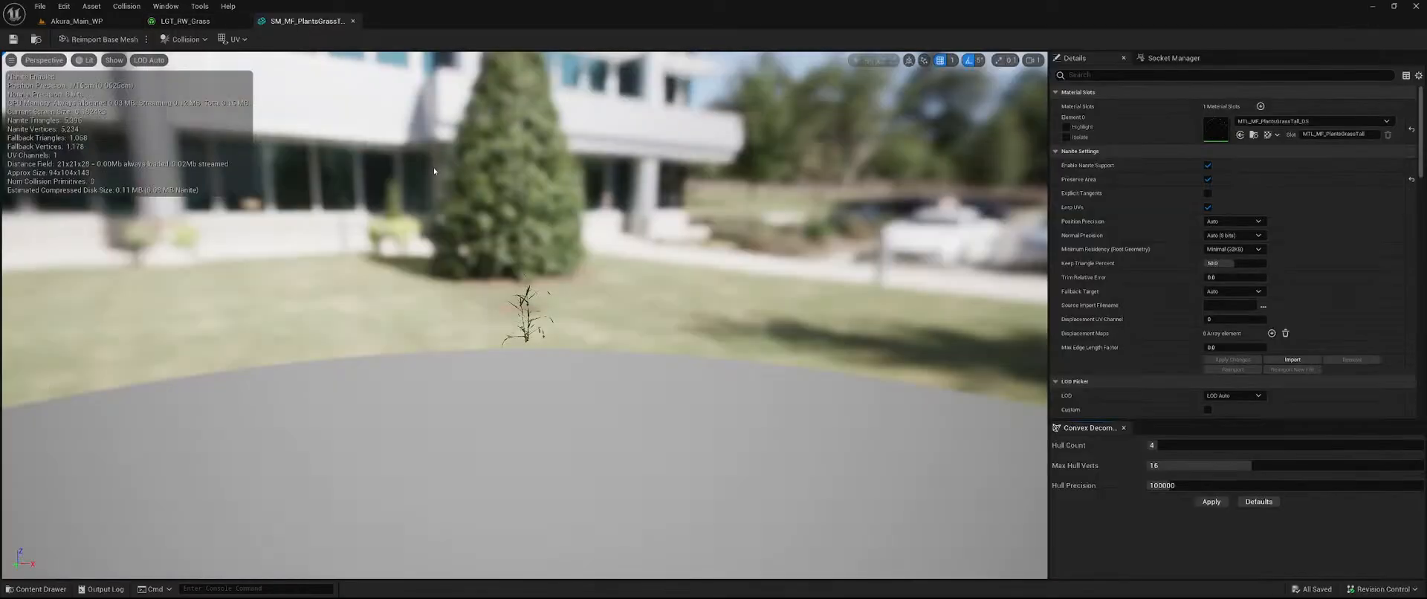
{"action": "left_click", "coordinate": [353, 21]}
{"action": "scroll", "coordinate": [557, 328], "scroll_direction": "down", "scroll_amount": 1}
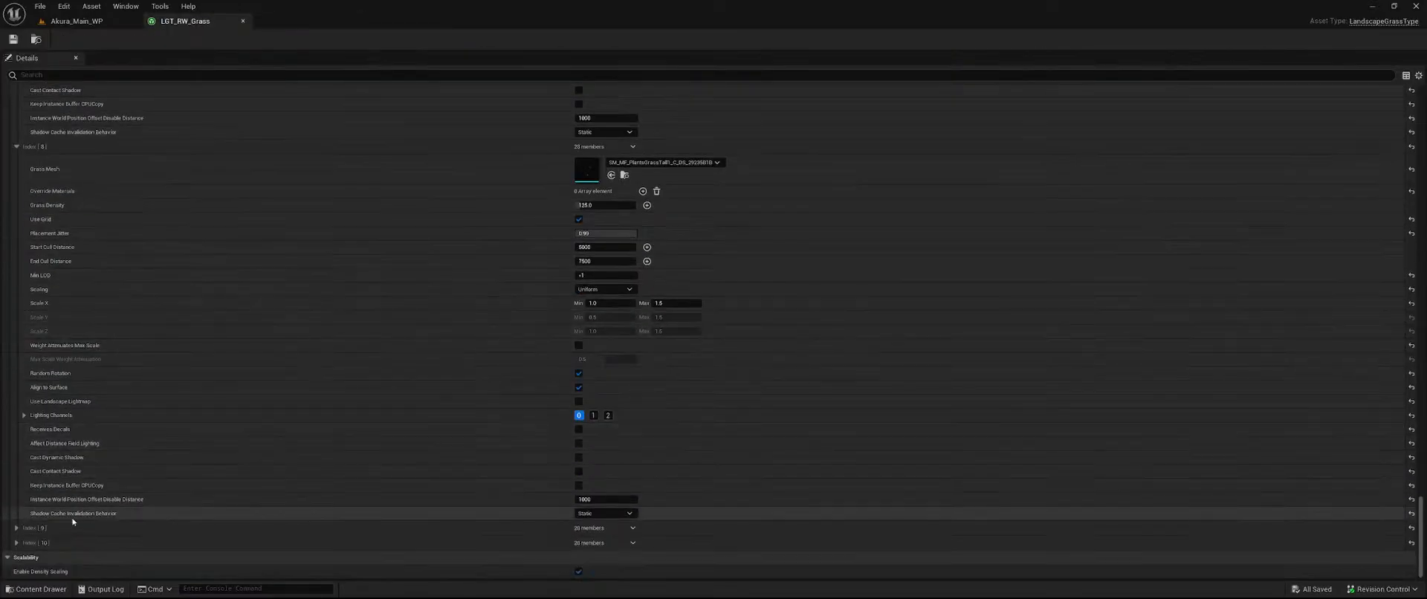
Expand the Index 9 variety and open its tall grass mesh to check the plant's shape, closing its editor again.
{"action": "scroll", "coordinate": [341, 414], "scroll_direction": "down", "scroll_amount": 2}
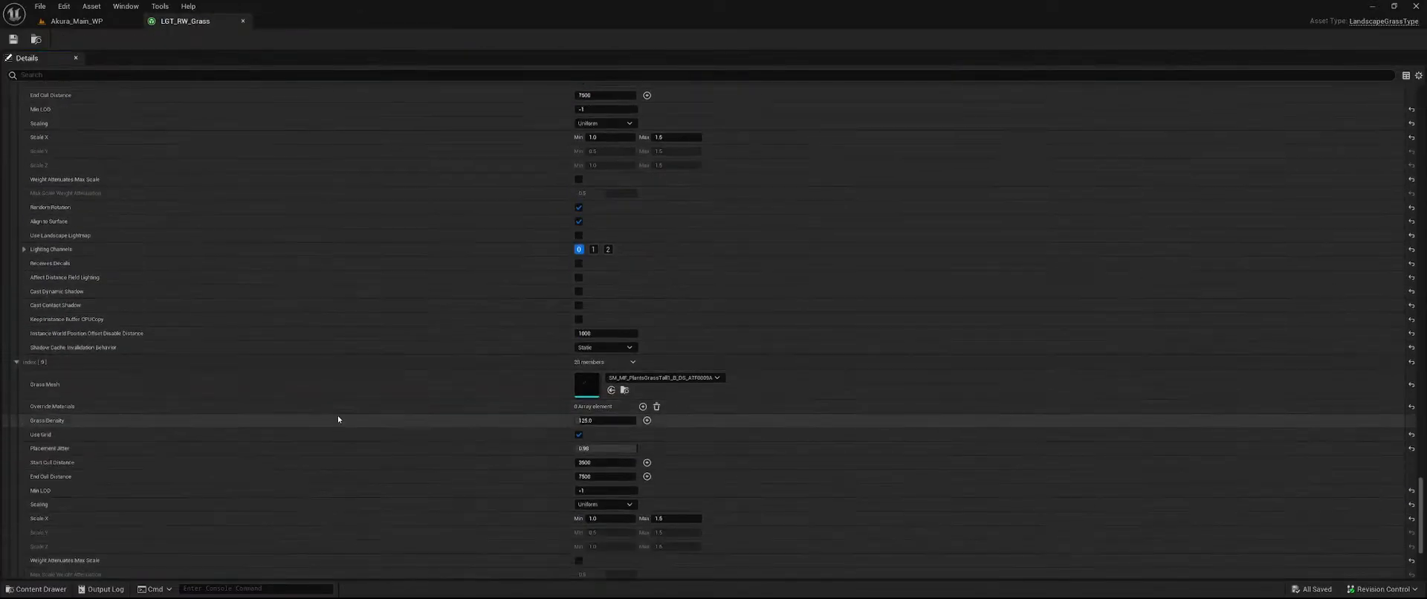
{"action": "double_click", "coordinate": [590, 386]}
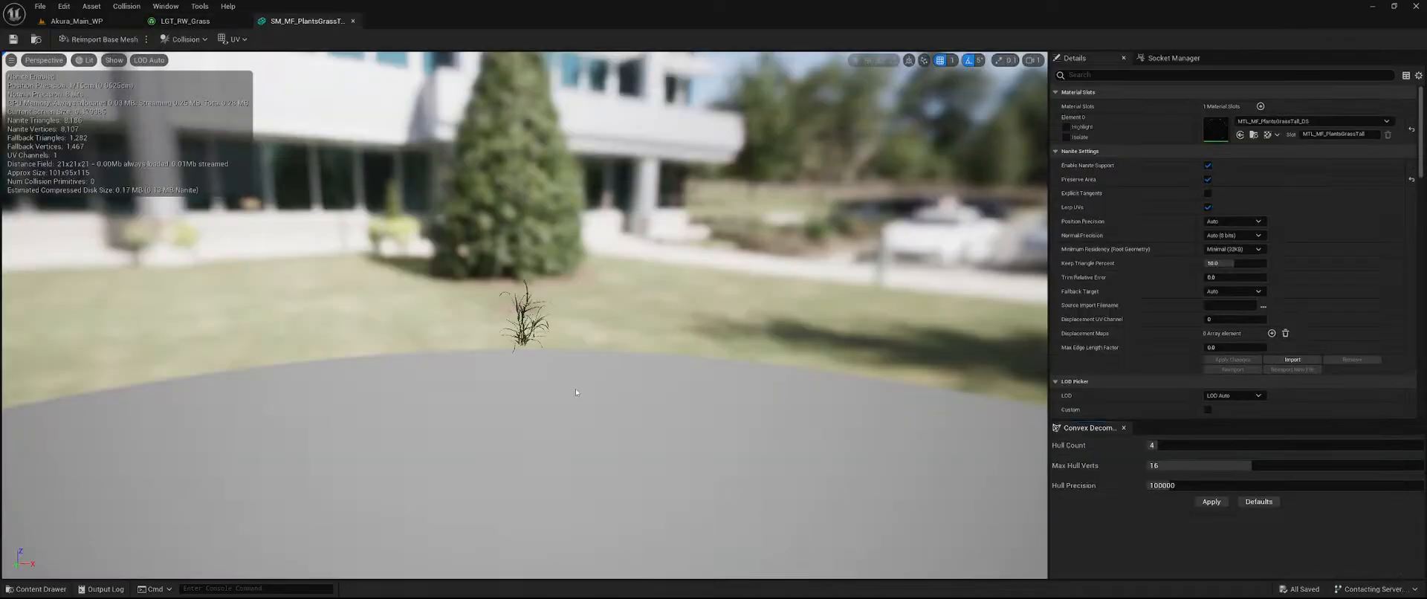
{"action": "left_click", "coordinate": [353, 21]}
{"action": "scroll", "coordinate": [449, 385], "scroll_direction": "down", "scroll_amount": 2}
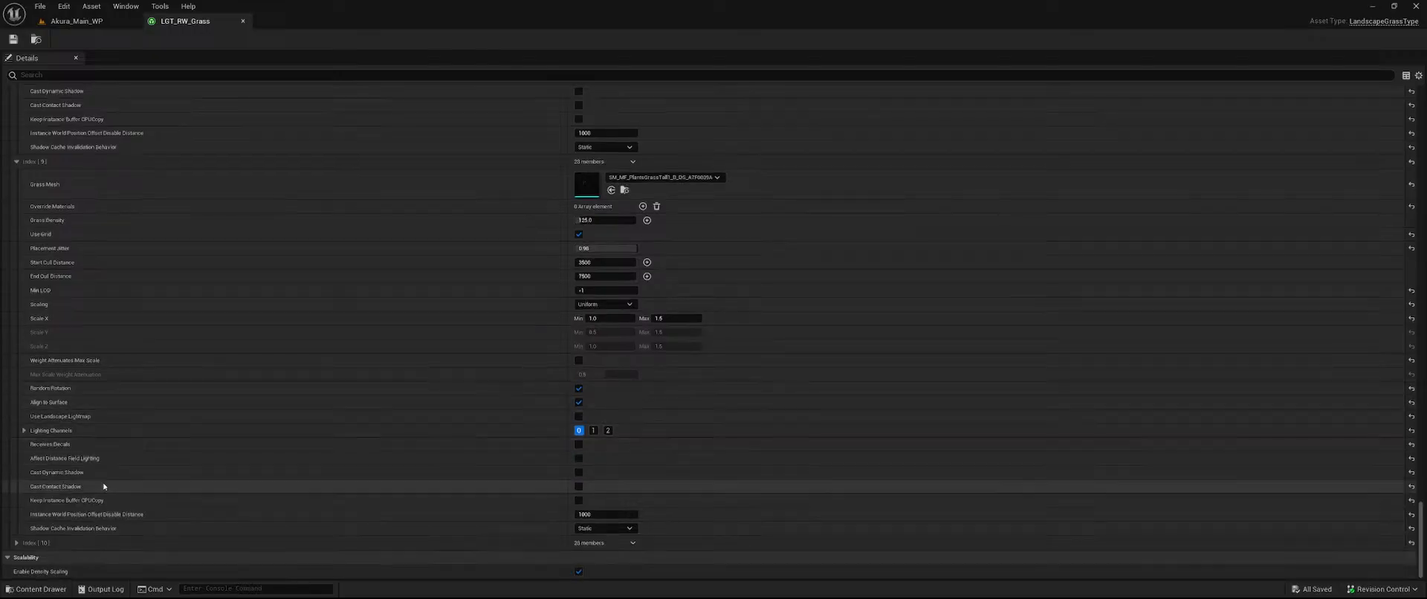
Expand the Index 10 variety, look over its grass mesh and settings, and close LGT_RW_Grass.
{"action": "left_click", "coordinate": [16, 542]}
{"action": "scroll", "coordinate": [297, 424], "scroll_direction": "down", "scroll_amount": 2}
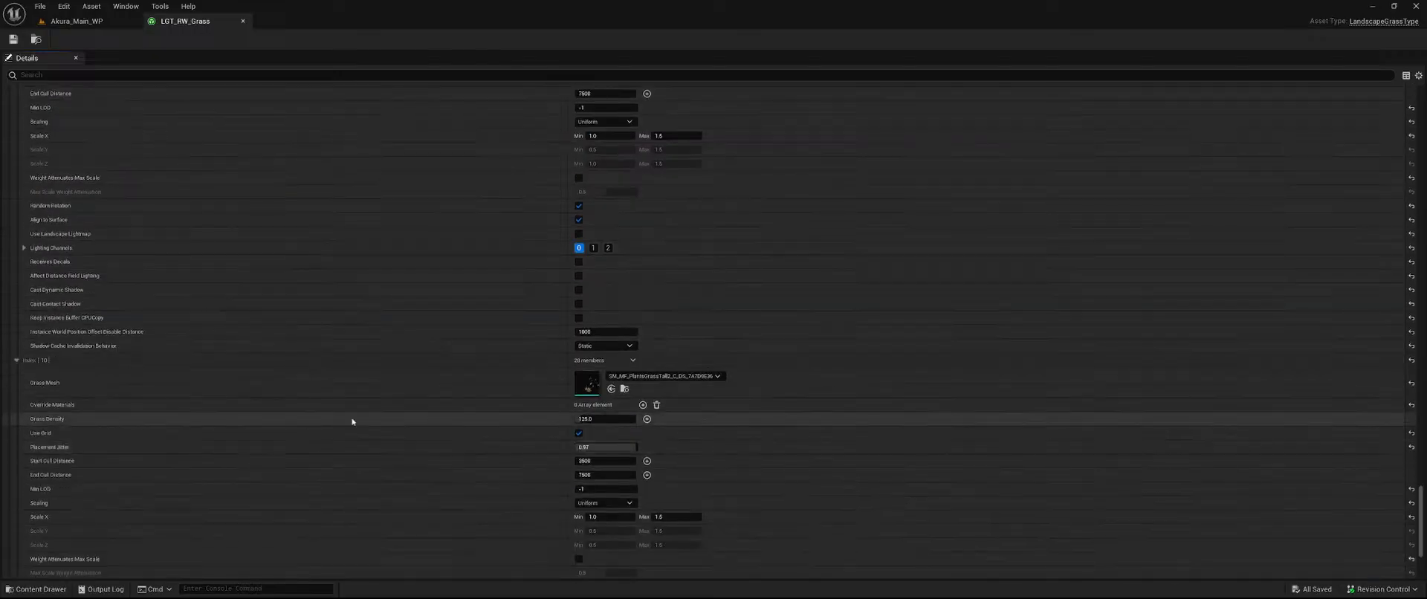
{"action": "scroll", "coordinate": [498, 390], "scroll_direction": "down", "scroll_amount": 2}
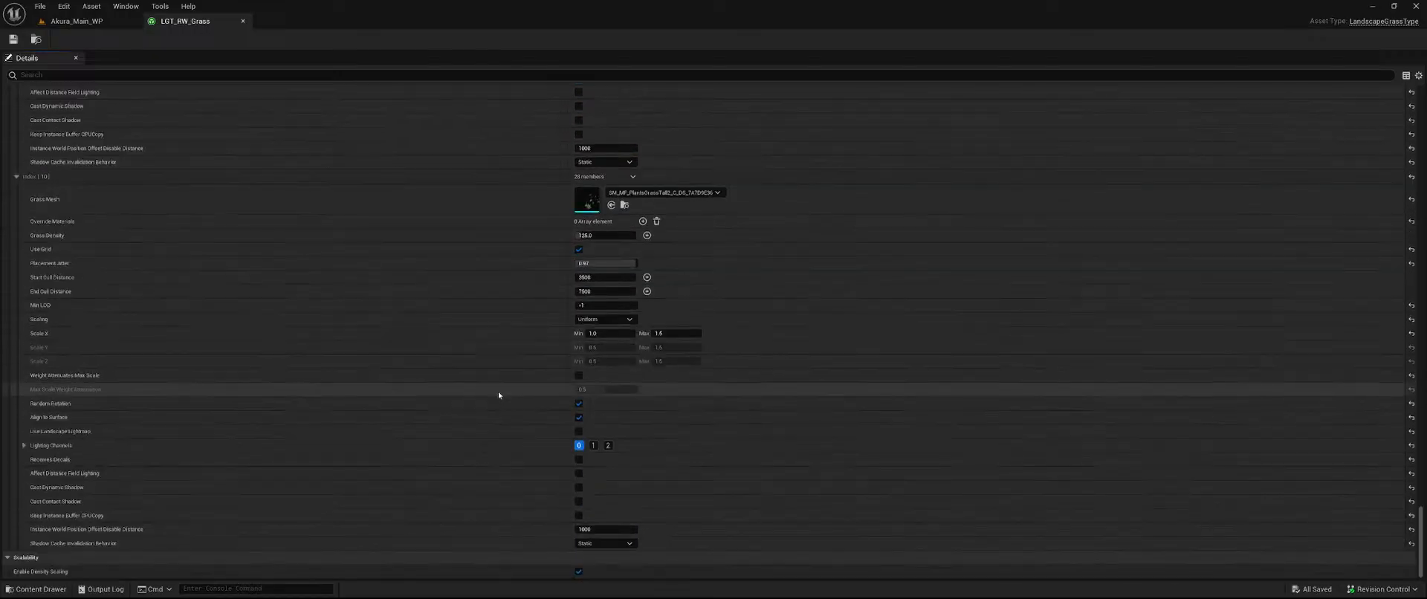
{"action": "left_click", "coordinate": [244, 22]}
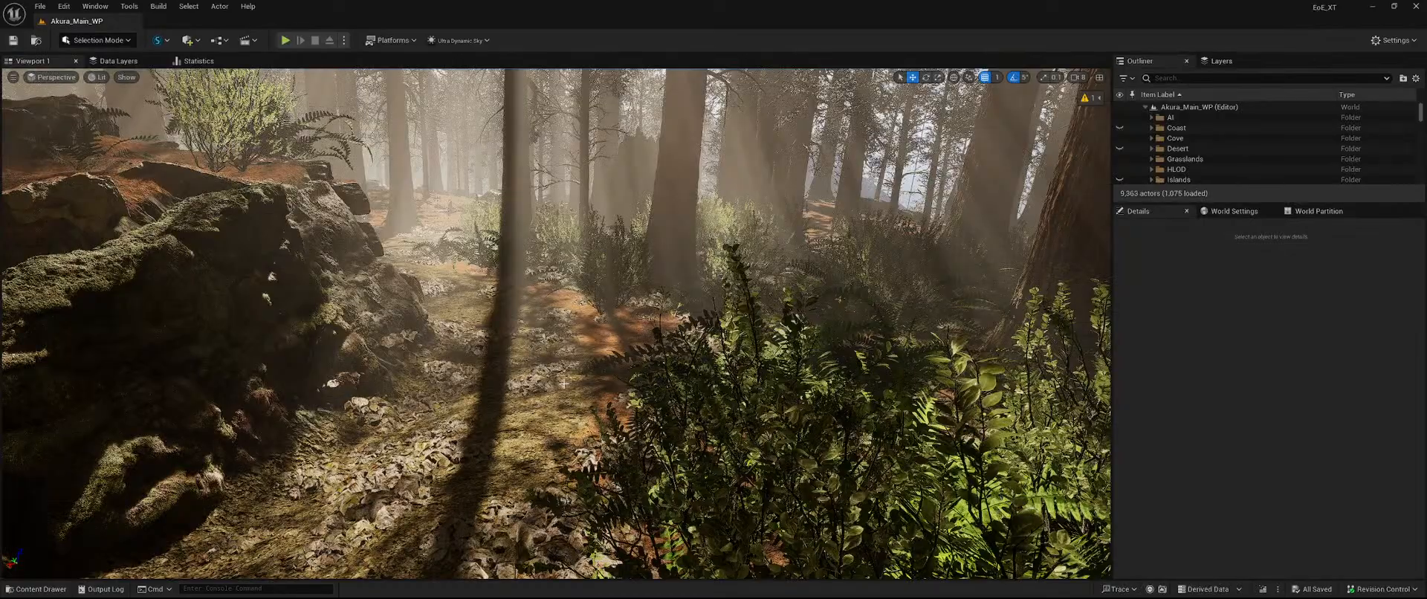
Place the SM_RedwoodSorrel_Cluster_A mesh from the RedwoodSorrel folder on the forest floor near the leaf pile.
{"action": "key", "text": "w"}
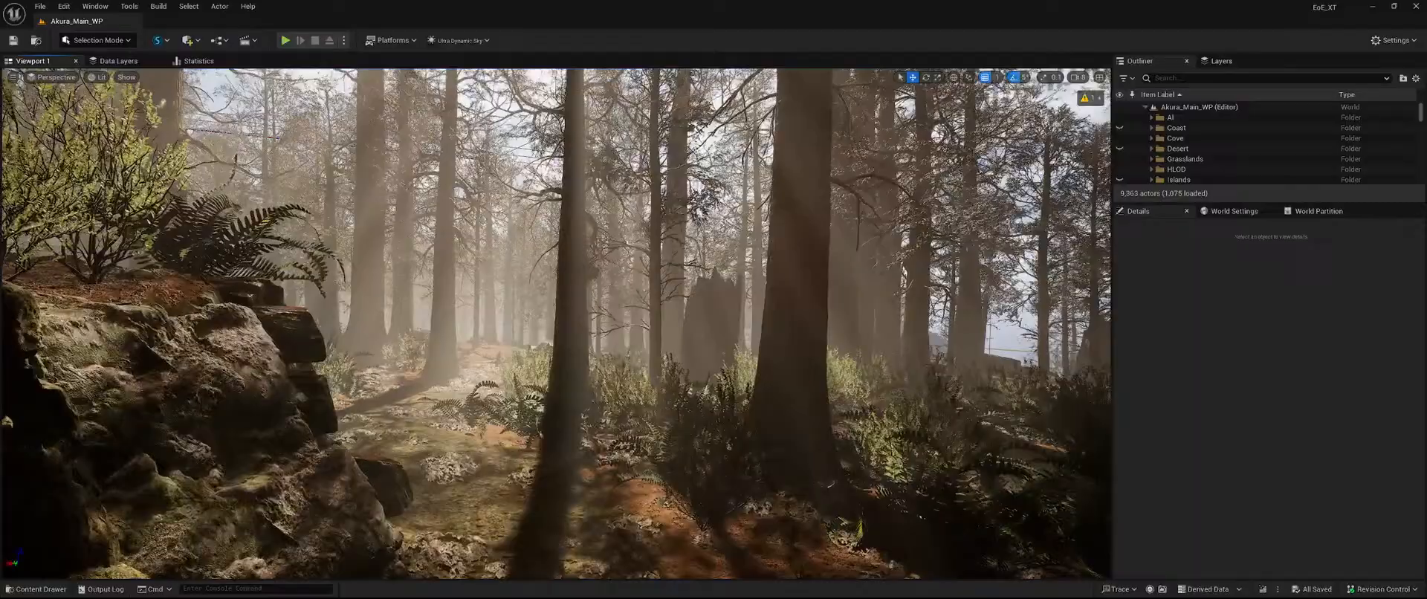
{"action": "right_click_drag", "start_coordinate": [566, 378], "coordinate": [558, 411]}
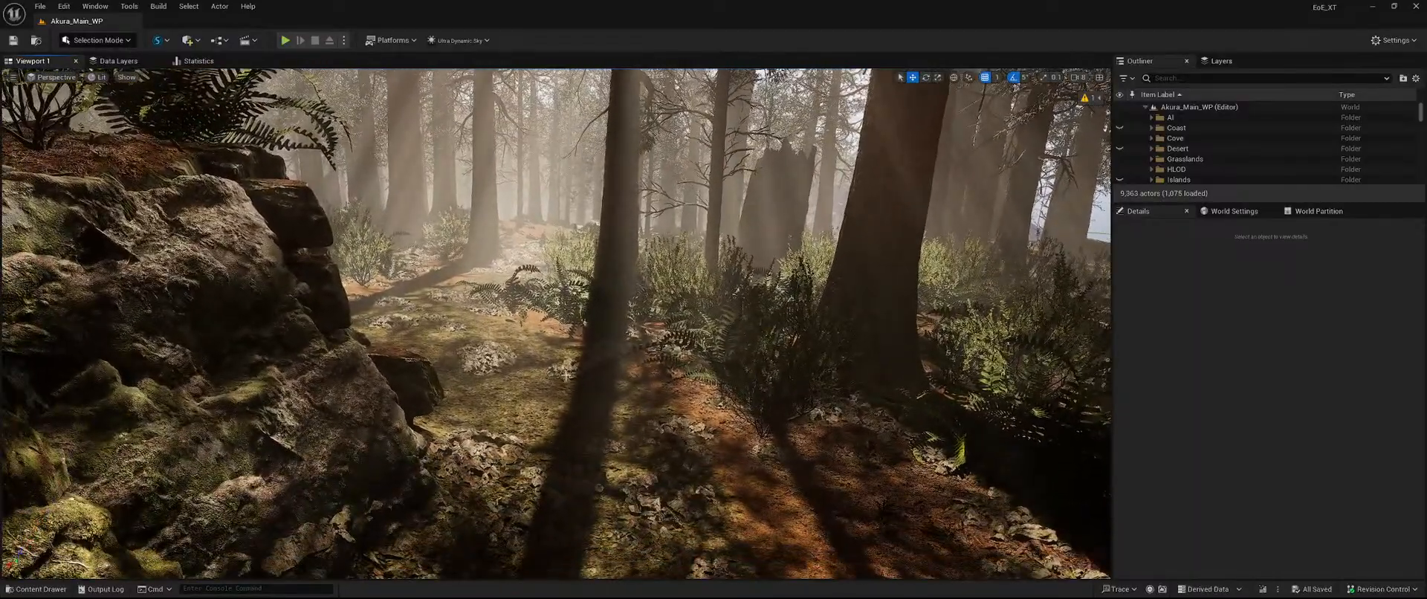
{"action": "key", "text": "ctrl+space"}
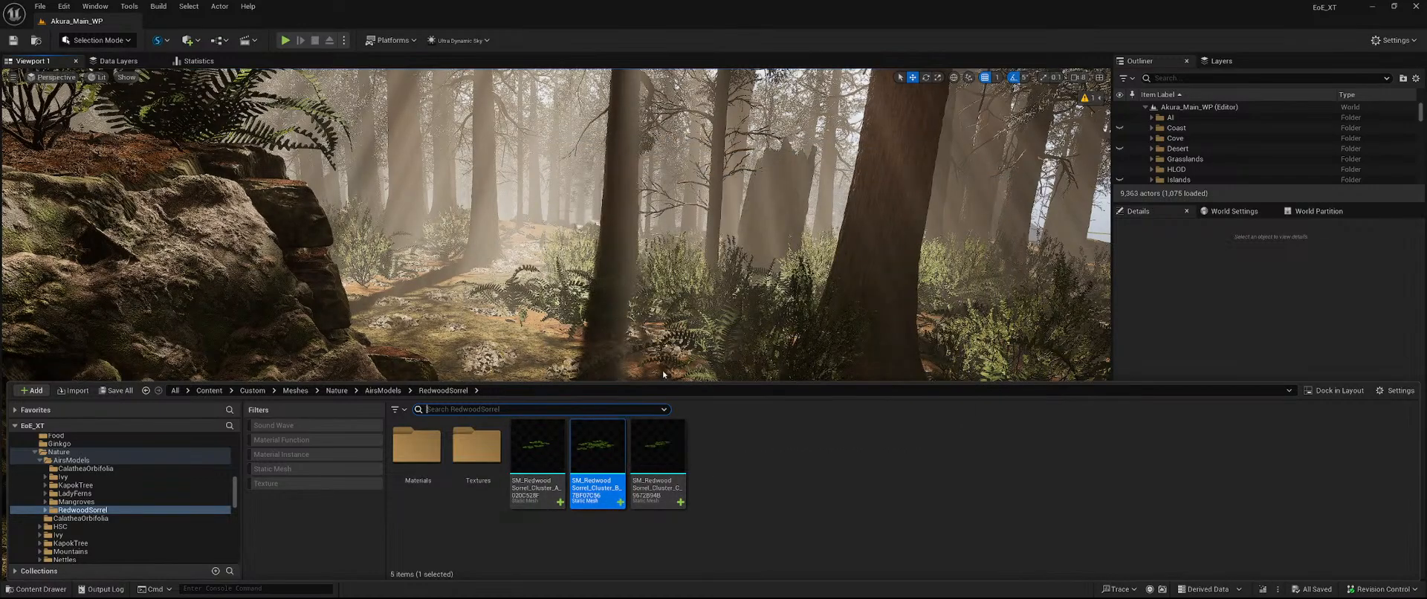
{"action": "right_click_drag", "start_coordinate": [663, 375], "coordinate": [654, 440]}
{"action": "key", "text": "w"}
{"action": "key", "text": "ctrl+space"}
{"action": "left_click_drag", "start_coordinate": [548, 466], "coordinate": [548, 318]}
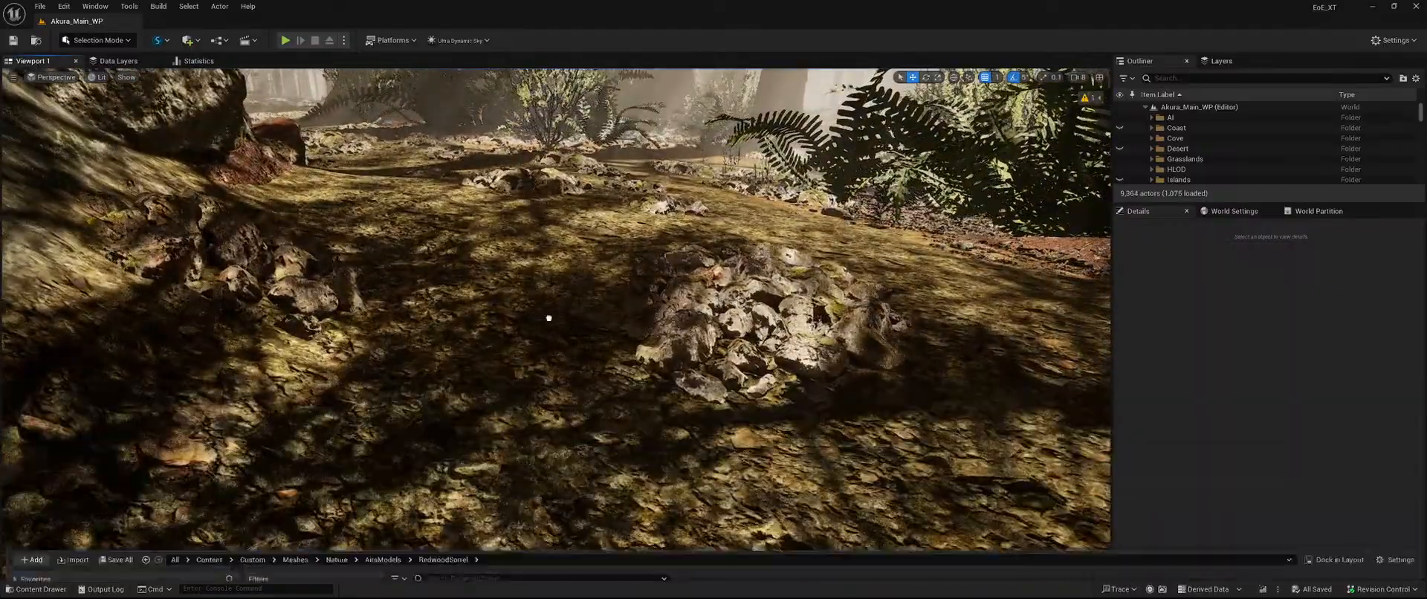
{"action": "left_click_drag", "start_coordinate": [652, 501], "coordinate": [652, 501]}
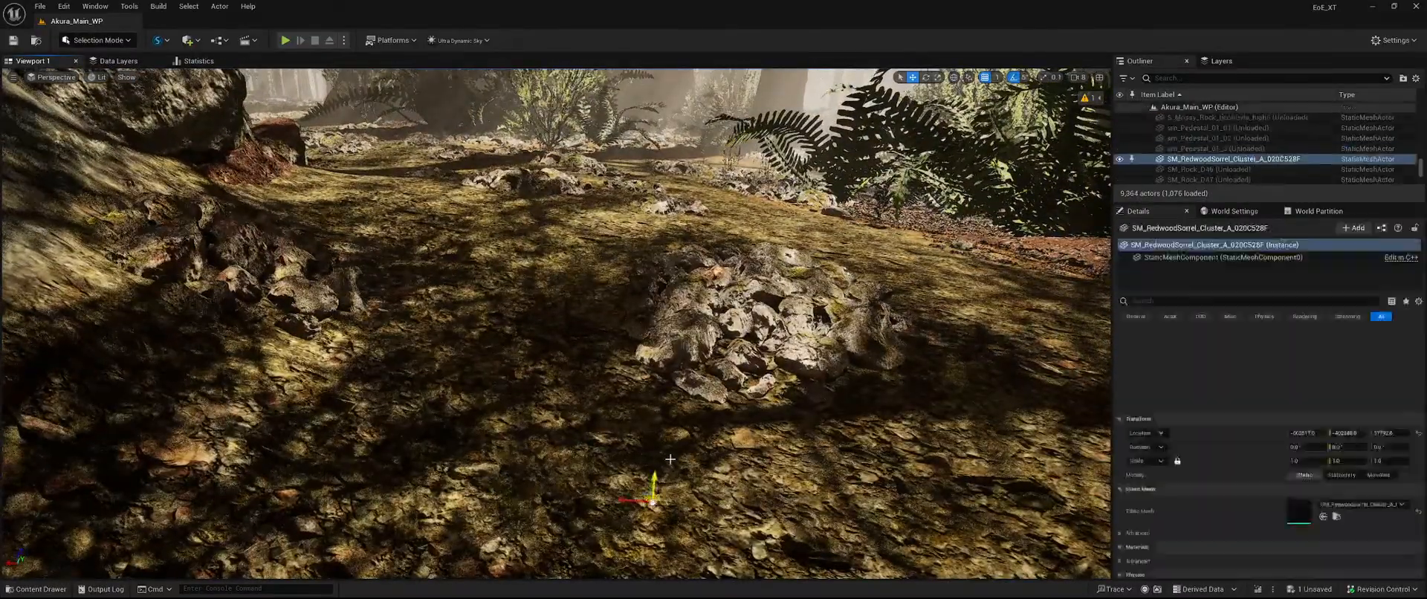
Reduce the camera speed to 0.33 and place the SM_RedwoodSorrel_Cluster_B mesh on the ground beside Cluster A.
{"action": "right_click_drag", "start_coordinate": [652, 501], "coordinate": [605, 481]}
{"action": "key", "text": "w"}
{"action": "key", "text": "s"}
{"action": "key", "text": "w"}
{"action": "key", "text": "s"}
{"action": "key", "text": "w"}
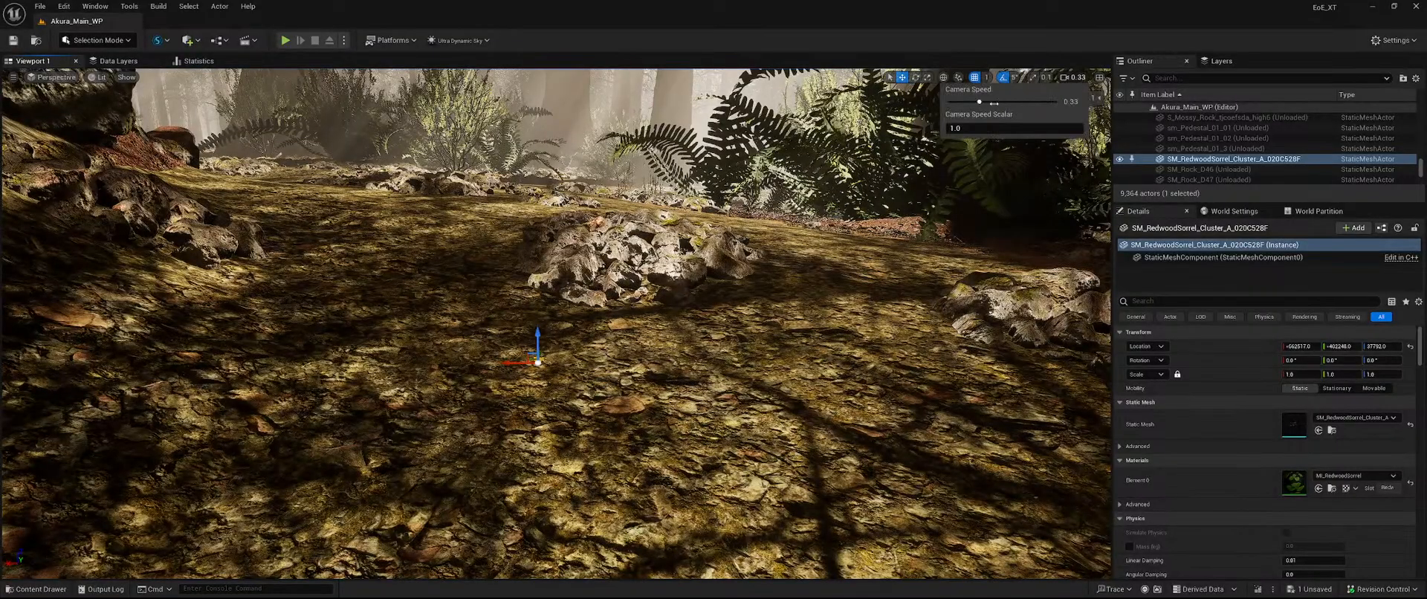
{"action": "right_click_drag", "start_coordinate": [755, 407], "coordinate": [746, 482]}
{"action": "key", "text": "w"}
{"action": "key", "text": "ctrl+space"}
{"action": "left_click_drag", "start_coordinate": [598, 453], "coordinate": [621, 403]}
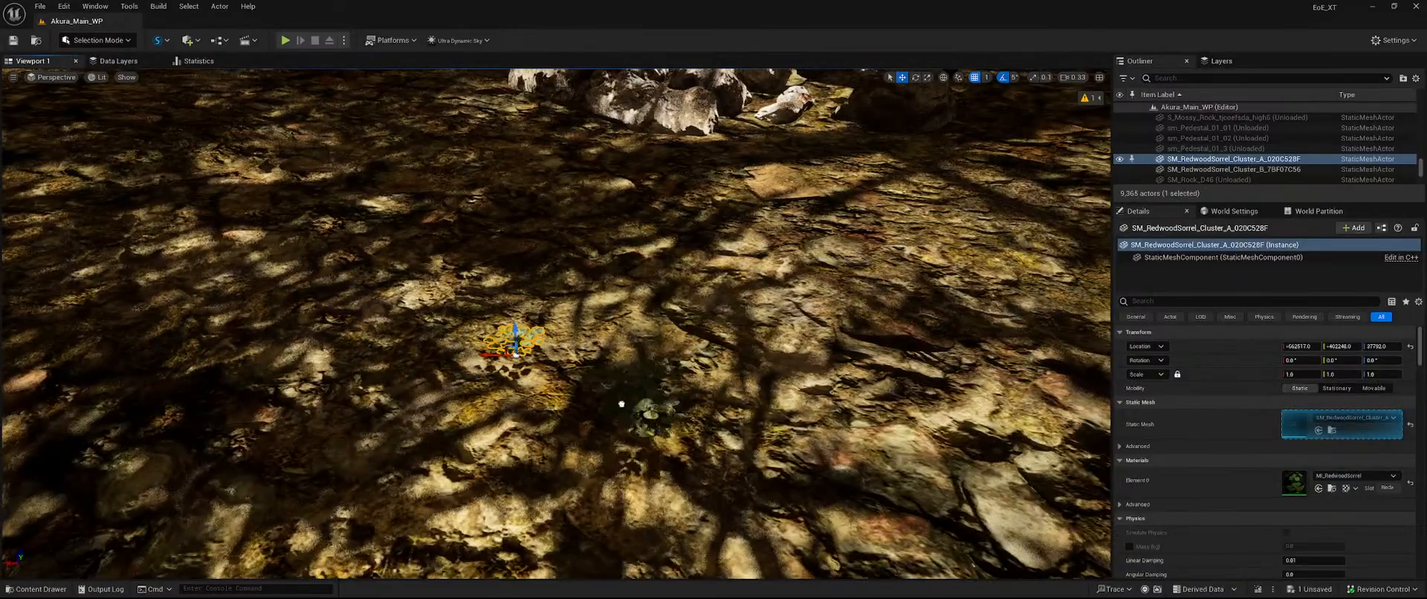
{"action": "left_click_drag", "start_coordinate": [475, 441], "coordinate": [492, 439]}
Place the SM_RedwoodSorrel_Cluster_C mesh on the ground next to the other two sorrel clusters.
{"action": "key", "text": "ctrl+space"}
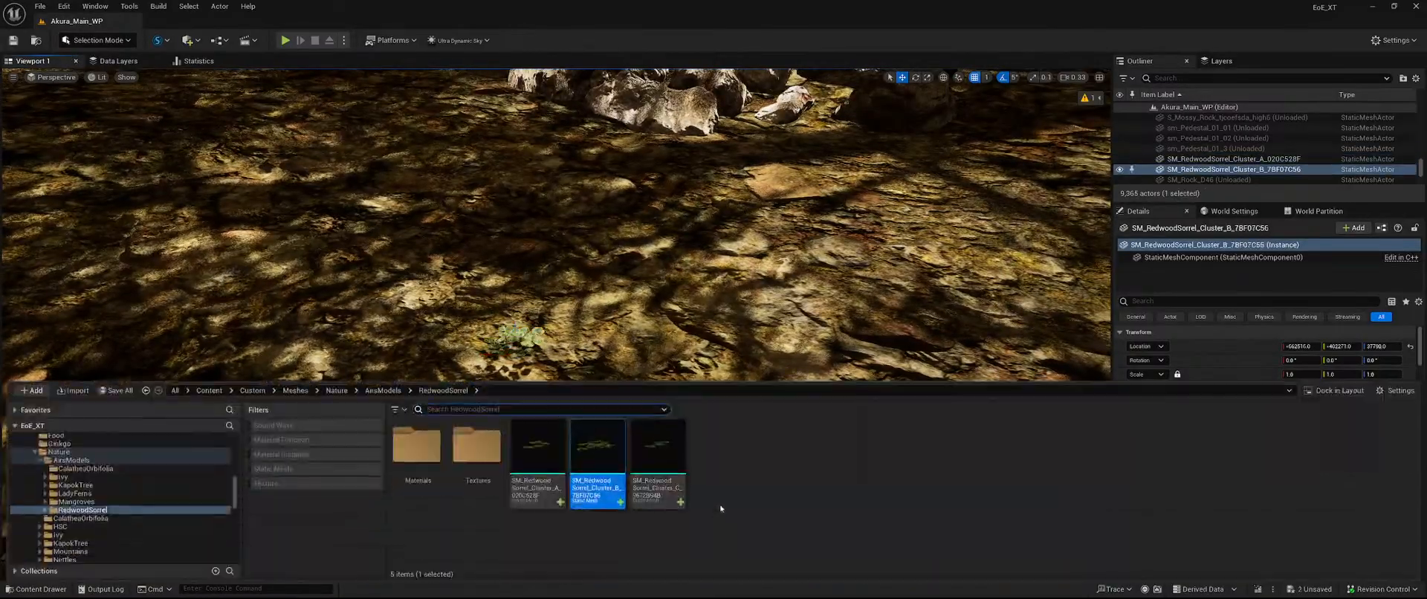
{"action": "left_click_drag", "start_coordinate": [655, 356], "coordinate": [577, 325]}
{"action": "right_click_drag", "start_coordinate": [577, 325], "coordinate": [535, 362]}
Place SM_RW_Plants1_B from the MWRedwoodForest Plants folder beside the sorrel clusters and shift it clear to compare their sizes.
{"action": "key", "text": "ctrl+space"}
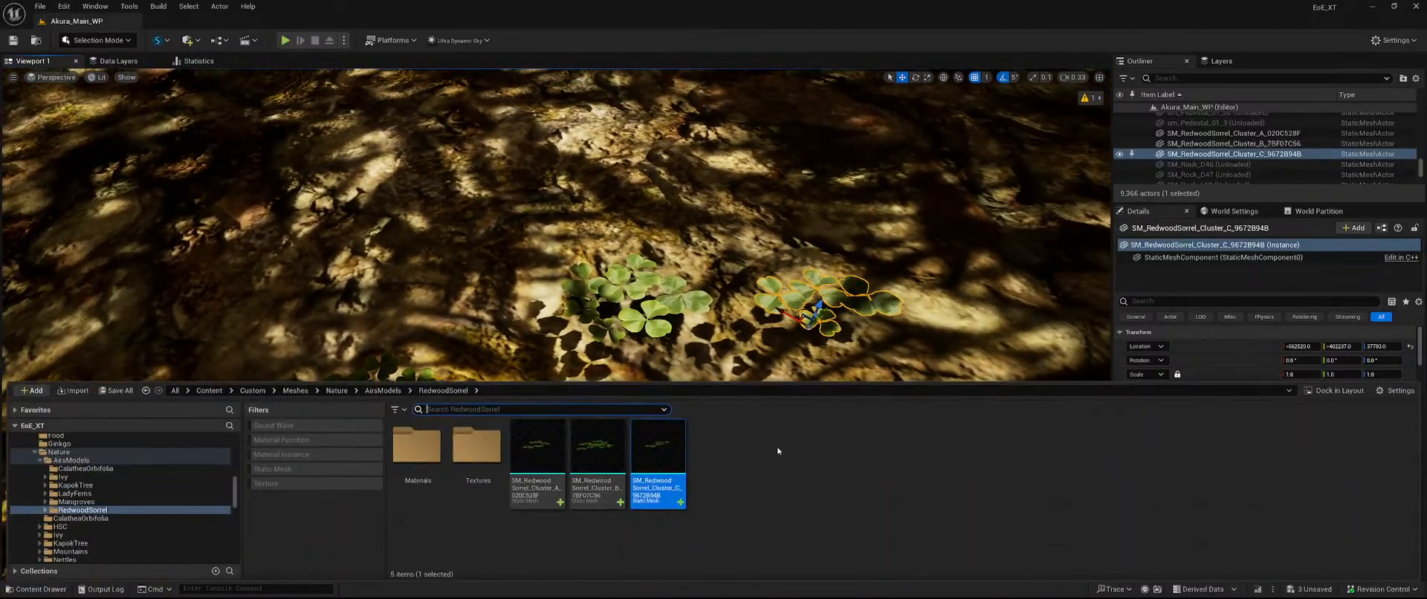
{"action": "scroll", "coordinate": [163, 519], "scroll_direction": "up", "scroll_amount": 10}
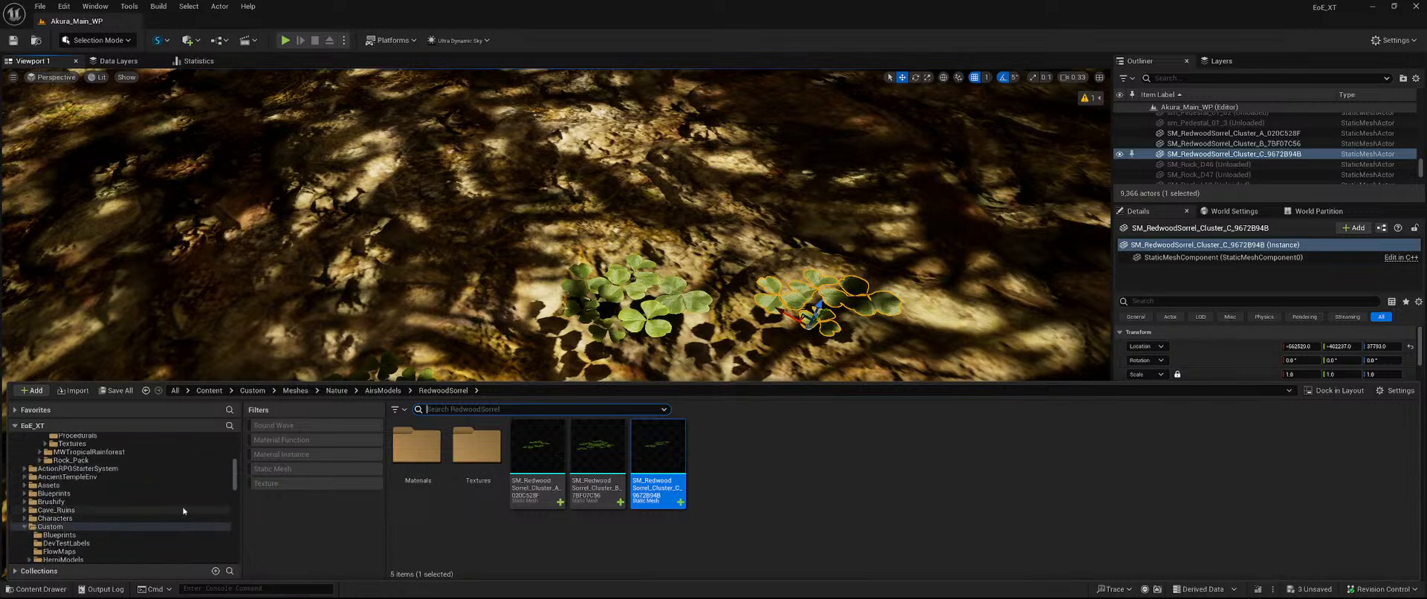
{"action": "scroll", "coordinate": [164, 519], "scroll_direction": "up", "scroll_amount": 1}
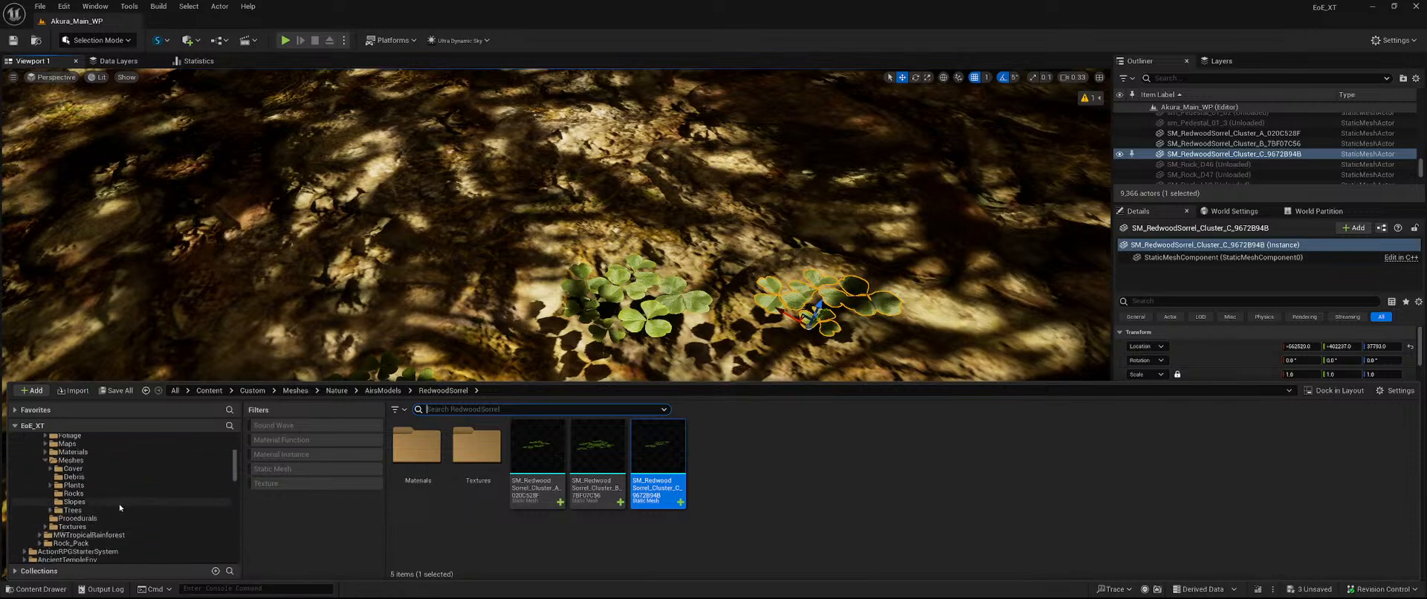
{"action": "left_click", "coordinate": [113, 485]}
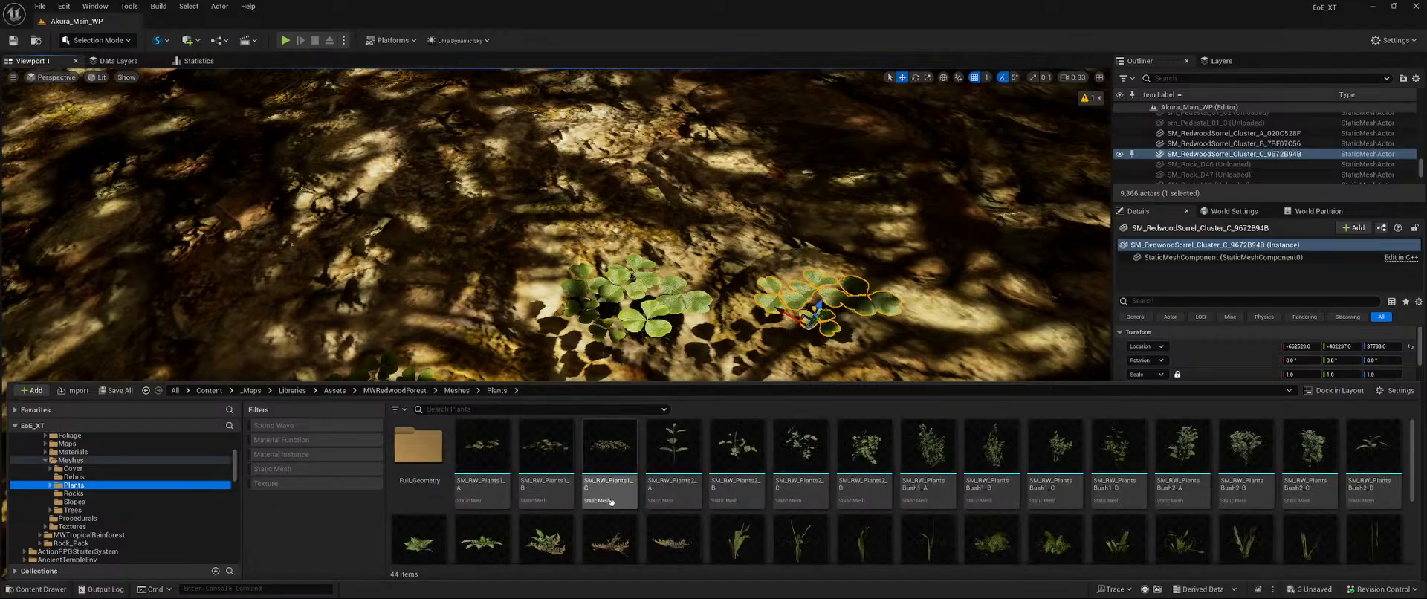
{"action": "left_click_drag", "start_coordinate": [551, 470], "coordinate": [909, 473]}
{"action": "key", "text": "f"}
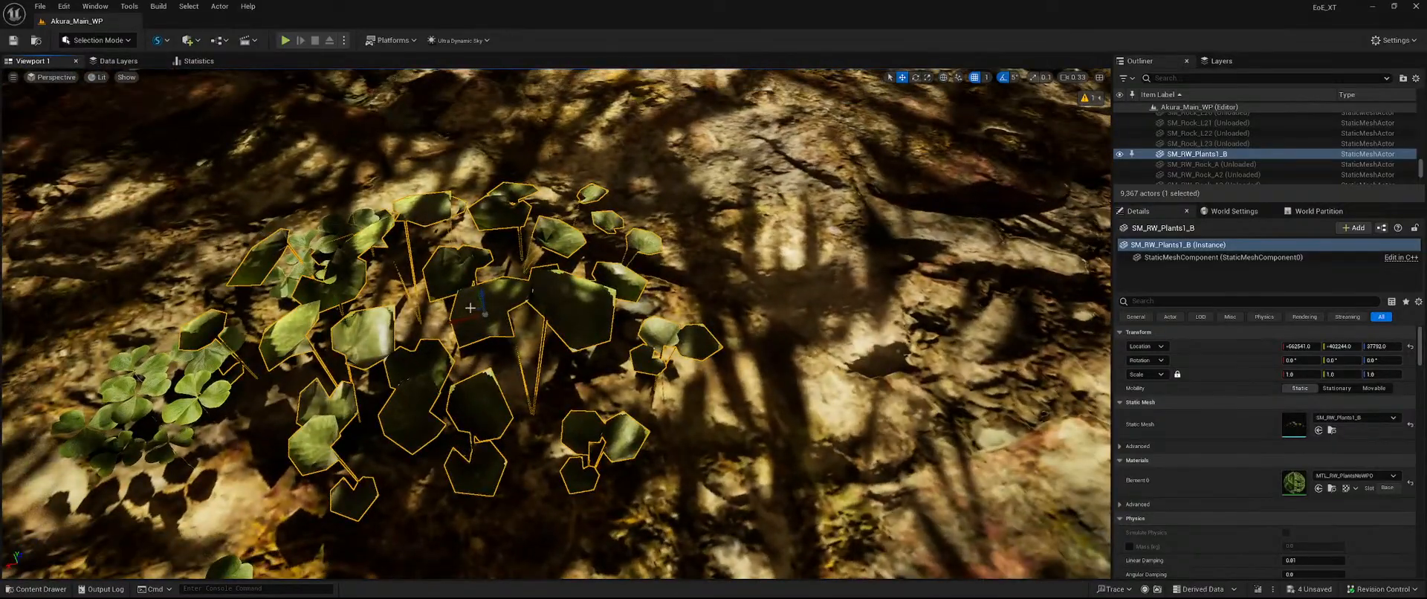
{"action": "left_click_drag", "start_coordinate": [473, 307], "coordinate": [648, 307]}
{"action": "right_click_drag", "start_coordinate": [649, 307], "coordinate": [630, 288]}
{"action": "key", "text": "s"}
{"action": "key", "text": "w"}
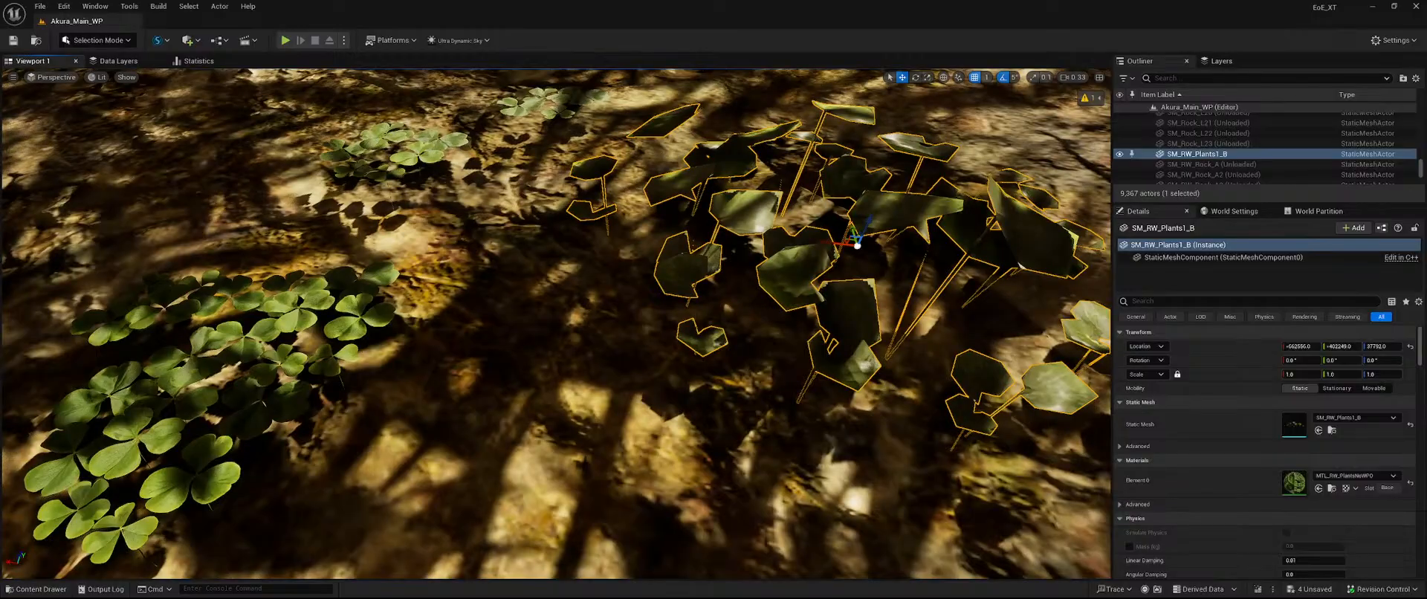
Select redwood sorrel Cluster B, switch to Modeling Mode and set the cluster's uniform scale to 2.
{"action": "right_click_drag", "start_coordinate": [369, 349], "coordinate": [369, 350]}
{"action": "key", "text": "s"}
{"action": "left_click", "coordinate": [346, 329]}
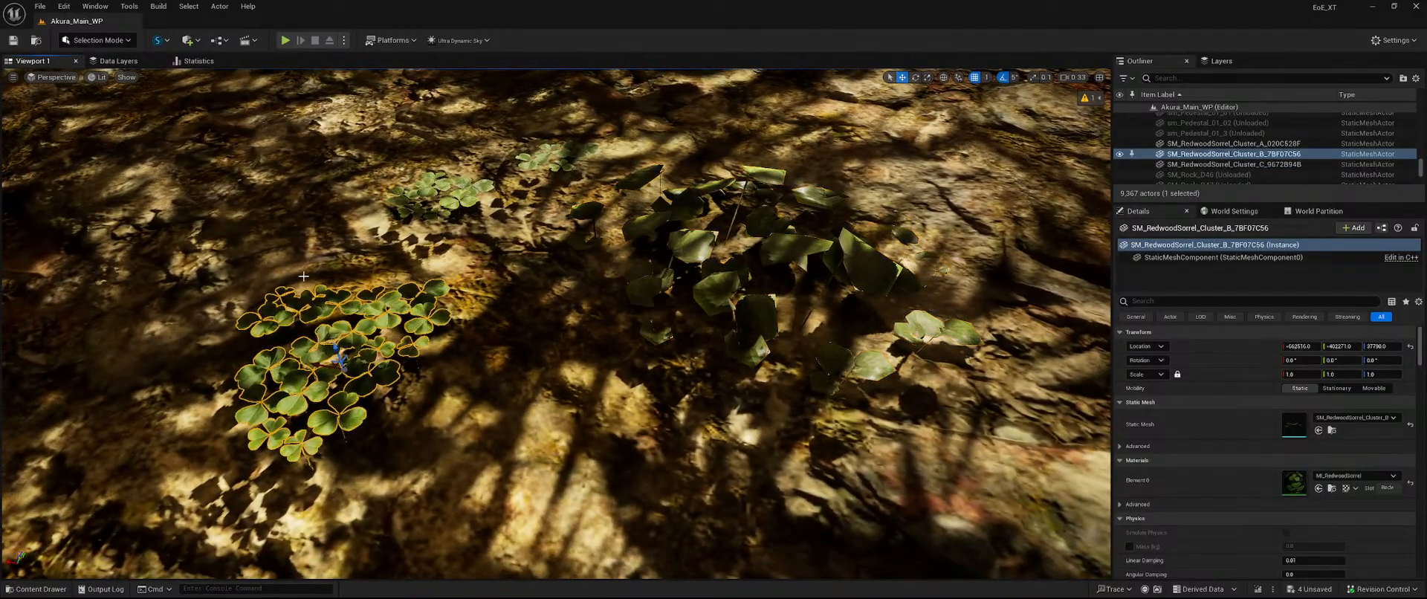
{"action": "left_click", "coordinate": [105, 39]}
{"action": "left_click", "coordinate": [172, 125]}
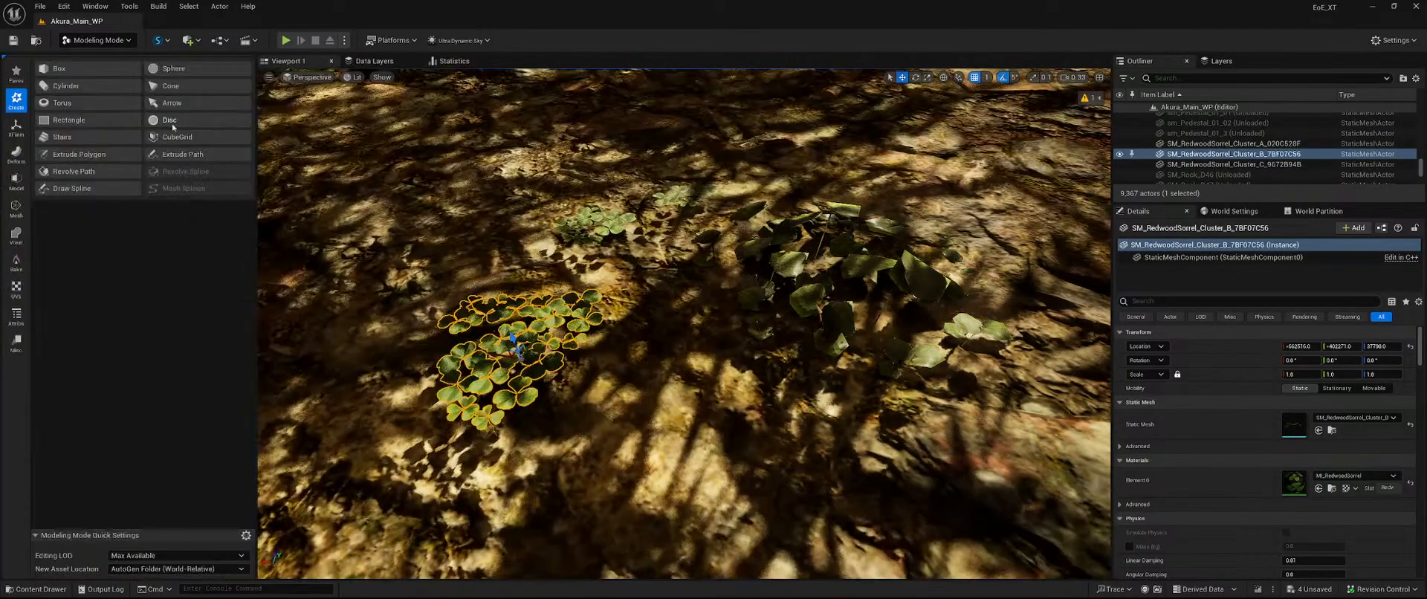
{"action": "left_click", "coordinate": [1288, 374]}
{"action": "type", "text": "2"}
{"action": "key", "text": "Return"}
{"action": "right_click_drag", "start_coordinate": [684, 323], "coordinate": [669, 358]}
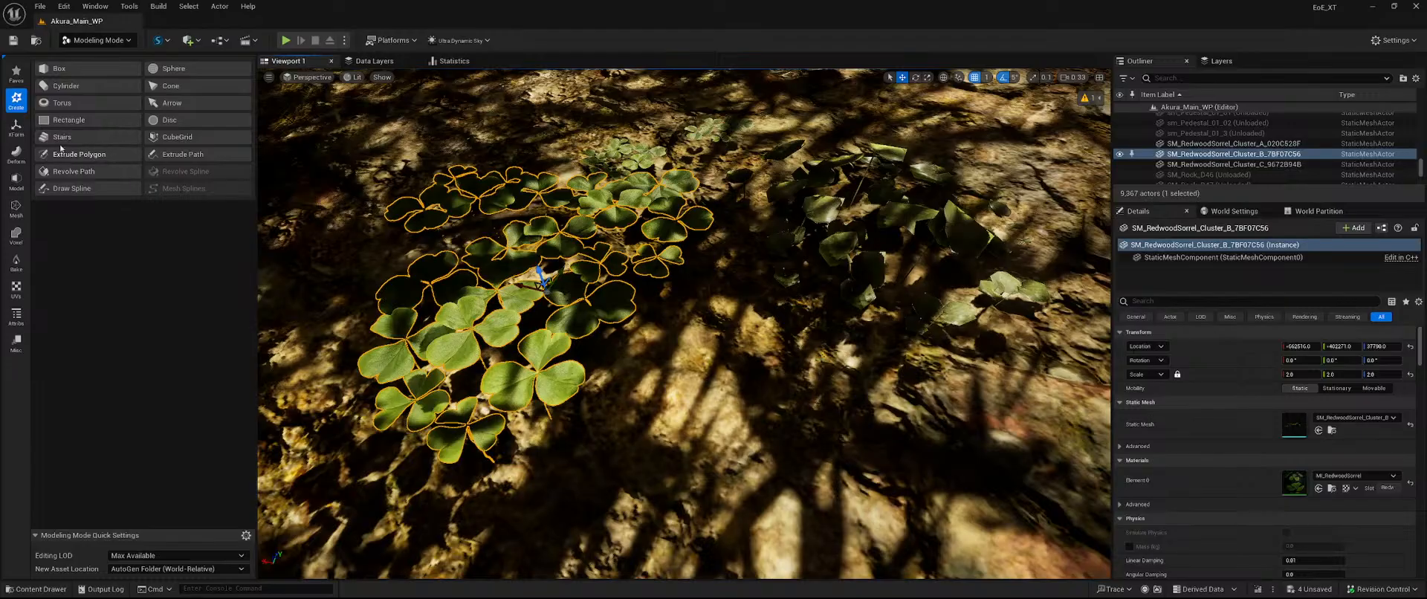
Bake the transform of redwood sorrel Cluster B into its mesh, using the full scale.
{"action": "left_click", "coordinate": [12, 131]}
{"action": "left_click", "coordinate": [185, 103]}
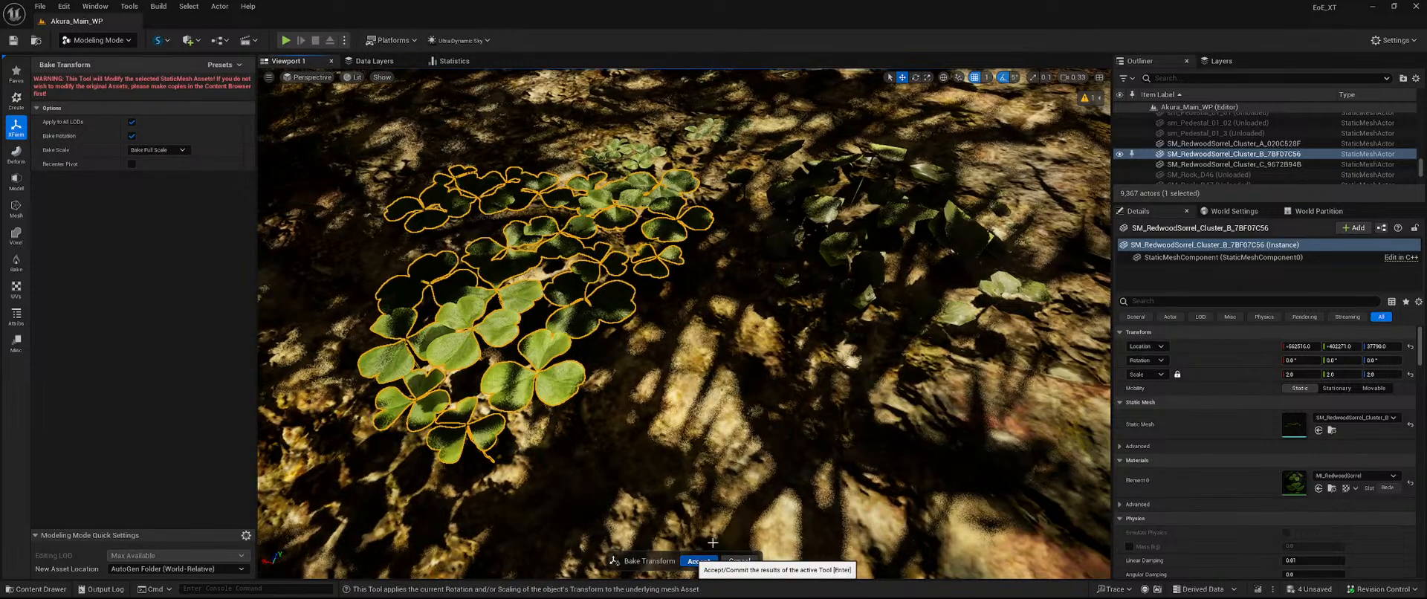
{"action": "left_click", "coordinate": [699, 560]}
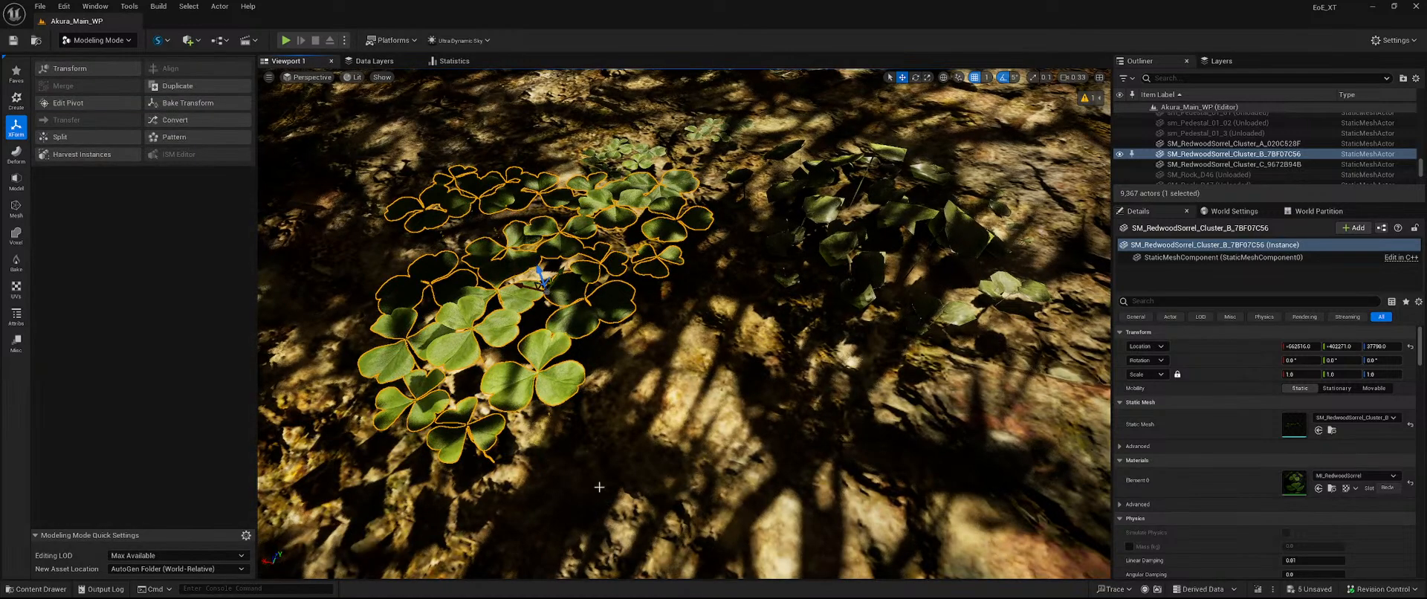
Select redwood sorrel Cluster A and set its uniform scale to 2.
{"action": "left_click", "coordinate": [624, 154]}
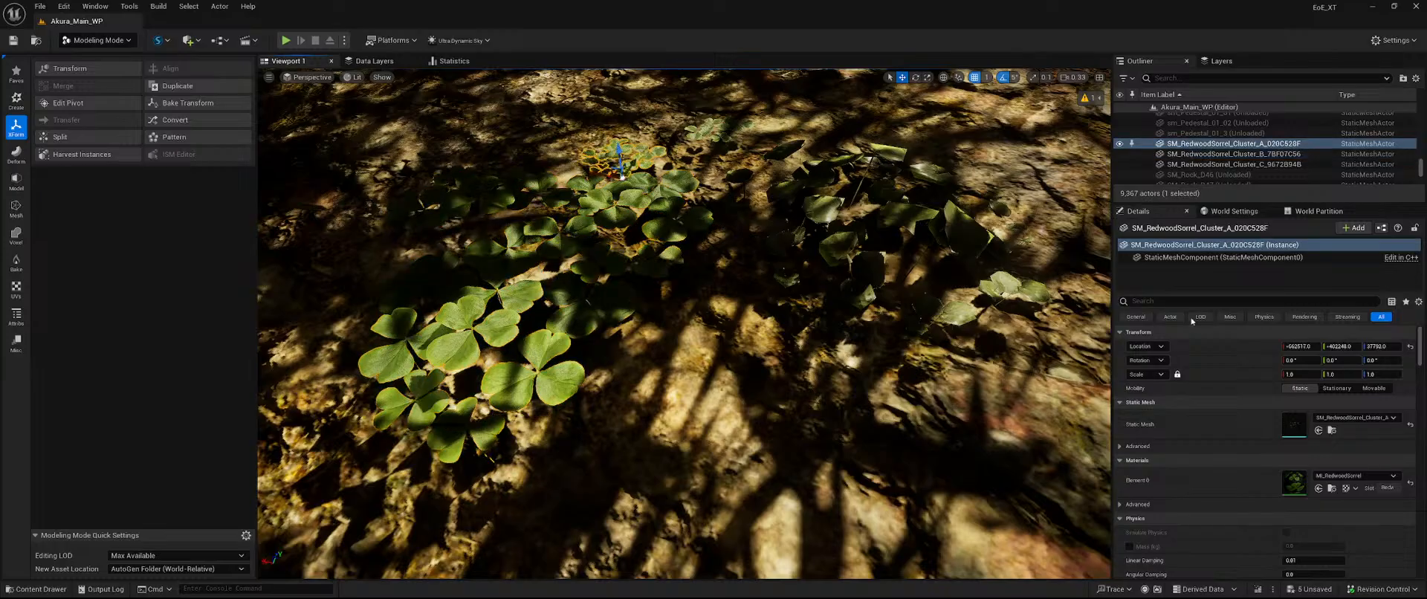
{"action": "left_click", "coordinate": [1302, 375]}
{"action": "type", "text": "2"}
{"action": "key", "text": "Return"}
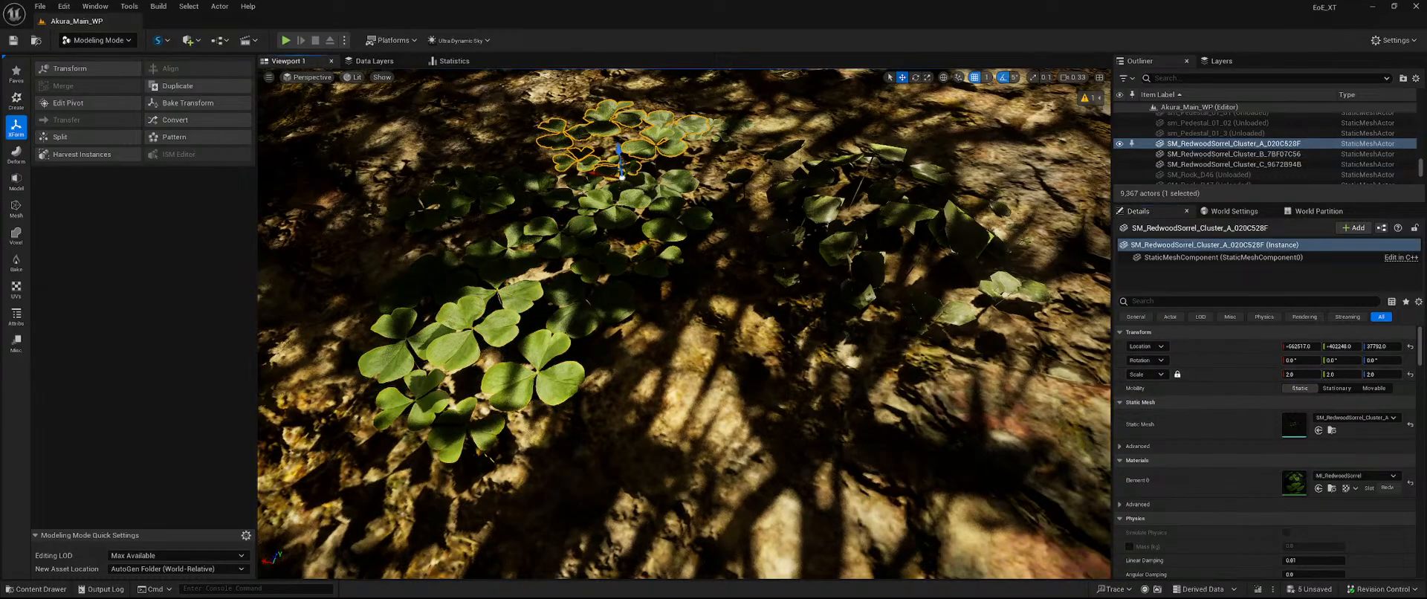
Move Cluster A clear of the enlarged Cluster B and bake its transform into the mesh.
{"action": "mouse_move", "coordinate": [641, 364]}
{"action": "right_mouse_down"}
{"action": "mouse_move", "coordinate": [640, 290]}
{"action": "mouse_move", "coordinate": [641, 365]}
{"action": "right_mouse_up"}
{"action": "key", "text": "w"}
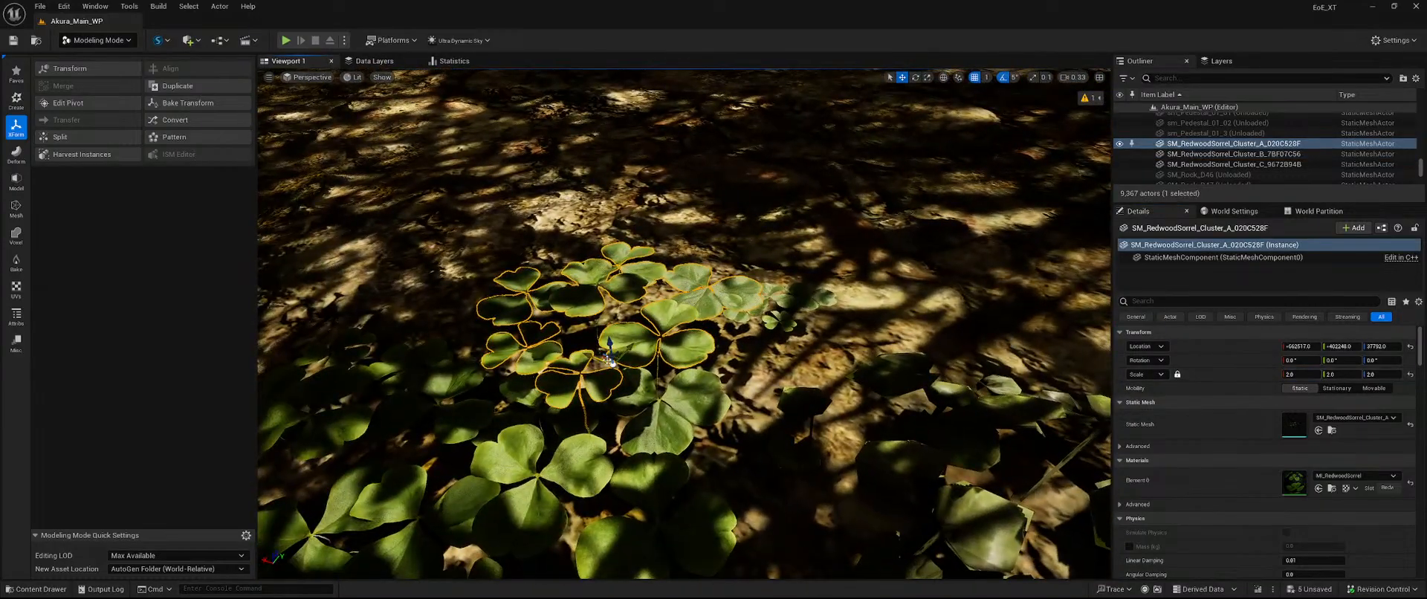
{"action": "left_click_drag", "start_coordinate": [609, 362], "coordinate": [511, 308]}
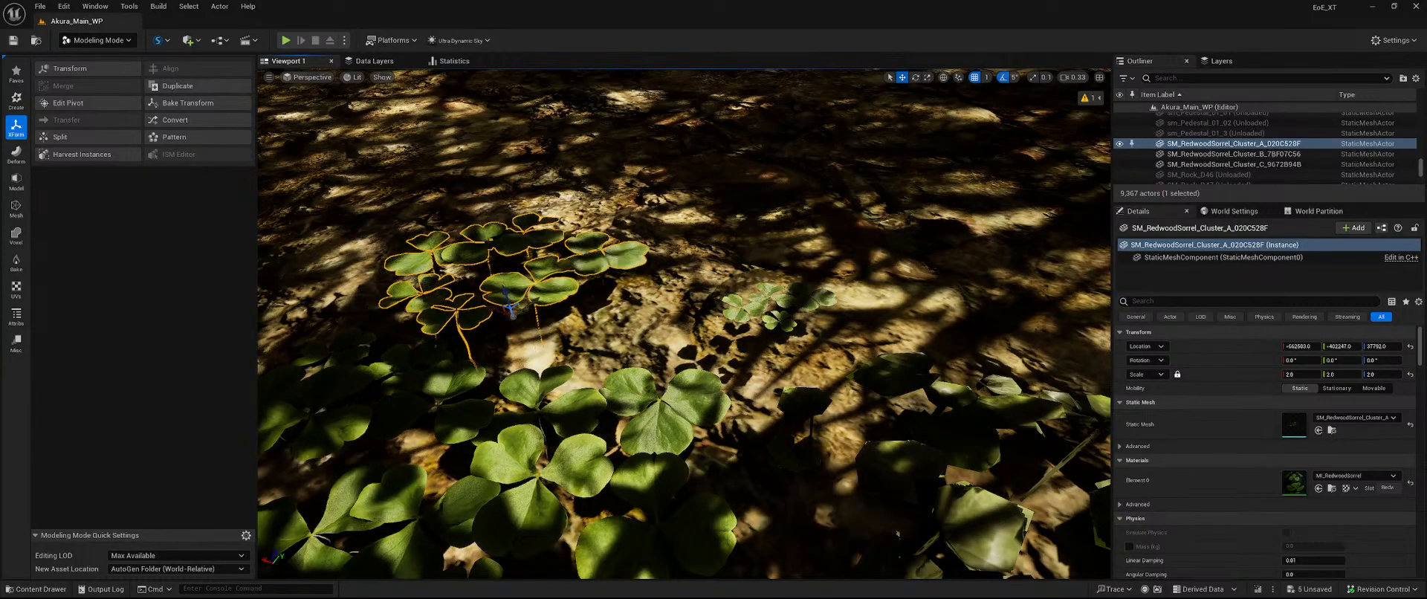
{"action": "left_click", "coordinate": [187, 103]}
Set the uniform scale of redwood sorrel Cluster C to 2 and bake its transform into the mesh.
{"action": "left_click", "coordinate": [1234, 164]}
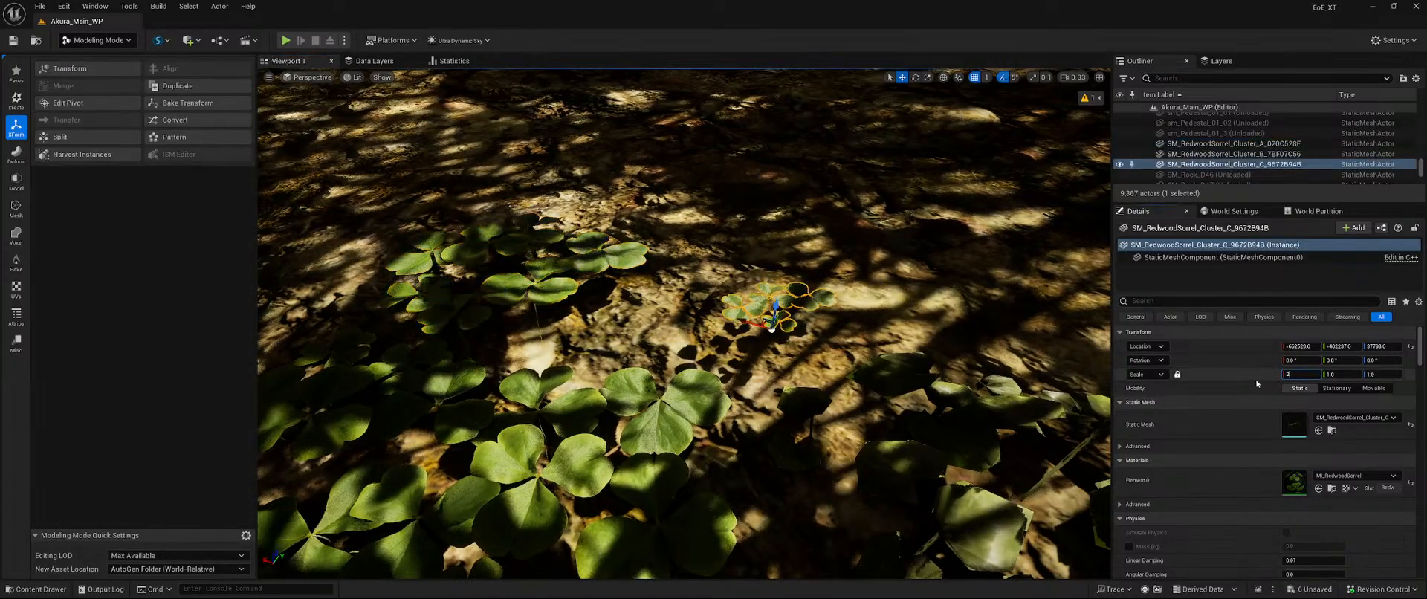
{"action": "left_click", "coordinate": [183, 106]}
{"action": "left_click", "coordinate": [698, 560]}
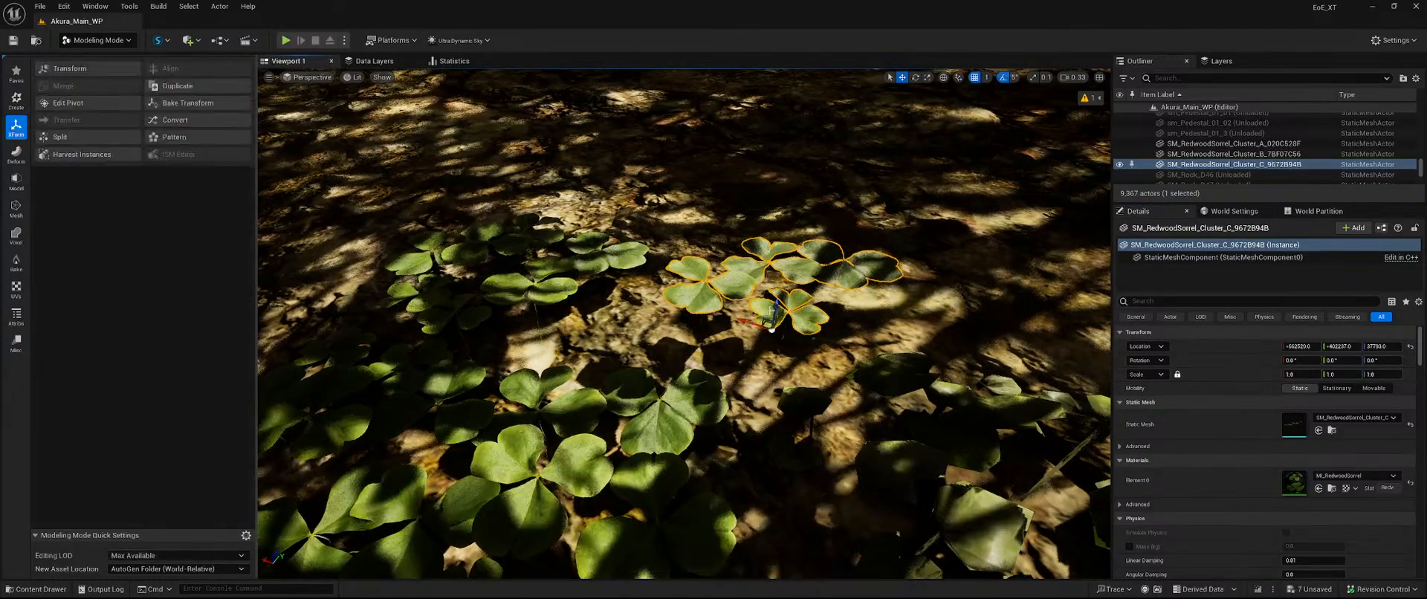
Move the pivot of redwood sorrel Cluster C to the bottom of its mesh and accept the edit.
{"action": "mouse_move", "coordinate": [771, 386]}
{"action": "right_mouse_down"}
{"action": "mouse_move", "coordinate": [691, 379]}
{"action": "mouse_move", "coordinate": [817, 390]}
{"action": "mouse_move", "coordinate": [728, 383]}
{"action": "mouse_move", "coordinate": [771, 386]}
{"action": "right_mouse_up"}
{"action": "left_click", "coordinate": [87, 104]}
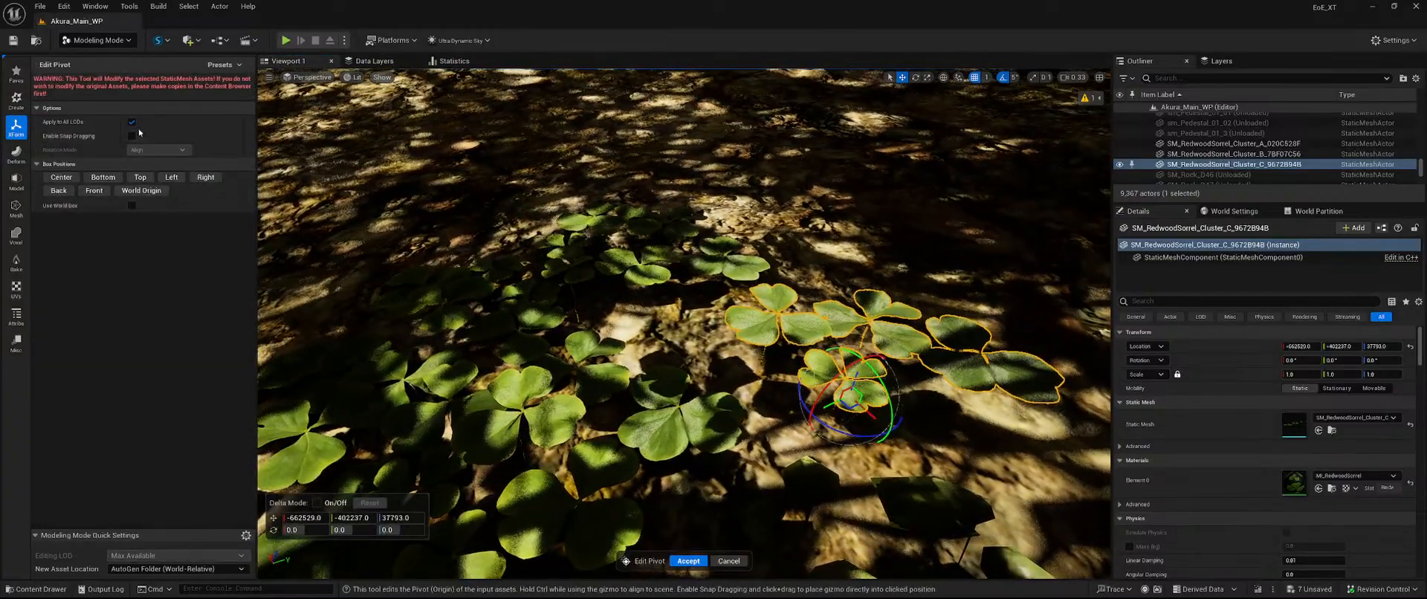
{"action": "left_click", "coordinate": [104, 178]}
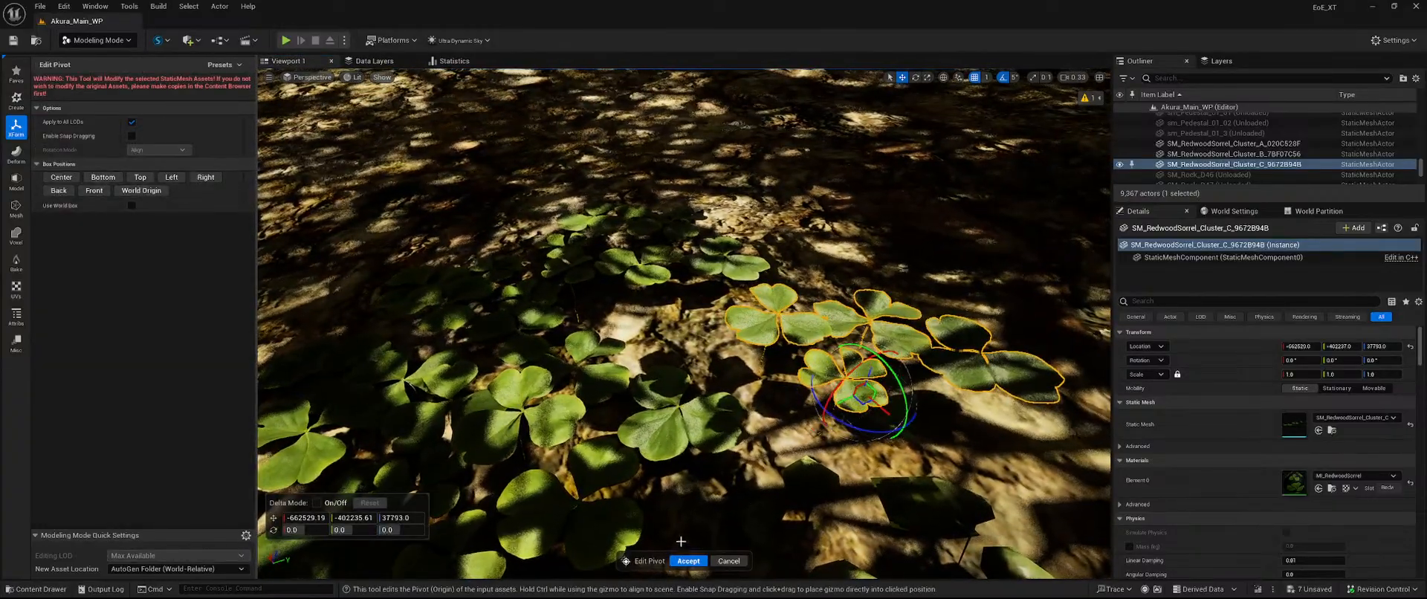
{"action": "left_click", "coordinate": [688, 561]}
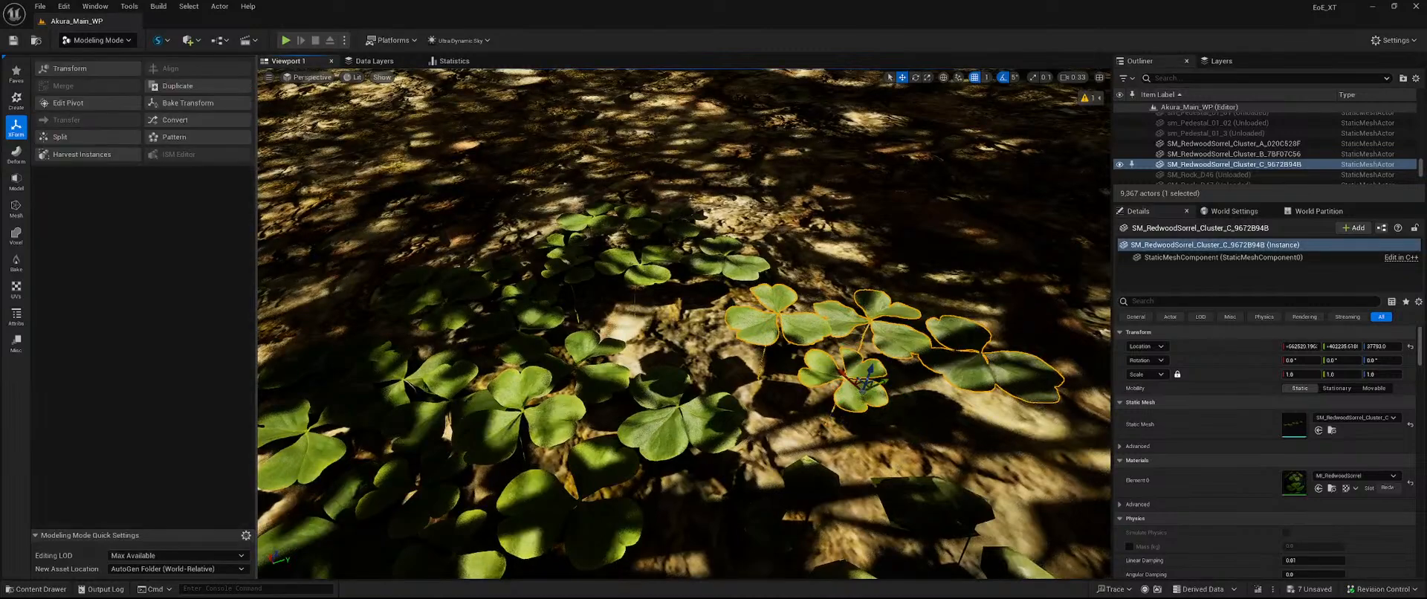
Set the pivot of redwood sorrel Cluster A to the bottom of its bounding box.
{"action": "left_click", "coordinate": [640, 270]}
{"action": "left_click", "coordinate": [92, 104]}
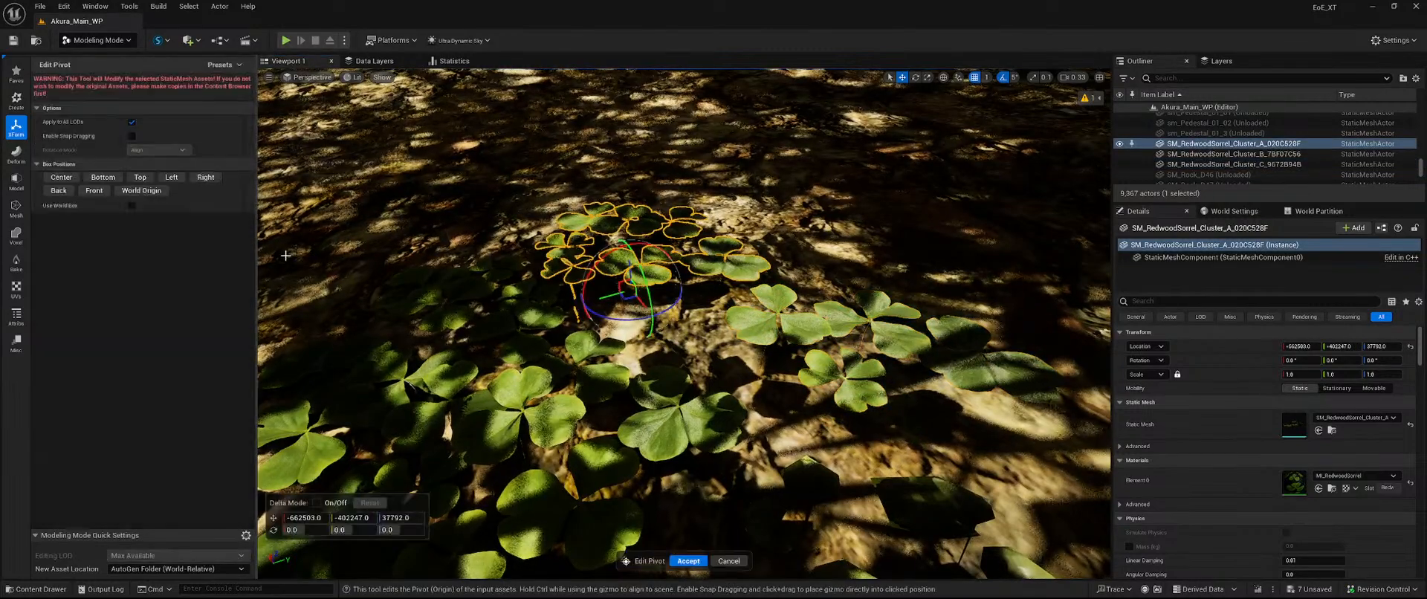
{"action": "left_click", "coordinate": [96, 179]}
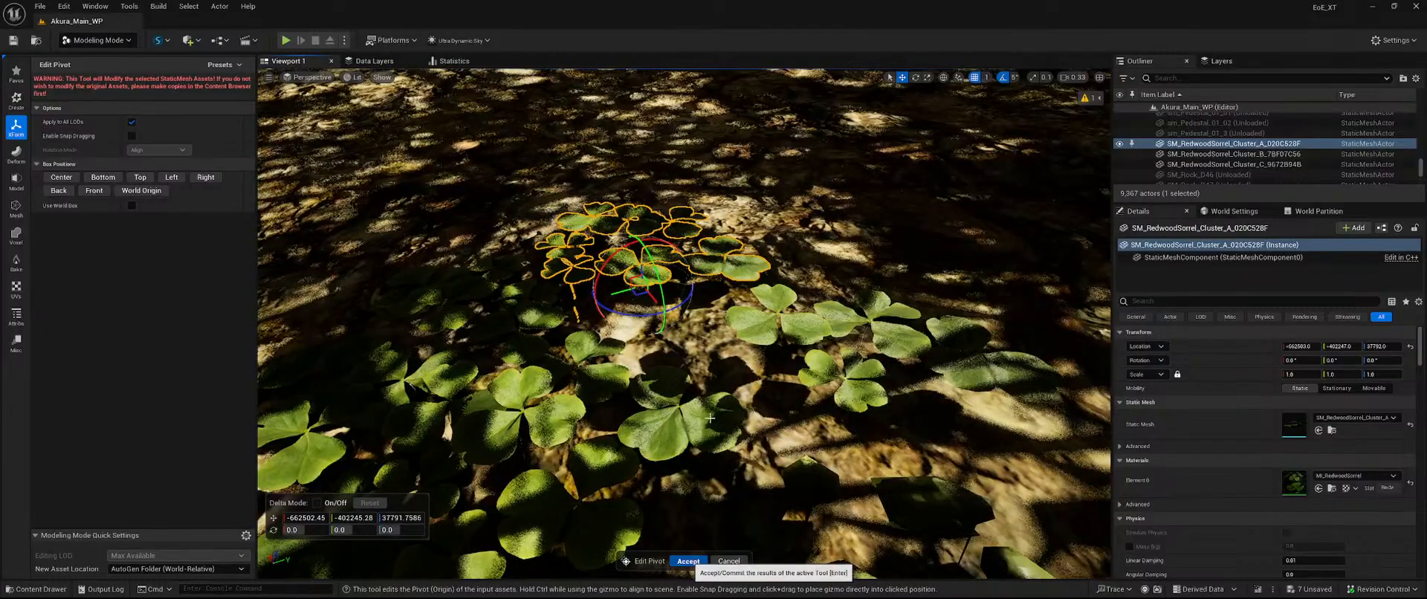
Set the pivot of redwood sorrel Cluster B to its bottom and accept the edit.
{"action": "right_click_drag", "start_coordinate": [709, 418], "coordinate": [639, 404]}
{"action": "left_click", "coordinate": [530, 317]}
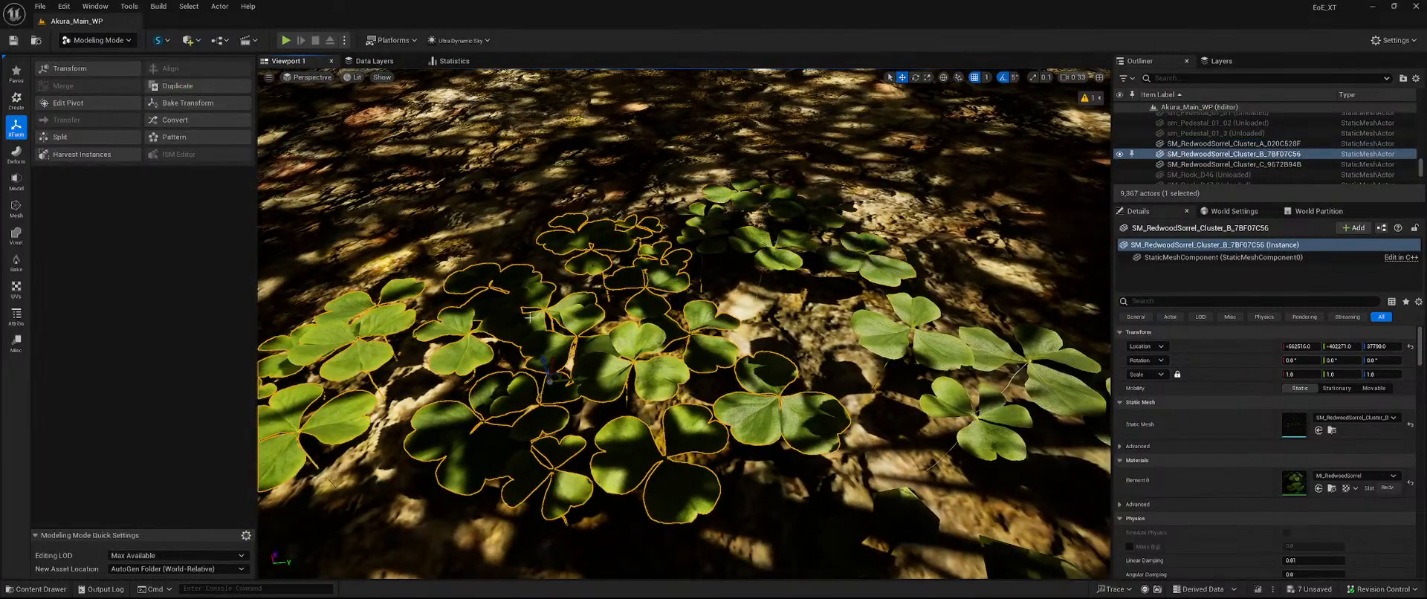
{"action": "left_click", "coordinate": [113, 104]}
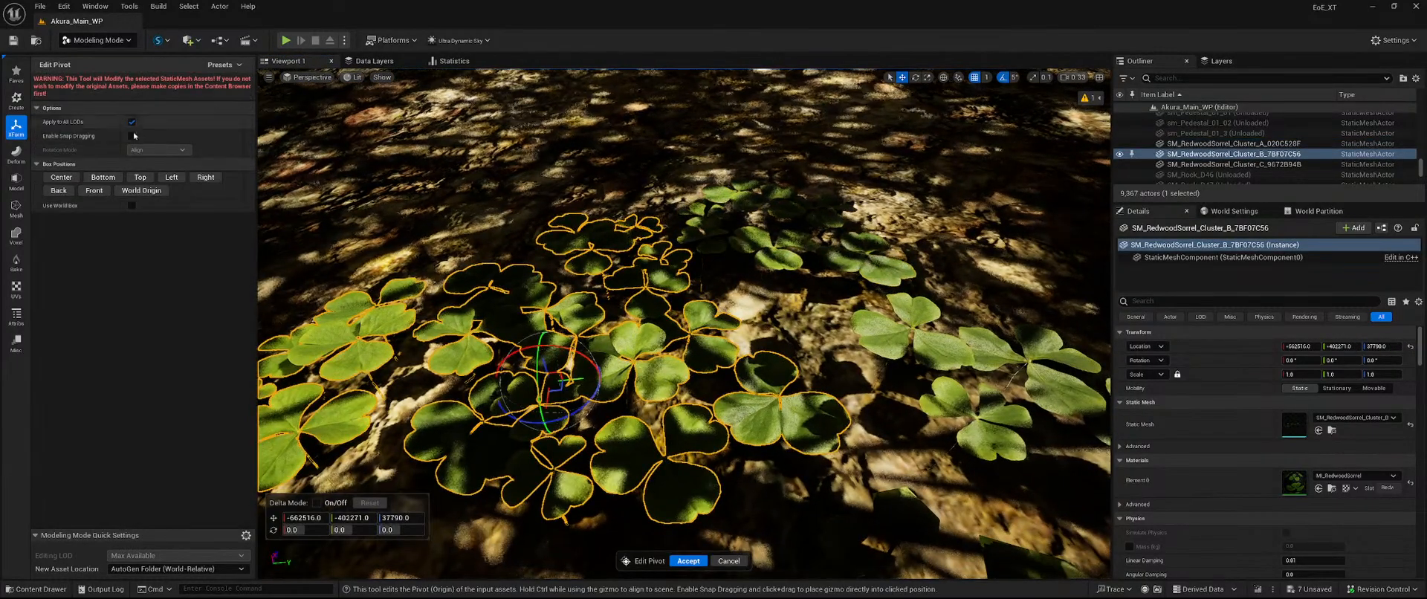
{"action": "left_click", "coordinate": [102, 179]}
{"action": "left_click", "coordinate": [691, 561]}
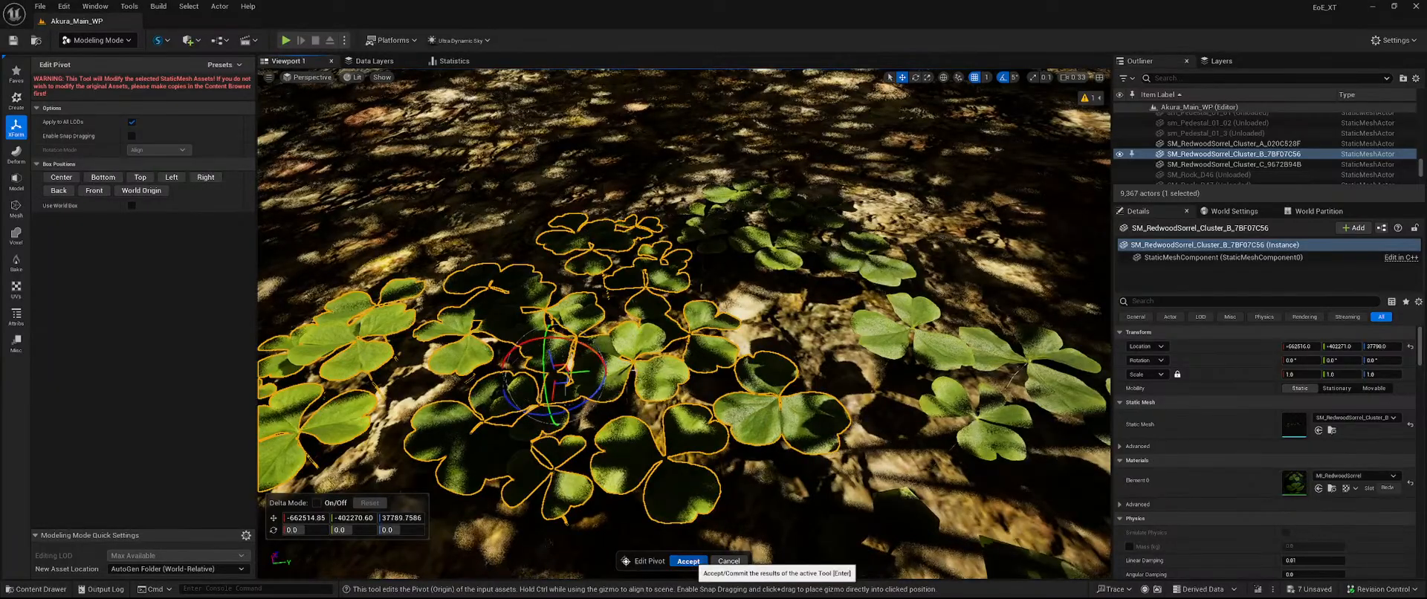
Delete the redwood sorrel clusters placed in the level and save the three modified cluster meshes.
{"action": "right_click_drag", "start_coordinate": [577, 373], "coordinate": [661, 349]}
{"action": "right_click_drag", "start_coordinate": [837, 392], "coordinate": [837, 398]}
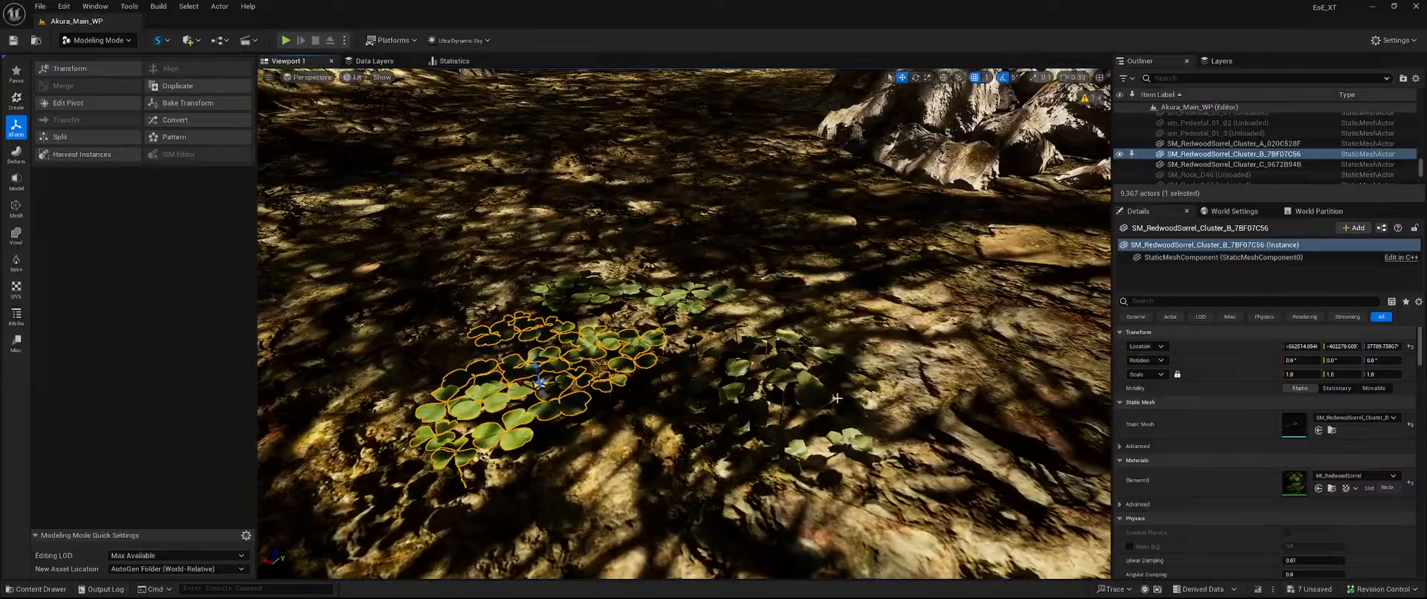
{"action": "left_click", "coordinate": [784, 382], "text": "ctrl"}
{"action": "left_click", "coordinate": [695, 317], "text": "ctrl"}
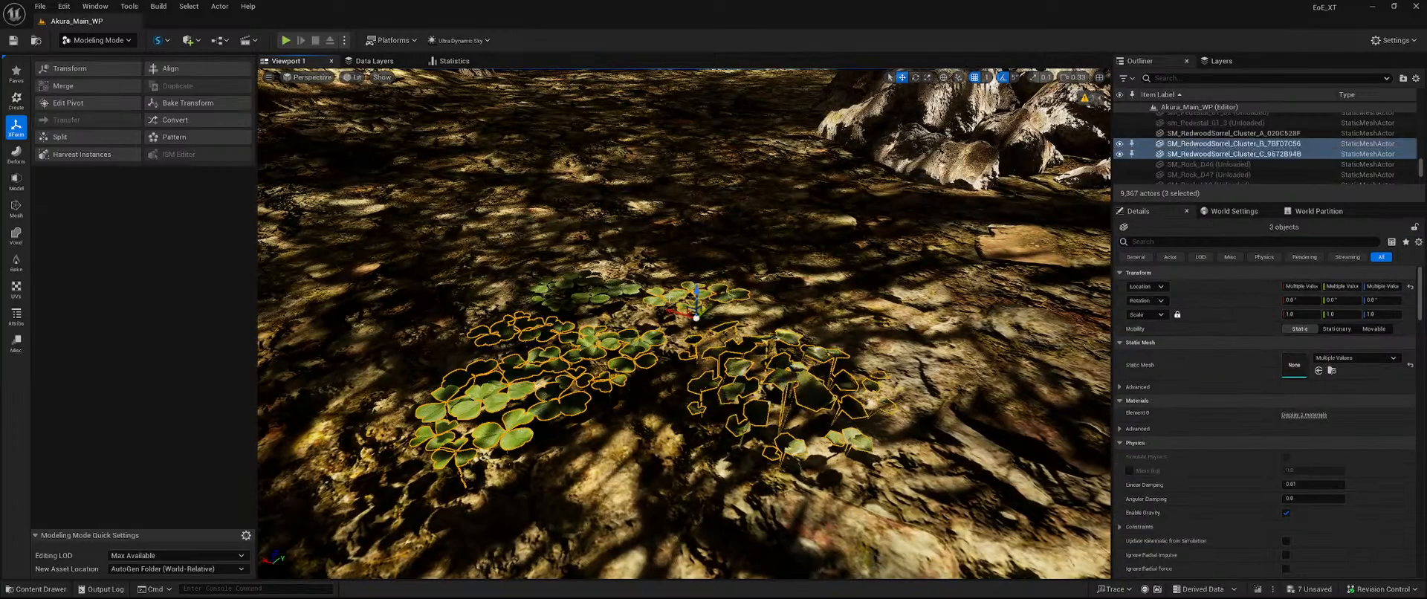
{"action": "left_click", "coordinate": [598, 297], "text": "ctrl"}
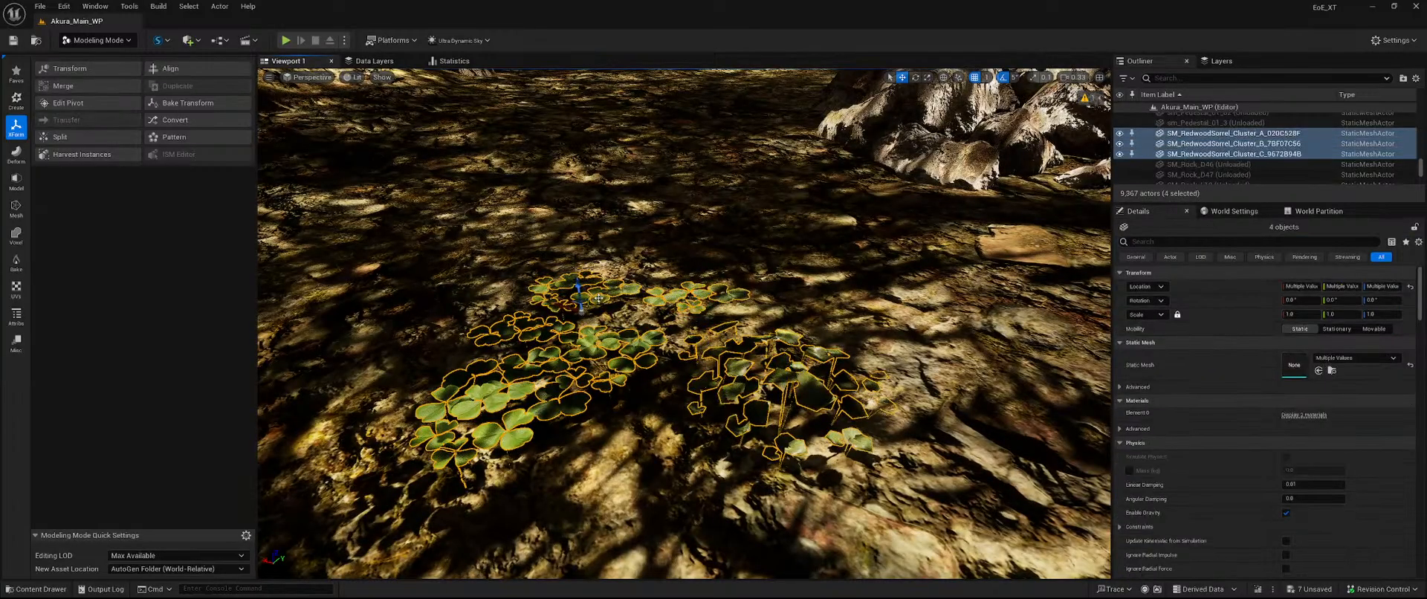
{"action": "key", "text": "Delete"}
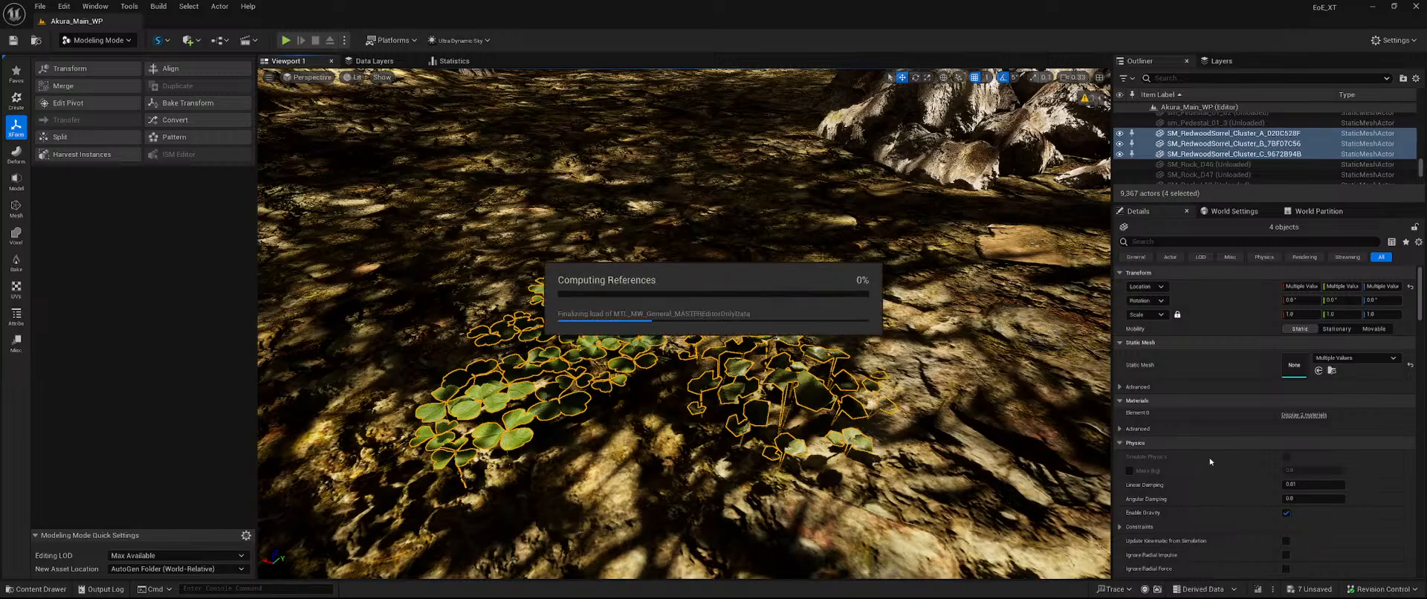
{"action": "left_click", "coordinate": [1312, 590]}
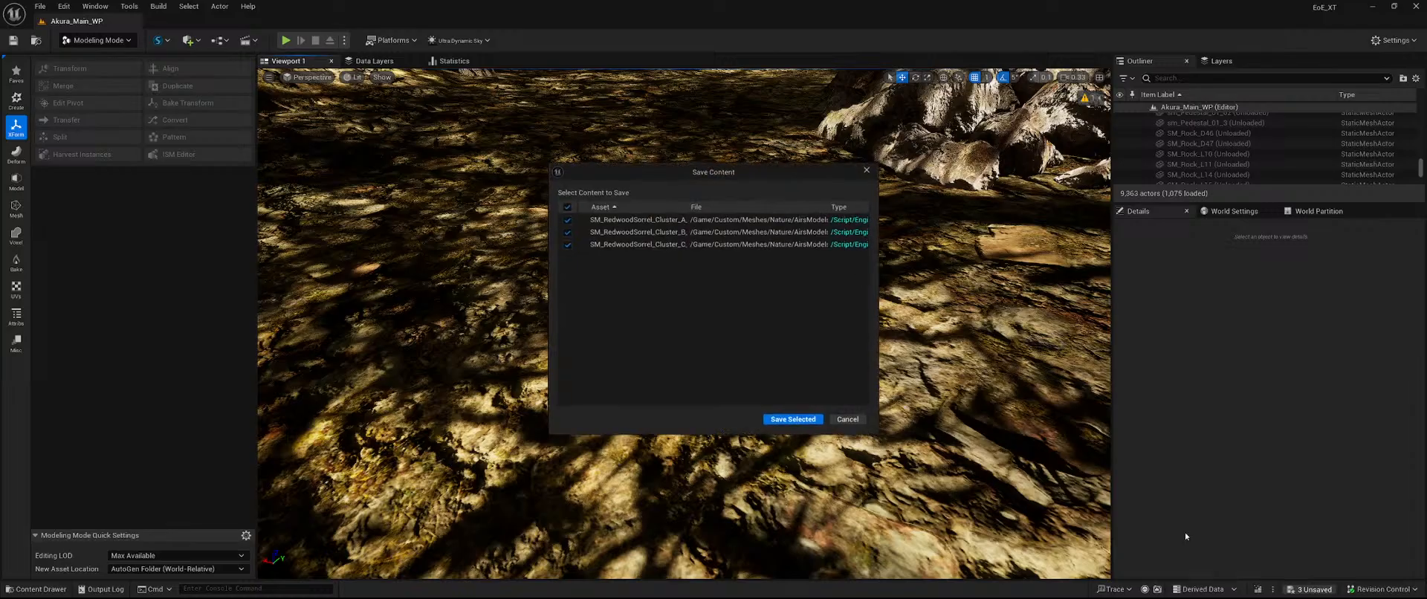
{"action": "left_click", "coordinate": [799, 420]}
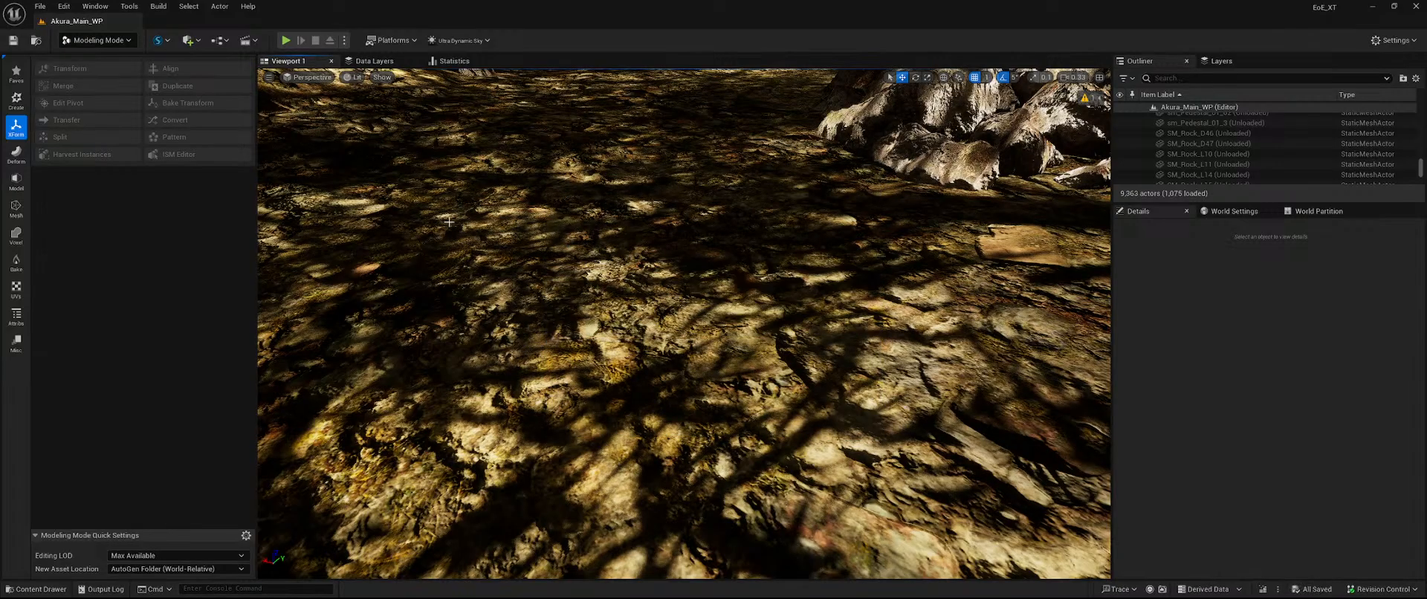
Switch to Selection Mode and raise the viewport camera speed to 8 for flying through the forest.
{"action": "left_click", "coordinate": [112, 40]}
{"action": "left_click", "coordinate": [147, 58]}
{"action": "right_click_drag", "start_coordinate": [476, 282], "coordinate": [542, 179]}
{"action": "left_click", "coordinate": [1075, 77]}
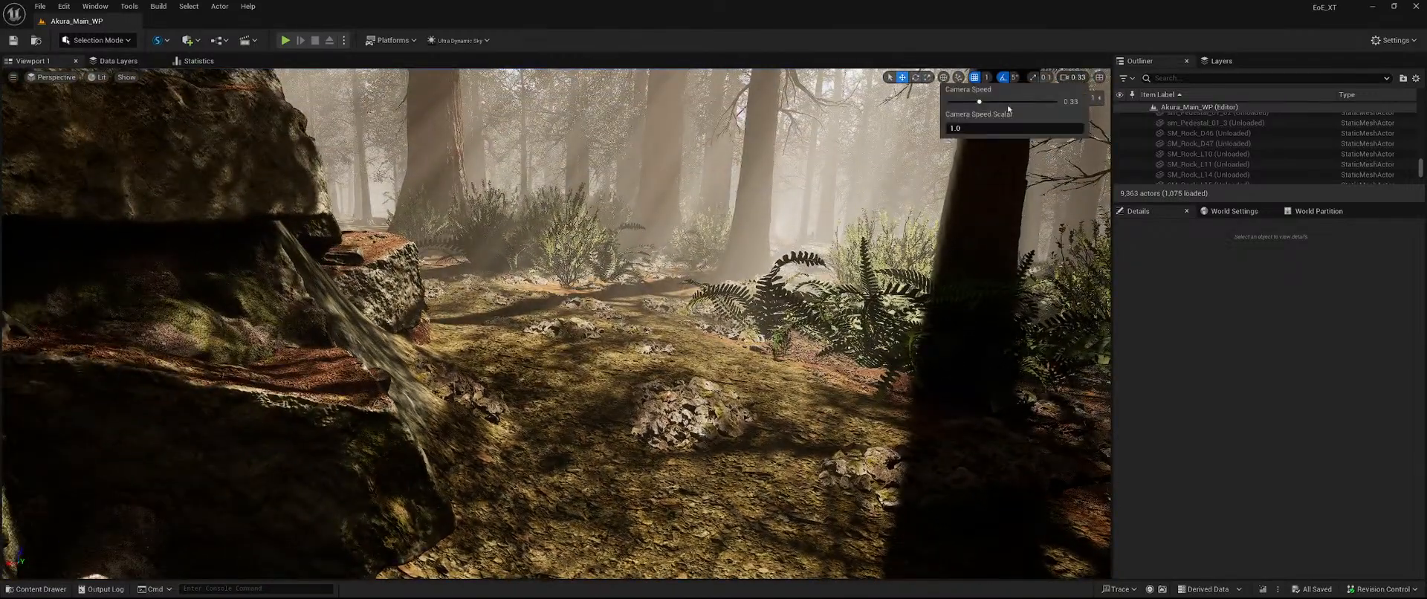
{"action": "left_click", "coordinate": [1011, 101]}
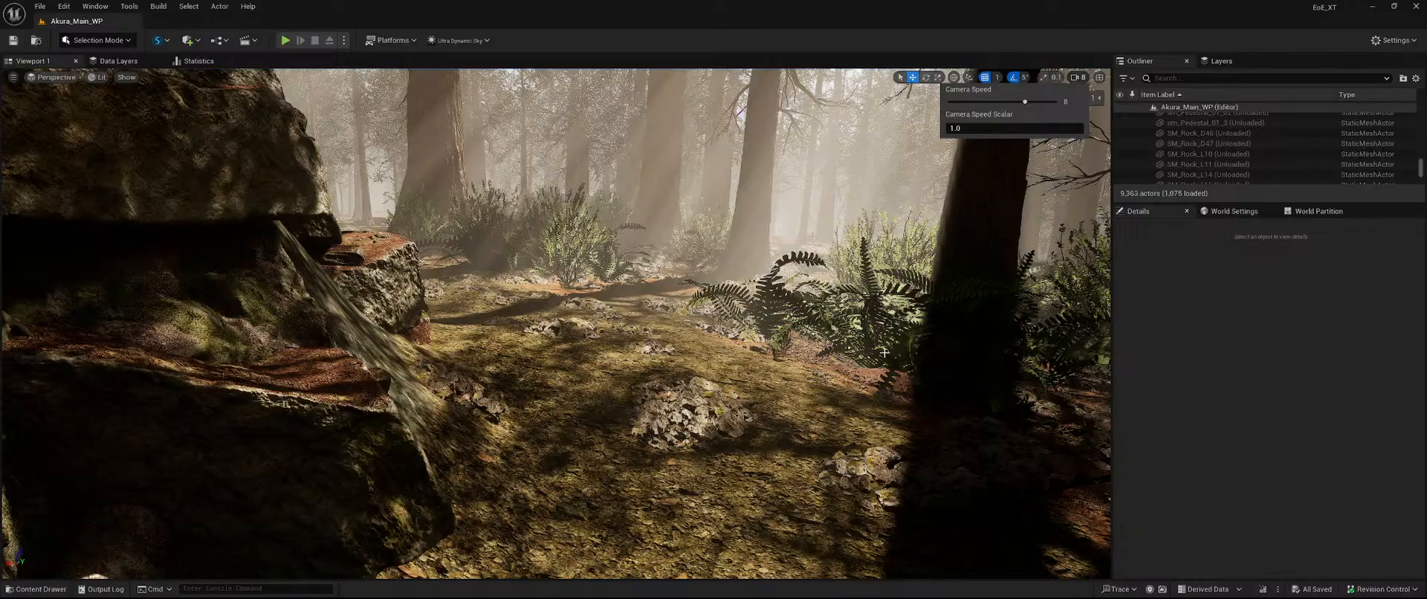
{"action": "right_click_drag", "start_coordinate": [884, 352], "coordinate": [884, 327]}
Lower the camera speed and examine the forest's rock formations and leaf-covered ground up close.
{"action": "left_click", "coordinate": [1081, 78]}
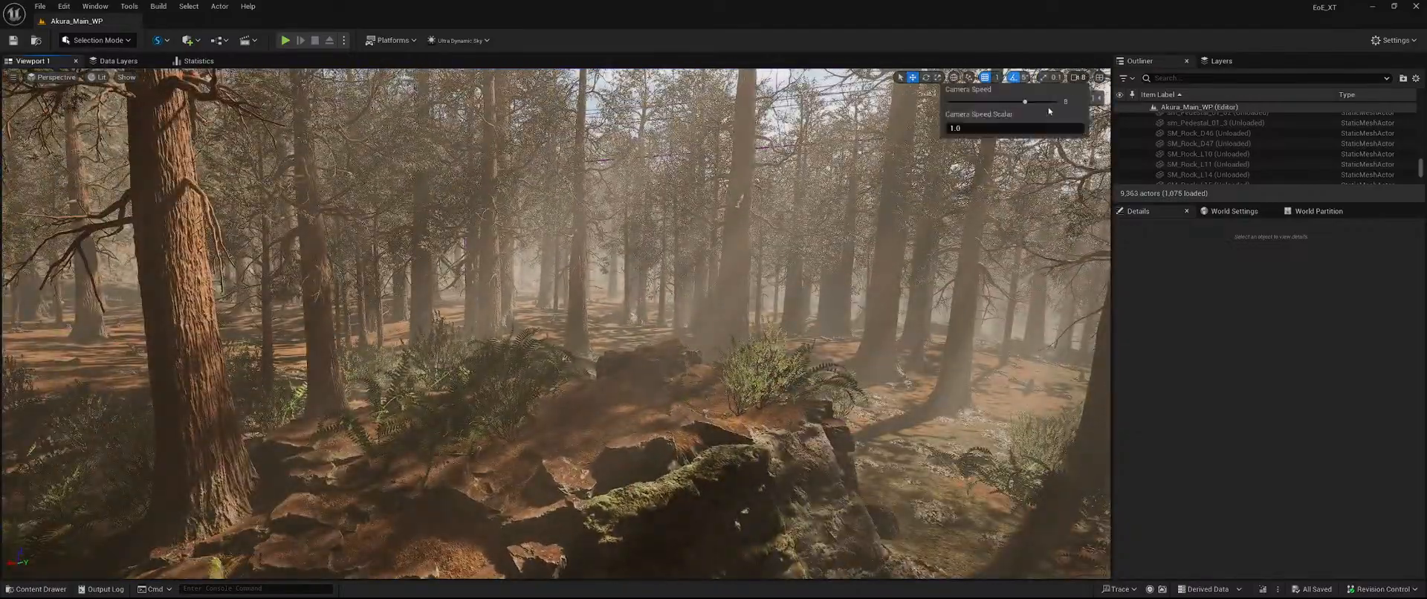
{"action": "left_click_drag", "start_coordinate": [1017, 102], "coordinate": [970, 103]}
{"action": "right_click_drag", "start_coordinate": [892, 238], "coordinate": [631, 335]}
{"action": "key", "text": "w"}
{"action": "key", "text": "w"}
{"action": "key", "text": "w"}
{"action": "key", "text": "w"}
{"action": "key", "text": "w"}
{"action": "key", "text": "w"}
{"action": "key", "text": "w"}
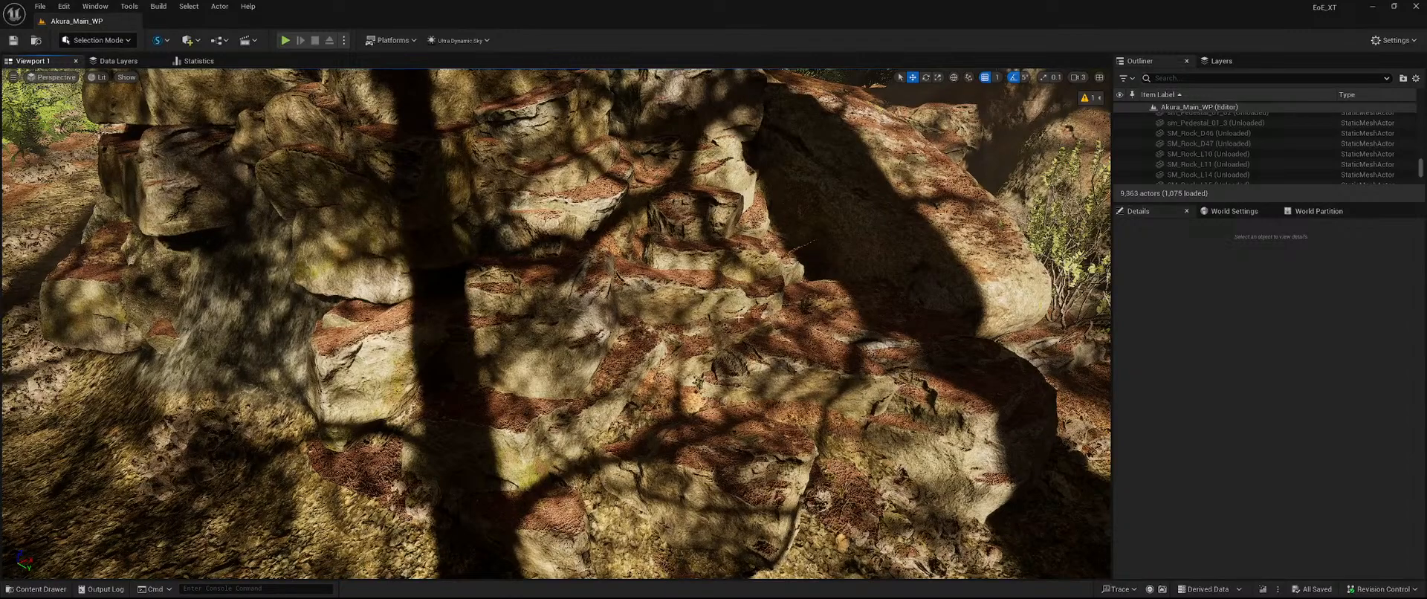
{"action": "right_click_drag", "start_coordinate": [740, 318], "coordinate": [1093, 331]}
{"action": "key", "text": "s"}
{"action": "key", "text": "w"}
{"action": "key", "text": "w"}
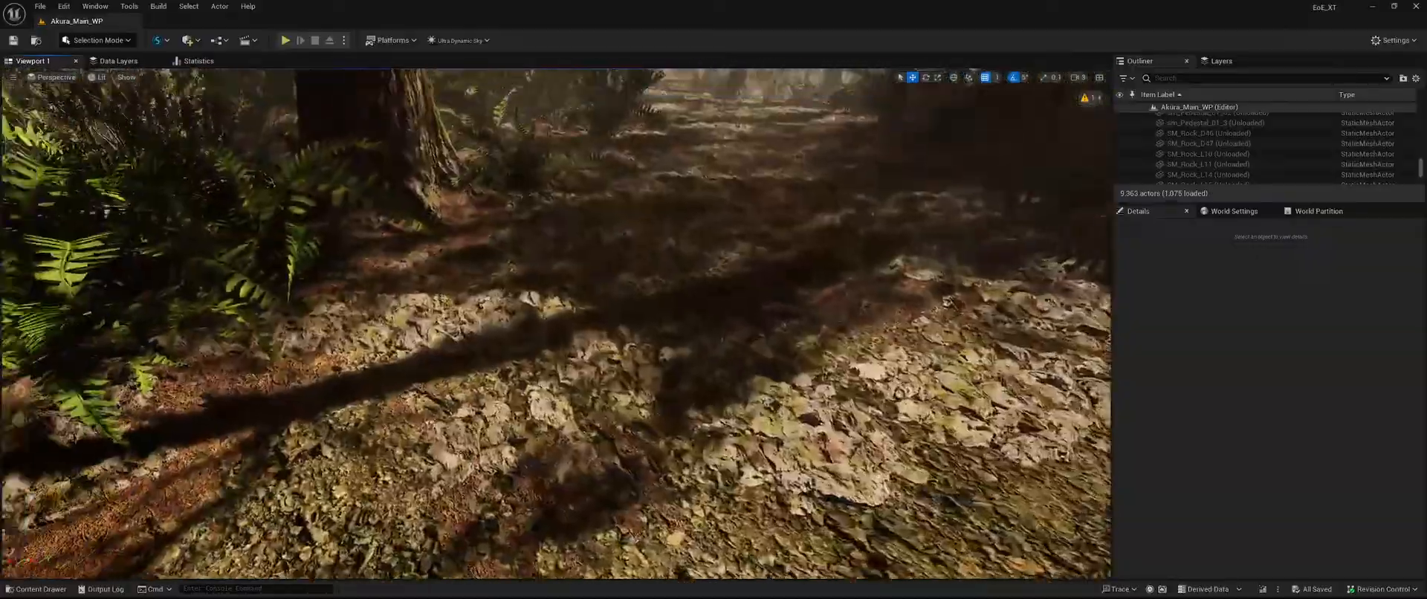
{"action": "key", "text": "s"}
{"action": "right_click_drag", "start_coordinate": [708, 484], "coordinate": [702, 446]}
{"action": "key", "text": "w"}
Place the SM_RW_Rock_G mesh from the MWRedwoodForest Rocks meshes folder on the forest floor.
{"action": "key", "text": "ctrl+space"}
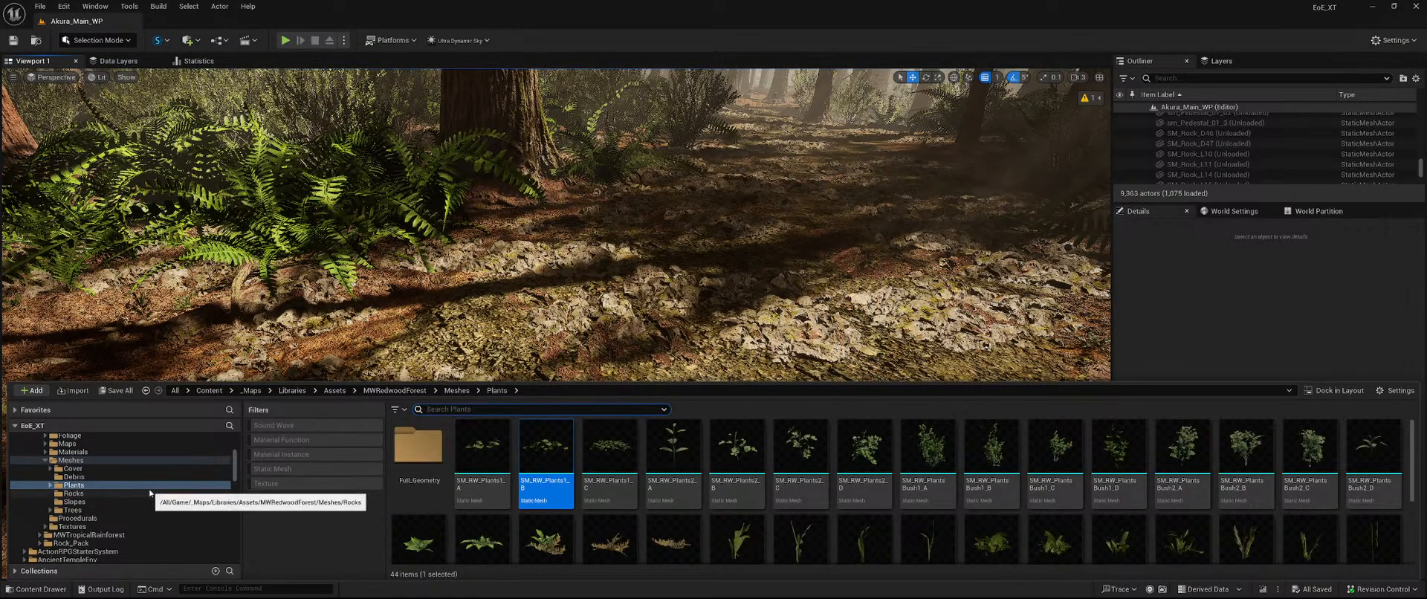
{"action": "scroll", "coordinate": [154, 492], "scroll_direction": "down", "scroll_amount": 1}
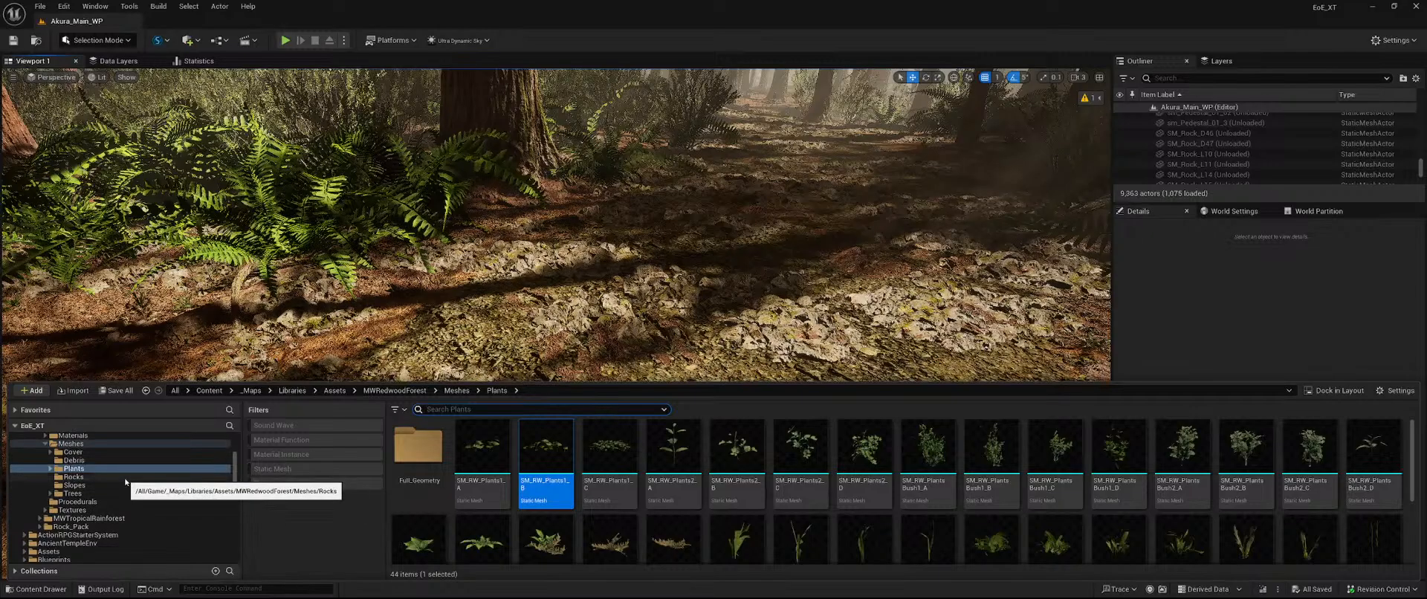
{"action": "scroll", "coordinate": [128, 490], "scroll_direction": "up", "scroll_amount": 2}
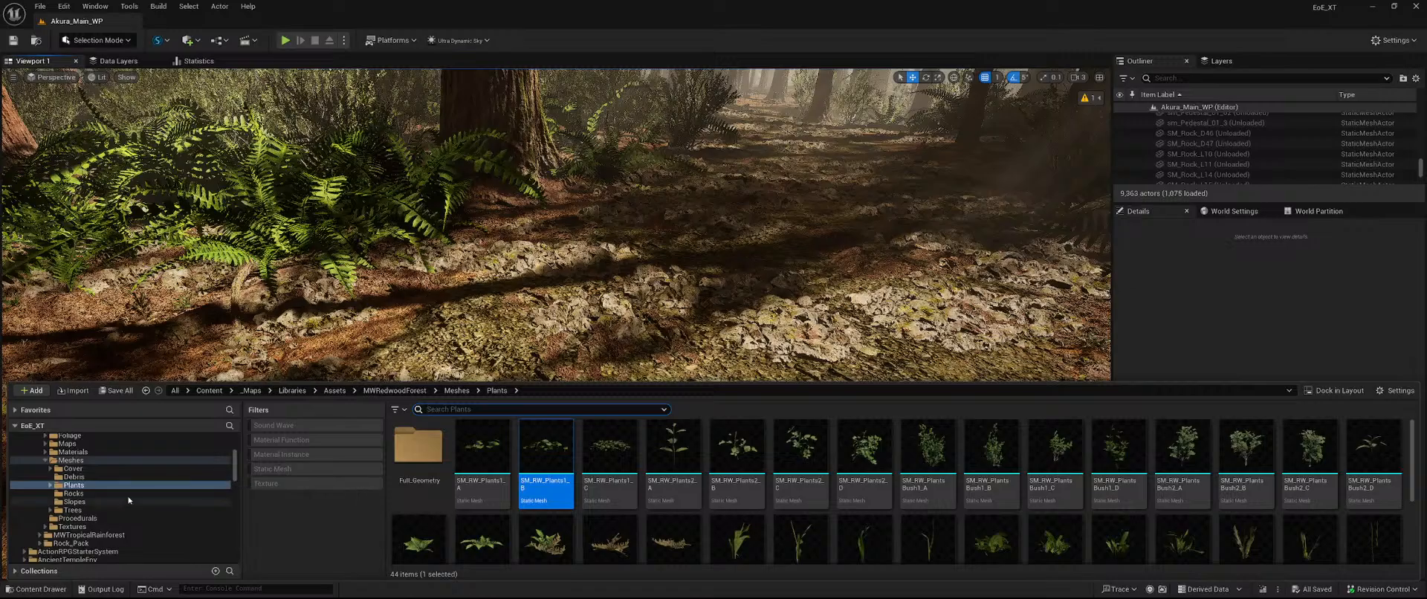
{"action": "left_click", "coordinate": [73, 493]}
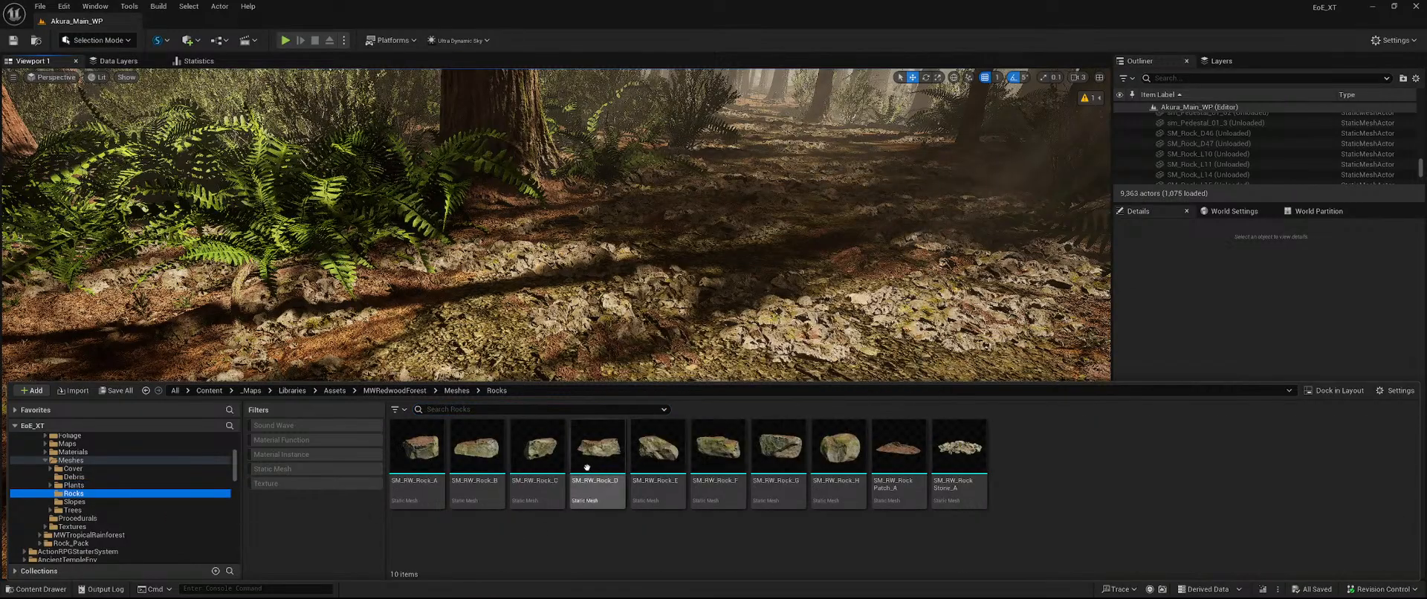
{"action": "left_click", "coordinate": [770, 457]}
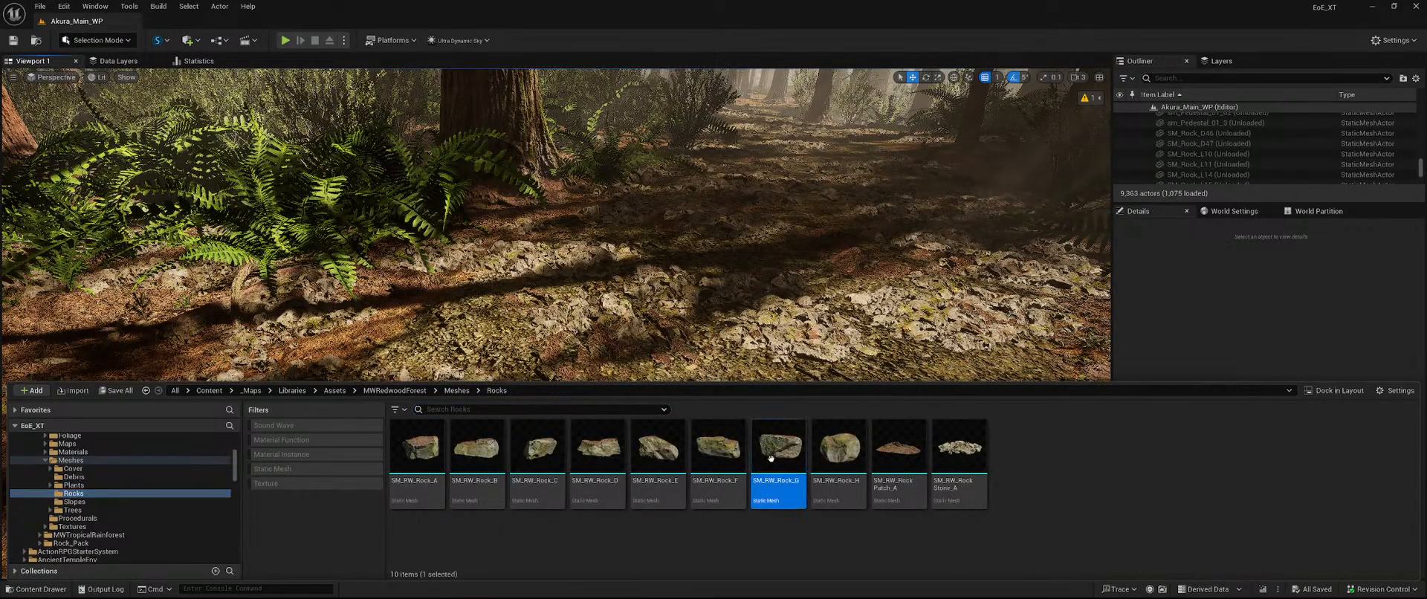
{"action": "left_click_drag", "start_coordinate": [770, 458], "coordinate": [713, 460]}
Reposition the placed SM_RW_Rock_G higher so more of the rock stands clear of the ground.
{"action": "right_click_drag", "start_coordinate": [713, 459], "coordinate": [1041, 498]}
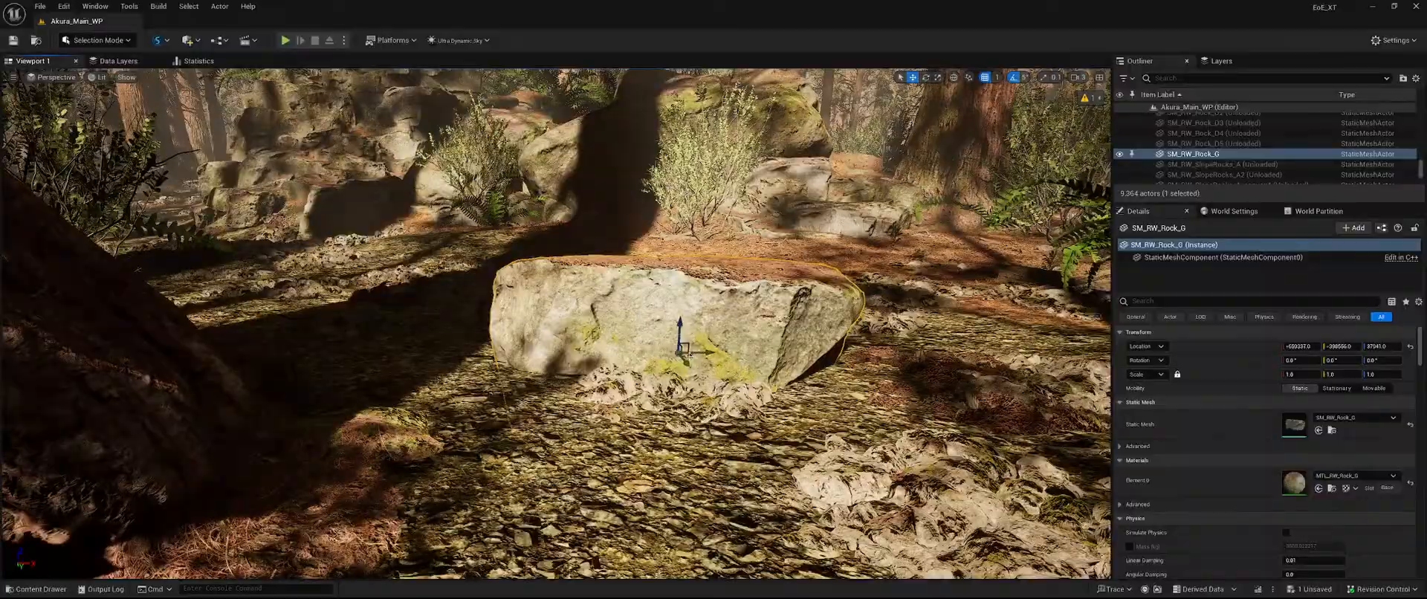
{"action": "left_click_drag", "start_coordinate": [679, 343], "coordinate": [840, 220]}
{"action": "right_click_drag", "start_coordinate": [840, 220], "coordinate": [966, 215]}
{"action": "mouse_move", "coordinate": [1081, 421]}
{"action": "right_mouse_down"}
{"action": "mouse_move", "coordinate": [1056, 416]}
{"action": "mouse_move", "coordinate": [1074, 438]}
{"action": "mouse_move", "coordinate": [1080, 421]}
{"action": "right_mouse_up"}
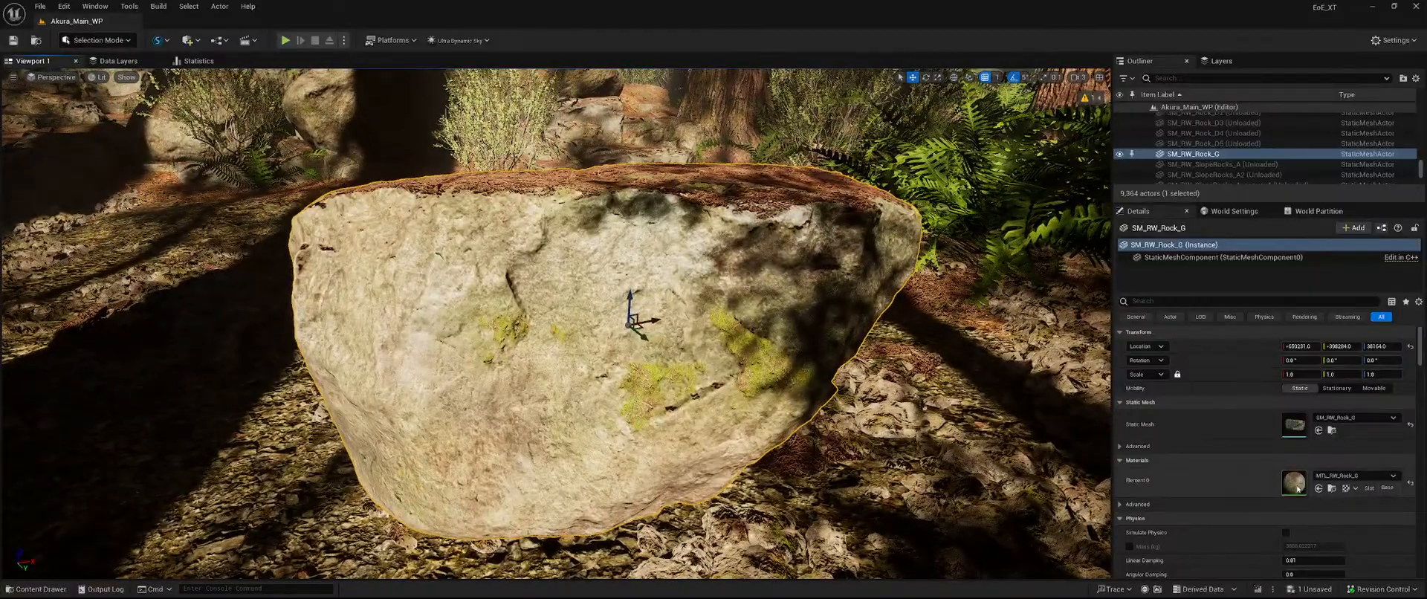
Open the Rocks materials folder of the MWRedwoodForest assets.
{"action": "key", "text": "ctrl+space"}
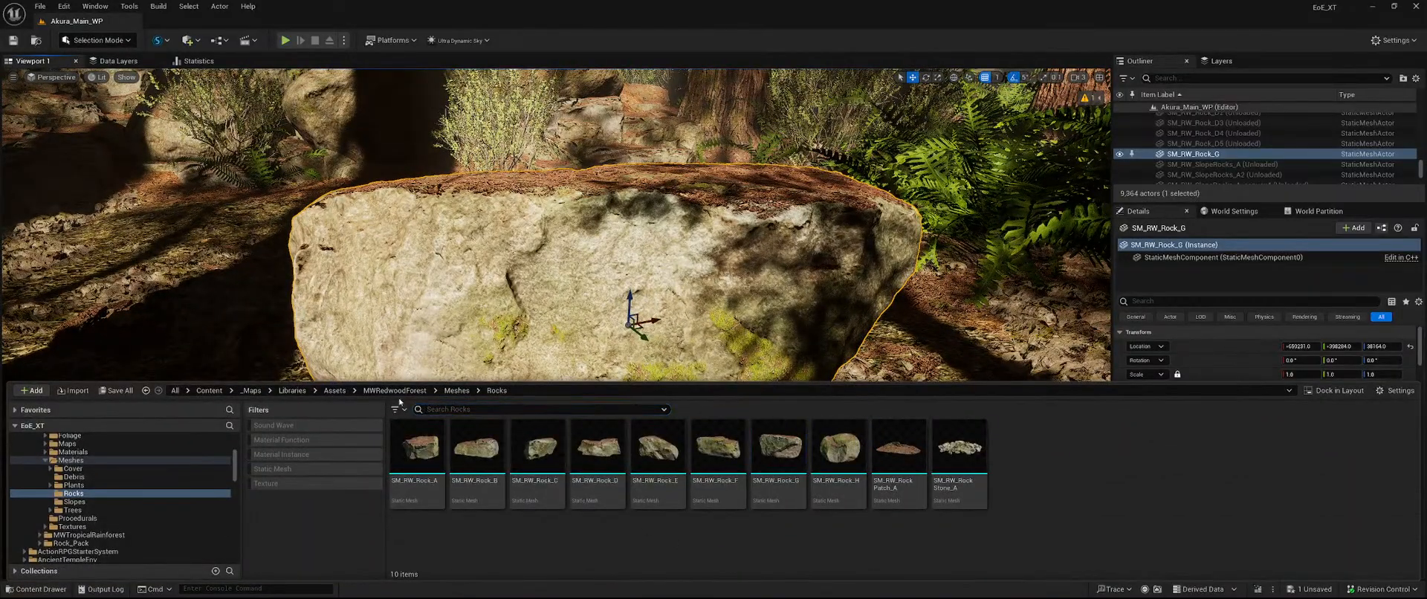
{"action": "left_click", "coordinate": [394, 390]}
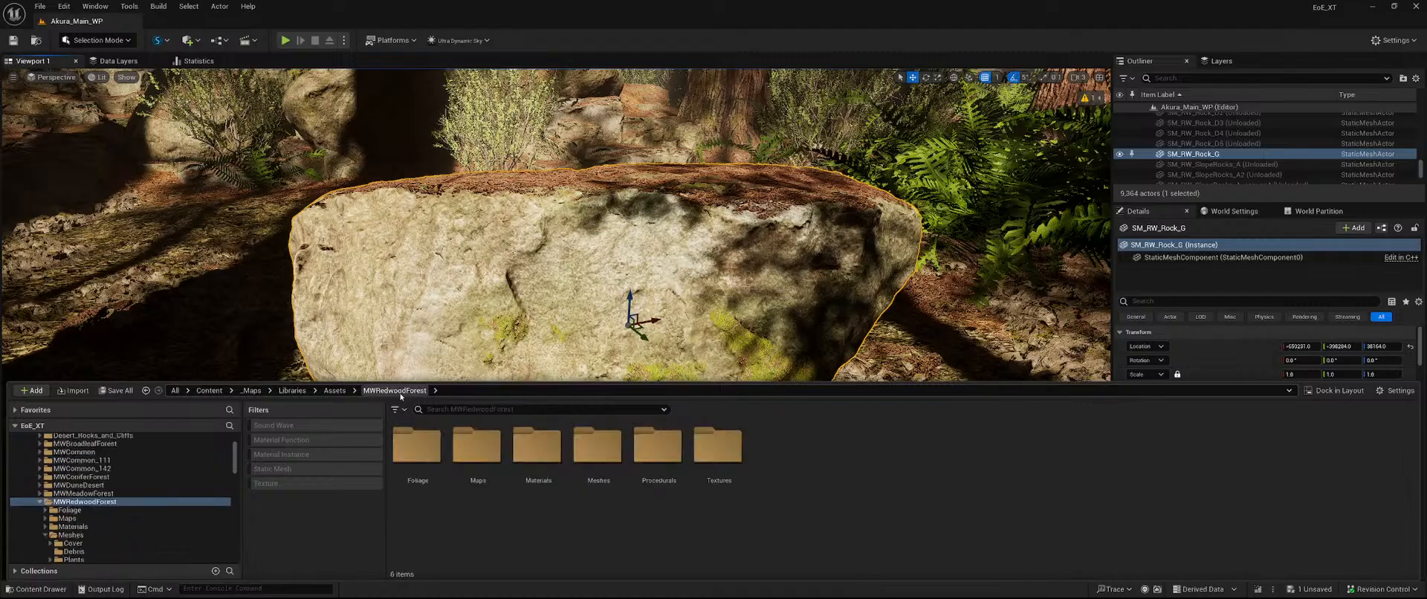
{"action": "double_click", "coordinate": [542, 449]}
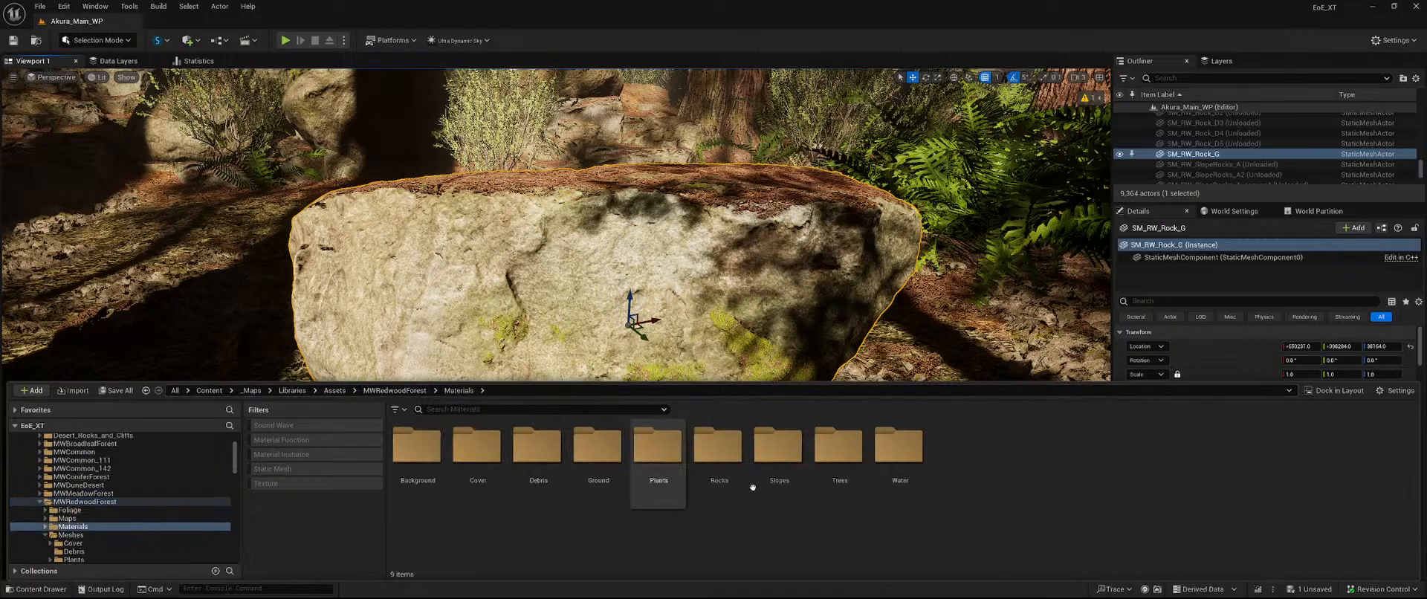
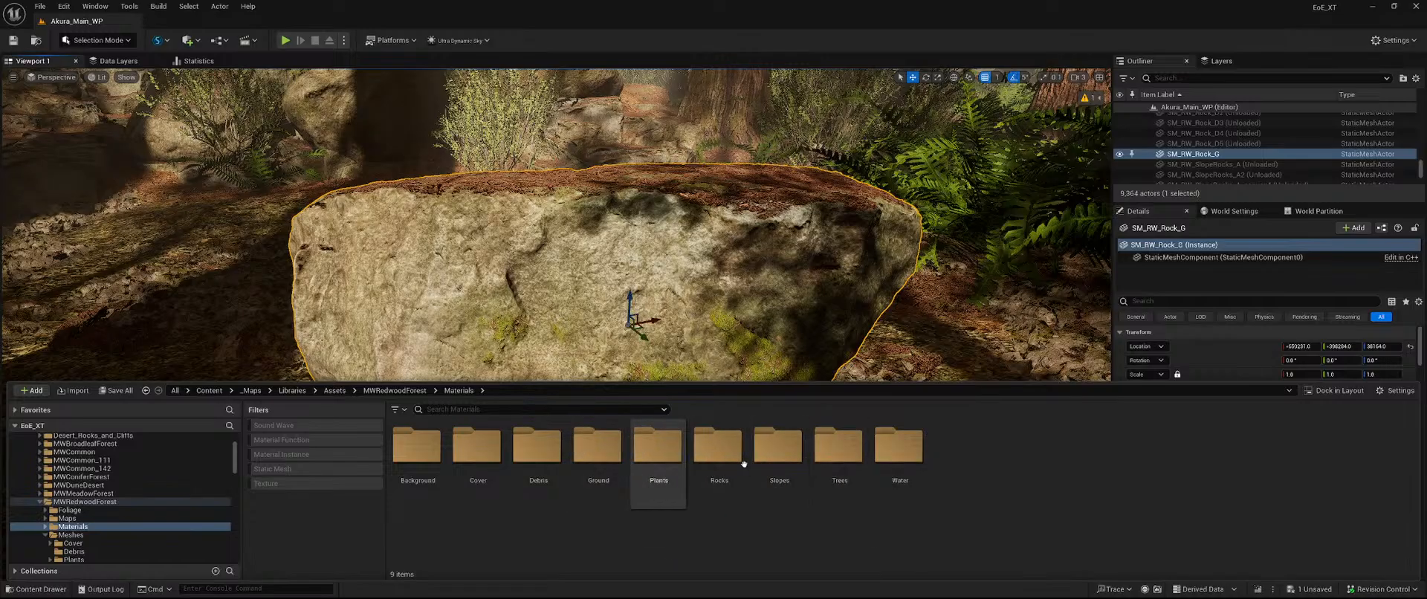
{"action": "double_click", "coordinate": [718, 446]}
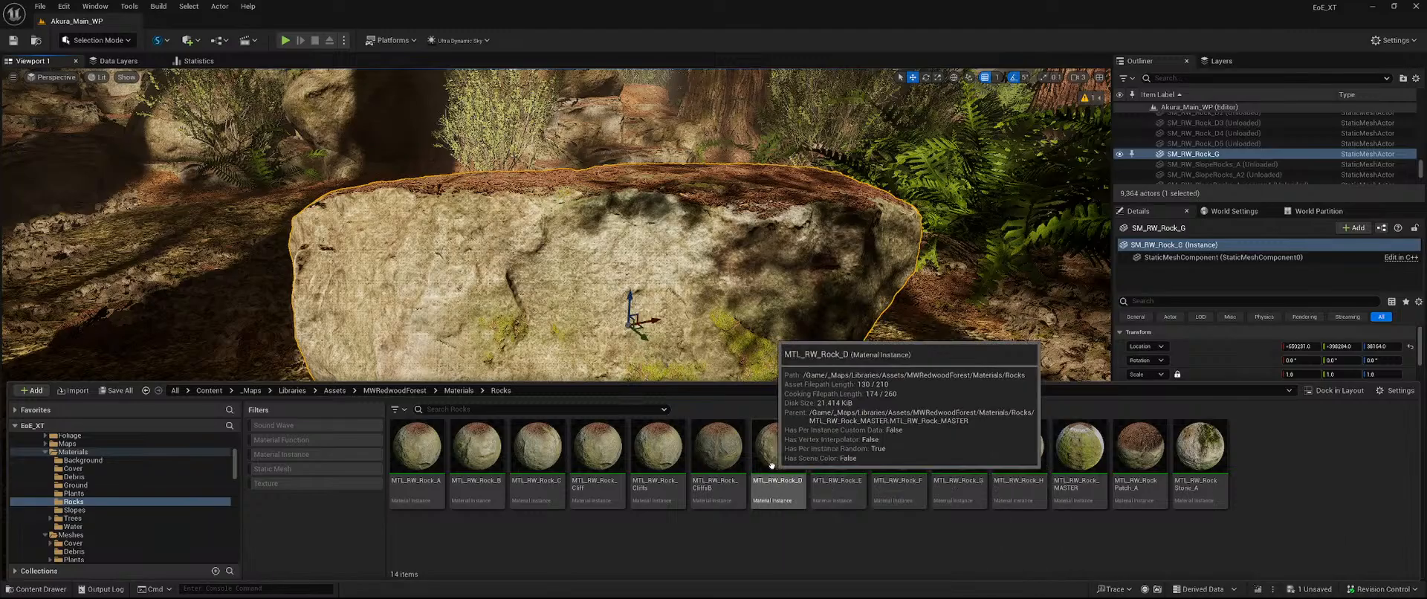
Duplicate the MTL_RW_Rock_A material instance in the Rocks folder and name the copy MTL_RW_Rock_ButOptimized.
{"action": "right_click_drag", "start_coordinate": [585, 303], "coordinate": [918, 281]}
{"action": "key", "text": "w"}
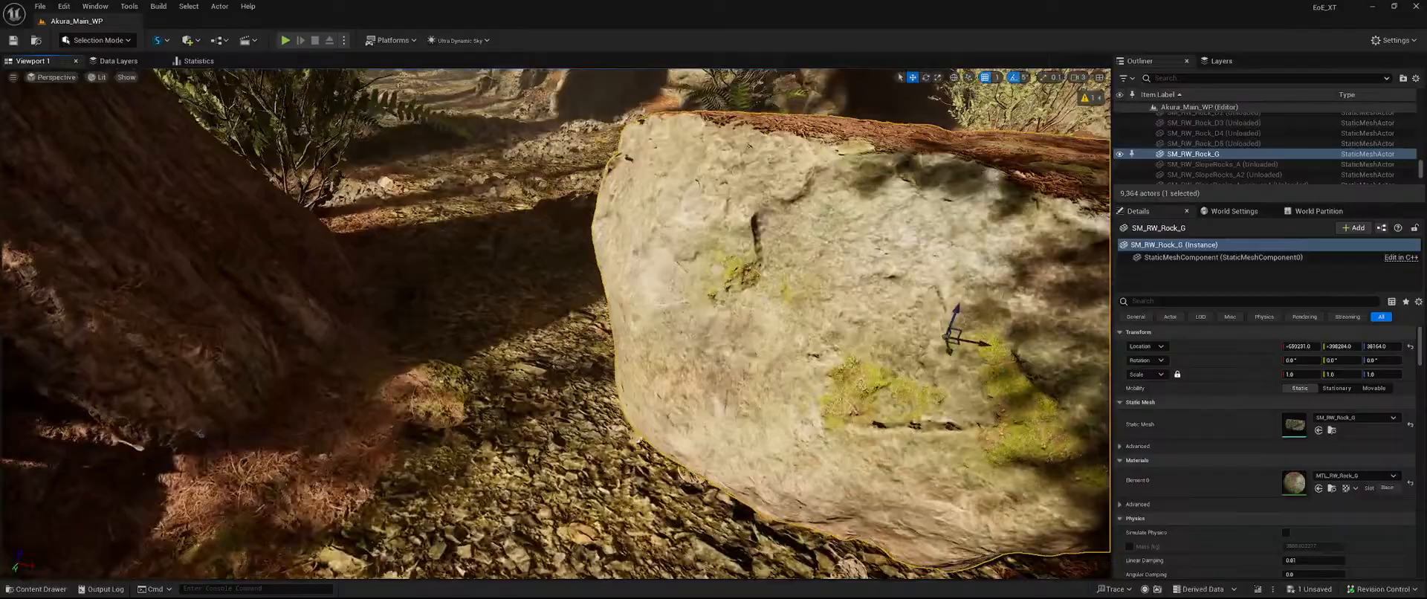
{"action": "key", "text": "s"}
{"action": "right_click_drag", "start_coordinate": [556, 324], "coordinate": [585, 294]}
{"action": "key", "text": "w"}
{"action": "key", "text": "ctrl+space"}
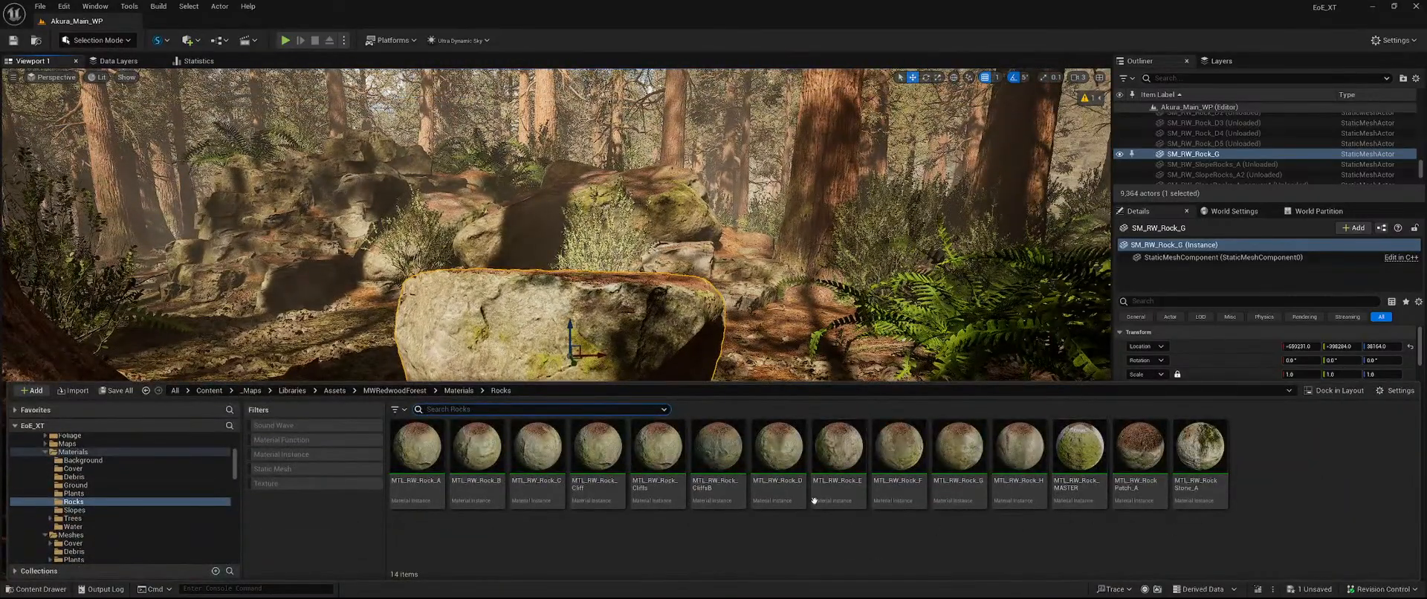
{"action": "right_click", "coordinate": [429, 459]}
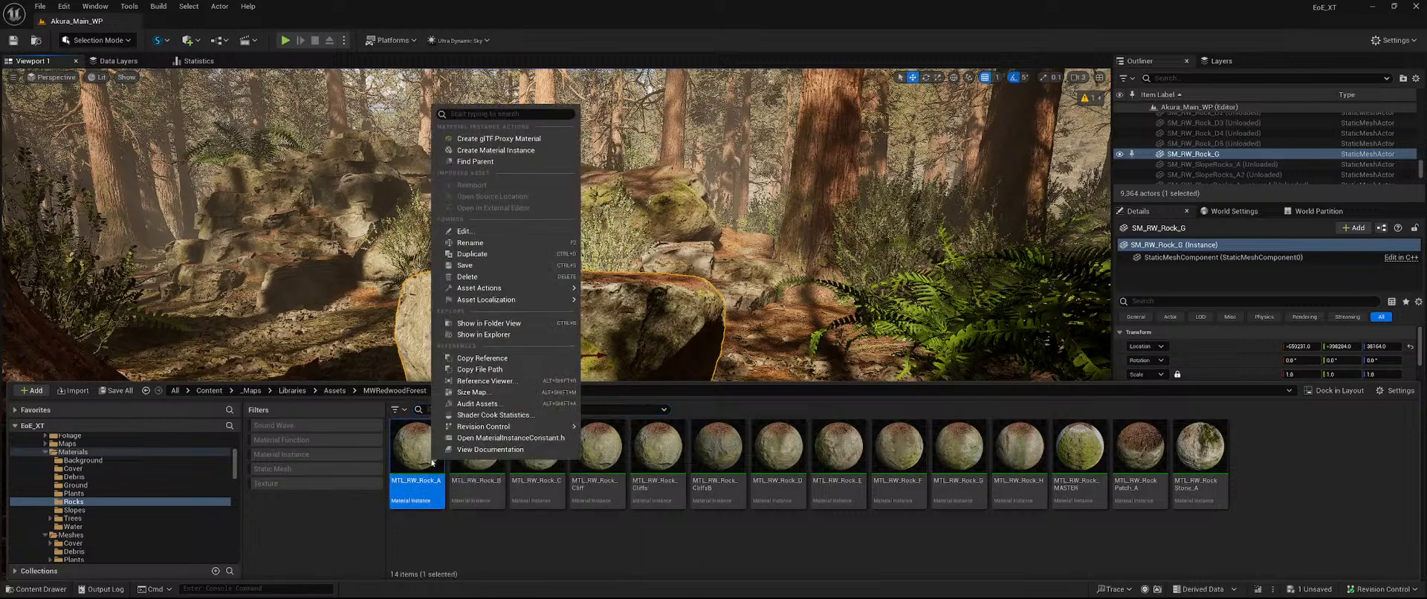
{"action": "left_click", "coordinate": [503, 256]}
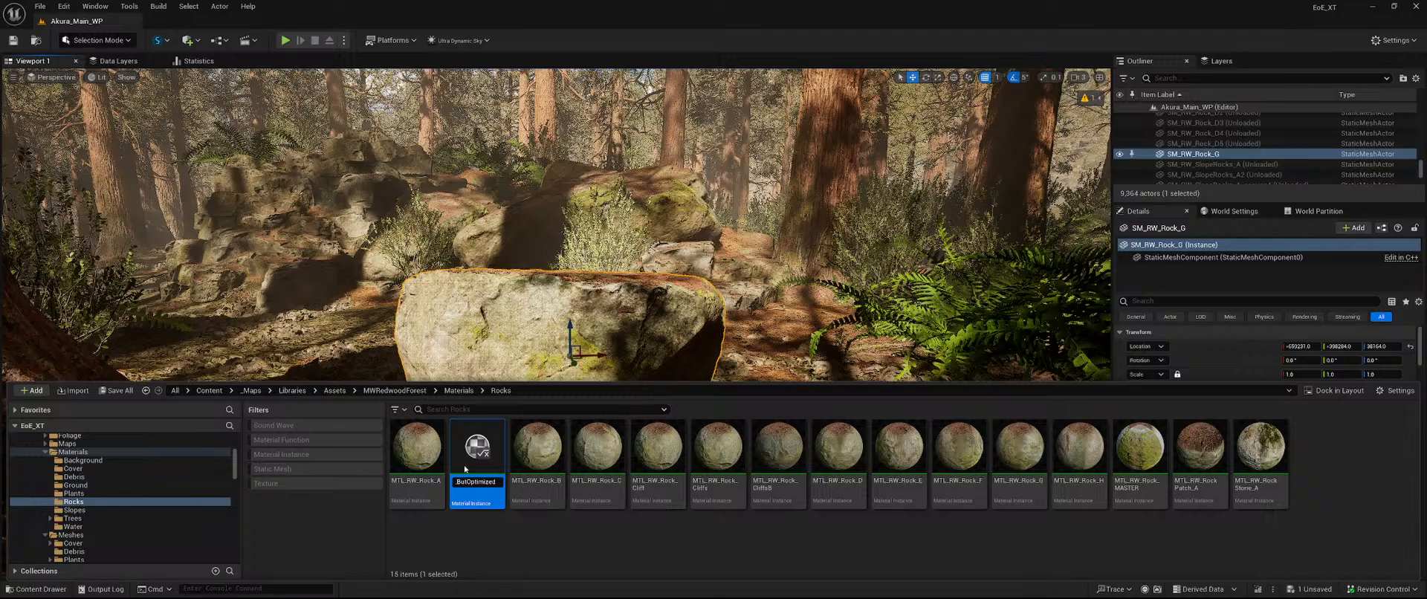
{"action": "key", "text": "Return"}
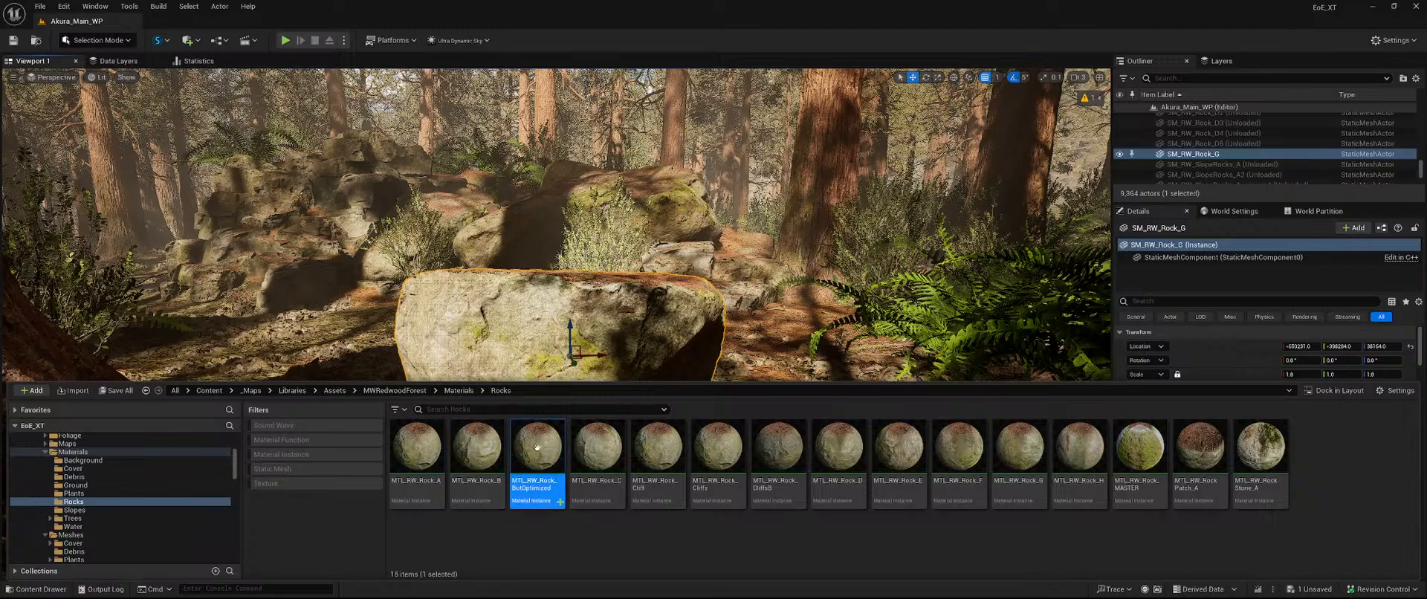
Open the MTL_RW_Rock_ButOptimized material instance for editing and find its Textures parameters.
{"action": "double_click", "coordinate": [531, 442]}
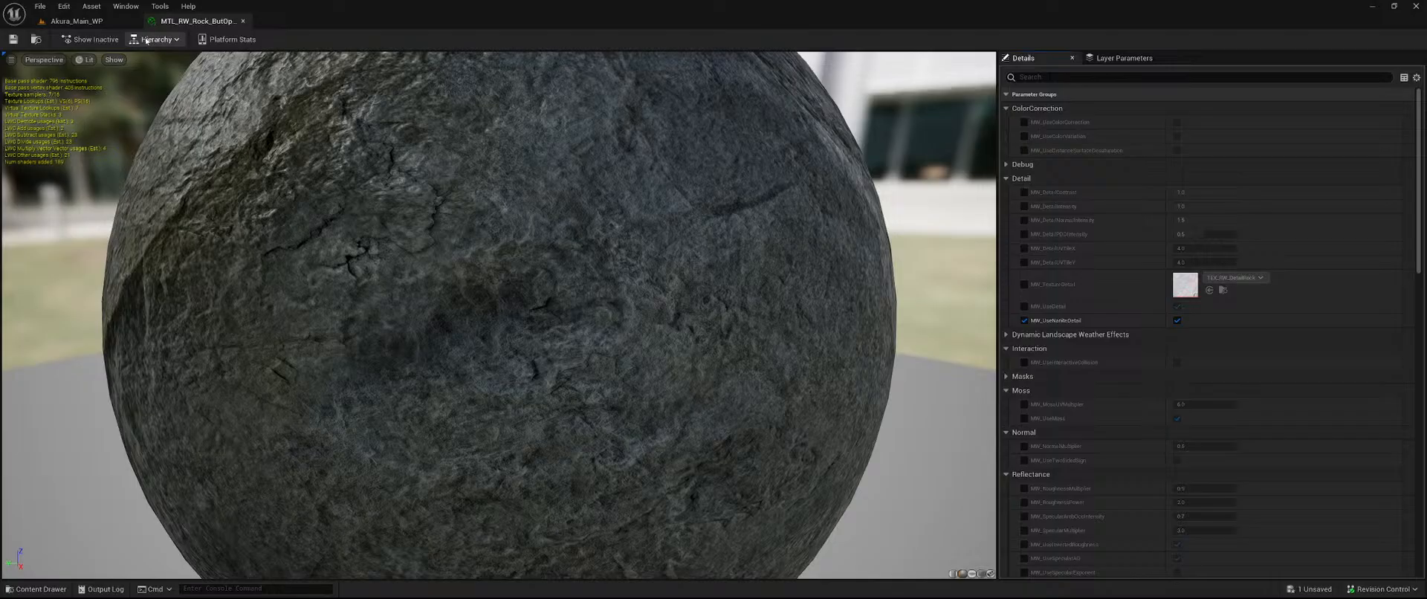
{"action": "scroll", "coordinate": [1108, 235], "scroll_direction": "down", "scroll_amount": 15}
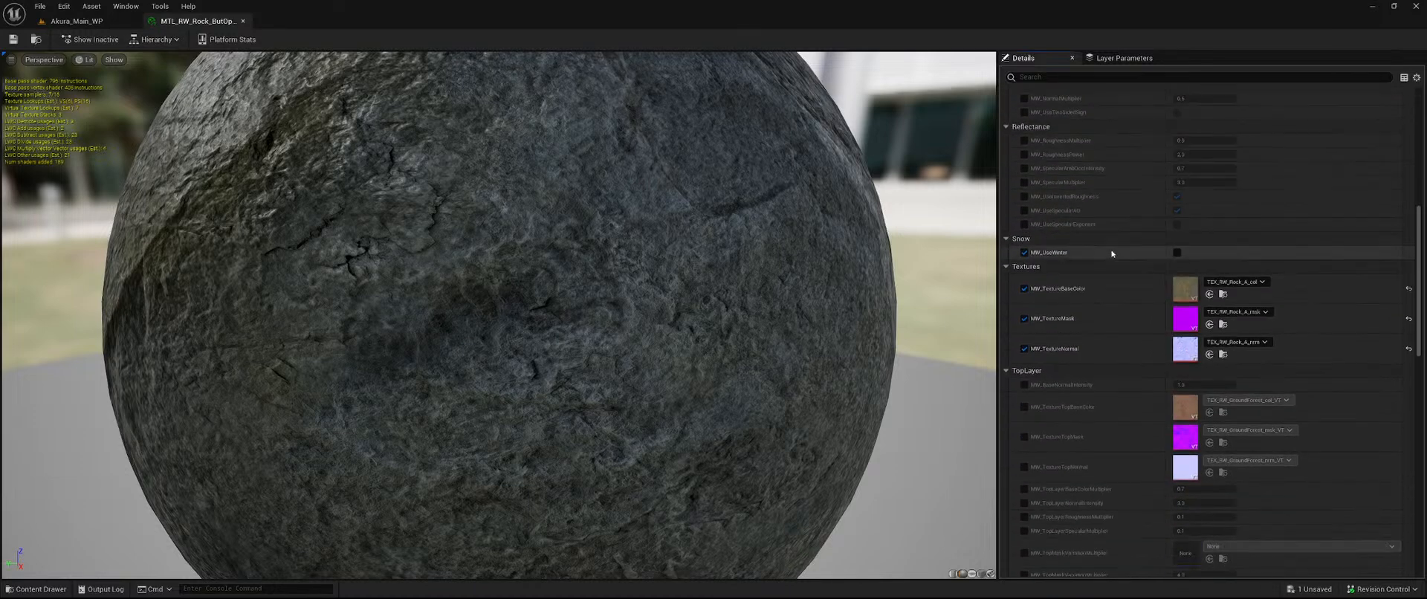
{"action": "scroll", "coordinate": [1108, 235], "scroll_direction": "up", "scroll_amount": 3}
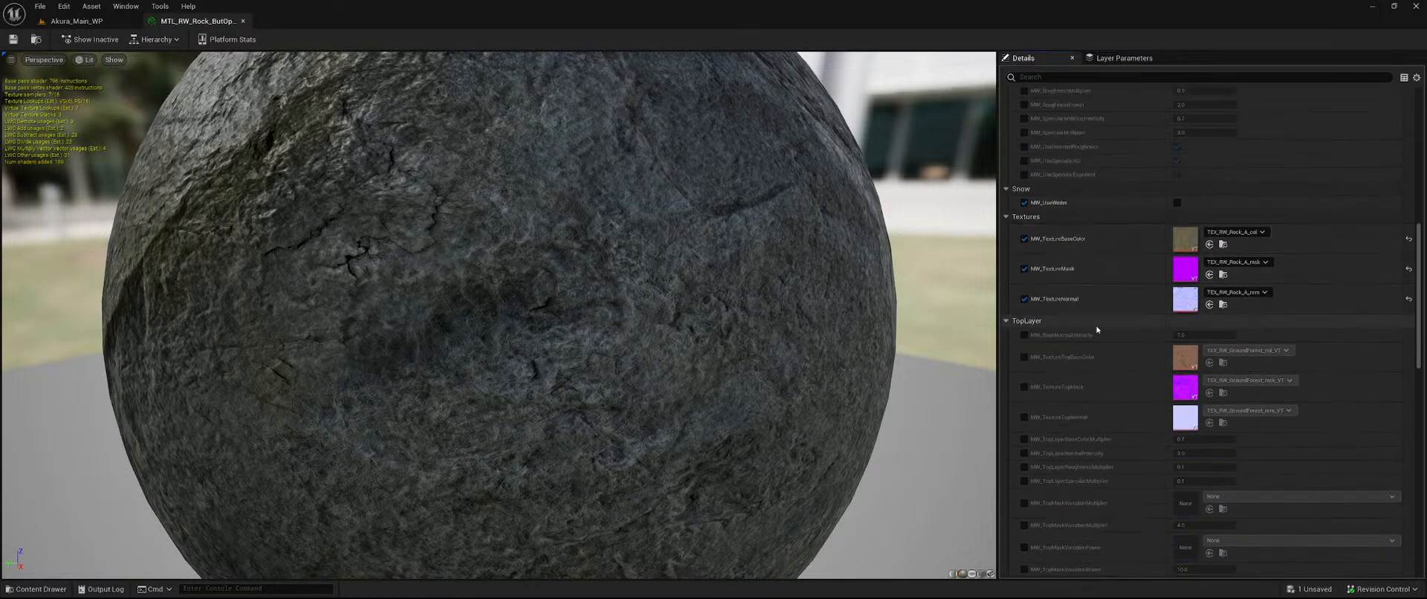
Open the Rock folder inside the Custom Textures content directory.
{"action": "key", "text": "ctrl+space"}
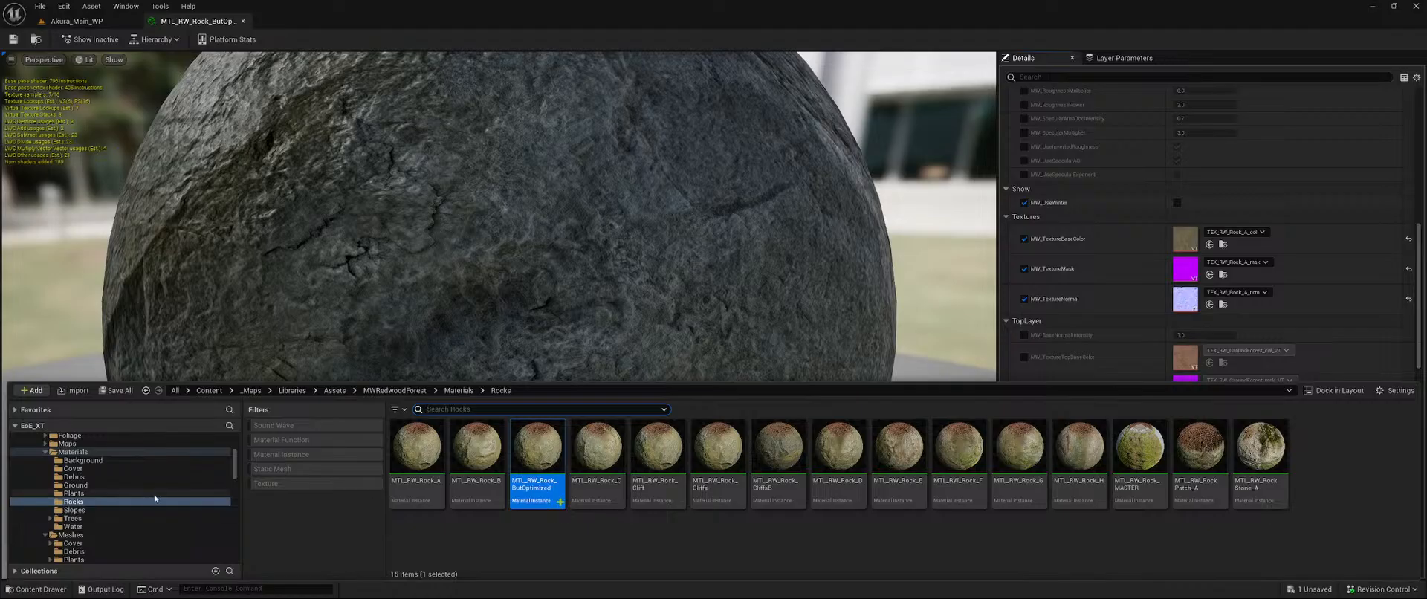
{"action": "scroll", "coordinate": [155, 498], "scroll_direction": "down", "scroll_amount": 15}
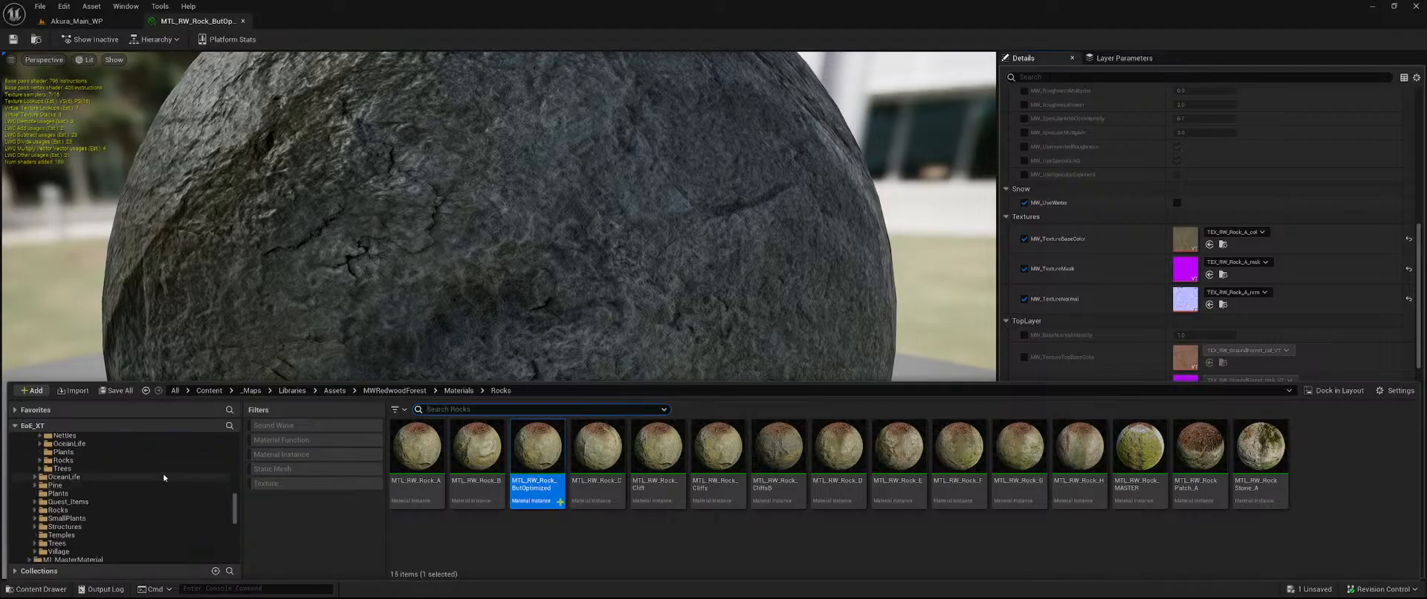
{"action": "scroll", "coordinate": [133, 504], "scroll_direction": "down", "scroll_amount": 2}
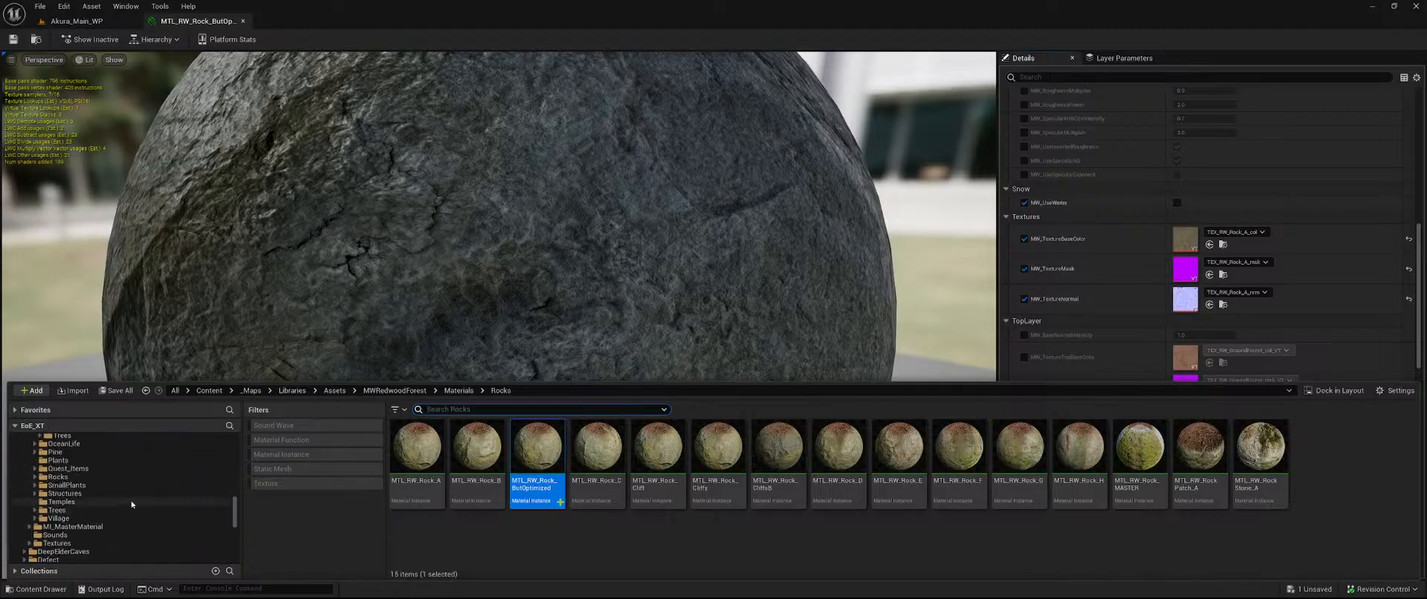
{"action": "scroll", "coordinate": [121, 513], "scroll_direction": "down", "scroll_amount": 2}
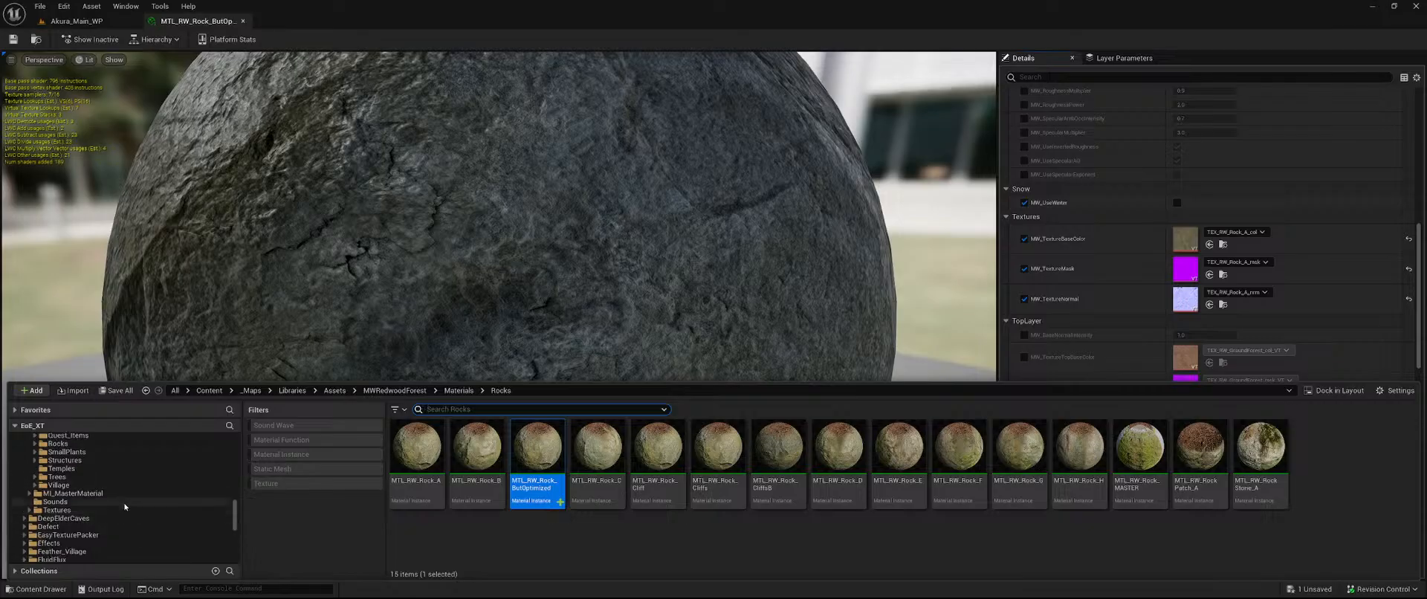
{"action": "left_click", "coordinate": [124, 503]}
{"action": "left_click", "coordinate": [124, 509]}
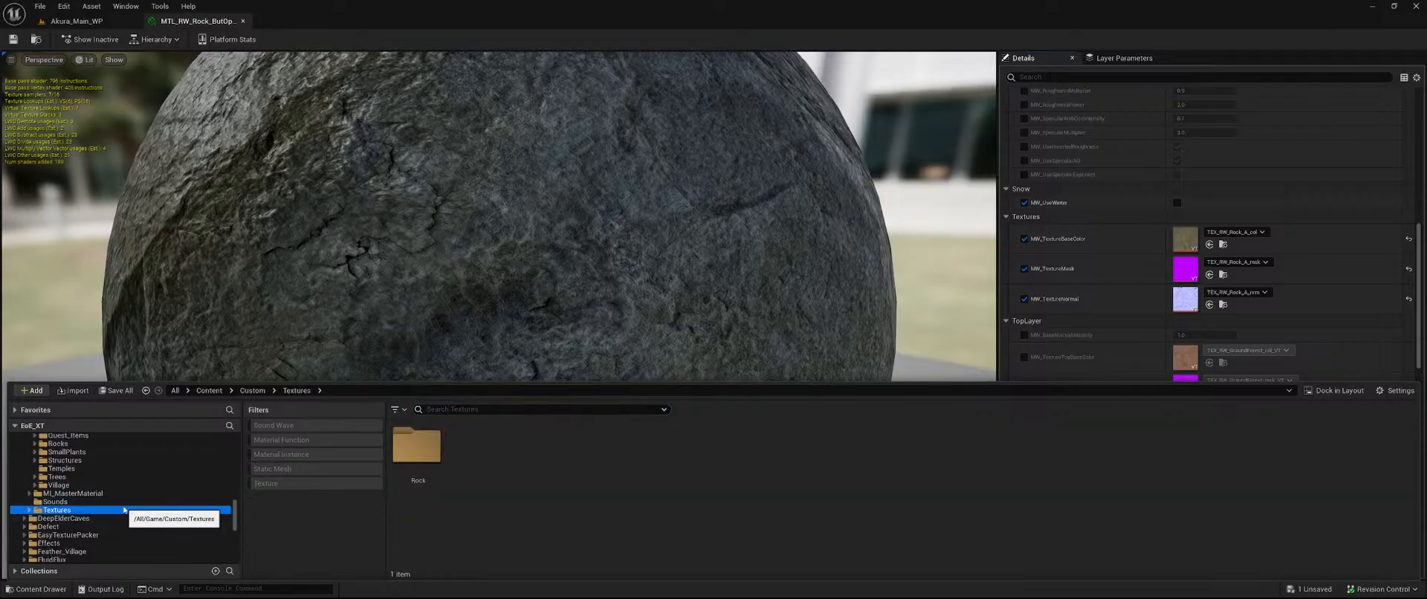
{"action": "double_click", "coordinate": [416, 446]}
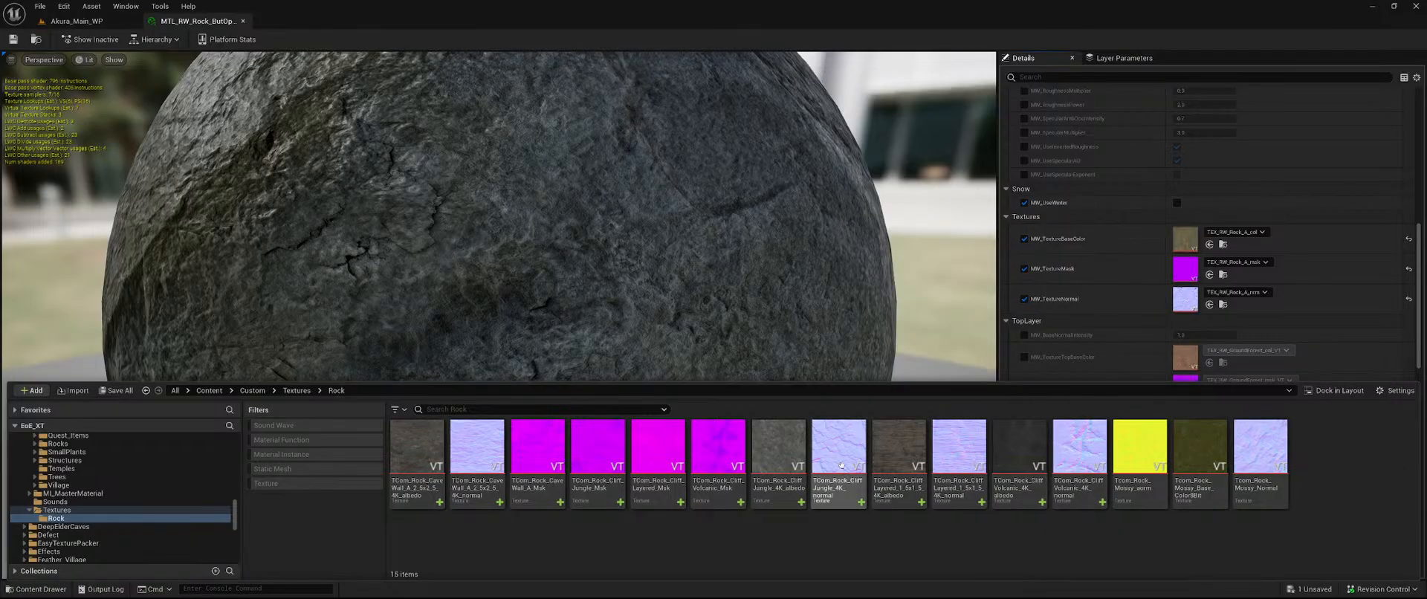
Assign the TCom_Rock_CaveWall_A 4K albedo as the instance's base color texture and the matching CaveWall 4K normal as its normal texture.
{"action": "mouse_move", "coordinate": [835, 461]}
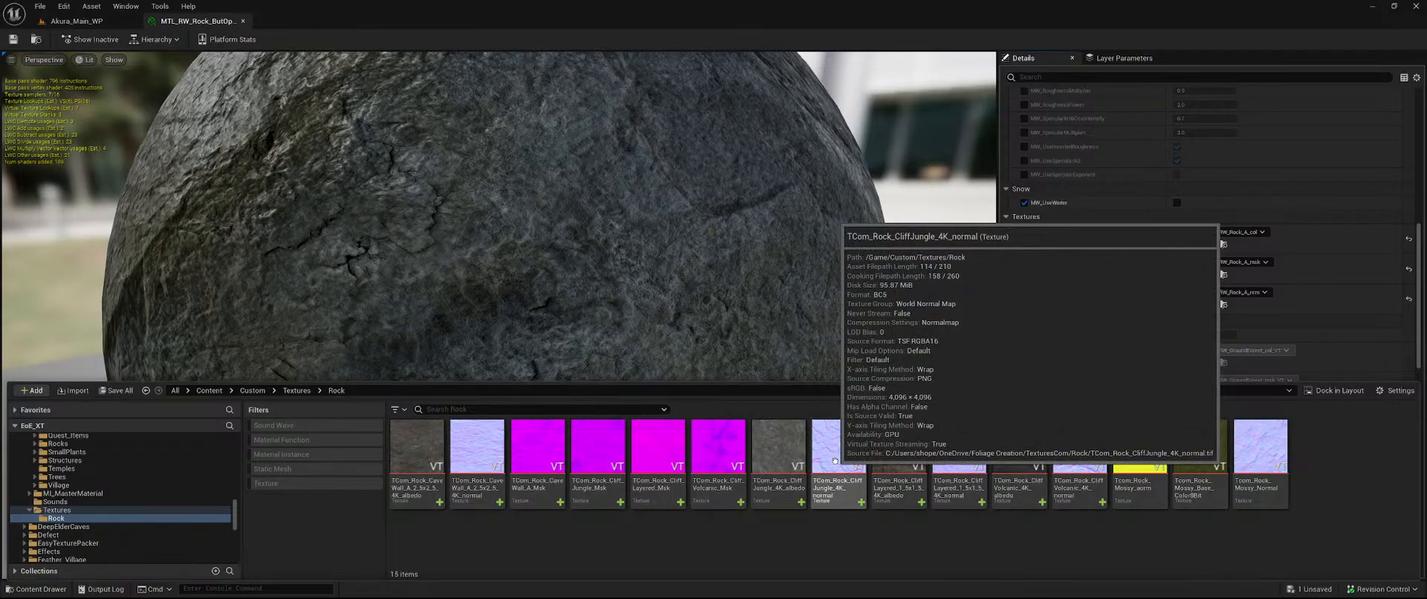
{"action": "mouse_move", "coordinate": [778, 453]}
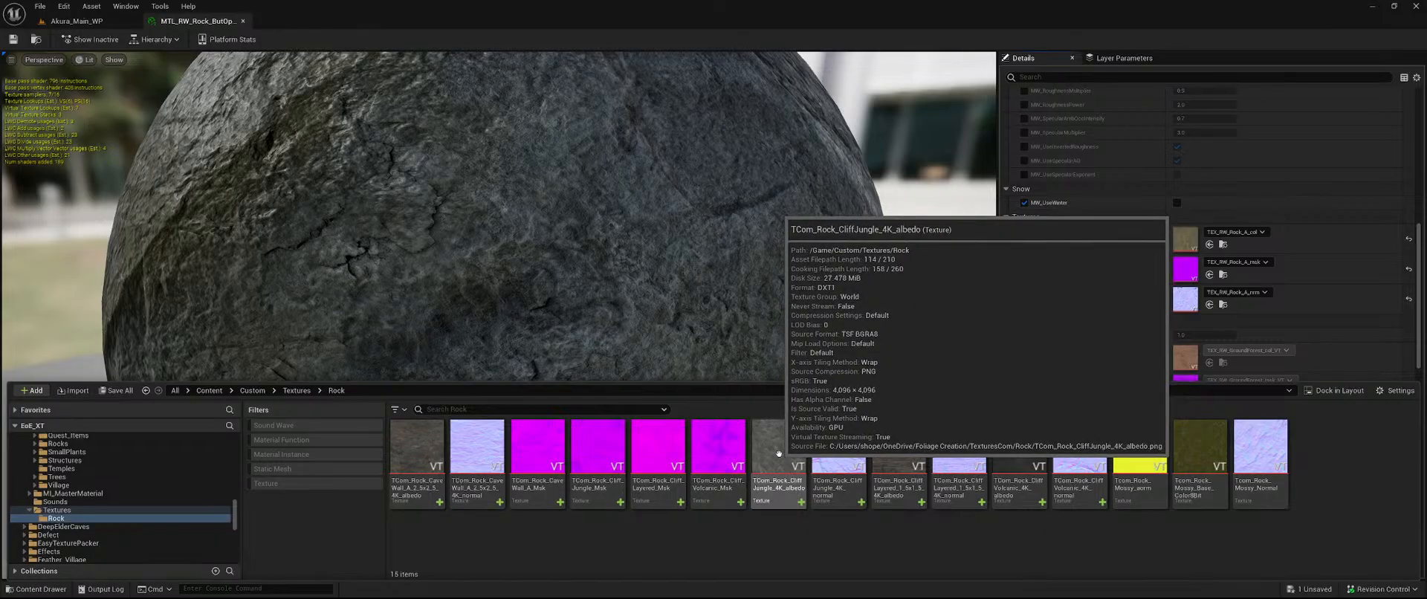
{"action": "left_click", "coordinate": [417, 449]}
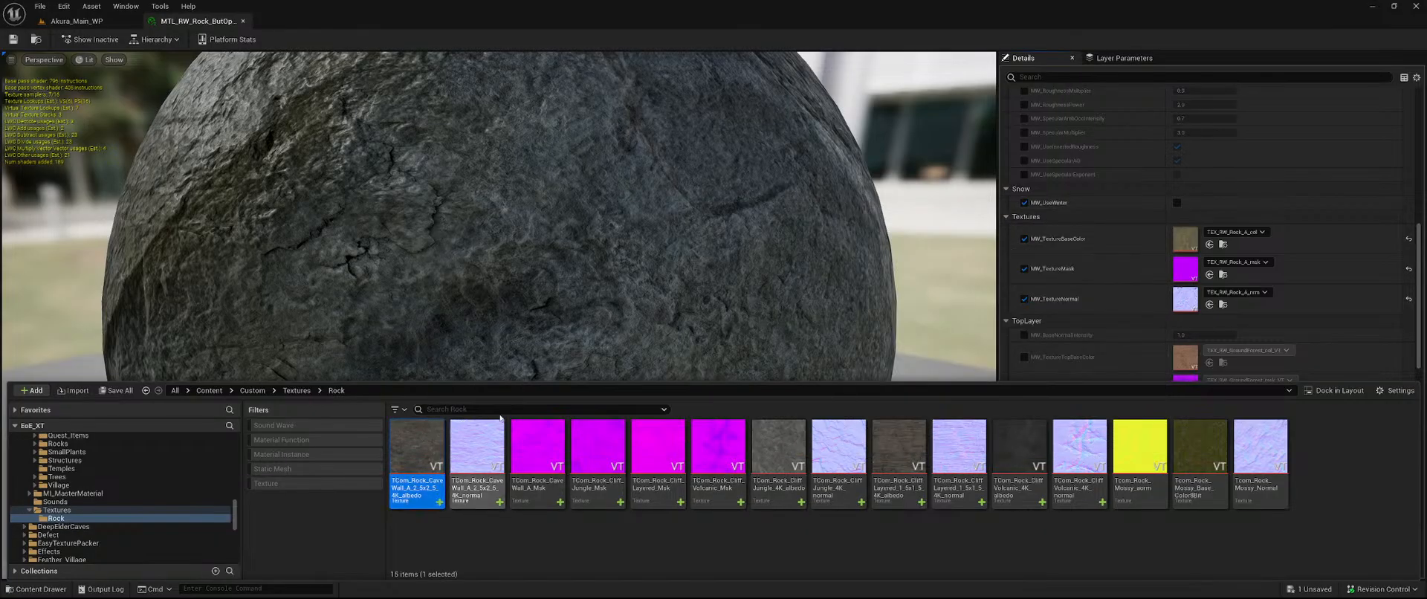
{"action": "left_click", "coordinate": [1209, 245]}
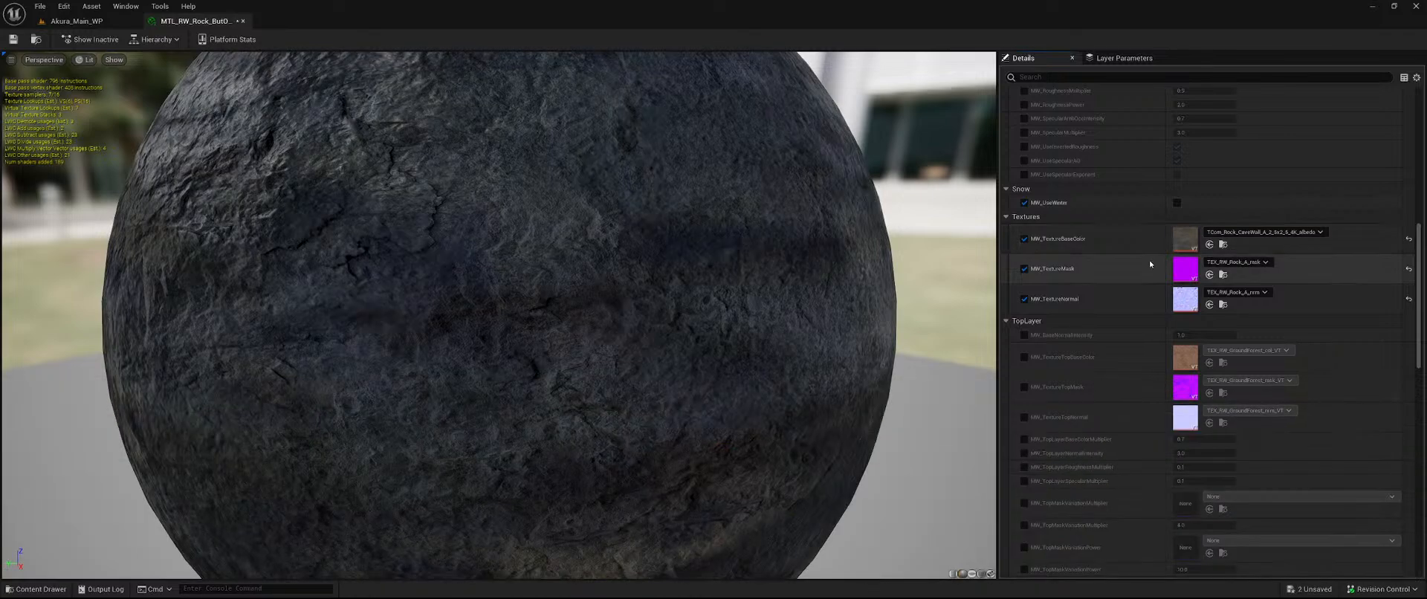
{"action": "key", "text": "ctrl+space"}
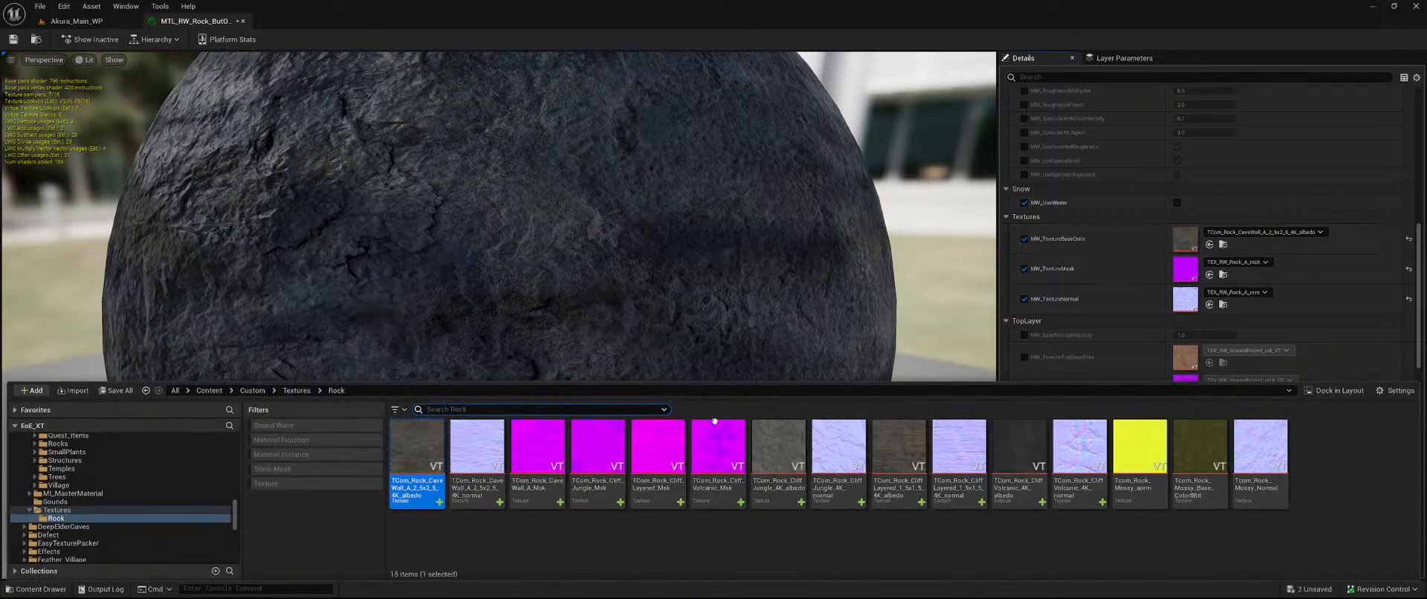
{"action": "left_click", "coordinate": [468, 456]}
{"action": "left_click", "coordinate": [1209, 306]}
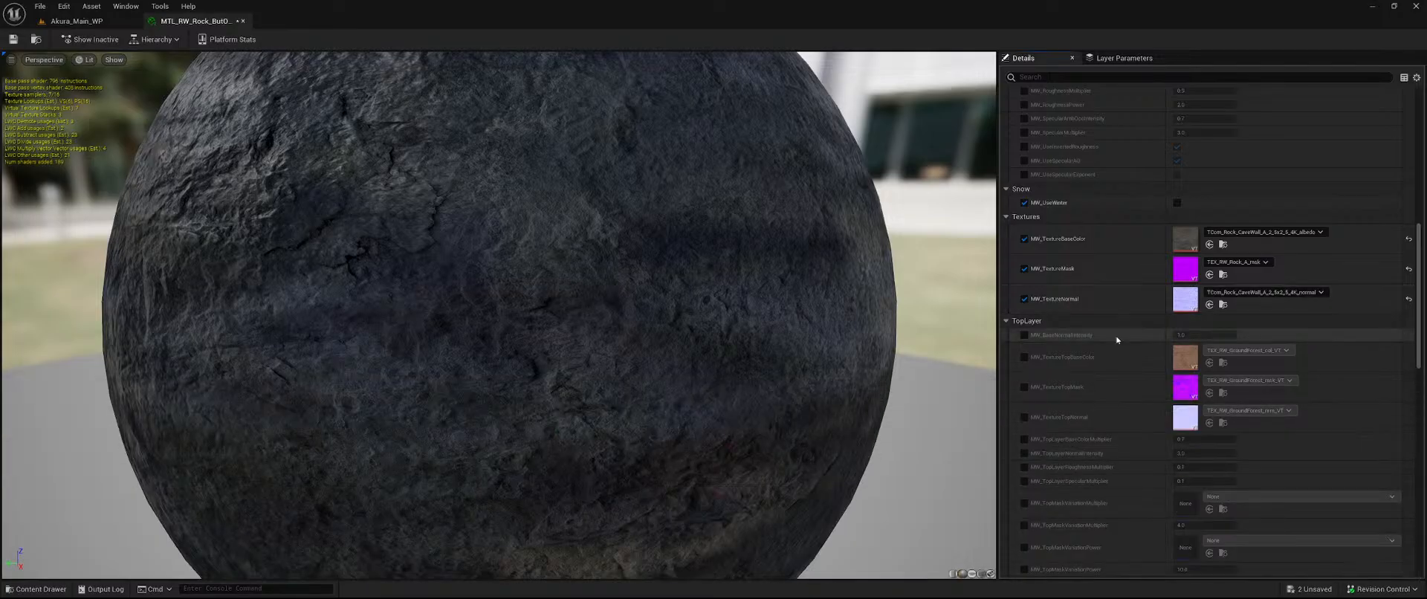
Assign TCom_Rock_CaveWall_A_Msk as the instance's mask texture and save the material instance.
{"action": "key", "text": "ctrl+space"}
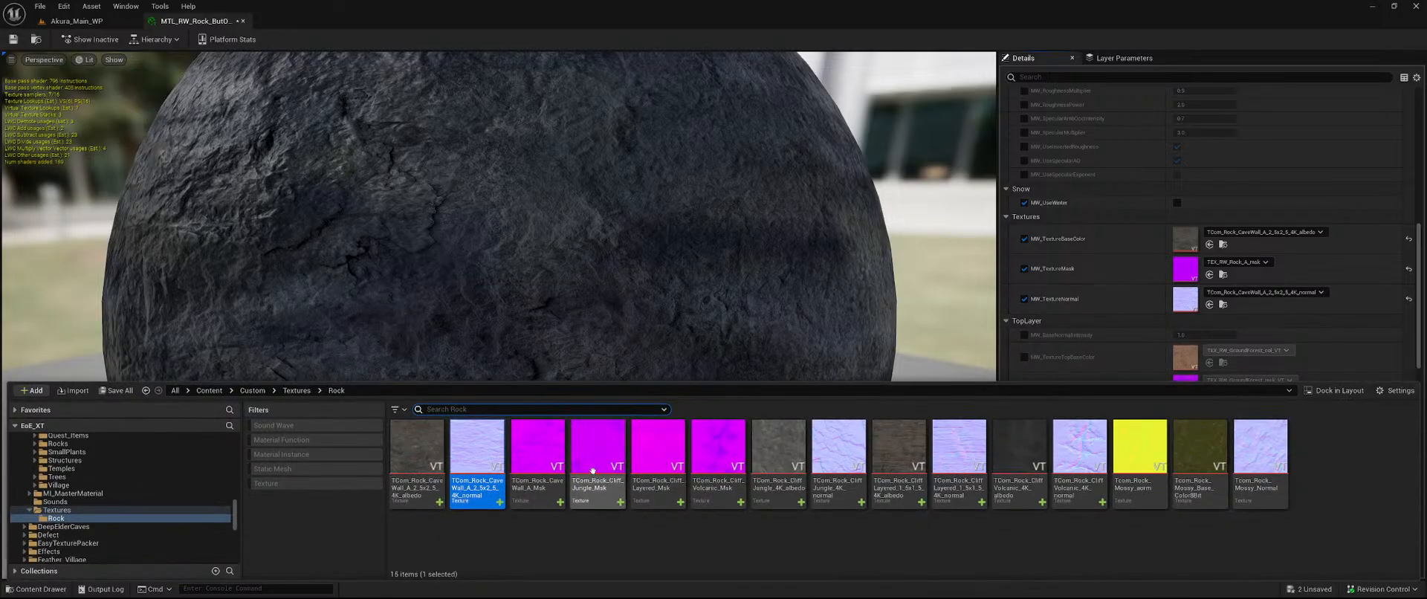
{"action": "left_click", "coordinate": [548, 450]}
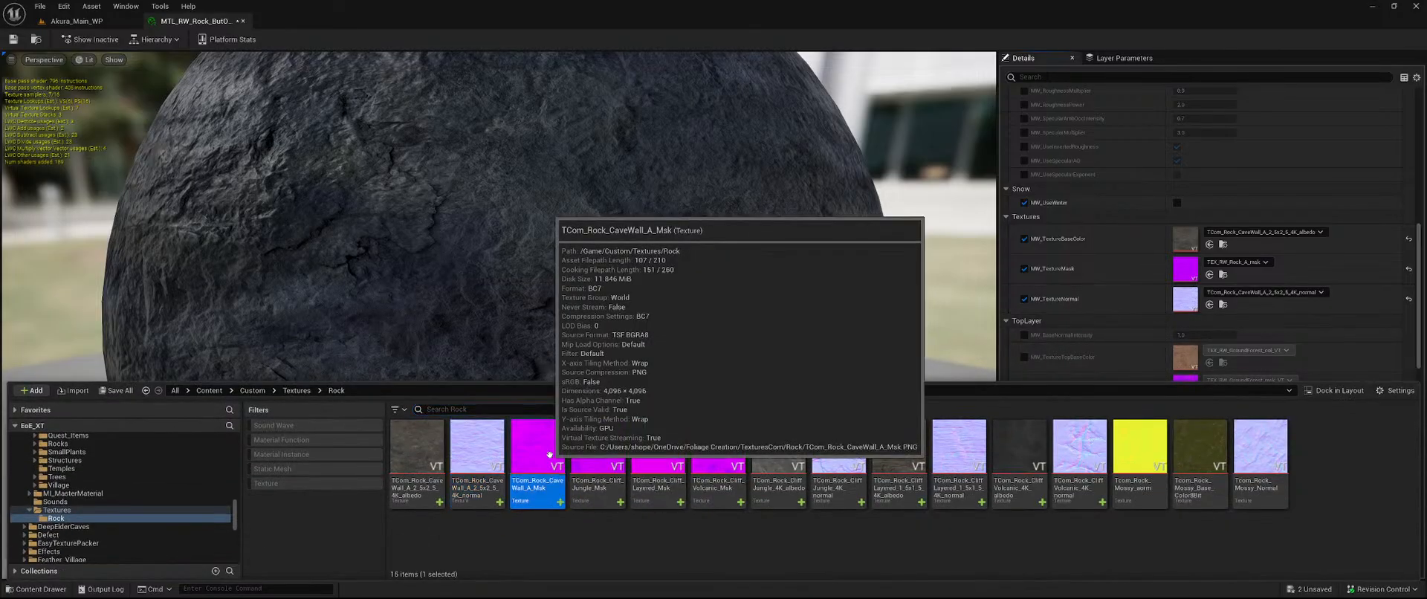
{"action": "left_click", "coordinate": [1209, 275]}
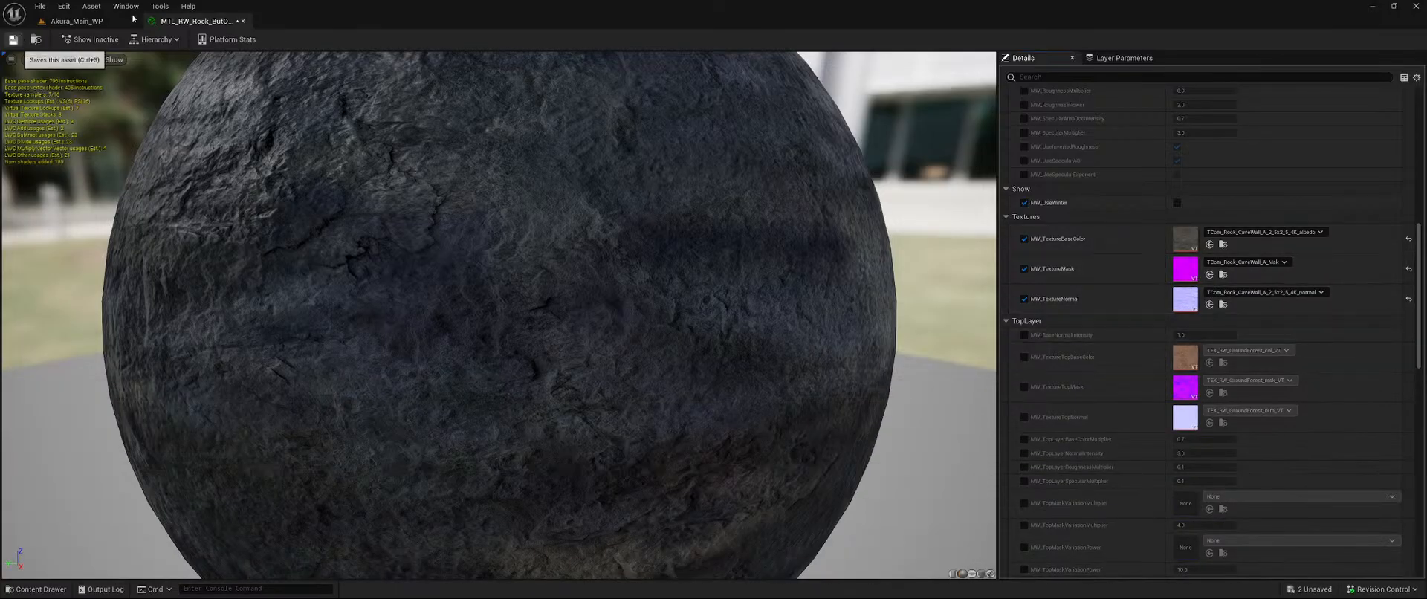
{"action": "key", "text": "ctrl+s"}
Return to the Akura_Main_WP level and open the MWRedwoodForest Rocks materials folder.
{"action": "key", "text": "ctrl+space"}
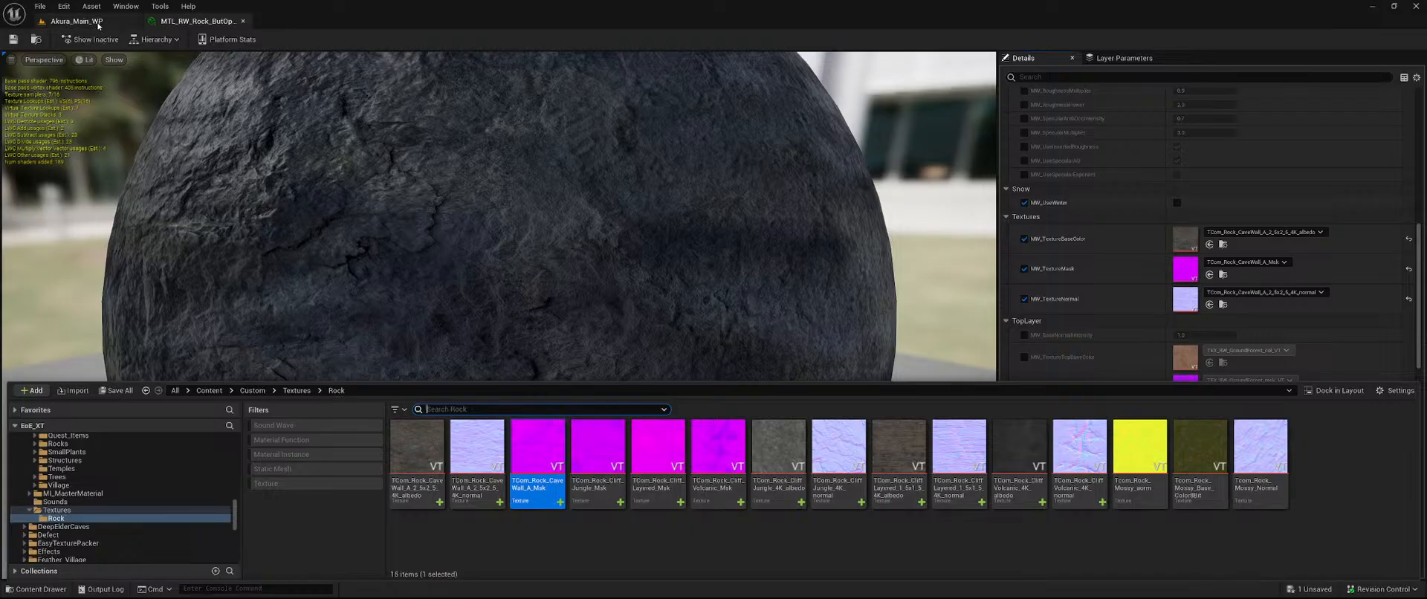
{"action": "left_click", "coordinate": [98, 24]}
{"action": "key", "text": "ctrl+space"}
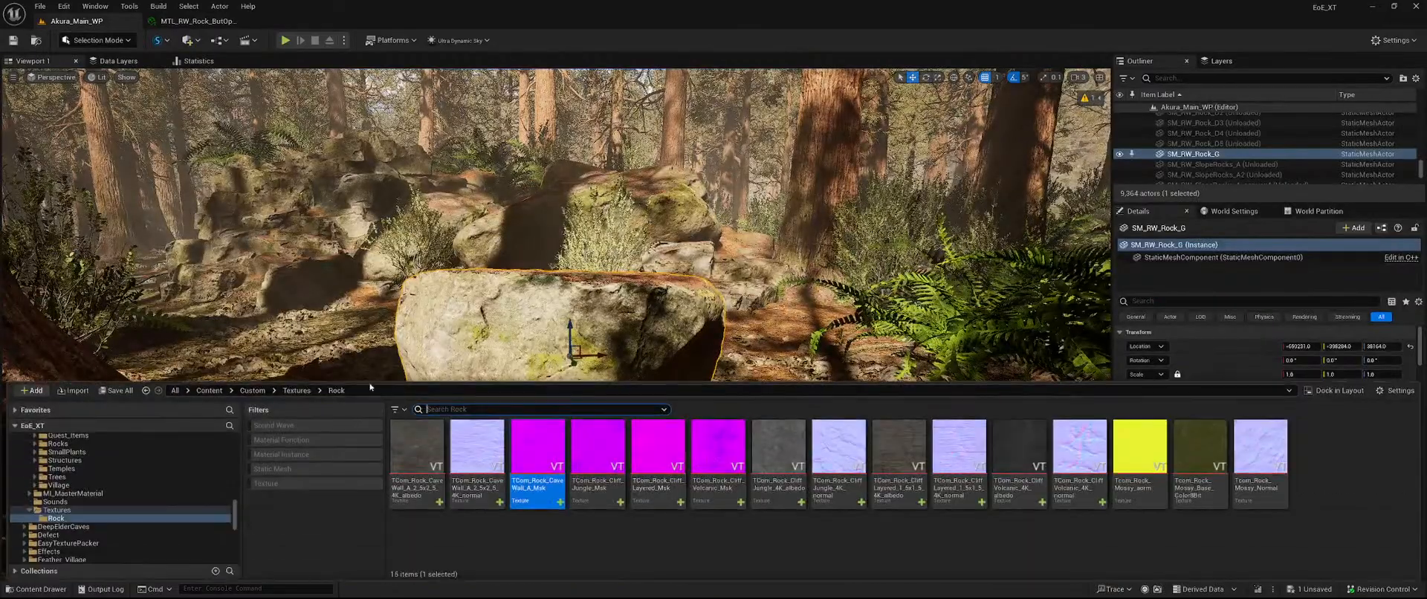
{"action": "scroll", "coordinate": [103, 516], "scroll_direction": "up", "scroll_amount": 5}
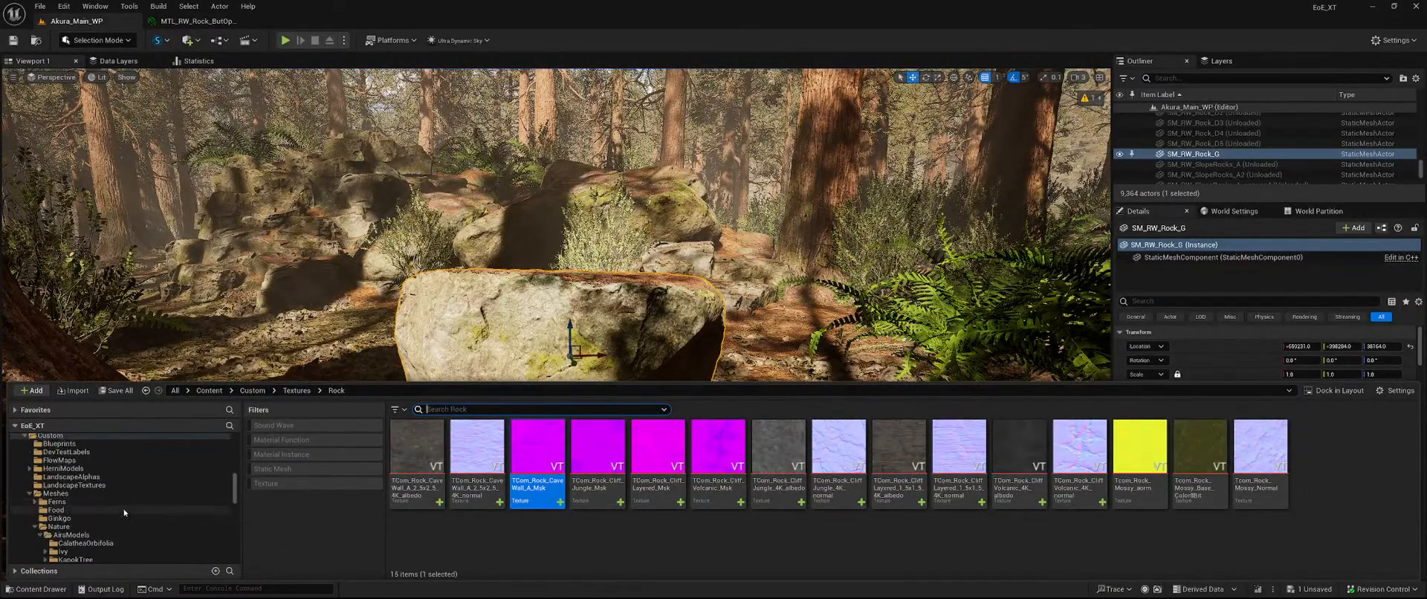
{"action": "scroll", "coordinate": [110, 524], "scroll_direction": "down", "scroll_amount": 10}
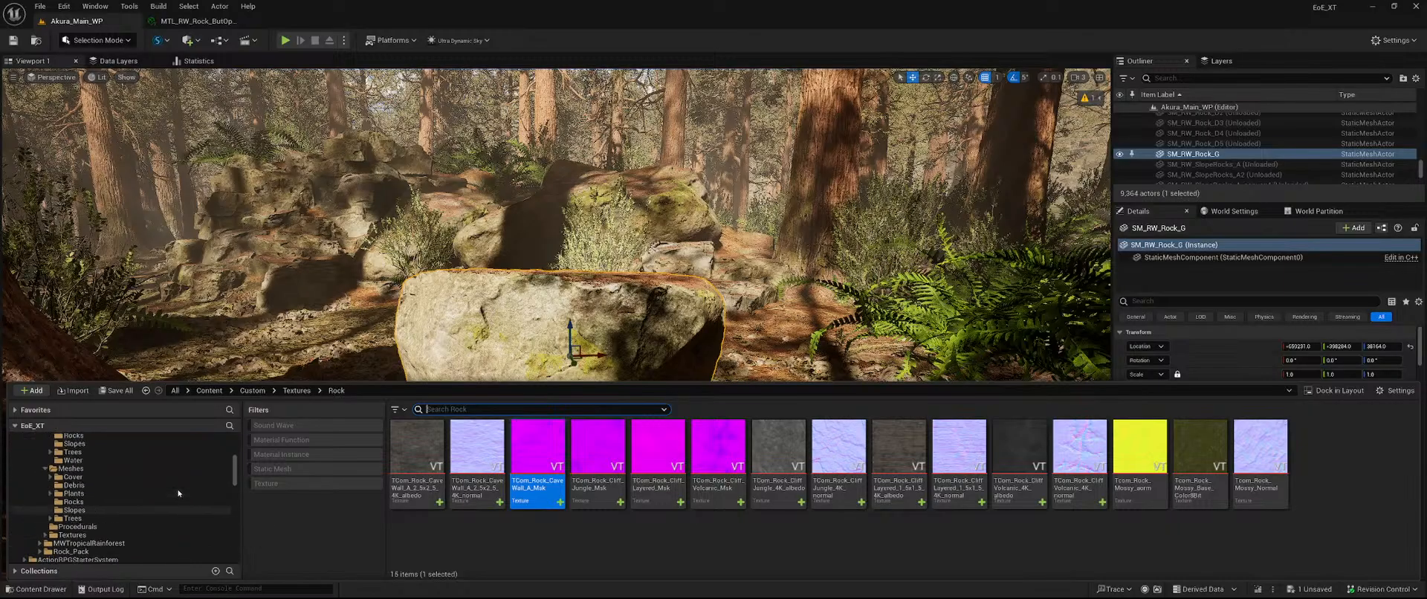
{"action": "scroll", "coordinate": [157, 486], "scroll_direction": "up", "scroll_amount": 3}
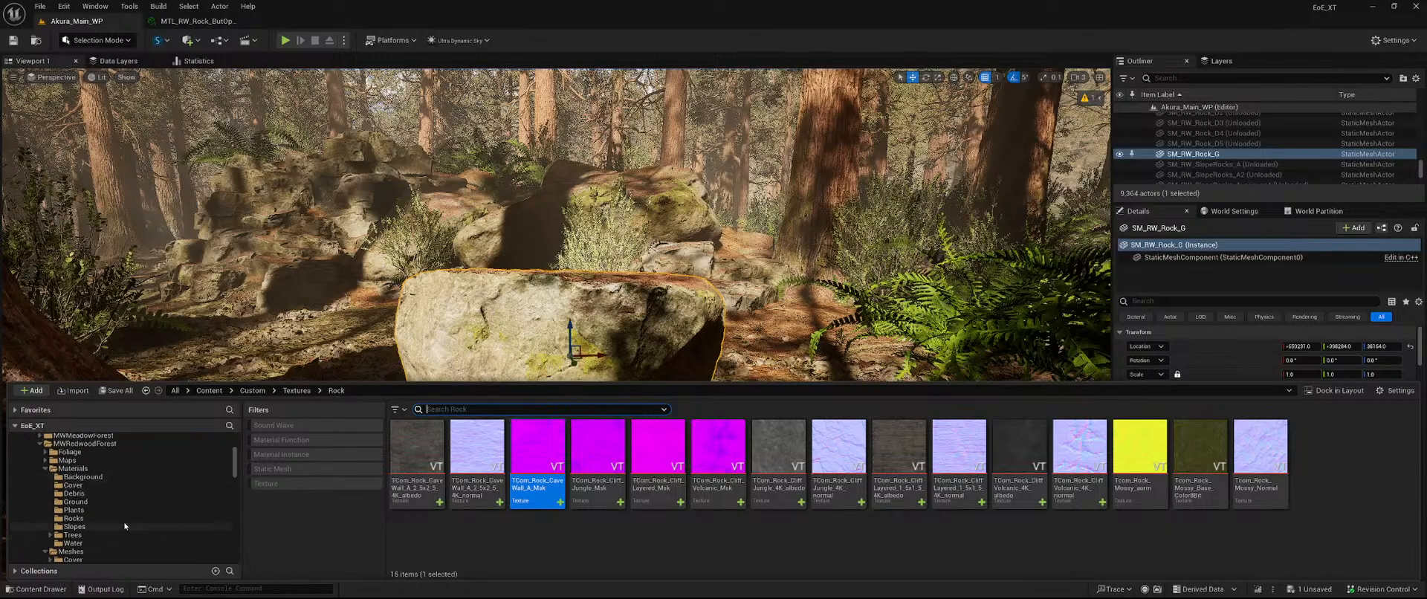
{"action": "left_click", "coordinate": [130, 518]}
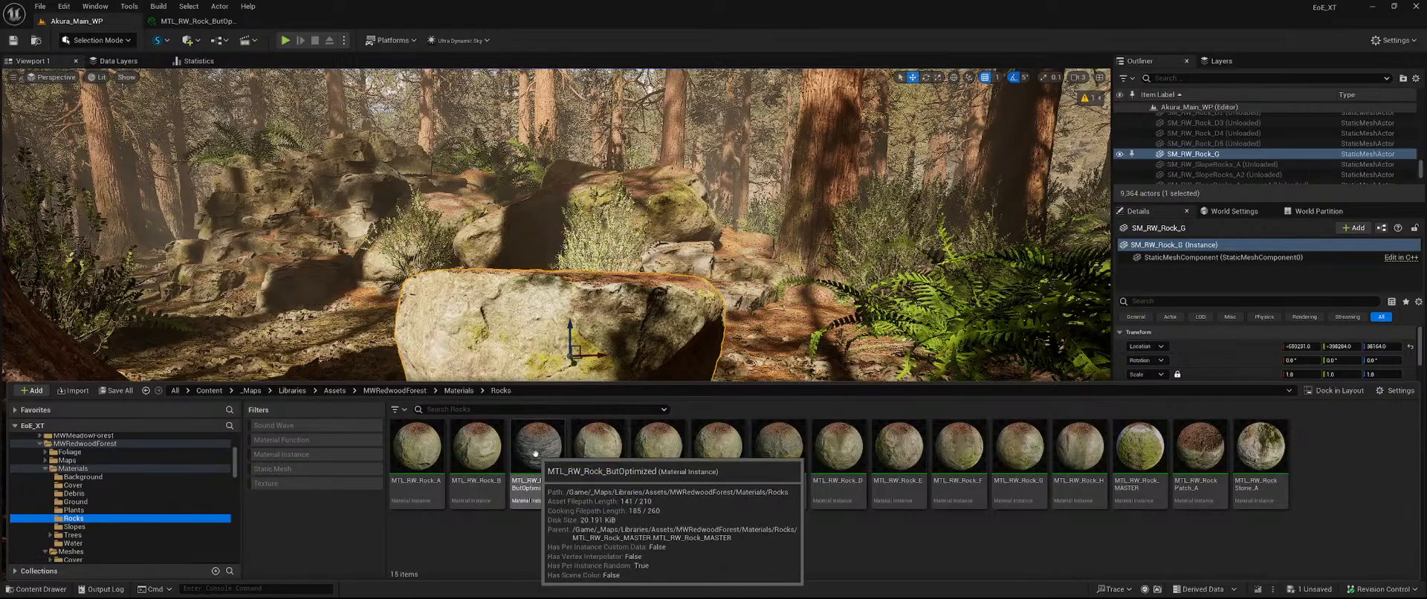
Apply the MTL_RW_Rock_ButOptimized material to Element 0 of the placed SM_RW_Rock_G.
{"action": "left_click", "coordinate": [521, 457]}
{"action": "mouse_move", "coordinate": [722, 339]}
{"action": "right_mouse_down"}
{"action": "mouse_move", "coordinate": [656, 334]}
{"action": "mouse_move", "coordinate": [712, 315]}
{"action": "mouse_move", "coordinate": [730, 354]}
{"action": "right_mouse_up"}
{"action": "key", "text": "w"}
{"action": "key", "text": "s"}
{"action": "key", "text": "w"}
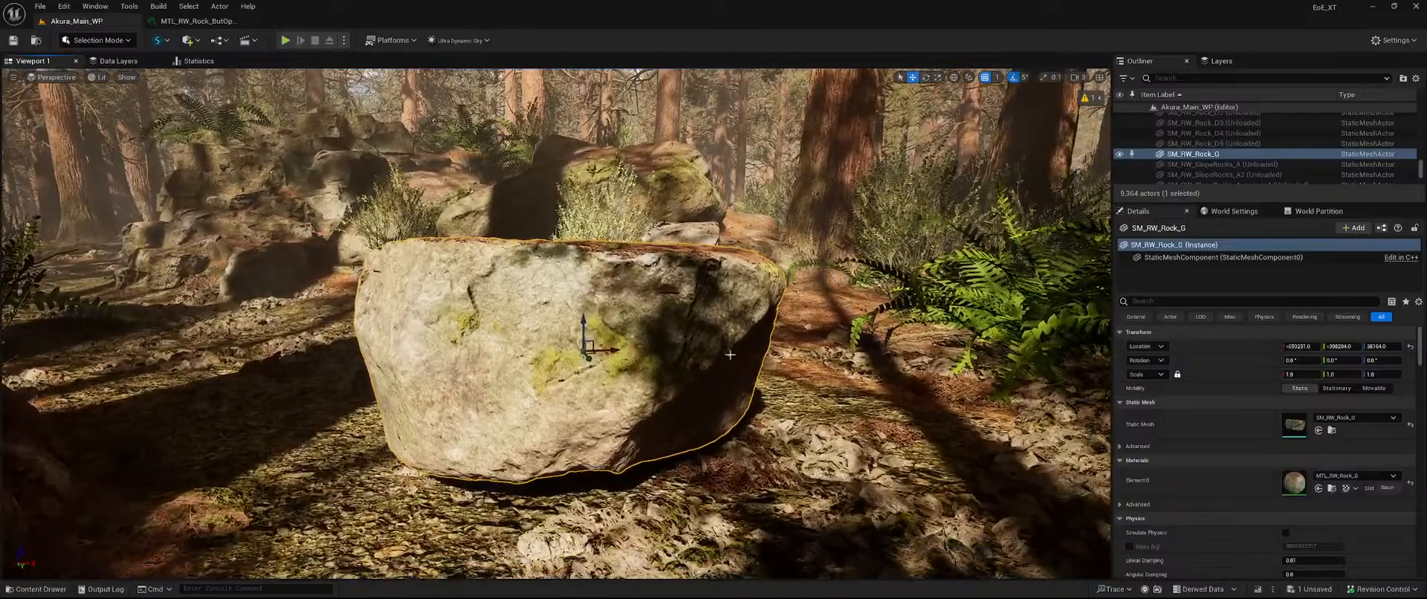
{"action": "left_click", "coordinate": [1318, 488]}
Examine the cave wall texture on the placed rock's surface from near and far.
{"action": "key", "text": "w"}
{"action": "mouse_move", "coordinate": [562, 380]}
{"action": "right_mouse_down"}
{"action": "mouse_move", "coordinate": [516, 330]}
{"action": "mouse_move", "coordinate": [713, 461]}
{"action": "mouse_move", "coordinate": [687, 401]}
{"action": "mouse_move", "coordinate": [609, 397]}
{"action": "mouse_move", "coordinate": [494, 434]}
{"action": "mouse_move", "coordinate": [546, 397]}
{"action": "mouse_move", "coordinate": [568, 439]}
{"action": "mouse_move", "coordinate": [558, 379]}
{"action": "mouse_move", "coordinate": [573, 374]}
{"action": "right_mouse_up"}
{"action": "key", "text": "s"}
{"action": "key", "text": "w"}
{"action": "key", "text": "s"}
{"action": "key", "text": "w"}
{"action": "key", "text": "s"}
{"action": "key", "text": "w"}
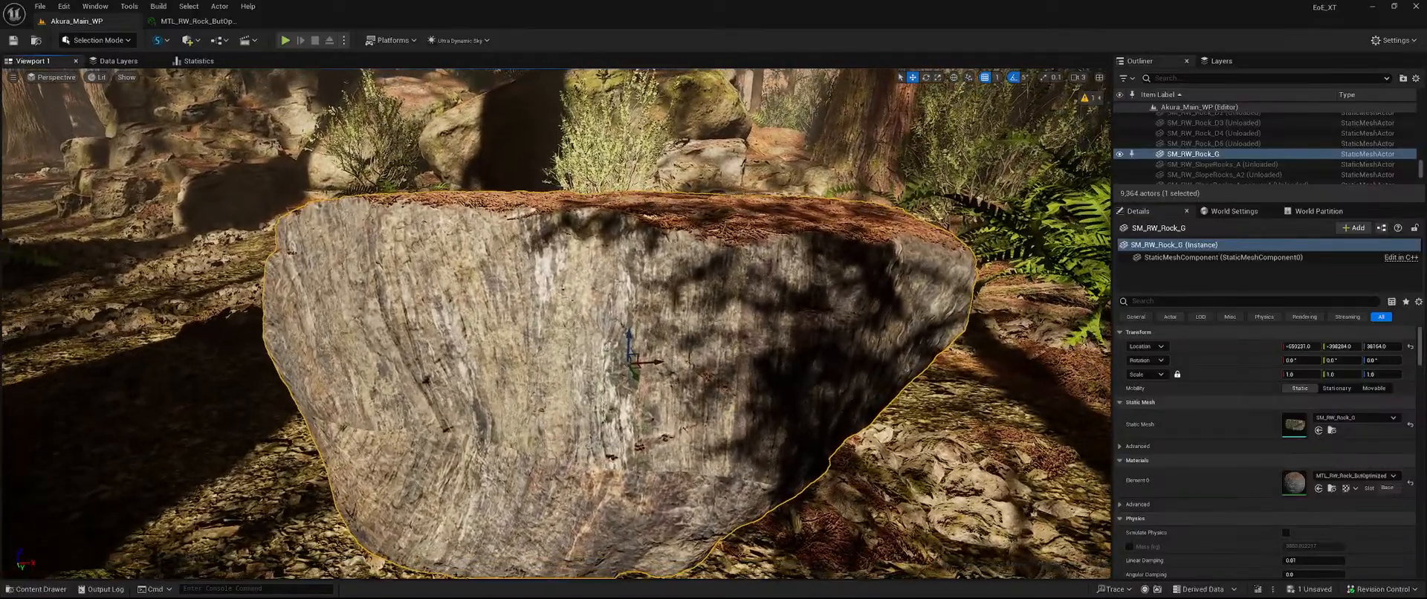
{"action": "key", "text": "ctrl+space"}
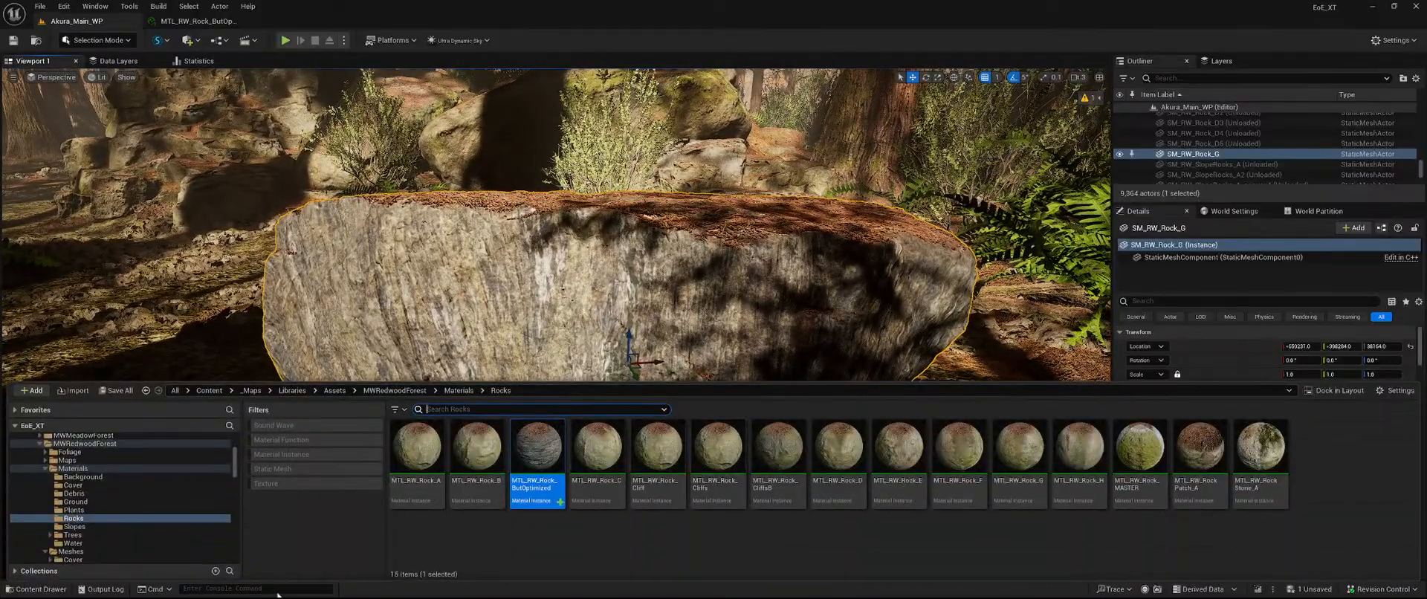
{"action": "key", "text": "ctrl+space"}
{"action": "right_click_drag", "start_coordinate": [776, 540], "coordinate": [855, 538]}
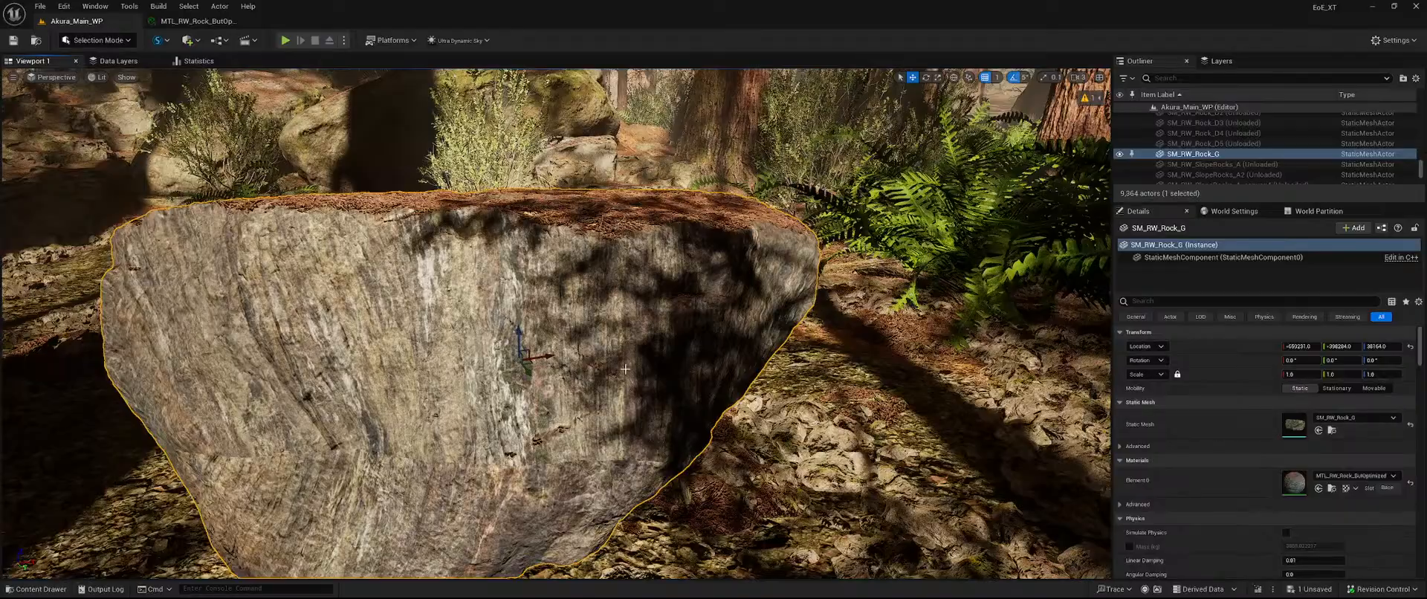
Locate the shared custom rock textures by opening the Content > Custom > Textures > Rock folder.
{"action": "key", "text": "ctrl+space"}
{"action": "scroll", "coordinate": [148, 510], "scroll_direction": "down", "scroll_amount": 7}
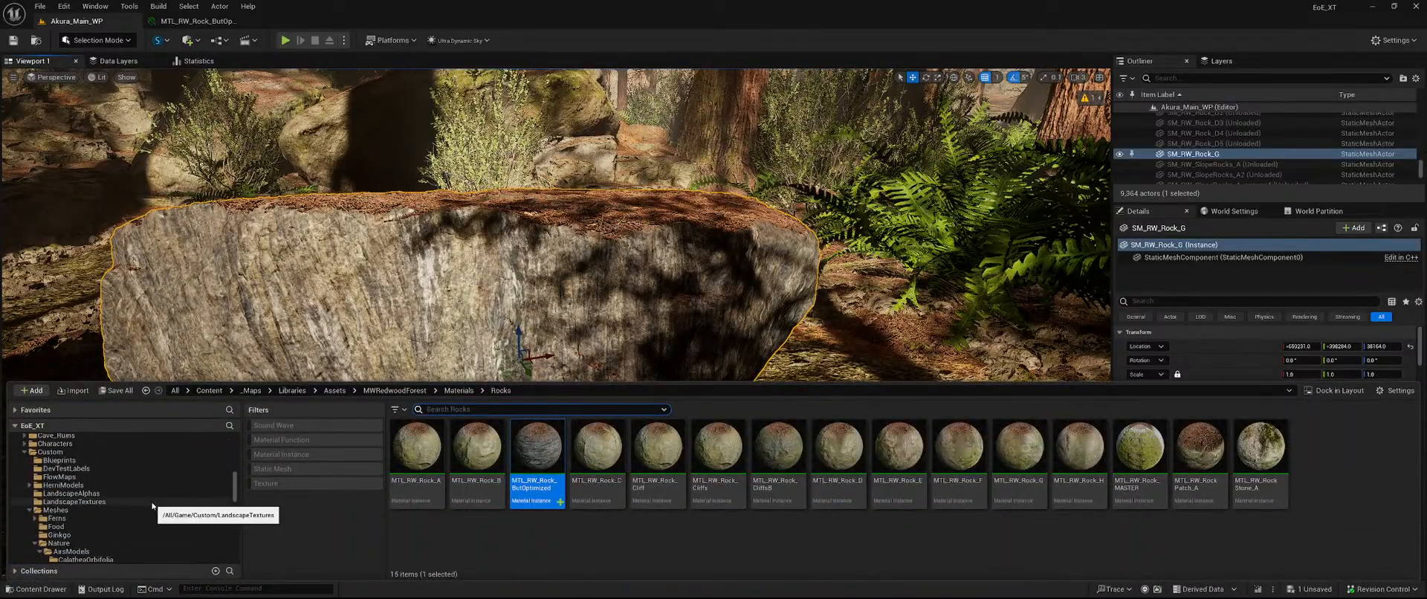
{"action": "scroll", "coordinate": [153, 505], "scroll_direction": "down", "scroll_amount": 5}
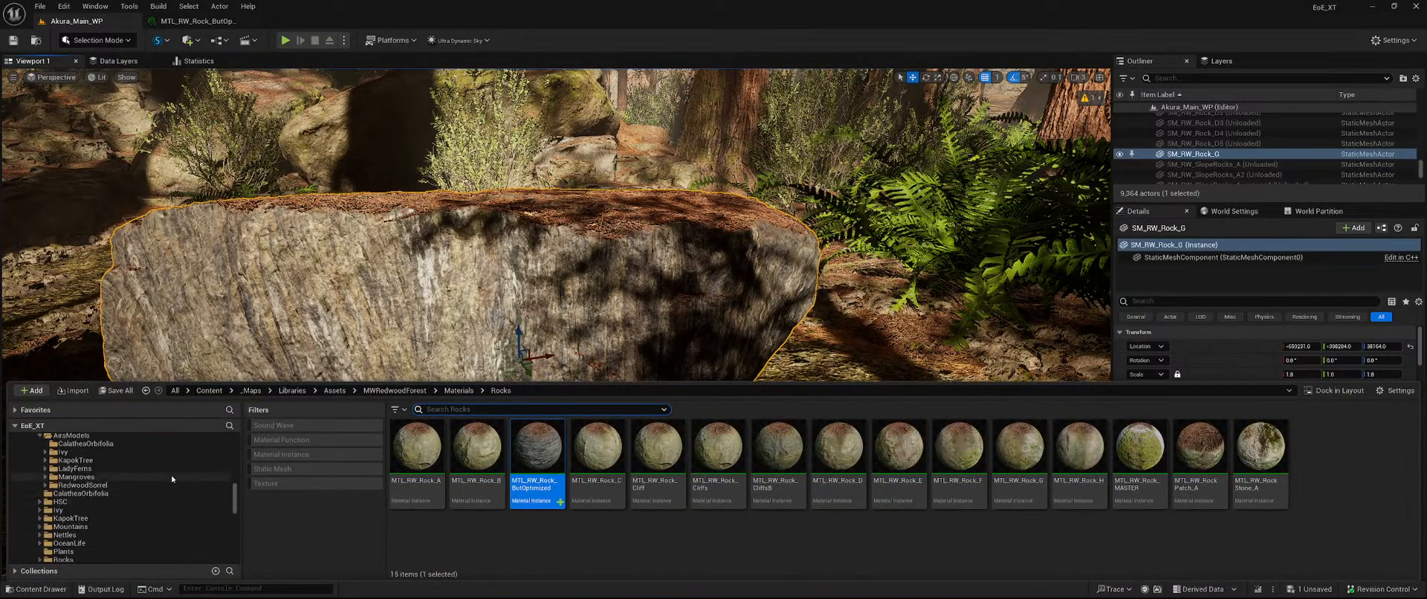
{"action": "scroll", "coordinate": [172, 481], "scroll_direction": "down", "scroll_amount": 2}
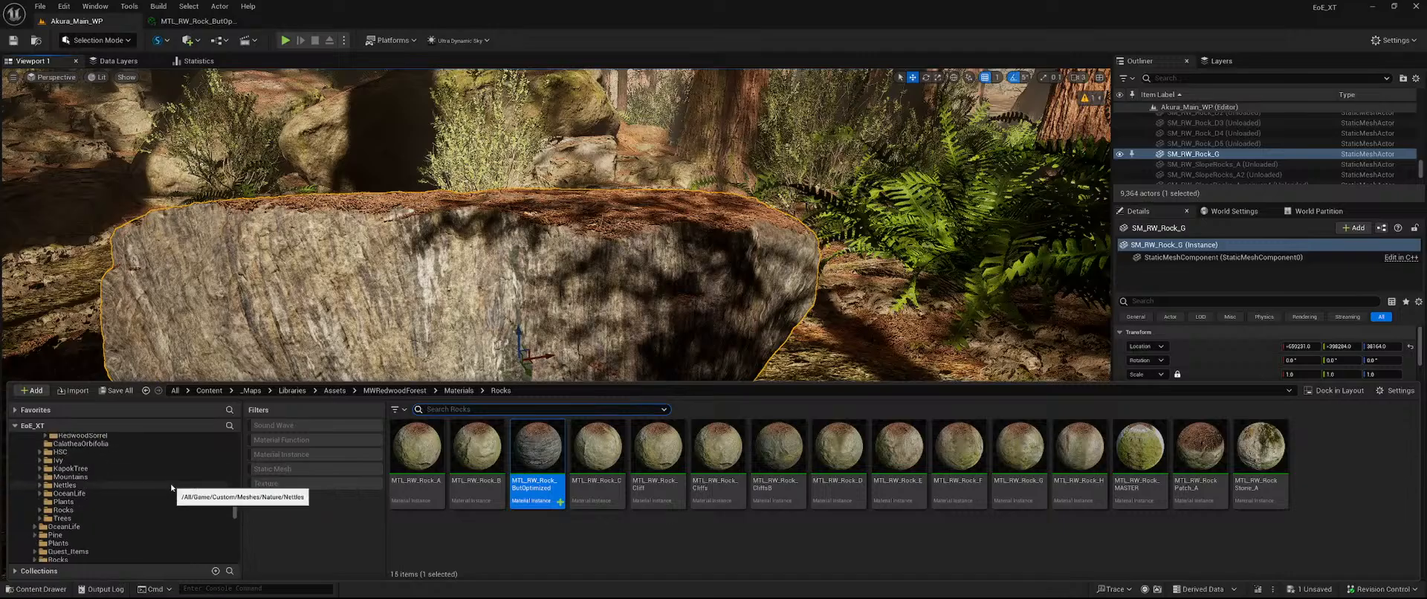
{"action": "scroll", "coordinate": [175, 489], "scroll_direction": "up", "scroll_amount": 2}
{"action": "scroll", "coordinate": [121, 535], "scroll_direction": "down", "scroll_amount": 4}
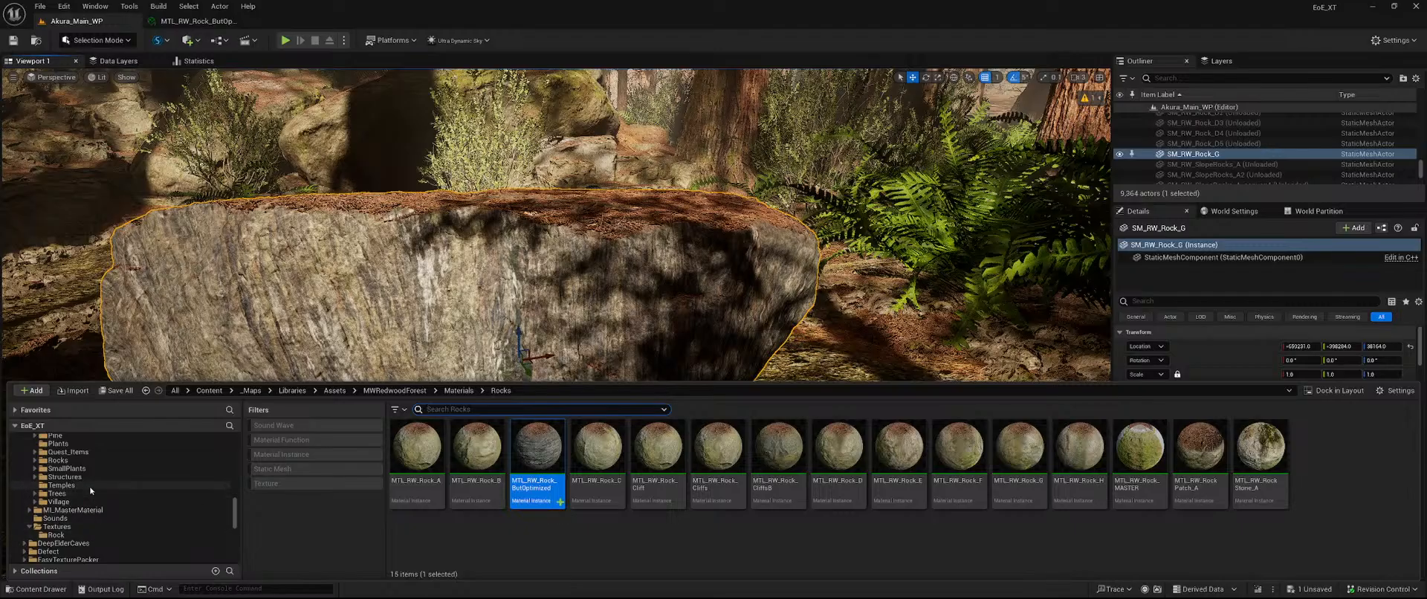
{"action": "scroll", "coordinate": [94, 482], "scroll_direction": "up", "scroll_amount": 2}
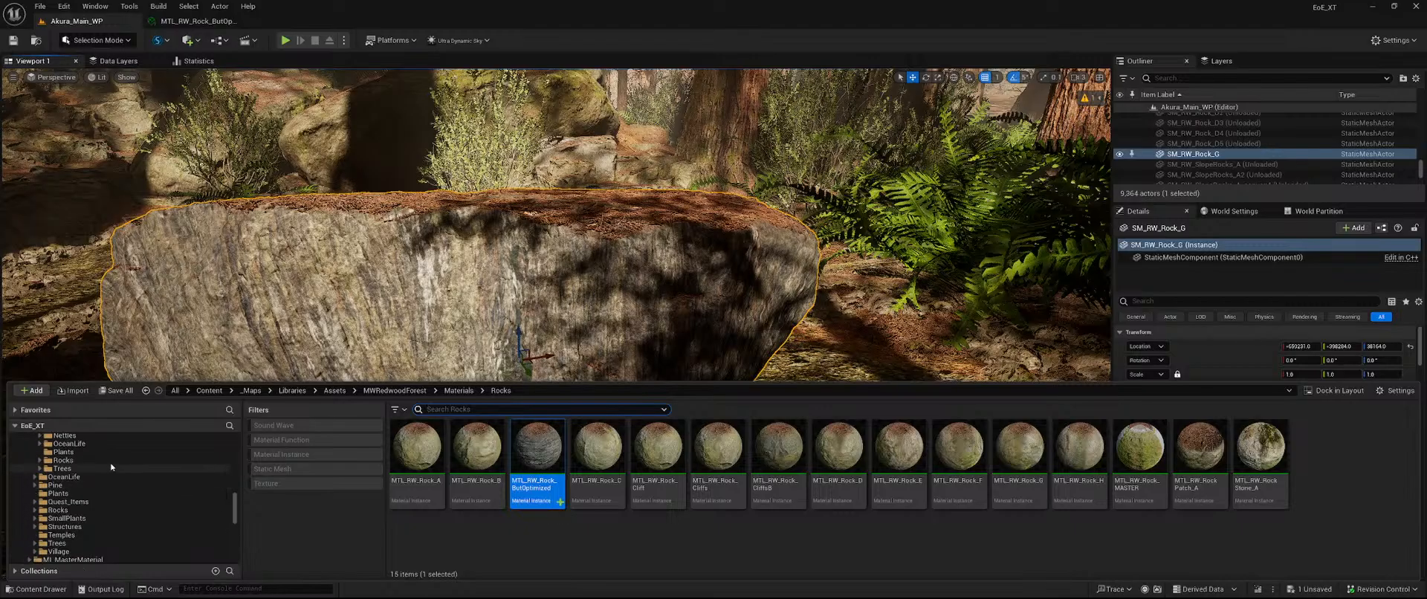
{"action": "left_click", "coordinate": [112, 462]}
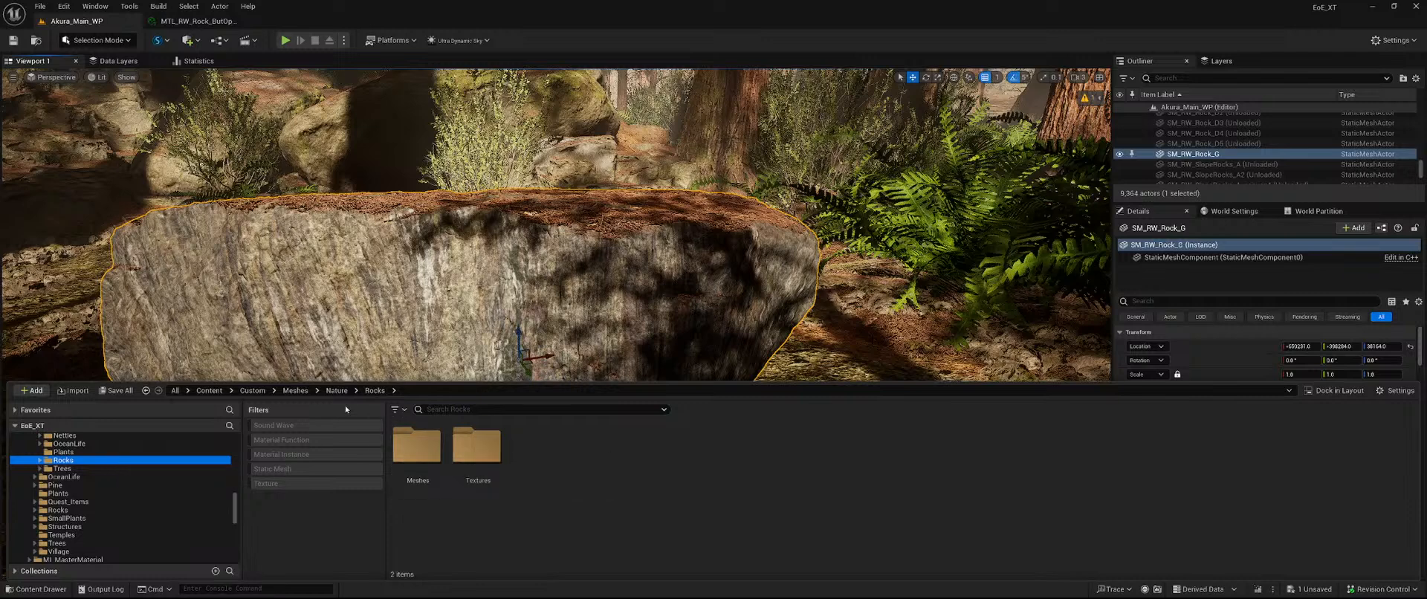
{"action": "left_click", "coordinate": [266, 392]}
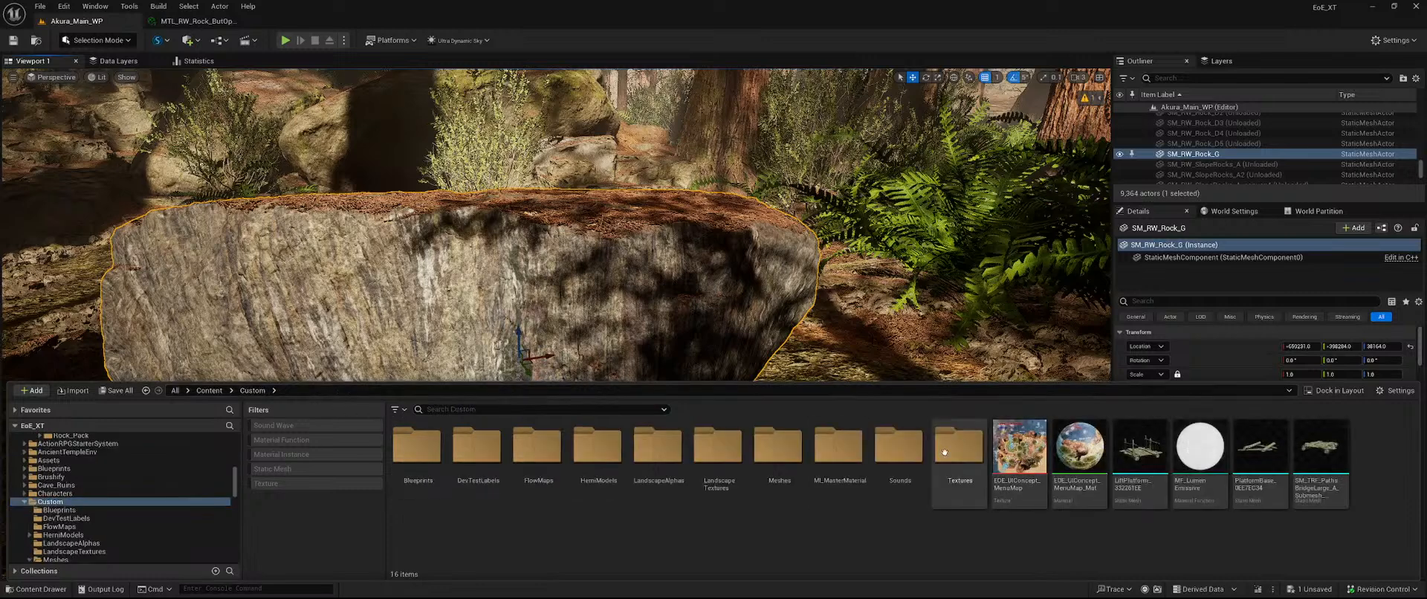
{"action": "double_click", "coordinate": [958, 445]}
{"action": "left_click", "coordinate": [409, 443]}
{"action": "double_click", "coordinate": [408, 443]}
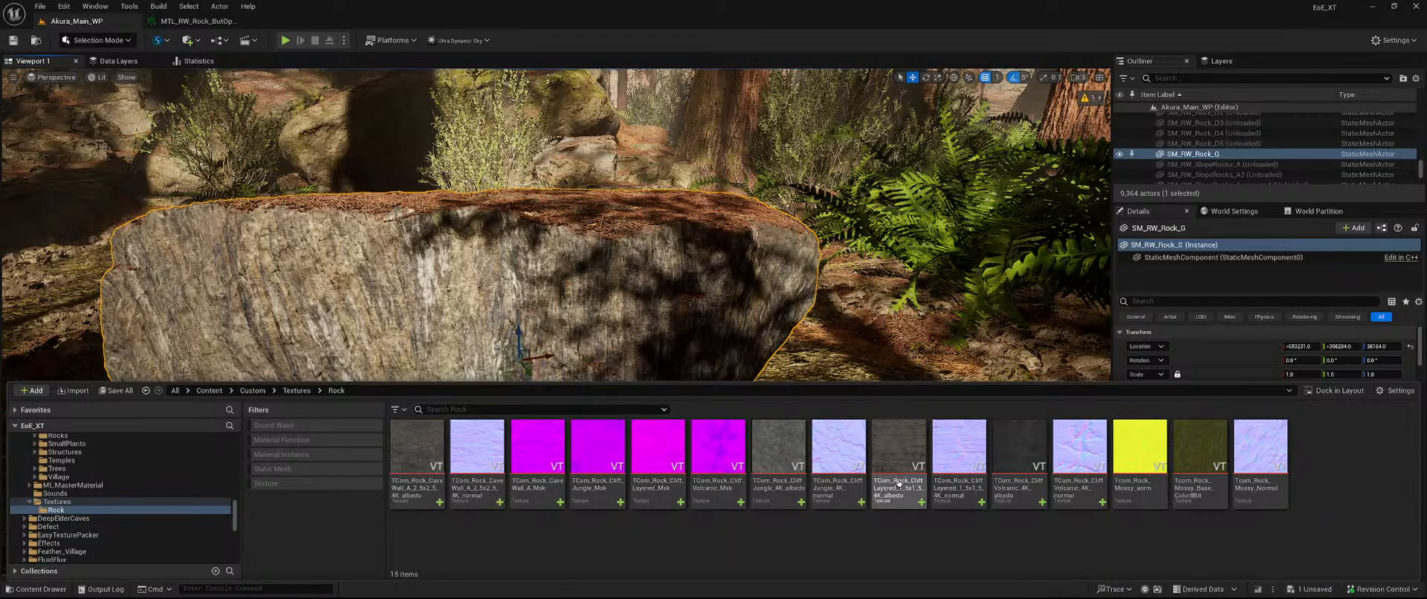
Assign the TCom_Rock_CliffJungle 4K albedo, TCom_Rock_Cliff_Jungle_Msk and CliffJungle 4K normal as MTL_RW_Rock_ButOptimized's base color, mask and normal textures.
{"action": "left_click", "coordinate": [798, 457]}
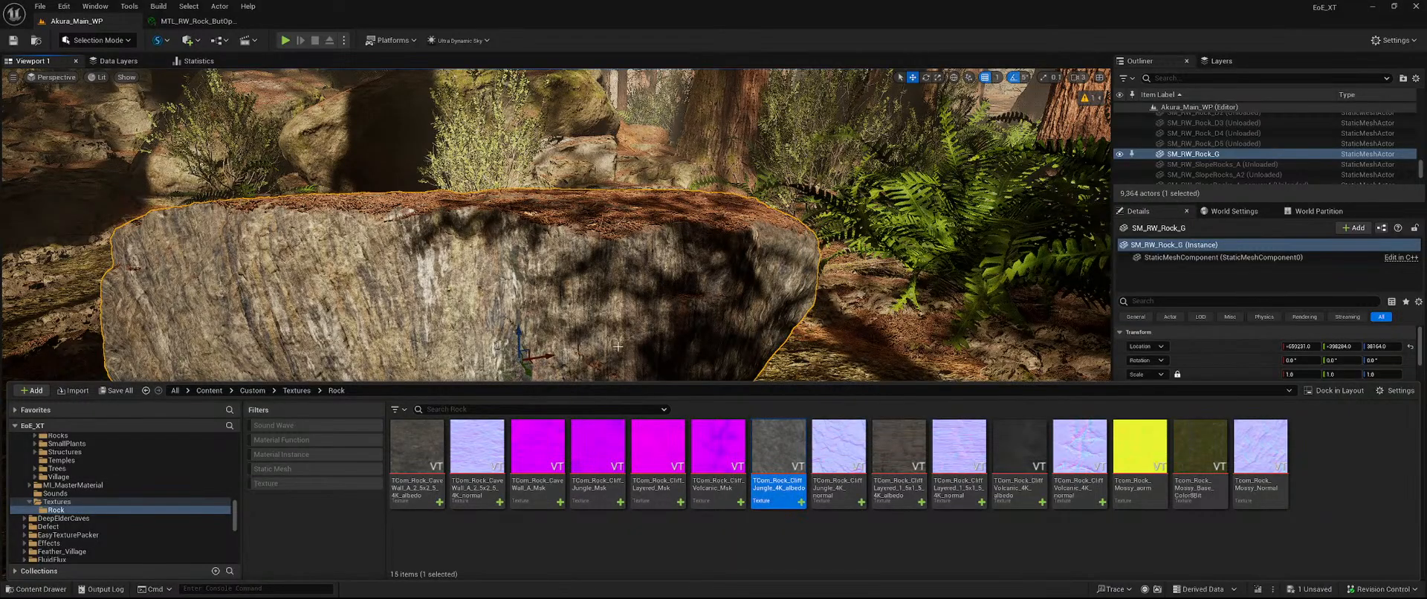
{"action": "left_click", "coordinate": [202, 21]}
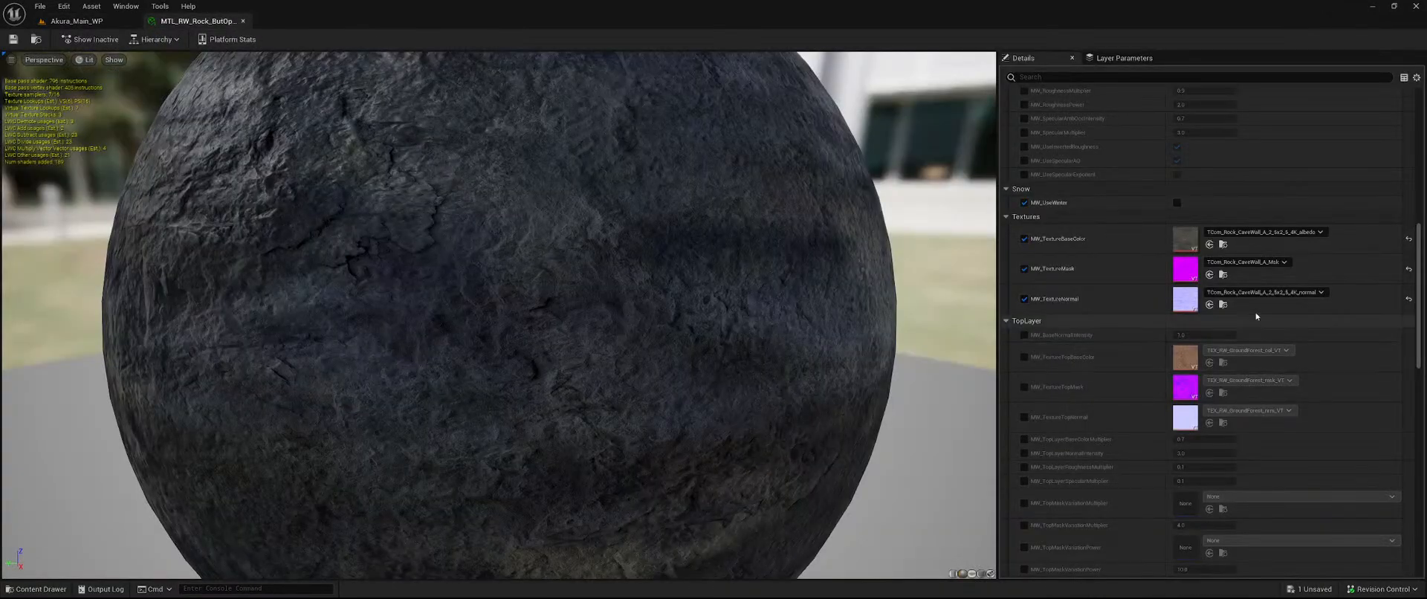
{"action": "left_click", "coordinate": [1210, 245]}
{"action": "key", "text": "ctrl+space"}
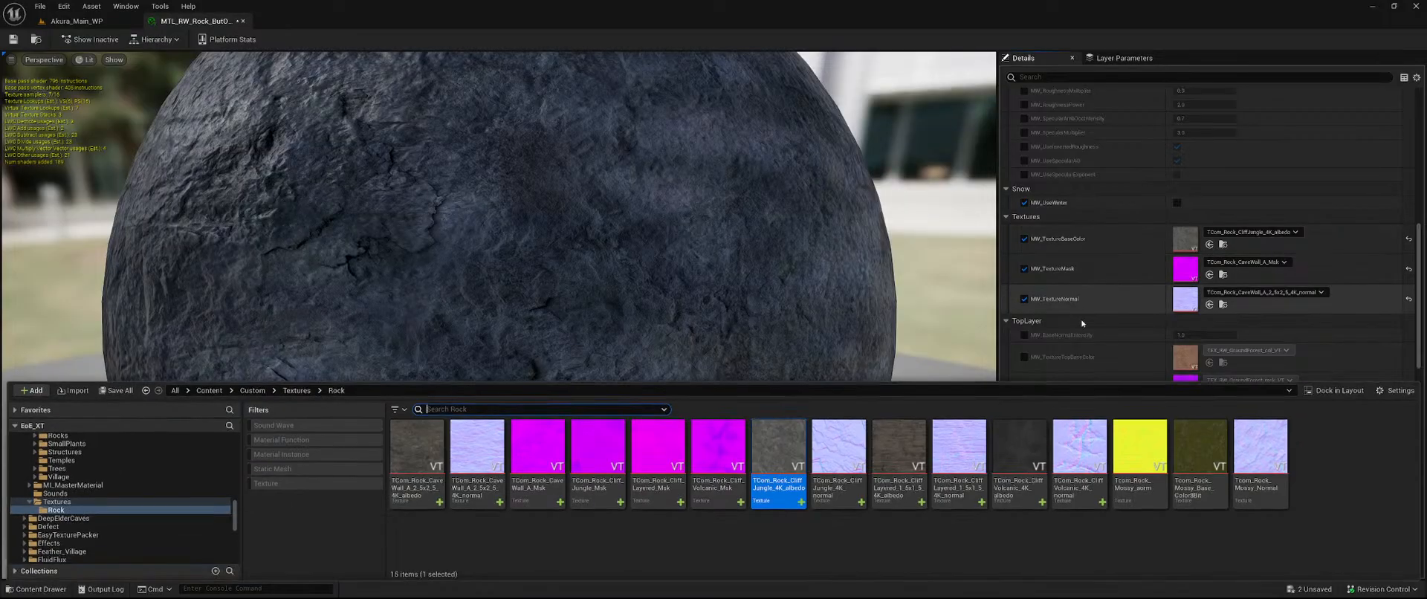
{"action": "left_click", "coordinate": [595, 450]}
{"action": "left_click", "coordinate": [1209, 275]}
{"action": "key", "text": "ctrl+space"}
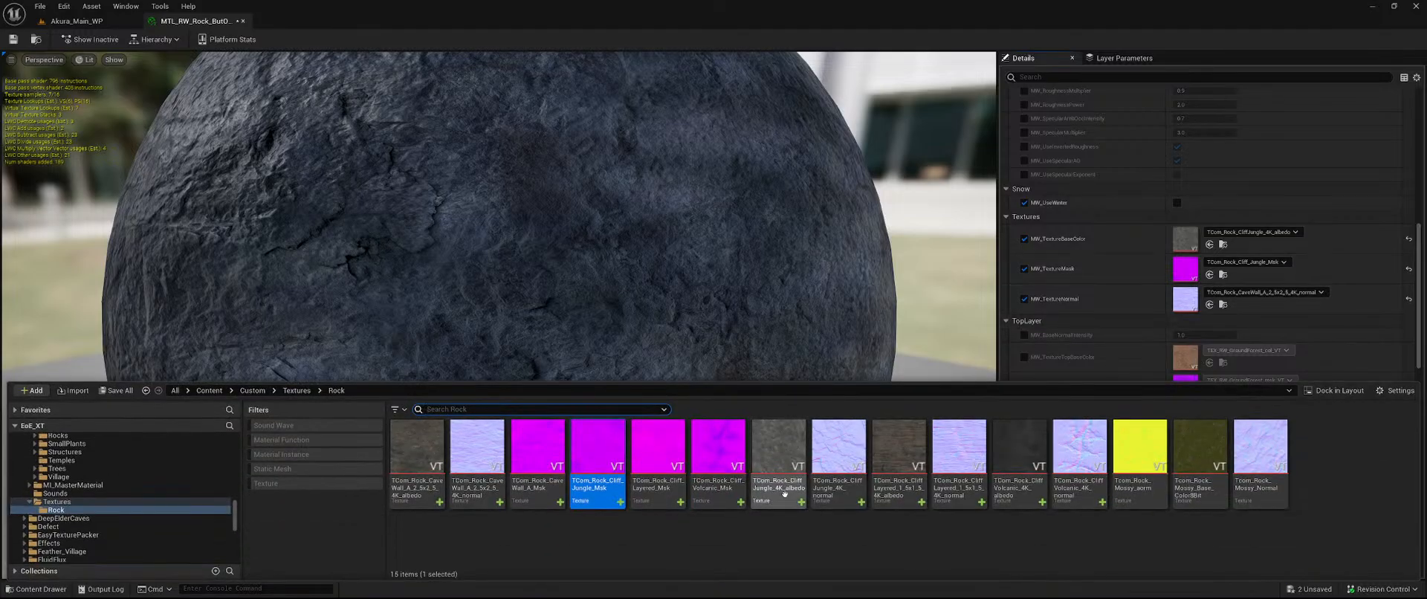
{"action": "left_click", "coordinate": [821, 455]}
{"action": "left_click", "coordinate": [1209, 305]}
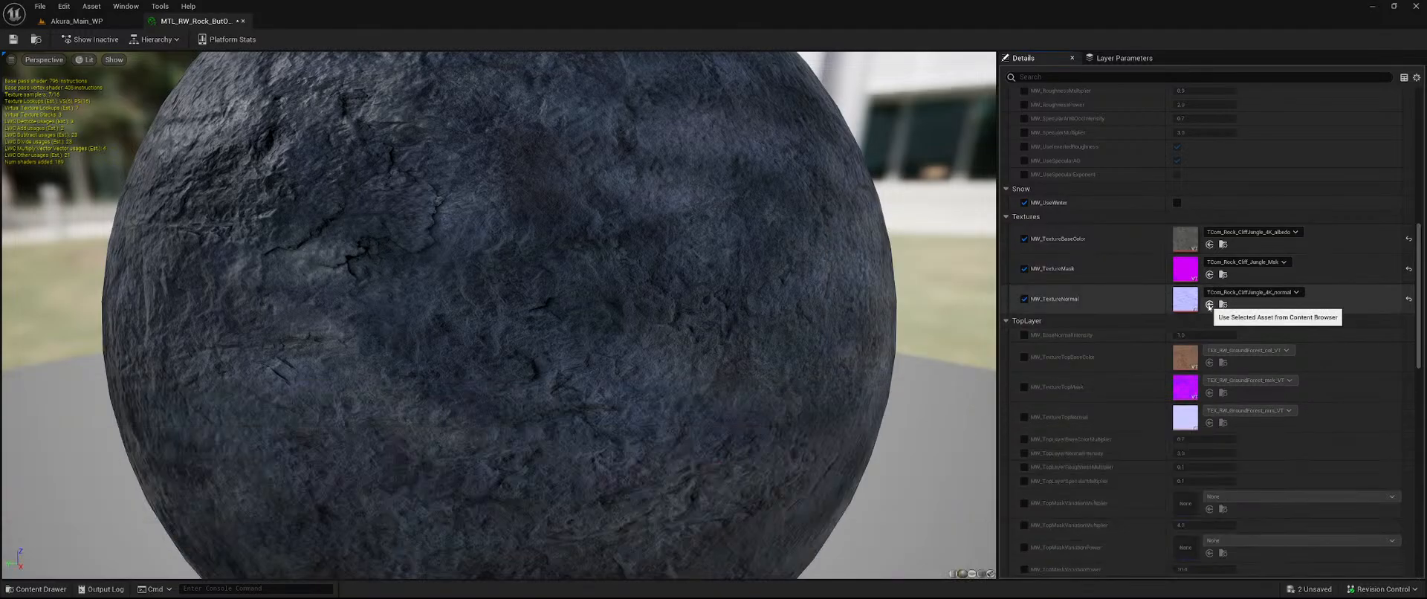
Return to the Akura_Main_WP level and examine the jungle cliff texture on the placed rock from near and far.
{"action": "left_click", "coordinate": [91, 21]}
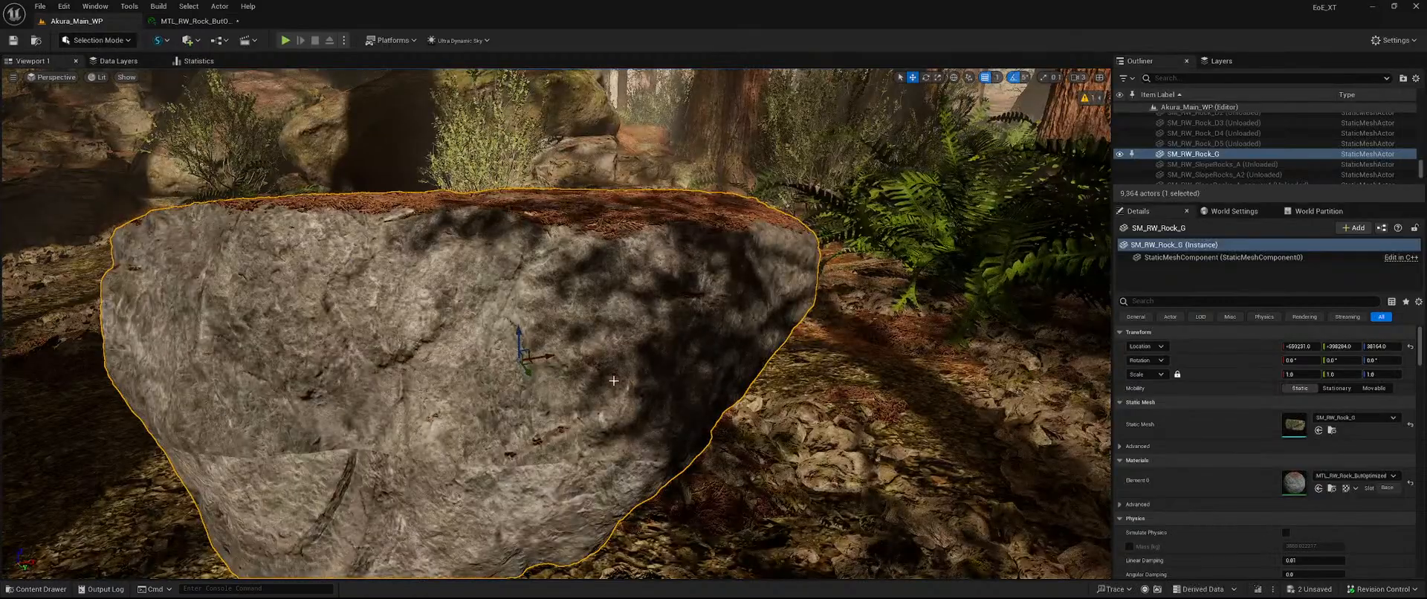
{"action": "right_click_drag", "start_coordinate": [614, 381], "coordinate": [537, 349]}
{"action": "key", "text": "s"}
{"action": "key", "text": "w"}
{"action": "key", "text": "s"}
Replace the instance's base color, mask and normal textures with the TCom_Rock_CliffLayered 4K albedo, TCom_Rock_Cliff_Layered_Msk and CliffLayered 4K normal.
{"action": "key", "text": "ctrl+space"}
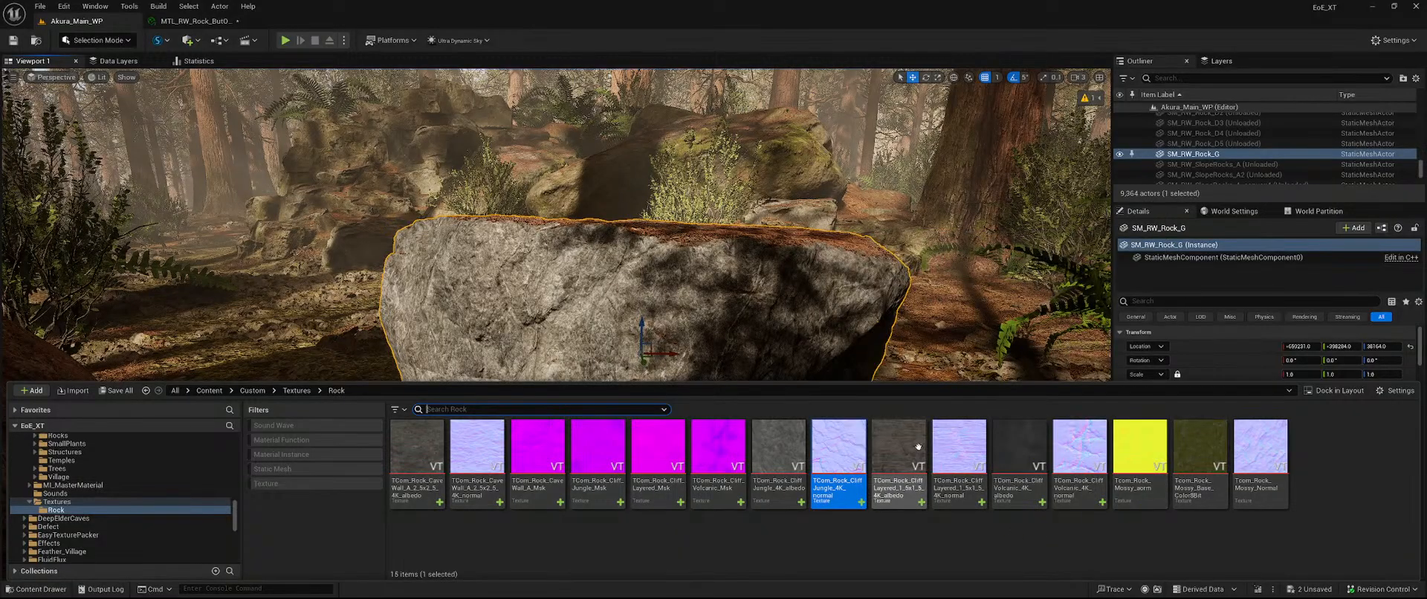
{"action": "left_click", "coordinate": [914, 445]}
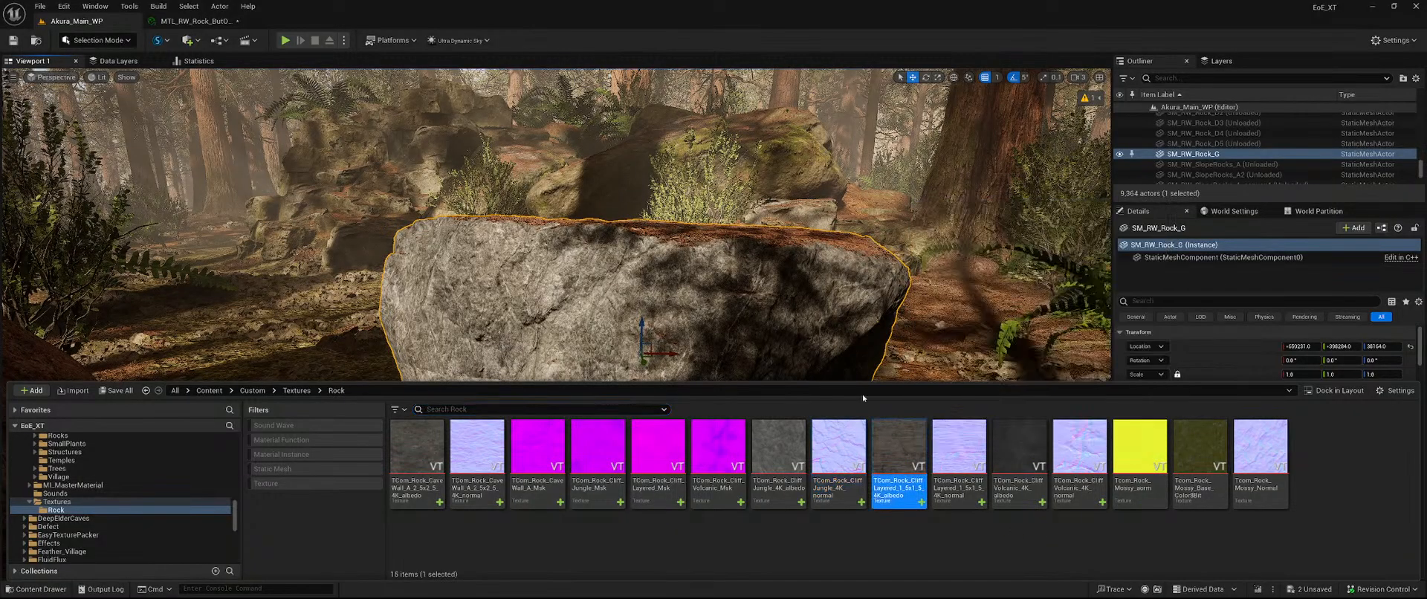
{"action": "left_click", "coordinate": [210, 20]}
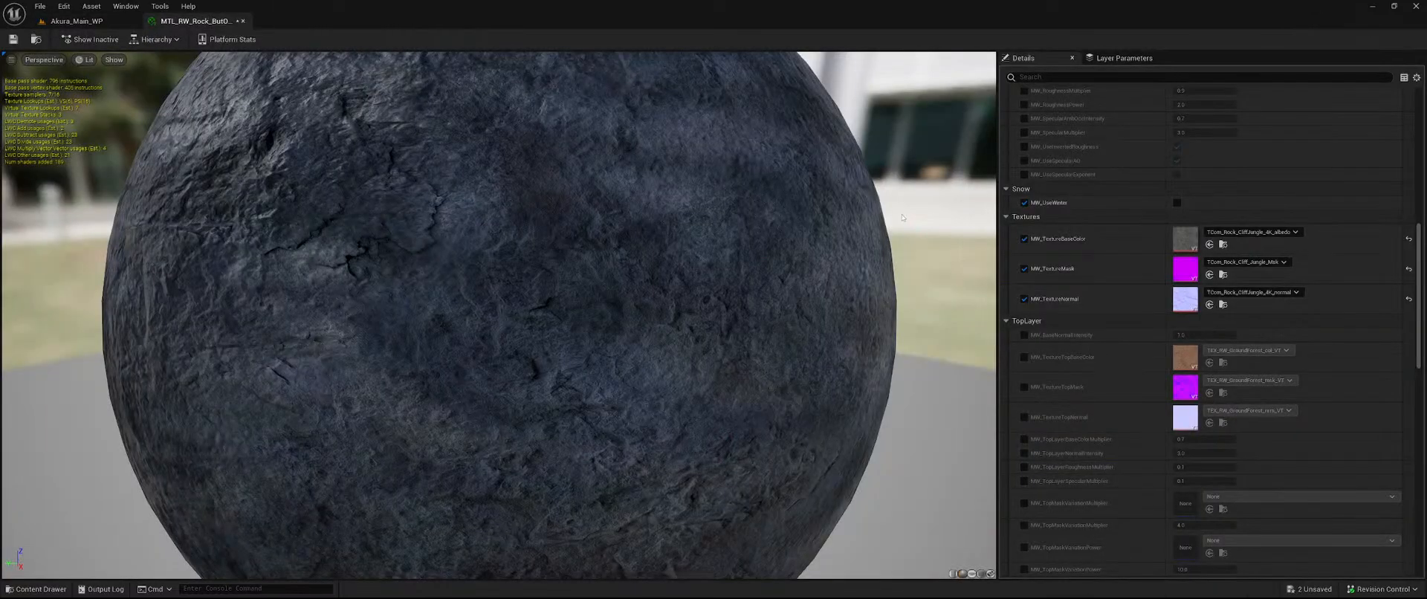
{"action": "left_click", "coordinate": [1209, 244]}
{"action": "key", "text": "ctrl+space"}
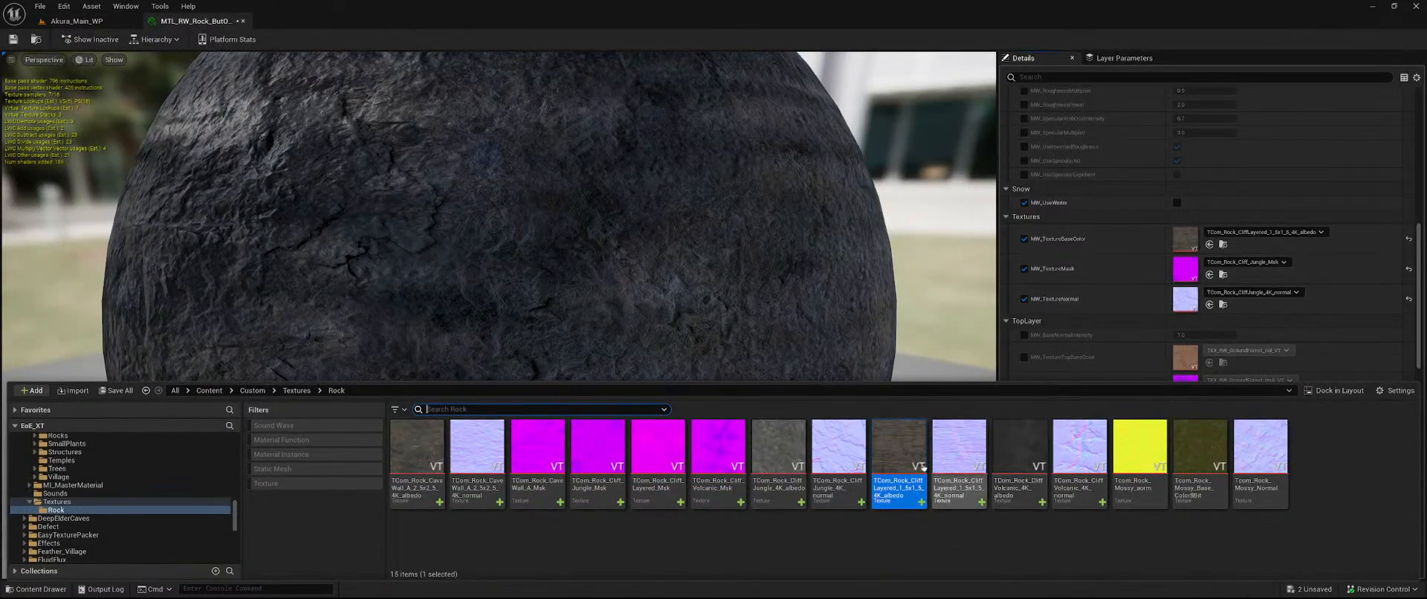
{"action": "left_click", "coordinate": [685, 451]}
{"action": "left_click", "coordinate": [1209, 275]}
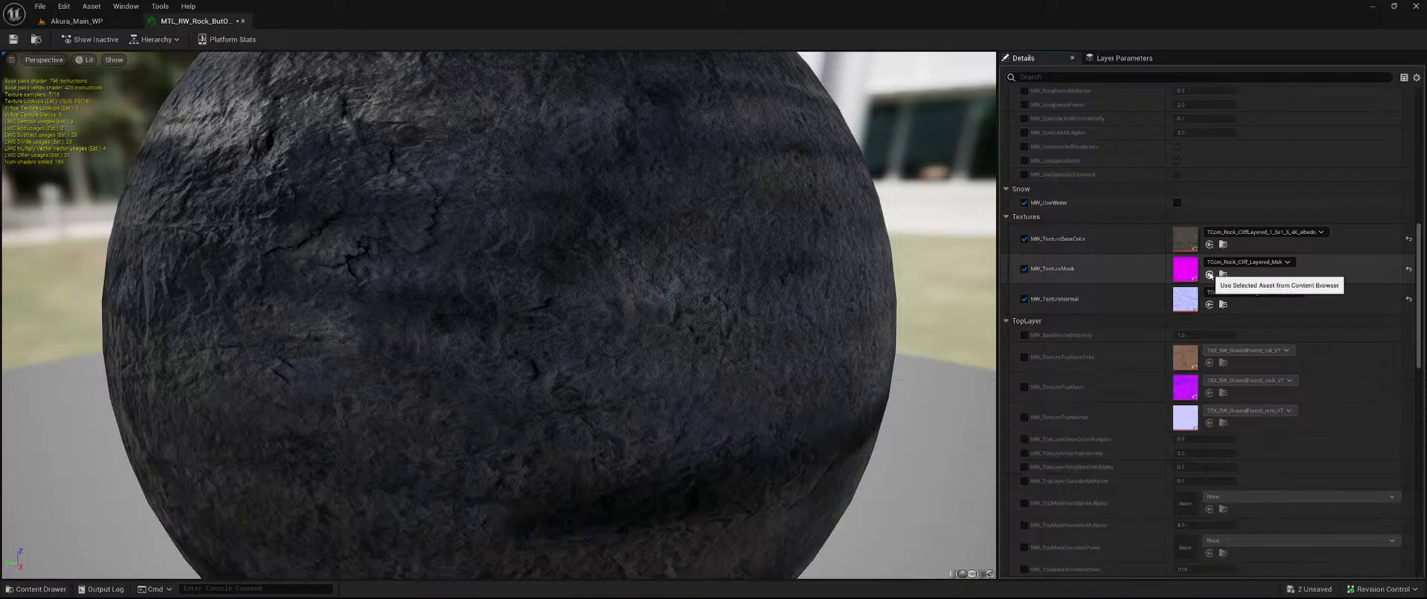
{"action": "key", "text": "ctrl+space"}
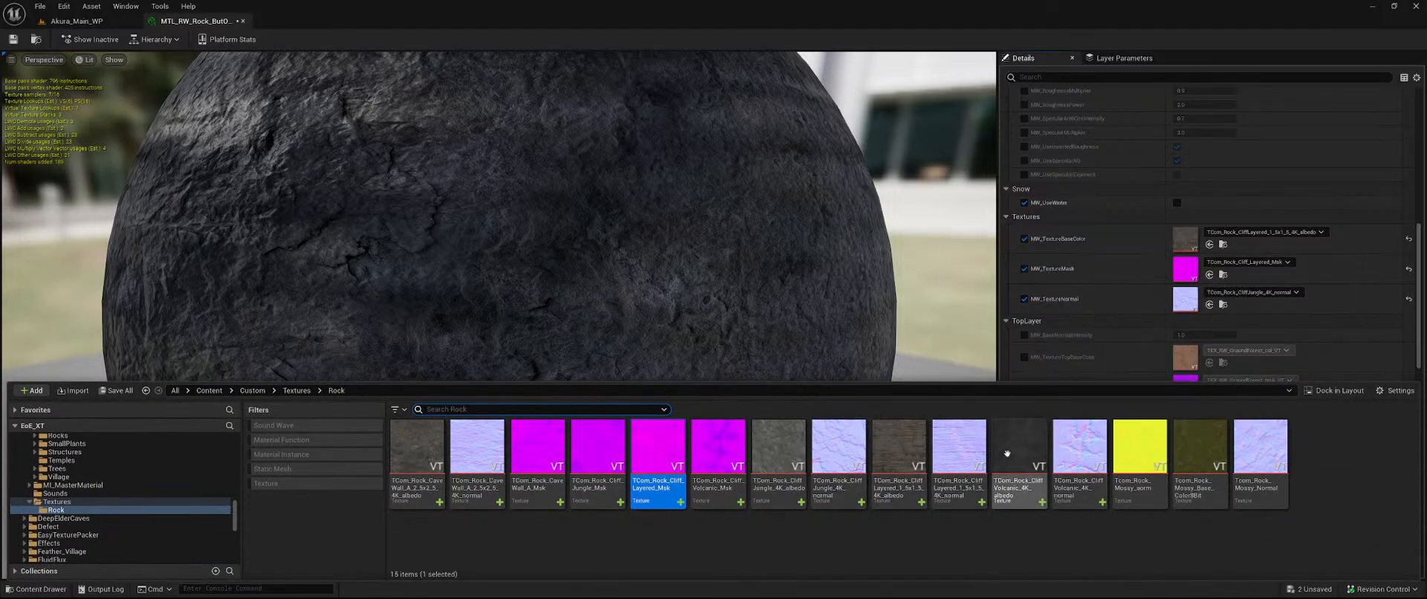
{"action": "left_click", "coordinate": [966, 468]}
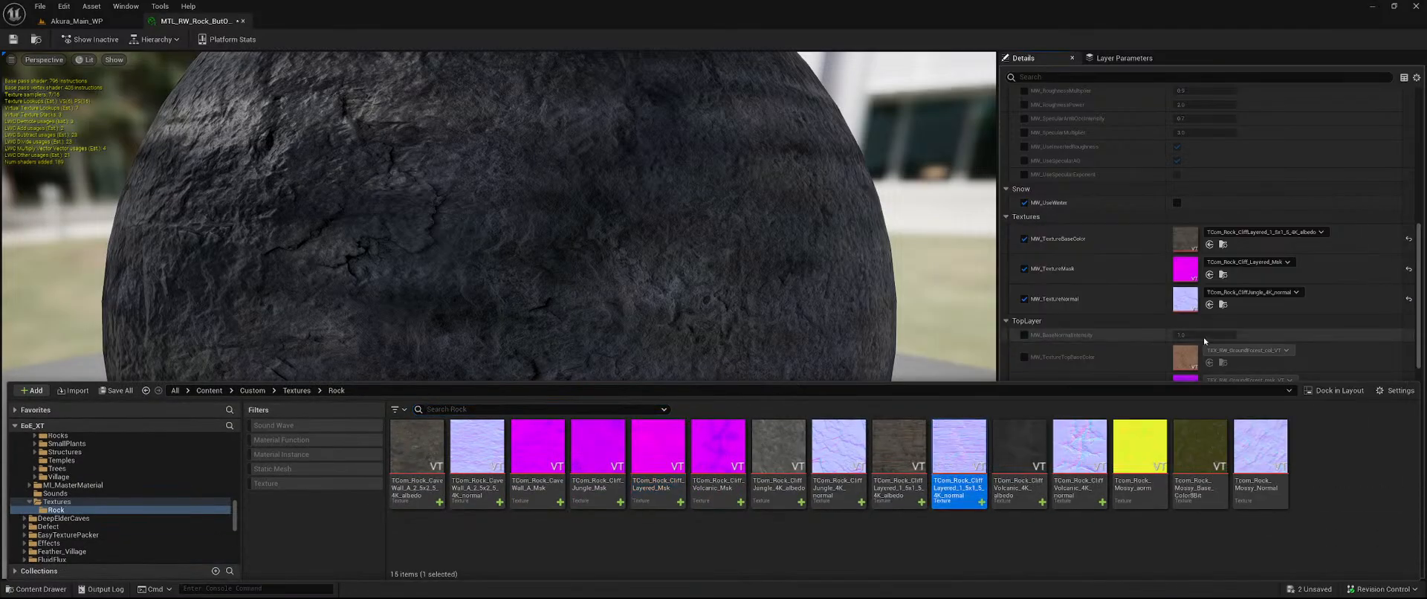
{"action": "left_click", "coordinate": [1208, 305]}
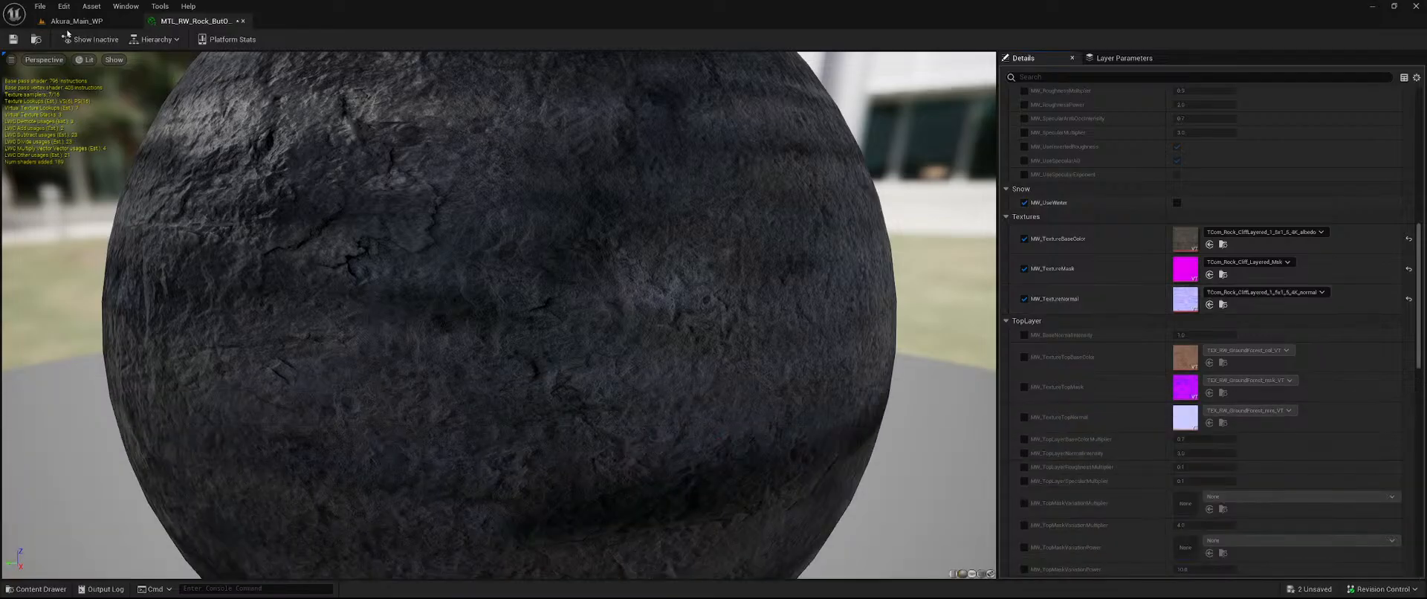
Return to the Akura_Main_WP level and examine the layered cliff texture on the placed rock.
{"action": "left_click", "coordinate": [75, 20]}
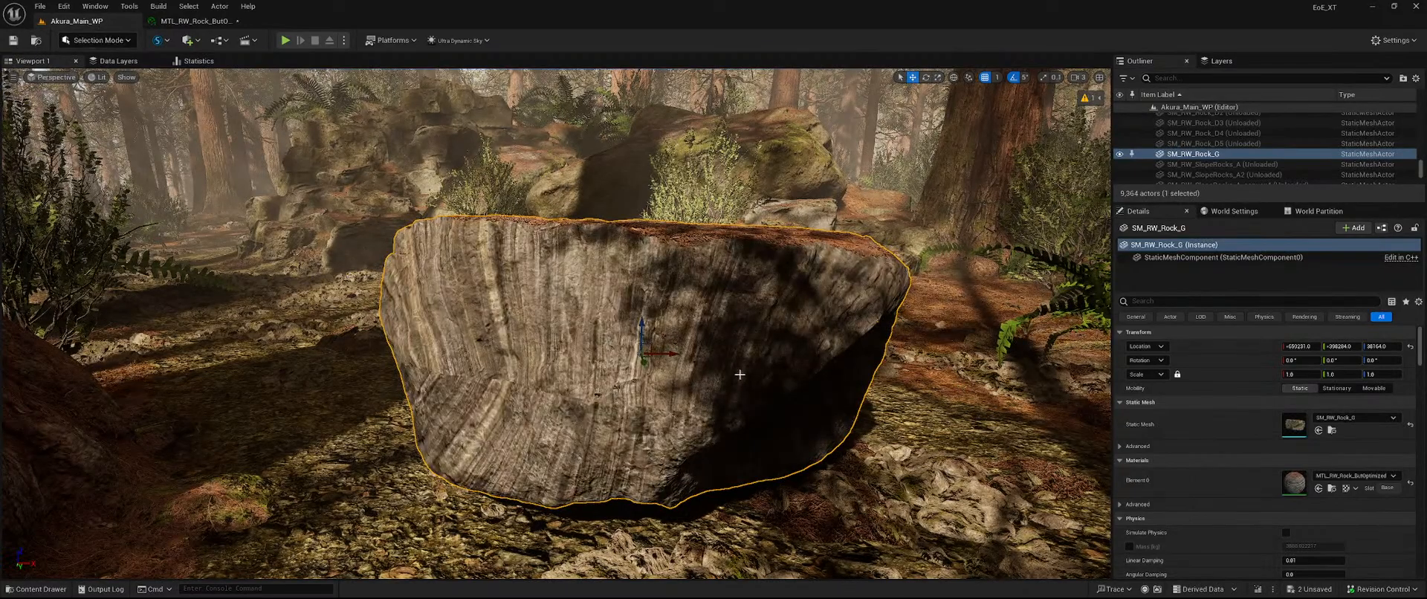
{"action": "key", "text": "w"}
{"action": "key", "text": "s"}
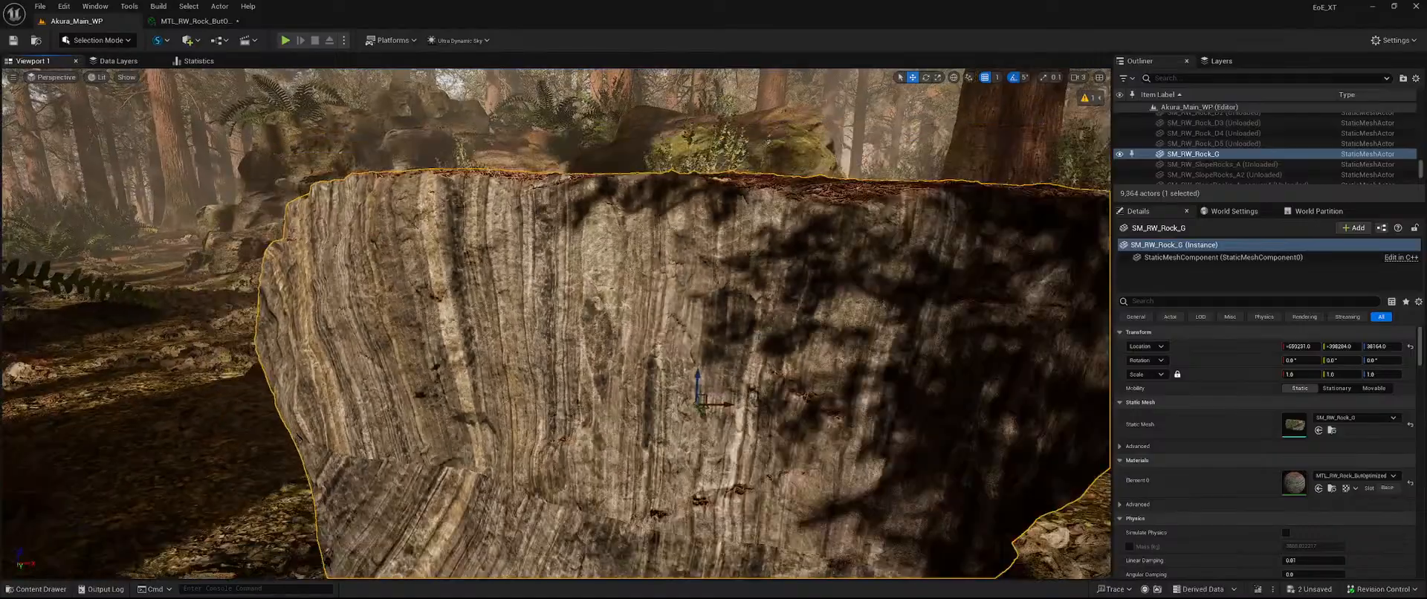
Open the Megascans Surfaces folder and look through its surface folders for rock textures.
{"action": "key", "text": "ctrl+space"}
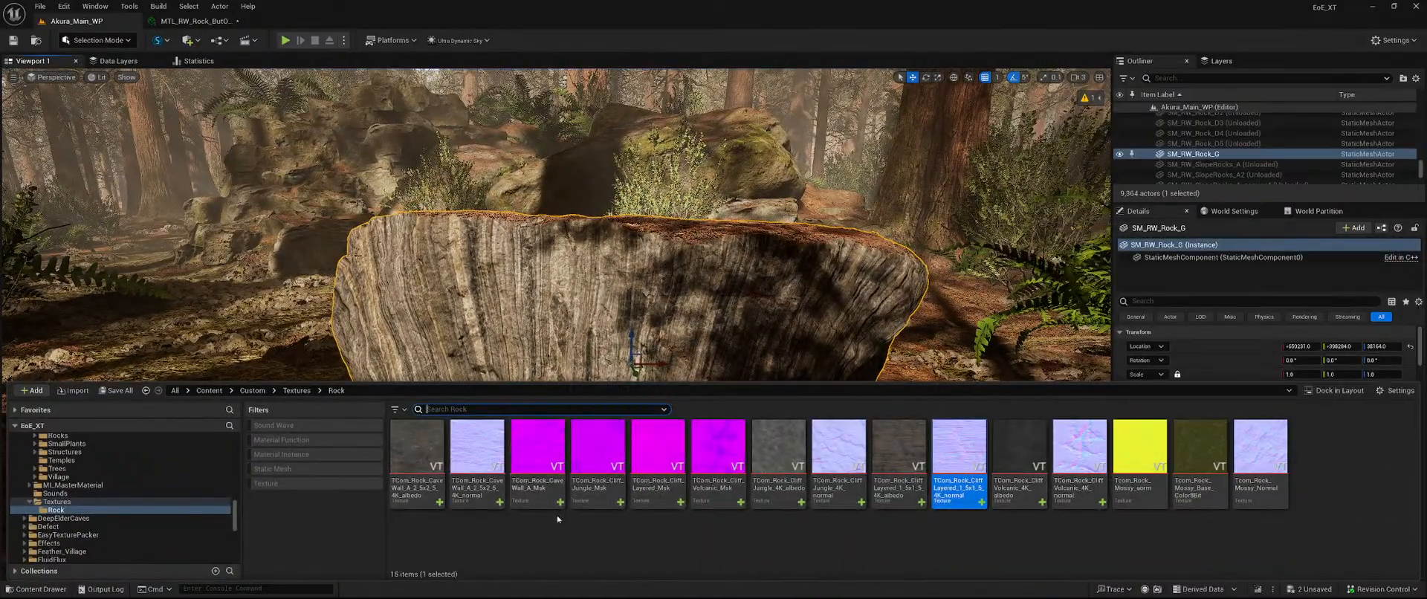
{"action": "scroll", "coordinate": [149, 486], "scroll_direction": "down", "scroll_amount": 5}
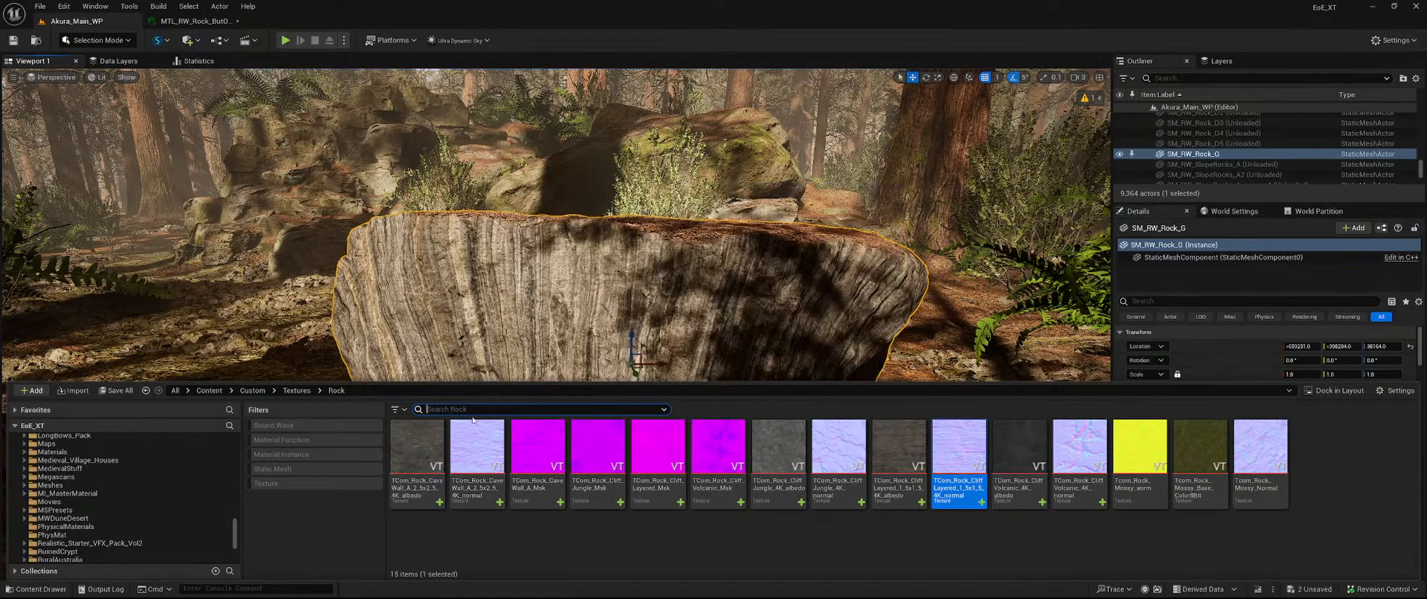
{"action": "left_click", "coordinate": [94, 477]}
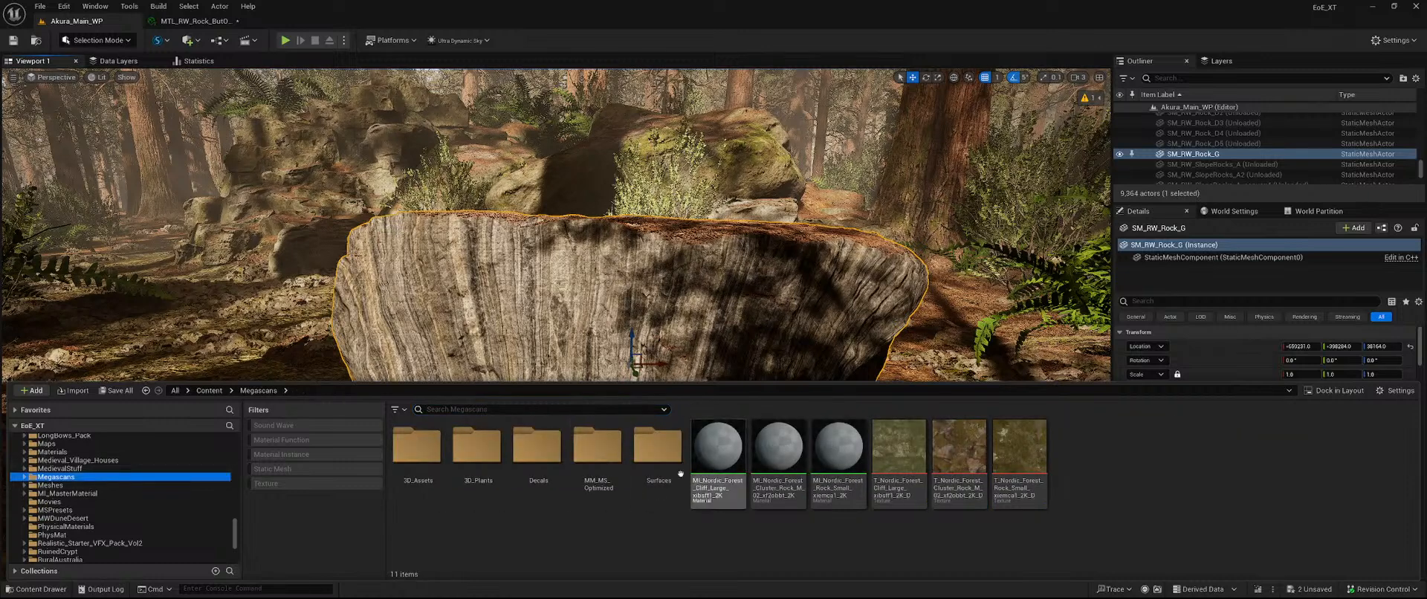
{"action": "double_click", "coordinate": [664, 447]}
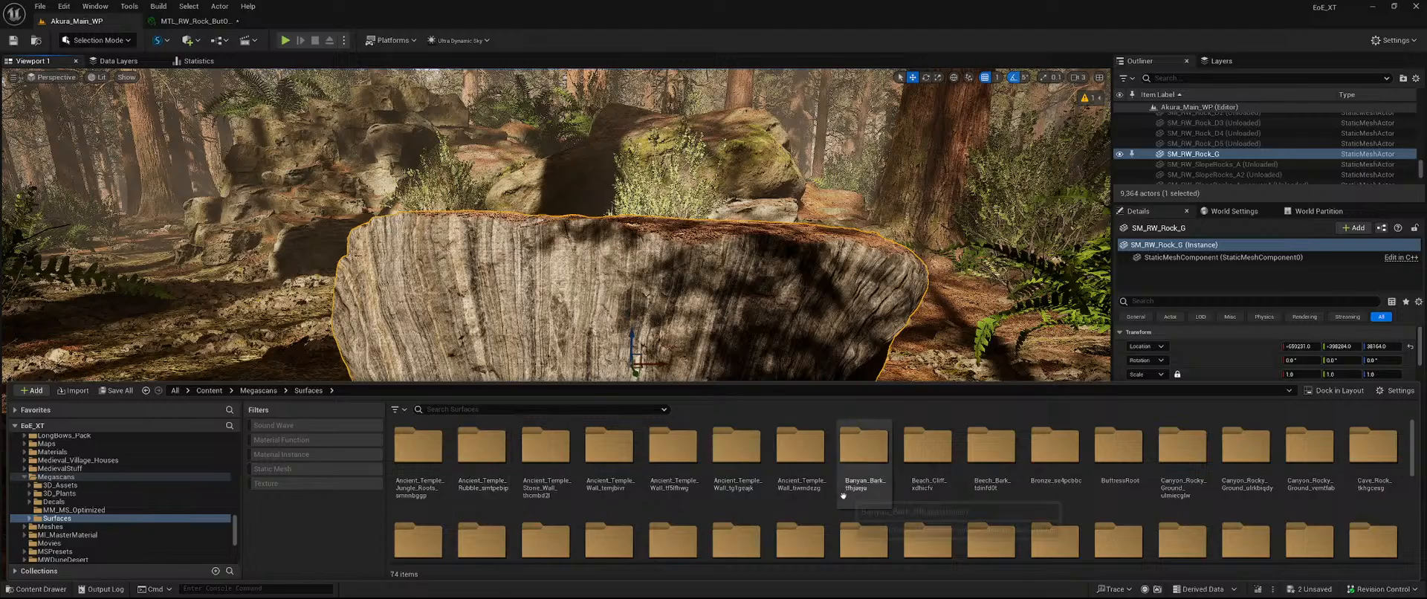
{"action": "scroll", "coordinate": [843, 496], "scroll_direction": "down", "scroll_amount": 1}
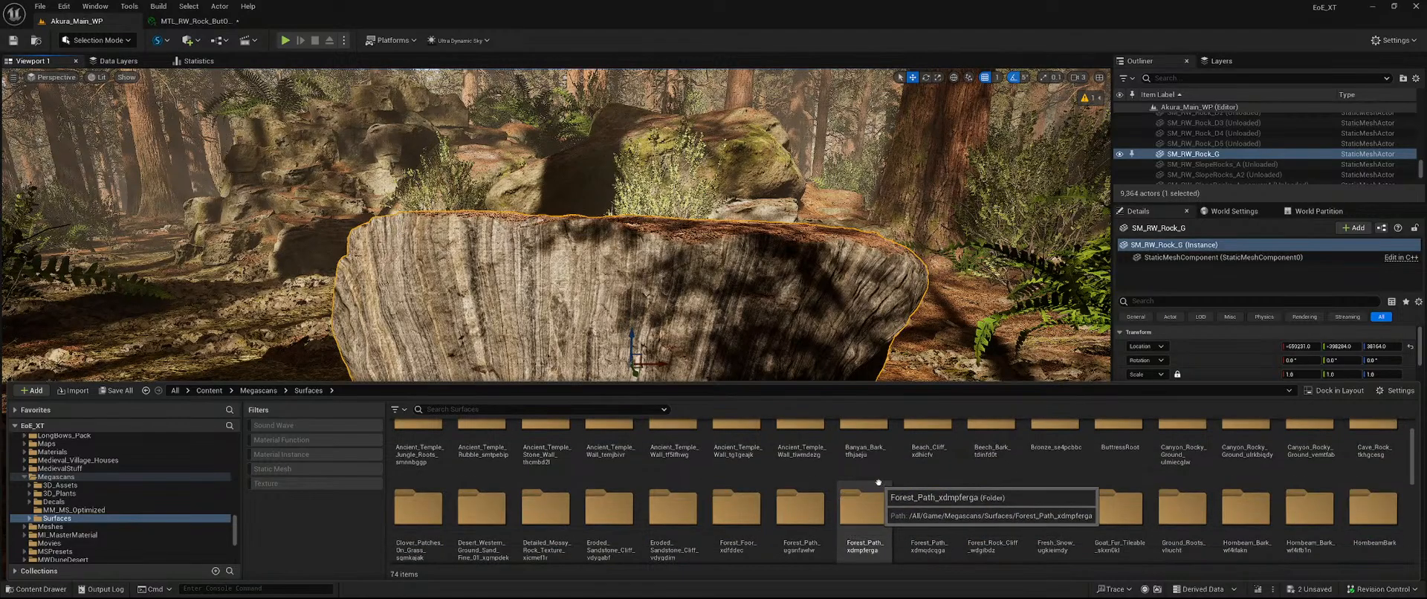
{"action": "scroll", "coordinate": [879, 482], "scroll_direction": "down", "scroll_amount": 3}
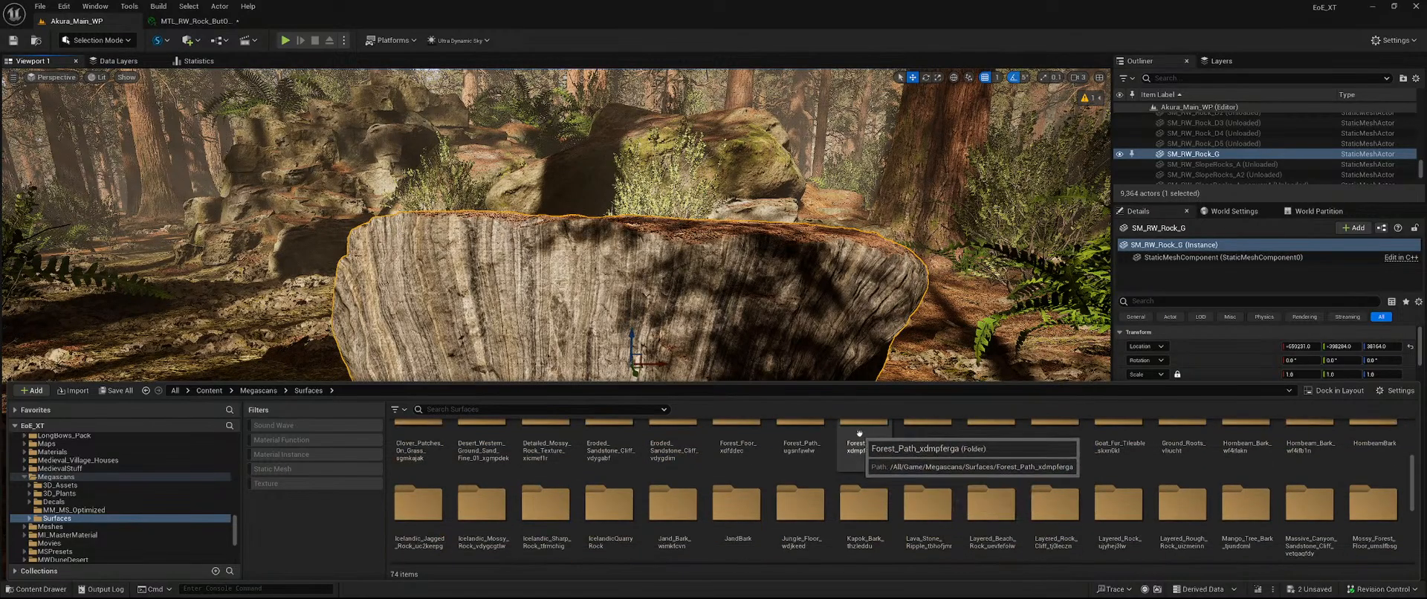
{"action": "scroll", "coordinate": [993, 451], "scroll_direction": "down", "scroll_amount": 2}
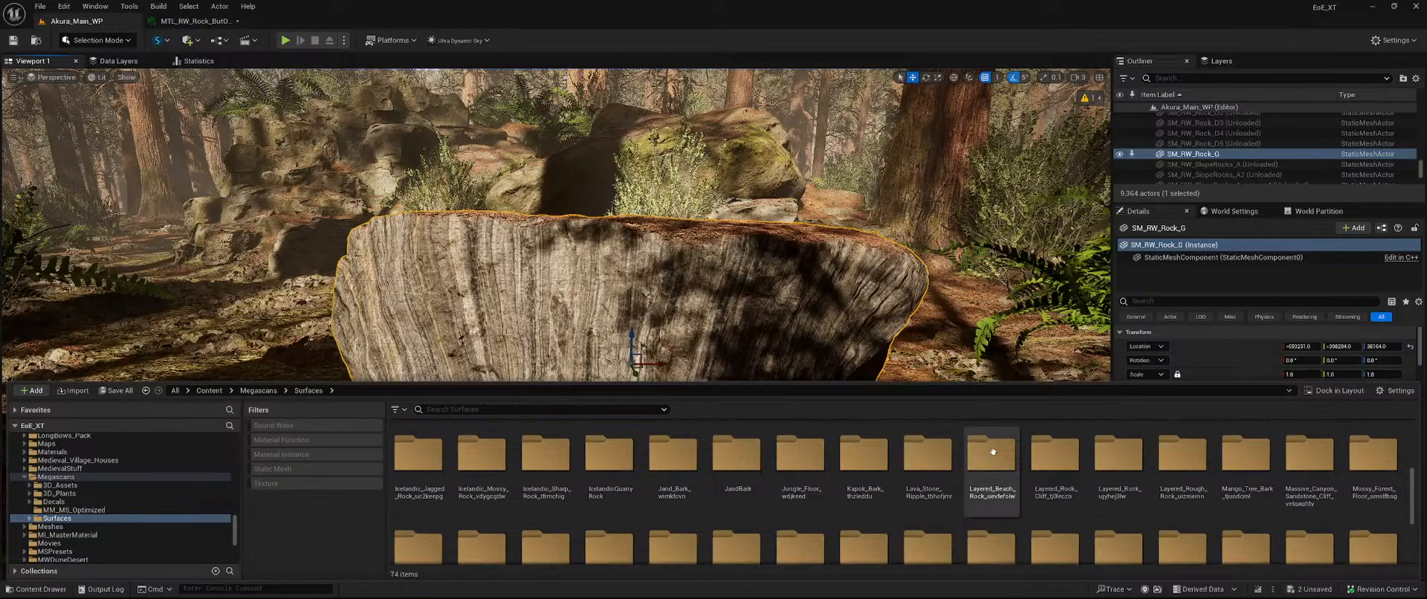
{"action": "scroll", "coordinate": [993, 451], "scroll_direction": "down", "scroll_amount": 3}
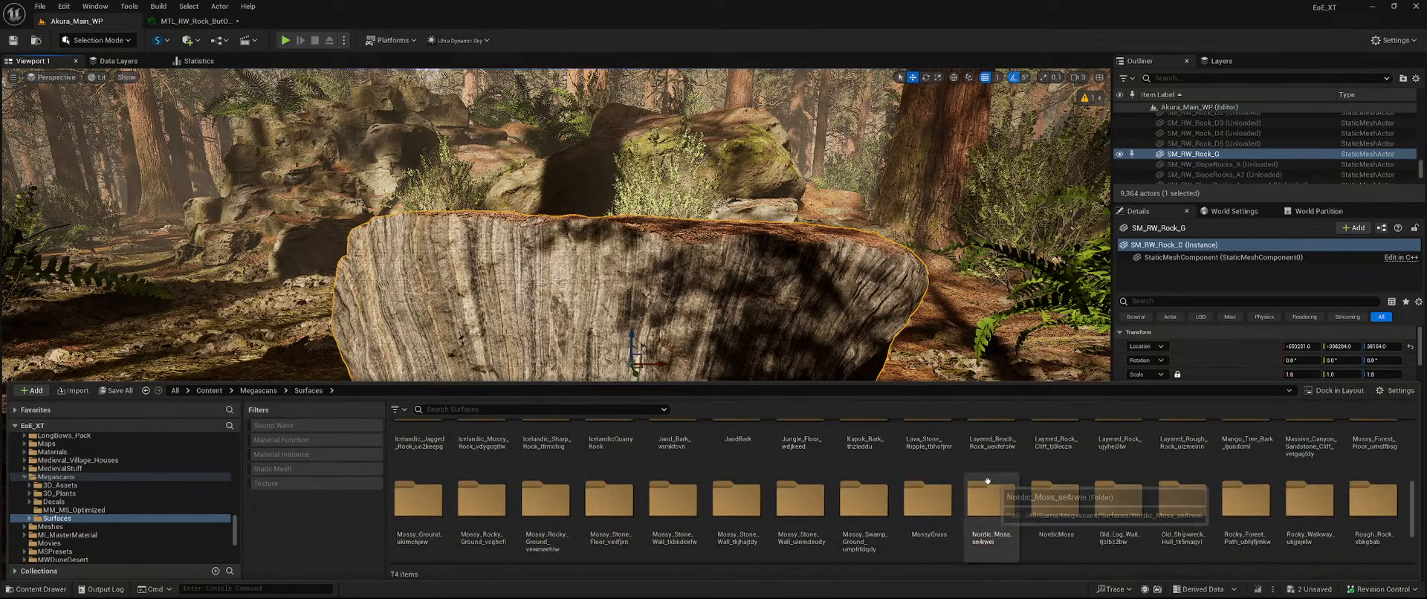
{"action": "scroll", "coordinate": [1078, 465], "scroll_direction": "down", "scroll_amount": 2}
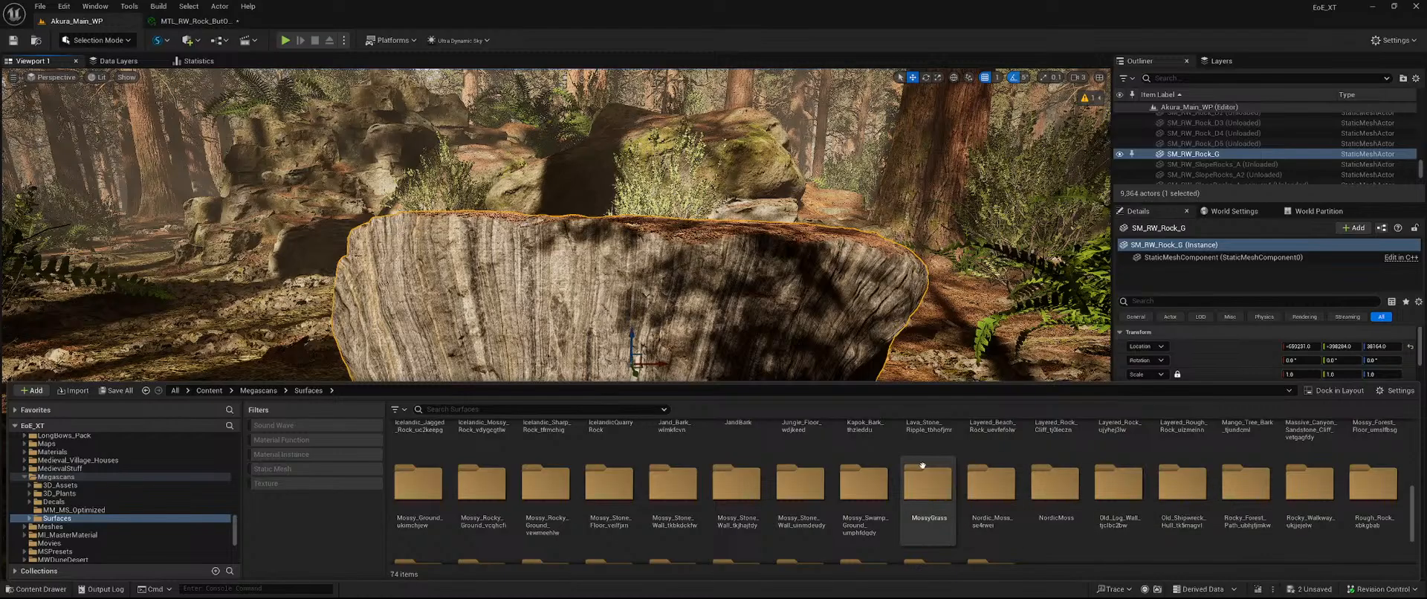
{"action": "scroll", "coordinate": [925, 479], "scroll_direction": "up", "scroll_amount": 2}
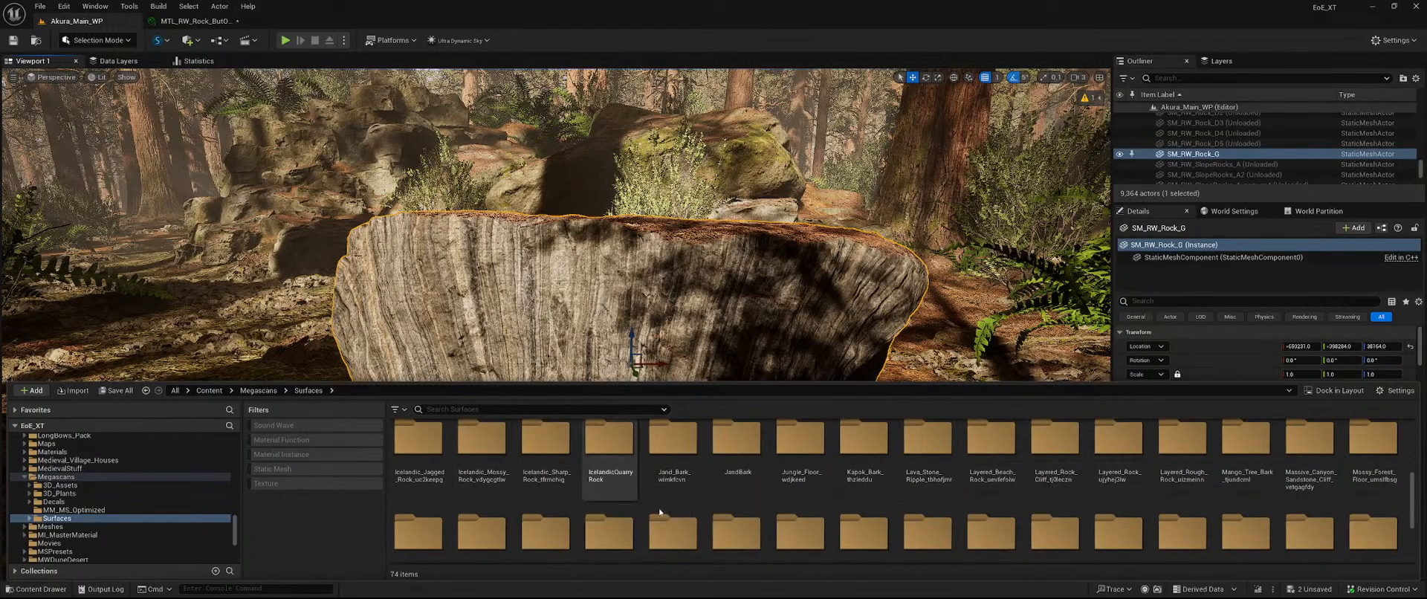
Try the T_Layered_Rock_Cliff_tj0leczn_4K_D texture from the Megascans surfaces as the rock material's base colour and check it on the rock.
{"action": "double_click", "coordinate": [418, 440]}
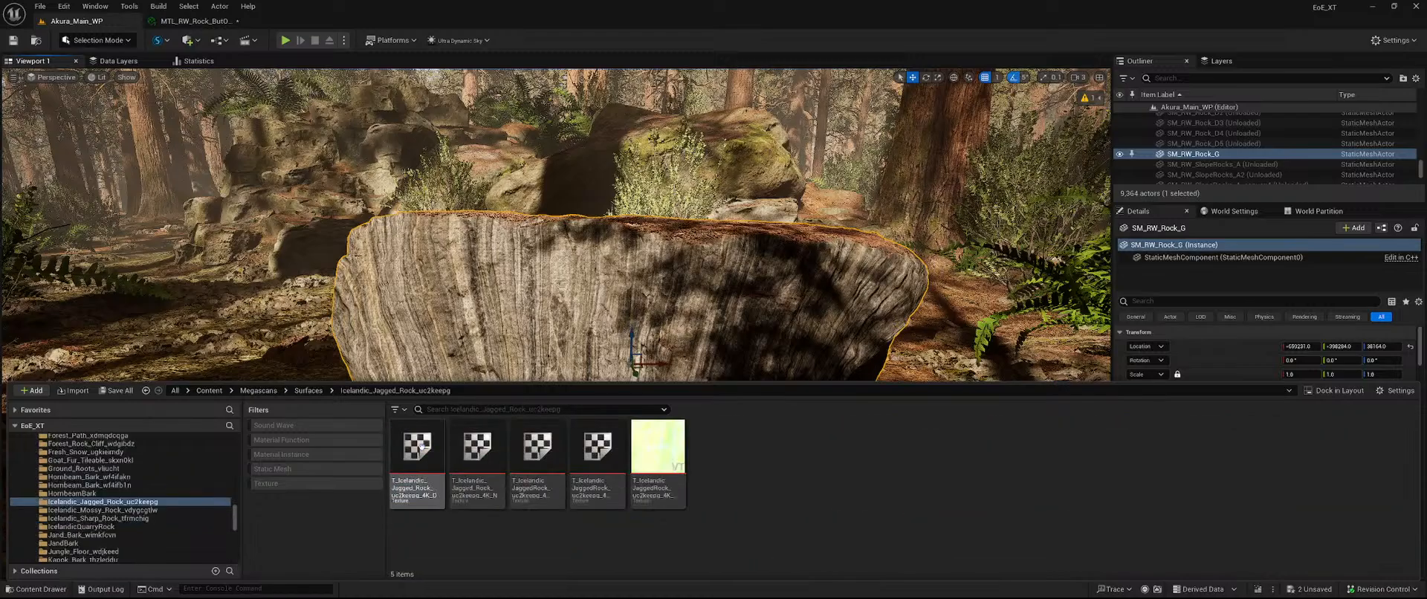
{"action": "left_click", "coordinate": [127, 510]}
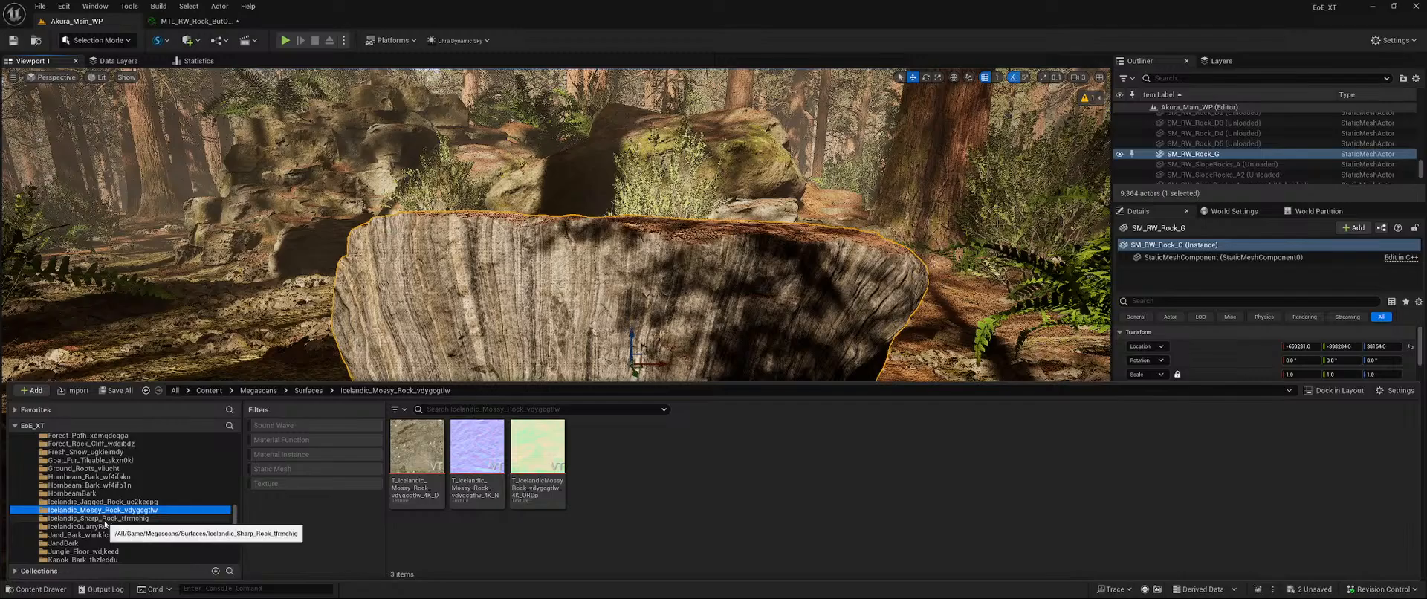
{"action": "left_click", "coordinate": [100, 518]}
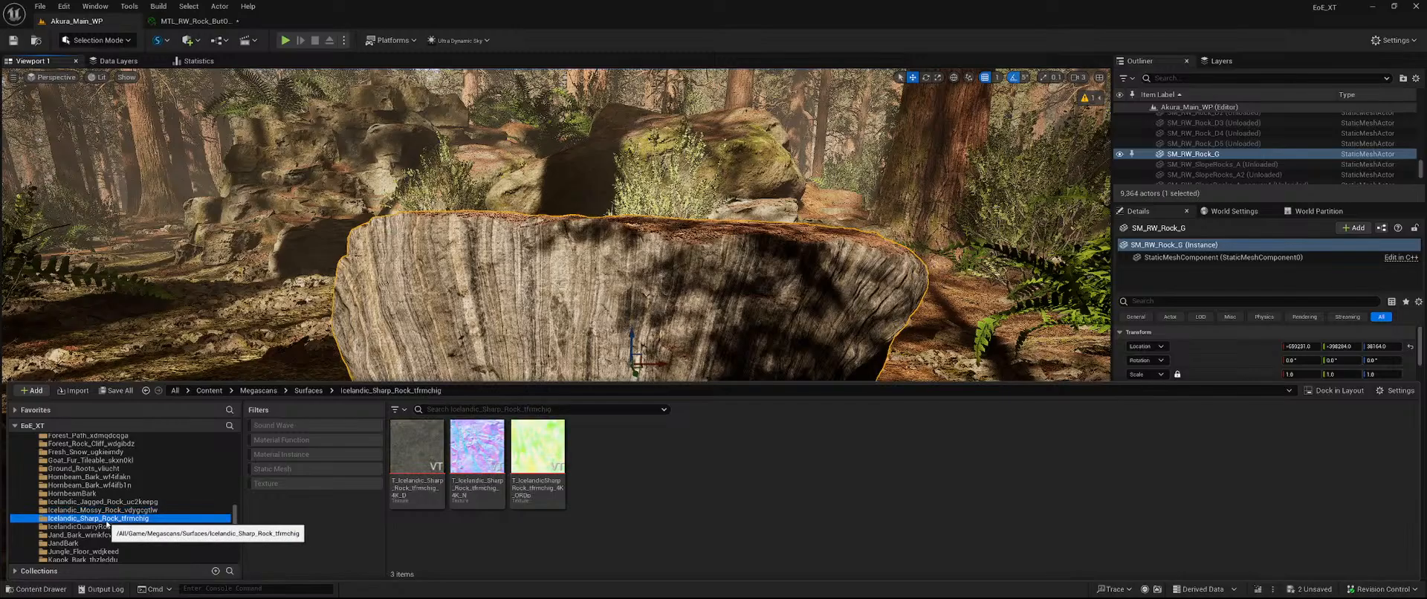
{"action": "scroll", "coordinate": [106, 523], "scroll_direction": "down", "scroll_amount": 3}
{"action": "scroll", "coordinate": [123, 513], "scroll_direction": "down", "scroll_amount": 3}
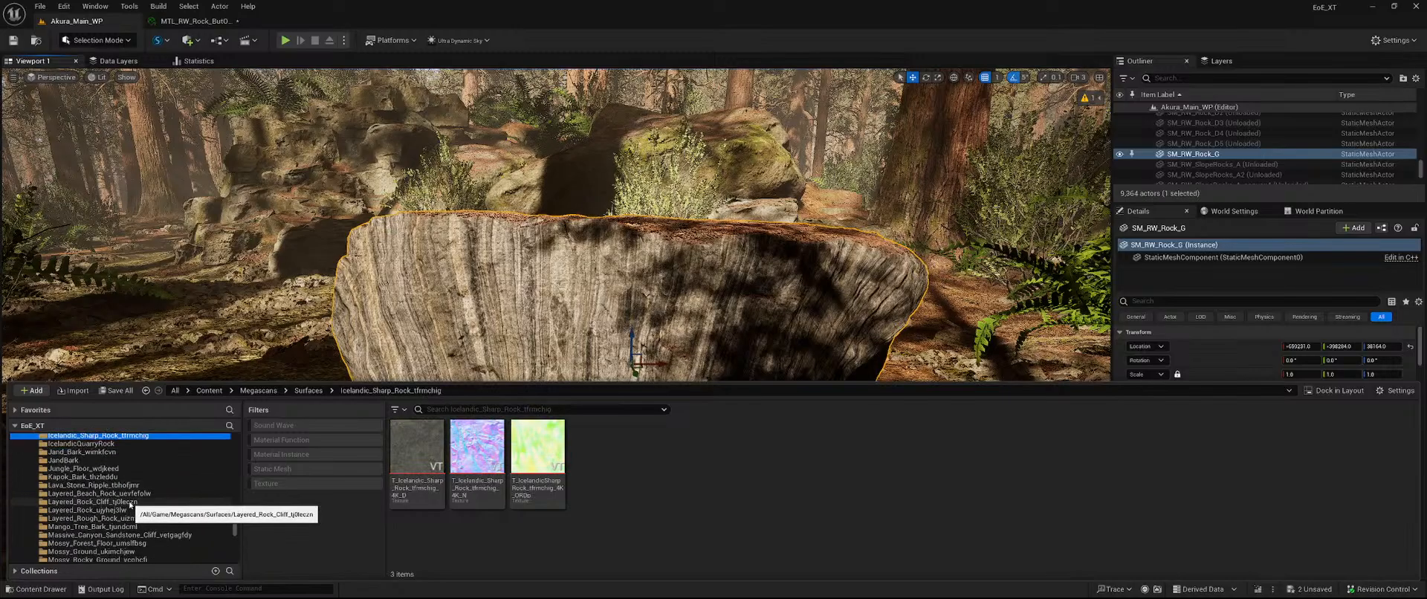
{"action": "left_click", "coordinate": [130, 494]}
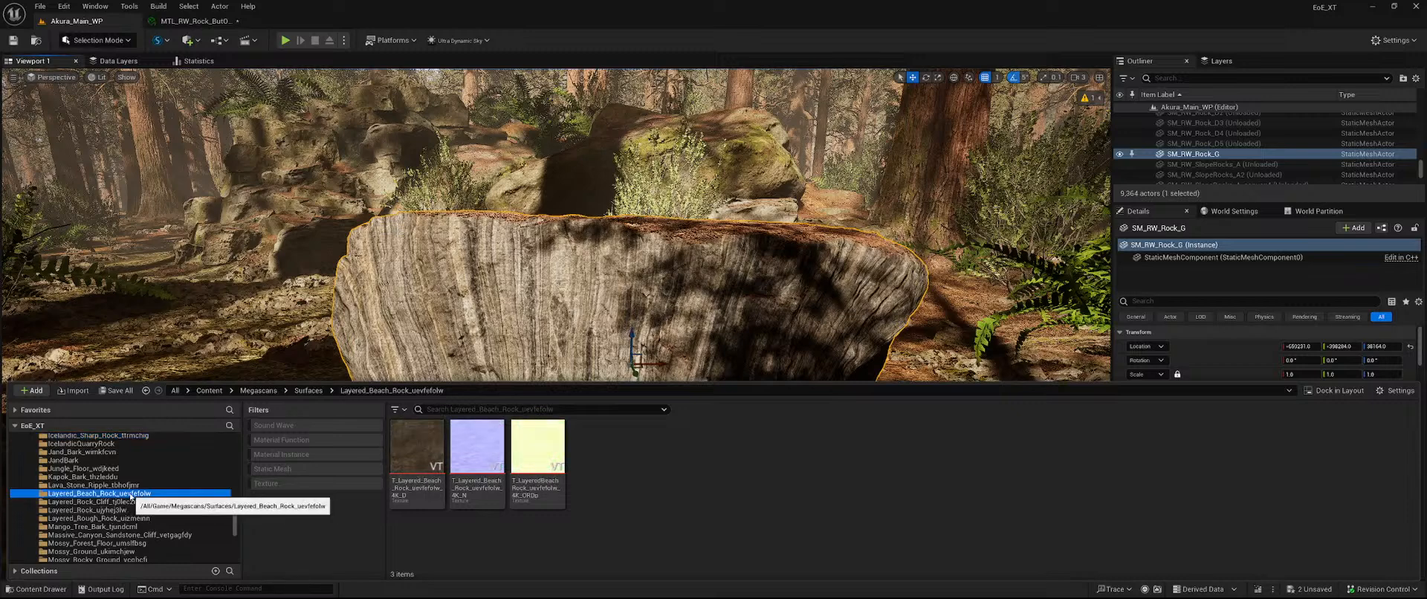
{"action": "left_click", "coordinate": [119, 502]}
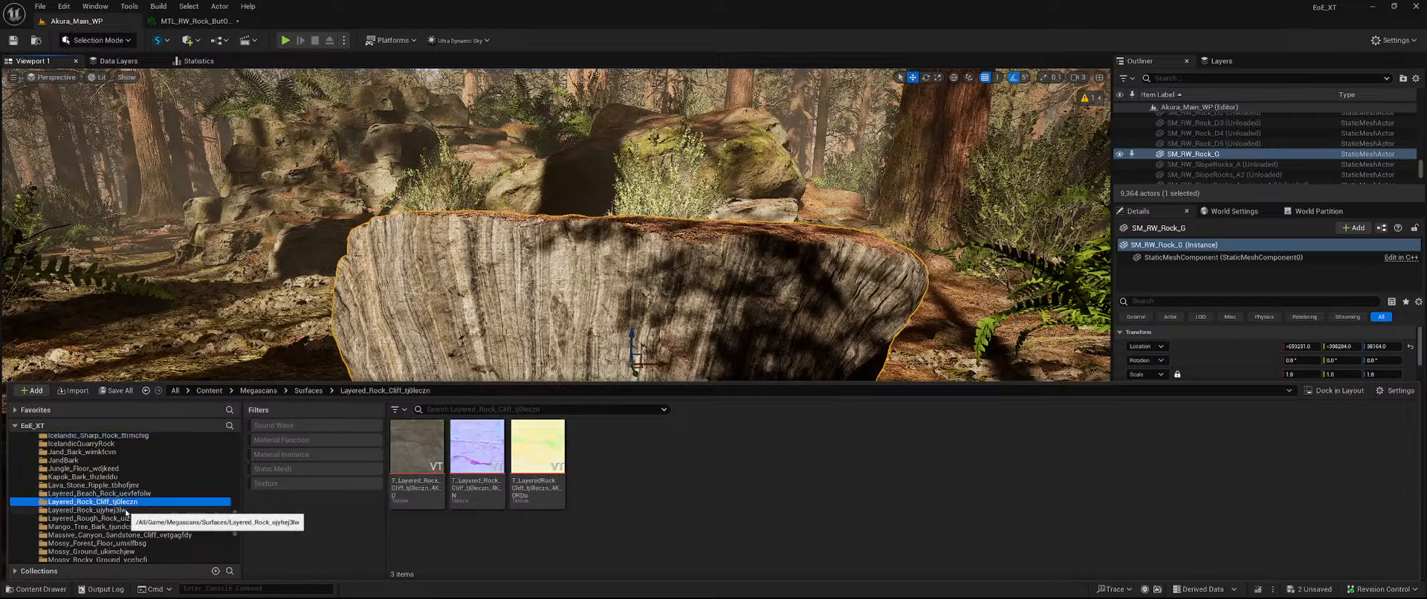
{"action": "mouse_move", "coordinate": [444, 449]}
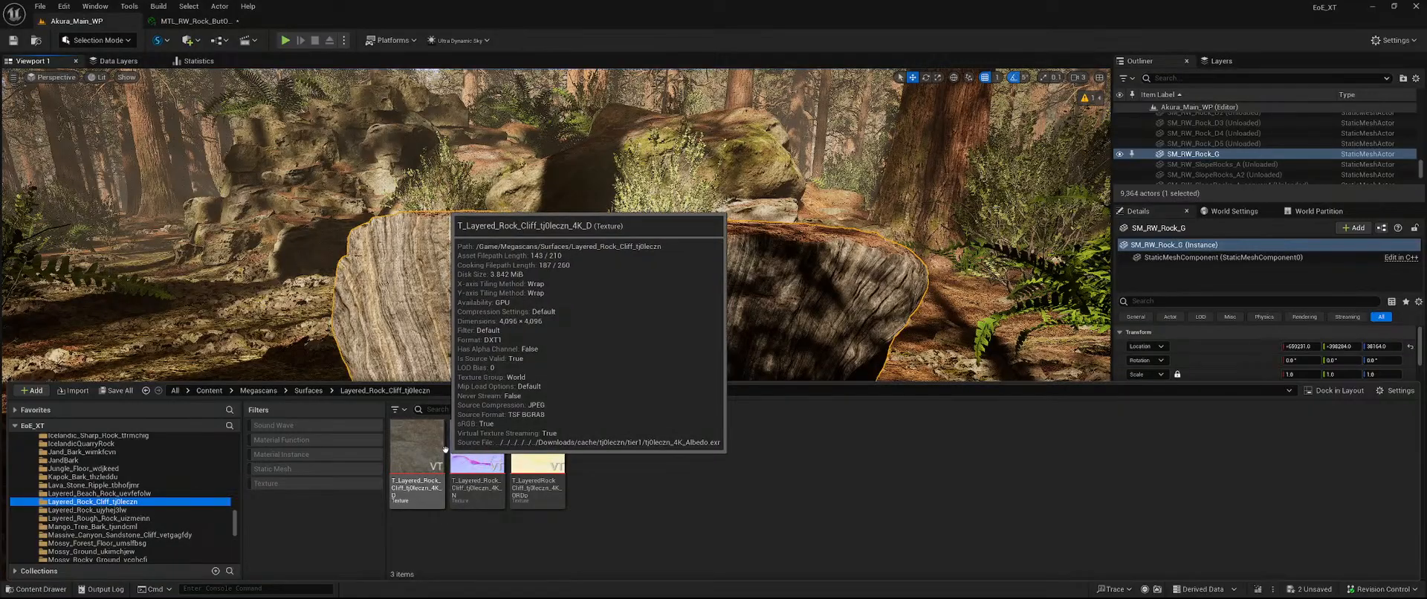
{"action": "left_click", "coordinate": [440, 447]}
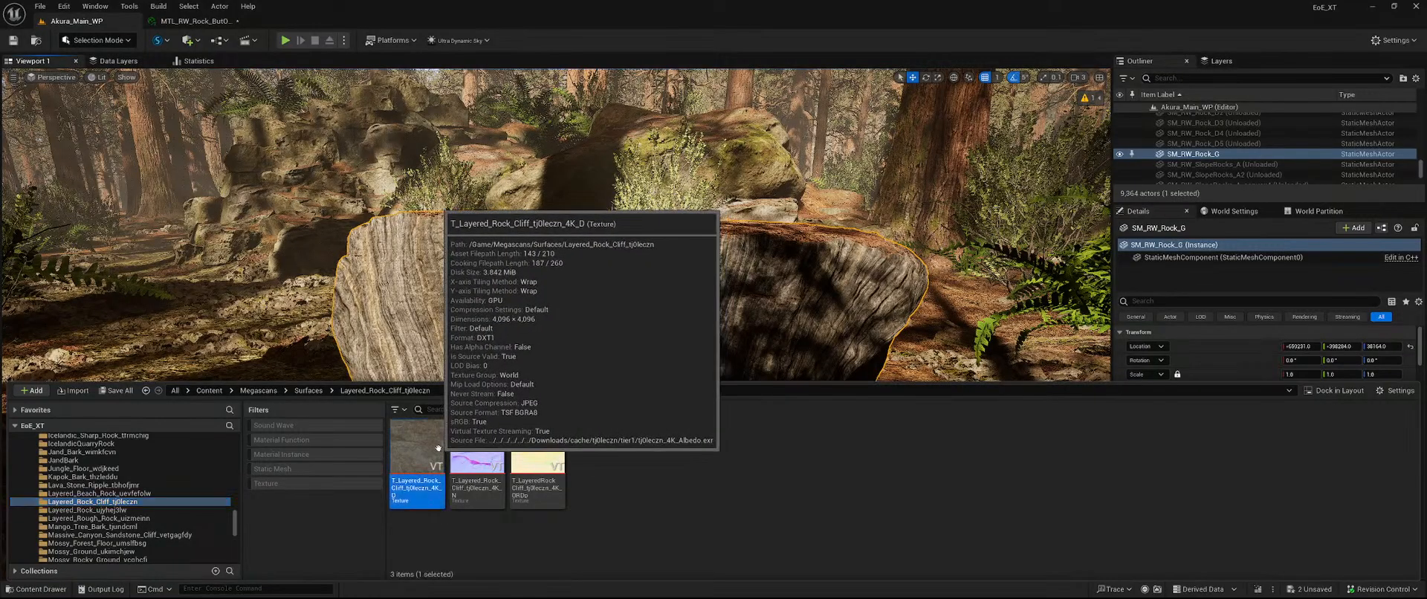
{"action": "left_click", "coordinate": [220, 20]}
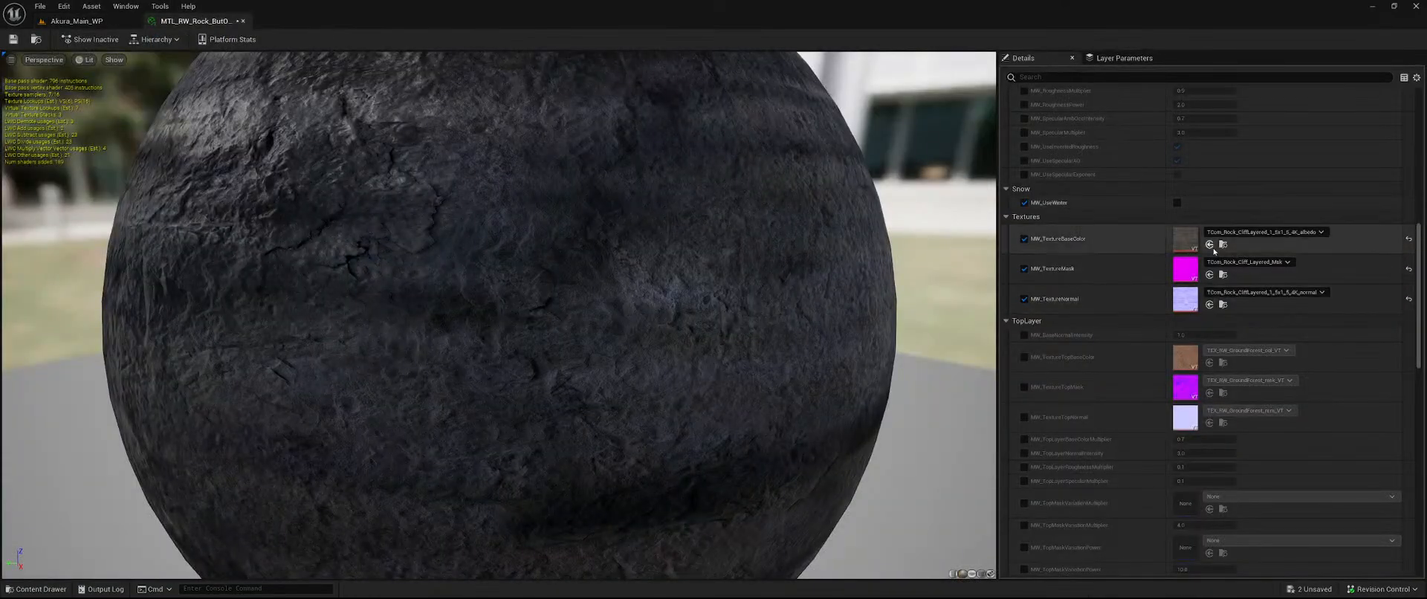
{"action": "left_click", "coordinate": [1209, 244]}
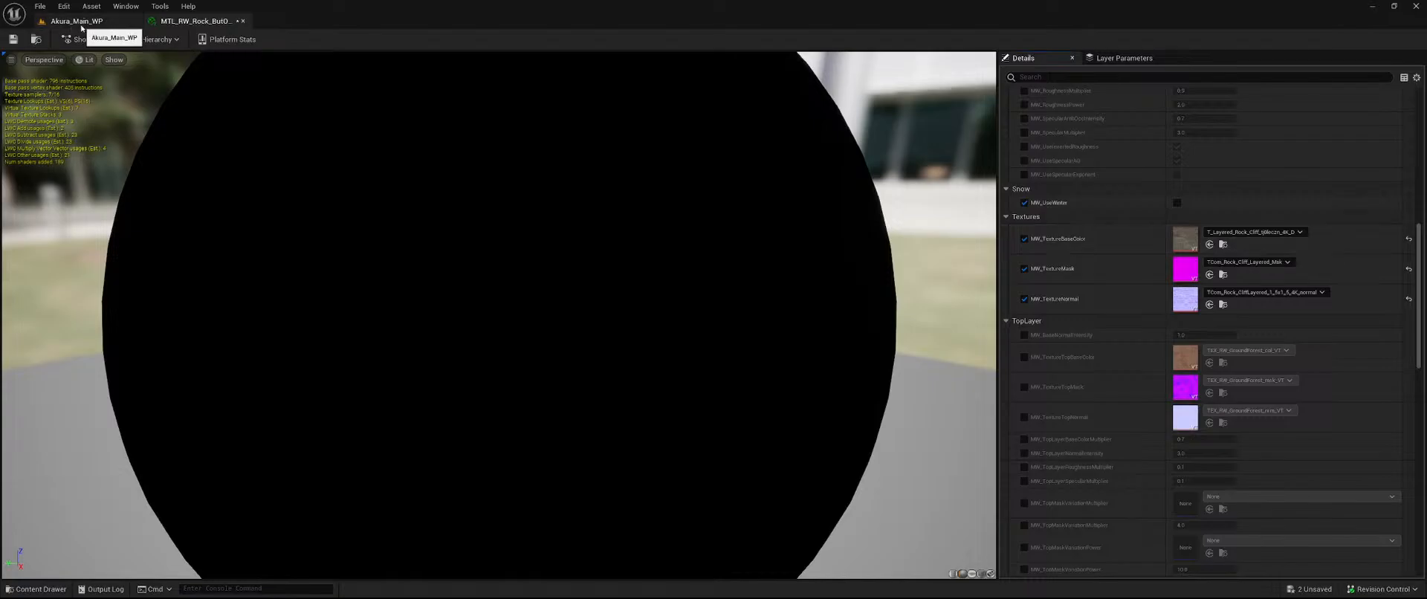
{"action": "left_click", "coordinate": [90, 25]}
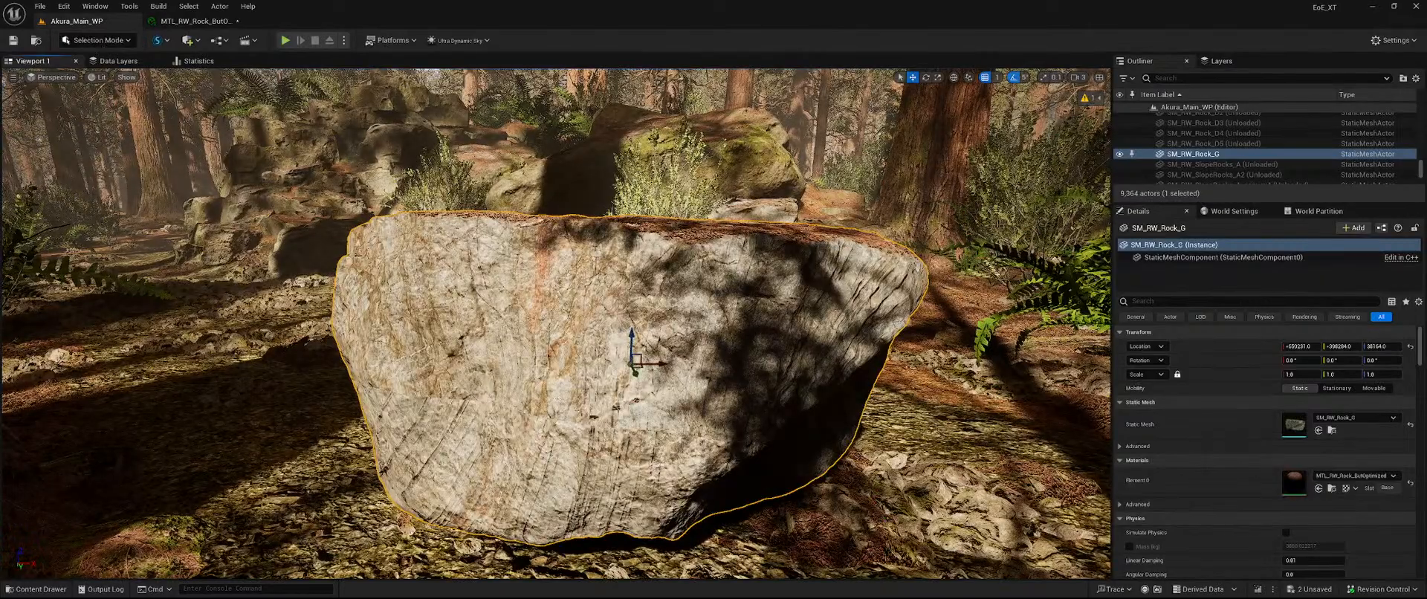
{"action": "key", "text": "s"}
{"action": "key", "text": "w"}
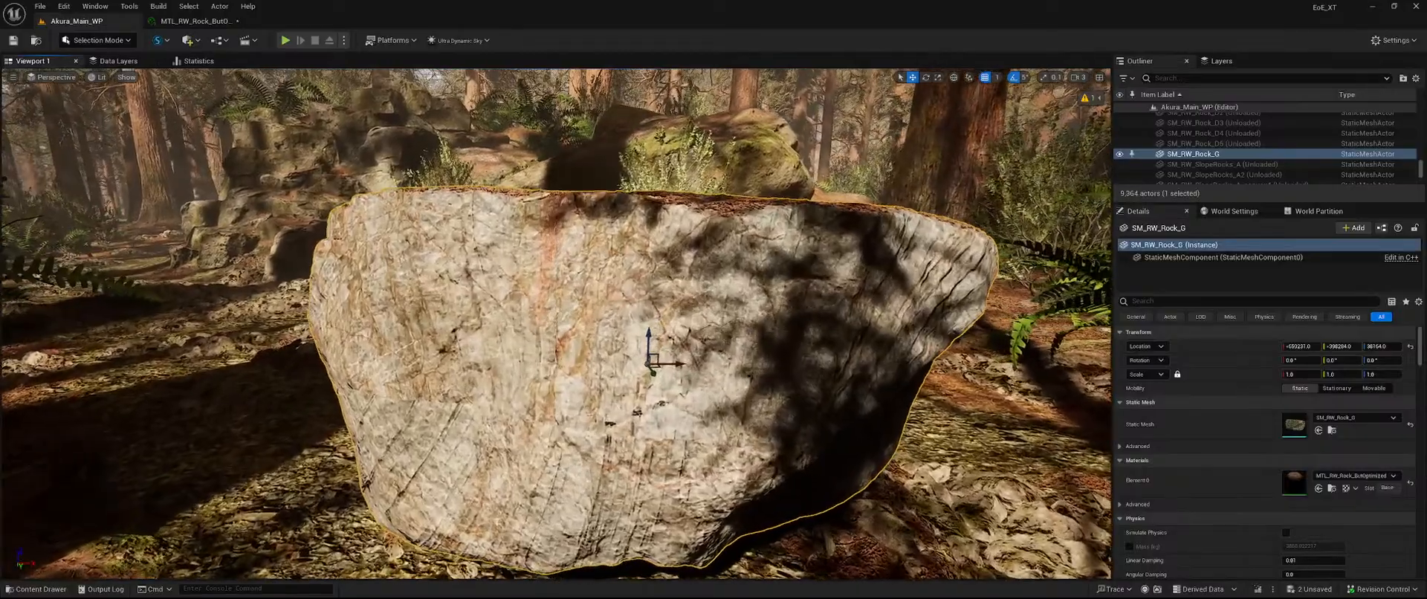
Try the diffuse texture of the Megascans Layered_Rough_Rock surface as the rock material's base colour and return to the level.
{"action": "key", "text": "ctrl+space"}
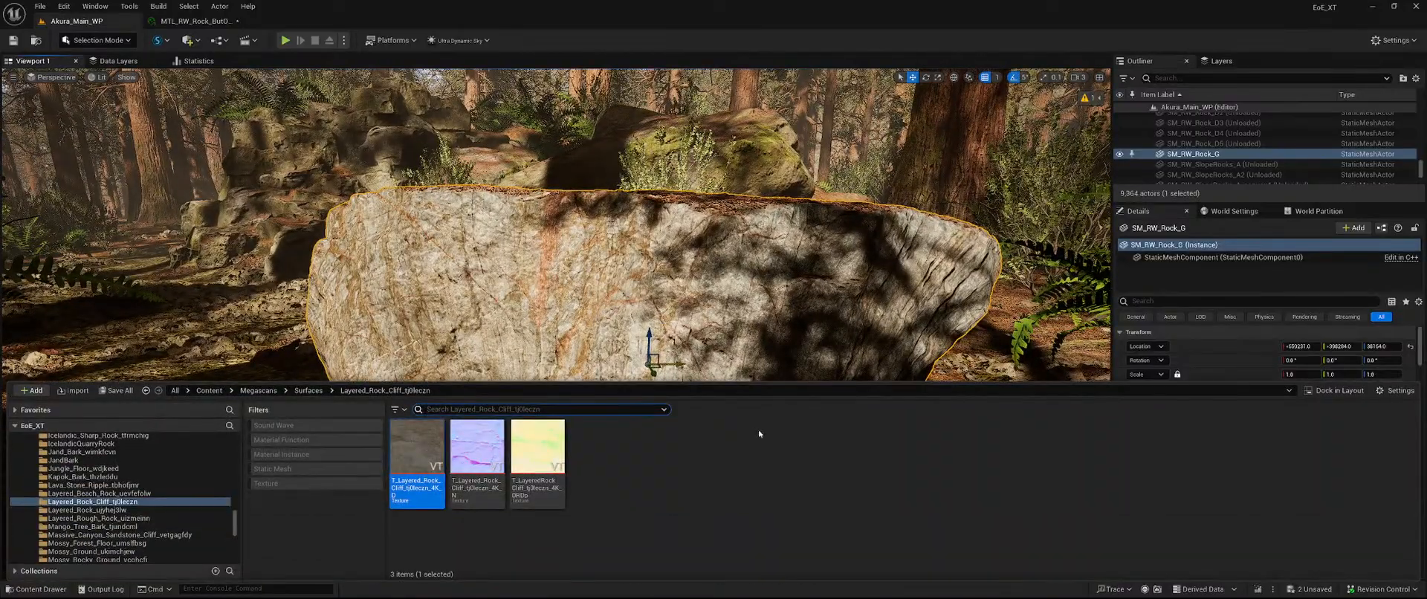
{"action": "scroll", "coordinate": [166, 520], "scroll_direction": "down", "scroll_amount": 1}
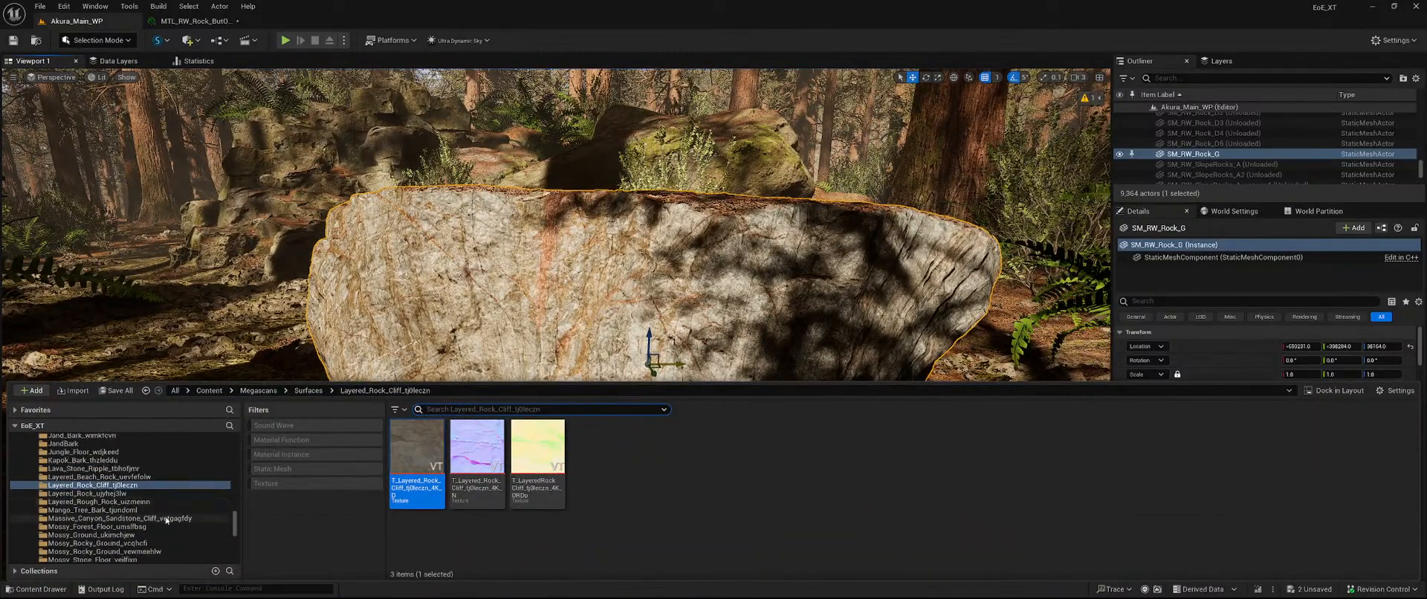
{"action": "scroll", "coordinate": [166, 520], "scroll_direction": "down", "scroll_amount": 1}
{"action": "left_click", "coordinate": [142, 485]}
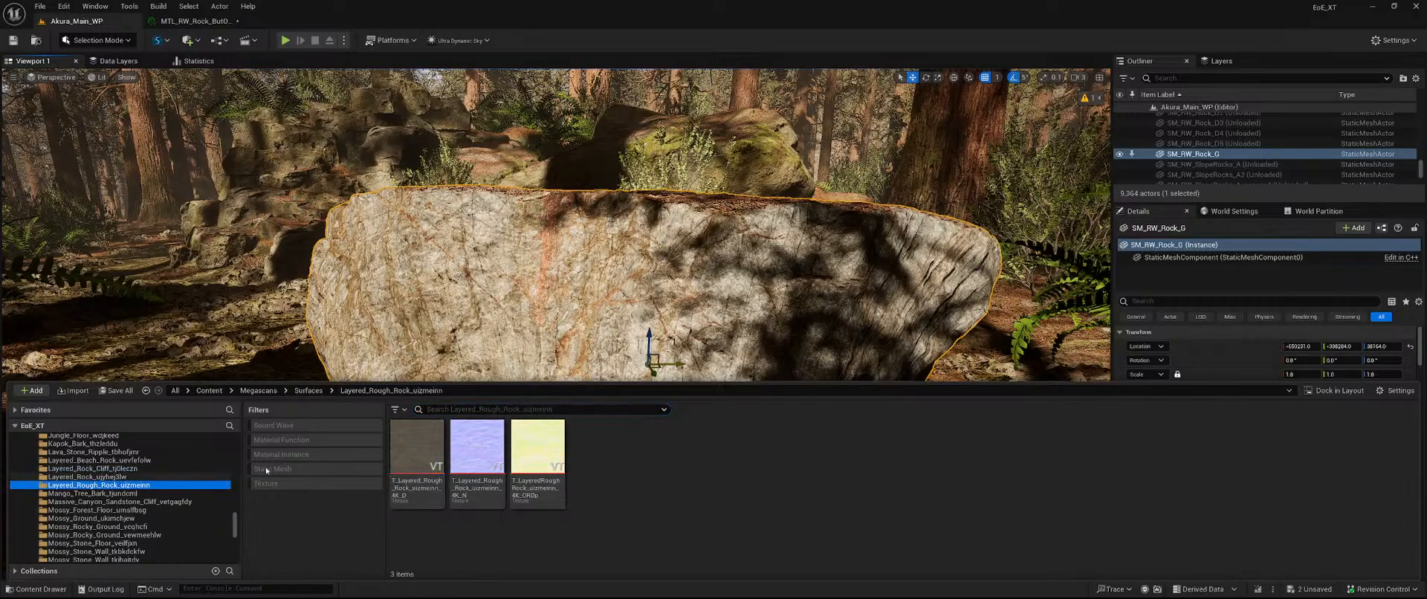
{"action": "left_click", "coordinate": [417, 446]}
{"action": "left_click", "coordinate": [195, 21]}
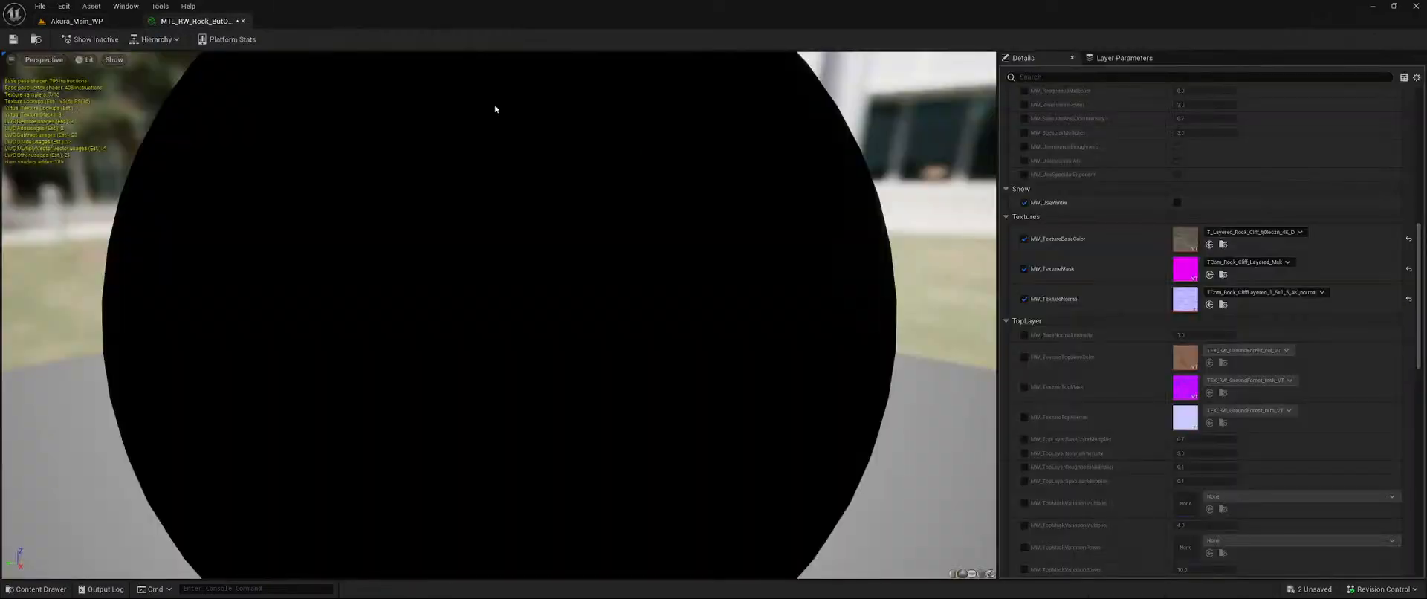
{"action": "left_click", "coordinate": [1209, 245]}
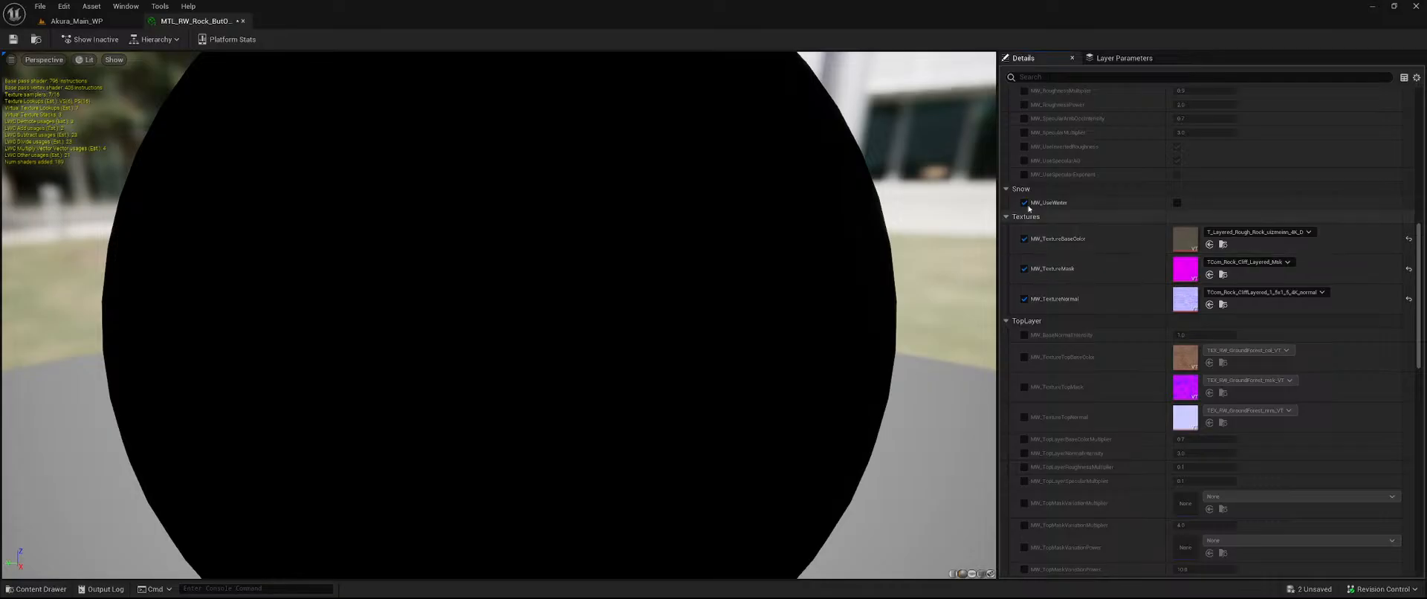
{"action": "left_click", "coordinate": [76, 21]}
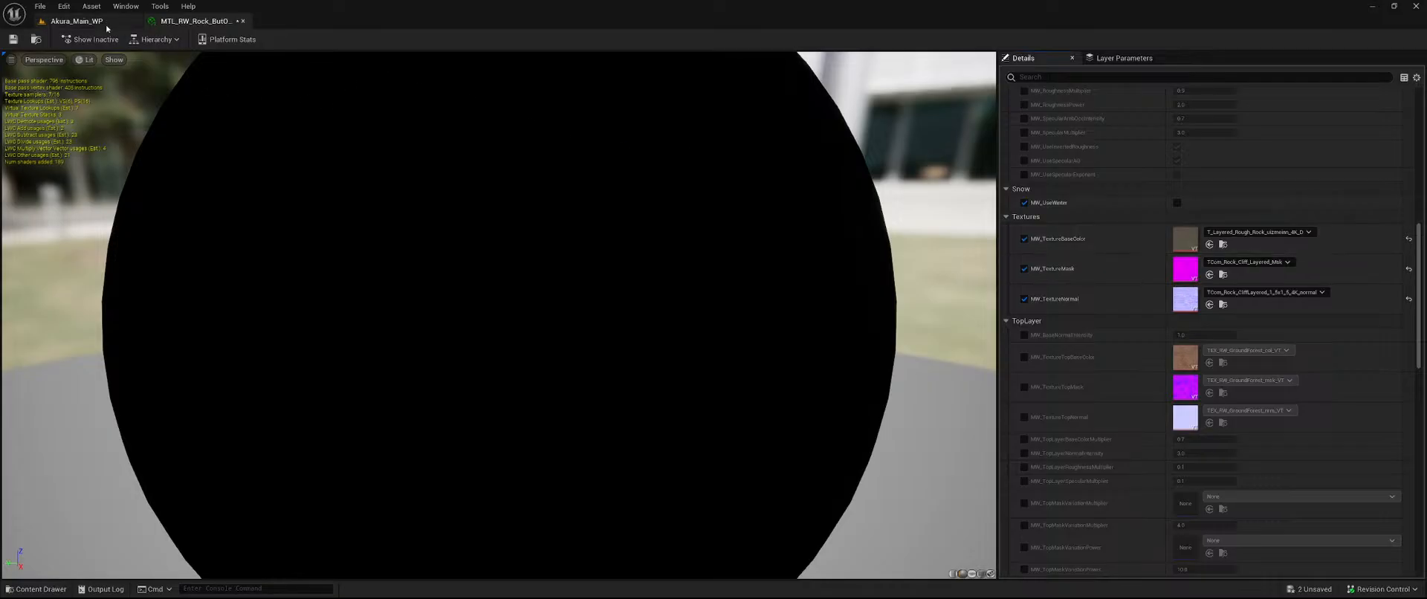
Examine the selected SM_RW_Rock_G boulder from several angles and distances to judge its current base colour against the forest.
{"action": "key", "text": "s"}
{"action": "right_click_drag", "start_coordinate": [556, 324], "coordinate": [416, 200]}
{"action": "key", "text": "w"}
{"action": "key", "text": "f"}
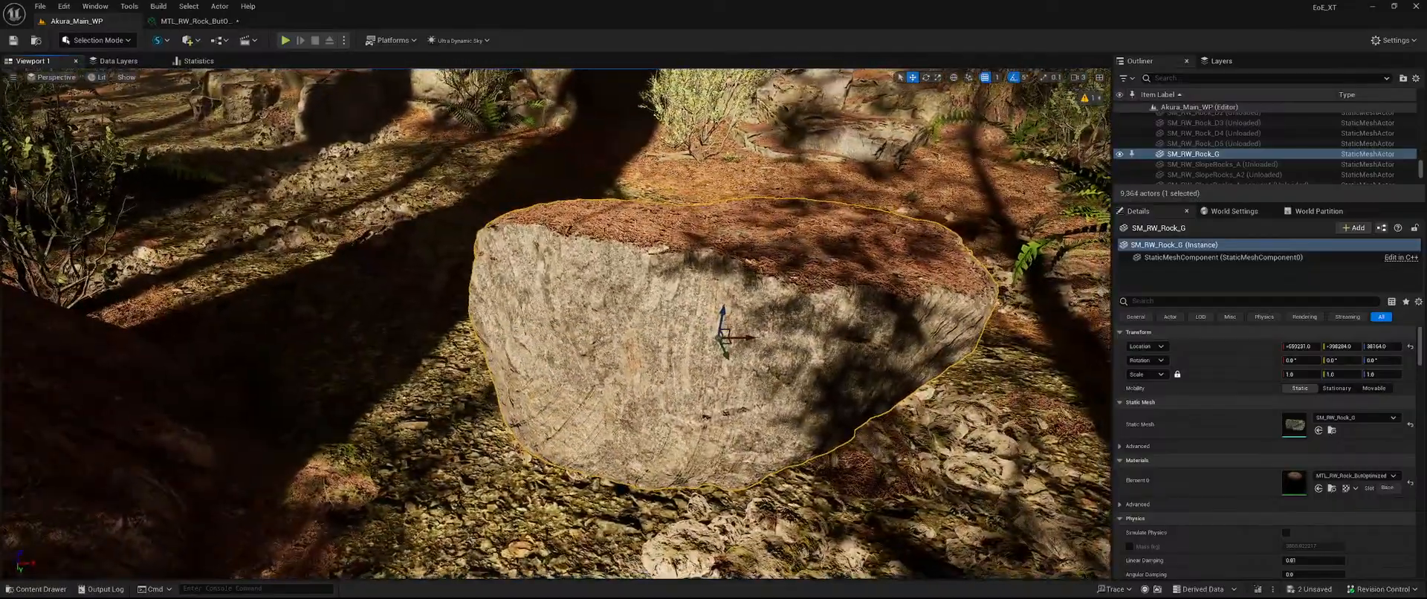
{"action": "key", "text": "w"}
{"action": "right_click_drag", "start_coordinate": [555, 324], "coordinate": [539, 283]}
{"action": "key", "text": "s"}
{"action": "right_click_drag", "start_coordinate": [611, 462], "coordinate": [635, 448]}
{"action": "key", "text": "ctrl+space"}
{"action": "right_click_drag", "start_coordinate": [588, 327], "coordinate": [628, 335]}
Set the rock material's base colour texture to the diffuse map of the Megascans Smooth_Layered_Rock surface.
{"action": "key", "text": "ctrl+space"}
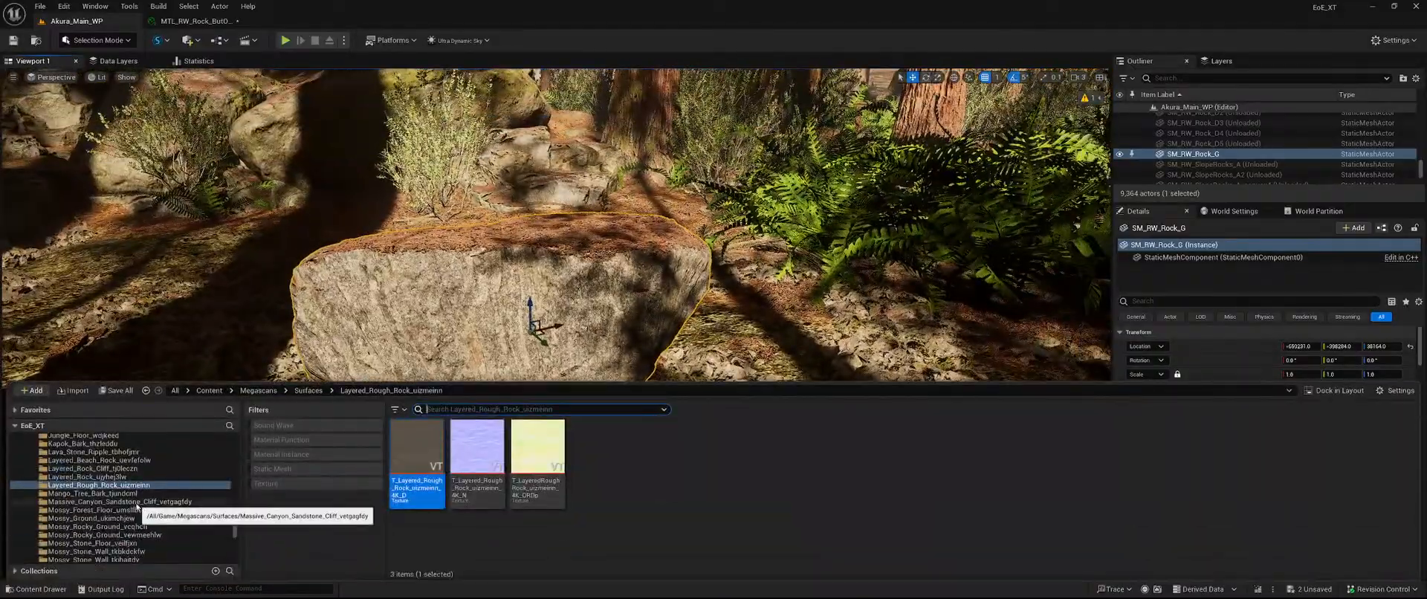
{"action": "scroll", "coordinate": [162, 505], "scroll_direction": "down", "scroll_amount": 5}
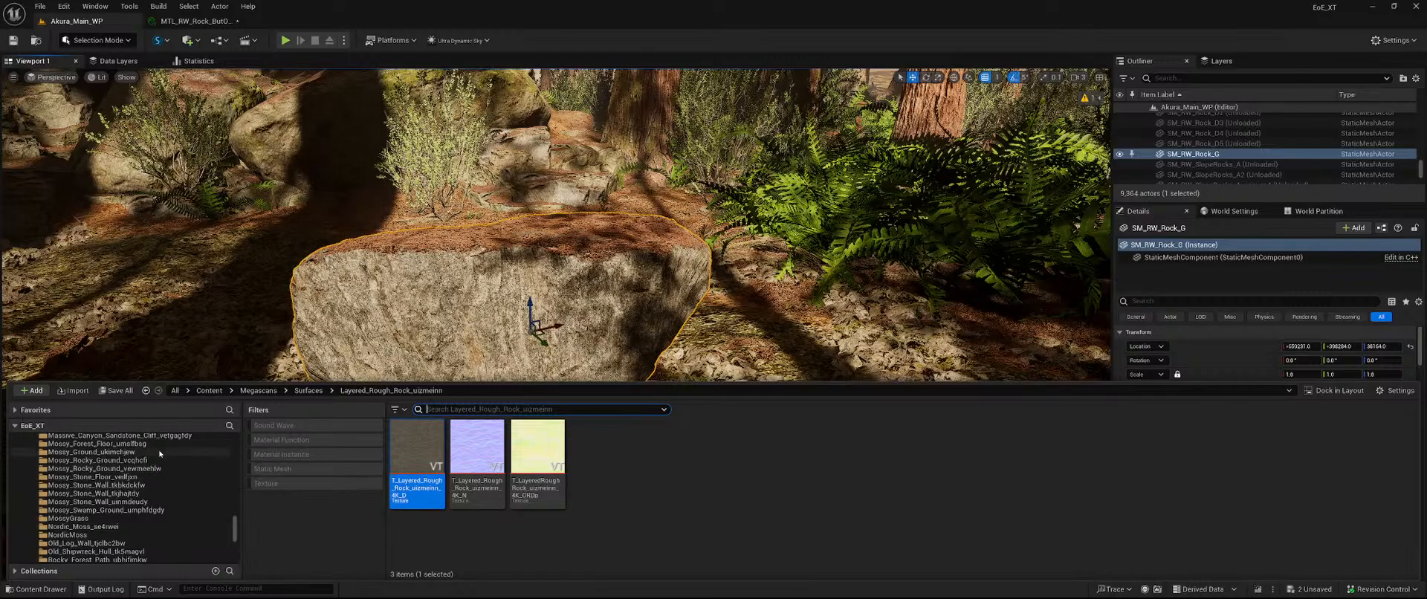
{"action": "scroll", "coordinate": [154, 474], "scroll_direction": "down", "scroll_amount": 2}
{"action": "scroll", "coordinate": [194, 462], "scroll_direction": "up", "scroll_amount": 2}
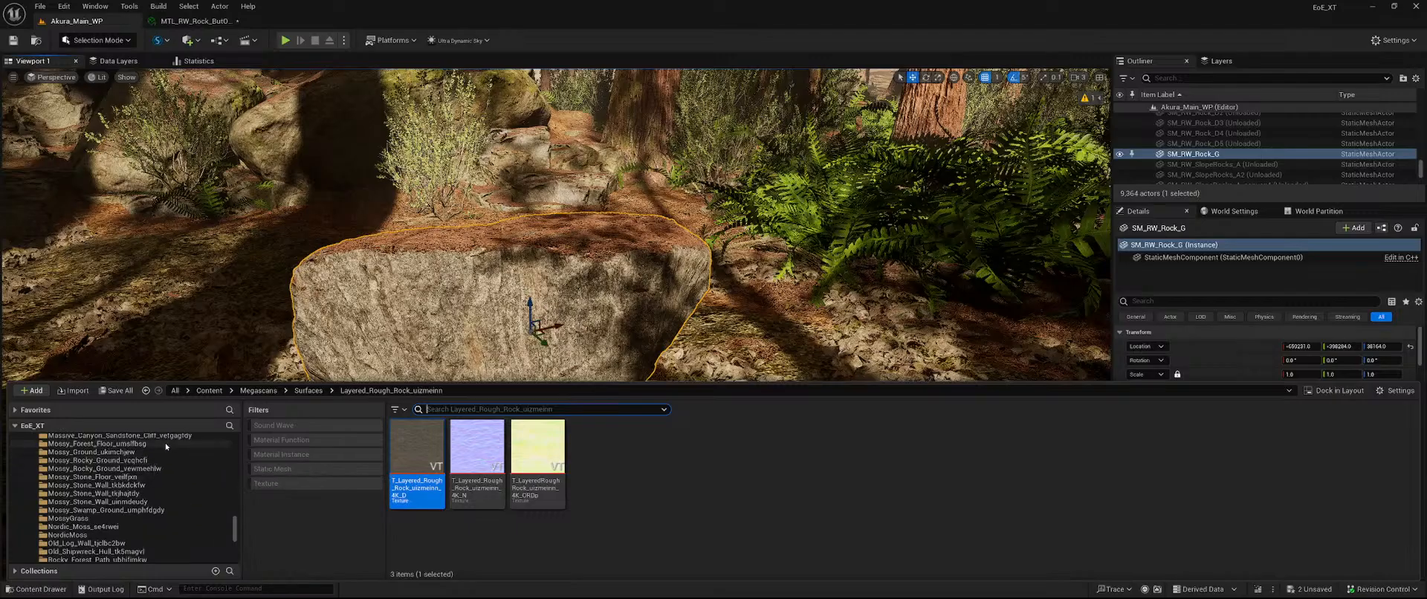
{"action": "scroll", "coordinate": [178, 483], "scroll_direction": "down", "scroll_amount": 1}
{"action": "scroll", "coordinate": [176, 479], "scroll_direction": "down", "scroll_amount": 5}
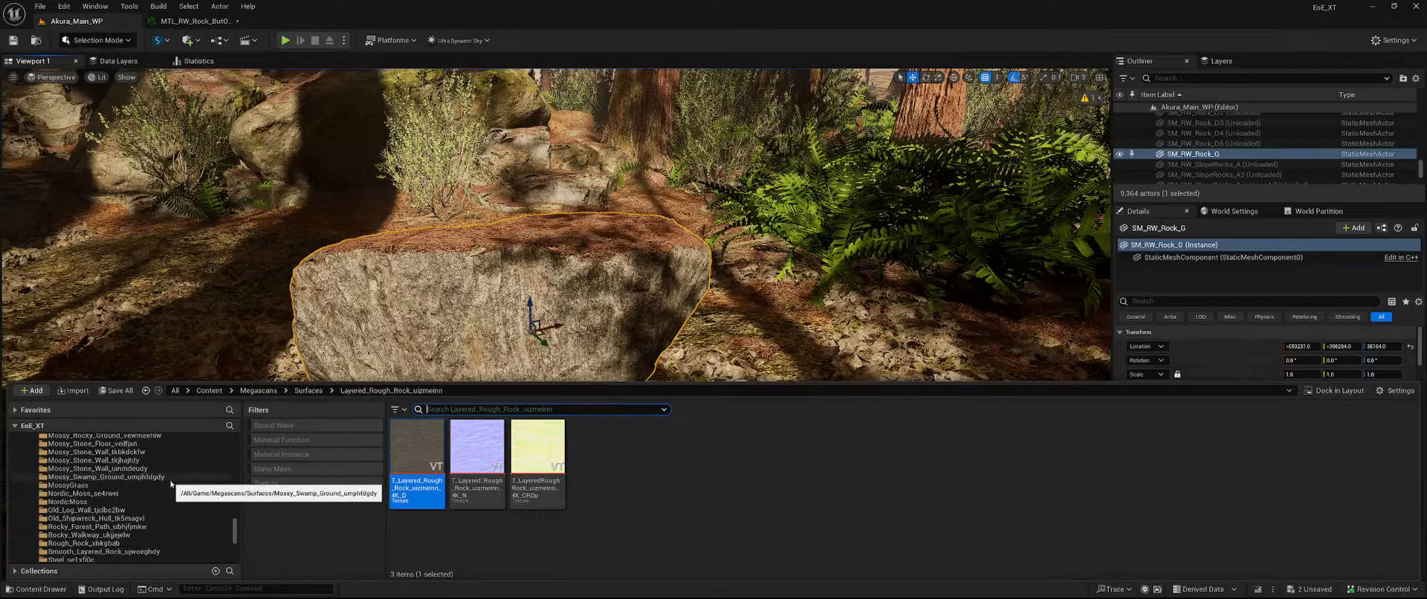
{"action": "scroll", "coordinate": [173, 474], "scroll_direction": "down", "scroll_amount": 1}
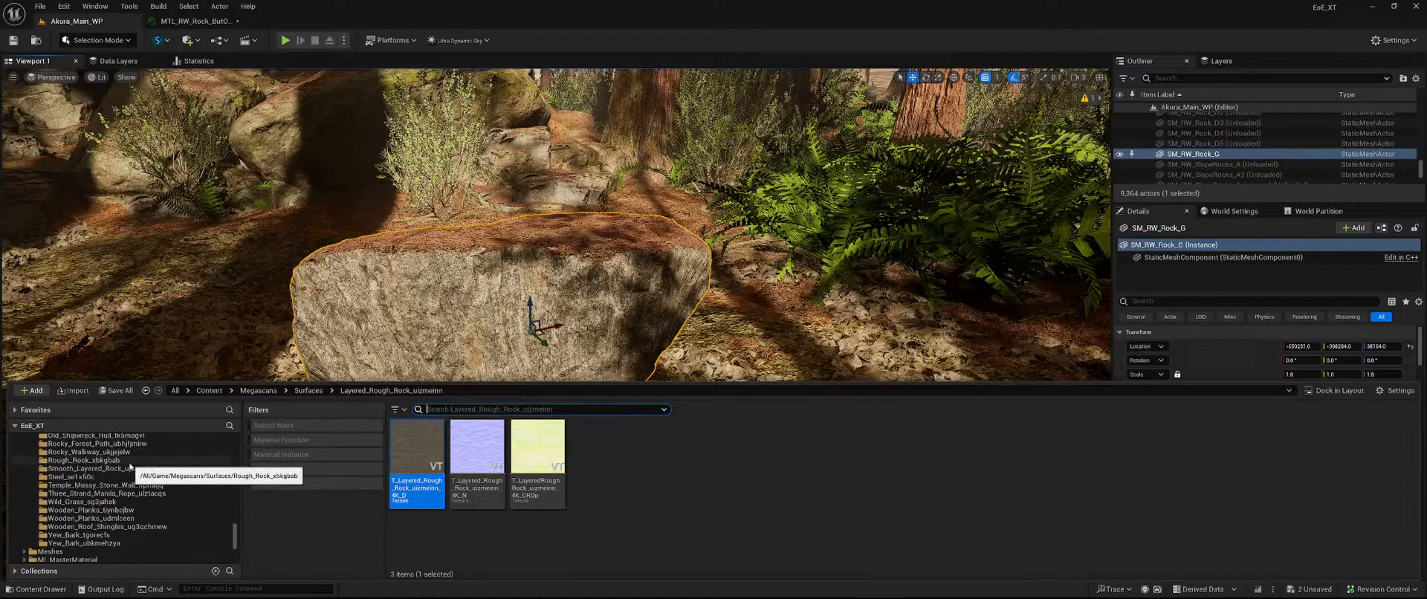
{"action": "left_click", "coordinate": [132, 460]}
{"action": "left_click", "coordinate": [136, 468]}
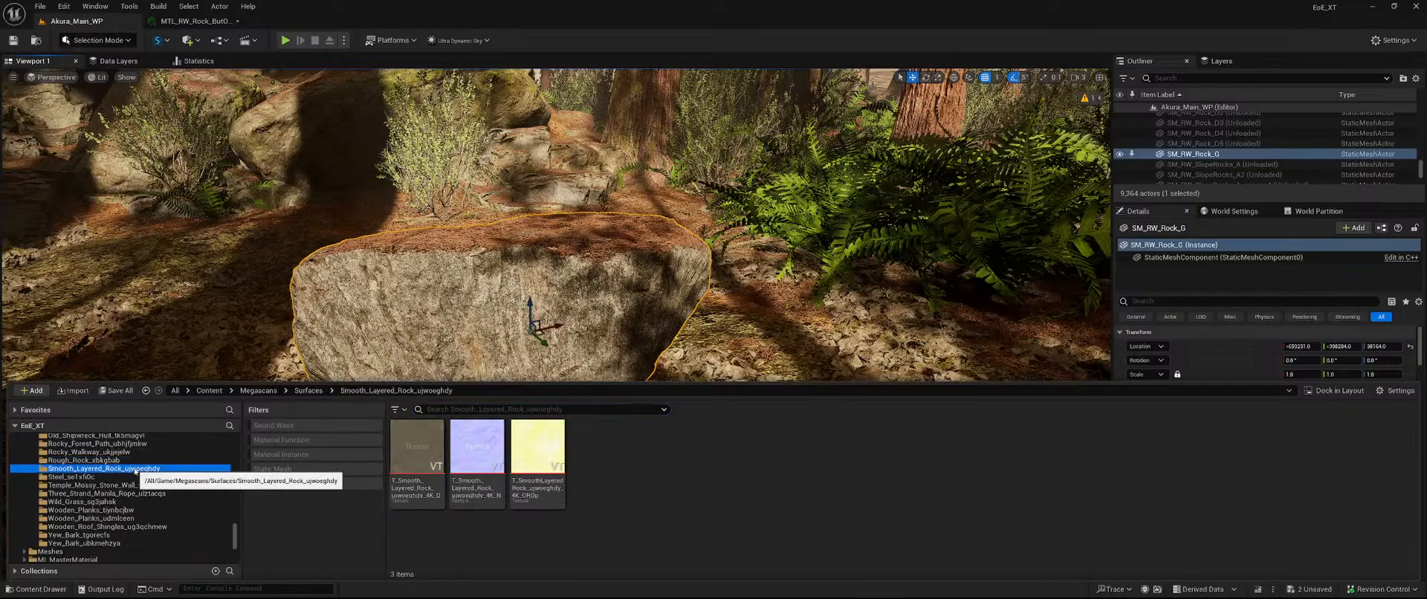
{"action": "left_click", "coordinate": [416, 453]}
{"action": "left_click", "coordinate": [195, 21]}
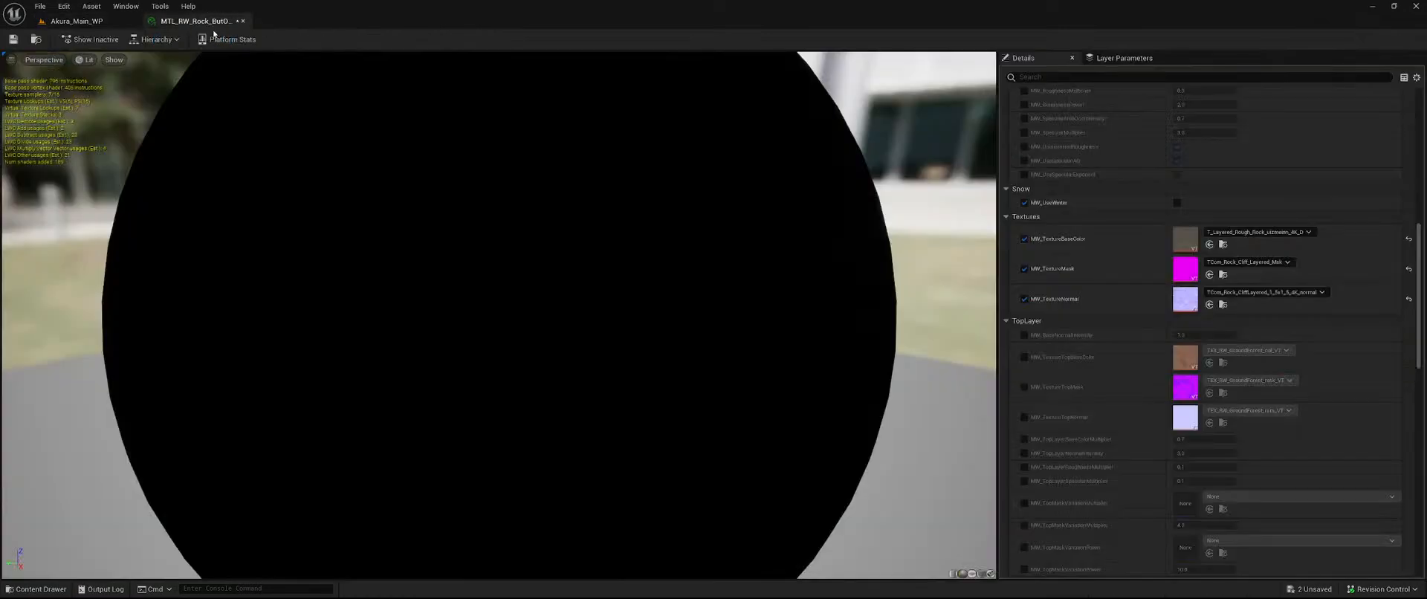
{"action": "left_click", "coordinate": [1210, 244]}
{"action": "left_click", "coordinate": [77, 21]}
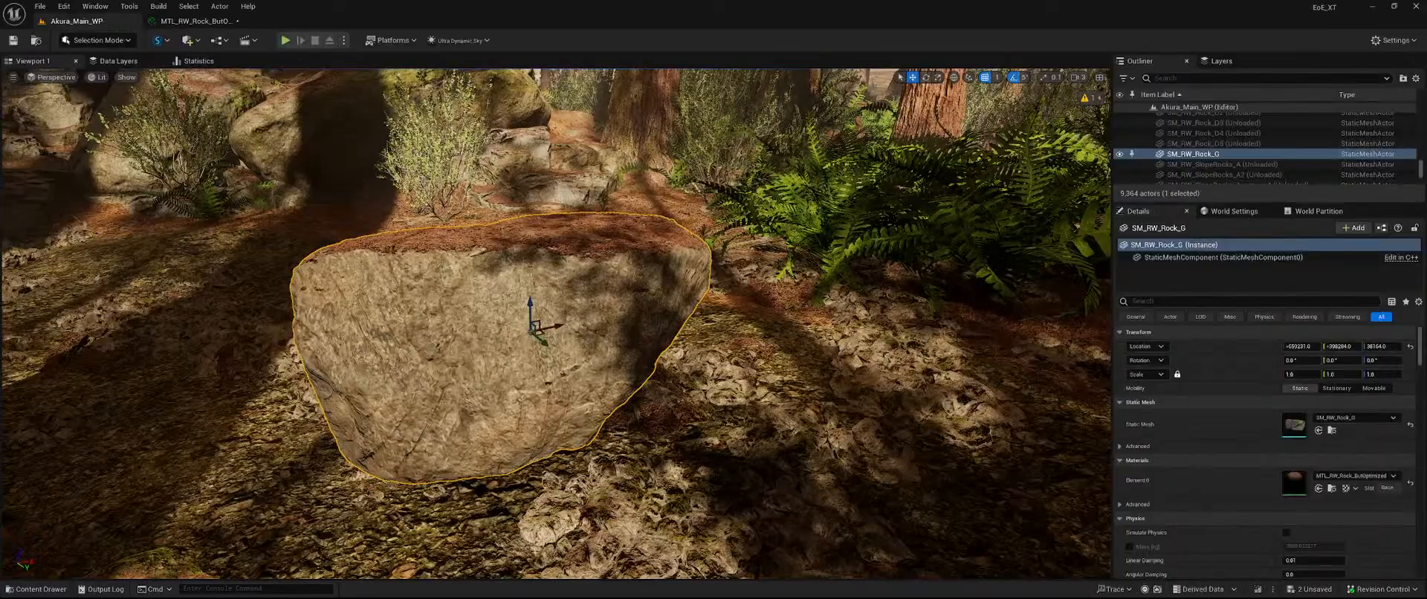
Set the rock material's normal texture to the normal map of the Megascans Smooth_Layered_Rock surface.
{"action": "key", "text": "w"}
{"action": "right_click_drag", "start_coordinate": [581, 315], "coordinate": [487, 313]}
{"action": "key", "text": "d"}
{"action": "left_click", "coordinate": [195, 20]}
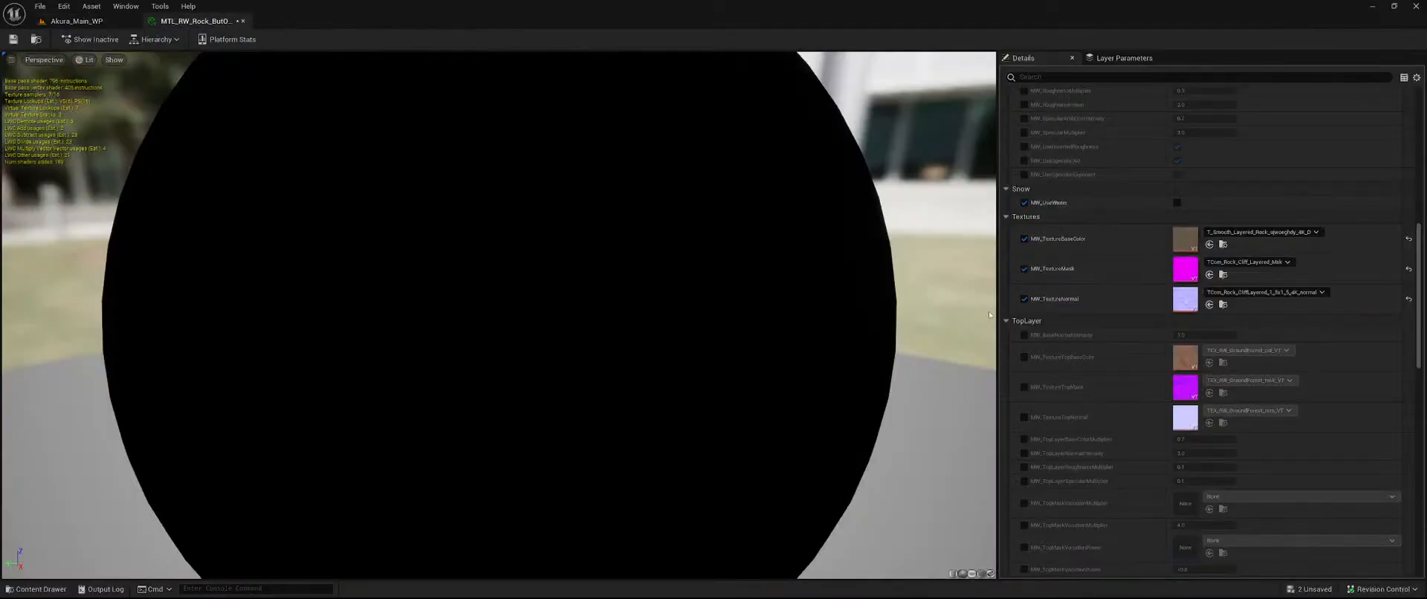
{"action": "key", "text": "ctrl+space"}
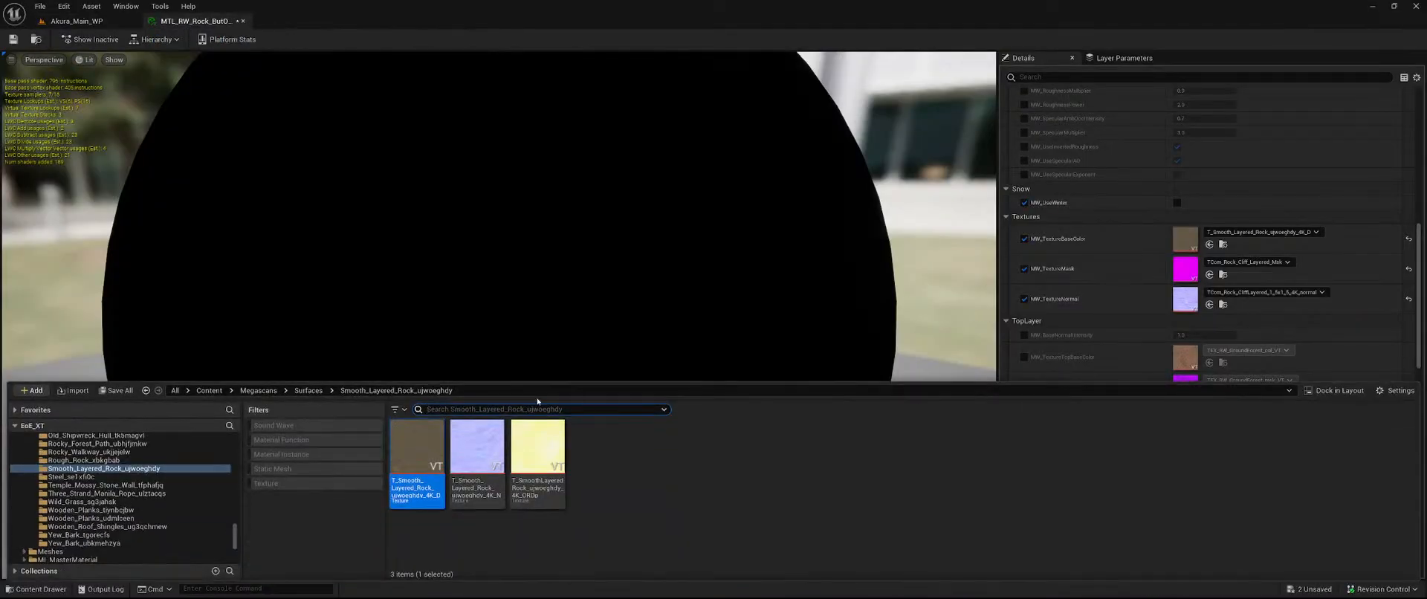
{"action": "left_click", "coordinate": [486, 455]}
{"action": "left_click", "coordinate": [1209, 304]}
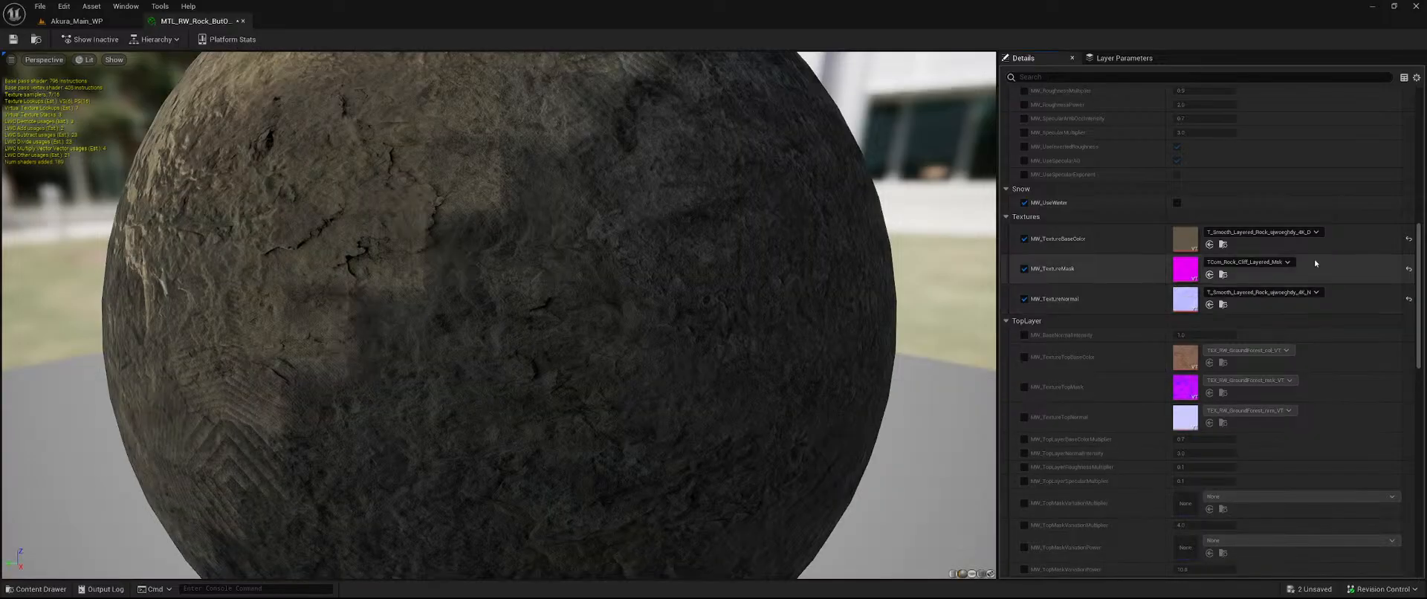
Examine the boulder's surface in the level, up close and from farther away, with the Smooth_Layered_Rock textures applied.
{"action": "left_click", "coordinate": [74, 20]}
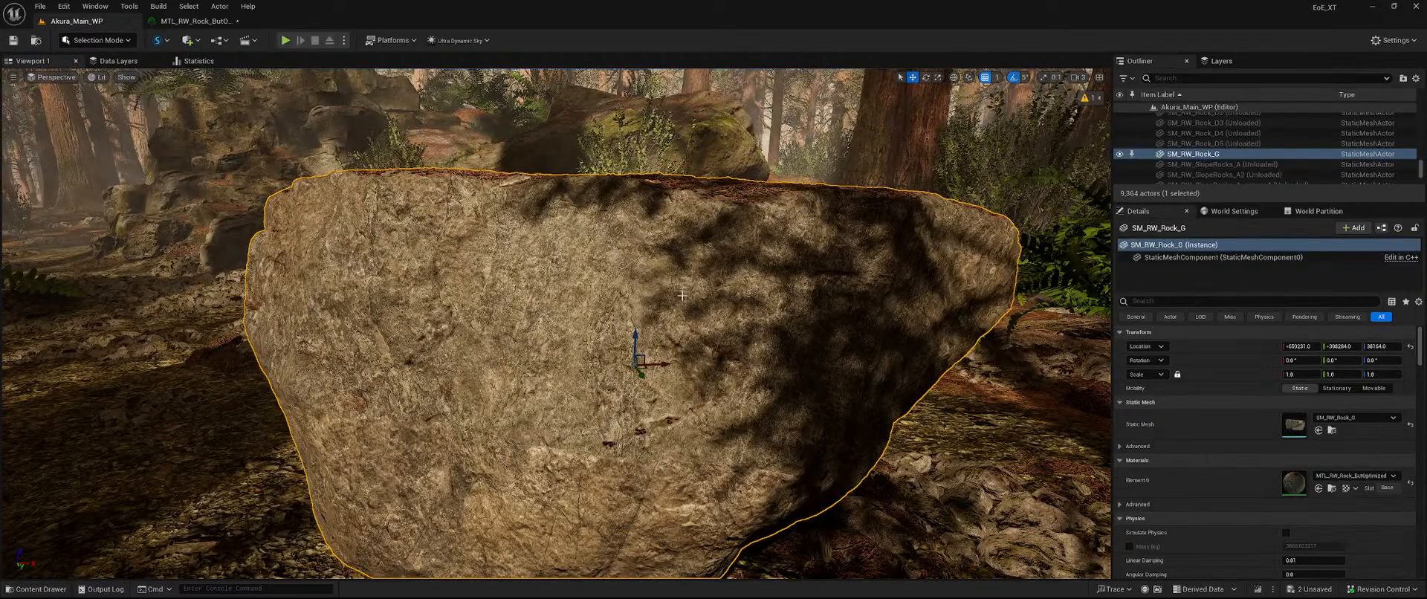
{"action": "right_click_drag", "start_coordinate": [682, 296], "coordinate": [590, 323]}
{"action": "key", "text": "s"}
{"action": "key", "text": "w"}
{"action": "key", "text": "w"}
{"action": "key", "text": "s"}
{"action": "key", "text": "w"}
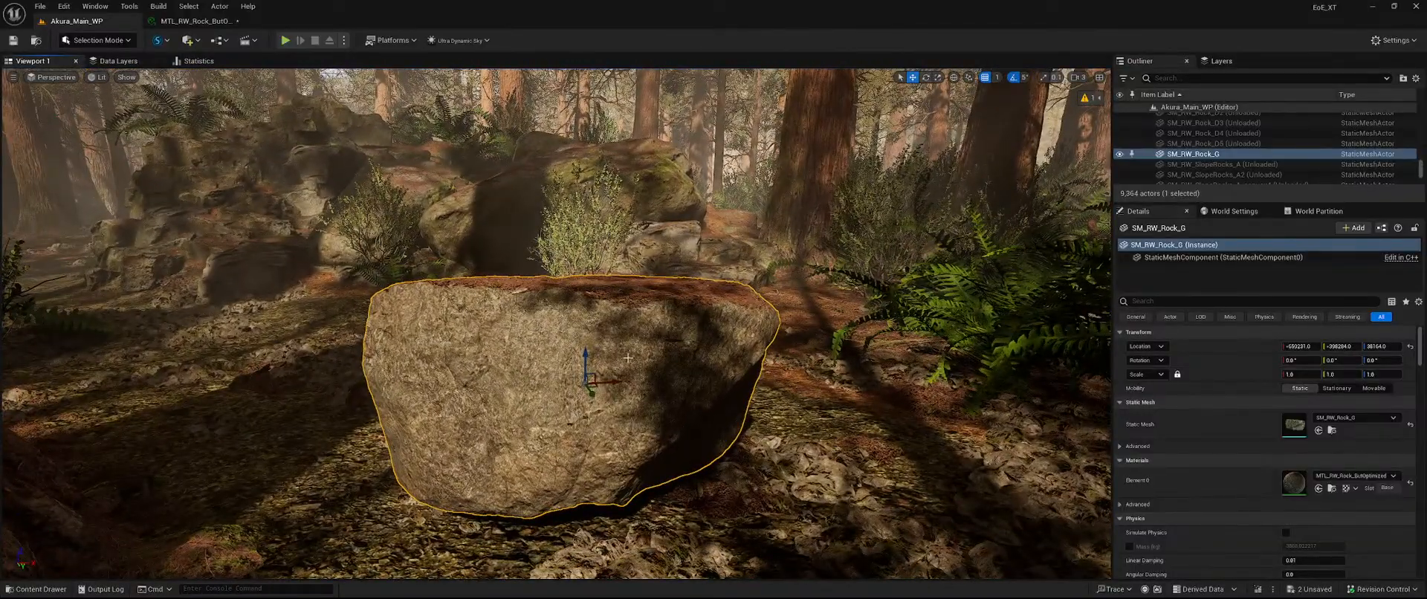
Delete the SM_RW_Rock_G boulder from the level and save the modified MTL_RW_Rock_ButOptimized material.
{"action": "key", "text": "Delete"}
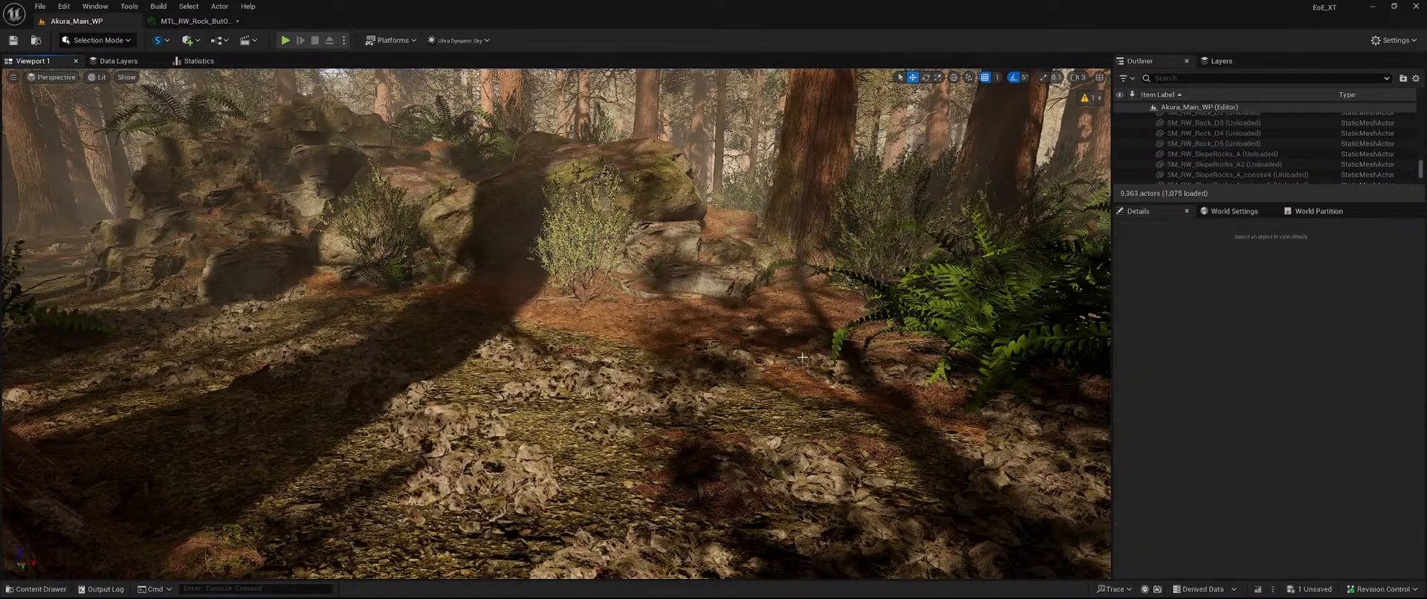
{"action": "left_click", "coordinate": [1323, 589]}
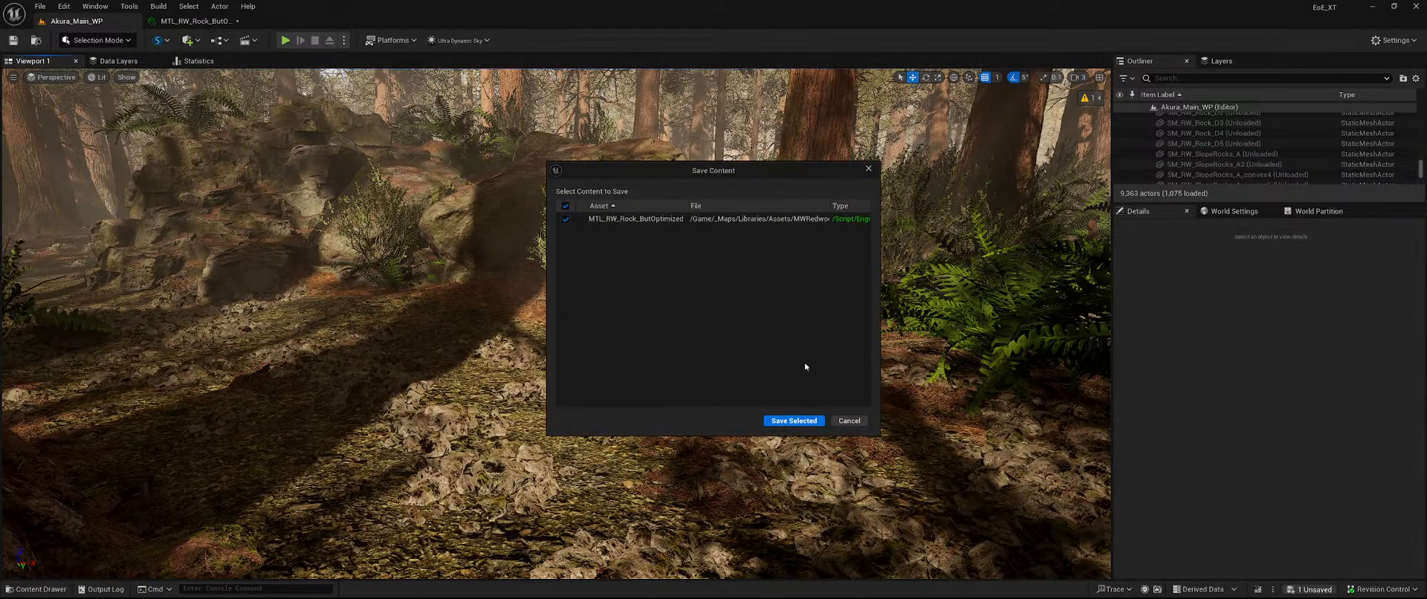
{"action": "left_click", "coordinate": [789, 421]}
{"action": "right_click_drag", "start_coordinate": [686, 384], "coordinate": [966, 364]}
{"action": "key", "text": "w"}
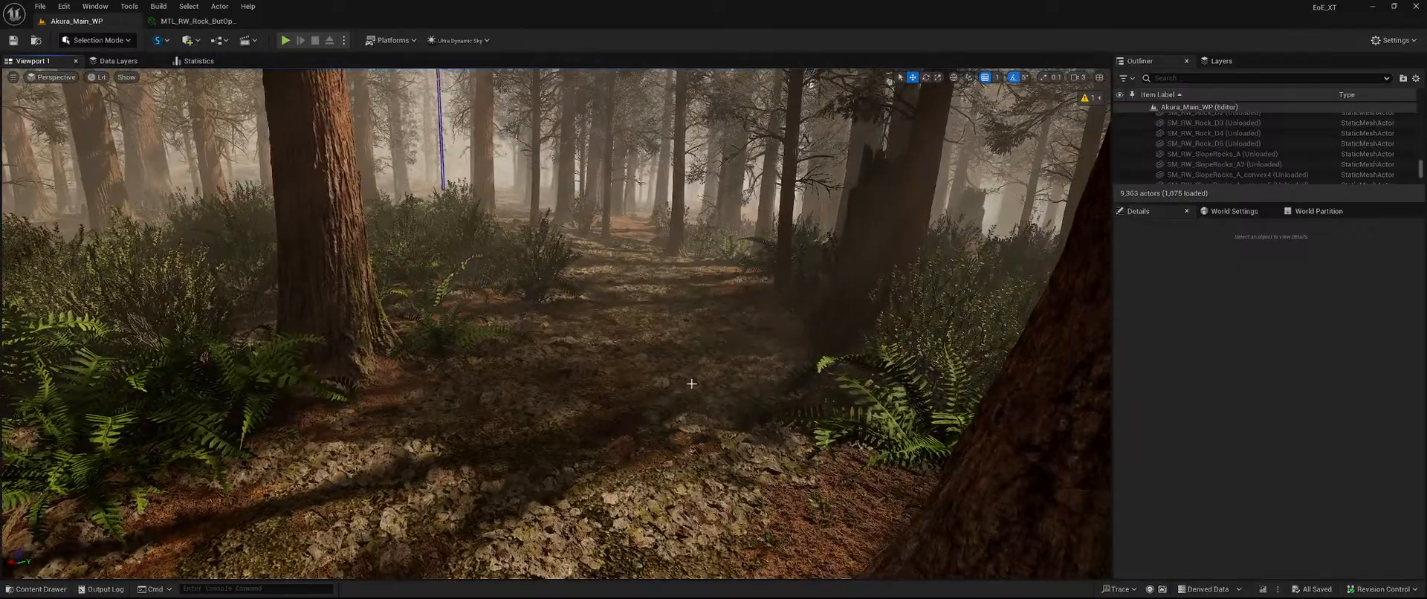
Check the texture slots of the MTL_RW_Rock_ButOptimized material and return to the level.
{"action": "key", "text": "ctrl+space"}
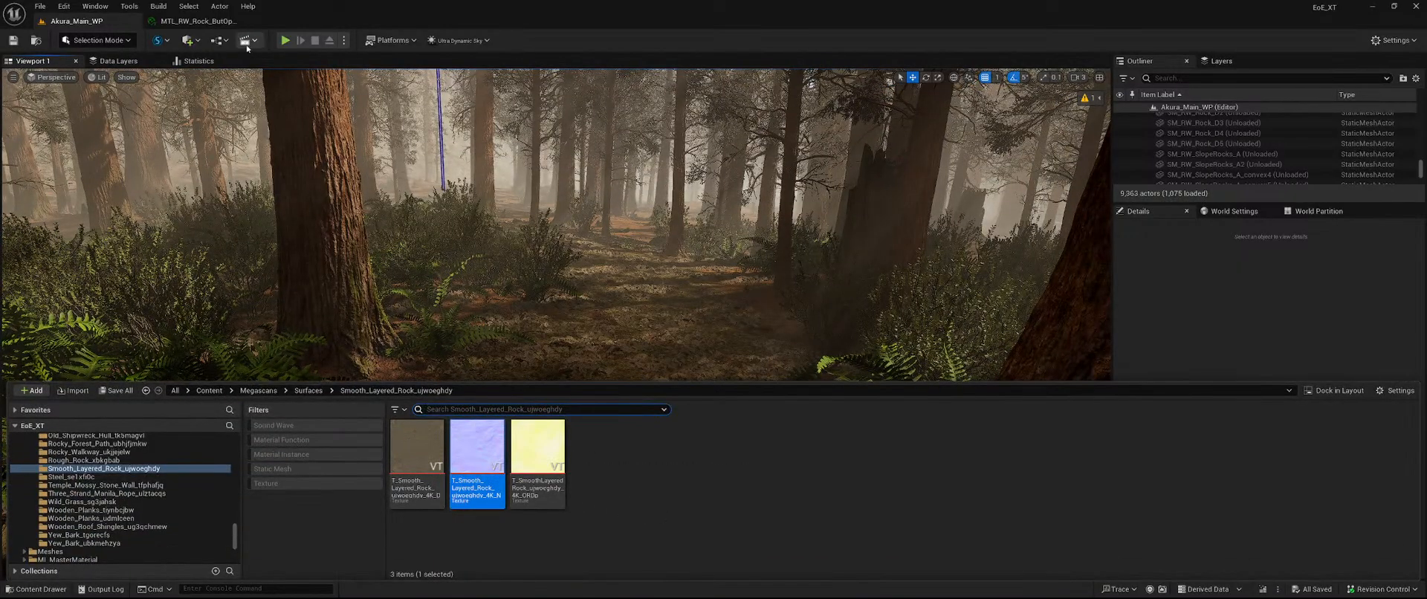
{"action": "left_click", "coordinate": [194, 20]}
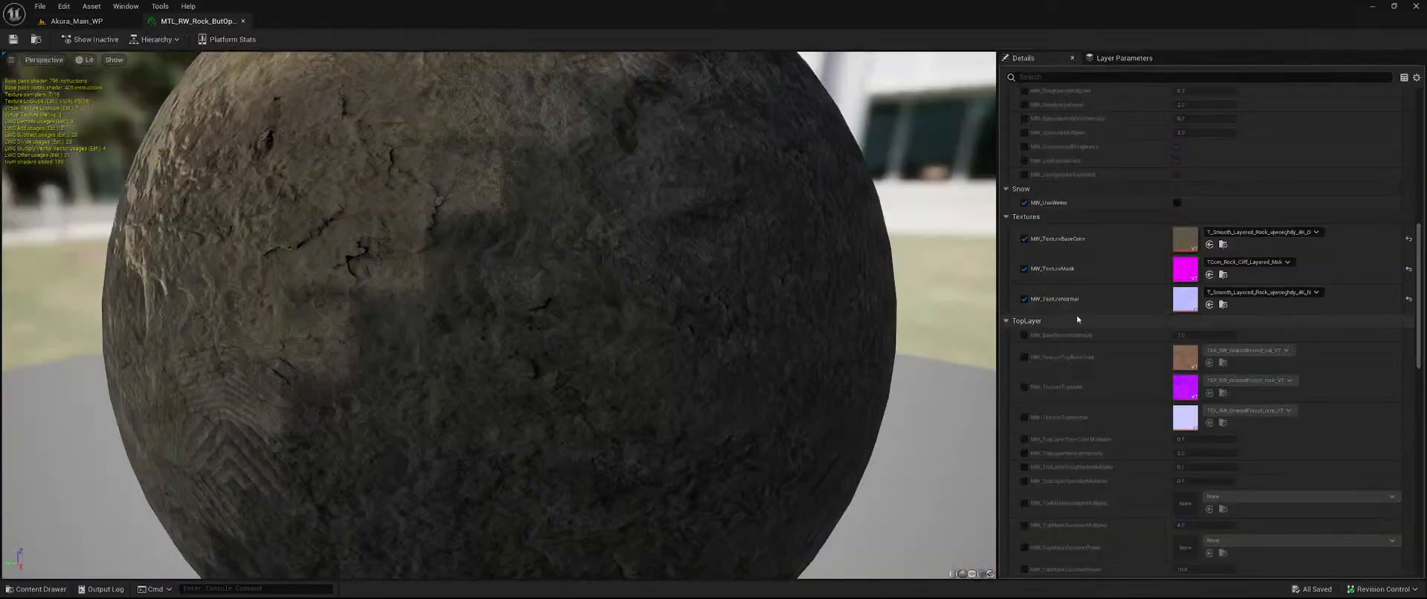
{"action": "left_click", "coordinate": [77, 21]}
Export the Smooth_Layered_Rock ORDp texture as a PNG to the Modeling/Akura/Mawi folder on the U: drive.
{"action": "key", "text": "ctrl+space"}
{"action": "left_click", "coordinate": [537, 468]}
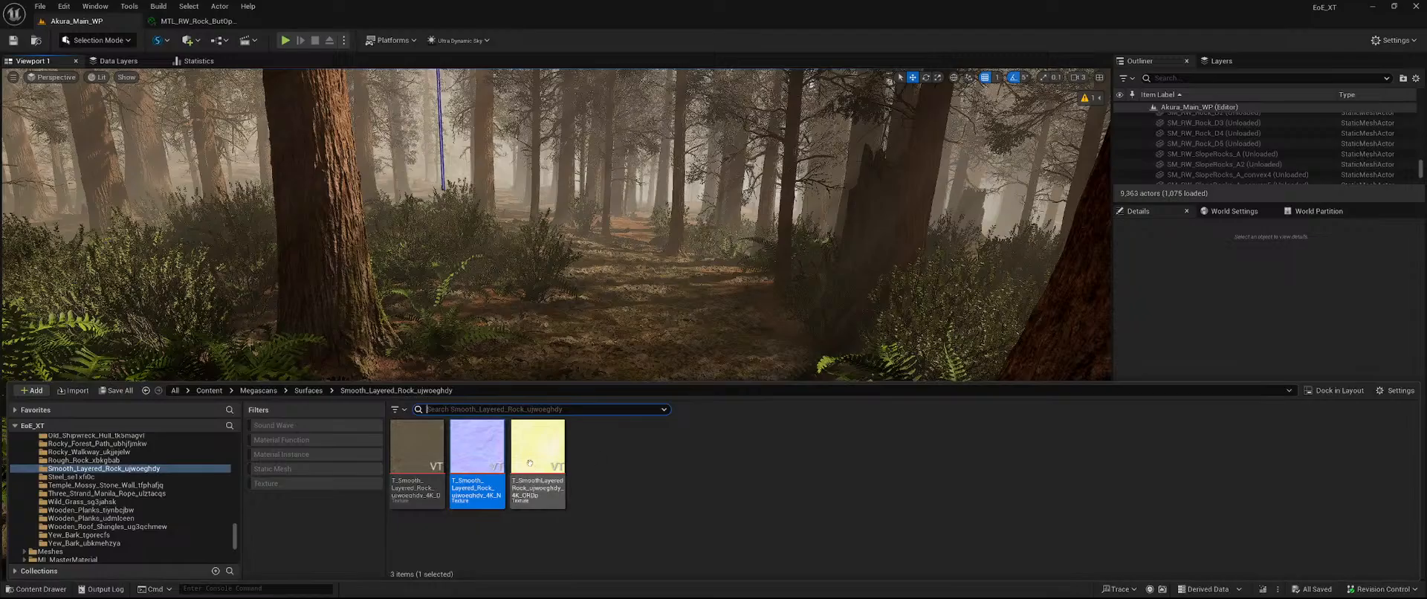
{"action": "right_click", "coordinate": [537, 468]}
{"action": "mouse_move", "coordinate": [664, 305]}
{"action": "left_click", "coordinate": [759, 368]}
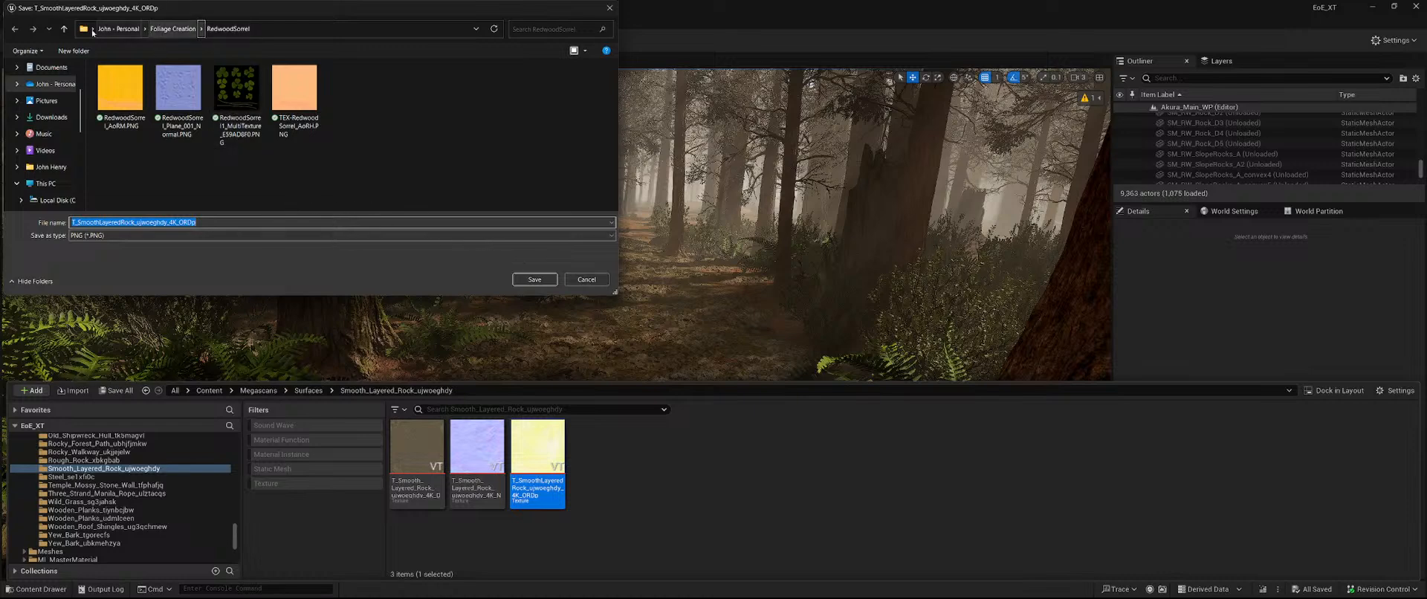
{"action": "scroll", "coordinate": [56, 85], "scroll_direction": "down", "scroll_amount": 5}
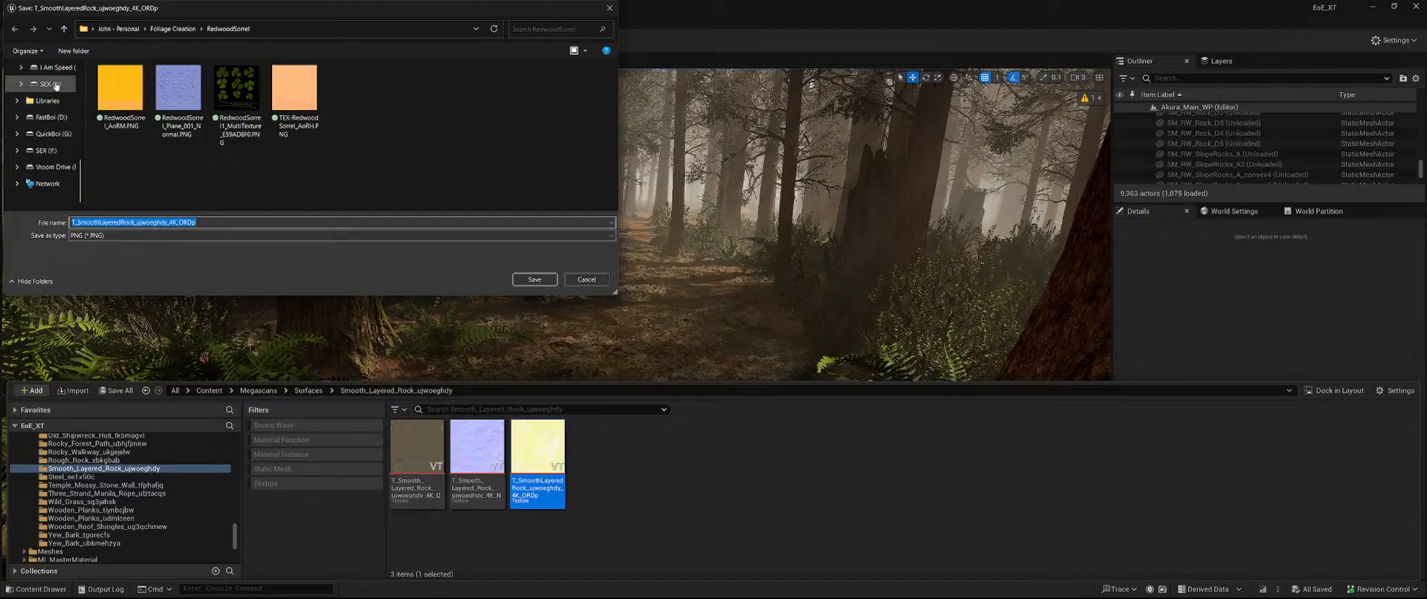
{"action": "scroll", "coordinate": [52, 112], "scroll_direction": "up", "scroll_amount": 1}
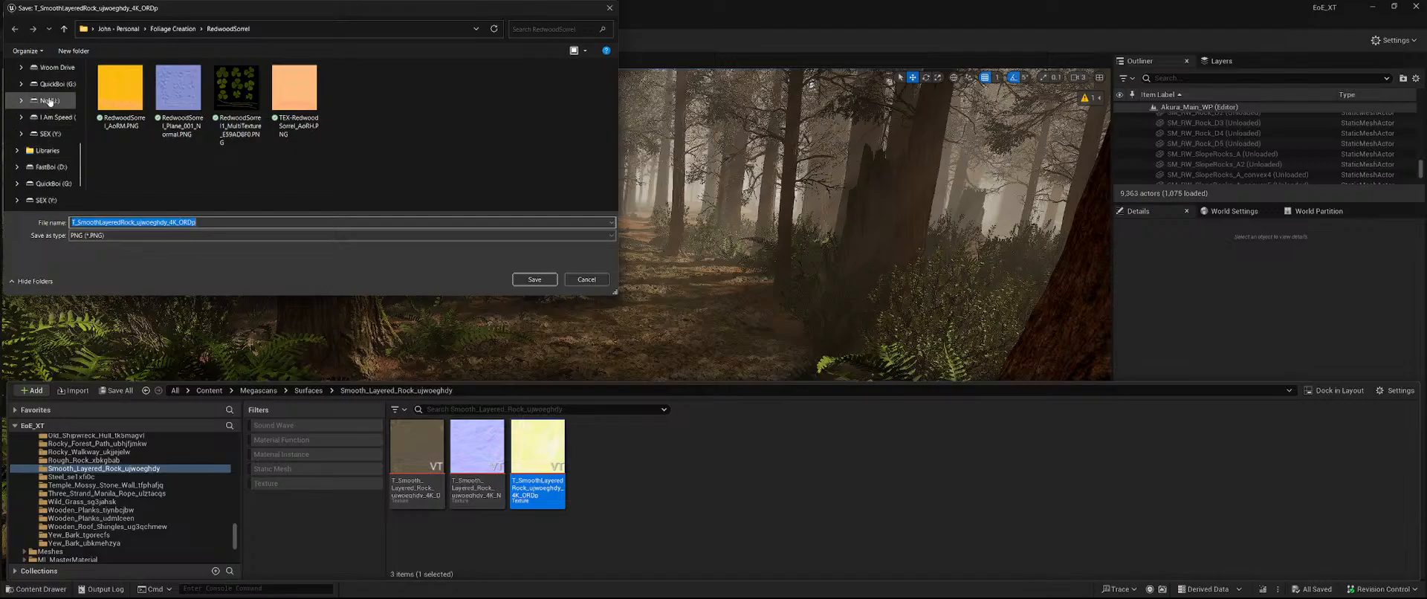
{"action": "left_click", "coordinate": [49, 100]}
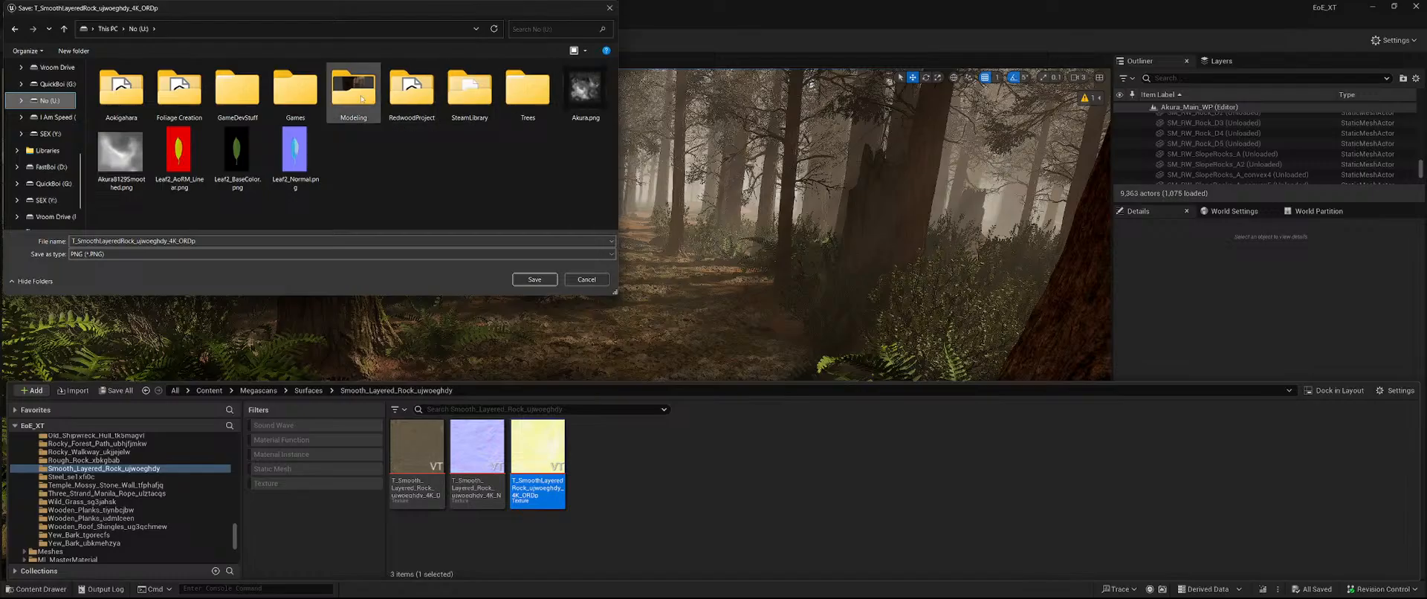
{"action": "double_click", "coordinate": [359, 94]}
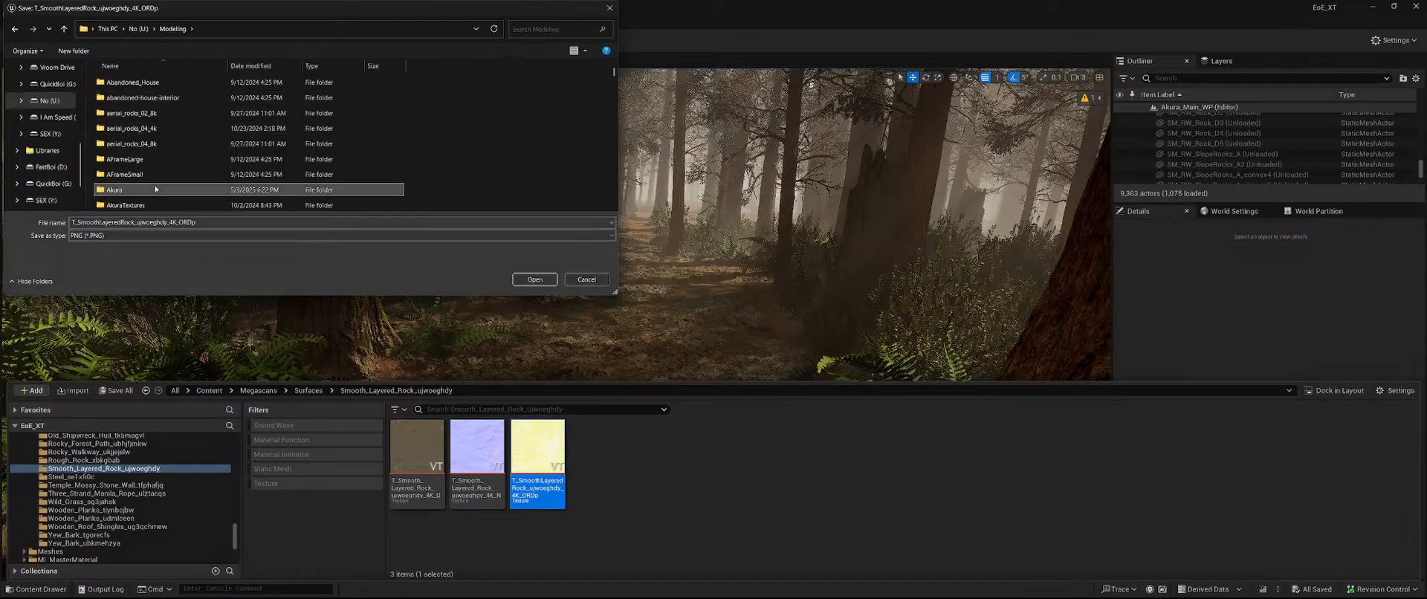
{"action": "double_click", "coordinate": [365, 128]}
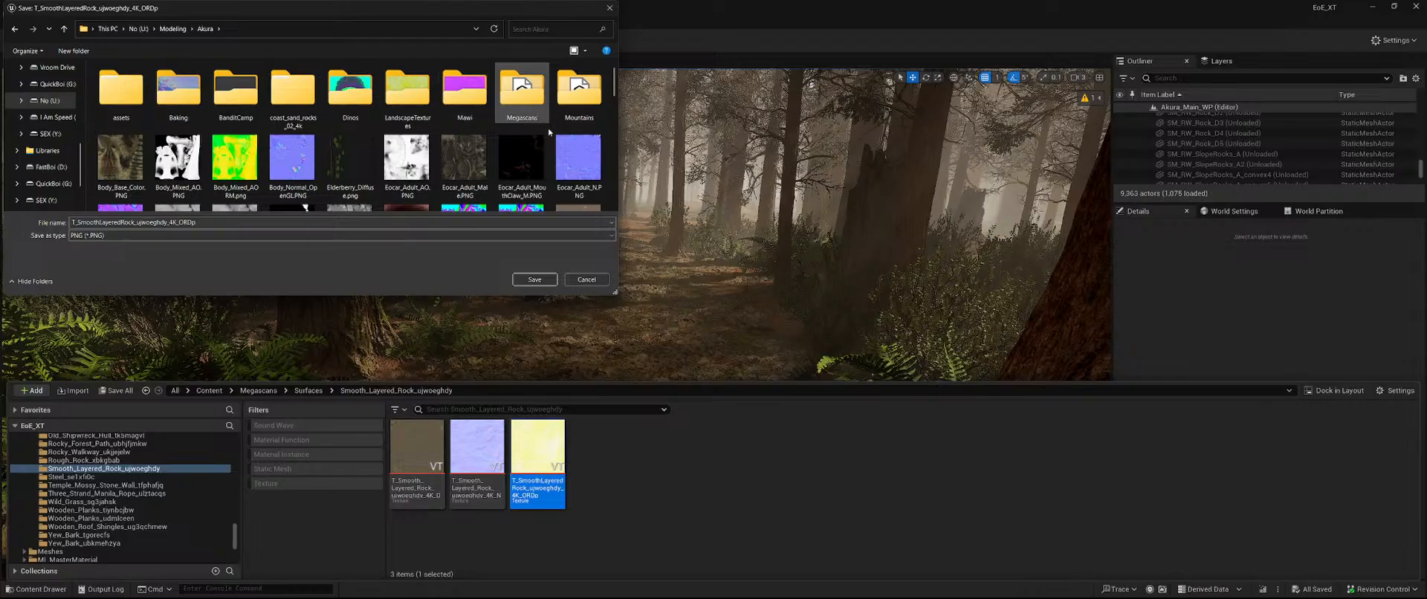
{"action": "left_click", "coordinate": [534, 279]}
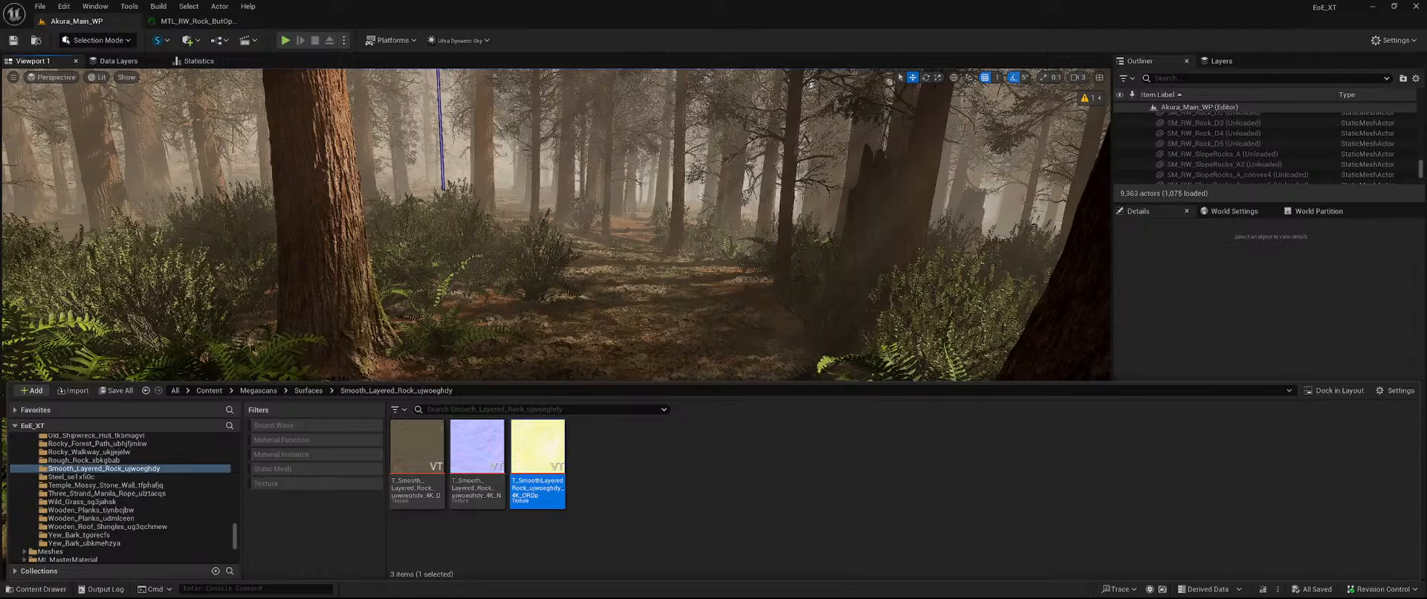
In Easy Channel Packing, pack the Smooth_Layered_Rock height map as output R and its AO map as output B, keeping the purple image in G.
{"action": "left_click_drag", "start_coordinate": [431, 0], "coordinate": [392, 62]}
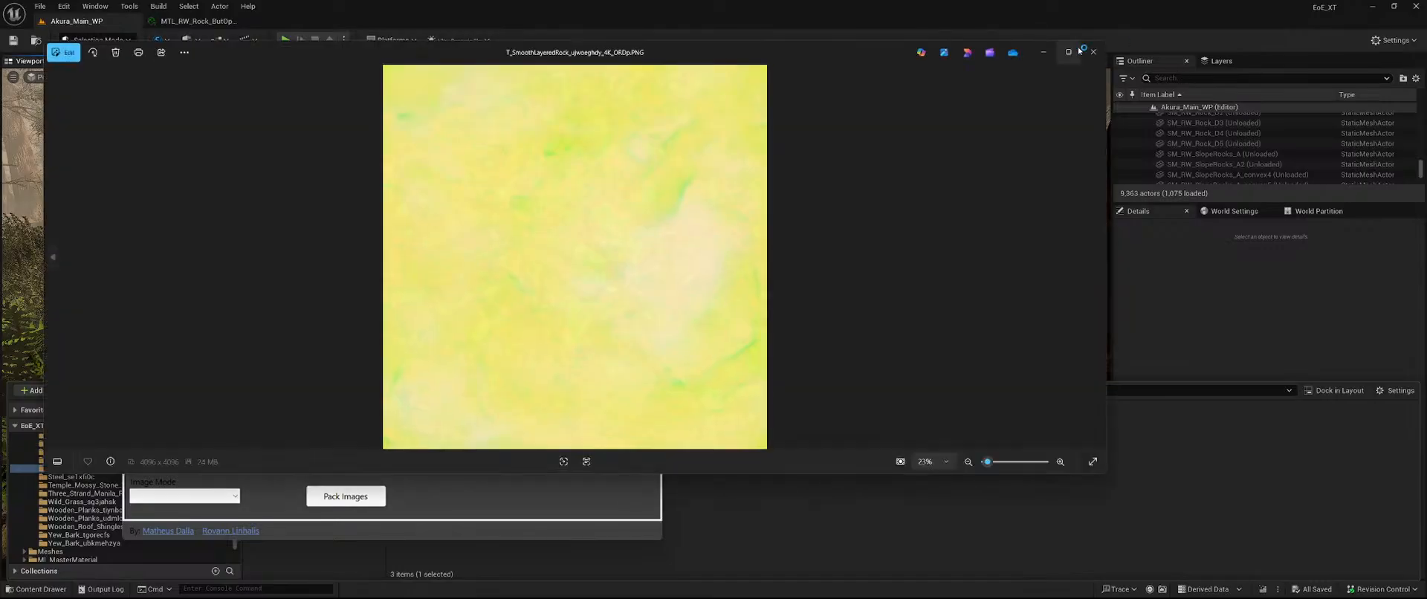
{"action": "left_click", "coordinate": [1082, 56]}
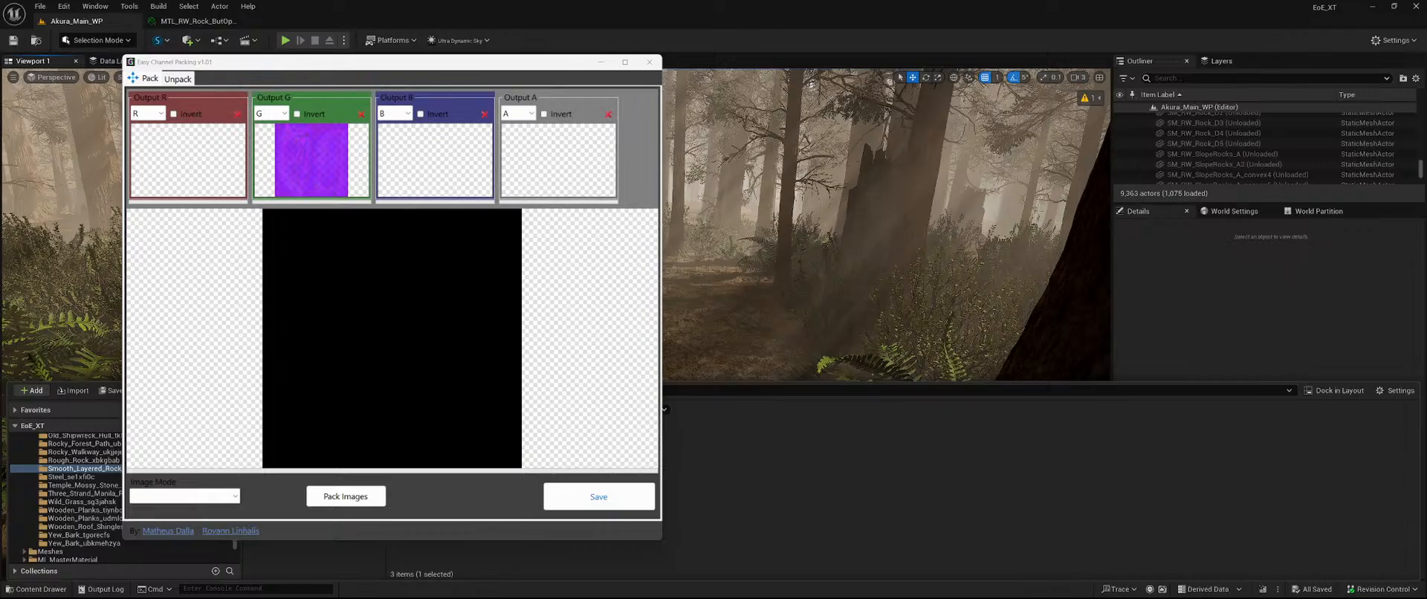
{"action": "key", "text": "Return"}
{"action": "key", "text": "Return"}
{"action": "left_click_drag", "start_coordinate": [190, 151], "coordinate": [190, 152]}
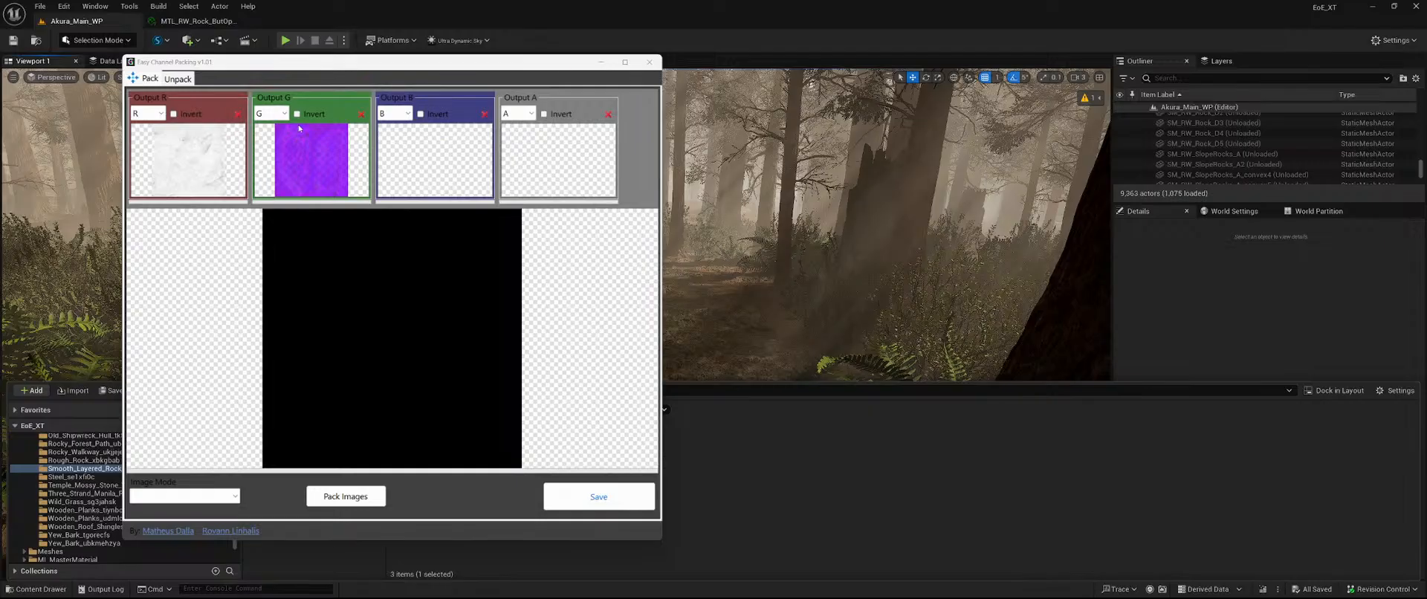
{"action": "left_click", "coordinate": [237, 113]}
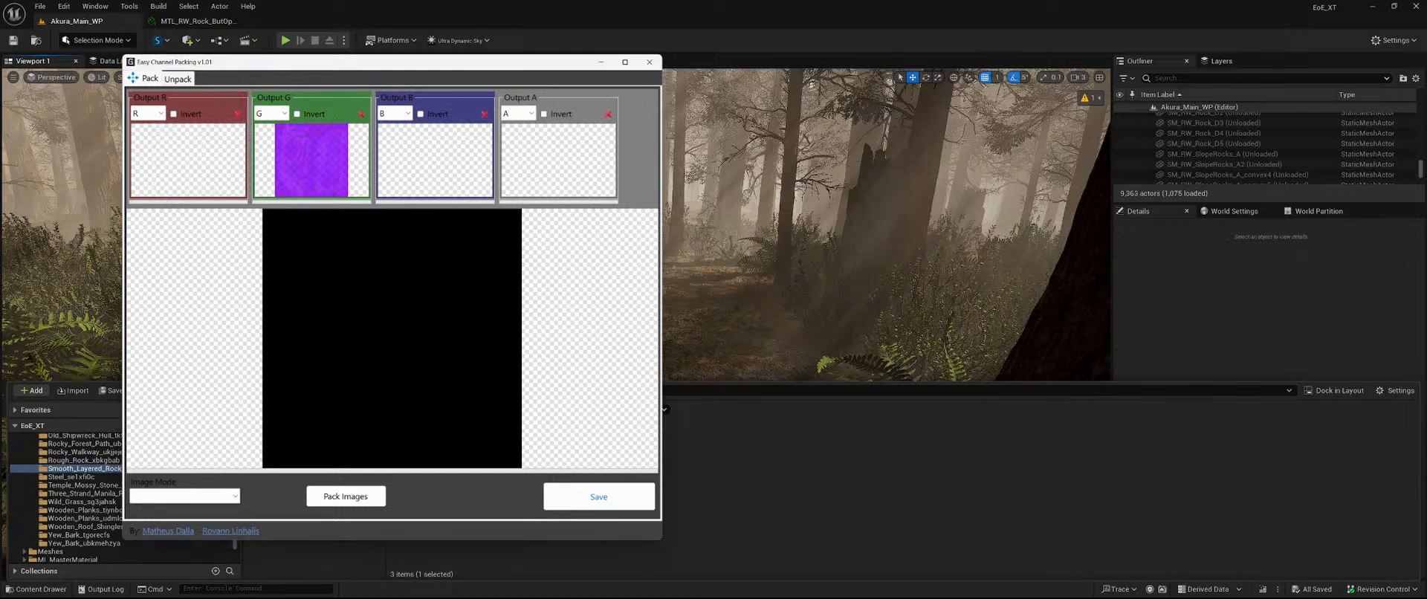
{"action": "left_click_drag", "start_coordinate": [522, 72], "coordinate": [443, 151]}
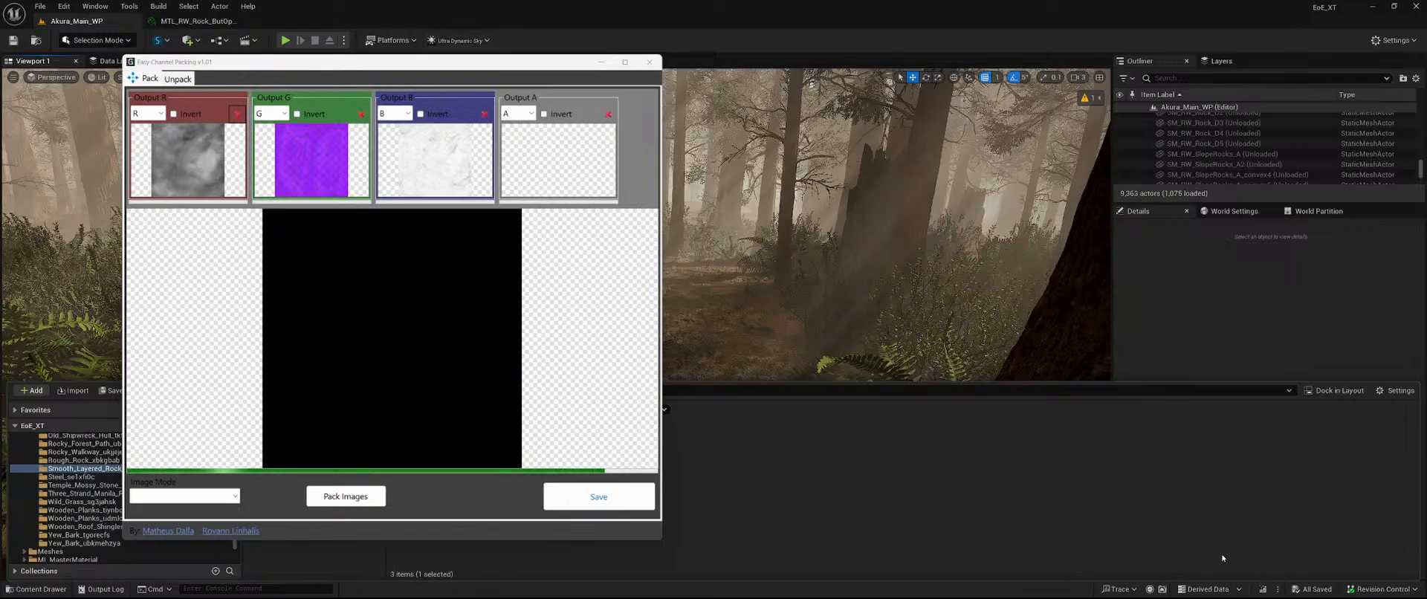
{"action": "key", "text": "super"}
{"action": "left_click", "coordinate": [1312, 585]}
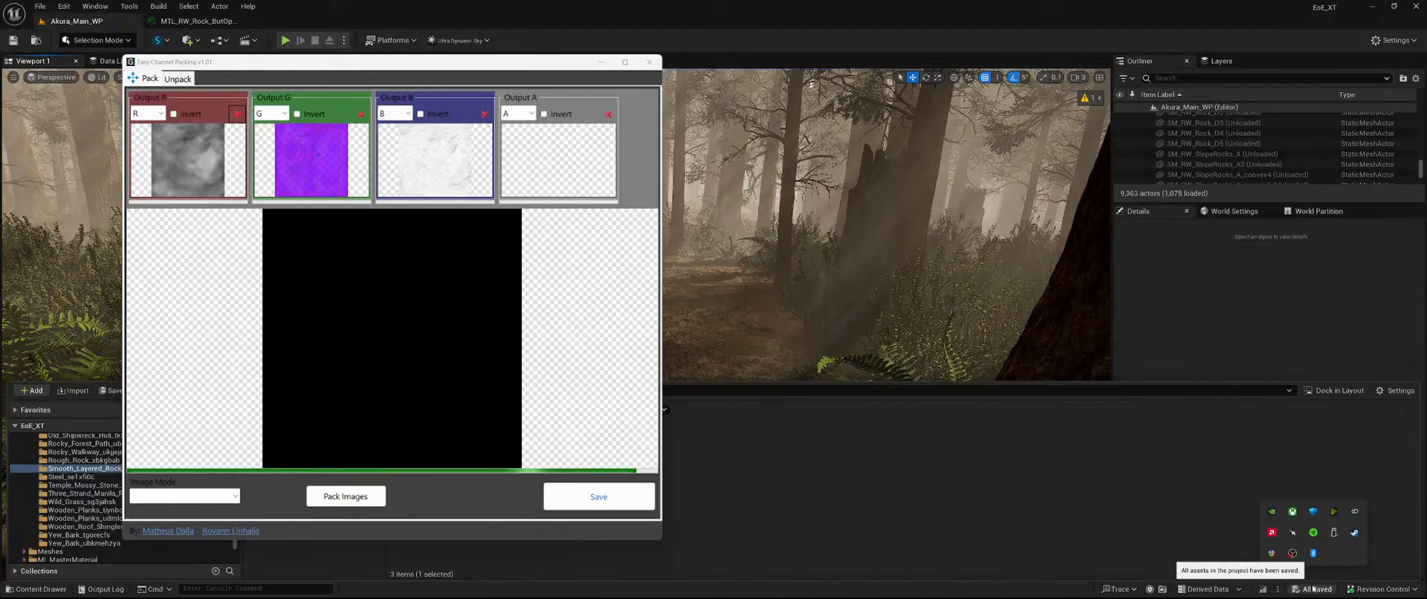
{"action": "left_click", "coordinate": [1335, 512]}
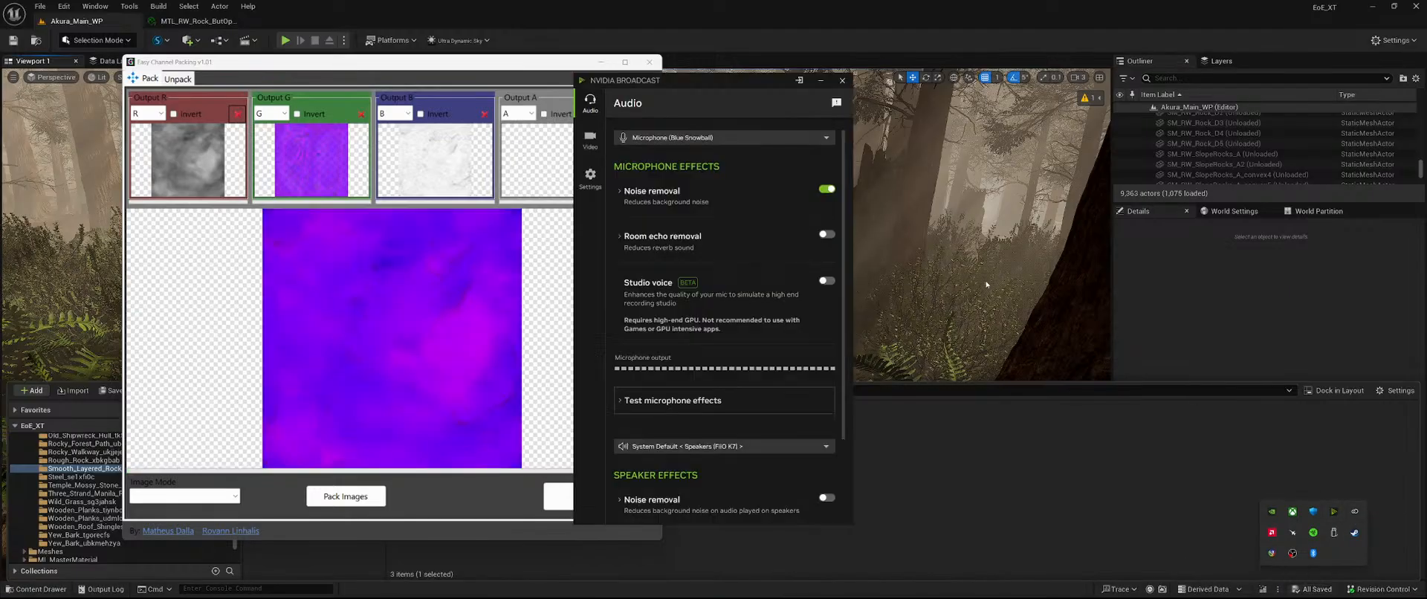
{"action": "left_click", "coordinate": [822, 81]}
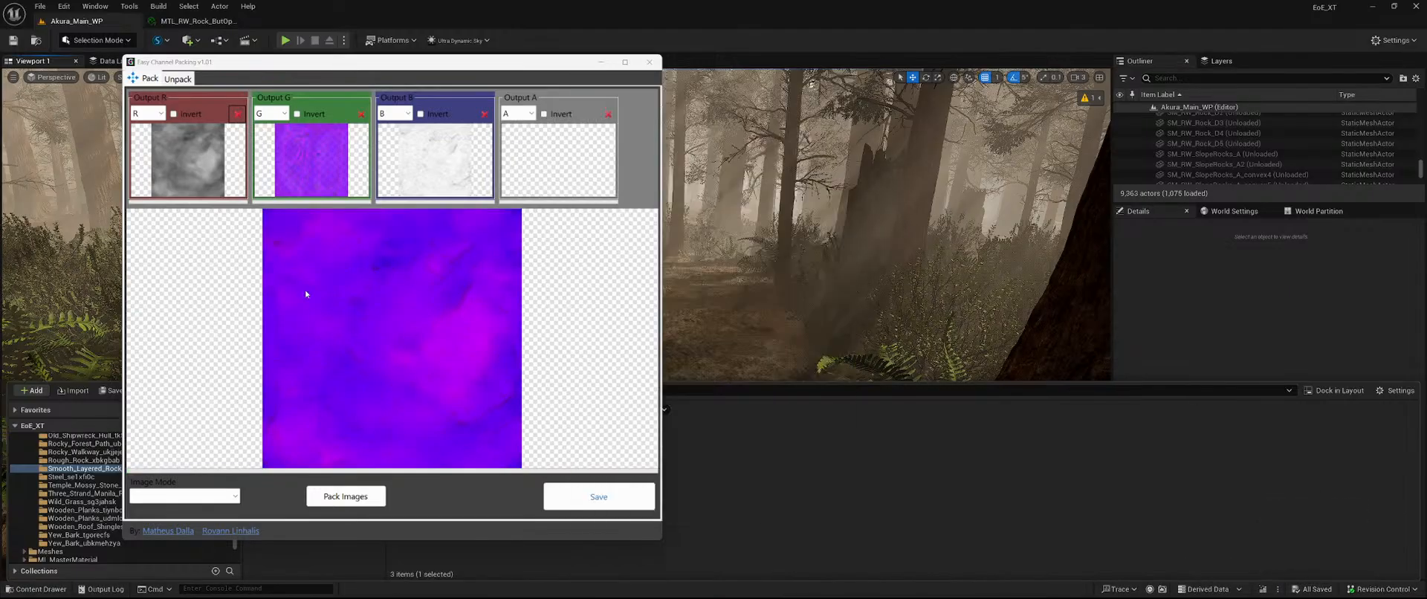
Start saving the packed image and choose the Modeling/Akura/Mawi folder on the U: drive as its location.
{"action": "left_click", "coordinate": [605, 496]}
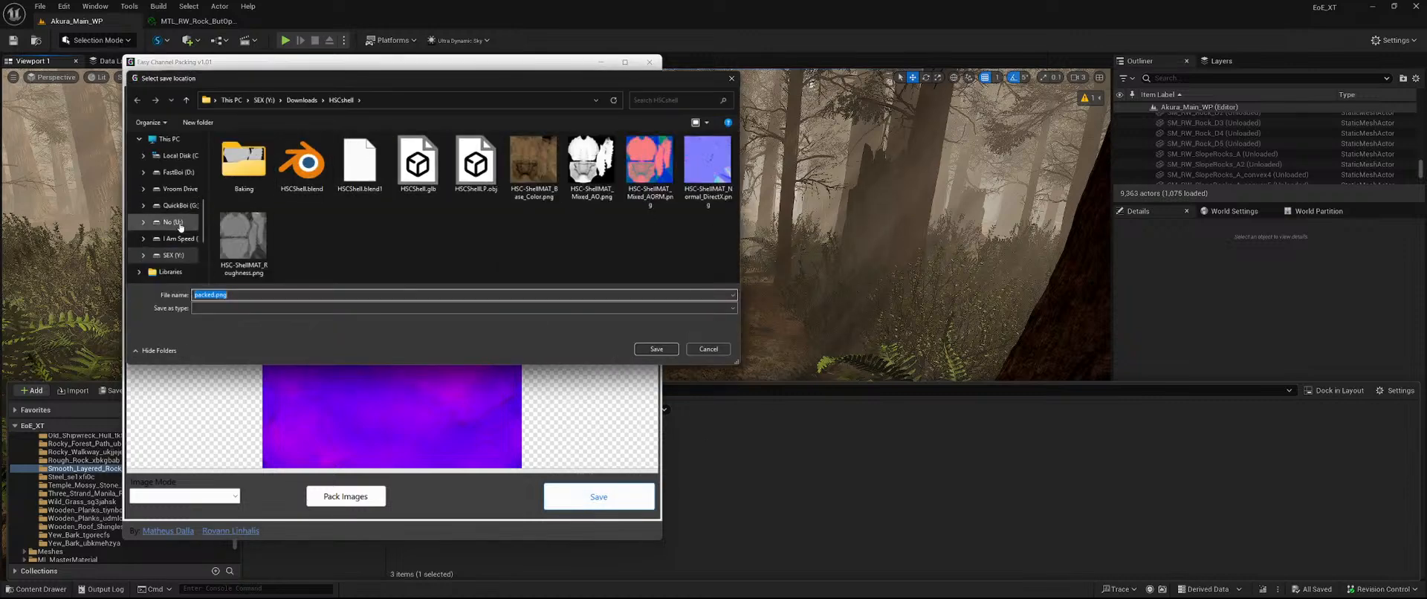
{"action": "scroll", "coordinate": [170, 226], "scroll_direction": "up", "scroll_amount": 5}
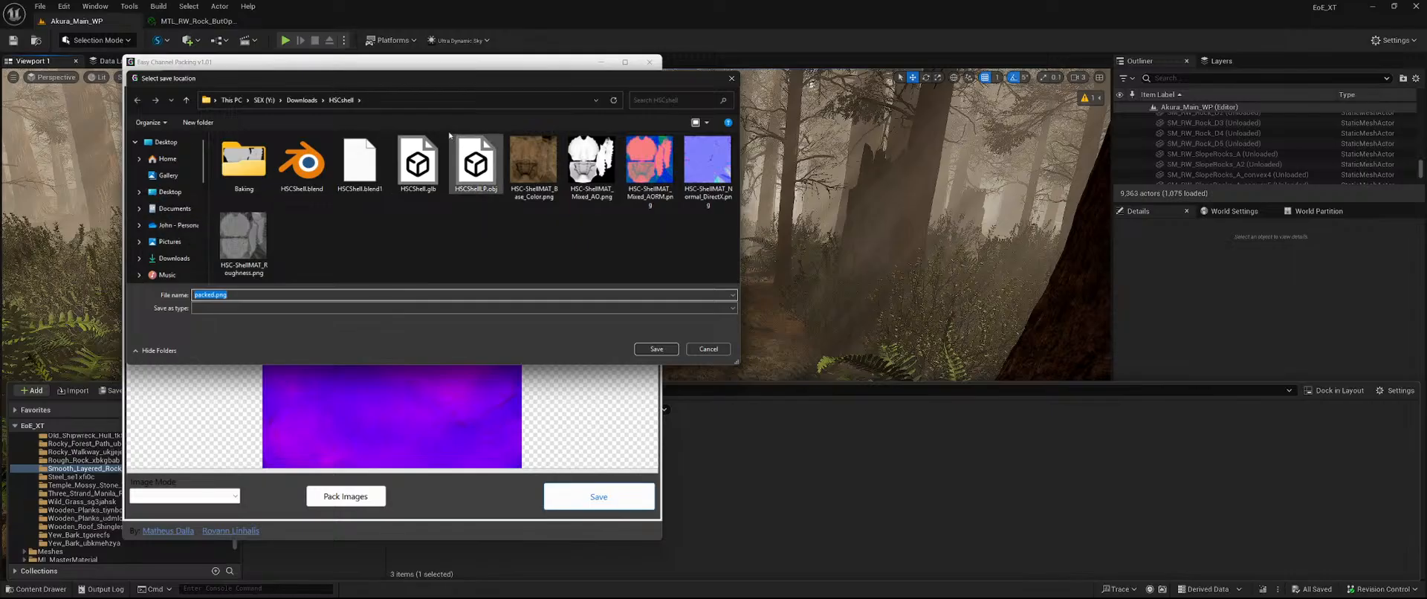
{"action": "scroll", "coordinate": [160, 244], "scroll_direction": "down", "scroll_amount": 2}
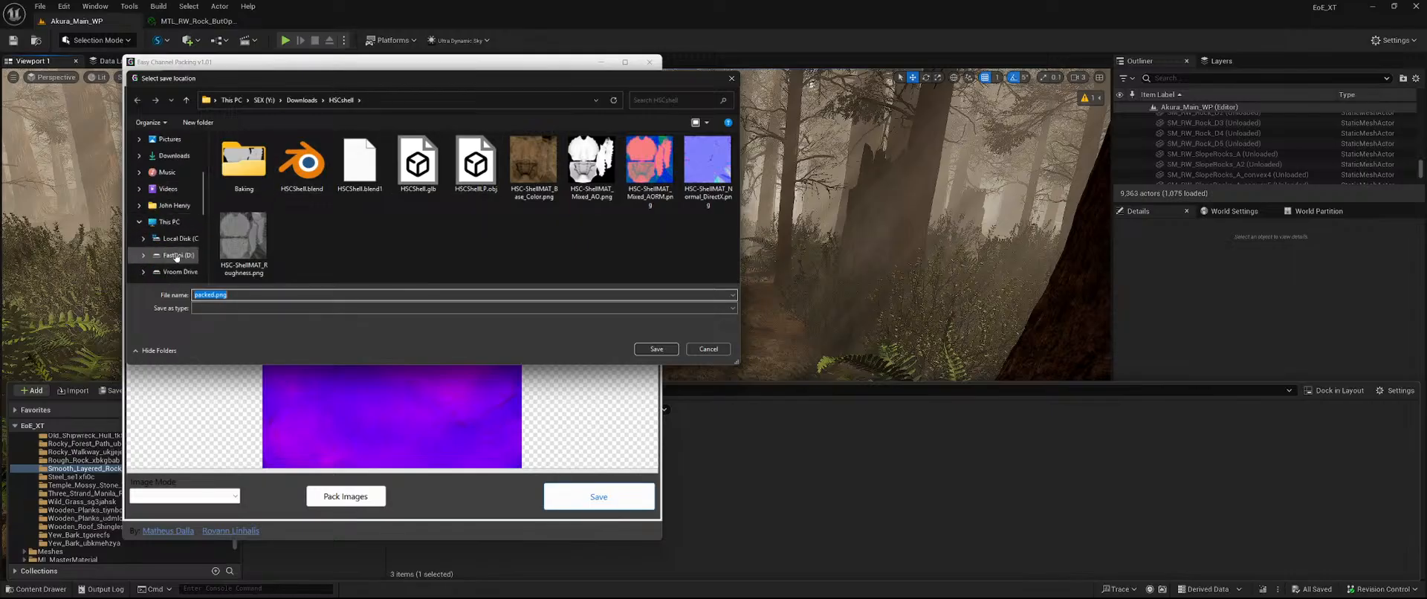
{"action": "scroll", "coordinate": [177, 258], "scroll_direction": "down", "scroll_amount": 1}
{"action": "left_click", "coordinate": [178, 262]}
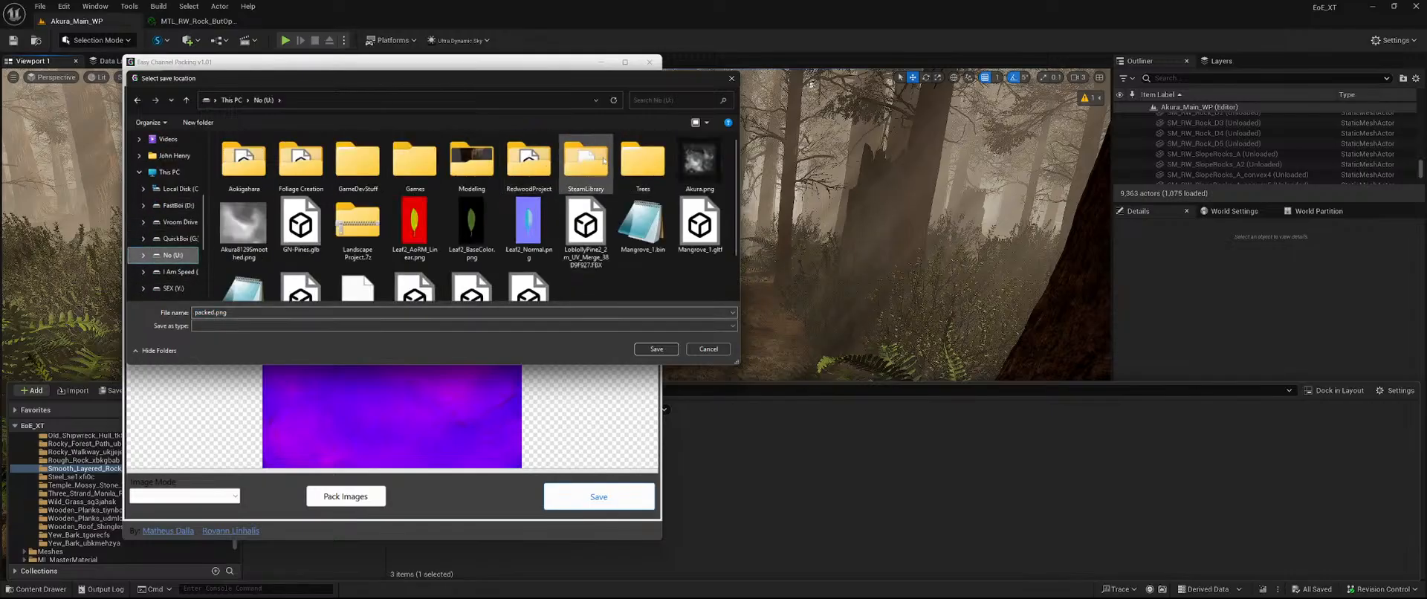
{"action": "double_click", "coordinate": [464, 165]}
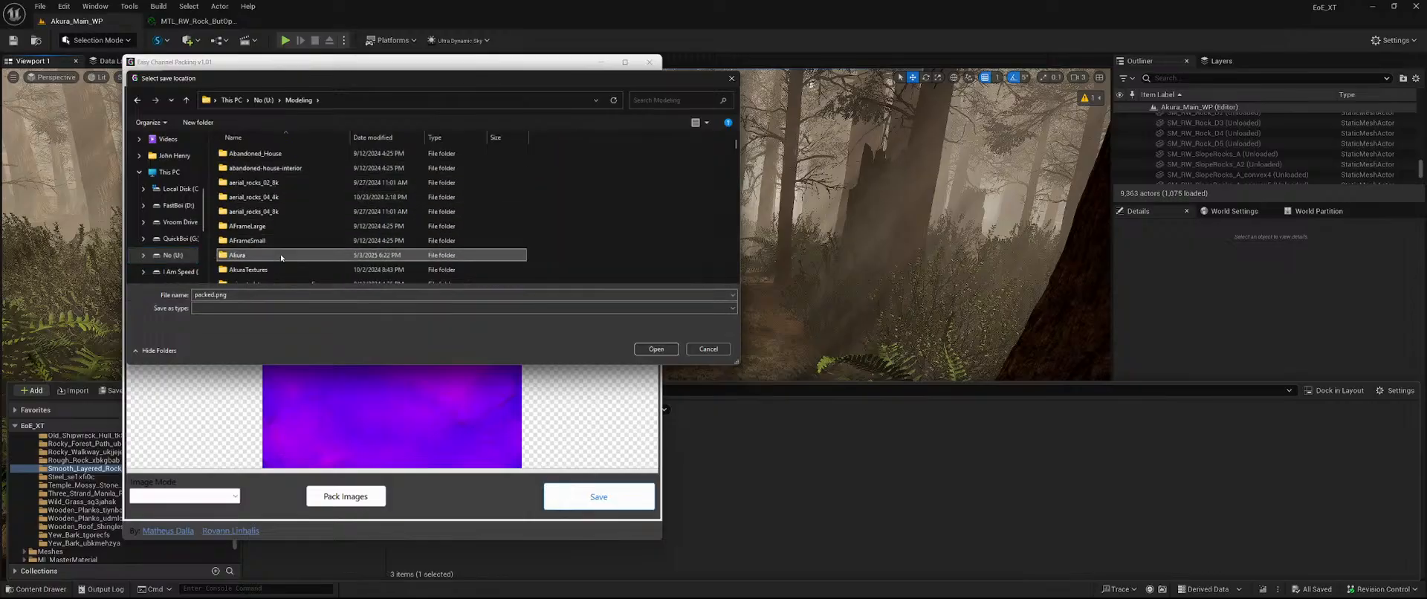
{"action": "double_click", "coordinate": [262, 255]}
{"action": "double_click", "coordinate": [265, 242]}
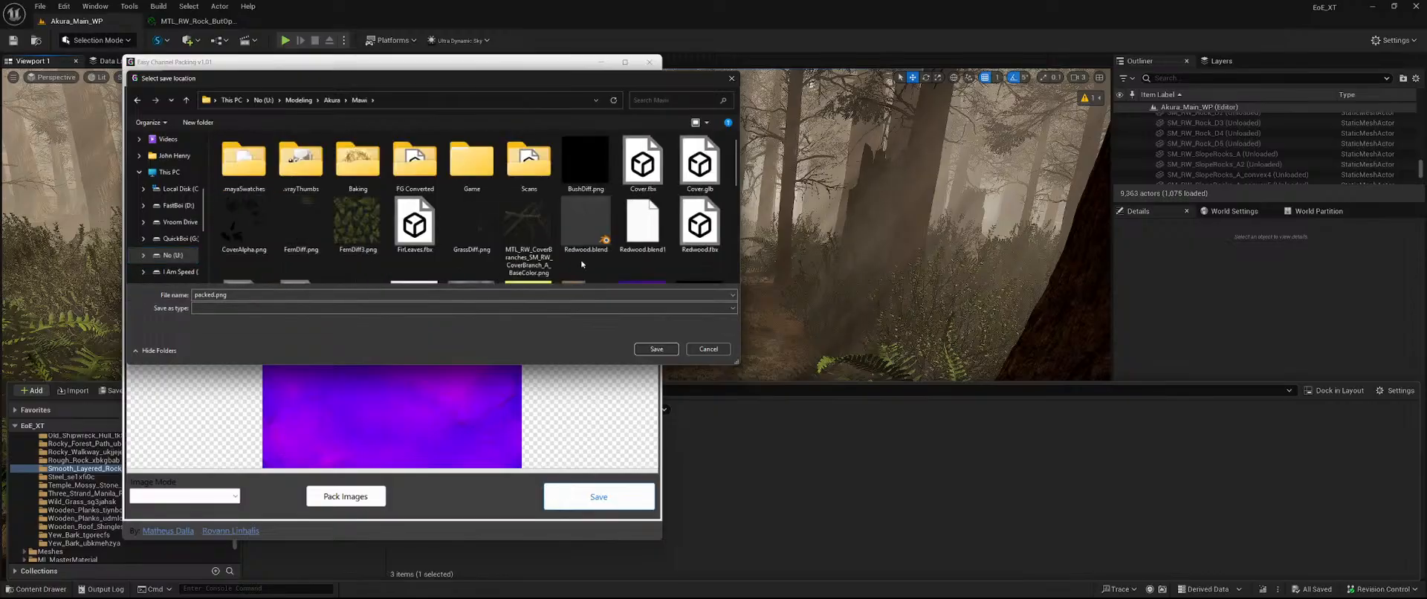
{"action": "scroll", "coordinate": [520, 238], "scroll_direction": "down", "scroll_amount": 2}
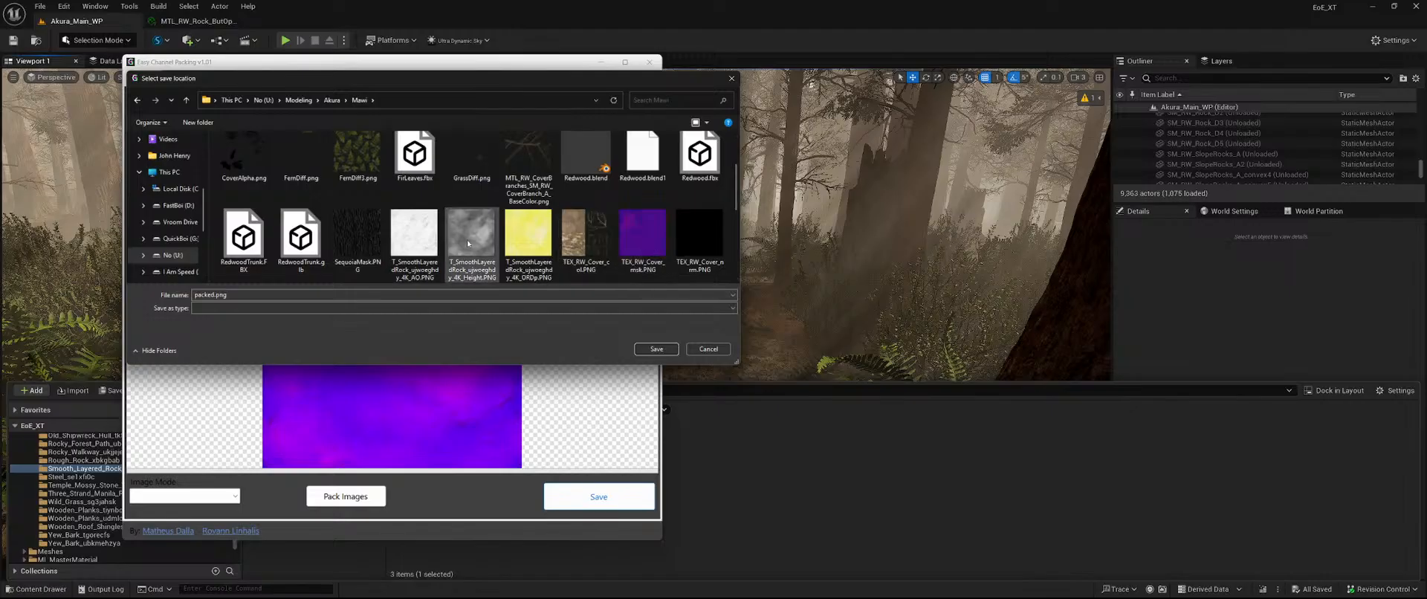
Save the packed image under the exported ORDp texture's file name, with the ORDp suffix replaced by Msk.
{"action": "left_click", "coordinate": [541, 235]}
{"action": "left_click", "coordinate": [358, 295]}
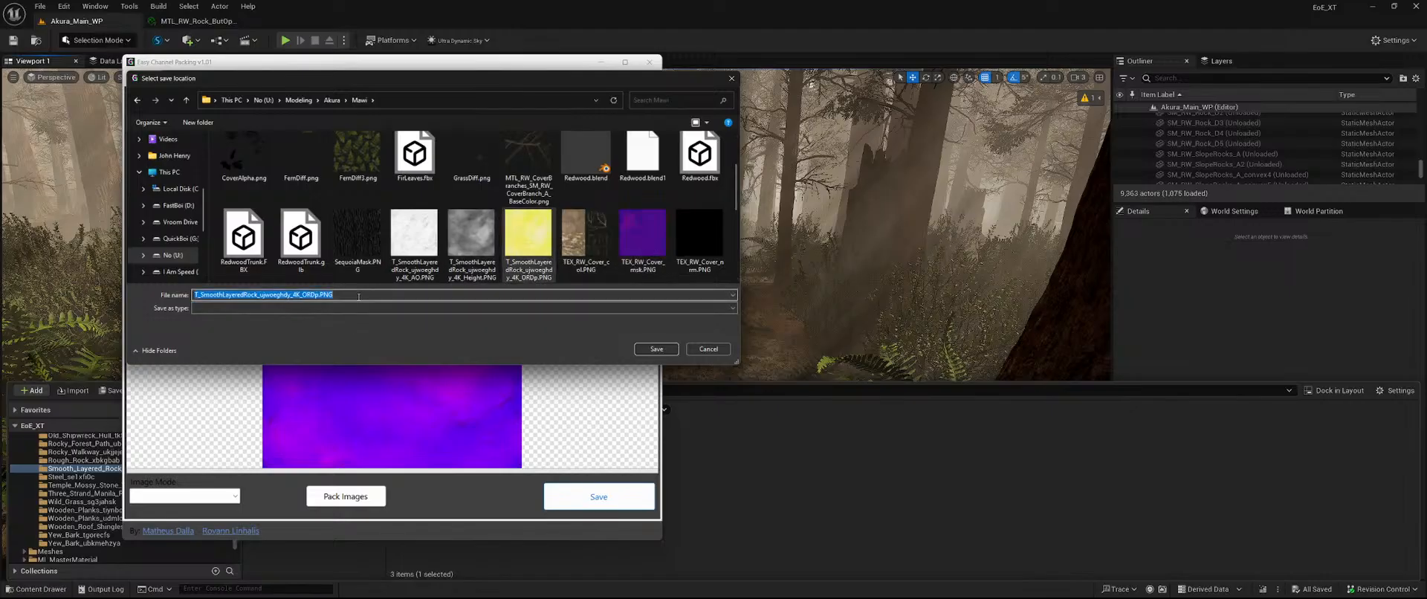
{"action": "left_click", "coordinate": [358, 296]}
{"action": "key", "text": "BackSpace"}
{"action": "key", "text": "BackSpace"}
{"action": "key", "text": "BackSpace"}
{"action": "key", "text": "BackSpace"}
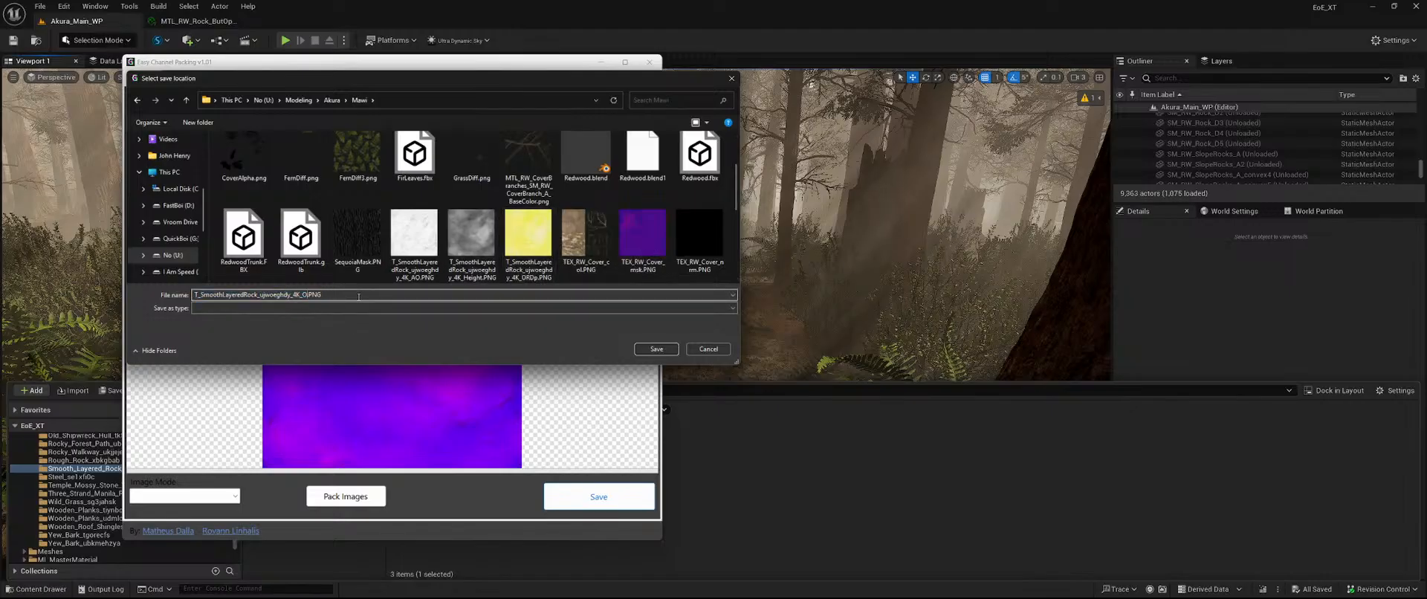
{"action": "type", "text": "msk"}
{"action": "key", "text": "Return"}
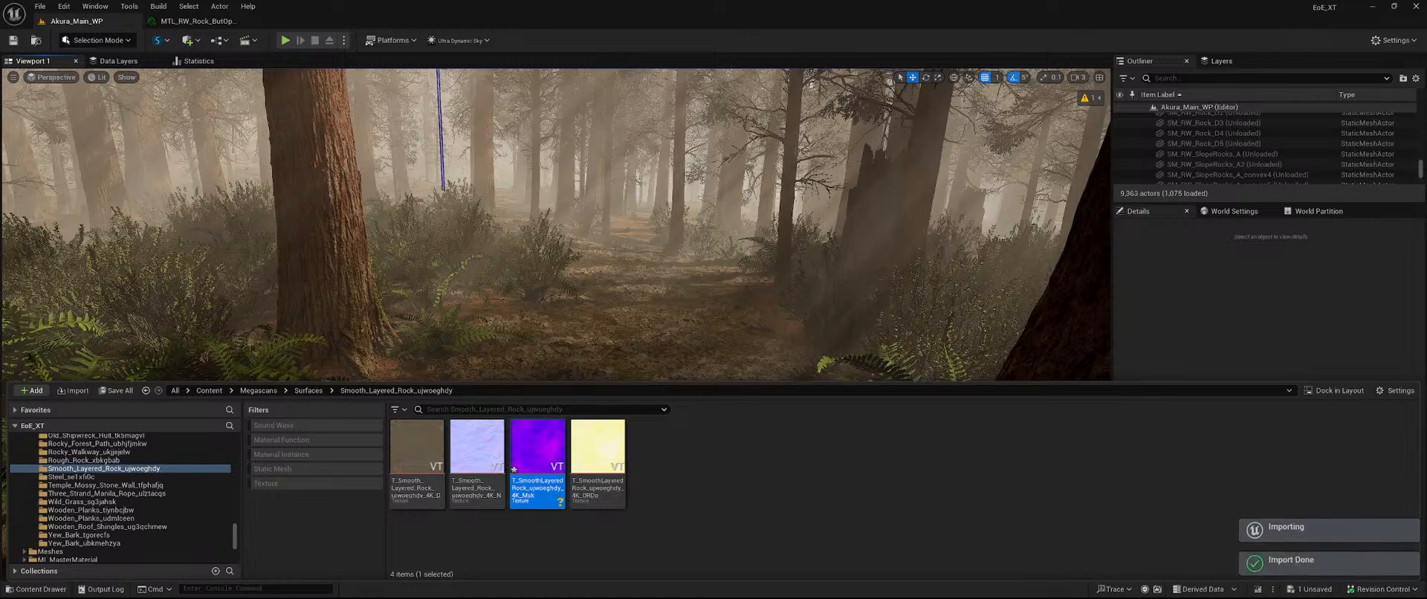
Open the imported Smooth_Layered_Rock Msk texture and set its maximum texture size to 1024.
{"action": "double_click", "coordinate": [538, 446]}
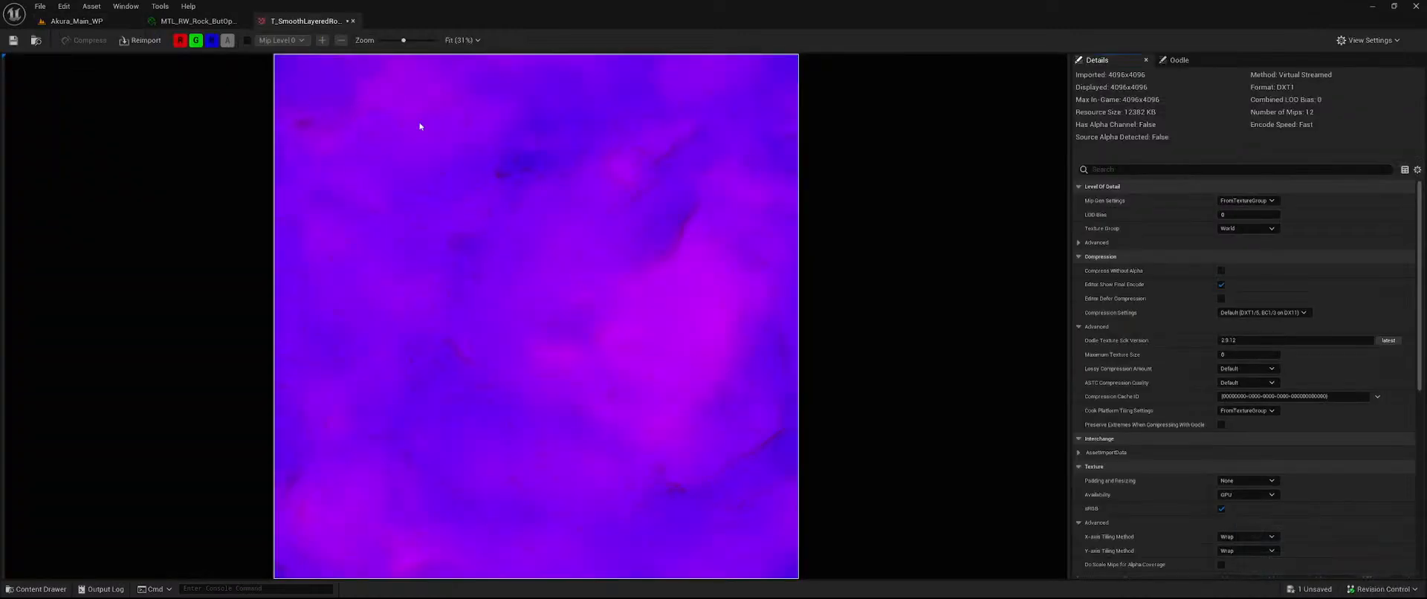
{"action": "scroll", "coordinate": [1142, 359], "scroll_direction": "down", "scroll_amount": 7}
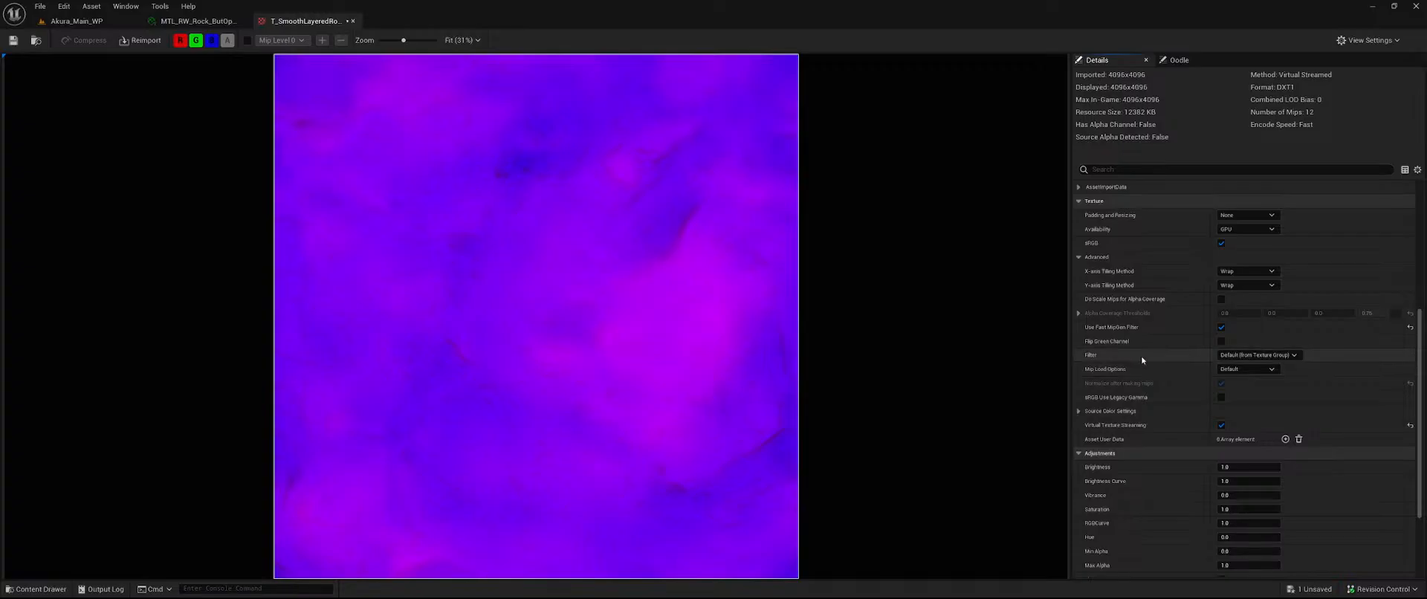
{"action": "scroll", "coordinate": [1142, 359], "scroll_direction": "up", "scroll_amount": 4}
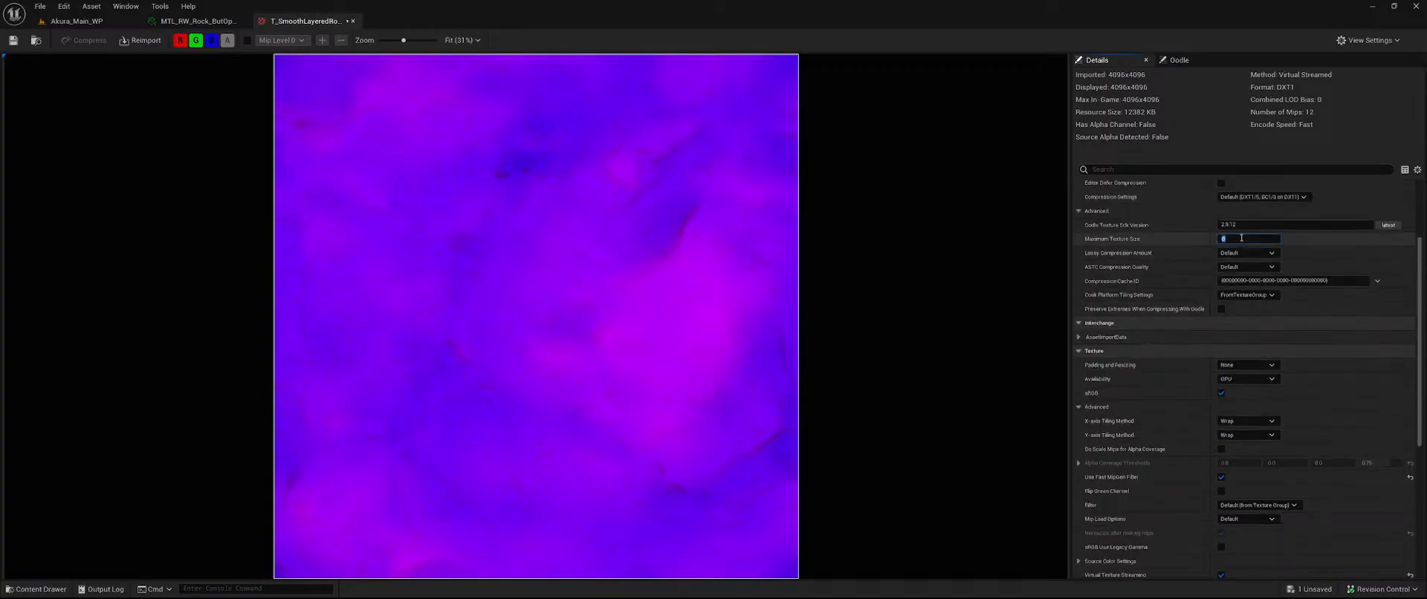
{"action": "left_click", "coordinate": [1241, 238]}
{"action": "type", "text": "1024"}
{"action": "key", "text": "Return"}
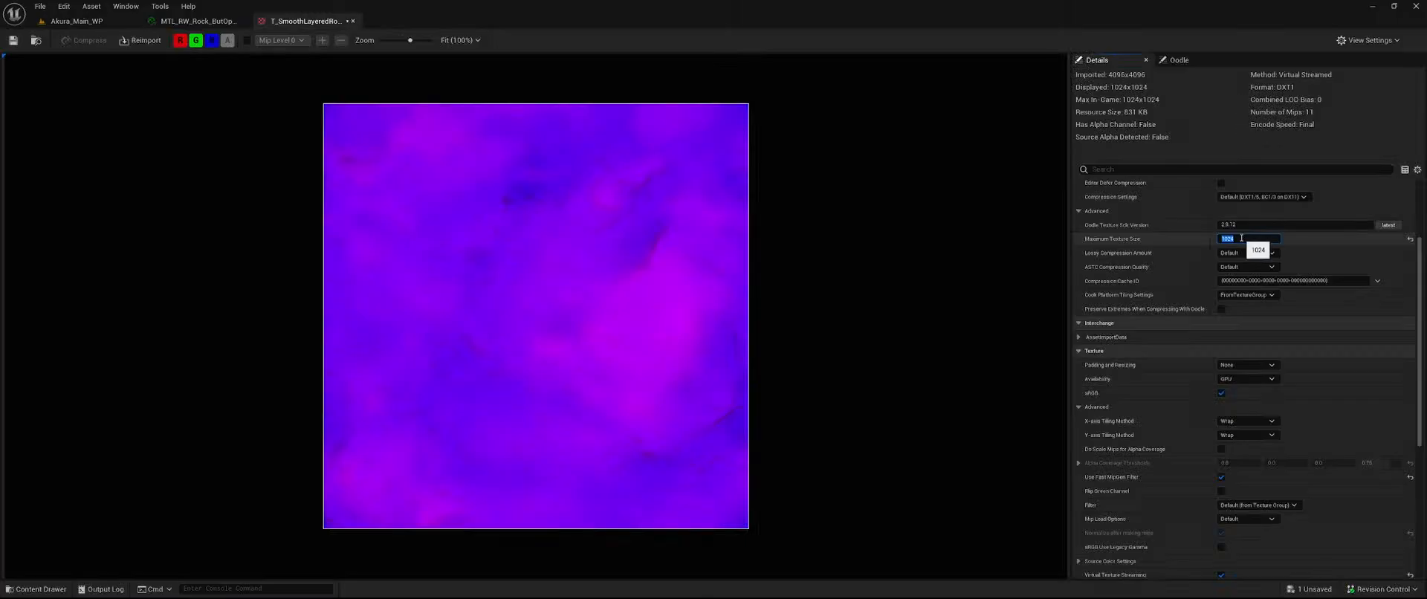
Set the Msk texture's compression to BC7 (DX11, optional A).
{"action": "scroll", "coordinate": [1153, 238], "scroll_direction": "up", "scroll_amount": 3}
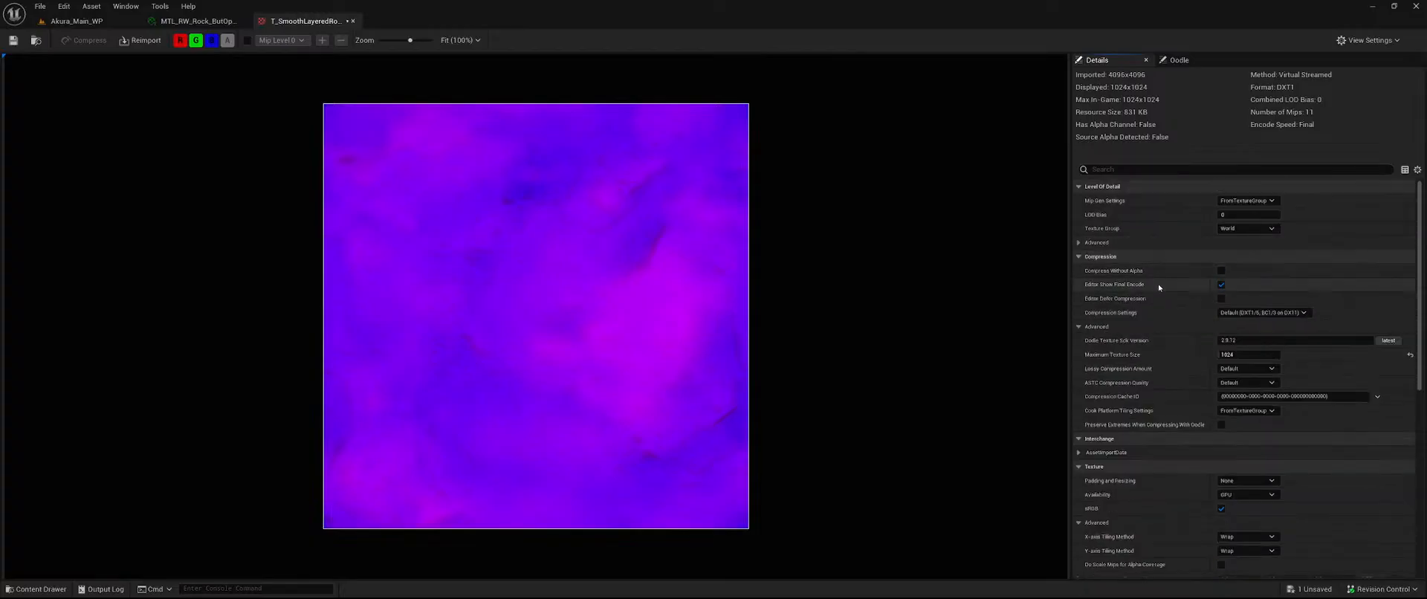
{"action": "scroll", "coordinate": [1157, 287], "scroll_direction": "down", "scroll_amount": 1}
{"action": "left_click", "coordinate": [1263, 295]}
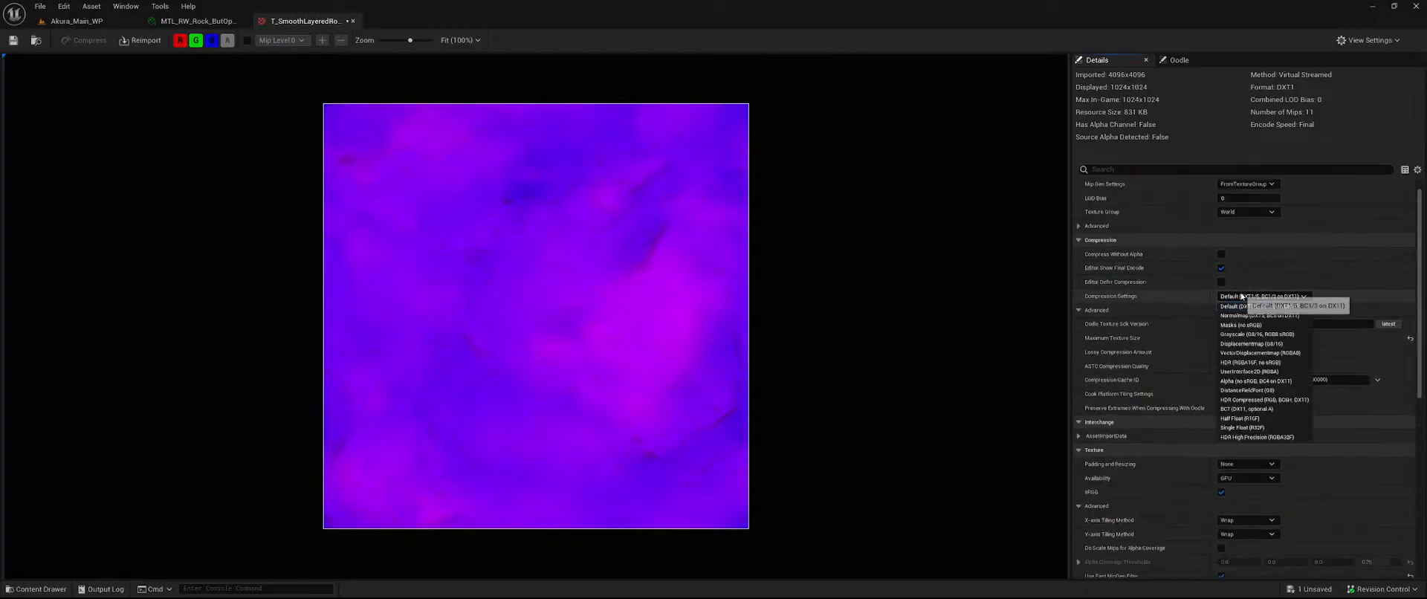
{"action": "left_click", "coordinate": [1263, 410]}
{"action": "scroll", "coordinate": [1182, 422], "scroll_direction": "down", "scroll_amount": 3}
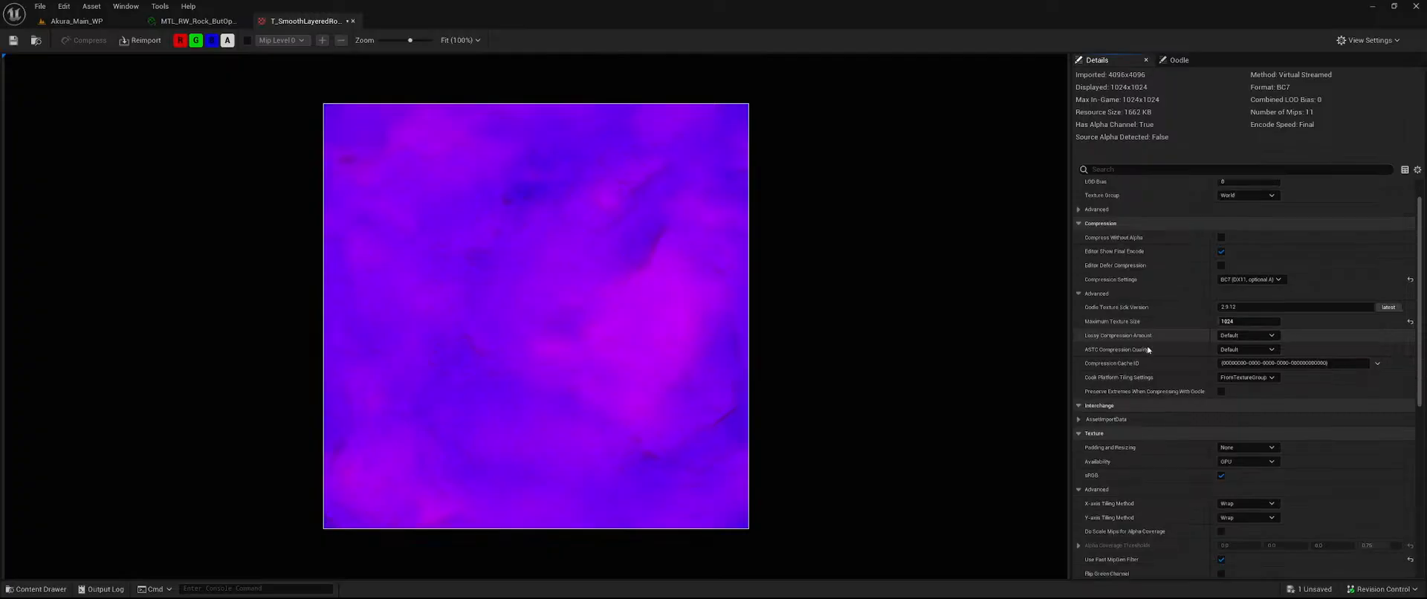
Disable sRGB on the Smooth_Layered_Rock Msk texture, save it and close its editor.
{"action": "left_click", "coordinate": [1221, 408]}
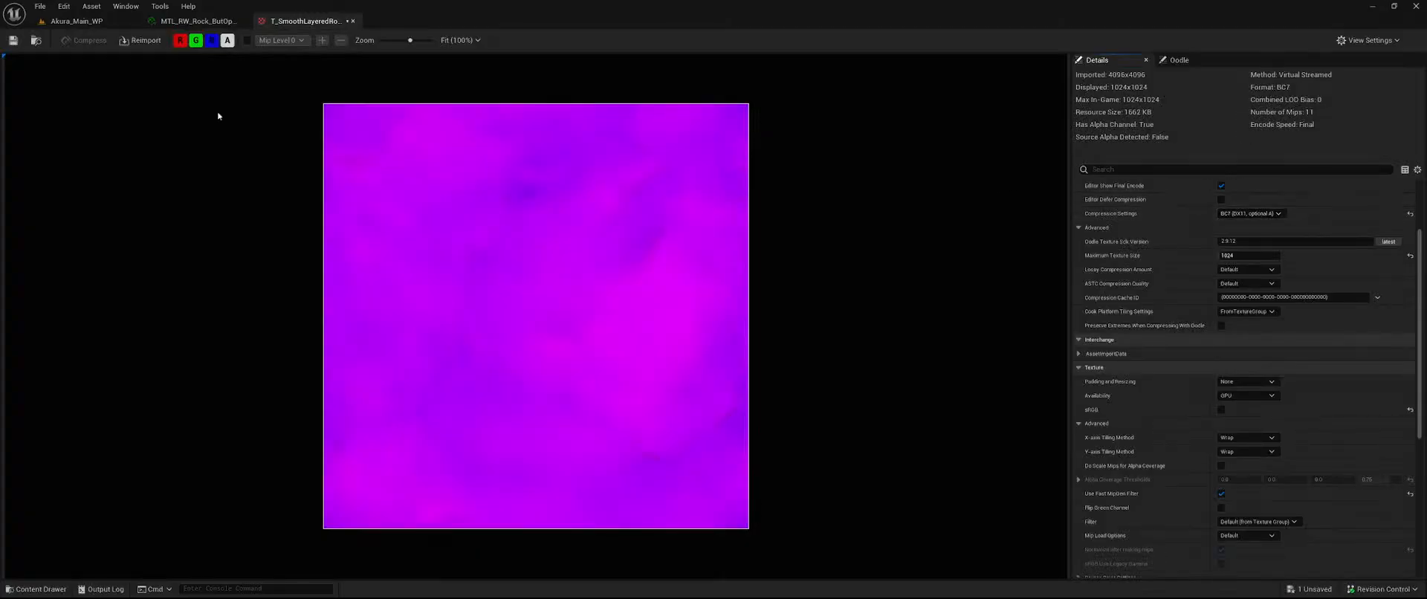
{"action": "left_click", "coordinate": [8, 41]}
{"action": "left_click", "coordinate": [353, 22]}
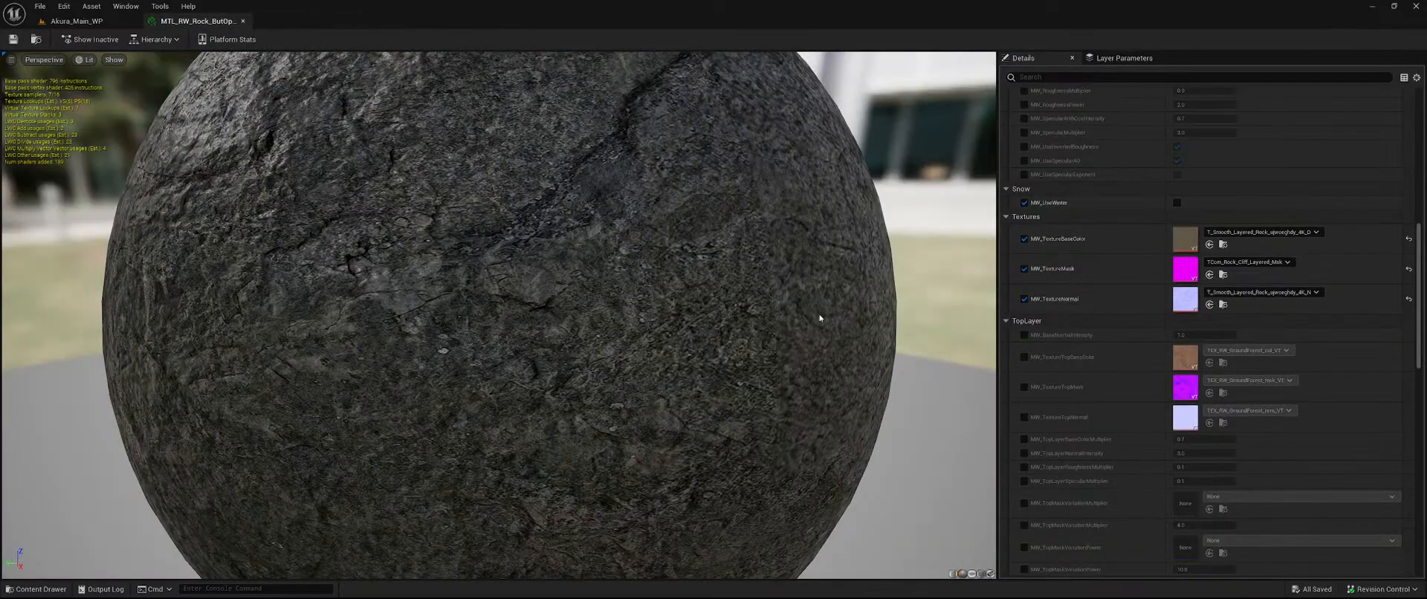
Assign the selected Smooth_Layered_Rock Msk texture as the mask texture of the MTL_RW_Rock_ButOptimized material instance and save it.
{"action": "key", "text": "ctrl+space"}
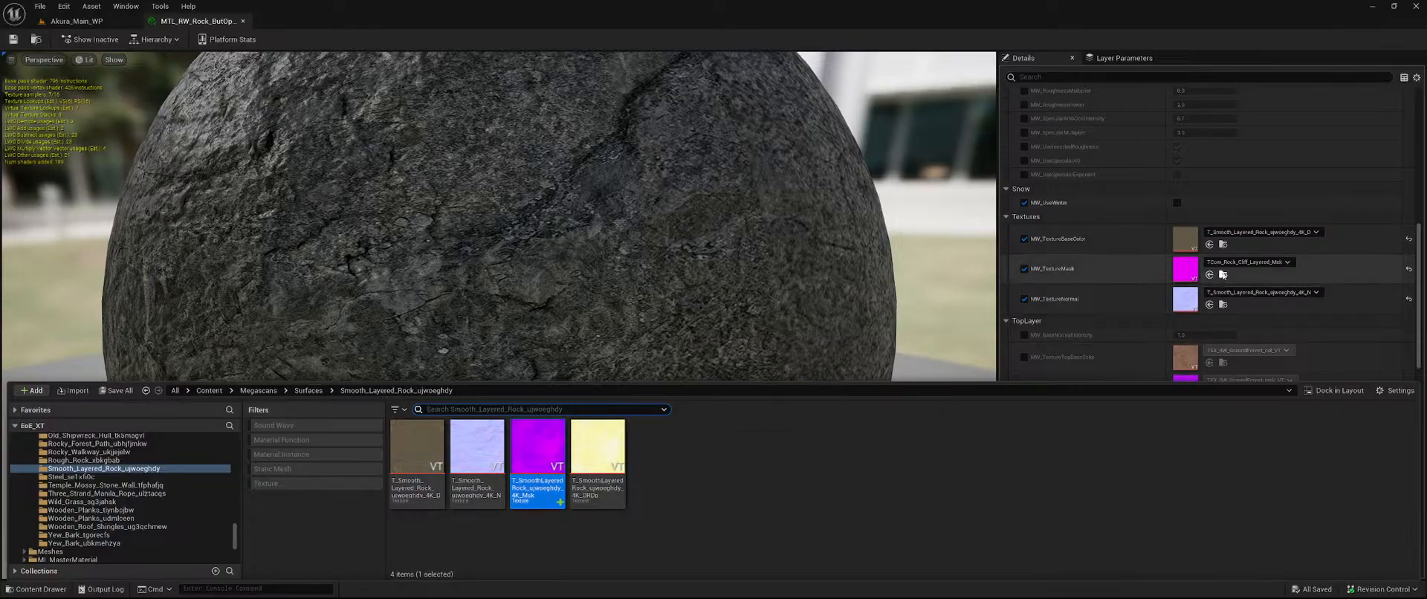
{"action": "left_click", "coordinate": [1209, 275]}
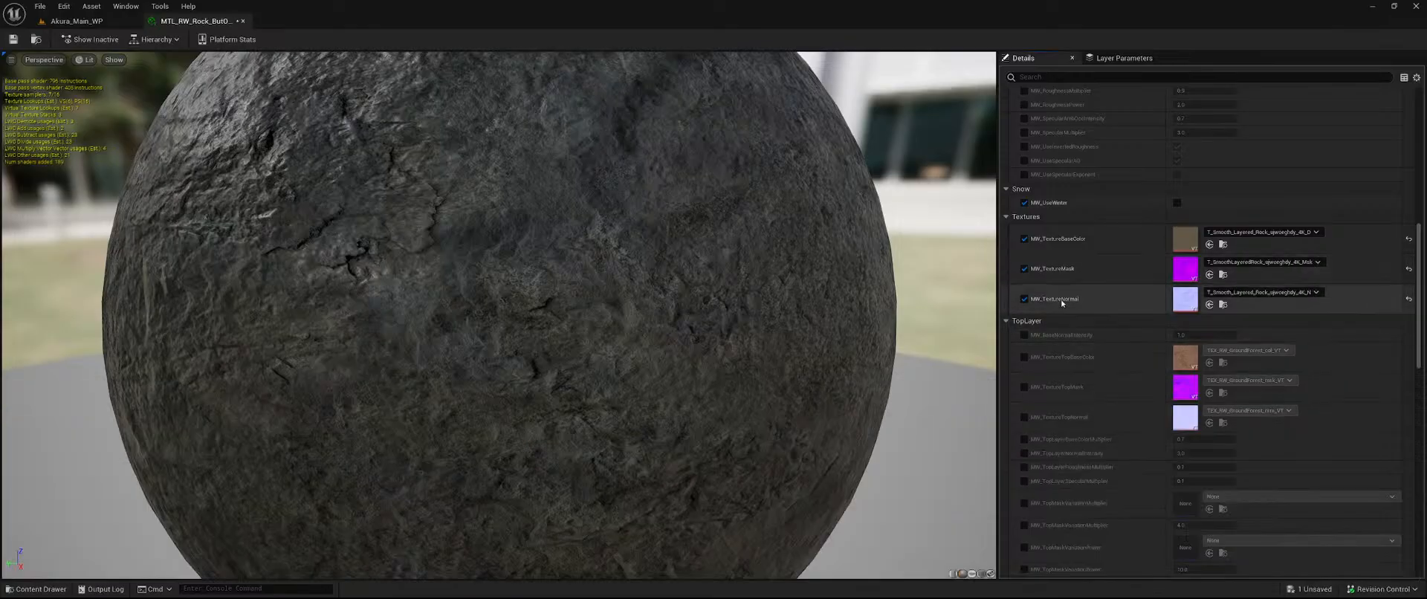
{"action": "left_click", "coordinate": [12, 39]}
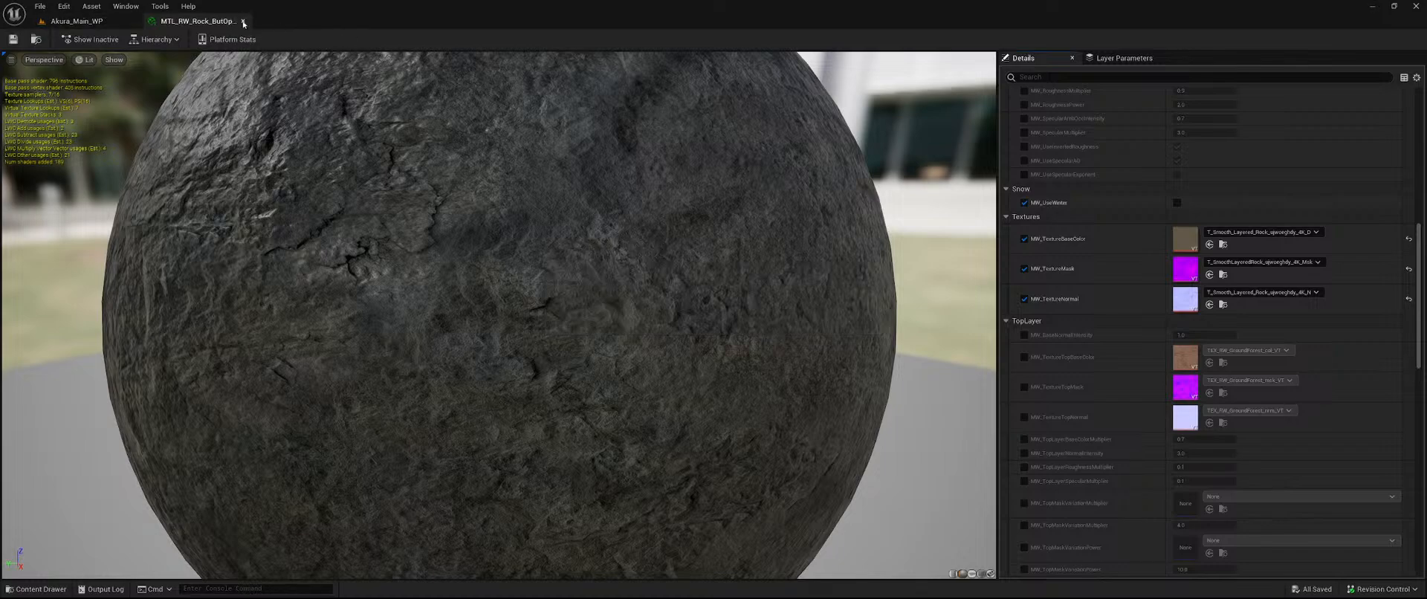
Open the Smooth_Layered_Rock ORDp texture to check its settings, and close it again.
{"action": "left_click", "coordinate": [77, 21]}
{"action": "key", "text": "ctrl+space"}
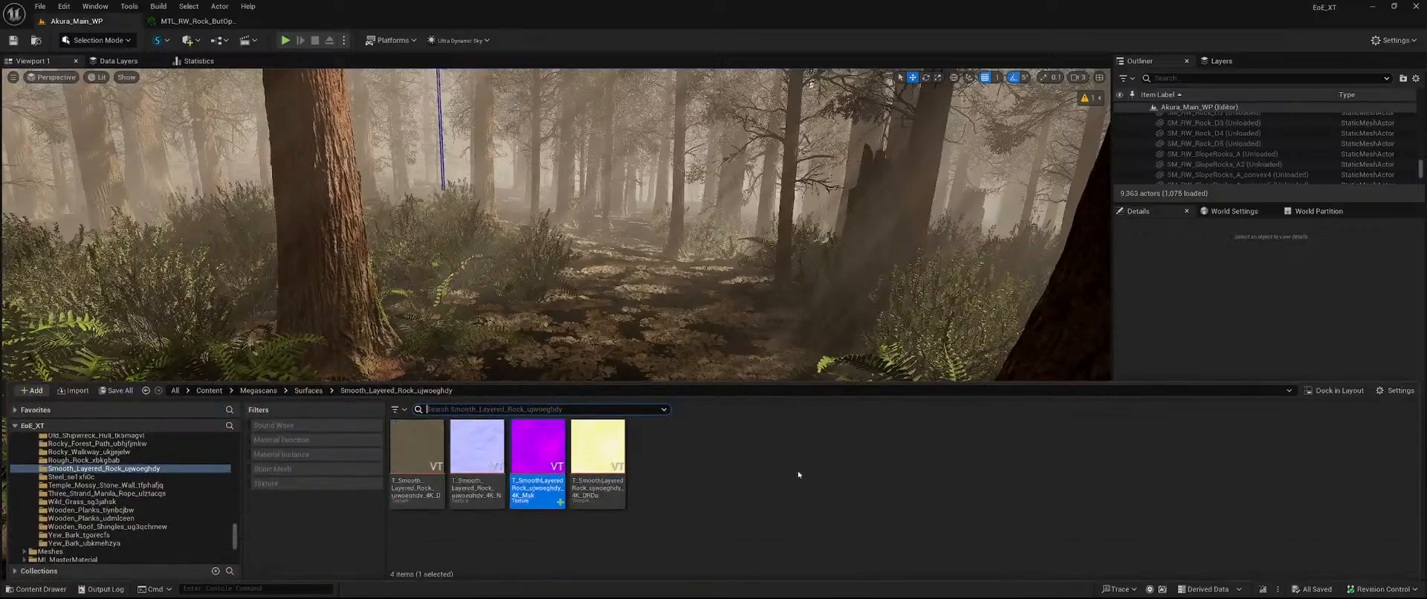
{"action": "double_click", "coordinate": [611, 465]}
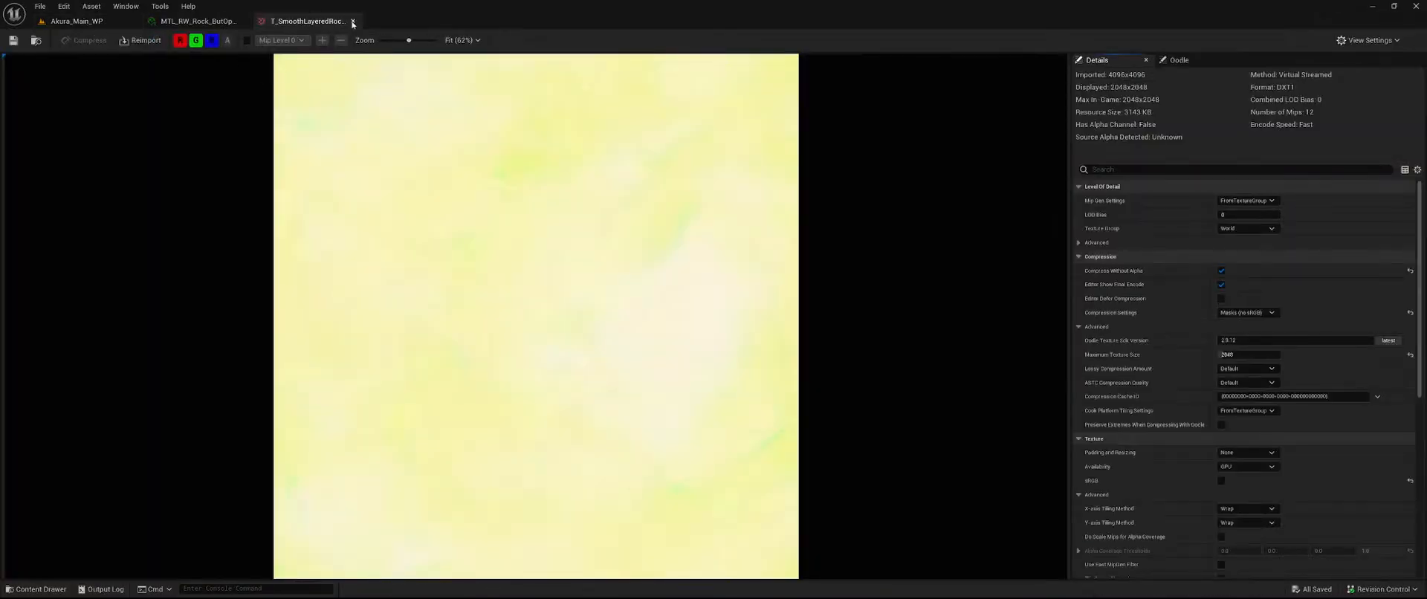
{"action": "left_click", "coordinate": [353, 21]}
Browse from the main level to the Meshes/Rocks folder of MWRedwoodForest in the project content.
{"action": "left_click", "coordinate": [76, 21]}
{"action": "key", "text": "ctrl+space"}
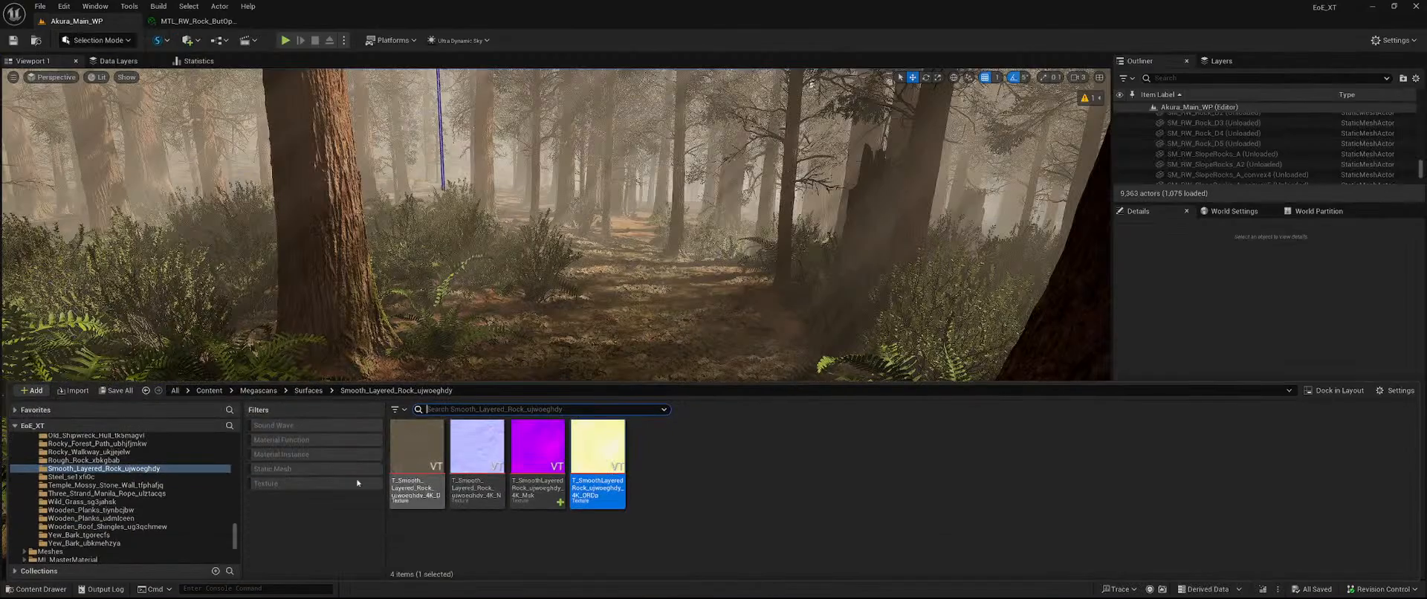
{"action": "scroll", "coordinate": [135, 497], "scroll_direction": "up", "scroll_amount": 10}
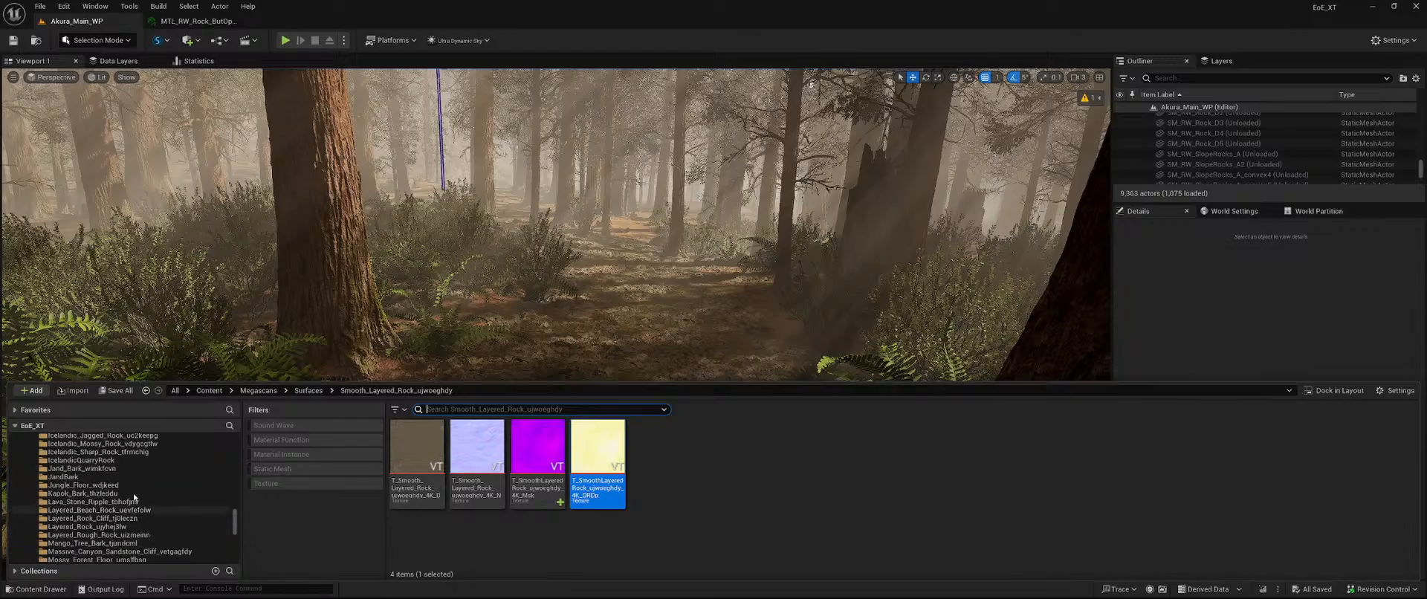
{"action": "scroll", "coordinate": [137, 496], "scroll_direction": "up", "scroll_amount": 10}
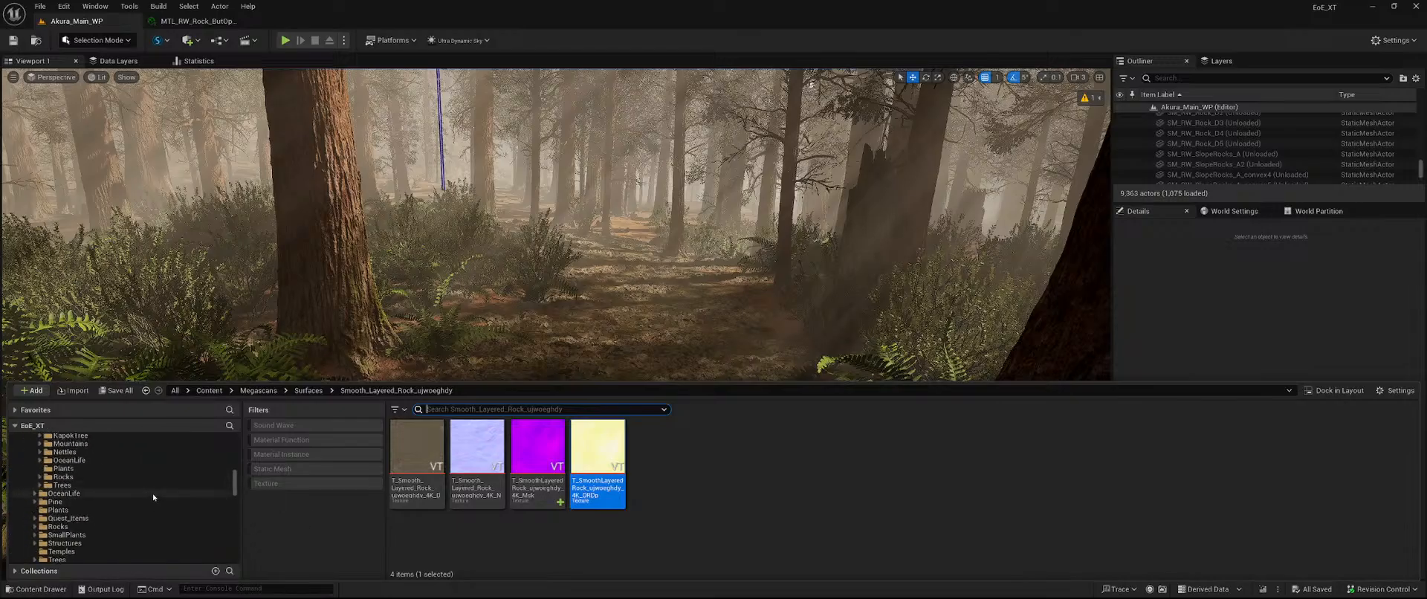
{"action": "scroll", "coordinate": [154, 494], "scroll_direction": "up", "scroll_amount": 10}
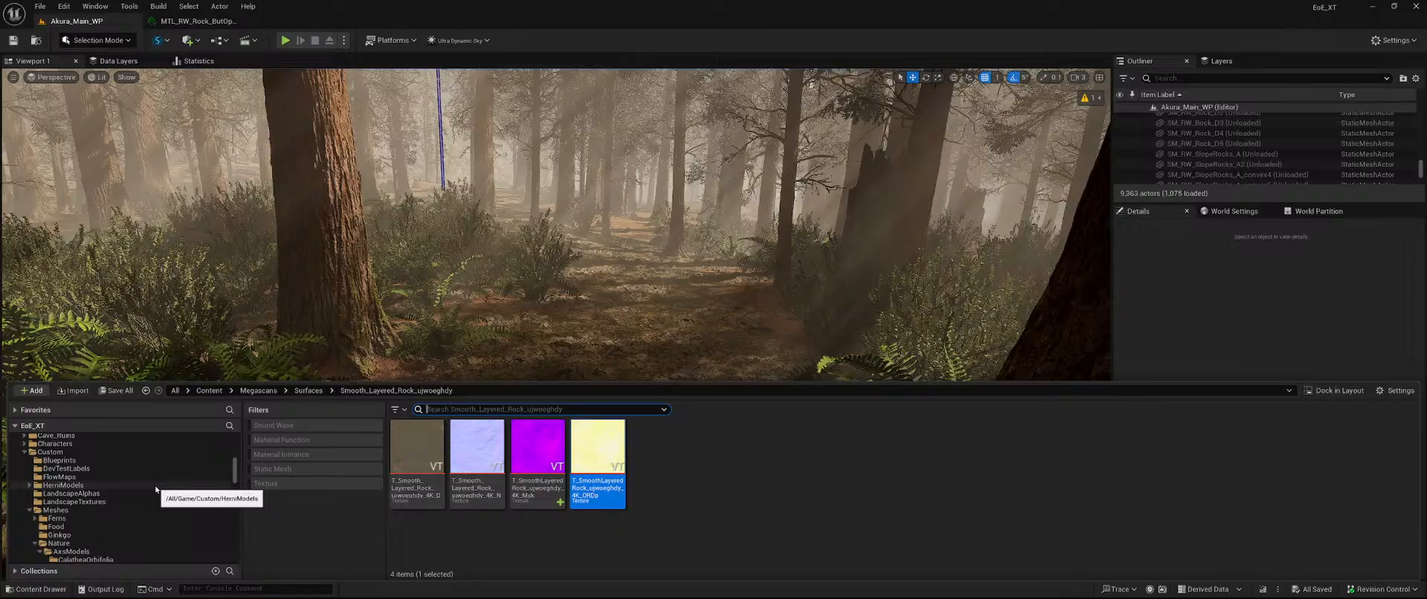
{"action": "scroll", "coordinate": [157, 489], "scroll_direction": "up", "scroll_amount": 8}
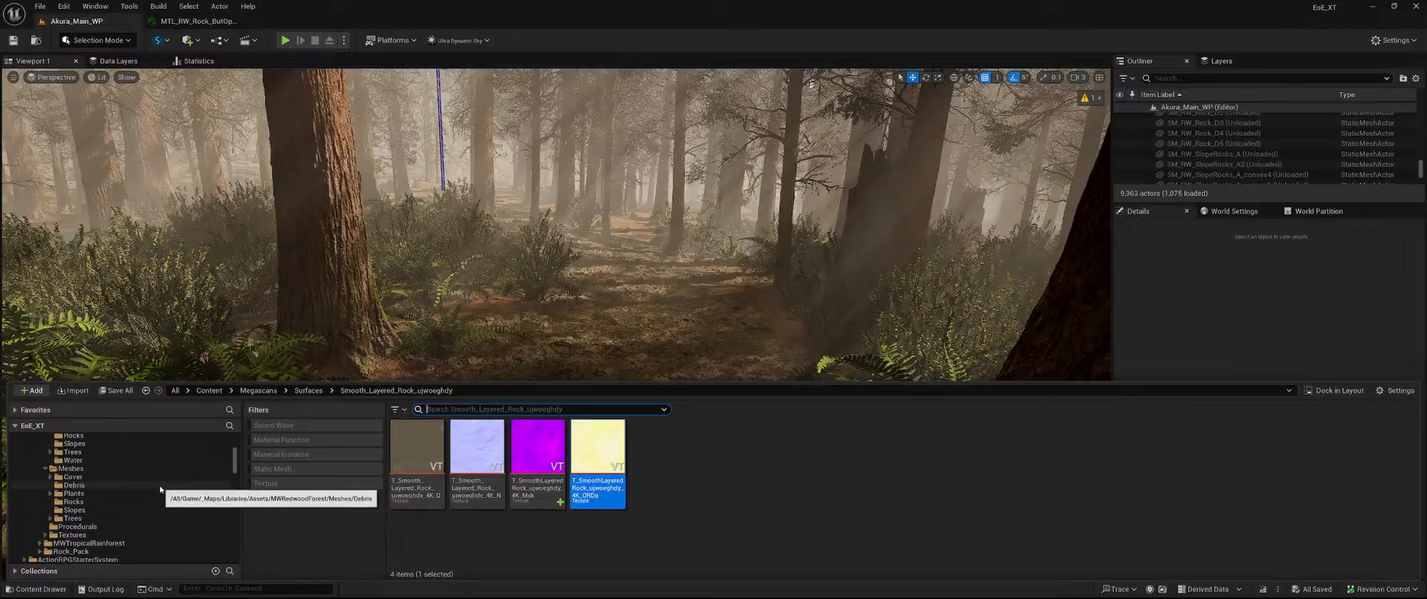
{"action": "scroll", "coordinate": [145, 487], "scroll_direction": "up", "scroll_amount": 5}
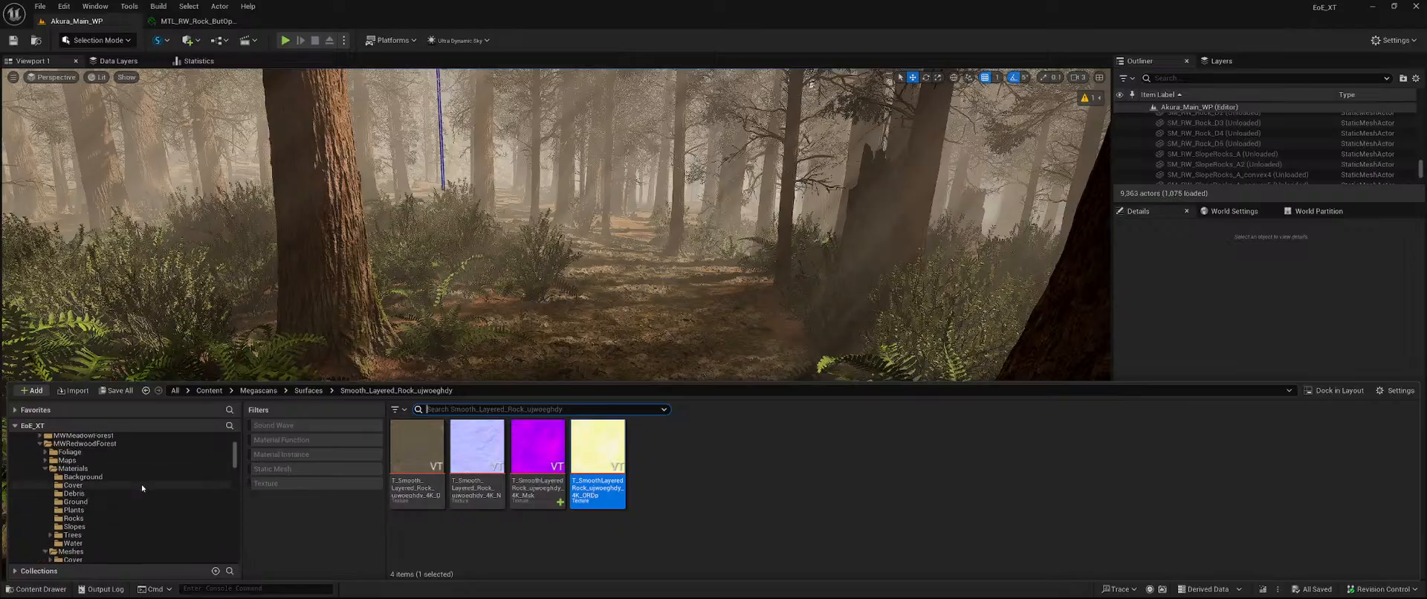
{"action": "left_click", "coordinate": [114, 518]}
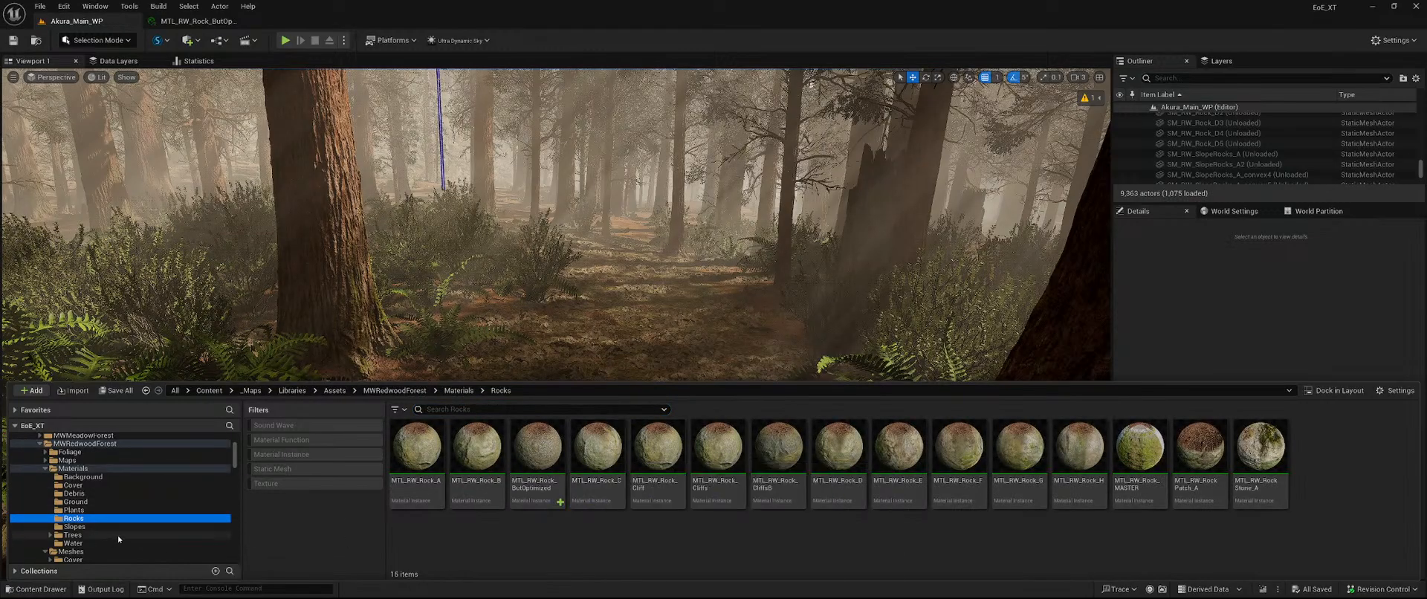
{"action": "scroll", "coordinate": [118, 535], "scroll_direction": "down", "scroll_amount": 3}
{"action": "left_click", "coordinate": [104, 517]}
Open the static meshes SM_RW_Rock_A, SM_RW_Rock_B, SM_RW_Rock_C and SM_RW_Rock_D in their own editors.
{"action": "left_click", "coordinate": [423, 446]}
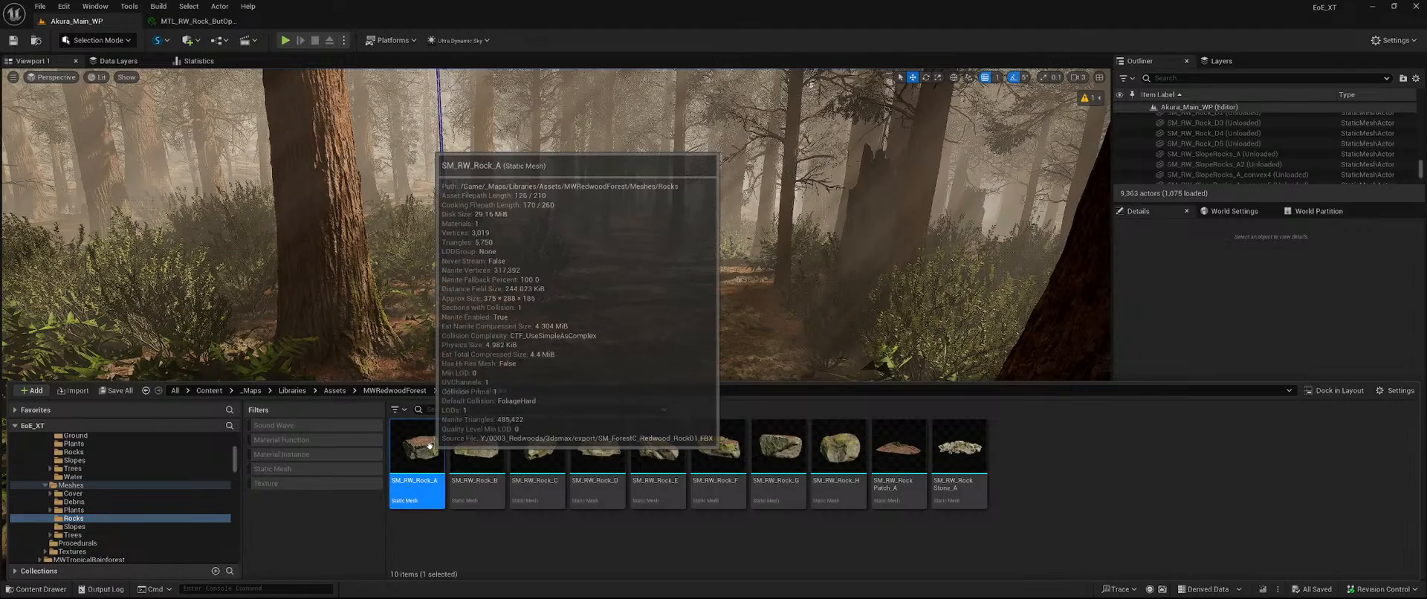
{"action": "double_click", "coordinate": [429, 446]}
{"action": "key", "text": "ctrl+space"}
{"action": "left_click", "coordinate": [474, 452]}
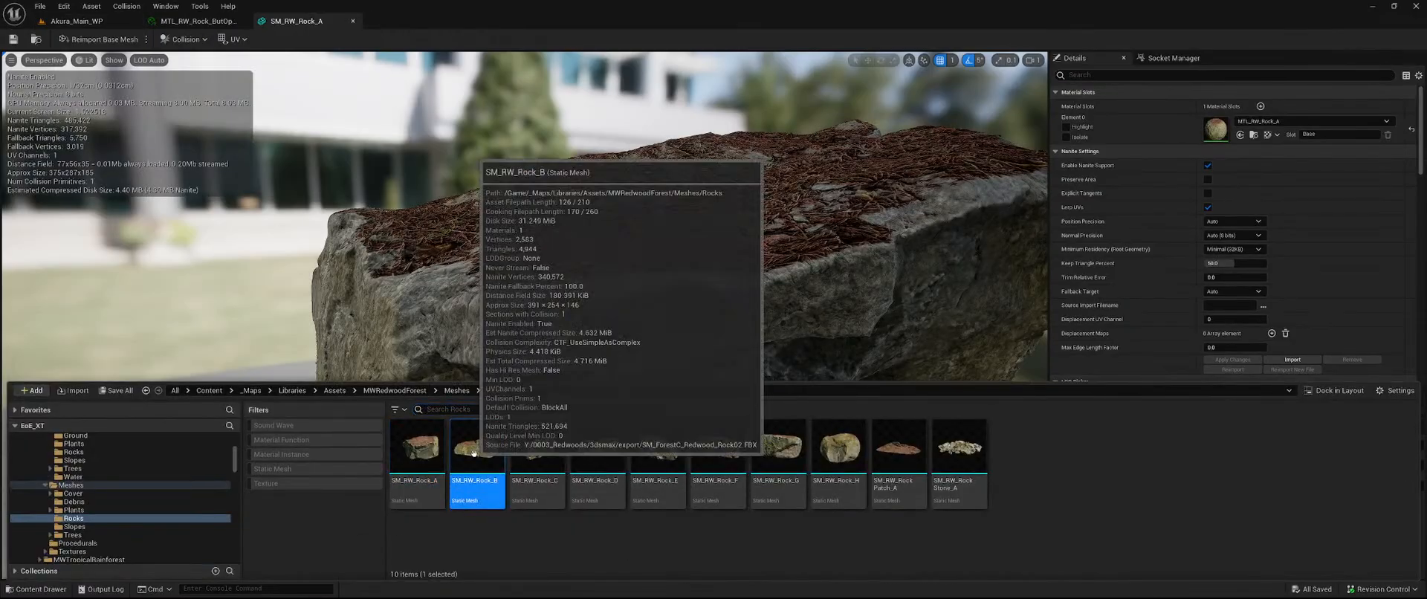
{"action": "double_click", "coordinate": [473, 450]}
{"action": "key", "text": "ctrl+space"}
{"action": "left_click", "coordinate": [538, 446]}
{"action": "double_click", "coordinate": [537, 446]}
{"action": "key", "text": "ctrl+space"}
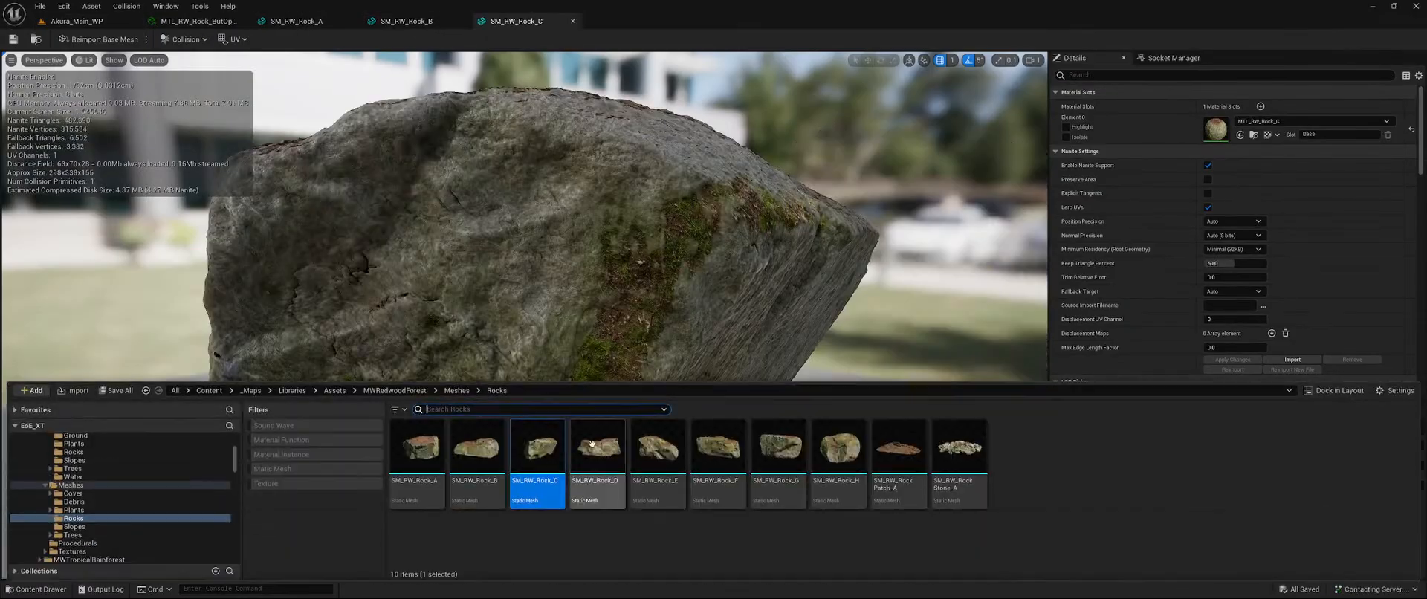
{"action": "left_click", "coordinate": [592, 443]}
{"action": "double_click", "coordinate": [589, 444]}
Open the static meshes SM_RW_Rock_E, SM_RW_Rock_F, SM_RW_Rock_G and SM_RW_Rock_H in their own editors.
{"action": "key", "text": "ctrl+space"}
{"action": "left_click", "coordinate": [664, 456]}
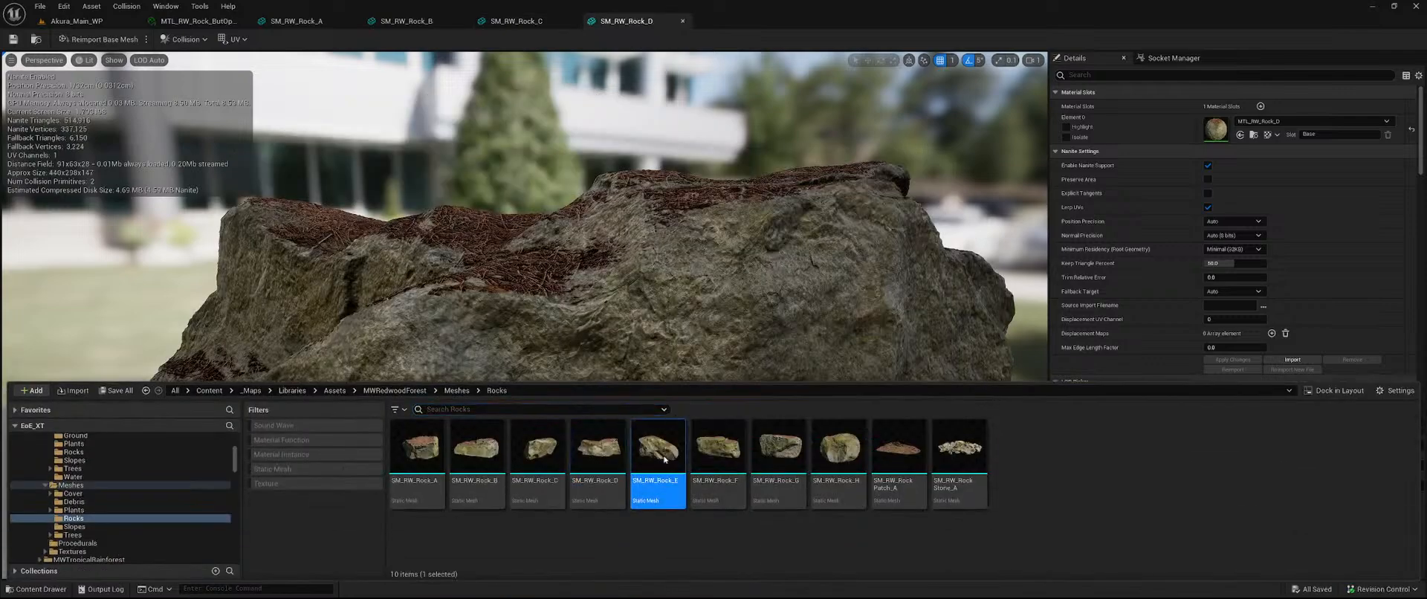
{"action": "double_click", "coordinate": [657, 449]}
{"action": "key", "text": "ctrl+space"}
{"action": "left_click", "coordinate": [718, 449]}
{"action": "double_click", "coordinate": [718, 450]}
{"action": "key", "text": "ctrl+space"}
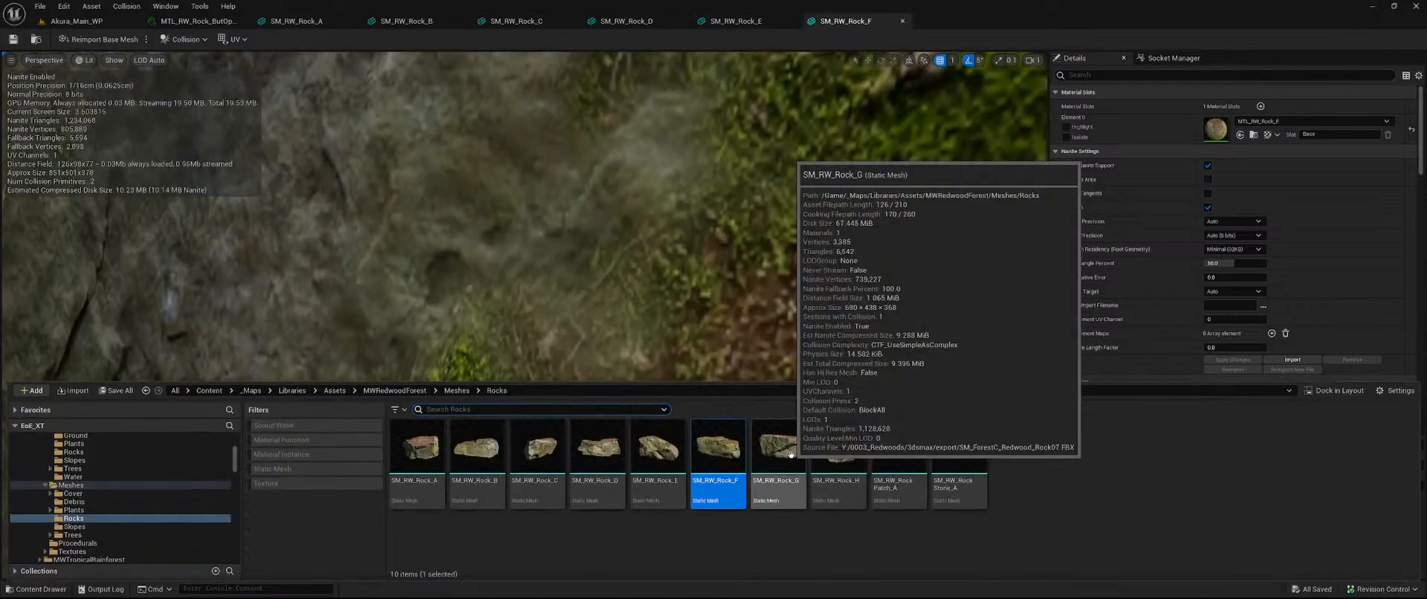
{"action": "left_click", "coordinate": [784, 450]}
{"action": "double_click", "coordinate": [784, 449]}
{"action": "key", "text": "ctrl+space"}
{"action": "left_click", "coordinate": [839, 453]}
{"action": "double_click", "coordinate": [840, 453]}
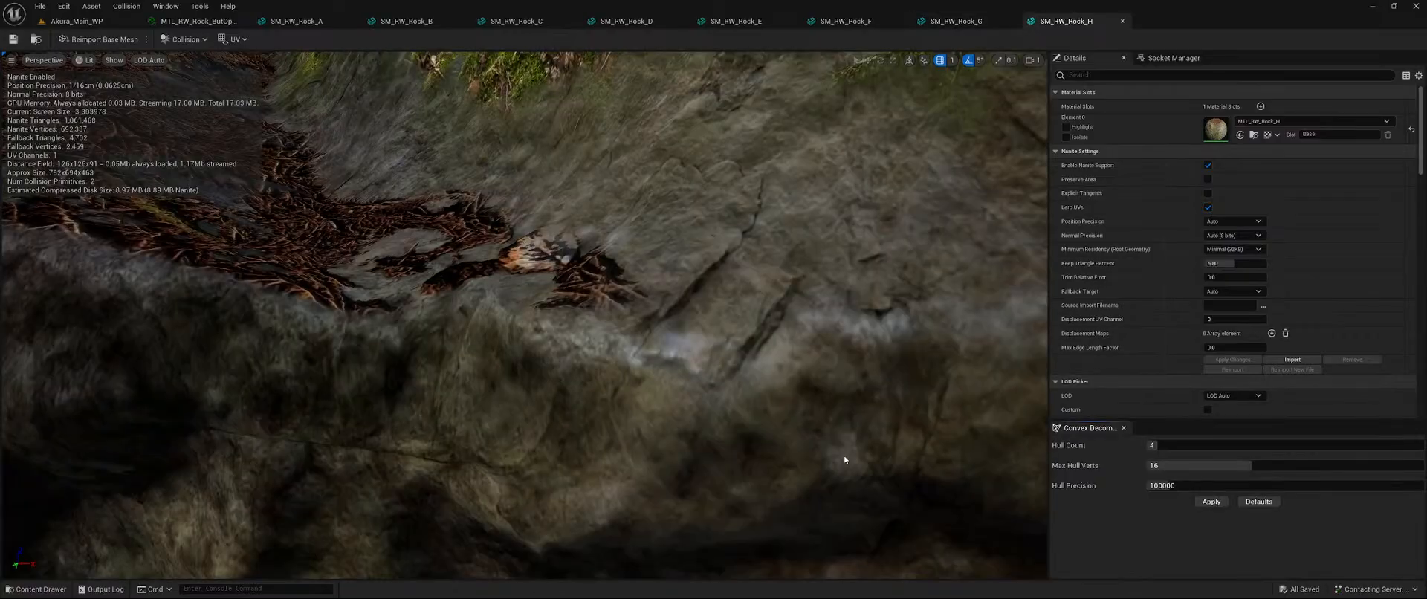
Open SM_RW_RockStone_A, inspect the stone cluster in the preview, and close its editor.
{"action": "key", "text": "ctrl+space"}
{"action": "left_click", "coordinate": [958, 453]}
{"action": "double_click", "coordinate": [959, 453]}
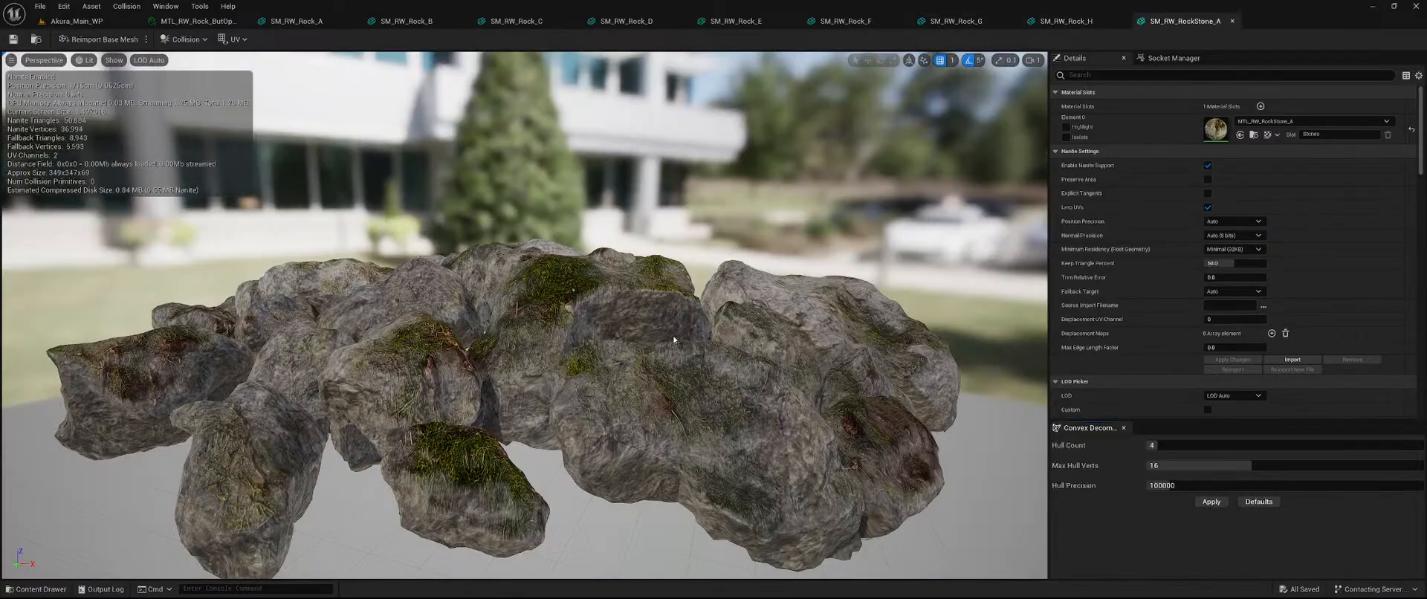
{"action": "right_click_drag", "start_coordinate": [674, 339], "coordinate": [704, 396]}
{"action": "key", "text": "s"}
{"action": "key", "text": "w"}
{"action": "key", "text": "w"}
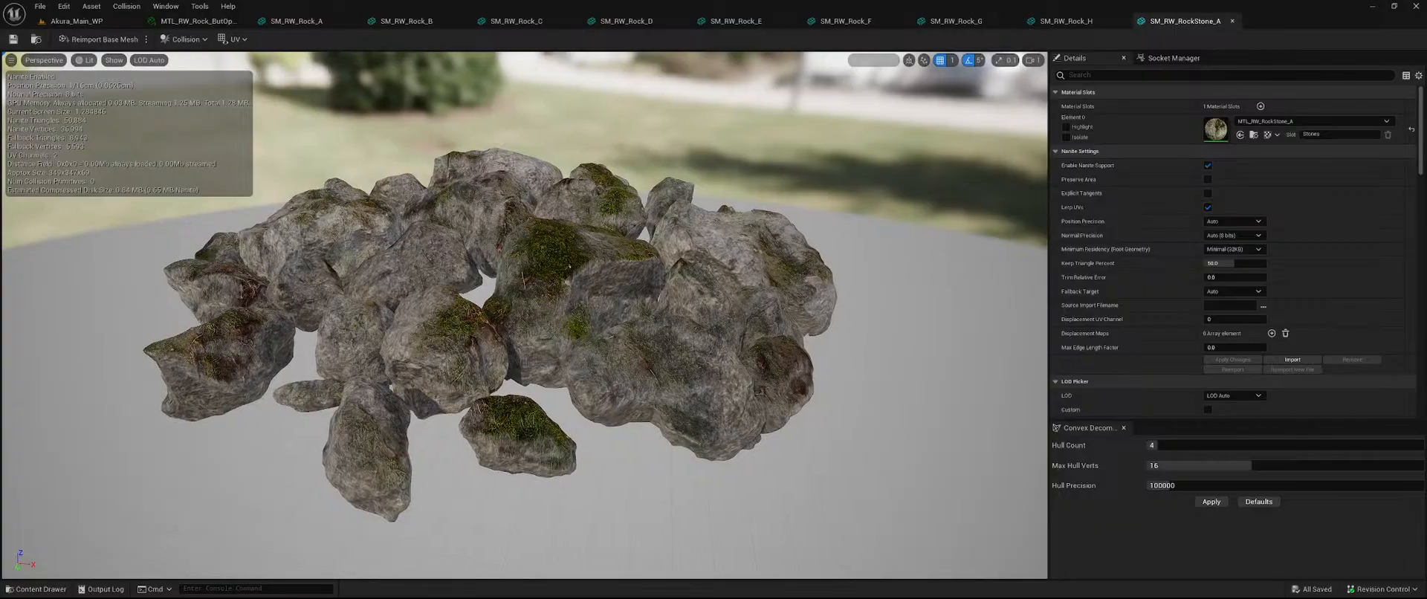
{"action": "left_click", "coordinate": [1231, 23]}
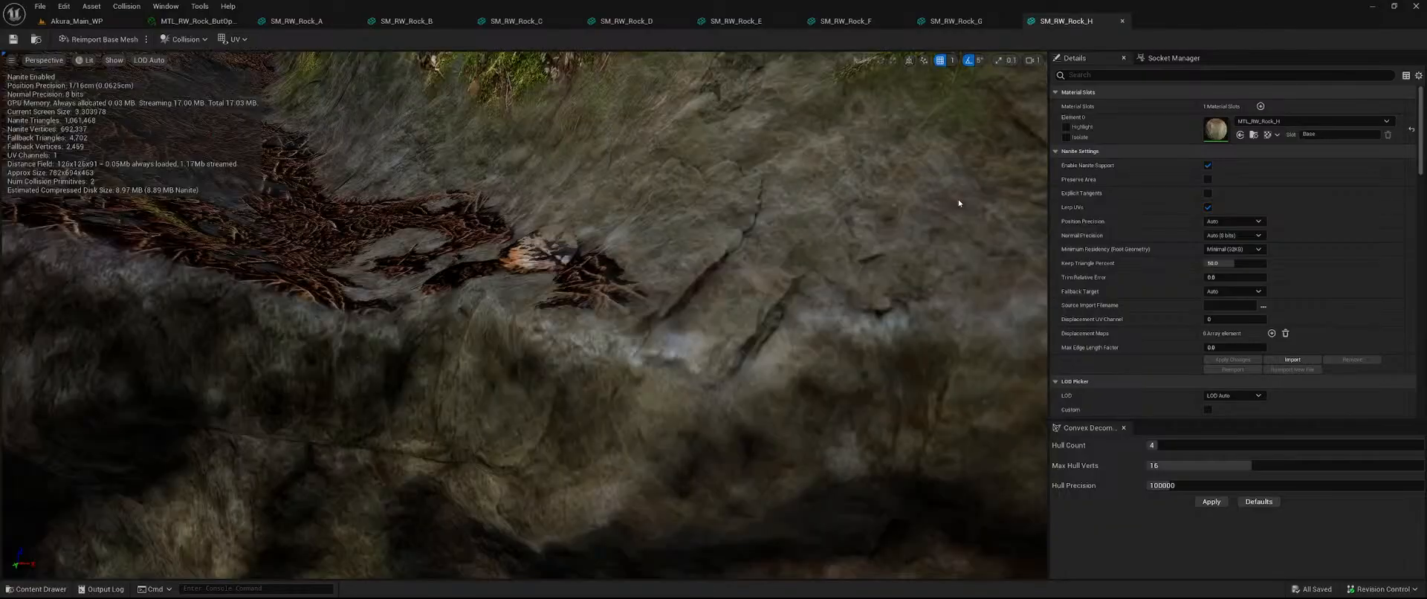
Select the MTL_RW_Rock_ButOptimized material instance in the MWRedwoodForest Materials/Rocks folder.
{"action": "key", "text": "ctrl+space"}
{"action": "scroll", "coordinate": [144, 506], "scroll_direction": "up", "scroll_amount": 8}
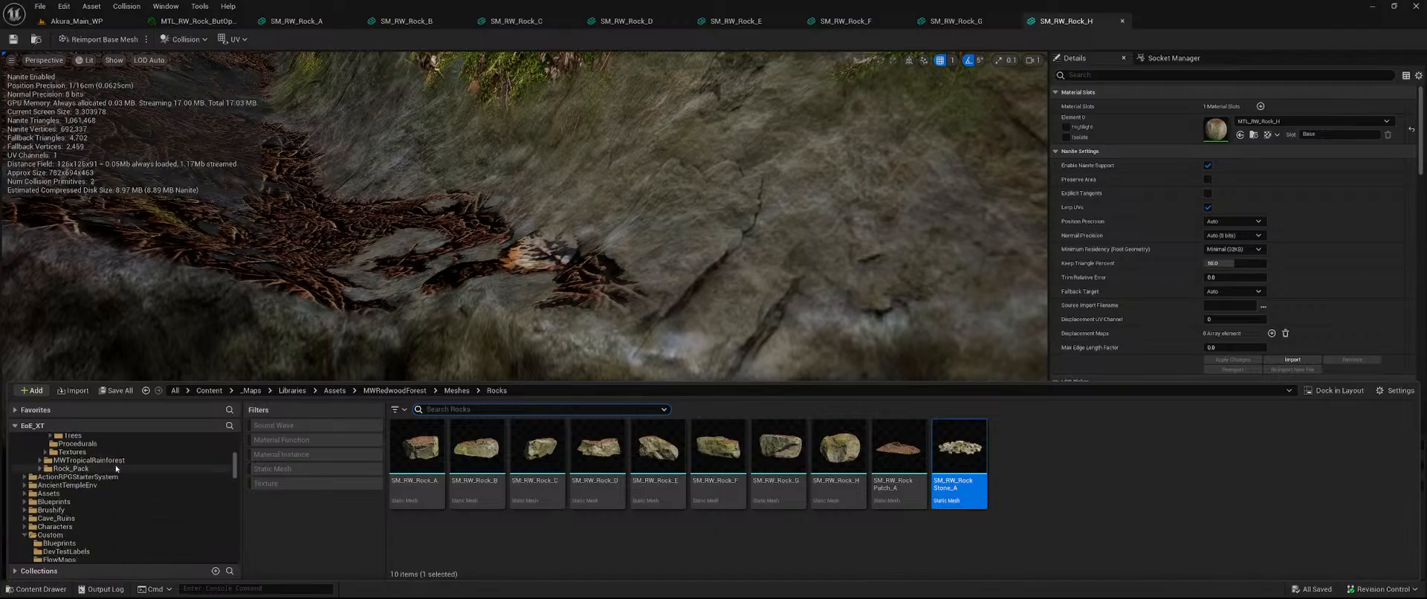
{"action": "scroll", "coordinate": [149, 508], "scroll_direction": "up", "scroll_amount": 3}
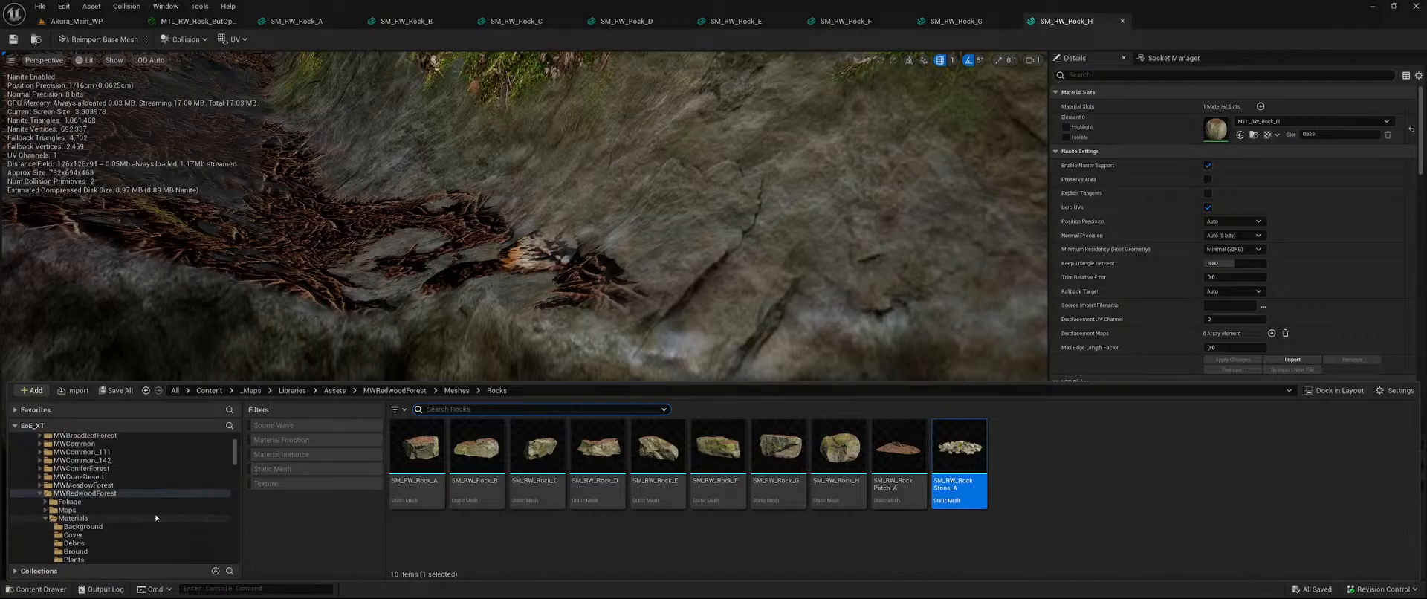
{"action": "scroll", "coordinate": [166, 510], "scroll_direction": "down", "scroll_amount": 10}
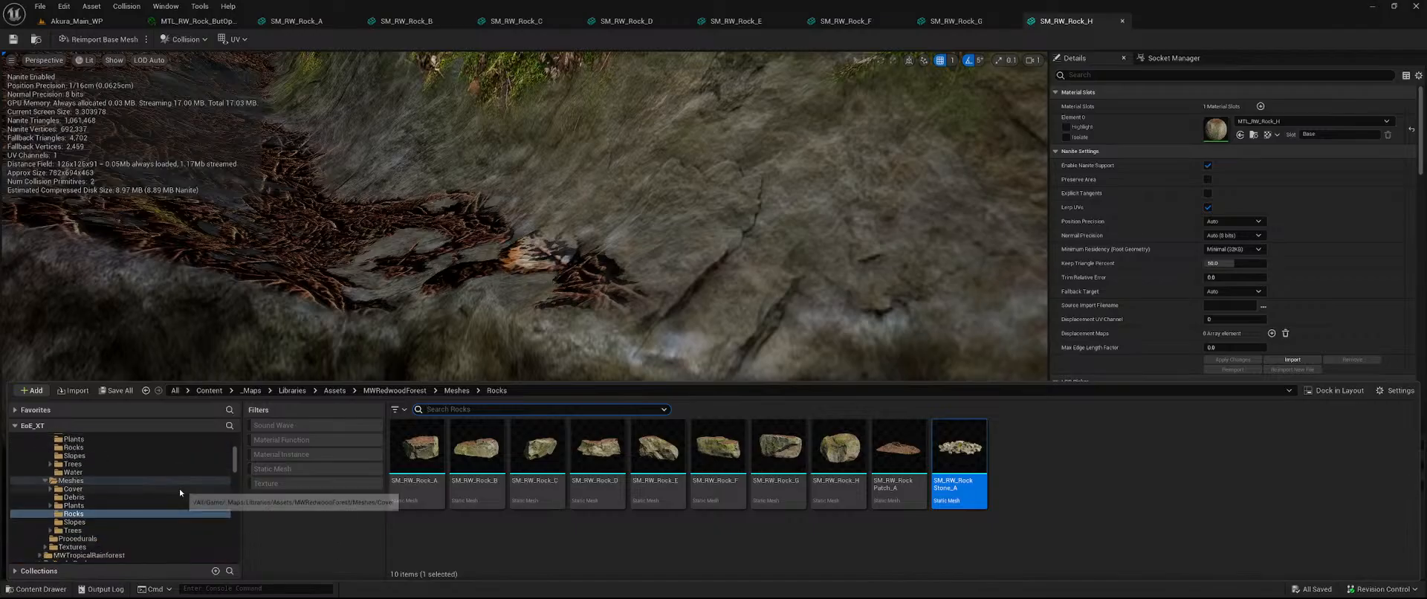
{"action": "scroll", "coordinate": [119, 477], "scroll_direction": "up", "scroll_amount": 1}
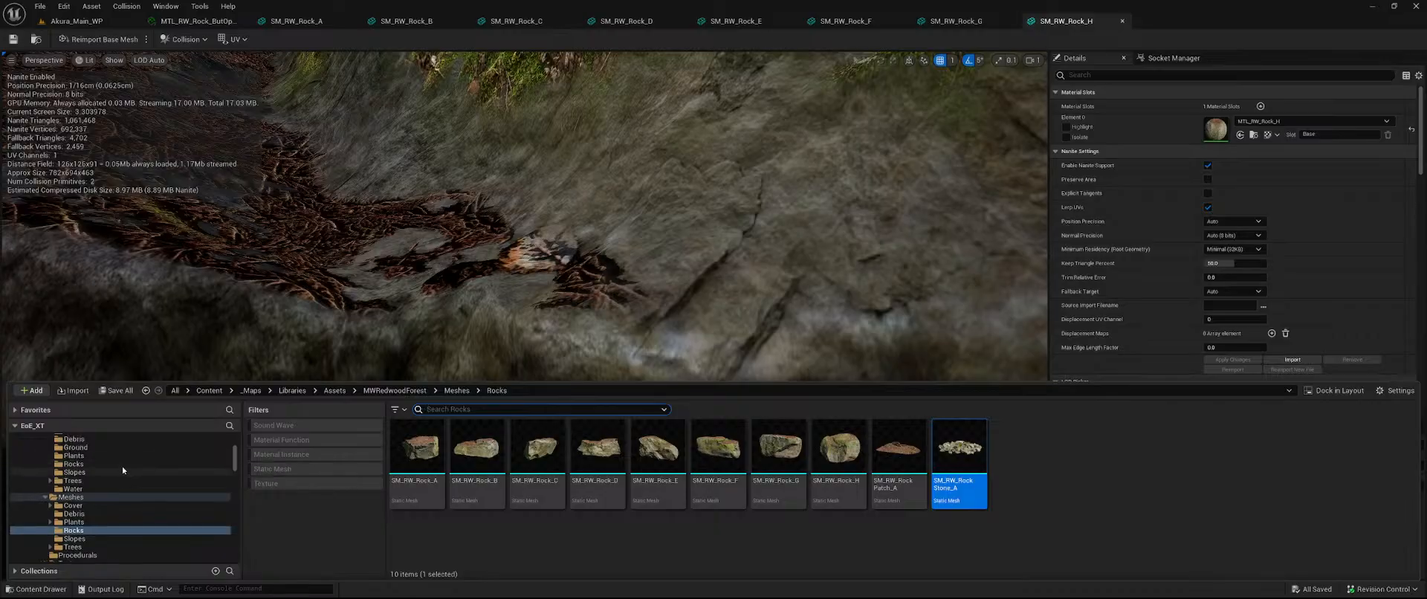
{"action": "left_click", "coordinate": [122, 465]}
{"action": "left_click", "coordinate": [563, 484]}
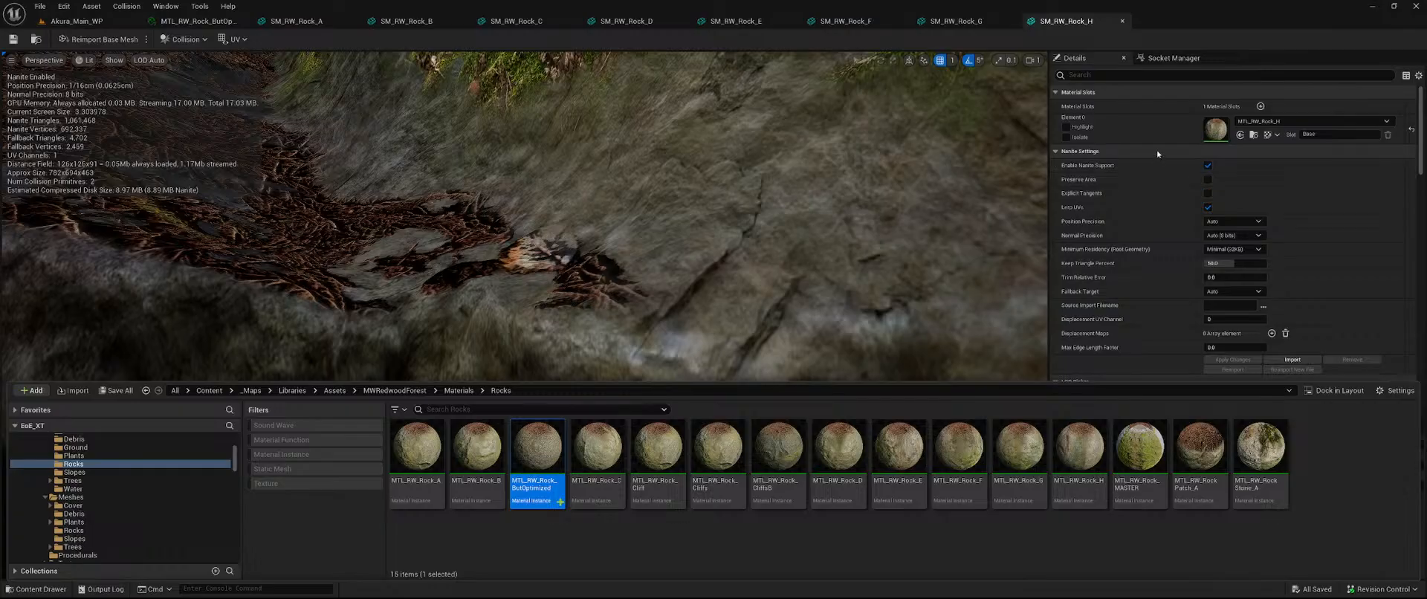
Assign MTL_RW_Rock_ButOptimized to the material slot of SM_RW_Rock_H, inspect the rock and close its editor.
{"action": "left_click", "coordinate": [1240, 135]}
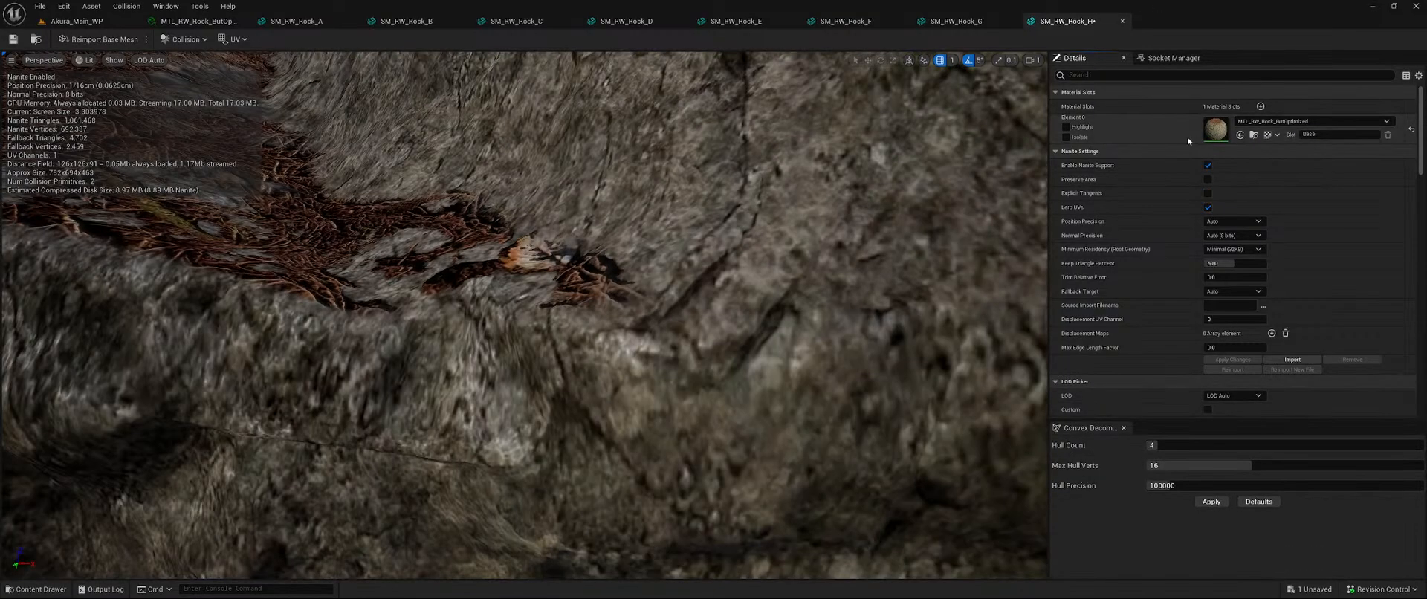
{"action": "right_click_drag", "start_coordinate": [817, 245], "coordinate": [814, 208]}
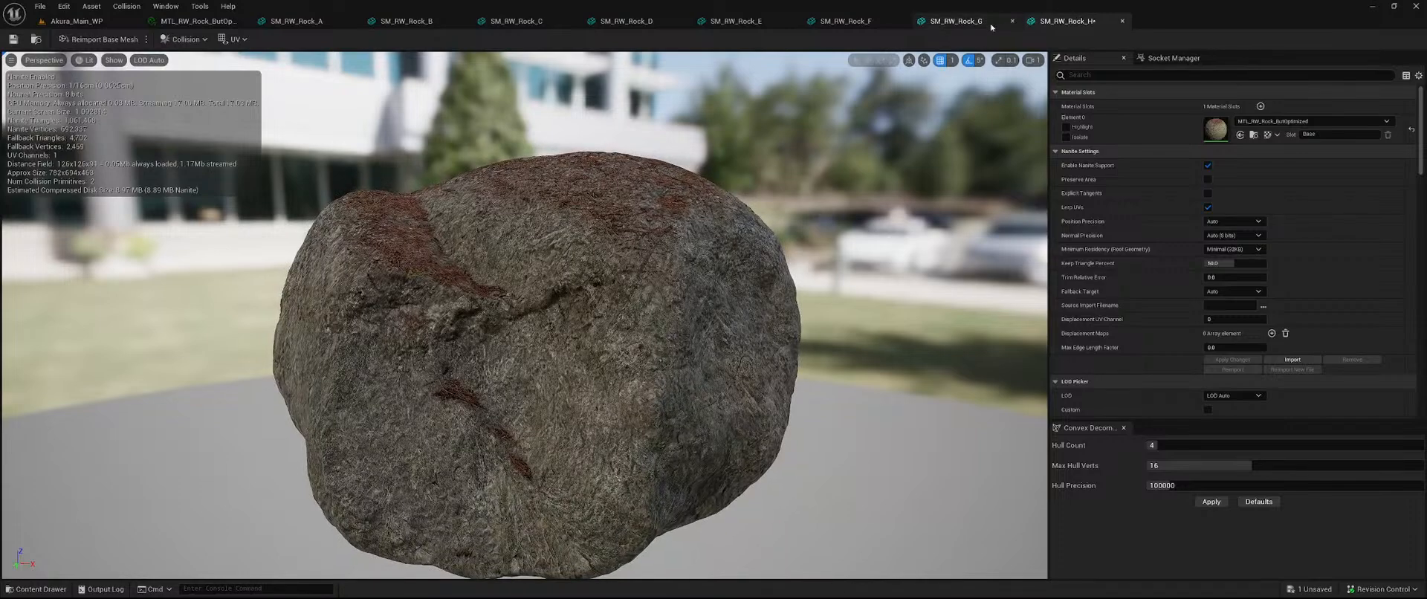
{"action": "left_click", "coordinate": [1123, 22]}
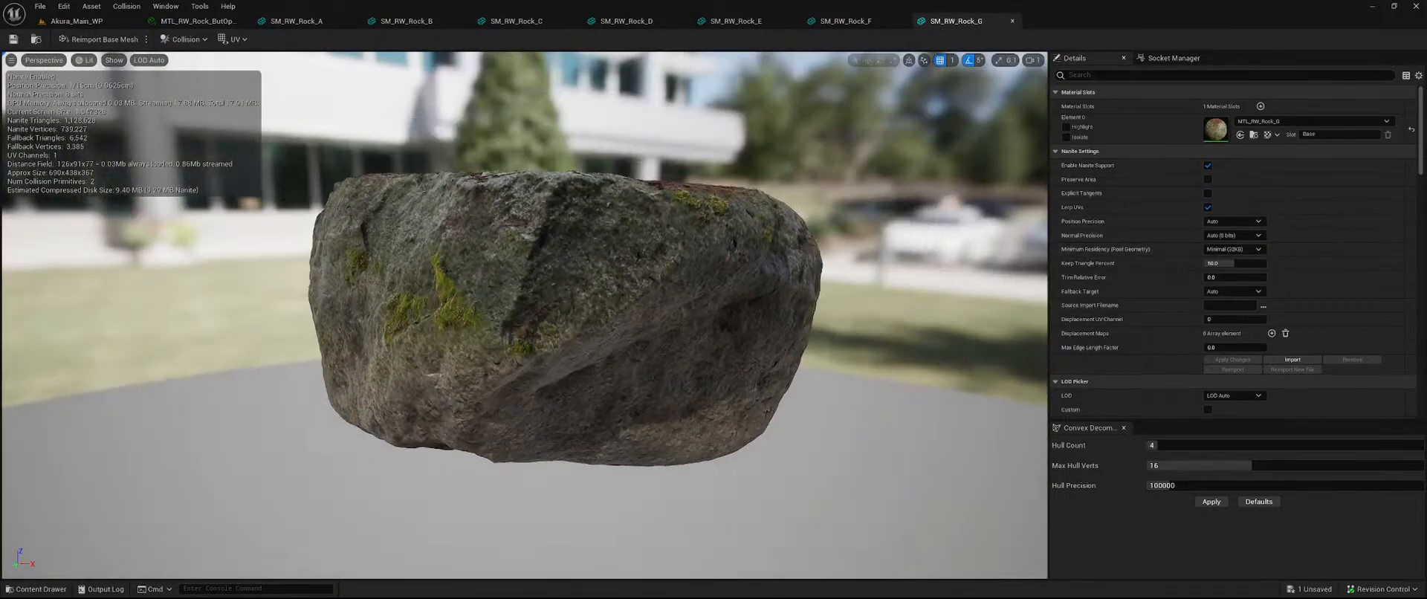
Replace the material of SM_RW_Rock_G with MTL_RW_Rock_ButOptimized and close its editor.
{"action": "key", "text": "a"}
{"action": "right_click_drag", "start_coordinate": [524, 315], "coordinate": [641, 333]}
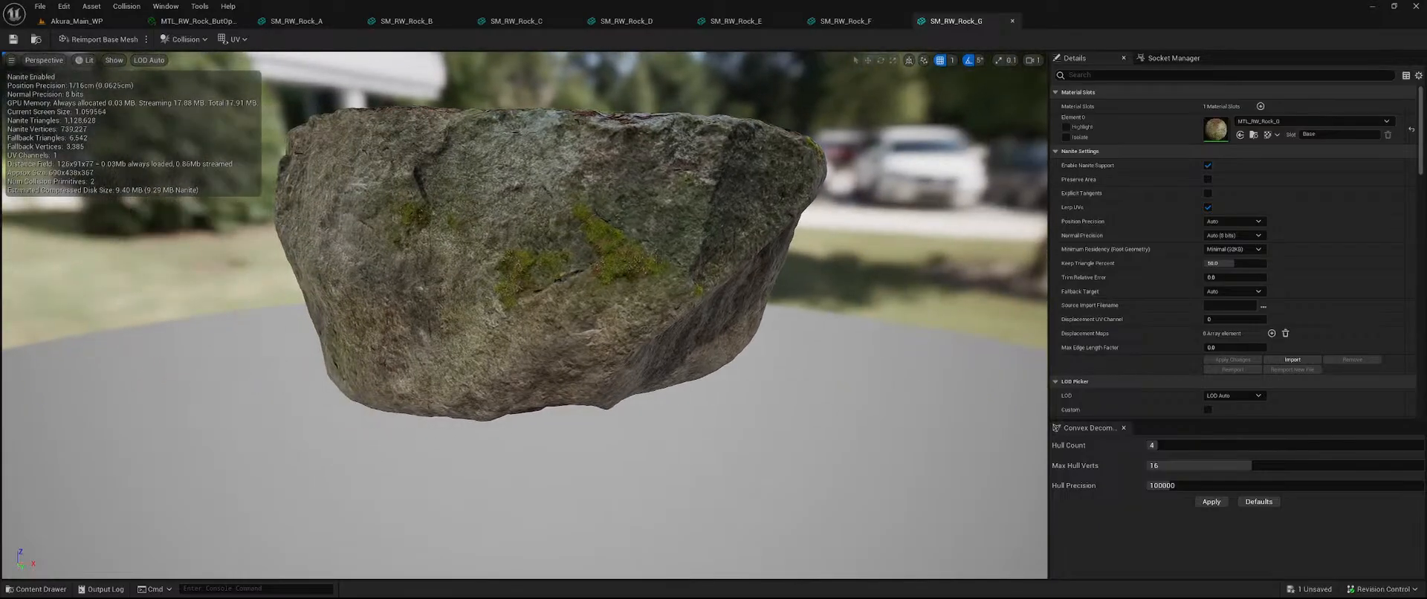
{"action": "left_click", "coordinate": [1240, 136]}
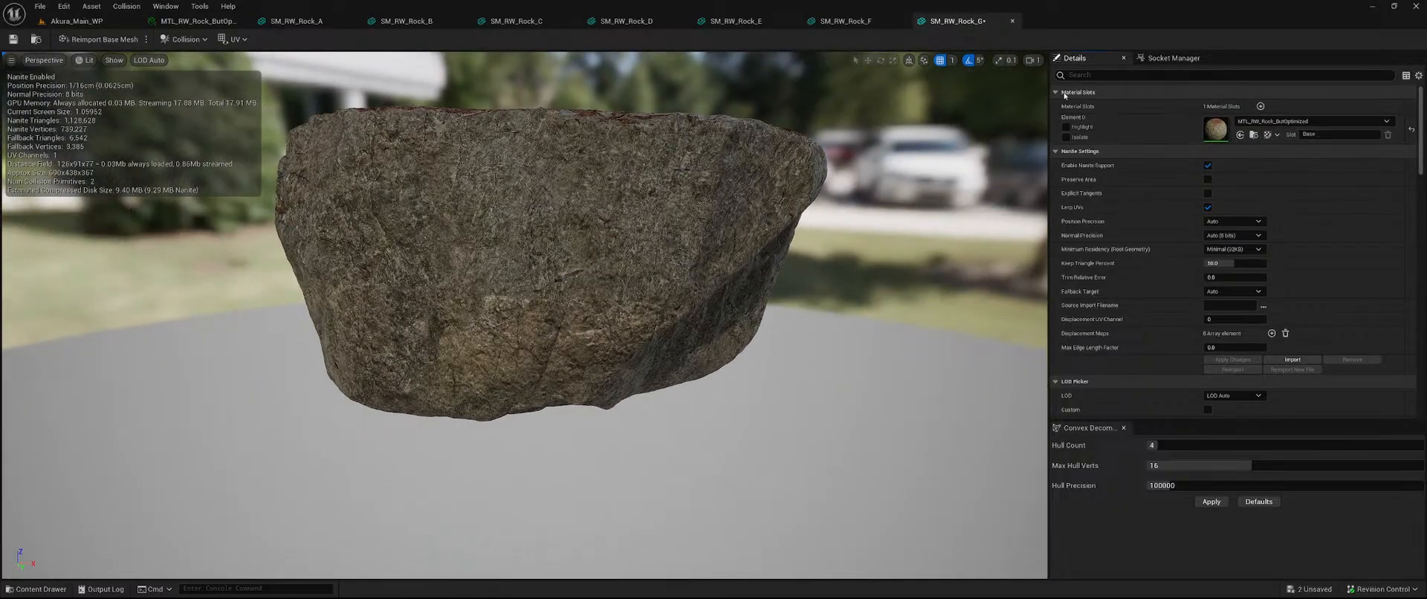
{"action": "left_click", "coordinate": [1014, 22]}
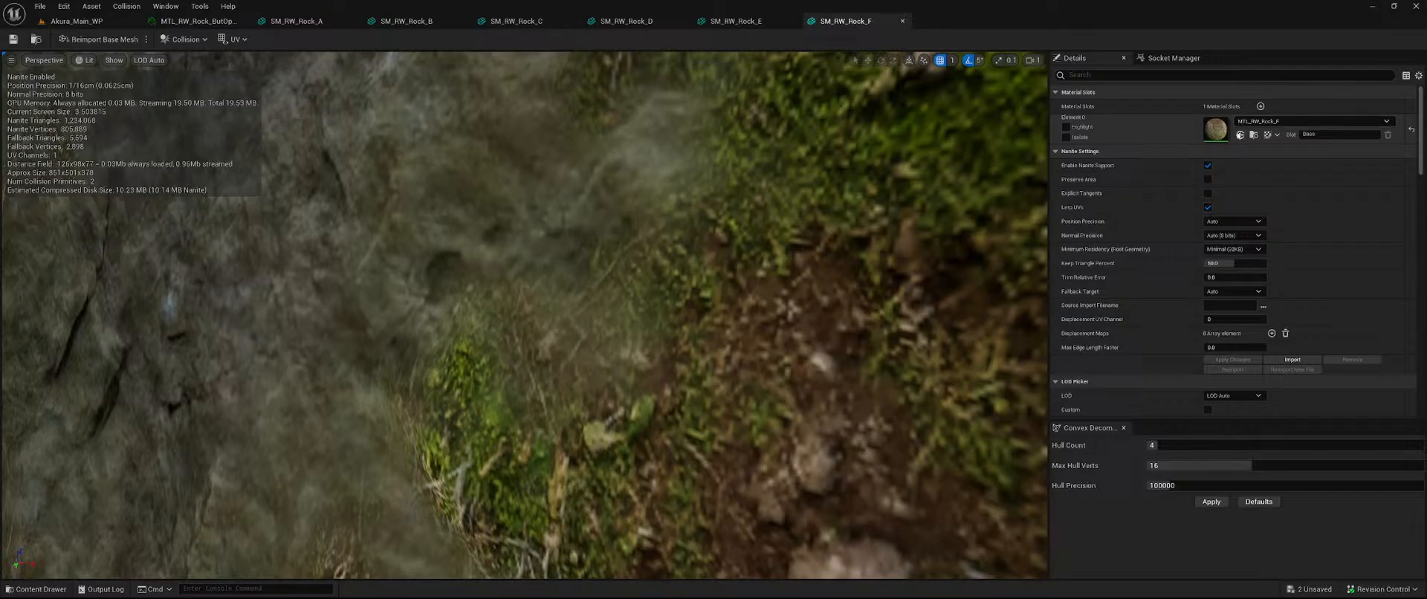
Frame SM_RW_Rock_F in the preview and assign MTL_RW_Rock_ButOptimized to its material slot.
{"action": "right_click_drag", "start_coordinate": [676, 220], "coordinate": [673, 340]}
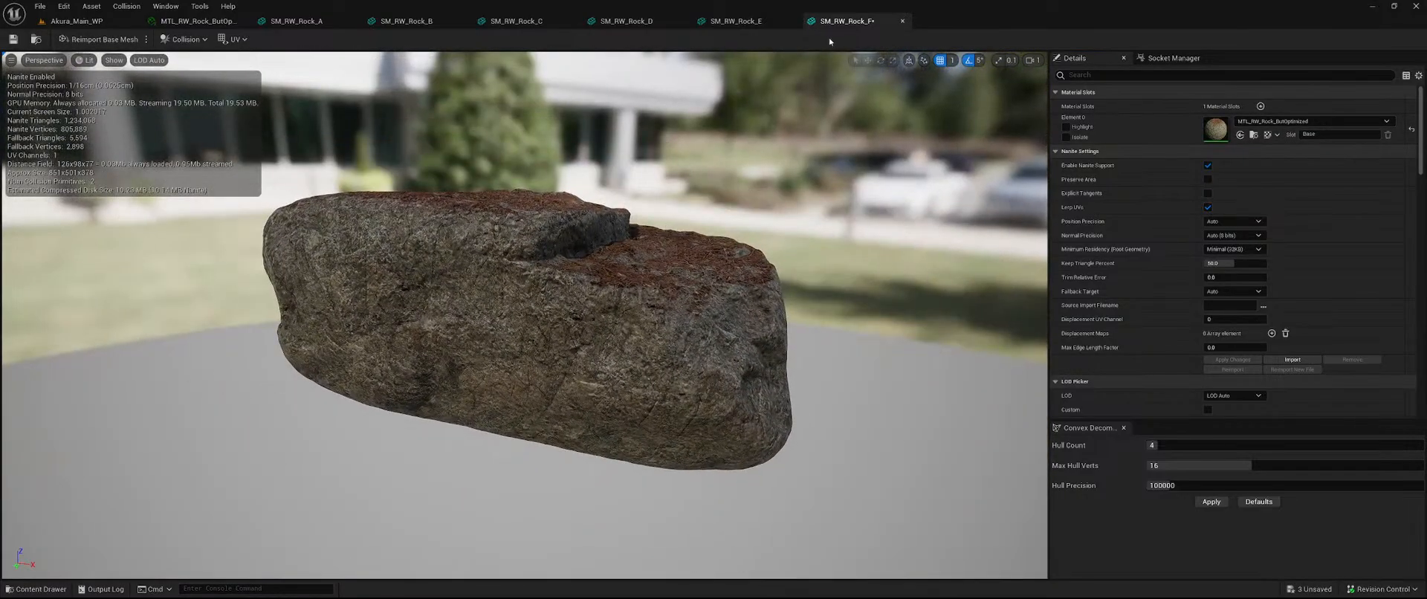
Close the SM_RW_Rock_F editor, assign MTL_RW_Rock_ButOptimized to the material slot of SM_RW_Rock_E and close its editor.
{"action": "left_click", "coordinate": [902, 21]}
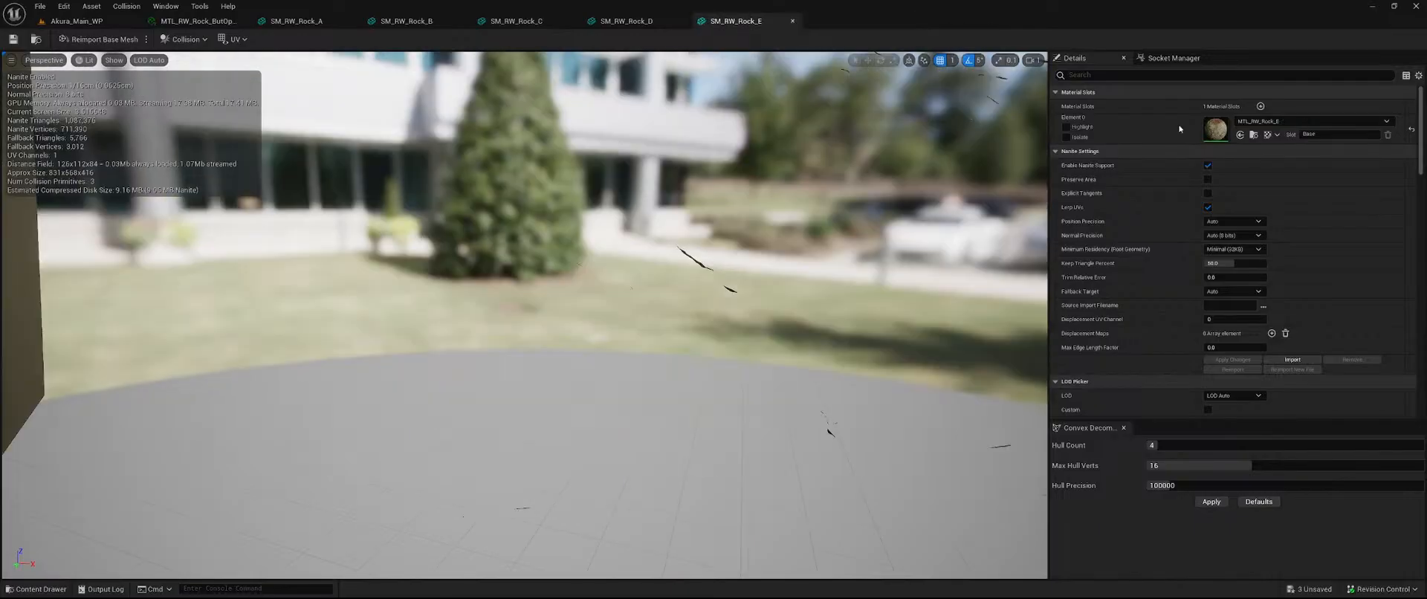
{"action": "right_click_drag", "start_coordinate": [919, 156], "coordinate": [915, 267]}
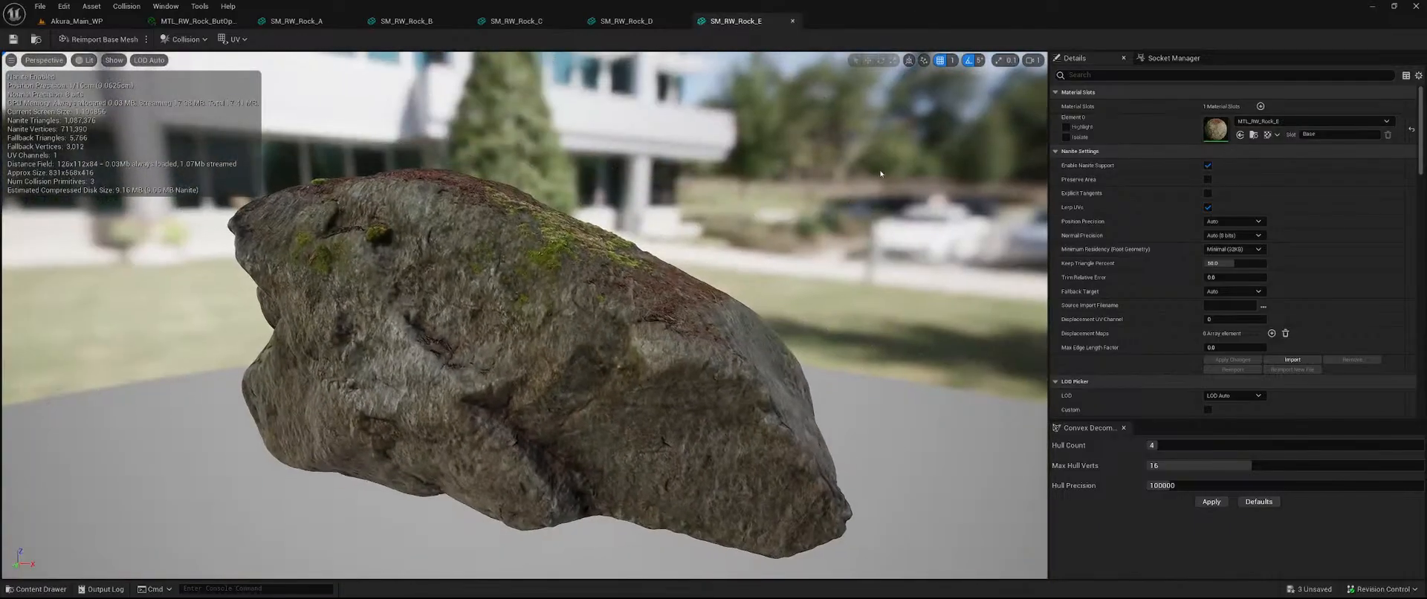
{"action": "left_click", "coordinate": [1239, 138]}
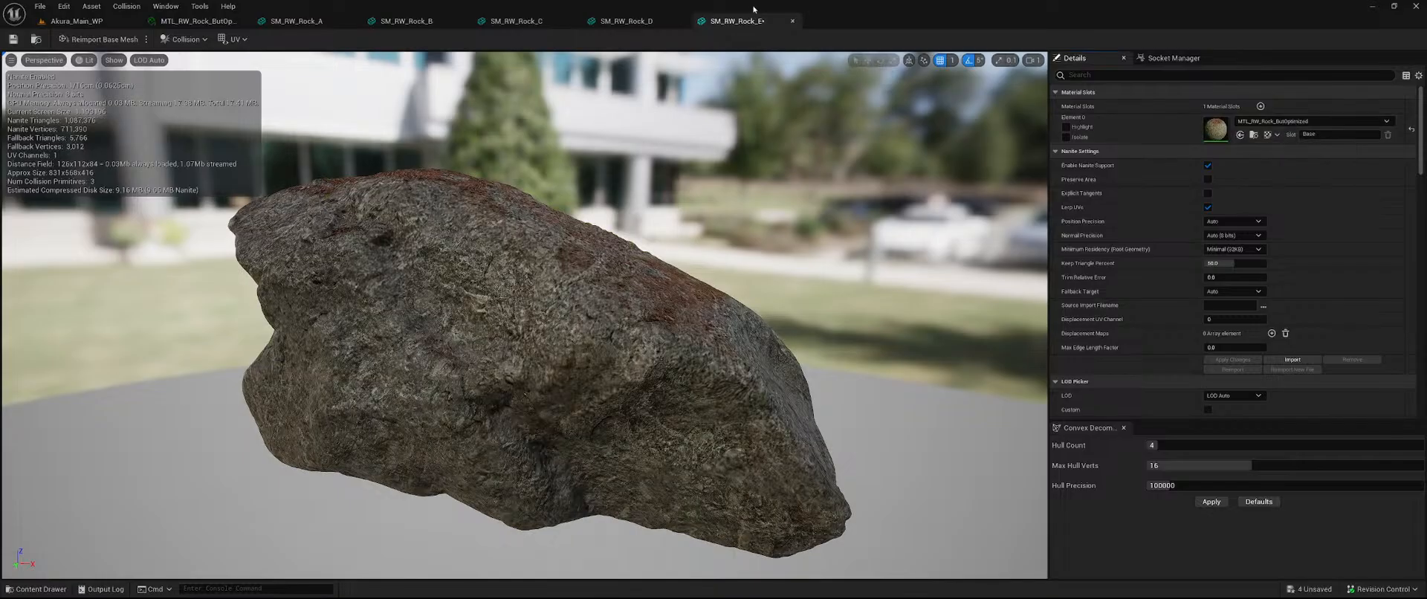
{"action": "left_click", "coordinate": [793, 21]}
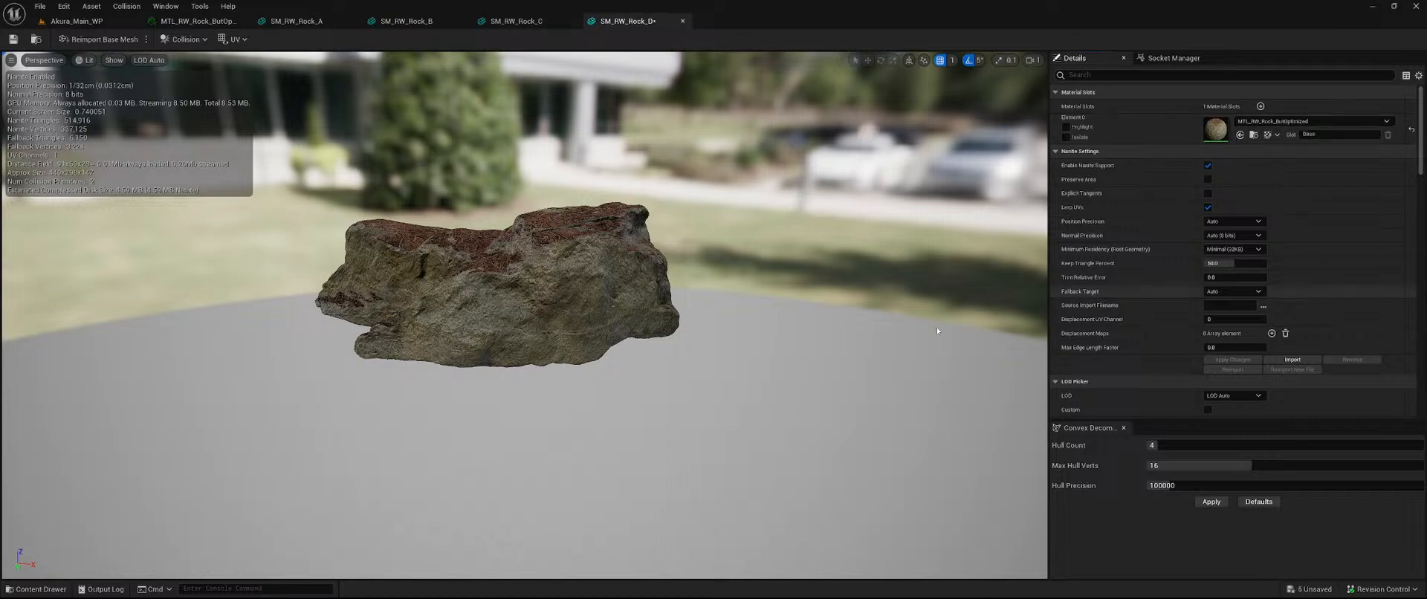
Assign MTL_RW_Rock_ButOptimized to SM_RW_Rock_D, C, B and A, closing the editors of D, C and B.
{"action": "left_click", "coordinate": [684, 21]}
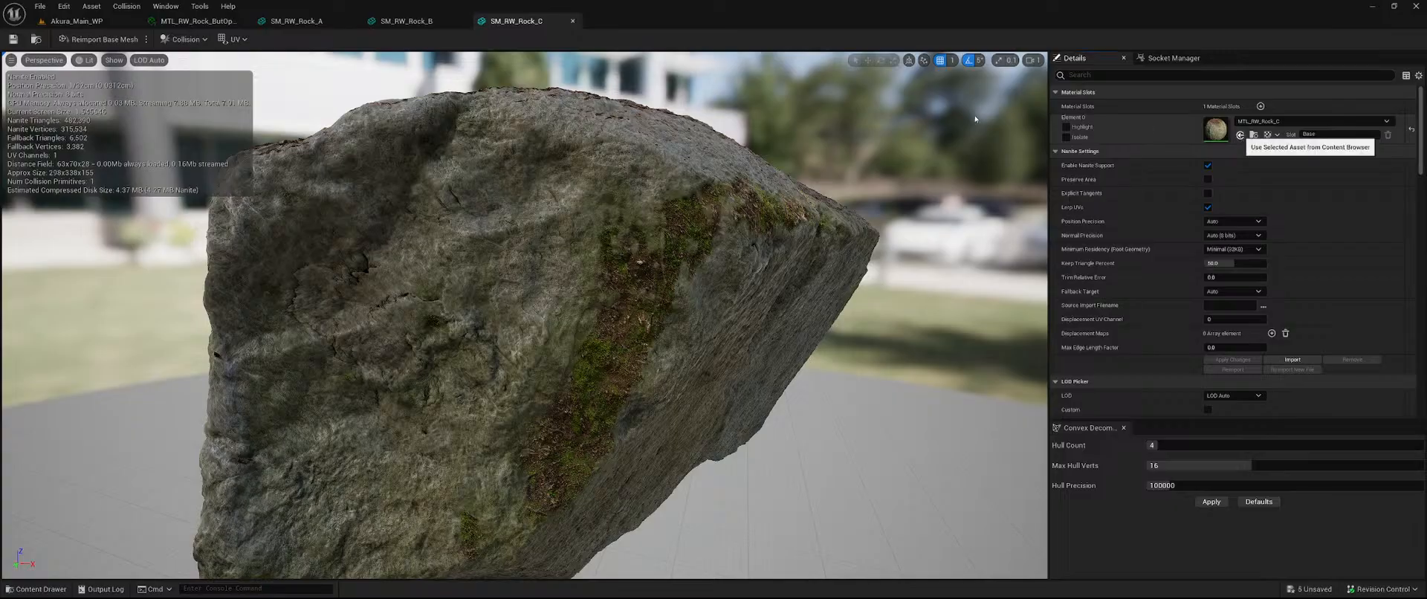
{"action": "left_click", "coordinate": [574, 20]}
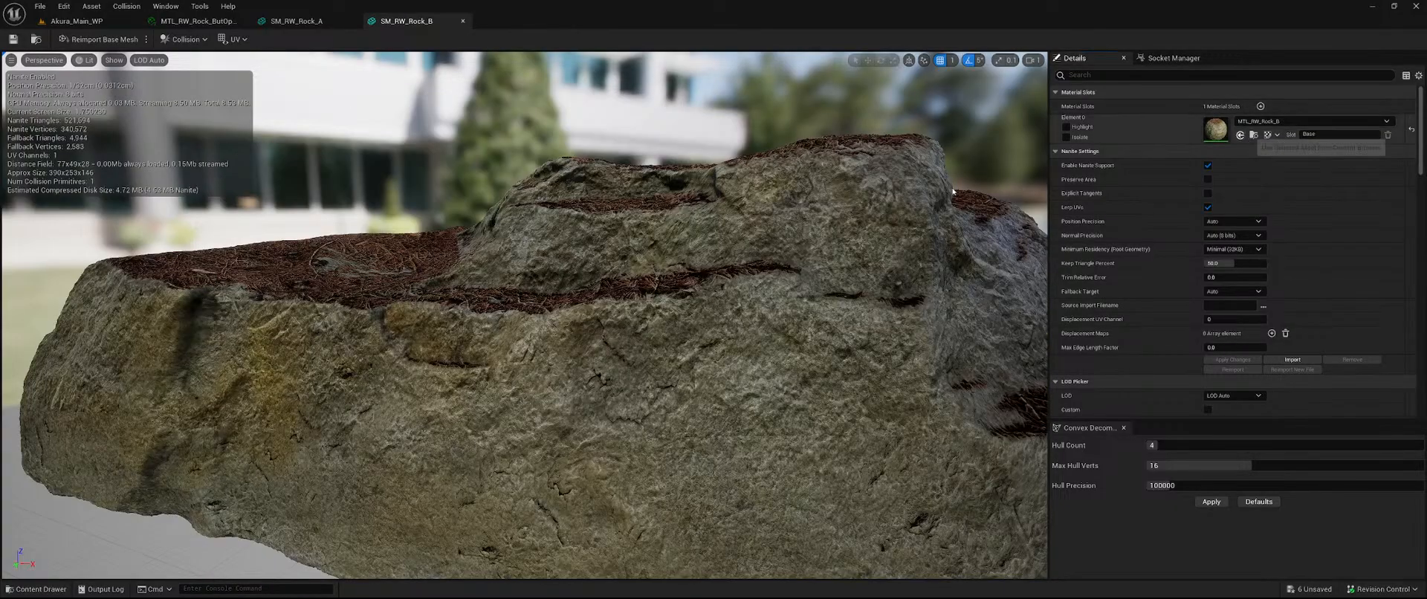
{"action": "left_click", "coordinate": [461, 21]}
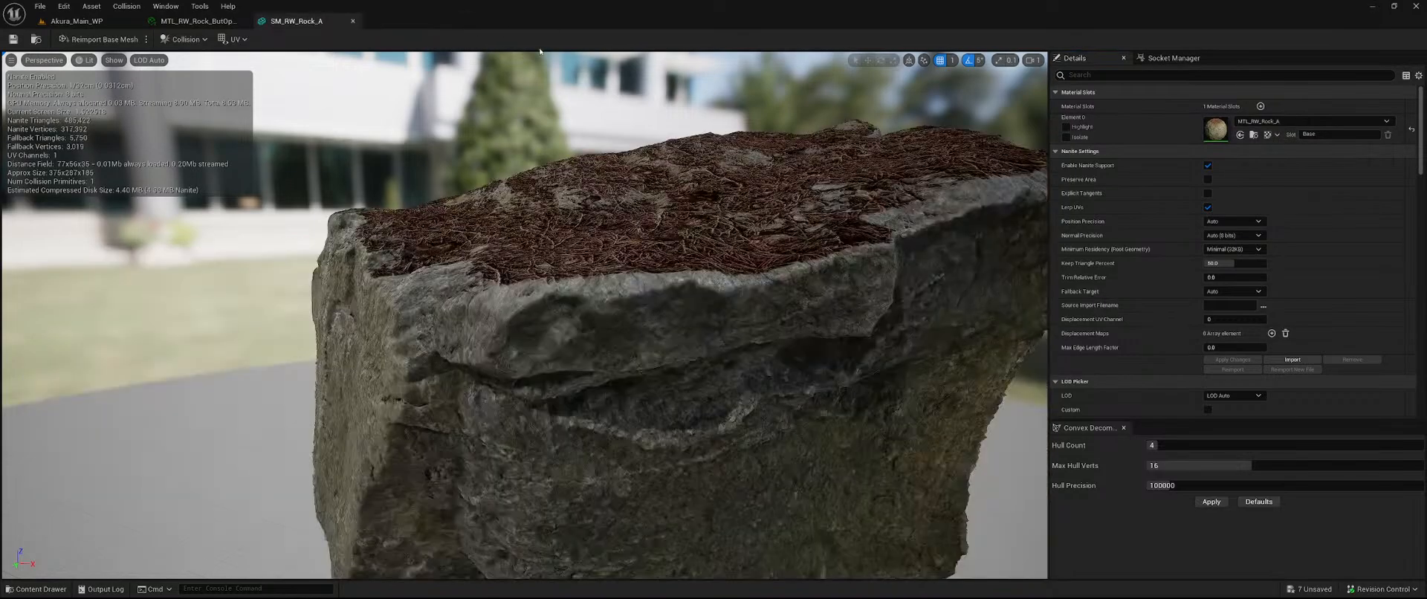
{"action": "left_click", "coordinate": [1239, 135]}
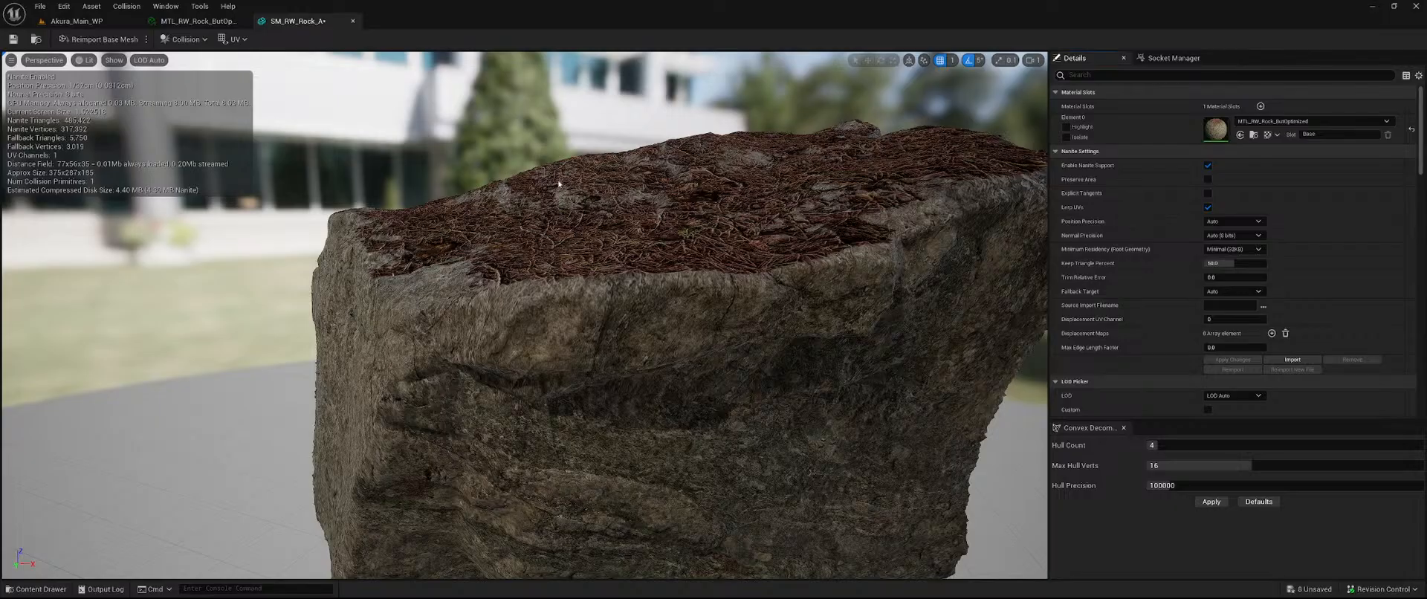
Save the modified meshes SM_RW_Rock_A through SM_RW_Rock_H and close the remaining mesh and material instance editors.
{"action": "left_click", "coordinate": [1310, 588]}
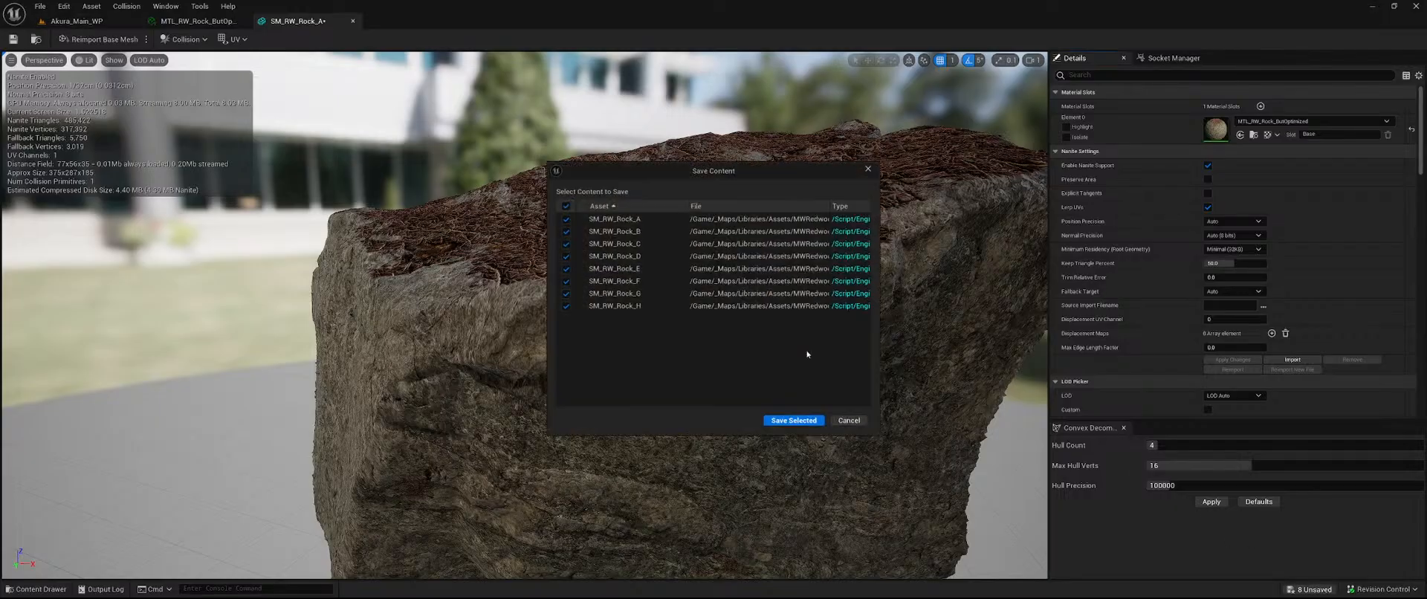
{"action": "left_click", "coordinate": [794, 419]}
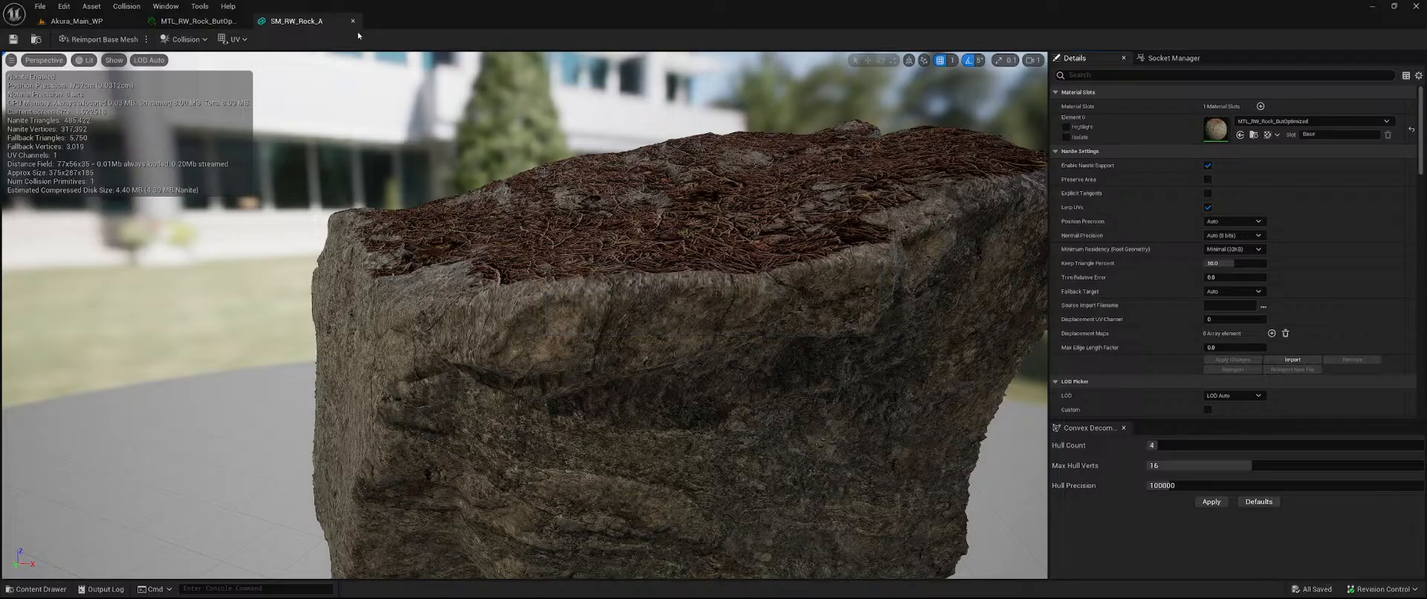
{"action": "left_click", "coordinate": [353, 20]}
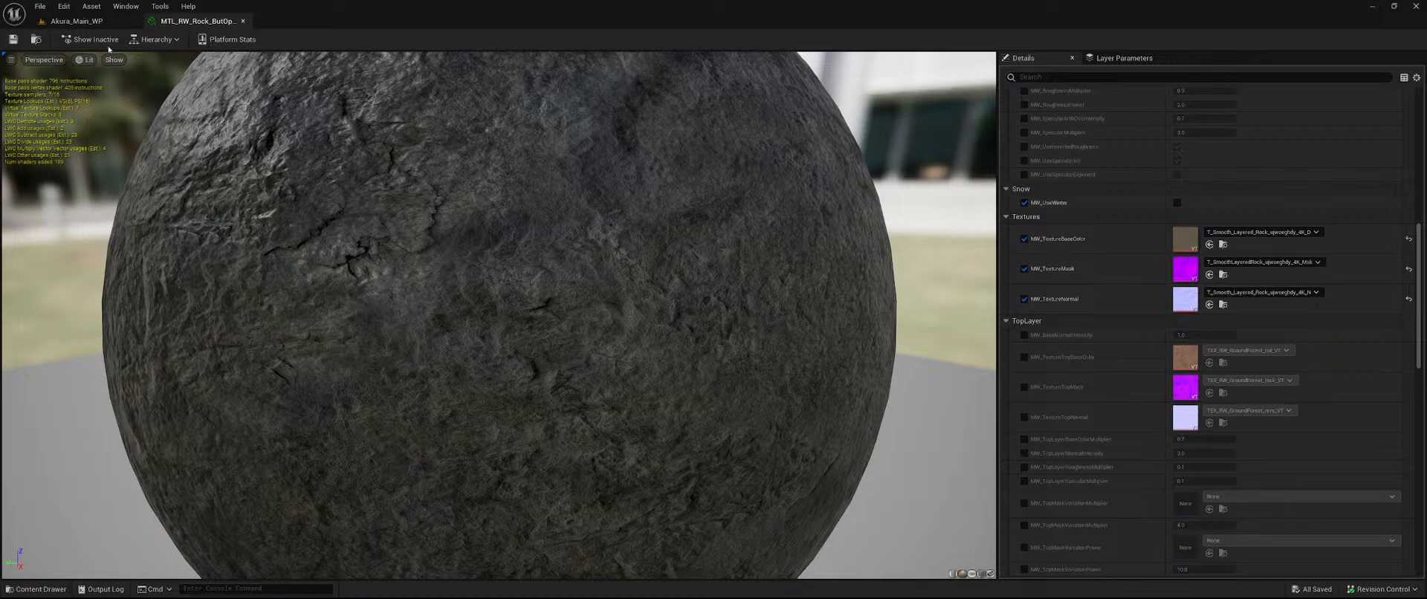
{"action": "left_click", "coordinate": [243, 21]}
Fly through the redwood forest level and examine how the retextured rocks look among the trees and ground cover.
{"action": "right_click_drag", "start_coordinate": [826, 299], "coordinate": [854, 271]}
{"action": "key", "text": "w"}
{"action": "key", "text": "s"}
{"action": "key", "text": "w"}
{"action": "key", "text": "w"}
{"action": "key", "text": "s"}
{"action": "key", "text": "w"}
{"action": "key", "text": "s"}
{"action": "key", "text": "w"}
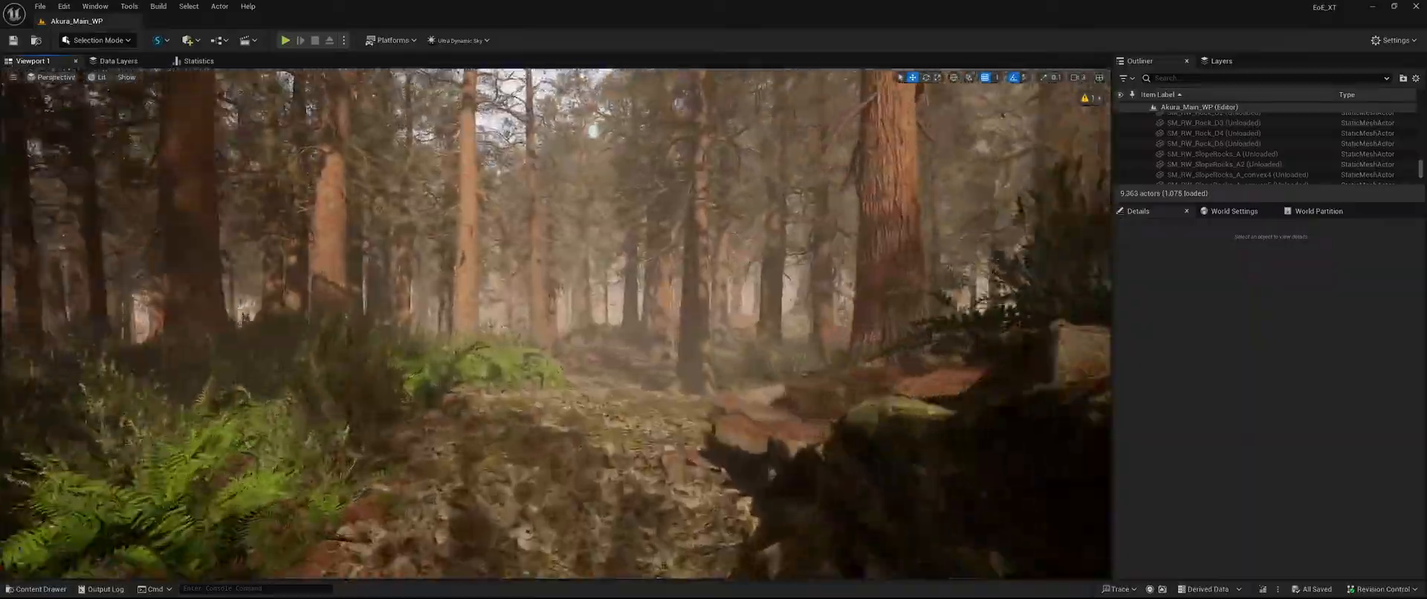
{"action": "key", "text": "w"}
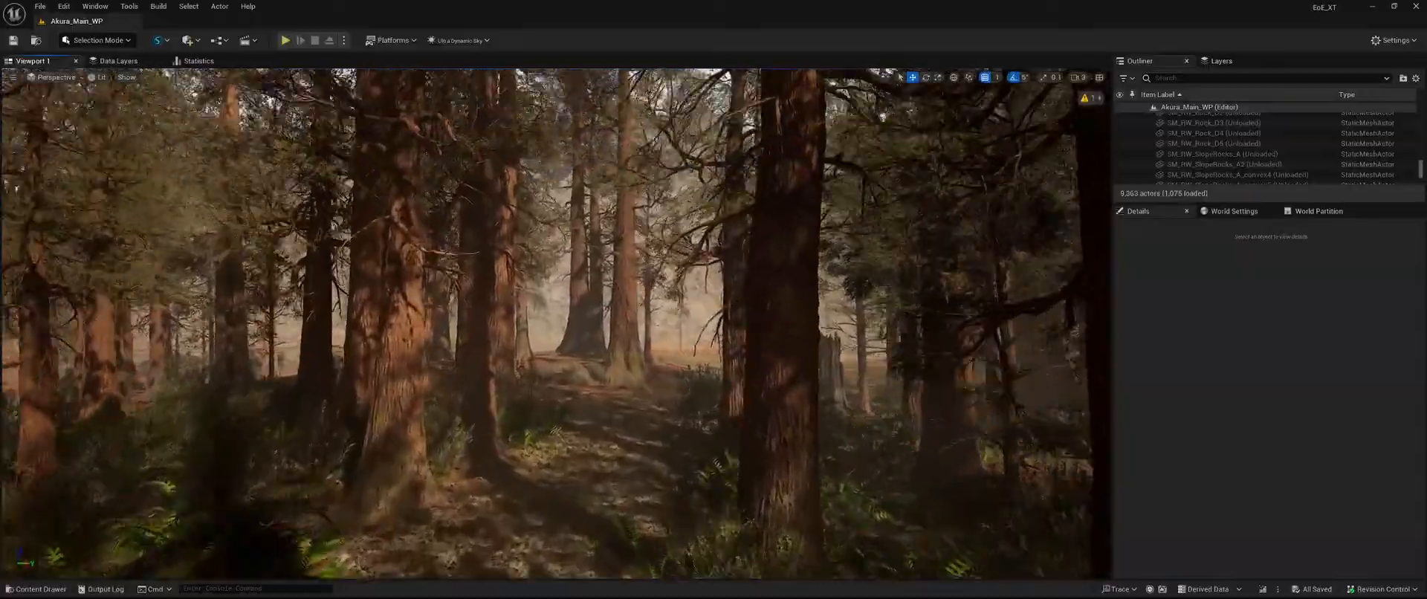
{"action": "key", "text": "w"}
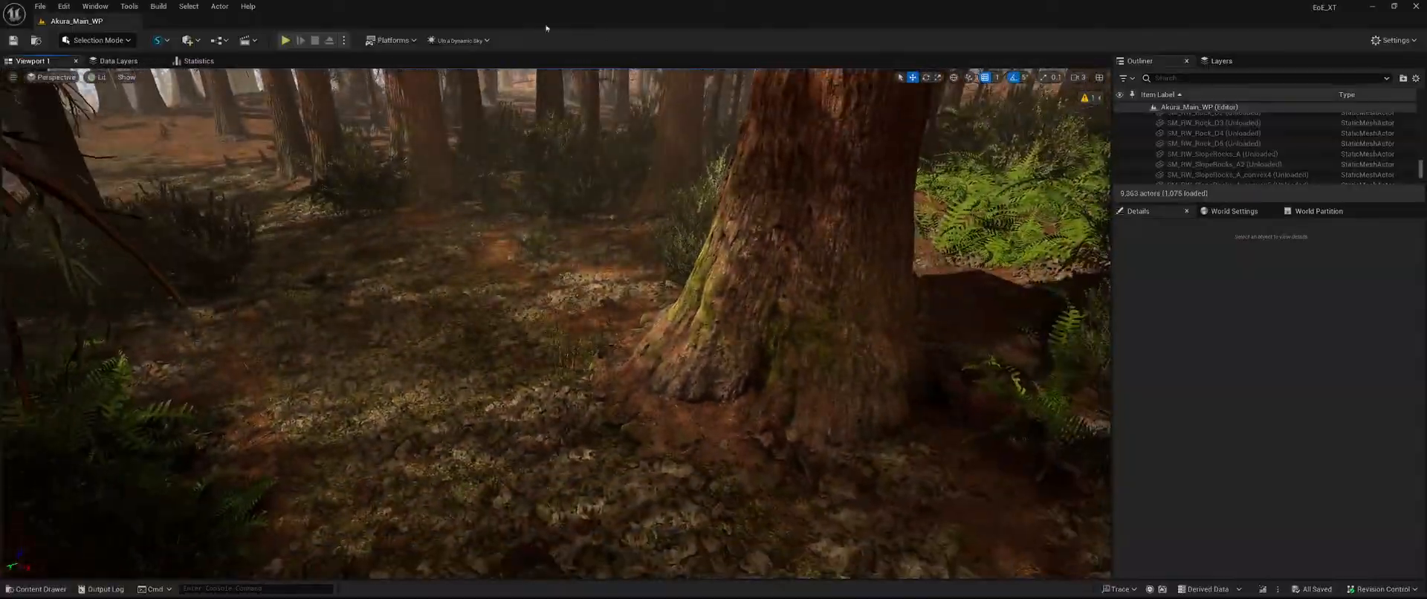
Switch to Foliage mode, delete the rock instance intersecting the base of the redwood trunk and save the level.
{"action": "left_click", "coordinate": [97, 40]}
{"action": "left_click", "coordinate": [95, 80]}
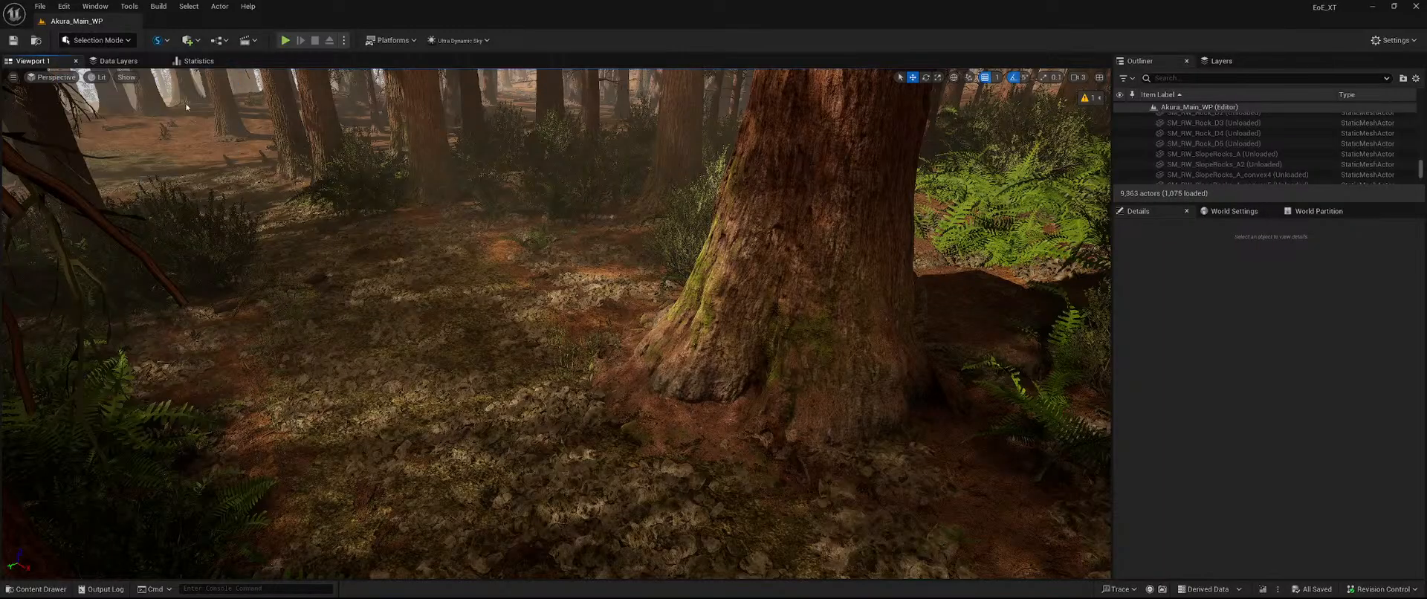
{"action": "left_click", "coordinate": [18, 75]}
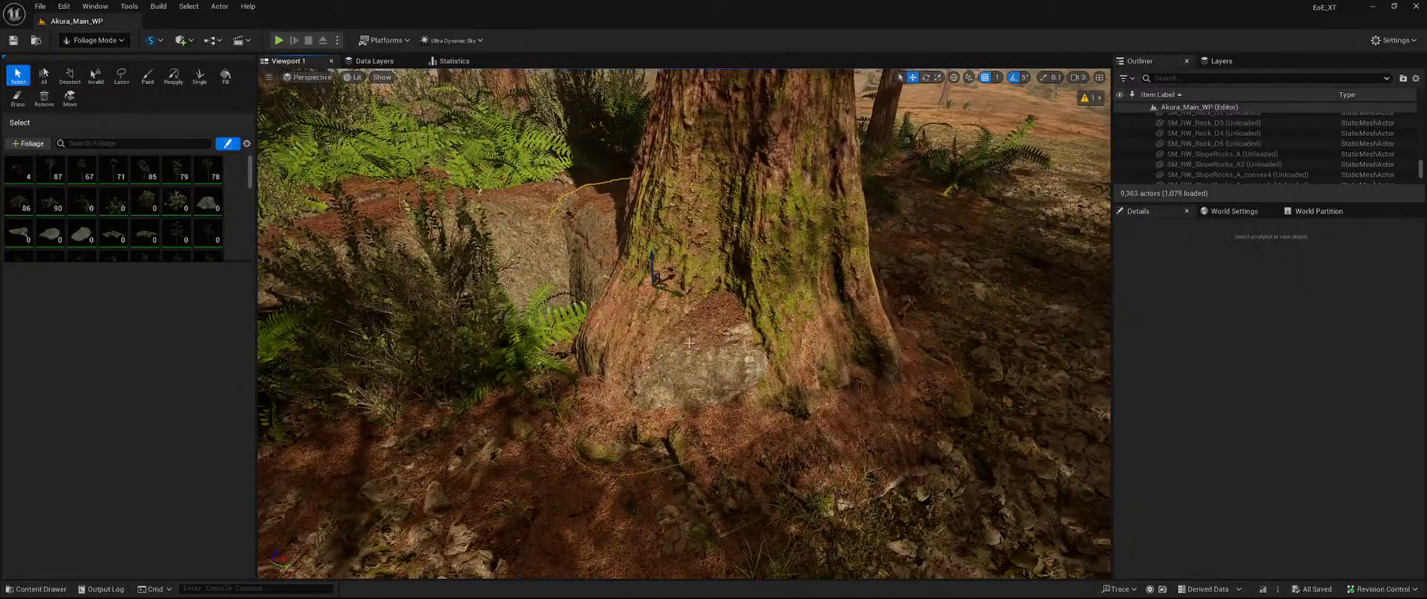
{"action": "key", "text": "Delete"}
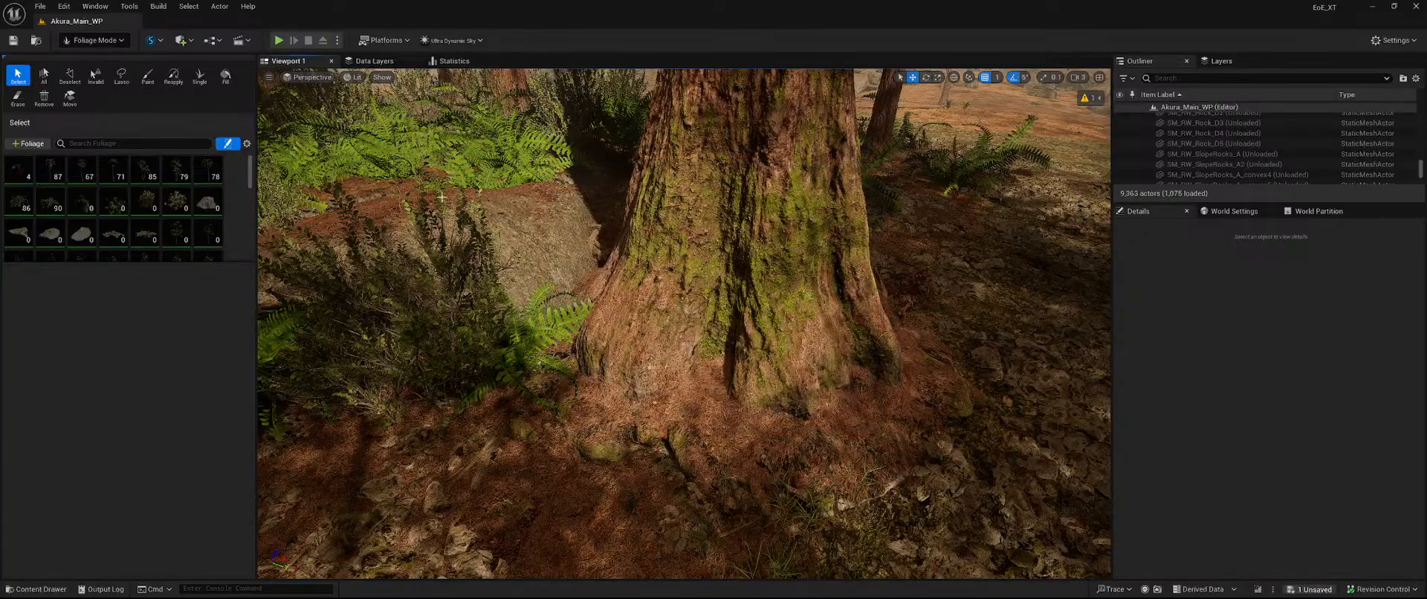
{"action": "key", "text": "ctrl+s"}
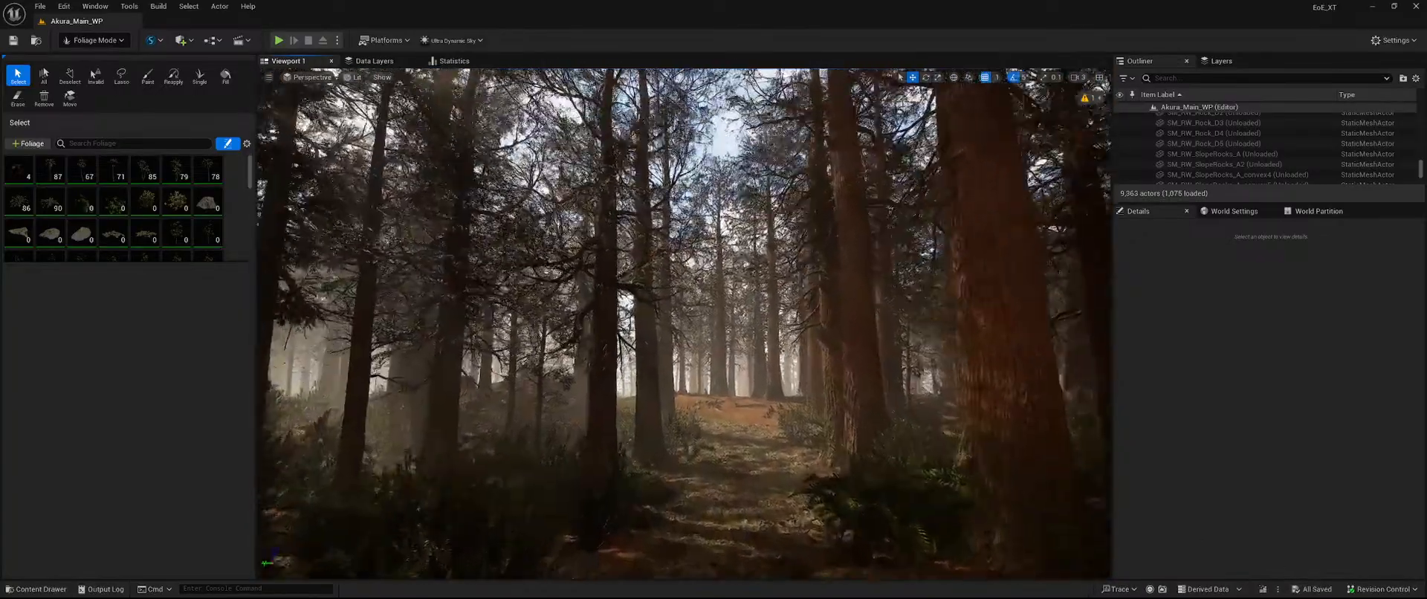
Activate the foliage Paint tool and select the 24 rock foliage types starting with FT_RW_Rock_A.
{"action": "key", "text": "w"}
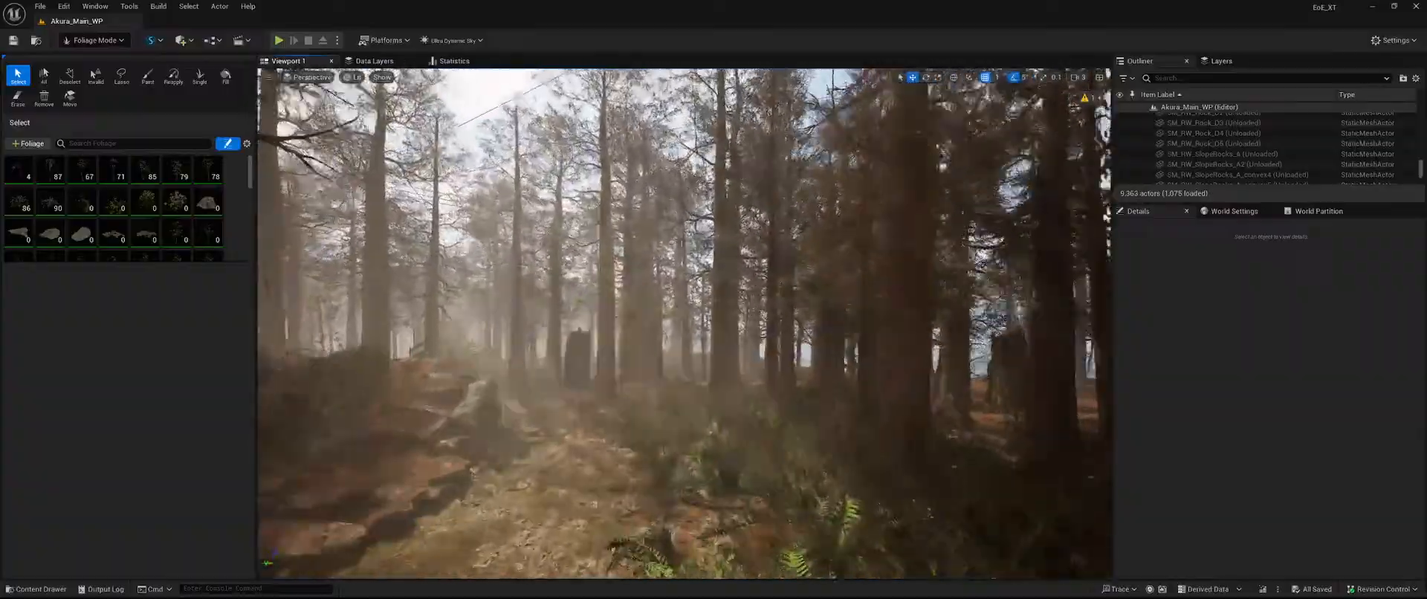
{"action": "key", "text": "w"}
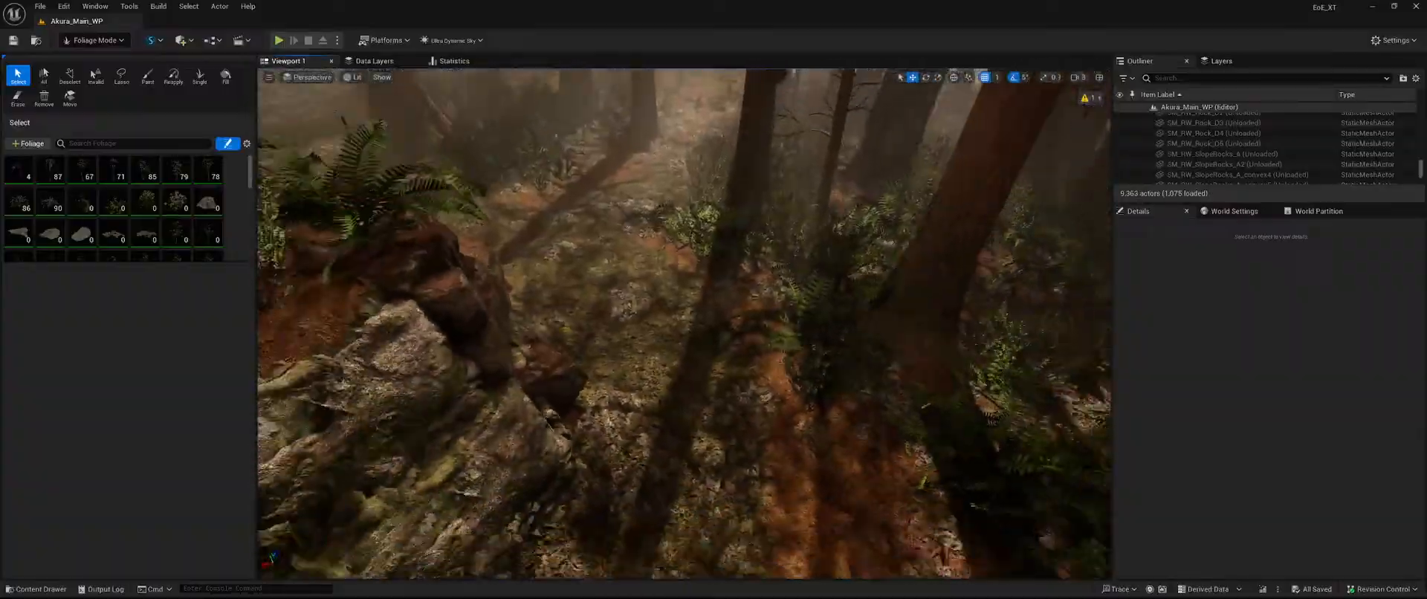
{"action": "key", "text": "w"}
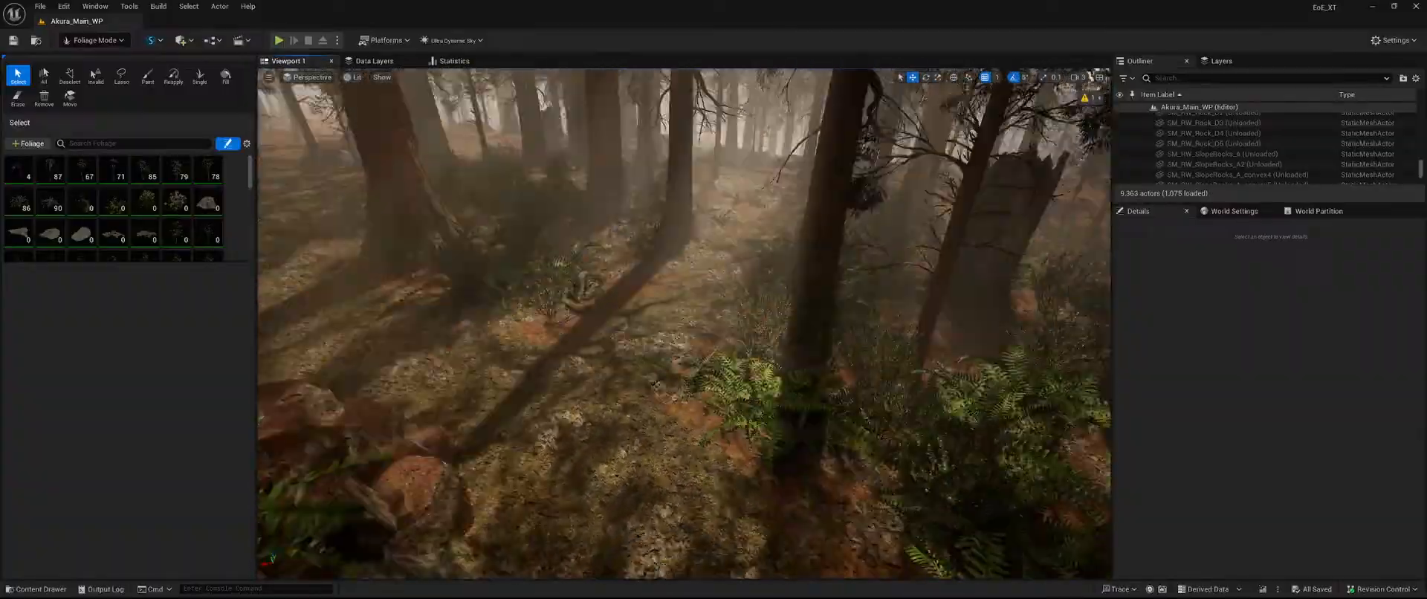
{"action": "key", "text": "w"}
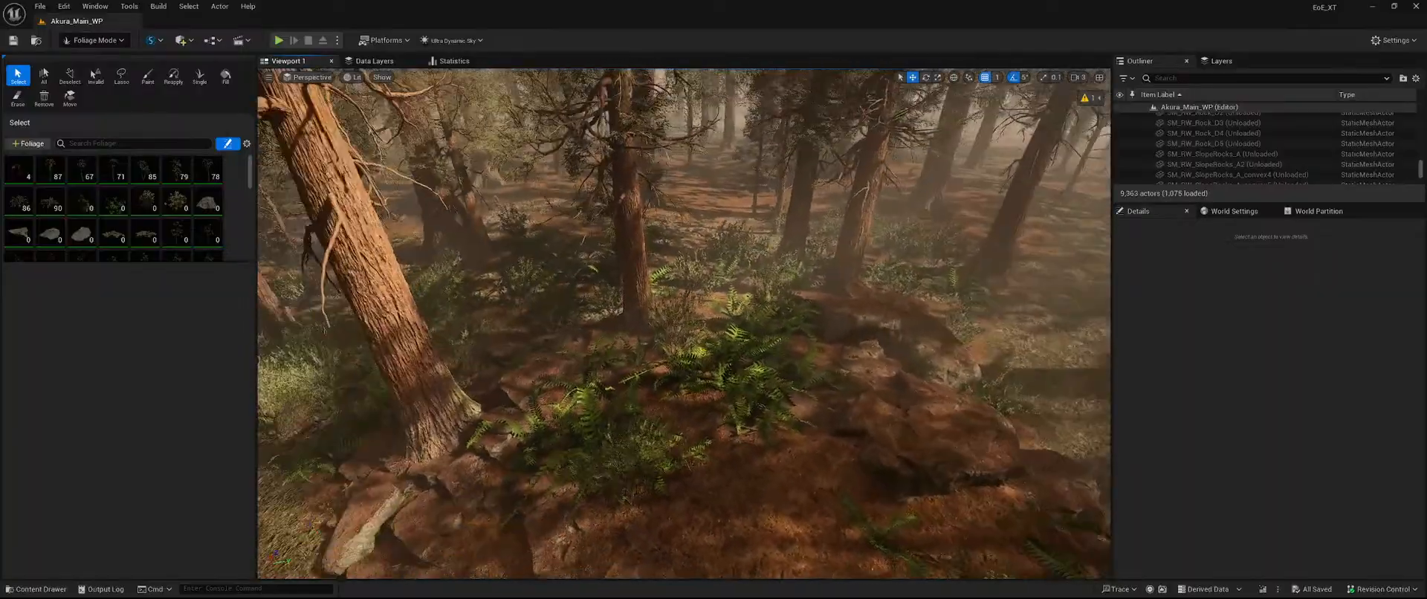
{"action": "key", "text": "w"}
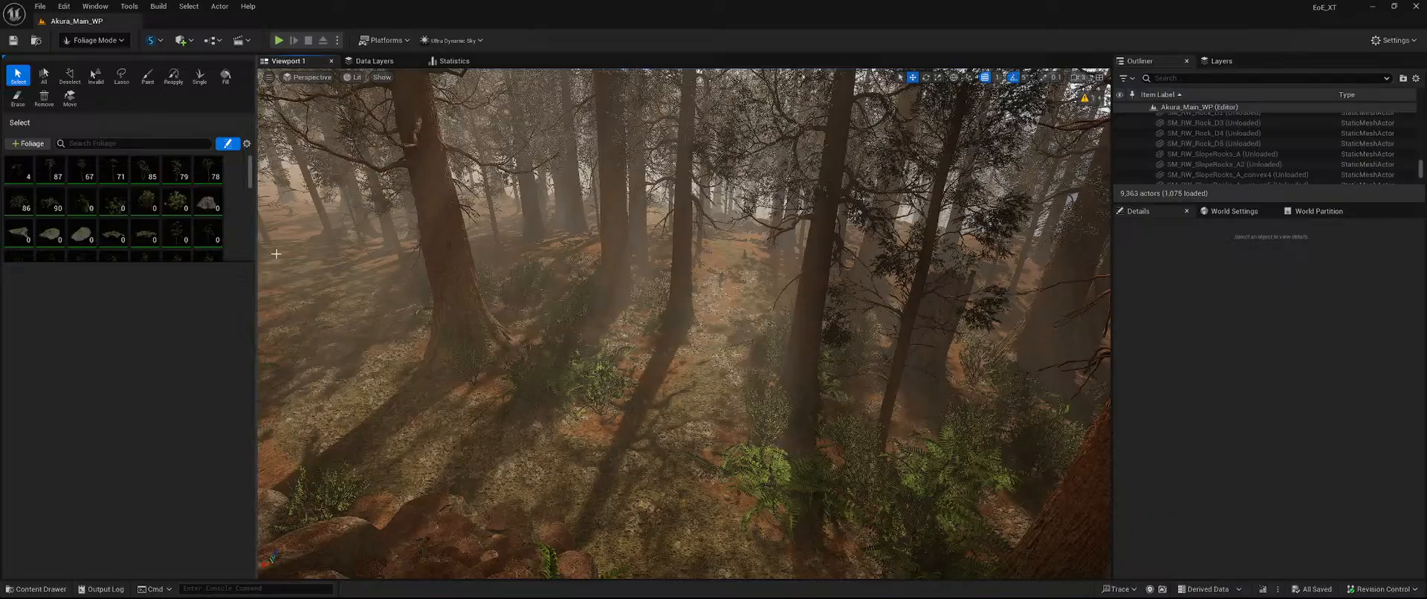
{"action": "left_click", "coordinate": [150, 84]}
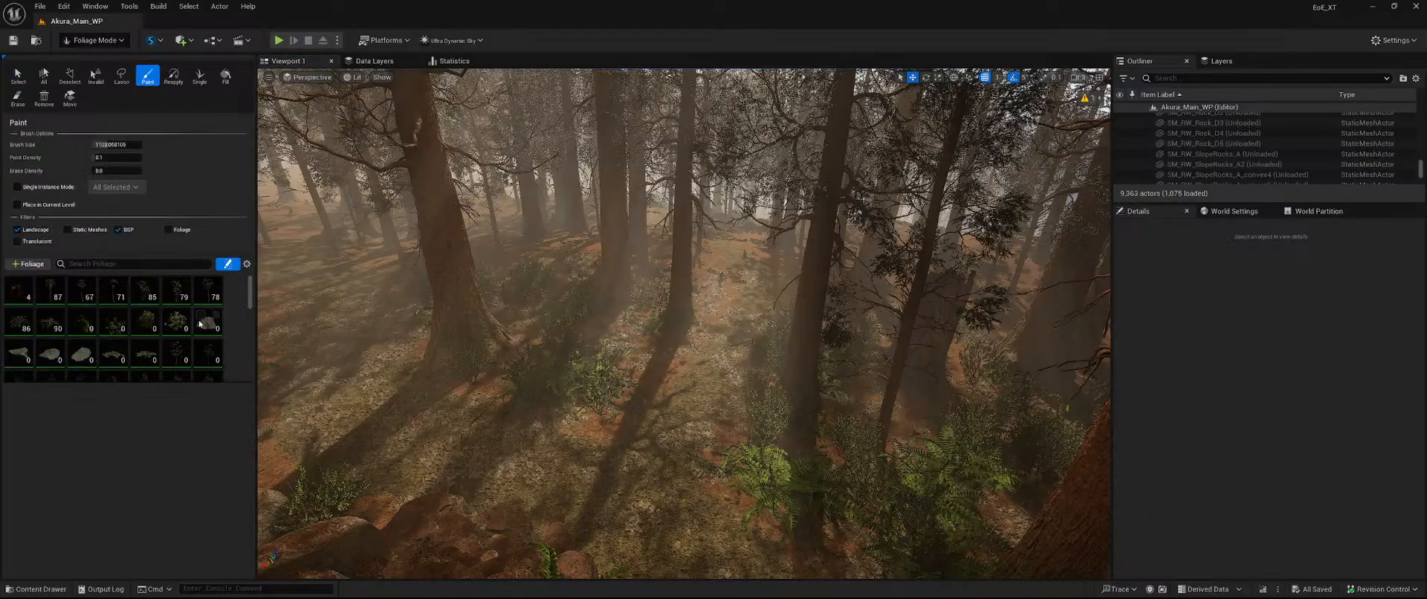
{"action": "scroll", "coordinate": [168, 343], "scroll_direction": "down", "scroll_amount": 4}
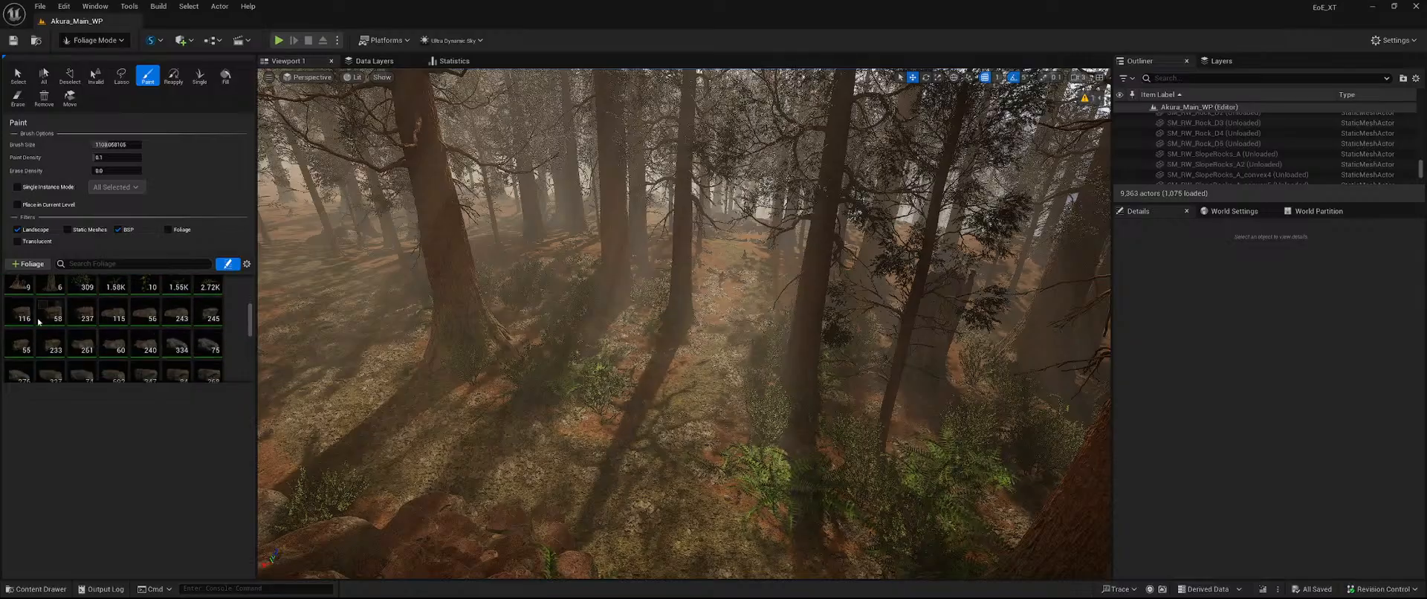
{"action": "left_click", "coordinate": [16, 307]}
{"action": "scroll", "coordinate": [229, 338], "scroll_direction": "down", "scroll_amount": 2}
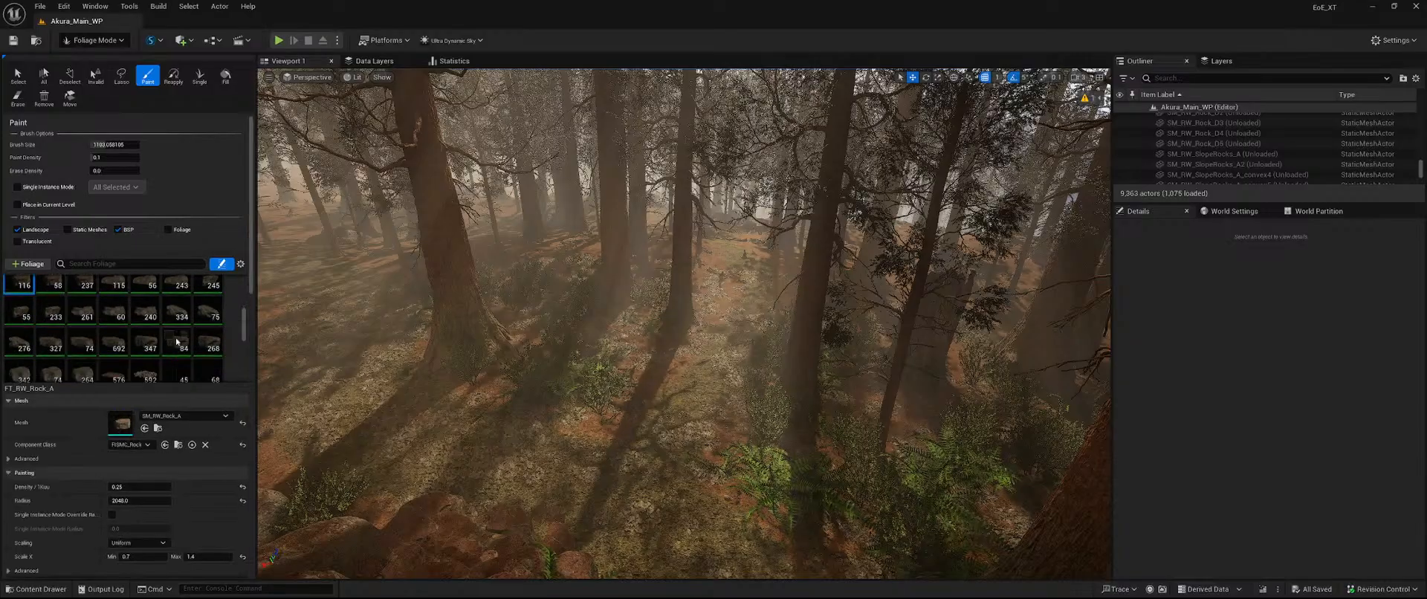
{"action": "left_click", "coordinate": [90, 351], "text": "shift"}
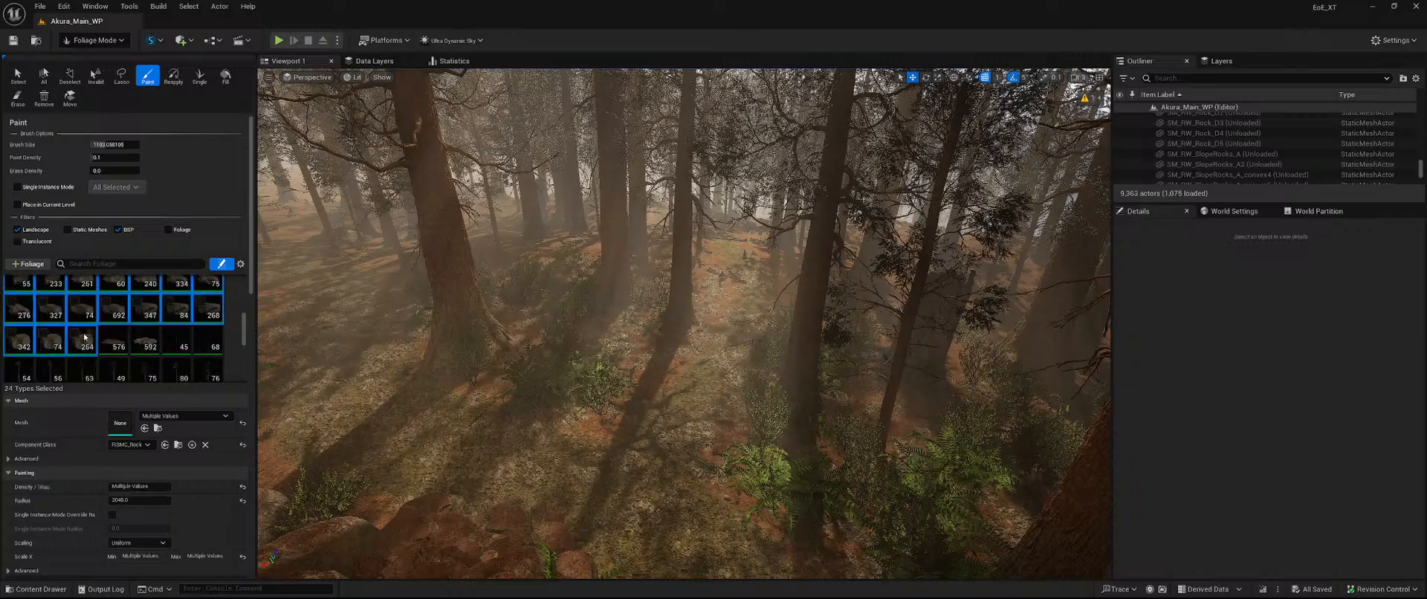
Reduce the foliage brush size and erase the large rocks among the ferns beside the leaning tree.
{"action": "right_click_drag", "start_coordinate": [634, 420], "coordinate": [595, 420]}
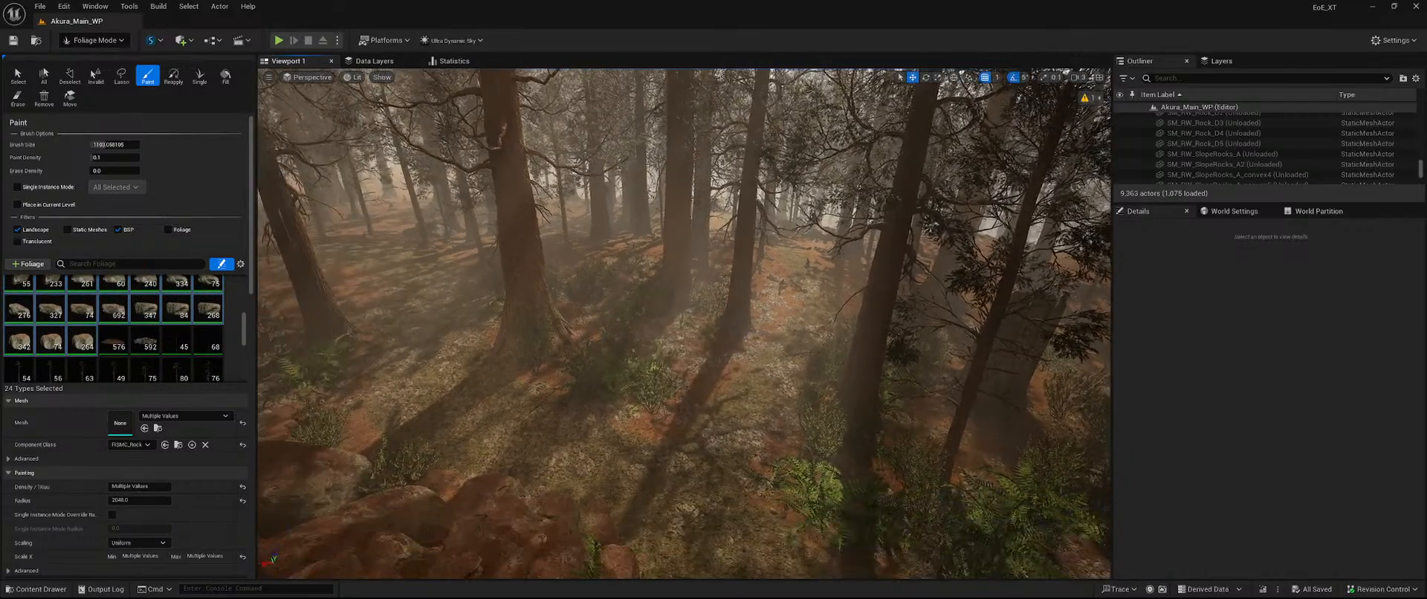
{"action": "left_click_drag", "start_coordinate": [107, 145], "coordinate": [95, 145]}
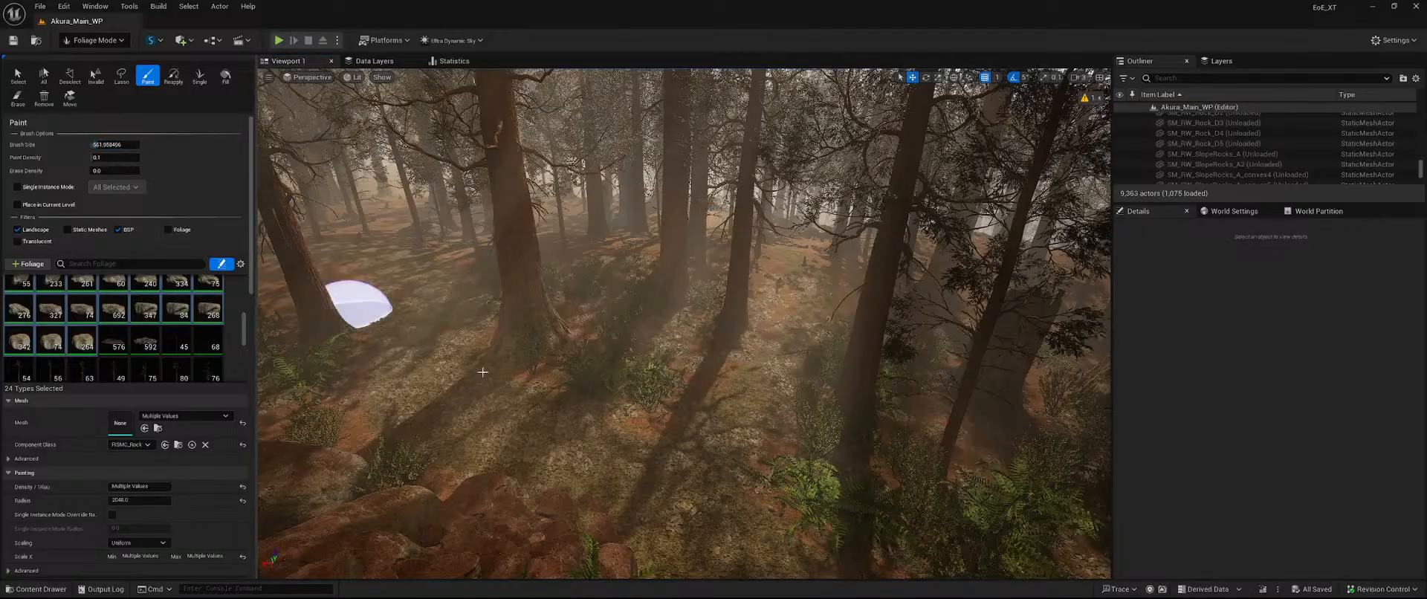
{"action": "mouse_move", "coordinate": [484, 372]}
{"action": "right_mouse_down"}
{"action": "mouse_move", "coordinate": [499, 334]}
{"action": "mouse_move", "coordinate": [529, 344]}
{"action": "mouse_move", "coordinate": [509, 362]}
{"action": "right_mouse_up"}
{"action": "key", "text": "w"}
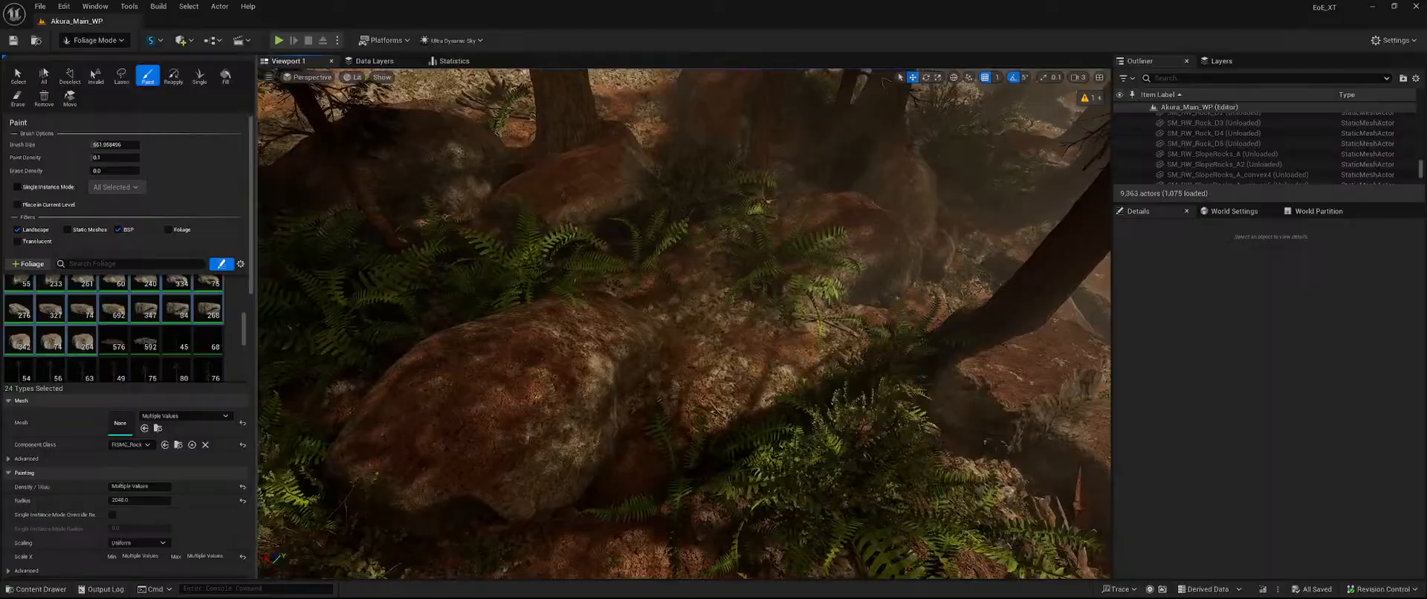
{"action": "left_click_drag", "start_coordinate": [580, 351], "coordinate": [372, 308], "text": "shift"}
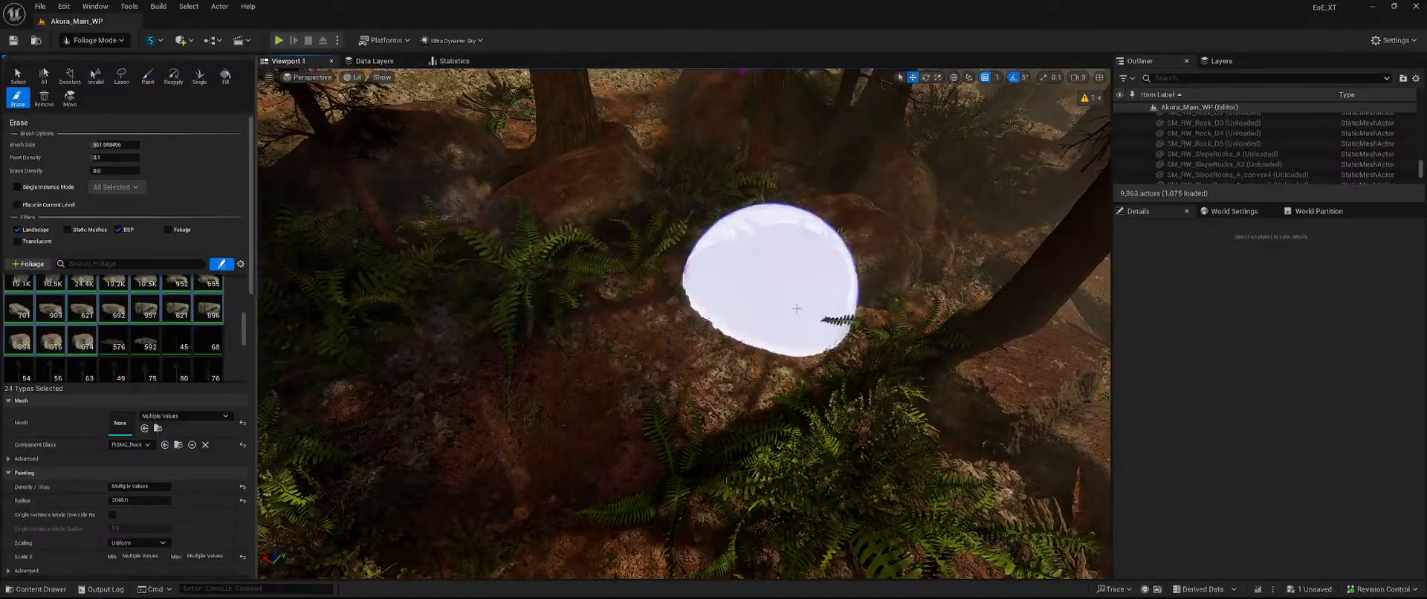
Erase the large rock foliage behind the ferns beside the dark leaning trunk and beneath the overhanging branches.
{"action": "right_click_drag", "start_coordinate": [796, 308], "coordinate": [906, 301]}
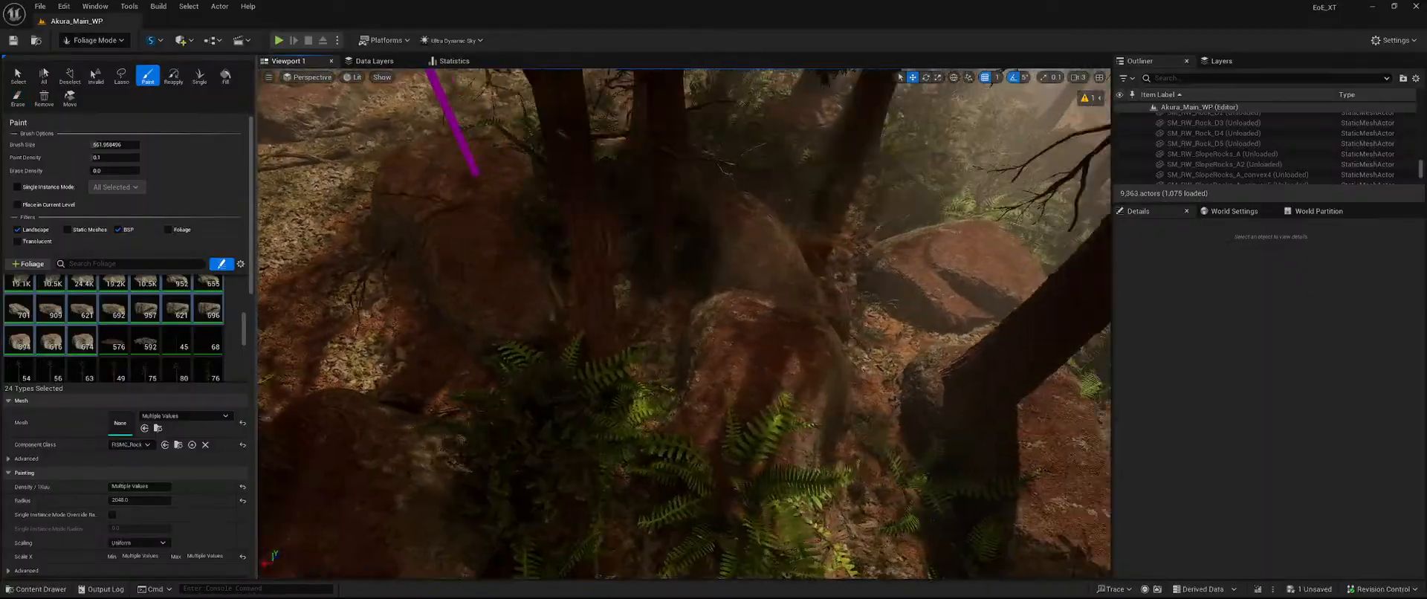
{"action": "right_click_drag", "start_coordinate": [719, 355], "coordinate": [803, 349]}
{"action": "left_click", "coordinate": [720, 355], "text": "shift"}
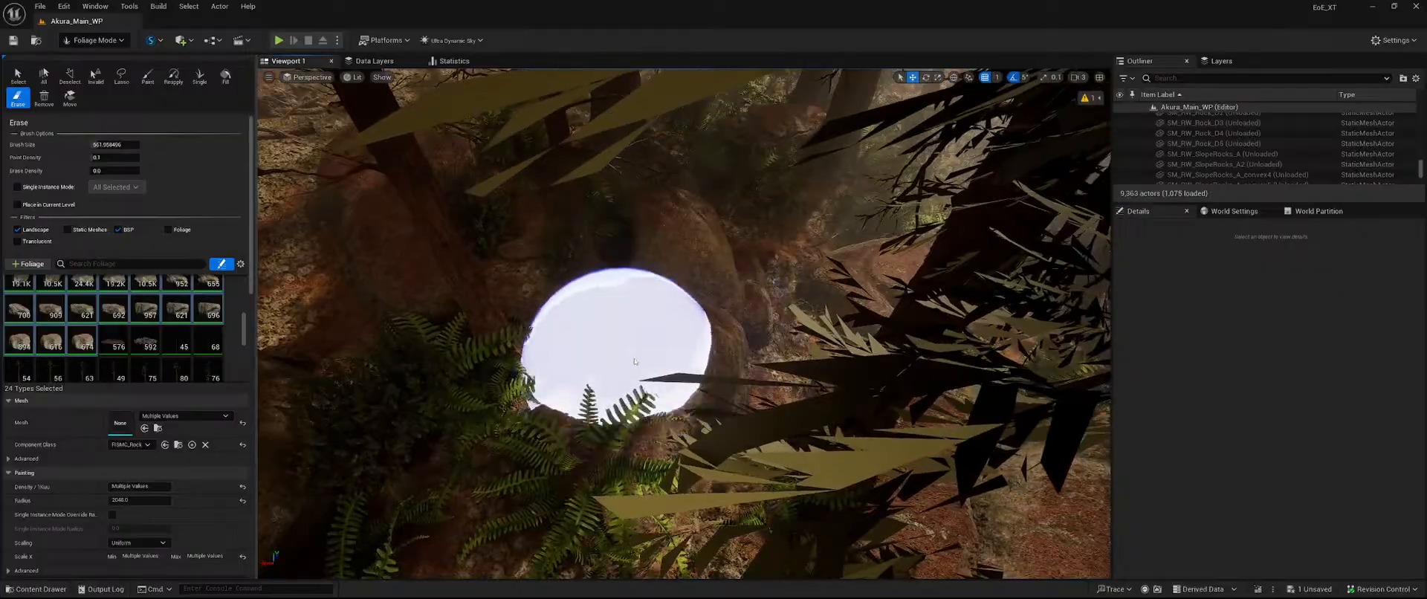
{"action": "right_click_drag", "start_coordinate": [686, 363], "coordinate": [773, 342]}
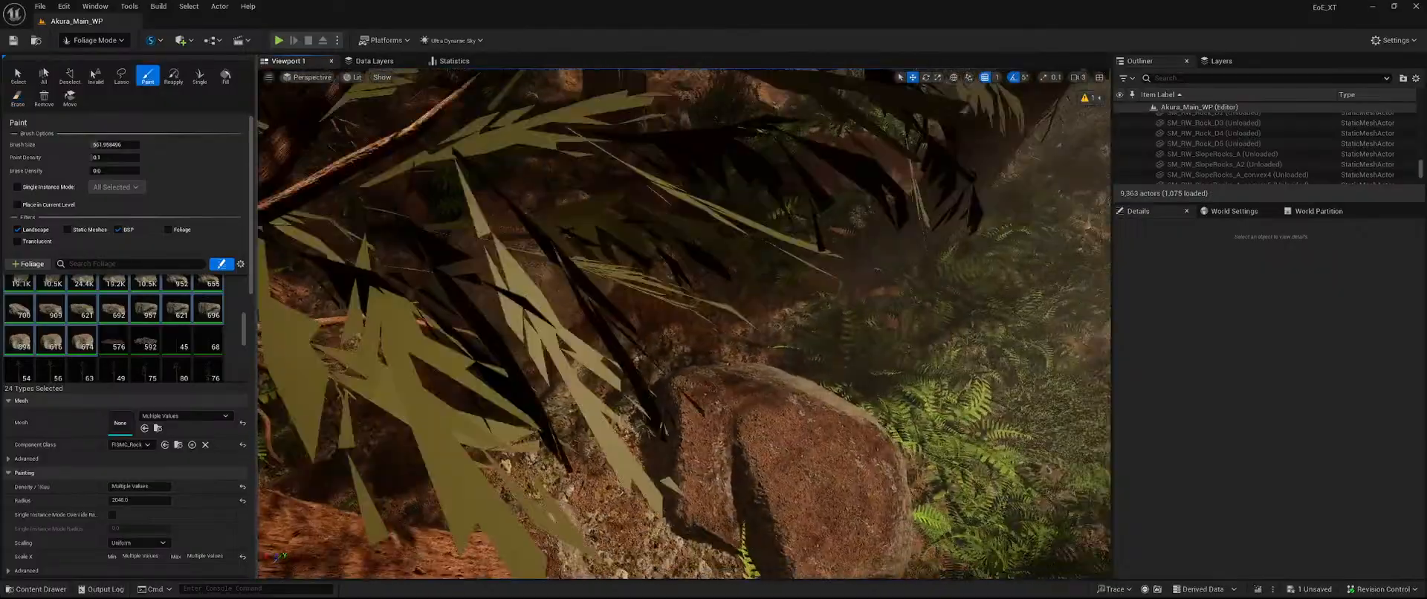
Erase the large boulder on the shaded slope between the reddish tree and the ferns.
{"action": "right_click_drag", "start_coordinate": [681, 387], "coordinate": [743, 394]}
{"action": "right_click_drag", "start_coordinate": [665, 334], "coordinate": [669, 282]}
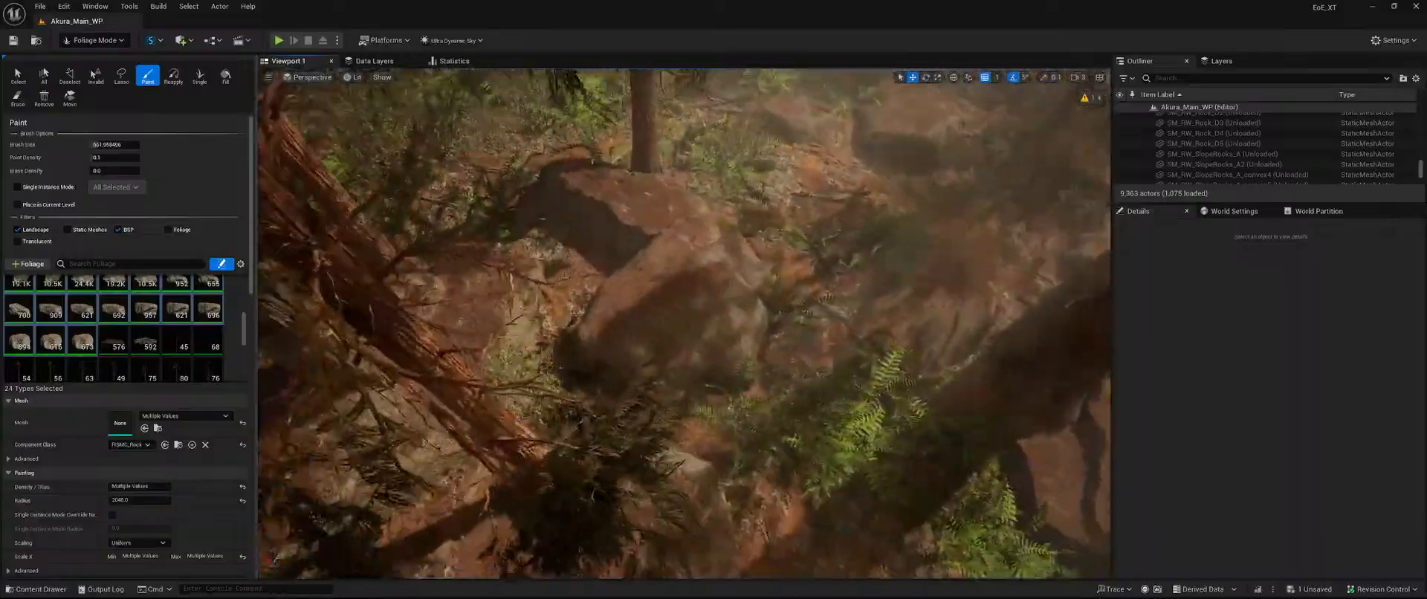
{"action": "right_click_drag", "start_coordinate": [586, 304], "coordinate": [571, 298]}
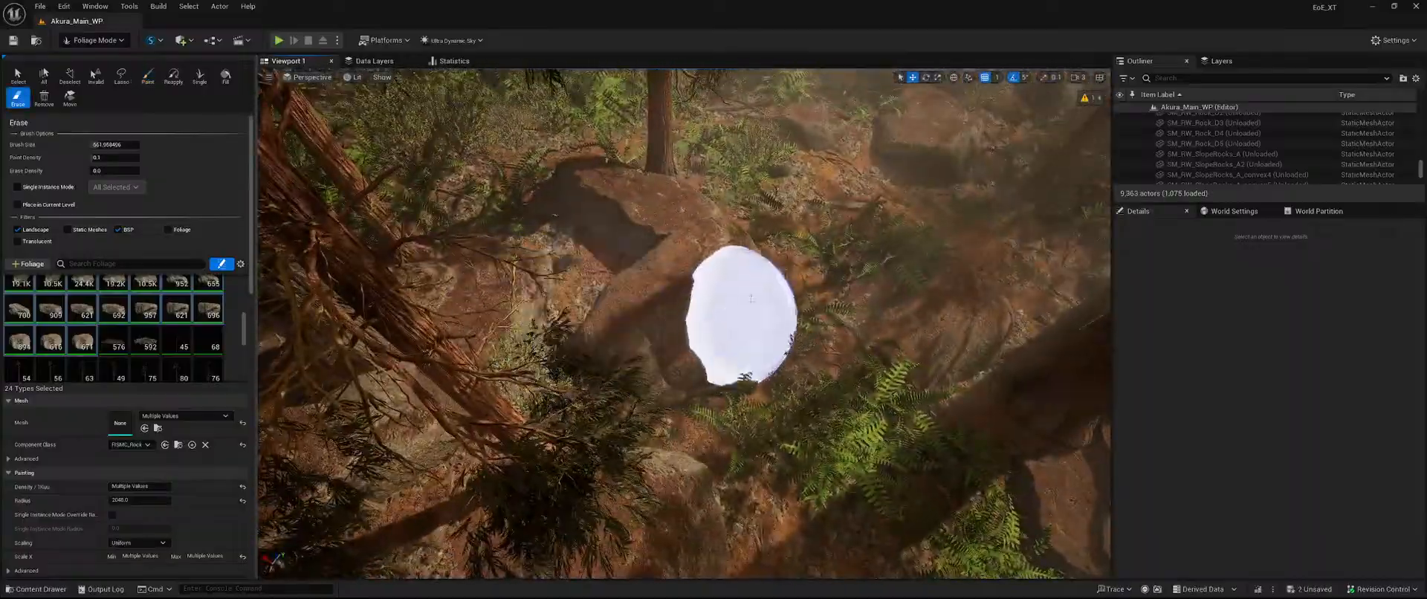
{"action": "left_click", "coordinate": [746, 310], "text": "shift"}
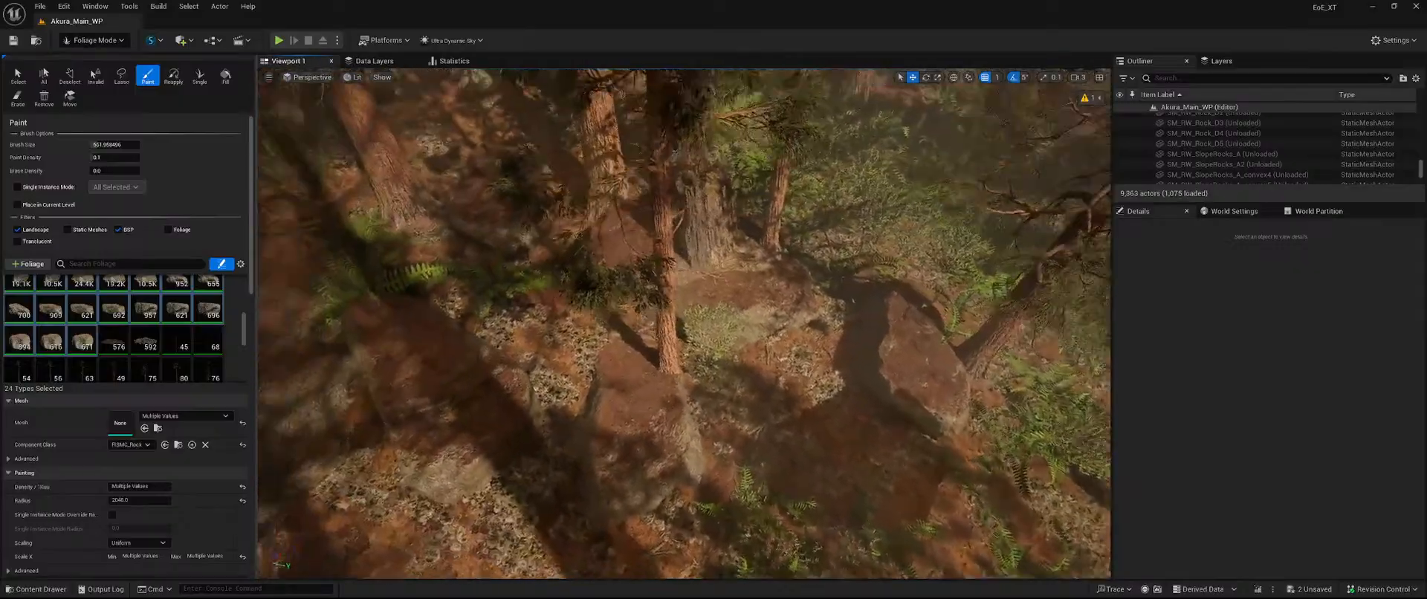
Erase the protruding rock foliage around the redwood trunks and fern on the leaf-covered hillside.
{"action": "key", "text": "shift"}
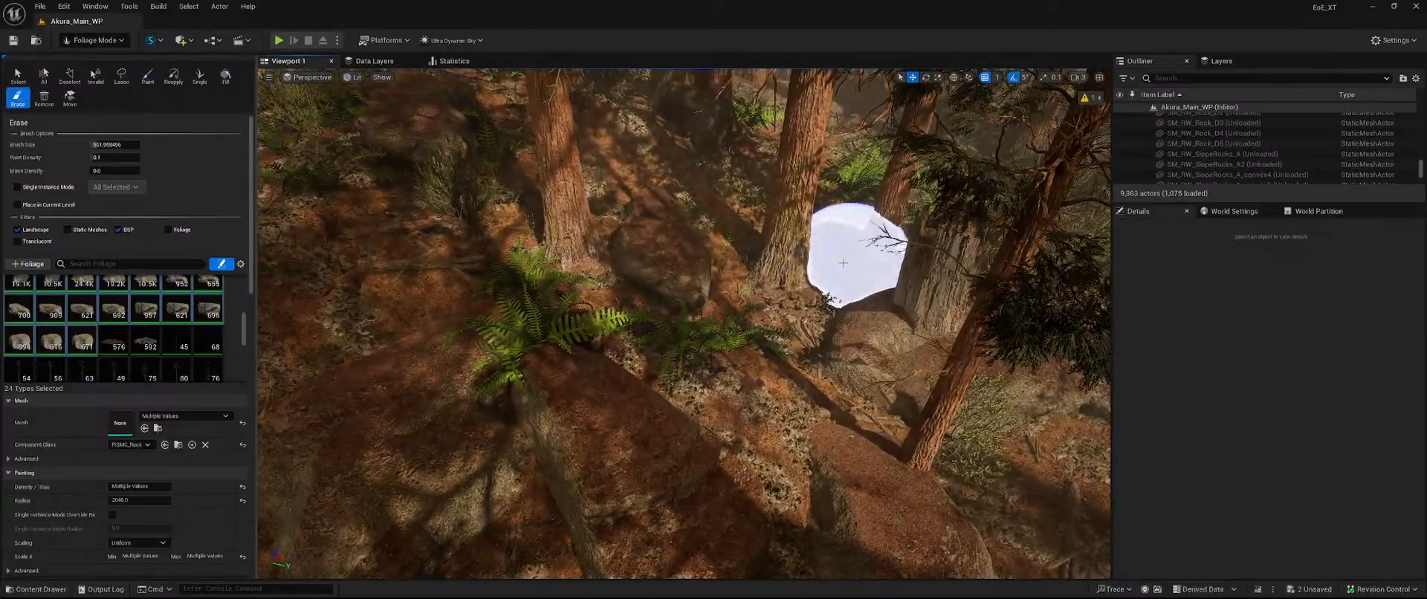
{"action": "right_click_drag", "start_coordinate": [728, 264], "coordinate": [708, 264]}
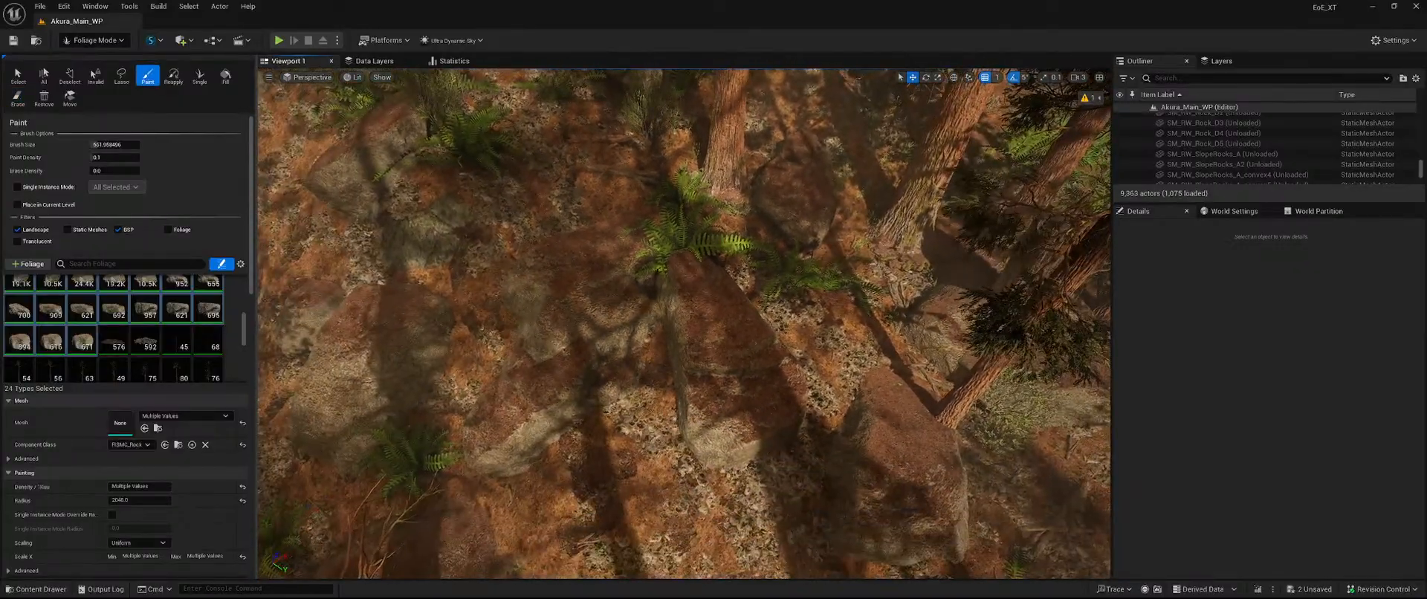
{"action": "right_click_drag", "start_coordinate": [738, 318], "coordinate": [669, 315]}
{"action": "key", "text": "shift"}
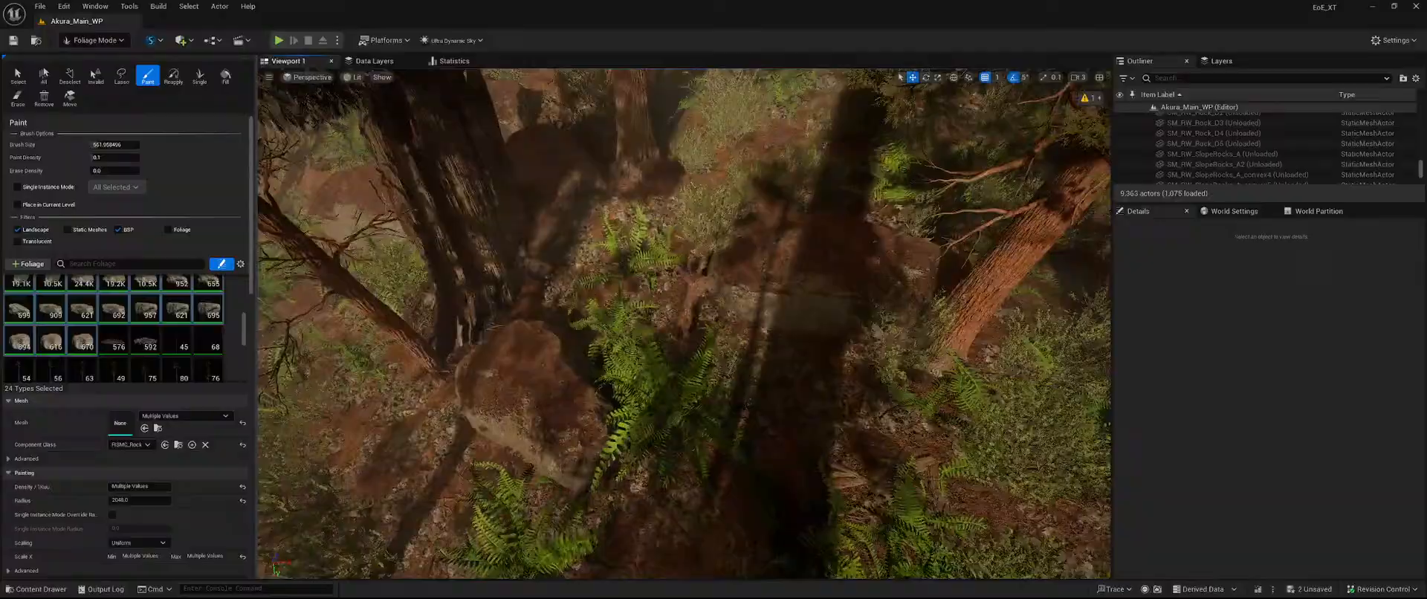
Erase the rock foliage around the fern between the two redwood trunks.
{"action": "right_click_drag", "start_coordinate": [660, 301], "coordinate": [679, 341]}
{"action": "key", "text": "shift"}
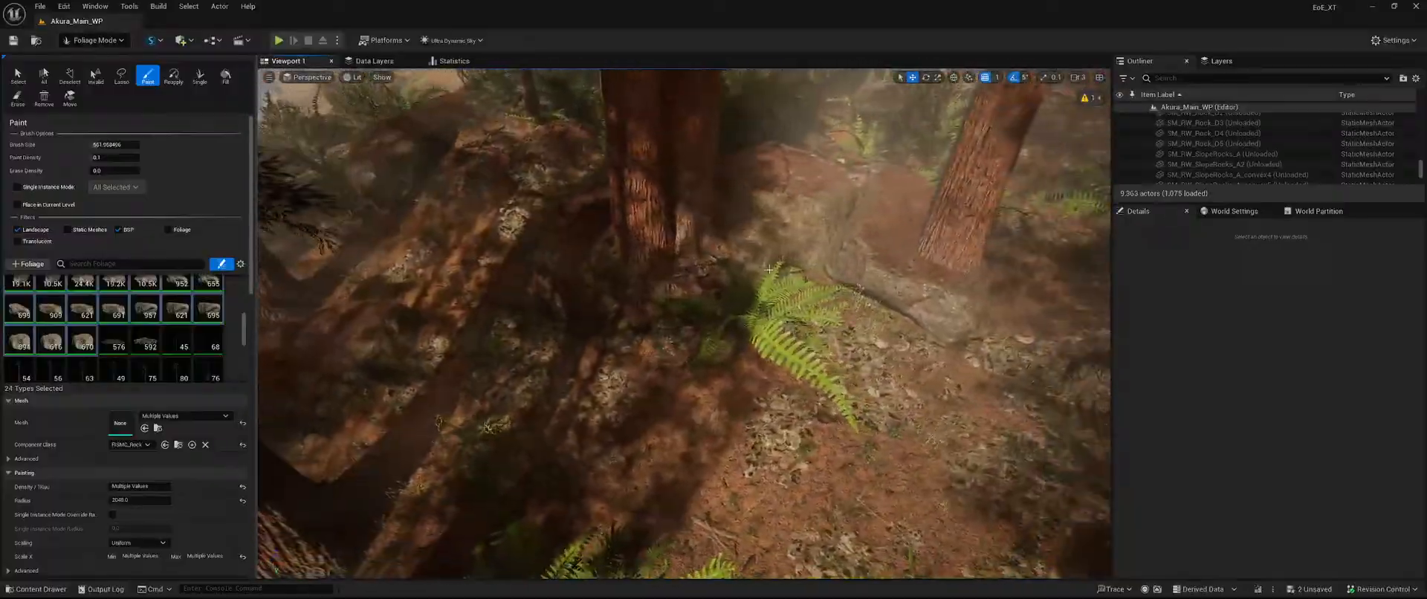
{"action": "right_click_drag", "start_coordinate": [769, 269], "coordinate": [617, 230]}
{"action": "key", "text": "shift"}
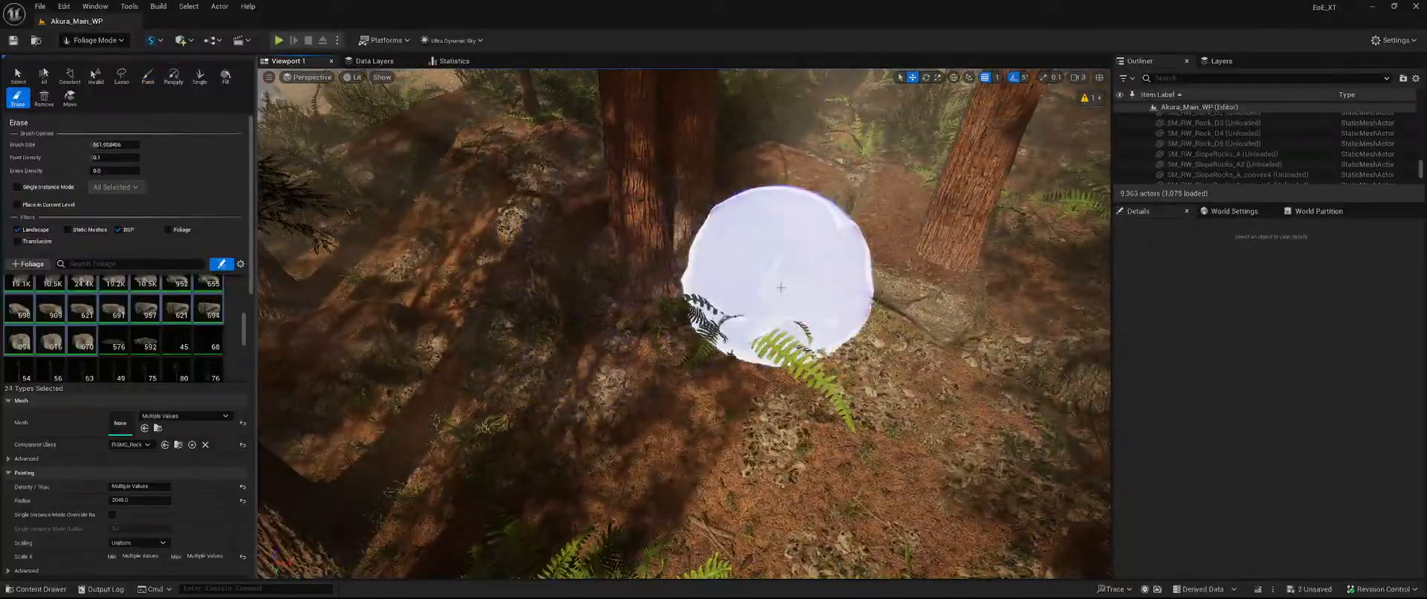
Erase the rocks in the shaded clearing between the dark trunks and the surrounding fern undergrowth.
{"action": "right_click_drag", "start_coordinate": [816, 267], "coordinate": [914, 201]}
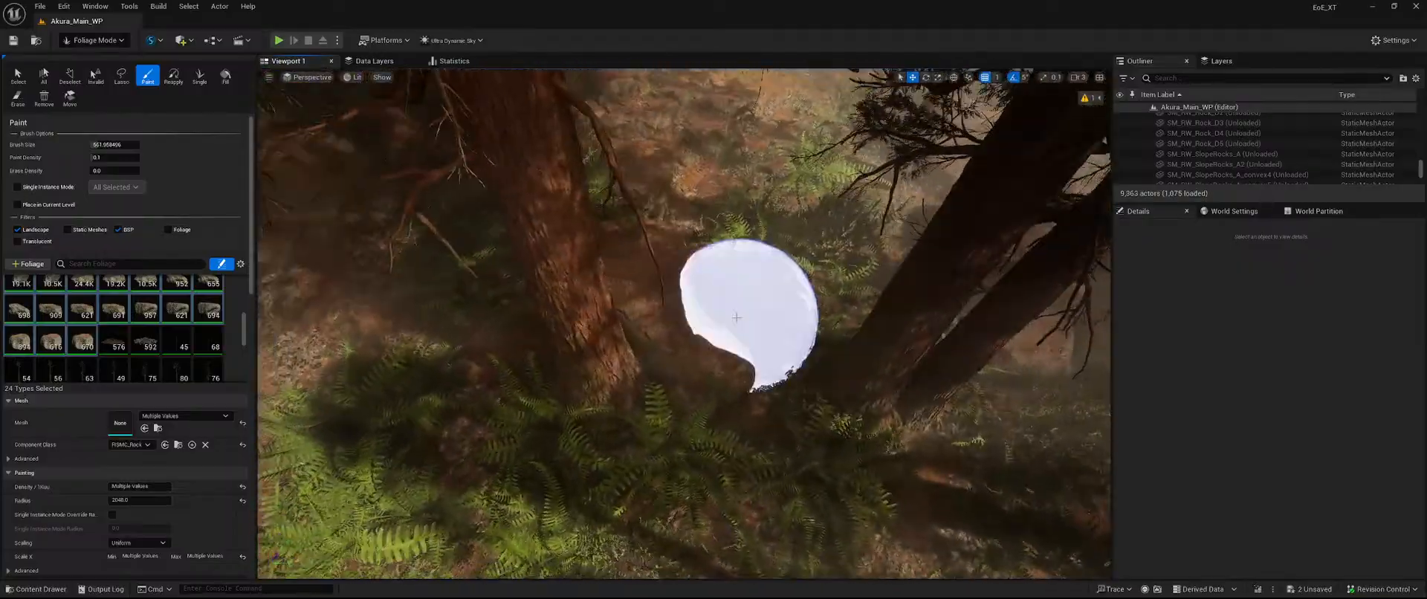
{"action": "key", "text": "shift"}
{"action": "right_click_drag", "start_coordinate": [626, 263], "coordinate": [631, 186]}
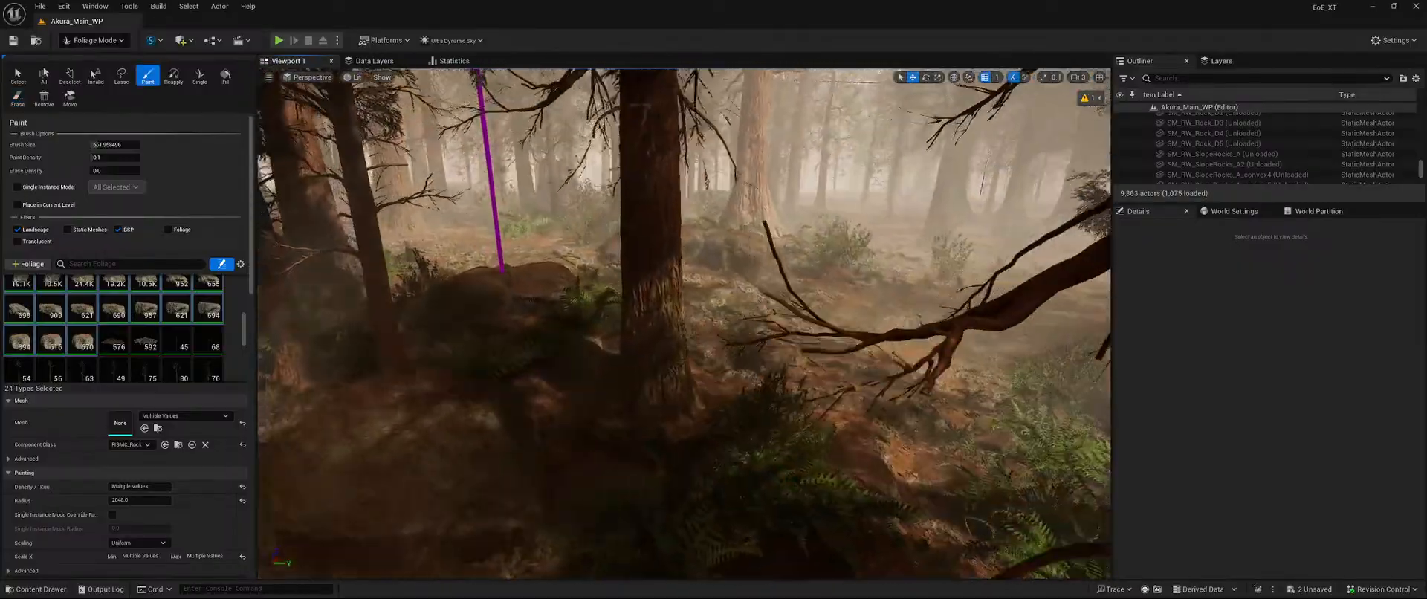
{"action": "key", "text": "shift"}
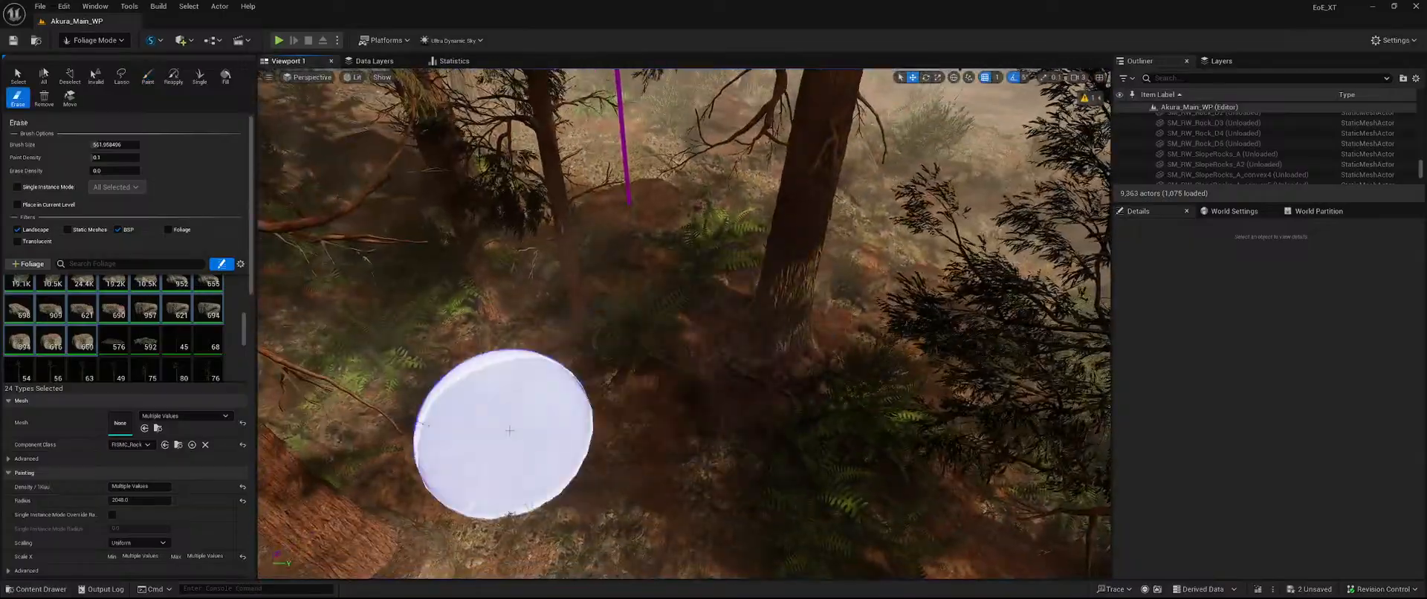
{"action": "right_click_drag", "start_coordinate": [778, 360], "coordinate": [782, 282]}
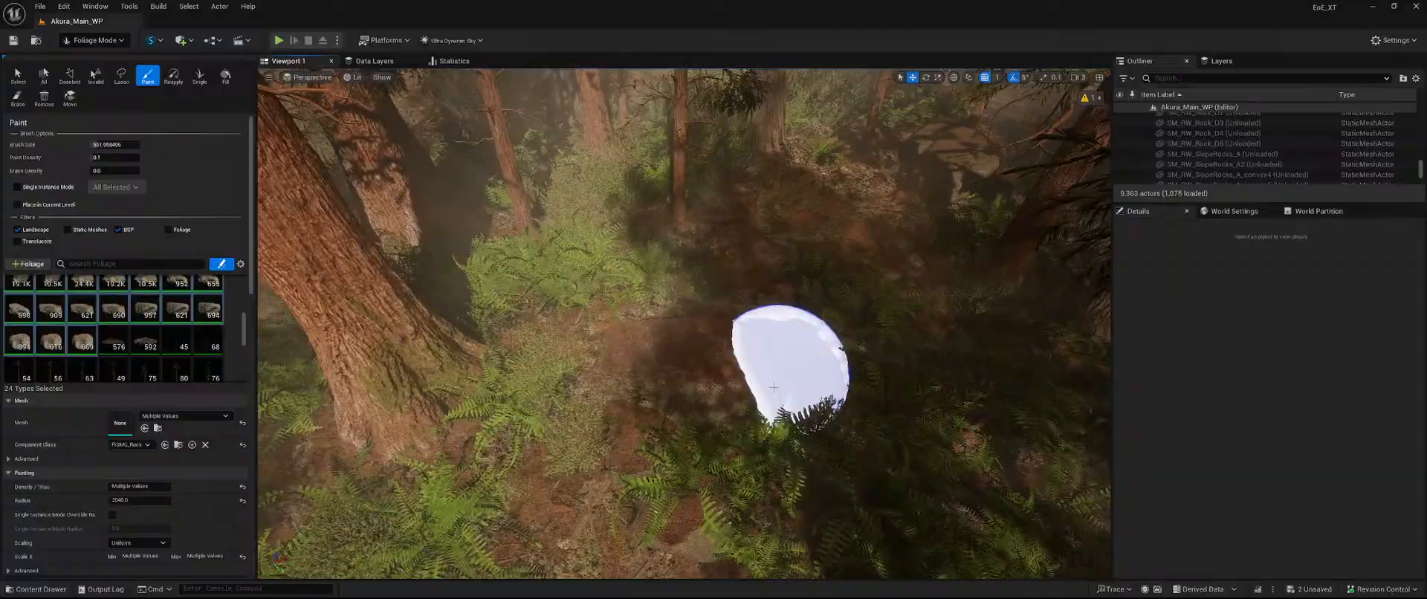
{"action": "key", "text": "shift"}
Erase the large boulder at the base of the thin trunk and the cracked rock on the red slope.
{"action": "left_click", "coordinate": [688, 295]}
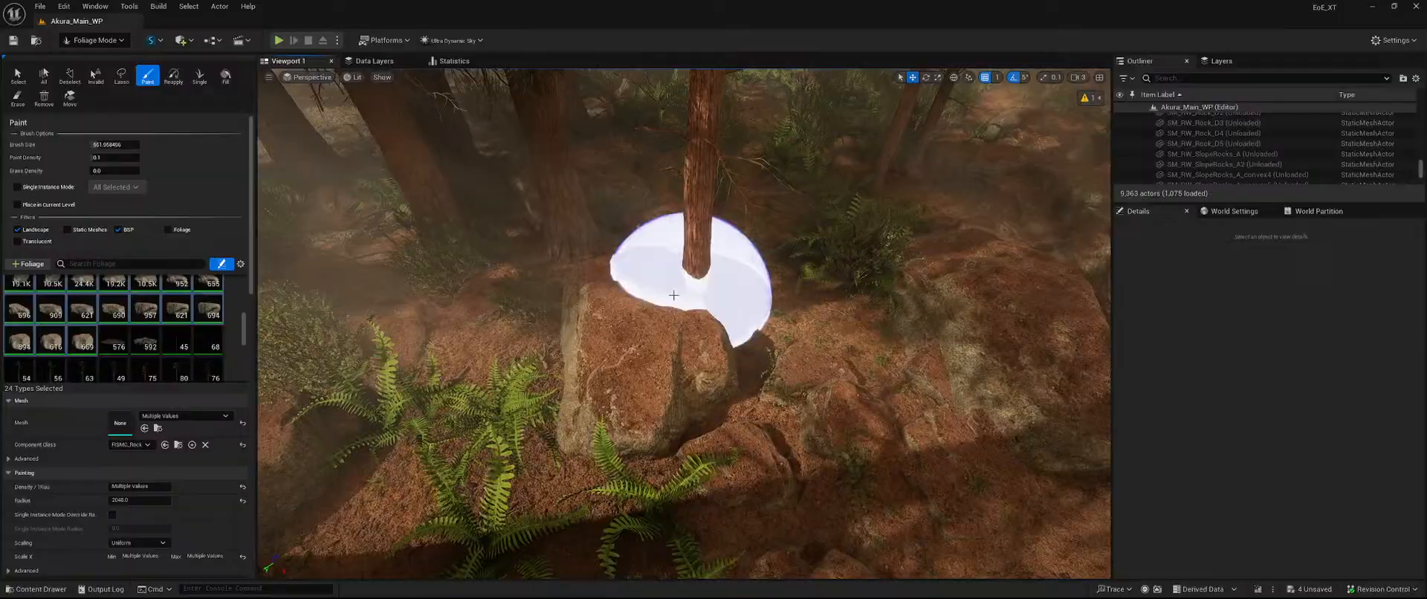
{"action": "left_click", "coordinate": [674, 295], "text": "shift"}
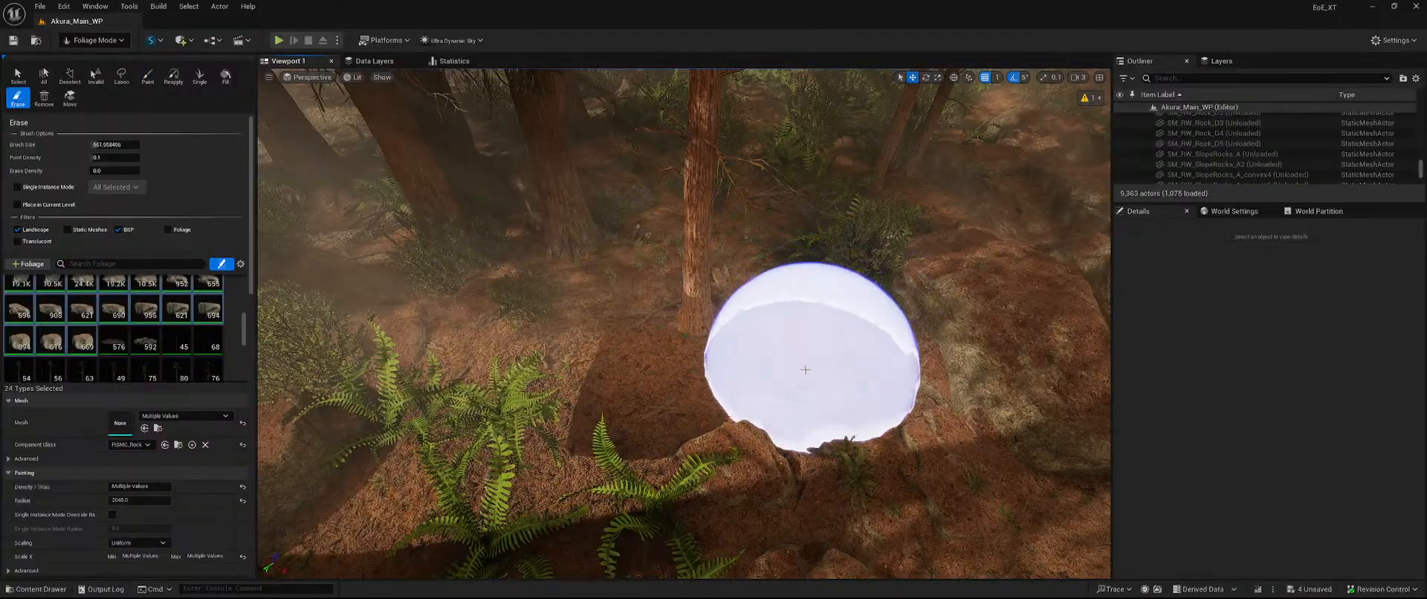
{"action": "right_click_drag", "start_coordinate": [797, 225], "coordinate": [892, 149]}
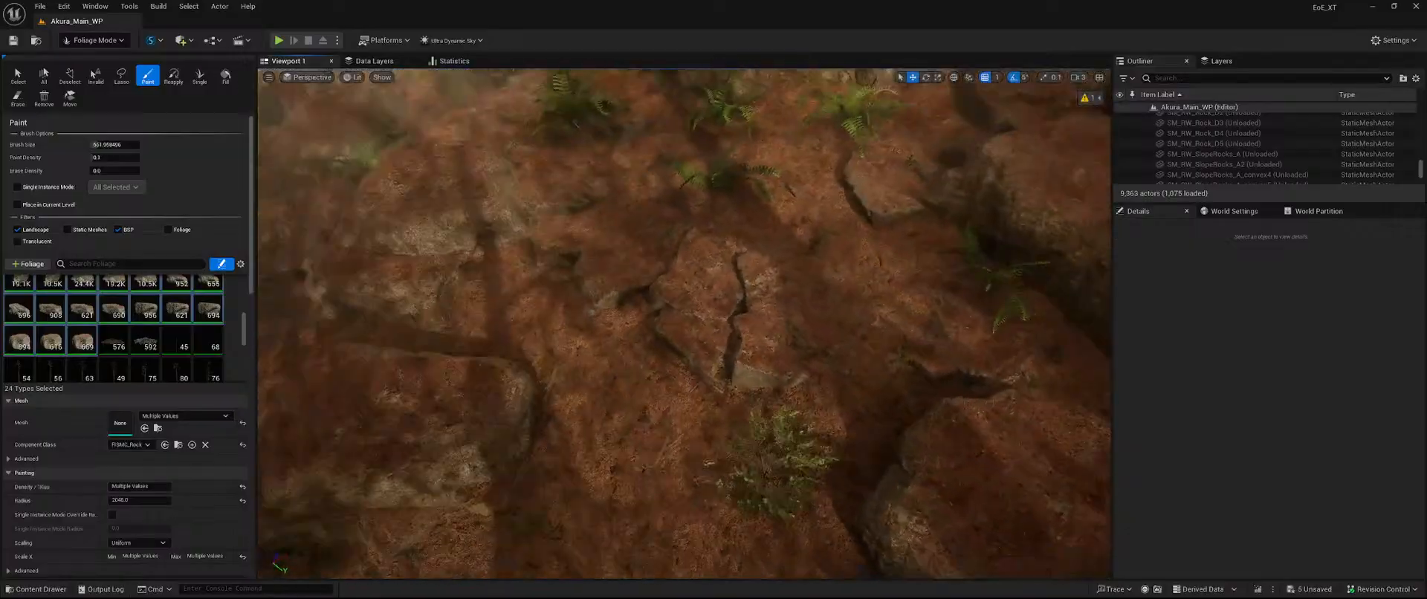
{"action": "right_click_drag", "start_coordinate": [741, 312], "coordinate": [746, 275]}
{"action": "left_click", "coordinate": [741, 311], "text": "shift"}
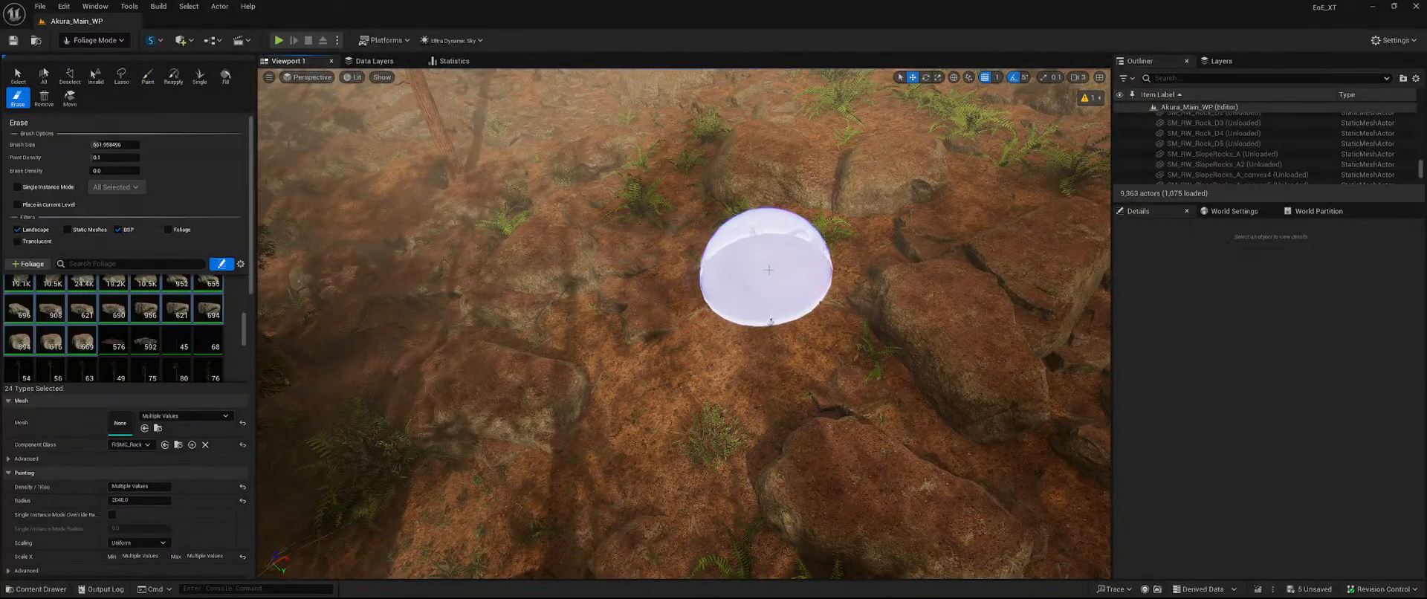
Erase the rock foliage around the lone fern beside the dense conifer branches.
{"action": "right_click_drag", "start_coordinate": [935, 198], "coordinate": [854, 223]}
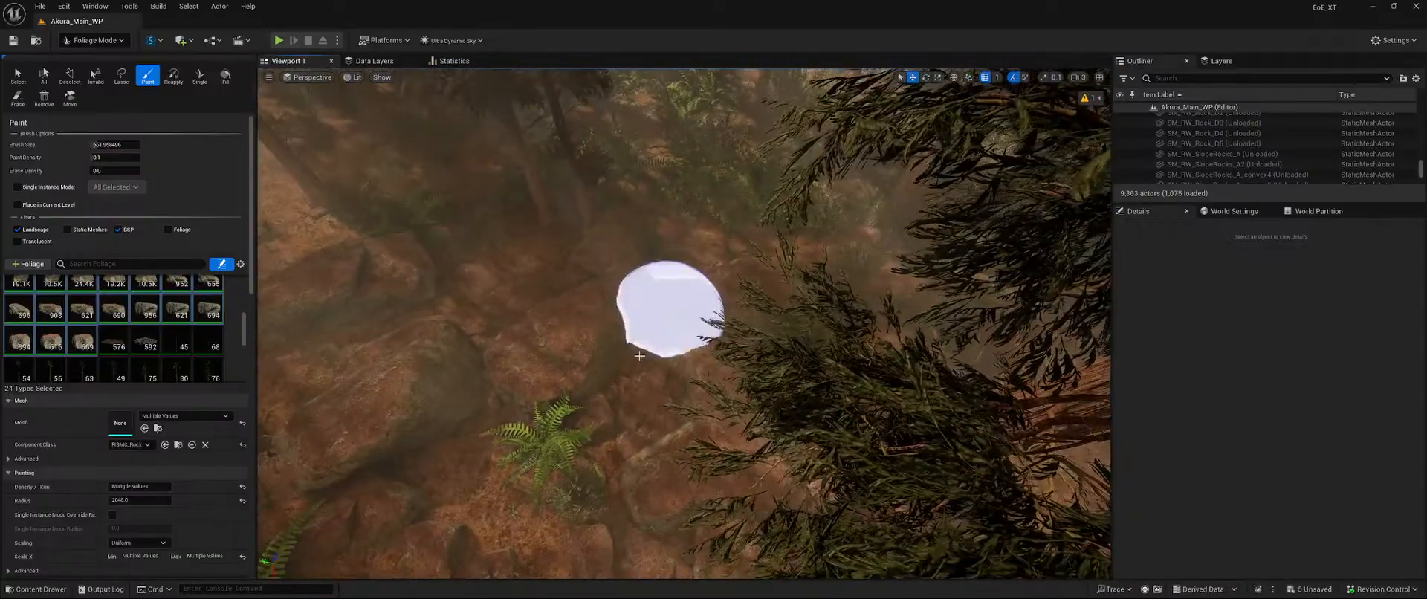
{"action": "mouse_move", "coordinate": [639, 356]}
{"action": "left_mouse_down", "text": "shift"}
{"action": "mouse_move", "coordinate": [620, 448]}
{"action": "mouse_move", "coordinate": [545, 506]}
{"action": "left_mouse_up", "text": "shift"}
{"action": "right_click_drag", "start_coordinate": [764, 275], "coordinate": [743, 319]}
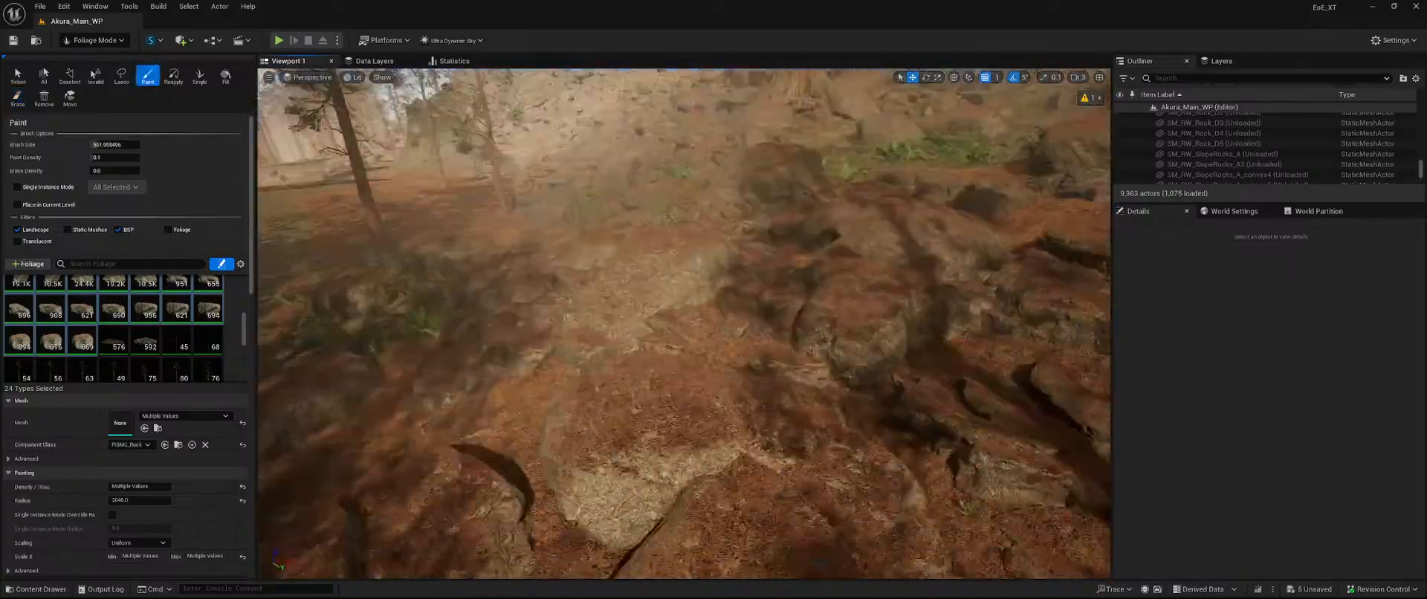
Erase the stray rocks along the tree shadow on the slope and around the base of the nearby trunk.
{"action": "right_click_drag", "start_coordinate": [683, 324], "coordinate": [691, 372]}
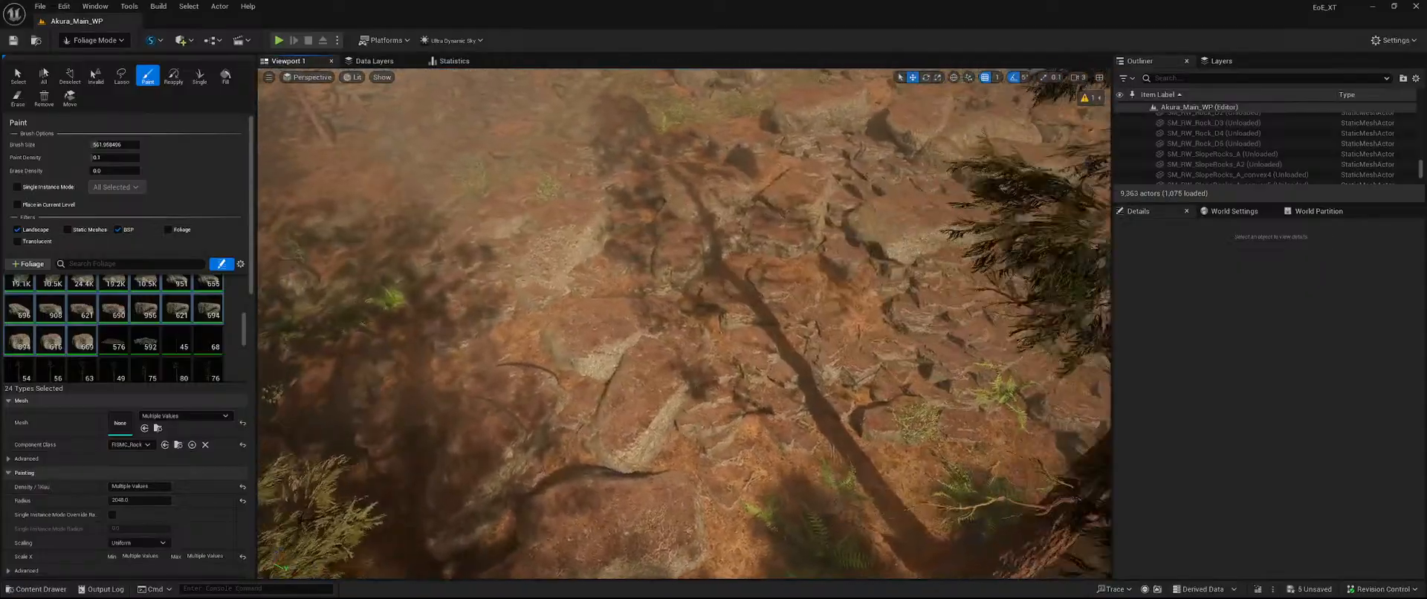
{"action": "right_click_drag", "start_coordinate": [762, 494], "coordinate": [745, 504]}
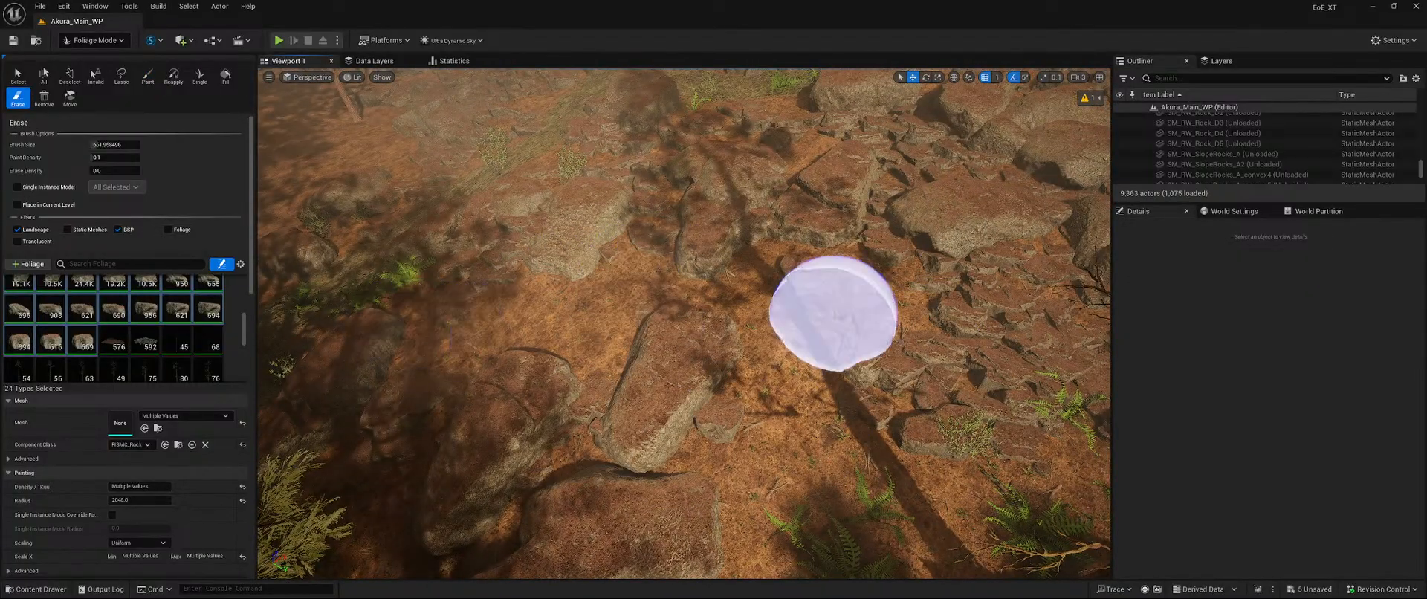
{"action": "right_click_drag", "start_coordinate": [329, 264], "coordinate": [335, 223]}
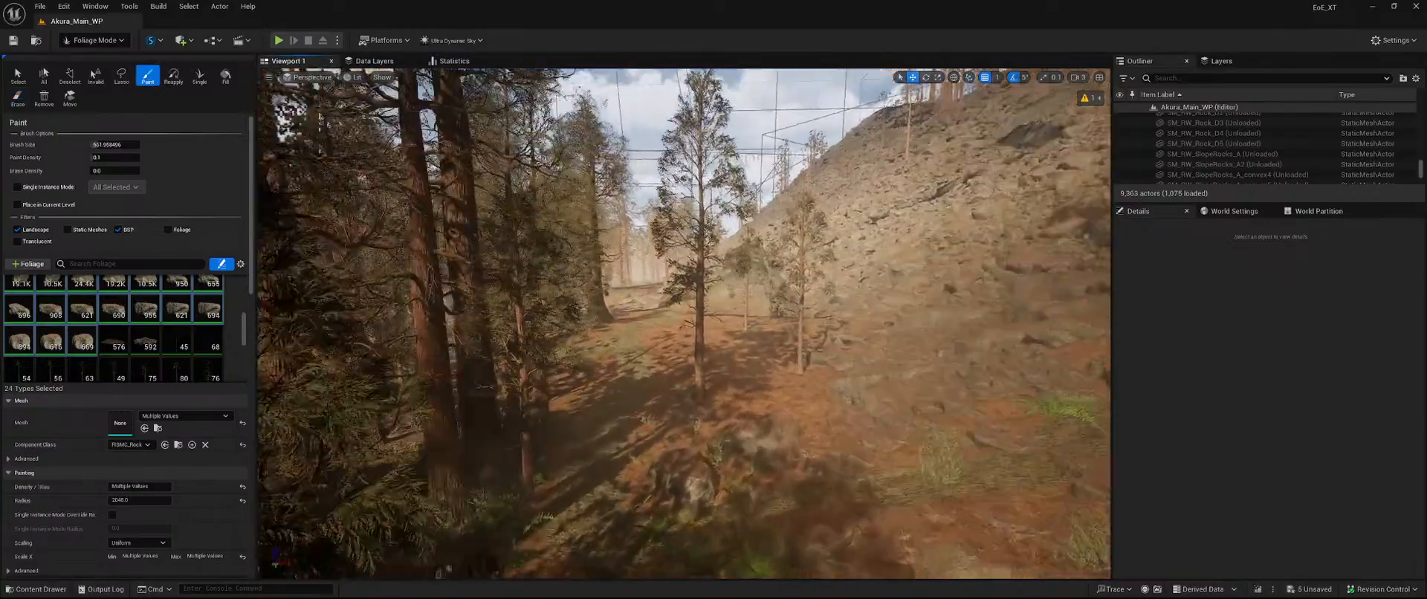
{"action": "key", "text": "shift"}
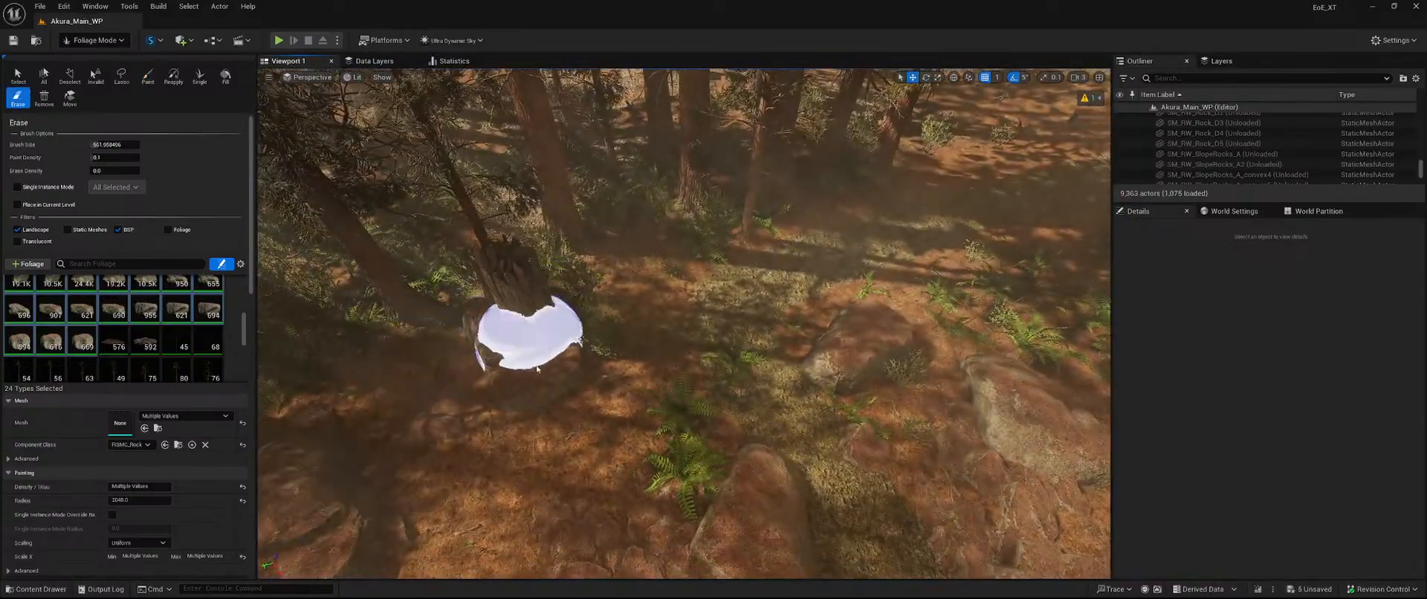
{"action": "right_click_drag", "start_coordinate": [706, 329], "coordinate": [710, 298]}
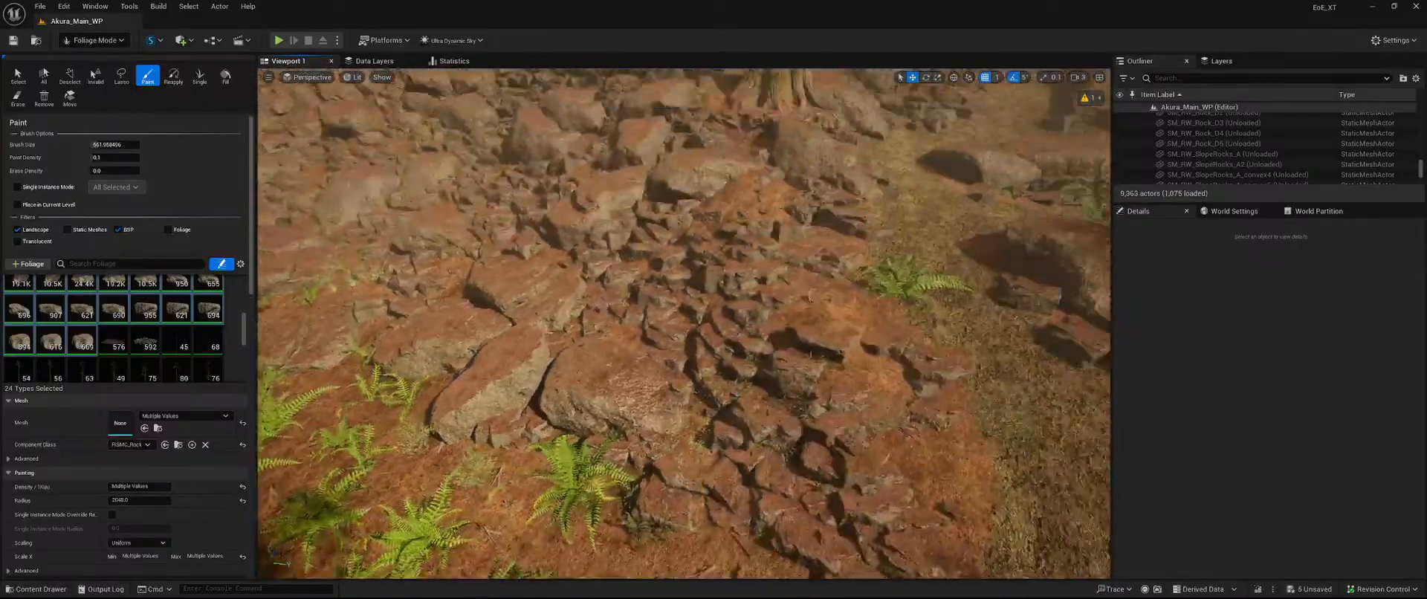
Erase the rock foliage along the scree edge beside the grassy strip and near the leaning bare tree.
{"action": "key", "text": "shift"}
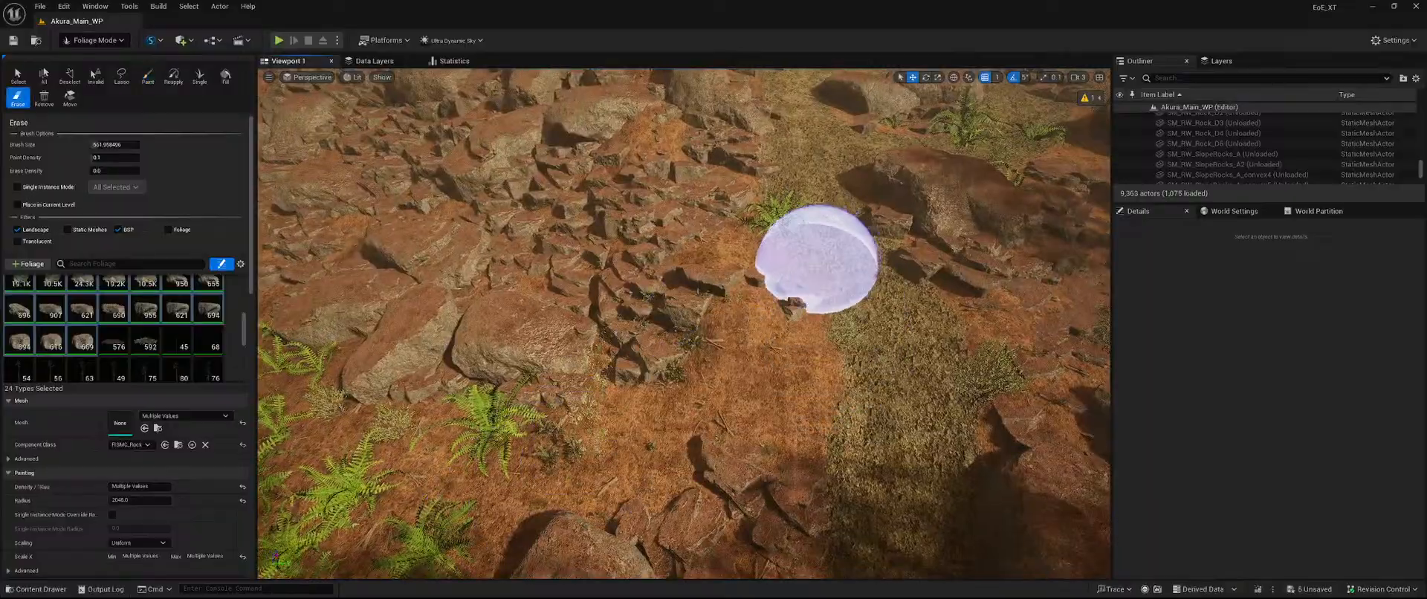
{"action": "right_click_drag", "start_coordinate": [815, 259], "coordinate": [810, 238]}
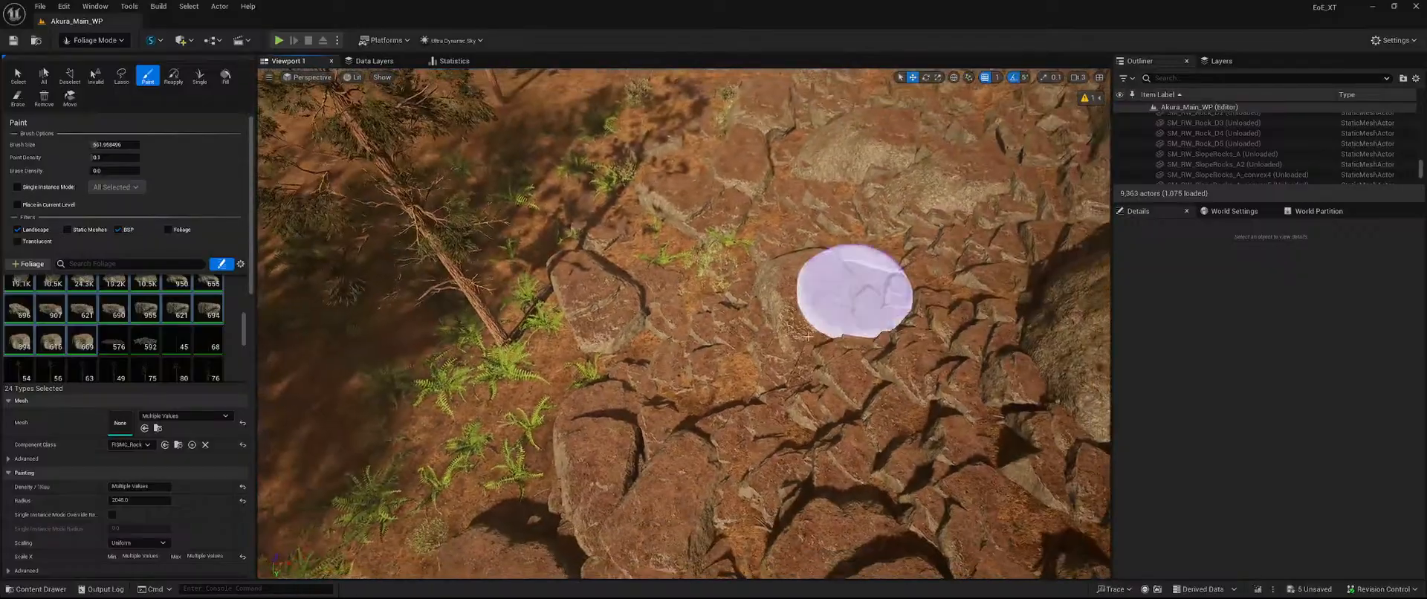
{"action": "key", "text": "shift"}
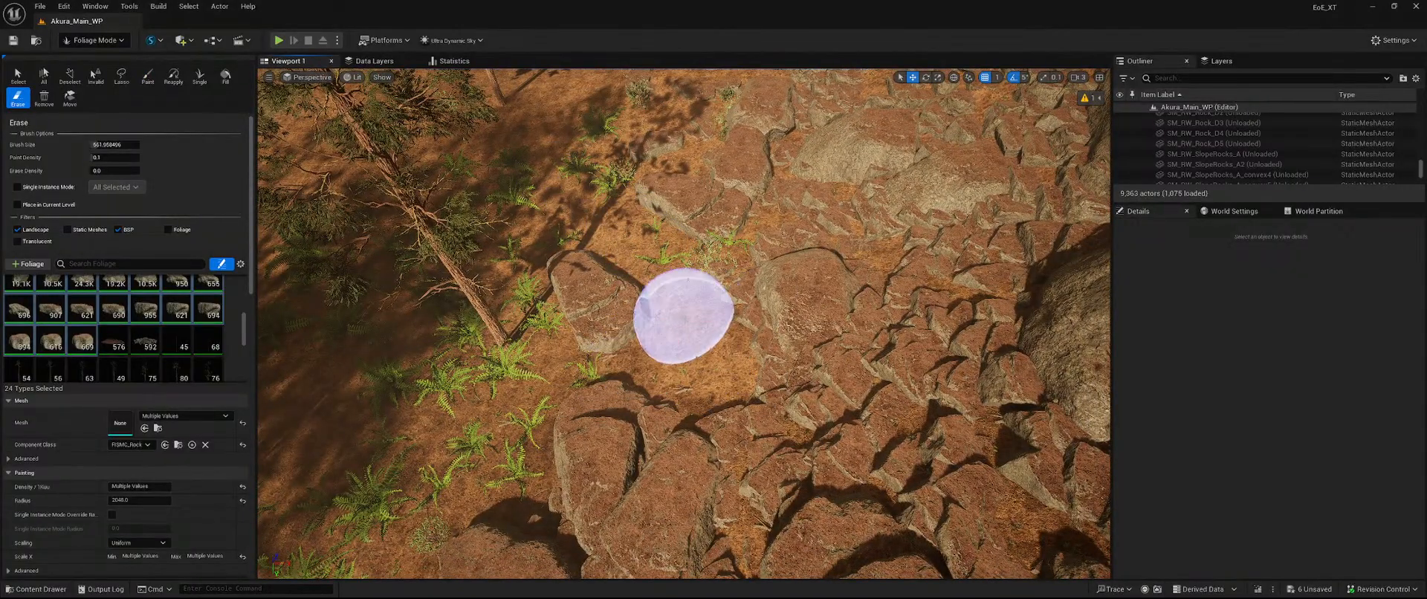
{"action": "key", "text": "shift"}
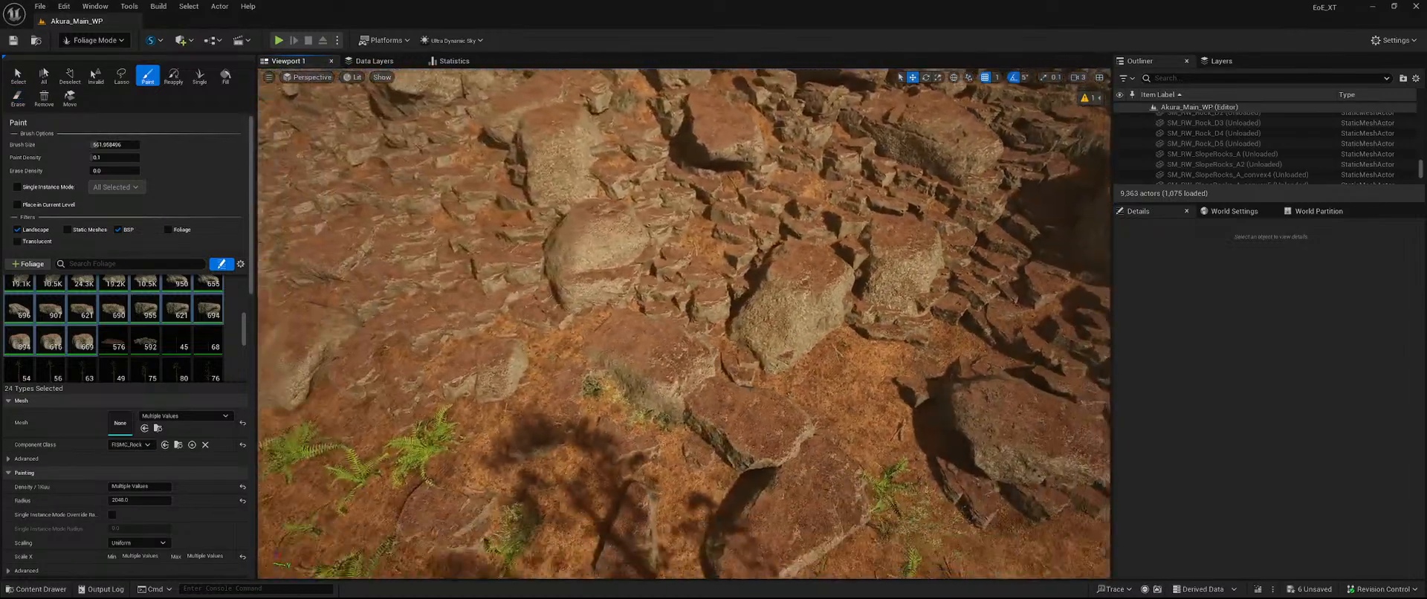
Erase the rocks where the scree meets the ferns beside the large cliff rock.
{"action": "key", "text": "shift"}
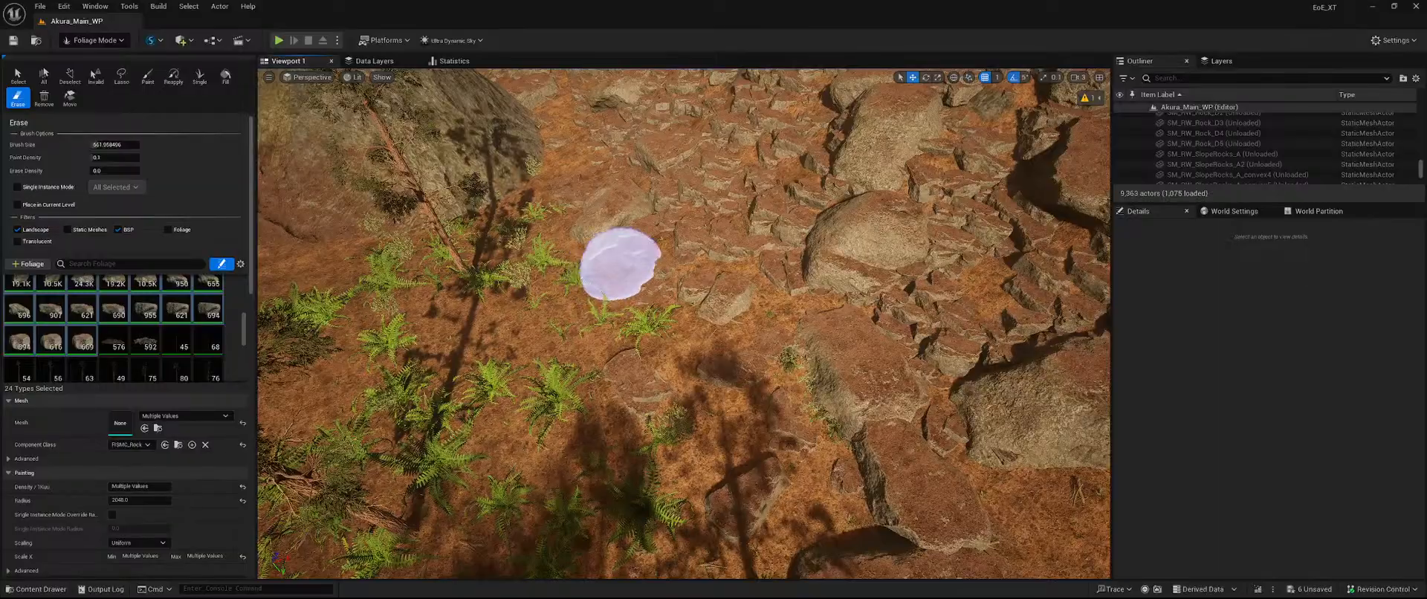
{"action": "right_click_drag", "start_coordinate": [721, 204], "coordinate": [739, 223]}
{"action": "key", "text": "w"}
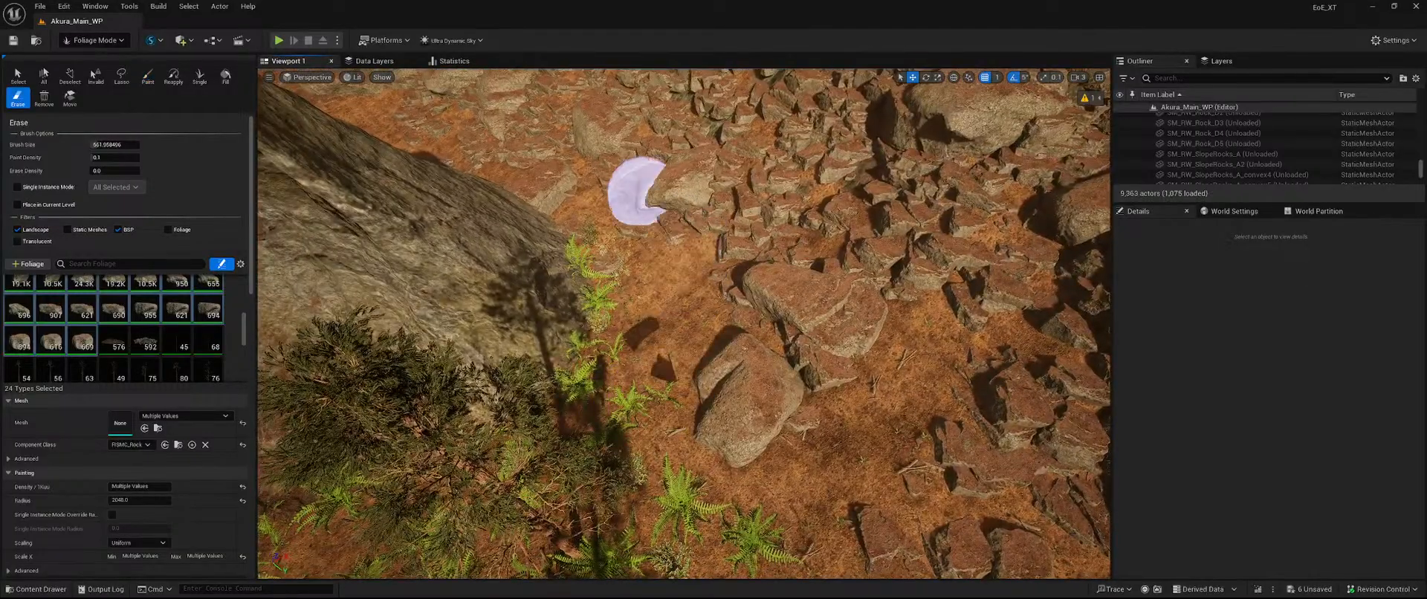
{"action": "key", "text": "s"}
Erase the loose rocks on the open ground between the large shadowed boulder and the foot of the scree.
{"action": "mouse_move", "coordinate": [654, 338]}
{"action": "right_mouse_down"}
{"action": "mouse_move", "coordinate": [483, 268]}
{"action": "mouse_move", "coordinate": [535, 320]}
{"action": "mouse_move", "coordinate": [654, 342]}
{"action": "mouse_move", "coordinate": [743, 327]}
{"action": "mouse_move", "coordinate": [774, 305]}
{"action": "right_mouse_up"}
{"action": "key", "text": "w"}
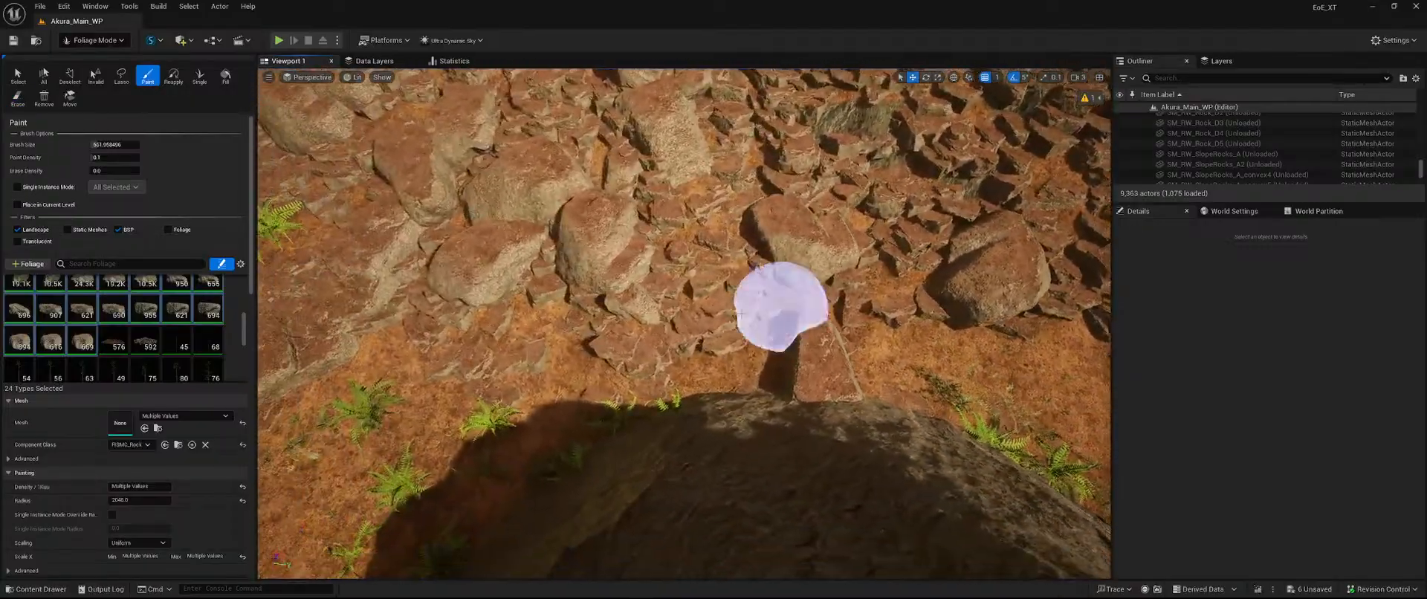
{"action": "key", "text": "shift"}
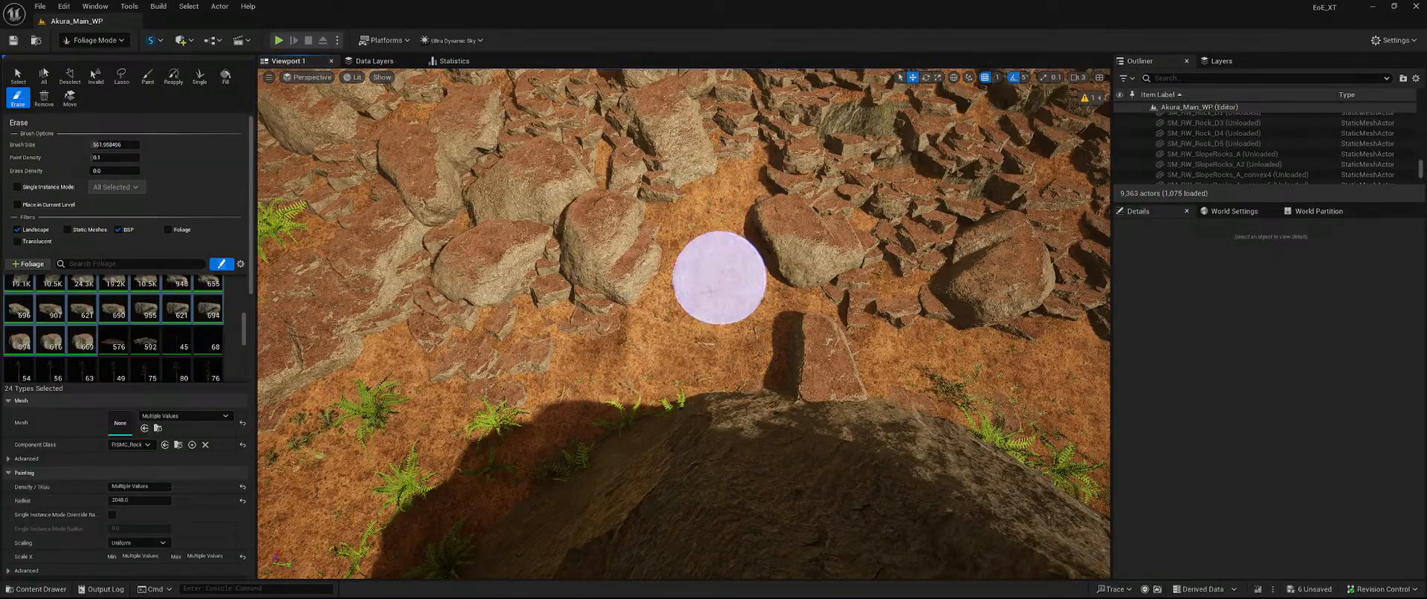
{"action": "mouse_move", "coordinate": [344, 351]}
{"action": "right_mouse_down"}
{"action": "mouse_move", "coordinate": [320, 282]}
{"action": "mouse_move", "coordinate": [312, 178]}
{"action": "mouse_move", "coordinate": [275, 275]}
{"action": "mouse_move", "coordinate": [297, 342]}
{"action": "right_mouse_up"}
{"action": "key", "text": "shift"}
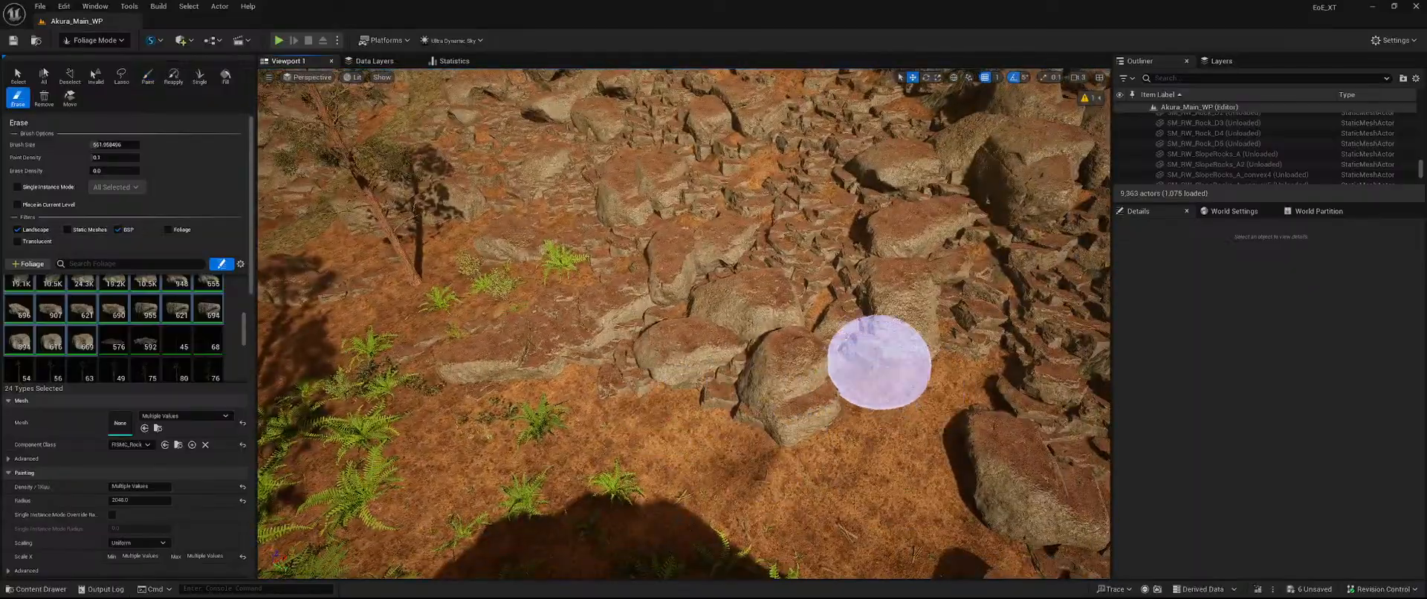
Erase the stray rocks among the boulders between the grassy path and the shaded trees.
{"action": "mouse_move", "coordinate": [846, 383]}
{"action": "right_mouse_down"}
{"action": "mouse_move", "coordinate": [911, 323]}
{"action": "mouse_move", "coordinate": [825, 351]}
{"action": "mouse_move", "coordinate": [761, 316]}
{"action": "mouse_move", "coordinate": [817, 320]}
{"action": "mouse_move", "coordinate": [845, 364]}
{"action": "right_mouse_up"}
{"action": "key", "text": "shift"}
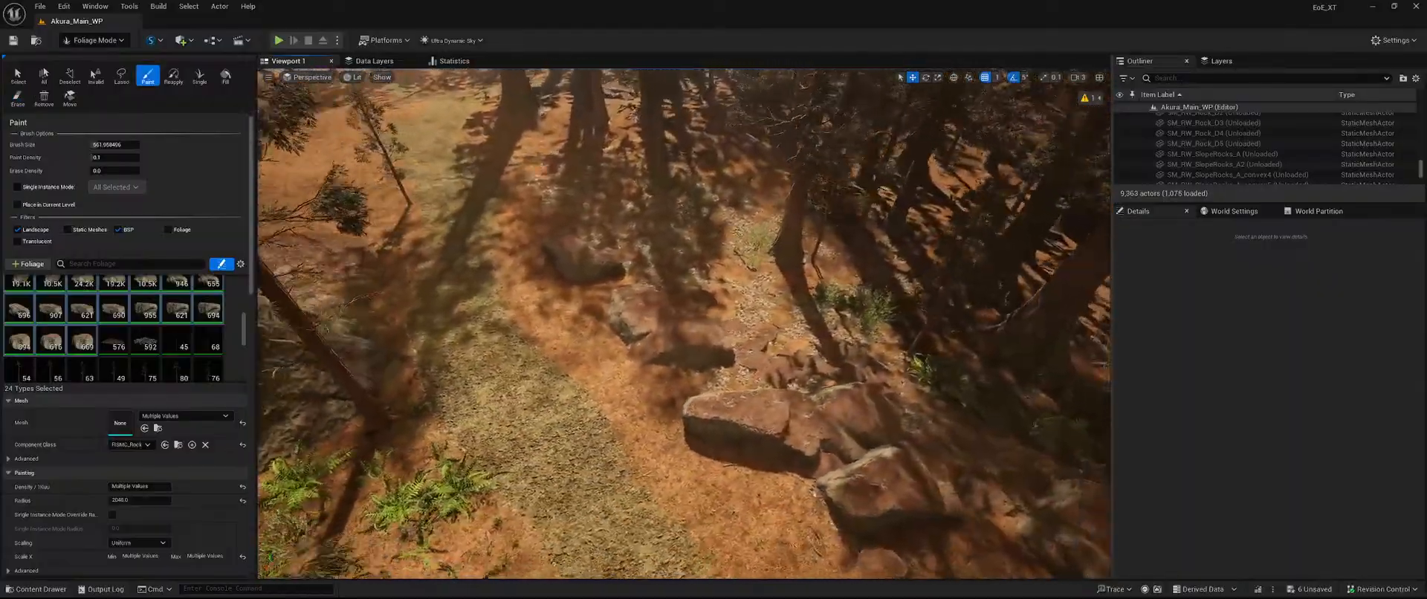
{"action": "key", "text": "shift"}
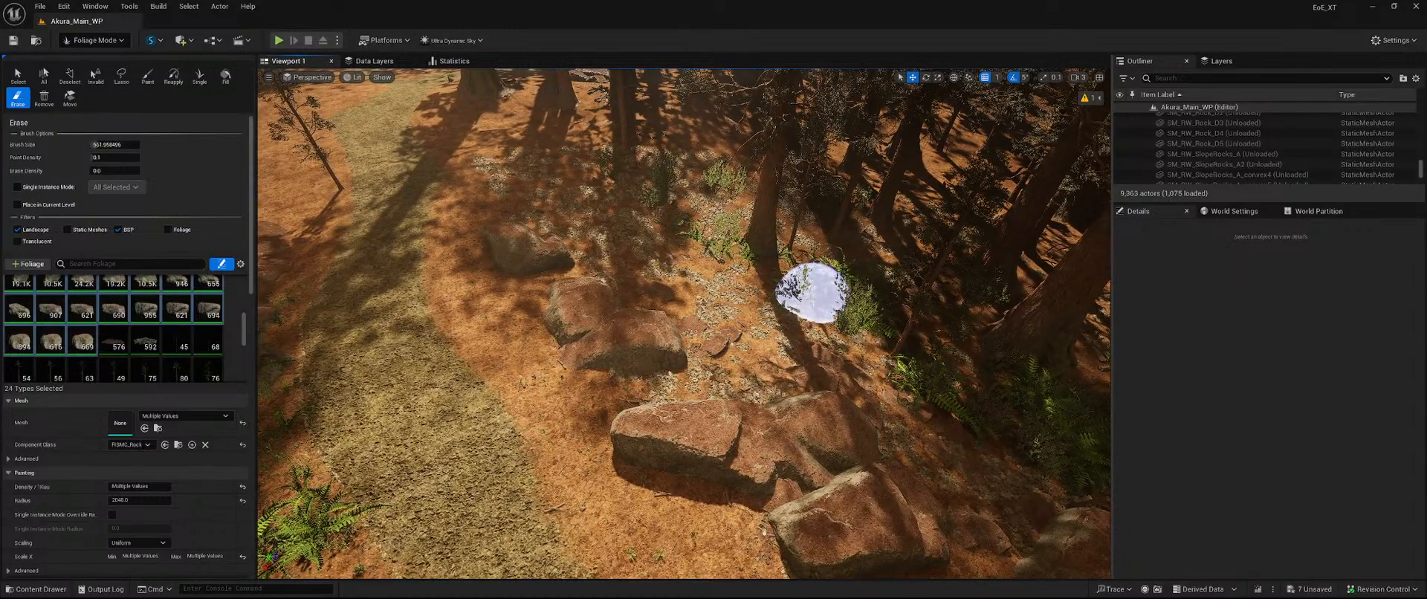
{"action": "right_click_drag", "start_coordinate": [811, 292], "coordinate": [798, 264]}
{"action": "key", "text": "shift"}
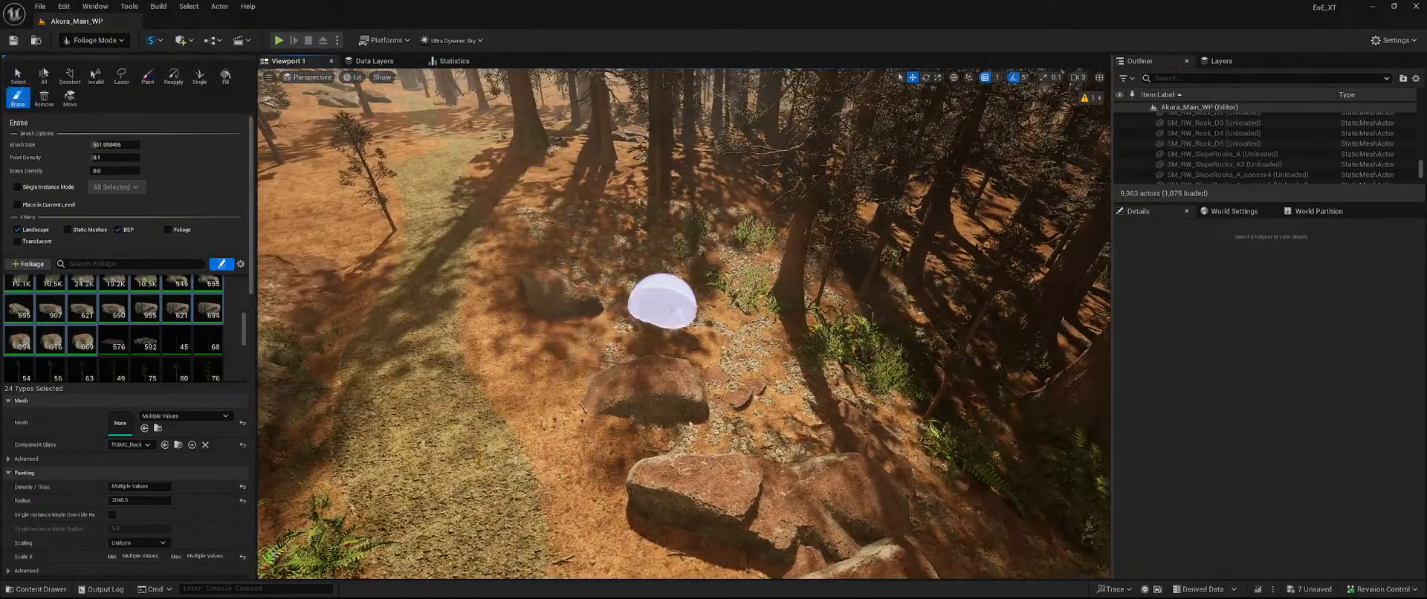
Erase the loose rocks behind the boulder row and around the large boulder beside the grassy path, and save the level.
{"action": "right_click_drag", "start_coordinate": [671, 309], "coordinate": [732, 323]}
{"action": "key", "text": "shift"}
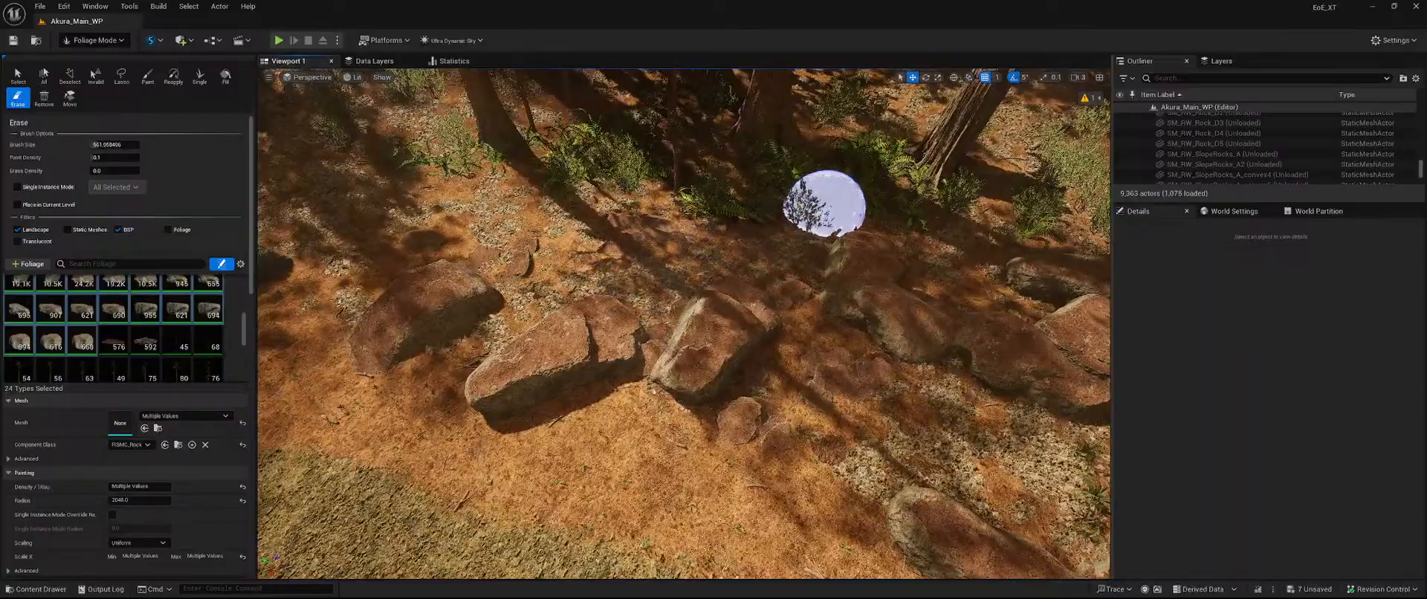
{"action": "right_click_drag", "start_coordinate": [830, 249], "coordinate": [817, 219]}
{"action": "right_click_drag", "start_coordinate": [635, 330], "coordinate": [635, 351]}
{"action": "key", "text": "shift"}
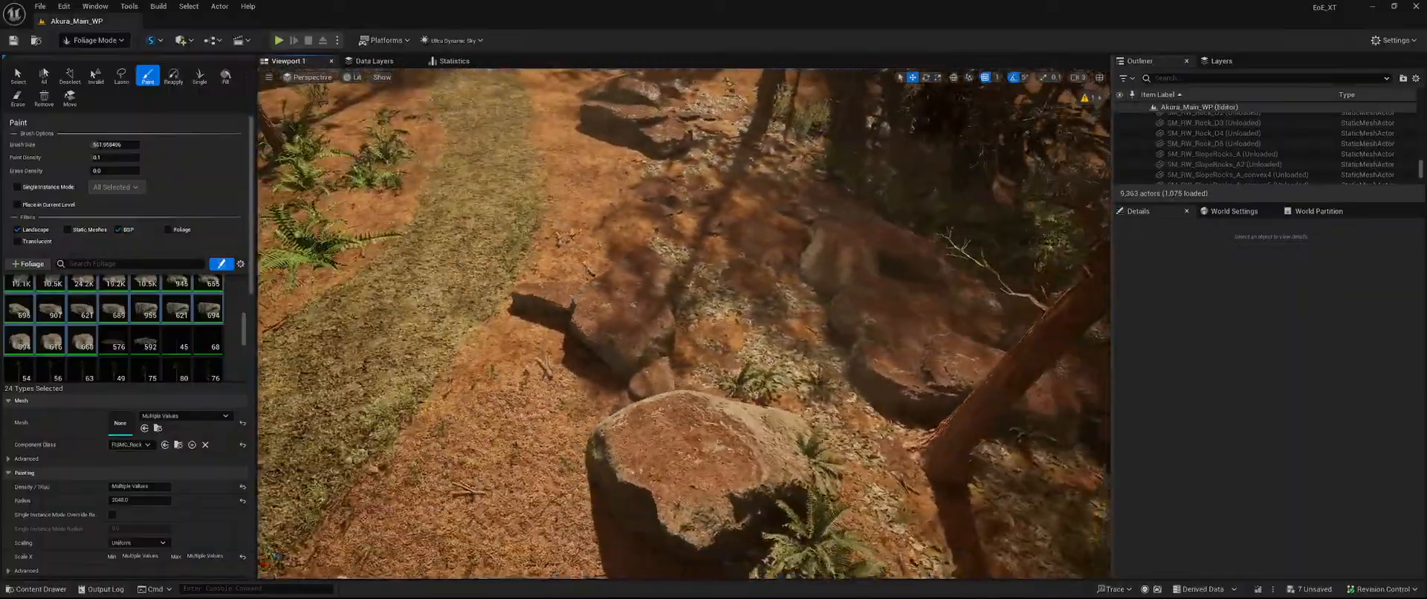
{"action": "key", "text": "shift"}
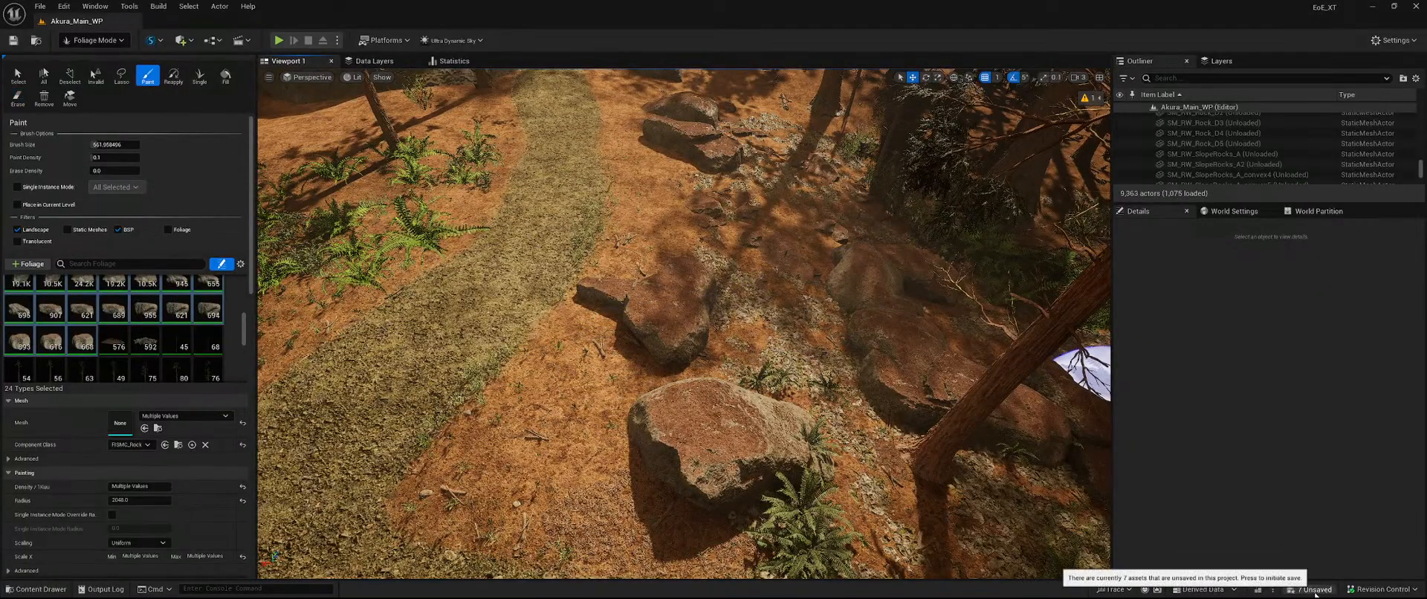
{"action": "key", "text": "ctrl+s"}
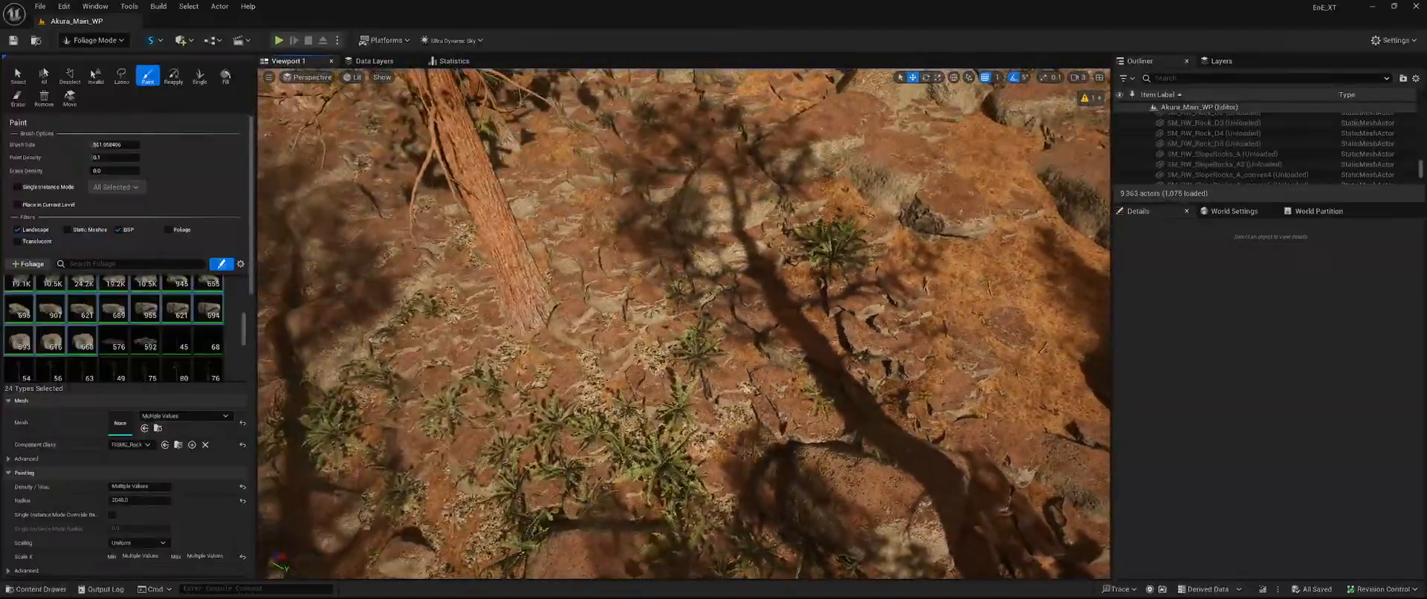
Erase the rock foliage along the tree shadow and around the fern patch below the reddish trunk on the rocky slope.
{"action": "key", "text": "shift"}
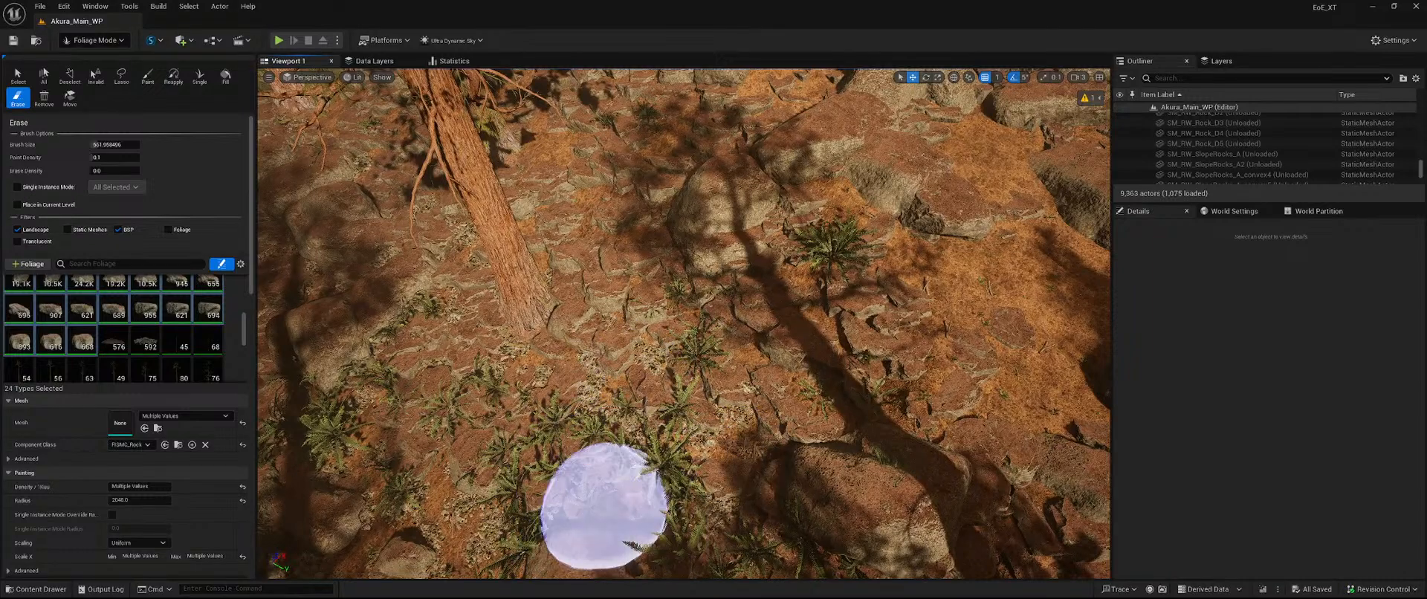
{"action": "left_click_drag", "start_coordinate": [604, 505], "coordinate": [738, 405]}
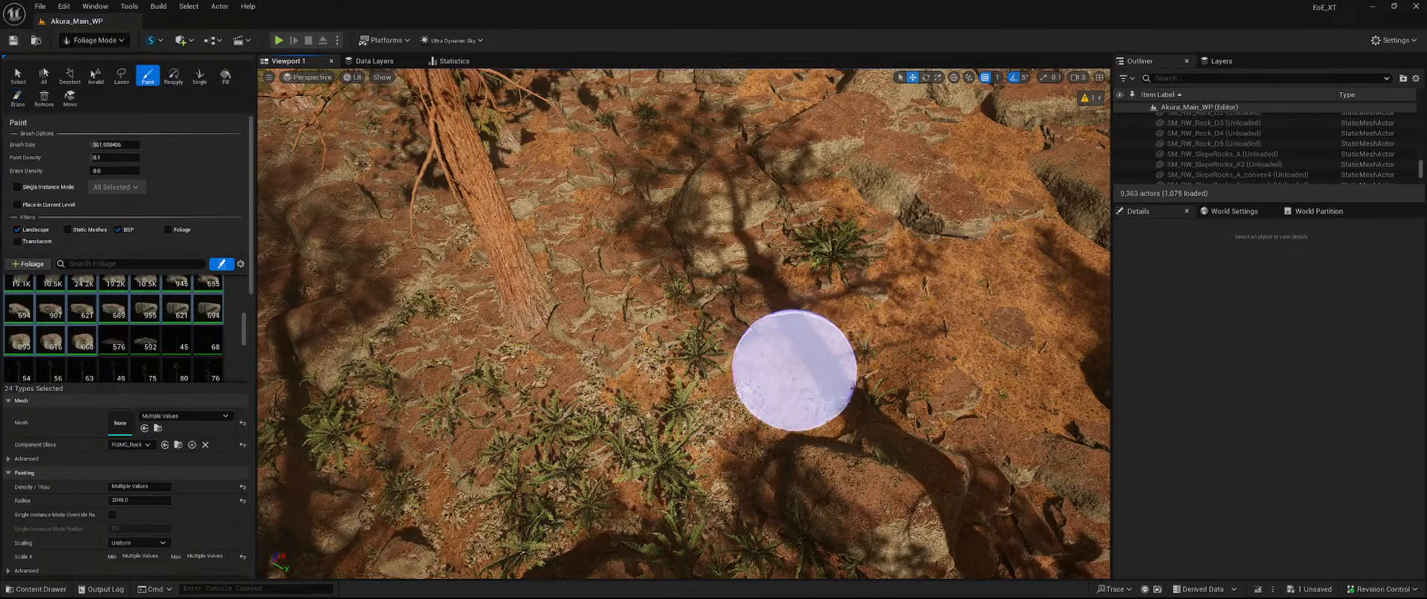
{"action": "right_click_drag", "start_coordinate": [793, 369], "coordinate": [794, 360]}
{"action": "key", "text": "shift"}
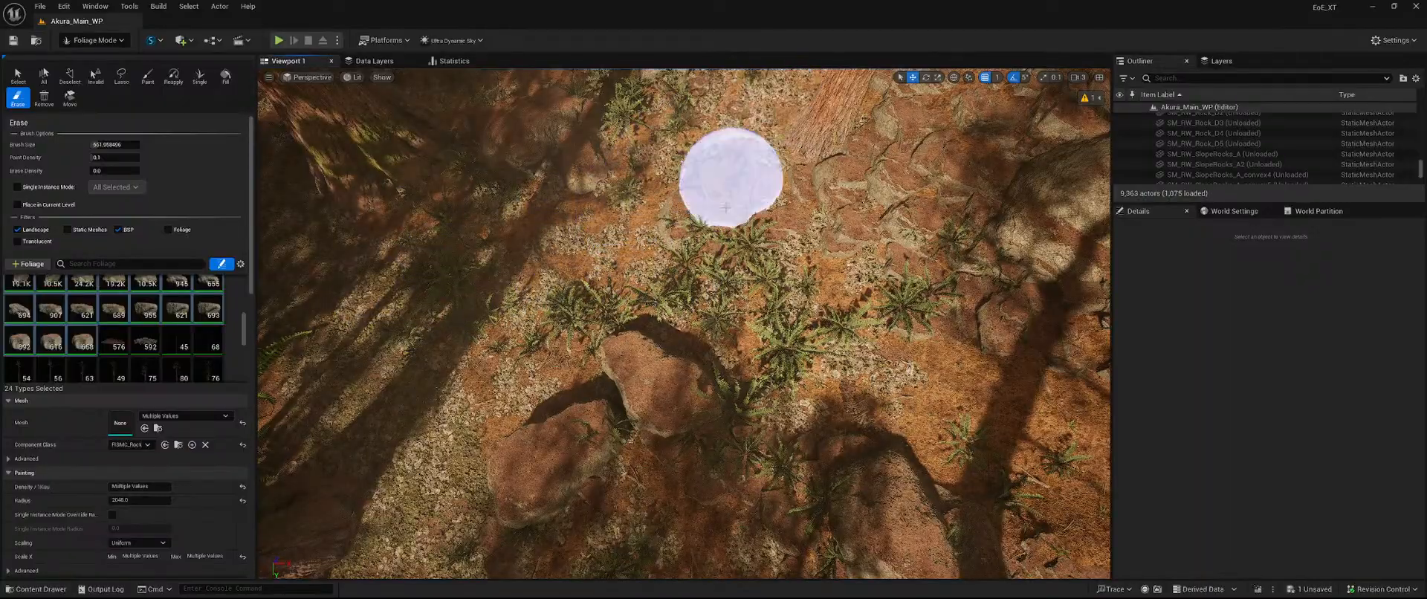
Erase the rocks on the stony ground between the leaning reddish trunk and the mossy trunk.
{"action": "right_click_drag", "start_coordinate": [725, 207], "coordinate": [735, 126]}
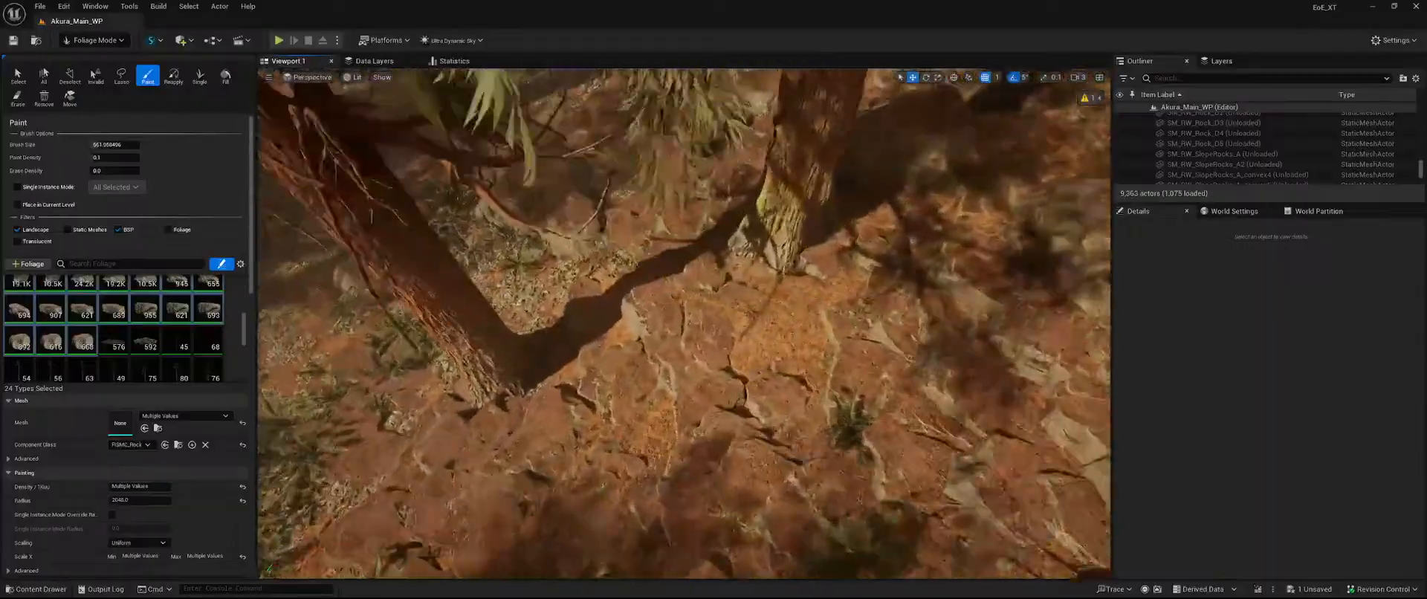
{"action": "right_click_drag", "start_coordinate": [571, 283], "coordinate": [574, 275]}
{"action": "key", "text": "shift"}
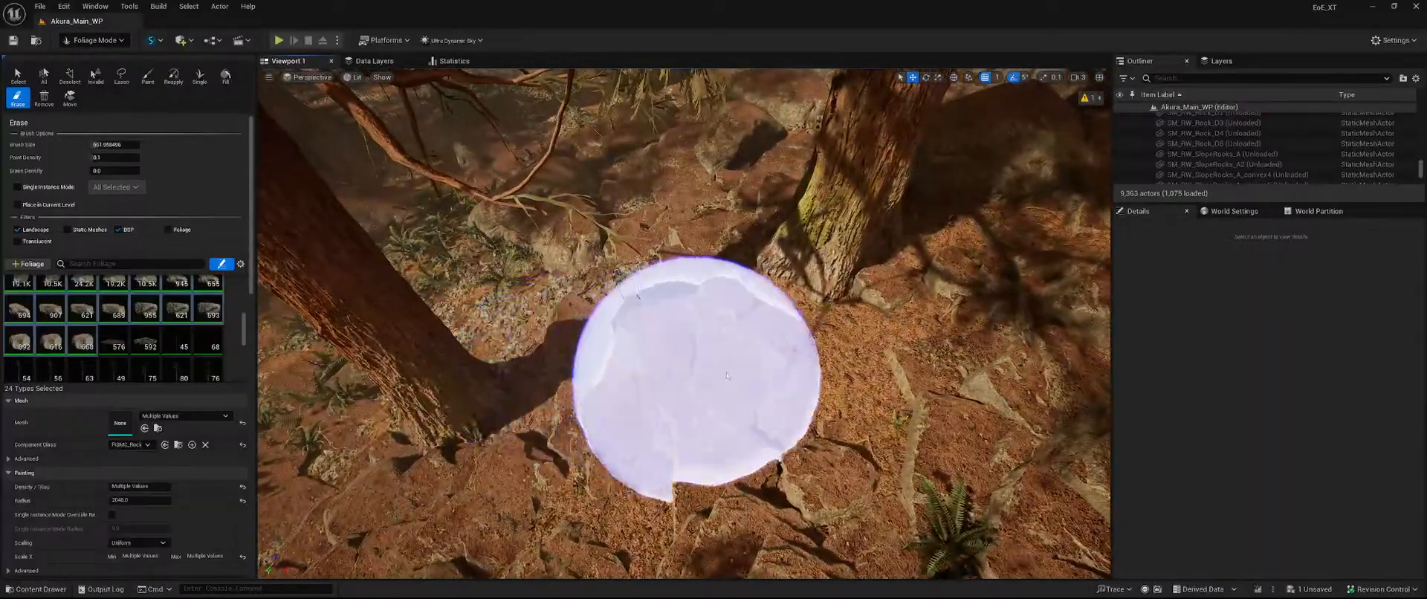
{"action": "mouse_move", "coordinate": [948, 231]}
{"action": "right_mouse_down"}
{"action": "mouse_move", "coordinate": [903, 104]}
{"action": "mouse_move", "coordinate": [855, 231]}
{"action": "mouse_move", "coordinate": [828, 242]}
{"action": "right_mouse_up"}
Erase the badly placed rocks around the half-buried boulders near the bare leaning tree and on the gravel beside them.
{"action": "key", "text": "shift"}
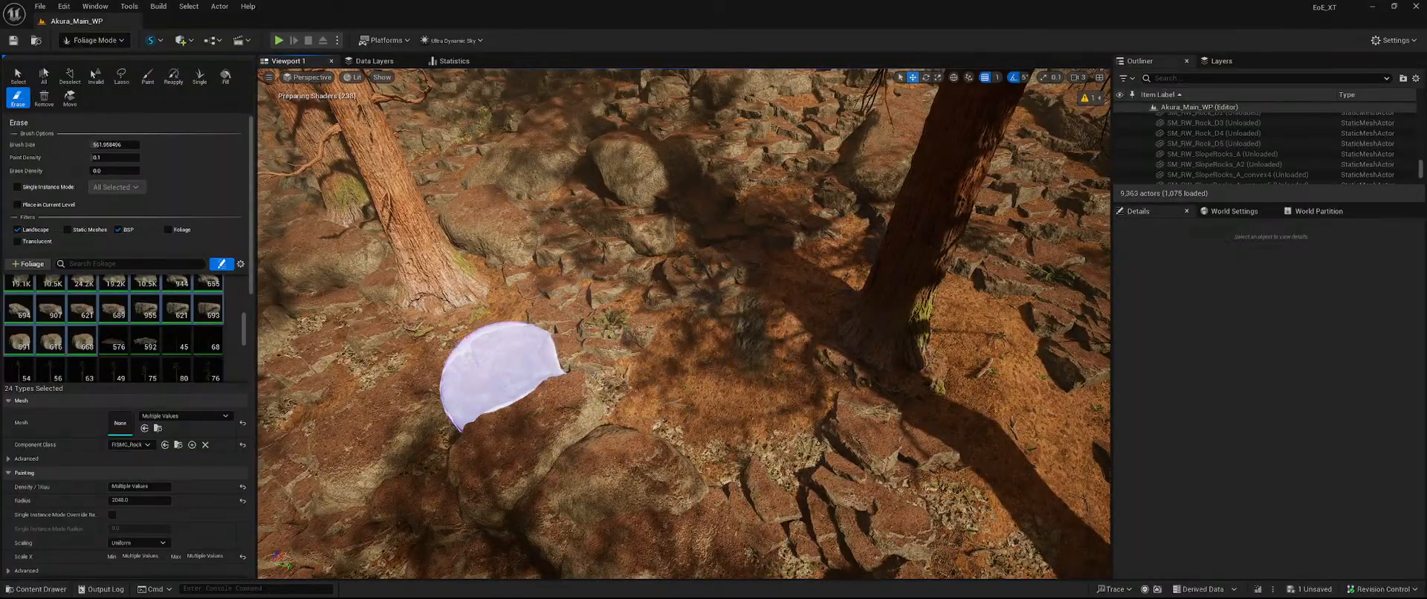
{"action": "right_click_drag", "start_coordinate": [605, 388], "coordinate": [624, 357]}
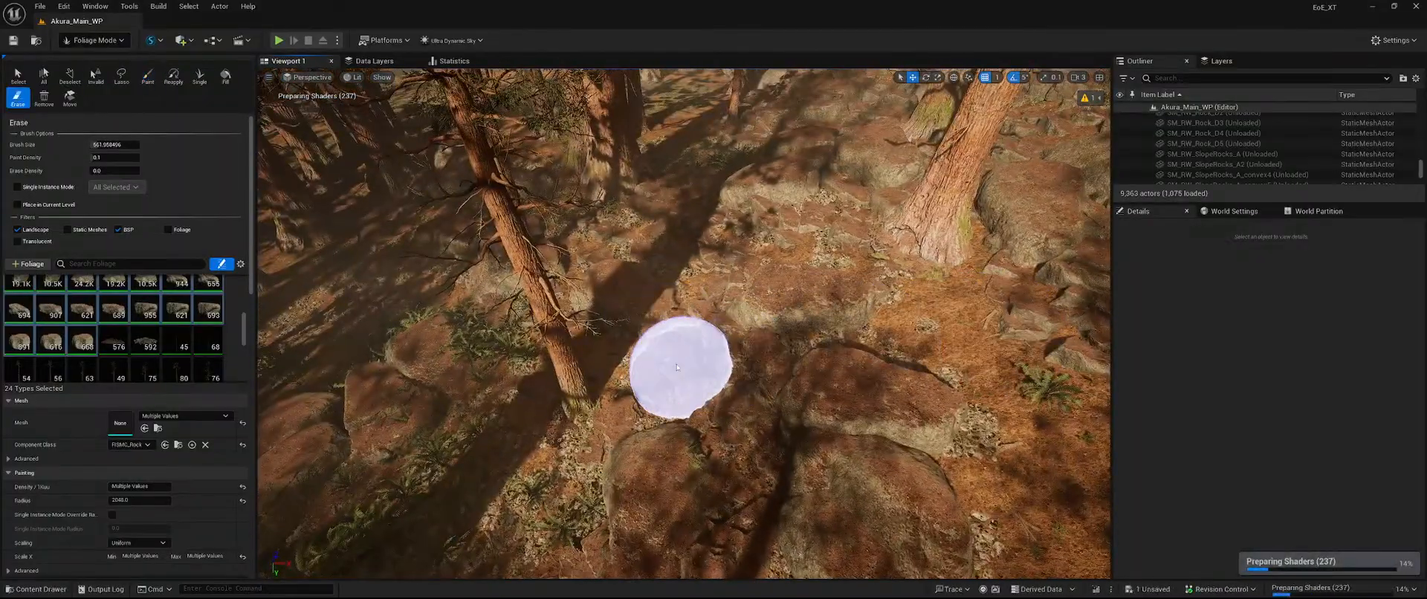
{"action": "mouse_move", "coordinate": [733, 382]}
{"action": "right_mouse_down"}
{"action": "mouse_move", "coordinate": [732, 438]}
{"action": "mouse_move", "coordinate": [673, 425]}
{"action": "right_mouse_up"}
{"action": "key", "text": "shift"}
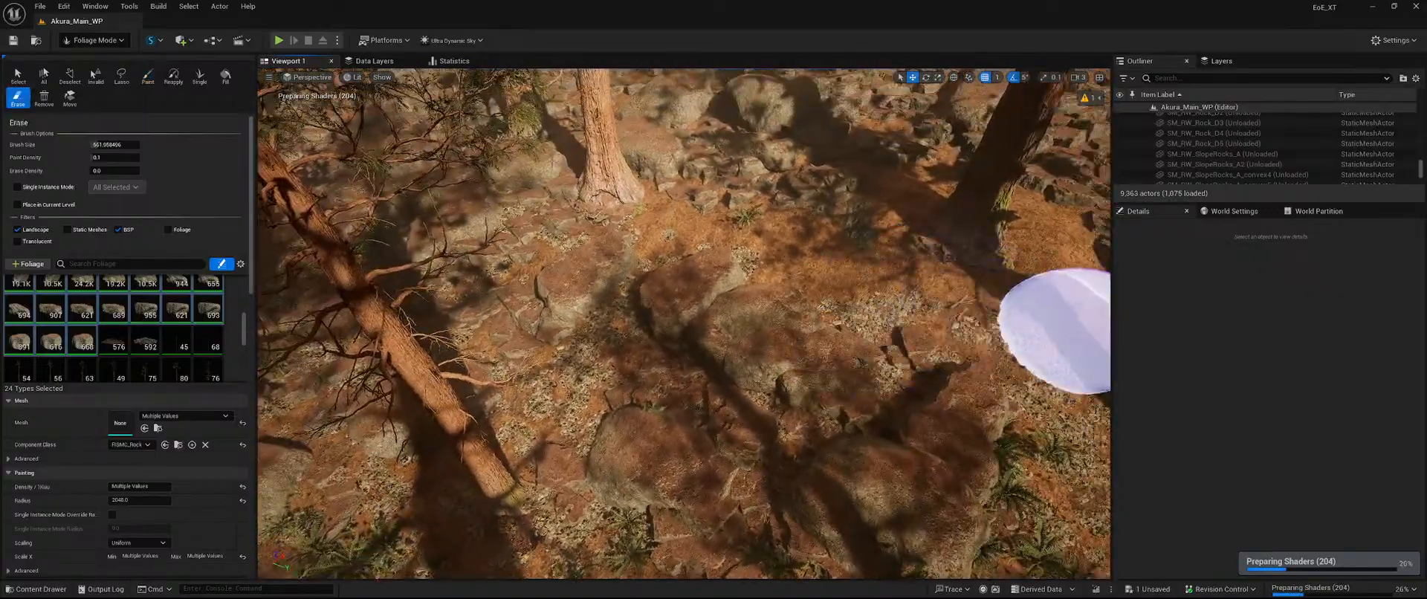
{"action": "left_click_drag", "start_coordinate": [1070, 331], "coordinate": [857, 332], "text": "shift"}
{"action": "mouse_move", "coordinate": [857, 332]}
{"action": "right_mouse_down"}
{"action": "mouse_move", "coordinate": [780, 305]}
{"action": "mouse_move", "coordinate": [855, 312]}
{"action": "mouse_move", "coordinate": [865, 268]}
{"action": "mouse_move", "coordinate": [855, 349]}
{"action": "mouse_move", "coordinate": [802, 364]}
{"action": "mouse_move", "coordinate": [740, 257]}
{"action": "right_mouse_up"}
Erase the rocks beside the mossy trunk and around the shaded boulders and large tree on the slope.
{"action": "key", "text": "shift"}
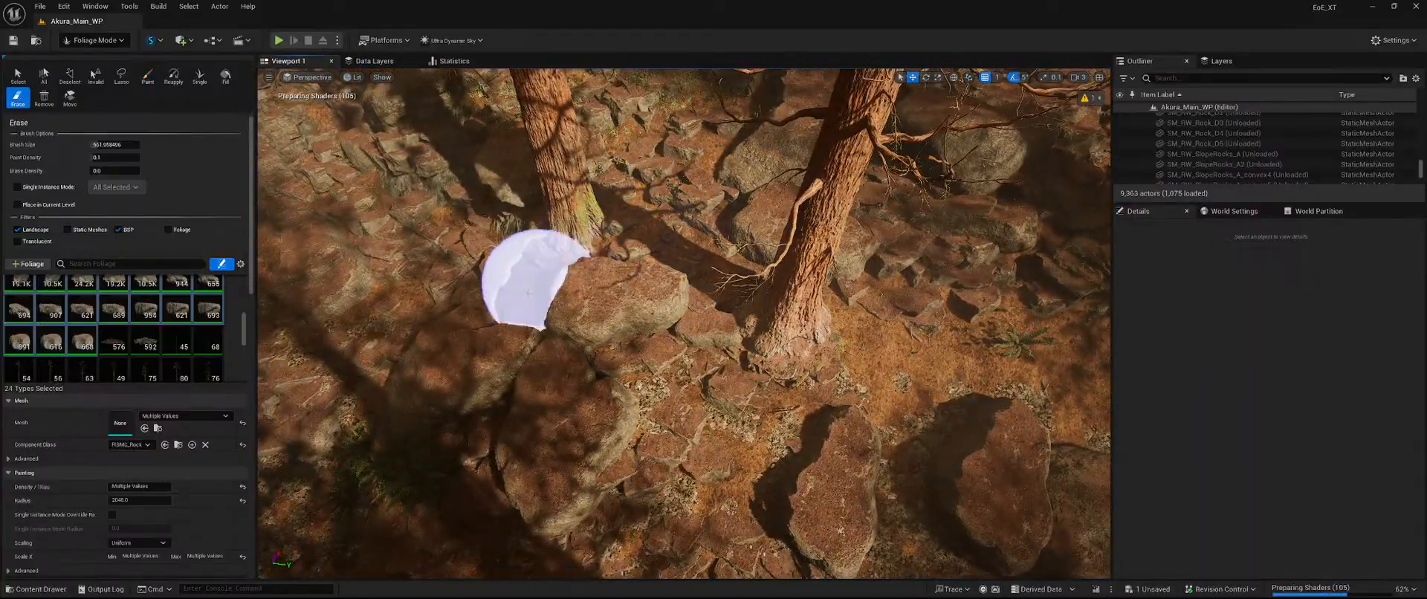
{"action": "left_click_drag", "start_coordinate": [530, 292], "coordinate": [407, 279], "text": "shift"}
{"action": "right_click_drag", "start_coordinate": [707, 250], "coordinate": [665, 341]}
{"action": "key", "text": "shift"}
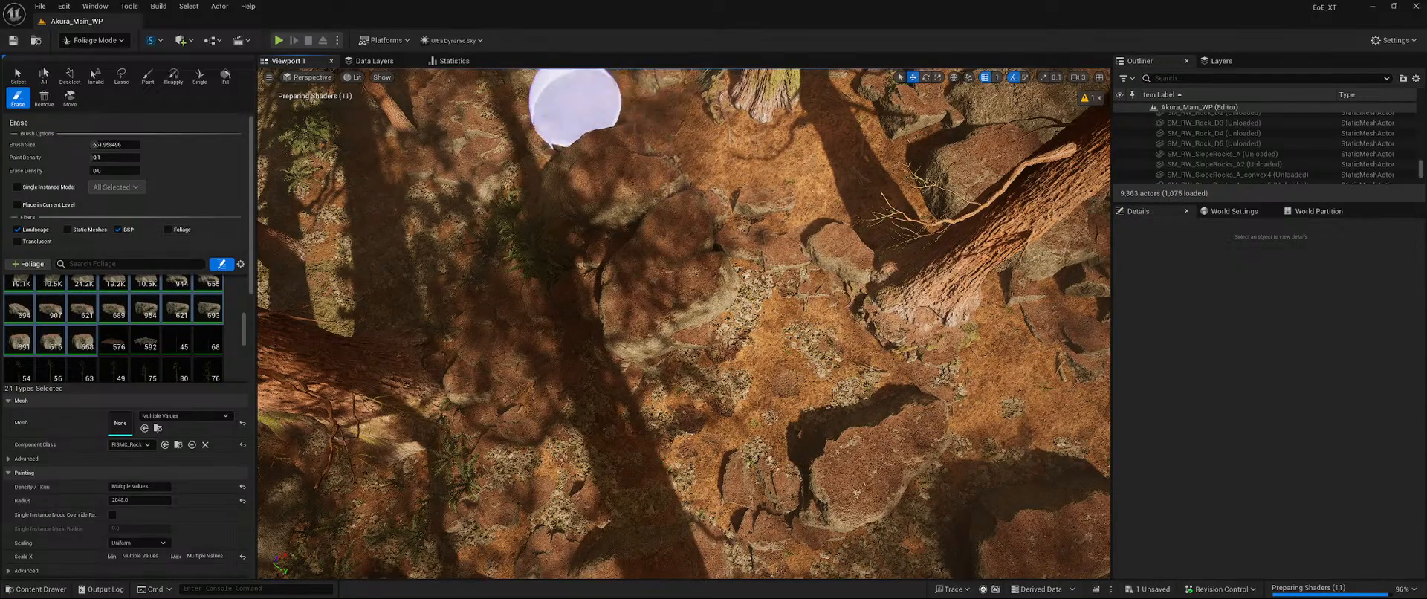
{"action": "mouse_move", "coordinate": [353, 194]}
{"action": "right_mouse_down"}
{"action": "mouse_move", "coordinate": [331, 157]}
{"action": "mouse_move", "coordinate": [335, 185]}
{"action": "right_mouse_up"}
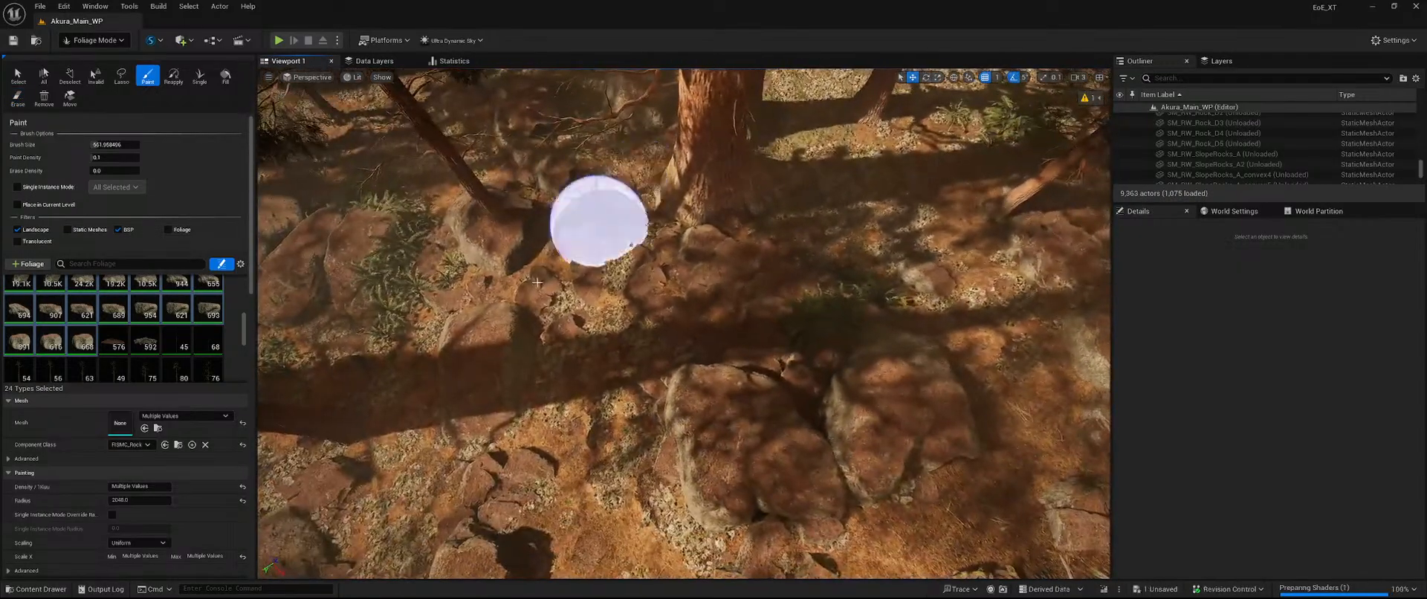
{"action": "key", "text": "shift"}
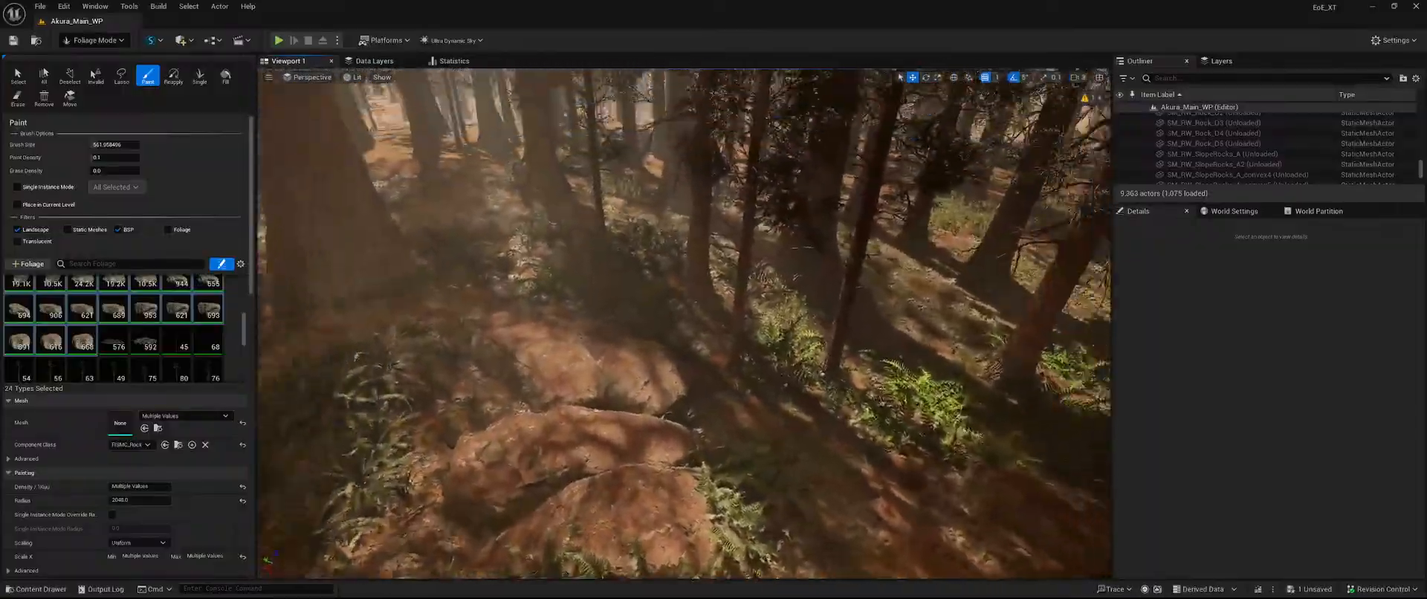
Erase the rocks on the shaded forest floor beside the mossy leaning trunk and its ferns.
{"action": "right_click_drag", "start_coordinate": [683, 324], "coordinate": [810, 321]}
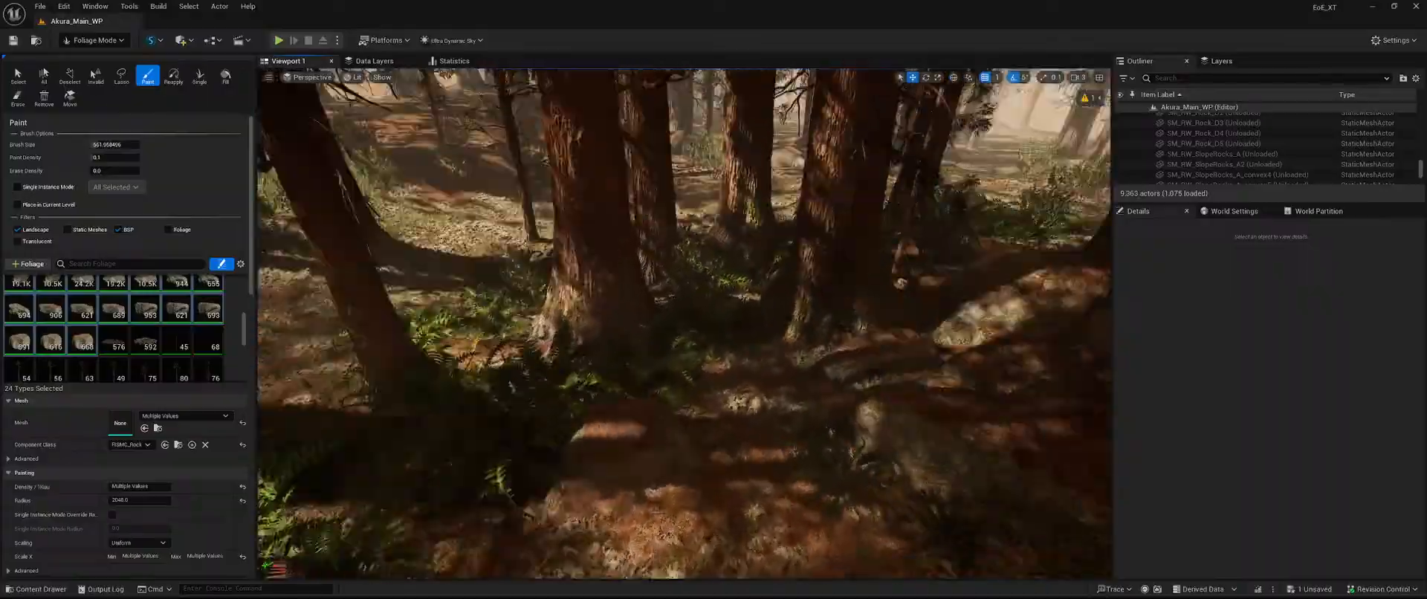
{"action": "right_click_drag", "start_coordinate": [683, 324], "coordinate": [825, 324]}
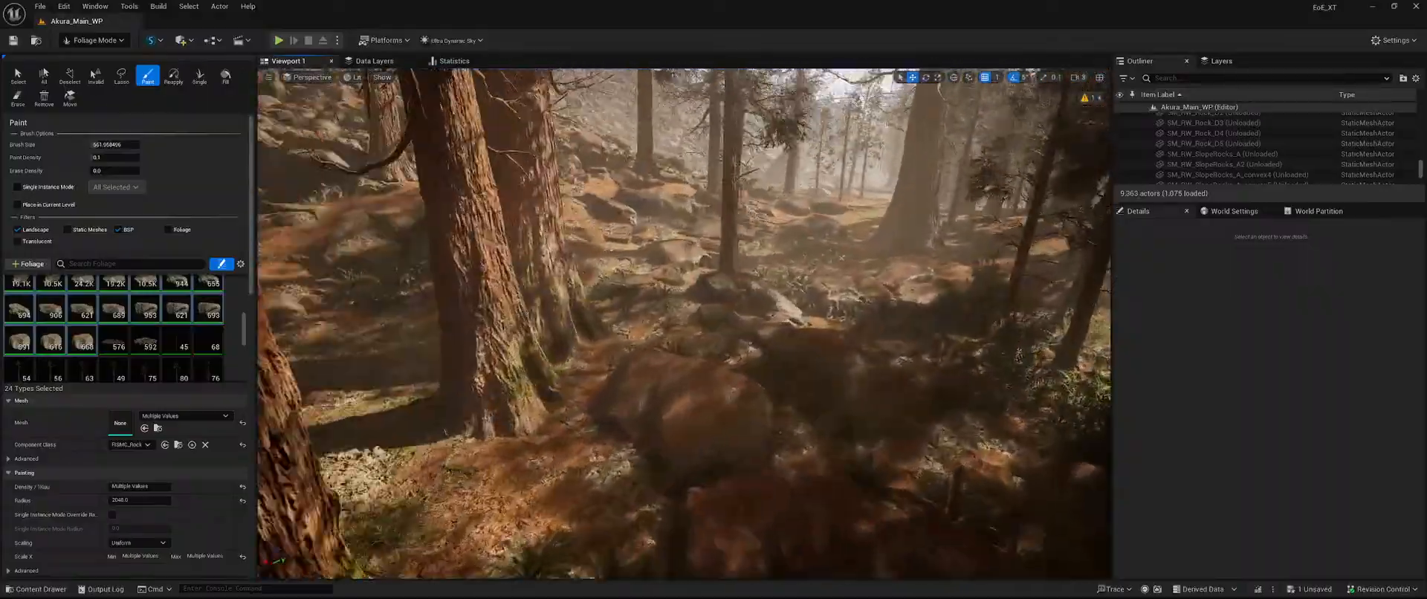
{"action": "right_click_drag", "start_coordinate": [684, 324], "coordinate": [549, 483]}
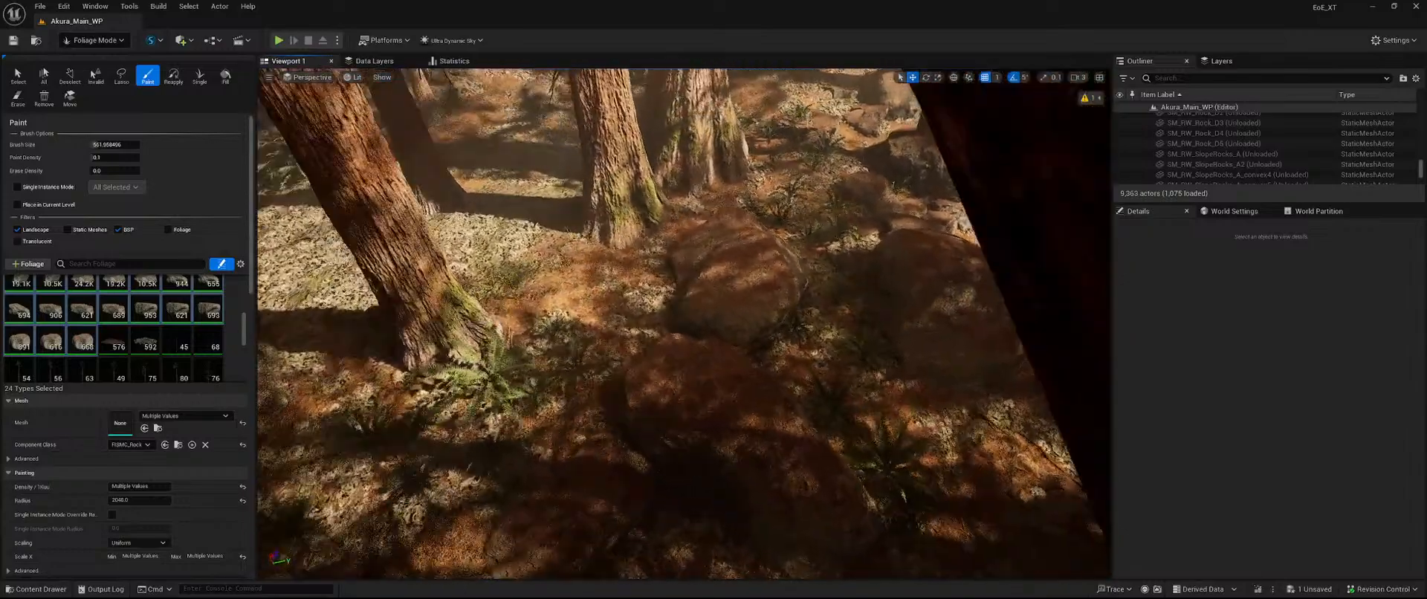
{"action": "right_click_drag", "start_coordinate": [840, 219], "coordinate": [851, 308]}
{"action": "left_click_drag", "start_coordinate": [840, 220], "coordinate": [755, 224], "text": "shift"}
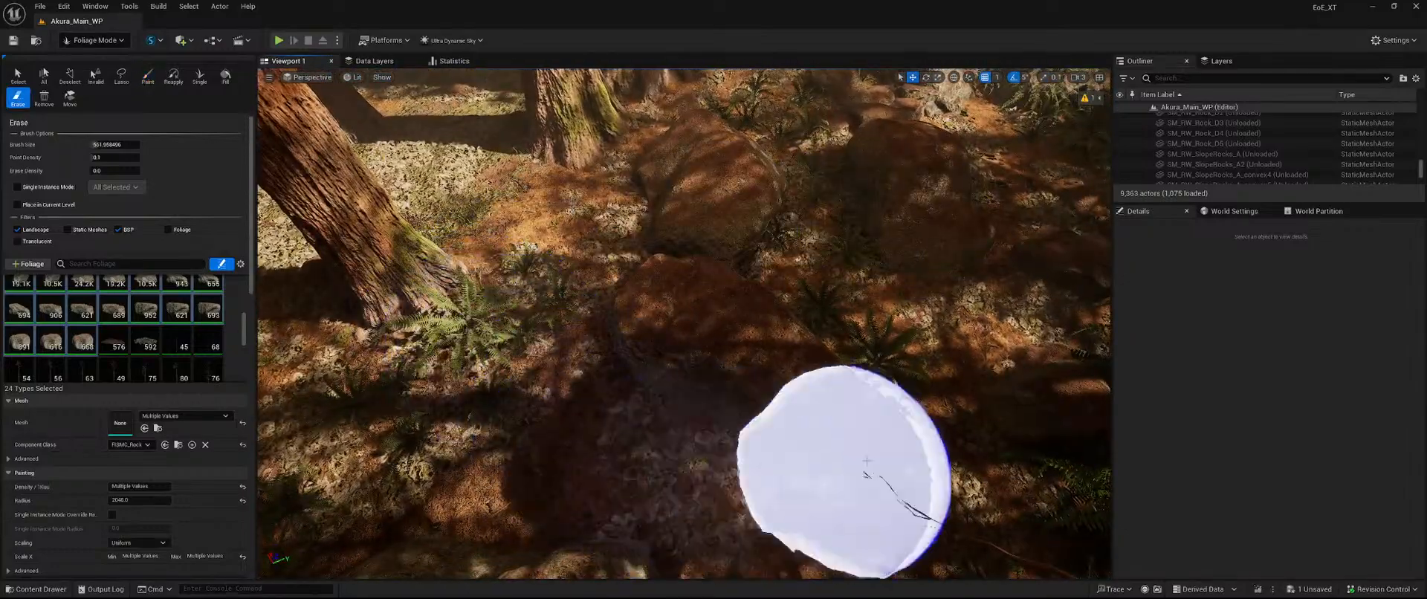
{"action": "right_click_drag", "start_coordinate": [866, 461], "coordinate": [862, 420]}
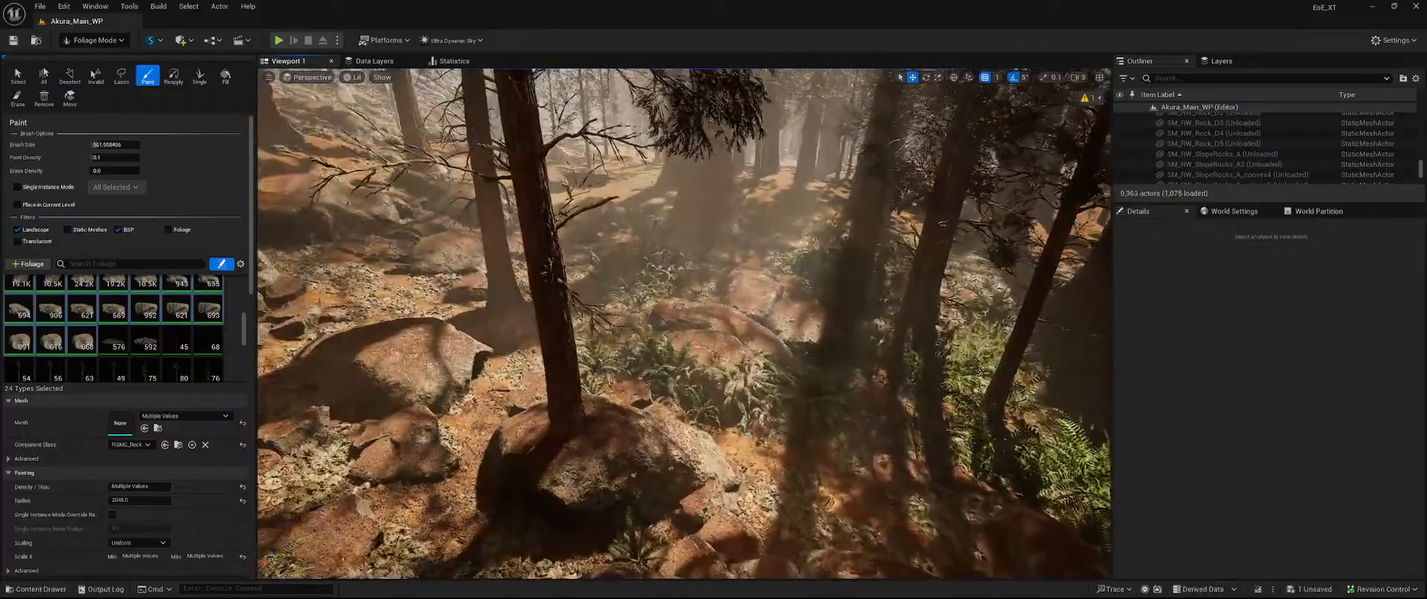
Erase the rocks around the boulder with the thin tree and on the ground beside the thick redwood trunks.
{"action": "key", "text": "shift"}
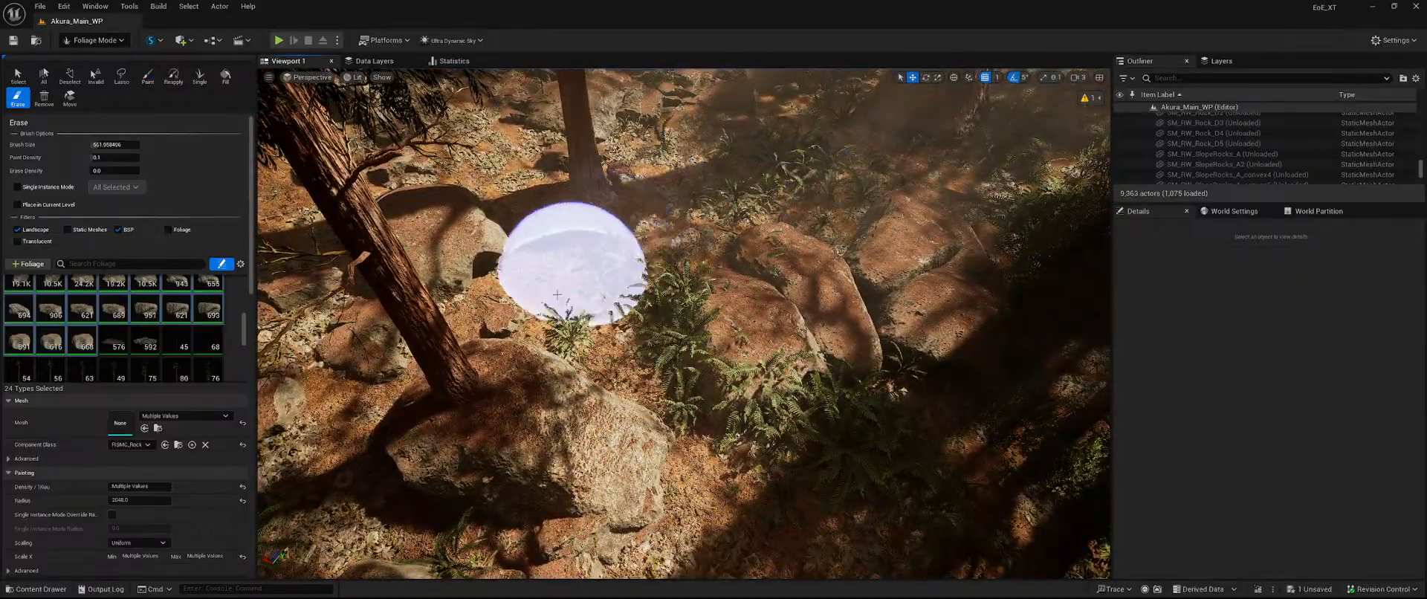
{"action": "right_click_drag", "start_coordinate": [738, 254], "coordinate": [616, 255]}
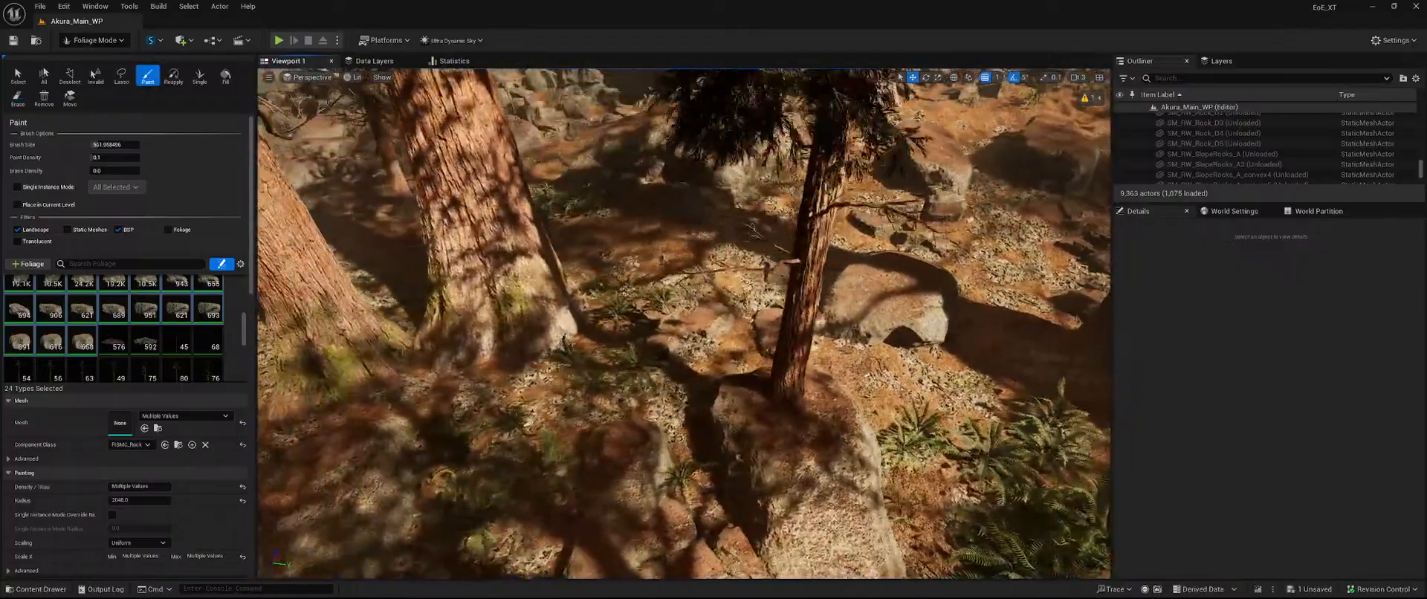
{"action": "right_click_drag", "start_coordinate": [792, 321], "coordinate": [769, 321]}
{"action": "key", "text": "shift"}
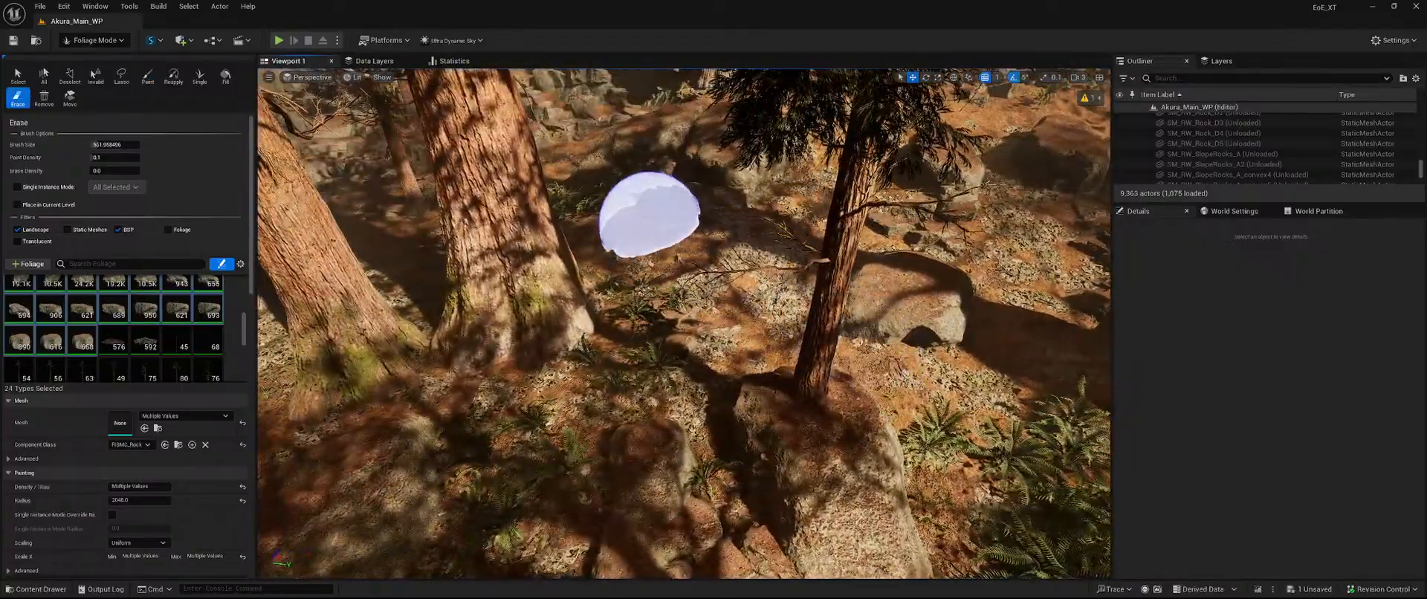
{"action": "right_click_drag", "start_coordinate": [649, 217], "coordinate": [832, 223]}
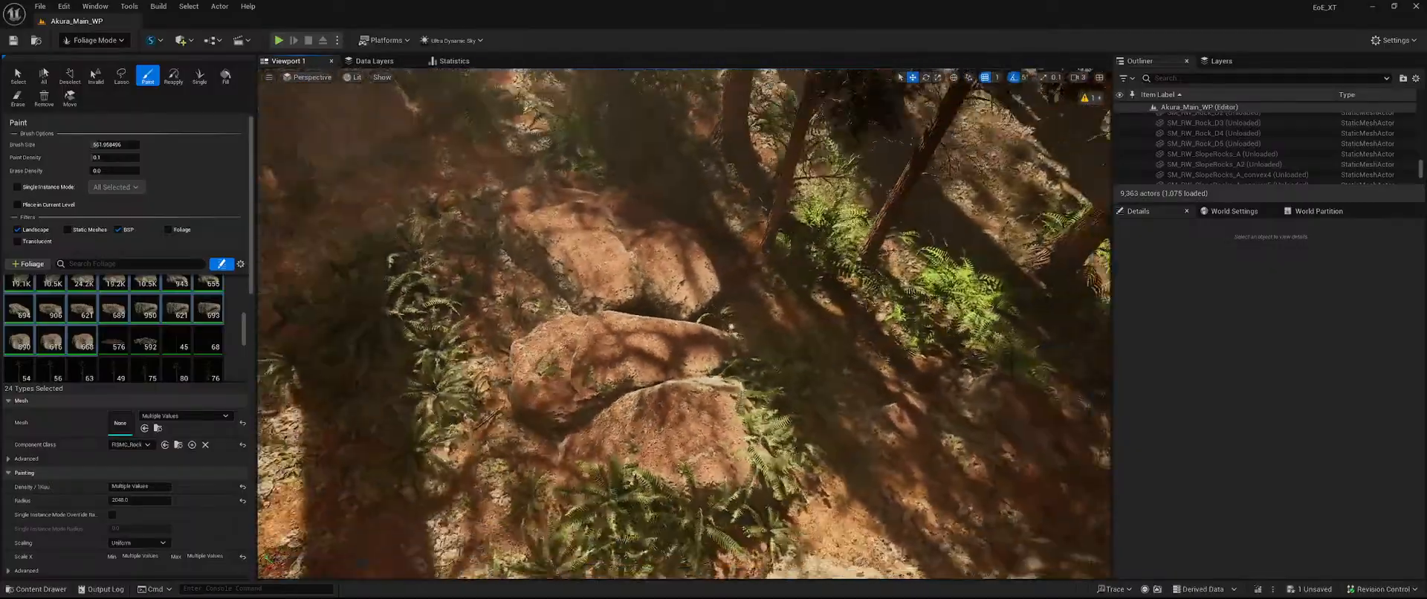
Erase the rocks on the stacked boulders among the ferns and in the gap between the clustered redwood trunks.
{"action": "right_click_drag", "start_coordinate": [437, 286], "coordinate": [456, 316]}
{"action": "key", "text": "shift"}
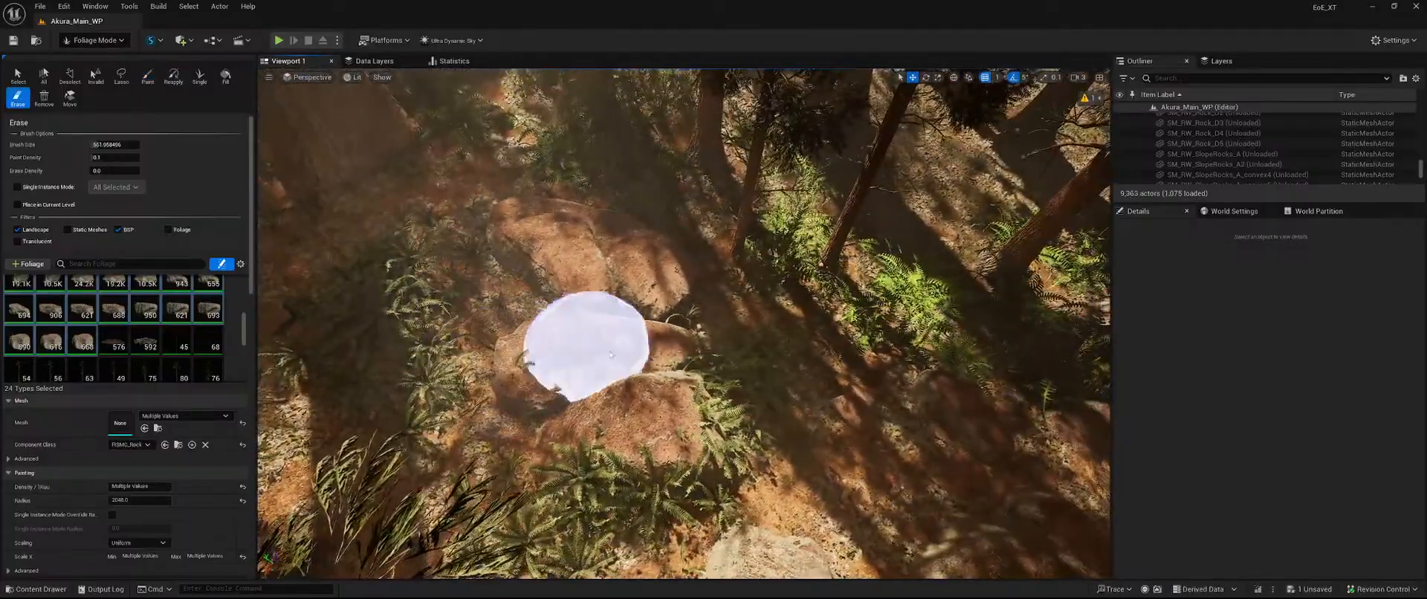
{"action": "right_click_drag", "start_coordinate": [778, 307], "coordinate": [778, 275]}
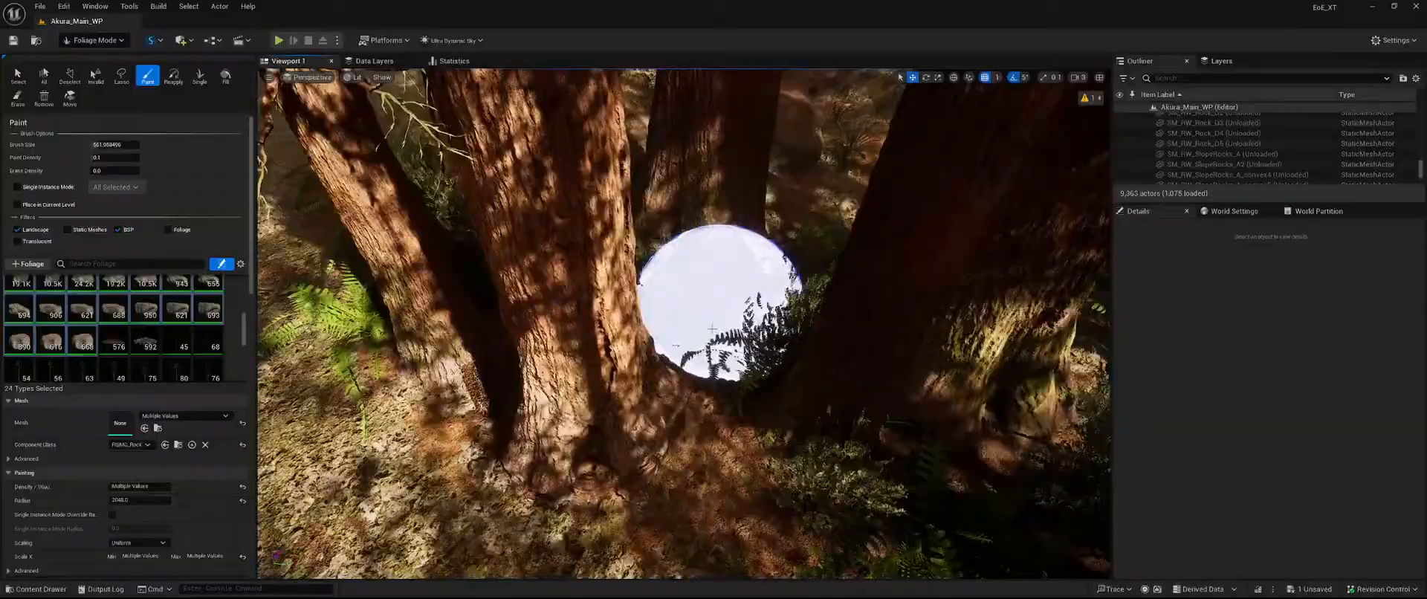
{"action": "left_click_drag", "start_coordinate": [711, 328], "coordinate": [676, 304], "text": "shift"}
{"action": "right_click_drag", "start_coordinate": [848, 261], "coordinate": [828, 291]}
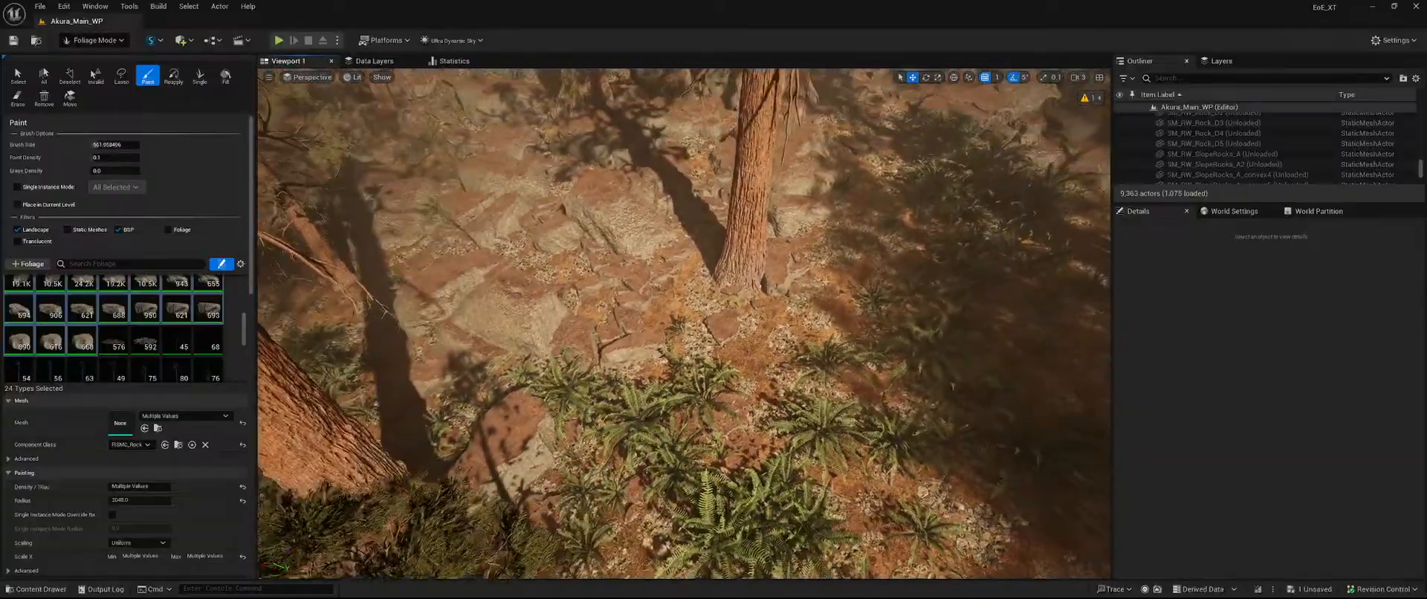
Erase the rocks at the foot of the slim redwood above the fern patch and beside the boulder at the next trunk.
{"action": "left_click", "coordinate": [720, 260], "text": "shift"}
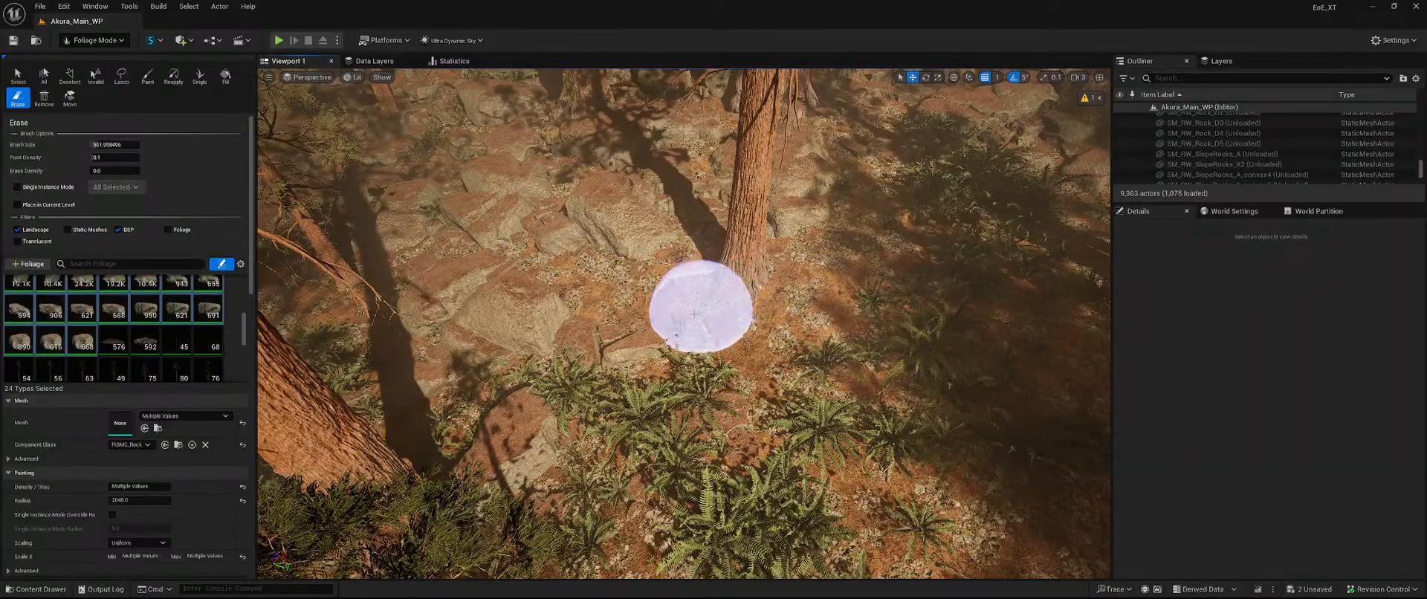
{"action": "right_click_drag", "start_coordinate": [392, 381], "coordinate": [319, 357]}
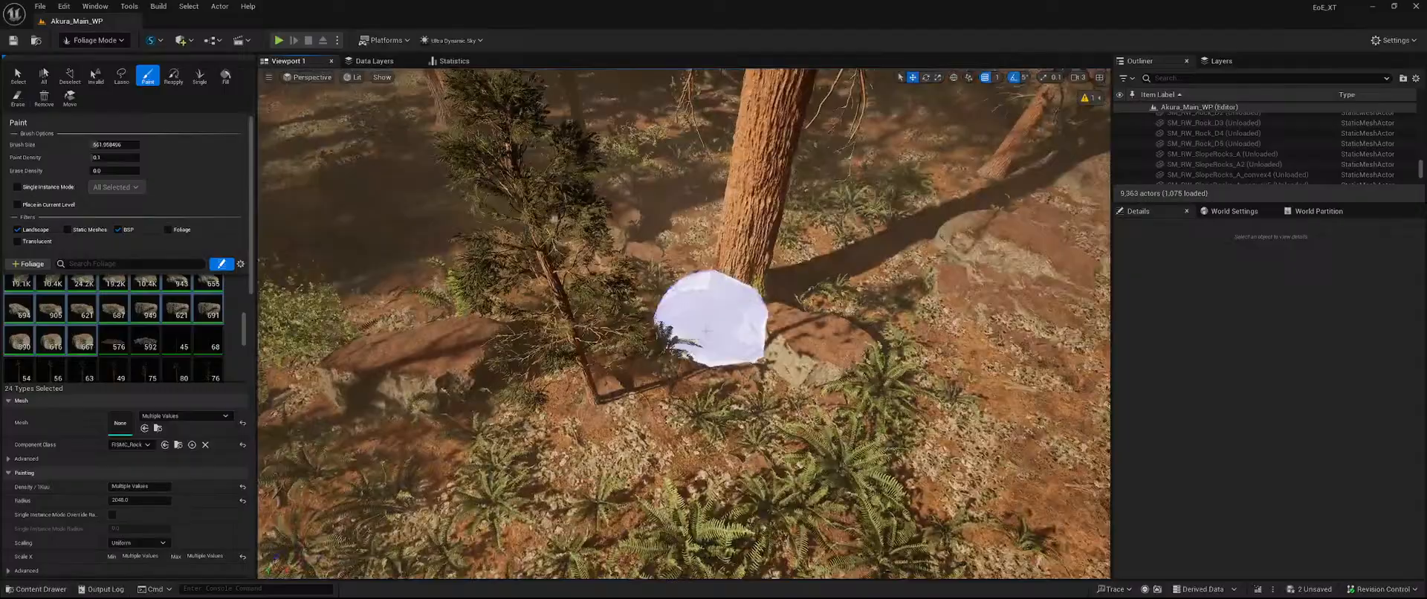
{"action": "left_click", "coordinate": [708, 331], "text": "shift"}
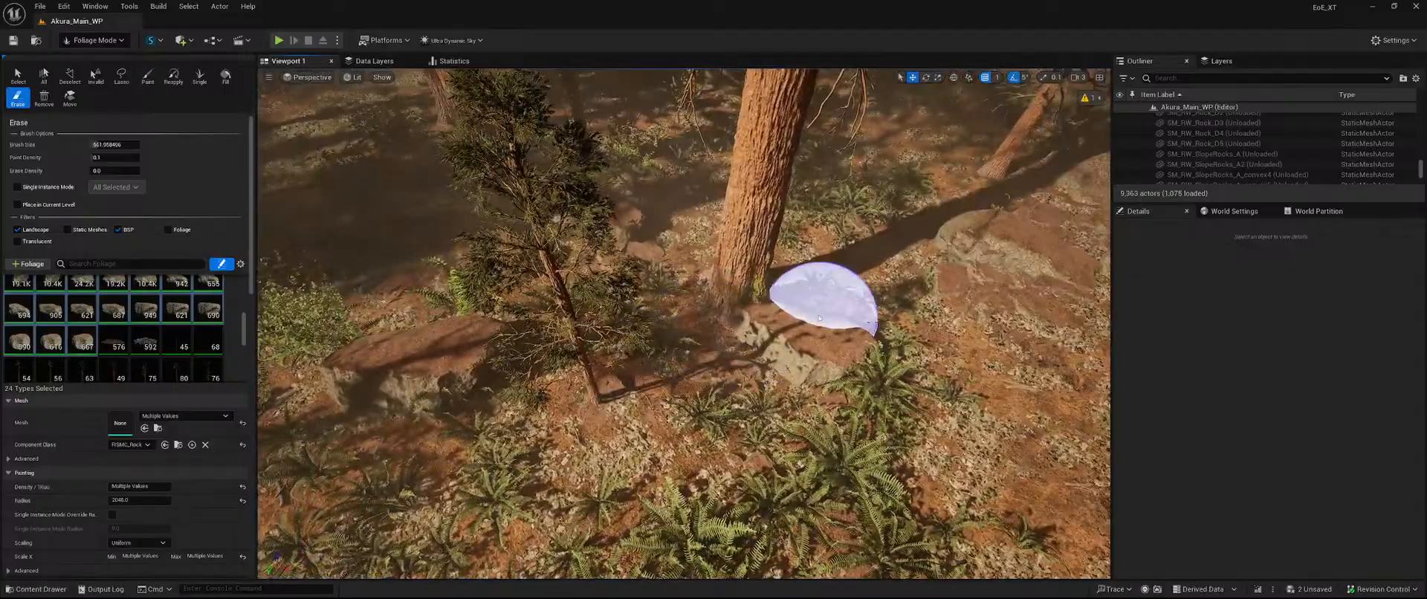
{"action": "right_click_drag", "start_coordinate": [838, 271], "coordinate": [887, 267]}
{"action": "right_click_drag", "start_coordinate": [599, 359], "coordinate": [559, 381]}
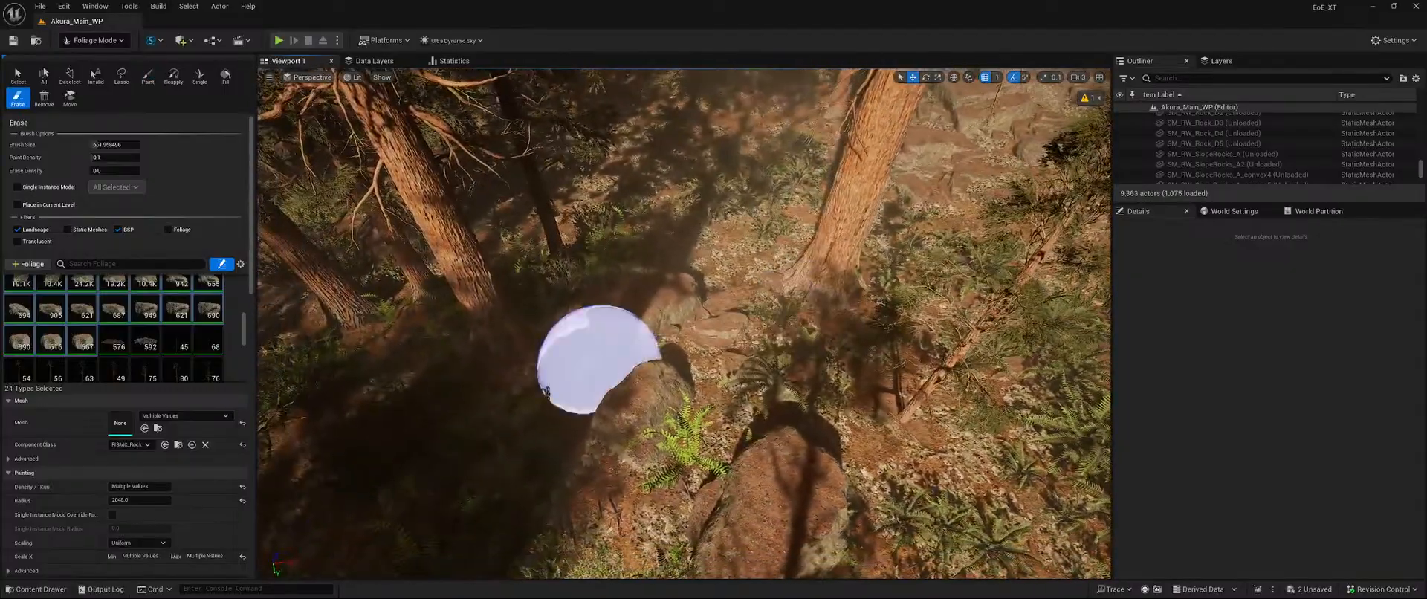
Erase the rocks beside the boulder near the two sunlit redwoods and among the shaded ferns in front of the dark trunk.
{"action": "left_click", "coordinate": [599, 352], "text": "shift"}
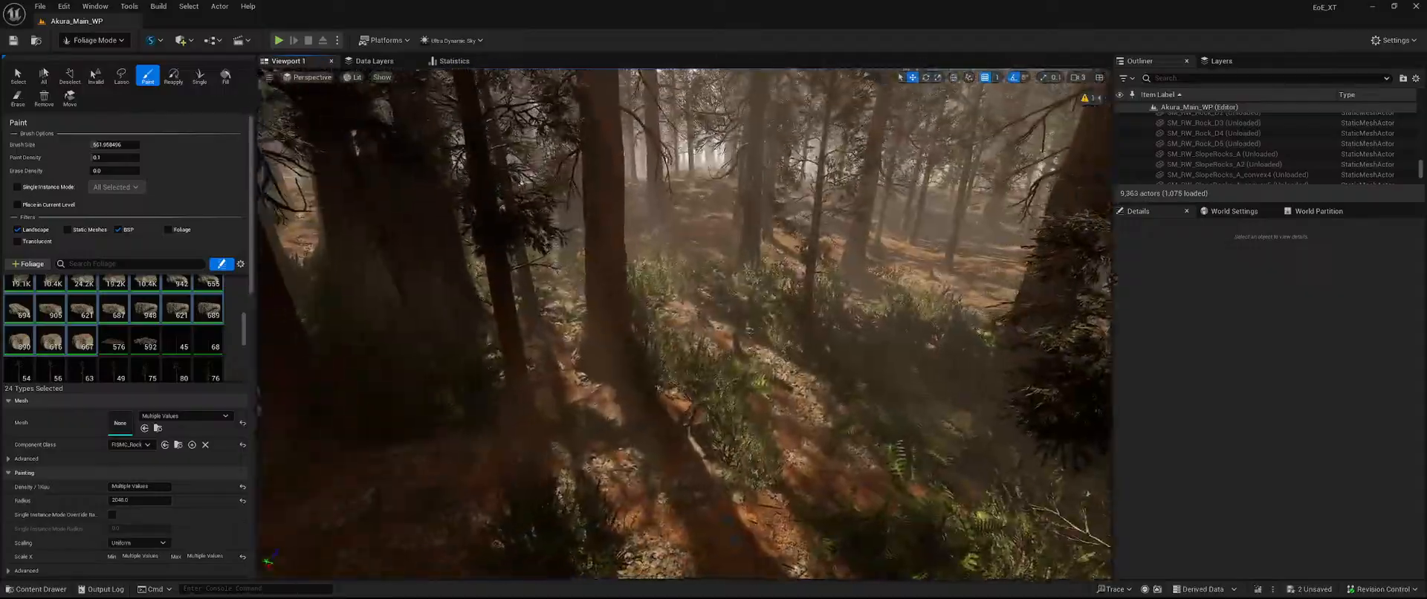
{"action": "right_click_drag", "start_coordinate": [684, 325], "coordinate": [1084, 379]}
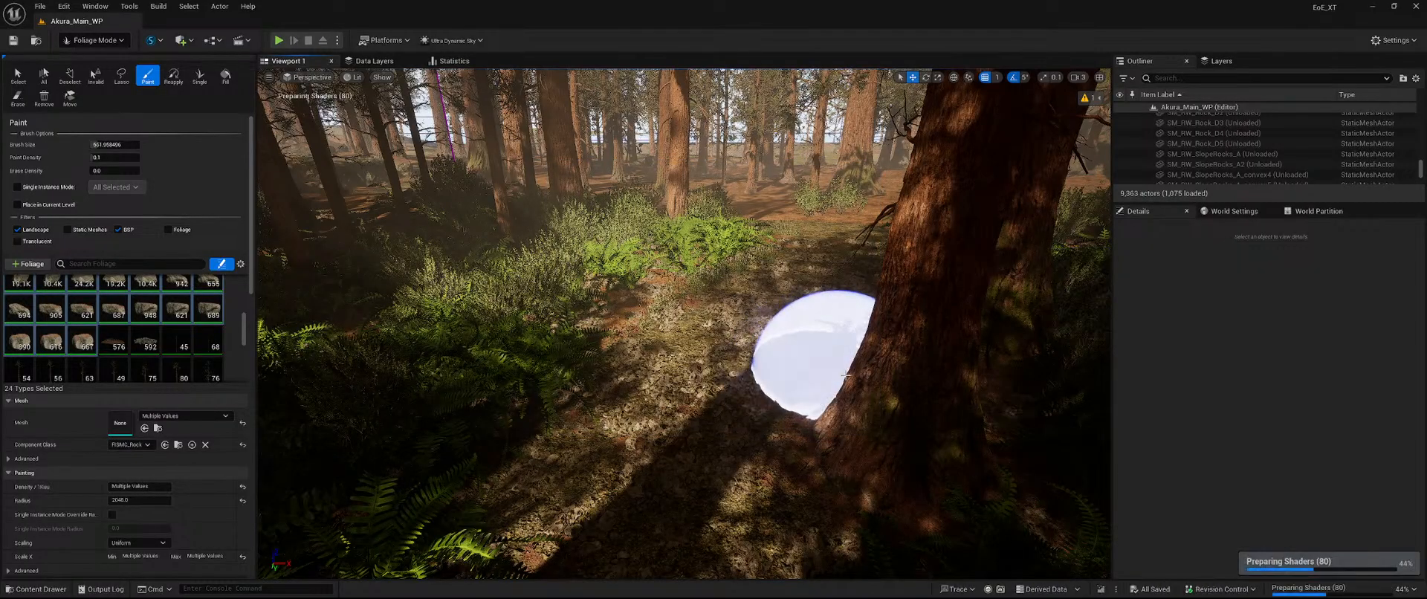
{"action": "mouse_move", "coordinate": [871, 368]}
{"action": "right_mouse_down"}
{"action": "mouse_move", "coordinate": [631, 375]}
{"action": "mouse_move", "coordinate": [691, 275]}
{"action": "right_mouse_up"}
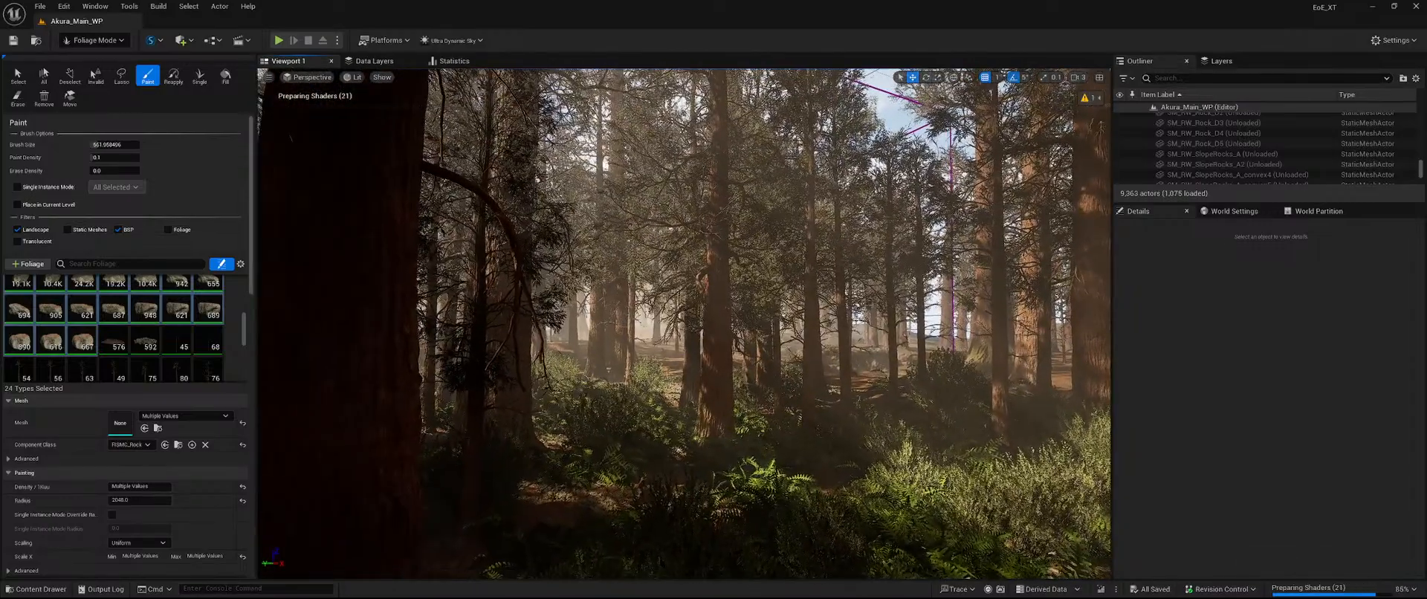
{"action": "mouse_move", "coordinate": [691, 275]}
{"action": "right_mouse_down"}
{"action": "mouse_move", "coordinate": [691, 476]}
{"action": "mouse_move", "coordinate": [694, 297]}
{"action": "right_mouse_up"}
{"action": "key", "text": "w"}
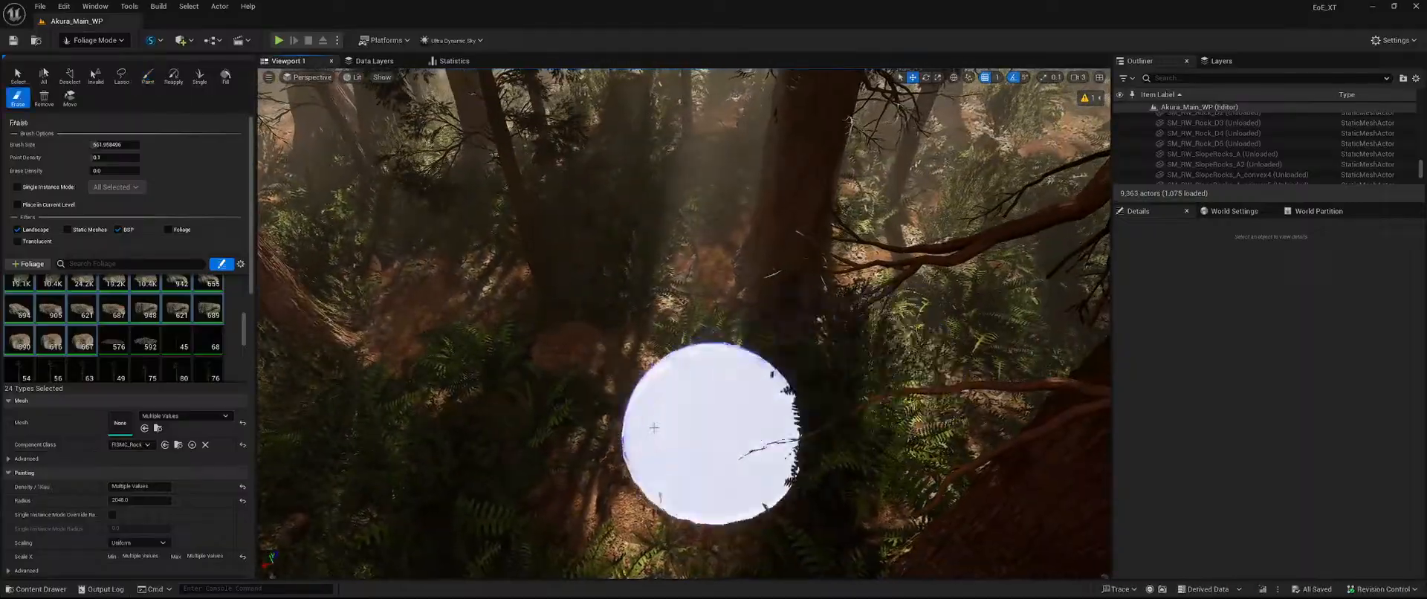
{"action": "left_click_drag", "start_coordinate": [707, 433], "coordinate": [659, 341], "text": "shift"}
Erase the rocks beside the curved mossy trunk and at the foot of the leaning redwood next to the large boulder.
{"action": "mouse_move", "coordinate": [659, 341]}
{"action": "right_mouse_down"}
{"action": "mouse_move", "coordinate": [877, 275]}
{"action": "mouse_move", "coordinate": [944, 349]}
{"action": "mouse_move", "coordinate": [1041, 387]}
{"action": "mouse_move", "coordinate": [1099, 372]}
{"action": "right_mouse_up"}
{"action": "key", "text": "w"}
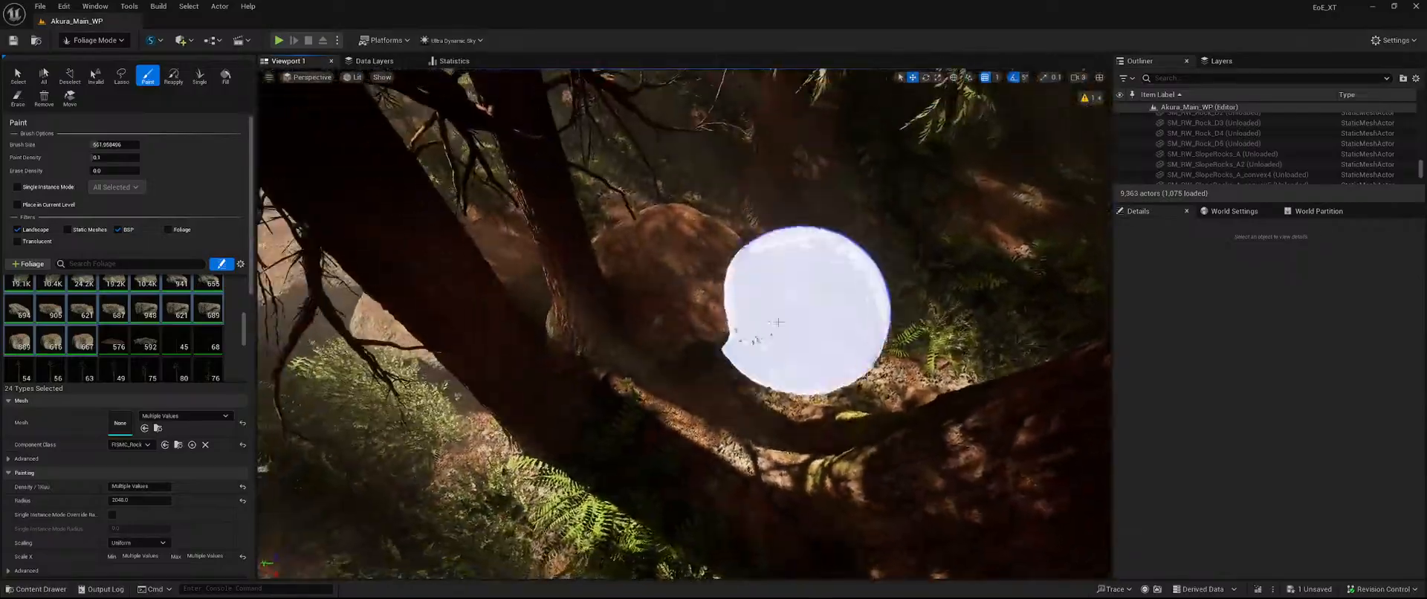
{"action": "mouse_move", "coordinate": [778, 322]}
{"action": "left_mouse_down", "text": "shift"}
{"action": "mouse_move", "coordinate": [680, 296]}
{"action": "mouse_move", "coordinate": [698, 152]}
{"action": "left_mouse_up", "text": "shift"}
{"action": "right_click_drag", "start_coordinate": [698, 152], "coordinate": [580, 133]}
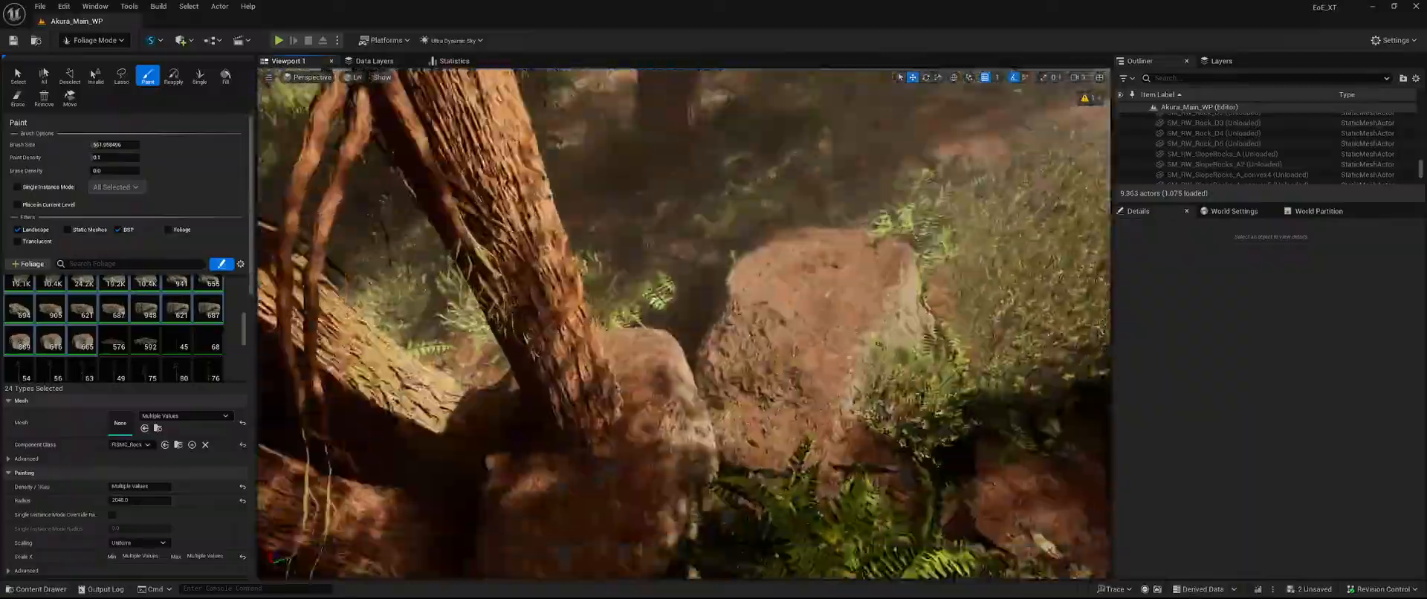
{"action": "right_click_drag", "start_coordinate": [780, 175], "coordinate": [743, 230]}
{"action": "left_click_drag", "start_coordinate": [743, 230], "coordinate": [709, 278], "text": "shift"}
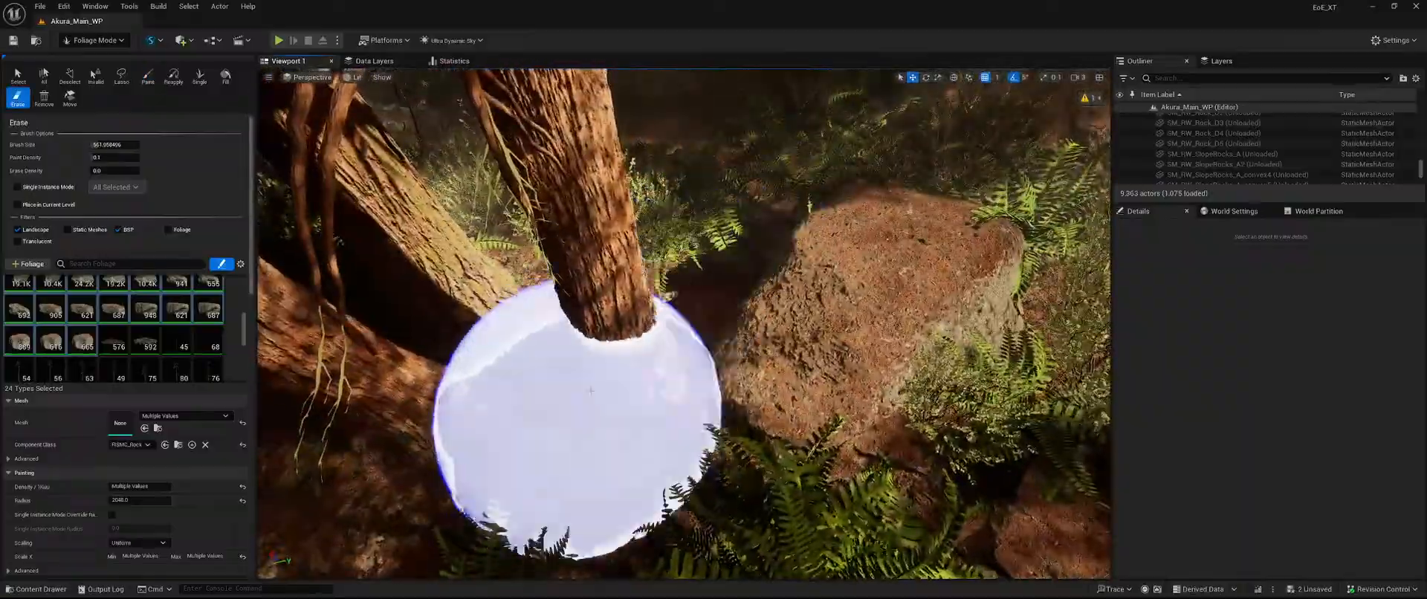
{"action": "right_click_drag", "start_coordinate": [591, 391], "coordinate": [579, 391]}
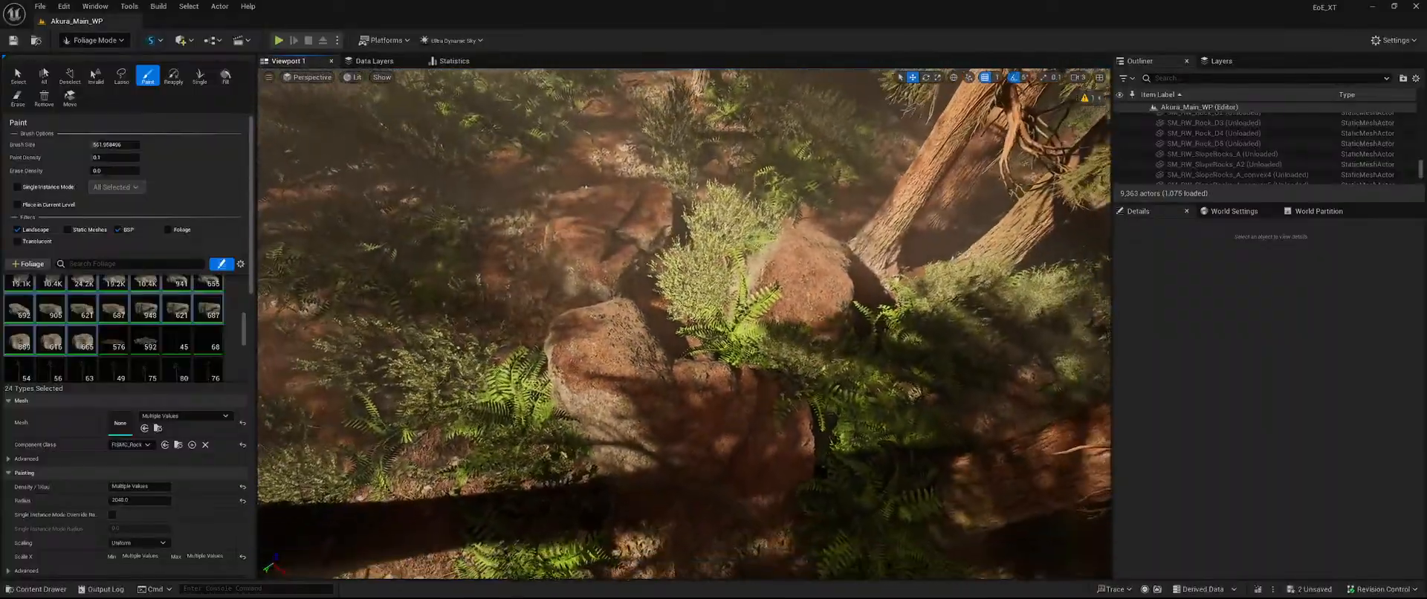
Erase the rocks between the fern-lined boulders, at the foot of the twin dark trunks and around the thin tree beside the boulders.
{"action": "right_click_drag", "start_coordinate": [631, 275], "coordinate": [638, 276]}
{"action": "left_click", "coordinate": [637, 276], "text": "shift"}
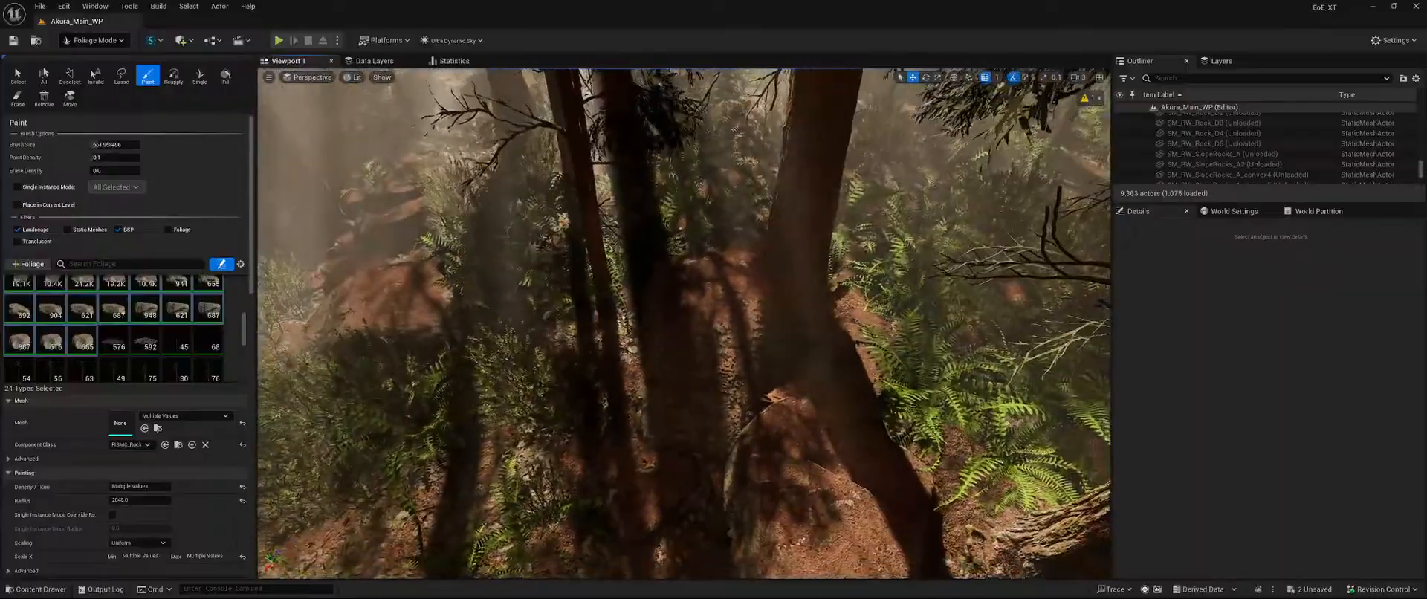
{"action": "left_click", "coordinate": [681, 335], "text": "shift"}
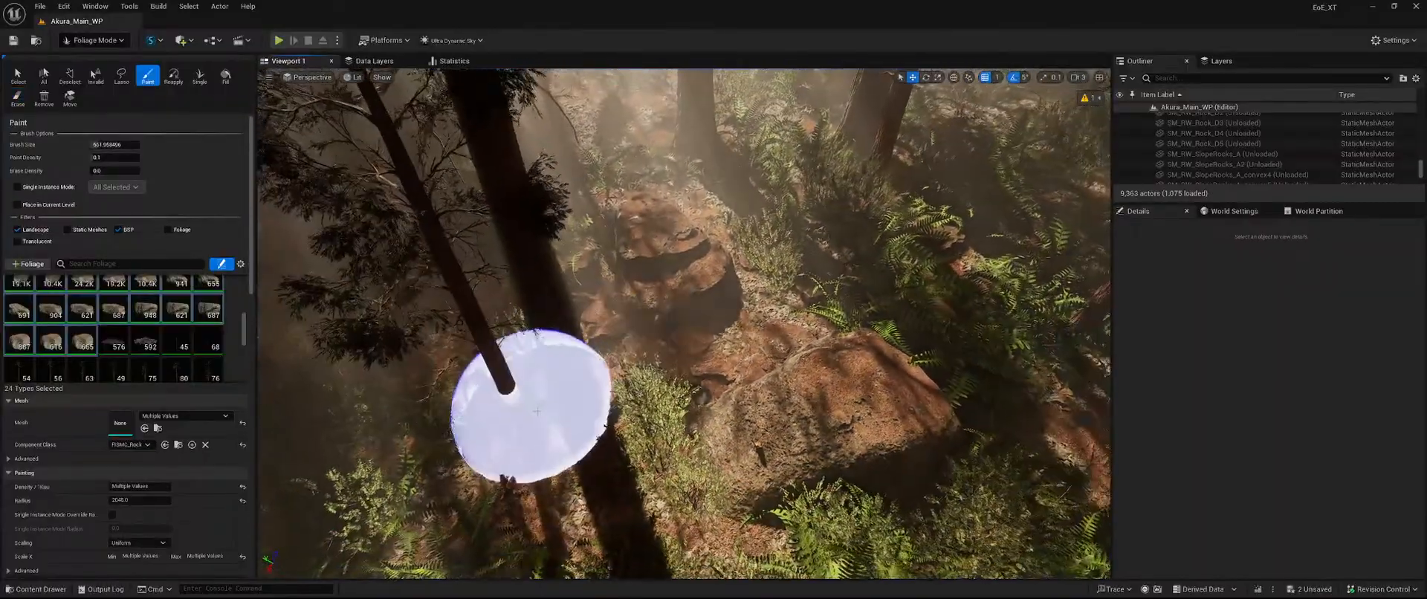
{"action": "left_click", "coordinate": [701, 342], "text": "shift"}
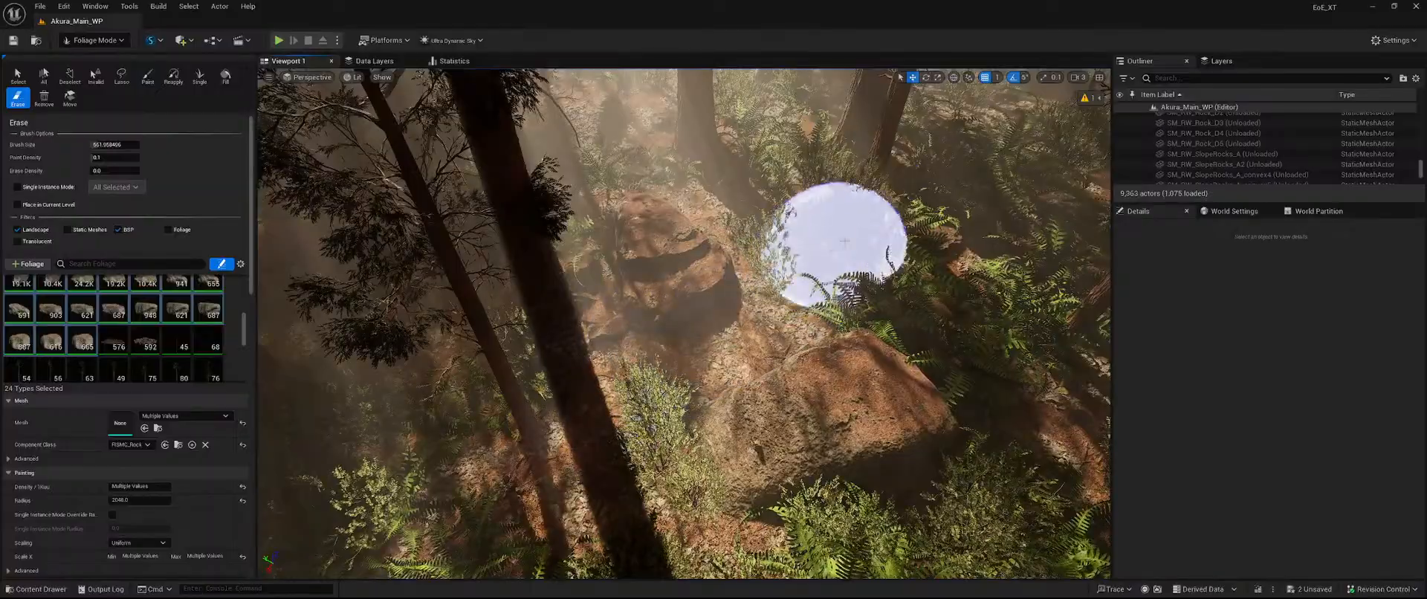
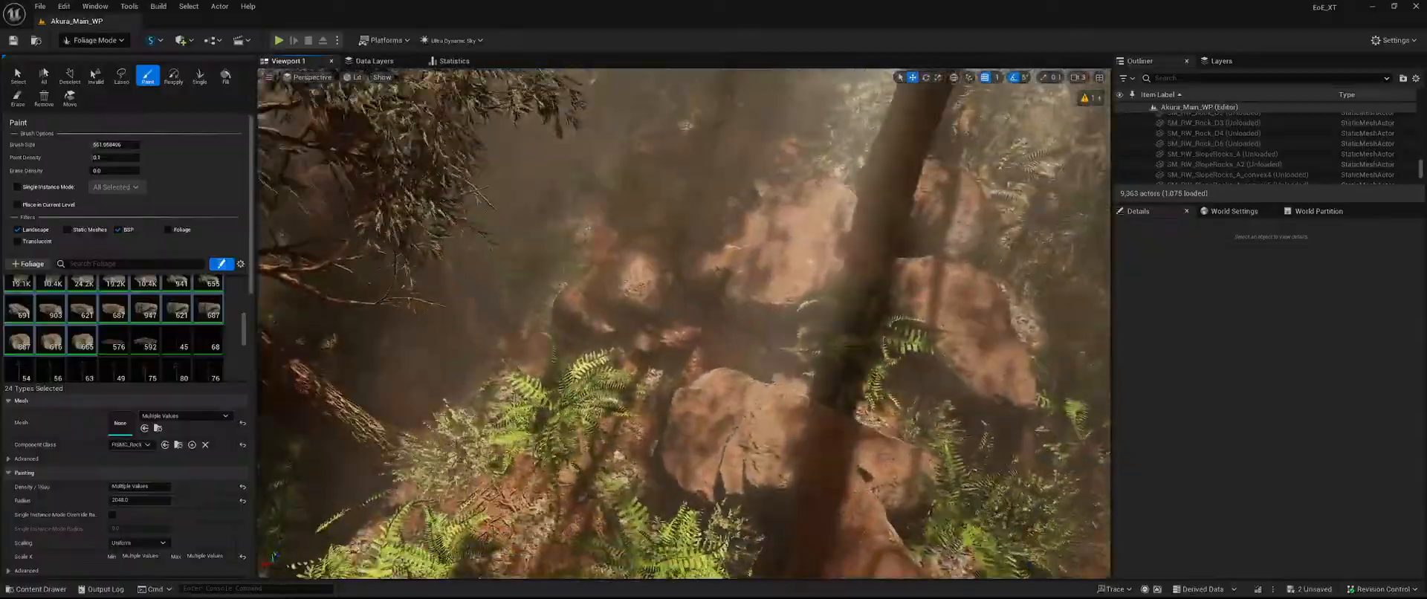
Erase the rocks in the misty gap beside the boulder group and on the shaded ground among the ferns.
{"action": "right_click_drag", "start_coordinate": [869, 429], "coordinate": [887, 429]}
{"action": "key", "text": "shift"}
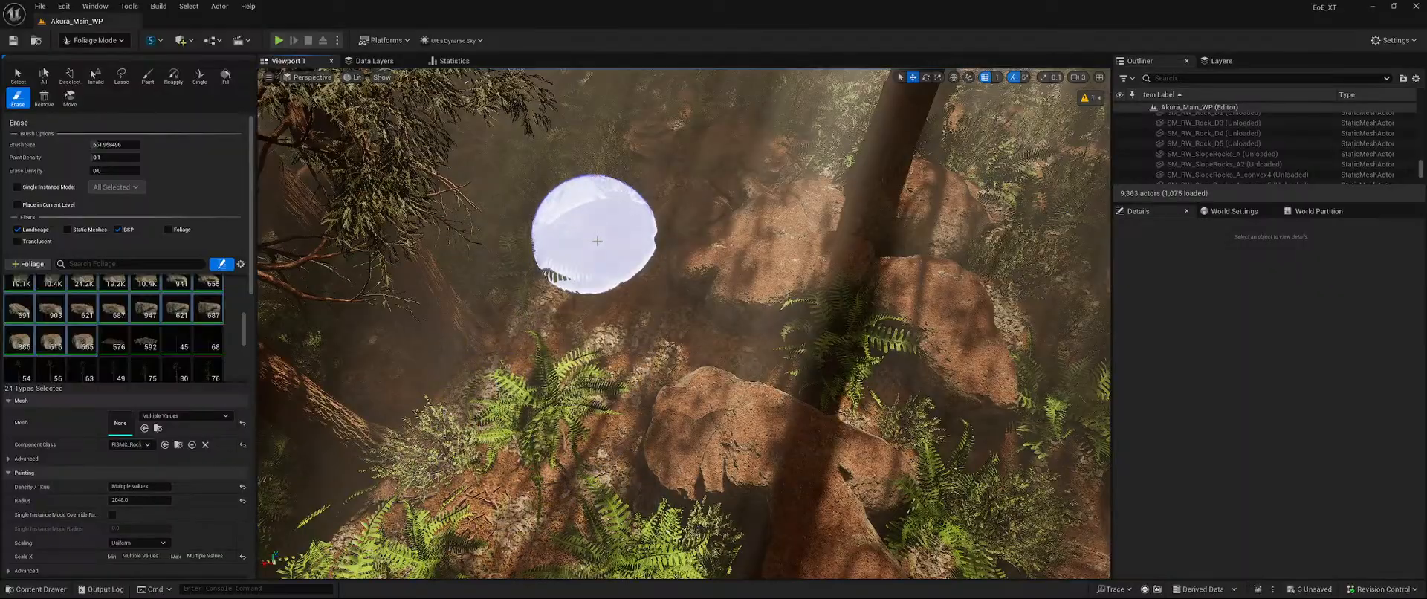
{"action": "right_click_drag", "start_coordinate": [597, 241], "coordinate": [698, 167]}
{"action": "key", "text": "shift"}
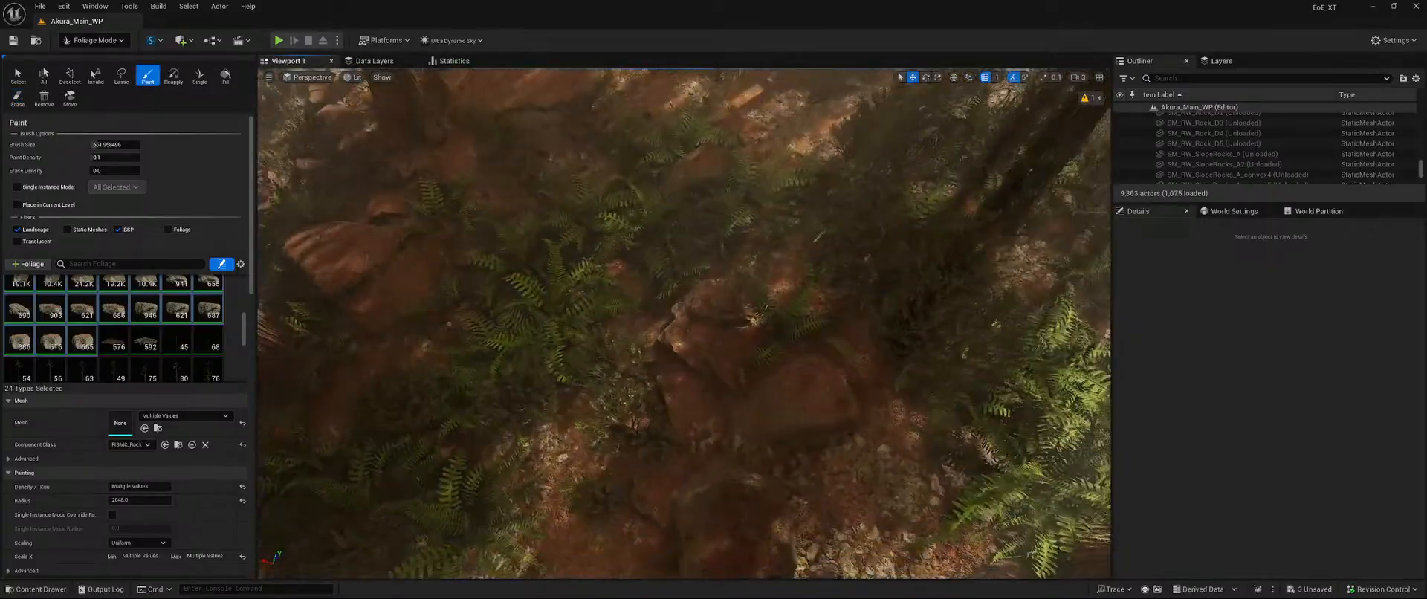
{"action": "key", "text": "shift"}
{"action": "right_click_drag", "start_coordinate": [891, 256], "coordinate": [780, 231]}
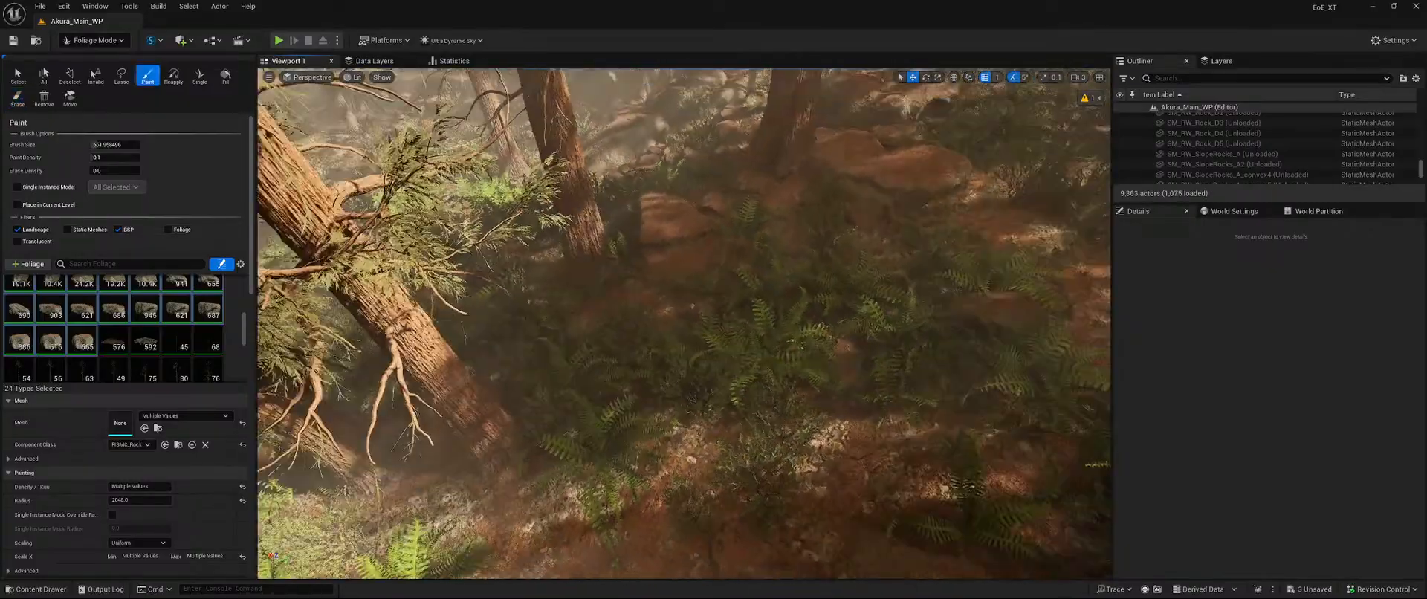
Erase the rocks between the two redwoods and at the trunk base above the dense fern patch.
{"action": "key", "text": "shift"}
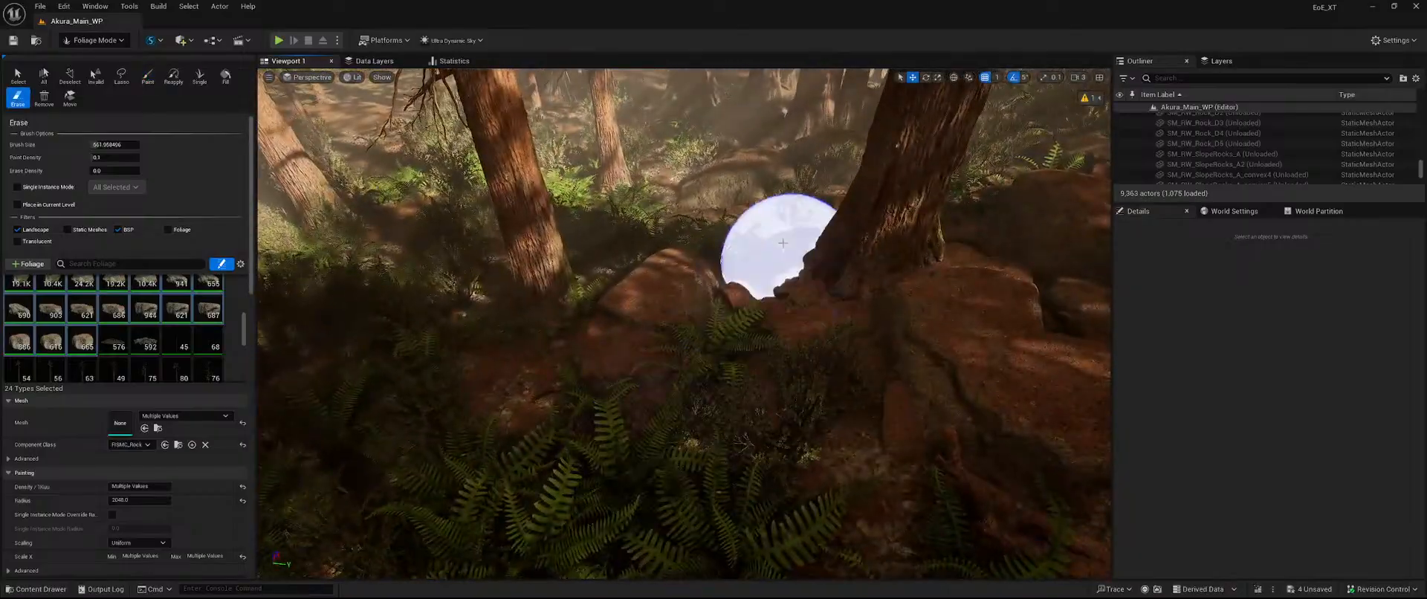
{"action": "right_click_drag", "start_coordinate": [747, 293], "coordinate": [748, 387]}
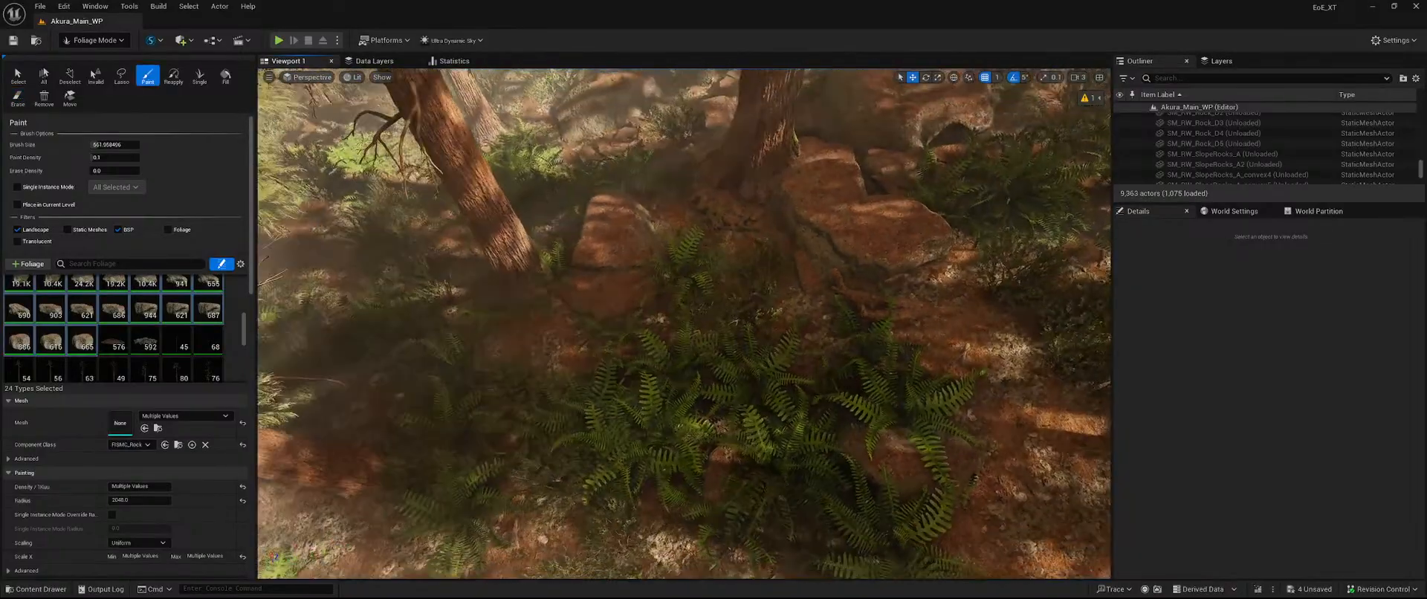
{"action": "key", "text": "shift"}
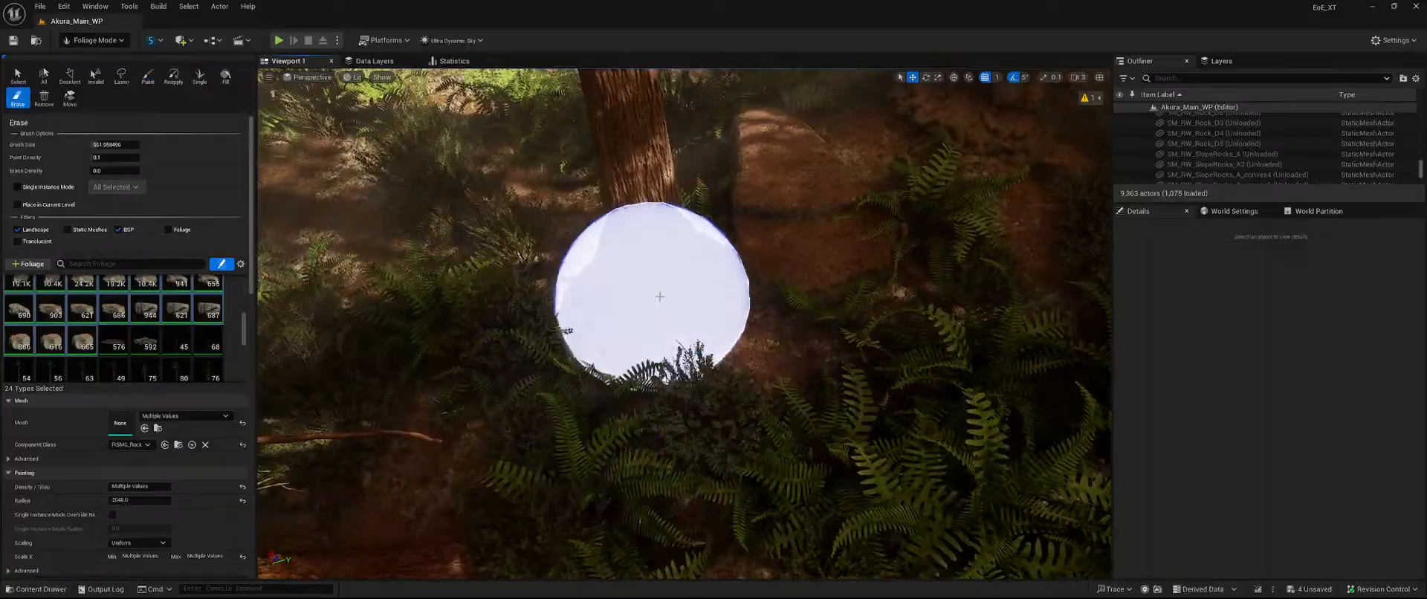
{"action": "right_click_drag", "start_coordinate": [659, 296], "coordinate": [654, 283]}
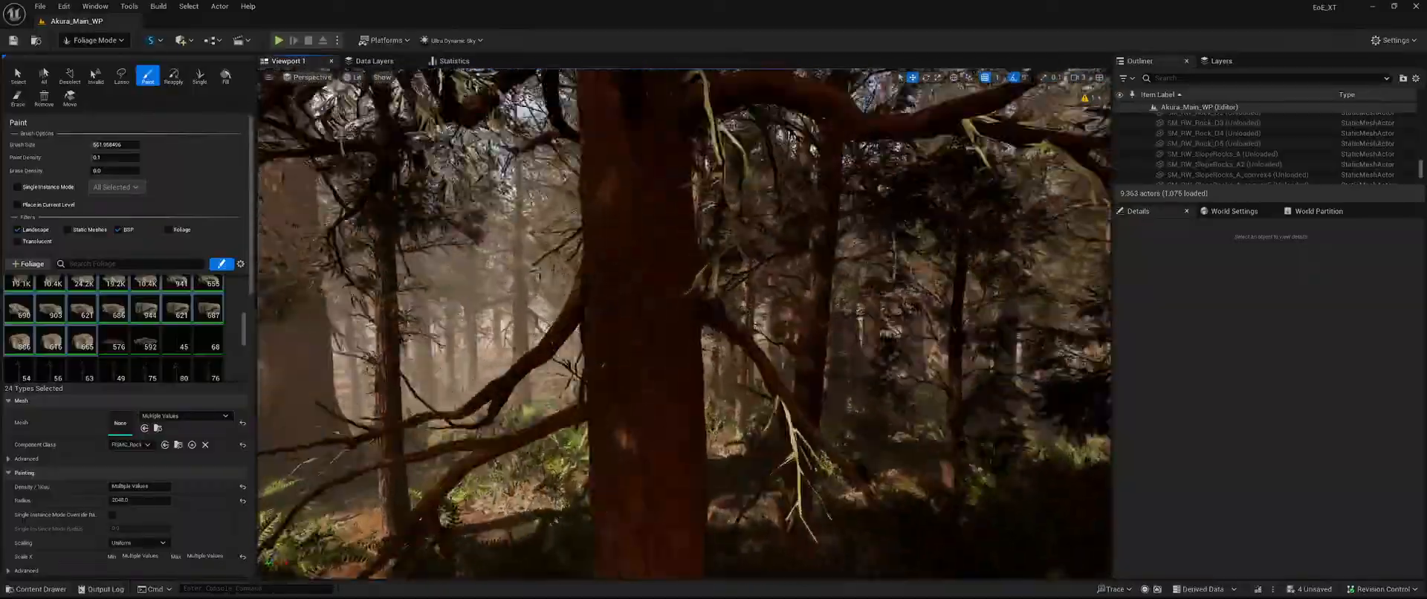
Erase the rocks on the leaf-covered ground beside the shaded dark trunks.
{"action": "right_click_drag", "start_coordinate": [683, 324], "coordinate": [787, 327]}
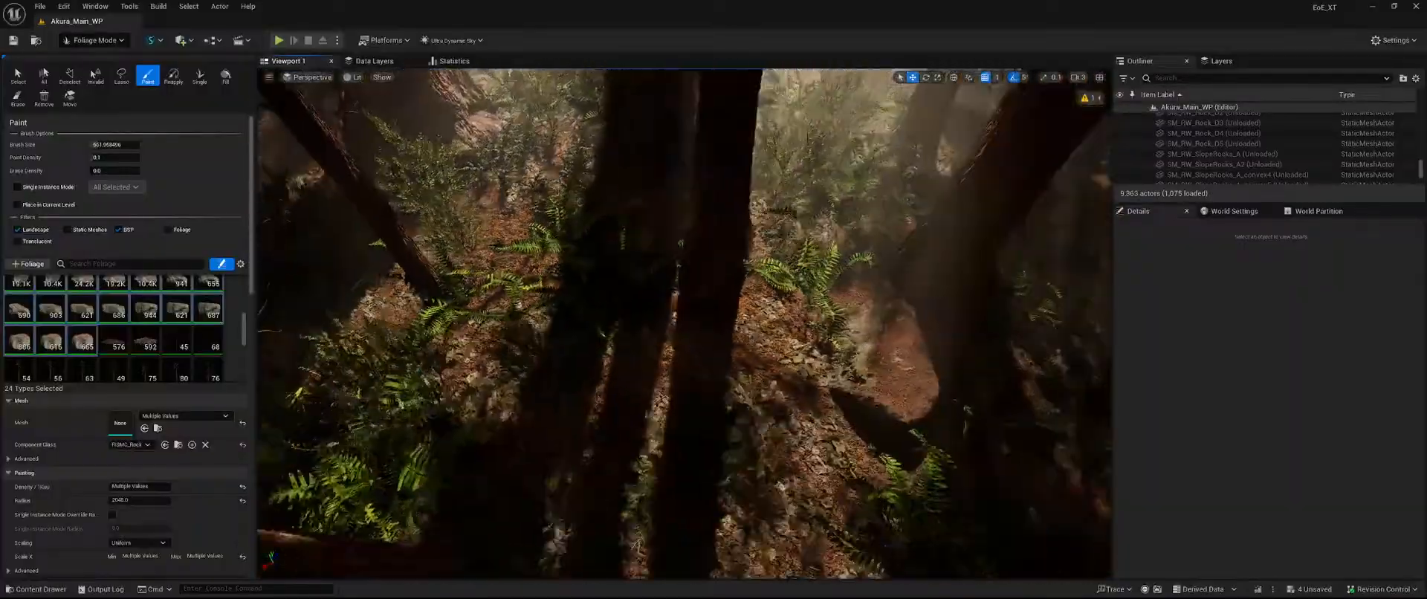
{"action": "key", "text": "shift"}
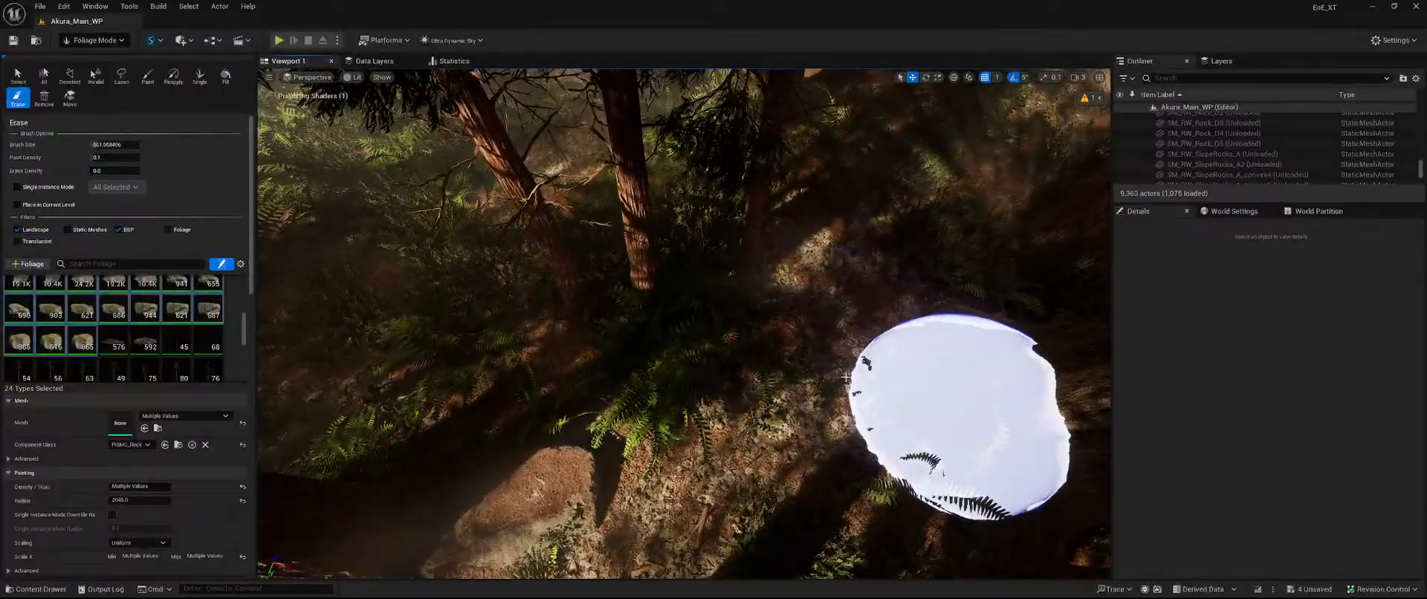
Erase the rocks at the foot of the redwood beside the bright fern patch and near the flat boulder behind those ferns.
{"action": "right_click_drag", "start_coordinate": [573, 243], "coordinate": [639, 149]}
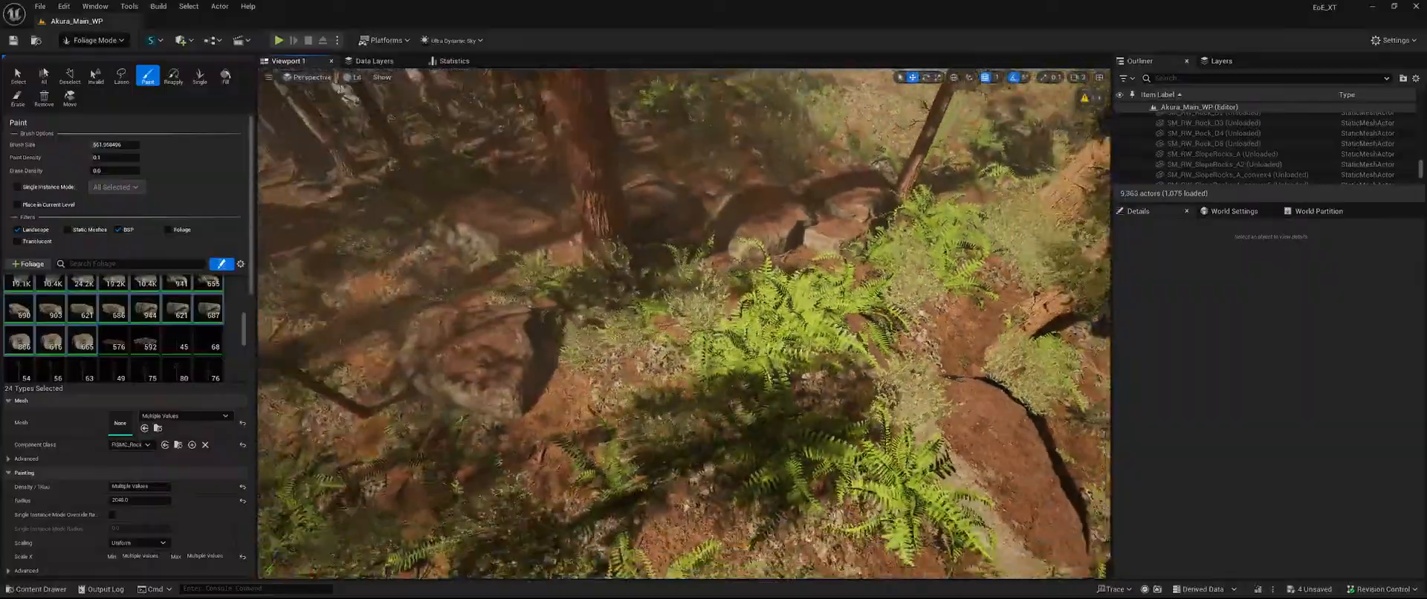
{"action": "key", "text": "shift"}
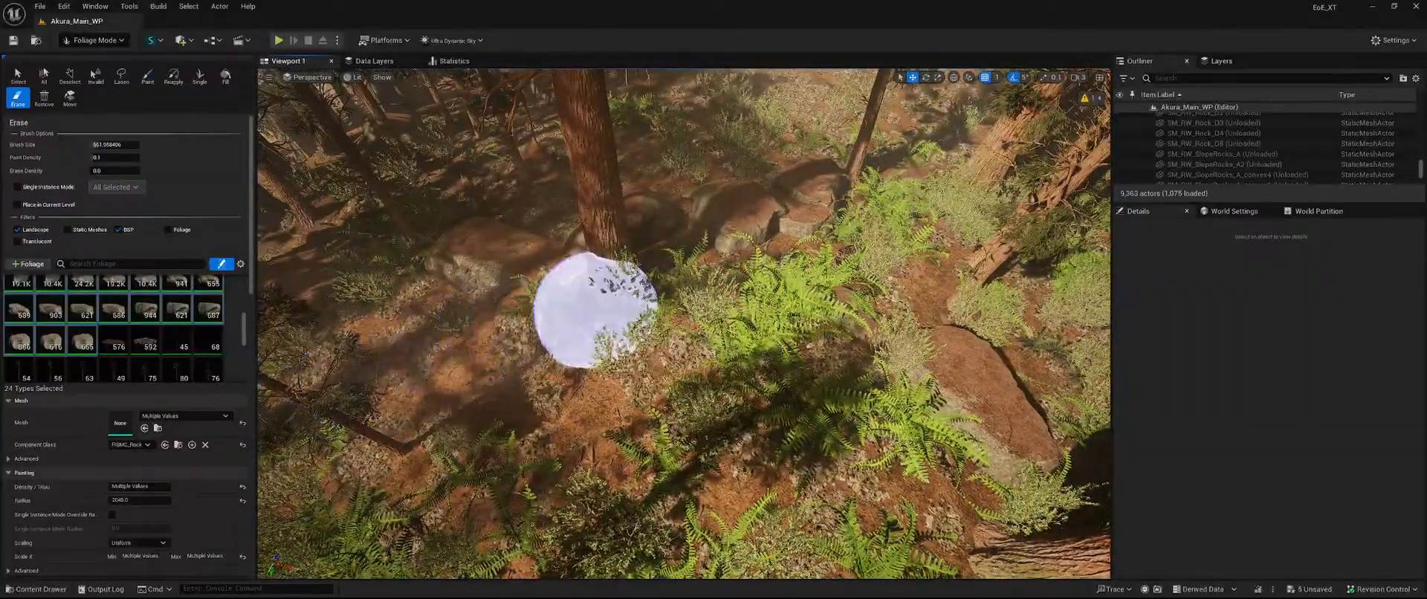
{"action": "right_click_drag", "start_coordinate": [794, 375], "coordinate": [944, 375]}
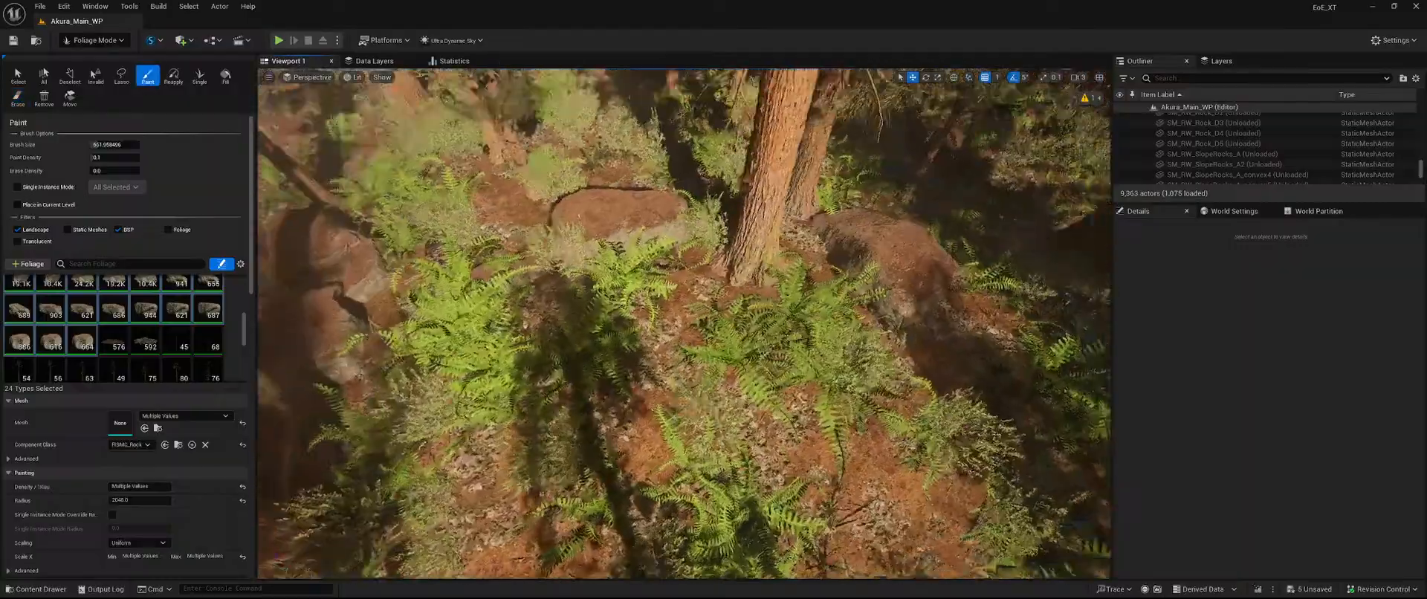
{"action": "left_click", "coordinate": [656, 226], "text": "shift"}
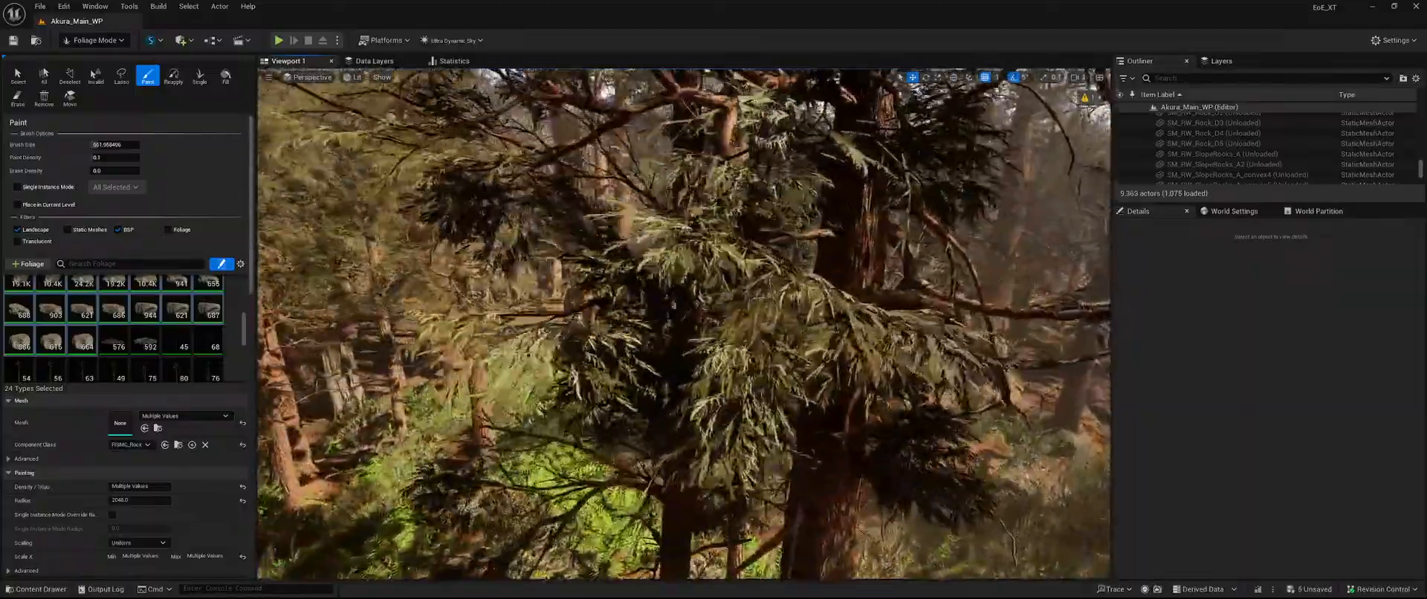
Erase the rocks at the base of the paired sunlit redwoods and on the ground beside them.
{"action": "key", "text": "w"}
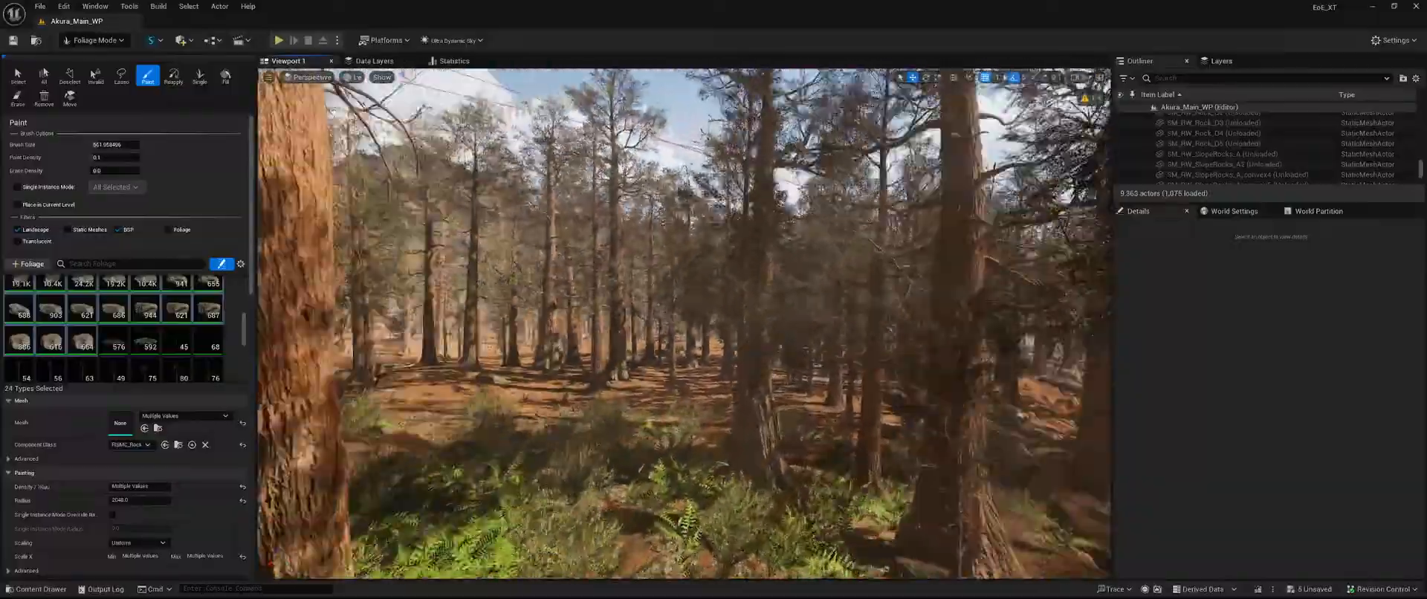
{"action": "right_click_drag", "start_coordinate": [684, 323], "coordinate": [729, 416]}
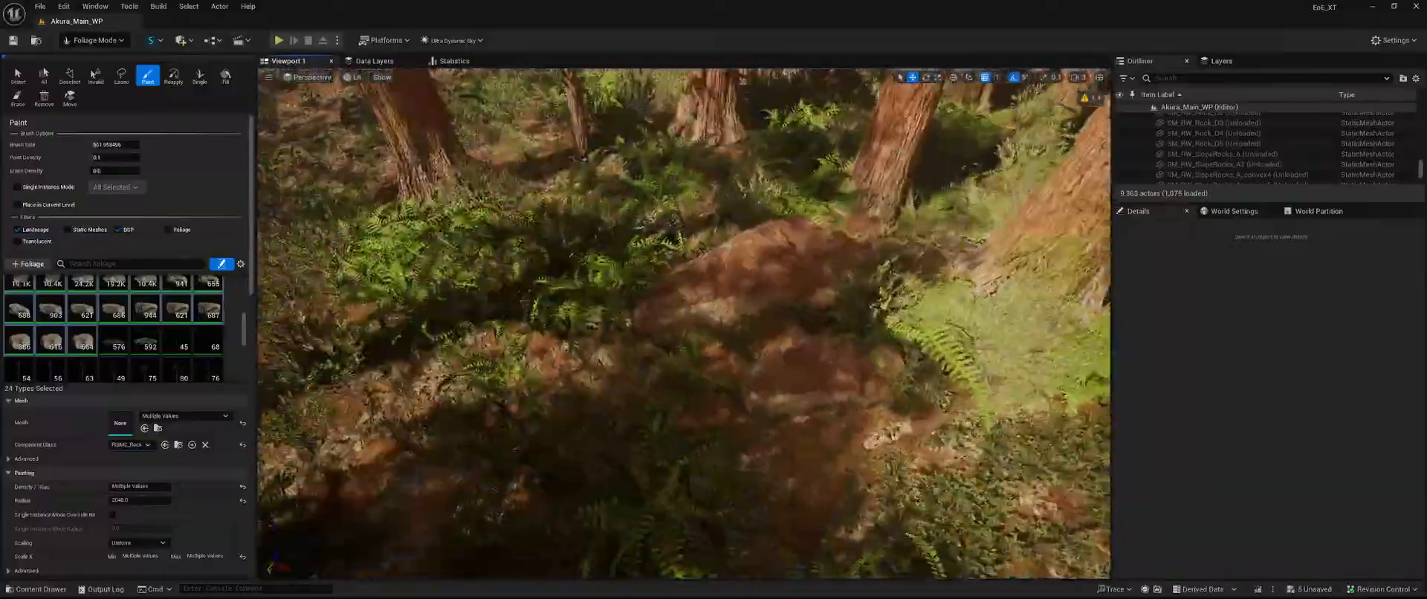
{"action": "right_click_drag", "start_coordinate": [684, 324], "coordinate": [907, 301]}
{"action": "right_click_drag", "start_coordinate": [631, 342], "coordinate": [677, 353]}
{"action": "key", "text": "shift"}
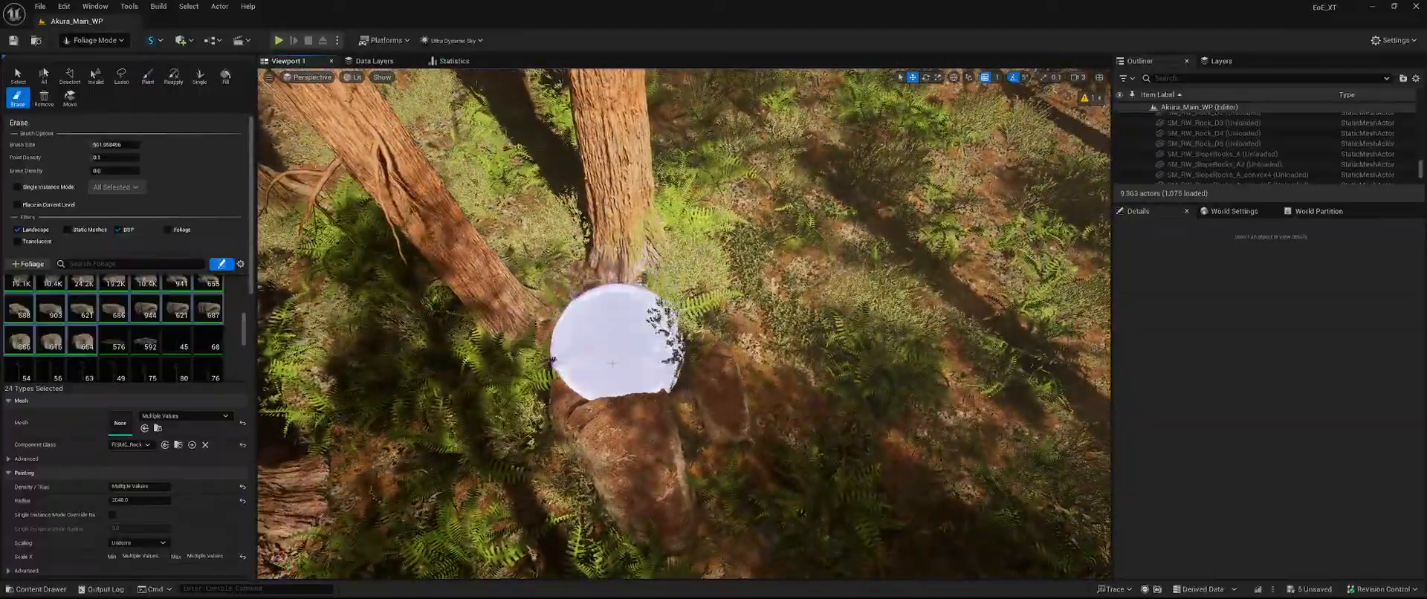
{"action": "left_click_drag", "start_coordinate": [438, 427], "coordinate": [548, 420], "text": "shift"}
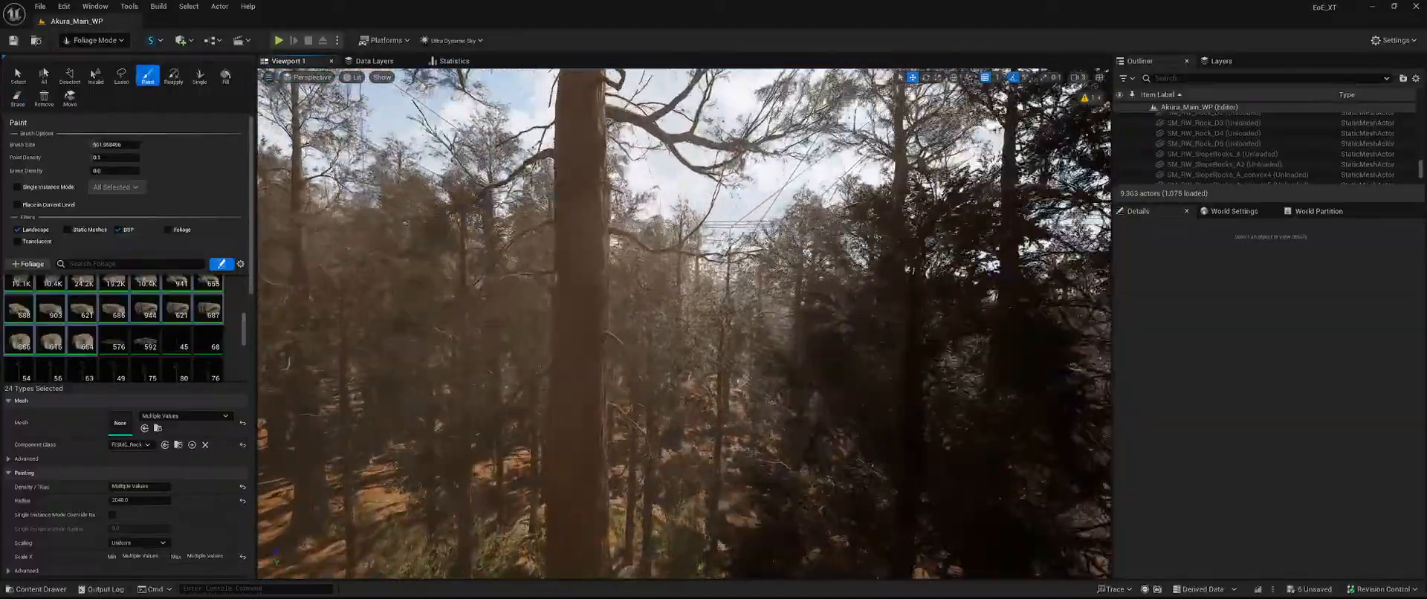
Erase the rocks around the sunlit boulder cluster and in front of the slim redwood beside it.
{"action": "right_click_drag", "start_coordinate": [684, 323], "coordinate": [728, 475]}
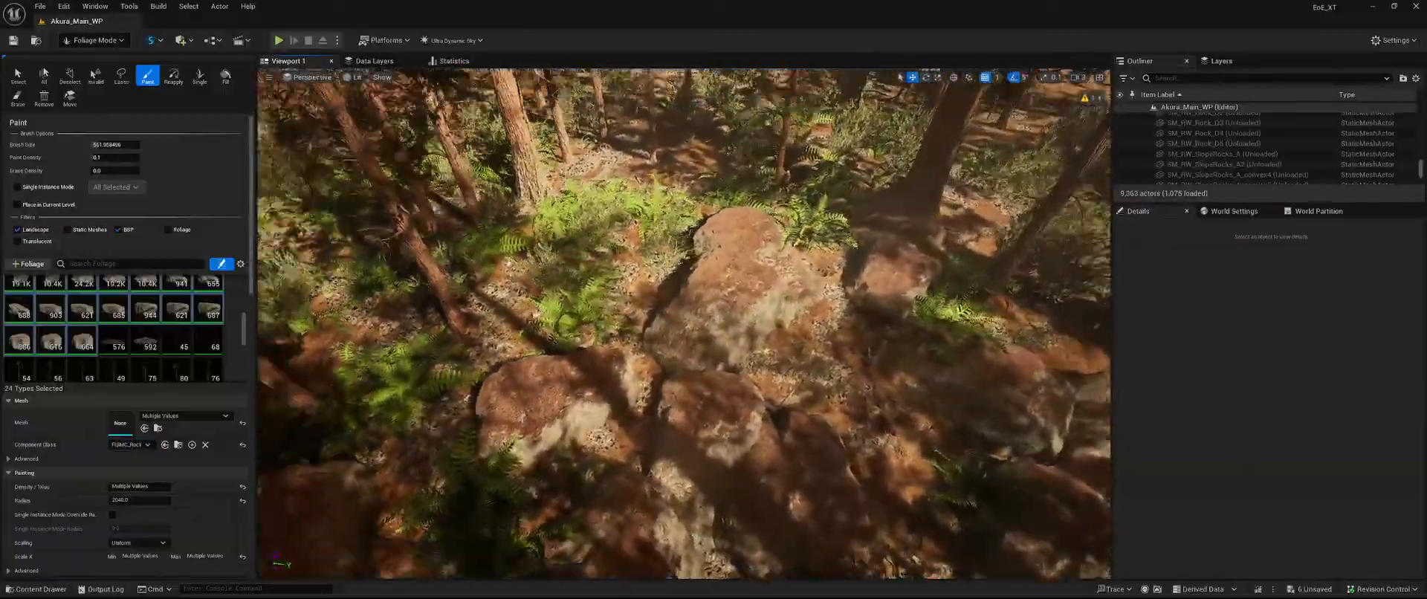
{"action": "right_click_drag", "start_coordinate": [427, 378], "coordinate": [373, 376]}
{"action": "key", "text": "shift"}
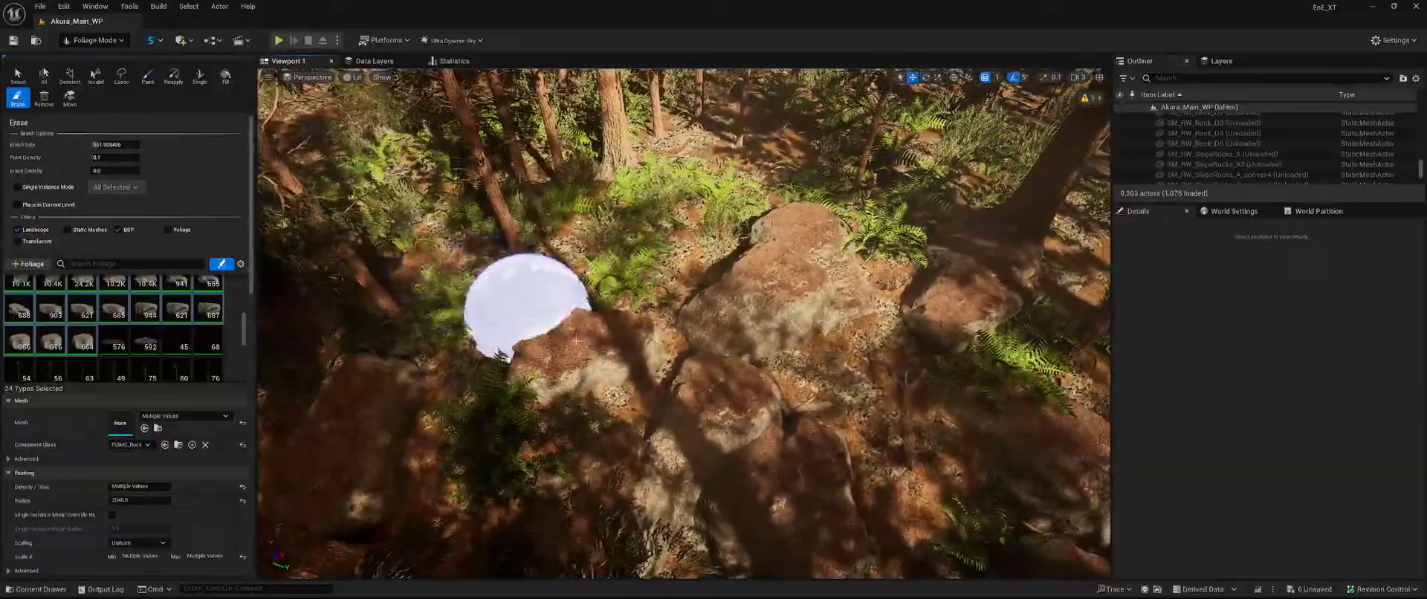
{"action": "mouse_move", "coordinate": [810, 424]}
{"action": "right_mouse_down"}
{"action": "mouse_move", "coordinate": [801, 434]}
{"action": "mouse_move", "coordinate": [858, 432]}
{"action": "right_mouse_up"}
{"action": "key", "text": "shift"}
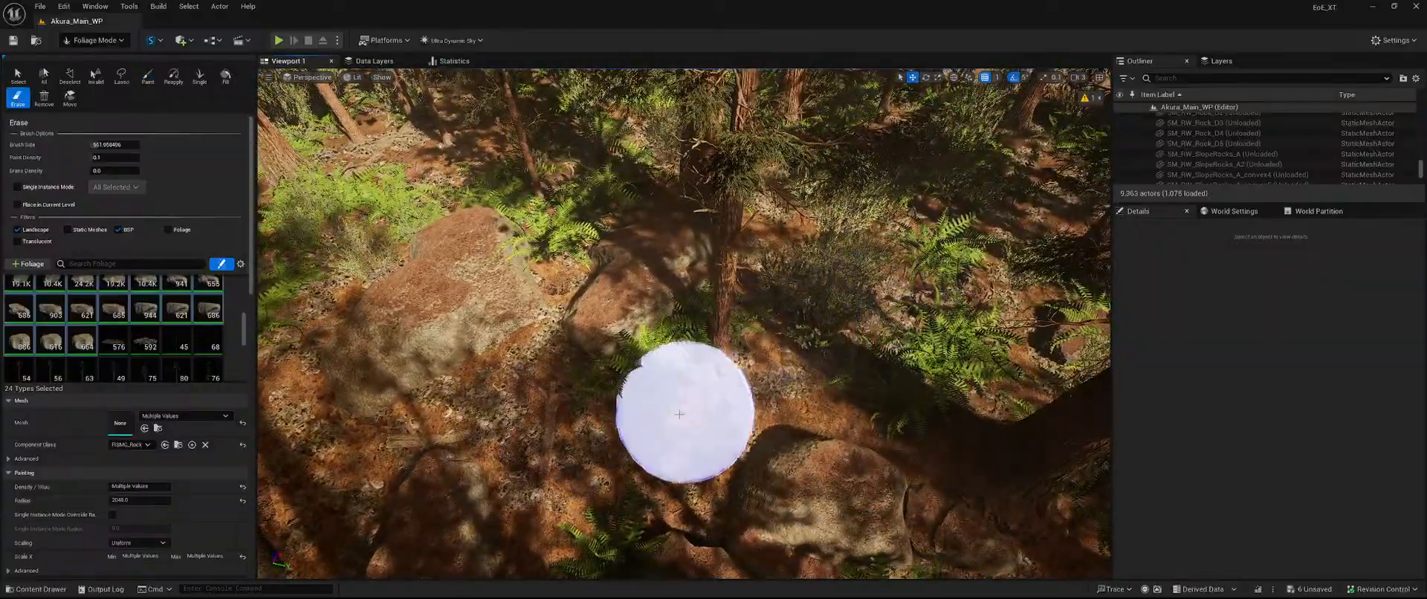
{"action": "mouse_move", "coordinate": [679, 414]}
{"action": "right_mouse_down"}
{"action": "mouse_move", "coordinate": [621, 383]}
{"action": "mouse_move", "coordinate": [652, 317]}
{"action": "right_mouse_up"}
Erase the rocks beside the shadowed boulders between the leaning redwood trunks.
{"action": "key", "text": "shift"}
{"action": "right_click_drag", "start_coordinate": [884, 342], "coordinate": [862, 282]}
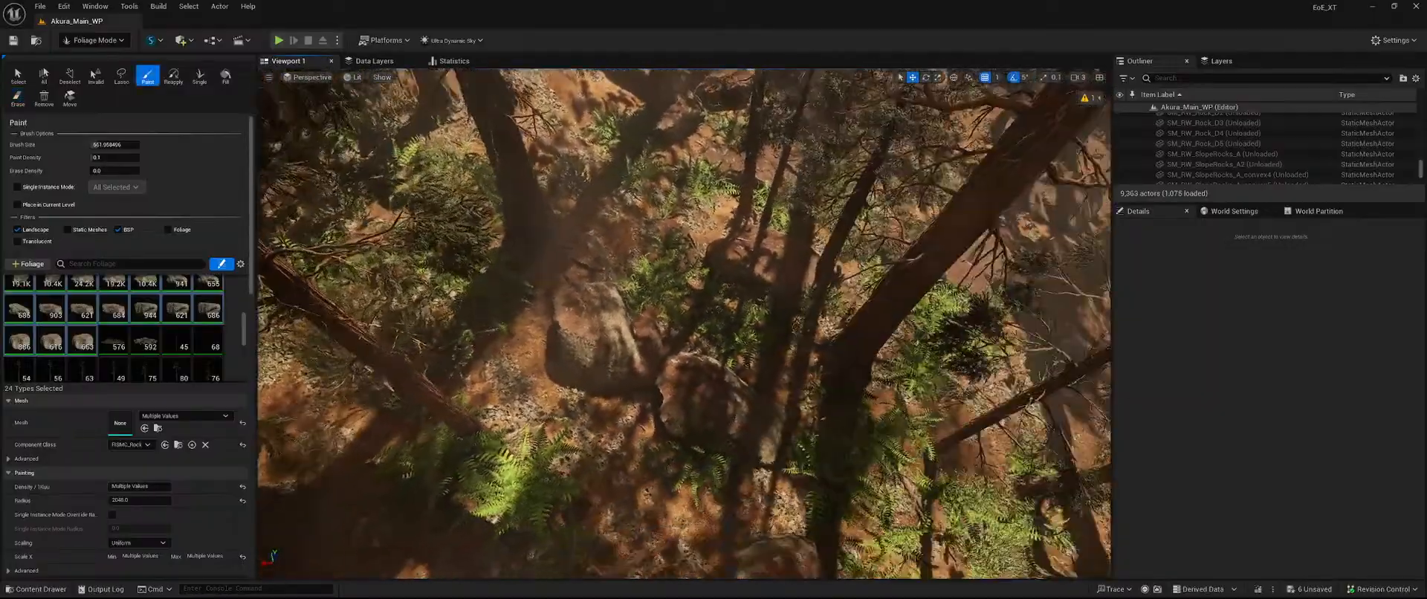
{"action": "right_click_drag", "start_coordinate": [601, 455], "coordinate": [623, 456]}
{"action": "key", "text": "shift"}
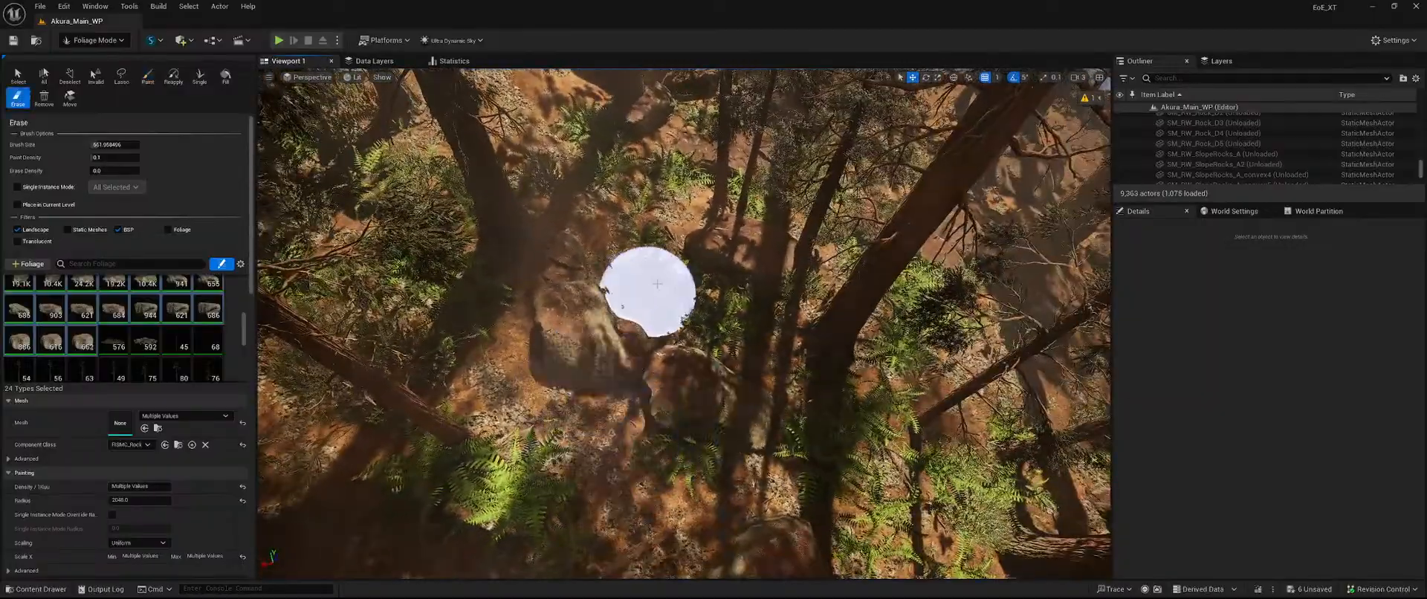
{"action": "left_click", "coordinate": [652, 316], "text": "shift"}
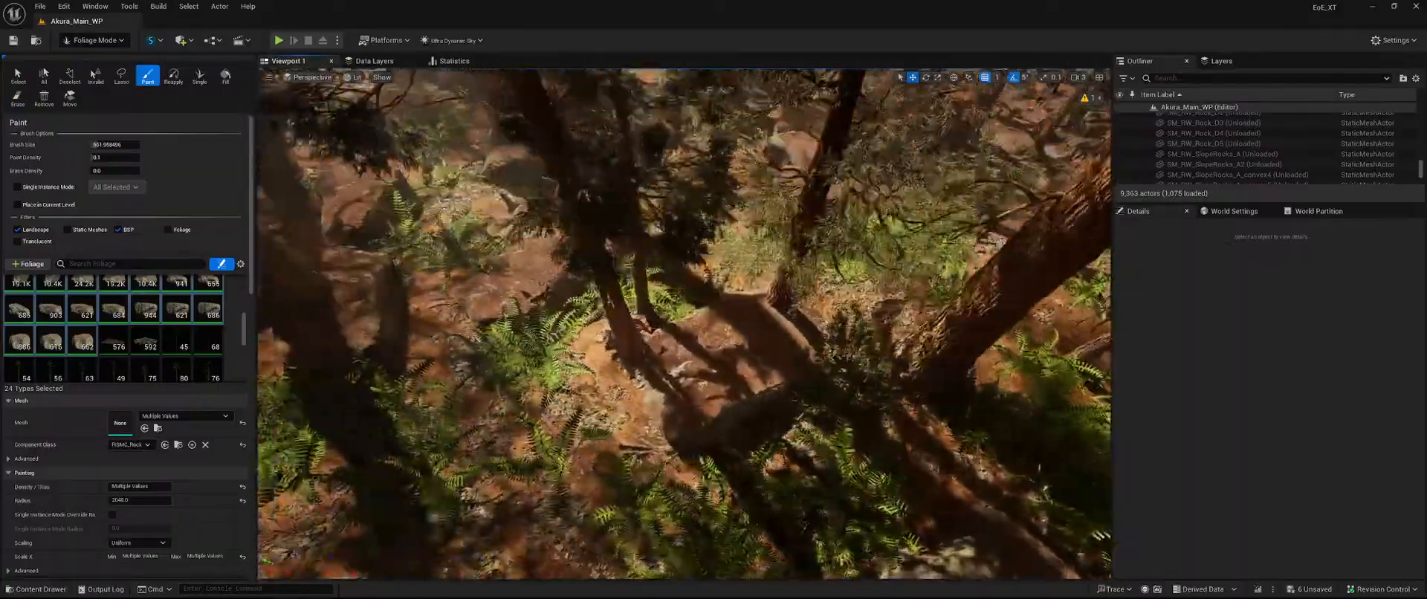
Erase the rocks on the shaded slope beneath the redwoods, beside the fern clump and the rounded boulder.
{"action": "right_click_drag", "start_coordinate": [734, 372], "coordinate": [740, 388]}
{"action": "key", "text": "shift"}
{"action": "left_click", "coordinate": [693, 293], "text": "shift"}
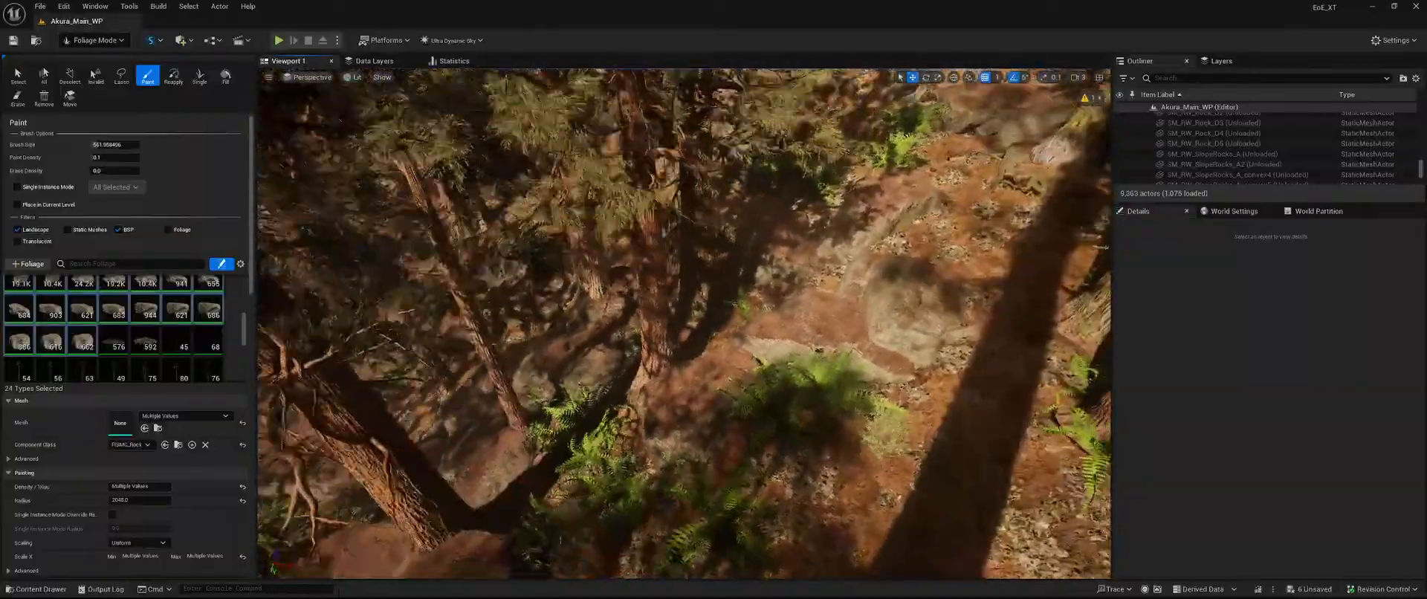
{"action": "right_click_drag", "start_coordinate": [635, 308], "coordinate": [636, 309]}
{"action": "key", "text": "shift"}
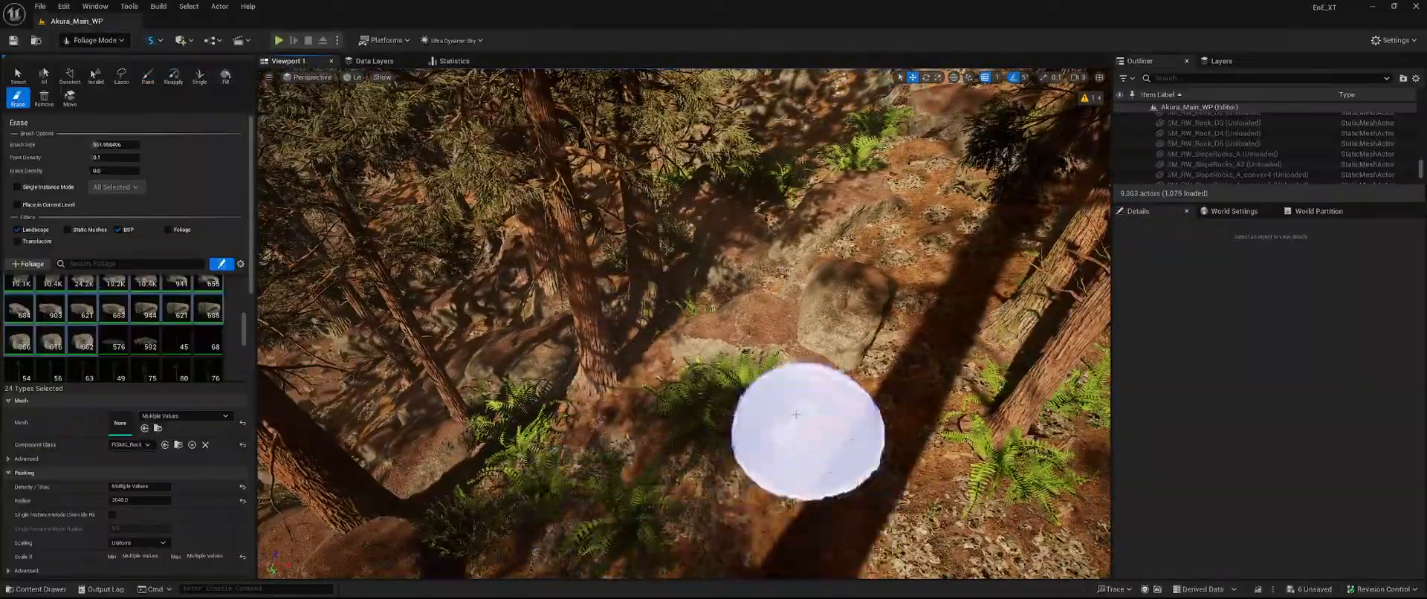
{"action": "right_click_drag", "start_coordinate": [796, 415], "coordinate": [795, 415]}
{"action": "key", "text": "shift"}
Erase the rocks at the foot of the slender bent-branched tree beside the bright fern.
{"action": "right_click_drag", "start_coordinate": [1022, 244], "coordinate": [1023, 244]}
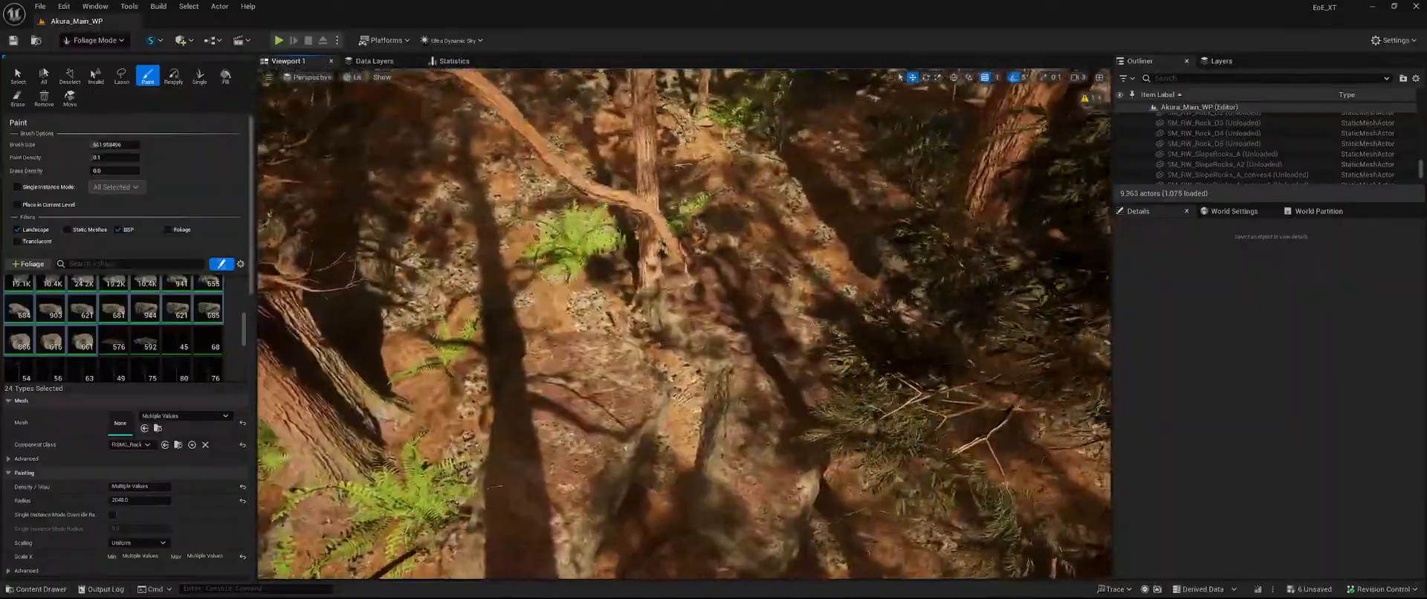
{"action": "right_click_drag", "start_coordinate": [655, 302], "coordinate": [655, 301]}
{"action": "left_click", "coordinate": [655, 302], "text": "shift"}
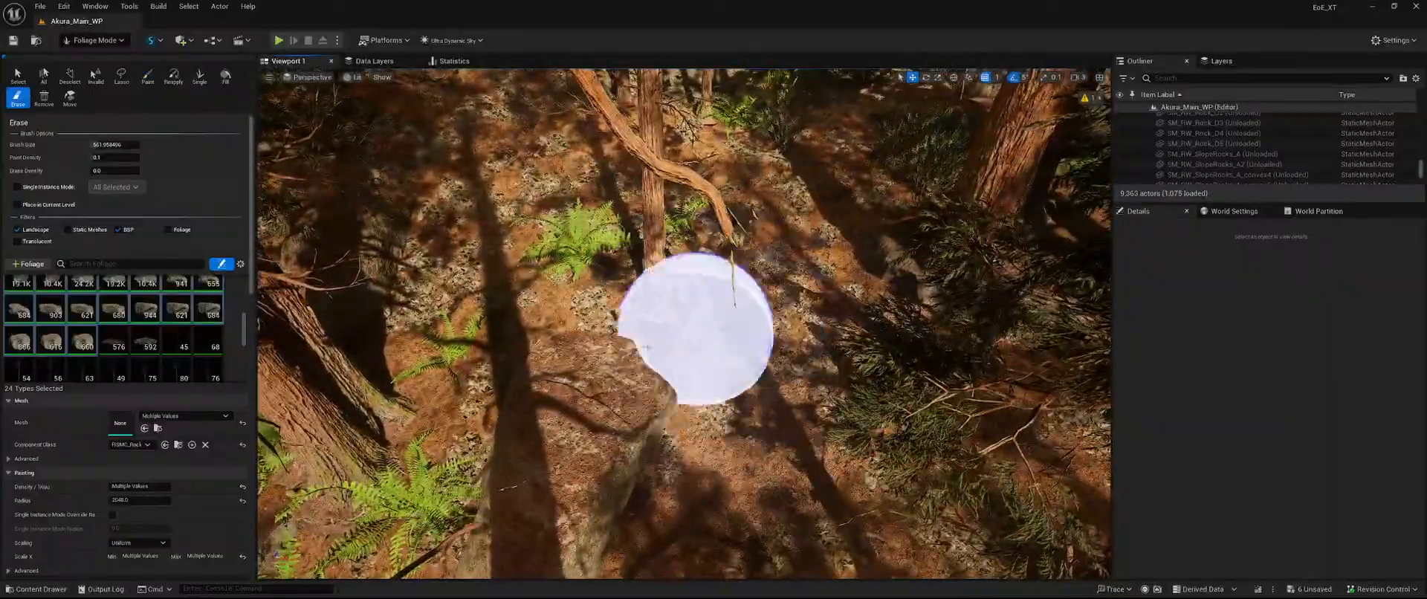
{"action": "right_click_drag", "start_coordinate": [489, 368], "coordinate": [489, 368]}
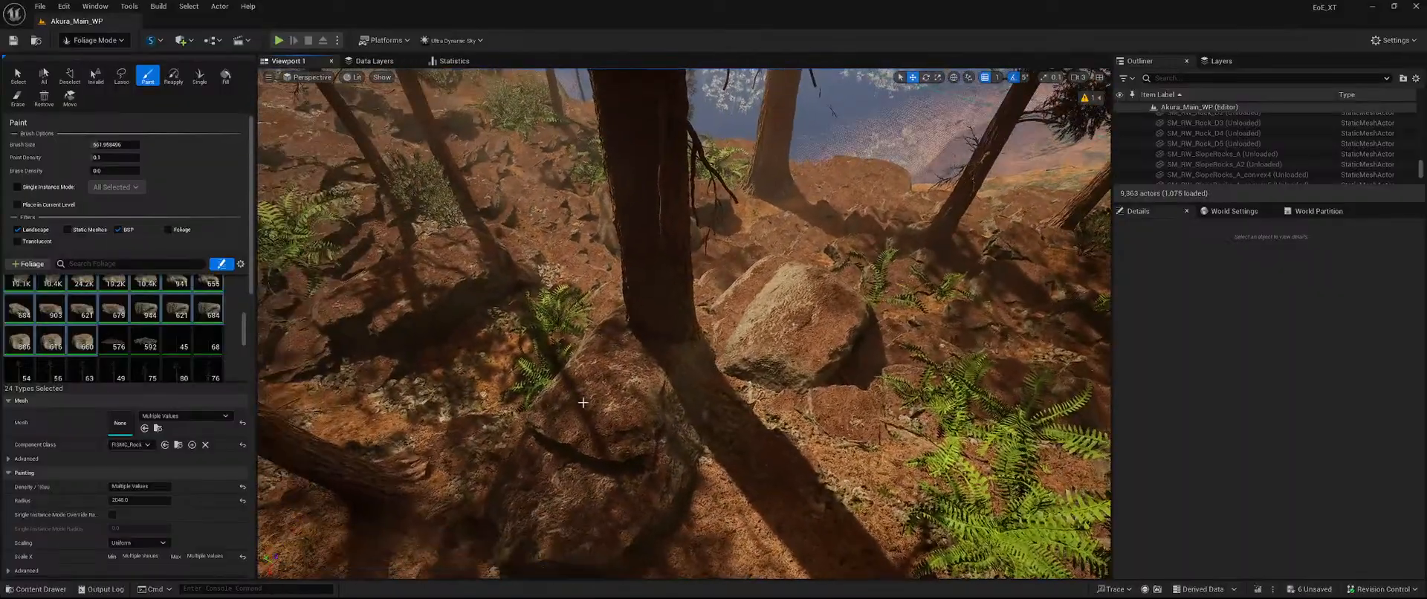
Erase the rocks at the base of the dark redwood beside the large boulder and around the slim redwood on the rocky slope.
{"action": "left_click", "coordinate": [644, 353], "text": "shift"}
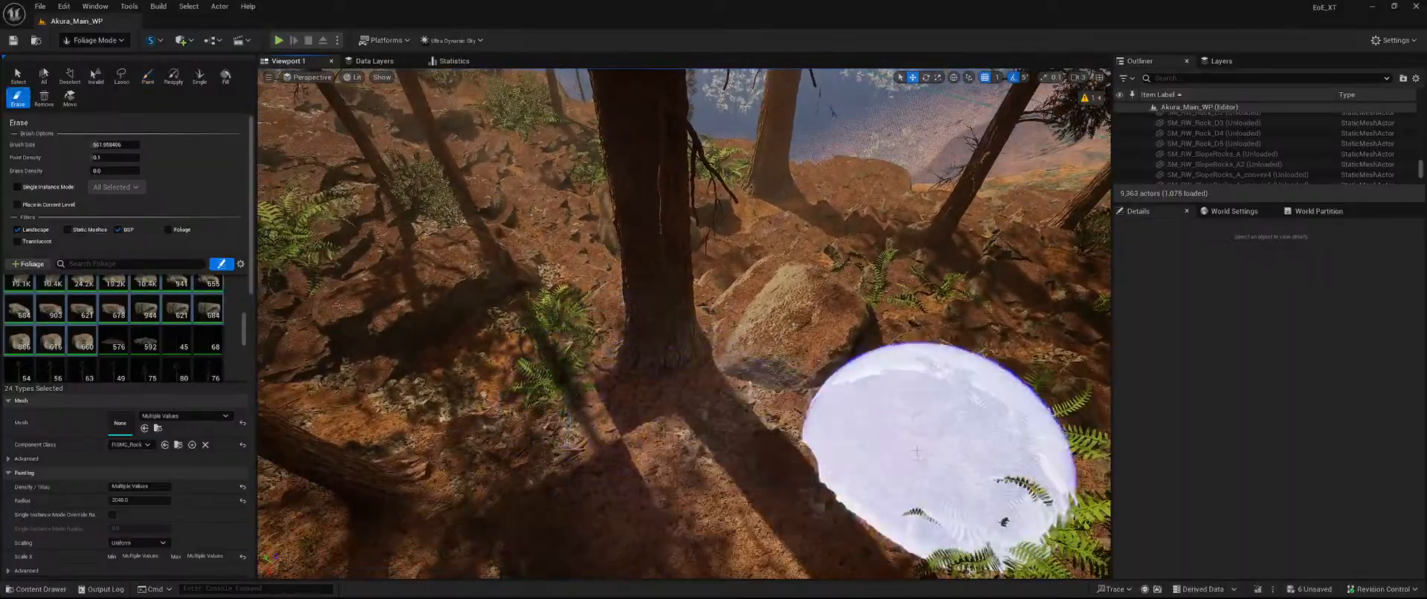
{"action": "right_click_drag", "start_coordinate": [916, 451], "coordinate": [917, 451]}
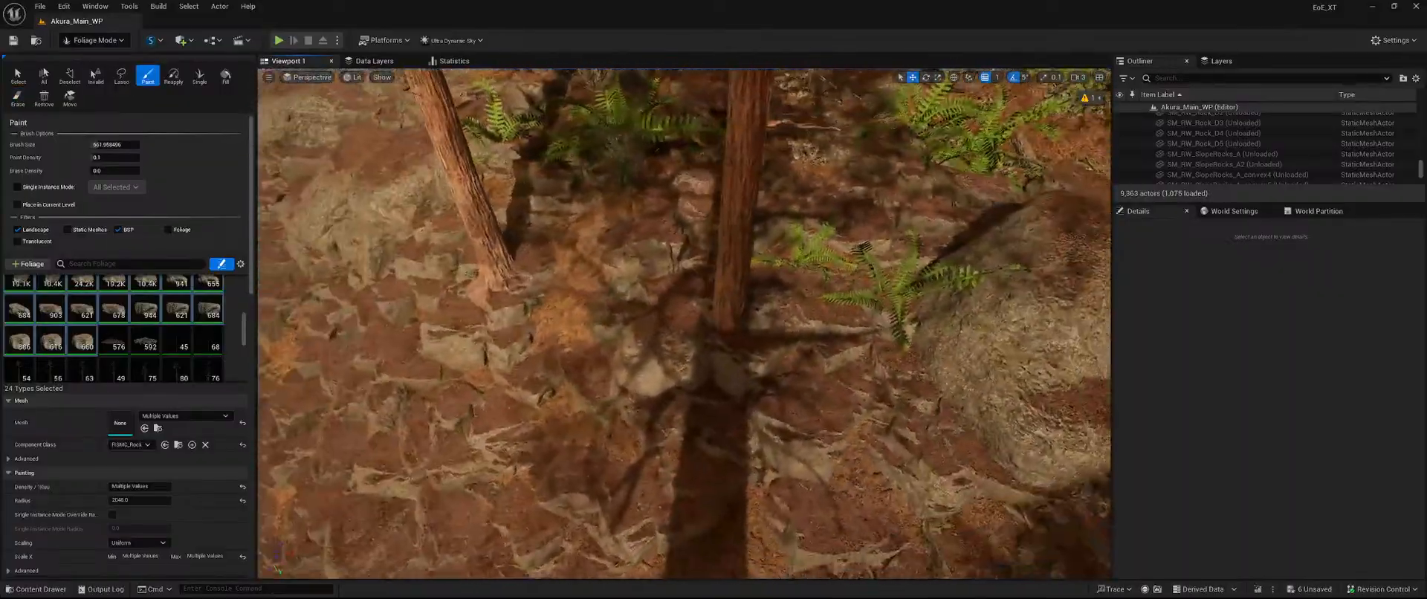
{"action": "left_click", "coordinate": [687, 333], "text": "shift"}
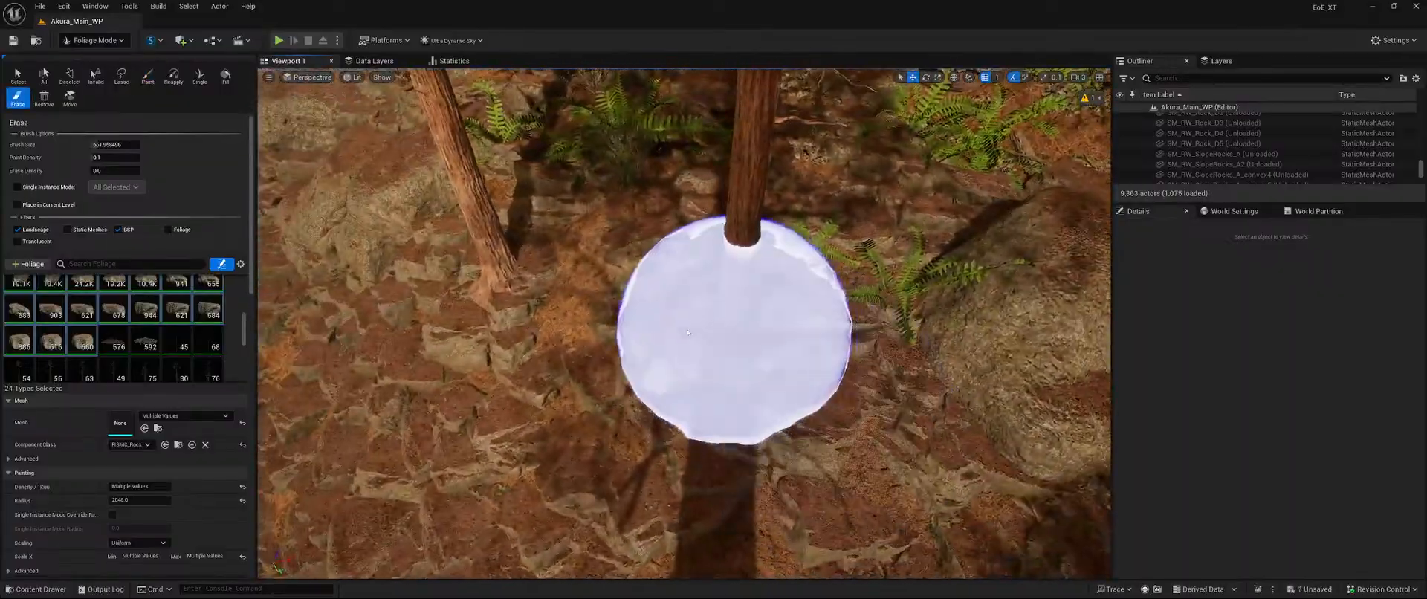
Select the redwood with the floating base and lower it until its trunk sits in the ground.
{"action": "right_click_drag", "start_coordinate": [650, 269], "coordinate": [650, 269]}
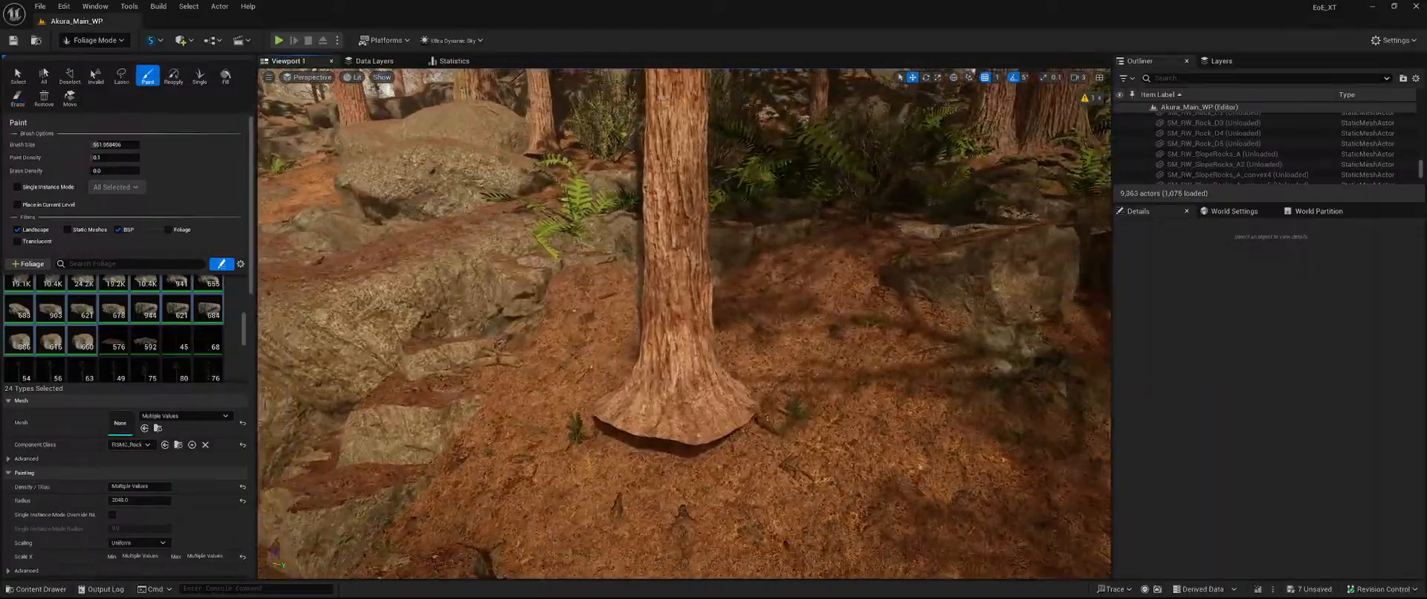
{"action": "right_click_drag", "start_coordinate": [650, 269], "coordinate": [650, 269]}
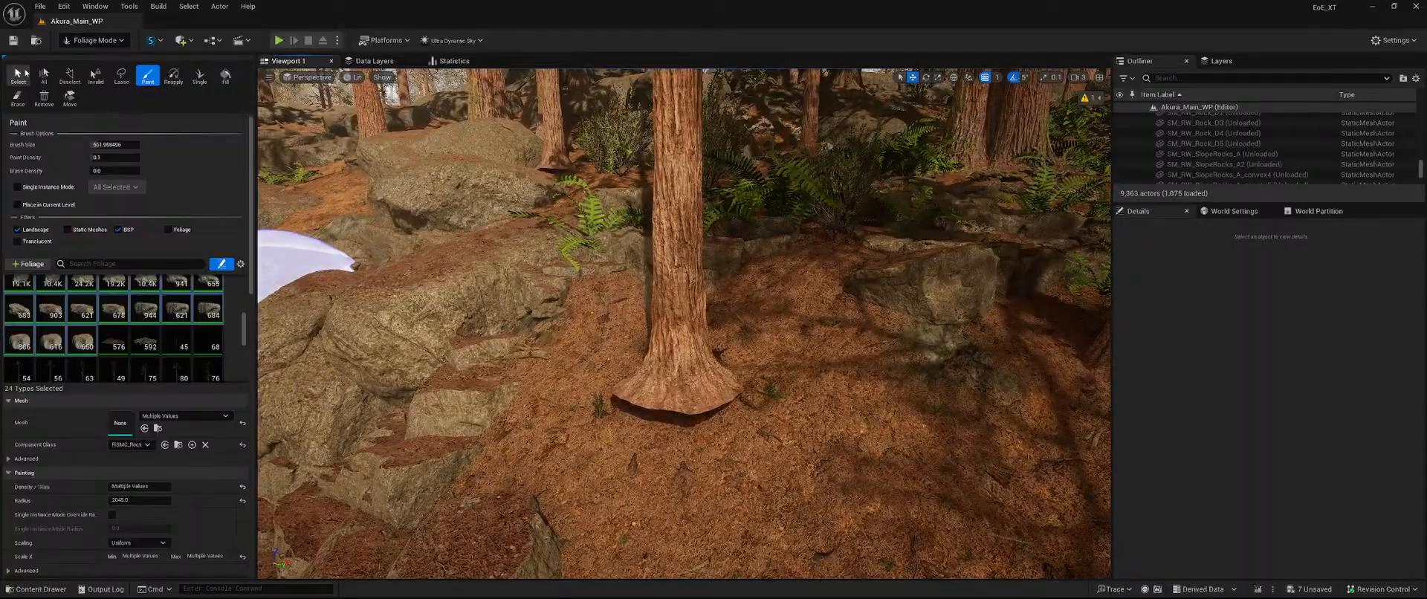
{"action": "left_click", "coordinate": [18, 75]}
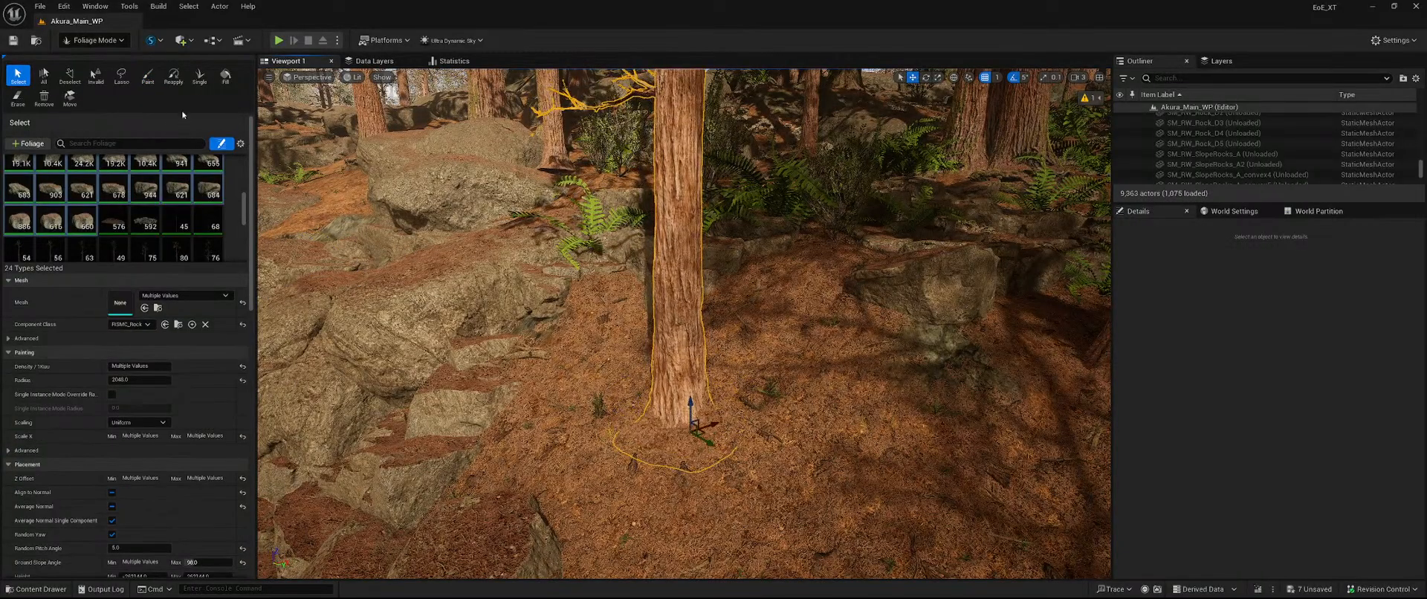
Erase the rocks under the slim redwood on the layered rock slope near the large fern.
{"action": "left_click", "coordinate": [148, 75]}
{"action": "right_click_drag", "start_coordinate": [490, 357], "coordinate": [490, 357]}
{"action": "right_click_drag", "start_coordinate": [566, 440], "coordinate": [565, 440]}
{"action": "key", "text": "shift"}
{"action": "left_click", "coordinate": [565, 440], "text": "shift"}
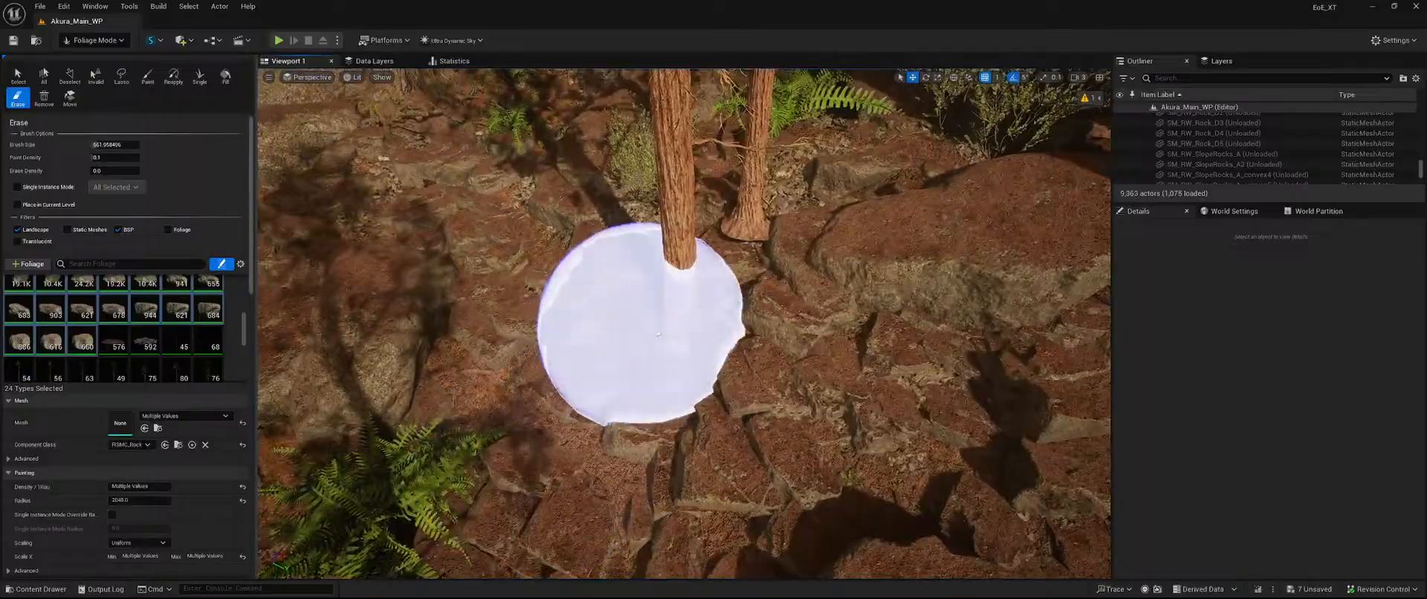
Lower the slim redwood on the layered rock slope onto the ground and save all unsaved files.
{"action": "left_click", "coordinate": [17, 75]}
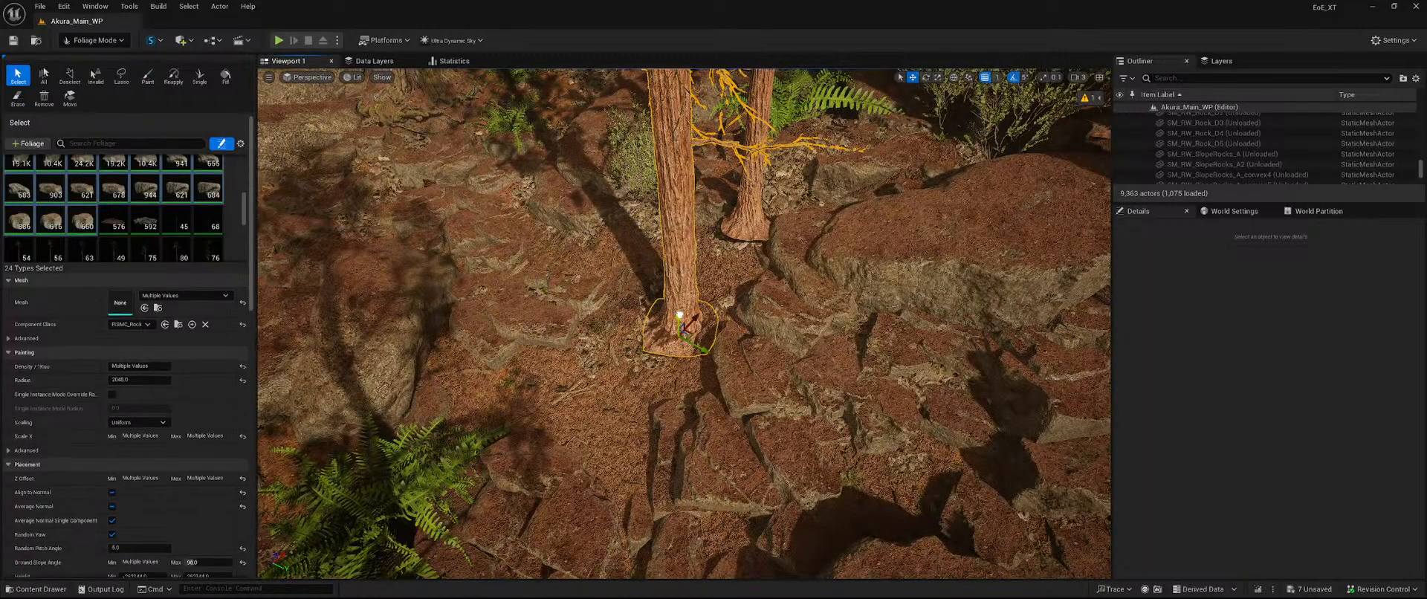
{"action": "left_click", "coordinate": [1307, 590]}
{"action": "left_click", "coordinate": [795, 417]}
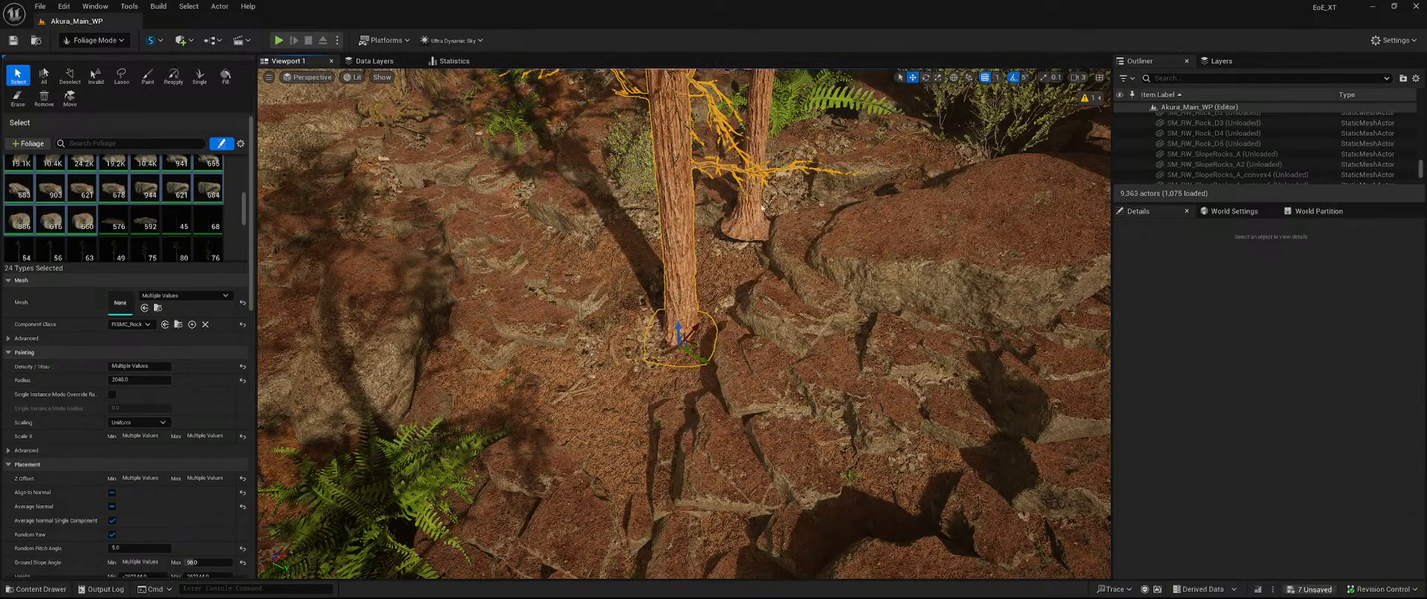
Delete the hollow dead stump beside the mossy redwood.
{"action": "left_click", "coordinate": [148, 75]}
{"action": "mouse_move", "coordinate": [494, 349]}
{"action": "right_mouse_down"}
{"action": "mouse_move", "coordinate": [557, 288]}
{"action": "mouse_move", "coordinate": [520, 288]}
{"action": "mouse_move", "coordinate": [639, 245]}
{"action": "mouse_move", "coordinate": [520, 249]}
{"action": "mouse_move", "coordinate": [520, 401]}
{"action": "mouse_move", "coordinate": [594, 393]}
{"action": "right_mouse_up"}
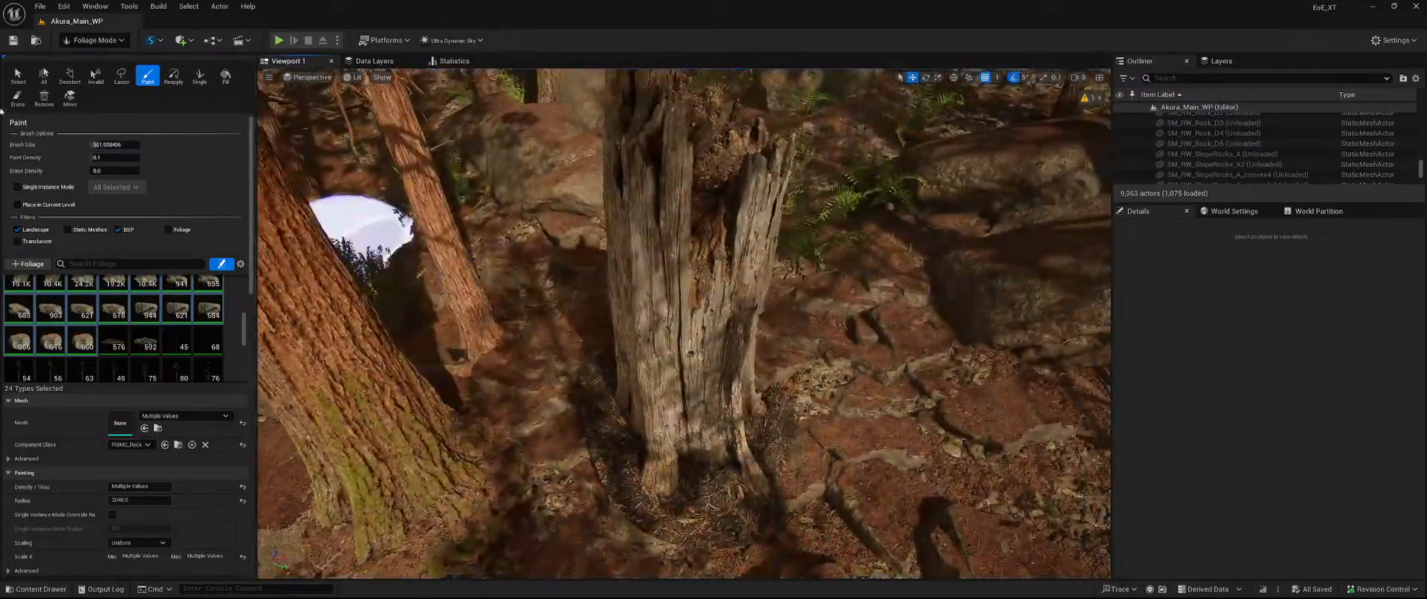
{"action": "left_click", "coordinate": [18, 75]}
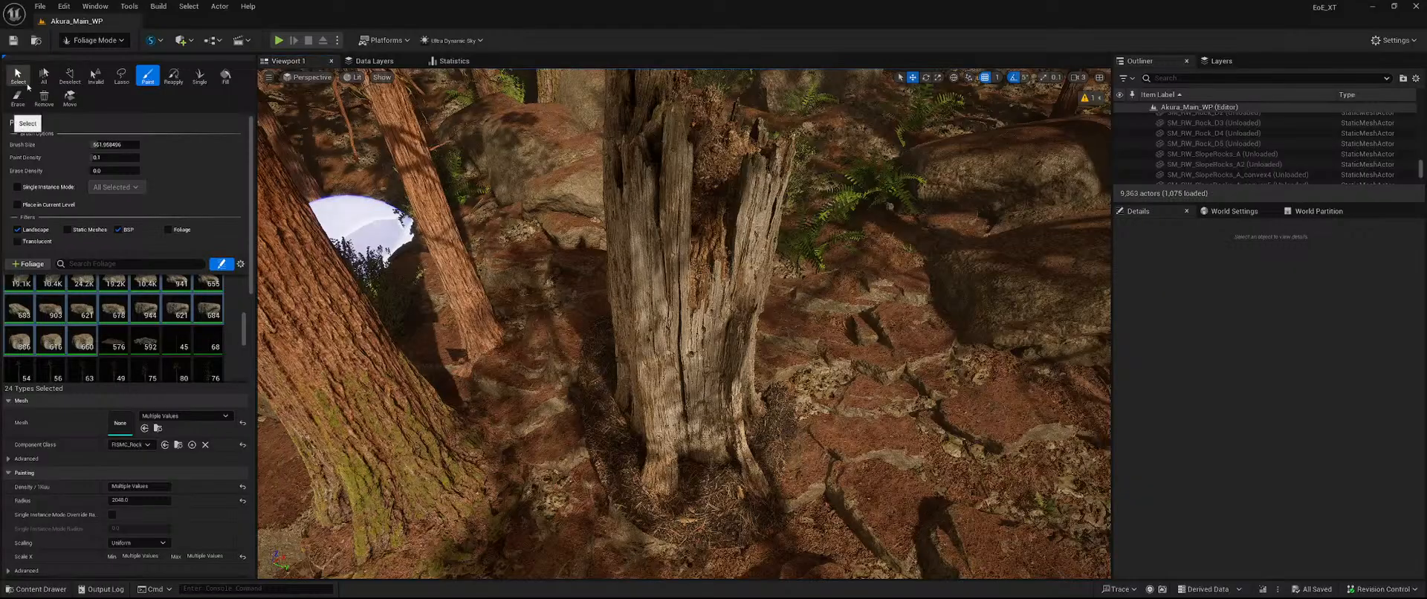
{"action": "left_click", "coordinate": [669, 279]}
{"action": "key", "text": "Delete"}
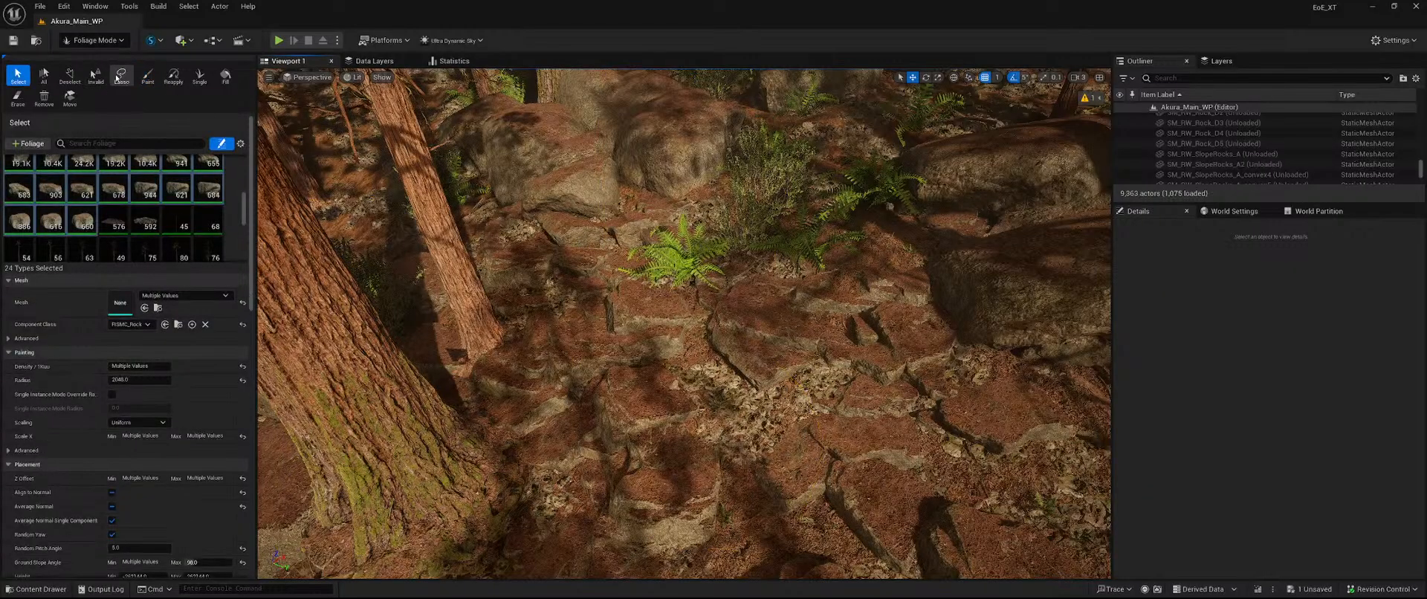
Erase the rocks around the mossy redwood's base and on the boulders behind the nearby ferns.
{"action": "left_click", "coordinate": [18, 96]}
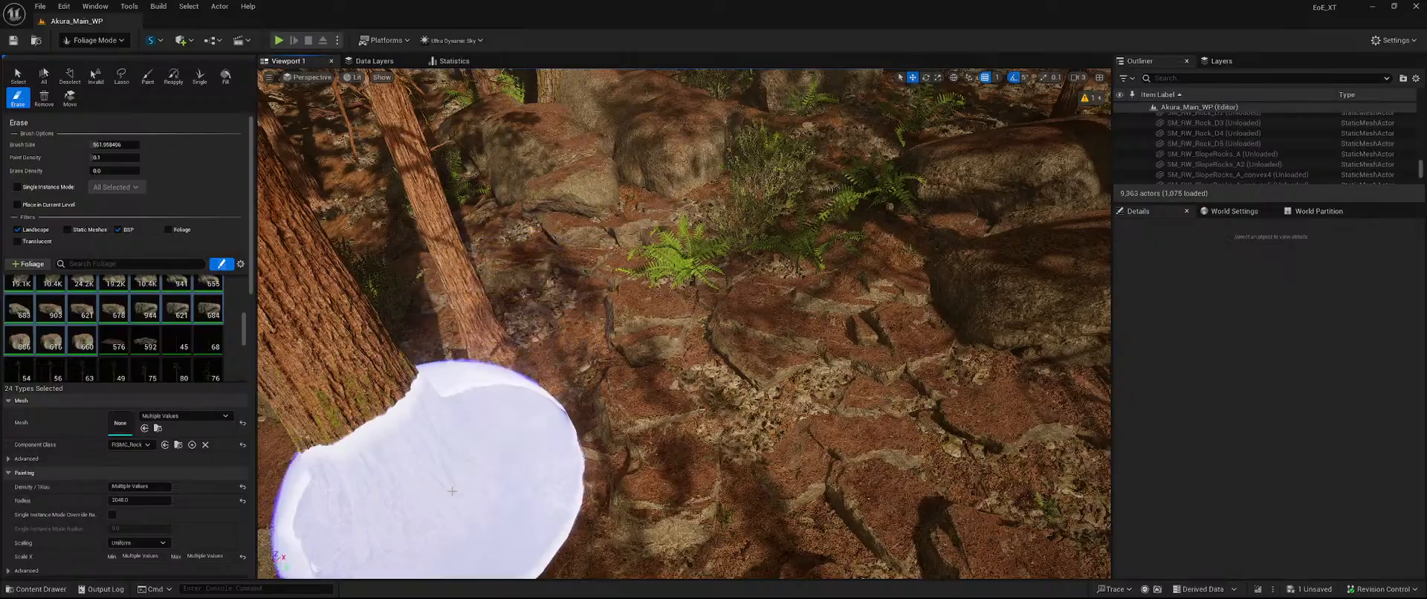
{"action": "left_click", "coordinate": [147, 76]}
{"action": "right_click_drag", "start_coordinate": [509, 360], "coordinate": [569, 327]}
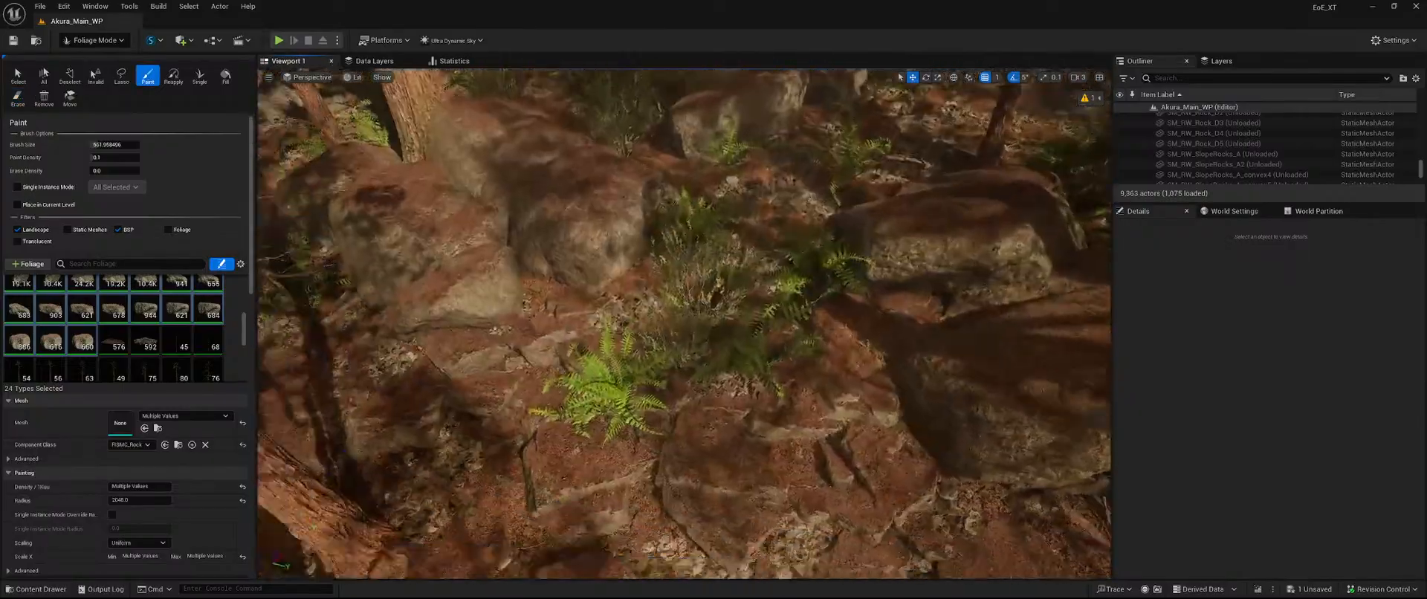
{"action": "key", "text": "shift"}
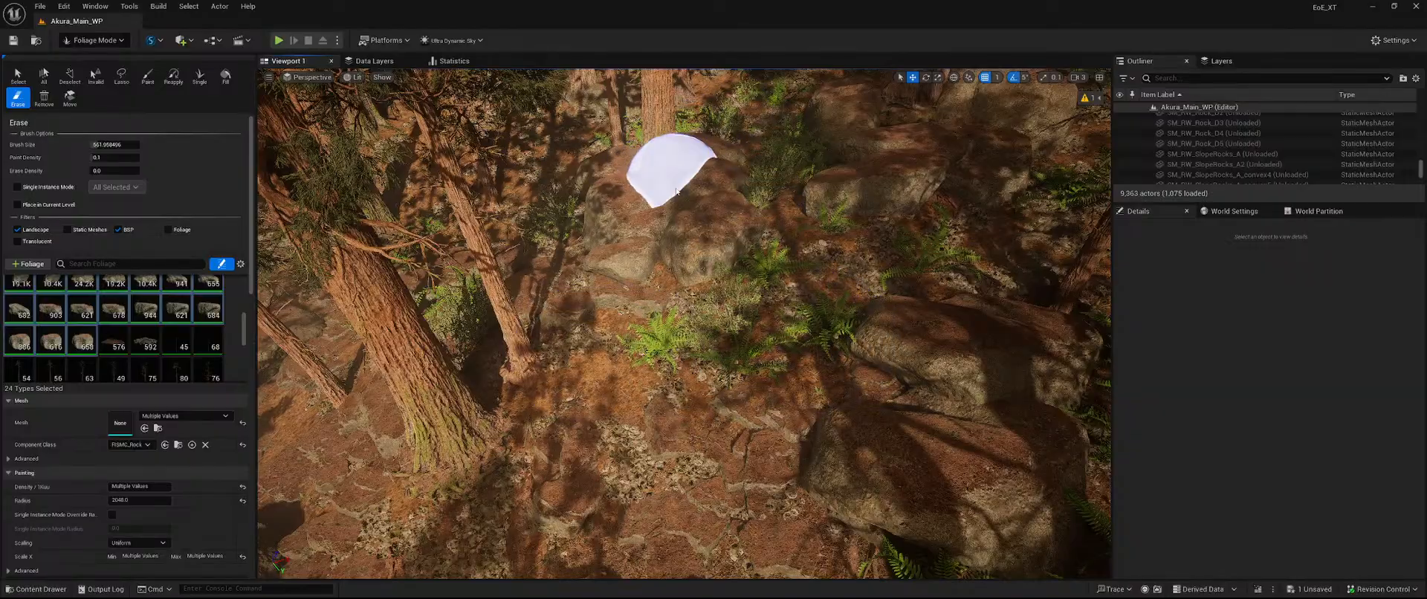
{"action": "right_click_drag", "start_coordinate": [676, 191], "coordinate": [672, 148]}
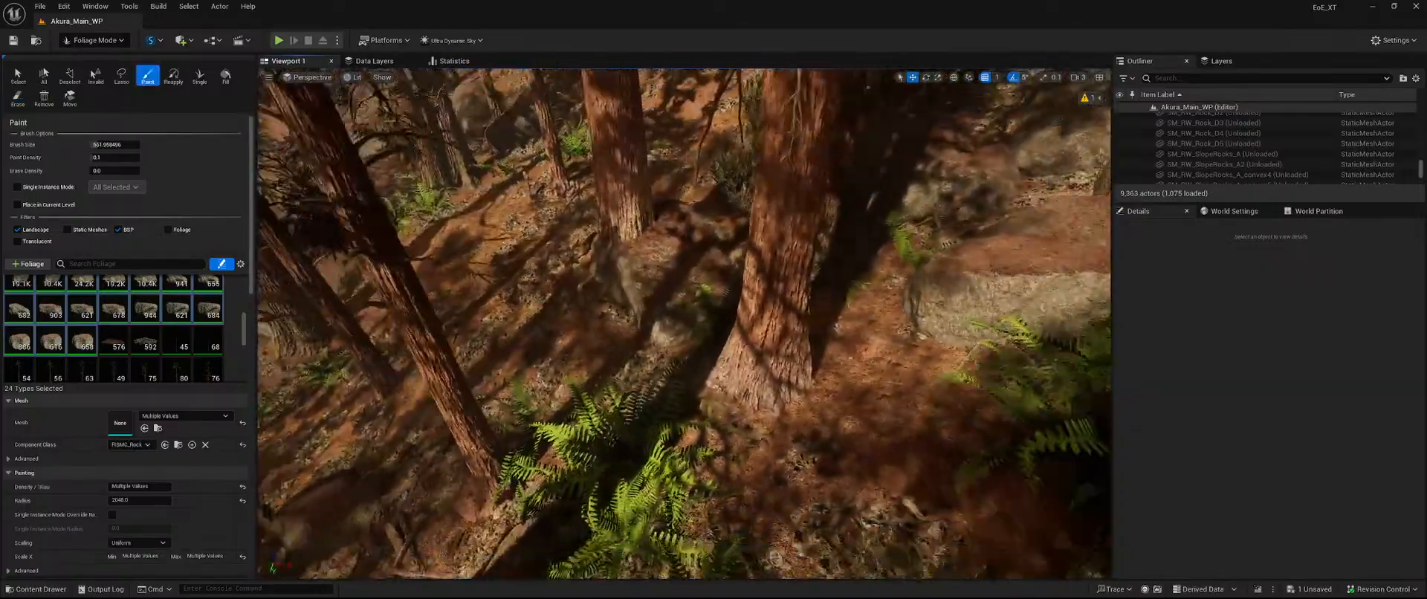
Erase the rocks between the two thick redwoods behind the bright ferns.
{"action": "right_click_drag", "start_coordinate": [603, 277], "coordinate": [602, 277]}
{"action": "key", "text": "shift"}
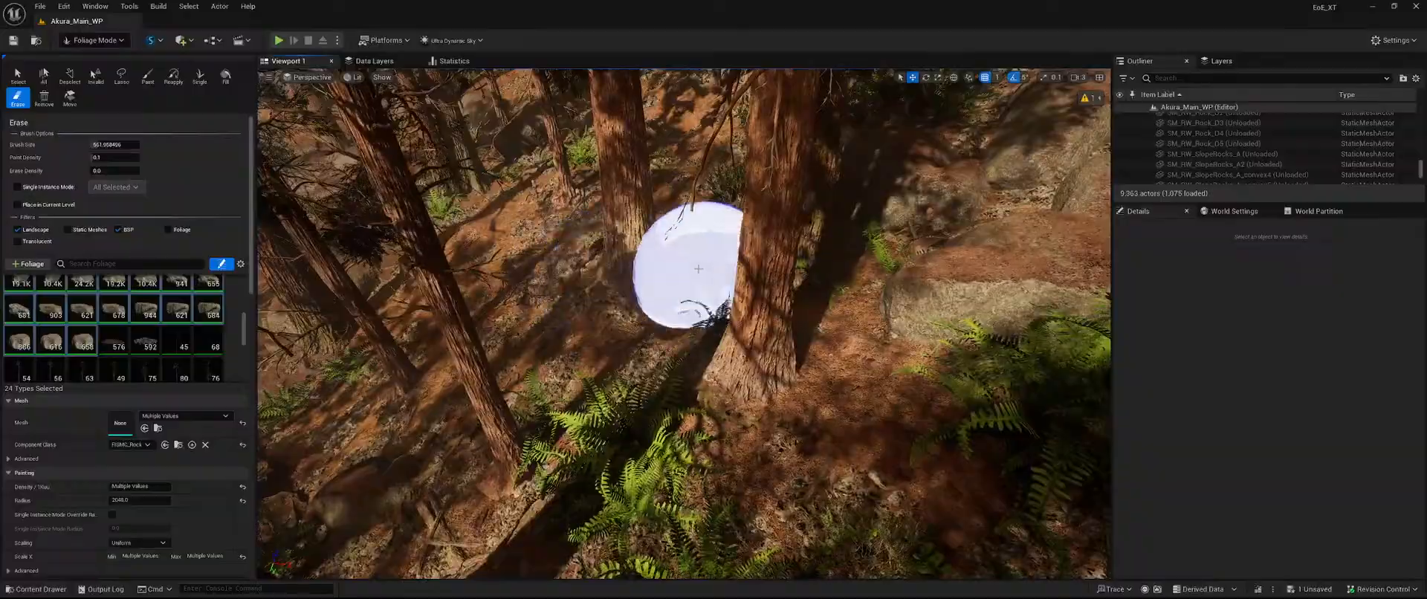
{"action": "right_click_drag", "start_coordinate": [698, 268], "coordinate": [698, 222]}
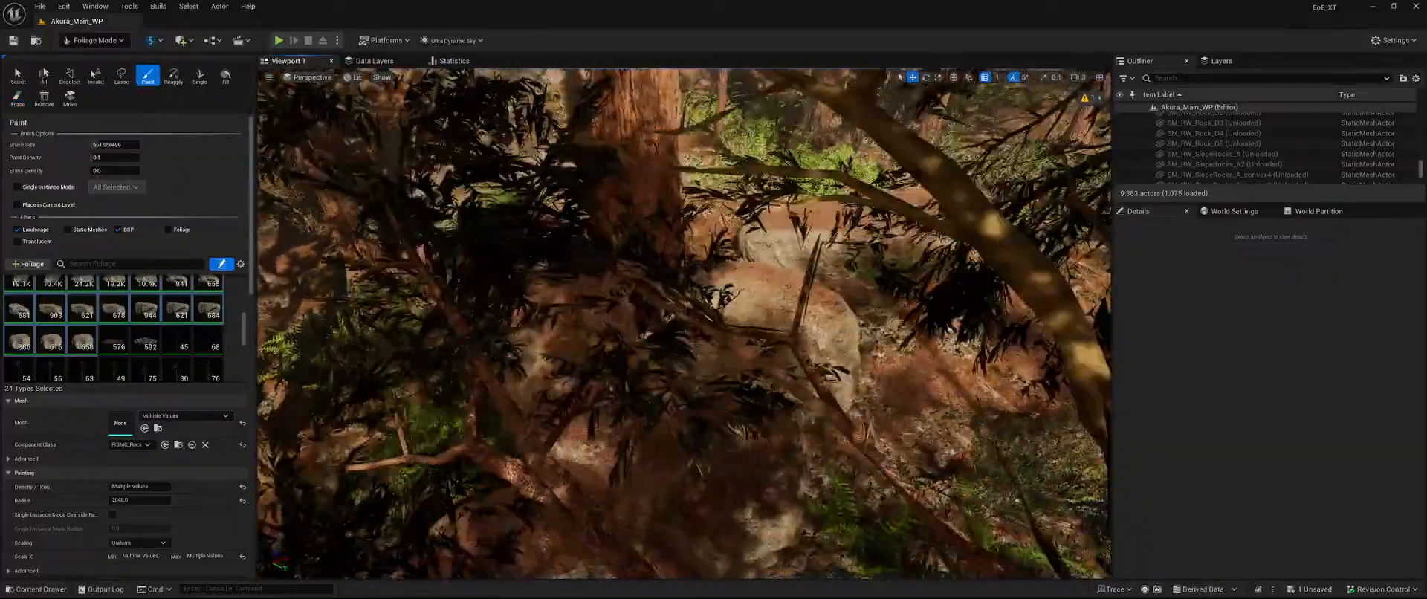
Erase the rocks around the boulder cluster at the foot of the large redwood.
{"action": "left_click", "coordinate": [624, 324], "text": "shift"}
{"action": "right_click_drag", "start_coordinate": [624, 323], "coordinate": [661, 319]}
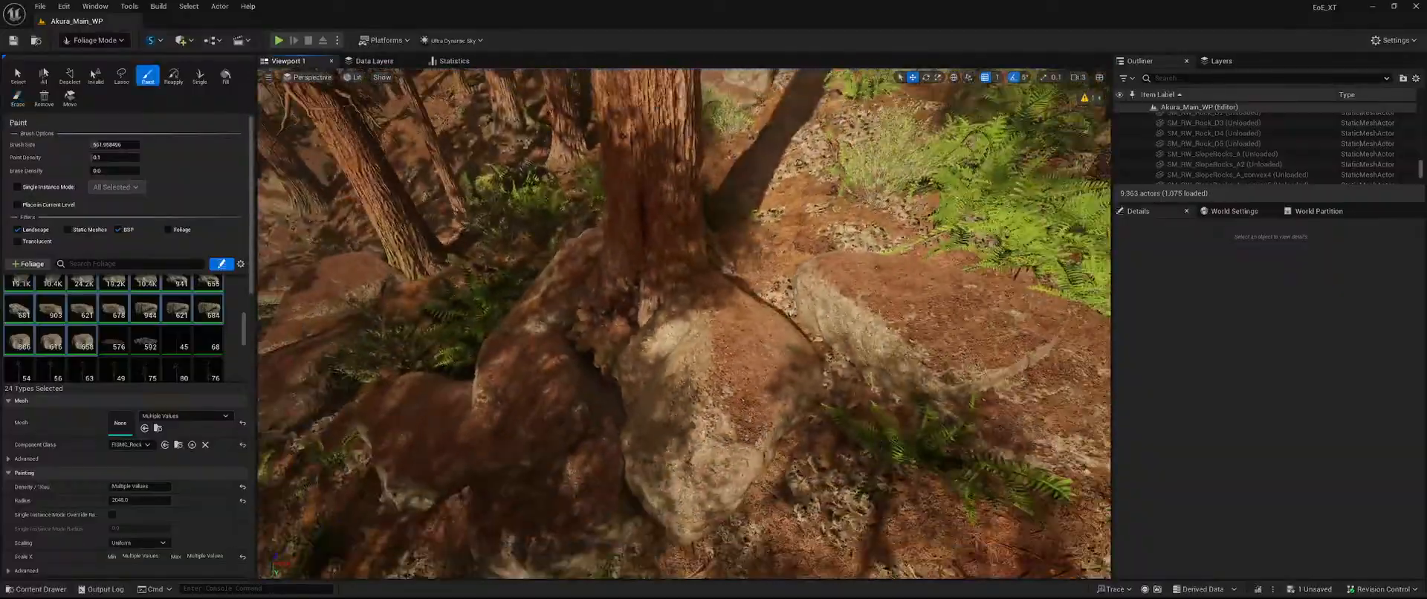
{"action": "right_click_drag", "start_coordinate": [699, 253], "coordinate": [699, 252]}
{"action": "key", "text": "shift"}
{"action": "right_click_drag", "start_coordinate": [835, 294], "coordinate": [872, 297]}
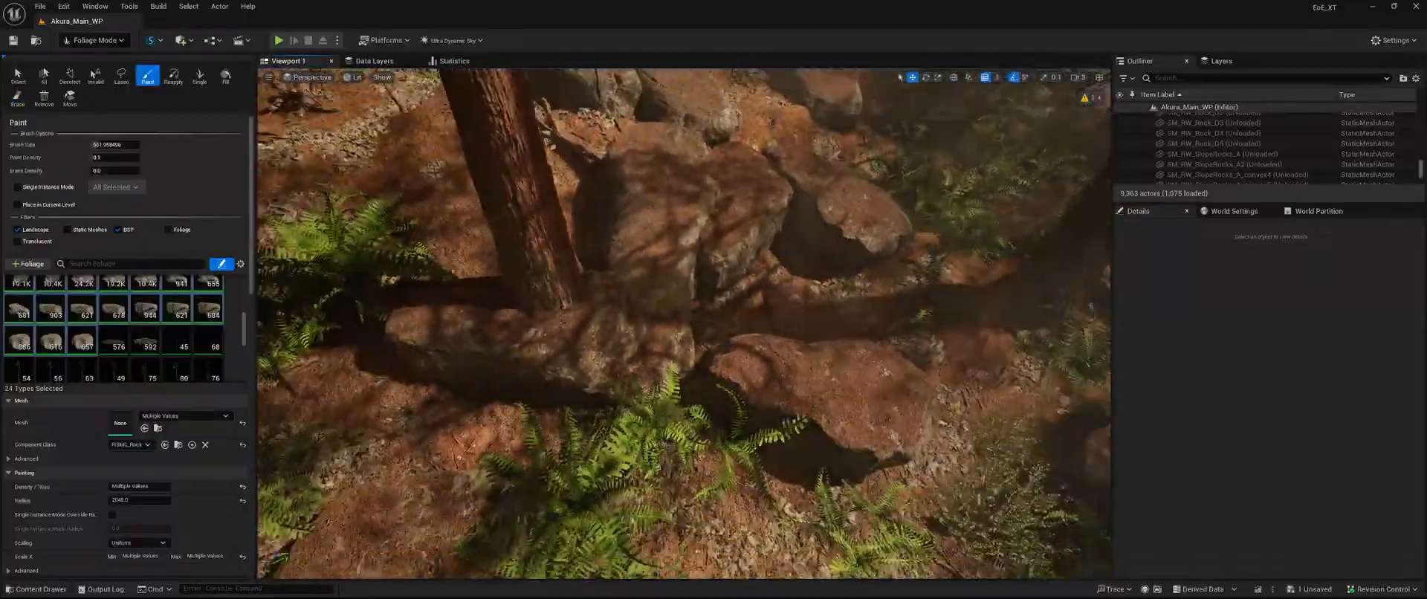
Erase the rocks at the base of the leaning redwood and around the shadowed boulders and ferns beside it.
{"action": "right_click_drag", "start_coordinate": [568, 271], "coordinate": [539, 267]}
{"action": "key", "text": "shift"}
{"action": "left_click", "coordinate": [706, 376]}
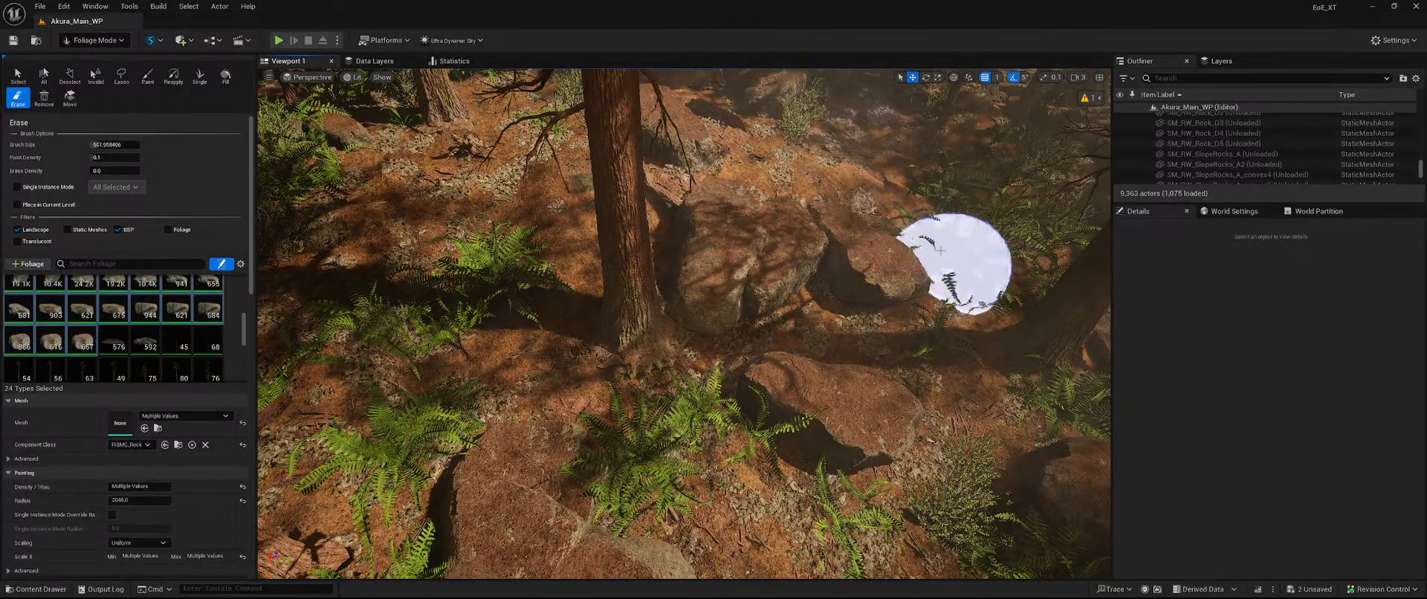
{"action": "left_click", "coordinate": [691, 140]}
{"action": "right_click_drag", "start_coordinate": [778, 232], "coordinate": [737, 269]}
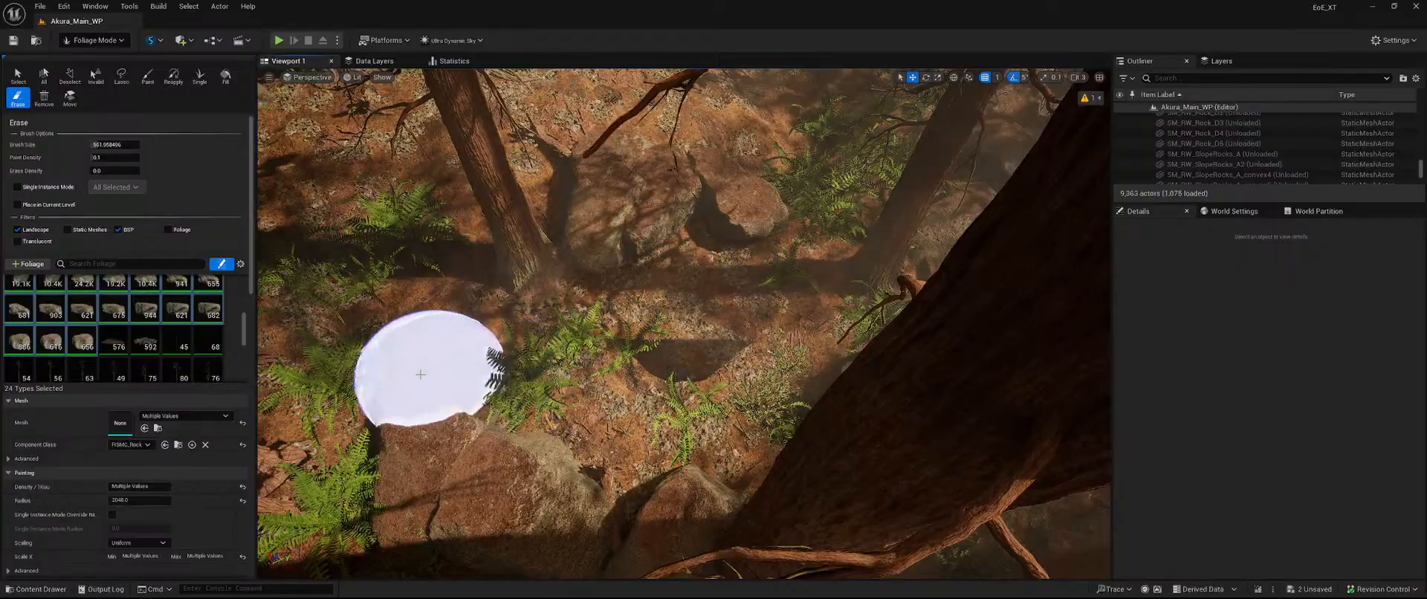
Erase the rocks around the ferny clearing with the flat boulder below the redwoods.
{"action": "mouse_move", "coordinate": [483, 416]}
{"action": "right_mouse_down"}
{"action": "mouse_move", "coordinate": [483, 327]}
{"action": "mouse_move", "coordinate": [505, 439]}
{"action": "mouse_move", "coordinate": [601, 416]}
{"action": "mouse_move", "coordinate": [617, 460]}
{"action": "mouse_move", "coordinate": [642, 401]}
{"action": "mouse_move", "coordinate": [566, 333]}
{"action": "right_mouse_up"}
{"action": "key", "text": "shift"}
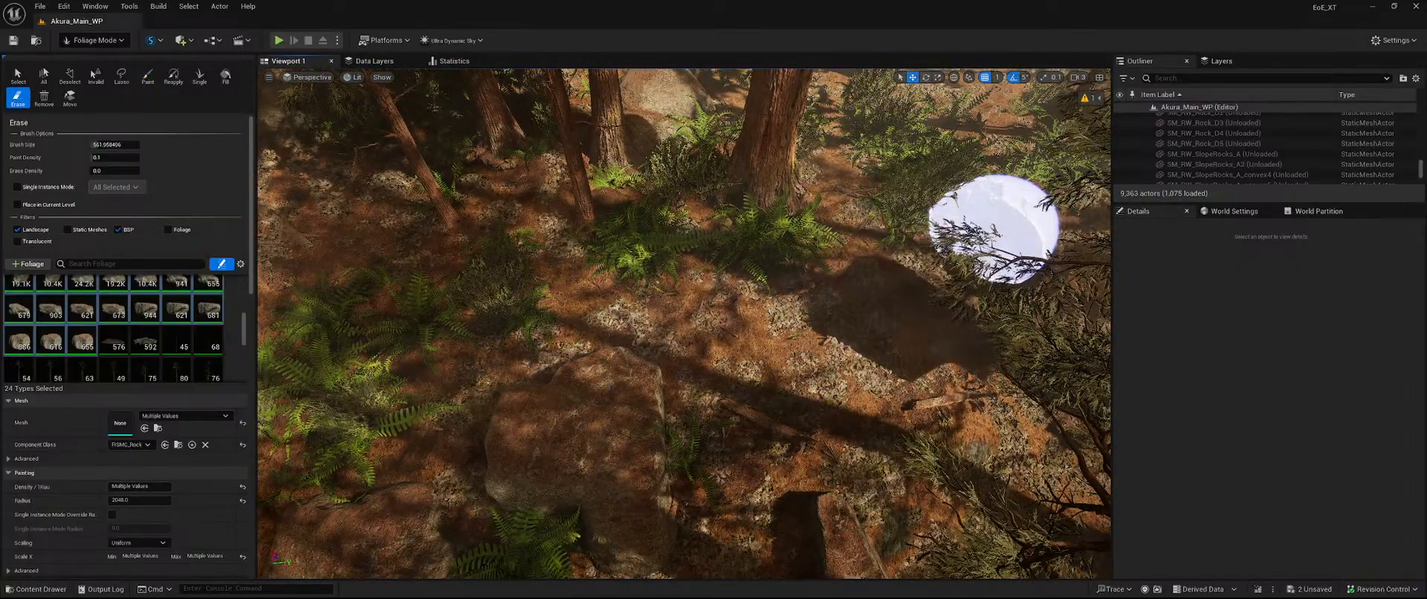
{"action": "right_click_drag", "start_coordinate": [841, 301], "coordinate": [833, 223]}
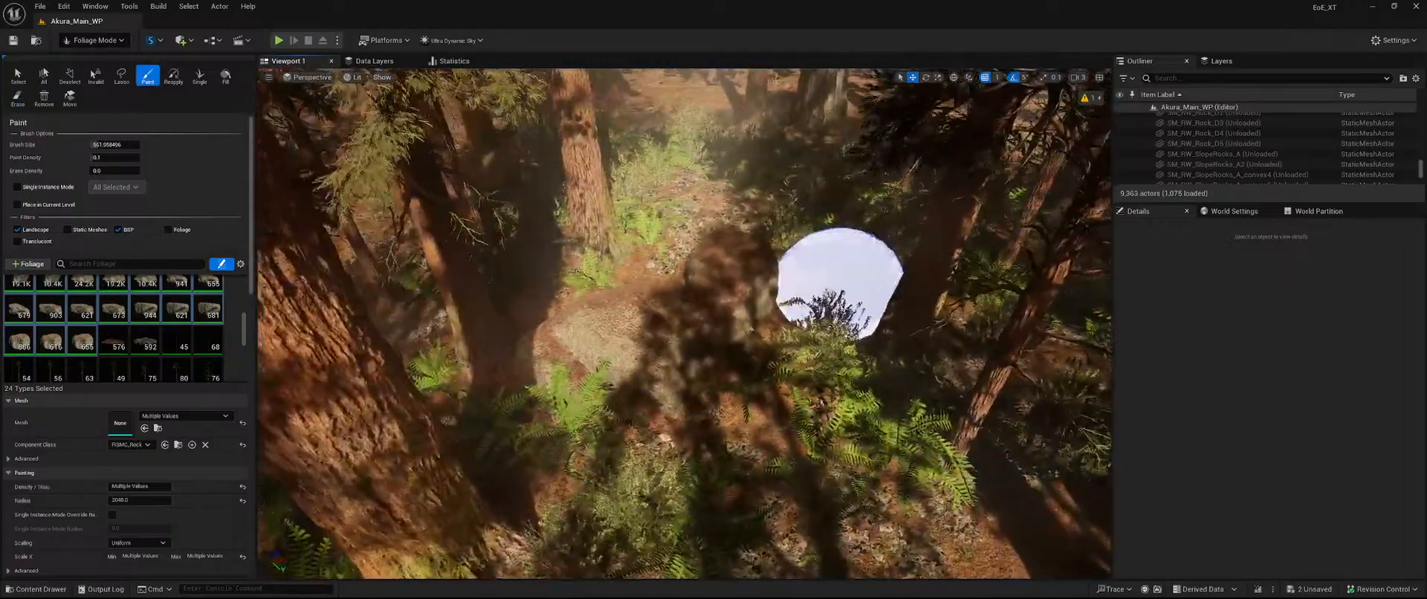
Erase the rocks around the shaded mound and fern patch beside the thick mossy redwood.
{"action": "left_click", "coordinate": [743, 278], "text": "shift"}
{"action": "right_click_drag", "start_coordinate": [766, 296], "coordinate": [597, 433]}
{"action": "key", "text": "shift"}
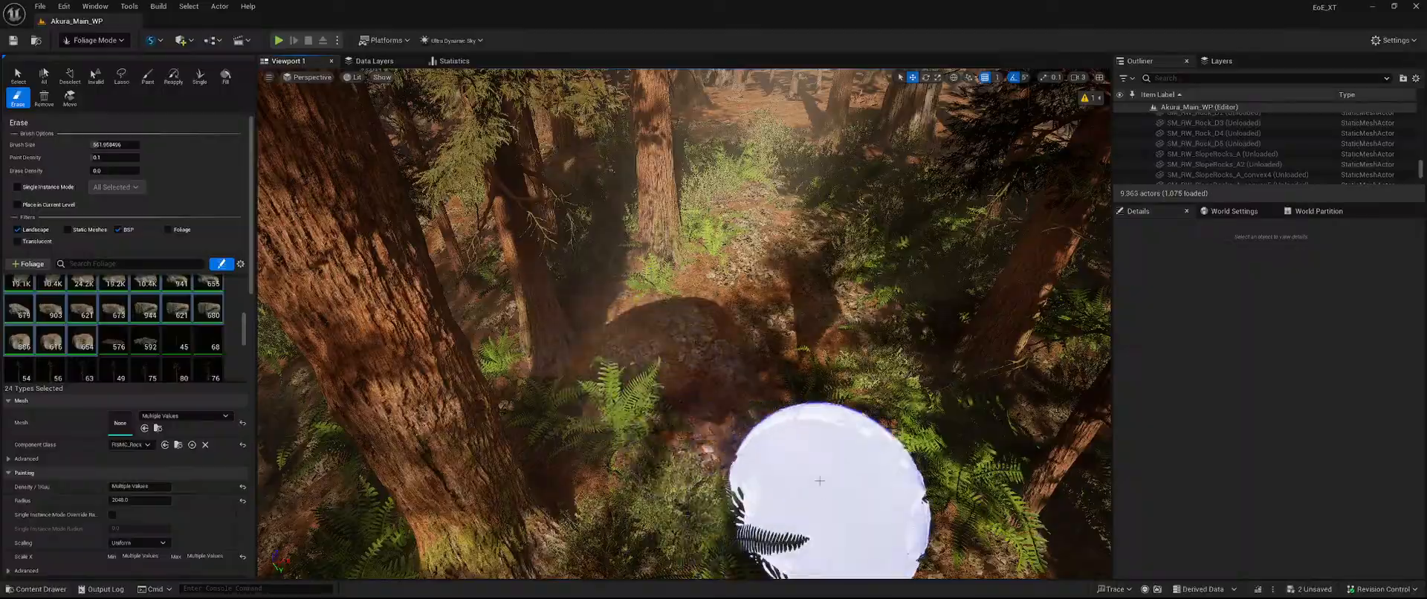
{"action": "right_click_drag", "start_coordinate": [819, 480], "coordinate": [814, 401]}
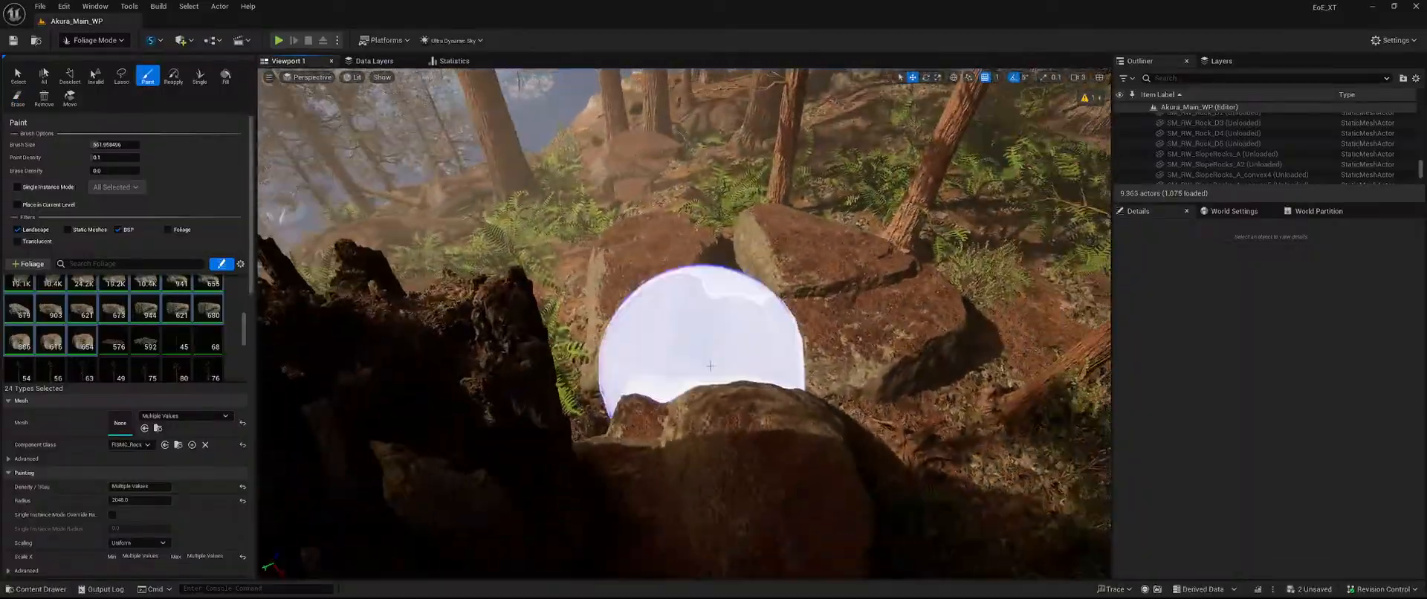
Erase the rocks among the boulders beside the dark stump and at the foot of the redwood next to the ferny ledge.
{"action": "left_click", "coordinate": [739, 272], "text": "shift"}
{"action": "left_click", "coordinate": [738, 298], "text": "shift"}
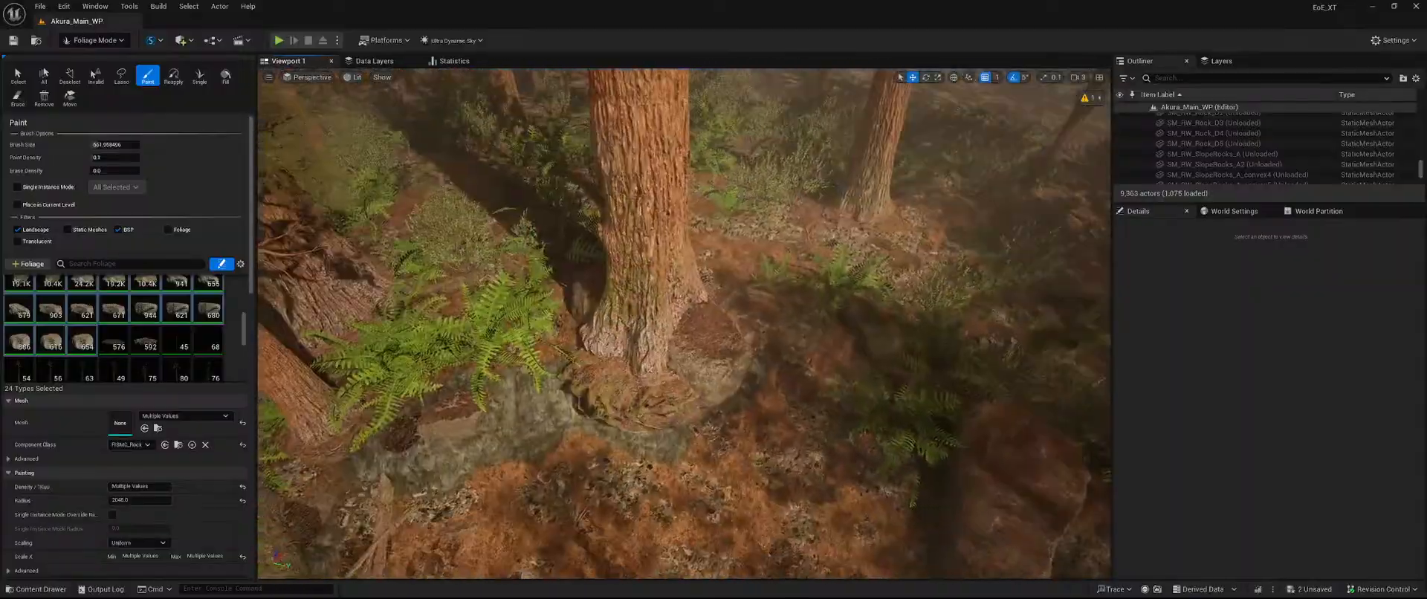
{"action": "left_click", "coordinate": [715, 362], "text": "shift"}
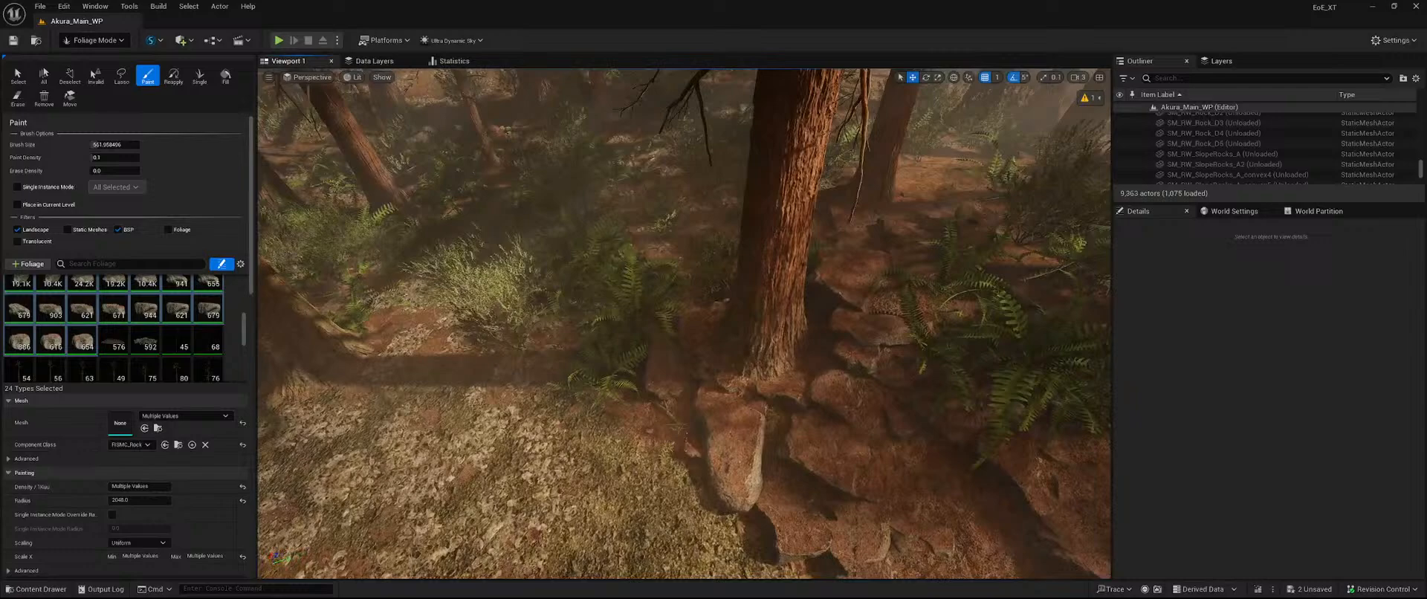
Erase the rocks behind the redwood on the dark rocky bank and between the two leaning redwoods above the ferns.
{"action": "left_click", "coordinate": [780, 352], "text": "shift"}
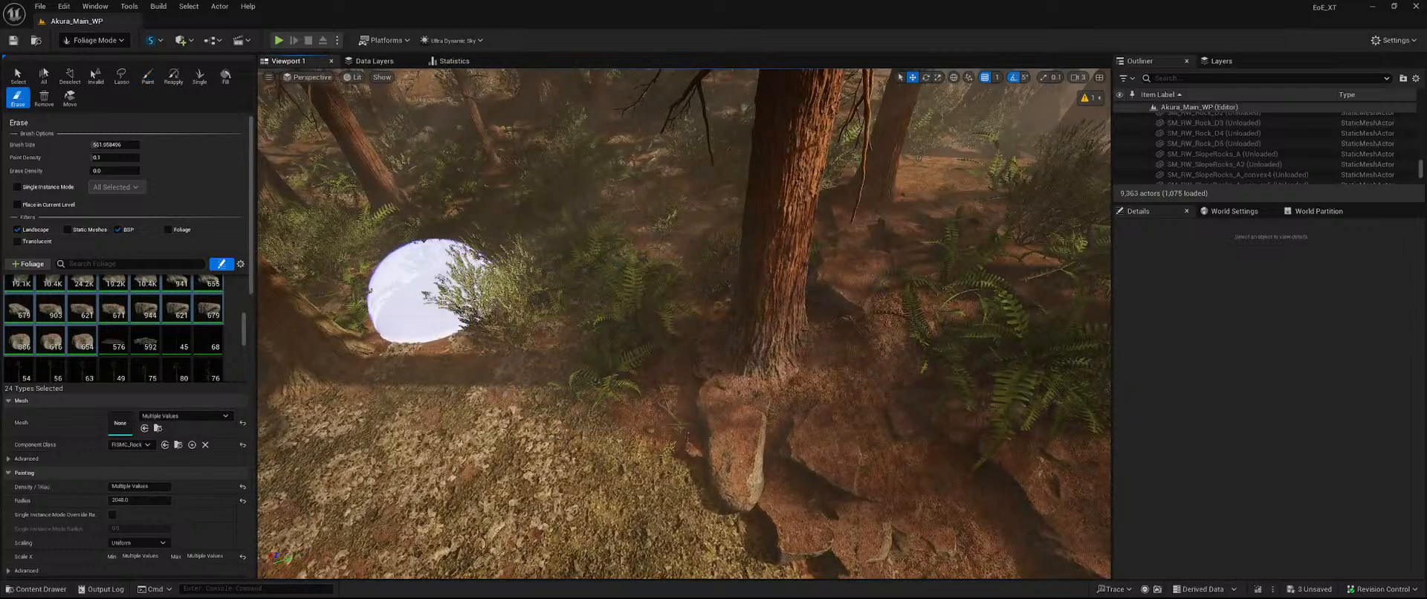
{"action": "mouse_move", "coordinate": [431, 291]}
{"action": "right_mouse_down"}
{"action": "mouse_move", "coordinate": [528, 330]}
{"action": "mouse_move", "coordinate": [516, 401]}
{"action": "mouse_move", "coordinate": [554, 427]}
{"action": "right_mouse_up"}
{"action": "left_click", "coordinate": [516, 401], "text": "shift"}
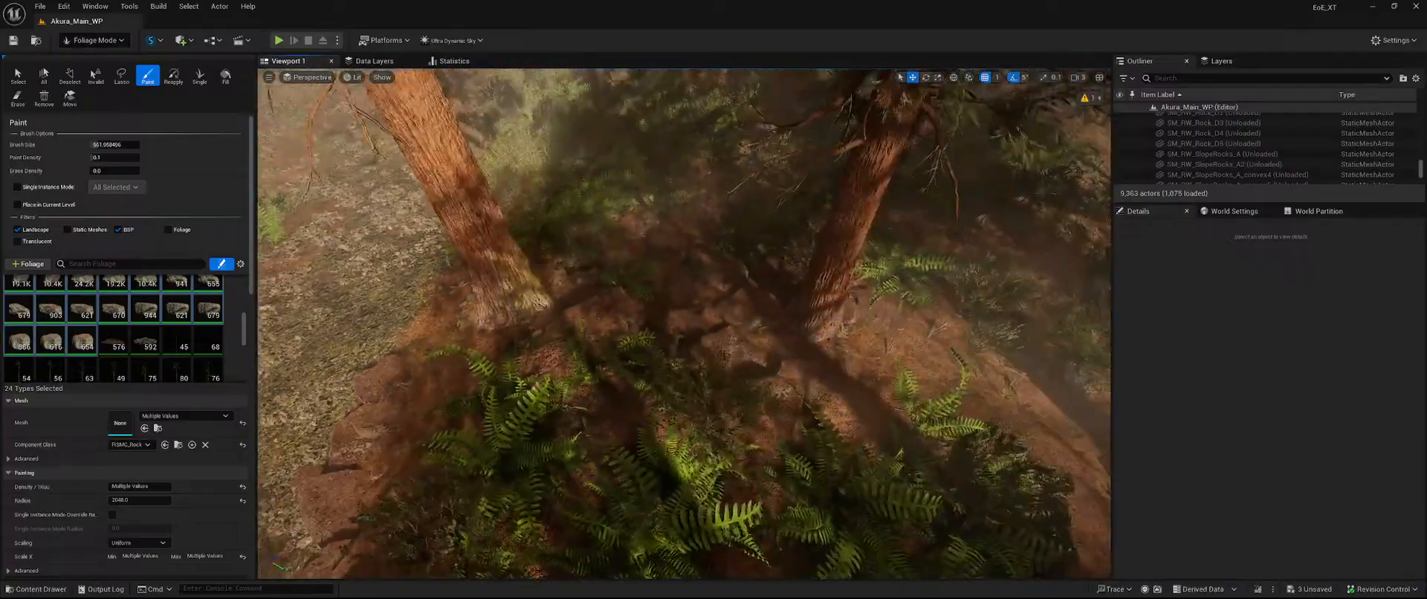
Erase the rocks around the ferns between the two leaning redwoods and on top of the cracked rocky ledge.
{"action": "left_click", "coordinate": [689, 380], "text": "shift"}
{"action": "right_click_drag", "start_coordinate": [690, 379], "coordinate": [798, 349]}
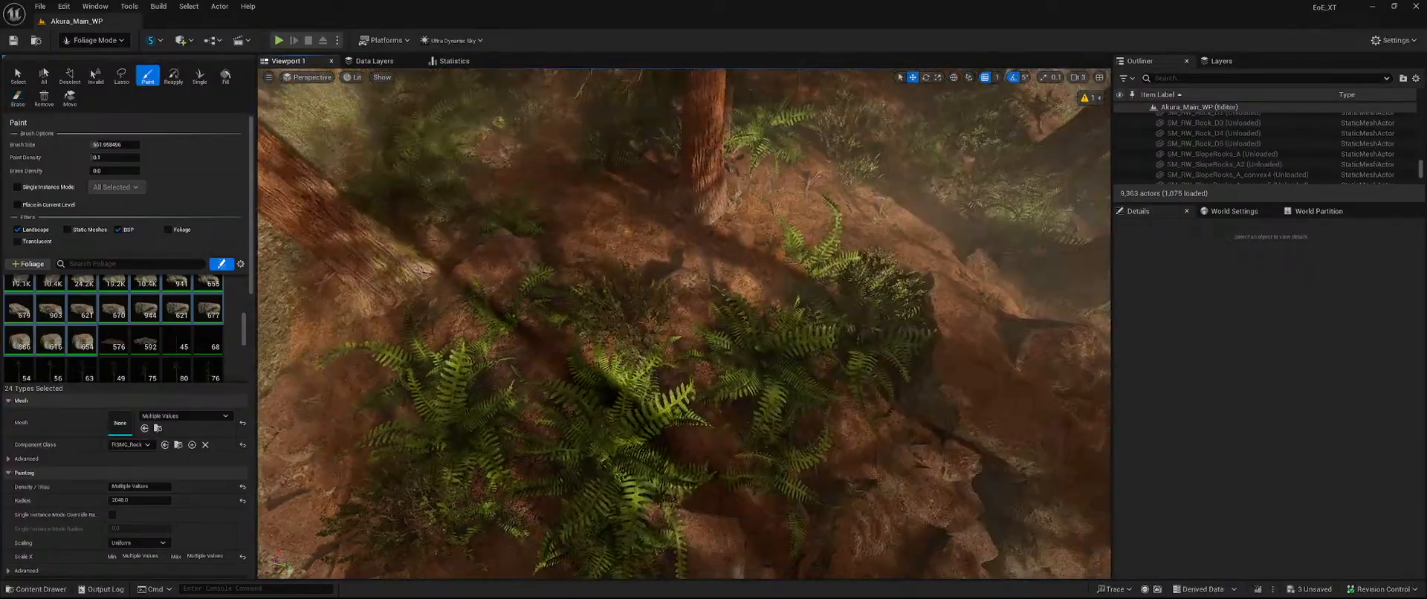
{"action": "left_click_drag", "start_coordinate": [555, 396], "coordinate": [815, 346], "text": "shift"}
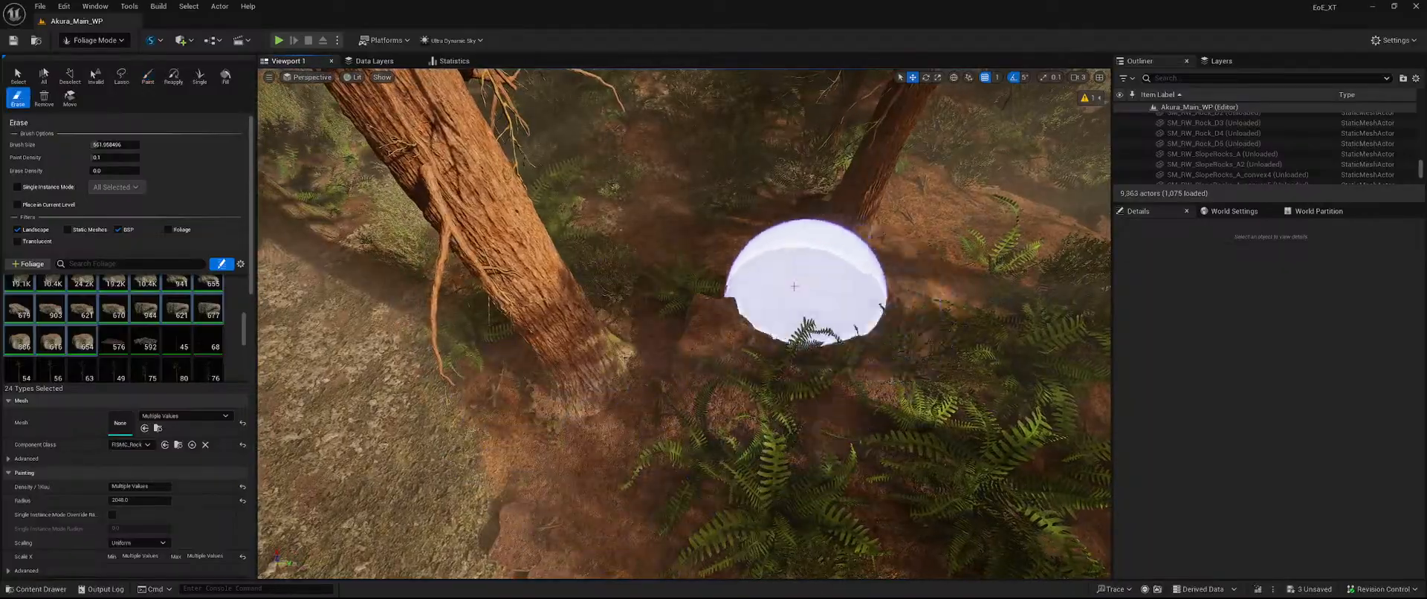
{"action": "right_click_drag", "start_coordinate": [677, 305], "coordinate": [680, 275]}
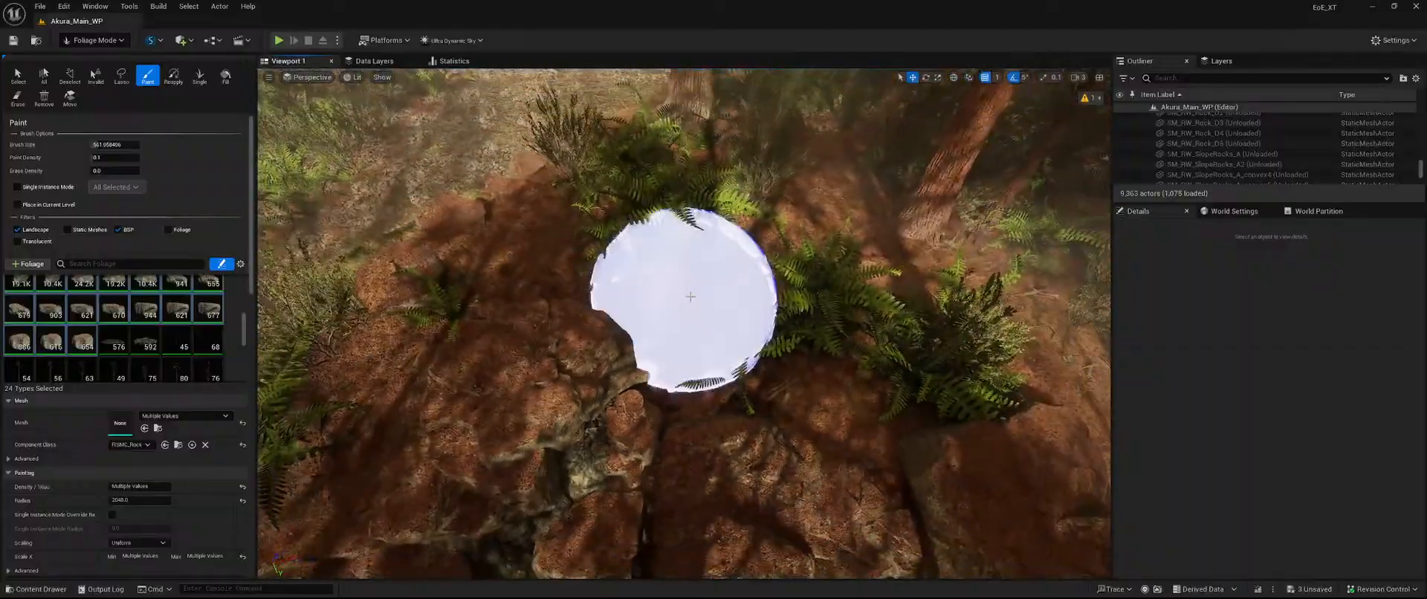
{"action": "left_click_drag", "start_coordinate": [690, 296], "coordinate": [696, 191], "text": "shift"}
{"action": "right_click_drag", "start_coordinate": [867, 226], "coordinate": [870, 194]}
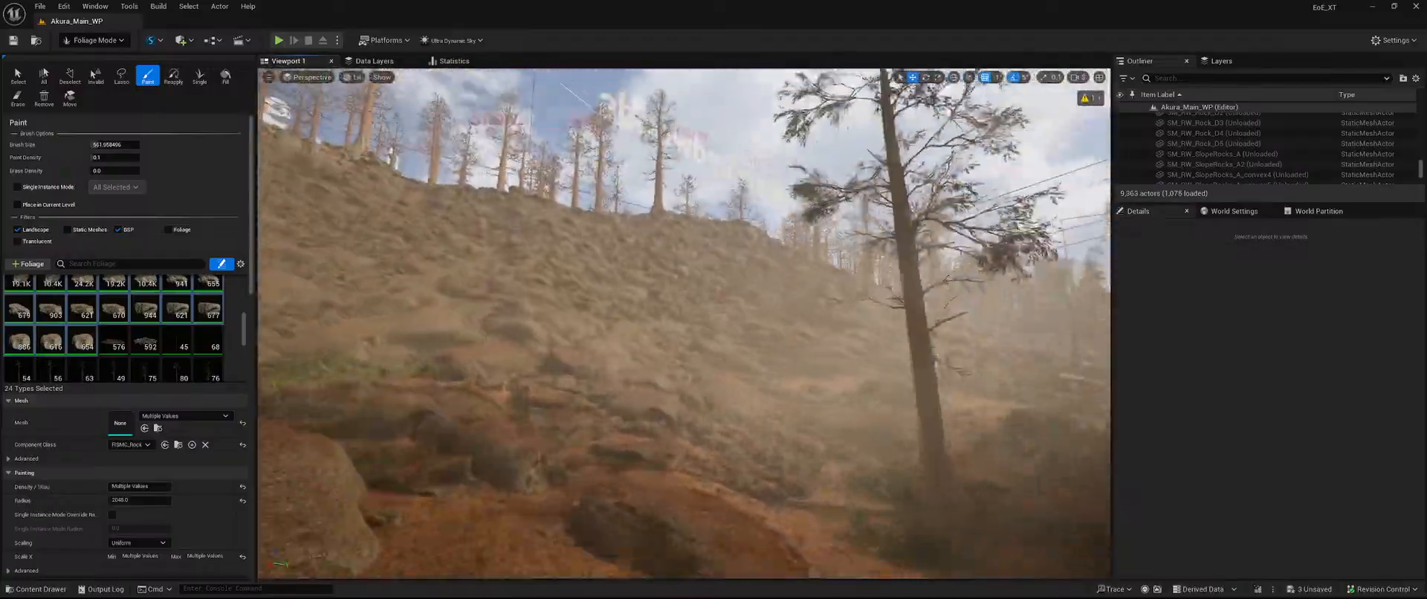
Erase the rocks on the hazy needle-covered slope beside the slender tree and its long shadow.
{"action": "key", "text": "shift"}
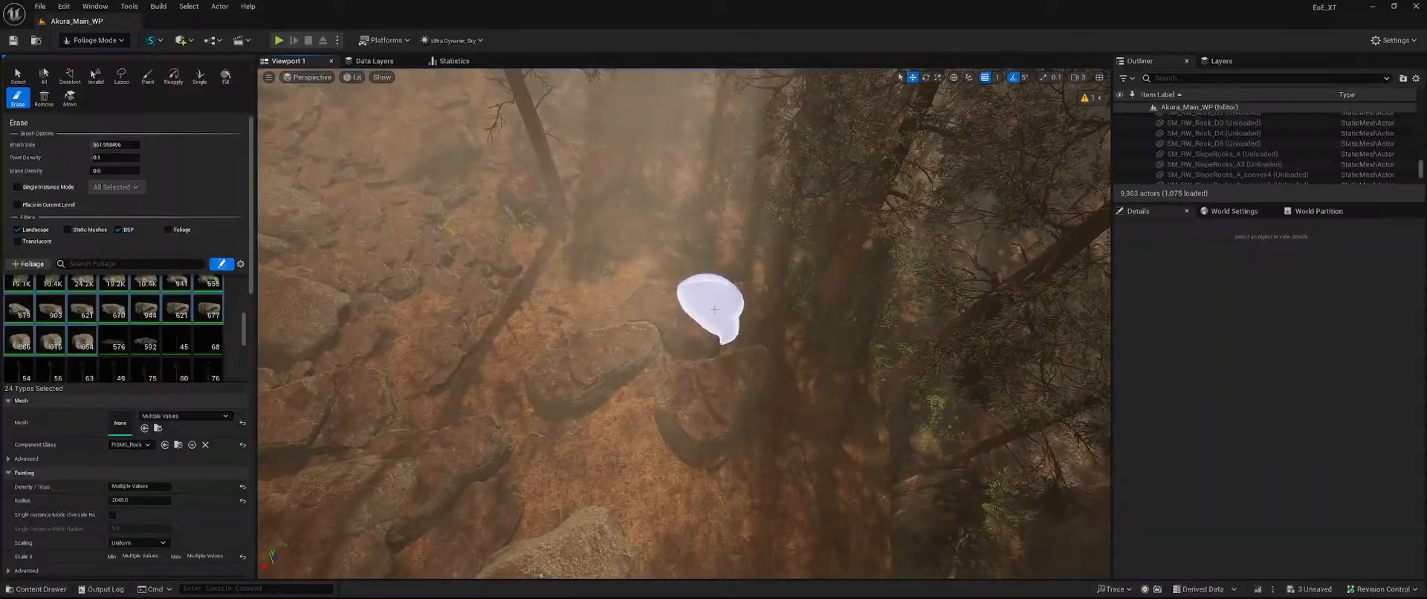
{"action": "right_click_drag", "start_coordinate": [702, 230], "coordinate": [654, 230]}
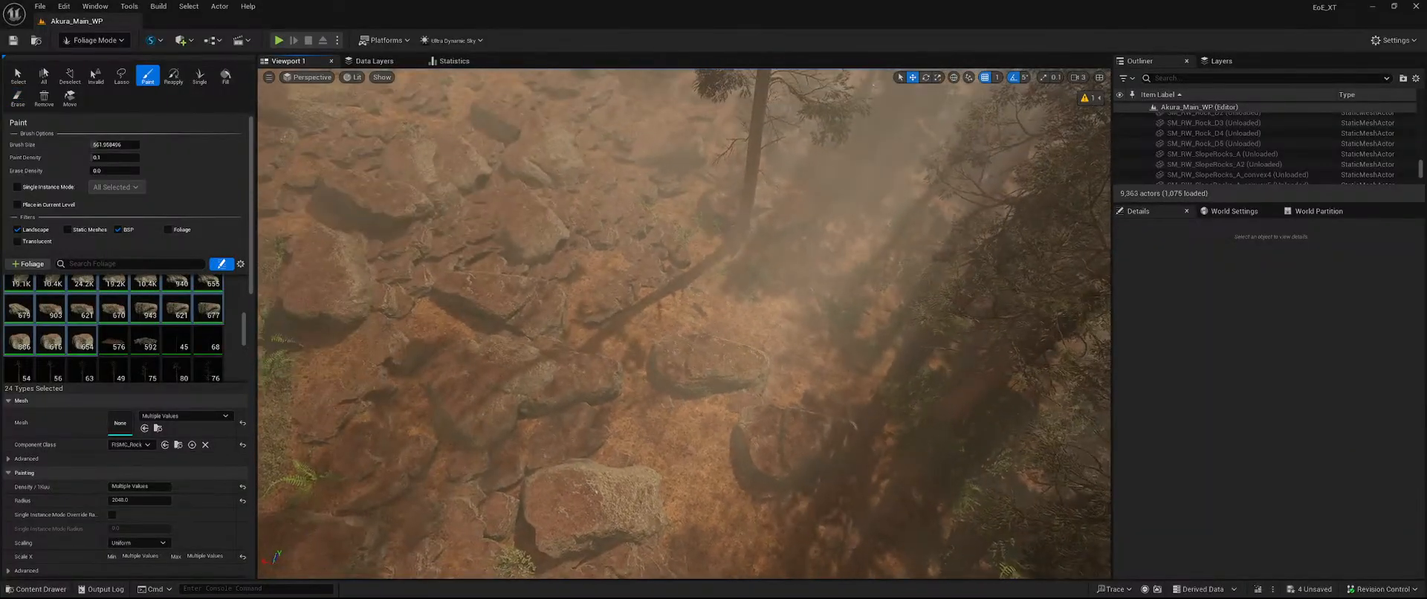
{"action": "key", "text": "shift"}
{"action": "right_click_drag", "start_coordinate": [757, 297], "coordinate": [706, 296]}
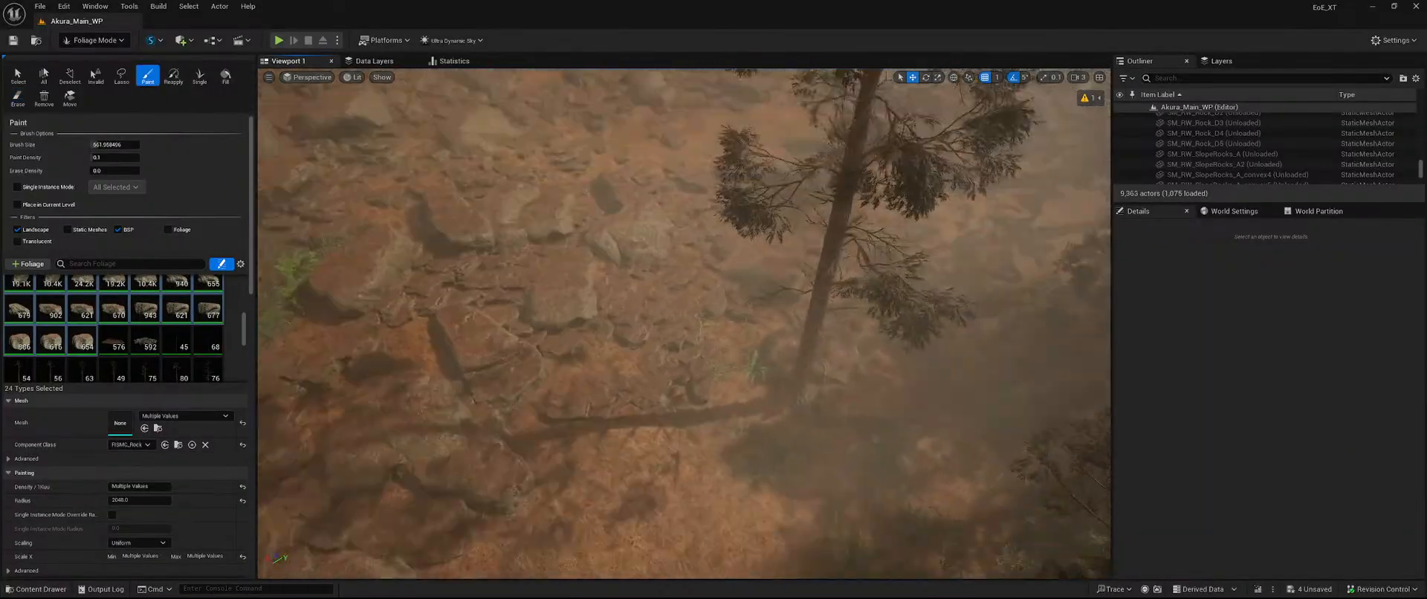
{"action": "key", "text": "shift"}
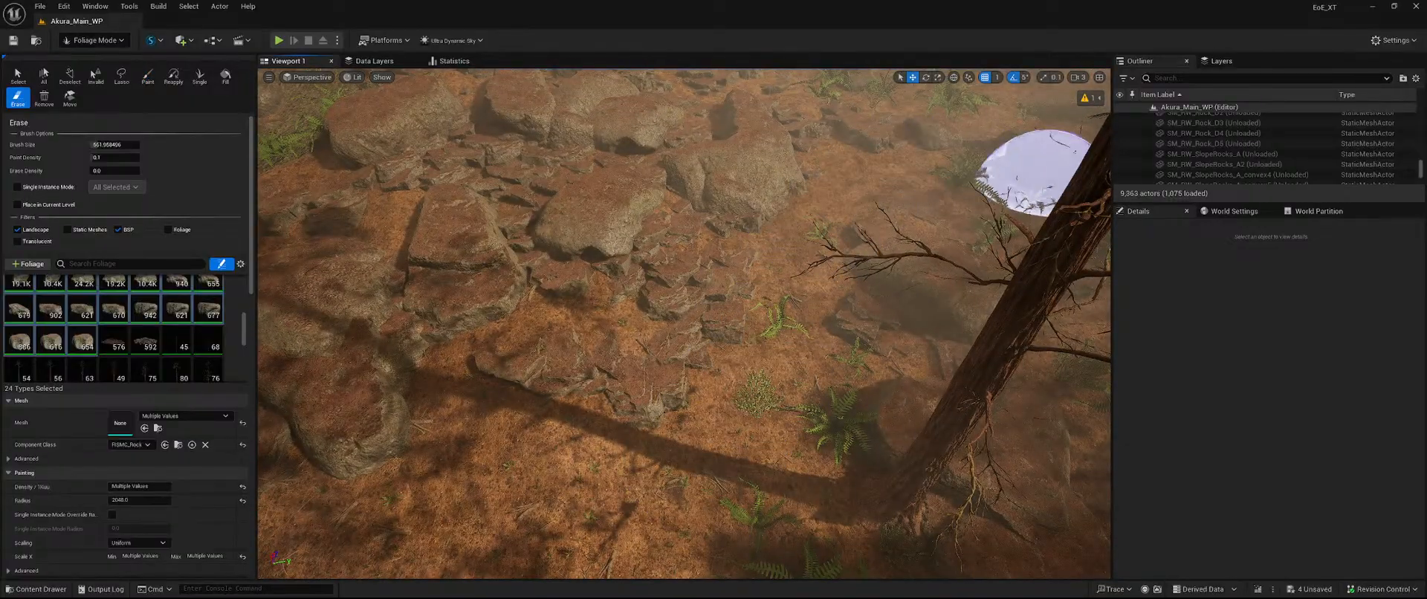
Erase the rocks on the open needle-covered ground beside the large boulder and along the hillside's foot.
{"action": "right_click_drag", "start_coordinate": [905, 213], "coordinate": [881, 160]}
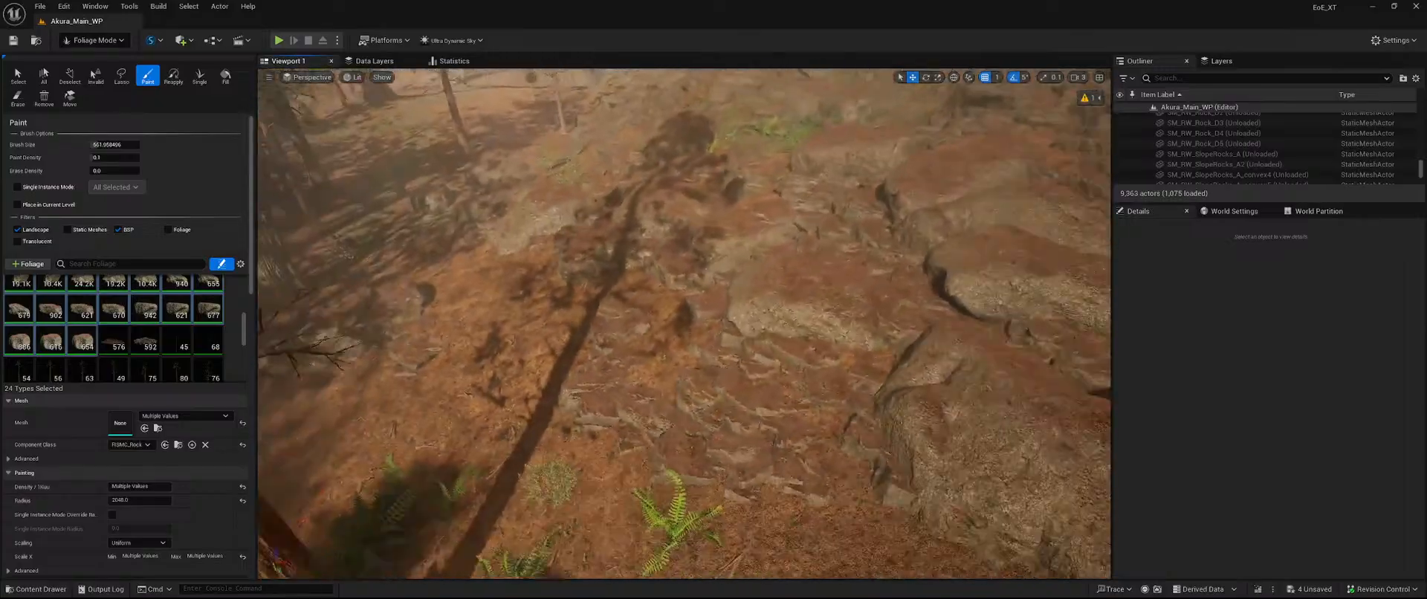
{"action": "right_click_drag", "start_coordinate": [878, 298], "coordinate": [921, 301]}
{"action": "key", "text": "shift"}
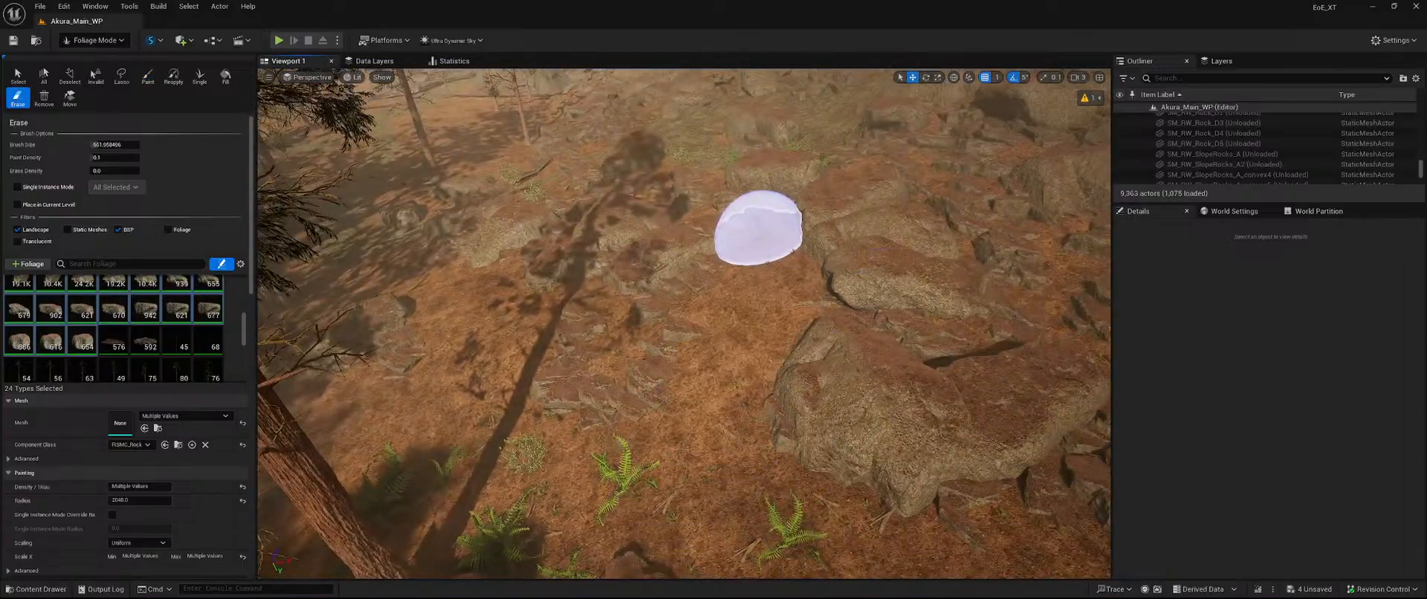
{"action": "right_click_drag", "start_coordinate": [846, 283], "coordinate": [801, 261]}
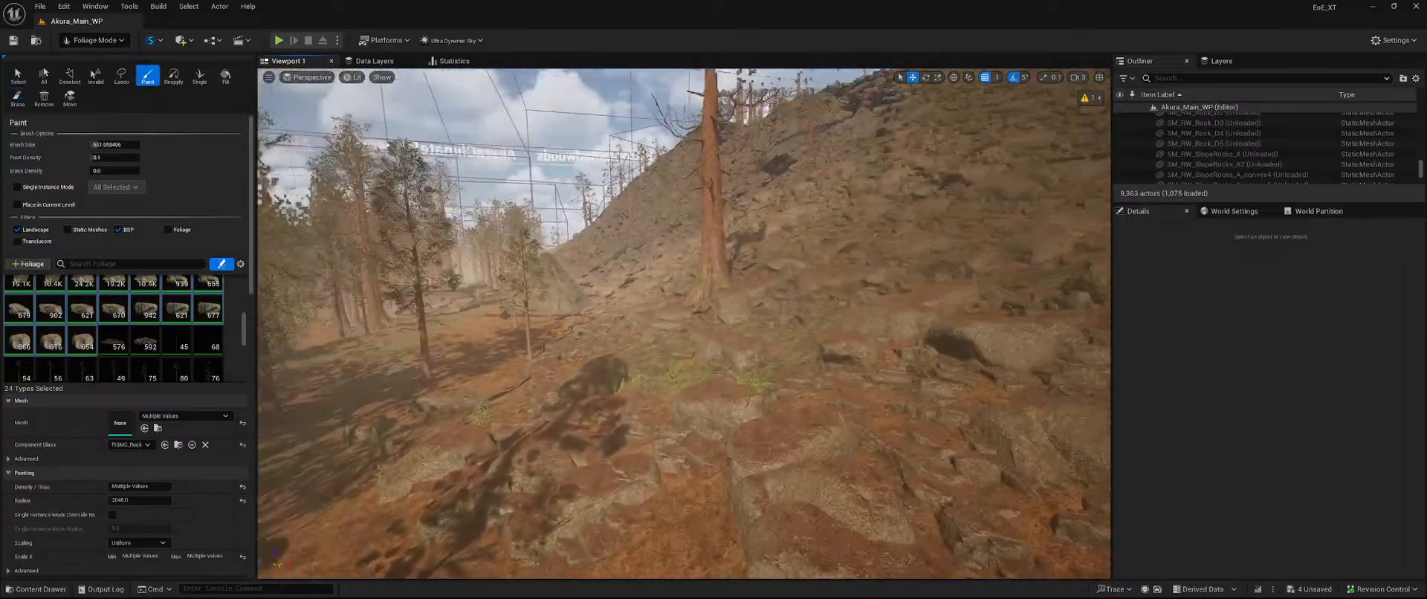
{"action": "key", "text": "shift"}
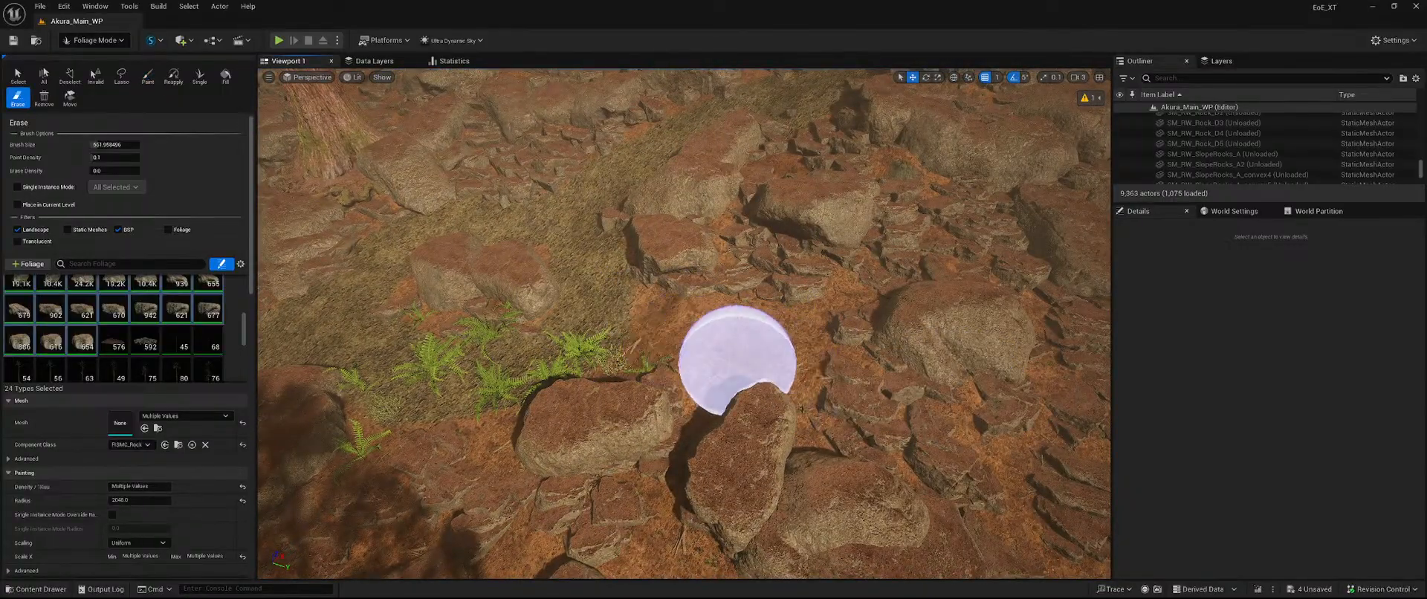
Erase the rocks between the boulders next to the grassy fern patch and at the thin tree on the rocky slope.
{"action": "right_click_drag", "start_coordinate": [595, 511], "coordinate": [587, 569]}
{"action": "key", "text": "a"}
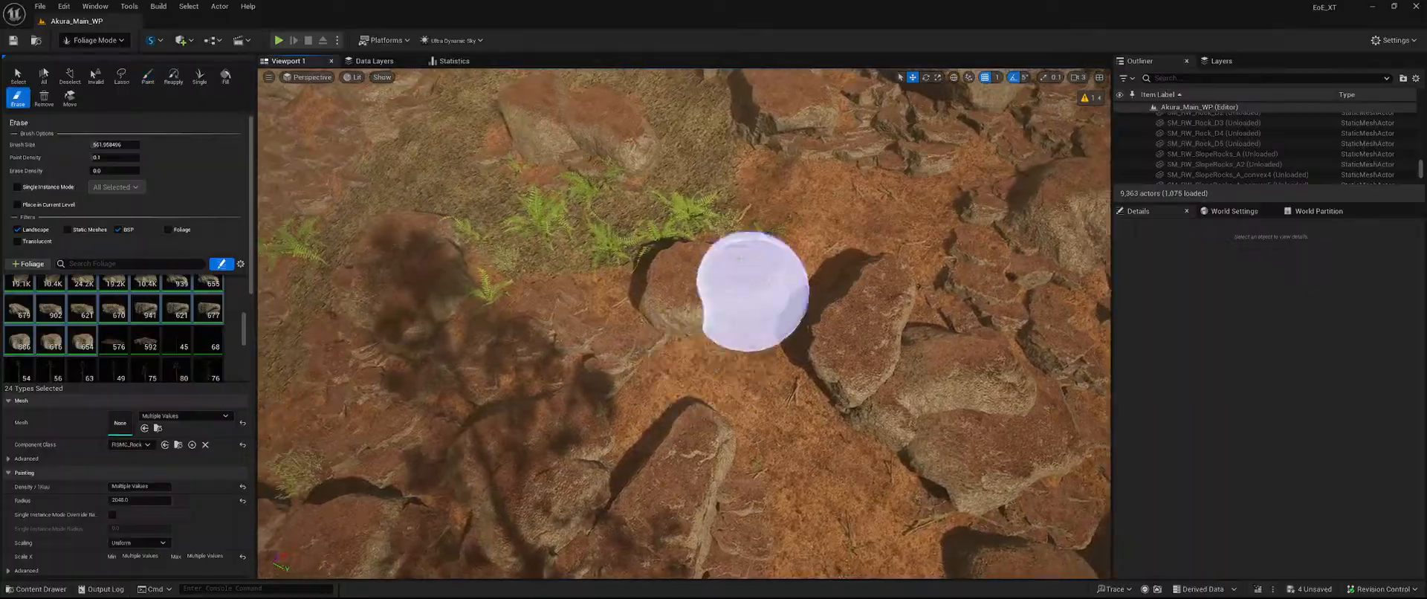
{"action": "left_click", "coordinate": [753, 286], "text": "shift"}
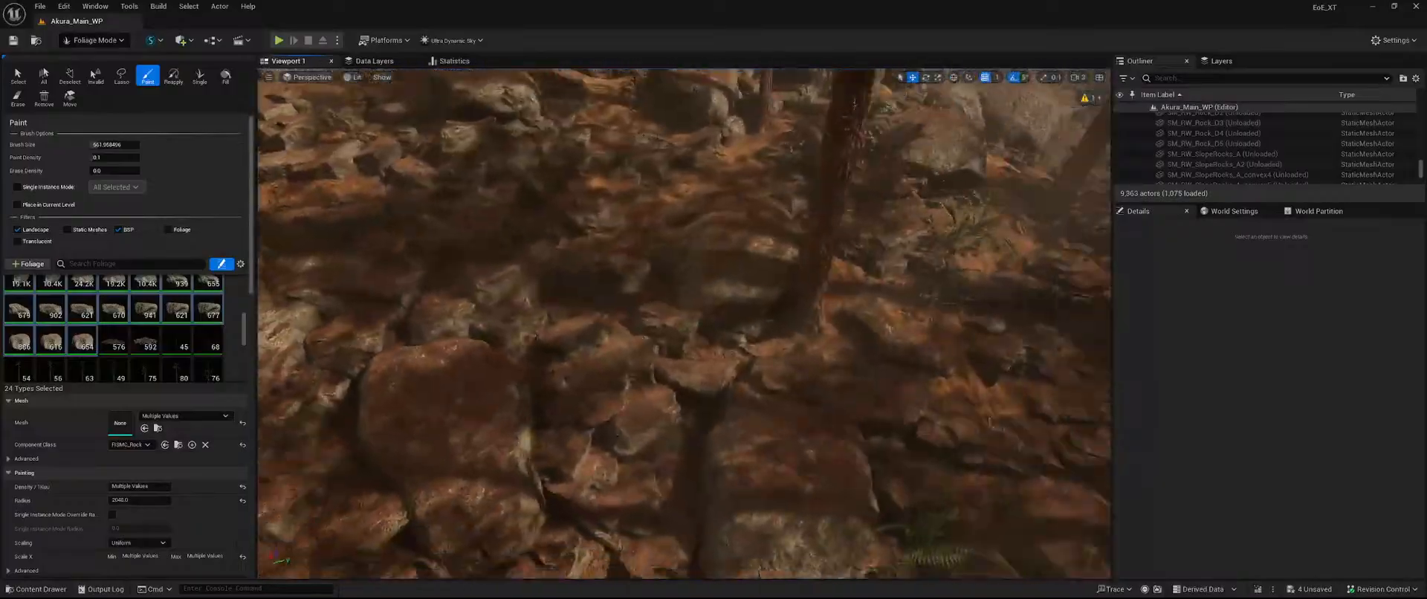
{"action": "right_click_drag", "start_coordinate": [664, 292], "coordinate": [717, 292]}
{"action": "key", "text": "s"}
{"action": "key", "text": "shift"}
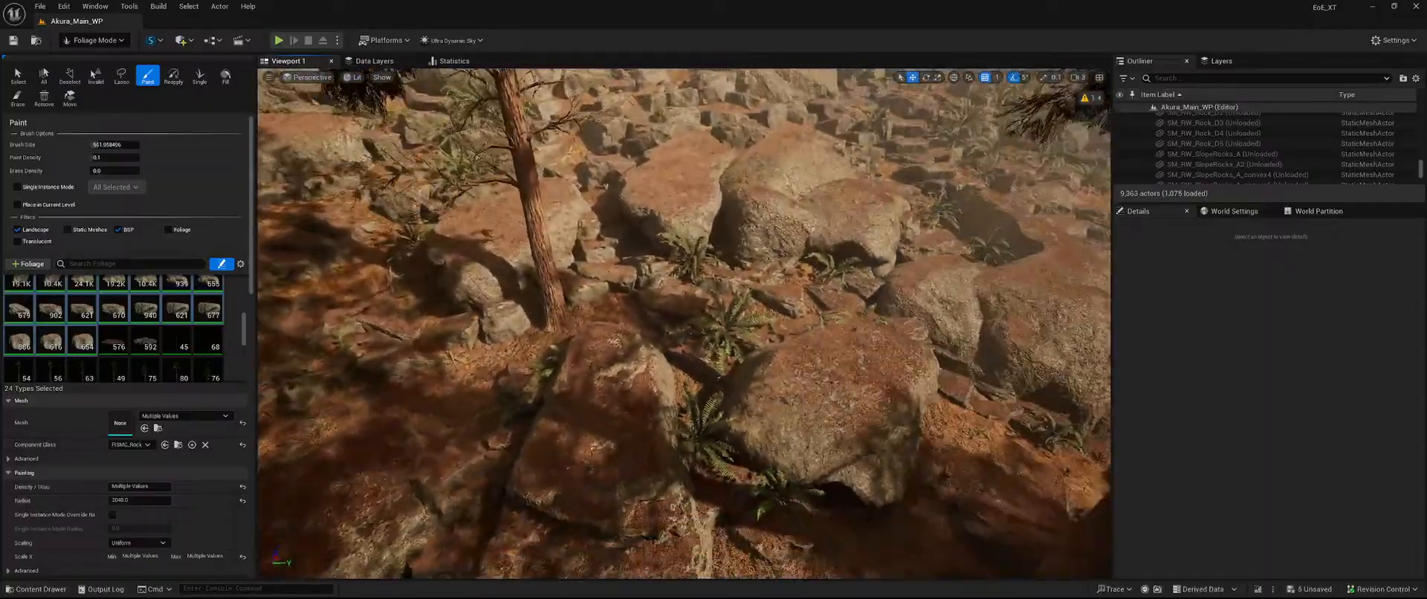
Erase the rocks around the big boulders with ferns and at the foot of the adjoining dark tree.
{"action": "right_click_drag", "start_coordinate": [534, 302], "coordinate": [533, 303]}
{"action": "key", "text": "s"}
{"action": "key", "text": "shift"}
{"action": "right_click_drag", "start_coordinate": [766, 257], "coordinate": [832, 269]}
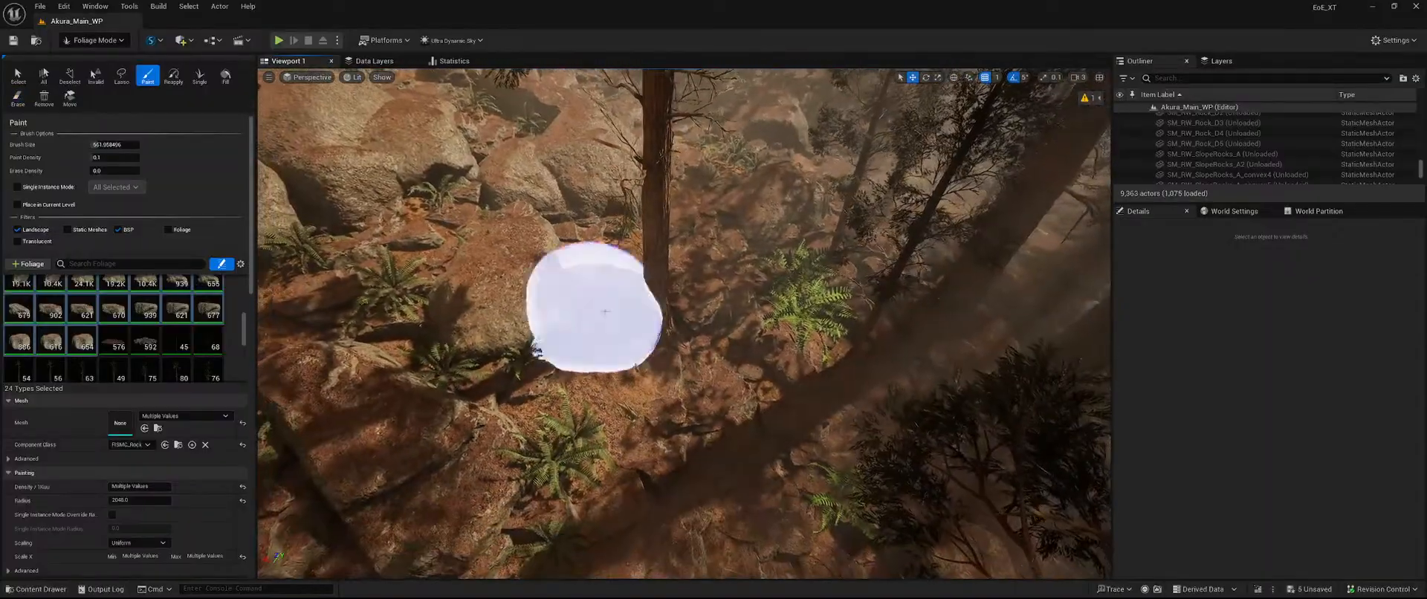
{"action": "key", "text": "shift"}
{"action": "right_click_drag", "start_coordinate": [615, 300], "coordinate": [616, 260]}
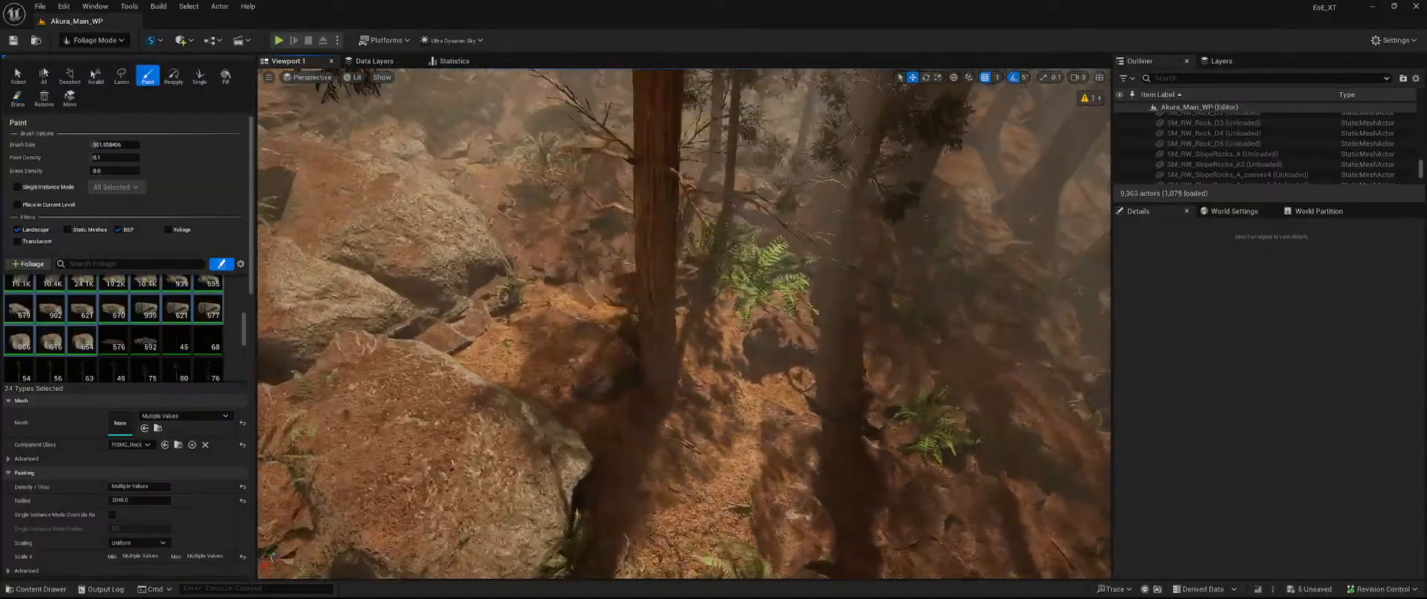
Erase the rocks behind the bright fern patch under the trees and beside the large rounded boulder.
{"action": "right_click_drag", "start_coordinate": [653, 372], "coordinate": [602, 364]}
{"action": "left_click", "coordinate": [652, 374], "text": "shift"}
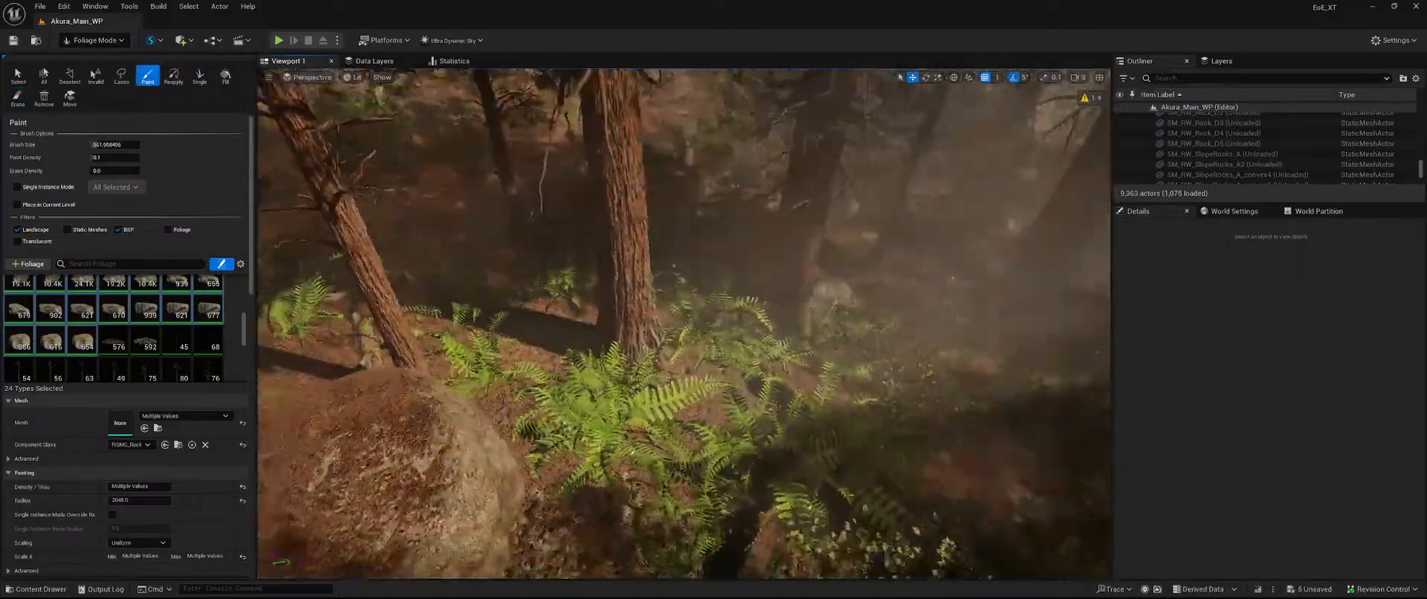
{"action": "right_click_drag", "start_coordinate": [805, 296], "coordinate": [855, 308]}
{"action": "key", "text": "shift"}
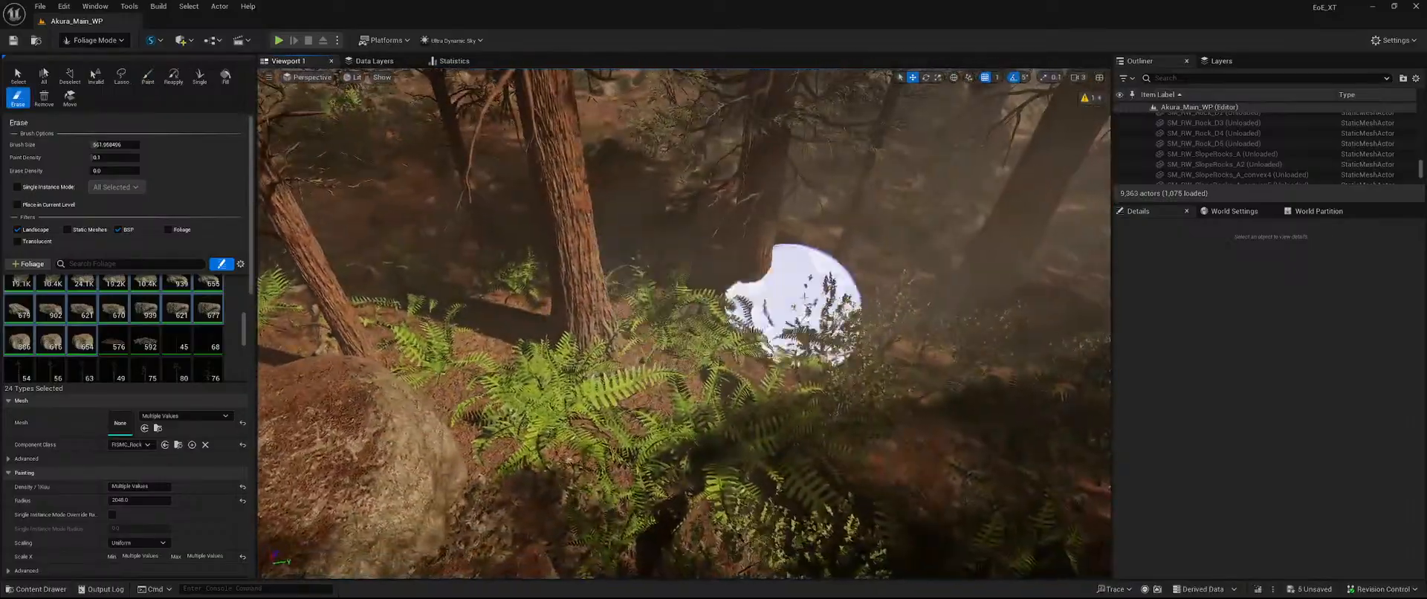
{"action": "key", "text": "s"}
{"action": "right_click_drag", "start_coordinate": [711, 345], "coordinate": [654, 361]}
{"action": "key", "text": "shift"}
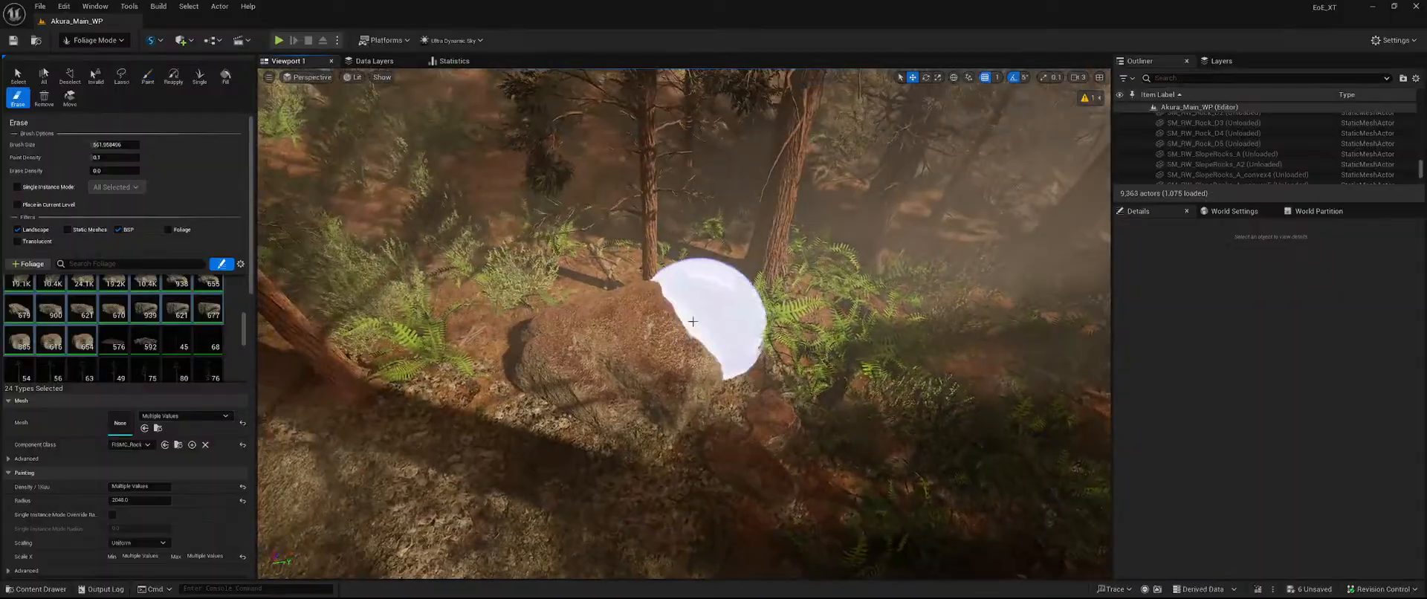
Erase the rocks around the redwood with bare branches near the flat boulder and beside the shaded trunk.
{"action": "right_click_drag", "start_coordinate": [853, 347], "coordinate": [814, 355]}
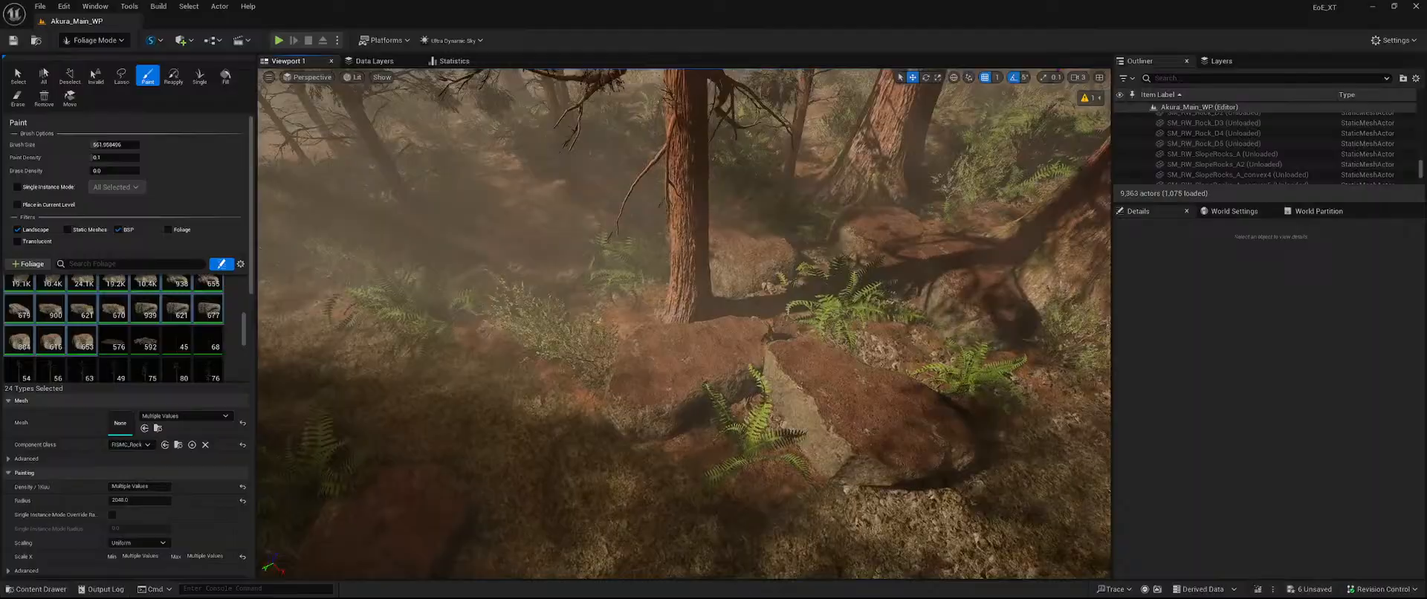
{"action": "key", "text": "shift"}
{"action": "right_click_drag", "start_coordinate": [634, 319], "coordinate": [696, 296]}
{"action": "key", "text": "shift"}
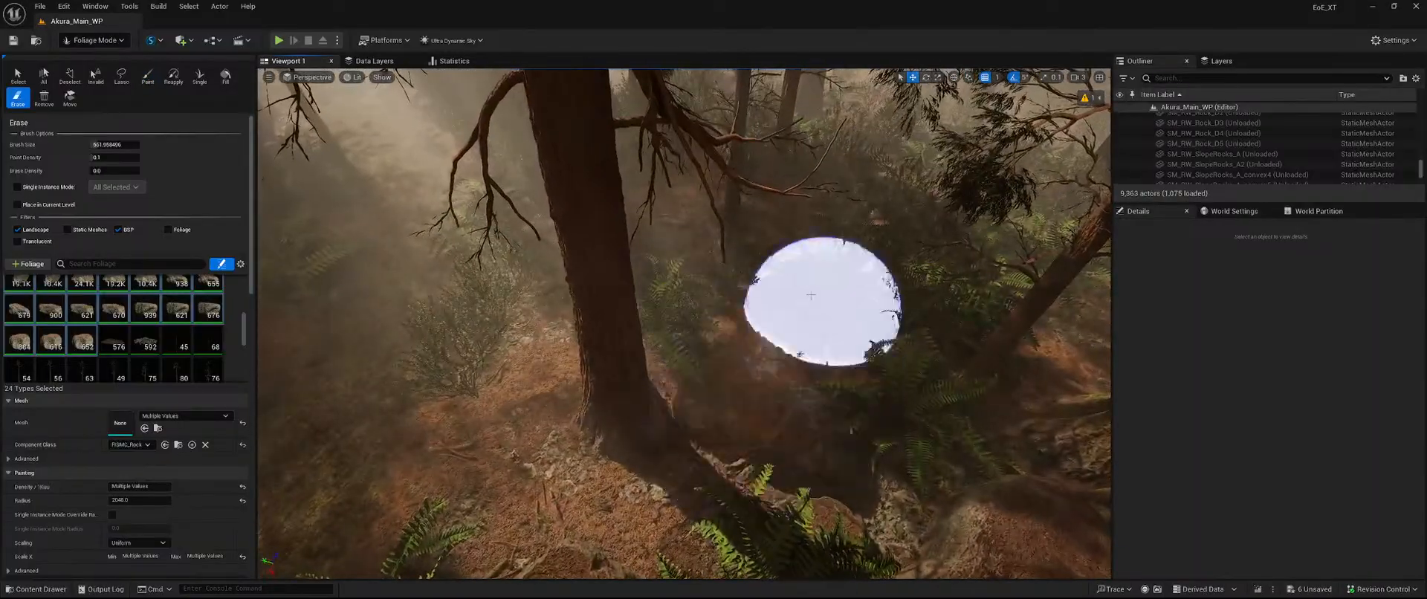
{"action": "right_click_drag", "start_coordinate": [810, 296], "coordinate": [802, 297]}
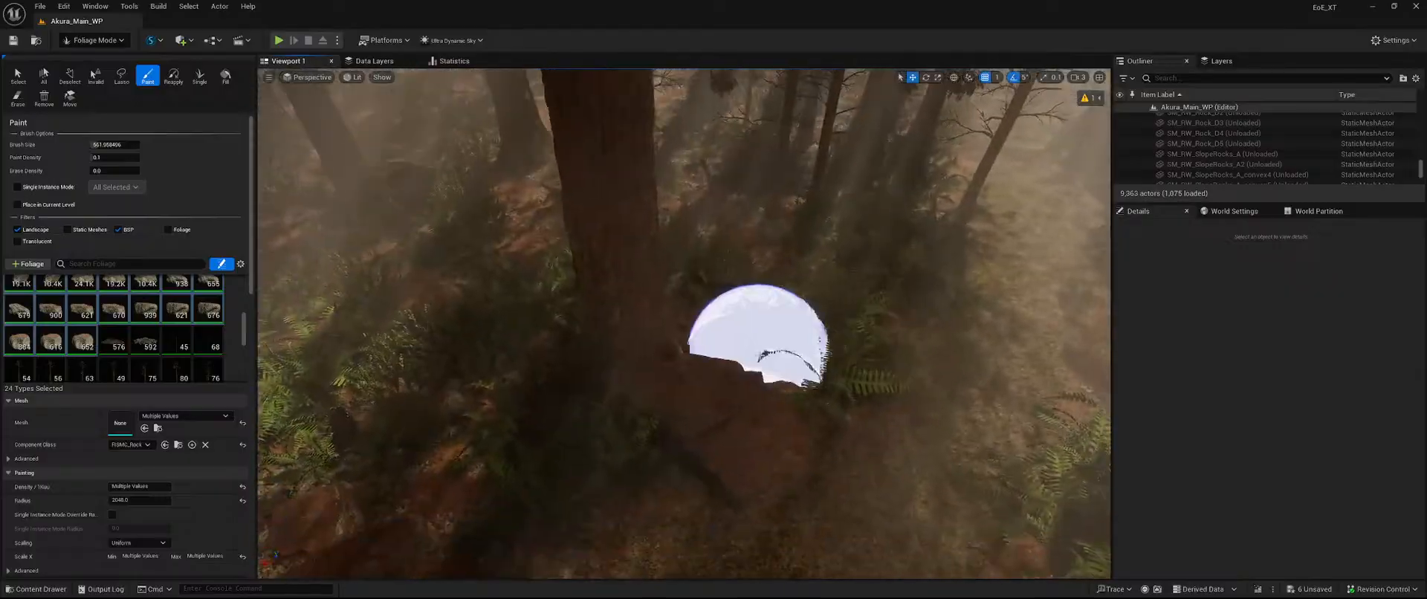
{"action": "key", "text": "shift"}
{"action": "right_click_drag", "start_coordinate": [777, 331], "coordinate": [706, 327]}
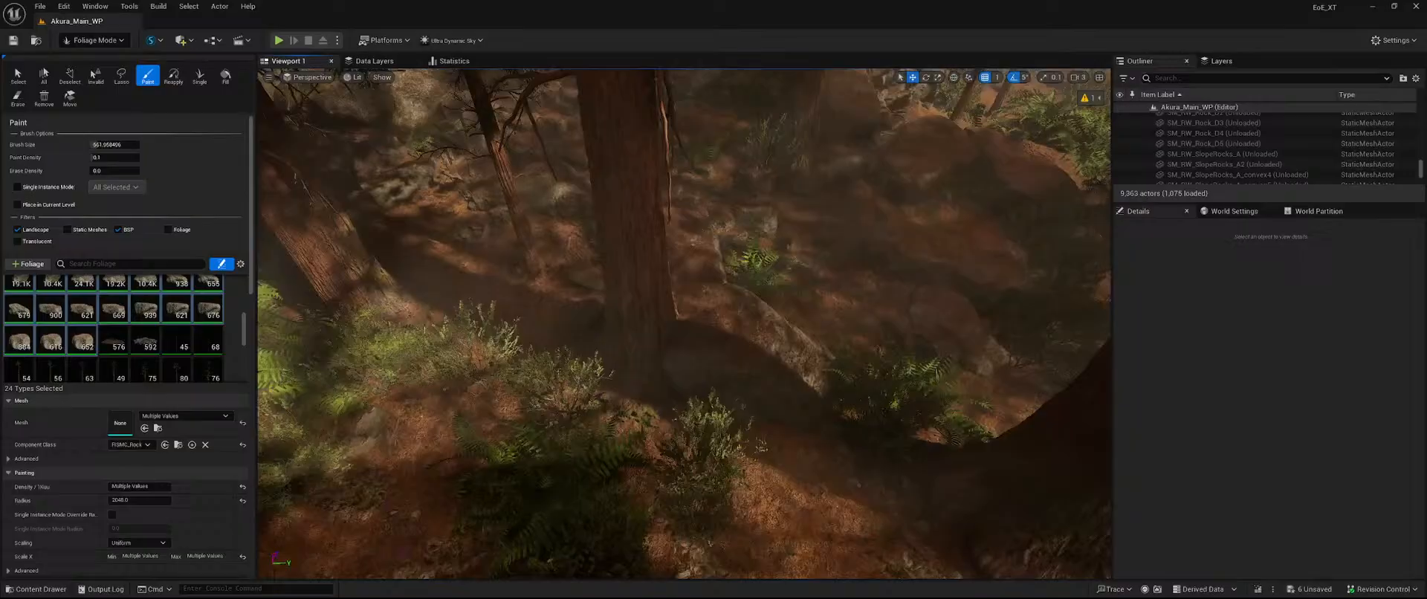
Erase the rocks at the foot of the redwood behind the shrubs and around the trunk above the shaded ferns.
{"action": "key", "text": "shift"}
{"action": "mouse_move", "coordinate": [709, 205]}
{"action": "right_mouse_down"}
{"action": "mouse_move", "coordinate": [669, 112]}
{"action": "mouse_move", "coordinate": [661, 245]}
{"action": "mouse_move", "coordinate": [698, 134]}
{"action": "mouse_move", "coordinate": [680, 216]}
{"action": "right_mouse_up"}
{"action": "left_click", "coordinate": [691, 347], "text": "shift"}
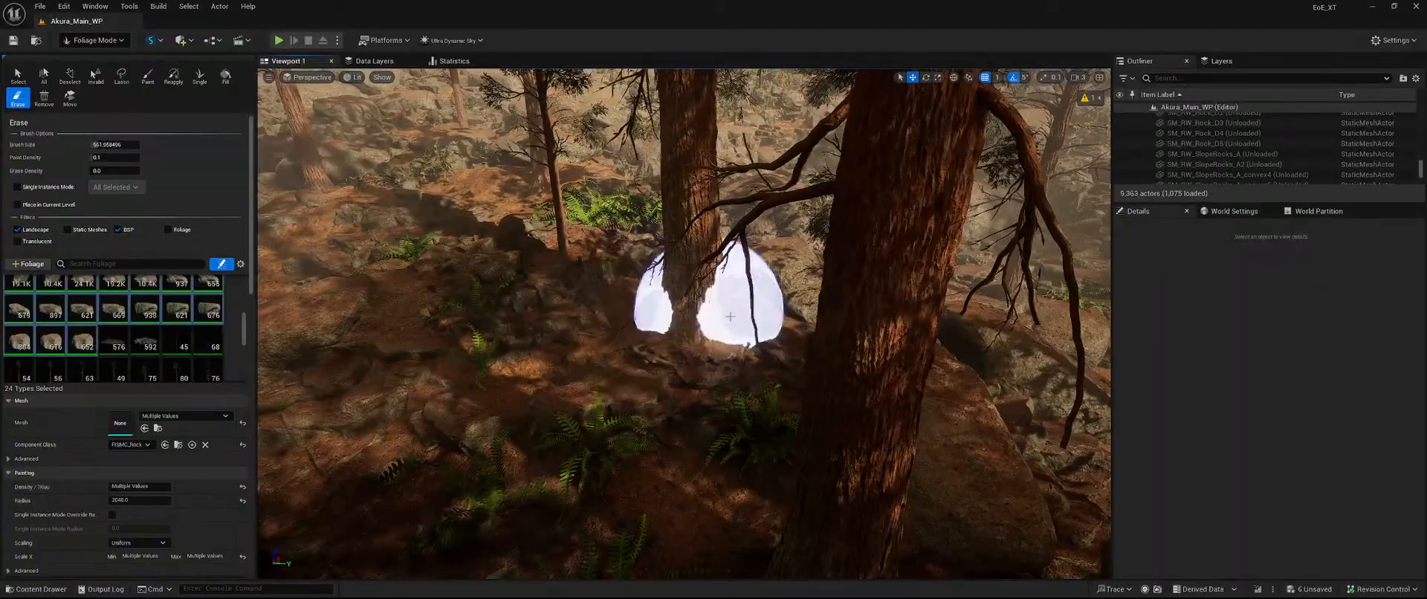
{"action": "mouse_move", "coordinate": [892, 251]}
{"action": "right_mouse_down"}
{"action": "mouse_move", "coordinate": [865, 212]}
{"action": "mouse_move", "coordinate": [902, 111]}
{"action": "mouse_move", "coordinate": [902, 340]}
{"action": "right_mouse_up"}
{"action": "left_click_drag", "start_coordinate": [694, 360], "coordinate": [836, 277], "text": "shift"}
{"action": "mouse_move", "coordinate": [836, 277]}
{"action": "right_mouse_down"}
{"action": "mouse_move", "coordinate": [825, 223]}
{"action": "mouse_move", "coordinate": [772, 182]}
{"action": "right_mouse_up"}
Erase the rocks scattered across the needle-covered forest floor between the slender trees and the large fern clump.
{"action": "mouse_move", "coordinate": [691, 302]}
{"action": "left_mouse_down", "text": "shift"}
{"action": "mouse_move", "coordinate": [475, 299]}
{"action": "mouse_move", "coordinate": [579, 327]}
{"action": "left_mouse_up", "text": "shift"}
{"action": "left_click_drag", "start_coordinate": [599, 249], "coordinate": [620, 233], "text": "shift"}
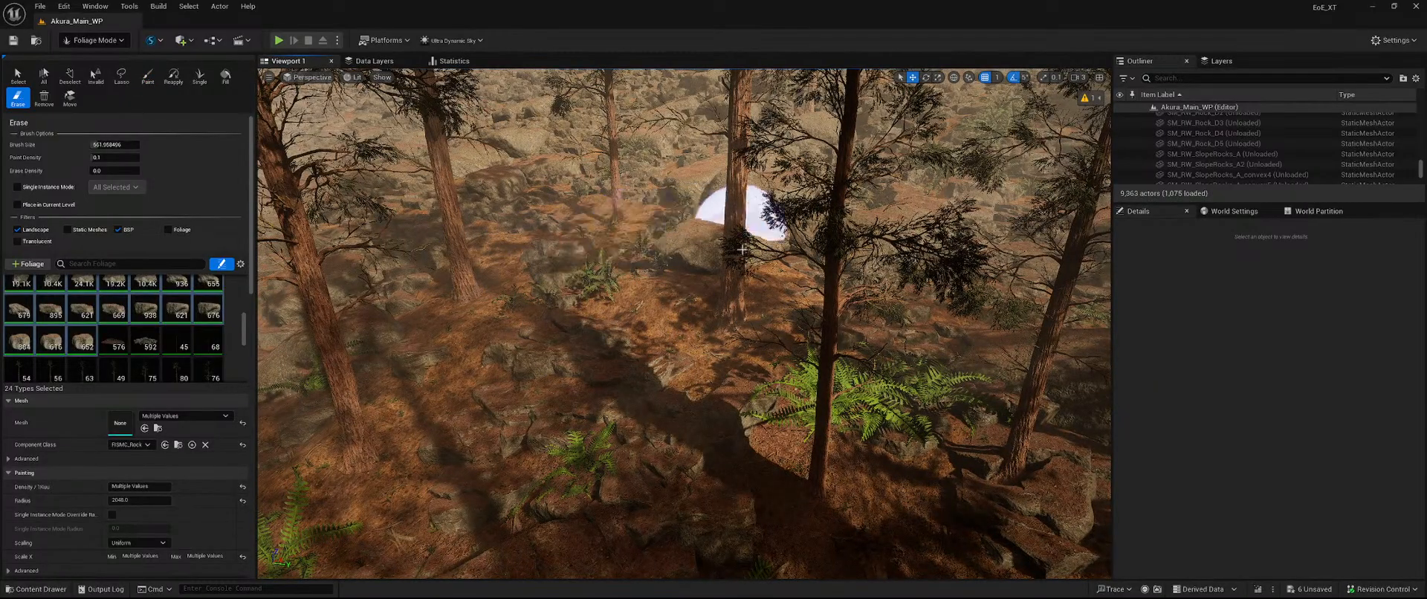
{"action": "mouse_move", "coordinate": [742, 250]}
{"action": "right_mouse_down"}
{"action": "mouse_move", "coordinate": [594, 248]}
{"action": "mouse_move", "coordinate": [580, 290]}
{"action": "mouse_move", "coordinate": [557, 281]}
{"action": "right_mouse_up"}
{"action": "left_click_drag", "start_coordinate": [545, 269], "coordinate": [524, 162], "text": "shift"}
{"action": "mouse_move", "coordinate": [524, 162]}
{"action": "right_mouse_down"}
{"action": "mouse_move", "coordinate": [460, 89]}
{"action": "mouse_move", "coordinate": [549, 282]}
{"action": "right_mouse_up"}
{"action": "mouse_move", "coordinate": [550, 282]}
{"action": "left_mouse_down", "text": "shift"}
{"action": "mouse_move", "coordinate": [812, 408]}
{"action": "mouse_move", "coordinate": [988, 329]}
{"action": "mouse_move", "coordinate": [818, 404]}
{"action": "left_mouse_up", "text": "shift"}
{"action": "mouse_move", "coordinate": [780, 371]}
{"action": "right_mouse_down"}
{"action": "mouse_move", "coordinate": [802, 416]}
{"action": "mouse_move", "coordinate": [773, 387]}
{"action": "right_mouse_up"}
{"action": "left_click_drag", "start_coordinate": [765, 327], "coordinate": [727, 324], "text": "shift"}
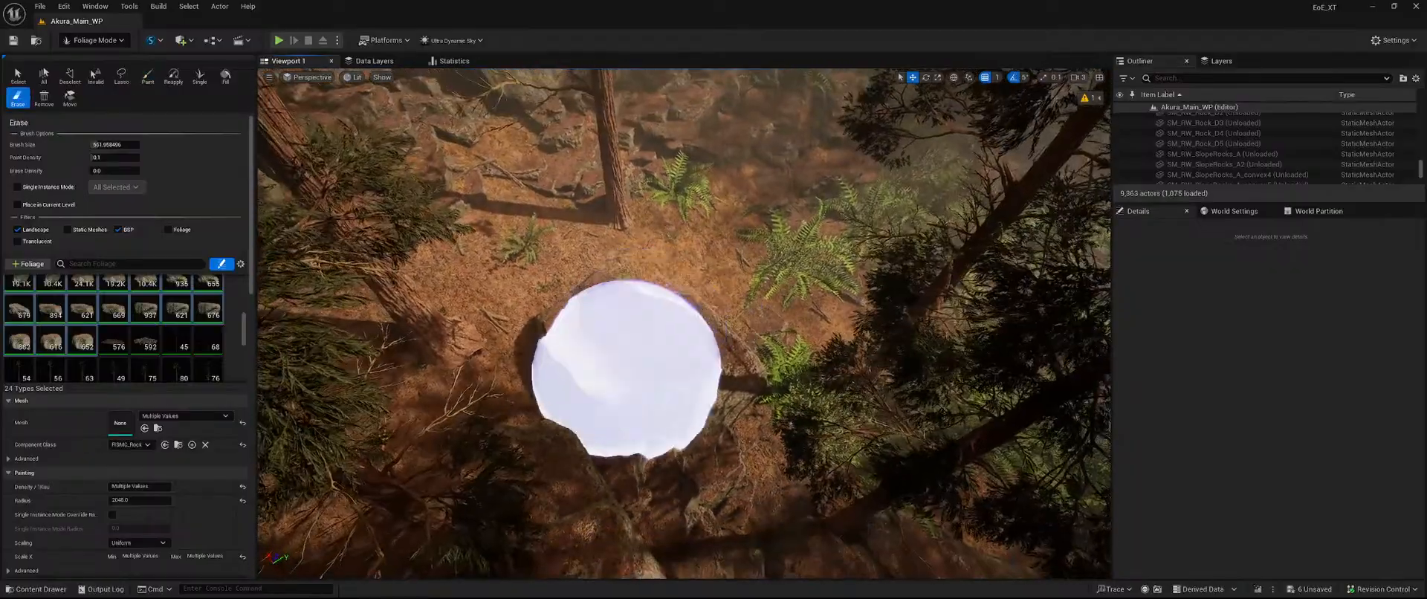
Erase the rocks in the sunlit clearing between the dark conifers and the fern patches.
{"action": "left_click_drag", "start_coordinate": [627, 369], "coordinate": [736, 246], "text": "shift"}
{"action": "mouse_move", "coordinate": [735, 245]}
{"action": "right_mouse_down"}
{"action": "mouse_move", "coordinate": [787, 253]}
{"action": "mouse_move", "coordinate": [810, 201]}
{"action": "right_mouse_up"}
{"action": "mouse_move", "coordinate": [546, 383]}
{"action": "left_mouse_down", "text": "shift"}
{"action": "mouse_move", "coordinate": [530, 388]}
{"action": "mouse_move", "coordinate": [738, 319]}
{"action": "left_mouse_up", "text": "shift"}
{"action": "left_click_drag", "start_coordinate": [894, 254], "coordinate": [729, 284], "text": "shift"}
{"action": "mouse_move", "coordinate": [728, 284]}
{"action": "right_mouse_down"}
{"action": "mouse_move", "coordinate": [724, 216]}
{"action": "mouse_move", "coordinate": [698, 290]}
{"action": "mouse_move", "coordinate": [714, 230]}
{"action": "mouse_move", "coordinate": [840, 230]}
{"action": "mouse_move", "coordinate": [824, 275]}
{"action": "mouse_move", "coordinate": [765, 238]}
{"action": "mouse_move", "coordinate": [773, 223]}
{"action": "mouse_move", "coordinate": [758, 283]}
{"action": "mouse_move", "coordinate": [761, 252]}
{"action": "right_mouse_up"}
{"action": "mouse_move", "coordinate": [773, 390]}
{"action": "left_mouse_down", "text": "shift"}
{"action": "mouse_move", "coordinate": [551, 308]}
{"action": "mouse_move", "coordinate": [586, 260]}
{"action": "mouse_move", "coordinate": [536, 361]}
{"action": "mouse_move", "coordinate": [605, 341]}
{"action": "left_mouse_up", "text": "shift"}
{"action": "right_click_drag", "start_coordinate": [605, 341], "coordinate": [661, 371]}
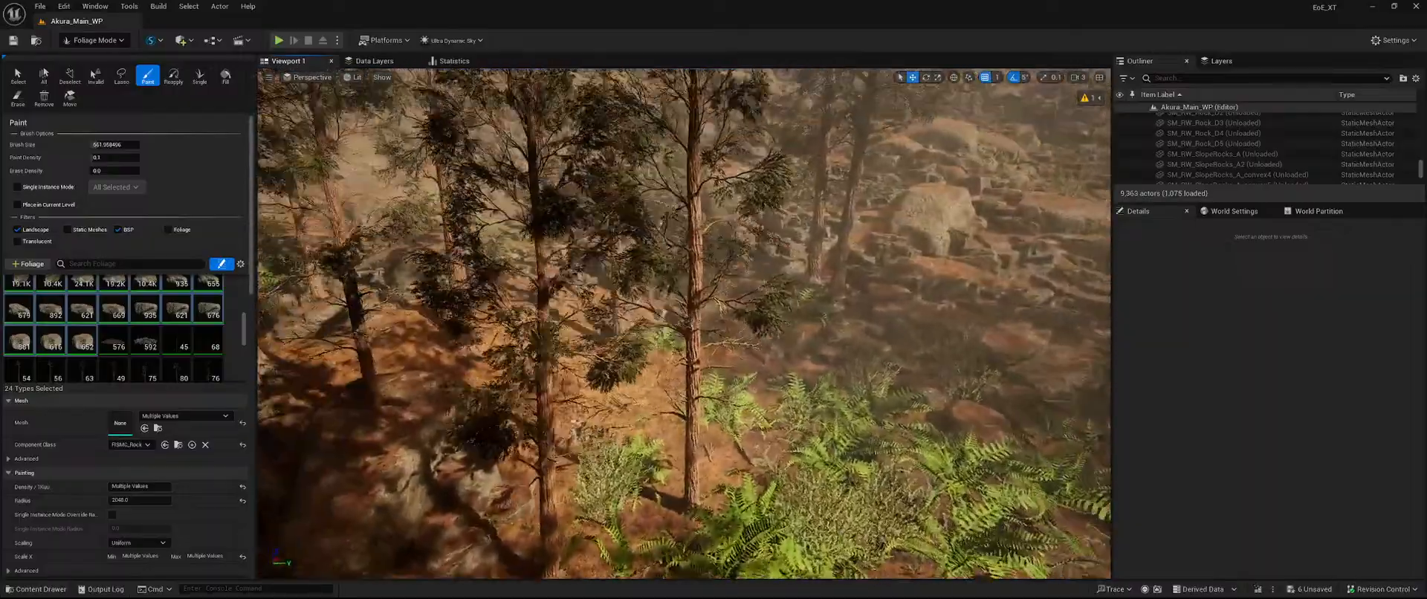
Select the slender conifer behind the lone fern on the rocky slope and return to the Paint tool.
{"action": "key", "text": "shift"}
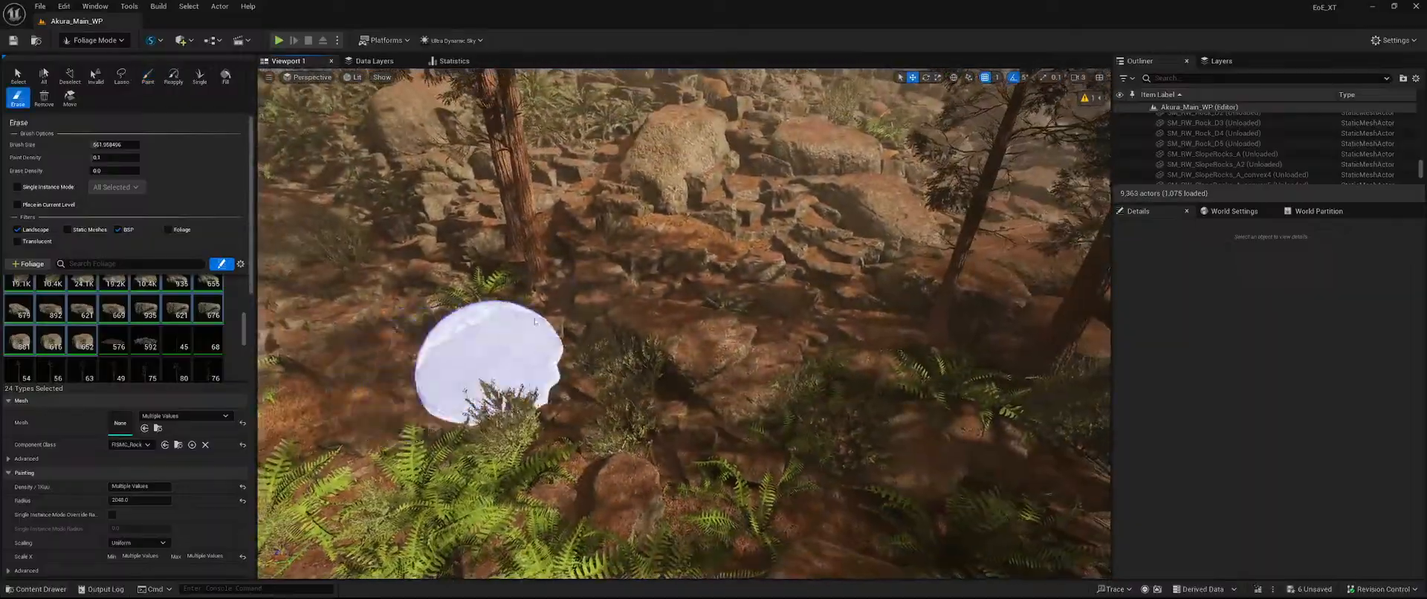
{"action": "right_click_drag", "start_coordinate": [621, 278], "coordinate": [579, 175]}
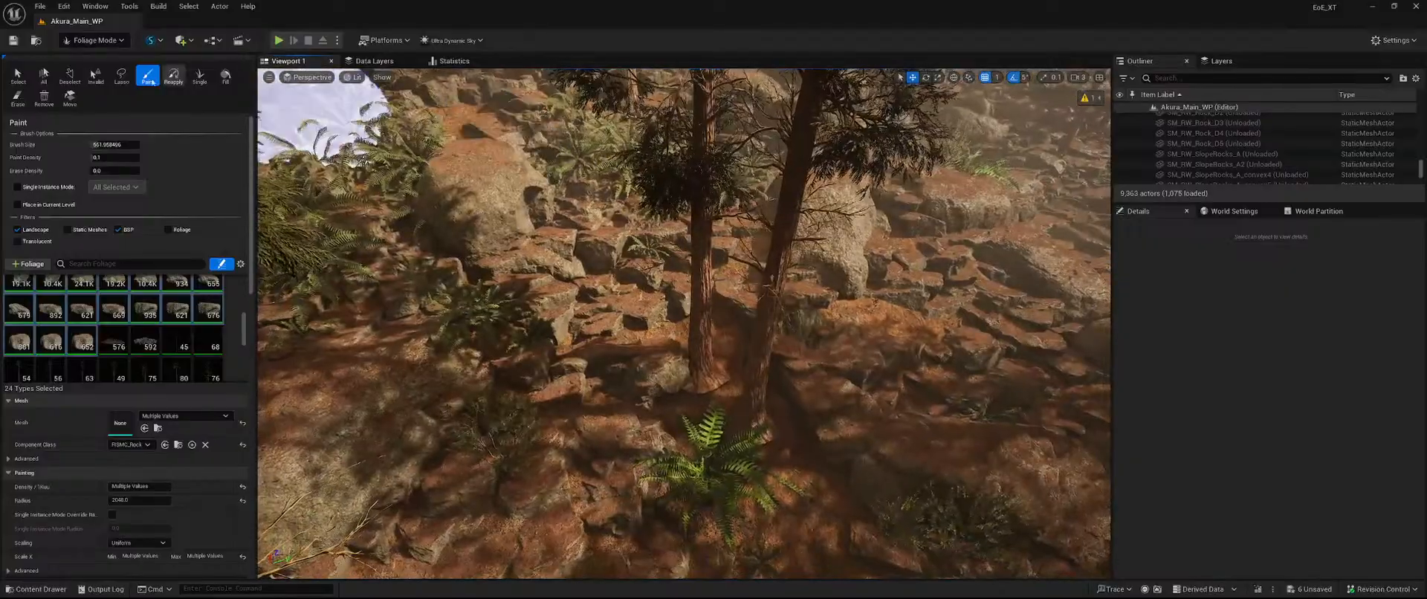
{"action": "left_click", "coordinate": [17, 75]}
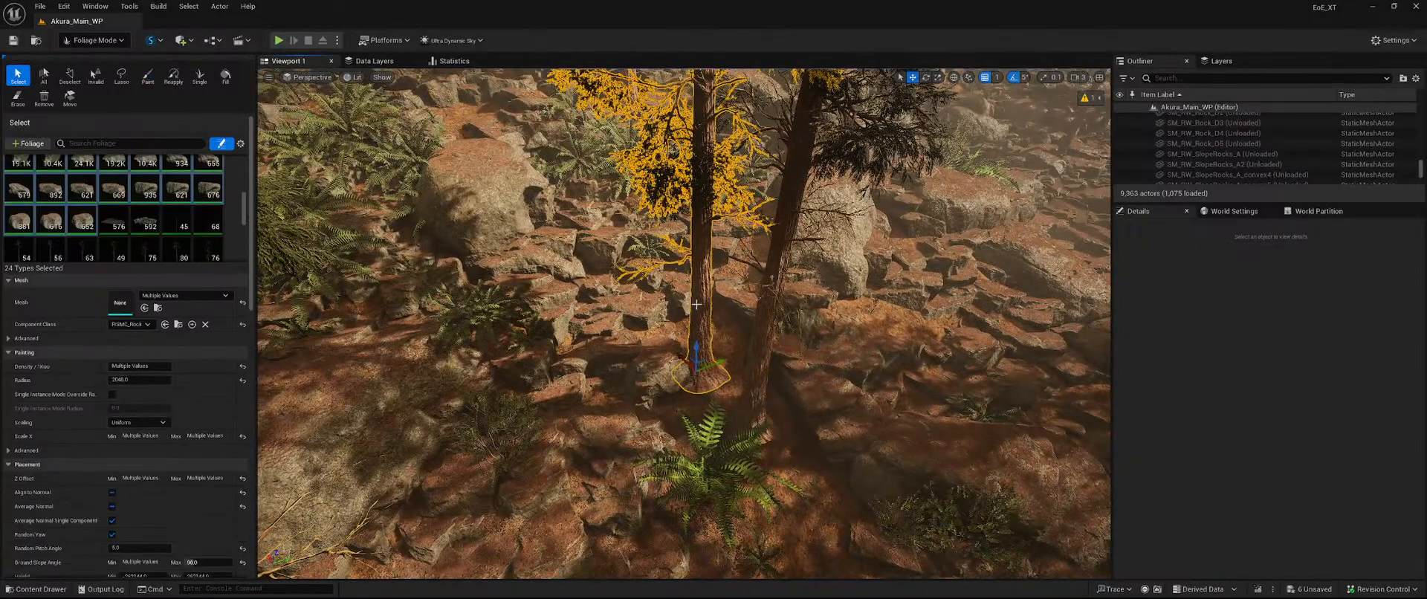
{"action": "left_click", "coordinate": [147, 75]}
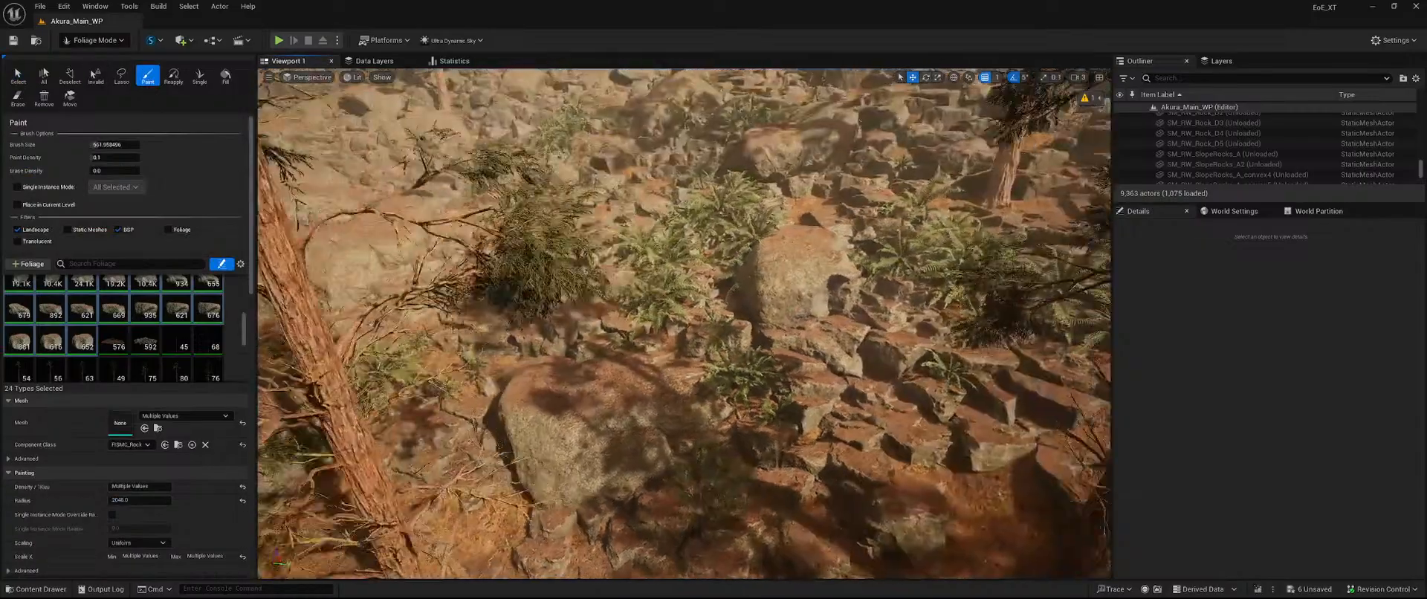
Erase the rocks across the ground between the leaning tree with a fern and the tall pale boulder.
{"action": "mouse_move", "coordinate": [577, 257]}
{"action": "right_mouse_down"}
{"action": "mouse_move", "coordinate": [468, 293]}
{"action": "mouse_move", "coordinate": [577, 297]}
{"action": "right_mouse_up"}
{"action": "key", "text": "shift"}
{"action": "left_click_drag", "start_coordinate": [540, 377], "coordinate": [854, 439], "text": "shift"}
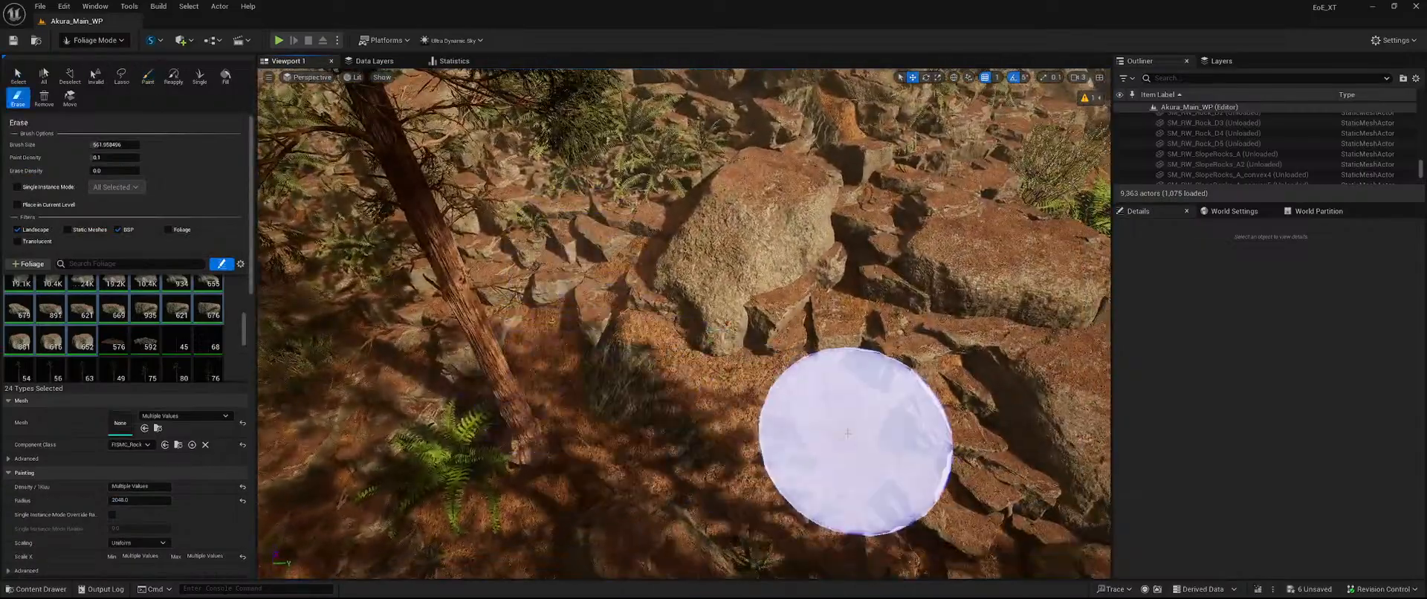
{"action": "right_click_drag", "start_coordinate": [777, 414], "coordinate": [944, 416]}
{"action": "right_click_drag", "start_coordinate": [522, 383], "coordinate": [544, 386]}
{"action": "key", "text": "shift"}
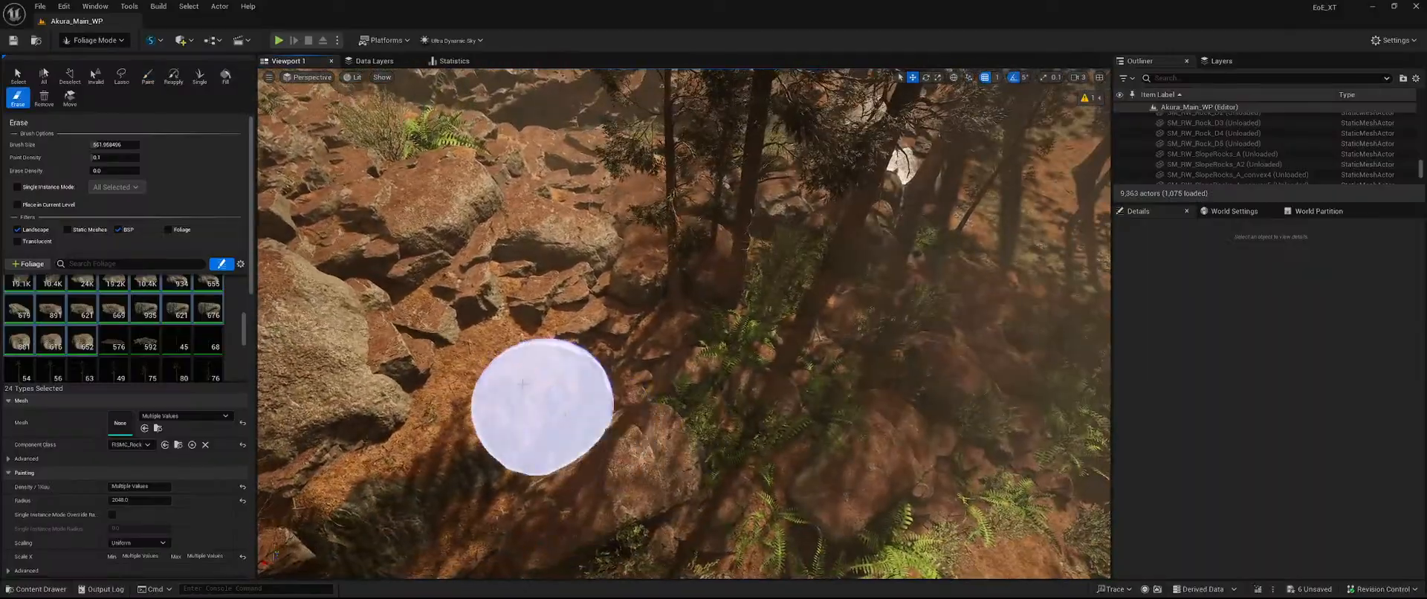
Erase the rocks beside the shaded fern thicket and around the sunlit ferns and shrubs beneath the tree group.
{"action": "mouse_move", "coordinate": [691, 360]}
{"action": "left_mouse_down", "text": "shift"}
{"action": "mouse_move", "coordinate": [810, 270]}
{"action": "mouse_move", "coordinate": [770, 377]}
{"action": "left_mouse_up", "text": "shift"}
{"action": "right_click_drag", "start_coordinate": [770, 377], "coordinate": [929, 346]}
{"action": "key", "text": "shift"}
{"action": "left_click_drag", "start_coordinate": [573, 325], "coordinate": [512, 279], "text": "shift"}
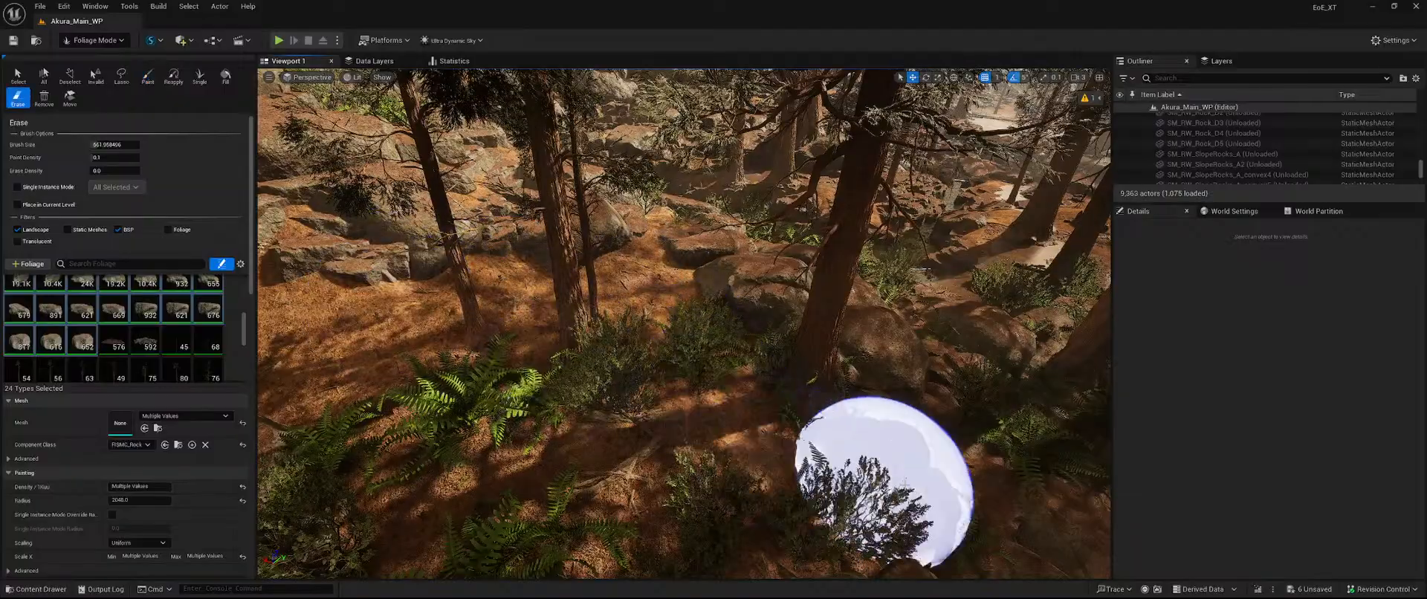
Erase the rocks among the shaded shrubs and ferns and on the ground between the conifer trunks.
{"action": "left_click_drag", "start_coordinate": [882, 483], "coordinate": [1000, 472], "text": "shift"}
{"action": "mouse_move", "coordinate": [751, 412]}
{"action": "right_mouse_down"}
{"action": "mouse_move", "coordinate": [854, 393]}
{"action": "mouse_move", "coordinate": [751, 453]}
{"action": "mouse_move", "coordinate": [743, 483]}
{"action": "mouse_move", "coordinate": [766, 364]}
{"action": "mouse_move", "coordinate": [631, 483]}
{"action": "right_mouse_up"}
{"action": "key", "text": "shift"}
{"action": "key", "text": "shift"}
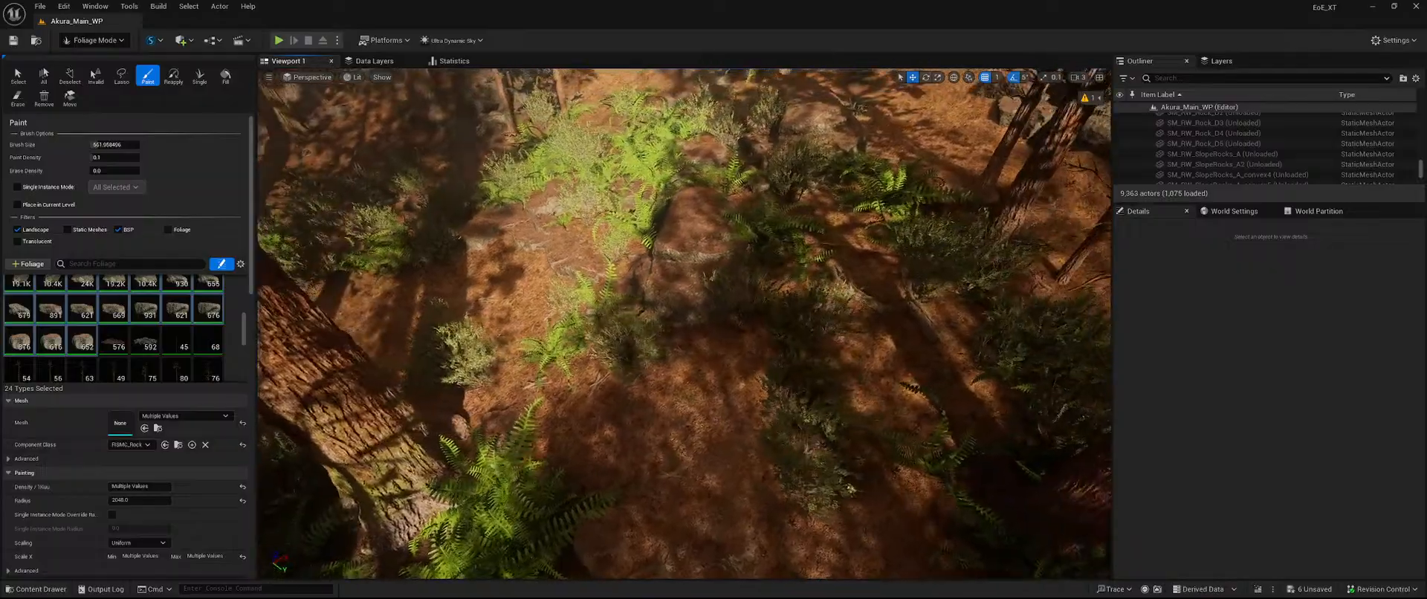
{"action": "key", "text": "shift"}
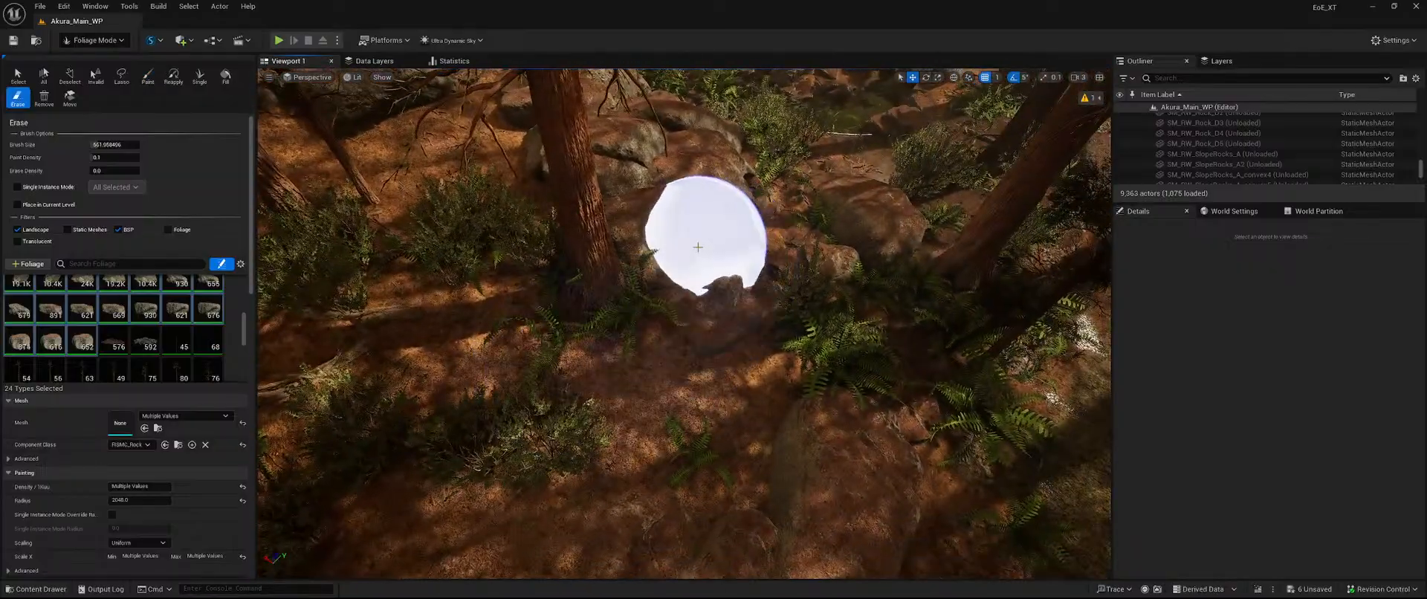
{"action": "key", "text": "shift"}
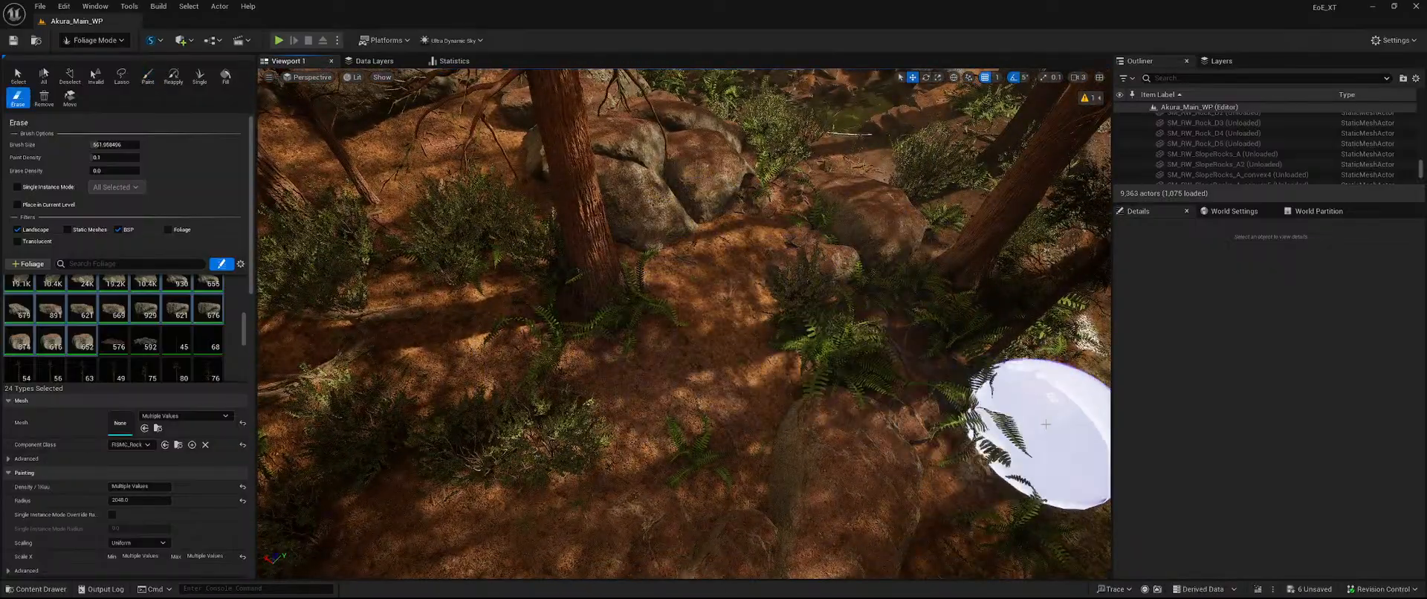
Erase the rocks behind the thick trunk beside the slender leaning tree and the fern patch.
{"action": "key", "text": "shift"}
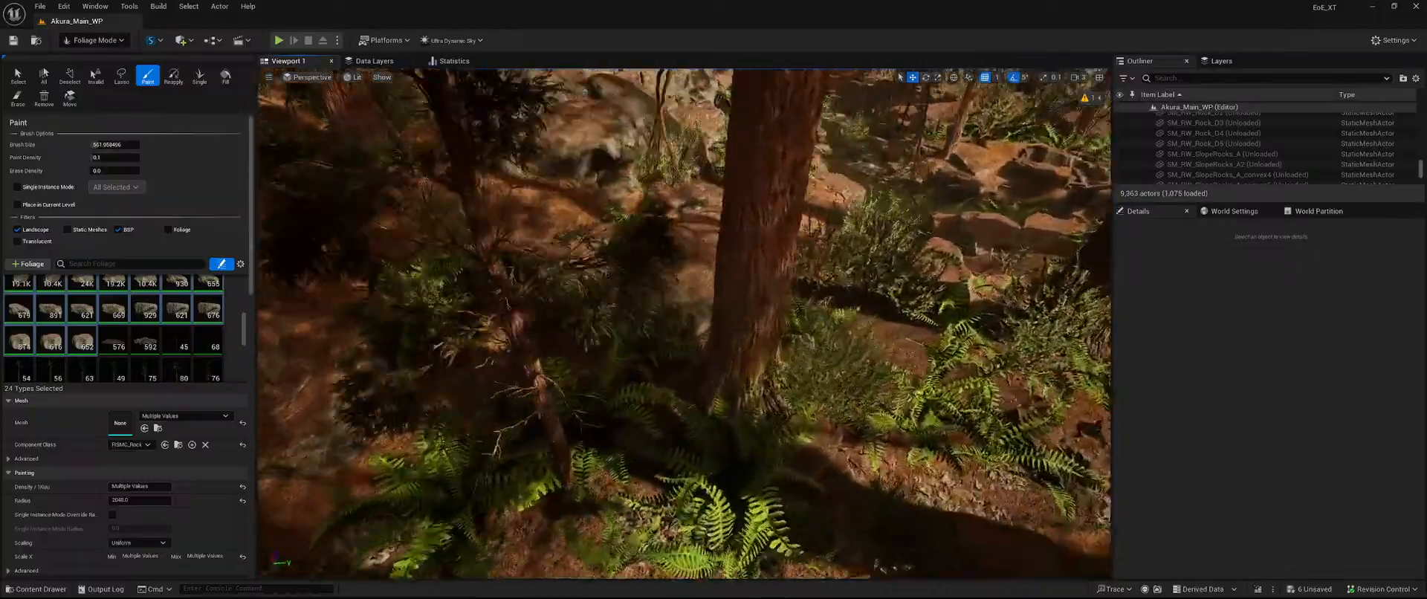
{"action": "key", "text": "shift"}
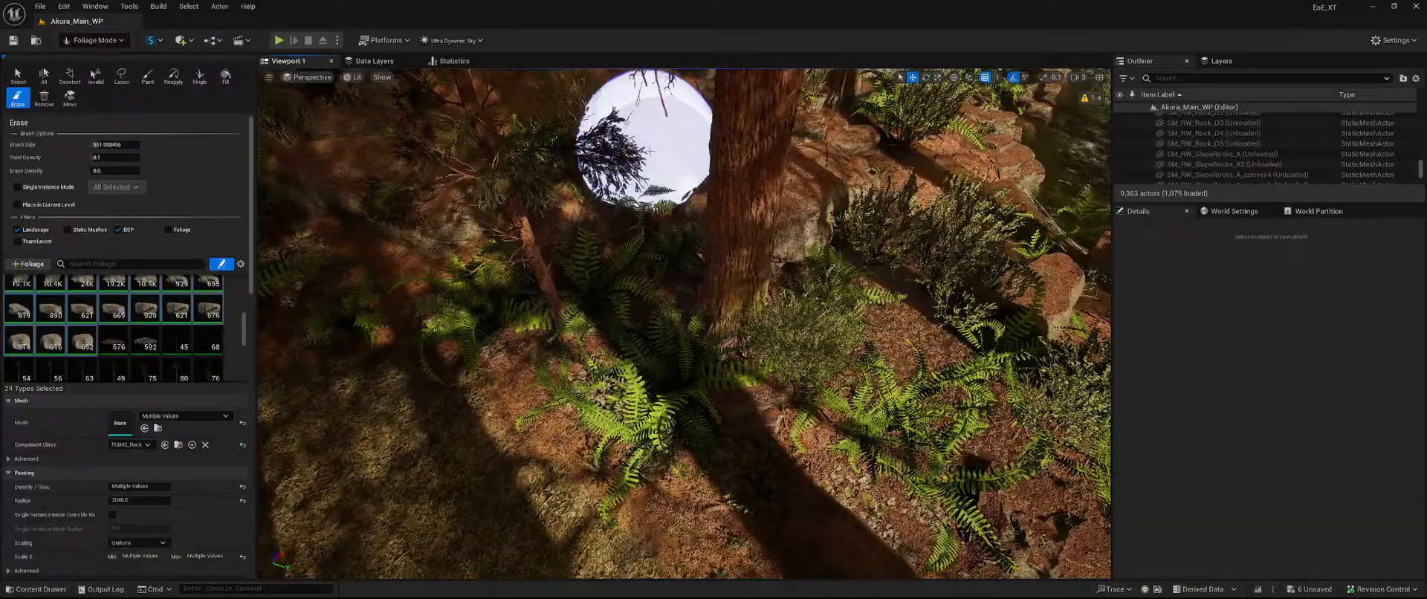
{"action": "right_click_drag", "start_coordinate": [812, 117], "coordinate": [769, 75]}
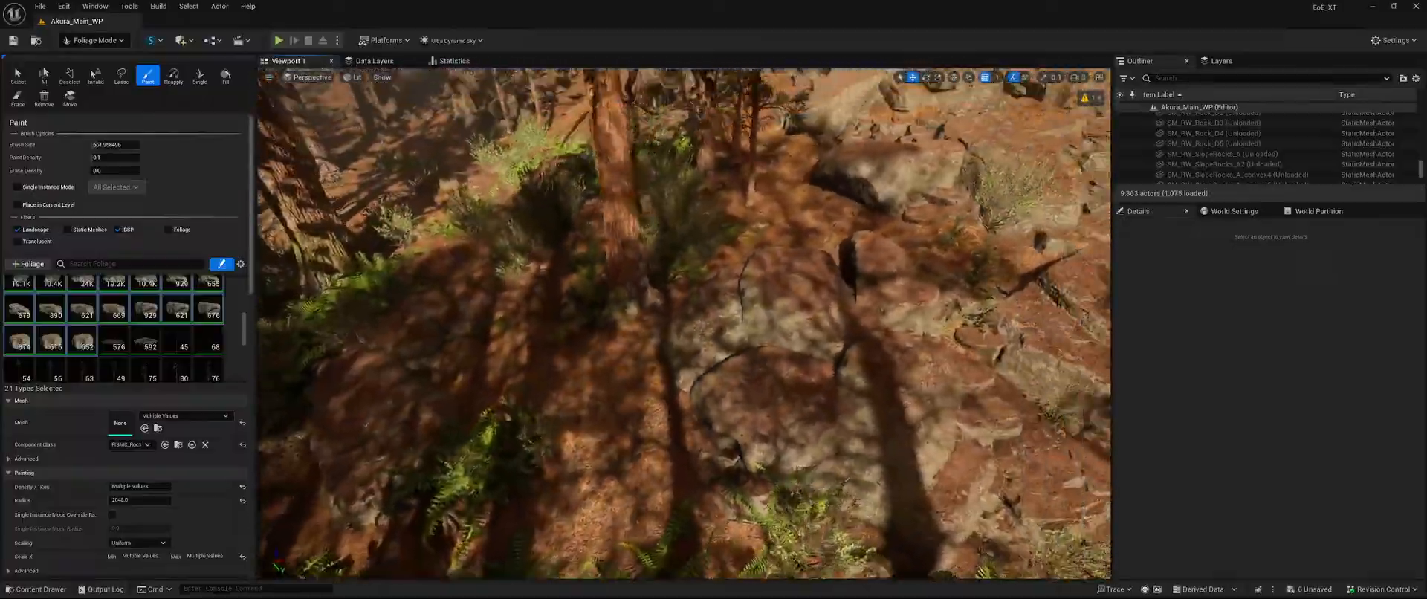
Try to erase the rocks on the boulder slope above the narrow stream, and undo that foliage edit.
{"action": "key", "text": "shift"}
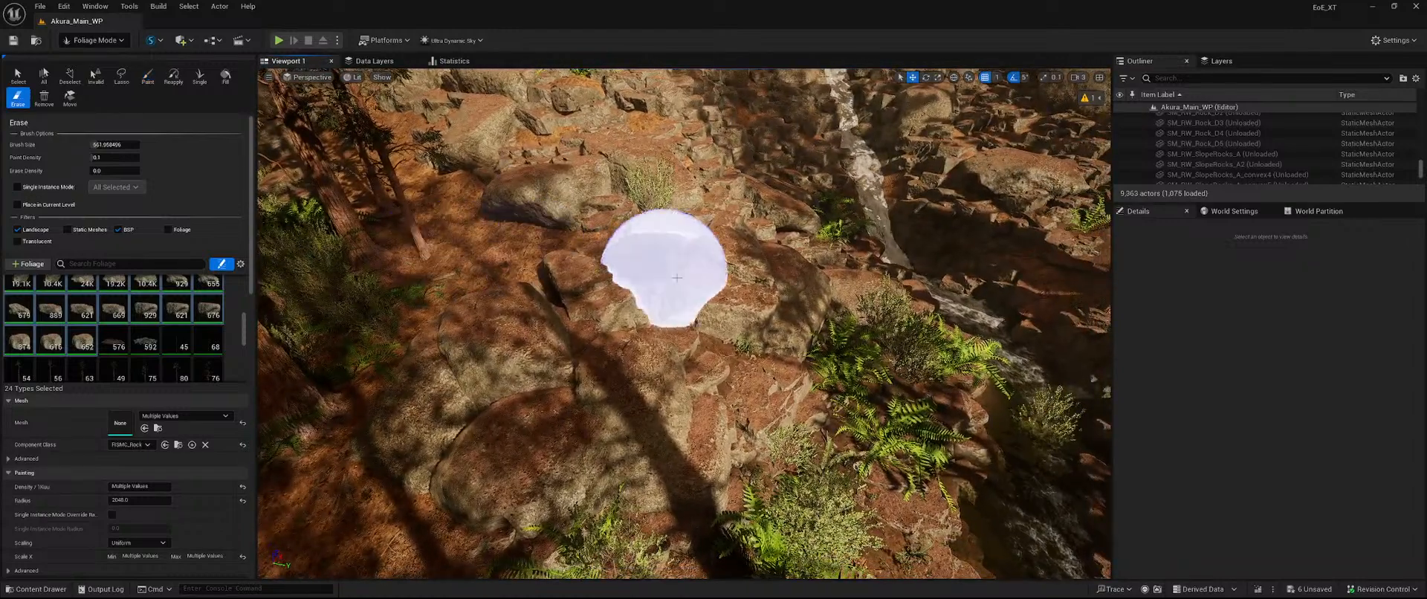
{"action": "right_click_drag", "start_coordinate": [673, 287], "coordinate": [714, 293]}
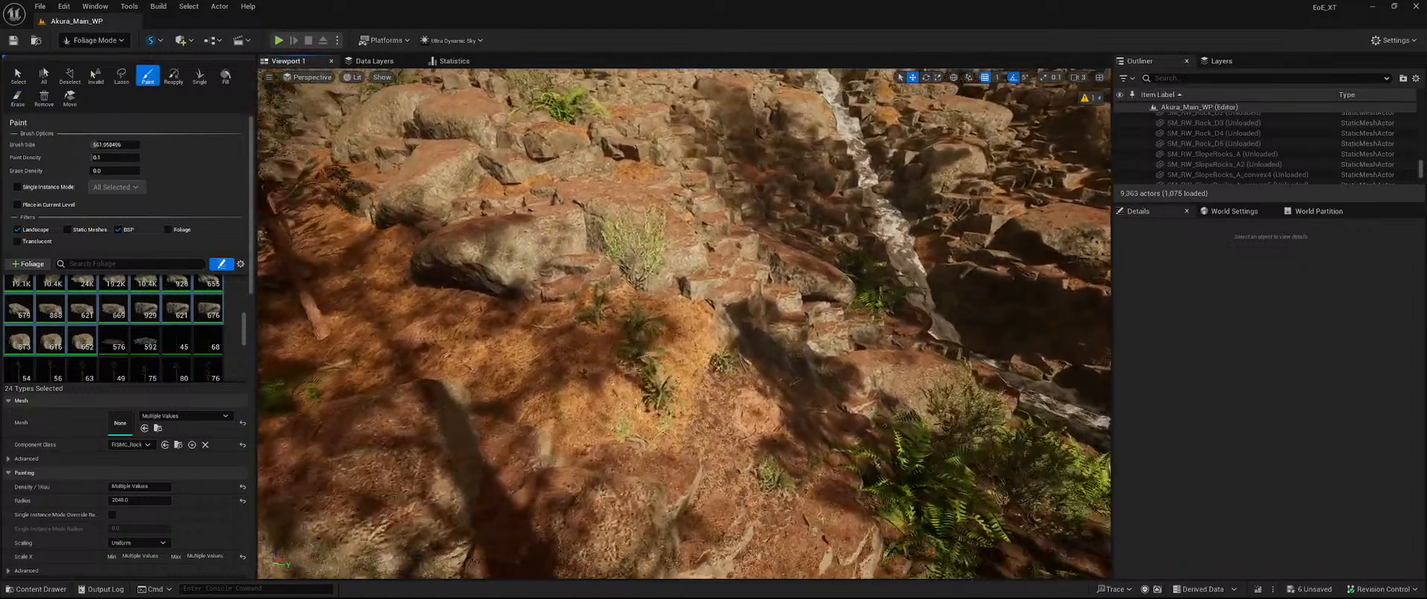
{"action": "key", "text": "ctrl+z"}
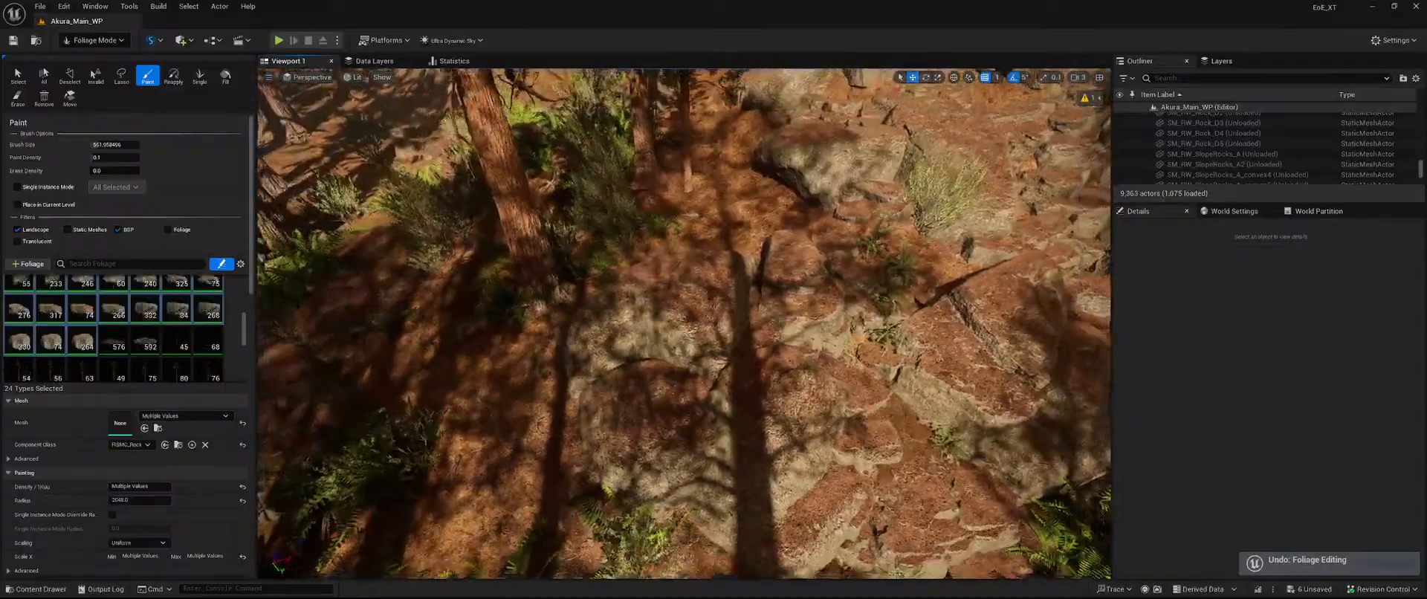
Erase the rocks across the shadow-striped slope beside the conifers.
{"action": "right_click_drag", "start_coordinate": [639, 305], "coordinate": [535, 275]}
{"action": "mouse_move", "coordinate": [631, 309]}
{"action": "left_mouse_down", "text": "shift"}
{"action": "mouse_move", "coordinate": [853, 320]}
{"action": "mouse_move", "coordinate": [892, 223]}
{"action": "left_mouse_up", "text": "shift"}
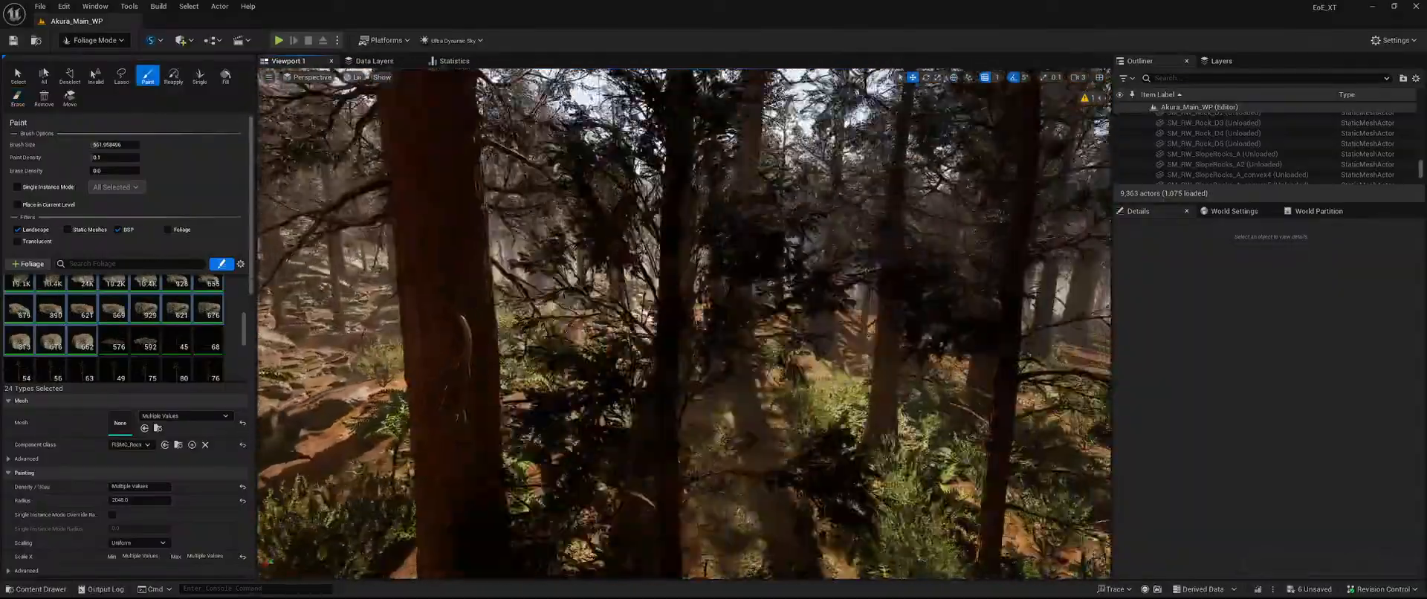
Erase the rocks beside the sunlit fern thicket and around the bases of the two thick trunks.
{"action": "right_click_drag", "start_coordinate": [683, 312], "coordinate": [788, 334]}
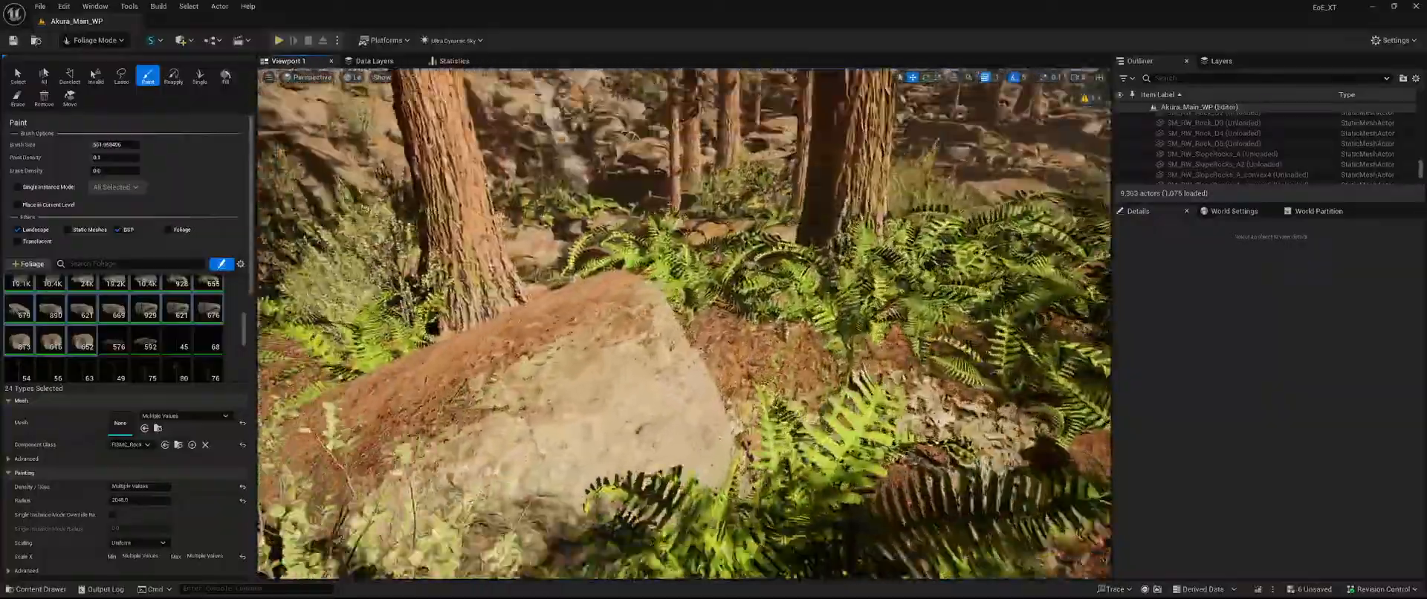
{"action": "key", "text": "shift"}
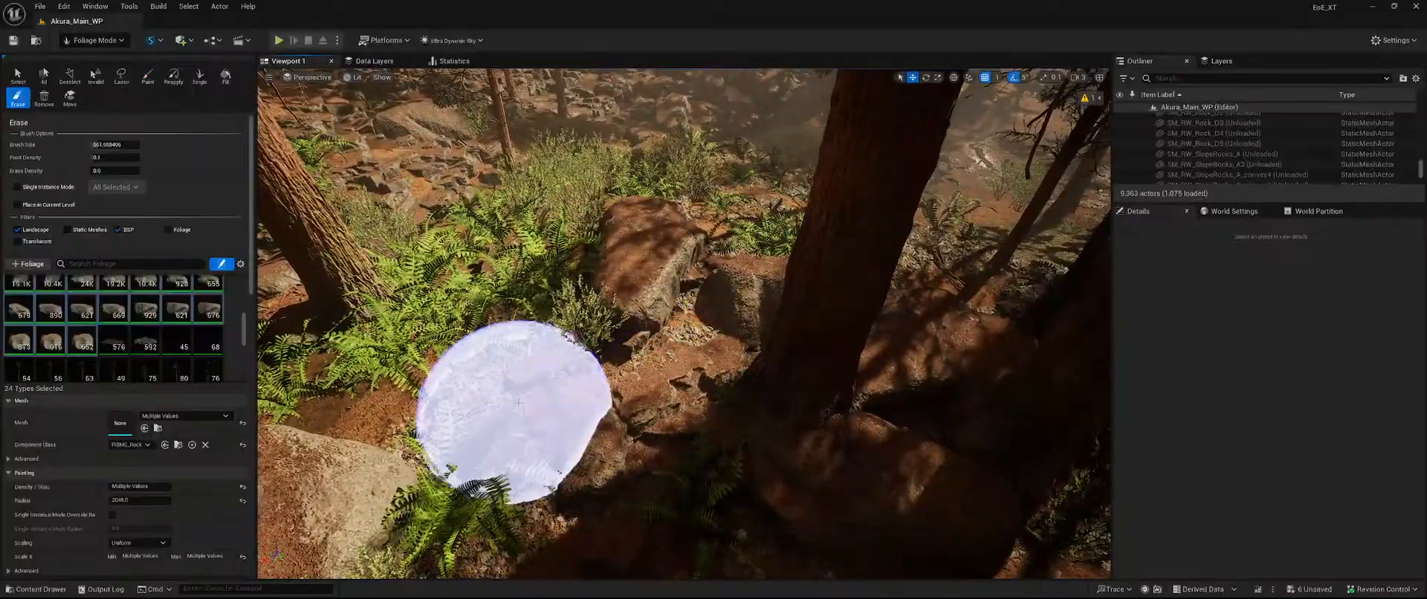
{"action": "left_click_drag", "start_coordinate": [768, 264], "coordinate": [764, 347], "text": "shift"}
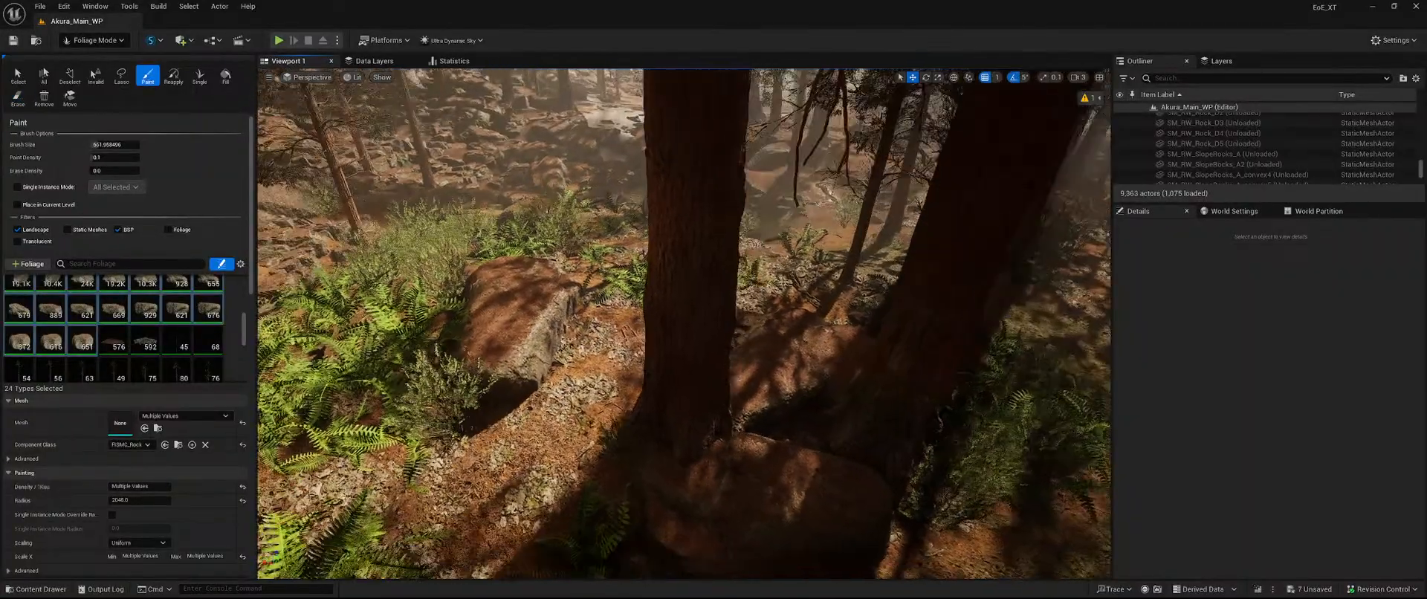
{"action": "key", "text": "shift"}
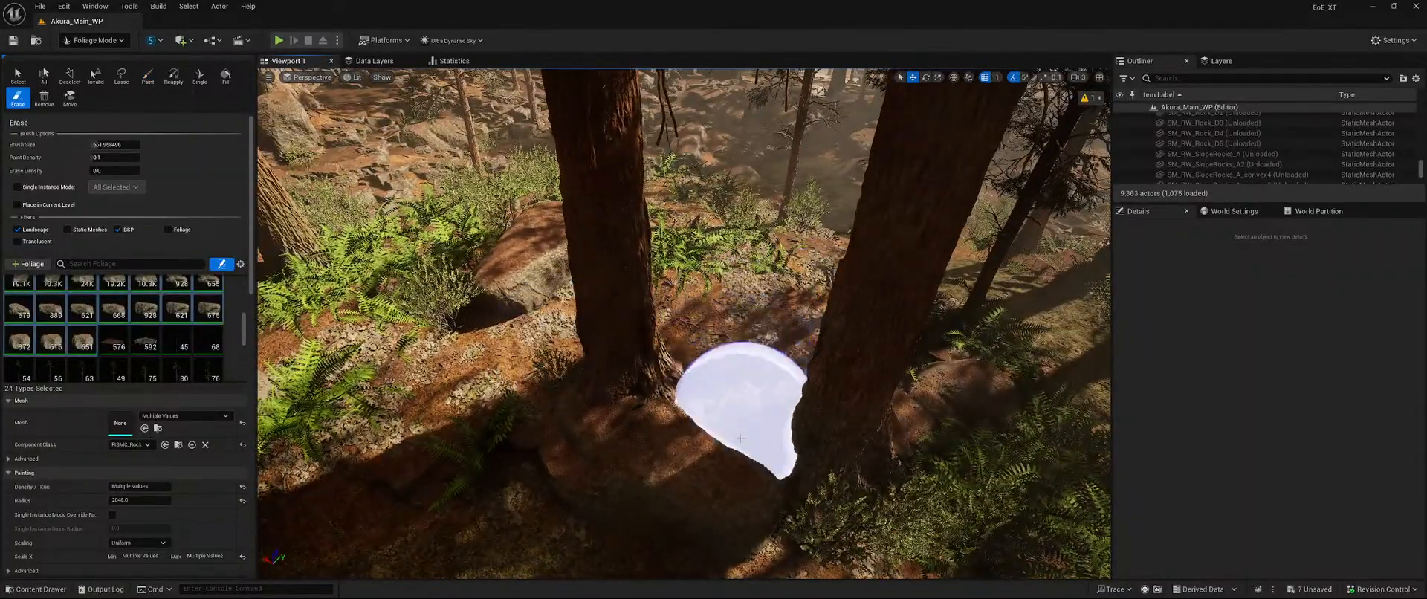
{"action": "right_click_drag", "start_coordinate": [501, 431], "coordinate": [483, 490]}
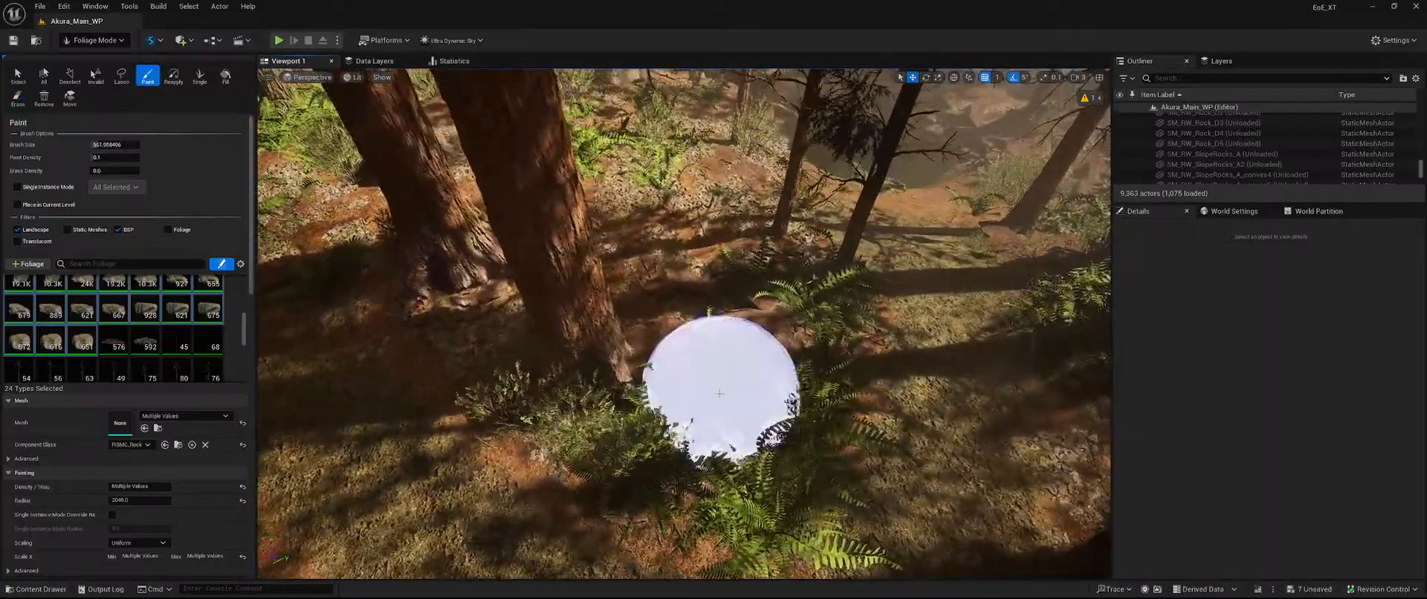
Erase the rocks around the ferns and conifers in the shaded clearing, and save the level.
{"action": "mouse_move", "coordinate": [719, 393]}
{"action": "left_mouse_down", "text": "shift"}
{"action": "mouse_move", "coordinate": [671, 337]}
{"action": "mouse_move", "coordinate": [717, 264]}
{"action": "left_mouse_up", "text": "shift"}
{"action": "mouse_move", "coordinate": [717, 264]}
{"action": "right_mouse_down"}
{"action": "mouse_move", "coordinate": [732, 171]}
{"action": "mouse_move", "coordinate": [973, 205]}
{"action": "mouse_move", "coordinate": [1025, 149]}
{"action": "mouse_move", "coordinate": [999, 137]}
{"action": "mouse_move", "coordinate": [1029, 104]}
{"action": "mouse_move", "coordinate": [1033, 208]}
{"action": "mouse_move", "coordinate": [1026, 178]}
{"action": "right_mouse_up"}
{"action": "mouse_move", "coordinate": [729, 379]}
{"action": "left_mouse_down", "text": "shift"}
{"action": "mouse_move", "coordinate": [462, 212]}
{"action": "mouse_move", "coordinate": [537, 178]}
{"action": "mouse_move", "coordinate": [593, 327]}
{"action": "mouse_move", "coordinate": [823, 283]}
{"action": "left_mouse_up", "text": "shift"}
{"action": "mouse_move", "coordinate": [823, 282]}
{"action": "right_mouse_down"}
{"action": "mouse_move", "coordinate": [713, 294]}
{"action": "mouse_move", "coordinate": [695, 312]}
{"action": "right_mouse_up"}
{"action": "mouse_move", "coordinate": [884, 326]}
{"action": "left_mouse_down", "text": "shift"}
{"action": "mouse_move", "coordinate": [711, 394]}
{"action": "mouse_move", "coordinate": [940, 425]}
{"action": "left_mouse_up", "text": "shift"}
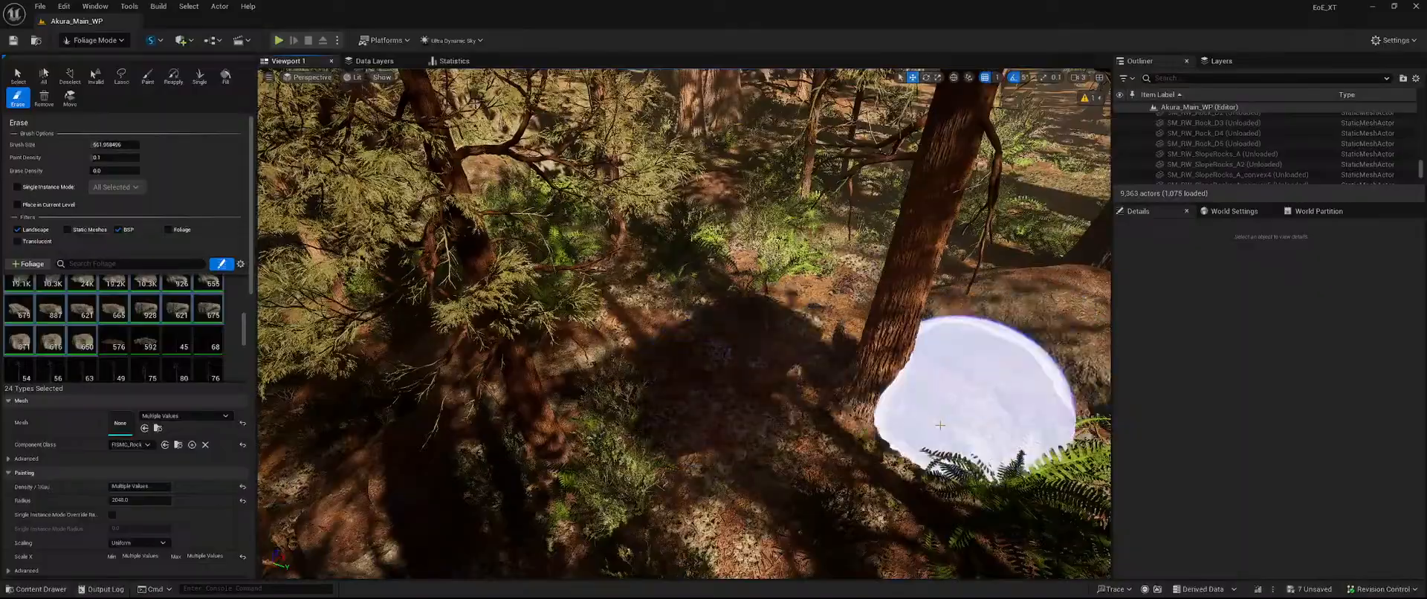
{"action": "key", "text": "ctrl+s"}
{"action": "left_click", "coordinate": [793, 421]}
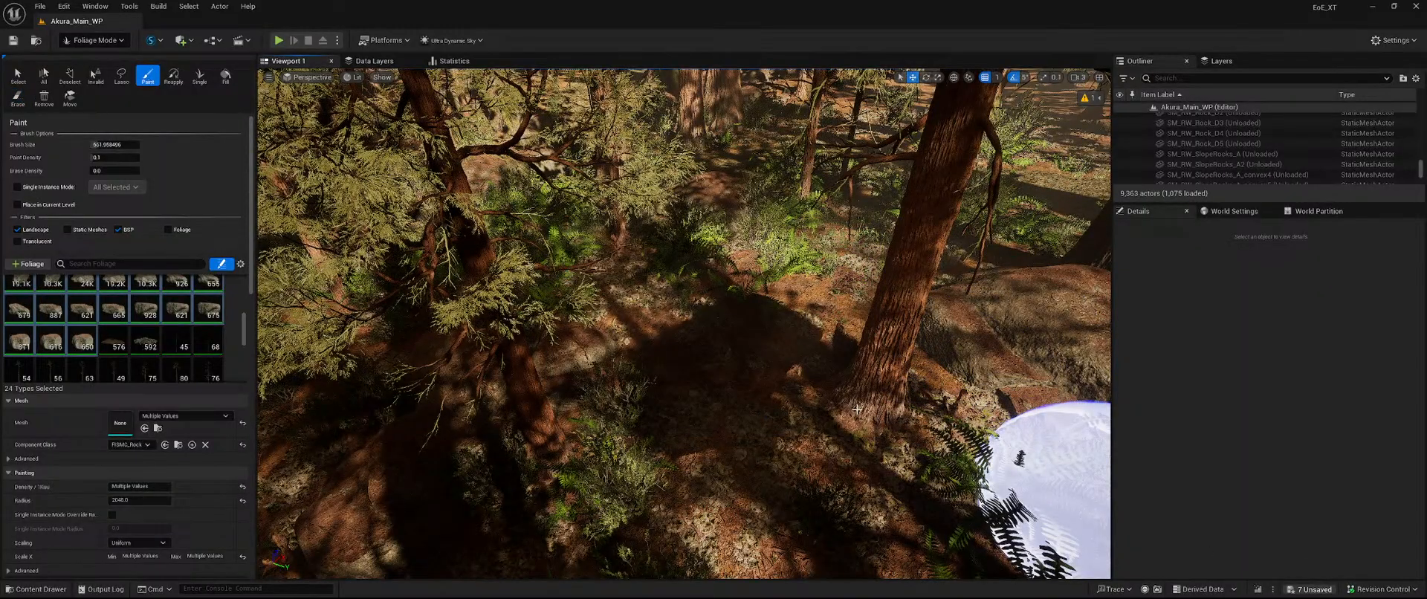
Erase the boulders between the leaning trunks and the sunlit ferns and shrubs.
{"action": "mouse_move", "coordinate": [746, 346]}
{"action": "right_mouse_down"}
{"action": "mouse_move", "coordinate": [899, 338]}
{"action": "mouse_move", "coordinate": [910, 260]}
{"action": "mouse_move", "coordinate": [966, 256]}
{"action": "right_mouse_up"}
{"action": "scroll", "coordinate": [695, 388], "scroll_direction": "up", "scroll_amount": 4}
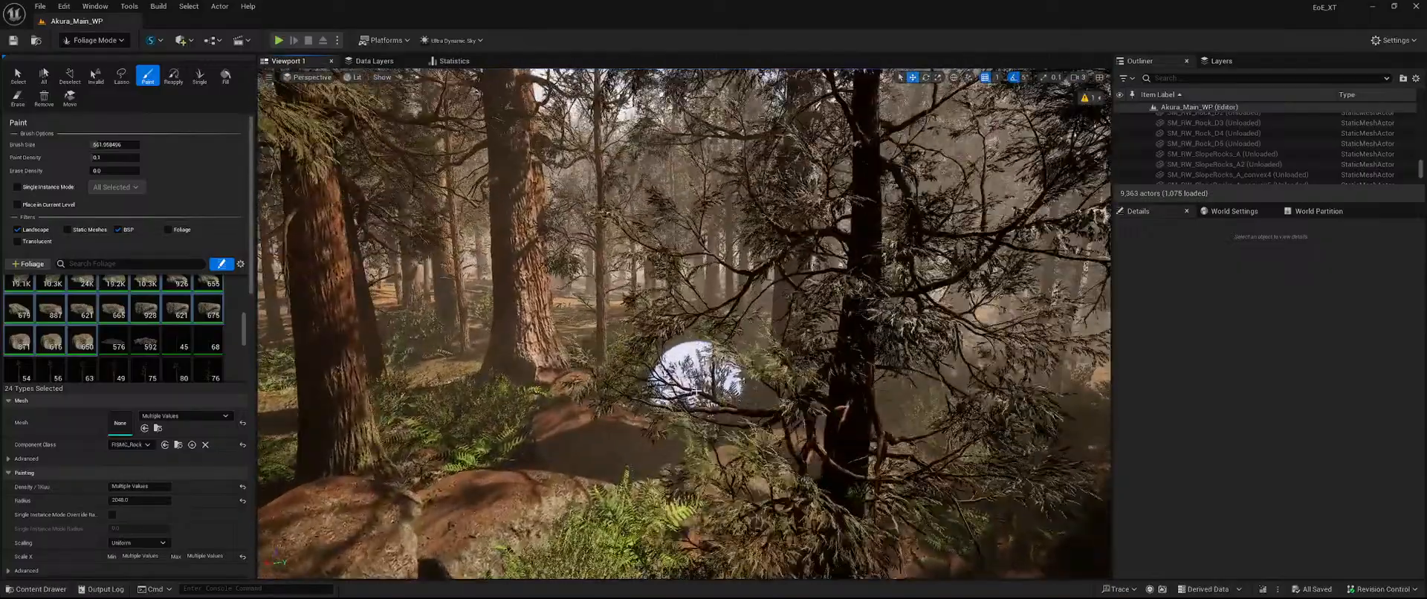
{"action": "mouse_move", "coordinate": [747, 378]}
{"action": "right_mouse_down"}
{"action": "mouse_move", "coordinate": [631, 370]}
{"action": "mouse_move", "coordinate": [613, 453]}
{"action": "mouse_move", "coordinate": [639, 527]}
{"action": "right_mouse_up"}
{"action": "left_click", "coordinate": [692, 385], "text": "shift"}
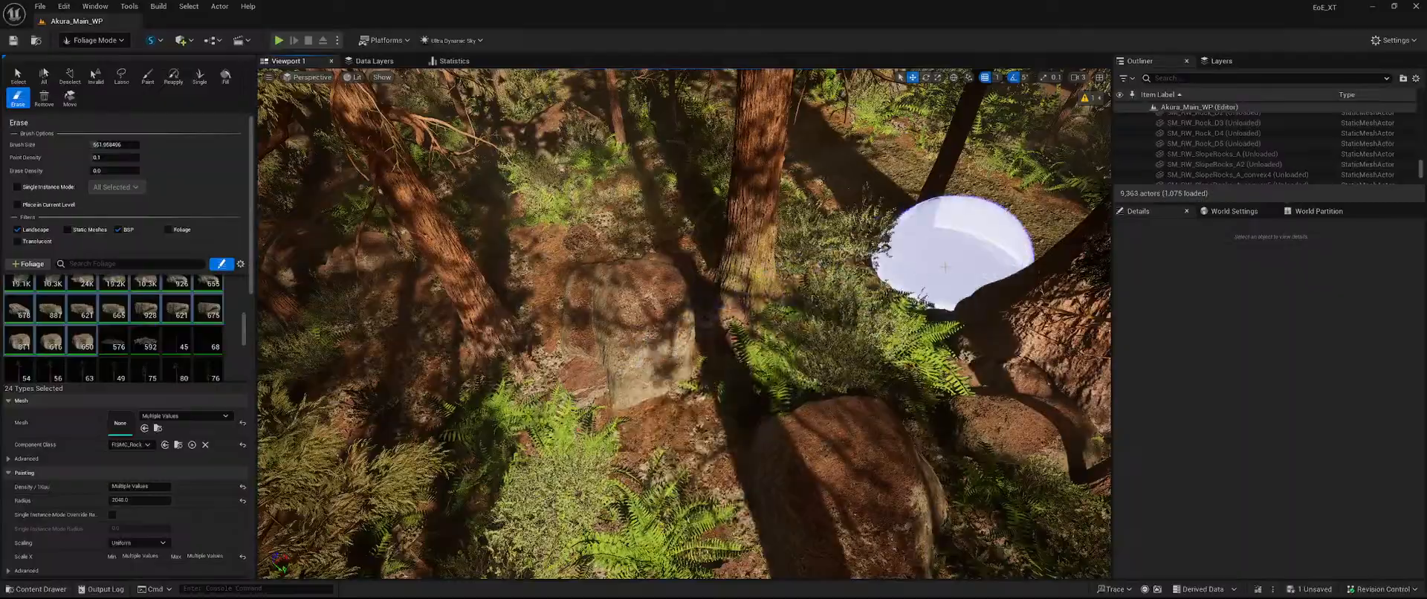
{"action": "left_click", "coordinate": [627, 365], "text": "shift"}
Erase the rock cluster on the open ground between the leaning trunk, the bright fern and the conifer branches.
{"action": "right_click_drag", "start_coordinate": [628, 370], "coordinate": [736, 293]}
{"action": "mouse_move", "coordinate": [549, 377]}
{"action": "right_mouse_down"}
{"action": "mouse_move", "coordinate": [668, 386]}
{"action": "mouse_move", "coordinate": [728, 446]}
{"action": "right_mouse_up"}
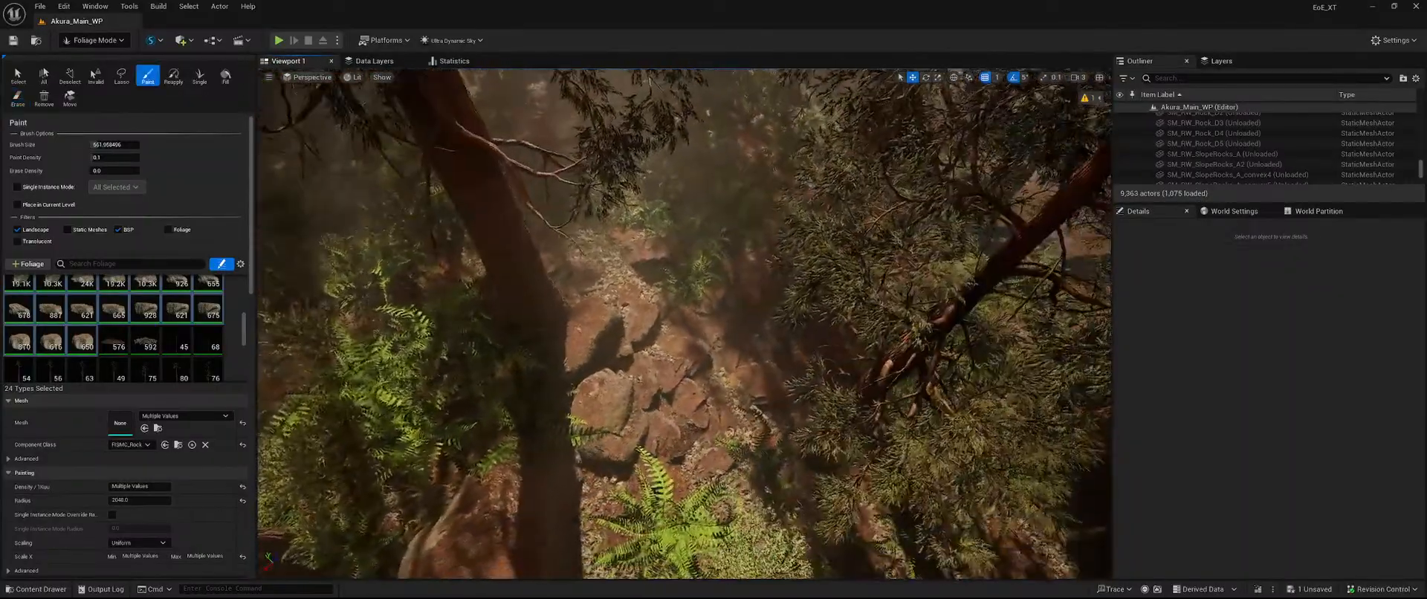
{"action": "left_click", "coordinate": [680, 390], "text": "shift"}
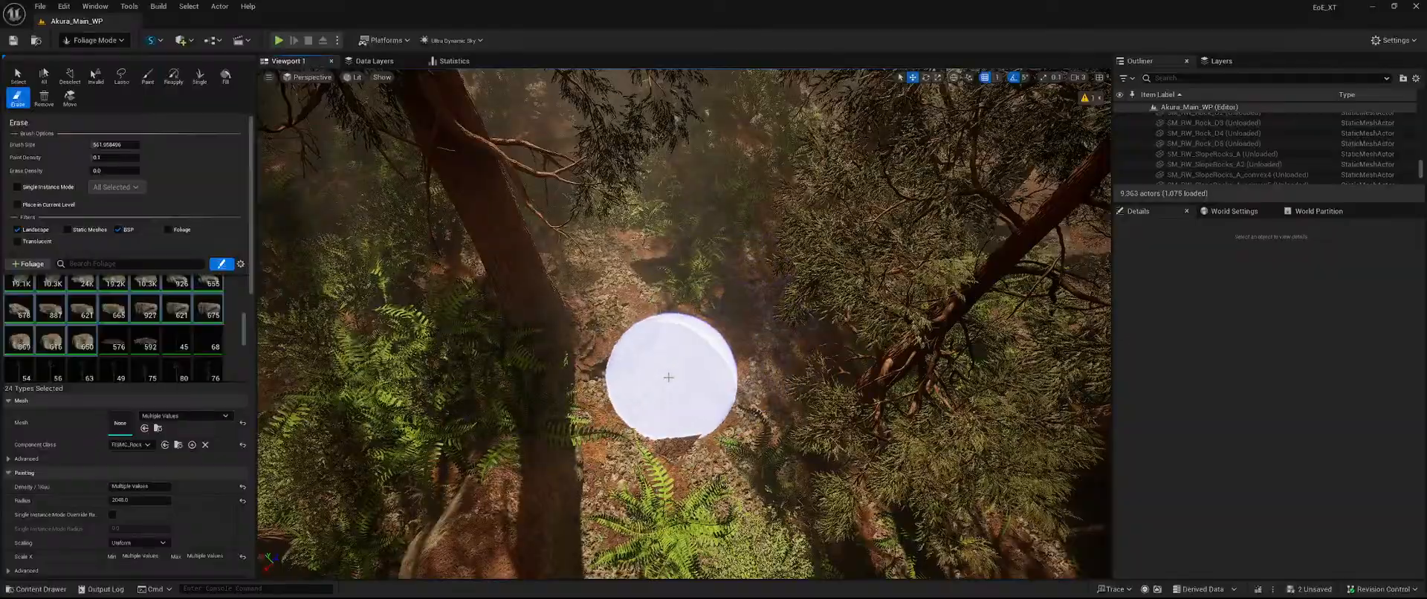
{"action": "left_click", "coordinate": [666, 364], "text": "shift"}
{"action": "mouse_move", "coordinate": [666, 363]}
{"action": "right_mouse_down"}
{"action": "mouse_move", "coordinate": [780, 286]}
{"action": "mouse_move", "coordinate": [810, 216]}
{"action": "mouse_move", "coordinate": [862, 190]}
{"action": "mouse_move", "coordinate": [996, 178]}
{"action": "right_mouse_up"}
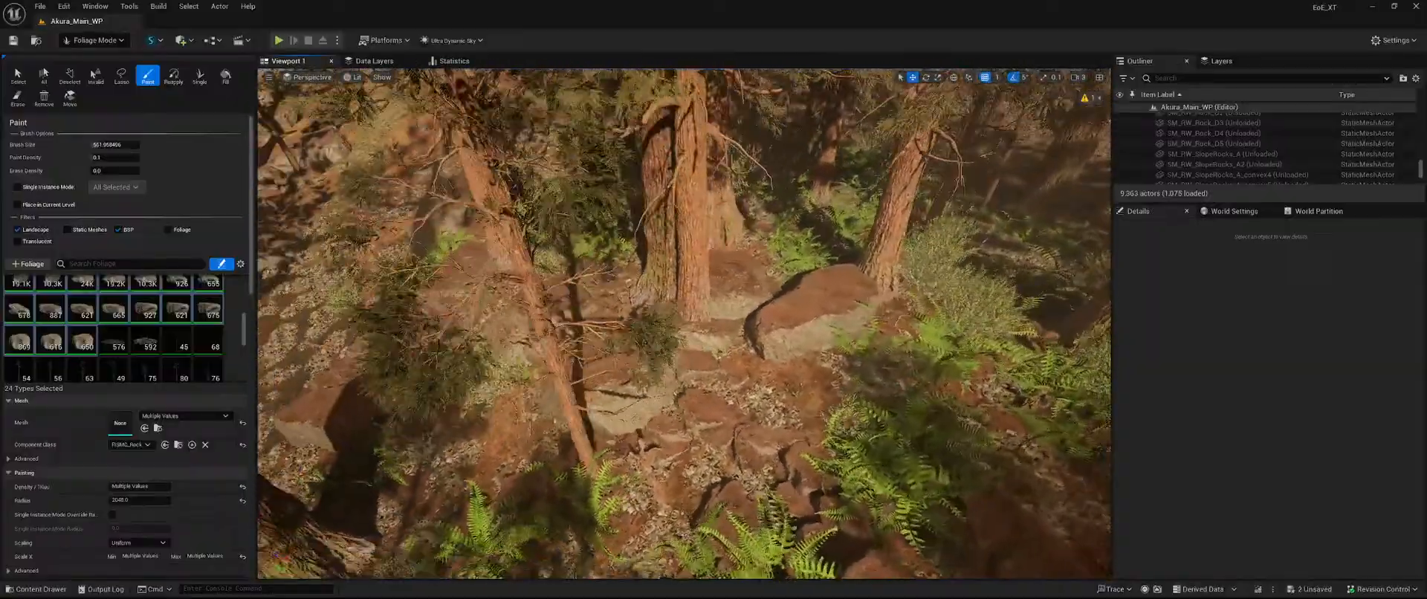
Erase the painted rocks among the ferns below the trees and beside the large leaning trunk.
{"action": "right_click_drag", "start_coordinate": [679, 326], "coordinate": [699, 286]}
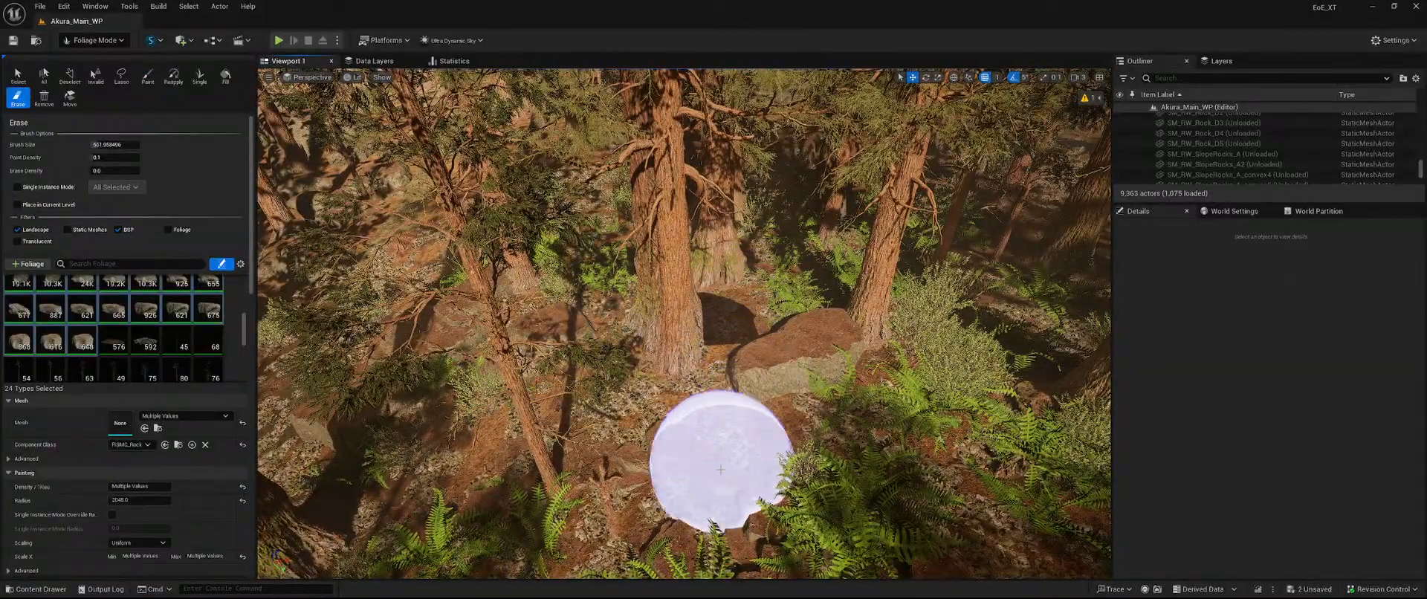
{"action": "right_click_drag", "start_coordinate": [666, 336], "coordinate": [580, 364]}
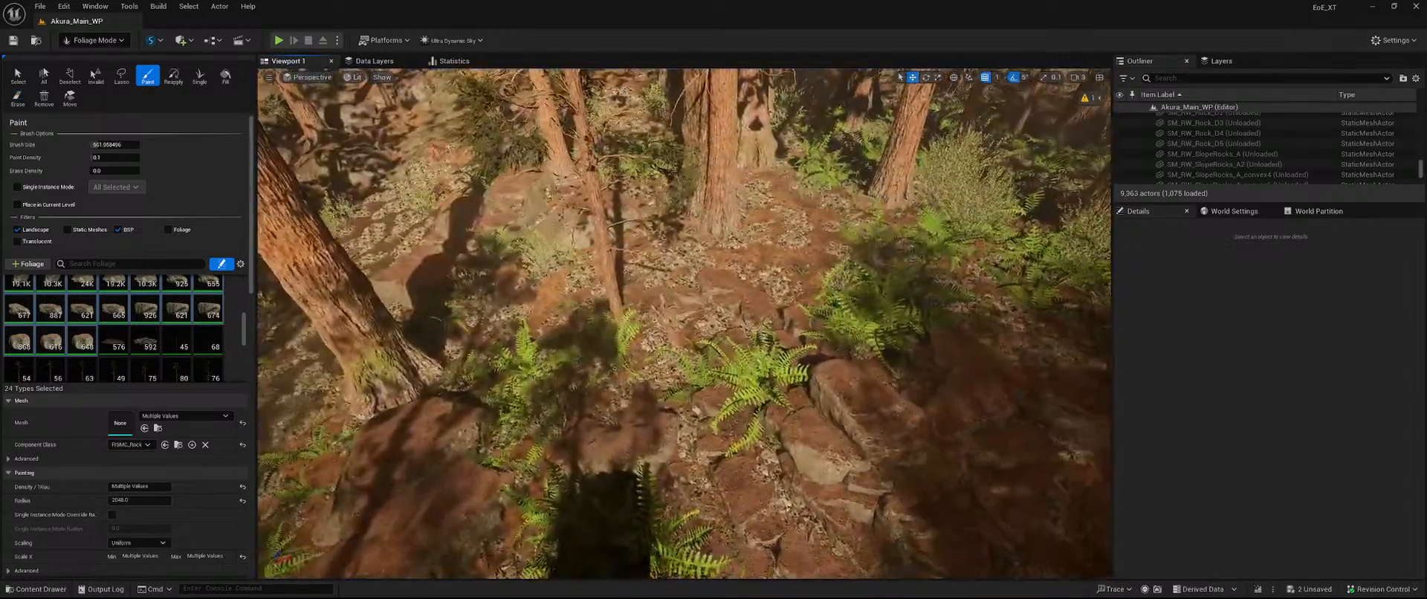
{"action": "right_click_drag", "start_coordinate": [735, 416], "coordinate": [707, 493]}
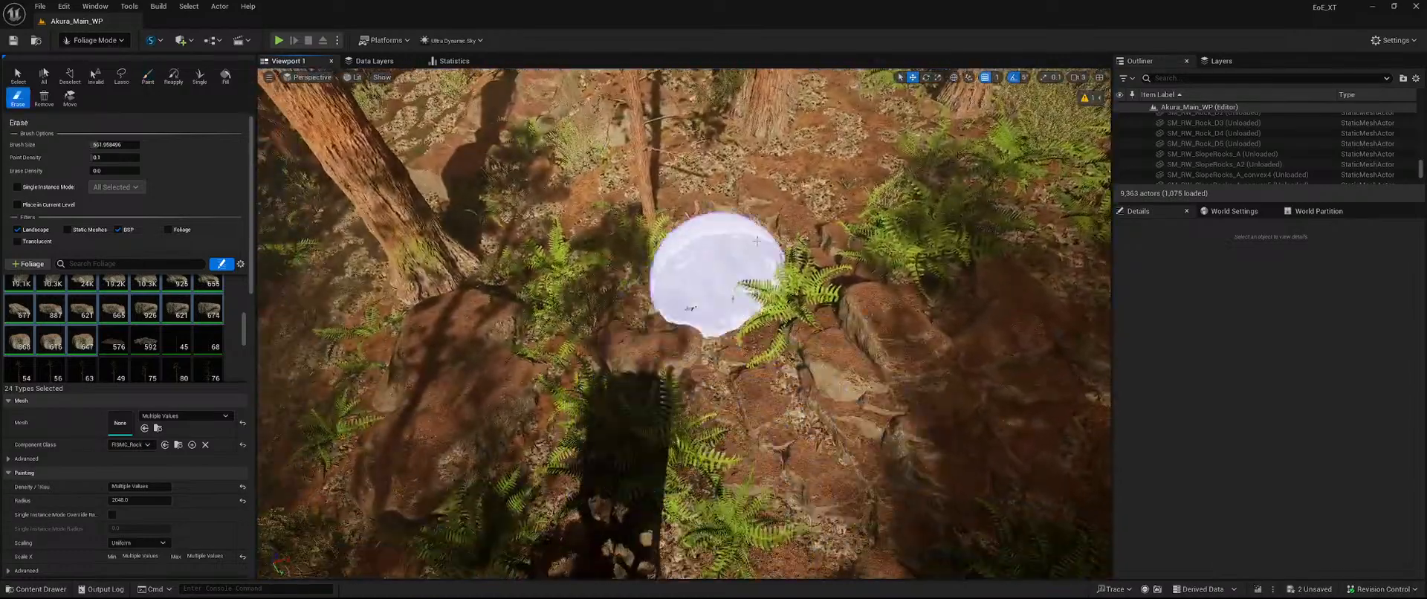
{"action": "left_click", "coordinate": [412, 335], "text": "shift"}
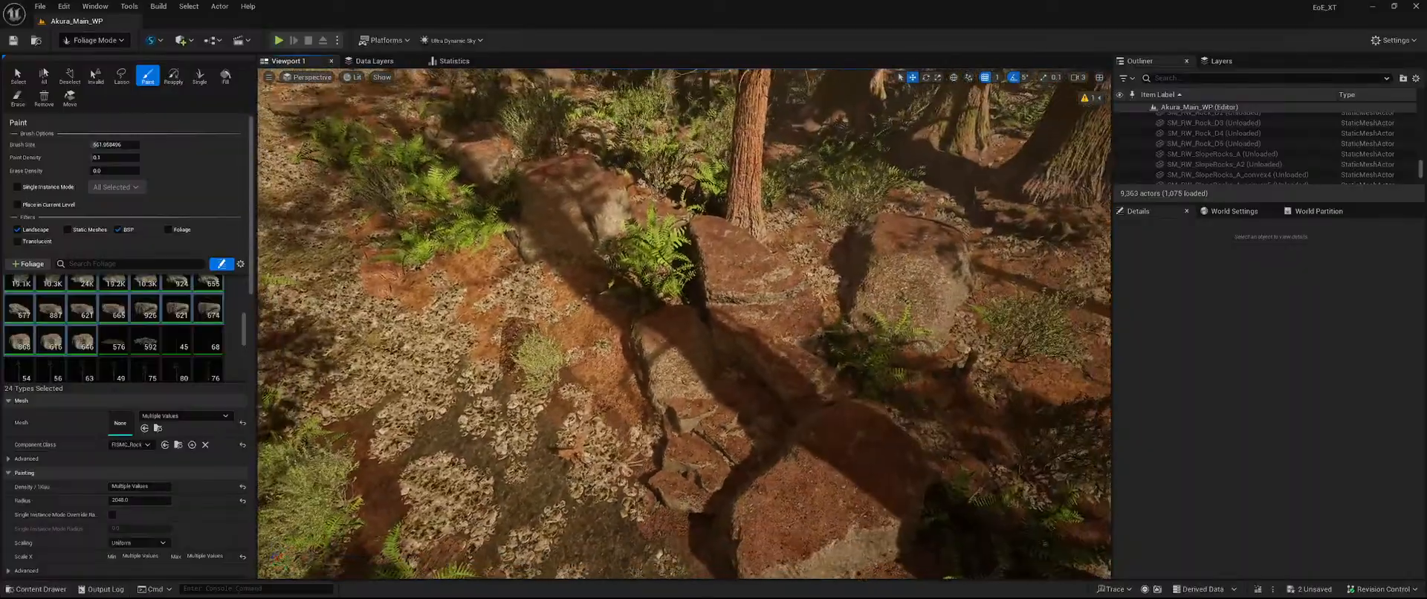
Erase the rocks crowding the tree base beside the fern and in the shaded ground near the spruce branches.
{"action": "key", "text": "shift"}
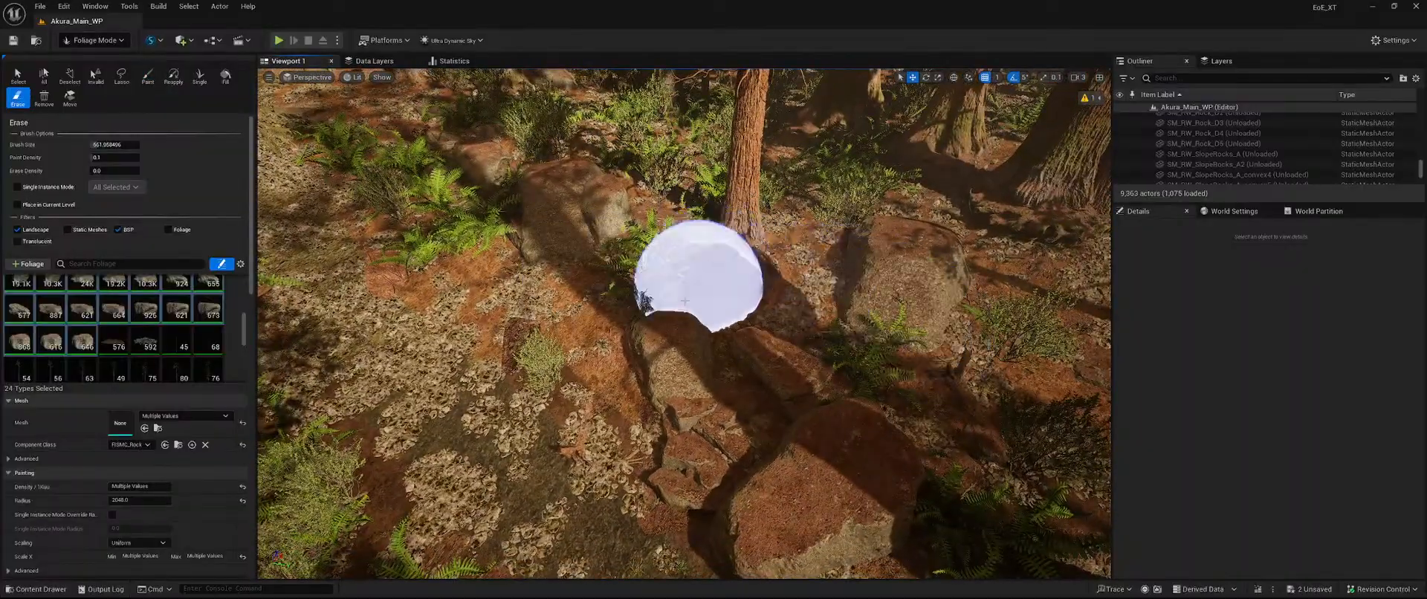
{"action": "right_click_drag", "start_coordinate": [747, 239], "coordinate": [764, 223]}
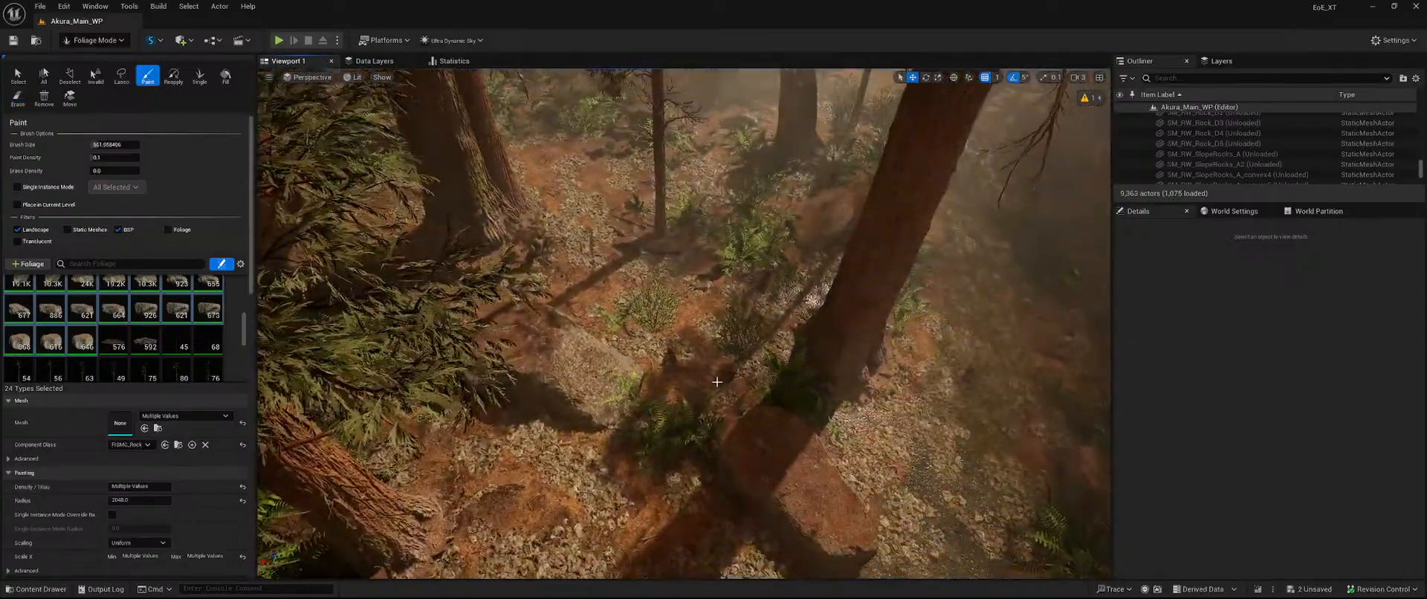
{"action": "key", "text": "shift"}
{"action": "mouse_move", "coordinate": [595, 439]}
{"action": "right_mouse_down"}
{"action": "mouse_move", "coordinate": [618, 401]}
{"action": "mouse_move", "coordinate": [714, 357]}
{"action": "right_mouse_up"}
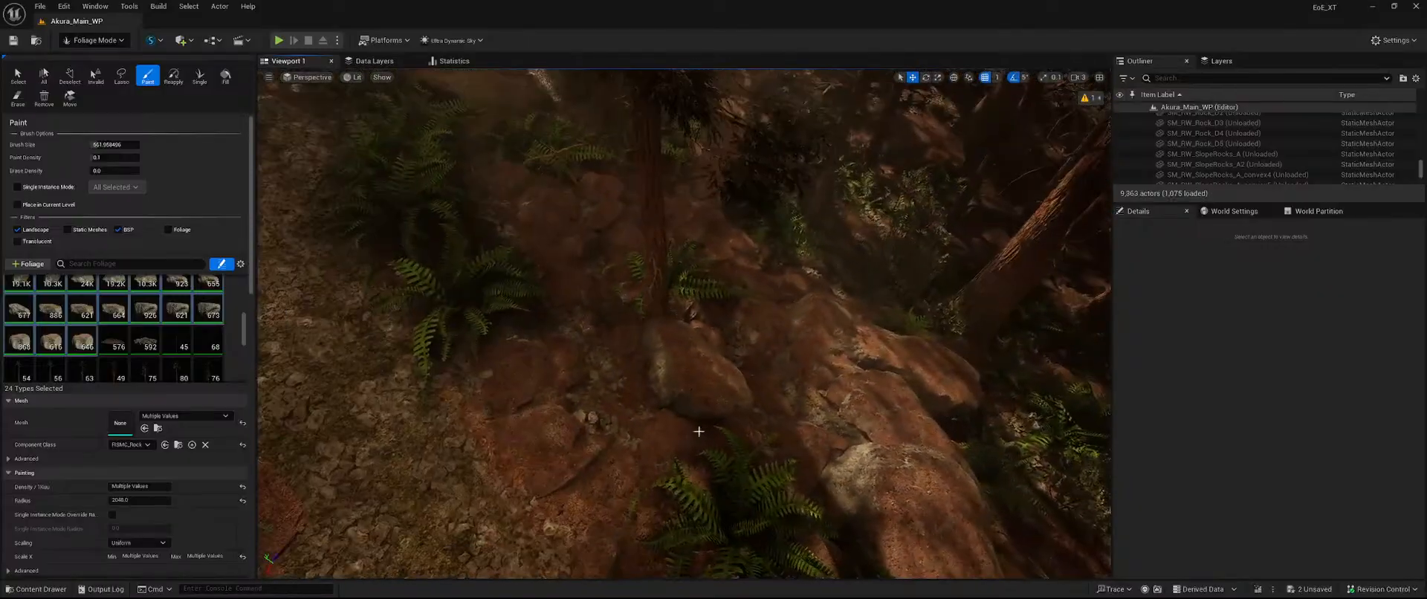
Erase the boulder under the thin tree near the path and the rocks beside the fern-covered trunk.
{"action": "key", "text": "shift"}
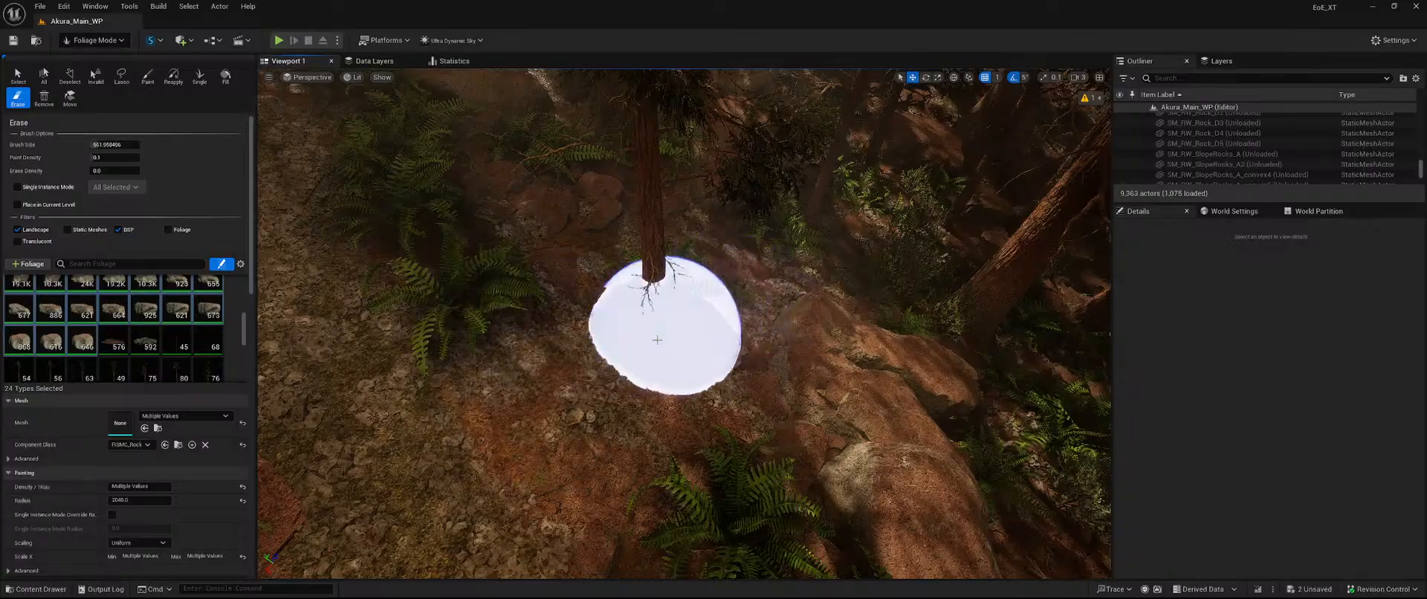
{"action": "right_click_drag", "start_coordinate": [656, 339], "coordinate": [661, 297]}
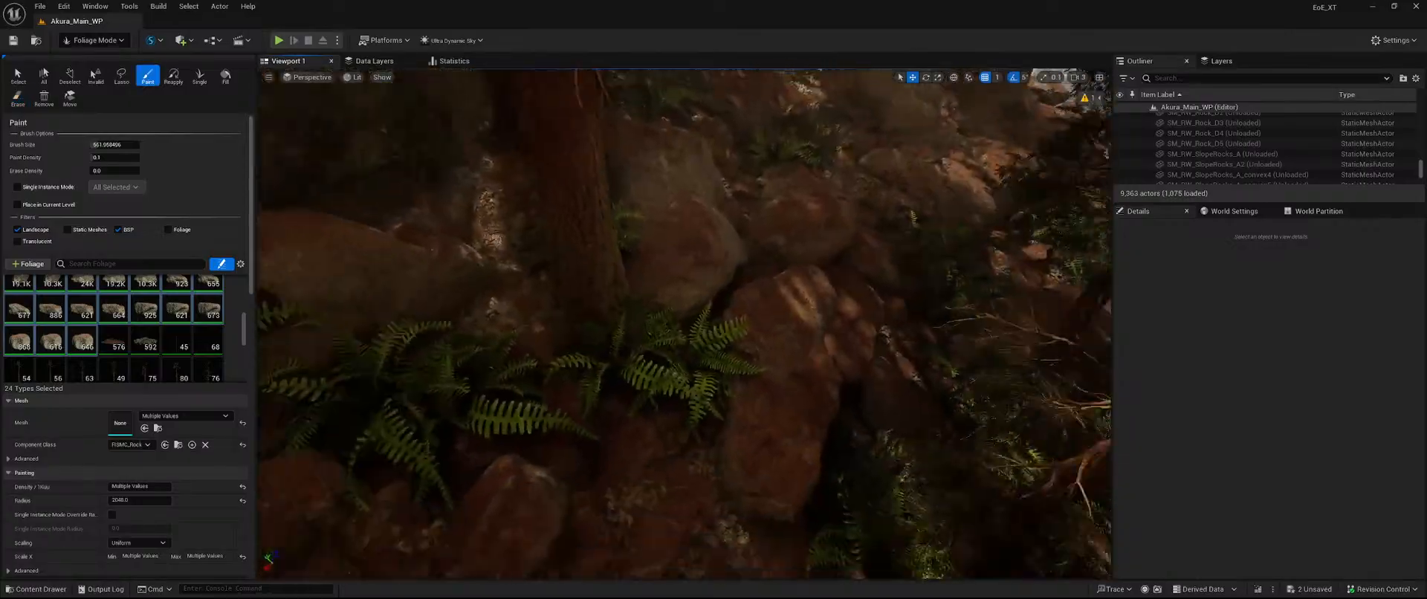
{"action": "right_click_drag", "start_coordinate": [645, 429], "coordinate": [645, 438]}
{"action": "key", "text": "shift"}
{"action": "left_click", "coordinate": [678, 211], "text": "shift"}
{"action": "right_click_drag", "start_coordinate": [678, 211], "coordinate": [679, 164]}
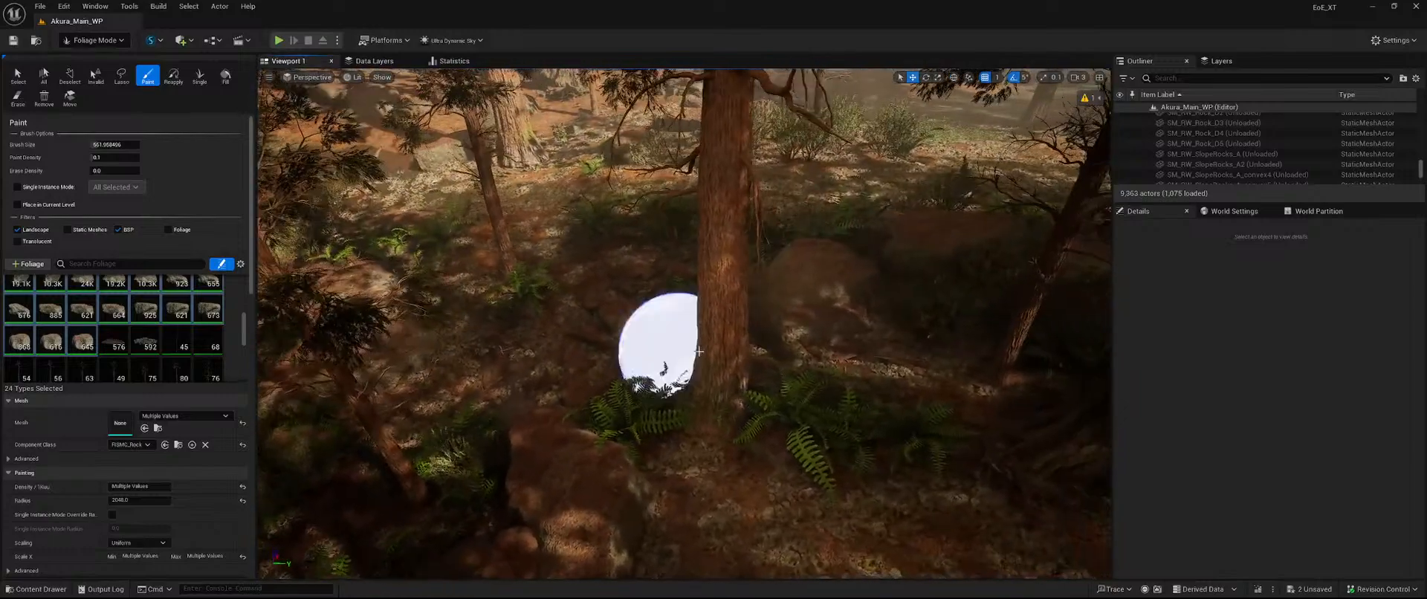
Erase the boulder behind the fern-ringed tree and the rock on the open ground in front of it.
{"action": "left_click", "coordinate": [824, 273], "text": "shift"}
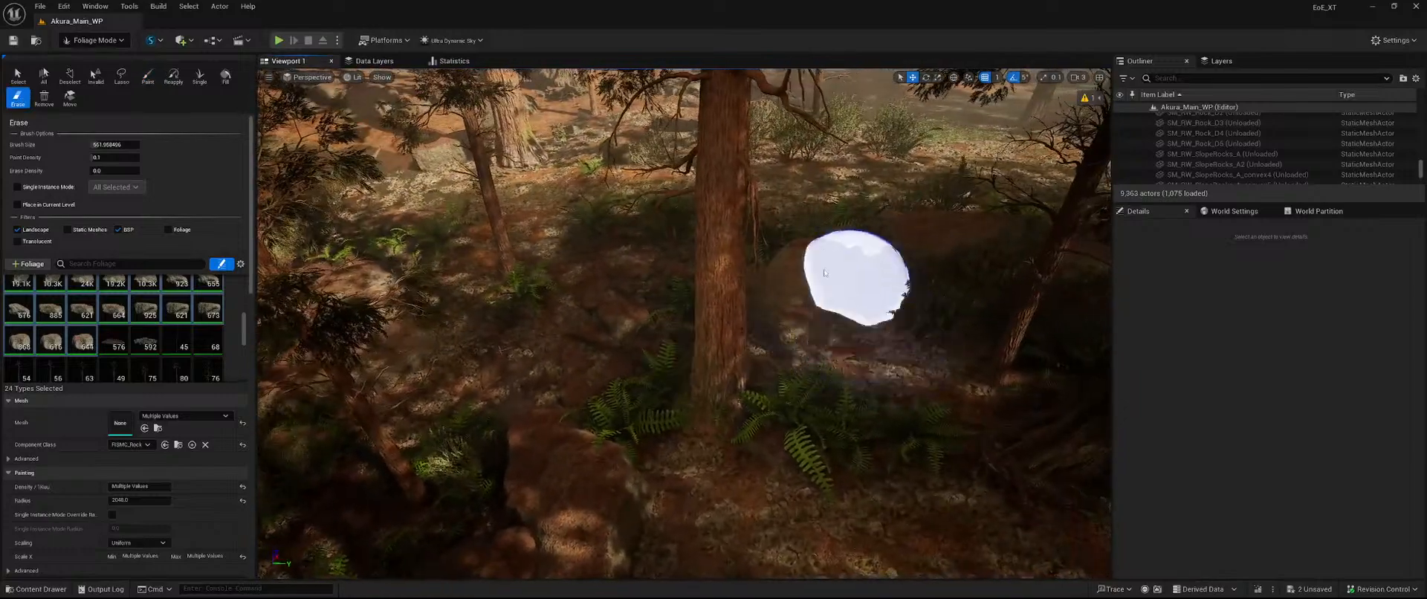
{"action": "right_click_drag", "start_coordinate": [850, 439], "coordinate": [884, 435]}
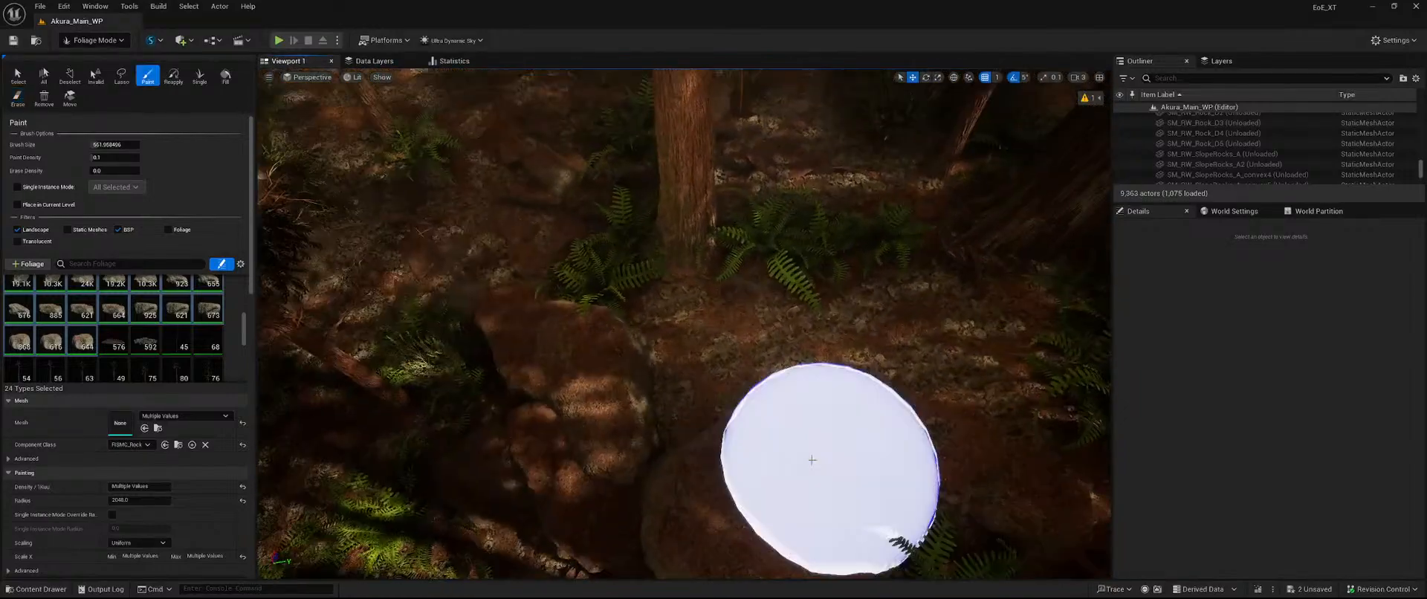
{"action": "left_click", "coordinate": [812, 460], "text": "shift"}
Erase the rocks at the foot of the tree and on the slope overlooking the valley.
{"action": "right_click_drag", "start_coordinate": [735, 218], "coordinate": [732, 171]}
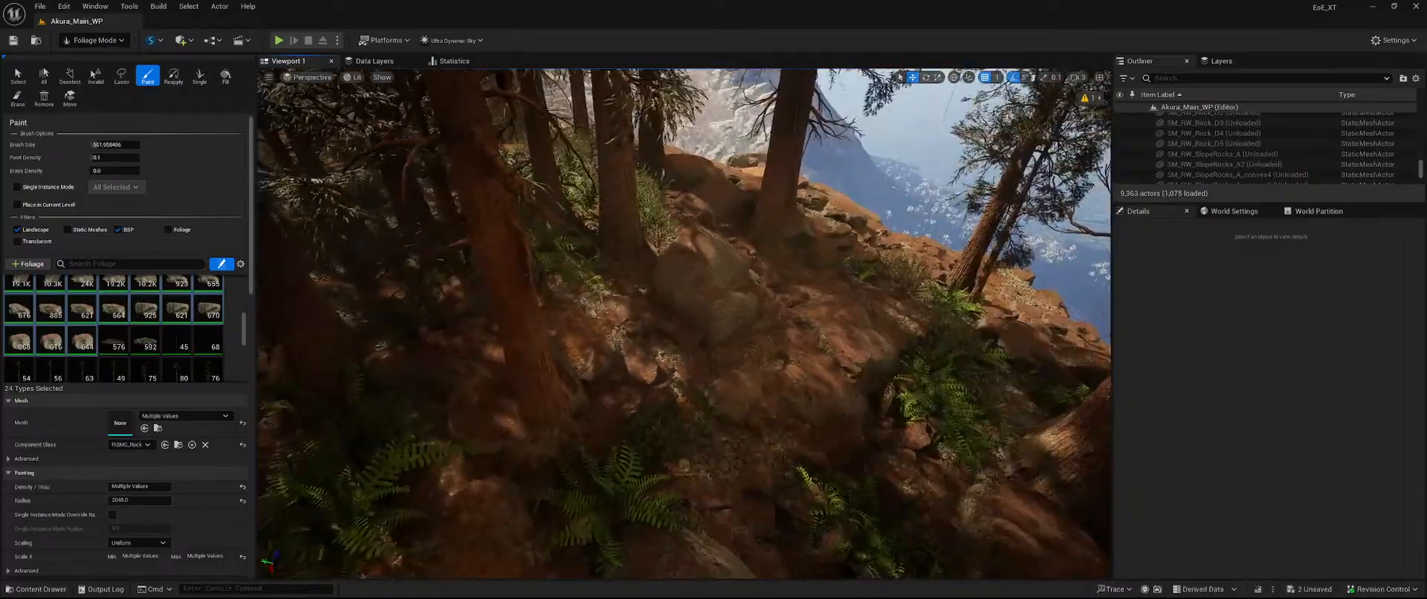
{"action": "right_click_drag", "start_coordinate": [574, 456], "coordinate": [541, 463]}
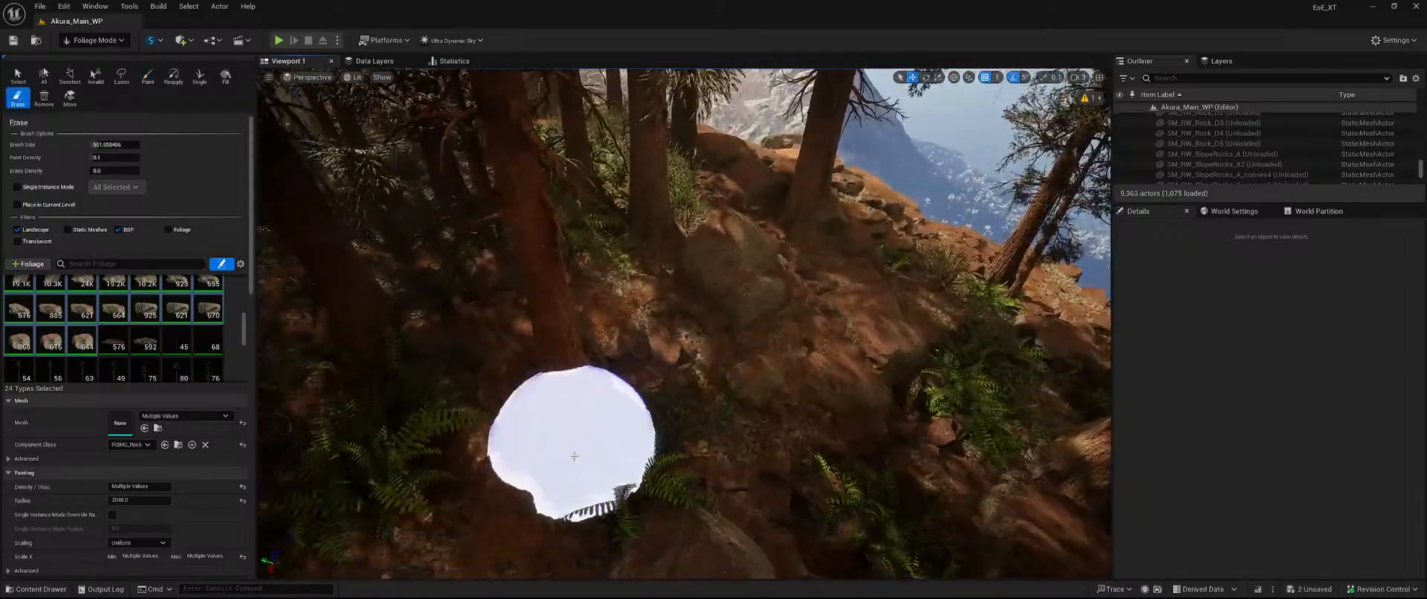
{"action": "left_click", "coordinate": [859, 291], "text": "shift"}
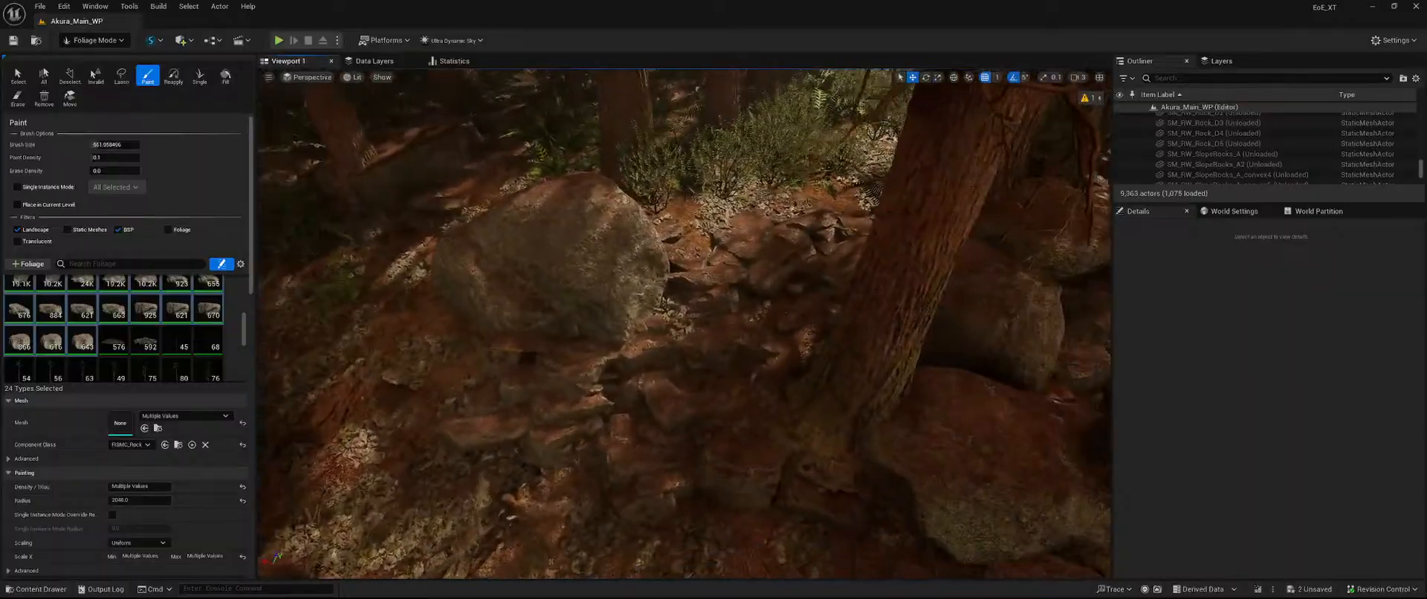
Erase the flat rocks between the large rounded boulder and the leaning tree trunk.
{"action": "right_click_drag", "start_coordinate": [601, 488], "coordinate": [609, 488]}
{"action": "left_click", "coordinate": [601, 488], "text": "shift"}
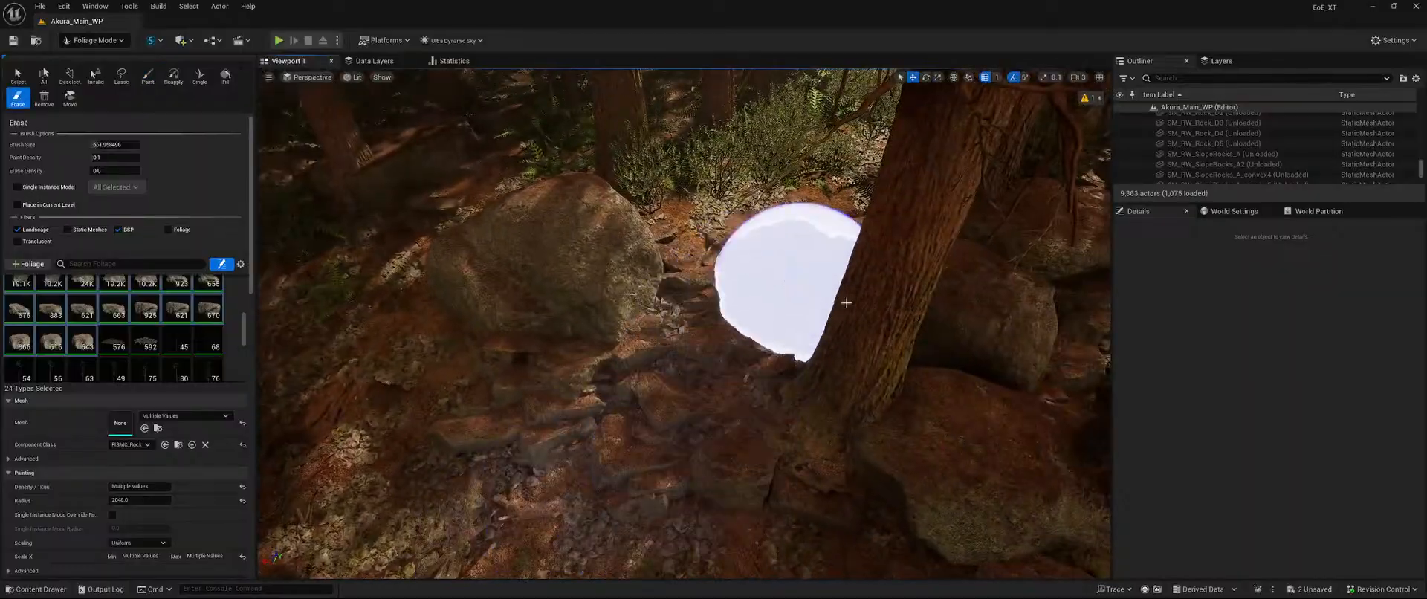
{"action": "left_click_drag", "start_coordinate": [779, 383], "coordinate": [737, 462], "text": "shift"}
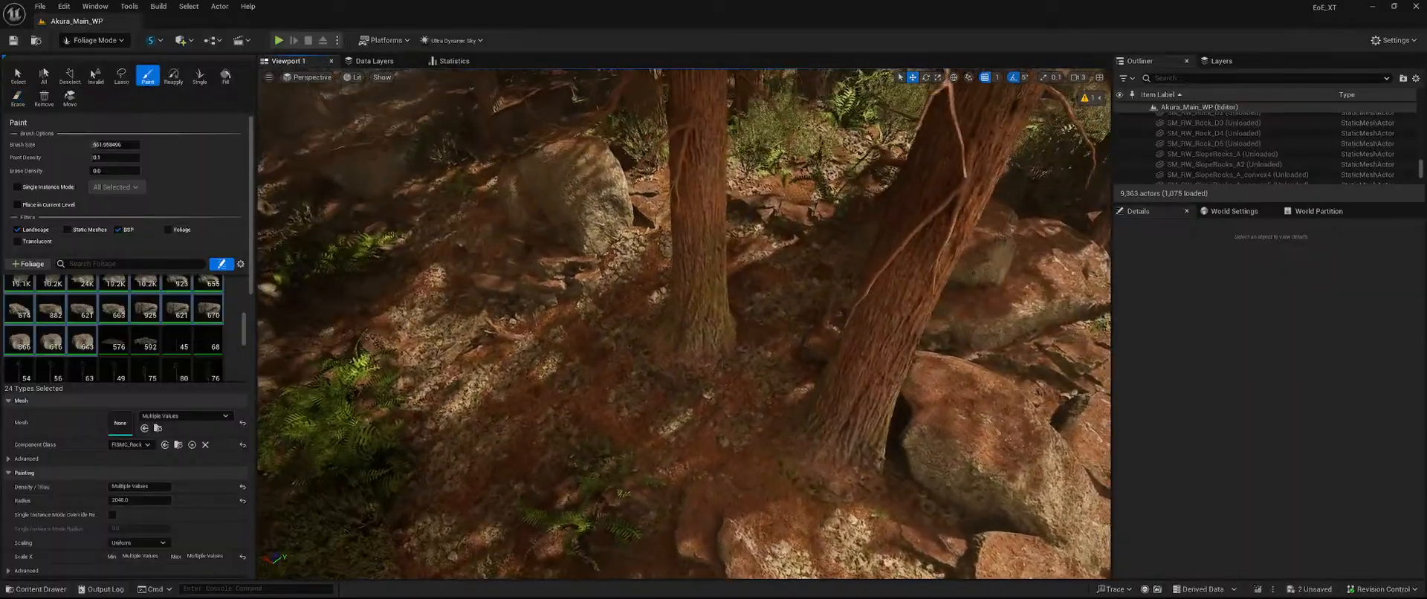
{"action": "left_click_drag", "start_coordinate": [704, 393], "coordinate": [736, 240], "text": "shift"}
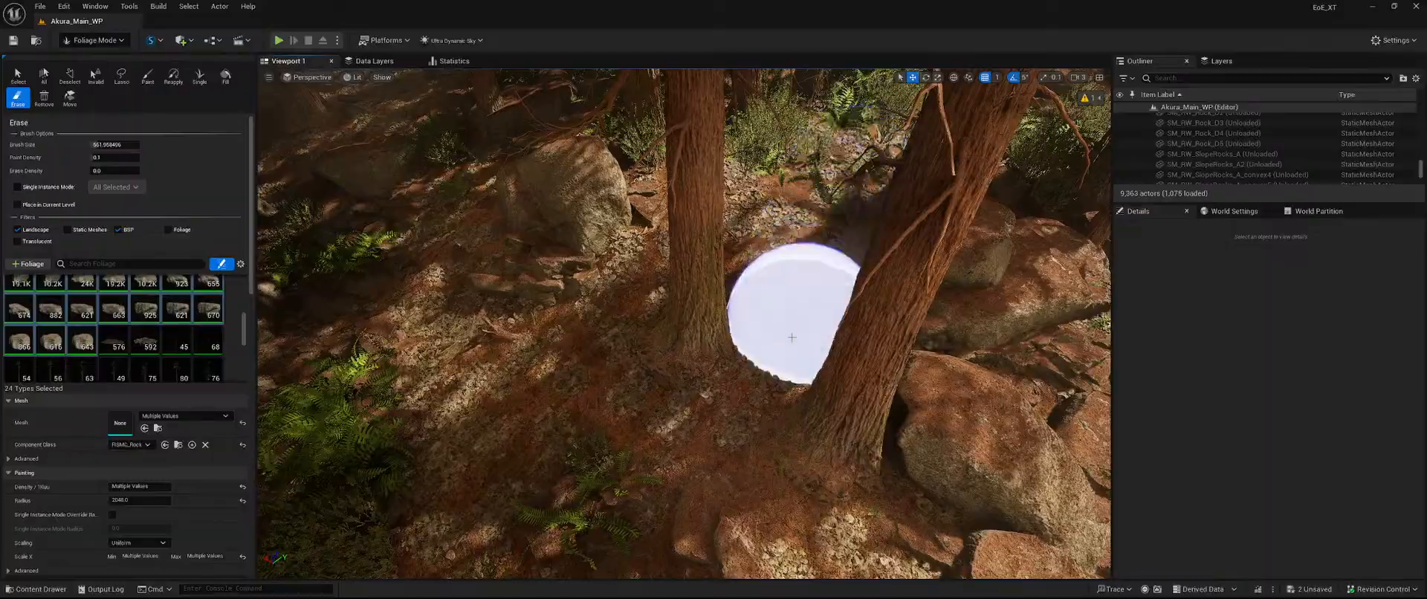
Erase the rocks around the broken-branched tree and along the clearing behind the paired trunks.
{"action": "right_click_drag", "start_coordinate": [772, 247], "coordinate": [654, 247]}
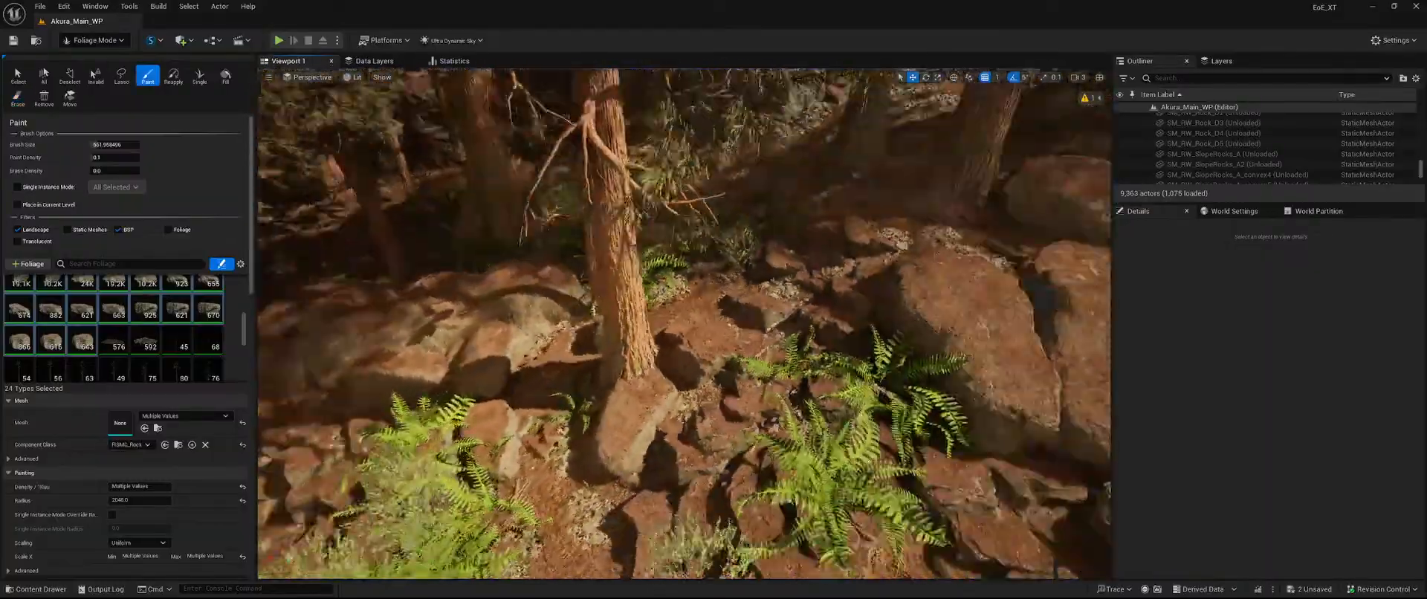
{"action": "left_click", "coordinate": [797, 252], "text": "shift"}
{"action": "mouse_move", "coordinate": [796, 253]}
{"action": "right_mouse_down"}
{"action": "mouse_move", "coordinate": [713, 253]}
{"action": "mouse_move", "coordinate": [818, 256]}
{"action": "right_mouse_up"}
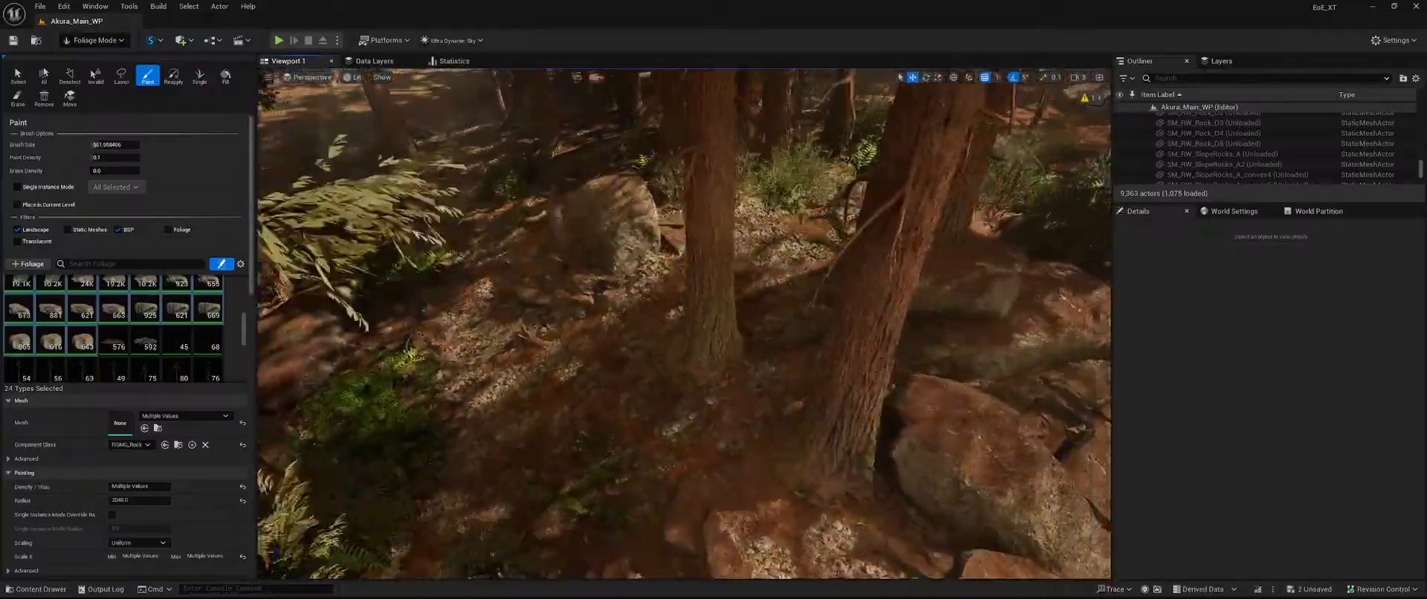
{"action": "right_click_drag", "start_coordinate": [735, 330], "coordinate": [855, 330]}
{"action": "key", "text": "shift"}
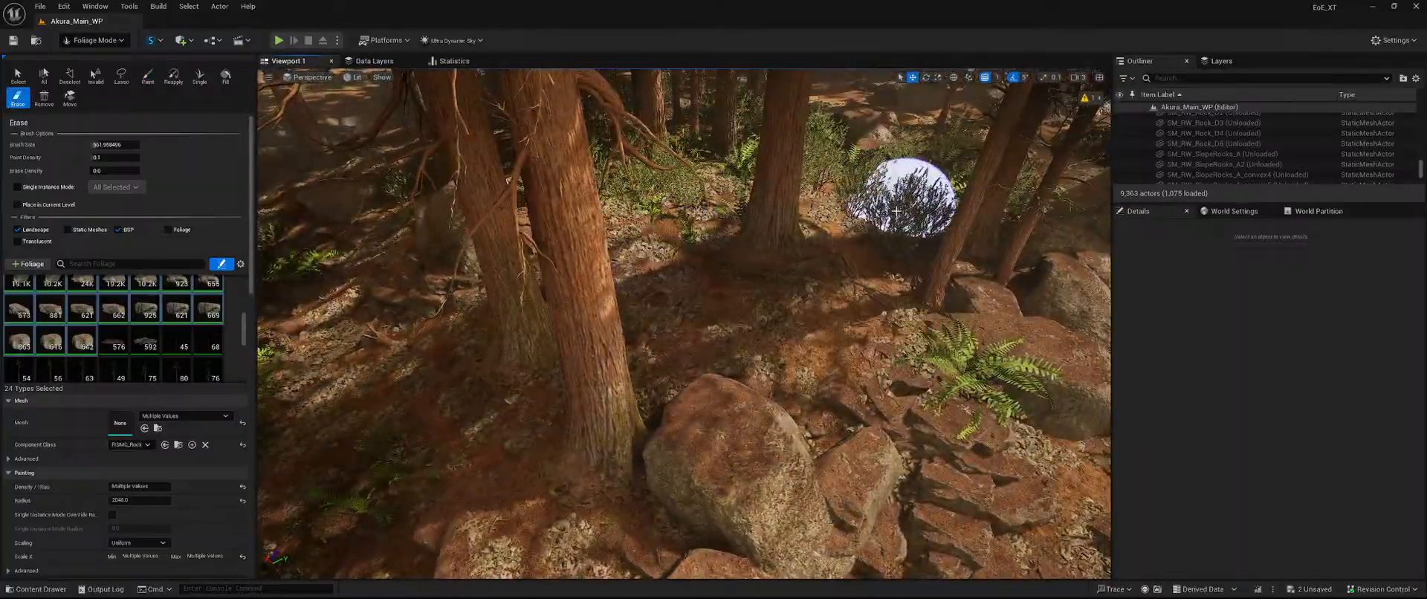
Erase the excess rocks between the large boulder and the lone fern beside the rocky slope.
{"action": "right_click_drag", "start_coordinate": [976, 444], "coordinate": [1085, 513]}
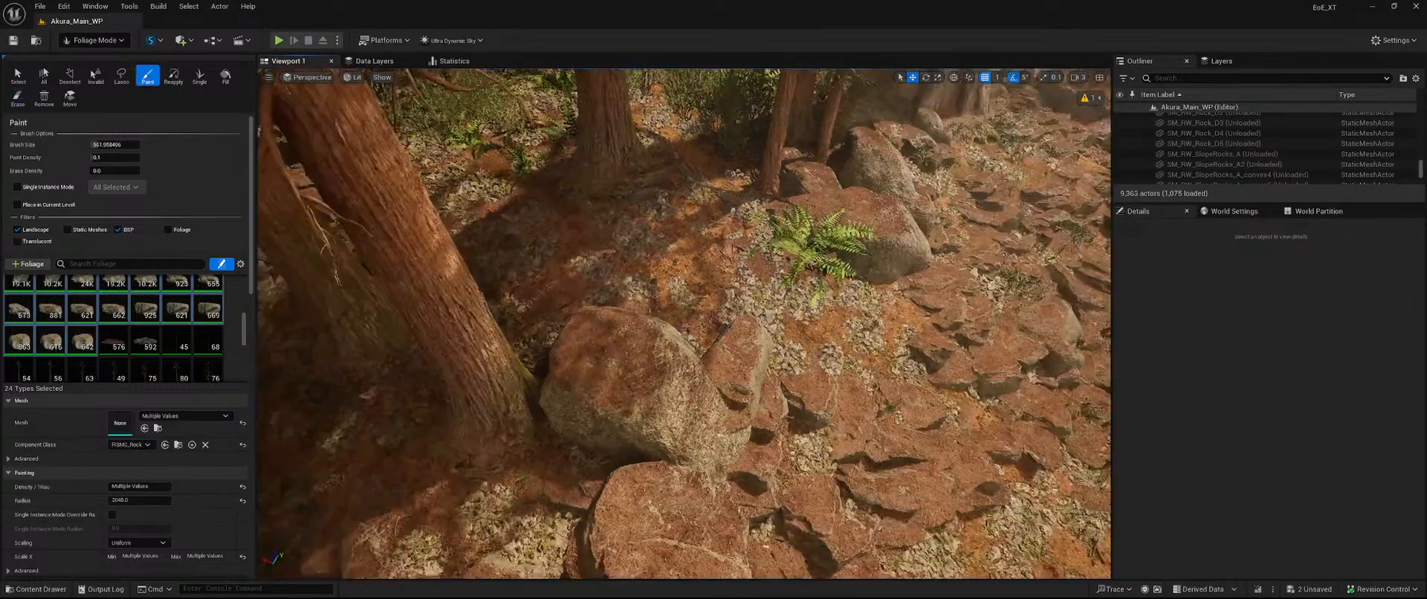
{"action": "right_click_drag", "start_coordinate": [558, 273], "coordinate": [475, 249]}
{"action": "key", "text": "shift"}
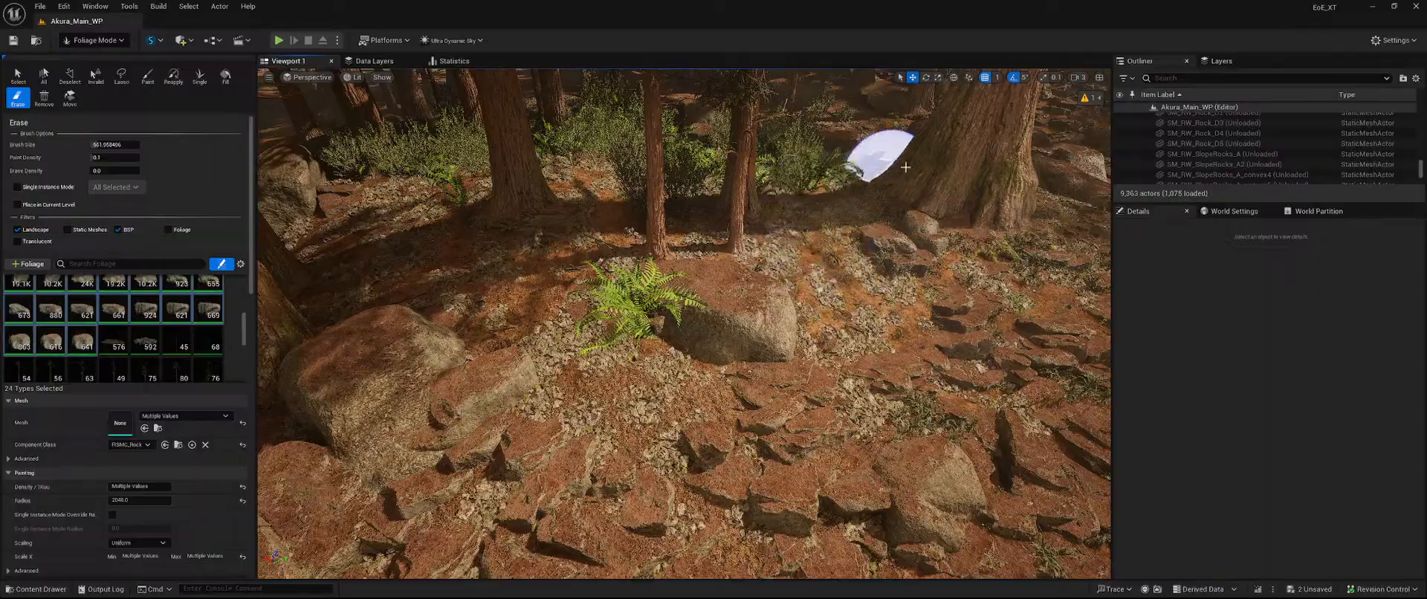
{"action": "mouse_move", "coordinate": [792, 223]}
{"action": "right_mouse_down"}
{"action": "mouse_move", "coordinate": [940, 260]}
{"action": "mouse_move", "coordinate": [751, 252]}
{"action": "right_mouse_up"}
{"action": "left_click_drag", "start_coordinate": [743, 266], "coordinate": [638, 333], "text": "shift"}
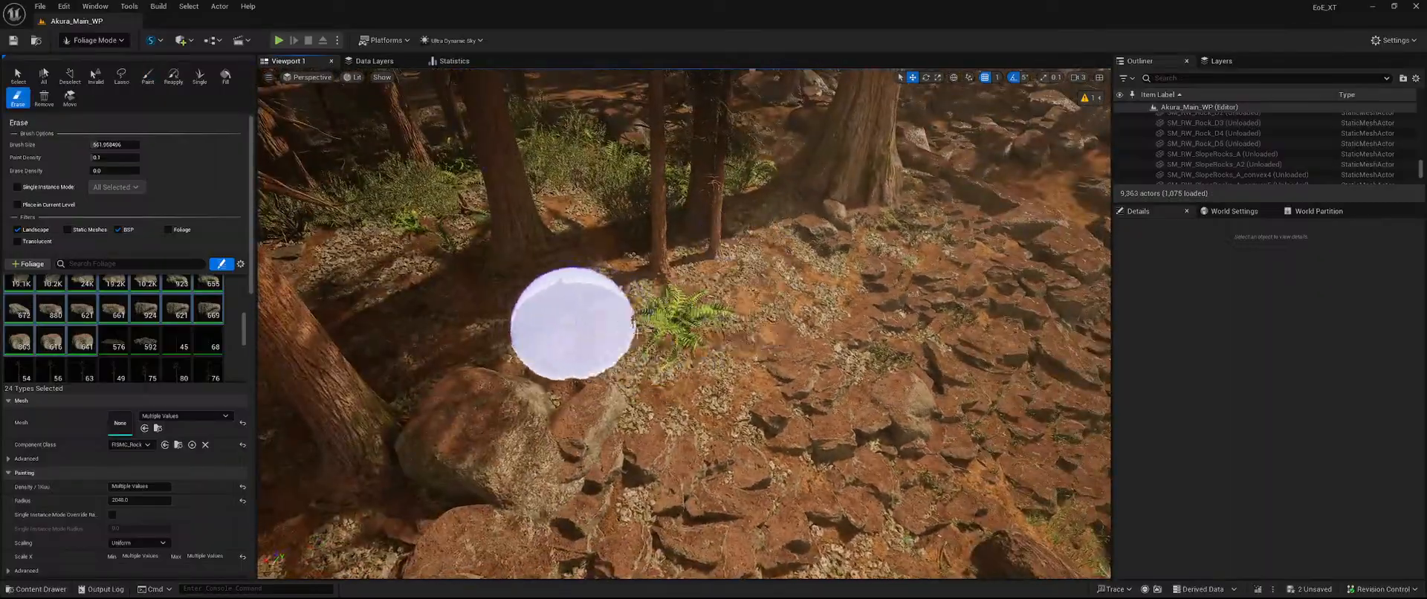
{"action": "mouse_move", "coordinate": [637, 333]}
{"action": "right_mouse_down"}
{"action": "mouse_move", "coordinate": [546, 260]}
{"action": "mouse_move", "coordinate": [457, 249]}
{"action": "mouse_move", "coordinate": [371, 256]}
{"action": "mouse_move", "coordinate": [334, 297]}
{"action": "mouse_move", "coordinate": [416, 316]}
{"action": "mouse_move", "coordinate": [427, 289]}
{"action": "mouse_move", "coordinate": [368, 321]}
{"action": "right_mouse_up"}
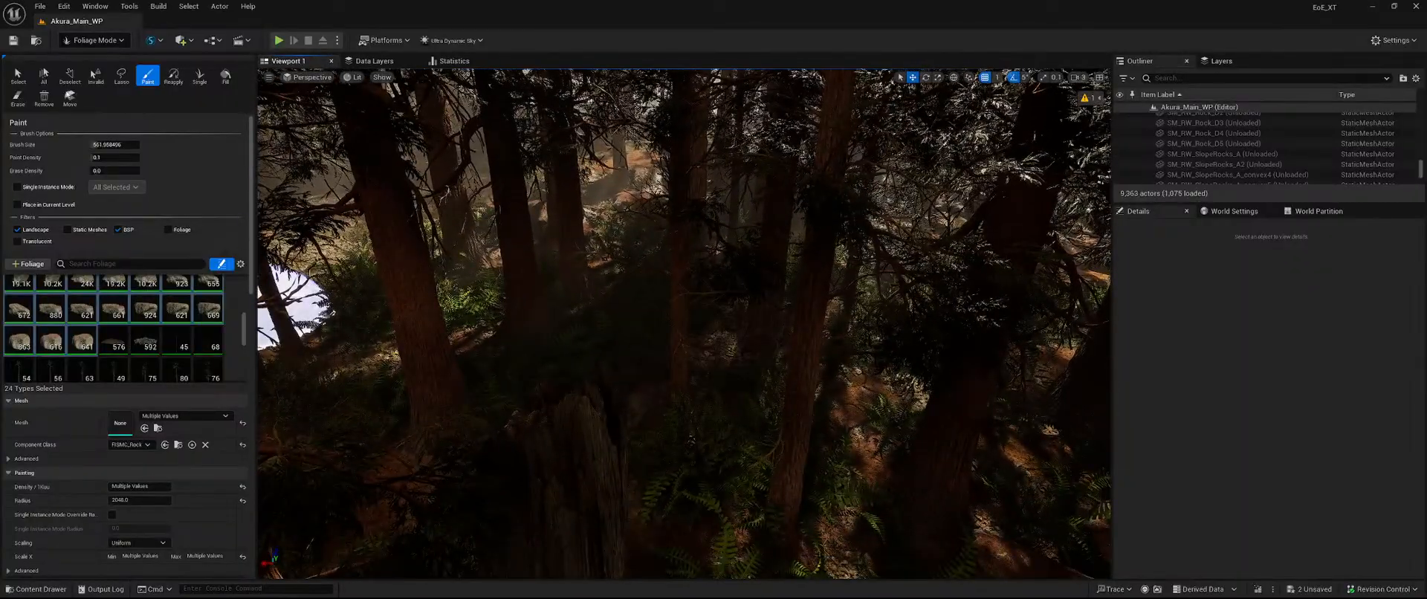
Select and delete the individual trees crowding the area behind the broken stump.
{"action": "left_click", "coordinate": [18, 75]}
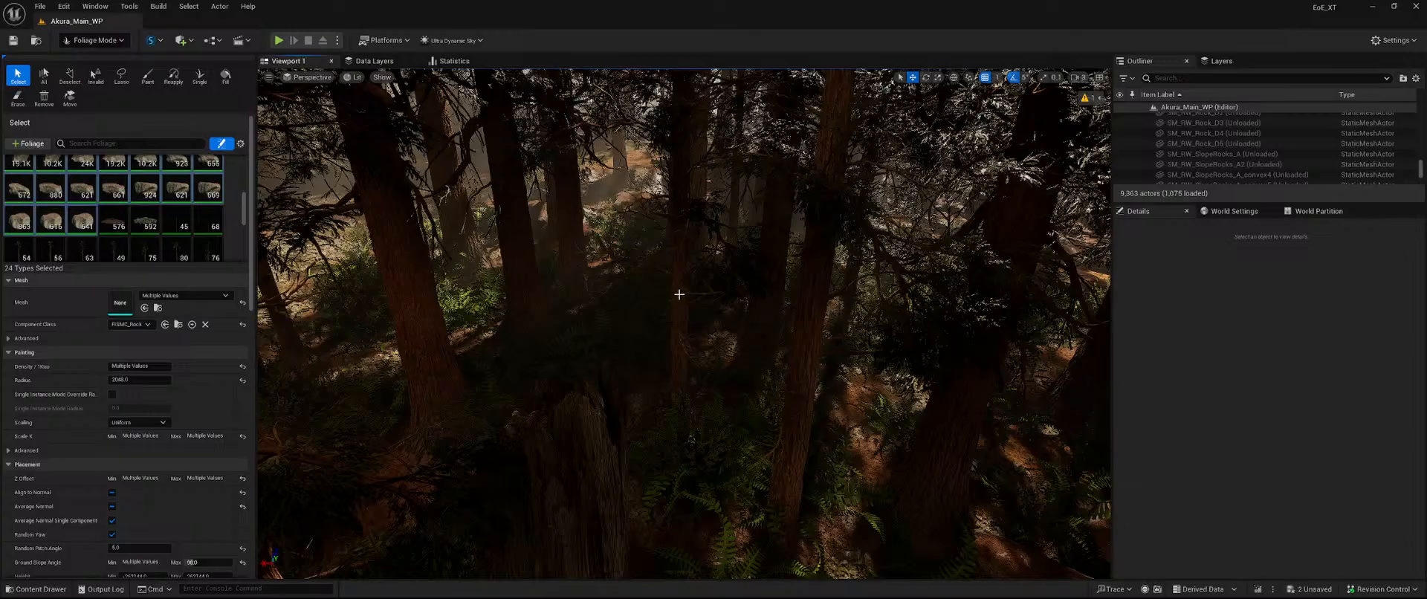
{"action": "left_click", "coordinate": [808, 295]}
{"action": "key", "text": "Delete"}
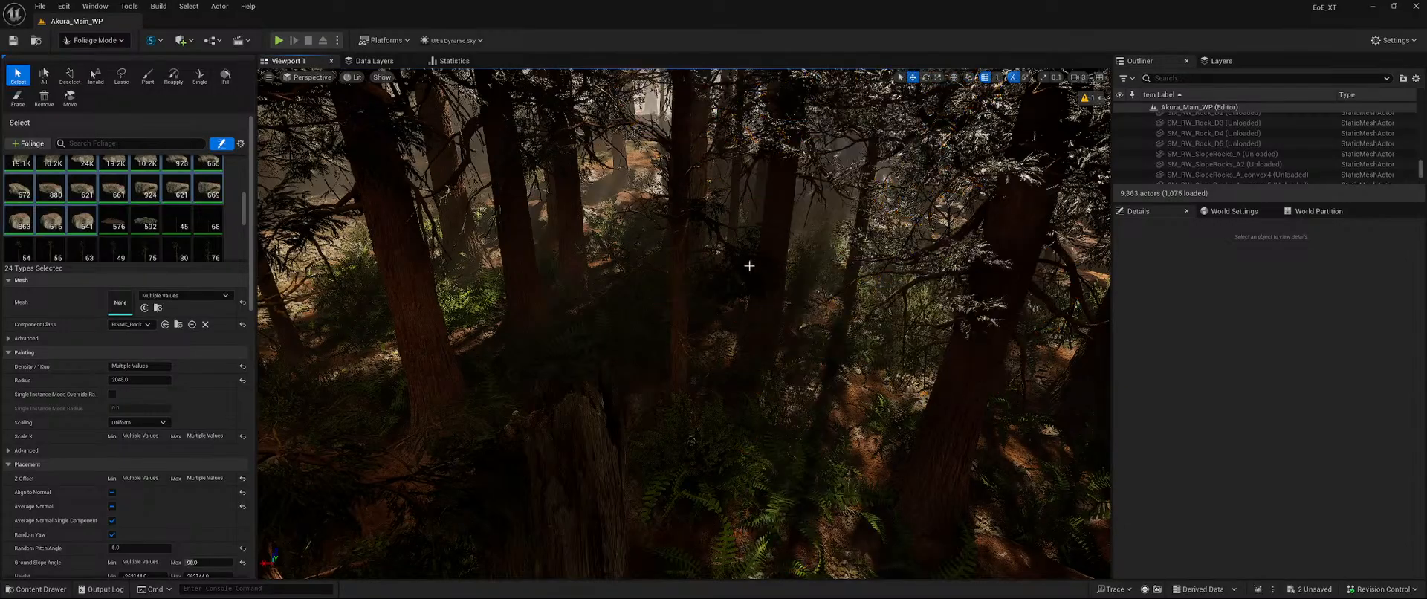
{"action": "left_click", "coordinate": [679, 265]}
{"action": "key", "text": "Delete"}
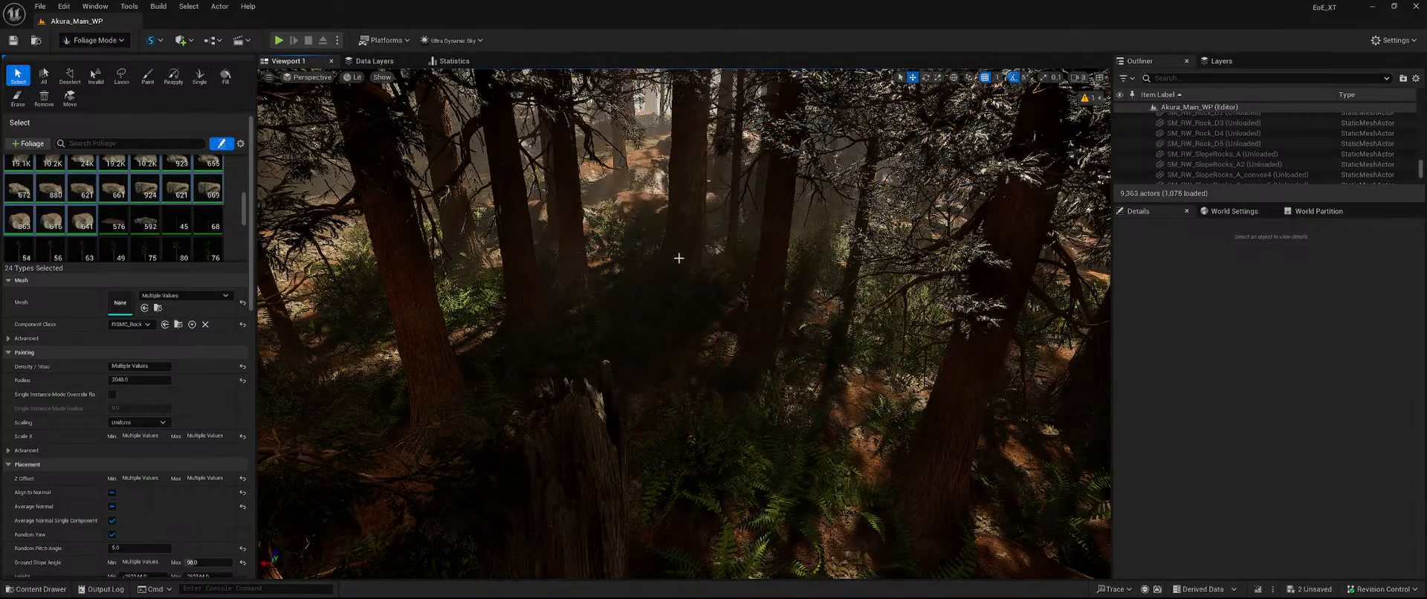
{"action": "left_click", "coordinate": [760, 288]}
{"action": "key", "text": "Delete"}
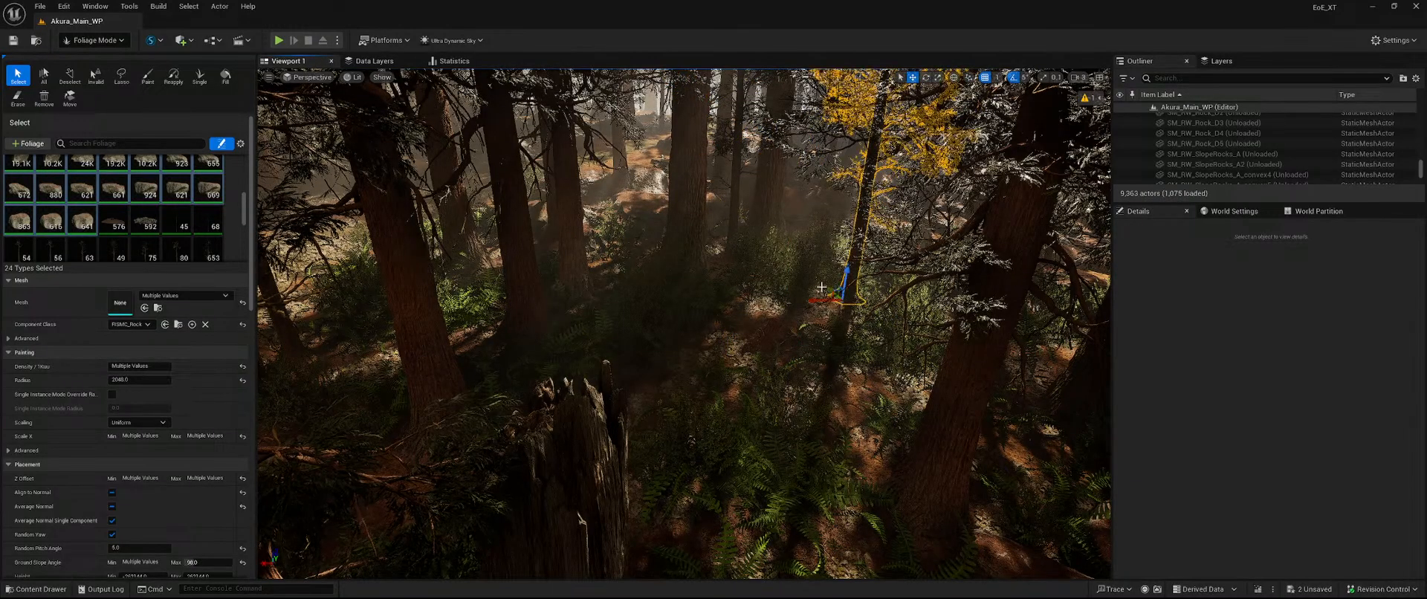
{"action": "key", "text": "Delete"}
{"action": "key", "text": "w"}
Delete the dark tree standing directly beside the thick trunk in the shaded grove.
{"action": "right_click_drag", "start_coordinate": [821, 288], "coordinate": [854, 286]}
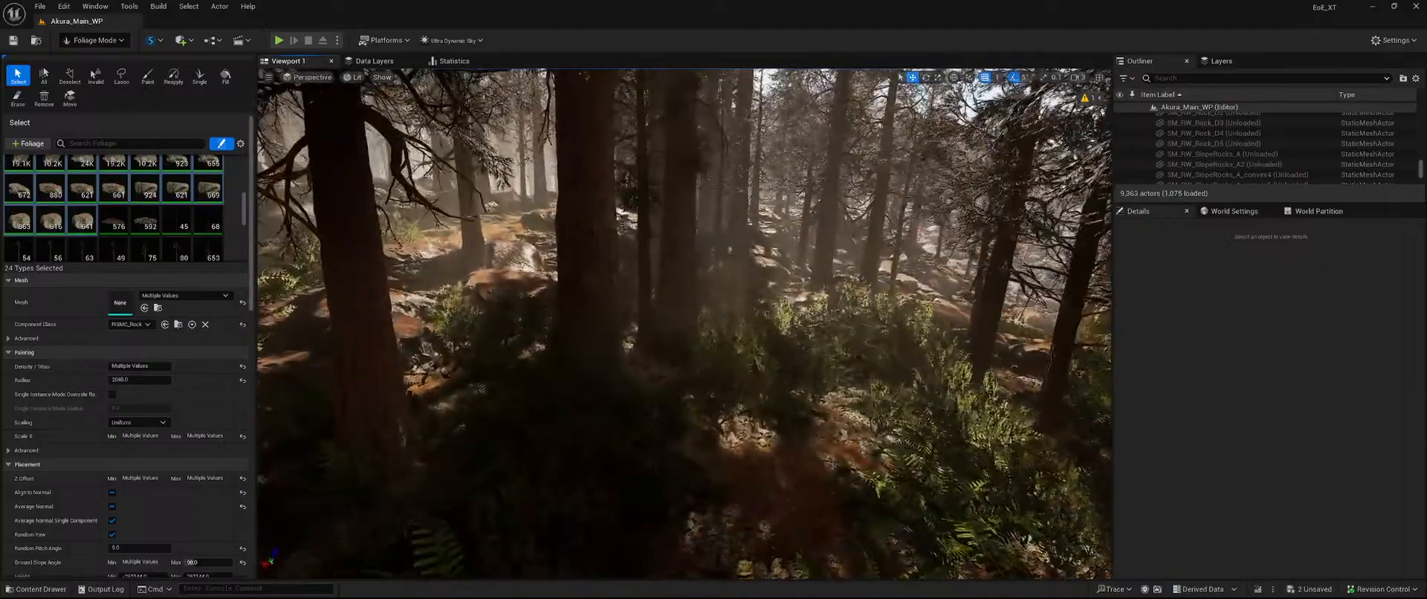
{"action": "mouse_move", "coordinate": [695, 293]}
{"action": "right_mouse_down"}
{"action": "mouse_move", "coordinate": [717, 178]}
{"action": "mouse_move", "coordinate": [687, 241]}
{"action": "mouse_move", "coordinate": [702, 264]}
{"action": "mouse_move", "coordinate": [694, 292]}
{"action": "right_mouse_up"}
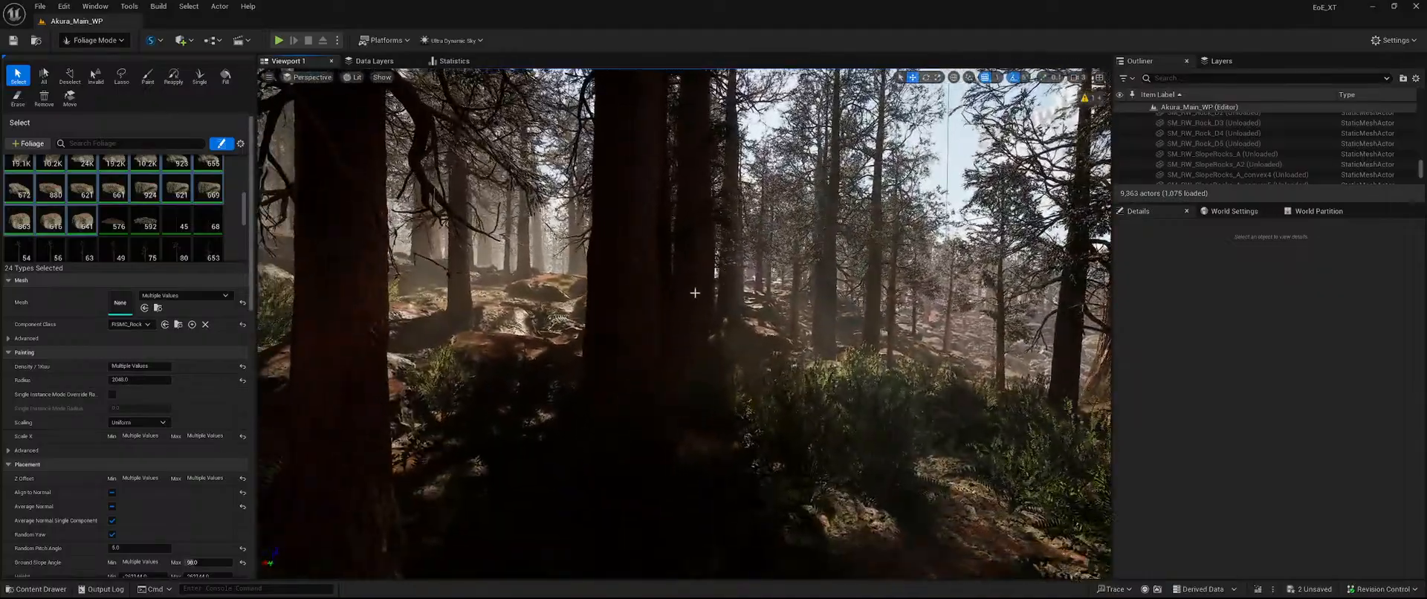
{"action": "left_click", "coordinate": [691, 297]}
{"action": "key", "text": "Delete"}
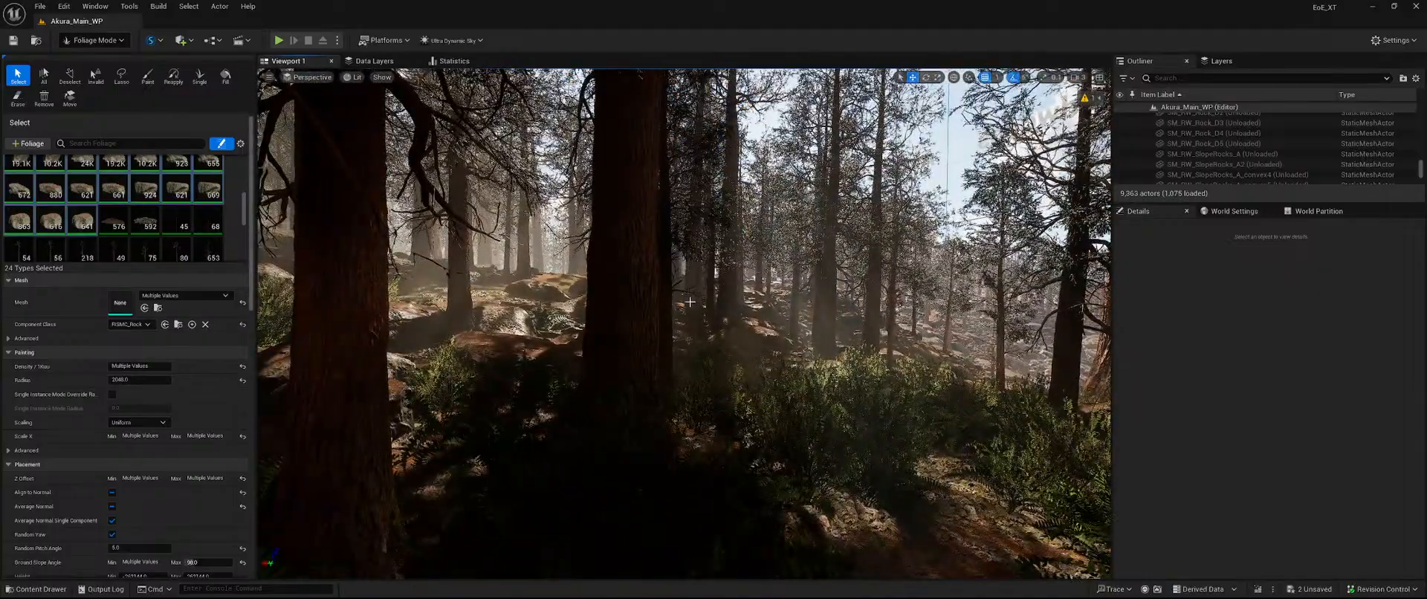
Delete the thick tree rising from the shaded undergrowth between the ferns and bushes.
{"action": "right_click_drag", "start_coordinate": [775, 306], "coordinate": [706, 349]}
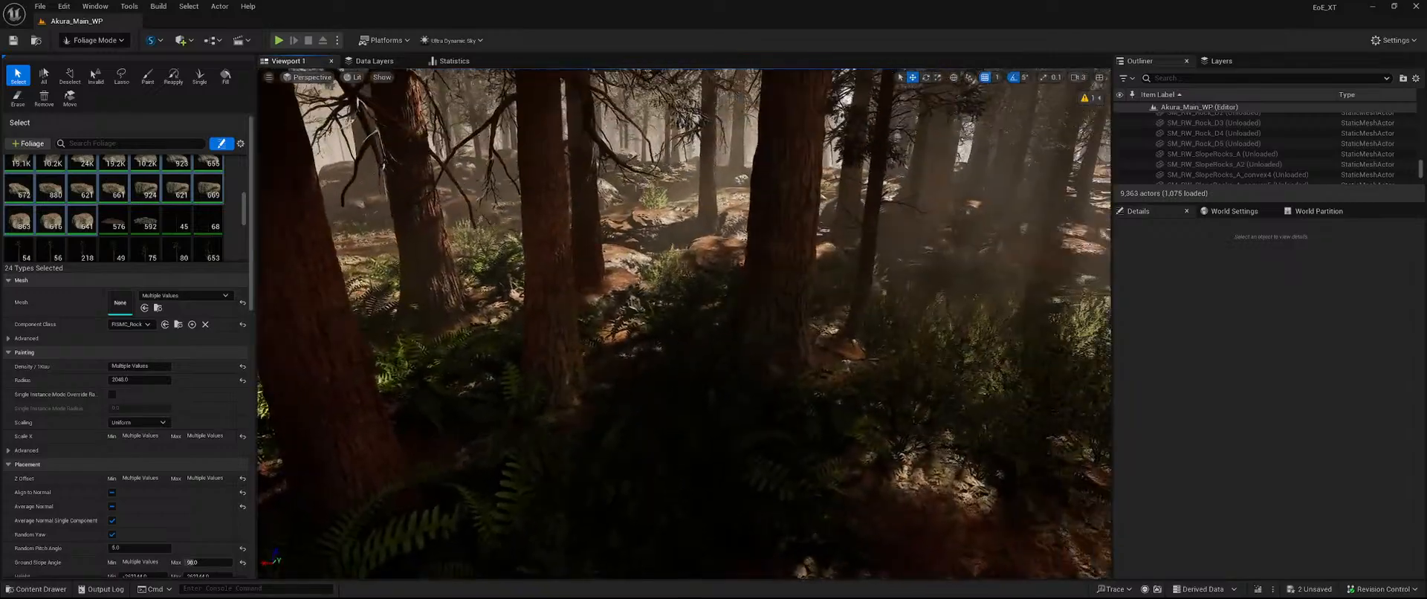
{"action": "left_click", "coordinate": [776, 306]}
{"action": "key", "text": "Delete"}
{"action": "right_click_drag", "start_coordinate": [775, 306], "coordinate": [776, 312]}
{"action": "key", "text": "s"}
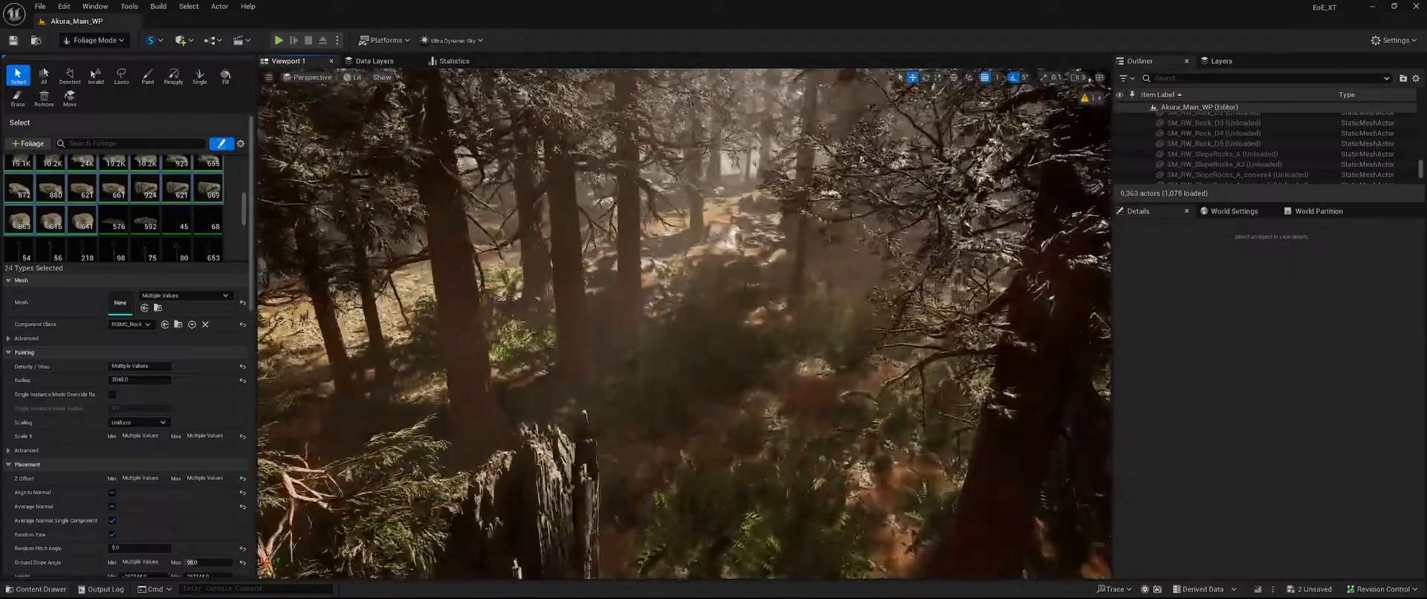
{"action": "key", "text": "w"}
{"action": "right_click_drag", "start_coordinate": [680, 287], "coordinate": [680, 338]}
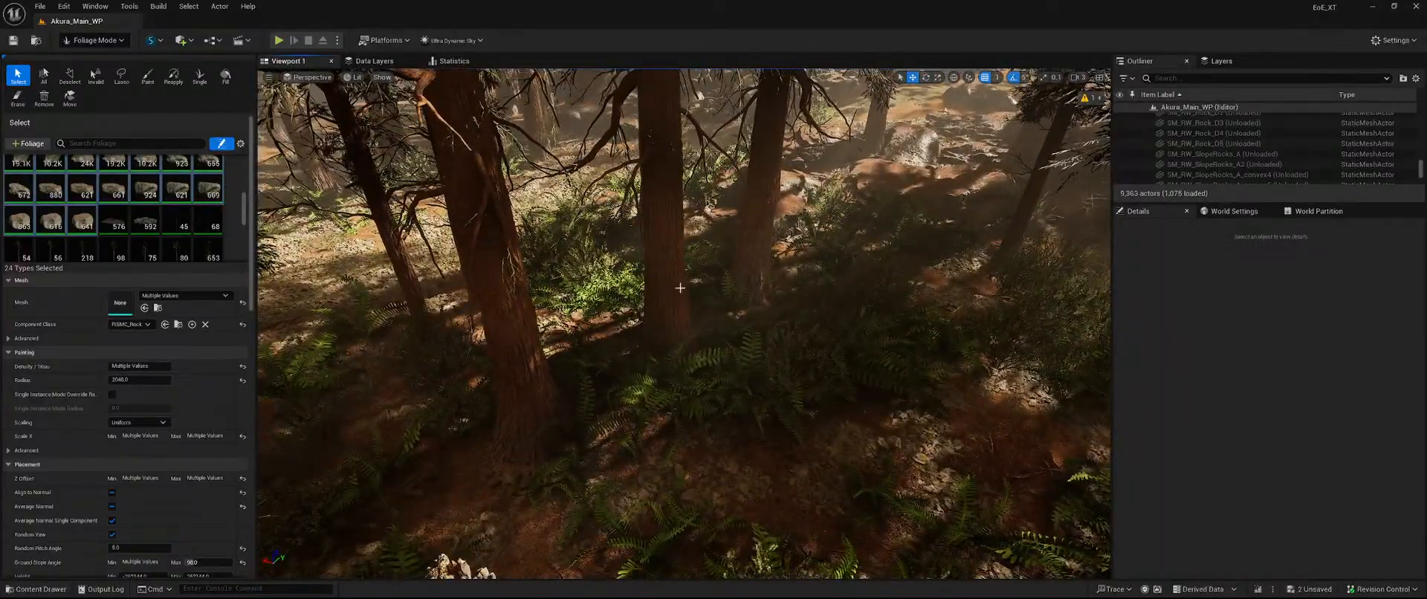
Delete the straight-trunked tree standing behind the ferns, beside the large foreground tree with twisted bark.
{"action": "left_click", "coordinate": [680, 287]}
{"action": "key", "text": "Delete"}
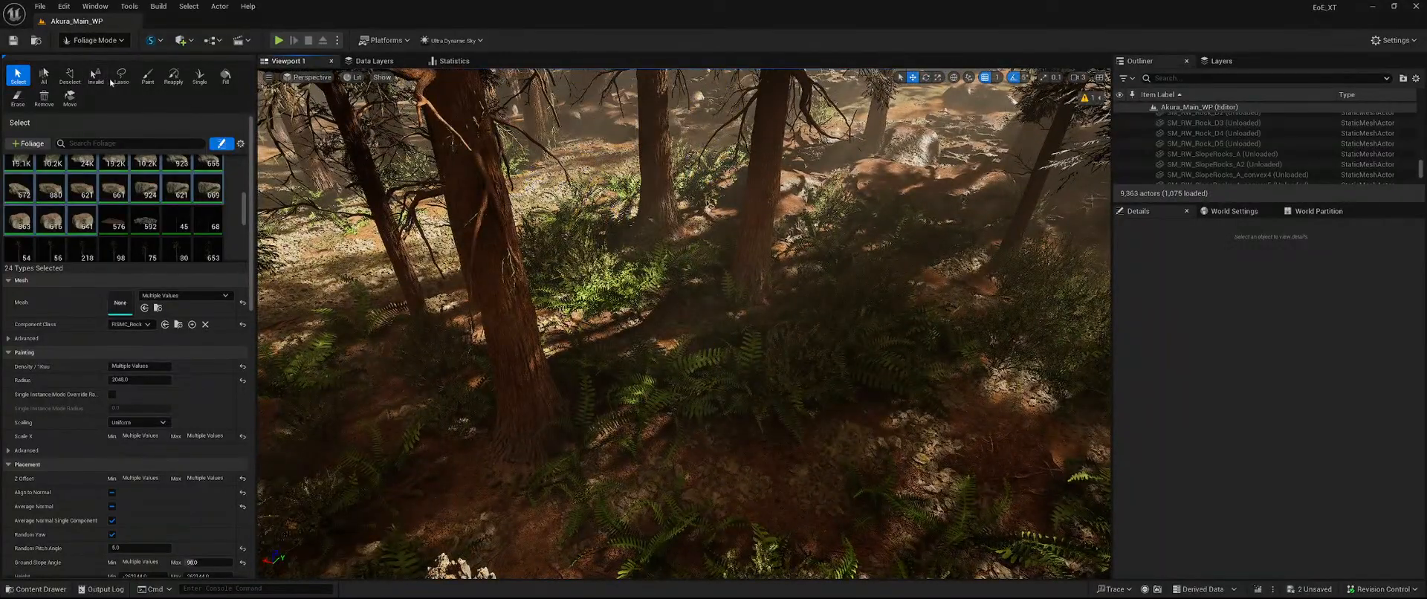
Activate the foliage Paint tool and save the two modified InstancedFoliageActor assets.
{"action": "left_click", "coordinate": [147, 75]}
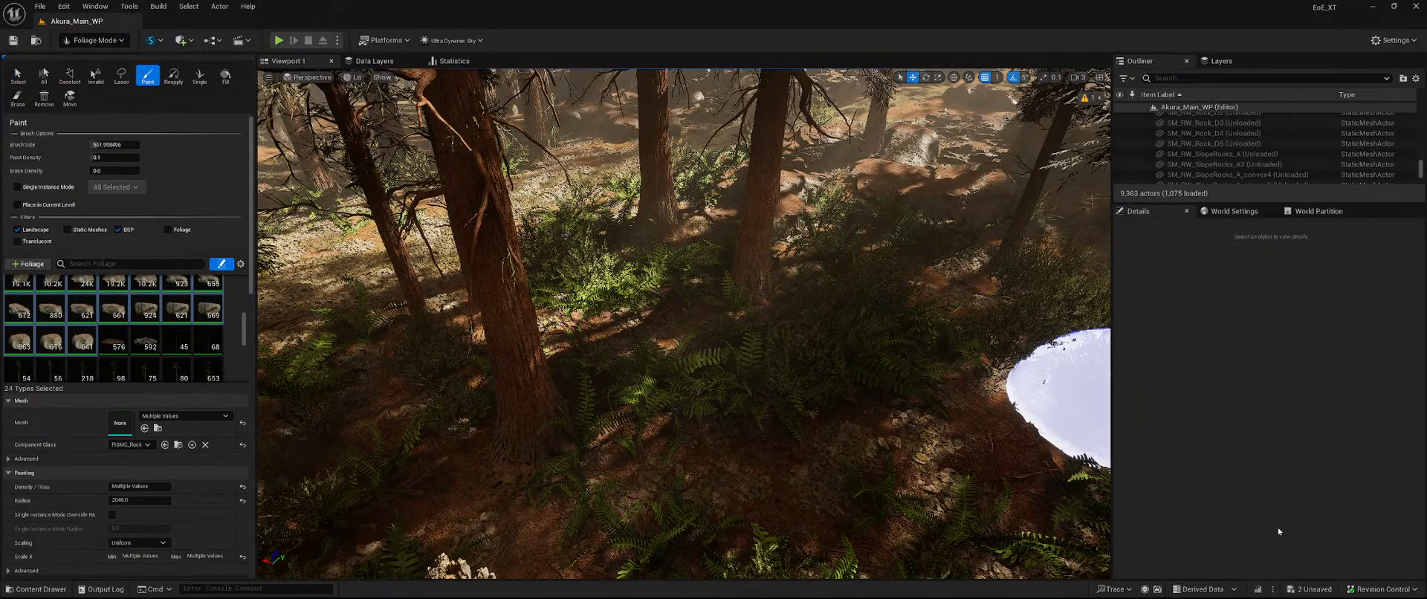
{"action": "left_click", "coordinate": [1309, 589]}
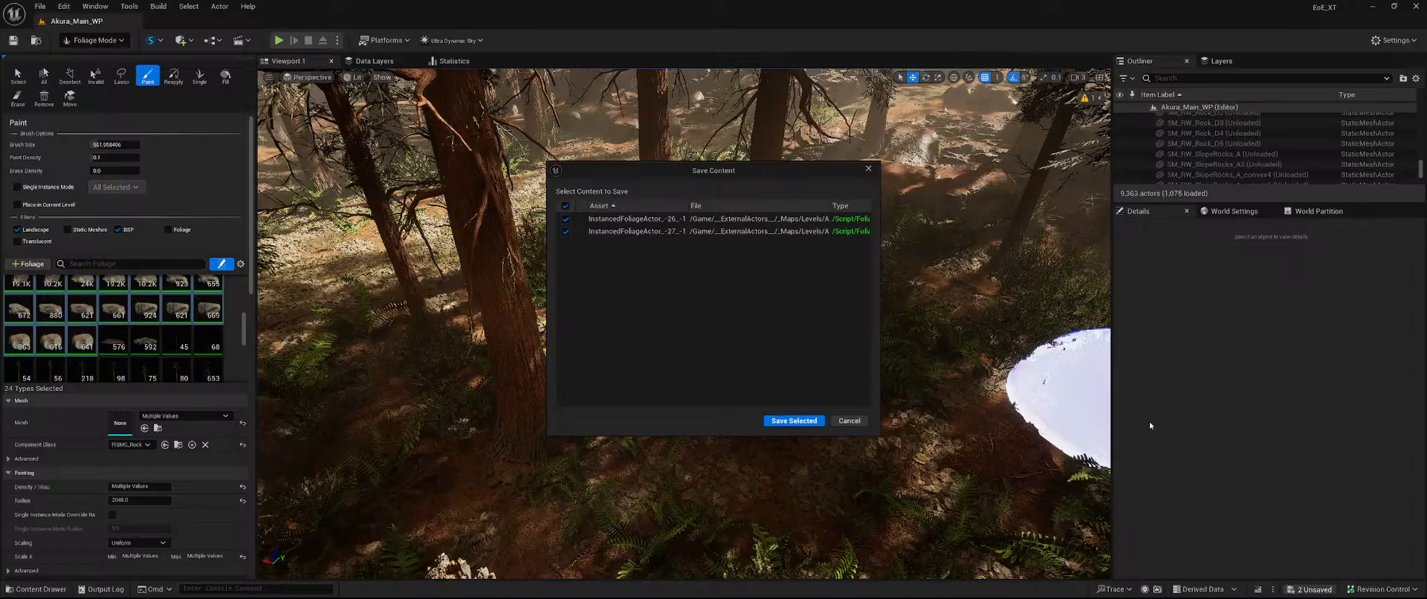
{"action": "left_click", "coordinate": [792, 420]}
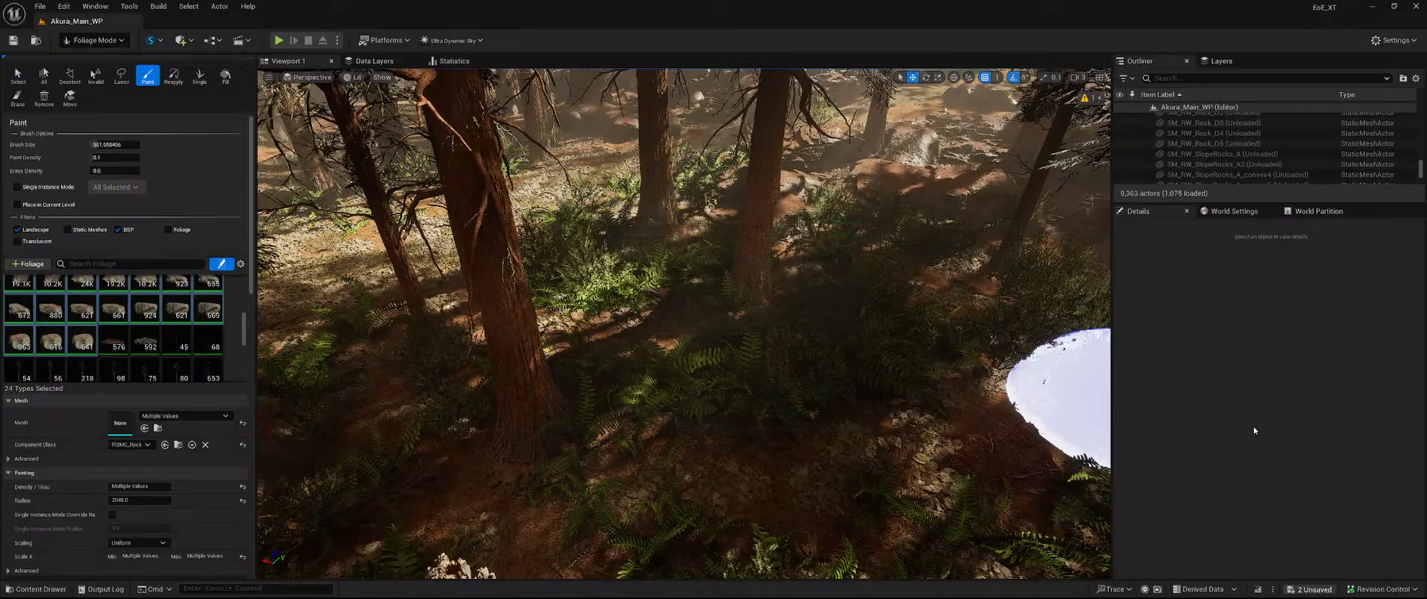
Erase the excess rocks around the stepped stones between the sunlit ferns and the shaded slope.
{"action": "mouse_move", "coordinate": [869, 391]}
{"action": "right_mouse_down"}
{"action": "mouse_move", "coordinate": [1047, 388]}
{"action": "mouse_move", "coordinate": [929, 356]}
{"action": "mouse_move", "coordinate": [959, 438]}
{"action": "mouse_move", "coordinate": [973, 405]}
{"action": "mouse_move", "coordinate": [1014, 405]}
{"action": "right_mouse_up"}
{"action": "right_click_drag", "start_coordinate": [683, 324], "coordinate": [587, 379]}
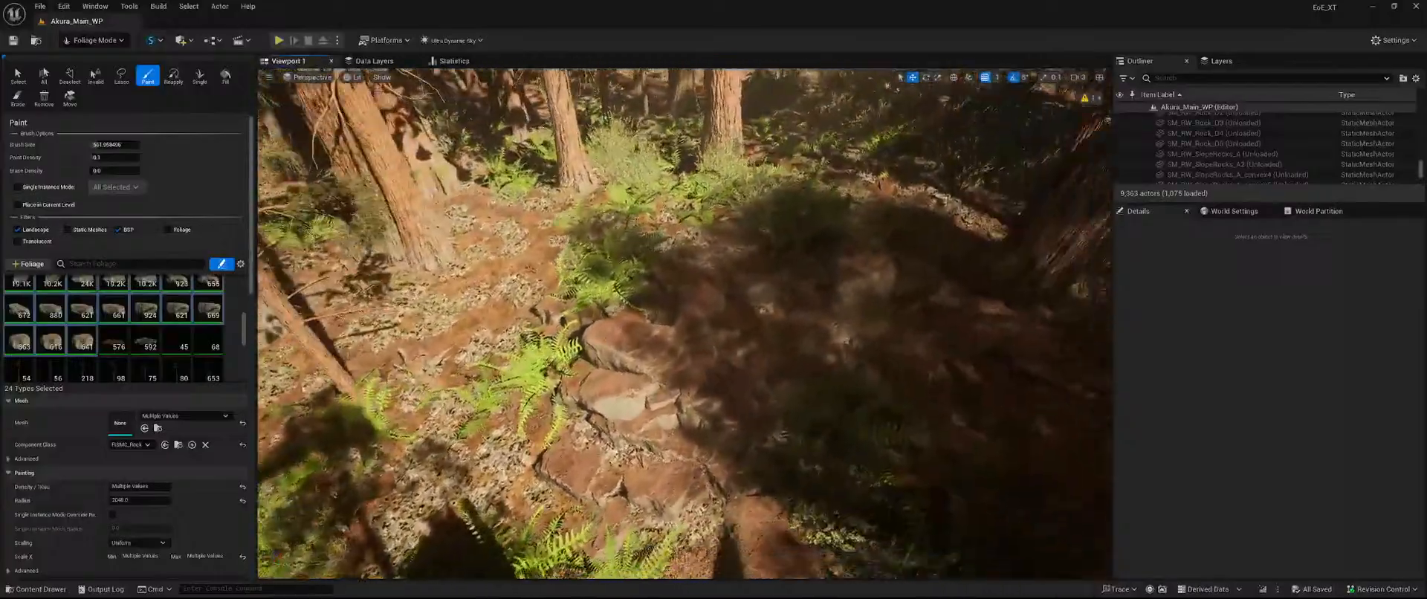
{"action": "right_click_drag", "start_coordinate": [863, 392], "coordinate": [989, 427]}
{"action": "left_click_drag", "start_coordinate": [863, 392], "coordinate": [632, 254], "text": "shift"}
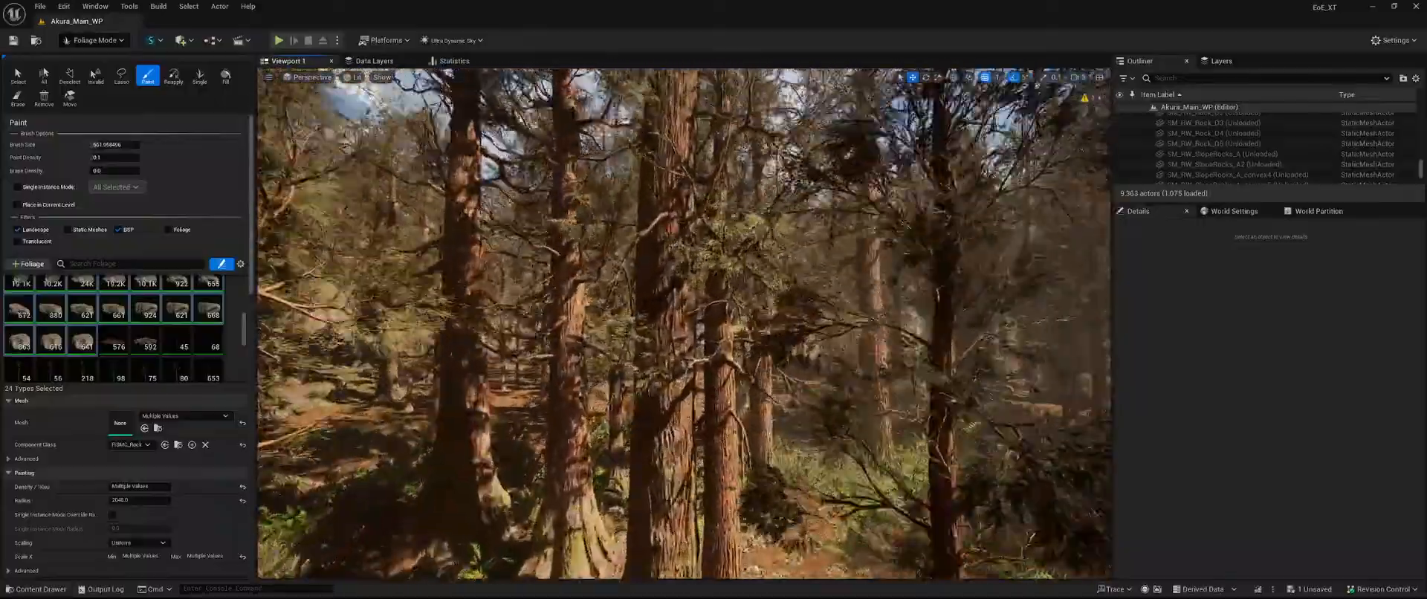
{"action": "key", "text": "s"}
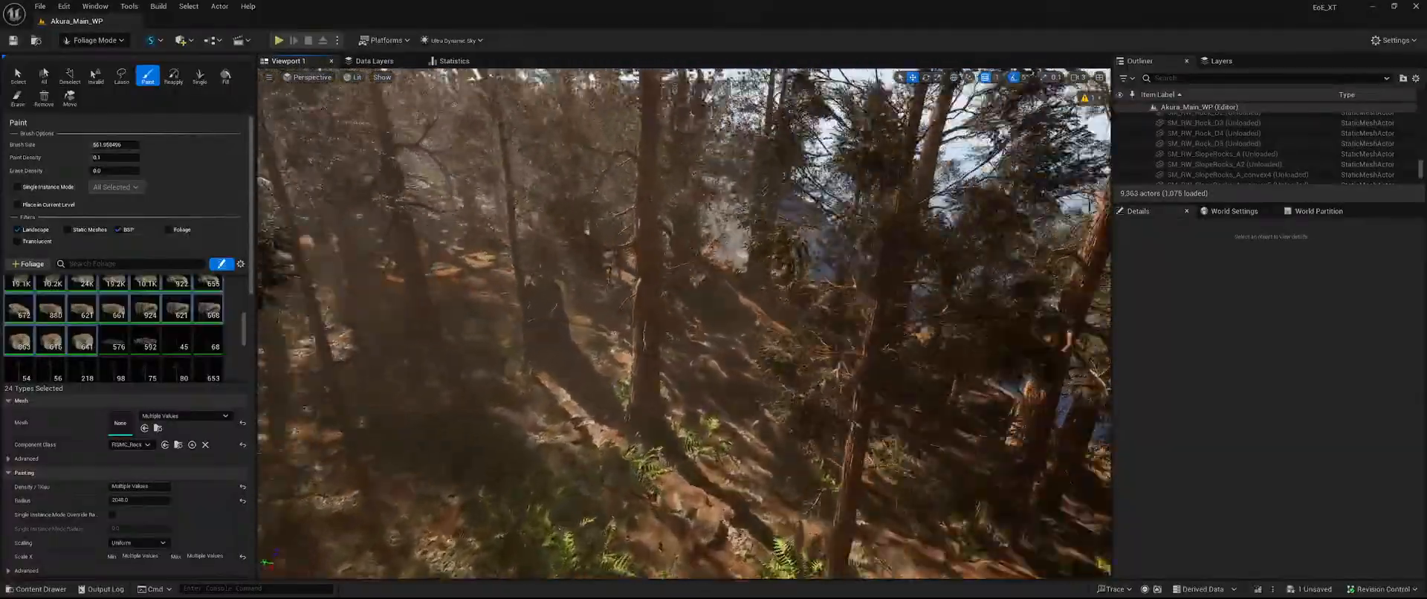
{"action": "right_click_drag", "start_coordinate": [683, 323], "coordinate": [520, 298]}
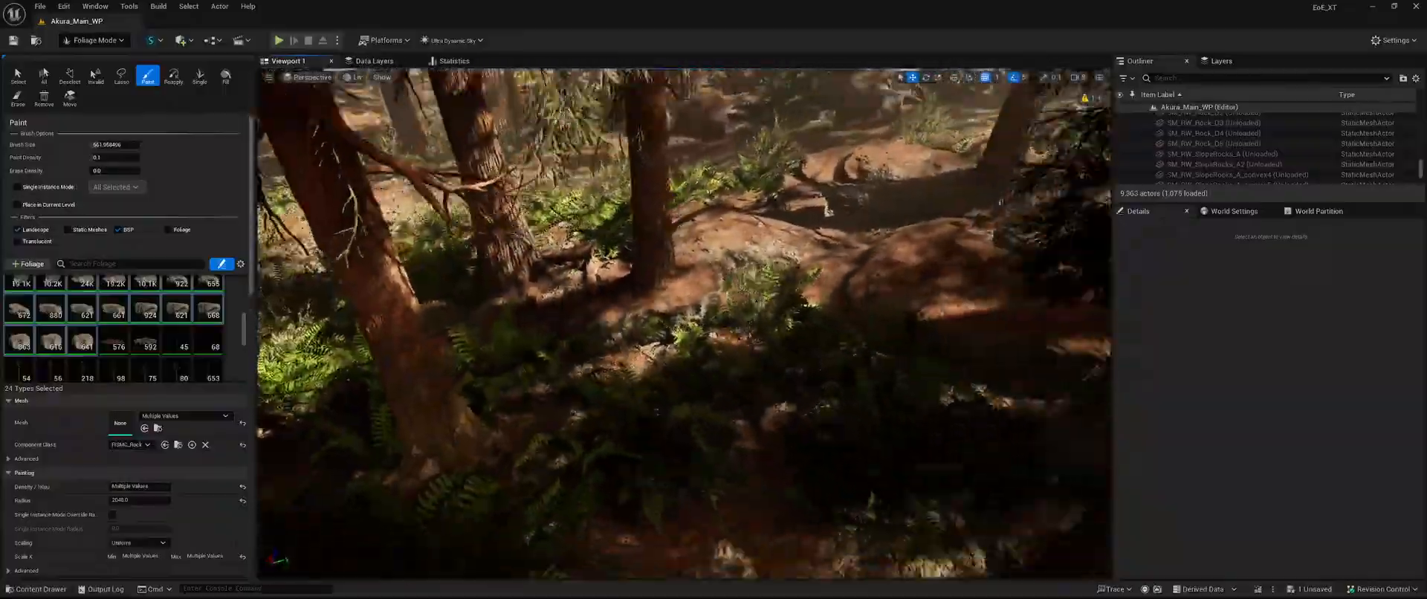
Erase the excess rocks around the shaded trunks and in the dark fern patch in front of the large boulders.
{"action": "right_click_drag", "start_coordinate": [747, 439], "coordinate": [847, 423]}
{"action": "key", "text": "shift"}
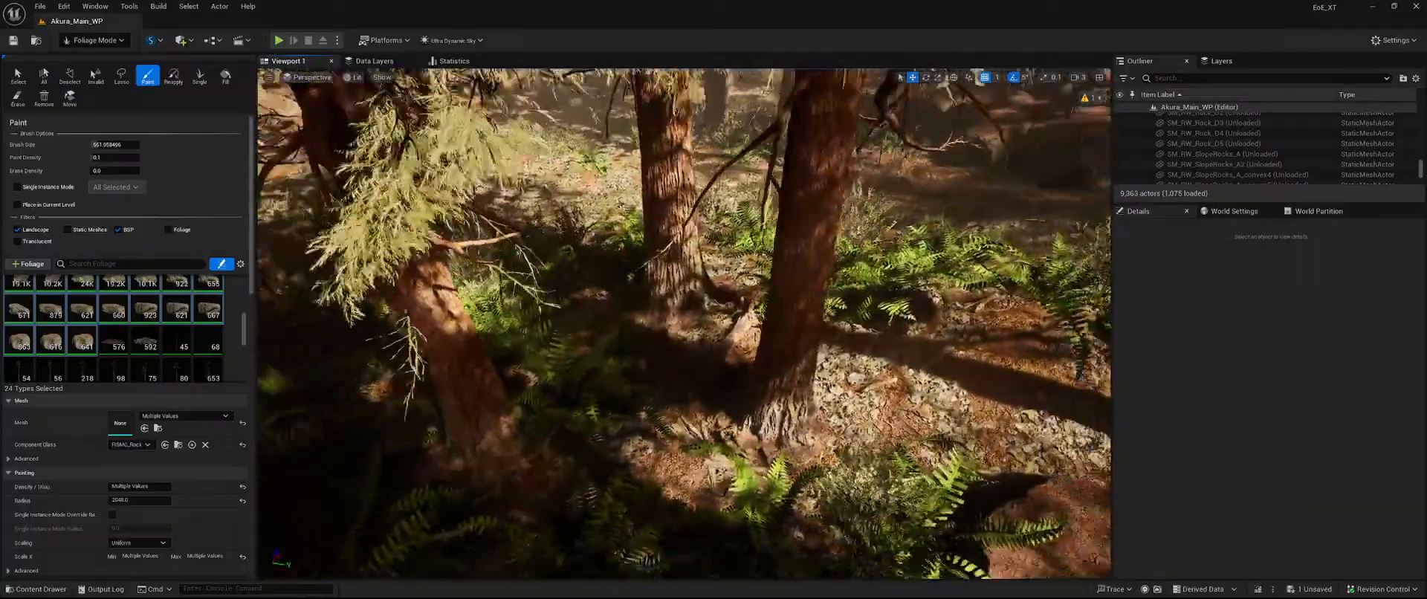
{"action": "key", "text": "shift"}
{"action": "mouse_move", "coordinate": [585, 417]}
{"action": "right_mouse_down"}
{"action": "mouse_move", "coordinate": [628, 435]}
{"action": "mouse_move", "coordinate": [461, 417]}
{"action": "right_mouse_up"}
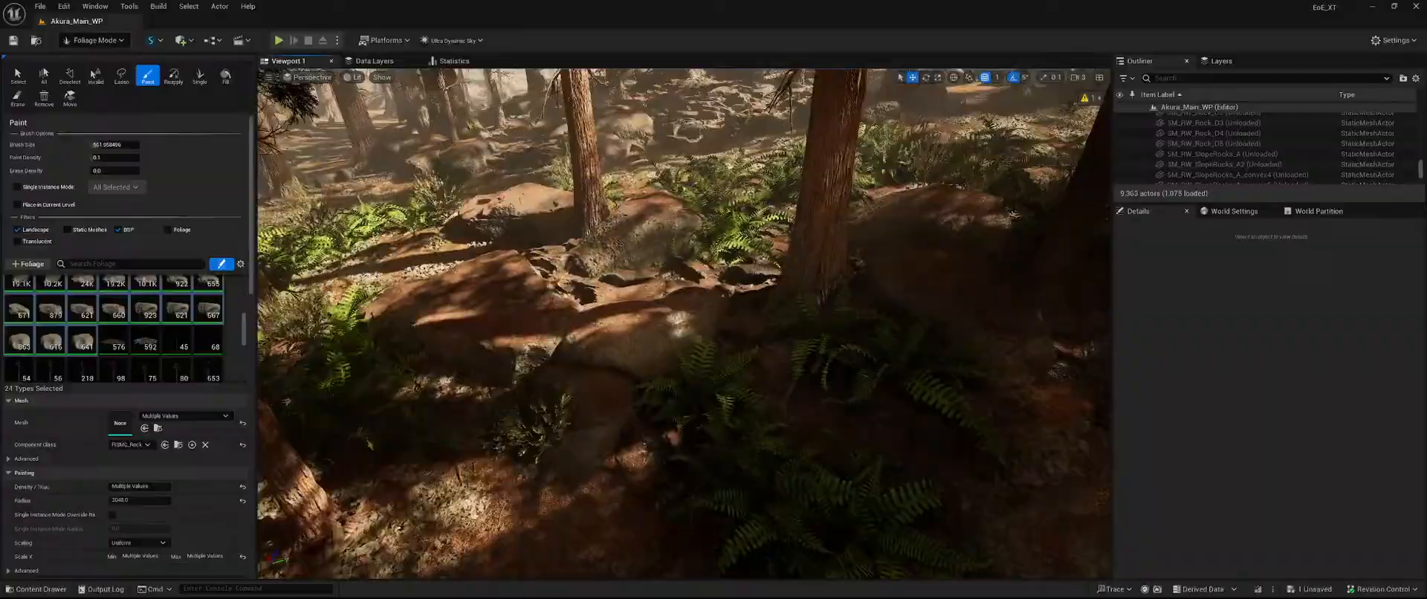
{"action": "right_click_drag", "start_coordinate": [586, 474], "coordinate": [603, 453]}
{"action": "key", "text": "shift"}
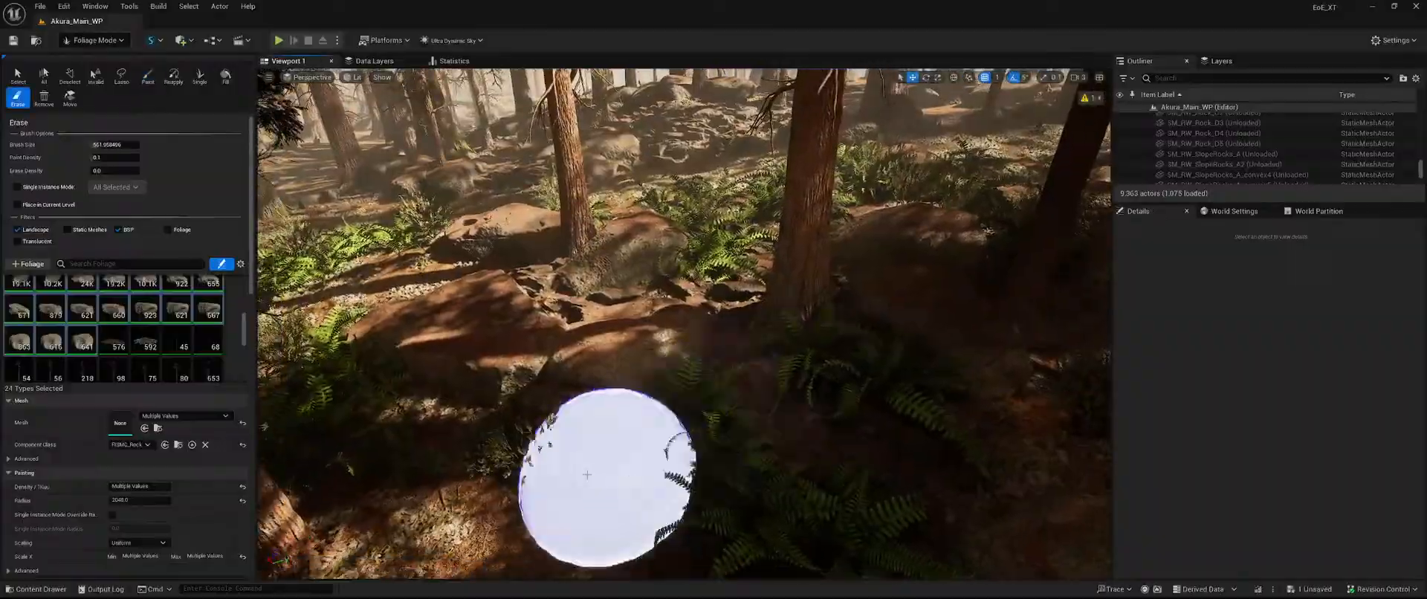
Erase the excess rocks at the foot of the leaning tree beside the ferns and in the shaded grove.
{"action": "right_click_drag", "start_coordinate": [745, 197], "coordinate": [749, 145]}
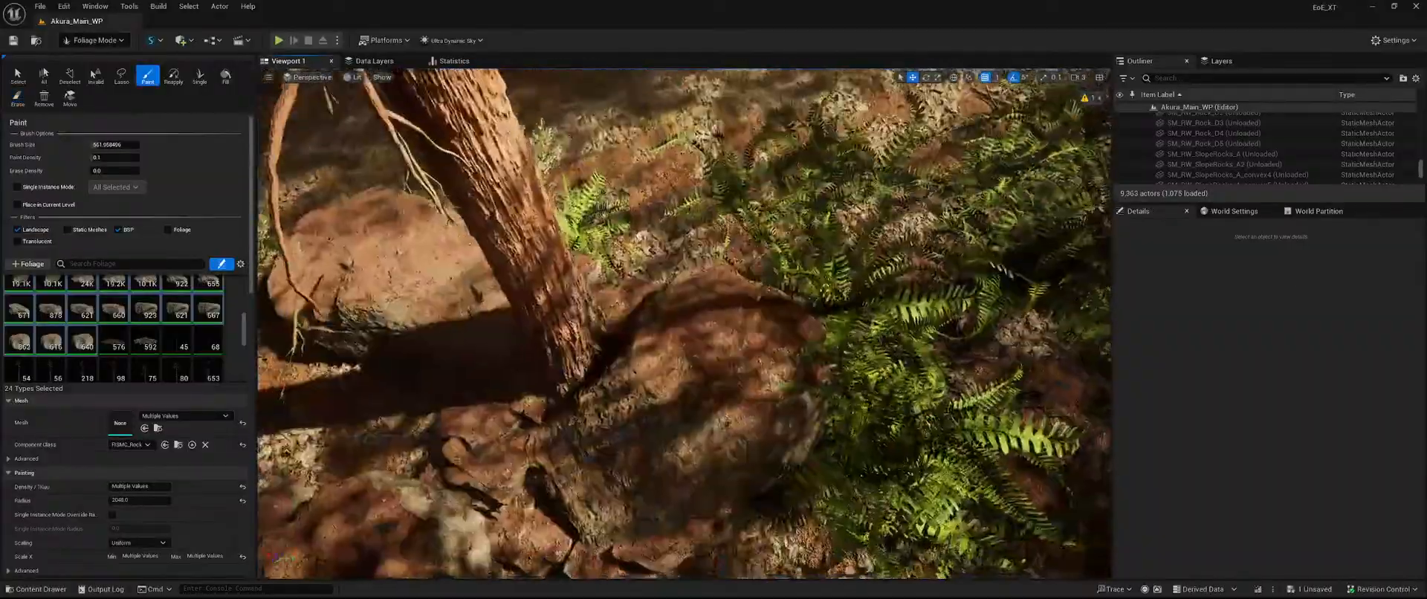
{"action": "right_click_drag", "start_coordinate": [646, 374], "coordinate": [645, 327]}
{"action": "key", "text": "shift"}
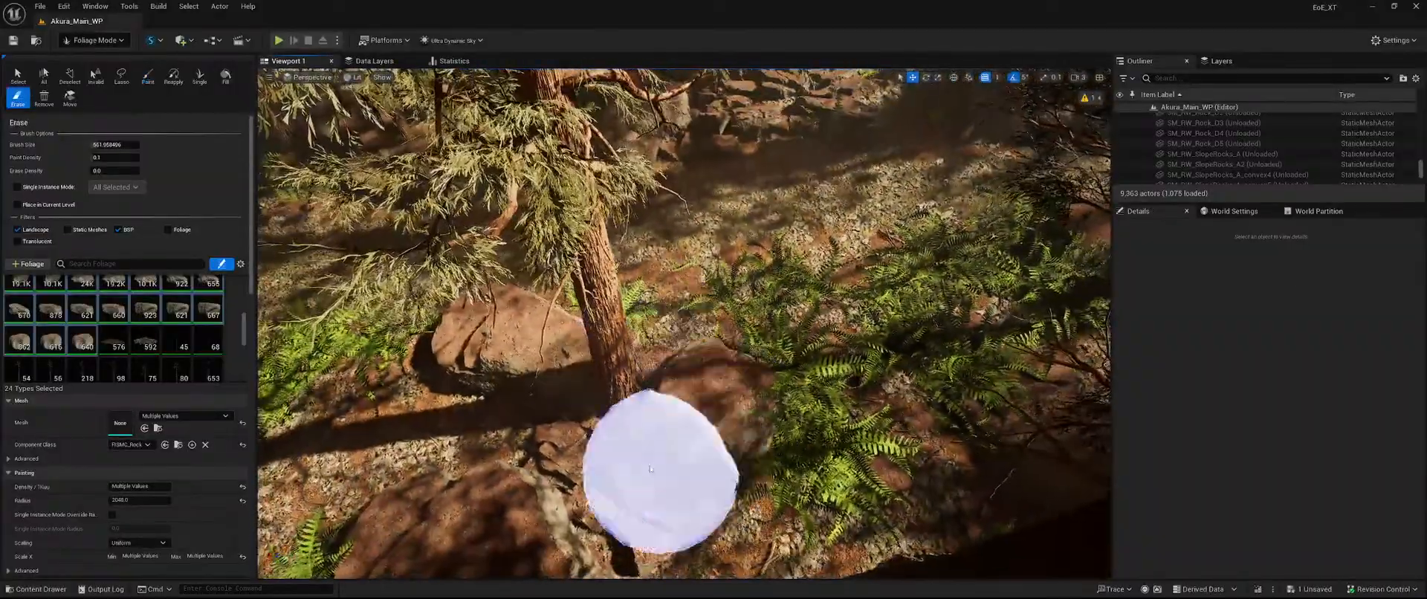
{"action": "right_click_drag", "start_coordinate": [671, 380], "coordinate": [706, 371]}
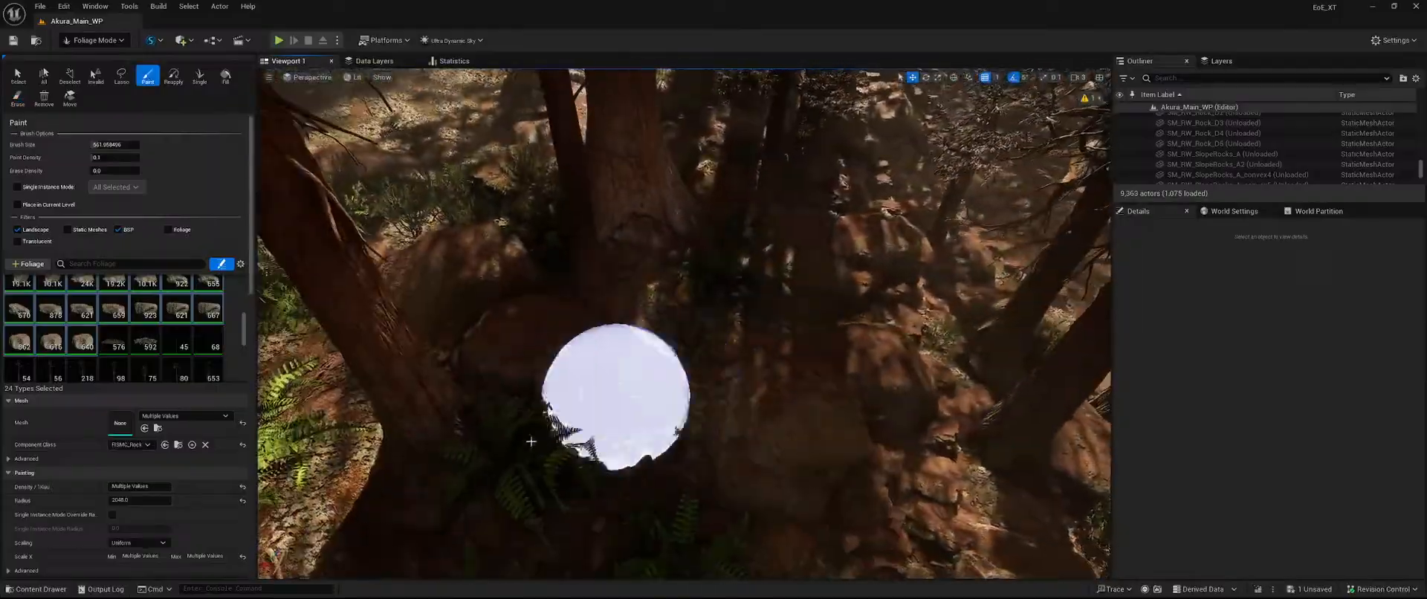
{"action": "key", "text": "shift"}
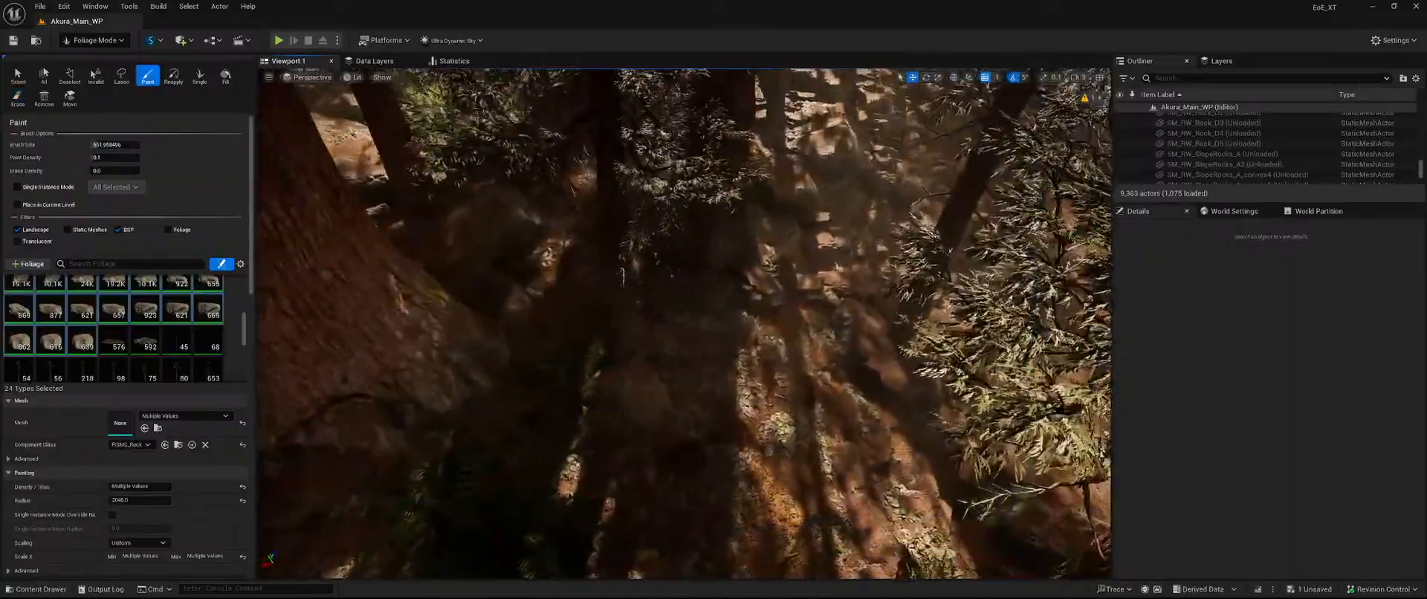
Erase the excess rocks from the shaded clearing between the needle-covered branches and the thin trunk near the boulder.
{"action": "key", "text": "shift"}
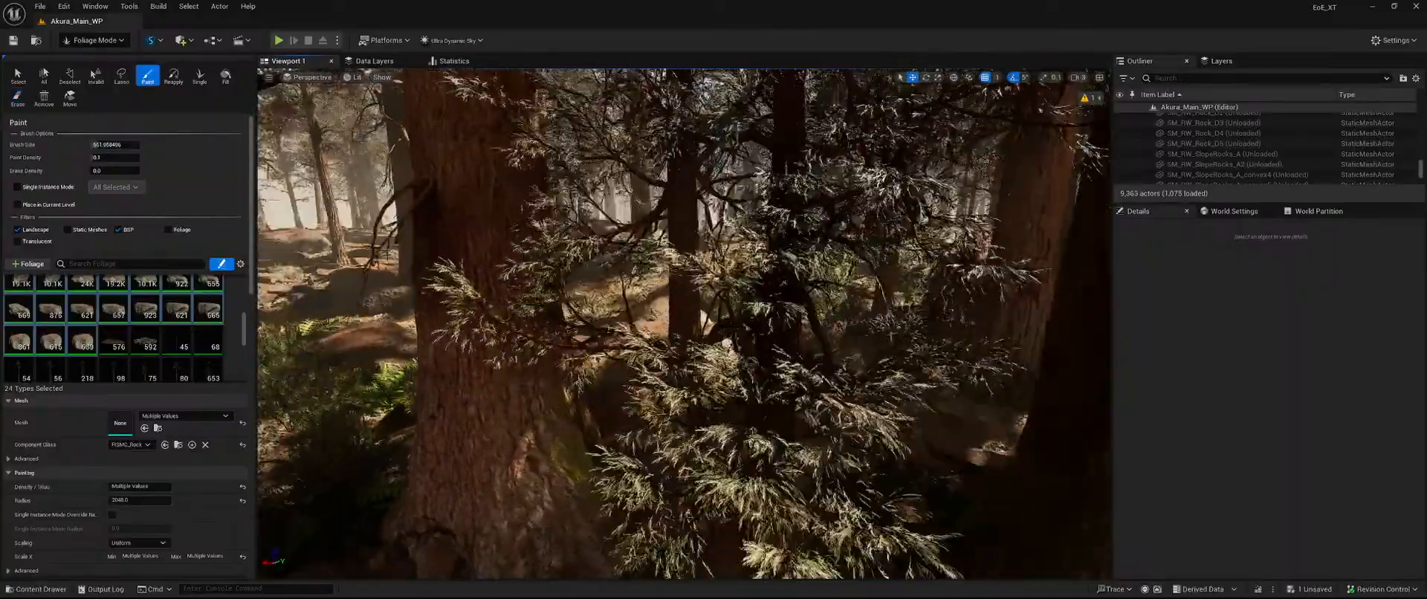
{"action": "key", "text": "shift"}
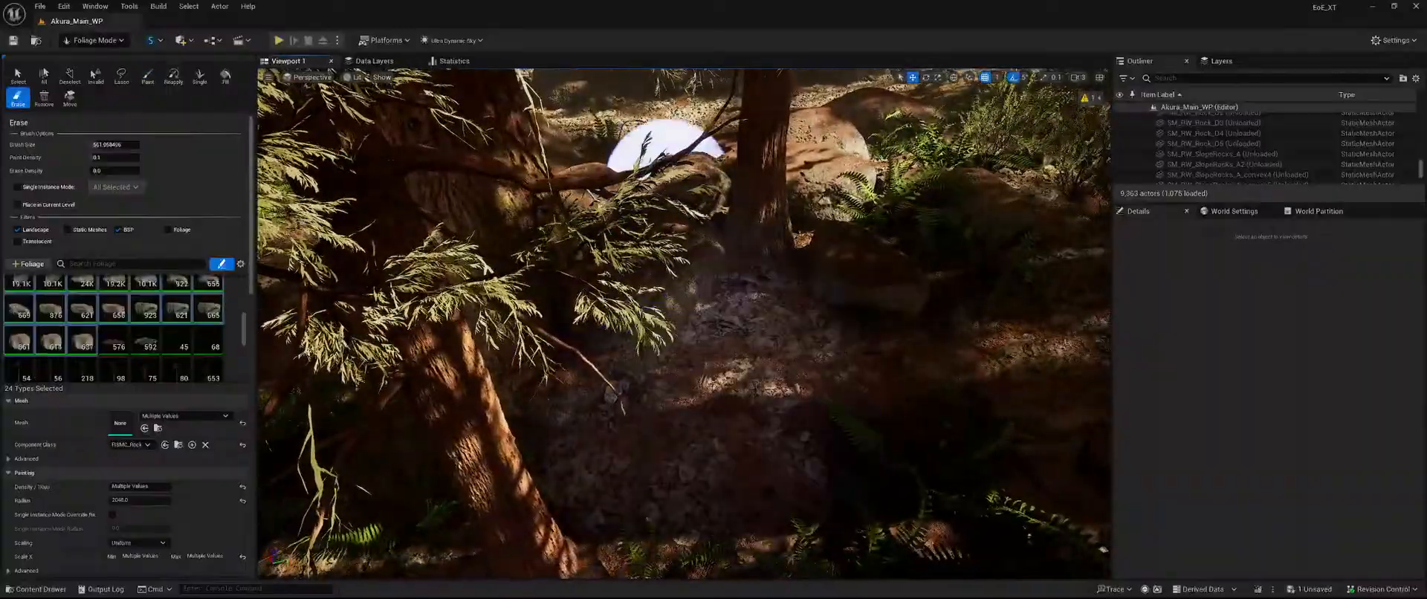
{"action": "right_click_drag", "start_coordinate": [665, 175], "coordinate": [663, 81]}
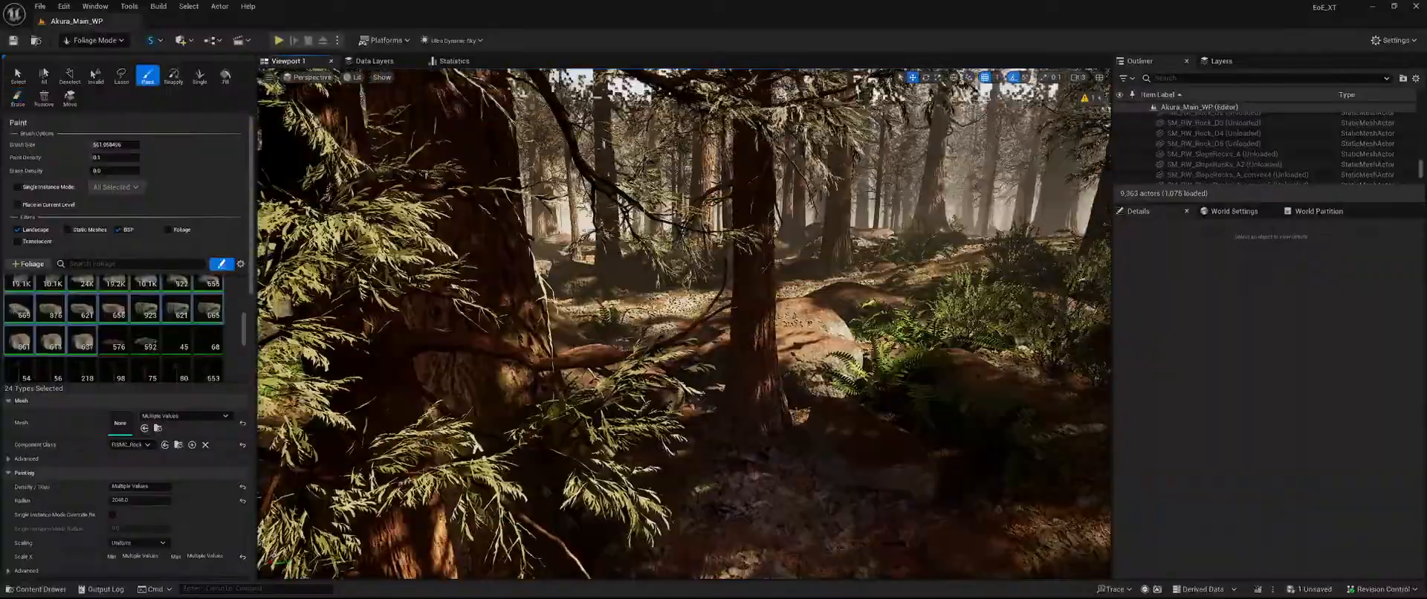
{"action": "key", "text": "shift"}
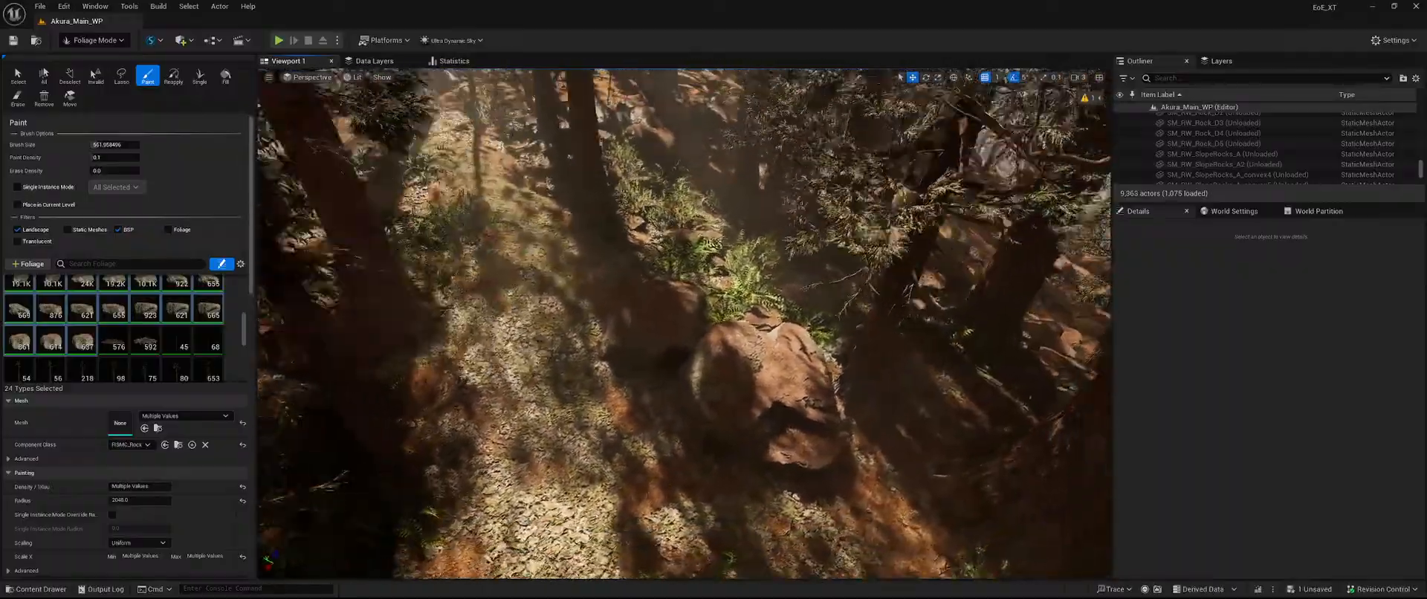
Erase the excess rocks beside the gravel path and across the rocky slope between the leaning trees.
{"action": "right_click_drag", "start_coordinate": [715, 423], "coordinate": [747, 423]}
{"action": "key", "text": "shift"}
{"action": "right_click_drag", "start_coordinate": [680, 278], "coordinate": [732, 239]}
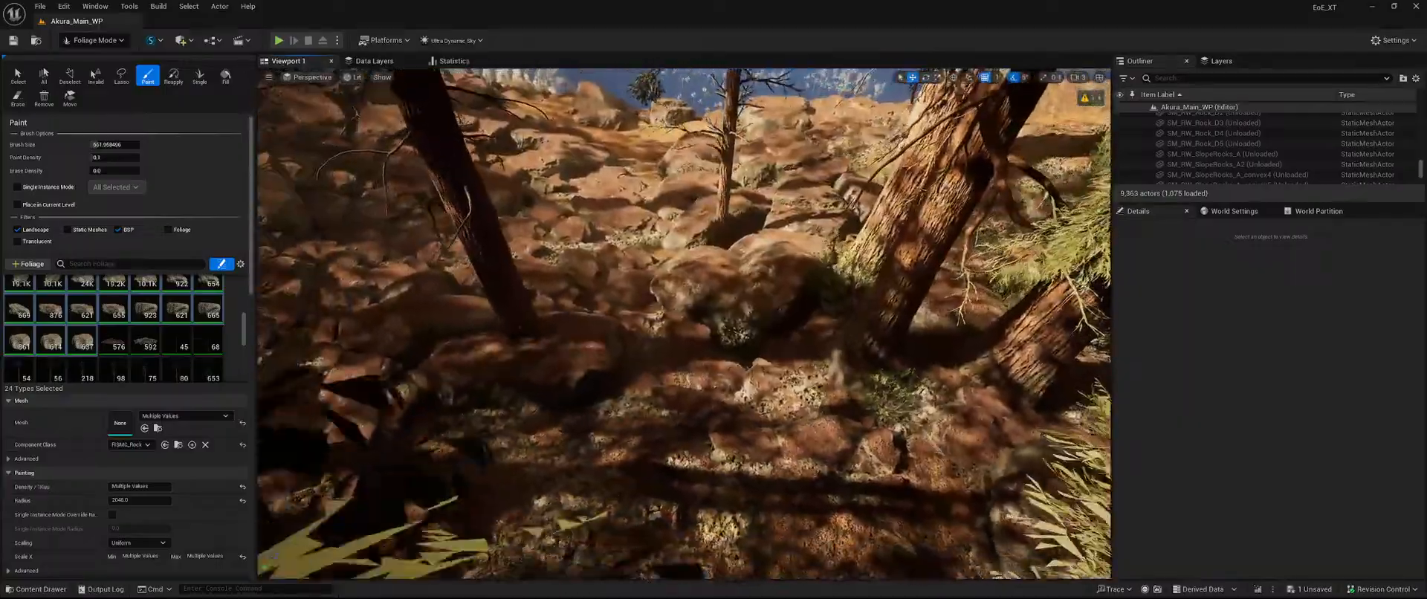
{"action": "right_click_drag", "start_coordinate": [623, 373], "coordinate": [622, 401]}
{"action": "key", "text": "shift"}
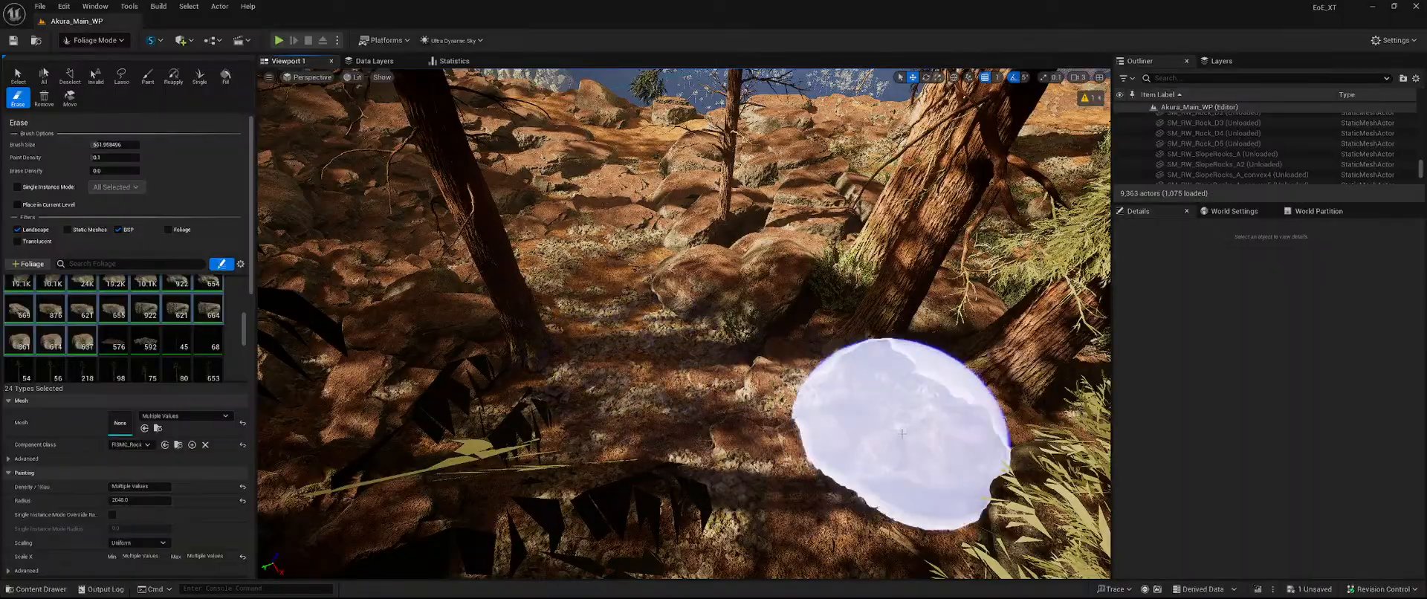
Erase the excess rocks around the paired trunks and the flat-topped boulder on the shaded slope.
{"action": "right_click_drag", "start_coordinate": [684, 324], "coordinate": [732, 295]}
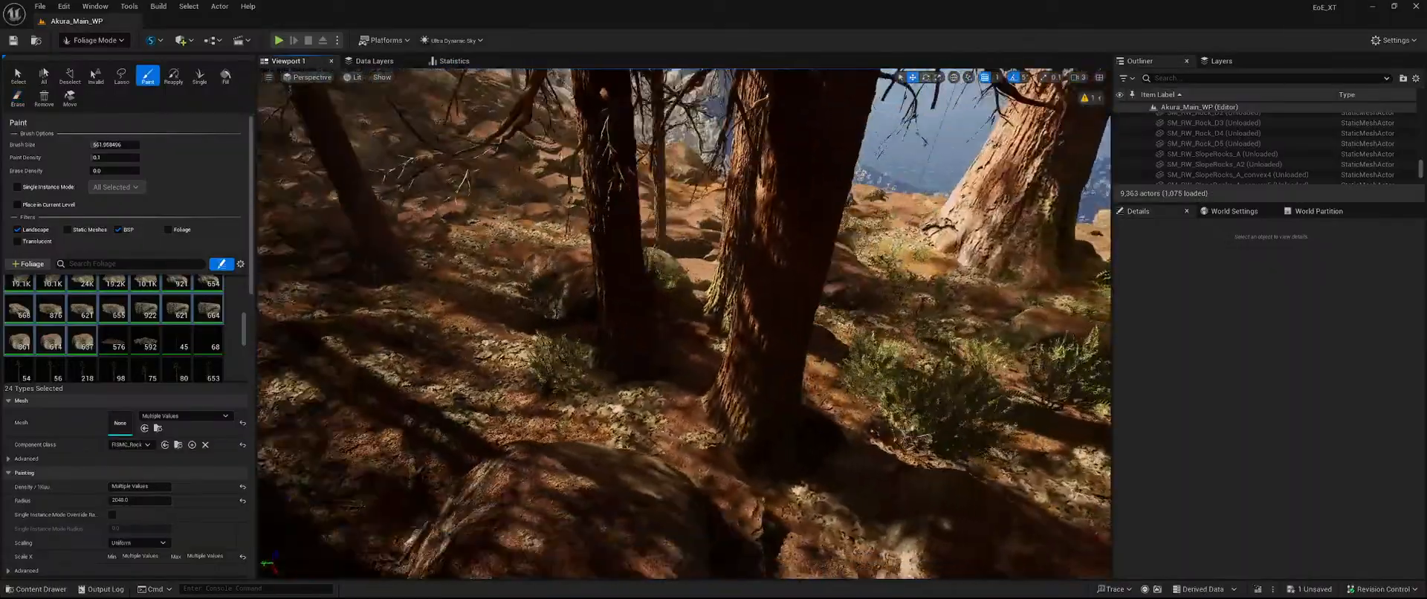
{"action": "key", "text": "shift"}
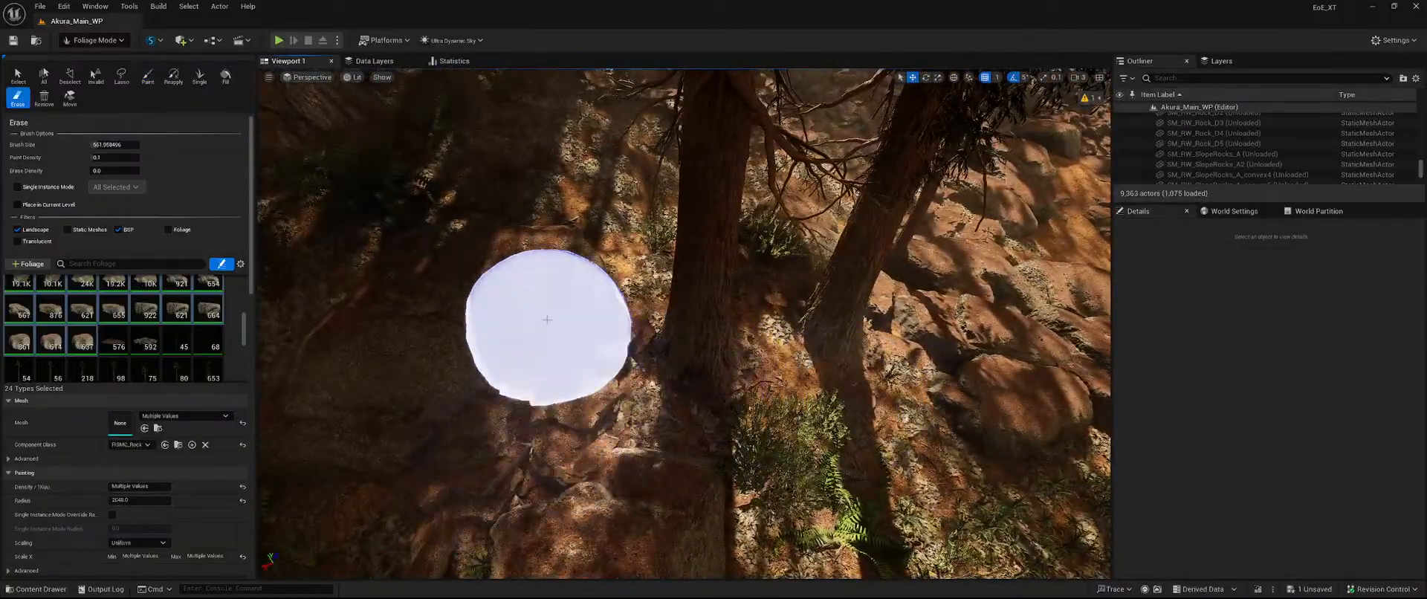
{"action": "right_click_drag", "start_coordinate": [605, 208], "coordinate": [512, 179]}
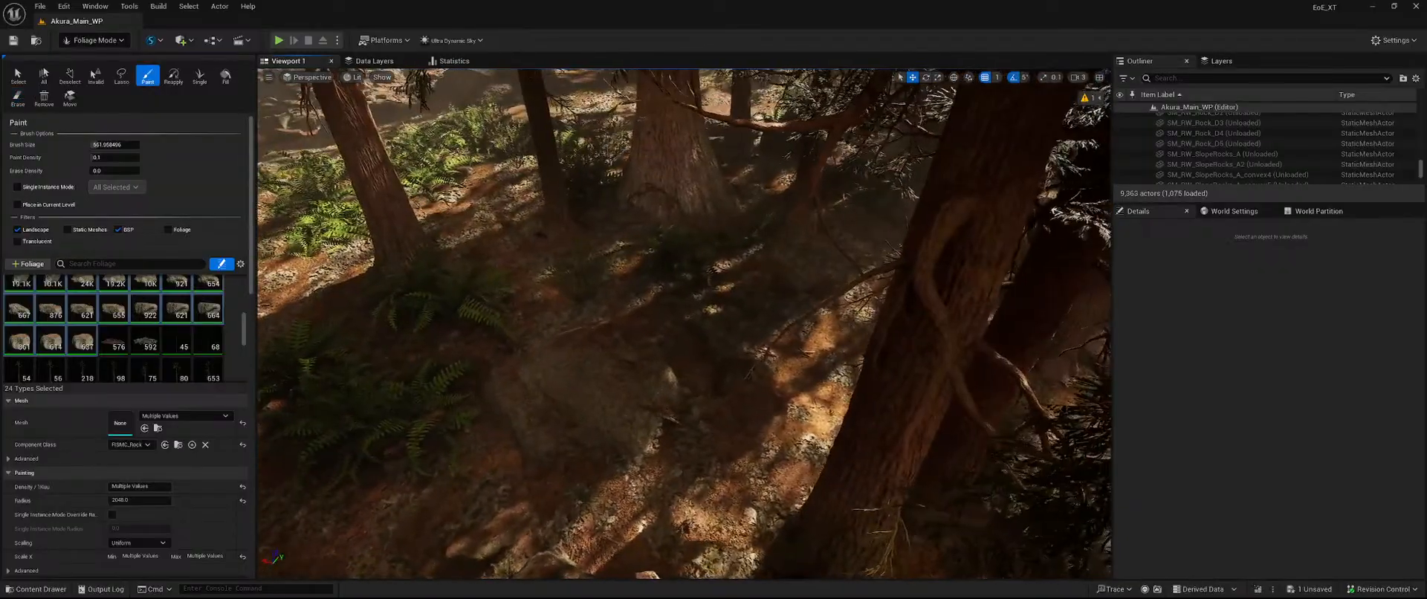
{"action": "key", "text": "shift"}
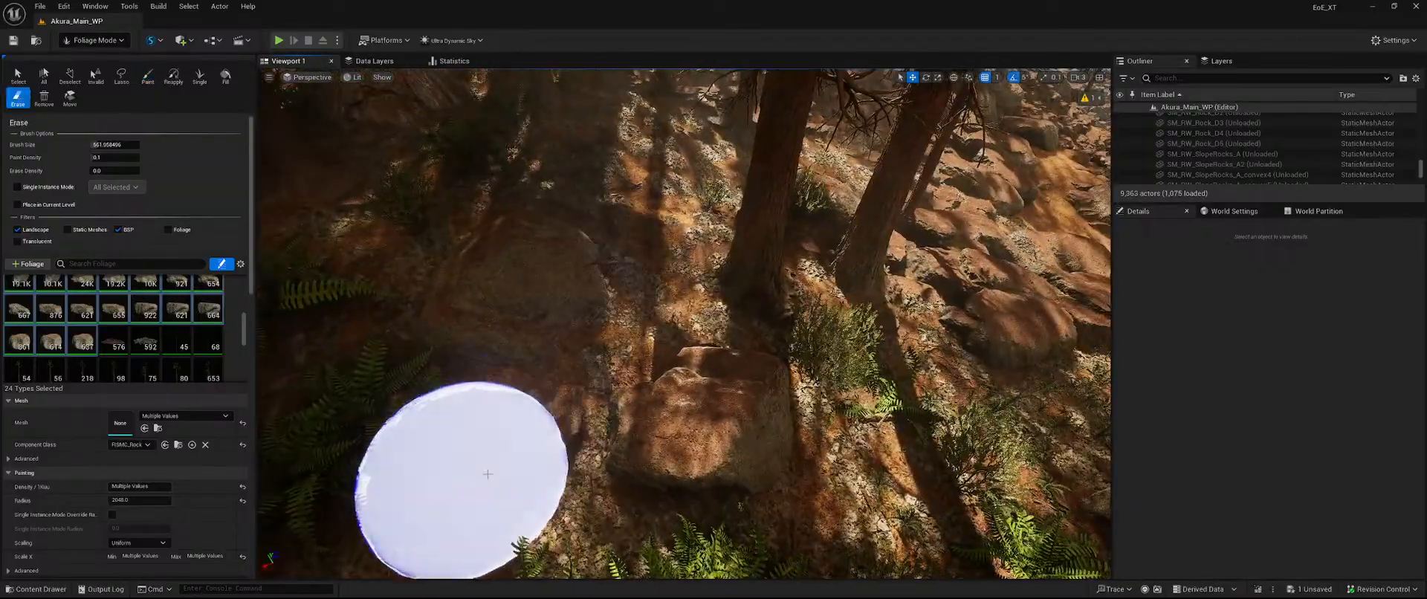
{"action": "right_click_drag", "start_coordinate": [707, 422], "coordinate": [702, 319]}
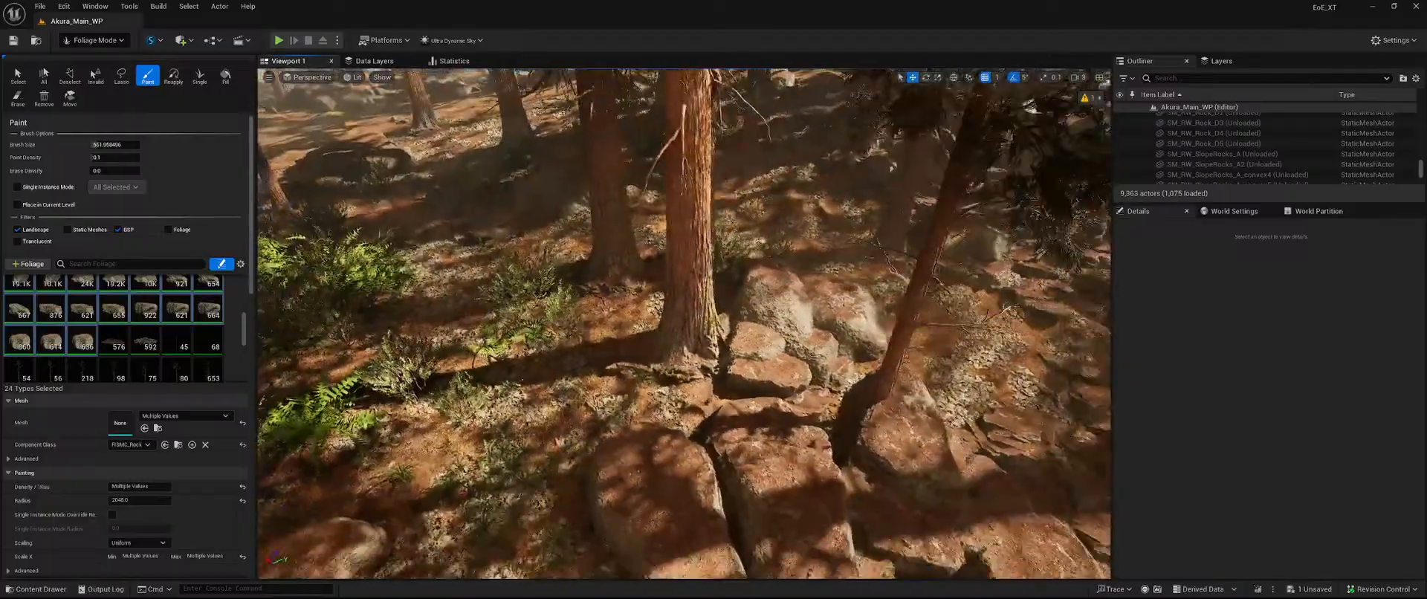
Erase the smaller rocks between the sunlit trunk and the thin leaning tree behind the split boulders.
{"action": "right_click_drag", "start_coordinate": [640, 346], "coordinate": [595, 346]}
{"action": "key", "text": "shift"}
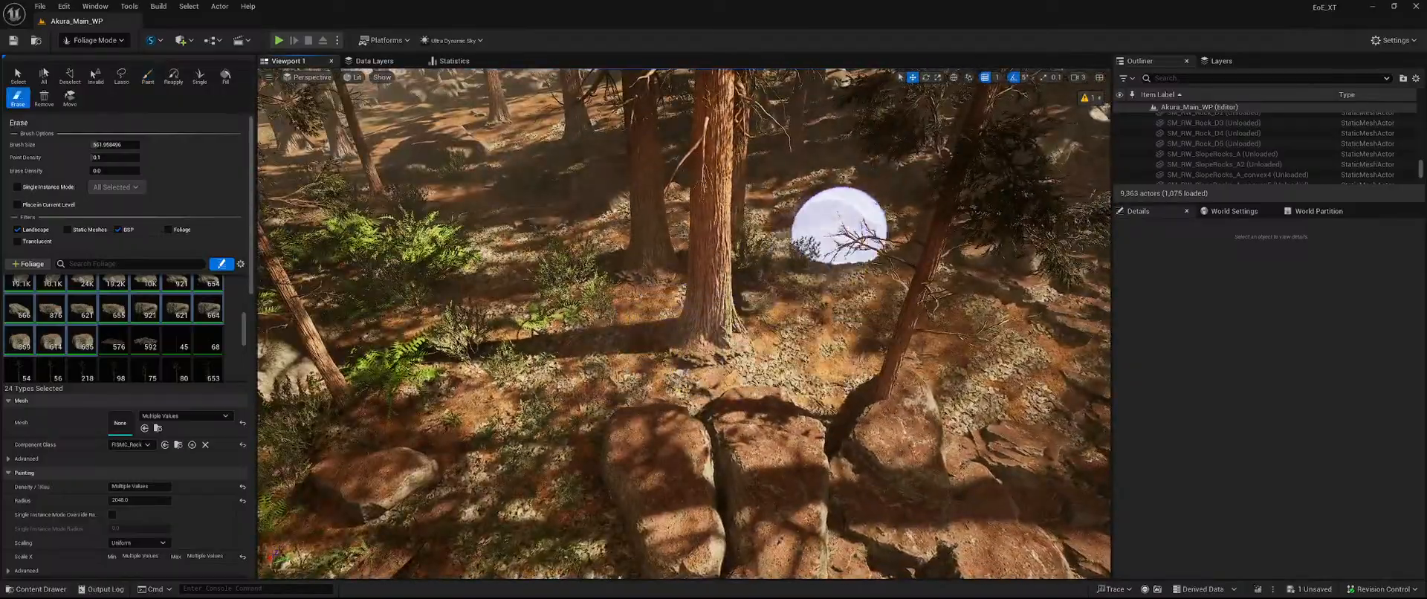
{"action": "right_click_drag", "start_coordinate": [644, 327], "coordinate": [541, 329]}
{"action": "key", "text": "shift"}
Erase the excess rocks around the base of the massive sunlit trunk at the forest edge.
{"action": "right_click_drag", "start_coordinate": [687, 325], "coordinate": [594, 327]}
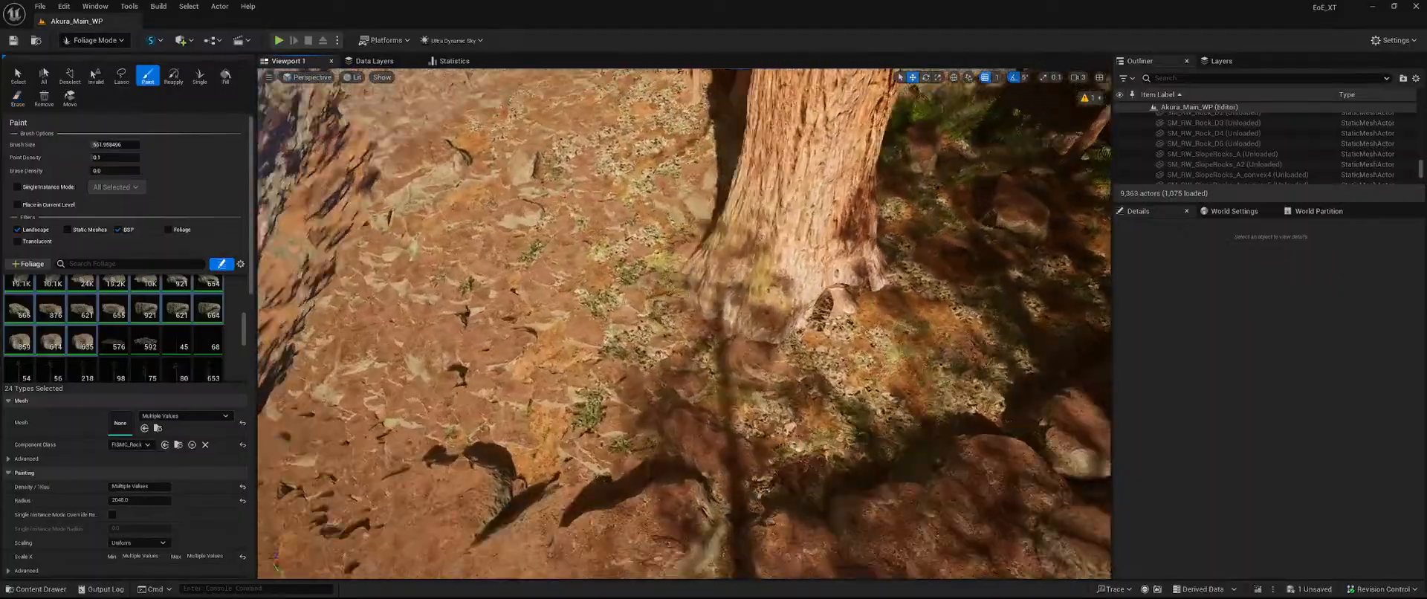
{"action": "right_click_drag", "start_coordinate": [688, 325], "coordinate": [780, 290]}
{"action": "key", "text": "shift"}
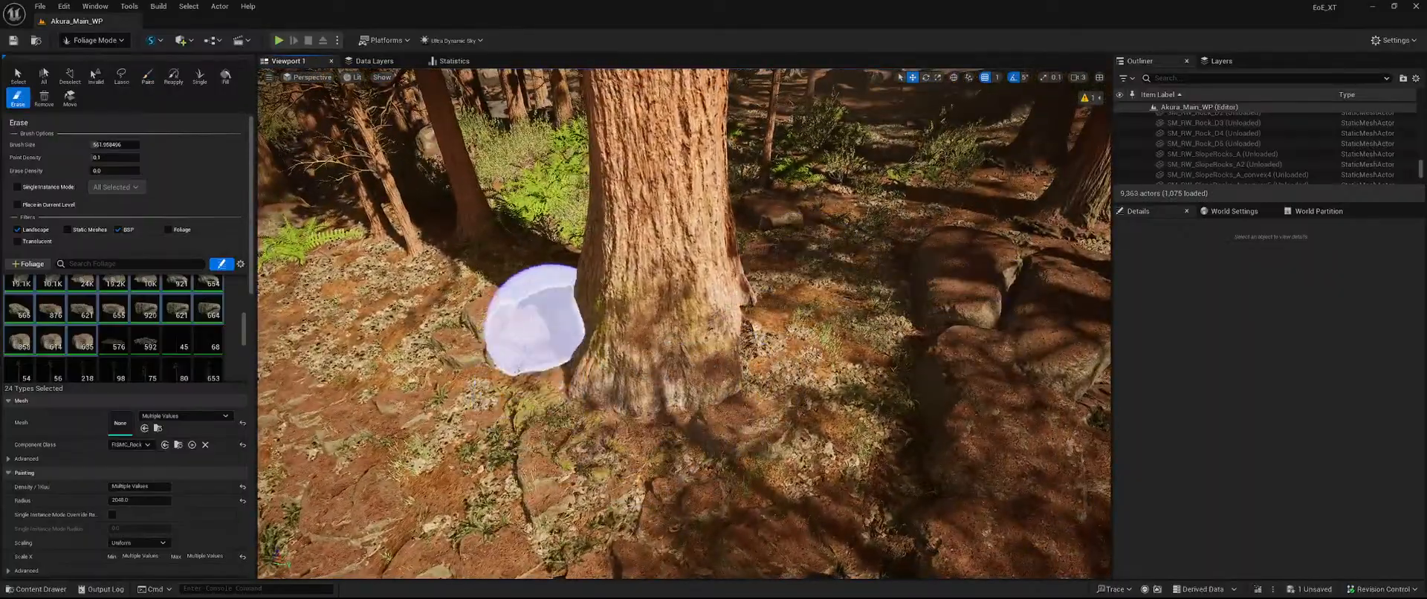
Erase the excess boulders in the cluster between the massive trunk and the thin tree.
{"action": "right_click_drag", "start_coordinate": [708, 399], "coordinate": [817, 394]}
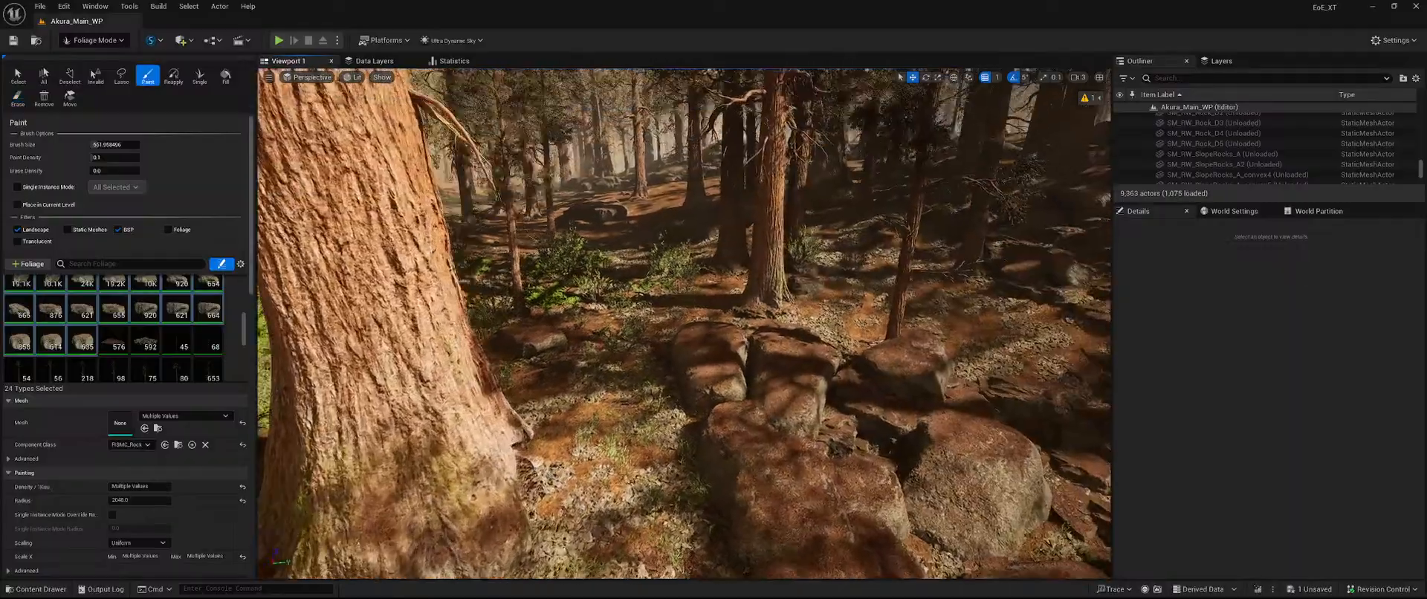
{"action": "right_click_drag", "start_coordinate": [565, 357], "coordinate": [654, 305]}
{"action": "key", "text": "shift"}
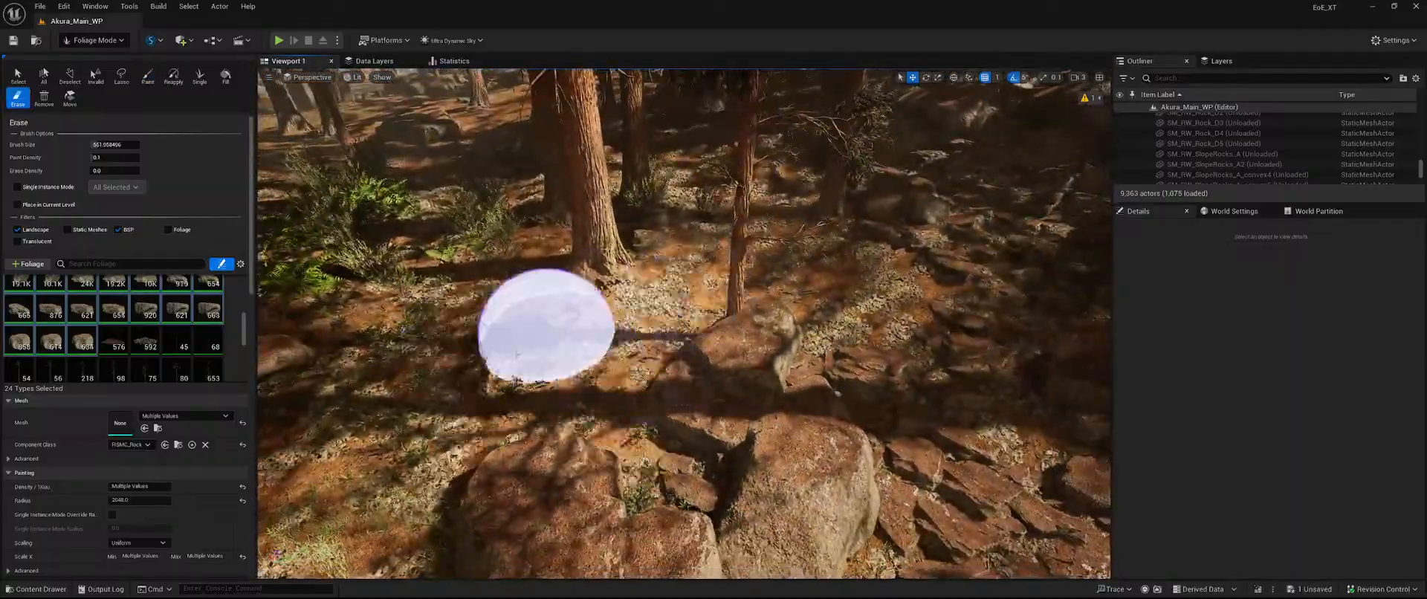
Erase the excess rocks around the small conifer and at the foot of the trunk beside the broad shaded boulder.
{"action": "right_click_drag", "start_coordinate": [796, 322], "coordinate": [732, 279]}
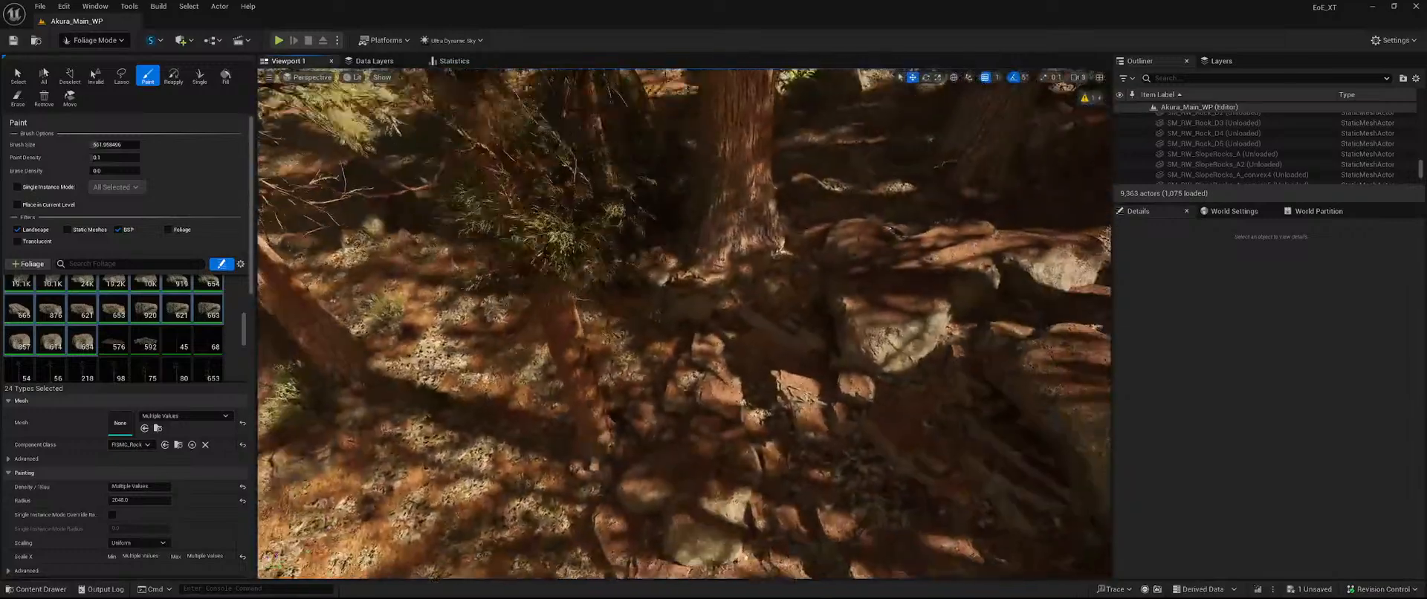
{"action": "right_click_drag", "start_coordinate": [566, 353], "coordinate": [566, 353]}
{"action": "key", "text": "shift"}
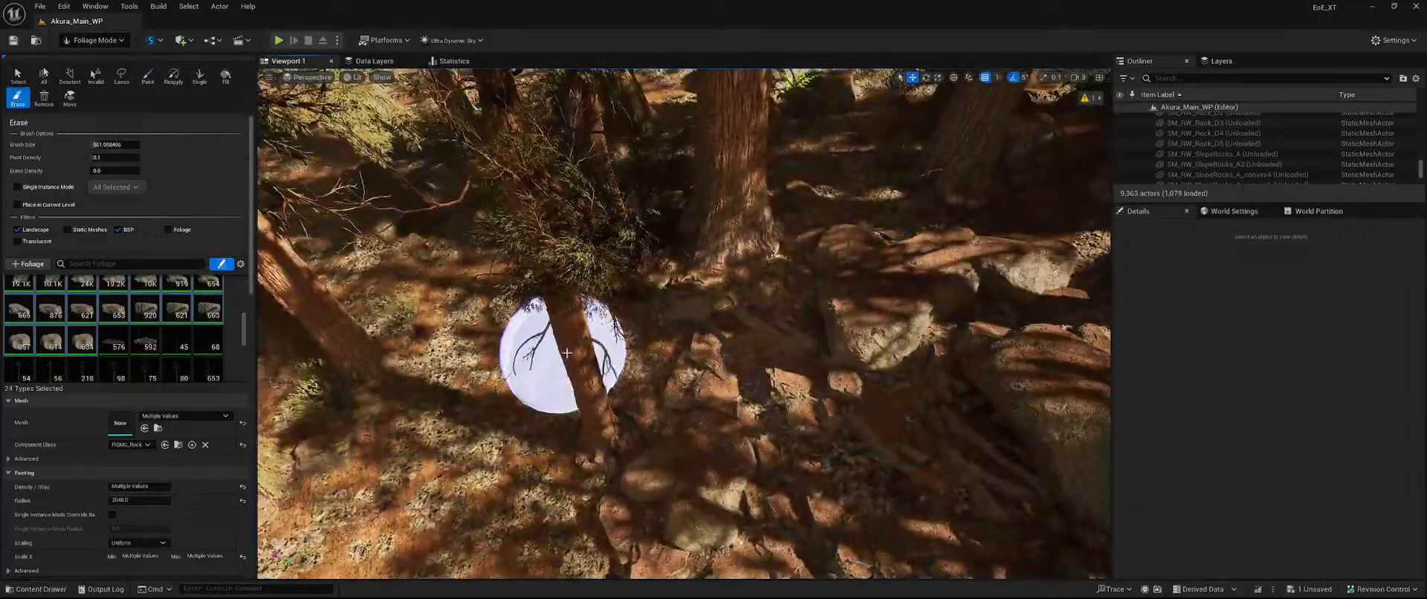
{"action": "mouse_move", "coordinate": [776, 338]}
{"action": "right_mouse_down"}
{"action": "mouse_move", "coordinate": [885, 245]}
{"action": "mouse_move", "coordinate": [873, 260]}
{"action": "right_mouse_up"}
{"action": "key", "text": "shift"}
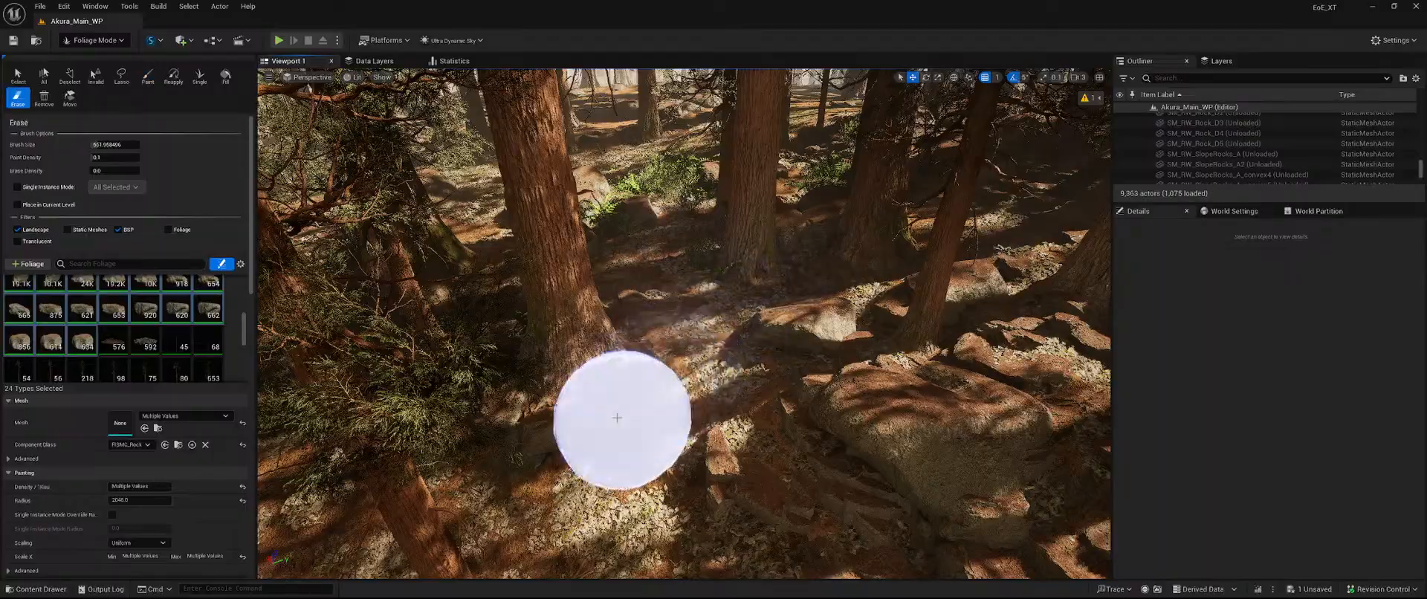
{"action": "left_click", "coordinate": [621, 421], "text": "shift"}
Erase the excess rocks along the open ground between the dark leaning tree and the fern bushes.
{"action": "mouse_move", "coordinate": [561, 302]}
{"action": "right_mouse_down"}
{"action": "mouse_move", "coordinate": [562, 226]}
{"action": "mouse_move", "coordinate": [553, 372]}
{"action": "mouse_move", "coordinate": [565, 293]}
{"action": "mouse_move", "coordinate": [587, 327]}
{"action": "mouse_move", "coordinate": [568, 267]}
{"action": "mouse_move", "coordinate": [554, 320]}
{"action": "mouse_move", "coordinate": [501, 346]}
{"action": "mouse_move", "coordinate": [587, 305]}
{"action": "mouse_move", "coordinate": [606, 372]}
{"action": "mouse_move", "coordinate": [586, 349]}
{"action": "right_mouse_up"}
{"action": "key", "text": "w"}
{"action": "key", "text": "w"}
{"action": "key", "text": "s"}
{"action": "key", "text": "w"}
{"action": "left_click", "coordinate": [587, 318], "text": "shift"}
{"action": "left_click_drag", "start_coordinate": [587, 318], "coordinate": [738, 456], "text": "shift"}
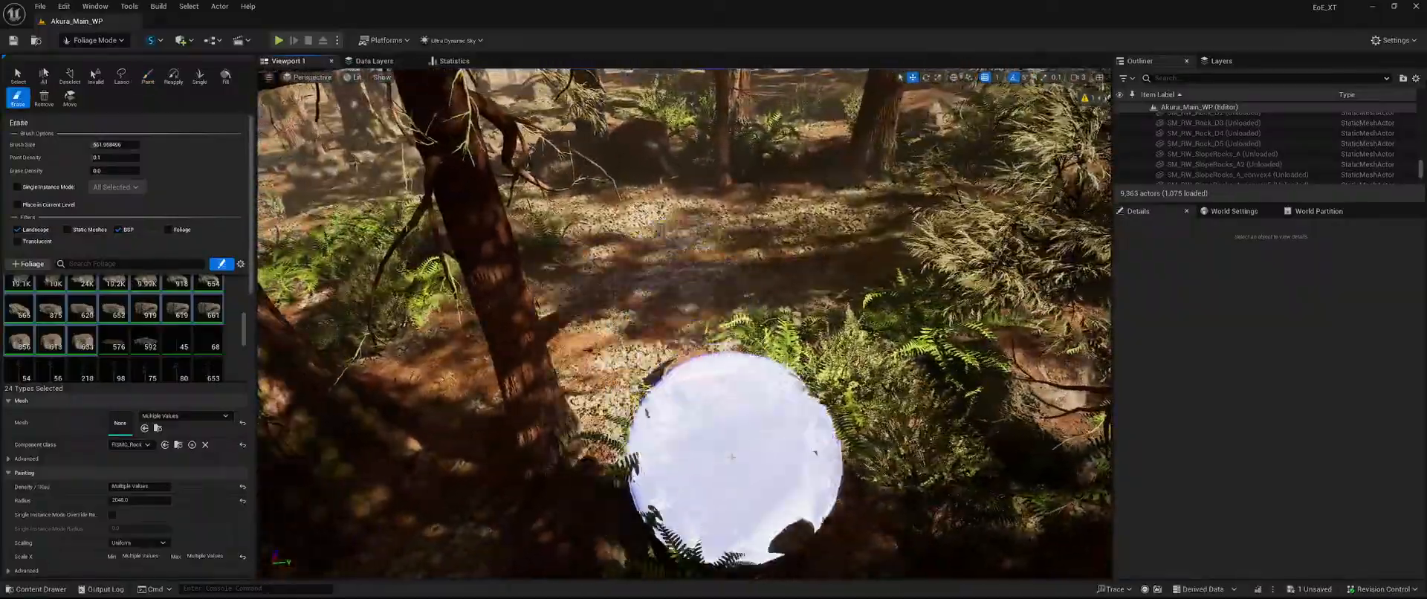
Erase the excess rocks at the foot of the large dark trunk and beside the surrounding ferns.
{"action": "mouse_move", "coordinate": [738, 455]}
{"action": "right_mouse_down"}
{"action": "mouse_move", "coordinate": [799, 353]}
{"action": "mouse_move", "coordinate": [788, 476]}
{"action": "mouse_move", "coordinate": [732, 457]}
{"action": "right_mouse_up"}
{"action": "key", "text": "w"}
{"action": "key", "text": "s"}
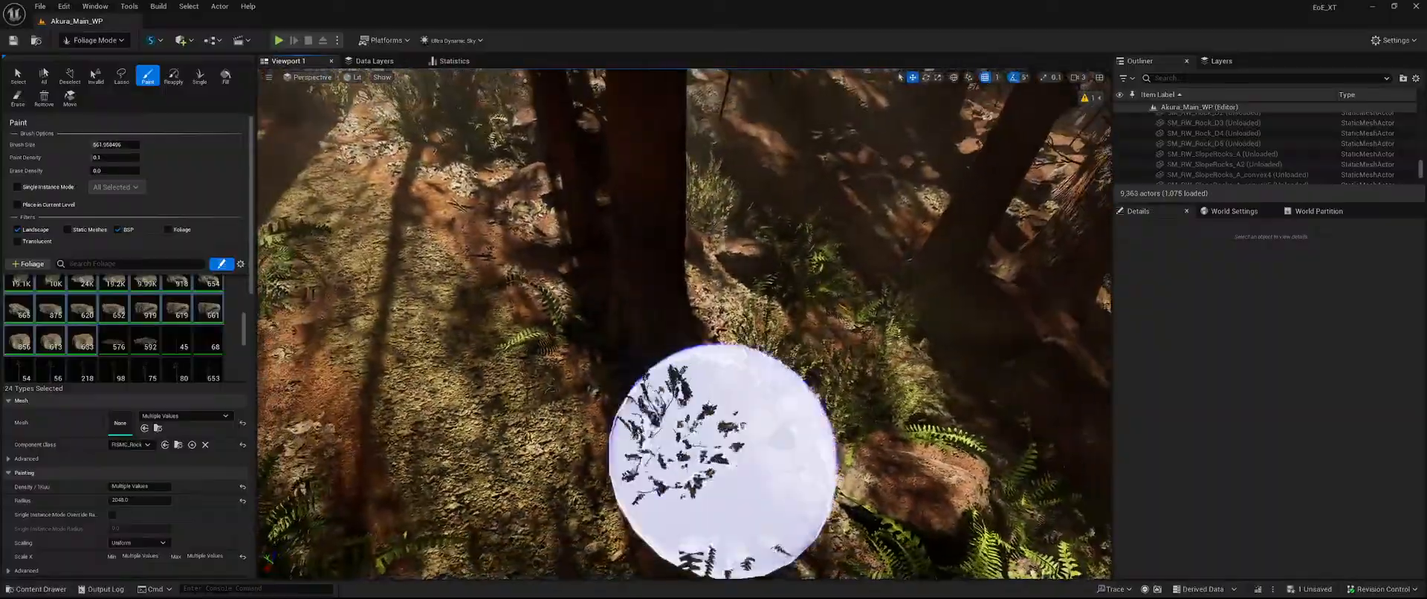
{"action": "mouse_move", "coordinate": [732, 457]}
{"action": "left_mouse_down", "text": "shift"}
{"action": "mouse_move", "coordinate": [592, 378]}
{"action": "mouse_move", "coordinate": [853, 379]}
{"action": "mouse_move", "coordinate": [858, 431]}
{"action": "mouse_move", "coordinate": [618, 239]}
{"action": "mouse_move", "coordinate": [471, 282]}
{"action": "mouse_move", "coordinate": [643, 372]}
{"action": "left_mouse_up", "text": "shift"}
{"action": "key", "text": "w"}
{"action": "mouse_move", "coordinate": [644, 372]}
{"action": "right_mouse_down"}
{"action": "mouse_move", "coordinate": [710, 275]}
{"action": "mouse_move", "coordinate": [702, 205]}
{"action": "mouse_move", "coordinate": [684, 416]}
{"action": "right_mouse_up"}
{"action": "key", "text": "w"}
{"action": "mouse_move", "coordinate": [623, 446]}
{"action": "left_mouse_down", "text": "shift"}
{"action": "mouse_move", "coordinate": [849, 248]}
{"action": "mouse_move", "coordinate": [879, 175]}
{"action": "mouse_move", "coordinate": [723, 328]}
{"action": "mouse_move", "coordinate": [870, 303]}
{"action": "mouse_move", "coordinate": [627, 429]}
{"action": "left_mouse_up", "text": "shift"}
{"action": "mouse_move", "coordinate": [627, 430]}
{"action": "right_mouse_down"}
{"action": "mouse_move", "coordinate": [654, 446]}
{"action": "mouse_move", "coordinate": [669, 357]}
{"action": "mouse_move", "coordinate": [691, 416]}
{"action": "mouse_move", "coordinate": [711, 408]}
{"action": "right_mouse_up"}
Erase the excess rocks around the thin trunks and the small stump in the shaded clearing.
{"action": "mouse_move", "coordinate": [712, 409]}
{"action": "left_mouse_down", "text": "shift"}
{"action": "mouse_move", "coordinate": [535, 280]}
{"action": "mouse_move", "coordinate": [611, 353]}
{"action": "left_mouse_up", "text": "shift"}
{"action": "mouse_move", "coordinate": [612, 353]}
{"action": "right_mouse_down"}
{"action": "mouse_move", "coordinate": [810, 353]}
{"action": "mouse_move", "coordinate": [713, 394]}
{"action": "mouse_move", "coordinate": [698, 446]}
{"action": "right_mouse_up"}
{"action": "left_click_drag", "start_coordinate": [698, 446], "coordinate": [541, 241], "text": "shift"}
{"action": "mouse_move", "coordinate": [542, 242]}
{"action": "right_mouse_down"}
{"action": "mouse_move", "coordinate": [550, 163]}
{"action": "mouse_move", "coordinate": [602, 297]}
{"action": "mouse_move", "coordinate": [639, 335]}
{"action": "mouse_move", "coordinate": [627, 360]}
{"action": "right_mouse_up"}
{"action": "mouse_move", "coordinate": [628, 360]}
{"action": "left_mouse_down", "text": "shift"}
{"action": "mouse_move", "coordinate": [641, 276]}
{"action": "mouse_move", "coordinate": [803, 262]}
{"action": "left_mouse_up", "text": "shift"}
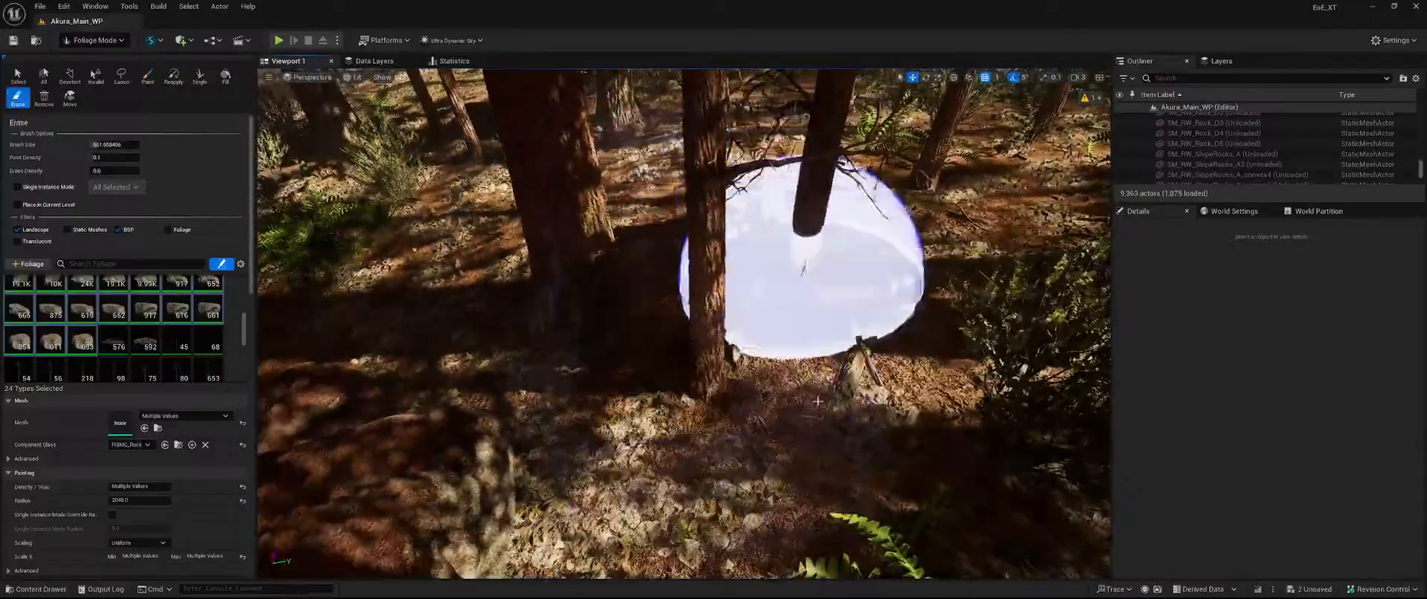
{"action": "mouse_move", "coordinate": [802, 261]}
{"action": "right_mouse_down"}
{"action": "mouse_move", "coordinate": [795, 186]}
{"action": "mouse_move", "coordinate": [810, 141]}
{"action": "mouse_move", "coordinate": [906, 200]}
{"action": "mouse_move", "coordinate": [899, 231]}
{"action": "mouse_move", "coordinate": [817, 238]}
{"action": "mouse_move", "coordinate": [766, 364]}
{"action": "mouse_move", "coordinate": [706, 275]}
{"action": "mouse_move", "coordinate": [691, 286]}
{"action": "right_mouse_up"}
{"action": "mouse_move", "coordinate": [668, 316]}
{"action": "left_mouse_down", "text": "shift"}
{"action": "mouse_move", "coordinate": [645, 317]}
{"action": "mouse_move", "coordinate": [887, 269]}
{"action": "mouse_move", "coordinate": [897, 236]}
{"action": "mouse_move", "coordinate": [769, 315]}
{"action": "left_mouse_up", "text": "shift"}
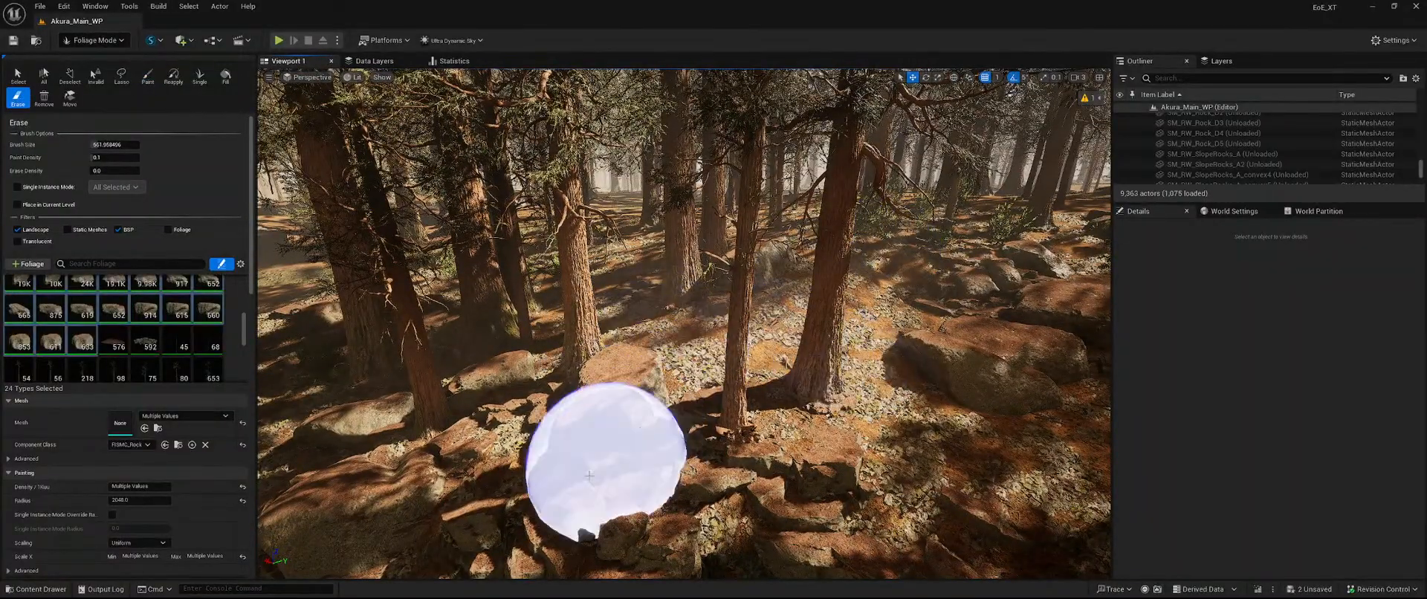
Erase the excess rocks along the stone row in front of the sunlit trunks.
{"action": "right_click_drag", "start_coordinate": [683, 456], "coordinate": [679, 491]}
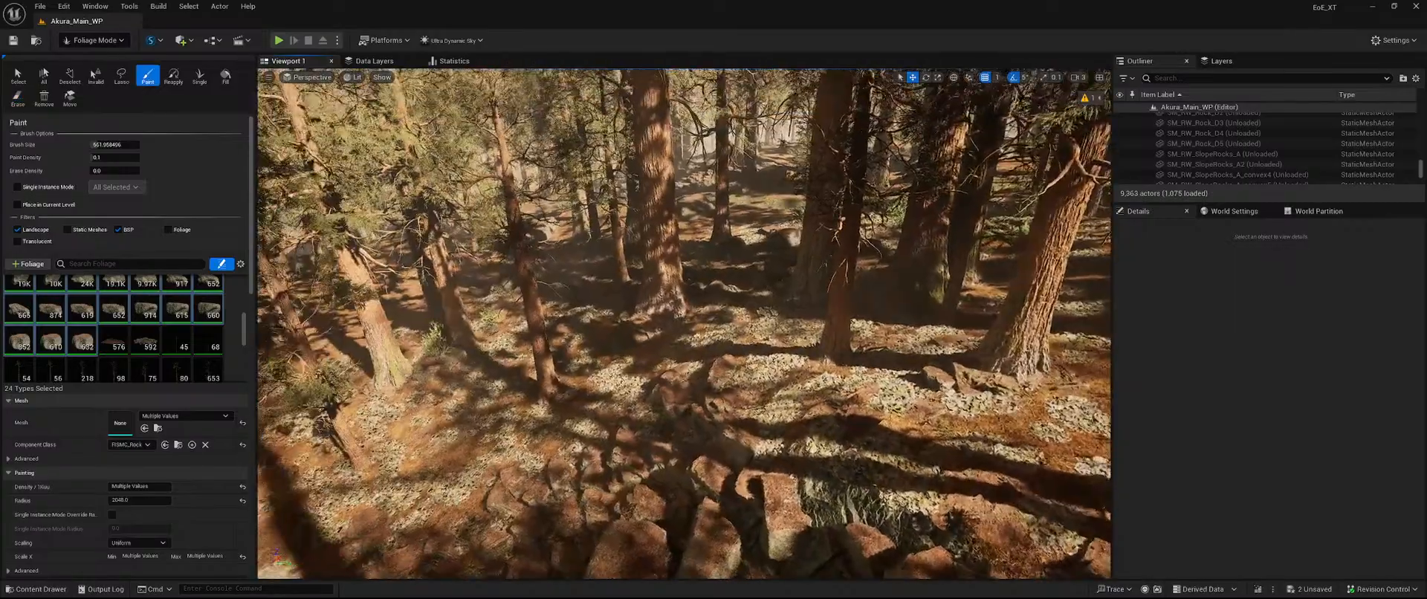
{"action": "key", "text": "shift"}
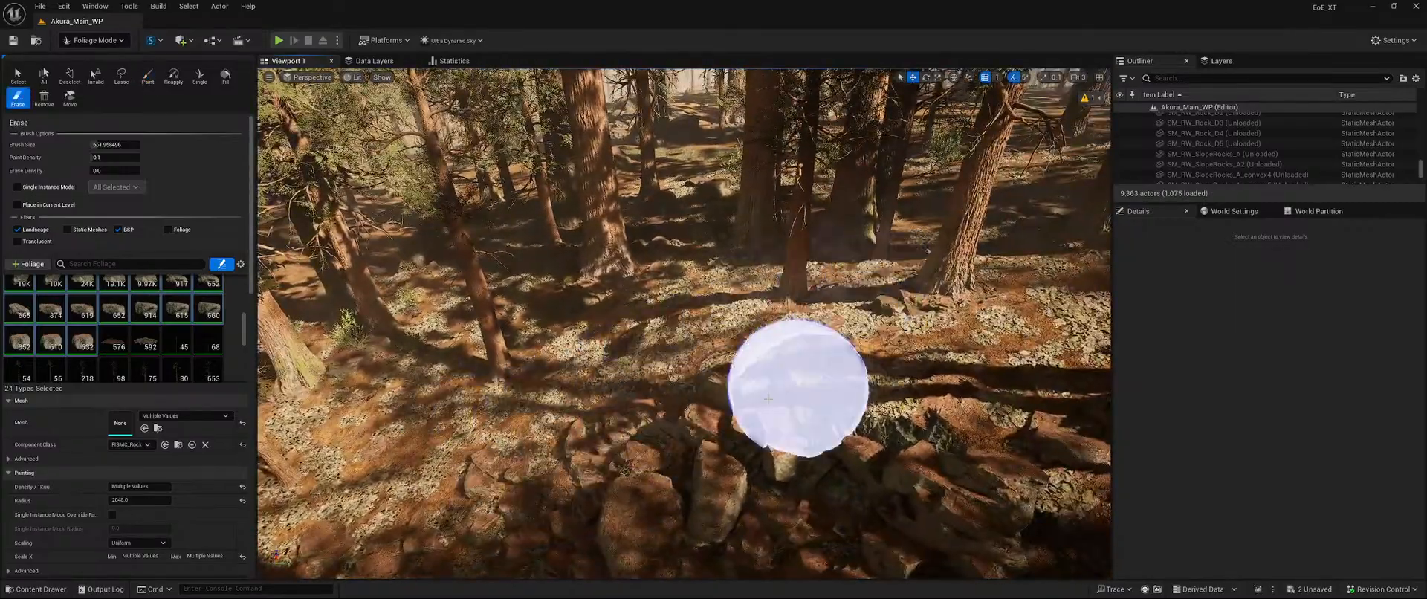
{"action": "right_click_drag", "start_coordinate": [768, 399], "coordinate": [765, 434]}
{"action": "right_click_drag", "start_coordinate": [574, 393], "coordinate": [574, 358]}
{"action": "key", "text": "shift"}
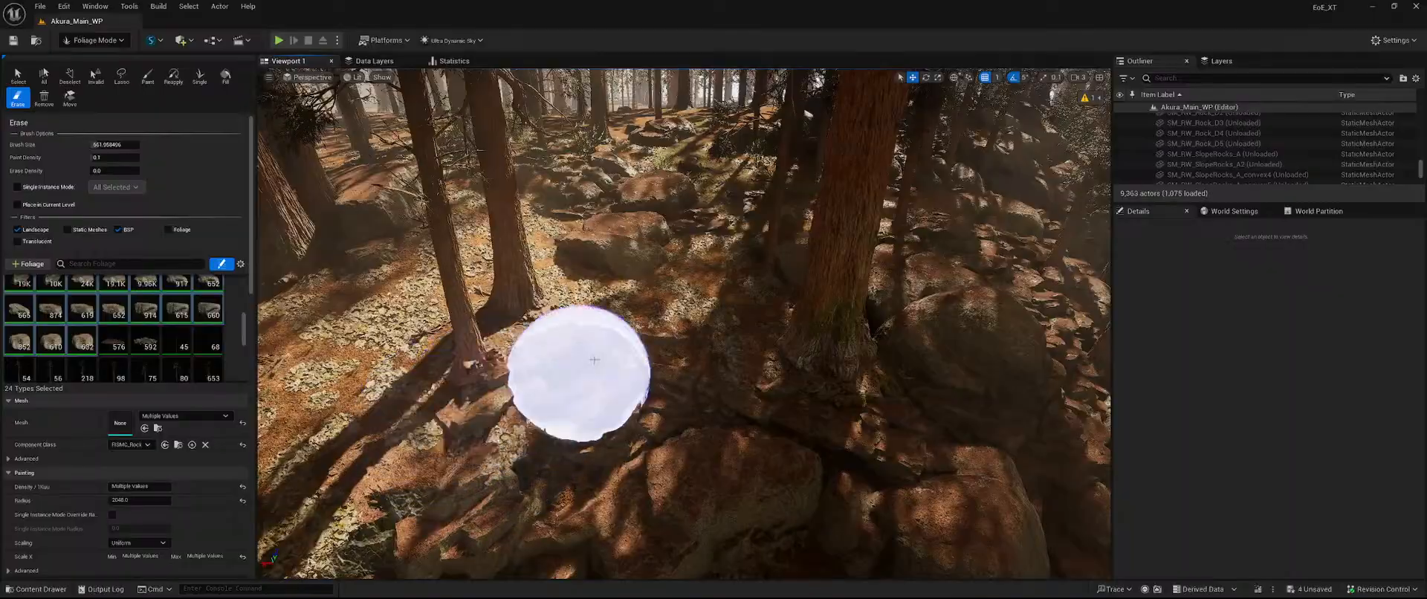
Erase the excess rocks on the ground around the broad sunlit trunk and down the adjoining slope.
{"action": "right_click_drag", "start_coordinate": [895, 307], "coordinate": [873, 290]}
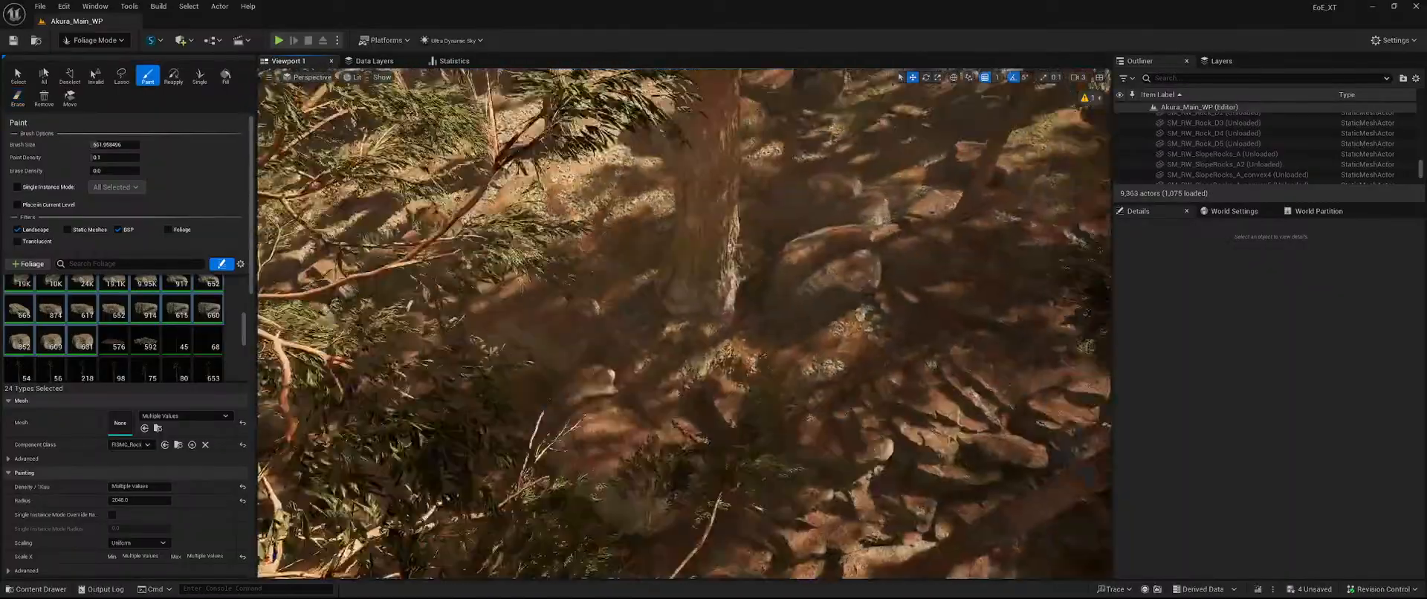
{"action": "right_click_drag", "start_coordinate": [799, 371], "coordinate": [832, 338]}
{"action": "key", "text": "shift"}
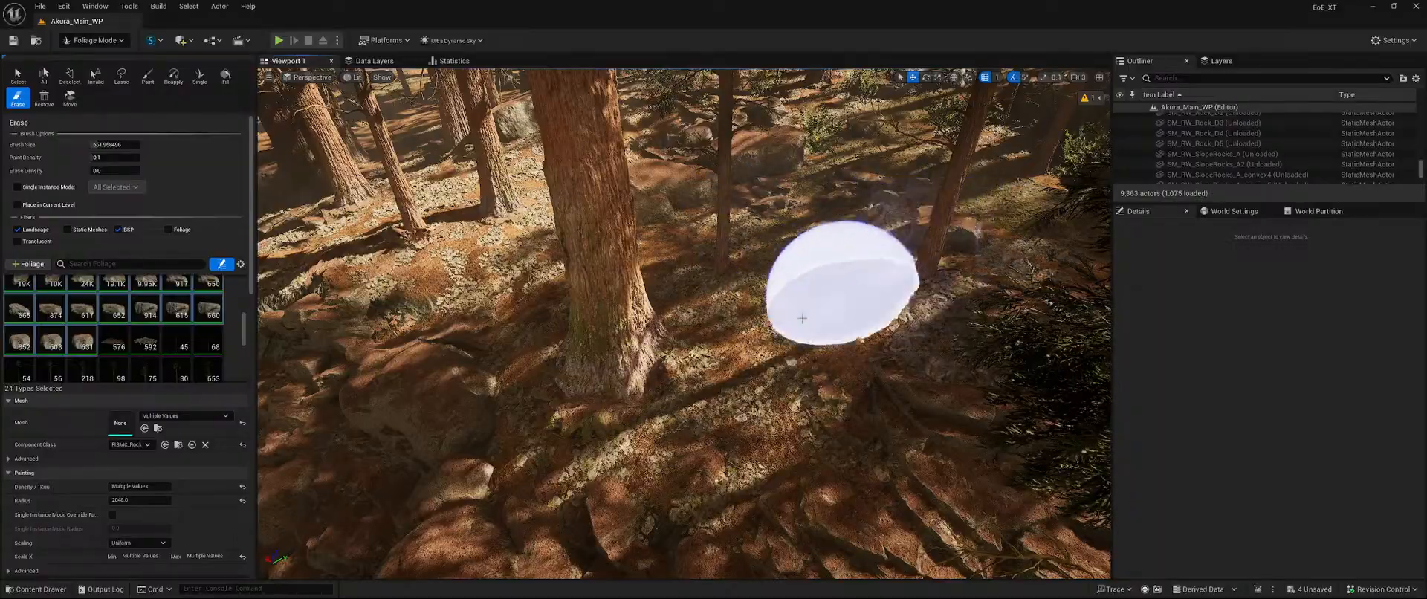
{"action": "right_click_drag", "start_coordinate": [802, 318], "coordinate": [877, 246]}
{"action": "right_click_drag", "start_coordinate": [732, 349], "coordinate": [713, 402]}
{"action": "key", "text": "shift"}
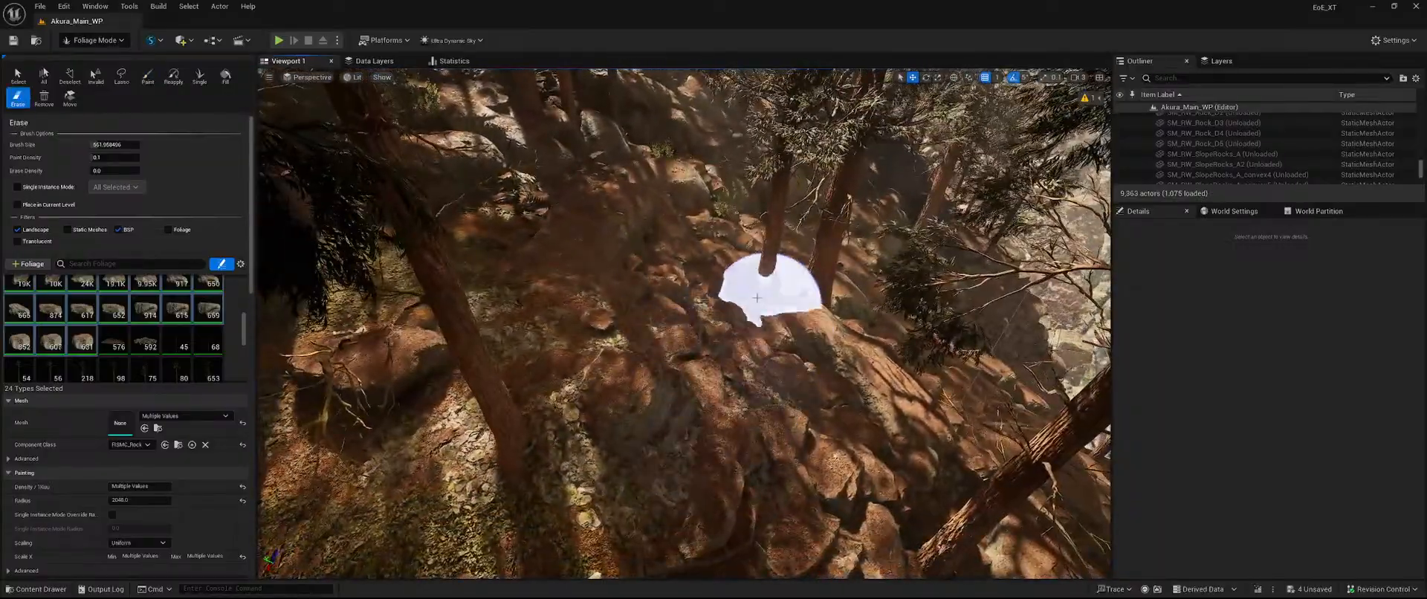
Erase the excess rocks around the thin trunks and dark branches on the rocky slope.
{"action": "right_click_drag", "start_coordinate": [627, 319], "coordinate": [609, 334]}
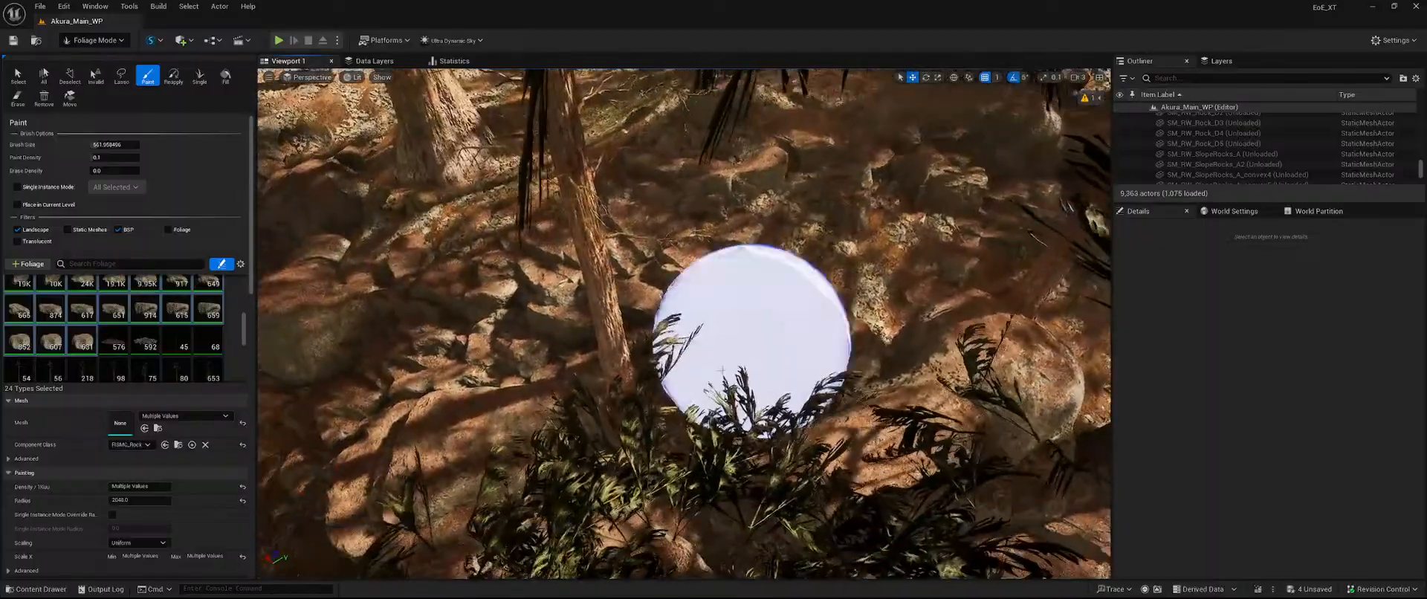
{"action": "left_click", "coordinate": [645, 390], "text": "shift"}
{"action": "right_click_drag", "start_coordinate": [645, 390], "coordinate": [705, 405]}
{"action": "right_click_drag", "start_coordinate": [738, 354], "coordinate": [692, 360]}
{"action": "key", "text": "shift"}
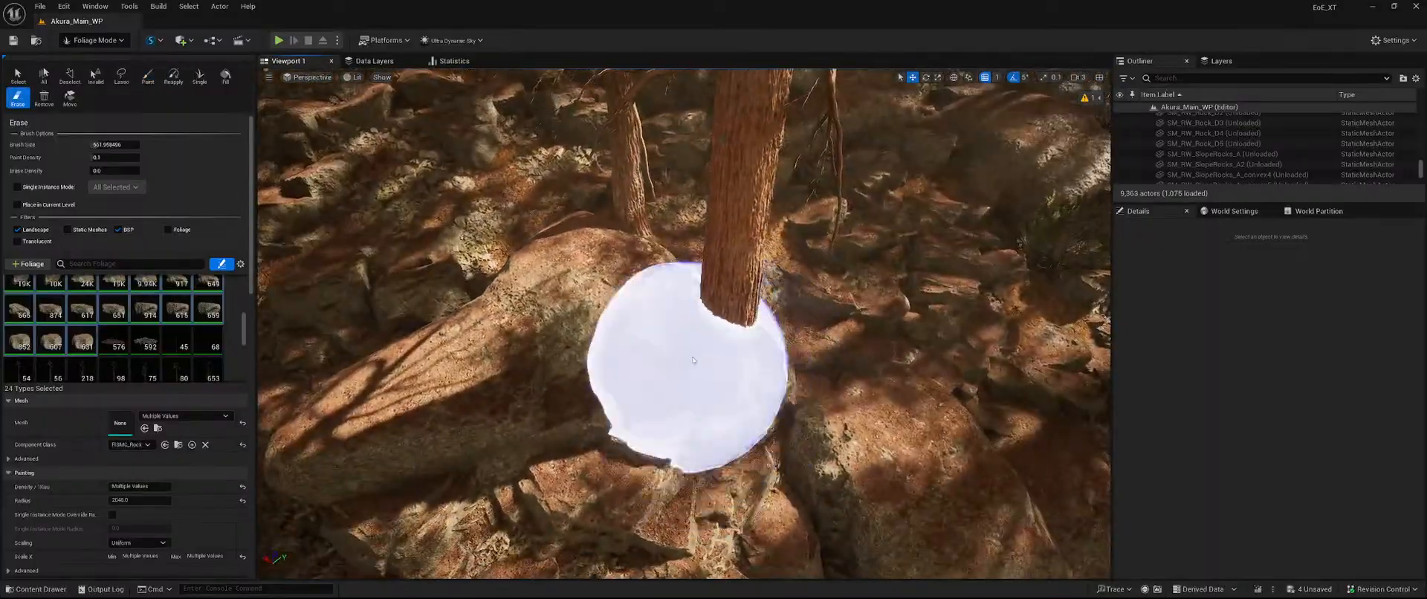
Erase the excess rocks around the slender conifer and the pale rounded boulder on the slope.
{"action": "right_click_drag", "start_coordinate": [818, 233], "coordinate": [789, 237]}
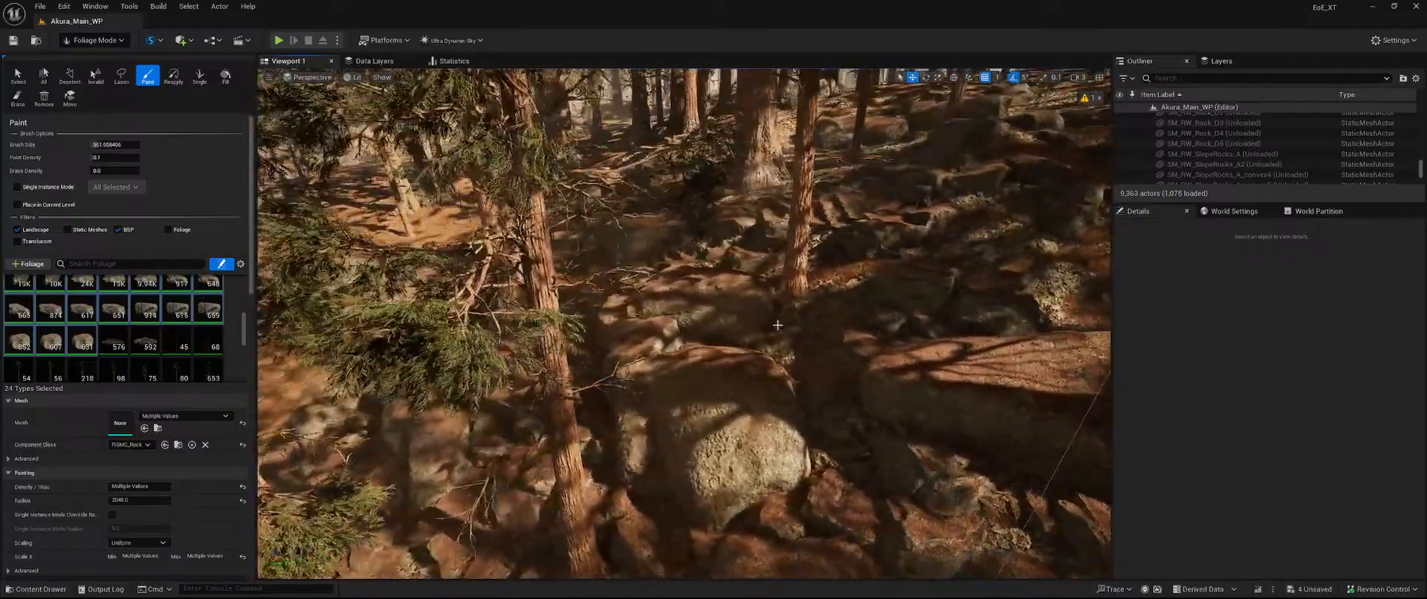
{"action": "right_click_drag", "start_coordinate": [777, 325], "coordinate": [768, 324]}
{"action": "key", "text": "shift"}
{"action": "right_click_drag", "start_coordinate": [625, 498], "coordinate": [587, 537]}
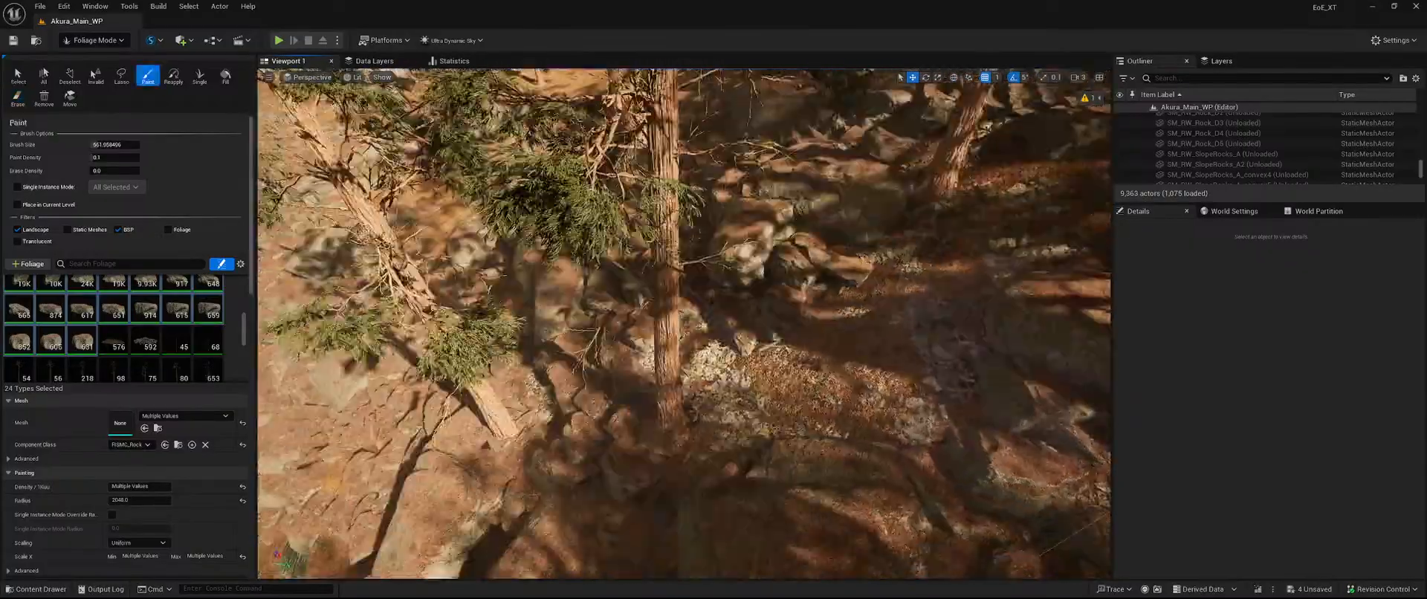
{"action": "key", "text": "shift"}
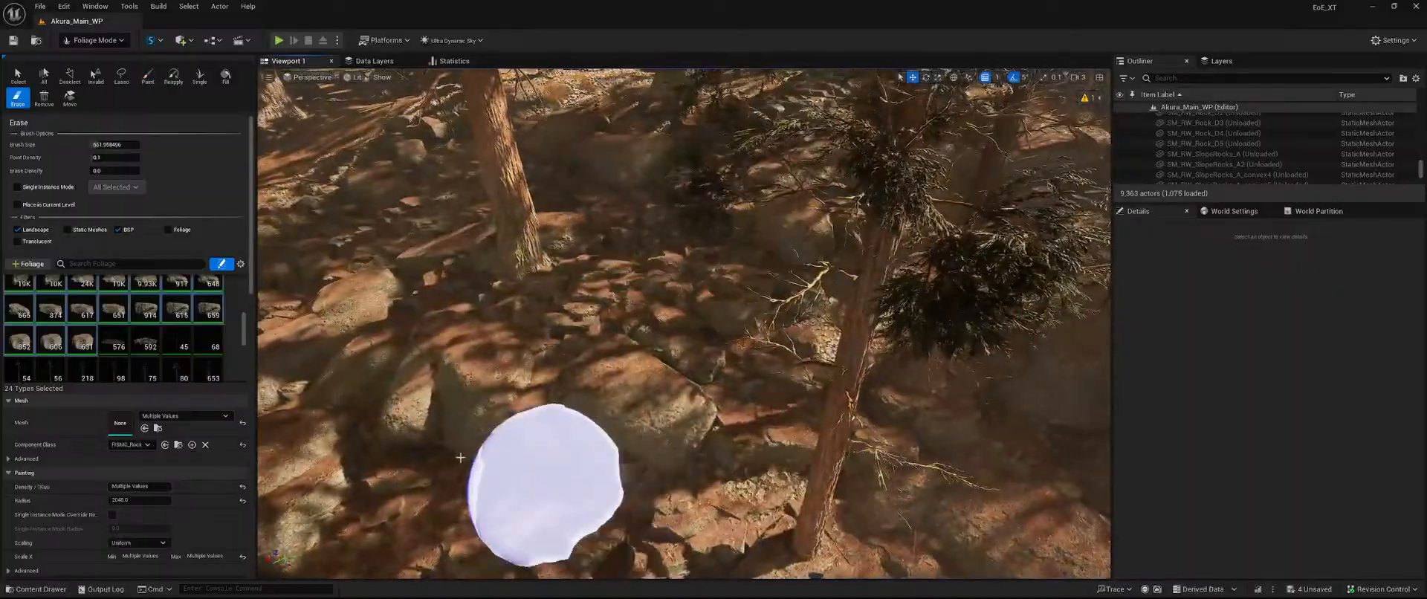
Erase the excess rocks below the large boulders and at the foot of the leaning thin tree.
{"action": "left_click_drag", "start_coordinate": [542, 478], "coordinate": [726, 458], "text": "shift"}
{"action": "right_click_drag", "start_coordinate": [925, 327], "coordinate": [903, 371]}
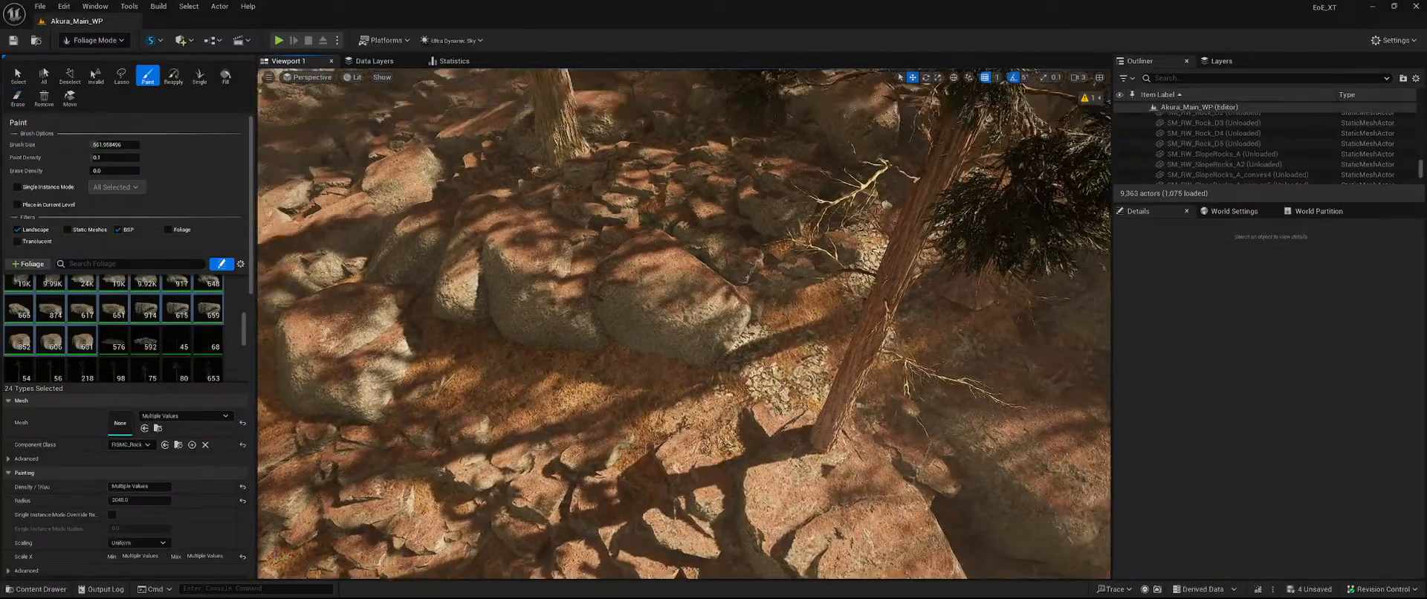
{"action": "right_click_drag", "start_coordinate": [862, 459], "coordinate": [853, 450]}
{"action": "left_click_drag", "start_coordinate": [852, 449], "coordinate": [810, 480], "text": "shift"}
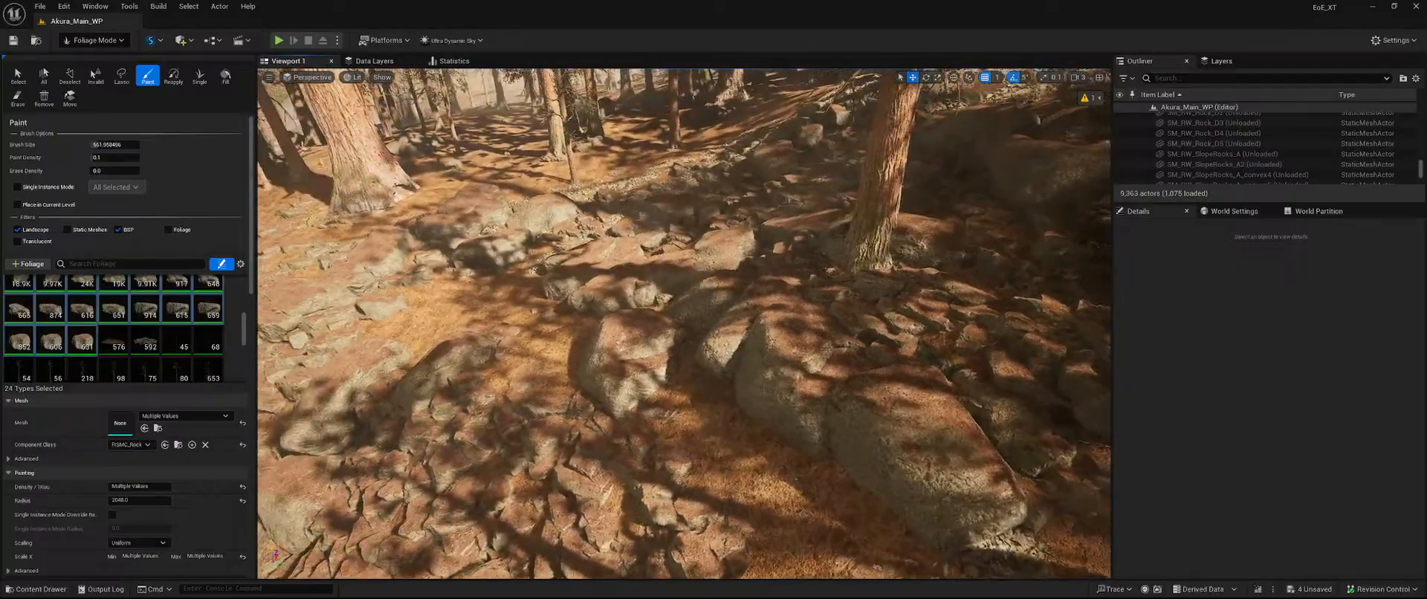
Erase the smaller boulder beside the large ones and the excess rocks in the clearing near the massive trunk.
{"action": "right_click_drag", "start_coordinate": [688, 413], "coordinate": [683, 410]}
{"action": "left_click_drag", "start_coordinate": [683, 410], "coordinate": [665, 406], "text": "shift"}
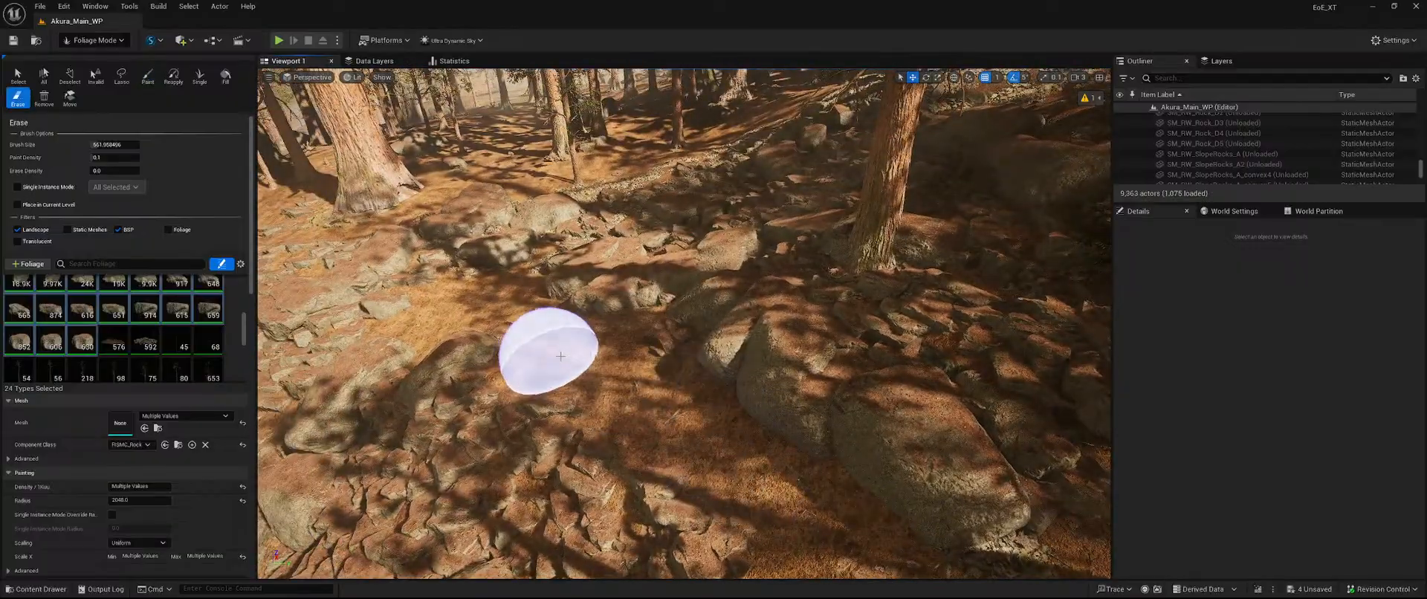
{"action": "right_click_drag", "start_coordinate": [561, 356], "coordinate": [468, 260]}
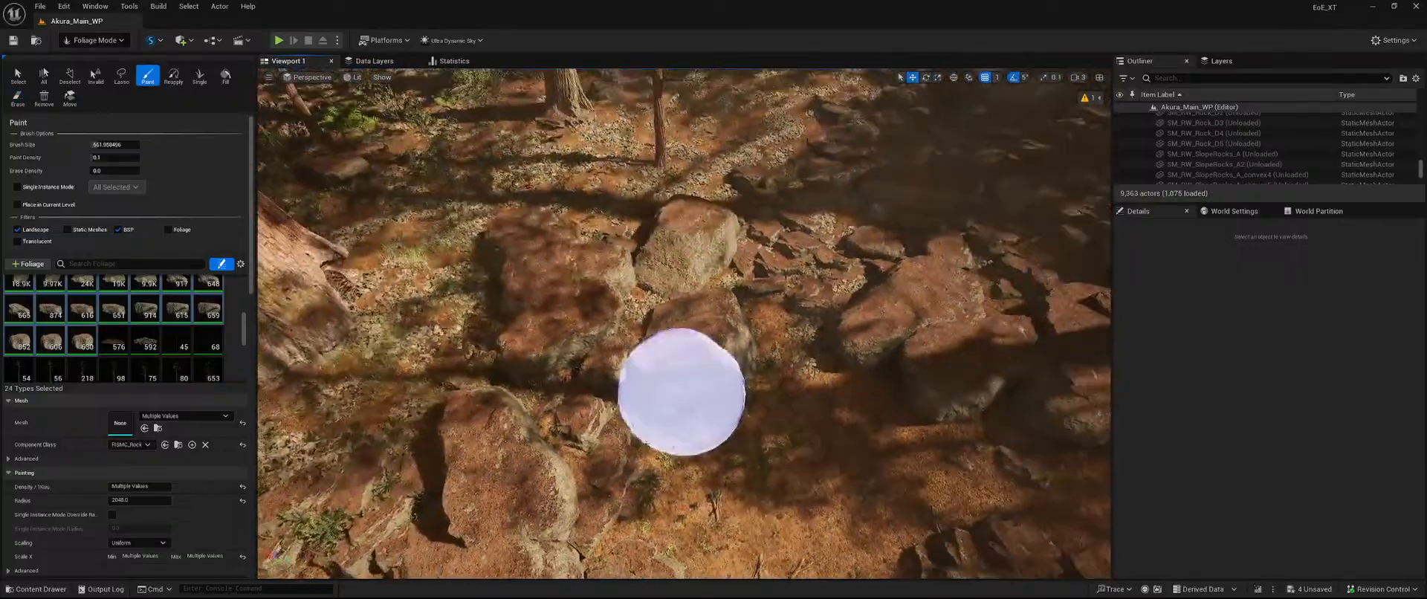
{"action": "mouse_move", "coordinate": [682, 392]}
{"action": "left_mouse_down", "text": "shift"}
{"action": "mouse_move", "coordinate": [638, 462]}
{"action": "mouse_move", "coordinate": [527, 222]}
{"action": "left_mouse_up", "text": "shift"}
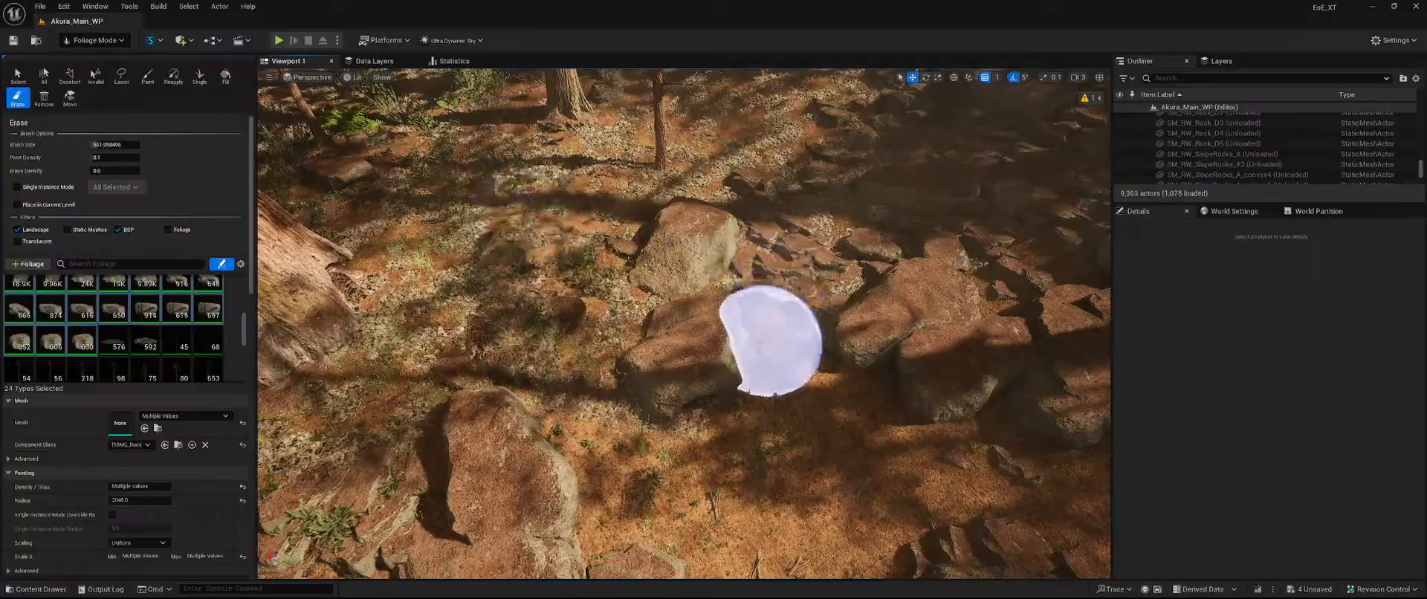
Switch to the foliage Select tool and delete the dark tree crowding the fern bushes.
{"action": "right_click_drag", "start_coordinate": [771, 340], "coordinate": [832, 298]}
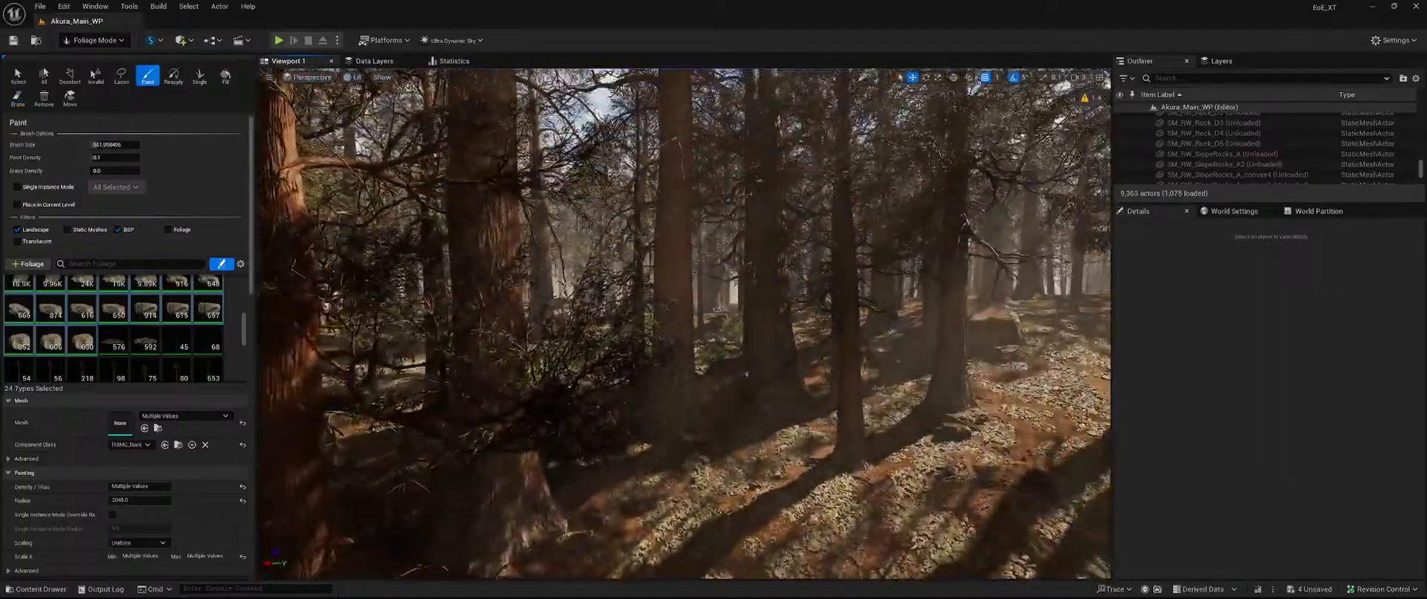
{"action": "right_click_drag", "start_coordinate": [683, 324], "coordinate": [839, 294]}
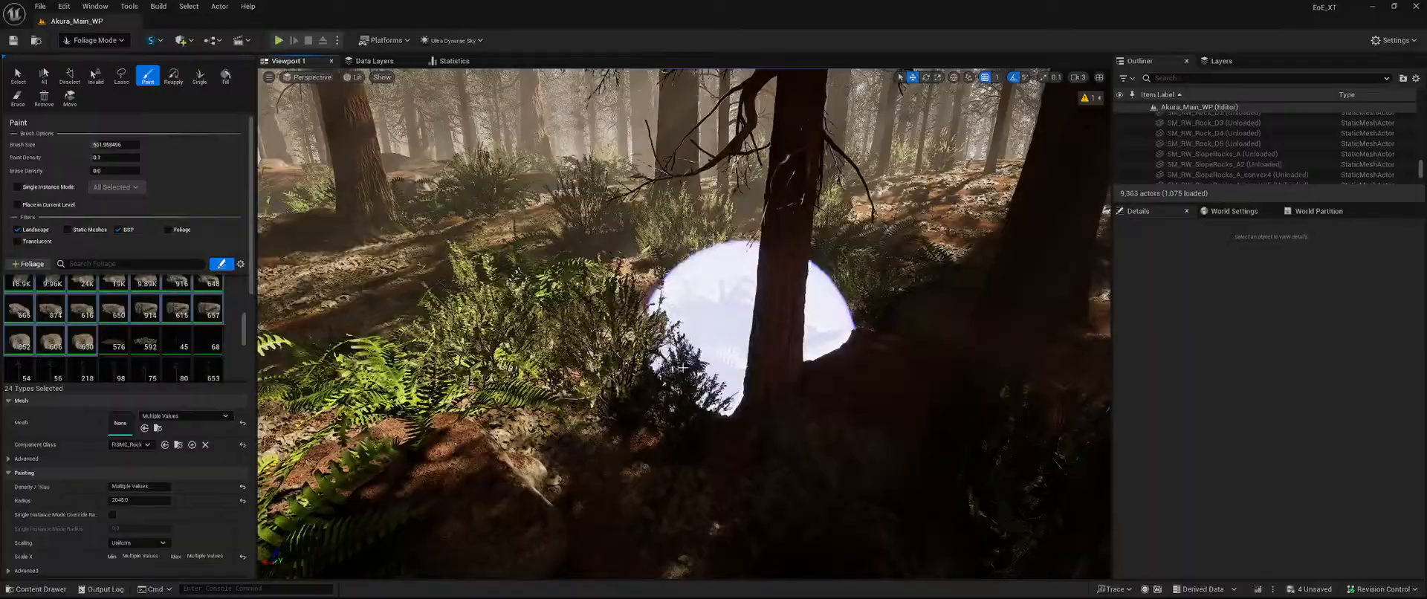
{"action": "left_click", "coordinate": [18, 75]}
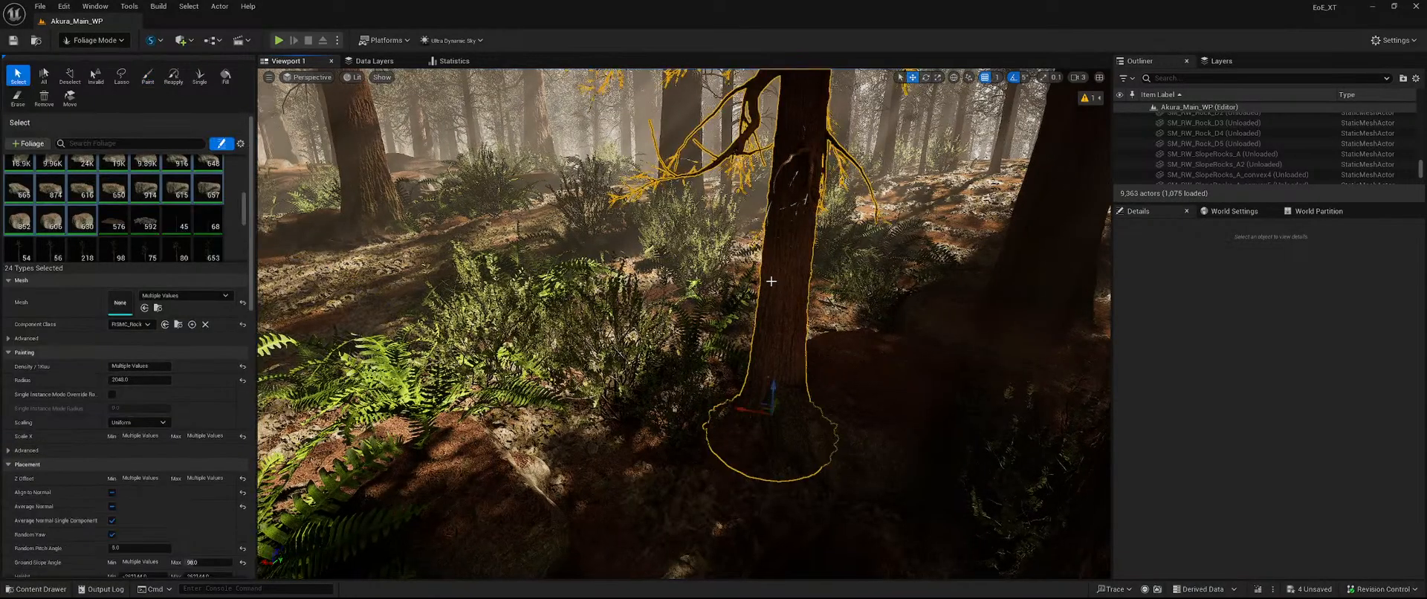
{"action": "right_click_drag", "start_coordinate": [804, 302], "coordinate": [580, 301]}
{"action": "key", "text": "s"}
{"action": "right_click_drag", "start_coordinate": [713, 321], "coordinate": [818, 338]}
{"action": "left_click", "coordinate": [713, 321]}
{"action": "key", "text": "Delete"}
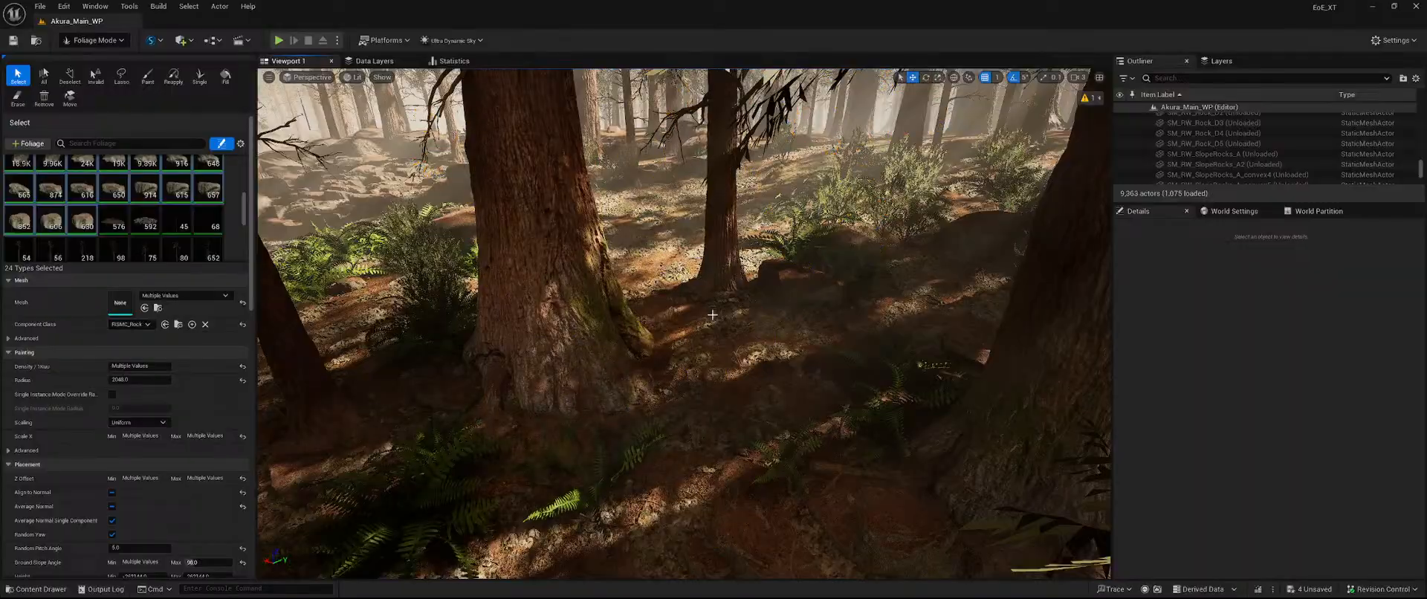
Delete the slender dark tree in front of the massive trunk and save all modified foliage actors.
{"action": "right_click_drag", "start_coordinate": [714, 321], "coordinate": [697, 300]}
{"action": "key", "text": "w"}
{"action": "left_click", "coordinate": [679, 303]}
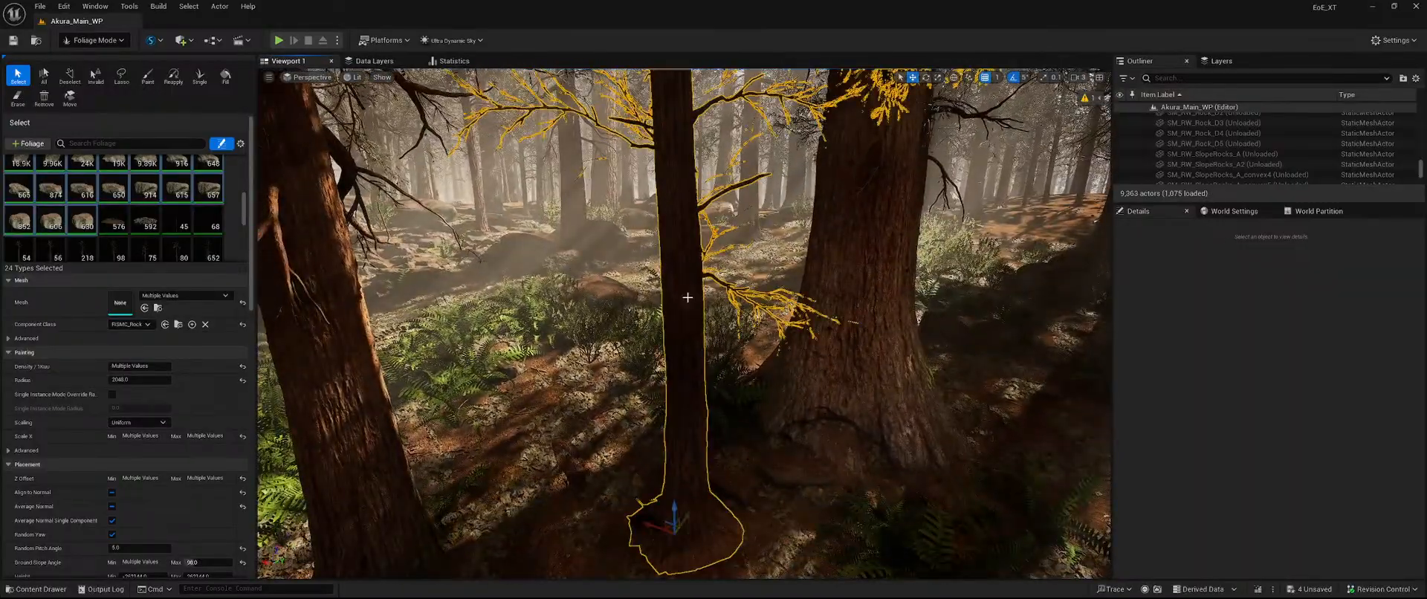
{"action": "key", "text": "Delete"}
{"action": "left_click", "coordinate": [1314, 590]}
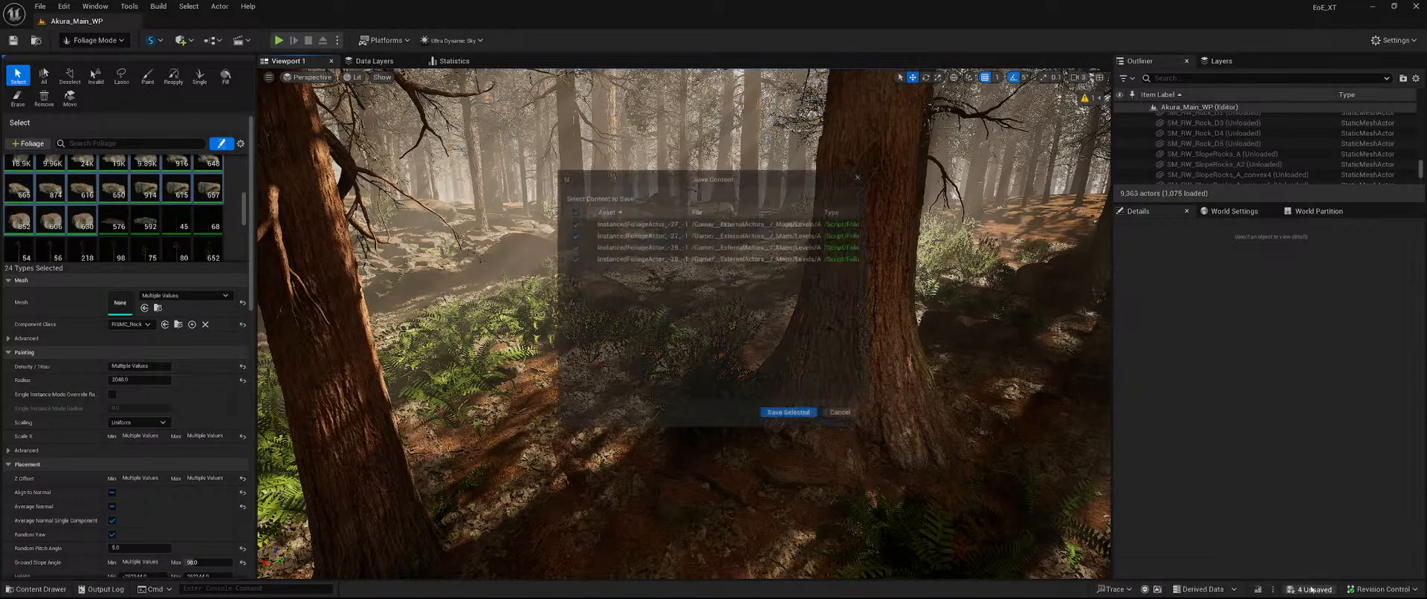
{"action": "left_click", "coordinate": [790, 414]}
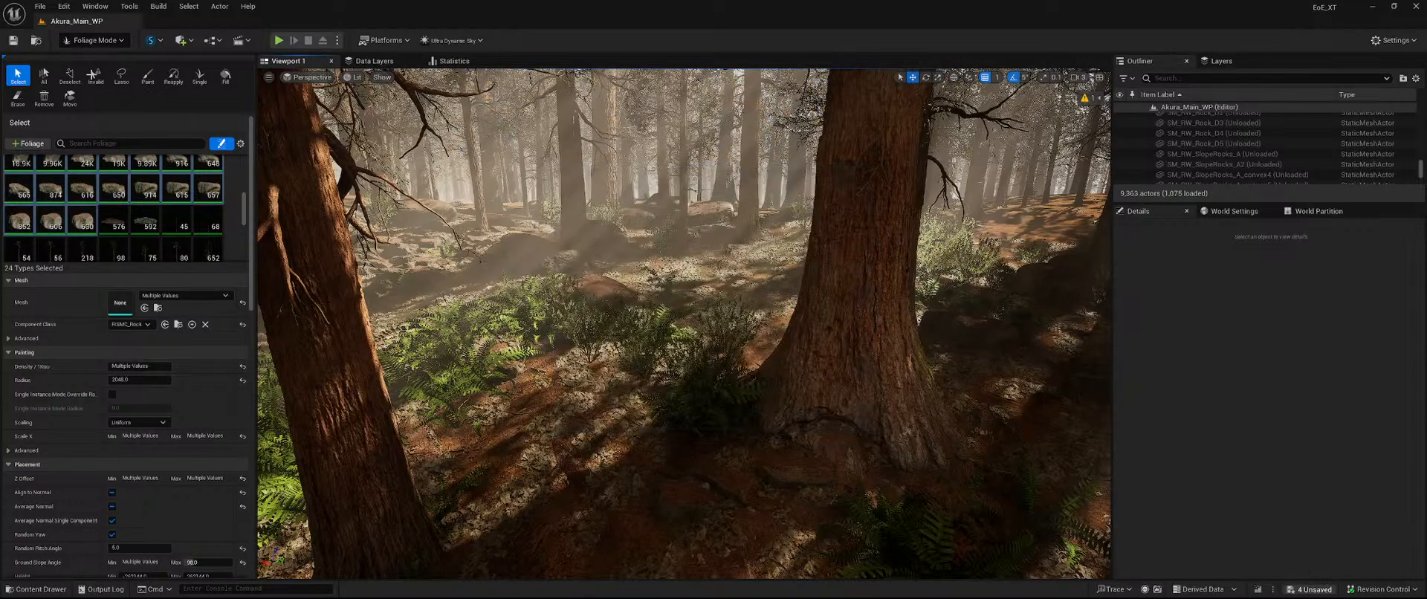
Switch back to foliage painting and erase the flat rocks between the leaning trees and the bright fern.
{"action": "left_click", "coordinate": [147, 77]}
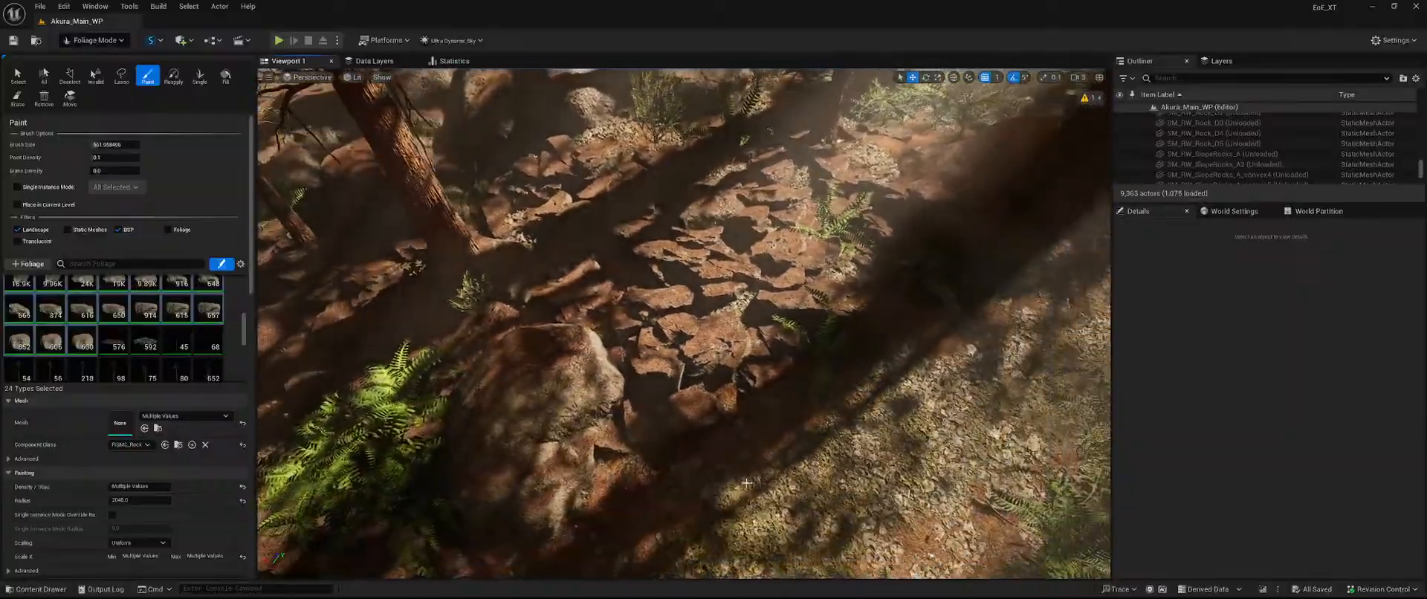
{"action": "left_click_drag", "start_coordinate": [729, 423], "coordinate": [514, 222], "text": "shift"}
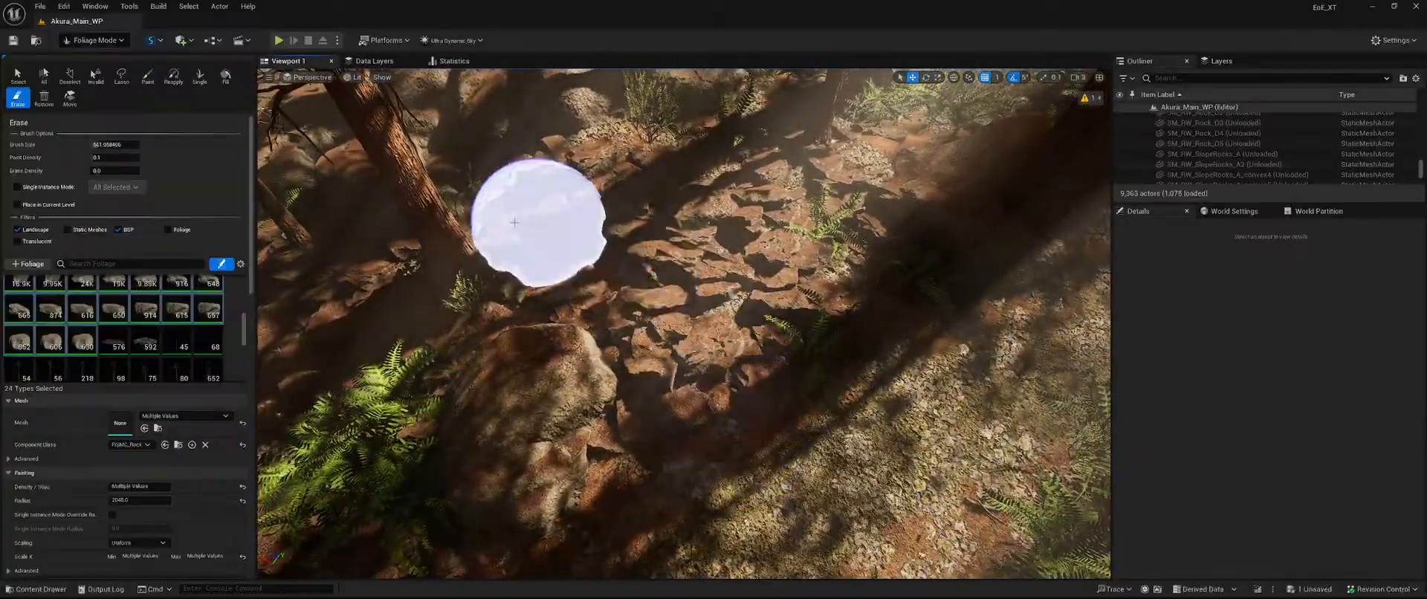
{"action": "right_click_drag", "start_coordinate": [423, 189], "coordinate": [387, 111]}
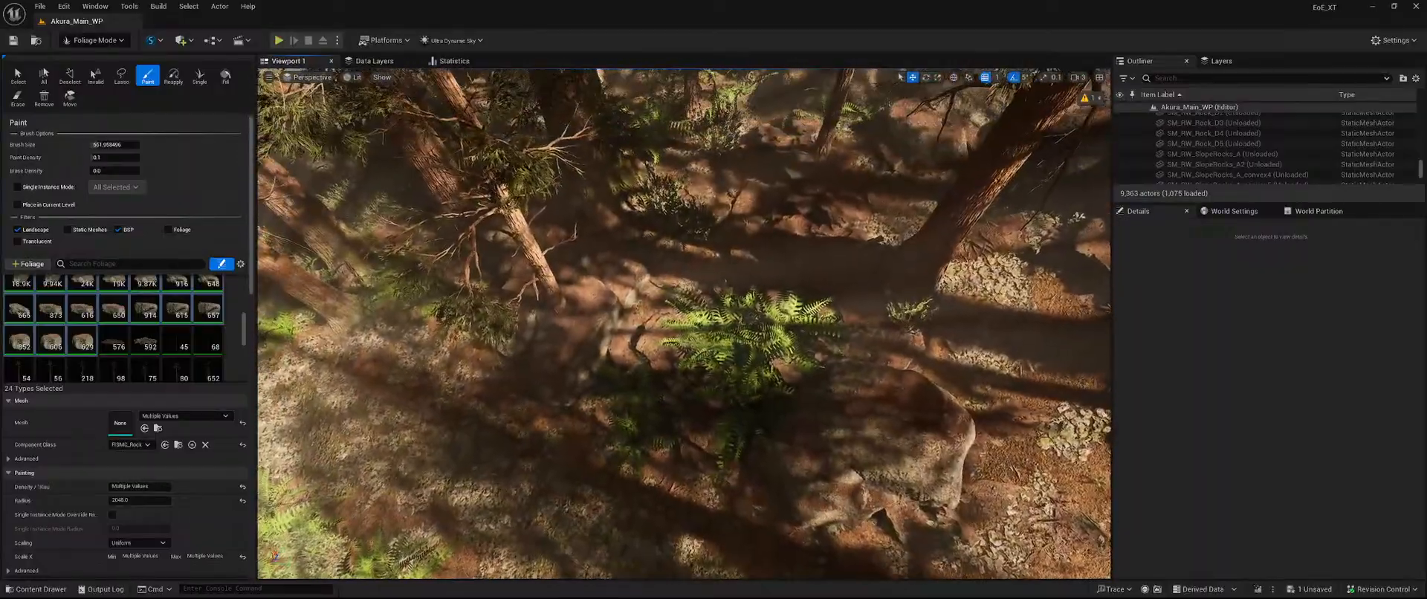
{"action": "key", "text": "shift"}
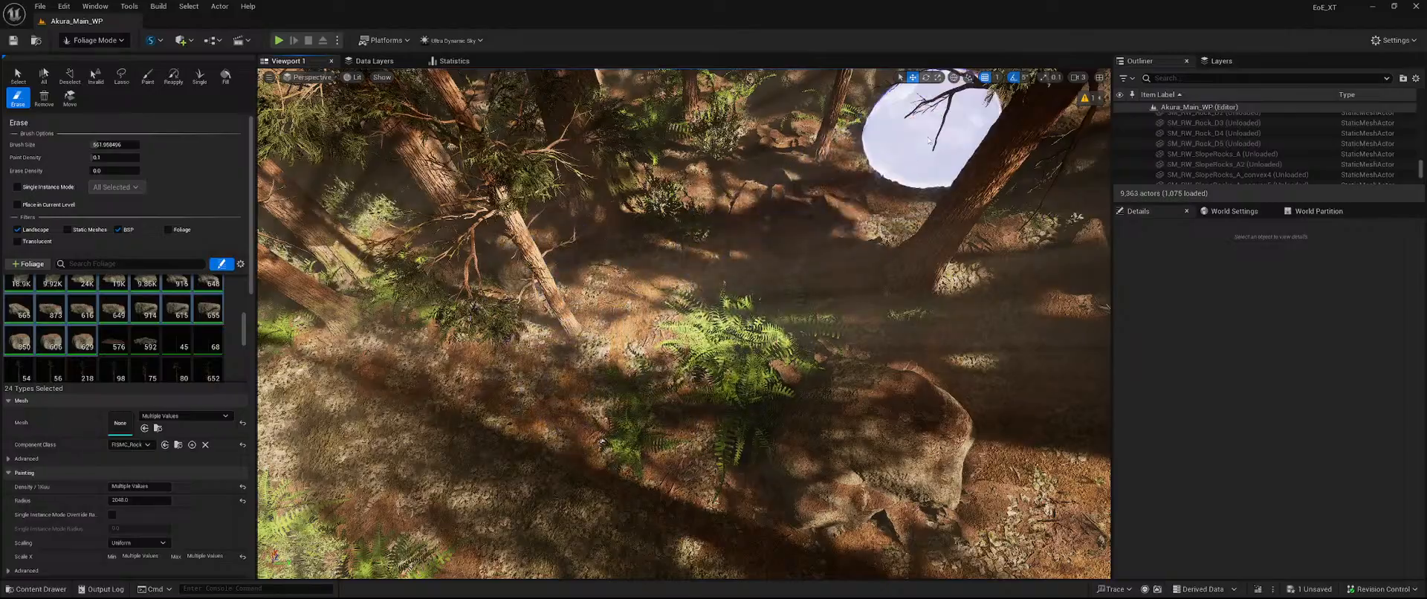
Erase the excess rocks around the thin dark trunk and across the ground beside the mossy-based trunk.
{"action": "right_click_drag", "start_coordinate": [928, 140], "coordinate": [939, 119]}
{"action": "right_click_drag", "start_coordinate": [642, 394], "coordinate": [692, 414]}
{"action": "key", "text": "shift"}
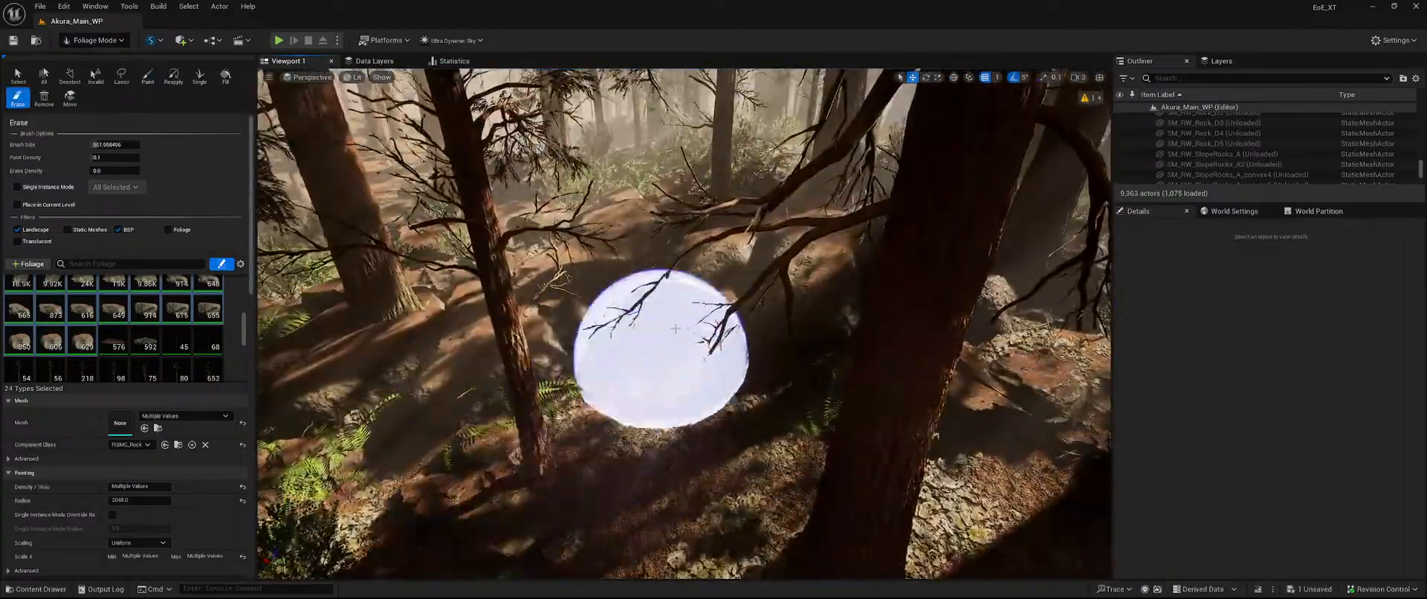
{"action": "right_click_drag", "start_coordinate": [637, 199], "coordinate": [639, 171]}
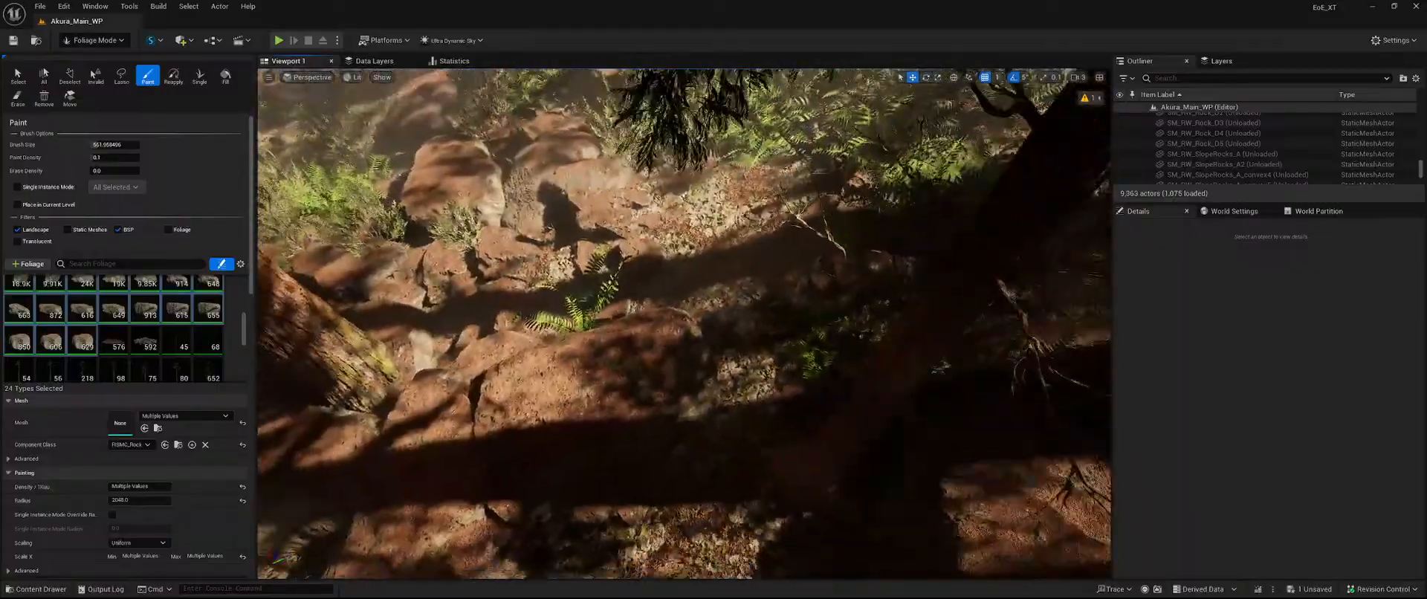
{"action": "right_click_drag", "start_coordinate": [586, 494], "coordinate": [580, 477]}
{"action": "key", "text": "shift"}
{"action": "left_click_drag", "start_coordinate": [499, 322], "coordinate": [349, 365], "text": "shift"}
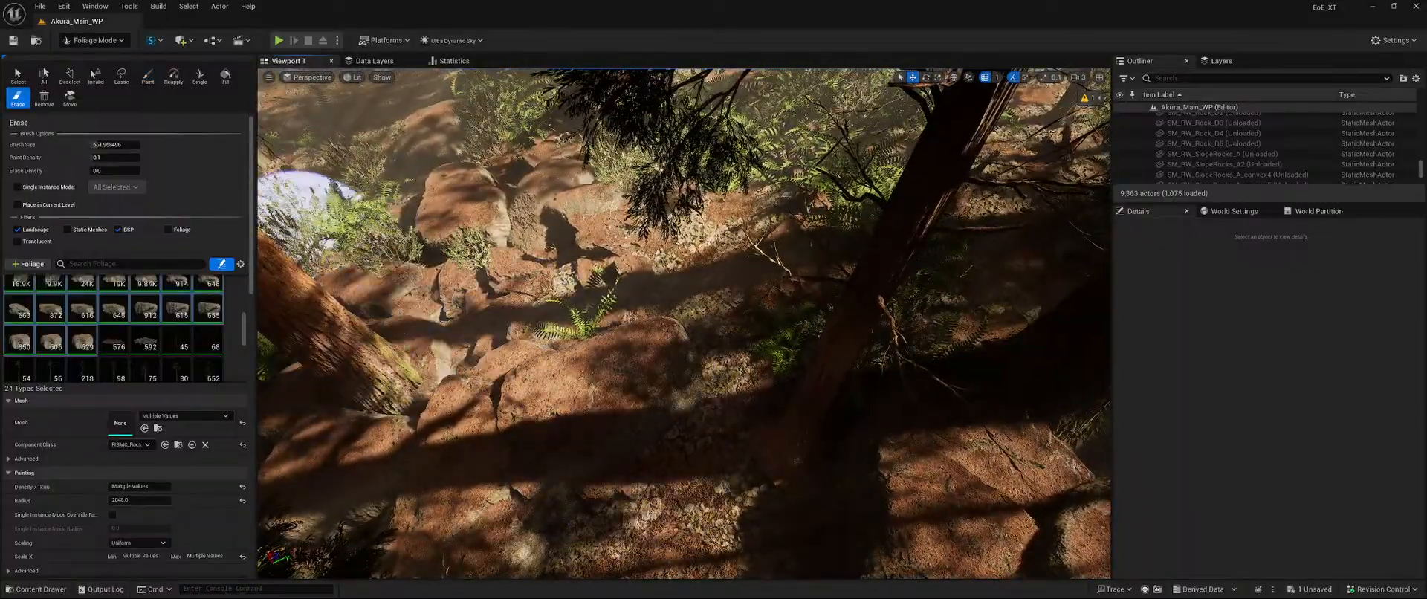
Erase the excess rocks around the green bush and between the reddish boulders in the sunlit clearing.
{"action": "right_click_drag", "start_coordinate": [693, 164], "coordinate": [695, 111]}
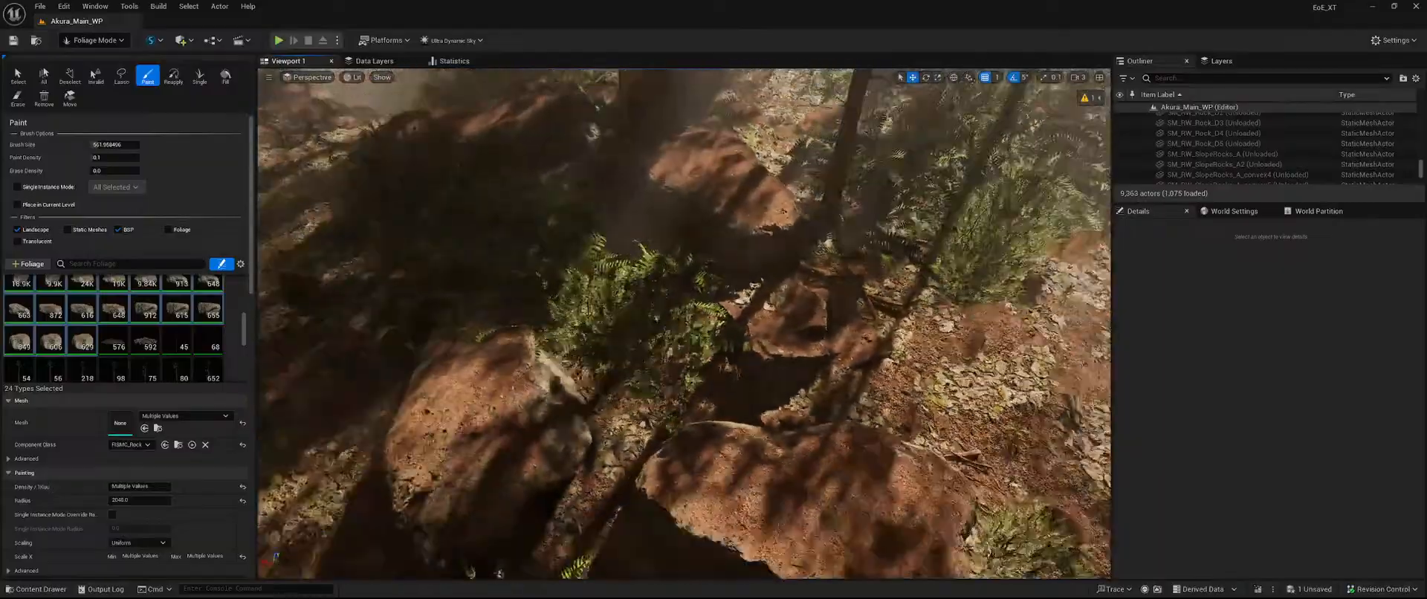
{"action": "right_click_drag", "start_coordinate": [717, 357], "coordinate": [687, 334]}
{"action": "key", "text": "shift"}
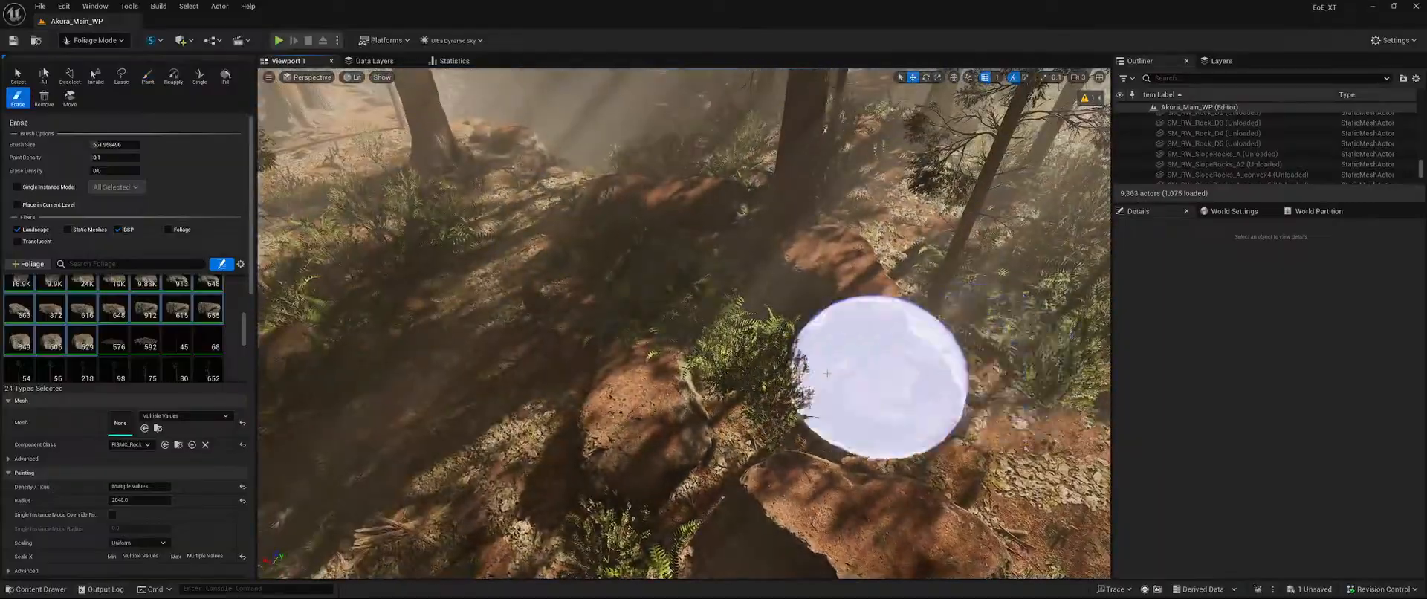
{"action": "mouse_move", "coordinate": [552, 346]}
{"action": "right_mouse_down"}
{"action": "mouse_move", "coordinate": [611, 386]}
{"action": "mouse_move", "coordinate": [670, 396]}
{"action": "right_mouse_up"}
{"action": "key", "text": "shift"}
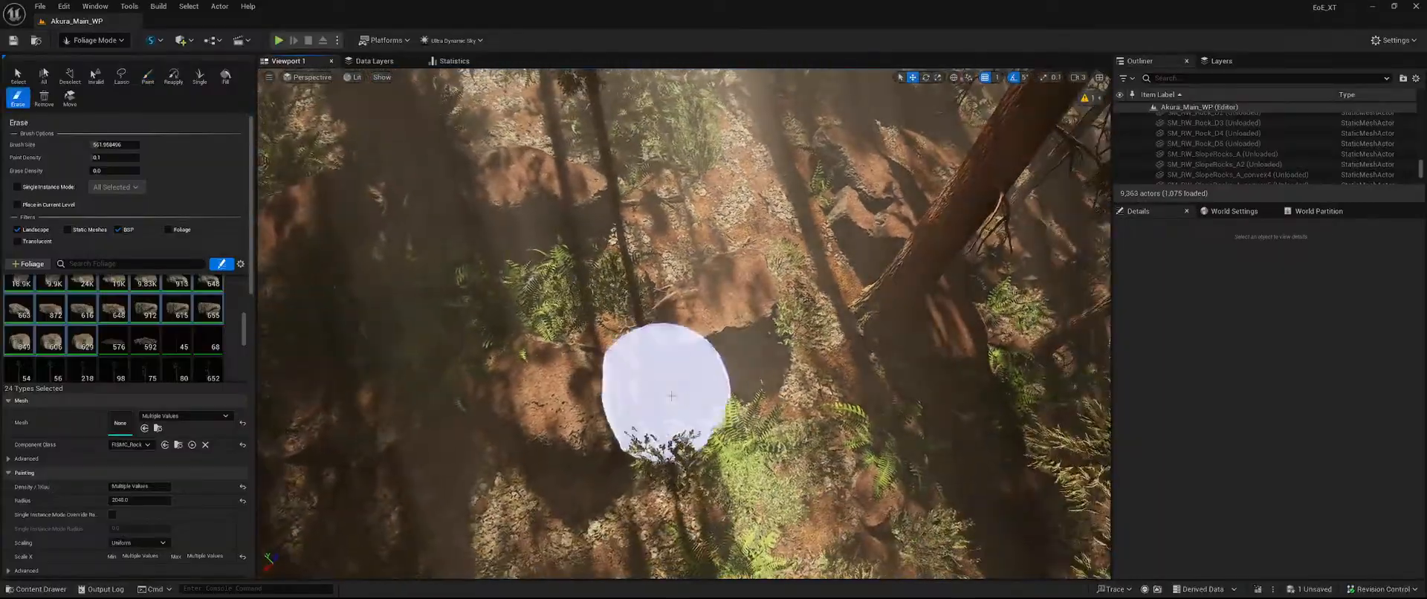
Erase the excess rocks around the thick leaning trunk and the boulder beside the large fern.
{"action": "right_click_drag", "start_coordinate": [753, 275], "coordinate": [751, 223]}
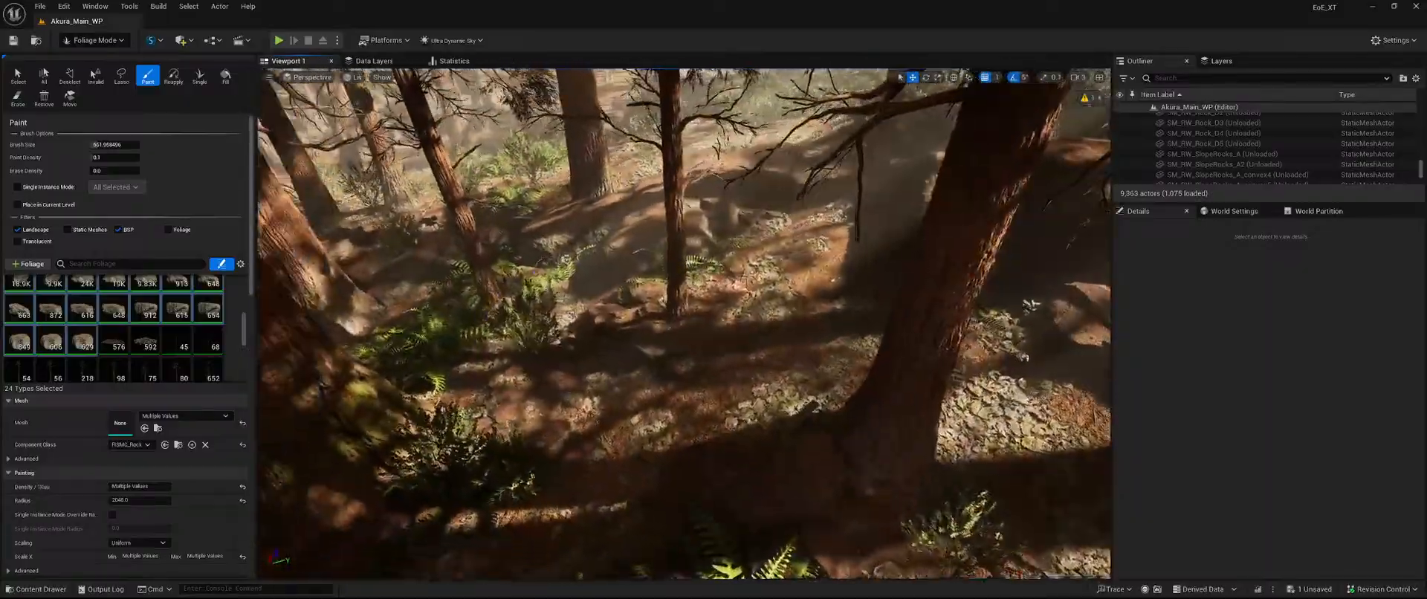
{"action": "key", "text": "shift"}
{"action": "right_click_drag", "start_coordinate": [959, 258], "coordinate": [862, 208]}
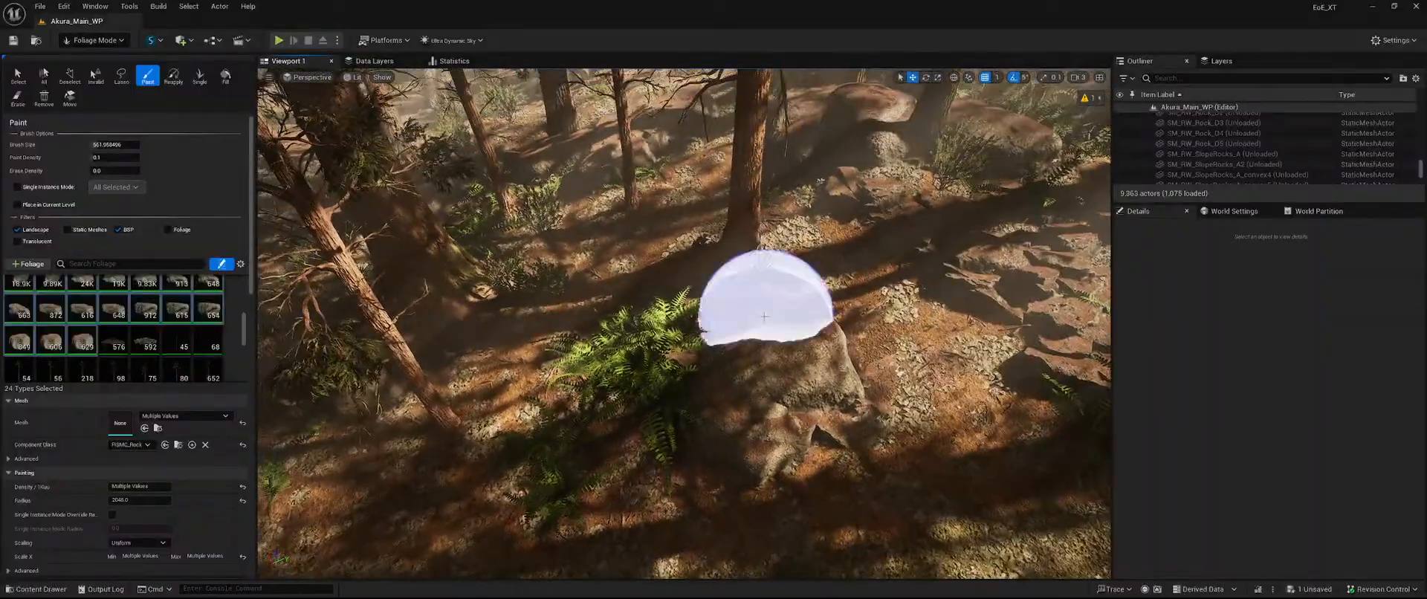
{"action": "key", "text": "shift"}
Erase the excess rocks beside the dark leaning trunk and around the boulder pile near the neighbouring tree.
{"action": "right_click_drag", "start_coordinate": [798, 256], "coordinate": [780, 201]}
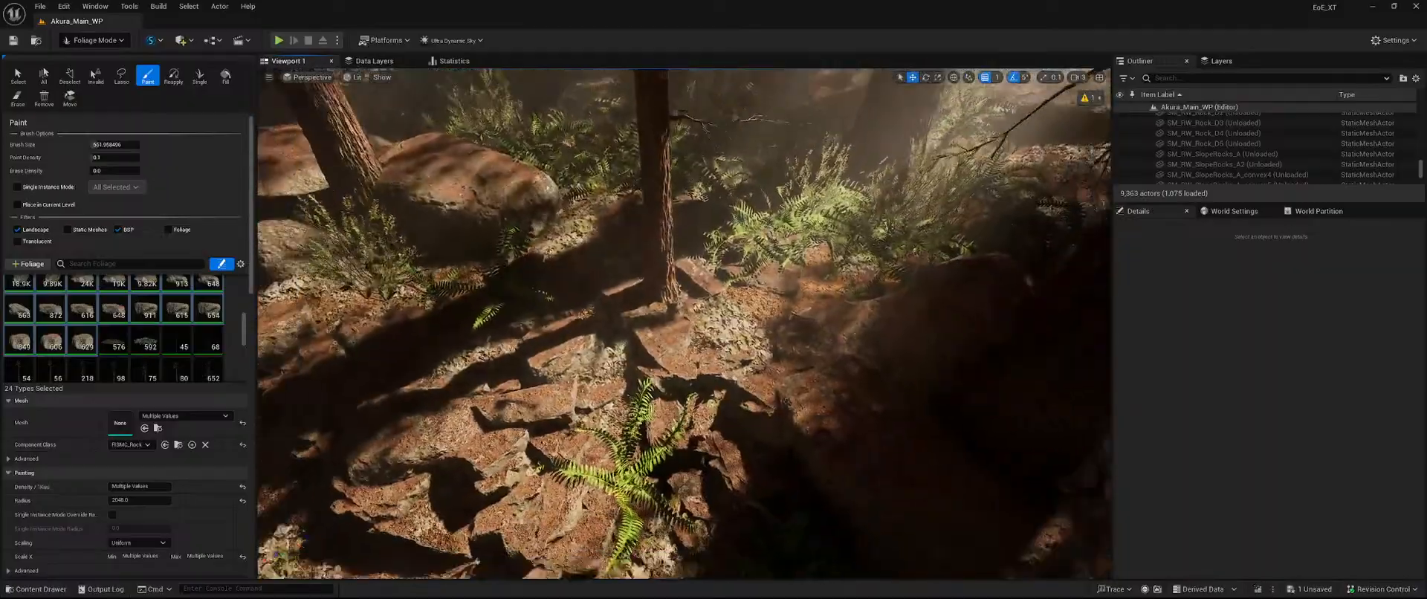
{"action": "key", "text": "shift"}
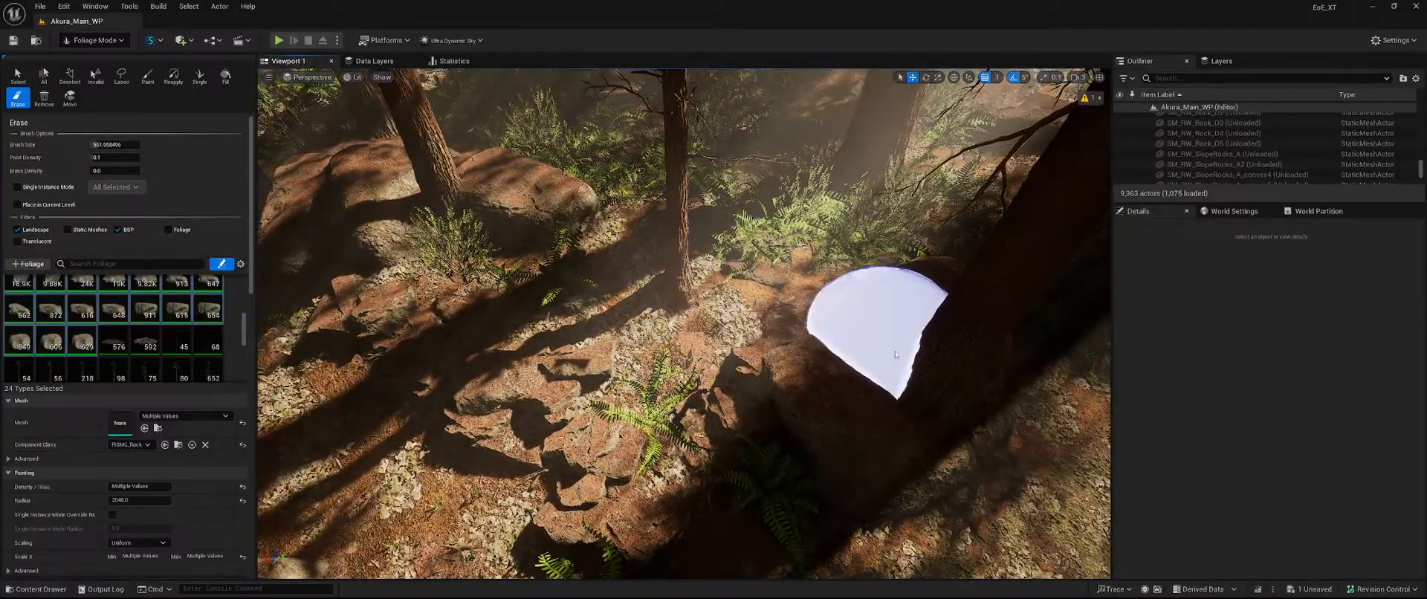
{"action": "right_click_drag", "start_coordinate": [795, 376], "coordinate": [787, 320]}
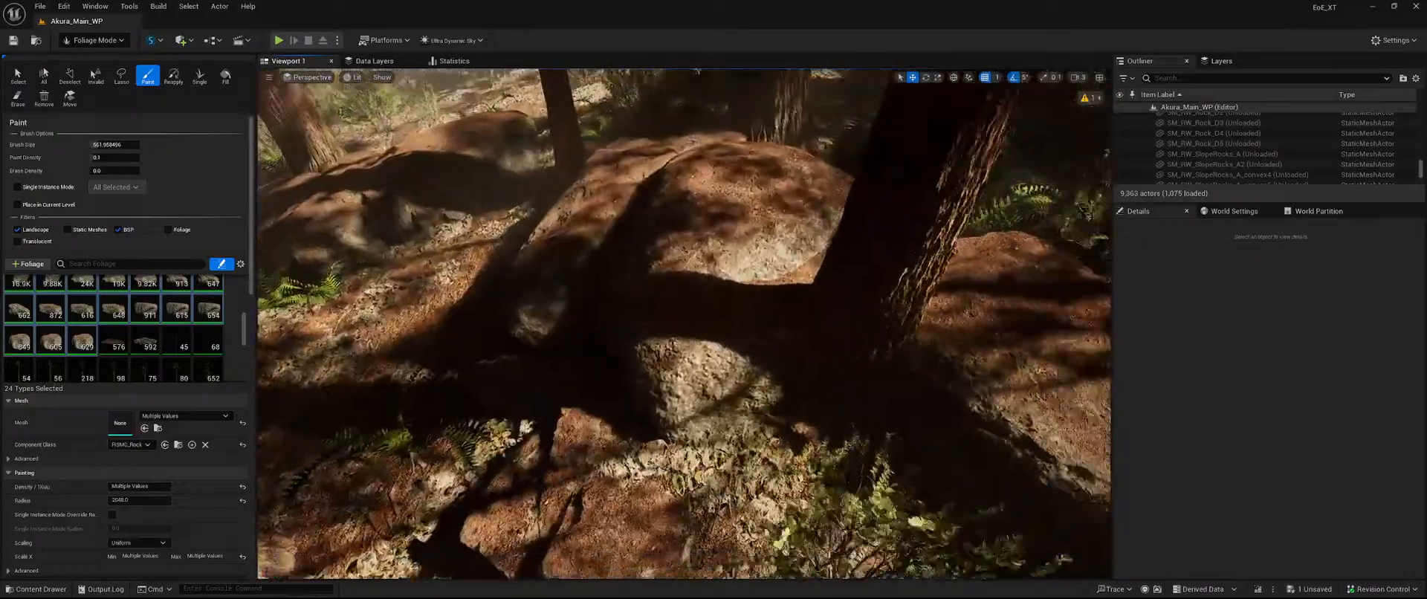
{"action": "right_click_drag", "start_coordinate": [685, 460], "coordinate": [713, 464]}
{"action": "key", "text": "shift"}
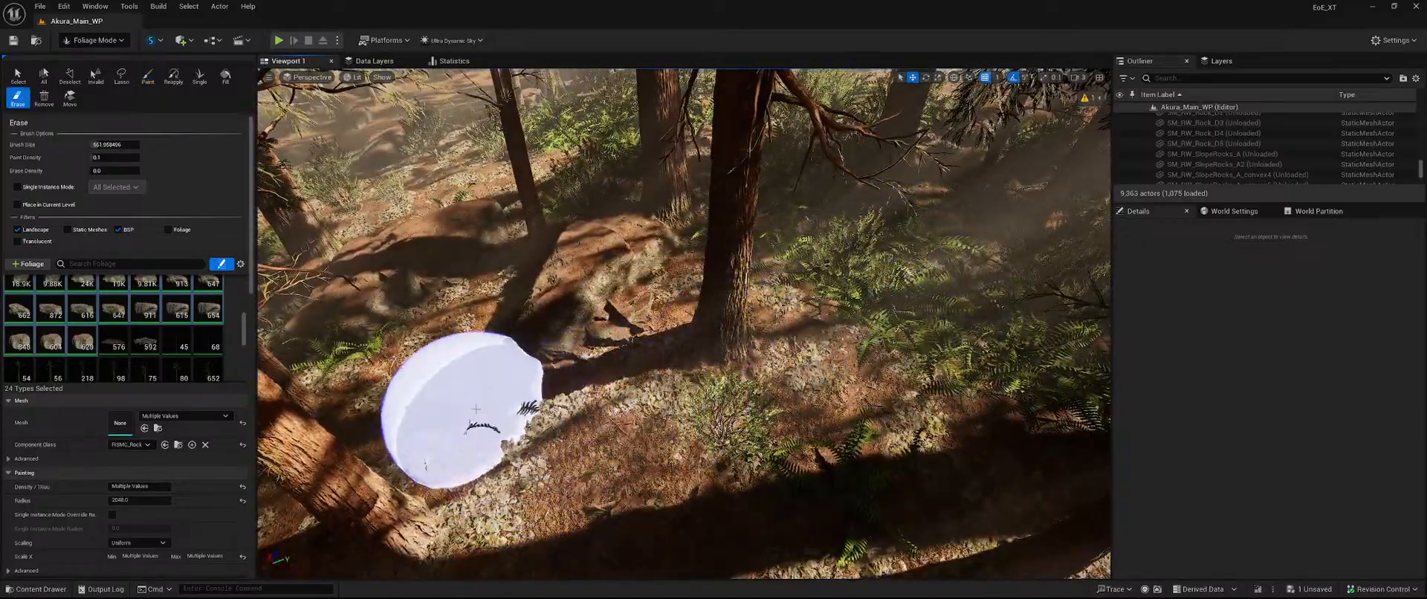
Switch to the foliage Select tool and remove the massive dark trunk blocking the view beside the grassy path.
{"action": "right_click_drag", "start_coordinate": [475, 409], "coordinate": [479, 349]}
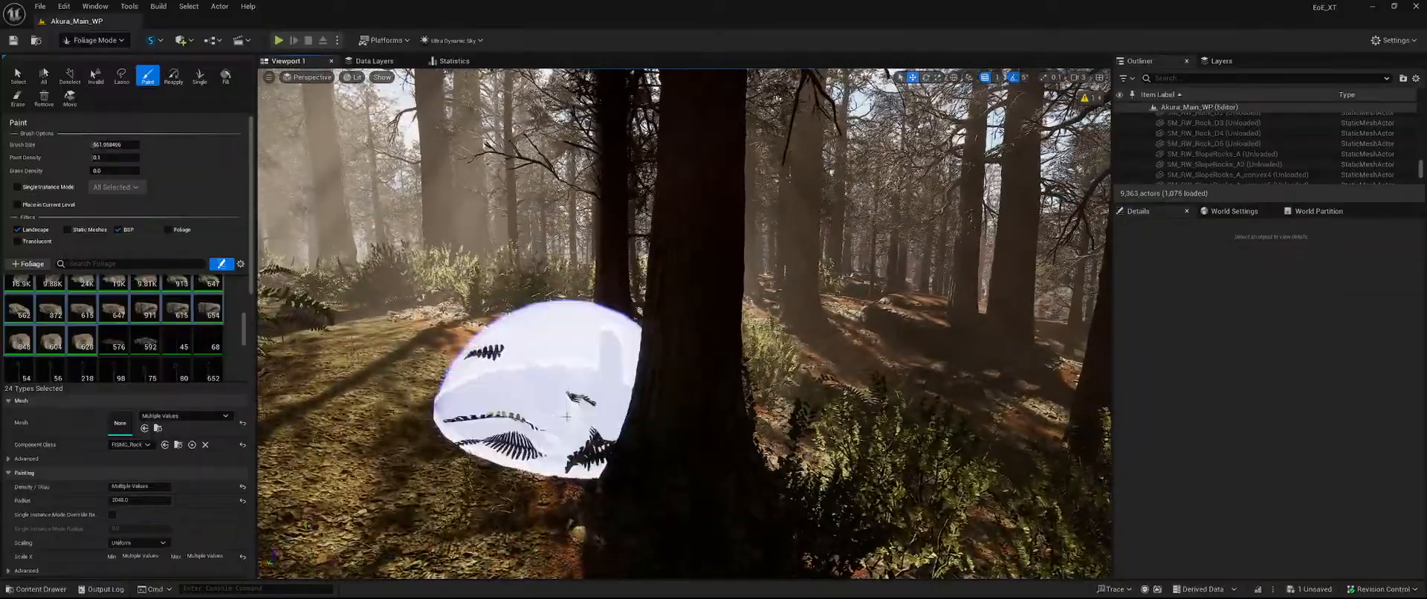
{"action": "left_click", "coordinate": [18, 76]}
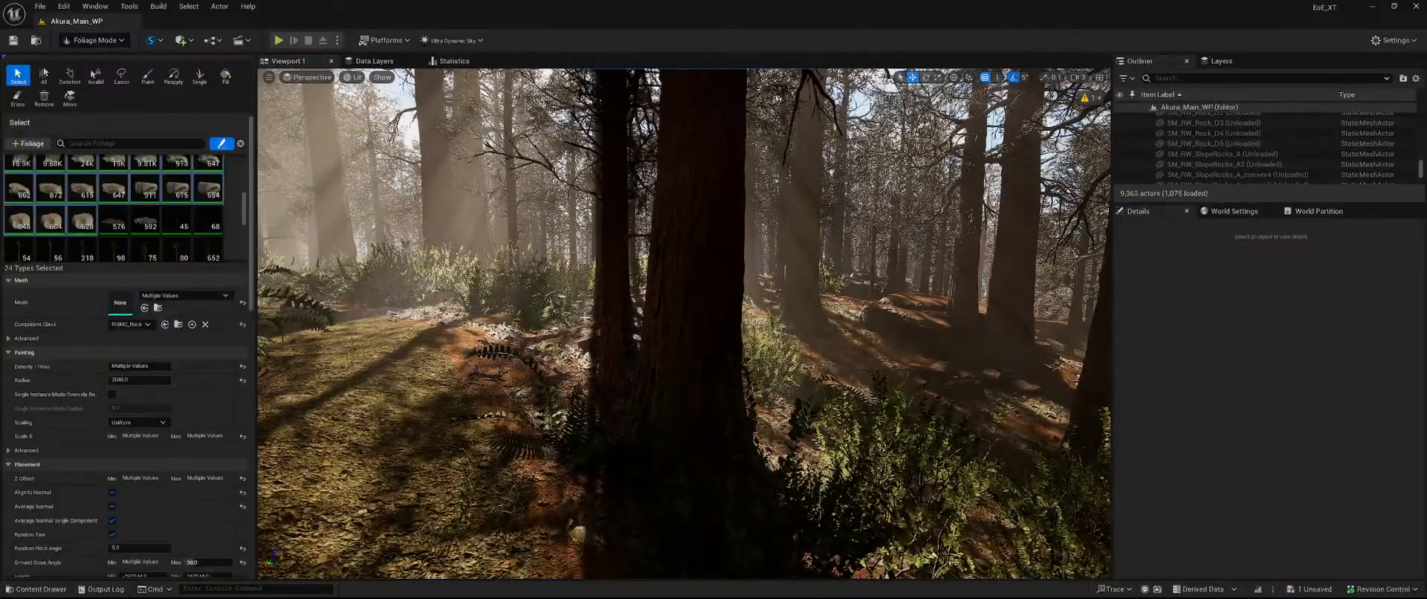
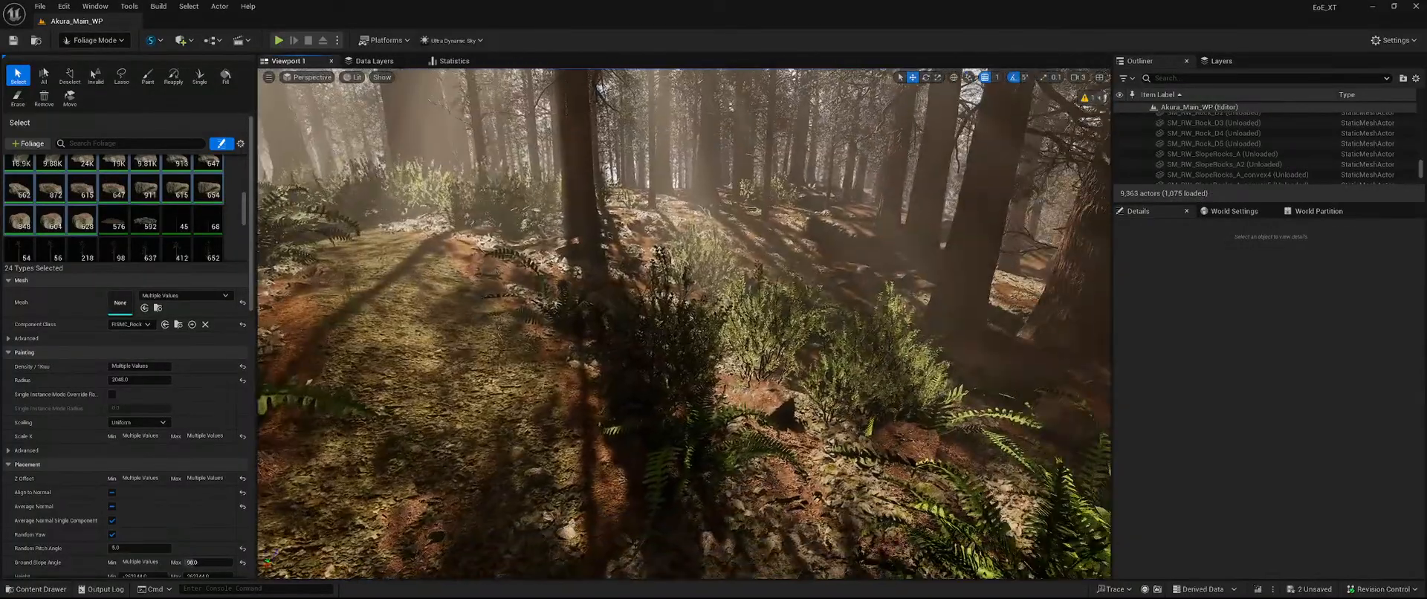
Return to foliage painting and erase the reddish rocks between the ferns and the cluster of thick trunks.
{"action": "left_click", "coordinate": [147, 76]}
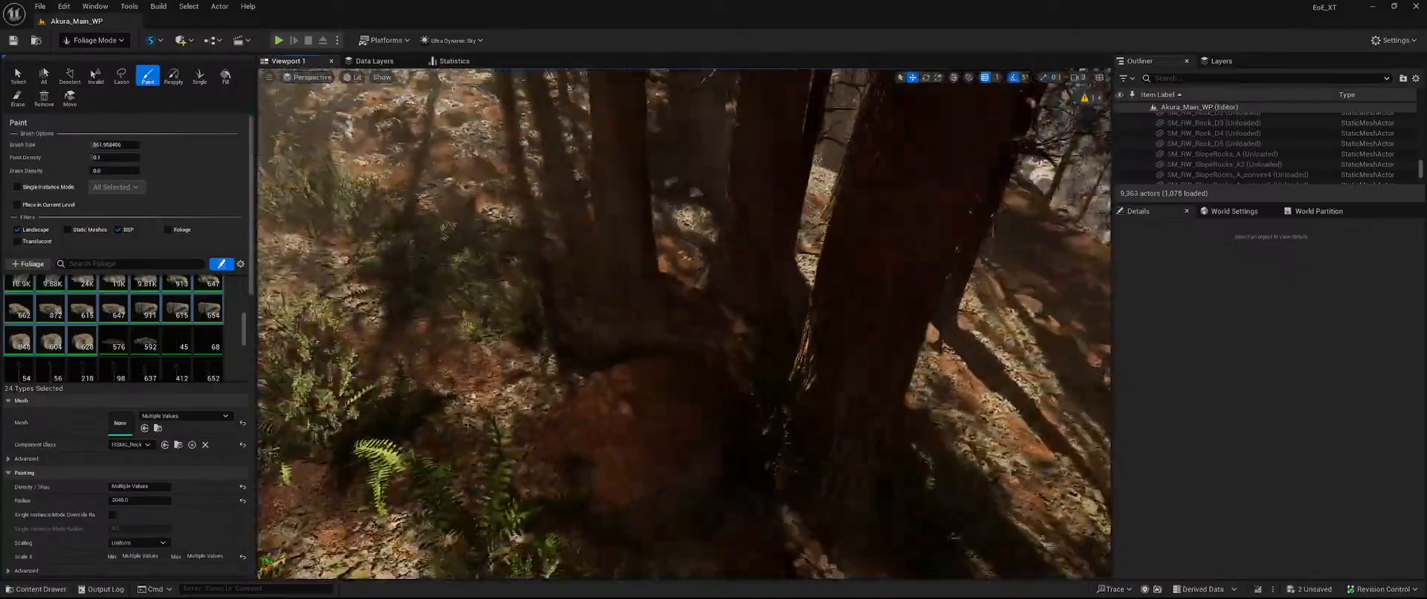
{"action": "key", "text": "s"}
{"action": "key", "text": "shift"}
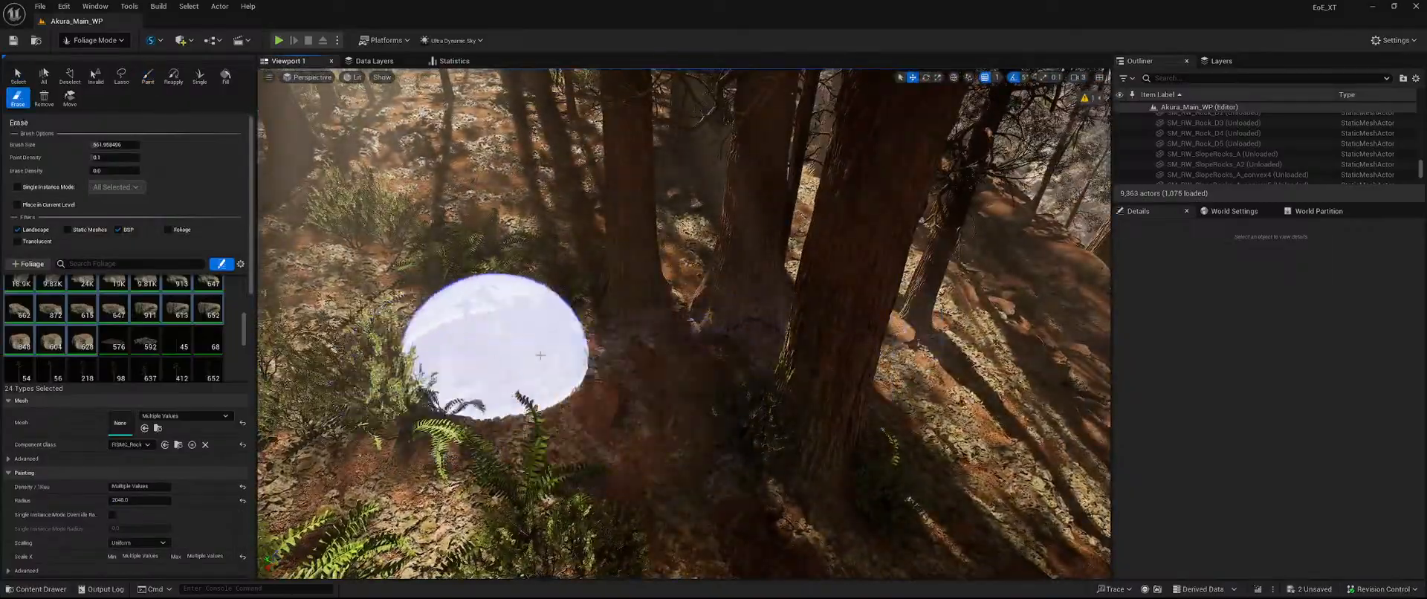
{"action": "right_click_drag", "start_coordinate": [540, 355], "coordinate": [486, 327]}
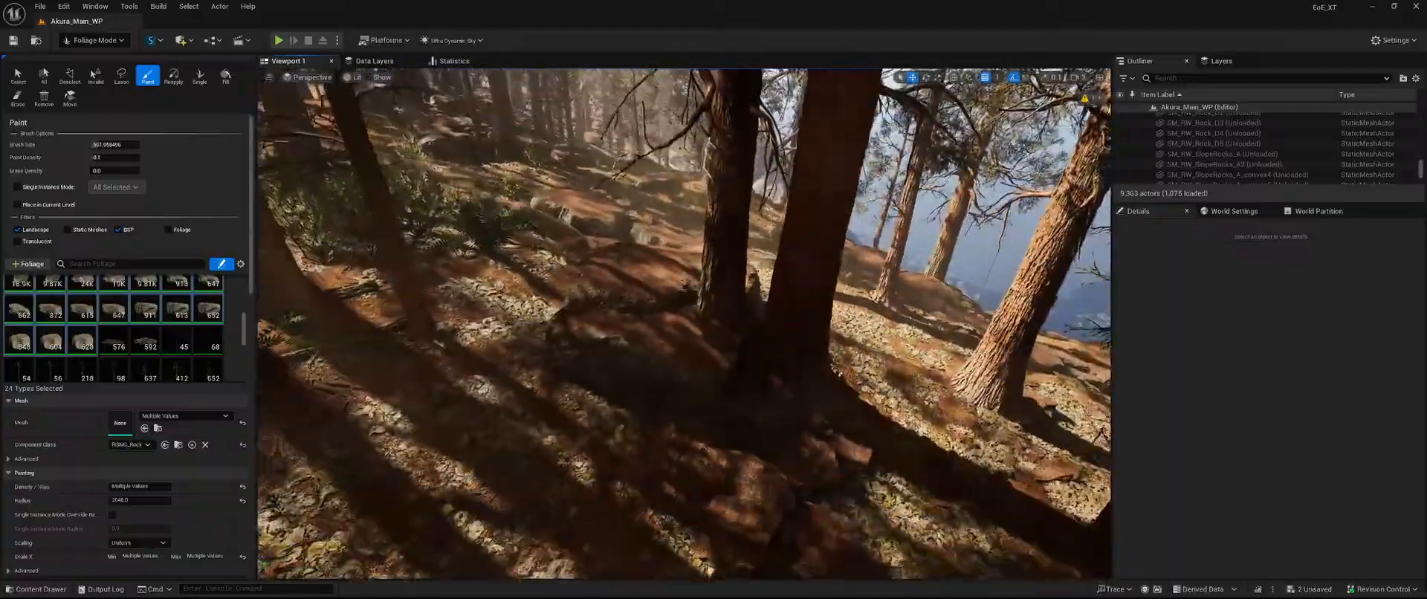
Erase the excess rocks around the paired trunks on the slope and across the ground beside the mossy-based tree.
{"action": "key", "text": "shift"}
{"action": "right_click_drag", "start_coordinate": [715, 309], "coordinate": [665, 275]}
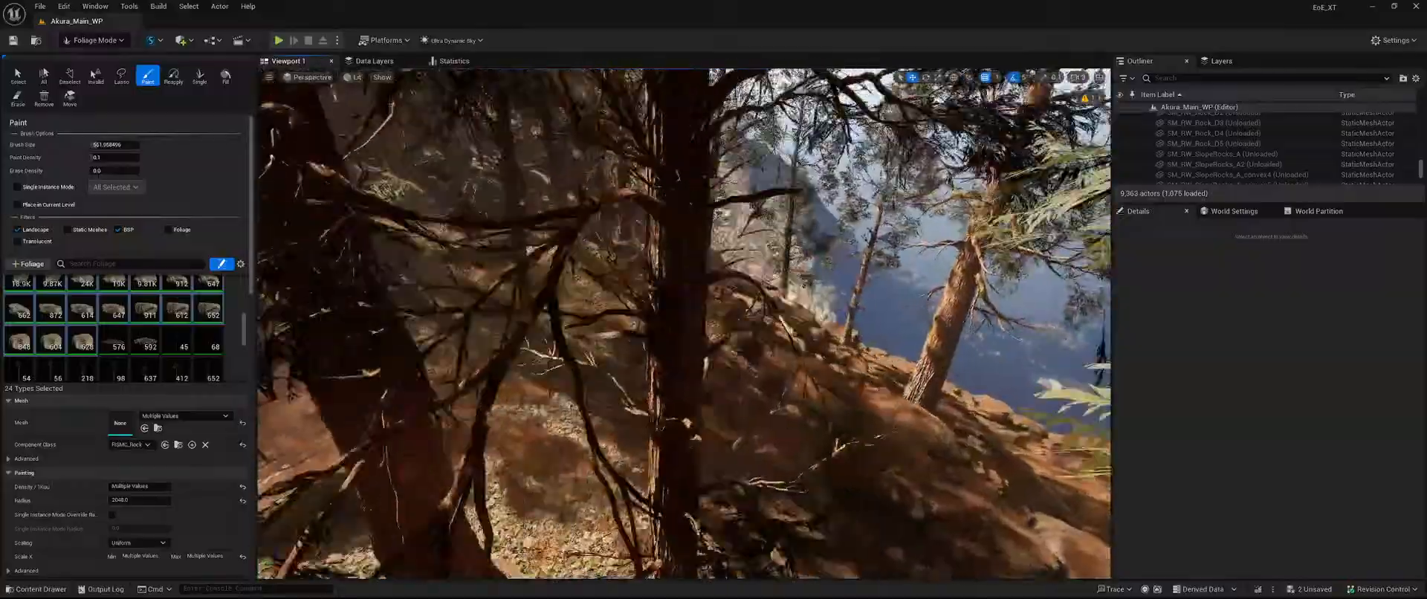
{"action": "key", "text": "shift"}
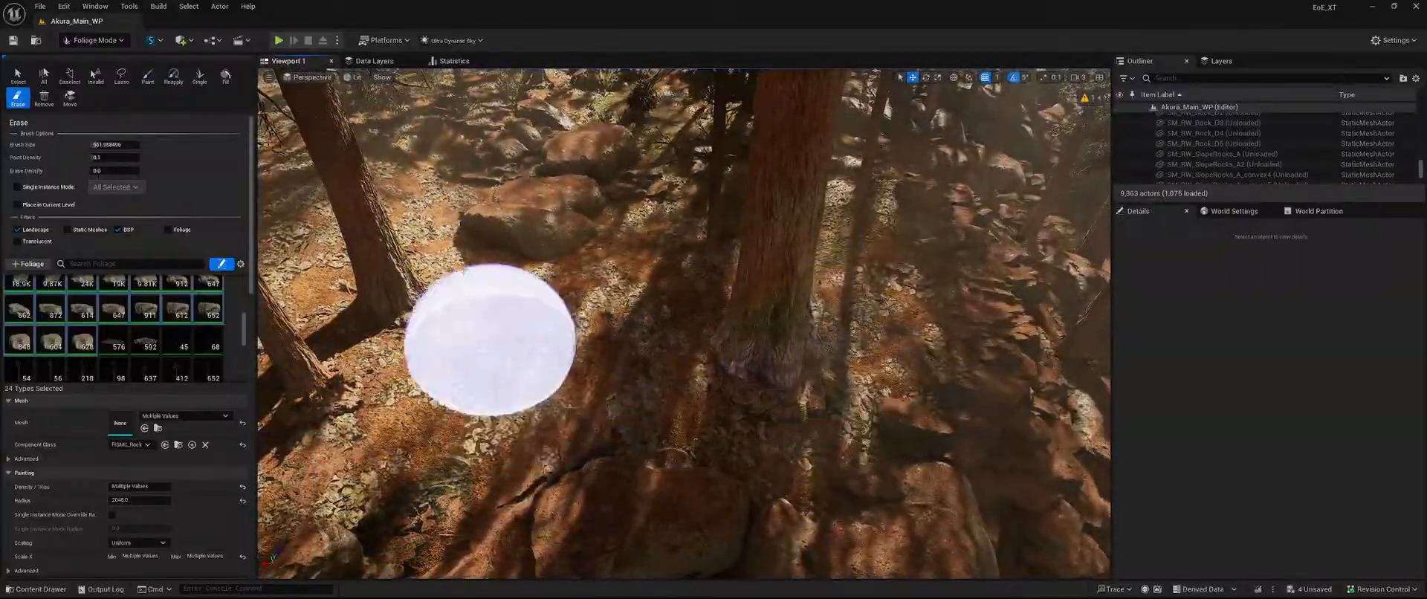
{"action": "right_click_drag", "start_coordinate": [490, 339], "coordinate": [394, 315]}
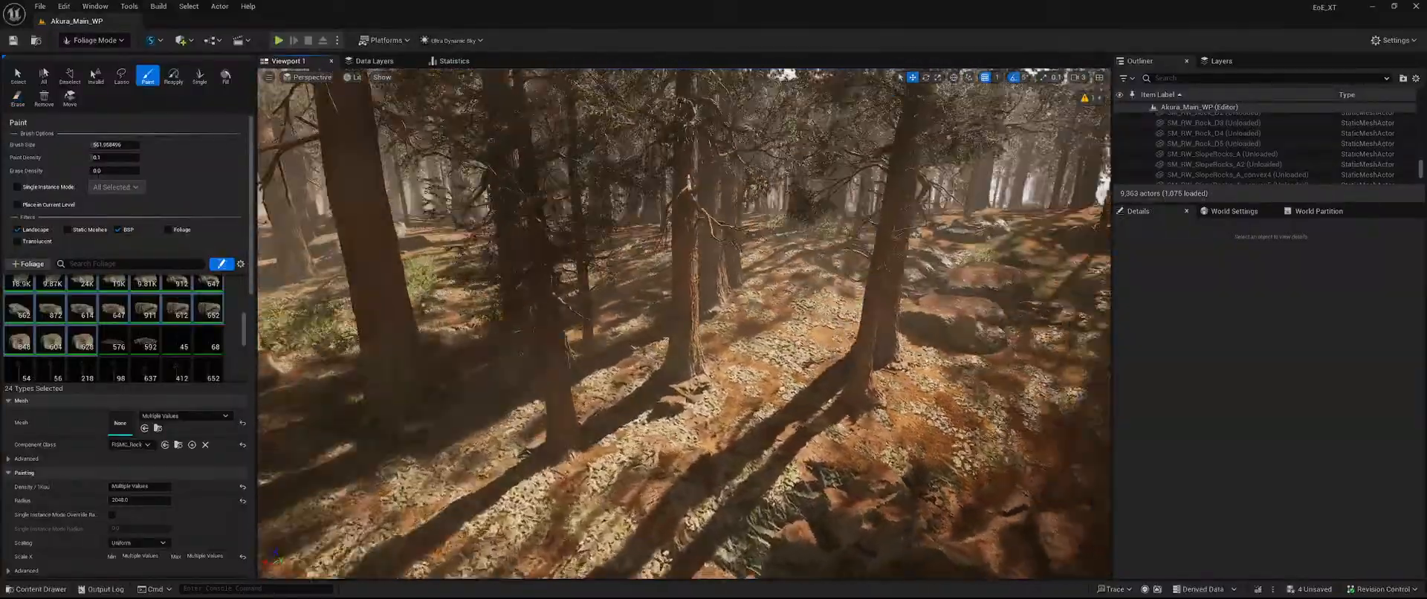
Erase the small rocks in front of the broad sunlit trunk and the boulders at the neighbouring tree's base.
{"action": "right_click_drag", "start_coordinate": [490, 339], "coordinate": [394, 401]}
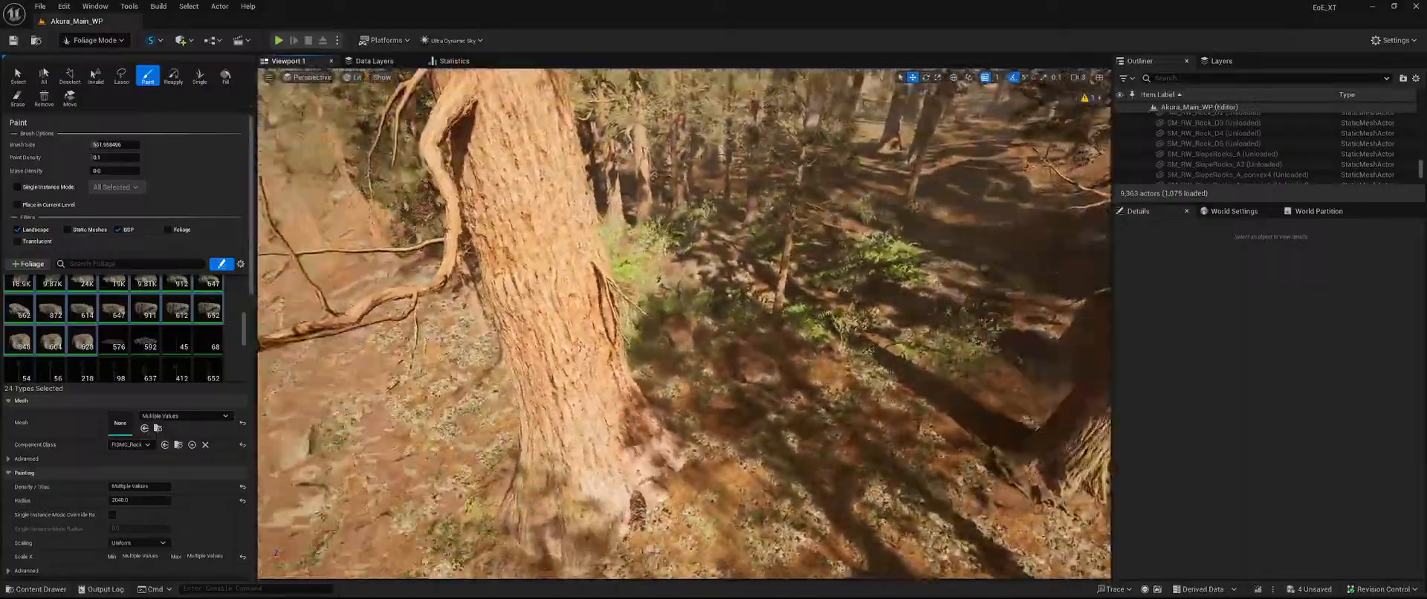
{"action": "right_click_drag", "start_coordinate": [490, 340], "coordinate": [386, 341]}
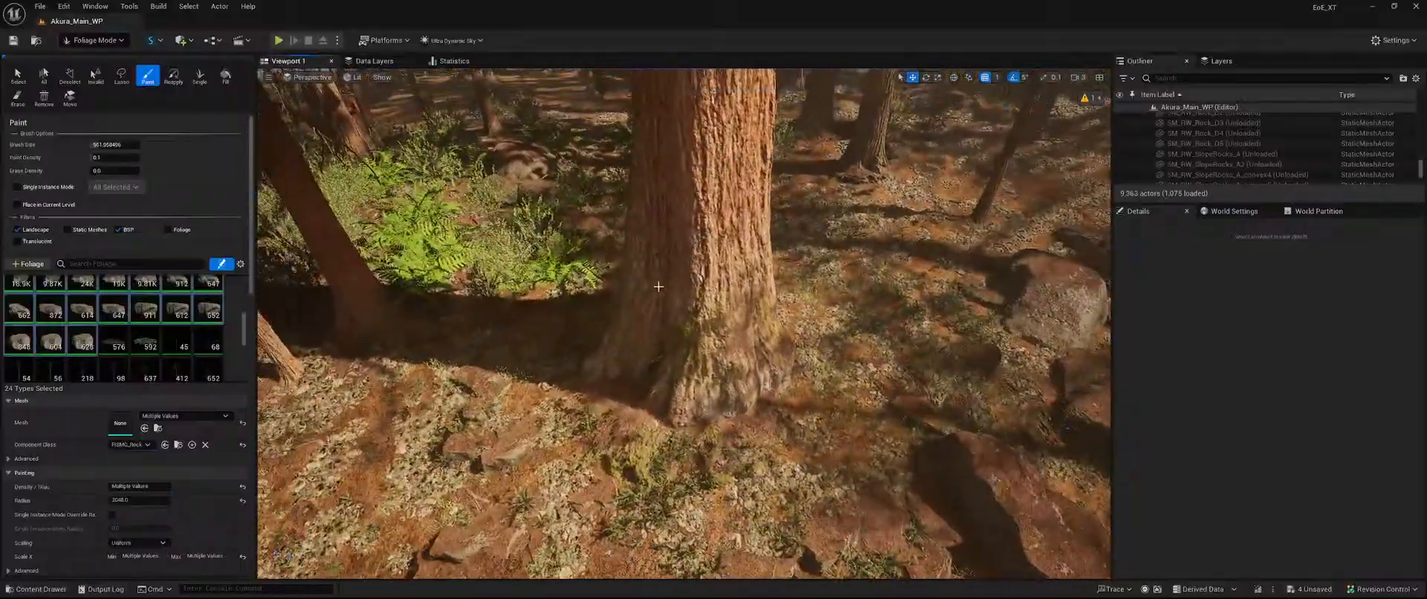
{"action": "left_click_drag", "start_coordinate": [502, 418], "coordinate": [577, 421], "text": "shift"}
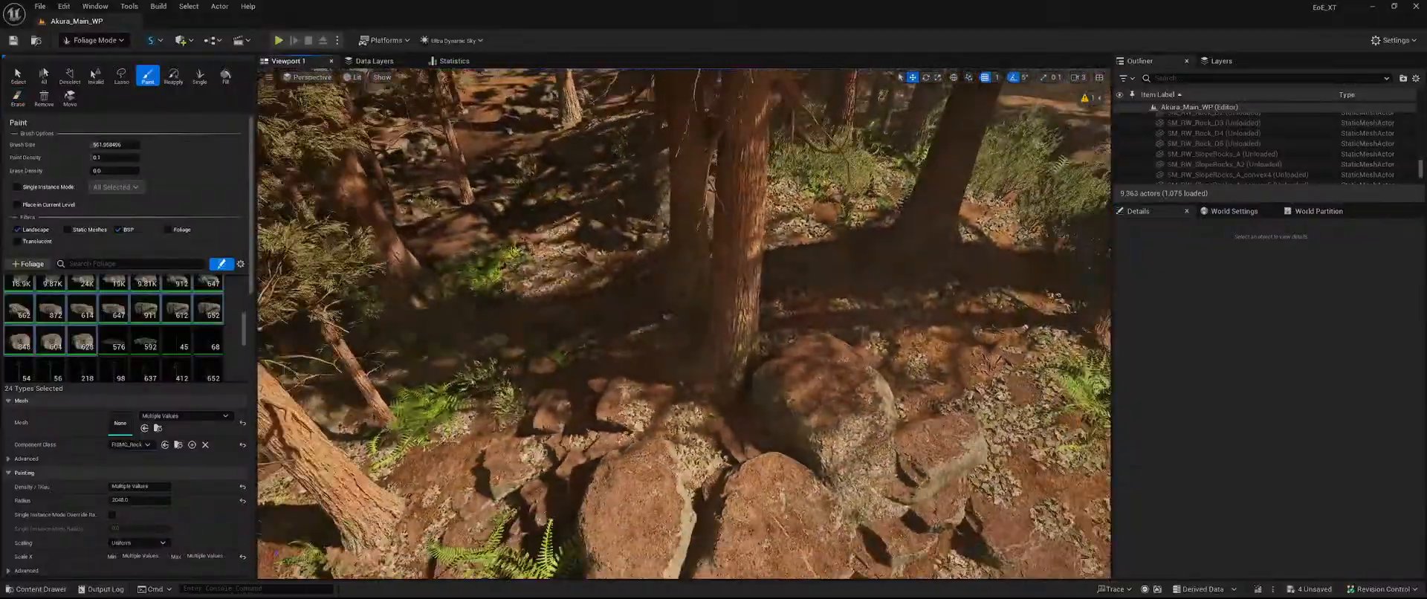
{"action": "left_click_drag", "start_coordinate": [795, 381], "coordinate": [804, 382], "text": "shift"}
Erase the excess boulders clustered beside the yellow-green conifer branches.
{"action": "right_click_drag", "start_coordinate": [746, 346], "coordinate": [565, 349]}
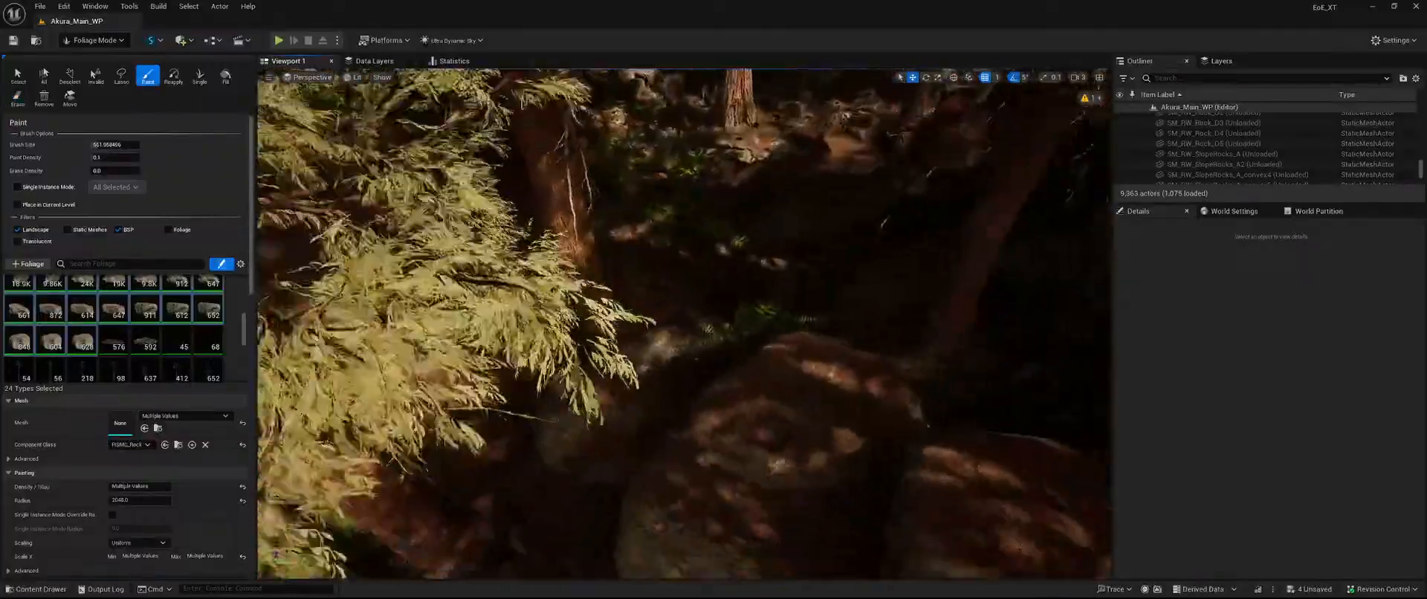
{"action": "right_click_drag", "start_coordinate": [627, 376], "coordinate": [669, 357]}
{"action": "left_click_drag", "start_coordinate": [627, 376], "coordinate": [619, 350], "text": "shift"}
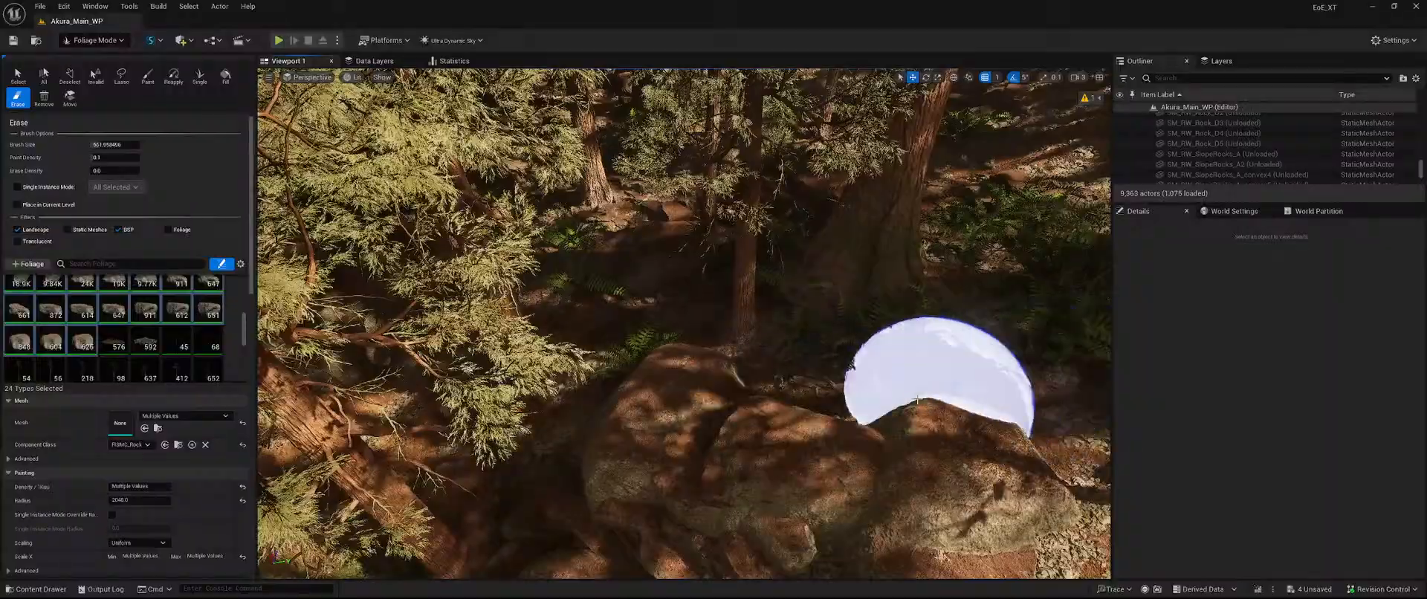
{"action": "left_click", "coordinate": [953, 449], "text": "shift"}
{"action": "right_click_drag", "start_coordinate": [952, 448], "coordinate": [938, 494]}
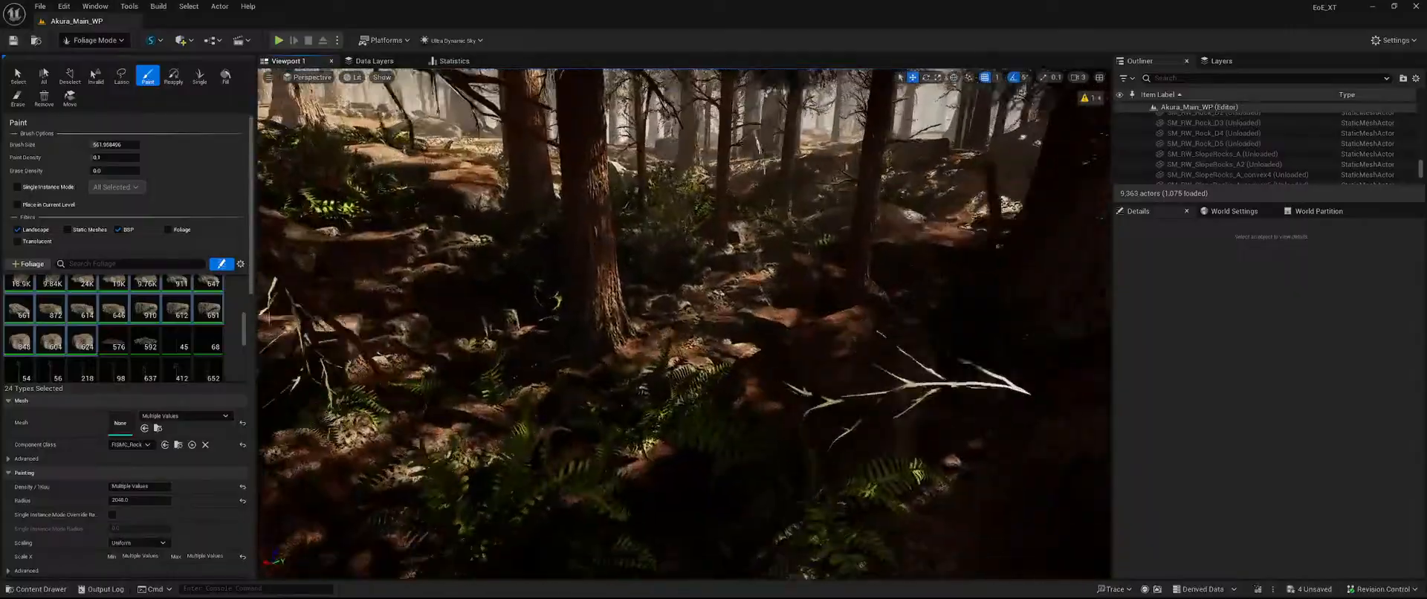
Erase the shaded rocks among the ferns near the pale bare branch and beyond the dark overhanging branches.
{"action": "right_click_drag", "start_coordinate": [626, 519], "coordinate": [611, 534]}
{"action": "key", "text": "shift"}
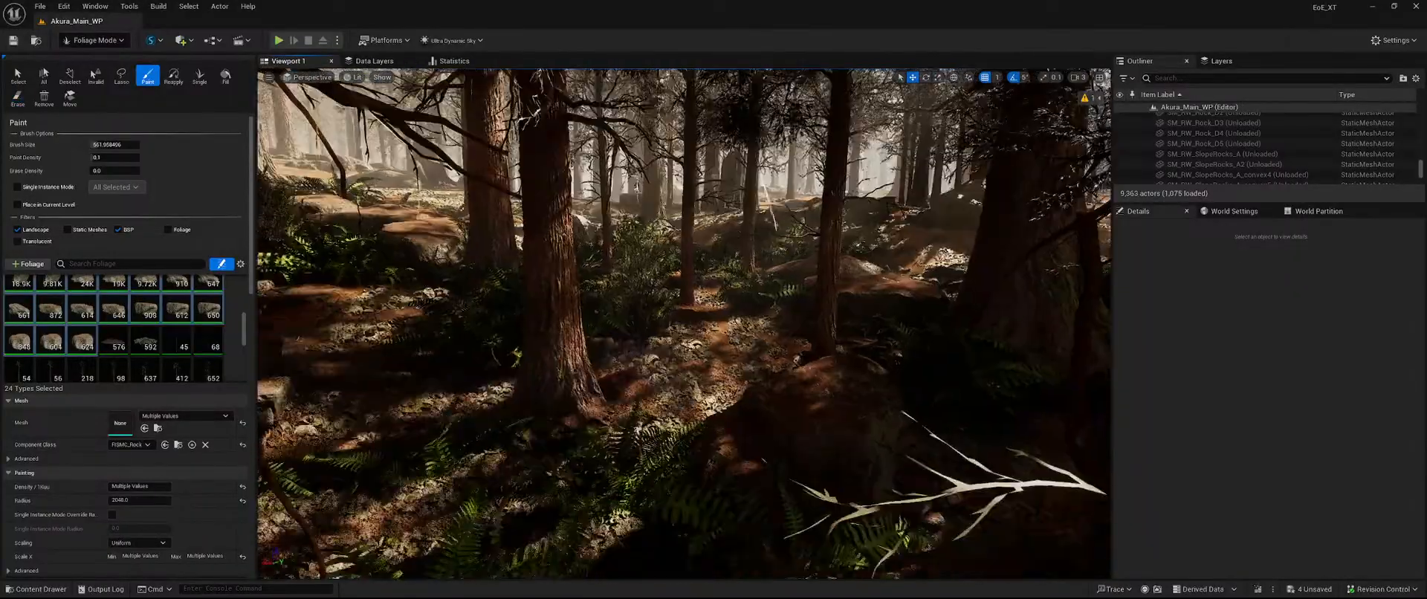
{"action": "right_click_drag", "start_coordinate": [740, 347], "coordinate": [765, 402]}
{"action": "key", "text": "shift"}
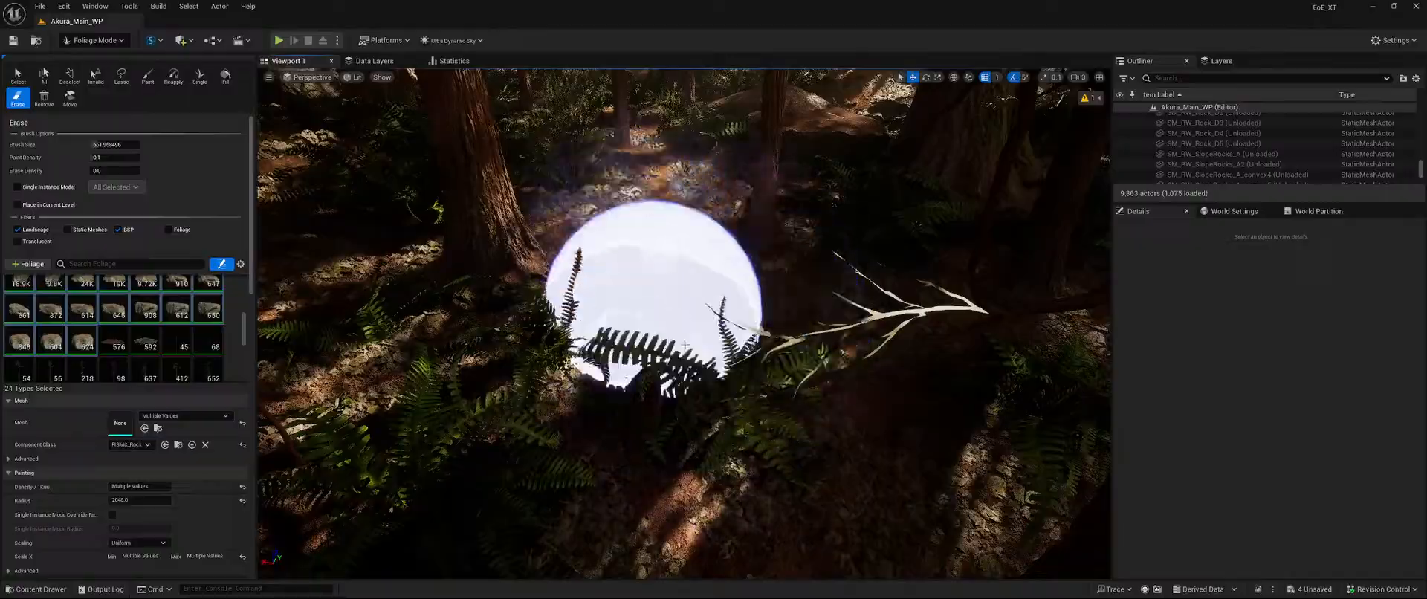
{"action": "right_click_drag", "start_coordinate": [685, 344], "coordinate": [691, 297]}
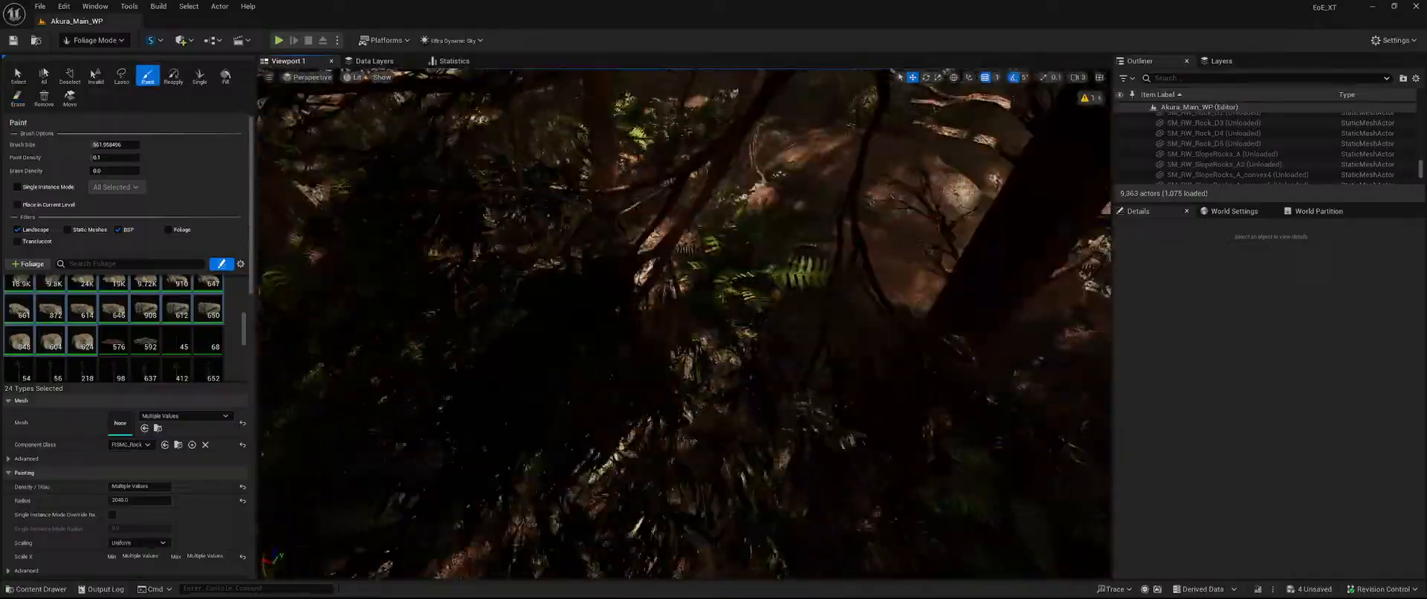
{"action": "left_click_drag", "start_coordinate": [743, 206], "coordinate": [795, 182], "text": "shift"}
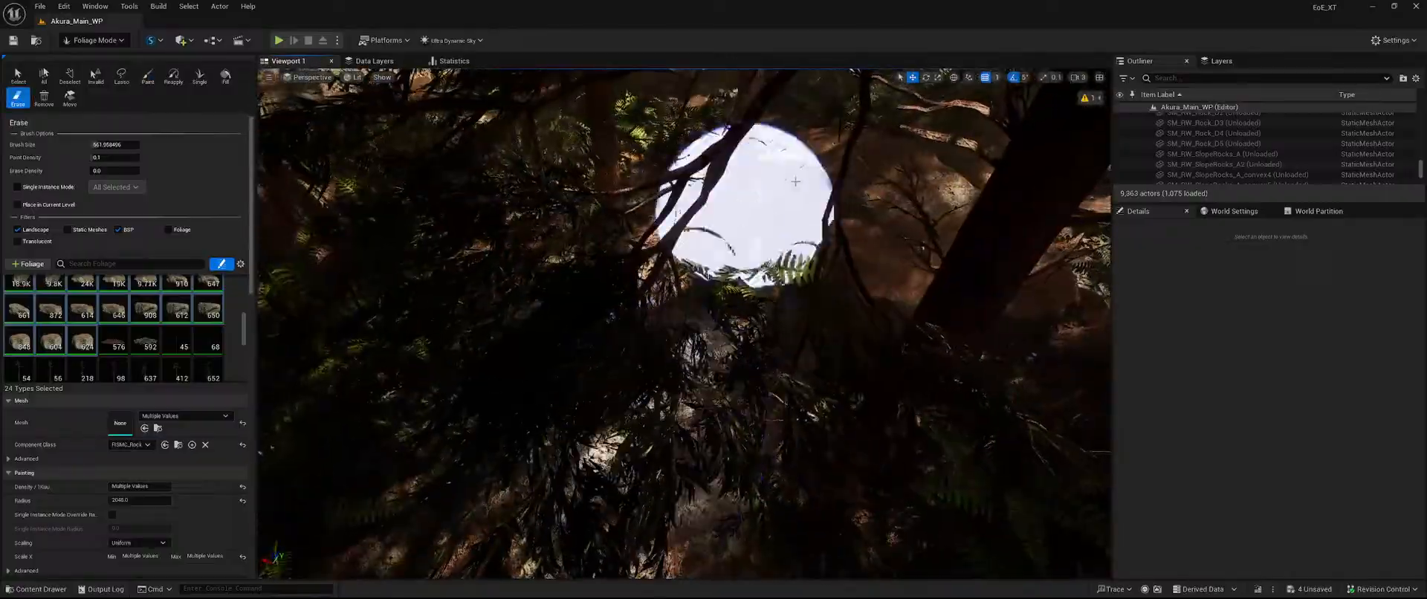
Erase the large shadowed boulder behind the bright ferns and the rock pile between the fern clumps.
{"action": "right_click_drag", "start_coordinate": [843, 168], "coordinate": [840, 105]}
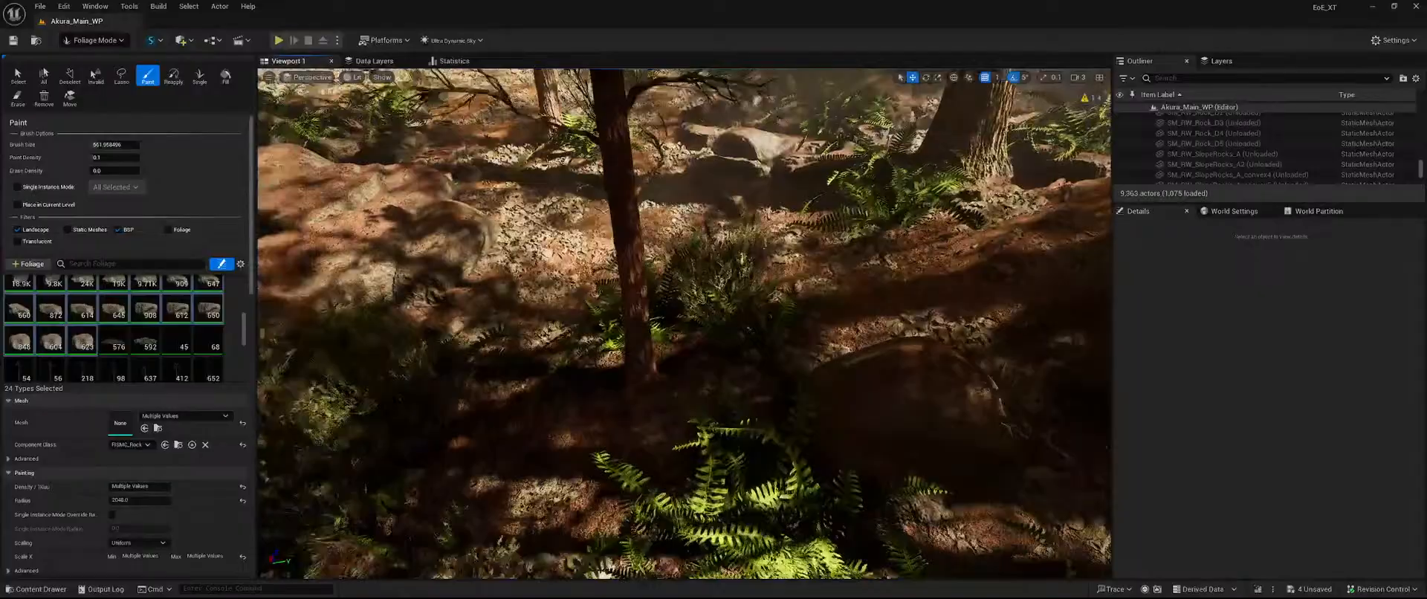
{"action": "right_click_drag", "start_coordinate": [832, 460], "coordinate": [806, 450]}
{"action": "left_click_drag", "start_coordinate": [832, 471], "coordinate": [750, 393], "text": "shift"}
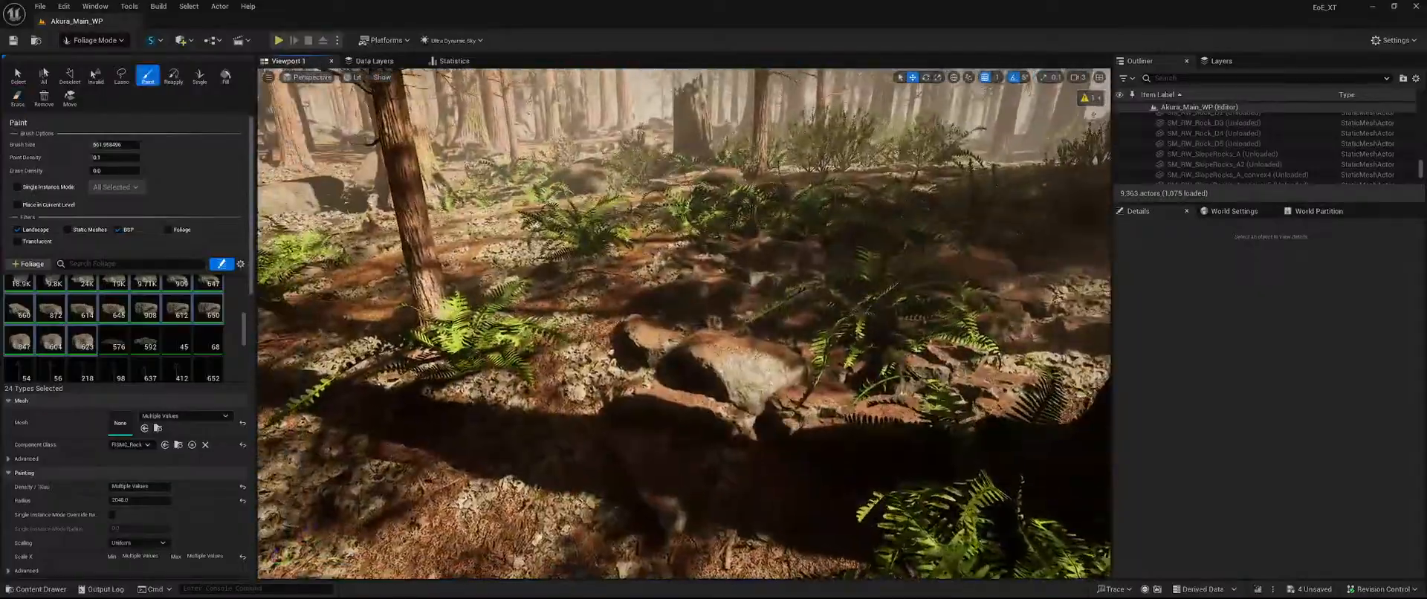
{"action": "mouse_move", "coordinate": [699, 453]}
{"action": "left_mouse_down", "text": "shift"}
{"action": "mouse_move", "coordinate": [679, 469]}
{"action": "mouse_move", "coordinate": [668, 387]}
{"action": "left_mouse_up", "text": "shift"}
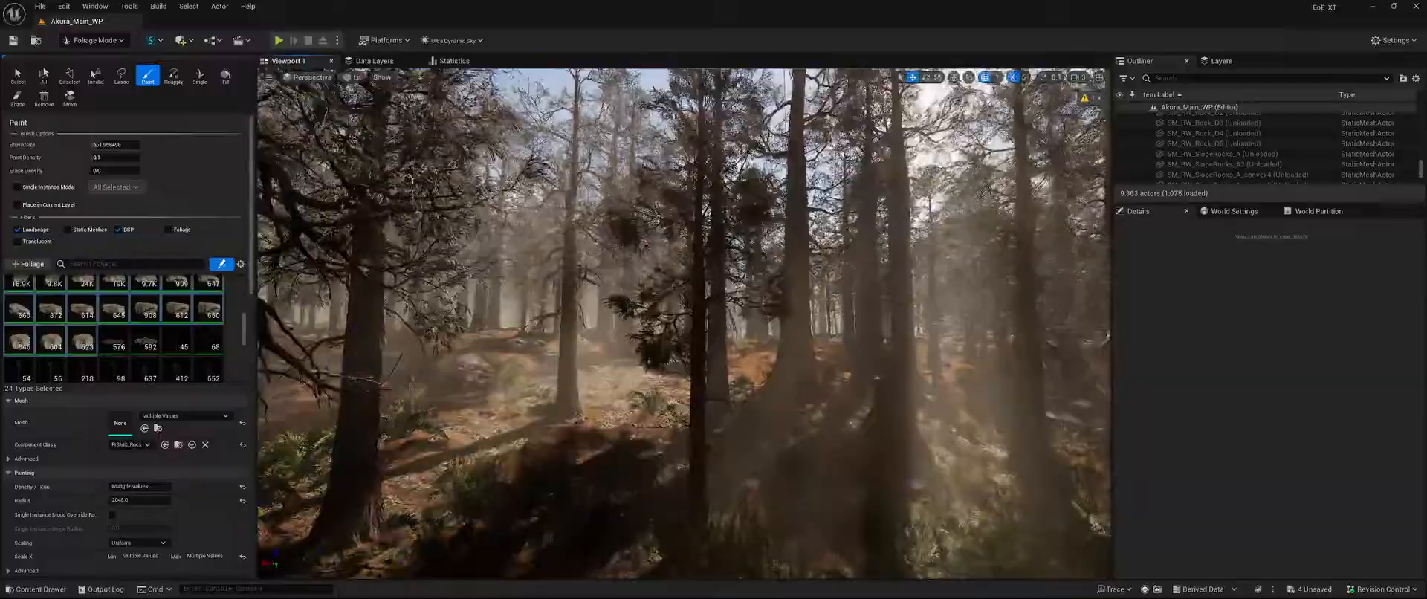
Erase the rocks on the shaded ground between the leaning rough-barked tree and the slender trunk.
{"action": "right_click_drag", "start_coordinate": [668, 386], "coordinate": [550, 383]}
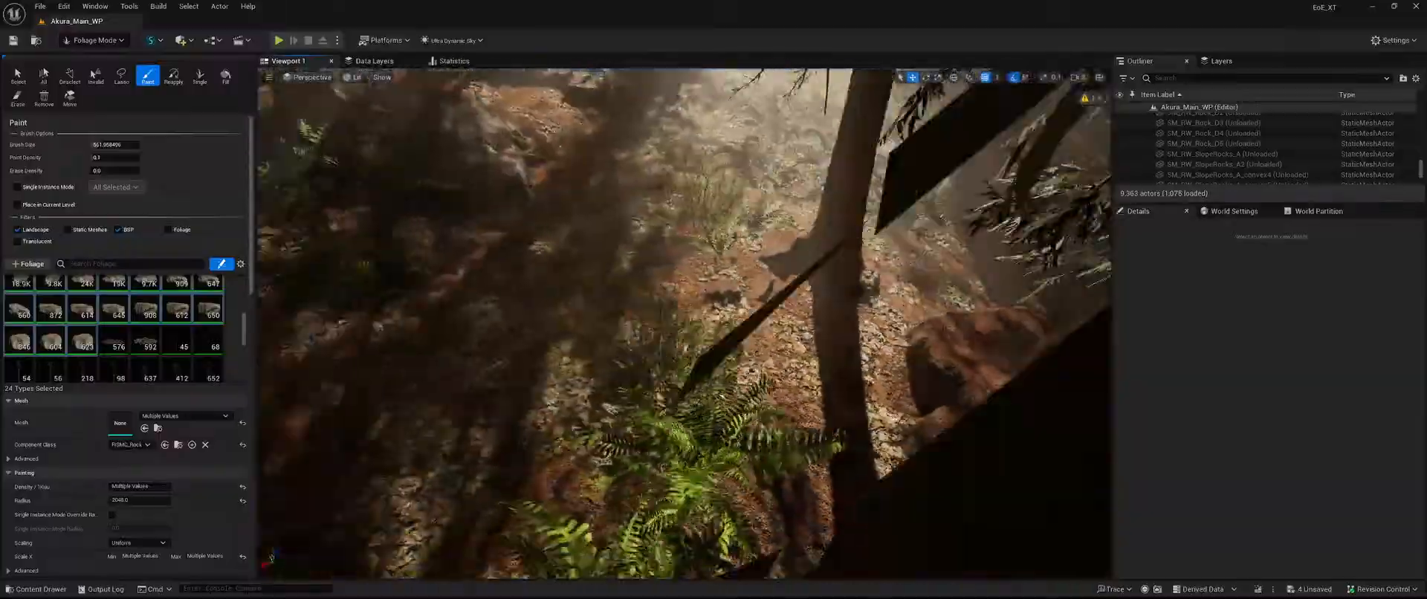
{"action": "right_click_drag", "start_coordinate": [669, 372], "coordinate": [773, 334]}
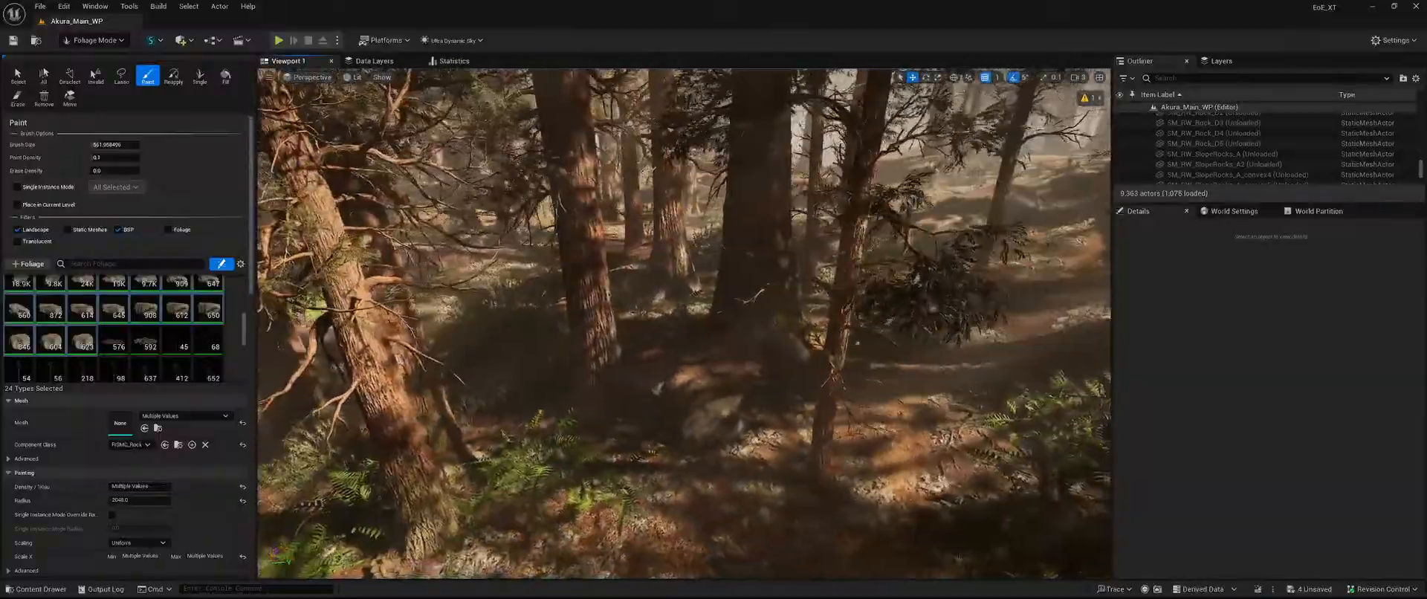
{"action": "right_click_drag", "start_coordinate": [691, 376], "coordinate": [631, 439]}
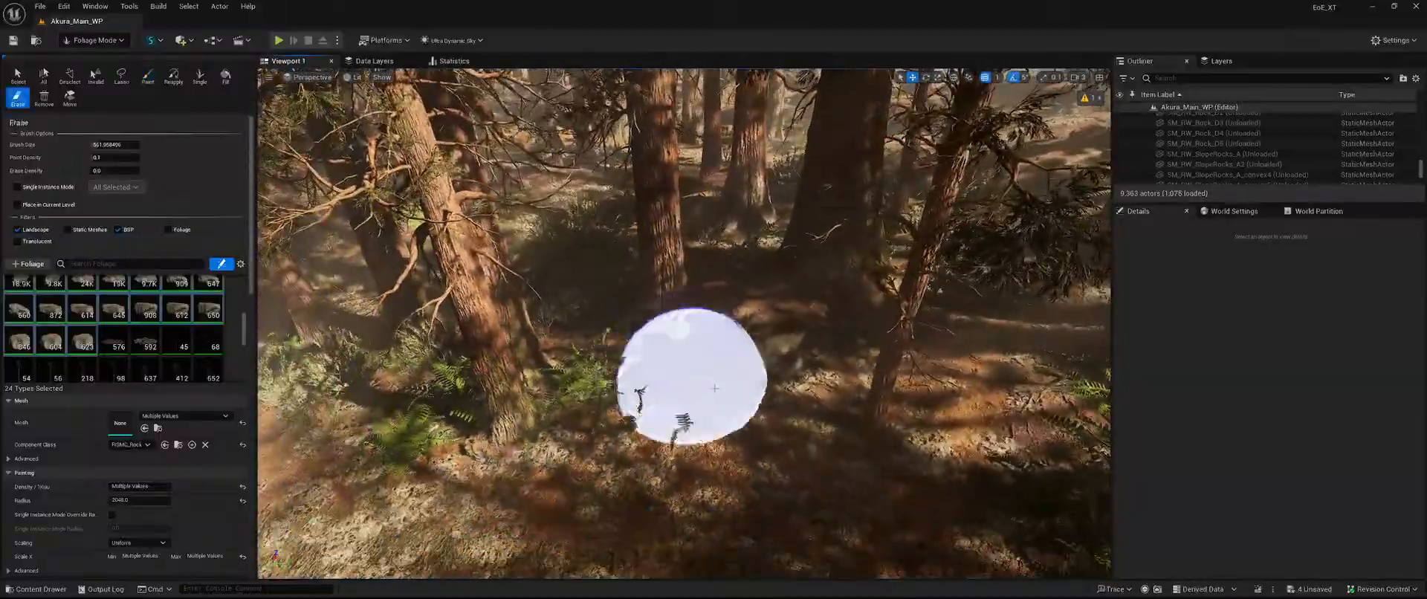
{"action": "left_click_drag", "start_coordinate": [691, 376], "coordinate": [812, 287], "text": "shift"}
{"action": "right_click_drag", "start_coordinate": [974, 264], "coordinate": [888, 241]}
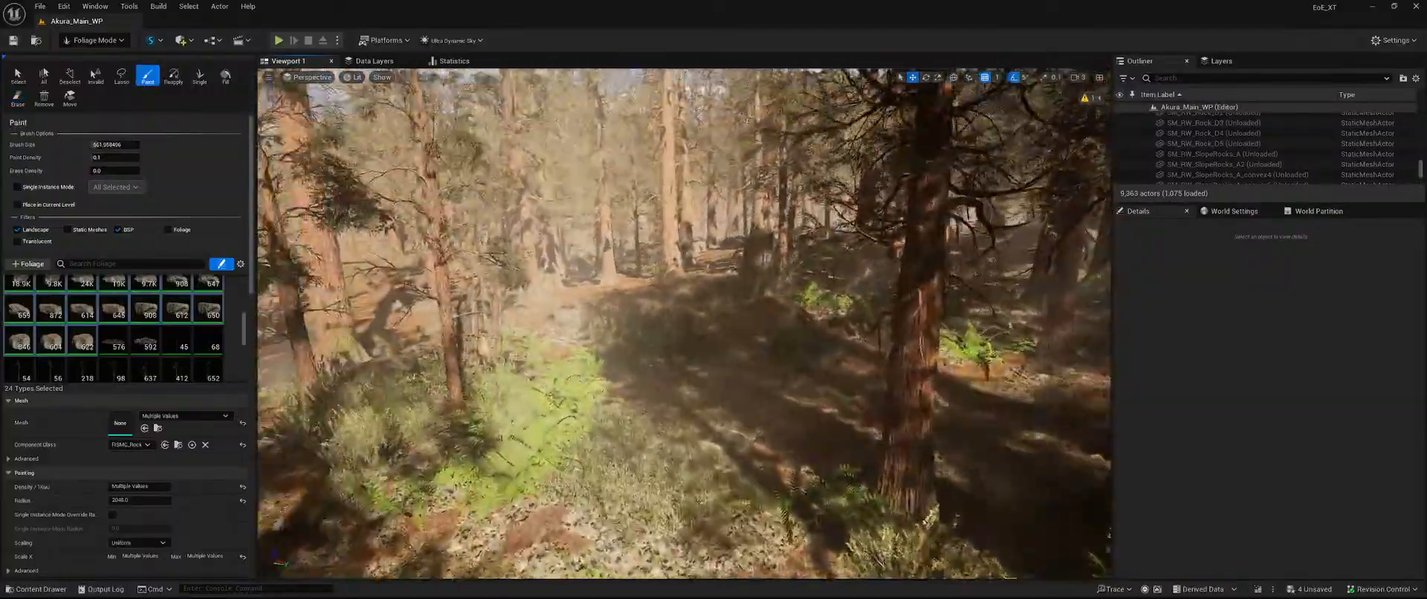
Erase the shaded rocks in the fern clearing and around the base of the dark tree trunk behind it.
{"action": "right_click_drag", "start_coordinate": [684, 335], "coordinate": [788, 275]}
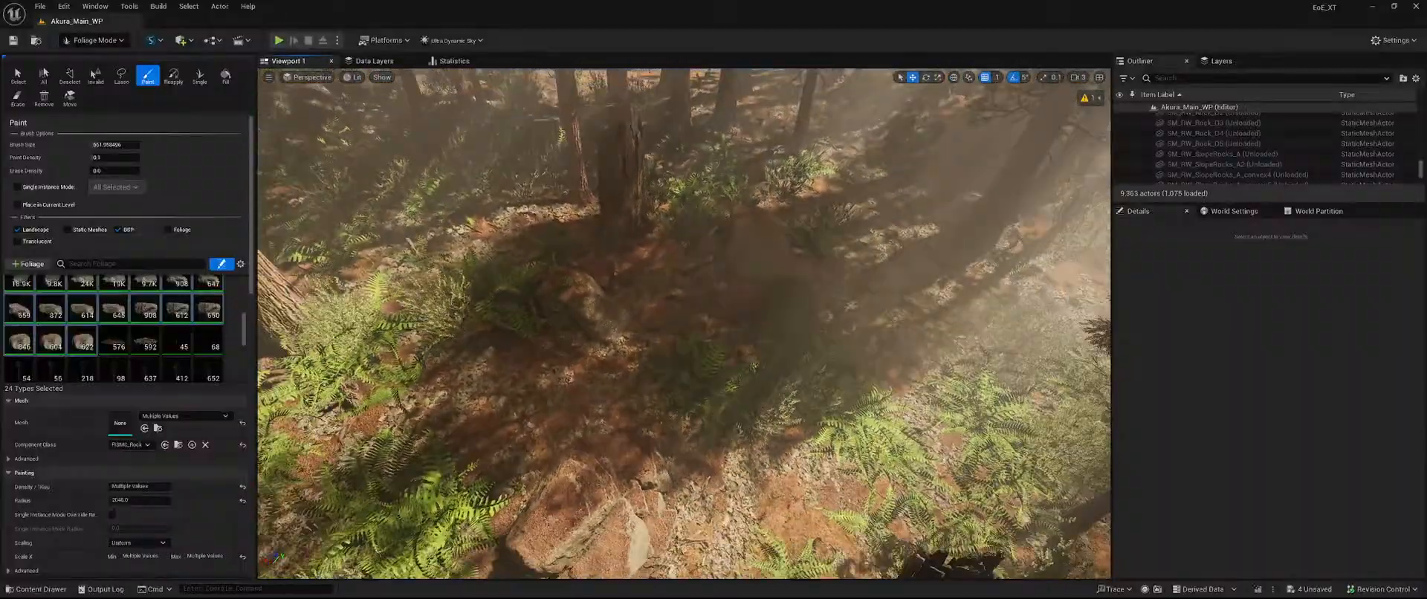
{"action": "left_click_drag", "start_coordinate": [751, 372], "coordinate": [640, 268], "text": "shift"}
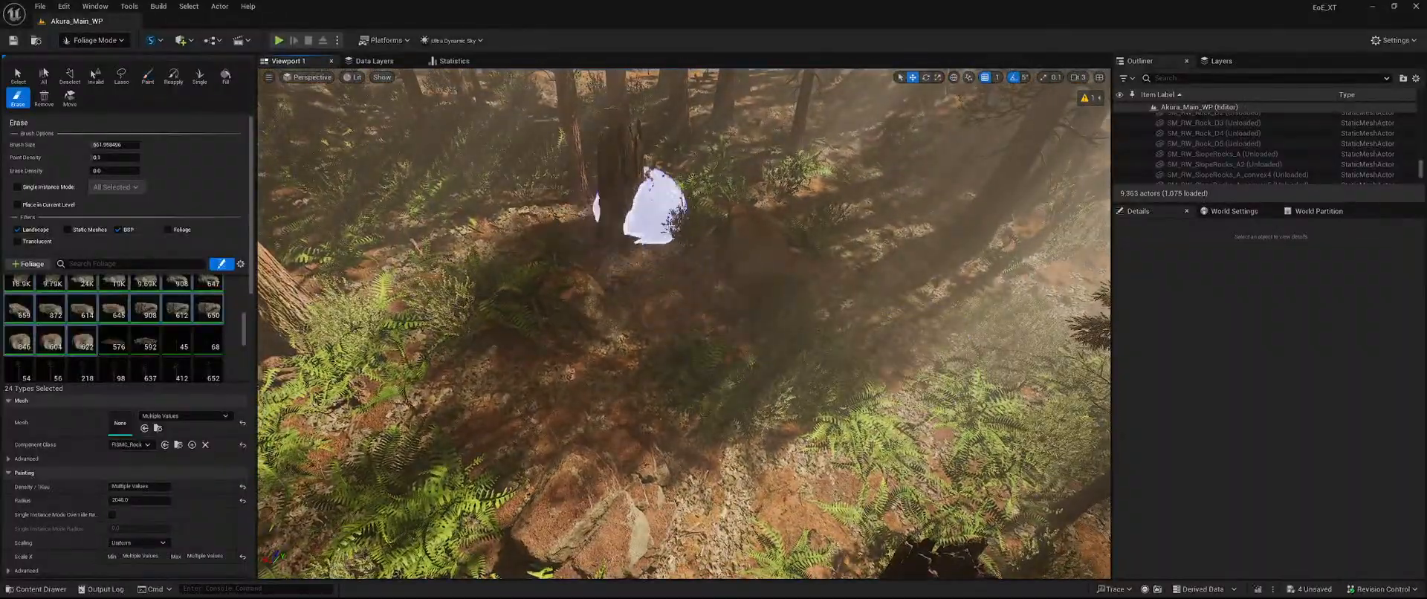
{"action": "right_click_drag", "start_coordinate": [646, 208], "coordinate": [654, 126]}
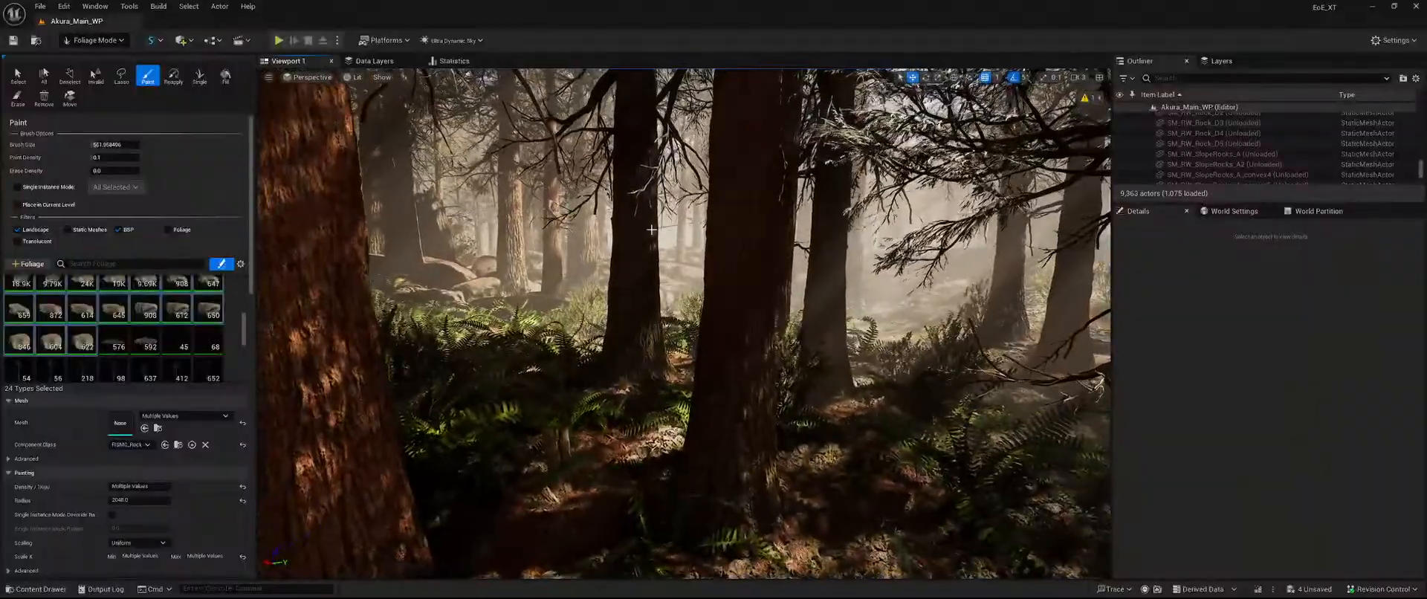
Delete the thick tree at the centre of the fern clearing and the dark tree crowding the trunk beside it.
{"action": "left_click", "coordinate": [19, 75]}
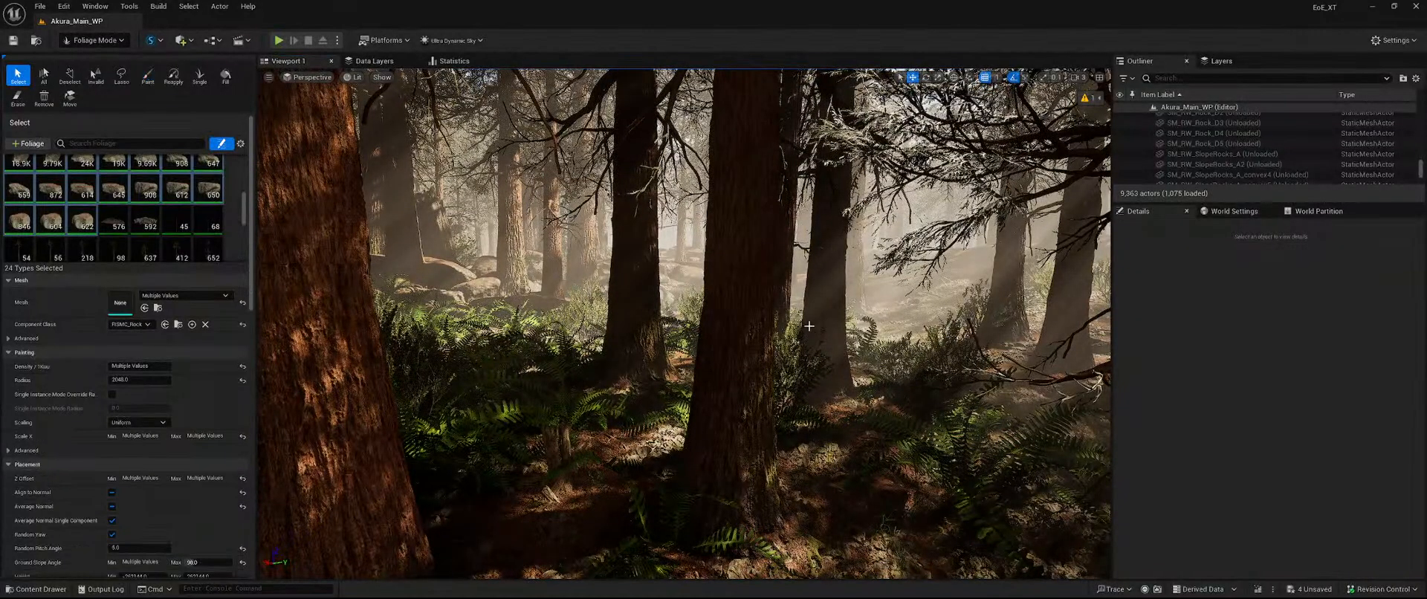
{"action": "key", "text": "Delete"}
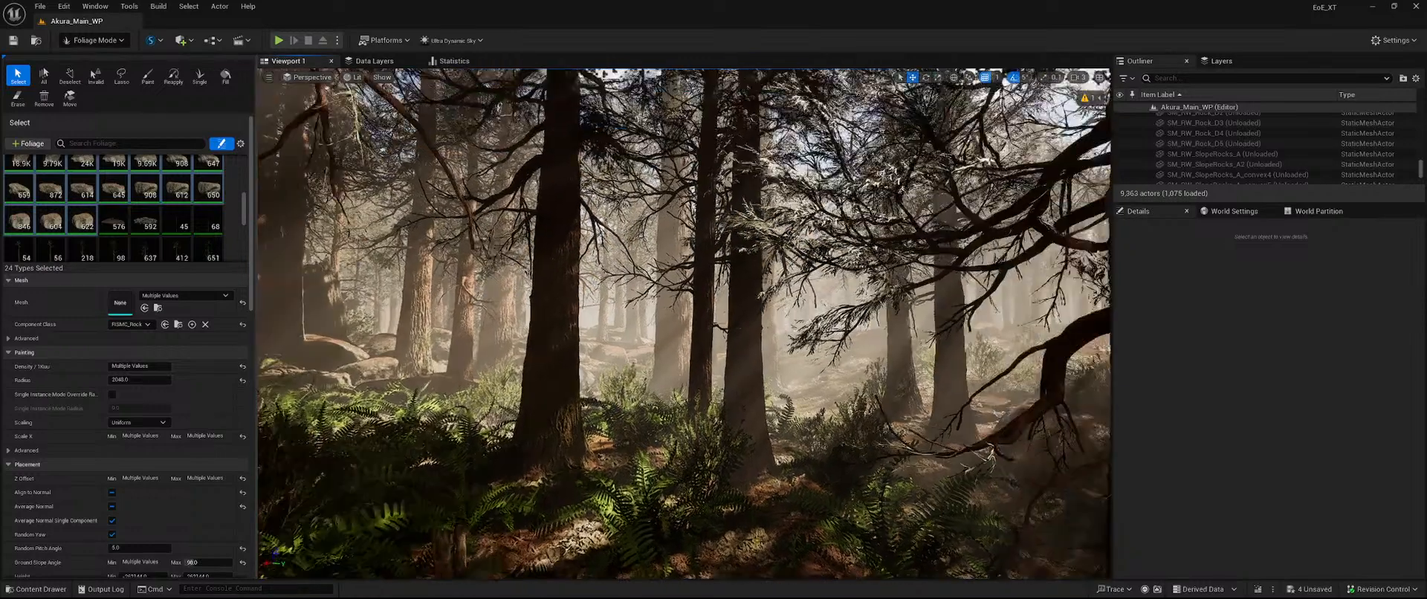
{"action": "key", "text": "w"}
{"action": "right_click_drag", "start_coordinate": [691, 291], "coordinate": [691, 291]}
{"action": "left_click", "coordinate": [691, 291]}
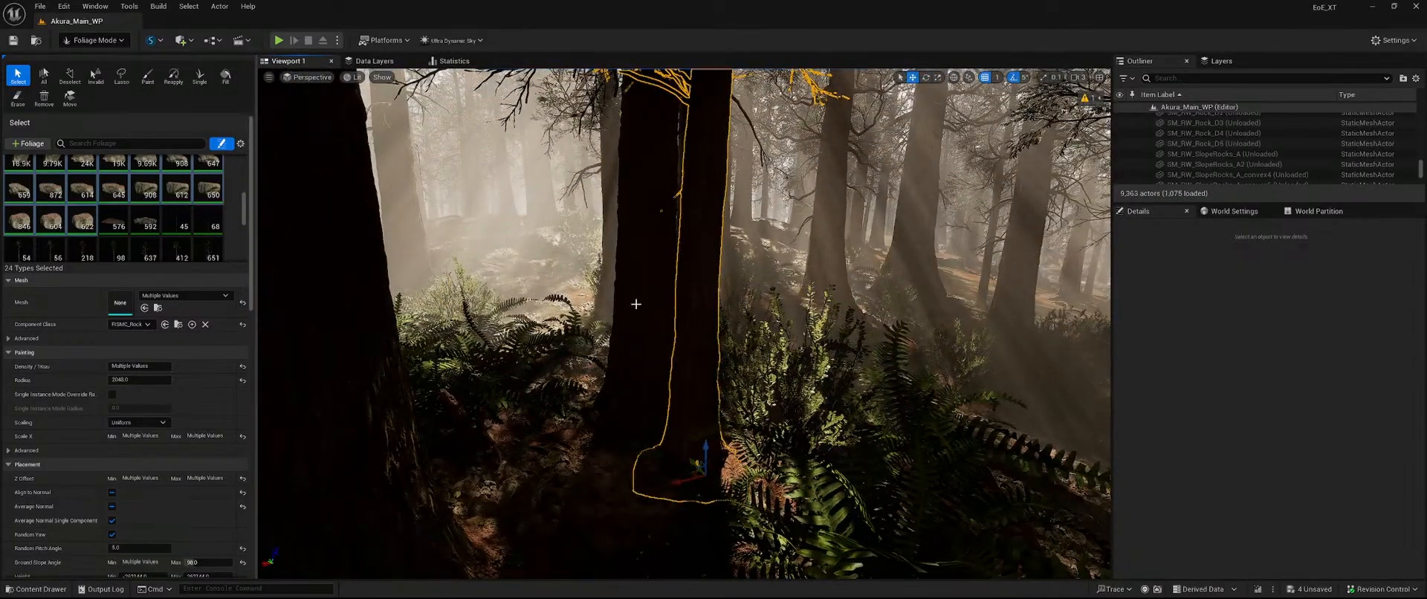
{"action": "left_click", "coordinate": [639, 301]}
{"action": "key", "text": "Delete"}
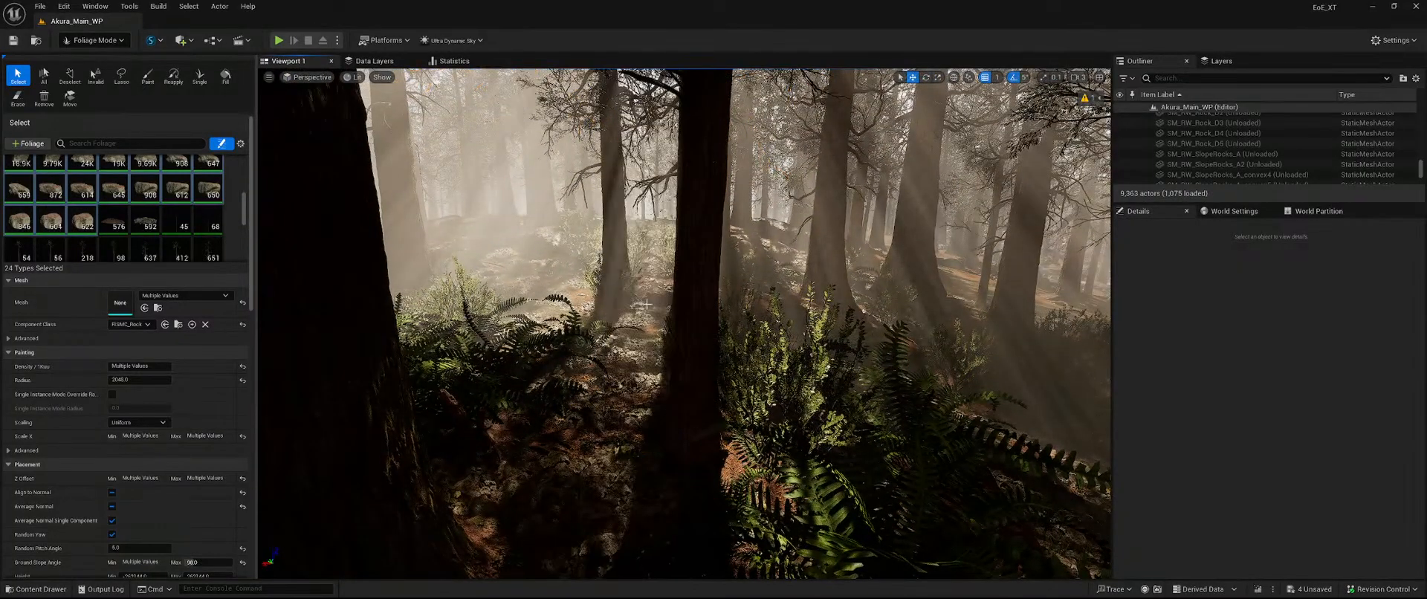
Delete the slender dark tree crowding the narrow trunk beside the ferns, undoing and repeating the deletion once.
{"action": "key", "text": "s"}
{"action": "right_click_drag", "start_coordinate": [670, 352], "coordinate": [648, 334]}
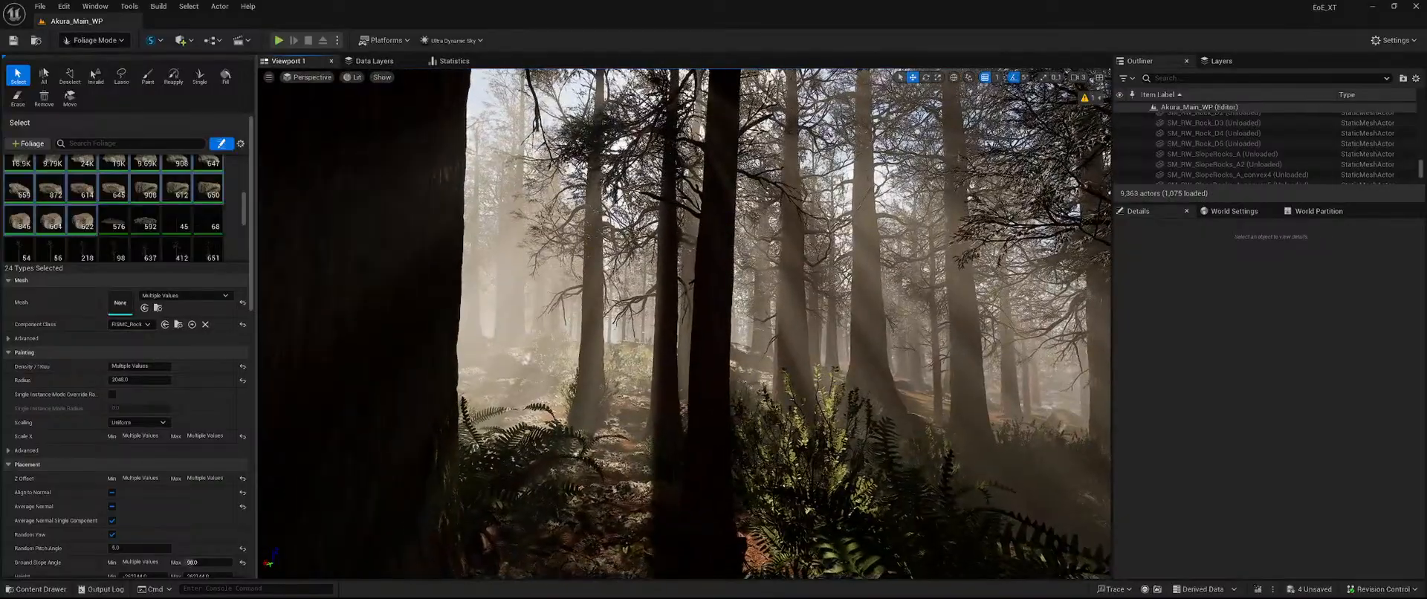
{"action": "left_click", "coordinate": [662, 353]}
{"action": "key", "text": "Delete"}
{"action": "right_click_drag", "start_coordinate": [729, 355], "coordinate": [680, 381]}
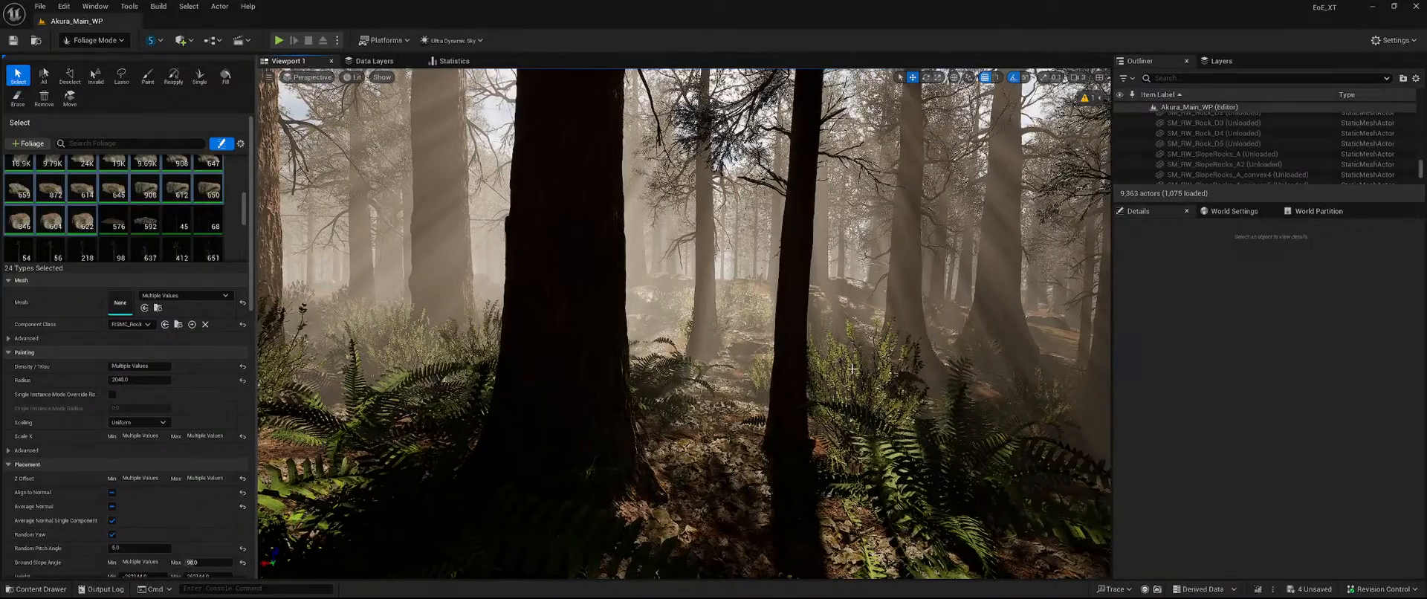
{"action": "key", "text": "ctrl+z"}
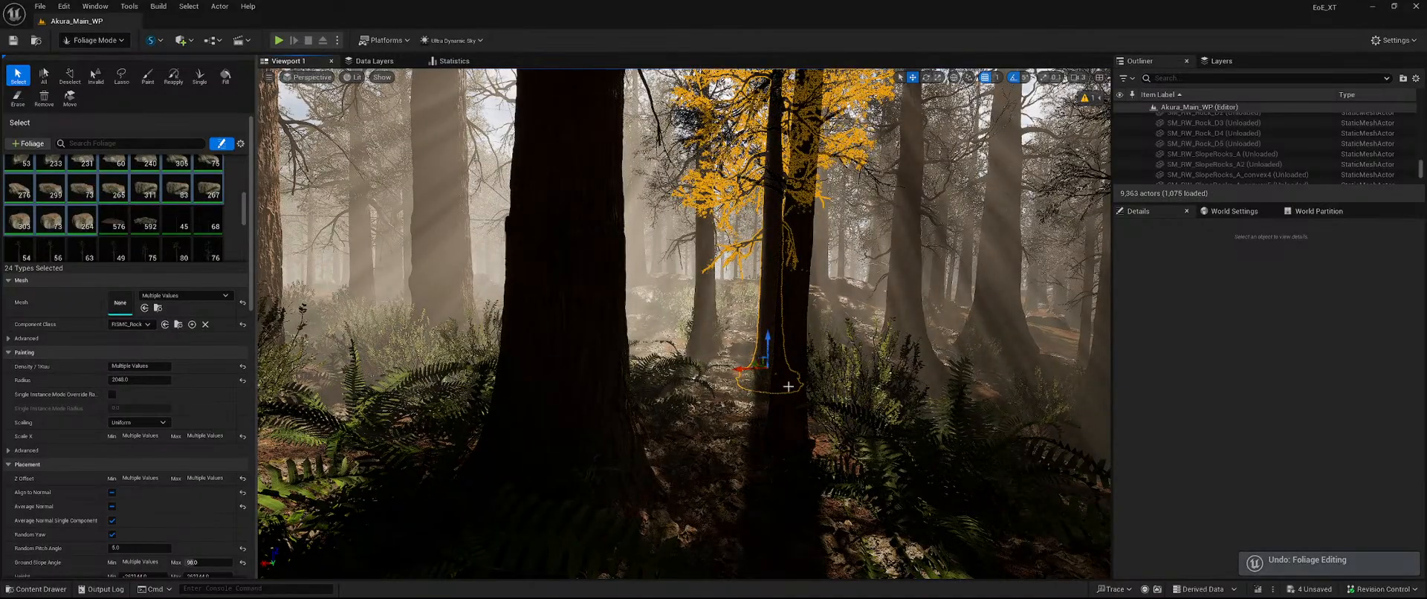
{"action": "key", "text": "Delete"}
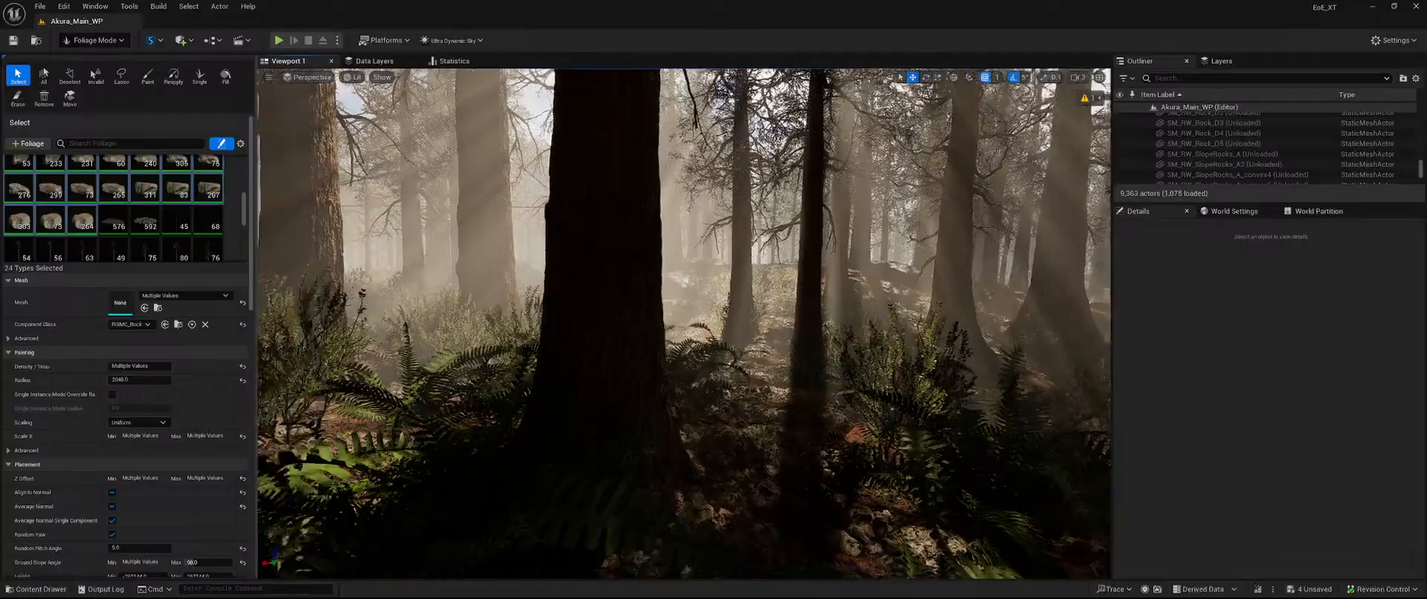
Erase the large shadowed boulder behind the bright fern and the reddish rocks between the neighbouring trunks.
{"action": "key", "text": "w"}
{"action": "right_click_drag", "start_coordinate": [684, 324], "coordinate": [713, 398]}
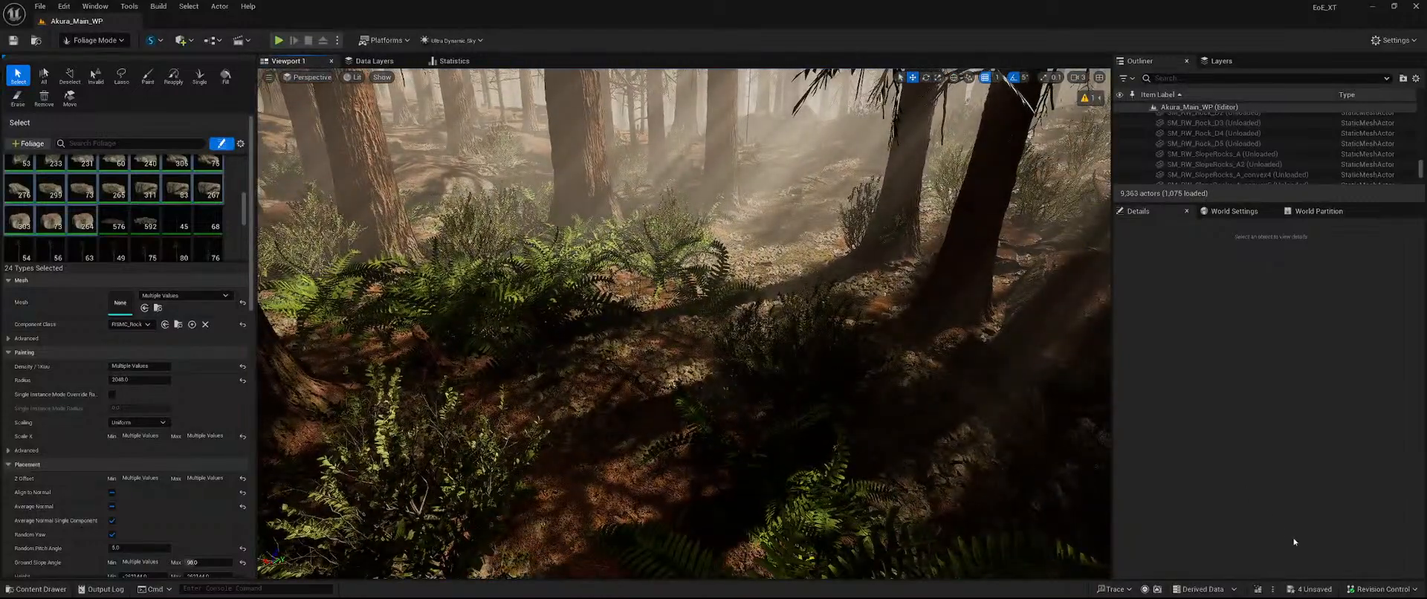
{"action": "left_click", "coordinate": [148, 75]}
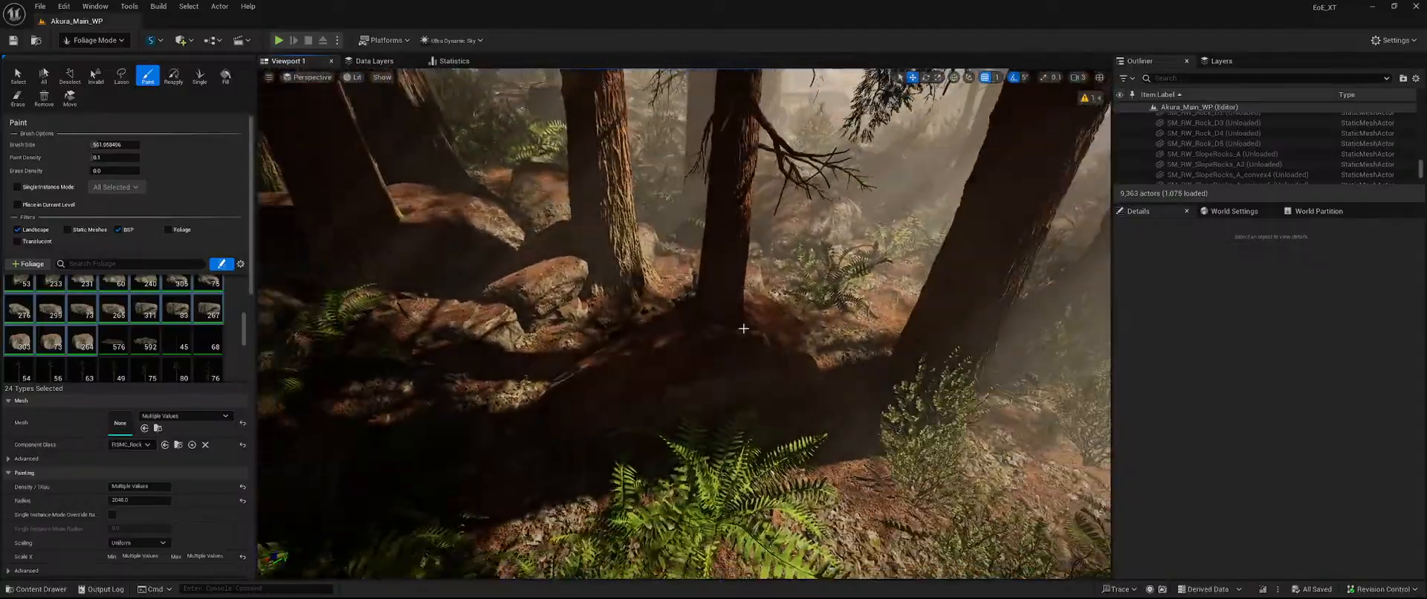
{"action": "left_click_drag", "start_coordinate": [743, 329], "coordinate": [667, 297], "text": "shift"}
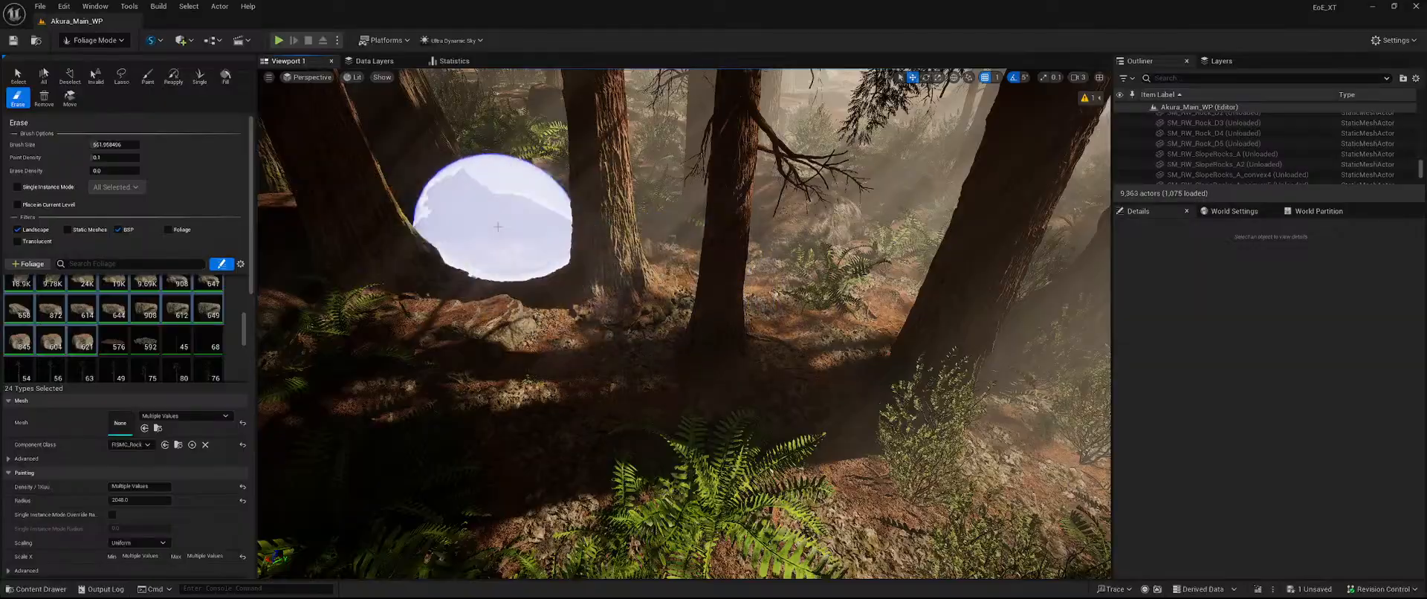
Erase the flat-topped rock behind the shaded trunks and the large rounded boulder beside the low ferns.
{"action": "right_click_drag", "start_coordinate": [498, 226], "coordinate": [487, 195]}
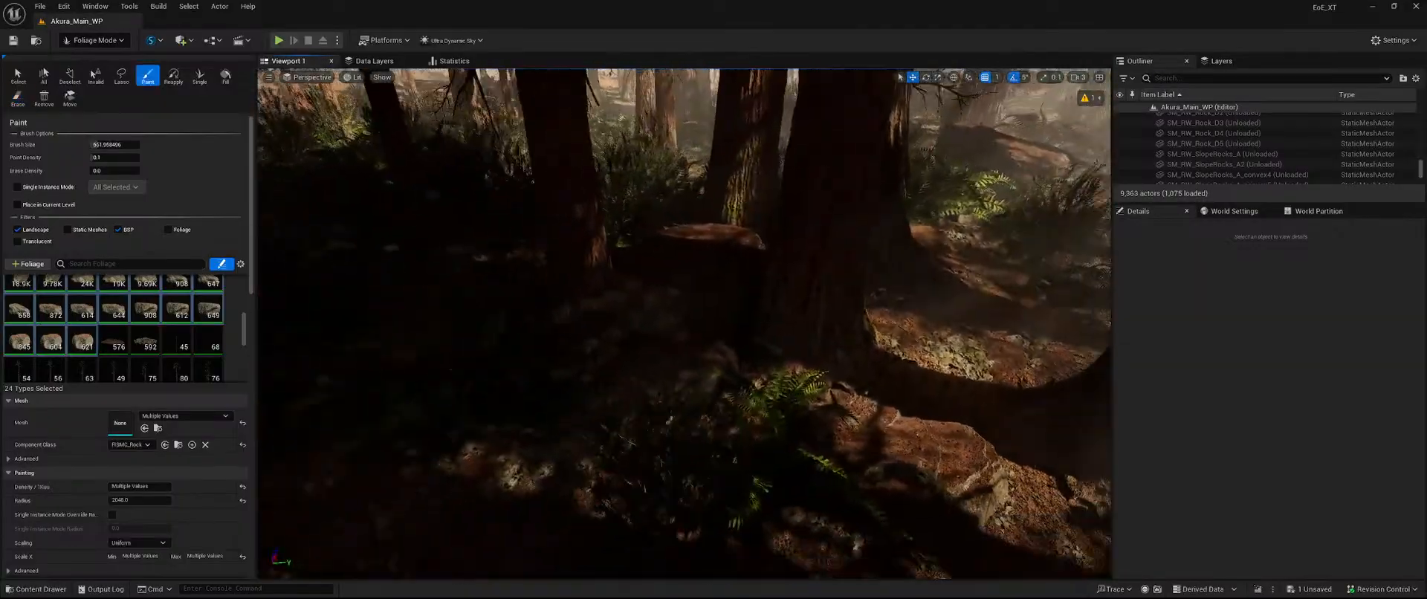
{"action": "right_click_drag", "start_coordinate": [706, 320], "coordinate": [739, 306]}
{"action": "key", "text": "shift"}
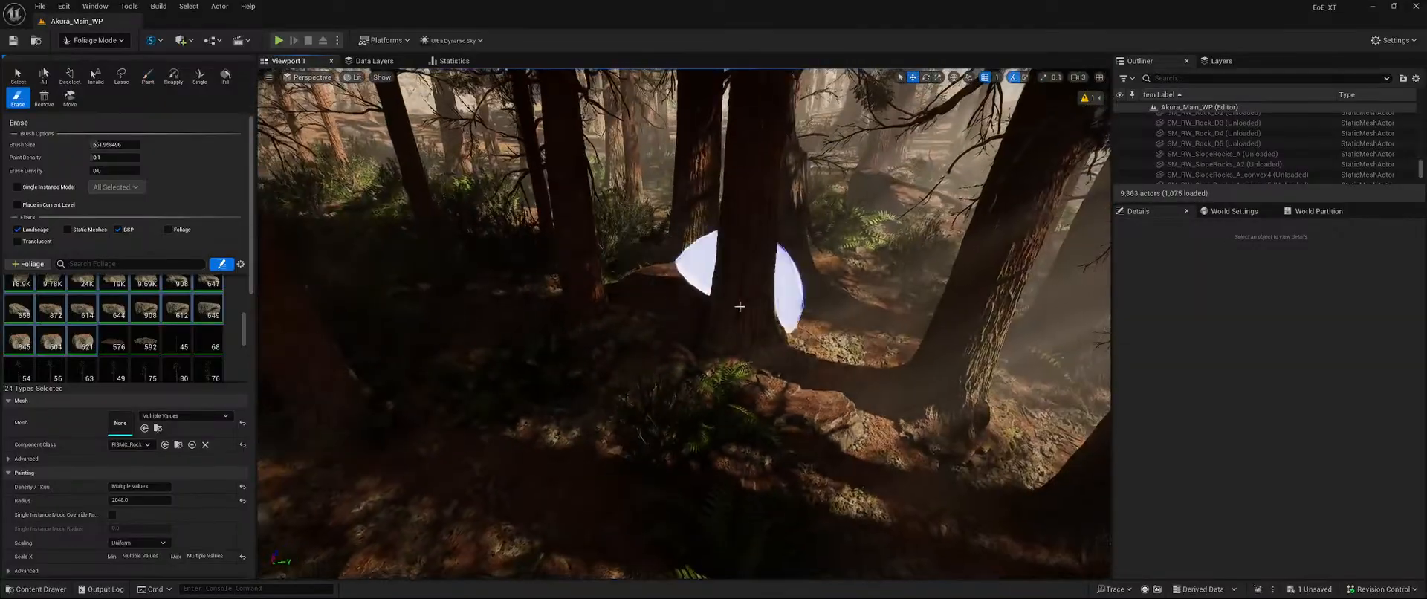
{"action": "right_click_drag", "start_coordinate": [710, 360], "coordinate": [617, 336]}
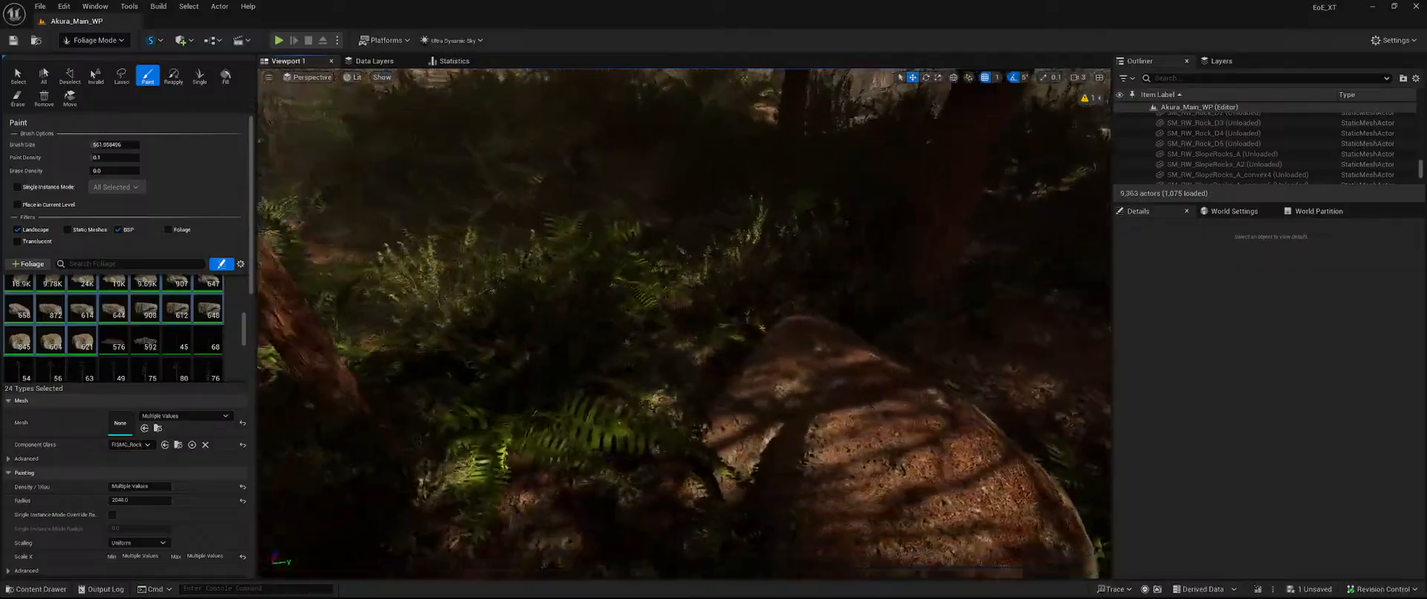
{"action": "right_click_drag", "start_coordinate": [664, 384], "coordinate": [698, 372]}
{"action": "key", "text": "shift"}
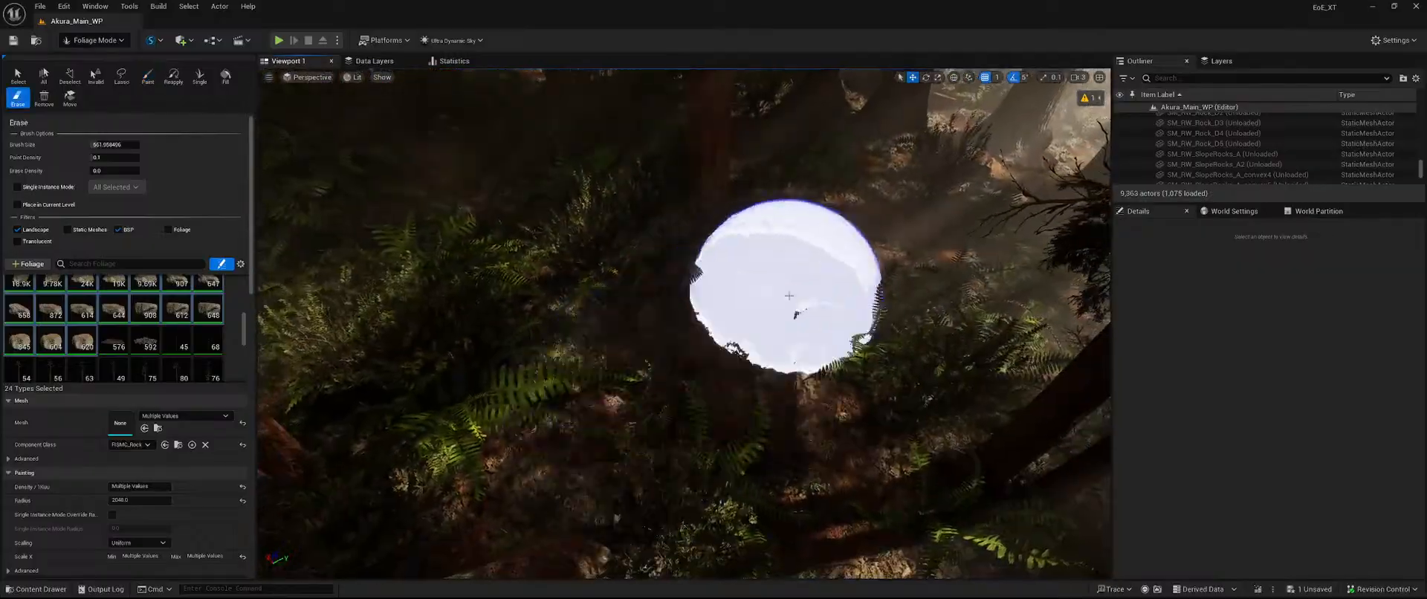
Erase the rocks beside the leaning reddish trunk and the large boulder in the undergrowth near the slender tree.
{"action": "right_click_drag", "start_coordinate": [789, 296], "coordinate": [773, 350]}
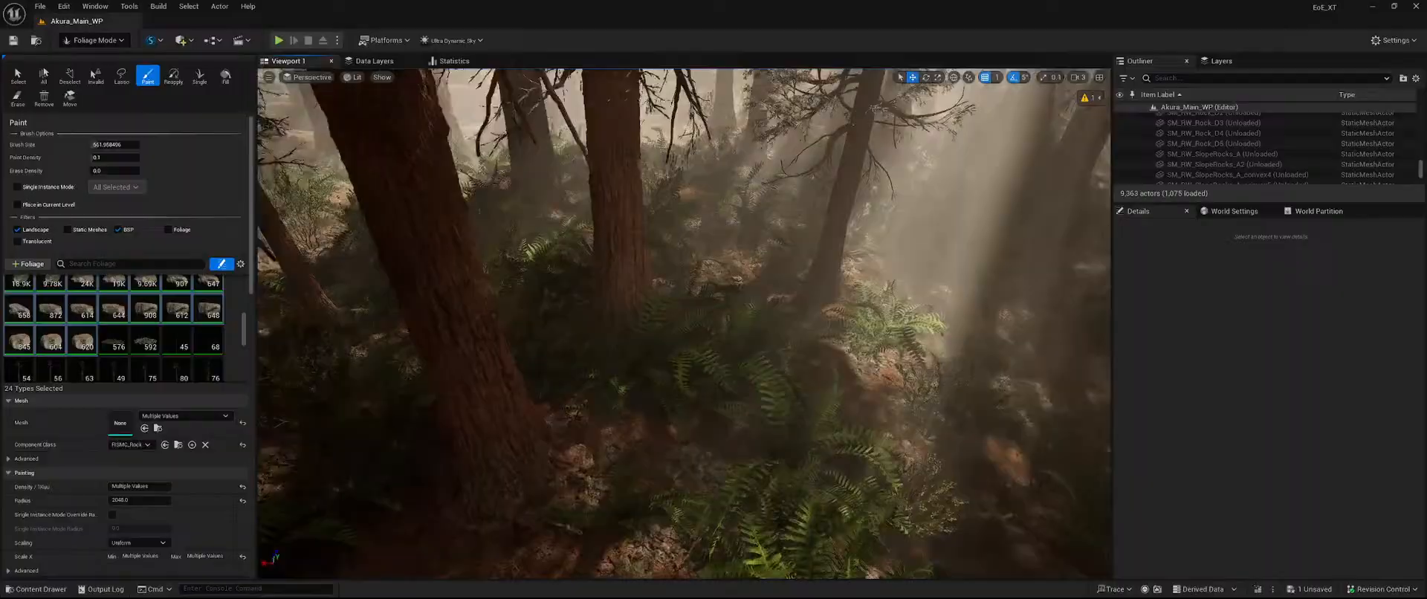
{"action": "right_click_drag", "start_coordinate": [612, 342], "coordinate": [561, 333]}
{"action": "key", "text": "shift"}
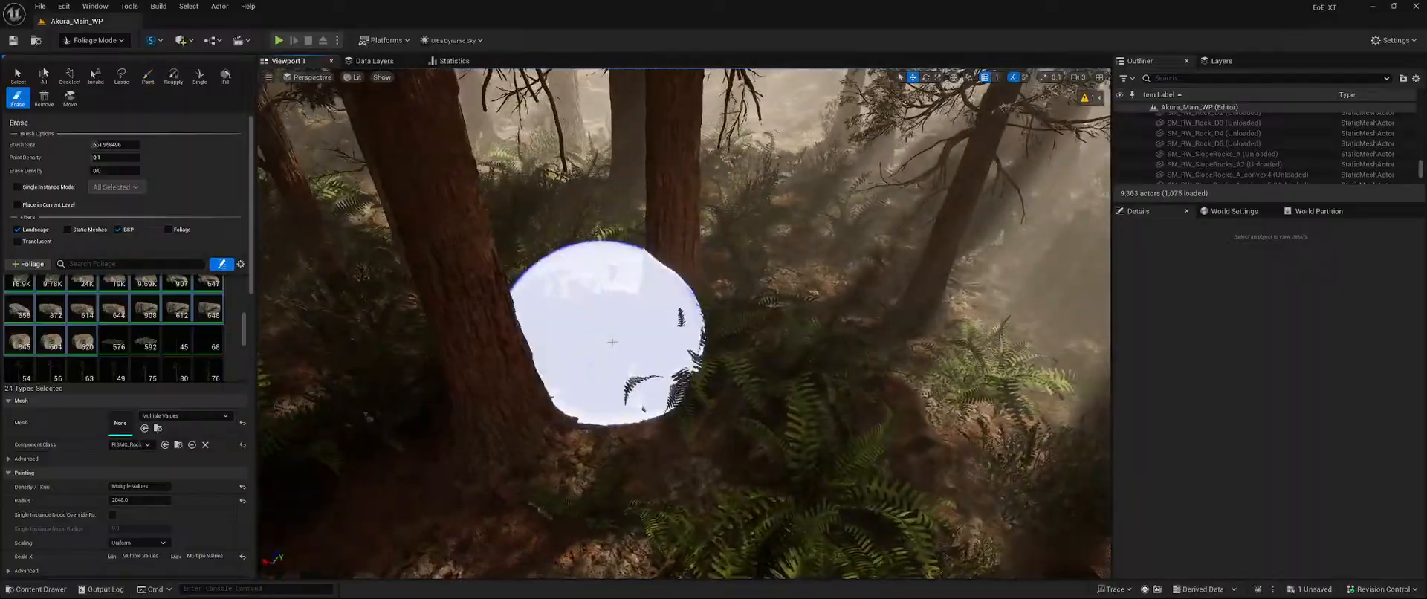
{"action": "right_click_drag", "start_coordinate": [755, 245], "coordinate": [746, 297]}
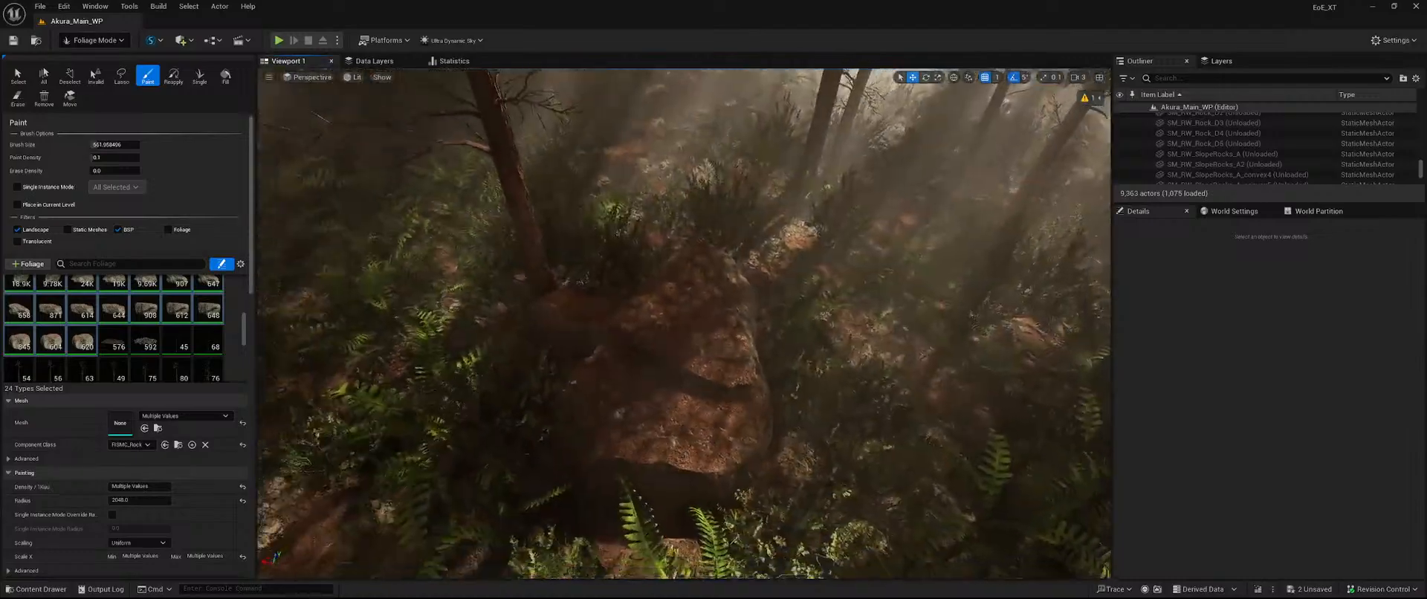
{"action": "right_click_drag", "start_coordinate": [565, 350], "coordinate": [565, 320]}
{"action": "key", "text": "shift"}
Delete the thick tree standing in front of the broken stump in the misty clearing.
{"action": "mouse_move", "coordinate": [665, 223]}
{"action": "right_mouse_down"}
{"action": "mouse_move", "coordinate": [445, 257]}
{"action": "mouse_move", "coordinate": [320, 242]}
{"action": "right_mouse_up"}
{"action": "key", "text": "w"}
{"action": "mouse_move", "coordinate": [898, 229]}
{"action": "right_mouse_down"}
{"action": "mouse_move", "coordinate": [966, 142]}
{"action": "mouse_move", "coordinate": [1040, 112]}
{"action": "mouse_move", "coordinate": [1063, 130]}
{"action": "mouse_move", "coordinate": [1040, 111]}
{"action": "mouse_move", "coordinate": [984, 189]}
{"action": "right_mouse_up"}
{"action": "key", "text": "w"}
{"action": "key", "text": "w"}
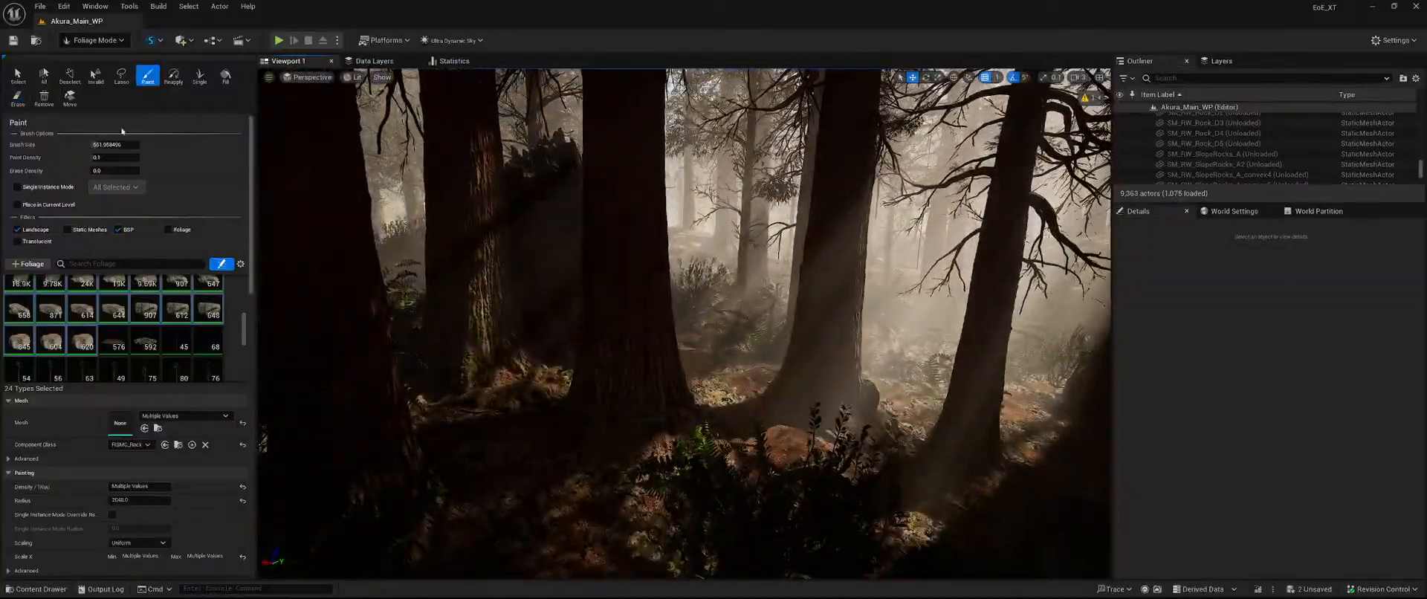
{"action": "left_click", "coordinate": [18, 76]}
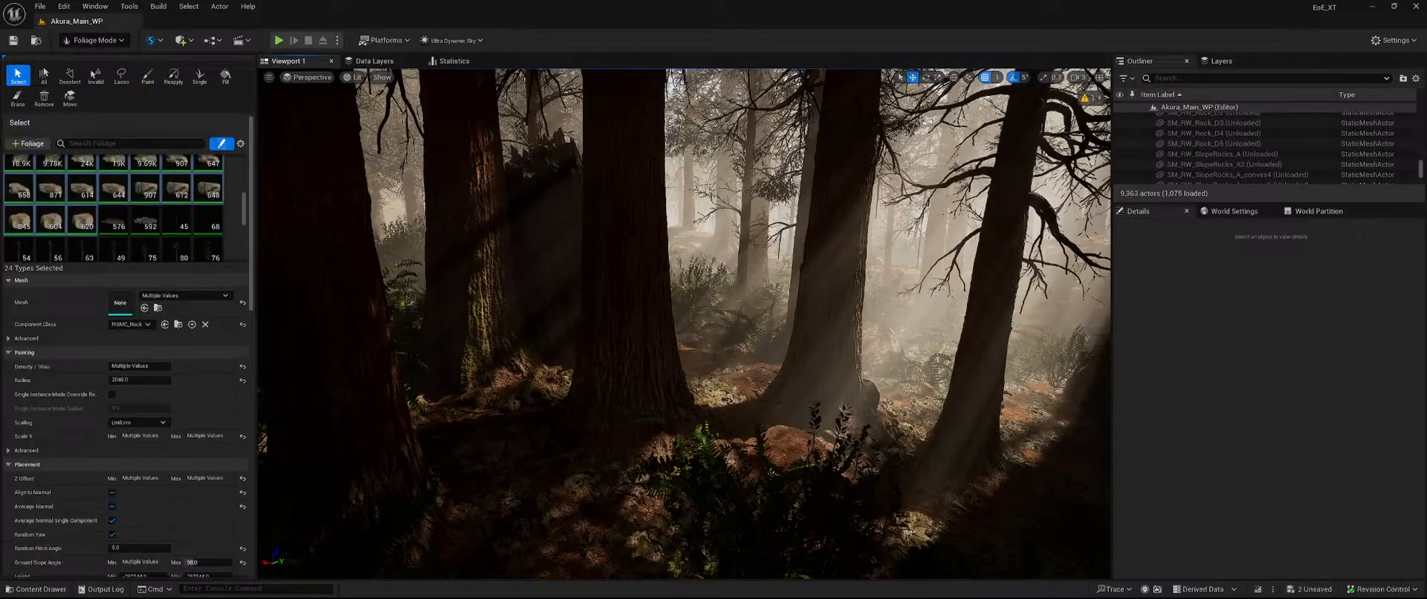
{"action": "key", "text": "Delete"}
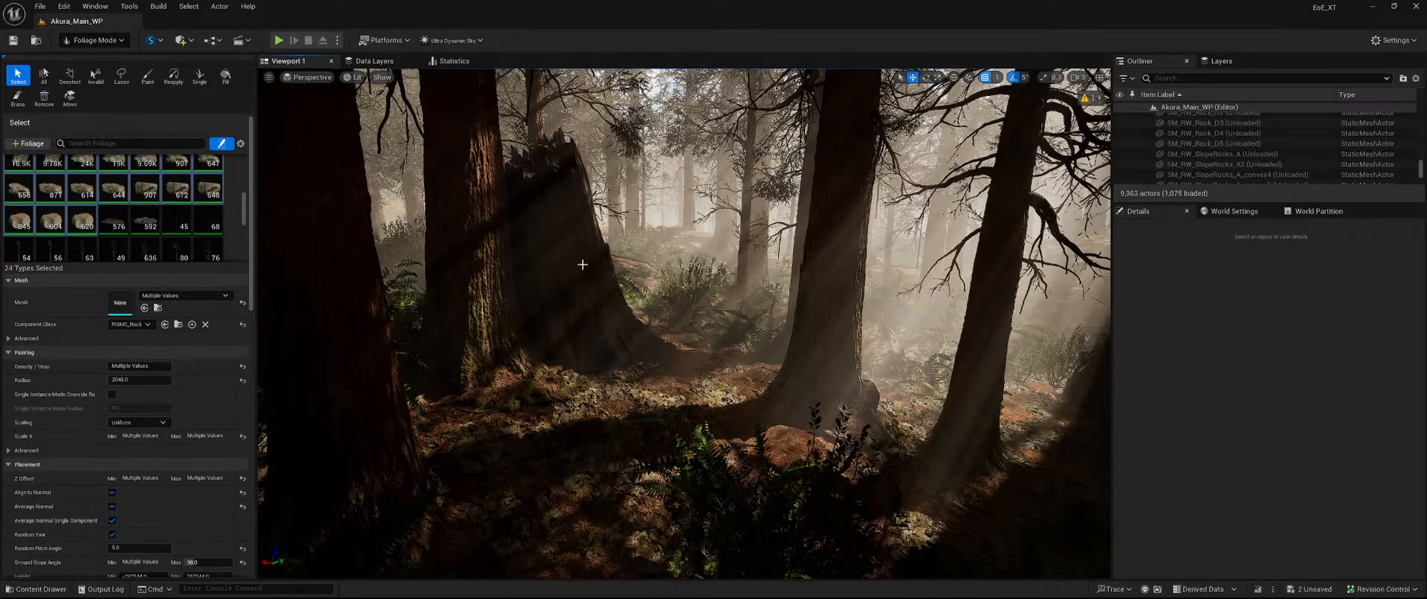
Save all unsaved foliage changes and return to the foliage Paint tool.
{"action": "left_click", "coordinate": [148, 76]}
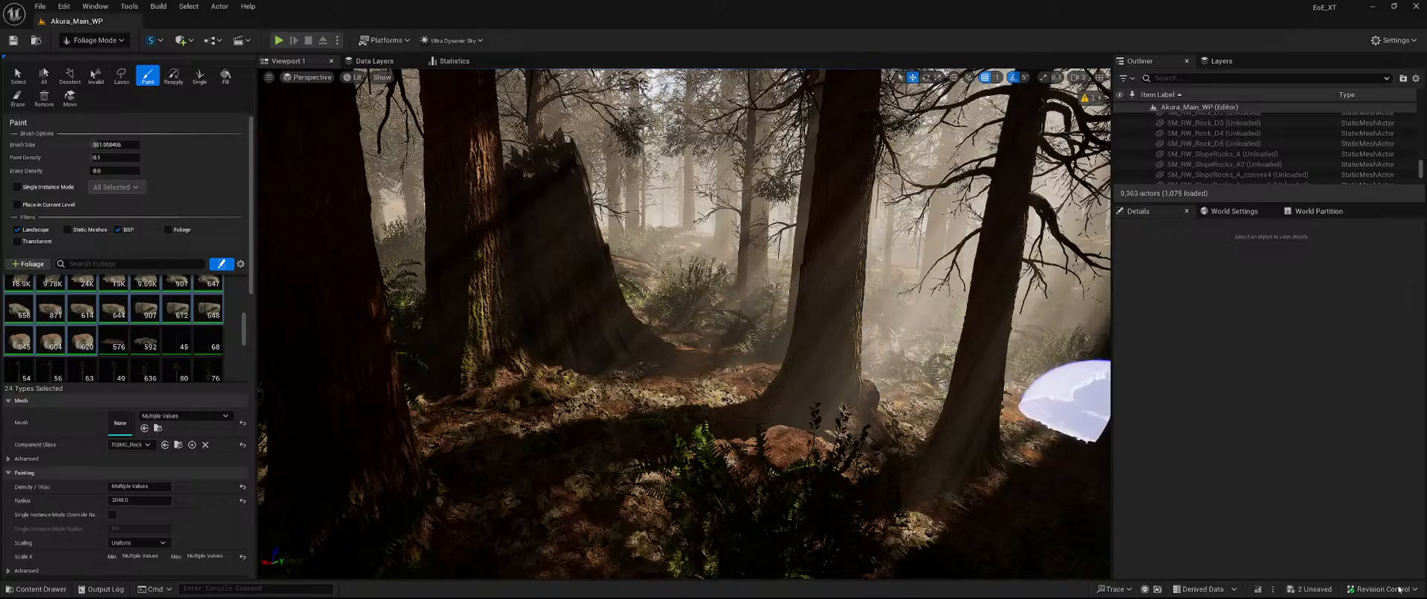
{"action": "left_click", "coordinate": [1309, 588]}
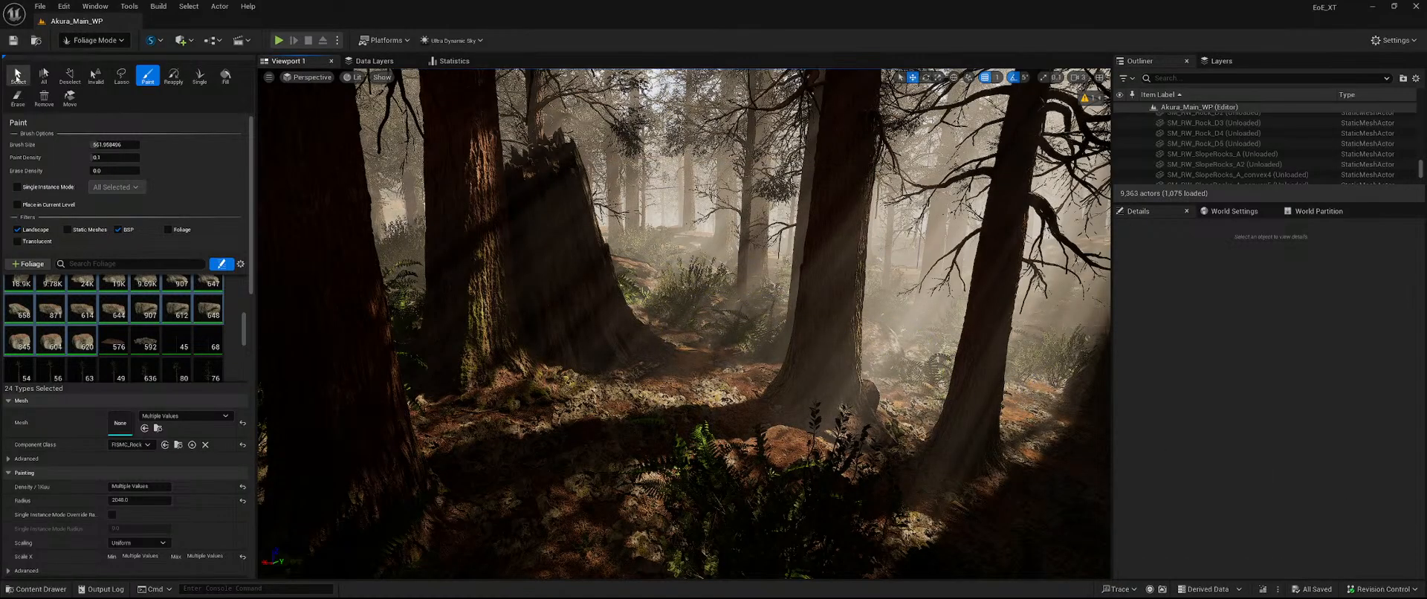
{"action": "left_click", "coordinate": [16, 78]}
{"action": "left_click", "coordinate": [148, 78]}
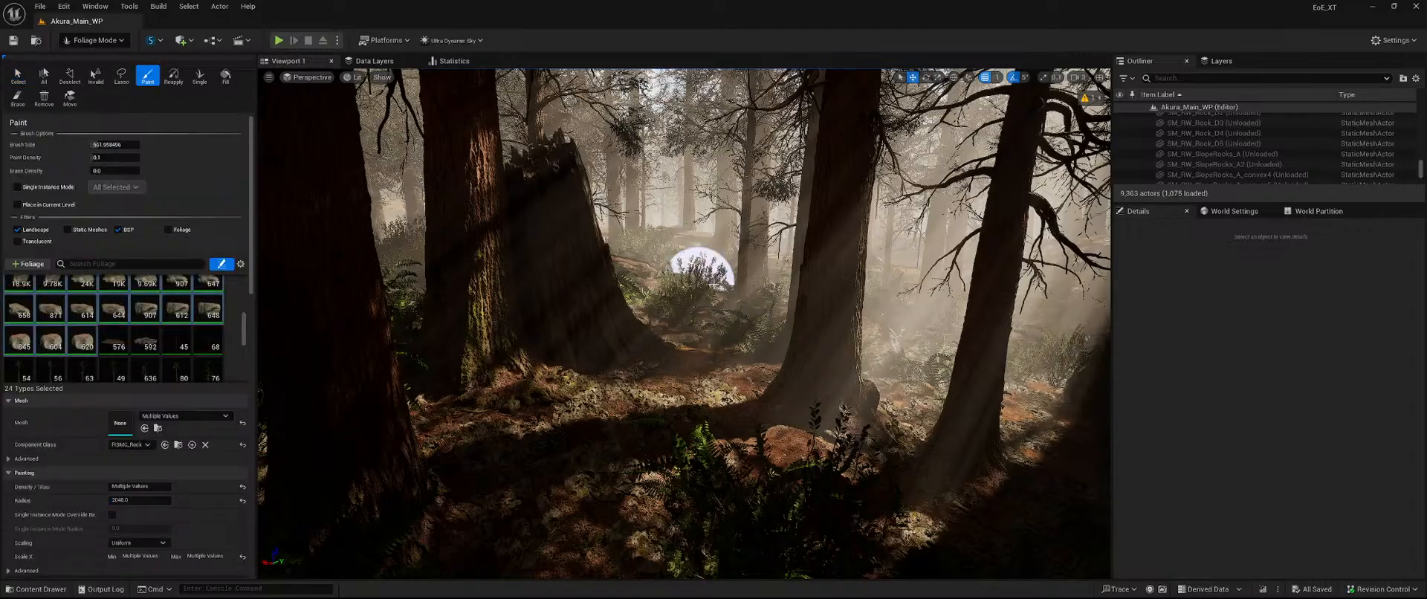
Erase the shadowed boulders among the reddish trunks and the rock outcrop beneath the bare overhanging branches.
{"action": "mouse_move", "coordinate": [672, 295]}
{"action": "right_mouse_down"}
{"action": "mouse_move", "coordinate": [572, 295]}
{"action": "mouse_move", "coordinate": [513, 324]}
{"action": "mouse_move", "coordinate": [944, 268]}
{"action": "mouse_move", "coordinate": [877, 335]}
{"action": "mouse_move", "coordinate": [773, 353]}
{"action": "mouse_move", "coordinate": [876, 342]}
{"action": "mouse_move", "coordinate": [855, 401]}
{"action": "right_mouse_up"}
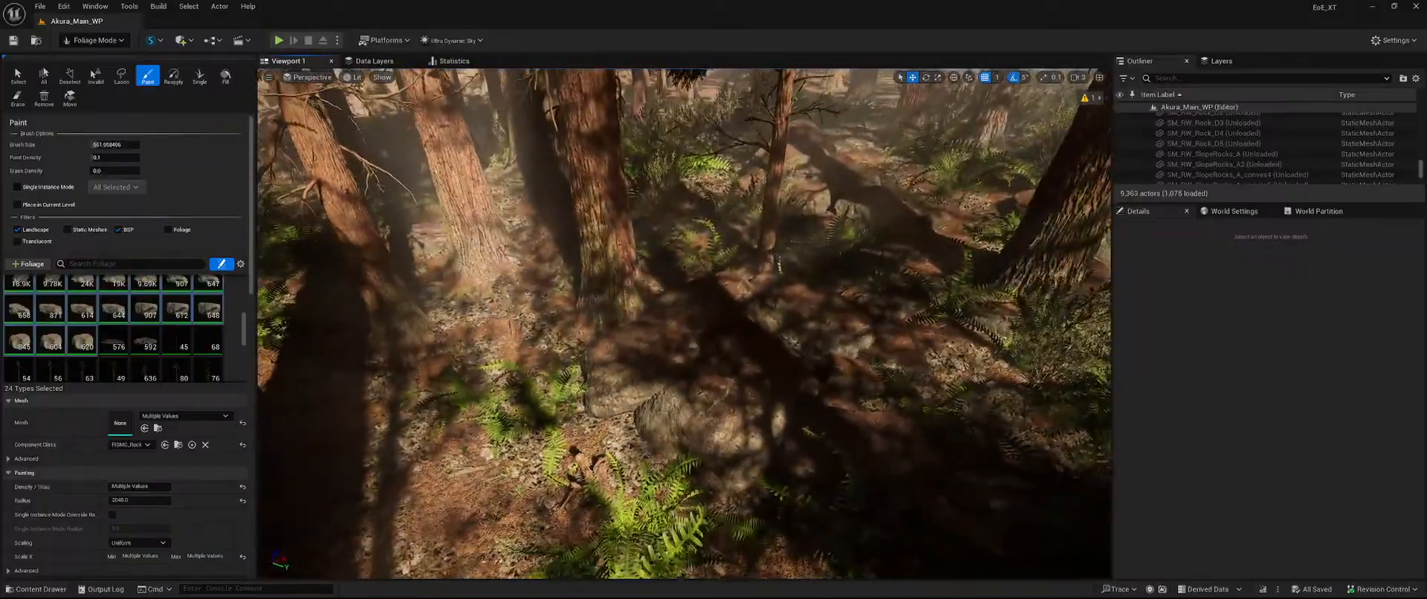
{"action": "left_click_drag", "start_coordinate": [706, 251], "coordinate": [903, 217], "text": "shift"}
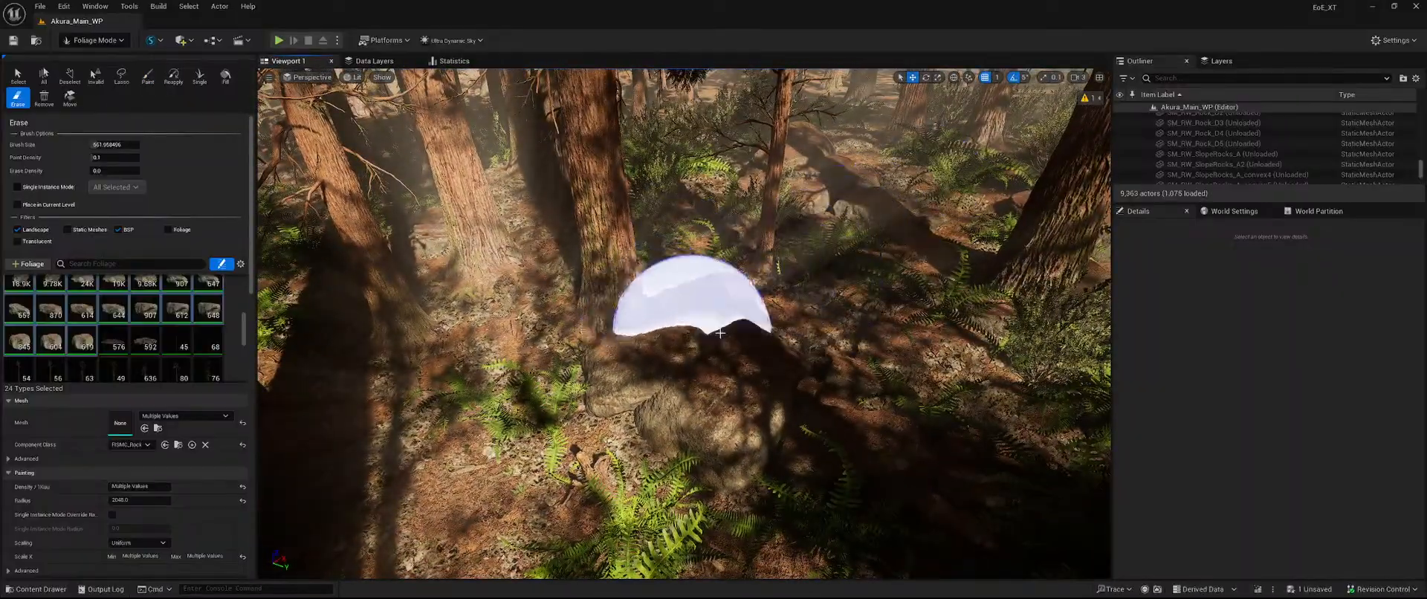
{"action": "right_click_drag", "start_coordinate": [796, 277], "coordinate": [787, 186]}
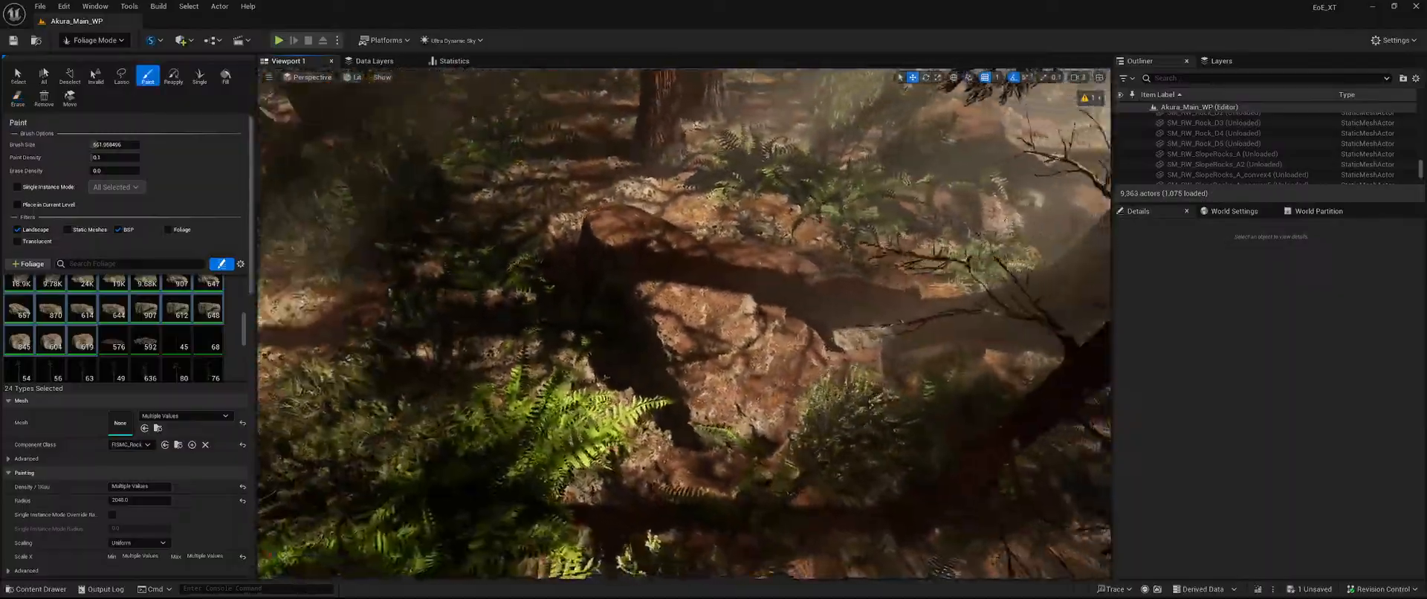
{"action": "right_click_drag", "start_coordinate": [683, 324], "coordinate": [732, 320]}
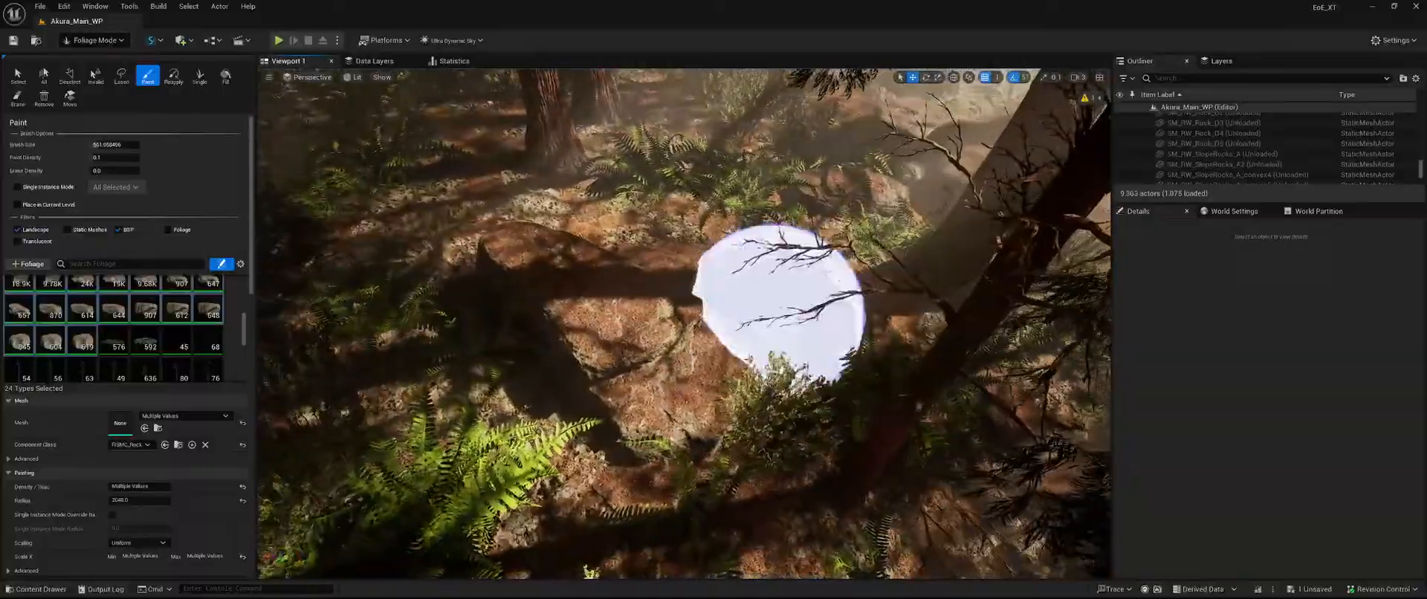
{"action": "left_click_drag", "start_coordinate": [777, 303], "coordinate": [821, 293], "text": "shift"}
Erase the rocks between the thick leaning reddish trunk and the large flat boulders in the sunlit undergrowth.
{"action": "right_click_drag", "start_coordinate": [687, 165], "coordinate": [688, 172]}
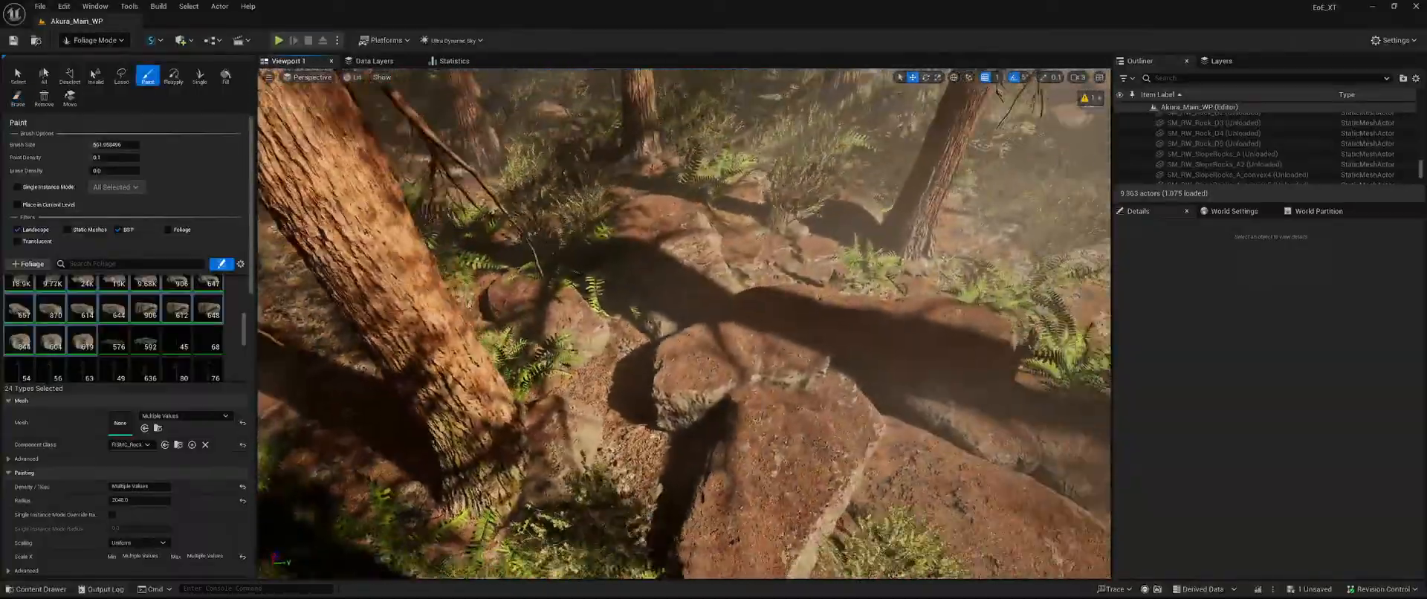
{"action": "right_click_drag", "start_coordinate": [627, 290], "coordinate": [632, 291]}
{"action": "left_click", "coordinate": [628, 292], "text": "shift"}
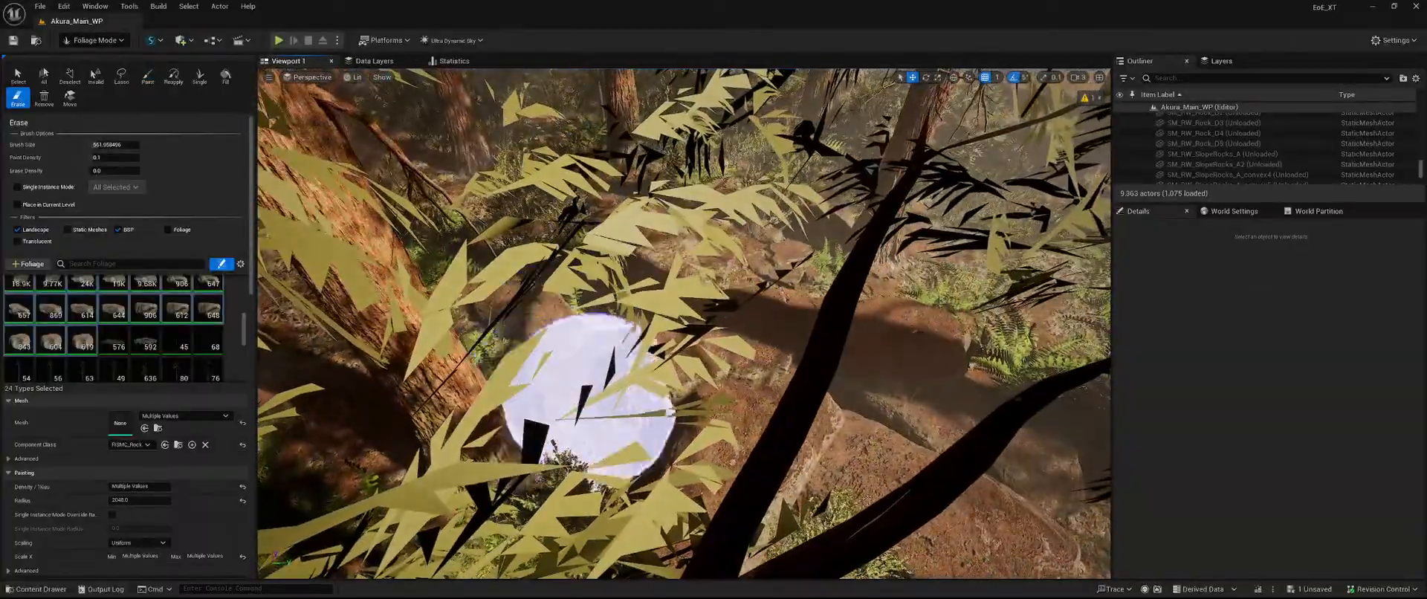
Erase the shadow-crossed boulders below the ferns beside the slender reddish trunk.
{"action": "right_click_drag", "start_coordinate": [925, 220], "coordinate": [925, 201]}
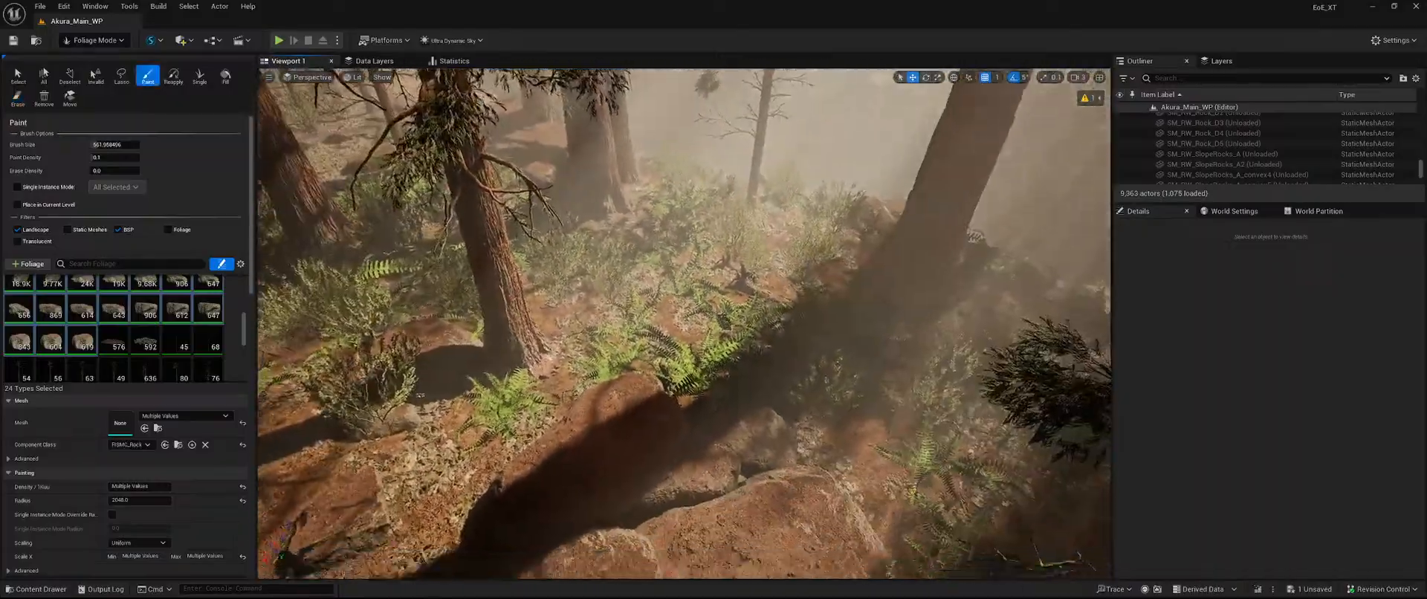
{"action": "right_click_drag", "start_coordinate": [573, 286], "coordinate": [573, 321]}
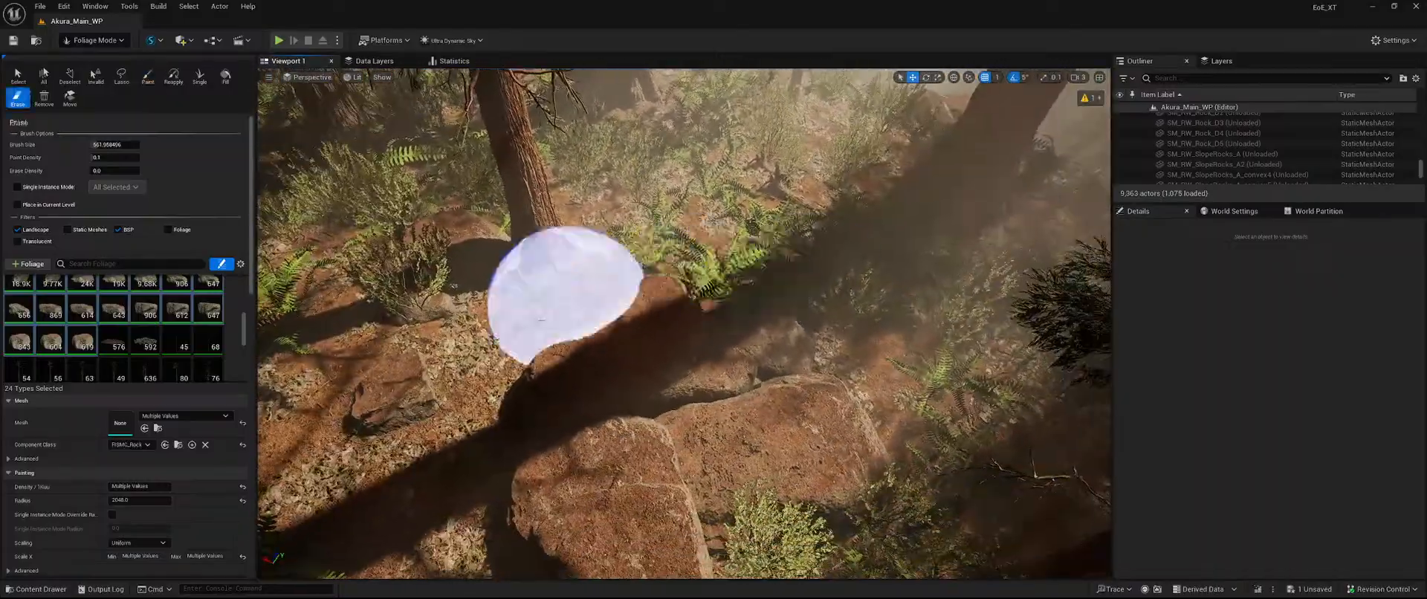
{"action": "left_click_drag", "start_coordinate": [573, 287], "coordinate": [783, 294], "text": "shift"}
{"action": "right_click_drag", "start_coordinate": [783, 294], "coordinate": [806, 230]}
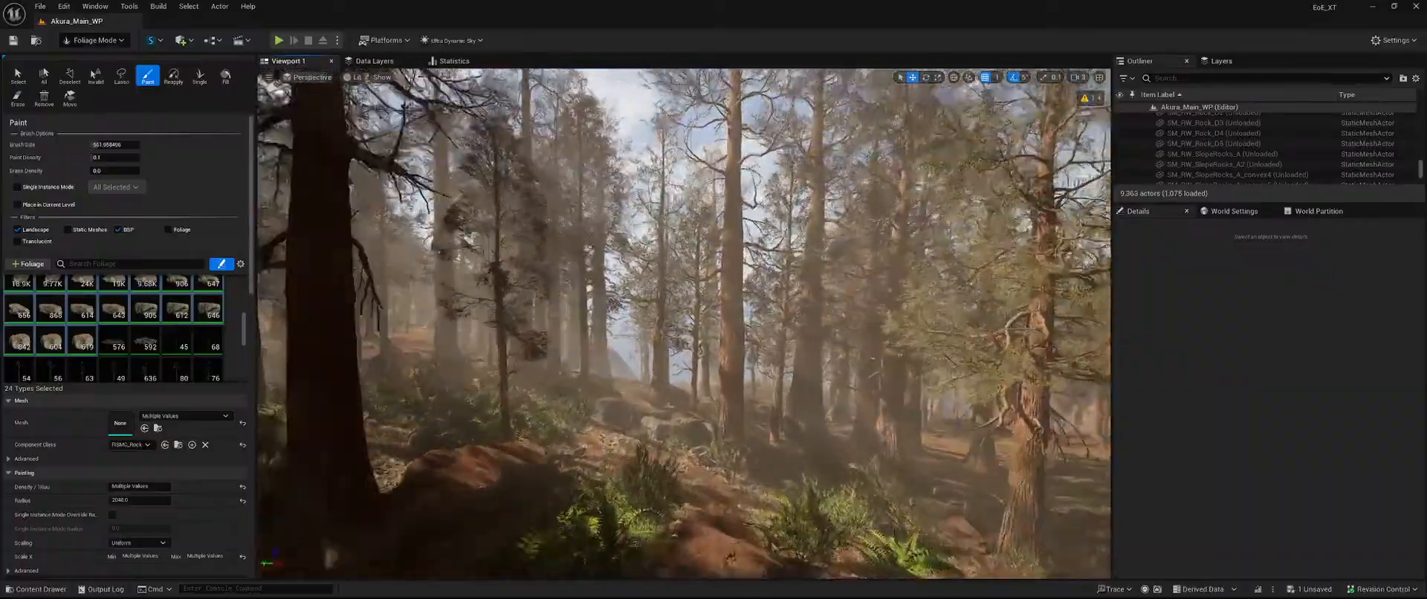
Erase the reddish boulders at the foot of the thick trunk behind the ferns.
{"action": "right_click_drag", "start_coordinate": [683, 324], "coordinate": [543, 386]}
{"action": "key", "text": "shift"}
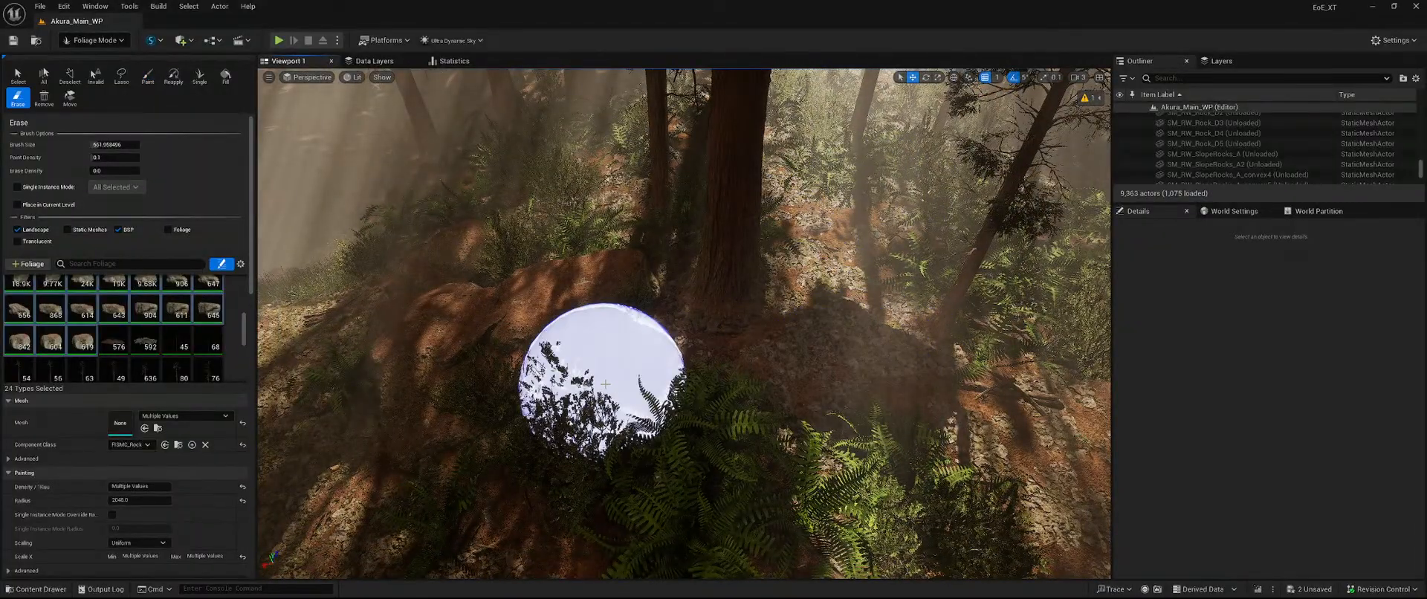
{"action": "left_click_drag", "start_coordinate": [551, 268], "coordinate": [665, 300], "text": "shift"}
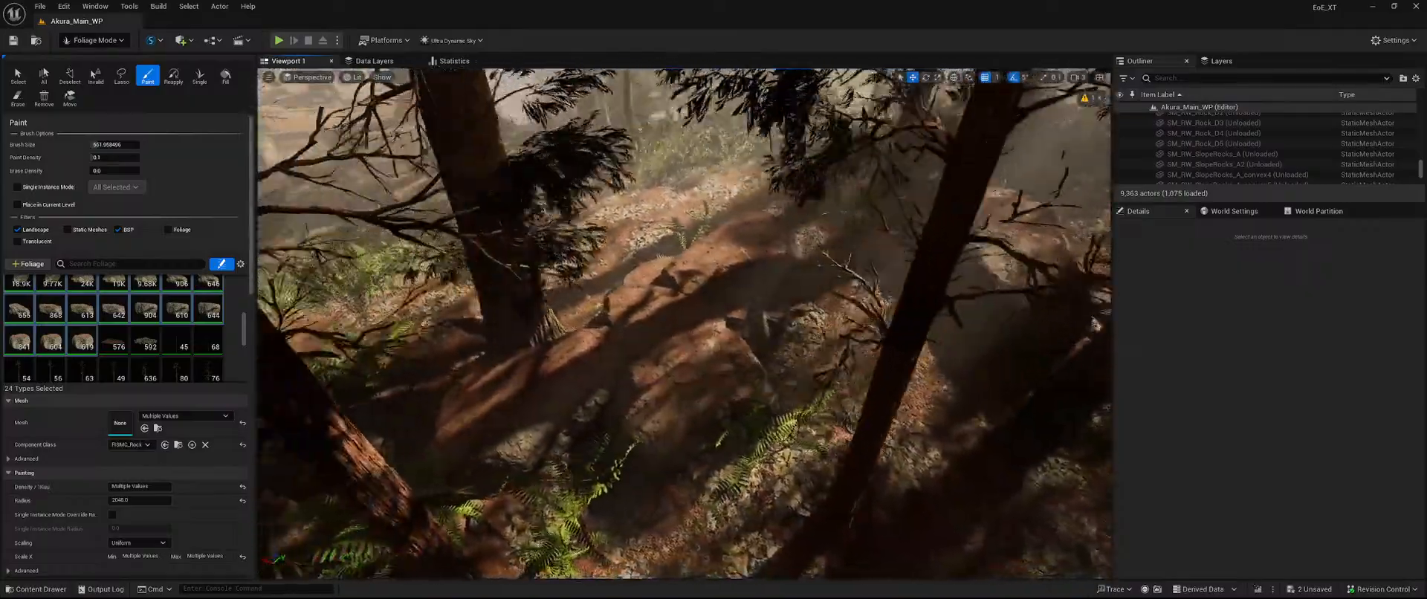
Erase the rocky mound between the shaded leaning trunks and save the foliage changes.
{"action": "right_click_drag", "start_coordinate": [554, 430], "coordinate": [555, 430]}
{"action": "key", "text": "shift"}
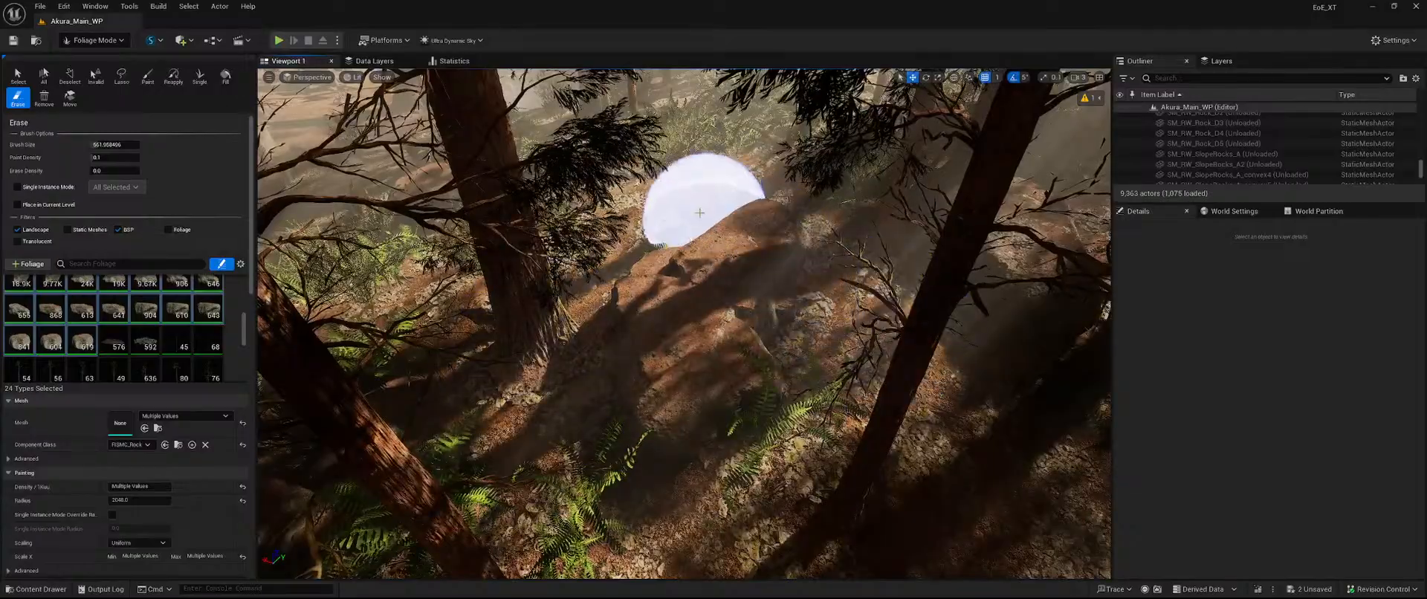
{"action": "left_click", "coordinate": [699, 212], "text": "shift"}
{"action": "right_click_drag", "start_coordinate": [699, 213], "coordinate": [702, 286]}
{"action": "key", "text": "shift"}
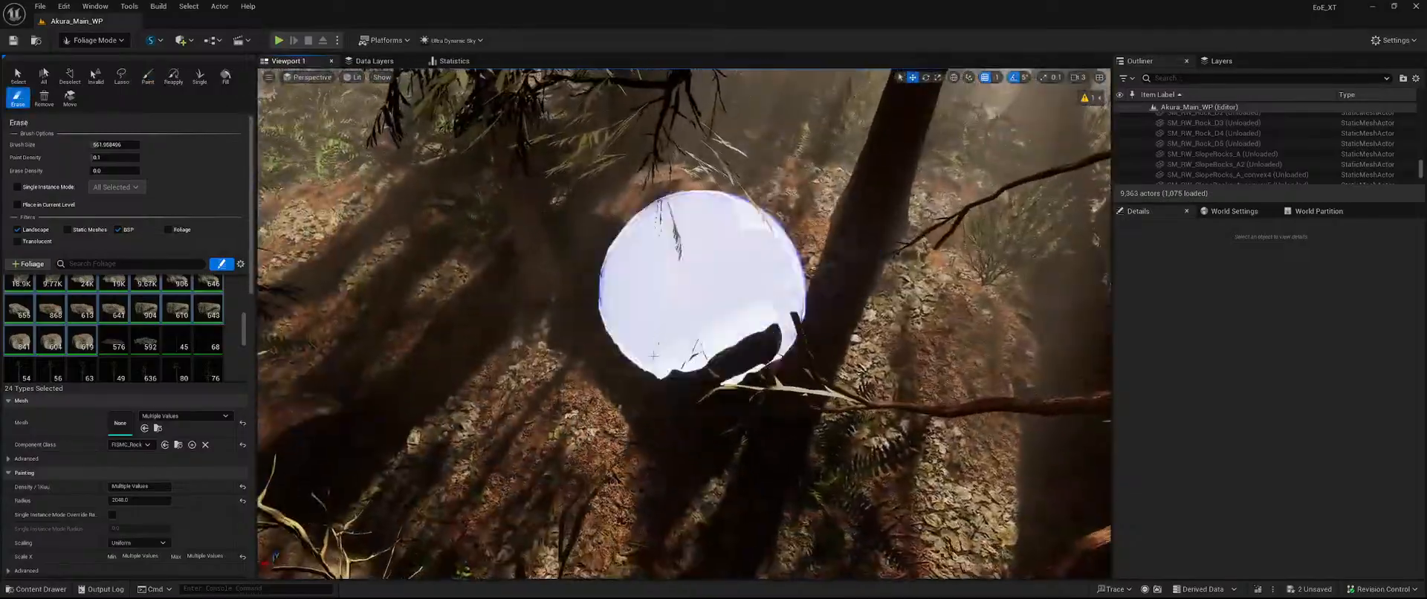
{"action": "right_click_drag", "start_coordinate": [699, 183], "coordinate": [699, 111]}
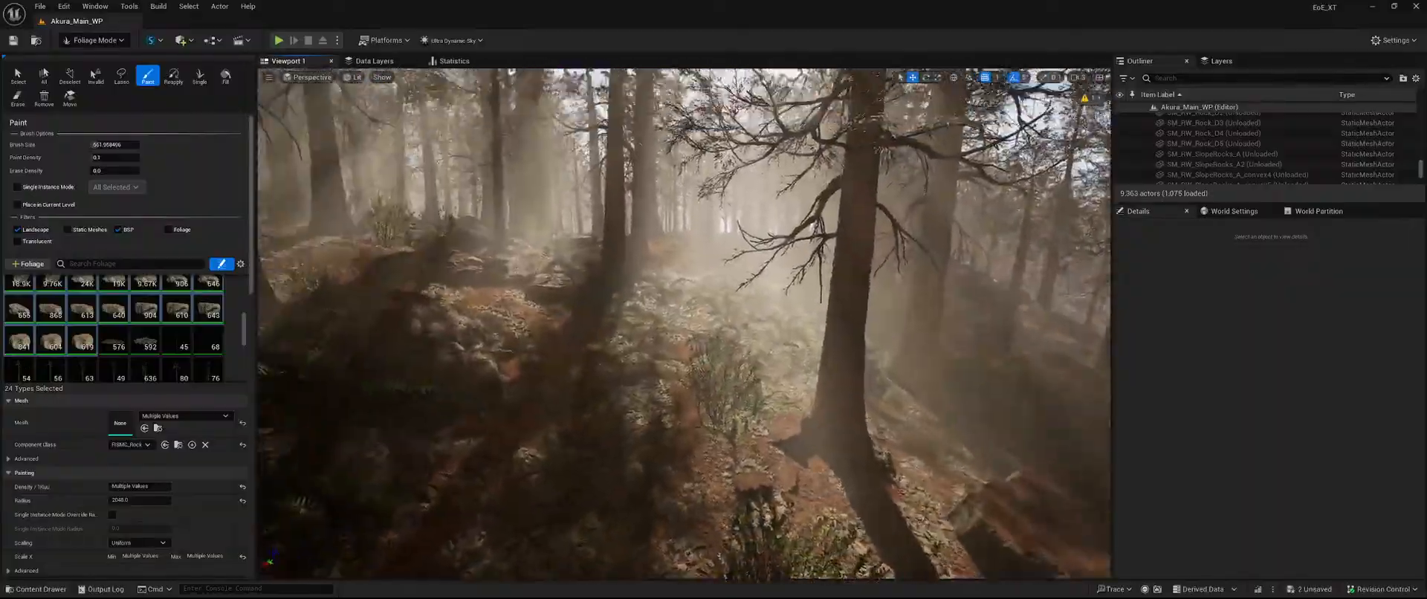
{"action": "key", "text": "ctrl+s"}
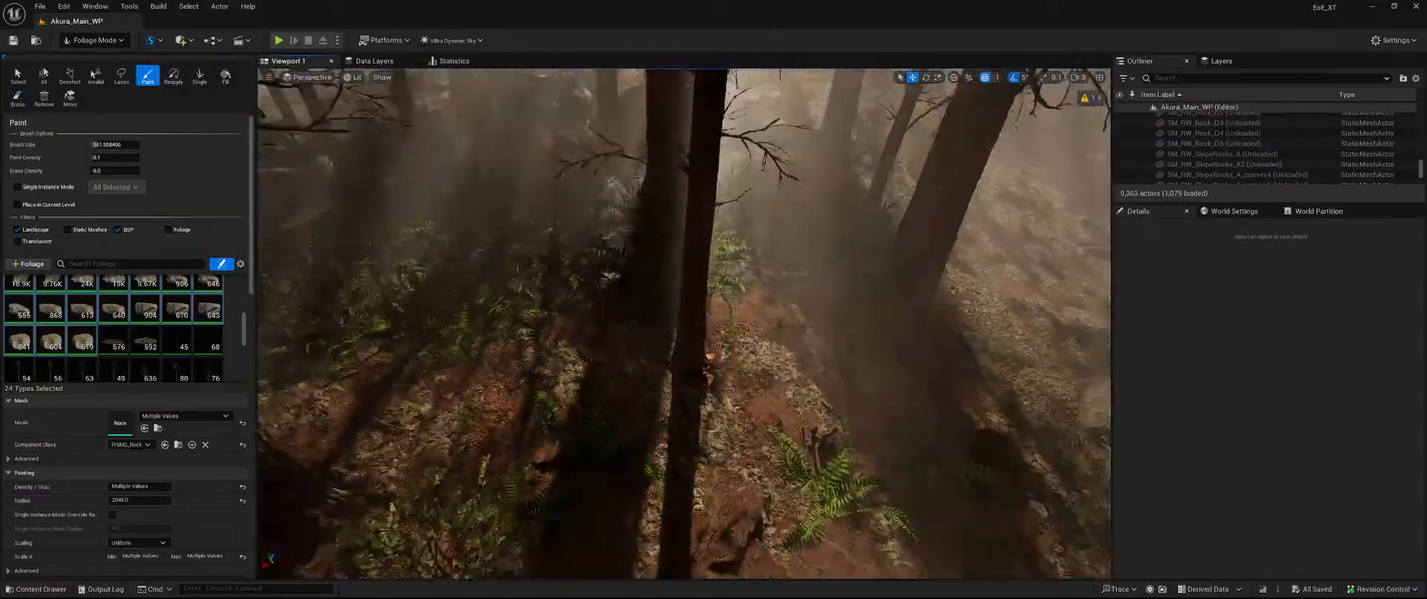
Erase the small rocks between the shaded trunks and the boulders around the slender tree near the bright ferns.
{"action": "key", "text": "shift"}
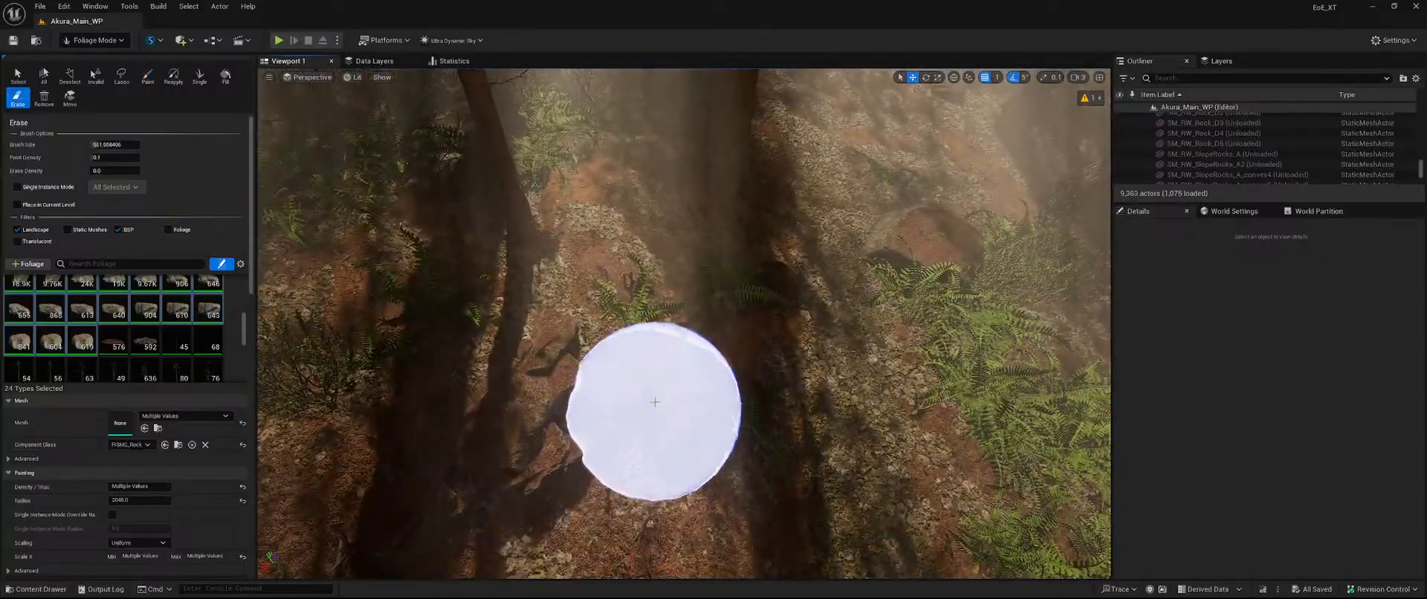
{"action": "left_click_drag", "start_coordinate": [654, 402], "coordinate": [668, 263], "text": "shift"}
{"action": "right_click_drag", "start_coordinate": [669, 263], "coordinate": [669, 148]}
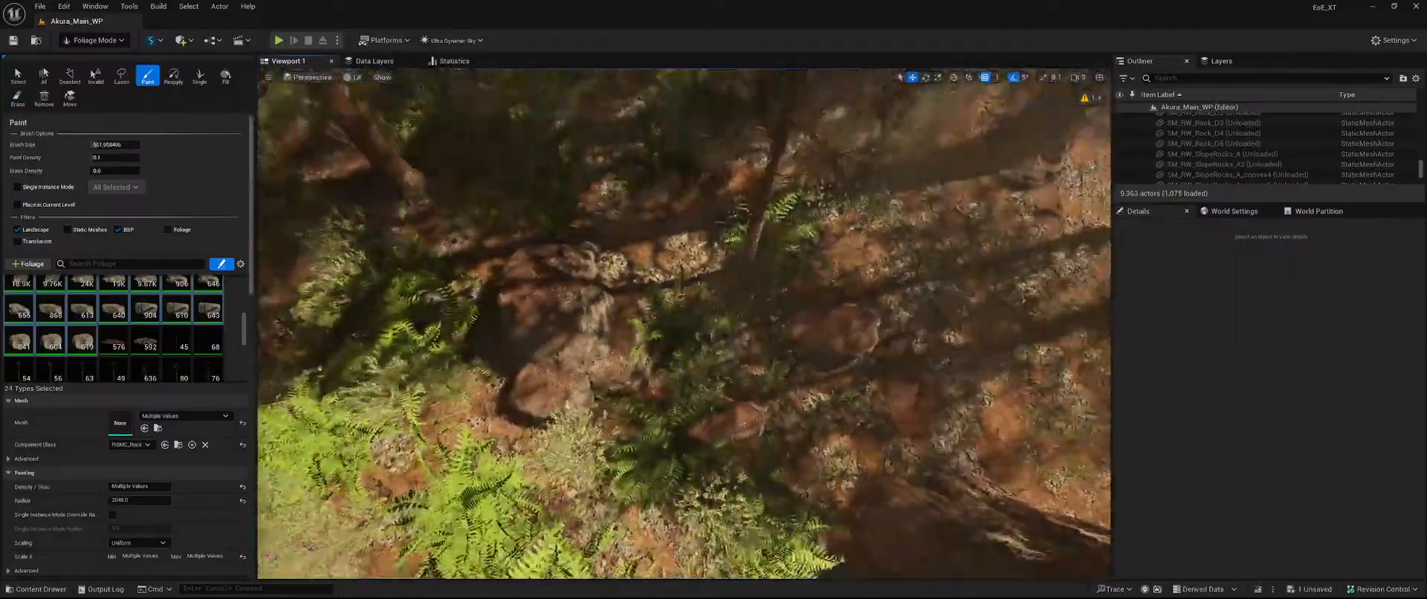
{"action": "right_click_drag", "start_coordinate": [821, 384], "coordinate": [836, 312]}
{"action": "key", "text": "shift"}
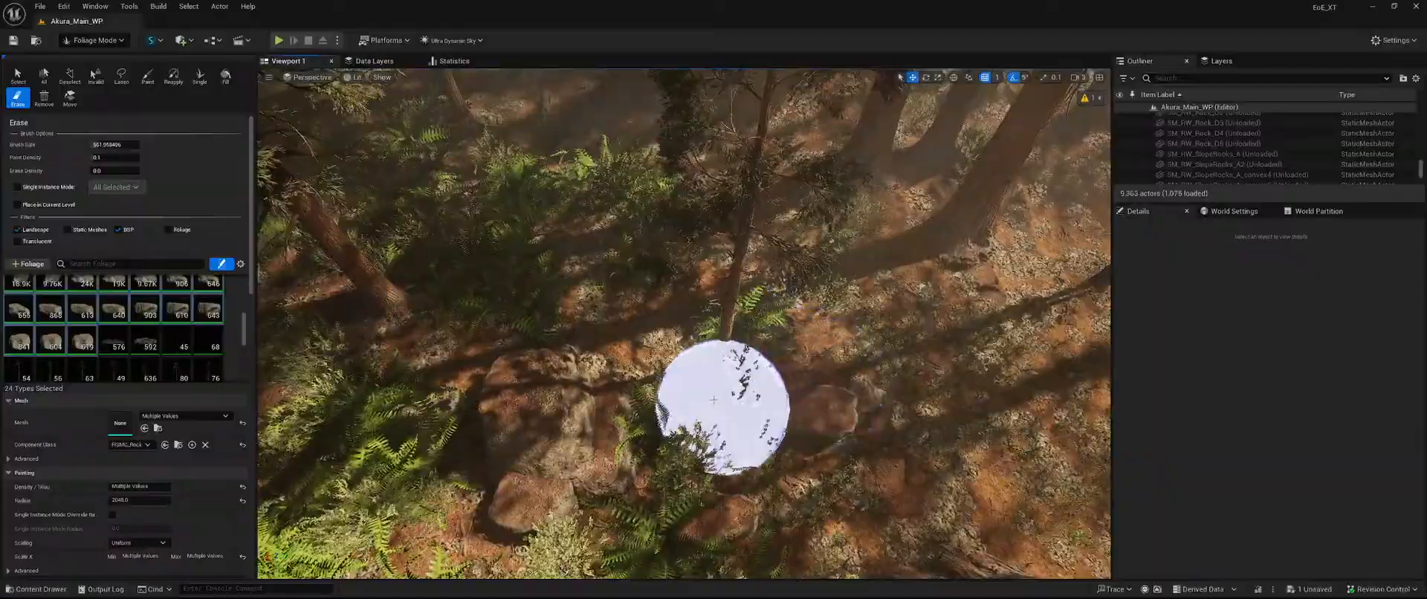
{"action": "left_click_drag", "start_coordinate": [713, 399], "coordinate": [828, 328], "text": "shift"}
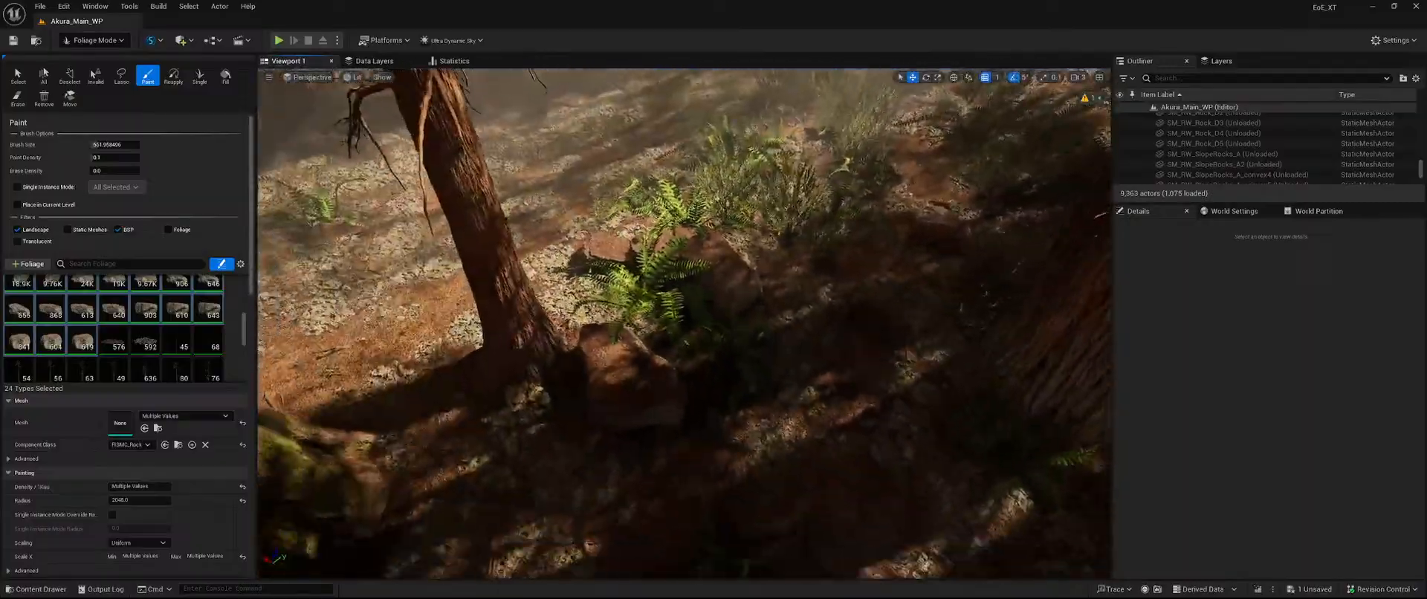
Erase the boulders around the reddish trunk with bare branches and the rocks near the slender trunk on the ferny mound.
{"action": "right_click_drag", "start_coordinate": [884, 268], "coordinate": [863, 270]}
{"action": "key", "text": "shift"}
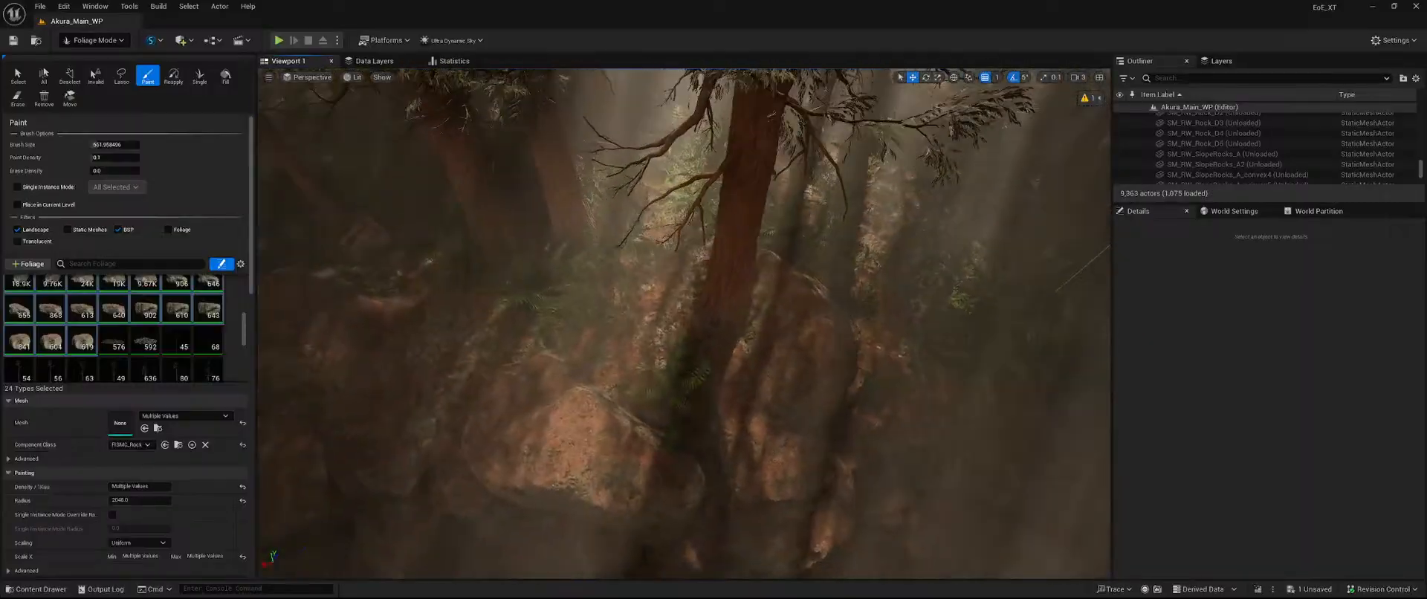
{"action": "left_click_drag", "start_coordinate": [711, 336], "coordinate": [770, 332], "text": "shift"}
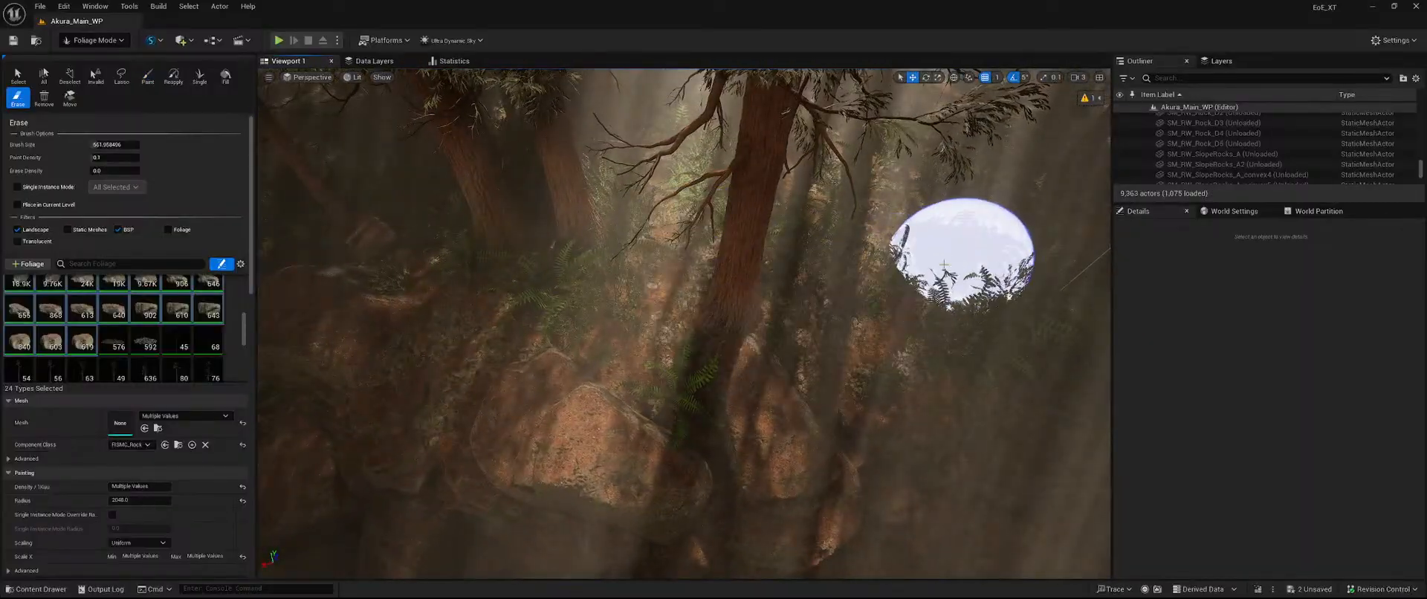
{"action": "right_click_drag", "start_coordinate": [711, 356], "coordinate": [640, 398]}
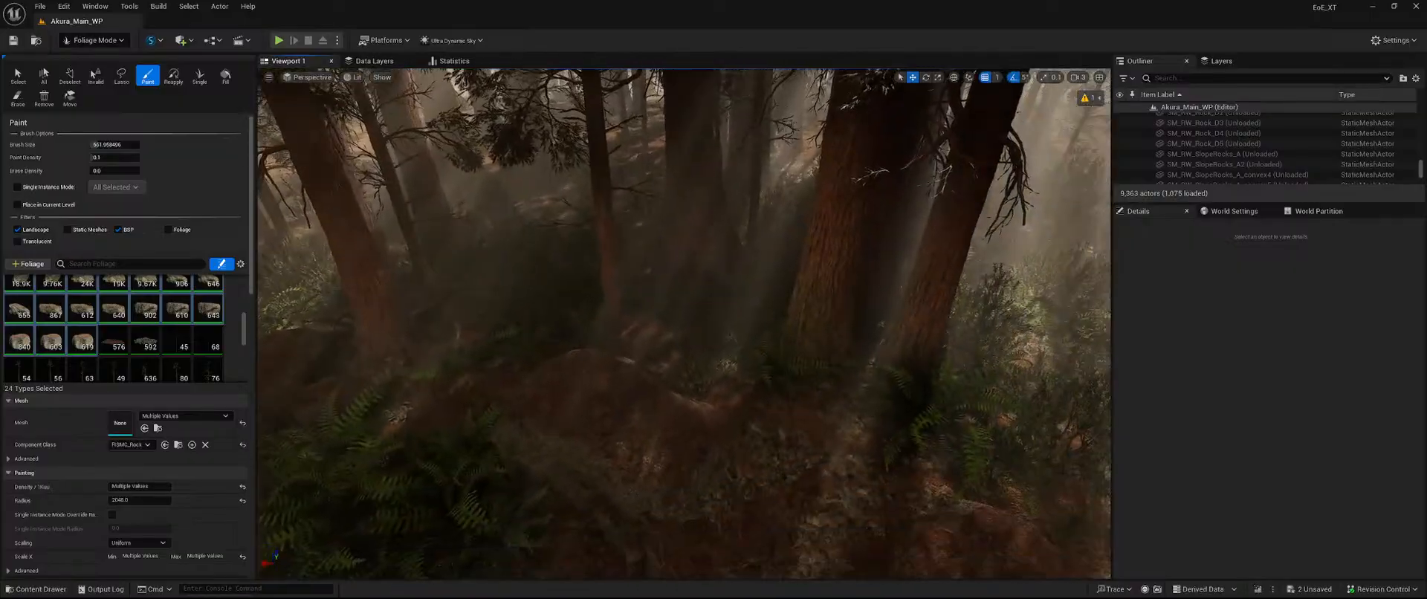
{"action": "key", "text": "shift"}
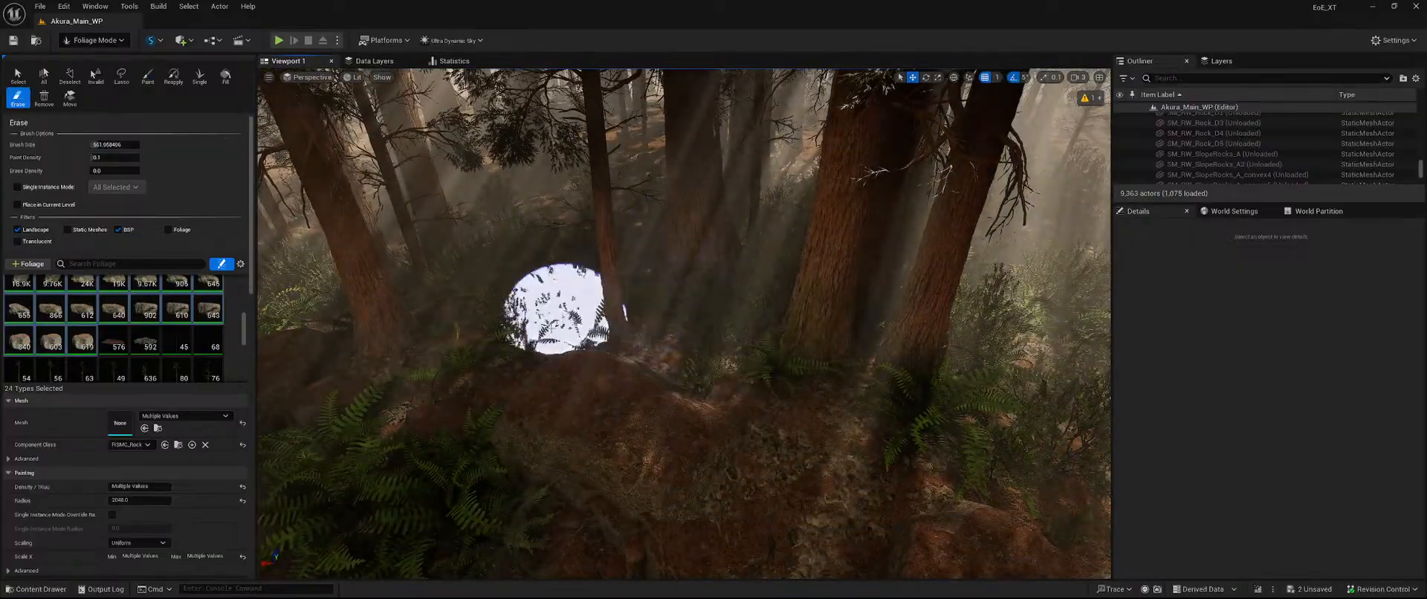
{"action": "right_click_drag", "start_coordinate": [430, 308], "coordinate": [420, 283]}
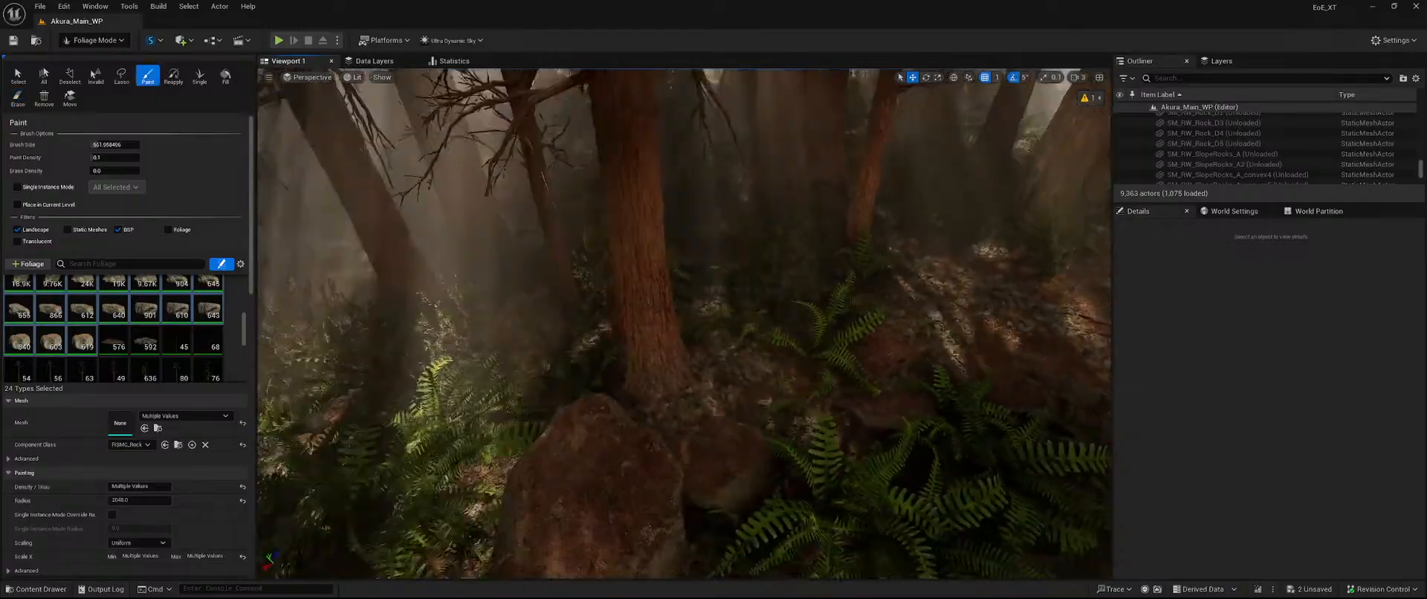
Try to erase the boulders on the dark slope beneath the ferns, and undo that foliage edit.
{"action": "right_click_drag", "start_coordinate": [568, 319], "coordinate": [475, 338]}
{"action": "key", "text": "shift"}
{"action": "left_click", "coordinate": [884, 367], "text": "shift"}
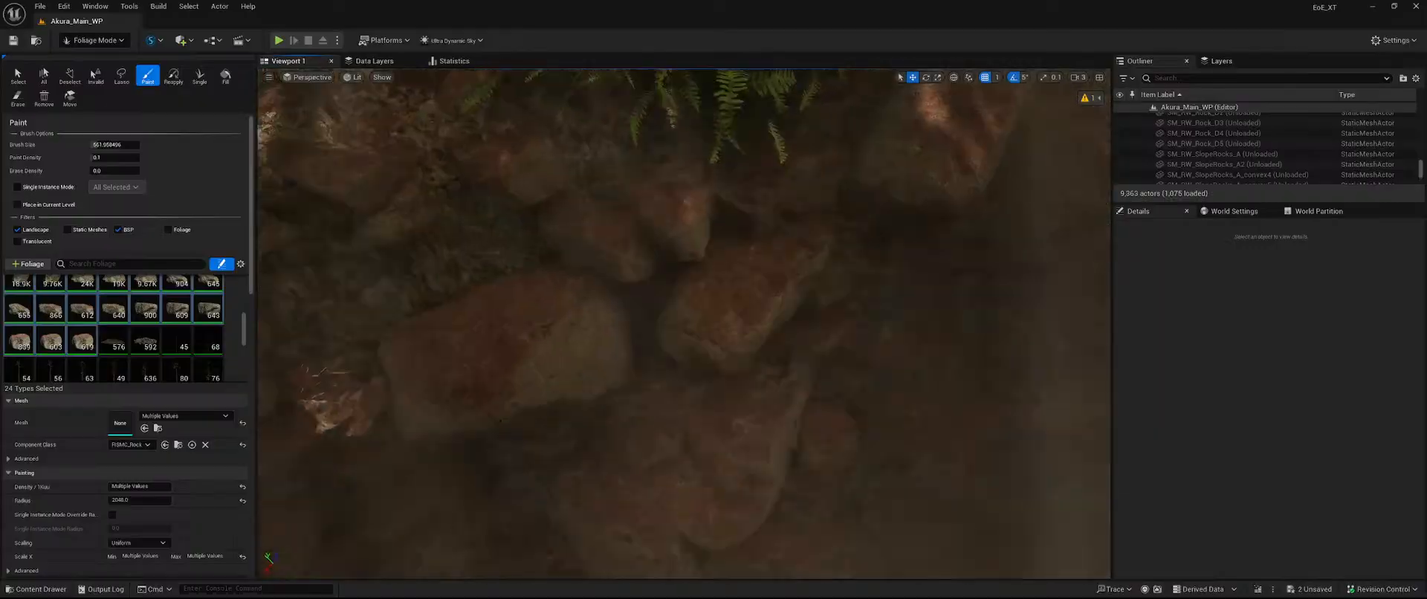
{"action": "key", "text": "ctrl+z"}
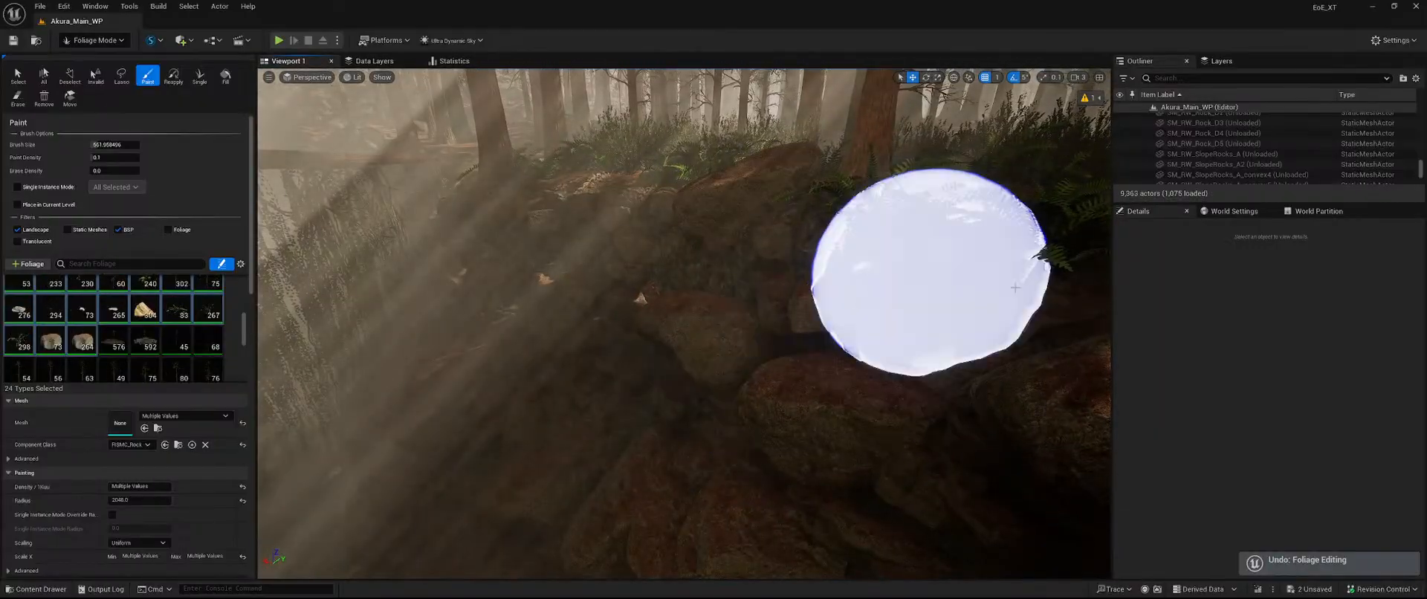
Erase the rocks on the shaded slope around the reddish trunk beside the large ferns.
{"action": "key", "text": "w"}
{"action": "mouse_move", "coordinate": [818, 396]}
{"action": "right_mouse_down"}
{"action": "mouse_move", "coordinate": [816, 305]}
{"action": "mouse_move", "coordinate": [807, 446]}
{"action": "mouse_move", "coordinate": [787, 416]}
{"action": "right_mouse_up"}
{"action": "key", "text": "shift"}
{"action": "left_click_drag", "start_coordinate": [702, 273], "coordinate": [833, 324], "text": "shift"}
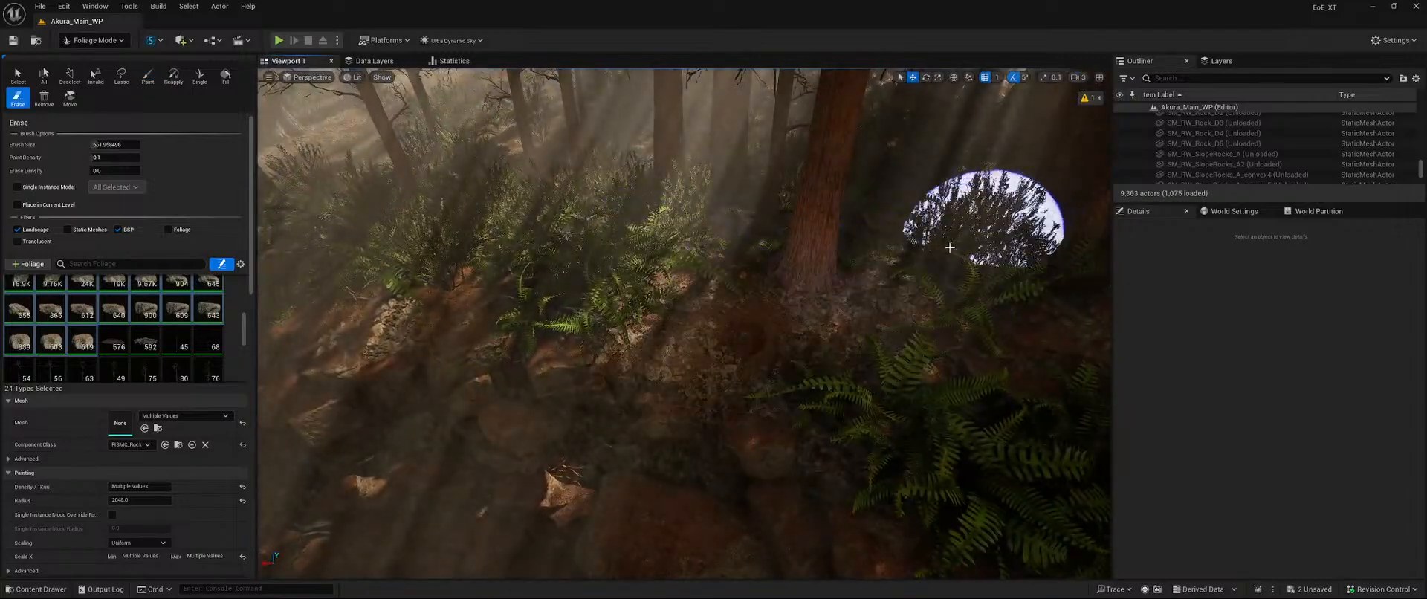
{"action": "right_click_drag", "start_coordinate": [950, 248], "coordinate": [840, 185]}
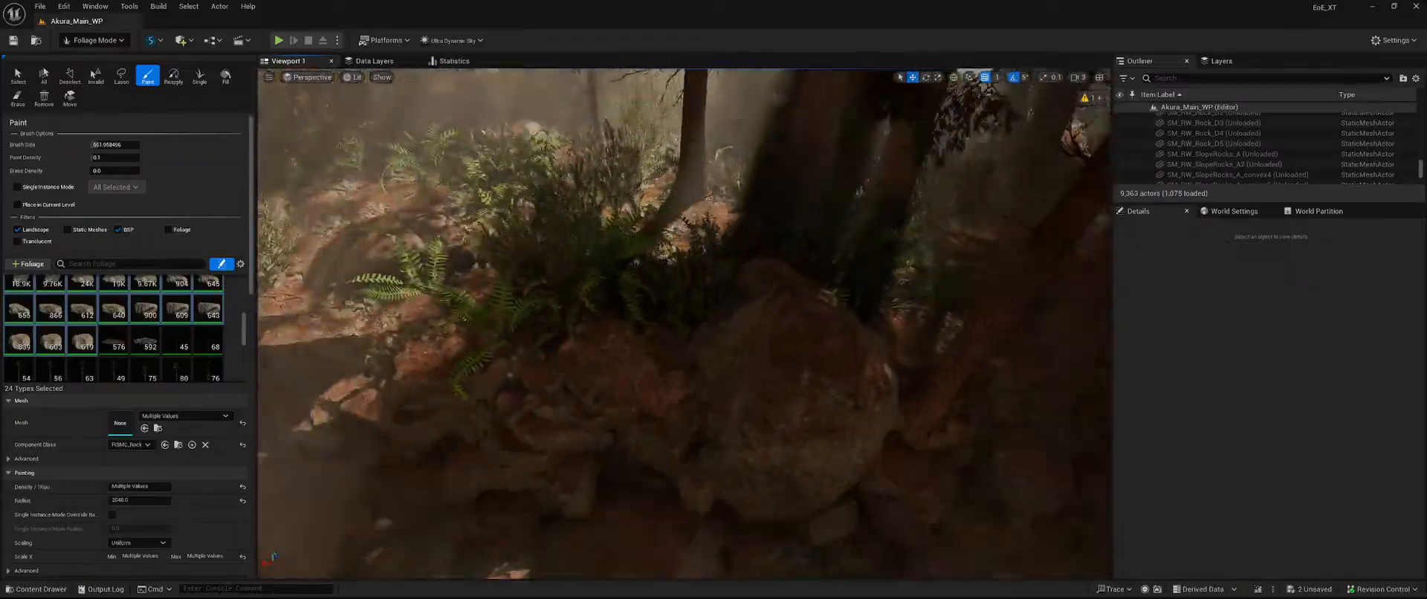
Erase the large boulder on the rocky ledge beside the leaning shadowed trunk.
{"action": "right_click_drag", "start_coordinate": [966, 268], "coordinate": [973, 275]}
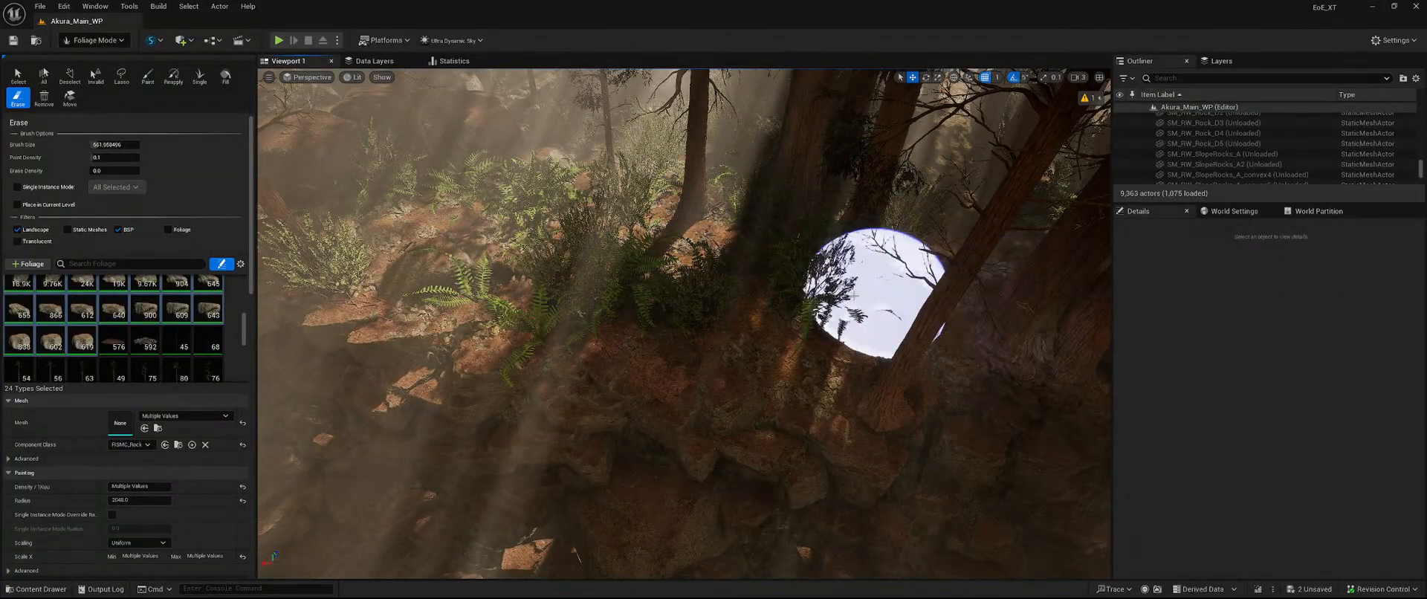
{"action": "mouse_move", "coordinate": [854, 296]}
{"action": "right_mouse_down"}
{"action": "mouse_move", "coordinate": [862, 182]}
{"action": "mouse_move", "coordinate": [873, 230]}
{"action": "mouse_move", "coordinate": [869, 212]}
{"action": "right_mouse_up"}
{"action": "key", "text": "s"}
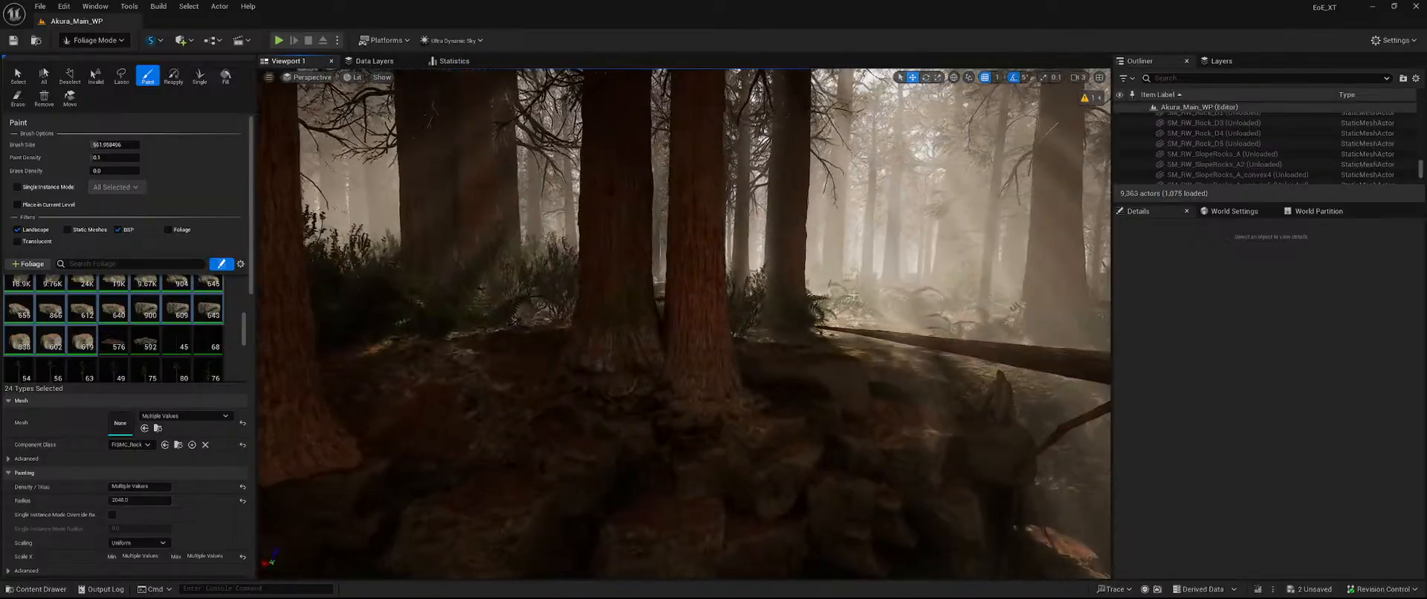
Switch to the foliage Select tool for the pair of dark trunks in front of the misty clearing.
{"action": "left_click", "coordinate": [16, 76]}
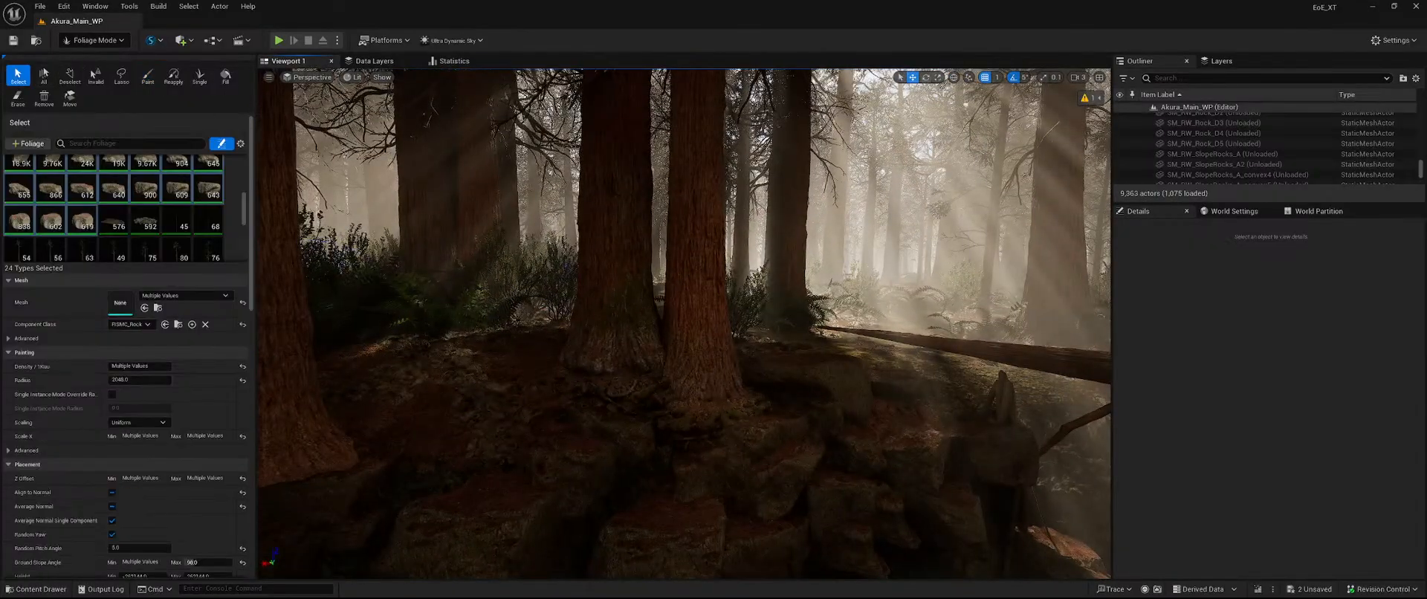
{"action": "key", "text": "w"}
{"action": "mouse_move", "coordinate": [699, 322]}
{"action": "right_mouse_down"}
{"action": "mouse_move", "coordinate": [743, 253]}
{"action": "mouse_move", "coordinate": [758, 316]}
{"action": "mouse_move", "coordinate": [628, 314]}
{"action": "mouse_move", "coordinate": [728, 316]}
{"action": "mouse_move", "coordinate": [713, 321]}
{"action": "right_mouse_up"}
{"action": "key", "text": "w"}
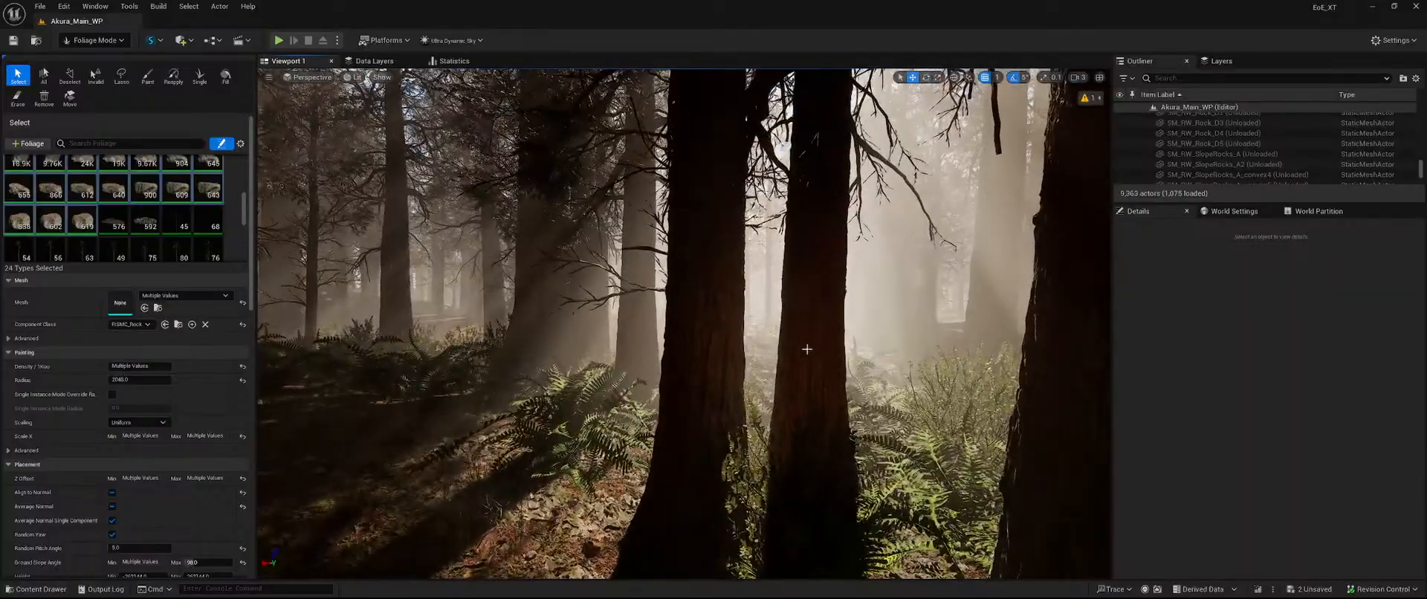
Try deleting the rear tree of the dark pair, and undo the deletion.
{"action": "left_click", "coordinate": [806, 348]}
{"action": "key", "text": "Delete"}
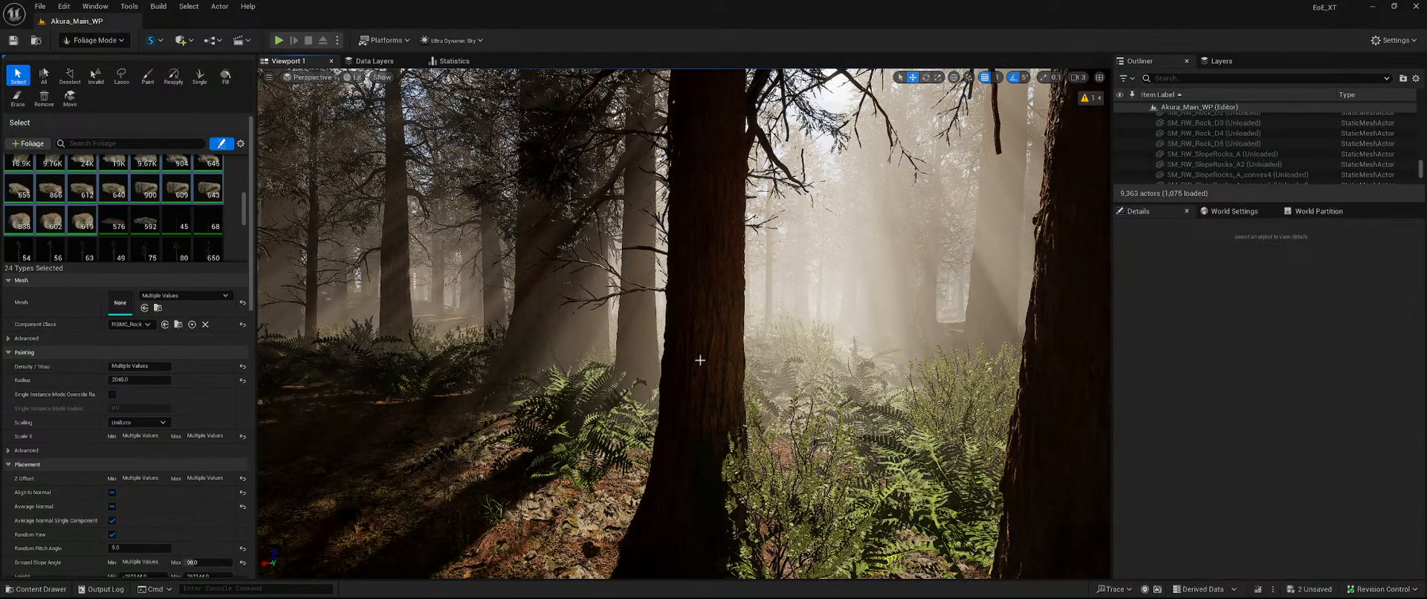
{"action": "key", "text": "ctrl+z"}
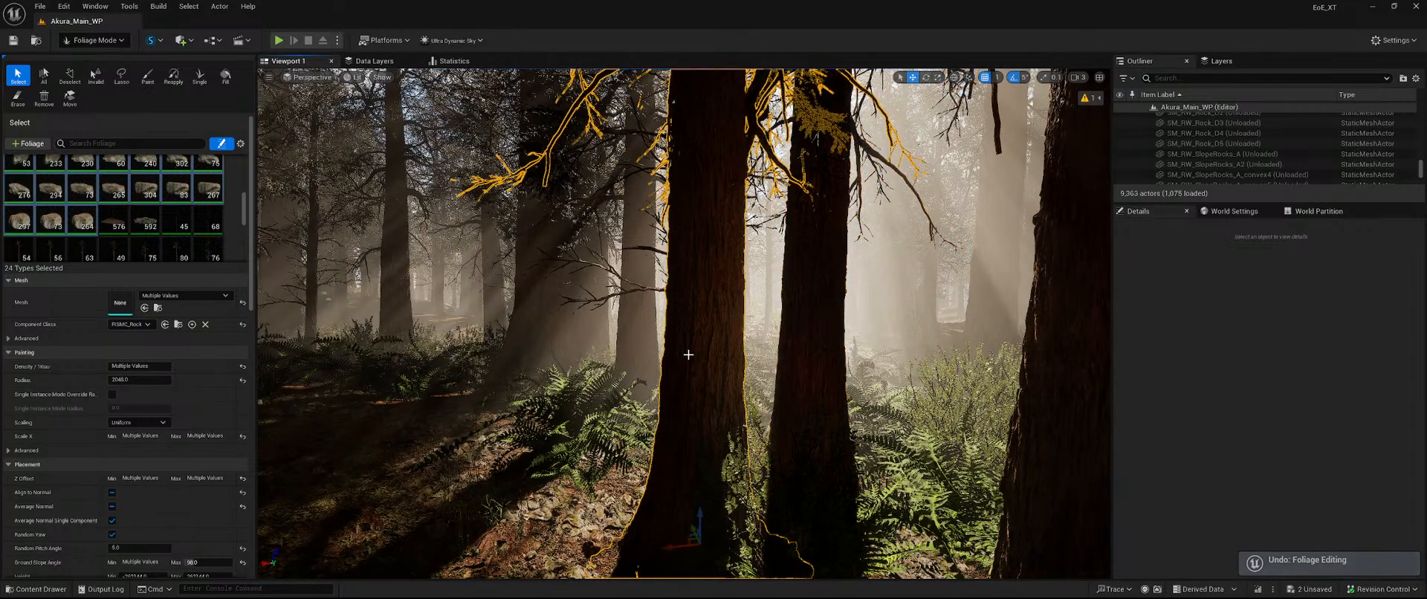
Delete the front tree of the dark pair and the slender leaning tree behind it.
{"action": "key", "text": "Delete"}
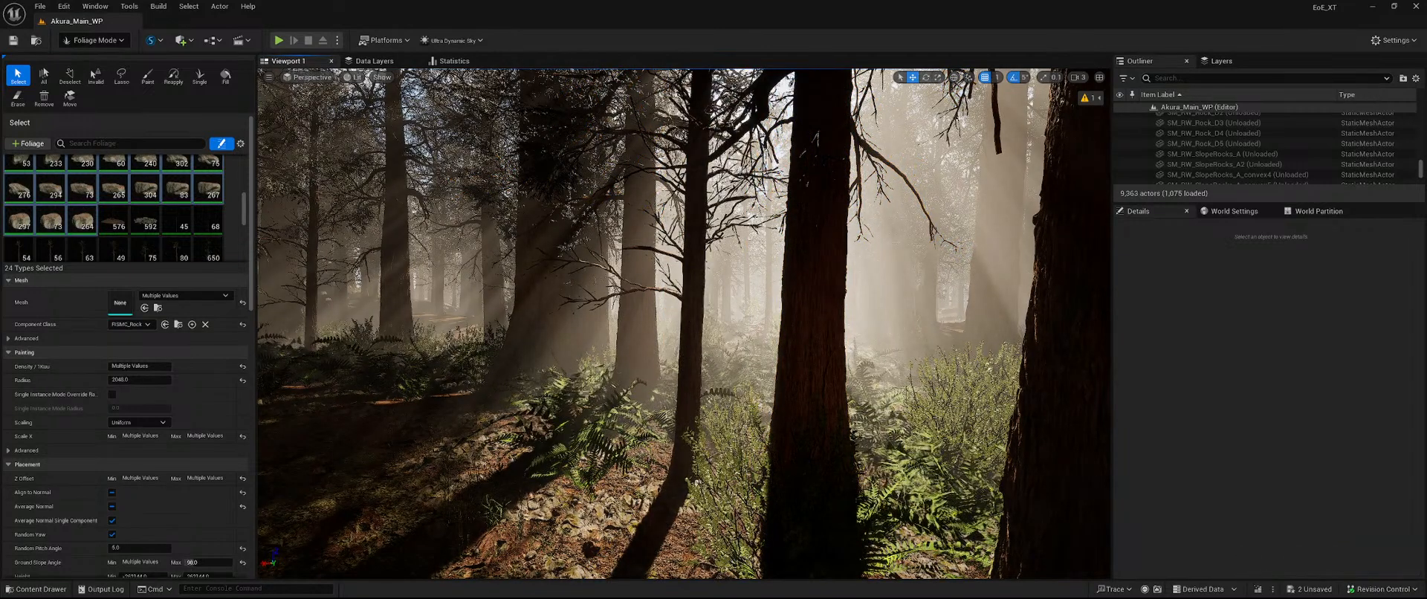
{"action": "left_click", "coordinate": [691, 318]}
{"action": "key", "text": "Delete"}
Save all unsaved foliage actors and return to the foliage Paint tool.
{"action": "right_click_drag", "start_coordinate": [691, 318], "coordinate": [631, 371]}
{"action": "key", "text": "s"}
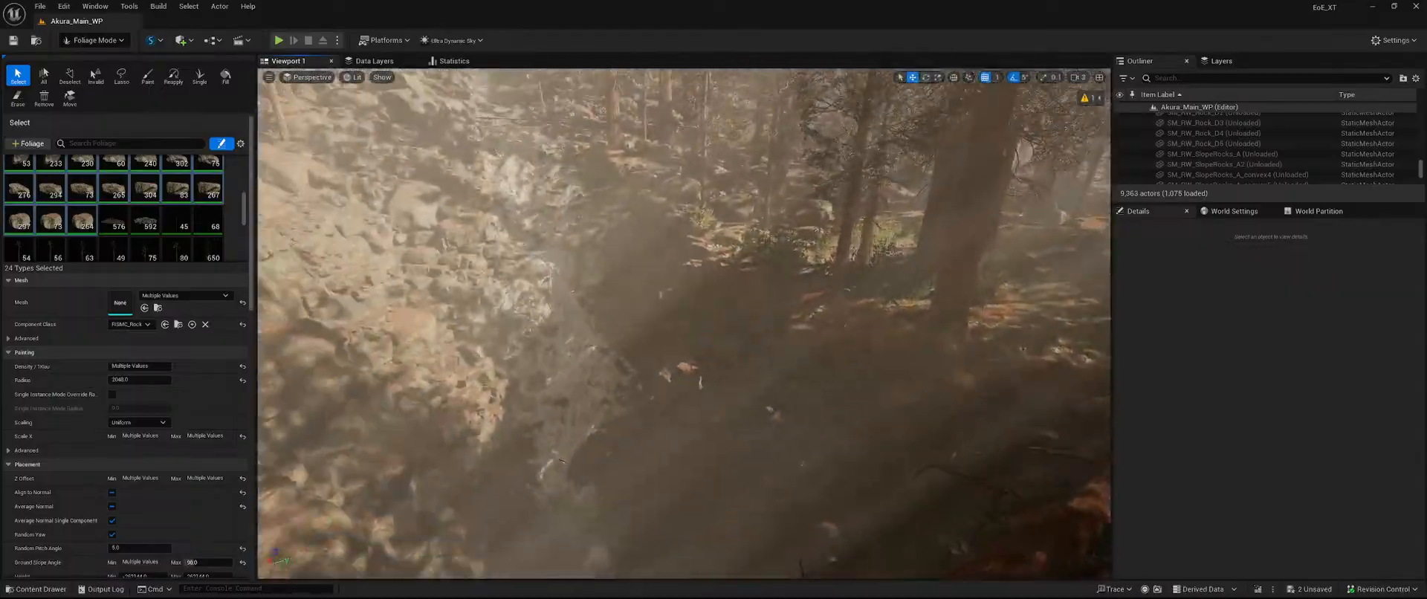
{"action": "left_click", "coordinate": [1312, 588]}
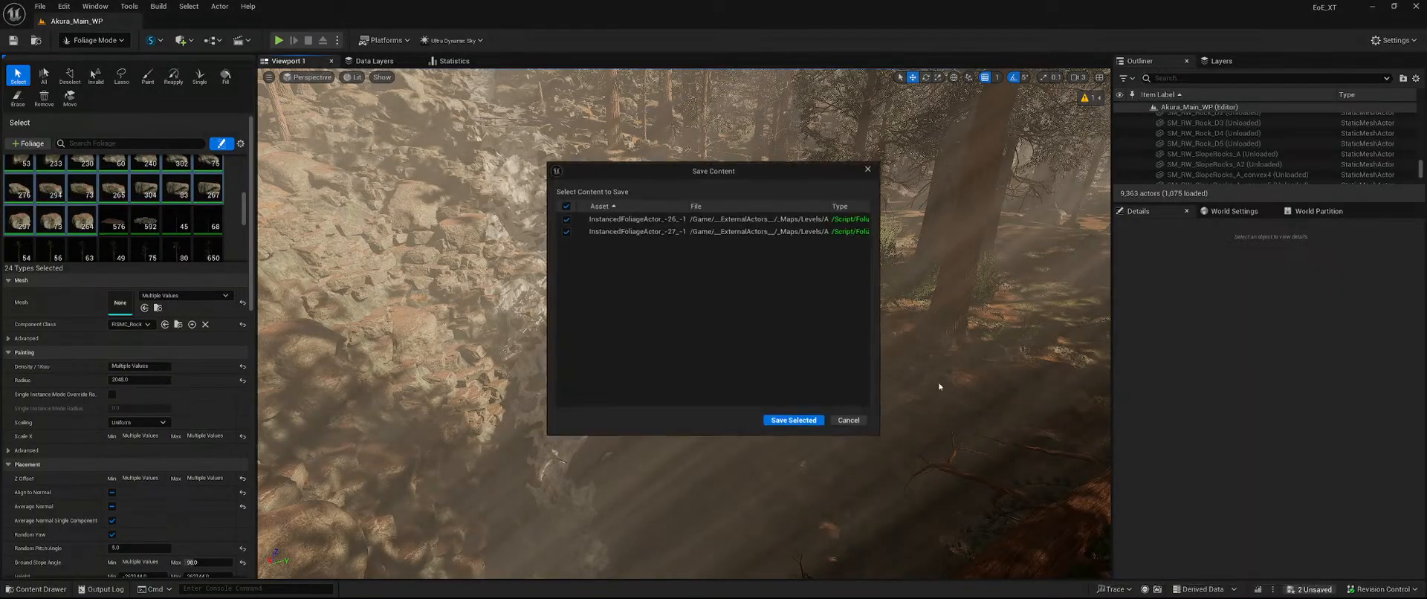
{"action": "left_click", "coordinate": [792, 421]}
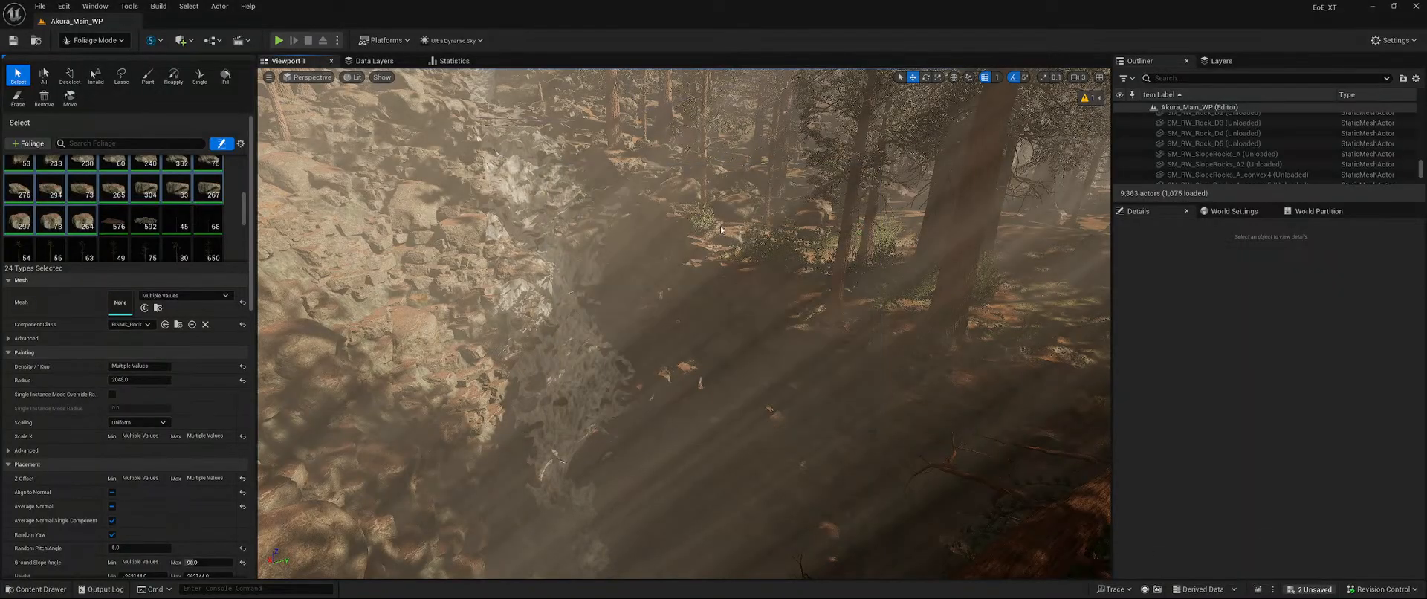
{"action": "left_click", "coordinate": [154, 85]}
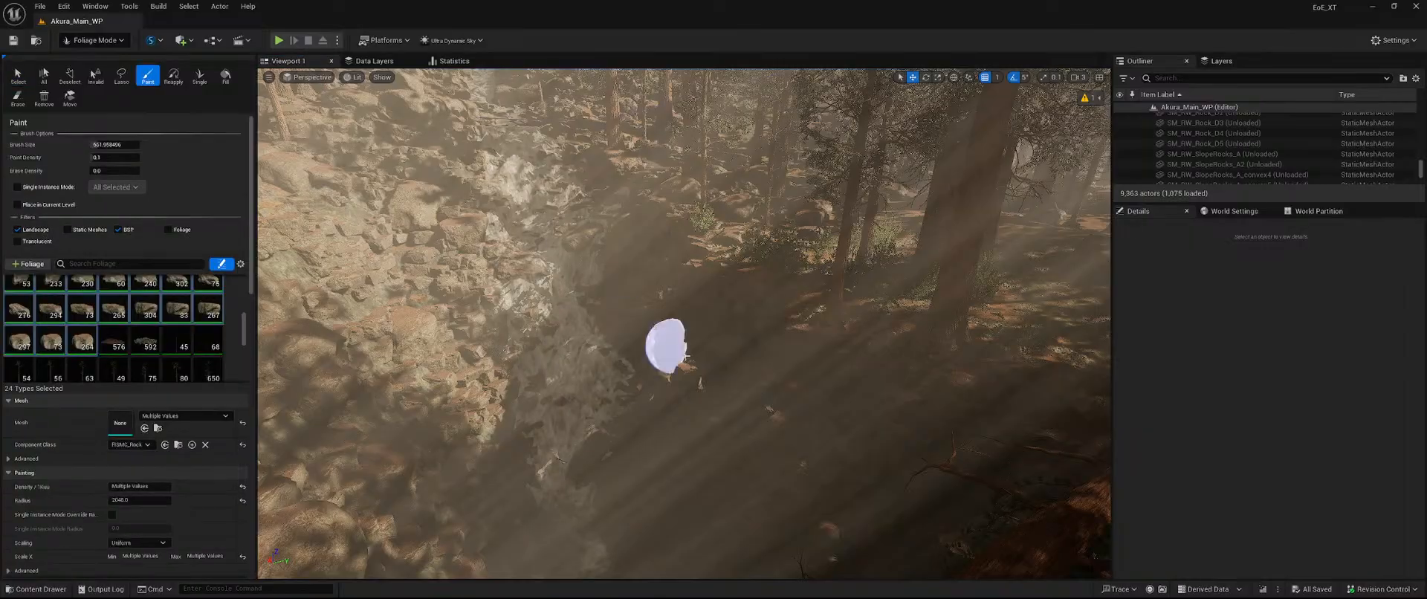
Erase the rock foliage covering the pale stream bed between the red rocks.
{"action": "mouse_move", "coordinate": [669, 343]}
{"action": "right_mouse_down"}
{"action": "mouse_move", "coordinate": [595, 223]}
{"action": "mouse_move", "coordinate": [576, 305]}
{"action": "mouse_move", "coordinate": [591, 469]}
{"action": "right_mouse_up"}
{"action": "key", "text": "w"}
{"action": "key", "text": "shift"}
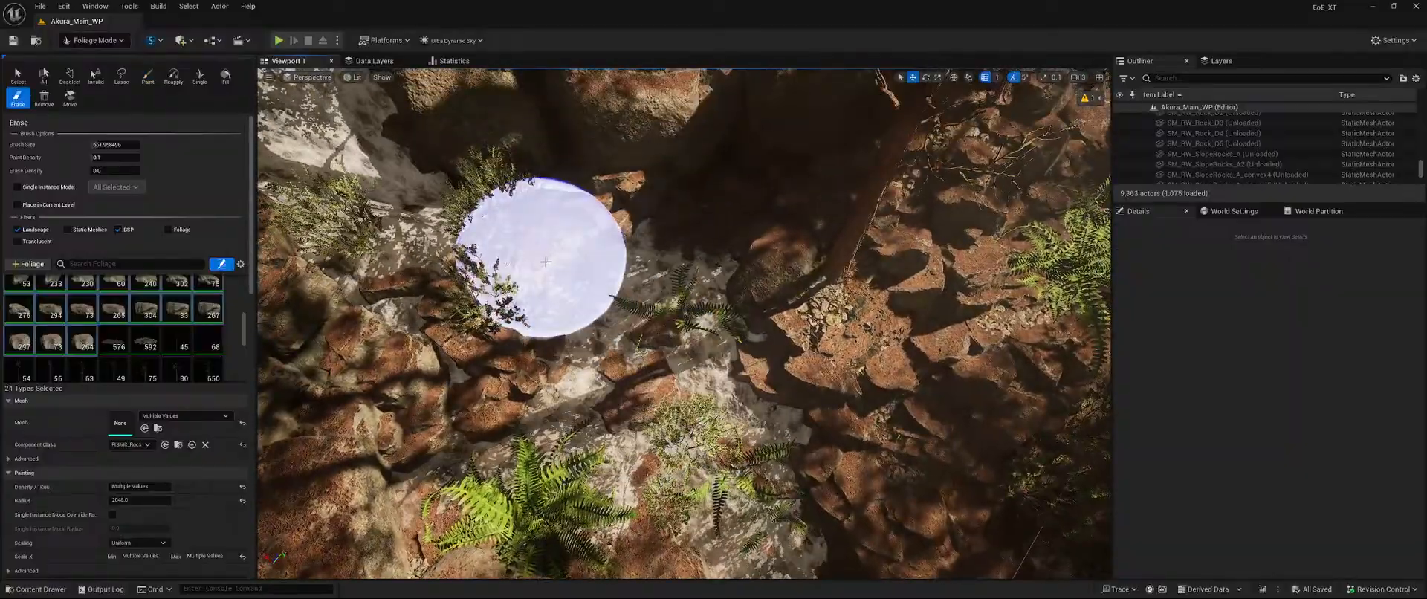
{"action": "left_click_drag", "start_coordinate": [545, 261], "coordinate": [673, 212]}
{"action": "right_click_drag", "start_coordinate": [587, 242], "coordinate": [476, 237]}
{"action": "key", "text": "w"}
{"action": "key", "text": "s"}
{"action": "key", "text": "shift"}
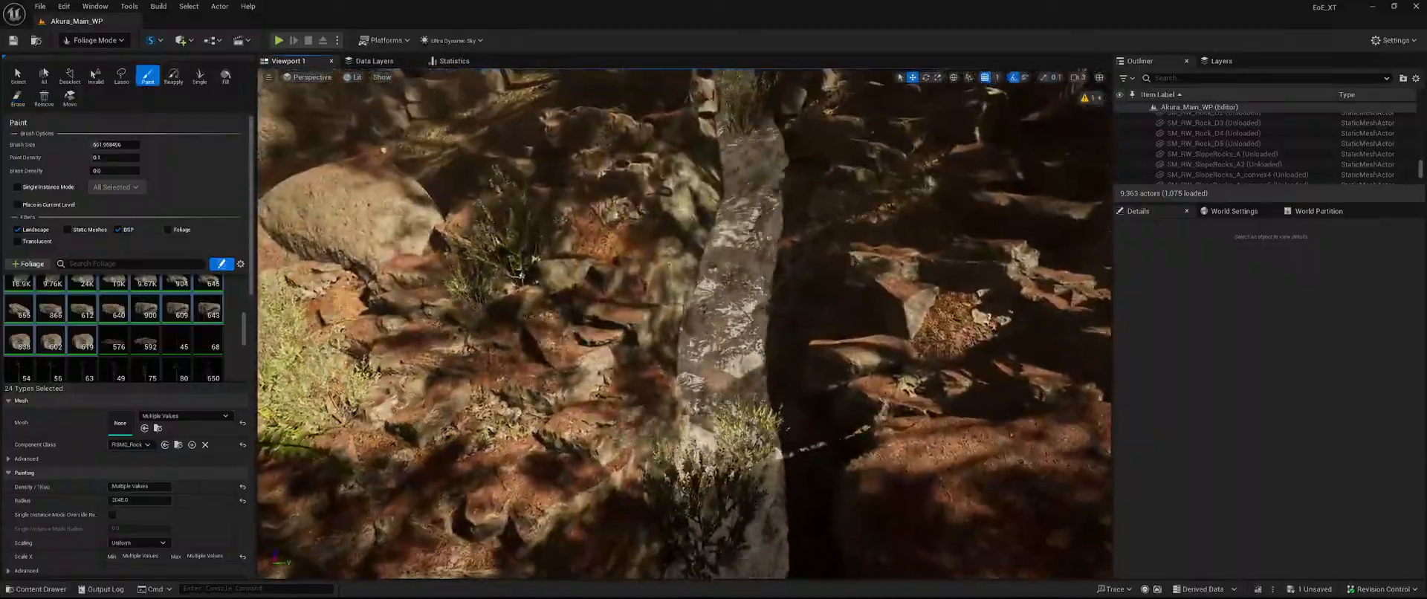
{"action": "mouse_move", "coordinate": [683, 324]}
{"action": "right_mouse_down"}
{"action": "mouse_move", "coordinate": [665, 375]}
{"action": "mouse_move", "coordinate": [691, 360]}
{"action": "right_mouse_up"}
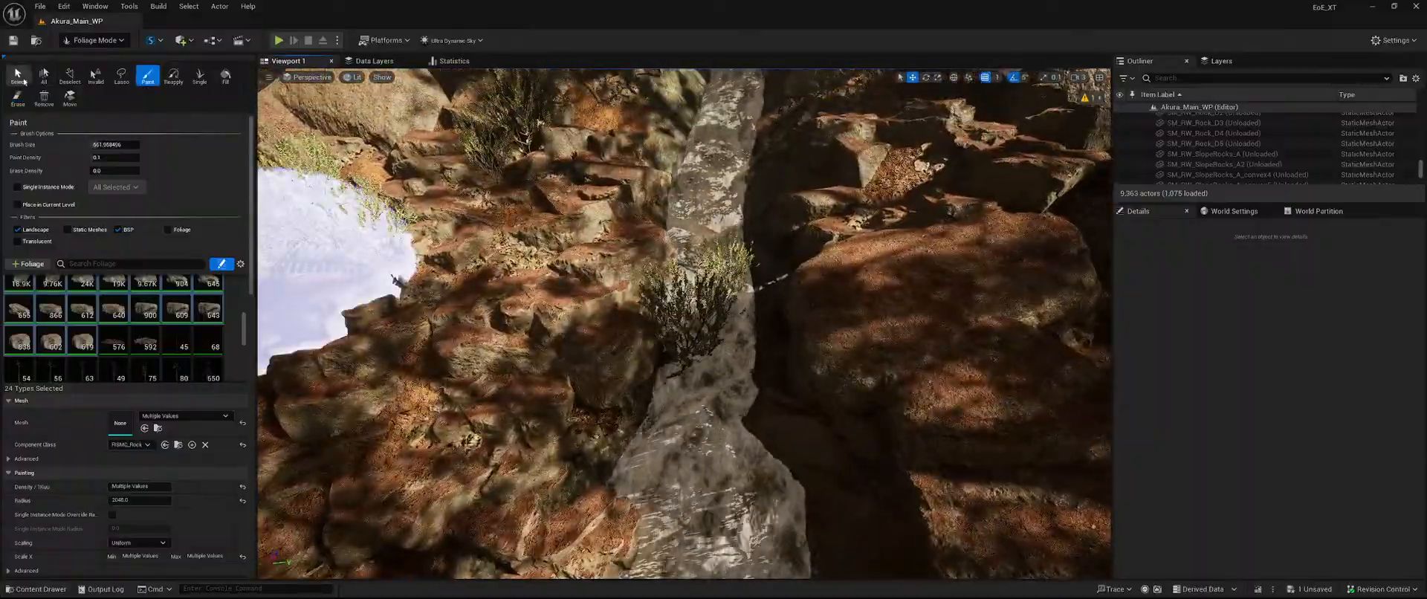
Add the five bush plant foliage types, starting with FT_RW_PlantsBush1_A, to the selected rock types, and return to the foliage Paint tool.
{"action": "left_click", "coordinate": [18, 75]}
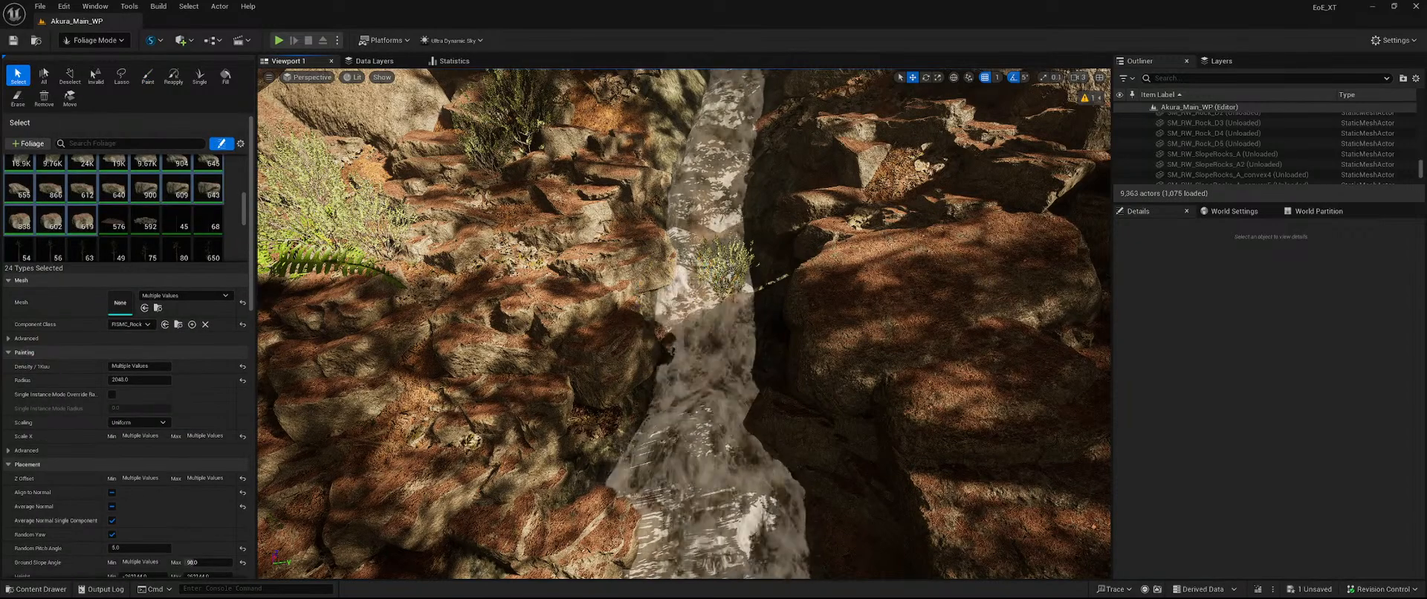
{"action": "right_click_drag", "start_coordinate": [725, 272], "coordinate": [988, 249]}
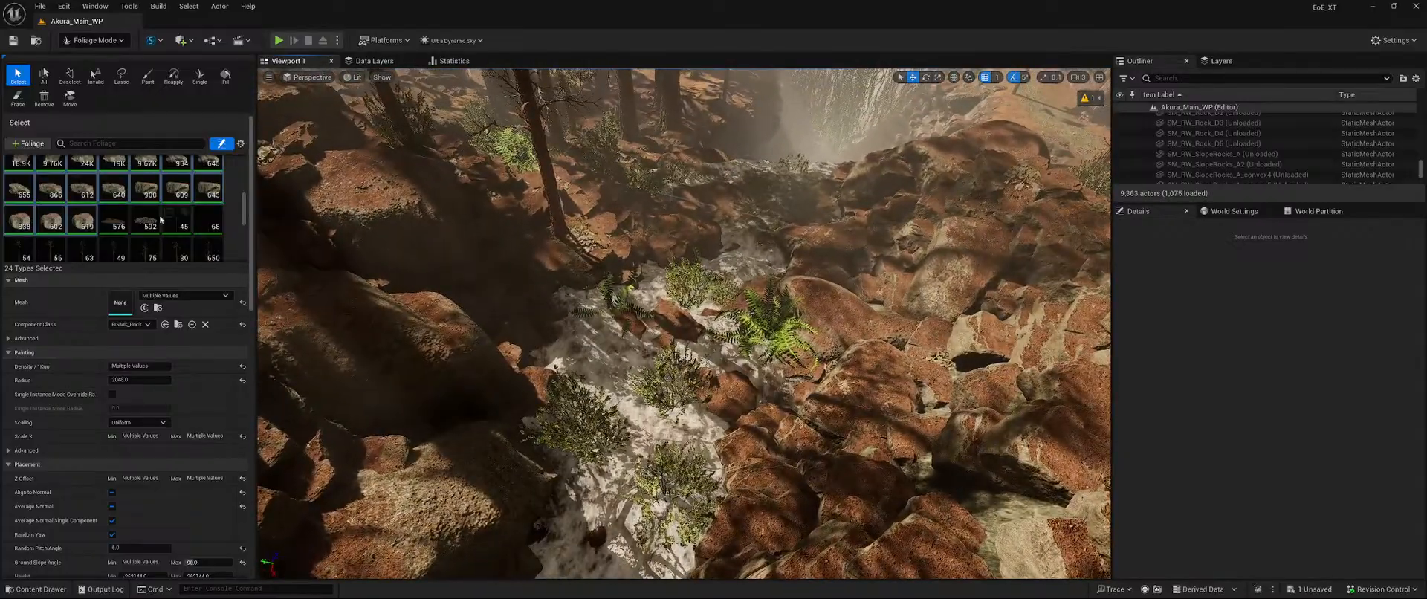
{"action": "scroll", "coordinate": [133, 215], "scroll_direction": "up", "scroll_amount": 3}
{"action": "left_click", "coordinate": [82, 208], "text": "ctrl"}
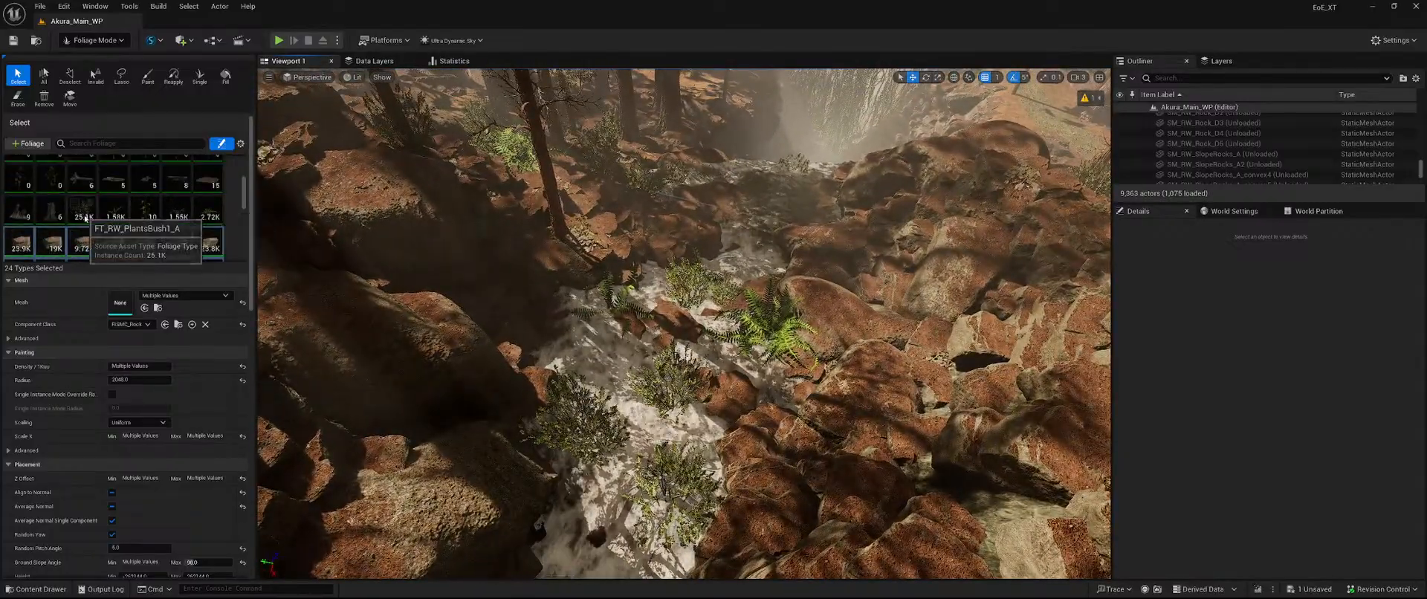
{"action": "left_click", "coordinate": [114, 208], "text": "ctrl"}
{"action": "left_click", "coordinate": [148, 212], "text": "ctrl"}
{"action": "left_click", "coordinate": [177, 208], "text": "ctrl"}
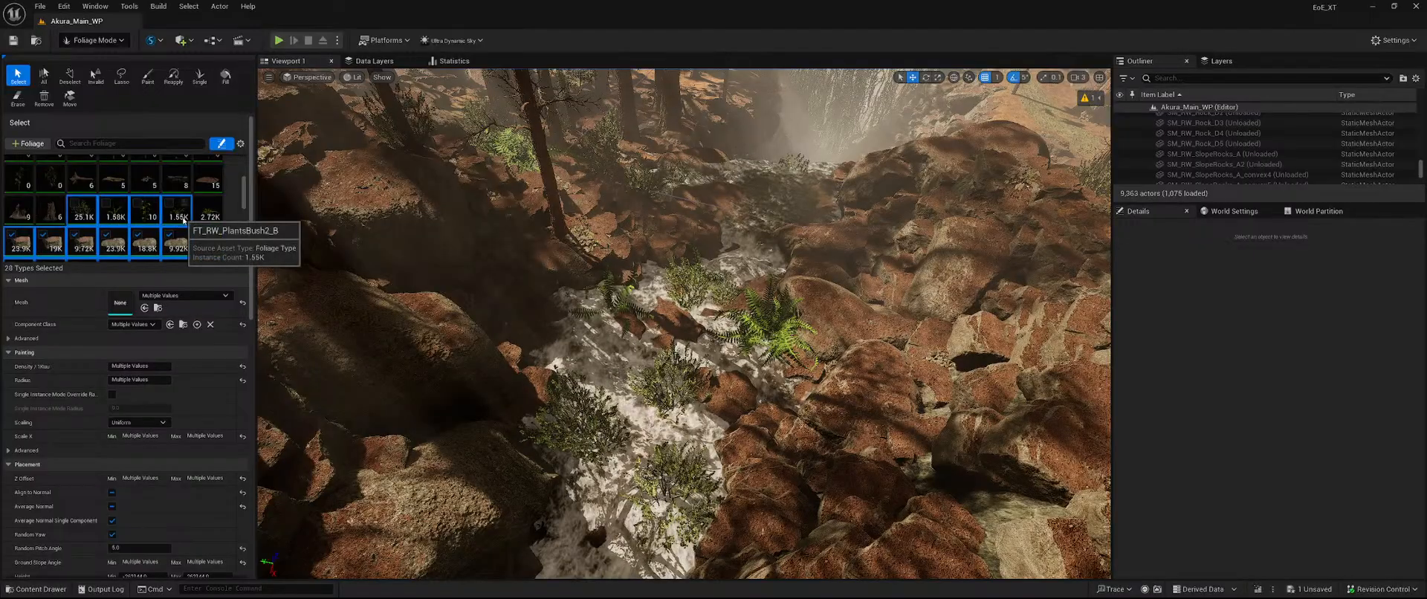
{"action": "left_click", "coordinate": [208, 208], "text": "ctrl"}
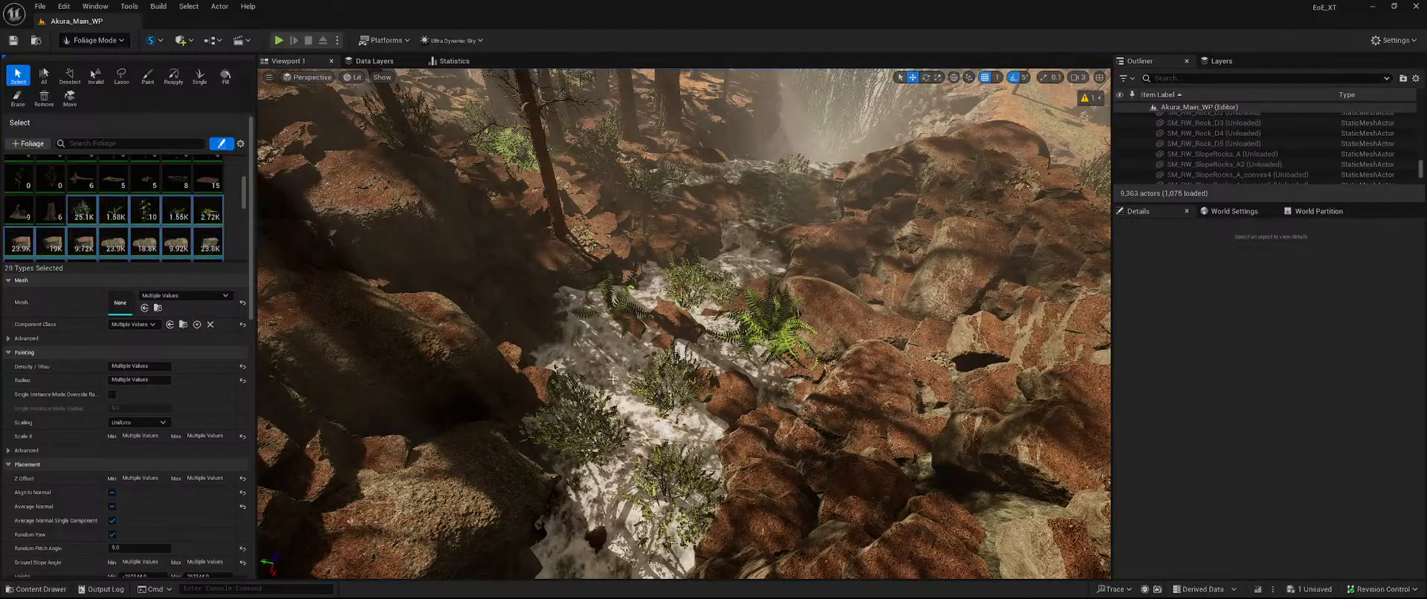
{"action": "left_click", "coordinate": [151, 79]}
Erase the bushes and rocks from the upper stream bed around the large fern.
{"action": "mouse_move", "coordinate": [564, 297]}
{"action": "right_mouse_down"}
{"action": "mouse_move", "coordinate": [423, 297]}
{"action": "mouse_move", "coordinate": [468, 281]}
{"action": "mouse_move", "coordinate": [453, 276]}
{"action": "mouse_move", "coordinate": [453, 349]}
{"action": "right_mouse_up"}
{"action": "key", "text": "w"}
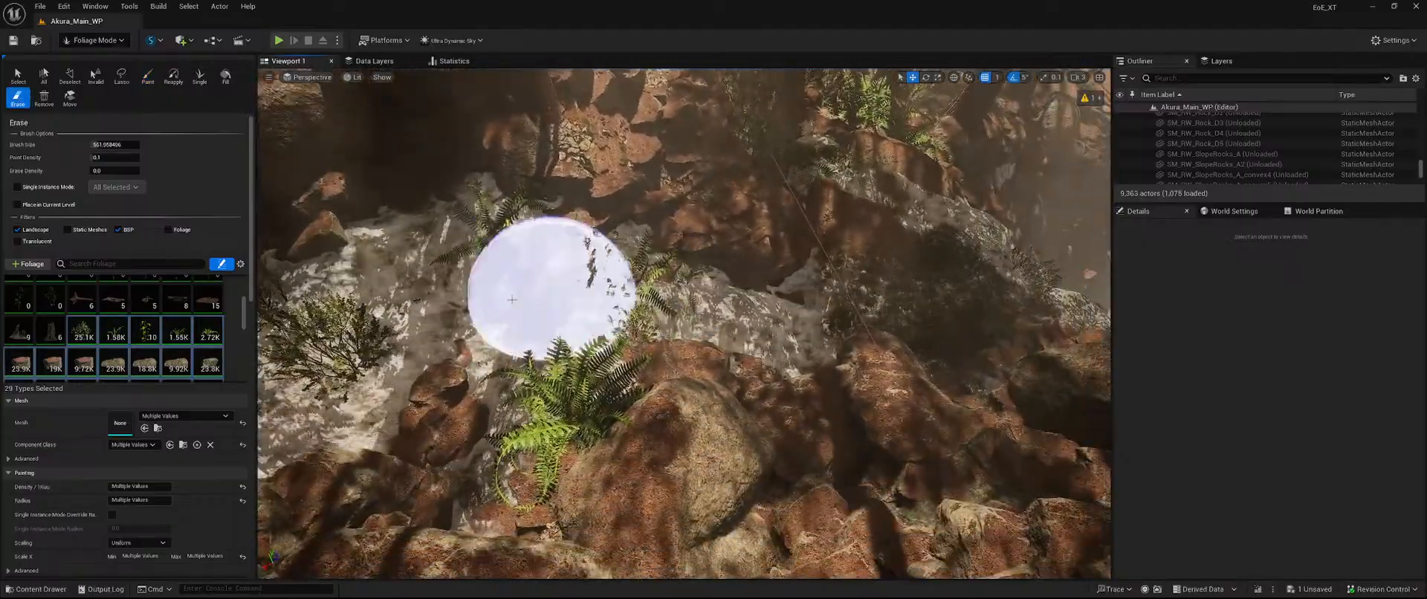
{"action": "left_click_drag", "start_coordinate": [554, 287], "coordinate": [533, 286], "text": "shift"}
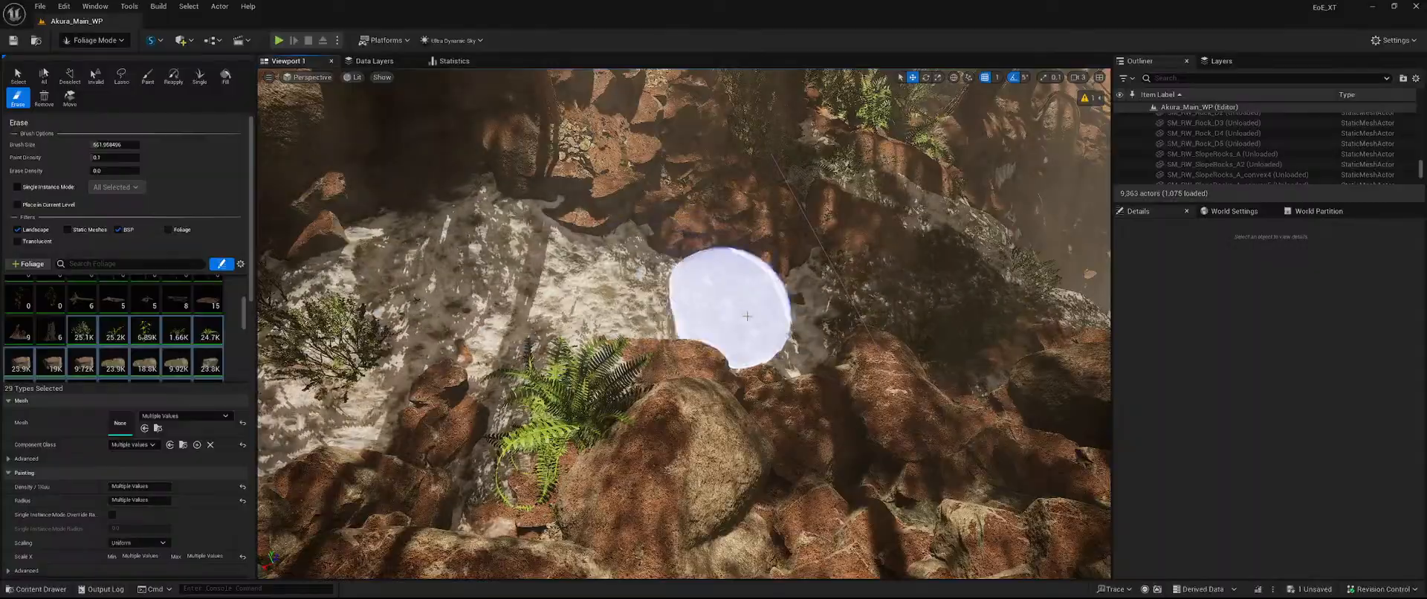
{"action": "mouse_move", "coordinate": [747, 315]}
{"action": "right_mouse_down"}
{"action": "mouse_move", "coordinate": [705, 342]}
{"action": "mouse_move", "coordinate": [527, 375]}
{"action": "right_mouse_up"}
{"action": "key", "text": "w"}
{"action": "left_click_drag", "start_coordinate": [814, 382], "coordinate": [775, 385], "text": "shift"}
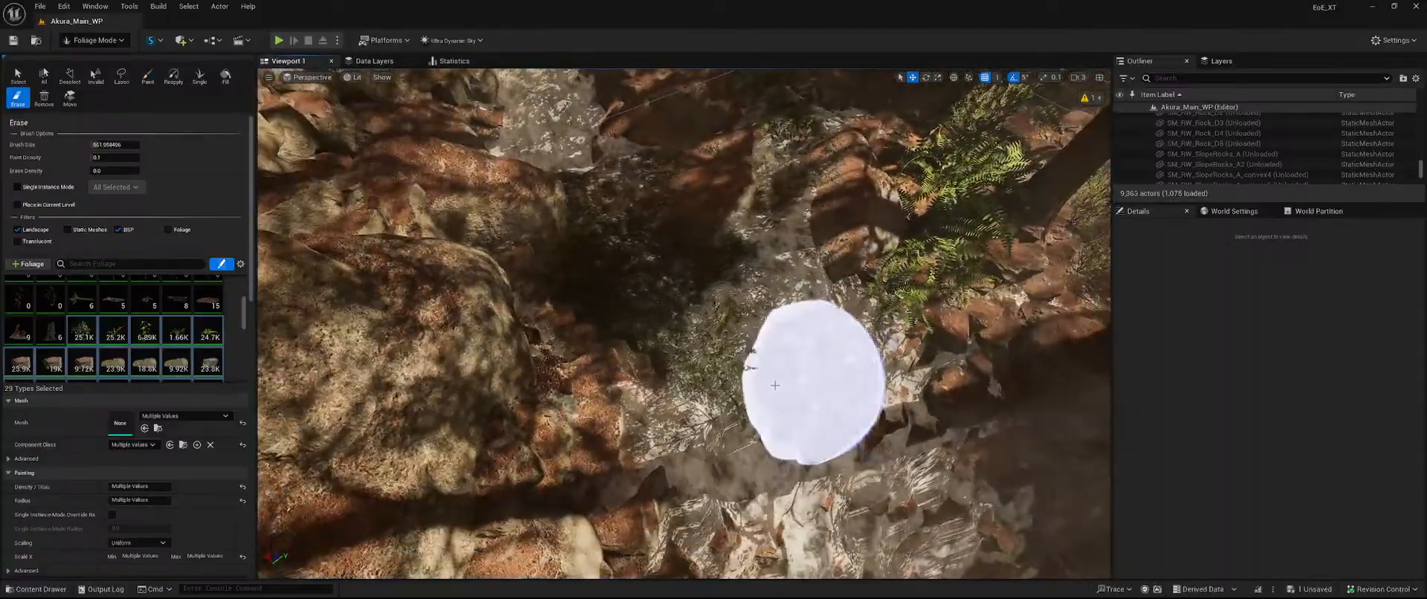
Erase the remaining bushes and rocks further along the narrow stream bed.
{"action": "mouse_move", "coordinate": [762, 362]}
{"action": "right_mouse_down"}
{"action": "mouse_move", "coordinate": [766, 245]}
{"action": "mouse_move", "coordinate": [752, 341]}
{"action": "right_mouse_up"}
{"action": "key", "text": "w"}
{"action": "left_click_drag", "start_coordinate": [759, 364], "coordinate": [726, 396], "text": "shift"}
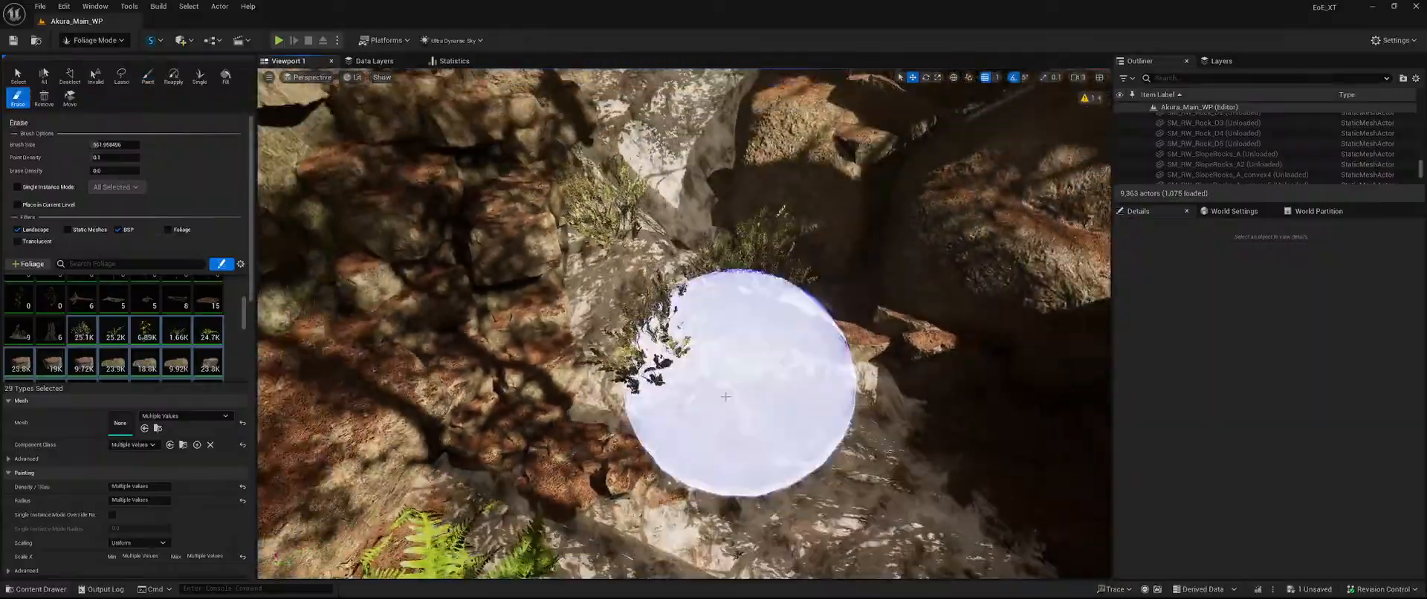
{"action": "mouse_move", "coordinate": [715, 236]}
{"action": "right_mouse_down"}
{"action": "mouse_move", "coordinate": [706, 112]}
{"action": "mouse_move", "coordinate": [695, 220]}
{"action": "right_mouse_up"}
{"action": "key", "text": "w"}
{"action": "left_click_drag", "start_coordinate": [699, 349], "coordinate": [694, 359], "text": "shift"}
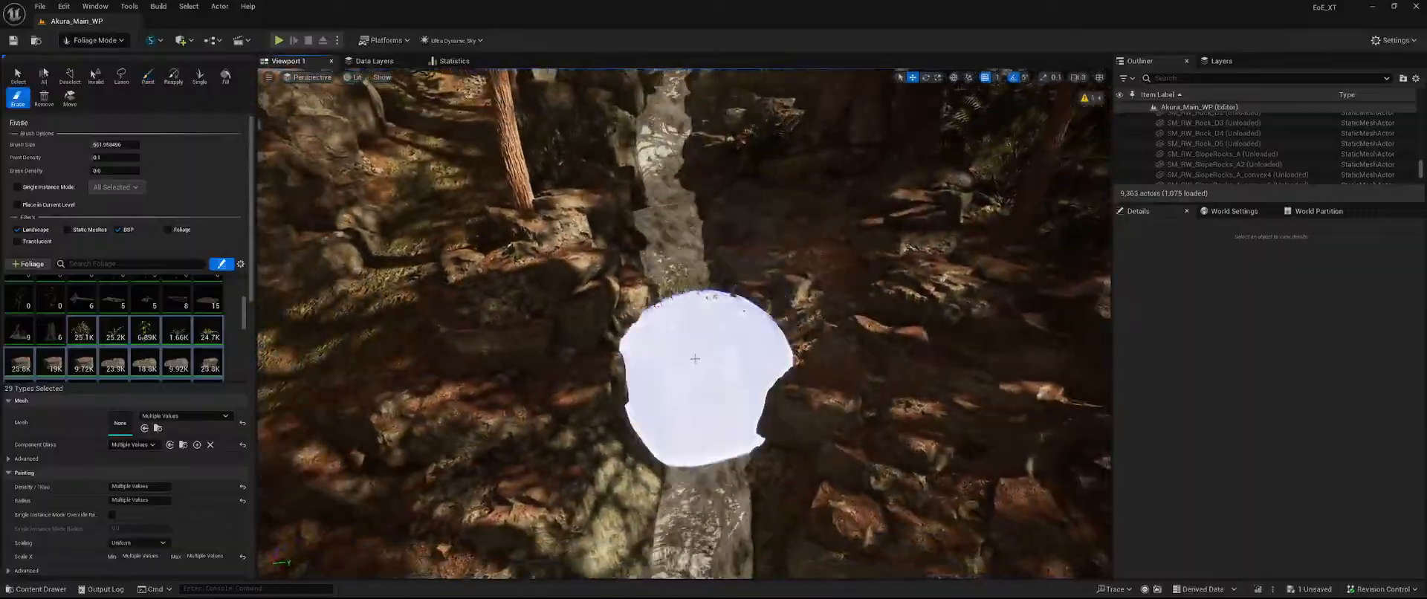
Erase the foliage inside the dark pond and save the modified foliage actors.
{"action": "mouse_move", "coordinate": [740, 192]}
{"action": "right_mouse_down"}
{"action": "mouse_move", "coordinate": [733, 86]}
{"action": "mouse_move", "coordinate": [728, 241]}
{"action": "mouse_move", "coordinate": [746, 281]}
{"action": "right_mouse_up"}
{"action": "key", "text": "w"}
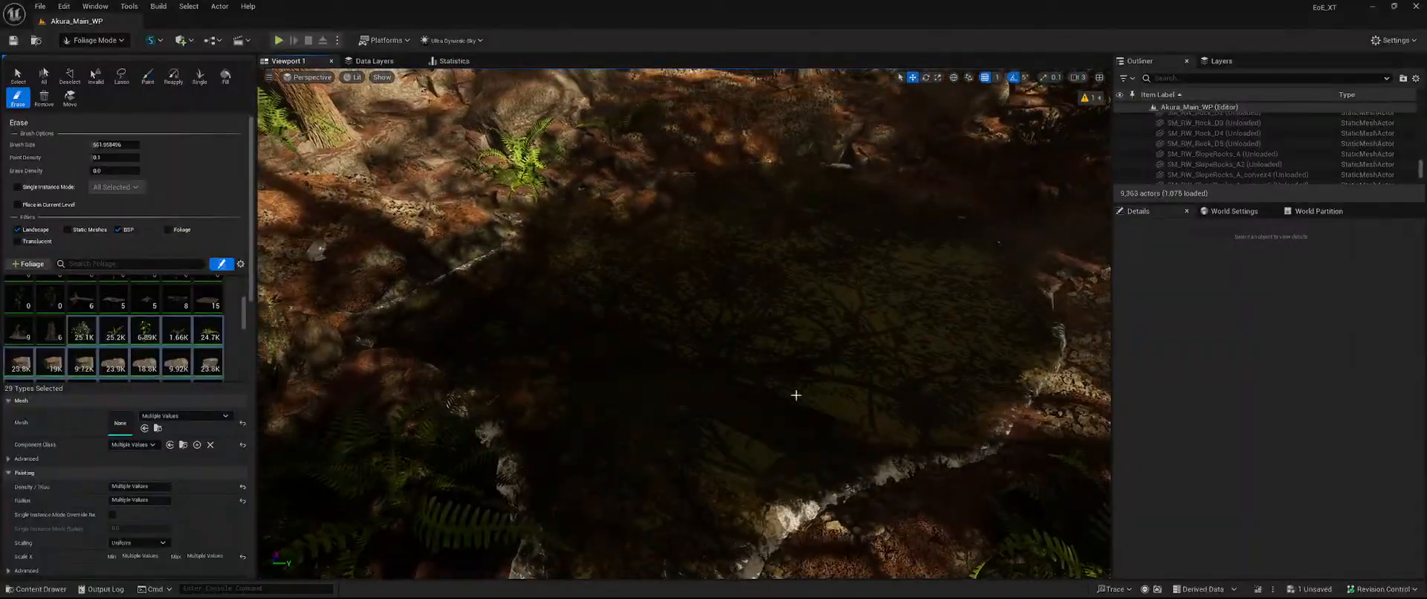
{"action": "left_click_drag", "start_coordinate": [792, 394], "coordinate": [777, 341], "text": "shift"}
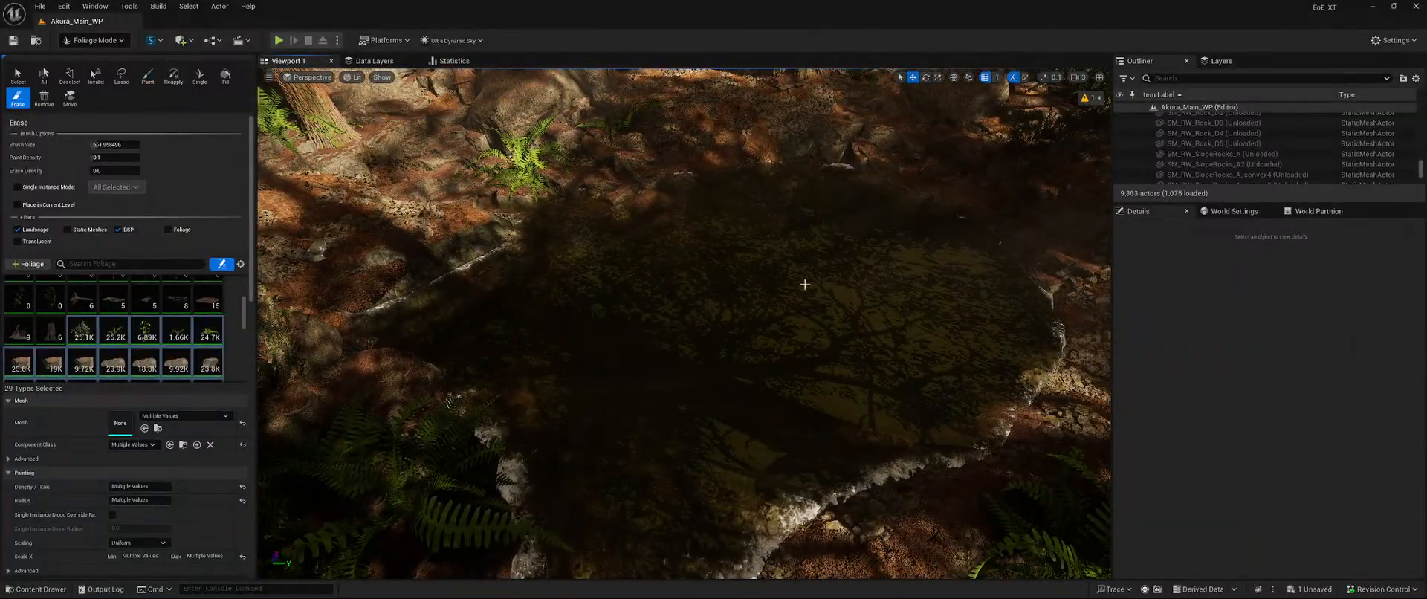
{"action": "mouse_move", "coordinate": [778, 287]}
{"action": "left_mouse_down", "text": "shift"}
{"action": "mouse_move", "coordinate": [707, 411]}
{"action": "mouse_move", "coordinate": [548, 335]}
{"action": "mouse_move", "coordinate": [682, 359]}
{"action": "mouse_move", "coordinate": [691, 440]}
{"action": "mouse_move", "coordinate": [788, 334]}
{"action": "left_mouse_up", "text": "shift"}
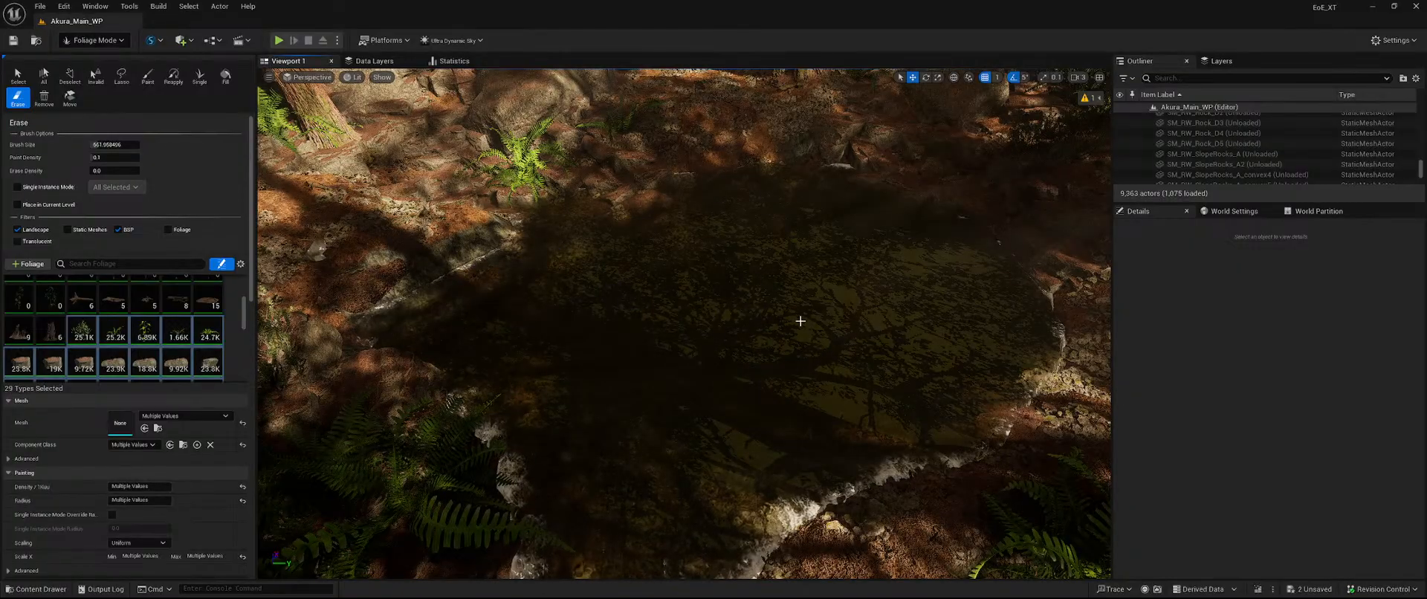
{"action": "key", "text": "ctrl+s"}
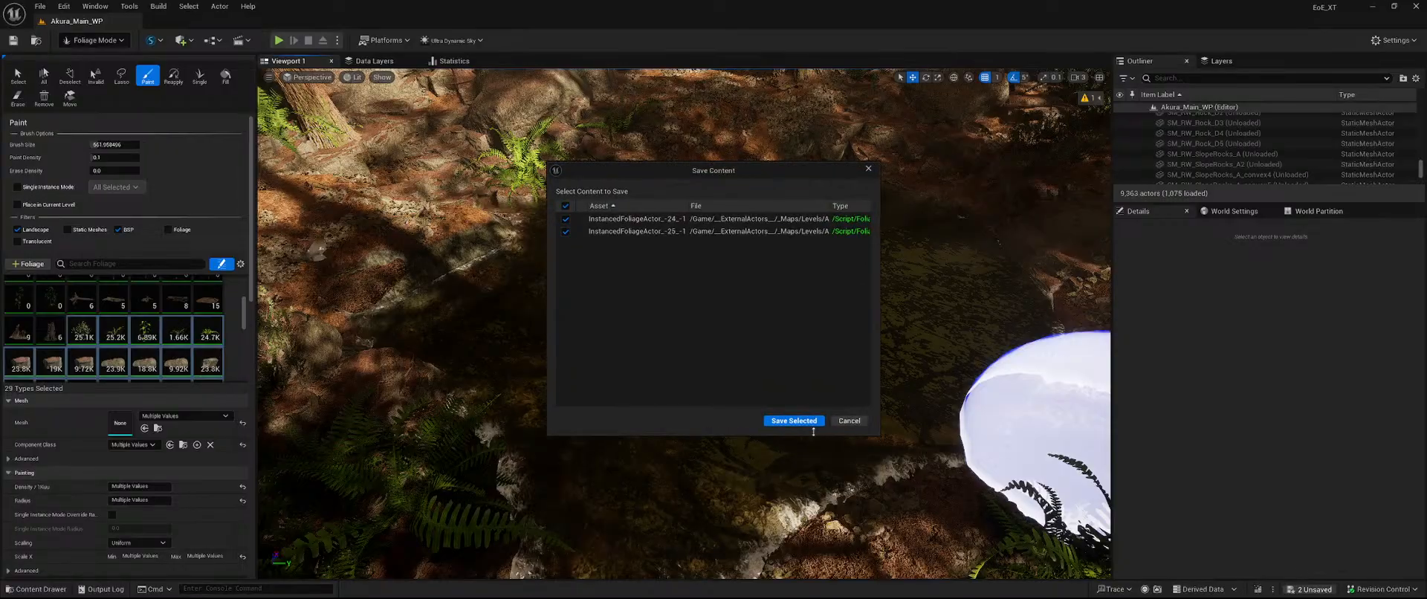
{"action": "left_click", "coordinate": [807, 422]}
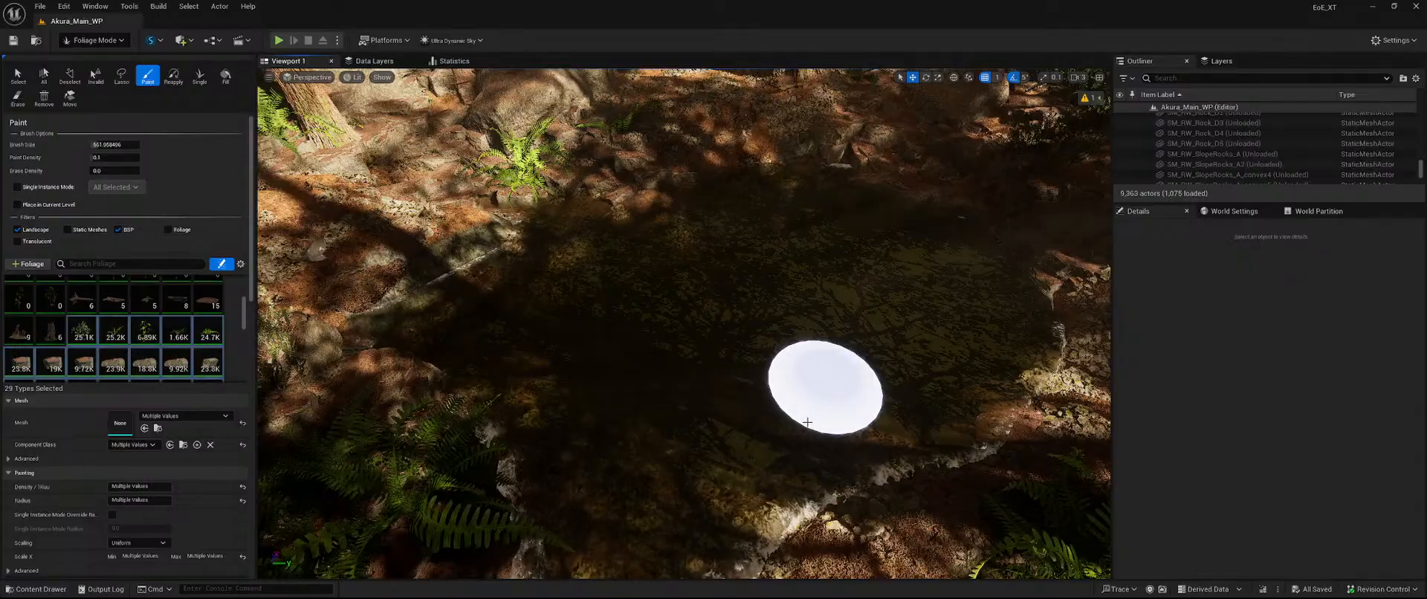
Erase the selected rock and bush foliage on the forest floor near the pond.
{"action": "mouse_move", "coordinate": [845, 242]}
{"action": "right_mouse_down"}
{"action": "mouse_move", "coordinate": [800, 123]}
{"action": "mouse_move", "coordinate": [750, 104]}
{"action": "mouse_move", "coordinate": [665, 328]}
{"action": "right_mouse_up"}
{"action": "key", "text": "shift"}
{"action": "mouse_move", "coordinate": [666, 328]}
{"action": "left_mouse_down"}
{"action": "mouse_move", "coordinate": [660, 269]}
{"action": "mouse_move", "coordinate": [749, 270]}
{"action": "mouse_move", "coordinate": [706, 319]}
{"action": "mouse_move", "coordinate": [752, 239]}
{"action": "left_mouse_up"}
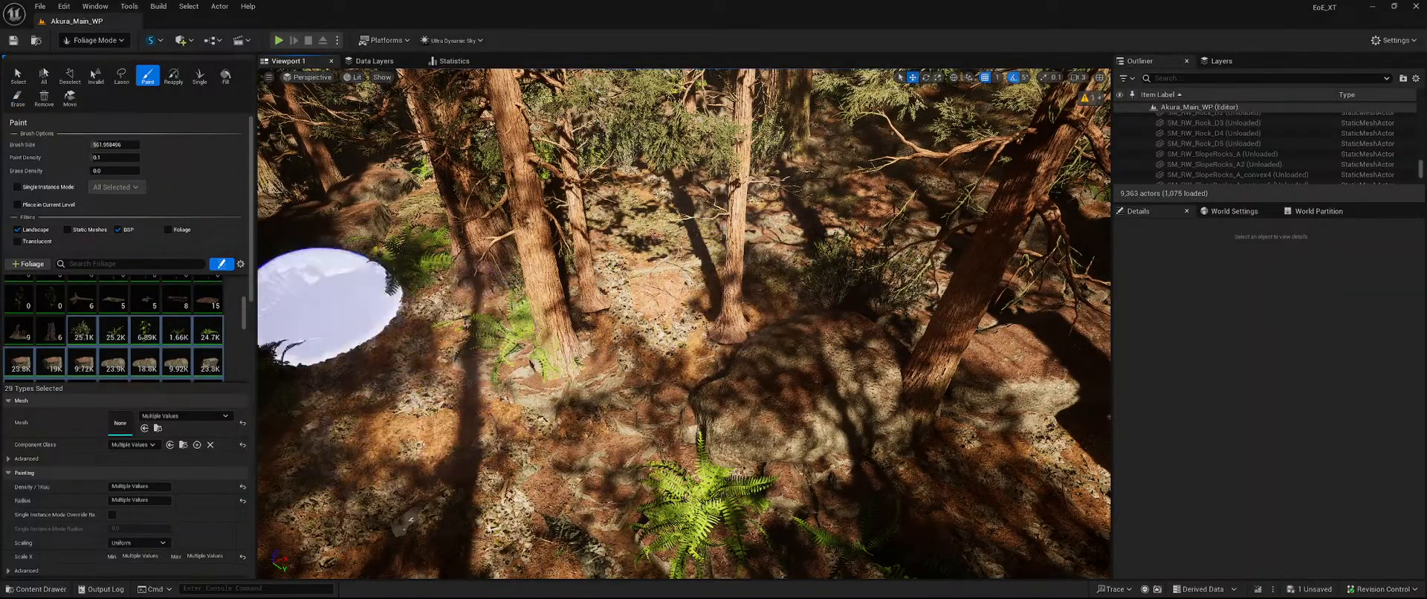
Limit the selected foliage types to the rocks, from the SM_RW_Rock_A type through FT_RW_RockLarge_D2.
{"action": "left_click", "coordinate": [82, 331]}
{"action": "left_click", "coordinate": [20, 362]}
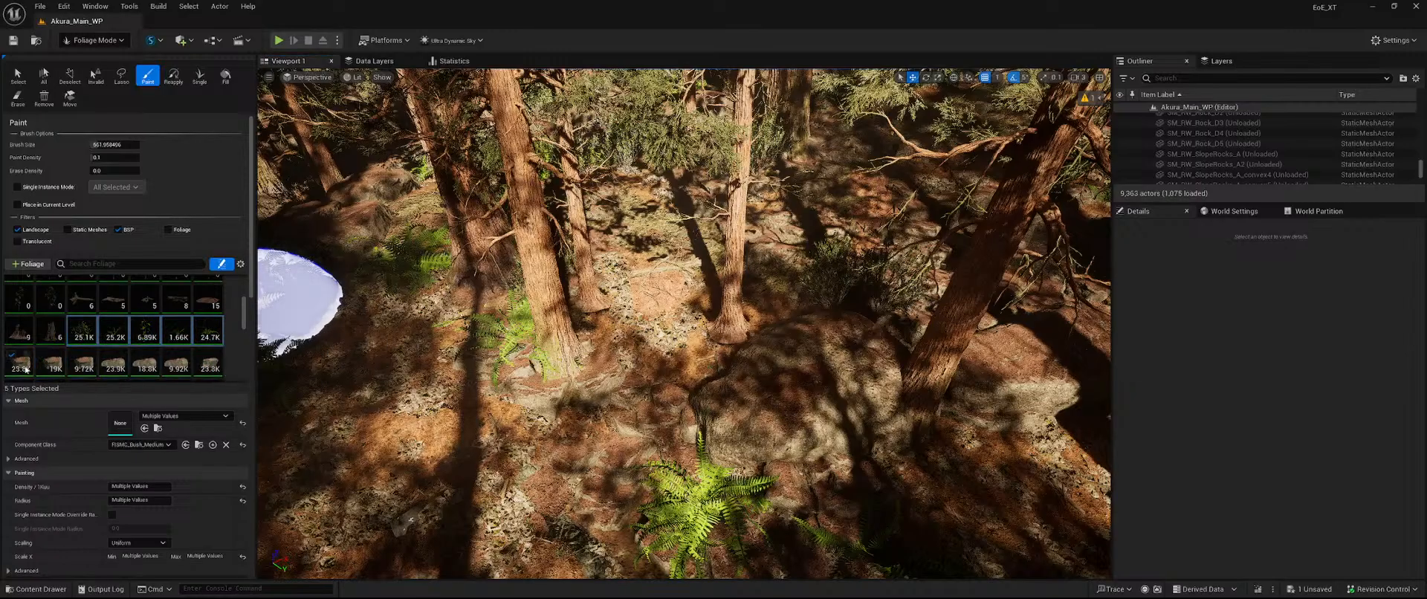
{"action": "scroll", "coordinate": [71, 337], "scroll_direction": "down", "scroll_amount": 5}
{"action": "left_click", "coordinate": [83, 305], "text": "shift"}
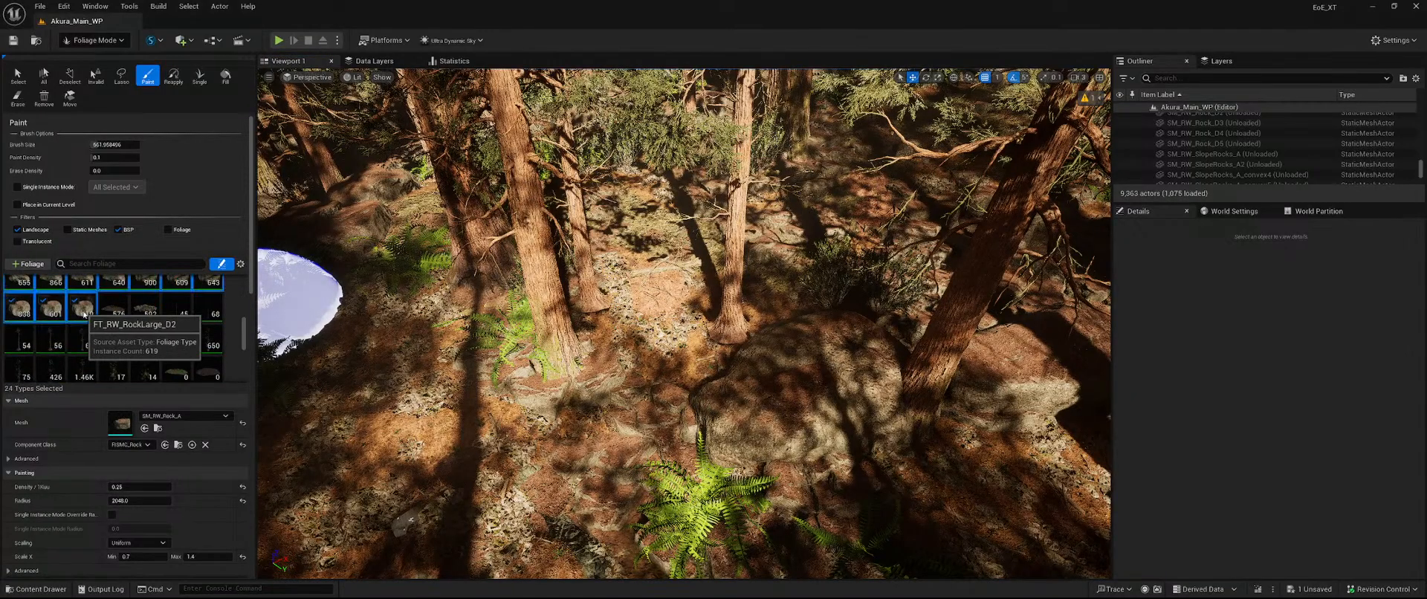
Erase the rock foliage on the forest floor beside the bright fern cluster.
{"action": "key", "text": "w"}
{"action": "mouse_move", "coordinate": [510, 368]}
{"action": "right_mouse_down"}
{"action": "mouse_move", "coordinate": [520, 260]}
{"action": "mouse_move", "coordinate": [594, 290]}
{"action": "mouse_move", "coordinate": [613, 360]}
{"action": "mouse_move", "coordinate": [594, 345]}
{"action": "mouse_move", "coordinate": [591, 282]}
{"action": "mouse_move", "coordinate": [643, 349]}
{"action": "mouse_move", "coordinate": [668, 290]}
{"action": "mouse_move", "coordinate": [750, 286]}
{"action": "mouse_move", "coordinate": [732, 365]}
{"action": "mouse_move", "coordinate": [699, 386]}
{"action": "mouse_move", "coordinate": [639, 360]}
{"action": "right_mouse_up"}
{"action": "key", "text": "s"}
{"action": "key", "text": "w"}
{"action": "key", "text": "w"}
{"action": "key", "text": "s"}
{"action": "left_click", "coordinate": [974, 366], "text": "shift"}
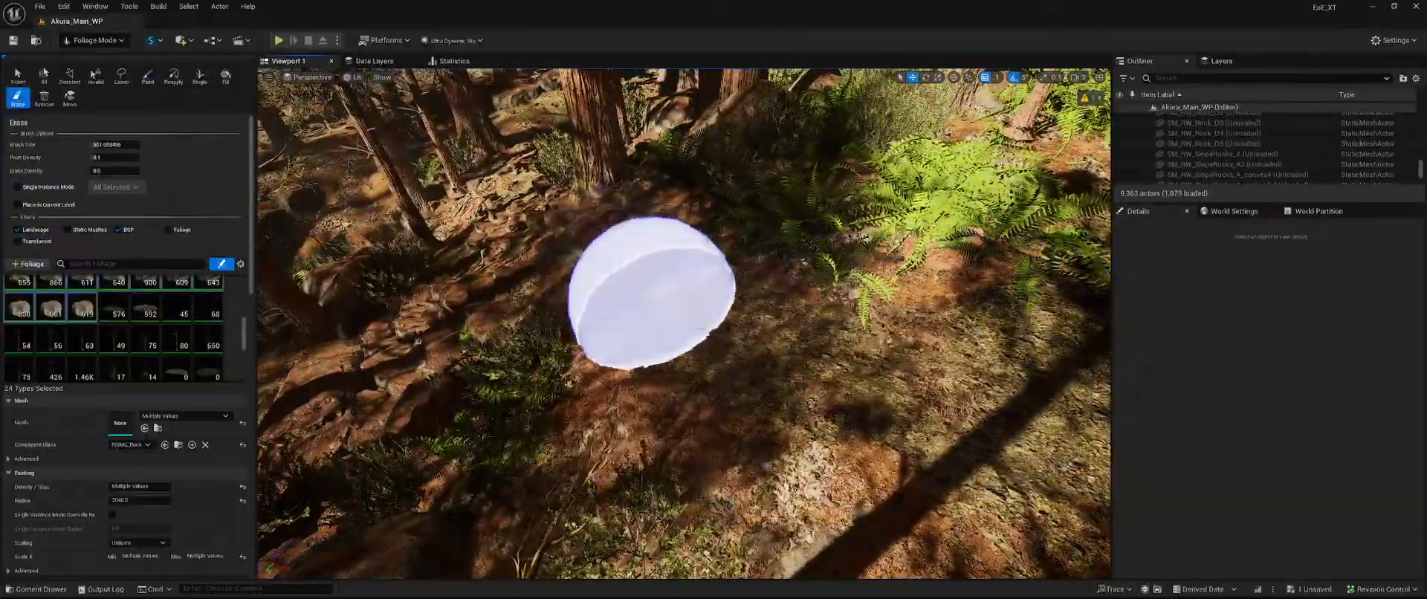
Erase the rock foliage on the shaded ground around the base of the thick tree.
{"action": "right_click_drag", "start_coordinate": [653, 296], "coordinate": [654, 230]}
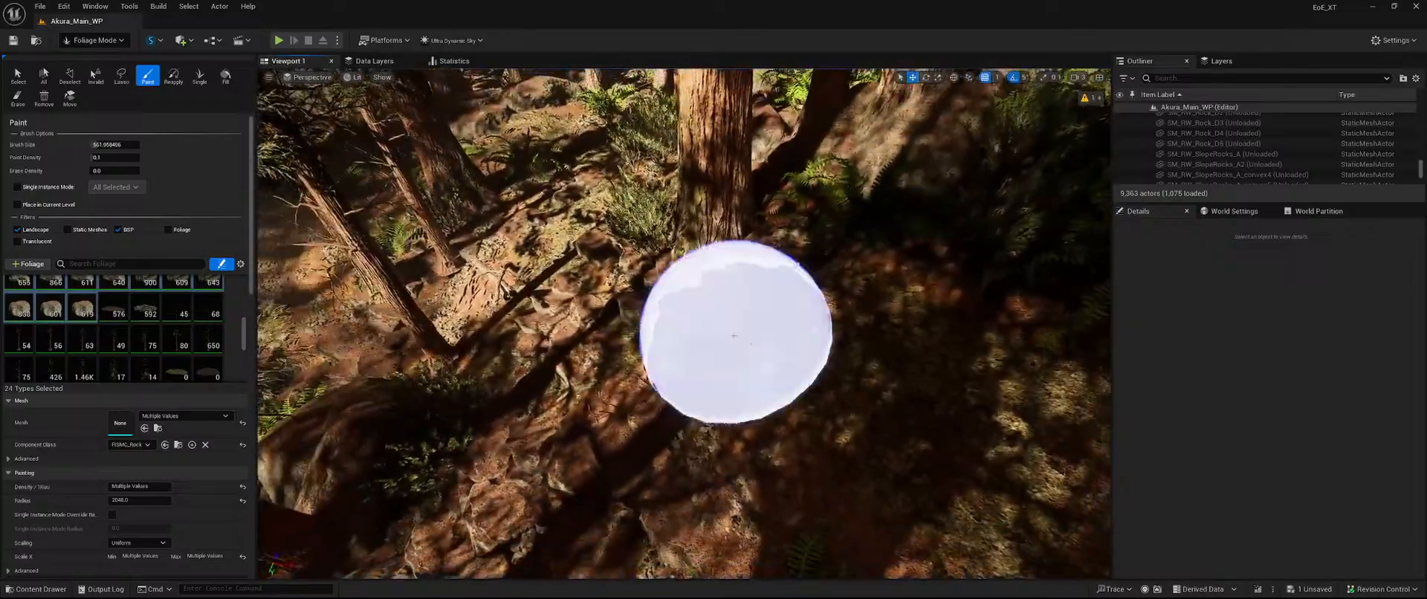
{"action": "left_click_drag", "start_coordinate": [733, 336], "coordinate": [812, 343], "text": "shift"}
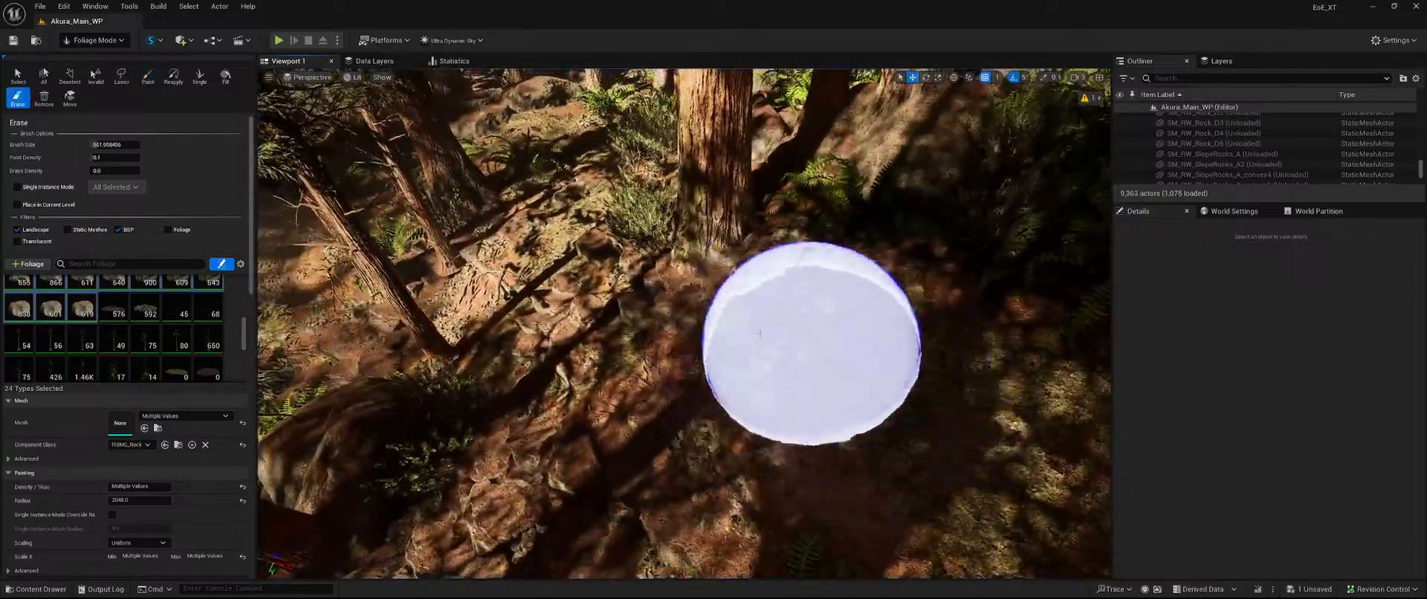
{"action": "right_click_drag", "start_coordinate": [523, 371], "coordinate": [527, 379]}
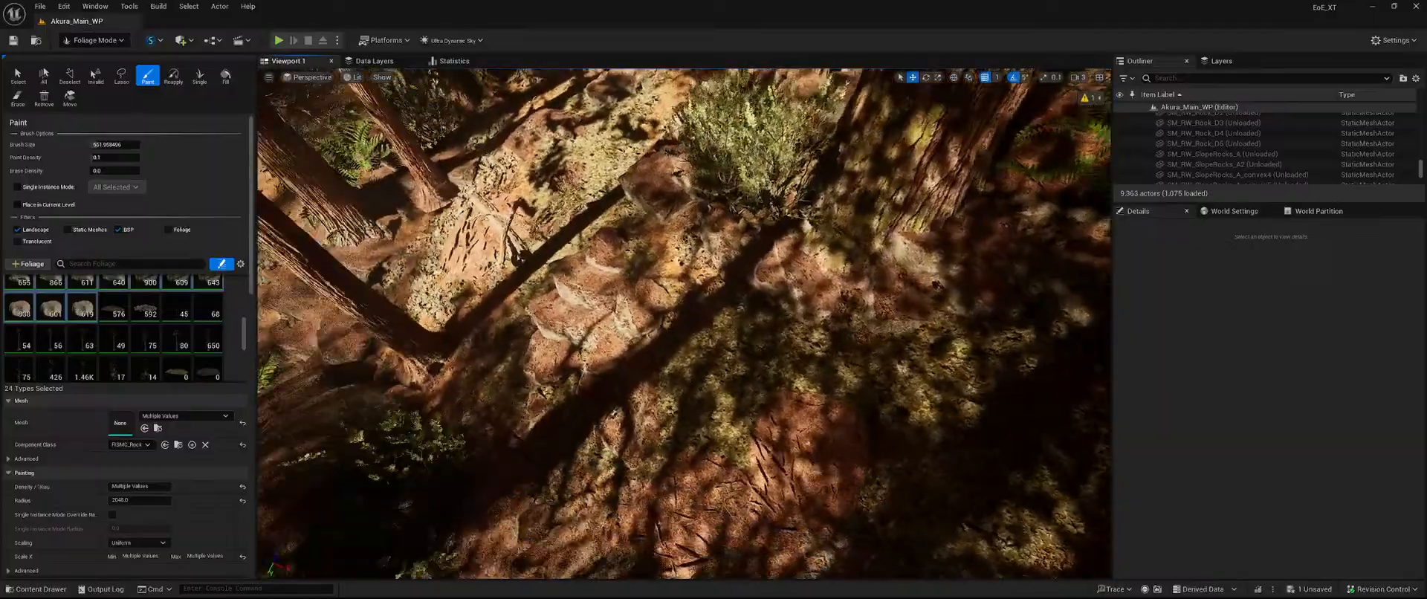
{"action": "right_click_drag", "start_coordinate": [970, 403], "coordinate": [938, 390]}
{"action": "left_click", "coordinate": [971, 404], "text": "shift"}
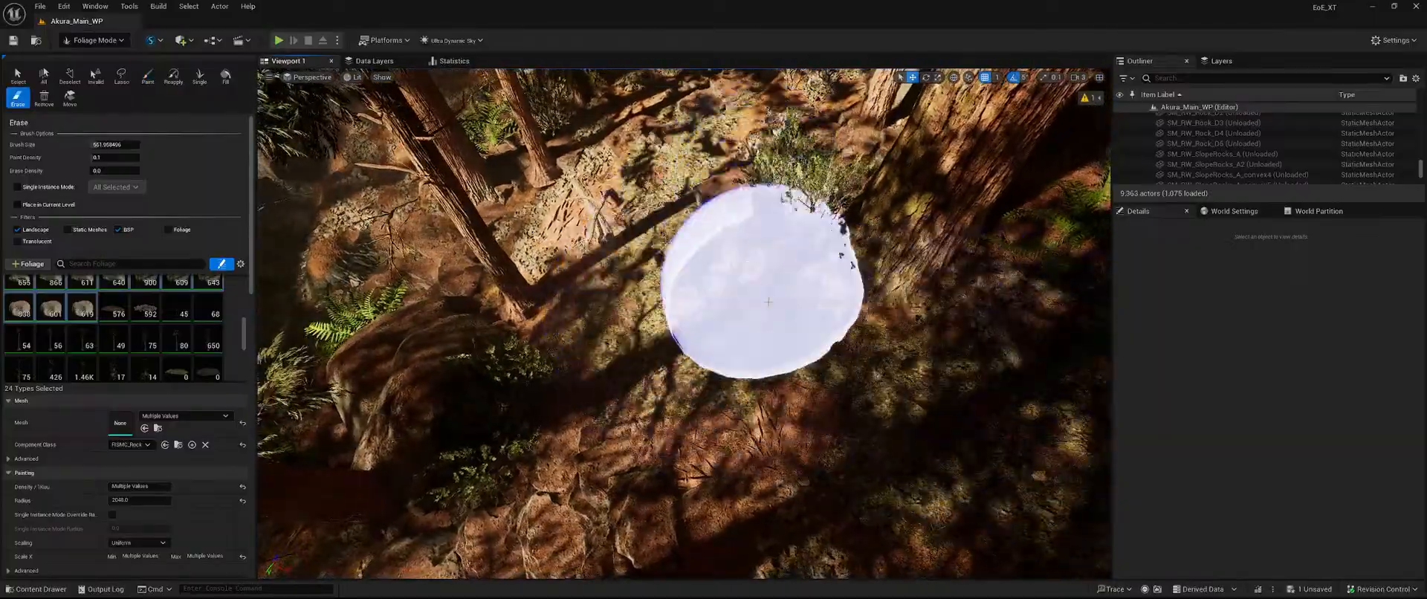
Erase the rock foliage from the mossy ground beside the group of dark trunks.
{"action": "right_click_drag", "start_coordinate": [720, 337], "coordinate": [717, 245]}
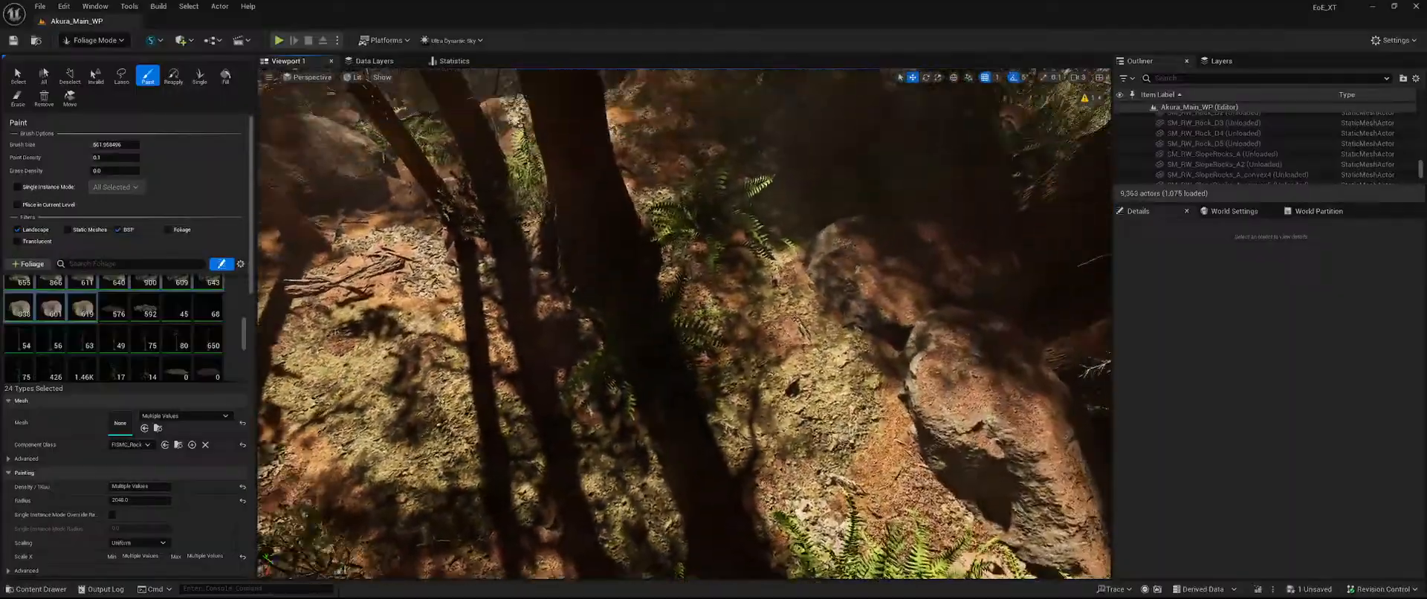
{"action": "right_click_drag", "start_coordinate": [359, 384], "coordinate": [376, 385]}
{"action": "left_click", "coordinate": [358, 383], "text": "shift"}
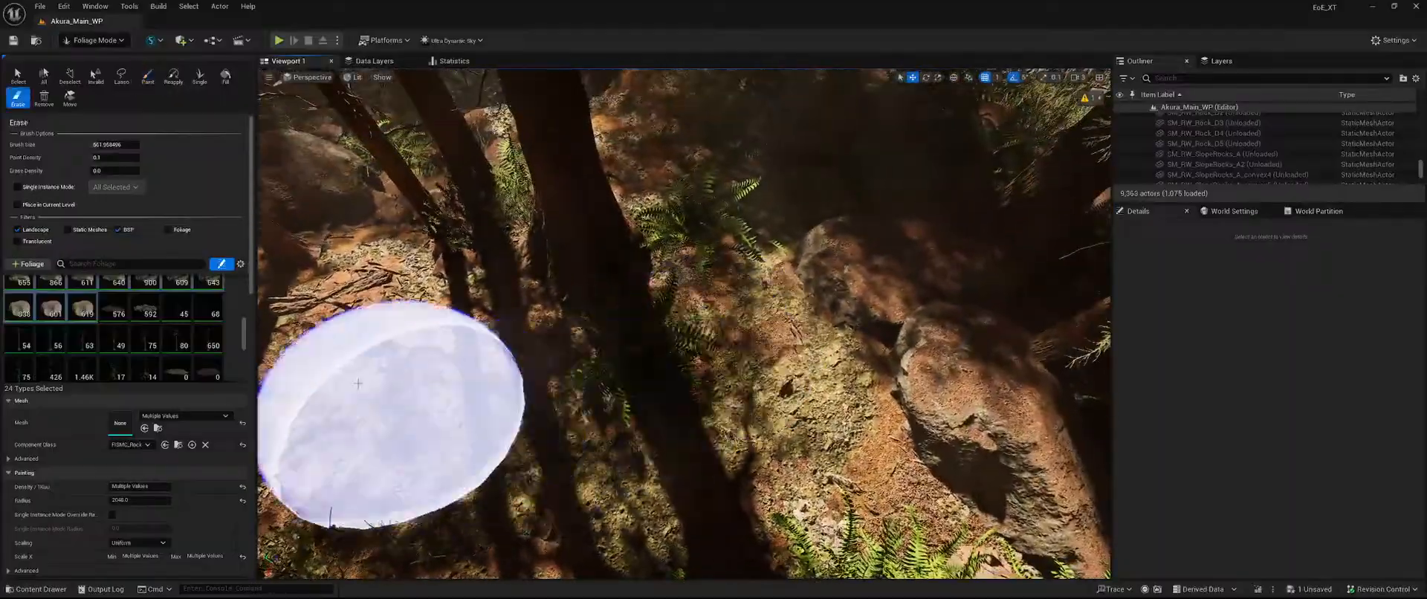
Switch to the foliage Select tool and delete the slender tree in front of the thick trunk.
{"action": "right_click_drag", "start_coordinate": [679, 407], "coordinate": [676, 320]}
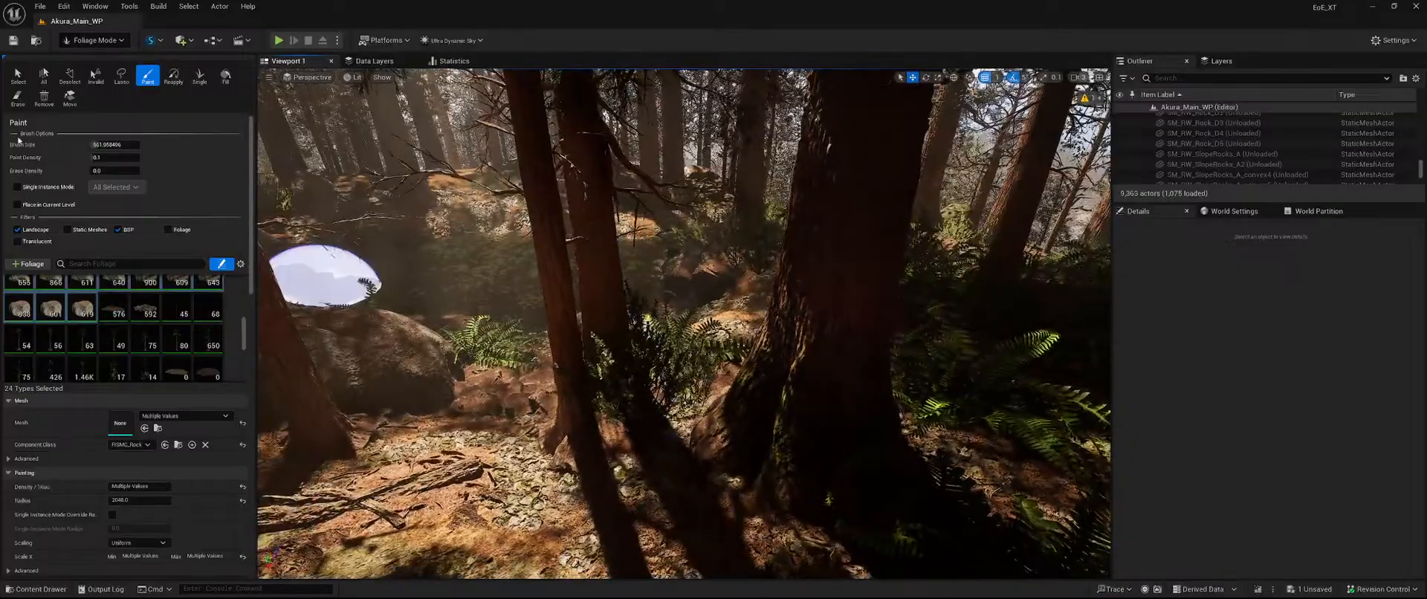
{"action": "left_click", "coordinate": [18, 75]}
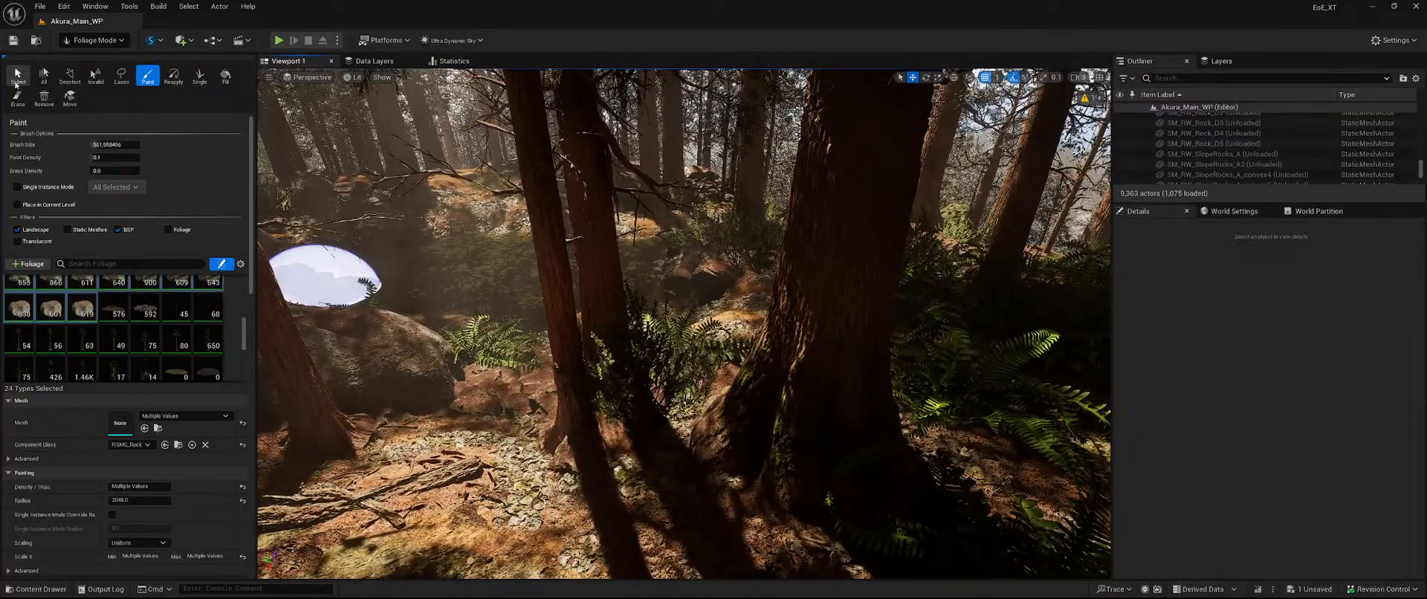
{"action": "left_click", "coordinate": [565, 355]}
{"action": "key", "text": "Delete"}
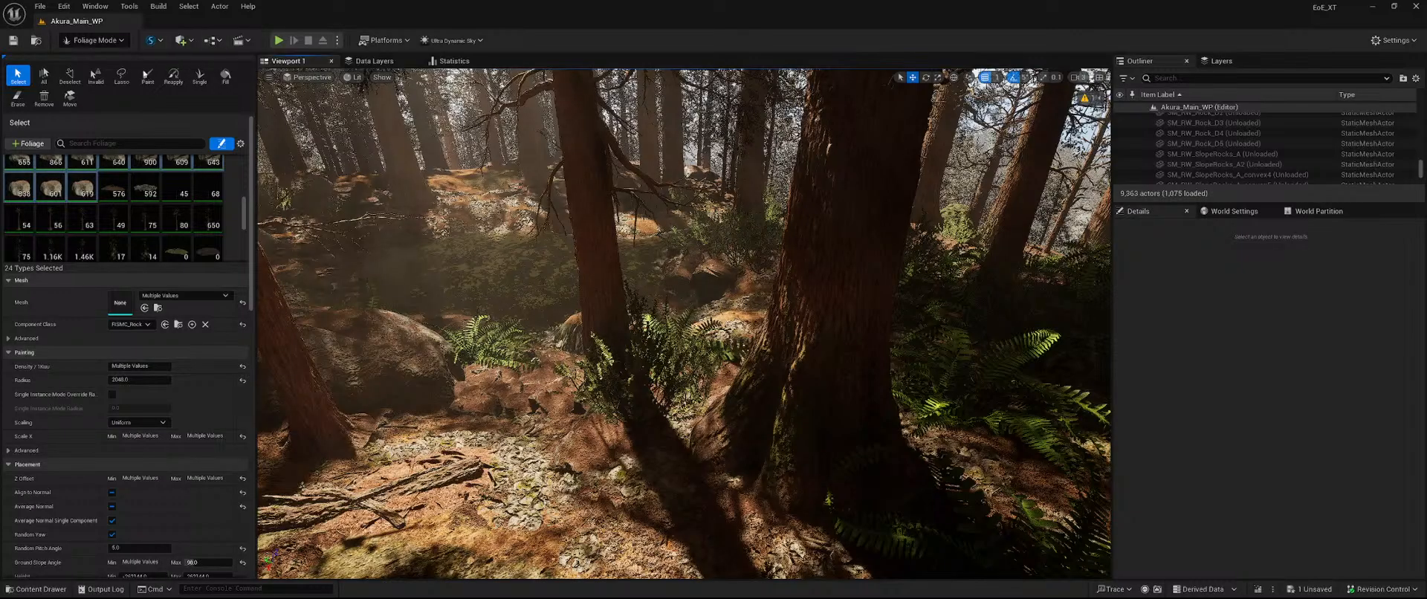
Return to the foliage Paint tool and erase the rock foliage on the ground beside the large flat boulder.
{"action": "left_click", "coordinate": [148, 75]}
{"action": "right_click_drag", "start_coordinate": [684, 323], "coordinate": [736, 350]}
{"action": "right_click_drag", "start_coordinate": [659, 273], "coordinate": [669, 334]}
{"action": "key", "text": "shift"}
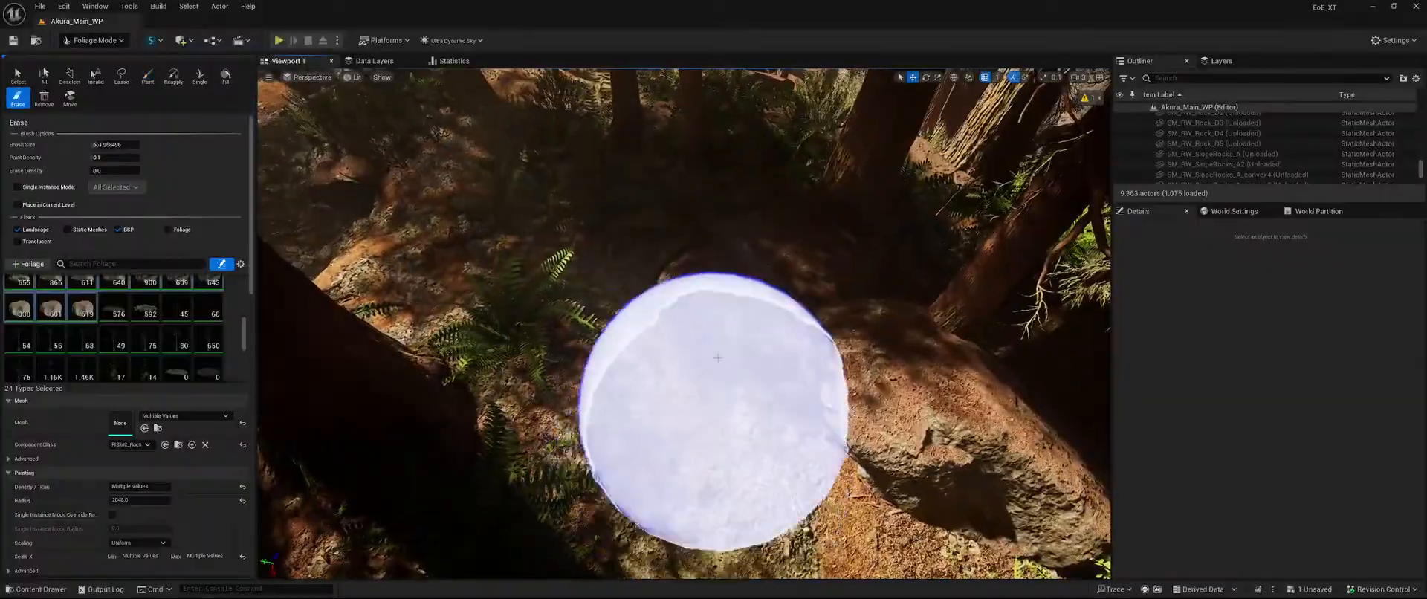
{"action": "left_click", "coordinate": [712, 455], "text": "shift"}
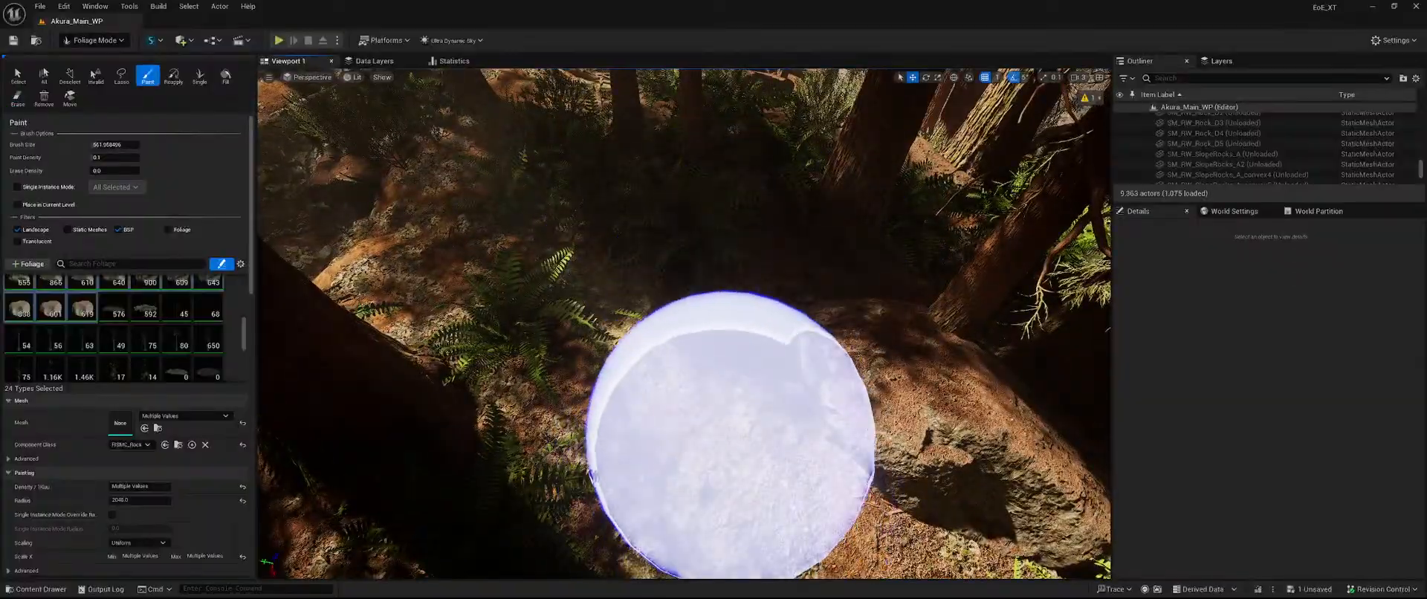
{"action": "mouse_move", "coordinate": [729, 436]}
{"action": "right_mouse_down"}
{"action": "mouse_move", "coordinate": [731, 327]}
{"action": "mouse_move", "coordinate": [714, 409]}
{"action": "mouse_move", "coordinate": [724, 320]}
{"action": "mouse_move", "coordinate": [724, 401]}
{"action": "mouse_move", "coordinate": [720, 335]}
{"action": "mouse_move", "coordinate": [721, 349]}
{"action": "right_mouse_up"}
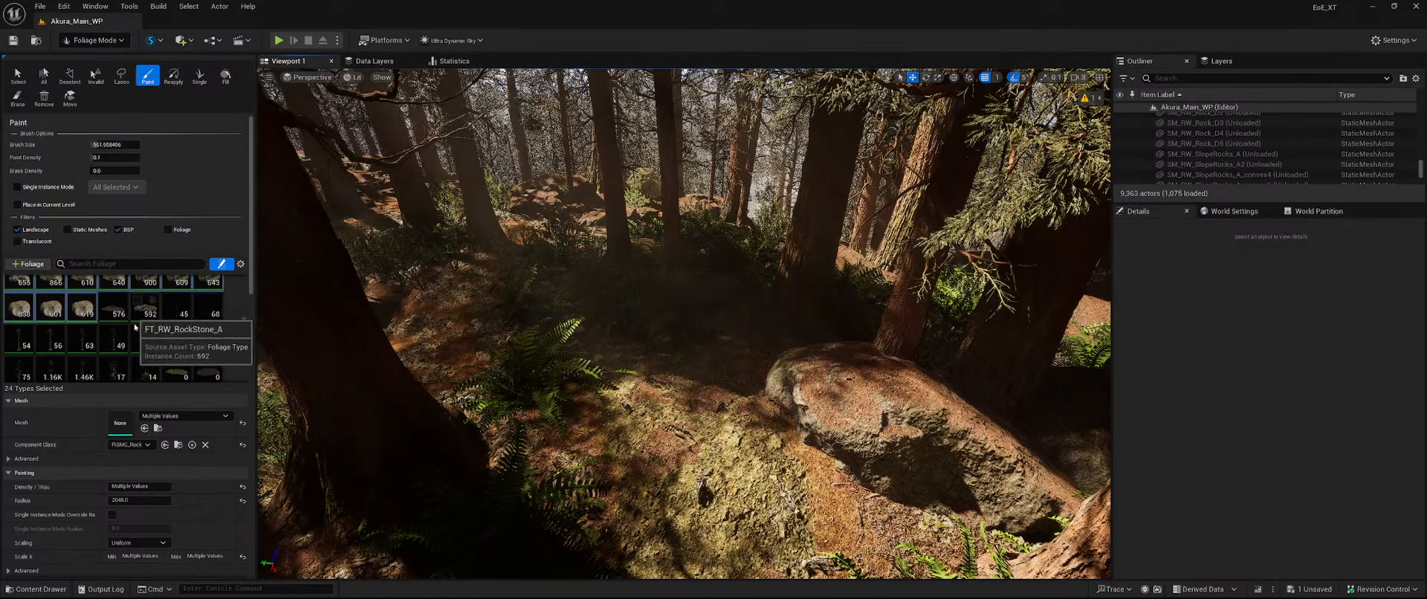
Select the foliage types from FT_RW_PlantsBush1_A through the last of the large rock types in the palette, 29 types in all.
{"action": "scroll", "coordinate": [133, 349], "scroll_direction": "up", "scroll_amount": 1}
{"action": "scroll", "coordinate": [134, 349], "scroll_direction": "up", "scroll_amount": 2}
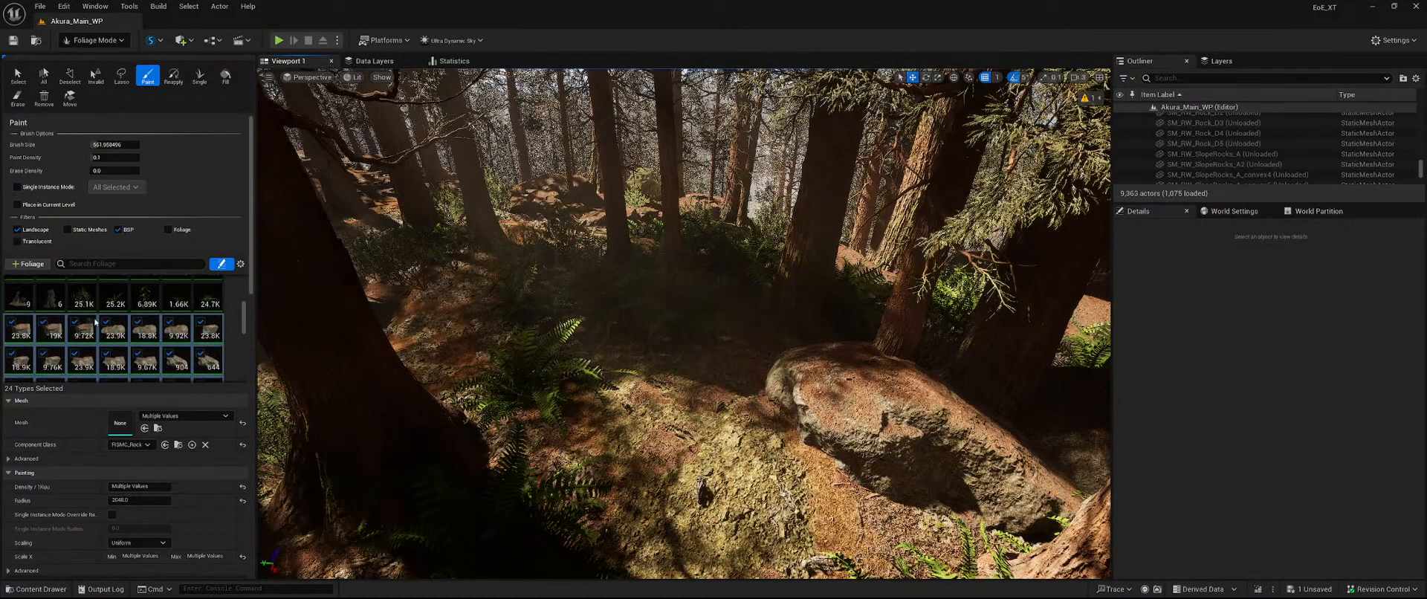
{"action": "left_click", "coordinate": [80, 297]}
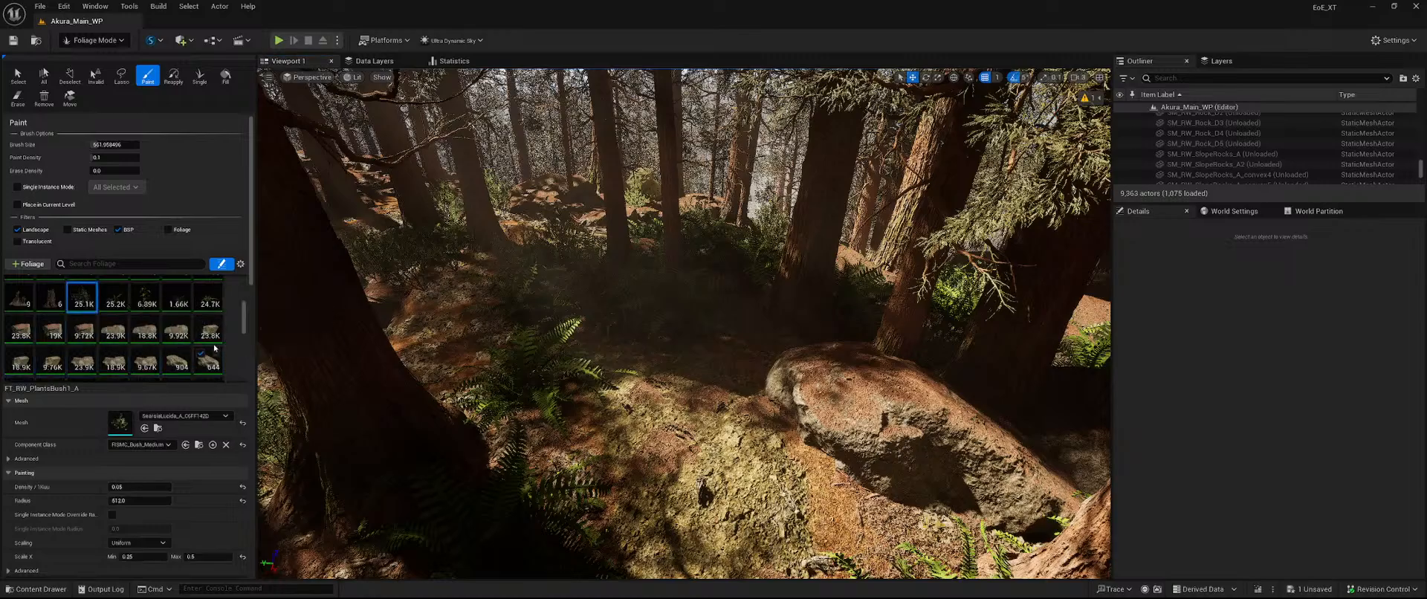
{"action": "scroll", "coordinate": [83, 357], "scroll_direction": "down", "scroll_amount": 1}
{"action": "left_click", "coordinate": [83, 376], "text": "shift"}
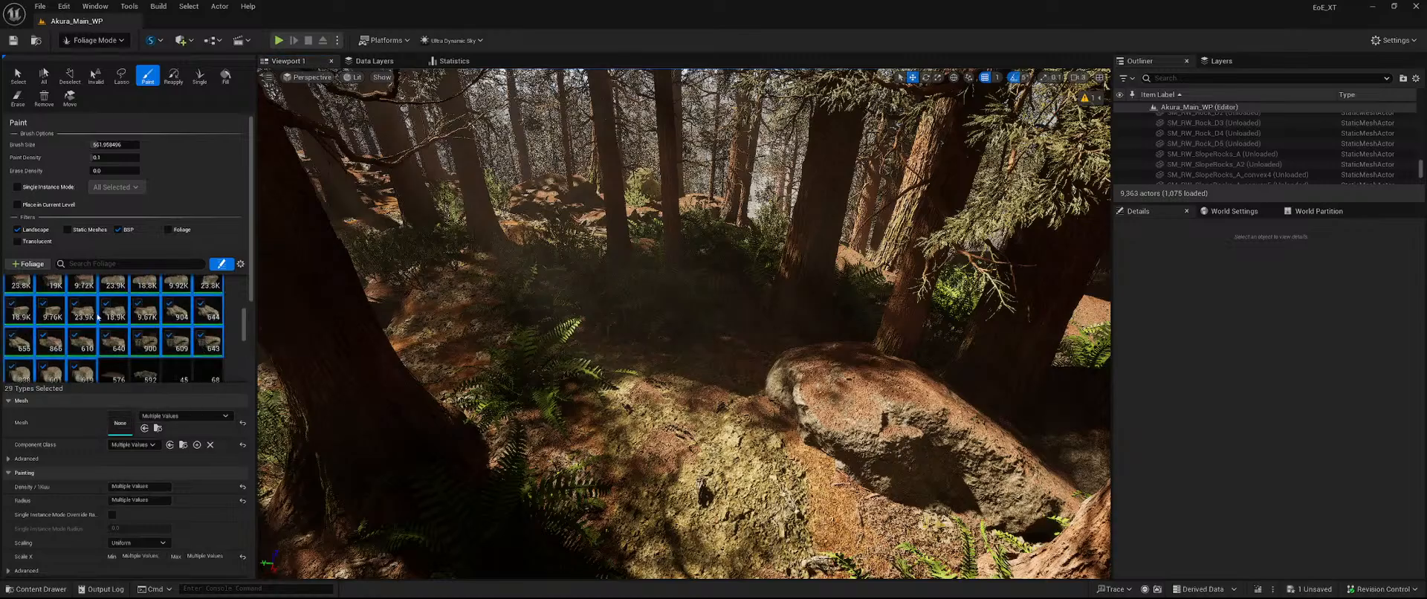
{"action": "scroll", "coordinate": [85, 364], "scroll_direction": "up", "scroll_amount": 3}
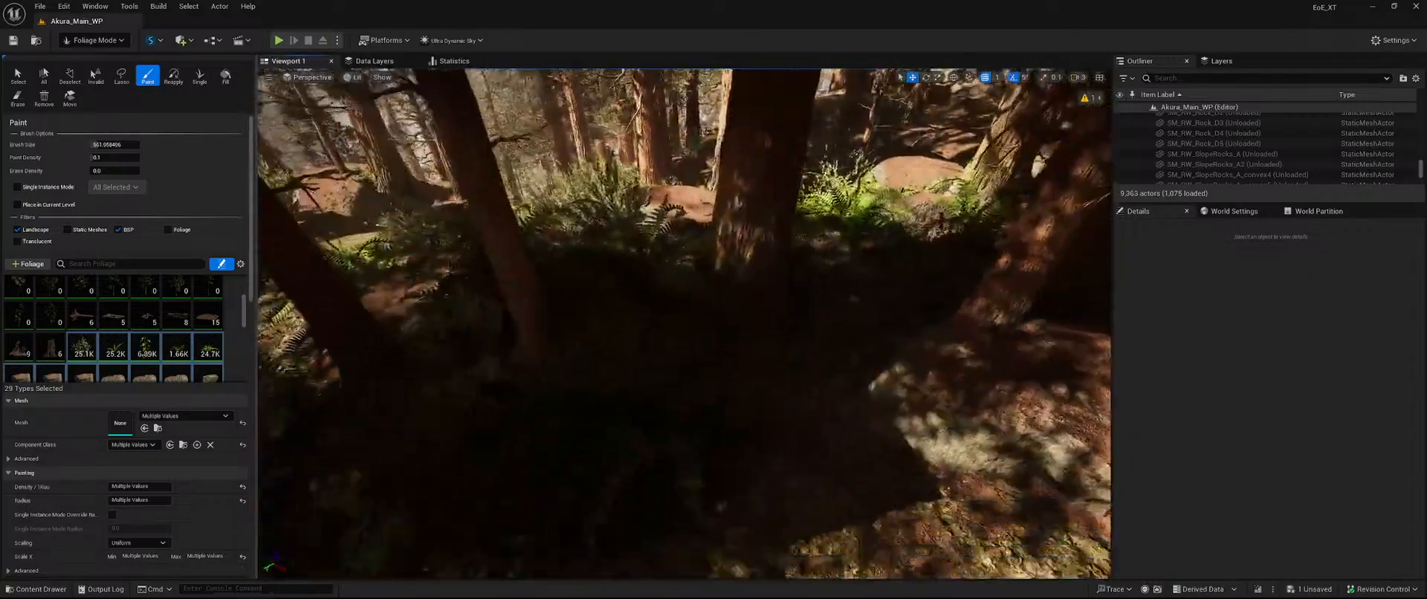
Switch to the foliage Select tool and select the reddish tree standing on the leaf-covered ground beside the dark water.
{"action": "right_click_drag", "start_coordinate": [776, 440], "coordinate": [799, 454]}
{"action": "key", "text": "shift"}
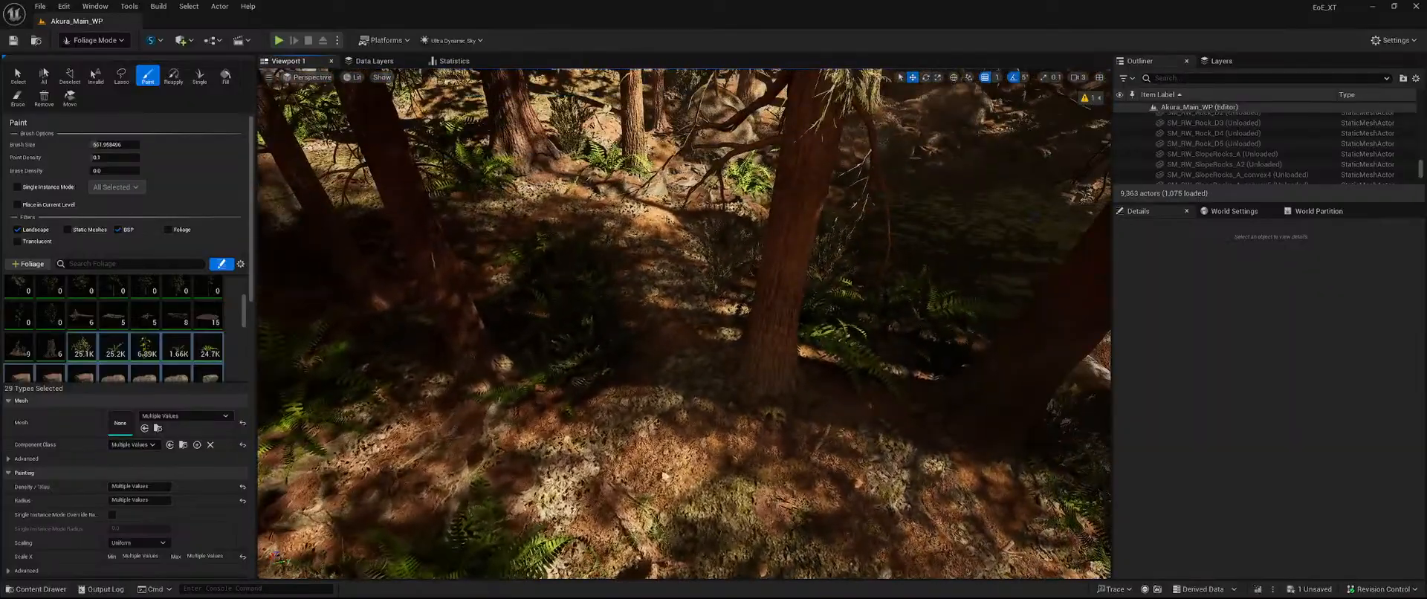
{"action": "left_click", "coordinate": [18, 75]}
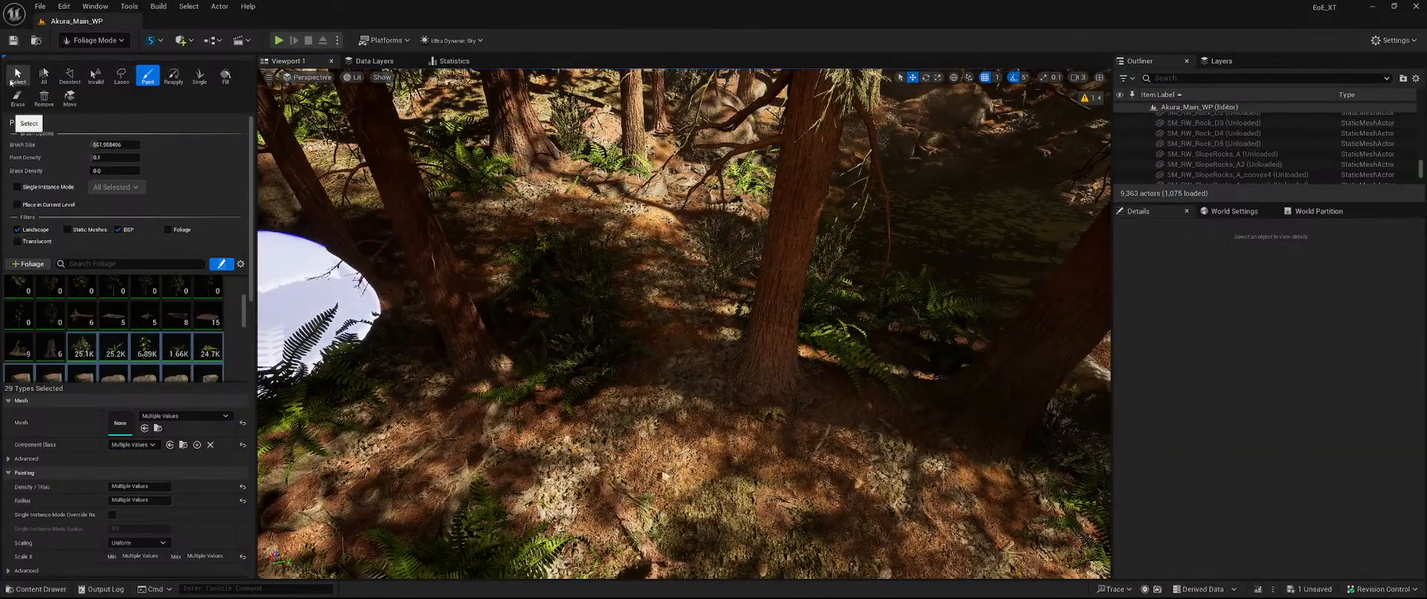
{"action": "left_click", "coordinate": [761, 341]}
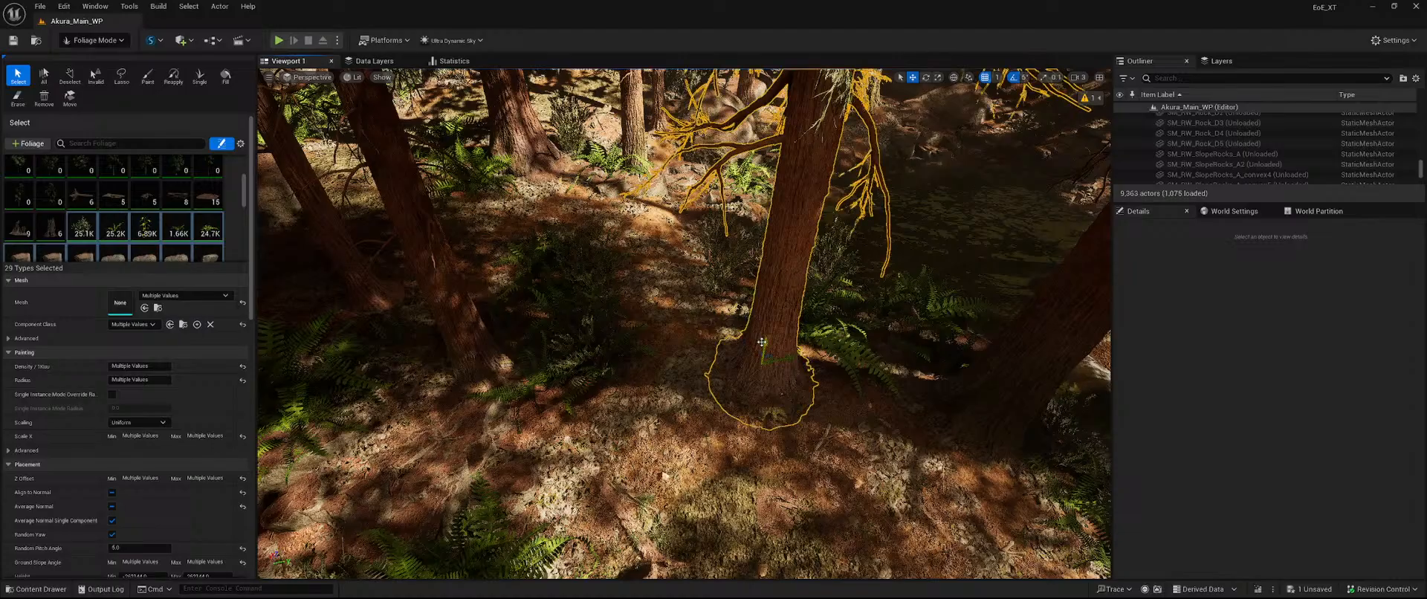
{"action": "right_click_drag", "start_coordinate": [764, 337], "coordinate": [717, 335]}
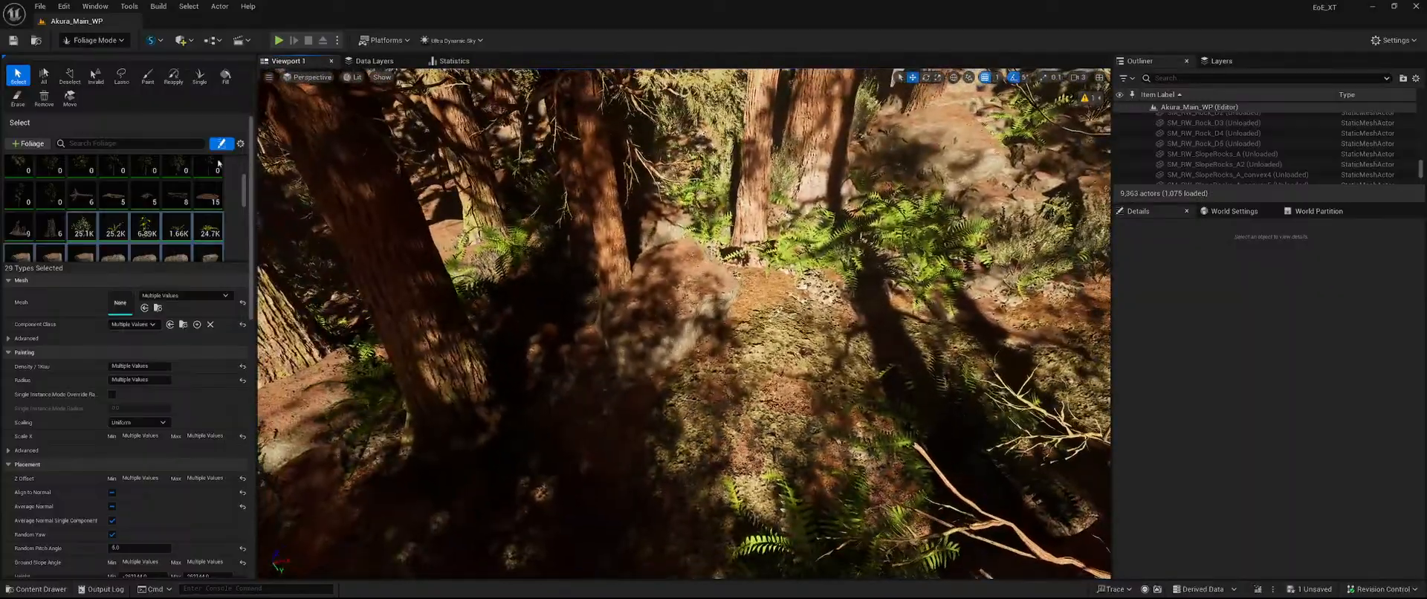
Return to the foliage Paint tool and erase the bush and rock foliage from the shaded ground beside the thick leaning trunk.
{"action": "left_click", "coordinate": [148, 76]}
{"action": "left_click", "coordinate": [695, 321], "text": "shift"}
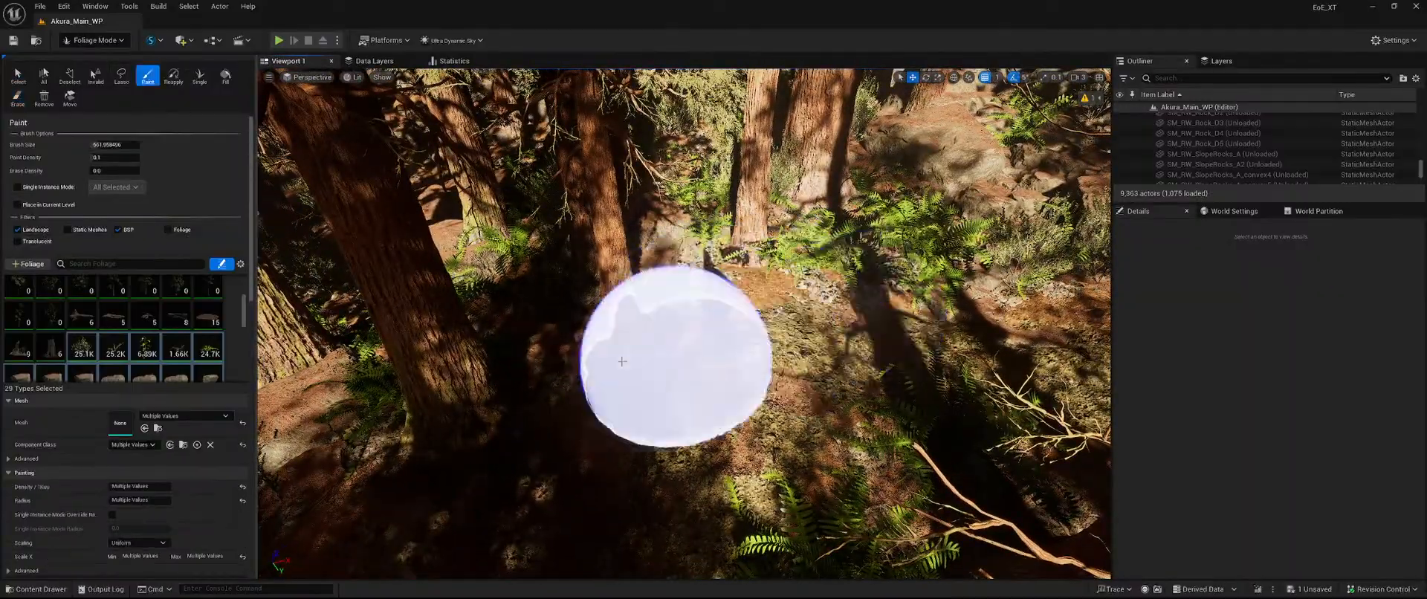
{"action": "left_click", "coordinate": [18, 76]}
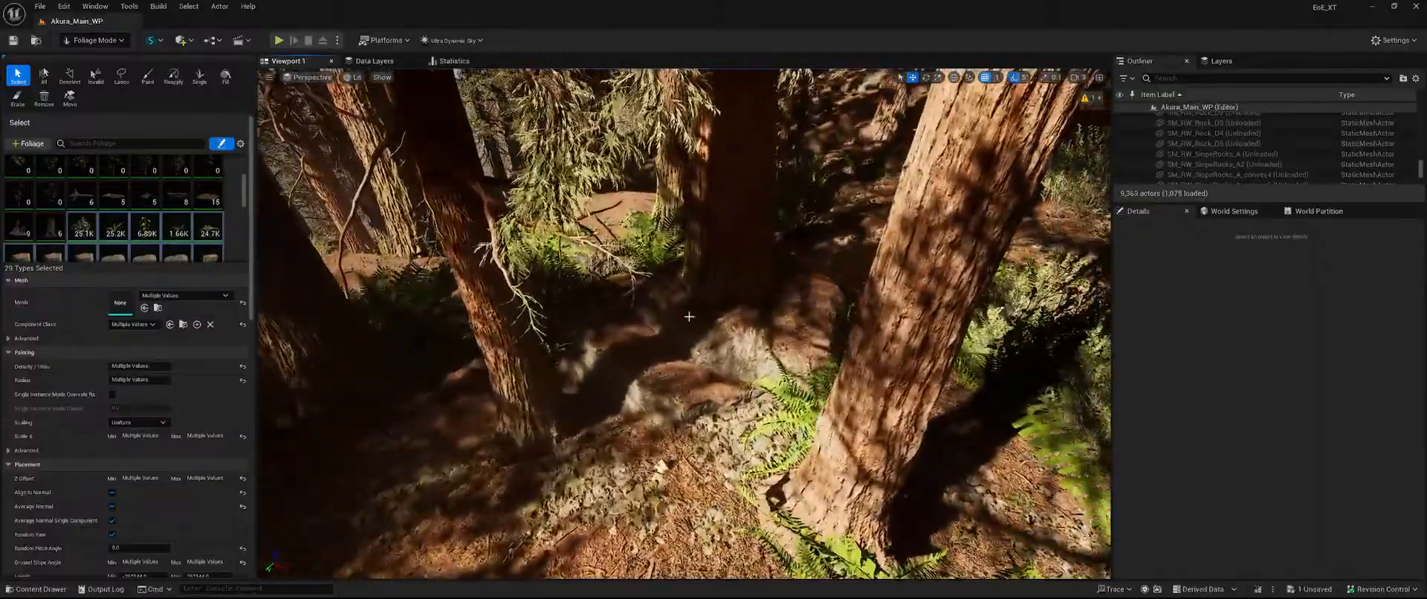
{"action": "left_click", "coordinate": [148, 76]}
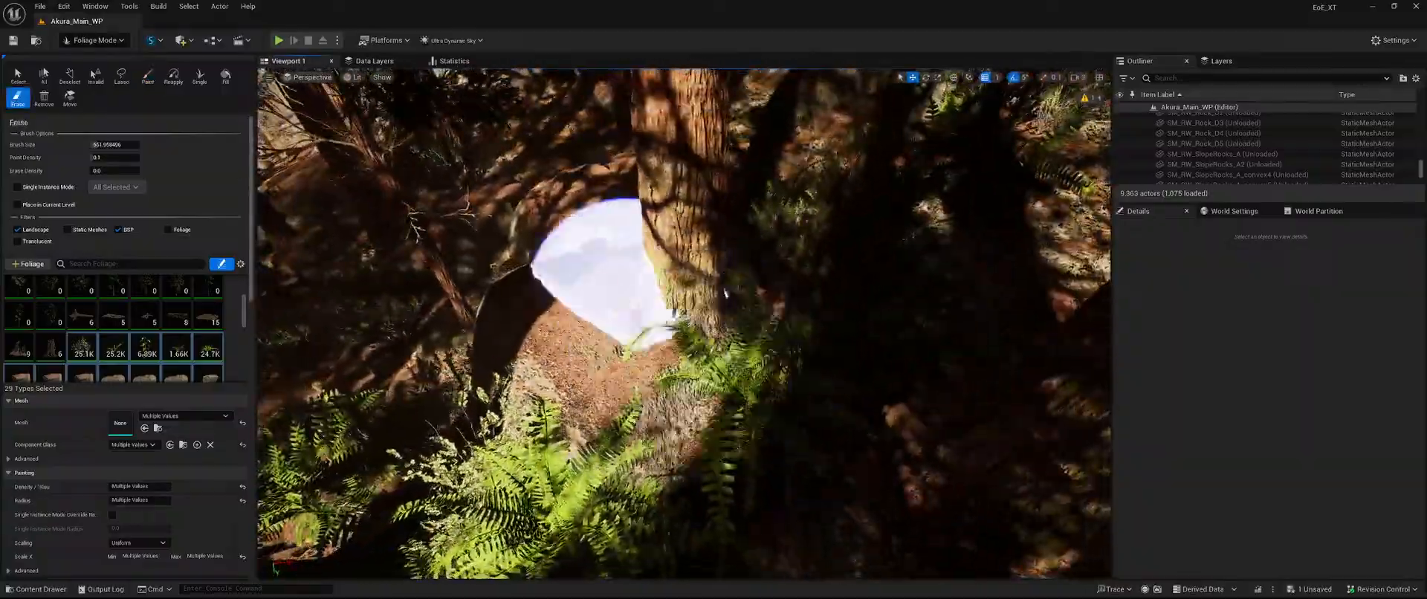
Erase the selected bushes and rocks at the base of the sunlit trunk above the ferns and on the neighbouring shaded slope.
{"action": "left_click_drag", "start_coordinate": [643, 317], "coordinate": [667, 359], "text": "shift"}
{"action": "right_click_drag", "start_coordinate": [548, 267], "coordinate": [561, 200]}
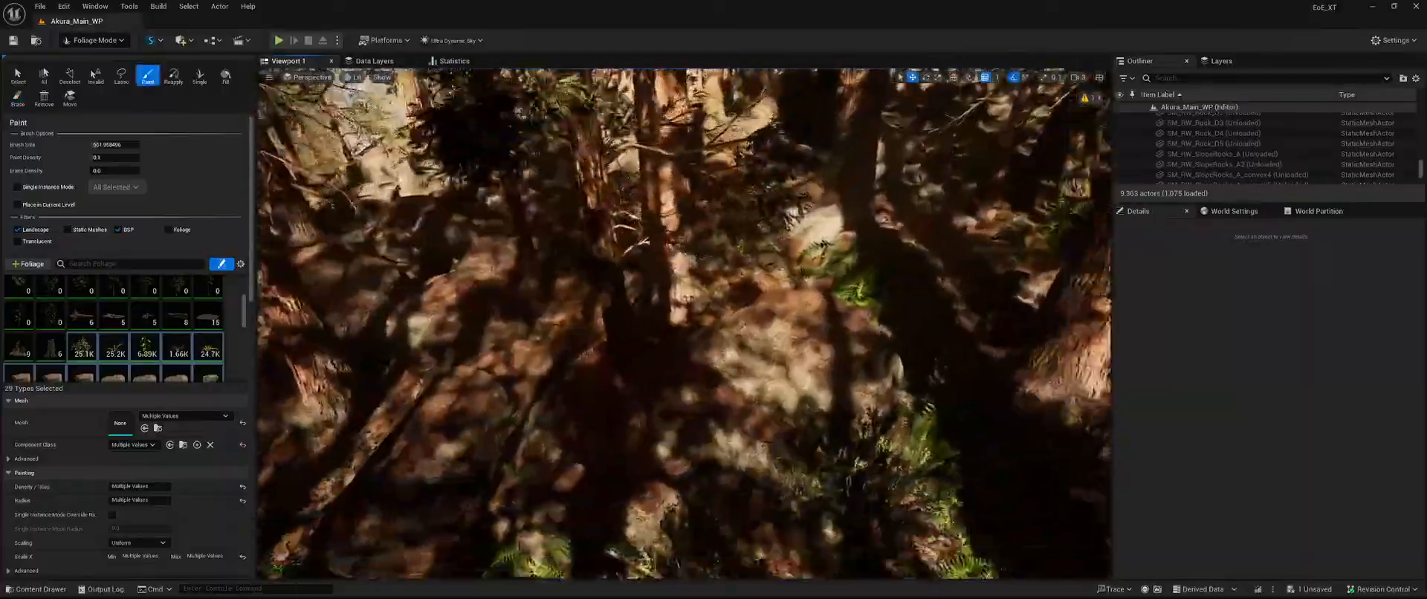
{"action": "right_click_drag", "start_coordinate": [539, 416], "coordinate": [584, 450]}
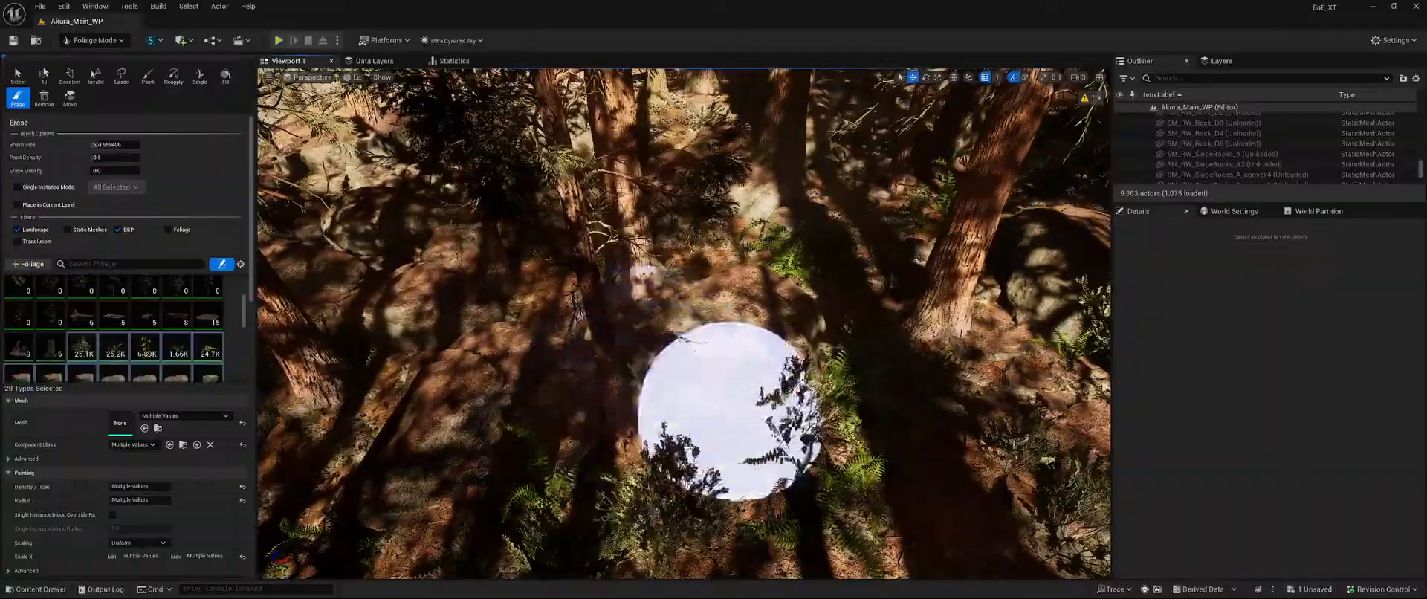
{"action": "right_click_drag", "start_coordinate": [837, 368], "coordinate": [839, 312]}
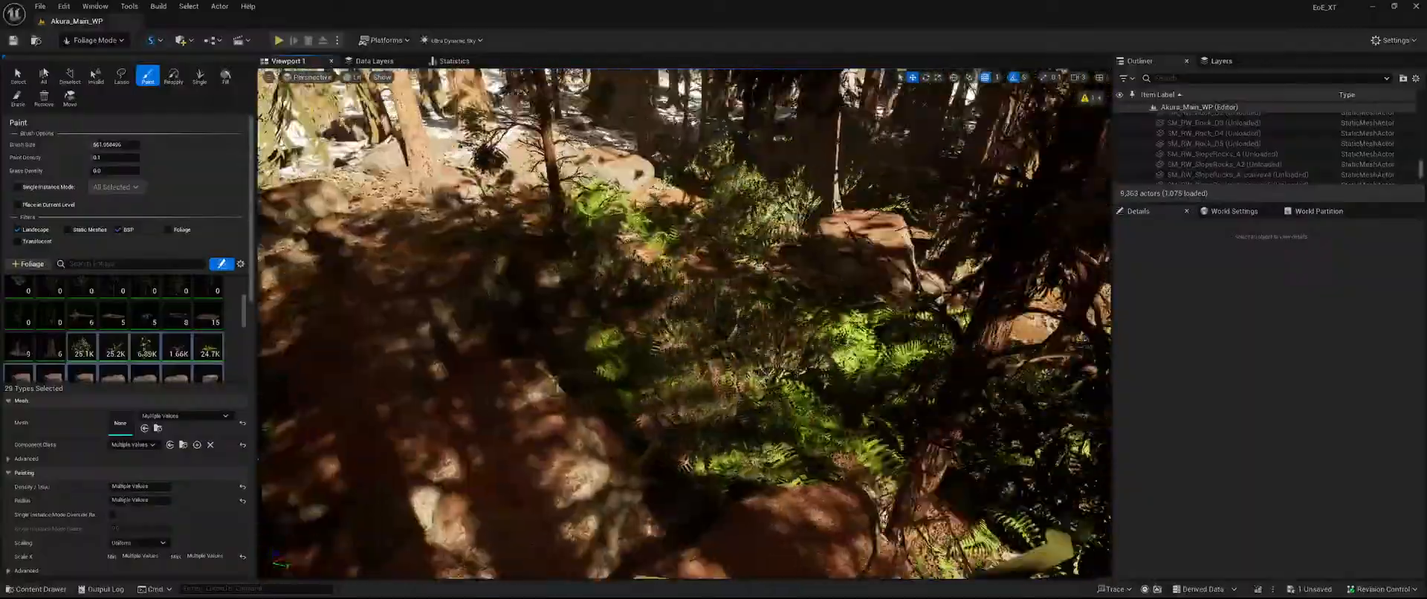
Erase the bush and rock foliage around the large rounded boulder in front of the thick dark trunk.
{"action": "key", "text": "shift"}
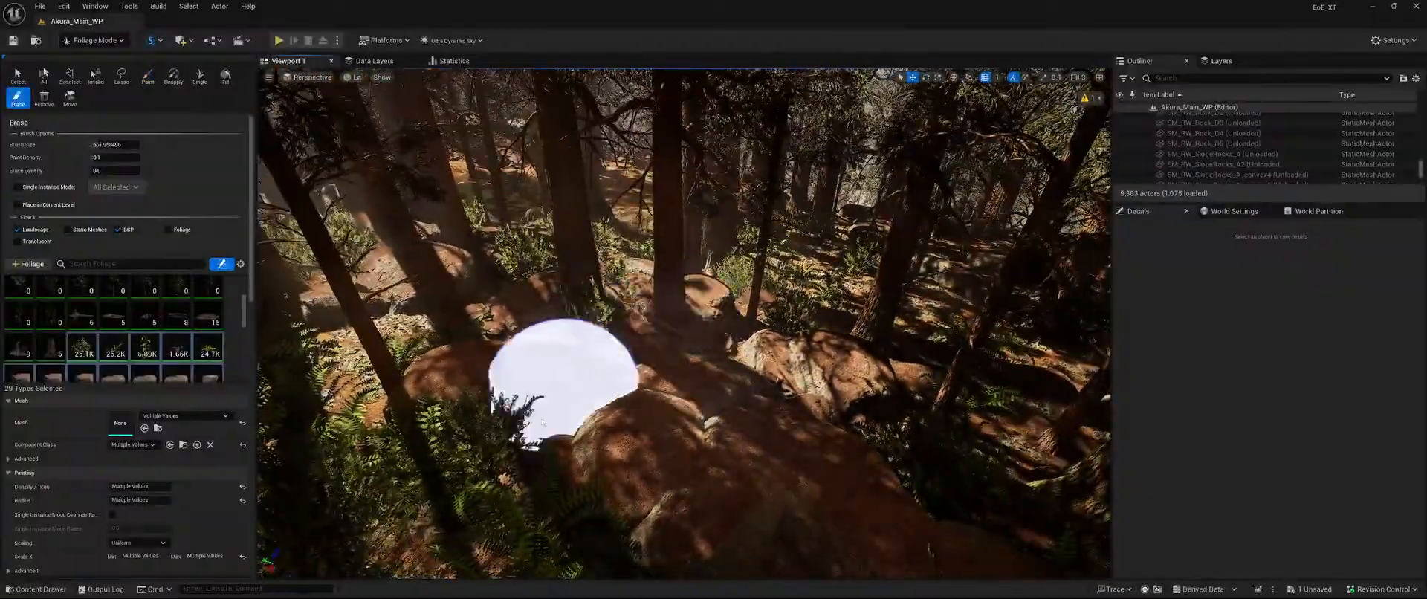
{"action": "mouse_move", "coordinate": [466, 473]}
{"action": "right_mouse_down"}
{"action": "mouse_move", "coordinate": [468, 416]}
{"action": "mouse_move", "coordinate": [416, 416]}
{"action": "right_mouse_up"}
{"action": "key", "text": "s"}
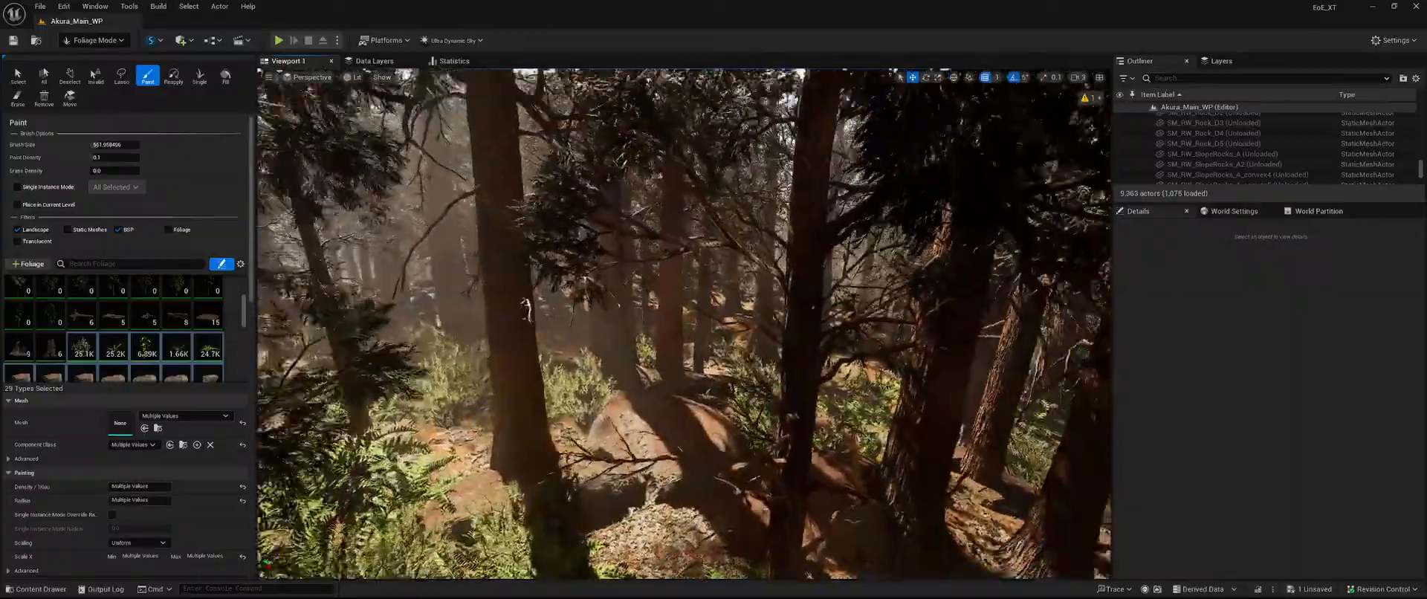
{"action": "right_click_drag", "start_coordinate": [580, 471], "coordinate": [562, 472]}
{"action": "key", "text": "shift"}
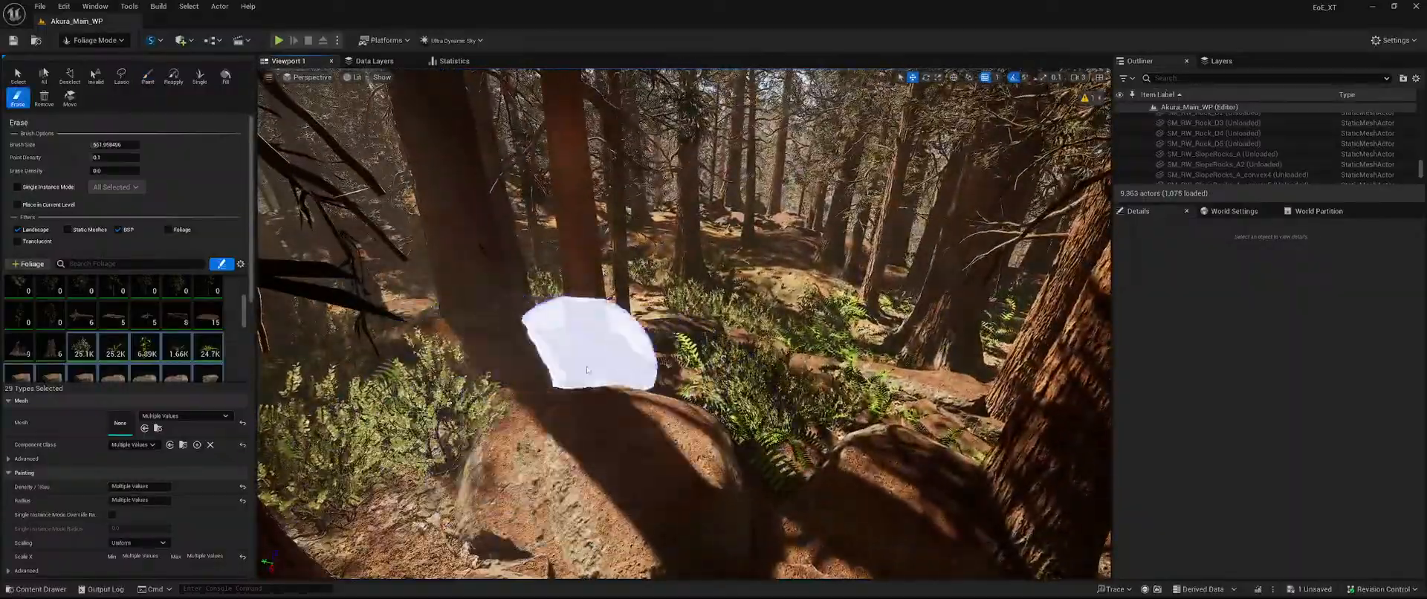
{"action": "left_click_drag", "start_coordinate": [587, 369], "coordinate": [713, 431], "text": "shift"}
{"action": "right_click_drag", "start_coordinate": [713, 431], "coordinate": [680, 397]}
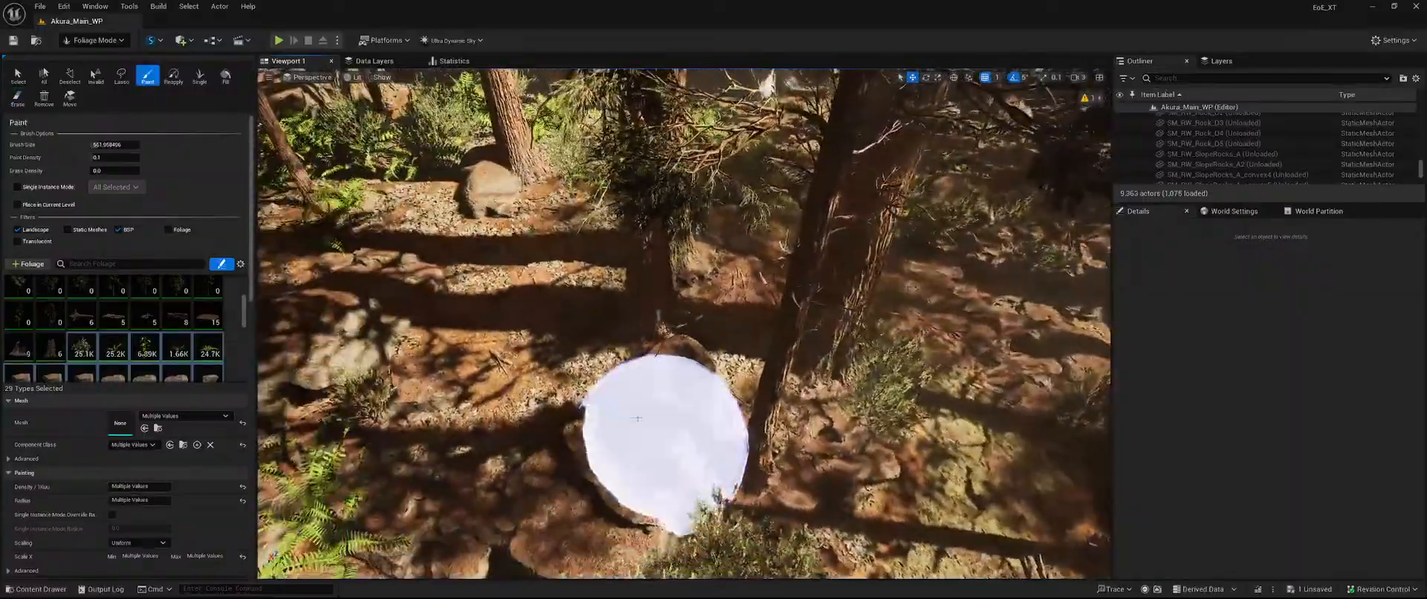
Erase the bush and rock foliage around the small boulder at the foot of the tree near the ferns.
{"action": "mouse_move", "coordinate": [637, 418]}
{"action": "left_mouse_down", "text": "shift"}
{"action": "mouse_move", "coordinate": [732, 346]}
{"action": "mouse_move", "coordinate": [719, 305]}
{"action": "mouse_move", "coordinate": [836, 366]}
{"action": "left_mouse_up", "text": "shift"}
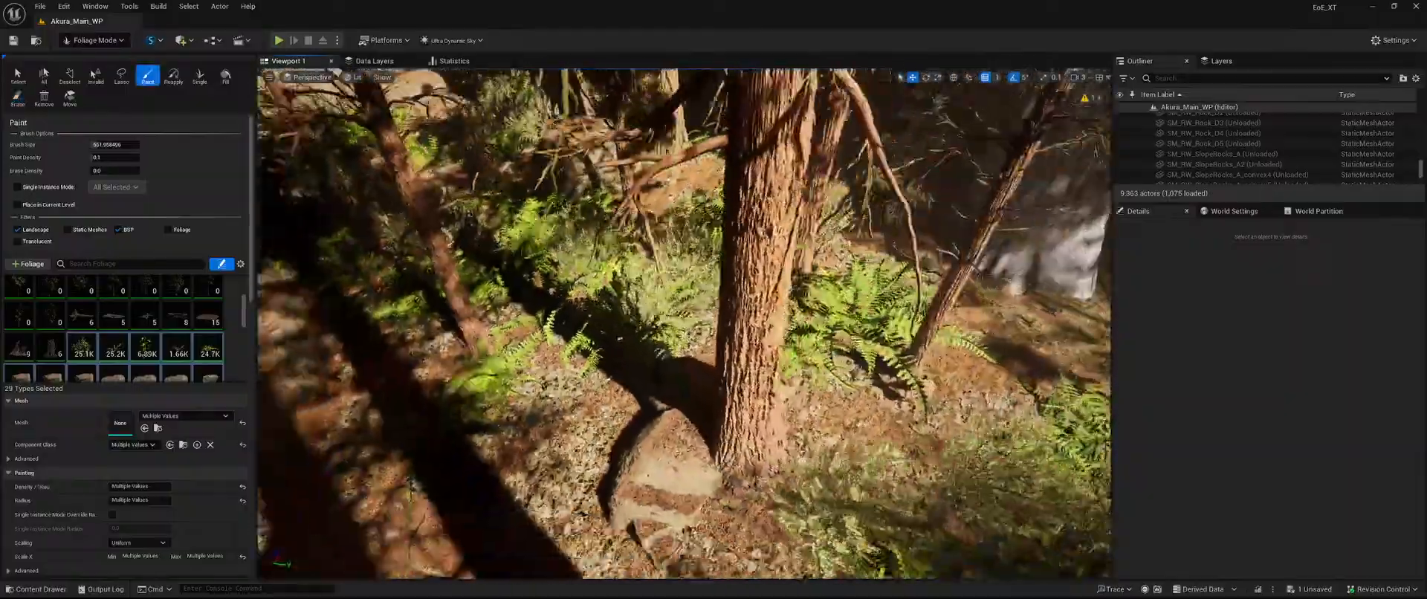
{"action": "right_click_drag", "start_coordinate": [807, 421], "coordinate": [824, 422]}
{"action": "key", "text": "shift"}
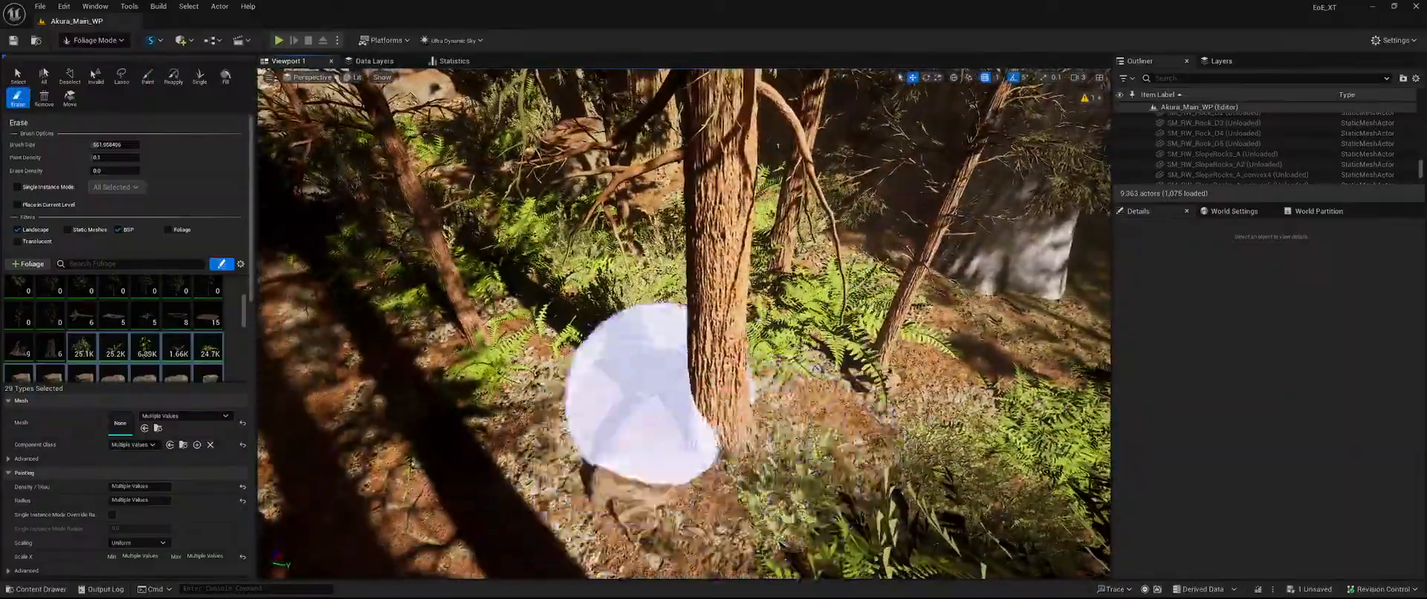
{"action": "left_click_drag", "start_coordinate": [660, 394], "coordinate": [772, 438], "text": "shift"}
{"action": "mouse_move", "coordinate": [773, 438]}
{"action": "right_mouse_down"}
{"action": "mouse_move", "coordinate": [751, 386]}
{"action": "mouse_move", "coordinate": [698, 390]}
{"action": "right_mouse_up"}
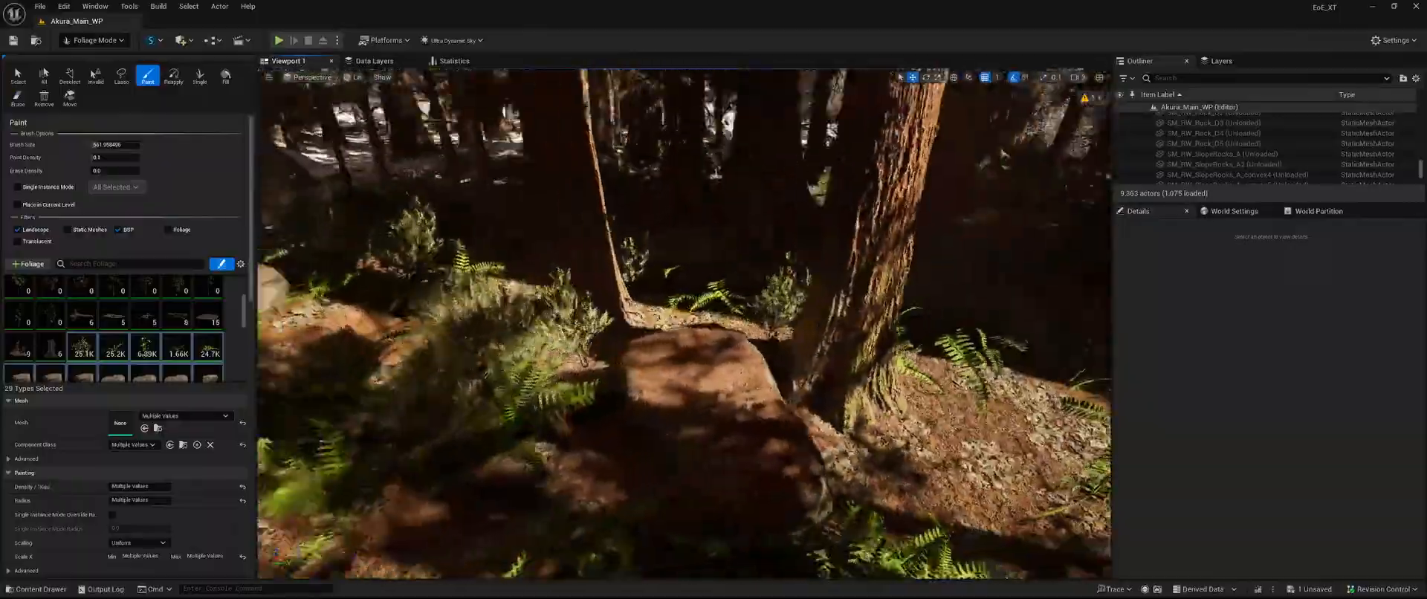
Erase the bushes and rocks from the forest floor between the shaded trunks and around the sunlit leaning tree.
{"action": "right_click_drag", "start_coordinate": [784, 476], "coordinate": [729, 472]}
{"action": "key", "text": "shift"}
{"action": "right_click_drag", "start_coordinate": [757, 352], "coordinate": [780, 290]}
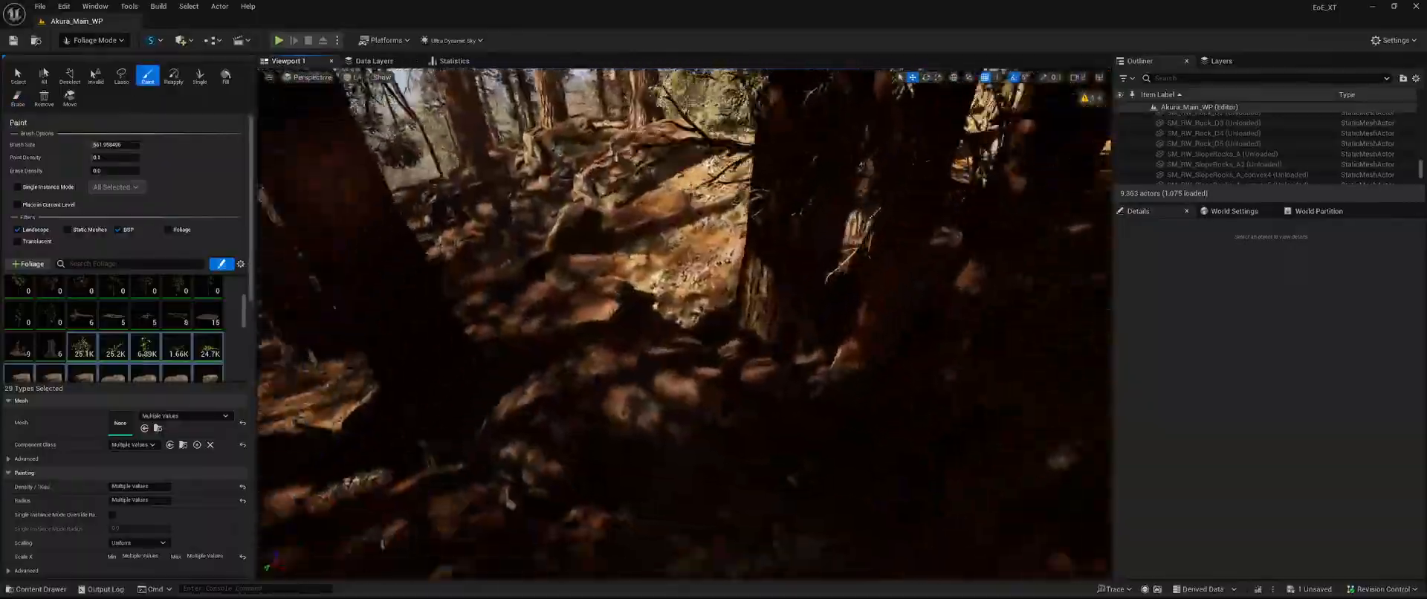
{"action": "right_click_drag", "start_coordinate": [866, 425], "coordinate": [866, 425]}
{"action": "key", "text": "shift"}
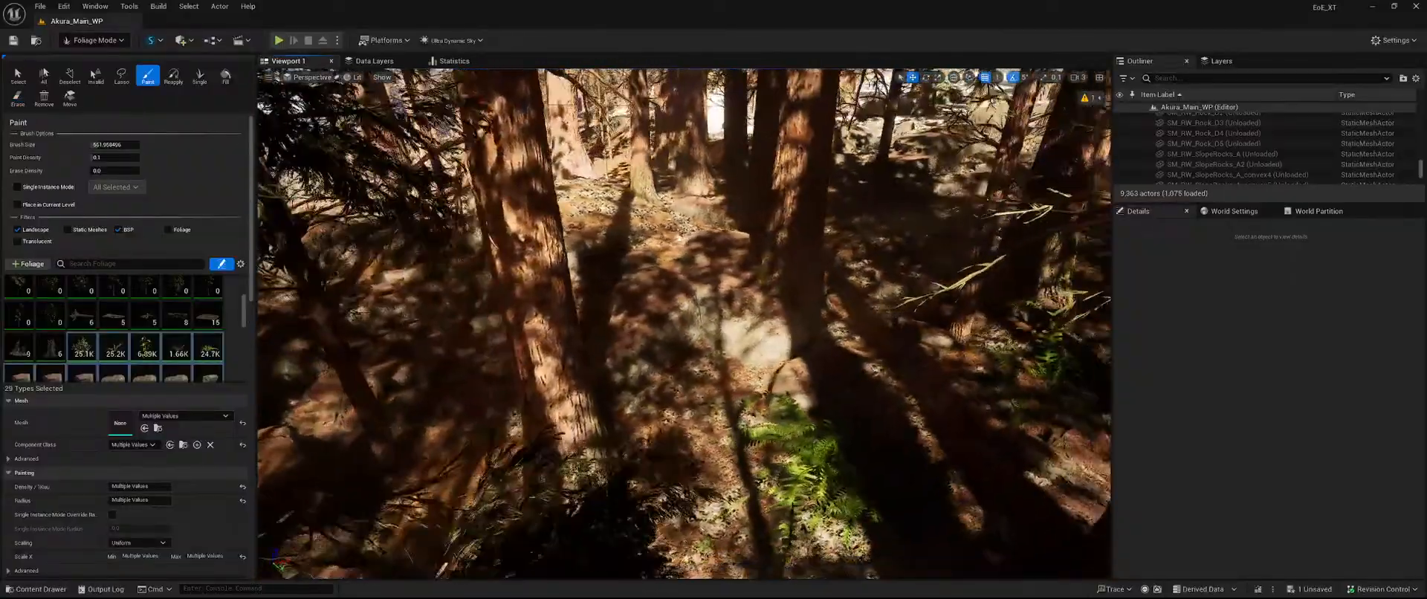
{"action": "right_click_drag", "start_coordinate": [624, 350], "coordinate": [625, 349]}
{"action": "key", "text": "shift"}
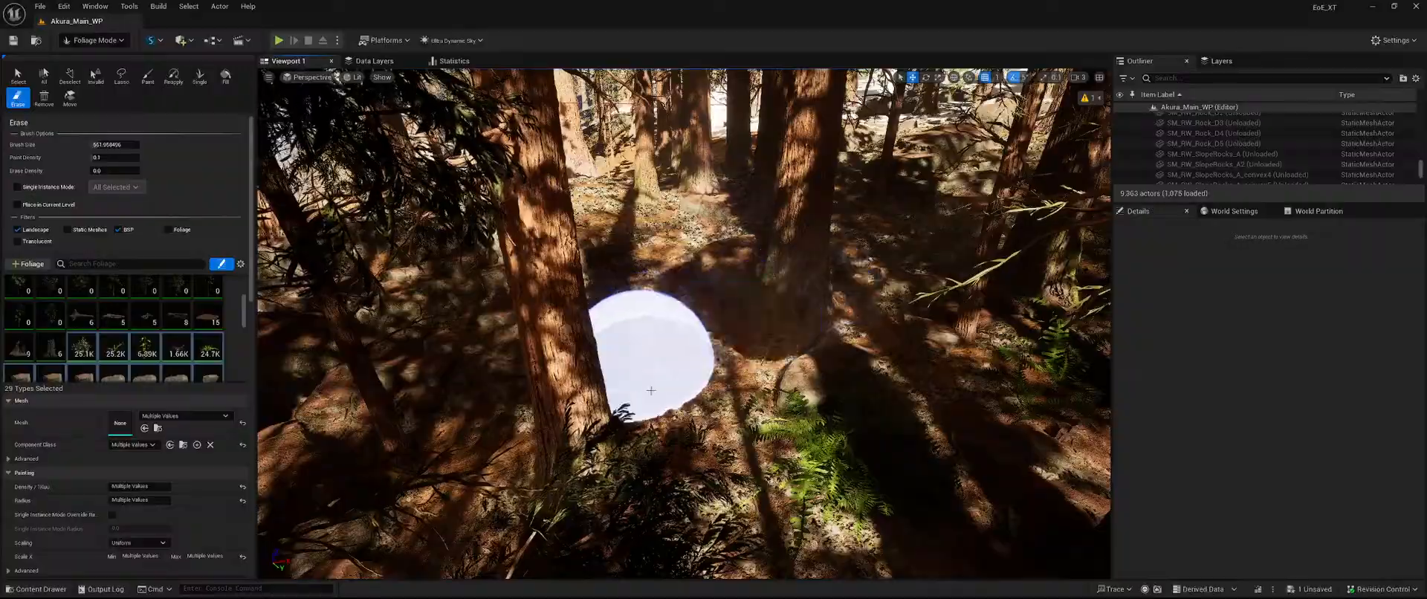
Erase the selected rock and bush foliage from the boulder-covered slope around the slender twin trunks.
{"action": "right_click_drag", "start_coordinate": [906, 339], "coordinate": [996, 249]}
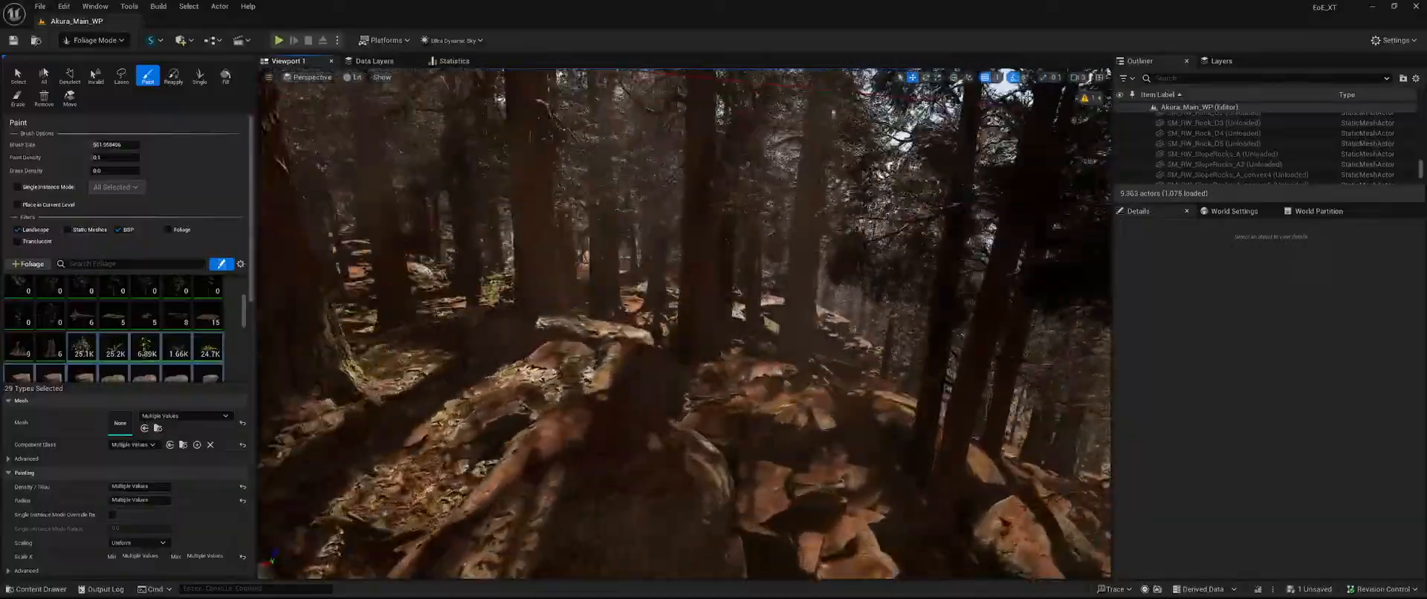
{"action": "right_click_drag", "start_coordinate": [684, 323], "coordinate": [732, 405]}
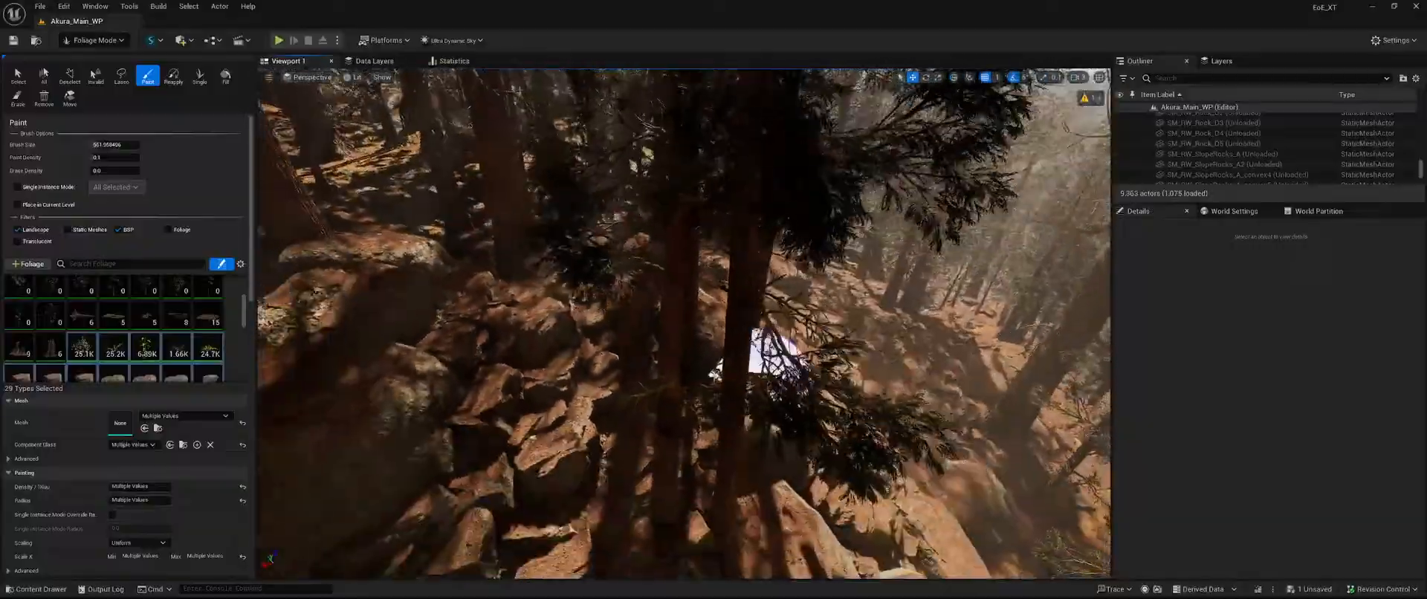
{"action": "key", "text": "shift"}
{"action": "left_click_drag", "start_coordinate": [673, 466], "coordinate": [600, 527], "text": "shift"}
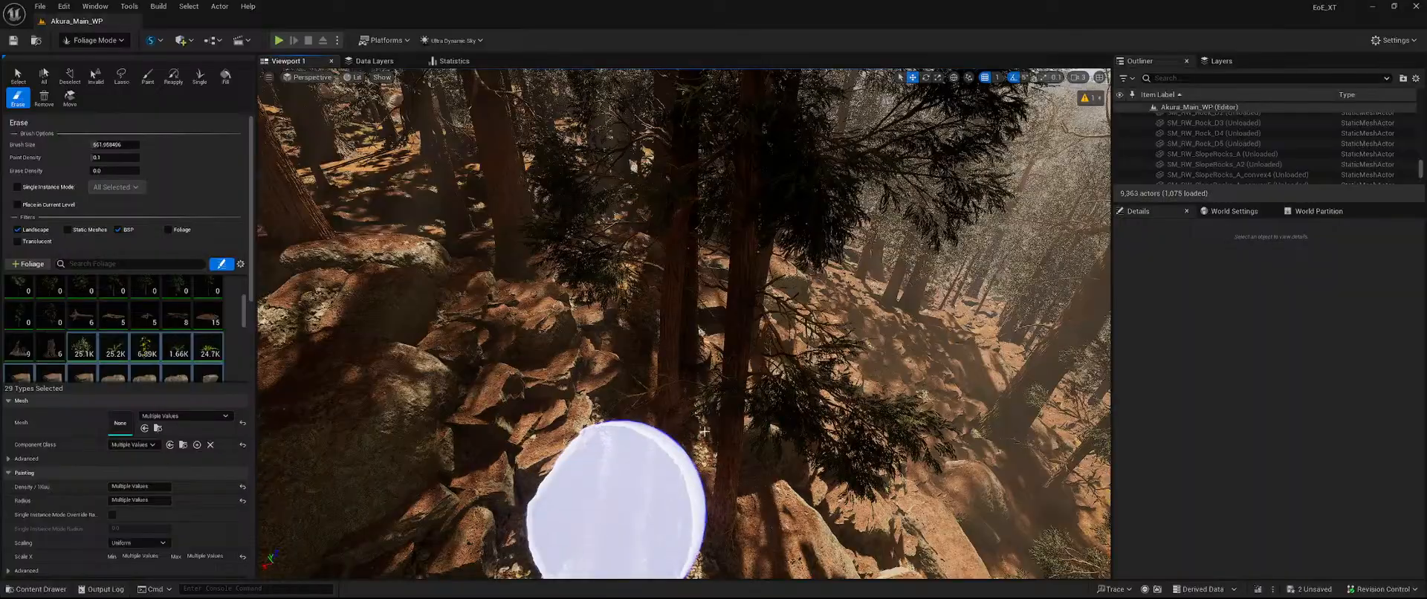
{"action": "right_click_drag", "start_coordinate": [704, 431], "coordinate": [715, 401]}
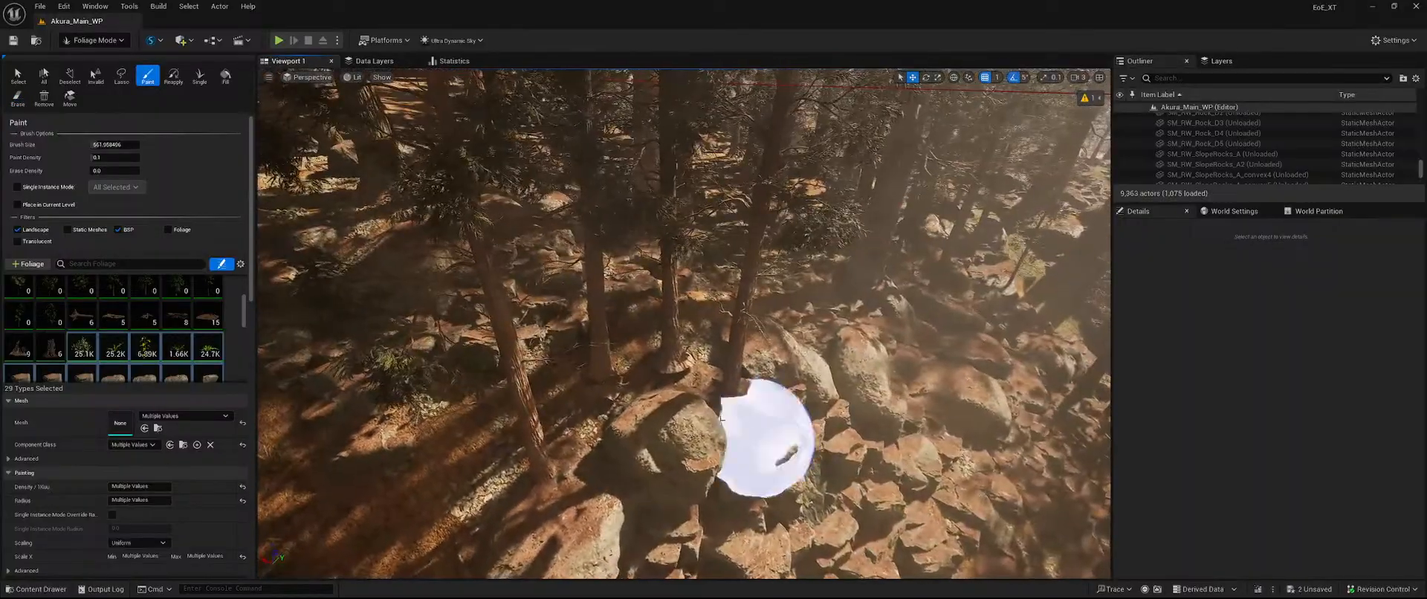
{"action": "key", "text": "shift"}
Erase the scattered rocks along the edge of the sunlit needle-covered clearing.
{"action": "right_click_drag", "start_coordinate": [846, 303], "coordinate": [706, 306]}
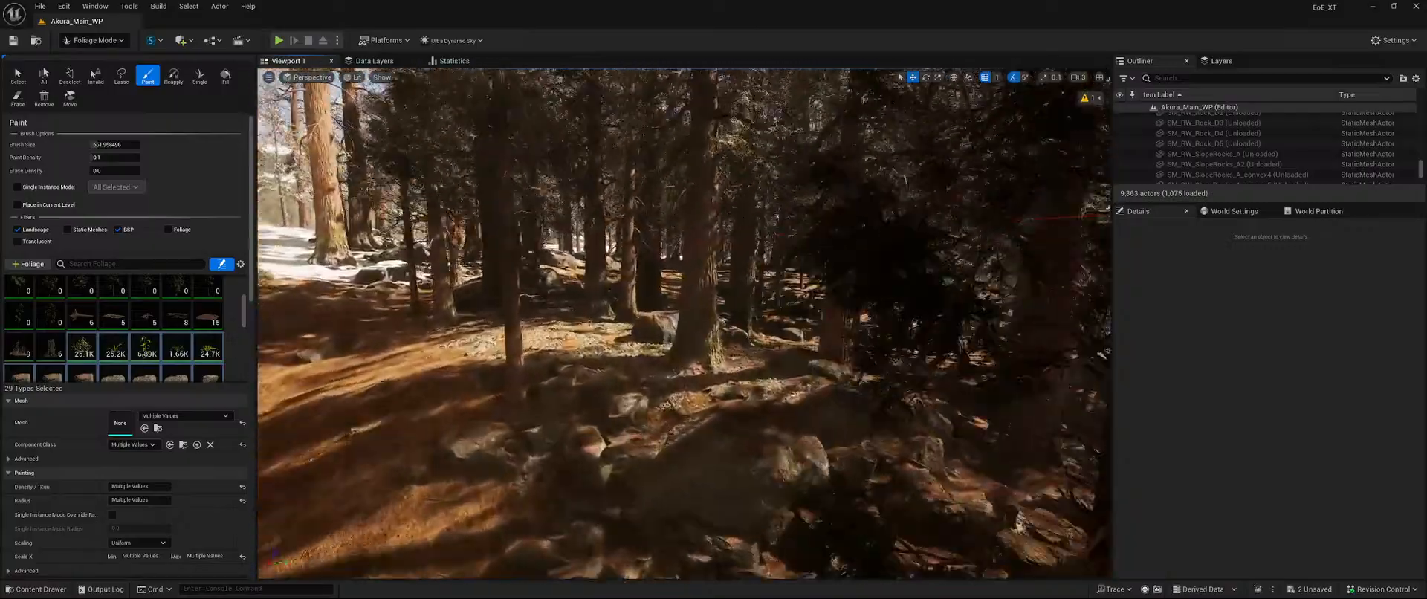
{"action": "key", "text": "s"}
{"action": "key", "text": "shift"}
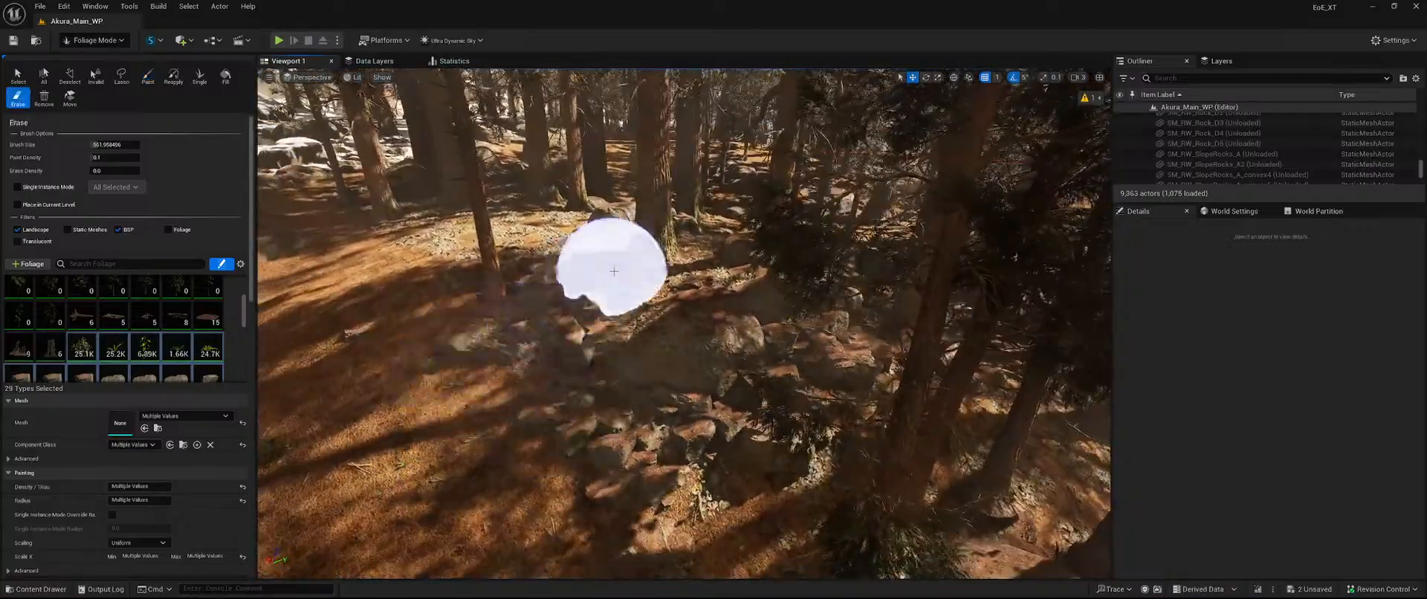
{"action": "left_click_drag", "start_coordinate": [614, 271], "coordinate": [594, 289], "text": "shift"}
{"action": "right_click_drag", "start_coordinate": [594, 288], "coordinate": [603, 285]}
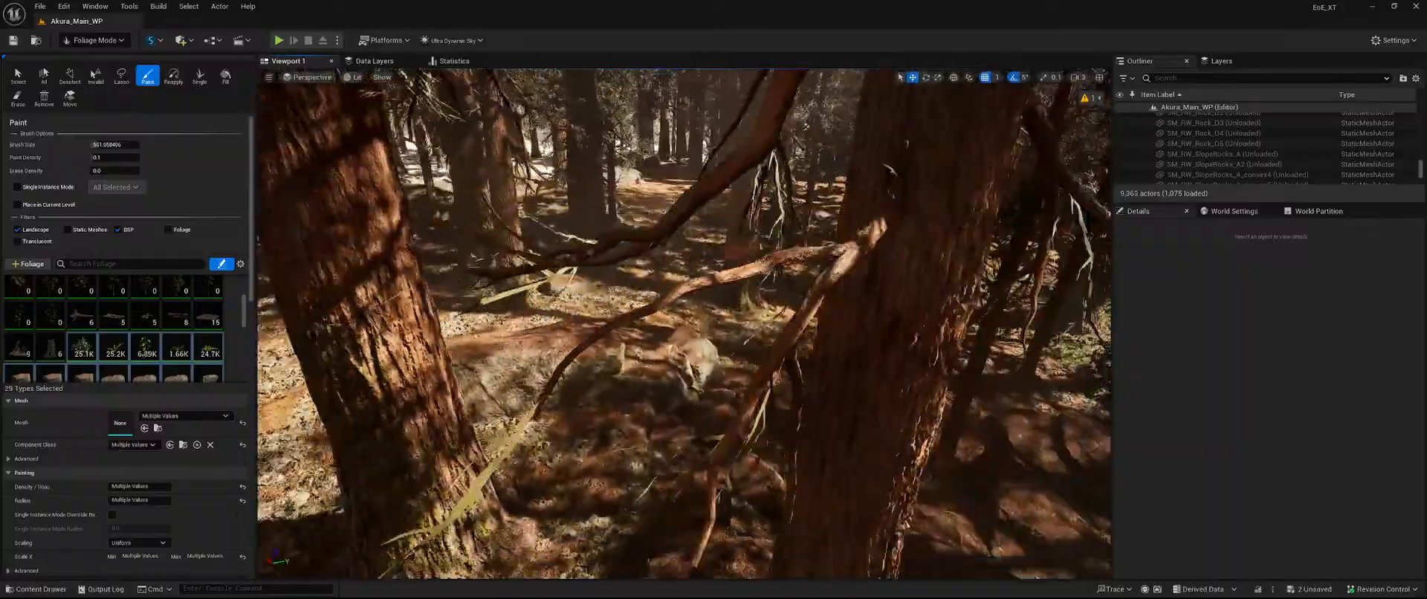
Erase the rock and bush foliage on the ground between the two thick trunks with the bare branches.
{"action": "key", "text": "s"}
{"action": "key", "text": "shift"}
{"action": "left_click", "coordinate": [566, 340], "text": "shift"}
{"action": "right_click_drag", "start_coordinate": [567, 339], "coordinate": [625, 328]}
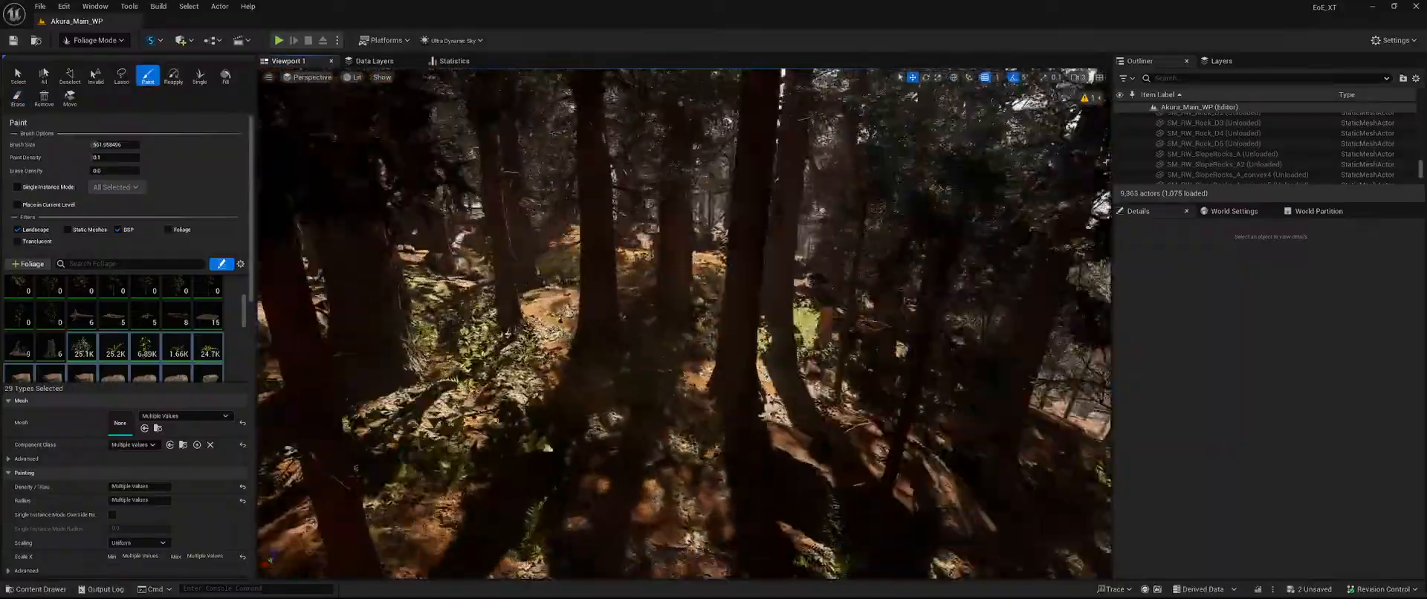
Erase the bushes and rocks from the shaded ground in front of the dark trunks beside the leafy undergrowth.
{"action": "right_click_drag", "start_coordinate": [706, 388], "coordinate": [743, 438]}
{"action": "key", "text": "shift"}
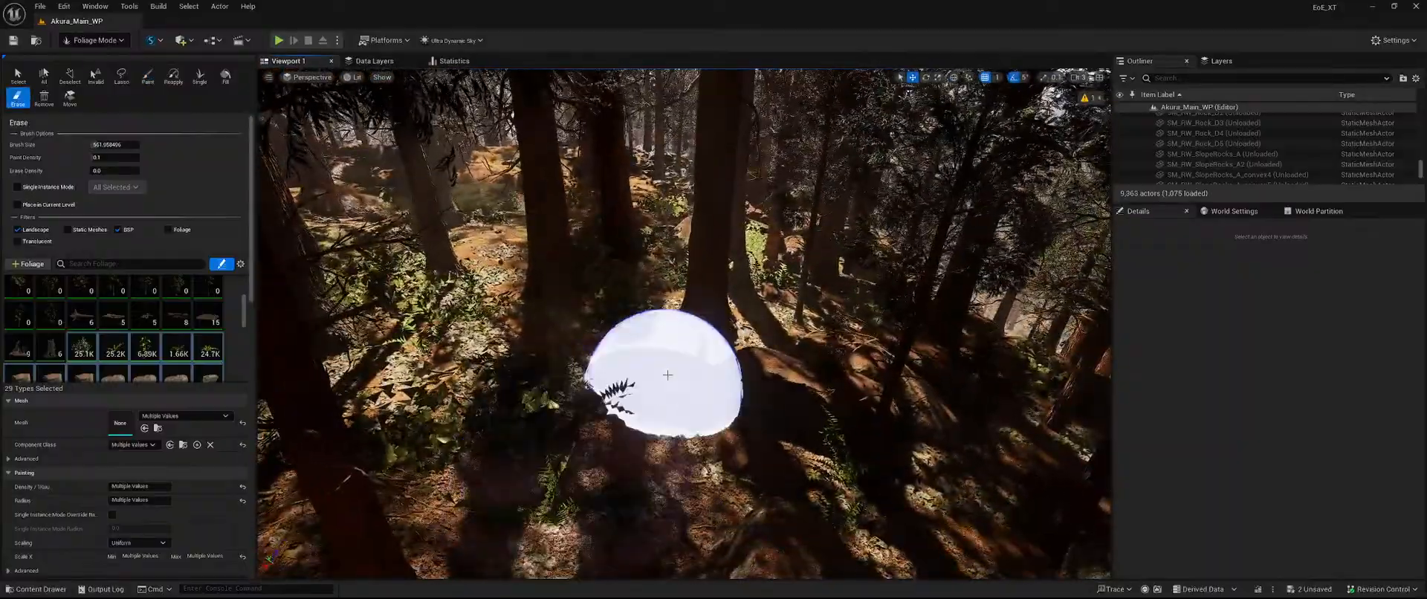
{"action": "left_click", "coordinate": [822, 336], "text": "shift"}
{"action": "right_click_drag", "start_coordinate": [822, 336], "coordinate": [831, 336]}
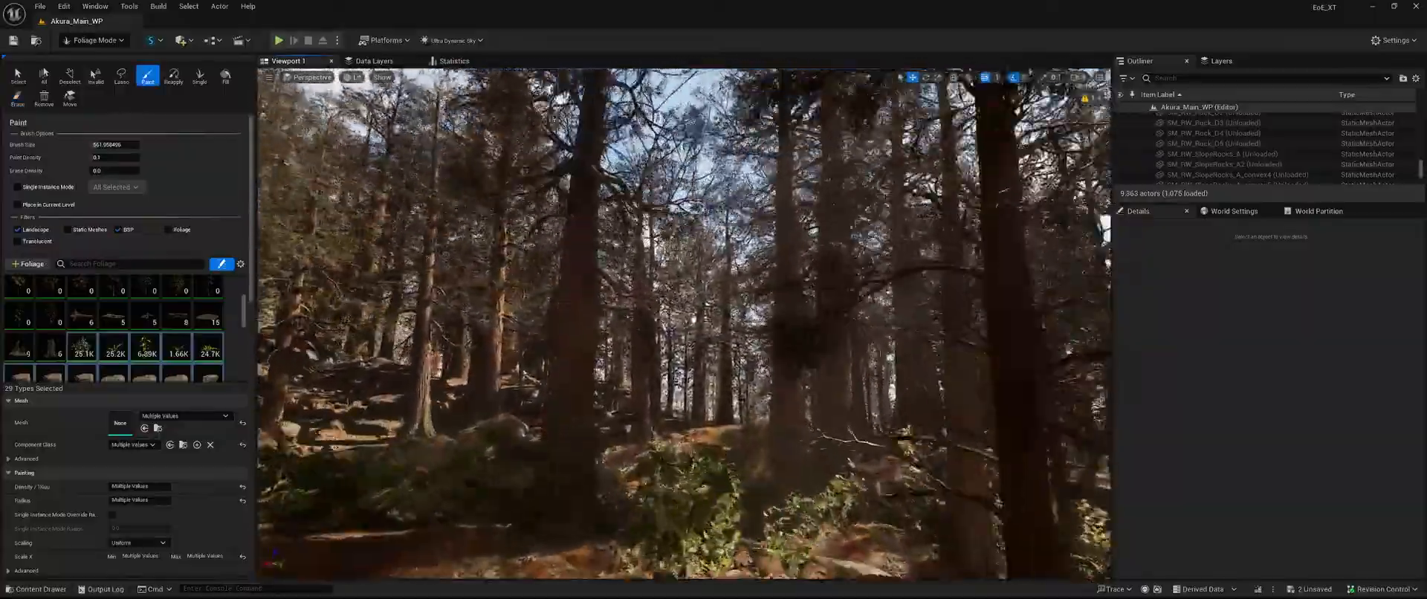
{"action": "right_click_drag", "start_coordinate": [684, 324], "coordinate": [810, 394]}
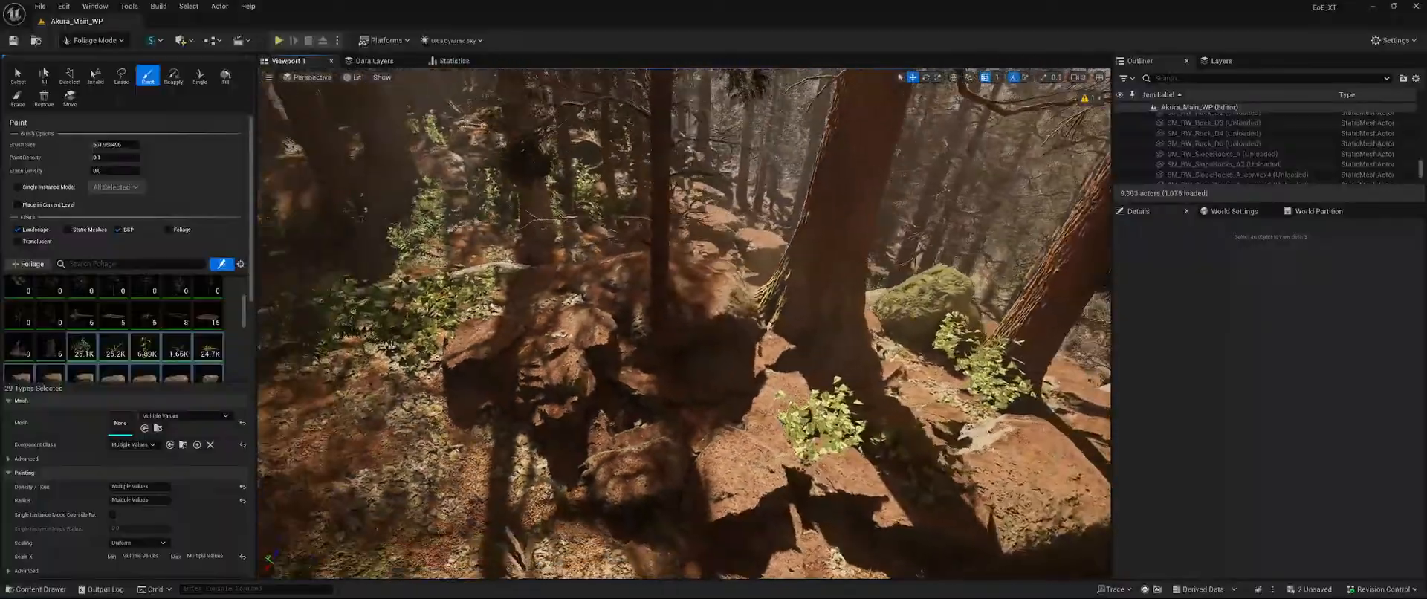
Erase the leafy bushes growing around the trunk beside the mossy boulder.
{"action": "key", "text": "shift"}
{"action": "mouse_move", "coordinate": [691, 398]}
{"action": "right_mouse_down"}
{"action": "mouse_move", "coordinate": [877, 445]}
{"action": "mouse_move", "coordinate": [910, 494]}
{"action": "right_mouse_up"}
{"action": "key", "text": "shift"}
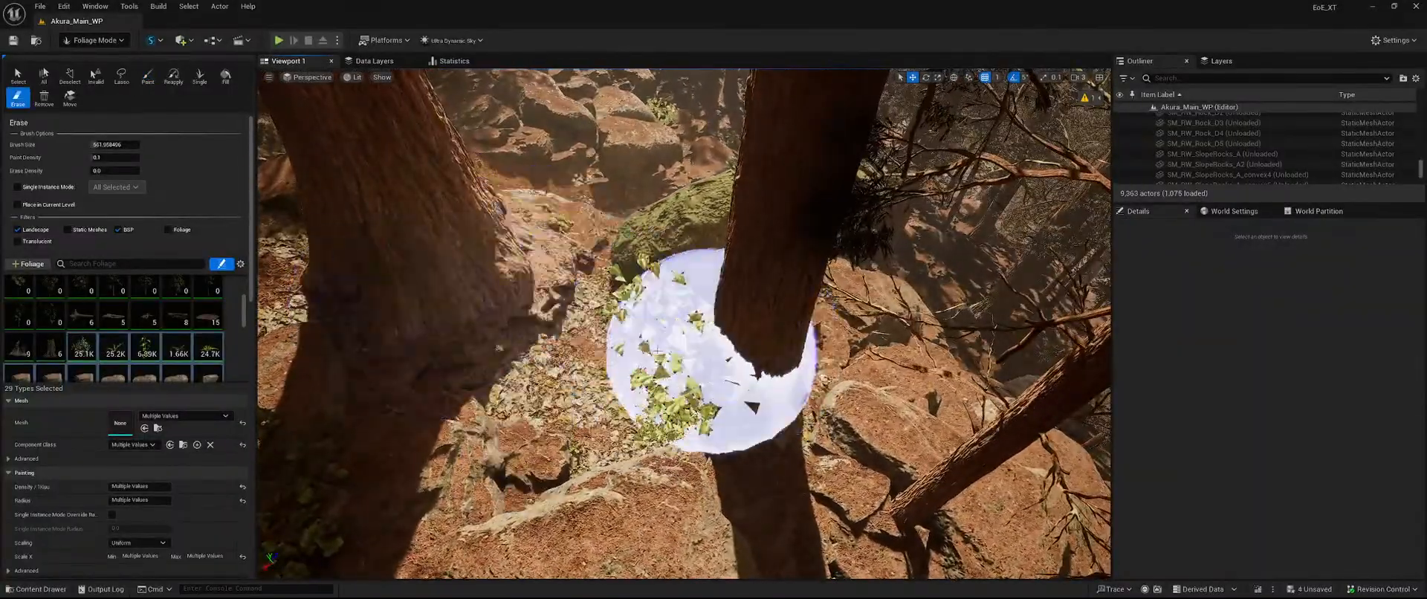
{"action": "right_click_drag", "start_coordinate": [782, 328], "coordinate": [854, 331]}
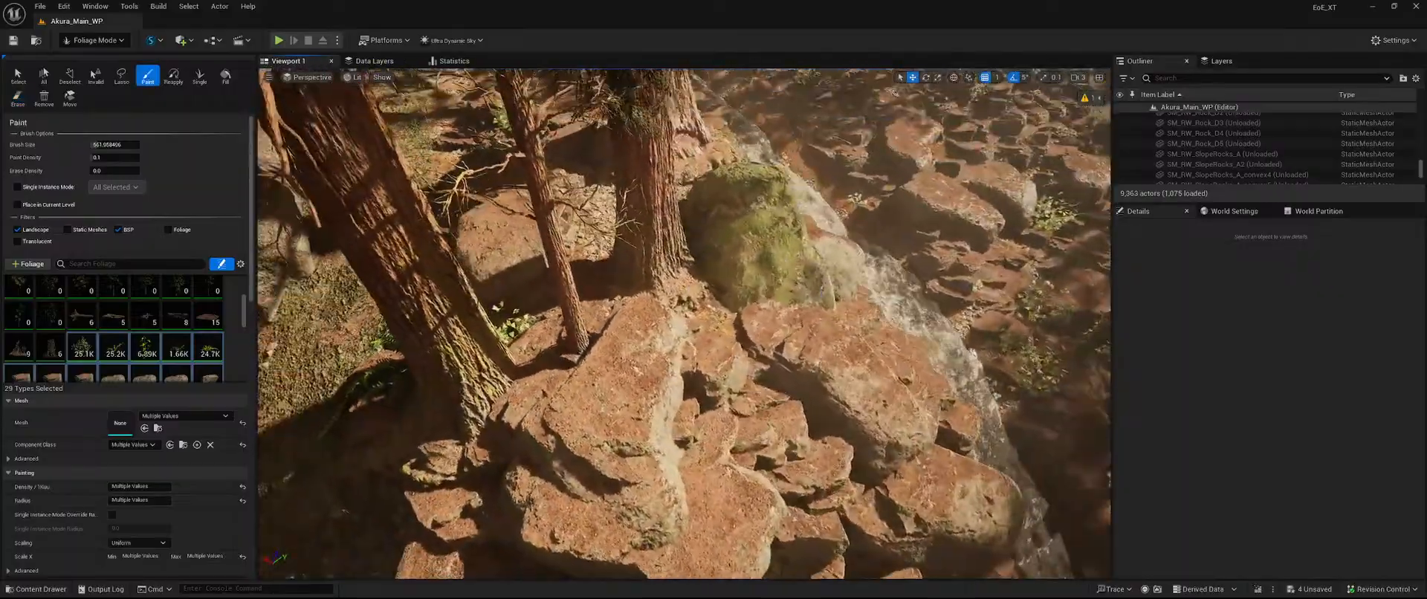
Erase the excess rocks and bushes between the trunks on the bank between the mossy boulder and the shaded slope.
{"action": "key", "text": "shift"}
{"action": "left_click", "coordinate": [838, 248], "text": "shift"}
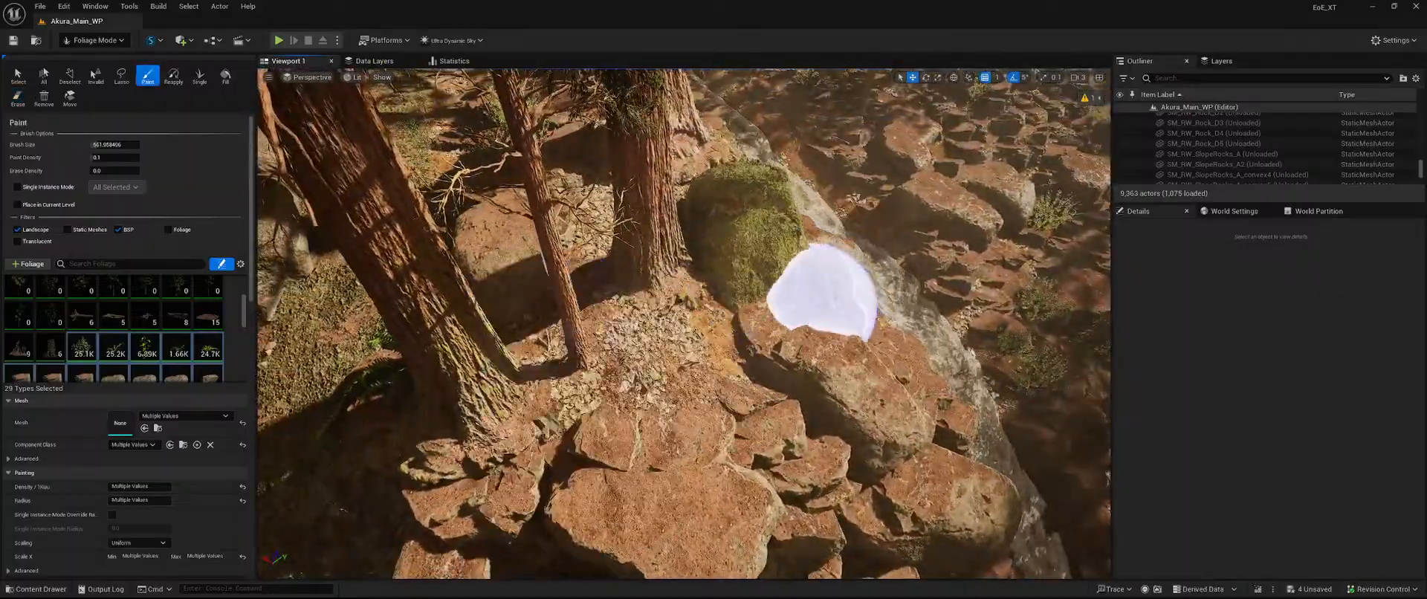
{"action": "key", "text": "shift"}
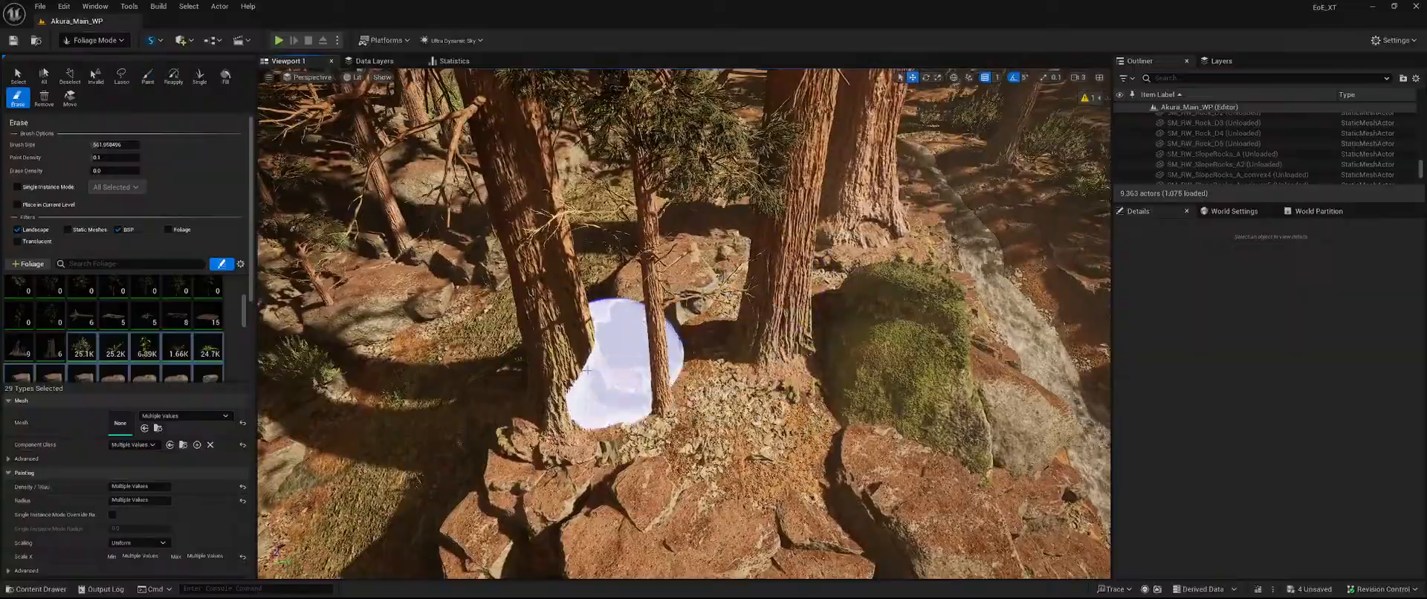
{"action": "left_click", "coordinate": [682, 315], "text": "shift"}
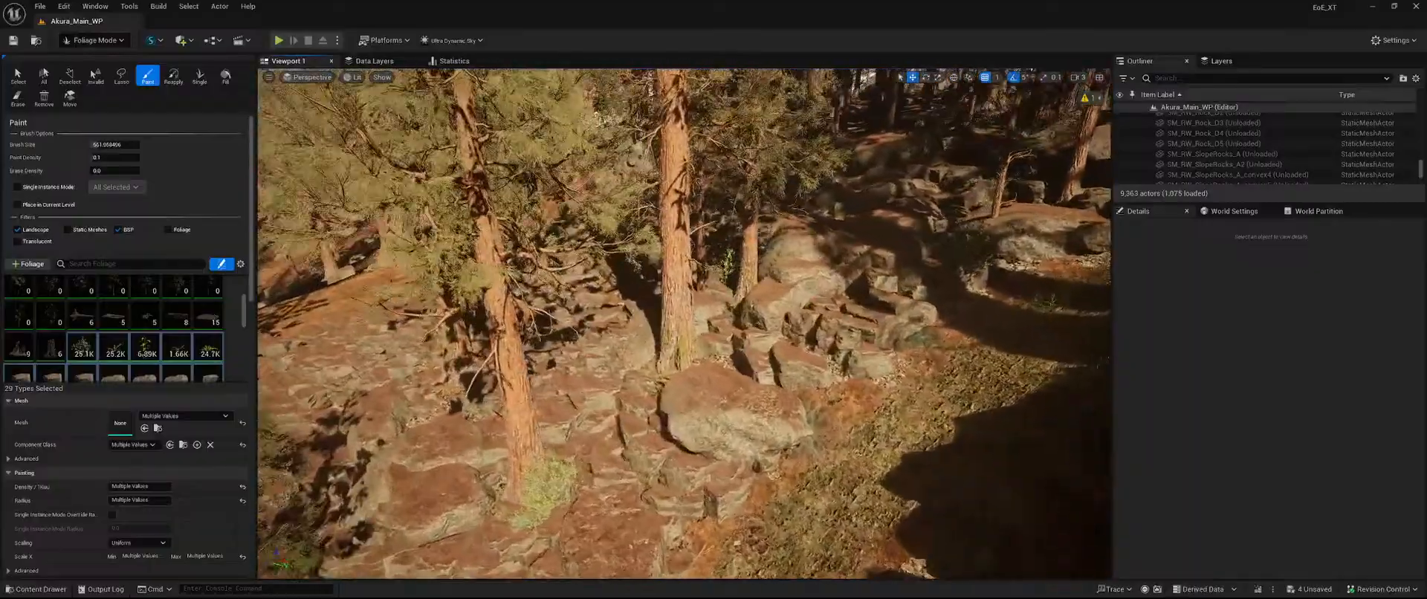
Erase the green bush at the base of the leaning trunk on the rocky slope beside the grassy path.
{"action": "right_click_drag", "start_coordinate": [663, 383], "coordinate": [663, 401]}
{"action": "key", "text": "shift"}
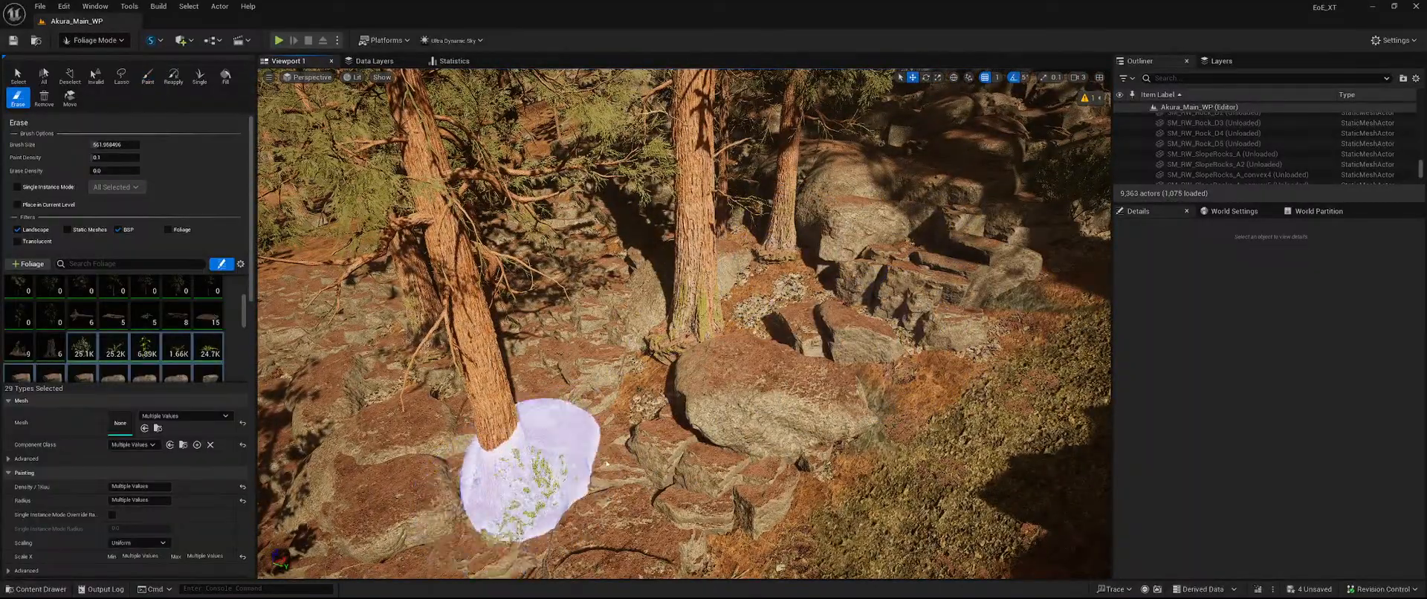
{"action": "right_click_drag", "start_coordinate": [606, 463], "coordinate": [535, 512]}
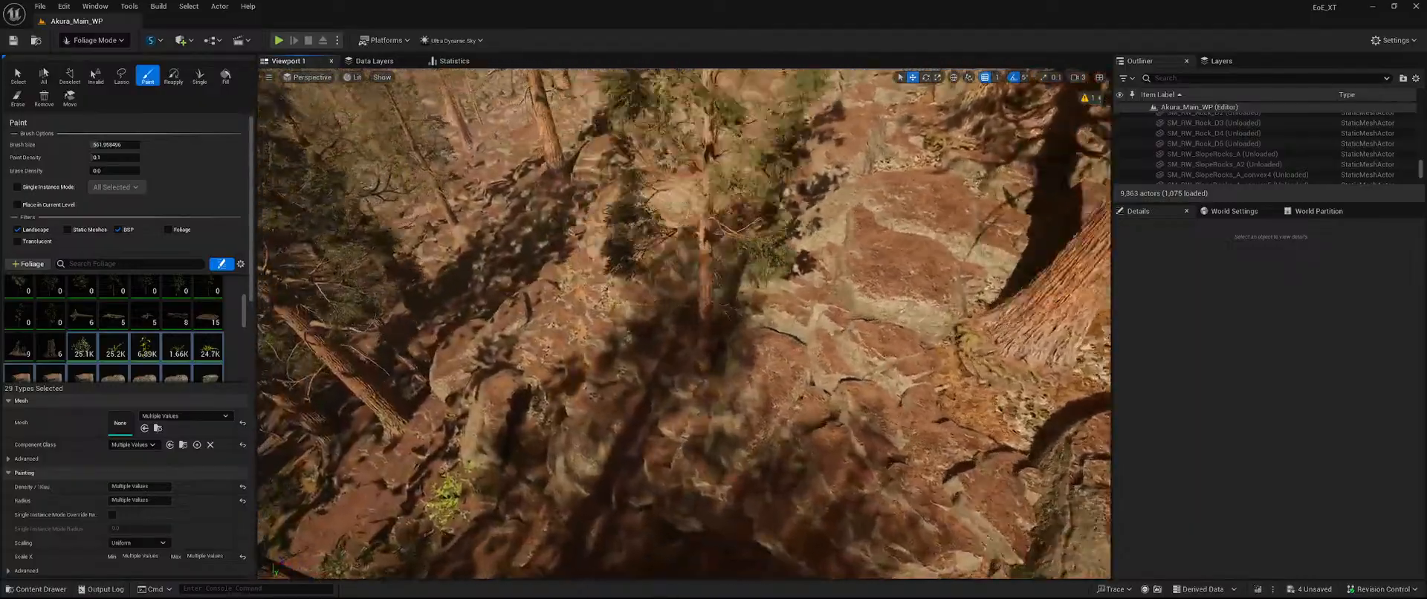
Erase the bushes and small rocks around the slender trunks along the edge of the sunlit grassy path.
{"action": "right_click_drag", "start_coordinate": [700, 407], "coordinate": [713, 401]}
{"action": "key", "text": "shift"}
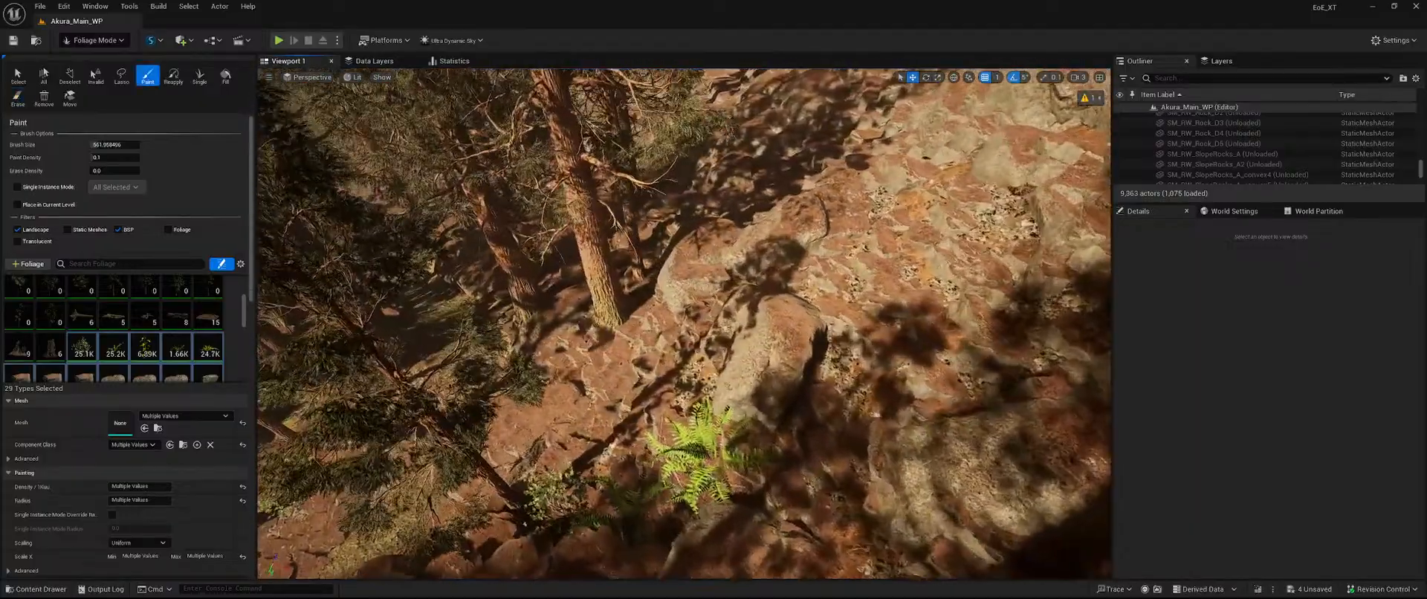
{"action": "key", "text": "shift"}
{"action": "right_click_drag", "start_coordinate": [627, 355], "coordinate": [632, 349]}
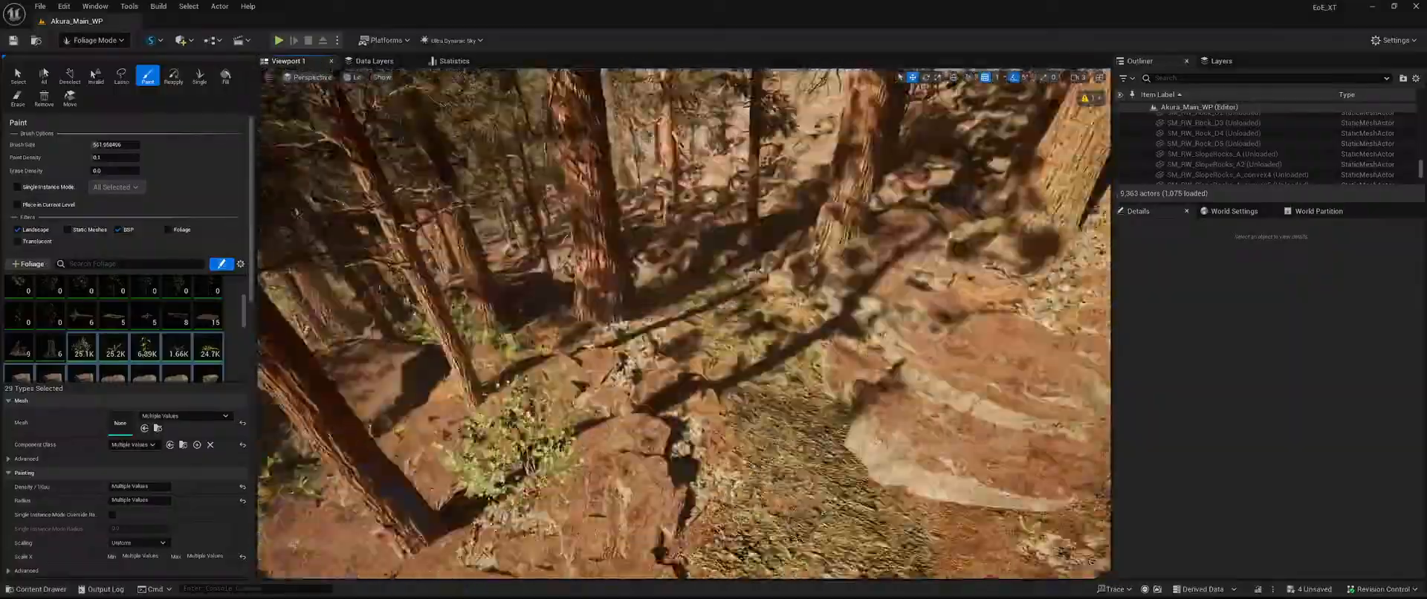
{"action": "right_click_drag", "start_coordinate": [661, 352], "coordinate": [661, 352]}
{"action": "key", "text": "shift"}
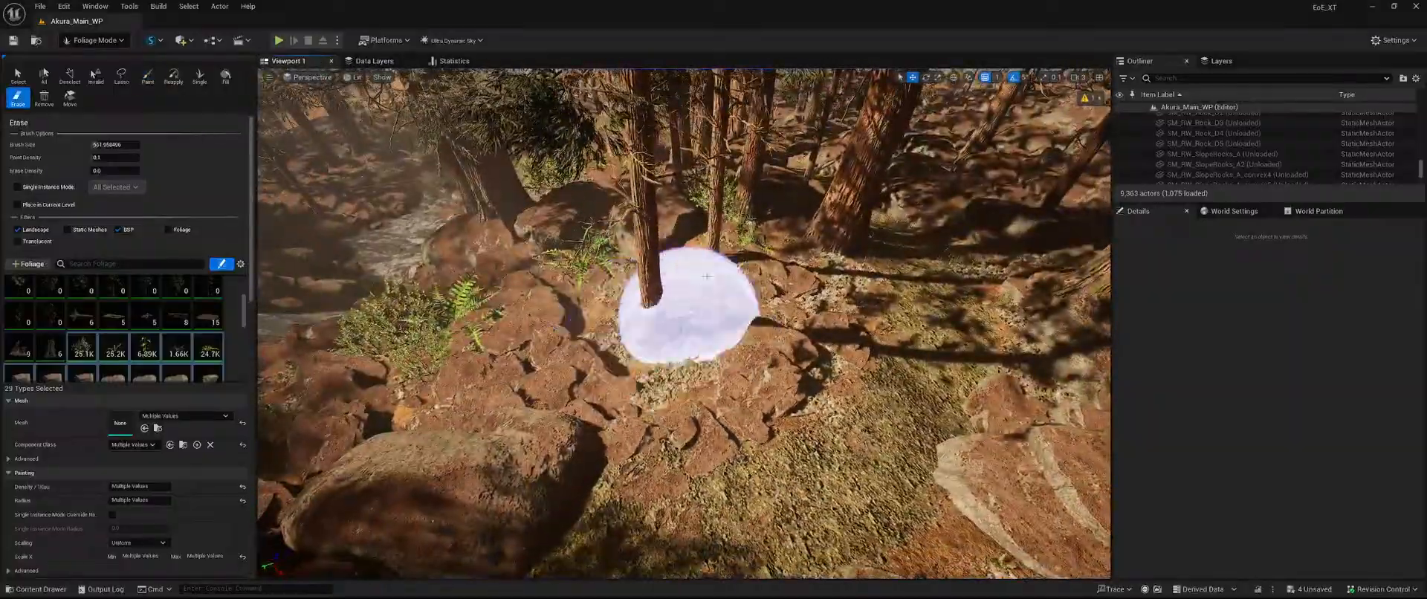
{"action": "right_click_drag", "start_coordinate": [745, 241], "coordinate": [745, 241]}
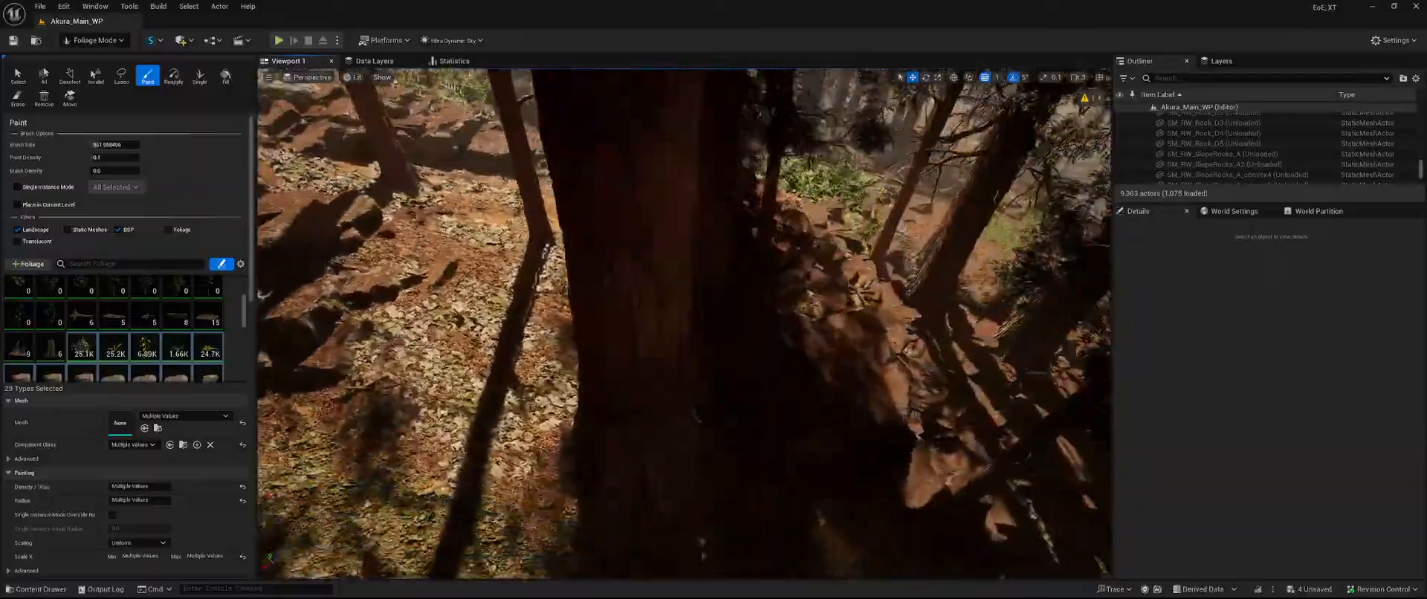
Erase the rocks and undergrowth from the shaded ground around the trunks beneath the dense needle branches.
{"action": "key", "text": "shift"}
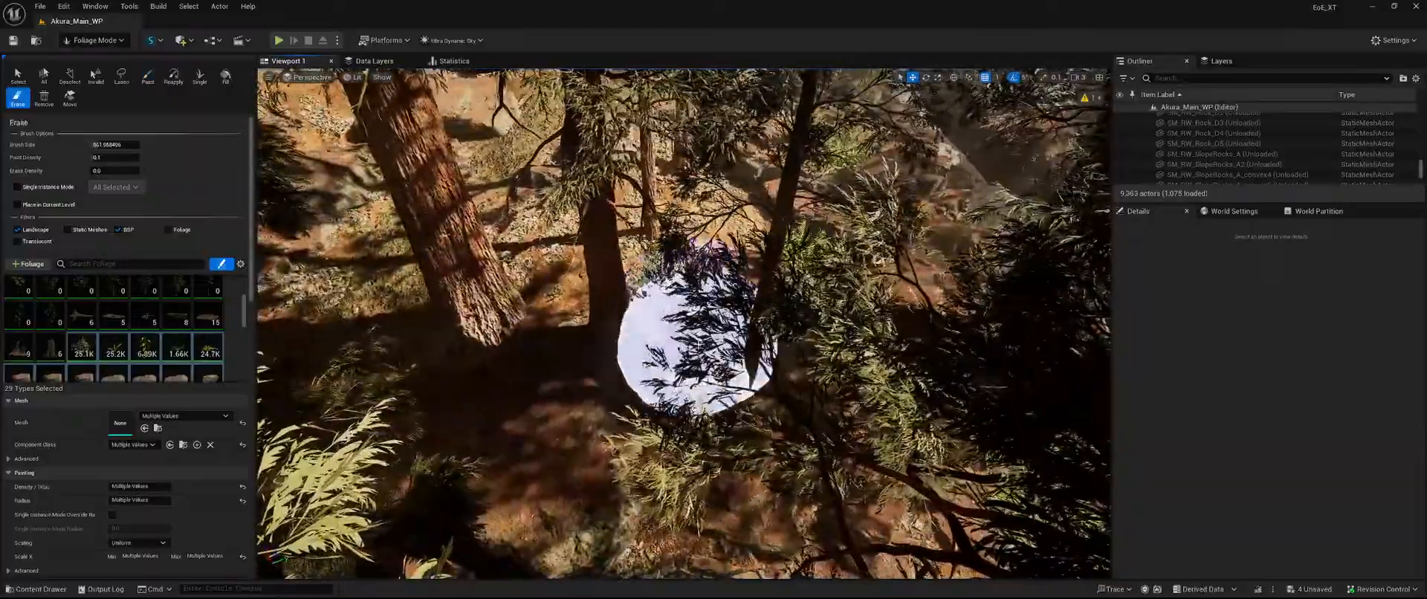
{"action": "left_click_drag", "start_coordinate": [742, 364], "coordinate": [841, 318], "text": "shift"}
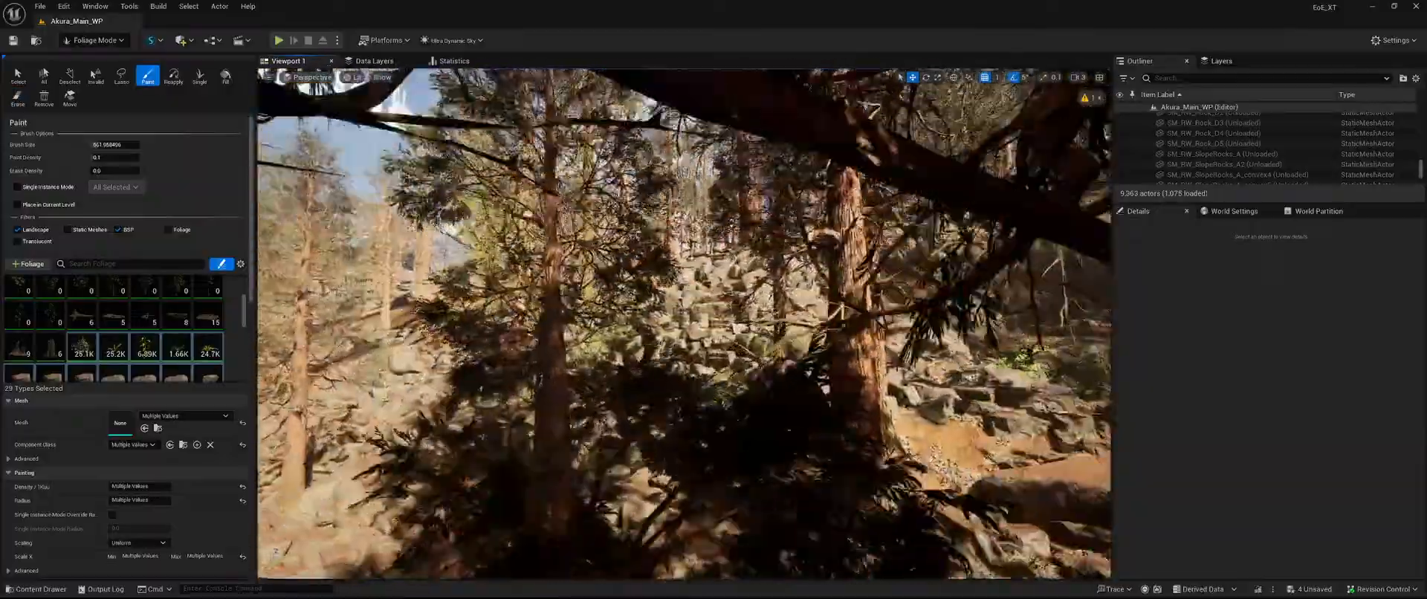
{"action": "right_click_drag", "start_coordinate": [745, 428], "coordinate": [746, 429]}
{"action": "key", "text": "shift"}
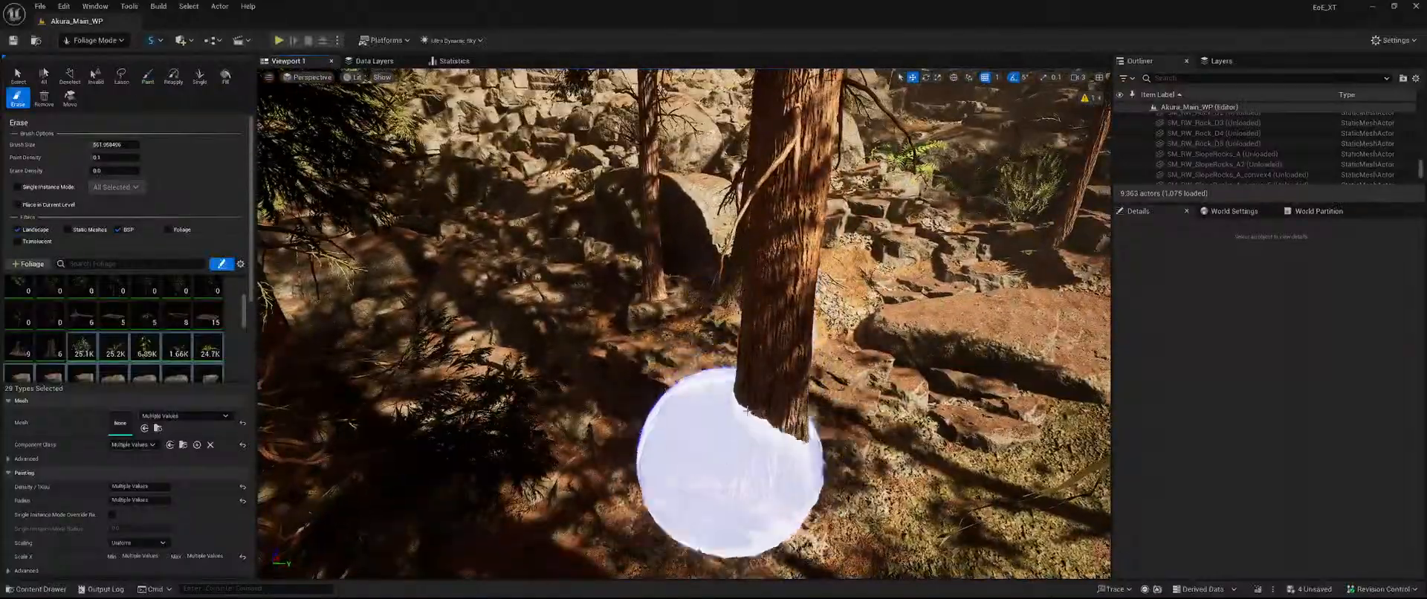
{"action": "left_click", "coordinate": [682, 328], "text": "shift"}
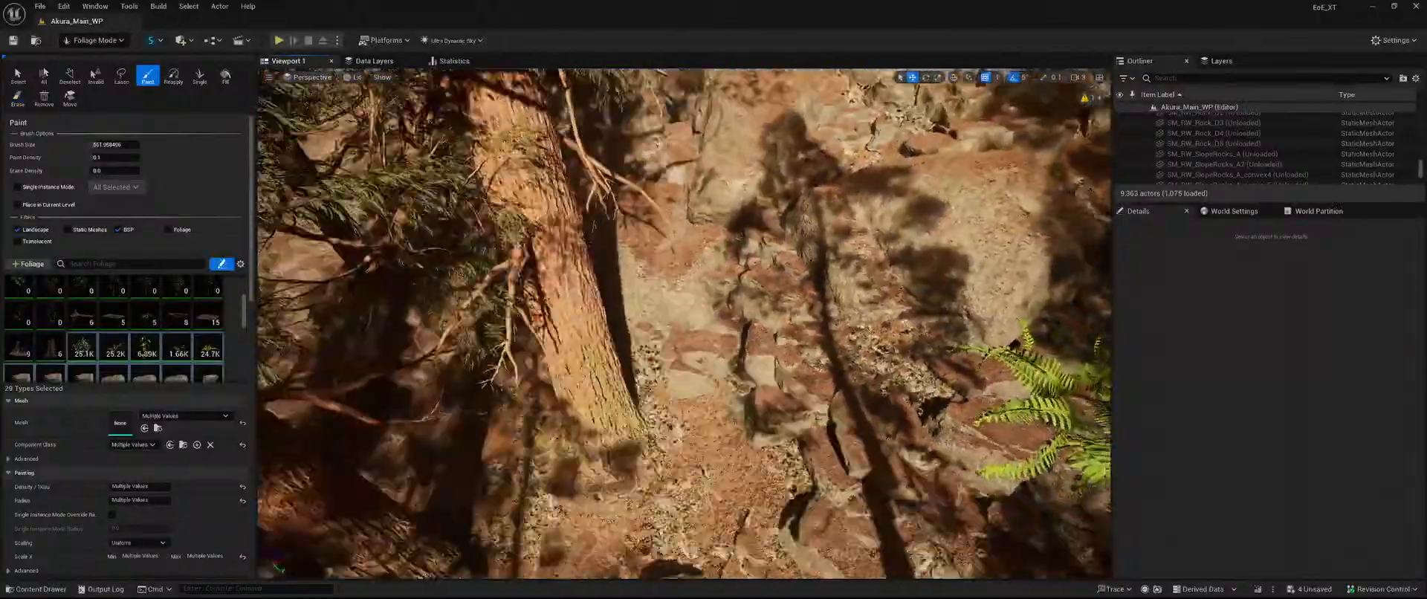
Erase the rocks at the base of the thick sunlit trunk across from the bright green fern.
{"action": "right_click_drag", "start_coordinate": [691, 411], "coordinate": [691, 411]}
{"action": "key", "text": "shift"}
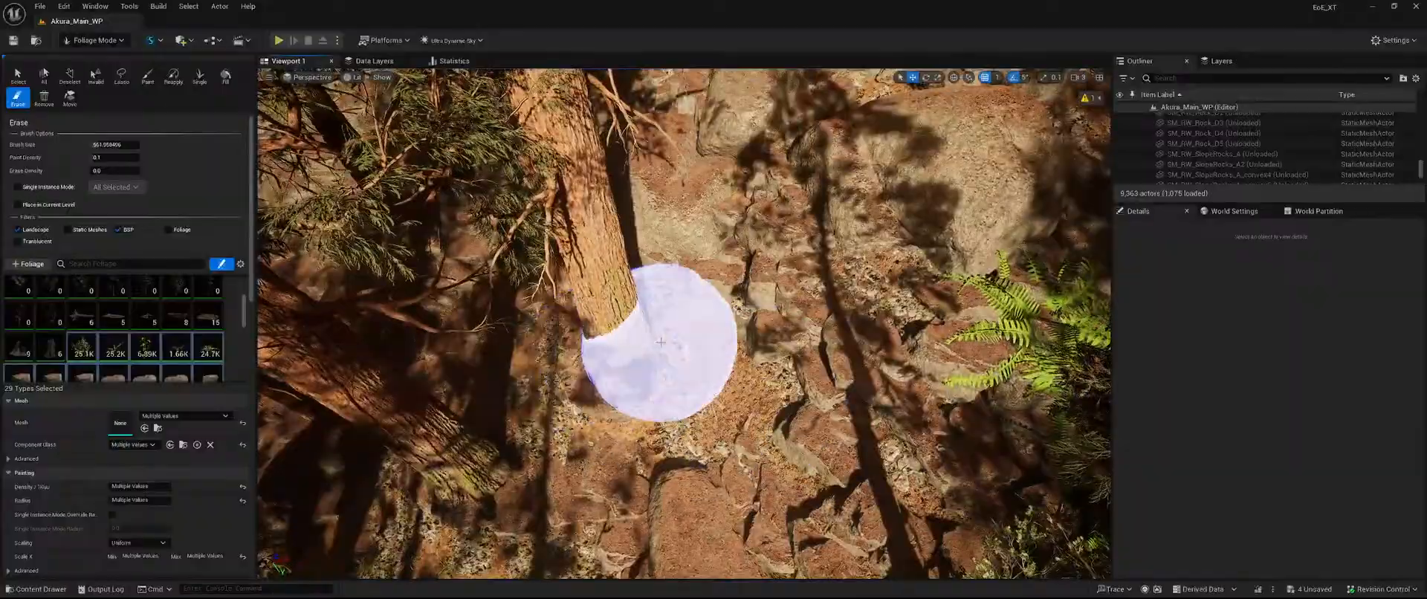
{"action": "left_click", "coordinate": [661, 343], "text": "shift"}
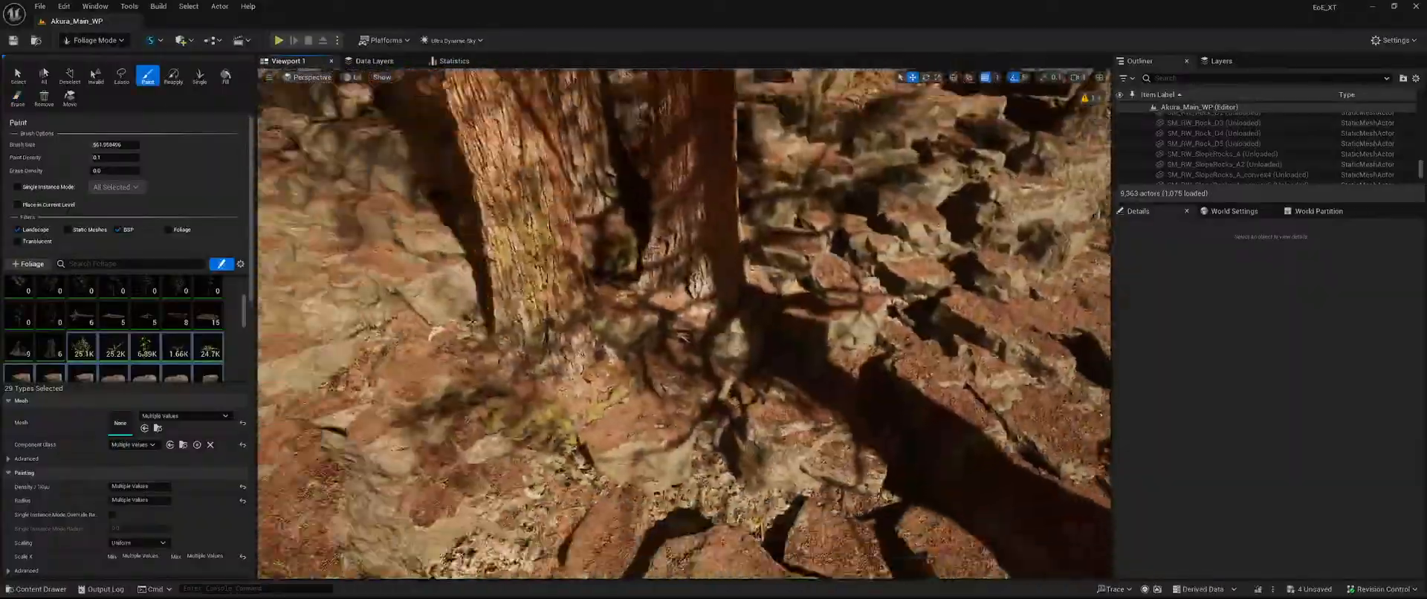
Erase the rocks and bushes around and between the two thick trunks standing close together on the rocky slope.
{"action": "right_click_drag", "start_coordinate": [786, 354], "coordinate": [786, 354]}
{"action": "key", "text": "shift"}
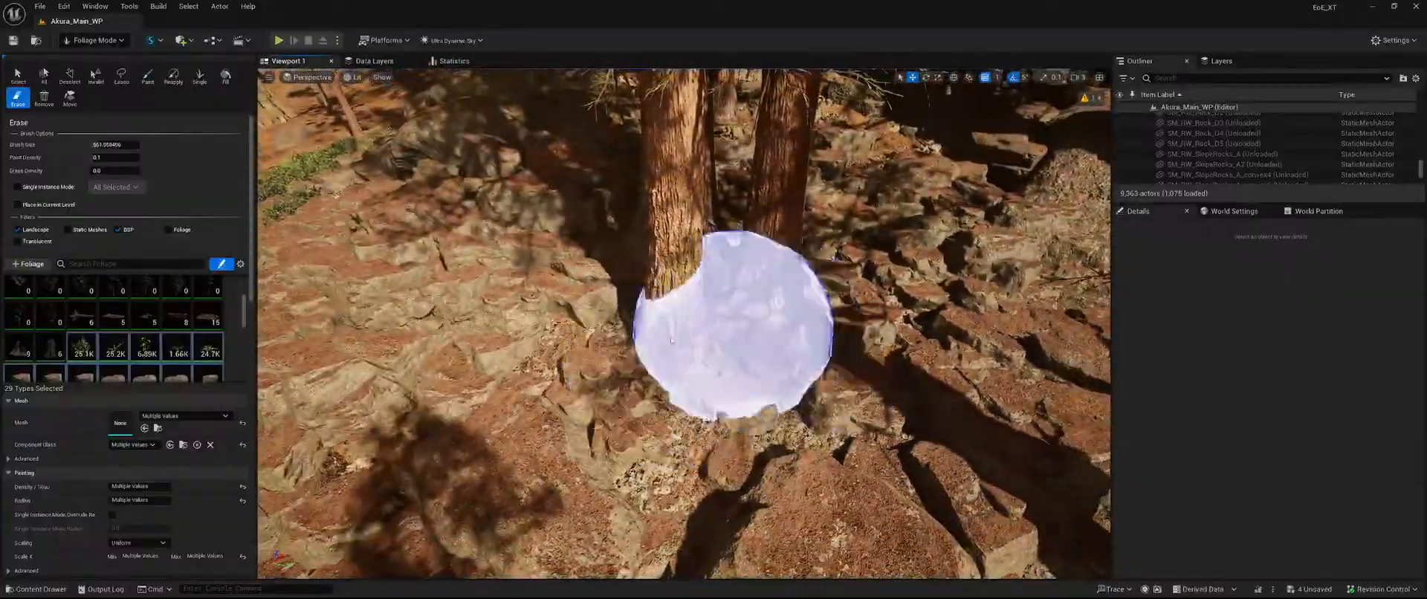
{"action": "left_click_drag", "start_coordinate": [732, 327], "coordinate": [838, 368], "text": "shift"}
{"action": "right_click_drag", "start_coordinate": [795, 383], "coordinate": [795, 384]}
{"action": "key", "text": "shift"}
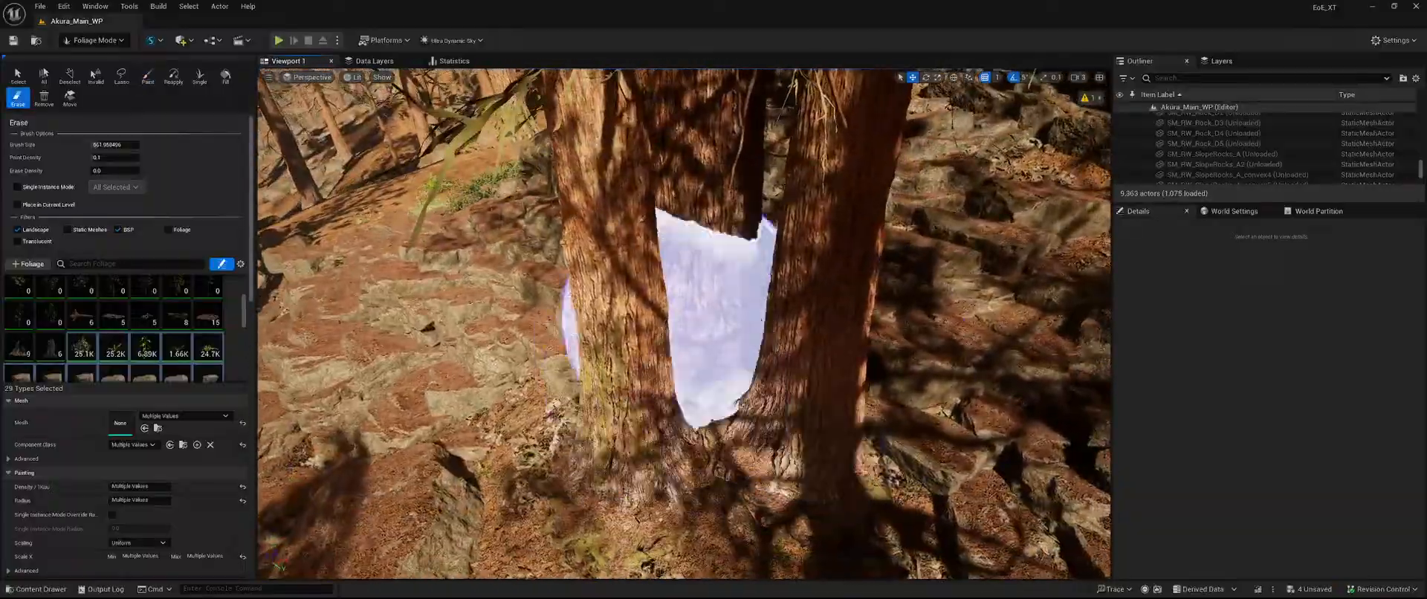
{"action": "left_click_drag", "start_coordinate": [709, 297], "coordinate": [720, 407], "text": "shift"}
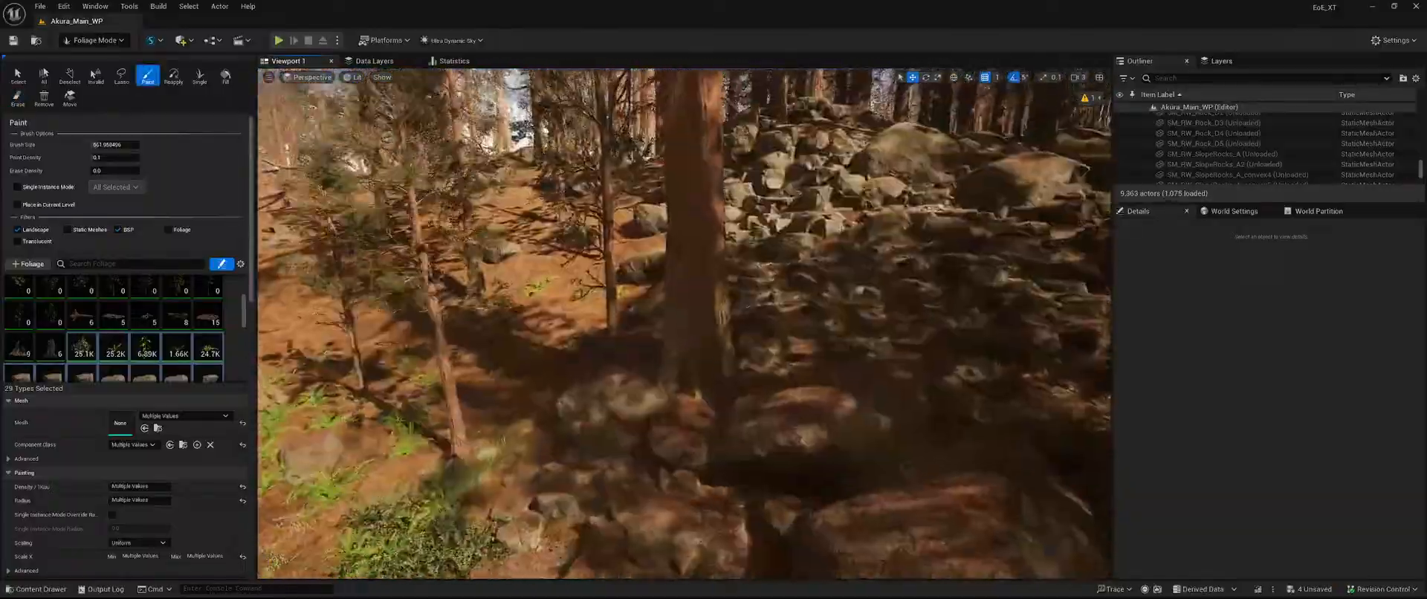
Erase the rocks between the large flat boulder and the base of the thick trunk beside the orange forest floor.
{"action": "right_click_drag", "start_coordinate": [603, 370], "coordinate": [603, 370]}
{"action": "key", "text": "shift"}
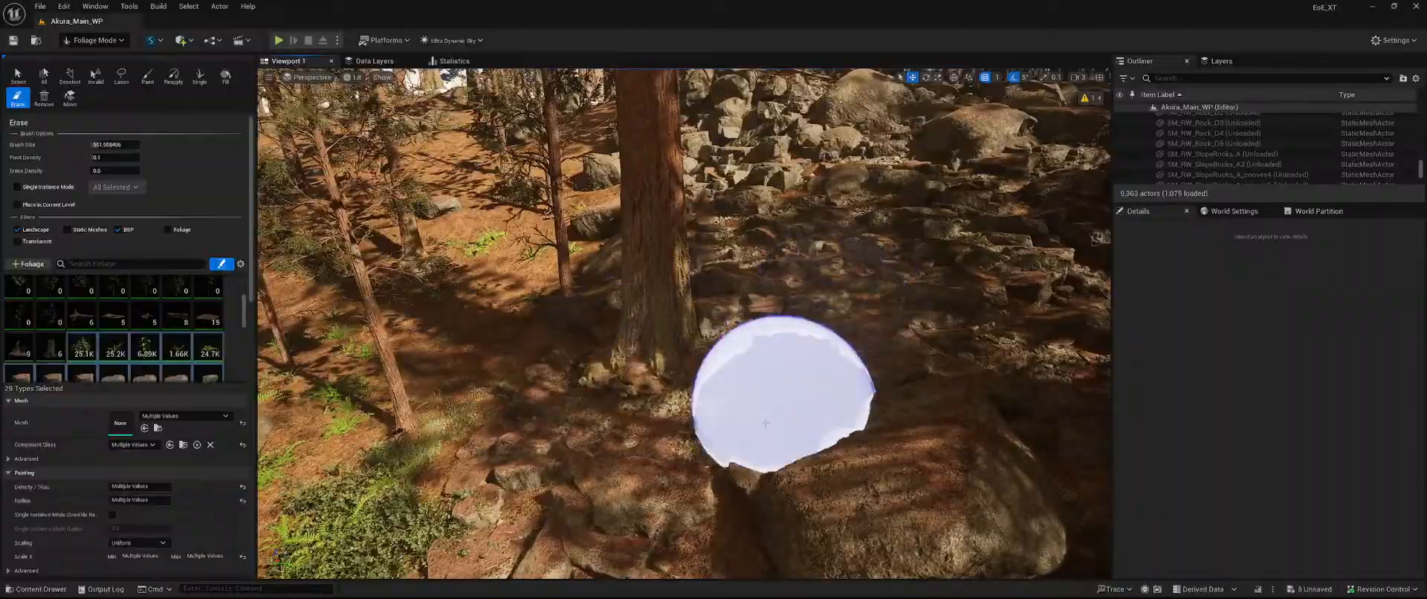
{"action": "left_click_drag", "start_coordinate": [765, 423], "coordinate": [621, 377], "text": "shift"}
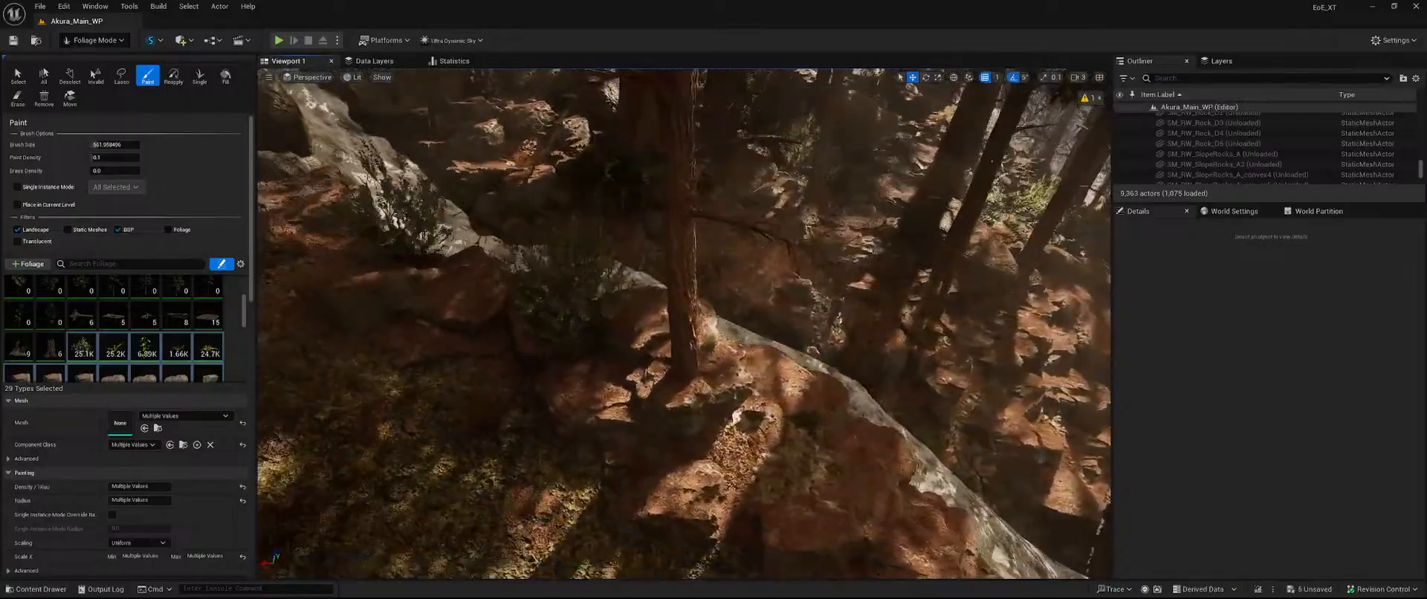
Erase the rock and bush foliage from the mossy ground beside the narrow stream and around the leaning tree near the fern.
{"action": "key", "text": "shift"}
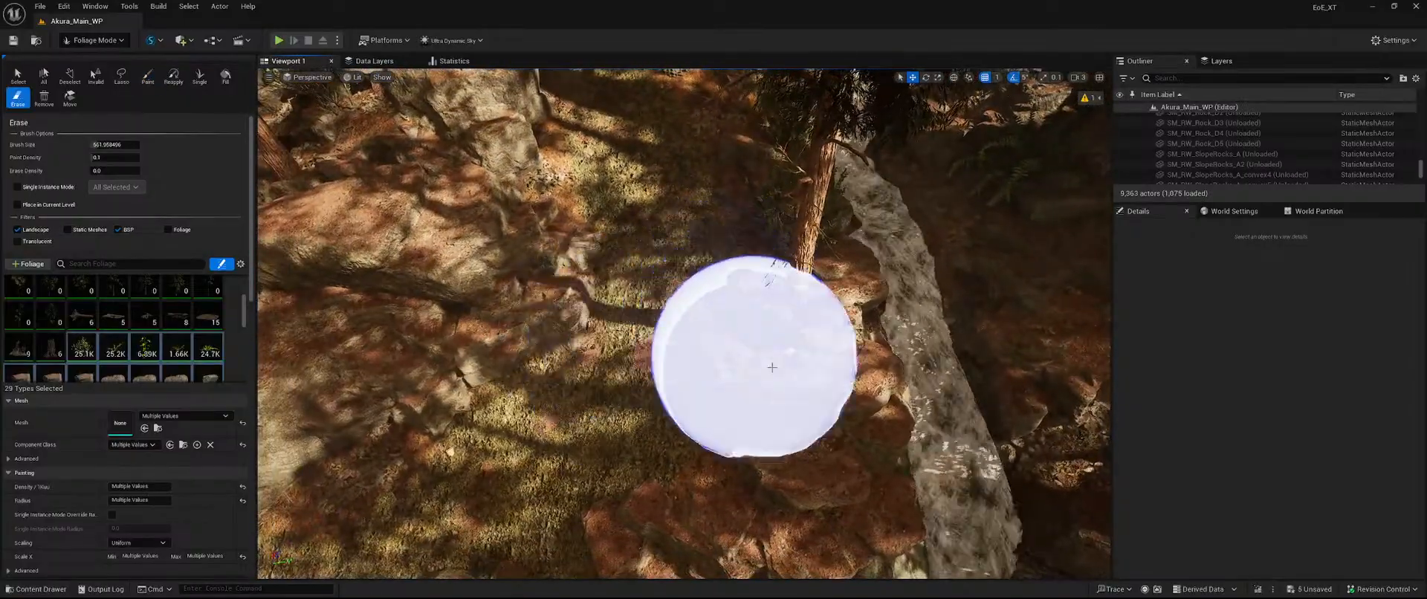
{"action": "left_click_drag", "start_coordinate": [609, 316], "coordinate": [736, 335], "text": "shift"}
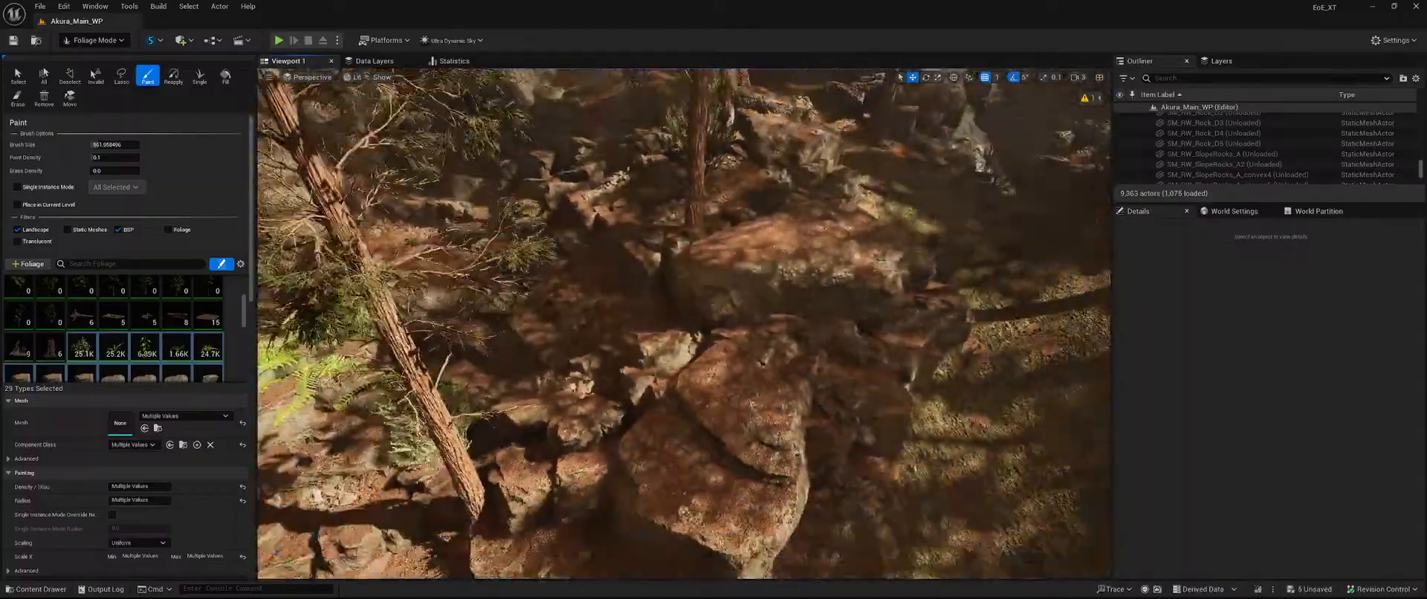
{"action": "key", "text": "shift"}
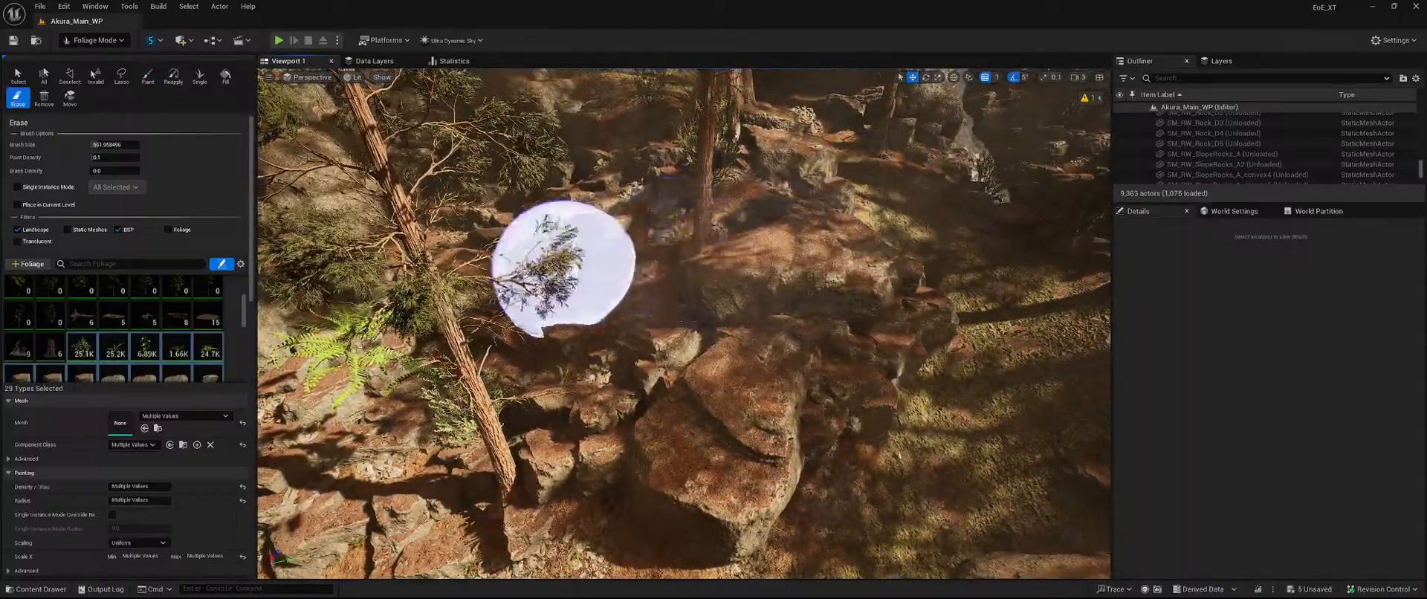
{"action": "left_click", "coordinate": [481, 431], "text": "shift"}
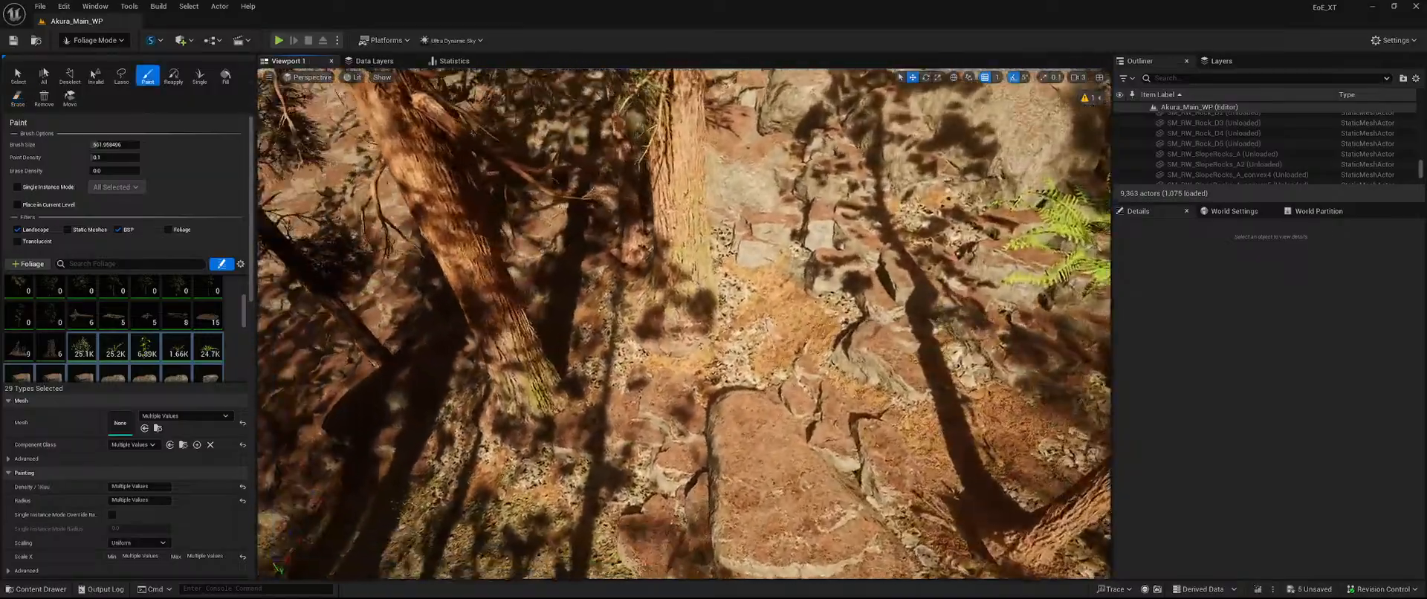
Erase the rocks and bushes from the shaded ground among the dark trunks above the needle-covered clearing.
{"action": "key", "text": "shift"}
{"action": "right_click_drag", "start_coordinate": [698, 331], "coordinate": [535, 256]}
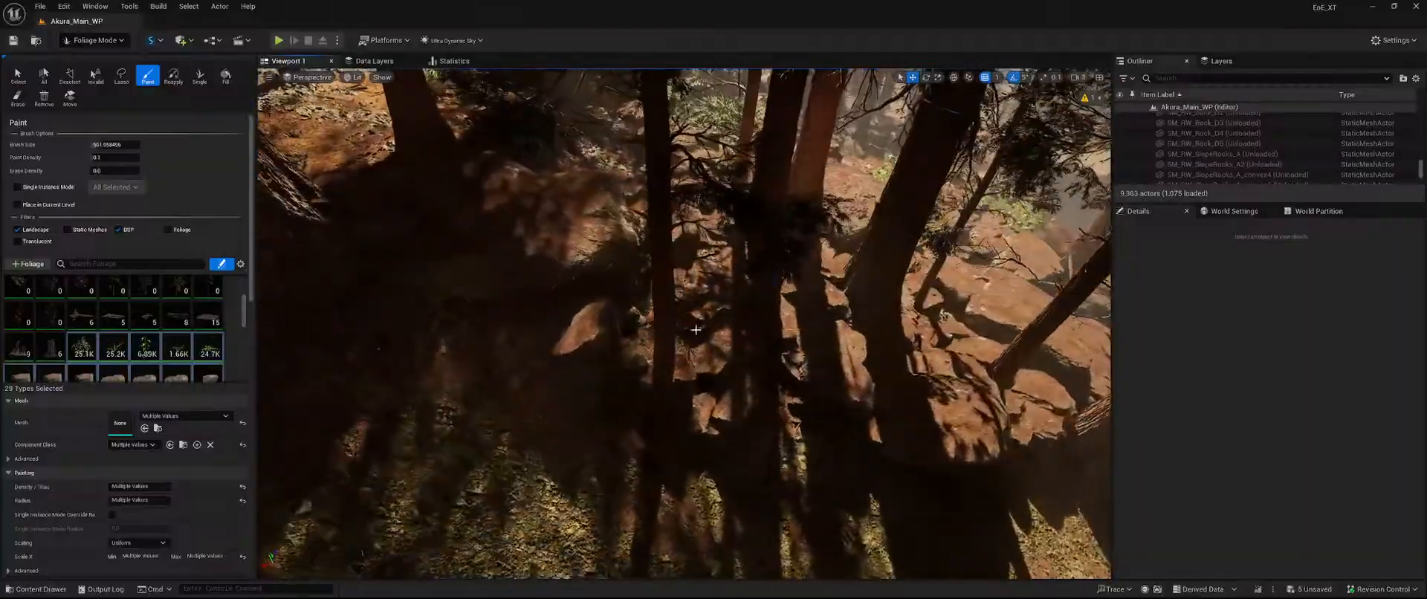
{"action": "mouse_move", "coordinate": [696, 329]}
{"action": "left_mouse_down", "text": "shift"}
{"action": "mouse_move", "coordinate": [701, 350]}
{"action": "mouse_move", "coordinate": [786, 387]}
{"action": "left_mouse_up", "text": "shift"}
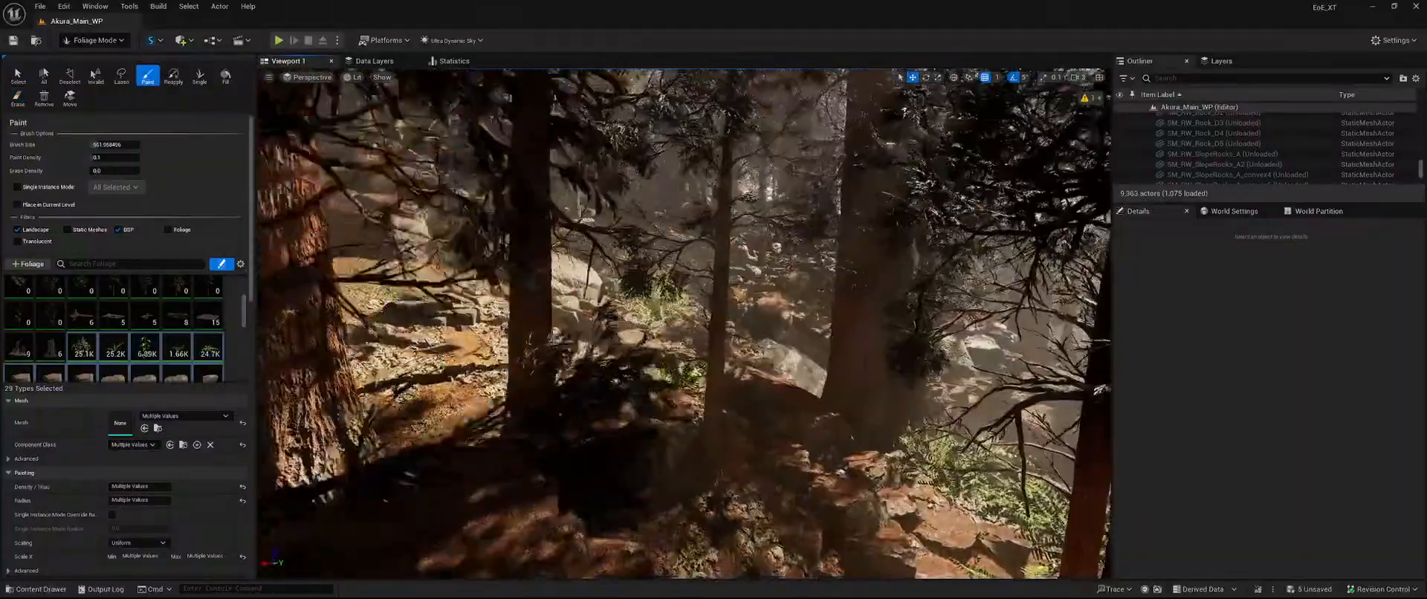
{"action": "key", "text": "shift"}
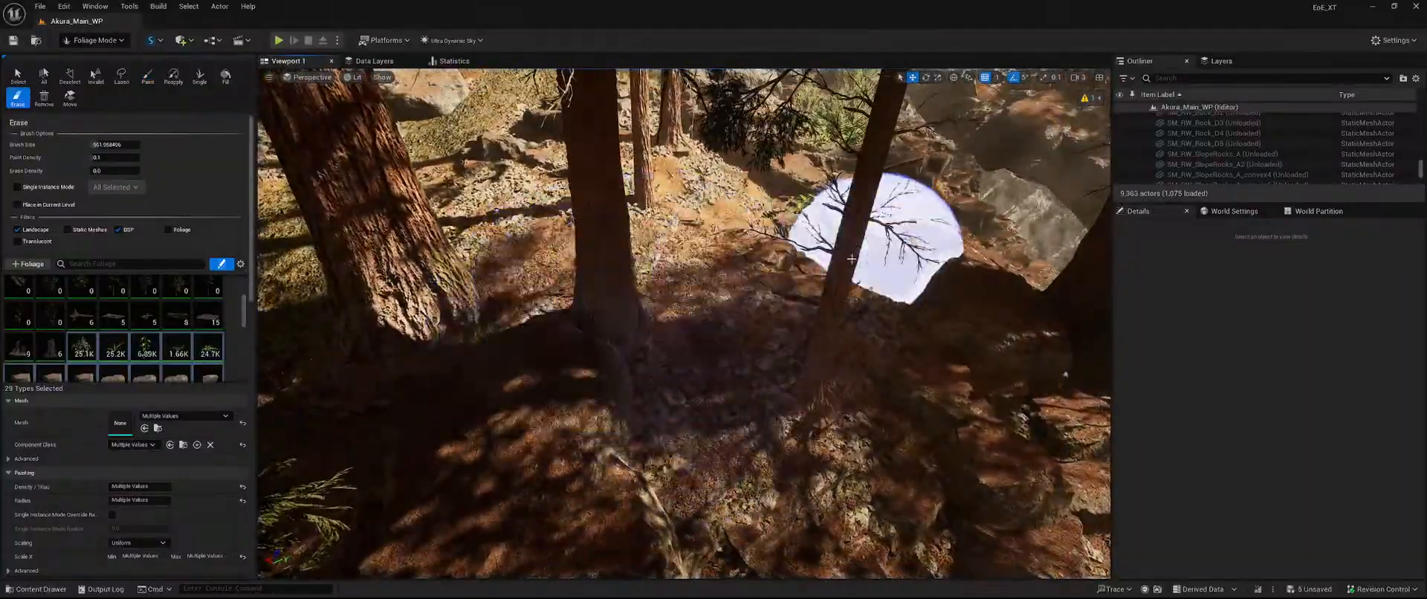
{"action": "right_click_drag", "start_coordinate": [851, 259], "coordinate": [892, 260]}
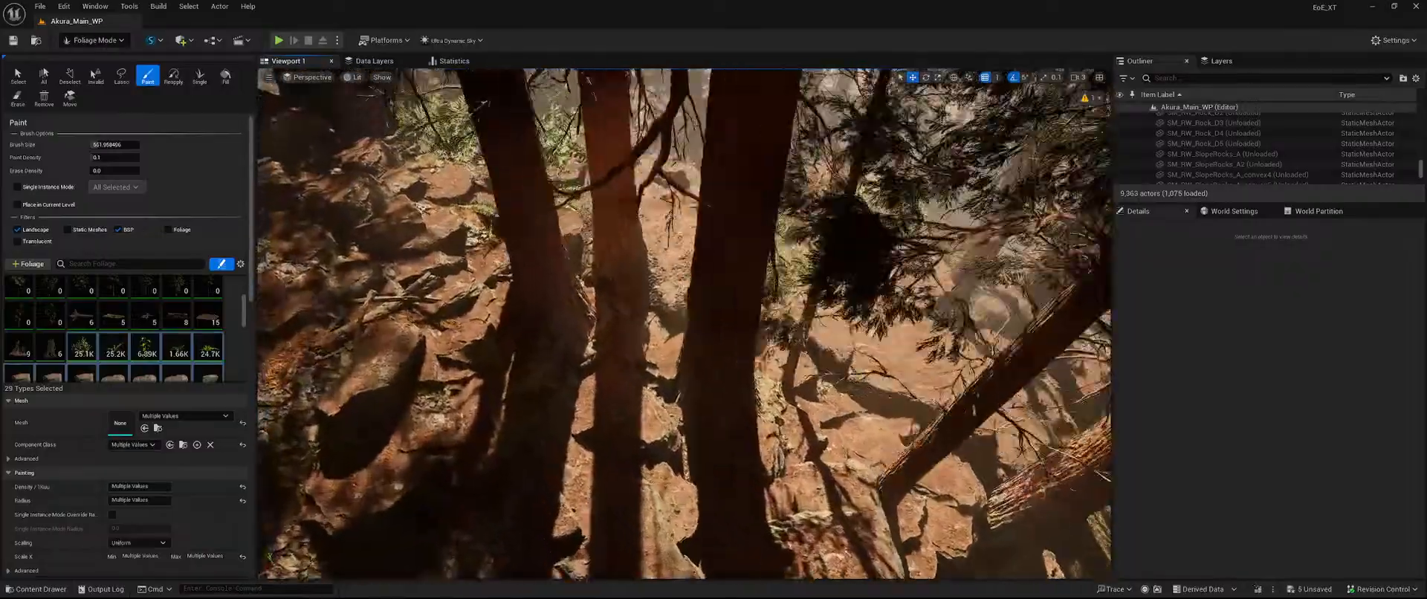
Erase the remaining rocks and bushes around the bases of the dark trunks on the reddish rocky slope.
{"action": "right_click_drag", "start_coordinate": [578, 333], "coordinate": [531, 330]}
{"action": "key", "text": "shift"}
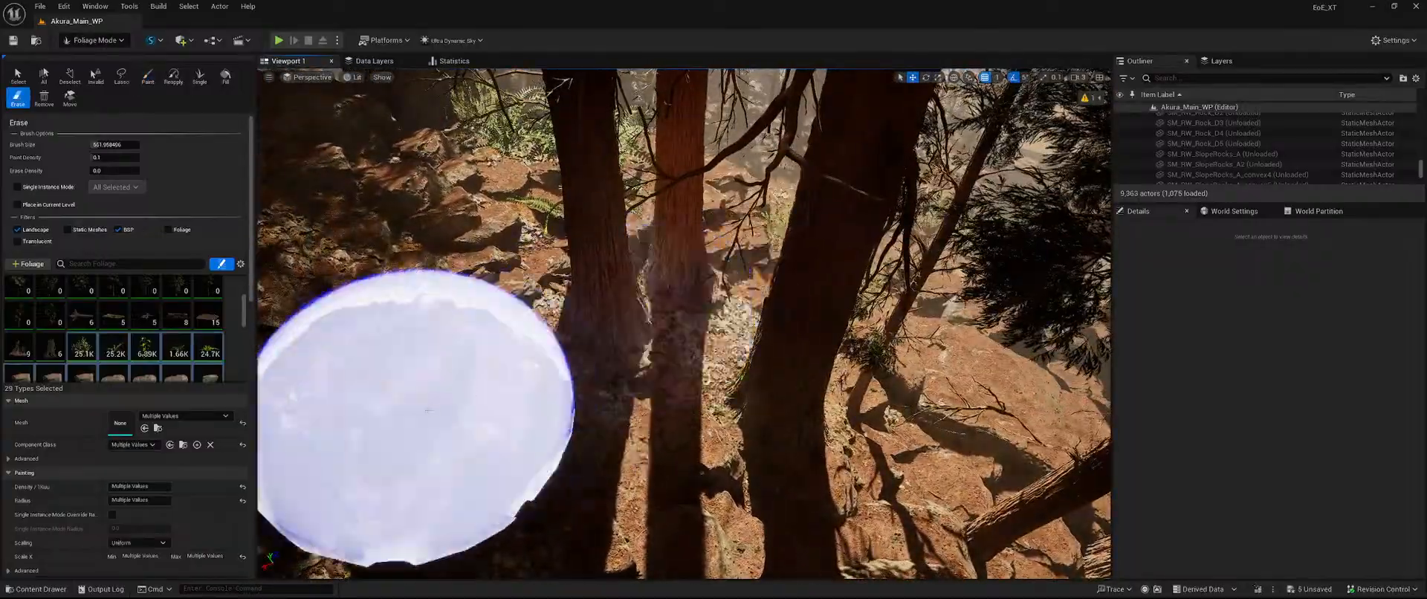
{"action": "key", "text": "shift"}
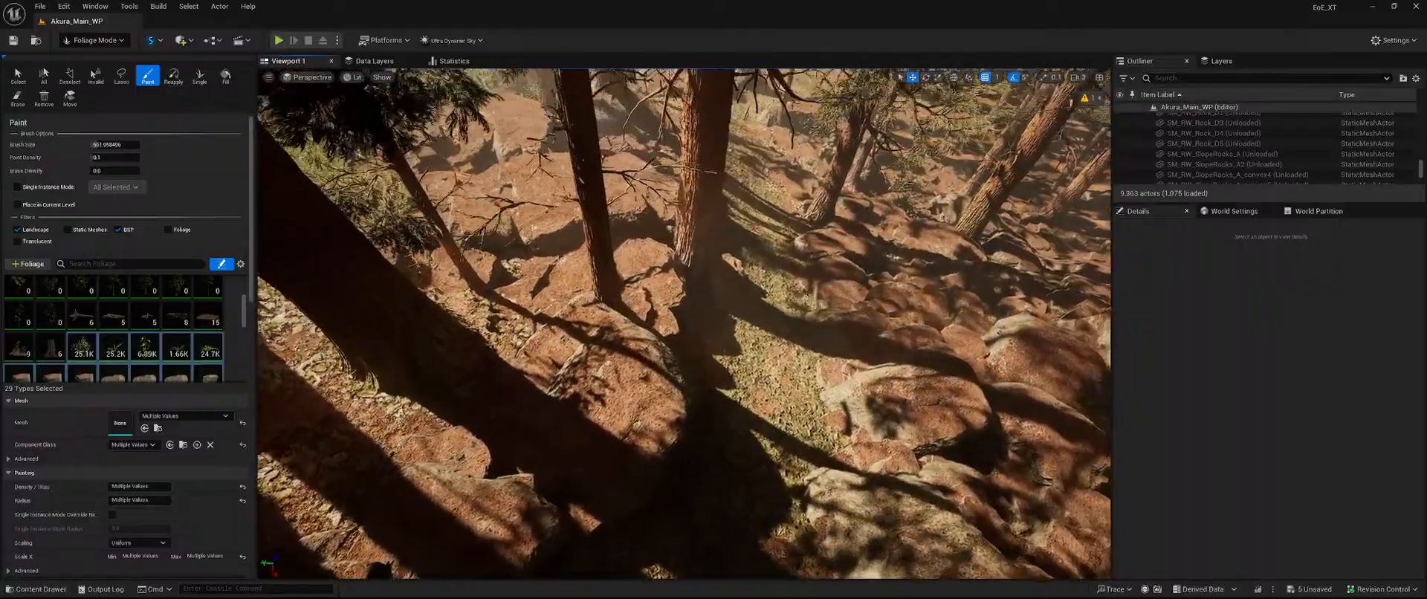
{"action": "right_click_drag", "start_coordinate": [684, 324], "coordinate": [622, 281]}
{"action": "key", "text": "shift"}
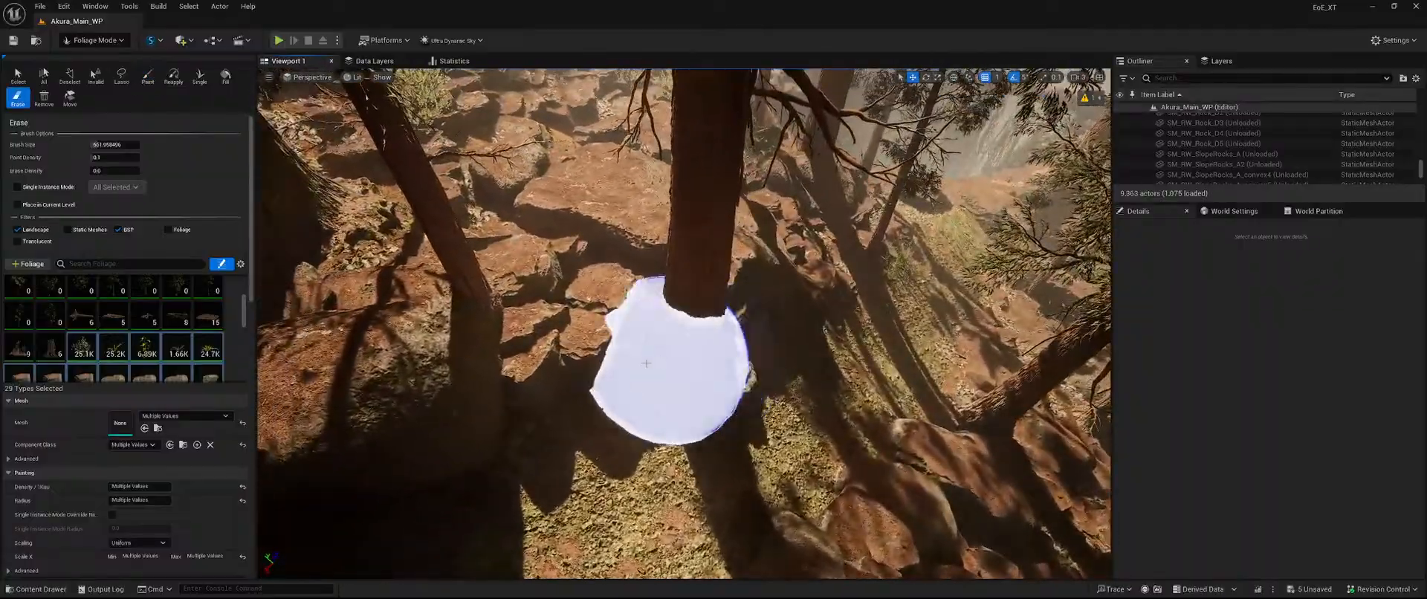
{"action": "right_click_drag", "start_coordinate": [652, 325], "coordinate": [587, 303]}
{"action": "key", "text": "shift"}
Delete the slender tree standing on the leaf-littered ground beside the thick branching trunk.
{"action": "right_click_drag", "start_coordinate": [492, 209], "coordinate": [520, 216]}
{"action": "mouse_move", "coordinate": [762, 304]}
{"action": "right_mouse_down"}
{"action": "mouse_move", "coordinate": [695, 282]}
{"action": "mouse_move", "coordinate": [687, 249]}
{"action": "right_mouse_up"}
{"action": "left_click", "coordinate": [18, 75]}
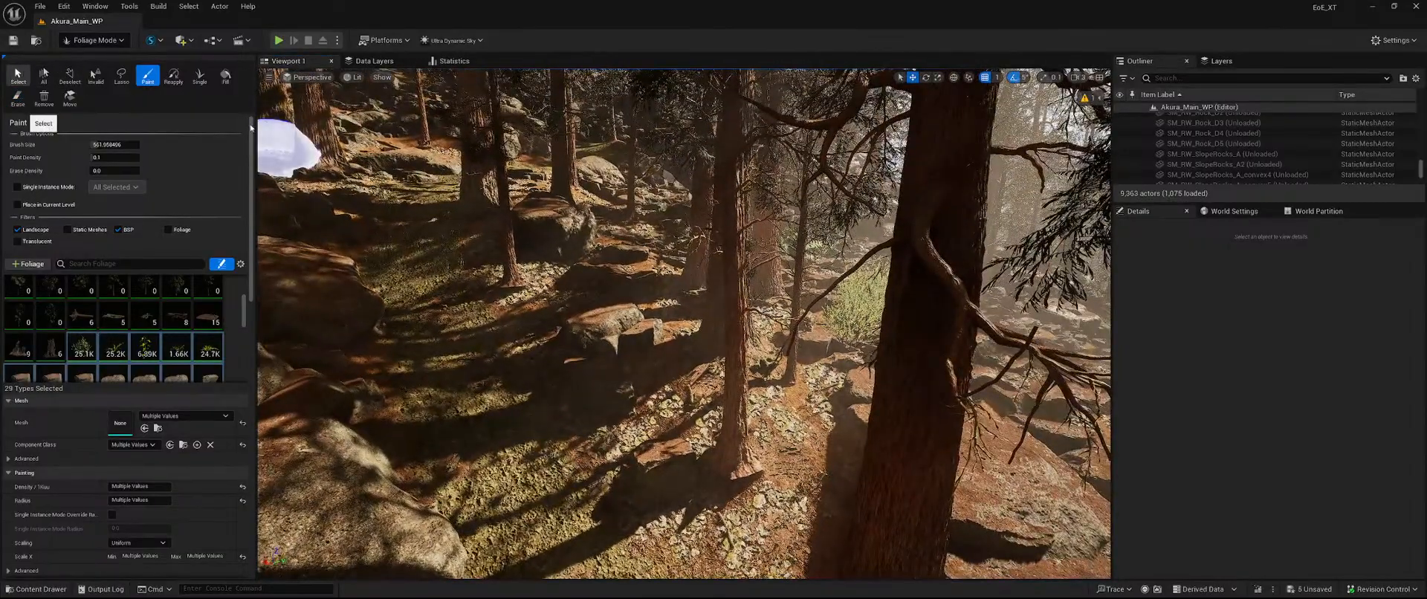
{"action": "left_click", "coordinate": [738, 331]}
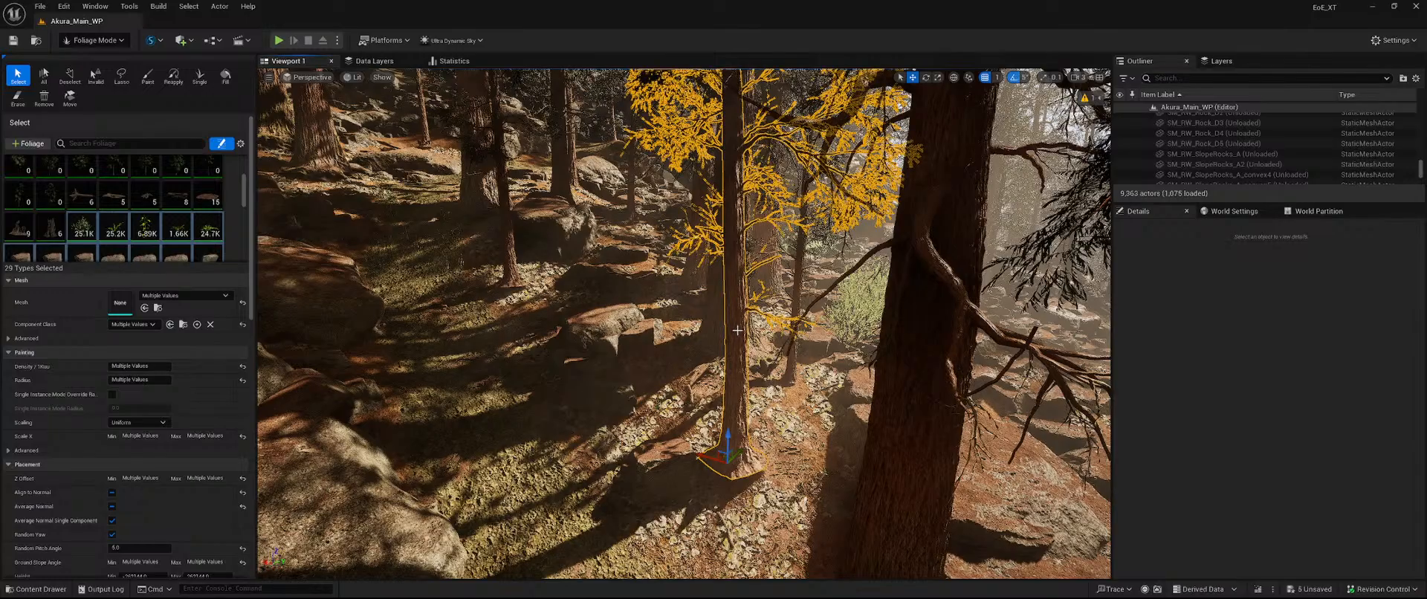
{"action": "key", "text": "Delete"}
Delete the thin tree growing just in front of the bush, beside the thick trunk on the rocky slope.
{"action": "key", "text": "w"}
{"action": "right_click_drag", "start_coordinate": [738, 331], "coordinate": [707, 324]}
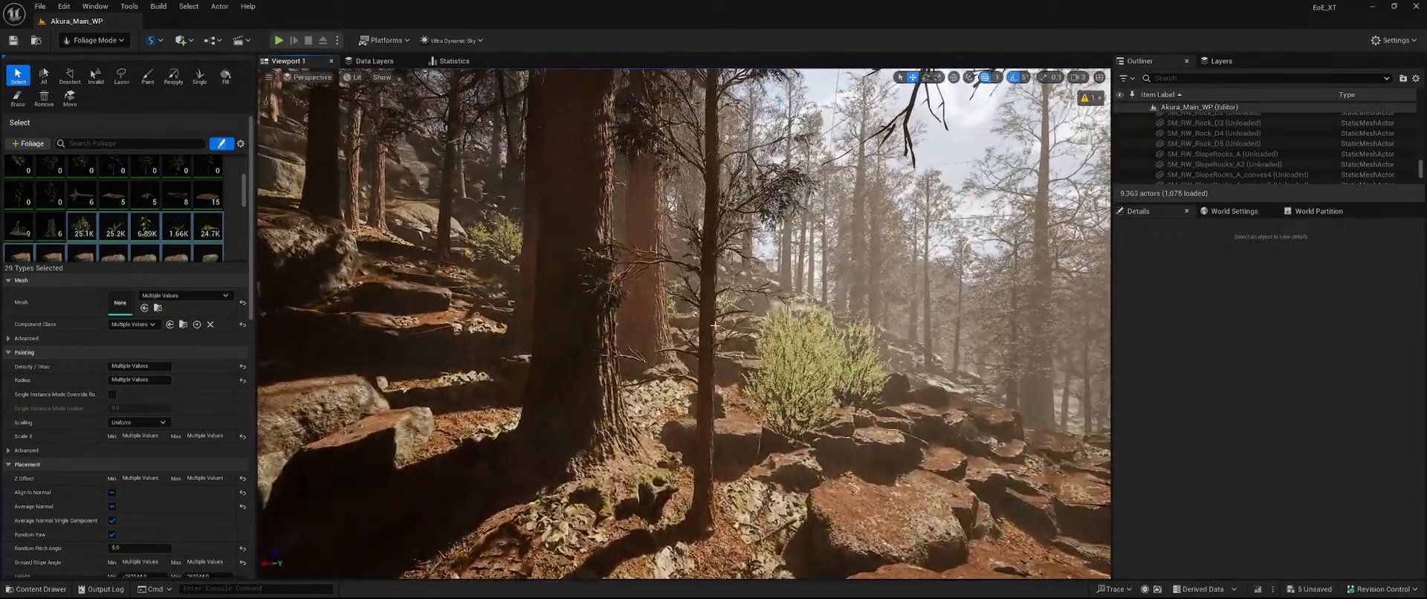
{"action": "left_click", "coordinate": [707, 324]}
{"action": "key", "text": "Delete"}
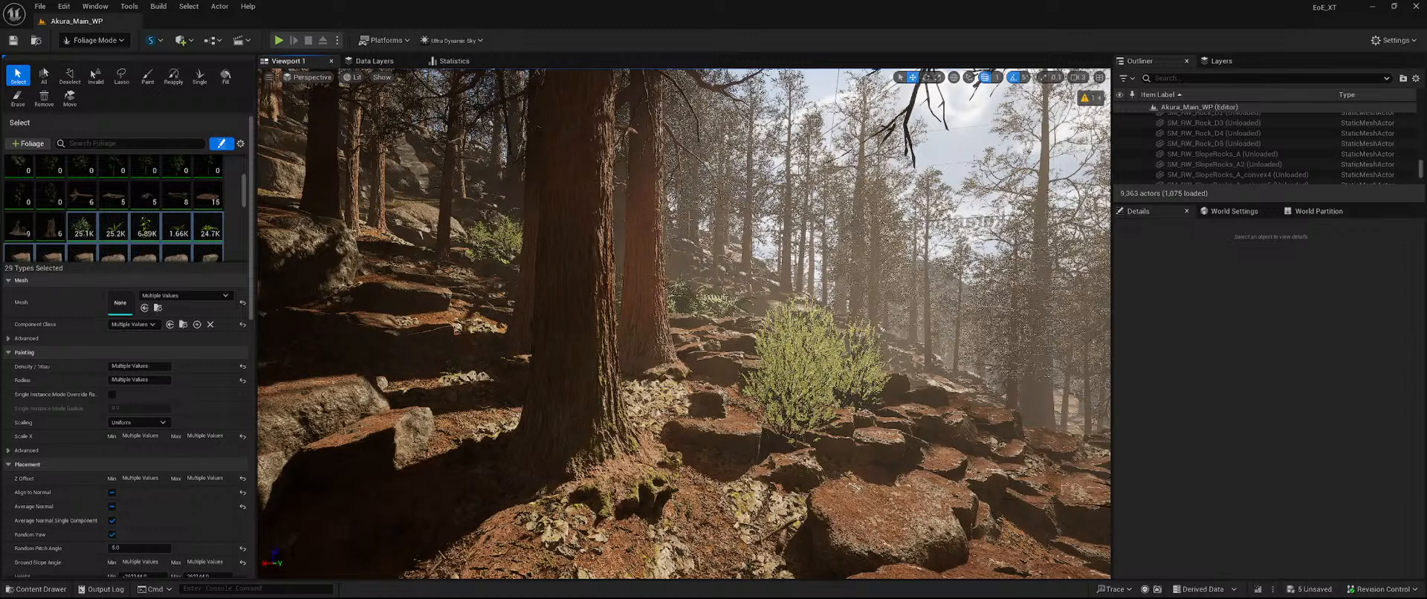
Thin out the bush cluster on the flat rocks beside the thick trunk by deleting individual bushes.
{"action": "left_click", "coordinate": [758, 458]}
{"action": "key", "text": "Delete"}
{"action": "left_click", "coordinate": [797, 348]}
{"action": "key", "text": "Delete"}
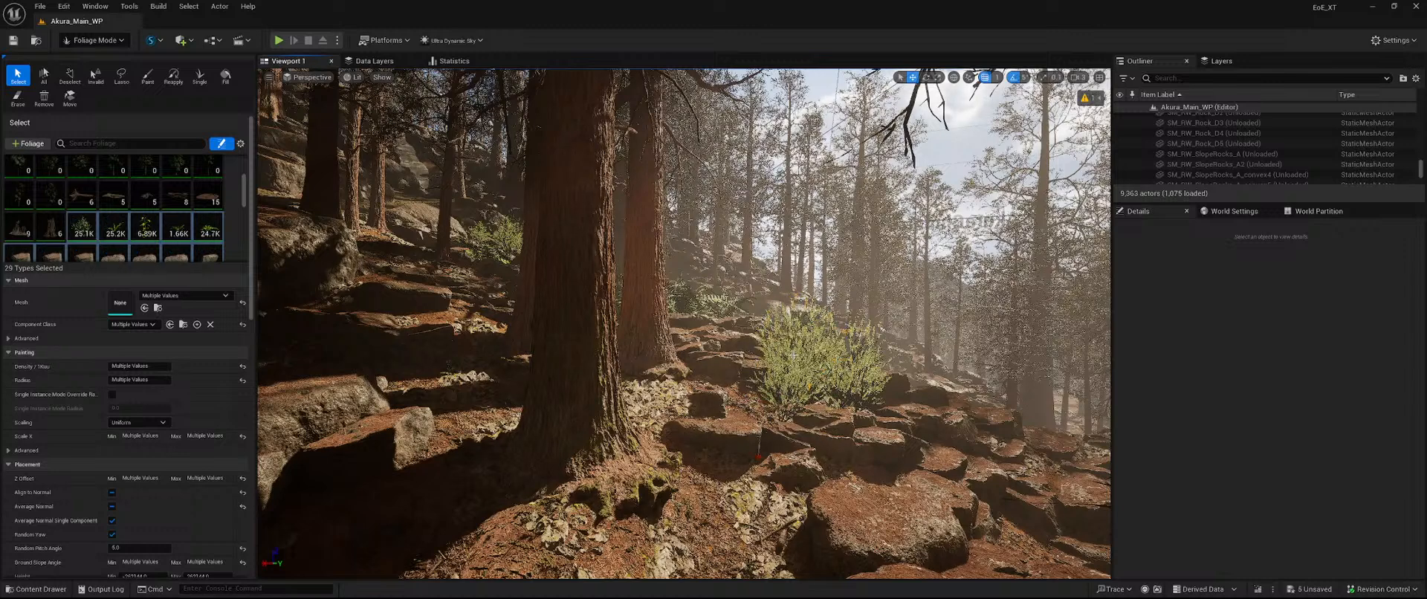
{"action": "right_click_drag", "start_coordinate": [804, 367], "coordinate": [800, 367]}
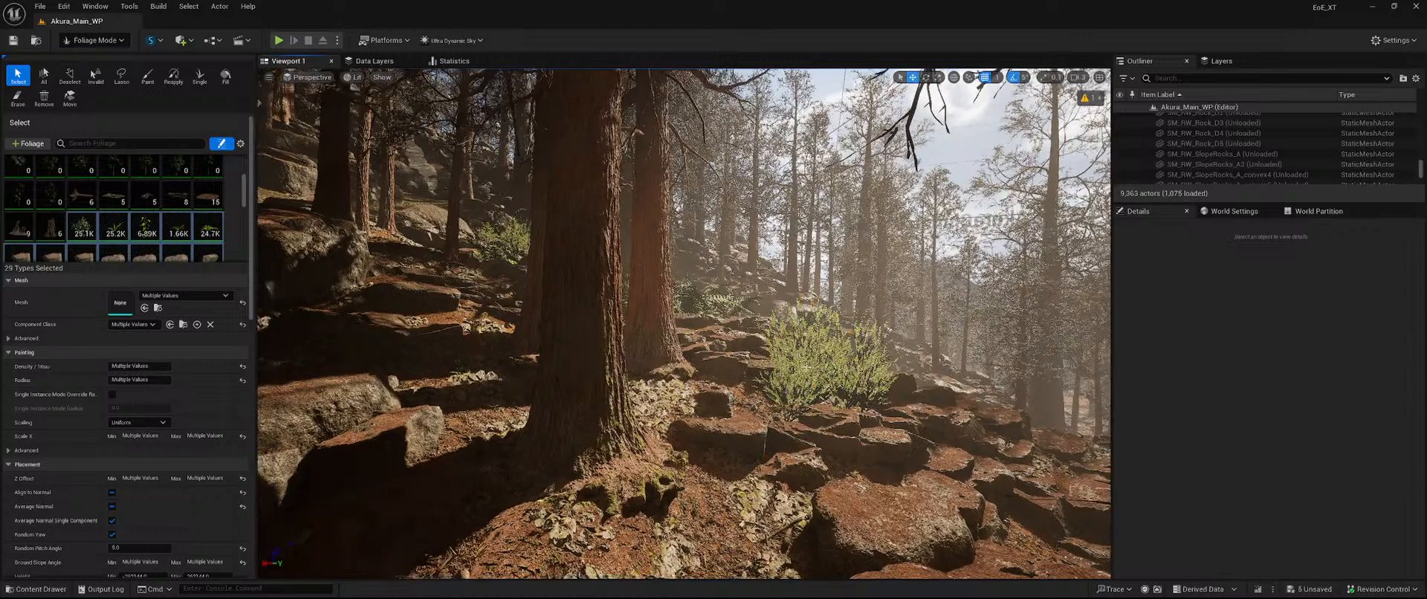
{"action": "left_click", "coordinate": [804, 375]}
{"action": "key", "text": "Delete"}
{"action": "key", "text": "ctrl+z"}
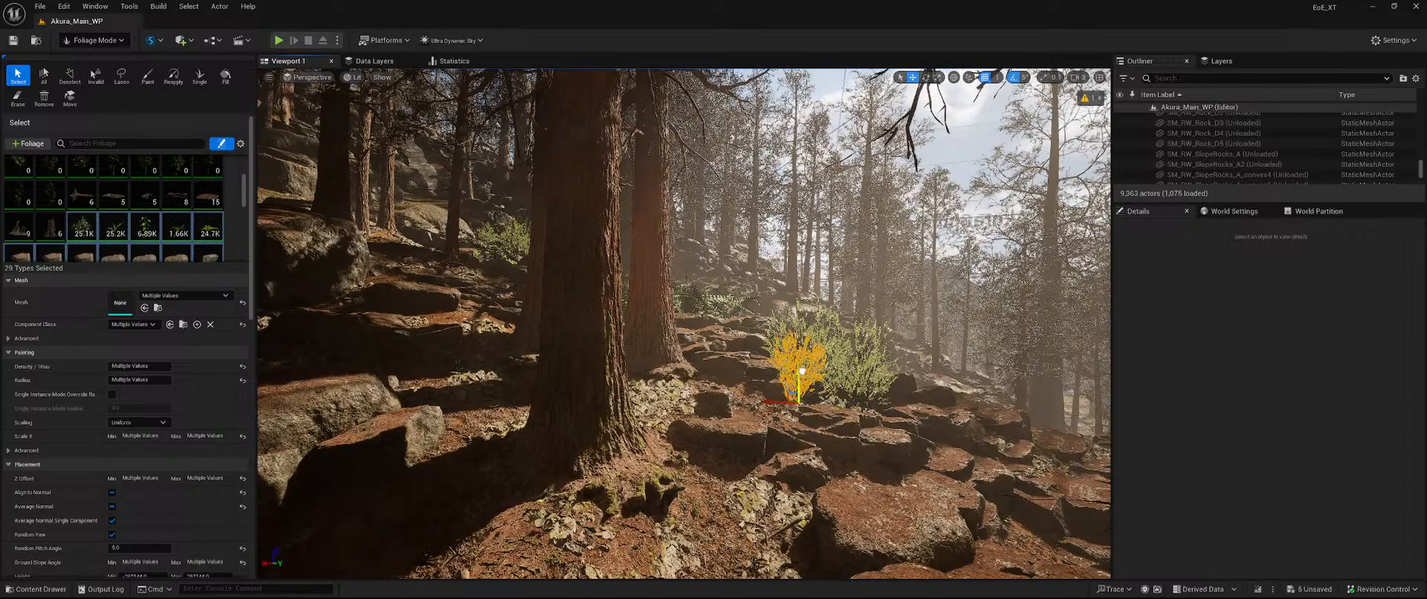
{"action": "key", "text": "Delete"}
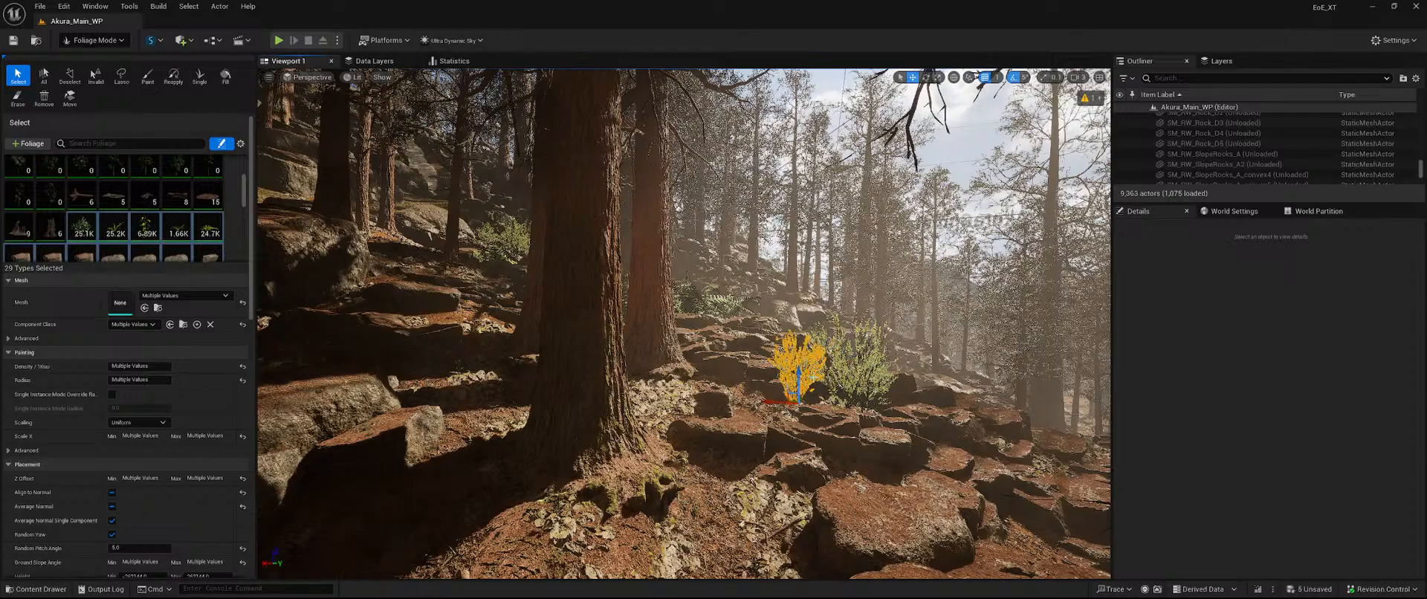
Erase the rocks around the leaning trees on the shaded slope and the large boulder at the slender tree's base.
{"action": "left_click", "coordinate": [148, 75]}
{"action": "right_click_drag", "start_coordinate": [683, 324], "coordinate": [891, 312]}
{"action": "mouse_move", "coordinate": [654, 296]}
{"action": "right_mouse_down"}
{"action": "mouse_move", "coordinate": [662, 371]}
{"action": "mouse_move", "coordinate": [639, 386]}
{"action": "right_mouse_up"}
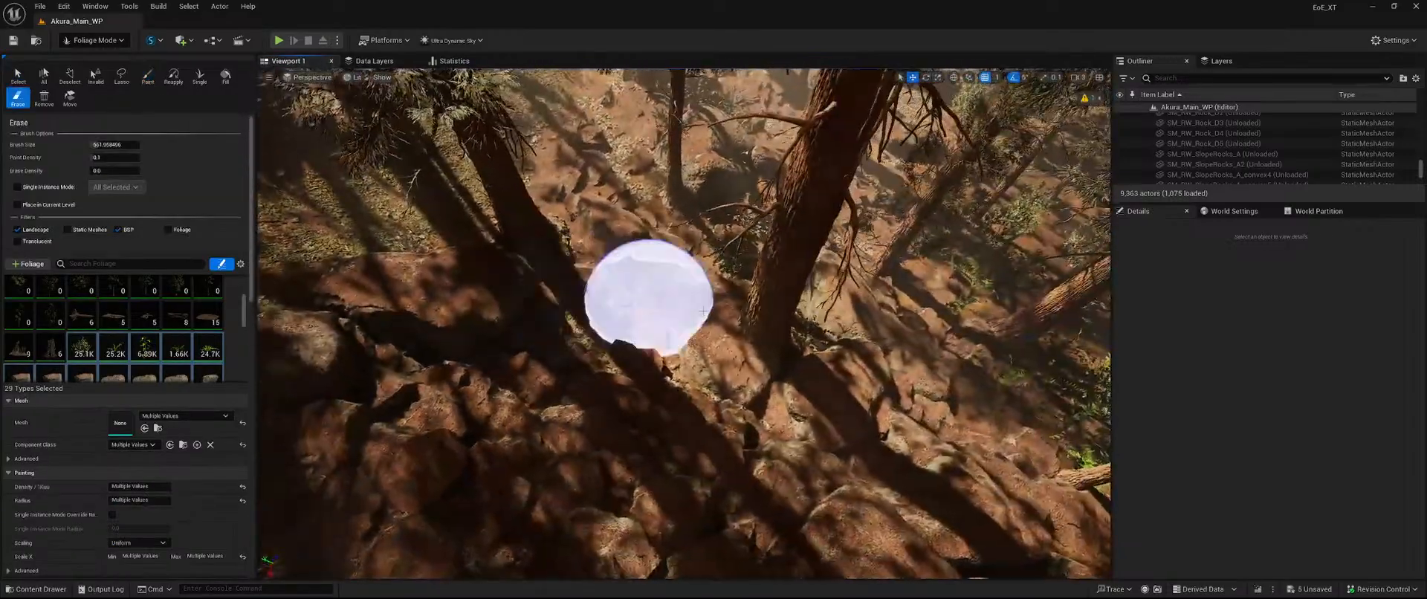
{"action": "mouse_move", "coordinate": [654, 296]}
{"action": "left_mouse_down", "text": "shift"}
{"action": "mouse_move", "coordinate": [720, 349]}
{"action": "mouse_move", "coordinate": [717, 230]}
{"action": "mouse_move", "coordinate": [483, 220]}
{"action": "mouse_move", "coordinate": [631, 280]}
{"action": "left_mouse_up", "text": "shift"}
{"action": "mouse_move", "coordinate": [631, 280]}
{"action": "right_mouse_down"}
{"action": "mouse_move", "coordinate": [635, 215]}
{"action": "mouse_move", "coordinate": [546, 223]}
{"action": "mouse_move", "coordinate": [483, 319]}
{"action": "mouse_move", "coordinate": [490, 275]}
{"action": "right_mouse_up"}
{"action": "mouse_move", "coordinate": [631, 275]}
{"action": "left_mouse_down", "text": "shift"}
{"action": "mouse_move", "coordinate": [773, 260]}
{"action": "mouse_move", "coordinate": [751, 327]}
{"action": "mouse_move", "coordinate": [937, 306]}
{"action": "mouse_move", "coordinate": [910, 357]}
{"action": "left_mouse_up", "text": "shift"}
{"action": "mouse_move", "coordinate": [910, 357]}
{"action": "right_mouse_down"}
{"action": "mouse_move", "coordinate": [918, 289]}
{"action": "mouse_move", "coordinate": [915, 416]}
{"action": "mouse_move", "coordinate": [966, 423]}
{"action": "right_mouse_up"}
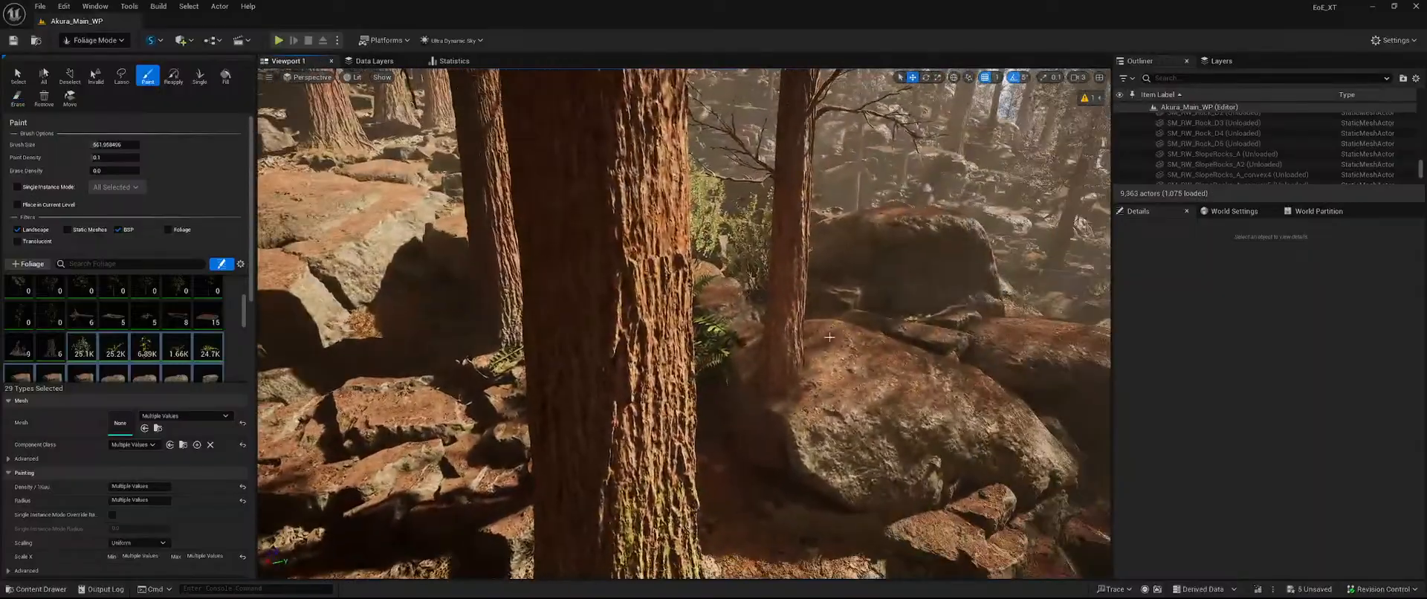
{"action": "mouse_move", "coordinate": [910, 356]}
{"action": "left_mouse_down", "text": "shift"}
{"action": "mouse_move", "coordinate": [809, 394]}
{"action": "mouse_move", "coordinate": [872, 362]}
{"action": "left_mouse_up", "text": "shift"}
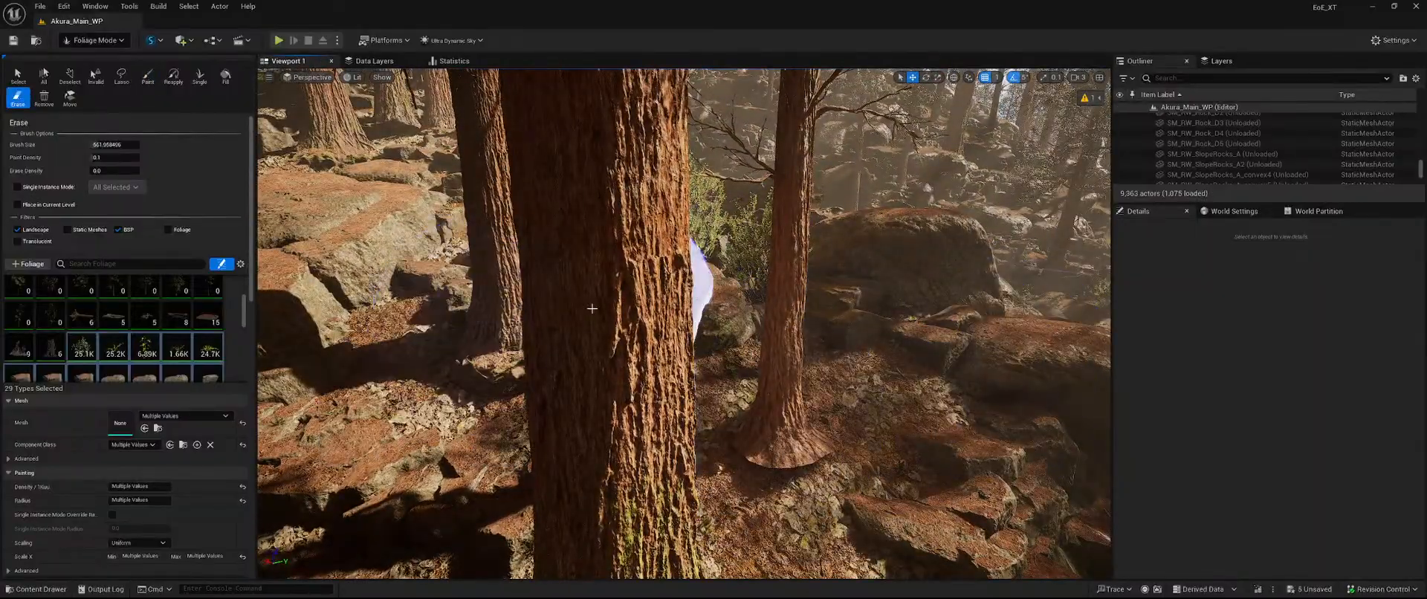
Lower the slender tree behind the thick mossy trunk so its flared base sinks into the ground.
{"action": "left_click", "coordinate": [17, 73]}
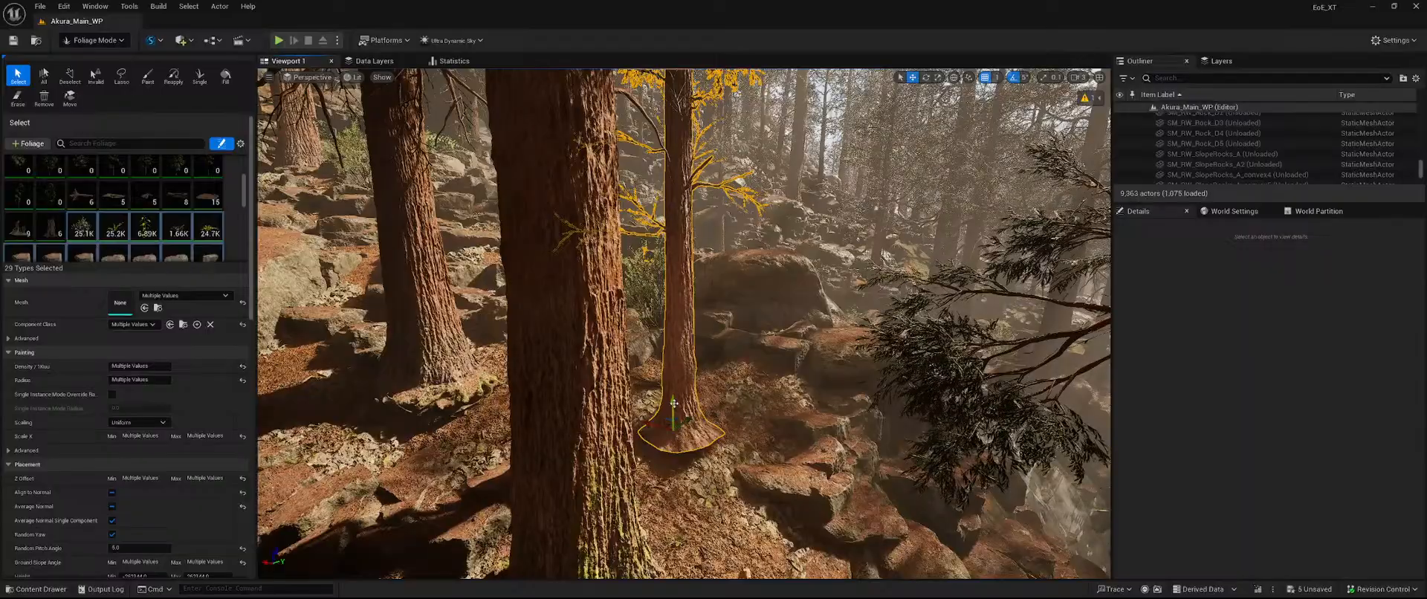
{"action": "left_click_drag", "start_coordinate": [673, 404], "coordinate": [670, 418]}
{"action": "right_click_drag", "start_coordinate": [670, 418], "coordinate": [654, 513]}
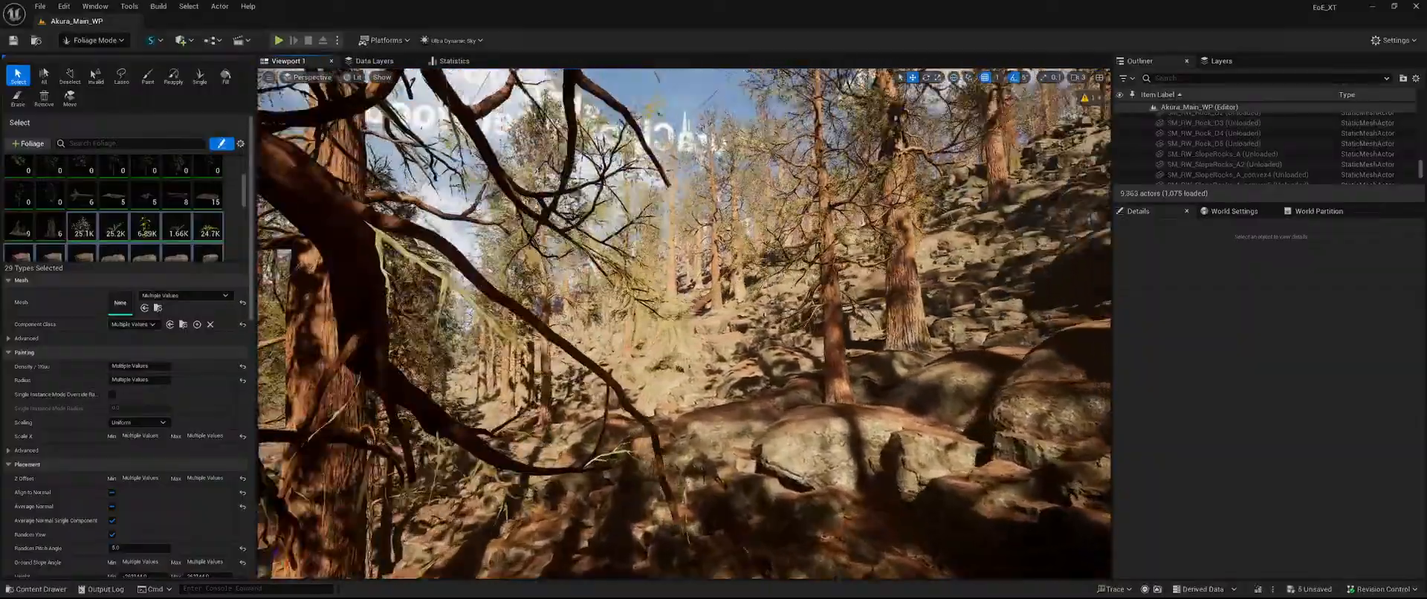
Erase the rocks on the shaded slope between the small green-branched tree and the thick trunk behind it.
{"action": "mouse_move", "coordinate": [690, 365]}
{"action": "right_mouse_down"}
{"action": "mouse_move", "coordinate": [706, 346]}
{"action": "mouse_move", "coordinate": [702, 460]}
{"action": "mouse_move", "coordinate": [690, 365]}
{"action": "right_mouse_up"}
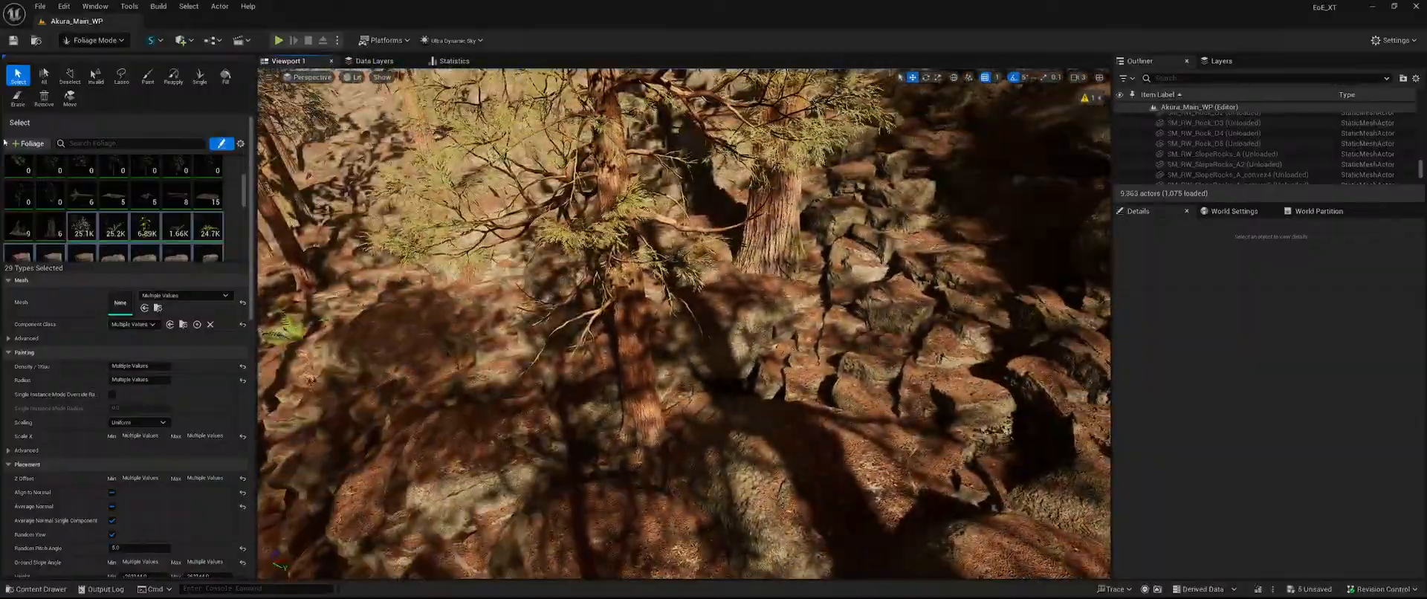
{"action": "left_click", "coordinate": [149, 75]}
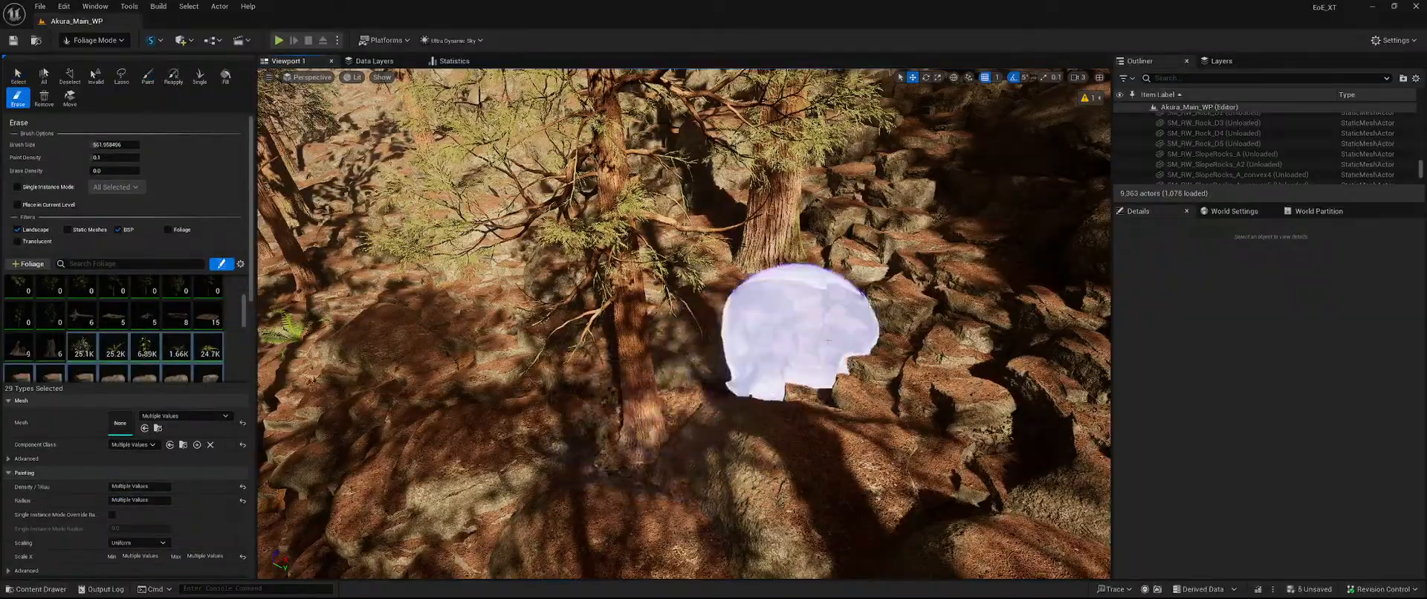
{"action": "mouse_move", "coordinate": [905, 321]}
{"action": "right_mouse_down"}
{"action": "mouse_move", "coordinate": [899, 249]}
{"action": "mouse_move", "coordinate": [905, 357]}
{"action": "mouse_move", "coordinate": [883, 340]}
{"action": "mouse_move", "coordinate": [869, 253]}
{"action": "mouse_move", "coordinate": [884, 353]}
{"action": "mouse_move", "coordinate": [905, 319]}
{"action": "right_mouse_up"}
{"action": "key", "text": "shift"}
{"action": "mouse_move", "coordinate": [648, 282]}
{"action": "left_mouse_down", "text": "shift"}
{"action": "mouse_move", "coordinate": [876, 255]}
{"action": "mouse_move", "coordinate": [592, 290]}
{"action": "mouse_move", "coordinate": [691, 220]}
{"action": "mouse_move", "coordinate": [836, 283]}
{"action": "left_mouse_up", "text": "shift"}
{"action": "mouse_move", "coordinate": [825, 271]}
{"action": "right_mouse_down"}
{"action": "mouse_move", "coordinate": [892, 197]}
{"action": "mouse_move", "coordinate": [937, 212]}
{"action": "mouse_move", "coordinate": [943, 271]}
{"action": "right_mouse_up"}
{"action": "key", "text": "shift"}
{"action": "mouse_move", "coordinate": [717, 310]}
{"action": "left_mouse_down", "text": "shift"}
{"action": "mouse_move", "coordinate": [694, 277]}
{"action": "mouse_move", "coordinate": [882, 309]}
{"action": "mouse_move", "coordinate": [854, 356]}
{"action": "mouse_move", "coordinate": [858, 391]}
{"action": "left_mouse_up", "text": "shift"}
Erase the rocks crowding the tree bases farther along the boulder-covered slope.
{"action": "mouse_move", "coordinate": [858, 392]}
{"action": "right_mouse_down"}
{"action": "mouse_move", "coordinate": [892, 327]}
{"action": "mouse_move", "coordinate": [966, 308]}
{"action": "mouse_move", "coordinate": [985, 379]}
{"action": "mouse_move", "coordinate": [1010, 394]}
{"action": "mouse_move", "coordinate": [933, 297]}
{"action": "mouse_move", "coordinate": [910, 305]}
{"action": "mouse_move", "coordinate": [962, 371]}
{"action": "right_mouse_up"}
{"action": "mouse_move", "coordinate": [858, 391]}
{"action": "left_mouse_down", "text": "shift"}
{"action": "mouse_move", "coordinate": [651, 382]}
{"action": "mouse_move", "coordinate": [817, 264]}
{"action": "mouse_move", "coordinate": [844, 372]}
{"action": "left_mouse_up", "text": "shift"}
{"action": "mouse_move", "coordinate": [843, 371]}
{"action": "right_mouse_down"}
{"action": "mouse_move", "coordinate": [802, 290]}
{"action": "mouse_move", "coordinate": [724, 293]}
{"action": "mouse_move", "coordinate": [709, 335]}
{"action": "mouse_move", "coordinate": [732, 405]}
{"action": "right_mouse_up"}
{"action": "mouse_move", "coordinate": [787, 357]}
{"action": "left_mouse_down", "text": "shift"}
{"action": "mouse_move", "coordinate": [852, 391]}
{"action": "mouse_move", "coordinate": [879, 350]}
{"action": "left_mouse_up", "text": "shift"}
{"action": "mouse_move", "coordinate": [879, 350]}
{"action": "right_mouse_down"}
{"action": "mouse_move", "coordinate": [839, 398]}
{"action": "mouse_move", "coordinate": [862, 357]}
{"action": "right_mouse_up"}
{"action": "mouse_move", "coordinate": [787, 383]}
{"action": "left_mouse_down", "text": "shift"}
{"action": "mouse_move", "coordinate": [710, 376]}
{"action": "mouse_move", "coordinate": [818, 335]}
{"action": "left_mouse_up", "text": "shift"}
{"action": "mouse_move", "coordinate": [818, 334]}
{"action": "right_mouse_down"}
{"action": "mouse_move", "coordinate": [807, 274]}
{"action": "mouse_move", "coordinate": [787, 271]}
{"action": "mouse_move", "coordinate": [854, 335]}
{"action": "mouse_move", "coordinate": [910, 308]}
{"action": "mouse_move", "coordinate": [903, 342]}
{"action": "right_mouse_up"}
{"action": "right_click_drag", "start_coordinate": [636, 390], "coordinate": [653, 386]}
{"action": "left_click", "coordinate": [635, 390], "text": "shift"}
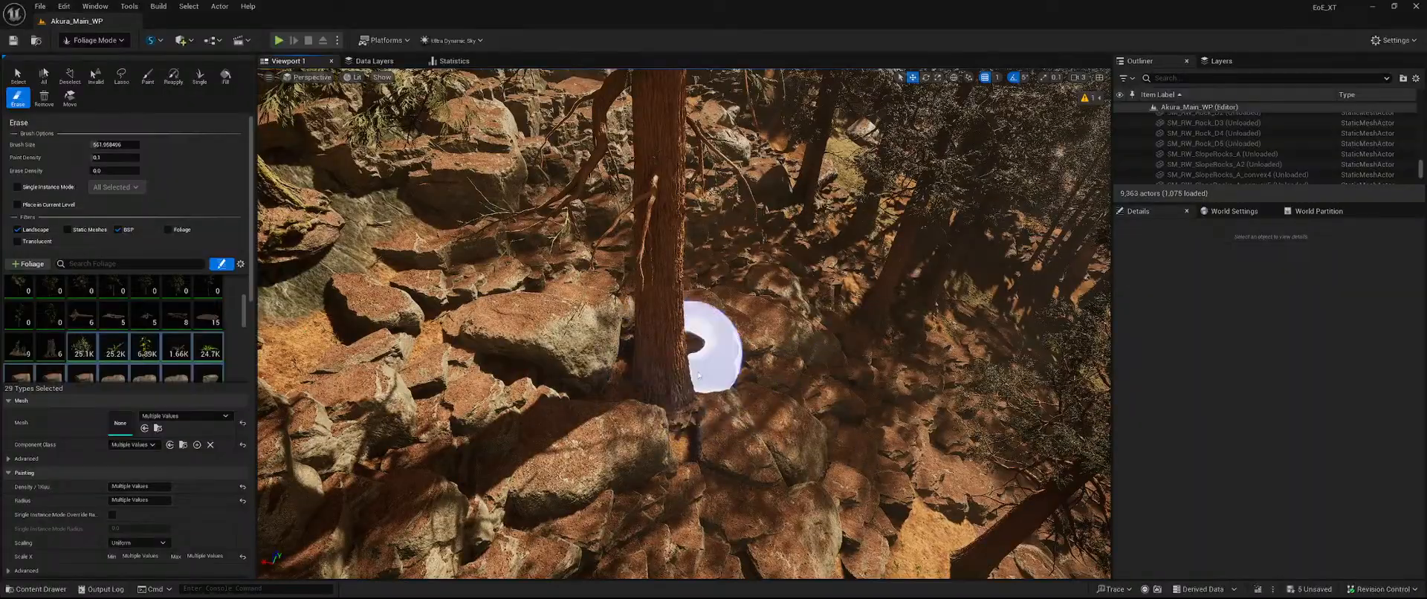
Erase the rocks around the tree on the orange needle-covered ground and near the leaning trunk on the shaded slope.
{"action": "right_click_drag", "start_coordinate": [584, 399], "coordinate": [631, 446]}
{"action": "right_click_drag", "start_coordinate": [631, 372], "coordinate": [654, 357]}
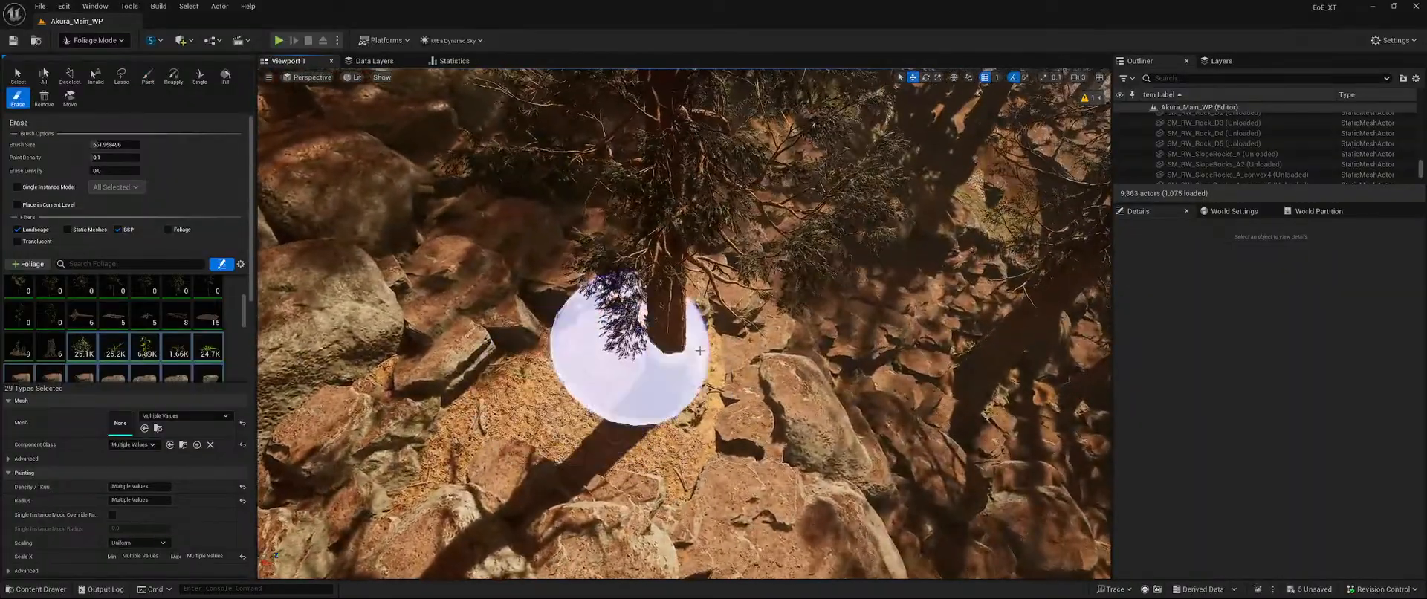
{"action": "mouse_move", "coordinate": [657, 407]}
{"action": "right_mouse_down"}
{"action": "mouse_move", "coordinate": [683, 372]}
{"action": "mouse_move", "coordinate": [656, 333]}
{"action": "right_mouse_up"}
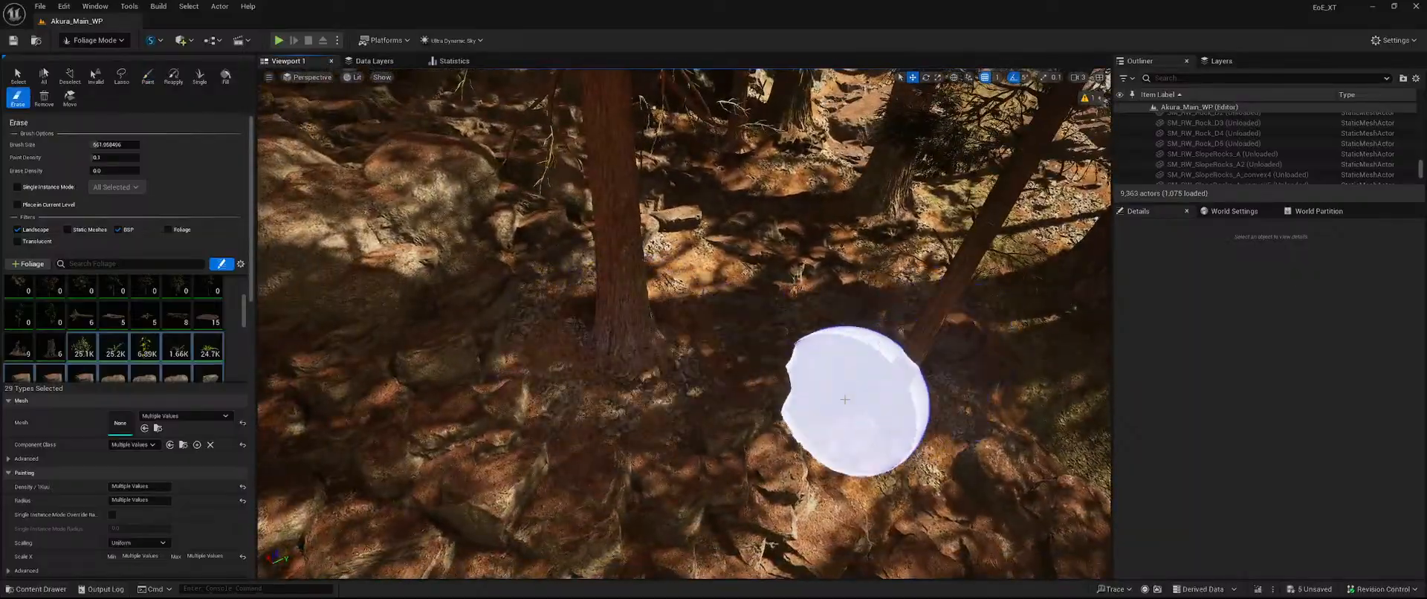
{"action": "left_click_drag", "start_coordinate": [845, 400], "coordinate": [784, 390], "text": "shift"}
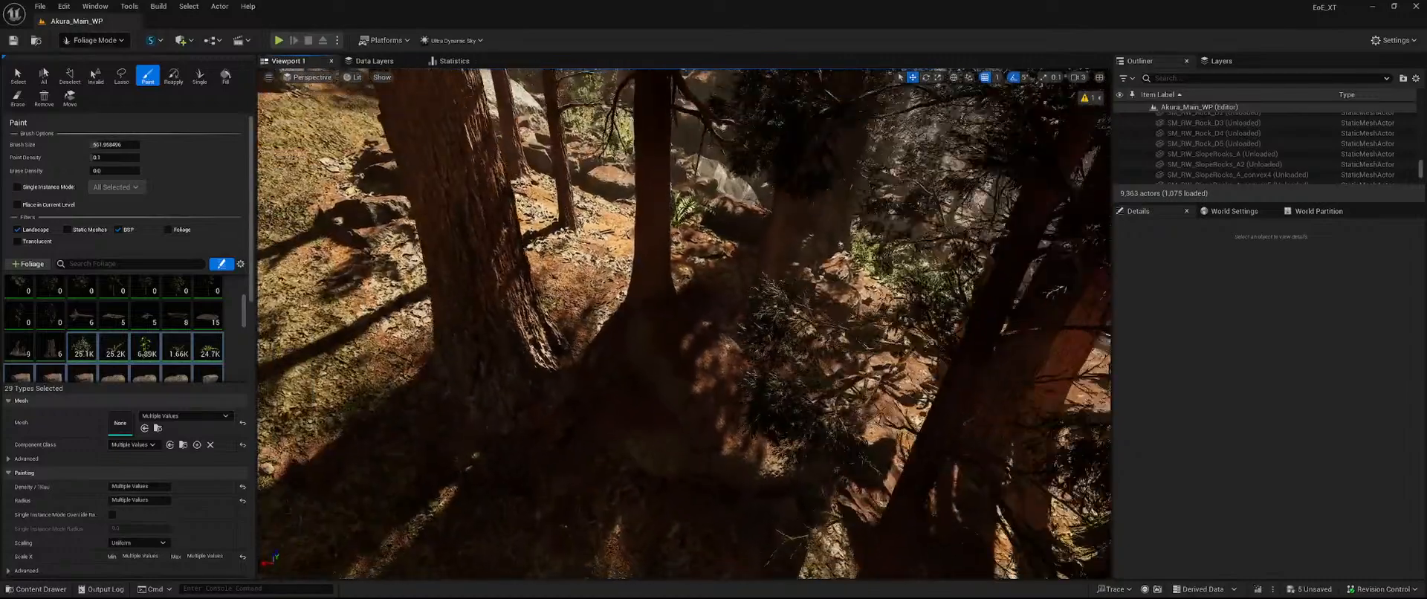
{"action": "key", "text": "shift"}
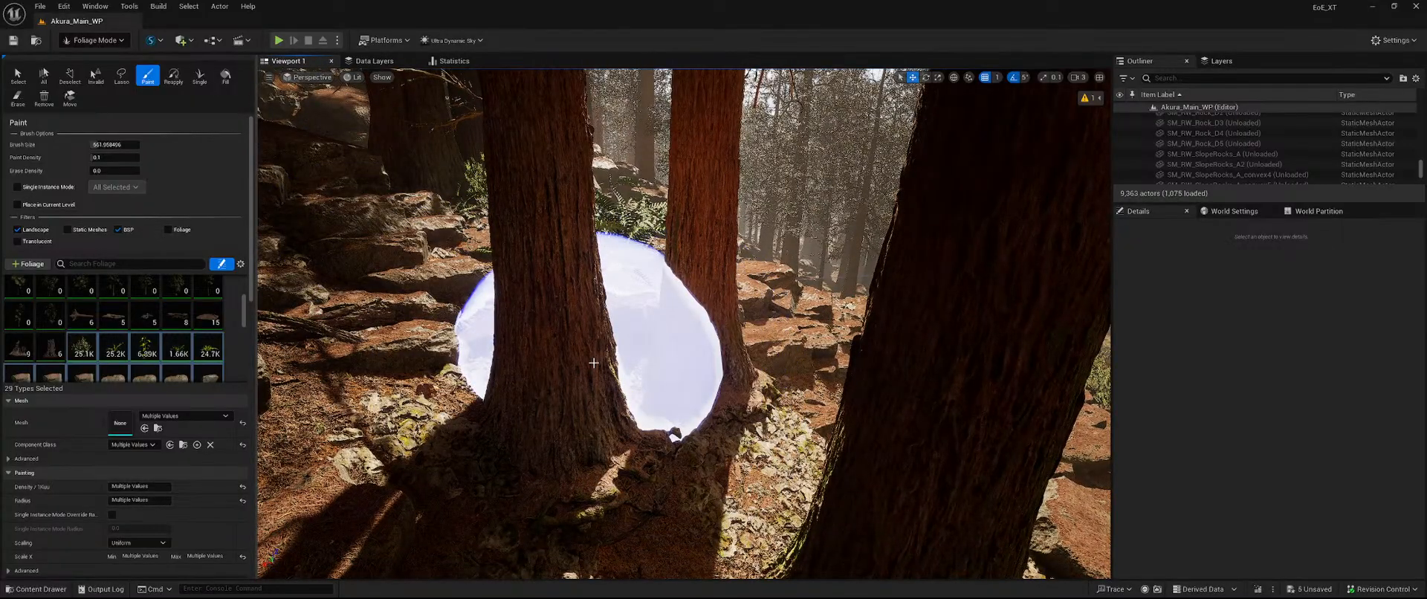
Erase the rocks and bushes around the tree bases near the ferns and the large rounded boulder.
{"action": "left_click", "coordinate": [18, 76]}
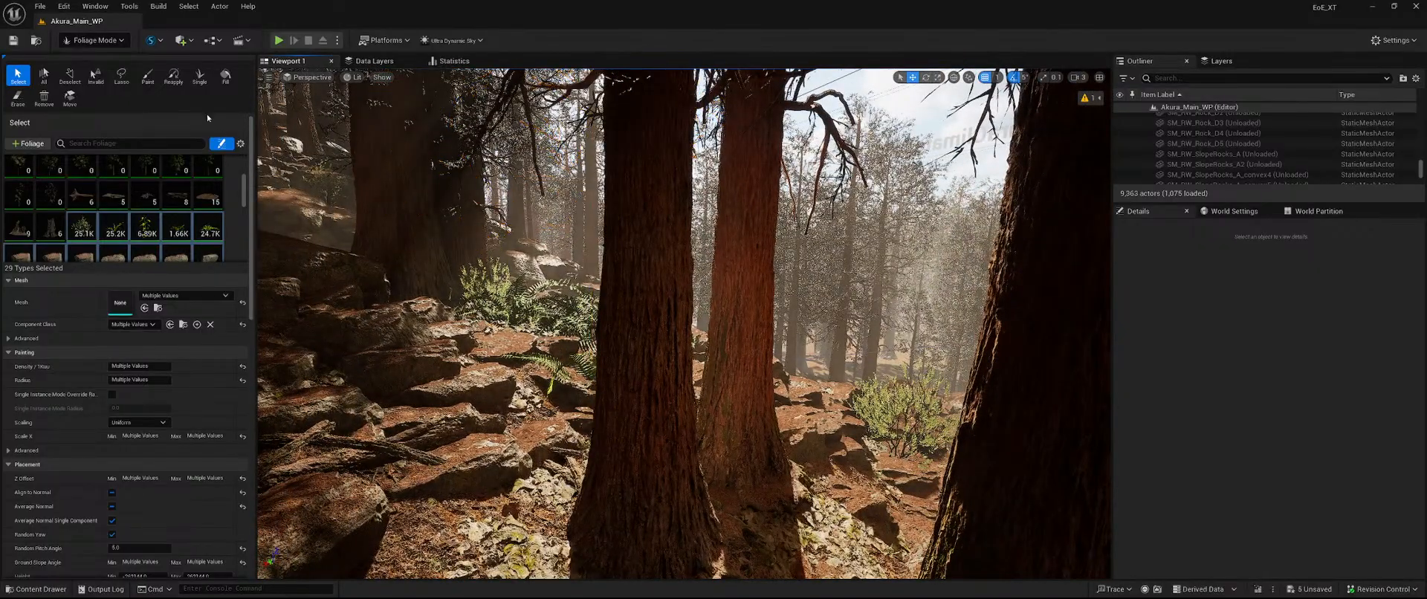
{"action": "left_click", "coordinate": [148, 76]}
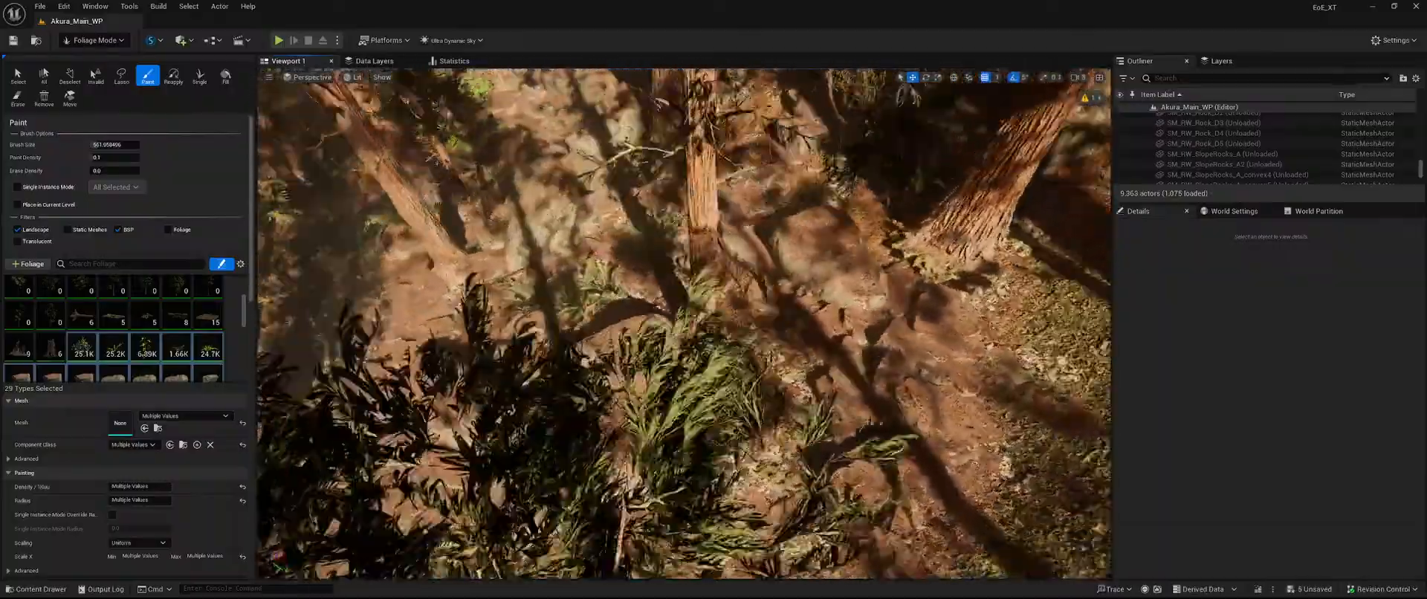
{"action": "key", "text": "shift"}
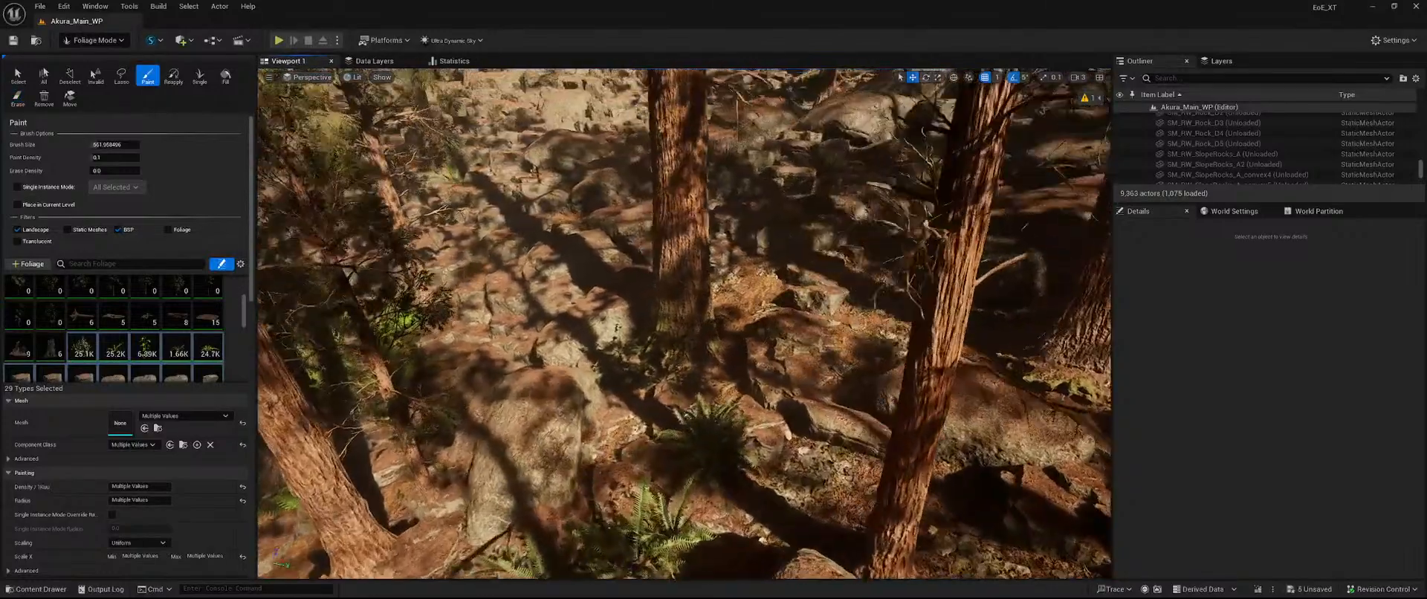
{"action": "key", "text": "shift"}
{"action": "right_click_drag", "start_coordinate": [684, 358], "coordinate": [663, 394]}
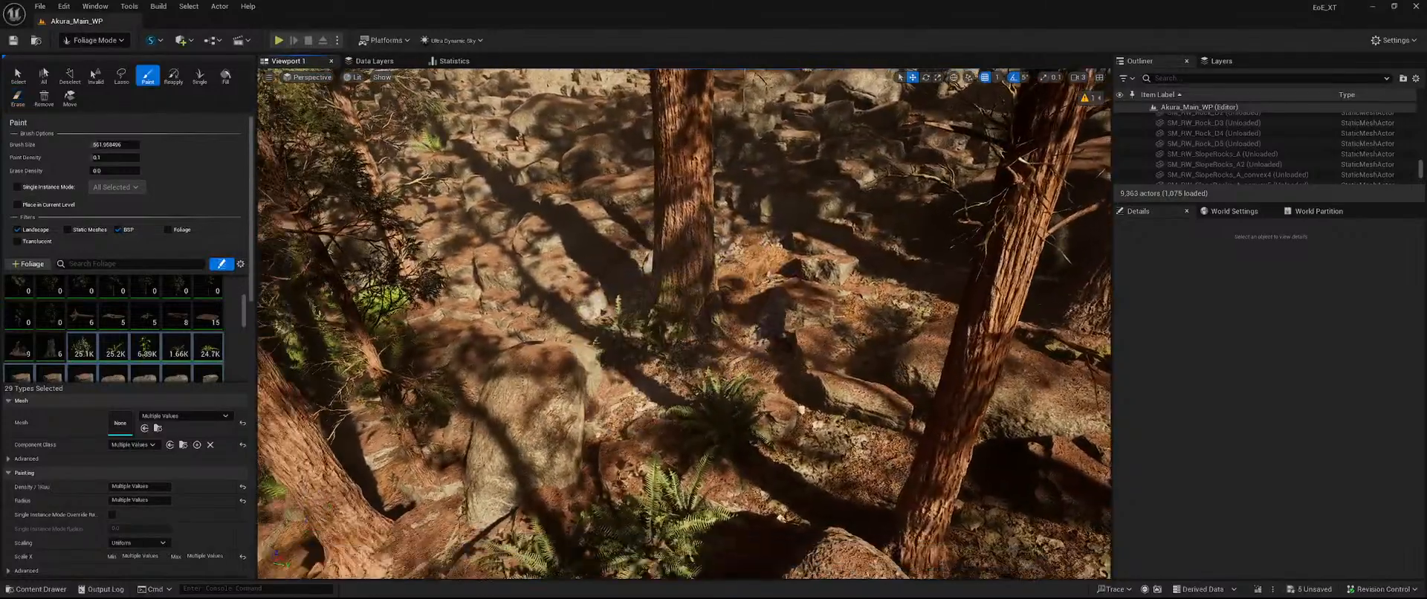
{"action": "key", "text": "shift"}
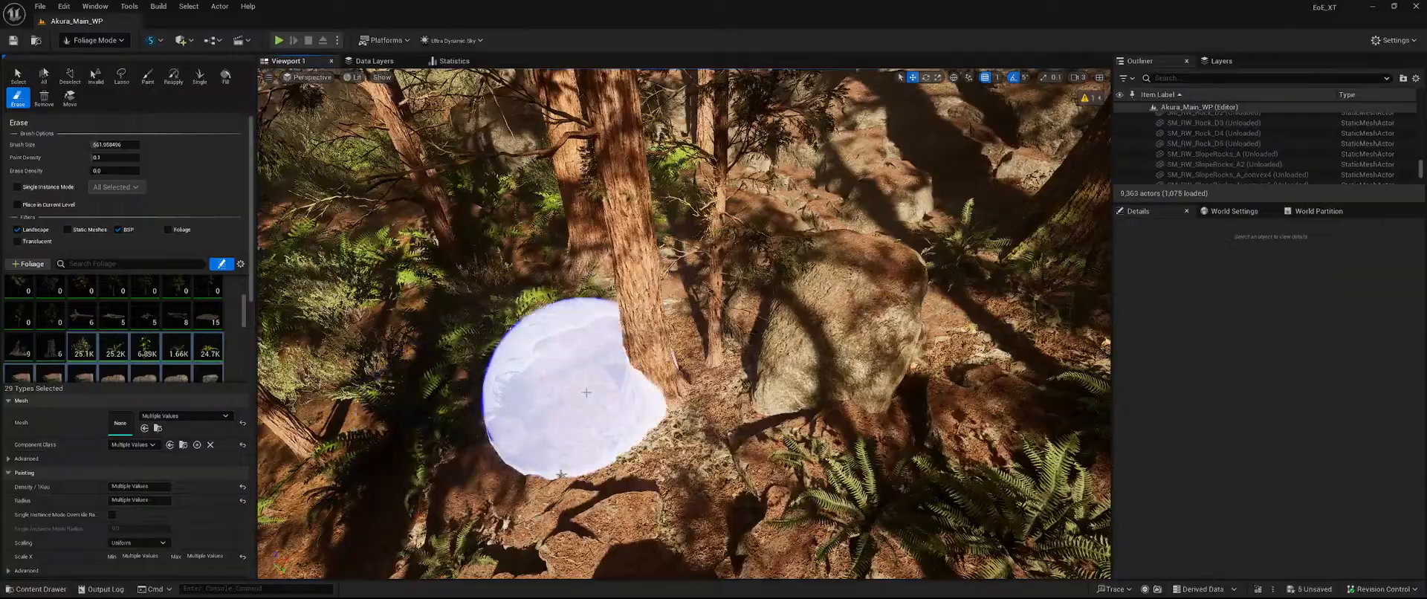
Erase the rocks and bushes around the sunlit trunk between the fern patch and the rocky slope.
{"action": "right_click_drag", "start_coordinate": [789, 312], "coordinate": [745, 280]}
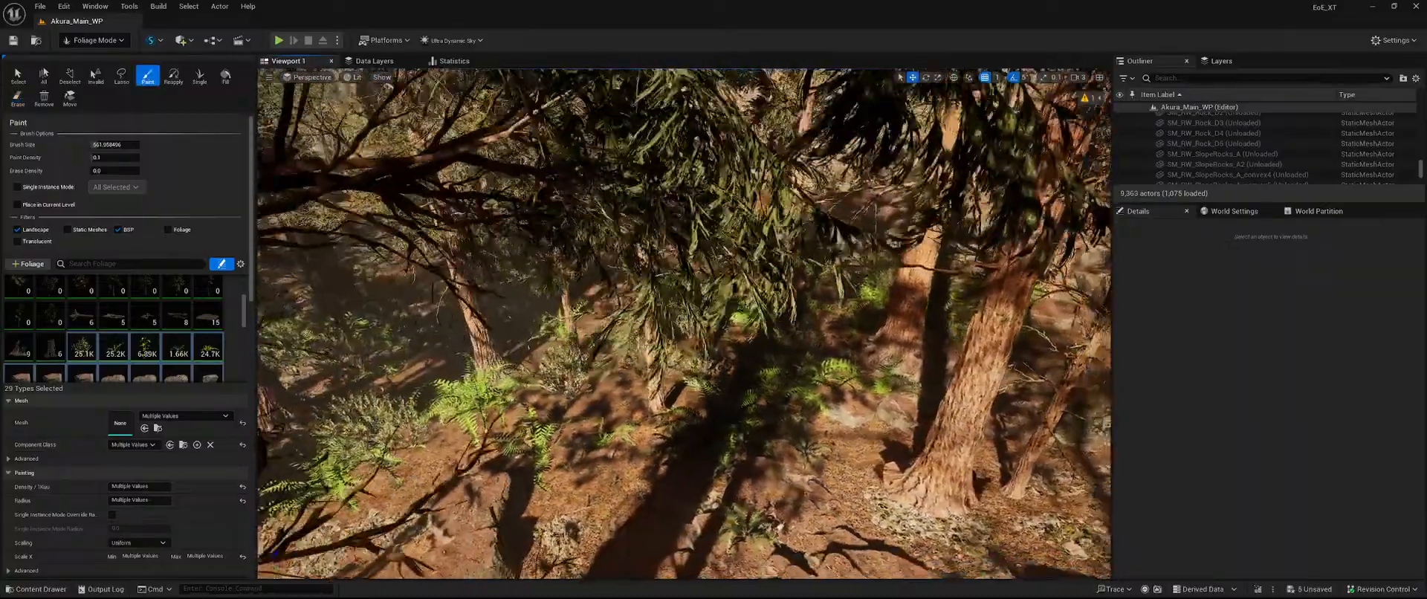
{"action": "key", "text": "shift"}
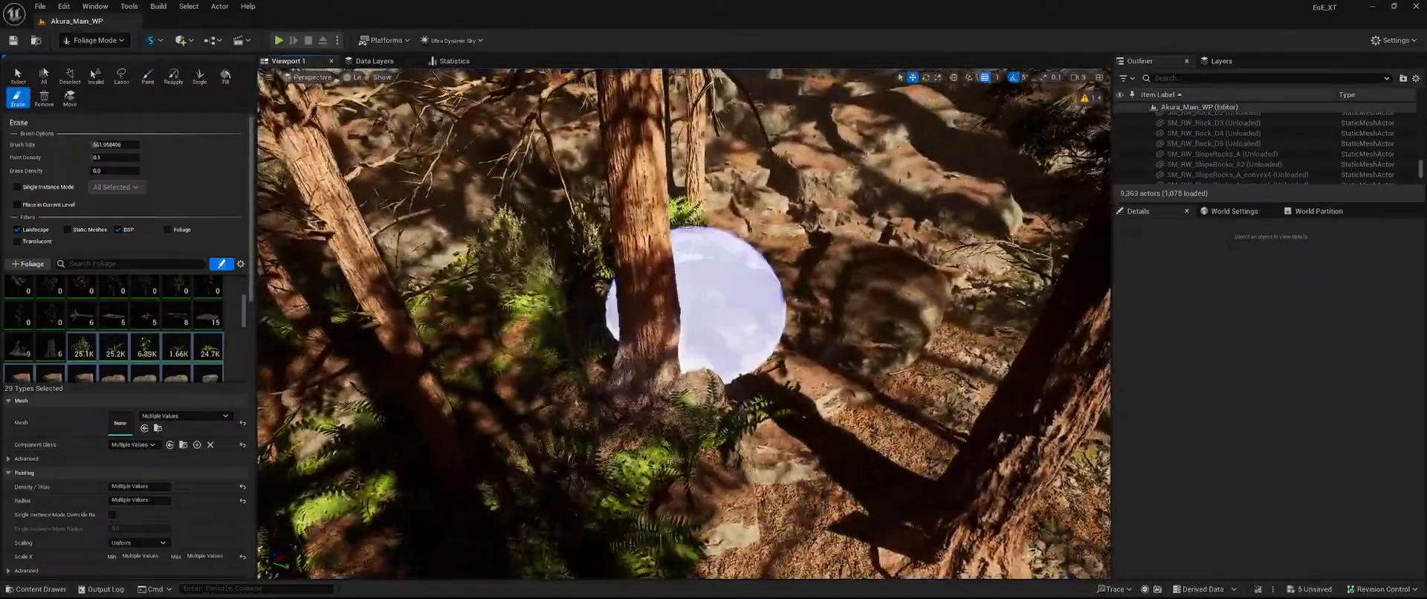
{"action": "left_click", "coordinate": [705, 207], "text": "shift"}
{"action": "right_click_drag", "start_coordinate": [705, 208], "coordinate": [753, 183]}
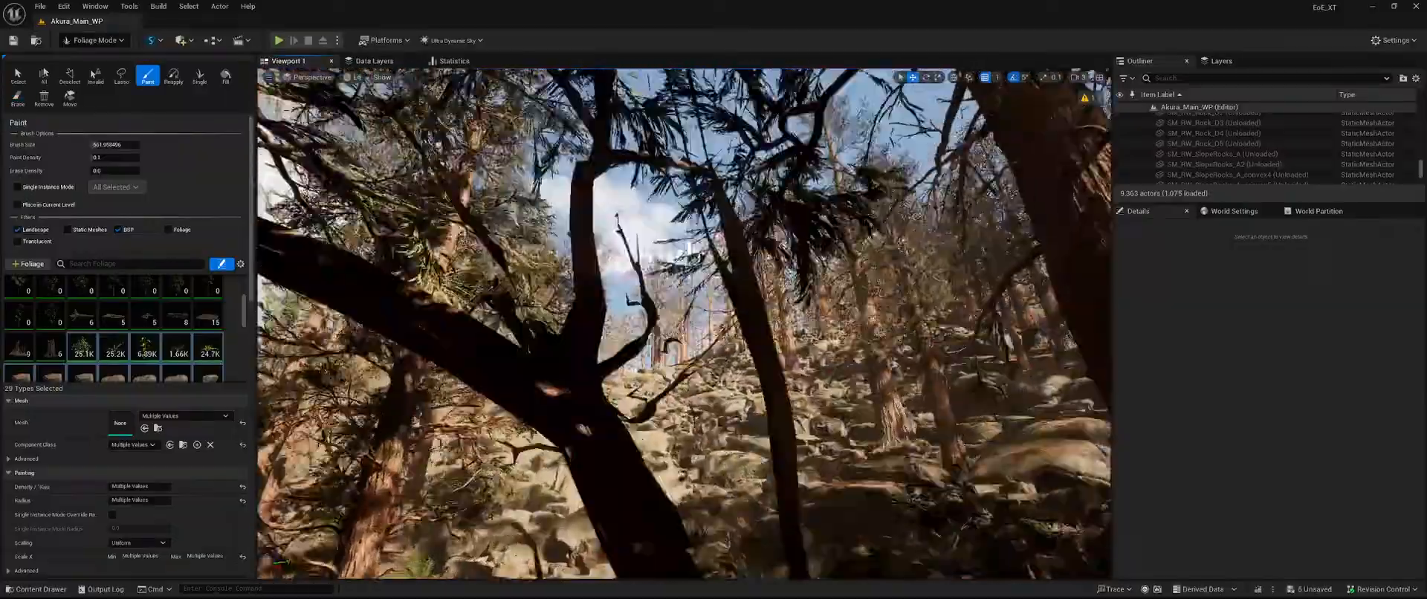
Erase the selected foliage types around the tree trunks on the rocky slope, and pick the thin tree there with the foliage Select tool.
{"action": "mouse_move", "coordinate": [705, 223]}
{"action": "right_mouse_down"}
{"action": "mouse_move", "coordinate": [732, 252]}
{"action": "mouse_move", "coordinate": [725, 356]}
{"action": "mouse_move", "coordinate": [680, 260]}
{"action": "mouse_move", "coordinate": [717, 364]}
{"action": "mouse_move", "coordinate": [598, 310]}
{"action": "right_mouse_up"}
{"action": "key", "text": "shift"}
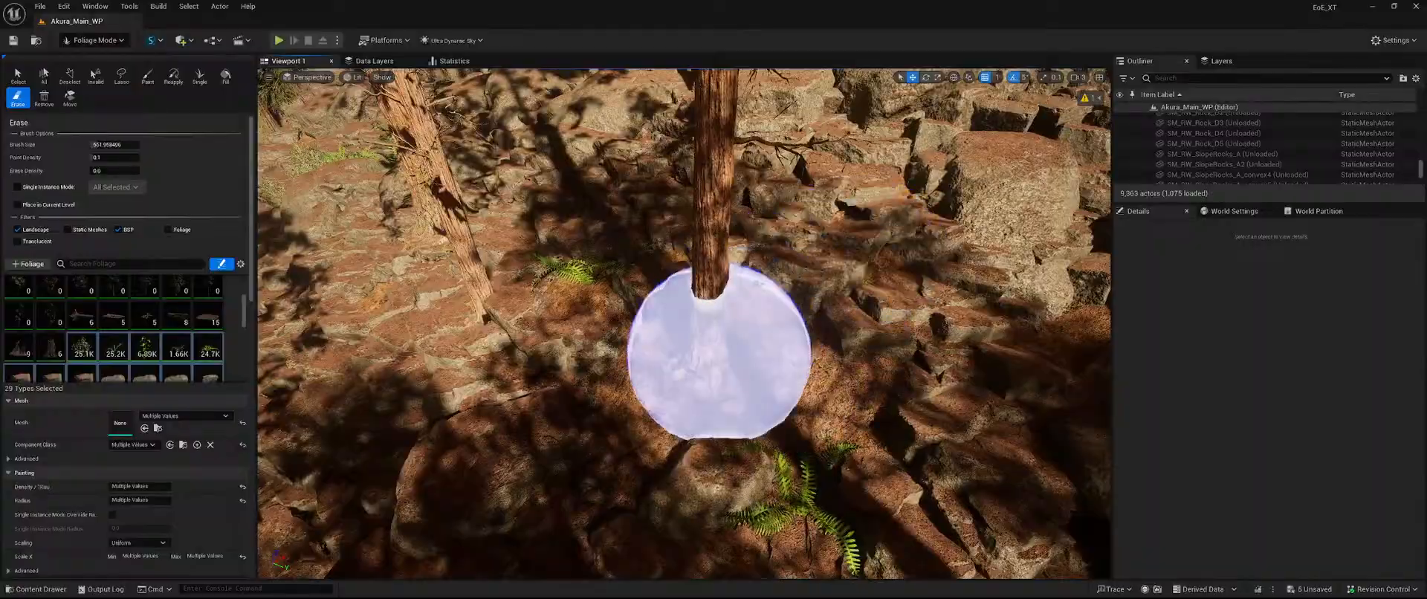
{"action": "mouse_move", "coordinate": [720, 352]}
{"action": "right_mouse_down"}
{"action": "mouse_move", "coordinate": [728, 286]}
{"action": "mouse_move", "coordinate": [757, 355]}
{"action": "right_mouse_up"}
{"action": "key", "text": "shift"}
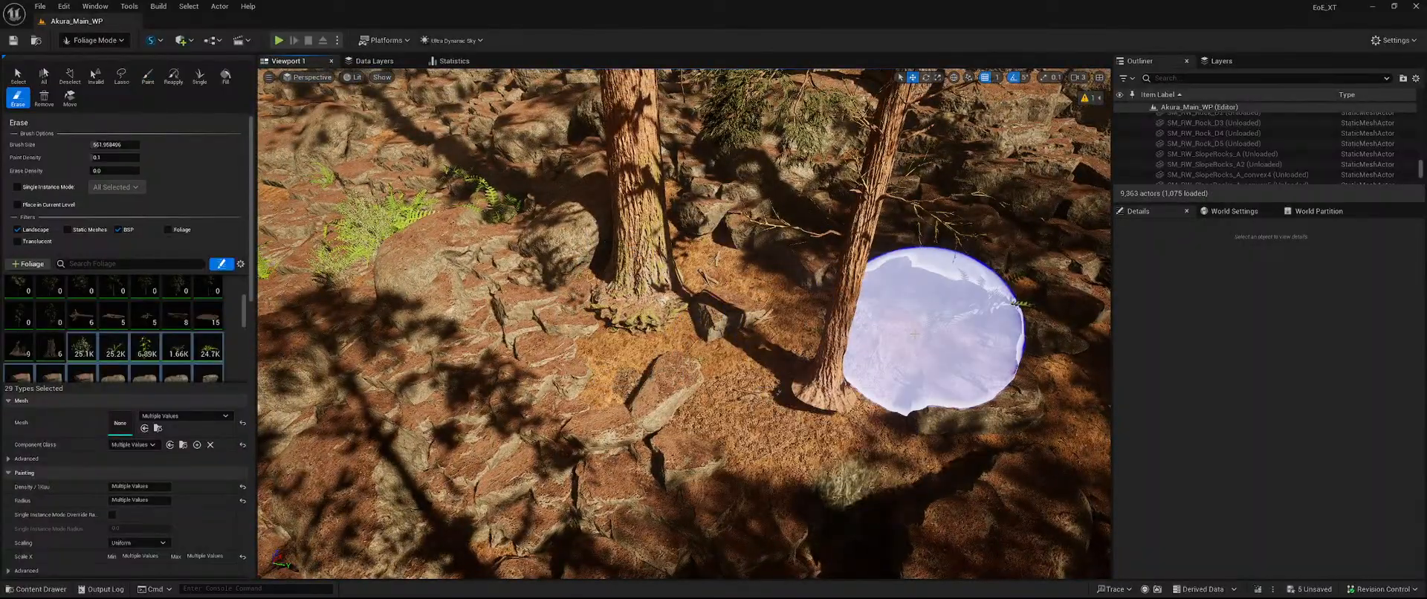
{"action": "left_click", "coordinate": [18, 77]}
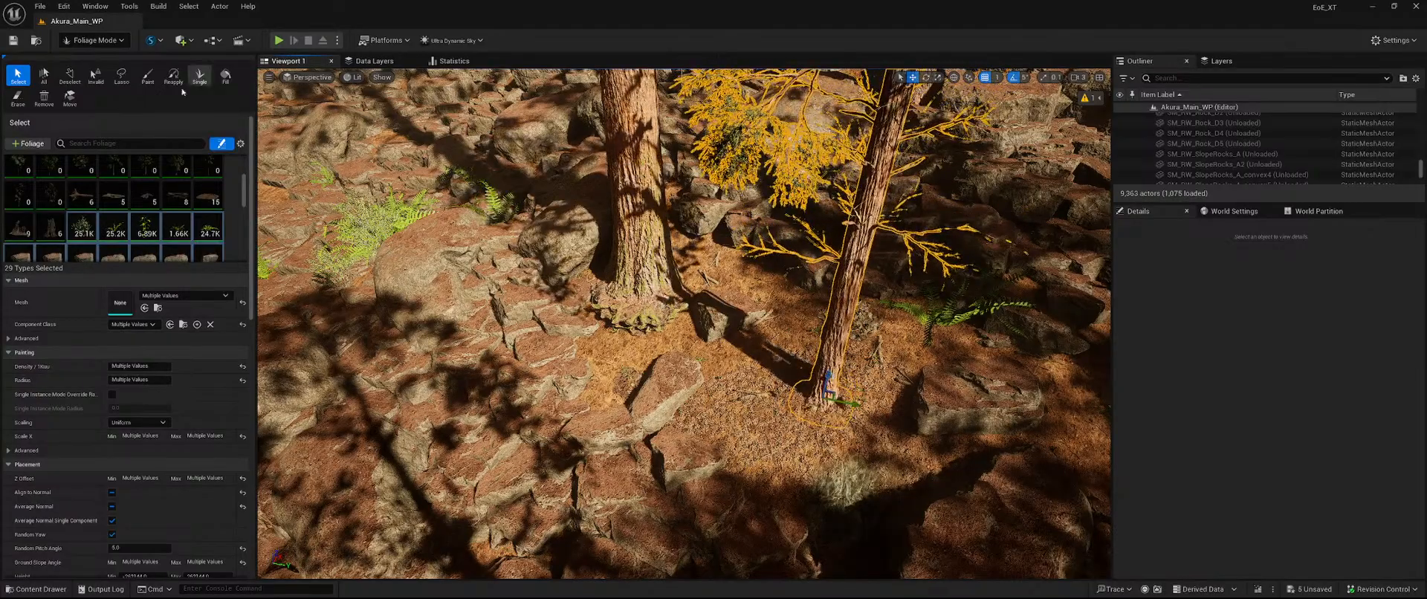
{"action": "left_click", "coordinate": [148, 76]}
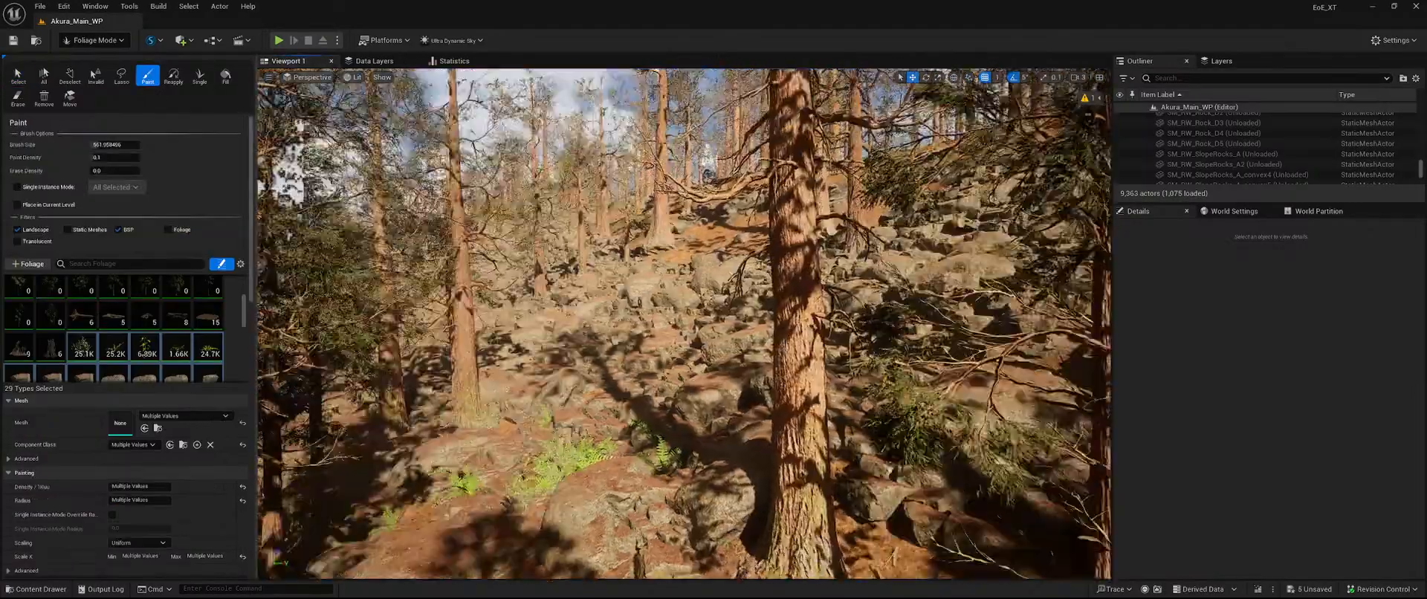
Erase the selected foliage covering the ground around the tree trunks farther along the boulder-strewn slope.
{"action": "mouse_move", "coordinate": [683, 323]}
{"action": "right_mouse_down"}
{"action": "mouse_move", "coordinate": [632, 320]}
{"action": "mouse_move", "coordinate": [542, 404]}
{"action": "mouse_move", "coordinate": [627, 375]}
{"action": "right_mouse_up"}
{"action": "mouse_move", "coordinate": [698, 314]}
{"action": "left_mouse_down", "text": "shift"}
{"action": "mouse_move", "coordinate": [659, 330]}
{"action": "mouse_move", "coordinate": [927, 425]}
{"action": "mouse_move", "coordinate": [840, 370]}
{"action": "left_mouse_up", "text": "shift"}
{"action": "mouse_move", "coordinate": [431, 320]}
{"action": "left_mouse_down", "text": "shift"}
{"action": "mouse_move", "coordinate": [411, 332]}
{"action": "mouse_move", "coordinate": [550, 337]}
{"action": "left_mouse_up", "text": "shift"}
{"action": "mouse_move", "coordinate": [563, 337]}
{"action": "right_mouse_down"}
{"action": "mouse_move", "coordinate": [491, 275]}
{"action": "mouse_move", "coordinate": [465, 334]}
{"action": "right_mouse_up"}
{"action": "left_click_drag", "start_coordinate": [676, 410], "coordinate": [709, 388], "text": "shift"}
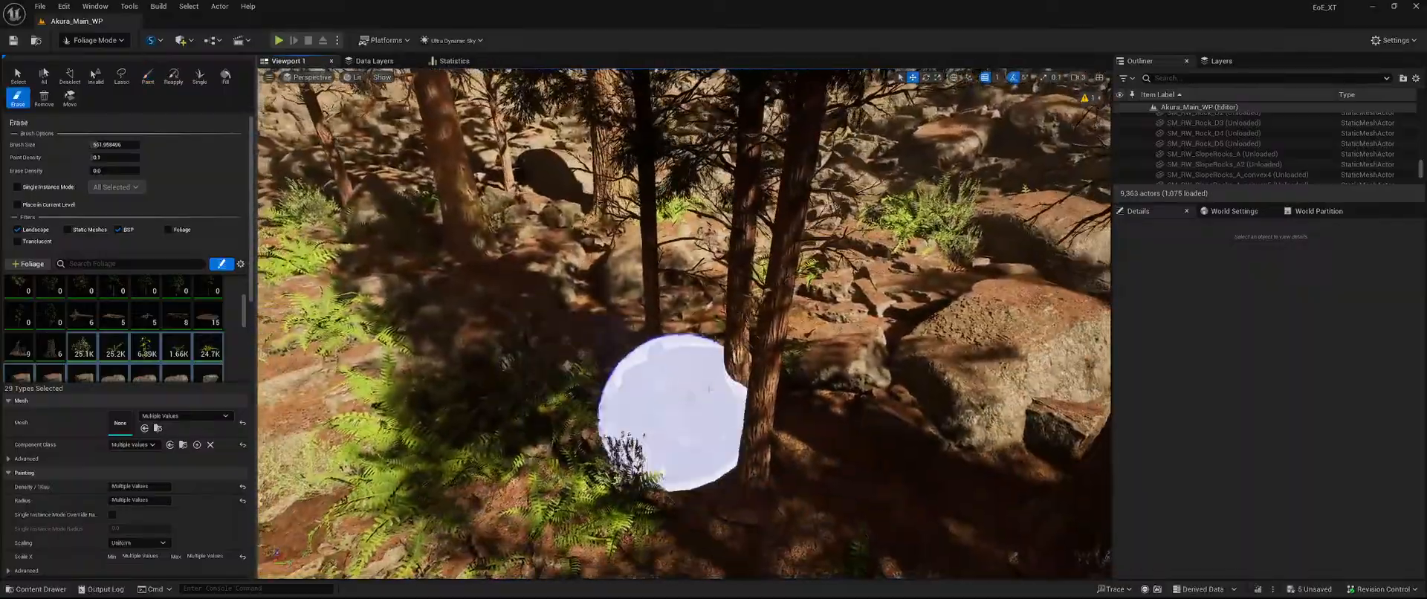
Erase the rocks and fern crowding the base of the trunk in front of the large rounded boulder.
{"action": "mouse_move", "coordinate": [739, 386]}
{"action": "right_mouse_down"}
{"action": "mouse_move", "coordinate": [736, 289]}
{"action": "mouse_move", "coordinate": [731, 401]}
{"action": "right_mouse_up"}
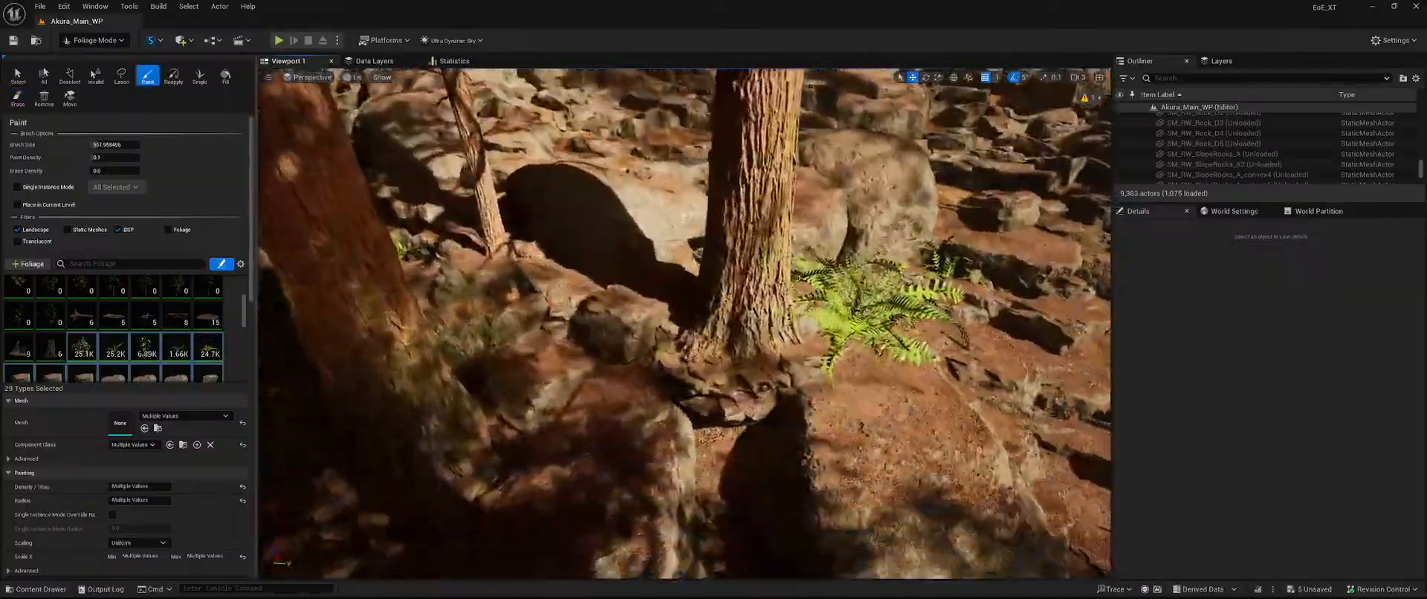
{"action": "left_click_drag", "start_coordinate": [738, 387], "coordinate": [765, 353], "text": "shift"}
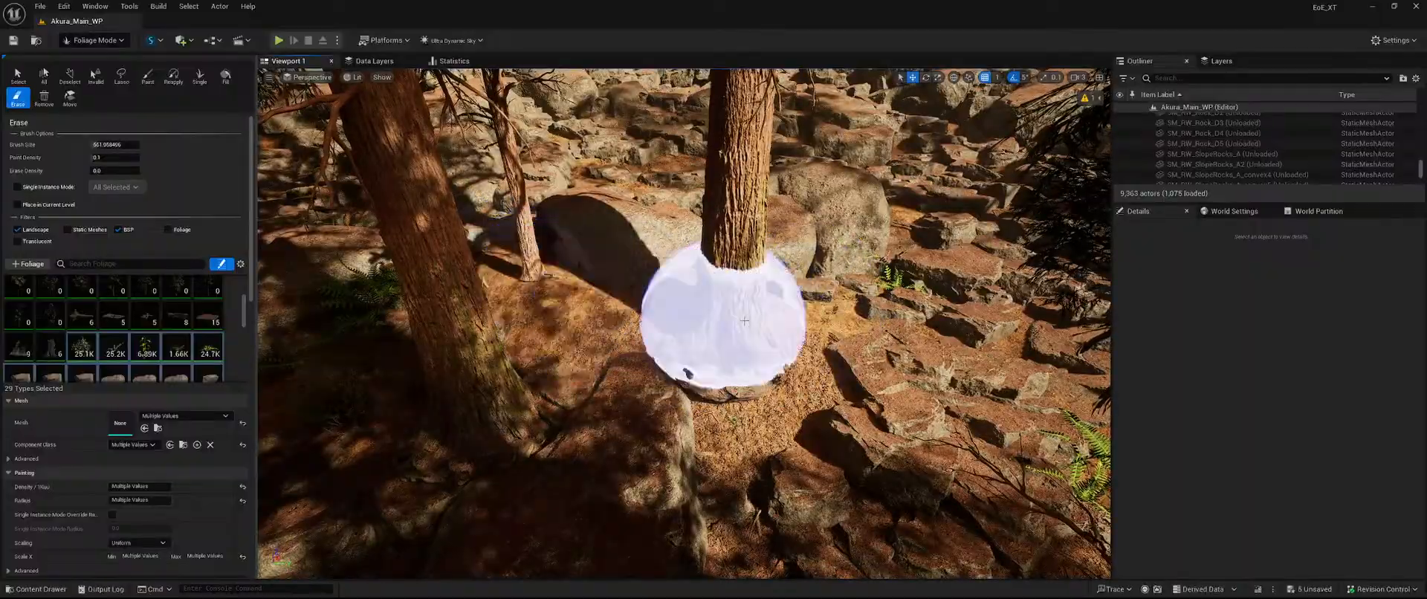
{"action": "right_click_drag", "start_coordinate": [655, 373], "coordinate": [654, 416]}
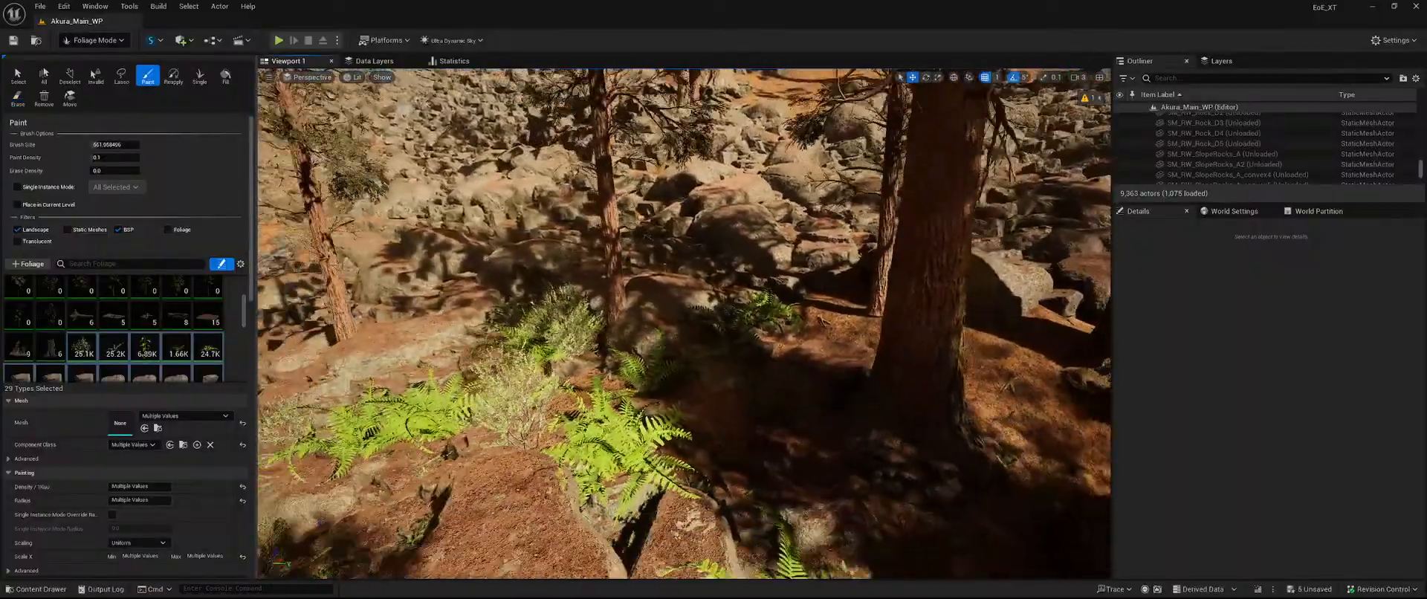
Erase the selected foliage around the slim trees growing among the ferns and shrubs.
{"action": "right_click_drag", "start_coordinate": [678, 300], "coordinate": [653, 324]}
{"action": "key", "text": "shift"}
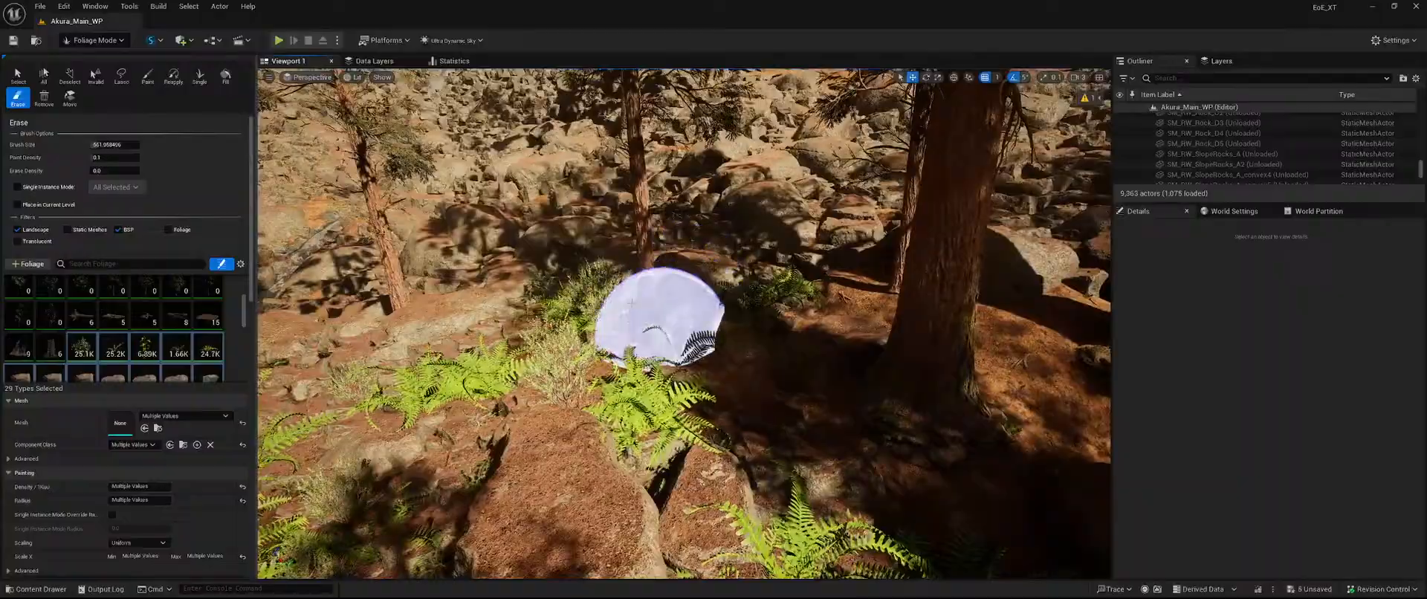
{"action": "right_click_drag", "start_coordinate": [405, 347], "coordinate": [330, 343]}
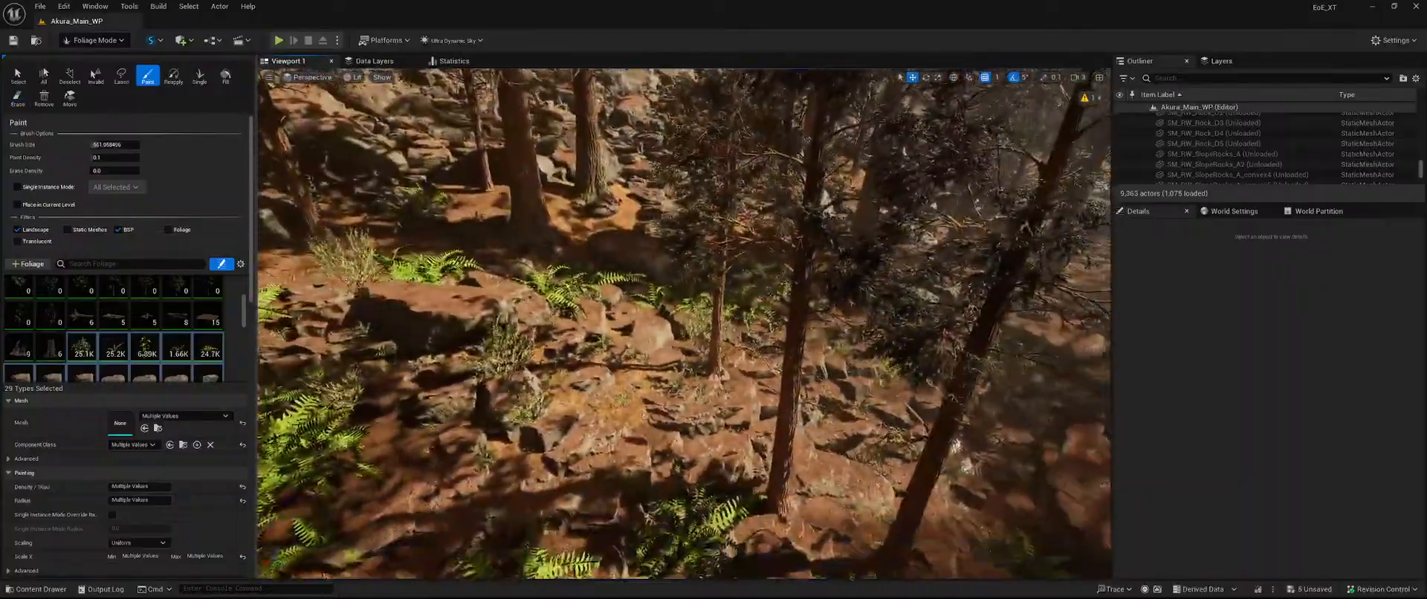
{"action": "key", "text": "shift"}
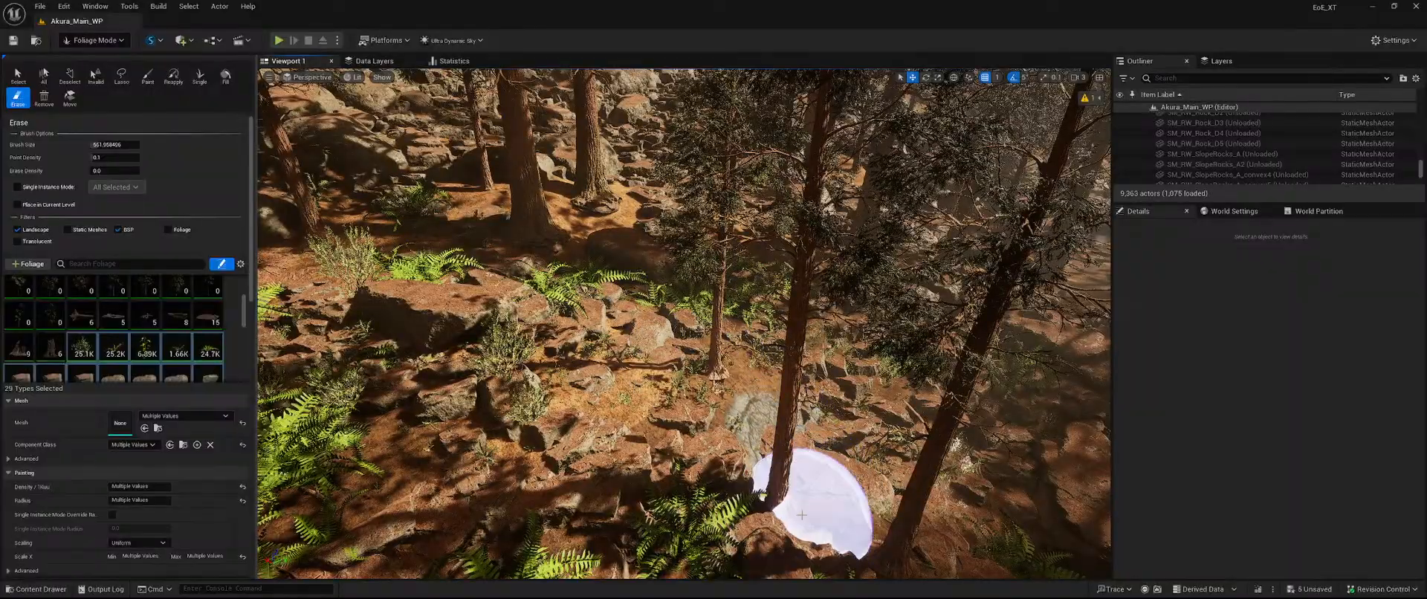
{"action": "right_click_drag", "start_coordinate": [802, 515], "coordinate": [885, 546]}
{"action": "left_click_drag", "start_coordinate": [694, 400], "coordinate": [618, 378], "text": "shift"}
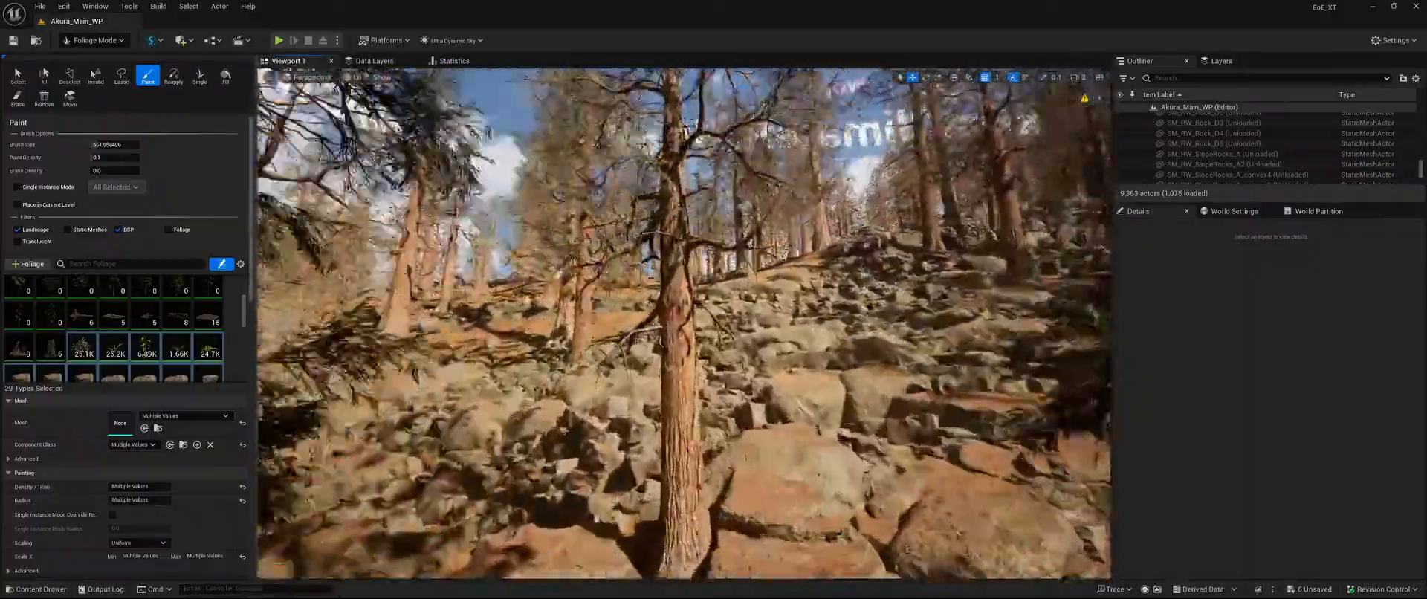
Erase the rocks around the lone trunk on the open rocky slope and around the nearby shaded trees.
{"action": "right_click_drag", "start_coordinate": [673, 316], "coordinate": [673, 416]}
{"action": "key", "text": "shift"}
{"action": "right_click_drag", "start_coordinate": [618, 377], "coordinate": [803, 297]}
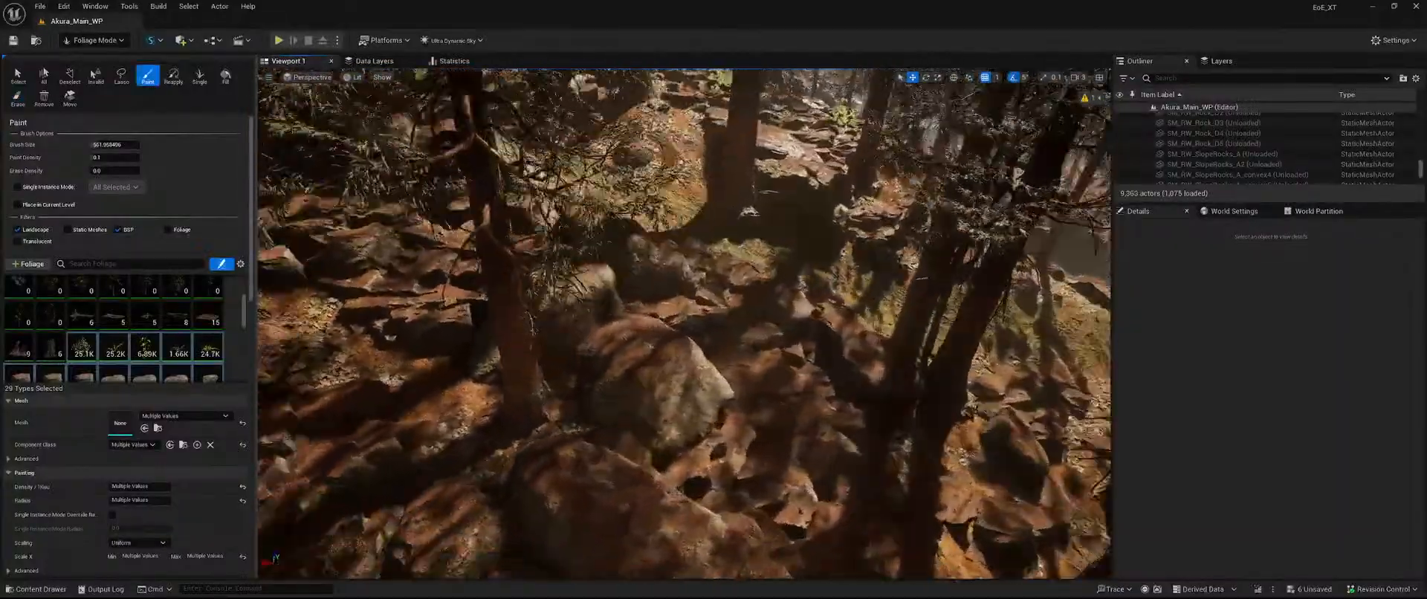
{"action": "right_click_drag", "start_coordinate": [569, 365], "coordinate": [569, 416]}
{"action": "key", "text": "shift"}
{"action": "right_click_drag", "start_coordinate": [684, 342], "coordinate": [854, 319]}
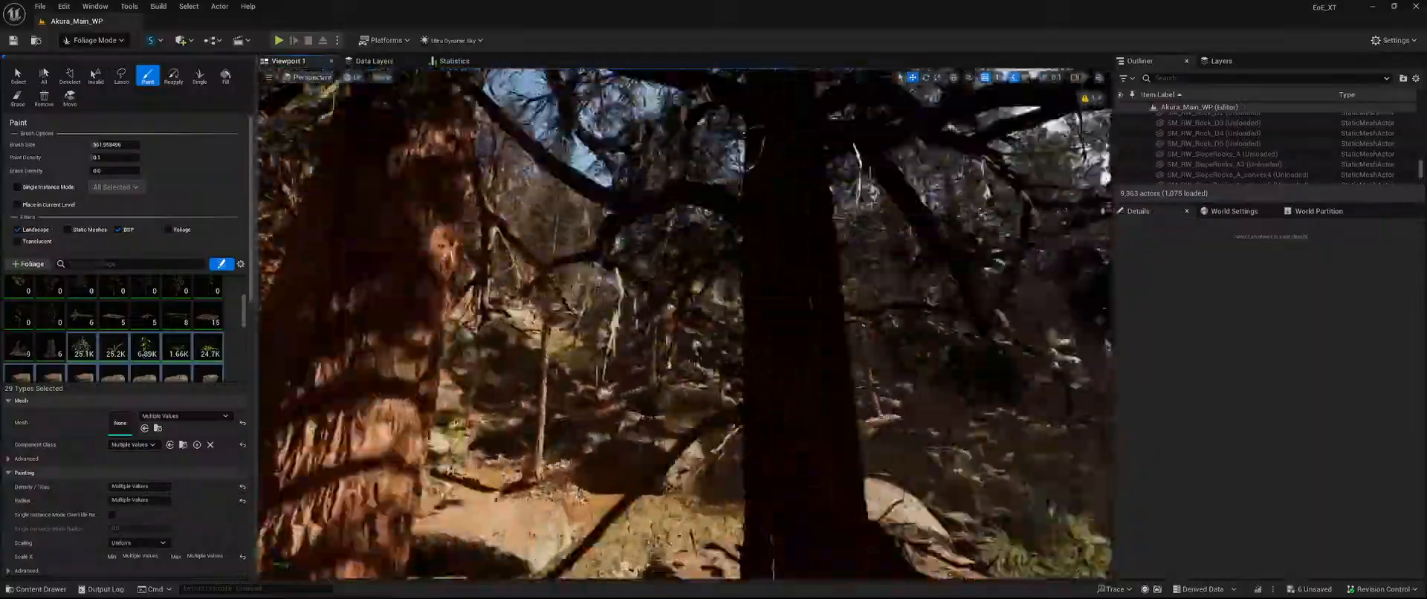
Erase the selected foliage at the foot of the trees where the forest becomes denser.
{"action": "right_click_drag", "start_coordinate": [684, 324], "coordinate": [714, 290]}
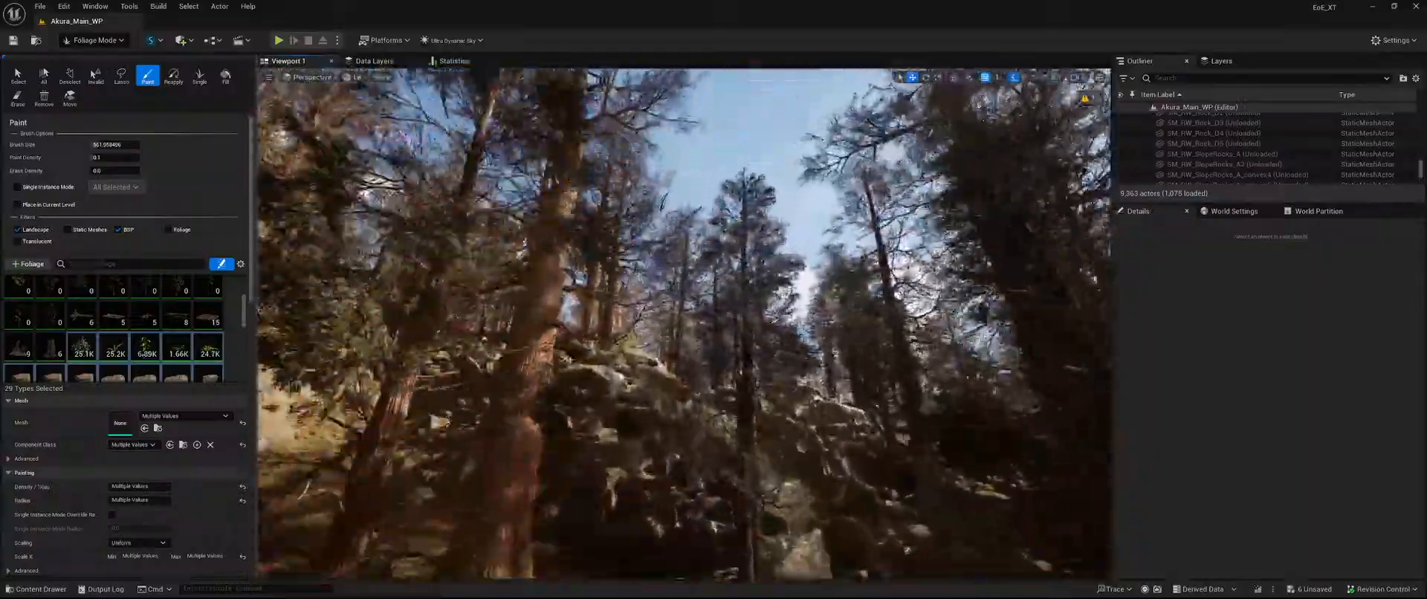
{"action": "right_click_drag", "start_coordinate": [684, 324], "coordinate": [535, 320]}
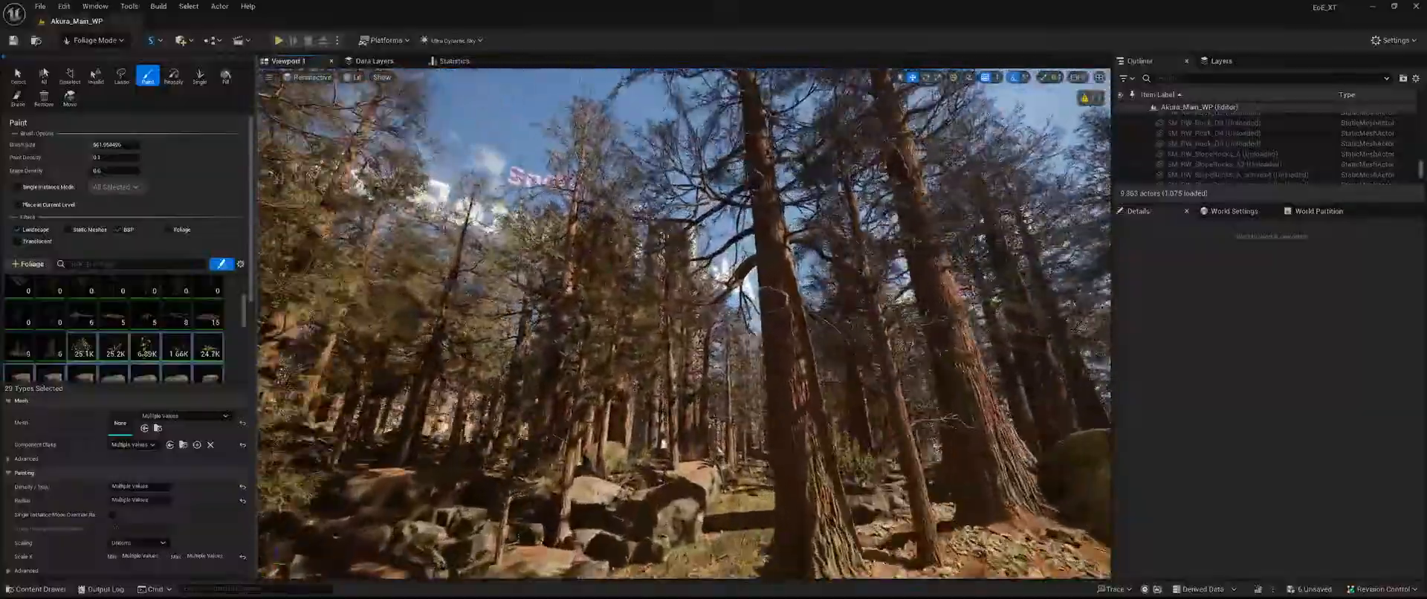
{"action": "mouse_move", "coordinate": [683, 324]}
{"action": "right_mouse_down"}
{"action": "mouse_move", "coordinate": [736, 346]}
{"action": "mouse_move", "coordinate": [669, 393]}
{"action": "right_mouse_up"}
{"action": "mouse_move", "coordinate": [684, 324]}
{"action": "right_mouse_down"}
{"action": "mouse_move", "coordinate": [743, 353]}
{"action": "mouse_move", "coordinate": [714, 297]}
{"action": "mouse_move", "coordinate": [633, 414]}
{"action": "right_mouse_up"}
{"action": "key", "text": "shift"}
{"action": "key", "text": "shift"}
{"action": "left_click_drag", "start_coordinate": [897, 364], "coordinate": [717, 372], "text": "shift"}
{"action": "right_click_drag", "start_coordinate": [717, 371], "coordinate": [732, 373]}
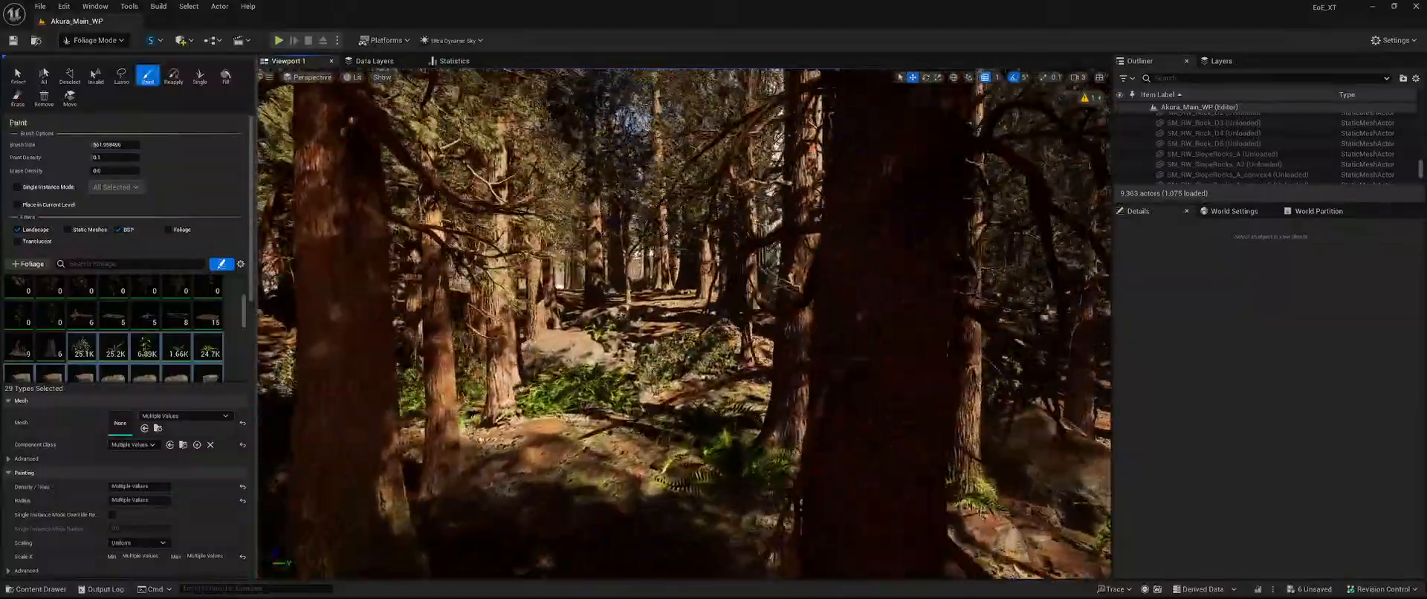
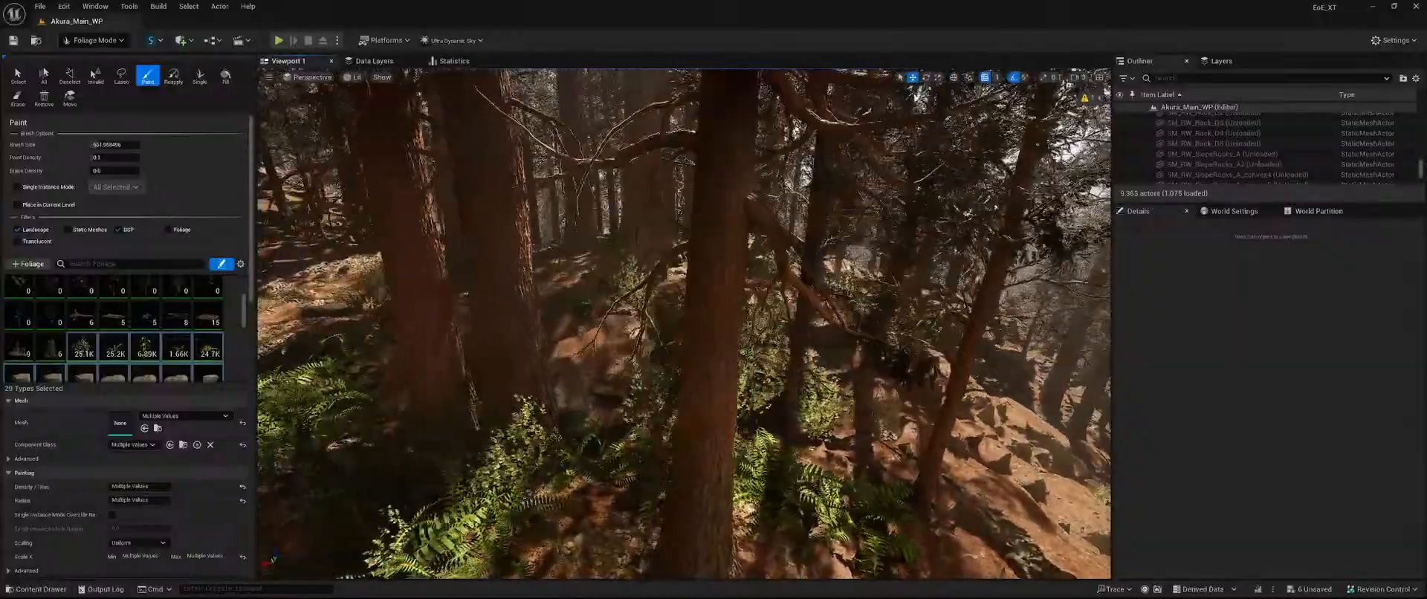
Erase the selected foliage around the thin trunks between the bright ferns and the rocky ledge.
{"action": "right_click_drag", "start_coordinate": [572, 353], "coordinate": [516, 387]}
{"action": "key", "text": "shift"}
{"action": "mouse_move", "coordinate": [598, 393]}
{"action": "left_mouse_down", "text": "shift"}
{"action": "mouse_move", "coordinate": [513, 399]}
{"action": "mouse_move", "coordinate": [576, 397]}
{"action": "left_mouse_up", "text": "shift"}
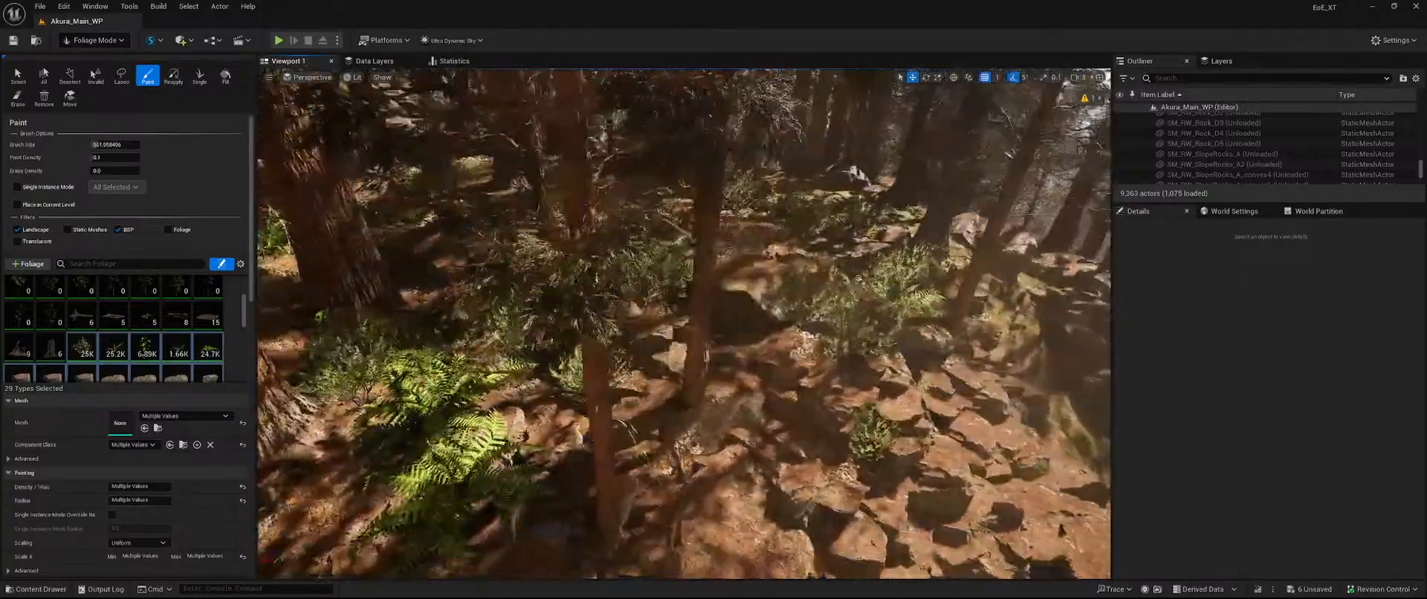
{"action": "right_click_drag", "start_coordinate": [631, 370], "coordinate": [631, 370]}
{"action": "key", "text": "shift"}
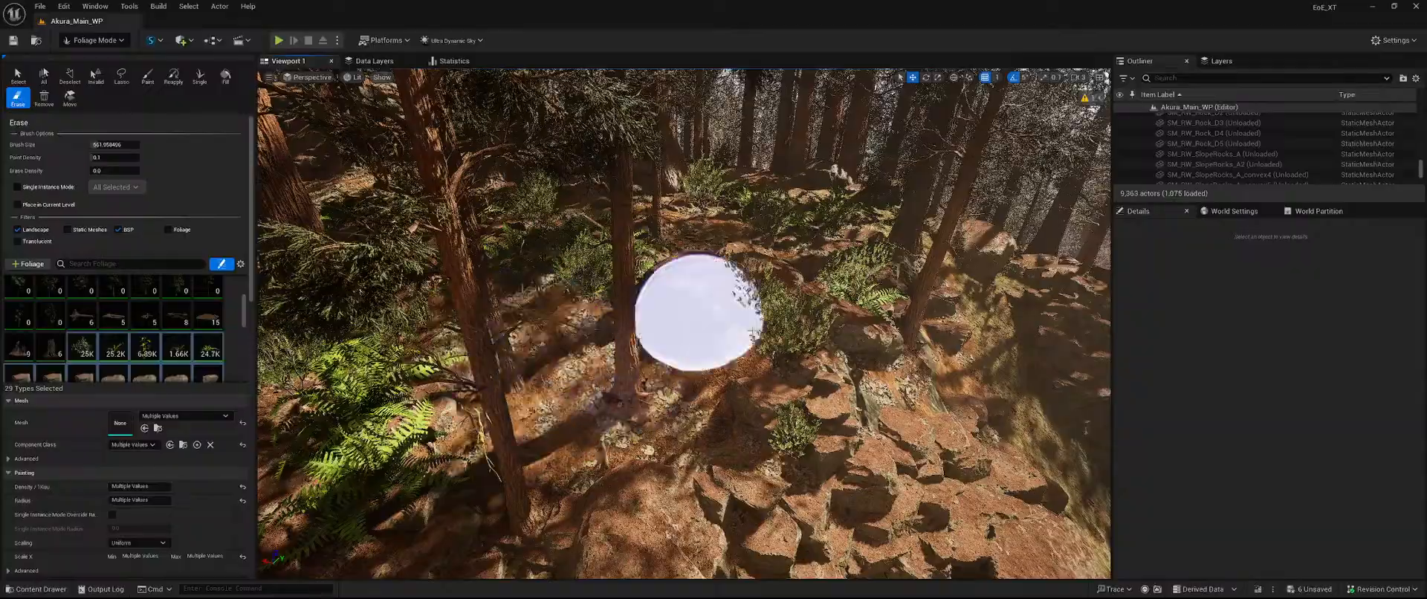
Erase the selected foliage around the small tree beside the ferns and at the base of the nearby thick trunks.
{"action": "right_click_drag", "start_coordinate": [754, 332], "coordinate": [752, 282]}
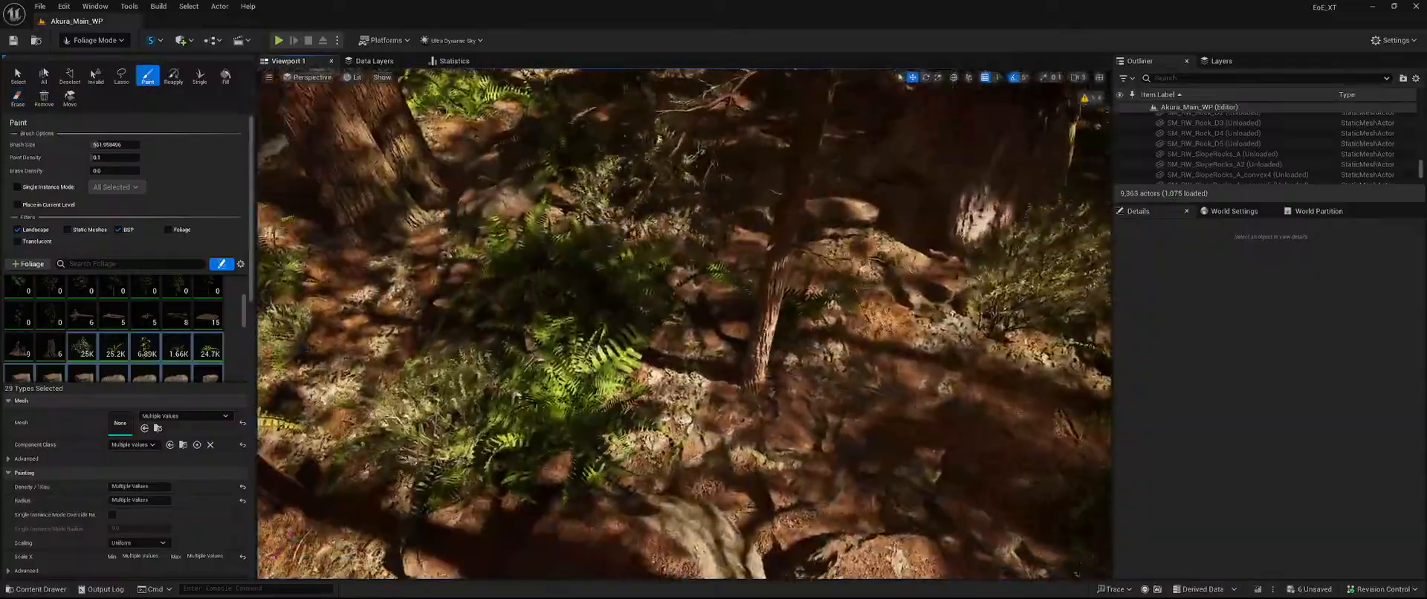
{"action": "right_click_drag", "start_coordinate": [696, 372], "coordinate": [697, 372]}
{"action": "key", "text": "shift"}
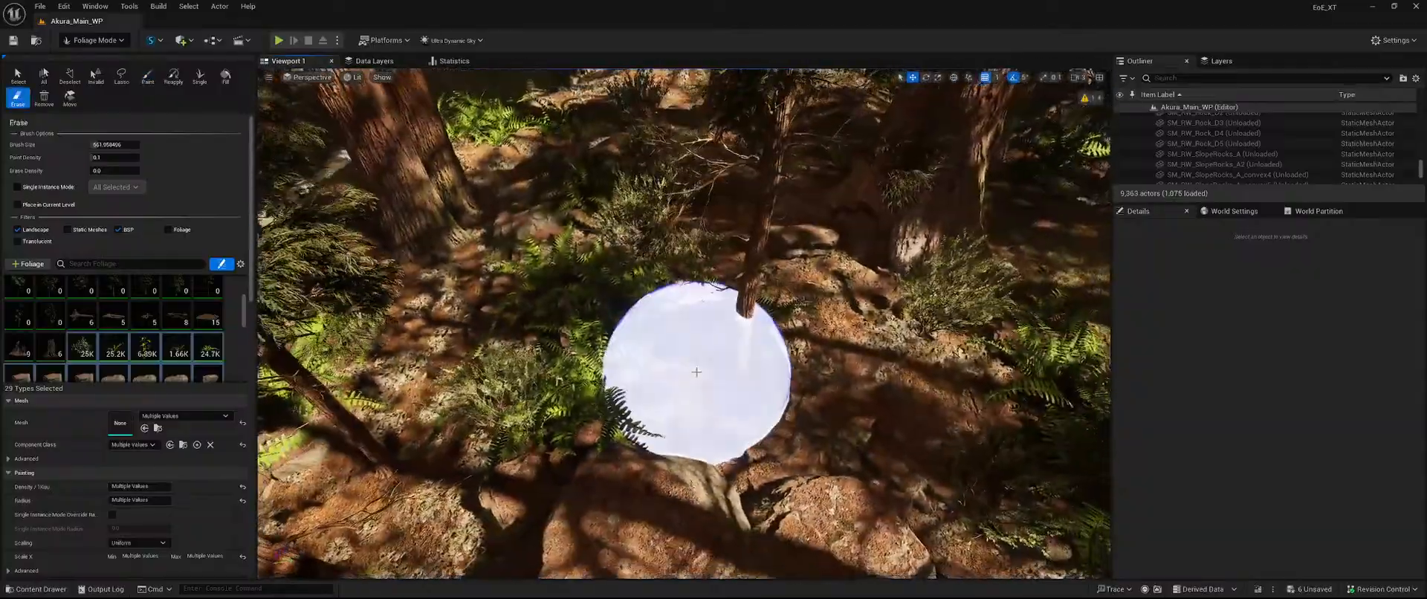
{"action": "right_click_drag", "start_coordinate": [744, 307], "coordinate": [743, 260]}
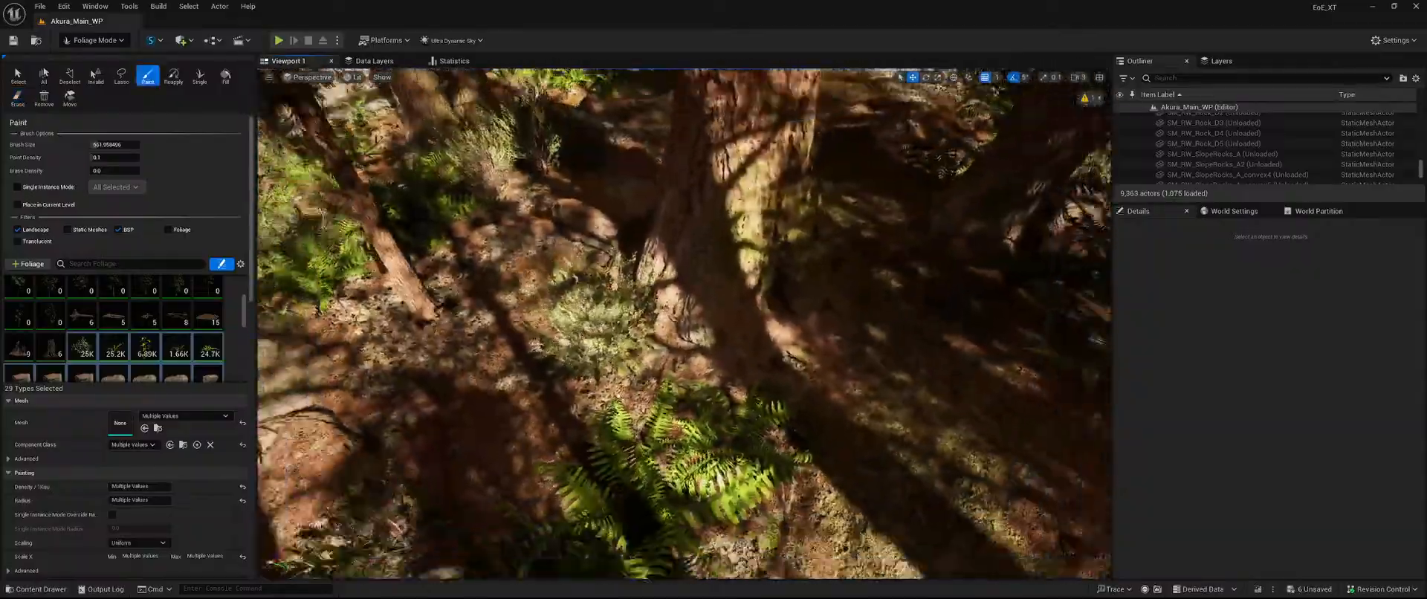
{"action": "key", "text": "shift"}
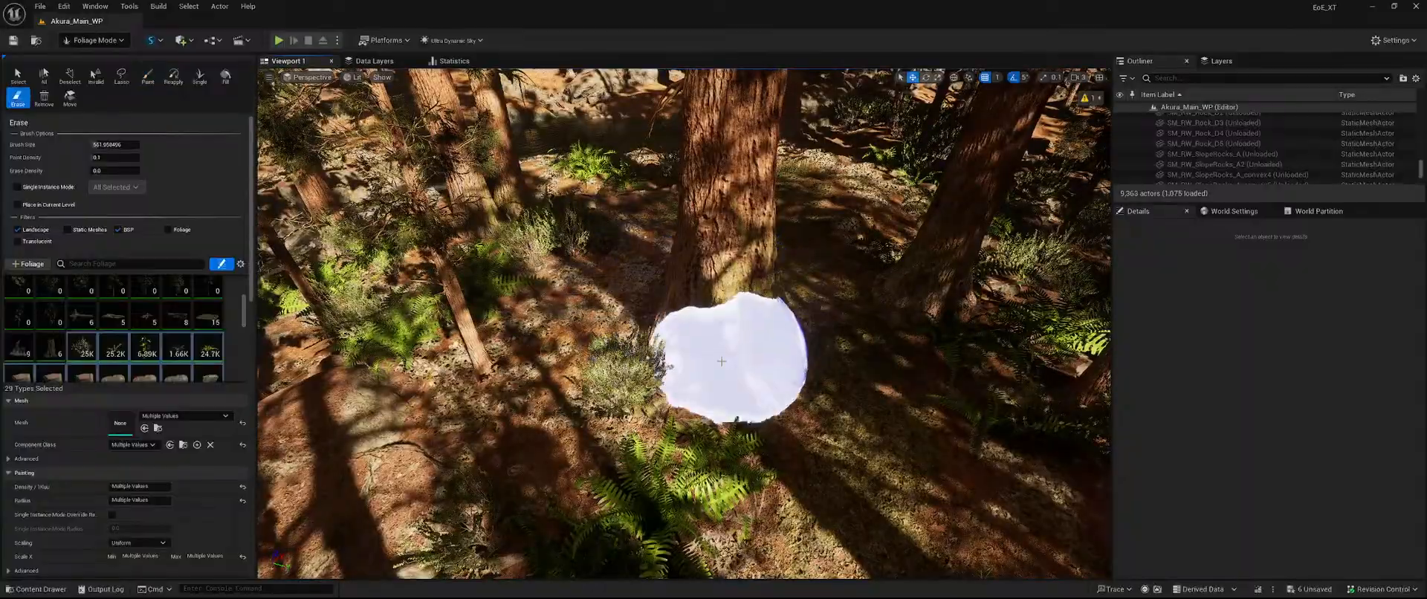
{"action": "right_click_drag", "start_coordinate": [720, 361], "coordinate": [721, 312]}
{"action": "key", "text": "shift"}
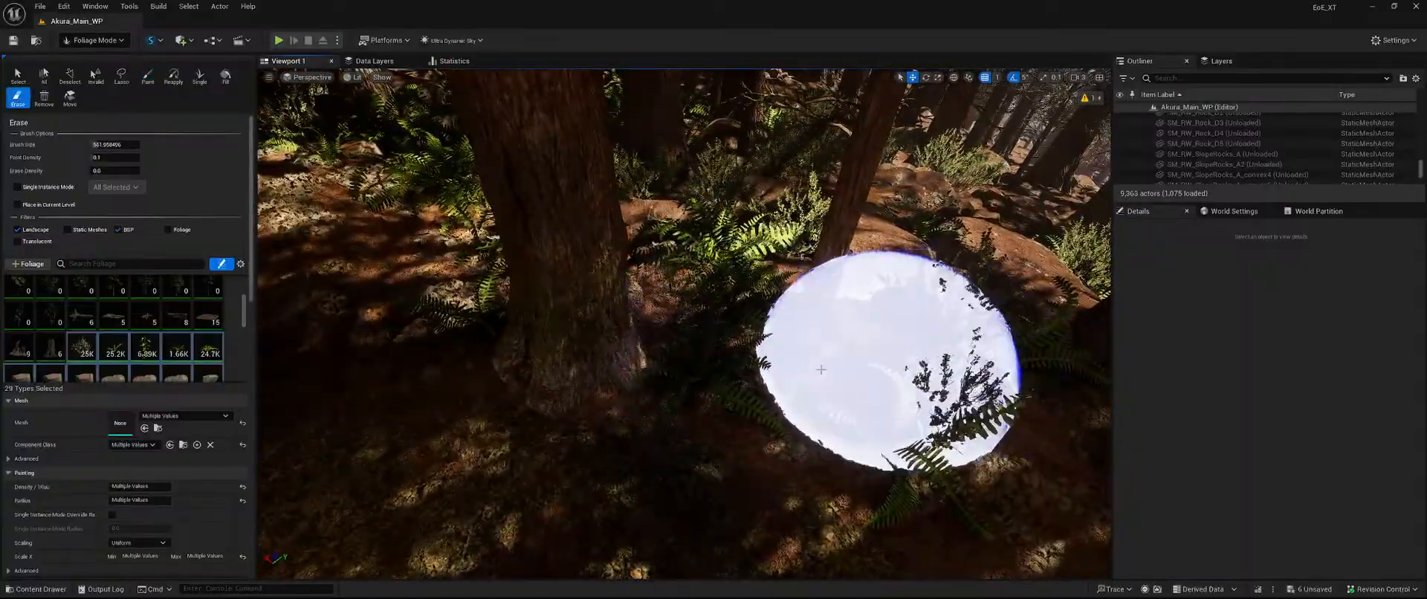
Erase the rocks on the shaded forest floor between the thick trunk and the slimmer trees.
{"action": "right_click_drag", "start_coordinate": [885, 360], "coordinate": [885, 312]}
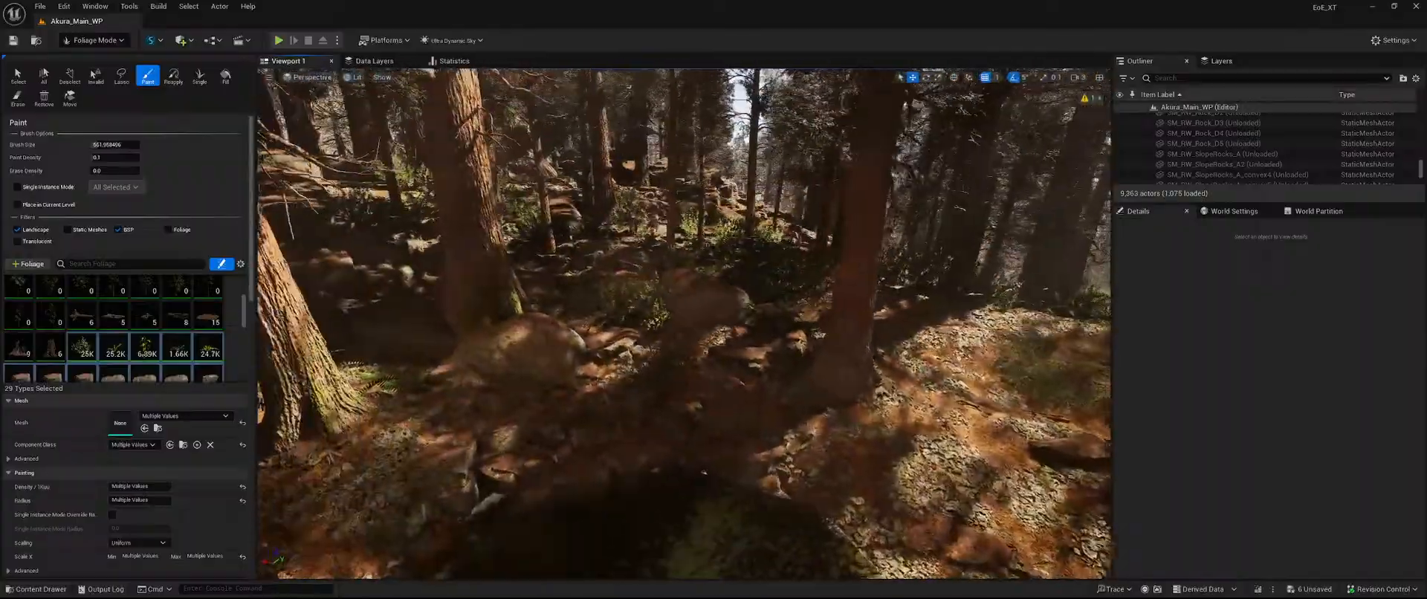
{"action": "right_click_drag", "start_coordinate": [684, 327], "coordinate": [684, 282]}
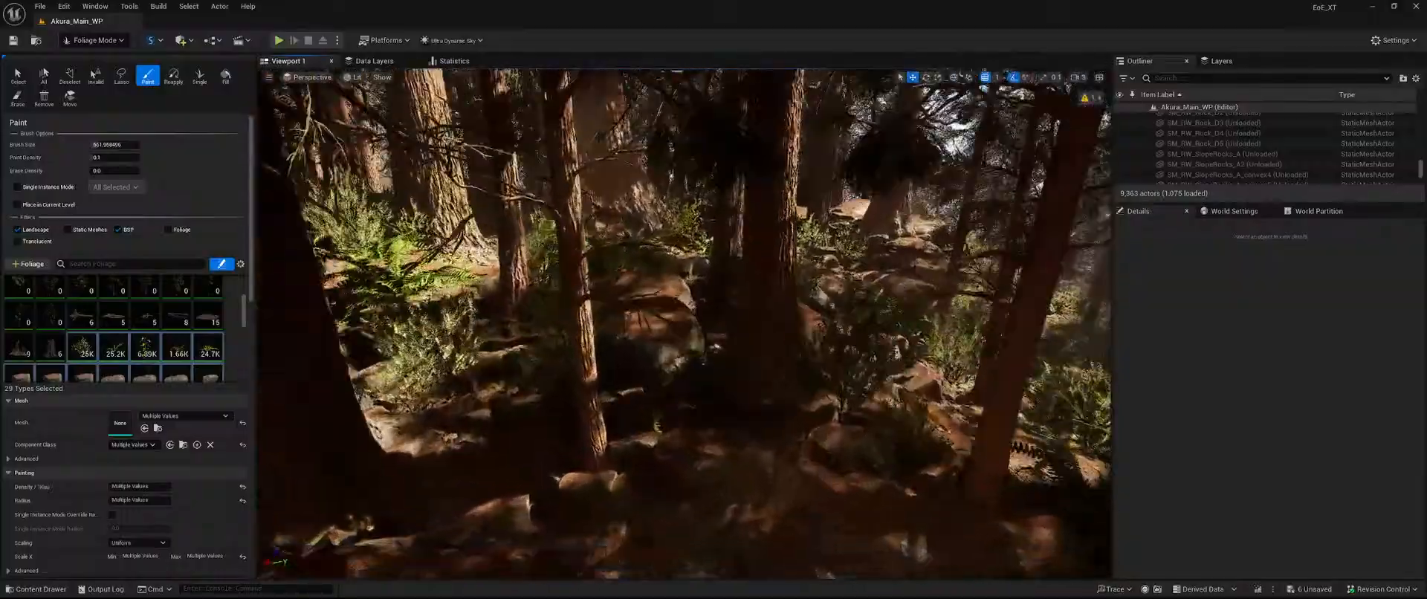
{"action": "key", "text": "shift"}
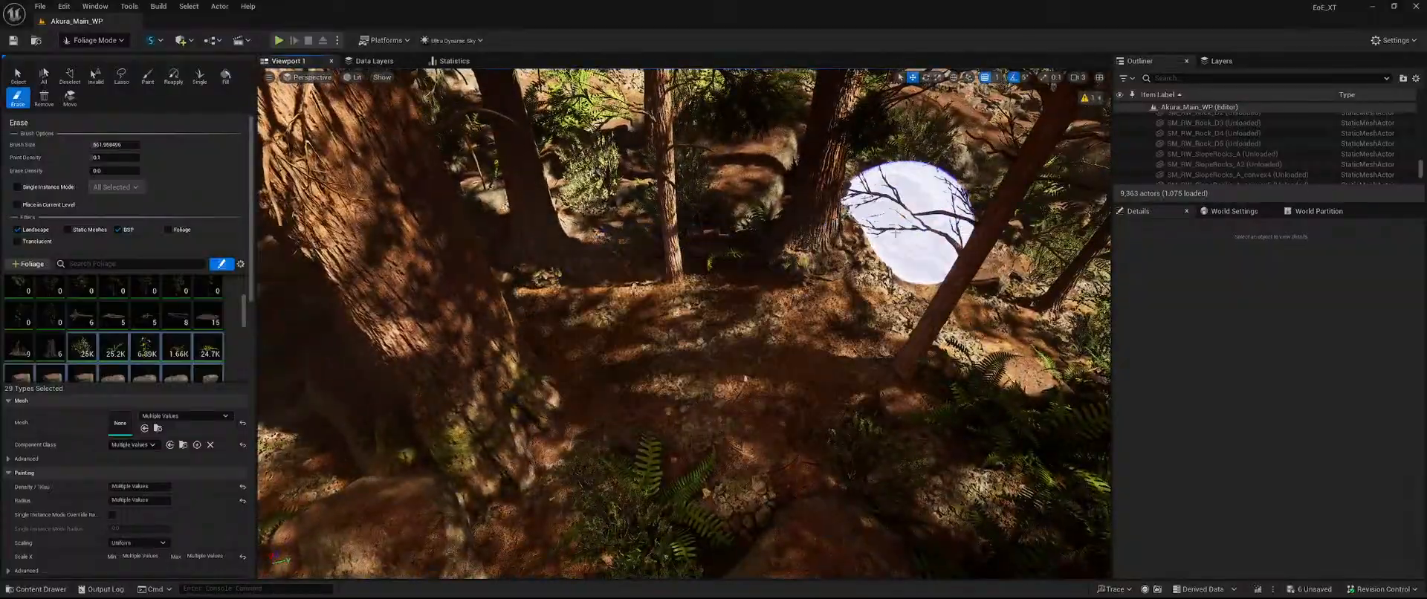
{"action": "left_click_drag", "start_coordinate": [659, 162], "coordinate": [631, 306], "text": "shift"}
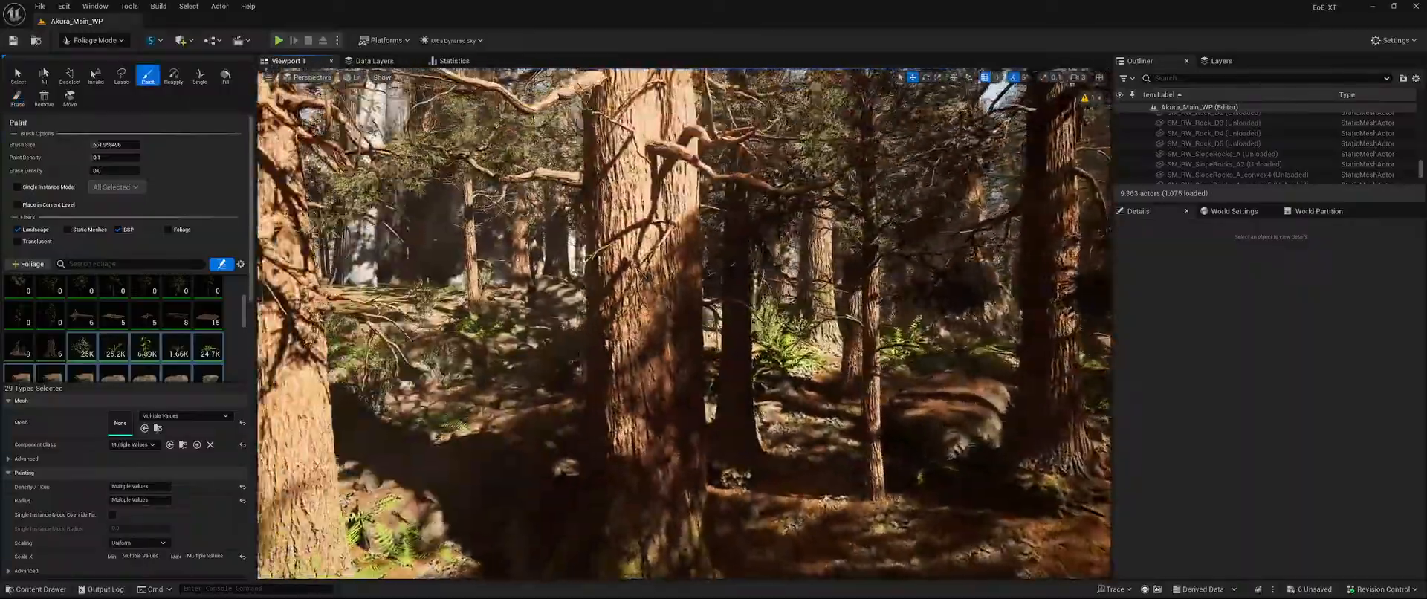
Erase the pale rocks against the large trunk and the boulders lying between the trees behind the fern.
{"action": "key", "text": "a"}
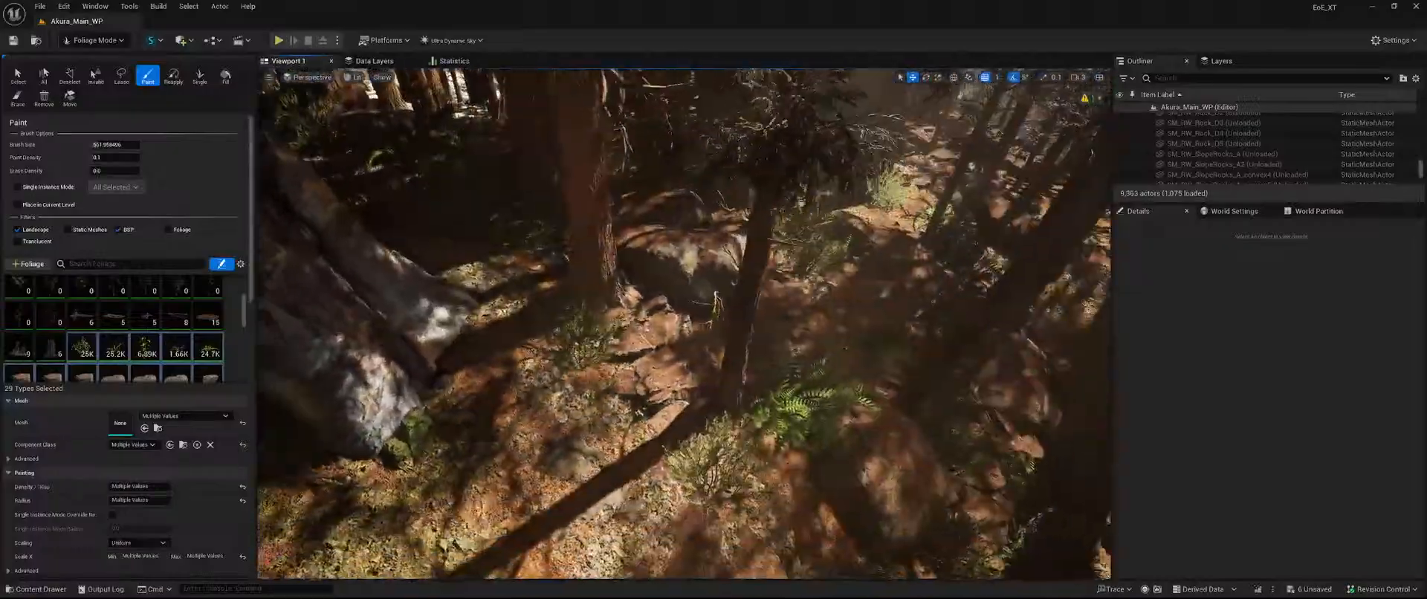
{"action": "left_click_drag", "start_coordinate": [563, 359], "coordinate": [491, 382], "text": "shift"}
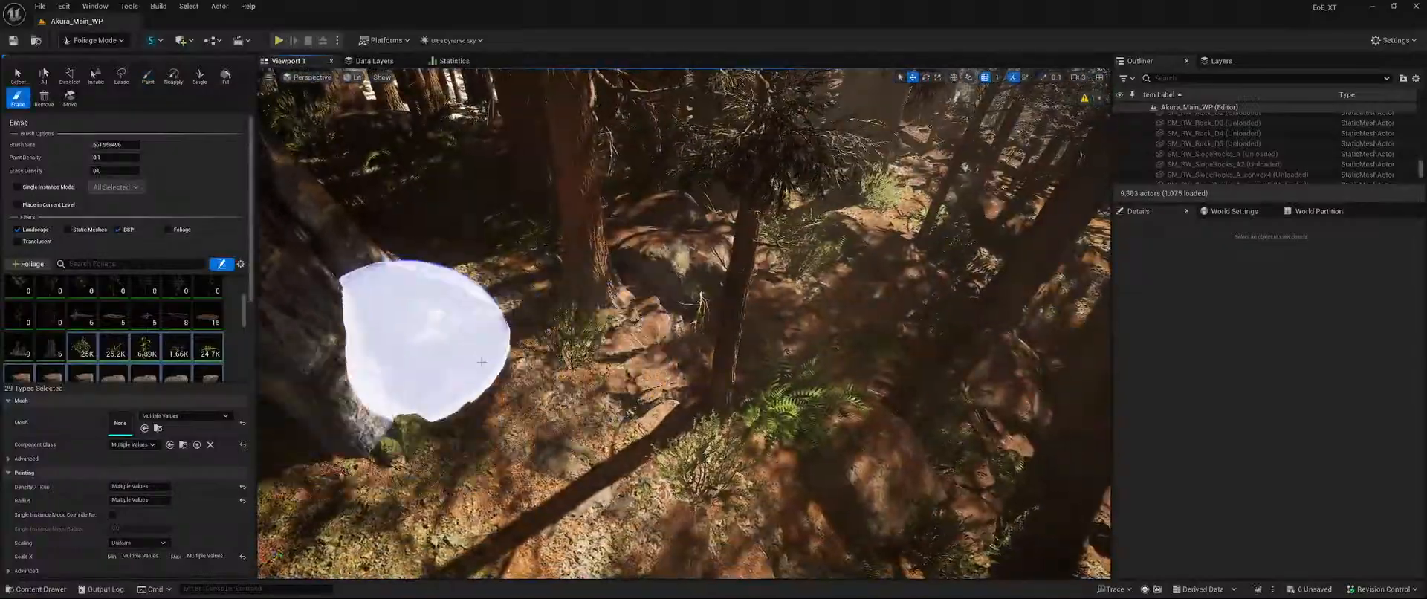
{"action": "right_click_drag", "start_coordinate": [818, 309], "coordinate": [818, 253]}
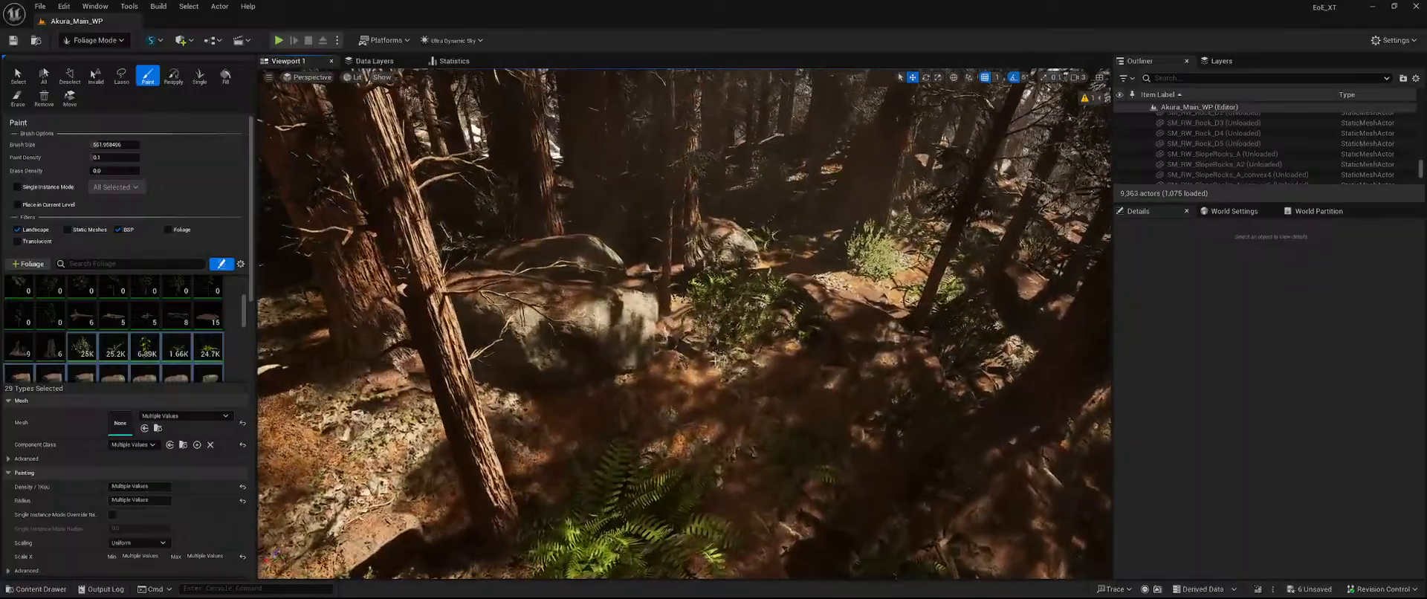
{"action": "left_click_drag", "start_coordinate": [714, 361], "coordinate": [476, 301], "text": "shift"}
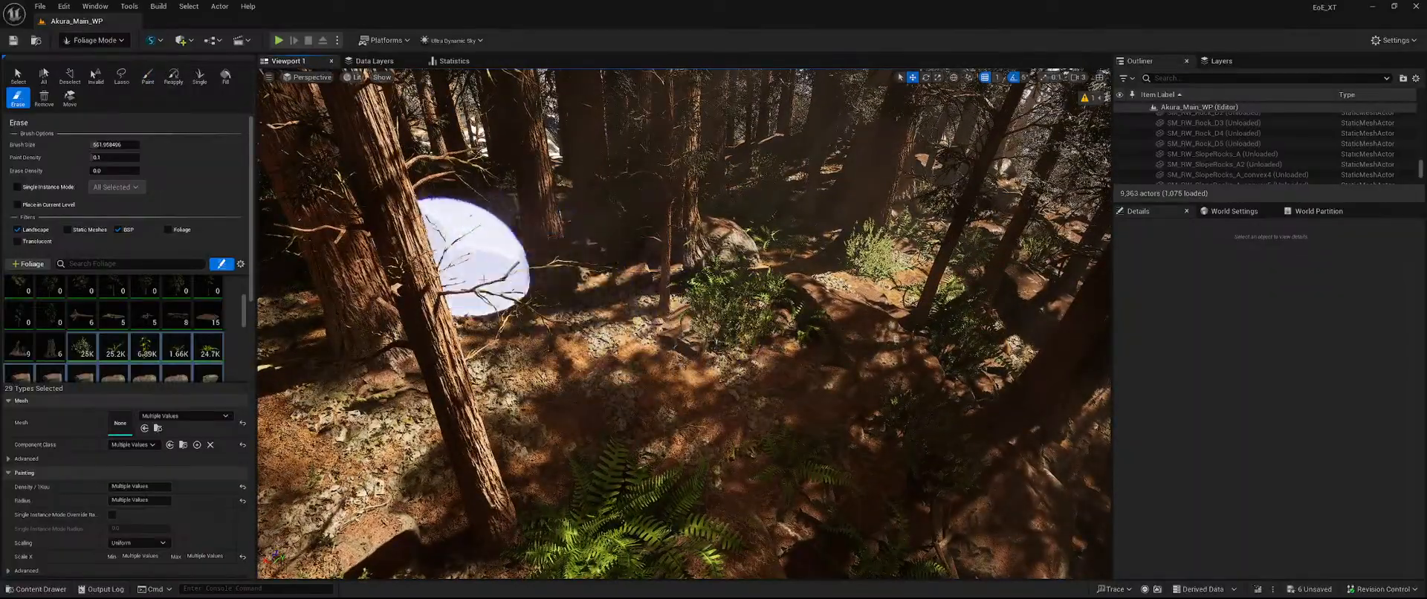
Erase the selected foliage beside the sunlit trunk behind the fern cluster in the dark part of the forest.
{"action": "right_click_drag", "start_coordinate": [483, 278], "coordinate": [483, 223]}
{"action": "right_click_drag", "start_coordinate": [652, 372], "coordinate": [651, 397]}
{"action": "left_click_drag", "start_coordinate": [646, 395], "coordinate": [652, 397], "text": "shift"}
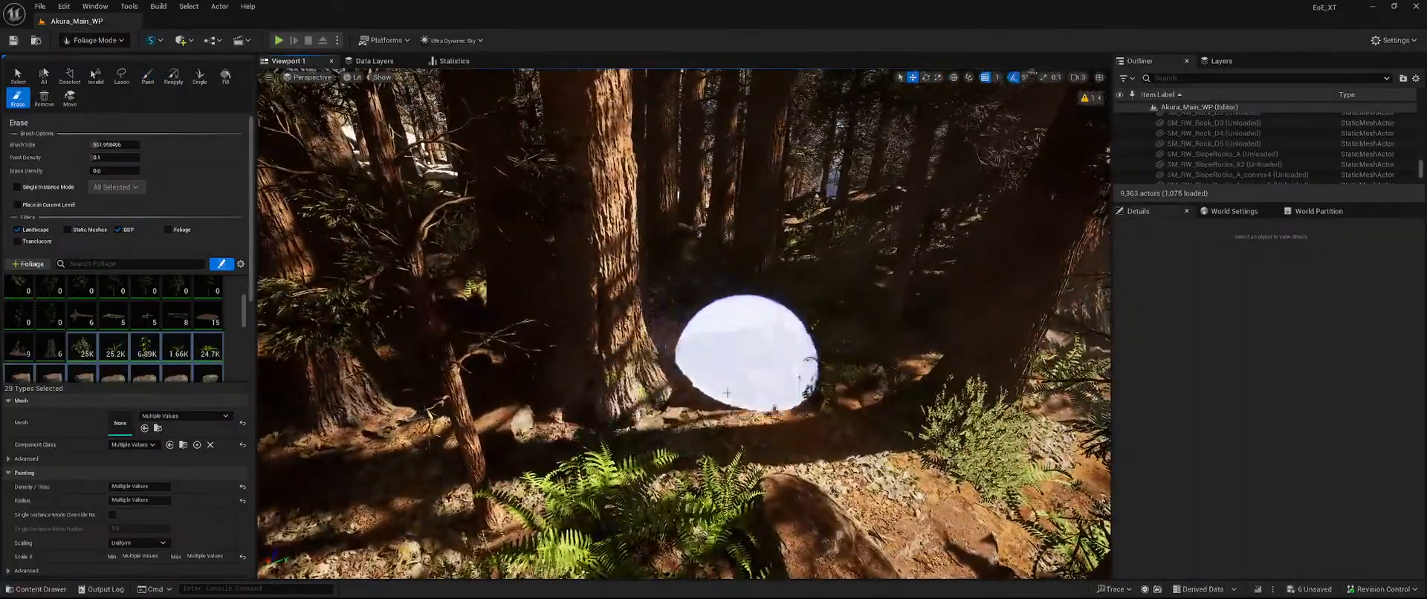
{"action": "right_click_drag", "start_coordinate": [727, 393], "coordinate": [754, 327]}
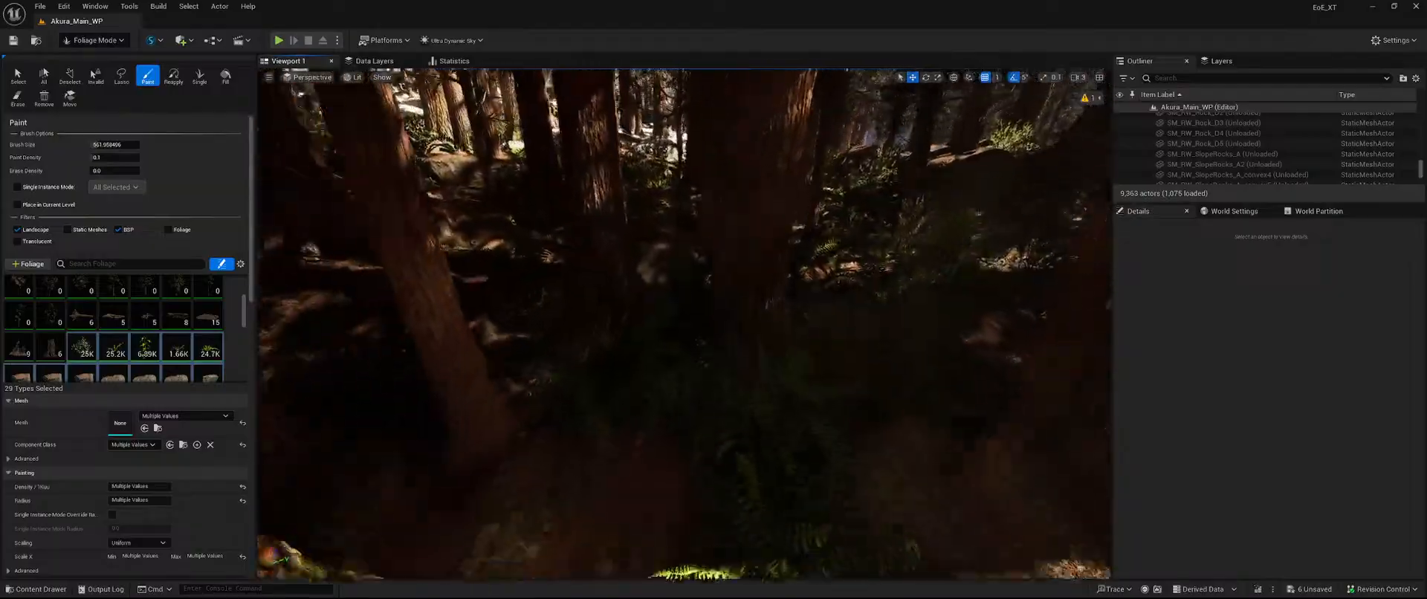
Erase the selected foliage in the dark hollow between the trunks and the large boulder behind the bare branches.
{"action": "right_click_drag", "start_coordinate": [667, 327], "coordinate": [667, 339]}
{"action": "left_click_drag", "start_coordinate": [663, 338], "coordinate": [666, 340], "text": "shift"}
{"action": "right_click_drag", "start_coordinate": [671, 246], "coordinate": [665, 216]}
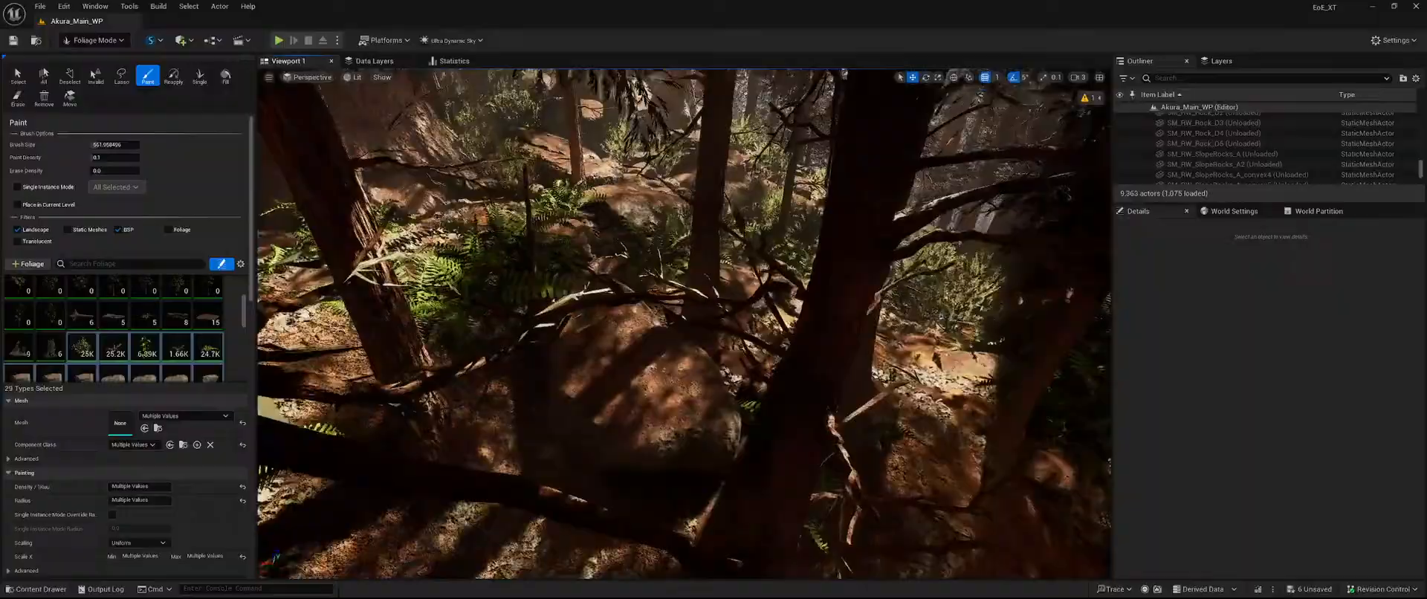
{"action": "right_click_drag", "start_coordinate": [597, 301], "coordinate": [611, 333]}
{"action": "left_click", "coordinate": [611, 334], "text": "shift"}
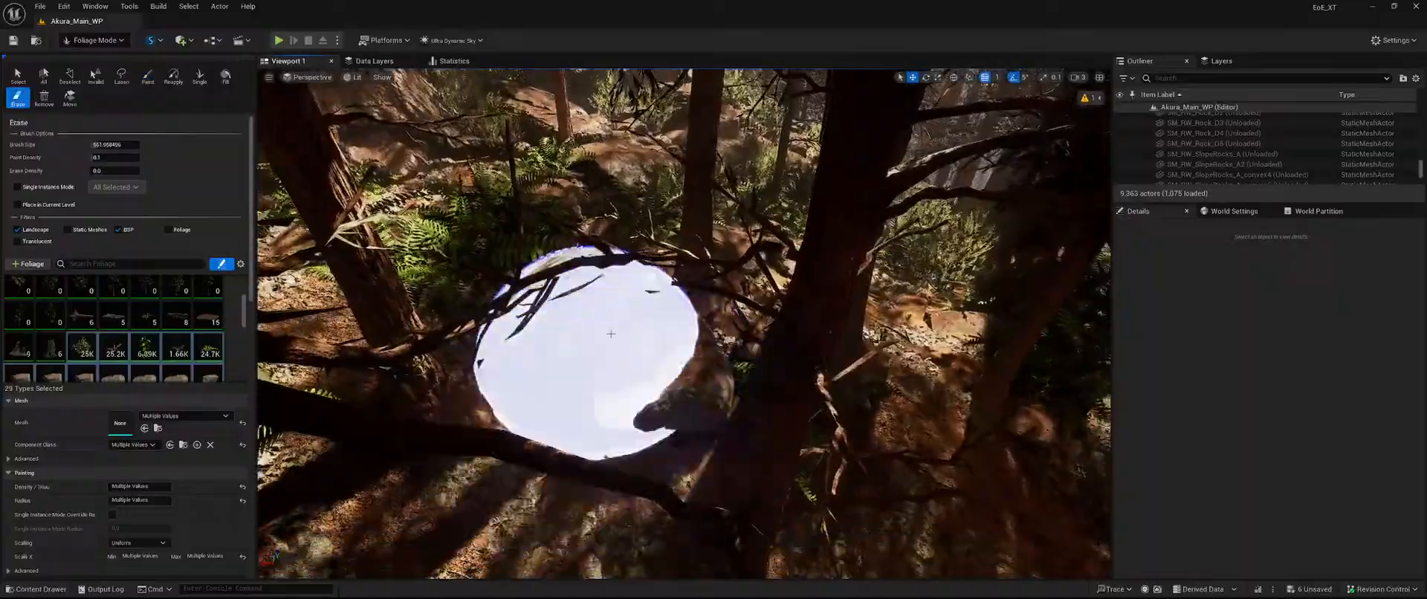
Erase the selected foliage on the forest floor between the thick shaded trunk and the slimmer leaning tree.
{"action": "right_click_drag", "start_coordinate": [813, 266], "coordinate": [810, 230]}
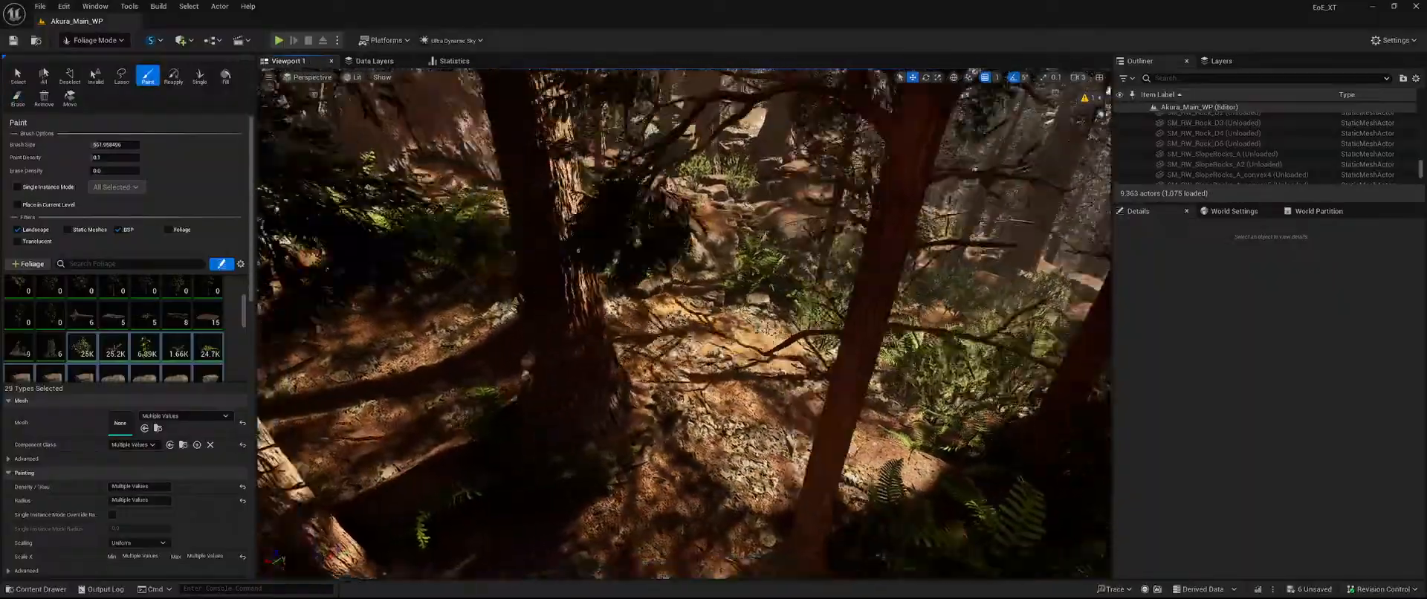
{"action": "left_click", "coordinate": [691, 367], "text": "shift"}
{"action": "mouse_move", "coordinate": [732, 365]}
{"action": "right_mouse_down"}
{"action": "mouse_move", "coordinate": [692, 367]}
{"action": "mouse_move", "coordinate": [661, 327]}
{"action": "mouse_move", "coordinate": [631, 322]}
{"action": "mouse_move", "coordinate": [685, 282]}
{"action": "right_mouse_up"}
{"action": "left_click", "coordinate": [631, 322], "text": "shift"}
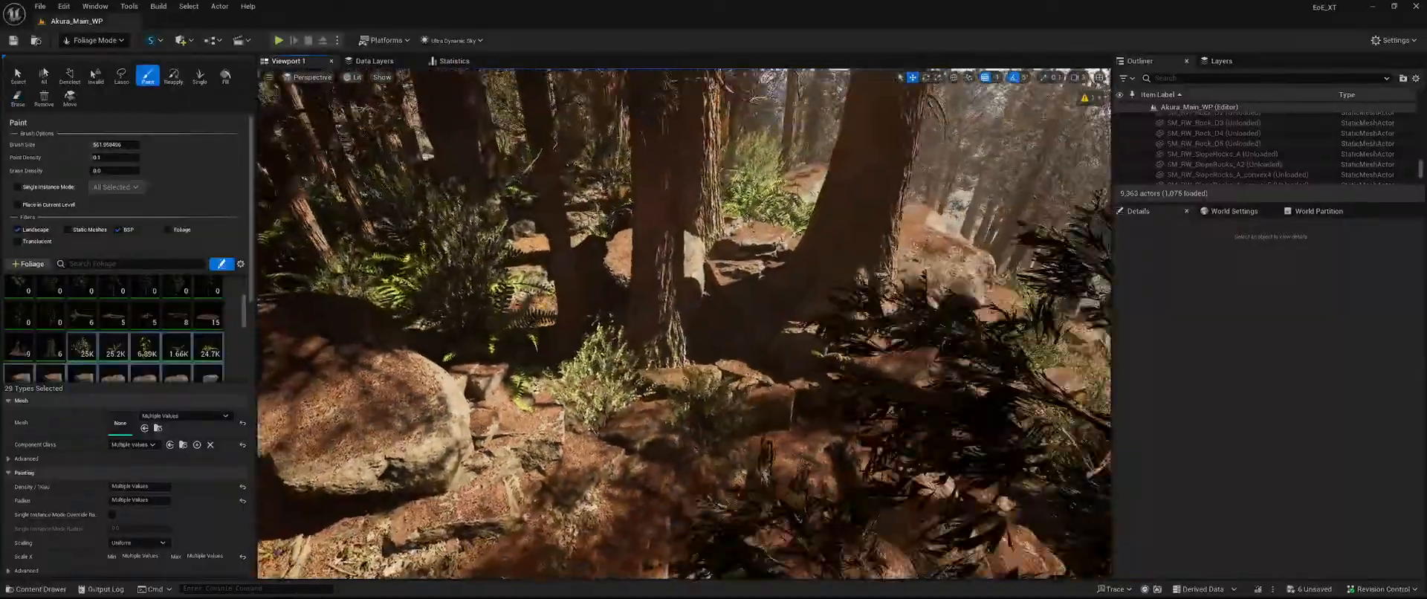
Erase the rocks wedged between the slim tree and the thick trunk on the slope beyond the large boulder.
{"action": "right_click_drag", "start_coordinate": [775, 317], "coordinate": [795, 316]}
{"action": "left_click", "coordinate": [796, 317], "text": "shift"}
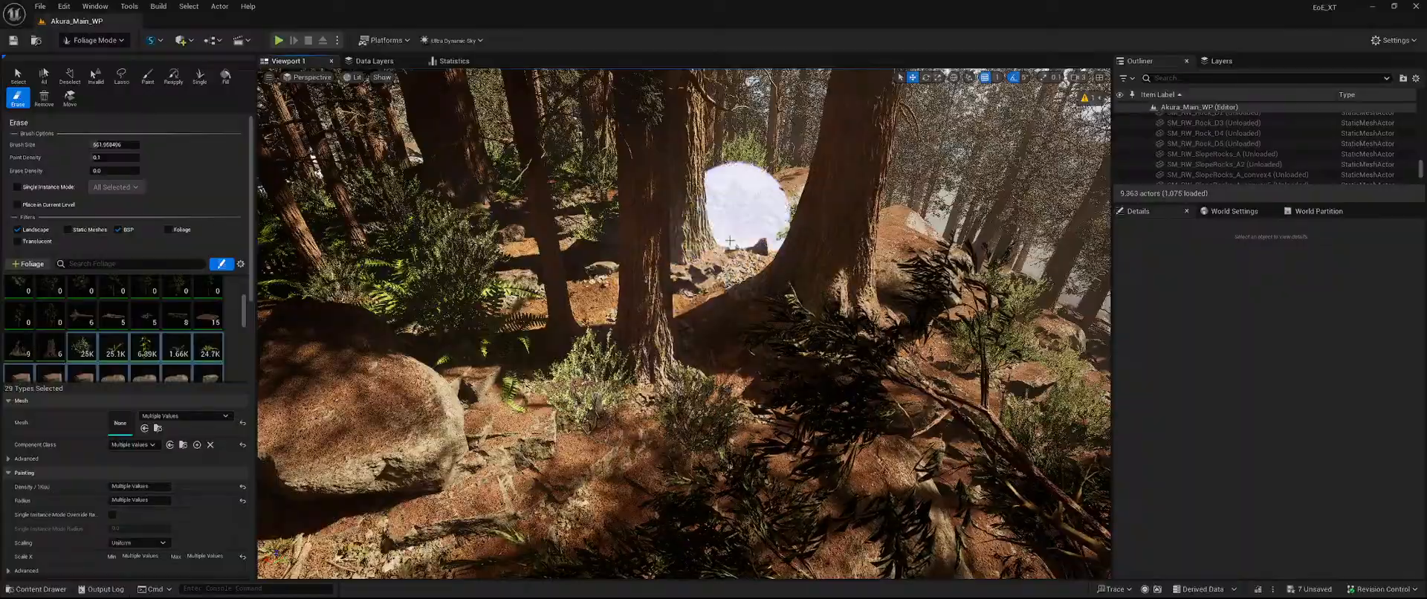
{"action": "left_click_drag", "start_coordinate": [730, 241], "coordinate": [694, 301], "text": "shift"}
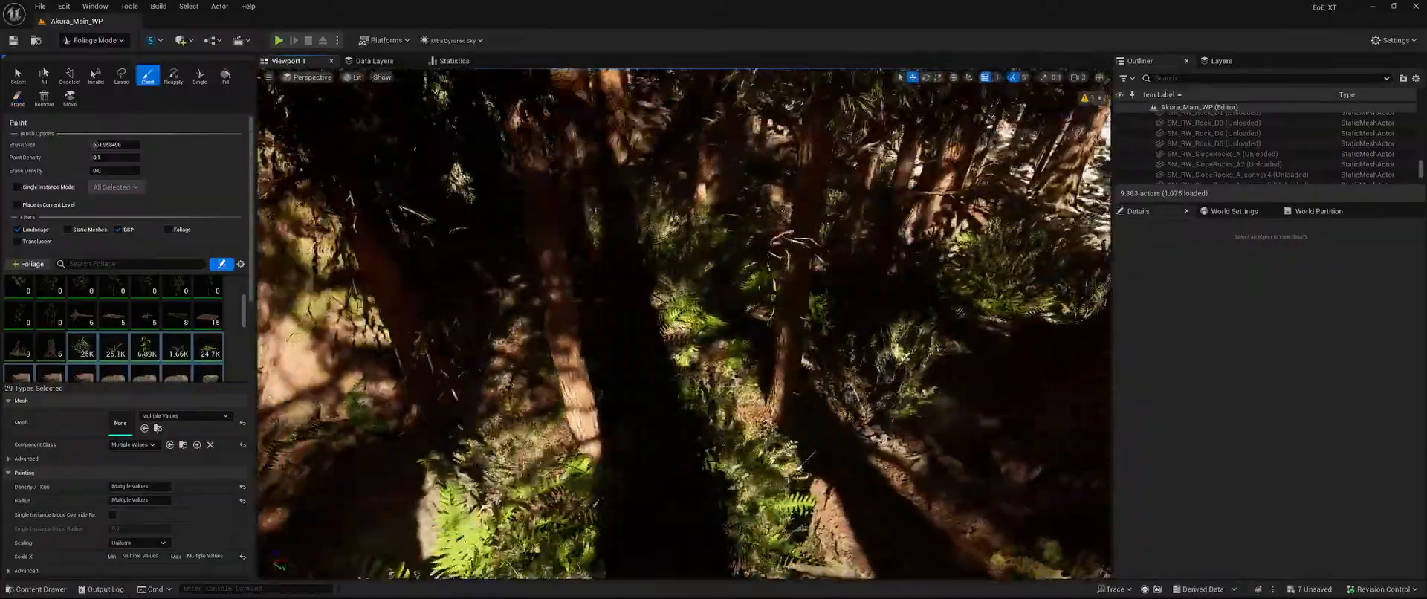
Erase the shrubs and rocks crowding the shaded trunks around the sunlit fern patch.
{"action": "right_click_drag", "start_coordinate": [663, 338], "coordinate": [669, 334]}
{"action": "left_click", "coordinate": [663, 338], "text": "shift"}
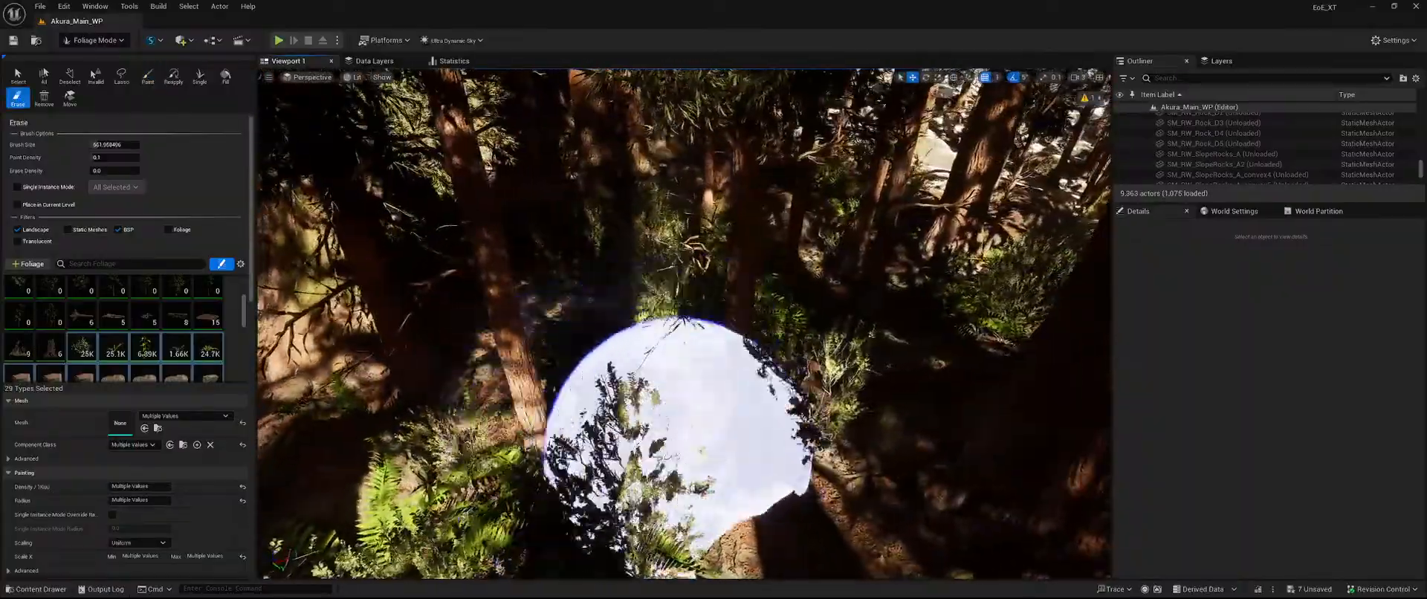
{"action": "right_click_drag", "start_coordinate": [783, 278], "coordinate": [783, 278]}
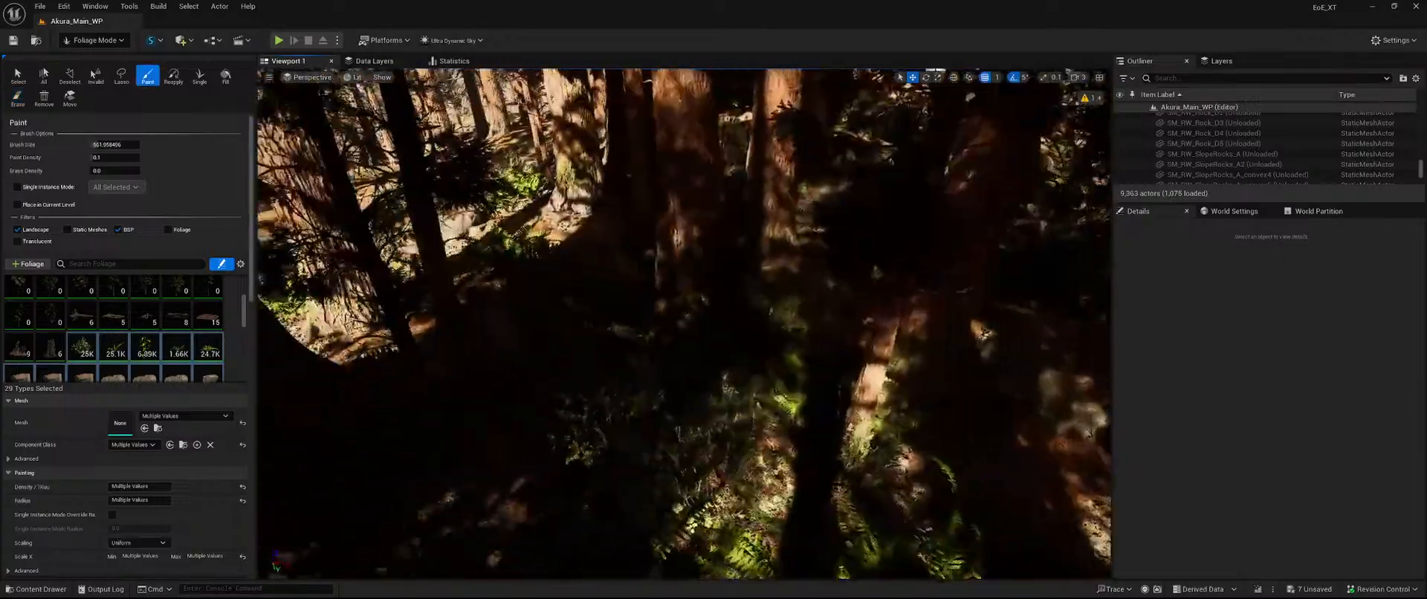
{"action": "left_click_drag", "start_coordinate": [718, 404], "coordinate": [738, 389], "text": "shift"}
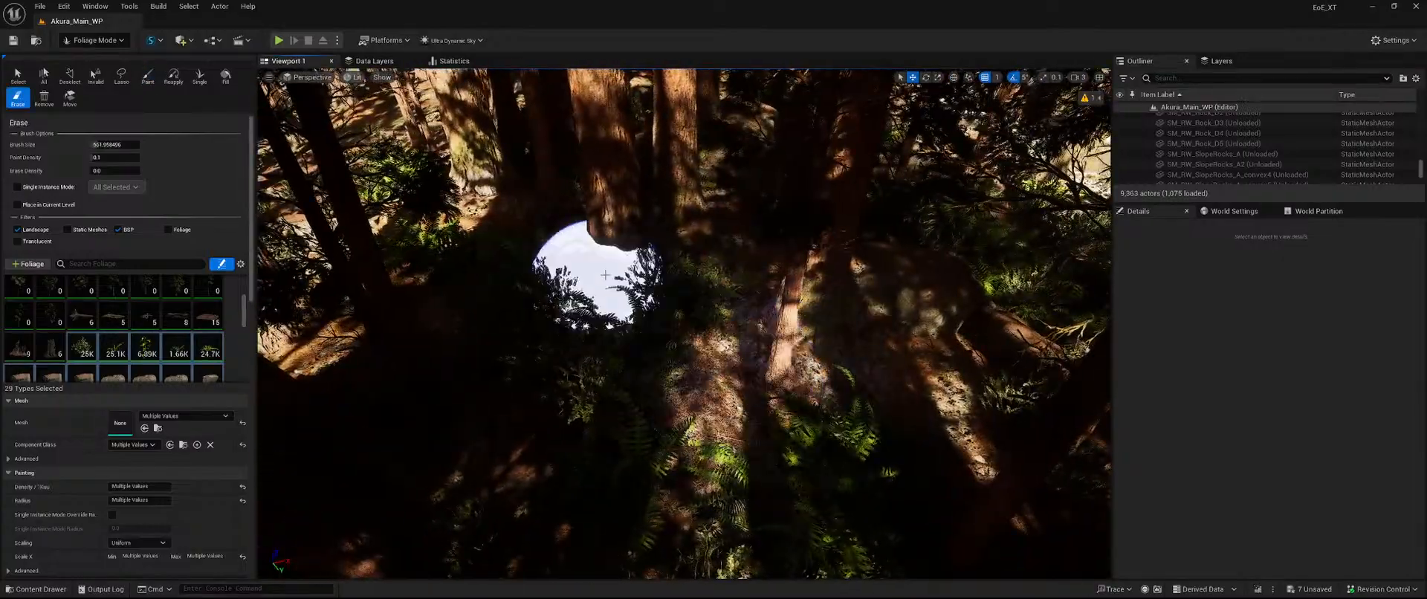
Erase the selected foliage beside the sun-striped trunk and the shrub between the thick trunks in the dark grove.
{"action": "right_click_drag", "start_coordinate": [936, 317], "coordinate": [1000, 263]}
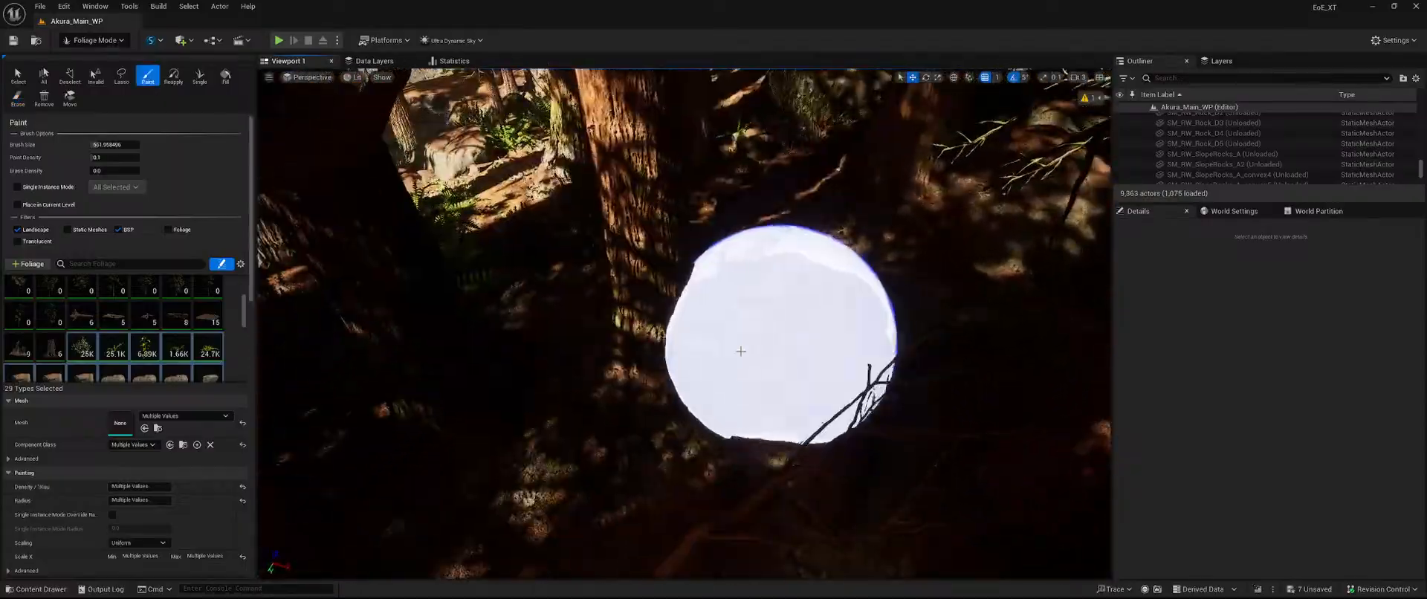
{"action": "left_click_drag", "start_coordinate": [741, 351], "coordinate": [922, 179], "text": "shift"}
{"action": "right_click_drag", "start_coordinate": [875, 239], "coordinate": [880, 178]}
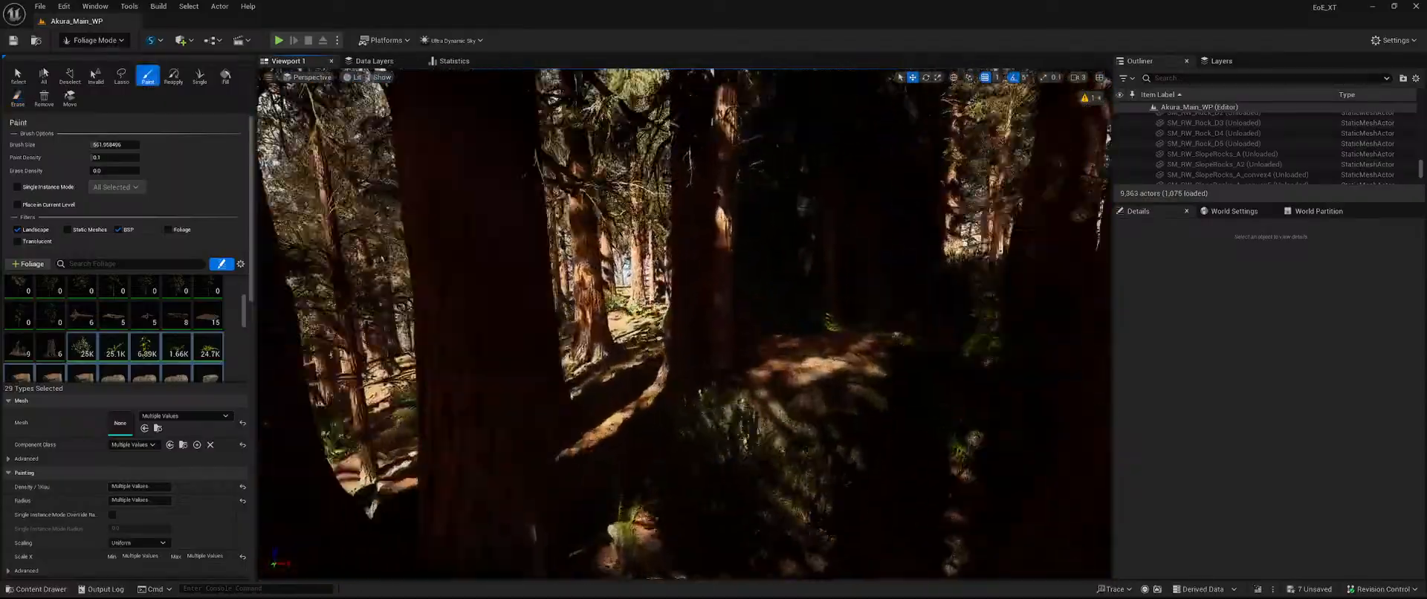
{"action": "right_click_drag", "start_coordinate": [644, 297], "coordinate": [639, 297]}
{"action": "left_click", "coordinate": [638, 297], "text": "shift"}
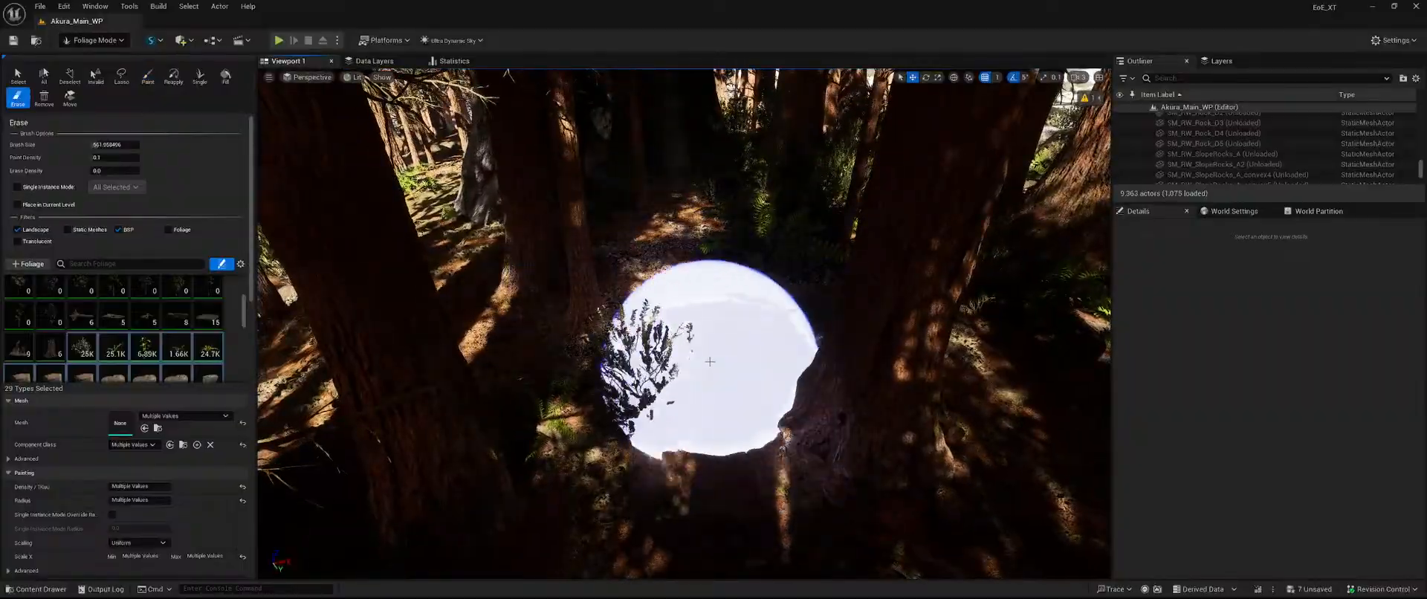
Erase the selected foliage in the shade at the foot of the leaning tree near the brightly lit trunk.
{"action": "right_click_drag", "start_coordinate": [709, 362], "coordinate": [609, 383]}
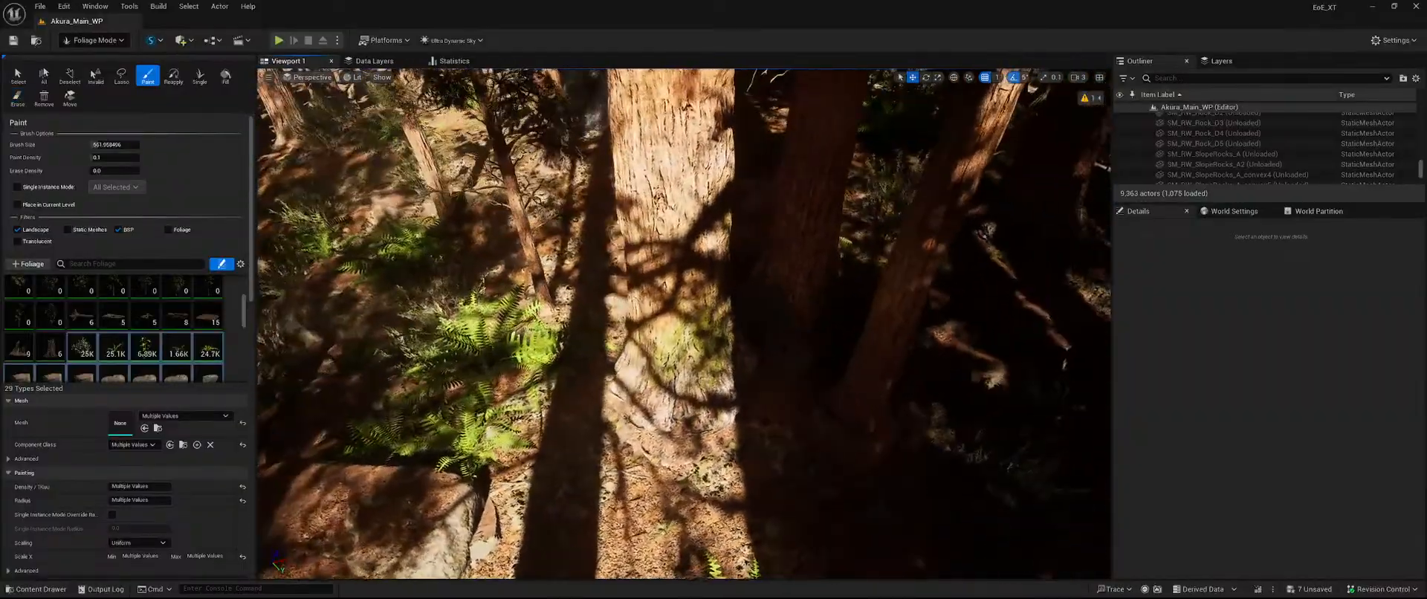
{"action": "right_click_drag", "start_coordinate": [930, 412], "coordinate": [921, 413]}
{"action": "left_click_drag", "start_coordinate": [921, 412], "coordinate": [764, 371], "text": "shift"}
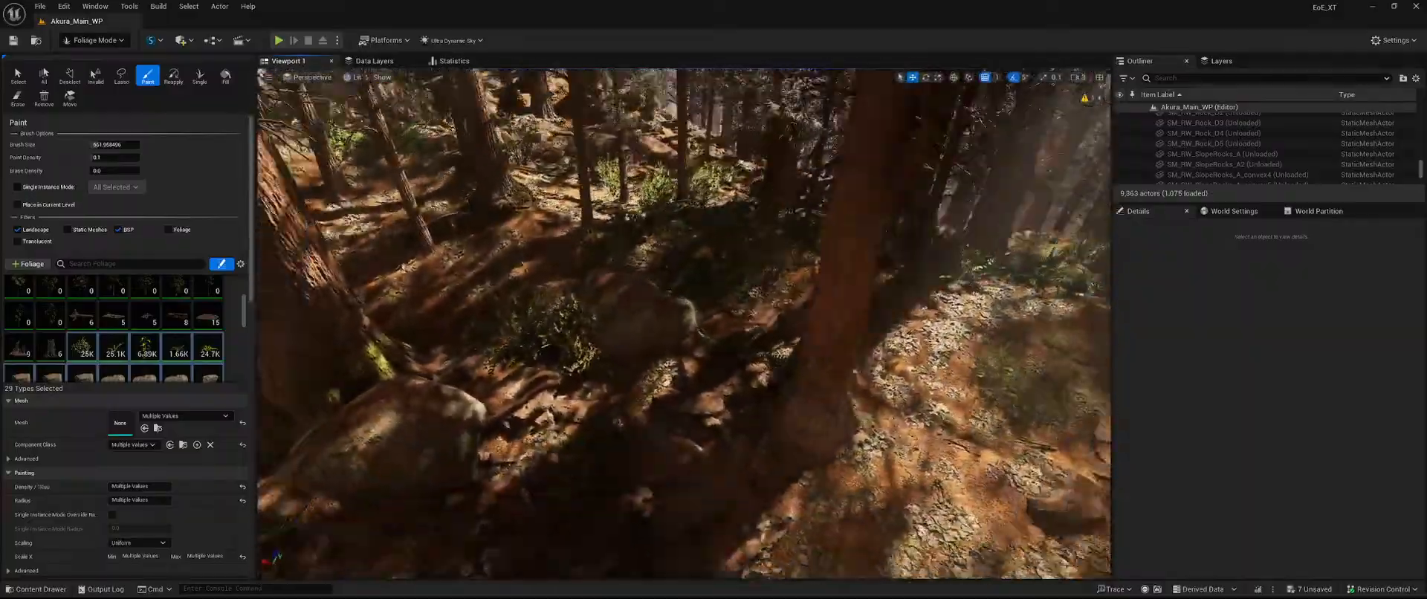
Erase the rocks crowding the reddish trunk beside the boulders and the left side of the mossy trunk's base.
{"action": "right_click_drag", "start_coordinate": [766, 371], "coordinate": [777, 372]}
{"action": "left_click", "coordinate": [766, 371], "text": "shift"}
{"action": "left_click_drag", "start_coordinate": [703, 405], "coordinate": [795, 405], "text": "shift"}
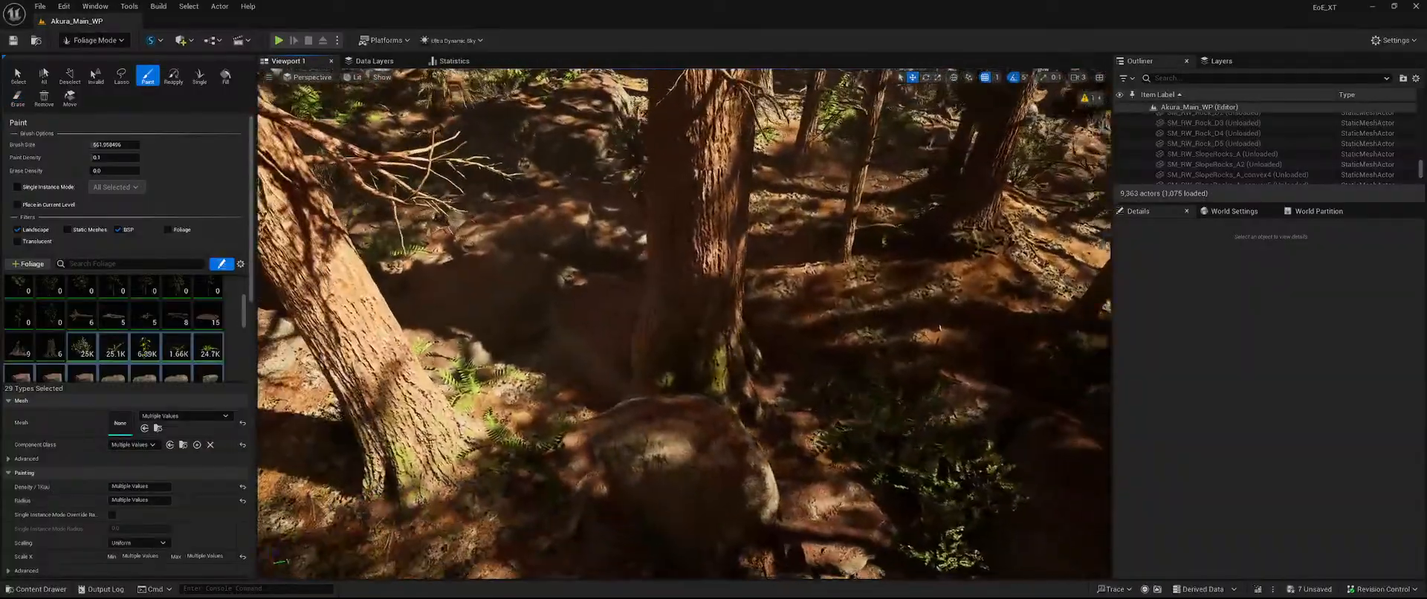
{"action": "right_click_drag", "start_coordinate": [637, 350], "coordinate": [626, 342]}
{"action": "left_click", "coordinate": [637, 349], "text": "shift"}
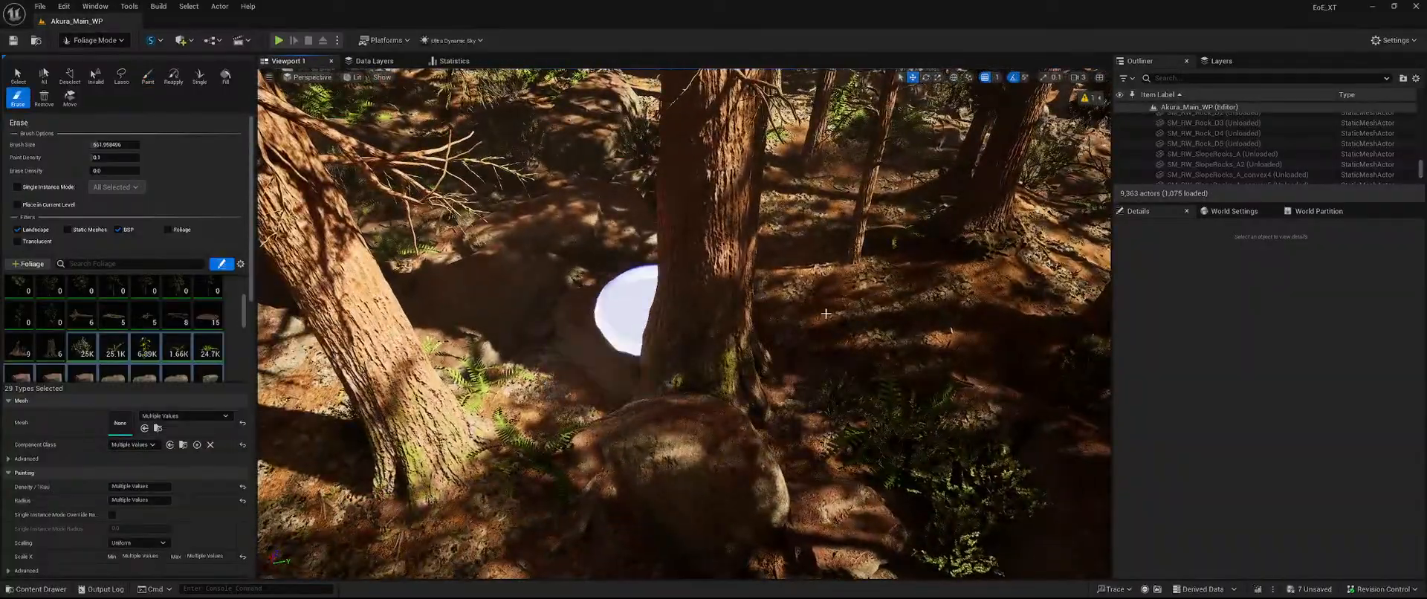
Erase the rock overlapping the bases of the two slim trees above the sunlit fern.
{"action": "right_click_drag", "start_coordinate": [805, 291], "coordinate": [773, 294]}
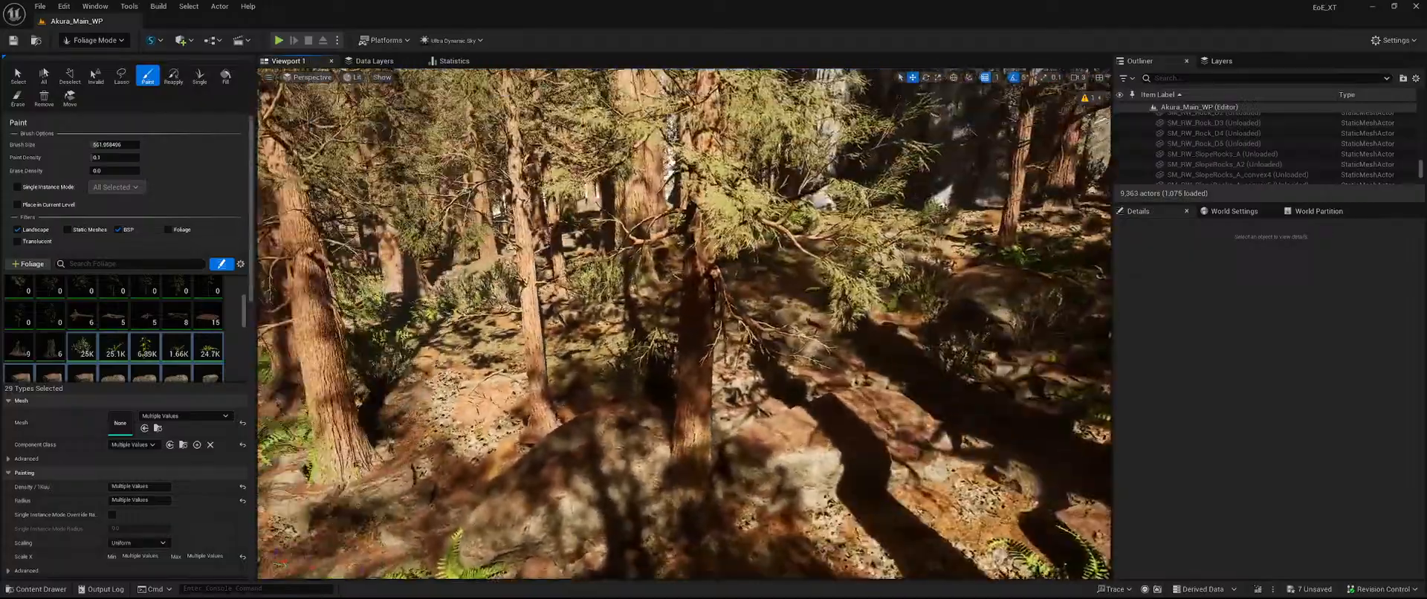
{"action": "right_click_drag", "start_coordinate": [679, 402], "coordinate": [691, 468]}
{"action": "left_click", "coordinate": [679, 402], "text": "shift"}
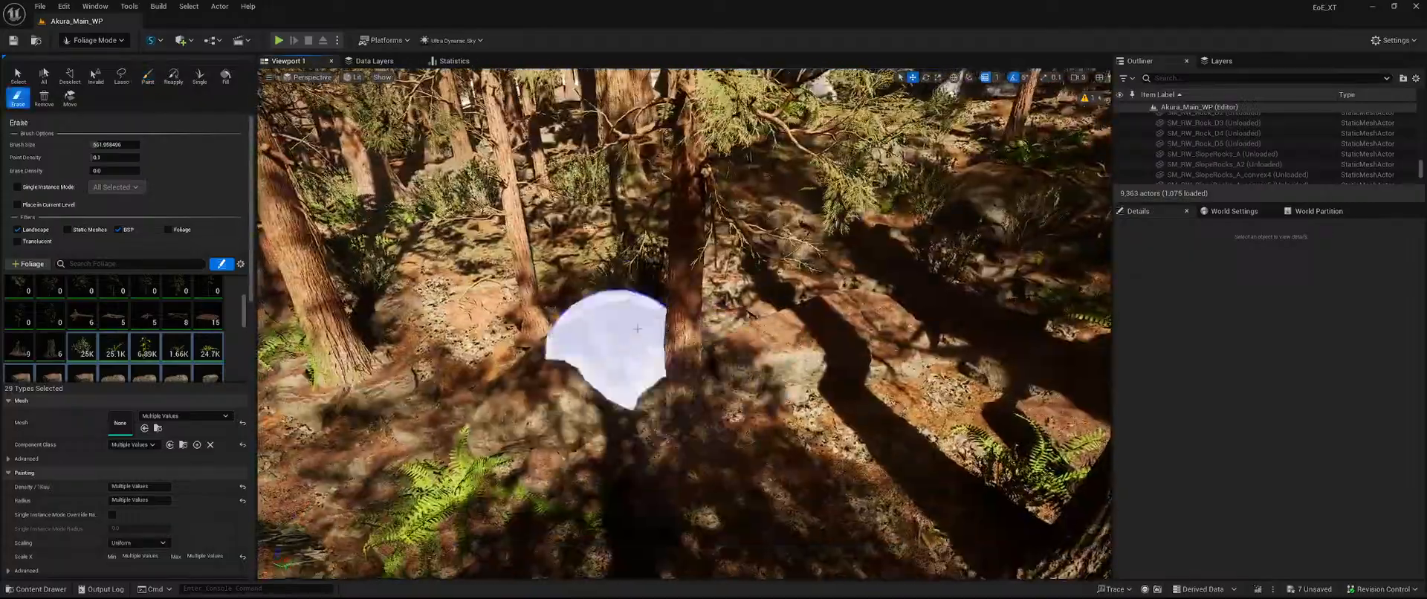
{"action": "right_click_drag", "start_coordinate": [638, 328], "coordinate": [624, 316]}
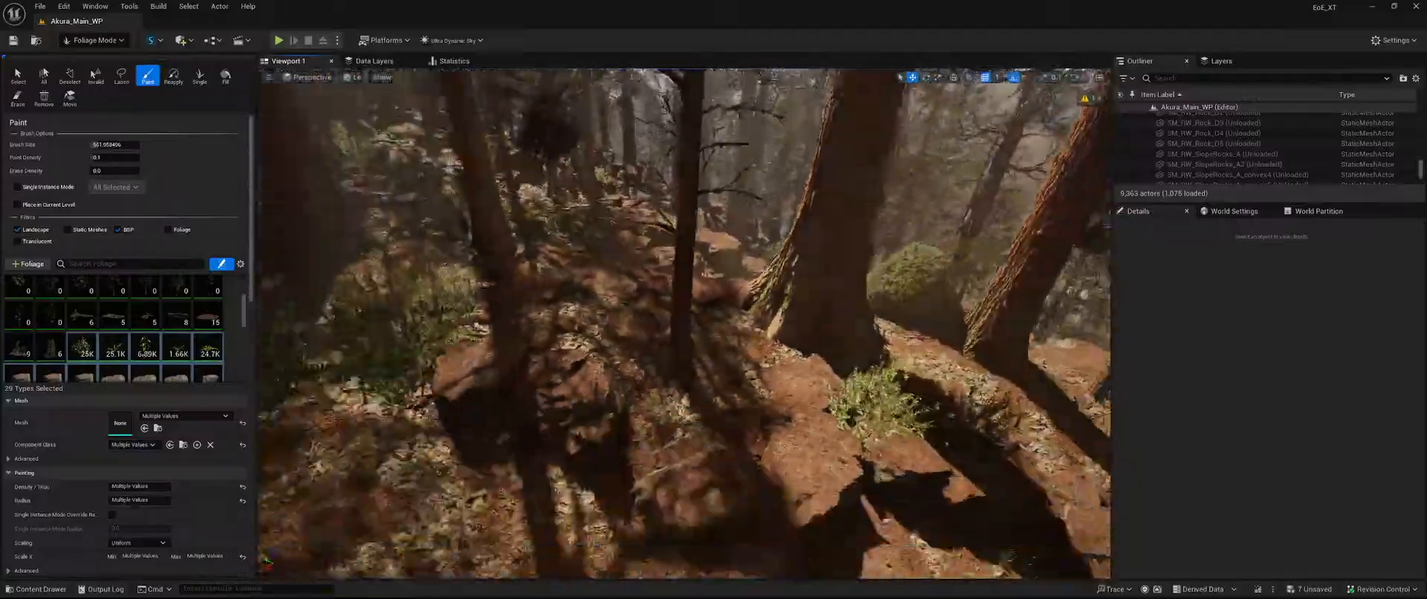
Erase the rocks by the slim trees on the leafy slope and behind the sunlit trunk beside the mossy tree.
{"action": "right_click_drag", "start_coordinate": [684, 326], "coordinate": [617, 327]}
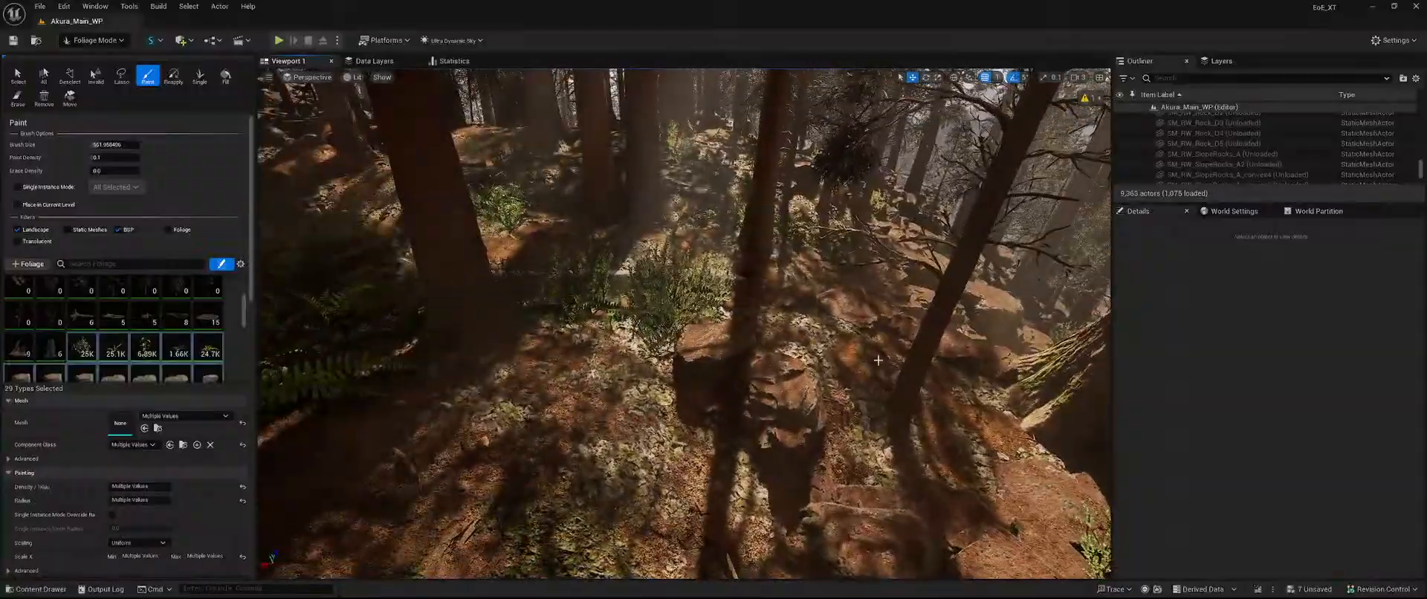
{"action": "key", "text": "shift"}
{"action": "right_click_drag", "start_coordinate": [804, 327], "coordinate": [580, 204]}
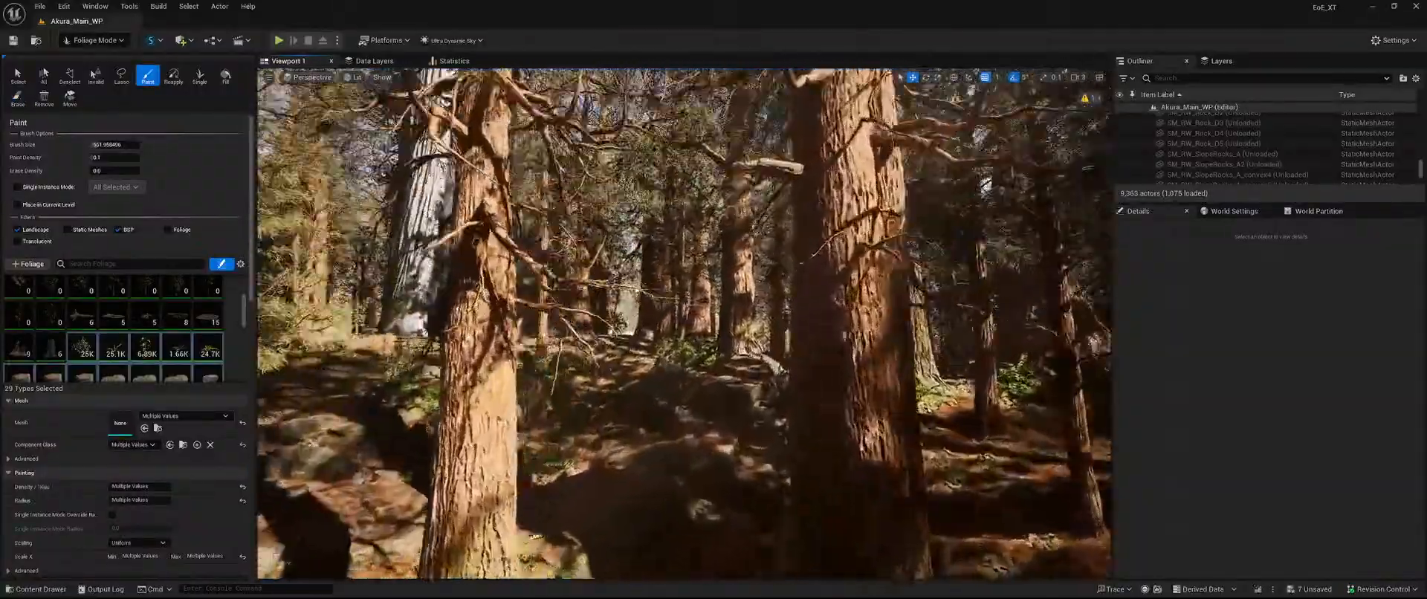
{"action": "right_click_drag", "start_coordinate": [684, 260], "coordinate": [549, 468]}
{"action": "key", "text": "shift"}
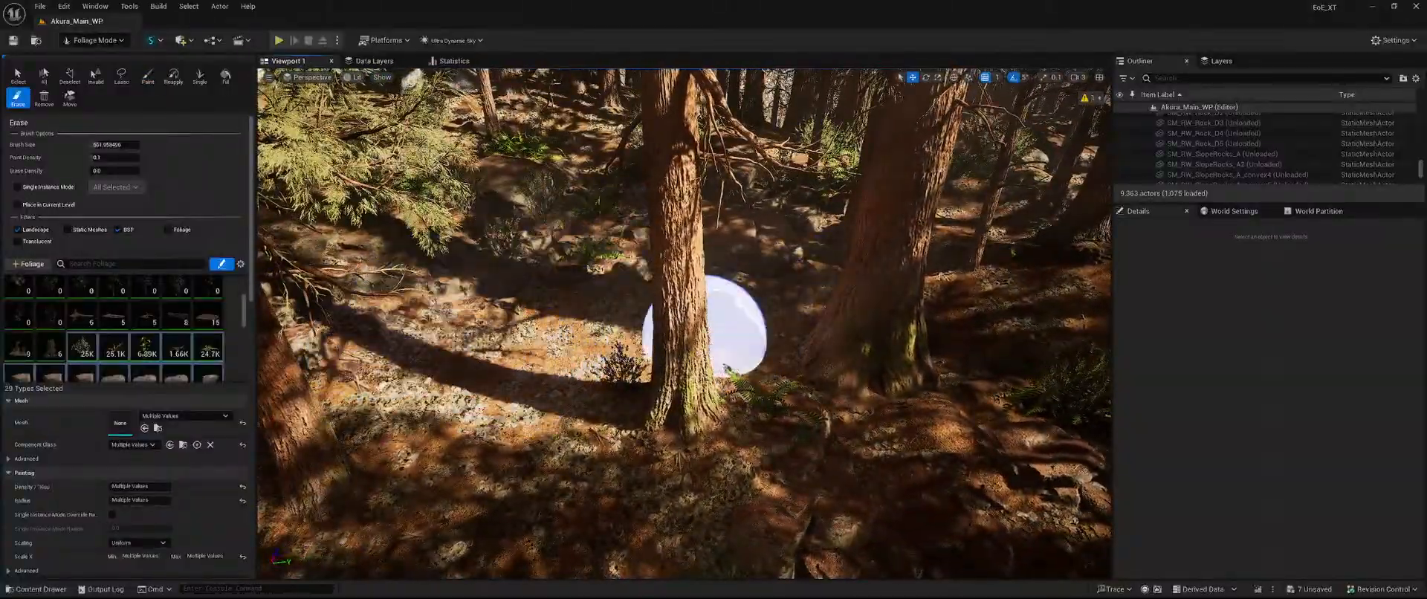
Erase the rock below the slim sunlit tree by the ferns and the rocks between the trunks behind it.
{"action": "right_click_drag", "start_coordinate": [704, 326], "coordinate": [520, 208]}
{"action": "right_click_drag", "start_coordinate": [683, 323], "coordinate": [679, 260]}
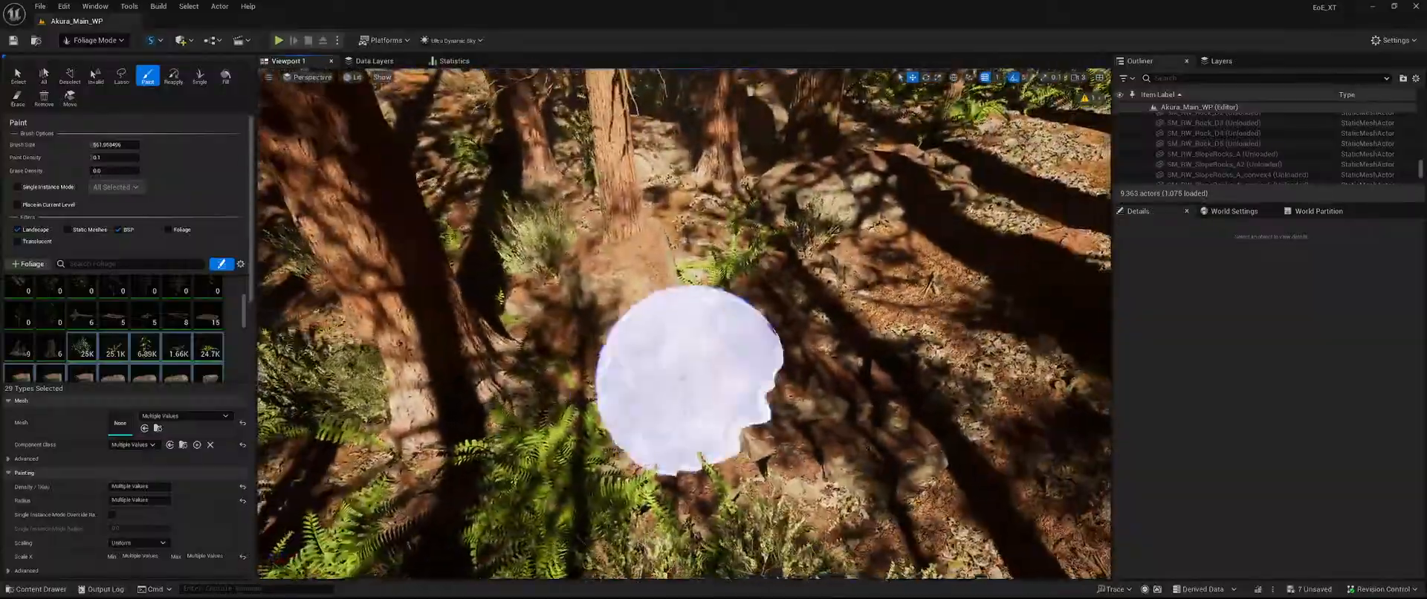
{"action": "key", "text": "shift"}
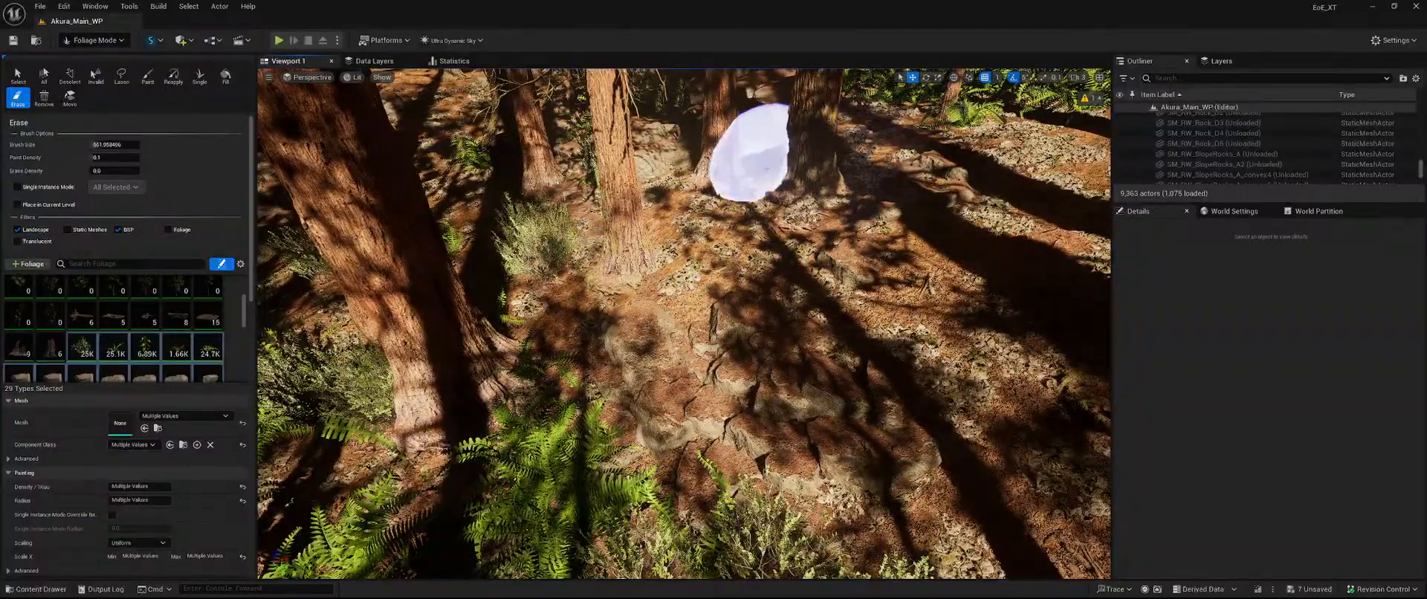
{"action": "left_click_drag", "start_coordinate": [774, 191], "coordinate": [718, 309], "text": "shift"}
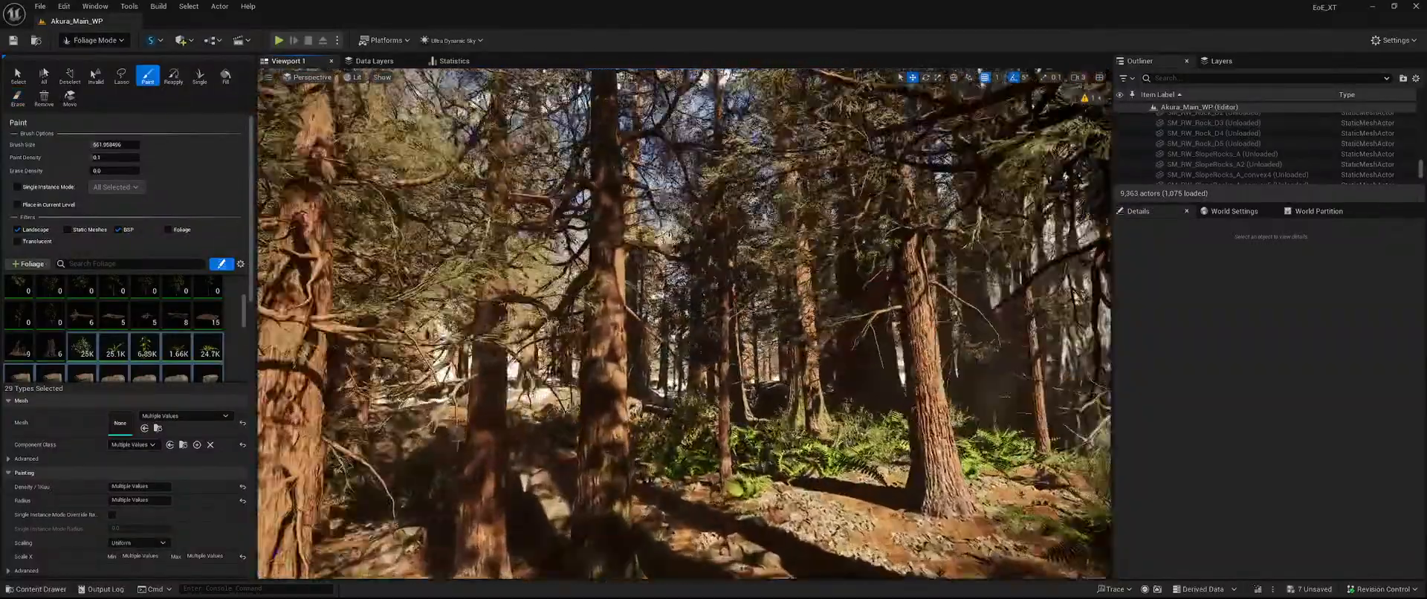
Erase the selected foliage around the slim dark tree at the edge of the pale open ground.
{"action": "right_click_drag", "start_coordinate": [457, 441], "coordinate": [521, 439]}
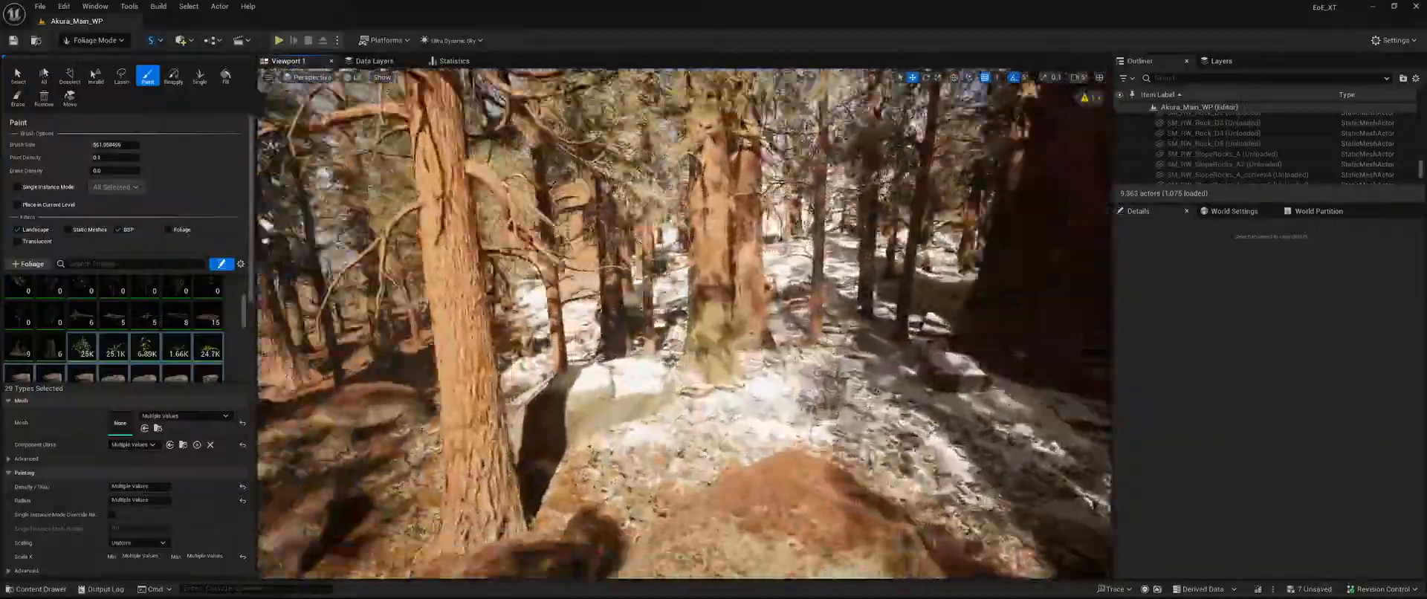
{"action": "key", "text": "shift"}
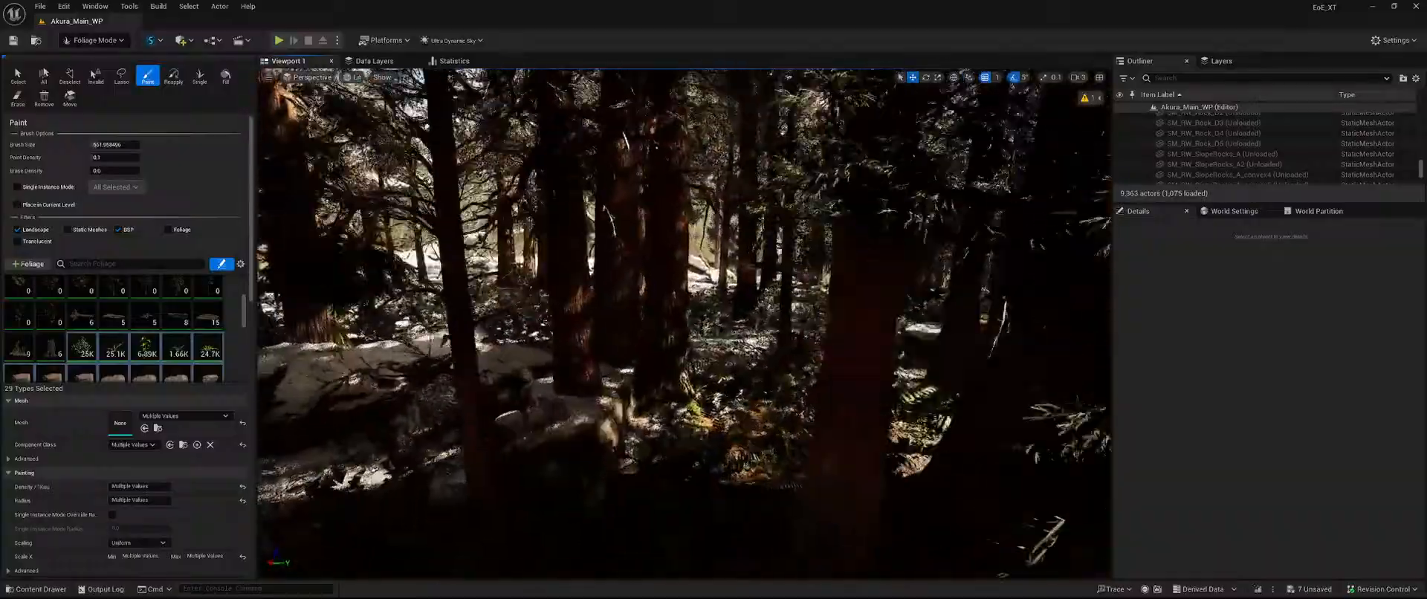
{"action": "key", "text": "shift"}
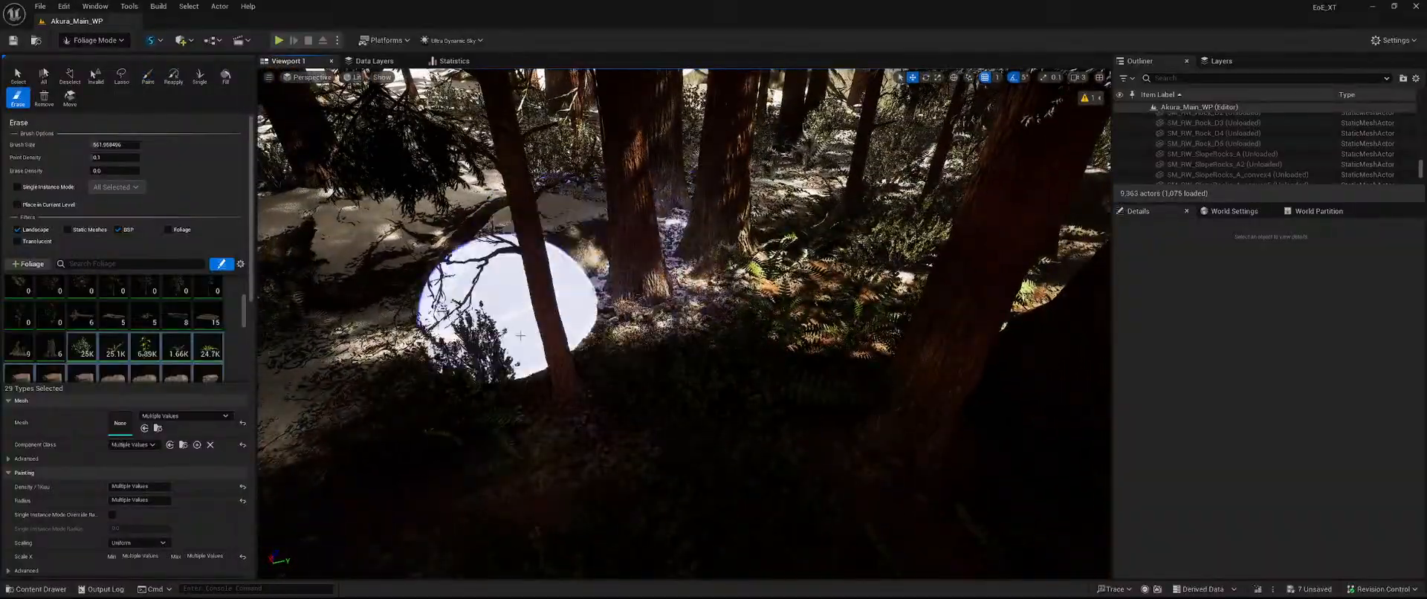
Erase the selected foliage at the base of the leaning sunlit trunk beside the large shaded boulder.
{"action": "right_click_drag", "start_coordinate": [581, 410], "coordinate": [854, 505]}
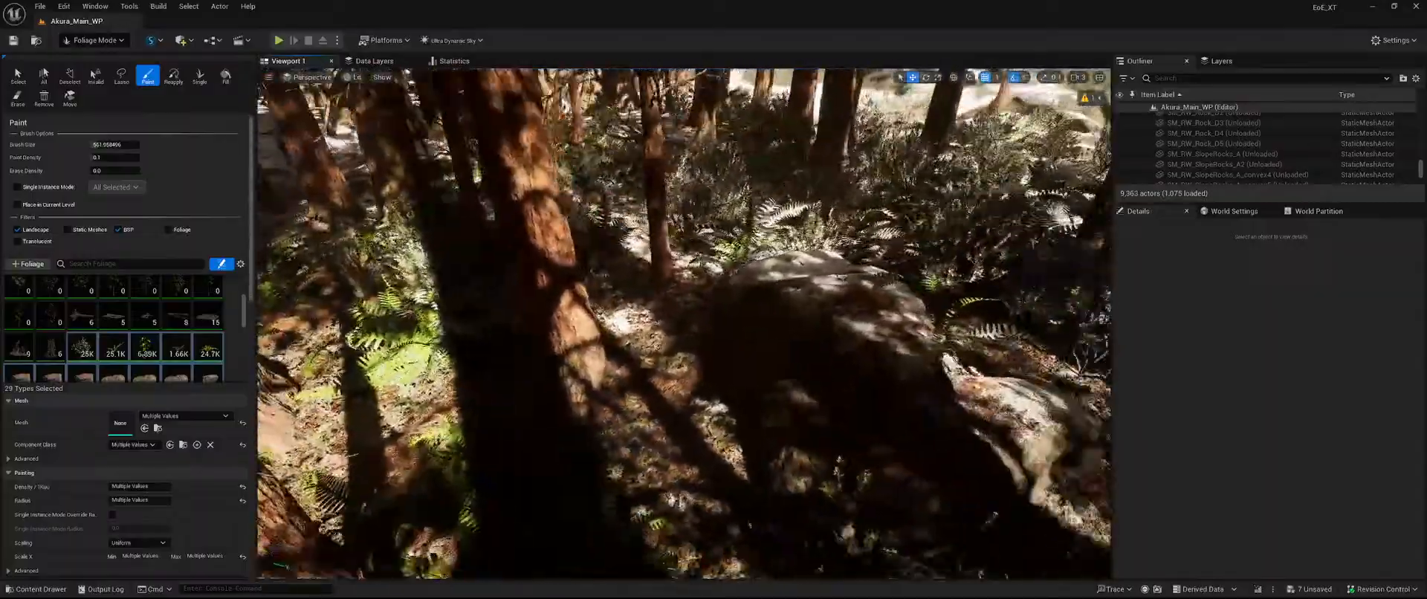
{"action": "right_click_drag", "start_coordinate": [550, 428], "coordinate": [587, 429]}
{"action": "key", "text": "shift"}
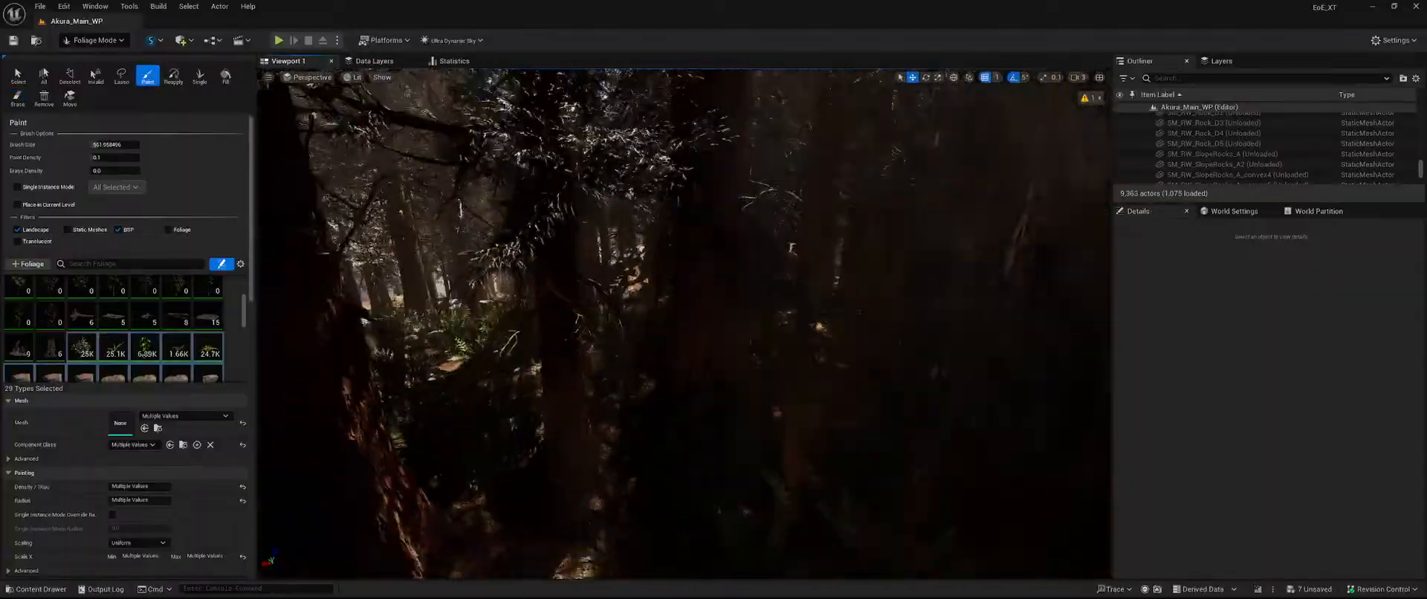
Erase the rocks at the foot of the dark trunk between the ferns and on the shaded ground near the mossy trees.
{"action": "right_click_drag", "start_coordinate": [684, 323], "coordinate": [632, 294]}
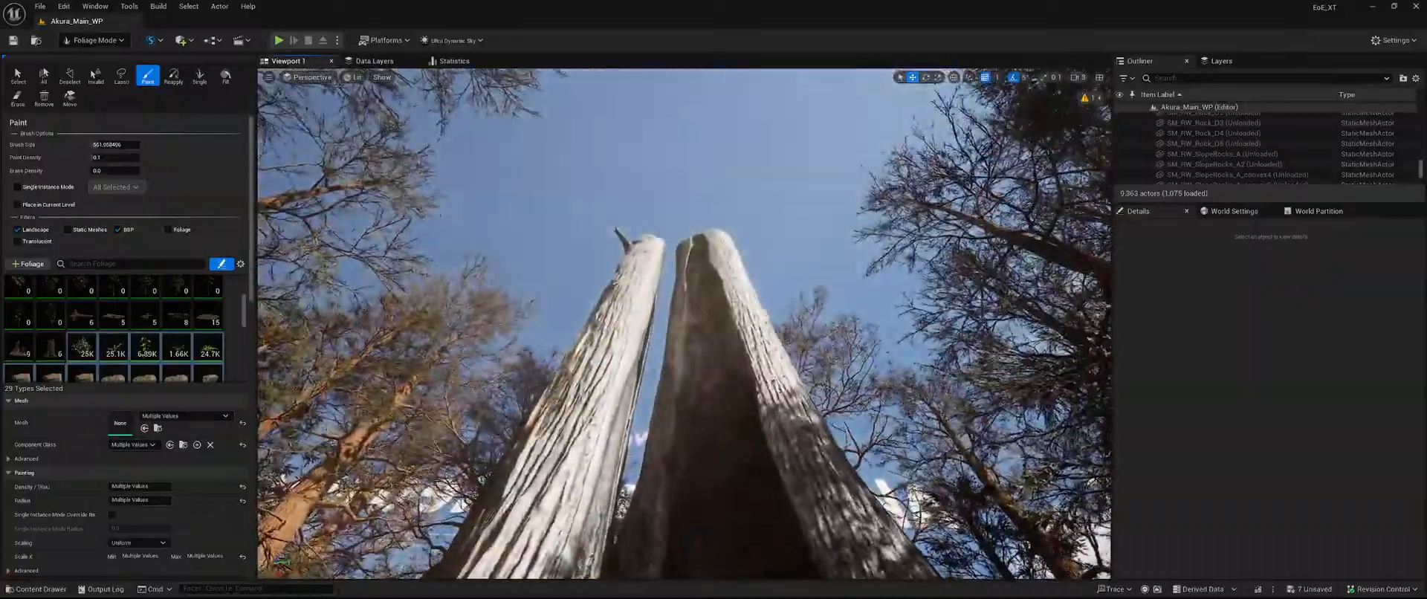
{"action": "right_click_drag", "start_coordinate": [683, 323], "coordinate": [595, 454]}
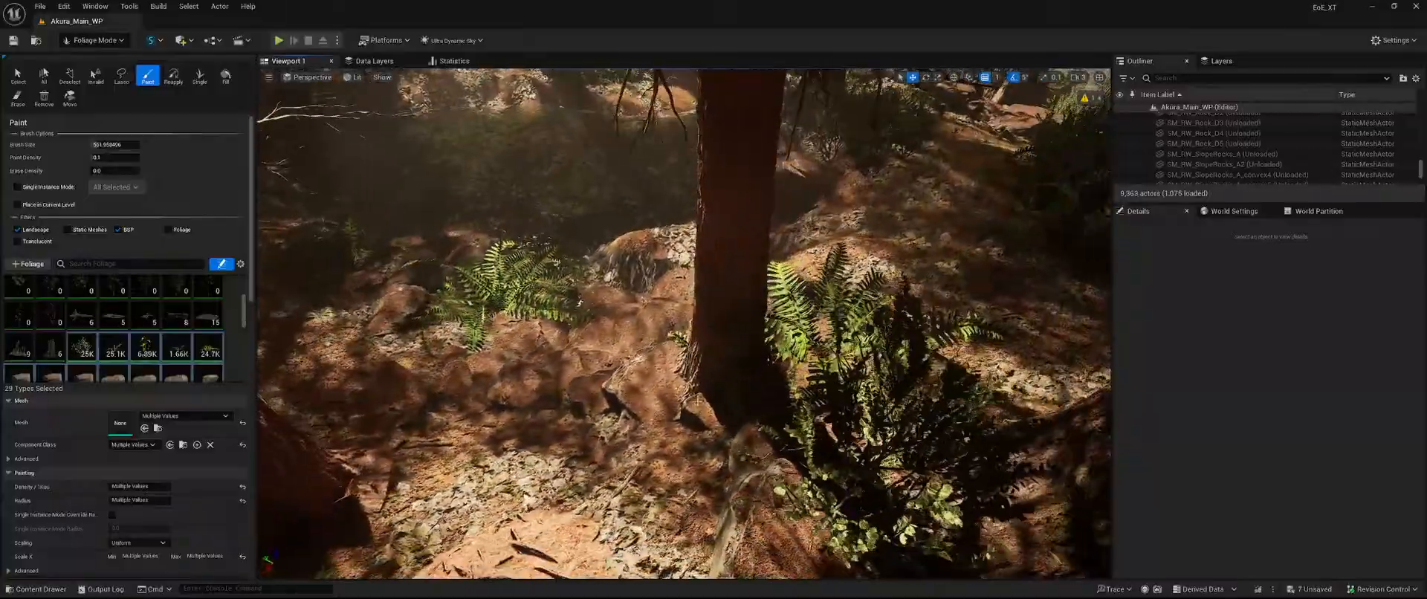
{"action": "mouse_move", "coordinate": [697, 400]}
{"action": "left_mouse_down", "text": "shift"}
{"action": "mouse_move", "coordinate": [705, 339]}
{"action": "mouse_move", "coordinate": [689, 332]}
{"action": "left_mouse_up", "text": "shift"}
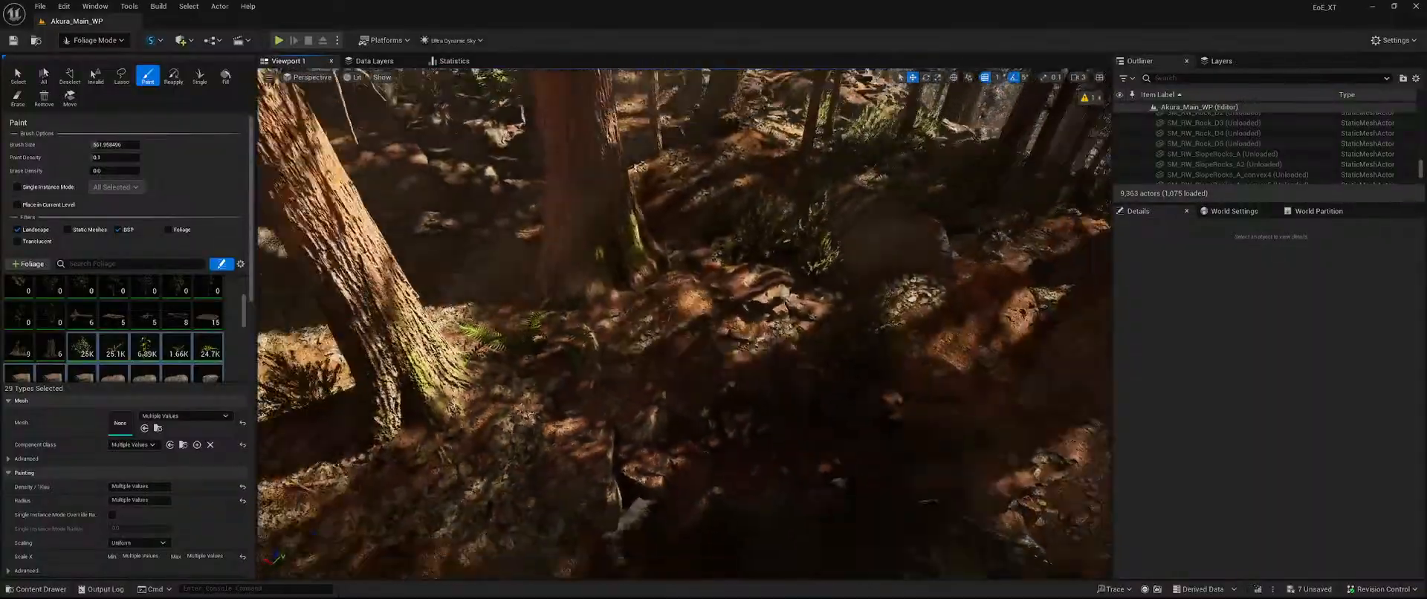
{"action": "left_click", "coordinate": [439, 297], "text": "shift"}
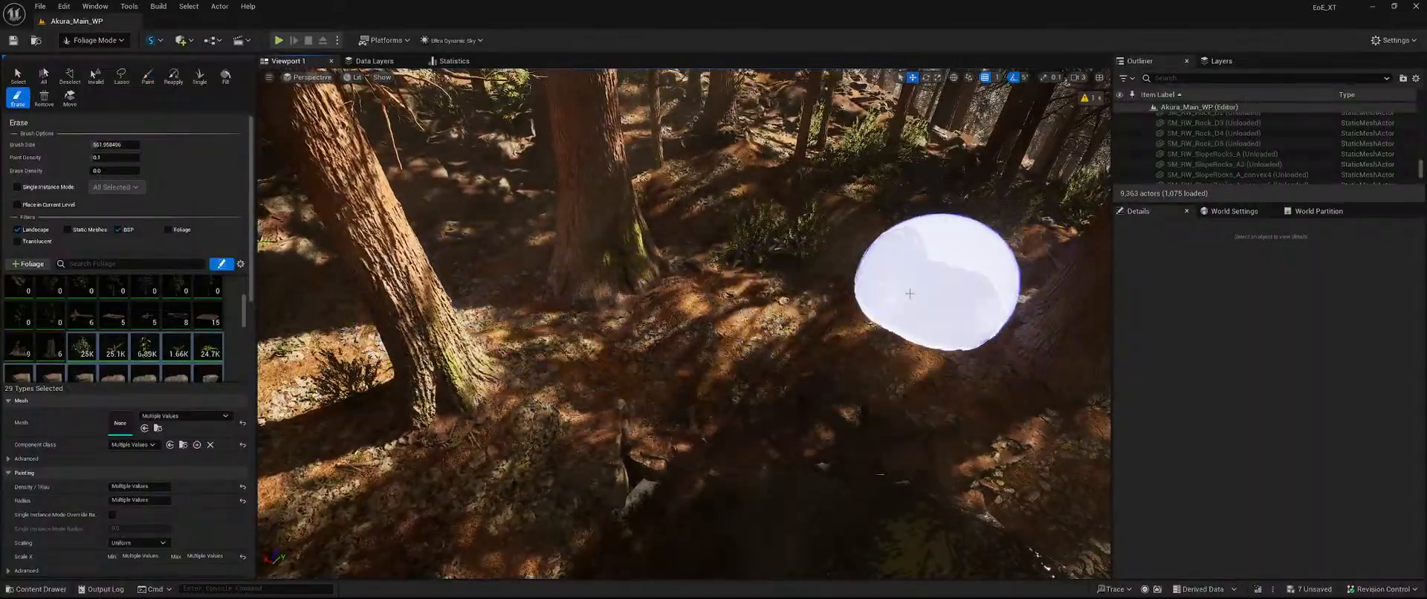
{"action": "right_click_drag", "start_coordinate": [909, 294], "coordinate": [992, 260]}
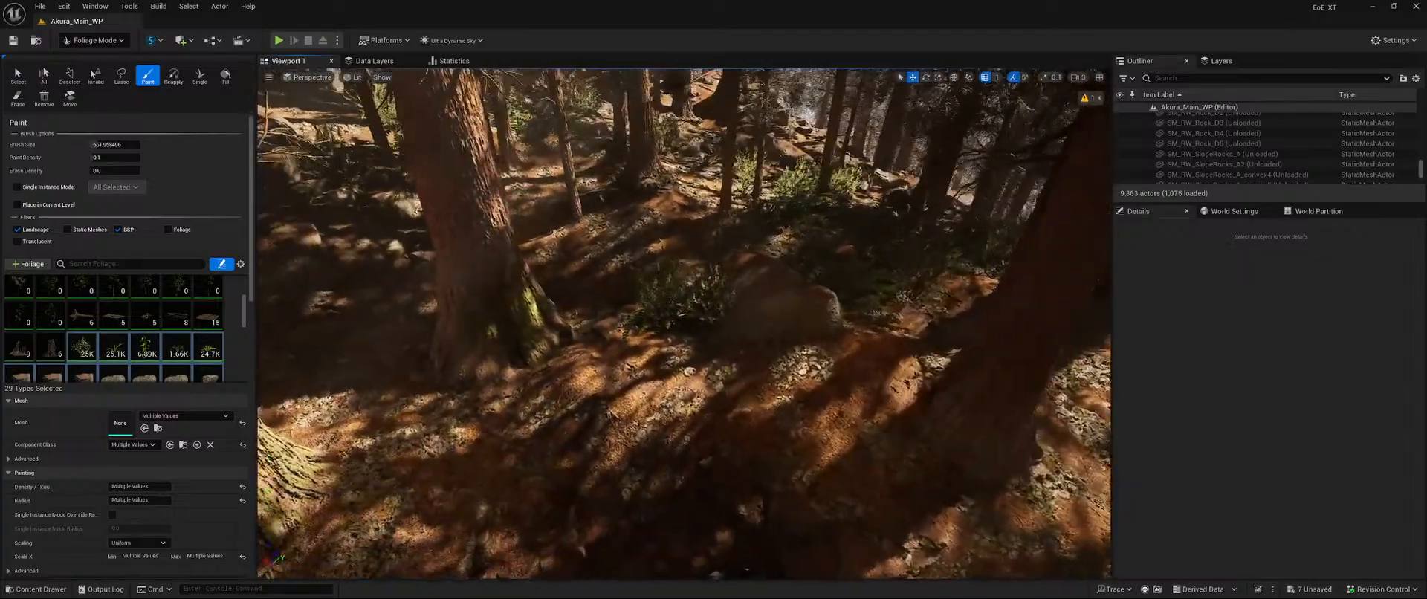
Erase the boulder between the mossy trunk and the shaded leaning trunk, and the selected foliage around the slim trunks in the dark thicket.
{"action": "left_click", "coordinate": [794, 378], "text": "shift"}
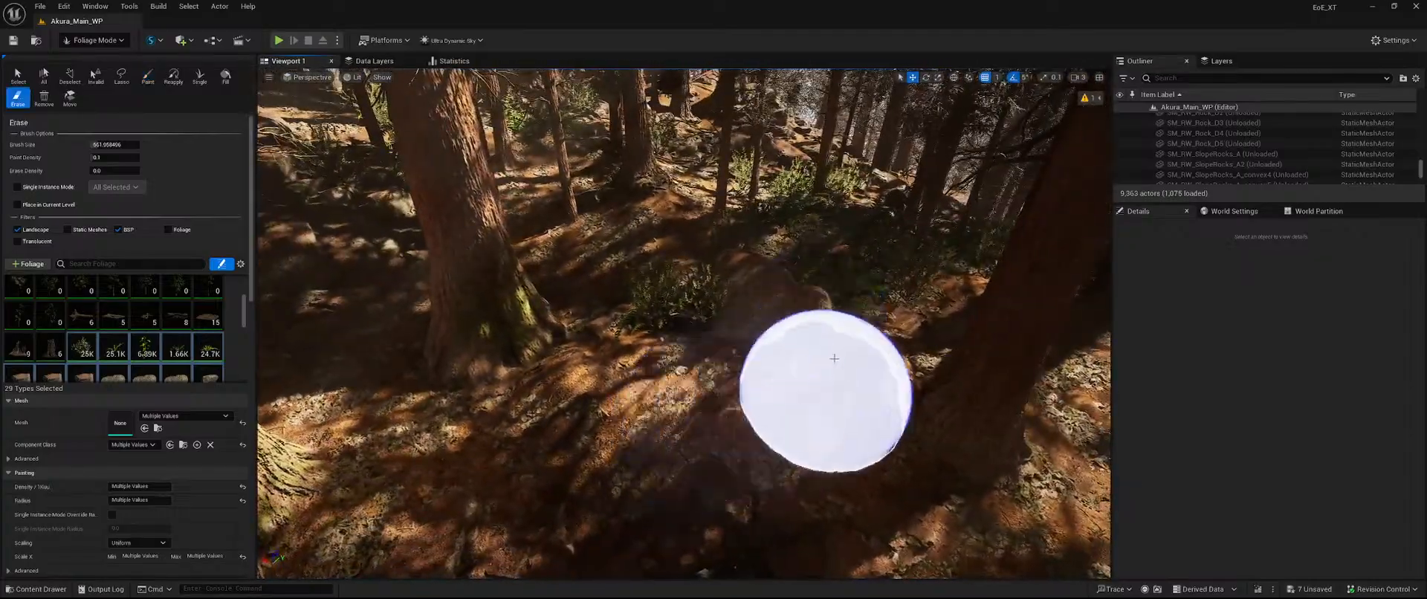
{"action": "right_click_drag", "start_coordinate": [886, 316], "coordinate": [892, 268]}
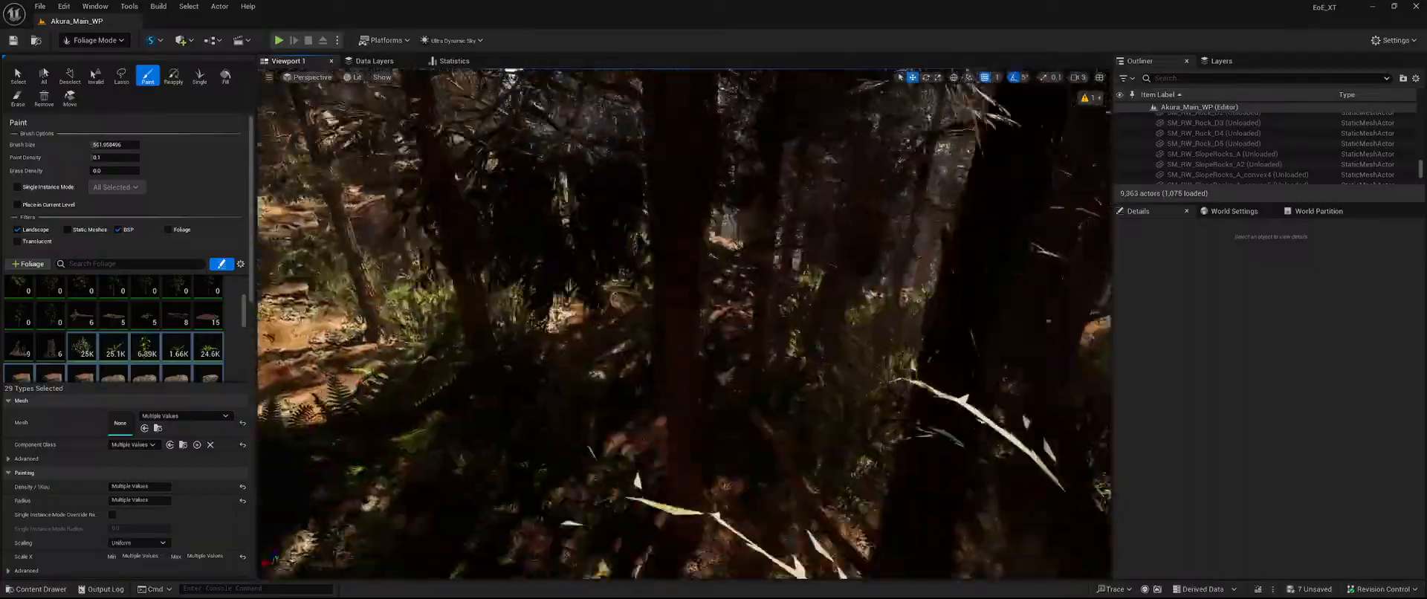
{"action": "left_click", "coordinate": [742, 306], "text": "shift"}
Erase the rock mound around the cluster of dark trunks and the boulder at the tree bases above the veined rock slope.
{"action": "right_click_drag", "start_coordinate": [742, 306], "coordinate": [798, 275]}
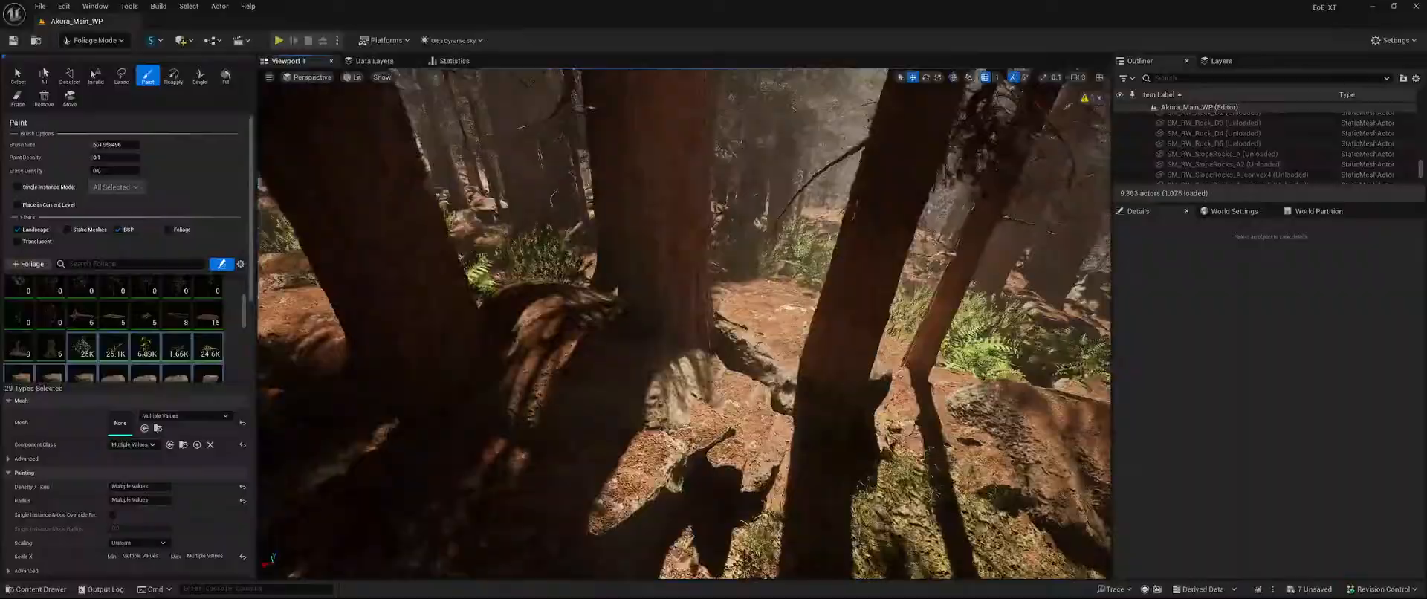
{"action": "right_click_drag", "start_coordinate": [587, 375], "coordinate": [594, 394]}
{"action": "left_click", "coordinate": [587, 374], "text": "shift"}
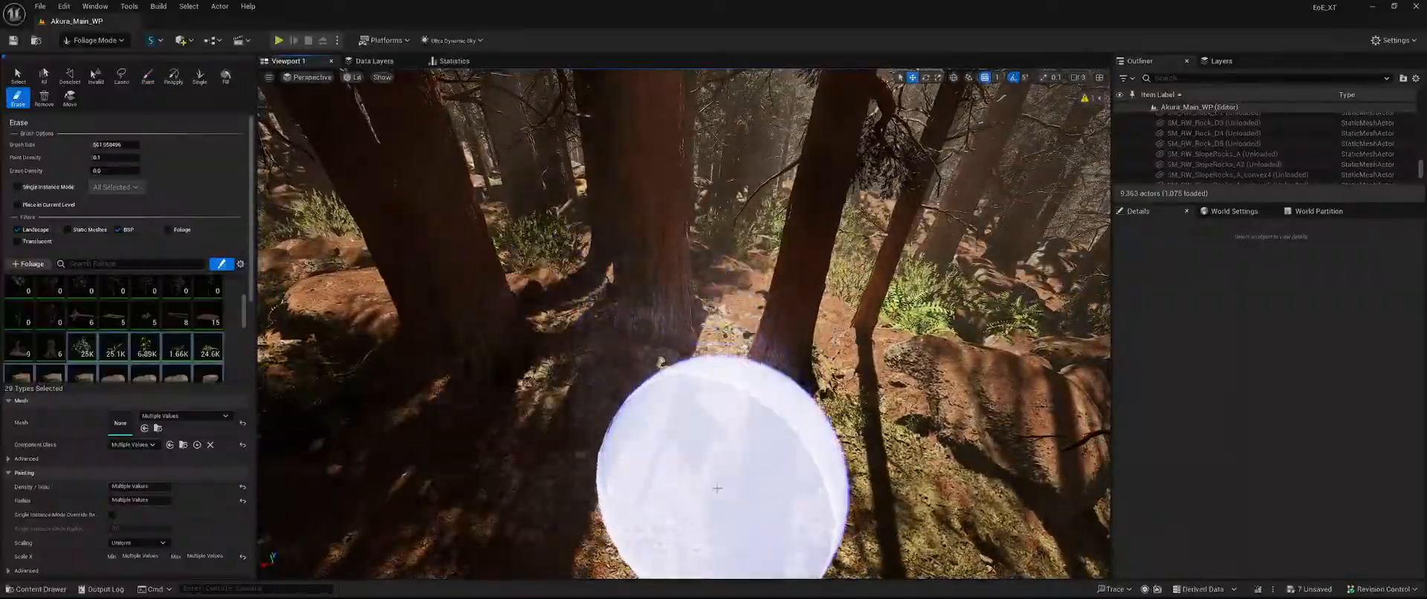
{"action": "right_click_drag", "start_coordinate": [838, 365], "coordinate": [832, 319]}
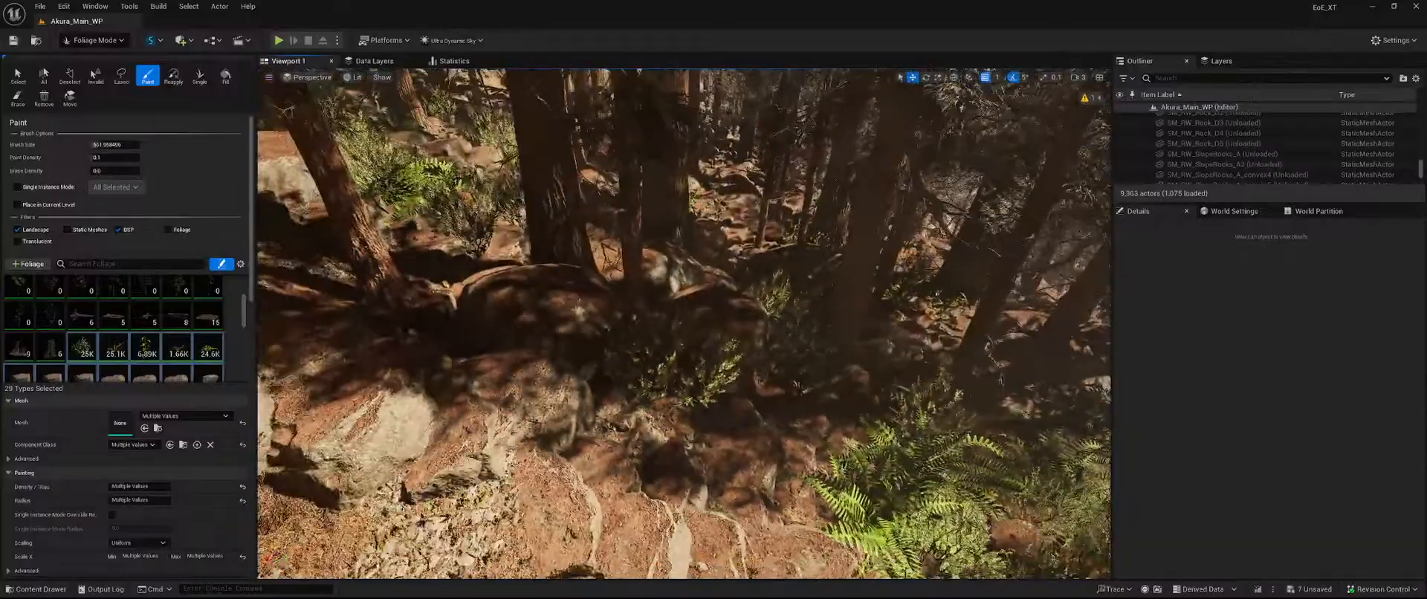
{"action": "left_click", "coordinate": [628, 320], "text": "shift"}
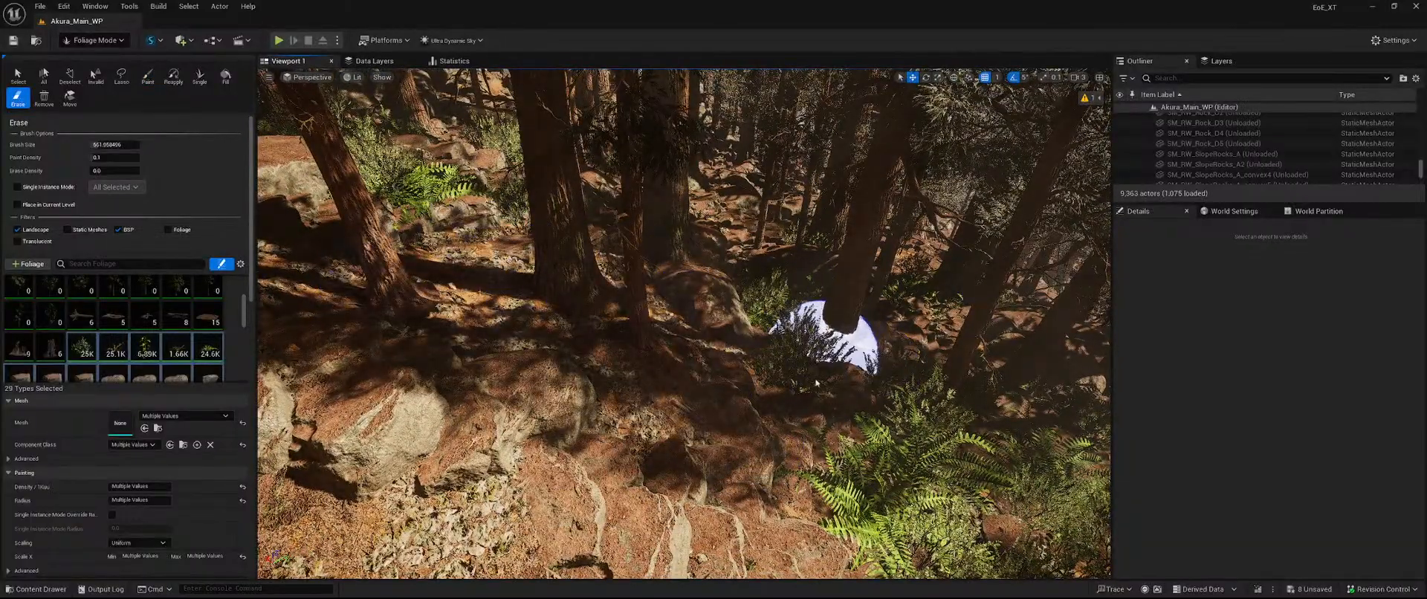
Erase the rocks and selected foliage around the thick reddish trunk and on the shaded ground beside it.
{"action": "right_click_drag", "start_coordinate": [771, 392], "coordinate": [765, 349]}
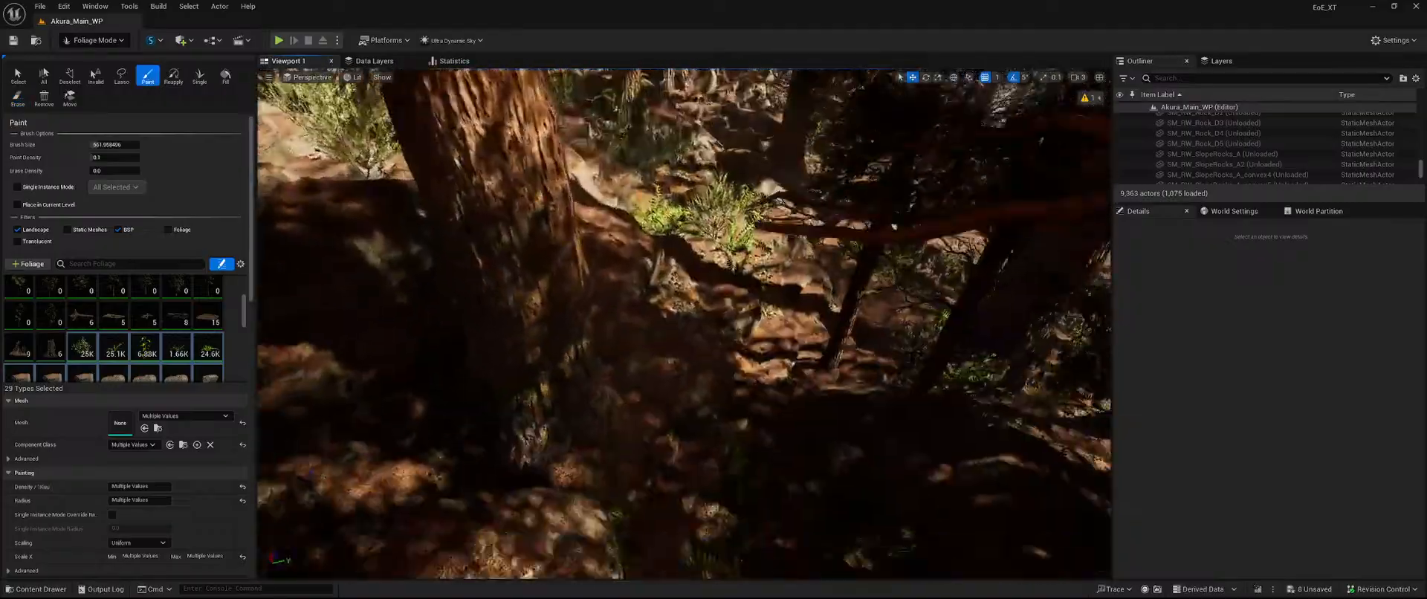
{"action": "right_click_drag", "start_coordinate": [753, 394], "coordinate": [713, 392]}
{"action": "left_click", "coordinate": [752, 394], "text": "shift"}
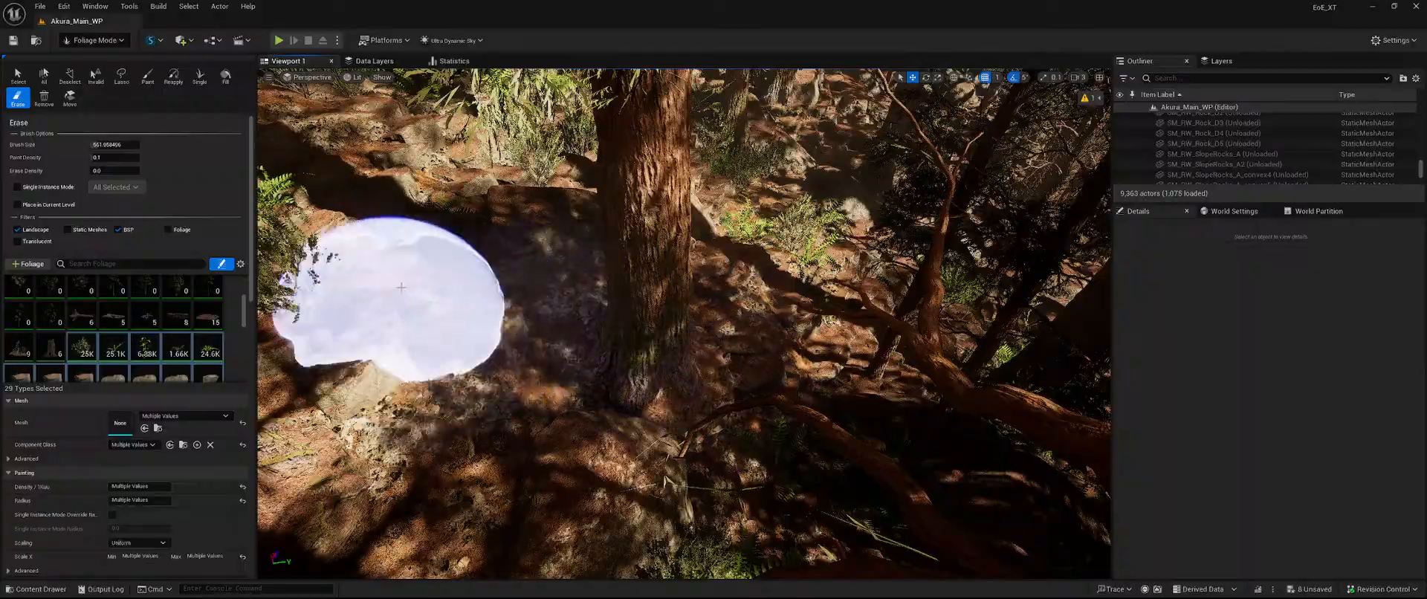
{"action": "left_click_drag", "start_coordinate": [401, 288], "coordinate": [703, 375], "text": "shift"}
Erase the selected foliage around the slim sunlit trees among the ferns near the leaning reddish trunk.
{"action": "mouse_move", "coordinate": [702, 375]}
{"action": "right_mouse_down"}
{"action": "mouse_move", "coordinate": [725, 275]}
{"action": "mouse_move", "coordinate": [694, 405]}
{"action": "right_mouse_up"}
{"action": "left_click", "coordinate": [693, 324], "text": "shift"}
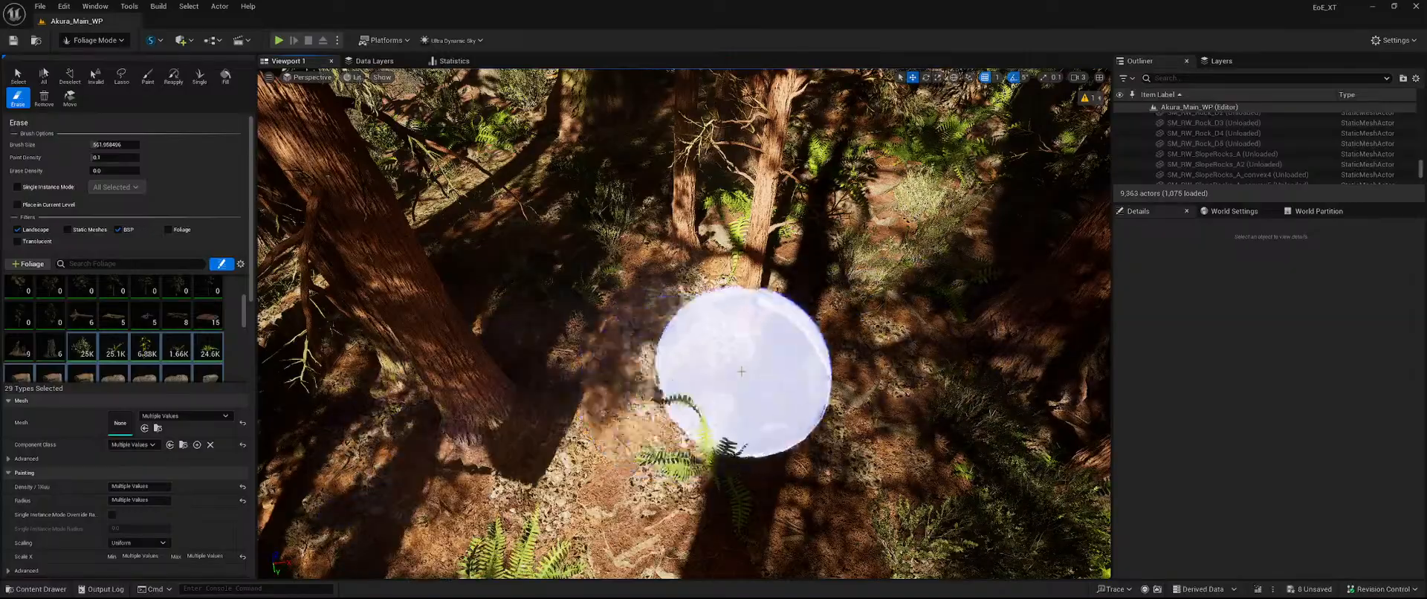
{"action": "mouse_move", "coordinate": [742, 371]}
{"action": "right_mouse_down"}
{"action": "mouse_move", "coordinate": [758, 275]}
{"action": "mouse_move", "coordinate": [762, 346]}
{"action": "mouse_move", "coordinate": [739, 327]}
{"action": "right_mouse_up"}
{"action": "left_click", "coordinate": [717, 257], "text": "shift"}
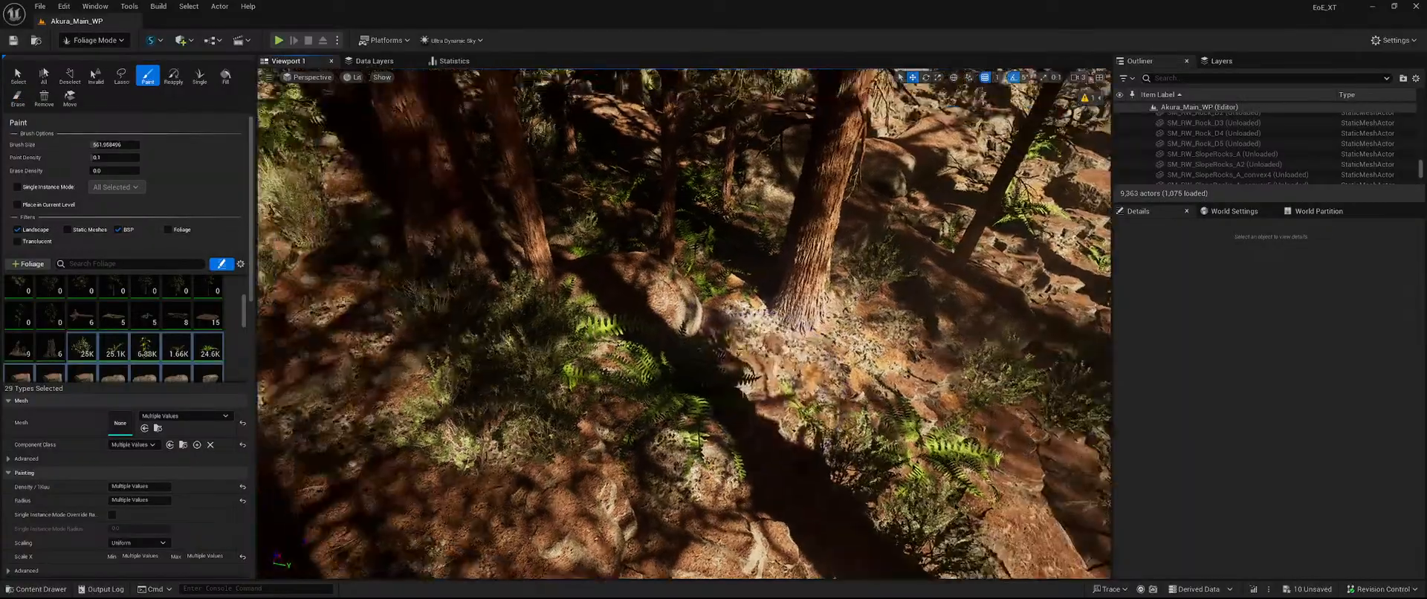
{"action": "right_click_drag", "start_coordinate": [624, 324], "coordinate": [553, 294]}
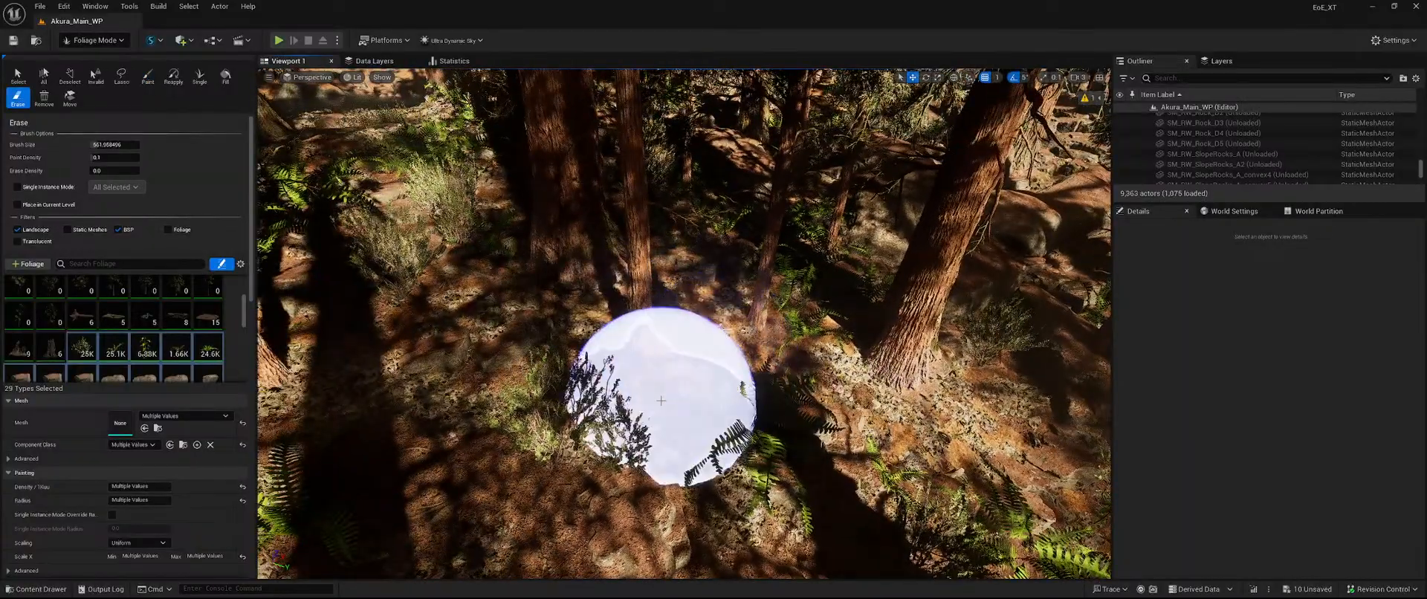
Erase the selected foliage around the dark trunk behind the pale shrub and around the thick trunk beside the bright ferns.
{"action": "right_click_drag", "start_coordinate": [660, 401], "coordinate": [665, 430]}
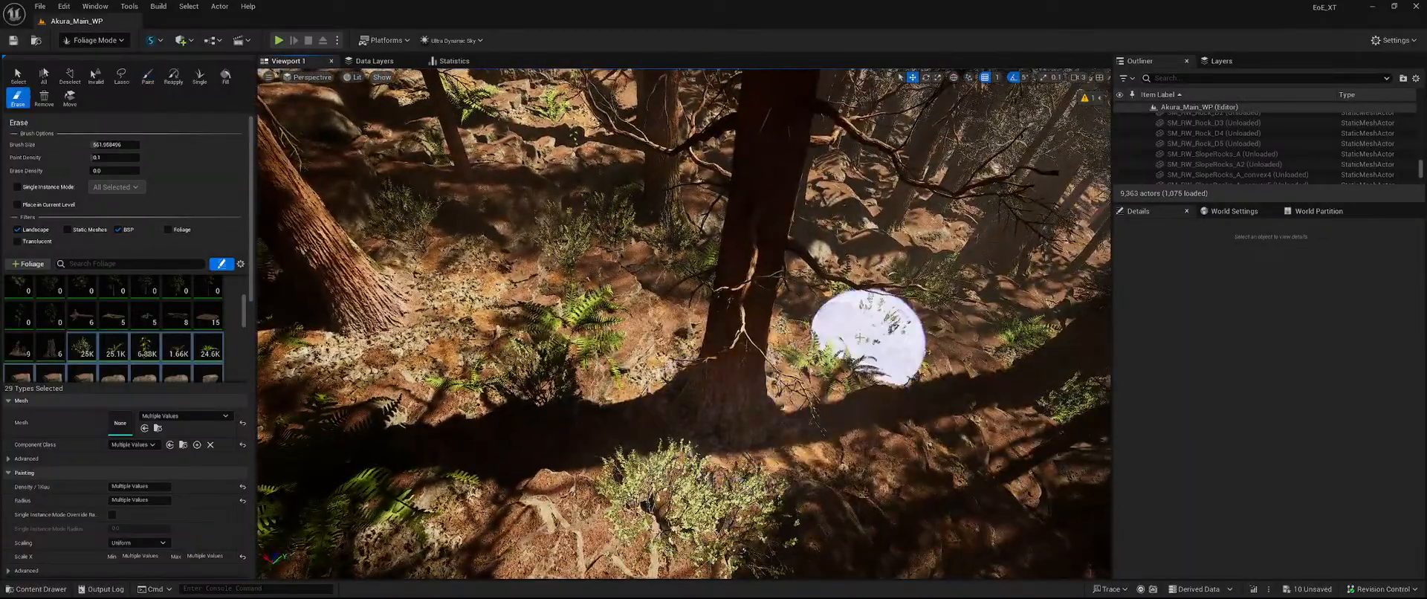
{"action": "mouse_move", "coordinate": [860, 338]}
{"action": "right_mouse_down"}
{"action": "mouse_move", "coordinate": [676, 426]}
{"action": "mouse_move", "coordinate": [691, 350]}
{"action": "right_mouse_up"}
{"action": "key", "text": "shift"}
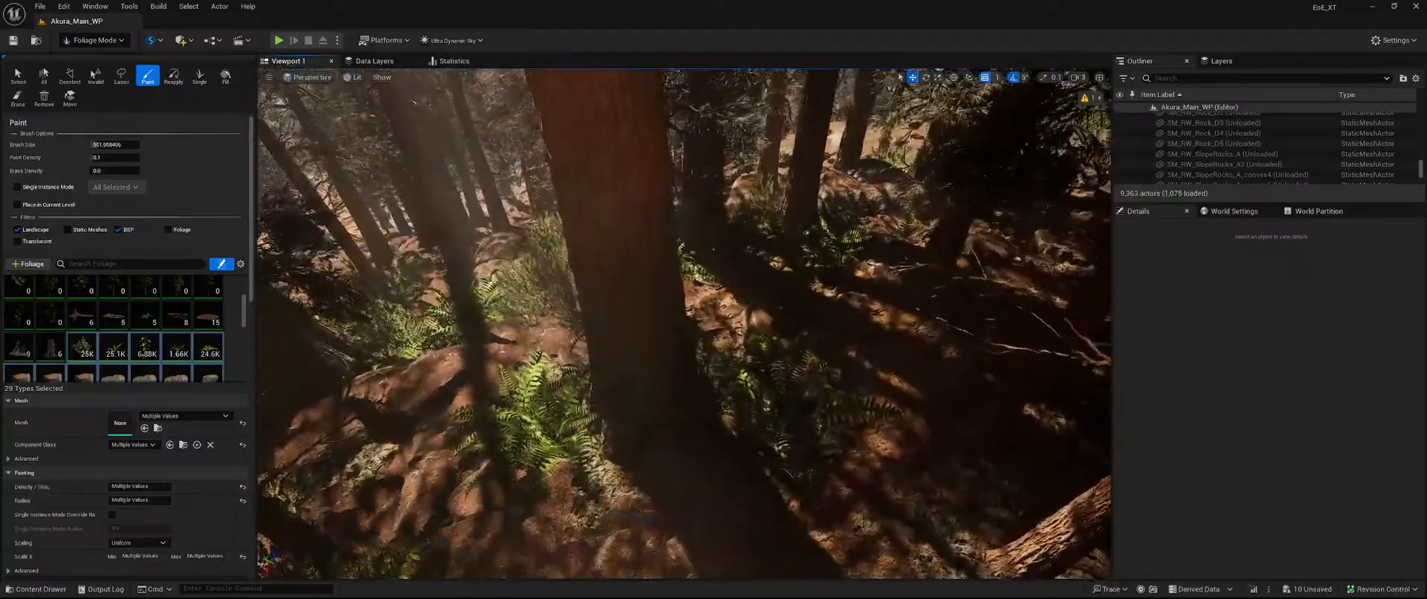
{"action": "right_click_drag", "start_coordinate": [647, 401], "coordinate": [631, 402]}
{"action": "key", "text": "shift"}
Erase the selected foliage around the slim dark tree by the ferns and the rocks between the two trunks above the mottled boulder.
{"action": "right_click_drag", "start_coordinate": [649, 441], "coordinate": [520, 416]}
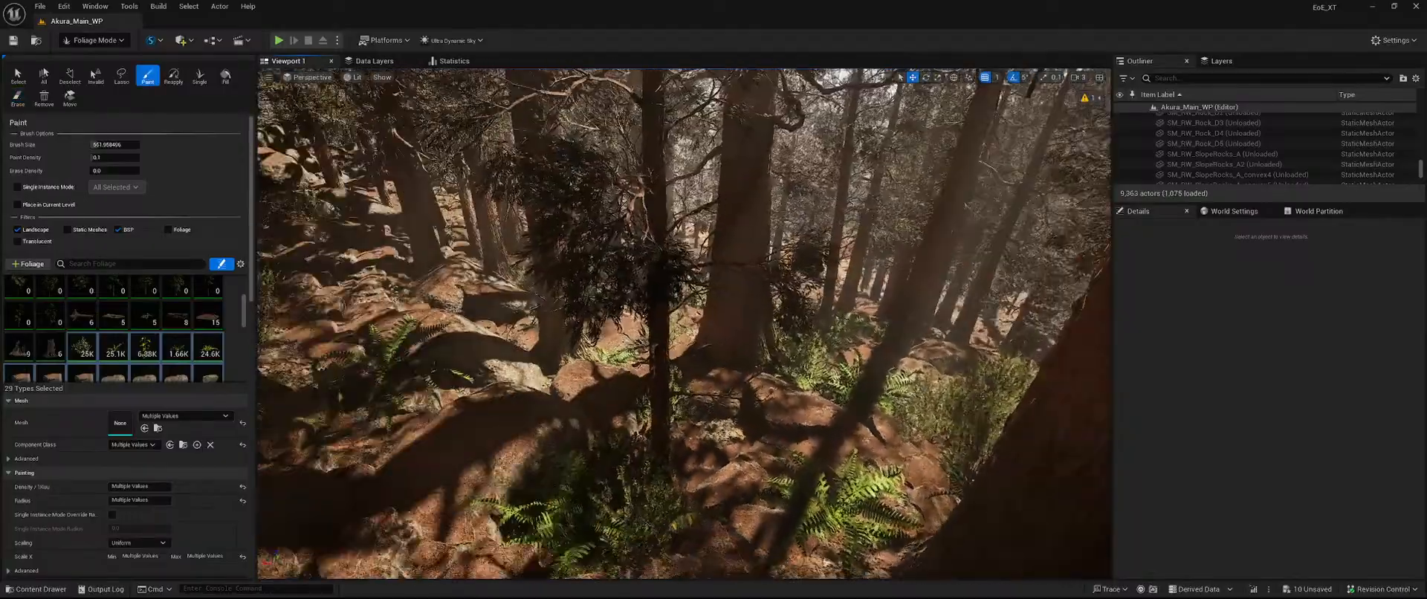
{"action": "right_click_drag", "start_coordinate": [797, 360], "coordinate": [807, 434]}
{"action": "key", "text": "shift"}
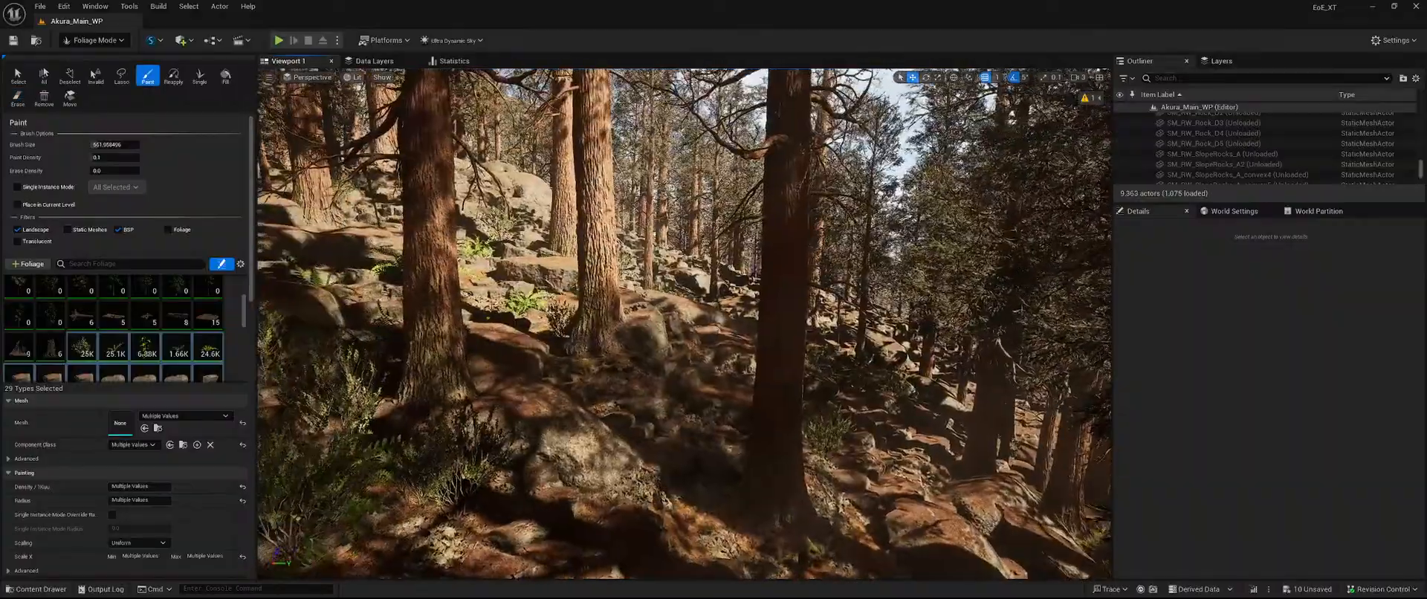
{"action": "key", "text": "shift"}
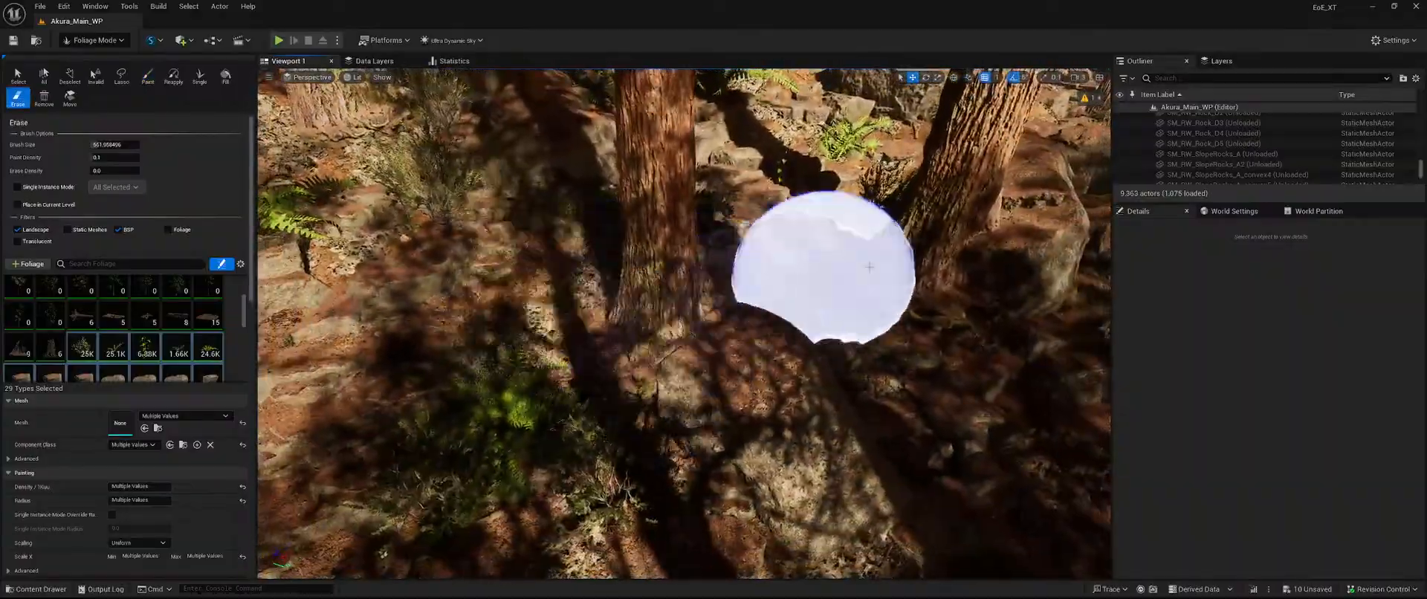
Erase the rocks and selected plants around the foot of the lone sunlit trunk on the stepped rocky ground.
{"action": "right_click_drag", "start_coordinate": [927, 274], "coordinate": [965, 212]}
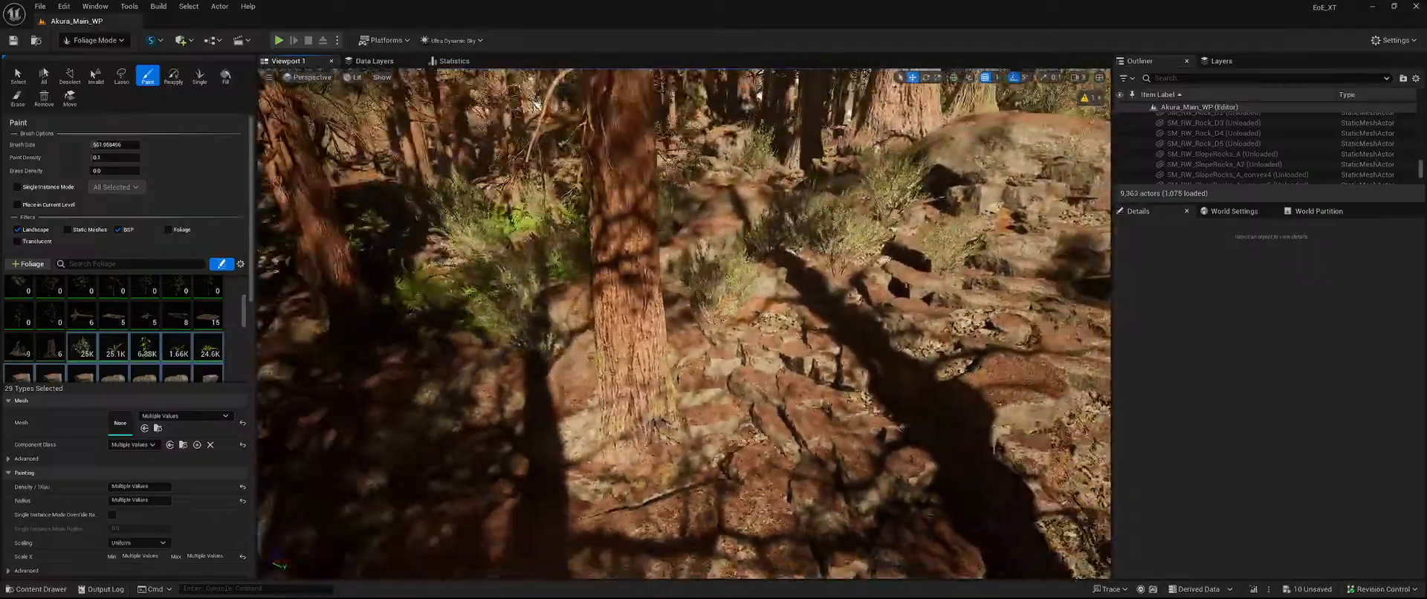
{"action": "right_click_drag", "start_coordinate": [797, 379], "coordinate": [723, 386]}
{"action": "key", "text": "shift"}
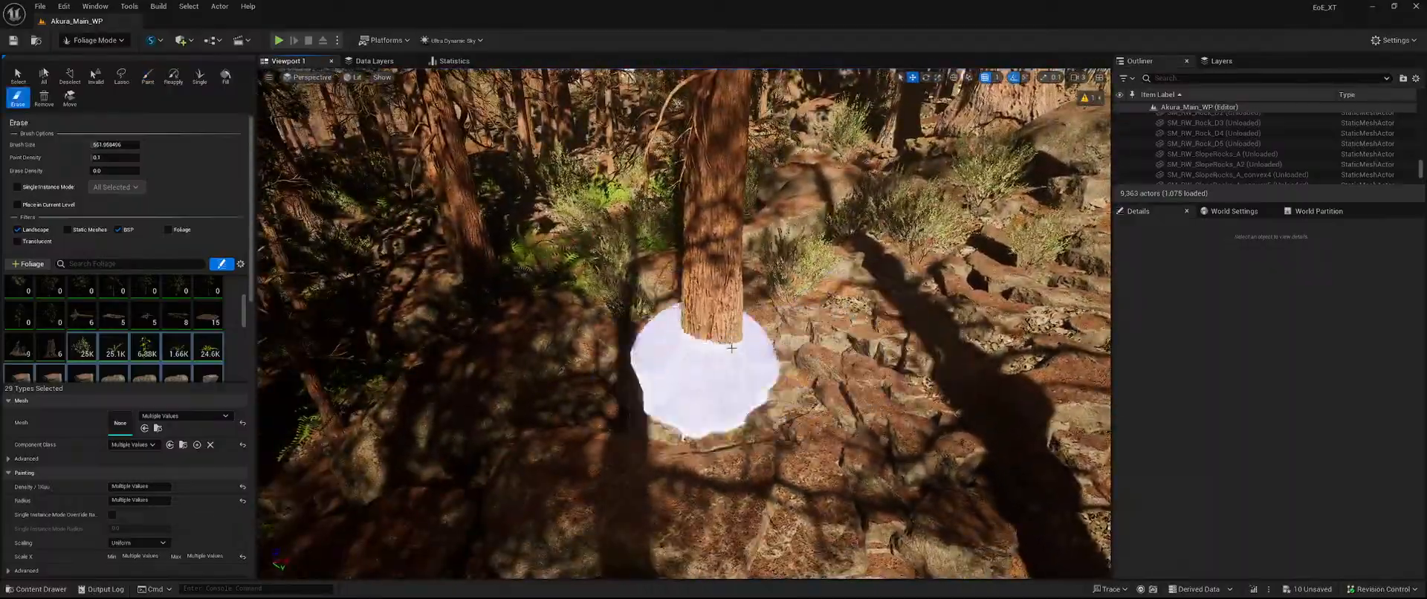
{"action": "left_click_drag", "start_coordinate": [790, 375], "coordinate": [473, 316], "text": "shift"}
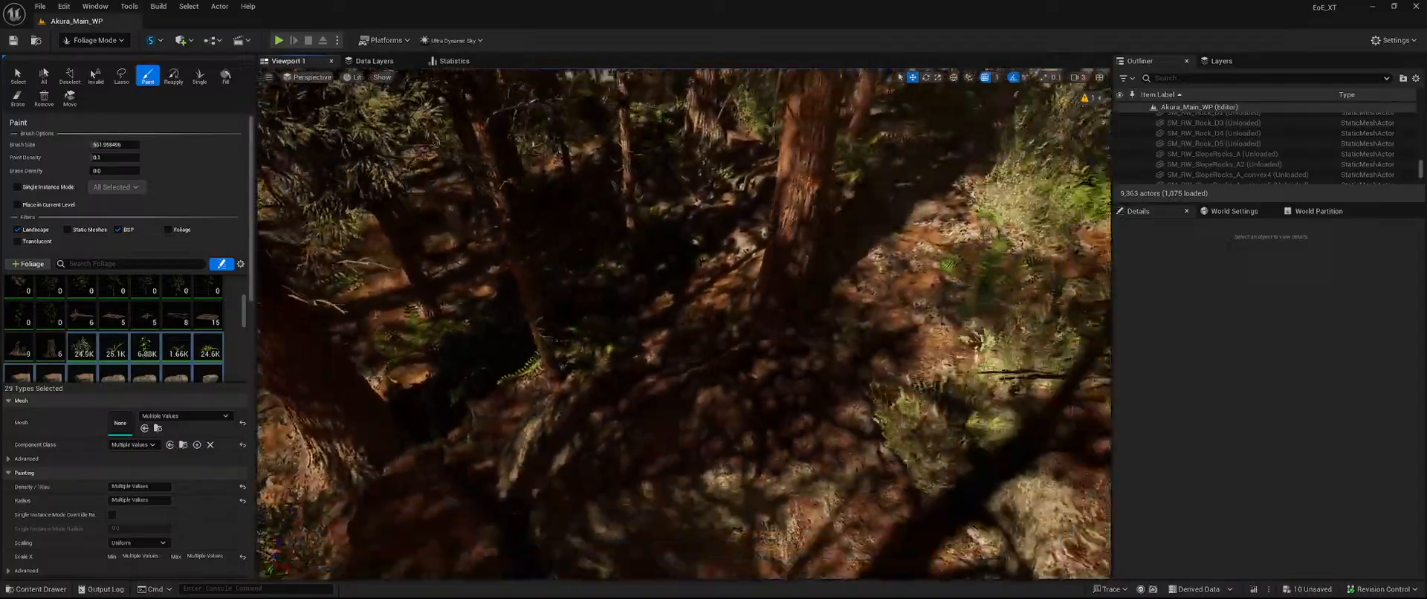
Erase the selected foliage between the shaded trunks and the boulder crowding the thick sunlit trunk, continuing around the dark tree beside it.
{"action": "key", "text": "shift"}
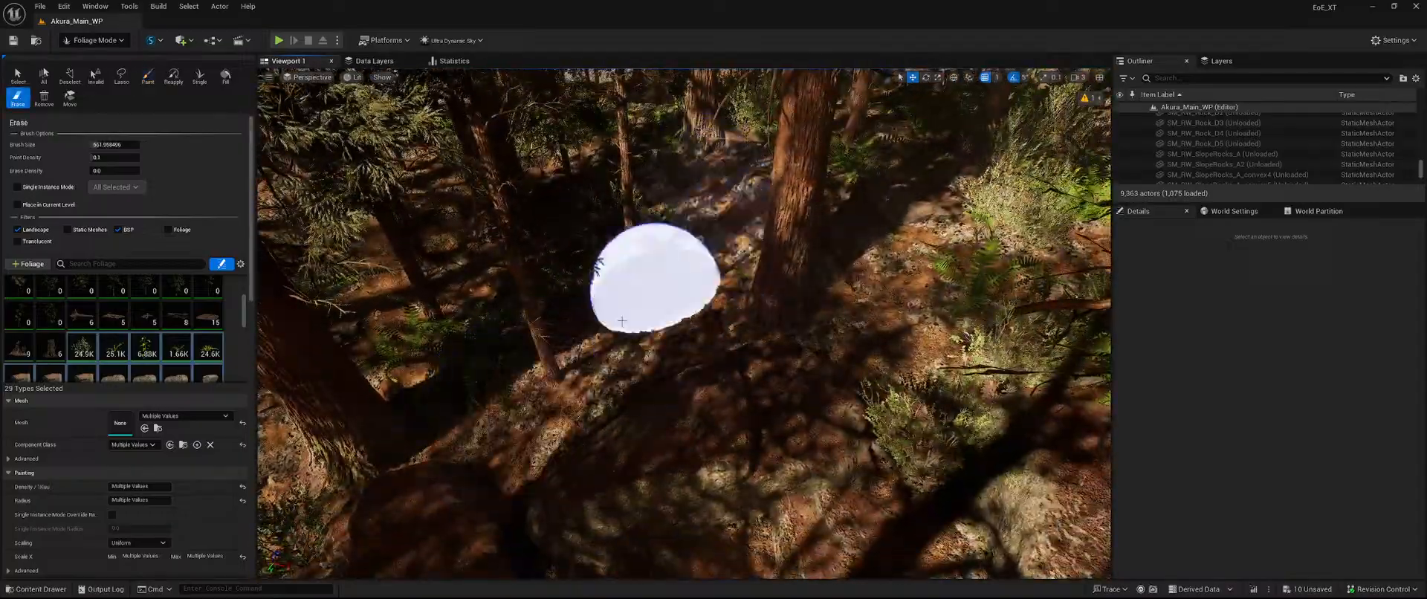
{"action": "right_click_drag", "start_coordinate": [622, 321], "coordinate": [803, 252]}
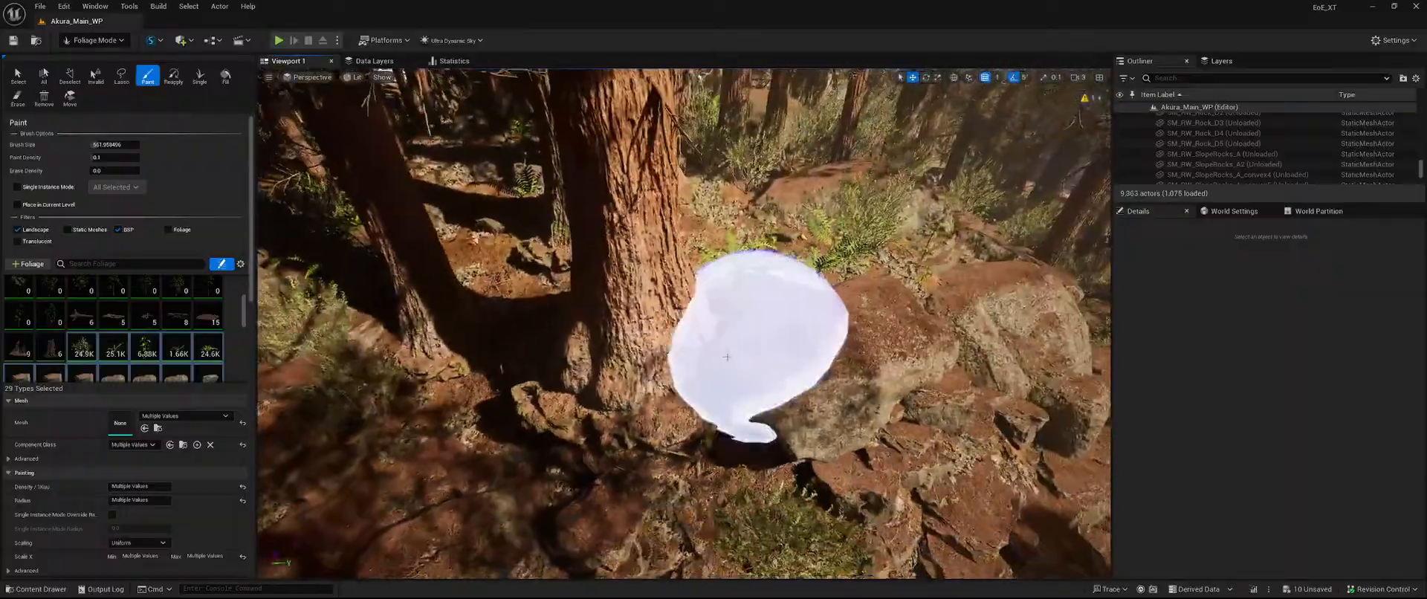
{"action": "key", "text": "shift"}
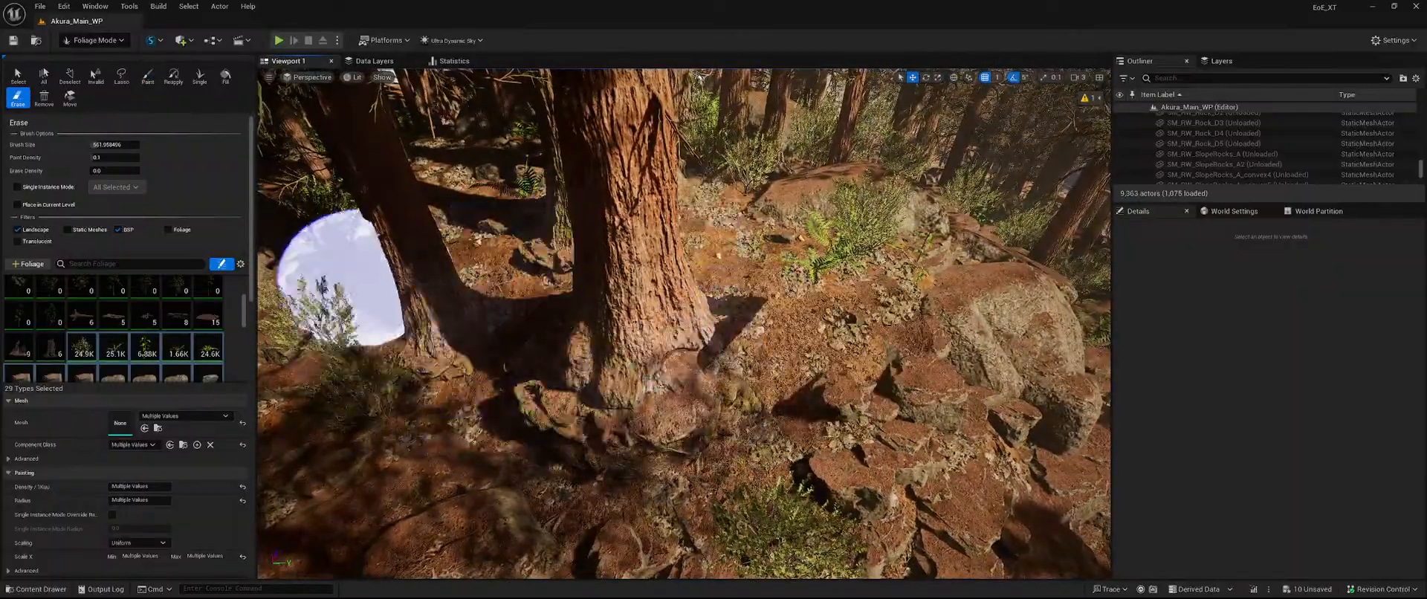
{"action": "left_click_drag", "start_coordinate": [503, 229], "coordinate": [546, 339], "text": "shift"}
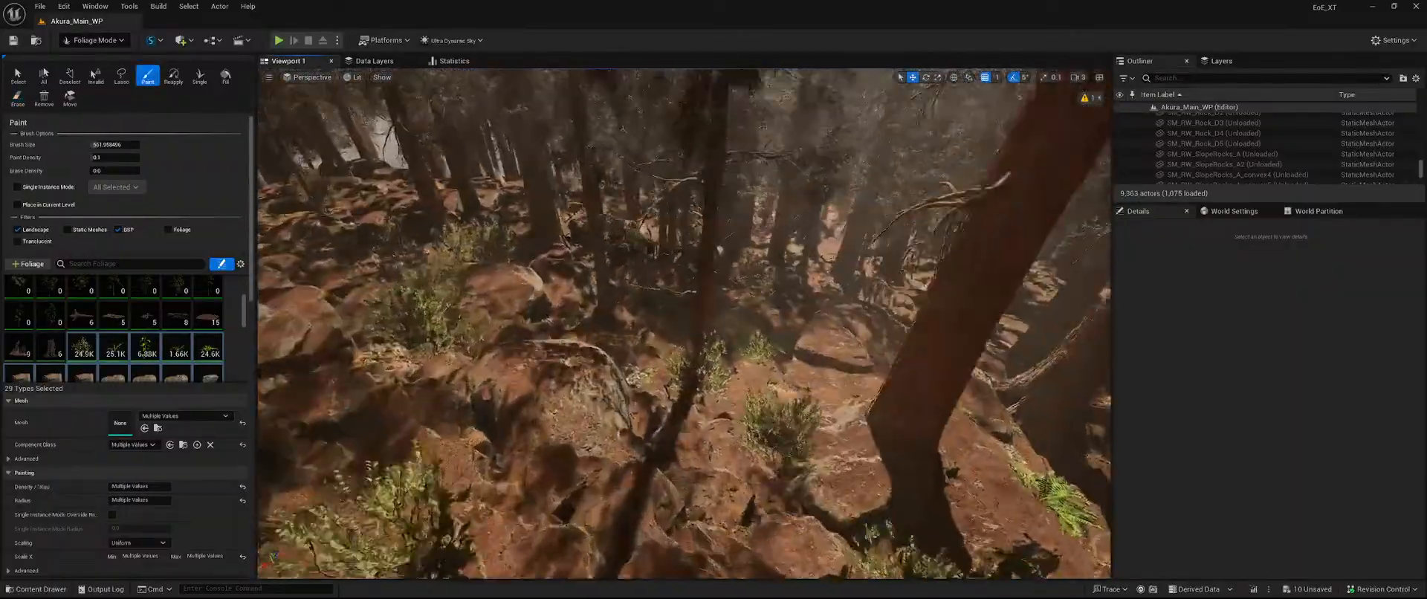
Erase the rocks at the foot of the leaning trunk on the red slope and between the three trunks behind the fern clump.
{"action": "key", "text": "shift"}
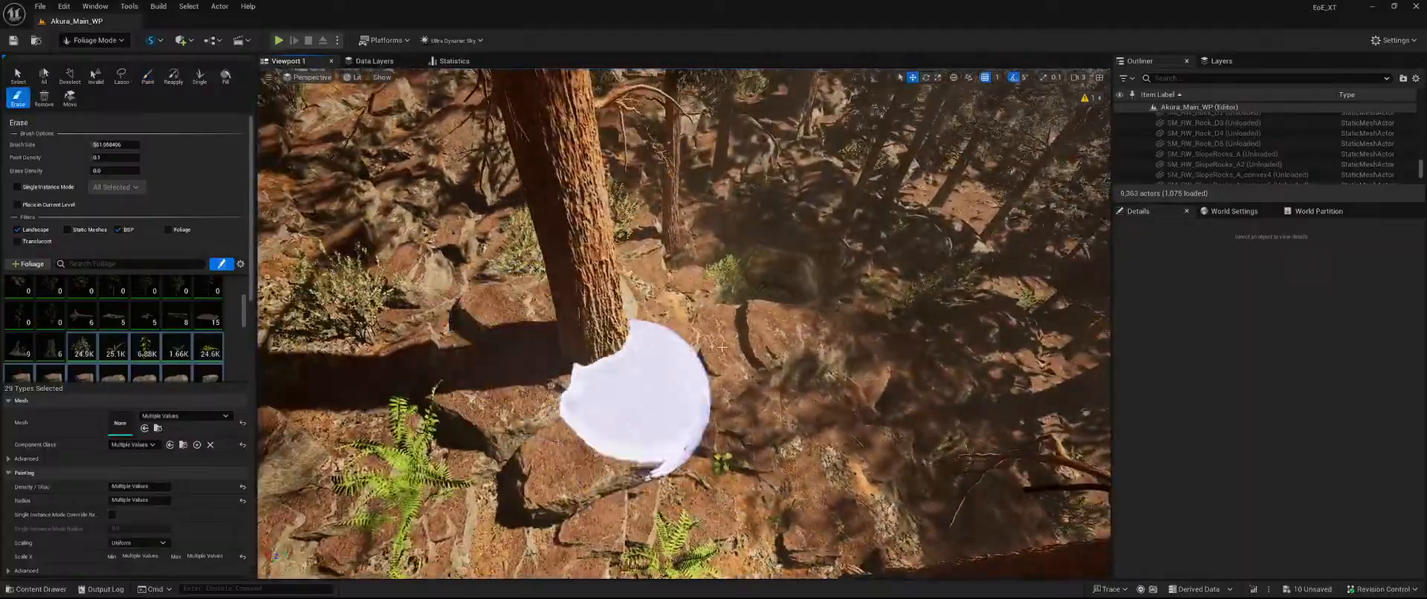
{"action": "mouse_move", "coordinate": [768, 321]}
{"action": "right_mouse_down"}
{"action": "mouse_move", "coordinate": [639, 334]}
{"action": "mouse_move", "coordinate": [751, 312]}
{"action": "mouse_move", "coordinate": [625, 351]}
{"action": "right_mouse_up"}
{"action": "key", "text": "shift"}
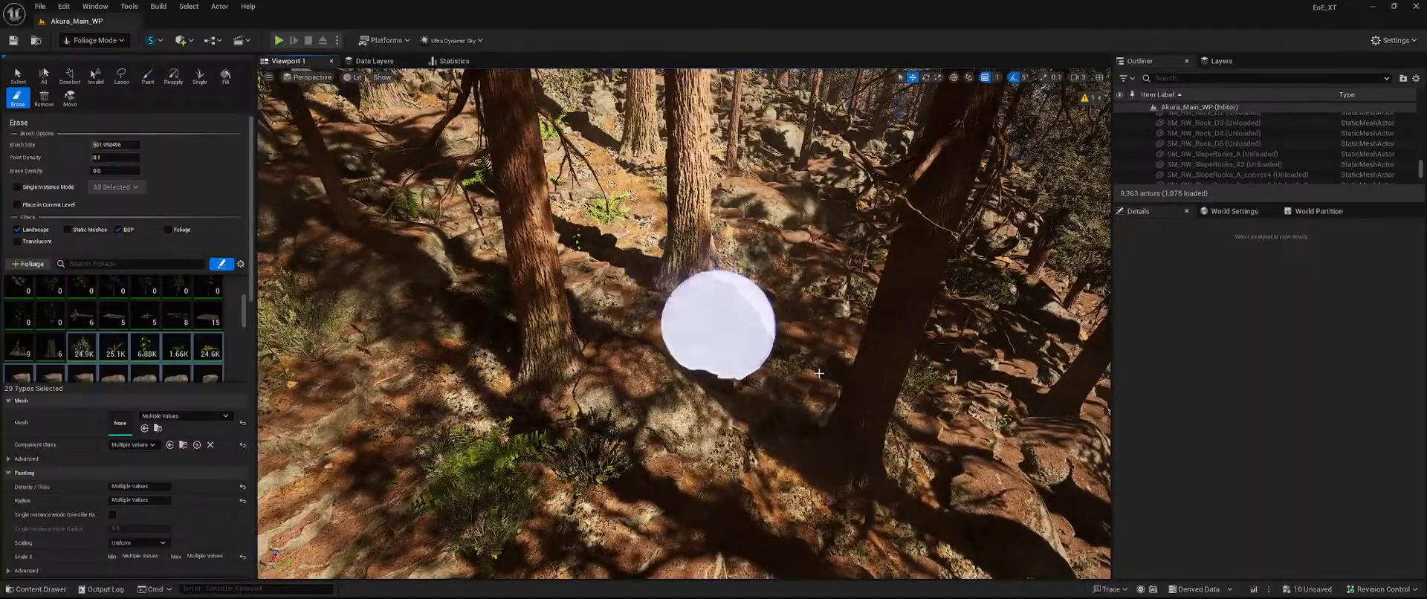
{"action": "mouse_move", "coordinate": [726, 394]}
{"action": "right_mouse_down"}
{"action": "mouse_move", "coordinate": [832, 386]}
{"action": "mouse_move", "coordinate": [761, 449]}
{"action": "right_mouse_up"}
{"action": "key", "text": "shift"}
Erase the rocks between the dark trunk and the reddish tree behind it, above the large foreground boulder.
{"action": "mouse_move", "coordinate": [680, 409]}
{"action": "right_mouse_down"}
{"action": "mouse_move", "coordinate": [751, 405]}
{"action": "mouse_move", "coordinate": [552, 462]}
{"action": "right_mouse_up"}
{"action": "key", "text": "shift"}
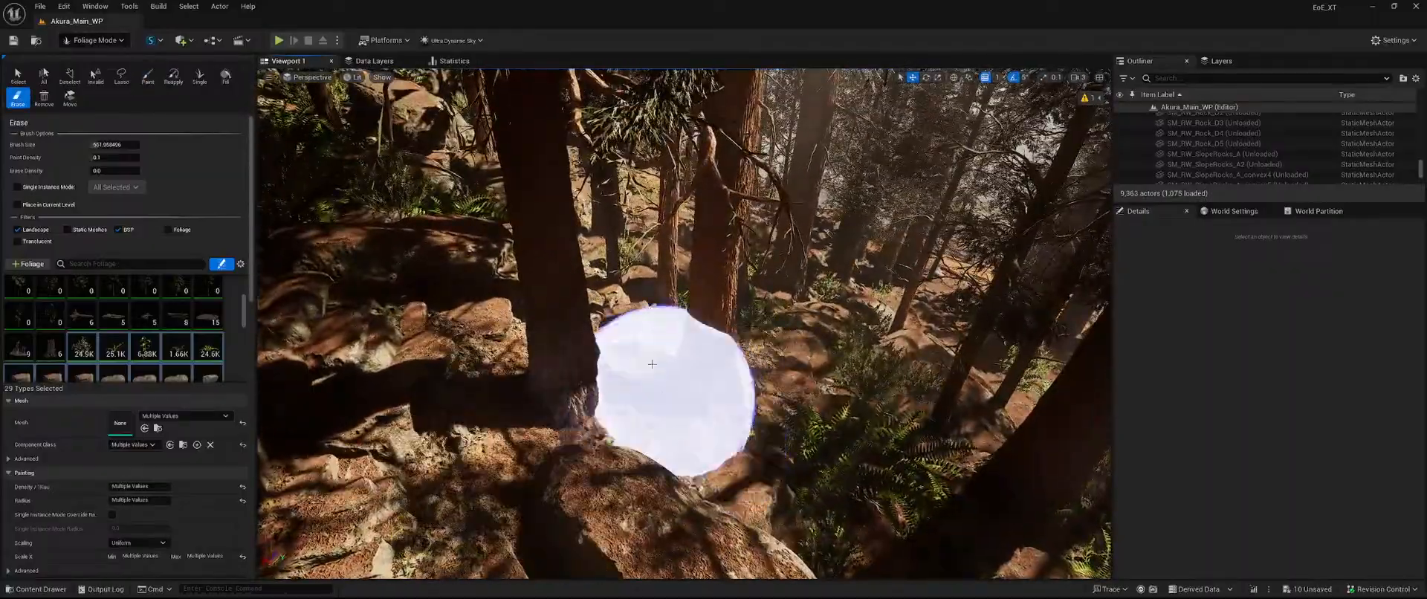
{"action": "mouse_move", "coordinate": [745, 430]}
{"action": "right_mouse_down"}
{"action": "mouse_move", "coordinate": [743, 356]}
{"action": "mouse_move", "coordinate": [789, 424]}
{"action": "right_mouse_up"}
{"action": "key", "text": "shift"}
Erase the pale boulders around the sunlit trunks on the open slope and the rocks below the tree beside the pale shrubs.
{"action": "right_click_drag", "start_coordinate": [836, 387], "coordinate": [832, 327]}
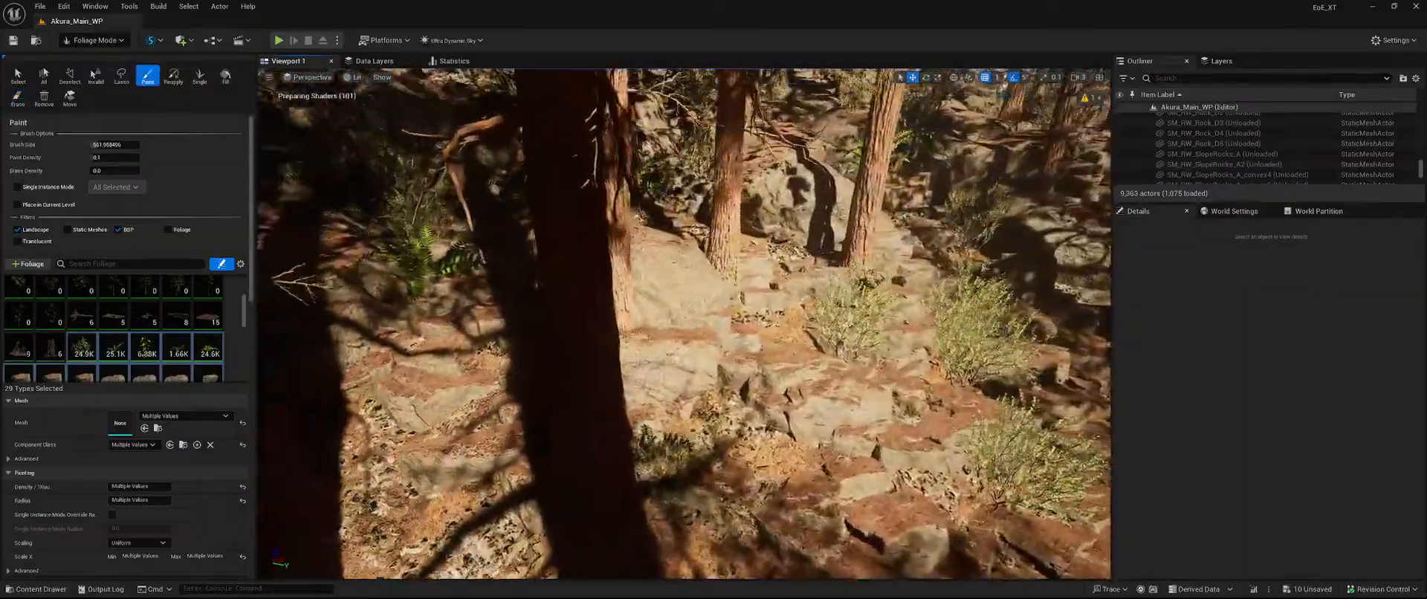
{"action": "mouse_move", "coordinate": [614, 484]}
{"action": "left_mouse_down", "text": "shift"}
{"action": "mouse_move", "coordinate": [621, 414]}
{"action": "mouse_move", "coordinate": [773, 430]}
{"action": "mouse_move", "coordinate": [691, 334]}
{"action": "left_mouse_up", "text": "shift"}
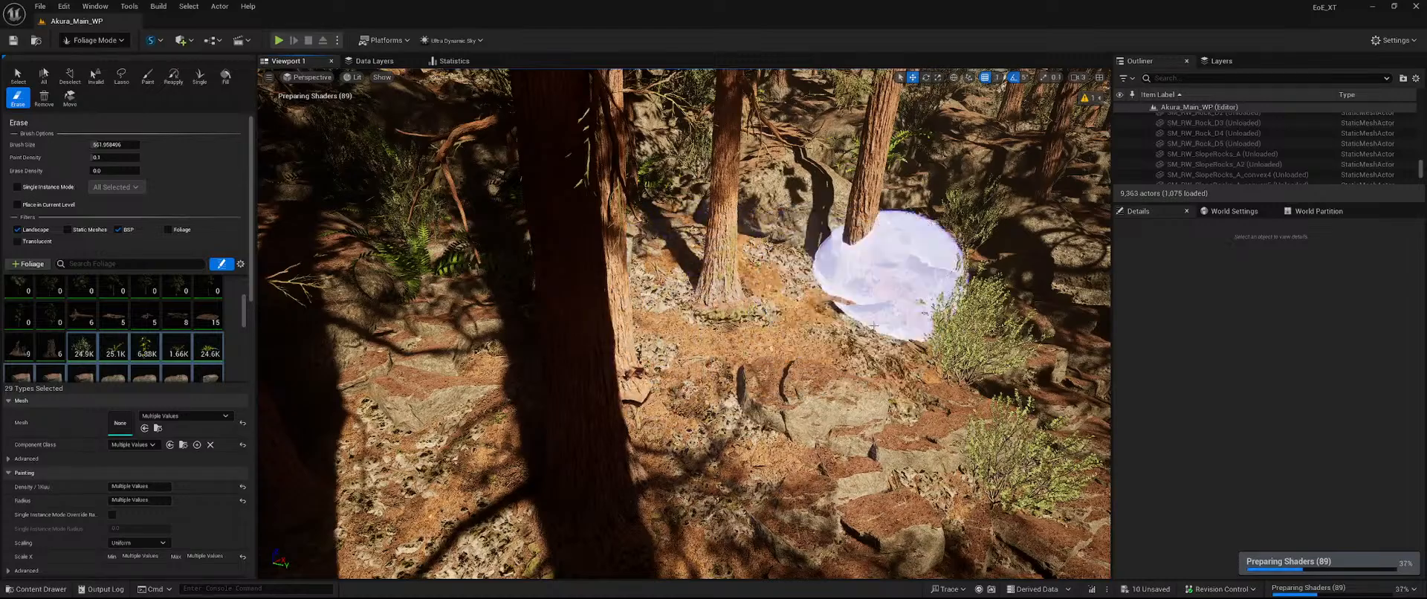
{"action": "right_click_drag", "start_coordinate": [873, 327], "coordinate": [910, 323]}
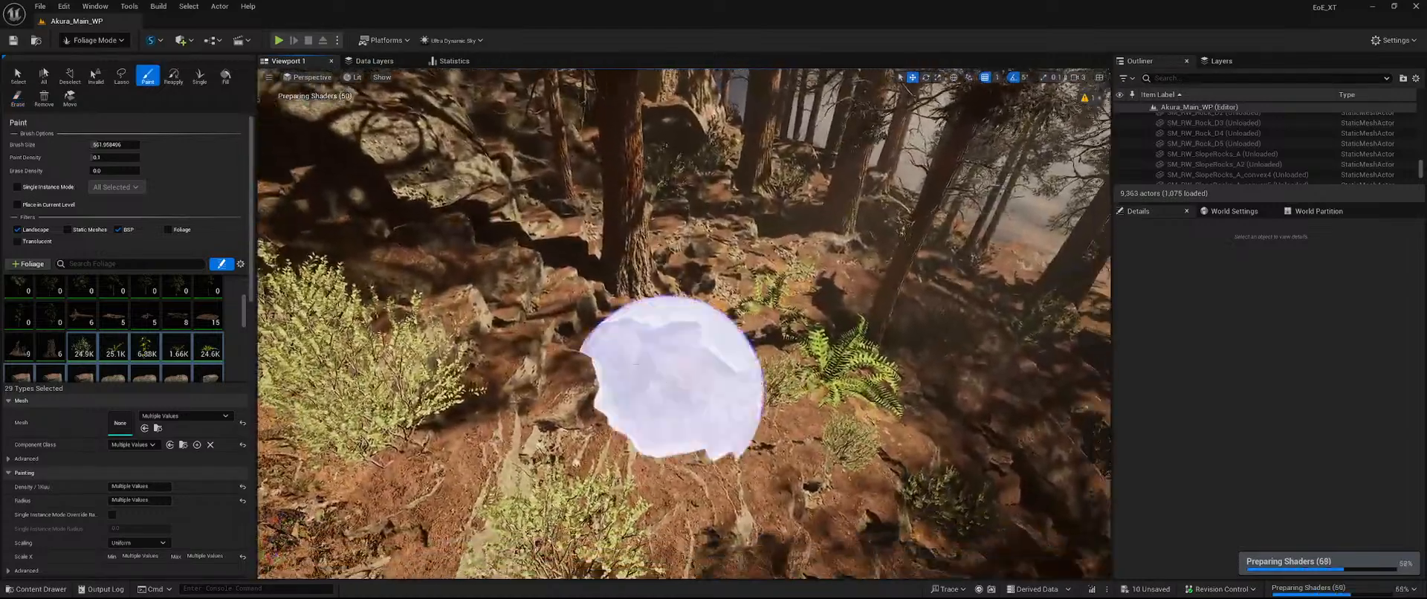
{"action": "mouse_move", "coordinate": [672, 377]}
{"action": "left_mouse_down", "text": "shift"}
{"action": "mouse_move", "coordinate": [736, 335]}
{"action": "mouse_move", "coordinate": [623, 363]}
{"action": "left_mouse_up", "text": "shift"}
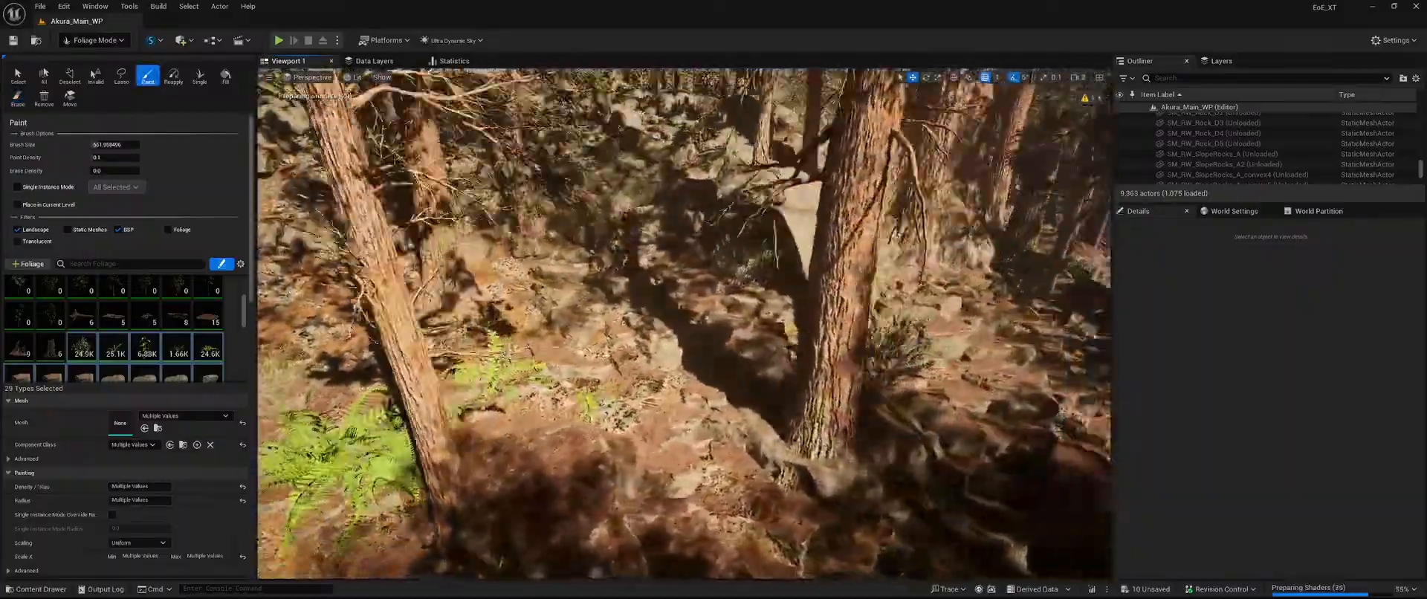
Erase the rocks around the base of the upright sunlit trunk and on the ground beside the small bush behind it.
{"action": "right_click_drag", "start_coordinate": [638, 386], "coordinate": [673, 389]}
{"action": "left_click_drag", "start_coordinate": [638, 387], "coordinate": [669, 418], "text": "shift"}
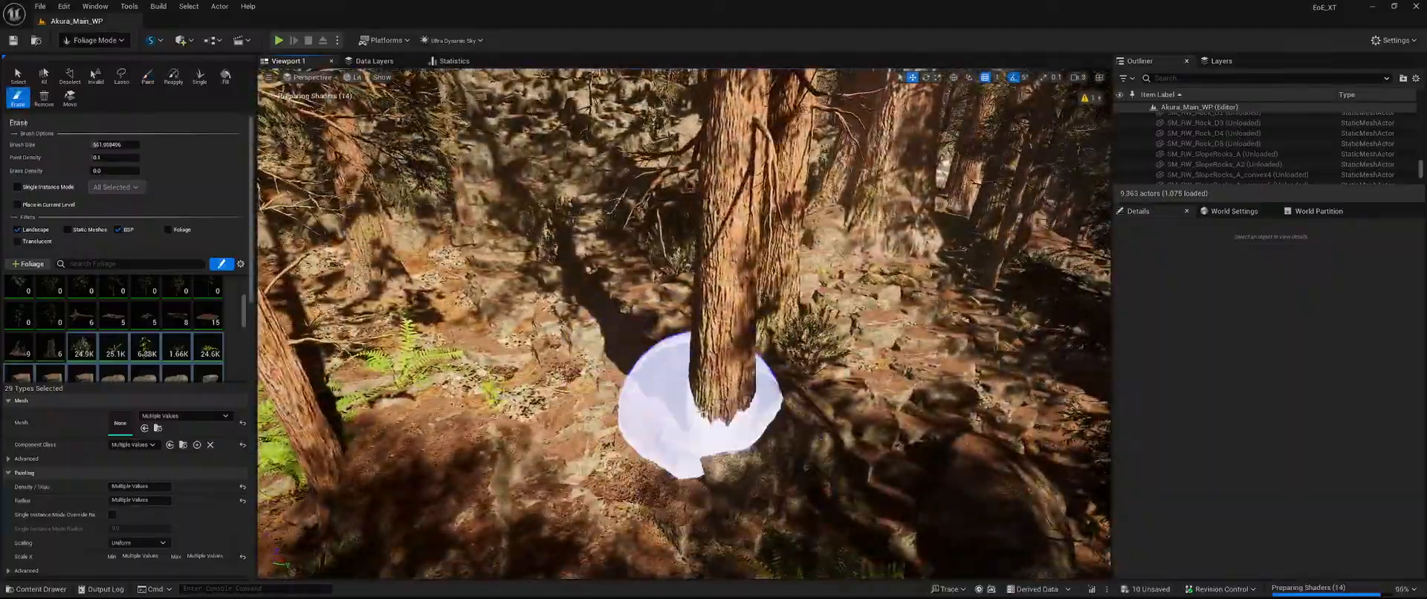
{"action": "left_click", "coordinate": [699, 405], "text": "shift"}
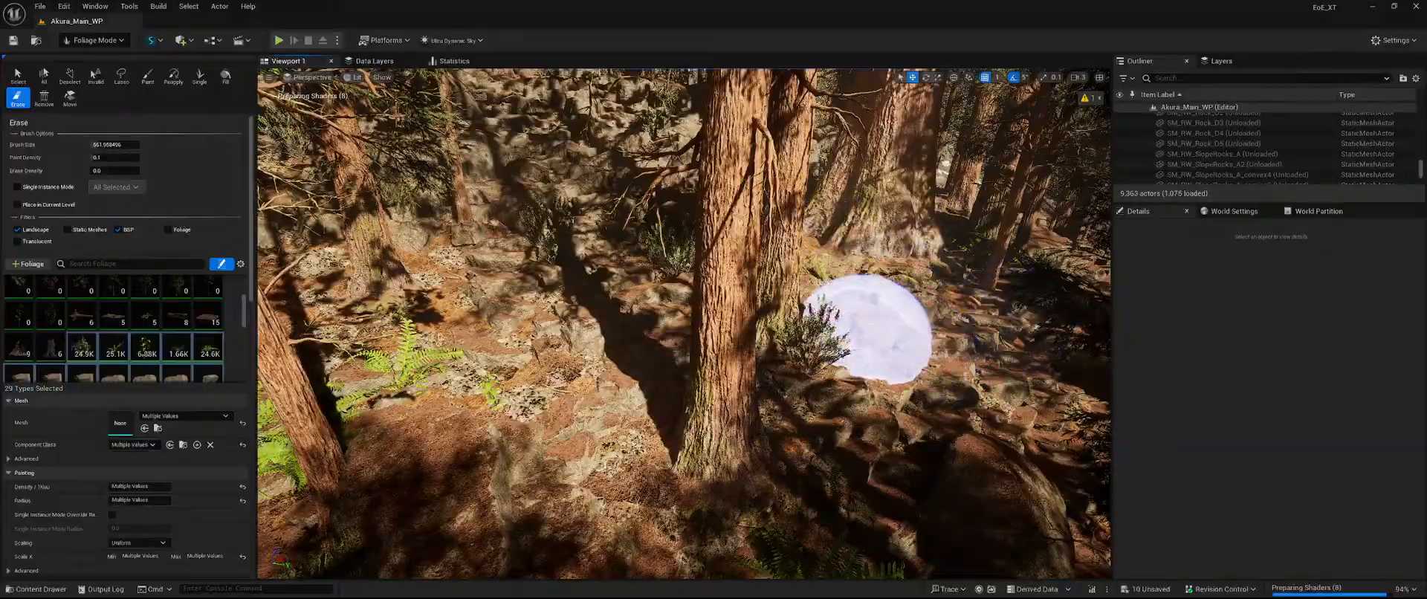
Erase the rocks and selected foliage around the foot of the sunlit tree on the rocky ledge beside the green shrubs.
{"action": "right_click_drag", "start_coordinate": [493, 214], "coordinate": [423, 149]}
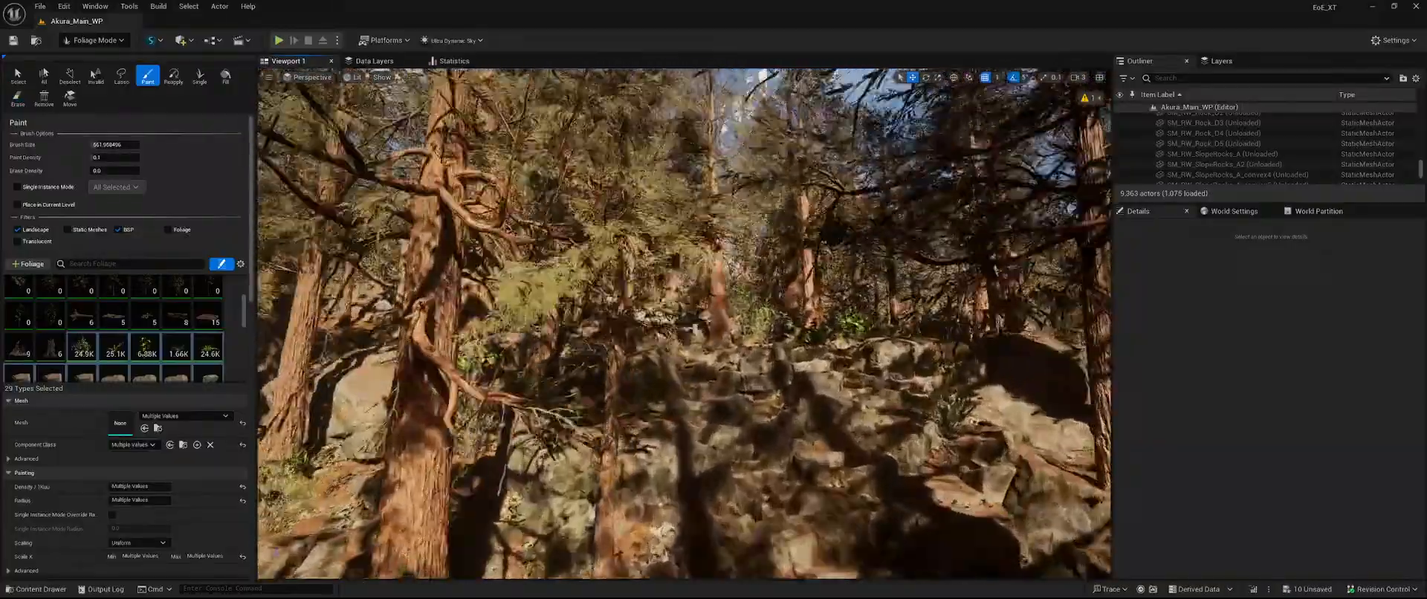
{"action": "right_click_drag", "start_coordinate": [694, 329], "coordinate": [620, 231]}
{"action": "right_click_drag", "start_coordinate": [736, 328], "coordinate": [743, 446]}
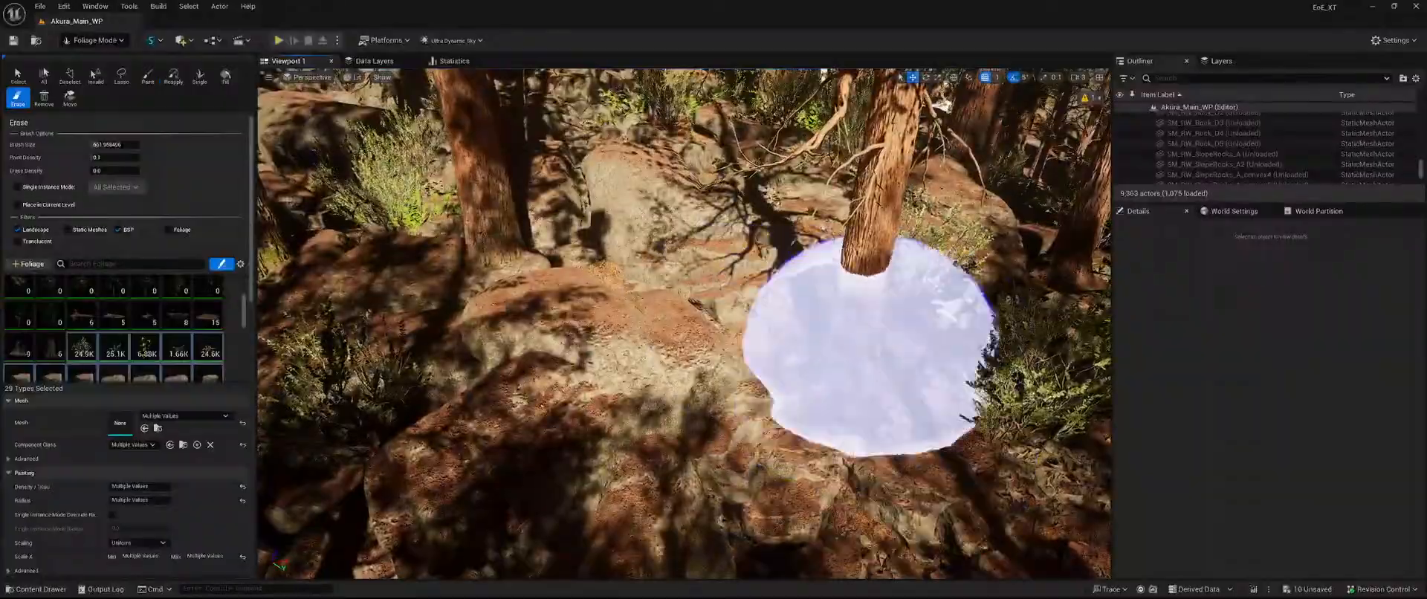
{"action": "left_click", "coordinate": [868, 347], "text": "shift"}
{"action": "right_click_drag", "start_coordinate": [868, 347], "coordinate": [874, 352]}
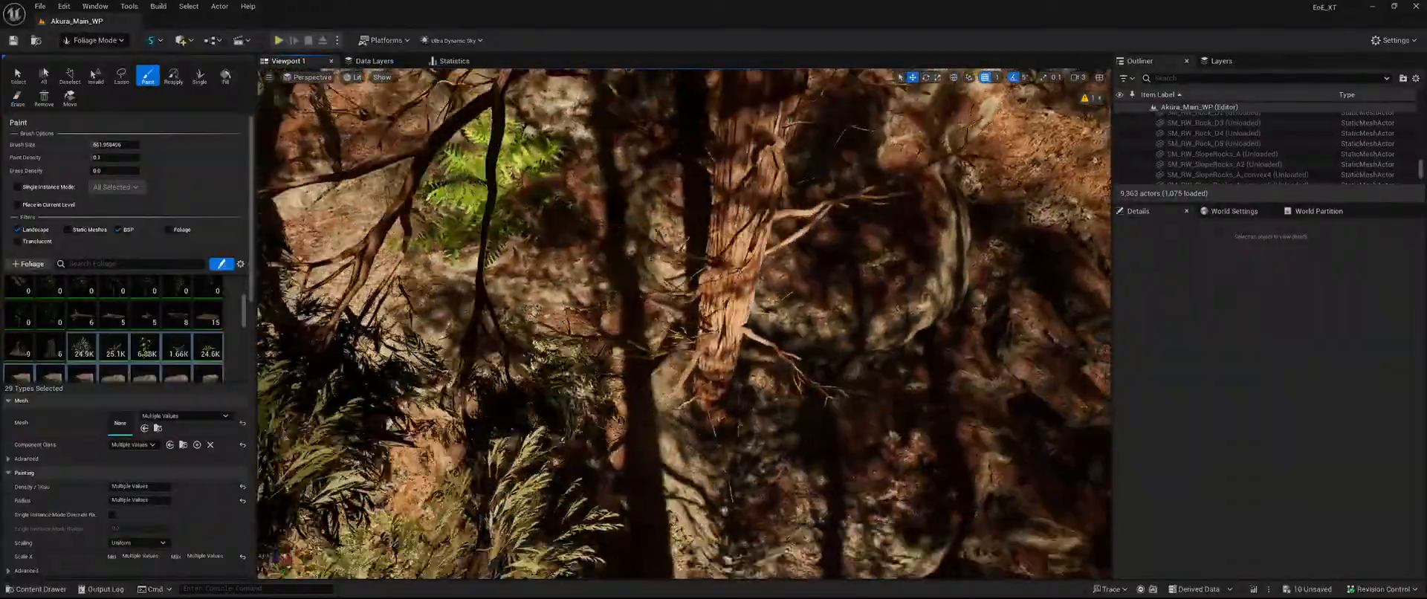
Erase the rocks around the reddish trunk with bare branches, the trunk behind the rounded boulder, and the mossy-based trunk on the slope.
{"action": "right_click_drag", "start_coordinate": [663, 379], "coordinate": [666, 390]}
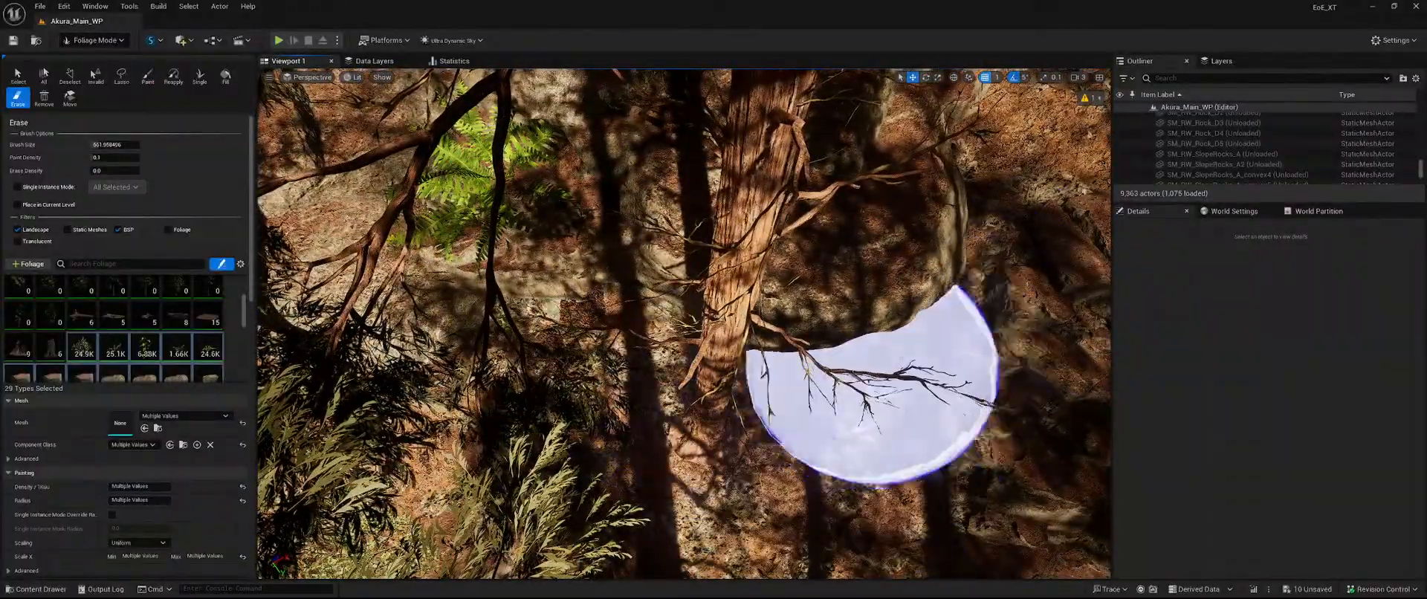
{"action": "right_click_drag", "start_coordinate": [871, 361], "coordinate": [854, 246]}
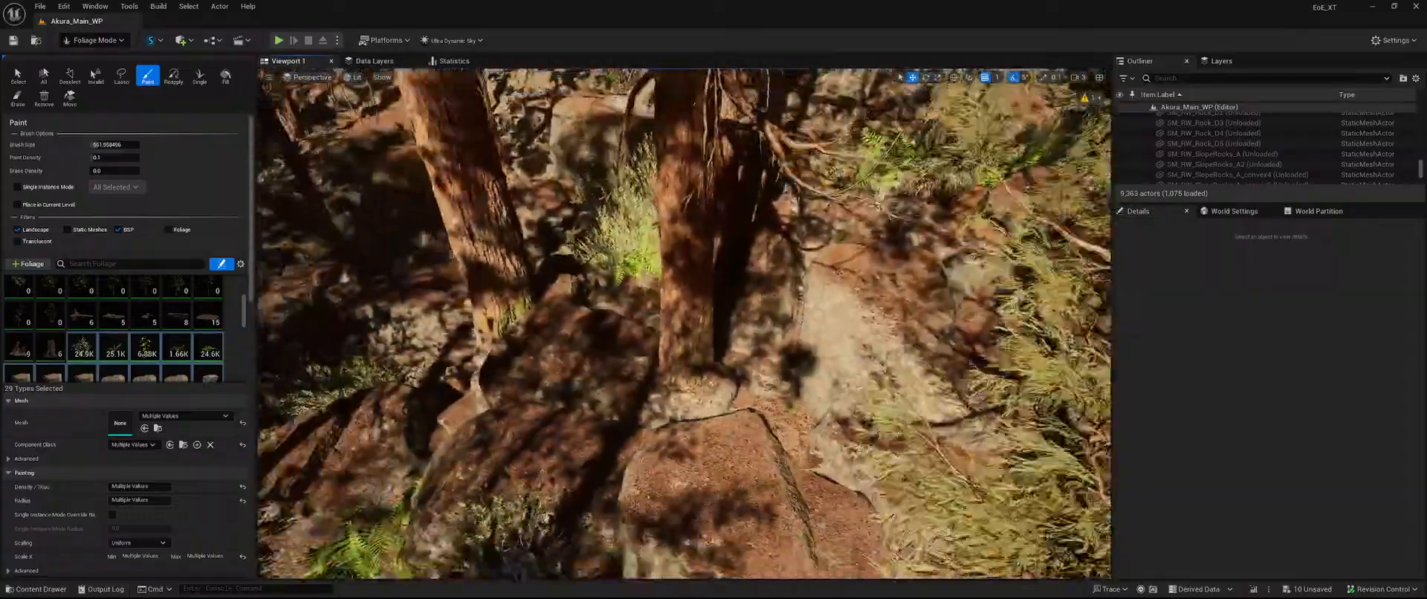
{"action": "right_click_drag", "start_coordinate": [658, 380], "coordinate": [661, 387]}
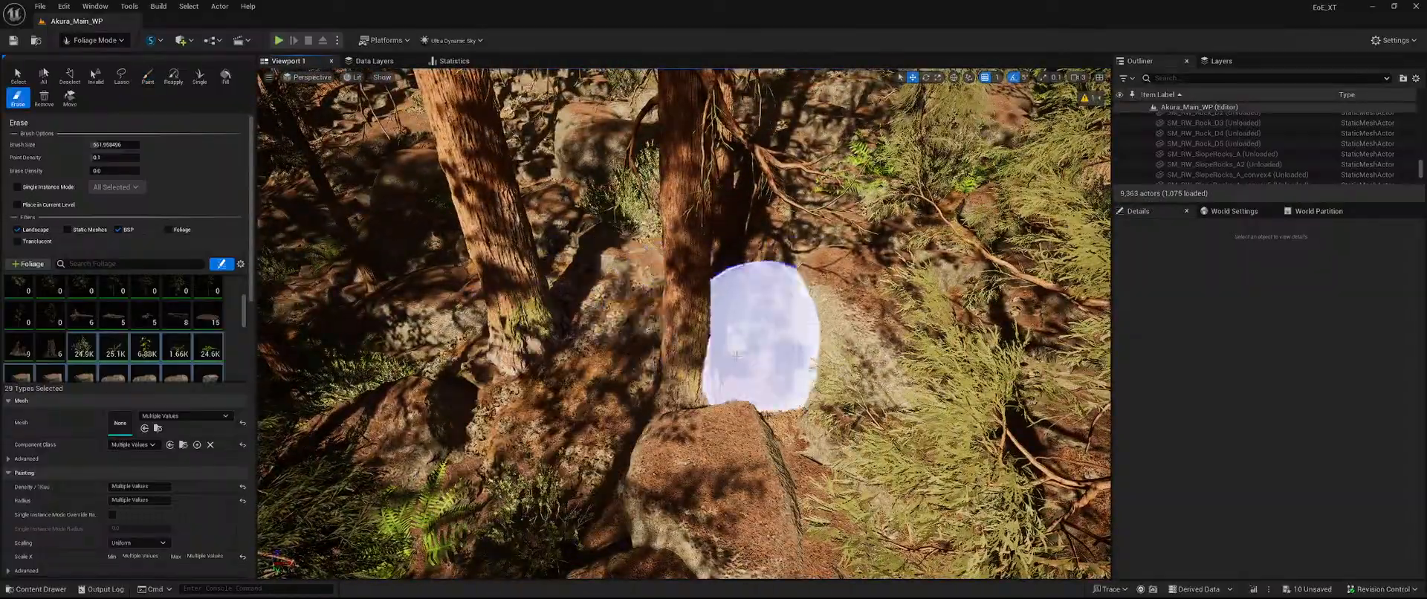
{"action": "right_click_drag", "start_coordinate": [736, 355], "coordinate": [662, 309]}
{"action": "right_click_drag", "start_coordinate": [736, 355], "coordinate": [731, 409]}
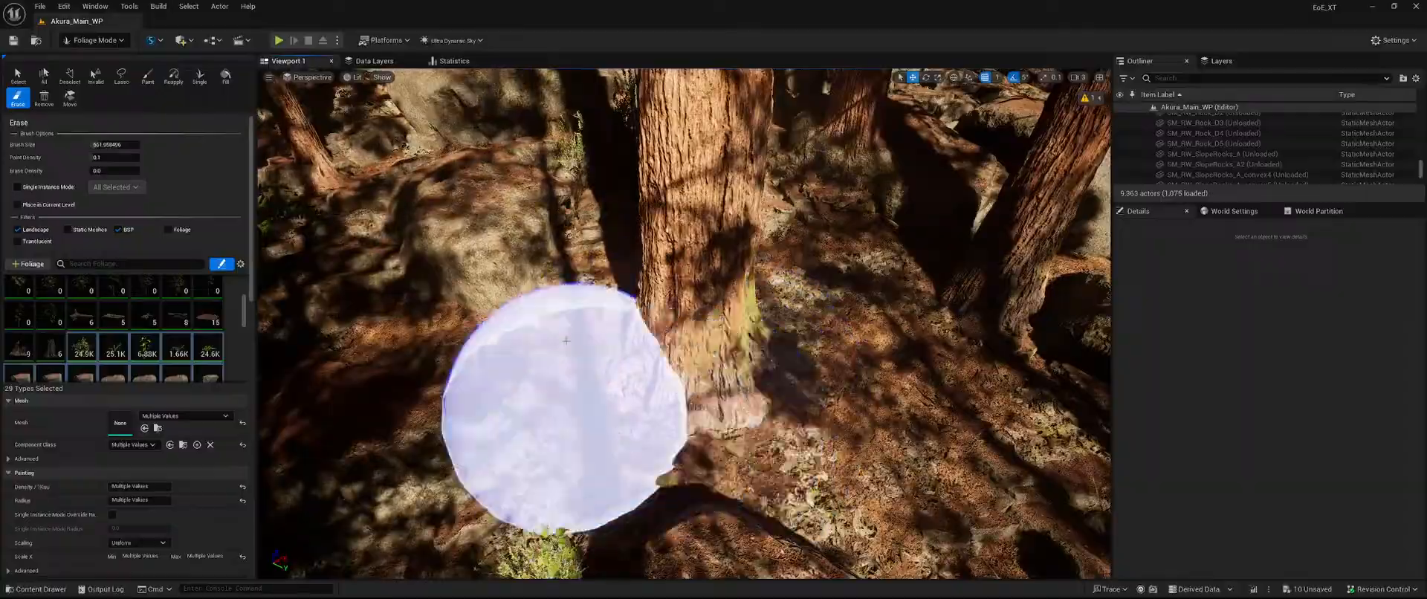
{"action": "right_click_drag", "start_coordinate": [399, 276], "coordinate": [331, 201]}
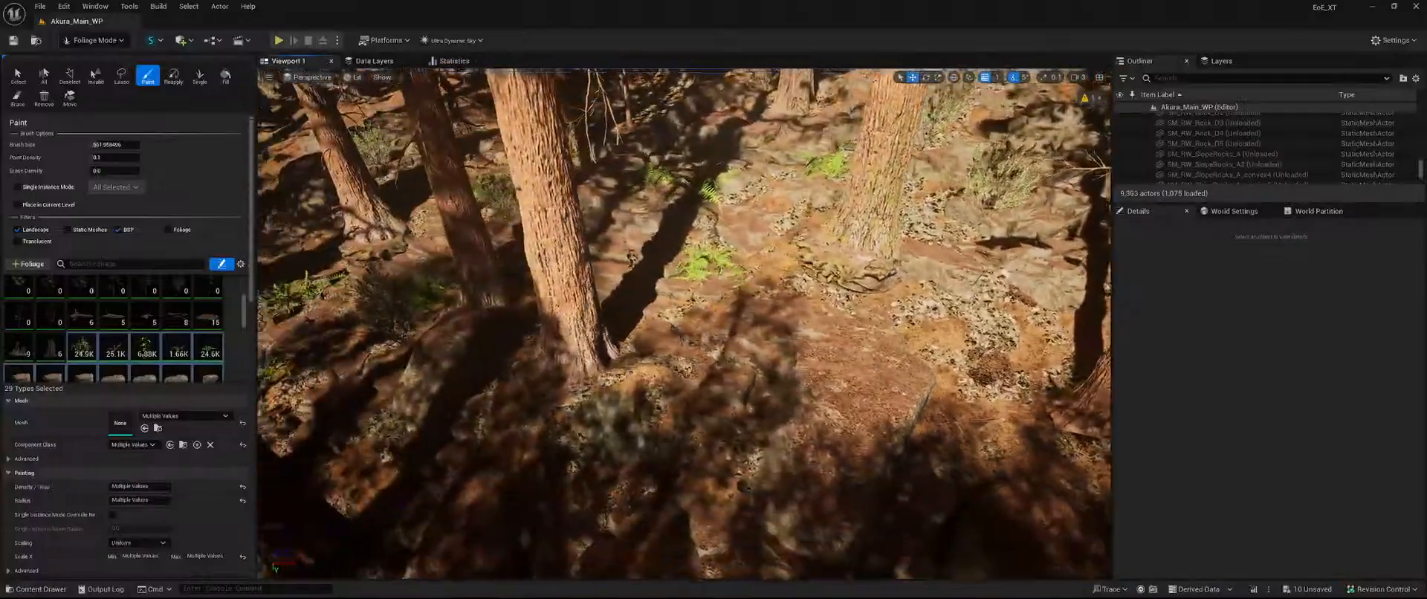
Erase the selected rocks and foliage around the cluster of thick sunlit trunks and the thinner trees on the slope beyond.
{"action": "right_click_drag", "start_coordinate": [580, 363], "coordinate": [572, 356]}
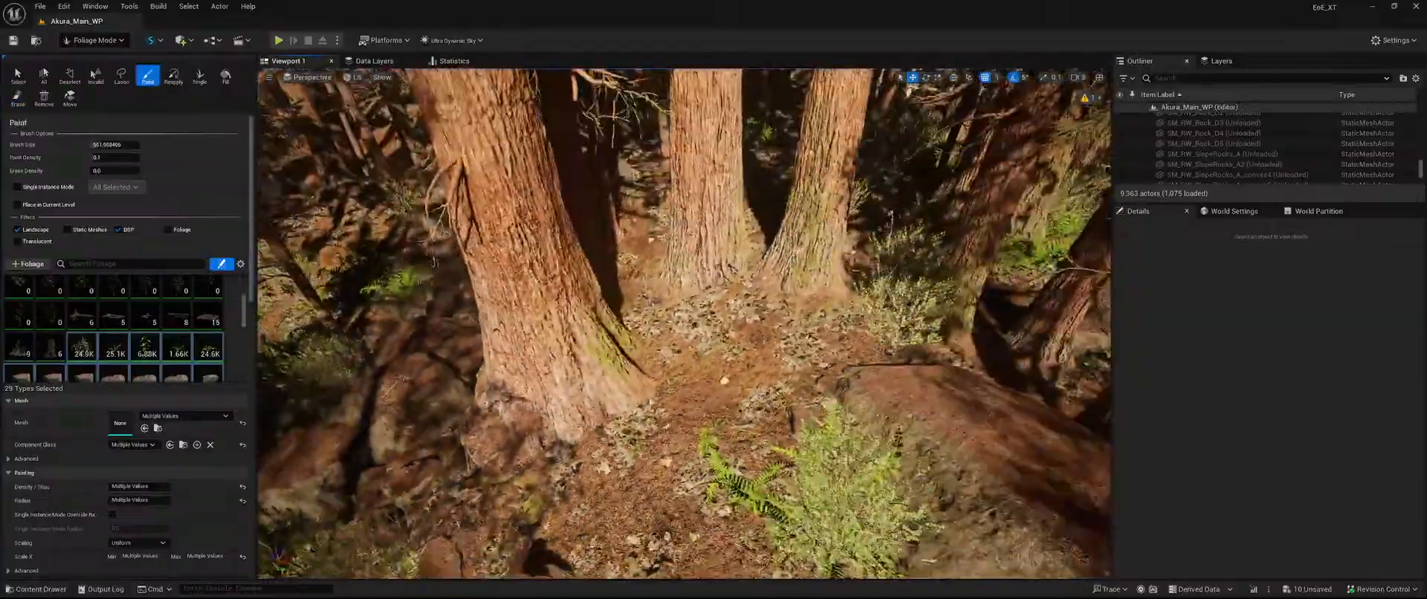
{"action": "key", "text": "shift"}
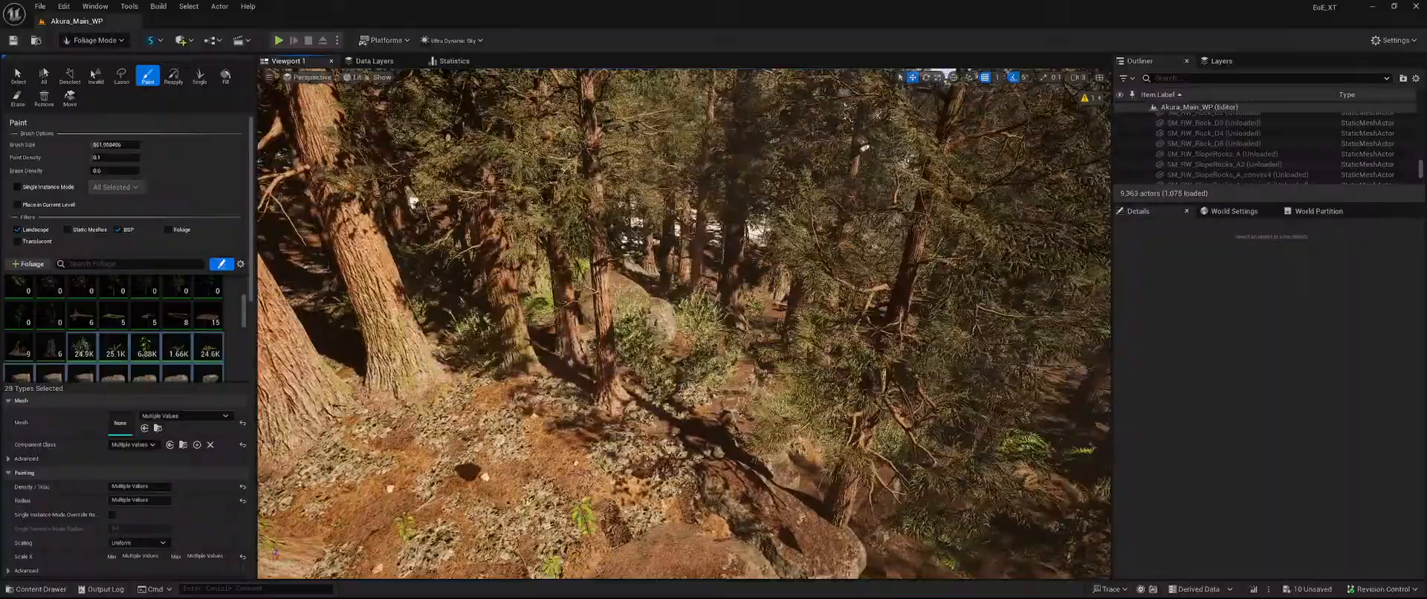
{"action": "key", "text": "shift"}
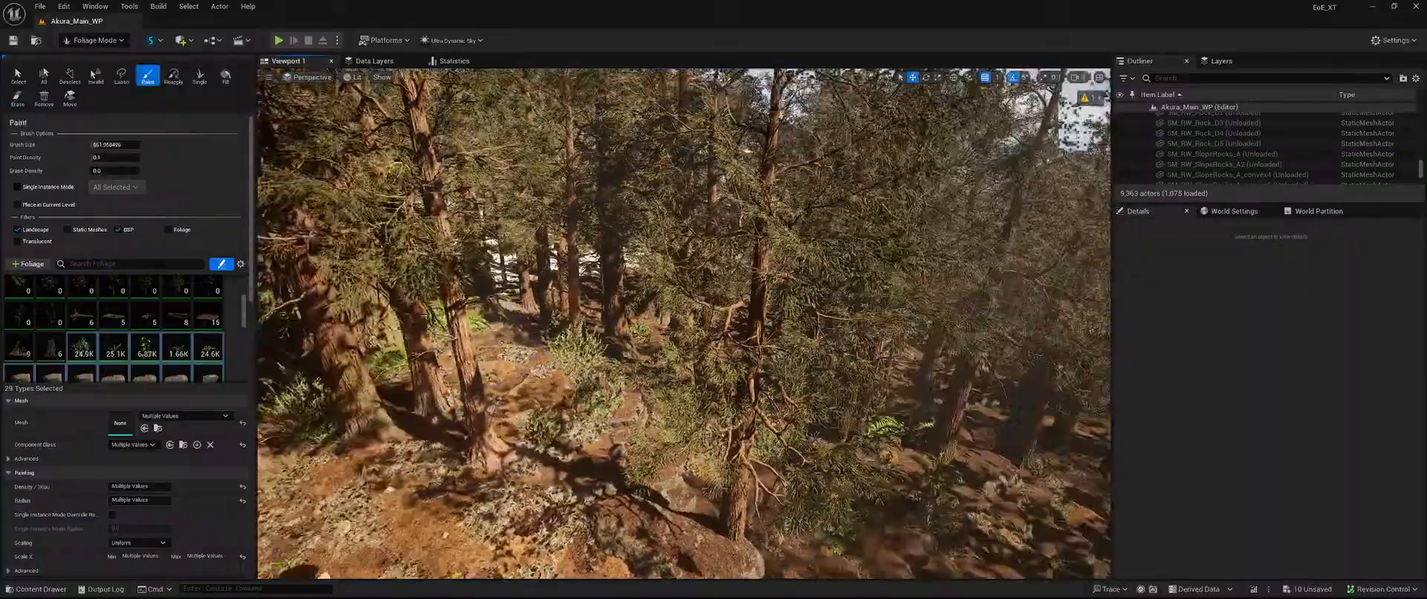
{"action": "key", "text": "shift"}
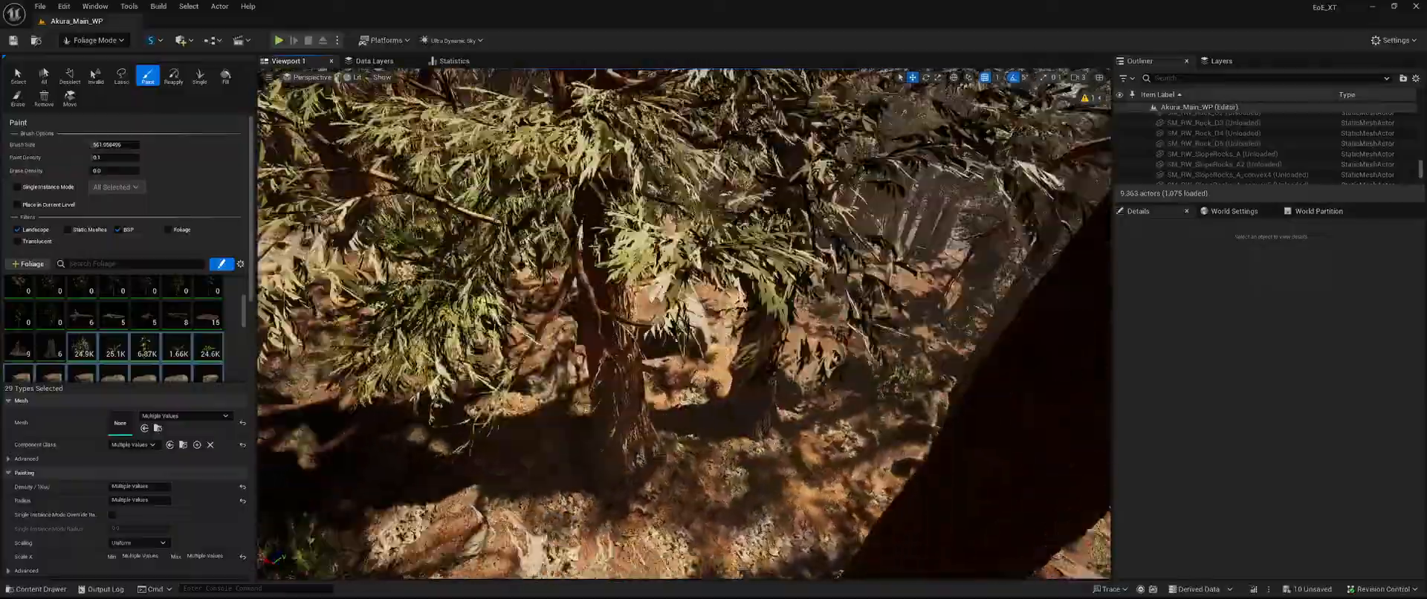
{"action": "key", "text": "shift"}
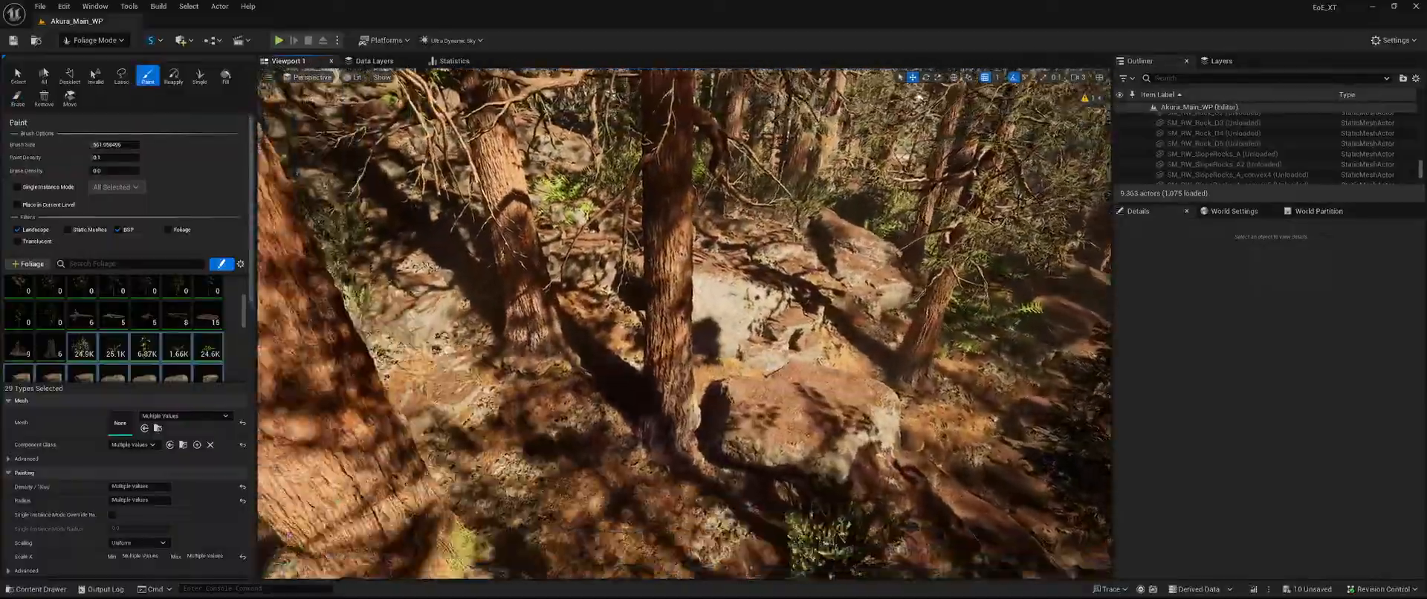
Erase the selected foliage around the foot of the sunlit trunk among the ferns and the rocks by the wide trunk on the ledge.
{"action": "key", "text": "shift"}
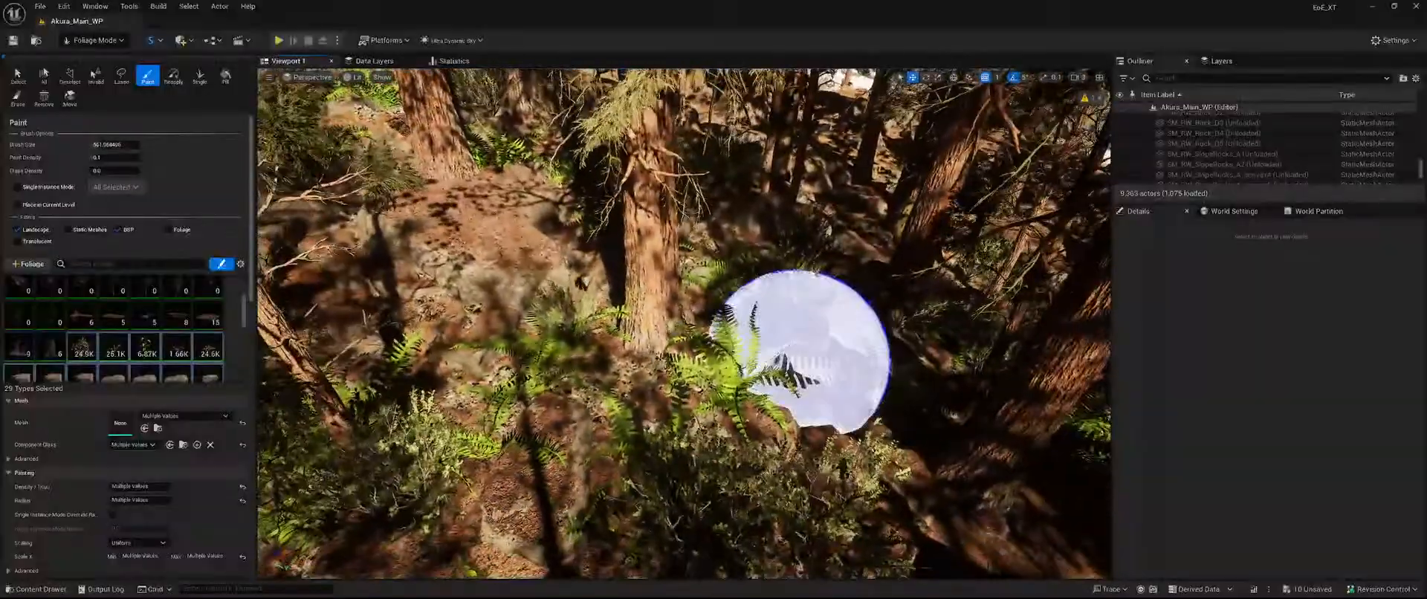
{"action": "key", "text": "shift"}
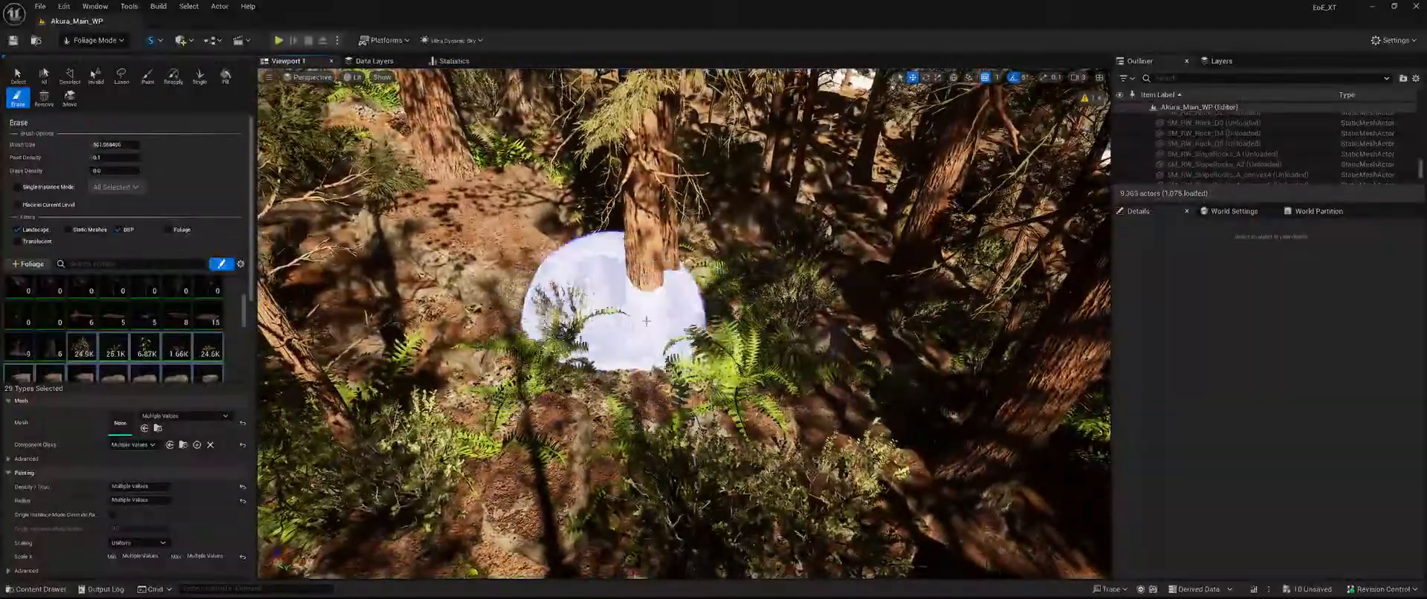
{"action": "left_click_drag", "start_coordinate": [543, 329], "coordinate": [645, 296], "text": "shift"}
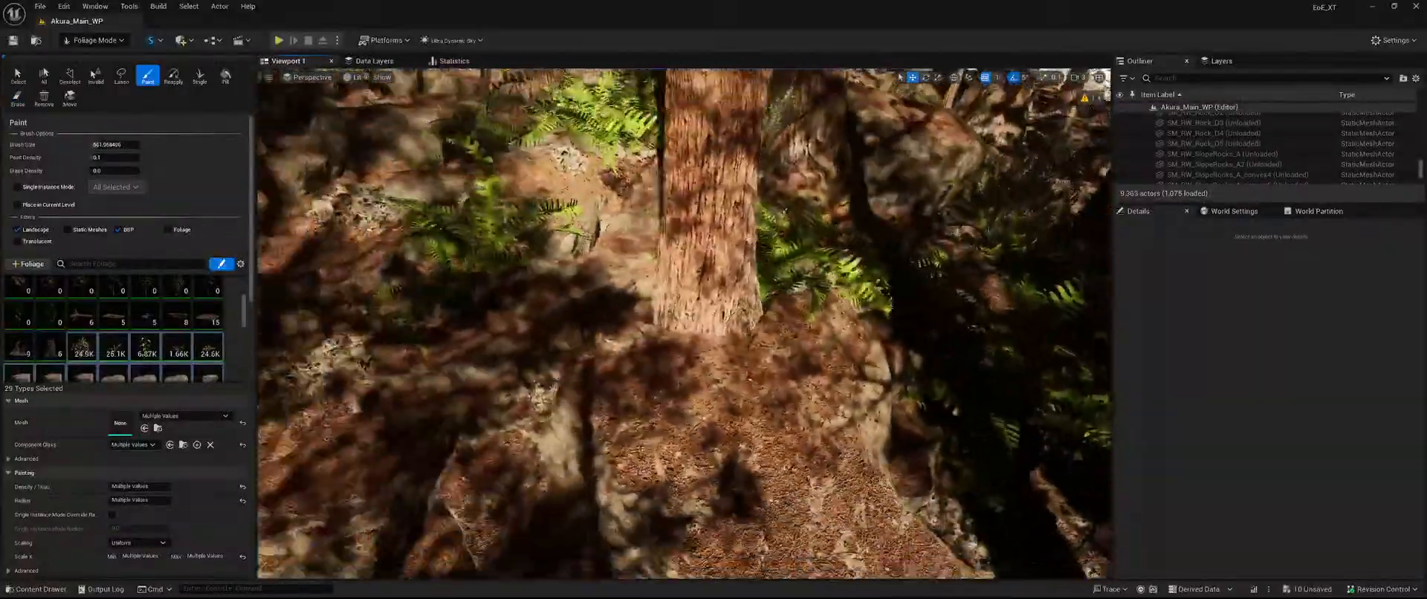
{"action": "key", "text": "shift"}
{"action": "left_click_drag", "start_coordinate": [877, 266], "coordinate": [732, 334], "text": "shift"}
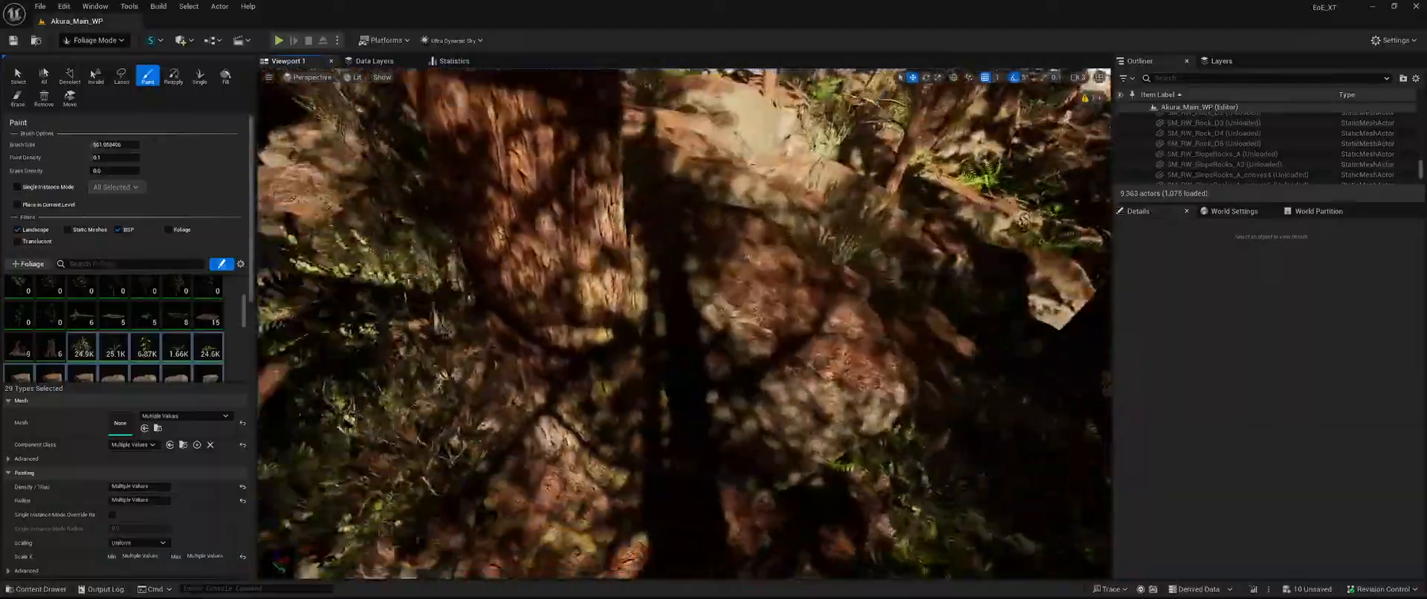
{"action": "key", "text": "shift"}
Erase the rocks around the thin sunlit trunk on the slope and the thick mossy trunk behind the shaded boulders.
{"action": "right_click_drag", "start_coordinate": [738, 377], "coordinate": [751, 297]}
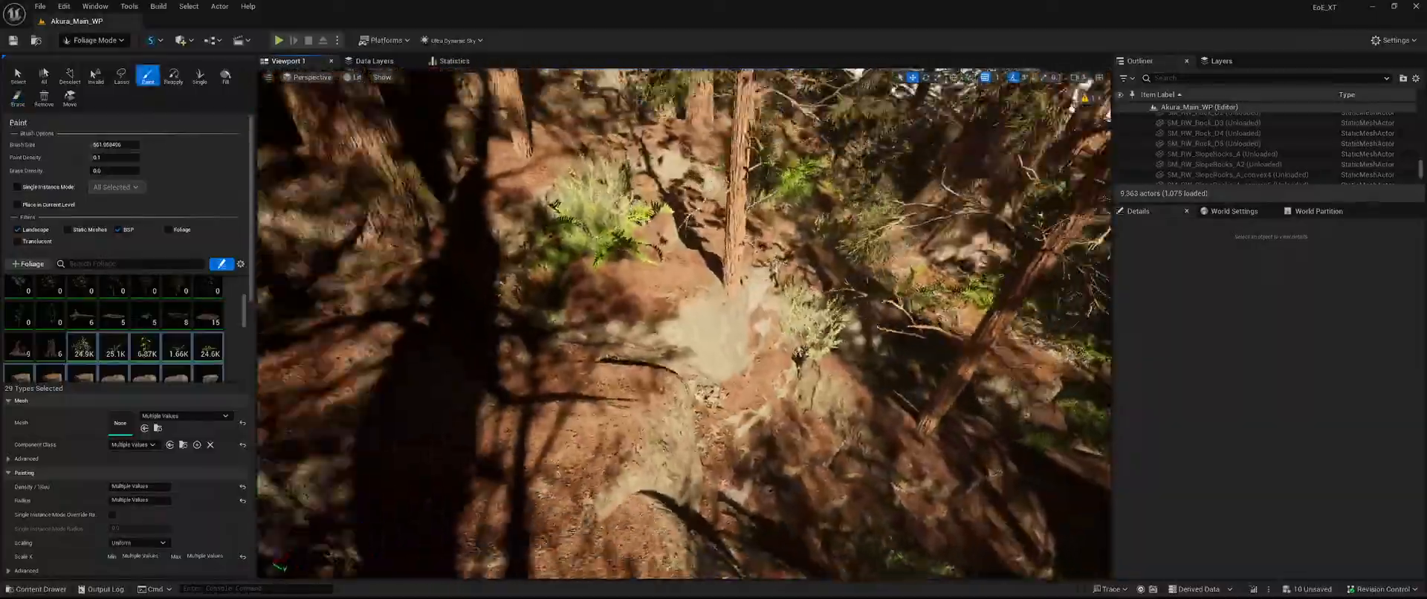
{"action": "right_click_drag", "start_coordinate": [714, 380], "coordinate": [639, 320]}
{"action": "key", "text": "shift"}
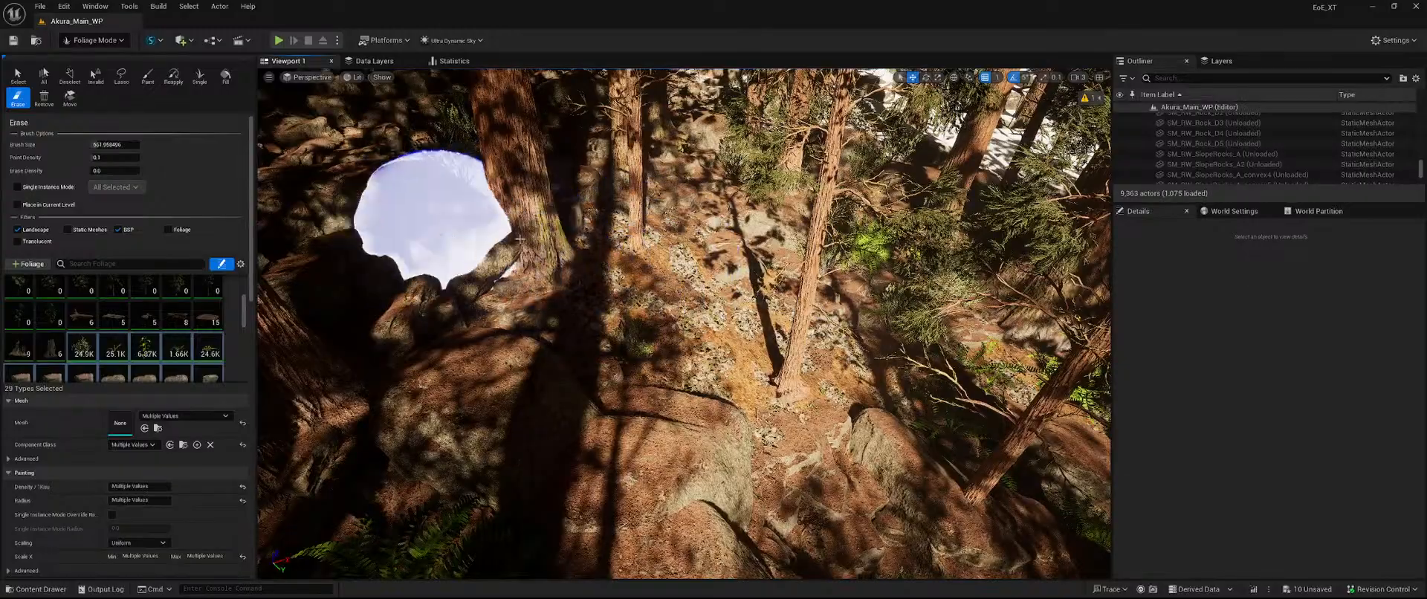
{"action": "right_click_drag", "start_coordinate": [520, 239], "coordinate": [490, 193]}
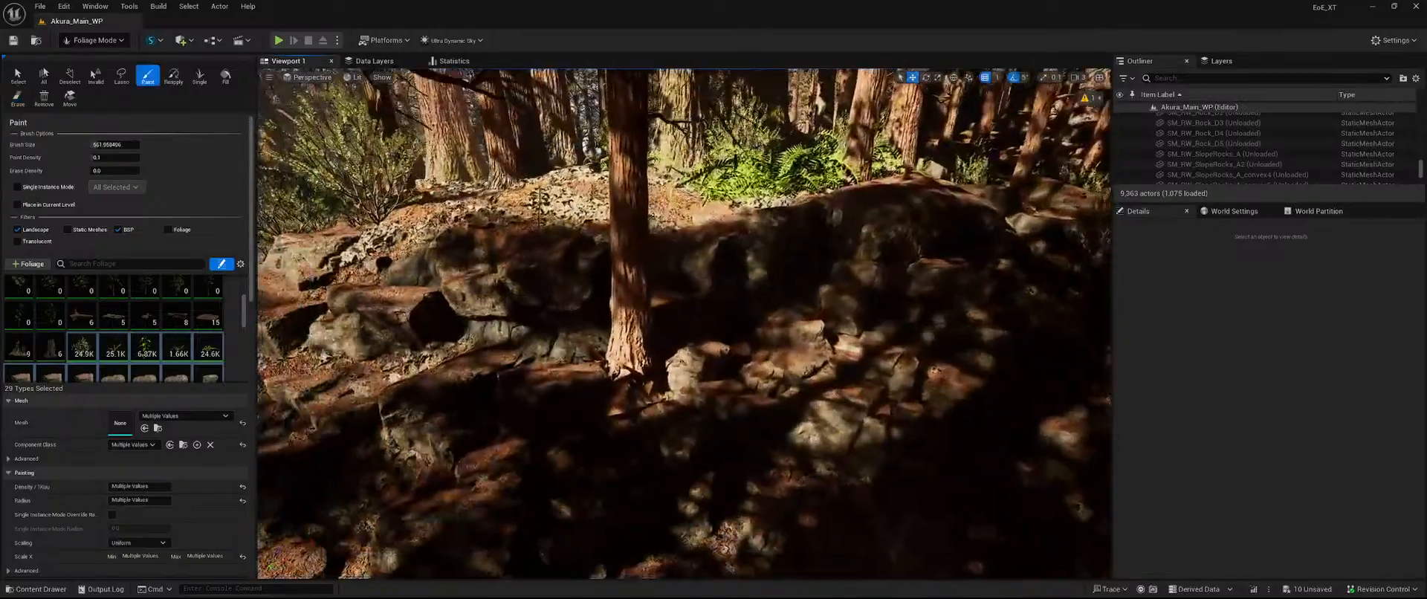
Erase the rocks around the lone trunk below the shaded rocky ledge and beside the dark trunk next to it.
{"action": "right_click_drag", "start_coordinate": [614, 321], "coordinate": [602, 320]}
{"action": "key", "text": "s"}
{"action": "key", "text": "shift"}
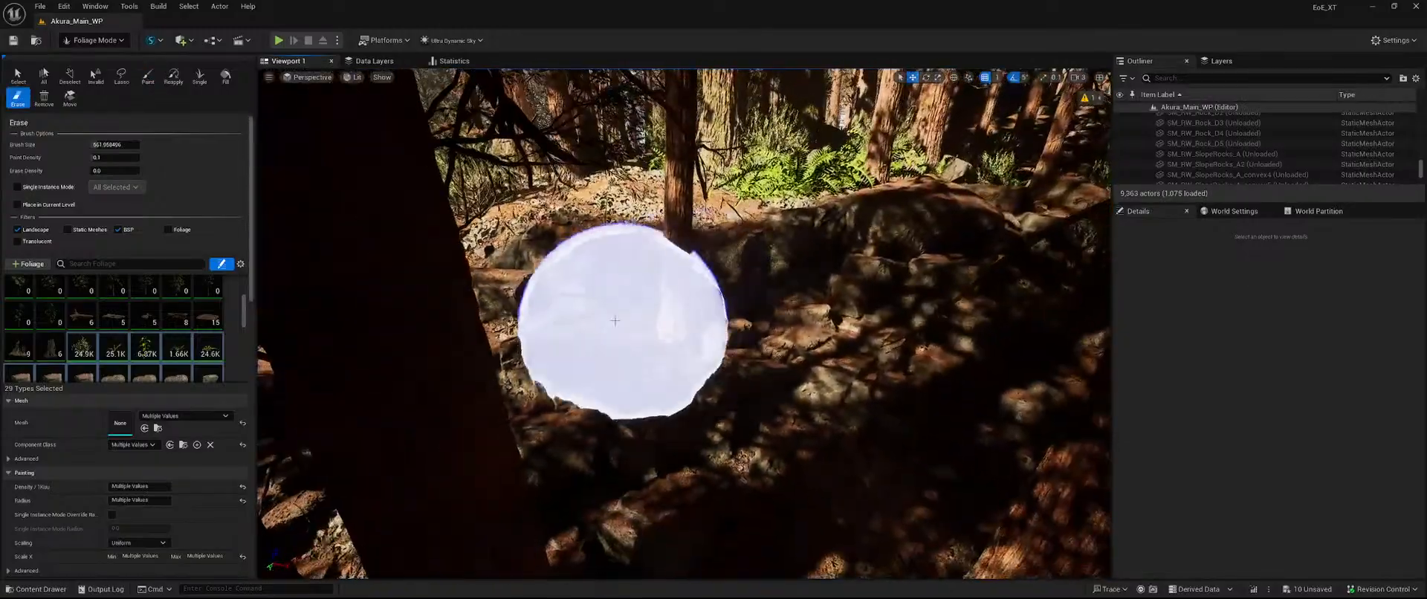
{"action": "right_click_drag", "start_coordinate": [887, 381], "coordinate": [936, 431]}
{"action": "right_click_drag", "start_coordinate": [887, 381], "coordinate": [840, 454]}
{"action": "left_click_drag", "start_coordinate": [884, 381], "coordinate": [647, 383], "text": "shift"}
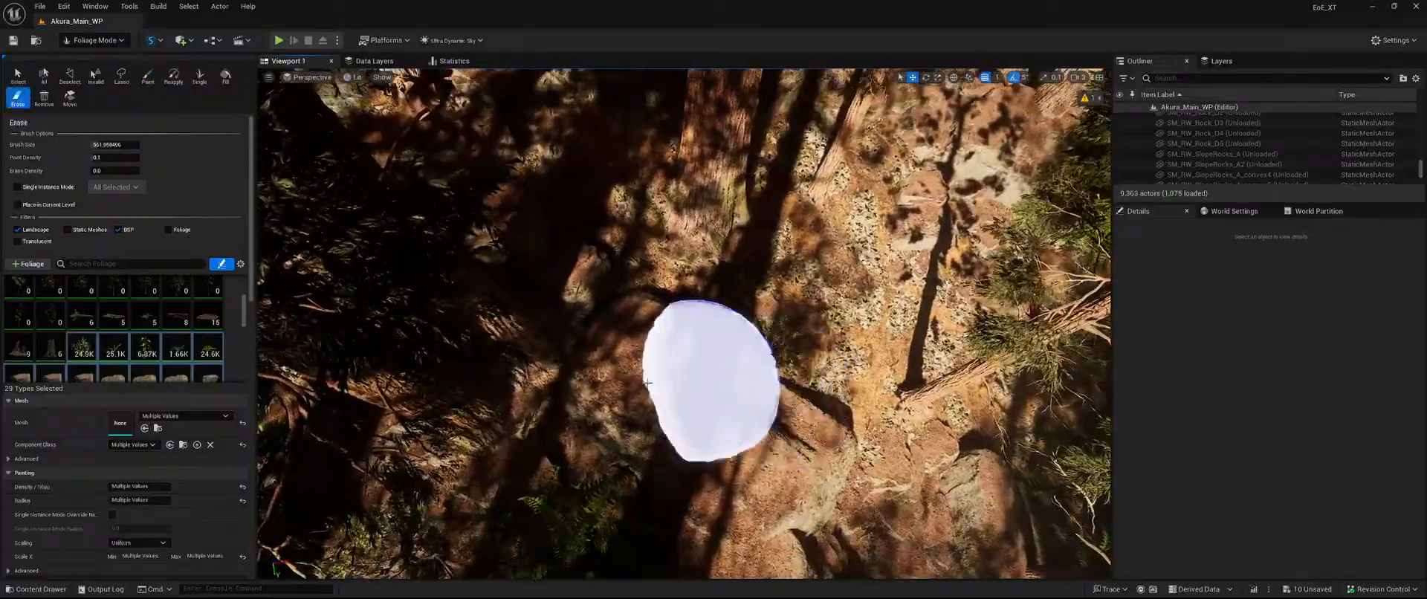
Erase the selected rocks and foliage around the slender branched trunk and the shaded trunks beside the ferns.
{"action": "right_click_drag", "start_coordinate": [760, 276], "coordinate": [787, 312]}
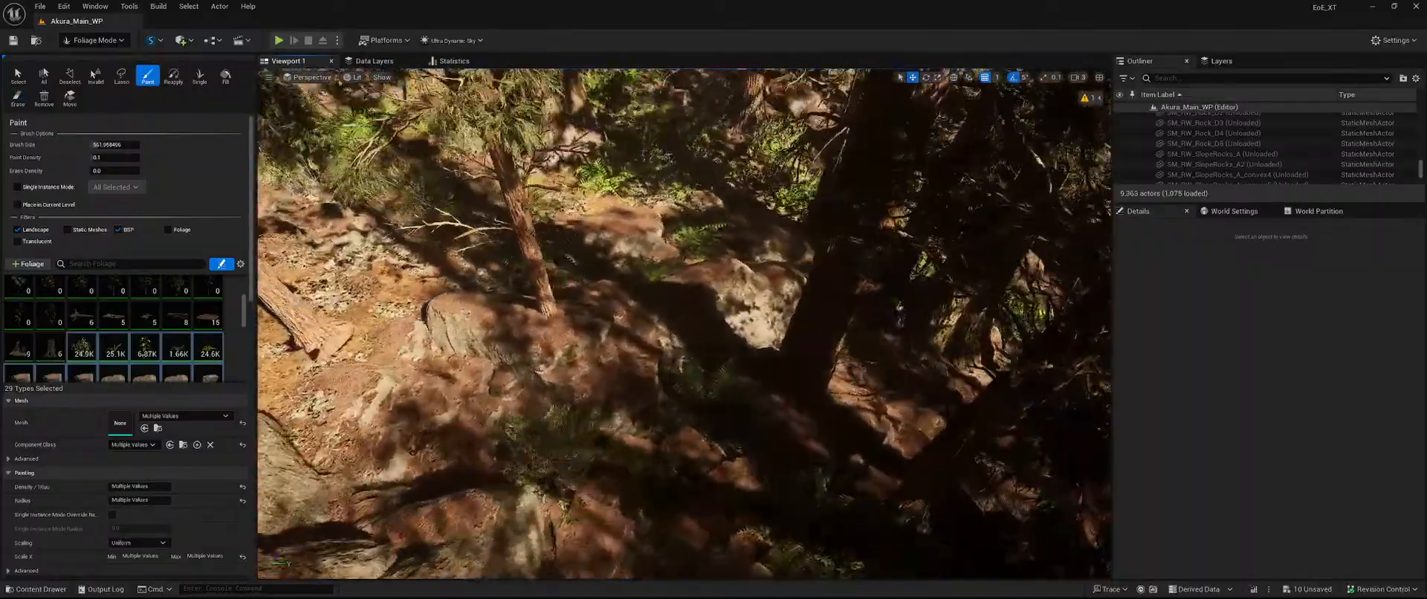
{"action": "right_click_drag", "start_coordinate": [493, 301], "coordinate": [446, 286]}
{"action": "left_click_drag", "start_coordinate": [493, 301], "coordinate": [603, 354], "text": "shift"}
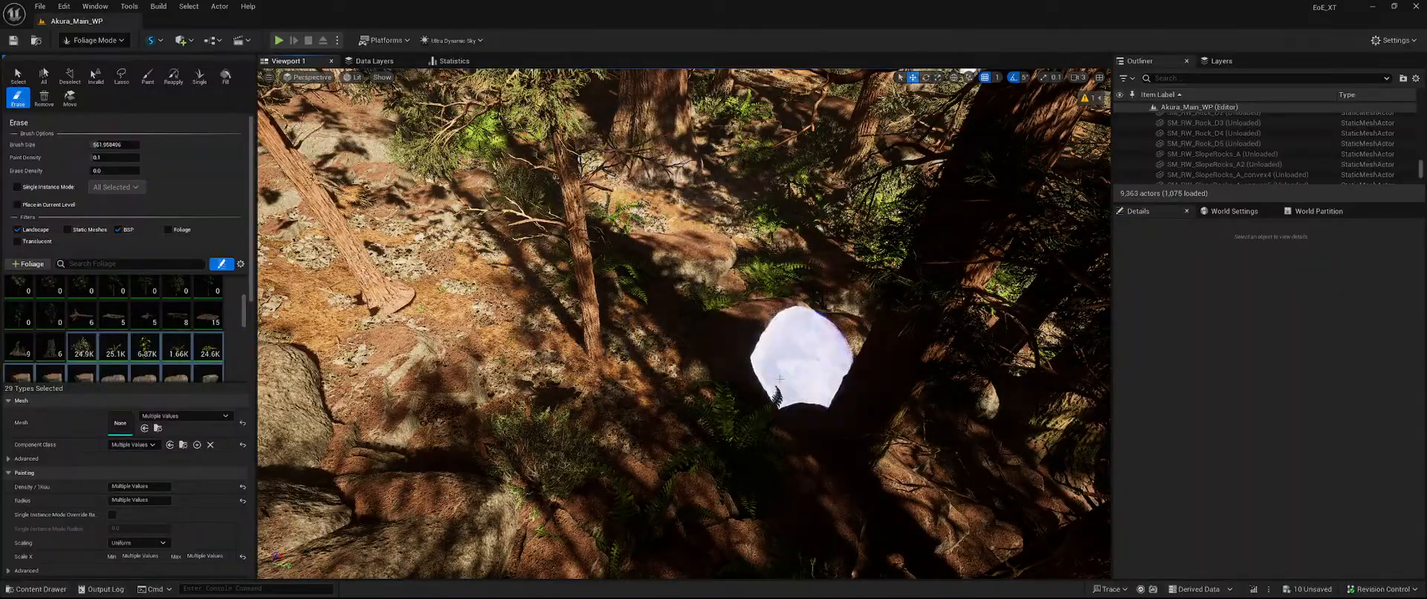
{"action": "right_click_drag", "start_coordinate": [763, 410], "coordinate": [664, 296]}
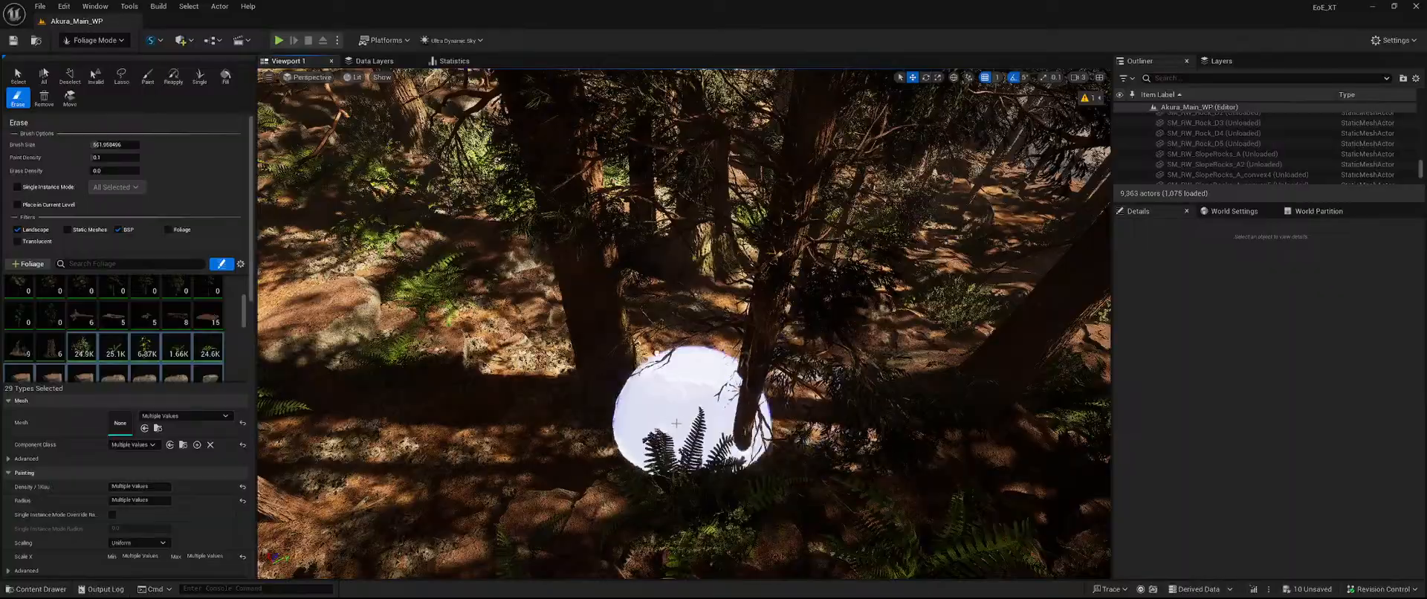
{"action": "mouse_move", "coordinate": [676, 424]}
{"action": "right_mouse_down"}
{"action": "mouse_move", "coordinate": [665, 319]}
{"action": "mouse_move", "coordinate": [629, 452]}
{"action": "mouse_move", "coordinate": [636, 304]}
{"action": "mouse_move", "coordinate": [646, 297]}
{"action": "mouse_move", "coordinate": [650, 320]}
{"action": "mouse_move", "coordinate": [705, 320]}
{"action": "mouse_move", "coordinate": [680, 310]}
{"action": "mouse_move", "coordinate": [647, 260]}
{"action": "mouse_move", "coordinate": [658, 394]}
{"action": "mouse_move", "coordinate": [665, 357]}
{"action": "right_mouse_up"}
Save all modified instanced foliage actors of the level.
{"action": "left_click", "coordinate": [1312, 589]}
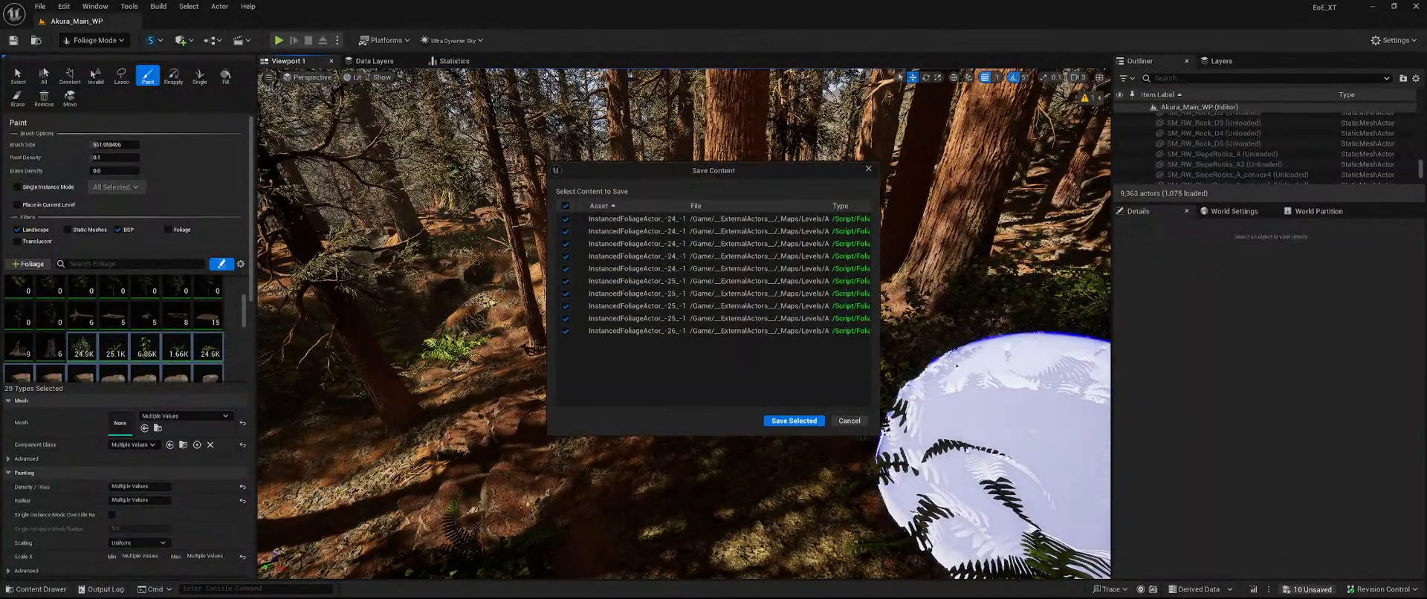
{"action": "left_click", "coordinate": [779, 421]}
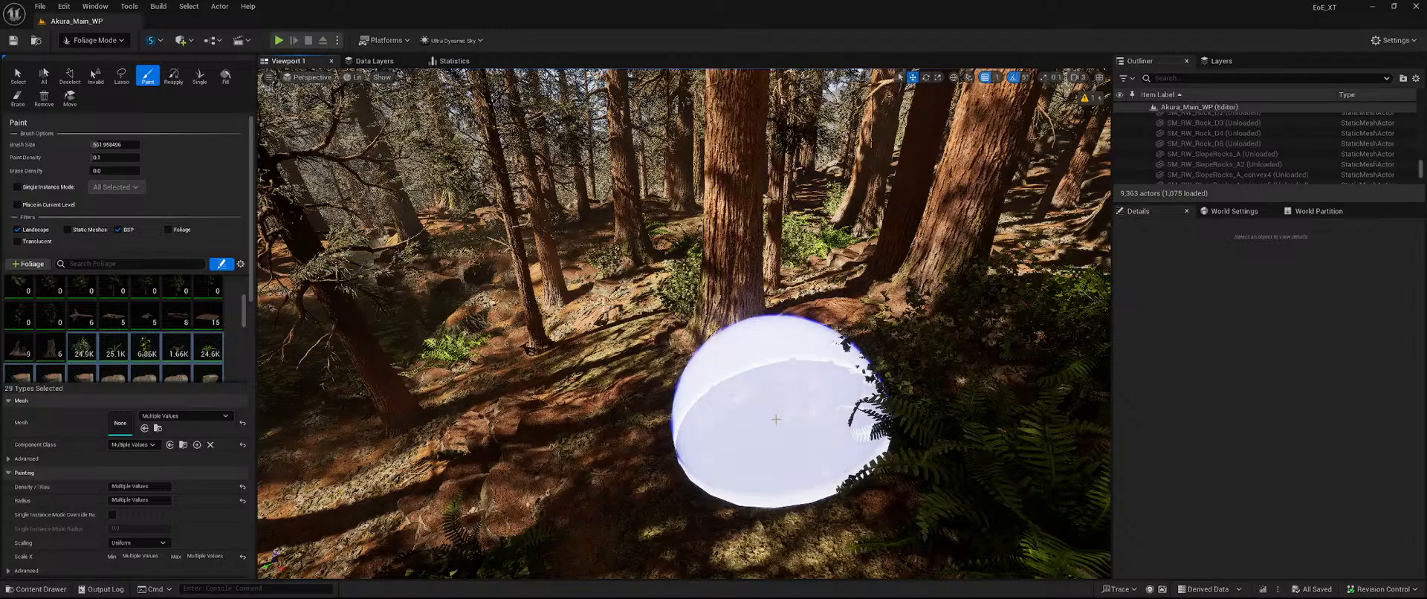
Switch to selecting single foliage instances and delete a tree from the crowded pair of shaded trunks near the ferns.
{"action": "mouse_move", "coordinate": [938, 333]}
{"action": "right_mouse_down"}
{"action": "mouse_move", "coordinate": [654, 301]}
{"action": "mouse_move", "coordinate": [658, 330]}
{"action": "mouse_move", "coordinate": [788, 334]}
{"action": "right_mouse_up"}
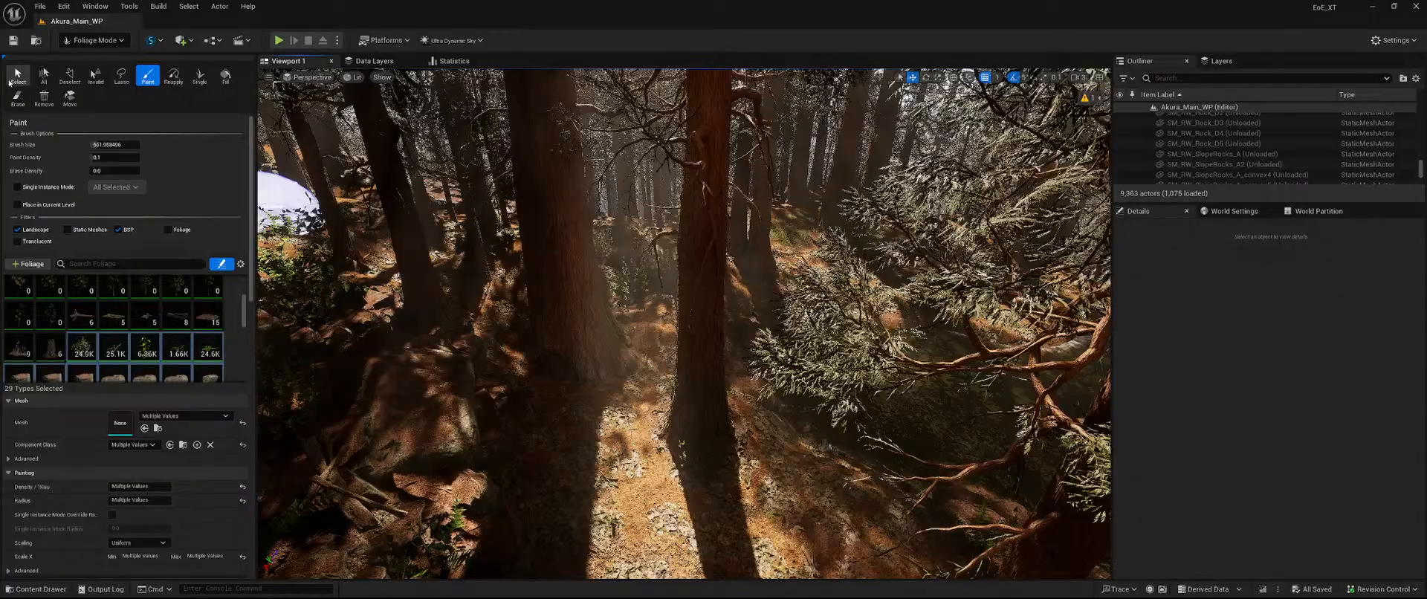
{"action": "left_click", "coordinate": [17, 75]}
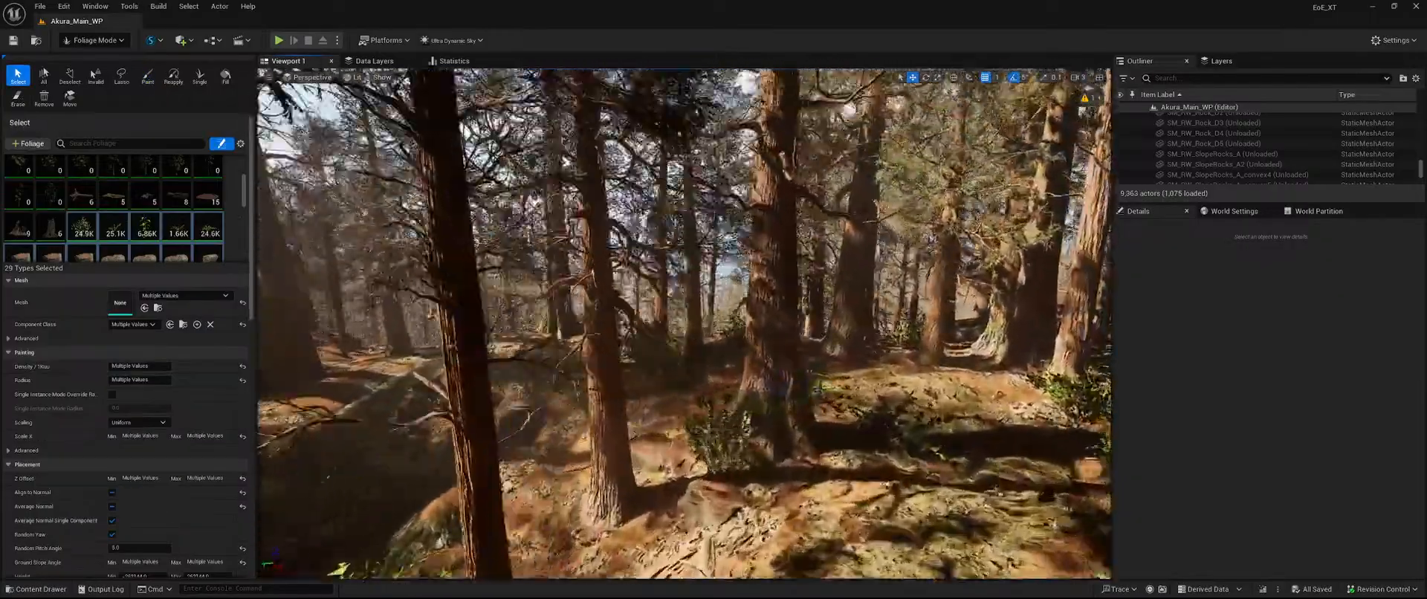
{"action": "right_click_drag", "start_coordinate": [683, 323], "coordinate": [918, 381]}
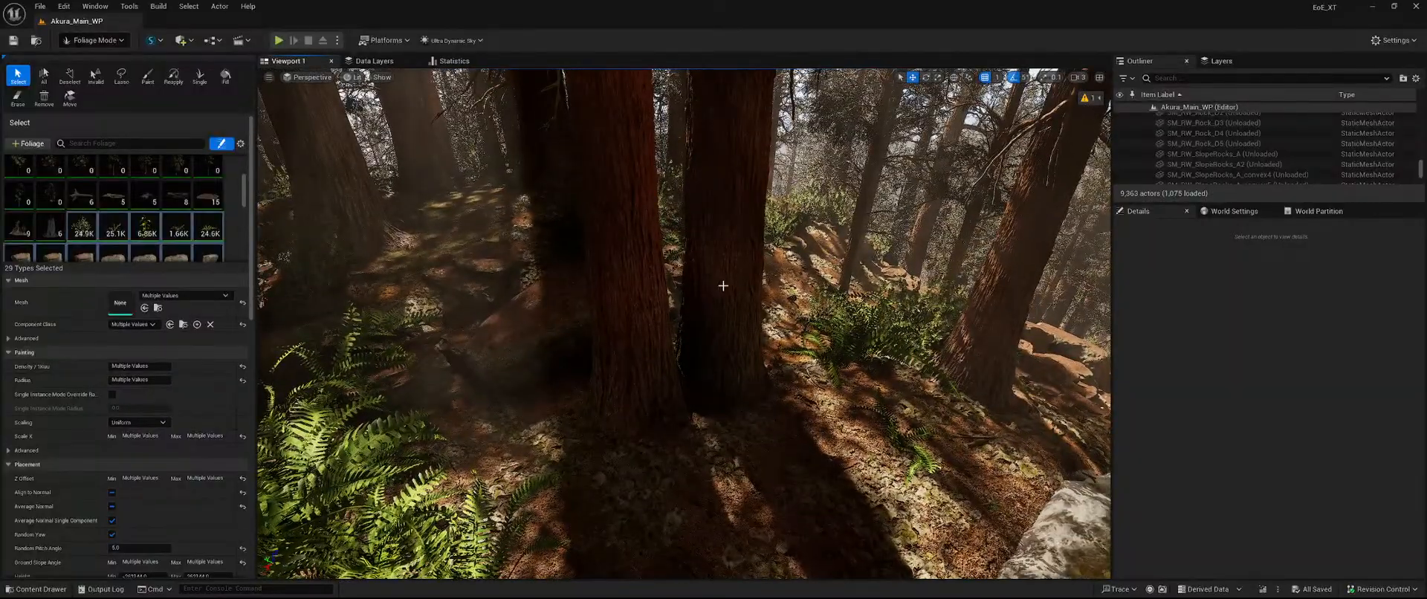
{"action": "key", "text": "Delete"}
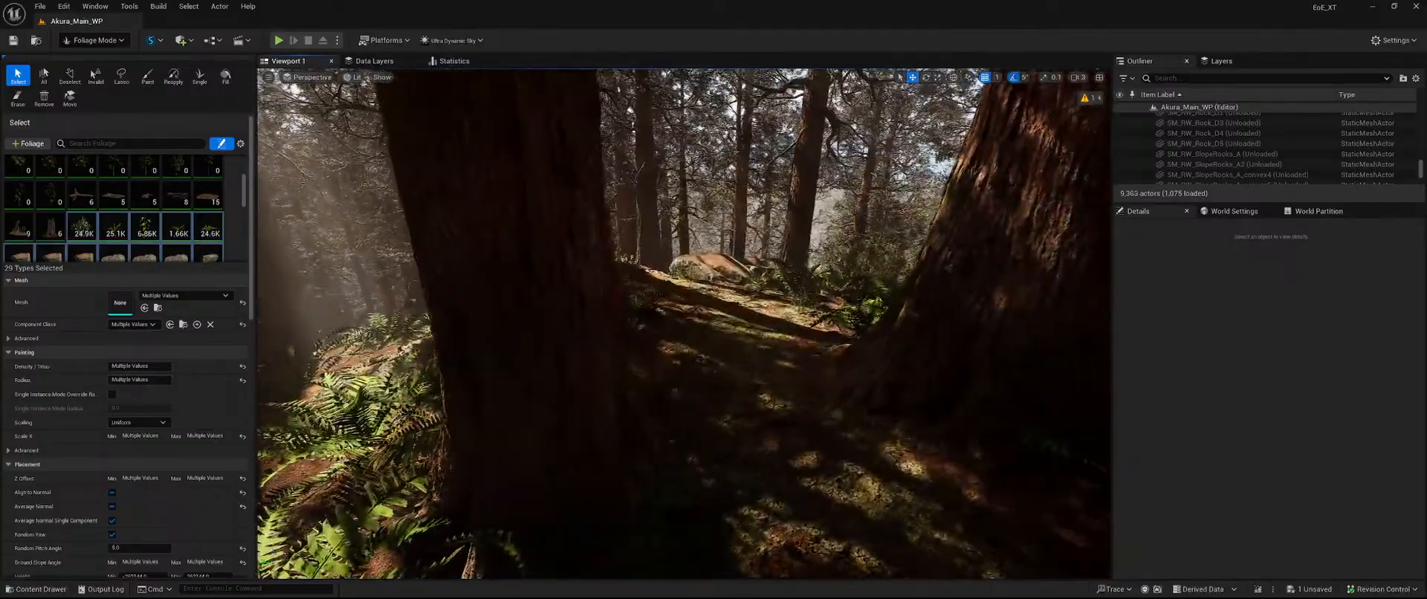
Delete the thin tree standing close behind the thick shaded trunk, near the large boulder.
{"action": "key", "text": "w"}
{"action": "right_click_drag", "start_coordinate": [684, 323], "coordinate": [631, 290]}
{"action": "right_click_drag", "start_coordinate": [738, 357], "coordinate": [754, 359]}
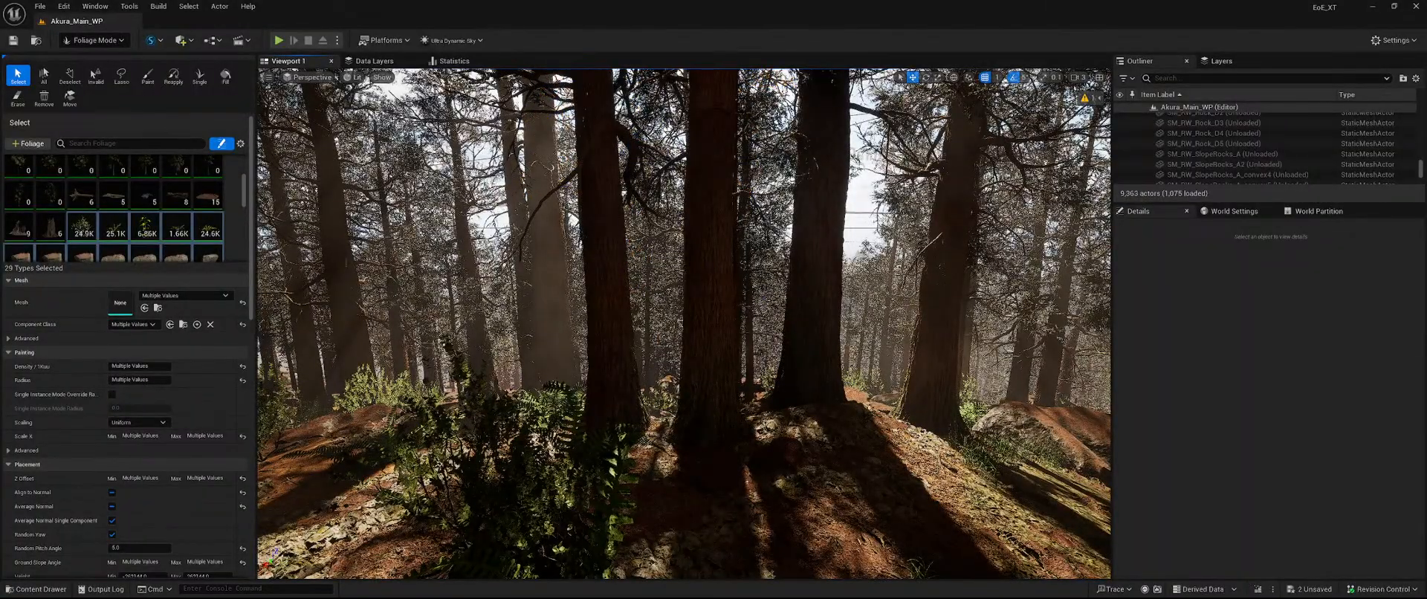
{"action": "key", "text": "w"}
{"action": "right_click_drag", "start_coordinate": [756, 359], "coordinate": [664, 361]}
{"action": "key", "text": "w"}
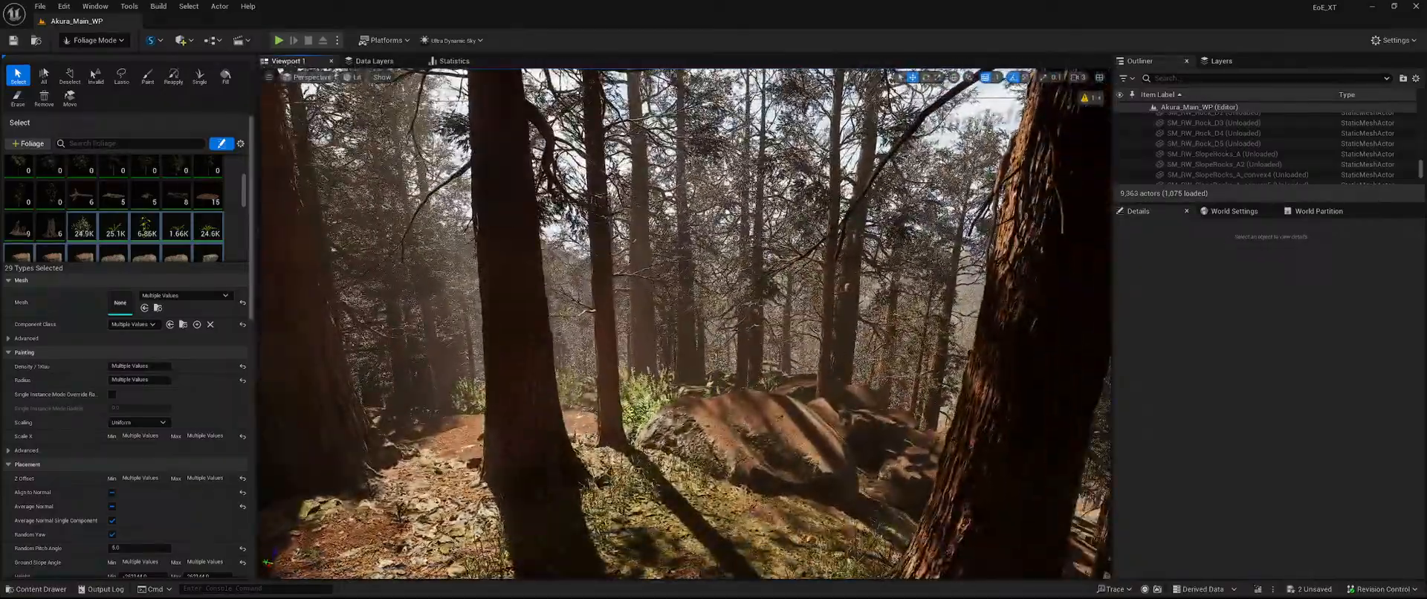
{"action": "left_click", "coordinate": [615, 387]}
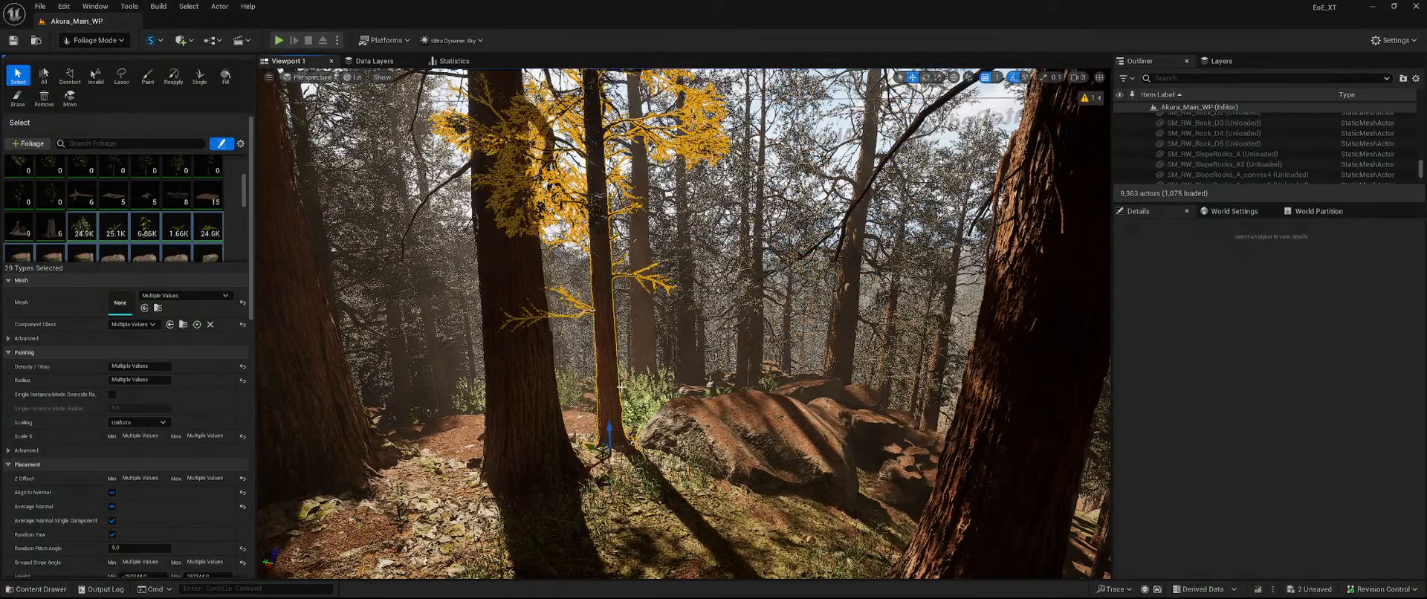
{"action": "key", "text": "Delete"}
Delete the two thin background trees beyond the shrubs to open the view between the large trunks.
{"action": "right_click_drag", "start_coordinate": [615, 387], "coordinate": [553, 364]}
{"action": "key", "text": "w"}
{"action": "right_click_drag", "start_coordinate": [792, 310], "coordinate": [780, 372]}
{"action": "key", "text": "w"}
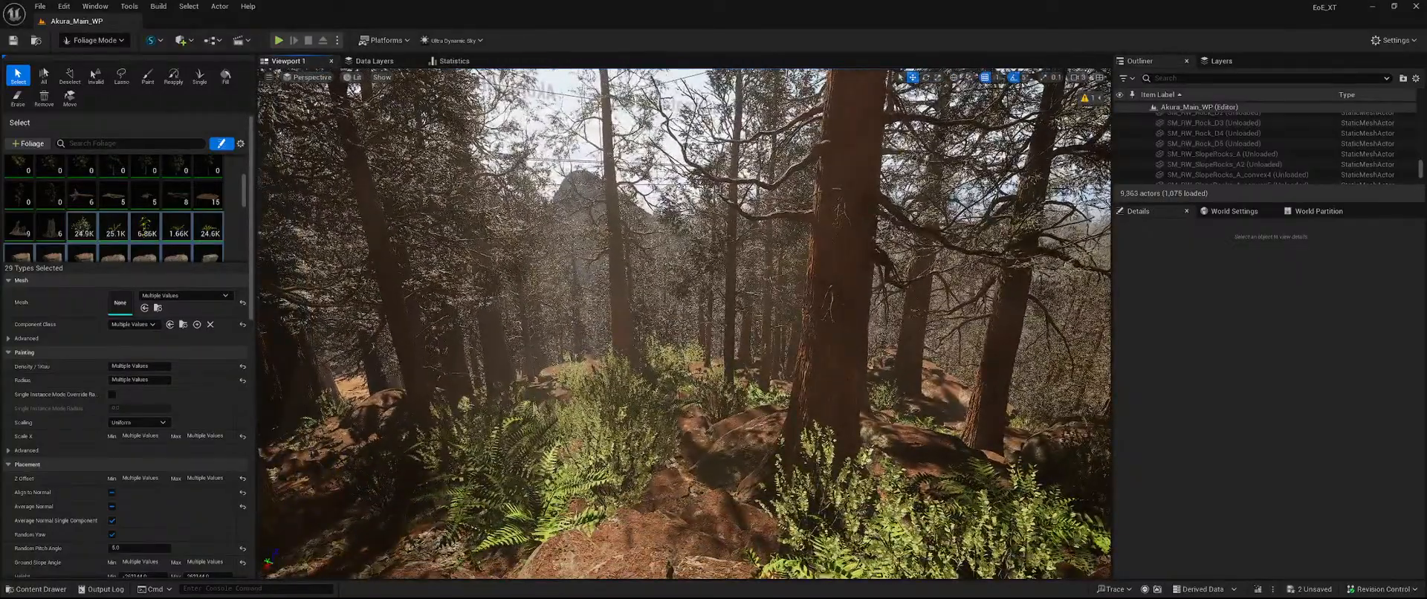
{"action": "left_click", "coordinate": [723, 316]}
{"action": "key", "text": "Delete"}
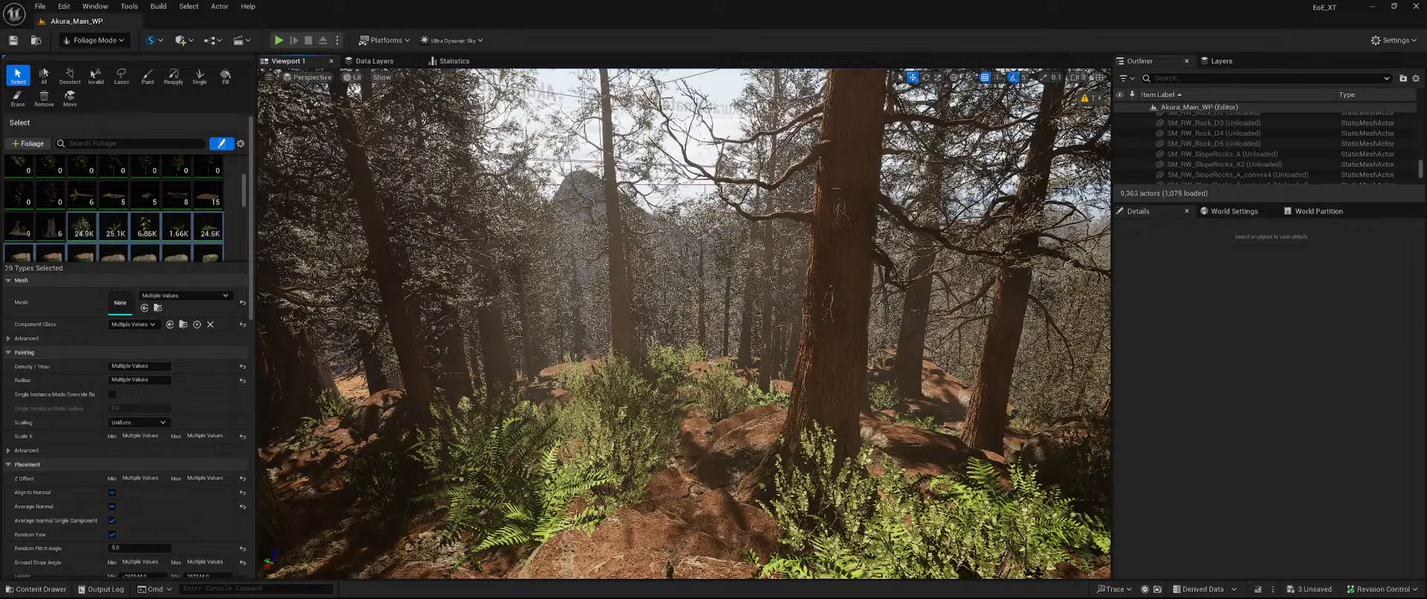
{"action": "left_click", "coordinate": [702, 290]}
{"action": "key", "text": "Delete"}
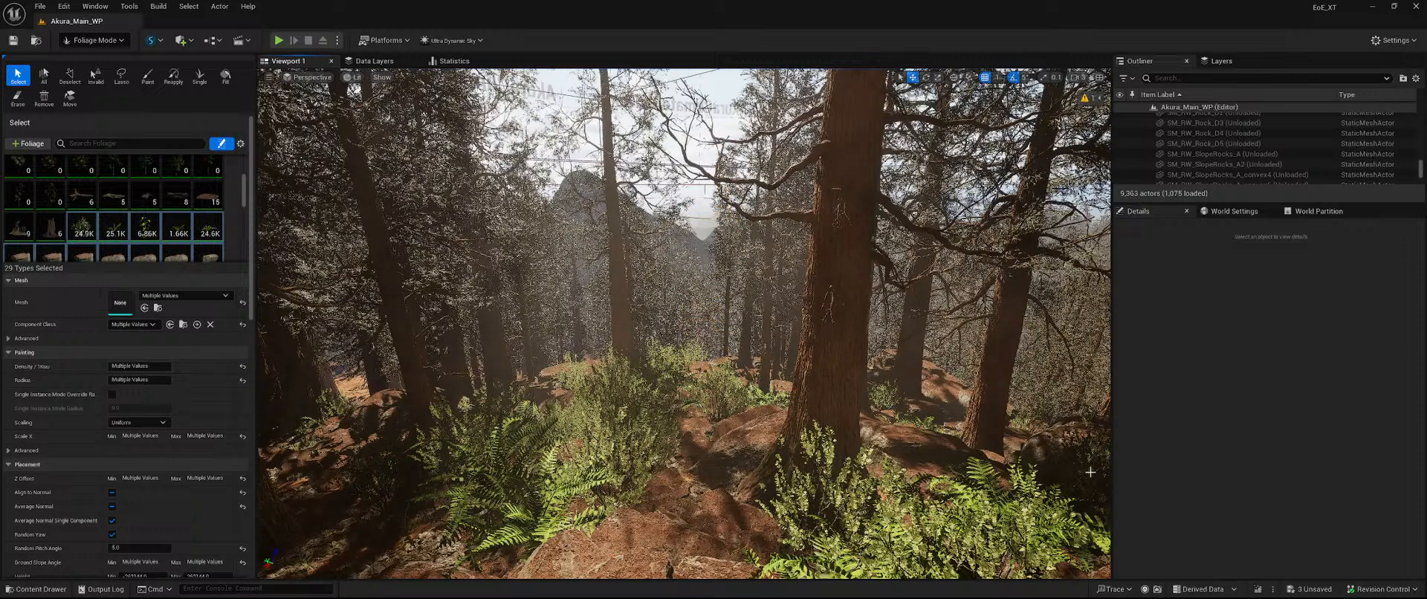
Save the foliage actors changed by the tree deletions.
{"action": "left_click", "coordinate": [1319, 589]}
{"action": "left_click", "coordinate": [793, 422]}
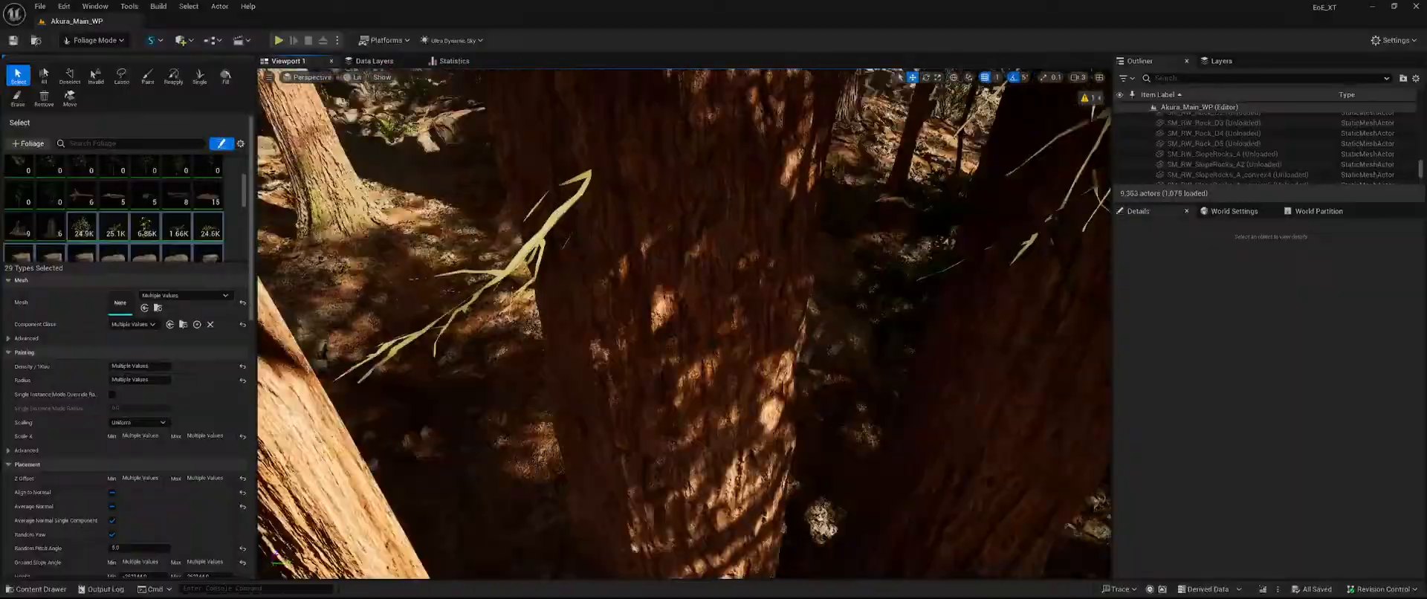
Delete the unwanted trees crowding the large reddish trunks on the leaf-covered forest floor.
{"action": "mouse_move", "coordinate": [850, 371]}
{"action": "right_mouse_down"}
{"action": "mouse_move", "coordinate": [855, 446]}
{"action": "mouse_move", "coordinate": [850, 371]}
{"action": "right_mouse_up"}
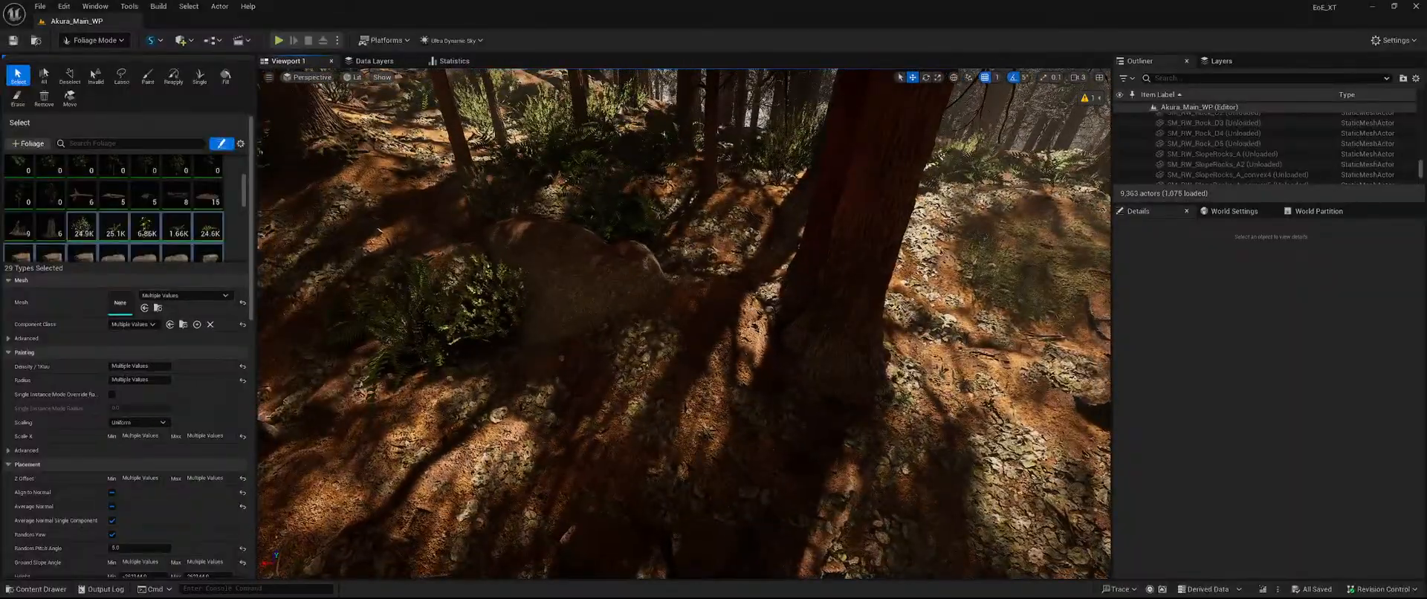
{"action": "key", "text": "Delete"}
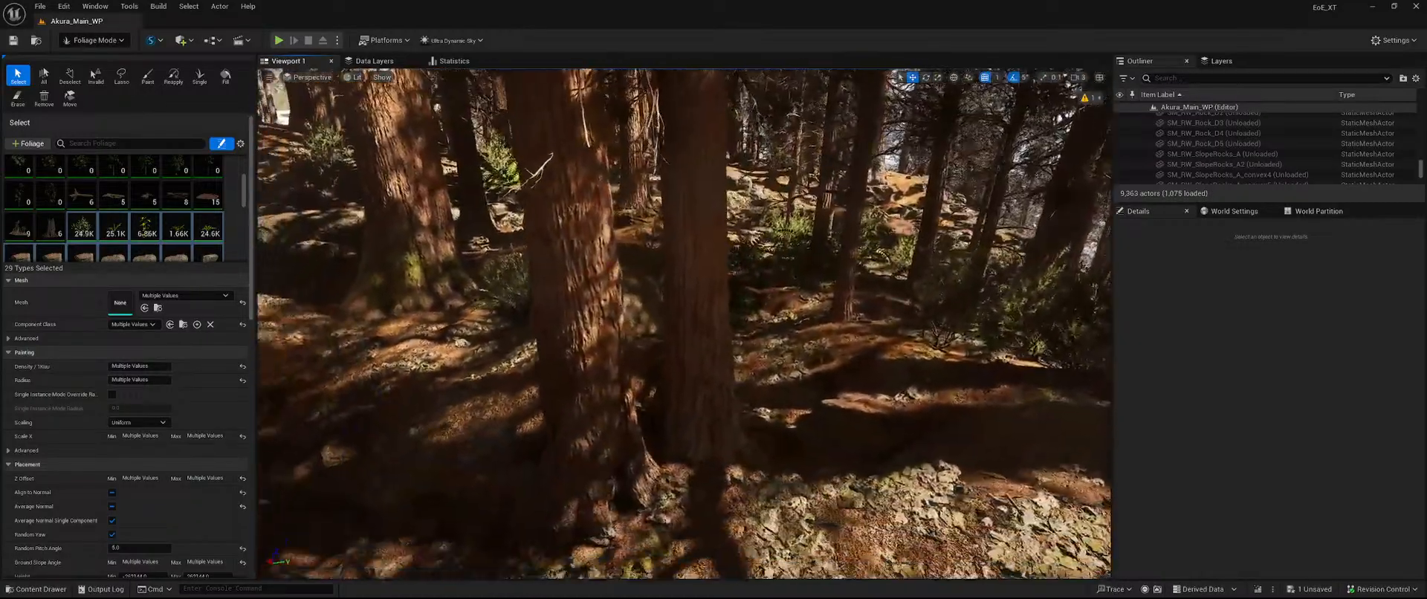
{"action": "right_click_drag", "start_coordinate": [838, 348], "coordinate": [759, 348]}
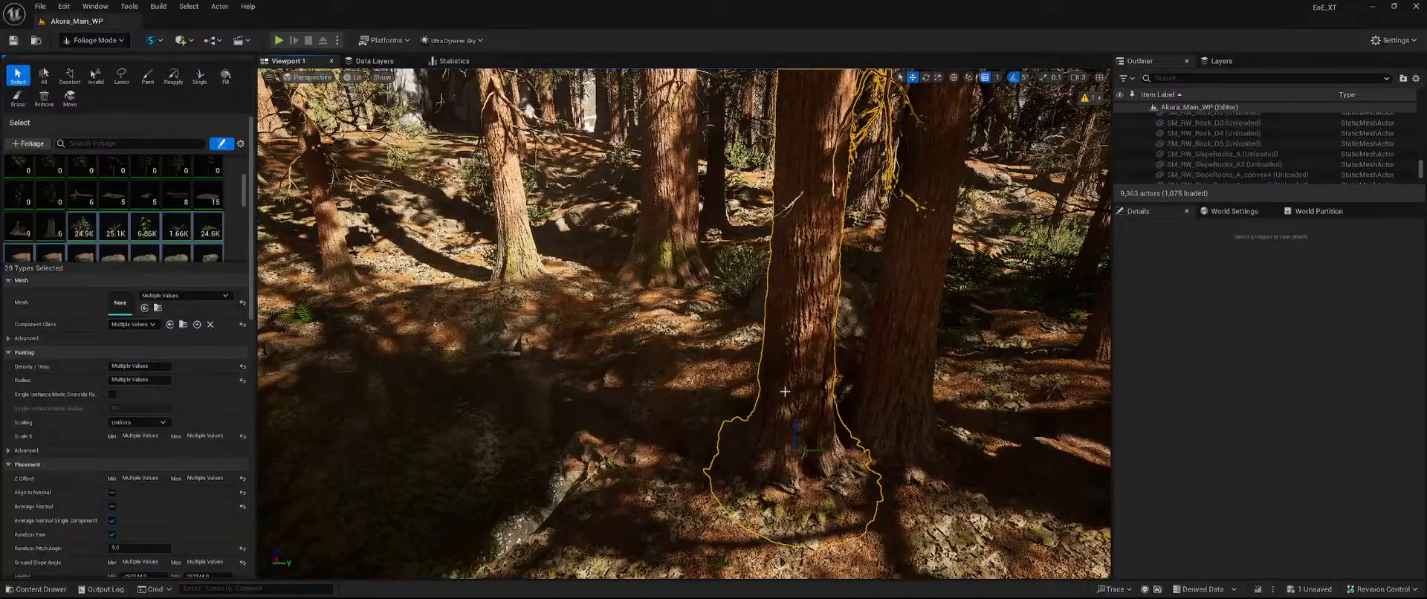
{"action": "key", "text": "w"}
{"action": "right_click_drag", "start_coordinate": [801, 380], "coordinate": [819, 377]}
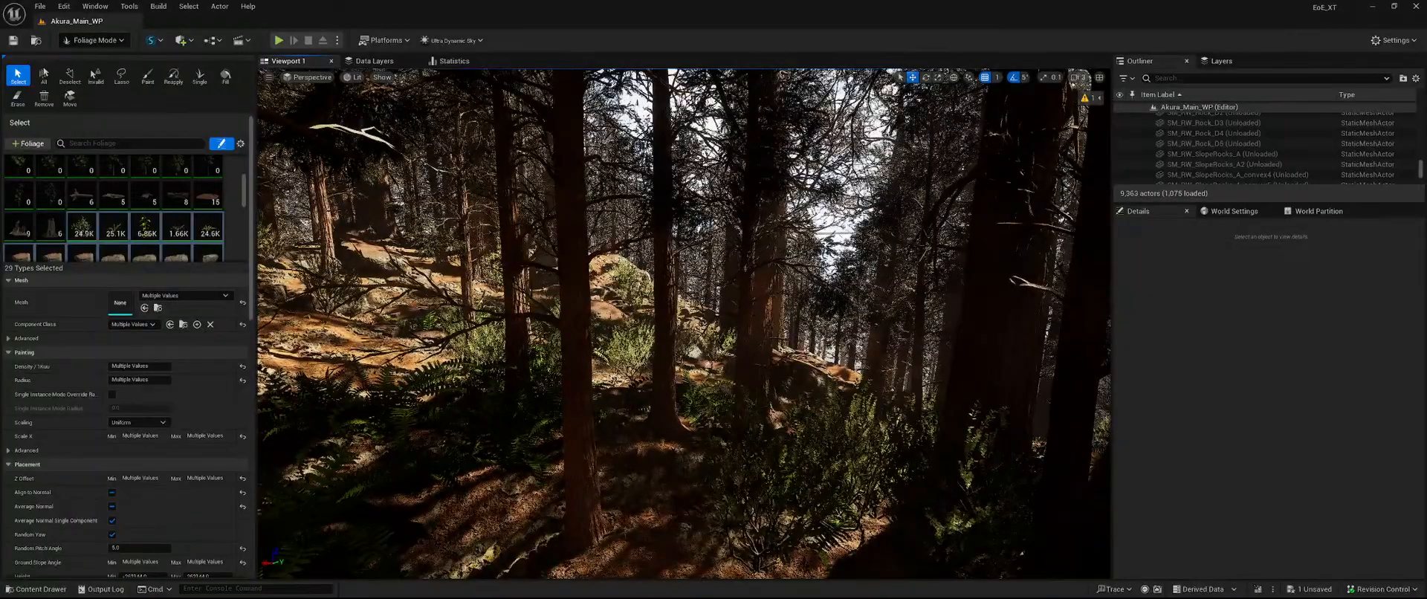
Delete the thin foreground tree beside the ferns and the slim dark trunk standing among the tall shrubs.
{"action": "left_click", "coordinate": [575, 448]}
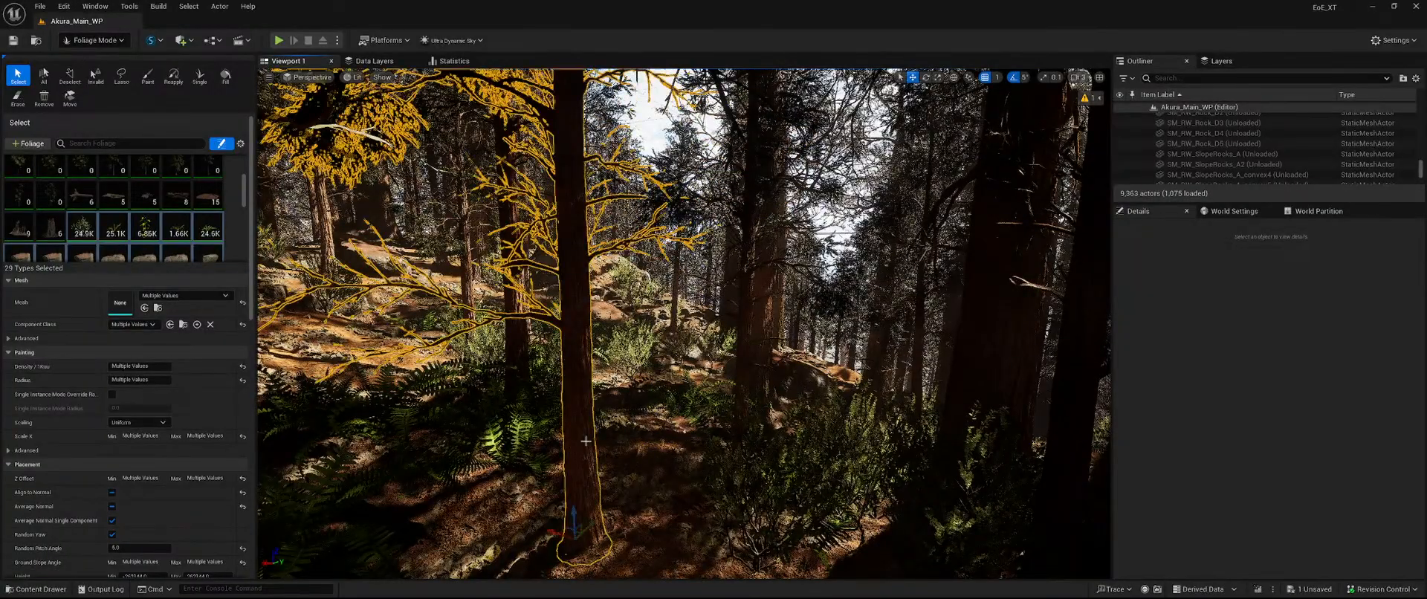
{"action": "key", "text": "Delete"}
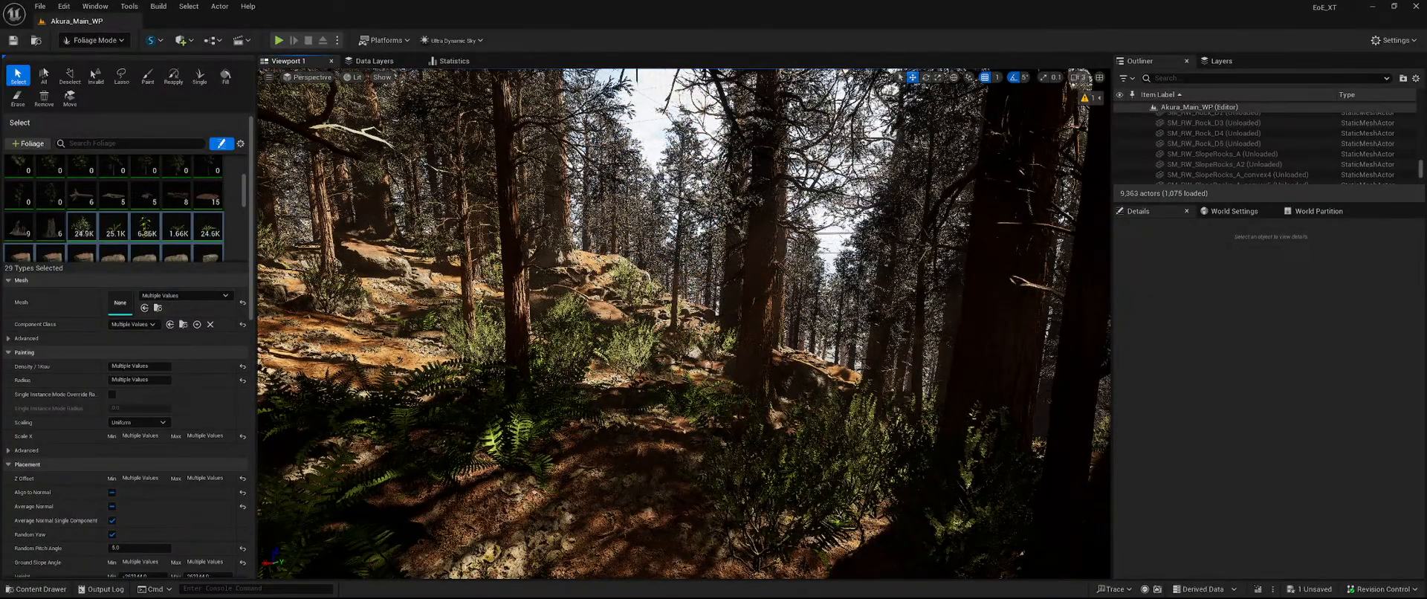
{"action": "right_click_drag", "start_coordinate": [743, 355], "coordinate": [670, 379]}
{"action": "key", "text": "w"}
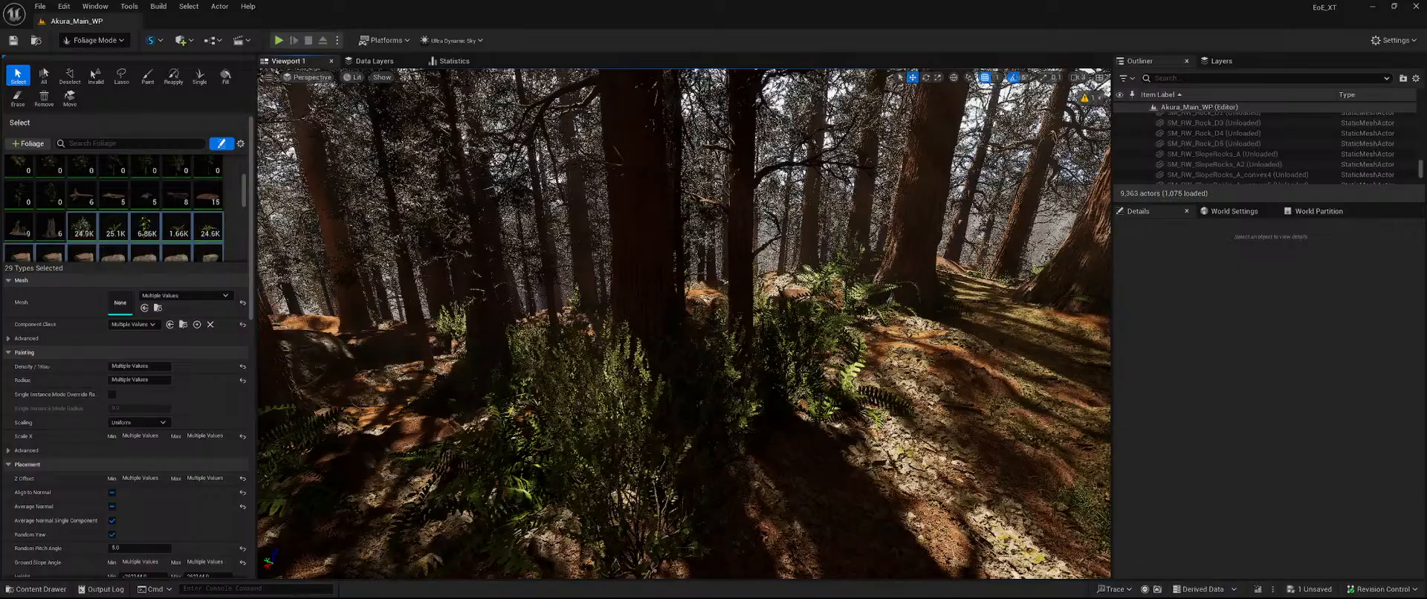
{"action": "left_click", "coordinate": [739, 281]}
{"action": "key", "text": "Delete"}
Delete the dark trunk beyond the ferns and the thin tree standing right behind it.
{"action": "right_click_drag", "start_coordinate": [740, 281], "coordinate": [802, 286]}
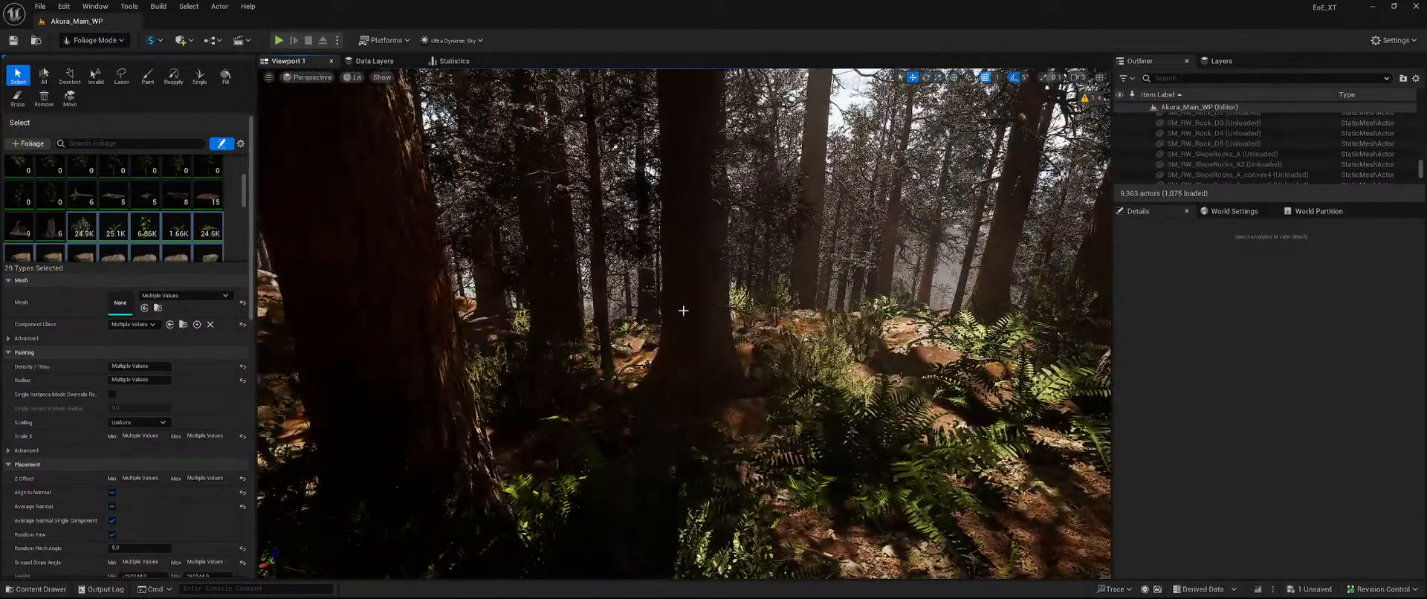
{"action": "left_click", "coordinate": [683, 309]}
{"action": "key", "text": "Delete"}
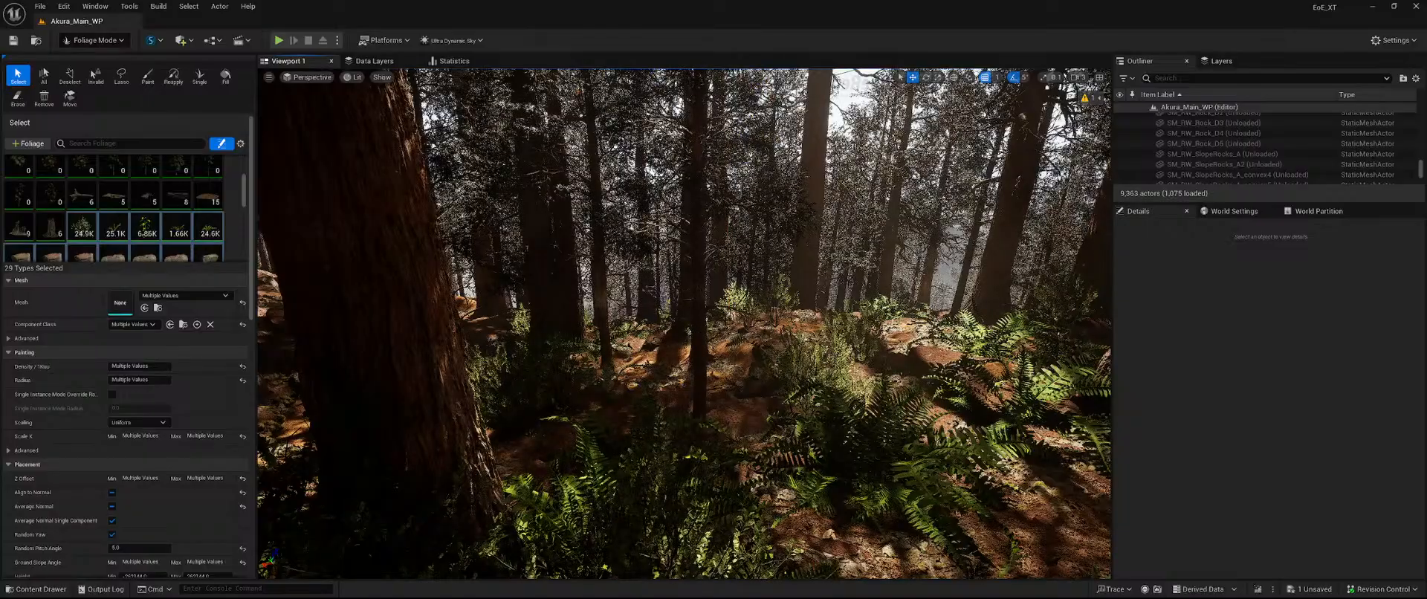
{"action": "right_click_drag", "start_coordinate": [691, 331], "coordinate": [700, 332]}
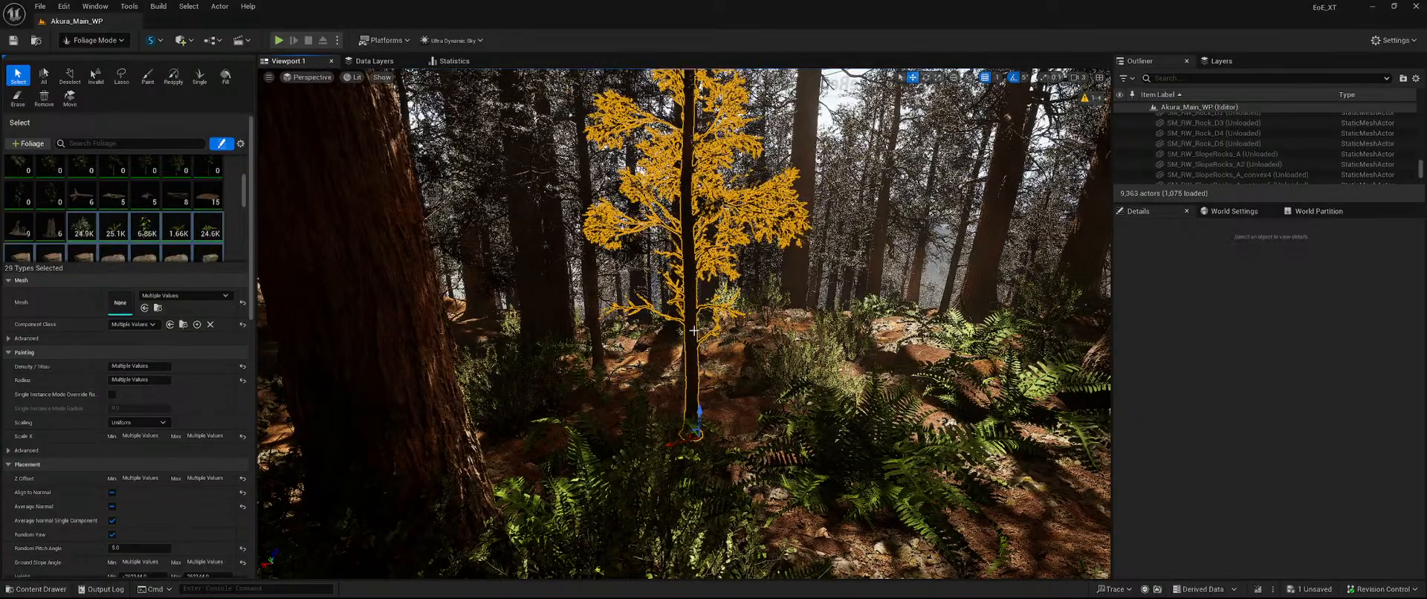
{"action": "key", "text": "Delete"}
Delete further trees crowding the shaded grove, including the slender one on the sunlit slope with scattered rocks.
{"action": "key", "text": "w"}
{"action": "mouse_move", "coordinate": [693, 331]}
{"action": "right_mouse_down"}
{"action": "mouse_move", "coordinate": [595, 331]}
{"action": "mouse_move", "coordinate": [715, 321]}
{"action": "right_mouse_up"}
{"action": "key", "text": "s"}
{"action": "left_click", "coordinate": [671, 325]}
{"action": "key", "text": "Delete"}
{"action": "key", "text": "w"}
{"action": "left_click", "coordinate": [715, 321]}
{"action": "key", "text": "Delete"}
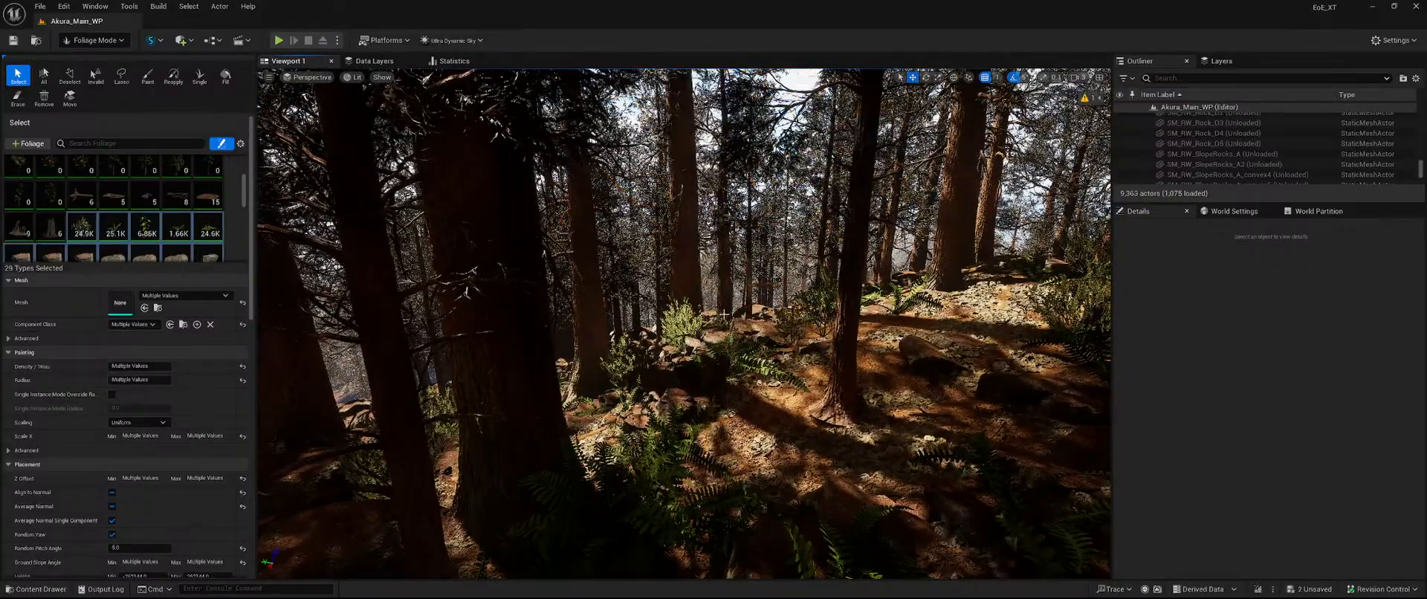
{"action": "left_click", "coordinate": [849, 319]}
{"action": "key", "text": "Delete"}
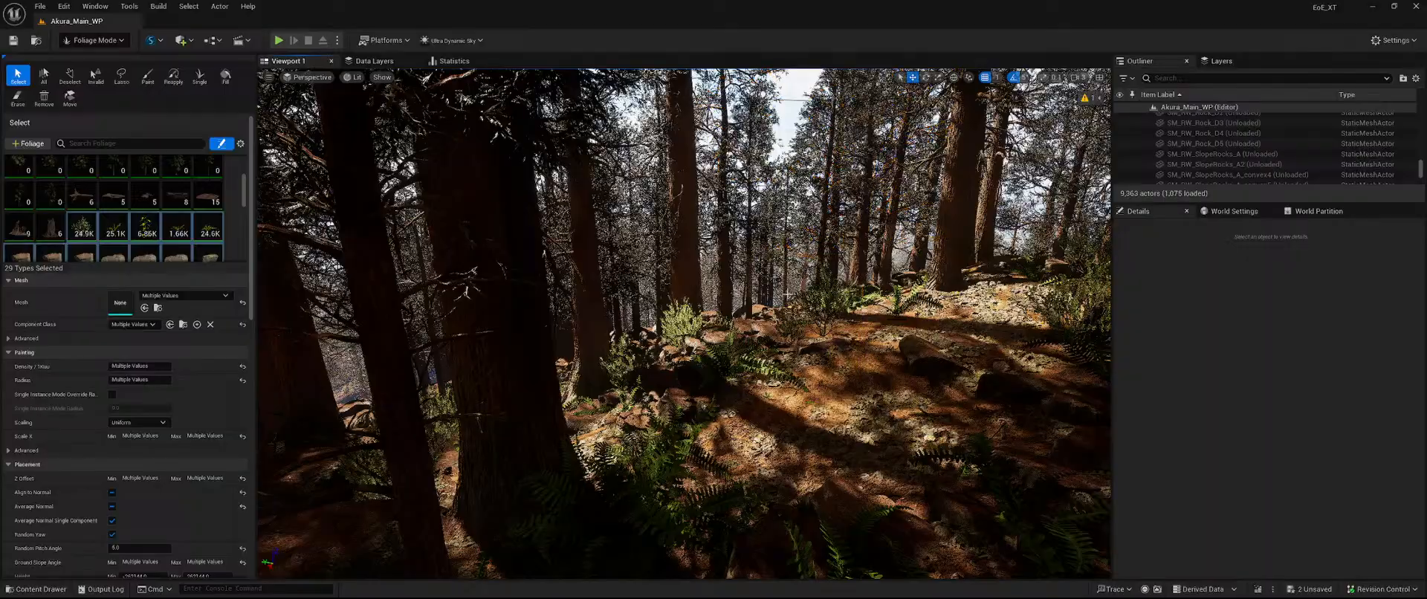
Delete the narrower of the two thick foreground trunks and save the changed foliage actors.
{"action": "right_click_drag", "start_coordinate": [849, 319], "coordinate": [671, 361]}
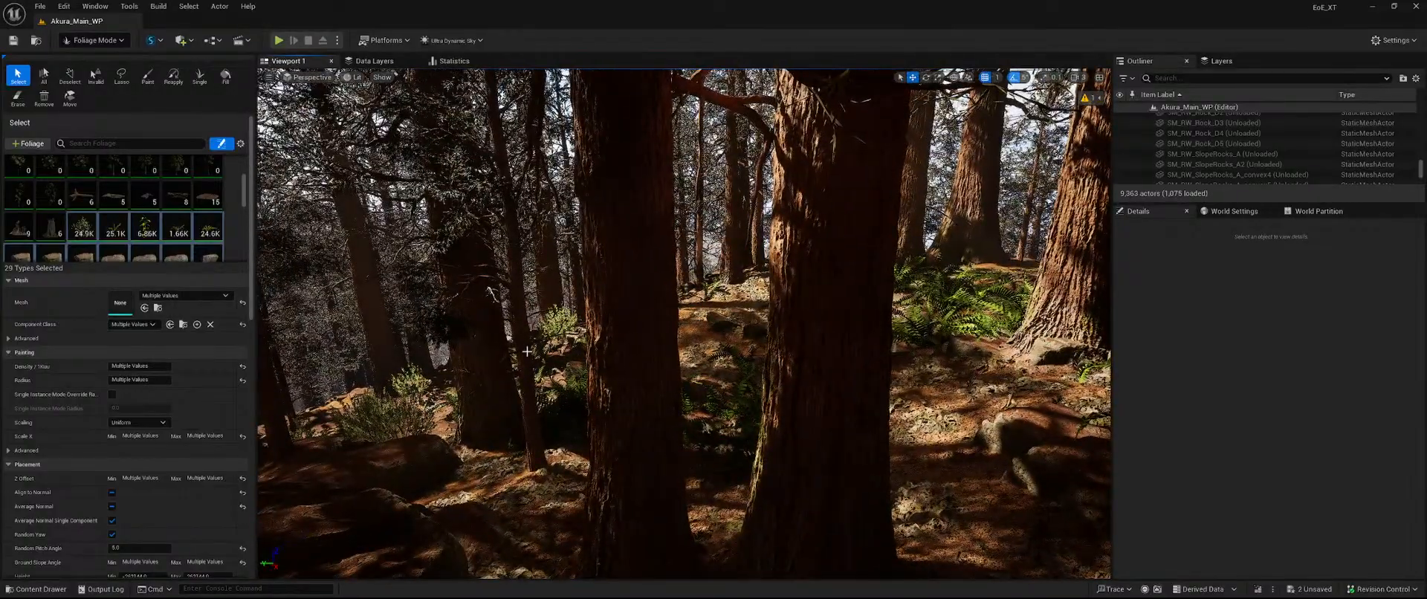
{"action": "left_click", "coordinate": [660, 337]}
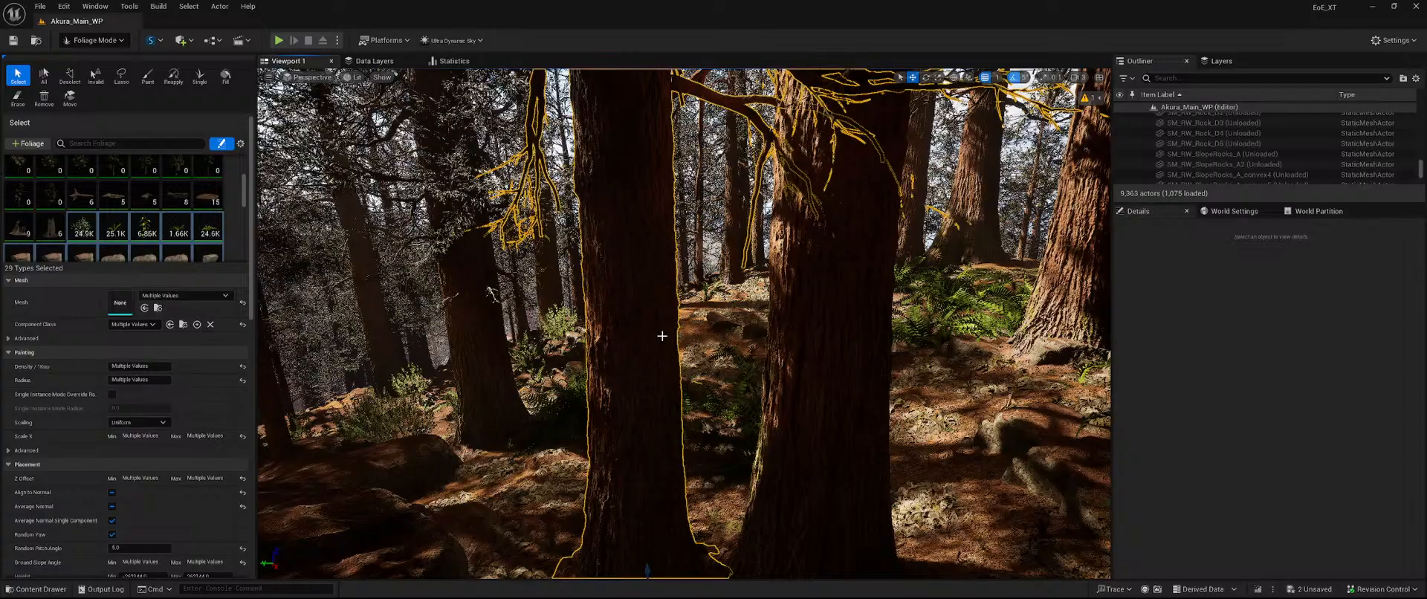
{"action": "key", "text": "Delete"}
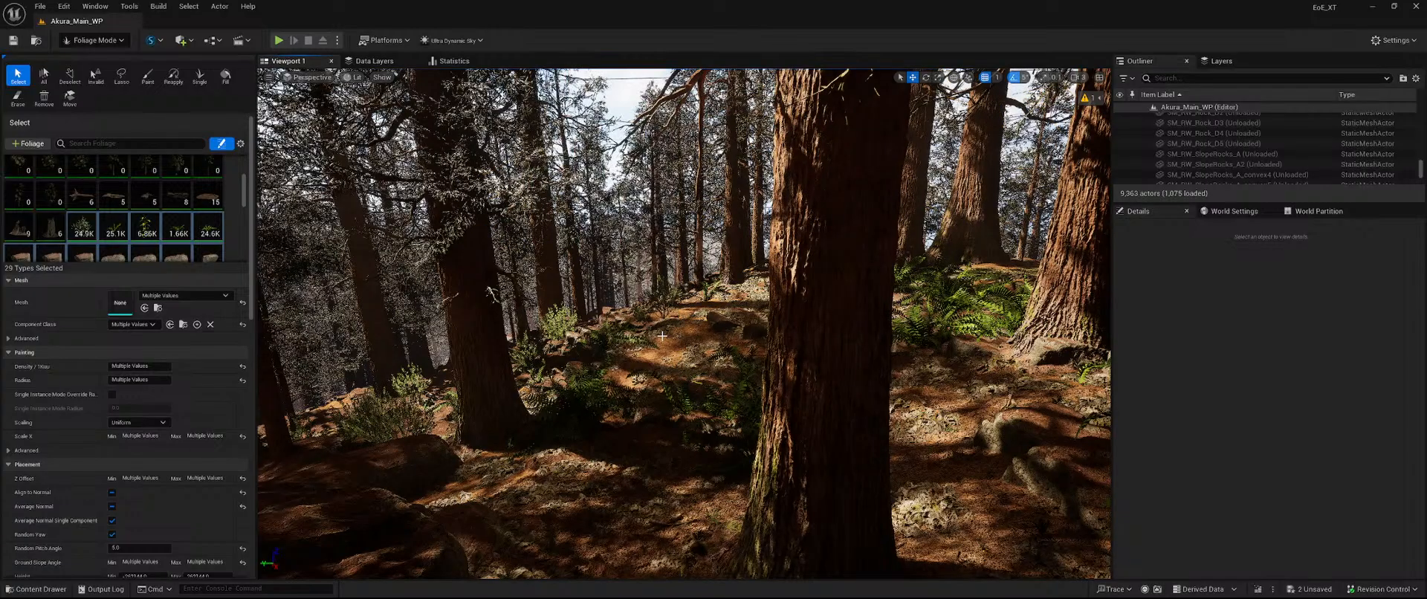
{"action": "left_click", "coordinate": [1304, 588]}
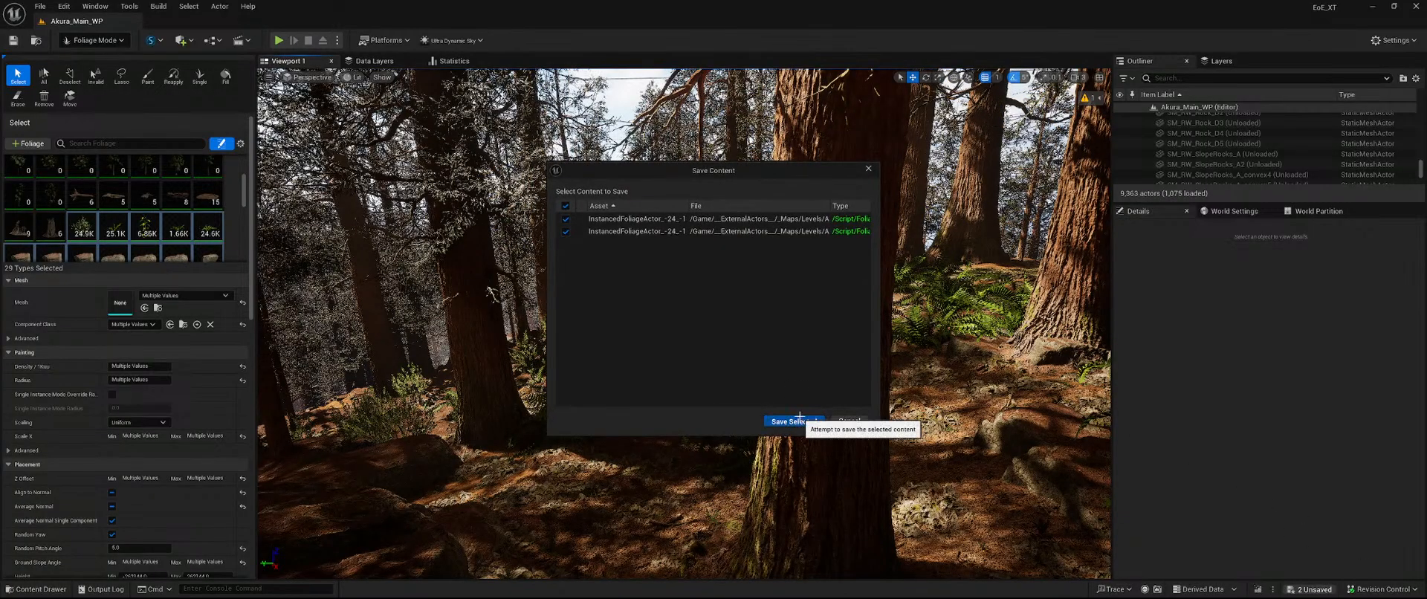
Delete the slender tree rising from the pale bushes in front of the background trunks.
{"action": "key", "text": "w"}
{"action": "right_click_drag", "start_coordinate": [718, 410], "coordinate": [825, 407]}
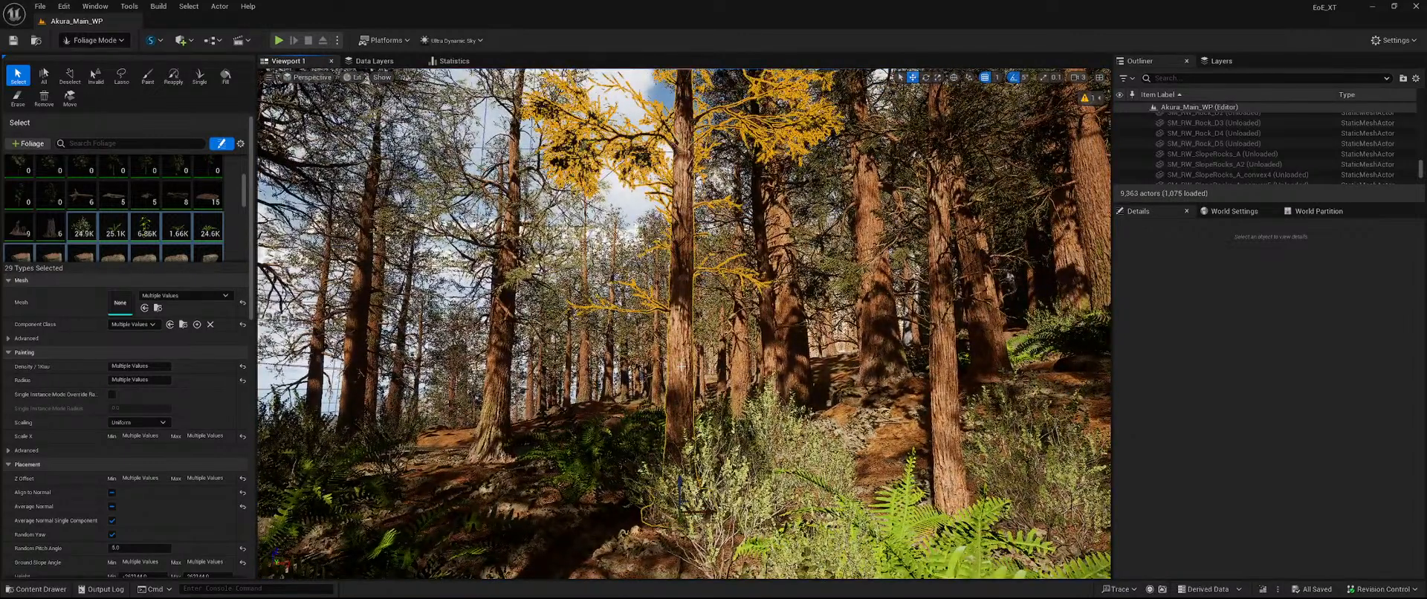
{"action": "key", "text": "Delete"}
Select the mossy-based tree standing between the small bush and the wide mossy trunk.
{"action": "right_click_drag", "start_coordinate": [776, 407], "coordinate": [966, 405]}
{"action": "key", "text": "w"}
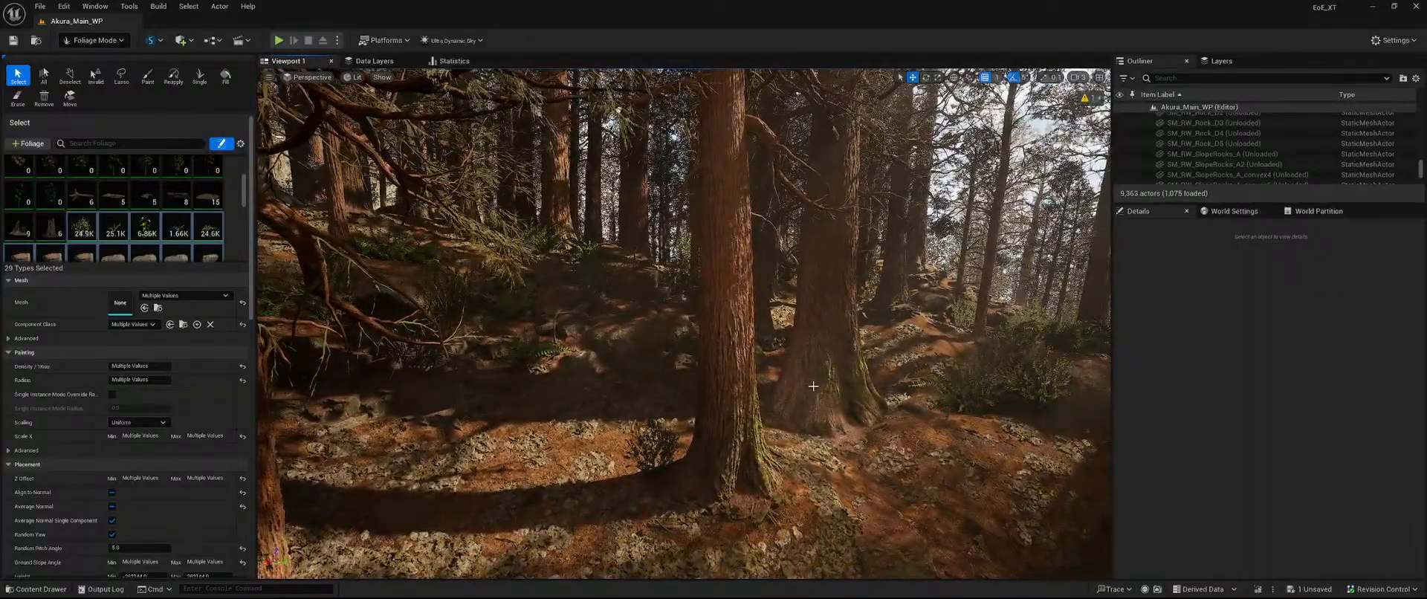
{"action": "right_click_drag", "start_coordinate": [812, 385], "coordinate": [676, 365]}
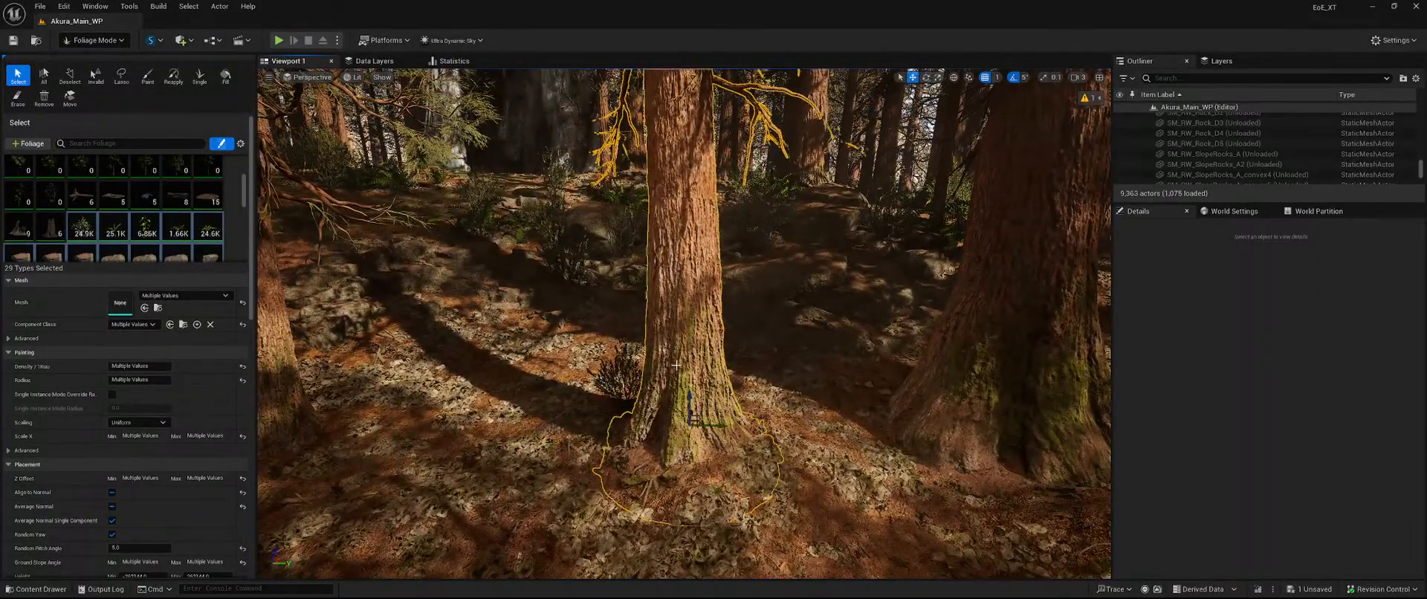
{"action": "right_click_drag", "start_coordinate": [740, 392], "coordinate": [702, 371]}
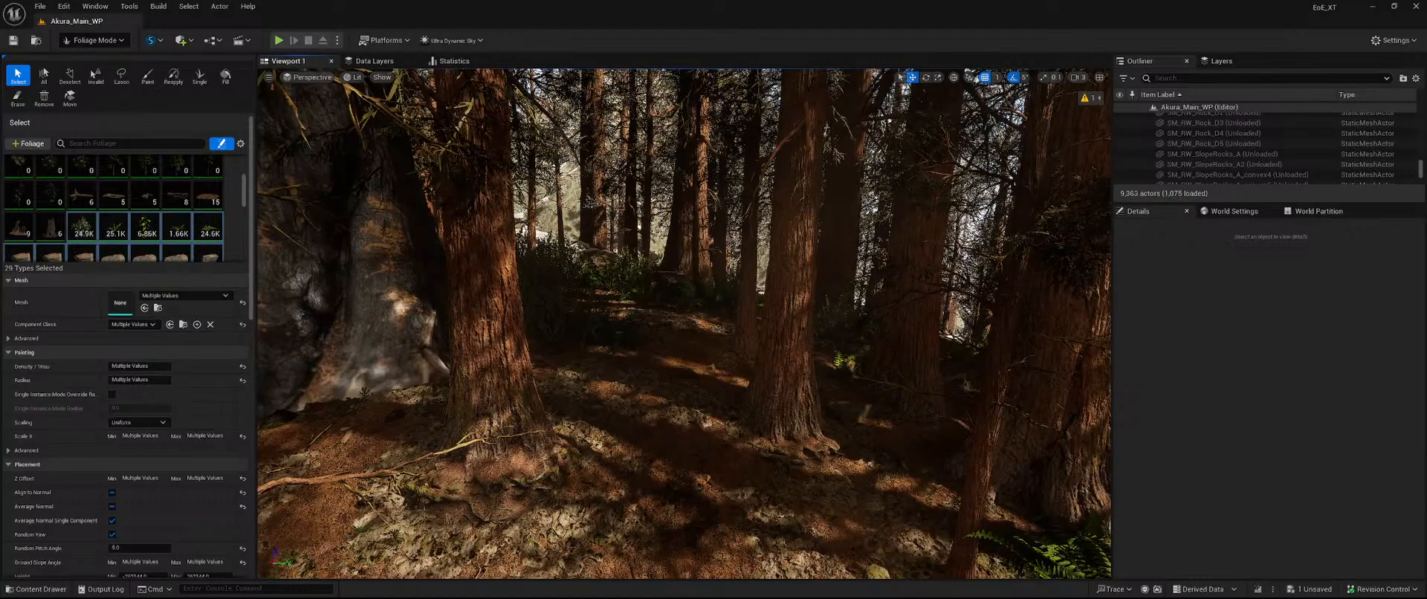
Delete the slim shaded tree standing between the large dark trunks in the misty grove.
{"action": "right_click_drag", "start_coordinate": [769, 401], "coordinate": [683, 356]}
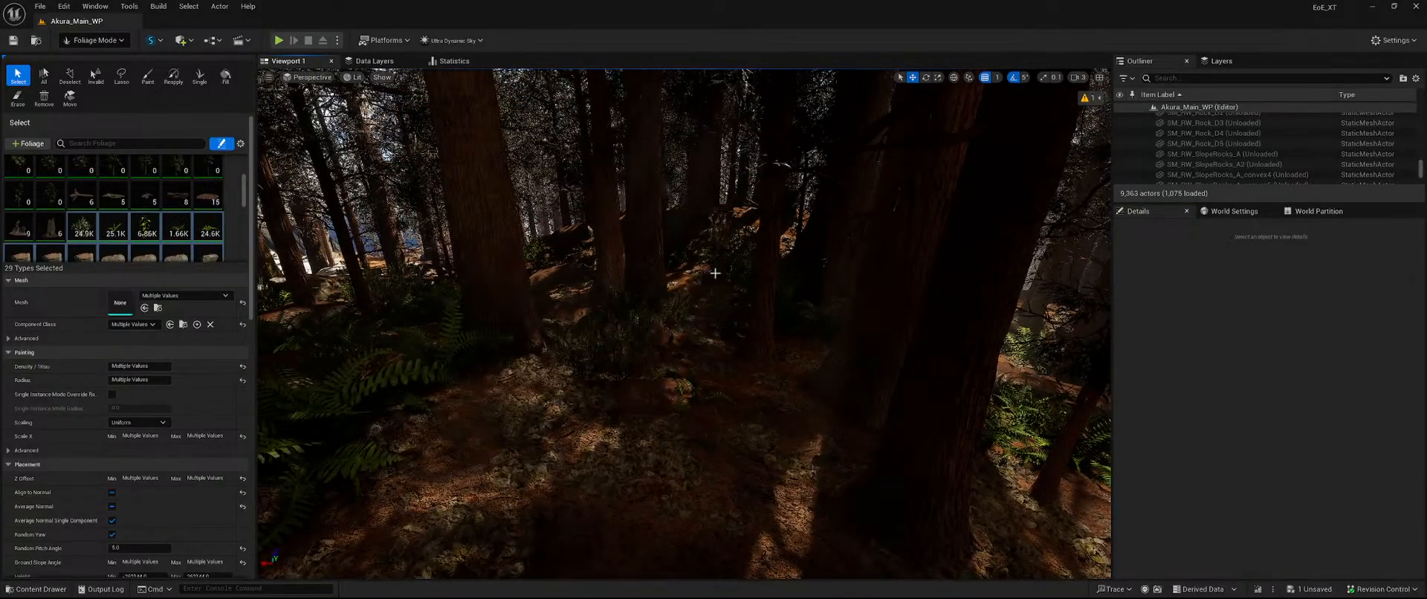
{"action": "right_click_drag", "start_coordinate": [648, 241], "coordinate": [774, 278]}
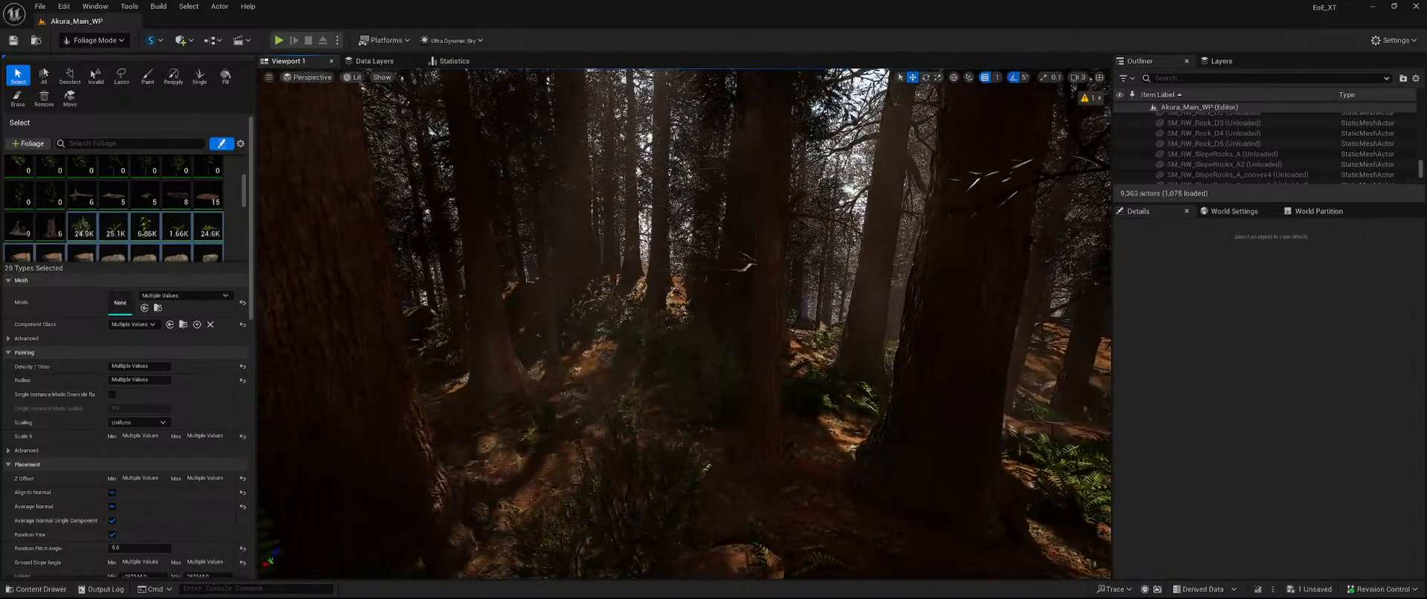
{"action": "left_click", "coordinate": [771, 290]}
{"action": "key", "text": "Delete"}
Delete the thin tree behind the bright fern and the slim tree standing among the shrubs beside it.
{"action": "right_click_drag", "start_coordinate": [679, 357], "coordinate": [505, 305]}
{"action": "left_click", "coordinate": [655, 333]}
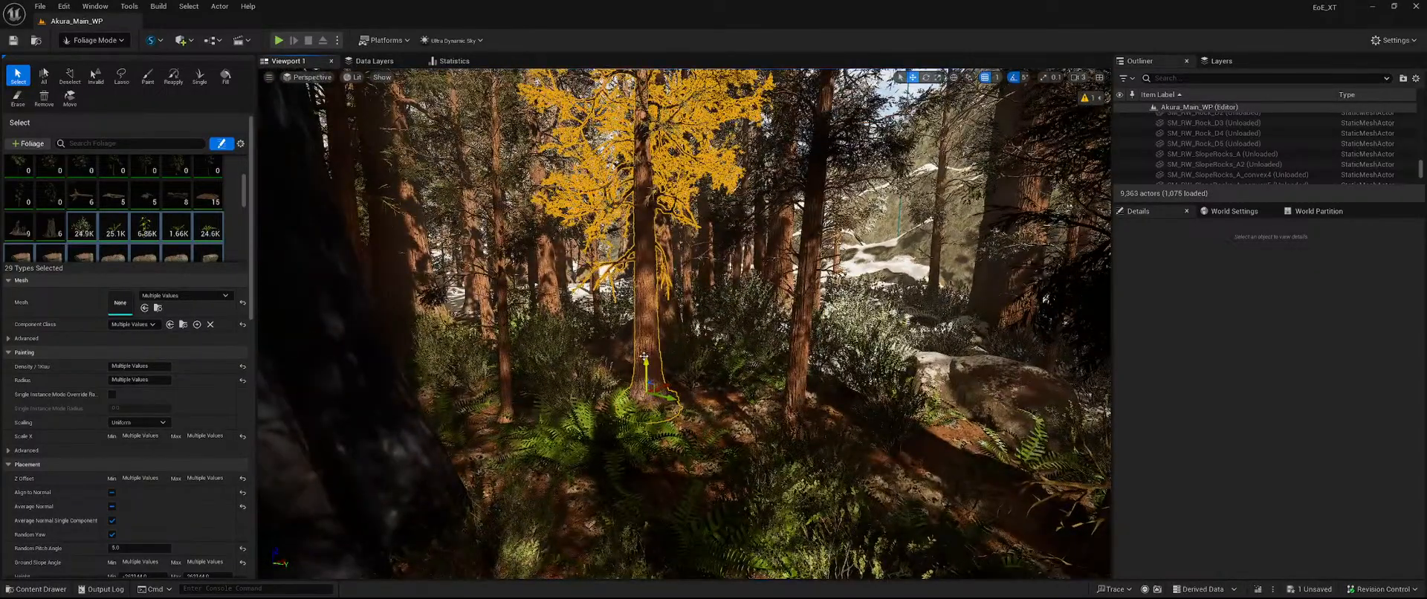
{"action": "key", "text": "Delete"}
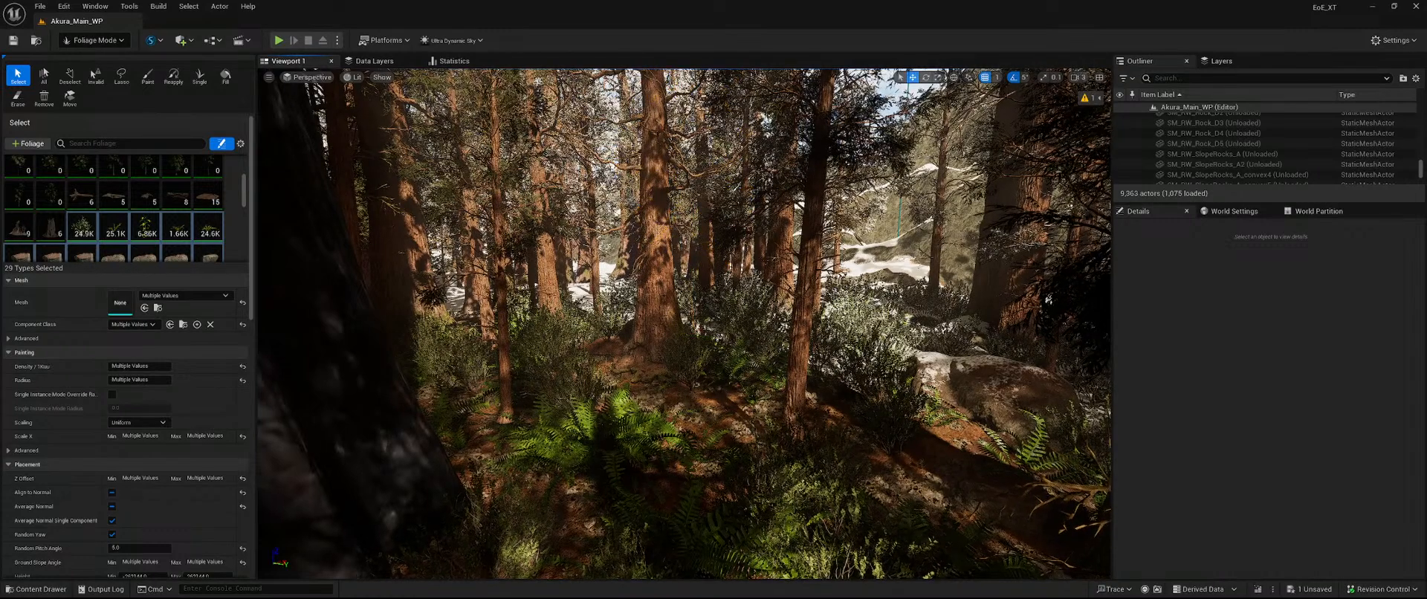
{"action": "left_click", "coordinate": [500, 357]}
{"action": "key", "text": "Delete"}
Delete the thin tree in front of the wide misty trunk and the slim tree close behind it.
{"action": "right_click_drag", "start_coordinate": [500, 358], "coordinate": [747, 332]}
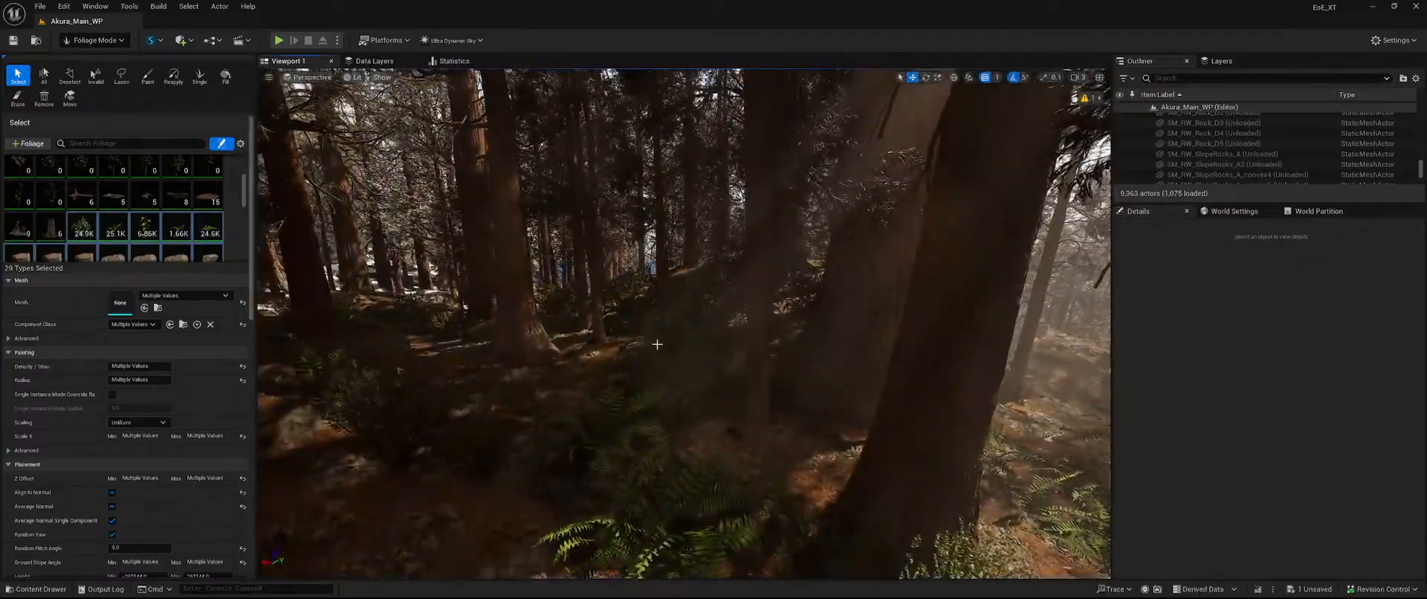
{"action": "left_click", "coordinate": [753, 338]}
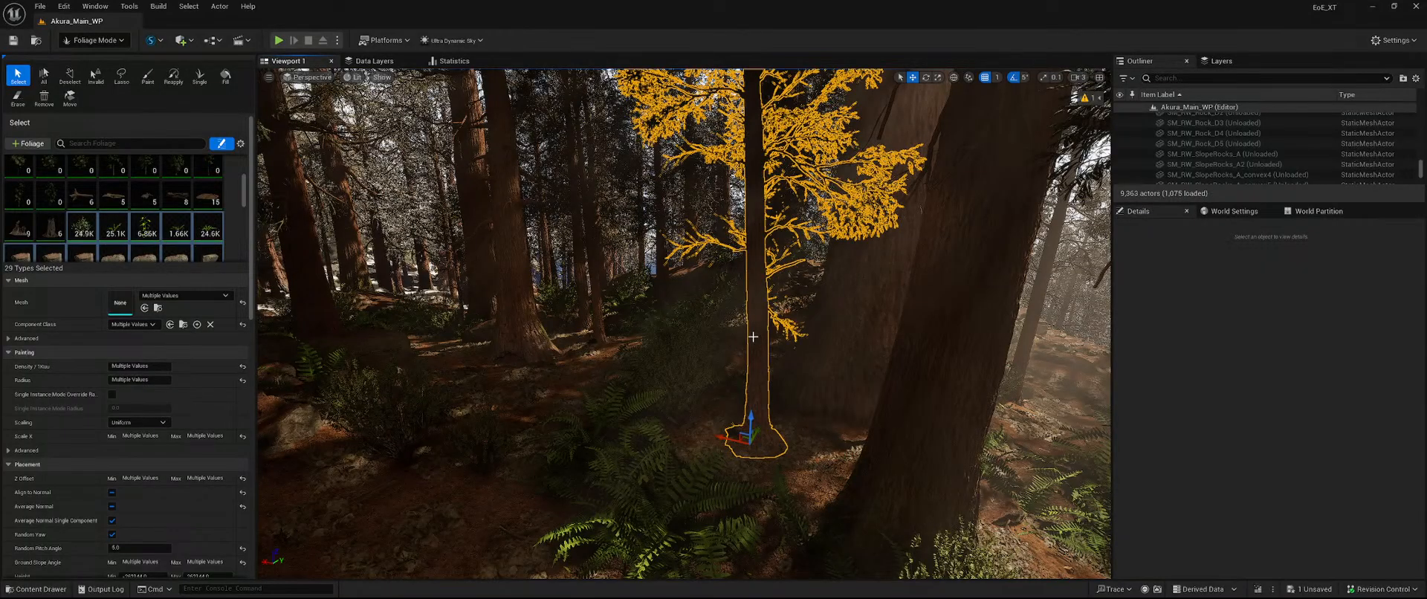
{"action": "key", "text": "Delete"}
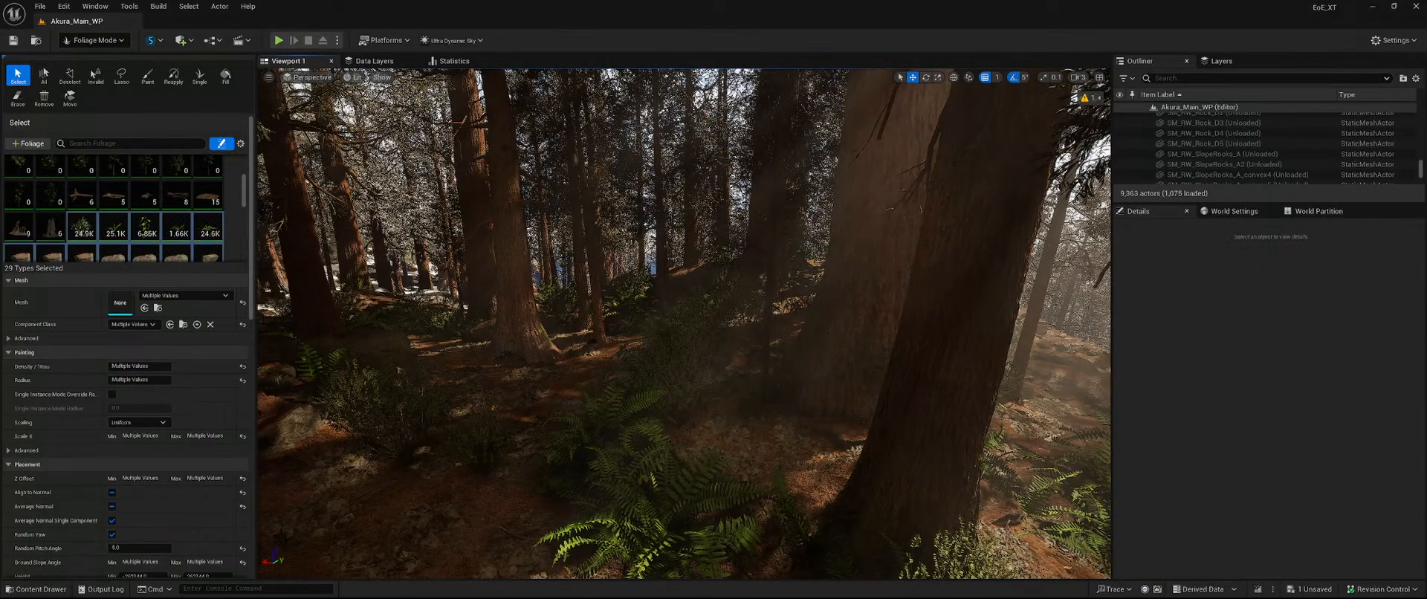
{"action": "left_click", "coordinate": [765, 332]}
{"action": "key", "text": "Delete"}
Delete the dark tree and the slim tree behind it that block the sunlit path beside the huge trunk.
{"action": "key", "text": "w"}
{"action": "right_click_drag", "start_coordinate": [625, 350], "coordinate": [758, 336]}
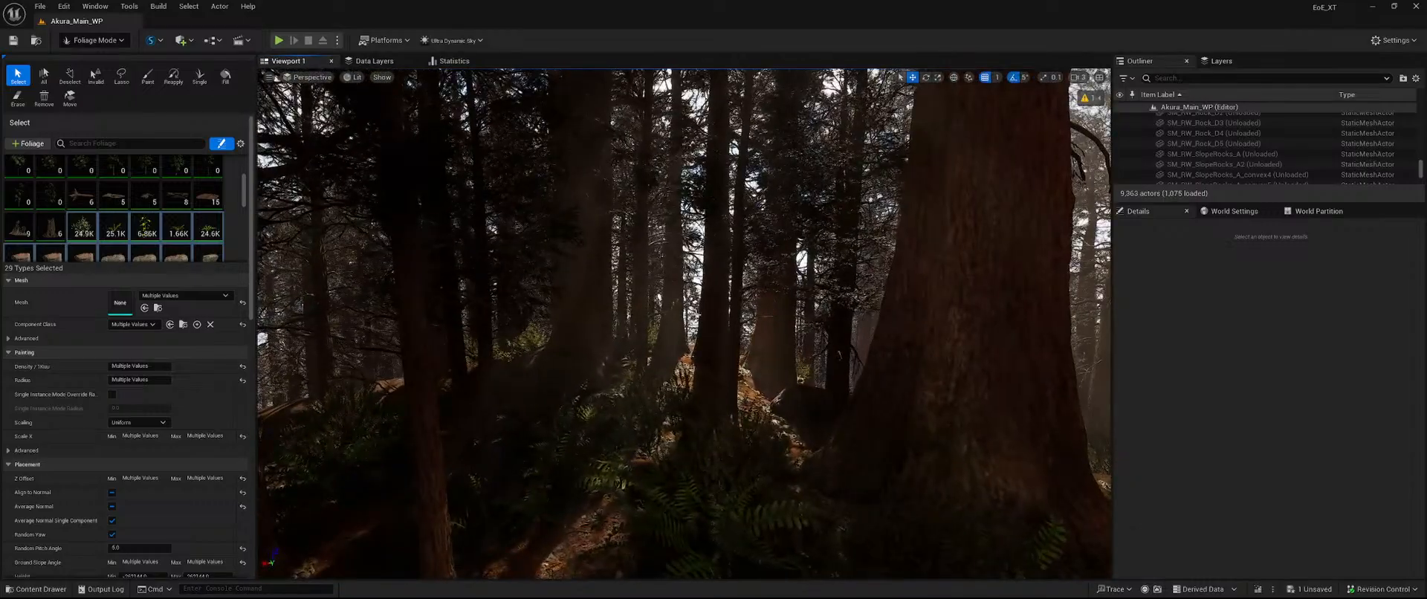
{"action": "left_click", "coordinate": [723, 332]}
{"action": "key", "text": "Delete"}
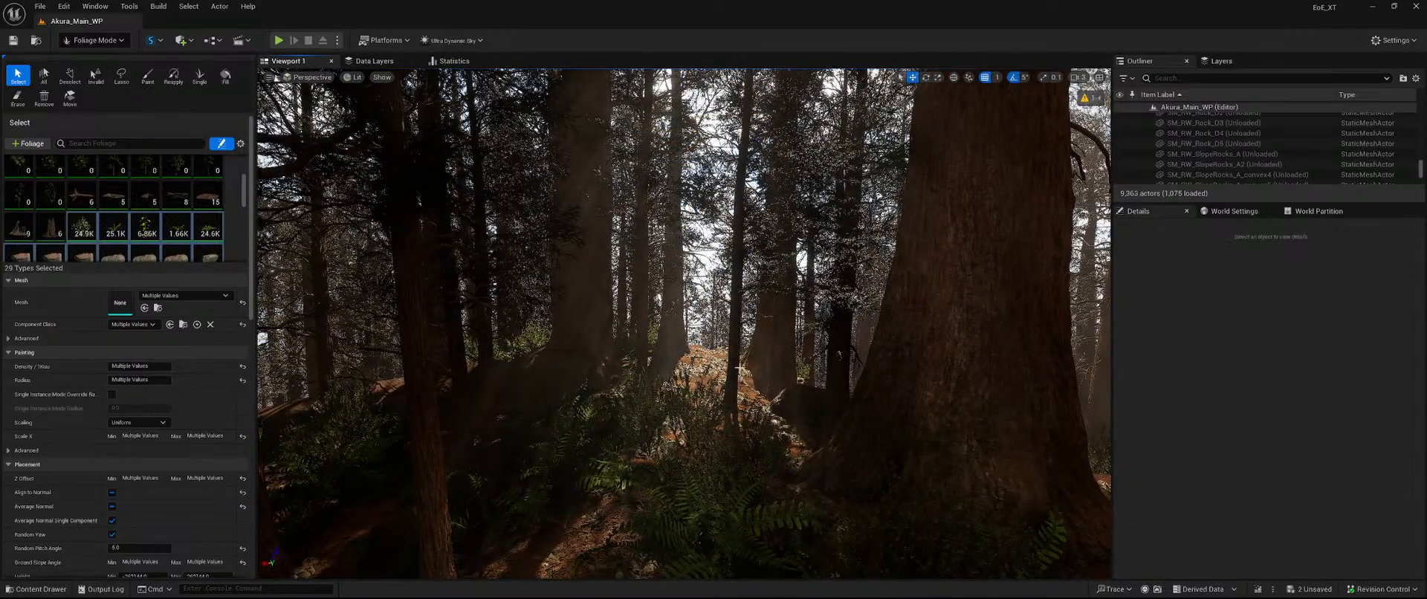
{"action": "left_click", "coordinate": [735, 327]}
{"action": "key", "text": "Delete"}
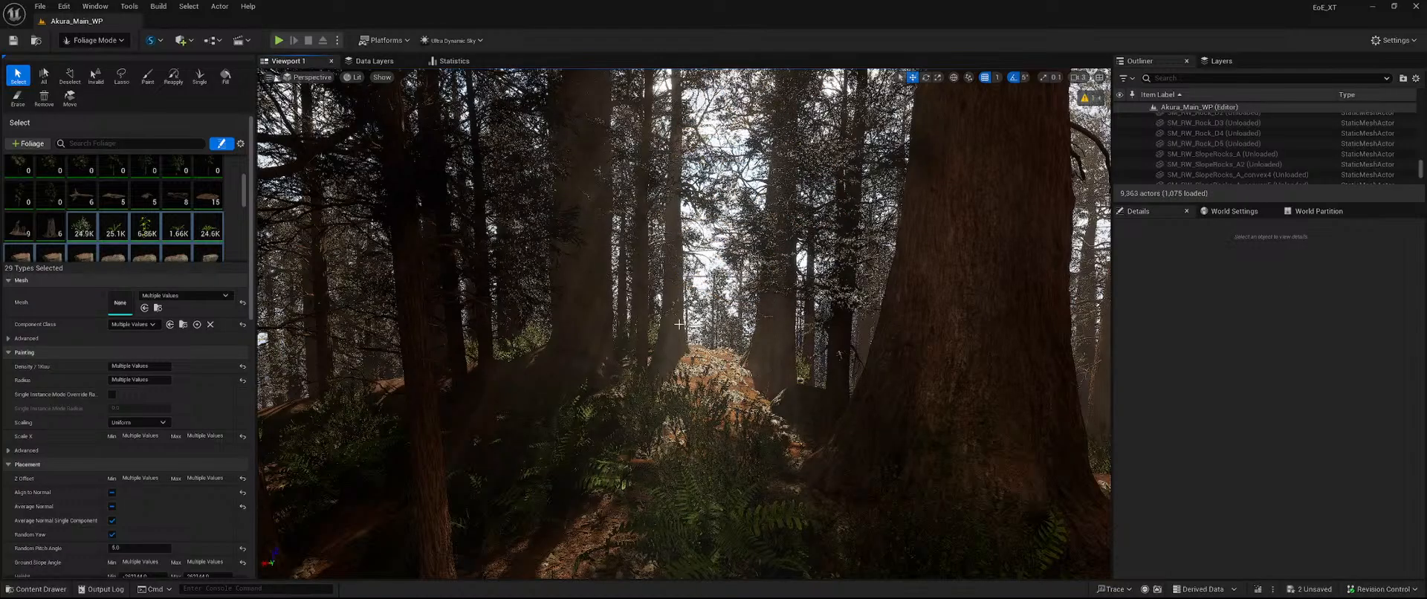
Delete the background foliage crowding the sunlit path and the thin tree standing against the huge trunk.
{"action": "key", "text": "Delete"}
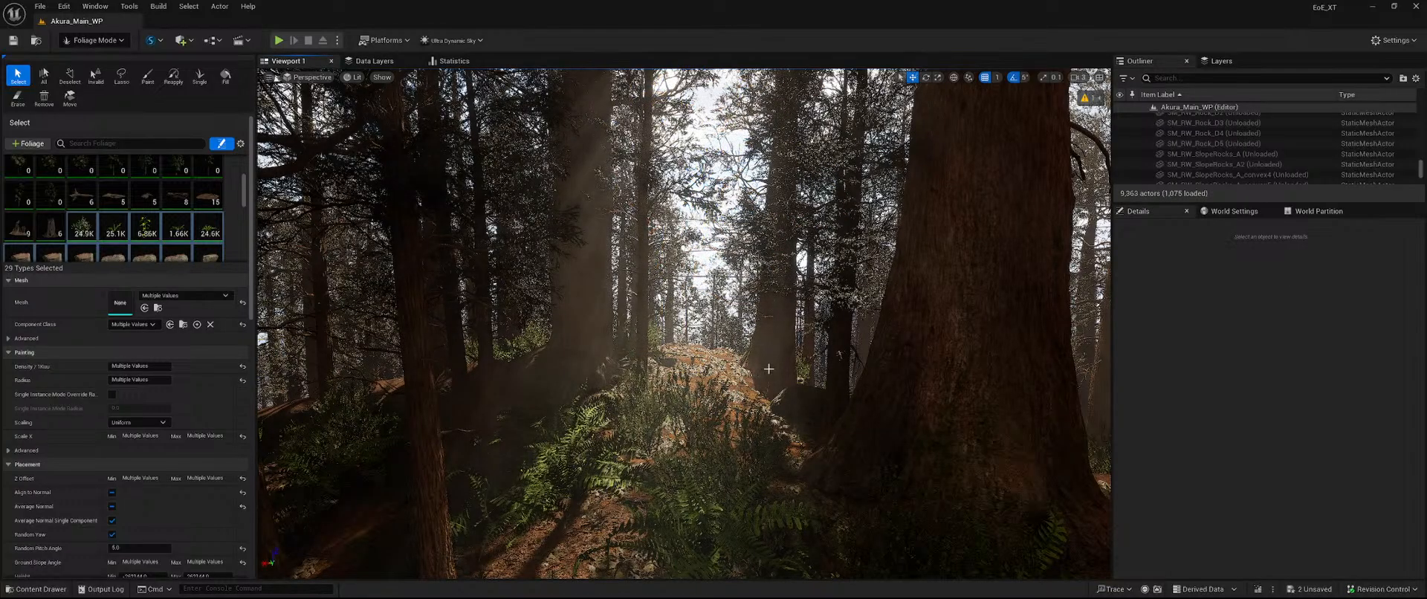
{"action": "left_click", "coordinate": [777, 394]}
{"action": "key", "text": "Delete"}
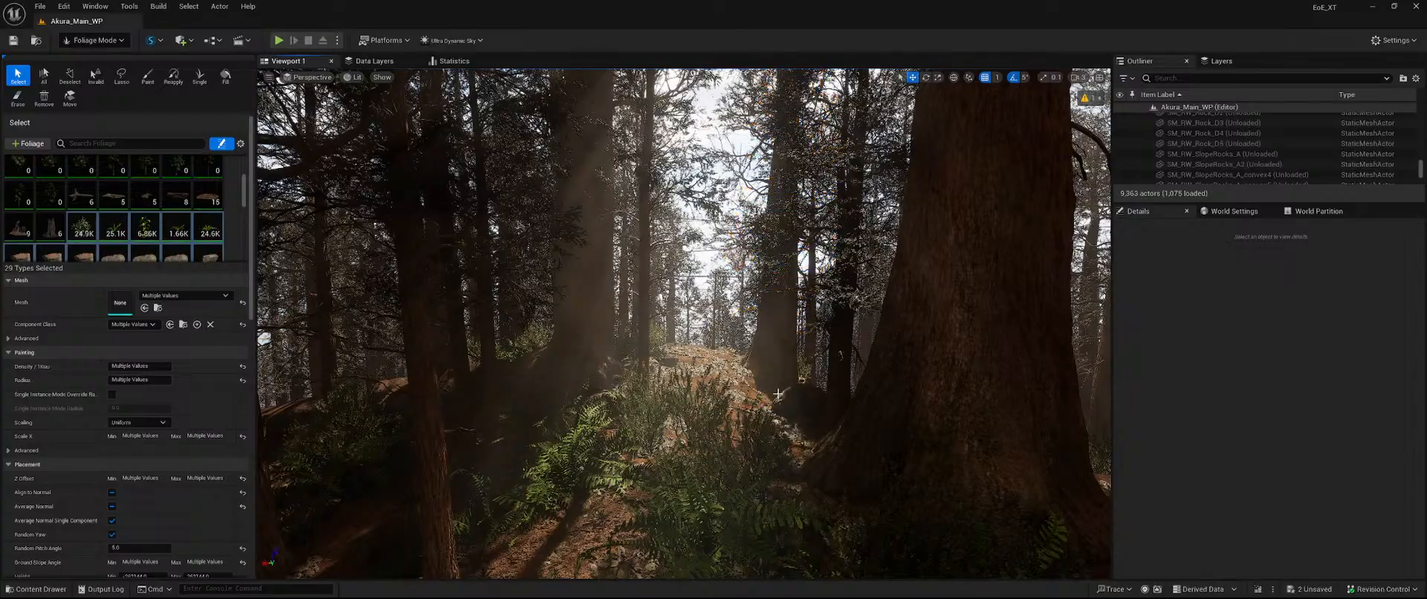
{"action": "left_click", "coordinate": [848, 360]}
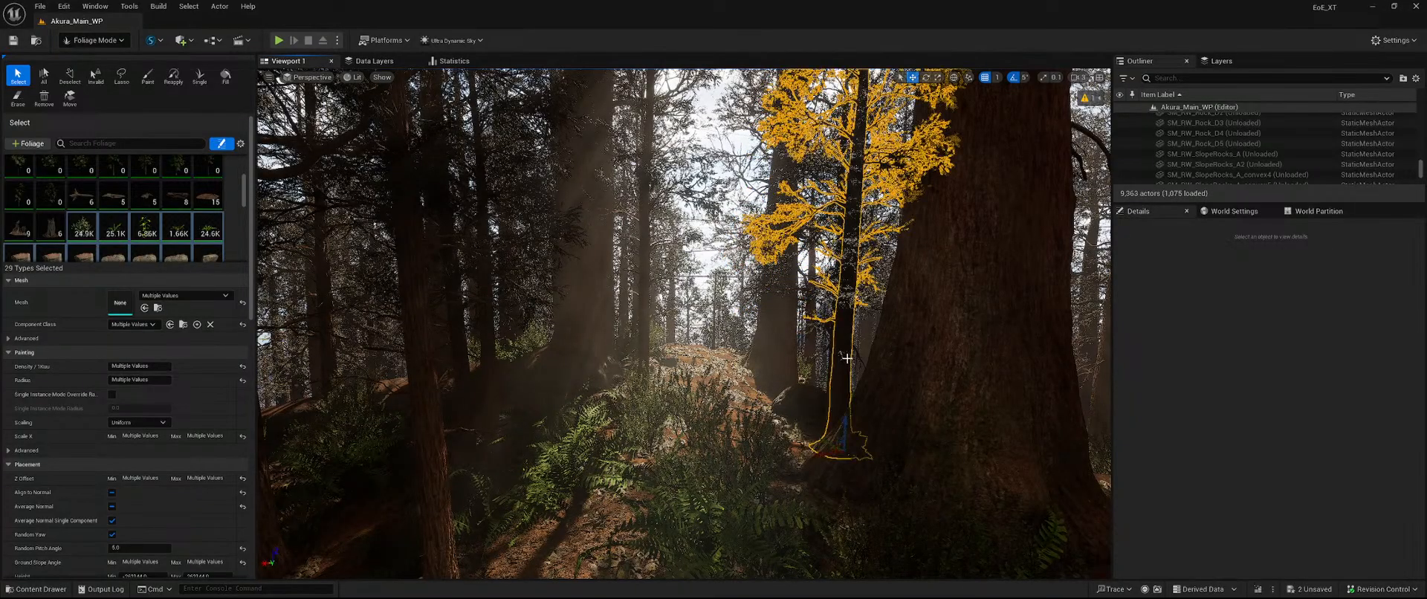
{"action": "key", "text": "Delete"}
Delete the dark foreground tree standing between the large boulder and the base of the huge trunk.
{"action": "right_click_drag", "start_coordinate": [763, 405], "coordinate": [922, 405]}
{"action": "key", "text": "w"}
{"action": "left_click", "coordinate": [758, 392]}
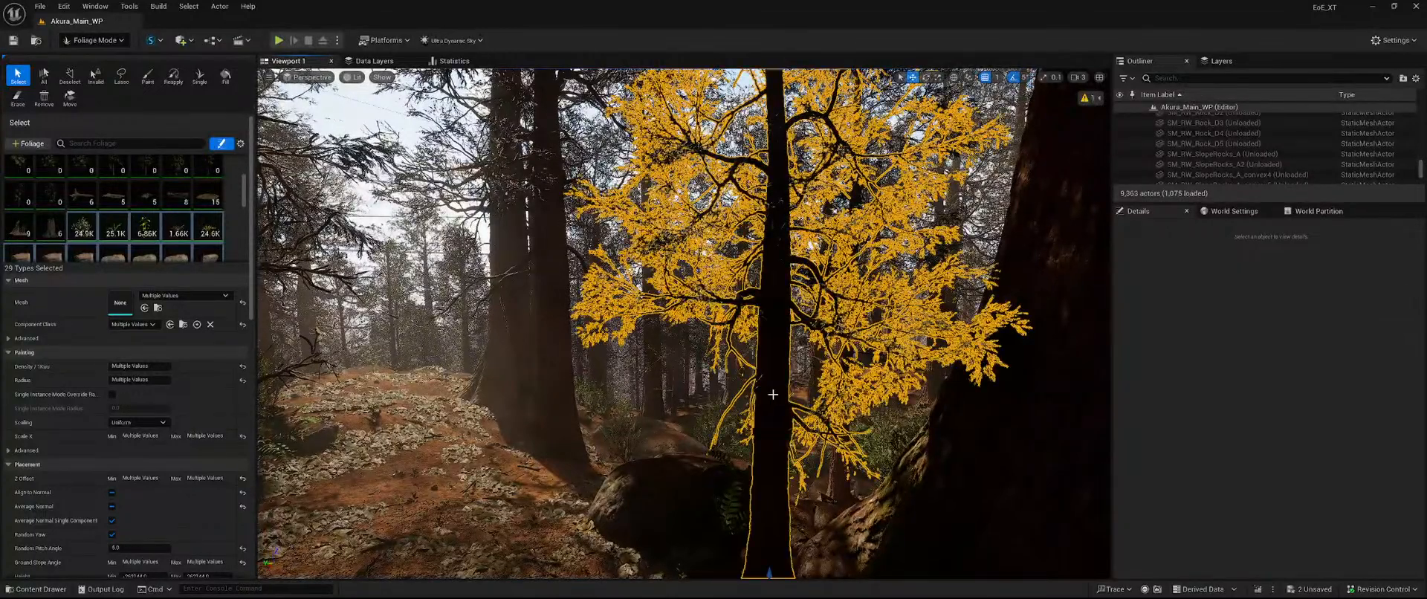
{"action": "key", "text": "Delete"}
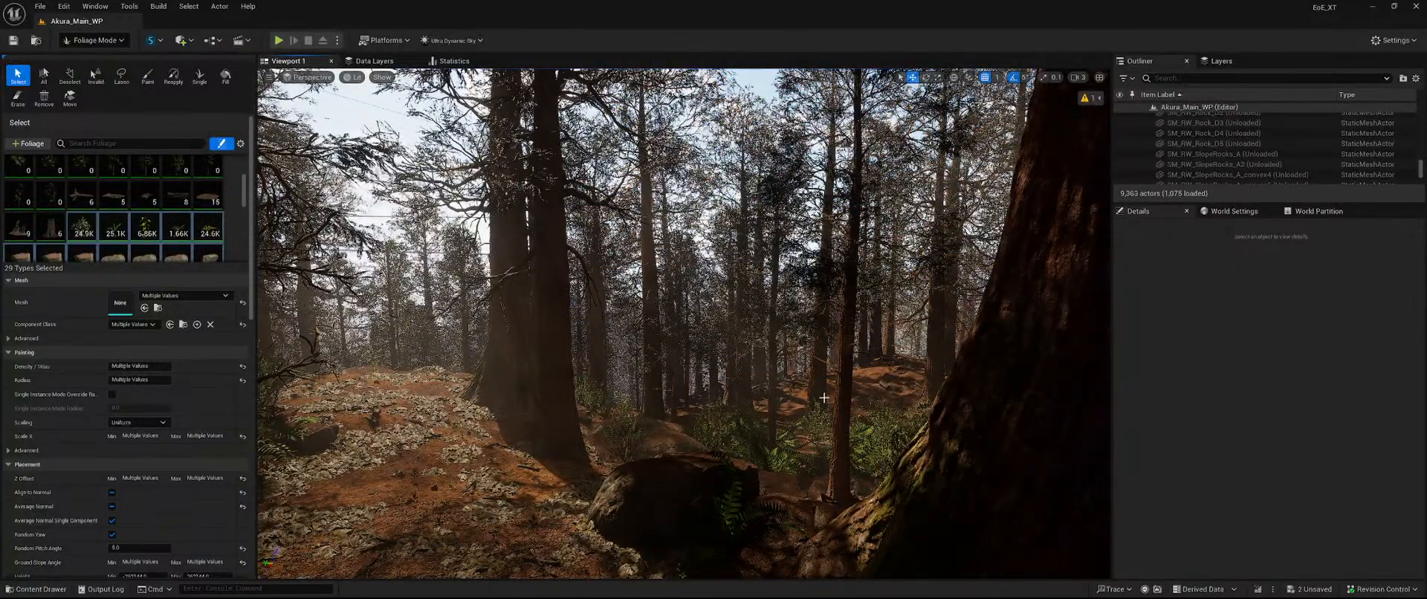
Delete the thin tree standing between the dark boulder and the huge mossy trunk.
{"action": "left_click", "coordinate": [841, 399]}
{"action": "key", "text": "Delete"}
{"action": "right_click_drag", "start_coordinate": [841, 399], "coordinate": [917, 490]}
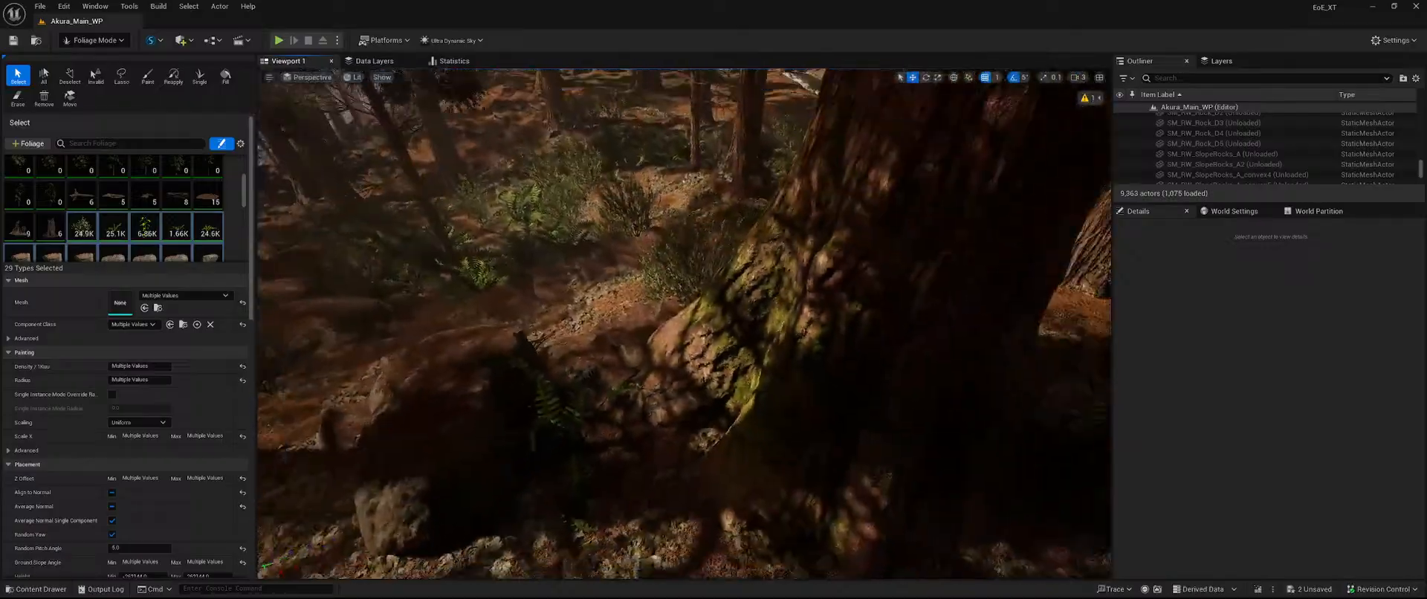
Select the small rock between the bush at the base of the thick trunk and the large boulder.
{"action": "right_click_drag", "start_coordinate": [732, 405], "coordinate": [806, 379]}
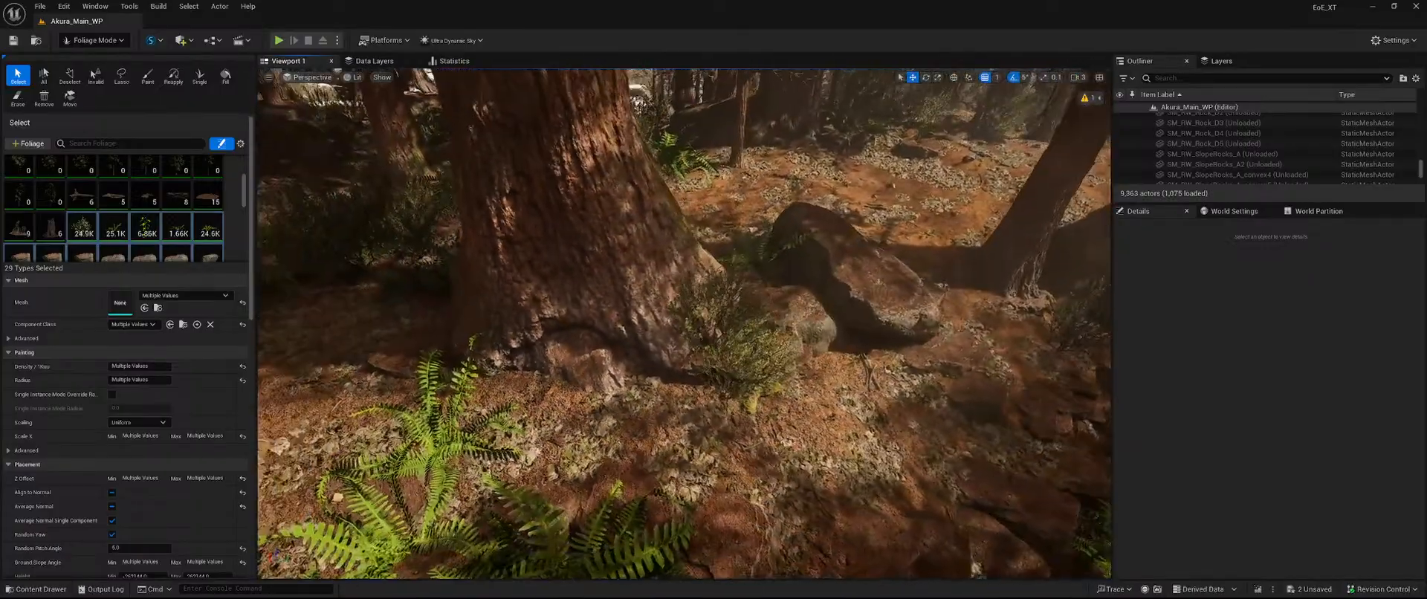
{"action": "right_click_drag", "start_coordinate": [648, 363], "coordinate": [648, 363]}
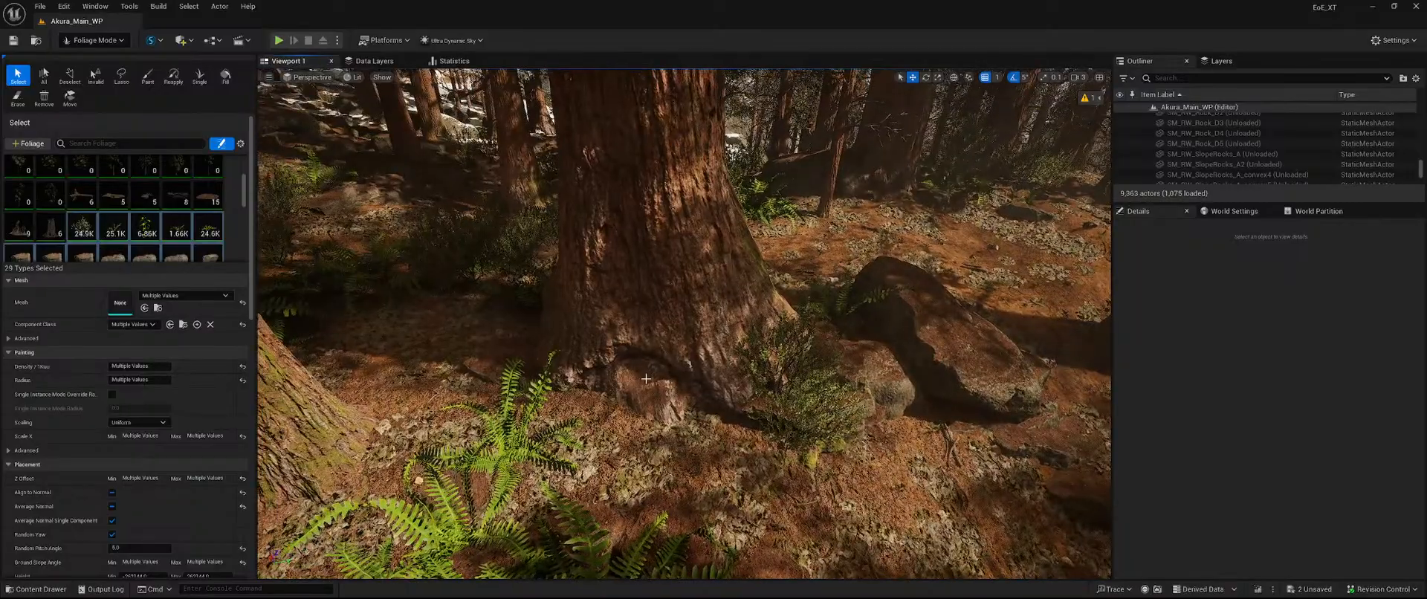
{"action": "left_click", "coordinate": [646, 379]}
{"action": "left_click", "coordinate": [886, 356]}
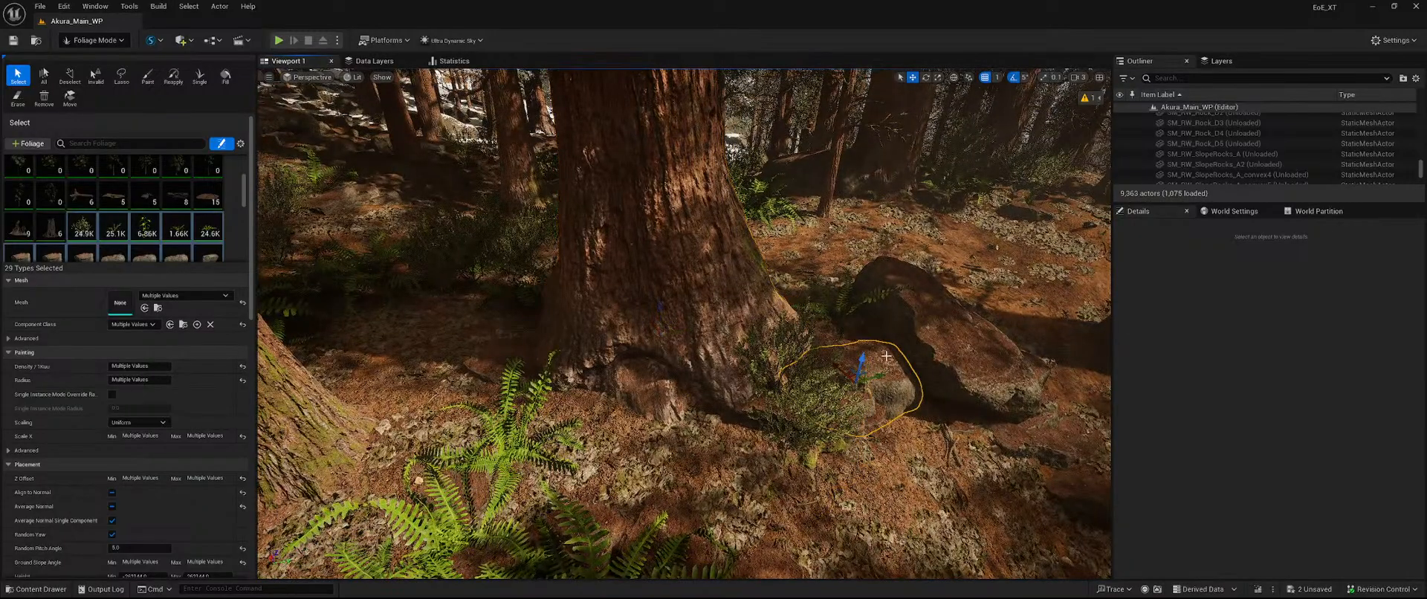
Delete the dark foreground tree beside the thick central trunk and save the unsaved level changes.
{"action": "right_click_drag", "start_coordinate": [758, 404], "coordinate": [788, 438]}
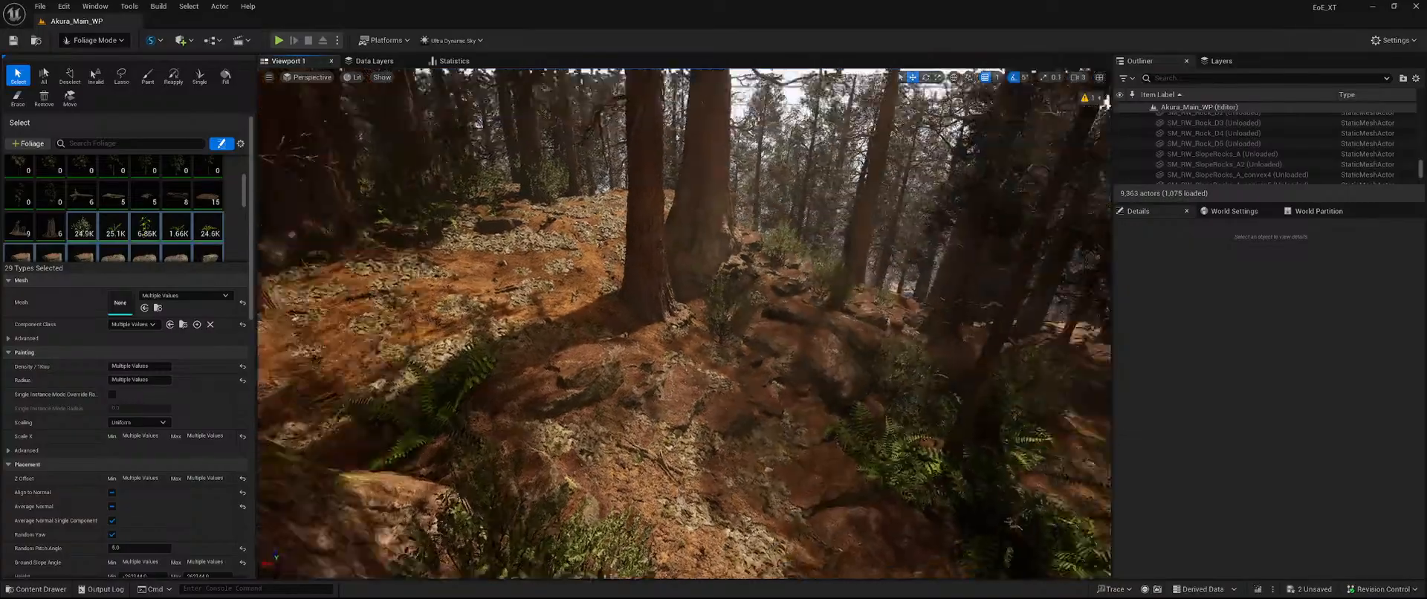
{"action": "right_click_drag", "start_coordinate": [683, 324], "coordinate": [844, 335]}
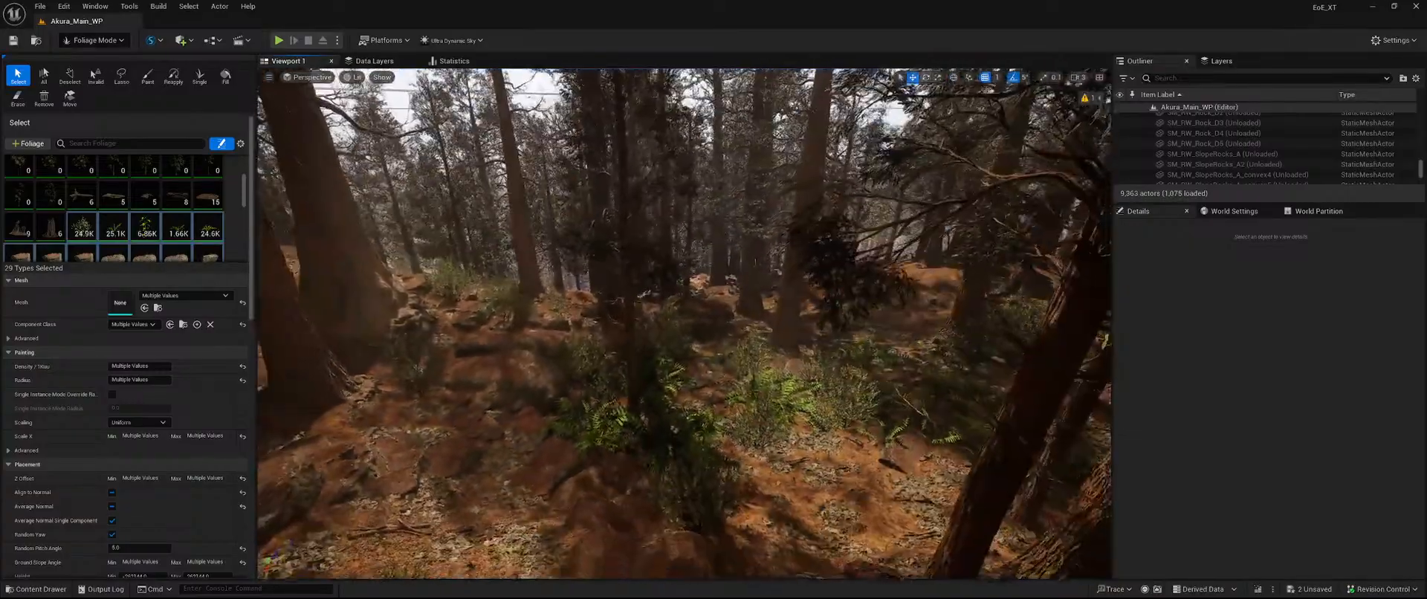
{"action": "right_click_drag", "start_coordinate": [714, 377], "coordinate": [658, 357]}
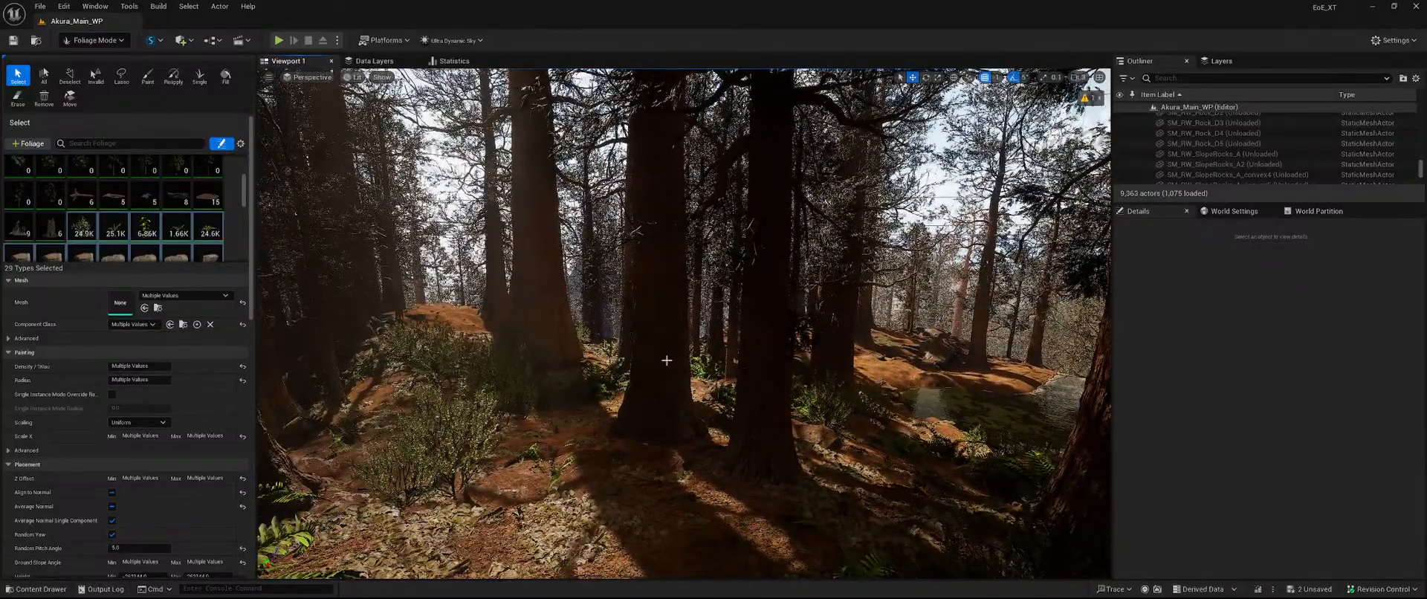
{"action": "left_click", "coordinate": [764, 390]}
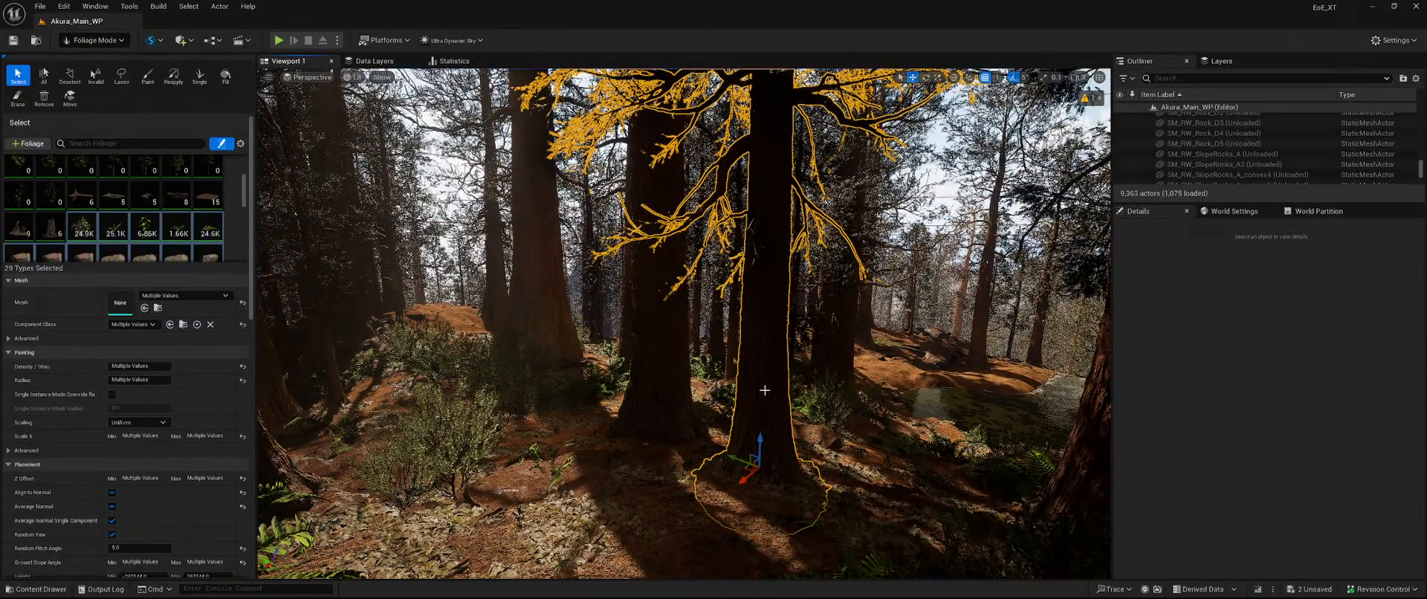
{"action": "key", "text": "Delete"}
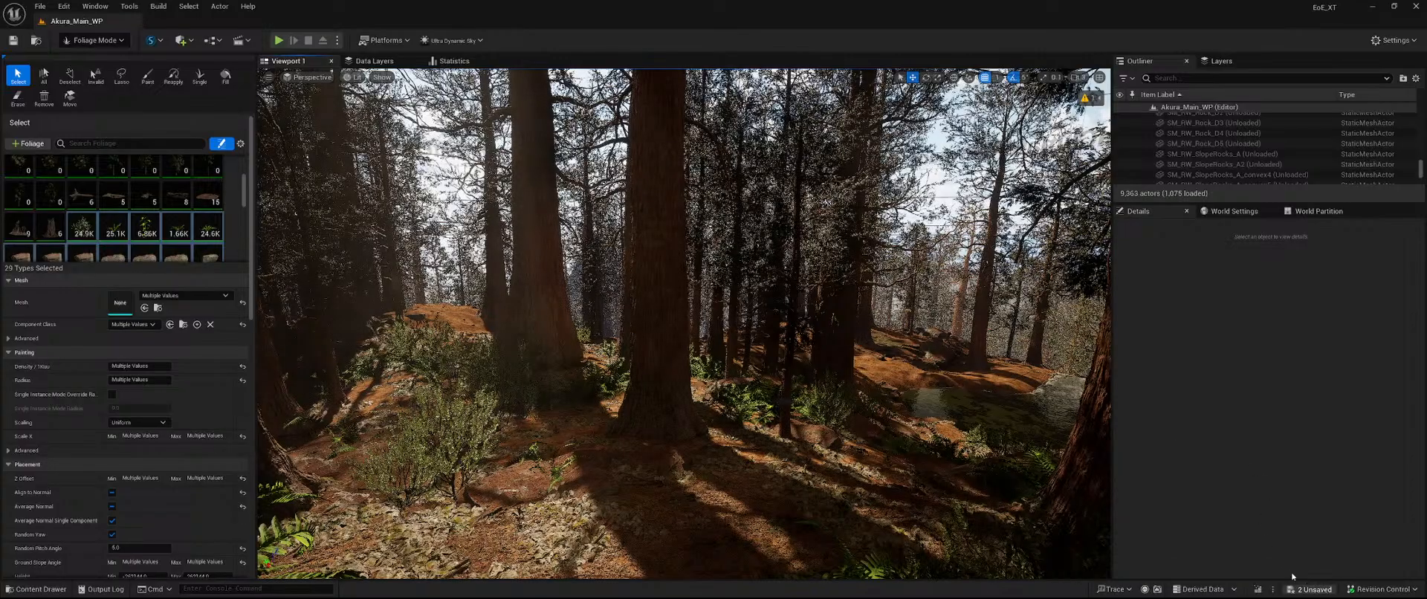
{"action": "left_click", "coordinate": [1310, 590]}
{"action": "left_click", "coordinate": [814, 418]}
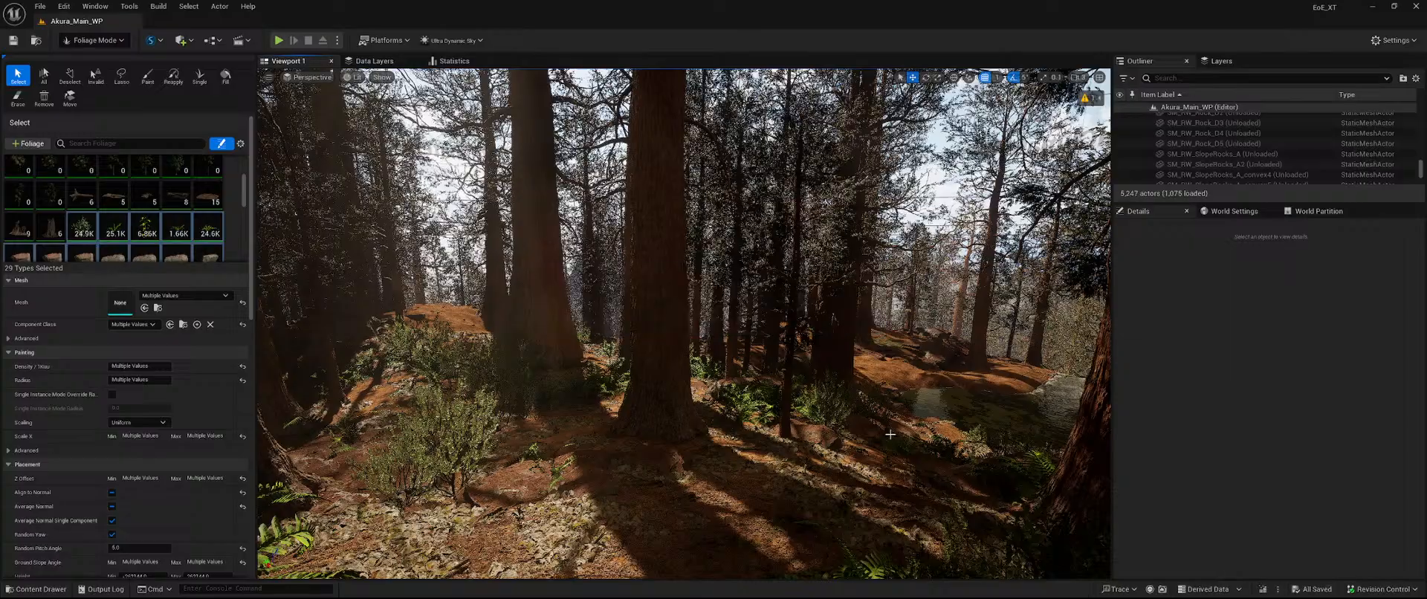
Delete the dark background tree and the thin tree standing over the fern-lined sunlit path.
{"action": "right_click_drag", "start_coordinate": [856, 406], "coordinate": [677, 364]}
{"action": "key", "text": "w"}
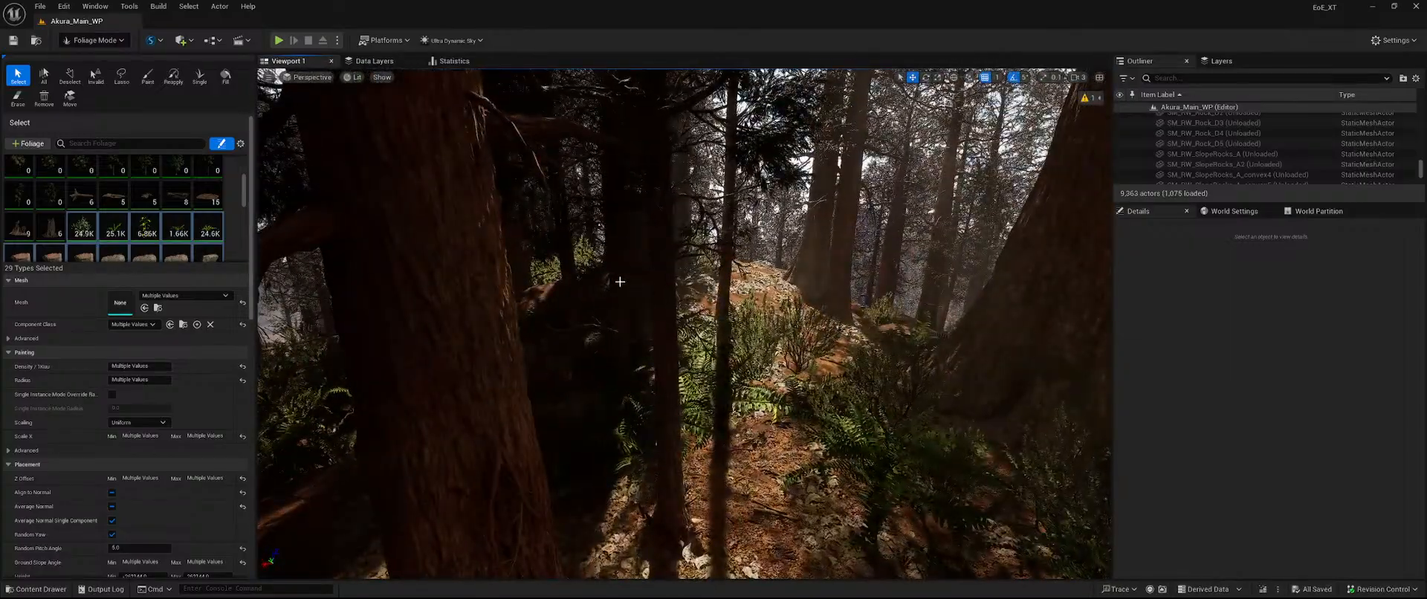
{"action": "left_click", "coordinate": [639, 272]}
{"action": "left_click", "coordinate": [723, 290]}
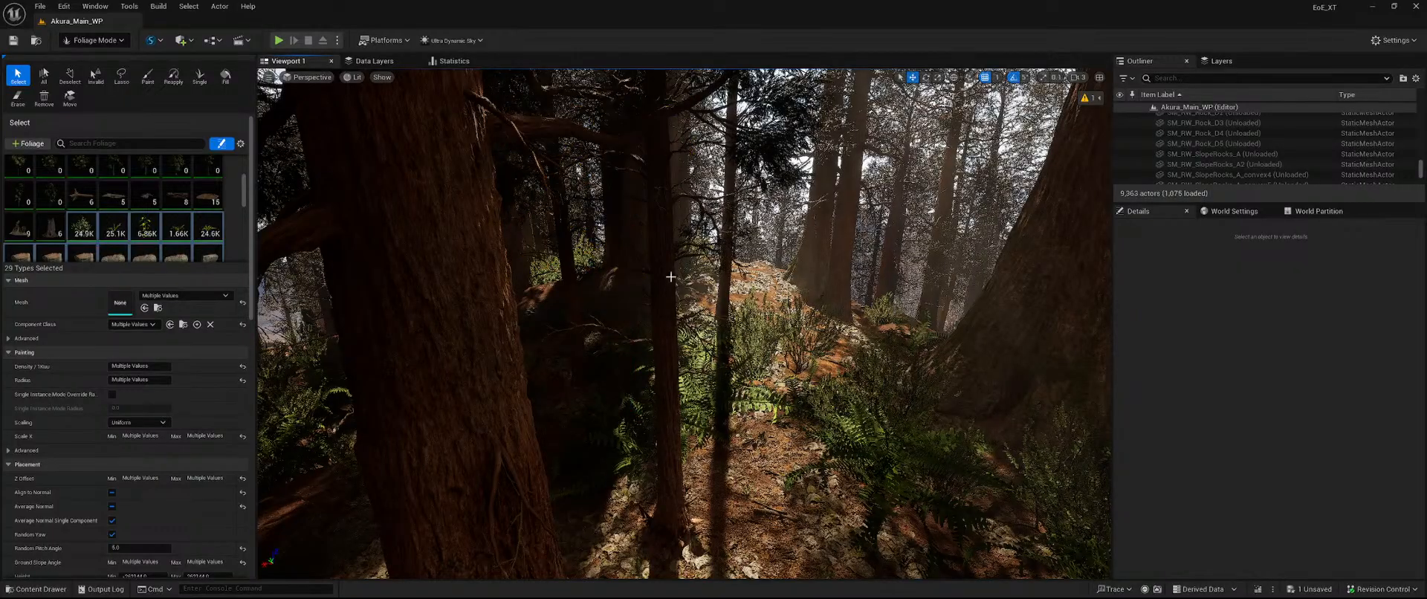
{"action": "left_click", "coordinate": [723, 297]}
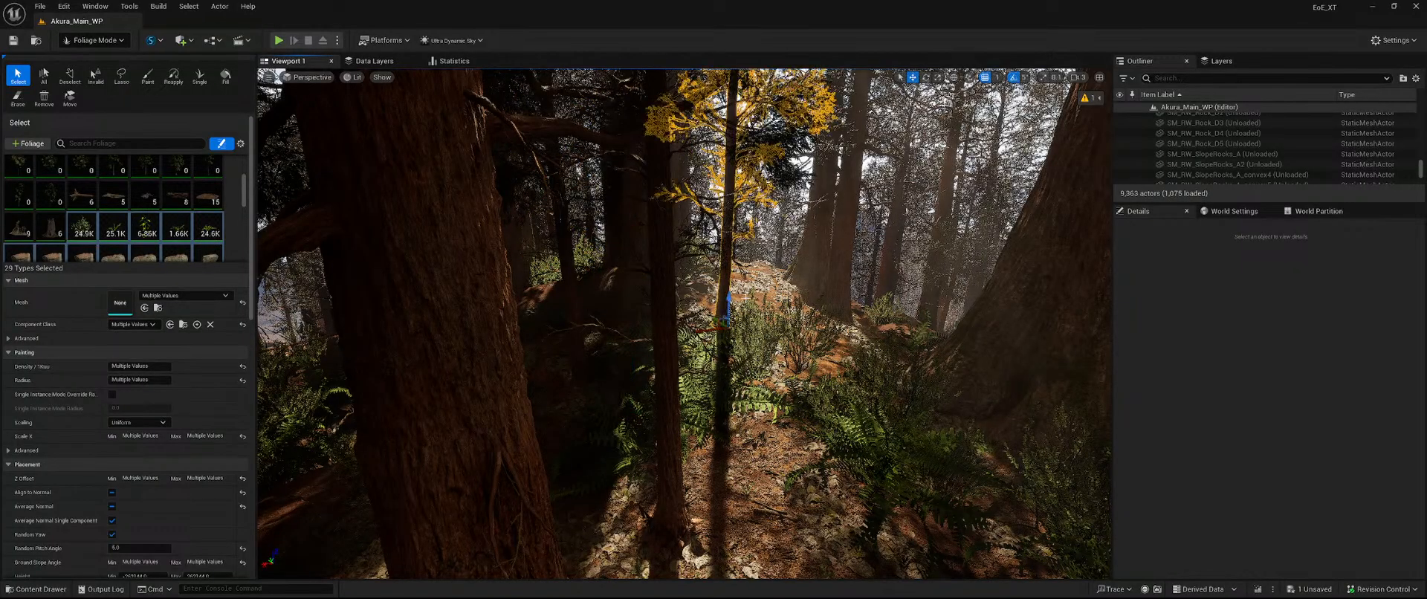
{"action": "key", "text": "Delete"}
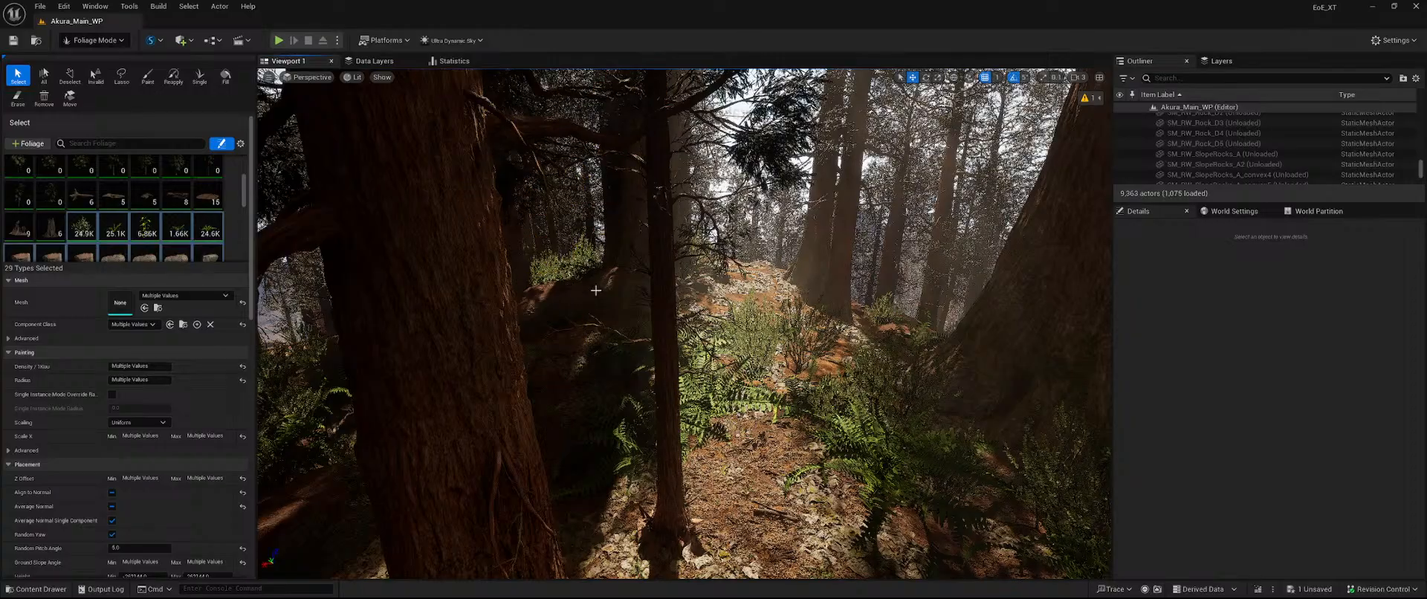
Delete the dark leaning tree in the foreground that overlaps the thick trunk behind it.
{"action": "mouse_move", "coordinate": [637, 348]}
{"action": "right_mouse_down"}
{"action": "mouse_move", "coordinate": [564, 349]}
{"action": "mouse_move", "coordinate": [638, 348]}
{"action": "right_mouse_up"}
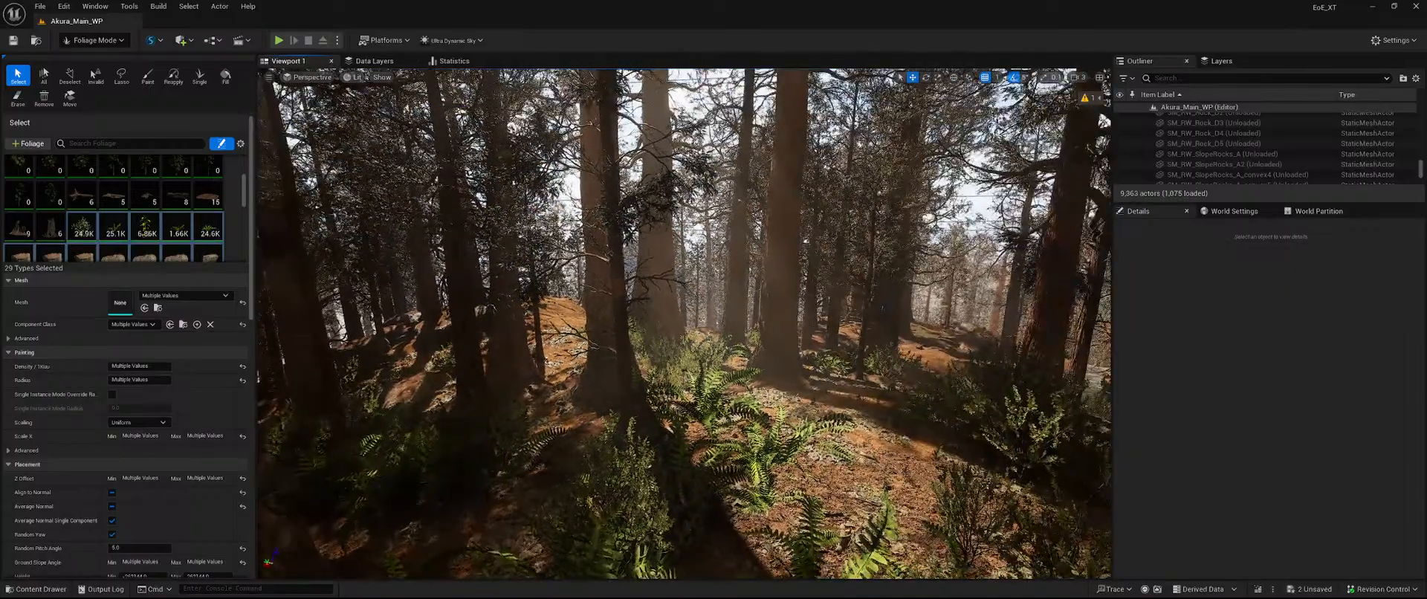
{"action": "key", "text": "w"}
{"action": "right_click_drag", "start_coordinate": [684, 324], "coordinate": [810, 342]}
{"action": "key", "text": "w"}
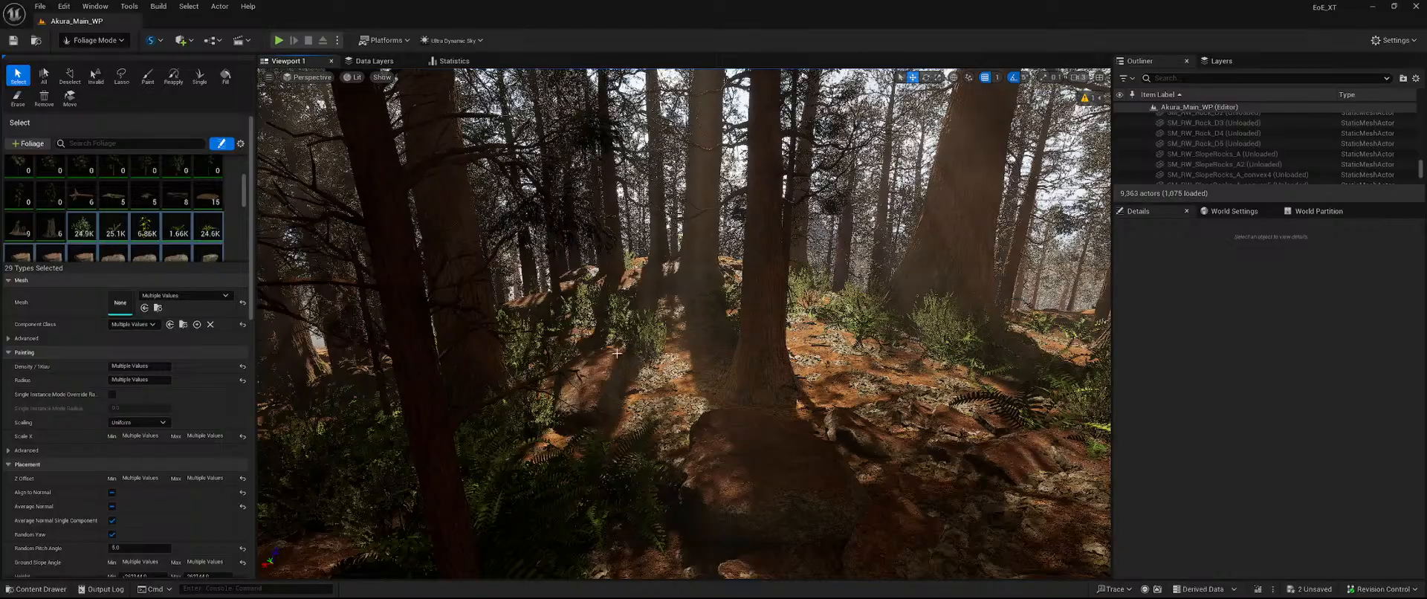
{"action": "left_click", "coordinate": [469, 395]}
{"action": "key", "text": "Delete"}
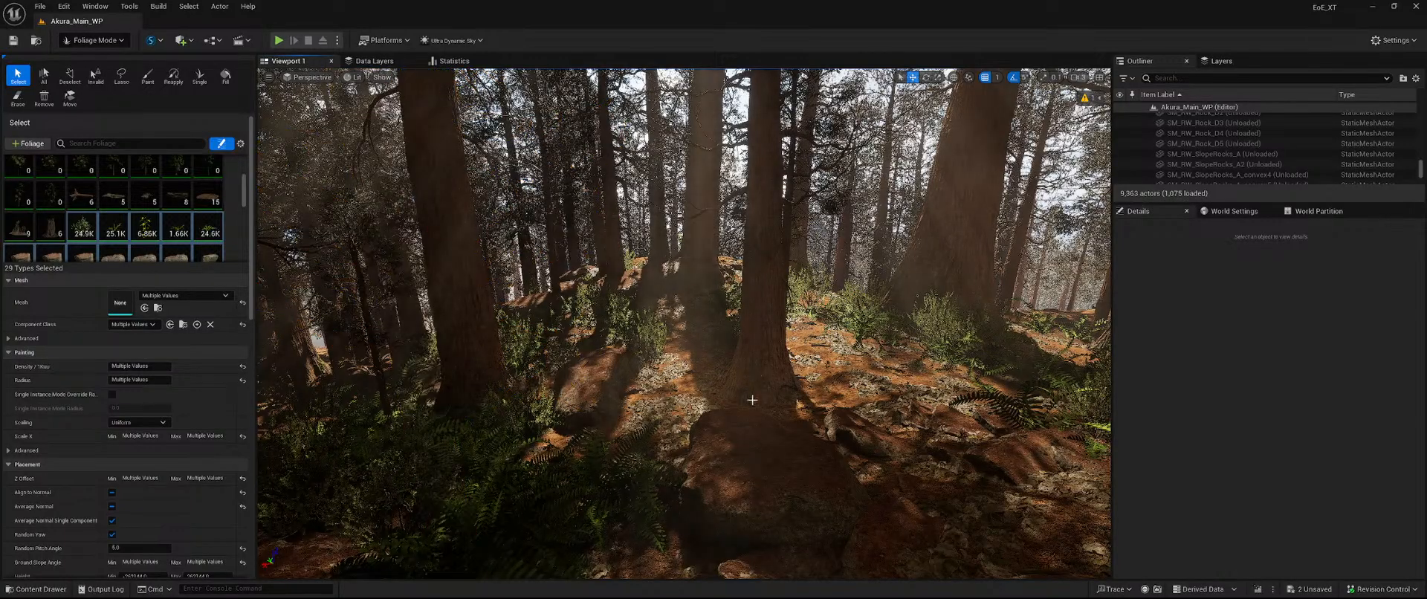
Delete the large rock overlapping the base of the thick trunk on the leaf-covered slope.
{"action": "left_click", "coordinate": [775, 430]}
{"action": "key", "text": "Delete"}
{"action": "right_click_drag", "start_coordinate": [760, 427], "coordinate": [747, 453]}
{"action": "key", "text": "w"}
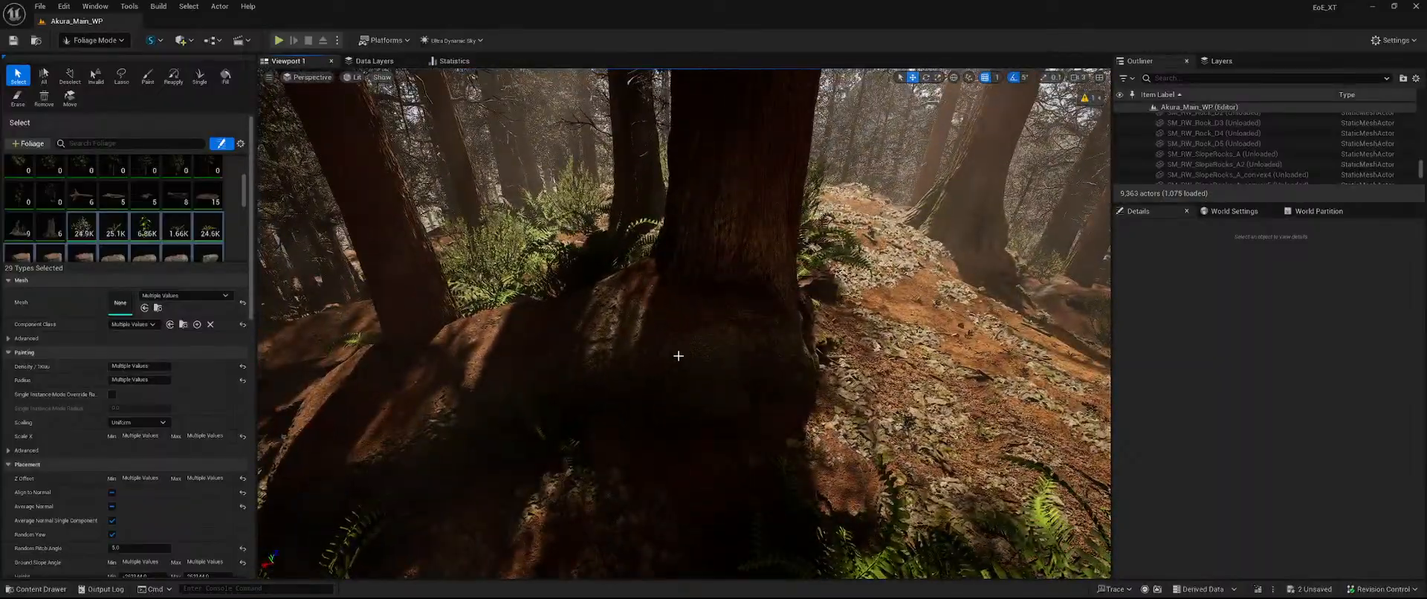
{"action": "left_click", "coordinate": [678, 356]}
{"action": "key", "text": "Delete"}
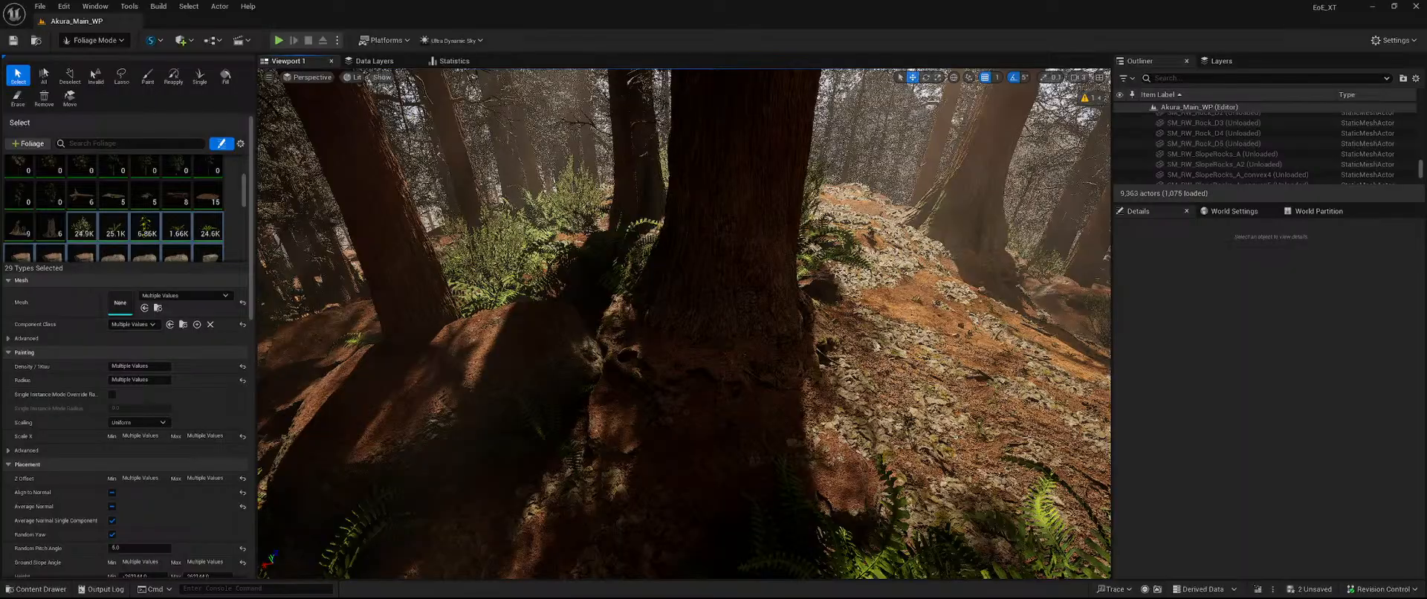
Delete the shaded boulder beside the thick trunk and the boulder at the foot of the slim tree.
{"action": "left_click", "coordinate": [510, 367]}
{"action": "key", "text": "Delete"}
{"action": "right_click_drag", "start_coordinate": [694, 372], "coordinate": [618, 359]}
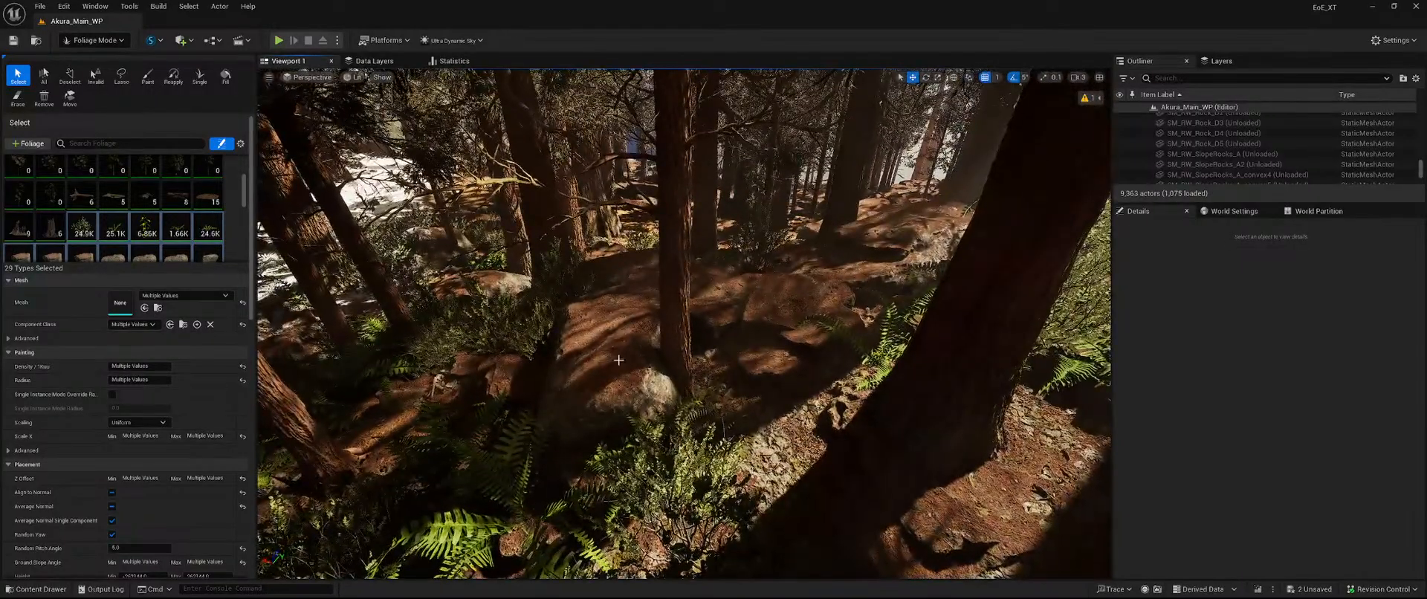
{"action": "left_click", "coordinate": [619, 360]}
{"action": "key", "text": "Delete"}
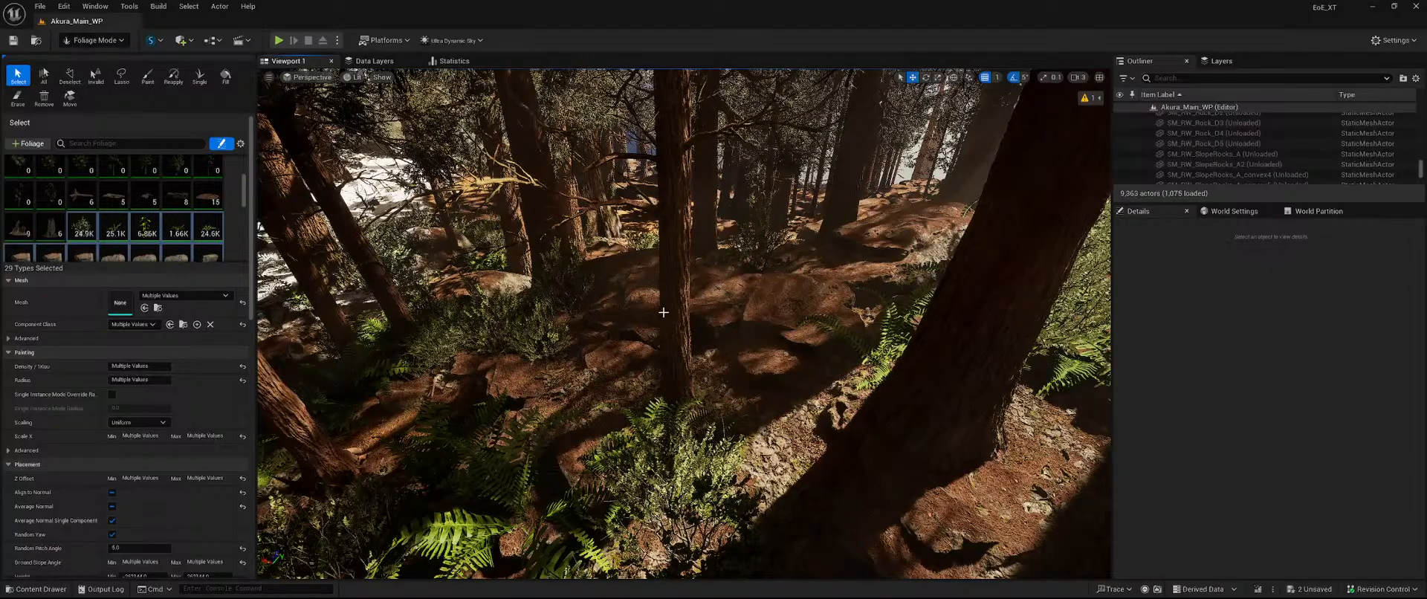
Erase painted foliage with the brush on the ground around the slim tree and nearby slope, and save the level changes.
{"action": "left_click", "coordinate": [149, 78]}
{"action": "left_click_drag", "start_coordinate": [619, 339], "coordinate": [655, 288], "text": "shift"}
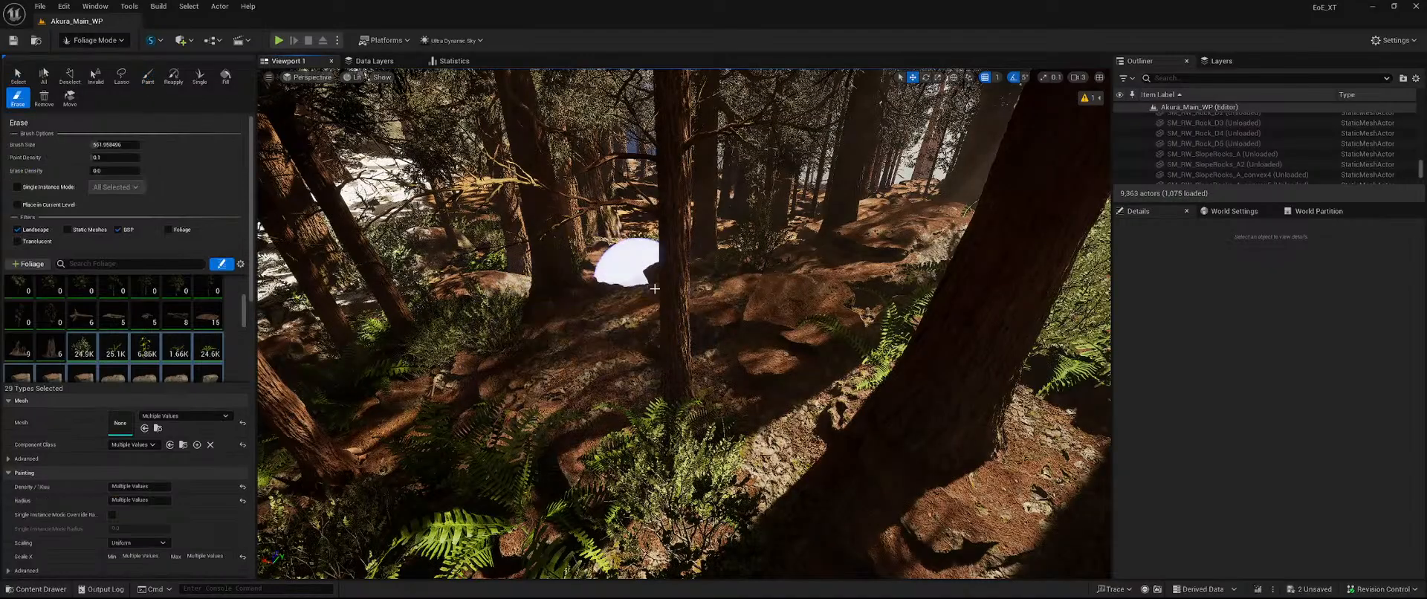
{"action": "right_click_drag", "start_coordinate": [707, 367], "coordinate": [601, 372]}
{"action": "mouse_move", "coordinate": [601, 370]}
{"action": "left_mouse_down", "text": "shift"}
{"action": "mouse_move", "coordinate": [592, 311]}
{"action": "mouse_move", "coordinate": [700, 232]}
{"action": "left_mouse_up", "text": "shift"}
{"action": "mouse_move", "coordinate": [699, 232]}
{"action": "right_mouse_down"}
{"action": "mouse_move", "coordinate": [565, 227]}
{"action": "mouse_move", "coordinate": [498, 271]}
{"action": "right_mouse_up"}
{"action": "mouse_move", "coordinate": [608, 400]}
{"action": "left_mouse_down", "text": "shift"}
{"action": "mouse_move", "coordinate": [680, 348]}
{"action": "mouse_move", "coordinate": [633, 377]}
{"action": "left_mouse_up", "text": "shift"}
{"action": "mouse_move", "coordinate": [823, 312]}
{"action": "left_mouse_down", "text": "shift"}
{"action": "mouse_move", "coordinate": [950, 202]}
{"action": "mouse_move", "coordinate": [879, 343]}
{"action": "mouse_move", "coordinate": [477, 375]}
{"action": "mouse_move", "coordinate": [736, 306]}
{"action": "left_mouse_up", "text": "shift"}
{"action": "mouse_move", "coordinate": [736, 306]}
{"action": "right_mouse_down"}
{"action": "mouse_move", "coordinate": [714, 260]}
{"action": "mouse_move", "coordinate": [609, 241]}
{"action": "mouse_move", "coordinate": [568, 211]}
{"action": "mouse_move", "coordinate": [513, 260]}
{"action": "mouse_move", "coordinate": [483, 223]}
{"action": "mouse_move", "coordinate": [501, 242]}
{"action": "right_mouse_up"}
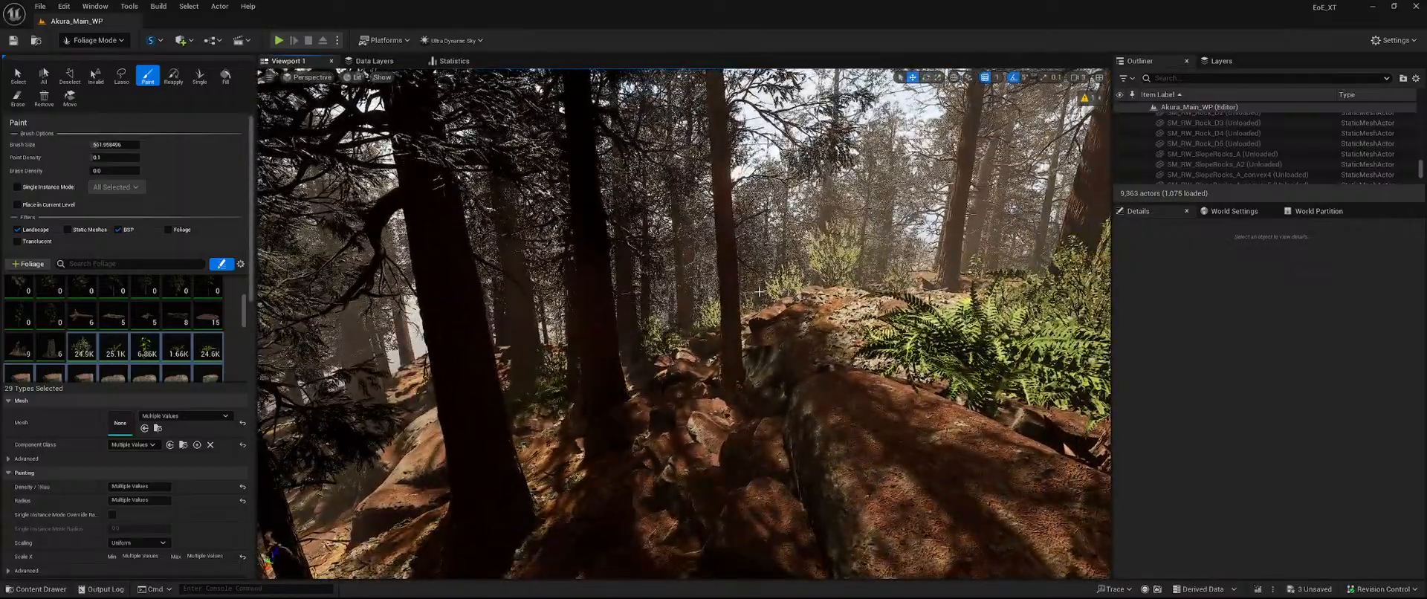
{"action": "left_click", "coordinate": [18, 75]}
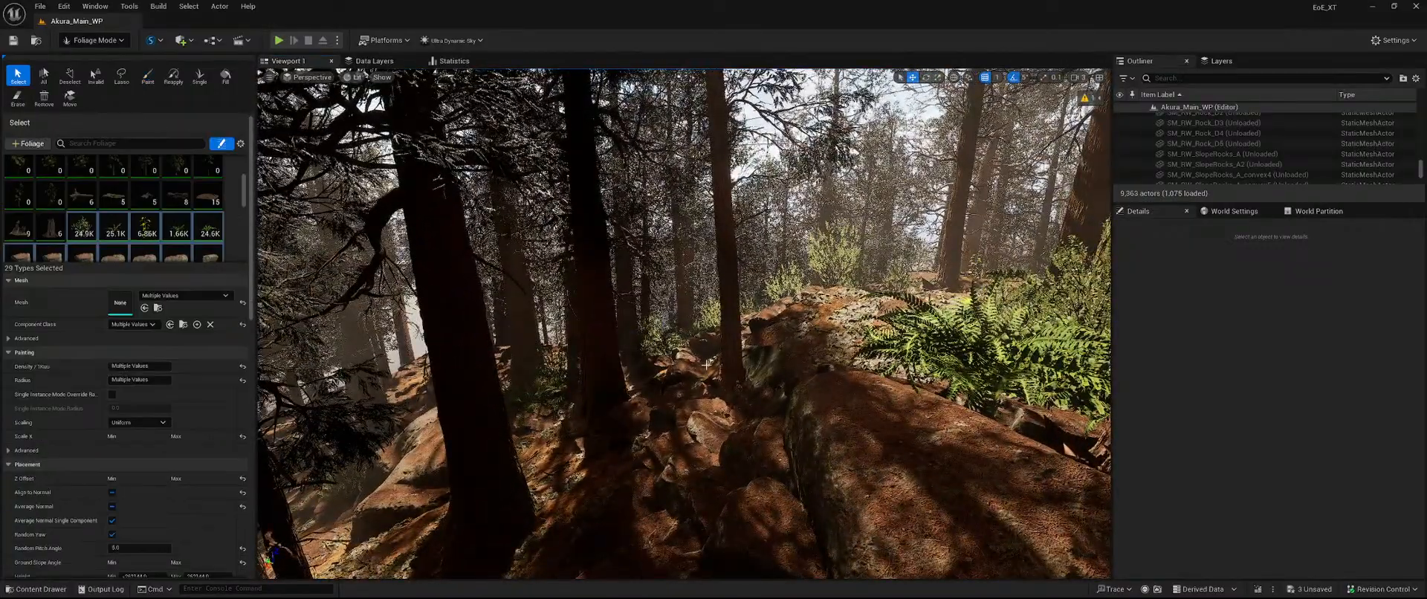
{"action": "left_click", "coordinate": [1329, 589]}
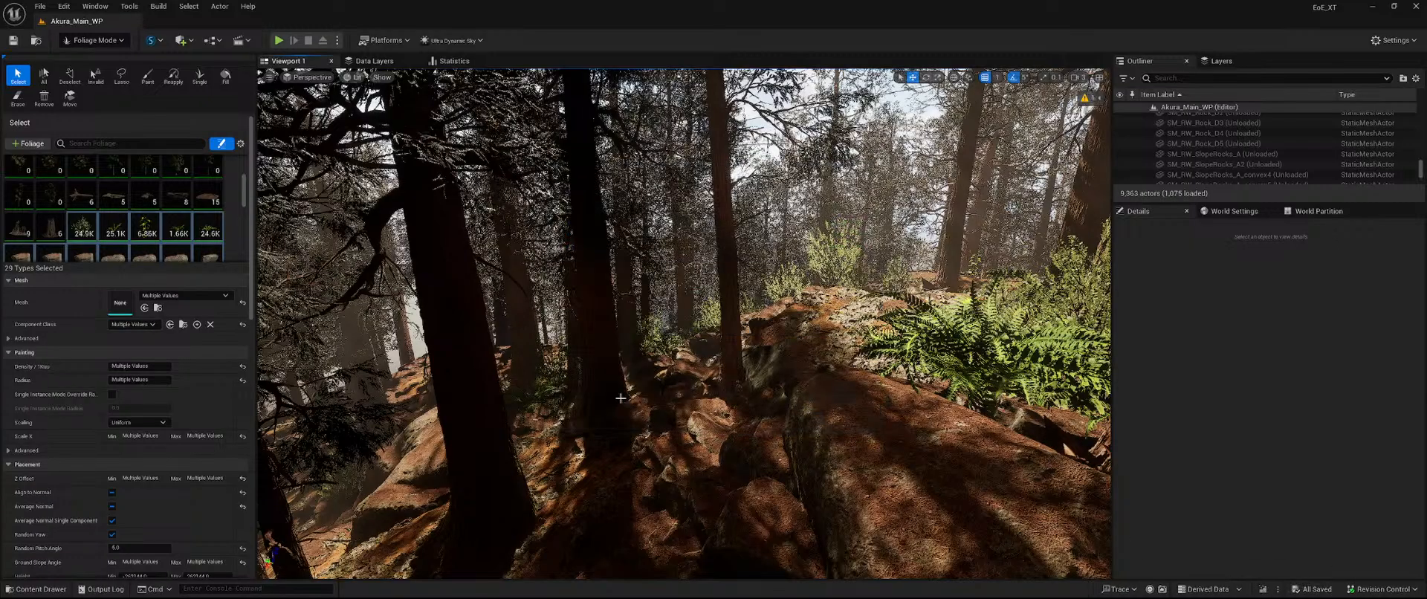
Delete an unwanted tree crowding the thick trunks near the shaded ferns.
{"action": "key", "text": "w"}
{"action": "right_click_drag", "start_coordinate": [693, 401], "coordinate": [624, 401]}
{"action": "right_click_drag", "start_coordinate": [801, 431], "coordinate": [801, 408]}
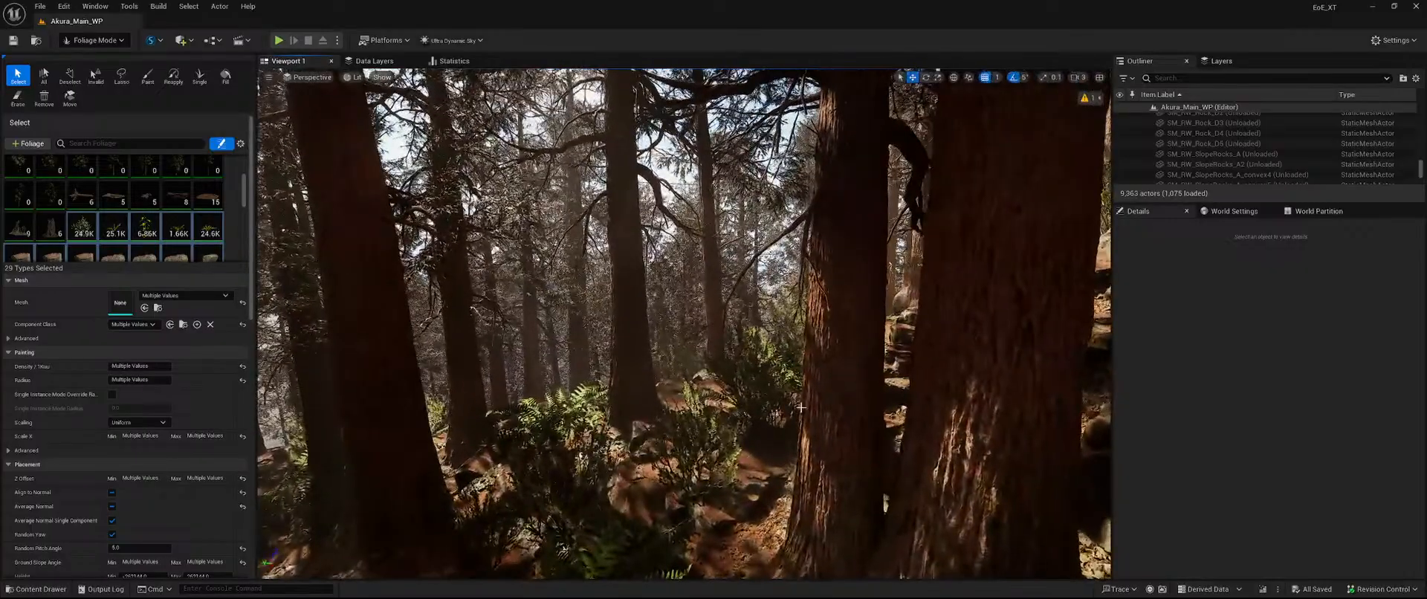
{"action": "key", "text": "Delete"}
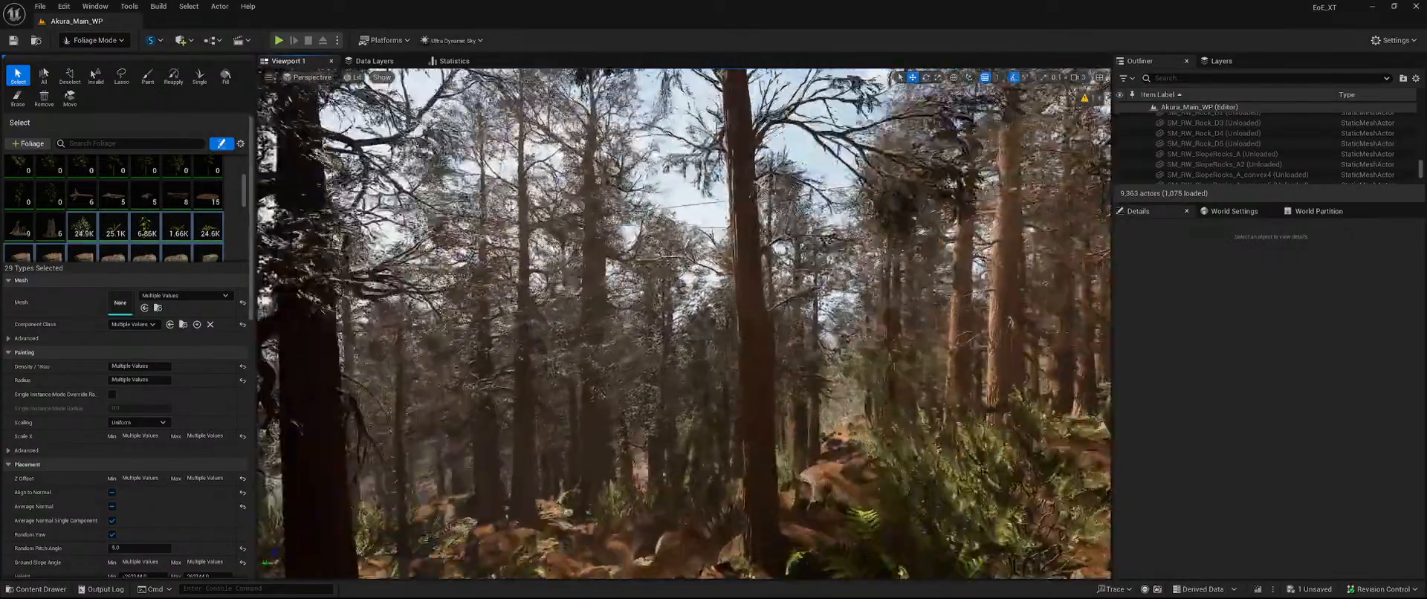
Delete the two slim trees standing in front of the mossy trunk in the shaded clearing.
{"action": "right_click_drag", "start_coordinate": [683, 327], "coordinate": [684, 401]}
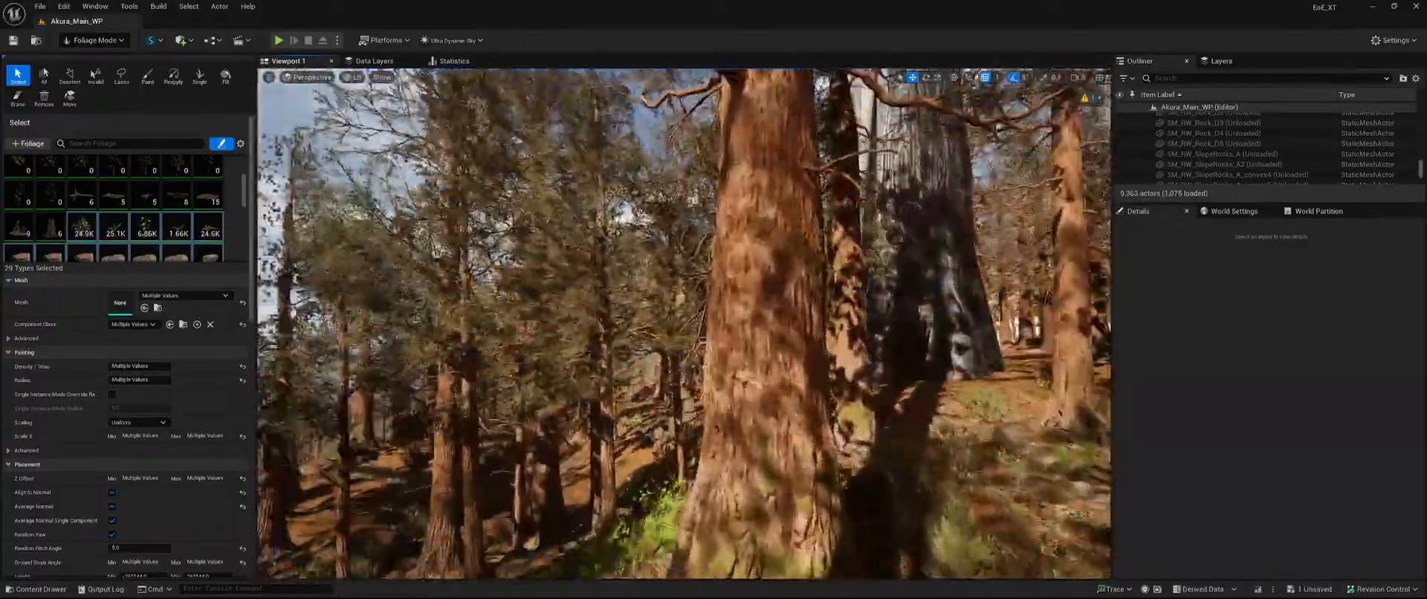
{"action": "right_click_drag", "start_coordinate": [684, 324], "coordinate": [550, 327]}
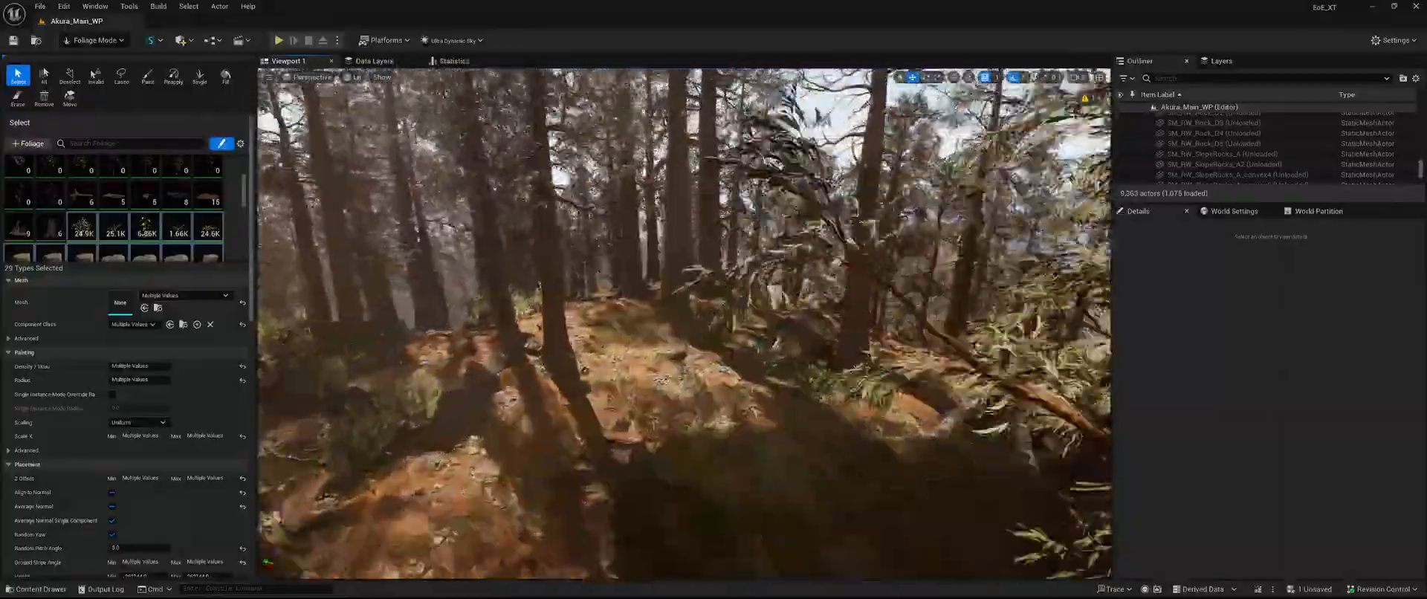
{"action": "right_click_drag", "start_coordinate": [684, 324], "coordinate": [557, 252]}
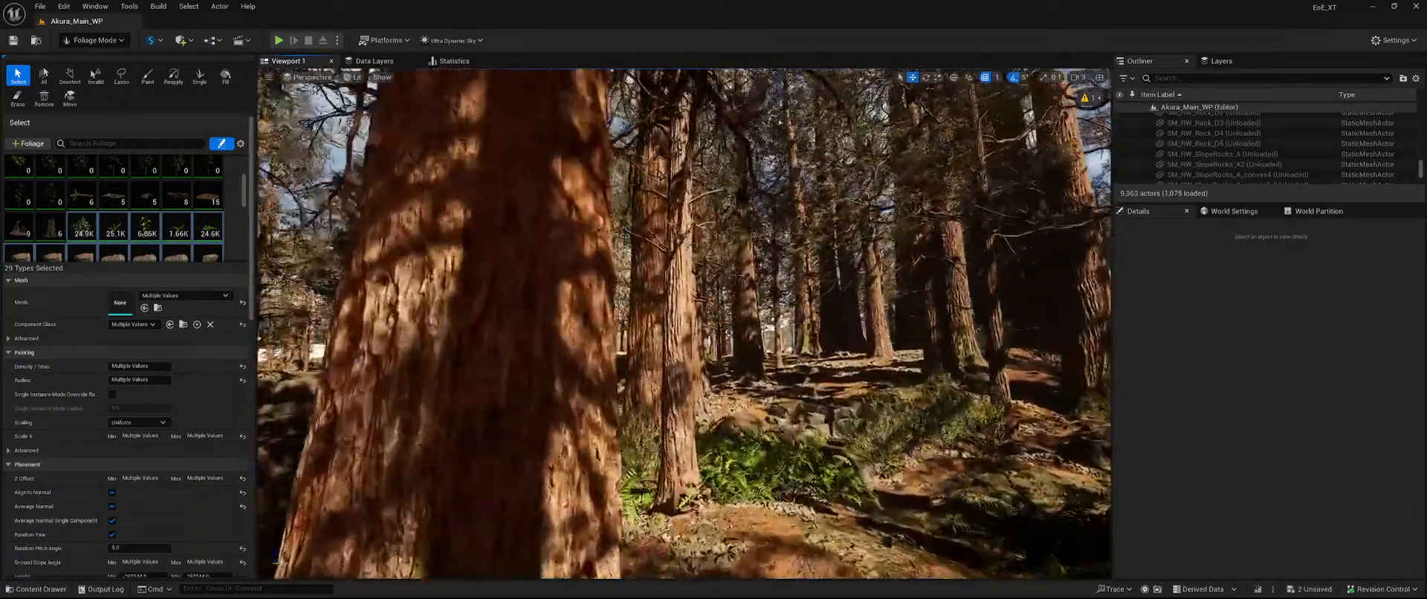
{"action": "key", "text": "w"}
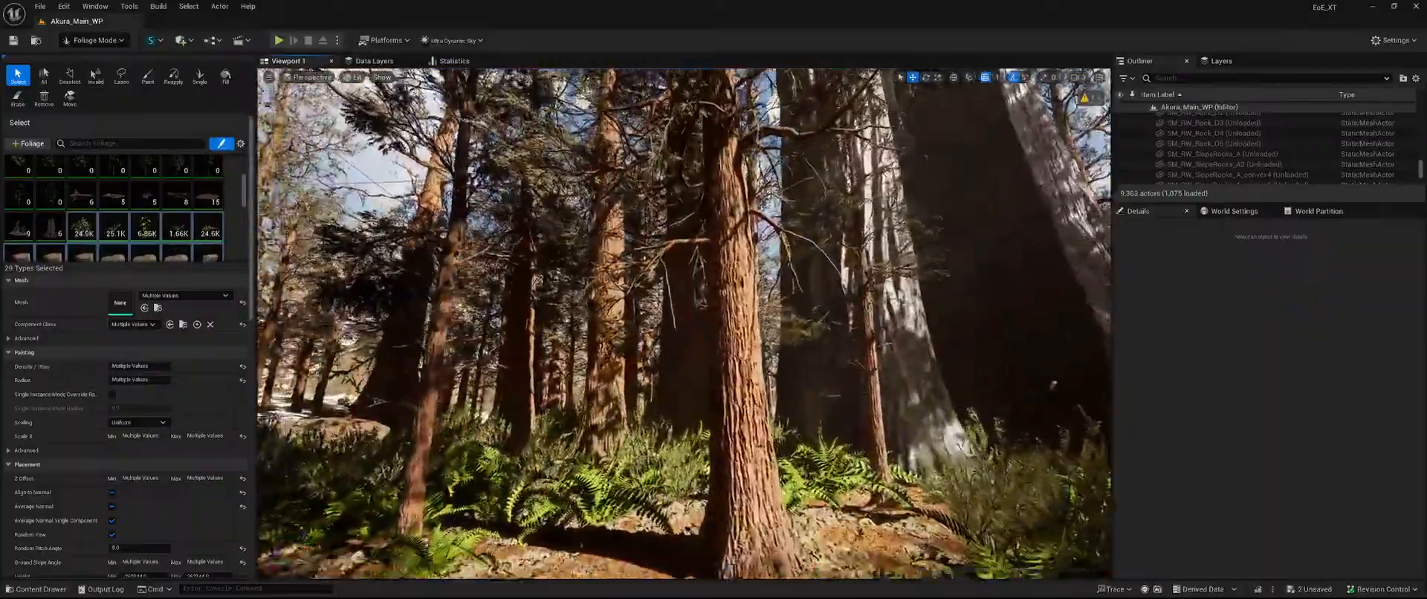
{"action": "key", "text": "w"}
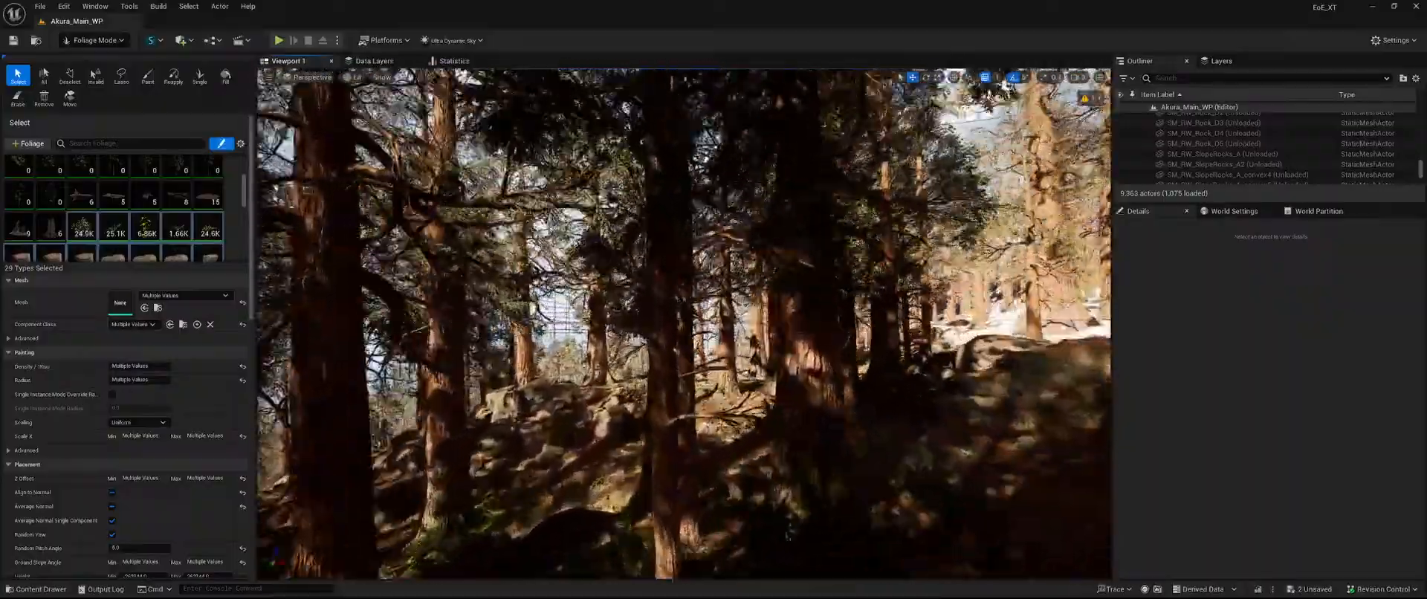
{"action": "key", "text": "w"}
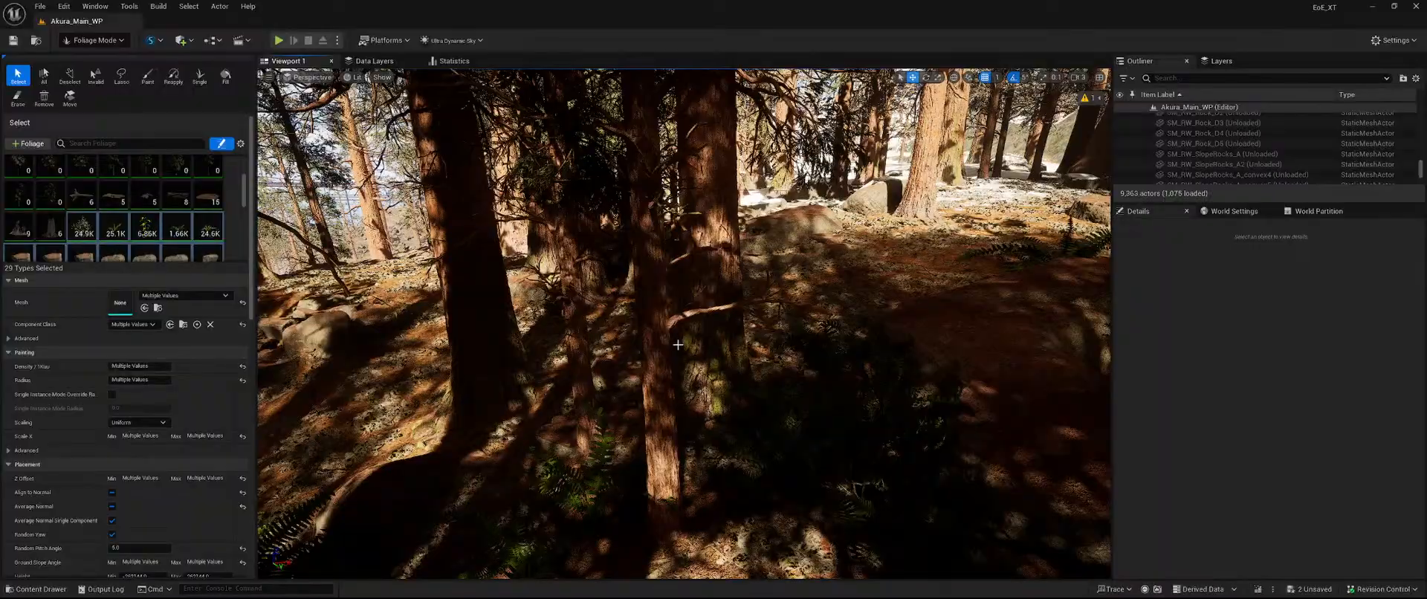
{"action": "left_click", "coordinate": [598, 323]}
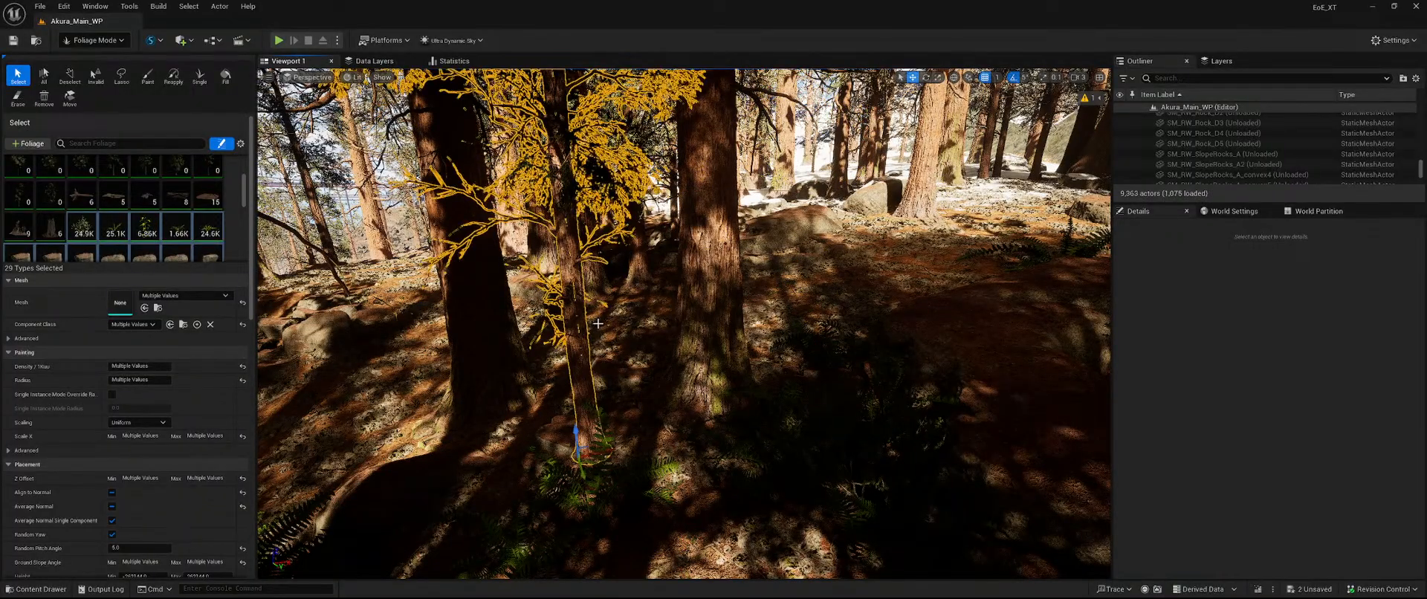
{"action": "key", "text": "Delete"}
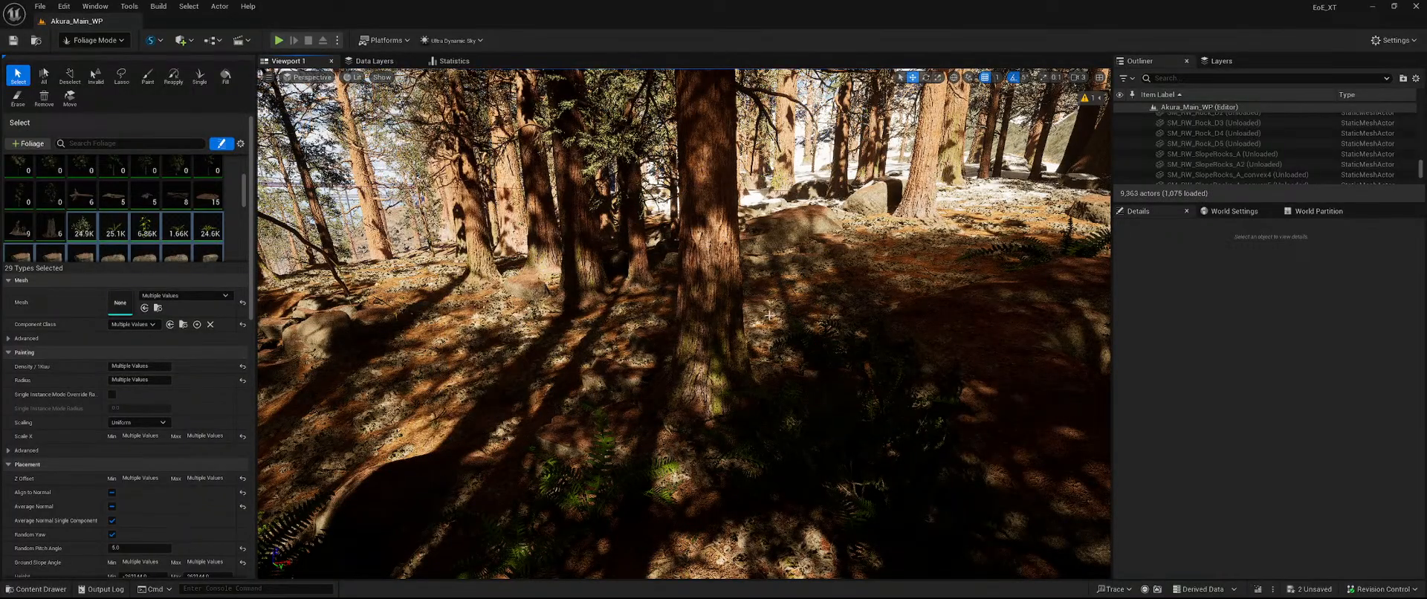
Delete the slim tree between the trunks in the sunlit clearing and the thick dark tree blocking the path nearby.
{"action": "right_click_drag", "start_coordinate": [769, 315], "coordinate": [658, 358]}
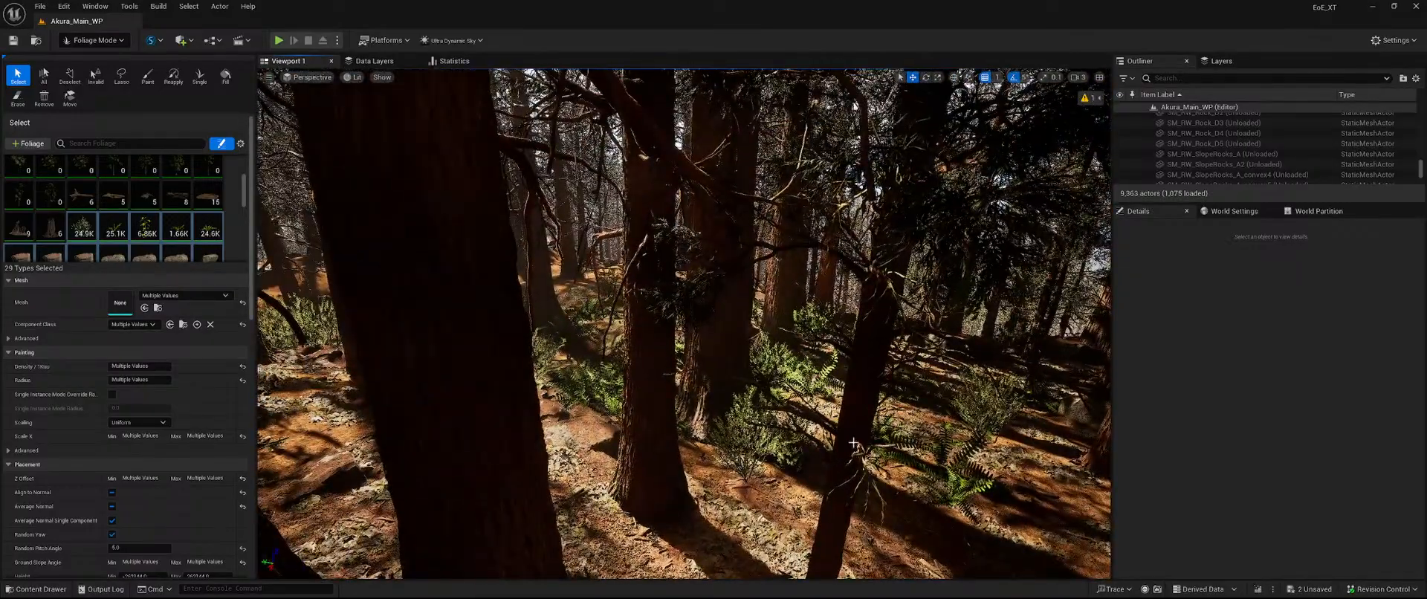
{"action": "right_click_drag", "start_coordinate": [658, 359], "coordinate": [791, 379]}
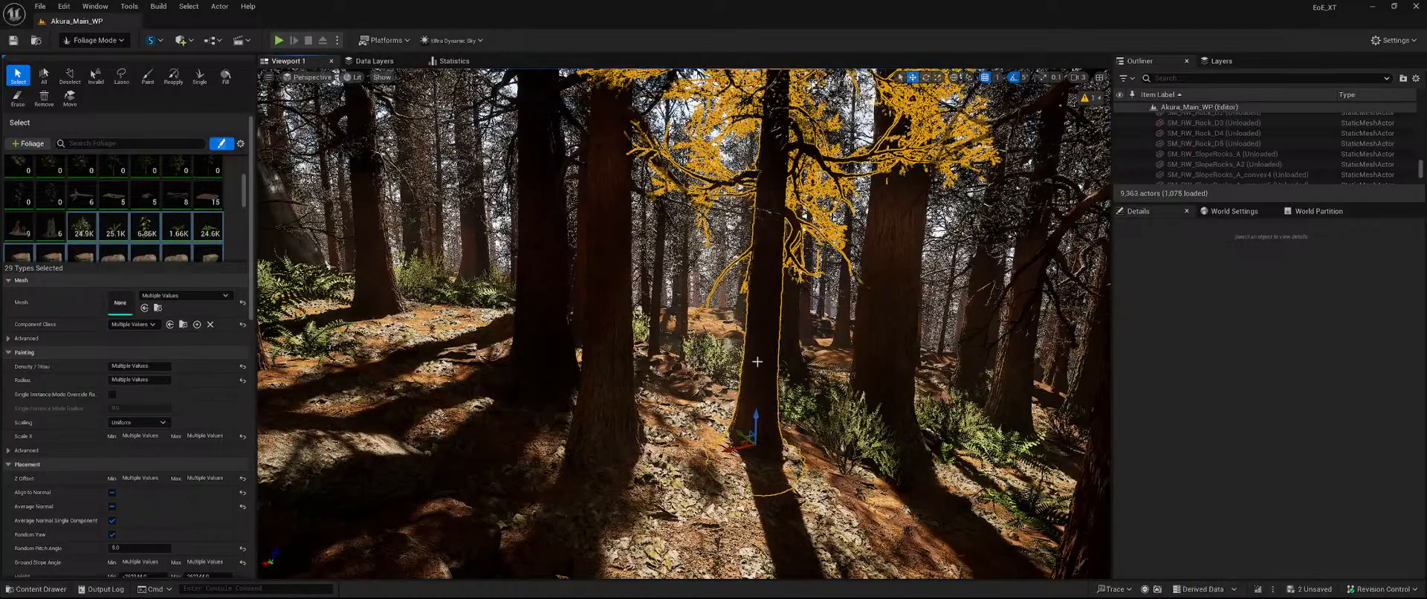
{"action": "key", "text": "Delete"}
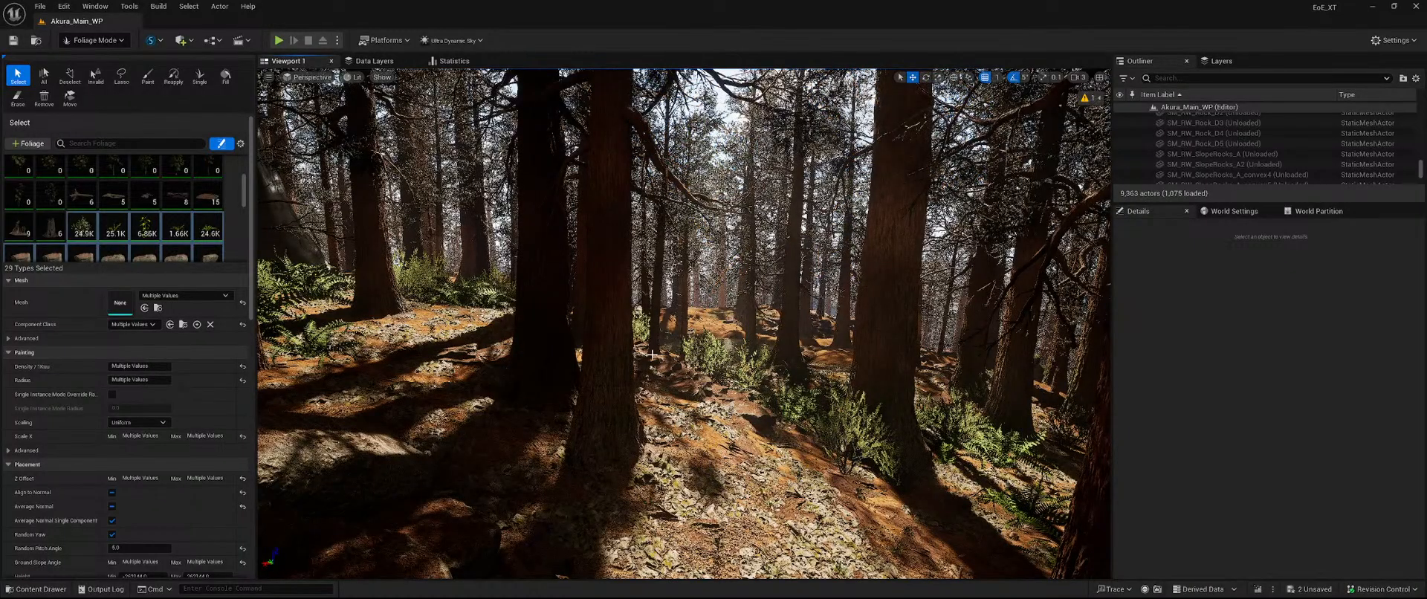
{"action": "right_click_drag", "start_coordinate": [697, 336], "coordinate": [747, 340]}
{"action": "left_click", "coordinate": [734, 335]}
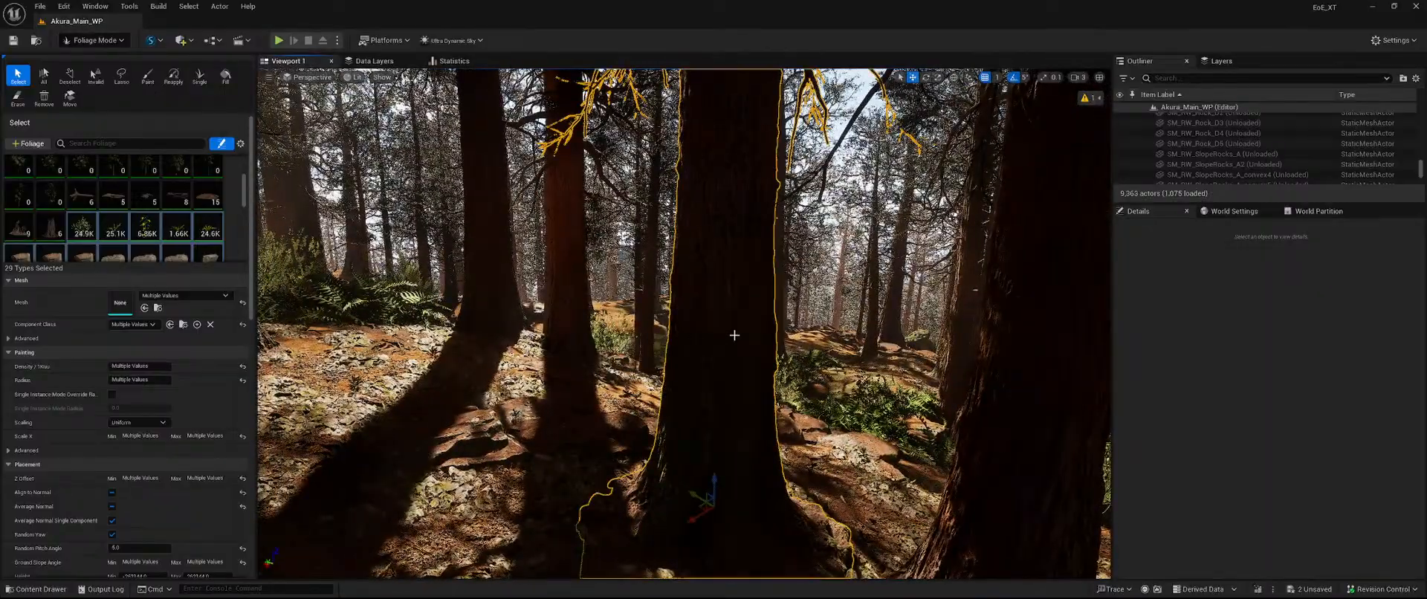
{"action": "key", "text": "Delete"}
Inspect the trees, rocks and undergrowth along the forest slope, the stream and the pond for crowded or overlapping foliage.
{"action": "right_click_drag", "start_coordinate": [734, 335], "coordinate": [710, 320]}
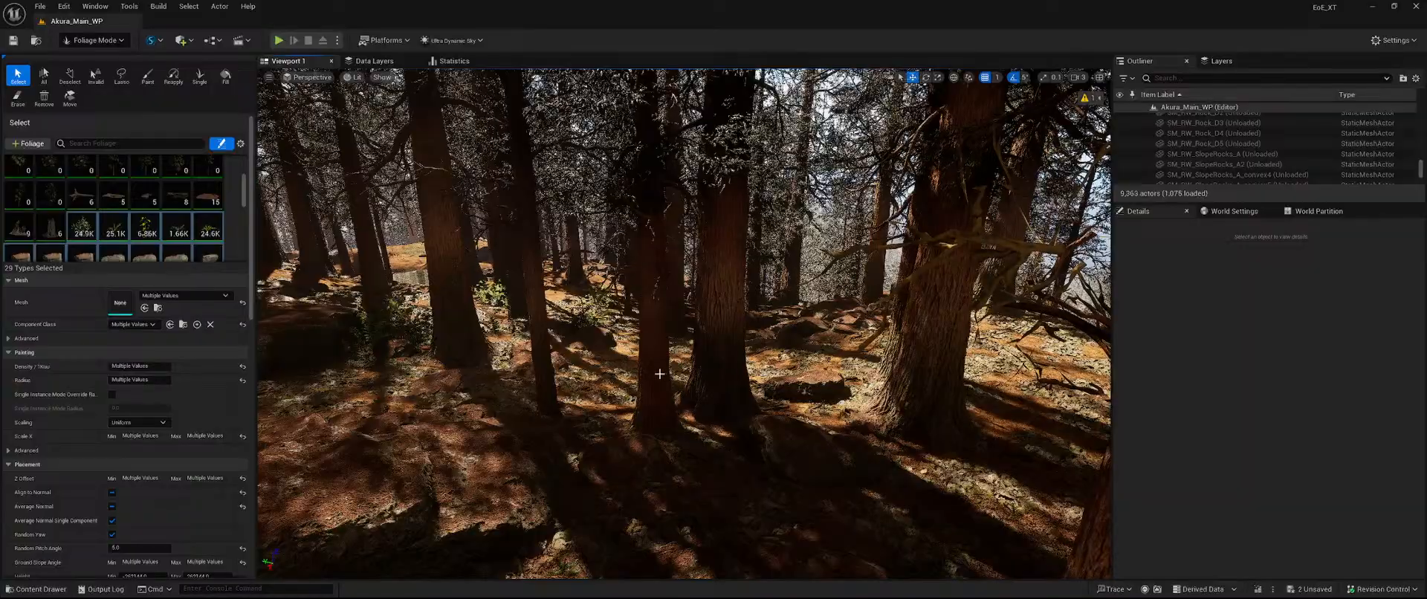
{"action": "right_click_drag", "start_coordinate": [721, 364], "coordinate": [691, 364]}
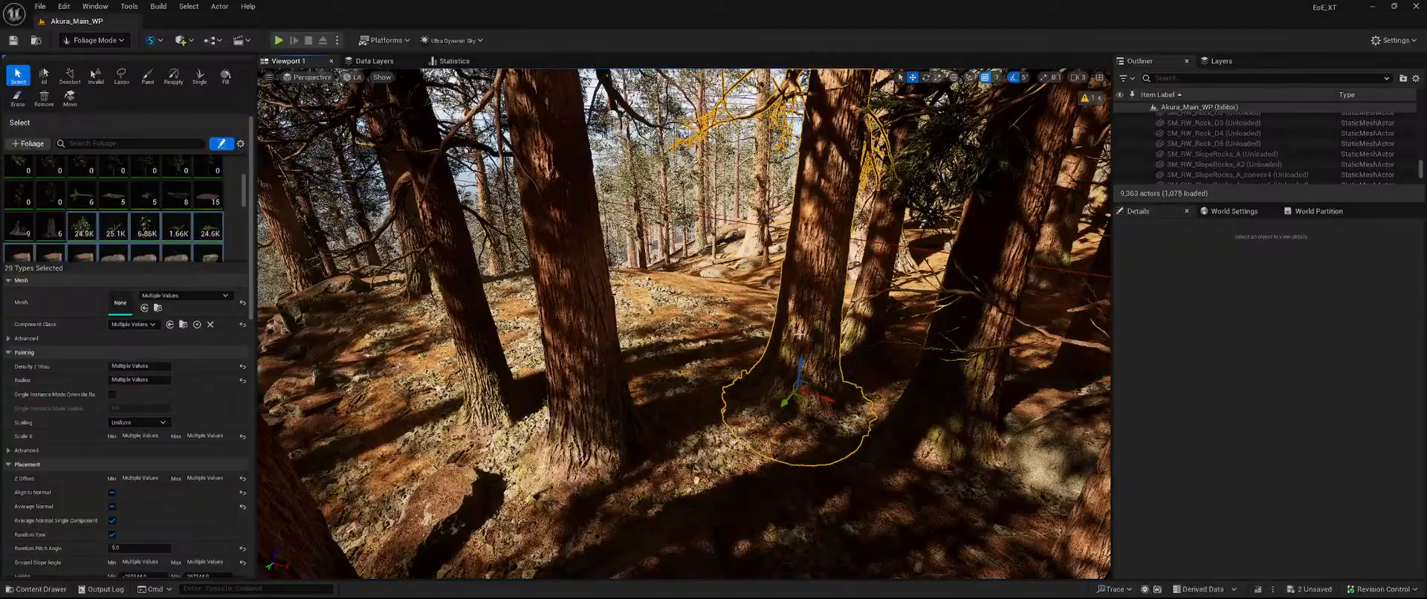
{"action": "right_click_drag", "start_coordinate": [749, 407], "coordinate": [832, 379]}
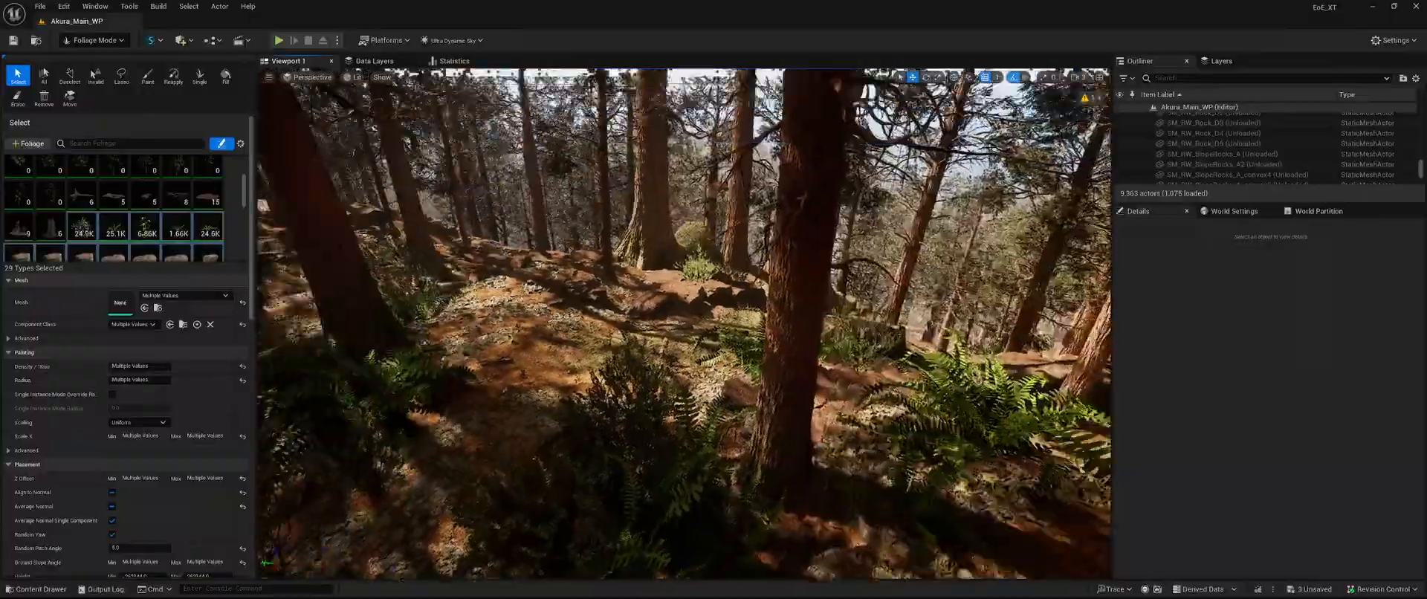
{"action": "right_click_drag", "start_coordinate": [684, 324], "coordinate": [476, 260]}
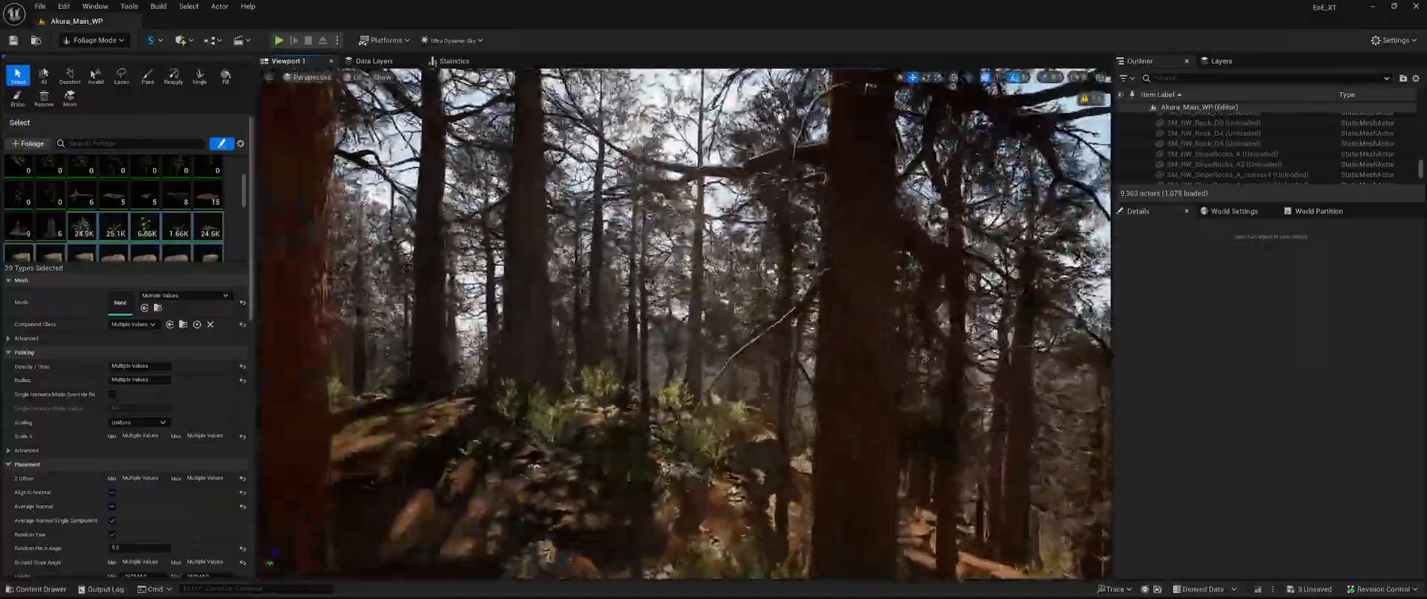
{"action": "right_click_drag", "start_coordinate": [684, 324], "coordinate": [491, 249]}
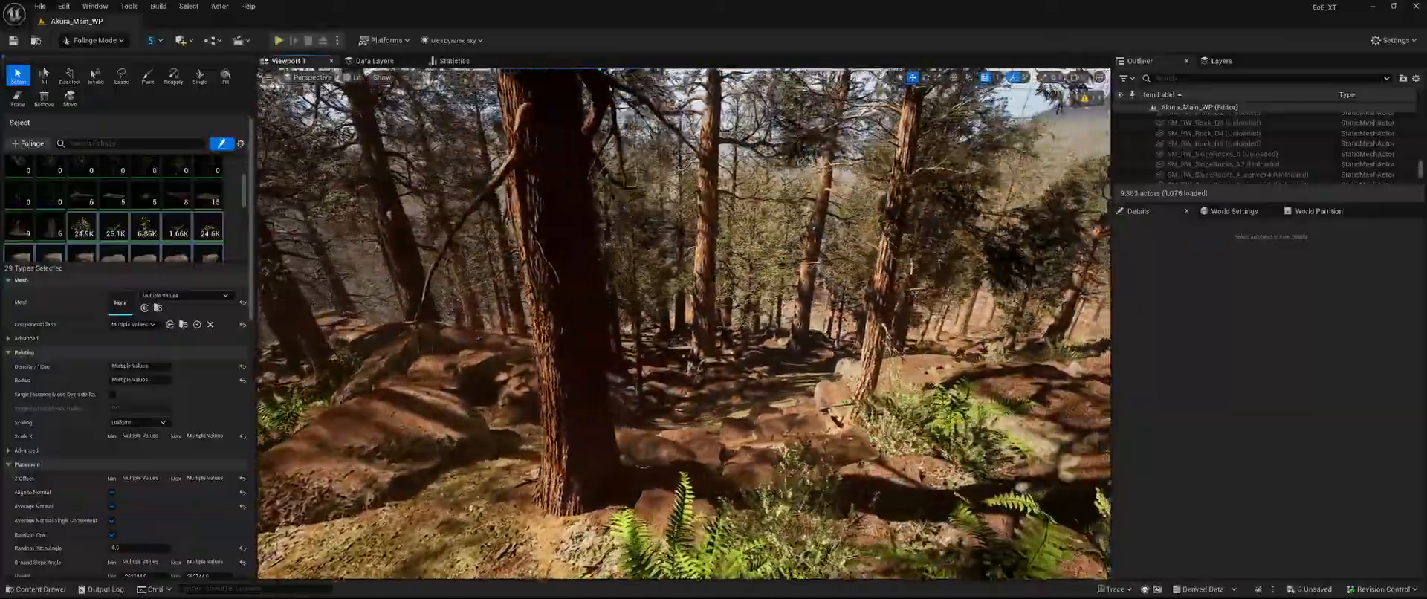
{"action": "key", "text": "w"}
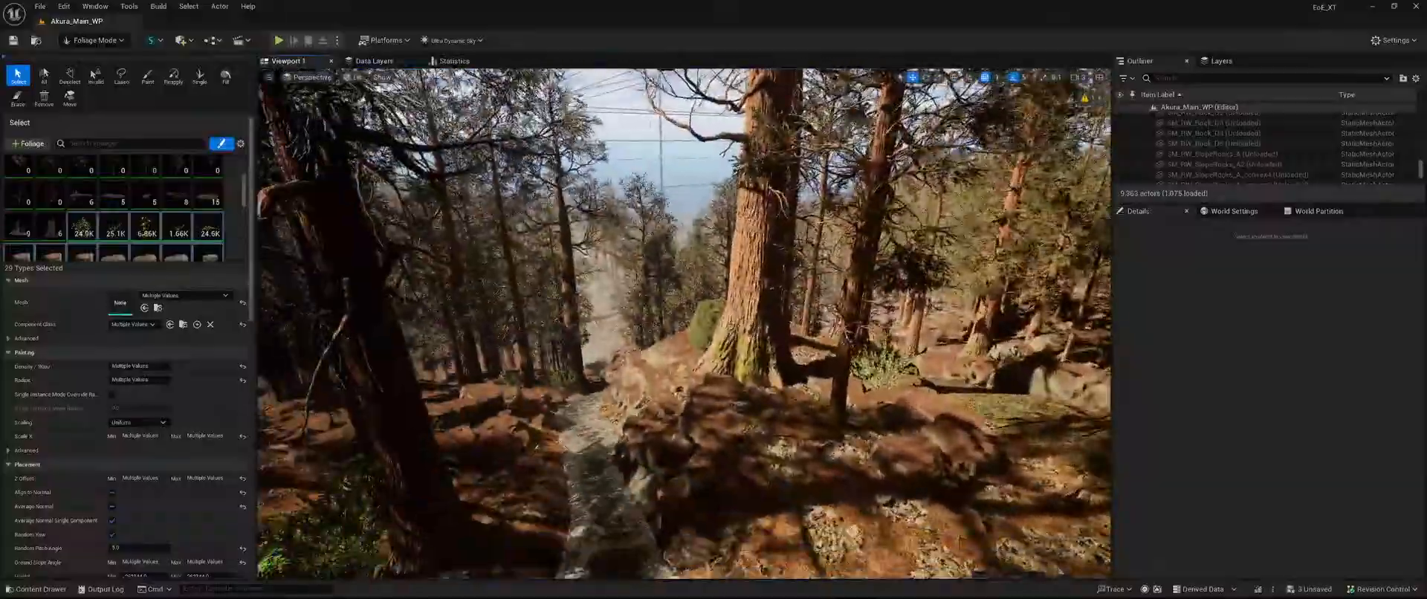
{"action": "right_click_drag", "start_coordinate": [684, 324], "coordinate": [483, 179]}
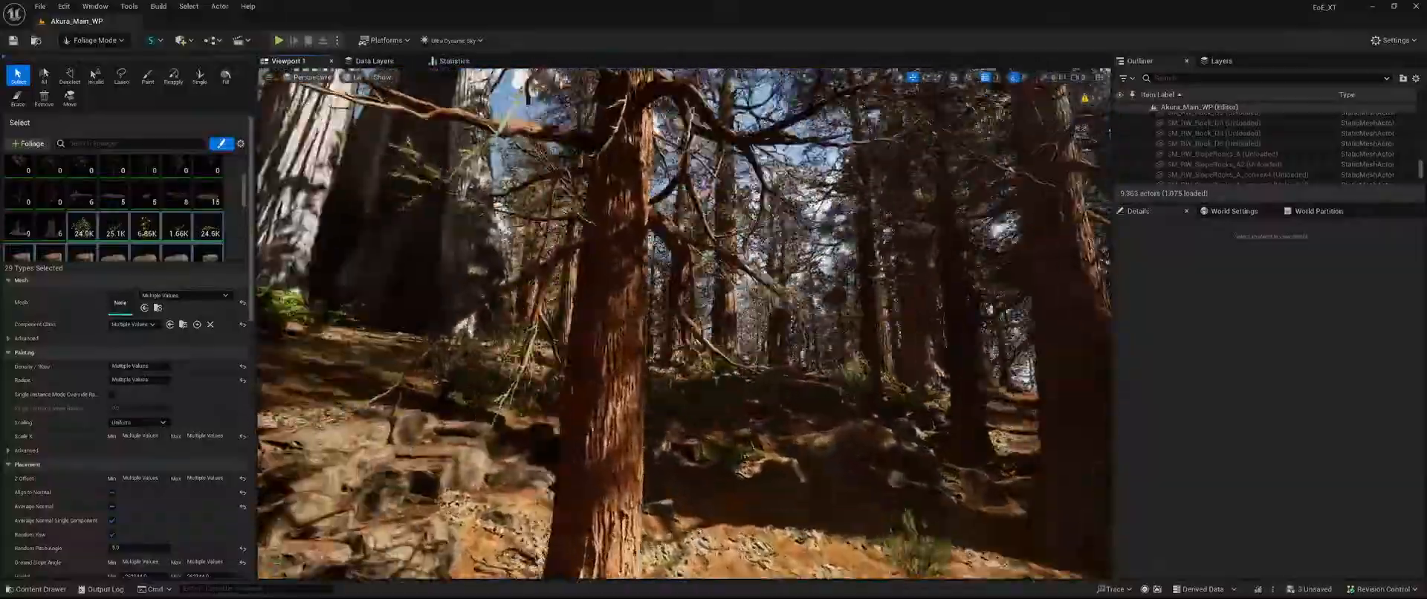
{"action": "right_click_drag", "start_coordinate": [684, 324], "coordinate": [609, 238]}
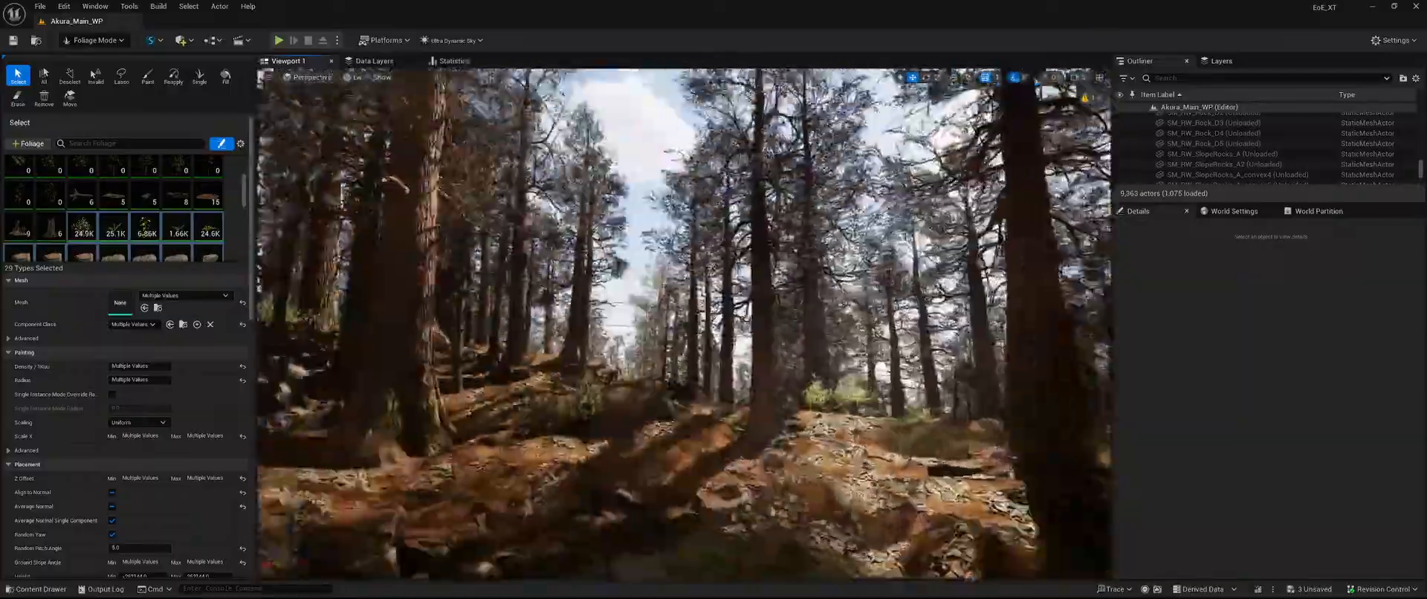
{"action": "right_click_drag", "start_coordinate": [684, 325], "coordinate": [724, 346]}
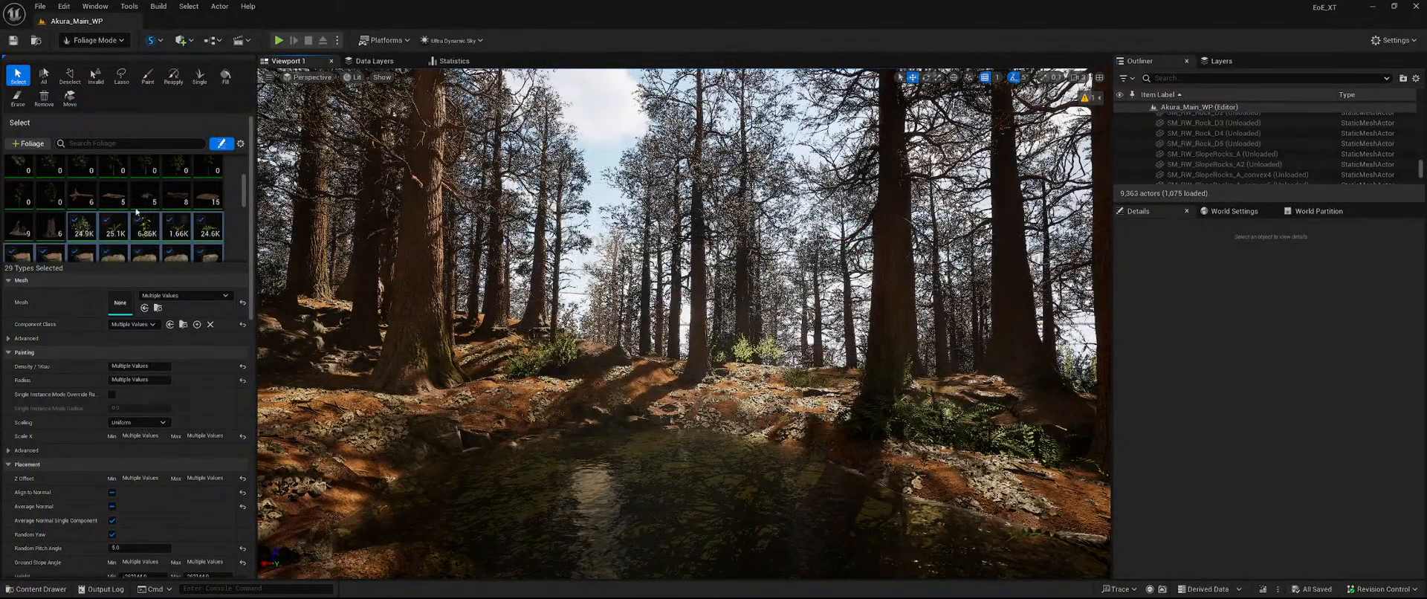
Erase painted foliage with the brush around the tree bases and rocks beside the stream.
{"action": "left_click", "coordinate": [148, 75]}
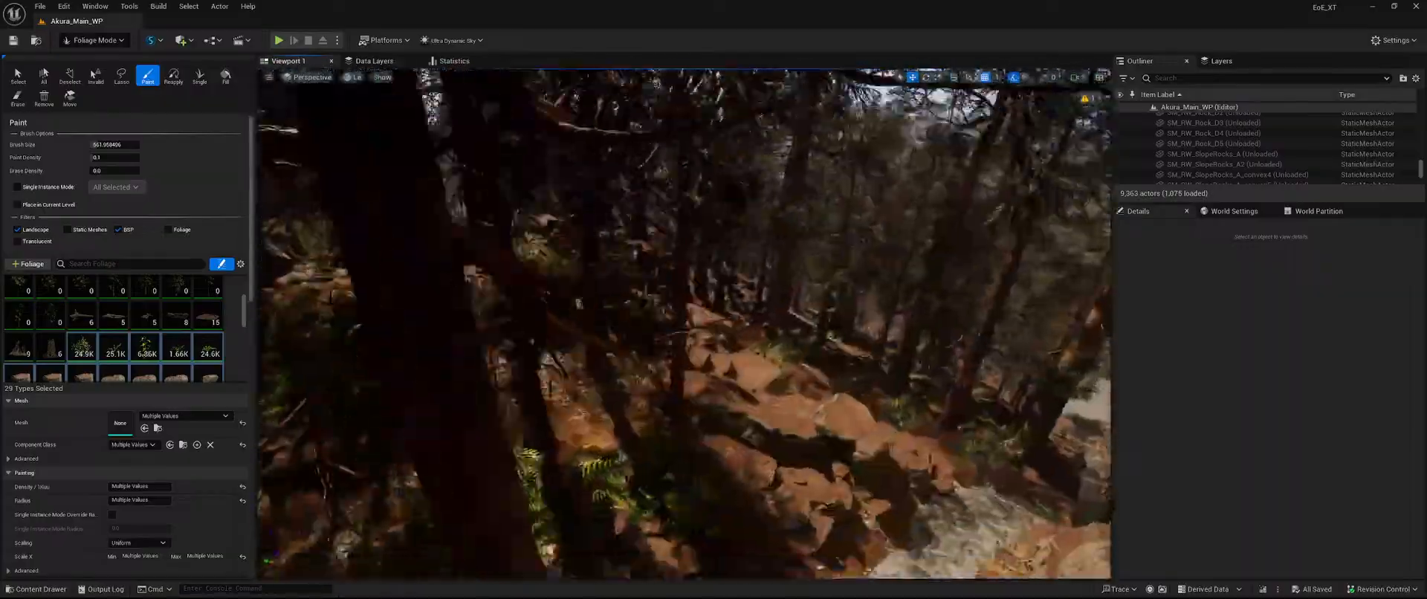
{"action": "mouse_move", "coordinate": [654, 349]}
{"action": "right_mouse_down"}
{"action": "mouse_move", "coordinate": [684, 408]}
{"action": "mouse_move", "coordinate": [654, 393]}
{"action": "right_mouse_up"}
{"action": "key", "text": "shift"}
{"action": "left_click_drag", "start_coordinate": [654, 392], "coordinate": [763, 356], "text": "shift"}
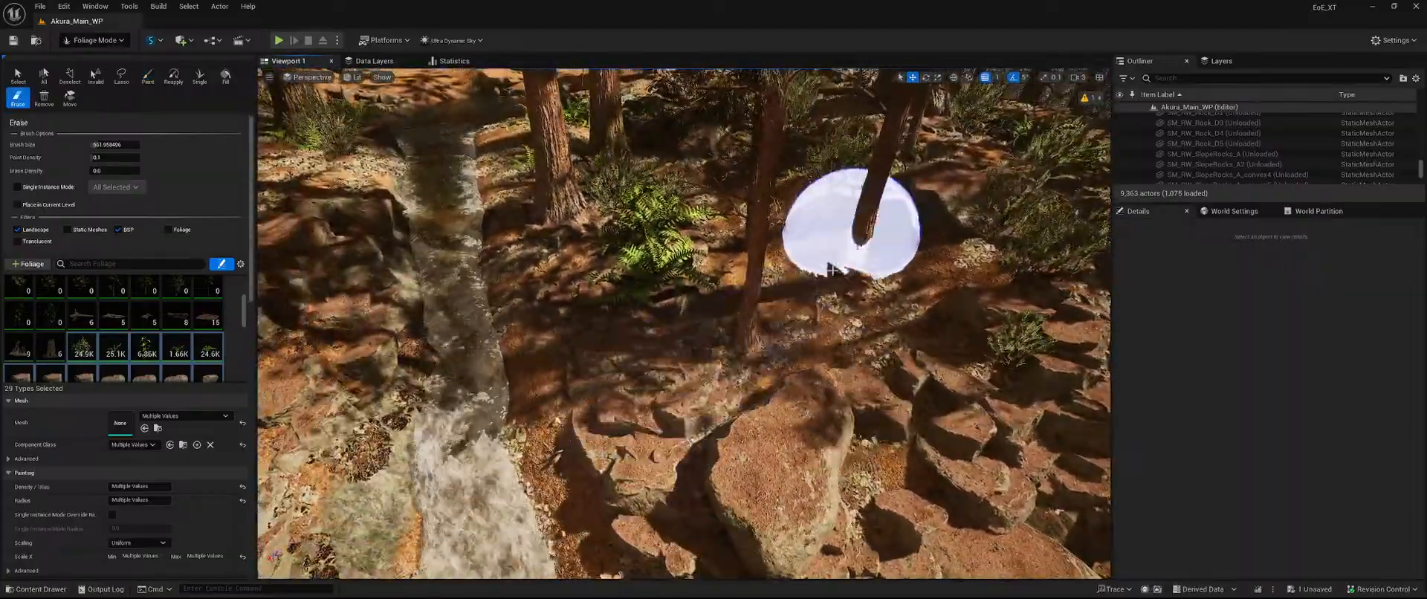
{"action": "left_click_drag", "start_coordinate": [832, 270], "coordinate": [685, 353], "text": "shift"}
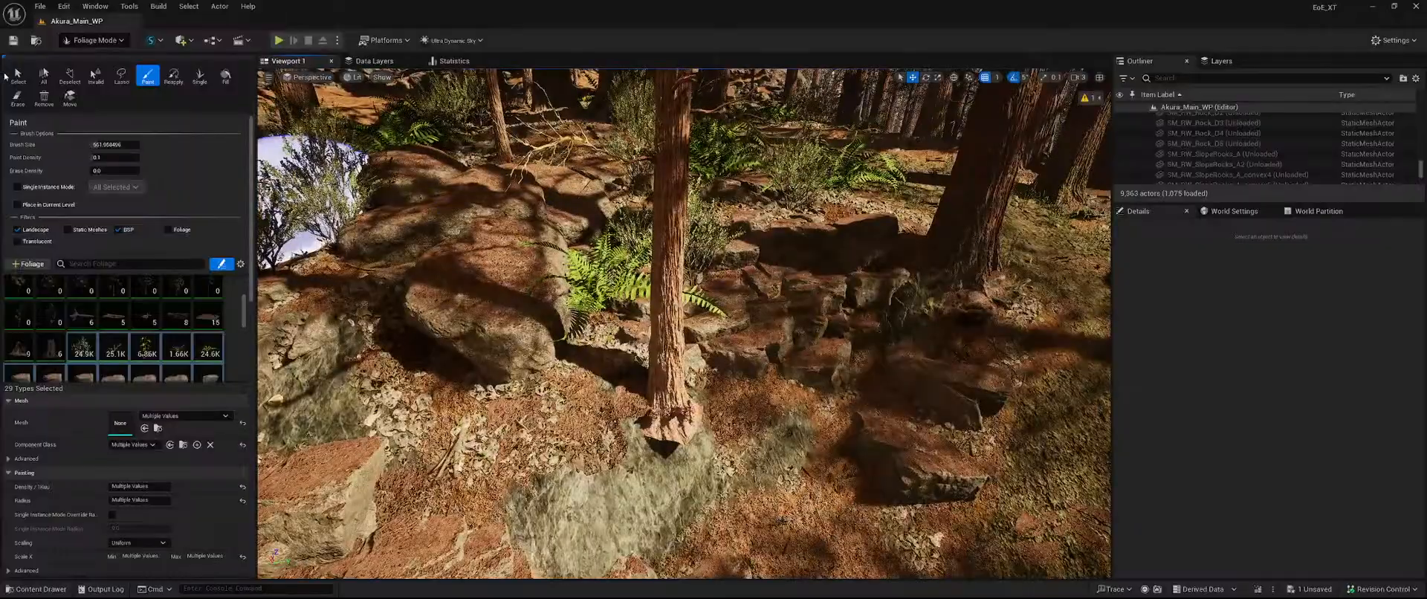
Erase painted foliage with the brush around the thick trunk among the large boulders on the rocky slope.
{"action": "left_click", "coordinate": [16, 74]}
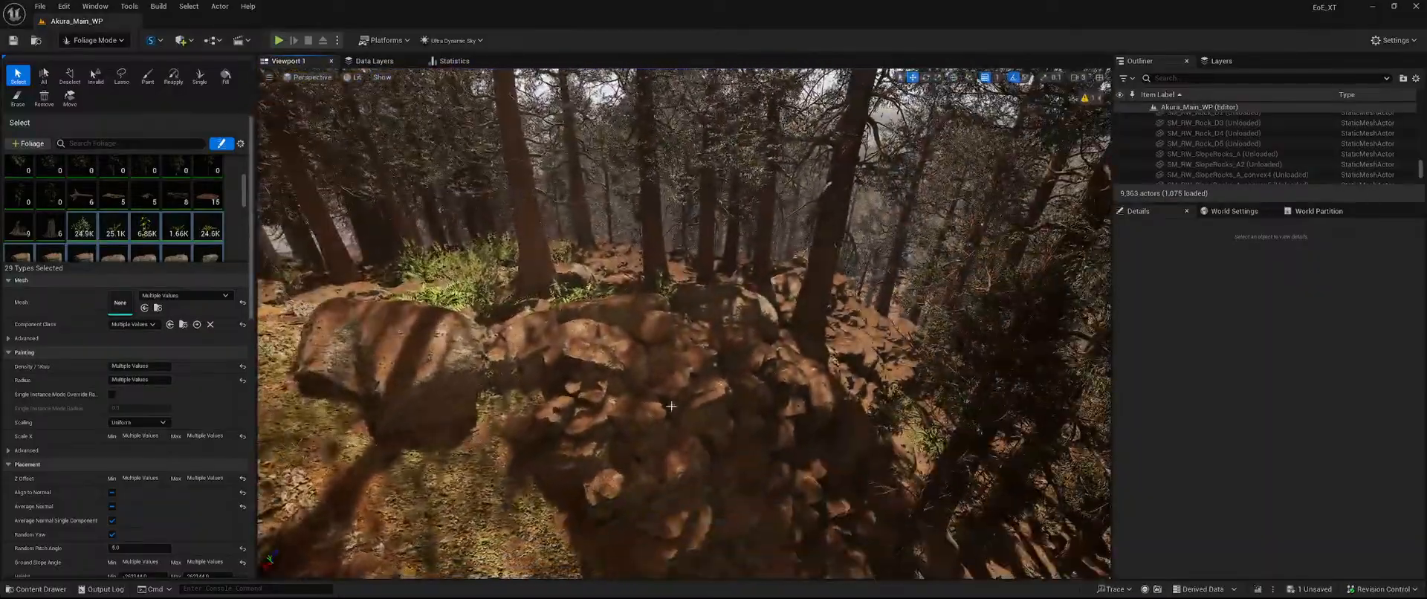
{"action": "left_click", "coordinate": [147, 76]}
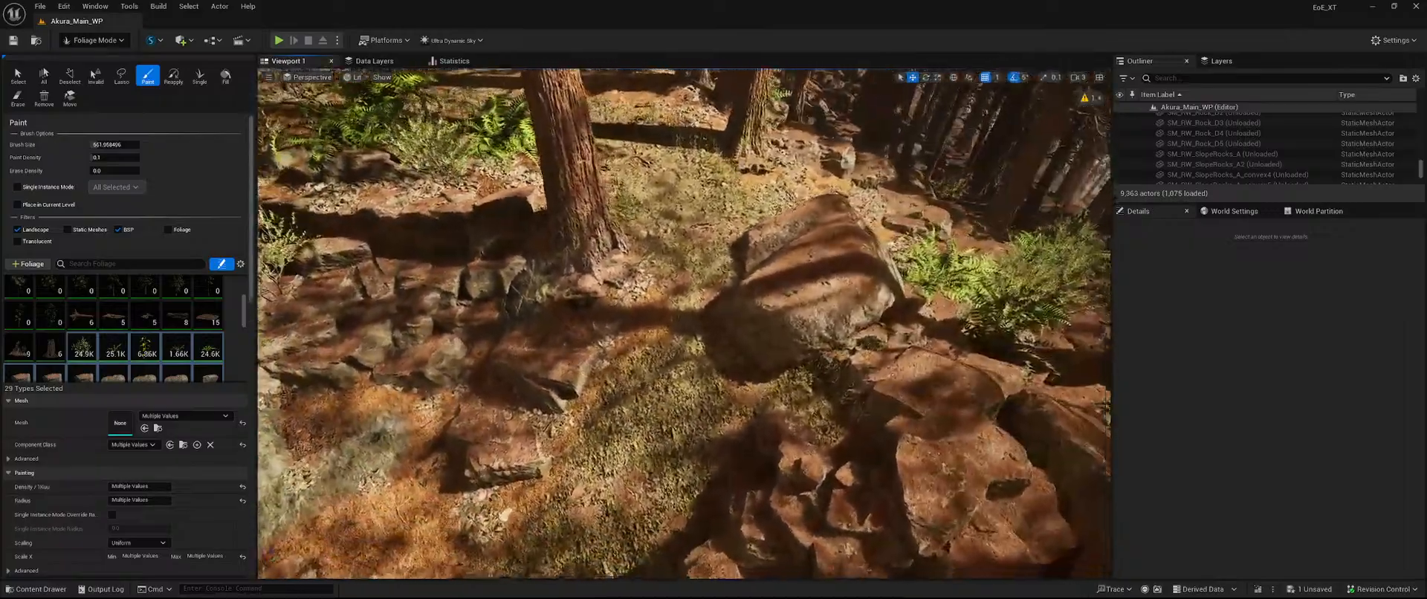
{"action": "right_click_drag", "start_coordinate": [569, 364], "coordinate": [577, 372]}
{"action": "key", "text": "shift"}
{"action": "right_click_drag", "start_coordinate": [611, 192], "coordinate": [672, 186]}
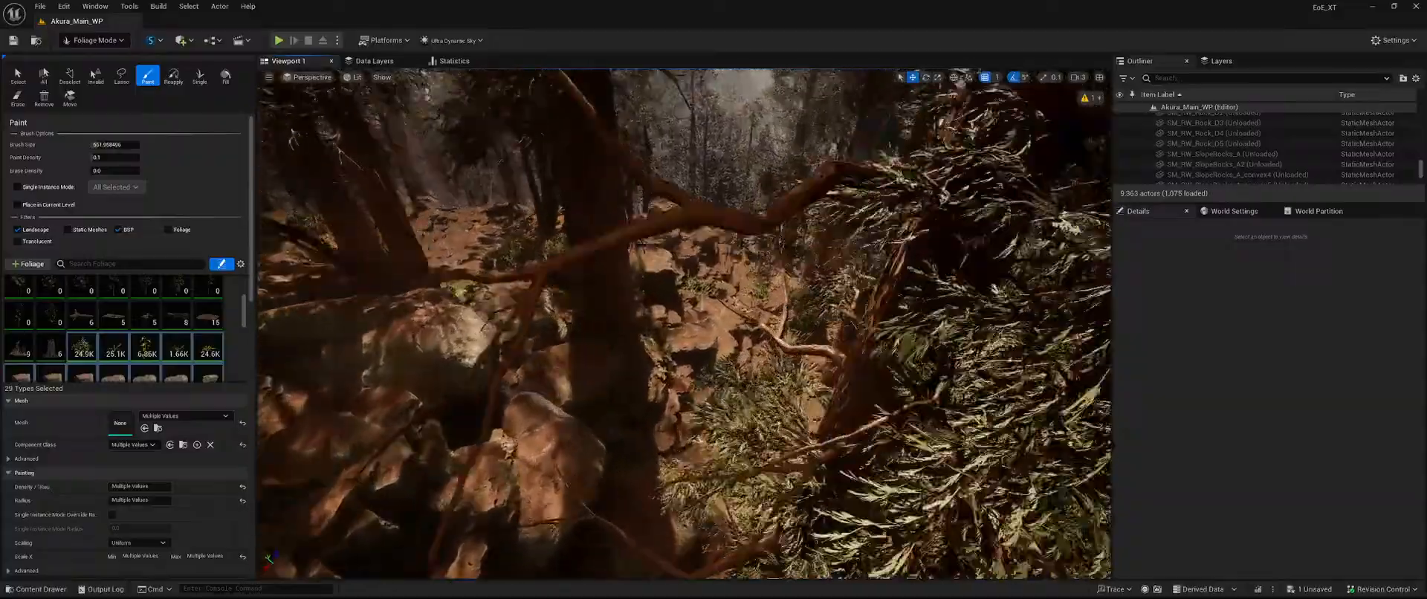
{"action": "key", "text": "shift"}
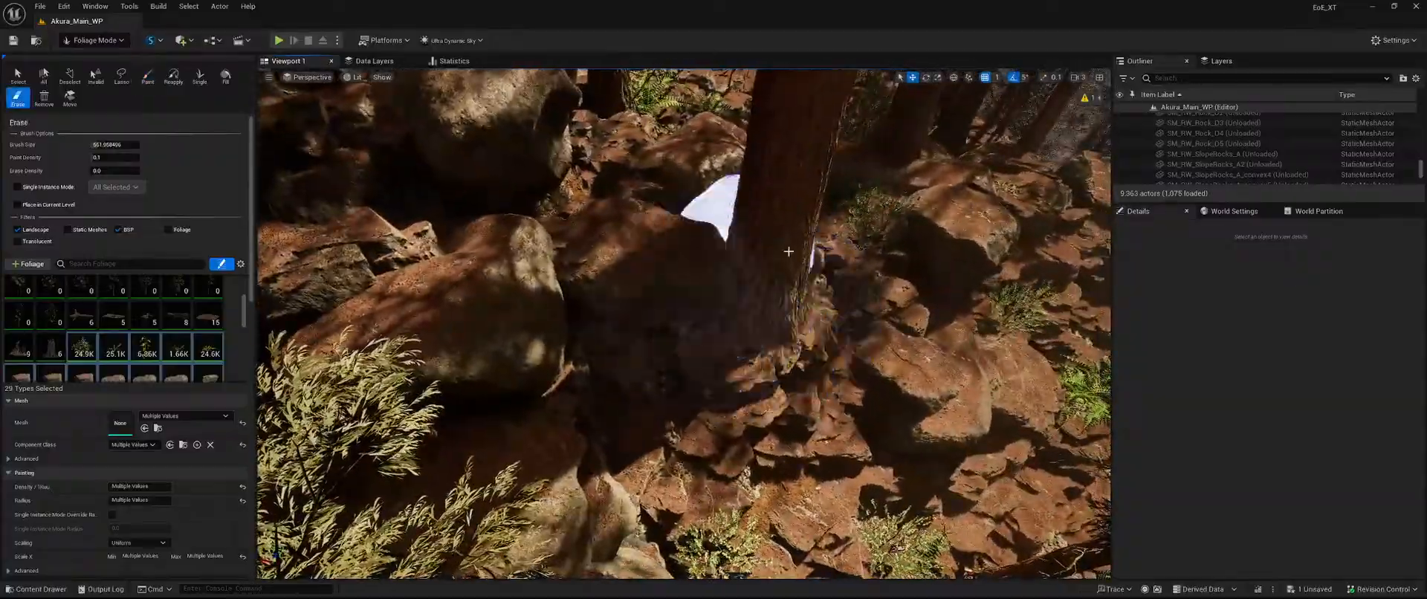
{"action": "right_click_drag", "start_coordinate": [609, 395], "coordinate": [614, 282]}
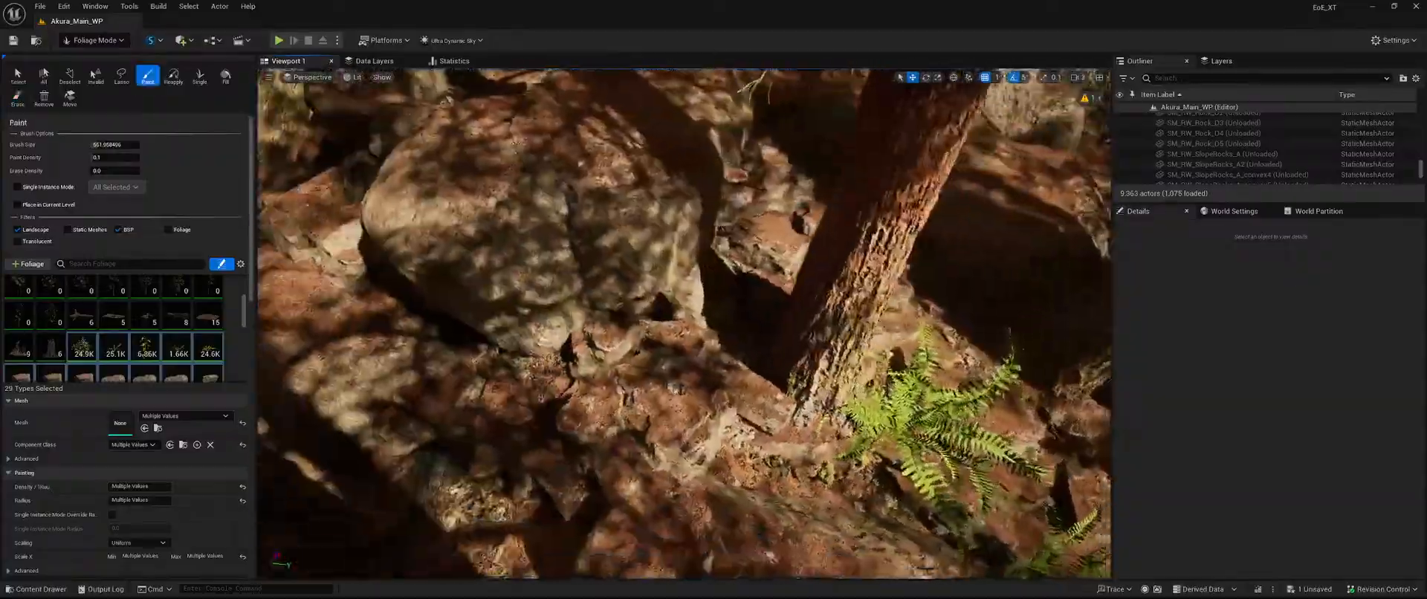
Erase painted foliage around the trunks beside the bright ferns and on the surrounding rocky ground.
{"action": "mouse_move", "coordinate": [691, 411]}
{"action": "right_mouse_down"}
{"action": "mouse_move", "coordinate": [735, 376]}
{"action": "mouse_move", "coordinate": [717, 268]}
{"action": "right_mouse_up"}
{"action": "key", "text": "shift"}
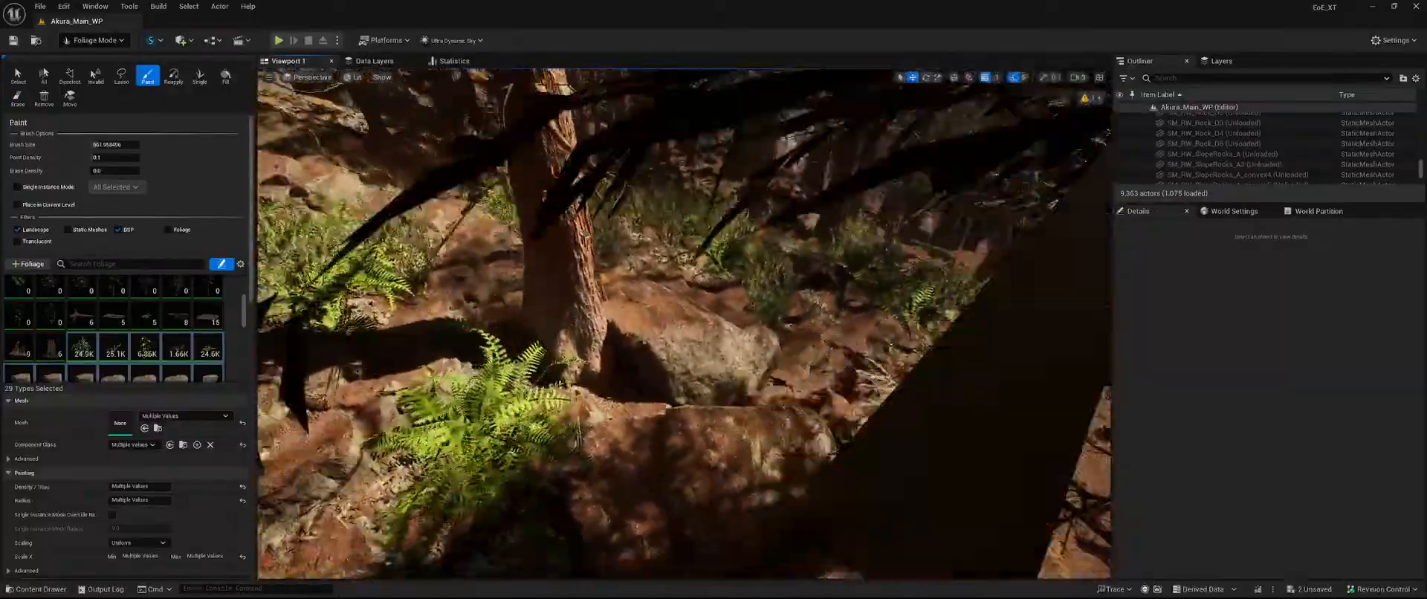
{"action": "right_click_drag", "start_coordinate": [647, 401], "coordinate": [653, 375]}
{"action": "key", "text": "shift"}
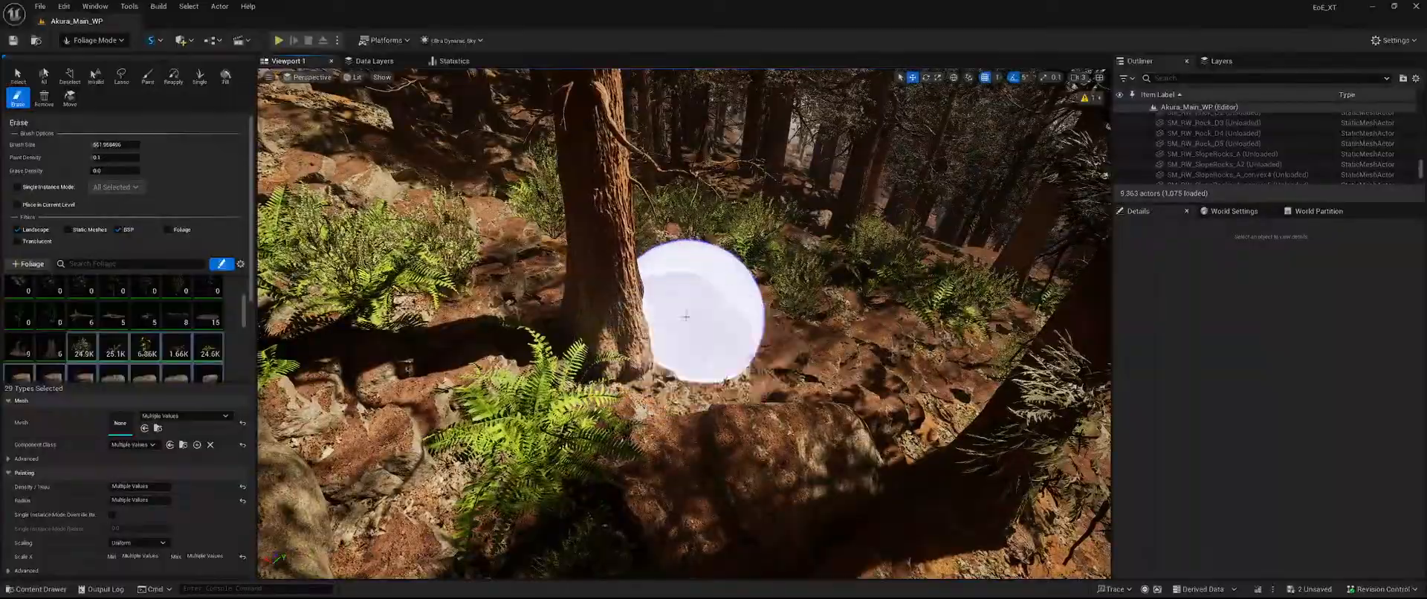
{"action": "right_click_drag", "start_coordinate": [686, 316], "coordinate": [645, 294]}
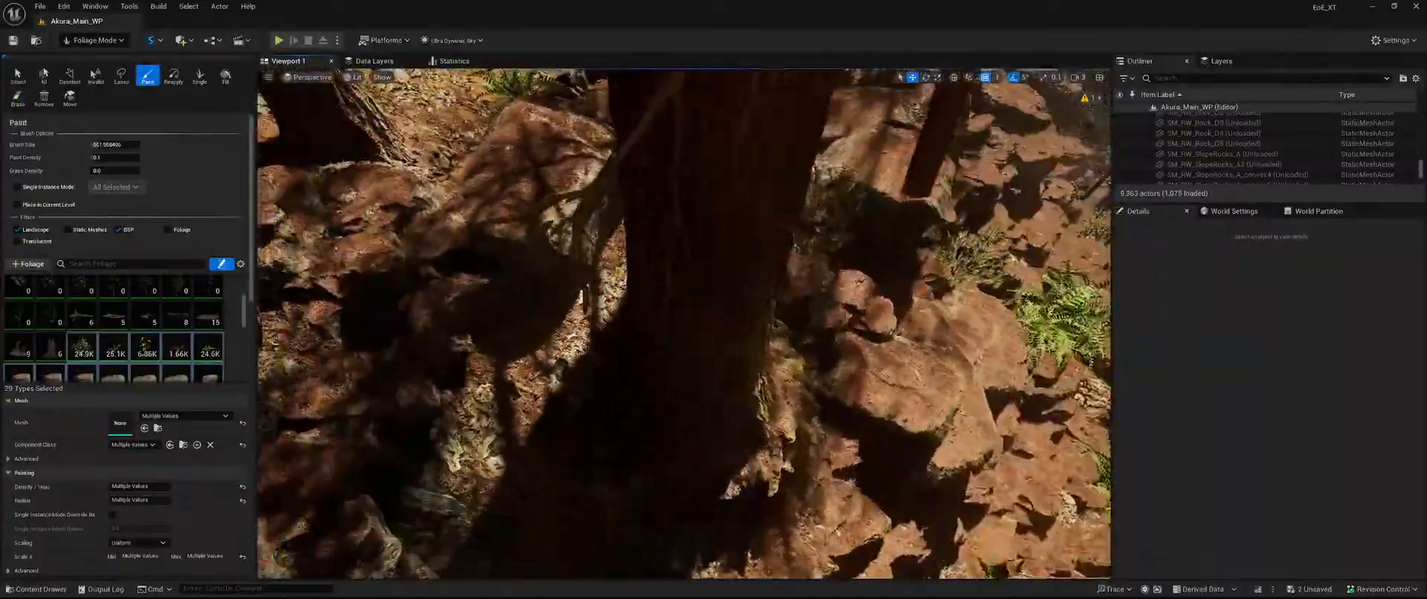
{"action": "key", "text": "shift"}
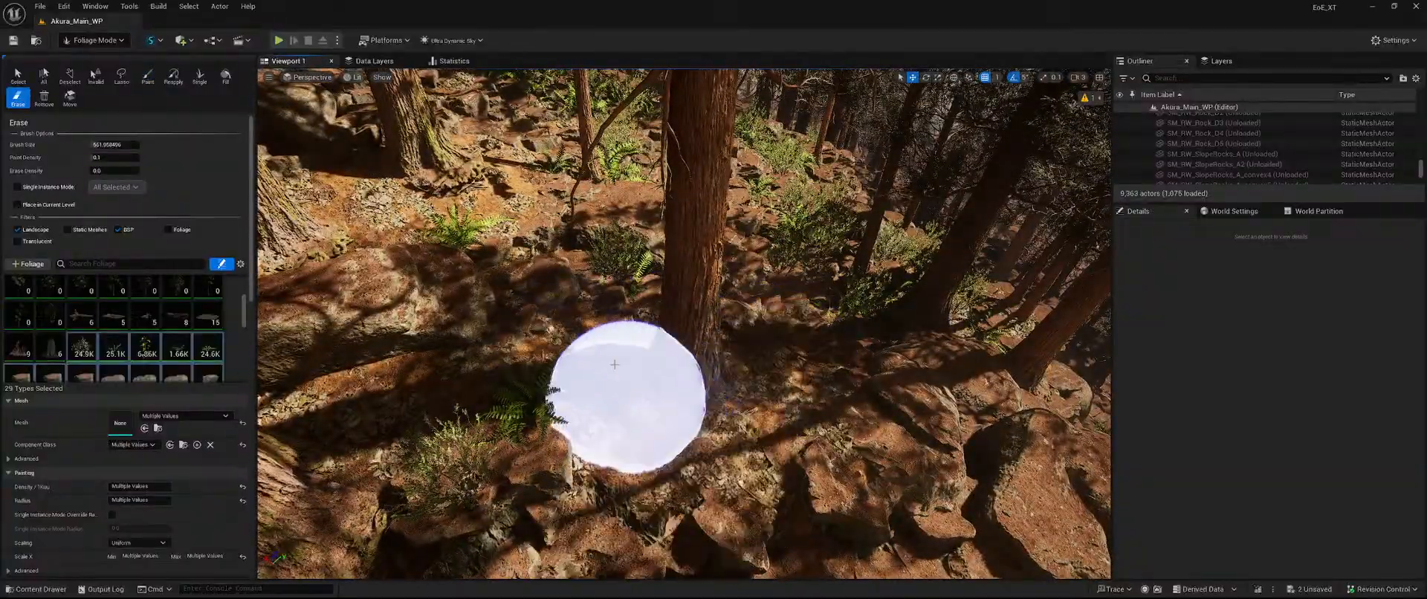
Erase painted foliage at the foot of the dark trunk behind the boulder and around the cluster of slim trees.
{"action": "right_click_drag", "start_coordinate": [728, 369], "coordinate": [721, 312]}
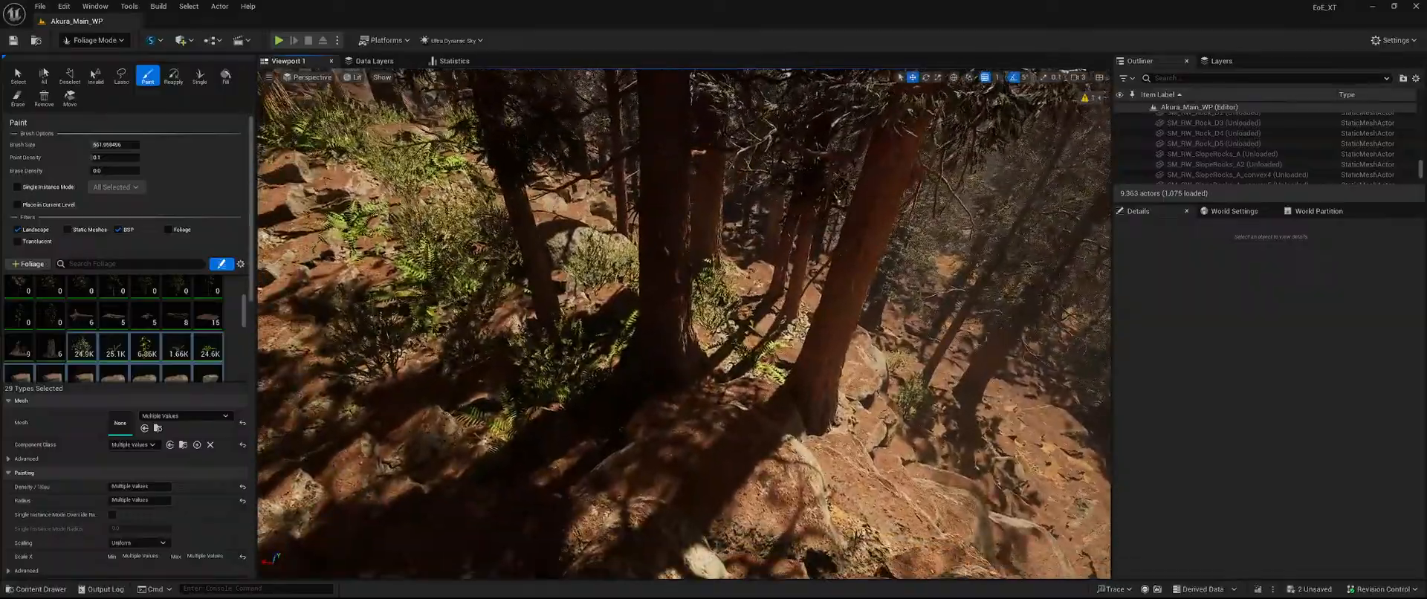
{"action": "key", "text": "shift"}
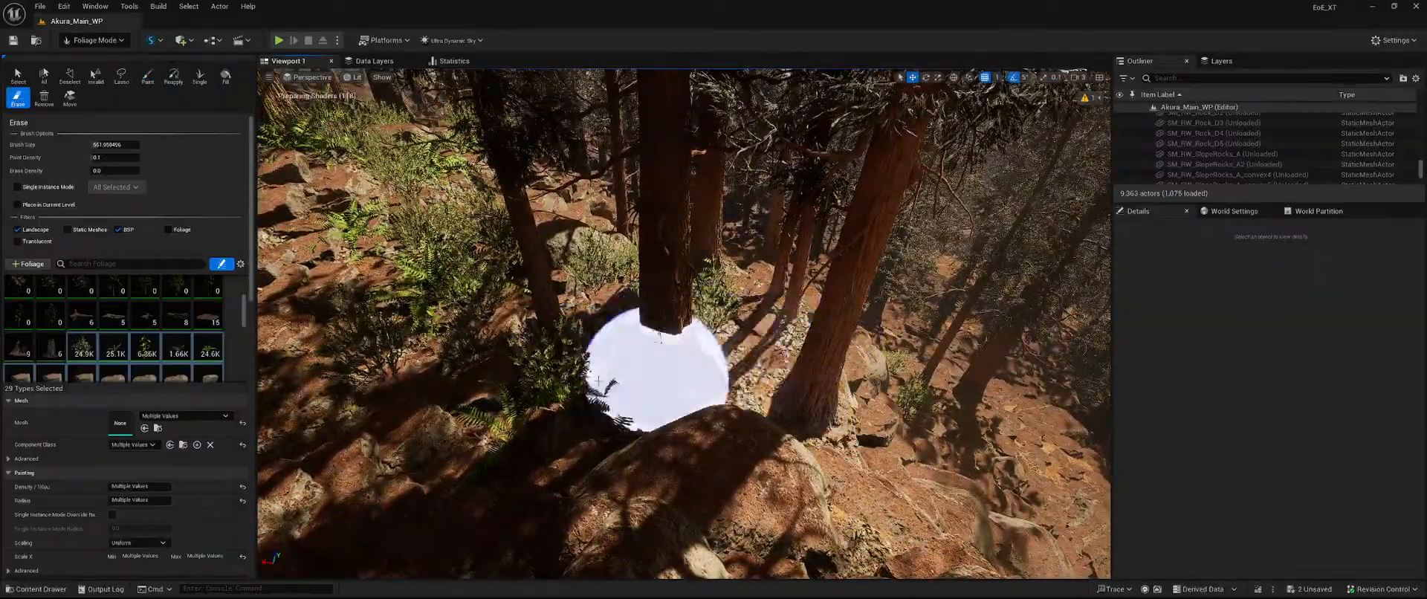
{"action": "mouse_move", "coordinate": [774, 320]}
{"action": "right_mouse_down"}
{"action": "mouse_move", "coordinate": [747, 301]}
{"action": "mouse_move", "coordinate": [751, 346]}
{"action": "right_mouse_up"}
{"action": "key", "text": "shift"}
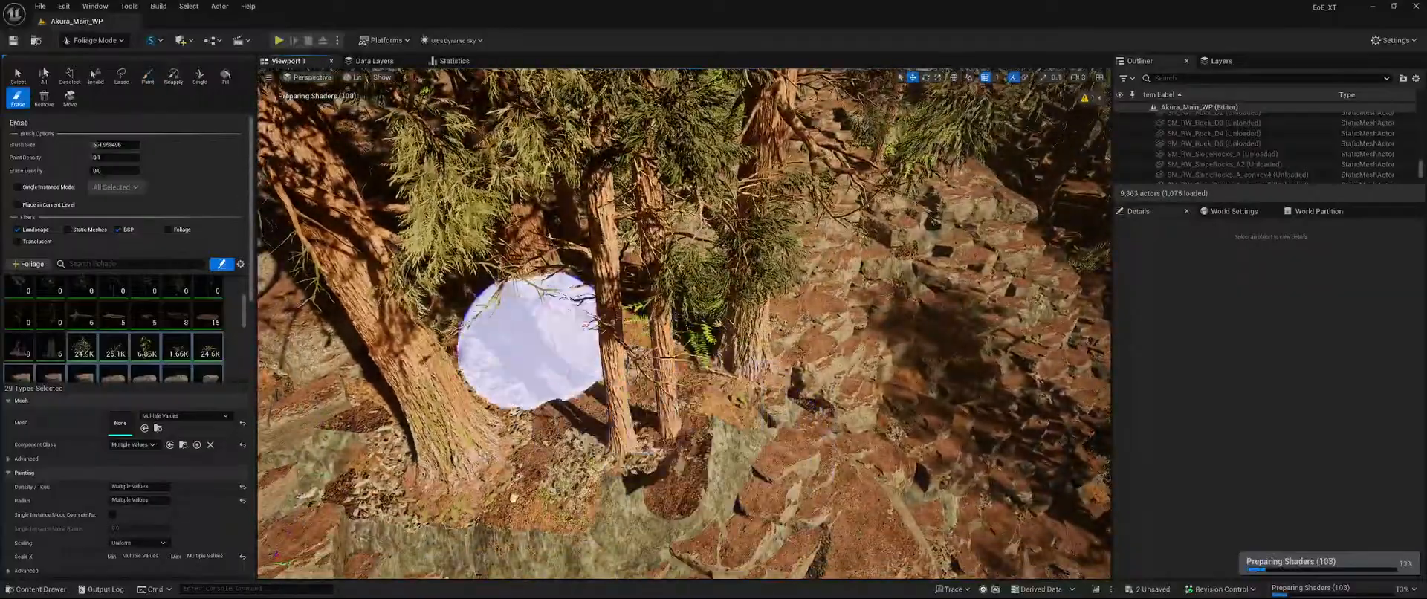
{"action": "right_click_drag", "start_coordinate": [613, 314], "coordinate": [617, 256]}
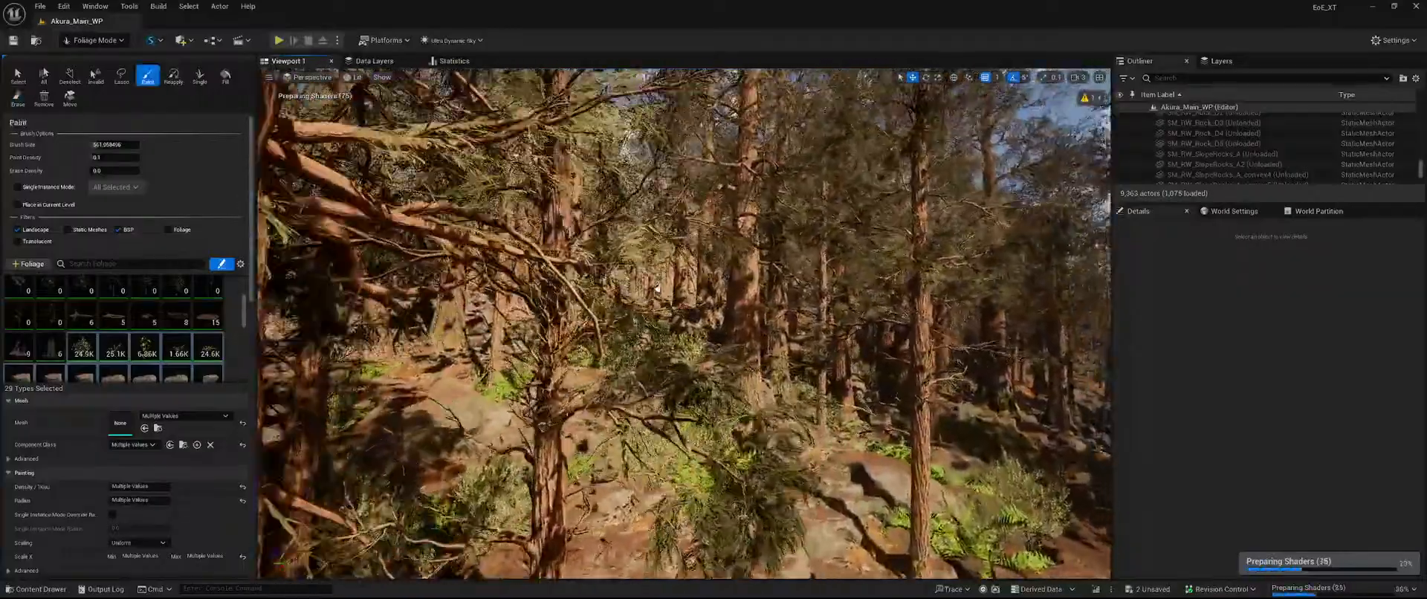
Erase painted foliage around the trees above the fern patches and at the shaded trunks beside the long boulder.
{"action": "right_click_drag", "start_coordinate": [657, 288], "coordinate": [665, 364]}
{"action": "key", "text": "shift"}
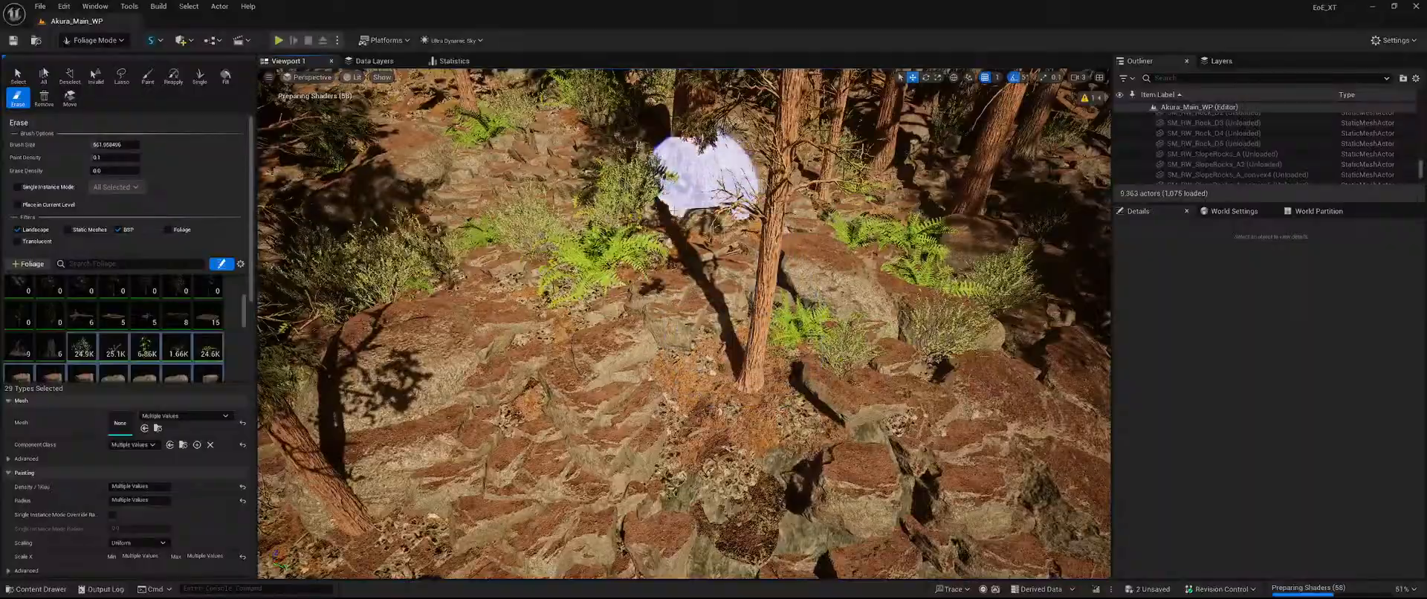
{"action": "right_click_drag", "start_coordinate": [650, 386], "coordinate": [654, 320]}
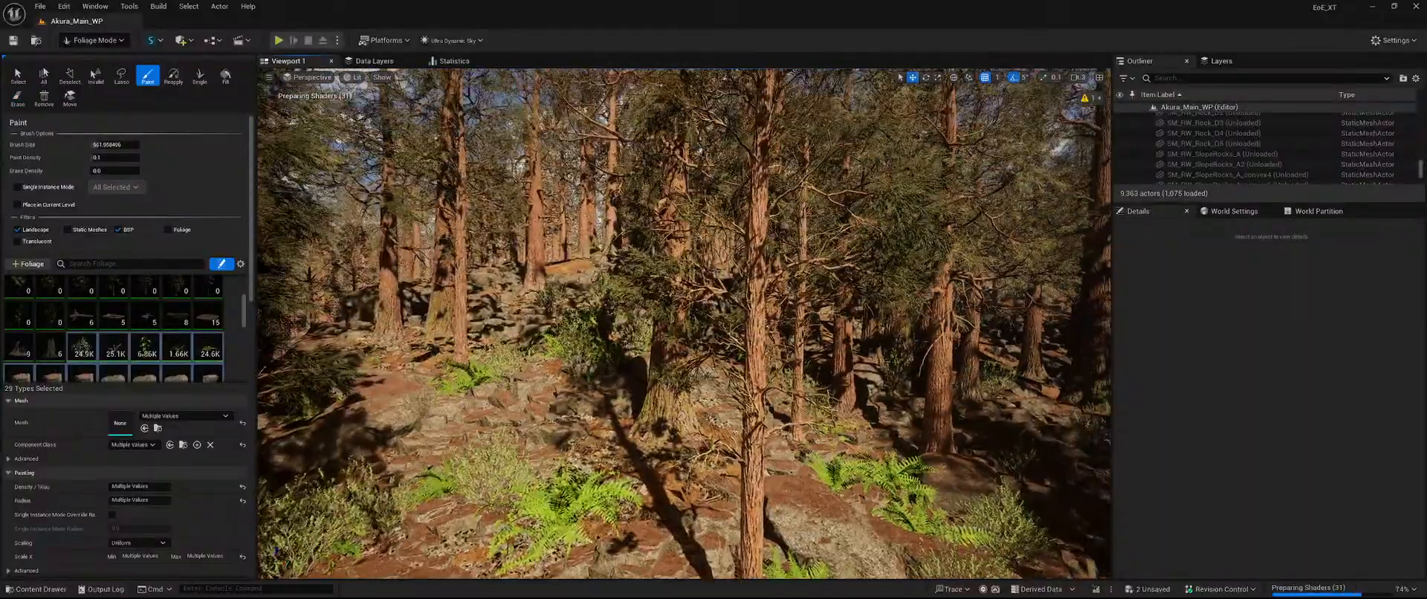
{"action": "key", "text": "shift"}
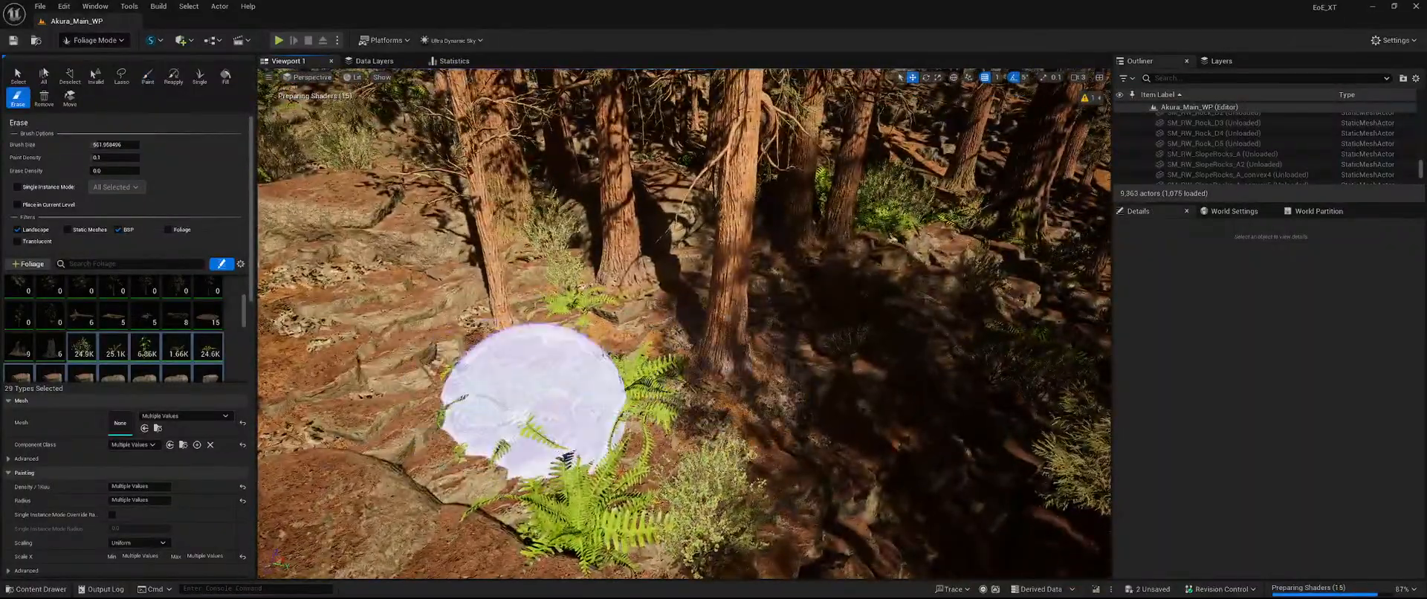
{"action": "left_click_drag", "start_coordinate": [622, 298], "coordinate": [560, 372], "text": "shift"}
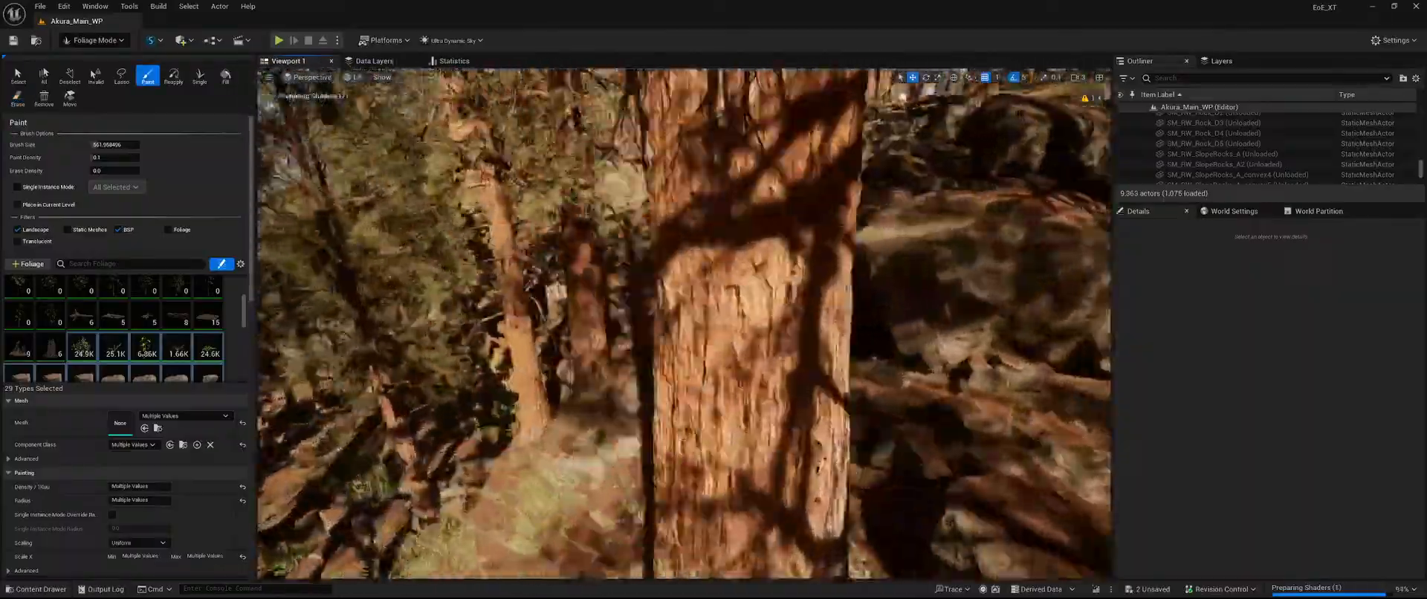
{"action": "key", "text": "shift"}
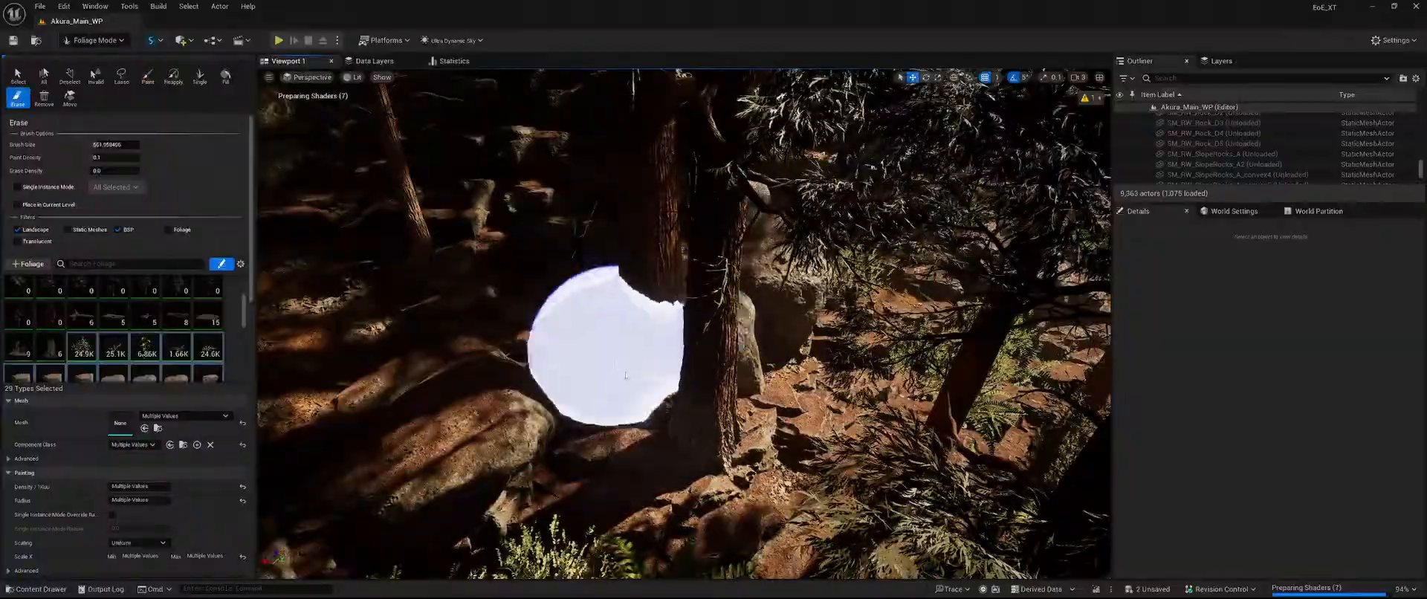
{"action": "right_click_drag", "start_coordinate": [798, 408], "coordinate": [765, 387]}
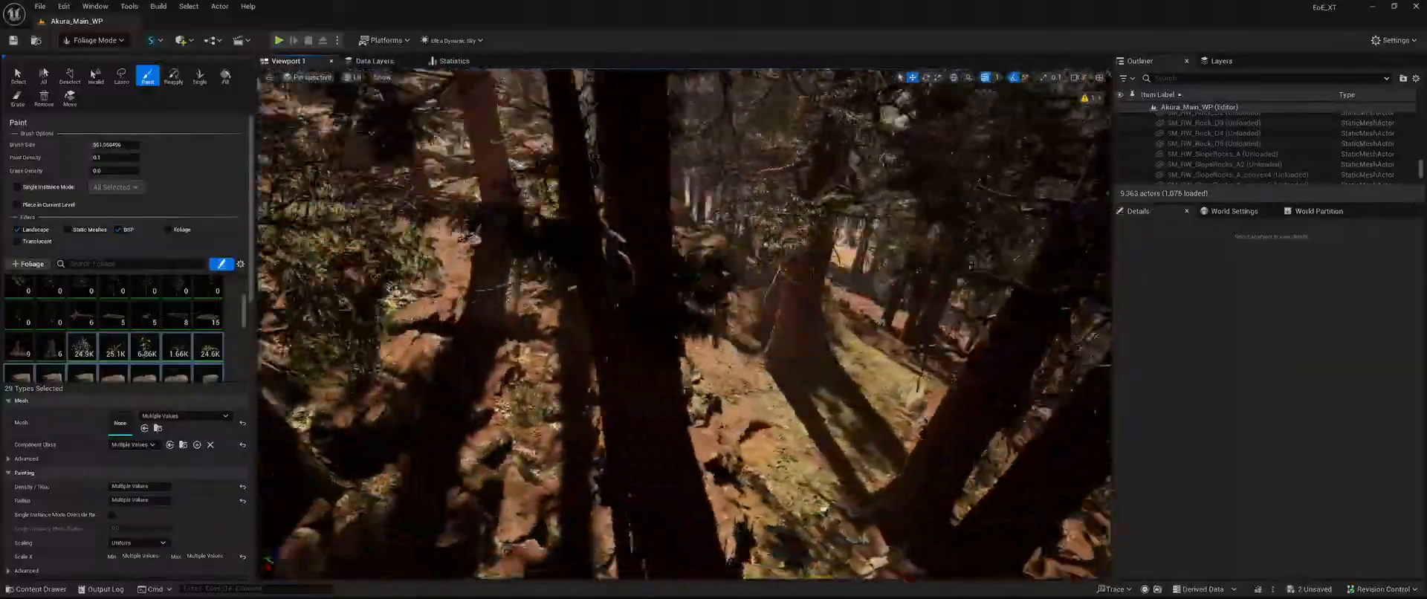
Erase painted foliage at the foot of the dark trunks and on the sunlit mossy ground beside them.
{"action": "right_click_drag", "start_coordinate": [597, 453], "coordinate": [564, 435]}
{"action": "key", "text": "shift"}
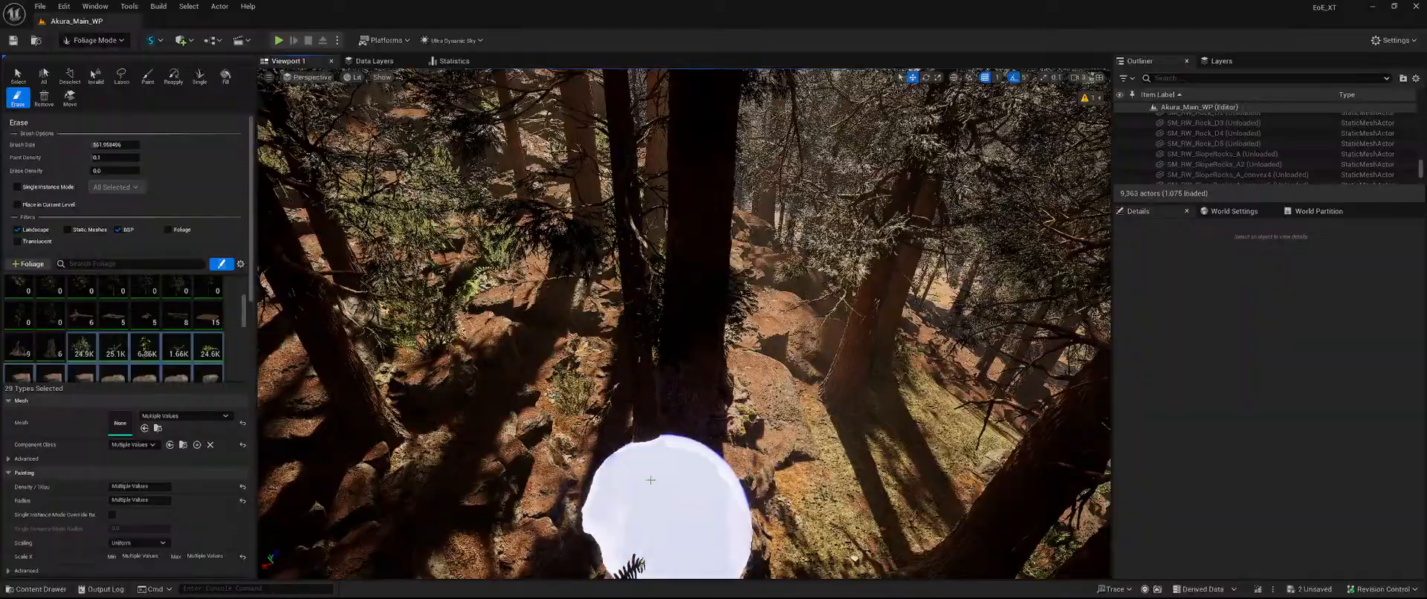
{"action": "right_click_drag", "start_coordinate": [650, 480], "coordinate": [691, 532]}
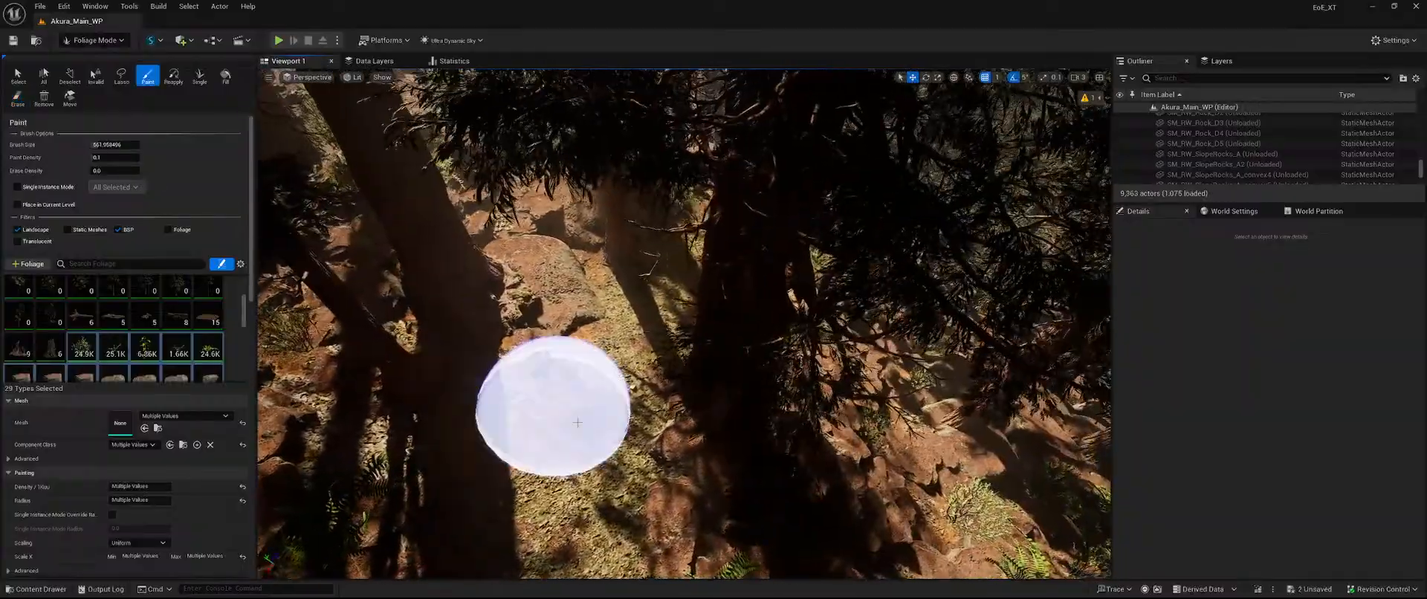
{"action": "left_click", "coordinate": [721, 413], "text": "shift"}
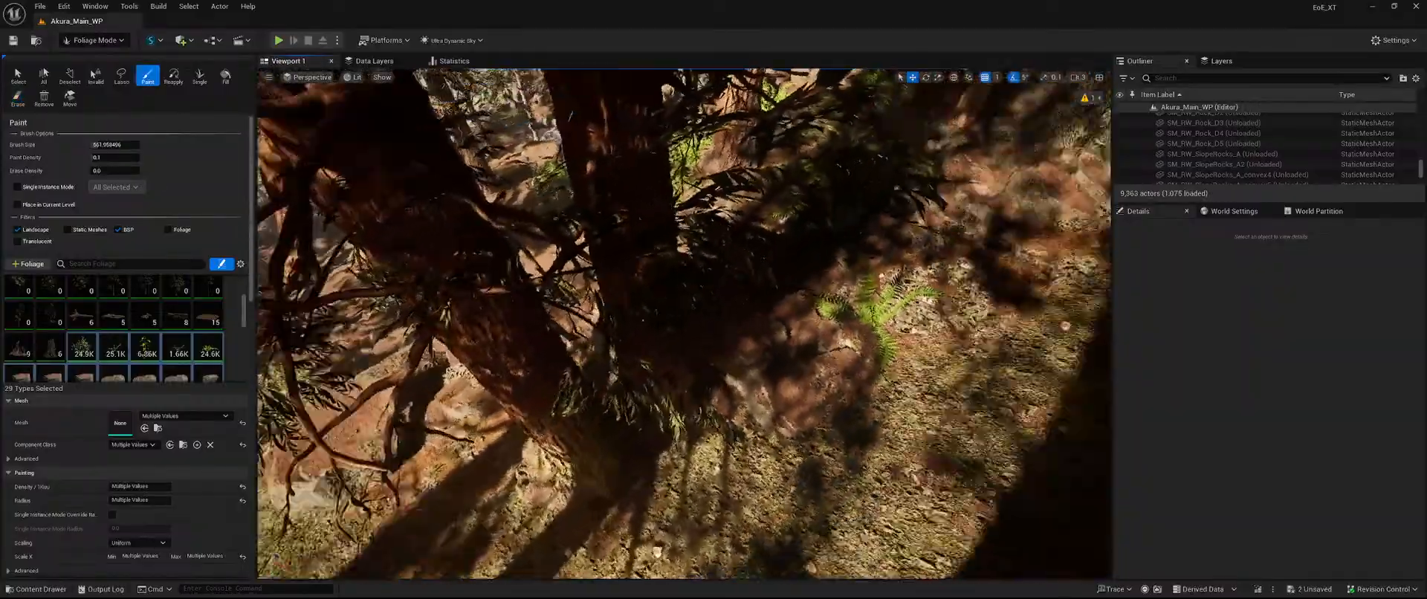
{"action": "key", "text": "shift"}
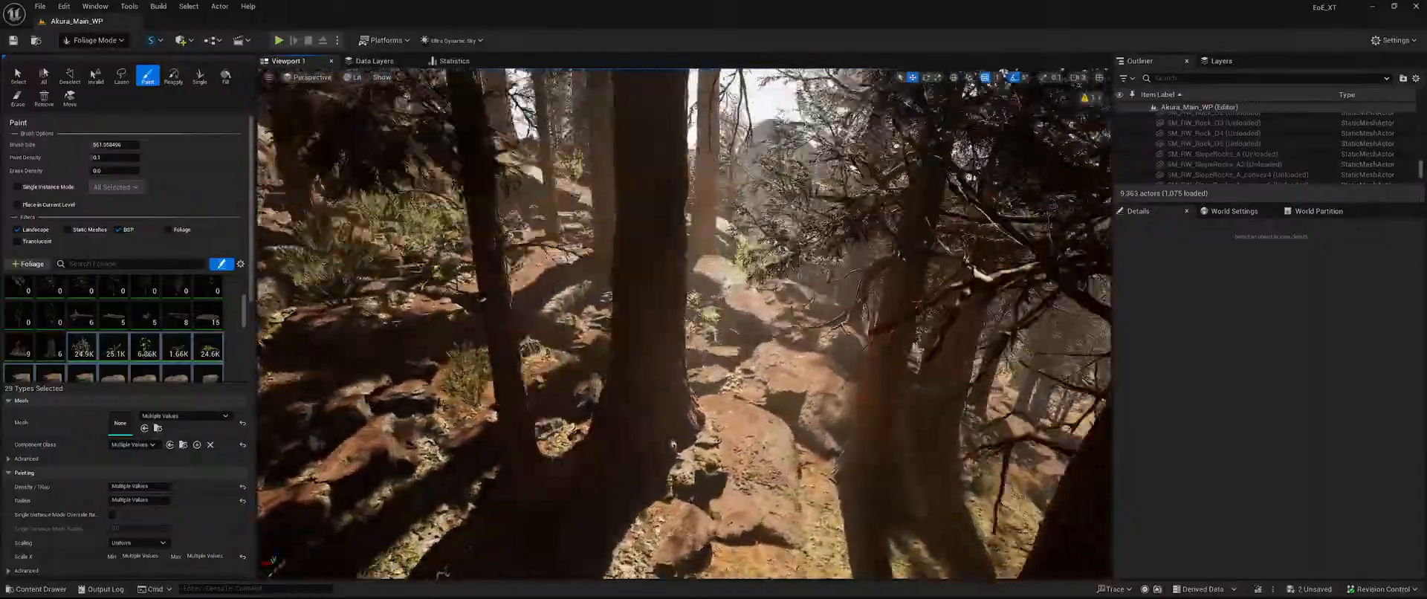
Erase painted foliage around the trunks beside the large rounded boulders and the leafy shrubs on the rocky slope.
{"action": "key", "text": "shift"}
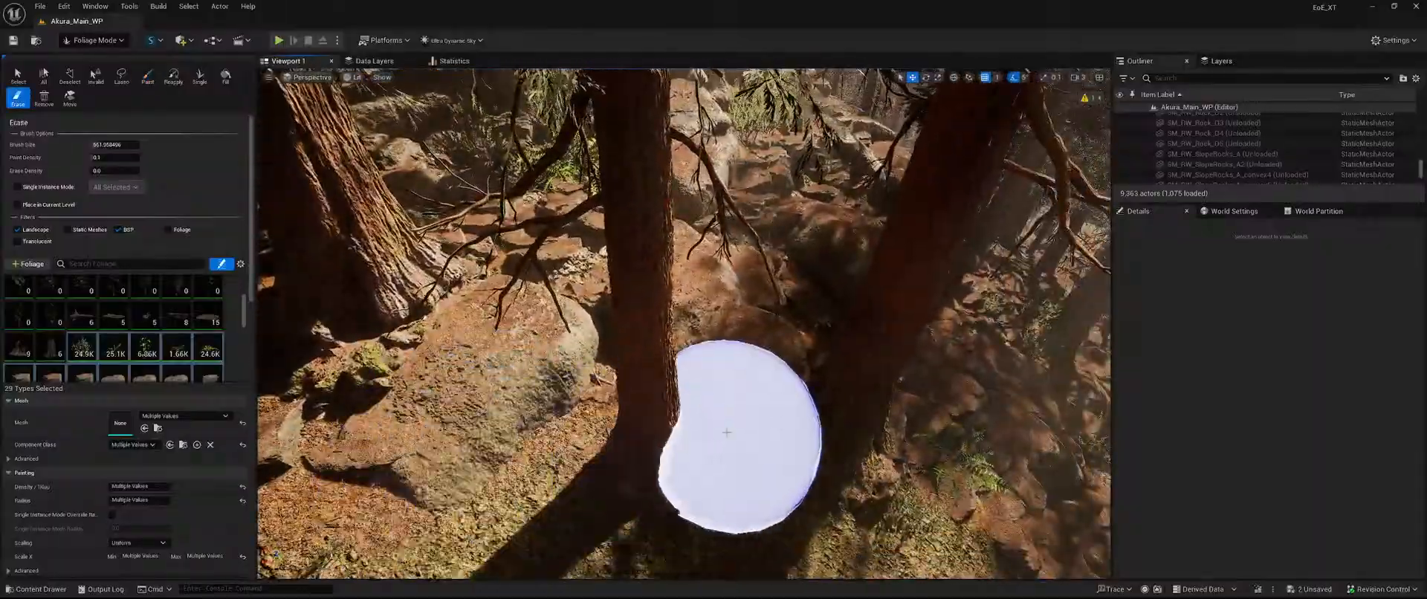
{"action": "right_click_drag", "start_coordinate": [619, 390], "coordinate": [692, 388]}
{"action": "key", "text": "shift"}
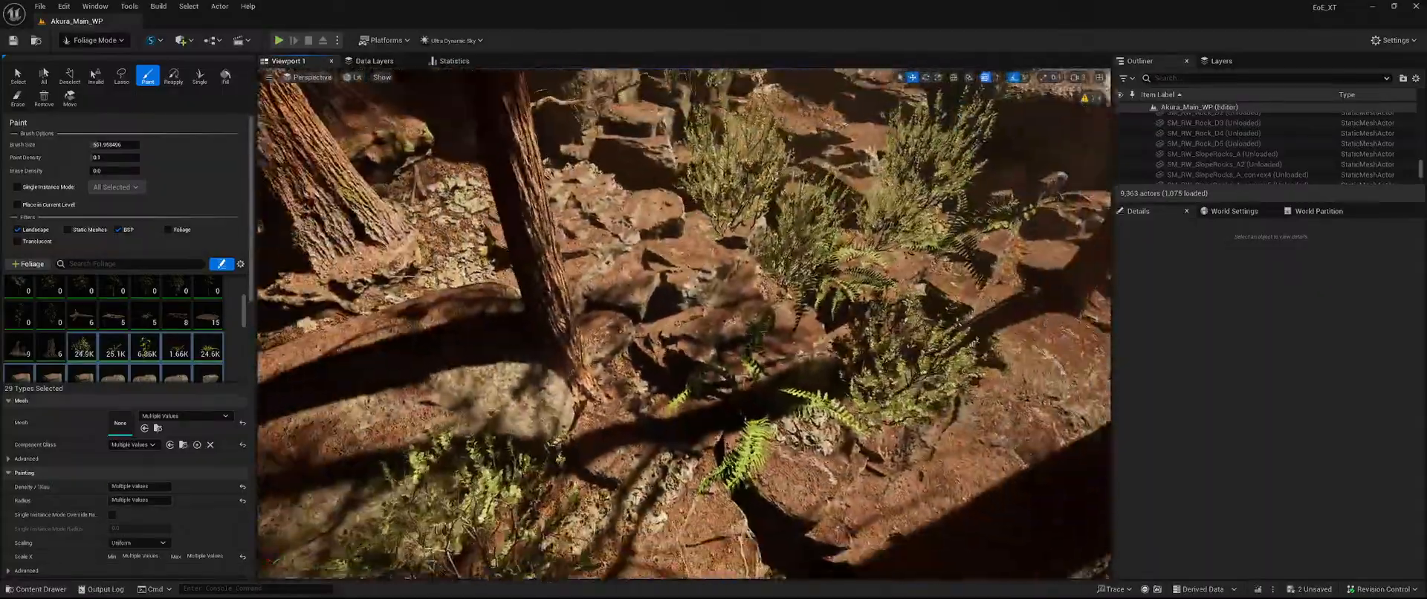
{"action": "key", "text": "shift"}
{"action": "key", "text": "shift"}
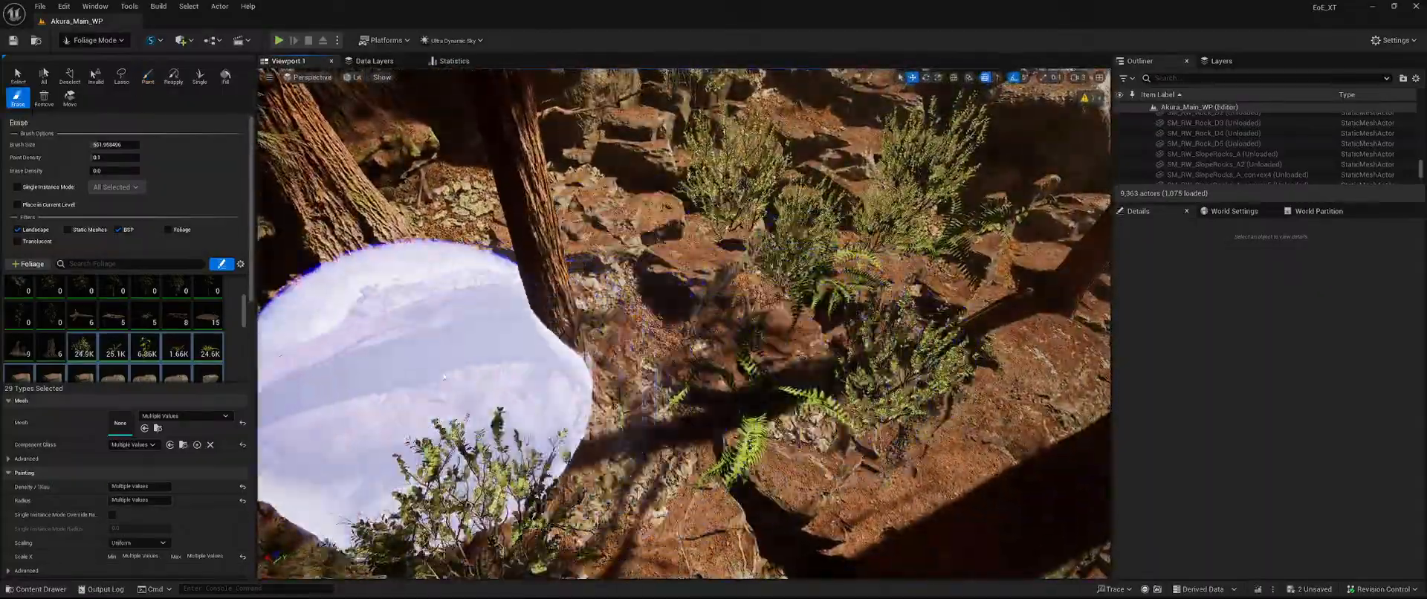
{"action": "mouse_move", "coordinate": [637, 430]}
{"action": "right_mouse_down"}
{"action": "mouse_move", "coordinate": [490, 394]}
{"action": "mouse_move", "coordinate": [505, 357]}
{"action": "mouse_move", "coordinate": [639, 327]}
{"action": "mouse_move", "coordinate": [668, 238]}
{"action": "mouse_move", "coordinate": [698, 386]}
{"action": "mouse_move", "coordinate": [668, 402]}
{"action": "mouse_move", "coordinate": [714, 430]}
{"action": "mouse_move", "coordinate": [743, 401]}
{"action": "right_mouse_up"}
{"action": "key", "text": "shift"}
{"action": "mouse_move", "coordinate": [699, 387]}
{"action": "left_mouse_down", "text": "shift"}
{"action": "mouse_move", "coordinate": [622, 324]}
{"action": "mouse_move", "coordinate": [781, 269]}
{"action": "mouse_move", "coordinate": [569, 378]}
{"action": "mouse_move", "coordinate": [615, 428]}
{"action": "left_mouse_up", "text": "shift"}
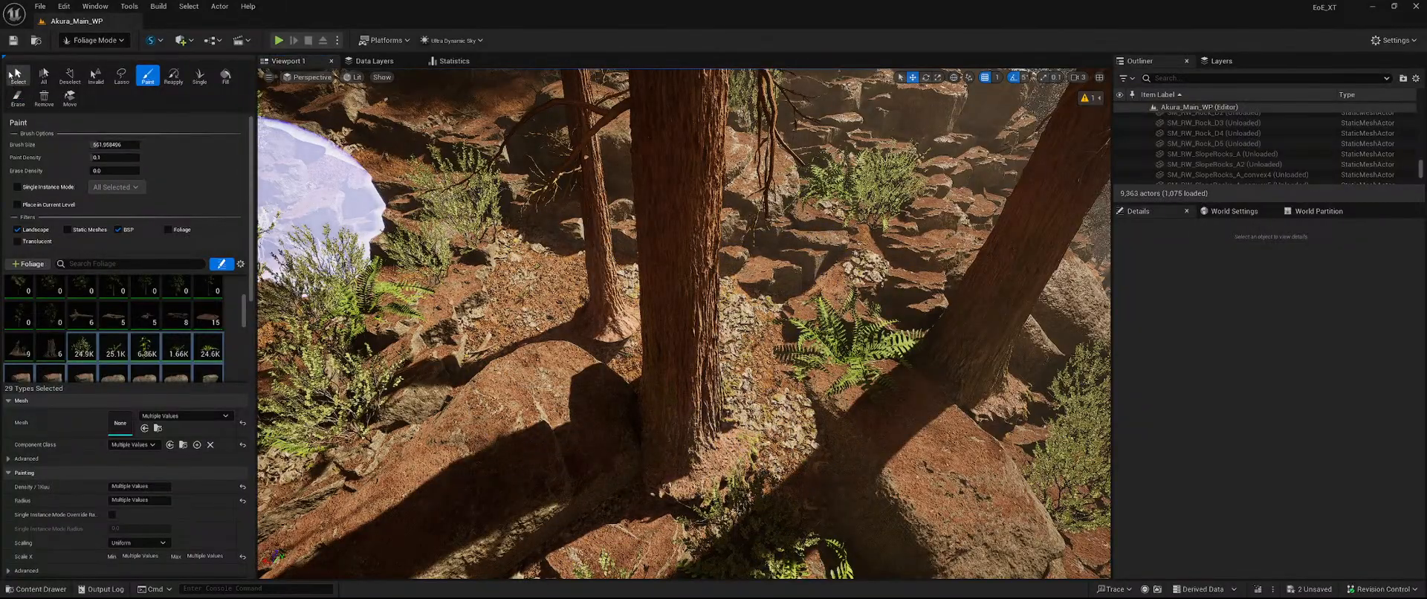
Delete the fern growing between the two thick trunks behind the large boulder.
{"action": "left_click", "coordinate": [18, 76]}
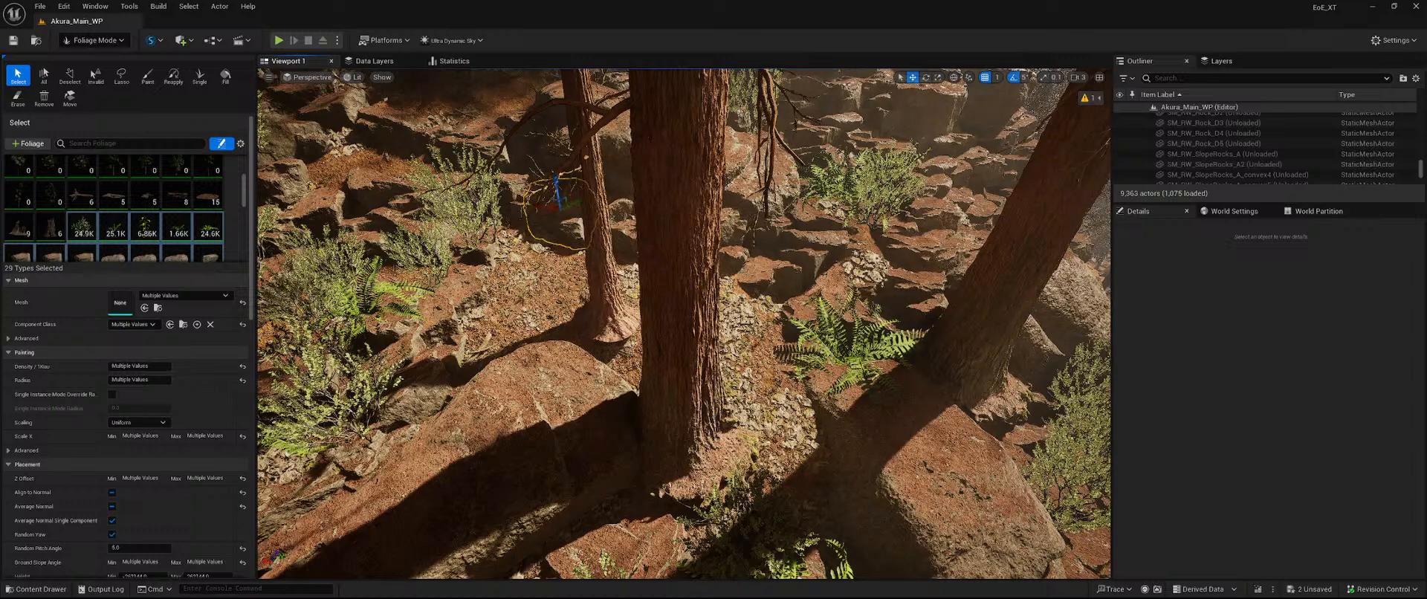
{"action": "left_click", "coordinate": [601, 312]}
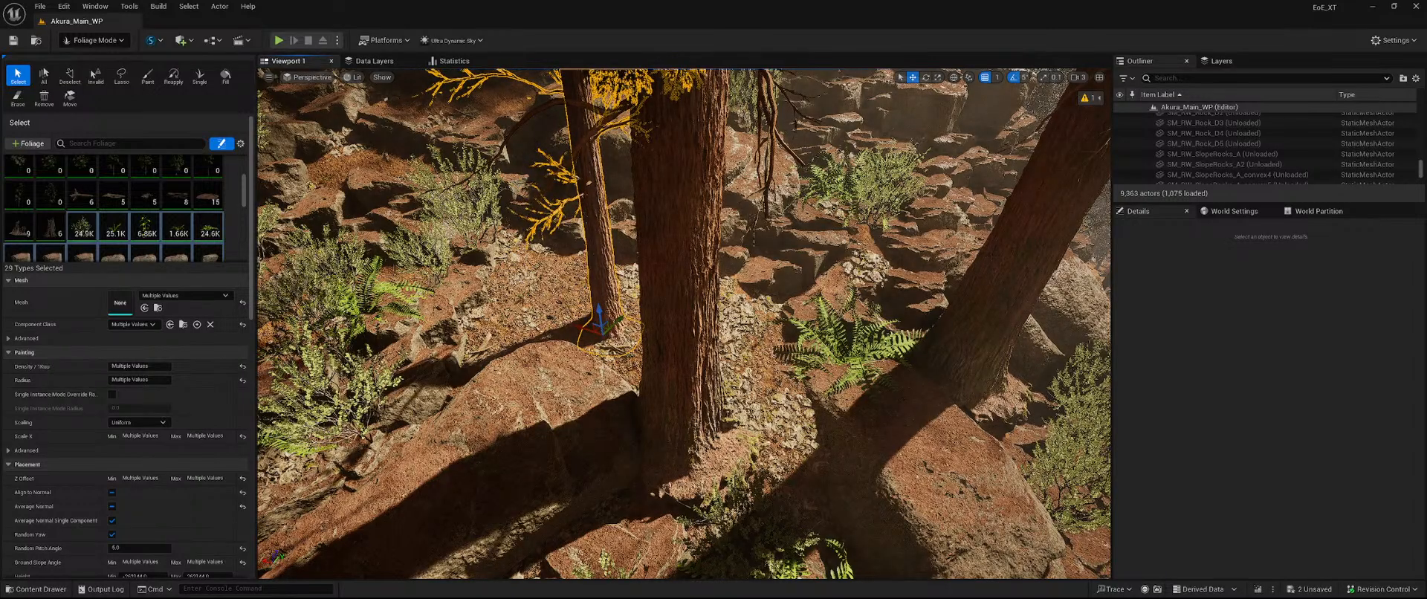
{"action": "right_click_drag", "start_coordinate": [675, 300], "coordinate": [761, 296]}
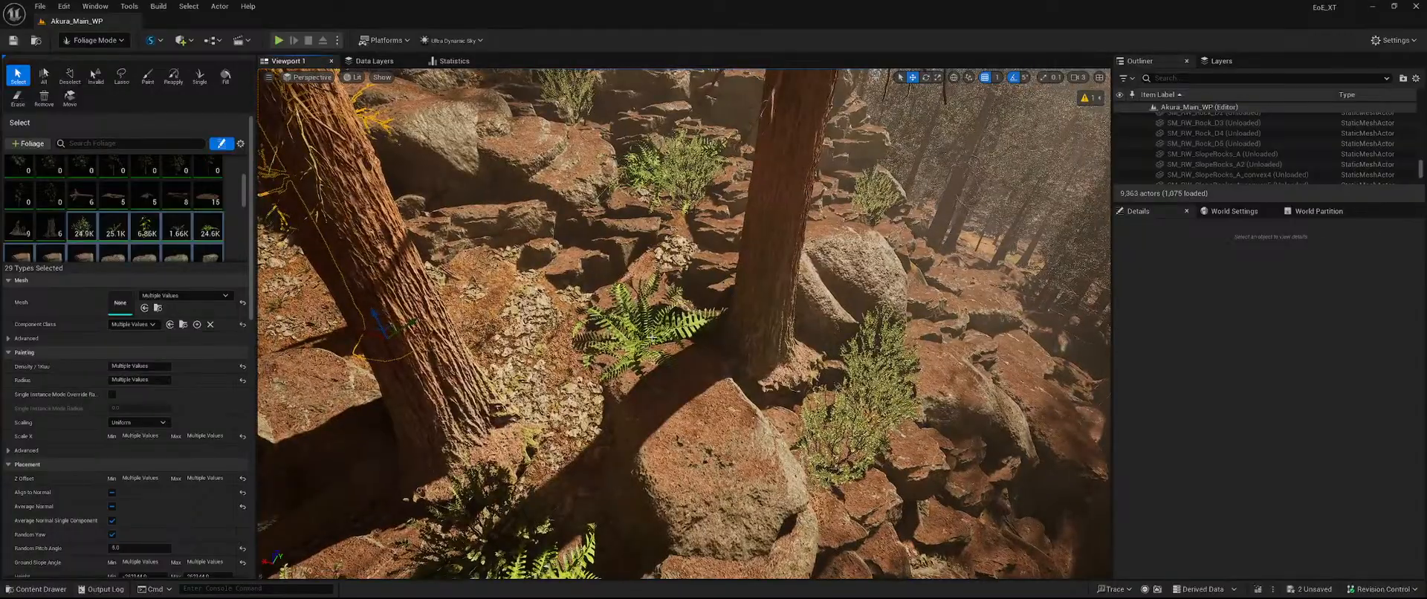
{"action": "left_click", "coordinate": [650, 338]}
{"action": "key", "text": "Delete"}
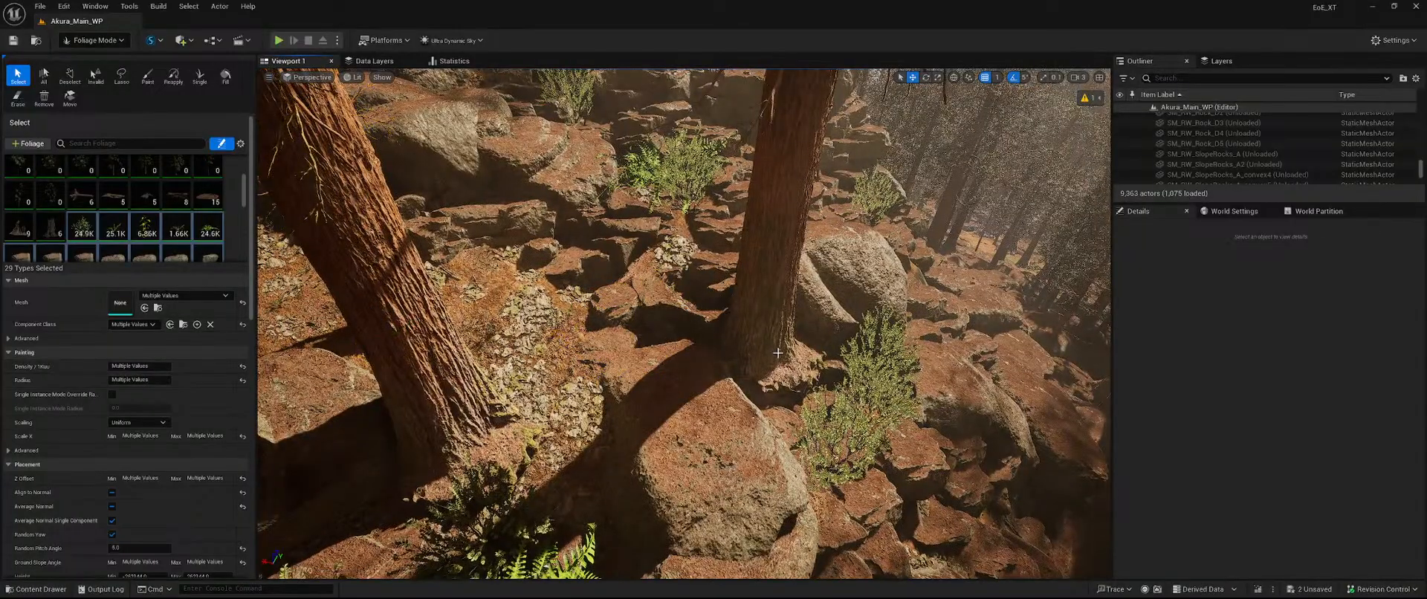
Delete the slim trees crowding the gap between the two thick dark trunks.
{"action": "right_click_drag", "start_coordinate": [770, 352], "coordinate": [594, 286]}
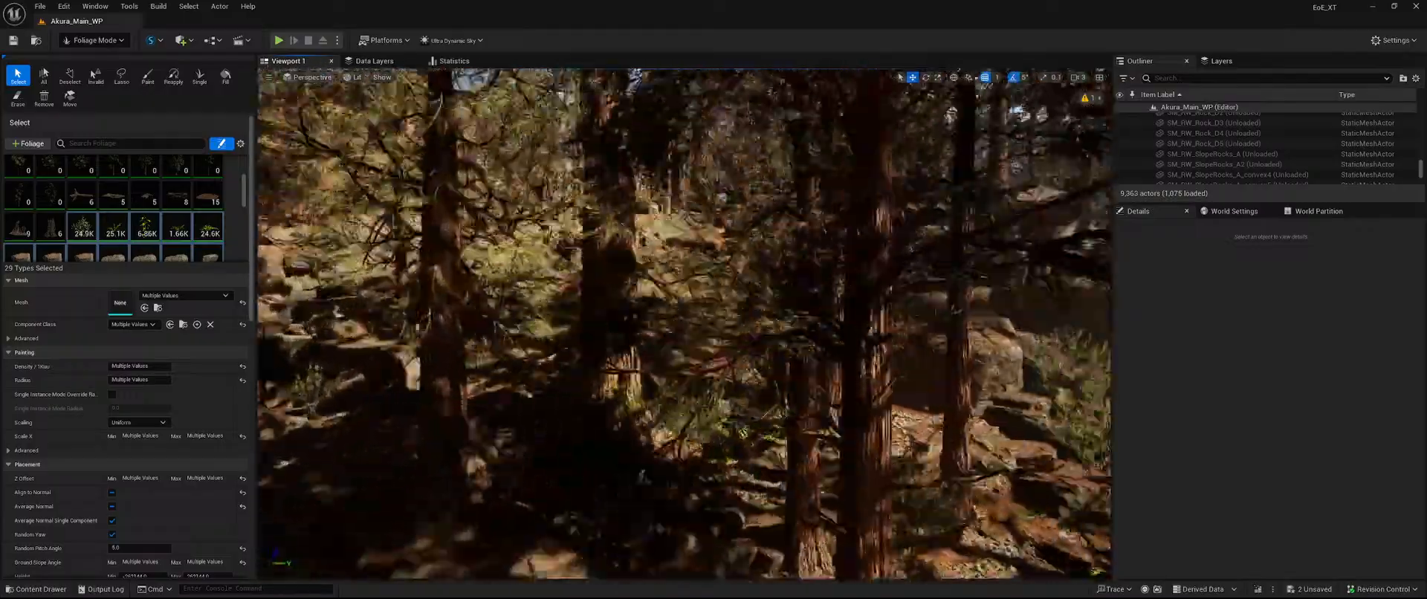
{"action": "right_click_drag", "start_coordinate": [684, 320], "coordinate": [624, 315]}
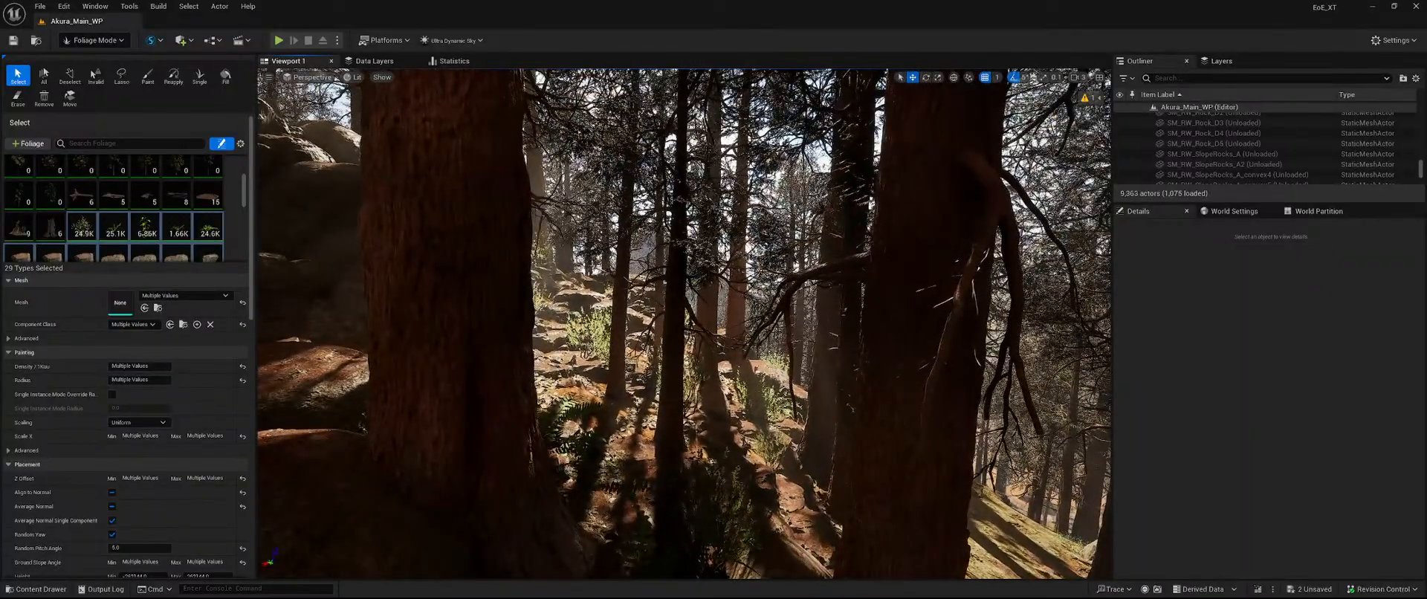
{"action": "left_click", "coordinate": [683, 318]}
{"action": "key", "text": "Delete"}
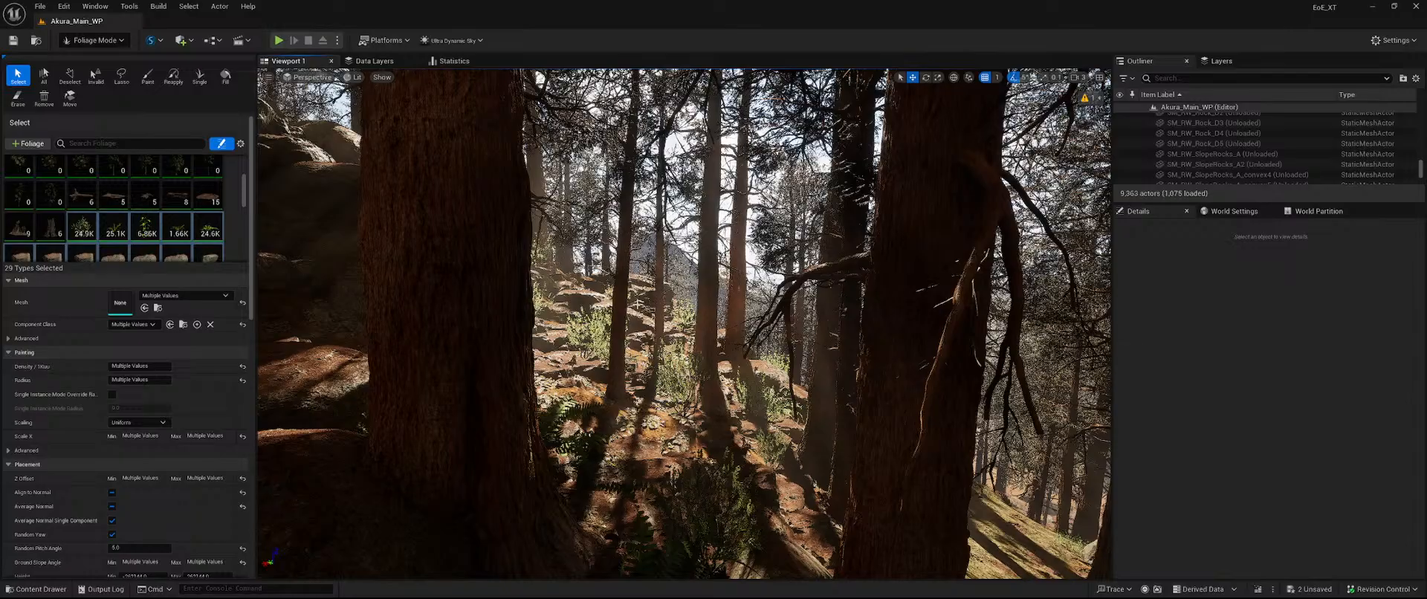
{"action": "left_click", "coordinate": [658, 309]}
{"action": "key", "text": "Delete"}
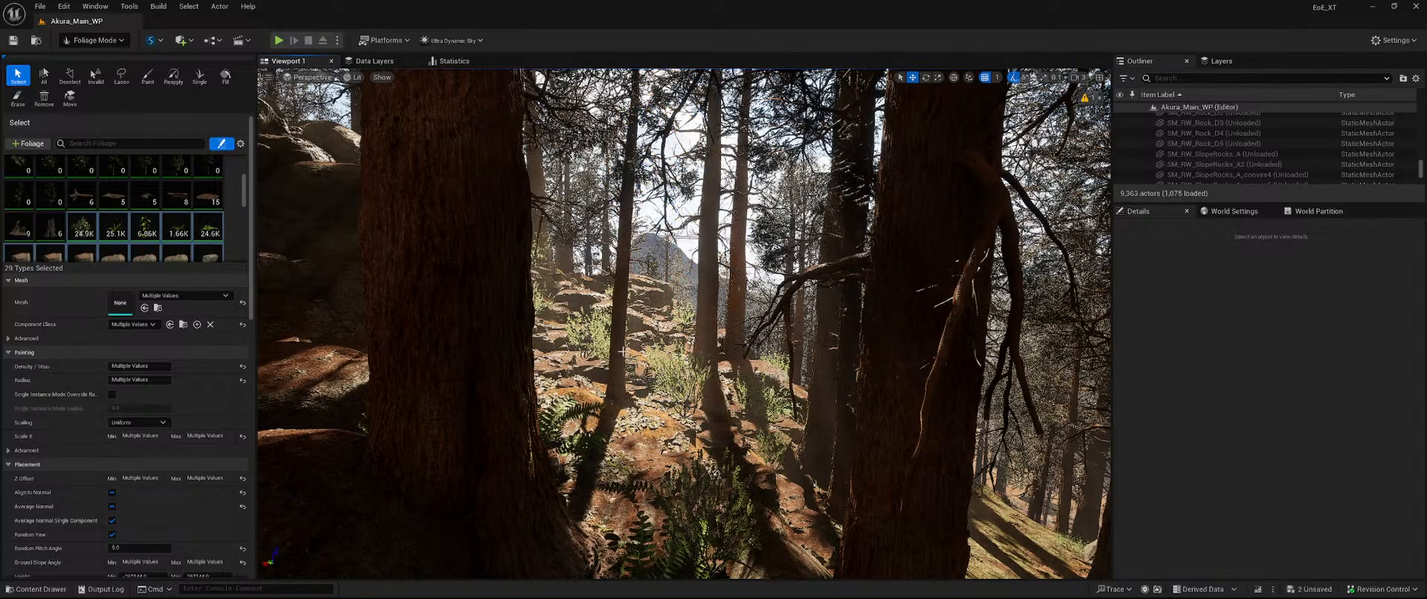
{"action": "key", "text": "Delete"}
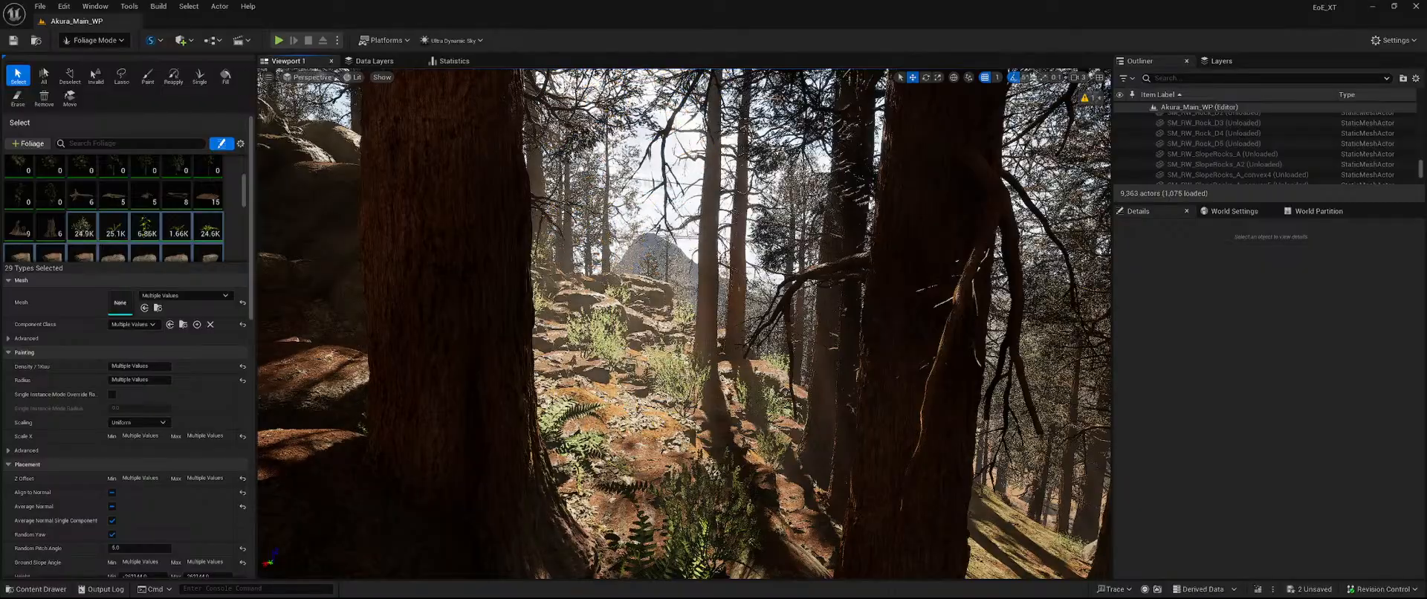
Erase painted foliage around the trunk on the shaded boulder and the trunk behind the bright ferns.
{"action": "right_click_drag", "start_coordinate": [683, 323], "coordinate": [735, 316]}
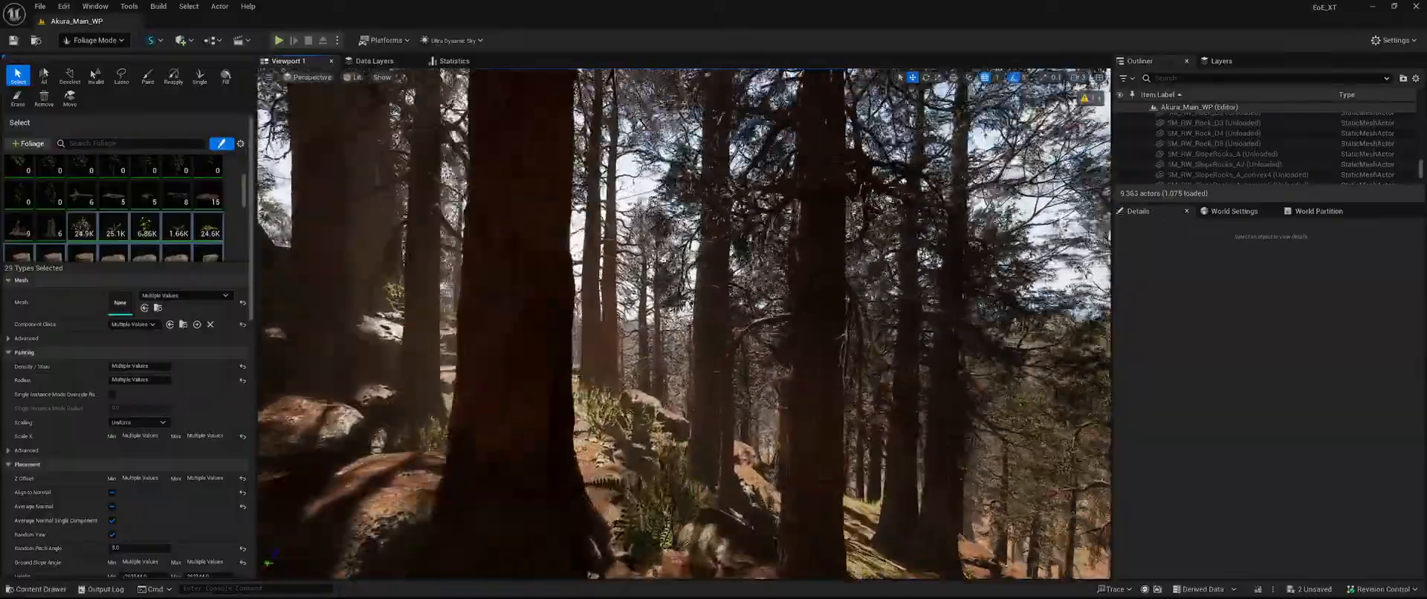
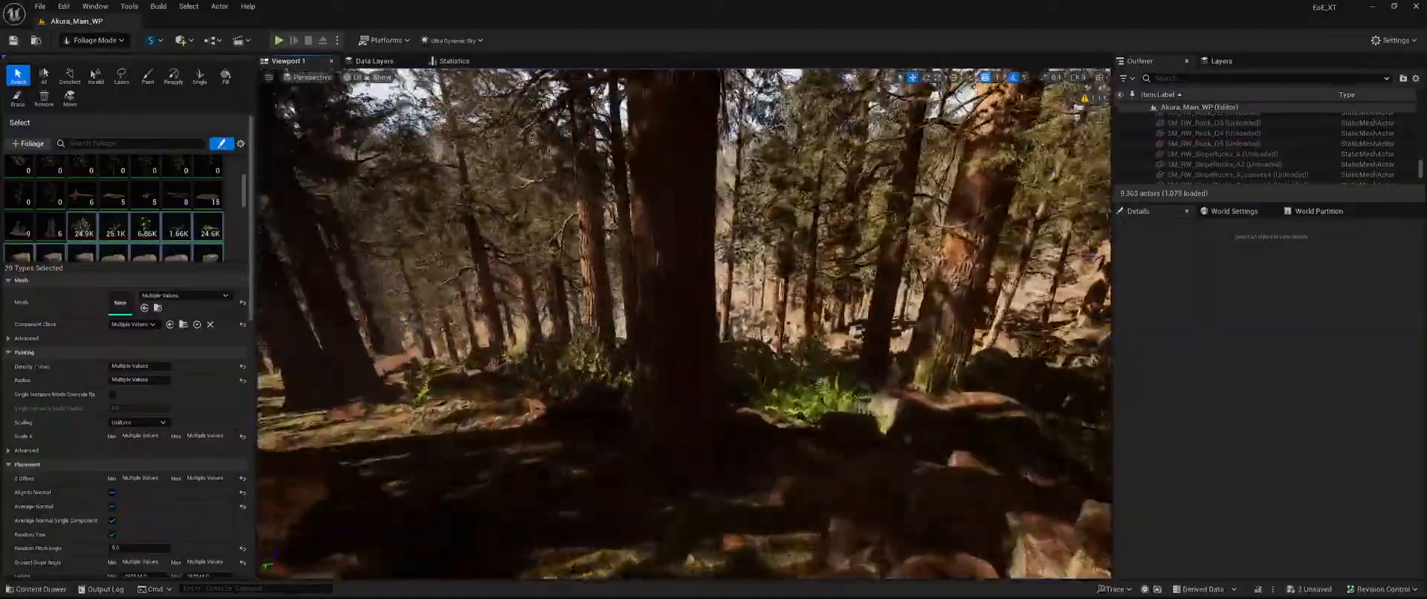
{"action": "right_click_drag", "start_coordinate": [684, 323], "coordinate": [832, 353]}
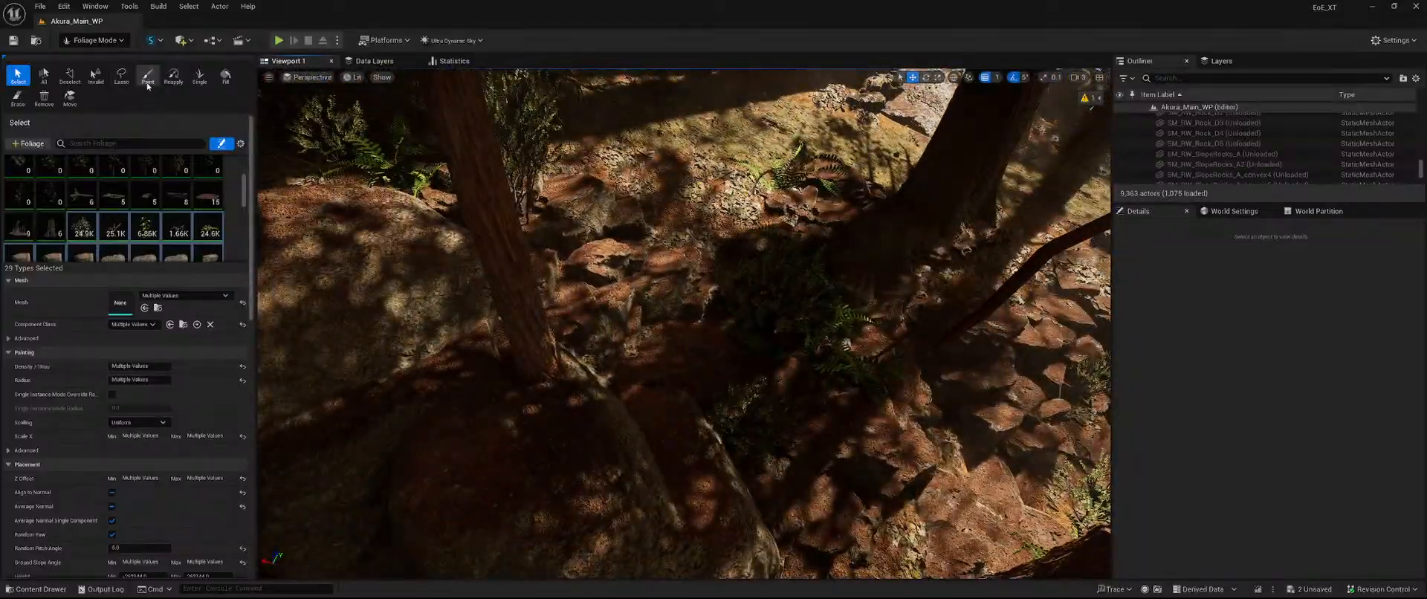
{"action": "left_click", "coordinate": [147, 78]}
{"action": "key", "text": "shift"}
{"action": "right_click_drag", "start_coordinate": [556, 324], "coordinate": [453, 257]}
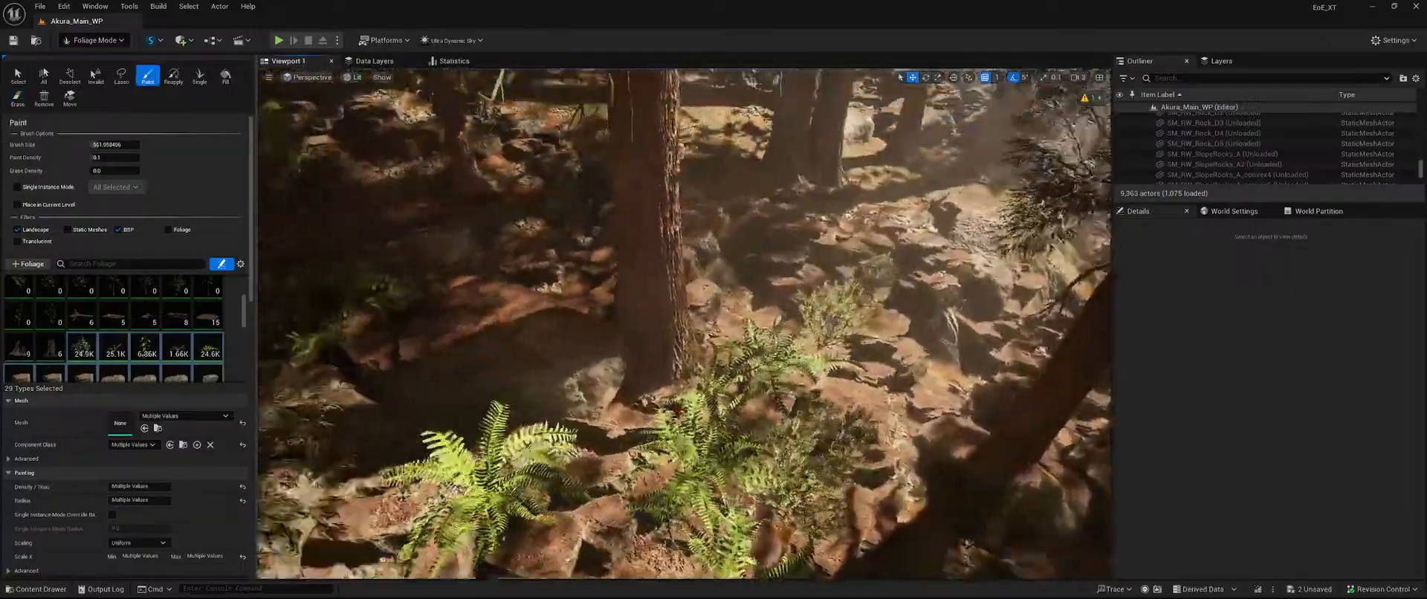
{"action": "right_click_drag", "start_coordinate": [536, 340], "coordinate": [509, 335]}
{"action": "key", "text": "shift"}
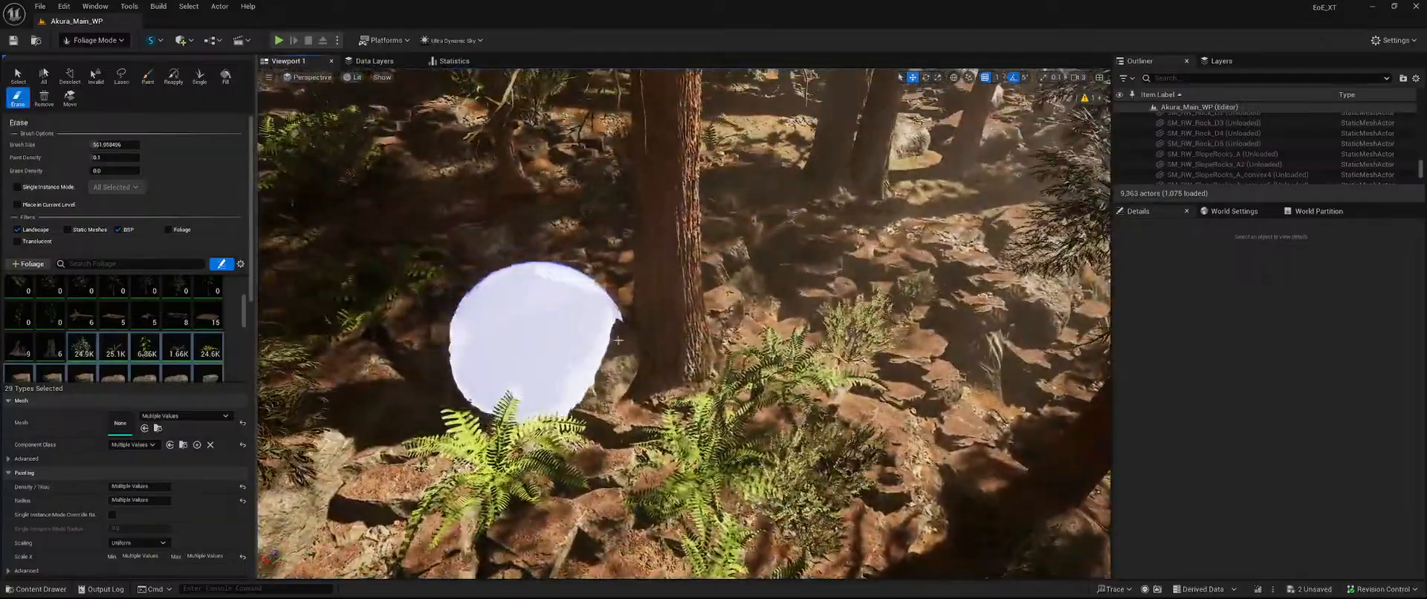
{"action": "right_click_drag", "start_coordinate": [650, 354], "coordinate": [639, 297]}
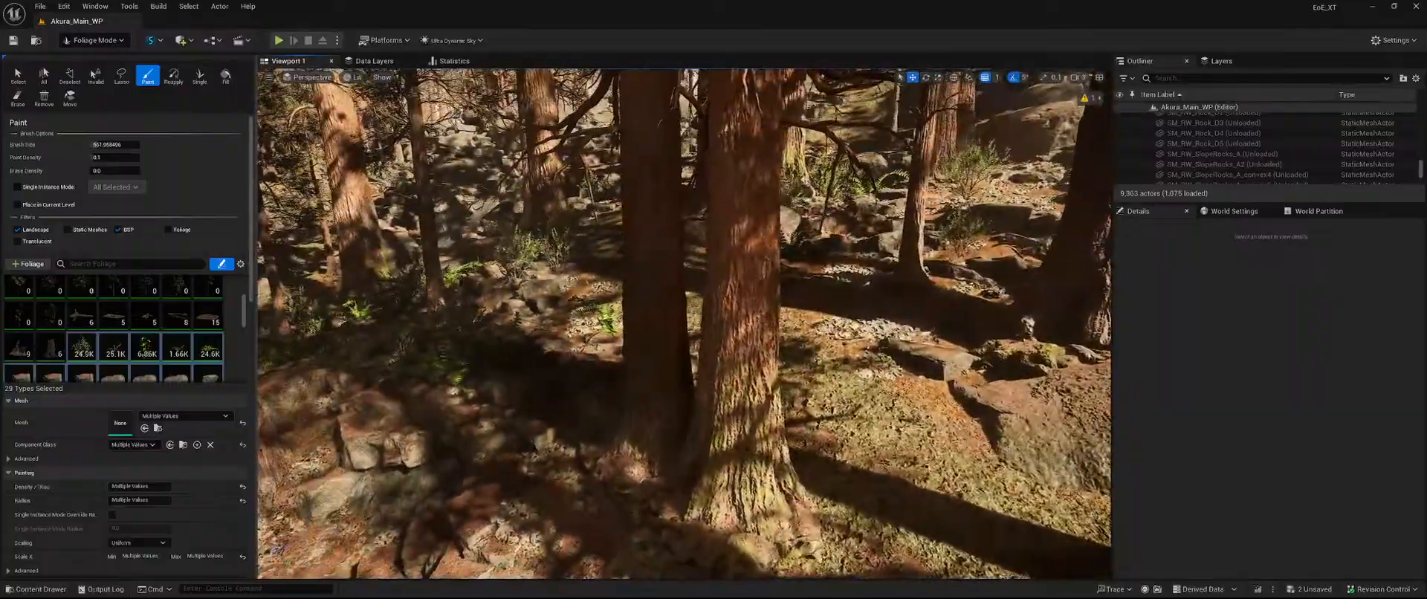
Return to foliage selection and save the unsaved level changes.
{"action": "left_click", "coordinate": [18, 75]}
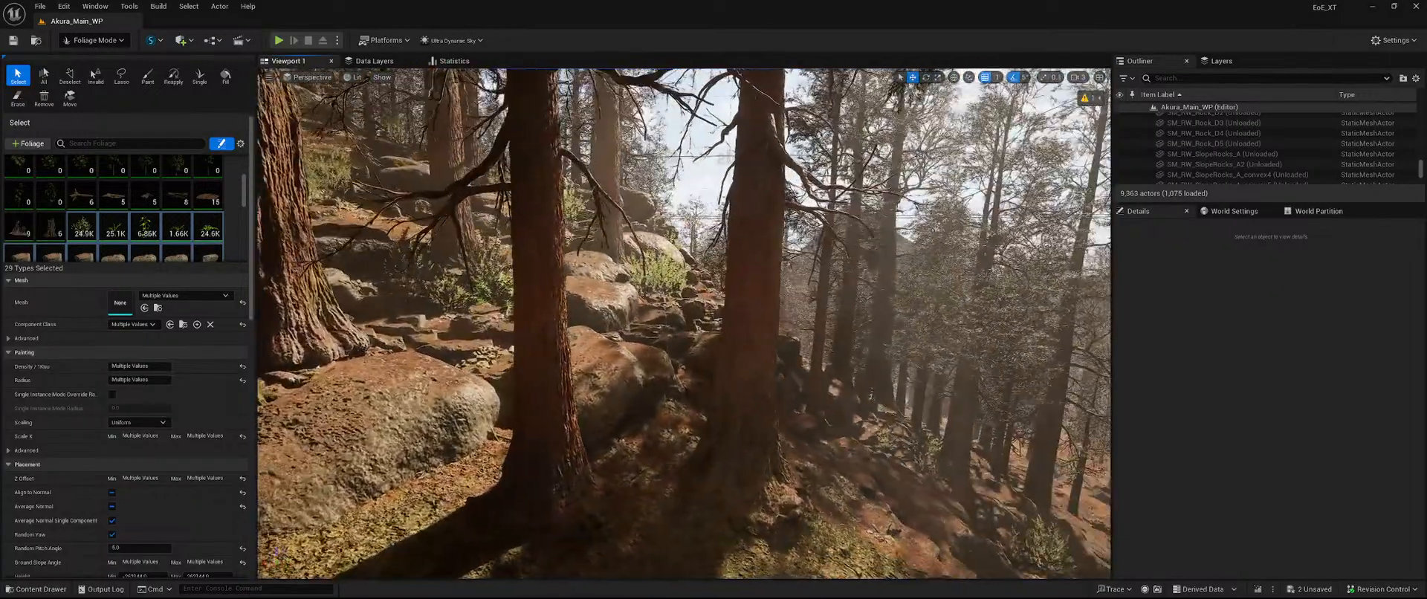
{"action": "key", "text": "w"}
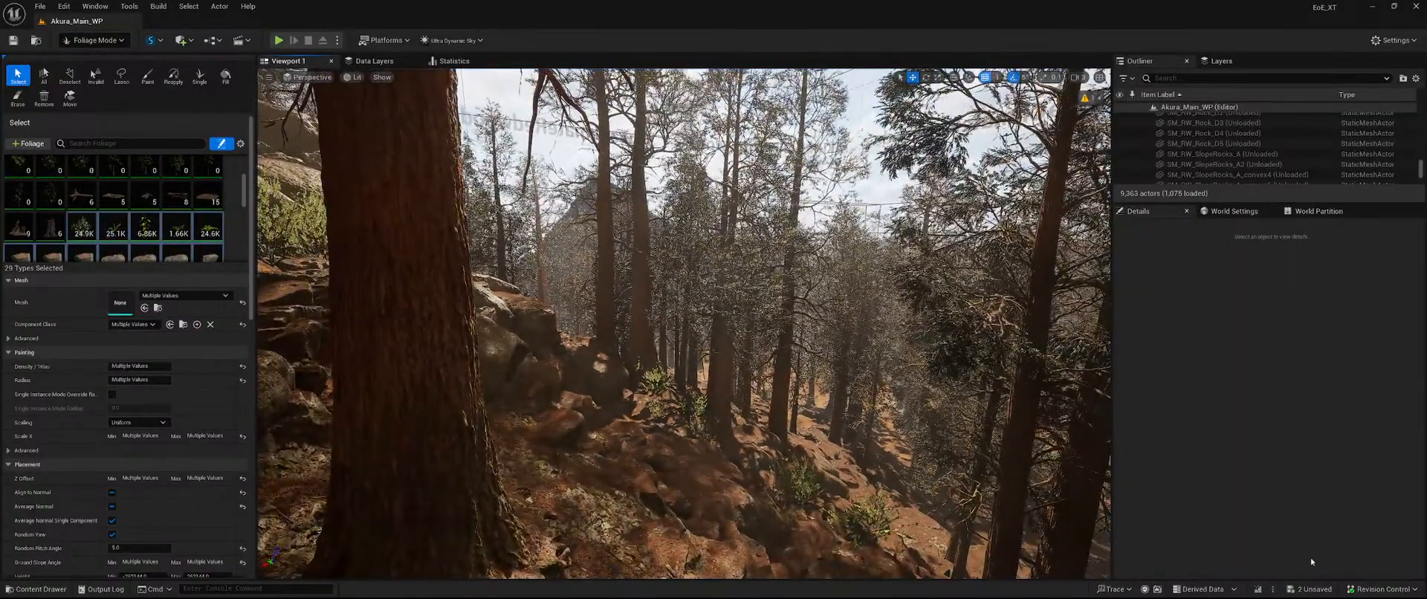
{"action": "left_click", "coordinate": [1312, 588]}
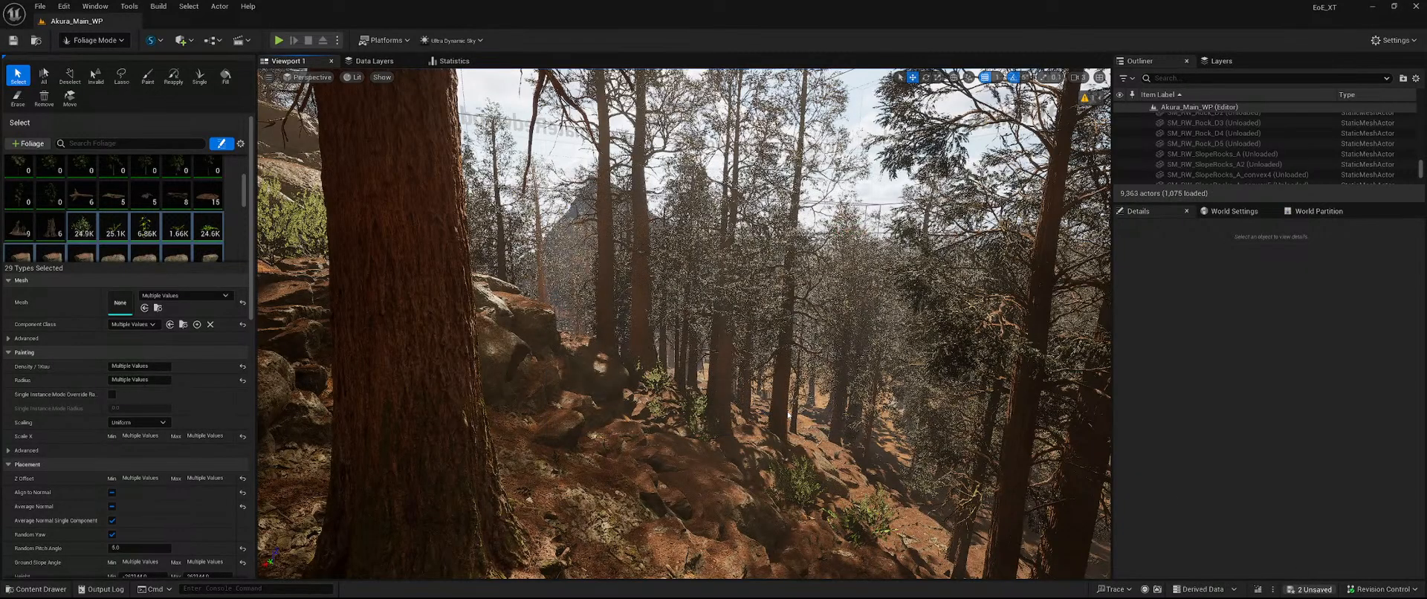
Erase painted foliage around the trunk on the rocky ledge and between the trees above the shrubs and fern.
{"action": "right_click_drag", "start_coordinate": [607, 333], "coordinate": [561, 416]}
{"action": "left_click", "coordinate": [150, 79]}
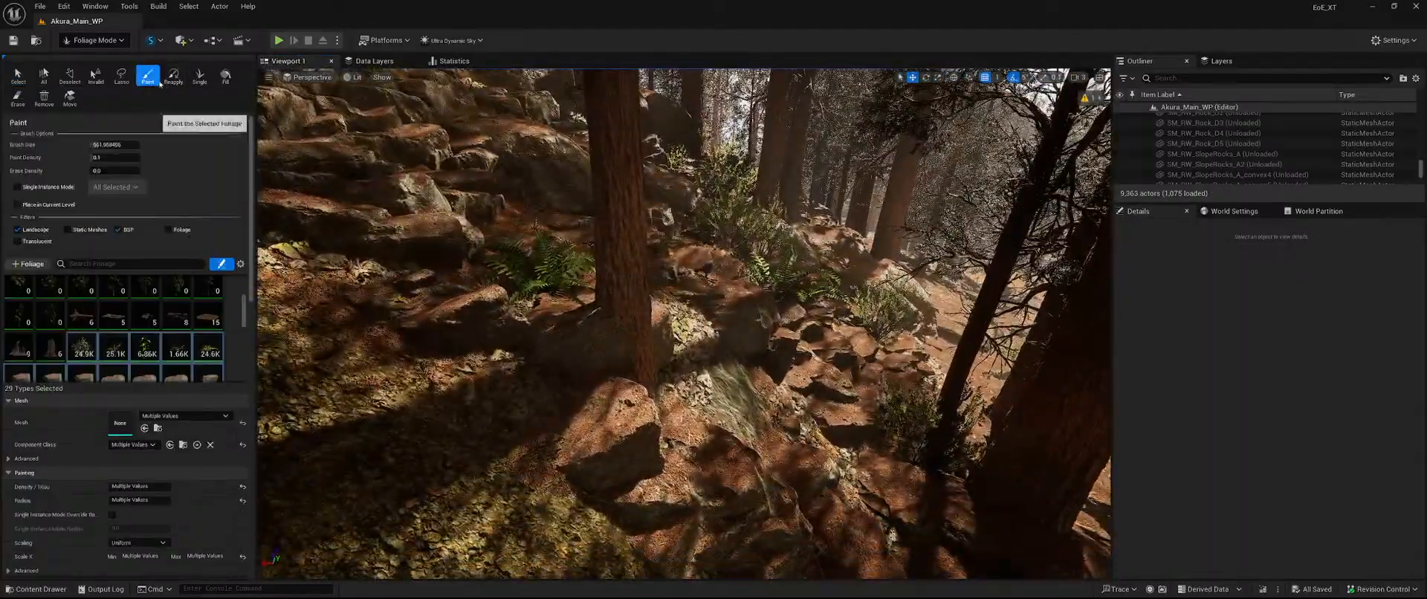
{"action": "left_click_drag", "start_coordinate": [627, 350], "coordinate": [539, 219], "text": "shift"}
{"action": "mouse_move", "coordinate": [539, 219]}
{"action": "right_mouse_down"}
{"action": "mouse_move", "coordinate": [531, 234]}
{"action": "mouse_move", "coordinate": [675, 312]}
{"action": "right_mouse_up"}
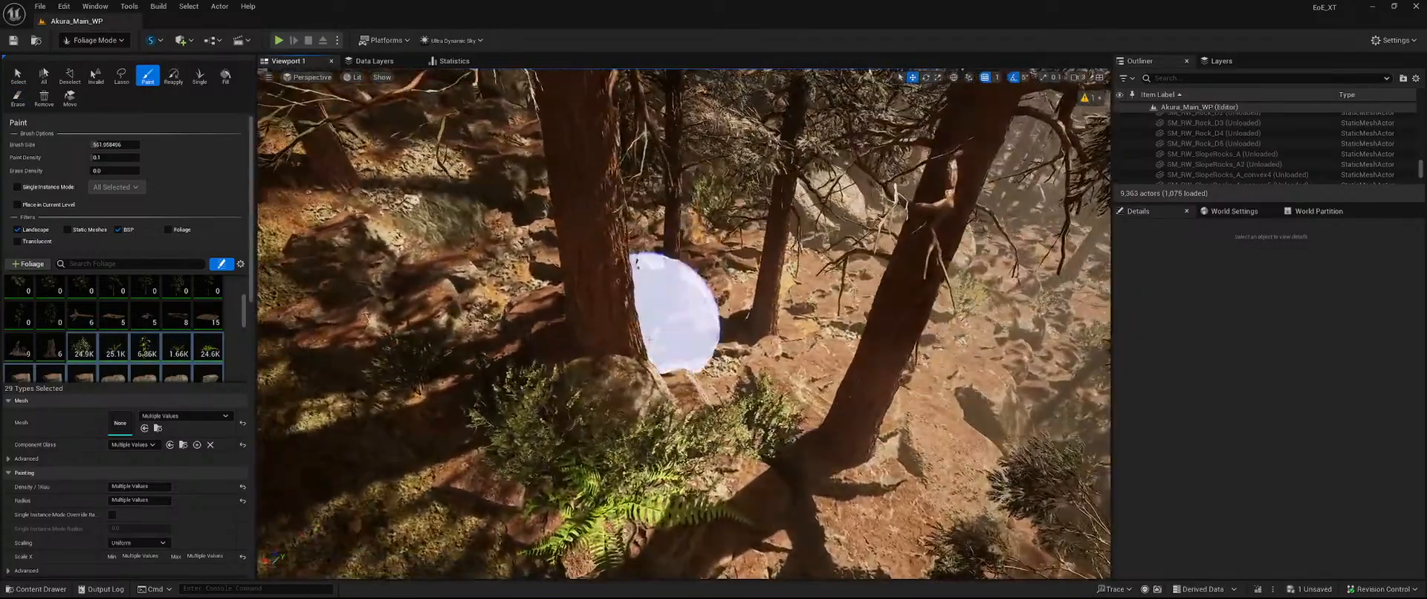
{"action": "mouse_move", "coordinate": [676, 315]}
{"action": "left_mouse_down", "text": "shift"}
{"action": "mouse_move", "coordinate": [676, 353]}
{"action": "mouse_move", "coordinate": [487, 280]}
{"action": "mouse_move", "coordinate": [767, 313]}
{"action": "left_mouse_up", "text": "shift"}
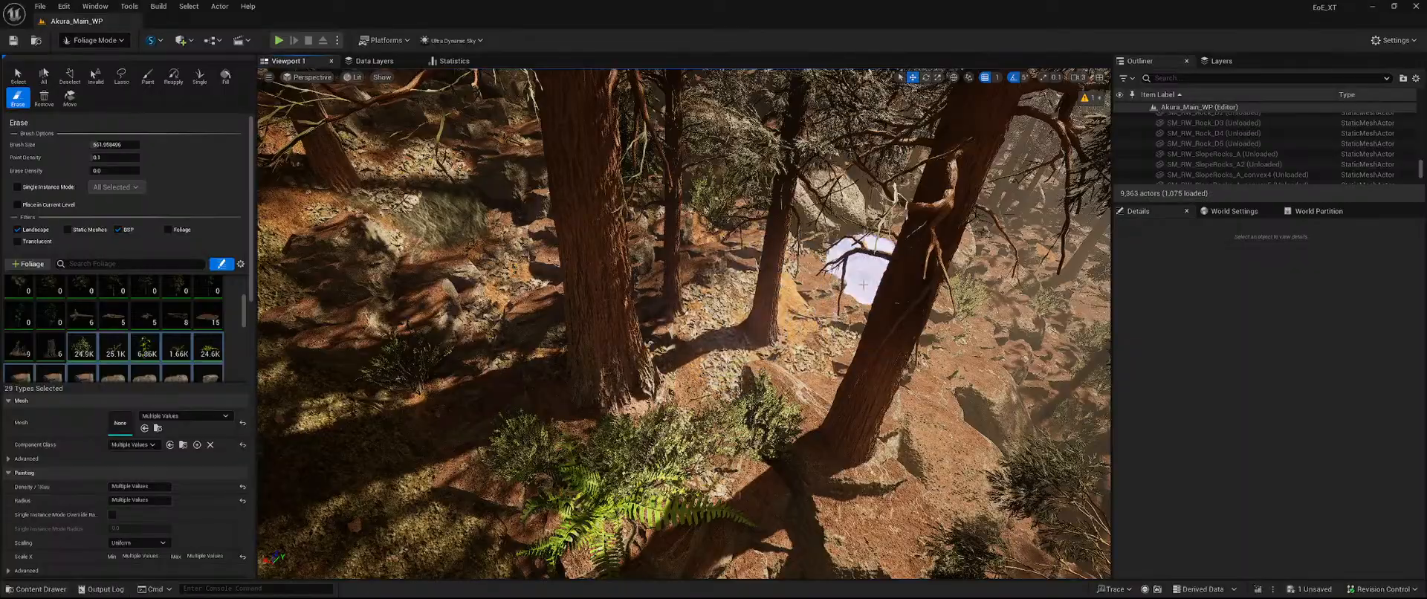
{"action": "mouse_move", "coordinate": [668, 300]}
{"action": "left_mouse_down", "text": "shift"}
{"action": "mouse_move", "coordinate": [867, 420]}
{"action": "mouse_move", "coordinate": [694, 309]}
{"action": "left_mouse_up", "text": "shift"}
Erase painted foliage around the foot of the slim trunk among the jagged red rocks.
{"action": "mouse_move", "coordinate": [694, 309]}
{"action": "right_mouse_down"}
{"action": "mouse_move", "coordinate": [694, 357]}
{"action": "mouse_move", "coordinate": [725, 361]}
{"action": "right_mouse_up"}
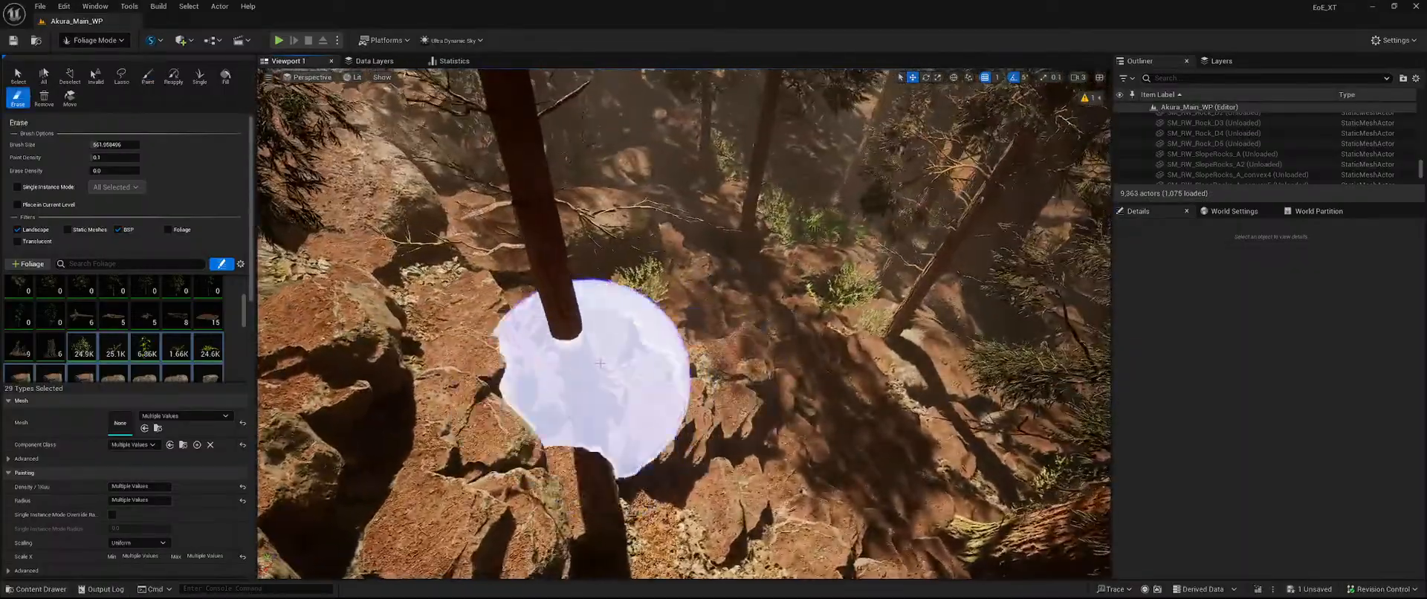
{"action": "left_click_drag", "start_coordinate": [600, 363], "coordinate": [503, 226], "text": "shift"}
{"action": "right_click_drag", "start_coordinate": [503, 225], "coordinate": [550, 211]}
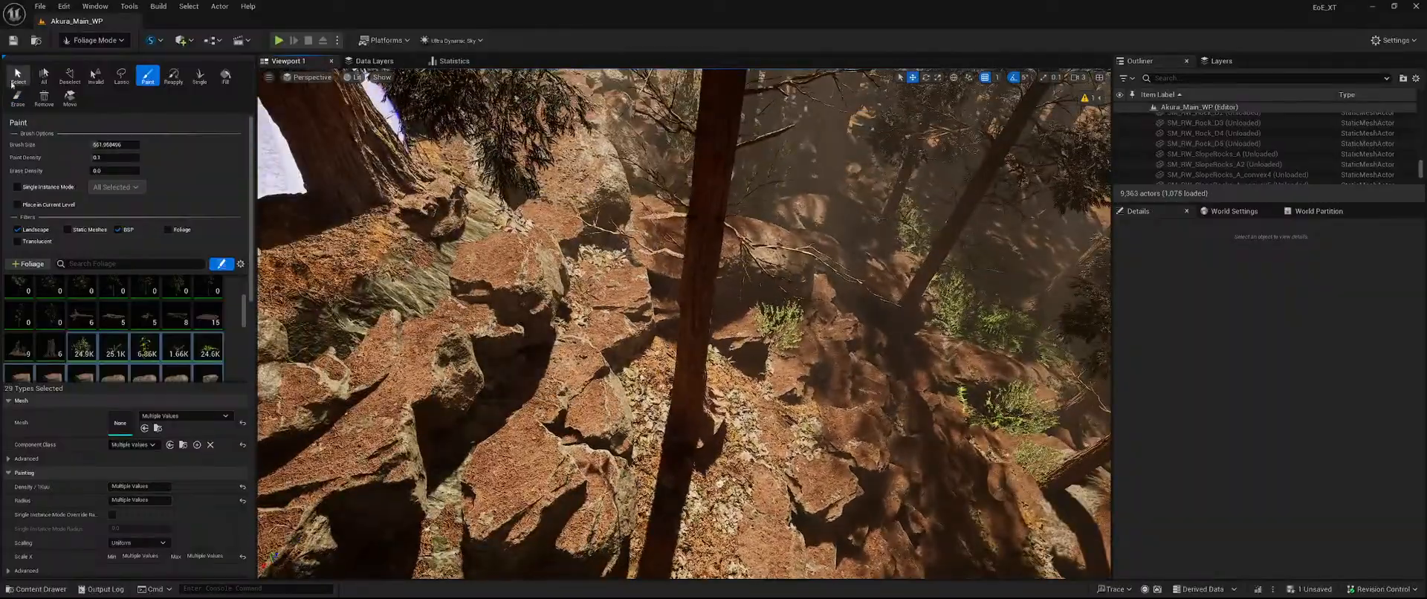
Erase painted foliage at the base of the trunk behind the shaded boulder, beside the small shrub.
{"action": "left_click", "coordinate": [17, 79]}
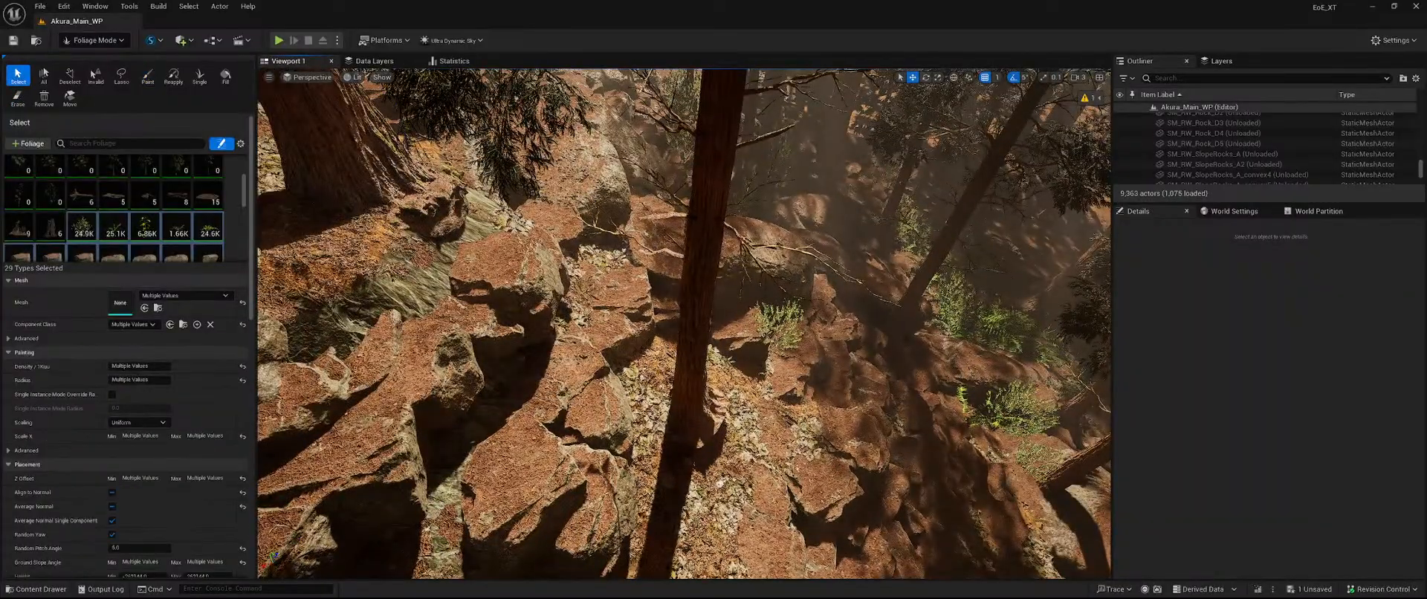
{"action": "right_click_drag", "start_coordinate": [684, 324], "coordinate": [702, 297]}
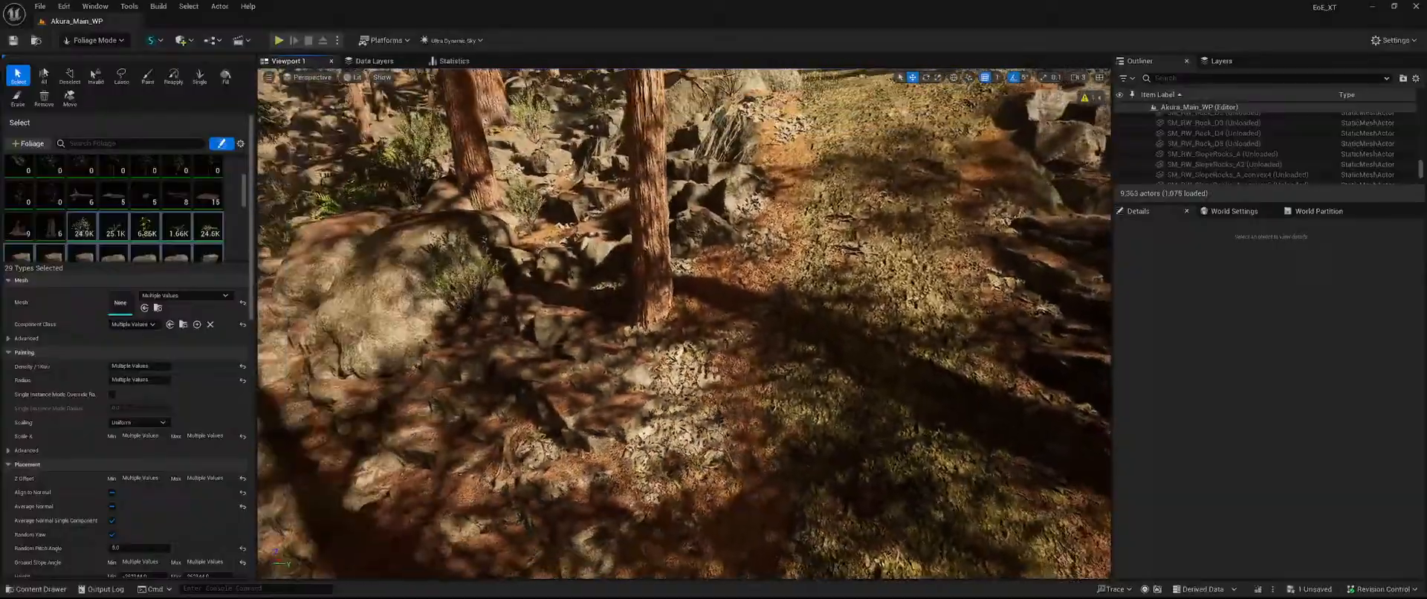
{"action": "left_click", "coordinate": [150, 79]}
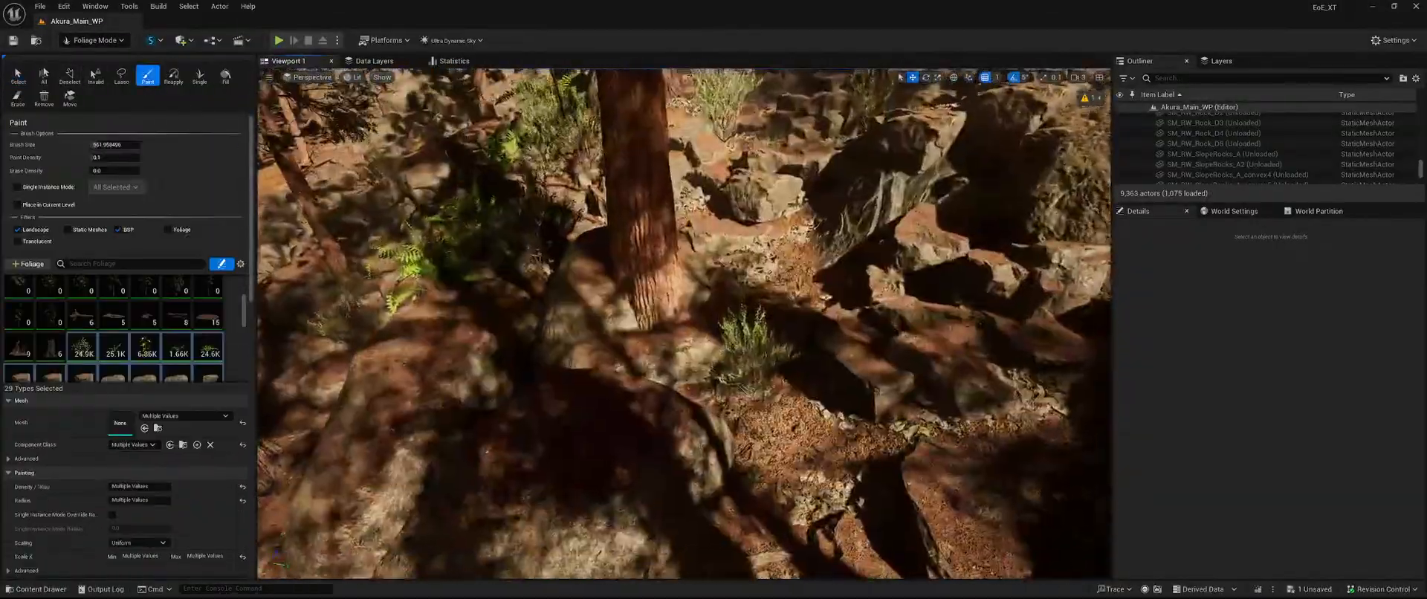
{"action": "right_click_drag", "start_coordinate": [677, 355], "coordinate": [660, 335]}
{"action": "key", "text": "shift"}
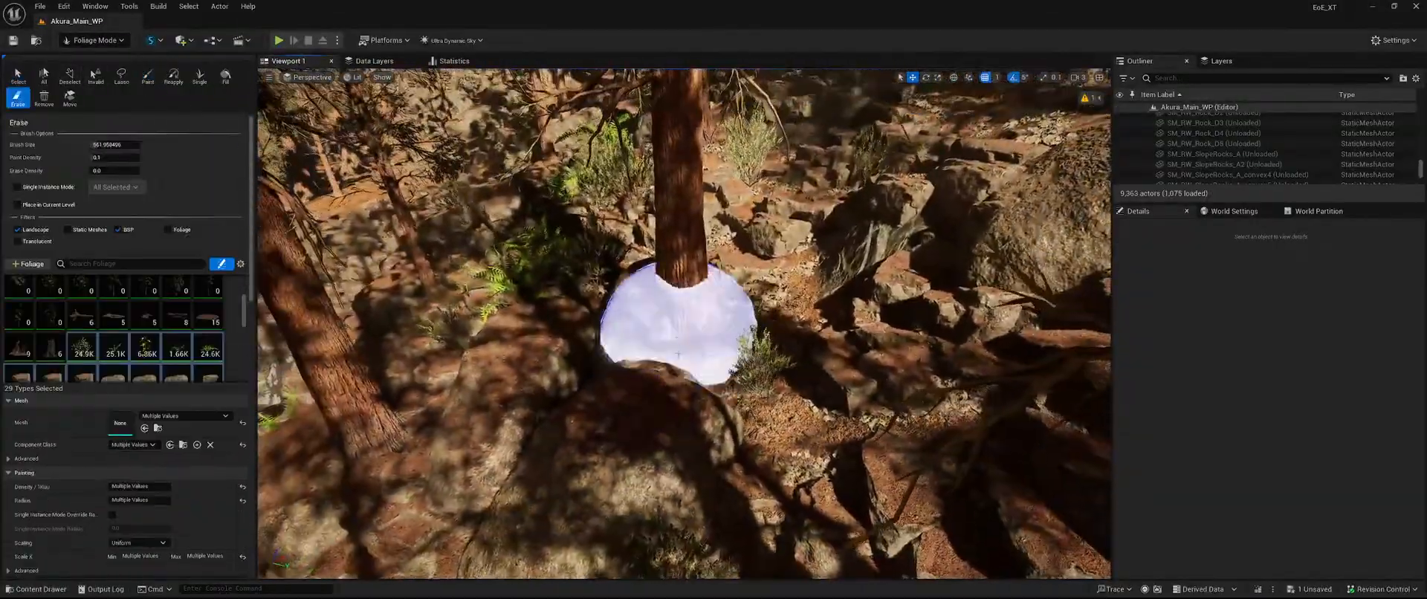
Erase painted foliage around the trunks on the rocky slope, including behind the large trunk beside the fern.
{"action": "right_click_drag", "start_coordinate": [697, 388], "coordinate": [631, 406]}
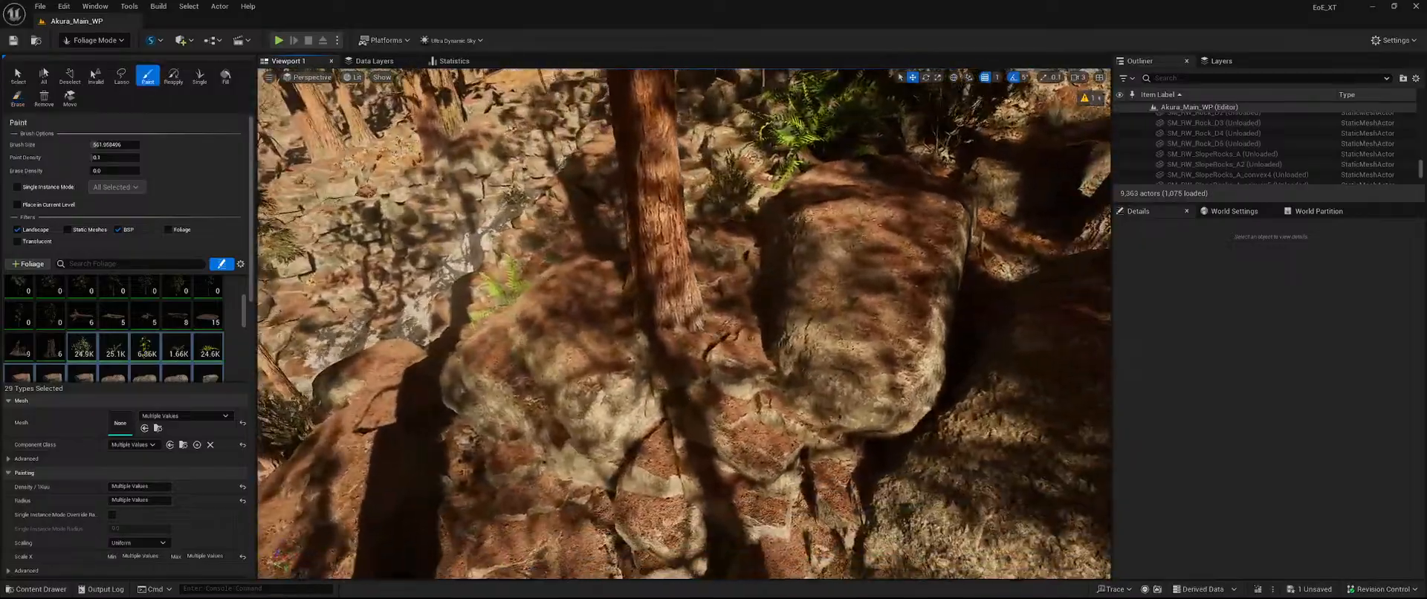
{"action": "key", "text": "shift"}
{"action": "right_click_drag", "start_coordinate": [550, 391], "coordinate": [475, 369]}
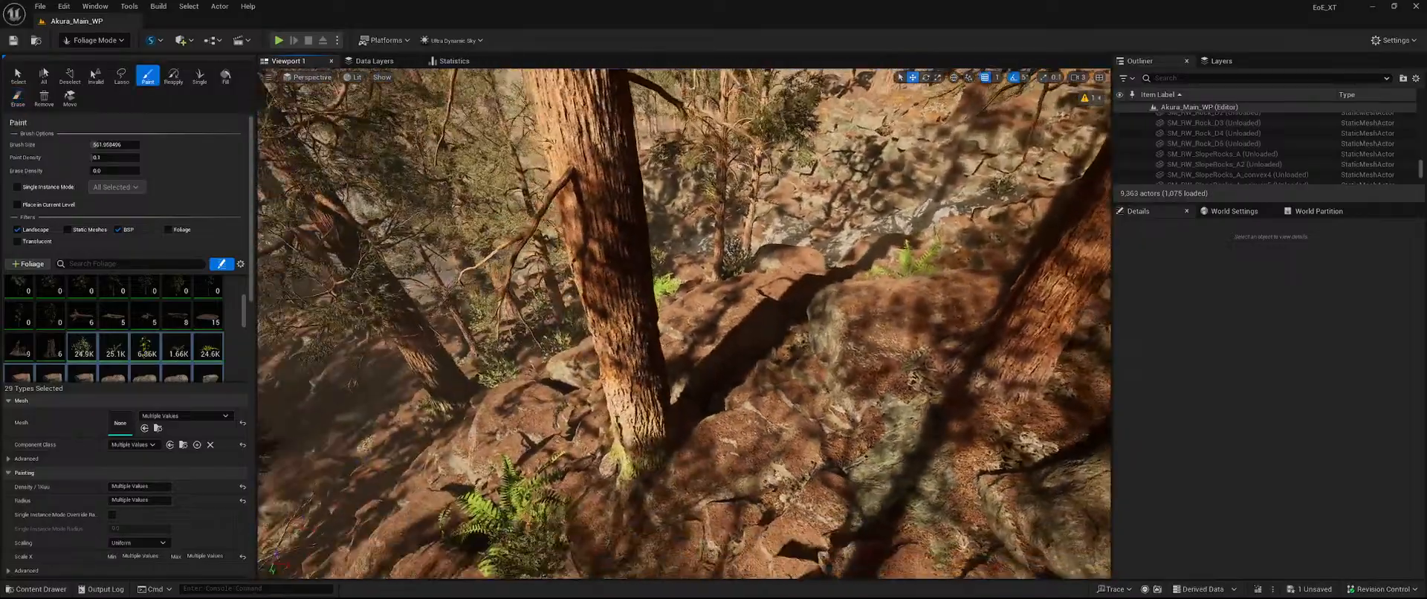
{"action": "key", "text": "shift"}
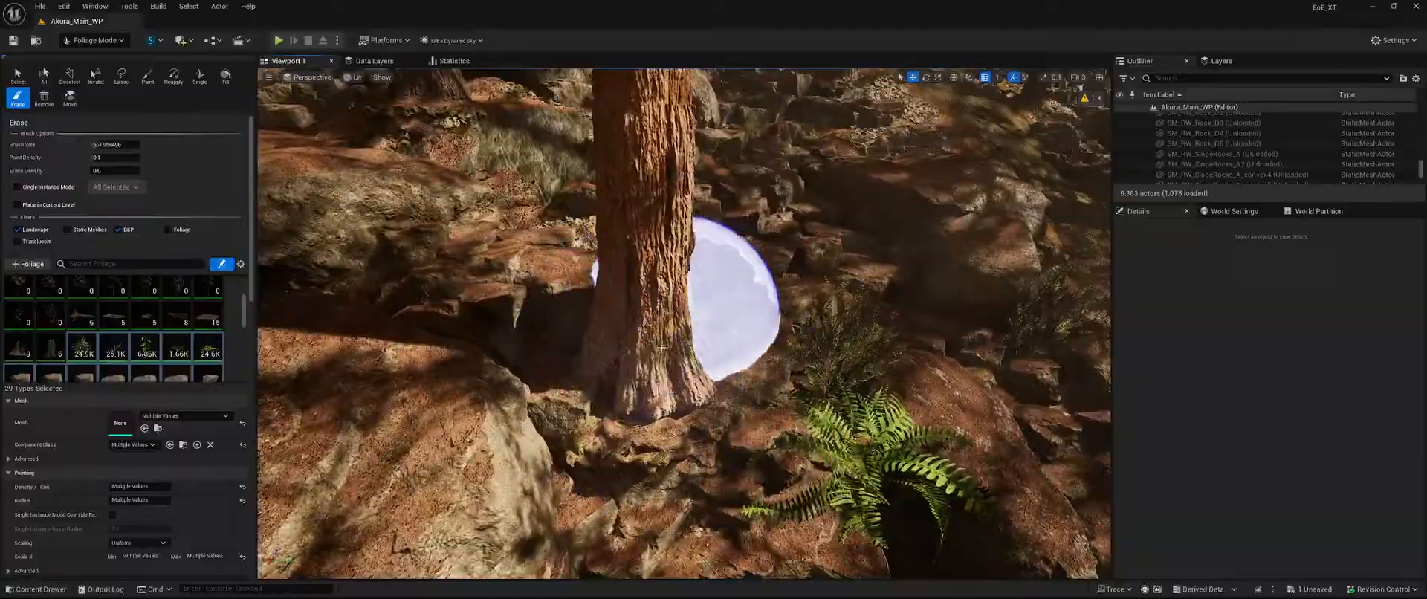
{"action": "right_click_drag", "start_coordinate": [466, 307], "coordinate": [471, 309]}
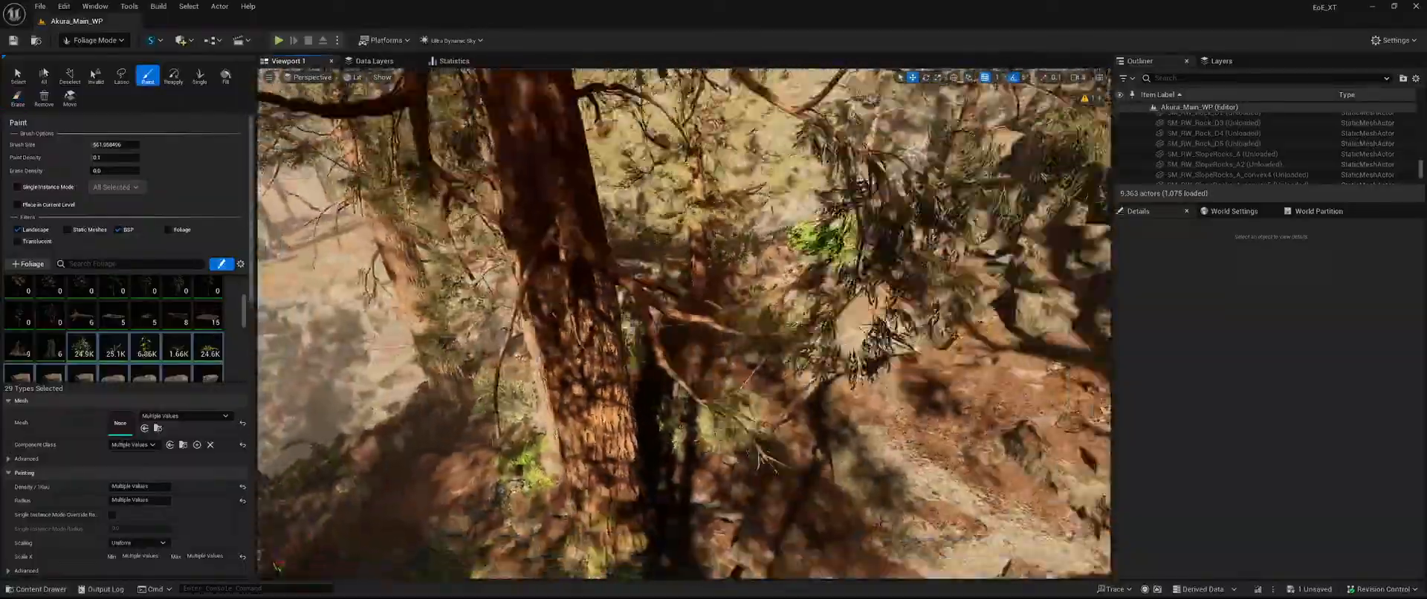
Erase the shrubs and painted foliage around the foot of the tree next to the slim trunk, between the large trunks.
{"action": "right_click_drag", "start_coordinate": [386, 394], "coordinate": [386, 394]}
{"action": "key", "text": "shift"}
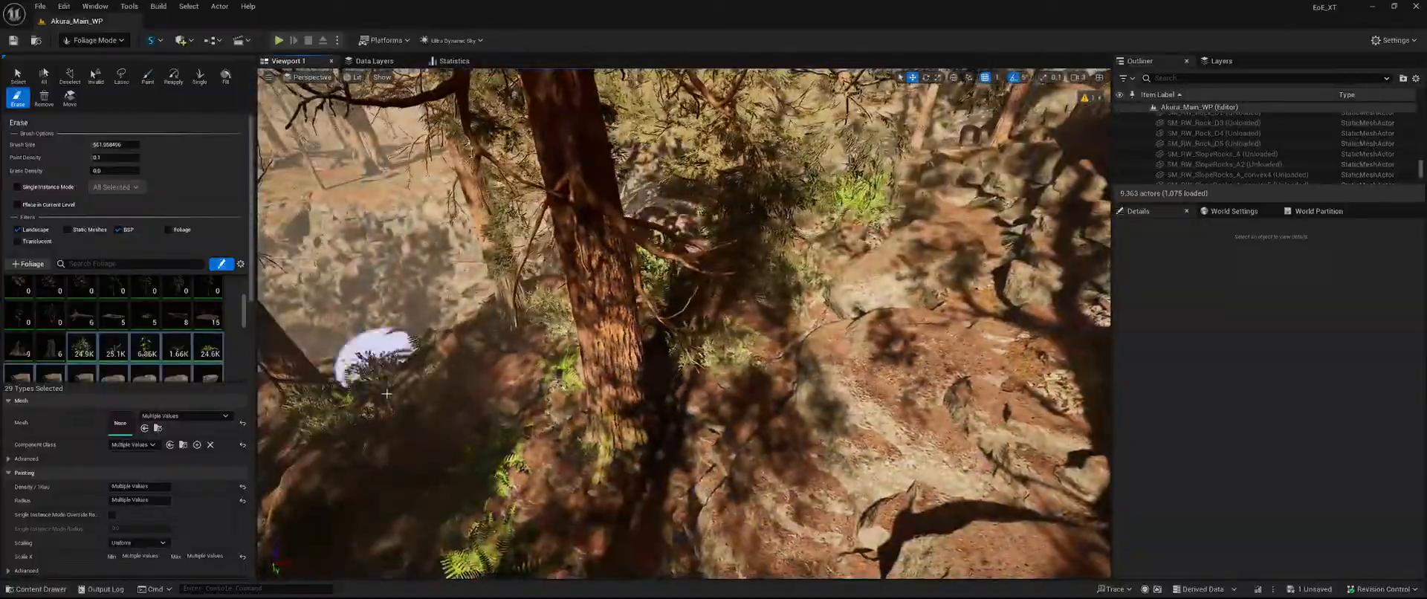
{"action": "right_click_drag", "start_coordinate": [622, 468], "coordinate": [738, 420]}
{"action": "mouse_move", "coordinate": [738, 420]}
{"action": "left_mouse_down", "text": "shift"}
{"action": "mouse_move", "coordinate": [829, 343]}
{"action": "mouse_move", "coordinate": [576, 299]}
{"action": "left_mouse_up", "text": "shift"}
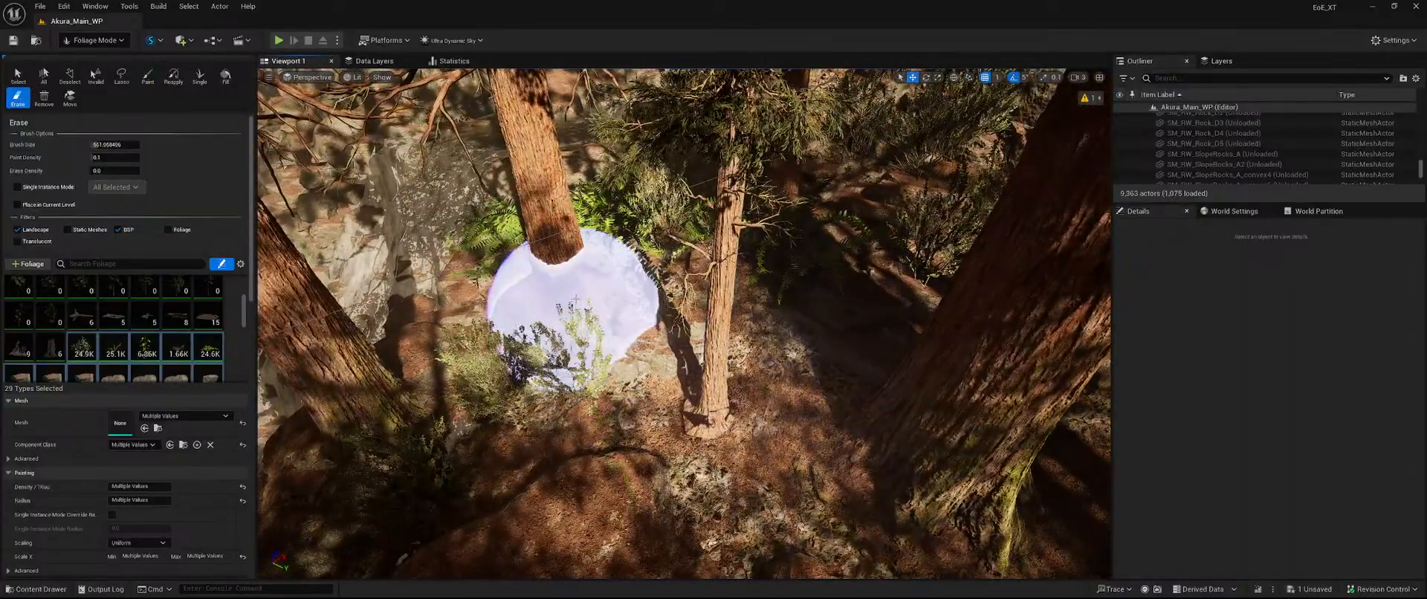
{"action": "left_click_drag", "start_coordinate": [397, 450], "coordinate": [500, 434], "text": "shift"}
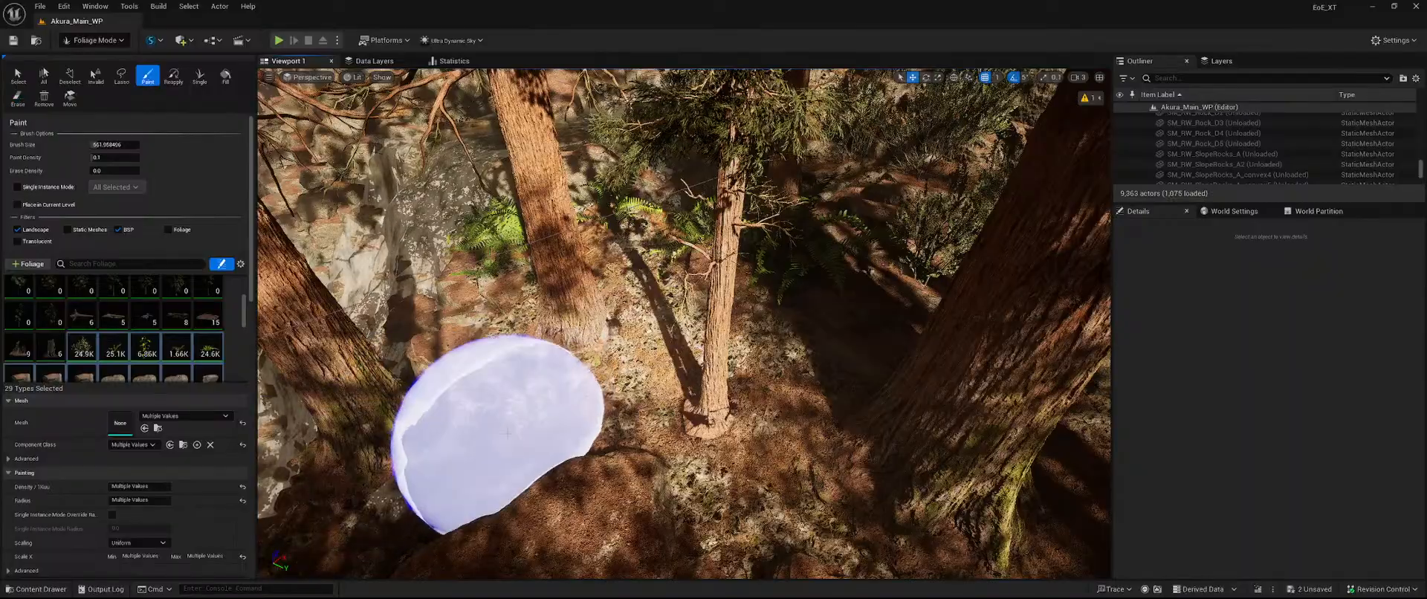
Undo the last foliage edit.
{"action": "mouse_move", "coordinate": [500, 434]}
{"action": "right_mouse_down"}
{"action": "mouse_move", "coordinate": [408, 398]}
{"action": "mouse_move", "coordinate": [446, 387]}
{"action": "right_mouse_up"}
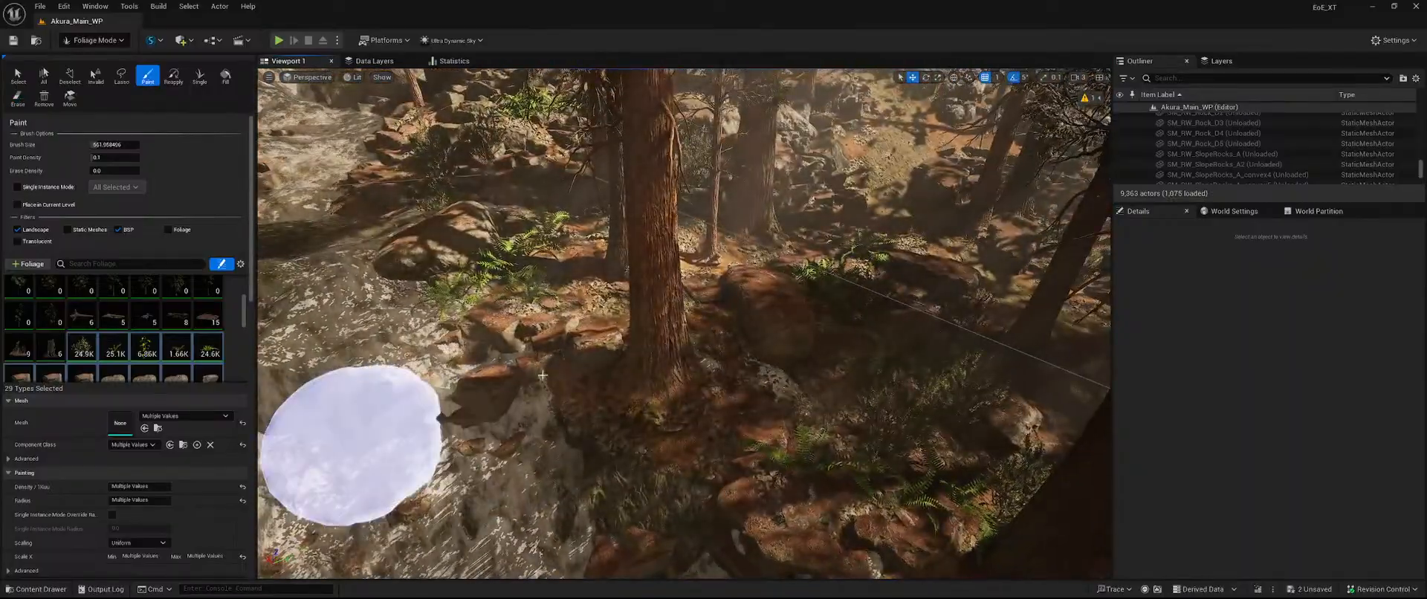
{"action": "key", "text": "ctrl+z"}
{"action": "key", "text": "ctrl+y"}
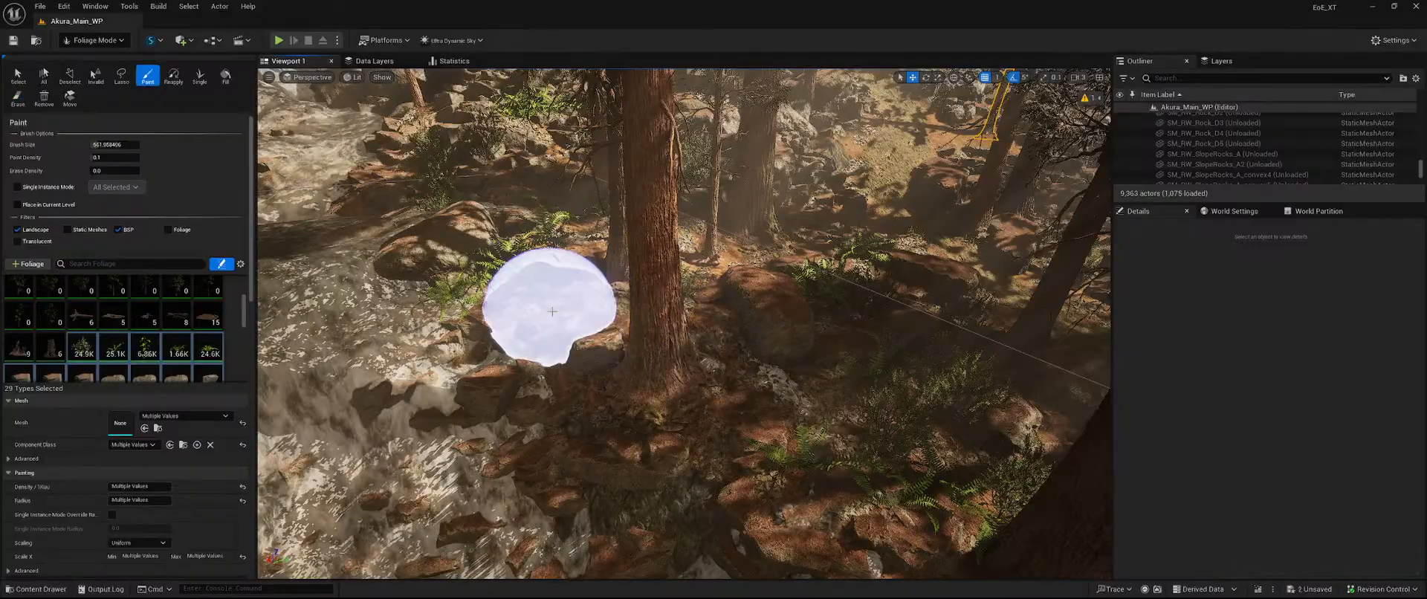
{"action": "key", "text": "ctrl+z"}
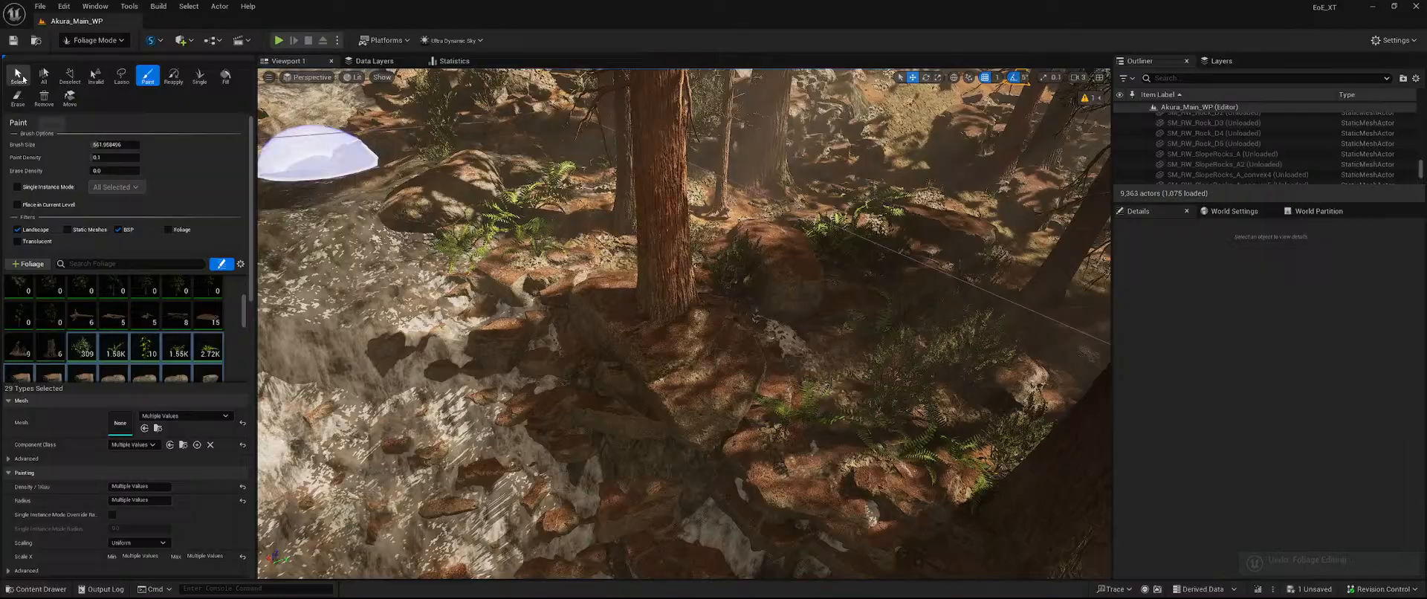
Move the large tree beside the stream farther inland, onto the fern-covered bank.
{"action": "left_click", "coordinate": [18, 75]}
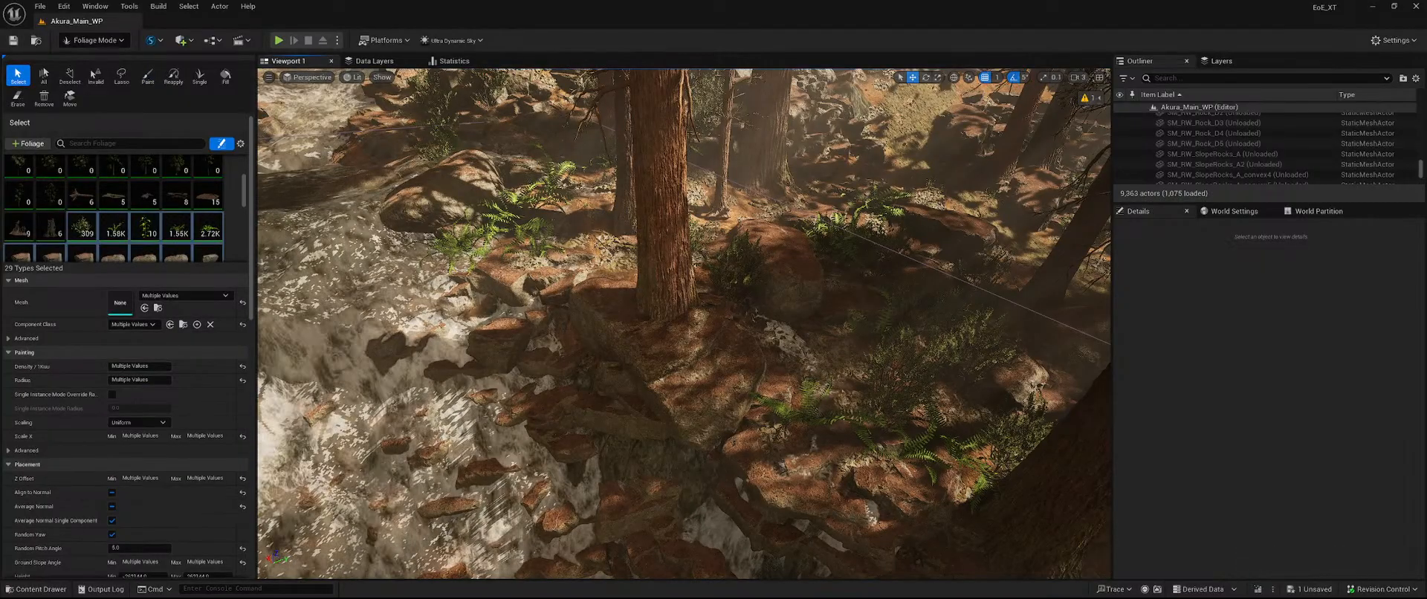
{"action": "left_click", "coordinate": [680, 327]}
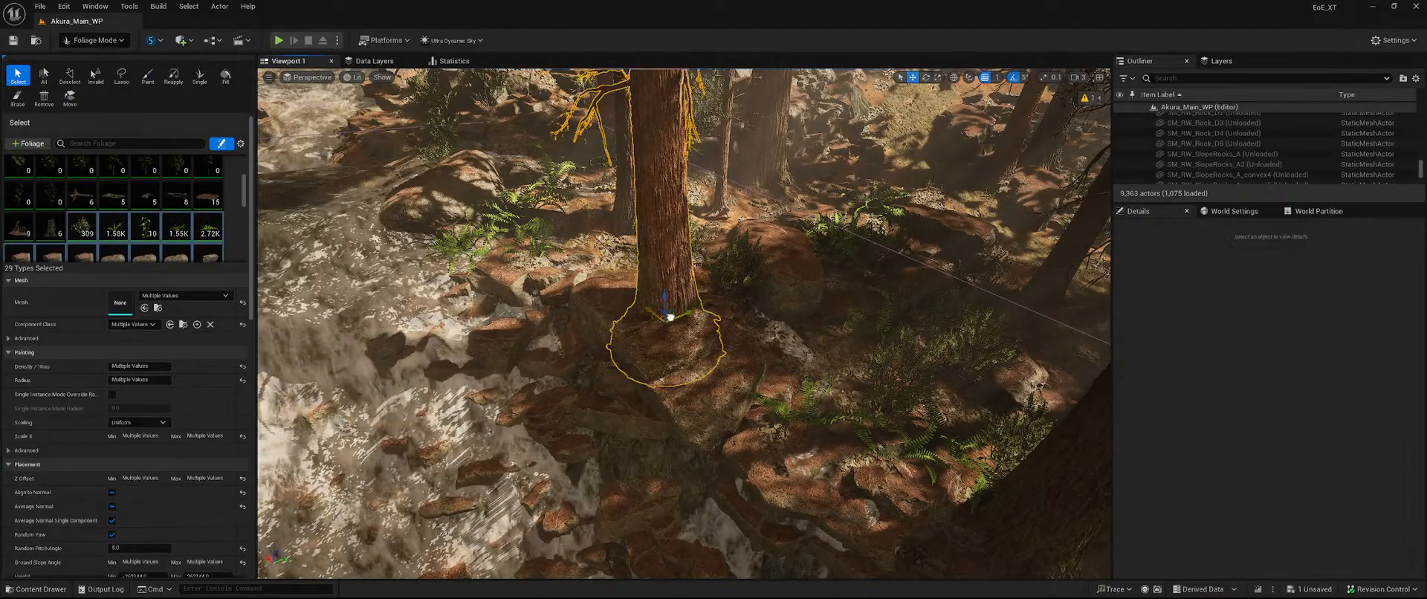
{"action": "left_click_drag", "start_coordinate": [669, 317], "coordinate": [818, 300]}
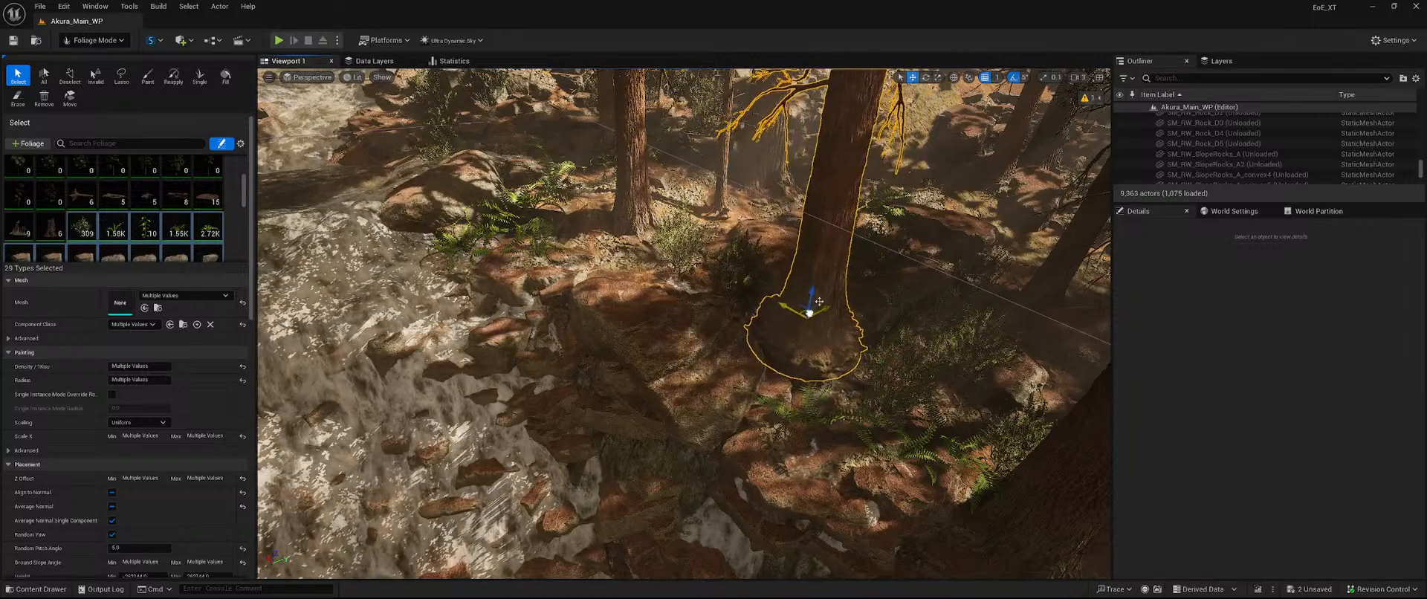
{"action": "key", "text": "f"}
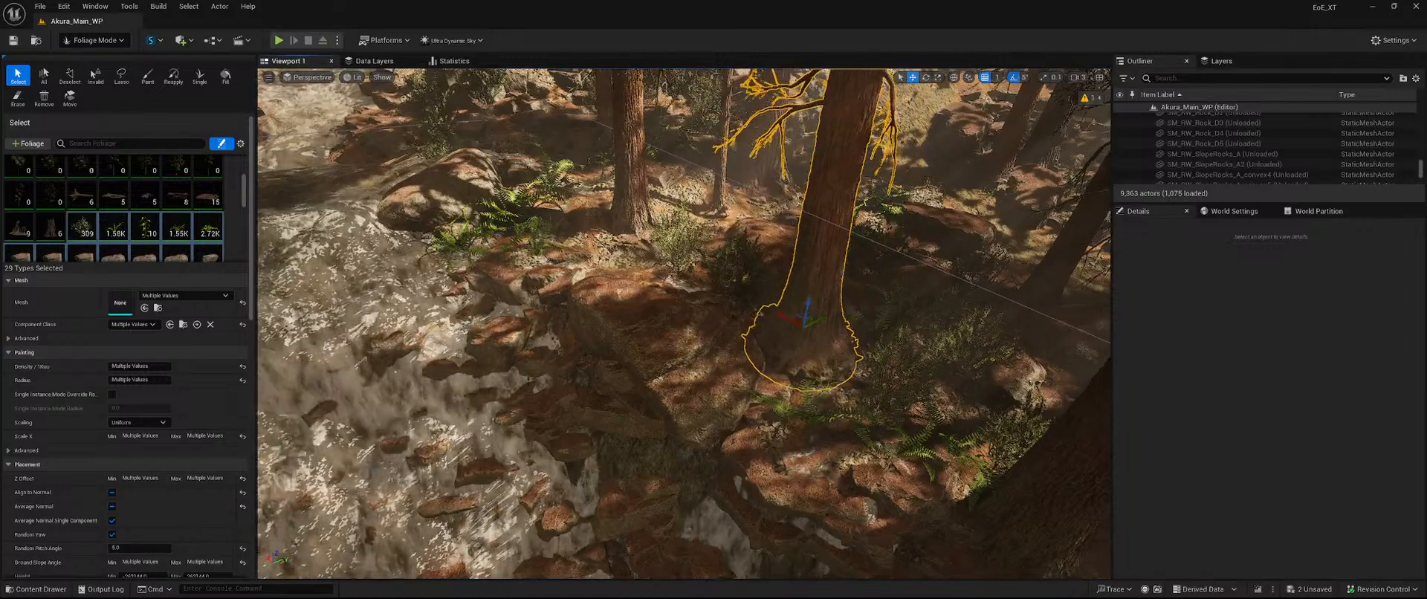
Delete the slim tree standing behind the main trunk and shrub on the bank.
{"action": "right_click_drag", "start_coordinate": [743, 312], "coordinate": [499, 338]}
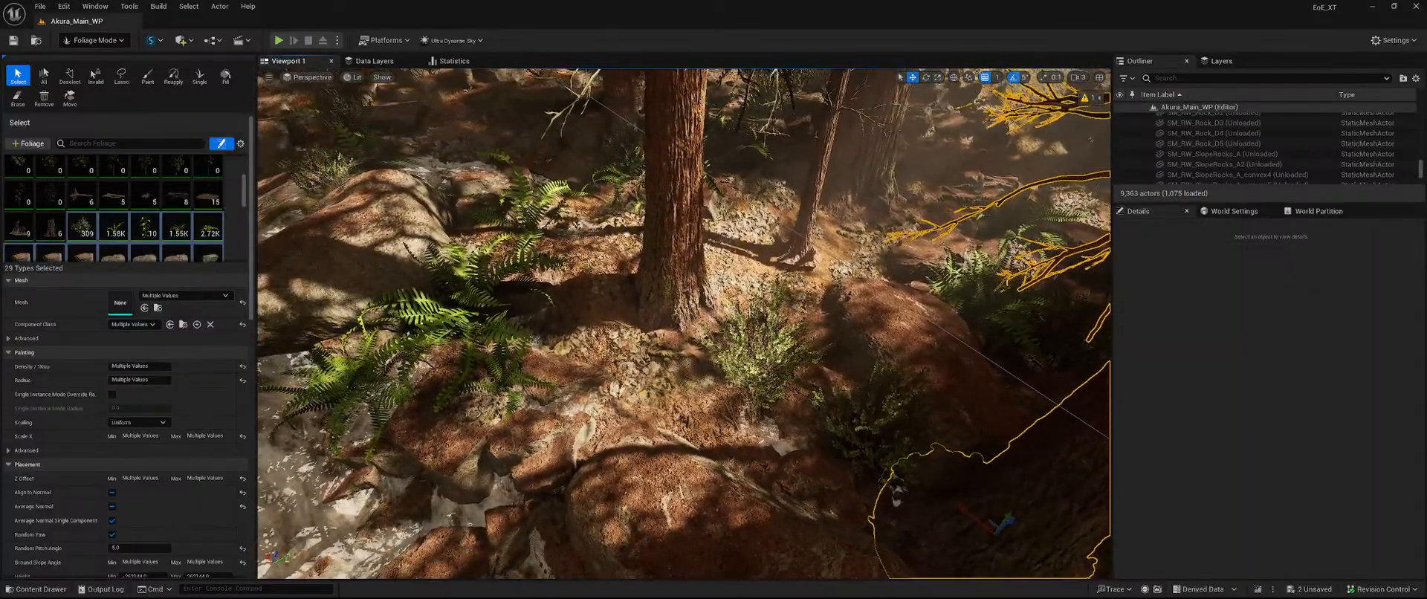
{"action": "left_click", "coordinate": [804, 226]}
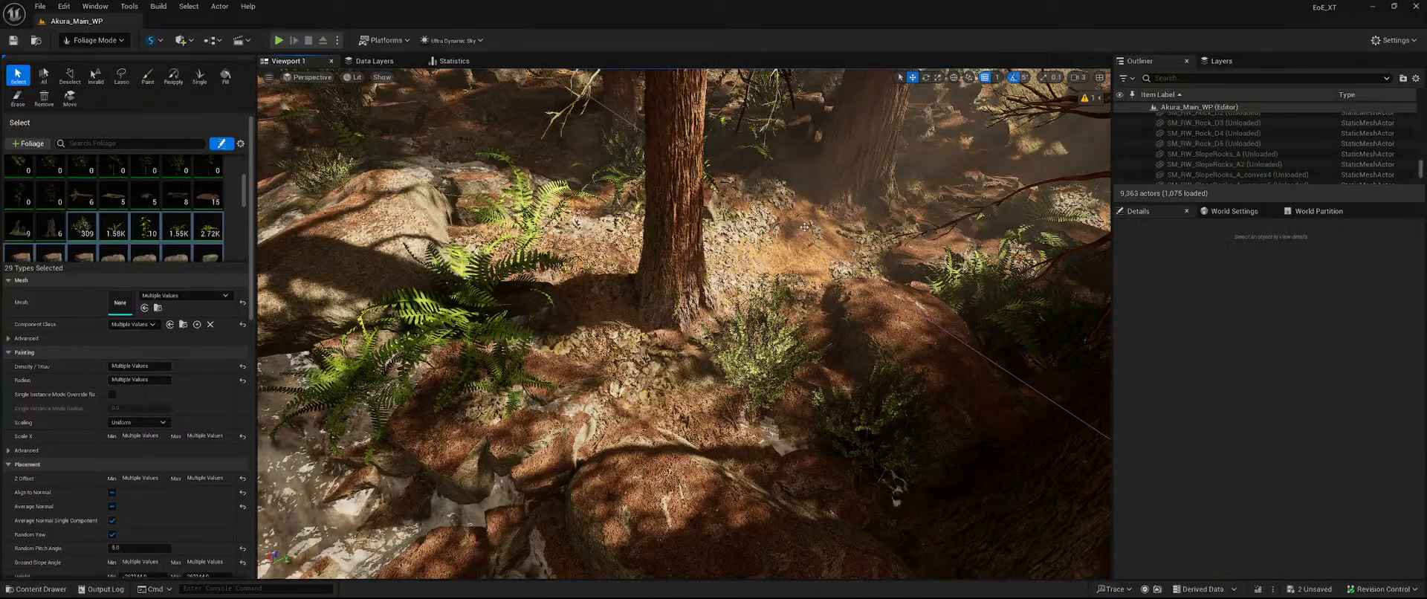
{"action": "left_click", "coordinate": [149, 76]}
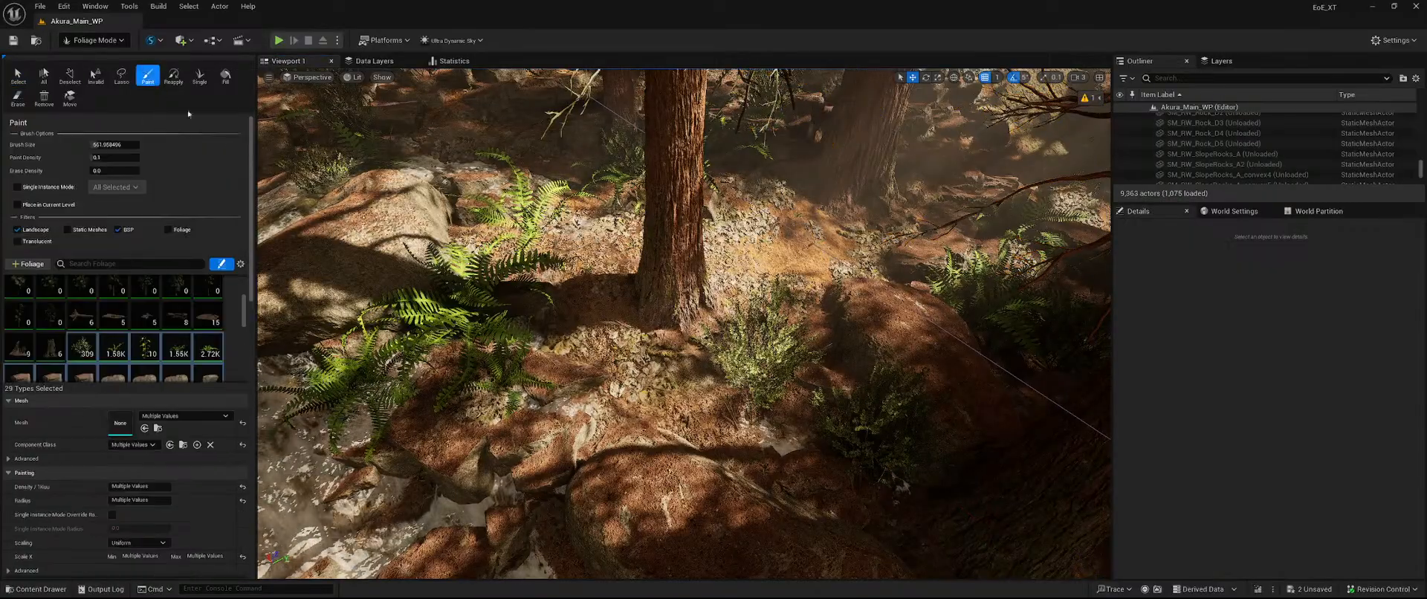
Delete the dark foreground tree beside the boulder at the mossy slope and another unwanted tree farther along.
{"action": "mouse_move", "coordinate": [520, 283]}
{"action": "right_mouse_down"}
{"action": "mouse_move", "coordinate": [677, 133]}
{"action": "mouse_move", "coordinate": [694, 137]}
{"action": "mouse_move", "coordinate": [713, 245]}
{"action": "mouse_move", "coordinate": [743, 297]}
{"action": "mouse_move", "coordinate": [654, 275]}
{"action": "mouse_move", "coordinate": [722, 288]}
{"action": "right_mouse_up"}
{"action": "key", "text": "w"}
{"action": "left_click", "coordinate": [18, 76]}
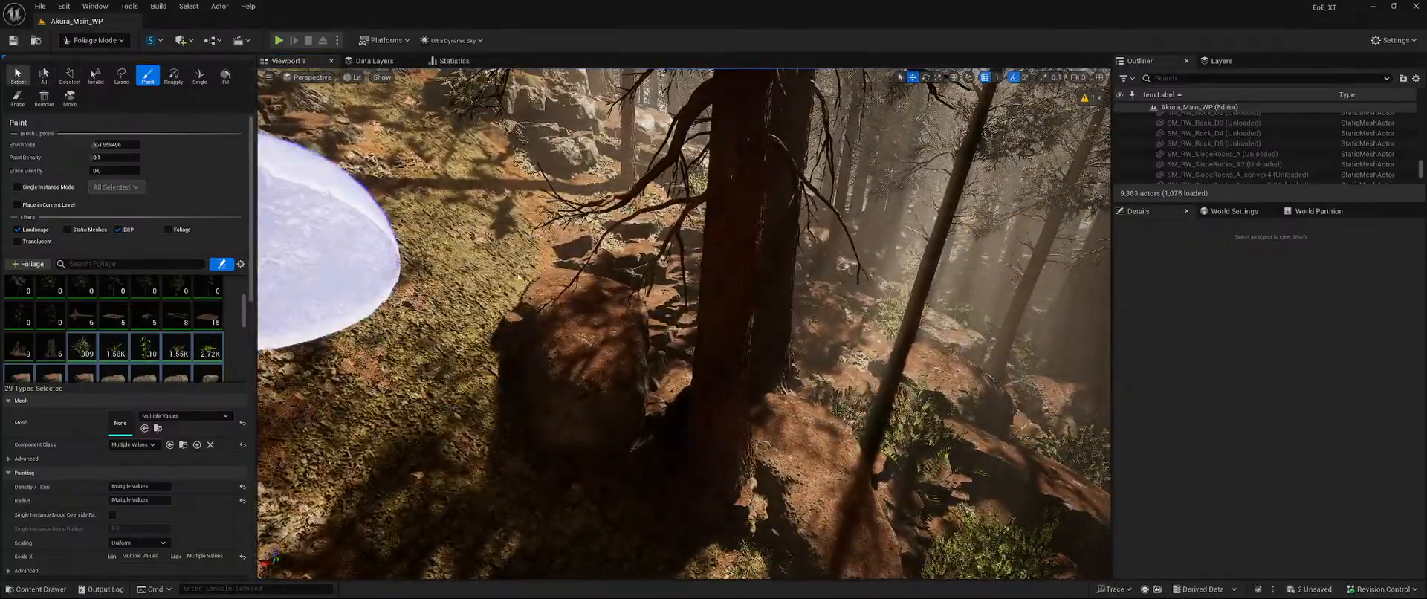
{"action": "left_click", "coordinate": [715, 325]}
{"action": "key", "text": "Delete"}
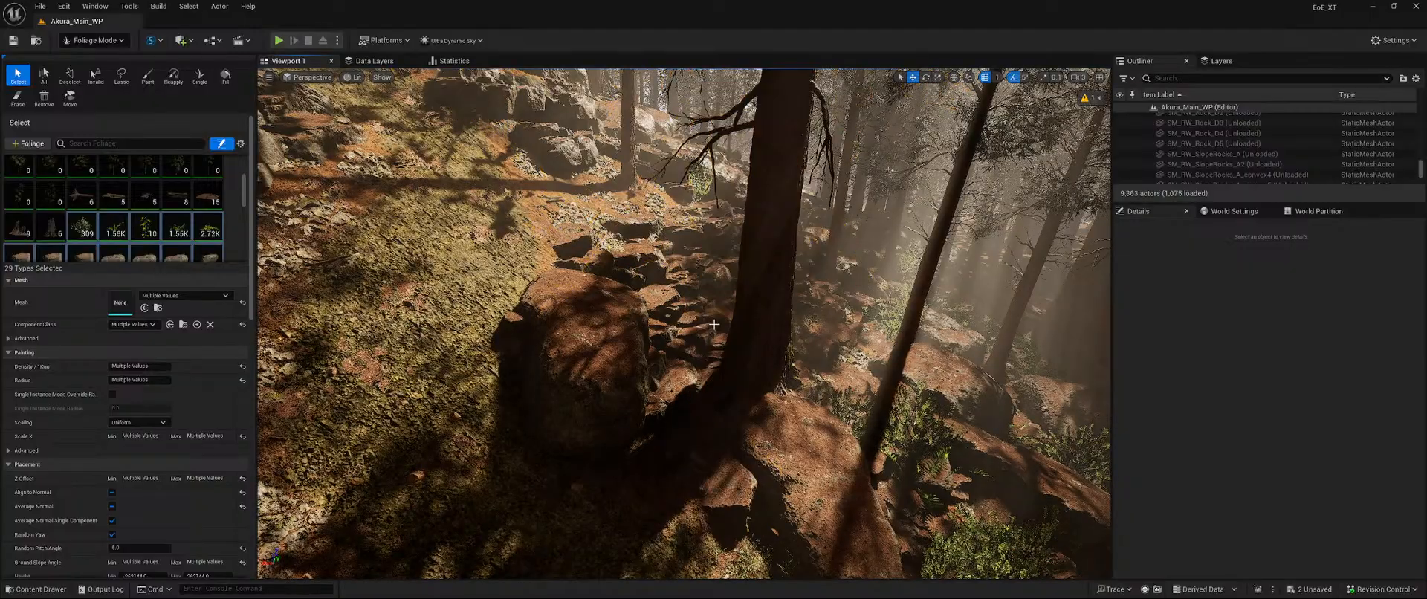
{"action": "right_click_drag", "start_coordinate": [683, 324], "coordinate": [645, 313]}
{"action": "key", "text": "w"}
{"action": "left_click", "coordinate": [685, 296]}
{"action": "key", "text": "Delete"}
Delete the slender tree in the misty clearing and the two dark slim trees standing among the red rocks.
{"action": "key", "text": "a"}
{"action": "key", "text": "s"}
{"action": "left_click", "coordinate": [640, 309]}
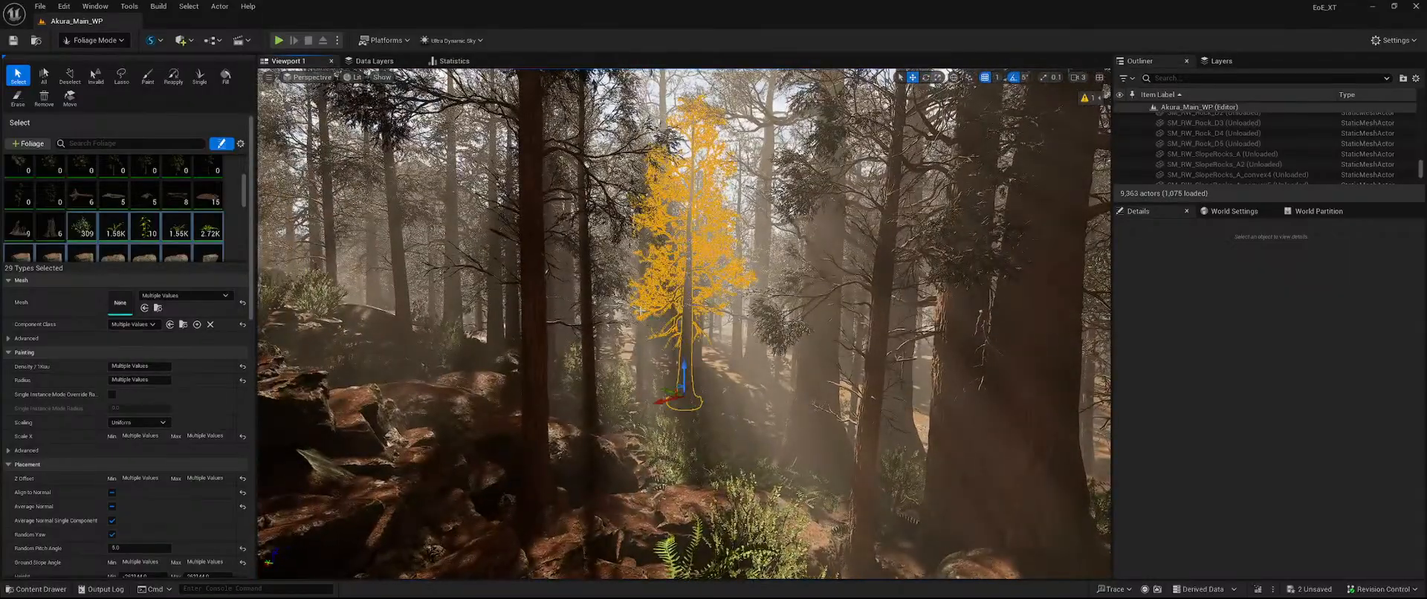
{"action": "key", "text": "Delete"}
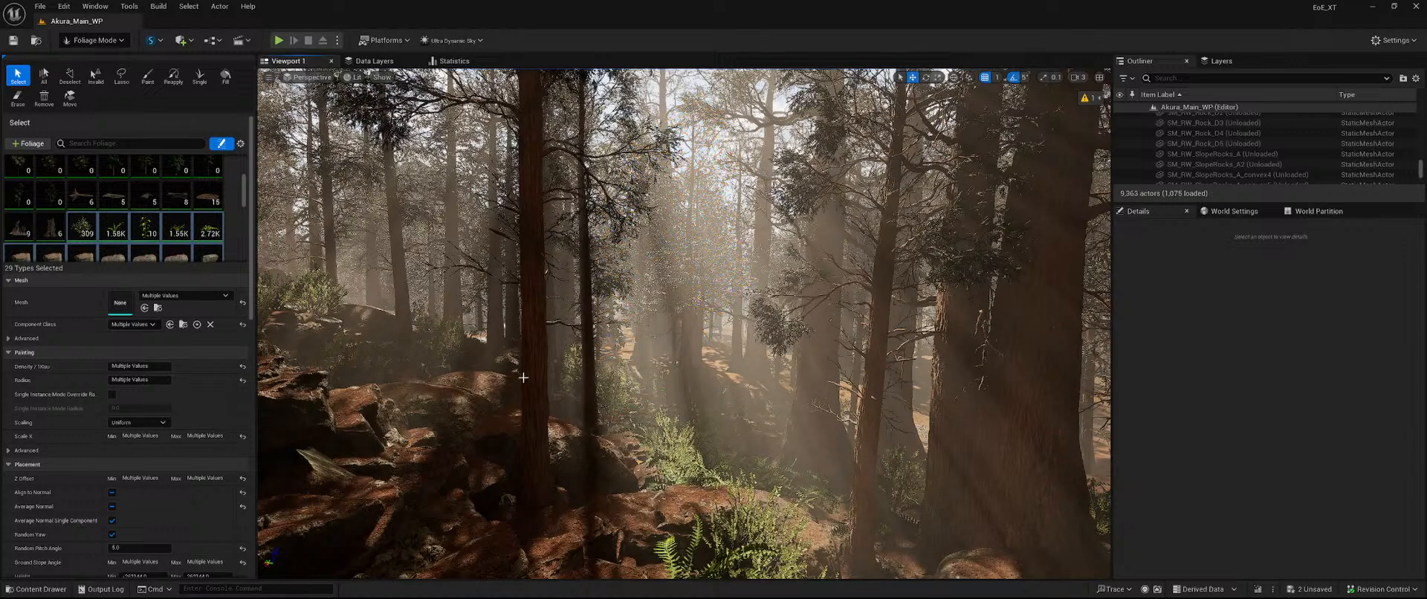
{"action": "left_click", "coordinate": [541, 362]}
{"action": "key", "text": "Delete"}
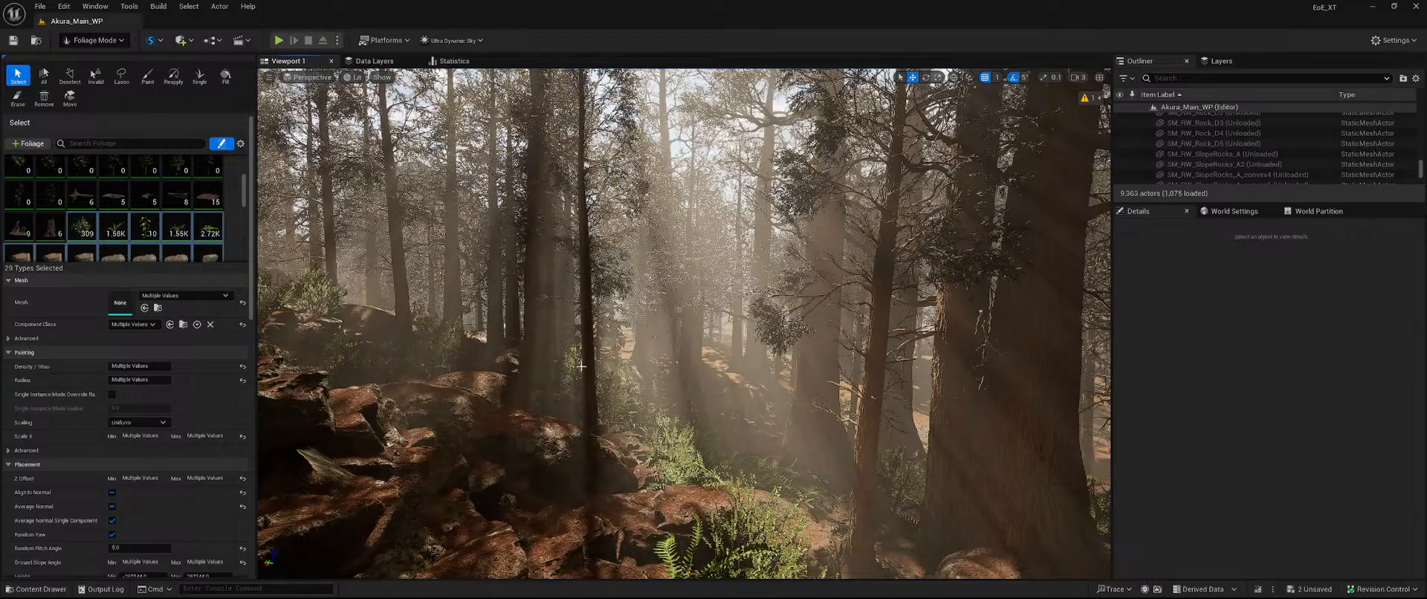
{"action": "left_click", "coordinate": [583, 320]}
{"action": "key", "text": "Delete"}
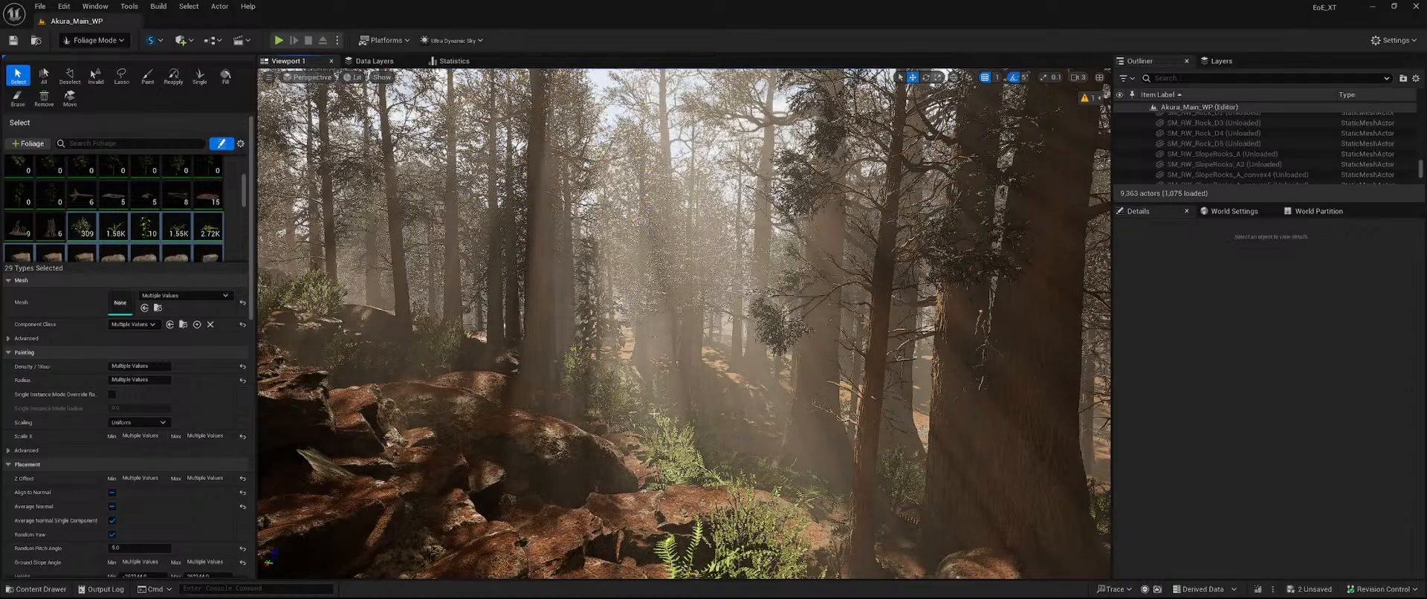
Erase painted foliage at the base of the large dark trunk beside the rounded boulder.
{"action": "key", "text": "w"}
{"action": "mouse_move", "coordinate": [669, 319]}
{"action": "right_mouse_down"}
{"action": "mouse_move", "coordinate": [839, 335]}
{"action": "mouse_move", "coordinate": [624, 322]}
{"action": "mouse_move", "coordinate": [643, 321]}
{"action": "right_mouse_up"}
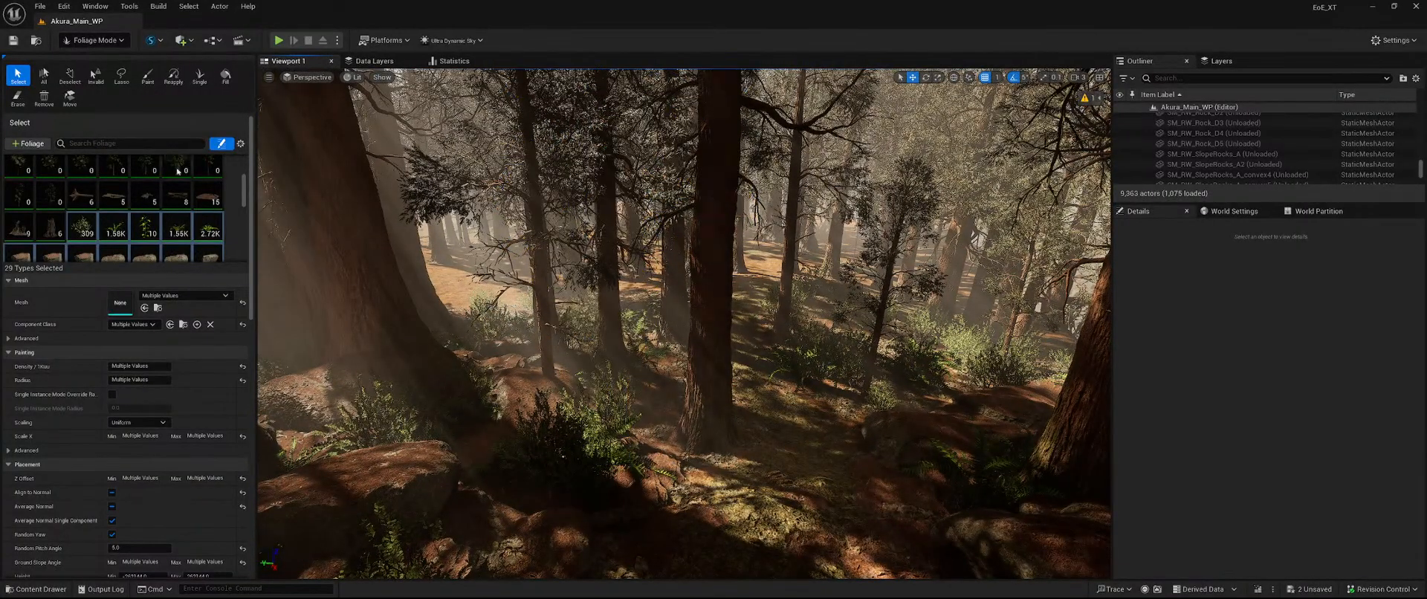
{"action": "left_click", "coordinate": [148, 76]}
{"action": "mouse_move", "coordinate": [738, 379]}
{"action": "right_mouse_down"}
{"action": "mouse_move", "coordinate": [632, 383]}
{"action": "mouse_move", "coordinate": [617, 439]}
{"action": "mouse_move", "coordinate": [602, 431]}
{"action": "right_mouse_up"}
{"action": "key", "text": "w"}
{"action": "key", "text": "shift"}
{"action": "mouse_move", "coordinate": [738, 380]}
{"action": "left_mouse_down"}
{"action": "mouse_move", "coordinate": [707, 411]}
{"action": "mouse_move", "coordinate": [764, 358]}
{"action": "mouse_move", "coordinate": [538, 360]}
{"action": "mouse_move", "coordinate": [776, 320]}
{"action": "left_mouse_up"}
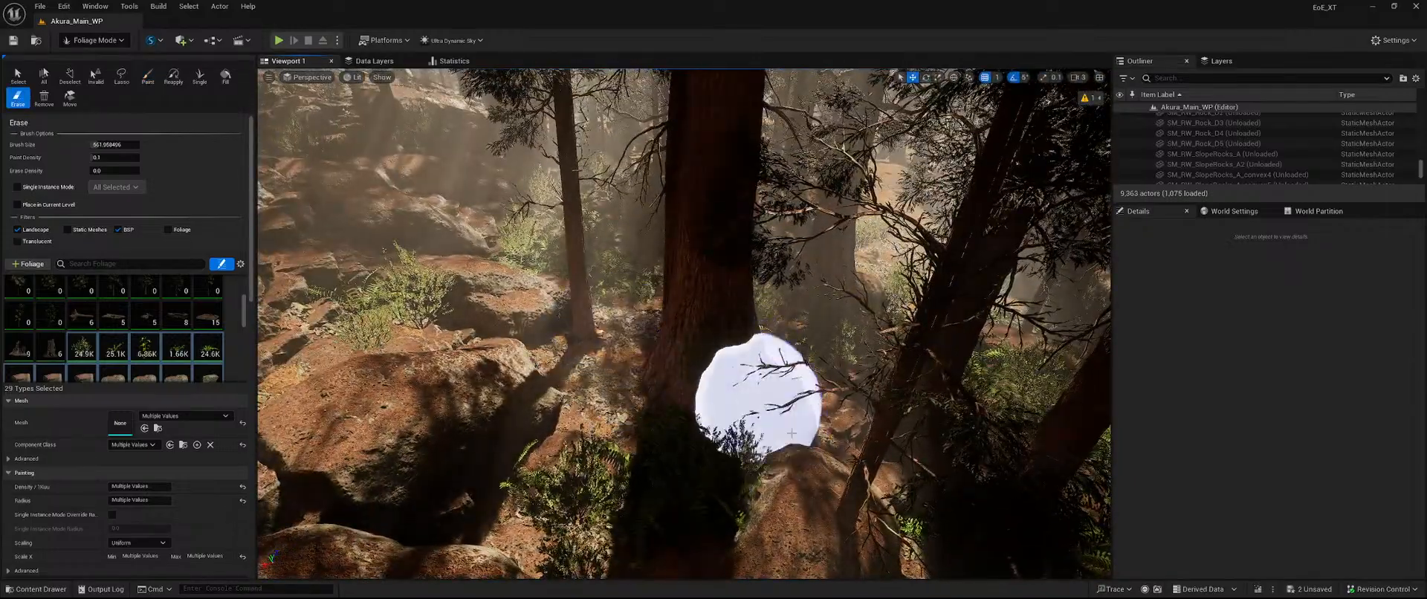
Erase the overlapping plants around the slim trunk between the big leaning tree and the ferns.
{"action": "mouse_move", "coordinate": [850, 478]}
{"action": "right_mouse_down"}
{"action": "mouse_move", "coordinate": [892, 546]}
{"action": "mouse_move", "coordinate": [911, 517]}
{"action": "right_mouse_up"}
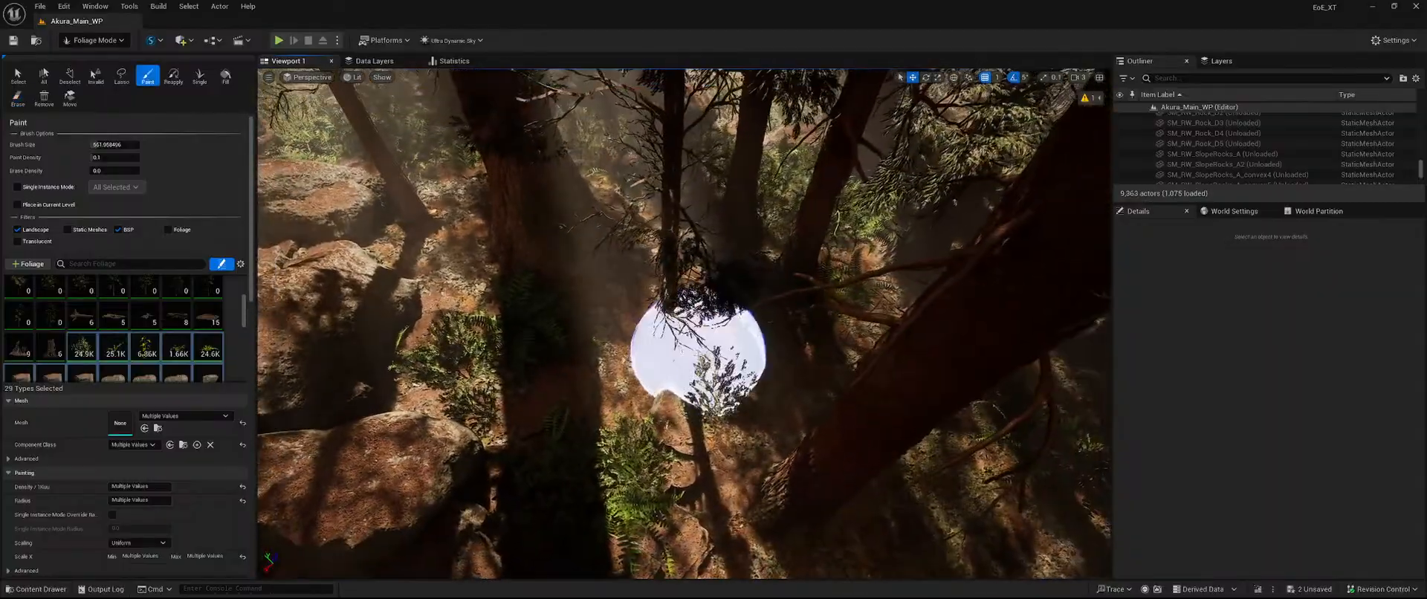
{"action": "mouse_move", "coordinate": [752, 389]}
{"action": "right_mouse_down"}
{"action": "mouse_move", "coordinate": [740, 282]}
{"action": "mouse_move", "coordinate": [746, 398]}
{"action": "right_mouse_up"}
{"action": "left_click_drag", "start_coordinate": [732, 407], "coordinate": [680, 438], "text": "shift"}
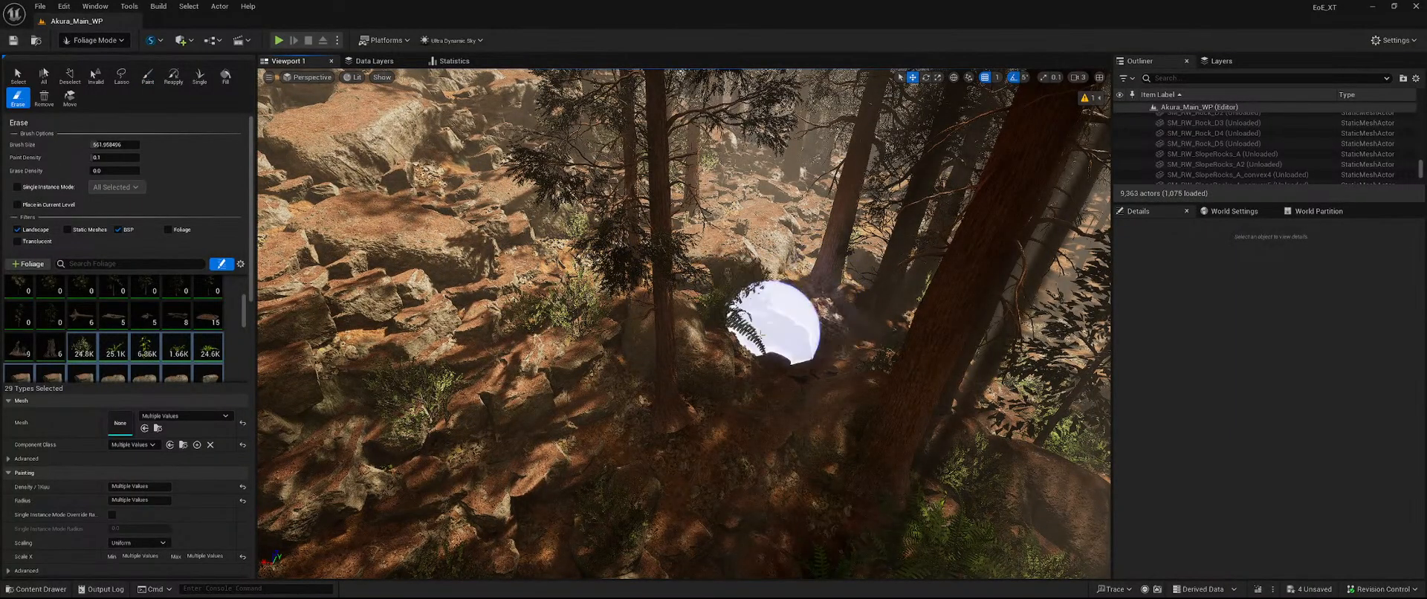
Erase painted foliage around the foot of the trunk beside the dark leafy sapling and shaded boulder.
{"action": "right_click_drag", "start_coordinate": [806, 428], "coordinate": [880, 428]}
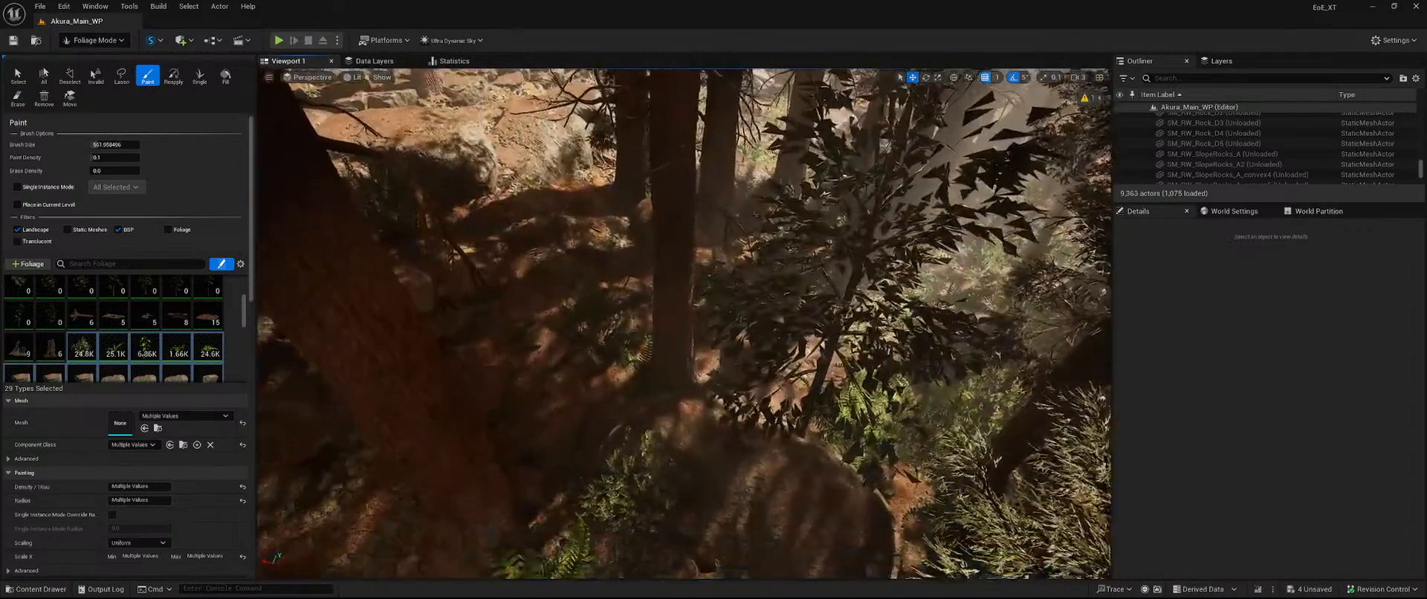
{"action": "right_click_drag", "start_coordinate": [632, 393], "coordinate": [621, 394]}
{"action": "left_click_drag", "start_coordinate": [621, 394], "coordinate": [645, 369], "text": "shift"}
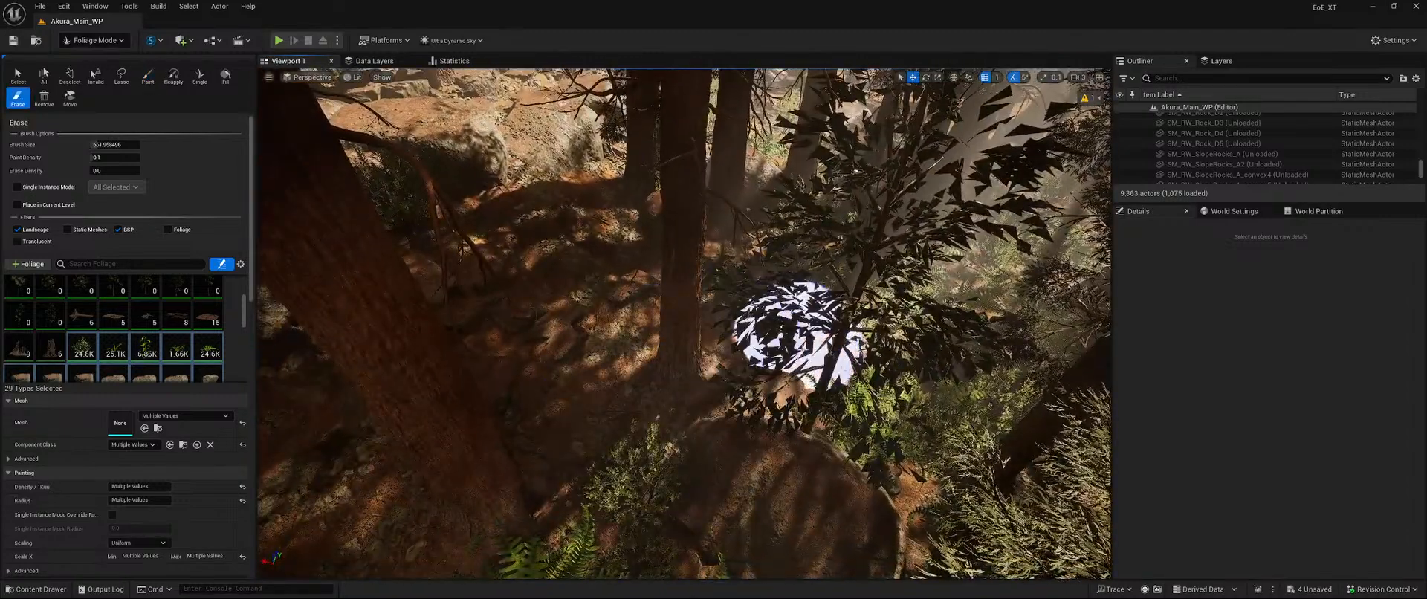
{"action": "right_click_drag", "start_coordinate": [685, 390], "coordinate": [685, 330]}
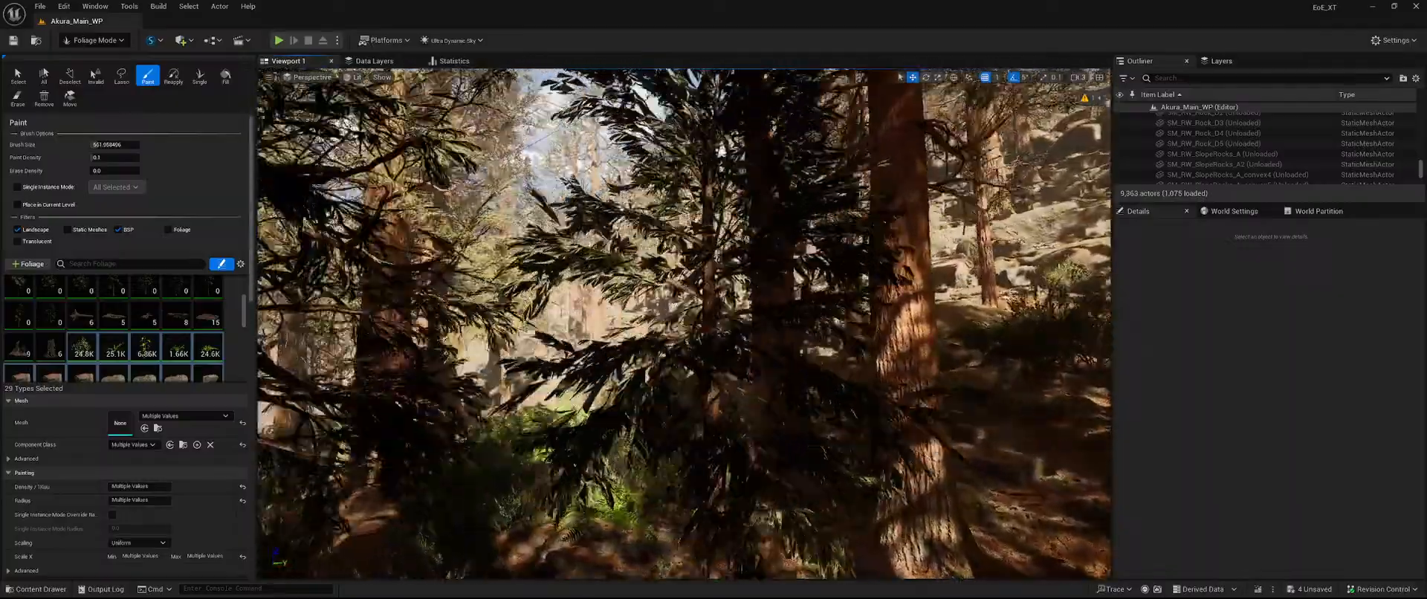
{"action": "right_click_drag", "start_coordinate": [684, 324], "coordinate": [1029, 366]}
{"action": "key", "text": "s"}
{"action": "key", "text": "w"}
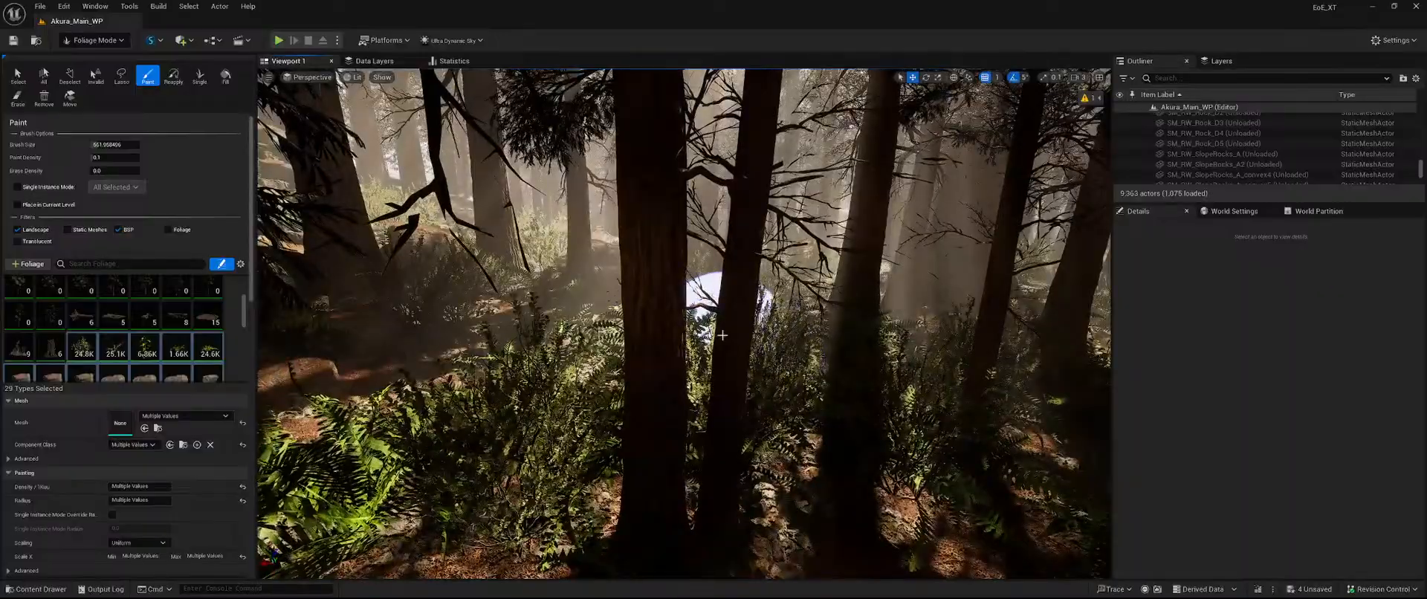
{"action": "left_click", "coordinate": [17, 75]}
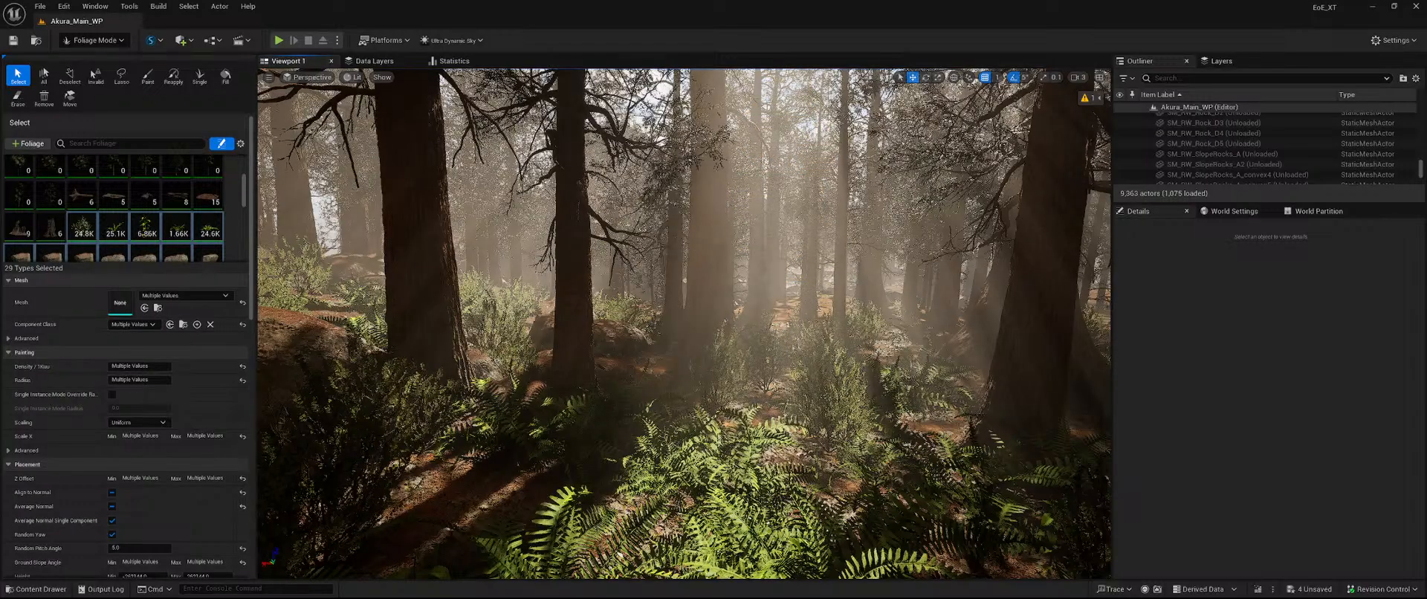
{"action": "key", "text": "w"}
{"action": "right_click_drag", "start_coordinate": [806, 259], "coordinate": [792, 245]}
Erase painted foliage between the two trunks beside the boulder and at the foot of the large trunk near the ferns.
{"action": "left_click", "coordinate": [147, 76]}
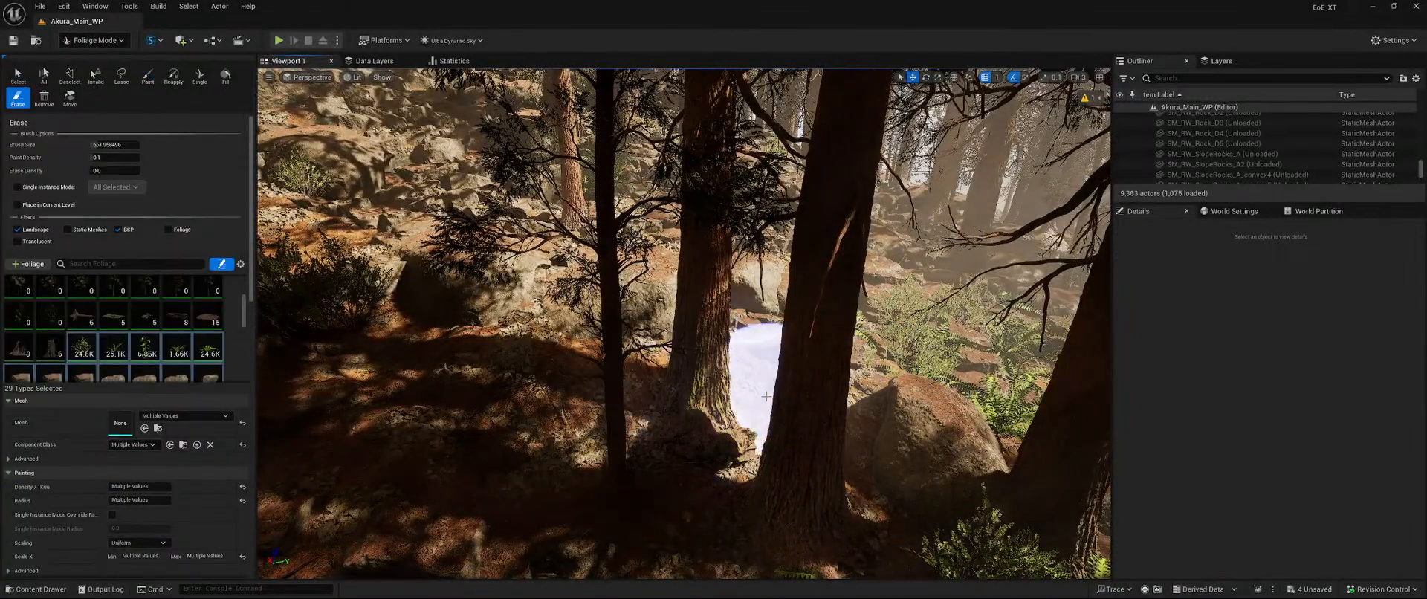
{"action": "right_click_drag", "start_coordinate": [766, 396], "coordinate": [859, 425]}
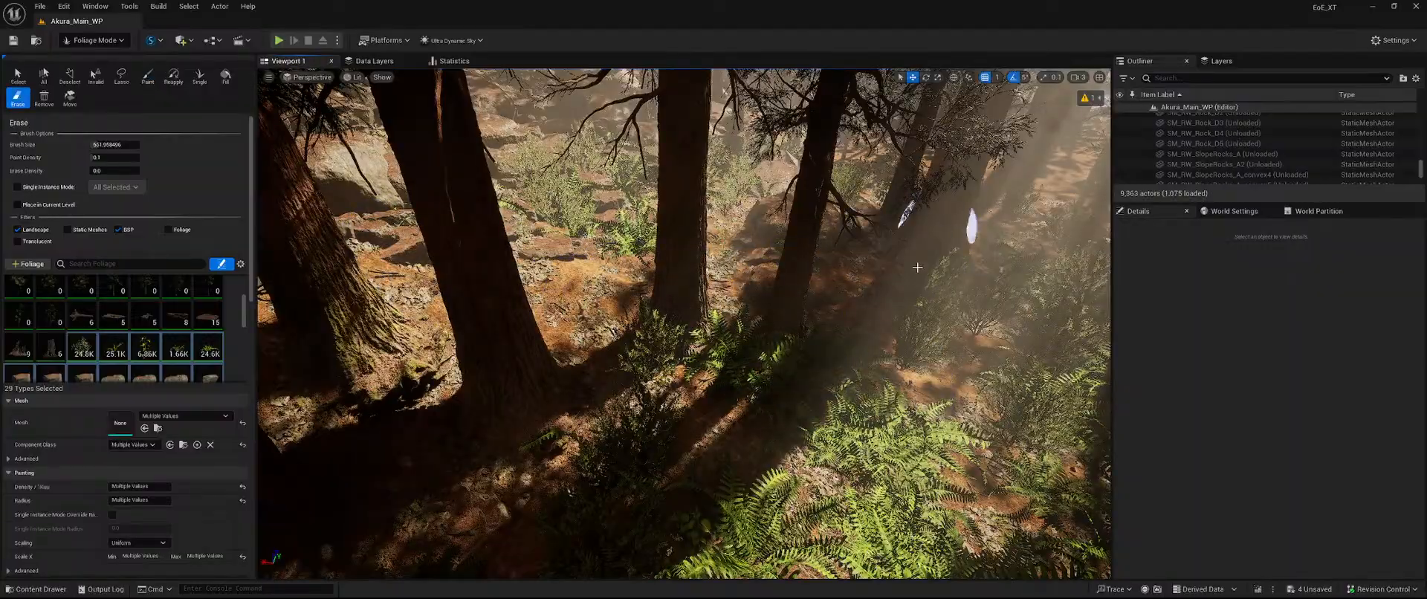
{"action": "mouse_move", "coordinate": [845, 299]}
{"action": "right_mouse_down"}
{"action": "mouse_move", "coordinate": [772, 260]}
{"action": "mouse_move", "coordinate": [750, 216]}
{"action": "mouse_move", "coordinate": [765, 304]}
{"action": "mouse_move", "coordinate": [780, 238]}
{"action": "mouse_move", "coordinate": [802, 227]}
{"action": "right_mouse_up"}
{"action": "key", "text": "w"}
{"action": "mouse_move", "coordinate": [742, 439]}
{"action": "left_mouse_down", "text": "shift"}
{"action": "mouse_move", "coordinate": [468, 394]}
{"action": "mouse_move", "coordinate": [721, 293]}
{"action": "left_mouse_up", "text": "shift"}
{"action": "key", "text": "w"}
{"action": "mouse_move", "coordinate": [732, 312]}
{"action": "right_mouse_down"}
{"action": "mouse_move", "coordinate": [758, 245]}
{"action": "mouse_move", "coordinate": [787, 335]}
{"action": "right_mouse_up"}
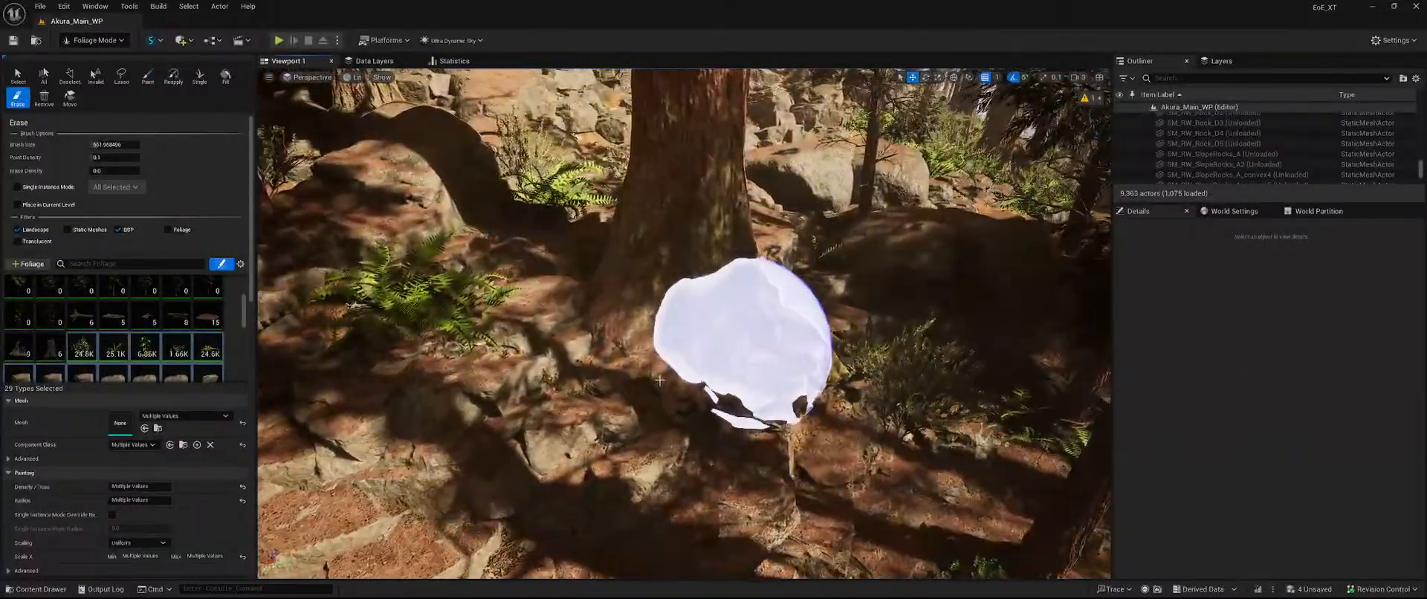
Erase painted foliage at the foot of the large trunk between the fern and the low shrubs.
{"action": "mouse_move", "coordinate": [743, 345]}
{"action": "left_mouse_down", "text": "shift"}
{"action": "mouse_move", "coordinate": [686, 189]}
{"action": "mouse_move", "coordinate": [815, 328]}
{"action": "left_mouse_up", "text": "shift"}
{"action": "mouse_move", "coordinate": [816, 328]}
{"action": "right_mouse_down"}
{"action": "mouse_move", "coordinate": [720, 231]}
{"action": "mouse_move", "coordinate": [713, 319]}
{"action": "mouse_move", "coordinate": [725, 238]}
{"action": "mouse_move", "coordinate": [795, 264]}
{"action": "right_mouse_up"}
{"action": "key", "text": "w"}
{"action": "key", "text": "w"}
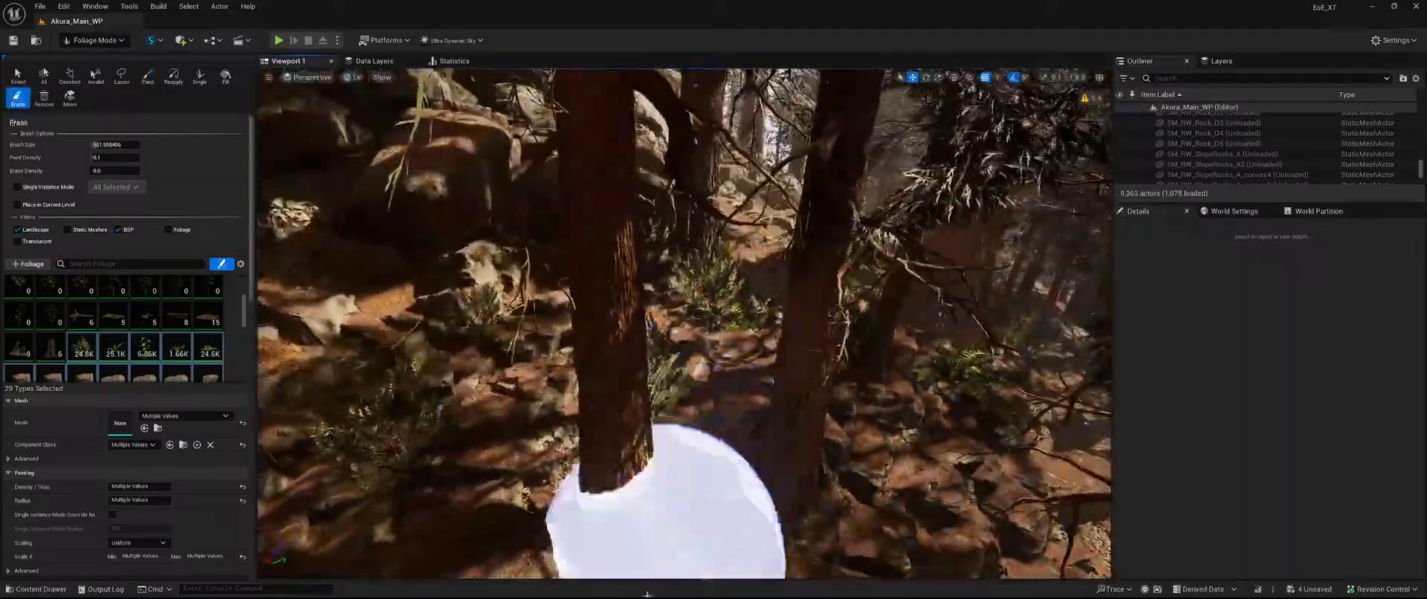
Erase the painted foliage around the foot of the two dark trunks on the slope and save all unsaved changes.
{"action": "mouse_move", "coordinate": [665, 543]}
{"action": "left_mouse_down", "text": "shift"}
{"action": "mouse_move", "coordinate": [636, 376]}
{"action": "mouse_move", "coordinate": [806, 486]}
{"action": "mouse_move", "coordinate": [765, 369]}
{"action": "left_mouse_up", "text": "shift"}
{"action": "key", "text": "w"}
{"action": "mouse_move", "coordinate": [764, 369]}
{"action": "right_mouse_down"}
{"action": "mouse_move", "coordinate": [787, 298]}
{"action": "mouse_move", "coordinate": [799, 312]}
{"action": "right_mouse_up"}
{"action": "mouse_move", "coordinate": [743, 364]}
{"action": "left_mouse_down", "text": "shift"}
{"action": "mouse_move", "coordinate": [639, 348]}
{"action": "mouse_move", "coordinate": [631, 375]}
{"action": "mouse_move", "coordinate": [736, 559]}
{"action": "mouse_move", "coordinate": [726, 453]}
{"action": "mouse_move", "coordinate": [679, 401]}
{"action": "left_mouse_up", "text": "shift"}
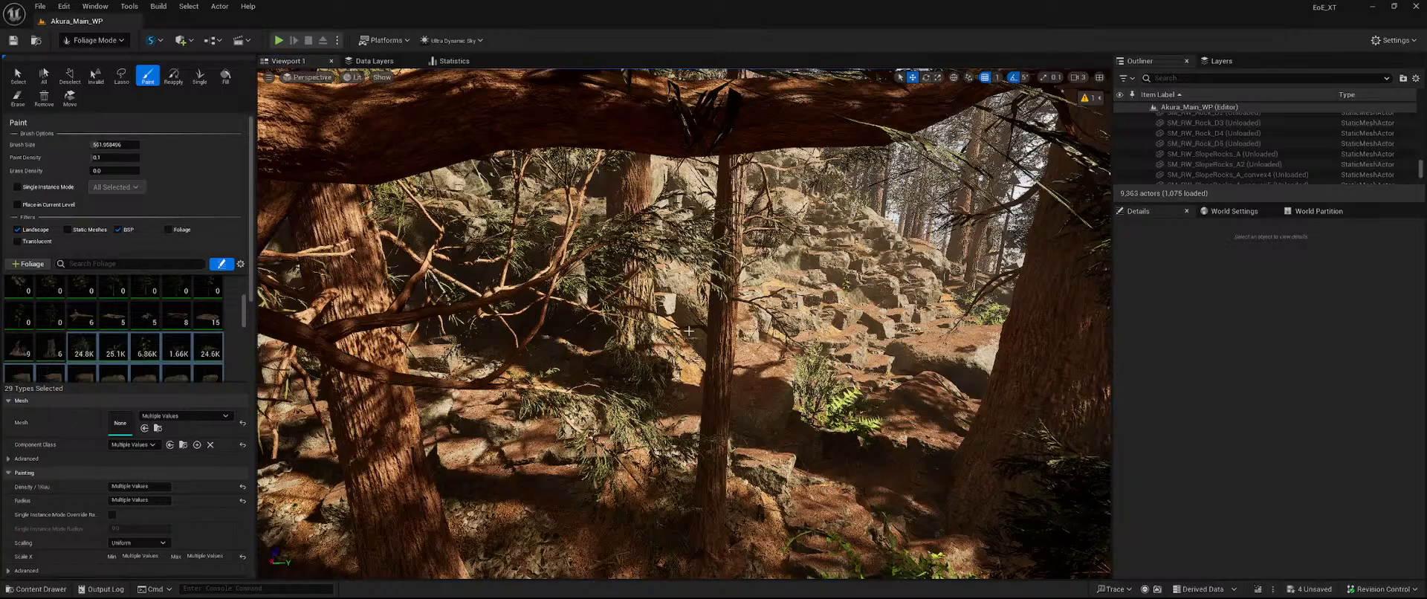
{"action": "left_click", "coordinate": [1309, 589]}
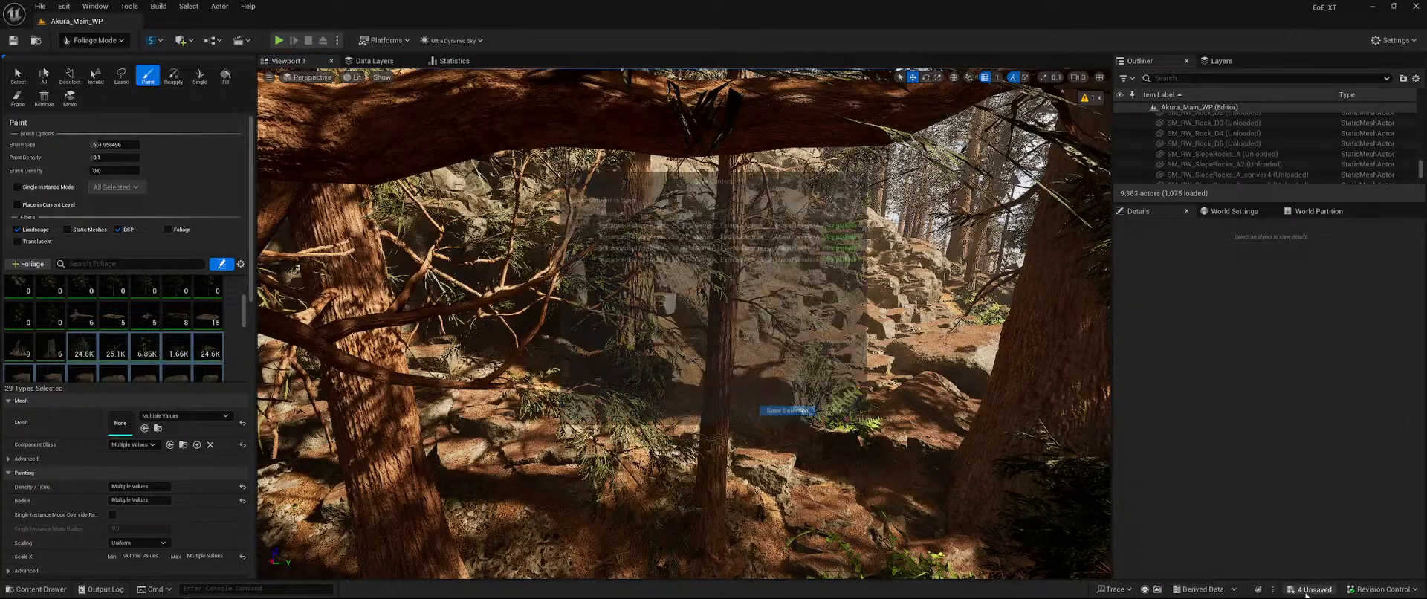
{"action": "left_click", "coordinate": [786, 417]}
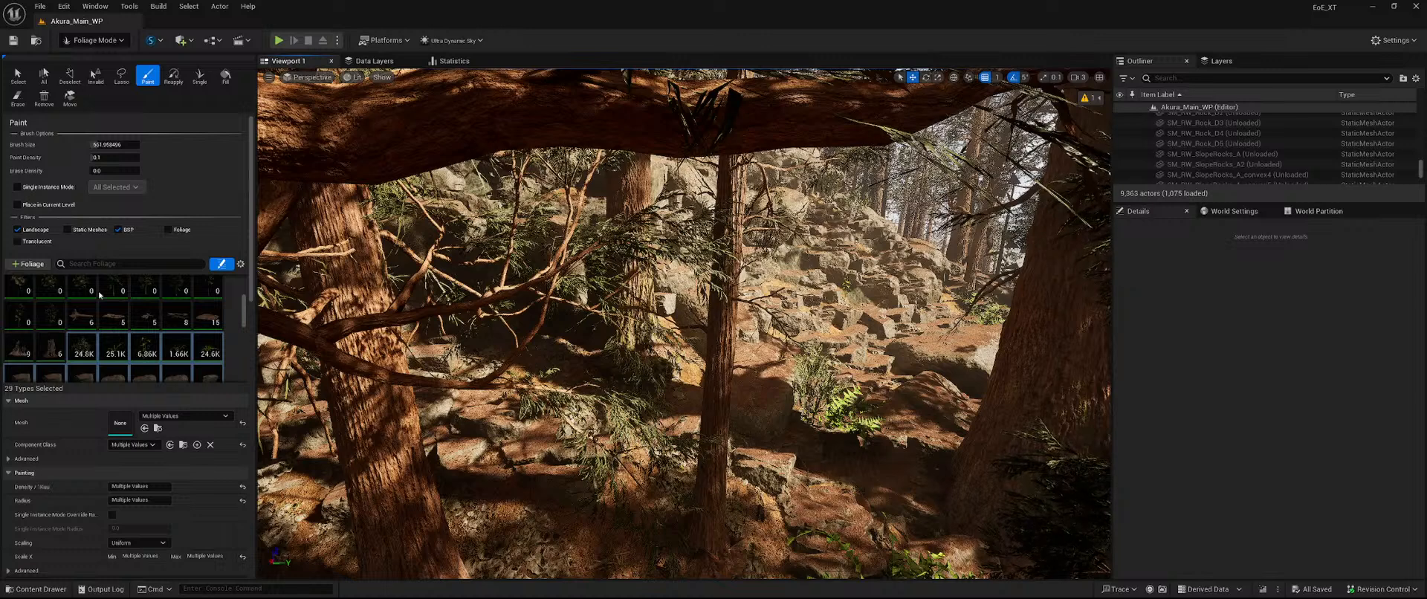
Select the four foliage types from FT_RW_TreeRedwoodMedium_A through the redwood saplings and enlarge the brush for work over the forest.
{"action": "scroll", "coordinate": [74, 328], "scroll_direction": "down", "scroll_amount": 5}
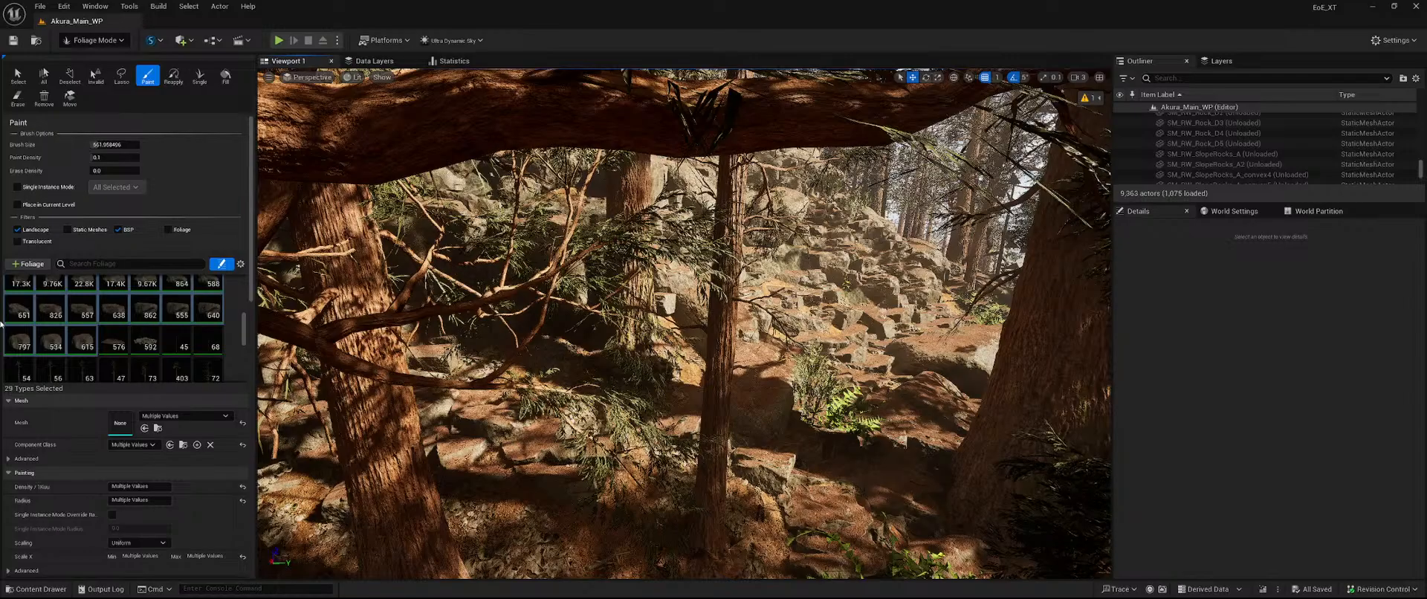
{"action": "scroll", "coordinate": [60, 315], "scroll_direction": "down", "scroll_amount": 2}
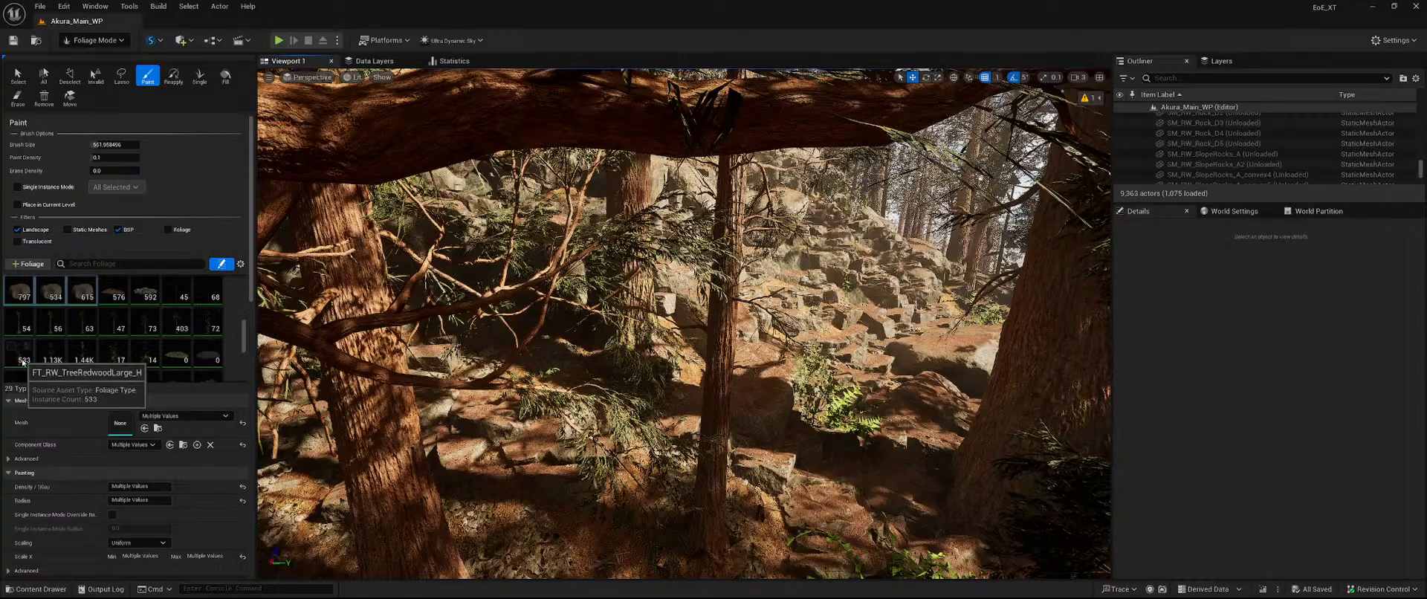
{"action": "left_click", "coordinate": [51, 353]}
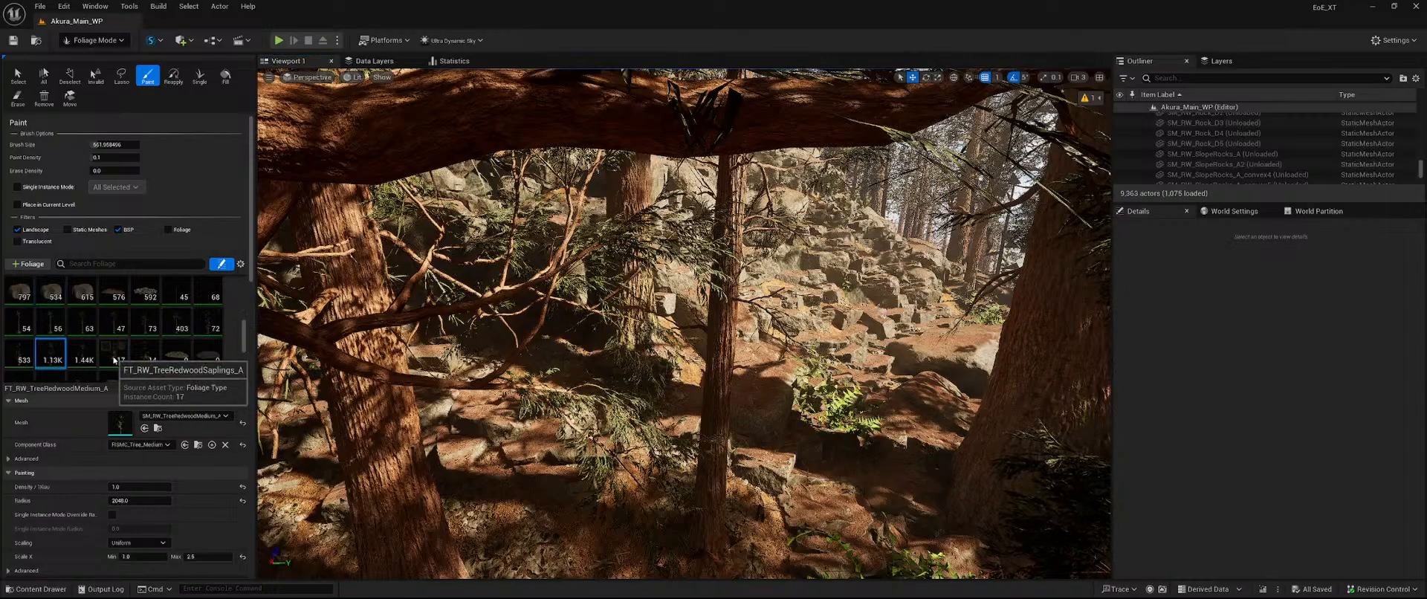
{"action": "left_click", "coordinate": [131, 356], "text": "shift"}
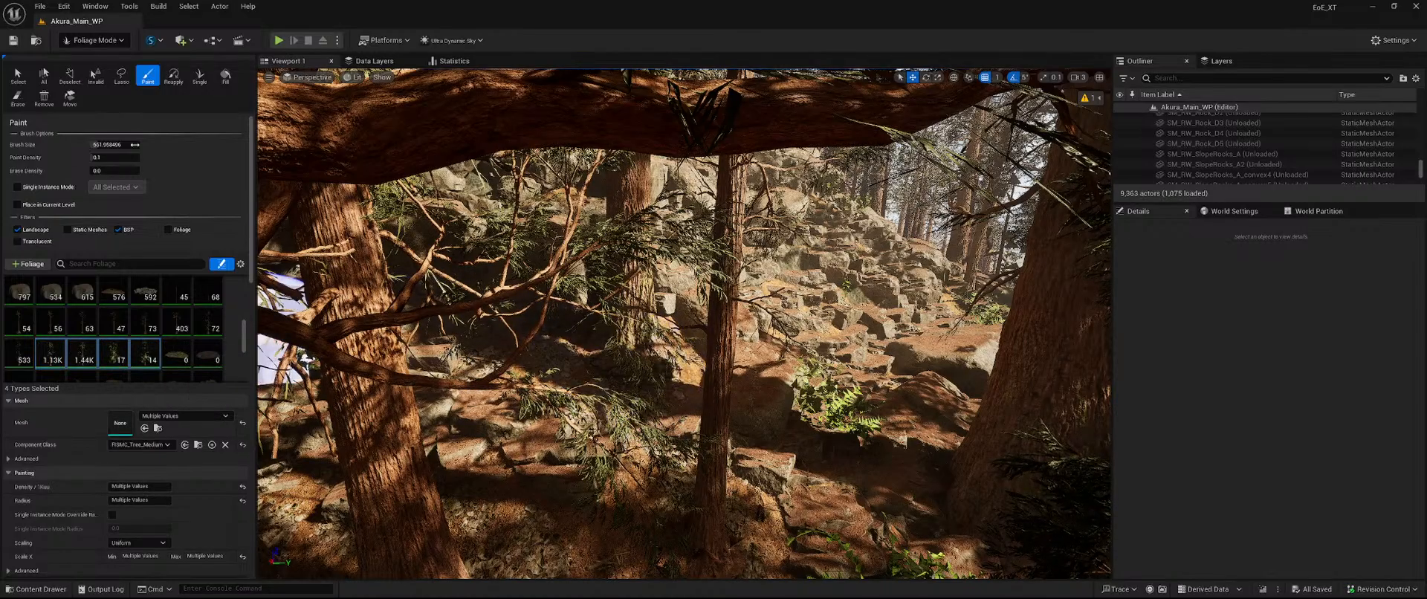
{"action": "mouse_move", "coordinate": [743, 312]}
{"action": "right_mouse_down"}
{"action": "mouse_move", "coordinate": [731, 475]}
{"action": "mouse_move", "coordinate": [691, 394]}
{"action": "mouse_move", "coordinate": [672, 392]}
{"action": "right_mouse_up"}
{"action": "key", "text": "s"}
{"action": "key", "text": "s"}
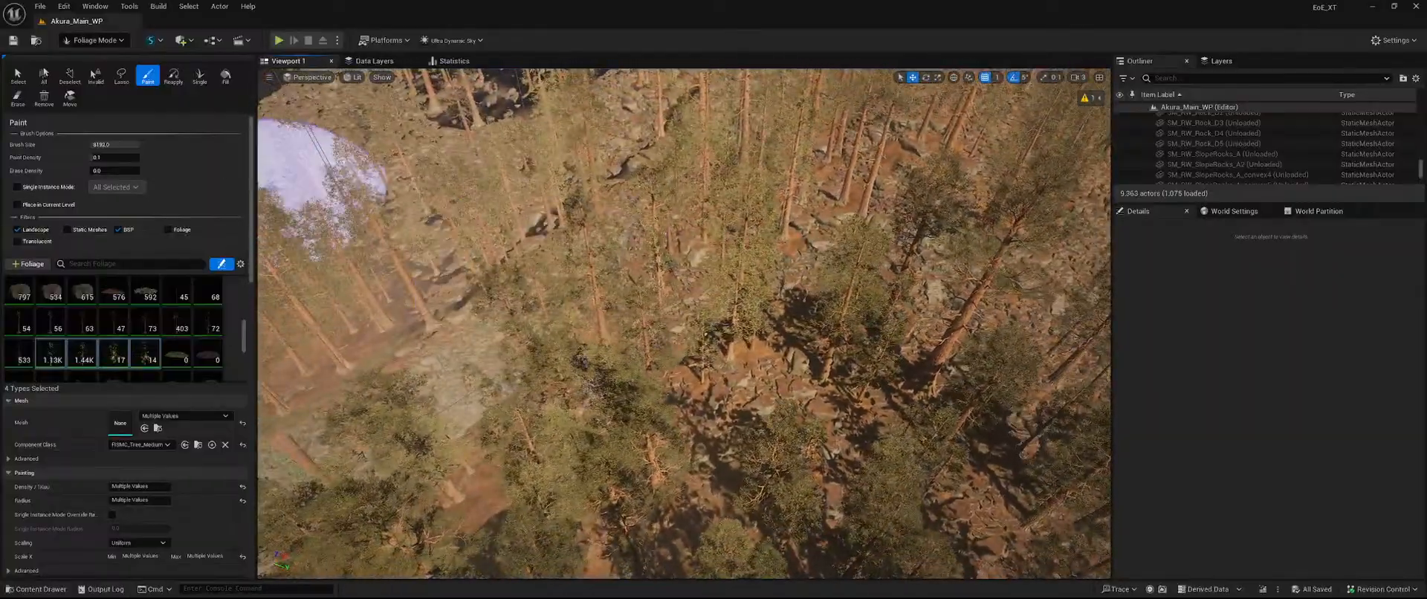
Build the virtual textures and save all the modified Akura_Main_RVT assets.
{"action": "left_click", "coordinate": [159, 6]}
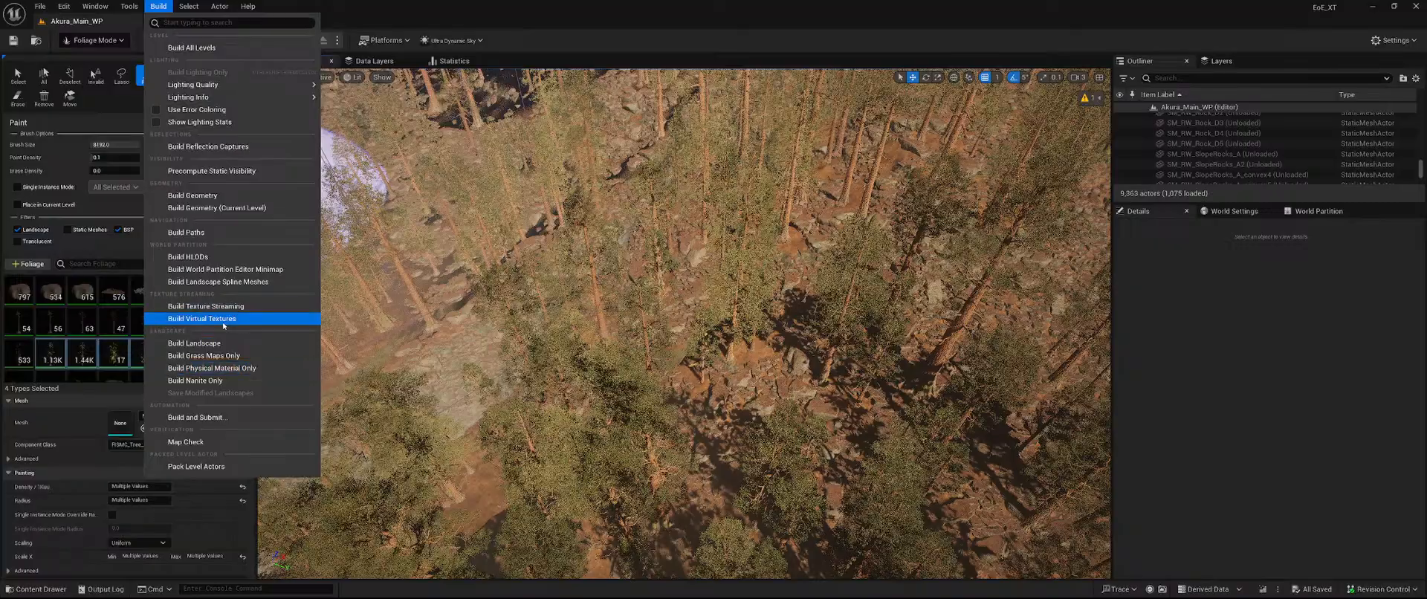
{"action": "left_click", "coordinate": [246, 319]}
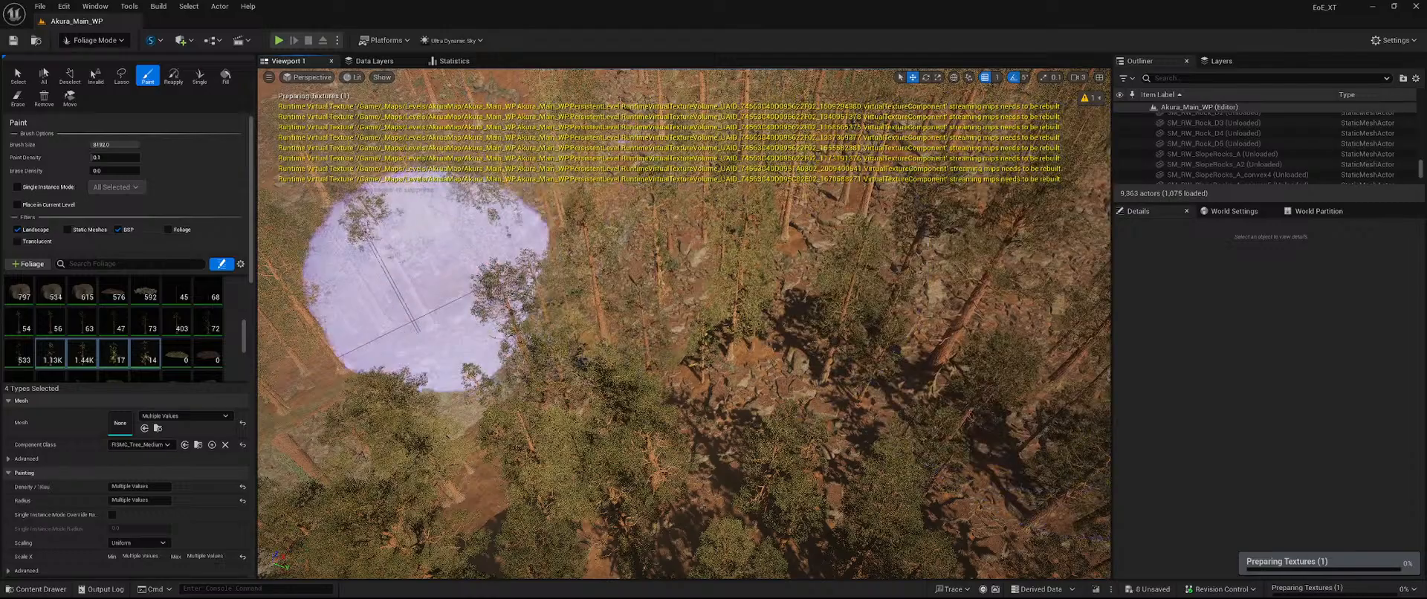
{"action": "right_click_drag", "start_coordinate": [566, 358], "coordinate": [680, 286]}
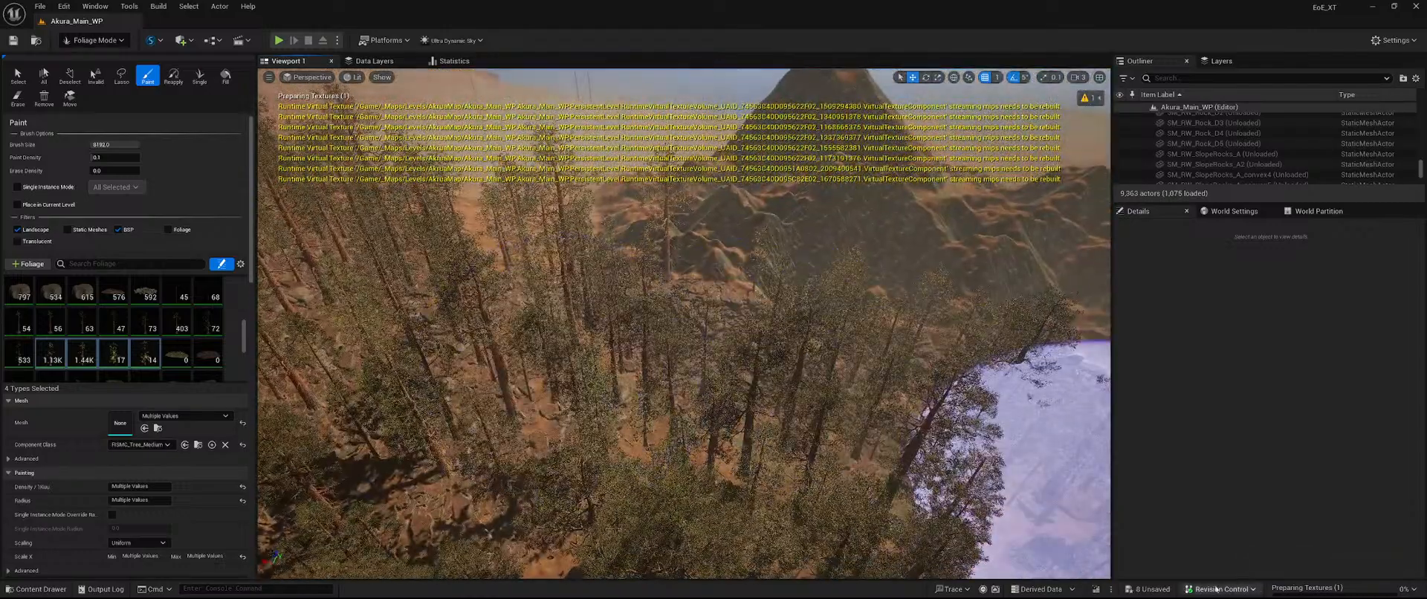
{"action": "left_click", "coordinate": [1148, 589]}
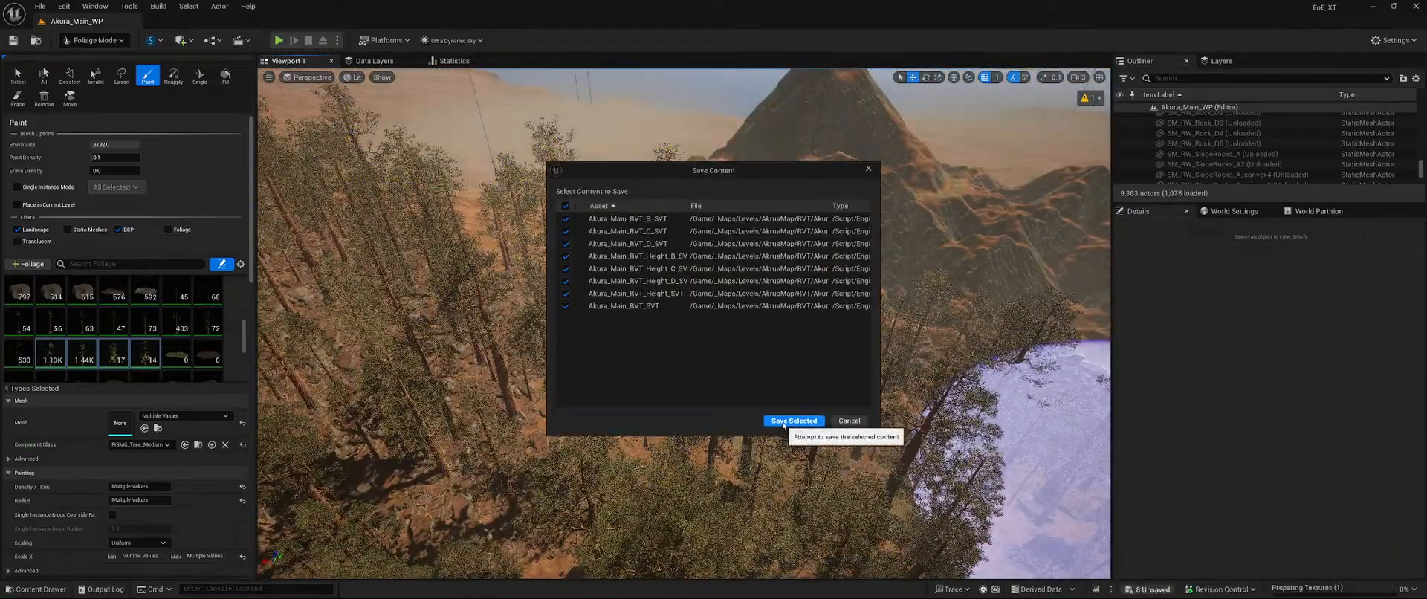
{"action": "left_click", "coordinate": [783, 421]}
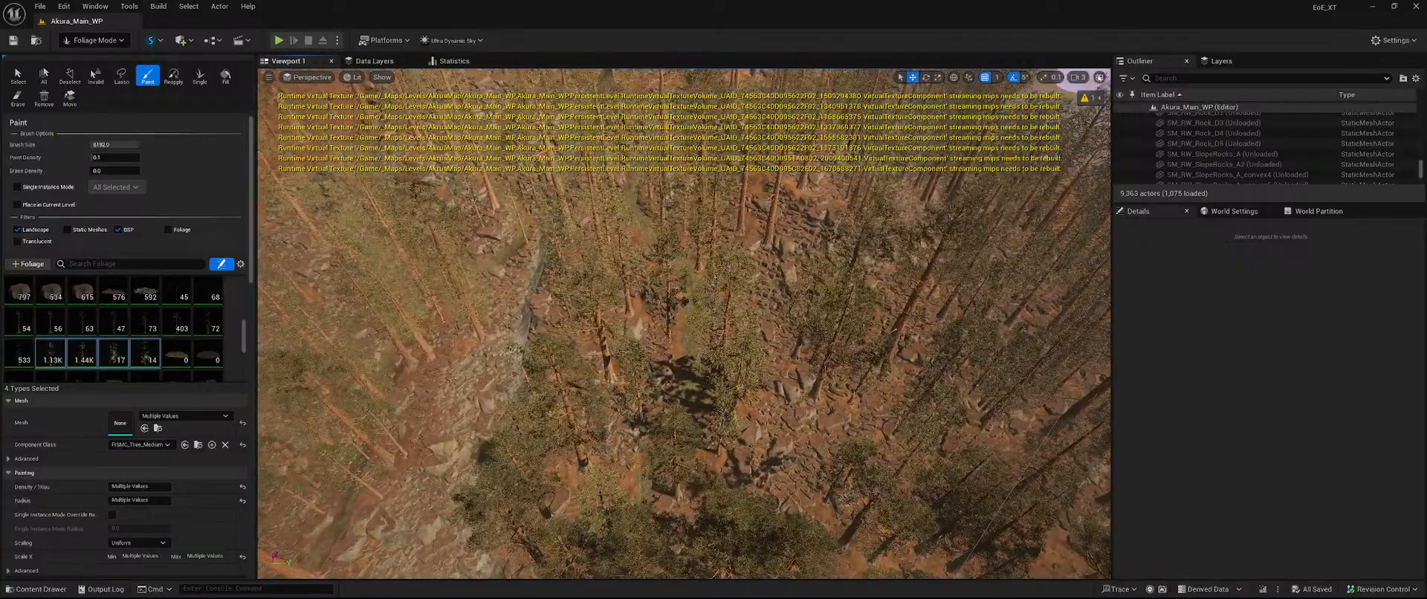
Turn off the on-screen warnings by running the console command DisableAllScreenMessages.
{"action": "left_click", "coordinate": [1082, 77]}
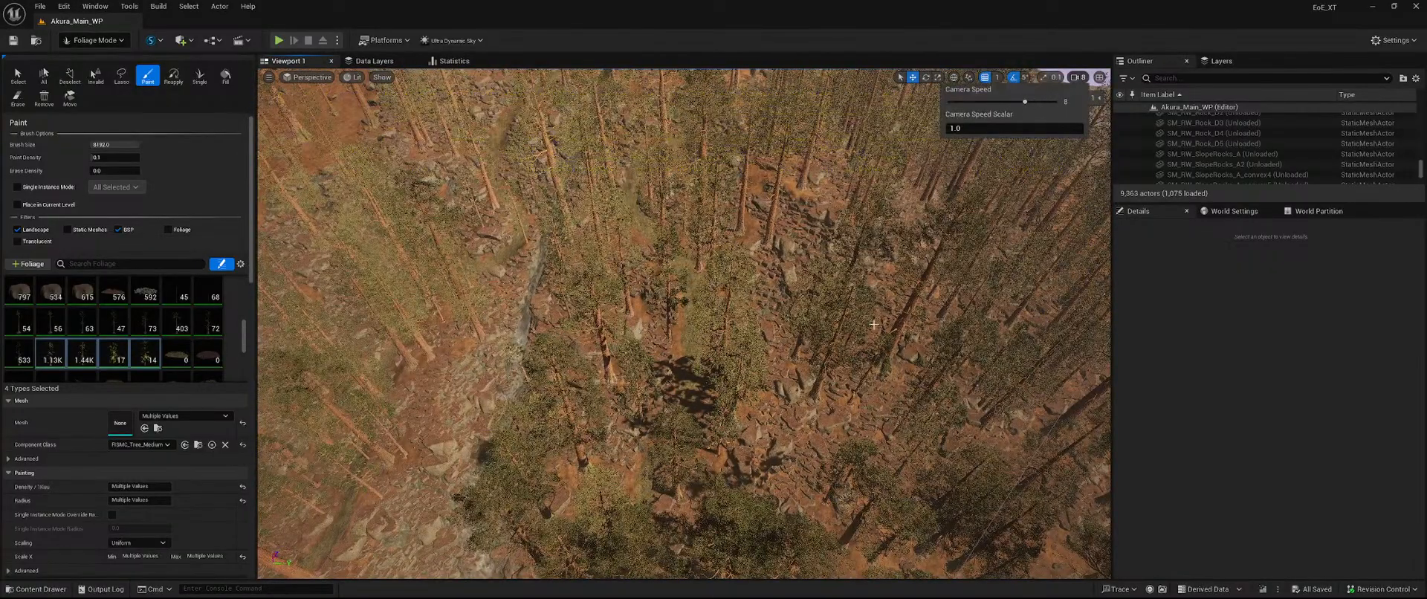
{"action": "right_click_drag", "start_coordinate": [874, 324], "coordinate": [896, 306]}
{"action": "left_click", "coordinate": [252, 588]}
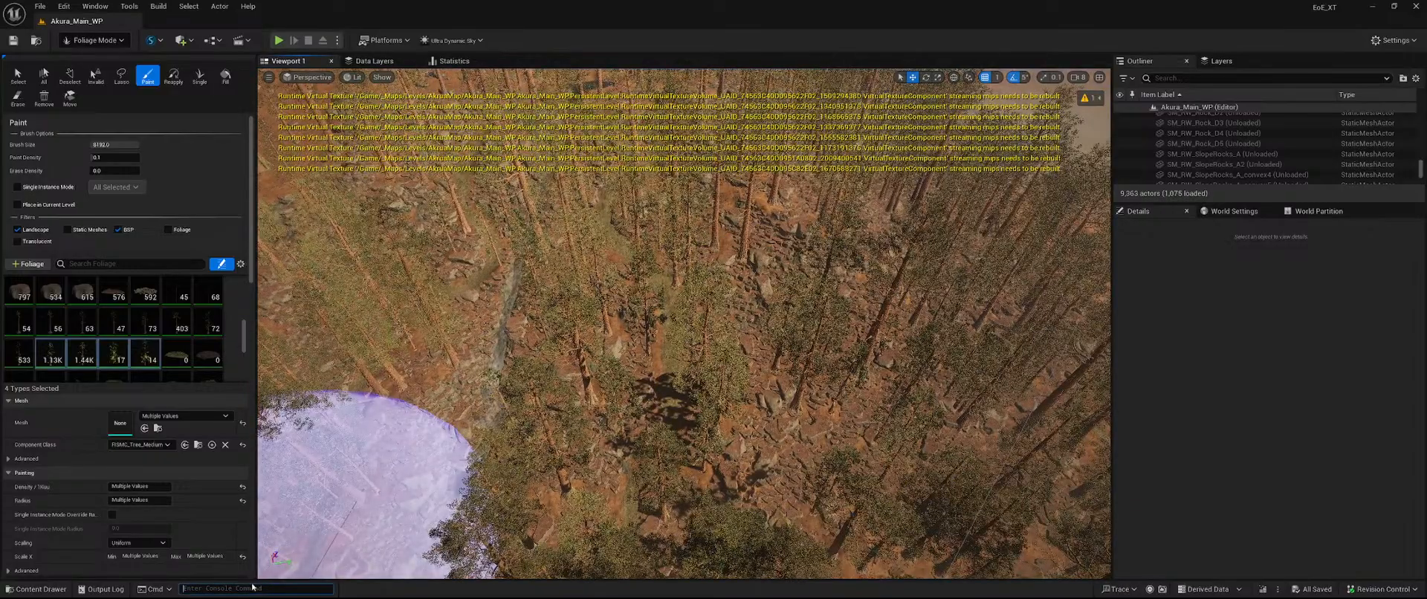
{"action": "type", "text": "disab"}
{"action": "key", "text": "Down"}
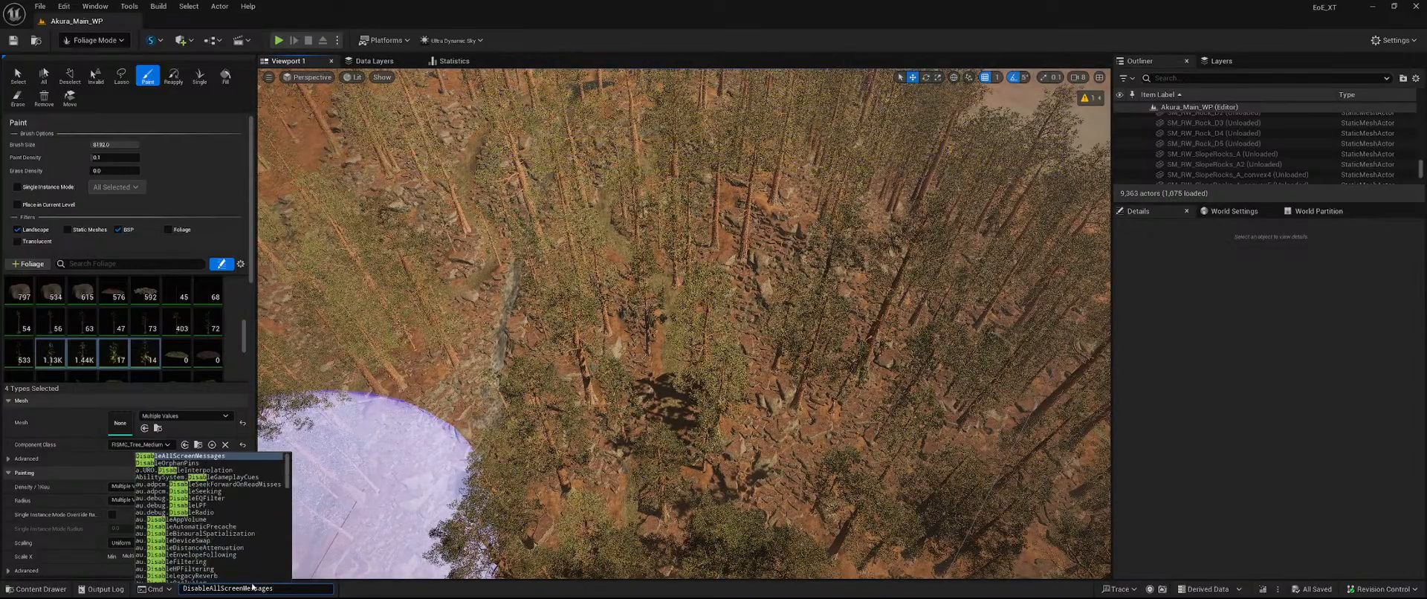
{"action": "key", "text": "Return"}
Thin out the selected medium redwoods in the forest beside the bare slope using the large brush.
{"action": "right_click_drag", "start_coordinate": [628, 349], "coordinate": [632, 246]}
{"action": "mouse_move", "coordinate": [684, 324]}
{"action": "right_mouse_down"}
{"action": "mouse_move", "coordinate": [706, 461]}
{"action": "mouse_move", "coordinate": [736, 469]}
{"action": "mouse_move", "coordinate": [705, 476]}
{"action": "mouse_move", "coordinate": [691, 416]}
{"action": "mouse_move", "coordinate": [695, 490]}
{"action": "mouse_move", "coordinate": [688, 478]}
{"action": "right_mouse_up"}
{"action": "key", "text": "shift"}
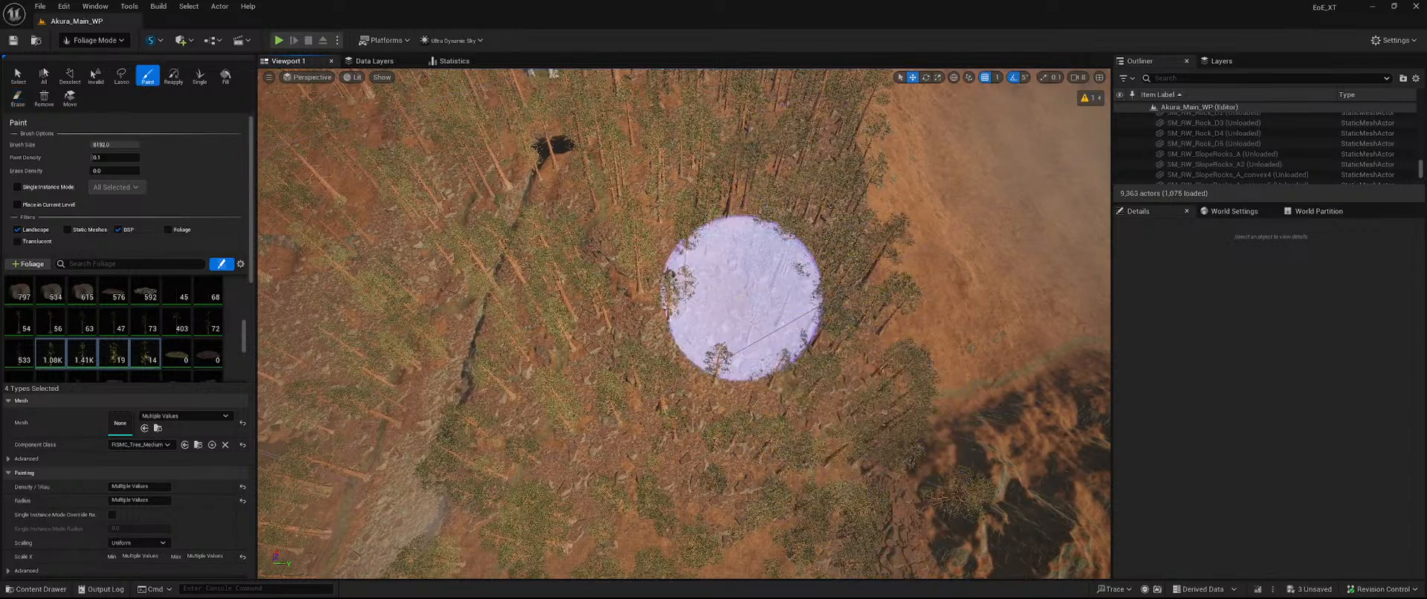
Undo the last foliage edit and erase selected trees from the forest slope beside the bare ground.
{"action": "key", "text": "ctrl+z"}
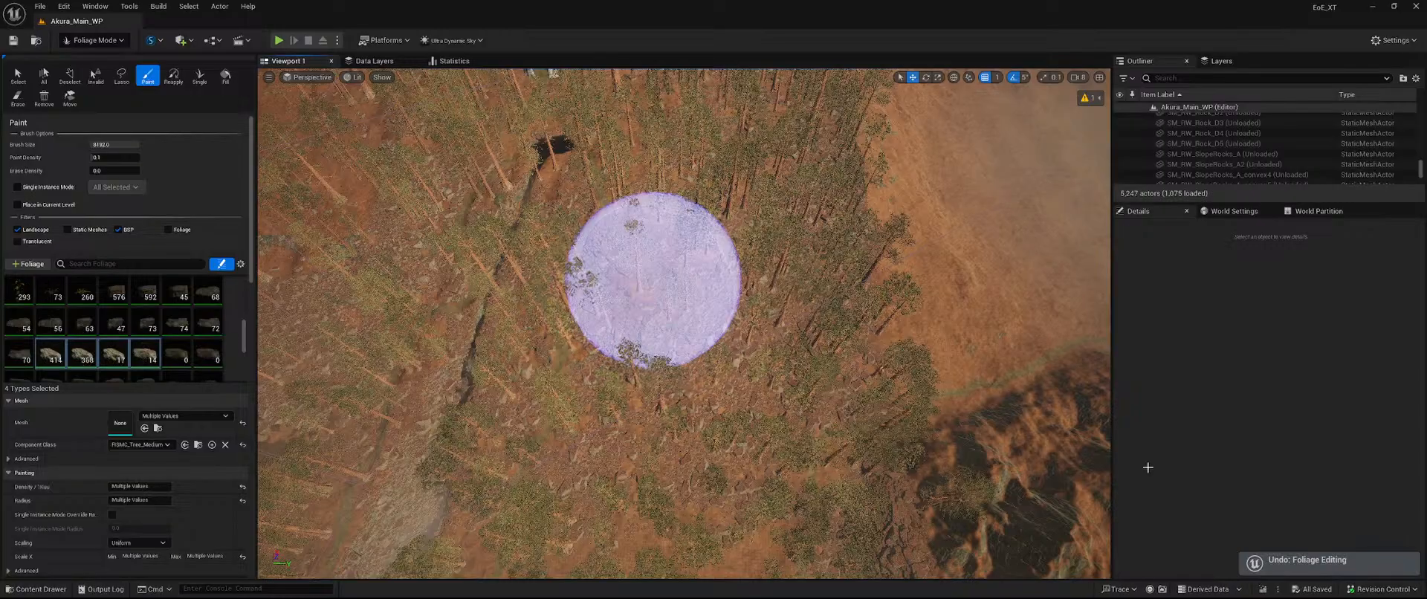
{"action": "right_click_drag", "start_coordinate": [845, 439], "coordinate": [958, 357]}
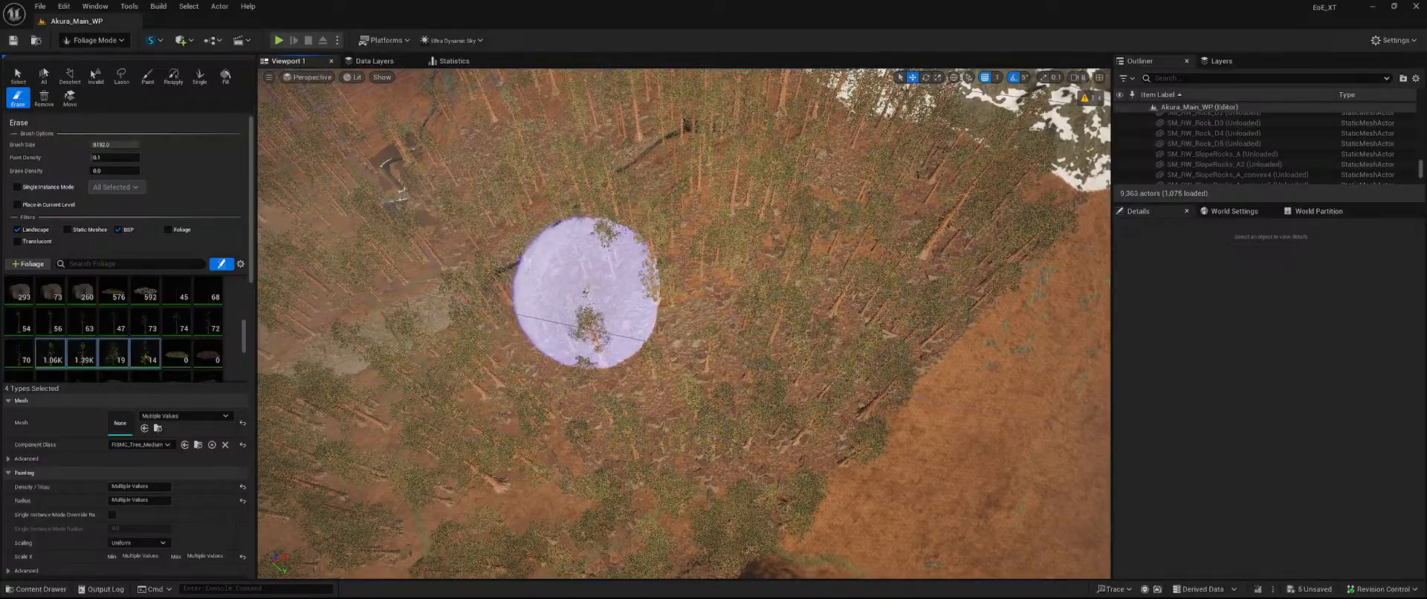
{"action": "mouse_move", "coordinate": [587, 292]}
{"action": "right_mouse_down"}
{"action": "mouse_move", "coordinate": [791, 335]}
{"action": "mouse_move", "coordinate": [847, 193]}
{"action": "mouse_move", "coordinate": [743, 197]}
{"action": "mouse_move", "coordinate": [758, 256]}
{"action": "mouse_move", "coordinate": [803, 271]}
{"action": "mouse_move", "coordinate": [757, 305]}
{"action": "mouse_move", "coordinate": [728, 394]}
{"action": "mouse_move", "coordinate": [661, 402]}
{"action": "mouse_move", "coordinate": [713, 280]}
{"action": "right_mouse_up"}
{"action": "key", "text": "w"}
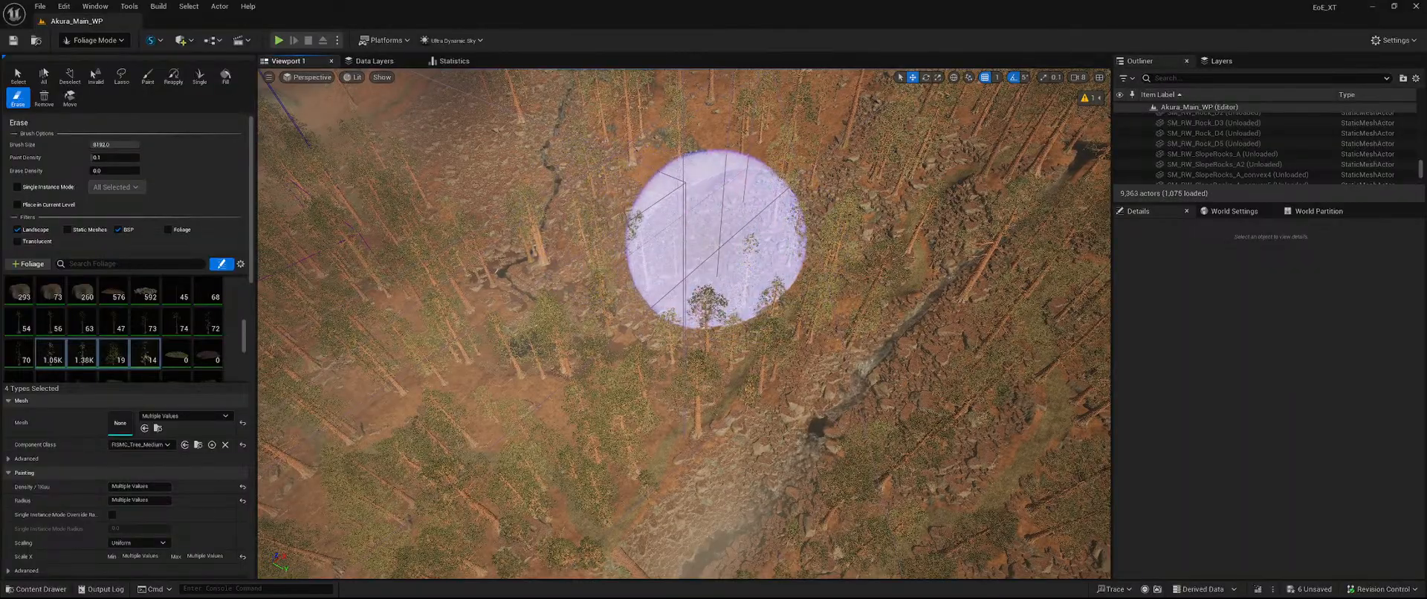
Erase more of the selected trees around the rocky forest gully and save all modified foliage actors.
{"action": "mouse_move", "coordinate": [730, 256]}
{"action": "right_mouse_down"}
{"action": "mouse_move", "coordinate": [732, 223]}
{"action": "mouse_move", "coordinate": [732, 282]}
{"action": "mouse_move", "coordinate": [732, 260]}
{"action": "right_mouse_up"}
{"action": "right_click_drag", "start_coordinate": [631, 280], "coordinate": [601, 286]}
{"action": "key", "text": "shift"}
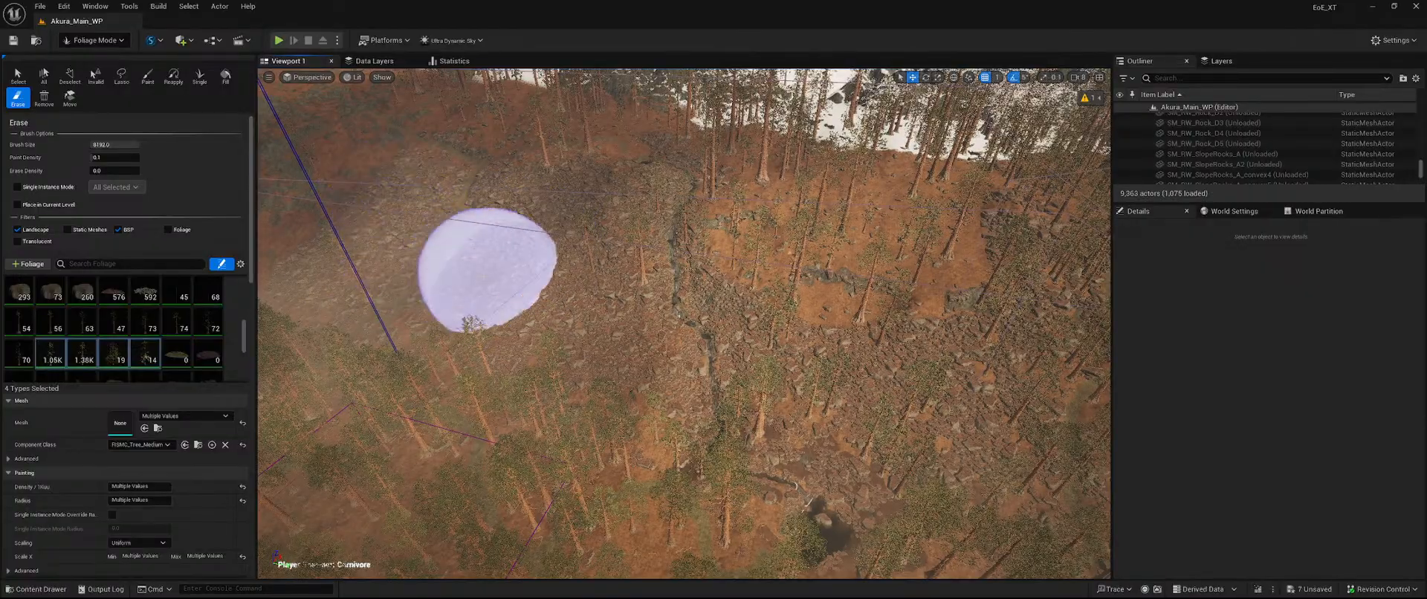
{"action": "key", "text": "shift"}
{"action": "left_click", "coordinate": [1309, 588]}
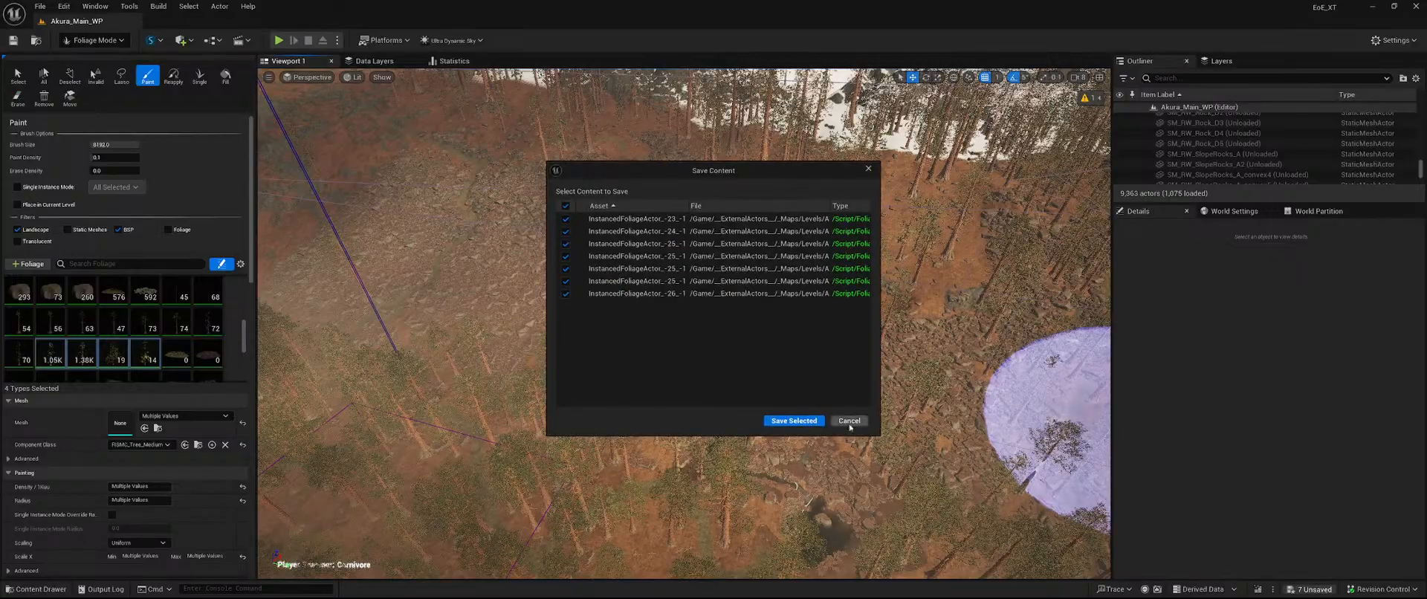
{"action": "left_click", "coordinate": [792, 421]}
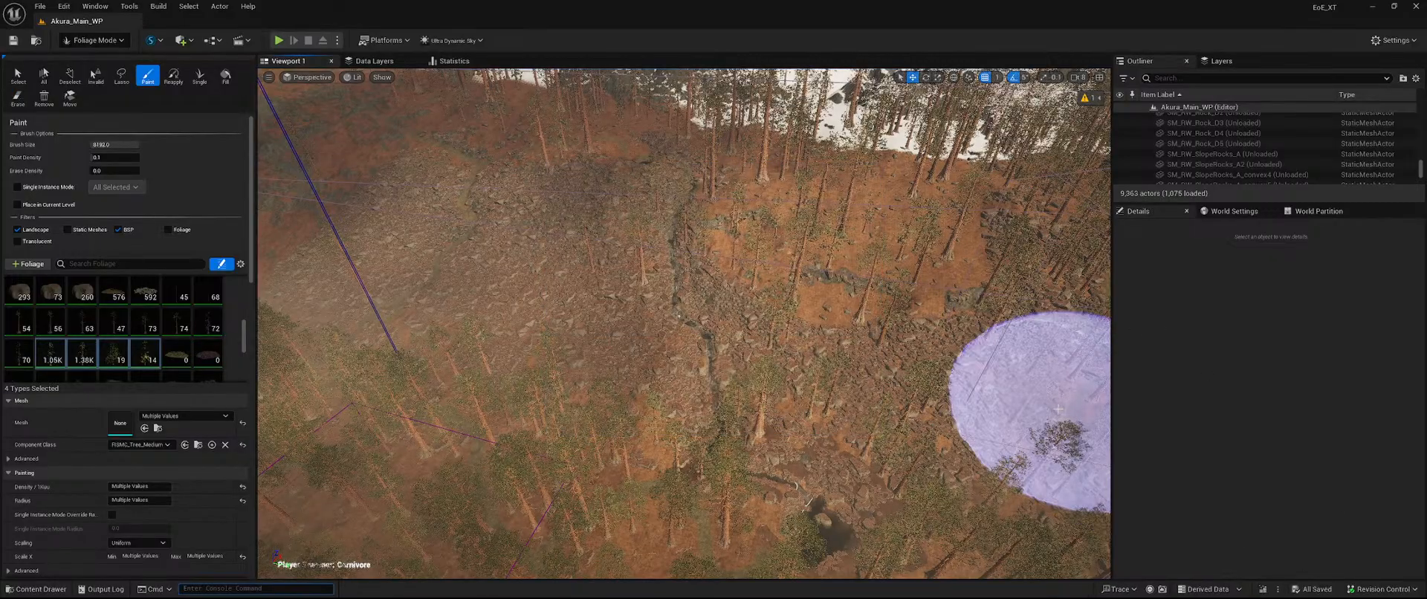
Erase the selected trees from the steep rocky slope beside the mossy cliff above the beach.
{"action": "mouse_move", "coordinate": [770, 358]}
{"action": "right_mouse_down"}
{"action": "mouse_move", "coordinate": [594, 327]}
{"action": "mouse_move", "coordinate": [572, 357]}
{"action": "mouse_move", "coordinate": [446, 327]}
{"action": "right_mouse_up"}
{"action": "mouse_move", "coordinate": [713, 372]}
{"action": "right_mouse_down"}
{"action": "mouse_move", "coordinate": [594, 364]}
{"action": "mouse_move", "coordinate": [713, 402]}
{"action": "right_mouse_up"}
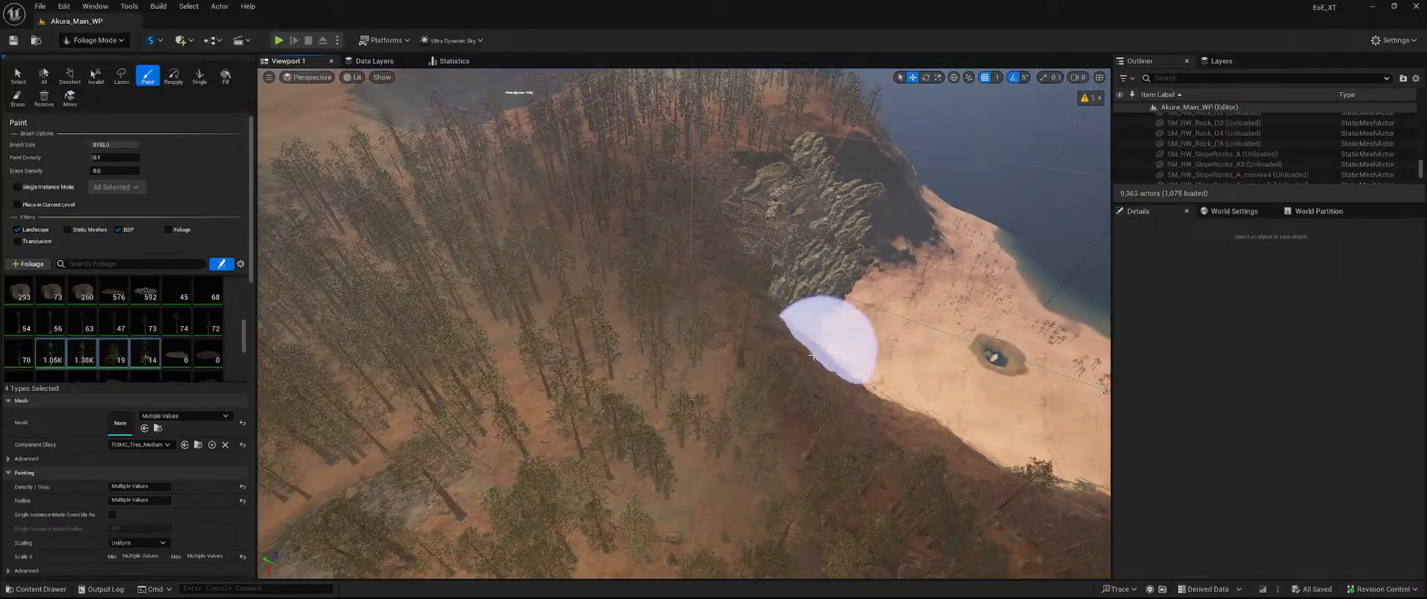
{"action": "mouse_move", "coordinate": [833, 340]}
{"action": "right_mouse_down"}
{"action": "mouse_move", "coordinate": [907, 245]}
{"action": "mouse_move", "coordinate": [999, 272]}
{"action": "mouse_move", "coordinate": [787, 334]}
{"action": "mouse_move", "coordinate": [906, 289]}
{"action": "right_mouse_up"}
{"action": "key", "text": "w"}
{"action": "key", "text": "shift"}
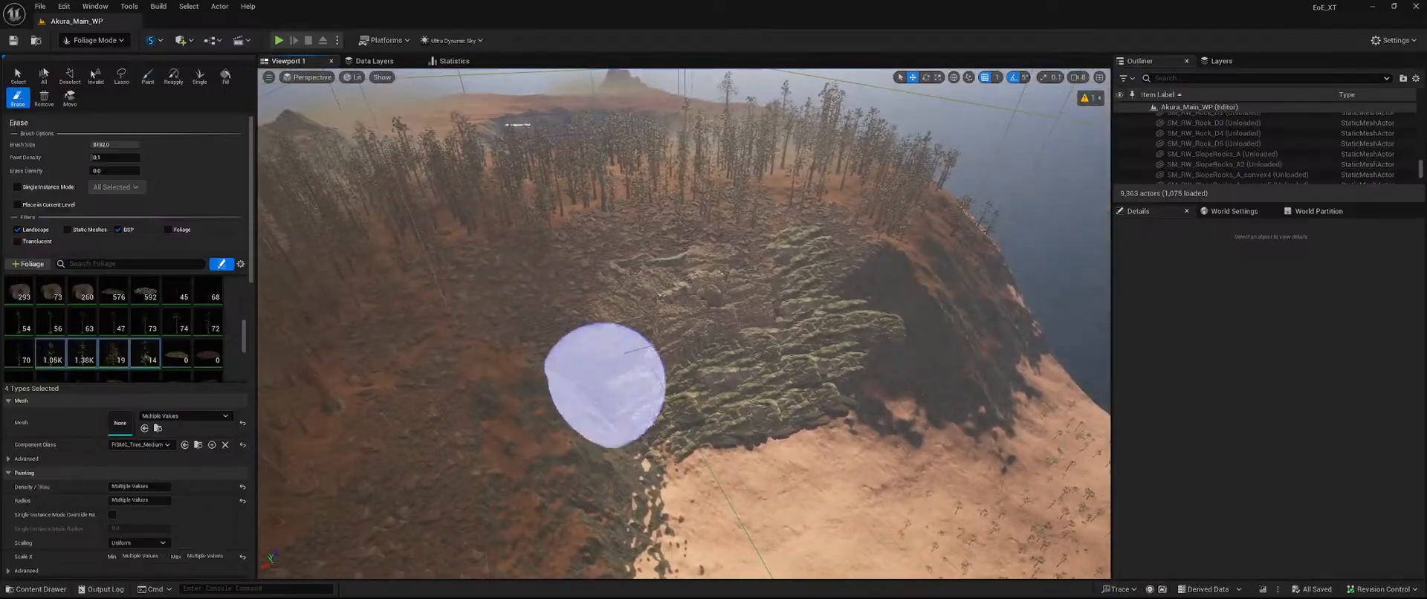
{"action": "mouse_move", "coordinate": [542, 280]}
{"action": "left_mouse_down", "text": "shift"}
{"action": "mouse_move", "coordinate": [676, 239]}
{"action": "mouse_move", "coordinate": [783, 238]}
{"action": "mouse_move", "coordinate": [800, 255]}
{"action": "mouse_move", "coordinate": [762, 280]}
{"action": "left_mouse_up", "text": "shift"}
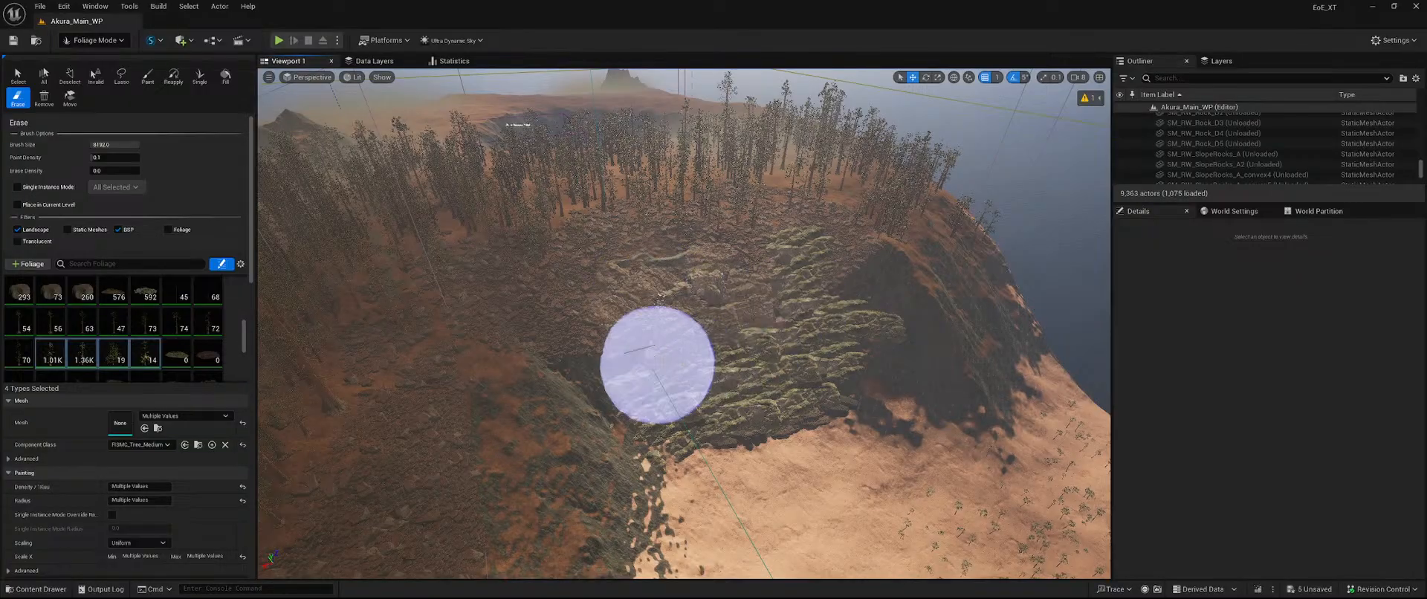
{"action": "left_click_drag", "start_coordinate": [694, 359], "coordinate": [748, 332], "text": "shift"}
Clear the remaining selected trees from the slope above the sand and save all modified foliage actors.
{"action": "key", "text": "w"}
{"action": "mouse_move", "coordinate": [748, 332]}
{"action": "right_mouse_down"}
{"action": "mouse_move", "coordinate": [735, 361]}
{"action": "mouse_move", "coordinate": [672, 372]}
{"action": "mouse_move", "coordinate": [663, 356]}
{"action": "right_mouse_up"}
{"action": "key", "text": "shift"}
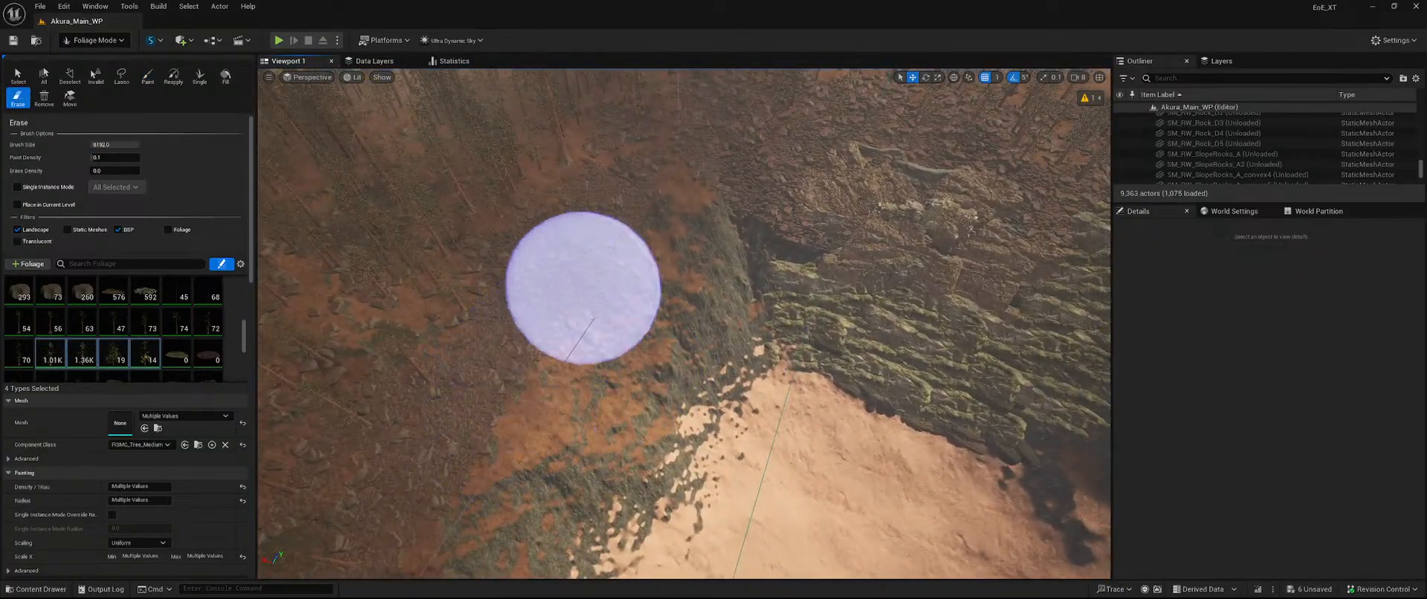
{"action": "key", "text": "w"}
{"action": "right_click_drag", "start_coordinate": [743, 336], "coordinate": [628, 323]}
{"action": "key", "text": "shift"}
{"action": "mouse_move", "coordinate": [873, 277]}
{"action": "left_mouse_down"}
{"action": "mouse_move", "coordinate": [350, 261]}
{"action": "mouse_move", "coordinate": [411, 255]}
{"action": "mouse_move", "coordinate": [671, 312]}
{"action": "left_mouse_up"}
{"action": "right_click_drag", "start_coordinate": [671, 312], "coordinate": [535, 308]}
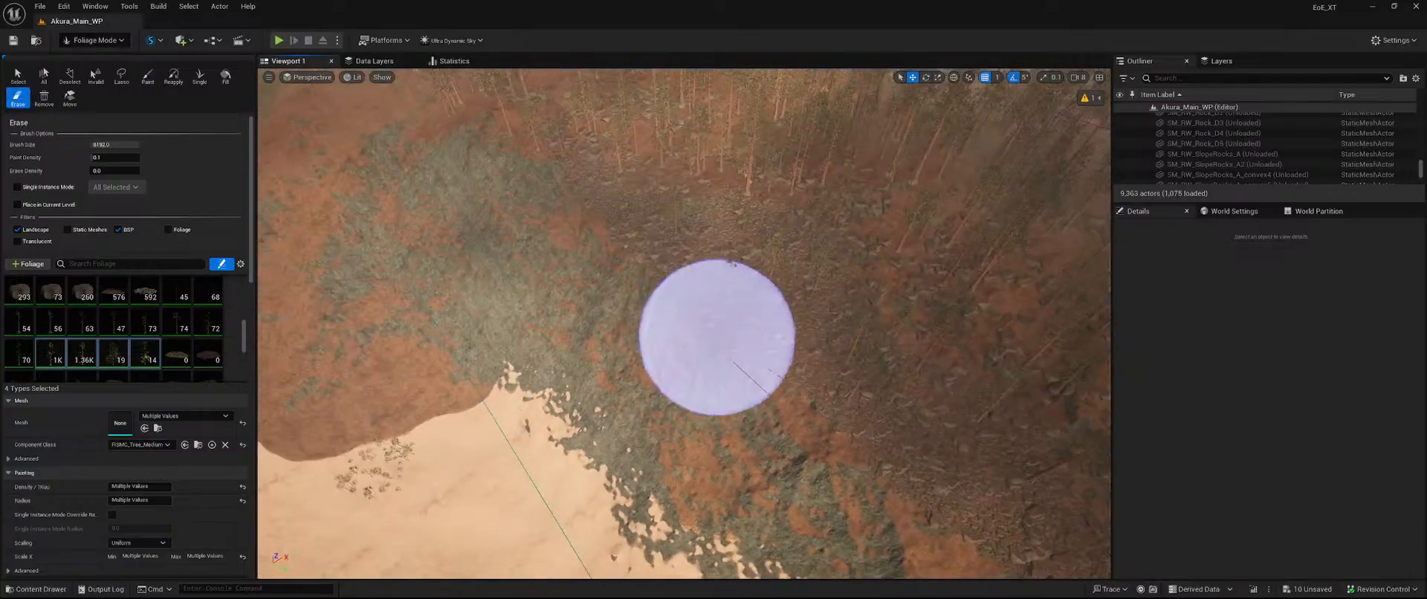
{"action": "mouse_move", "coordinate": [711, 283]}
{"action": "left_mouse_down", "text": "shift"}
{"action": "mouse_move", "coordinate": [595, 230]}
{"action": "mouse_move", "coordinate": [586, 252]}
{"action": "left_mouse_up", "text": "shift"}
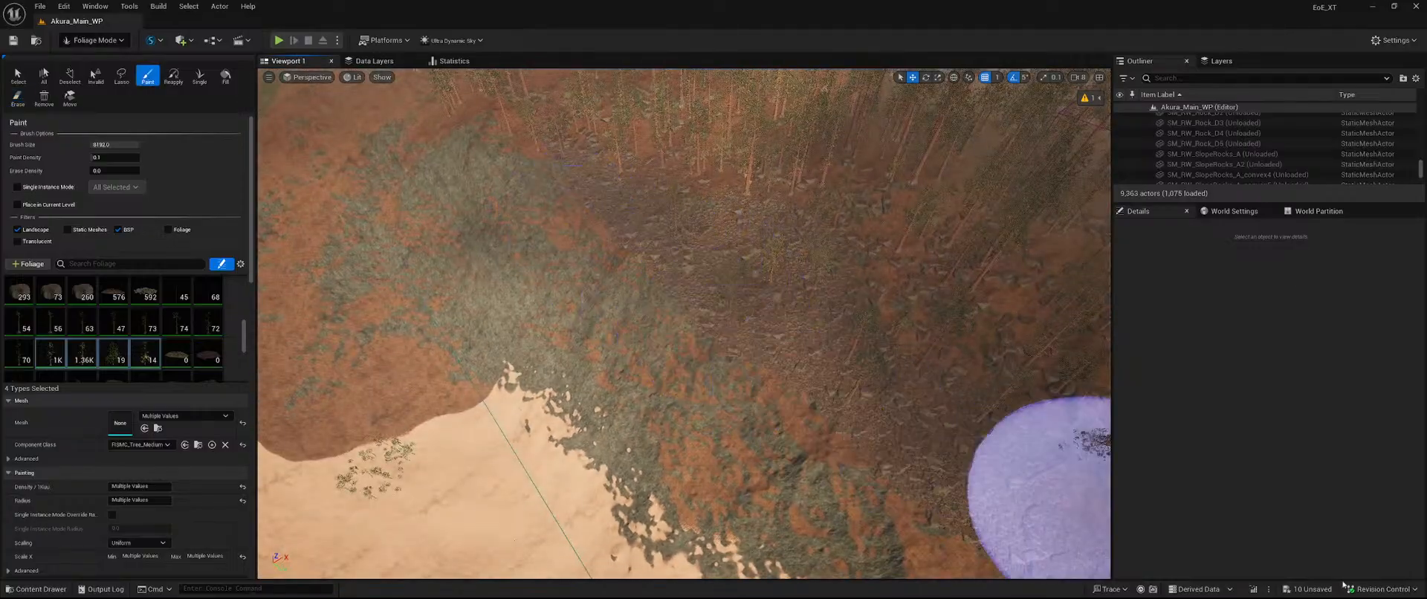
{"action": "left_click", "coordinate": [1308, 589]}
{"action": "left_click", "coordinate": [793, 422]}
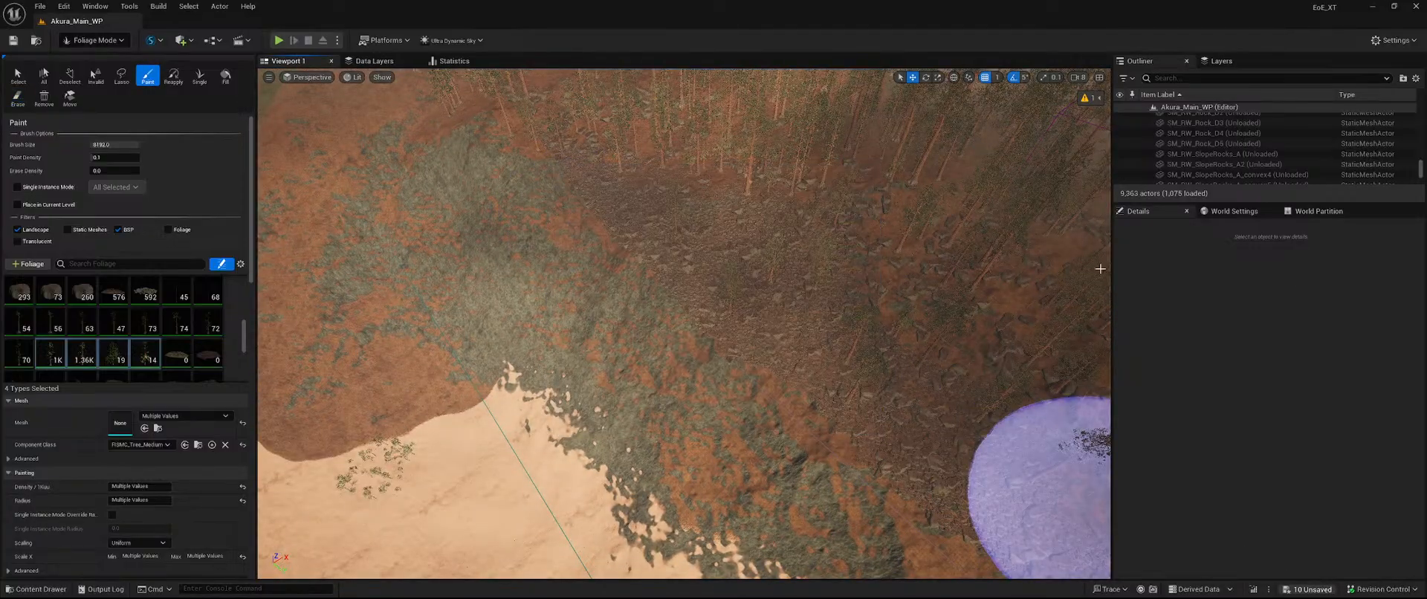
Replace the tree selection with the 24 consecutive rock foliage types starting at FT_RW_Rock_A.
{"action": "mouse_move", "coordinate": [764, 312]}
{"action": "right_mouse_down"}
{"action": "mouse_move", "coordinate": [876, 298]}
{"action": "mouse_move", "coordinate": [1055, 230]}
{"action": "right_mouse_up"}
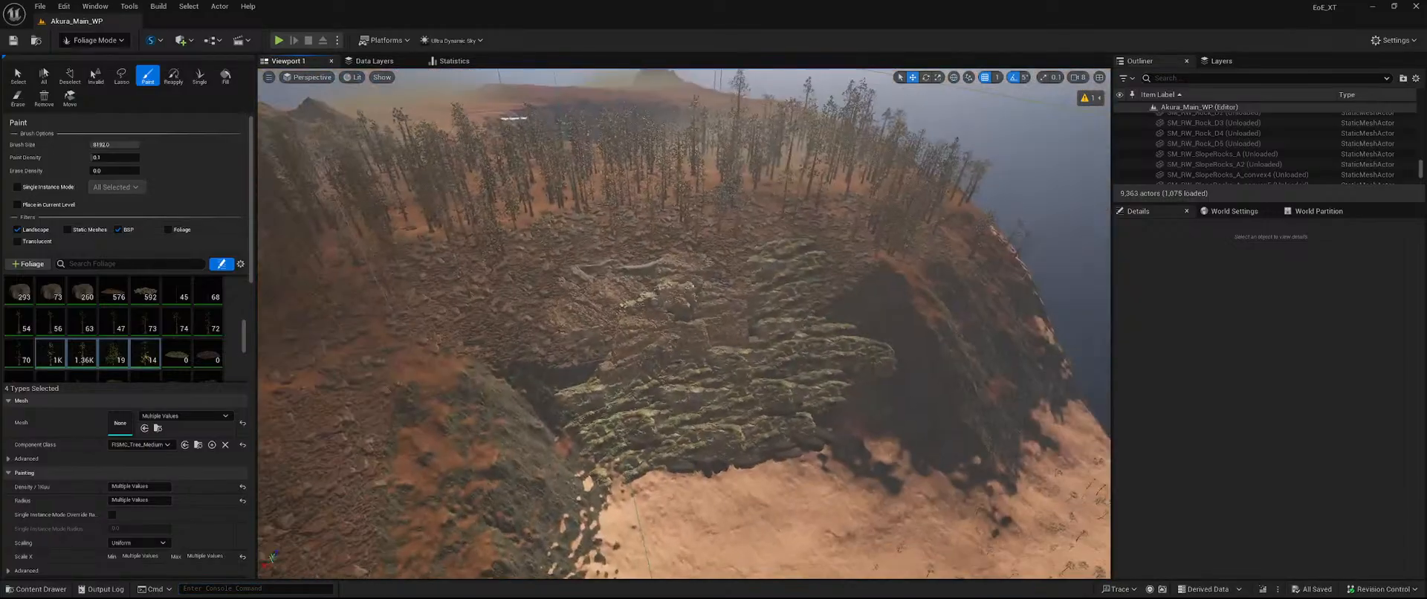
{"action": "left_click", "coordinate": [43, 346]}
{"action": "scroll", "coordinate": [190, 379], "scroll_direction": "down", "scroll_amount": 4}
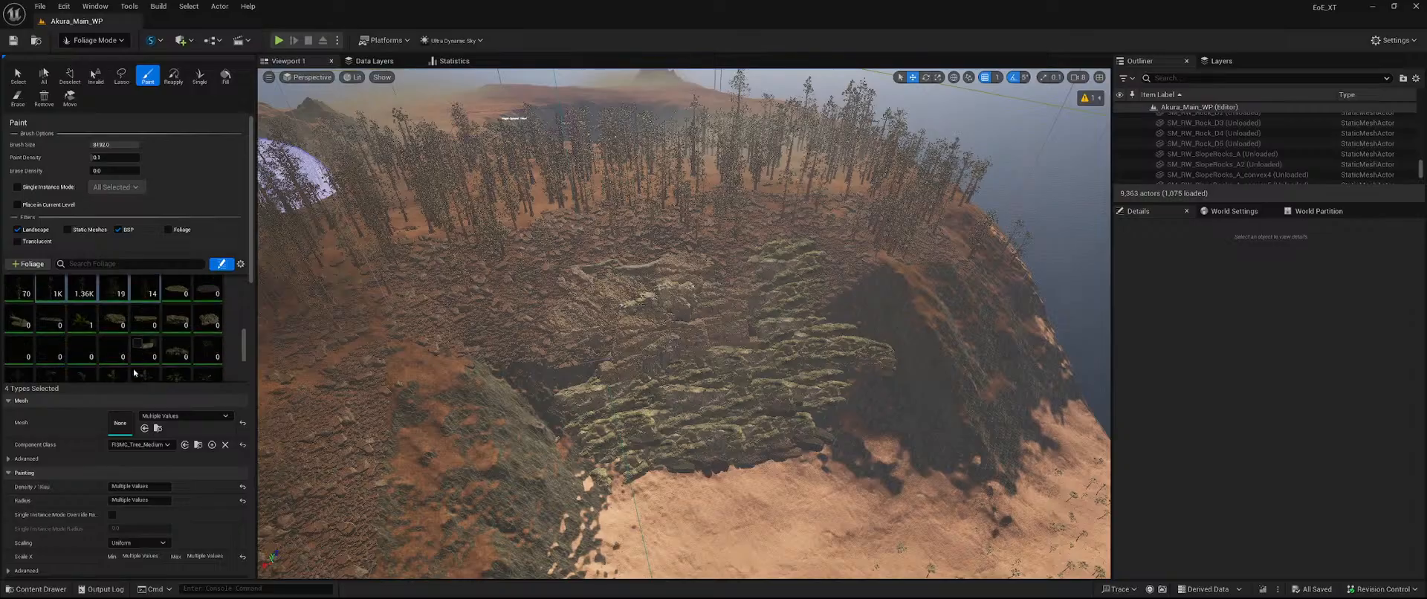
{"action": "scroll", "coordinate": [150, 358], "scroll_direction": "up", "scroll_amount": 2}
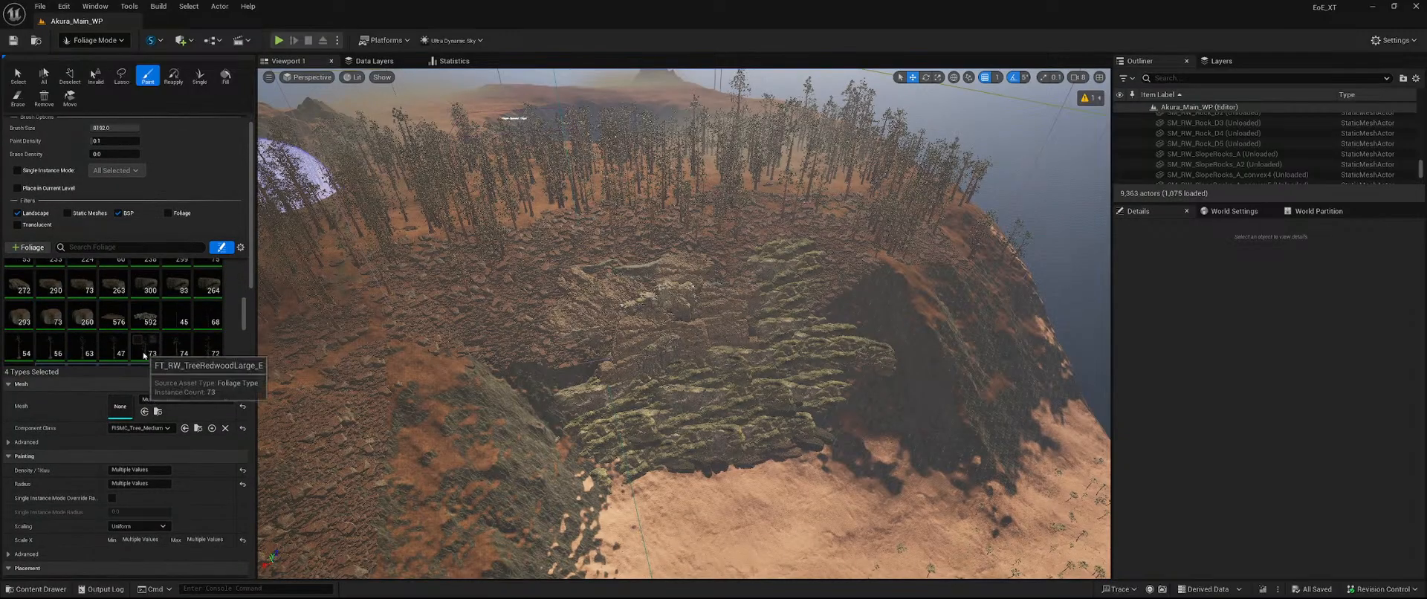
{"action": "scroll", "coordinate": [124, 333], "scroll_direction": "up", "scroll_amount": 2}
{"action": "scroll", "coordinate": [105, 312], "scroll_direction": "up", "scroll_amount": 5}
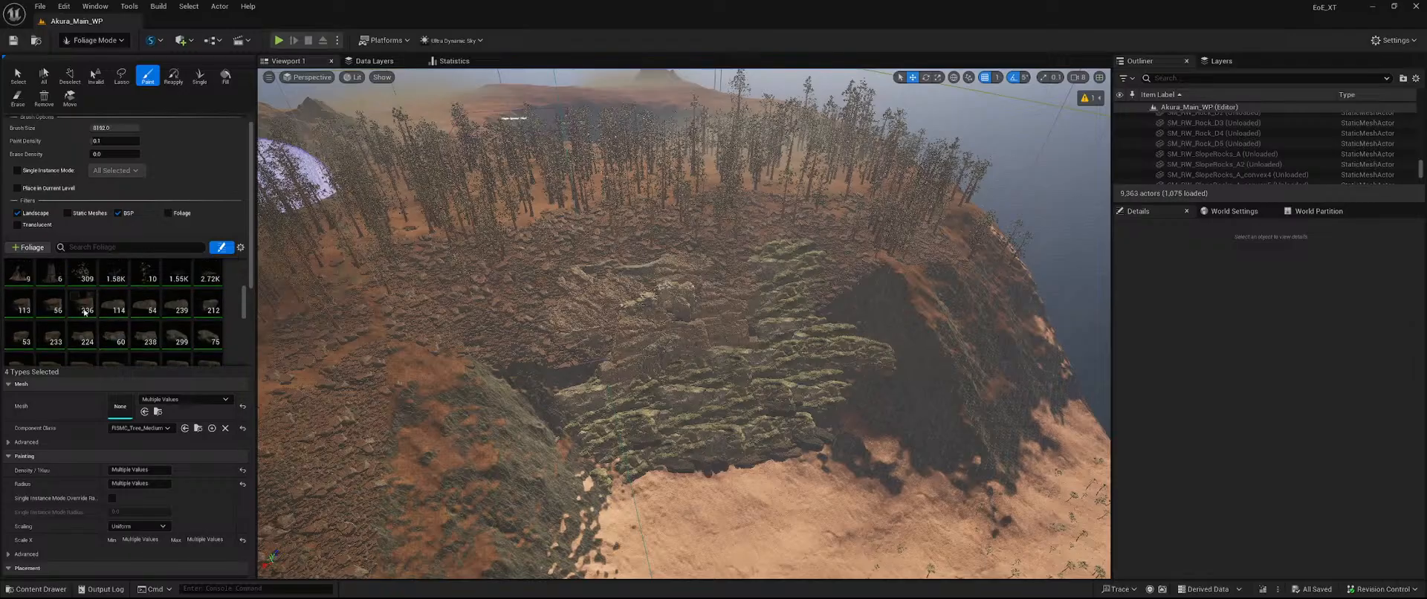
{"action": "left_click", "coordinate": [20, 301]}
{"action": "scroll", "coordinate": [147, 321], "scroll_direction": "down", "scroll_amount": 2}
{"action": "scroll", "coordinate": [147, 322], "scroll_direction": "up", "scroll_amount": 3}
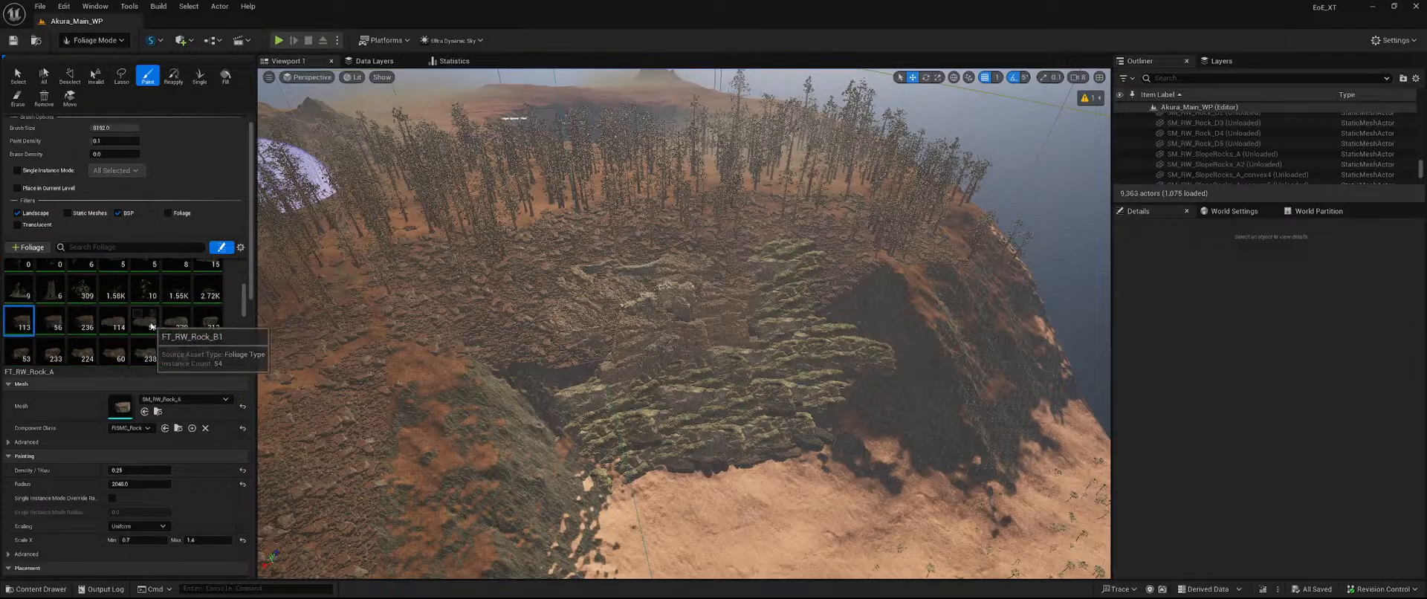
{"action": "scroll", "coordinate": [133, 325], "scroll_direction": "down", "scroll_amount": 2}
{"action": "scroll", "coordinate": [149, 327], "scroll_direction": "down", "scroll_amount": 1}
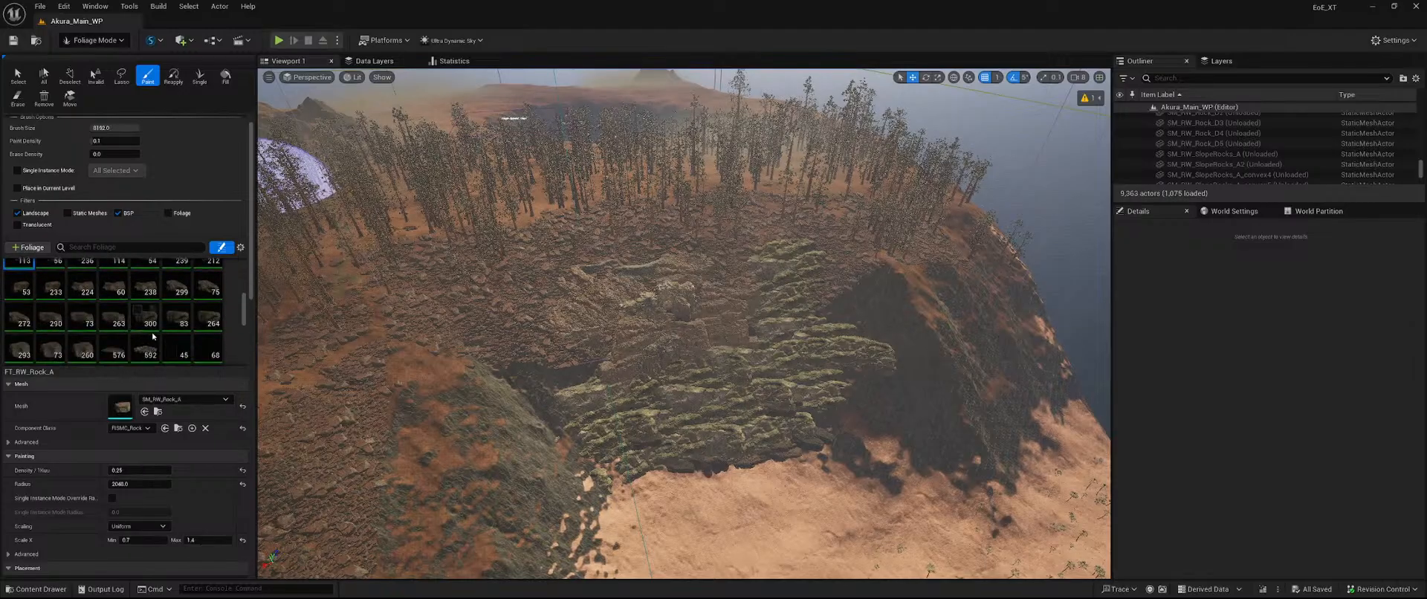
{"action": "left_click", "coordinate": [86, 356], "text": "shift"}
Erase instances of the selected rock types around the outcrop on the cliff face.
{"action": "right_click_drag", "start_coordinate": [416, 364], "coordinate": [308, 342]}
{"action": "left_click", "coordinate": [74, 346]}
{"action": "key", "text": "w"}
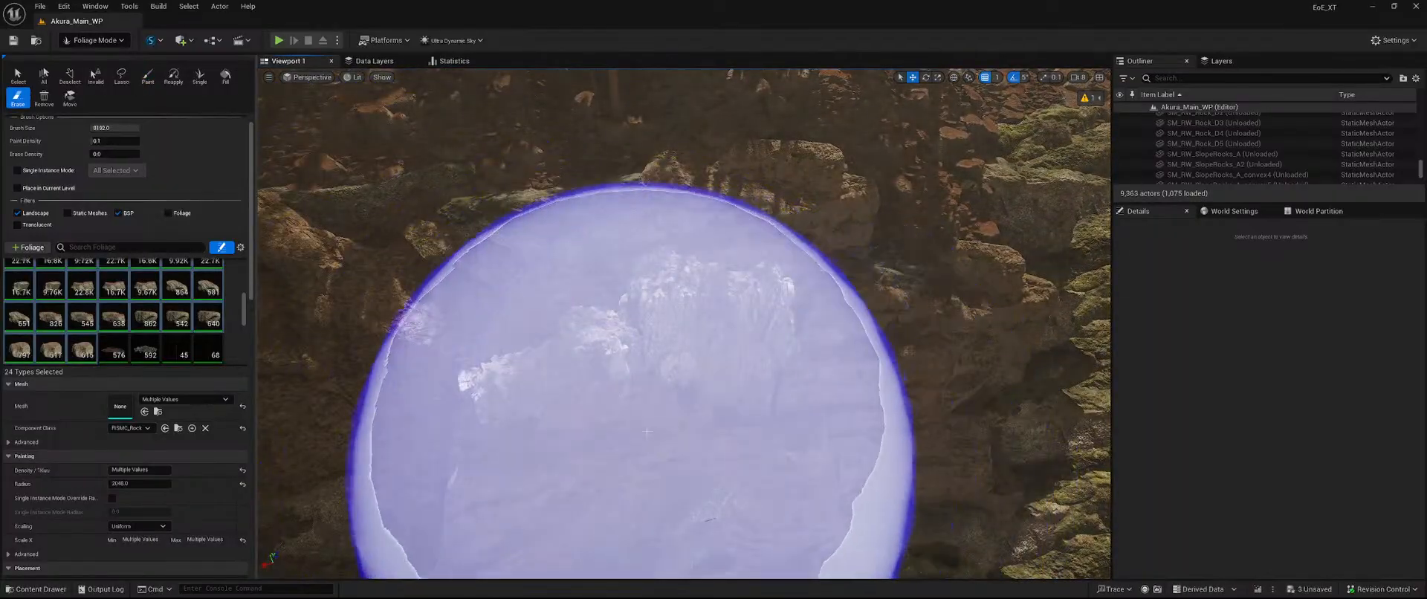
Try to erase the selected rocks from the mossy cliff ledges below the central outcrop.
{"action": "right_click_drag", "start_coordinate": [647, 431], "coordinate": [702, 446]}
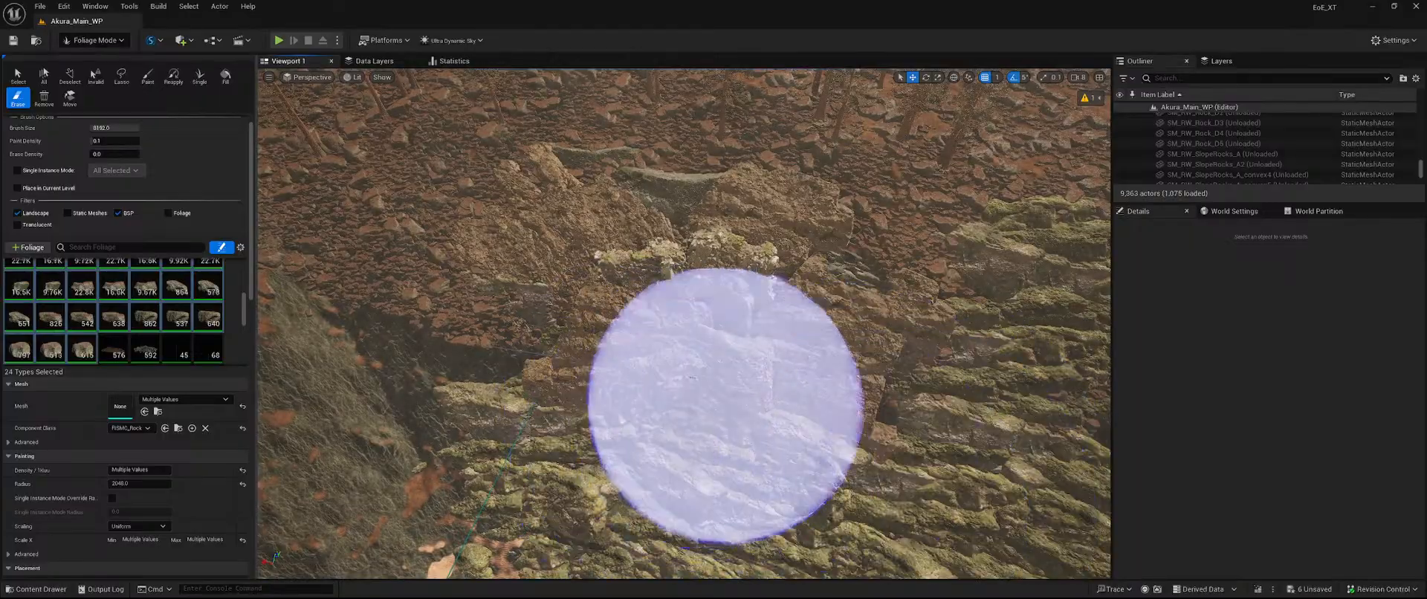
{"action": "mouse_move", "coordinate": [895, 433]}
{"action": "left_mouse_down", "text": "shift"}
{"action": "mouse_move", "coordinate": [940, 409]}
{"action": "mouse_move", "coordinate": [992, 469]}
{"action": "mouse_move", "coordinate": [839, 464]}
{"action": "left_mouse_up", "text": "shift"}
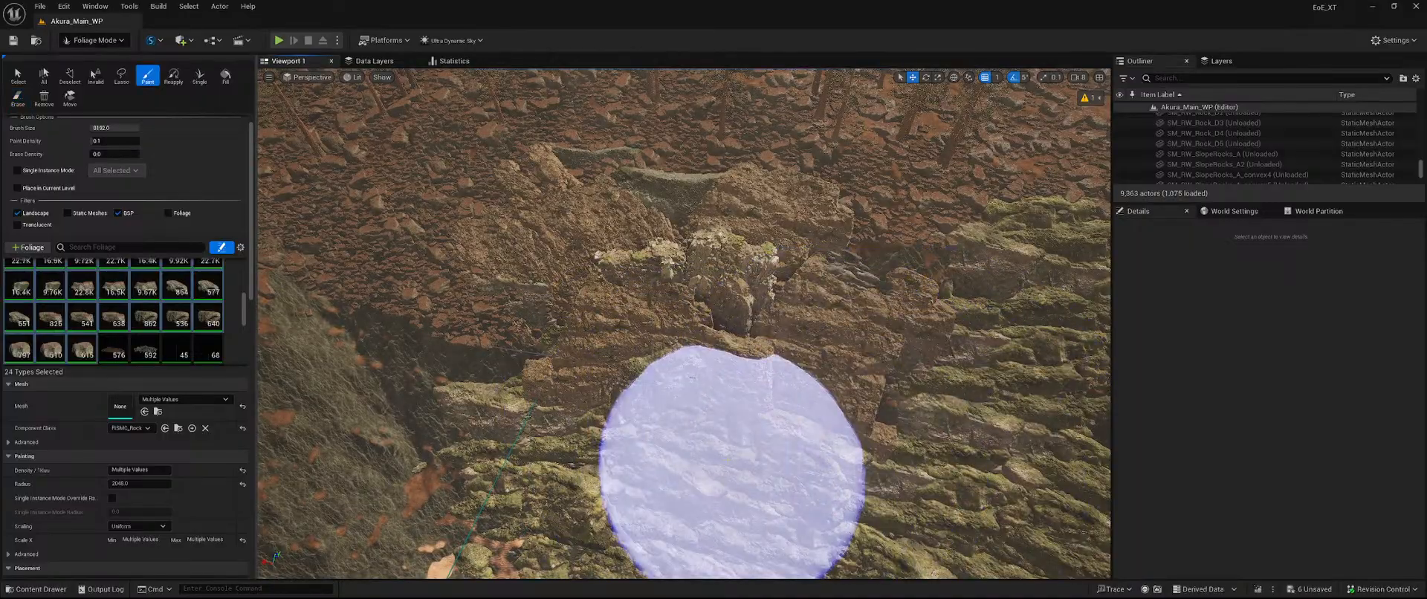
{"action": "key", "text": "ctrl+z"}
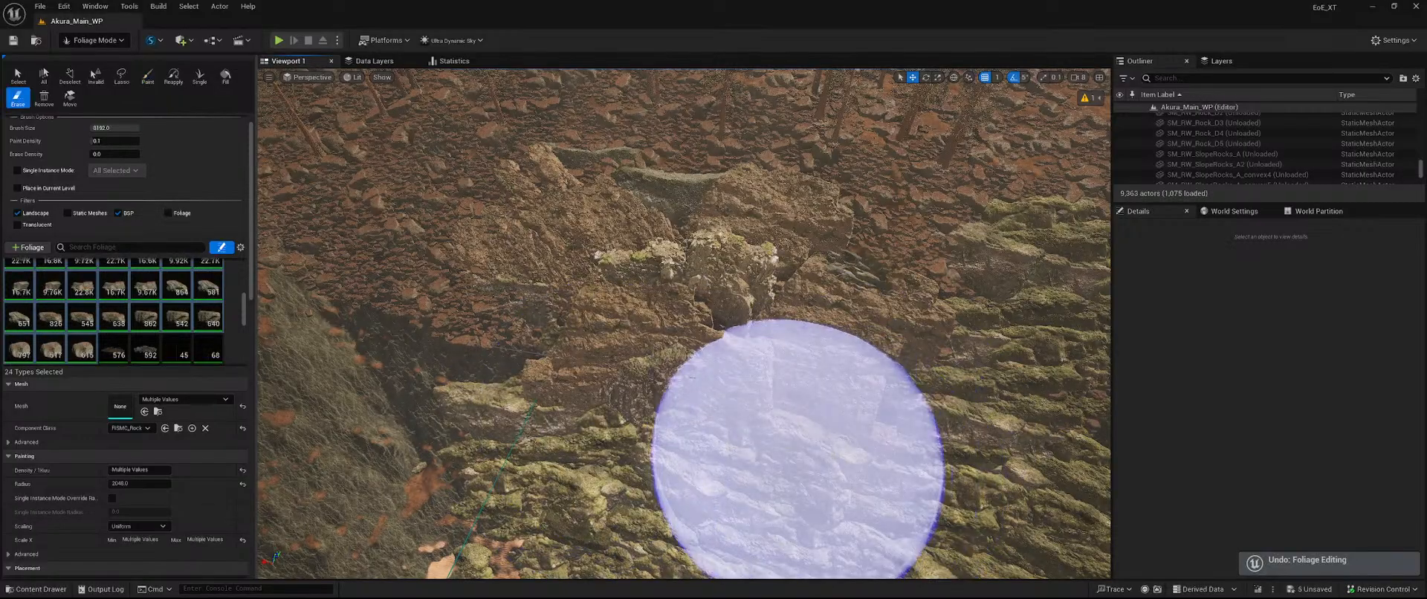
{"action": "mouse_move", "coordinate": [587, 362]}
{"action": "left_mouse_down"}
{"action": "mouse_move", "coordinate": [567, 328]}
{"action": "mouse_move", "coordinate": [526, 344]}
{"action": "mouse_move", "coordinate": [697, 455]}
{"action": "mouse_move", "coordinate": [647, 454]}
{"action": "left_mouse_up"}
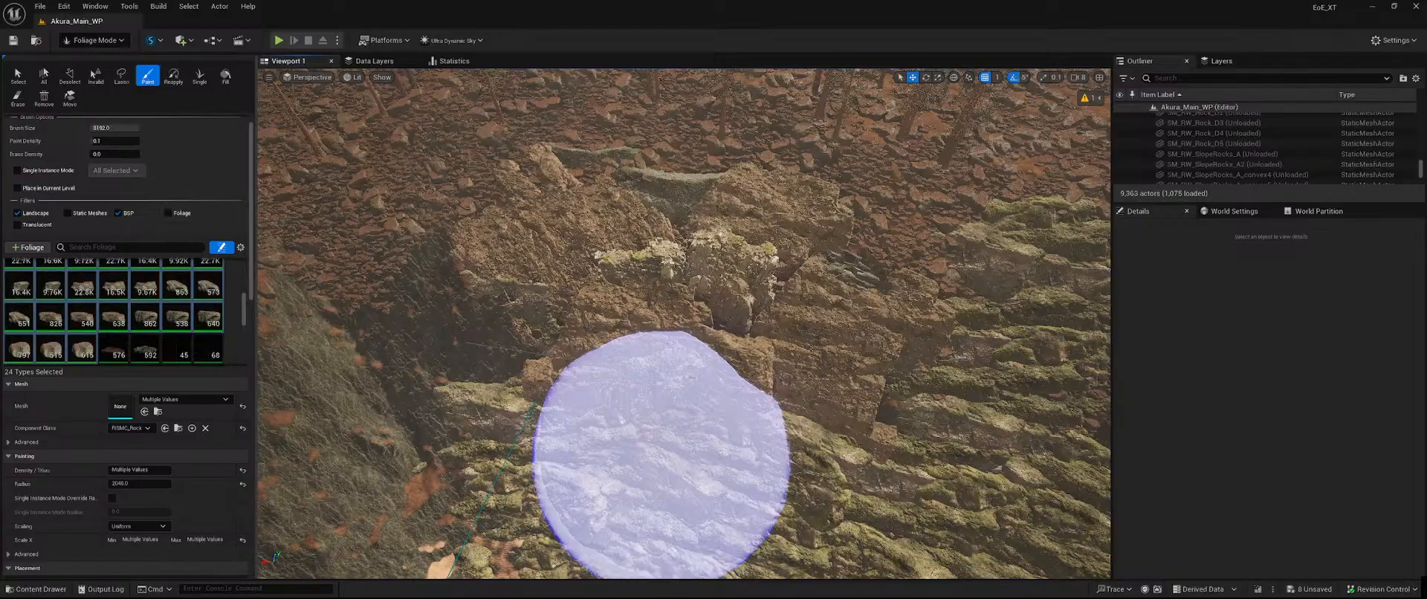
{"action": "key", "text": "ctrl+z"}
{"action": "key", "text": "ctrl+z"}
{"action": "key", "text": "ctrl+z"}
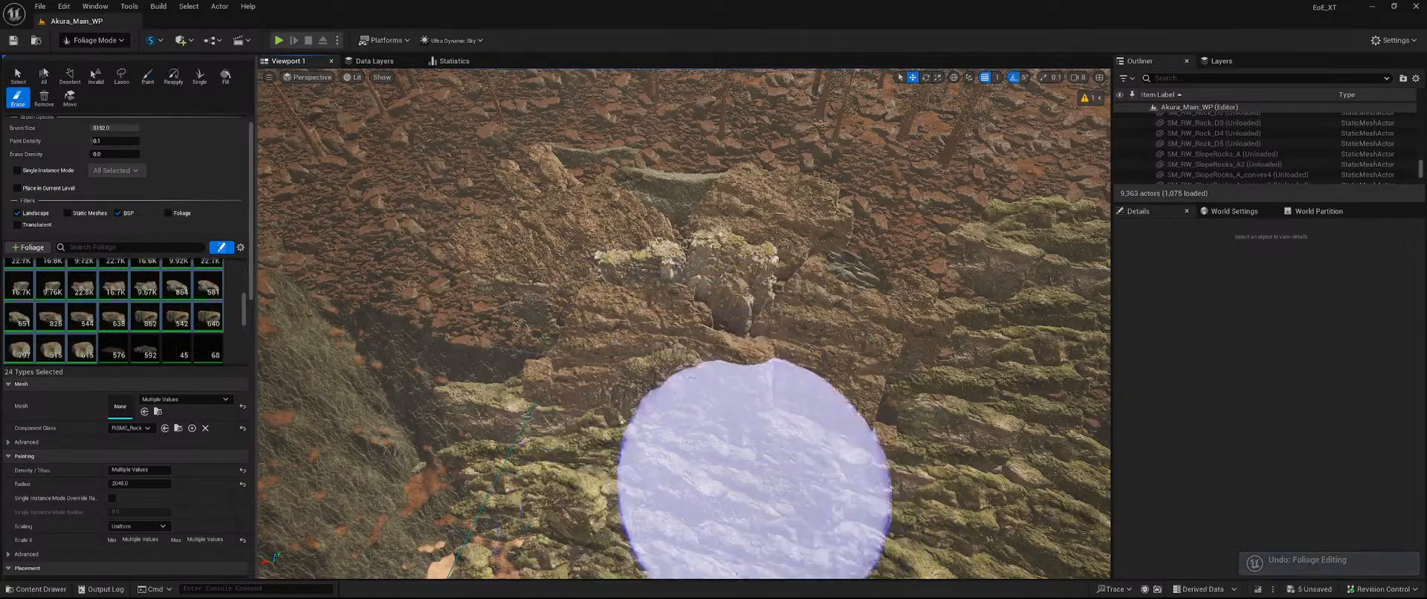
Erase the selected rocks across the mossy cliff face and save all modified foliage actors.
{"action": "right_click_drag", "start_coordinate": [543, 477], "coordinate": [684, 482]}
{"action": "mouse_move", "coordinate": [483, 465]}
{"action": "left_mouse_down", "text": "shift"}
{"action": "mouse_move", "coordinate": [583, 431]}
{"action": "mouse_move", "coordinate": [745, 423]}
{"action": "left_mouse_up", "text": "shift"}
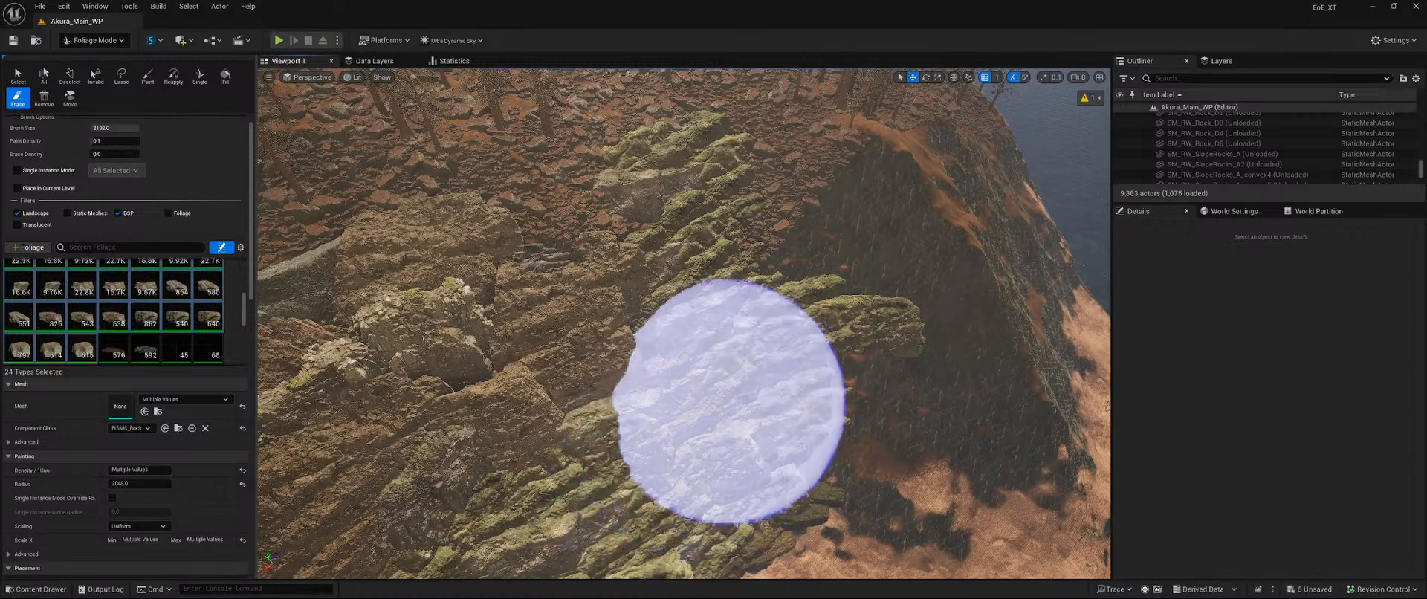
{"action": "mouse_move", "coordinate": [710, 444]}
{"action": "right_mouse_down"}
{"action": "mouse_move", "coordinate": [654, 438]}
{"action": "mouse_move", "coordinate": [672, 394]}
{"action": "right_mouse_up"}
{"action": "left_click", "coordinate": [1330, 590]}
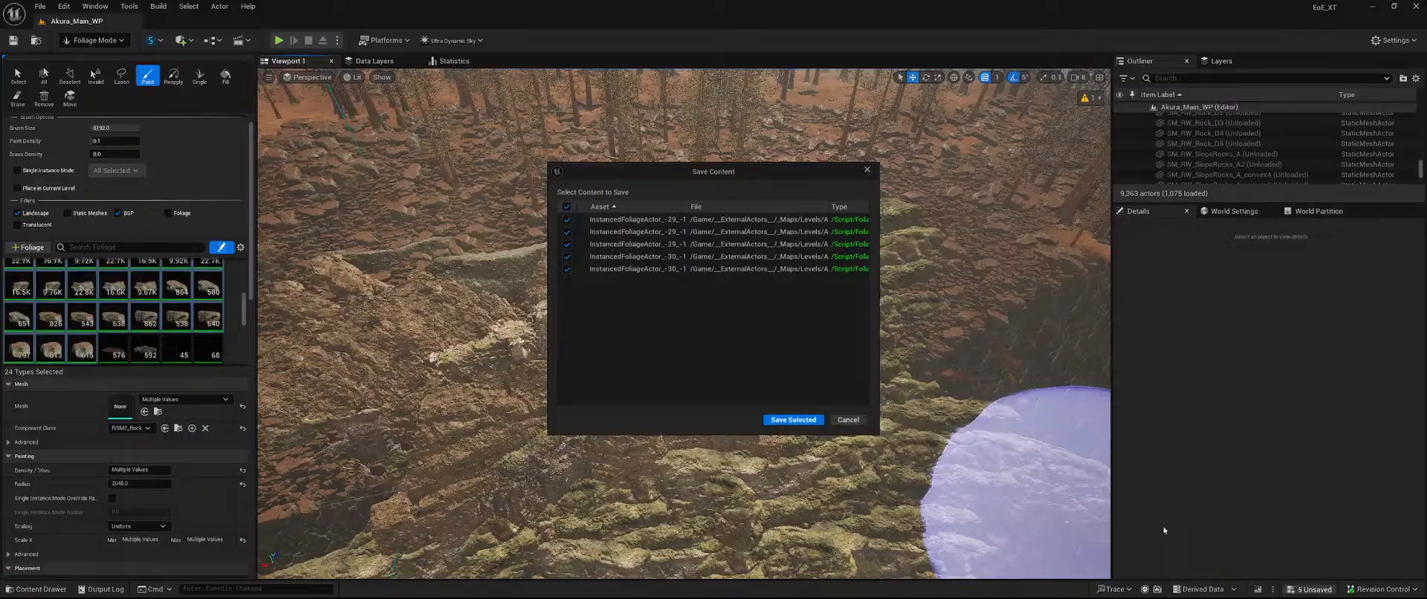
{"action": "left_click", "coordinate": [799, 420]}
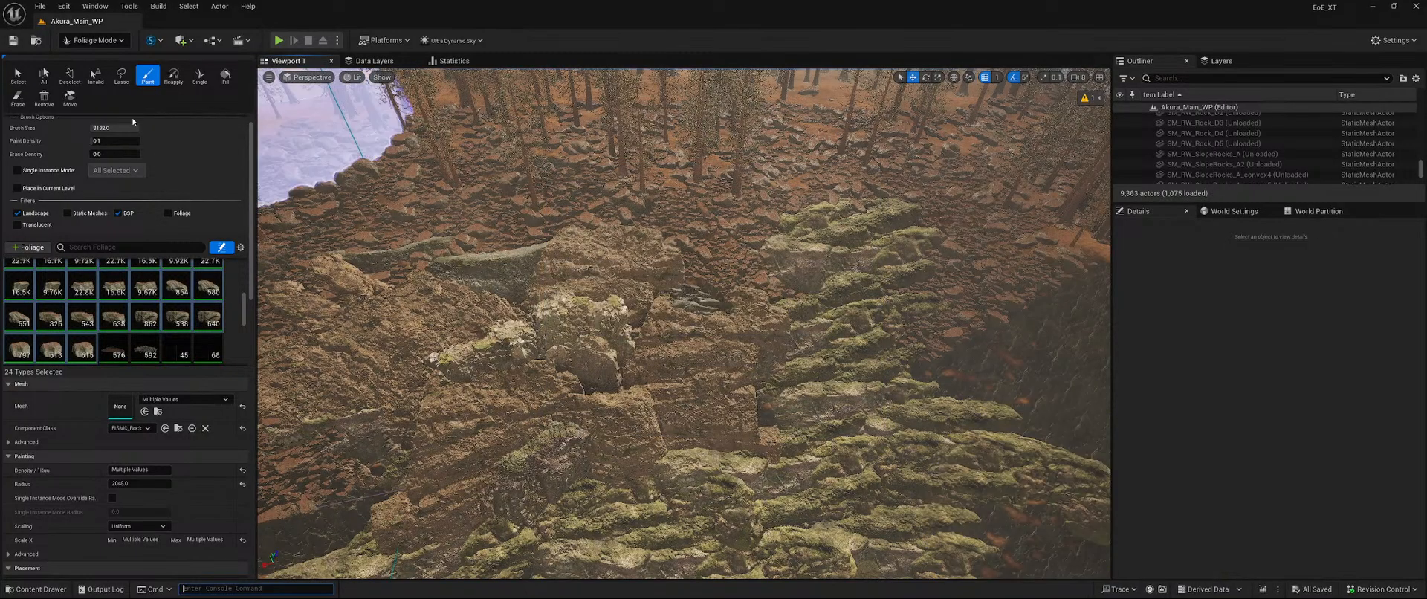
Reduce the foliage brush size and erase selected rocks from a small patch of the forest floor.
{"action": "left_click_drag", "start_coordinate": [128, 128], "coordinate": [95, 128]}
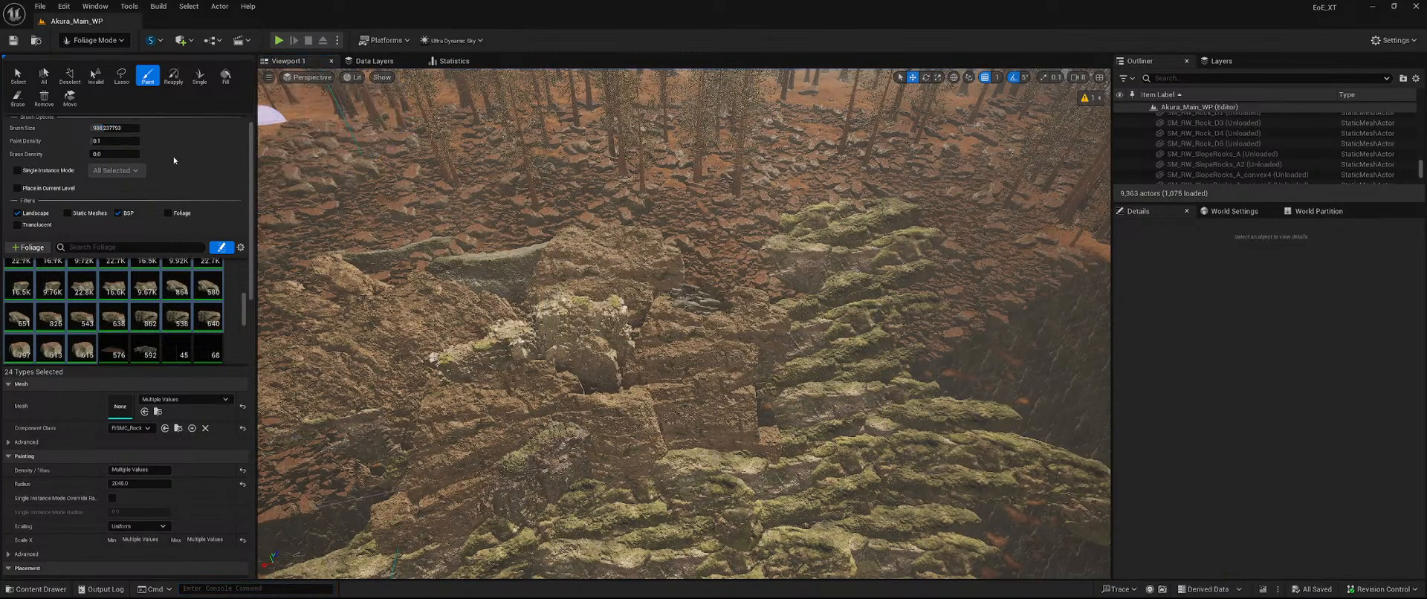
{"action": "mouse_move", "coordinate": [505, 297]}
{"action": "right_mouse_down"}
{"action": "mouse_move", "coordinate": [490, 179]}
{"action": "mouse_move", "coordinate": [496, 264]}
{"action": "mouse_move", "coordinate": [479, 301]}
{"action": "mouse_move", "coordinate": [481, 238]}
{"action": "right_mouse_up"}
{"action": "key", "text": "w"}
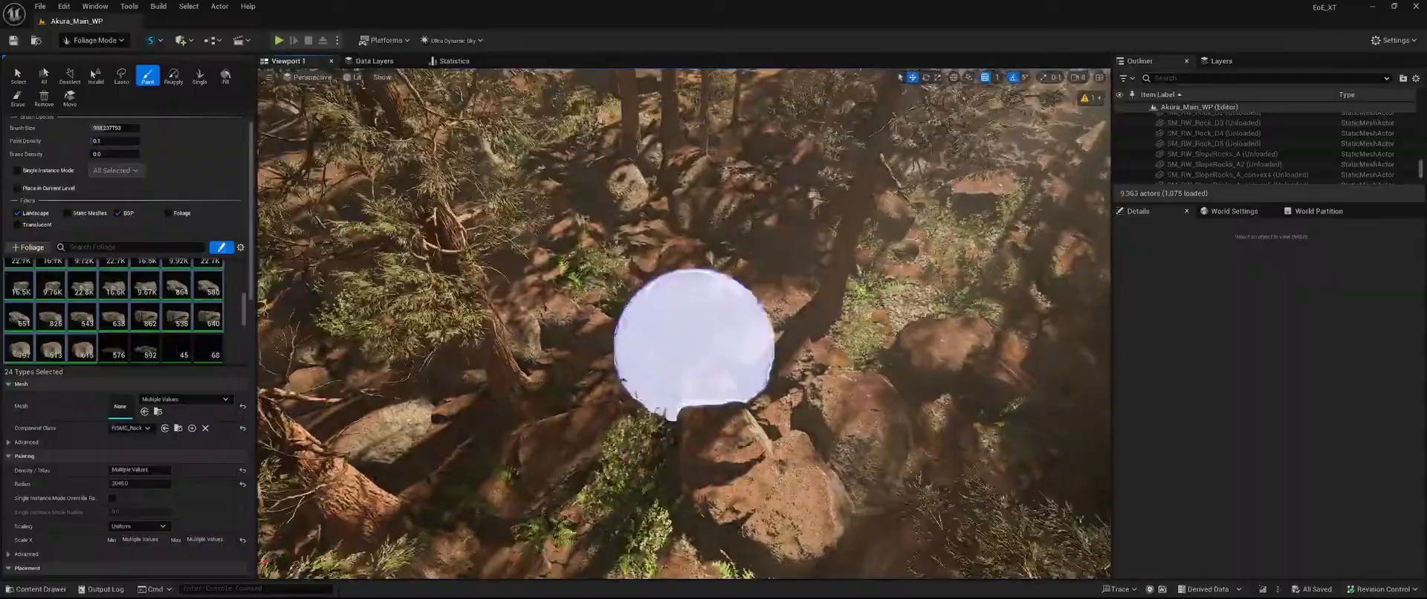
{"action": "mouse_move", "coordinate": [693, 344]}
{"action": "left_mouse_down", "text": "shift"}
{"action": "mouse_move", "coordinate": [684, 414]}
{"action": "mouse_move", "coordinate": [651, 230]}
{"action": "left_mouse_up", "text": "shift"}
{"action": "right_click_drag", "start_coordinate": [852, 395], "coordinate": [847, 364]}
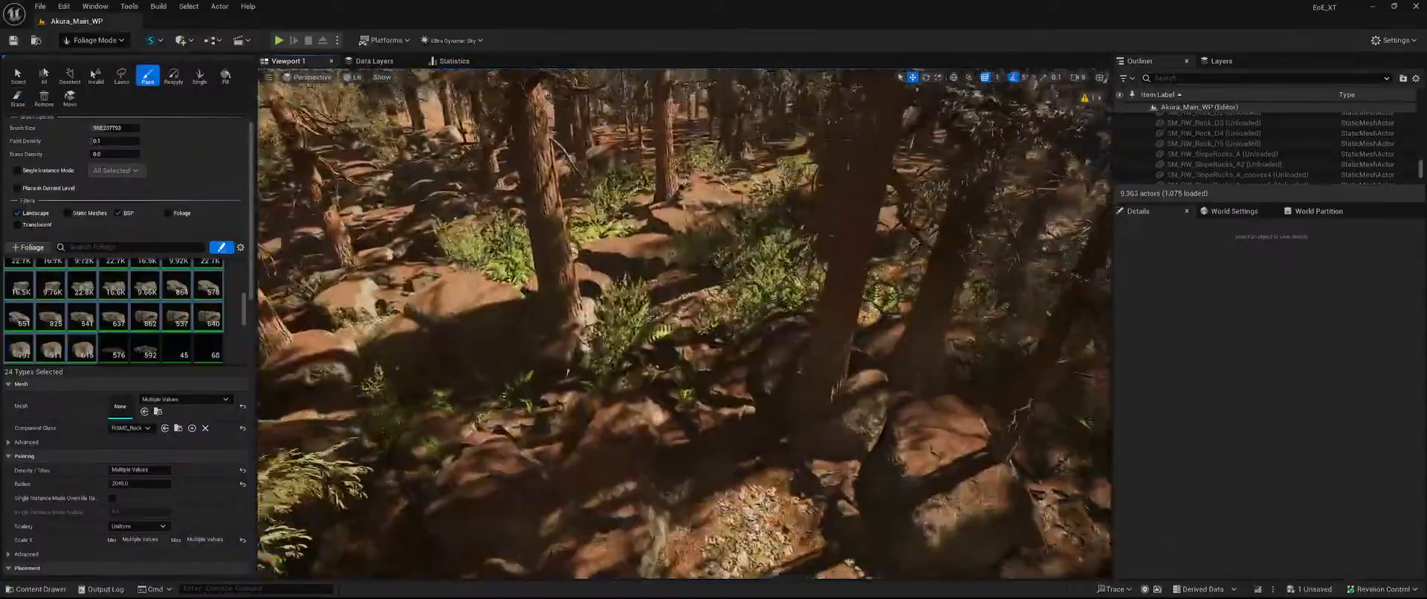
{"action": "right_click_drag", "start_coordinate": [725, 419], "coordinate": [743, 425]}
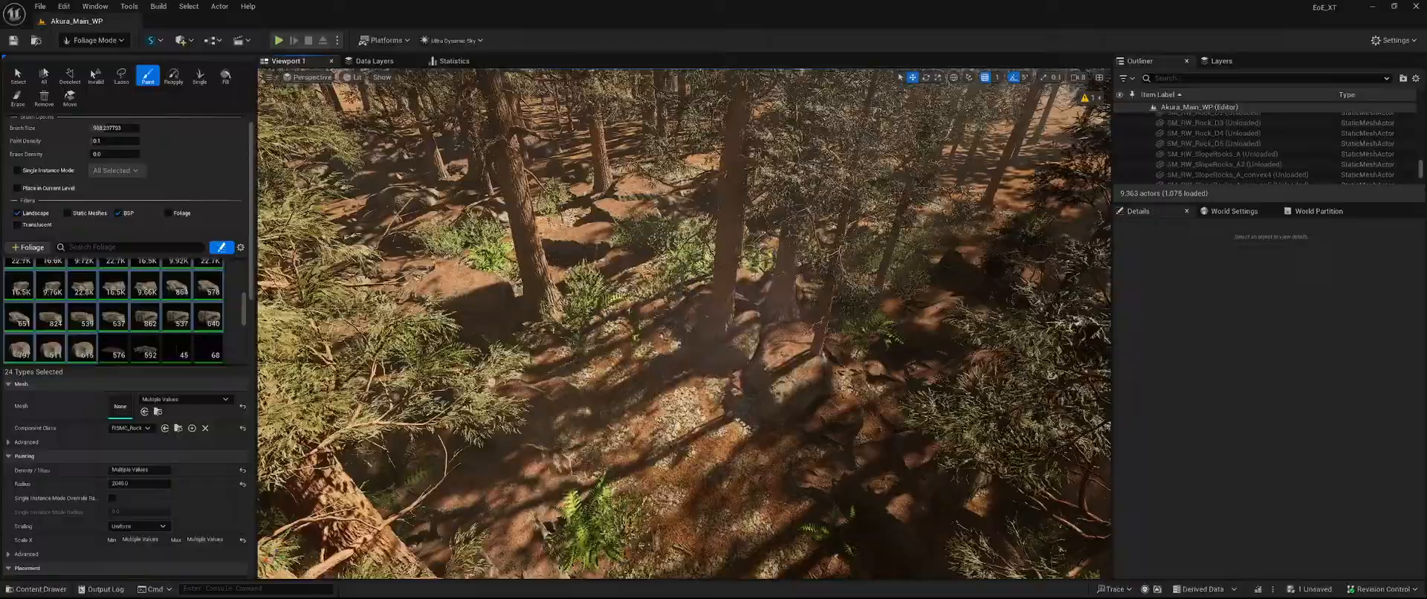
Erase more of the selected rocks along the forest floor between the trees with the smaller brush.
{"action": "right_click_drag", "start_coordinate": [782, 268], "coordinate": [780, 223]}
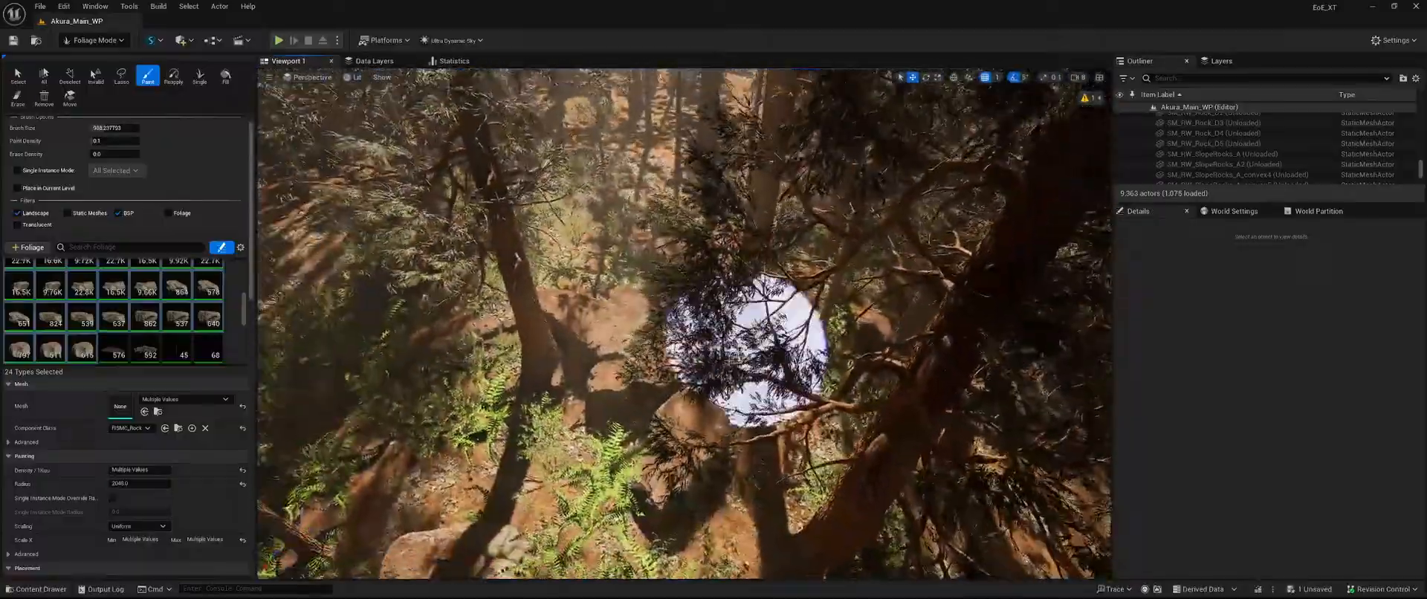
{"action": "key", "text": "shift"}
{"action": "right_click_drag", "start_coordinate": [644, 302], "coordinate": [643, 249]}
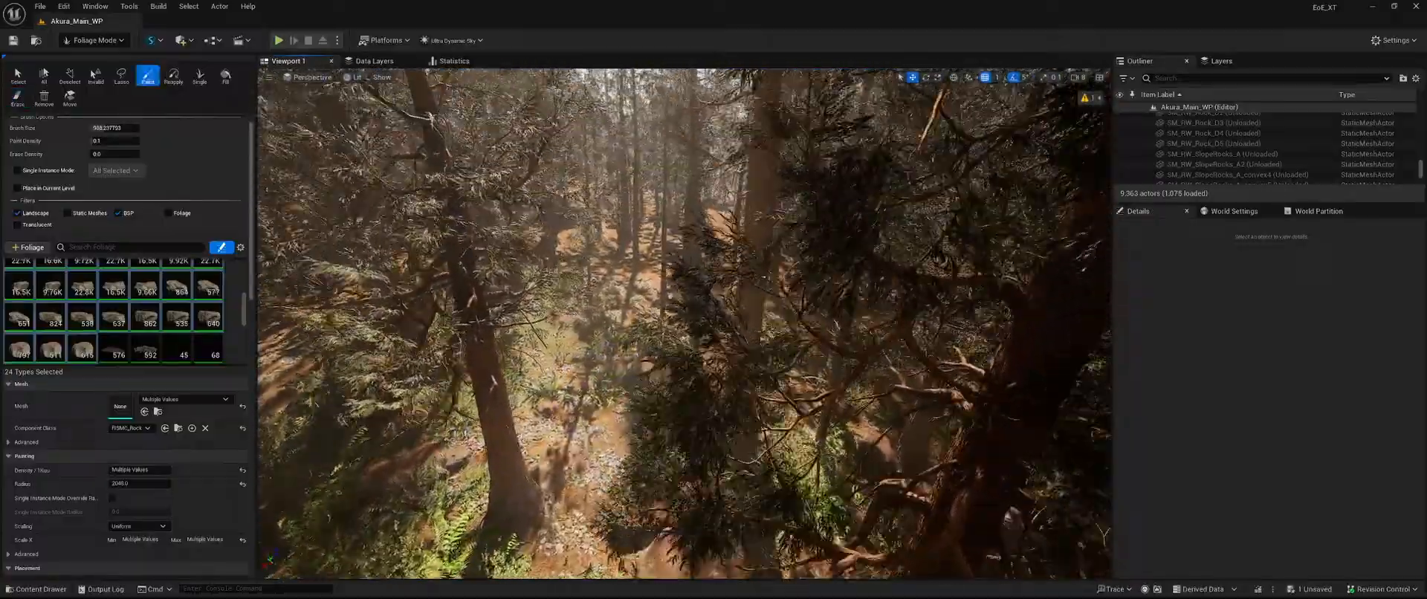
{"action": "right_click_drag", "start_coordinate": [643, 302], "coordinate": [642, 346]}
{"action": "left_click", "coordinate": [728, 438], "text": "shift"}
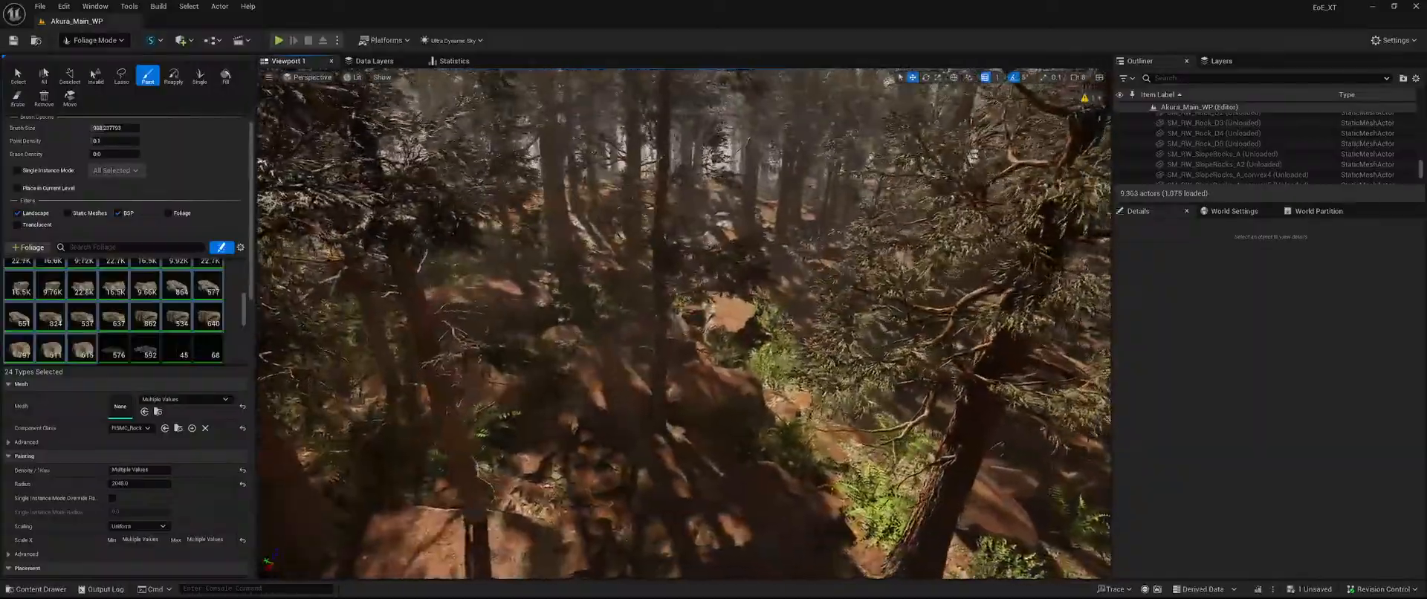
Erase the selected rocks from the shaded forest floor behind the cluster of large boulders.
{"action": "right_click_drag", "start_coordinate": [692, 390], "coordinate": [680, 402]}
{"action": "key", "text": "shift"}
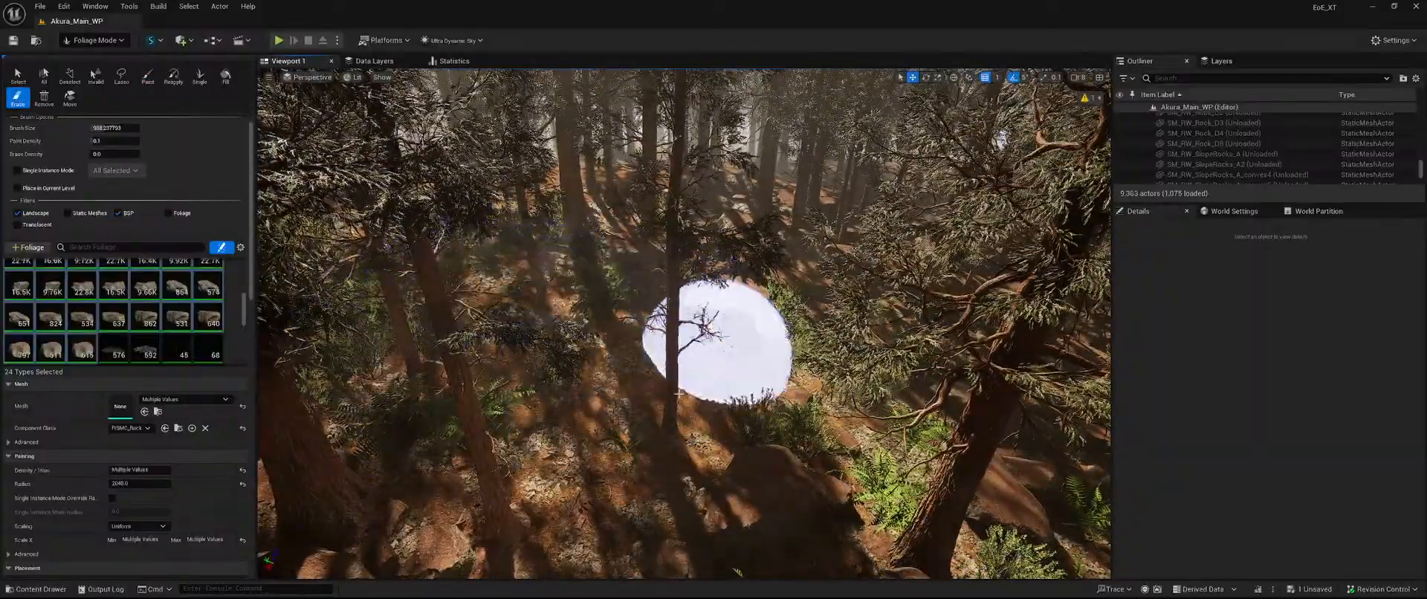
{"action": "right_click_drag", "start_coordinate": [678, 392], "coordinate": [676, 345]}
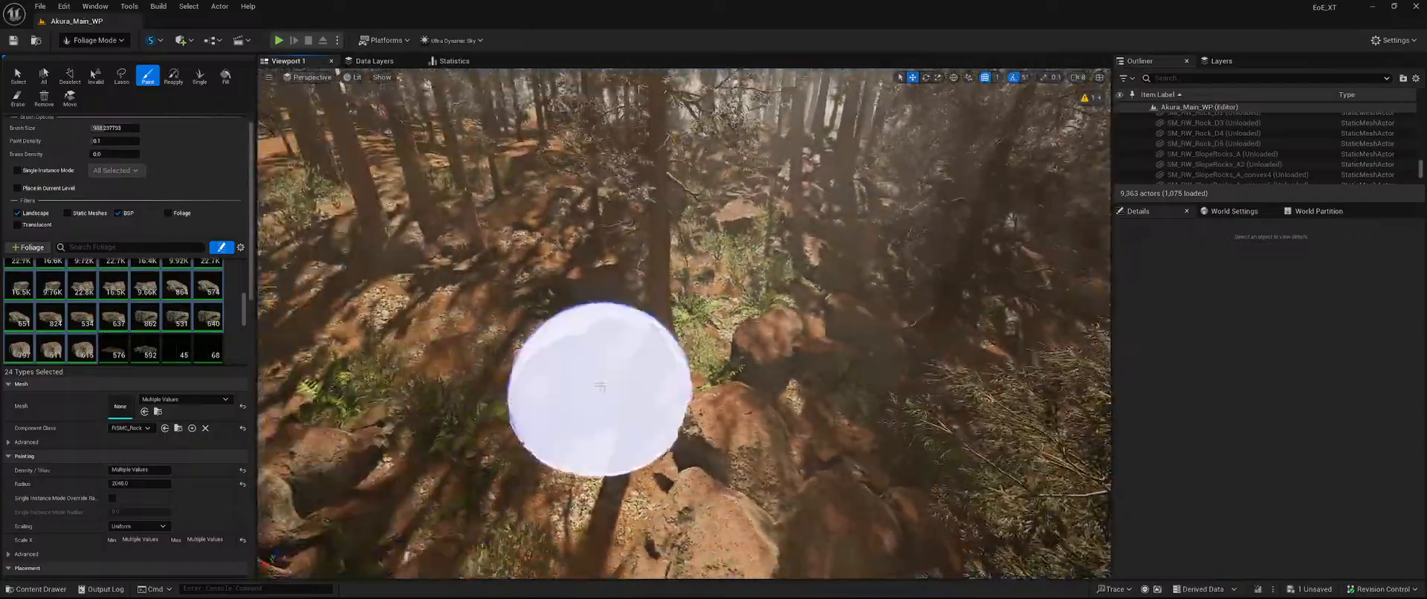
{"action": "left_click_drag", "start_coordinate": [599, 385], "coordinate": [741, 315], "text": "shift"}
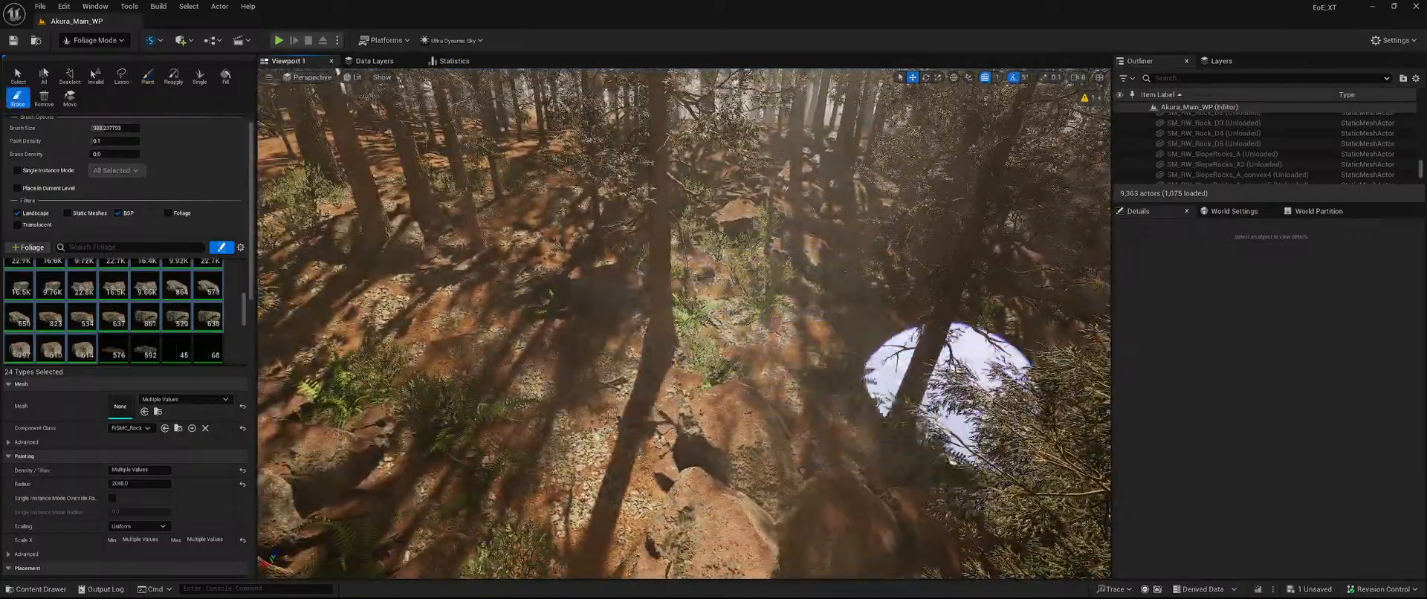
{"action": "right_click_drag", "start_coordinate": [947, 386], "coordinate": [966, 405]}
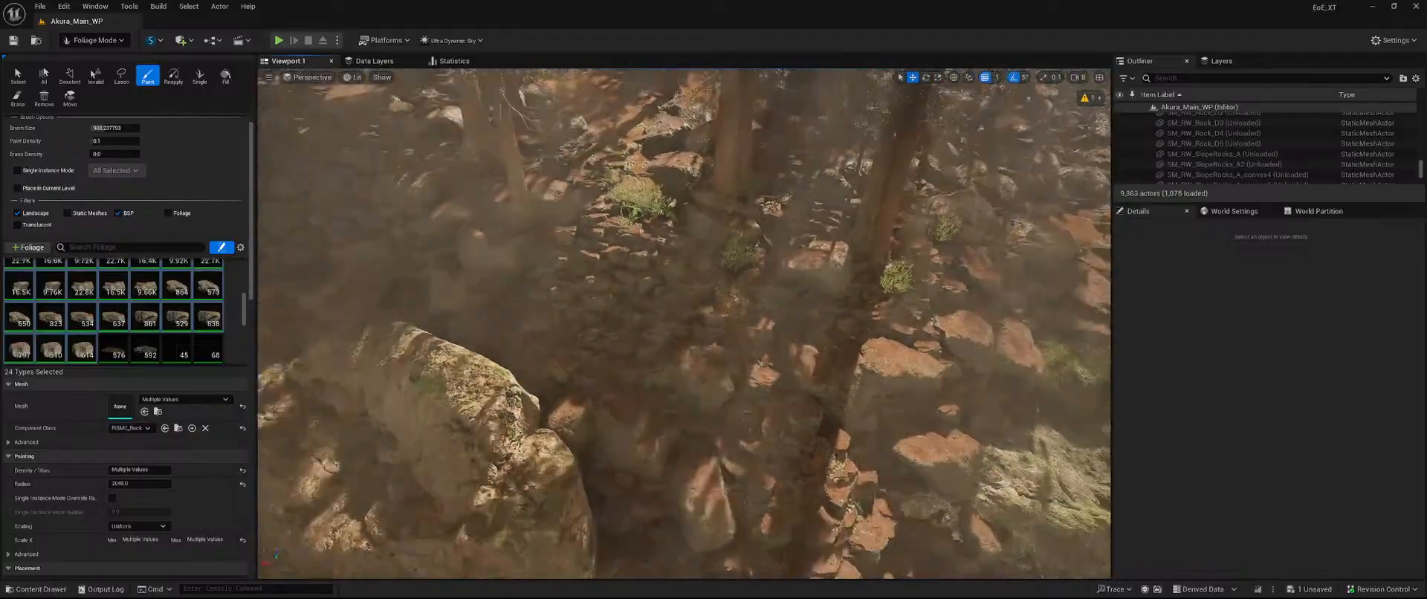
Erase the selected rocks scattered over the stony slope and the ferny ground between the trees.
{"action": "right_click_drag", "start_coordinate": [811, 277], "coordinate": [821, 222]}
{"action": "key", "text": "shift"}
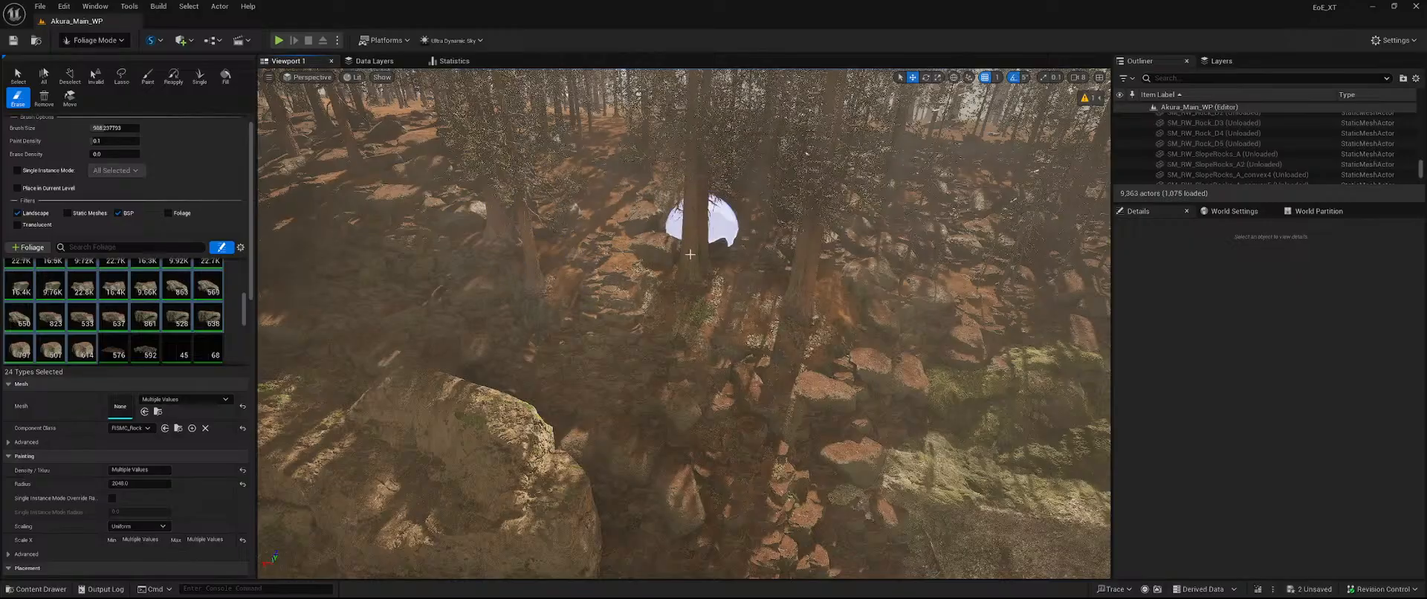
{"action": "right_click_drag", "start_coordinate": [690, 254], "coordinate": [694, 200]}
{"action": "right_click_drag", "start_coordinate": [685, 323], "coordinate": [657, 237]}
{"action": "key", "text": "shift"}
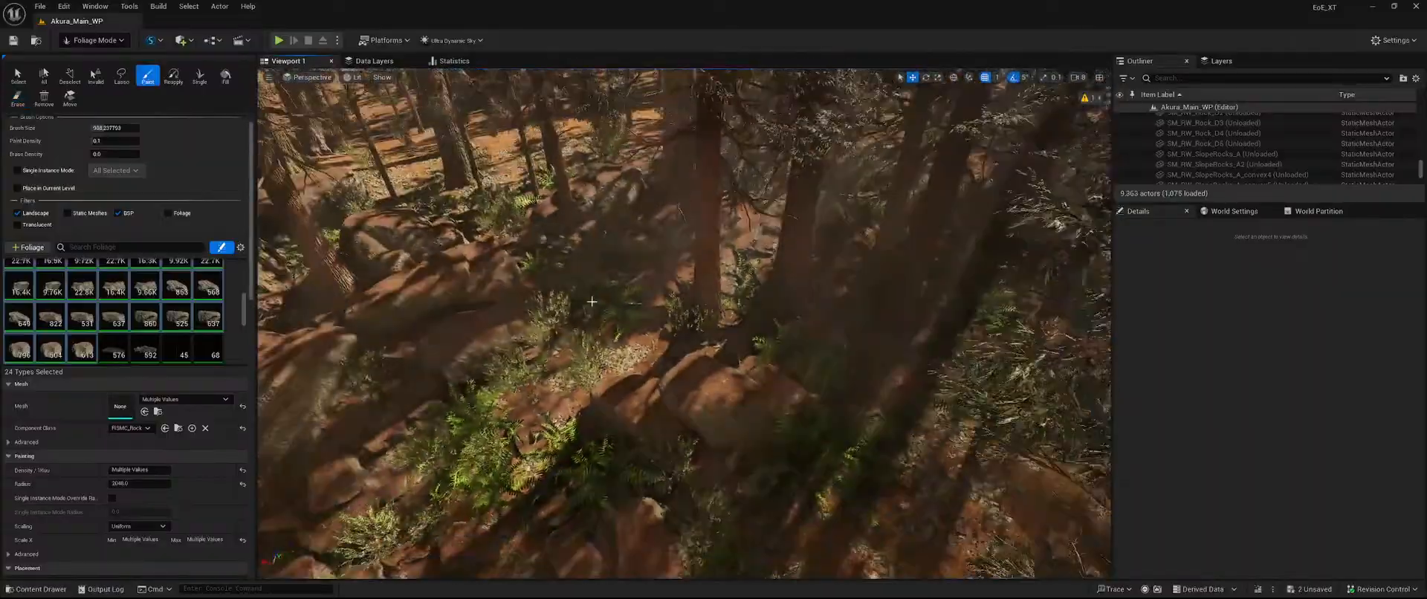
{"action": "key", "text": "shift"}
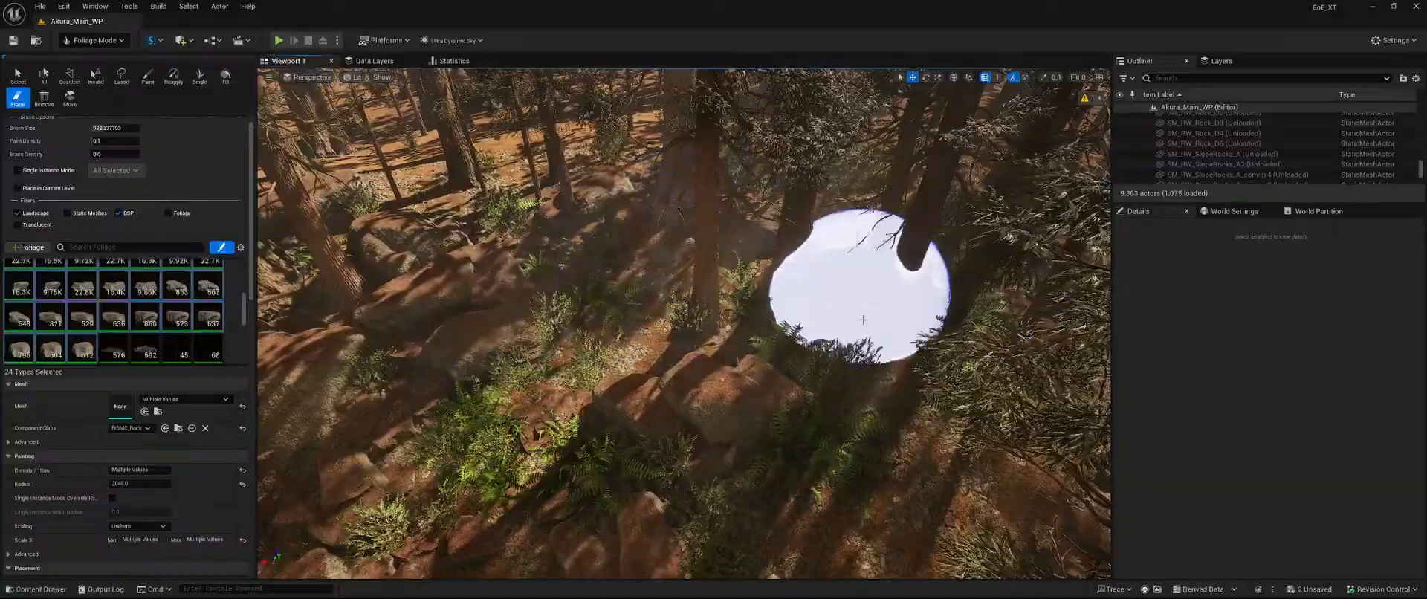
Erase the selected rocks around the large boulders and at the base of the slender tree.
{"action": "right_click_drag", "start_coordinate": [862, 319], "coordinate": [921, 276]}
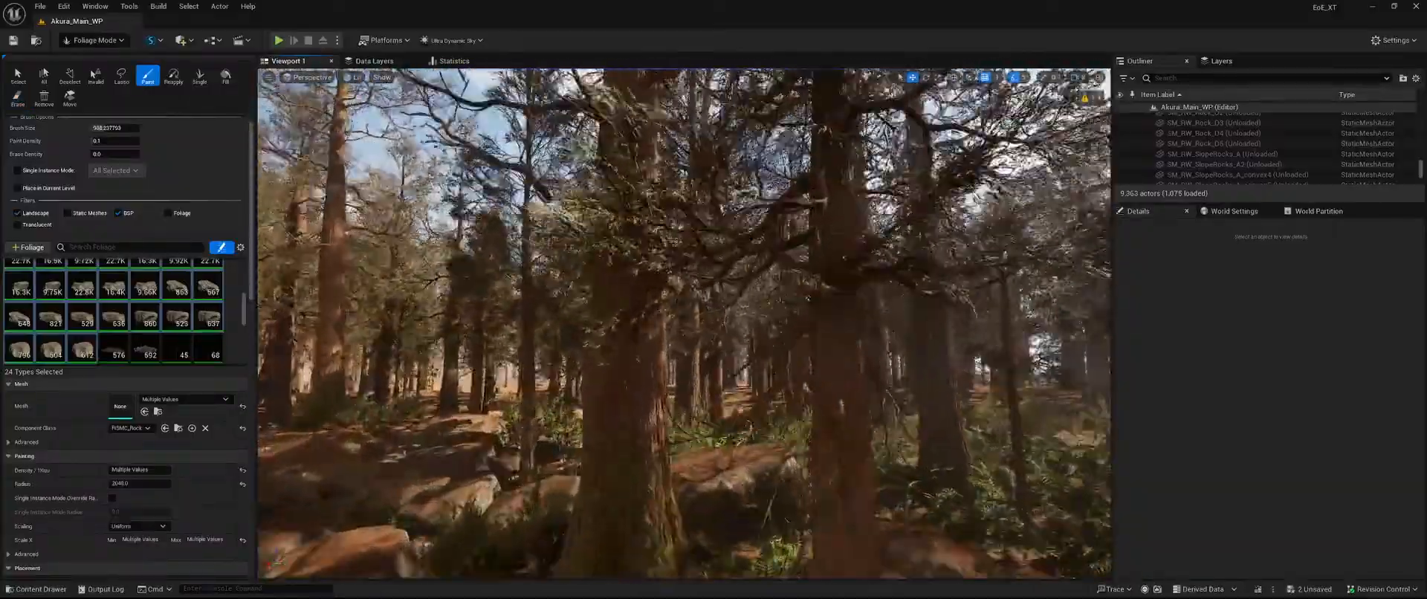
{"action": "right_click_drag", "start_coordinate": [799, 286], "coordinate": [810, 393]}
{"action": "key", "text": "shift"}
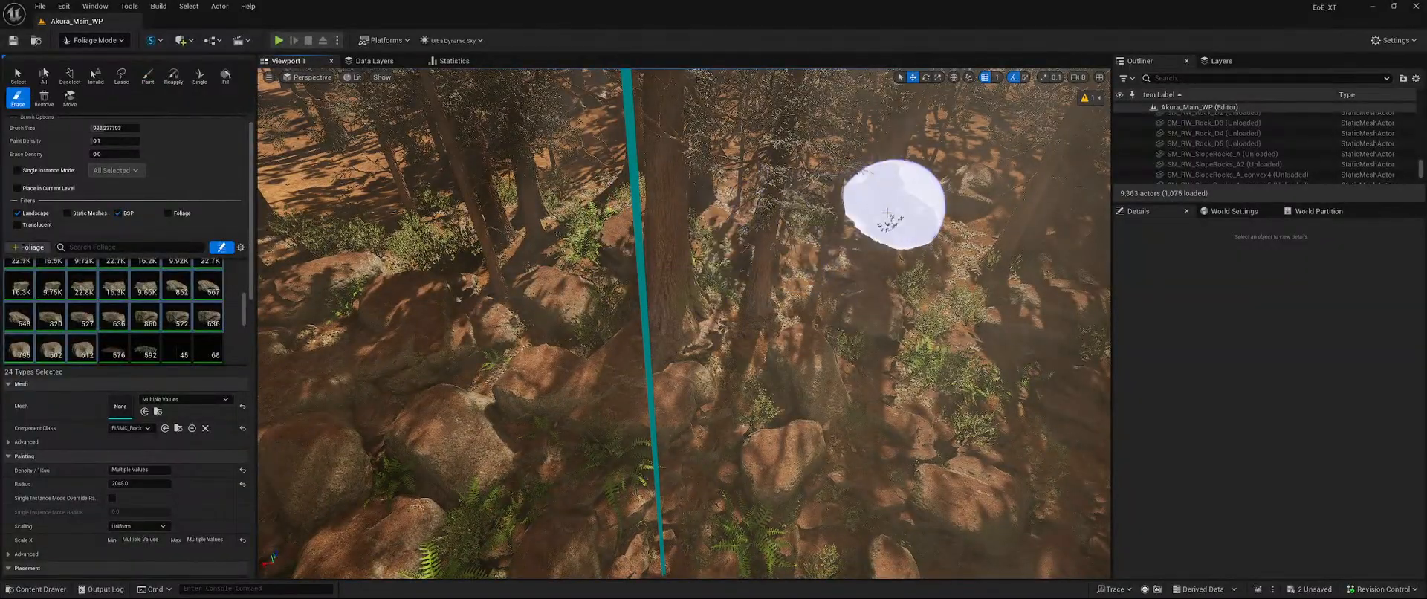
{"action": "right_click_drag", "start_coordinate": [887, 216], "coordinate": [880, 178]}
{"action": "key", "text": "shift"}
{"action": "mouse_move", "coordinate": [570, 329]}
{"action": "right_mouse_down"}
{"action": "mouse_move", "coordinate": [535, 327]}
{"action": "mouse_move", "coordinate": [520, 357]}
{"action": "right_mouse_up"}
{"action": "right_click_drag", "start_coordinate": [813, 348], "coordinate": [821, 364]}
{"action": "left_click", "coordinate": [813, 348], "text": "shift"}
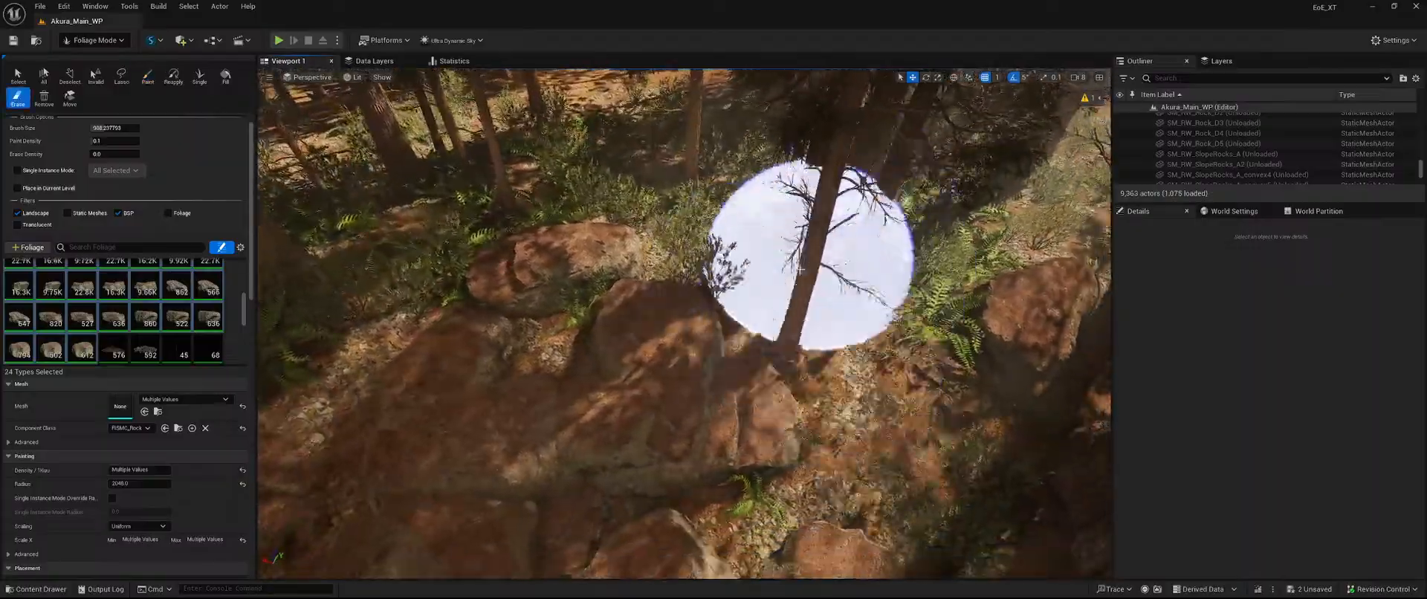
Delete one of the two overlapping trees in the dense woods and save both modified foliage actors.
{"action": "right_click_drag", "start_coordinate": [800, 269], "coordinate": [795, 223]}
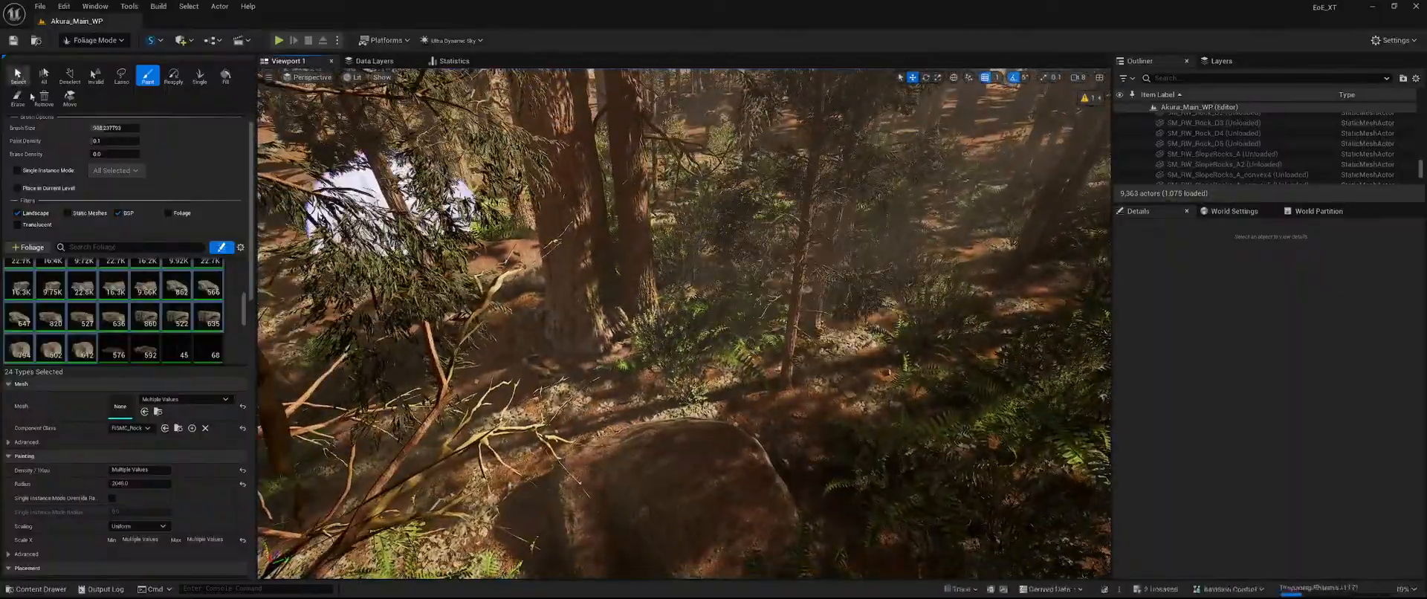
{"action": "left_click", "coordinate": [18, 75]}
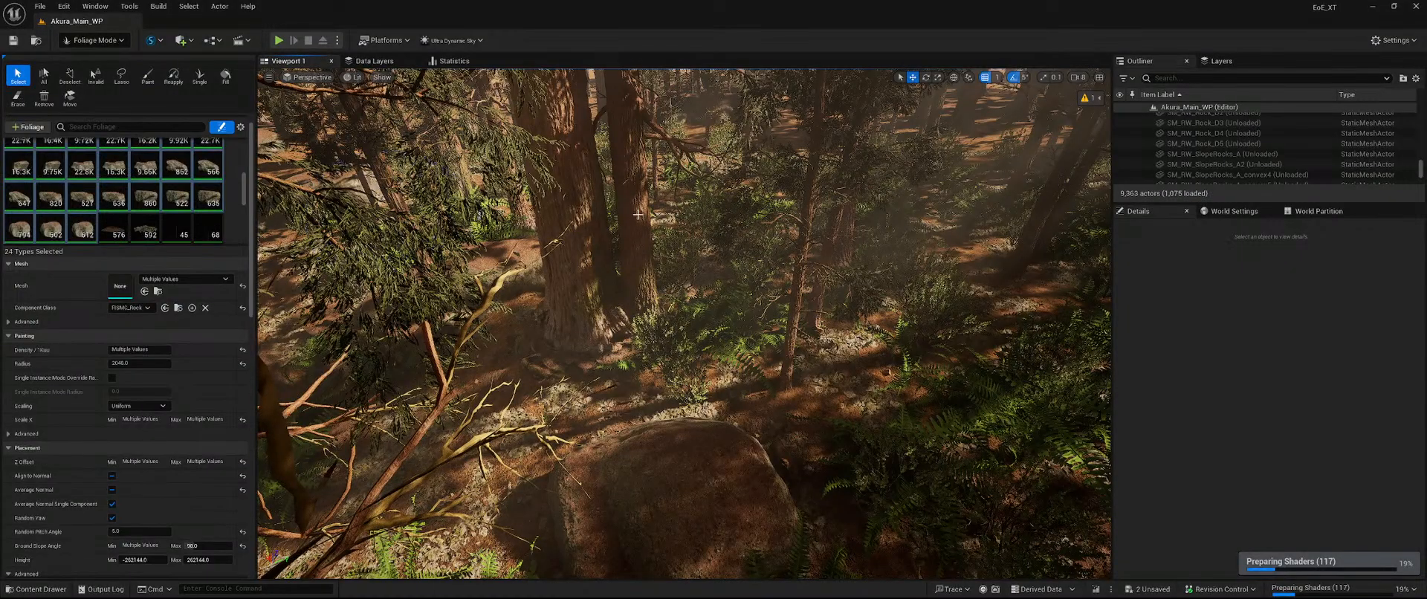
{"action": "left_click", "coordinate": [147, 75]}
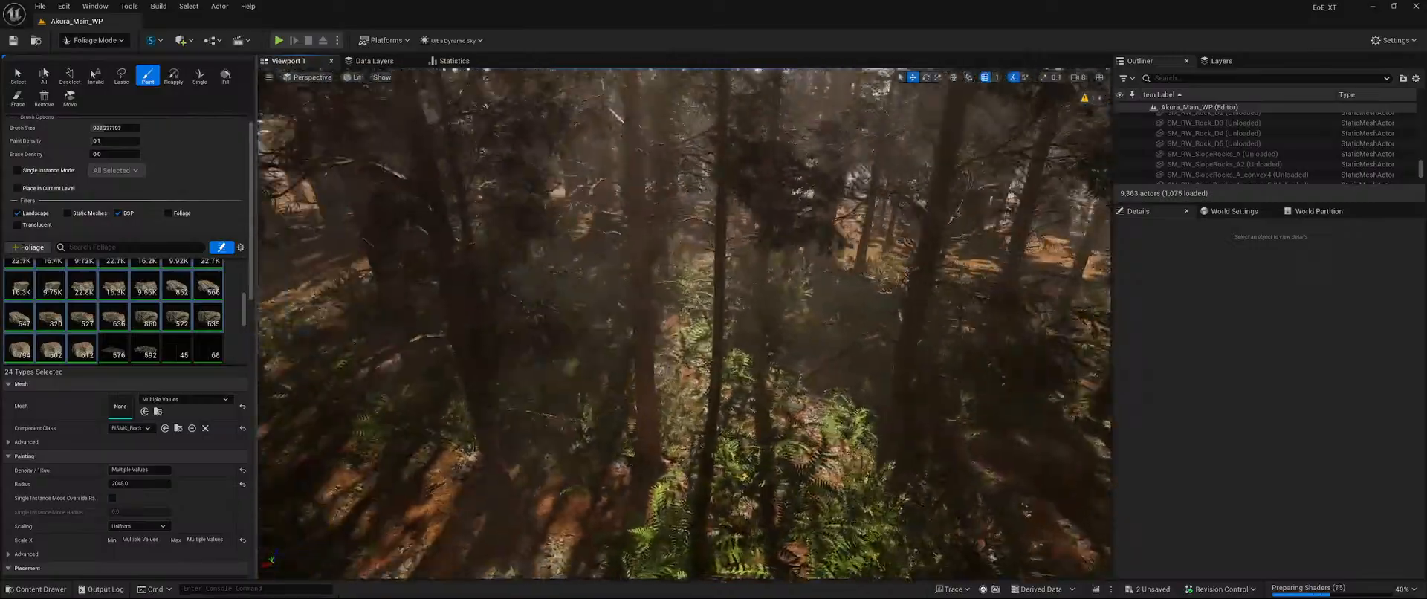
{"action": "right_click_drag", "start_coordinate": [683, 320], "coordinate": [520, 294]}
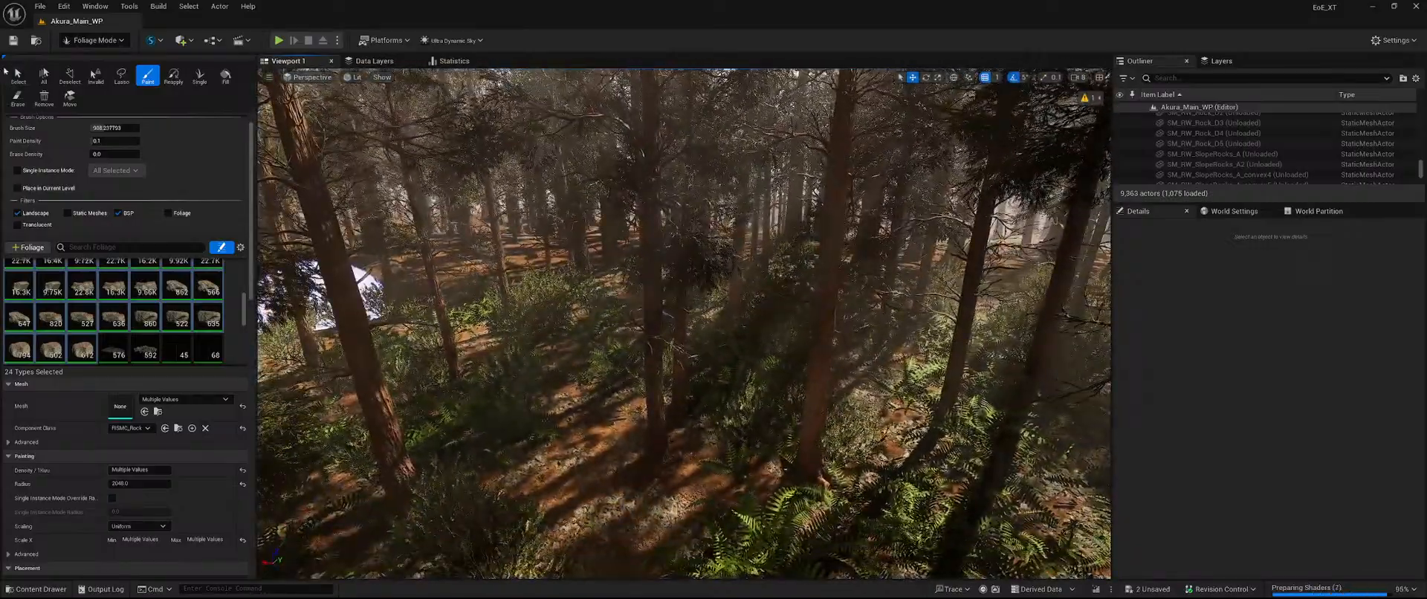
{"action": "left_click", "coordinate": [18, 75]}
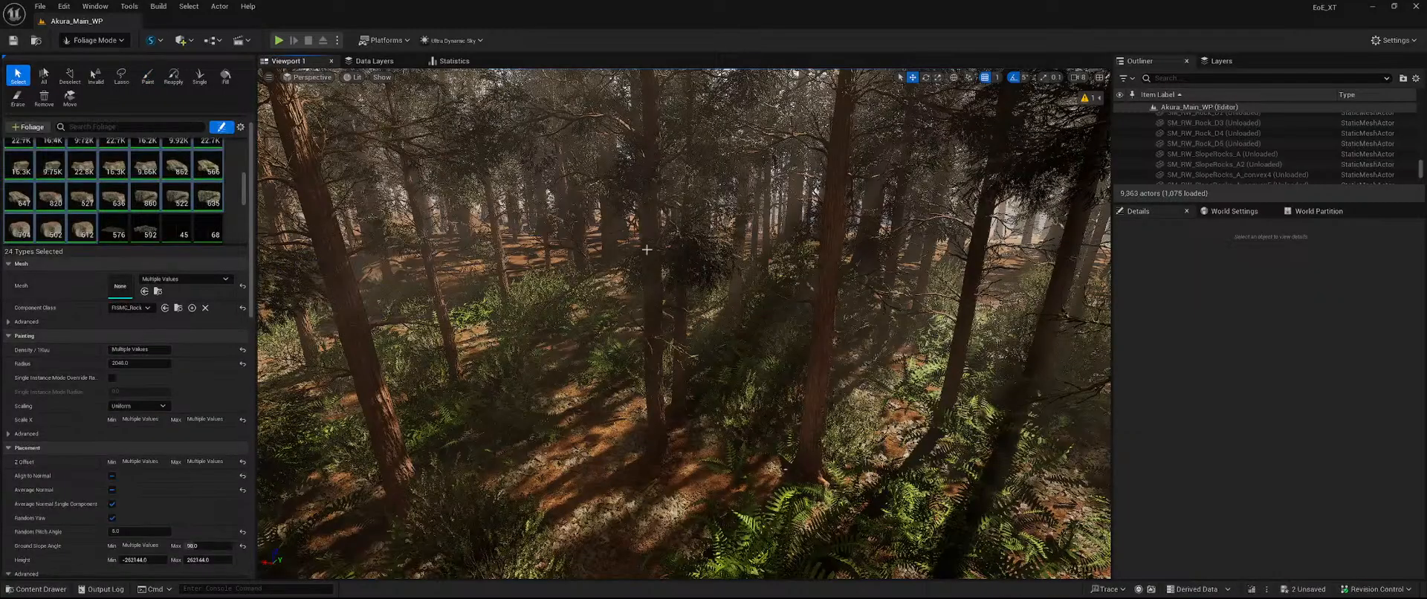
{"action": "left_click", "coordinate": [708, 278]}
{"action": "key", "text": "Delete"}
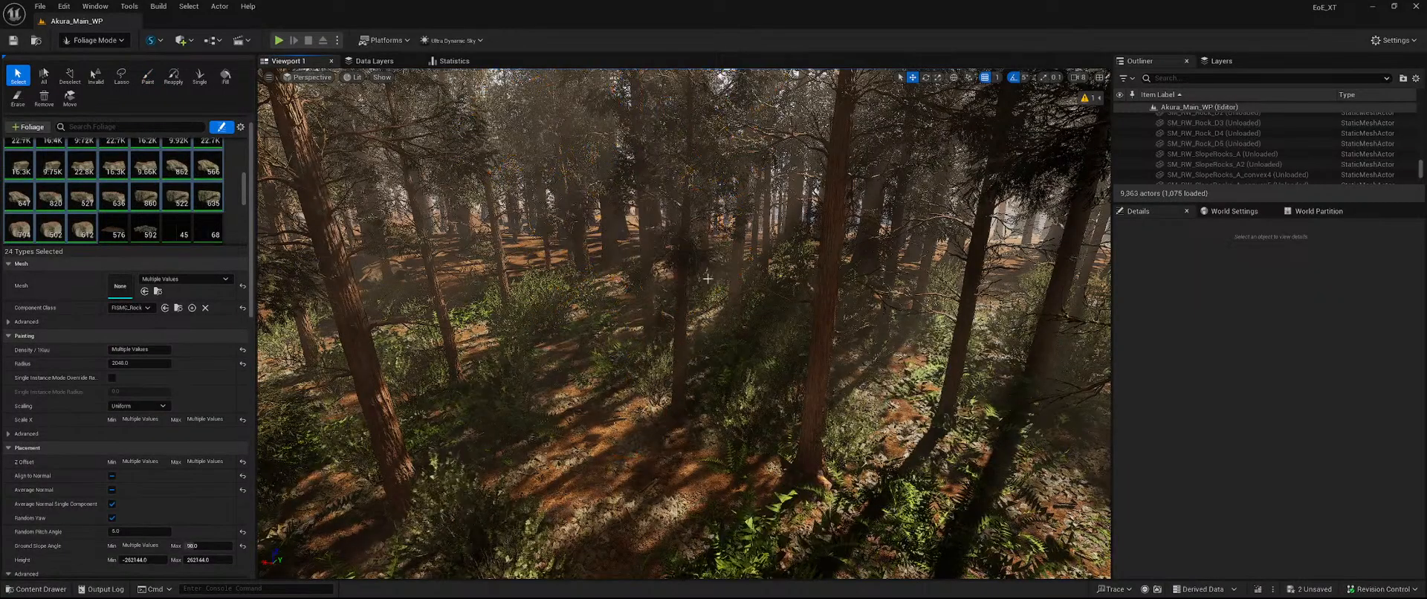
{"action": "left_click", "coordinate": [148, 77]}
{"action": "left_click", "coordinate": [1320, 590]}
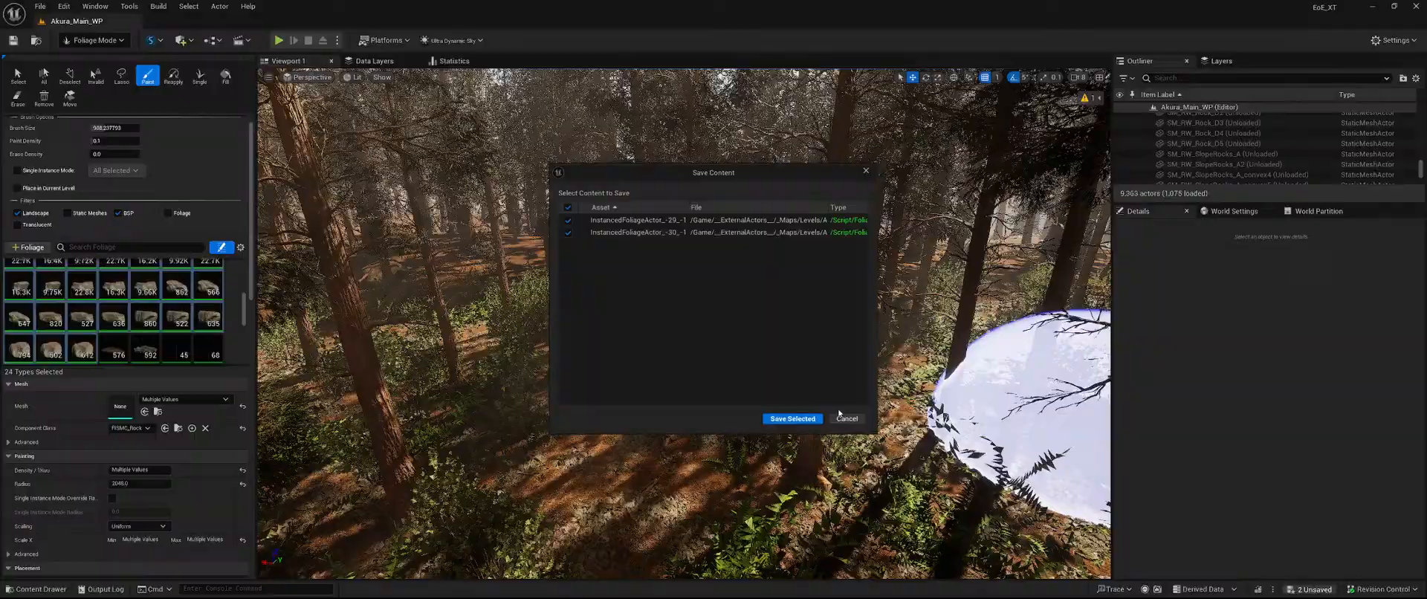
{"action": "left_click", "coordinate": [781, 418]}
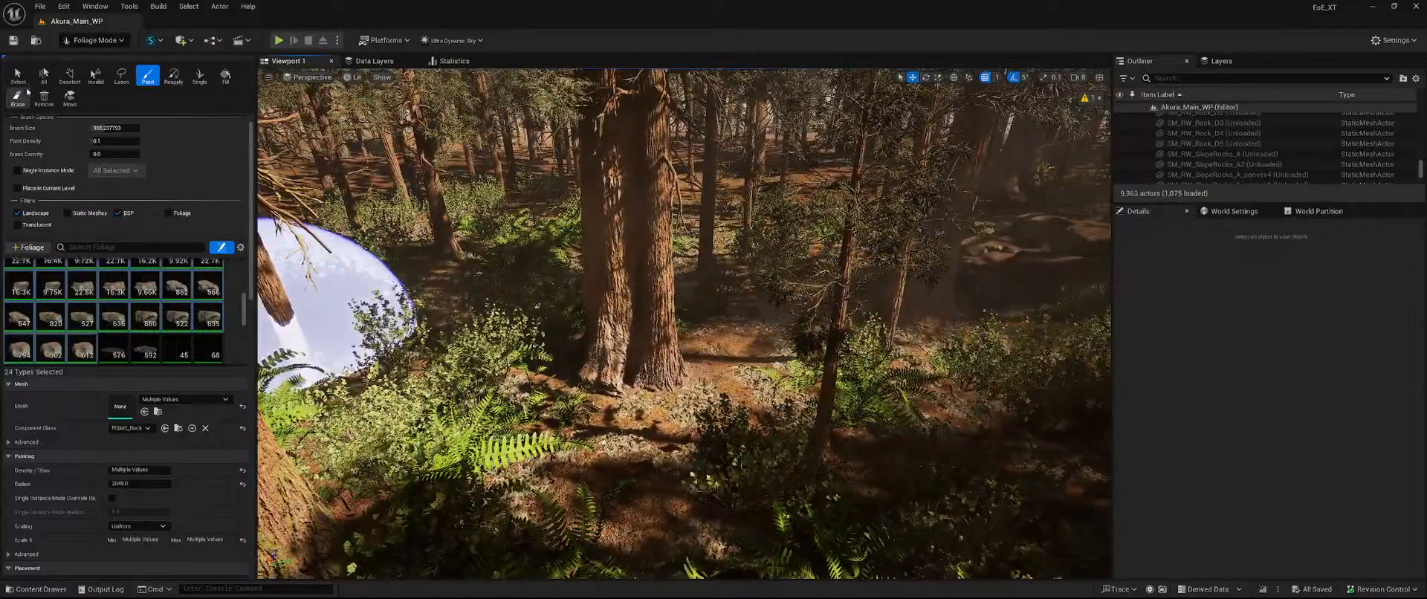
Delete one trunk of the twin trees standing close together above the ferns, then return to foliage painting.
{"action": "left_click", "coordinate": [18, 75]}
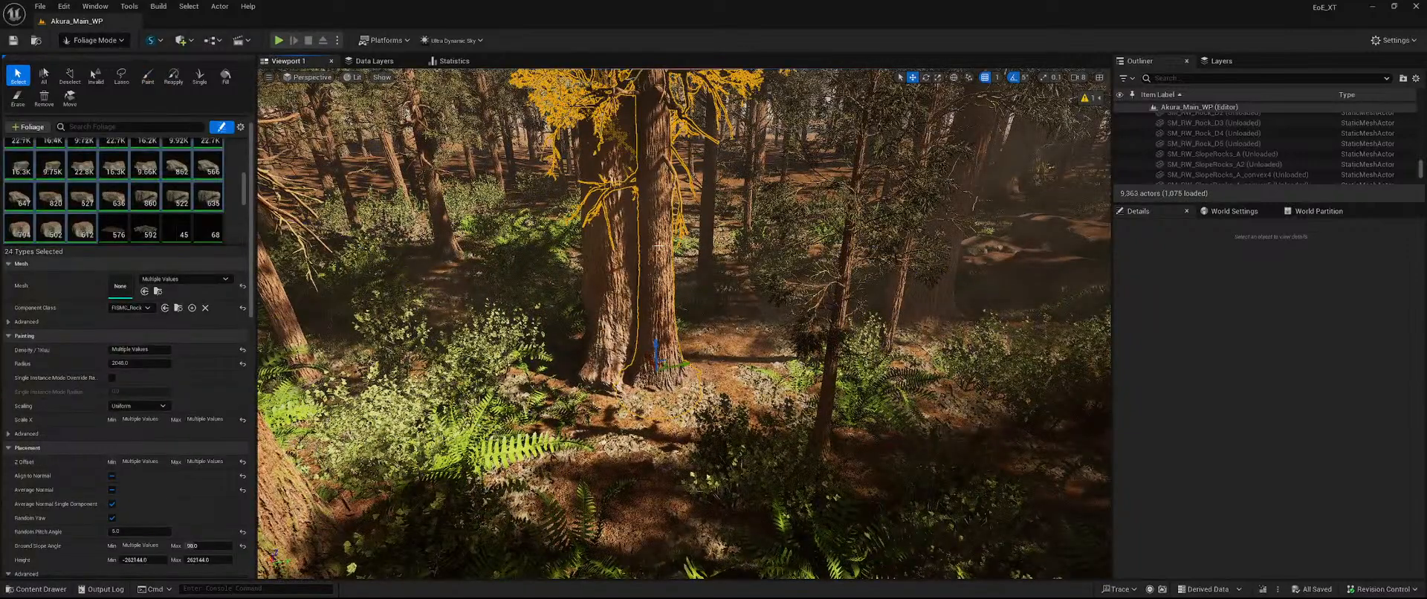
{"action": "key", "text": "Delete"}
{"action": "left_click", "coordinate": [147, 75]}
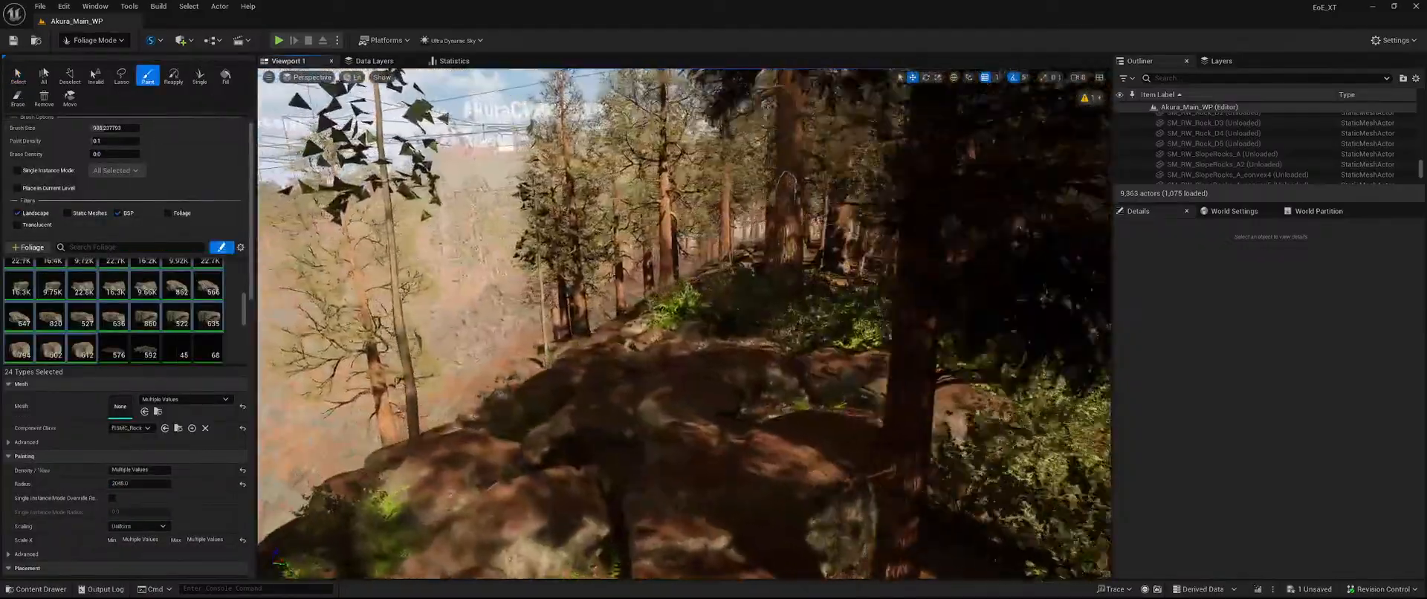
Erase the selected rocks from the boulder-strewn slope and the ground behind the flat boulders.
{"action": "right_click_drag", "start_coordinate": [884, 253], "coordinate": [973, 349]}
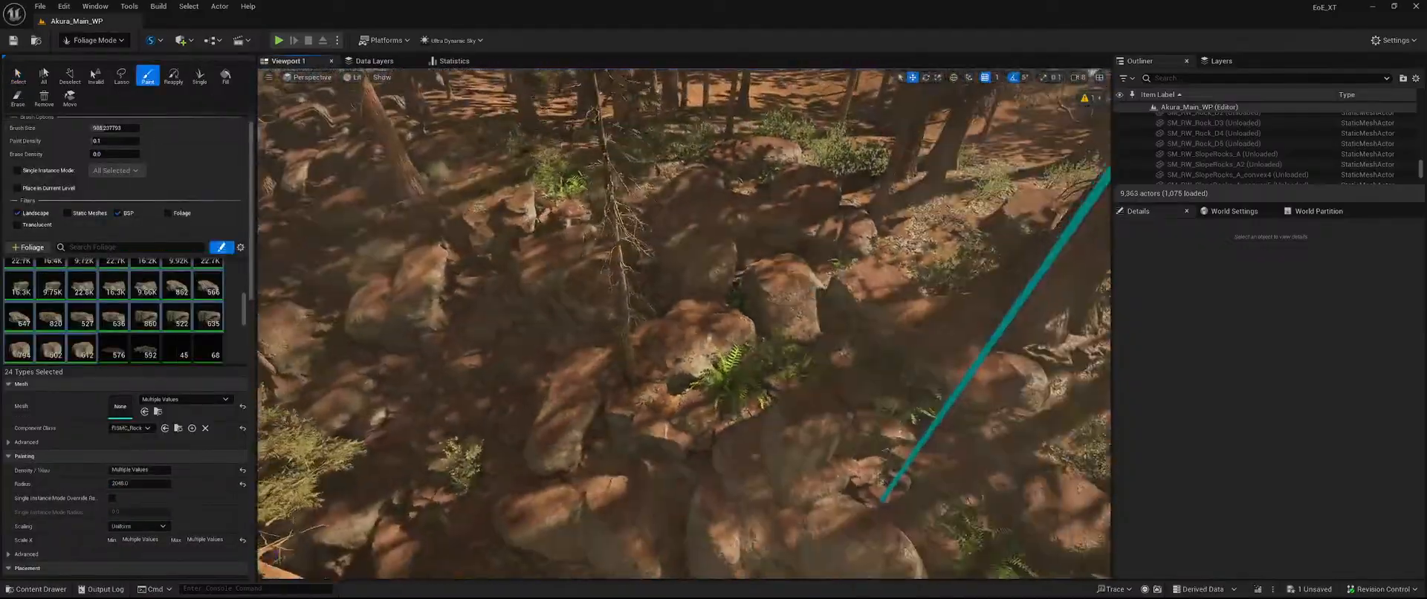
{"action": "mouse_move", "coordinate": [863, 331]}
{"action": "left_mouse_down", "text": "shift"}
{"action": "mouse_move", "coordinate": [794, 343]}
{"action": "mouse_move", "coordinate": [863, 326]}
{"action": "left_mouse_up", "text": "shift"}
{"action": "mouse_move", "coordinate": [798, 311]}
{"action": "right_mouse_down"}
{"action": "mouse_move", "coordinate": [750, 223]}
{"action": "mouse_move", "coordinate": [594, 298]}
{"action": "right_mouse_up"}
{"action": "key", "text": "shift"}
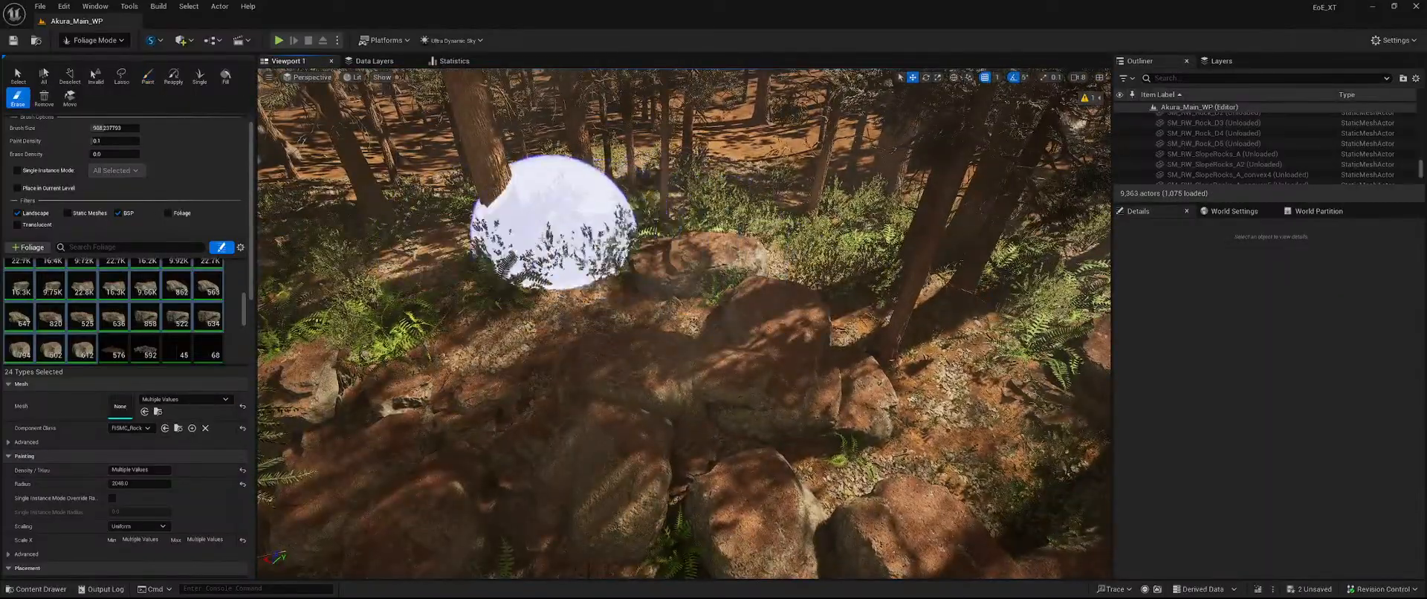
{"action": "left_click_drag", "start_coordinate": [553, 223], "coordinate": [599, 246], "text": "shift"}
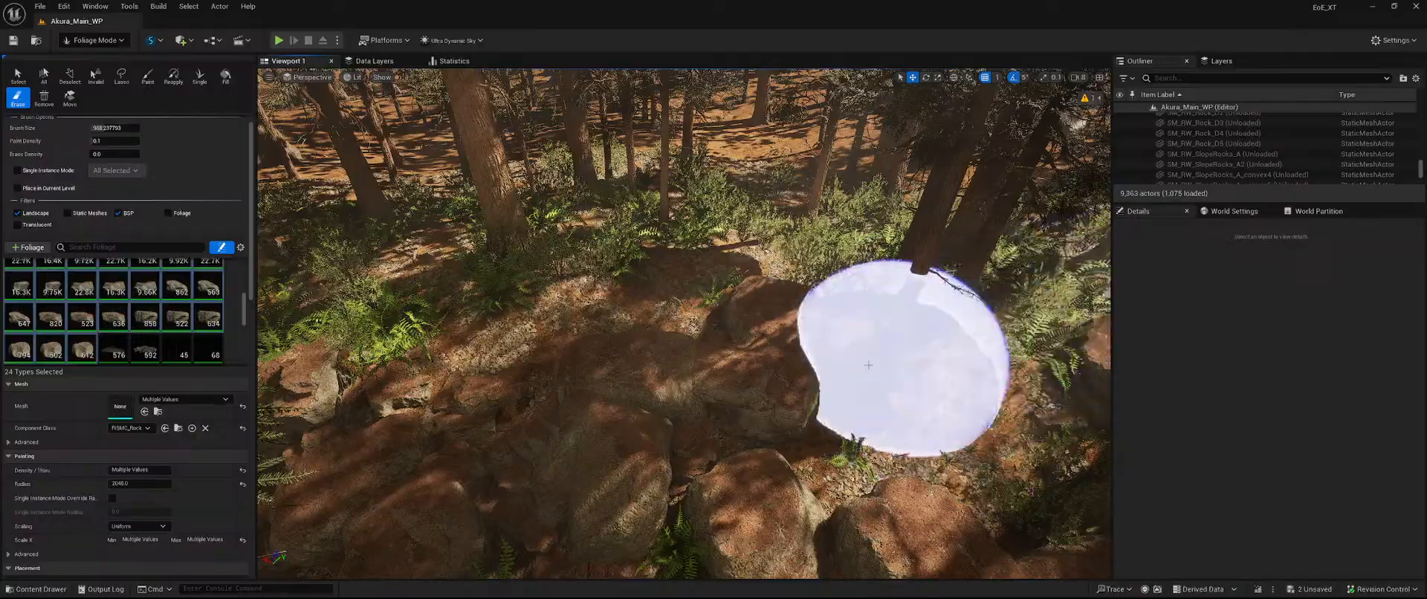
Erase the selected rocks around the foot of the tree on the ridge above the cliff.
{"action": "key", "text": "w"}
{"action": "mouse_move", "coordinate": [867, 364]}
{"action": "right_mouse_down"}
{"action": "mouse_move", "coordinate": [780, 357]}
{"action": "mouse_move", "coordinate": [743, 297]}
{"action": "mouse_move", "coordinate": [669, 364]}
{"action": "right_mouse_up"}
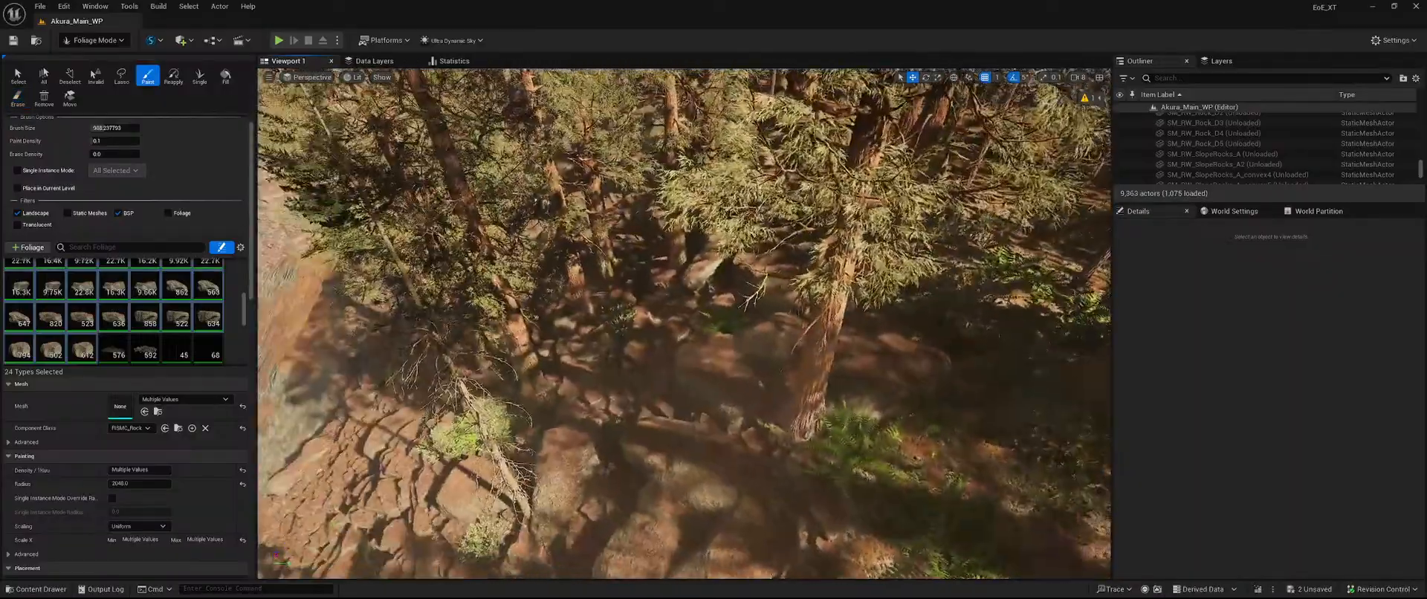
{"action": "right_click_drag", "start_coordinate": [743, 416], "coordinate": [772, 394]}
{"action": "left_click_drag", "start_coordinate": [760, 427], "coordinate": [724, 439], "text": "shift"}
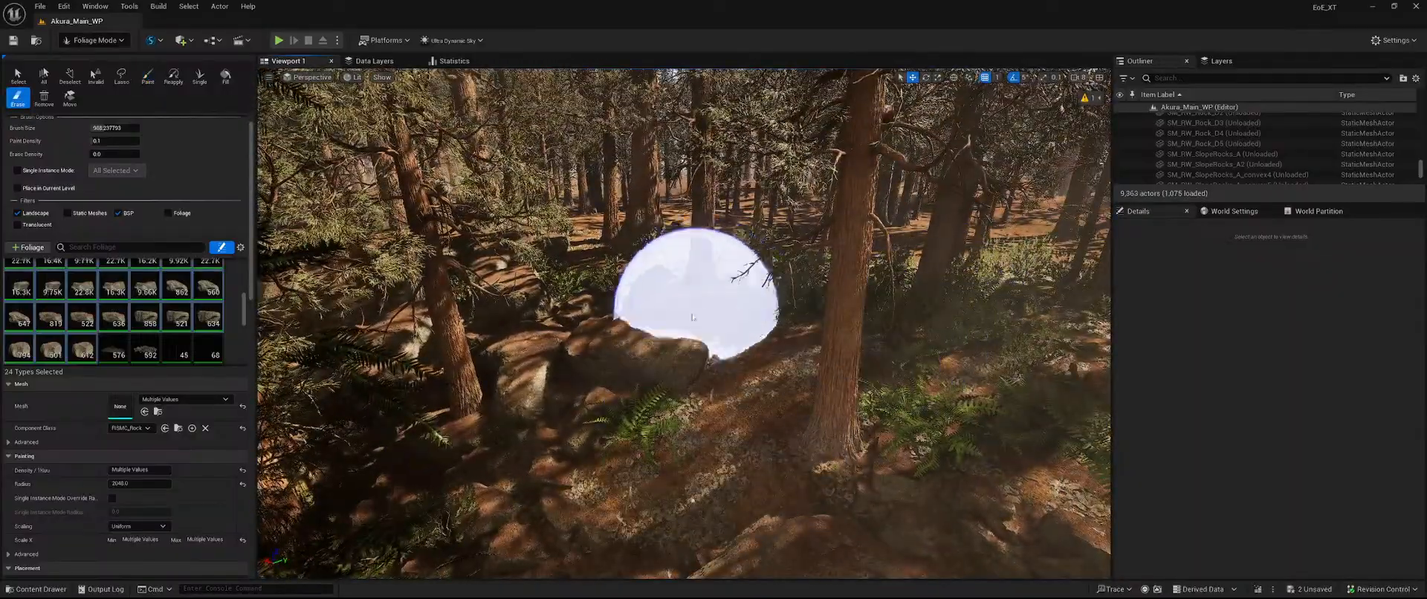
Erase the selected small rocks from the forest floor between the leaning trunks and the large fern.
{"action": "right_click_drag", "start_coordinate": [872, 294], "coordinate": [862, 245]}
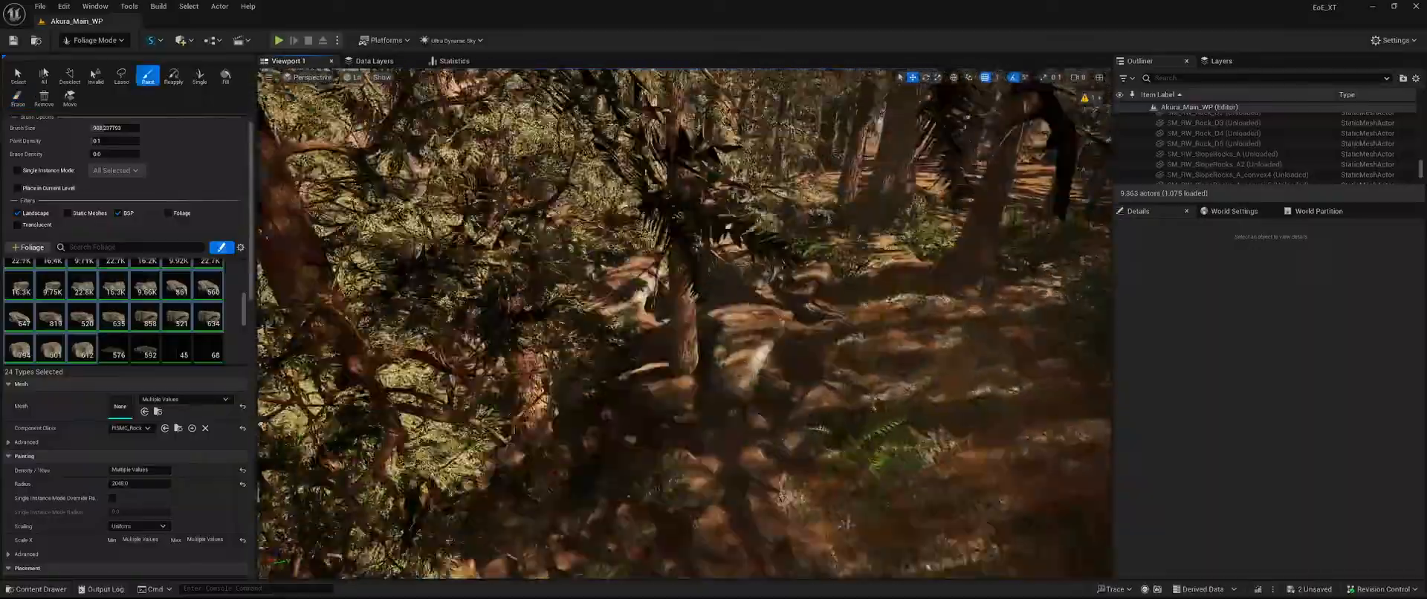
{"action": "right_click_drag", "start_coordinate": [714, 351], "coordinate": [732, 338]}
{"action": "key", "text": "shift"}
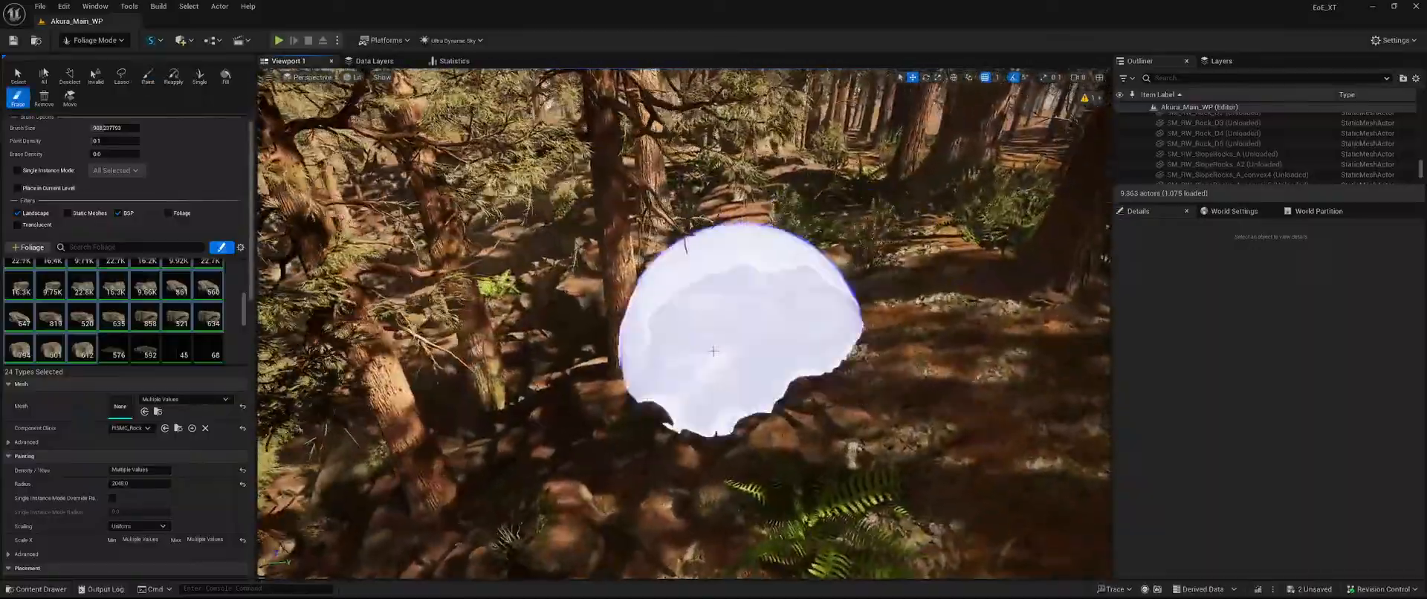
{"action": "left_click", "coordinate": [483, 389], "text": "shift"}
{"action": "right_click_drag", "start_coordinate": [483, 389], "coordinate": [474, 399]}
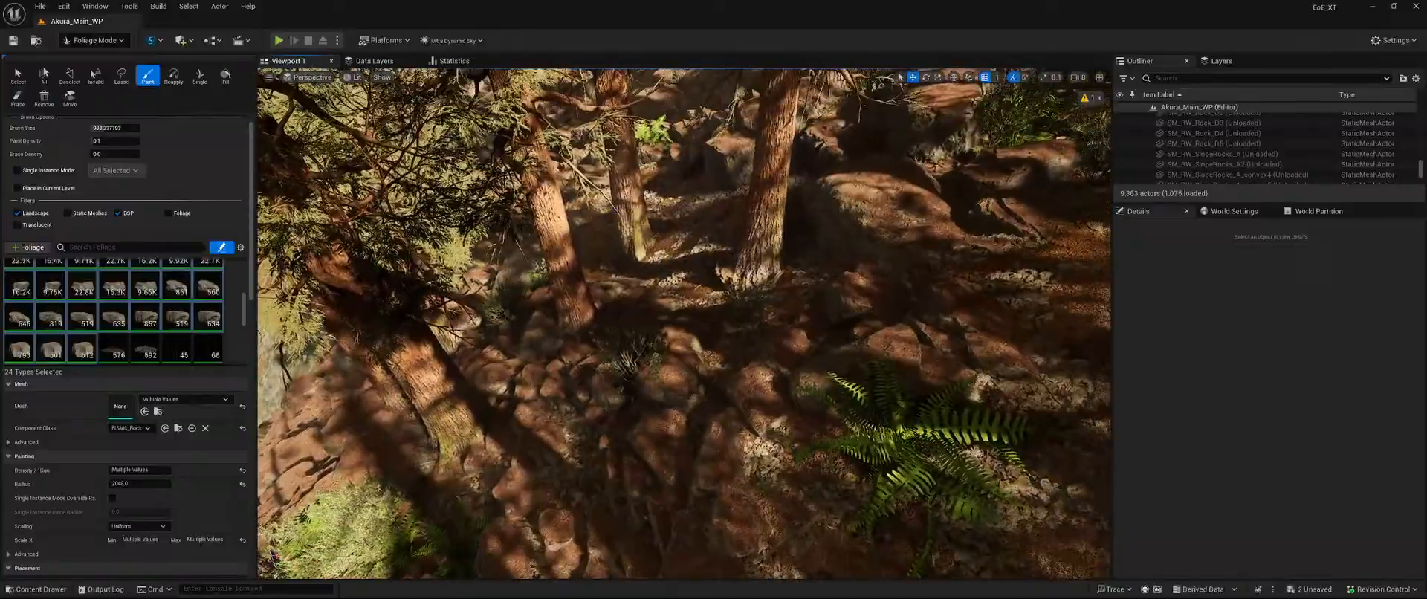
{"action": "left_click", "coordinate": [621, 297], "text": "shift"}
{"action": "key", "text": "shift"}
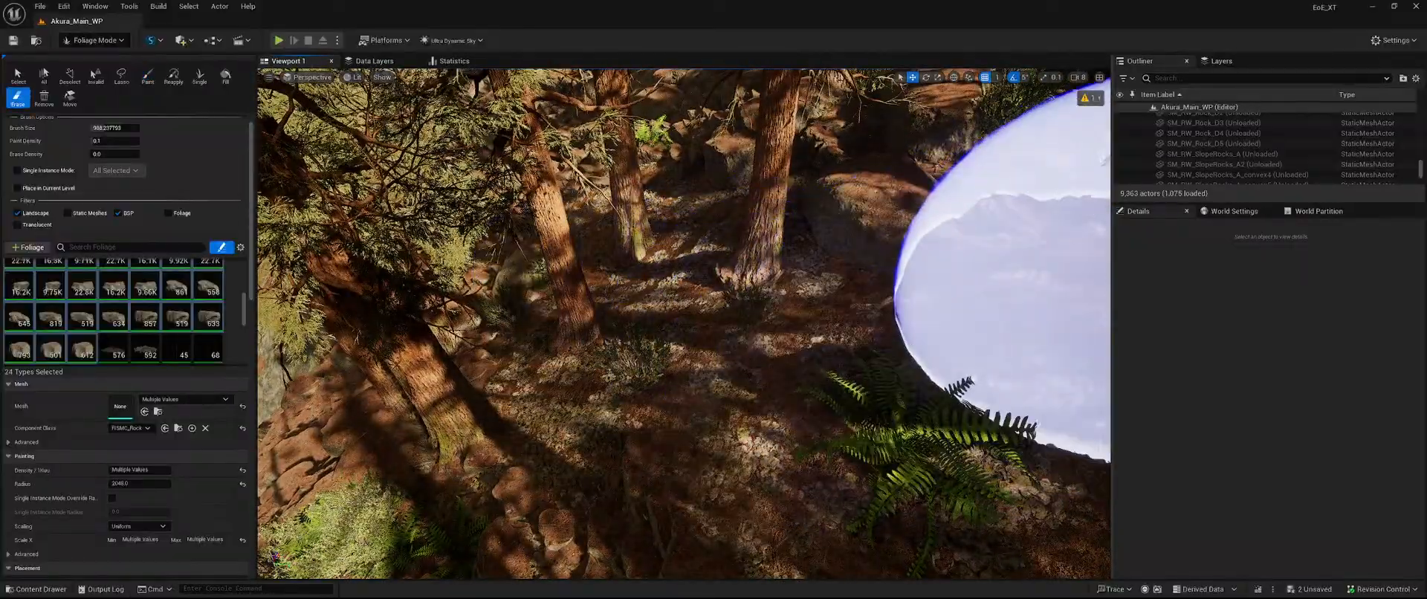
Erase the selected rocks around the bases of the closely grouped trees beside the boulders.
{"action": "right_click_drag", "start_coordinate": [1105, 160], "coordinate": [1101, 127]}
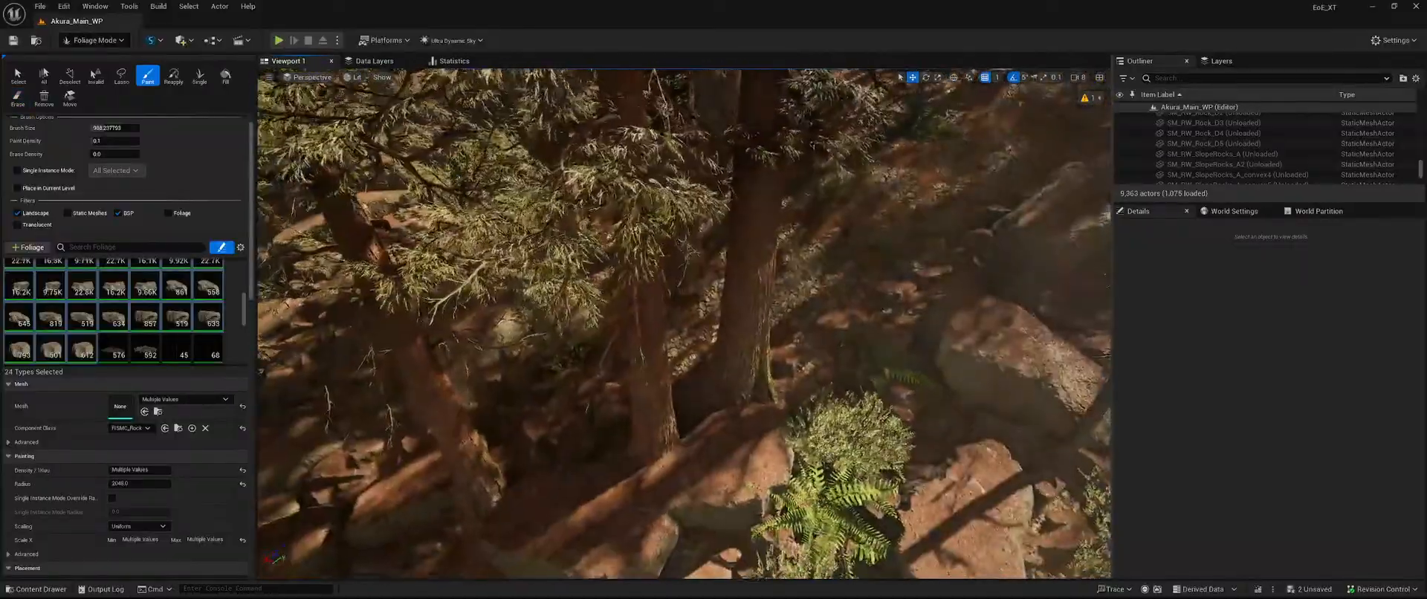
{"action": "left_click", "coordinate": [674, 415], "text": "shift"}
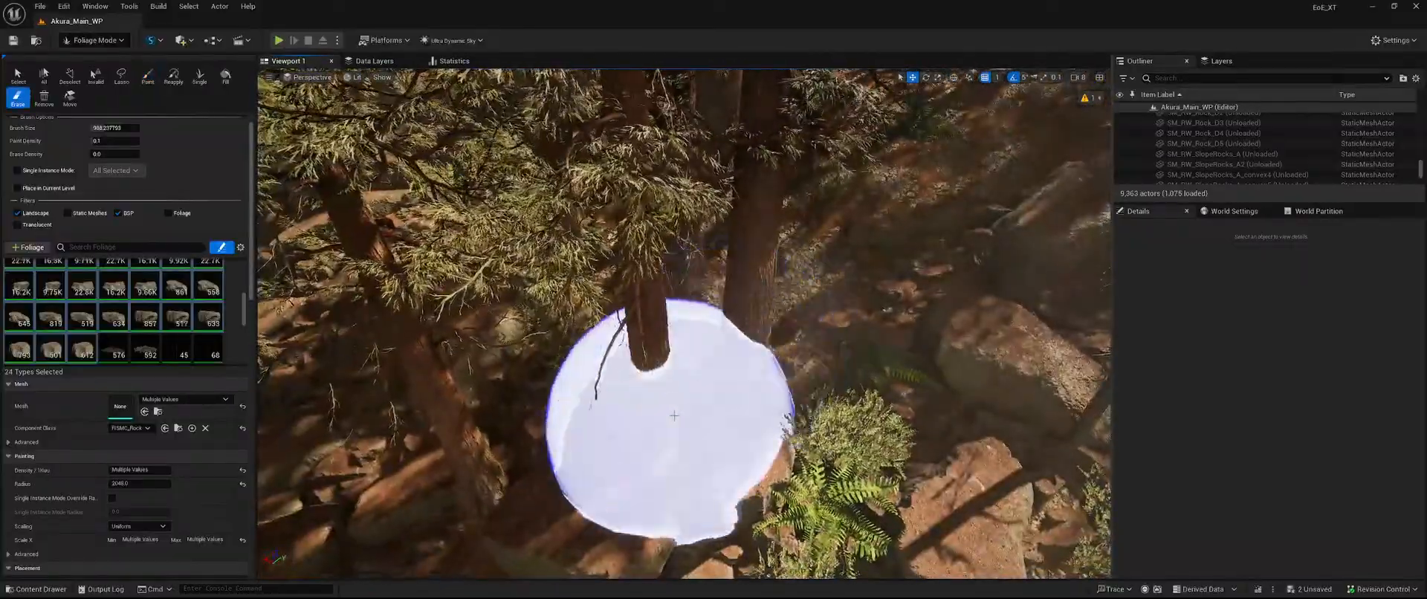
{"action": "right_click_drag", "start_coordinate": [615, 371], "coordinate": [475, 326]}
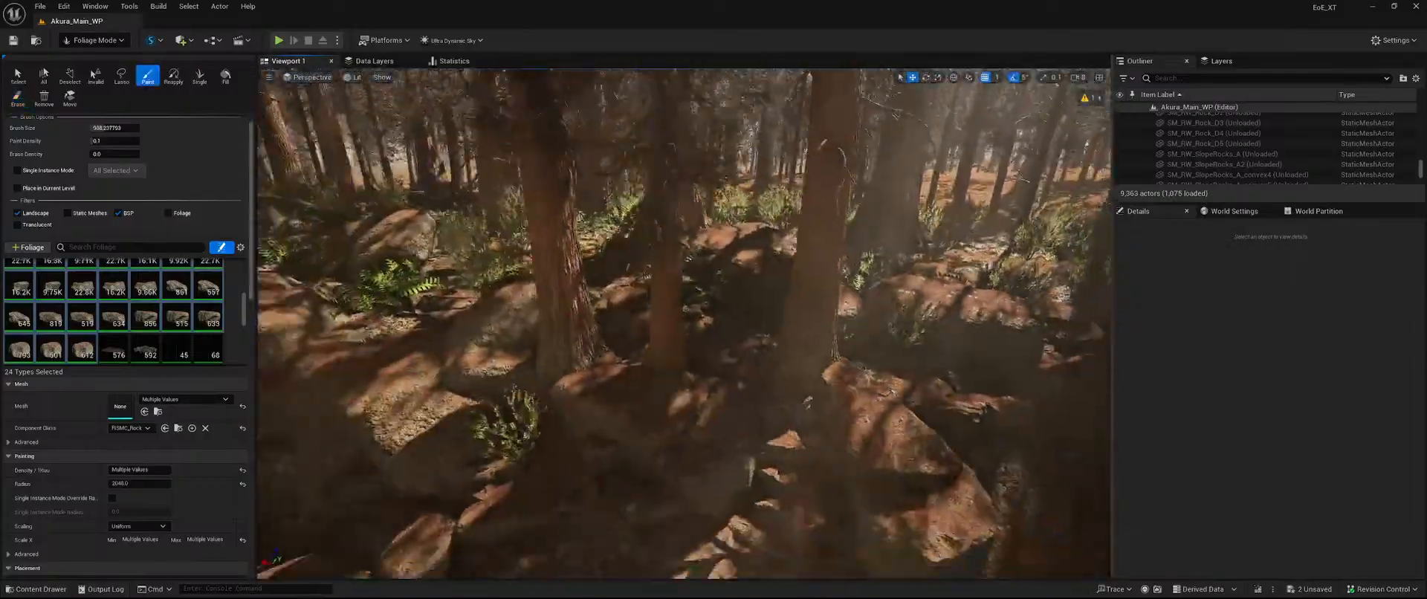
{"action": "right_click_drag", "start_coordinate": [726, 369], "coordinate": [698, 364]}
{"action": "left_click", "coordinate": [726, 368], "text": "shift"}
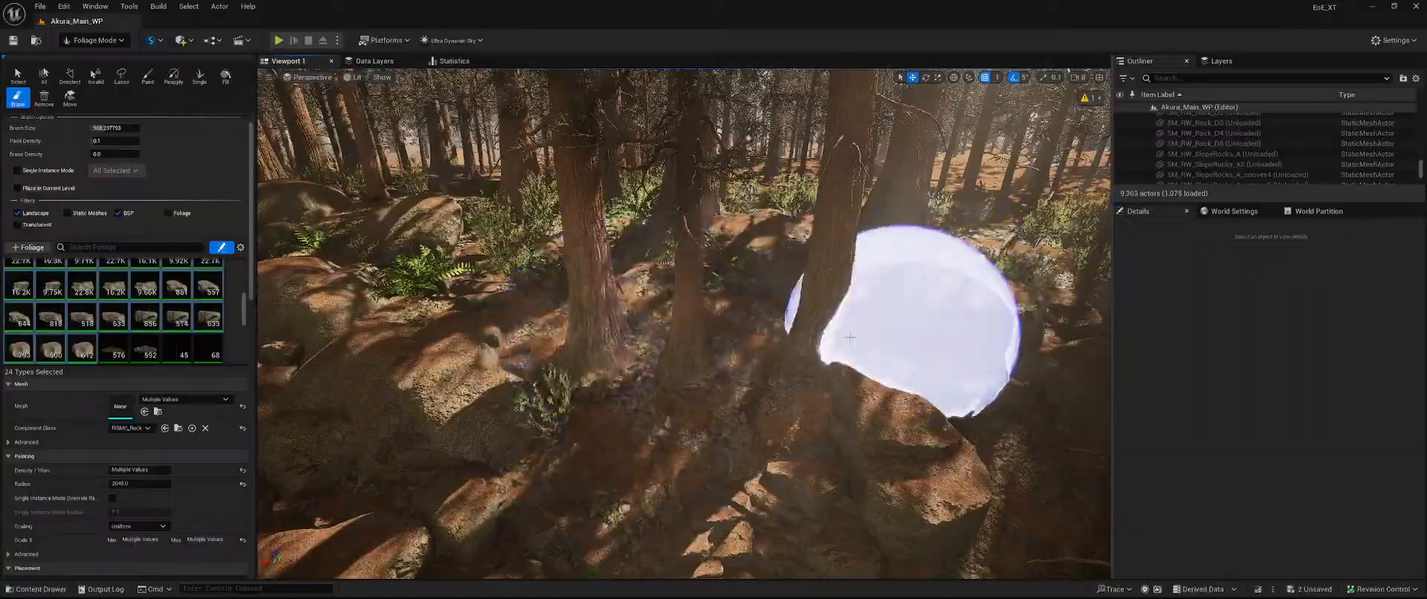
Erase the selected rocks from the gap between the tree trunk and the broad shaded boulder.
{"action": "right_click_drag", "start_coordinate": [849, 239], "coordinate": [951, 126]}
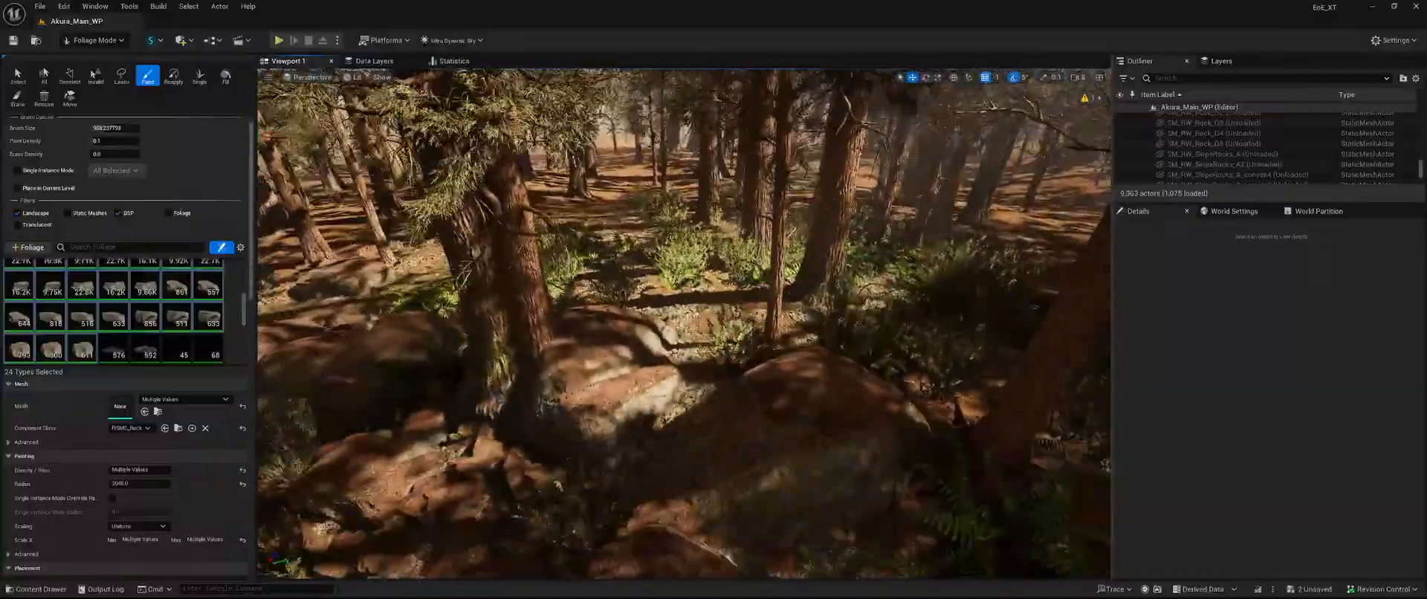
{"action": "right_click_drag", "start_coordinate": [657, 329], "coordinate": [617, 346]}
{"action": "left_click", "coordinate": [657, 329], "text": "shift"}
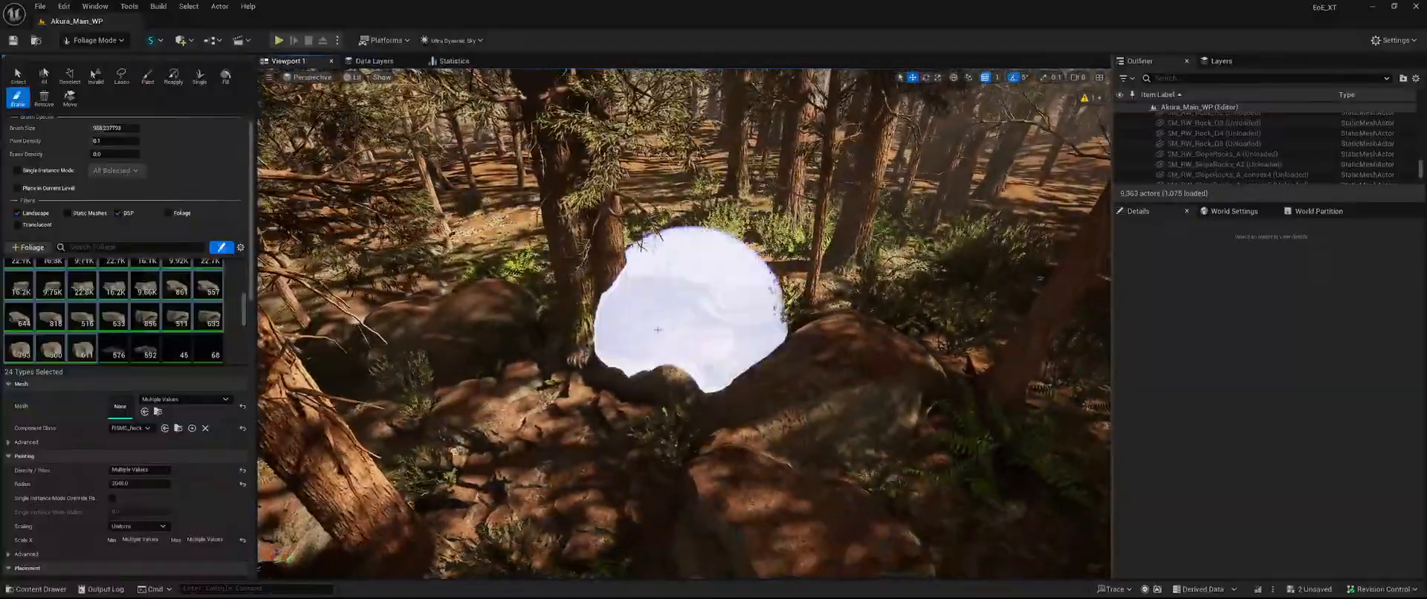
Erase the selected rocks from the forest floor beside the leaning trunk behind the large boulders.
{"action": "right_click_drag", "start_coordinate": [728, 308], "coordinate": [726, 324]}
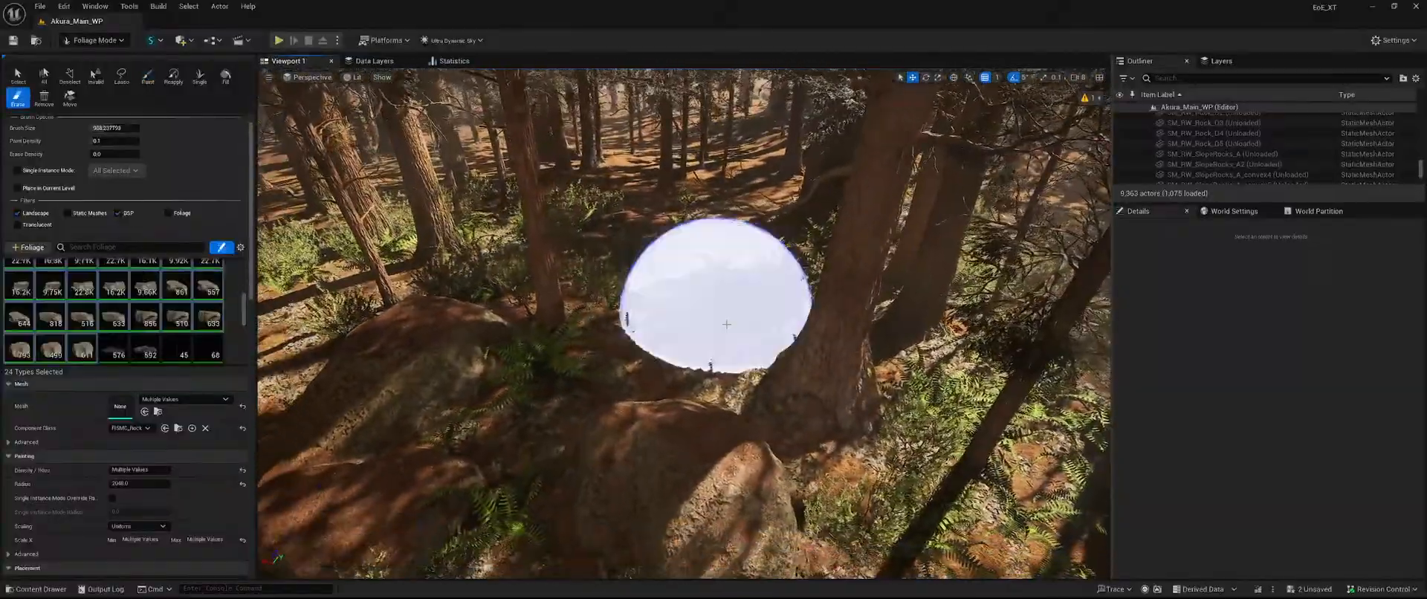
{"action": "right_click_drag", "start_coordinate": [884, 325], "coordinate": [869, 329]}
{"action": "right_click_drag", "start_coordinate": [728, 280], "coordinate": [773, 286]}
{"action": "left_click", "coordinate": [746, 280], "text": "shift"}
{"action": "right_click_drag", "start_coordinate": [825, 316], "coordinate": [807, 318]}
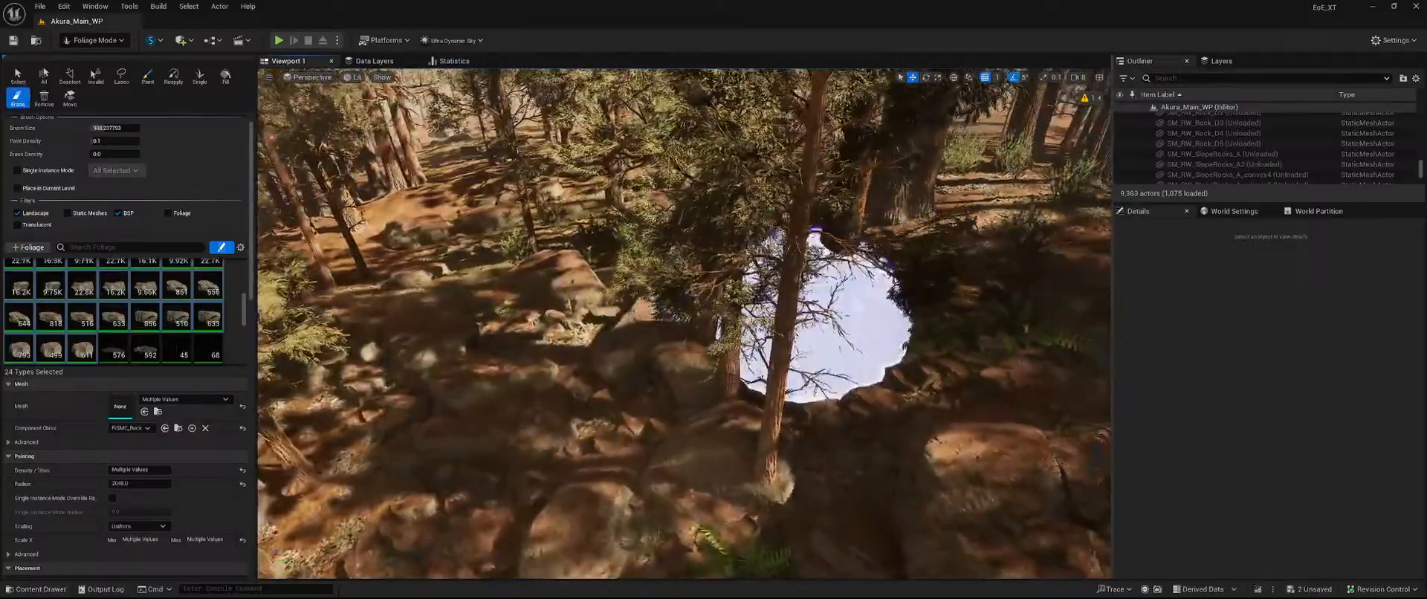
Erase the selected rocks around the thin tree and across the shaded rocky slope.
{"action": "mouse_move", "coordinate": [825, 318]}
{"action": "left_mouse_down", "text": "shift"}
{"action": "mouse_move", "coordinate": [697, 344]}
{"action": "mouse_move", "coordinate": [729, 411]}
{"action": "left_mouse_up", "text": "shift"}
{"action": "mouse_move", "coordinate": [729, 411]}
{"action": "right_mouse_down"}
{"action": "mouse_move", "coordinate": [706, 408]}
{"action": "mouse_move", "coordinate": [773, 427]}
{"action": "right_mouse_up"}
{"action": "mouse_move", "coordinate": [860, 388]}
{"action": "left_mouse_down", "text": "shift"}
{"action": "mouse_move", "coordinate": [749, 407]}
{"action": "mouse_move", "coordinate": [826, 387]}
{"action": "left_mouse_up", "text": "shift"}
{"action": "mouse_move", "coordinate": [825, 386]}
{"action": "right_mouse_down"}
{"action": "mouse_move", "coordinate": [773, 416]}
{"action": "mouse_move", "coordinate": [835, 379]}
{"action": "mouse_move", "coordinate": [821, 424]}
{"action": "right_mouse_up"}
{"action": "left_click_drag", "start_coordinate": [682, 405], "coordinate": [840, 427], "text": "shift"}
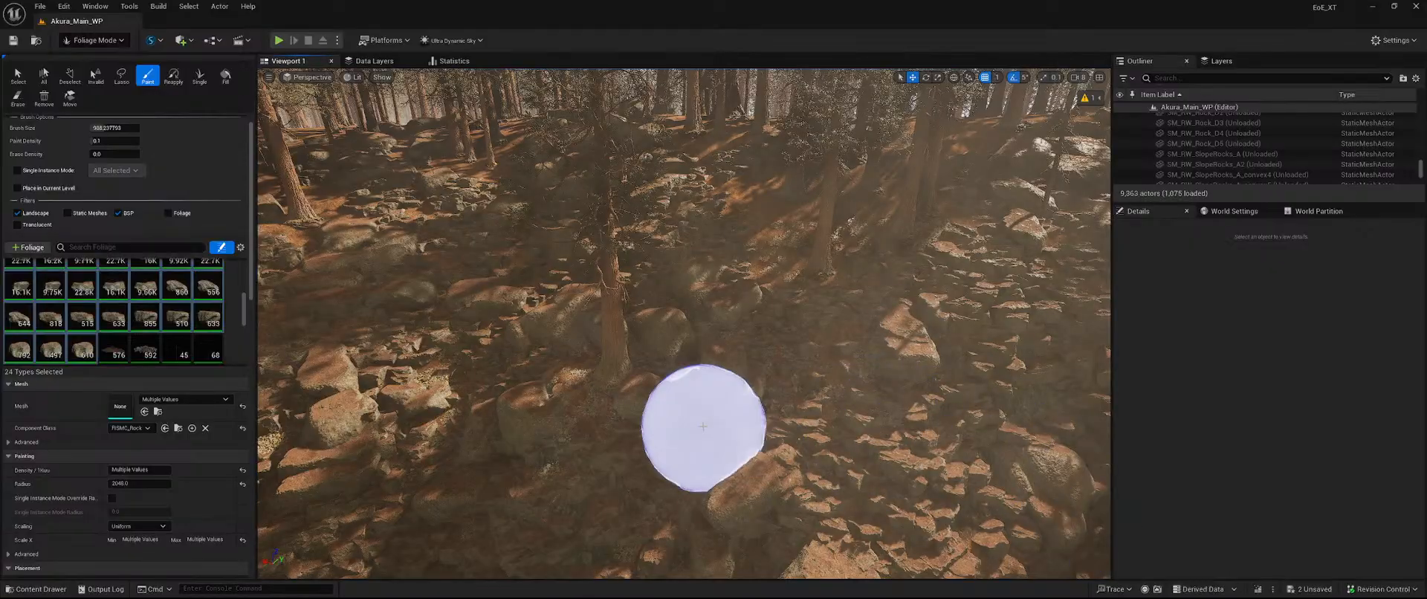
Save the two modified InstancedFoliageActor files.
{"action": "key", "text": "shift"}
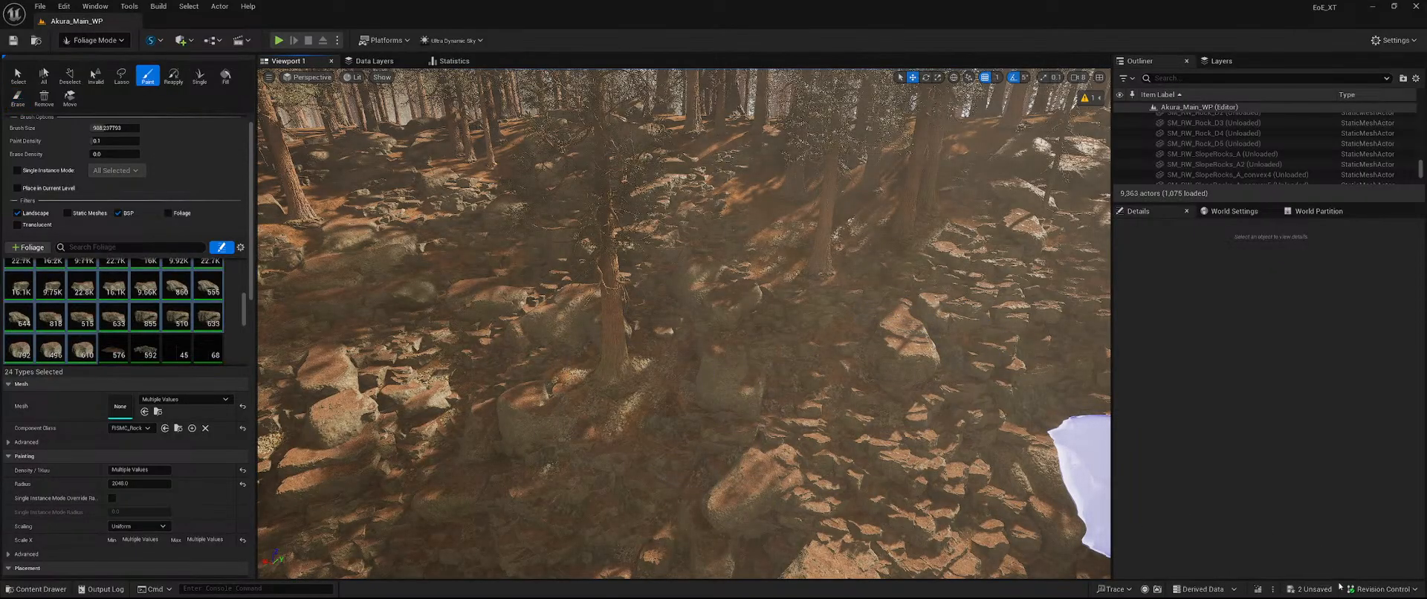
{"action": "left_click", "coordinate": [1313, 589]}
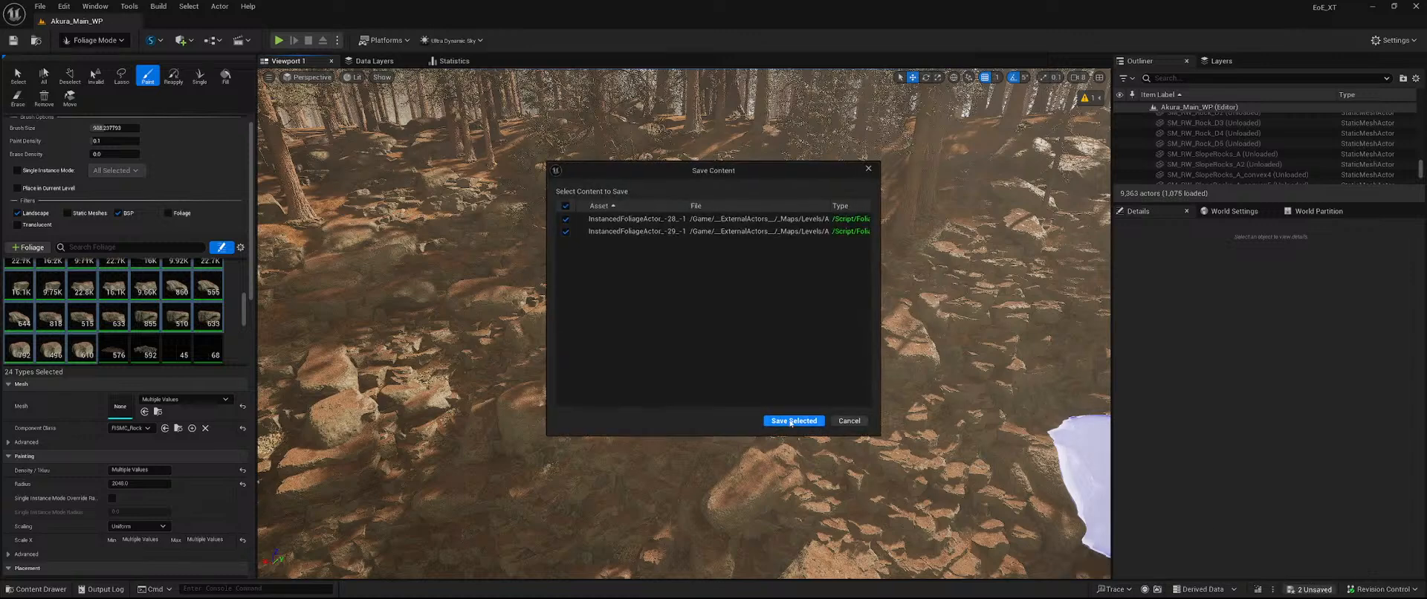
{"action": "left_click", "coordinate": [792, 420]}
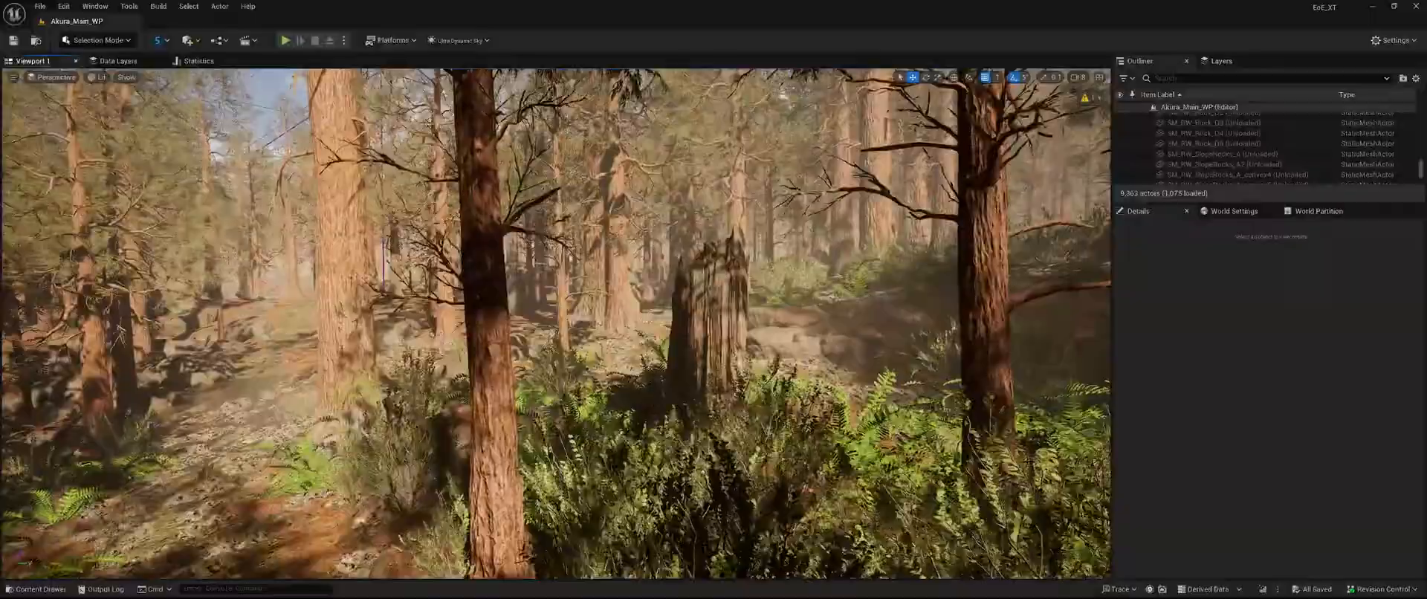
Examine the bushes, ferns and ground cover among the trees from several viewpoints across the forest.
{"action": "right_click_drag", "start_coordinate": [556, 324], "coordinate": [750, 328]}
{"action": "key", "text": "w"}
{"action": "key", "text": "d"}
{"action": "key", "text": "s"}
{"action": "key", "text": "w"}
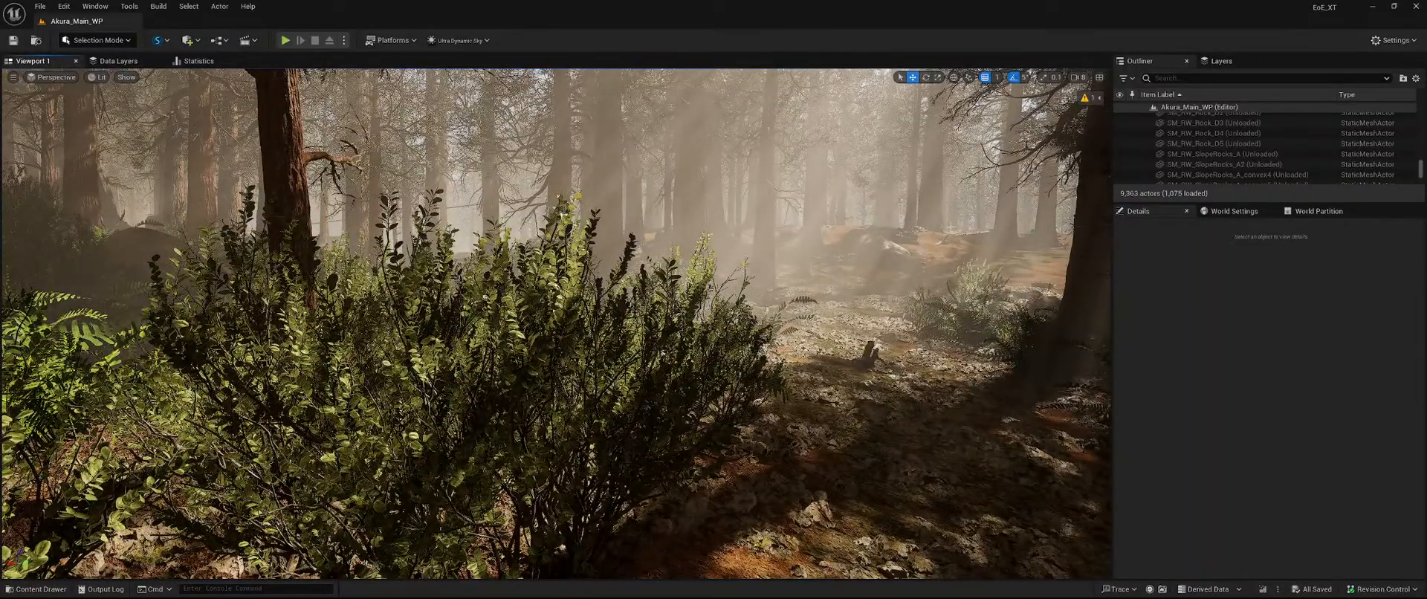
{"action": "key", "text": "s"}
{"action": "right_click_drag", "start_coordinate": [1021, 211], "coordinate": [840, 236]}
{"action": "right_click_drag", "start_coordinate": [840, 291], "coordinate": [988, 277]}
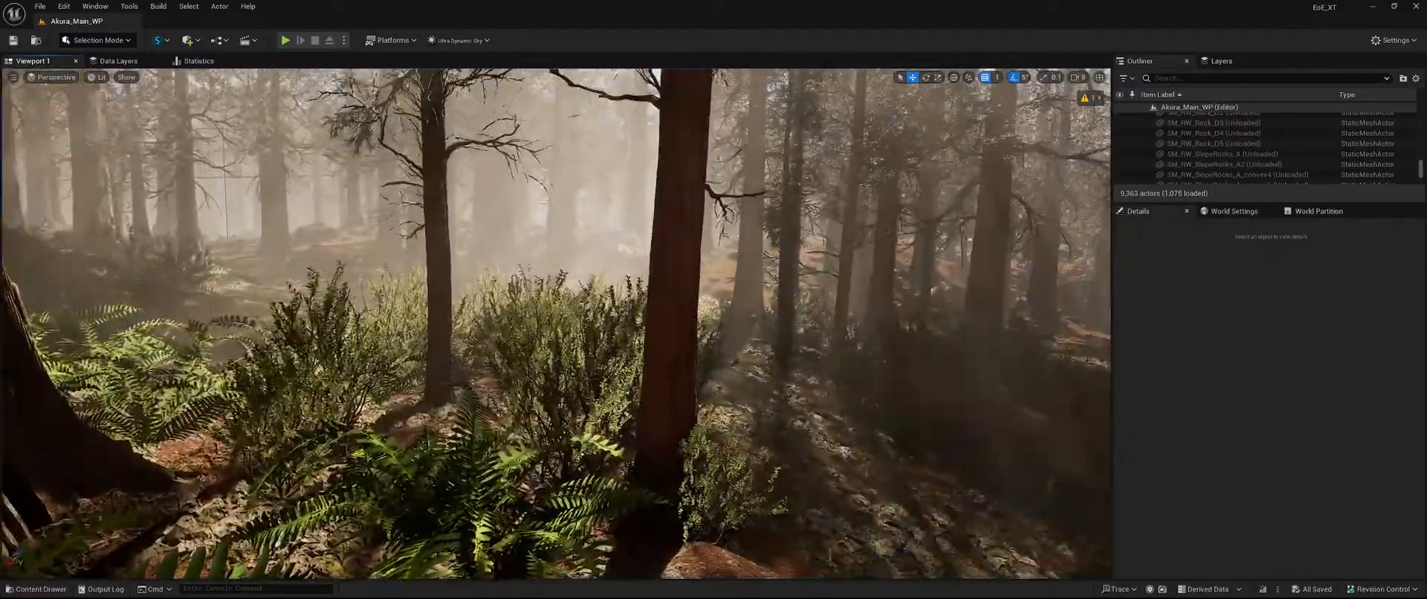
Browse the MWRedwoodForest assets to the Full_Geometry folder inside the Plants meshes.
{"action": "key", "text": "ctrl+space"}
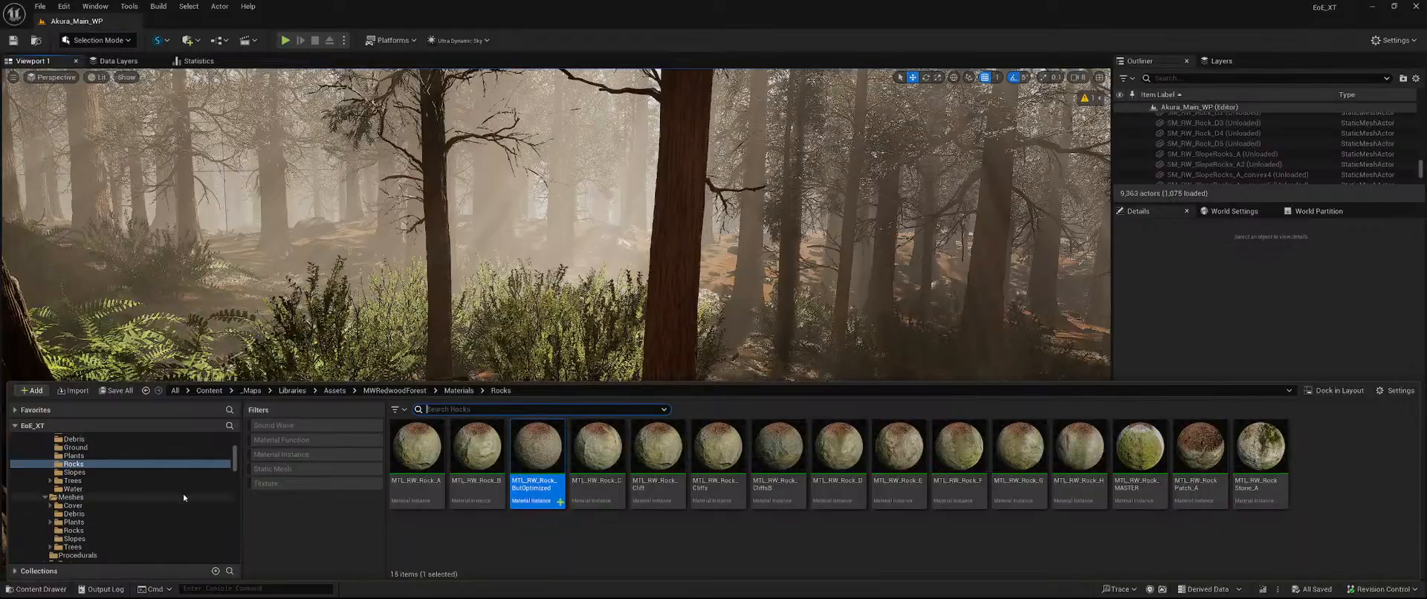
{"action": "scroll", "coordinate": [184, 498], "scroll_direction": "up", "scroll_amount": 5}
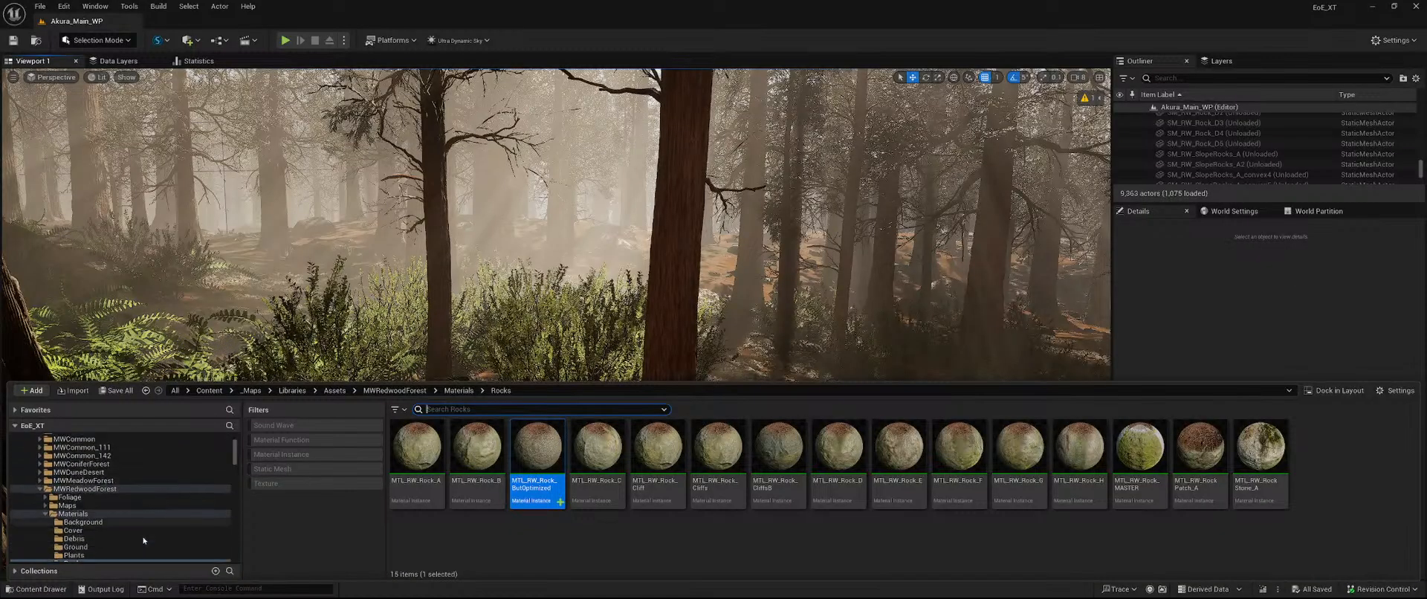
{"action": "scroll", "coordinate": [127, 515], "scroll_direction": "down", "scroll_amount": 2}
{"action": "double_click", "coordinate": [52, 465]}
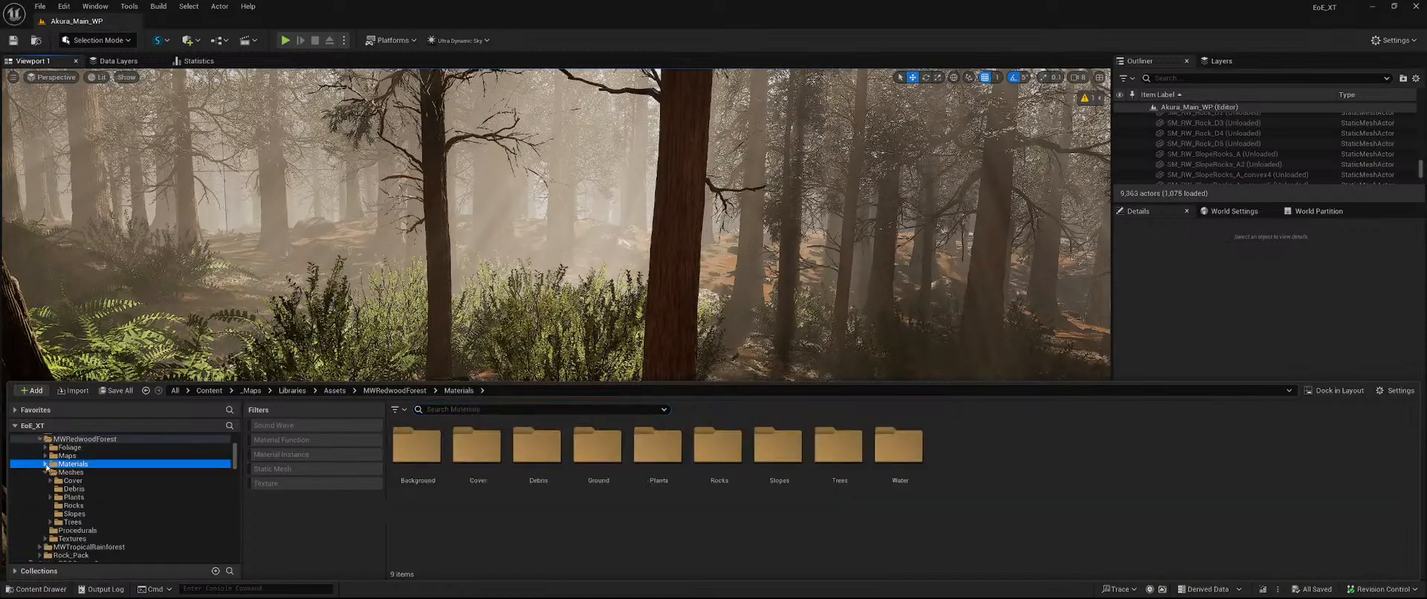
{"action": "left_click", "coordinate": [94, 498]}
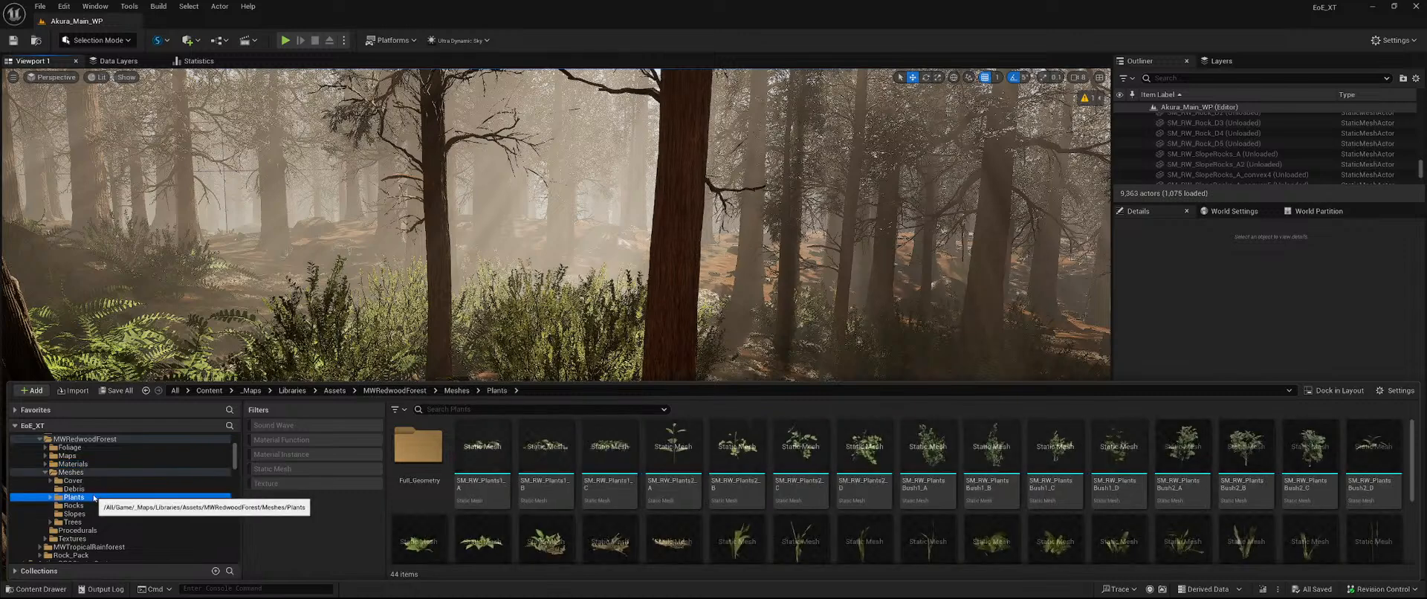
{"action": "double_click", "coordinate": [428, 464]}
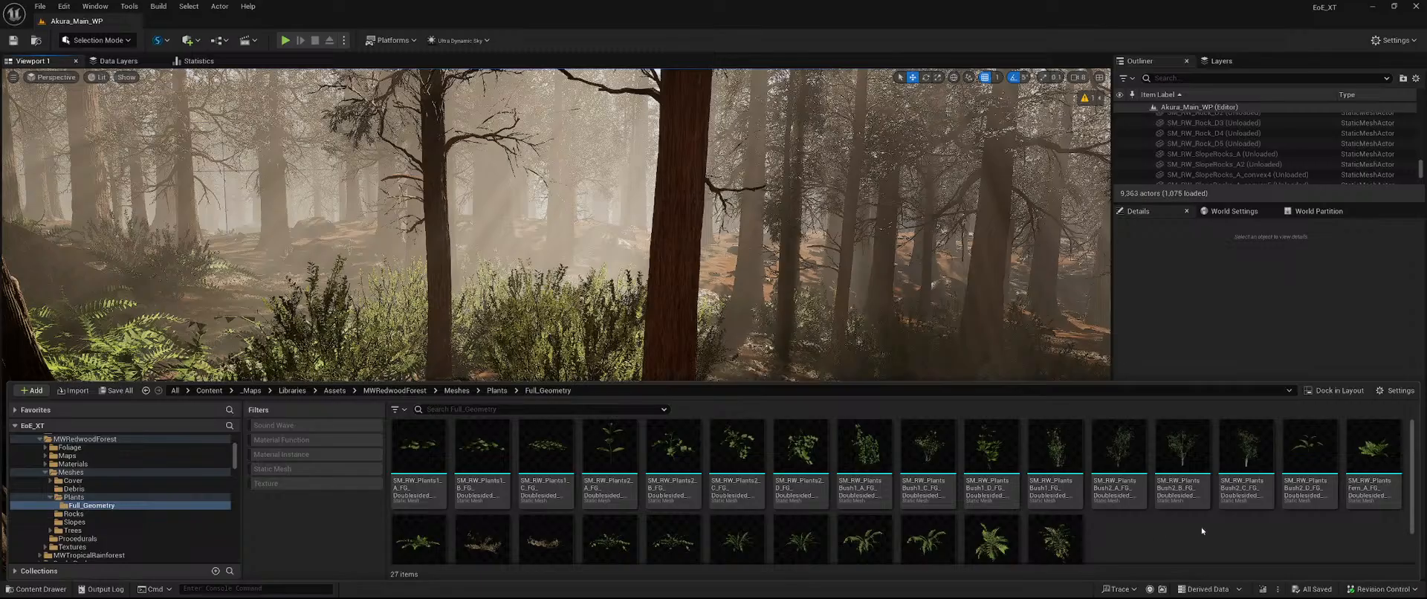
Check the textures in MWRedwoodForest's Textures/Plants folder and return to the MWRedwoodForest folder.
{"action": "left_click", "coordinate": [413, 391]}
{"action": "double_click", "coordinate": [717, 446]}
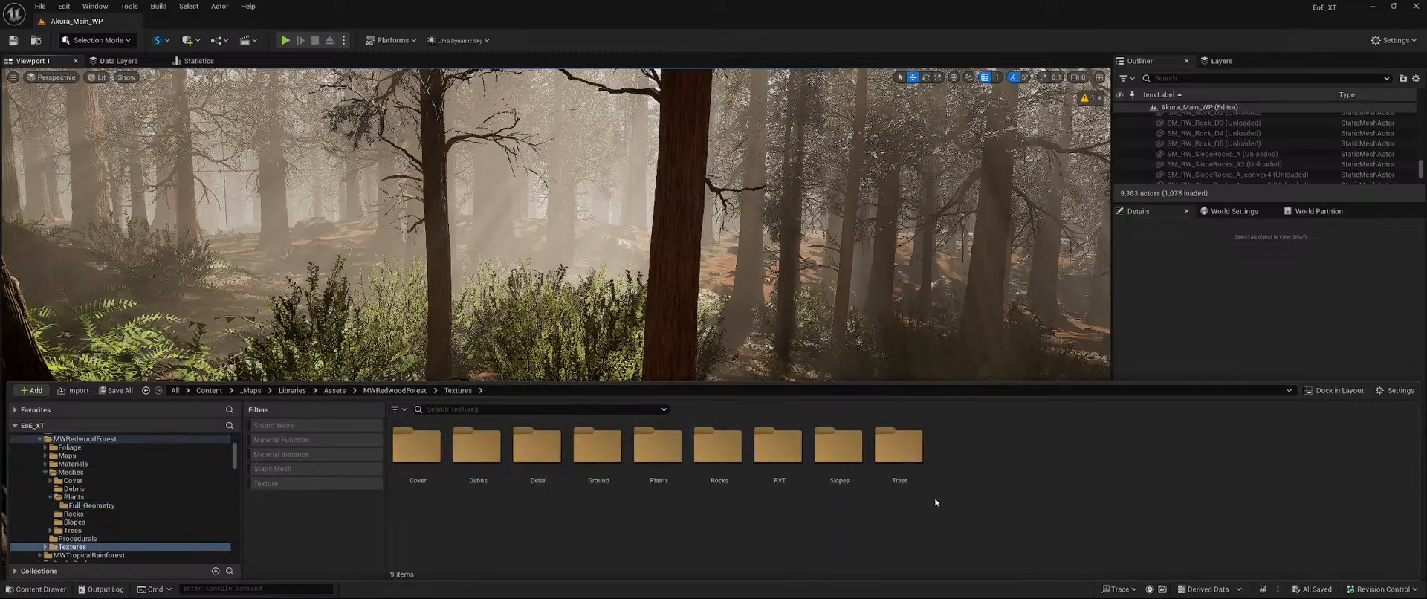
{"action": "double_click", "coordinate": [654, 448]}
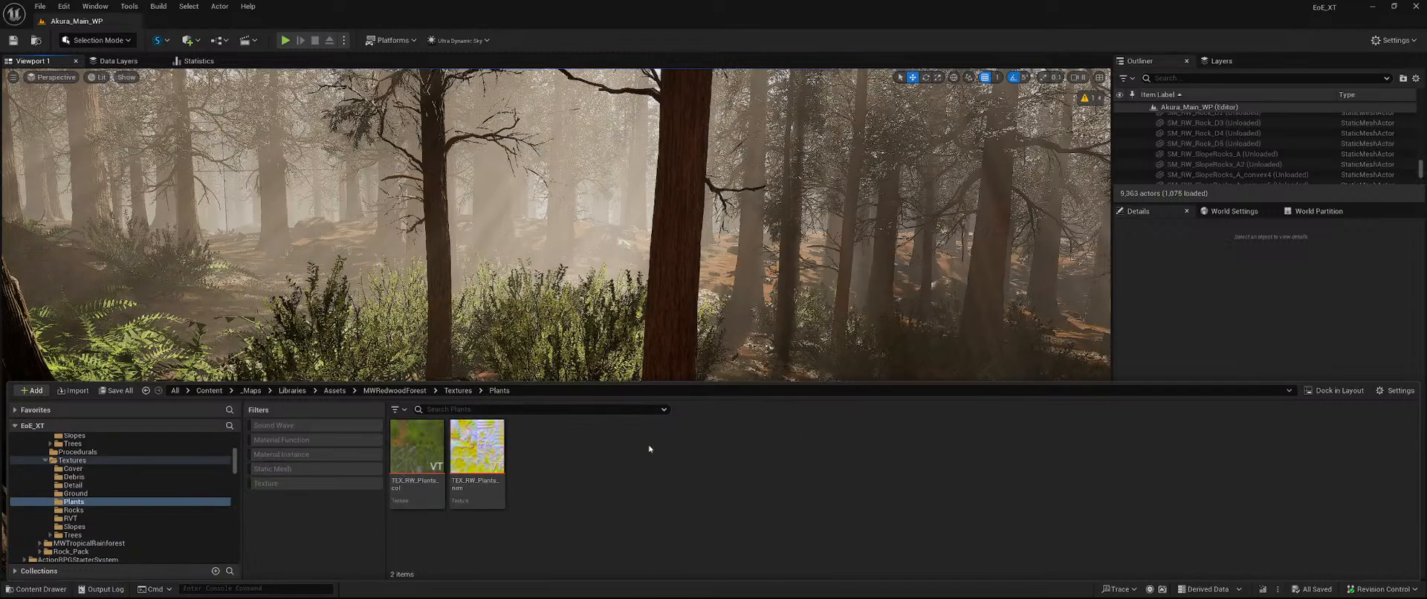
{"action": "left_click", "coordinate": [391, 391]}
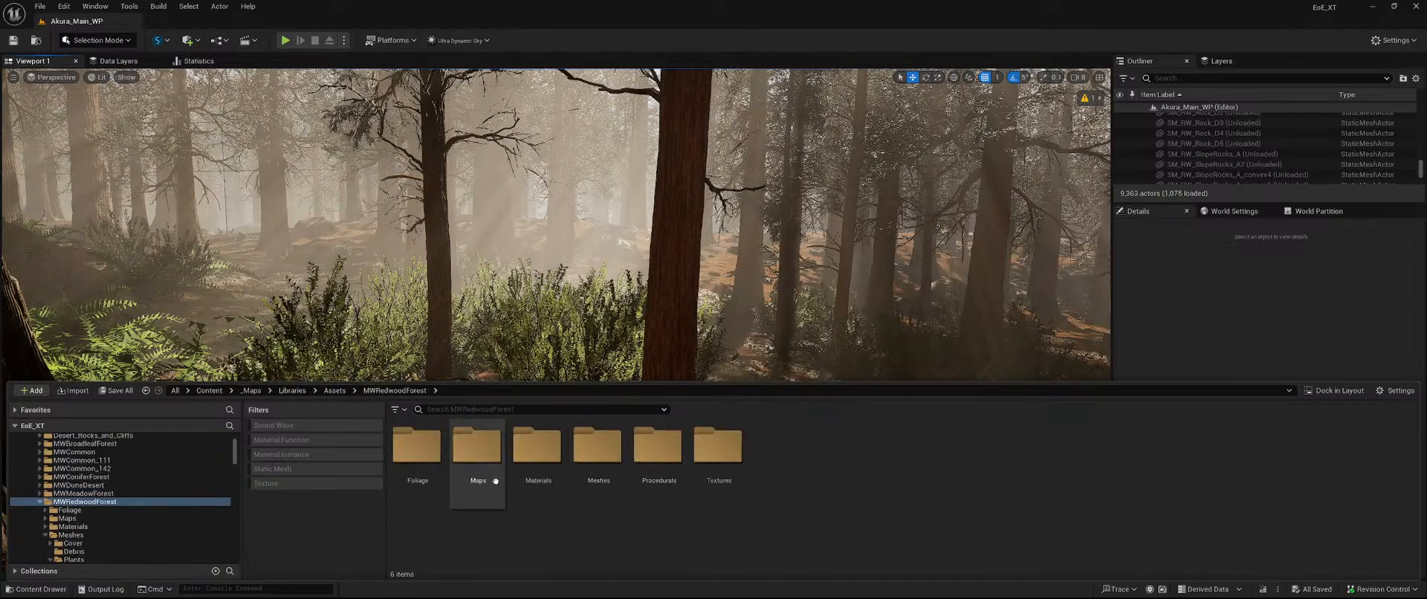
Go back to Meshes/Plants/Full_Geometry and review the size and Nanite details of its plant meshes.
{"action": "double_click", "coordinate": [592, 446]}
{"action": "double_click", "coordinate": [536, 446]}
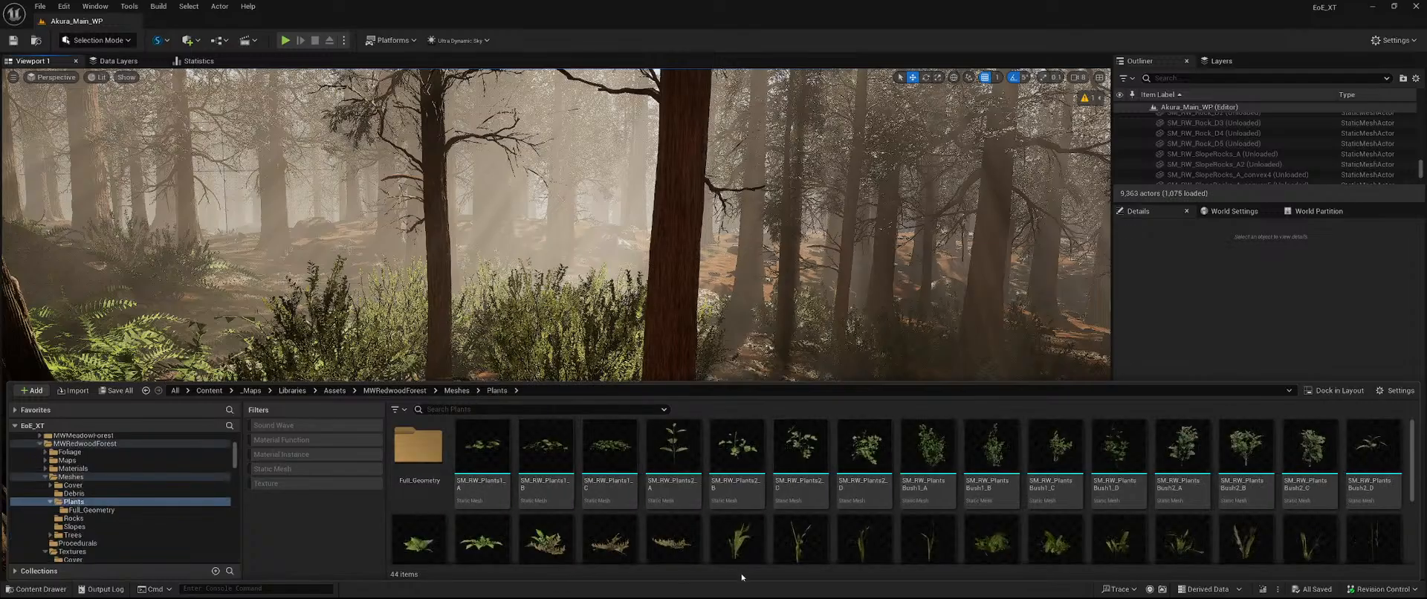
{"action": "double_click", "coordinate": [418, 445]}
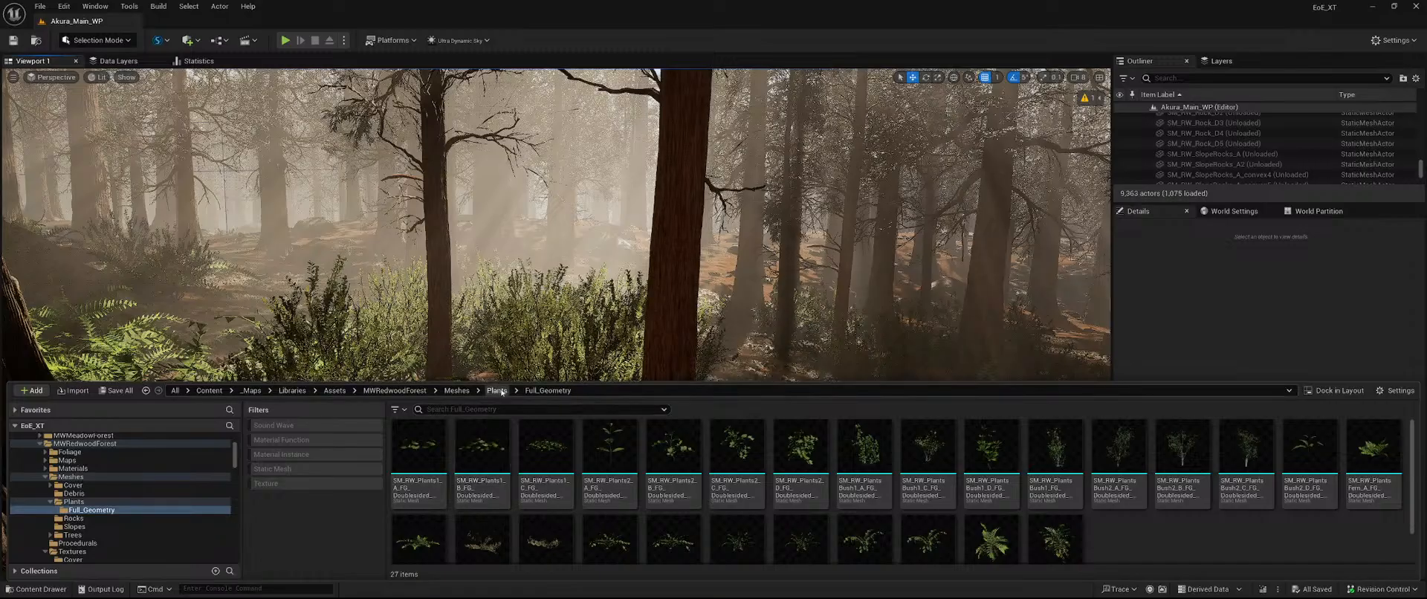
{"action": "scroll", "coordinate": [1239, 521], "scroll_direction": "down", "scroll_amount": 2}
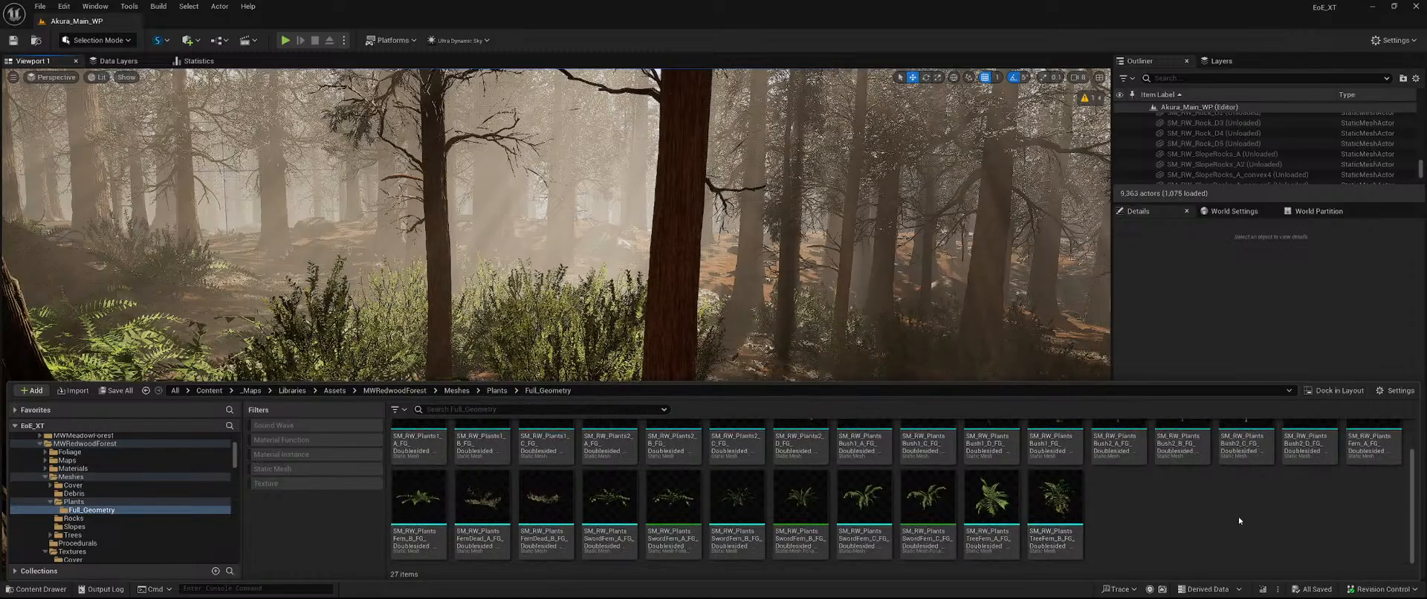
{"action": "scroll", "coordinate": [1237, 518], "scroll_direction": "up", "scroll_amount": 2}
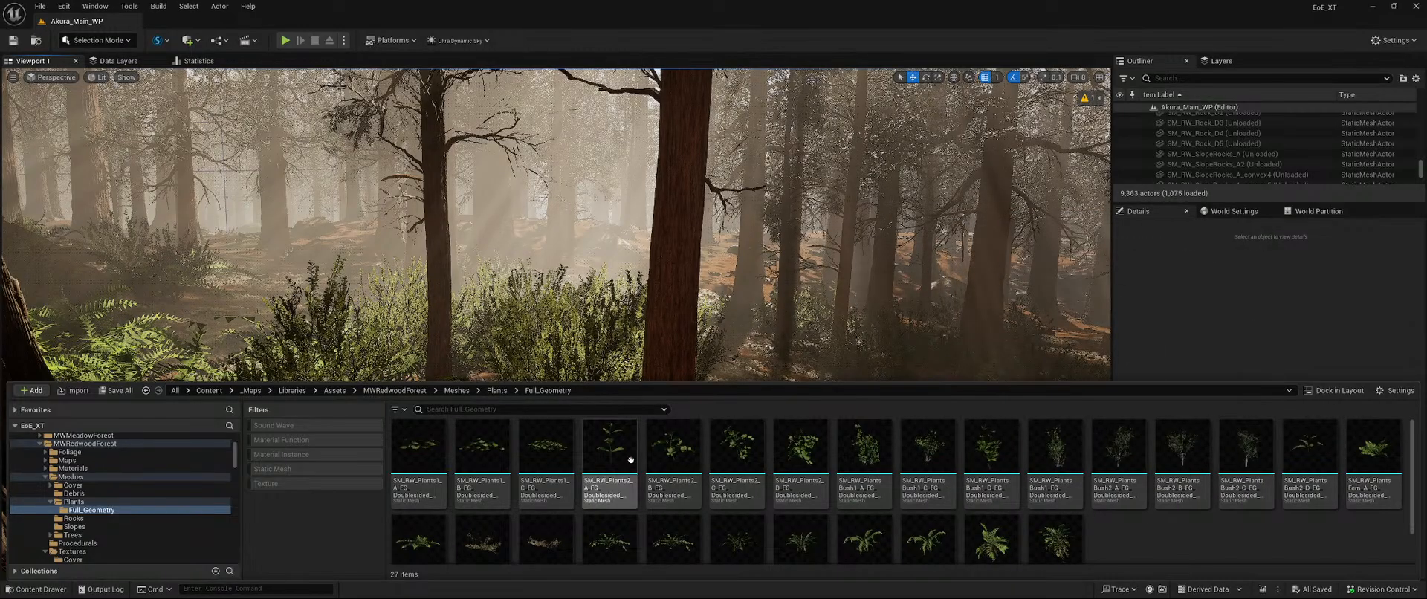
{"action": "mouse_move", "coordinate": [505, 447]}
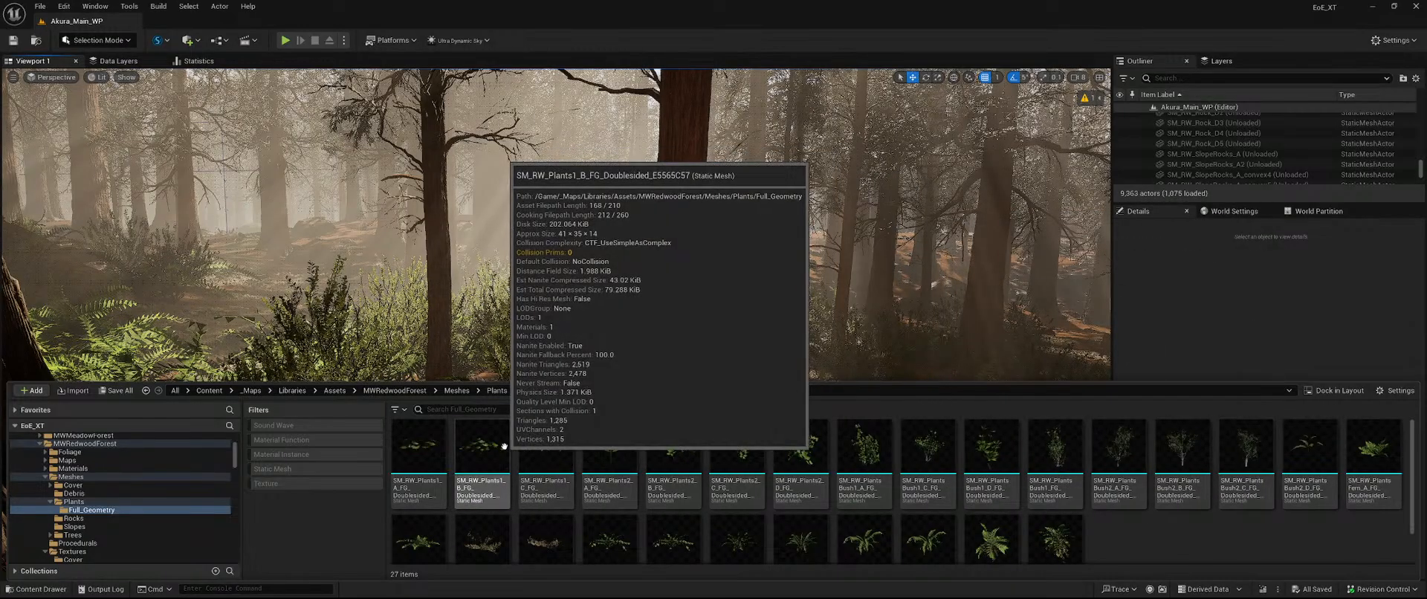
{"action": "mouse_move", "coordinate": [784, 466]}
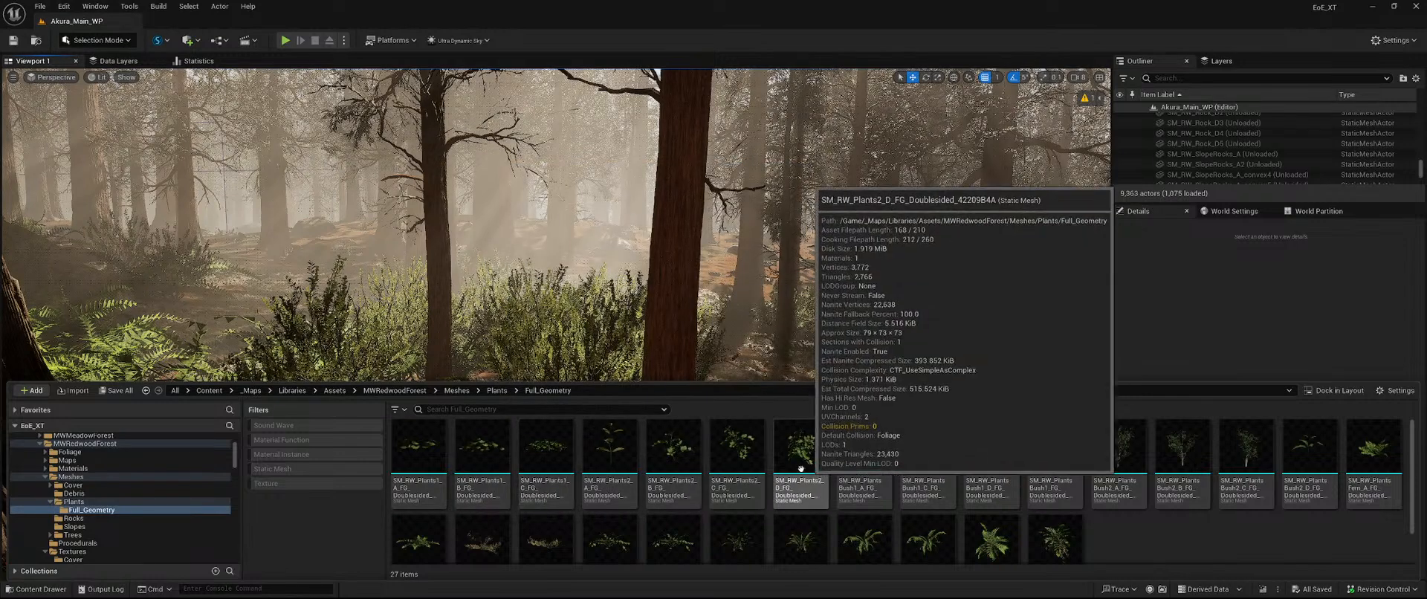
{"action": "mouse_move", "coordinate": [812, 481]}
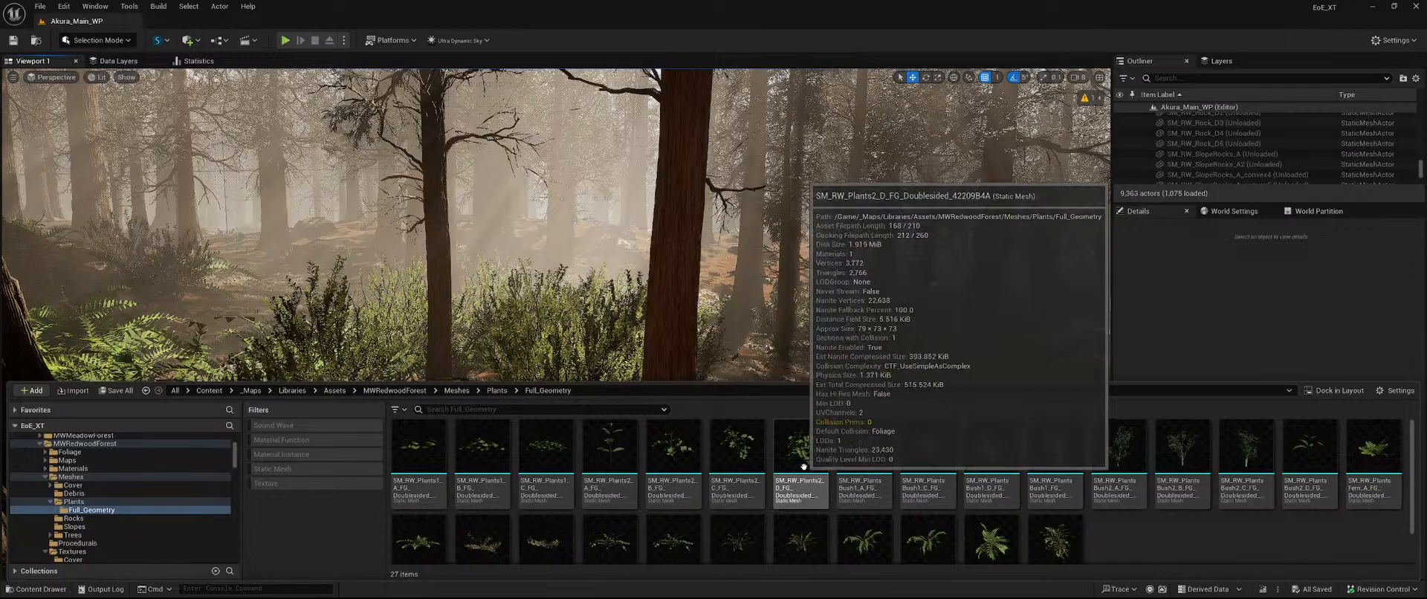
Open the SM_RW_Plants2_D_FG_Doublesided mesh and frame the plant for a close inspection.
{"action": "left_click", "coordinate": [803, 467]}
{"action": "double_click", "coordinate": [803, 467]}
{"action": "right_click_drag", "start_coordinate": [631, 446], "coordinate": [312, 490]}
{"action": "key", "text": "w"}
{"action": "key", "text": "d"}
{"action": "key", "text": "f"}
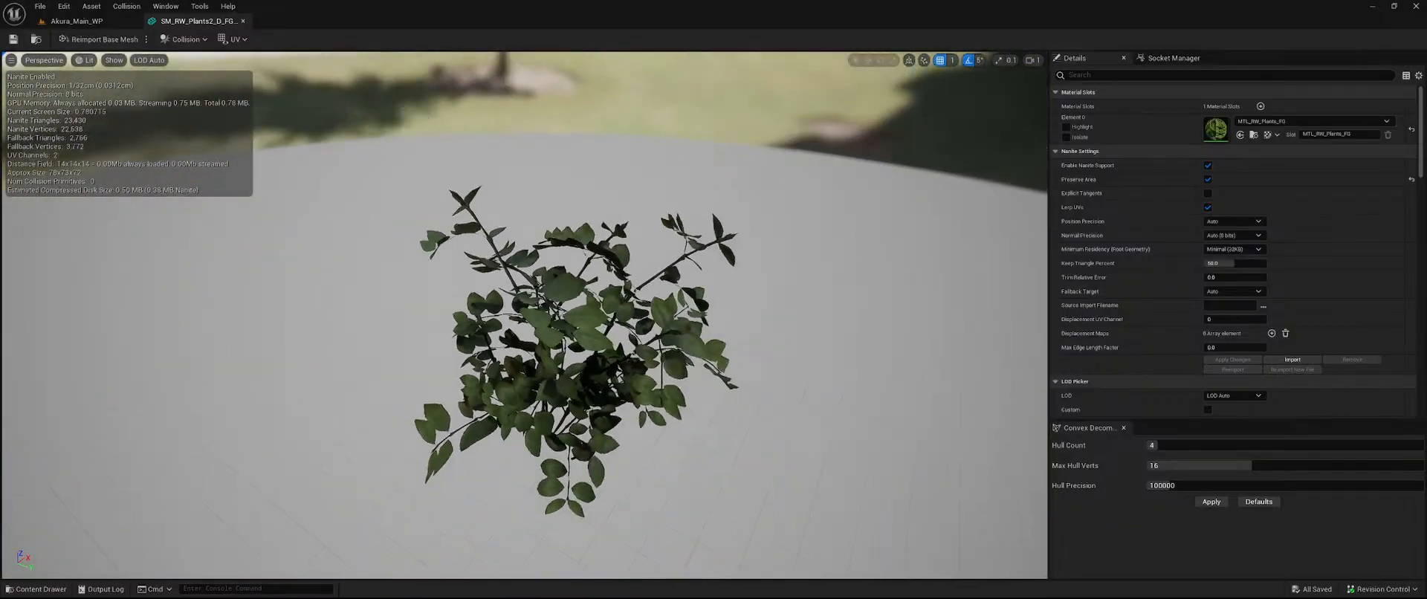
Preview the first PlantsBush1 mesh in Full_Geometry, close it and delete that asset.
{"action": "key", "text": "ctrl+space"}
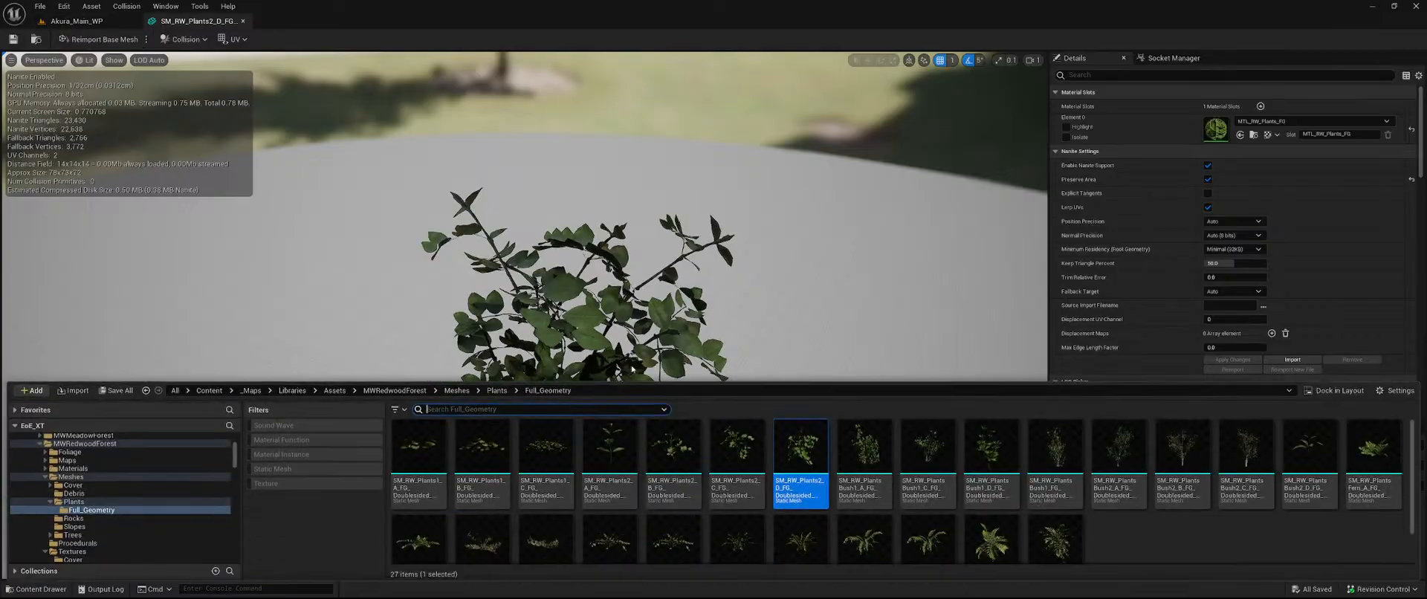
{"action": "left_click", "coordinate": [884, 451]}
{"action": "double_click", "coordinate": [883, 451]}
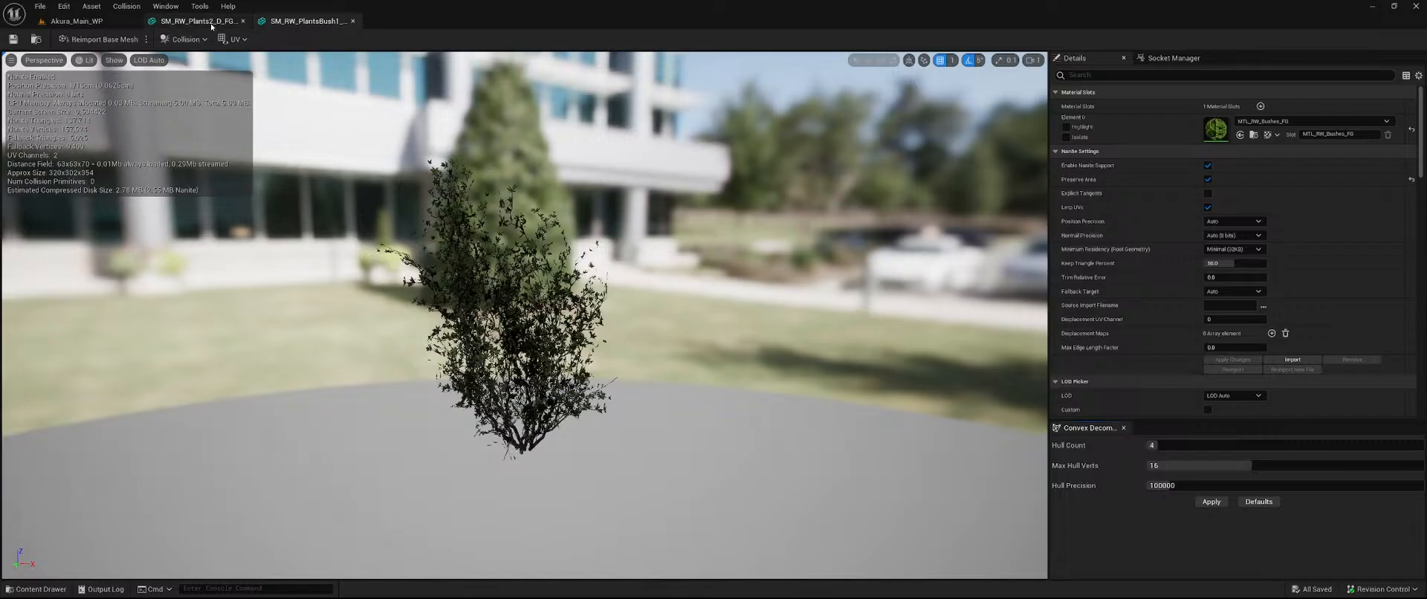
{"action": "left_click", "coordinate": [353, 20]}
{"action": "key", "text": "ctrl+space"}
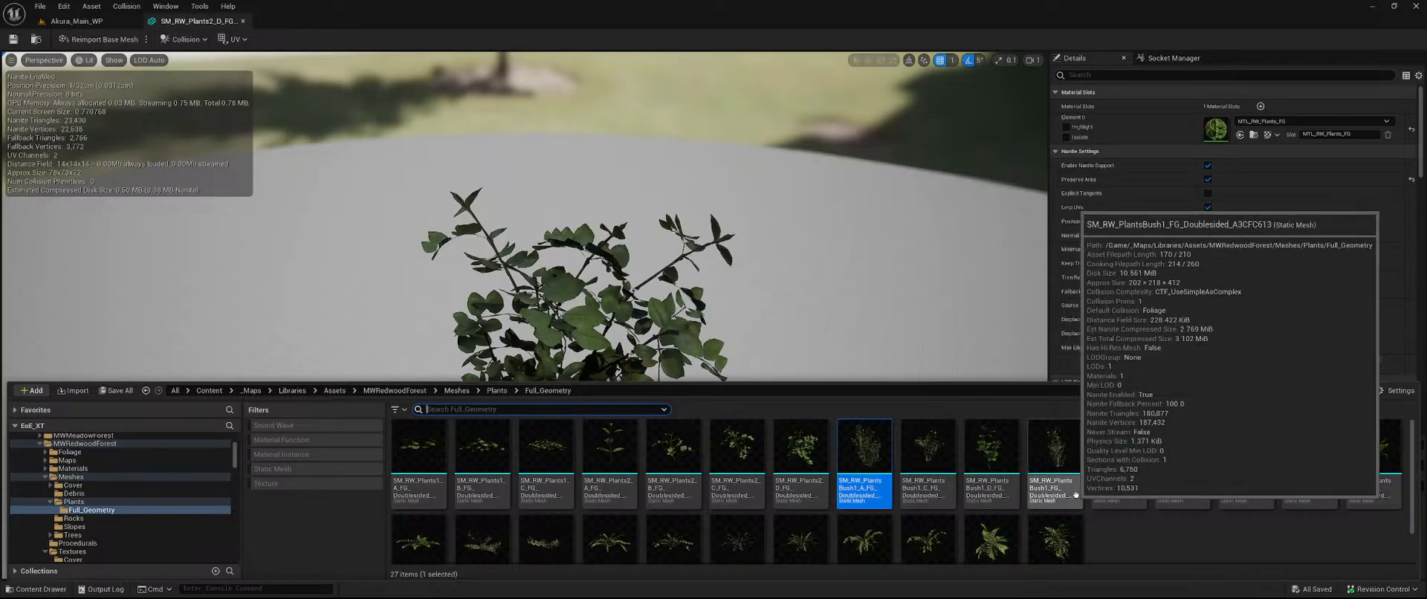
{"action": "mouse_move", "coordinate": [865, 460]}
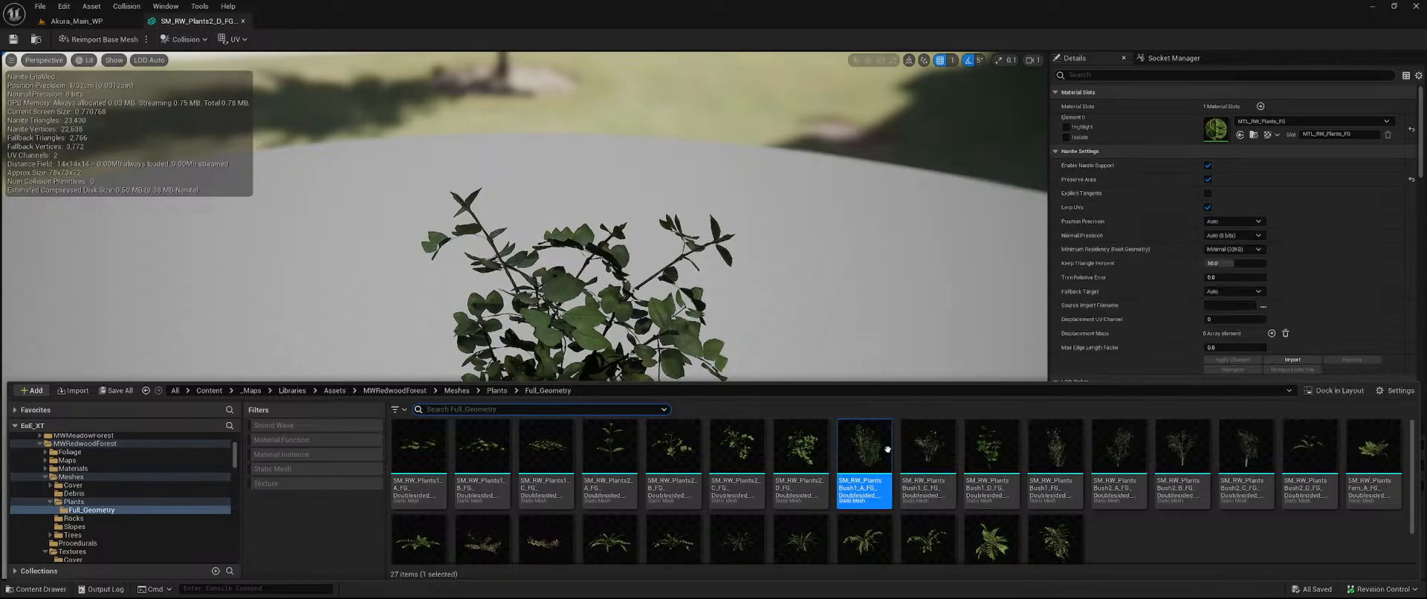
{"action": "key", "text": "Delete"}
{"action": "left_click", "coordinate": [658, 473]}
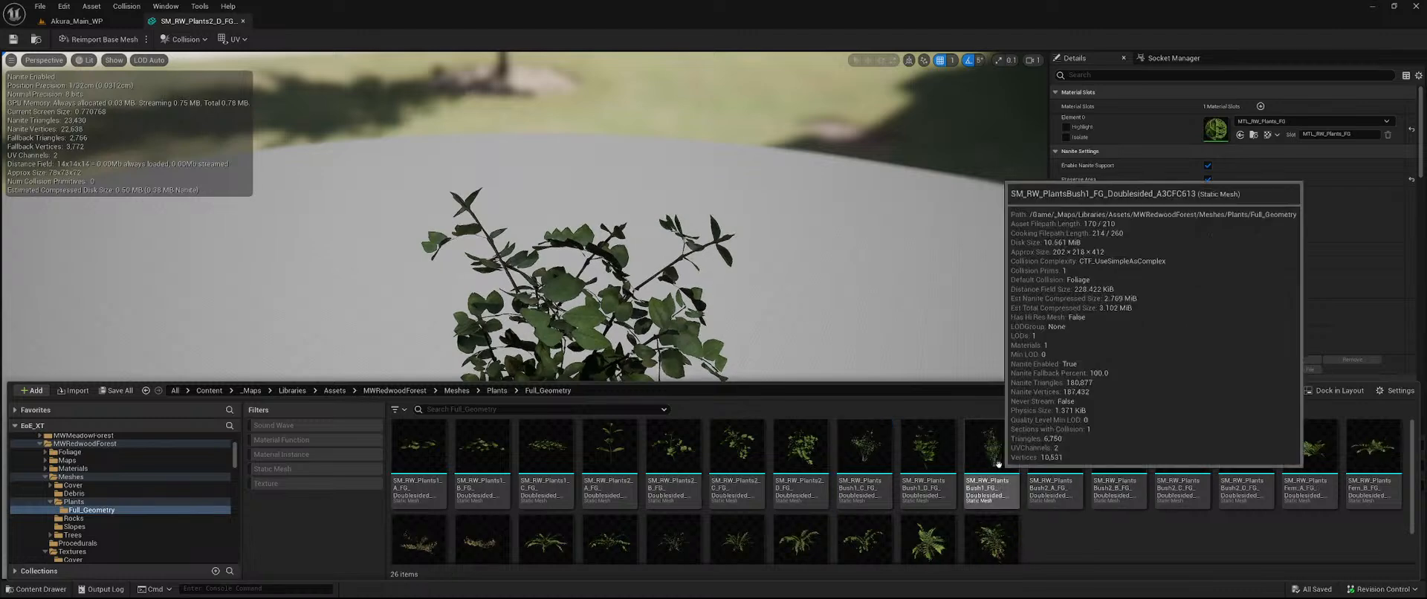
Preview the SM_RW_PlantsBush1_FG_Doublesided mesh, close it and delete that asset from Full_Geometry.
{"action": "double_click", "coordinate": [1001, 469]}
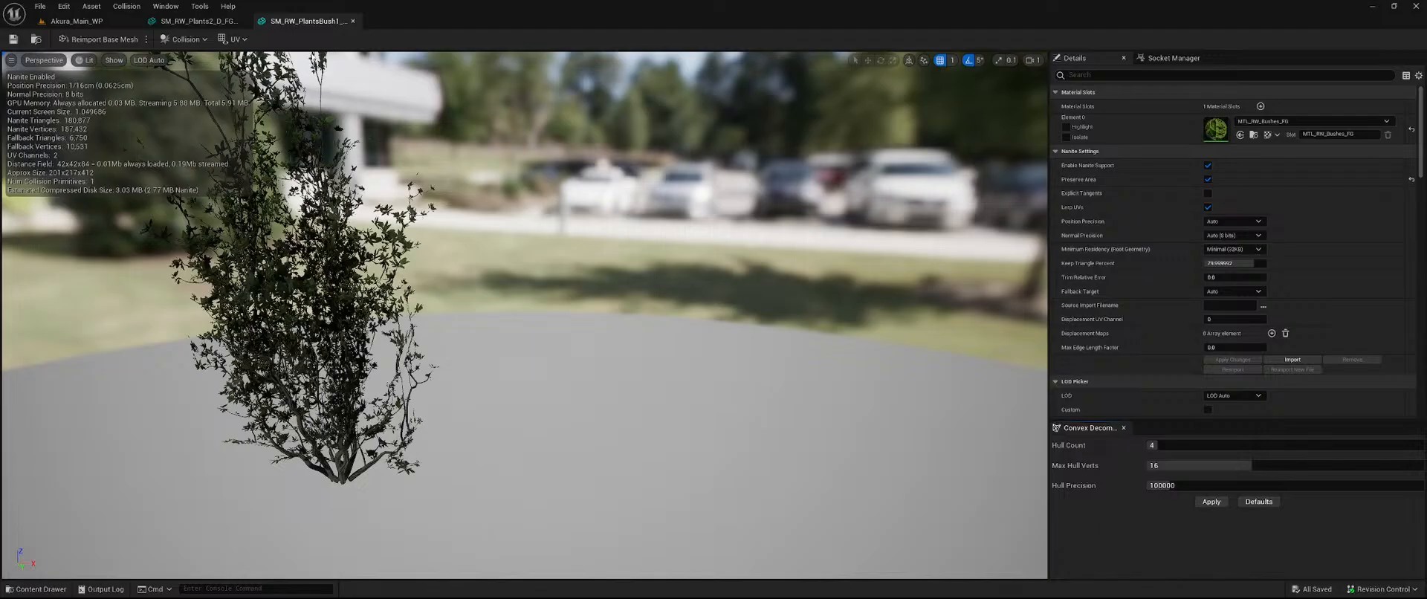
{"action": "left_click", "coordinate": [353, 21]}
{"action": "key", "text": "ctrl+space"}
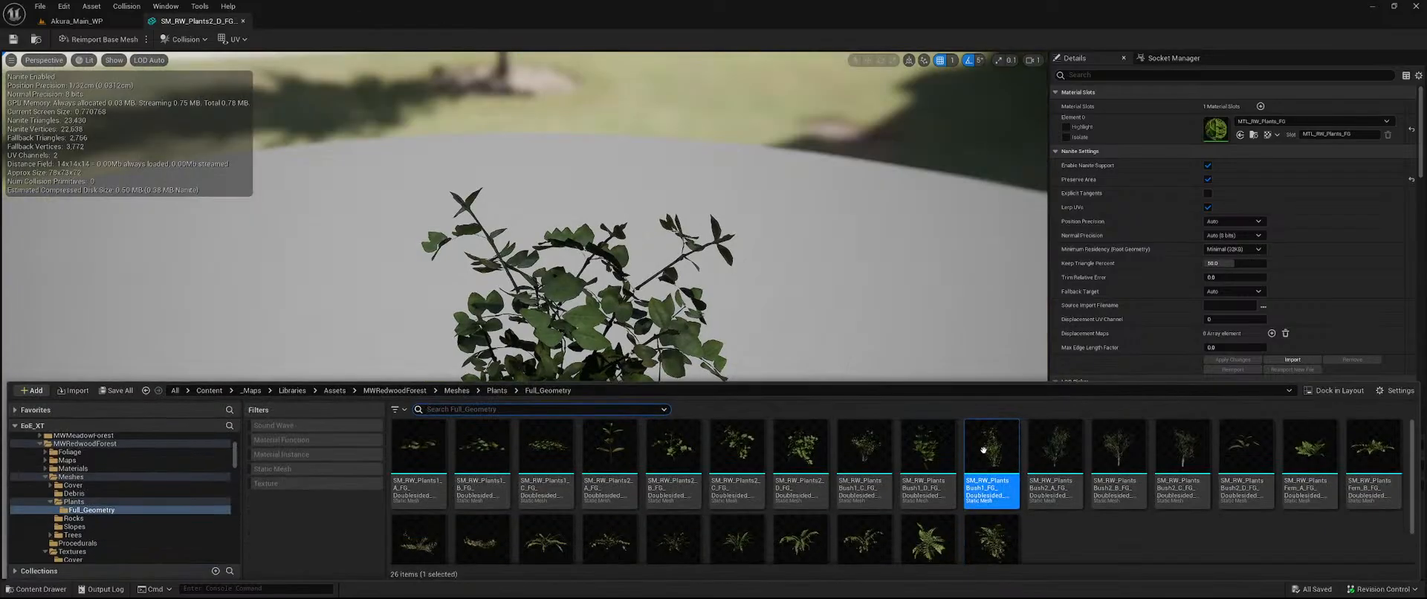
{"action": "key", "text": "Delete"}
{"action": "left_click", "coordinate": [650, 479]}
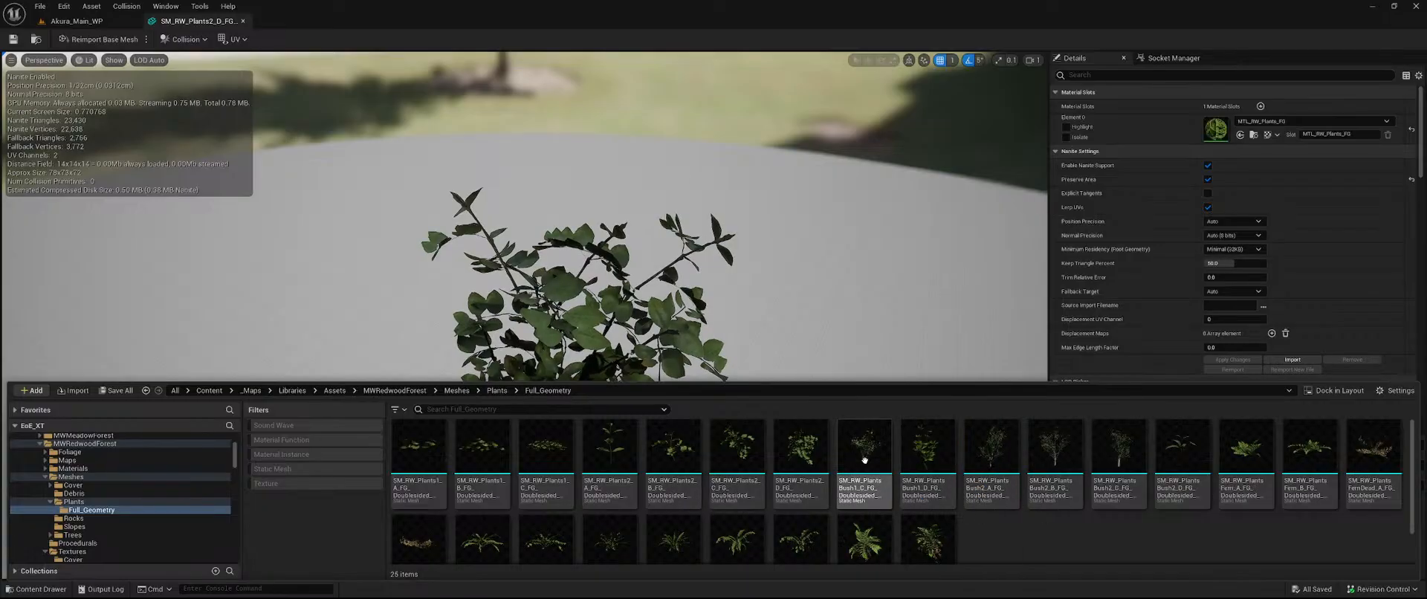
Inspect the first remaining PlantsBush1 mesh, close it and return to the Full_Geometry assets.
{"action": "double_click", "coordinate": [864, 449]}
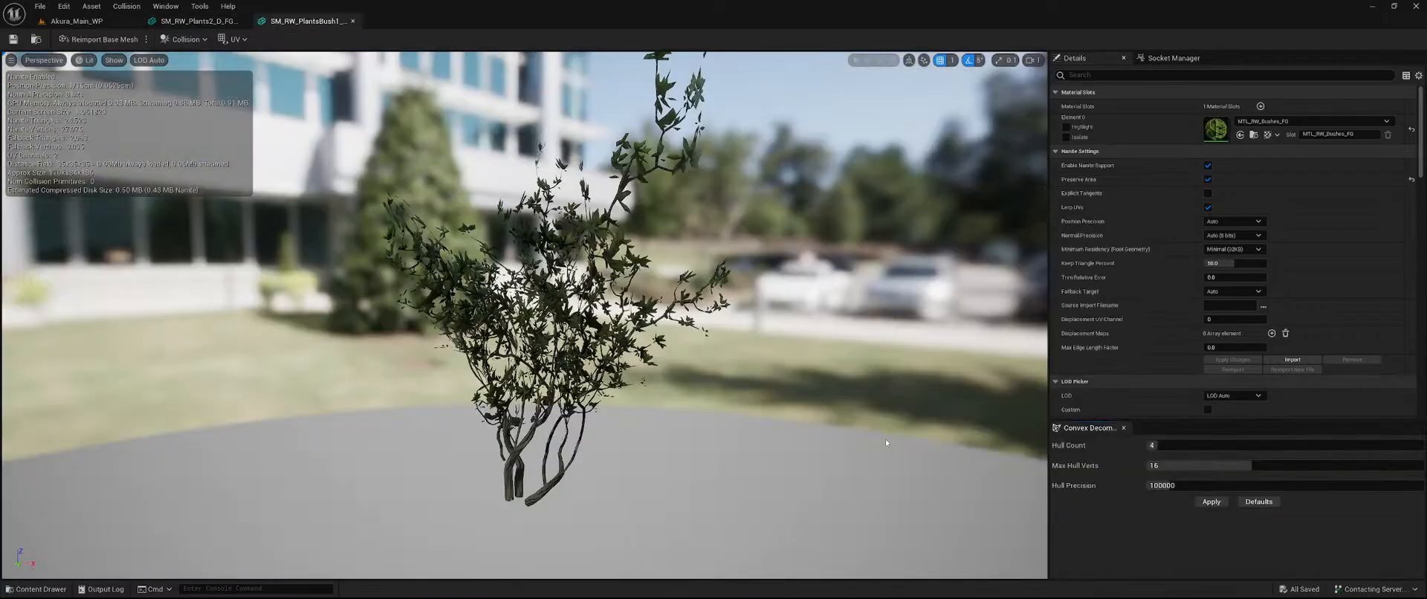
{"action": "left_click", "coordinate": [353, 23]}
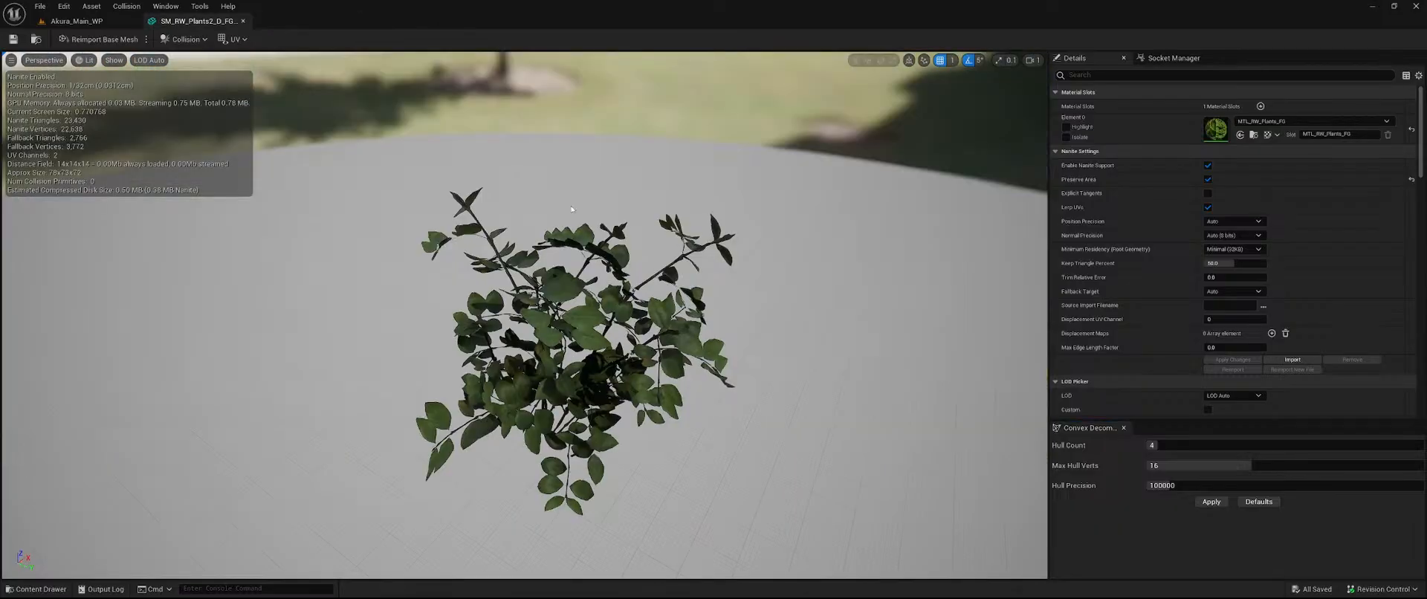
{"action": "key", "text": "ctrl+space"}
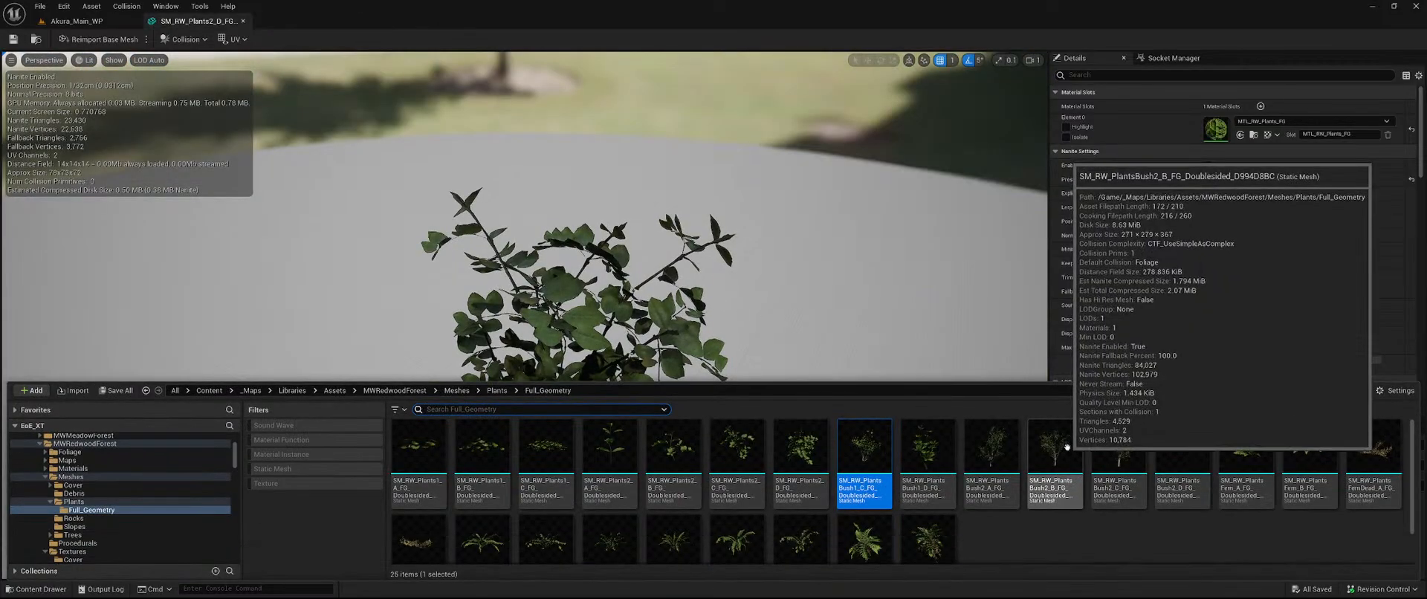
Add the PlantsBush2_A, Bush2_B and Bush2_C meshes to the selected Bush1 mesh and delete all four from Full_Geometry.
{"action": "left_click", "coordinate": [1118, 456], "text": "ctrl"}
{"action": "left_click_drag", "start_coordinate": [1057, 457], "coordinate": [1034, 457], "text": "ctrl"}
{"action": "left_click", "coordinate": [980, 452], "text": "ctrl"}
{"action": "key", "text": "Delete"}
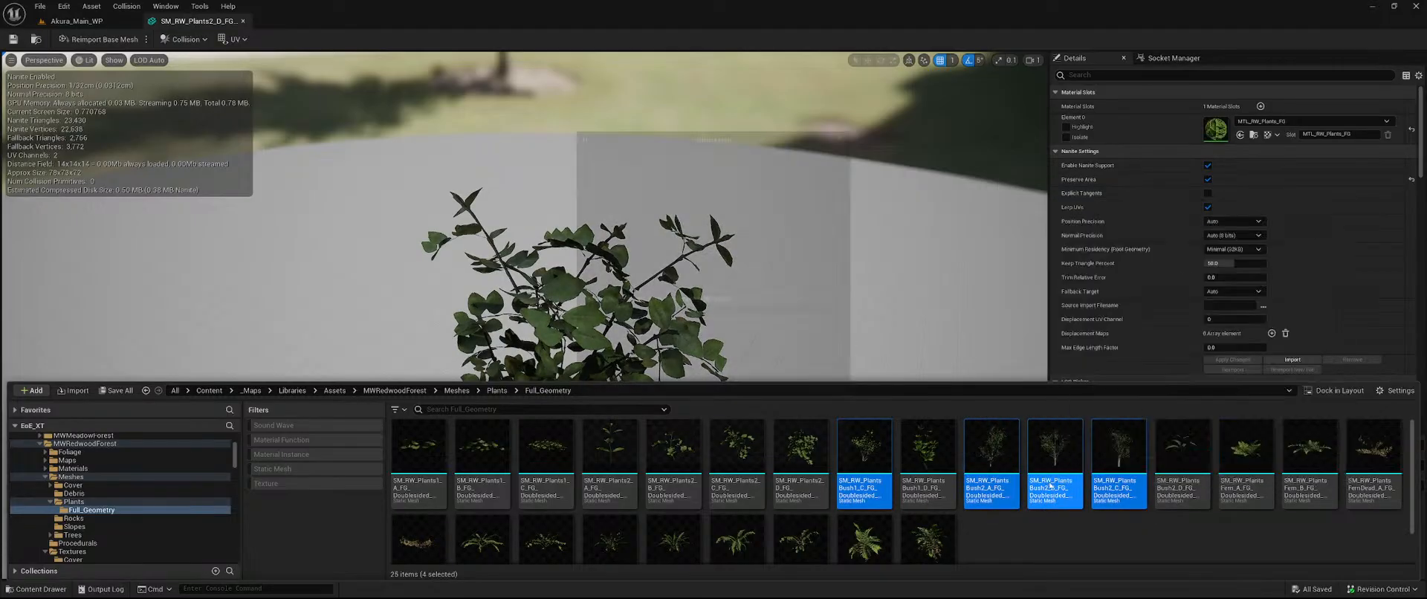
{"action": "left_click", "coordinate": [671, 471]}
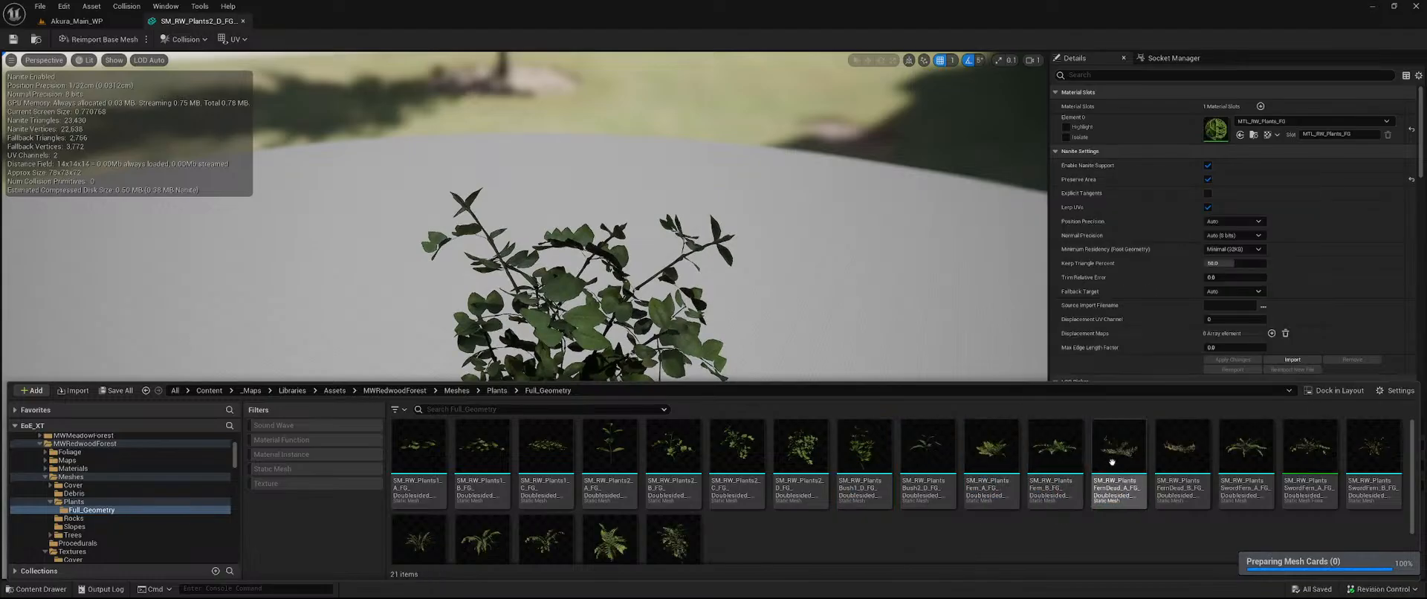
Preview the SM_RW_PlantsFern_B mesh, look over the remaining Full_Geometry plants and close both open mesh editors.
{"action": "double_click", "coordinate": [1048, 456]}
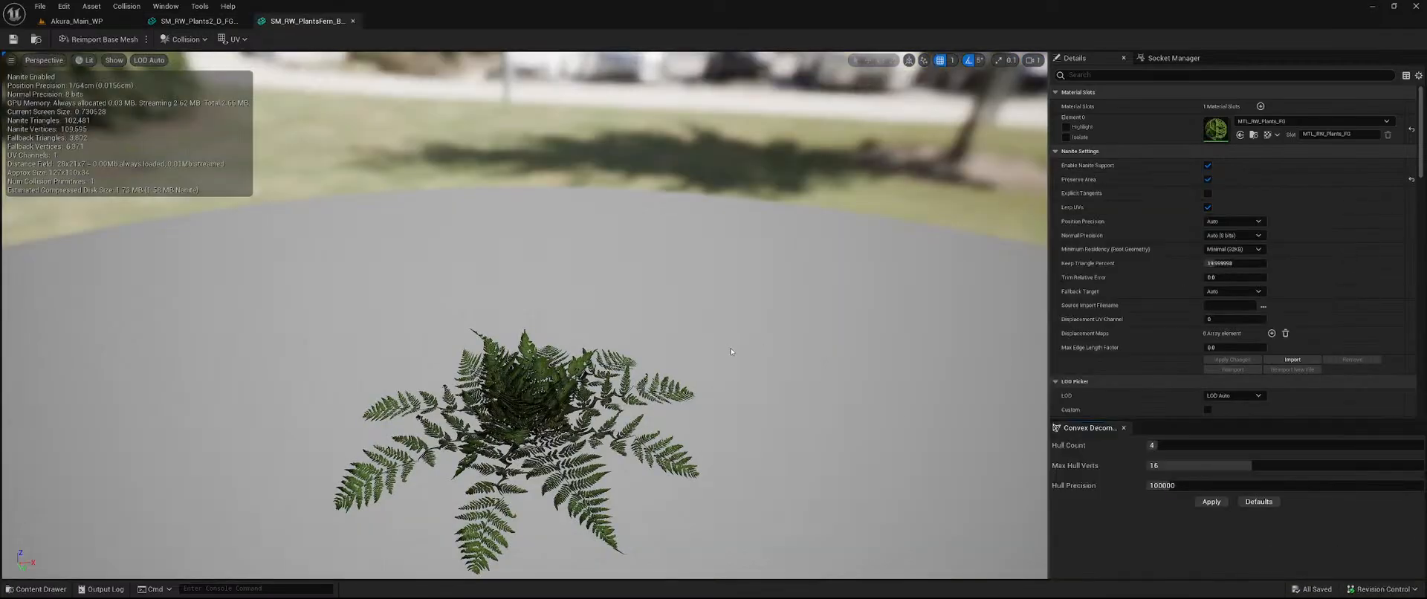
{"action": "left_click_drag", "start_coordinate": [731, 351], "coordinate": [736, 327]}
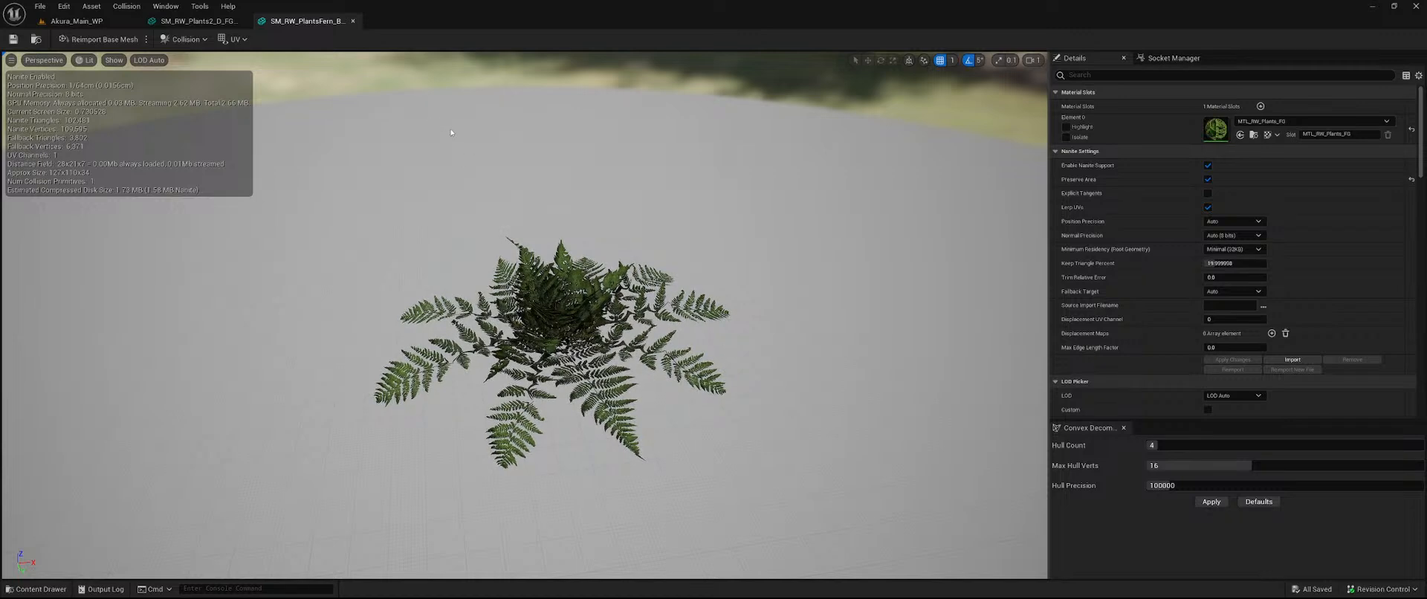
{"action": "left_click", "coordinate": [353, 22]}
{"action": "key", "text": "ctrl+space"}
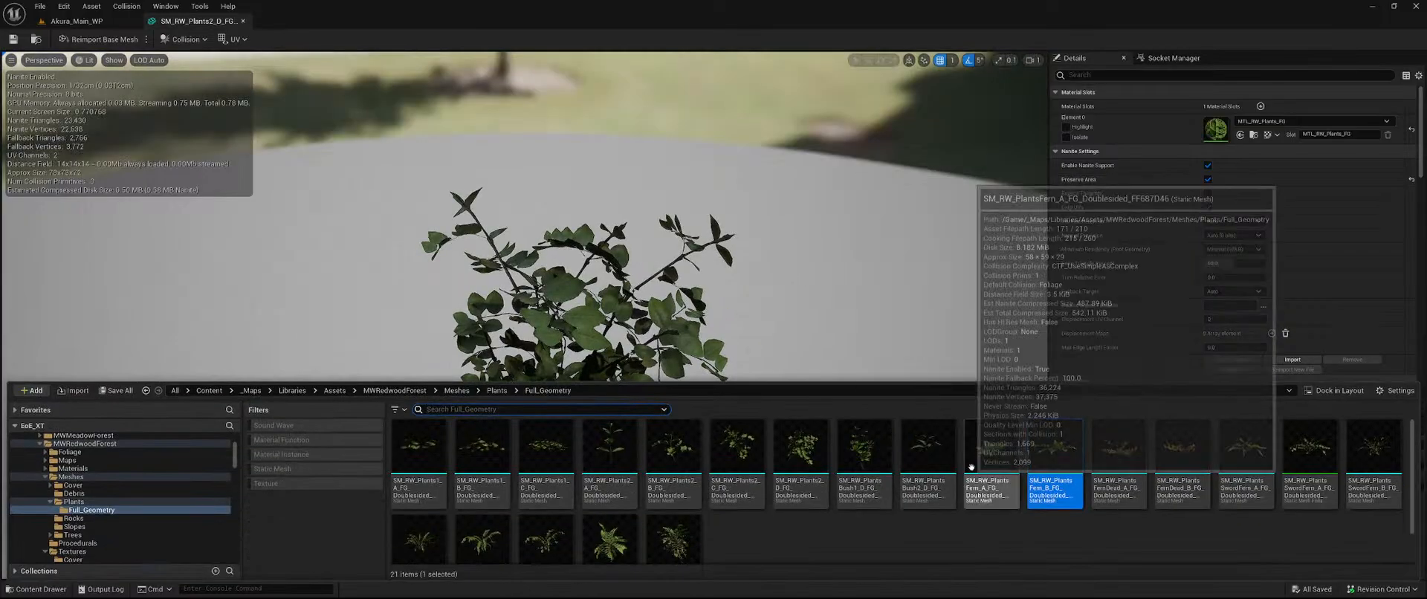
{"action": "scroll", "coordinate": [987, 509], "scroll_direction": "down", "scroll_amount": 1}
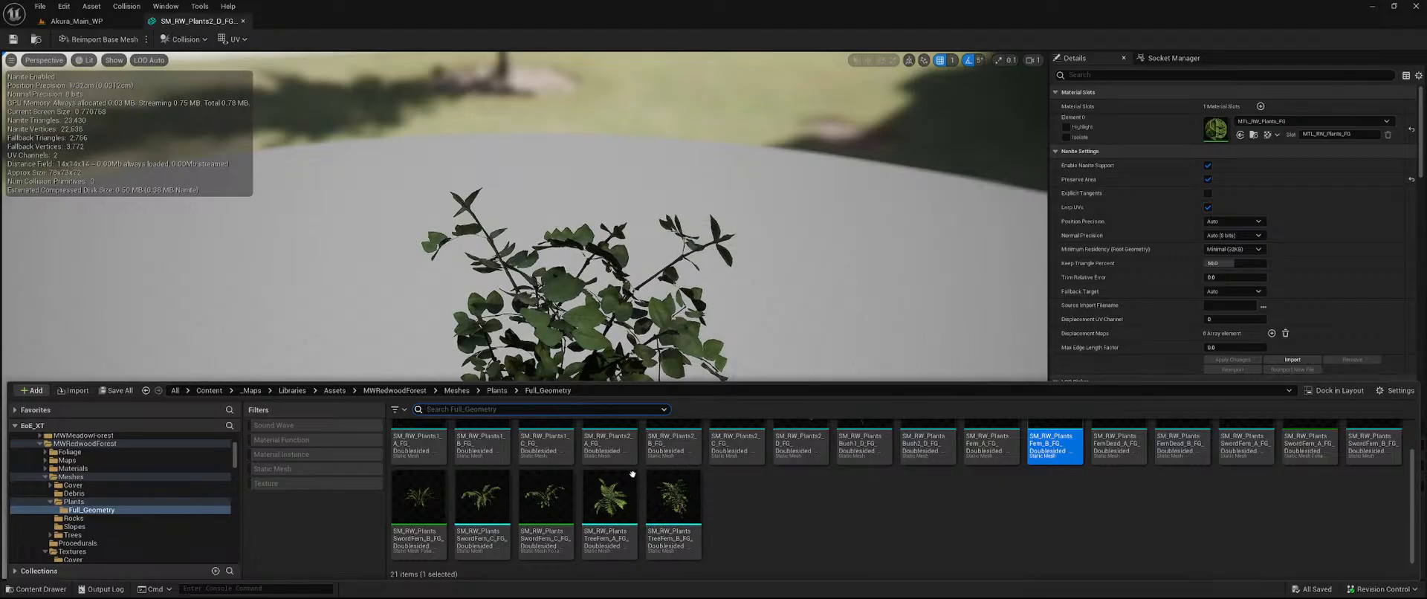
{"action": "scroll", "coordinate": [499, 483], "scroll_direction": "up", "scroll_amount": 1}
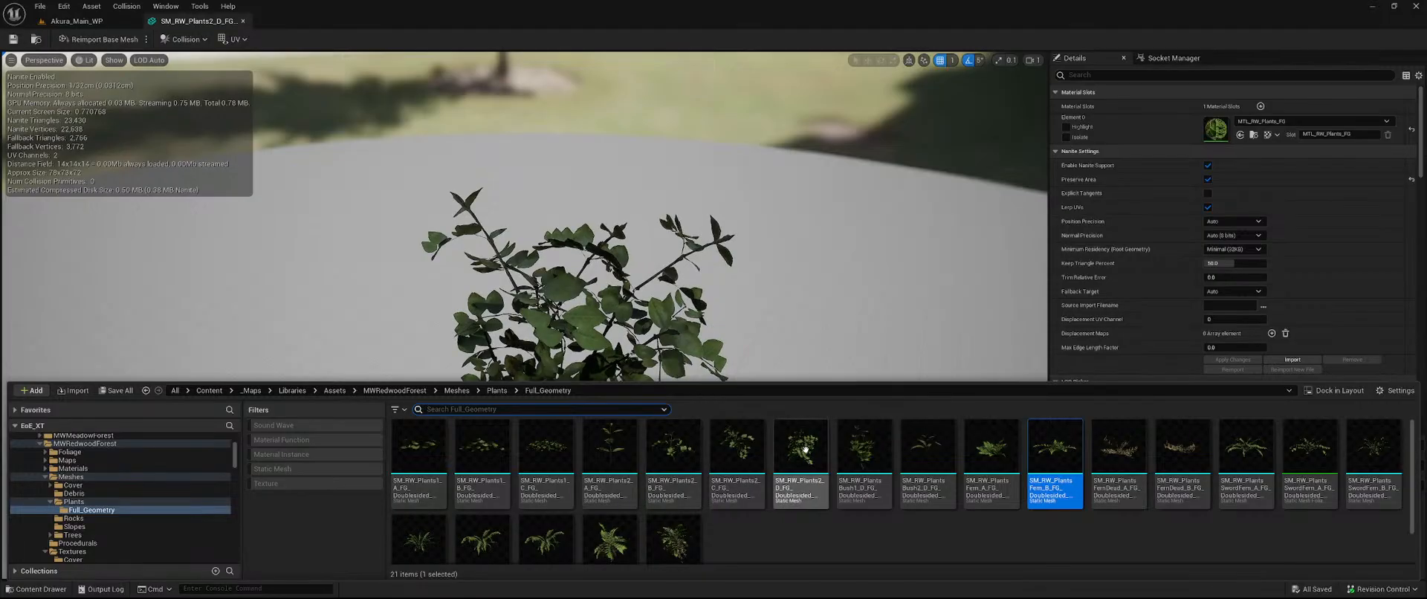
{"action": "left_click", "coordinate": [243, 22]}
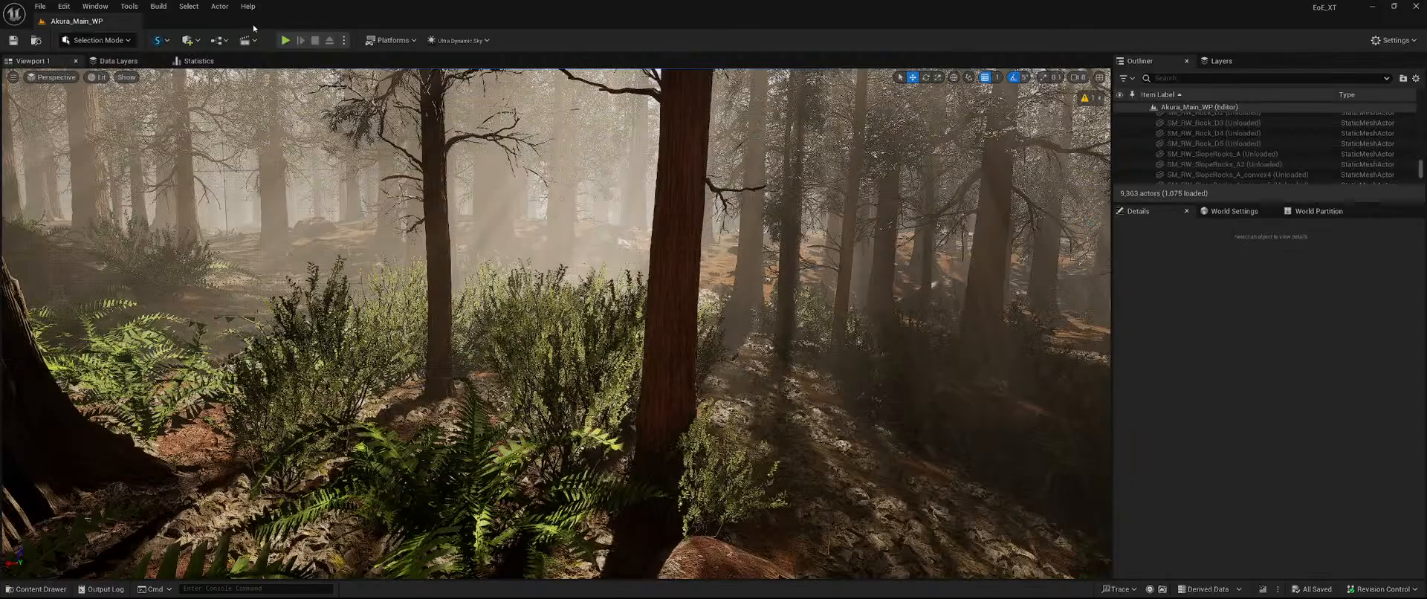
Collapse the MWRedwoodForest folder and open the Plants meshes folder of MWMeadowForest.
{"action": "scroll", "coordinate": [67, 481], "scroll_direction": "up", "scroll_amount": 3}
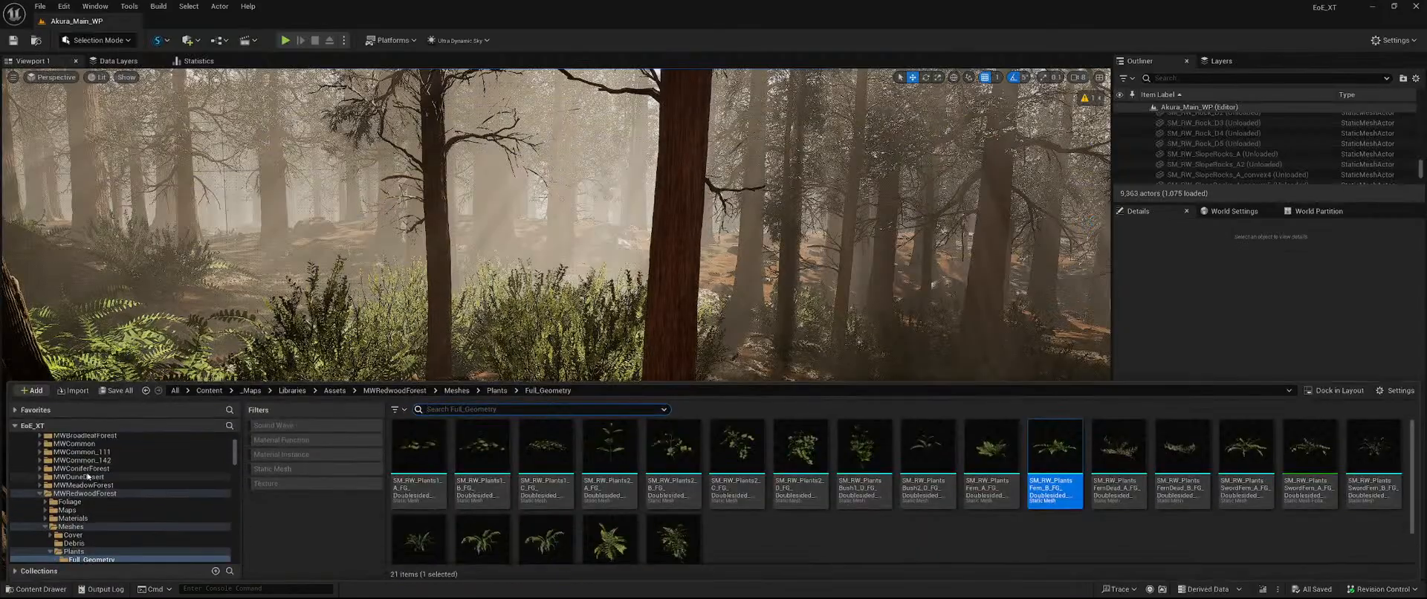
{"action": "left_click", "coordinate": [38, 493]}
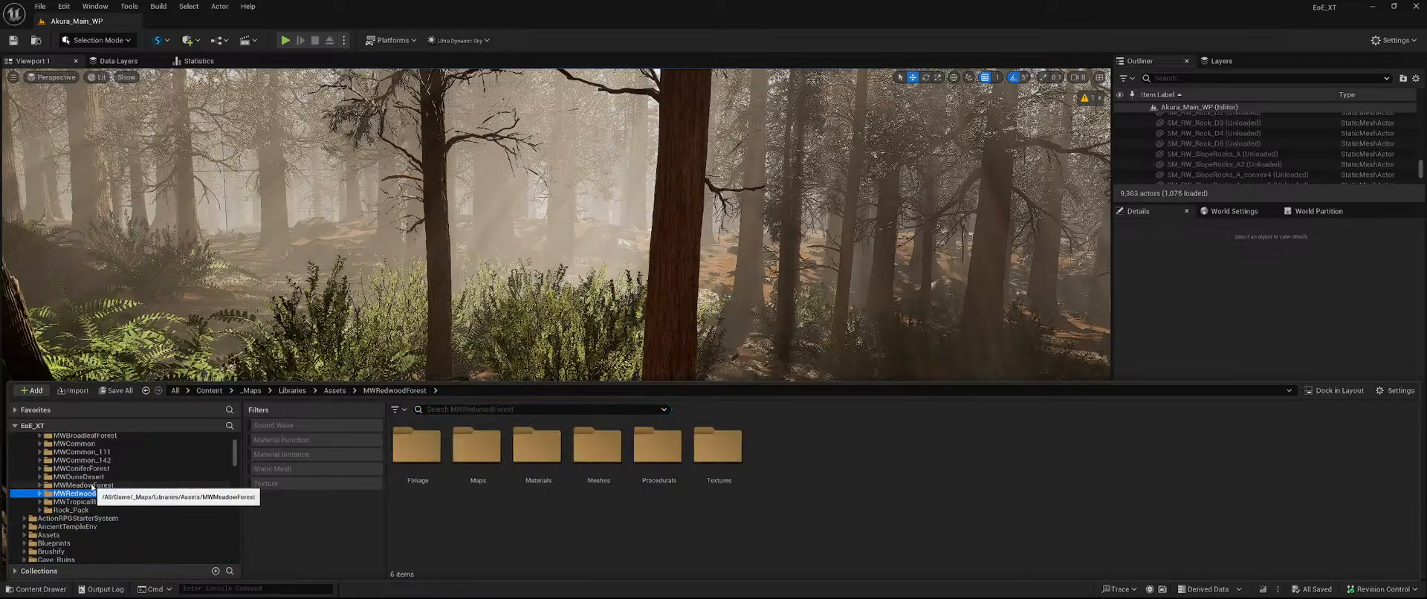
{"action": "left_click", "coordinate": [82, 485]}
{"action": "double_click", "coordinate": [584, 455]}
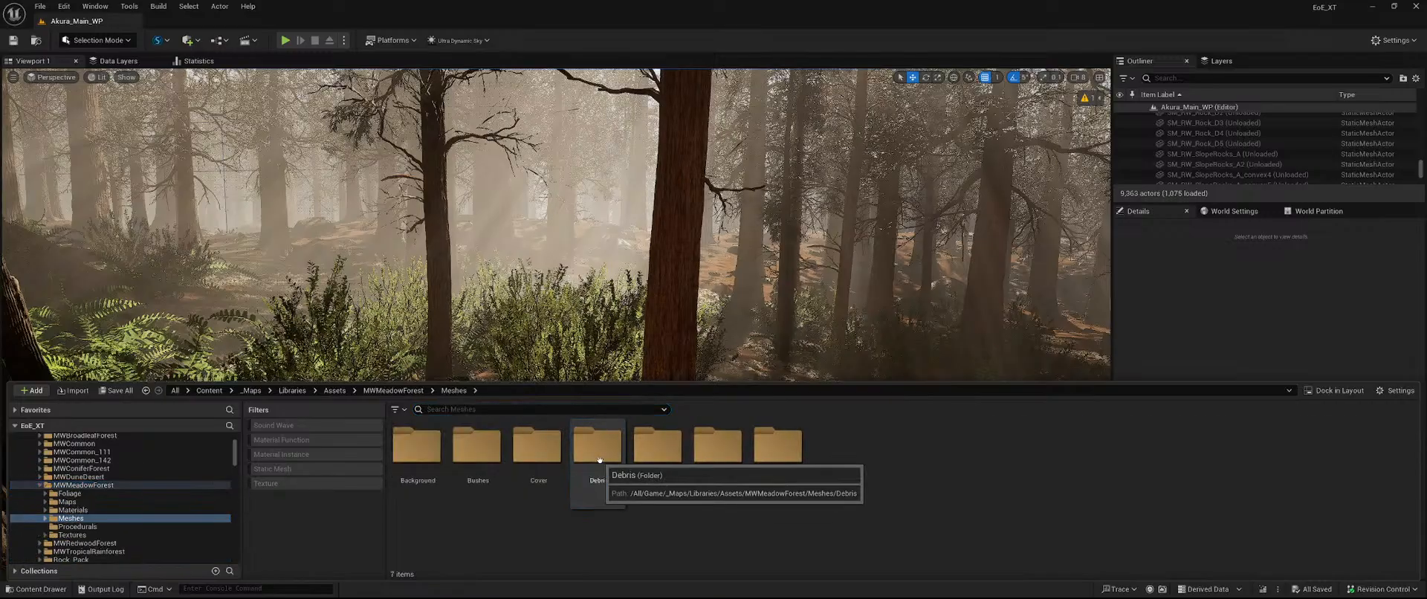
{"action": "double_click", "coordinate": [651, 459]}
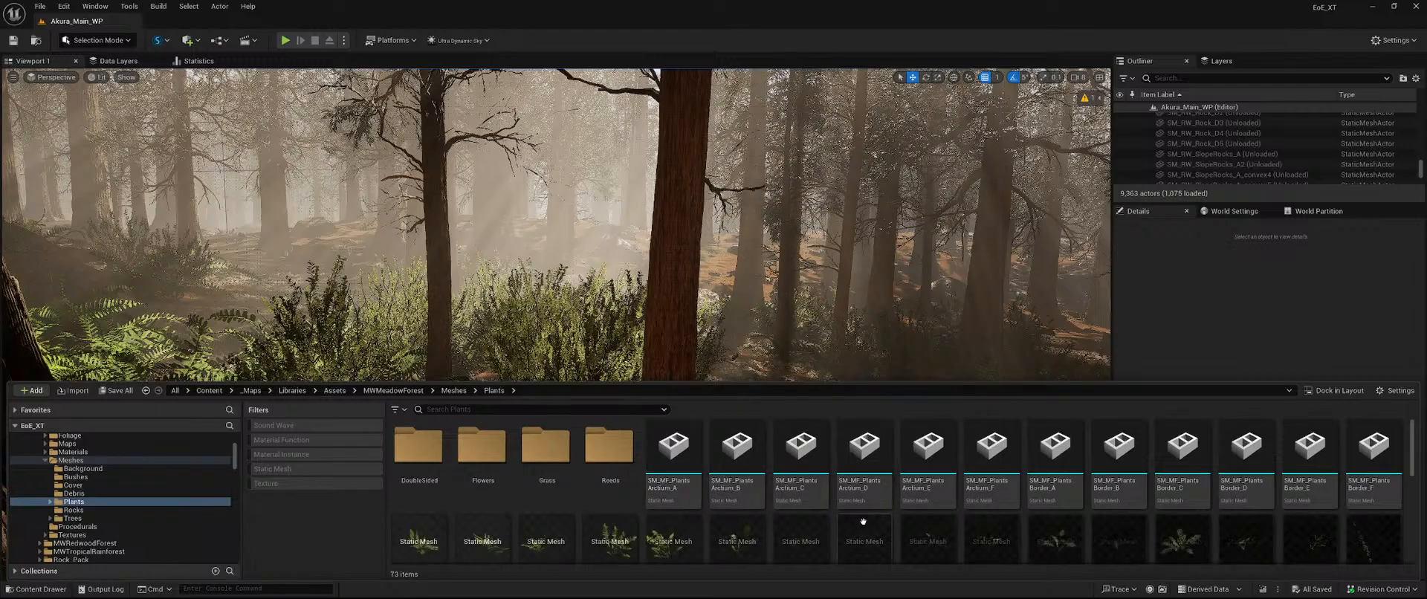
{"action": "scroll", "coordinate": [1119, 490], "scroll_direction": "down", "scroll_amount": 1}
{"action": "scroll", "coordinate": [1119, 500], "scroll_direction": "up", "scroll_amount": 1}
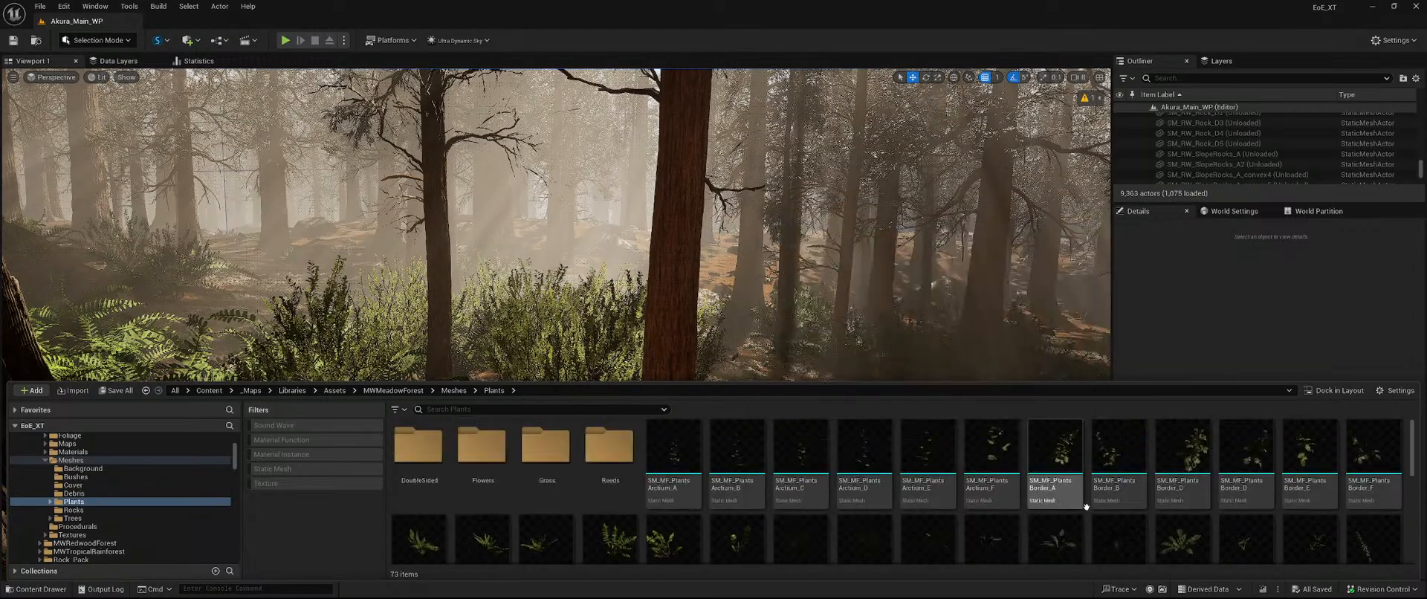
Preview the SM_MF_PlantsBorder_C mesh, dock its editor beside the level and close it.
{"action": "double_click", "coordinate": [1200, 455]}
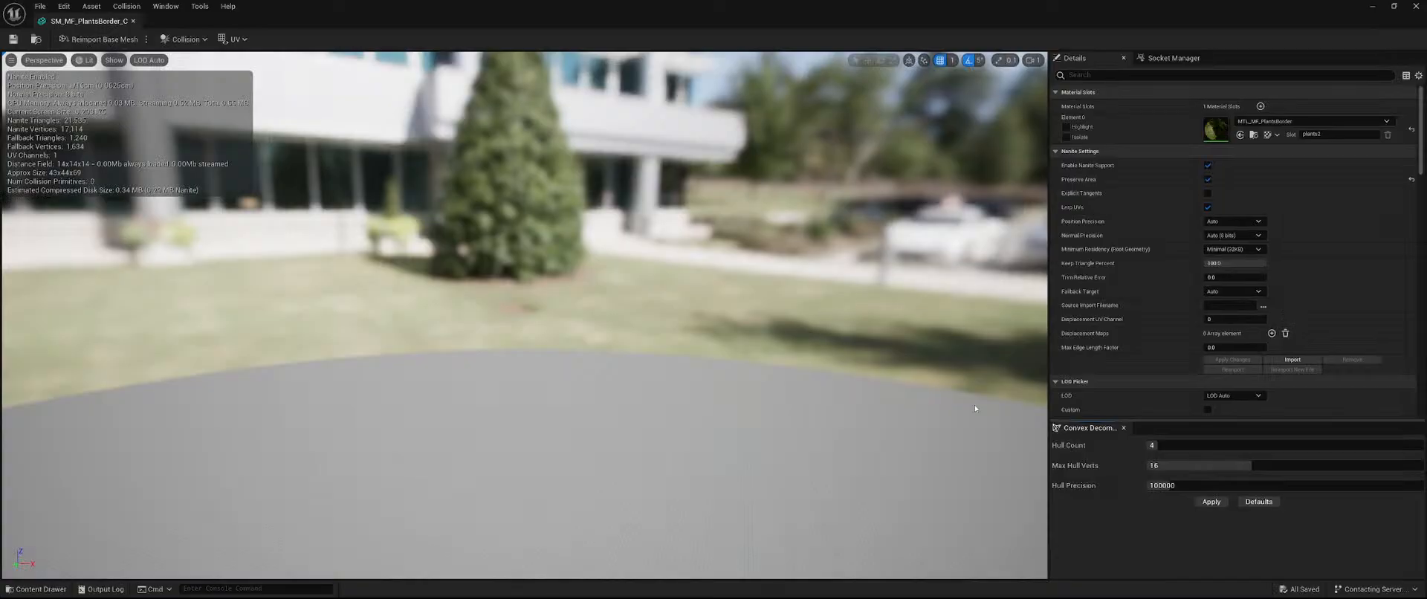
{"action": "left_click_drag", "start_coordinate": [125, 24], "coordinate": [237, 27]}
{"action": "mouse_move", "coordinate": [401, 222]}
{"action": "right_mouse_down"}
{"action": "mouse_move", "coordinate": [381, 212]}
{"action": "mouse_move", "coordinate": [405, 208]}
{"action": "right_mouse_up"}
{"action": "left_click_drag", "start_coordinate": [405, 208], "coordinate": [487, 231]}
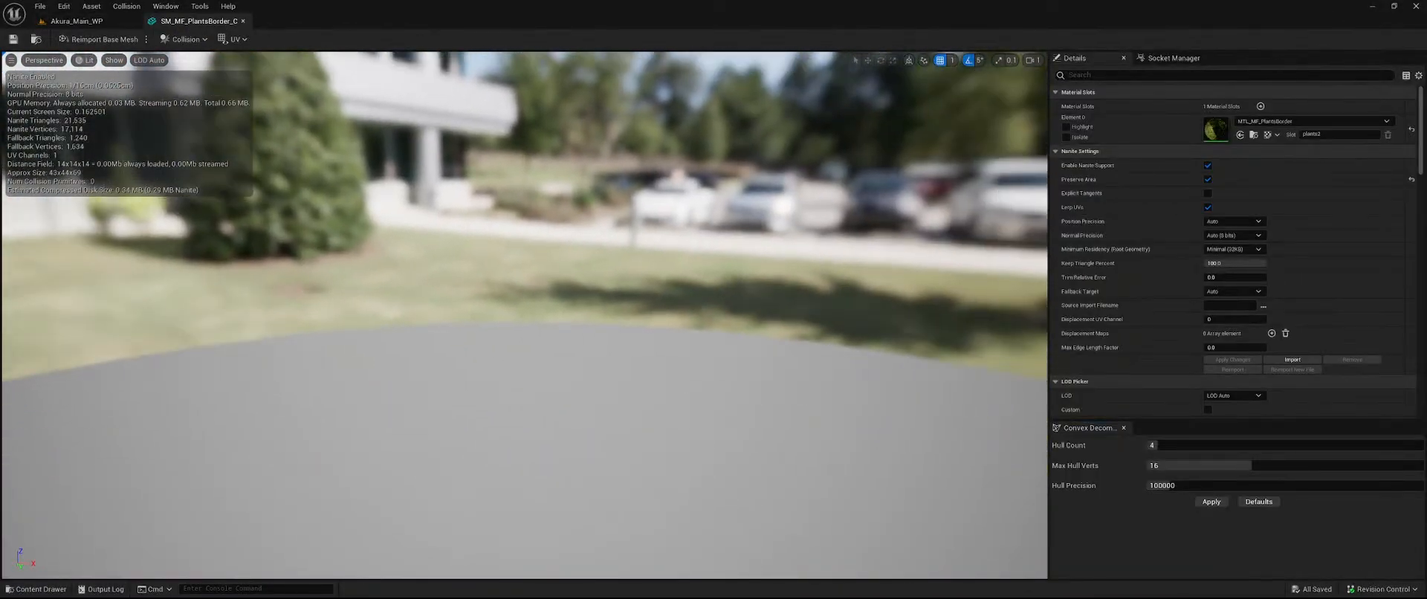
{"action": "right_click_drag", "start_coordinate": [487, 231], "coordinate": [595, 247]}
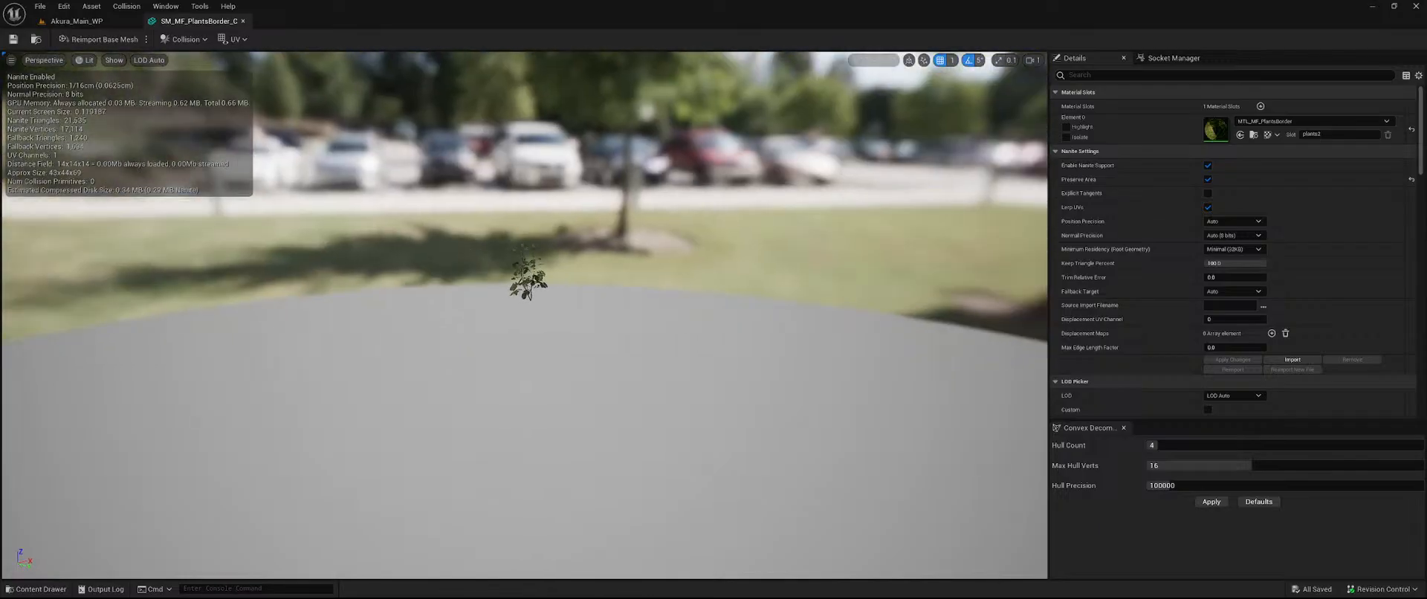
{"action": "left_click", "coordinate": [245, 23]}
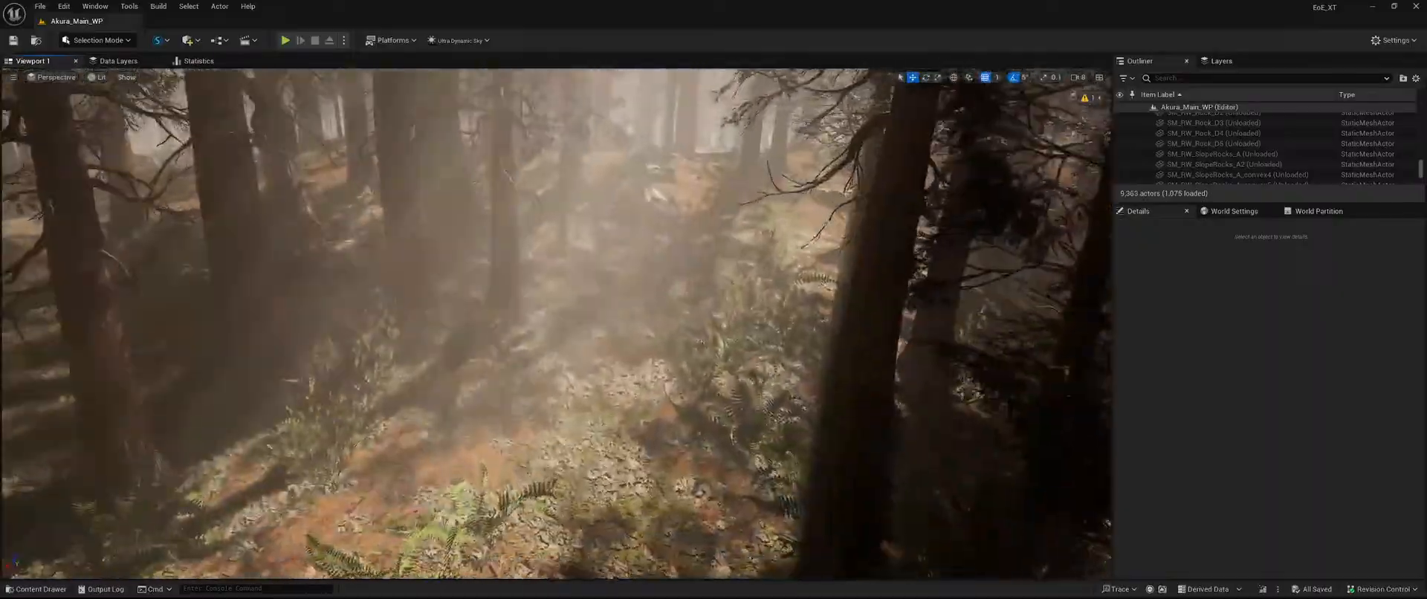
Place the SM_MF_PlantsBorder_C mesh on the leaf-covered forest ground and focus the view on it.
{"action": "right_click_drag", "start_coordinate": [1068, 356], "coordinate": [1037, 405]}
{"action": "key", "text": "ctrl+space"}
{"action": "left_click_drag", "start_coordinate": [1198, 454], "coordinate": [636, 286]}
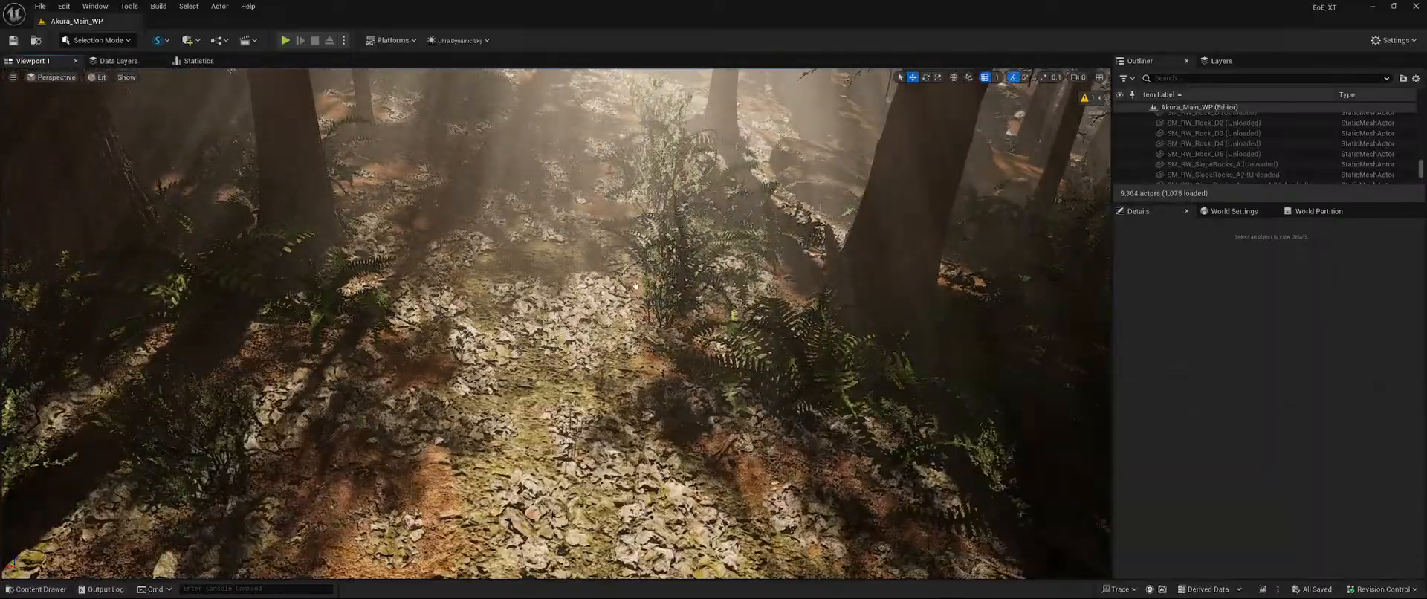
{"action": "left_click", "coordinate": [530, 371]}
{"action": "key", "text": "f"}
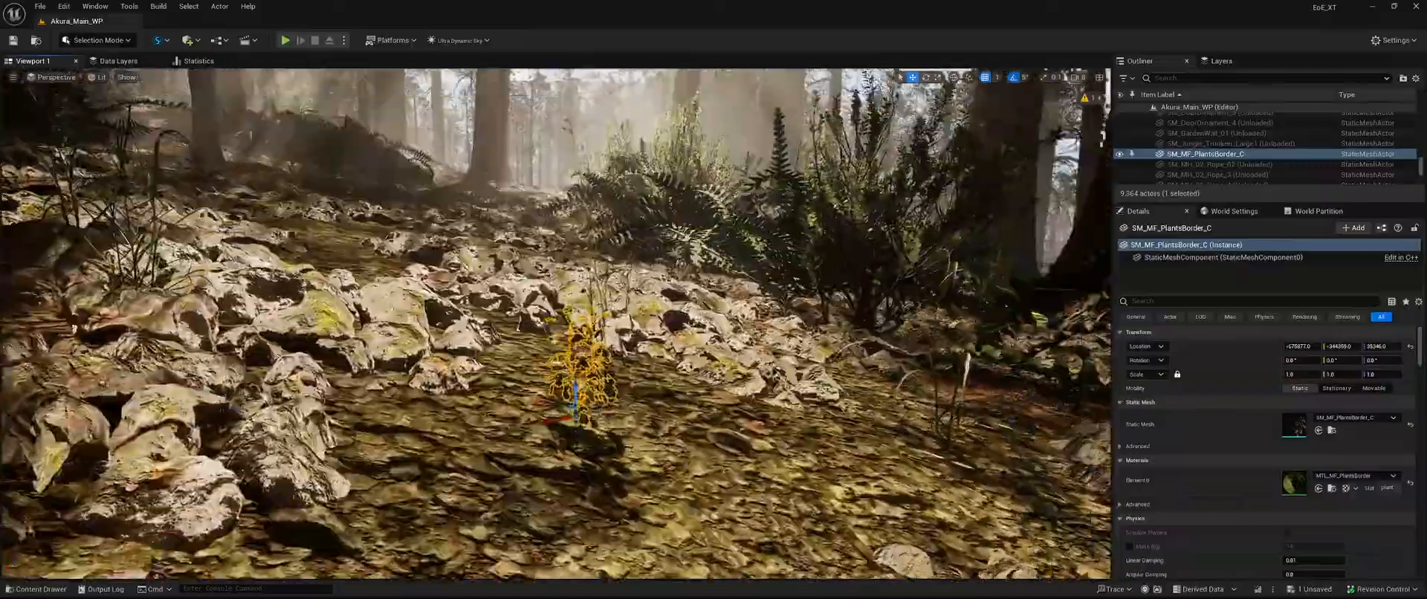
Inspect the placed PlantsBorder_C plant from above and up close, and delete it from the level.
{"action": "right_click_drag", "start_coordinate": [565, 372], "coordinate": [553, 446]}
{"action": "key", "text": "f"}
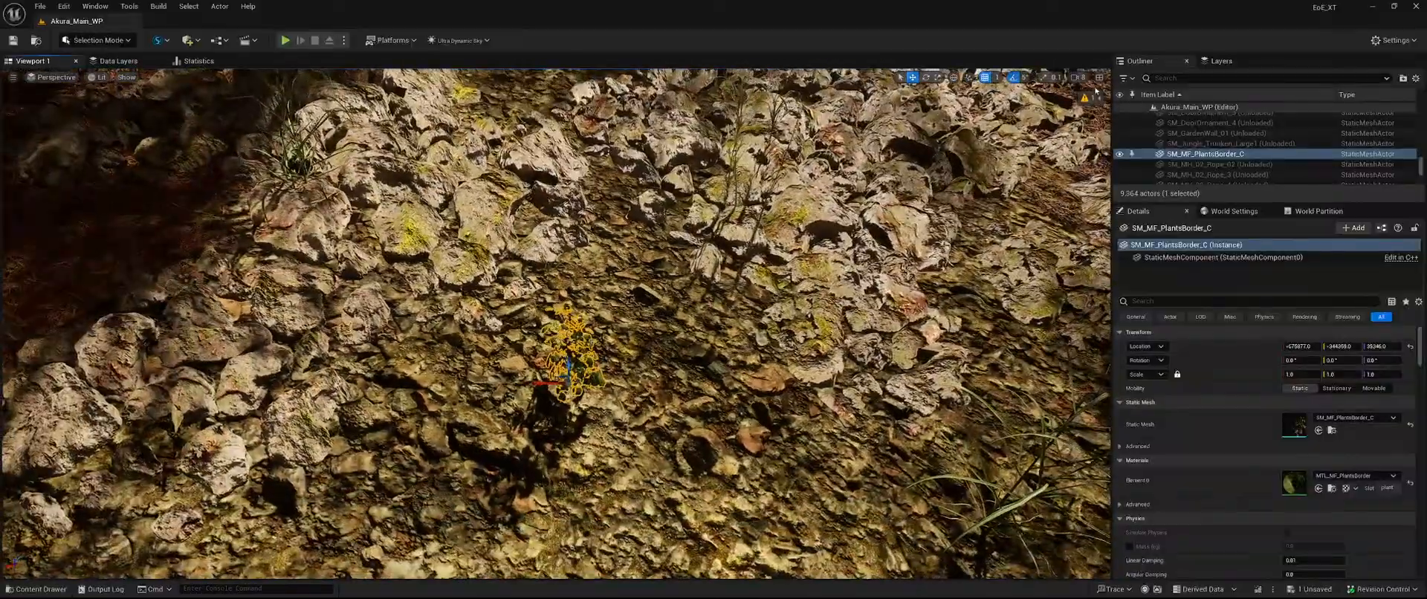
{"action": "right_click_drag", "start_coordinate": [758, 253], "coordinate": [751, 193]}
{"action": "key", "text": "w"}
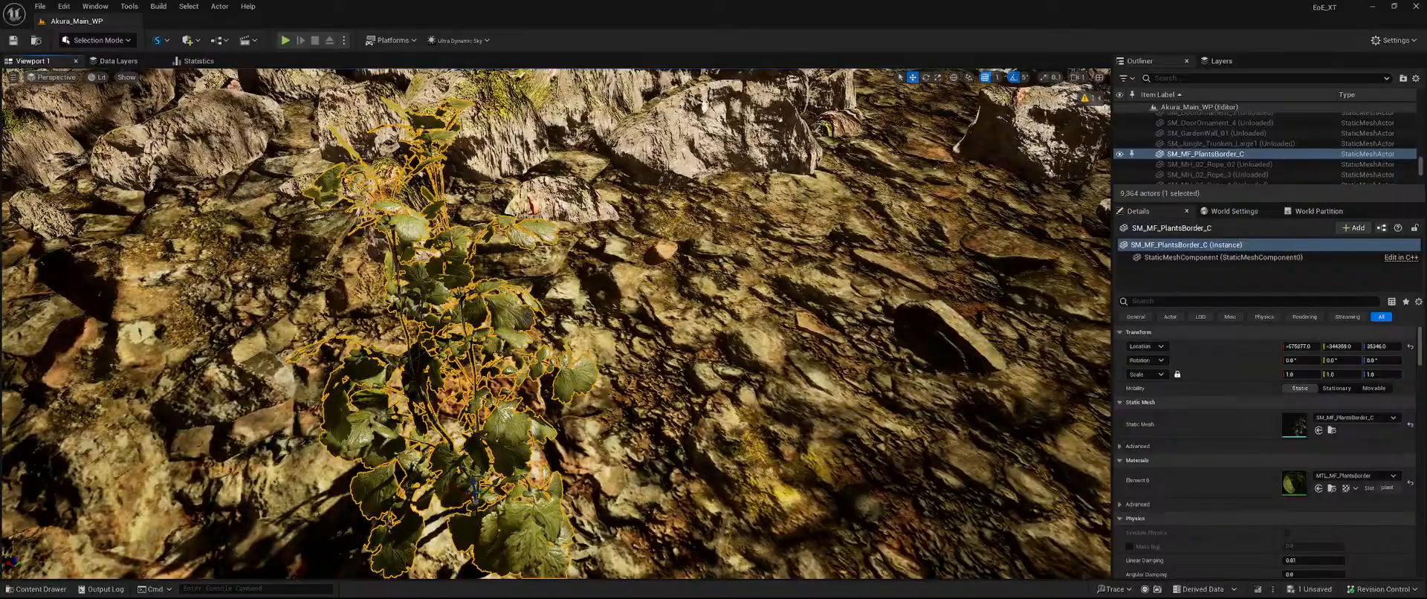
{"action": "key", "text": "Delete"}
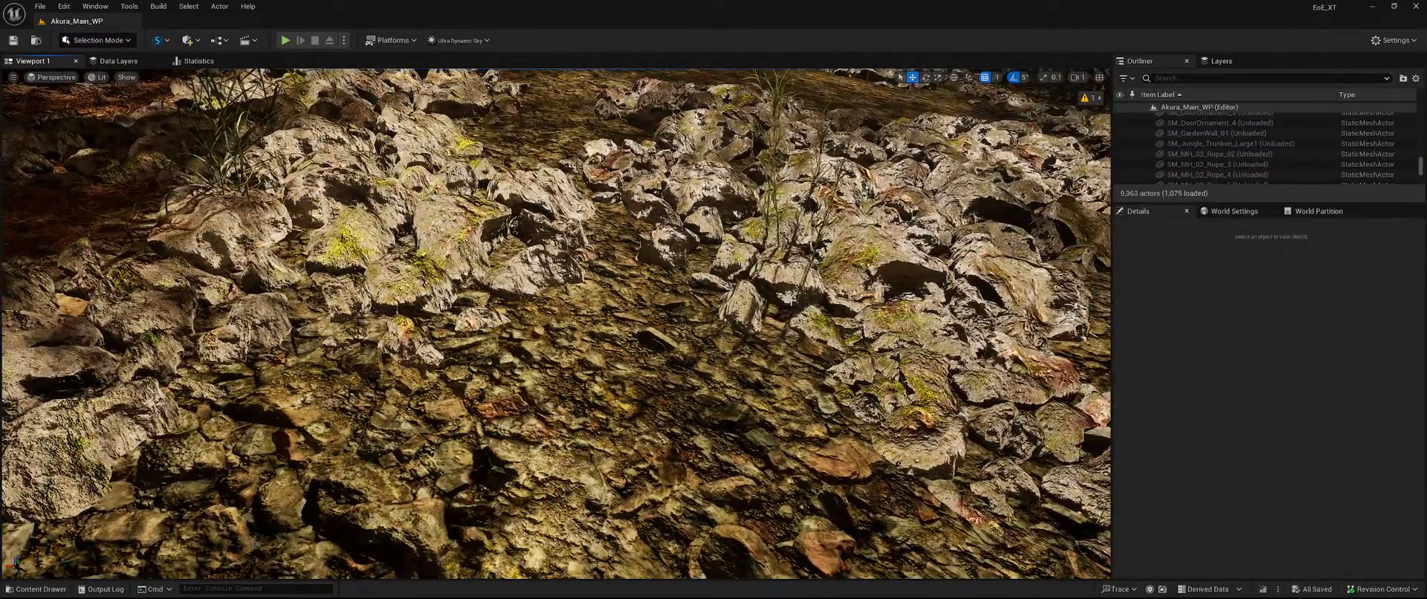
Place the SM_MF_PlantsFern_D mesh on the rocky ground to inspect it up close, and delete it from the level.
{"action": "key", "text": "ctrl+space"}
{"action": "scroll", "coordinate": [1300, 492], "scroll_direction": "down", "scroll_amount": 2}
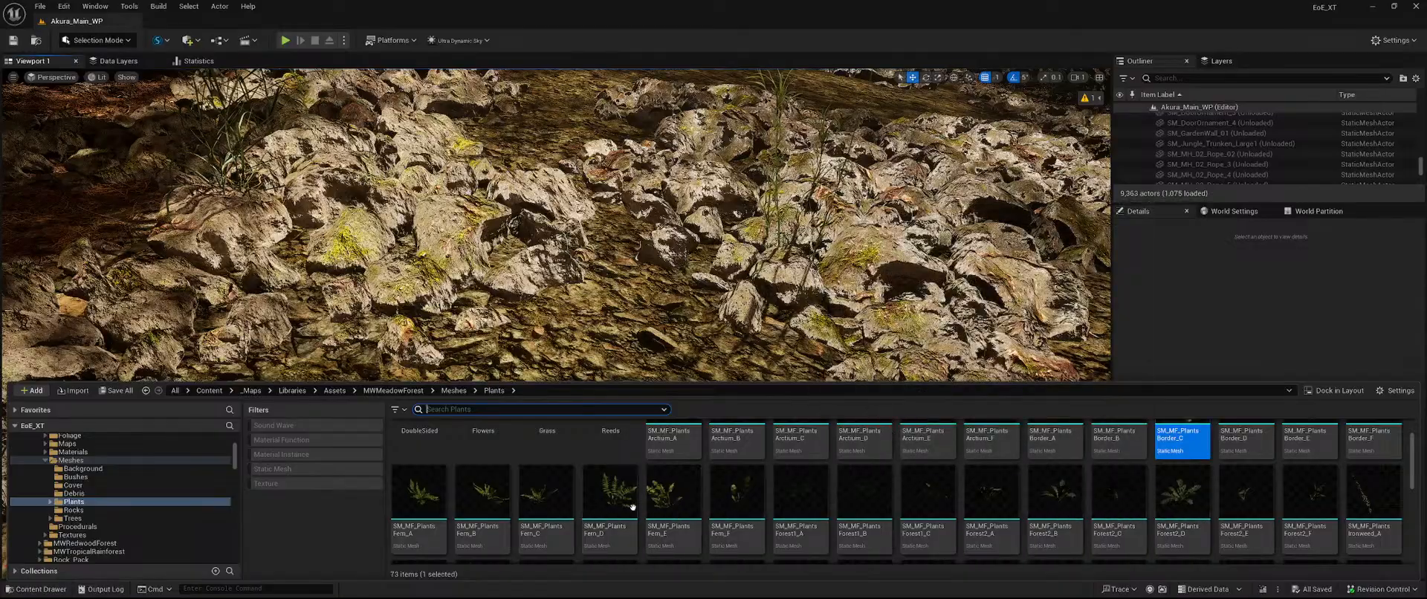
{"action": "left_click_drag", "start_coordinate": [632, 506], "coordinate": [613, 356]}
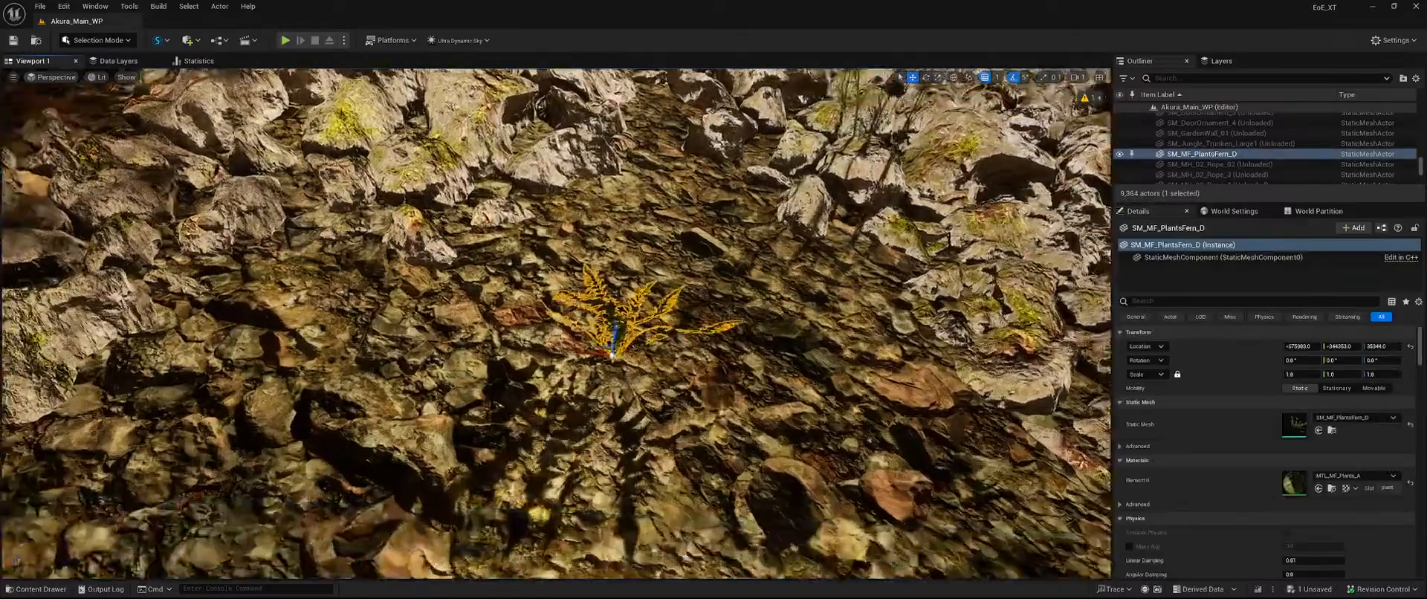
{"action": "right_click_drag", "start_coordinate": [613, 356], "coordinate": [613, 327]}
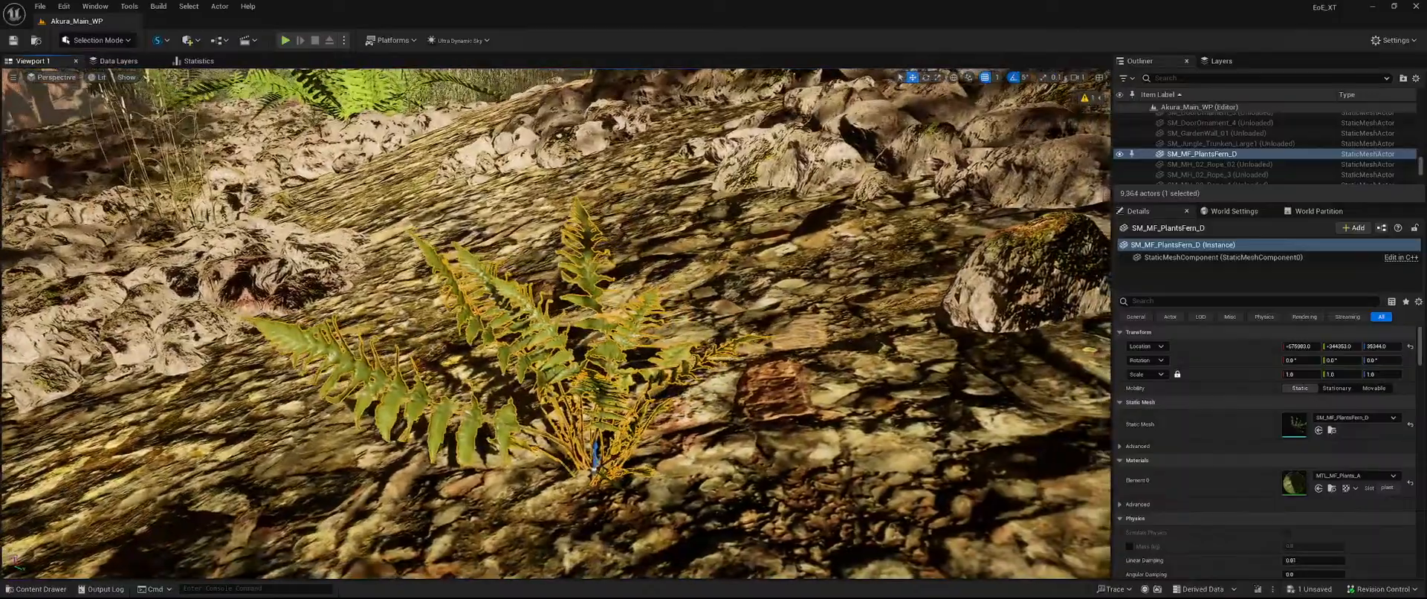
{"action": "mouse_move", "coordinate": [718, 401]}
{"action": "right_mouse_down"}
{"action": "mouse_move", "coordinate": [632, 401]}
{"action": "mouse_move", "coordinate": [719, 401]}
{"action": "right_mouse_up"}
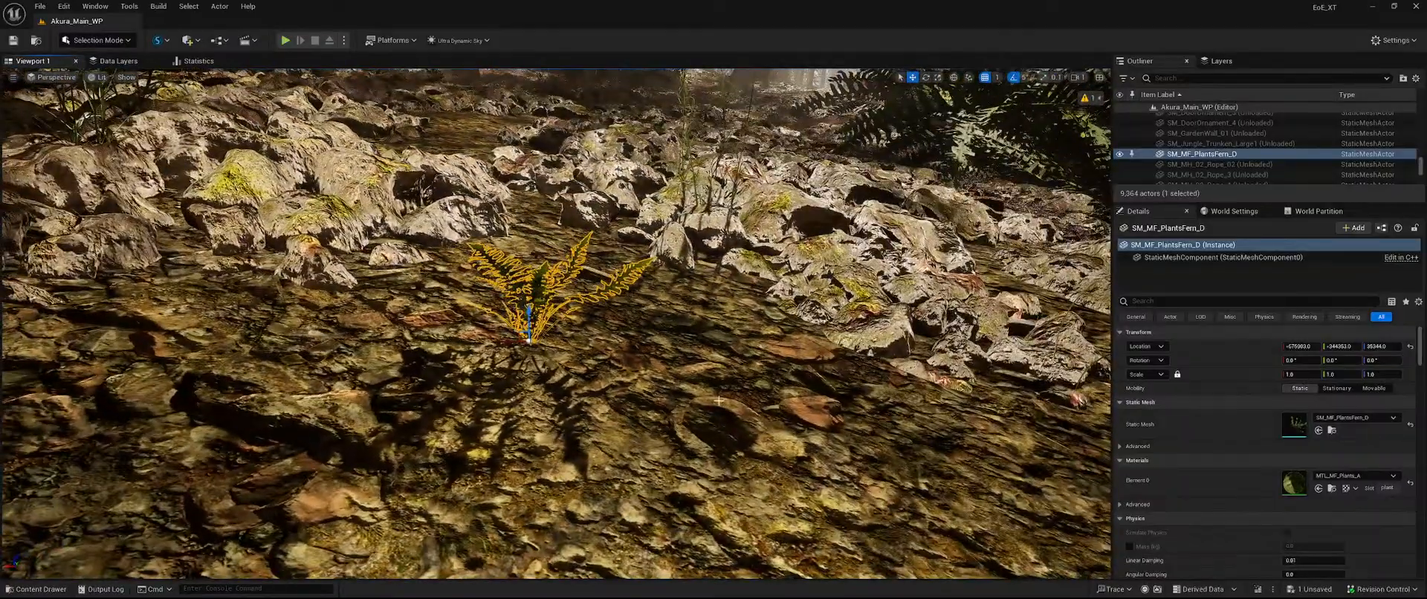
{"action": "key", "text": "Delete"}
Browse the MWMeadowForest plant meshes, try SM_MF_PlantsArctium_F on the rocky ground and undo its placement.
{"action": "key", "text": "ctrl+space"}
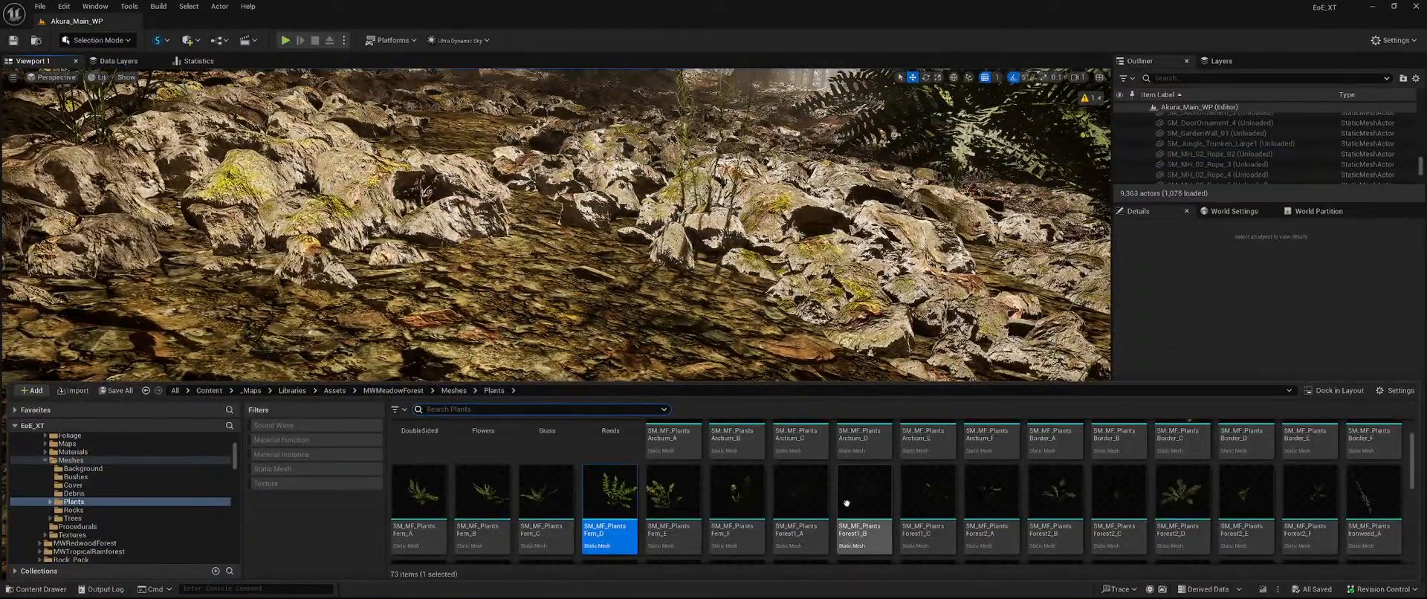
{"action": "scroll", "coordinate": [958, 483], "scroll_direction": "down", "scroll_amount": 2}
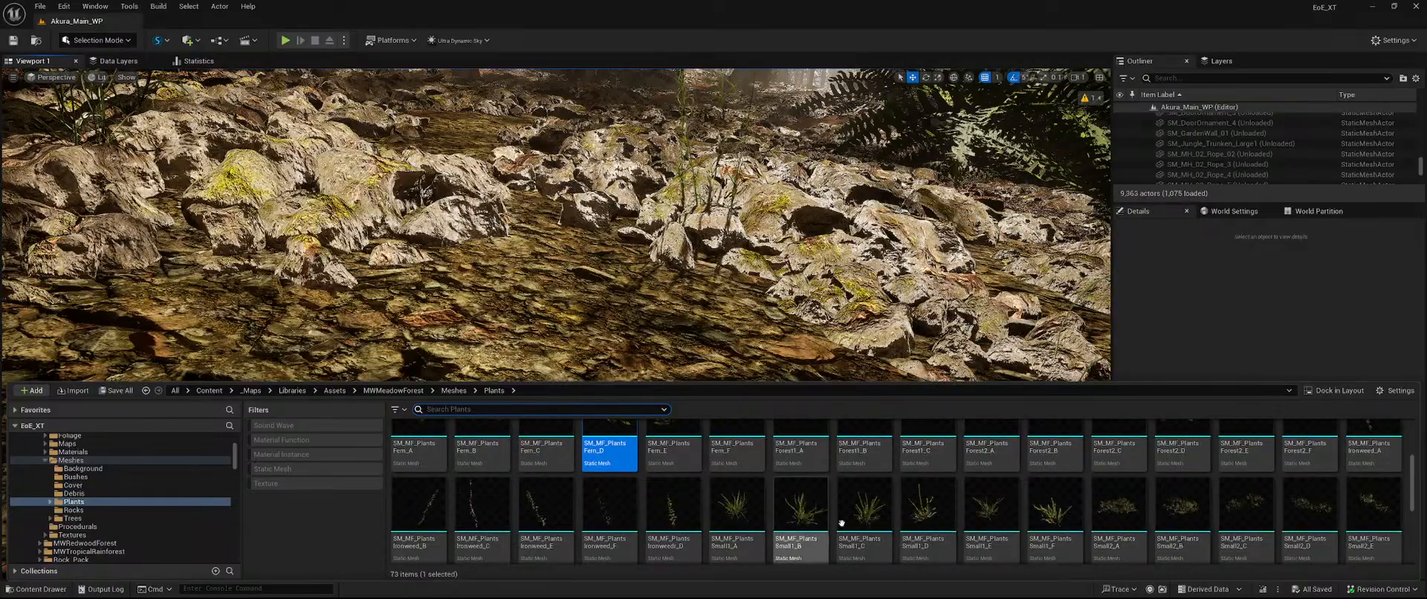
{"action": "scroll", "coordinate": [919, 492], "scroll_direction": "down", "scroll_amount": 1}
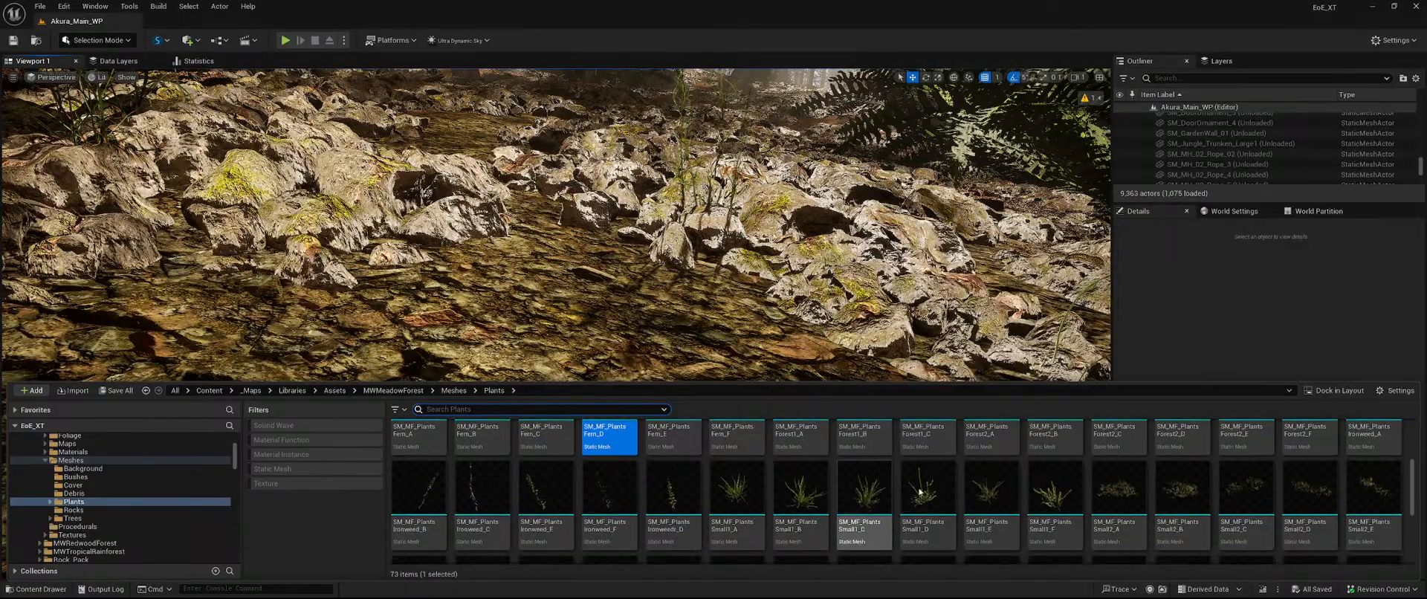
{"action": "scroll", "coordinate": [920, 492], "scroll_direction": "down", "scroll_amount": 3}
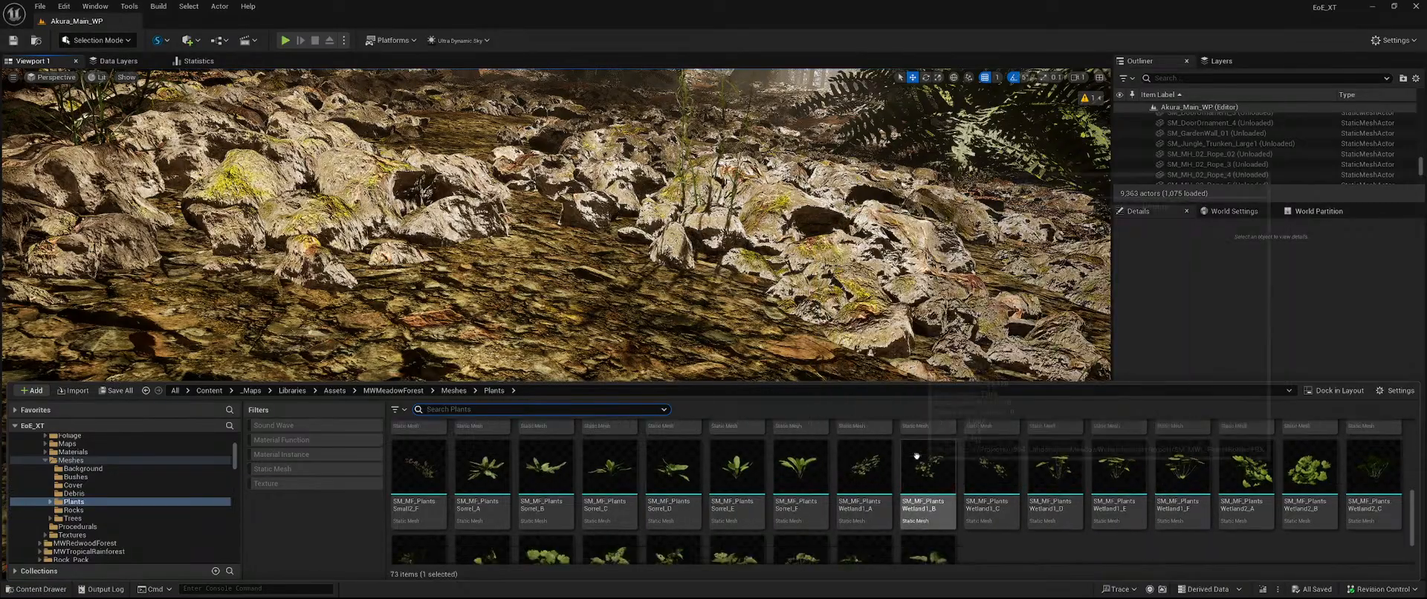
{"action": "scroll", "coordinate": [1139, 489], "scroll_direction": "down", "scroll_amount": 3}
{"action": "scroll", "coordinate": [1032, 515], "scroll_direction": "up", "scroll_amount": 3}
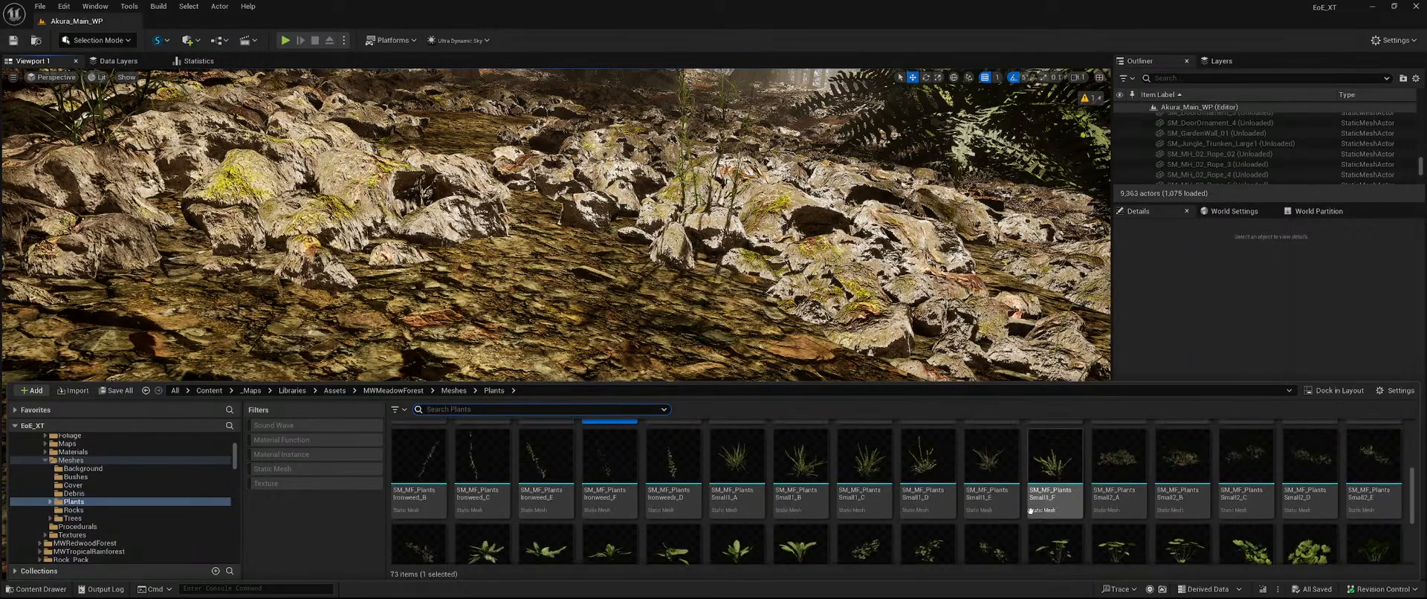
{"action": "scroll", "coordinate": [848, 505], "scroll_direction": "up", "scroll_amount": 5}
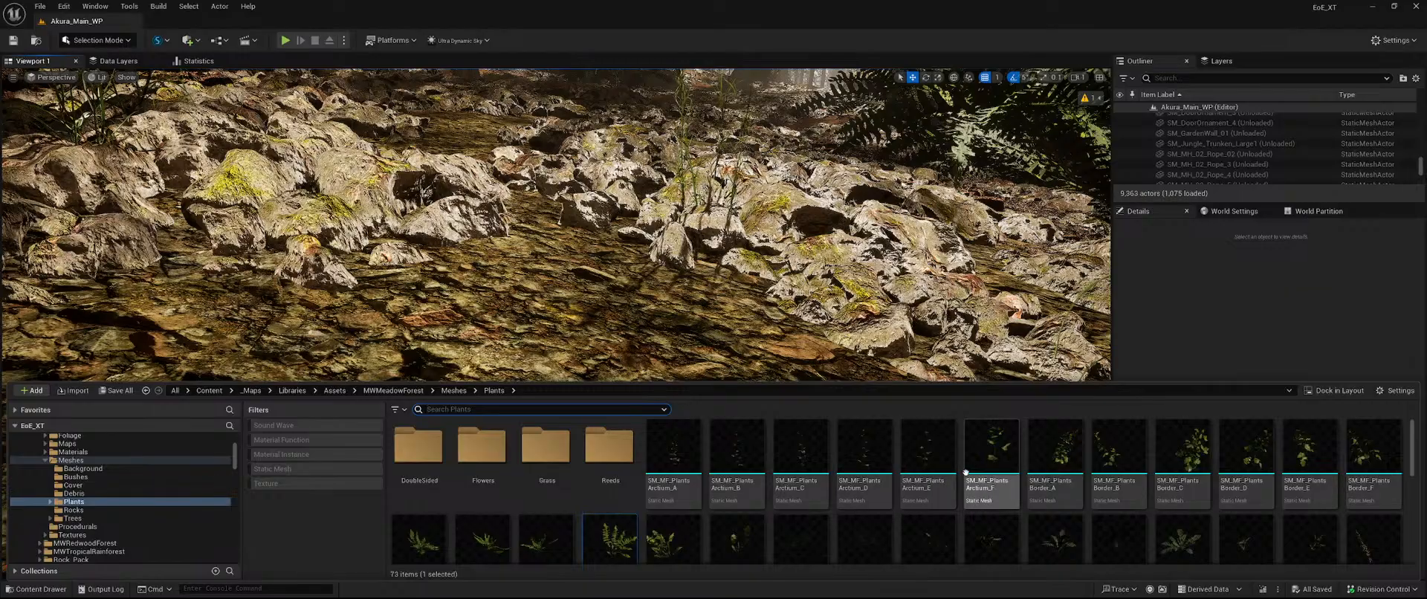
{"action": "left_click_drag", "start_coordinate": [1007, 460], "coordinate": [569, 448]}
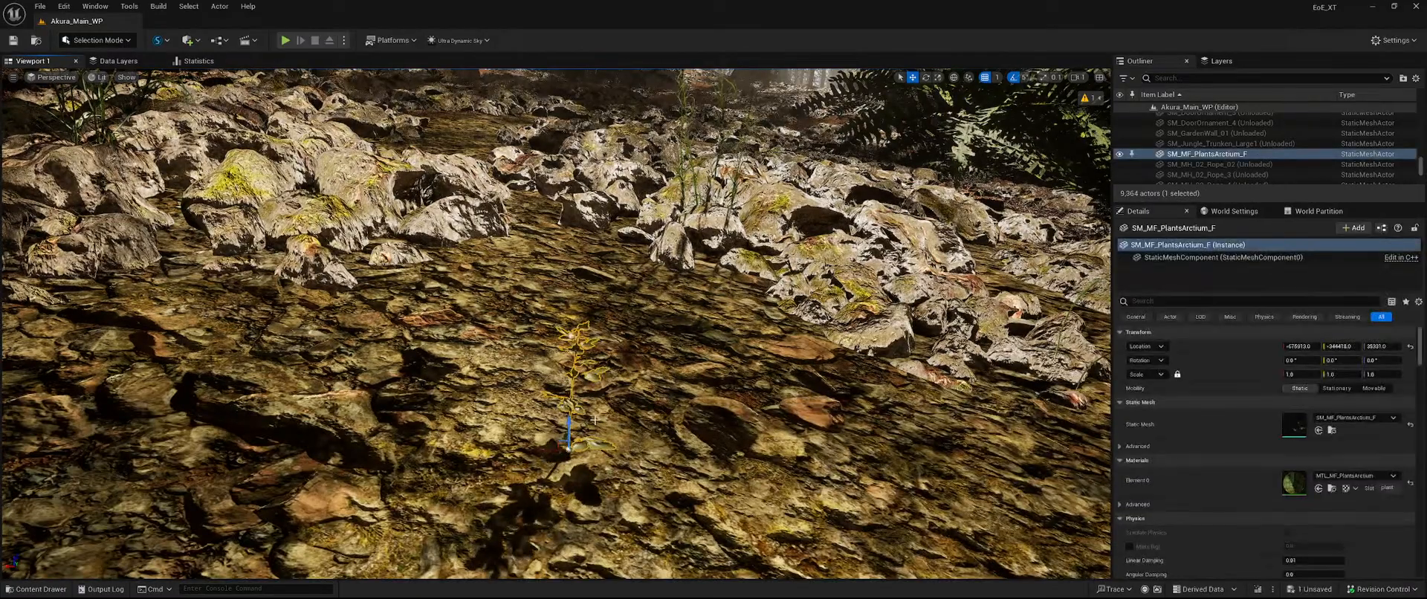
{"action": "key", "text": "ctrl+z"}
Place the SM_MF_PlantsBorder_E mesh on the rocky ground and inspect its leaves at close range.
{"action": "key", "text": "ctrl+space"}
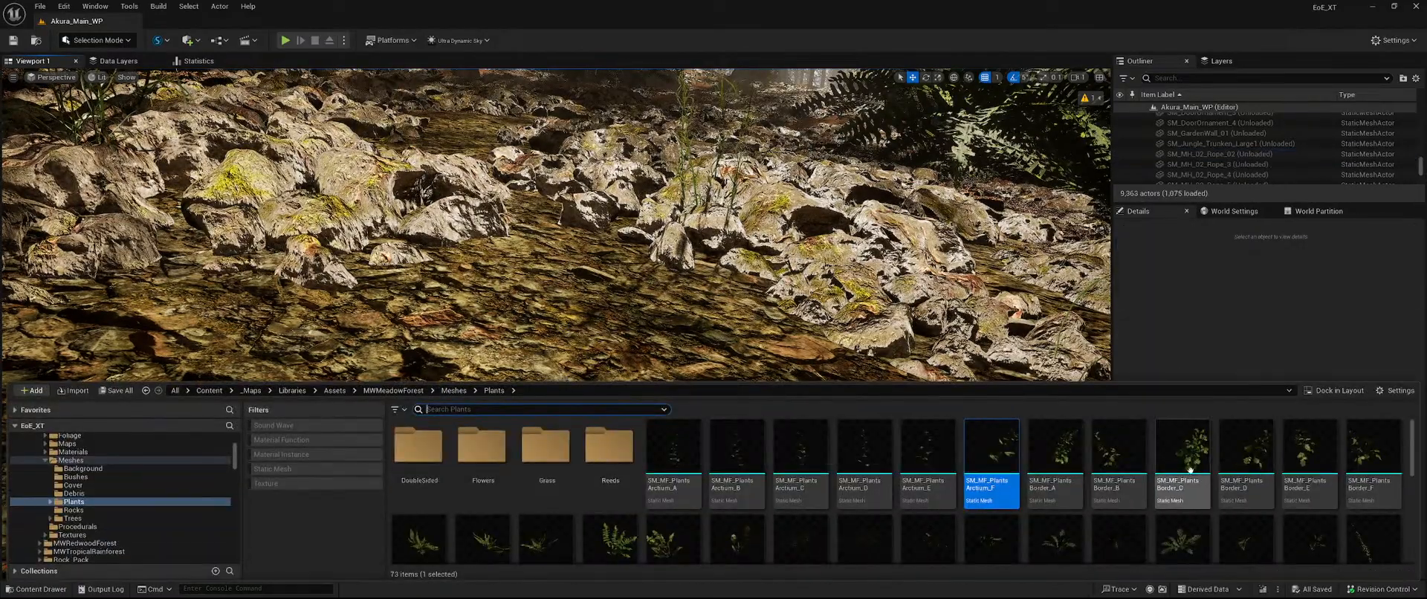
{"action": "left_click_drag", "start_coordinate": [1307, 457], "coordinate": [587, 390]}
{"action": "scroll", "coordinate": [677, 423], "scroll_direction": "up", "scroll_amount": 5}
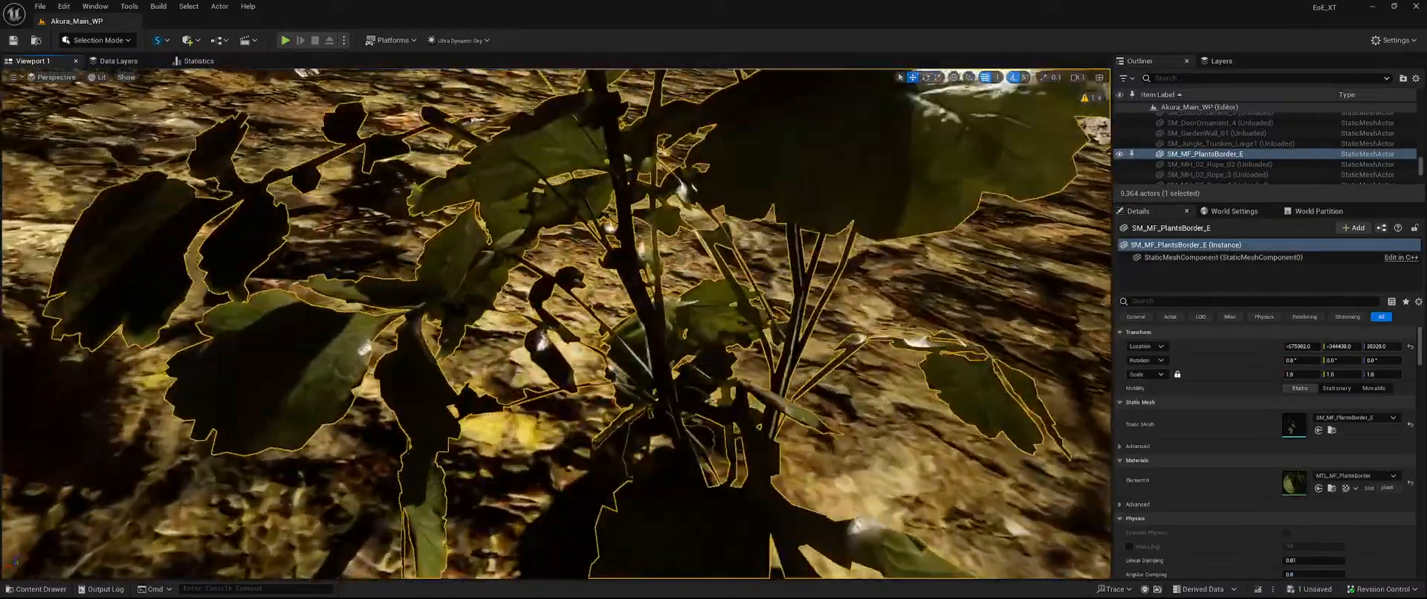
Undo the placement of the PlantsBorder_E plant and open the MWMeadowForest Bushes mesh folder.
{"action": "scroll", "coordinate": [677, 424], "scroll_direction": "down", "scroll_amount": 4}
{"action": "key", "text": "ctrl+z"}
{"action": "key", "text": "ctrl+space"}
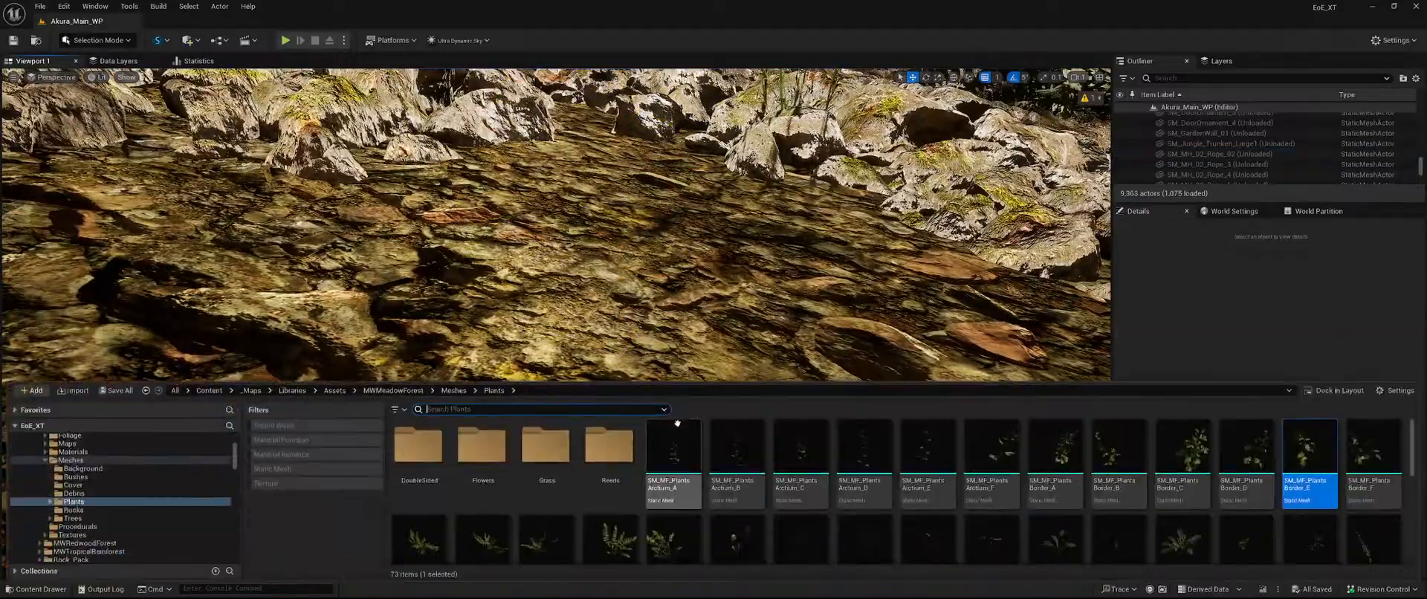
{"action": "left_click", "coordinate": [452, 390]}
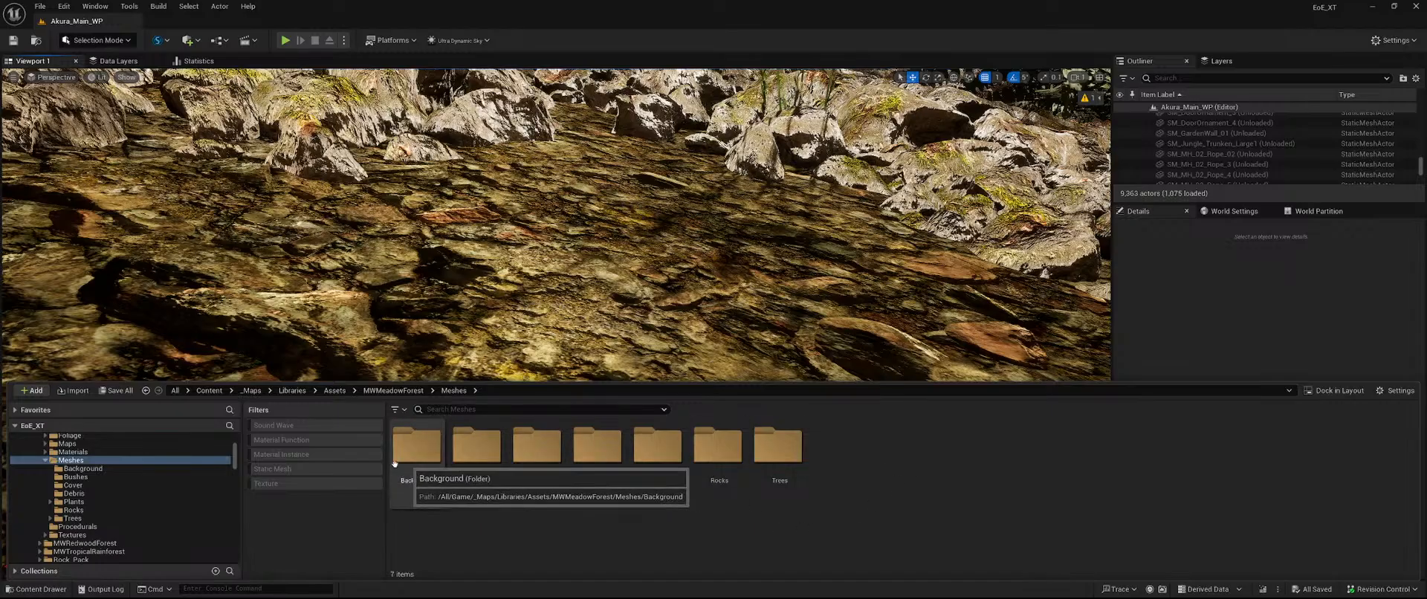
{"action": "double_click", "coordinate": [477, 450]}
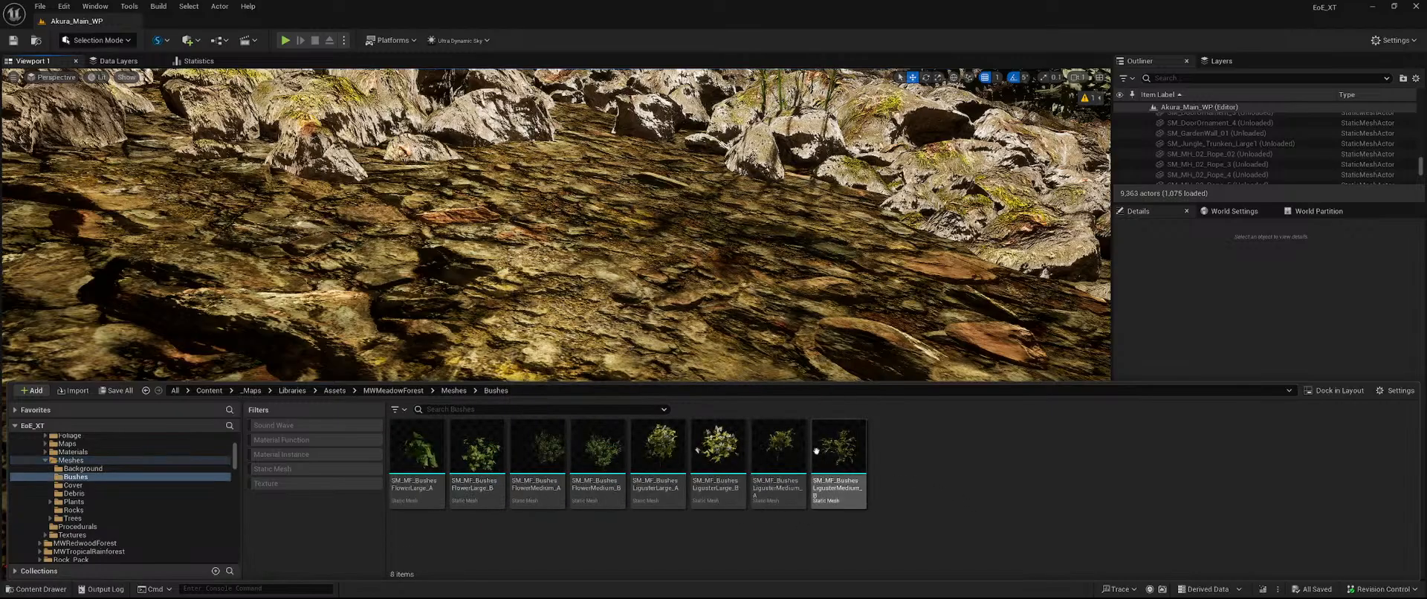
Place the SM_MF_BushesLigusterLarge_B mesh on the rocky ground, inspect it from several distances, and delete it from the level.
{"action": "mouse_move", "coordinate": [740, 471]}
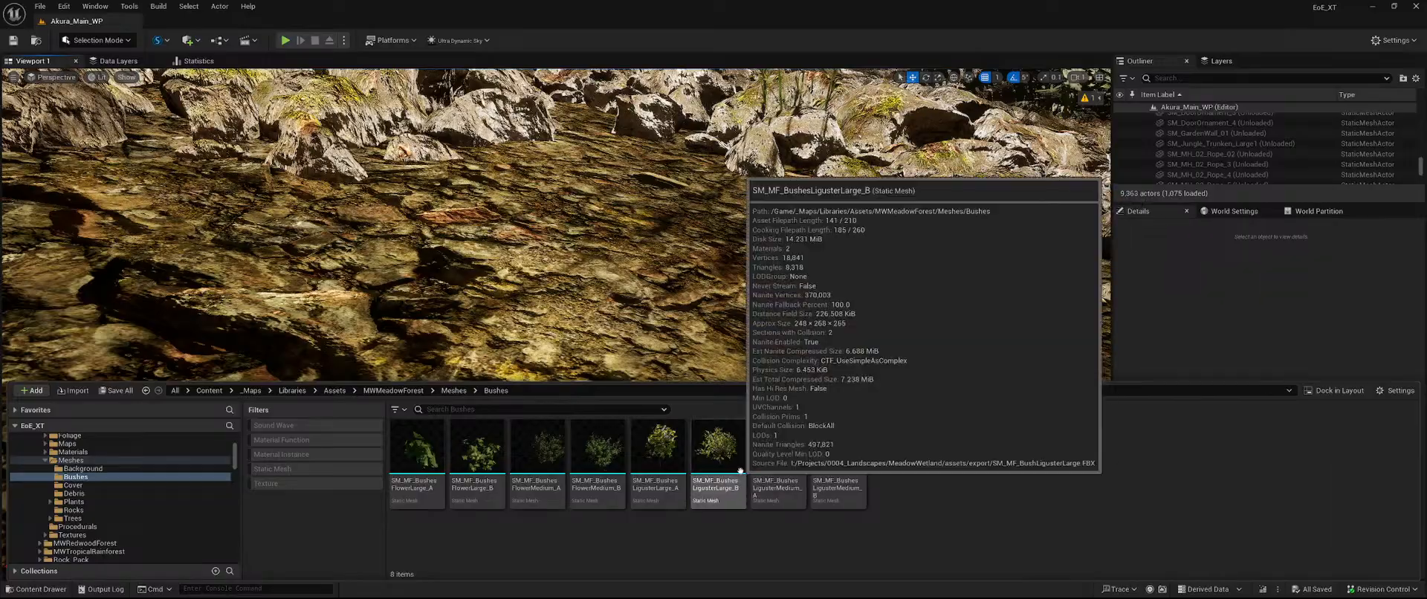
{"action": "left_click_drag", "start_coordinate": [694, 320], "coordinate": [606, 422]}
{"action": "key", "text": "s"}
{"action": "right_click_drag", "start_coordinate": [606, 422], "coordinate": [595, 353]}
{"action": "key", "text": "w"}
{"action": "key", "text": "w"}
{"action": "key", "text": "d"}
{"action": "key", "text": "s"}
{"action": "key", "text": "s"}
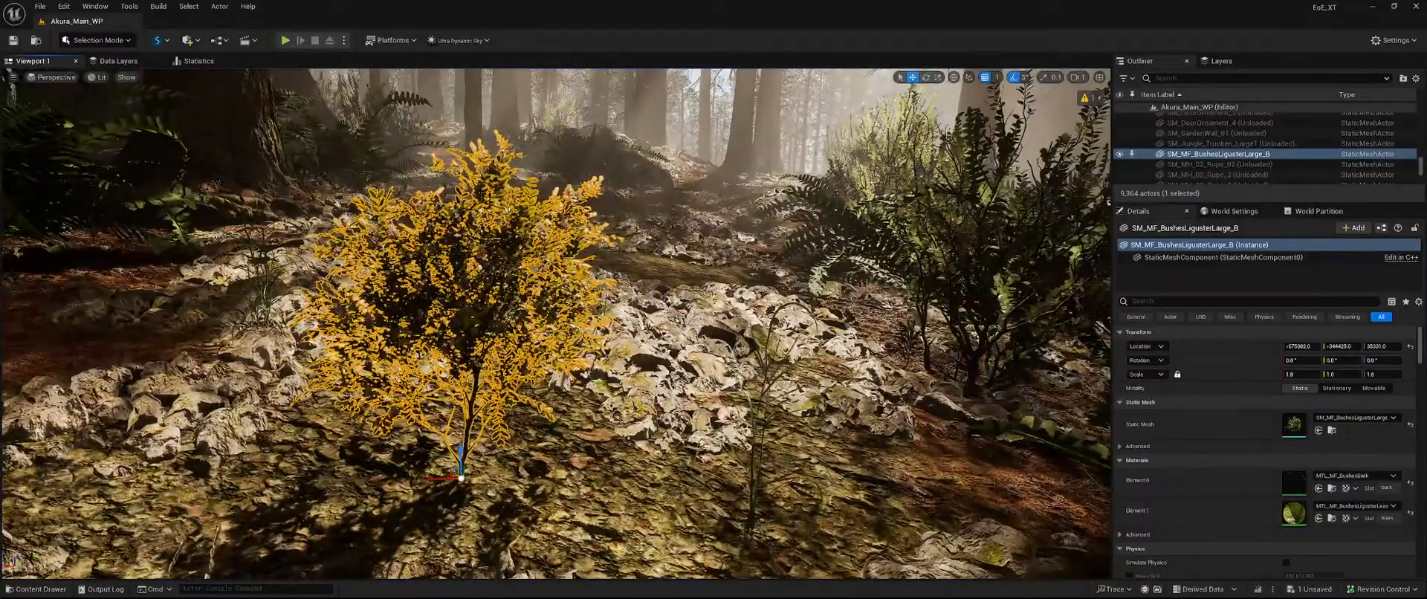
{"action": "key", "text": "Delete"}
Place the SM_MF_BushesLigusterMedium_A mesh on the rocky ground near the existing ferns.
{"action": "key", "text": "ctrl+space"}
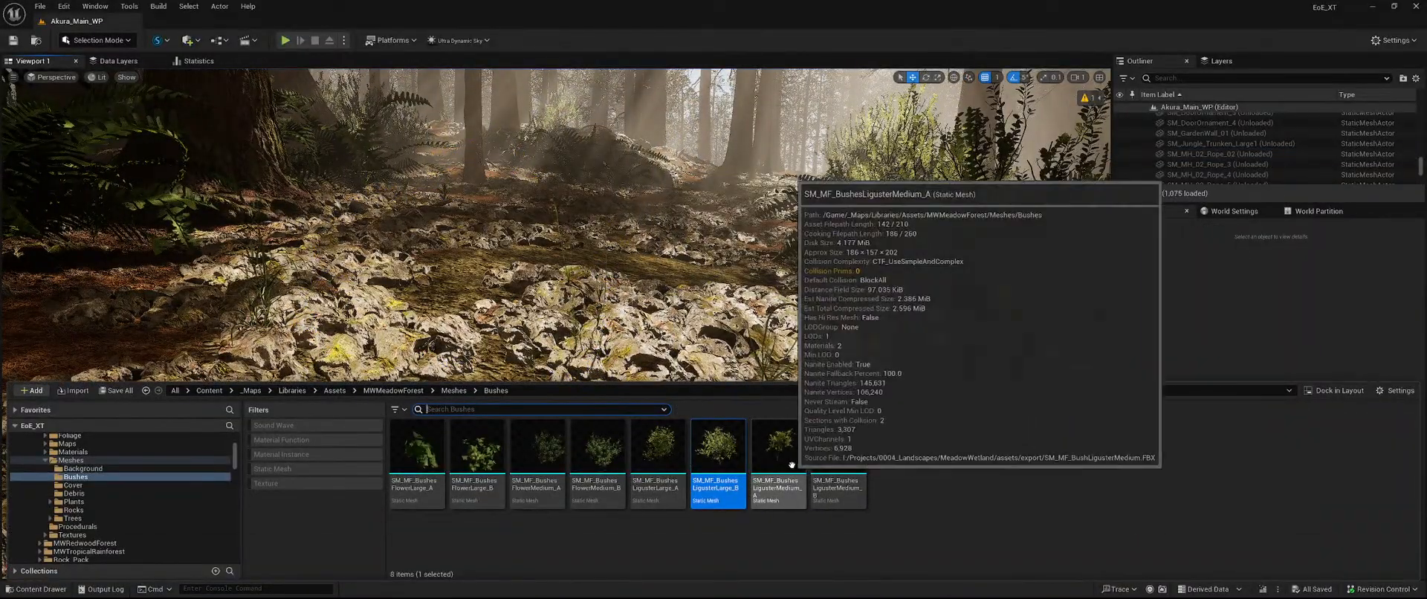
{"action": "left_click_drag", "start_coordinate": [794, 437], "coordinate": [554, 290]}
{"action": "left_click", "coordinate": [548, 477]}
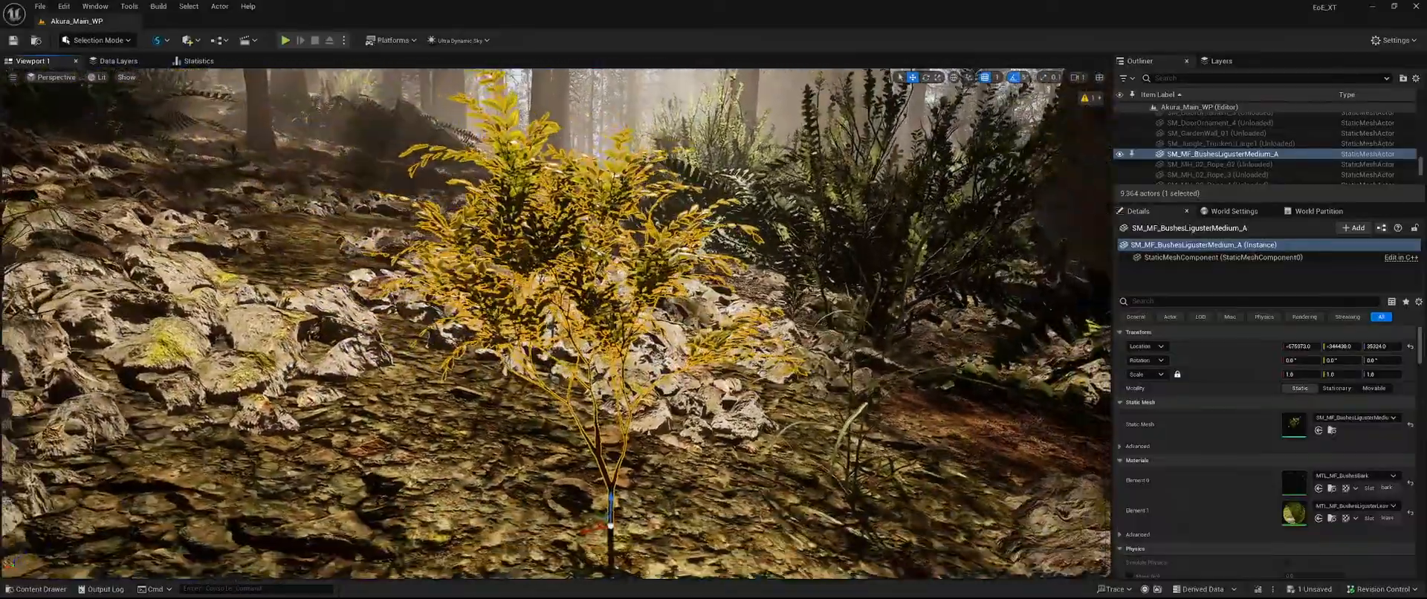
Place the SM_MF_BushesLigusterMedium_B mesh beside the LigusterMedium_A bush for comparison, and delete it from the level.
{"action": "key", "text": "ctrl+space"}
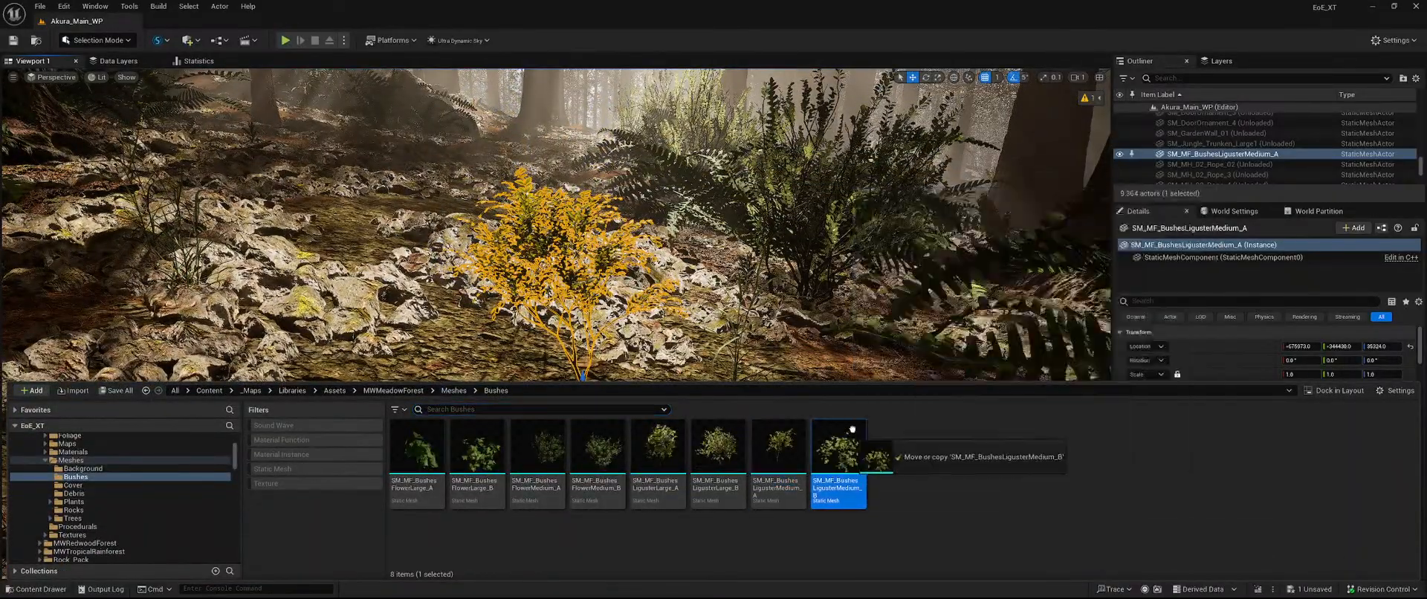
{"action": "left_click_drag", "start_coordinate": [840, 455], "coordinate": [401, 386]}
{"action": "left_click", "coordinate": [355, 465]}
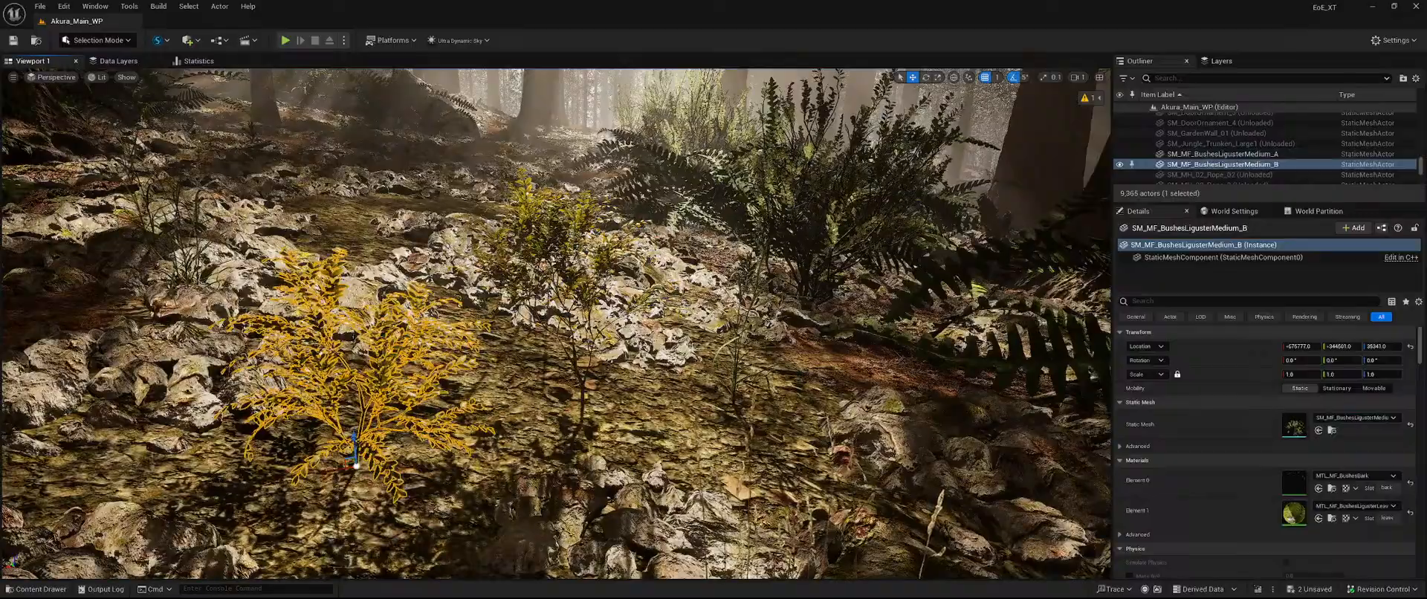
{"action": "right_click_drag", "start_coordinate": [497, 437], "coordinate": [497, 372]}
{"action": "key", "text": "w"}
{"action": "key", "text": "s"}
{"action": "key", "text": "Delete"}
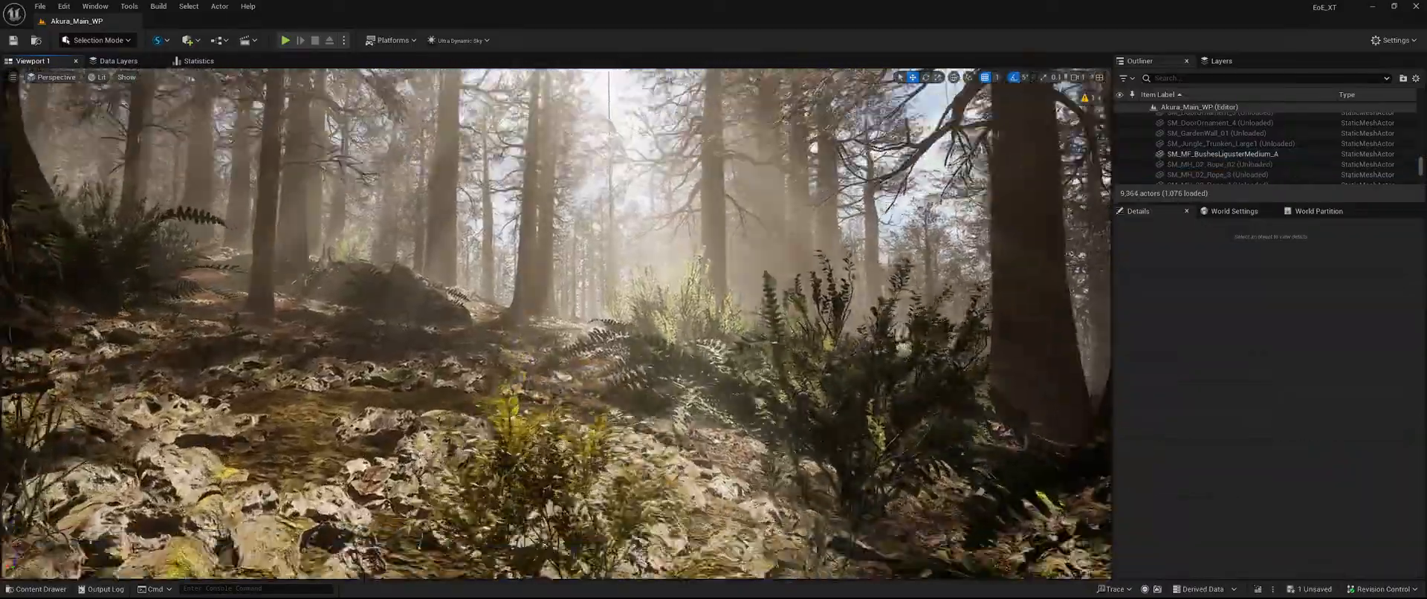
Select the placed LigusterMedium_A bush and open its static mesh for editing.
{"action": "right_click_drag", "start_coordinate": [518, 310], "coordinate": [517, 383]}
{"action": "left_click", "coordinate": [518, 311]}
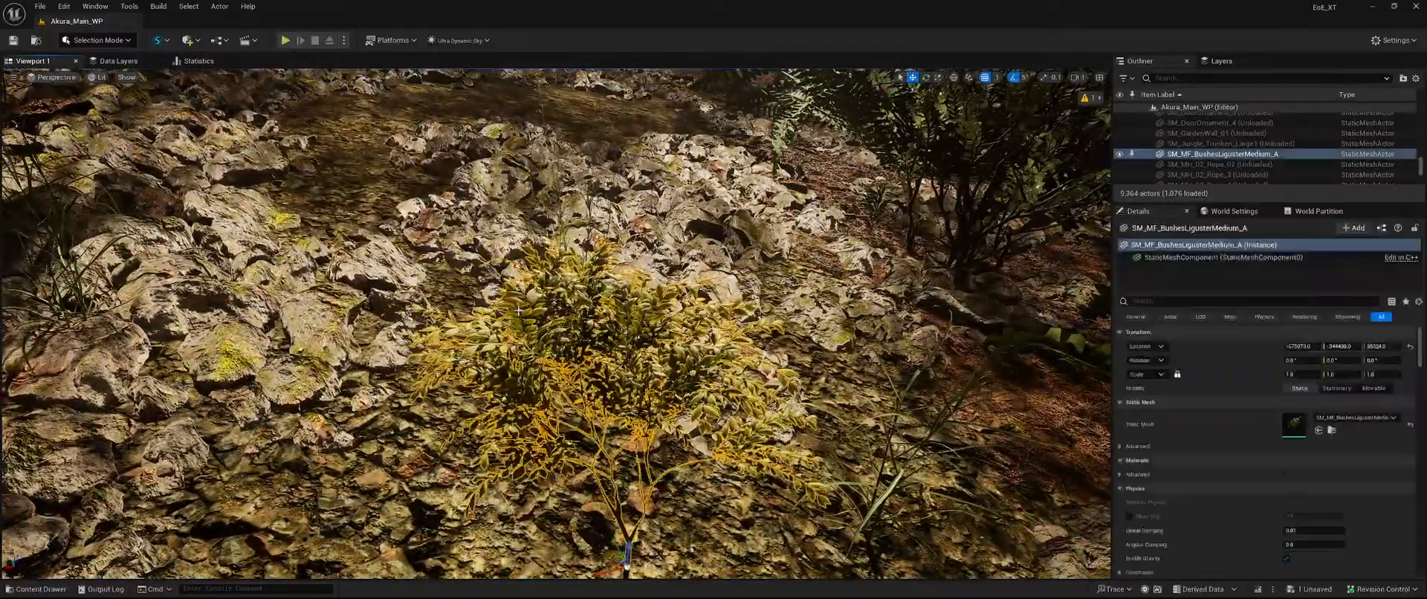
{"action": "key", "text": "ctrl+space"}
{"action": "key", "text": "ctrl+space"}
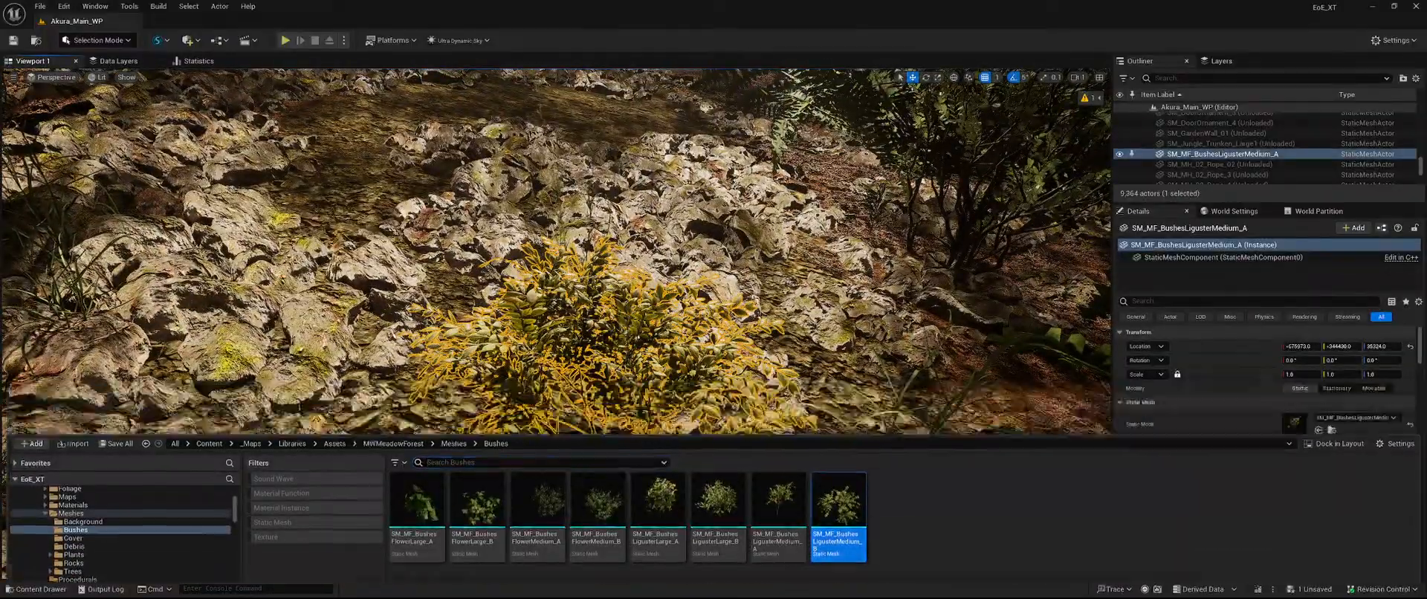
{"action": "right_click_drag", "start_coordinate": [840, 486], "coordinate": [851, 454]}
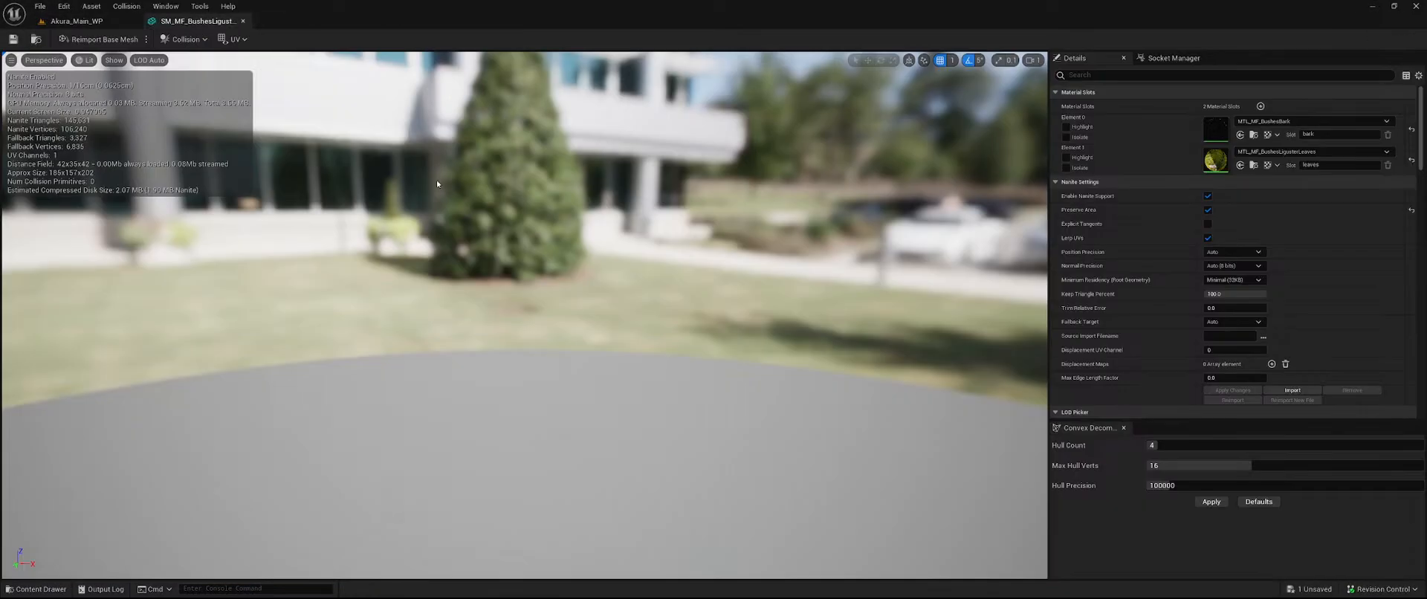
Set the mesh's Nanite Keep Triangle Percent to 50 and apply the changes.
{"action": "scroll", "coordinate": [1162, 353], "scroll_direction": "down", "scroll_amount": 1}
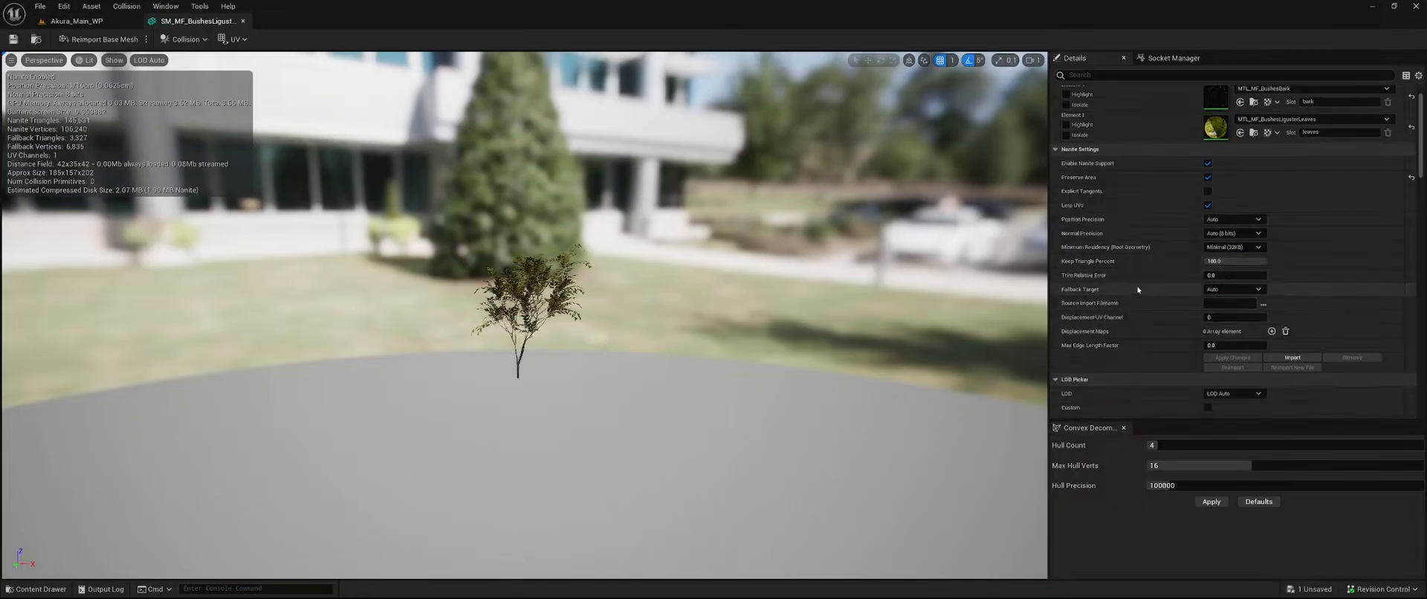
{"action": "left_click", "coordinate": [1243, 261]}
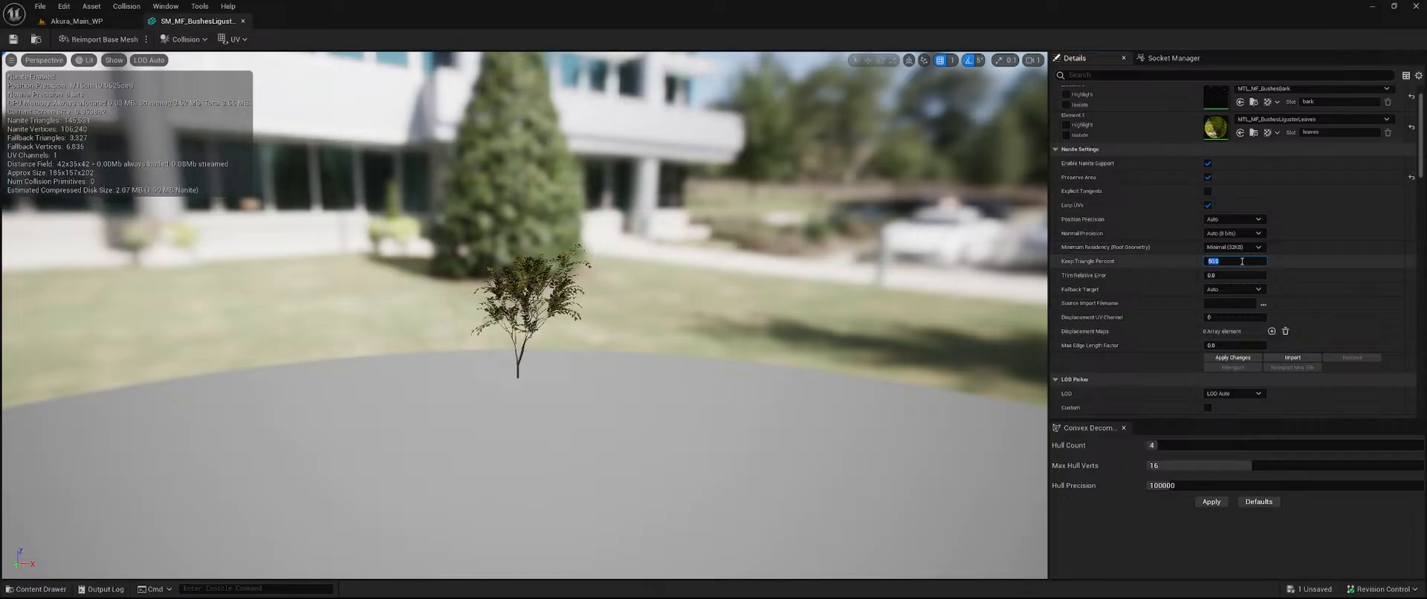
{"action": "left_click", "coordinate": [1239, 358]}
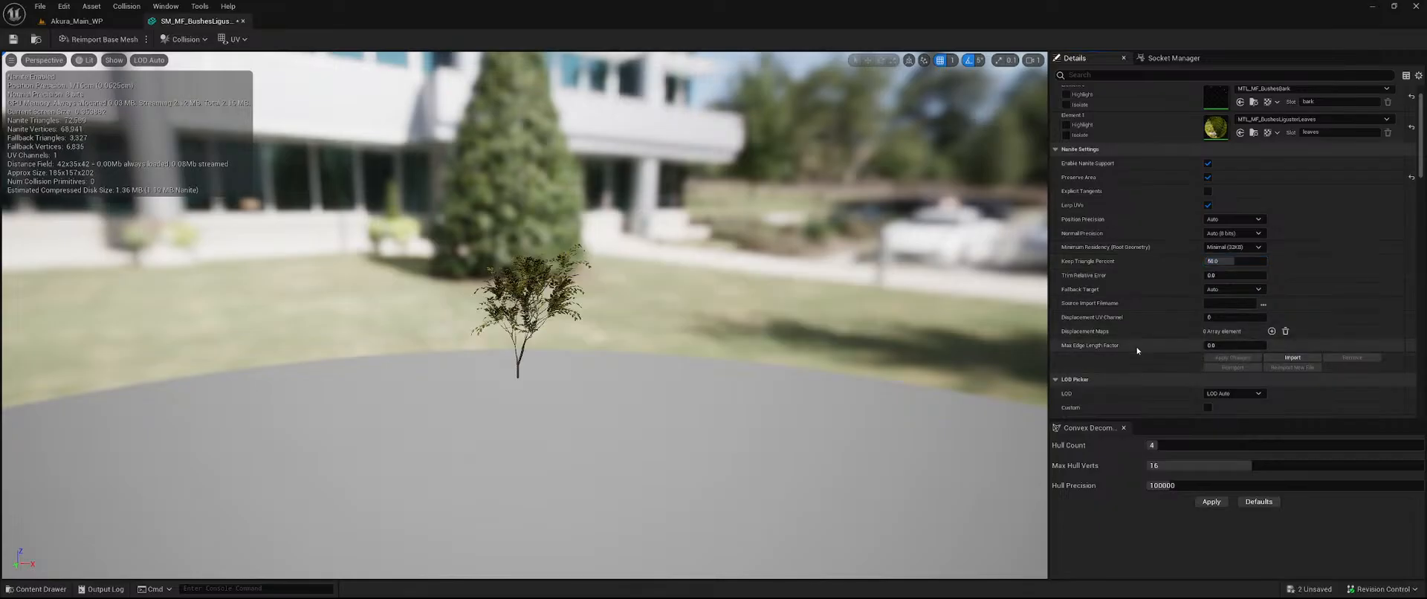
Add a sphere simplified collision to the bush mesh, scale it down and position it around the leafy crown.
{"action": "left_click", "coordinate": [173, 39]}
{"action": "left_click", "coordinate": [173, 39]}
{"action": "left_click", "coordinate": [114, 59]}
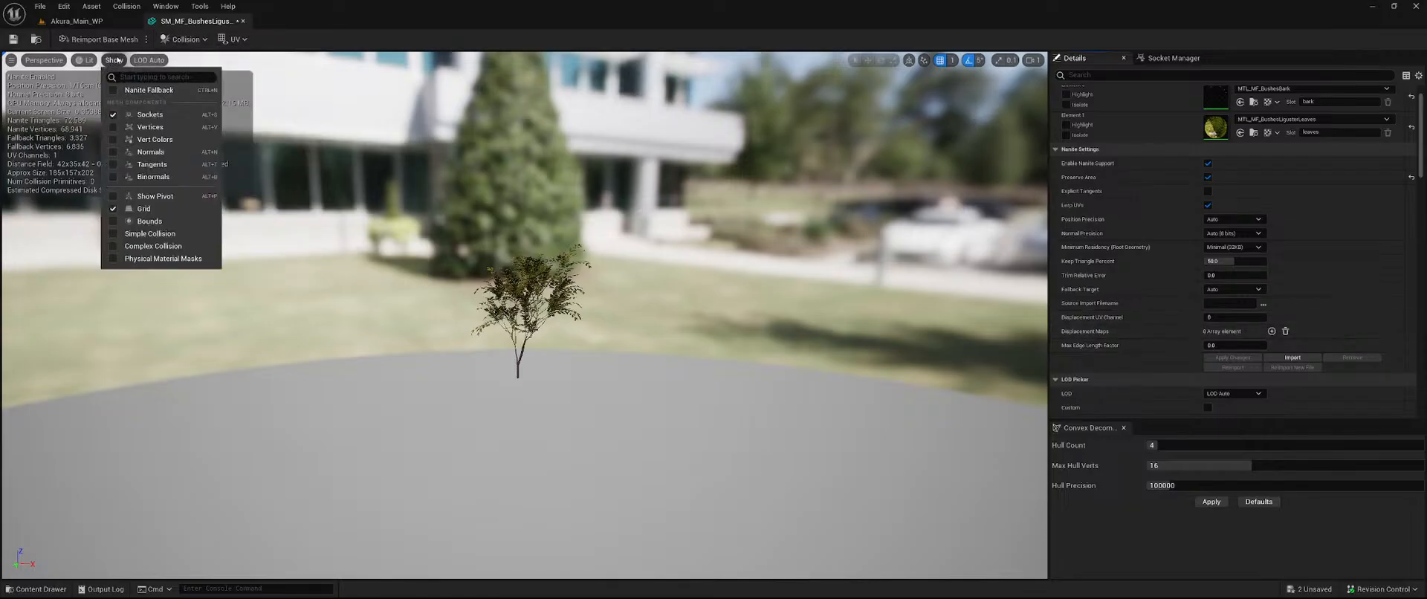
{"action": "left_click", "coordinate": [173, 38]}
{"action": "left_click", "coordinate": [173, 39]}
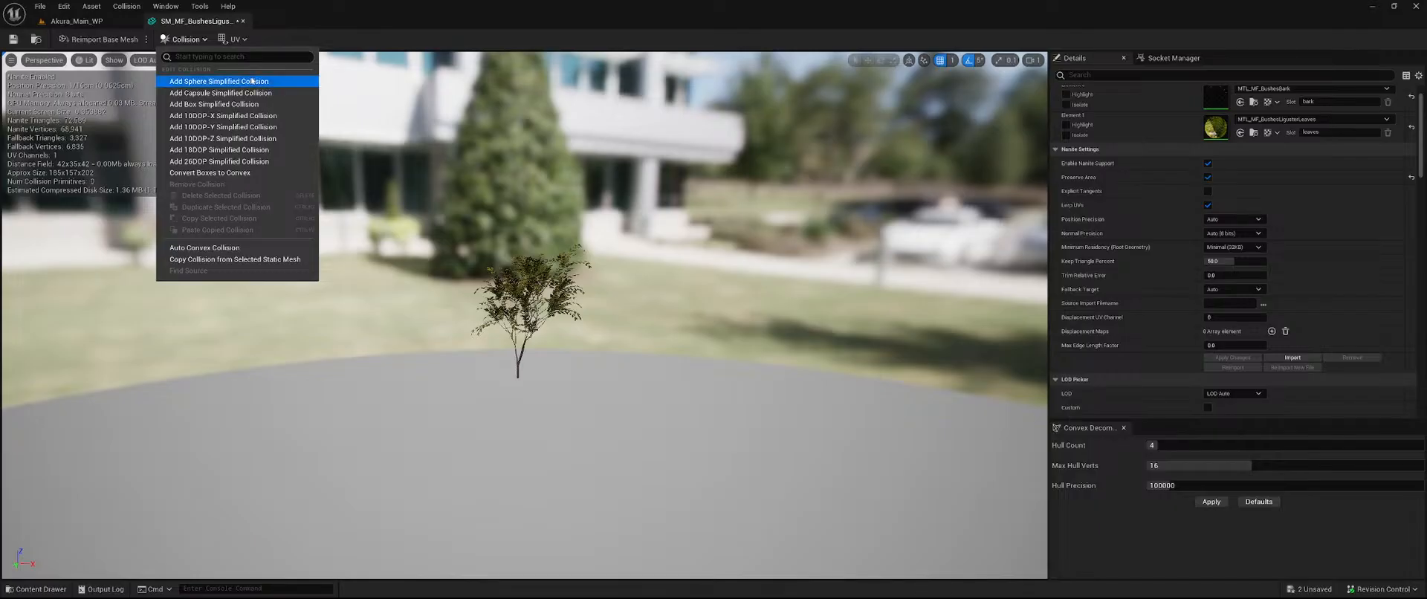
{"action": "left_click", "coordinate": [286, 81]}
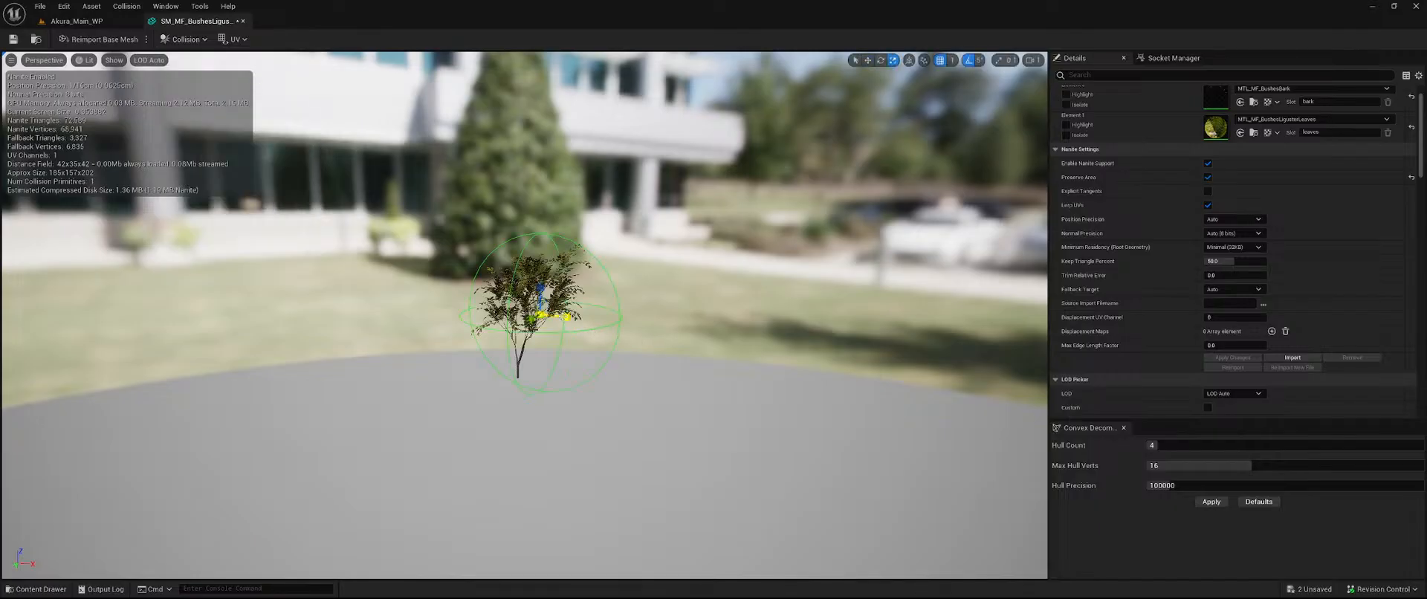
{"action": "left_click_drag", "start_coordinate": [542, 316], "coordinate": [526, 280]}
{"action": "key", "text": "w"}
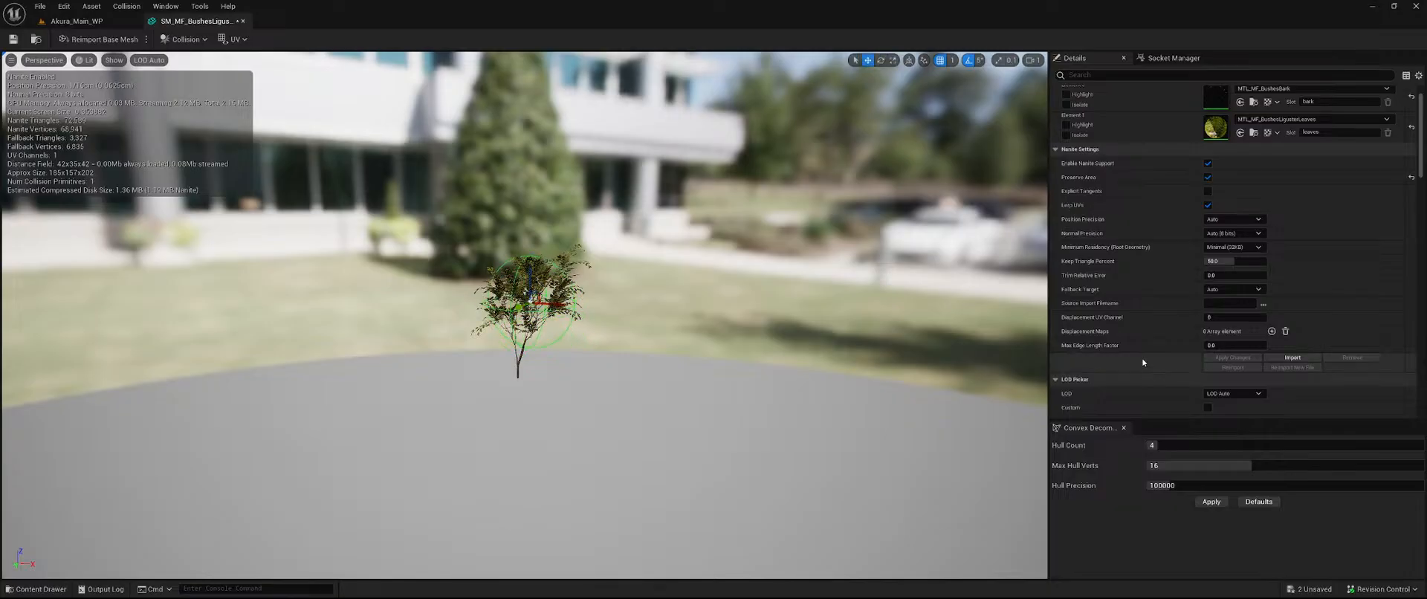
Set the mesh's collision preset to Foliage and its collision complexity to Use Simple Collision As Complex.
{"action": "scroll", "coordinate": [1150, 276], "scroll_direction": "down", "scroll_amount": 10}
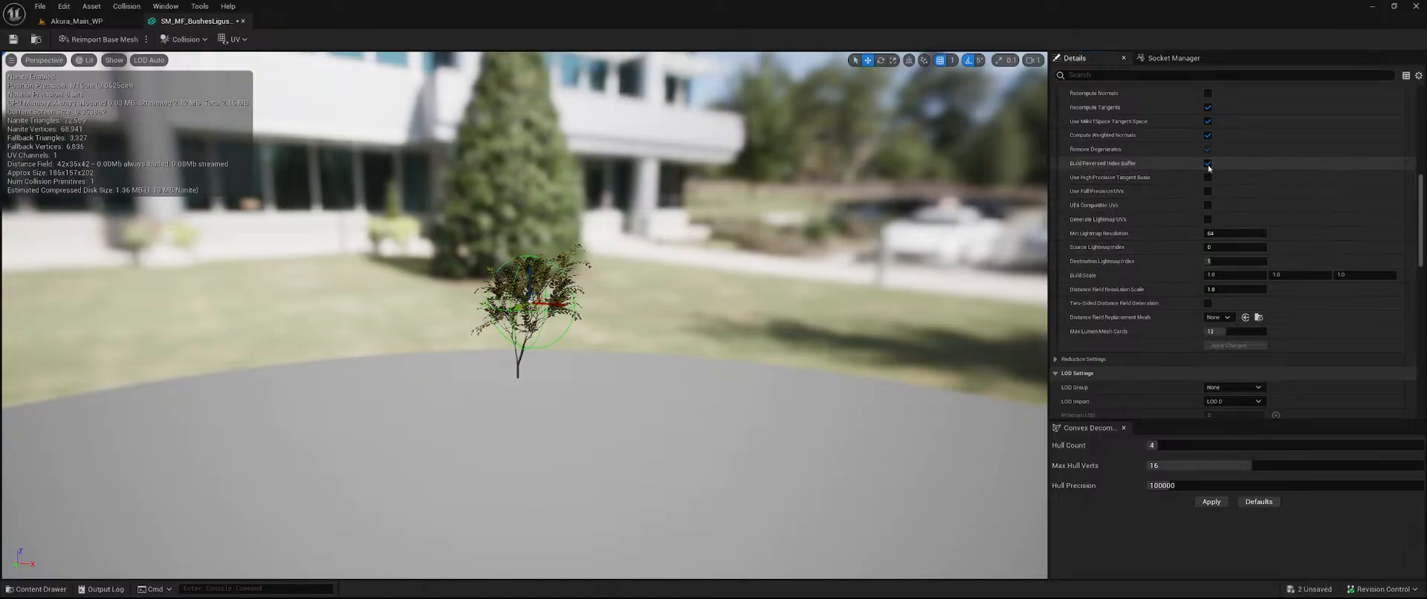
{"action": "scroll", "coordinate": [1210, 193], "scroll_direction": "down", "scroll_amount": 4}
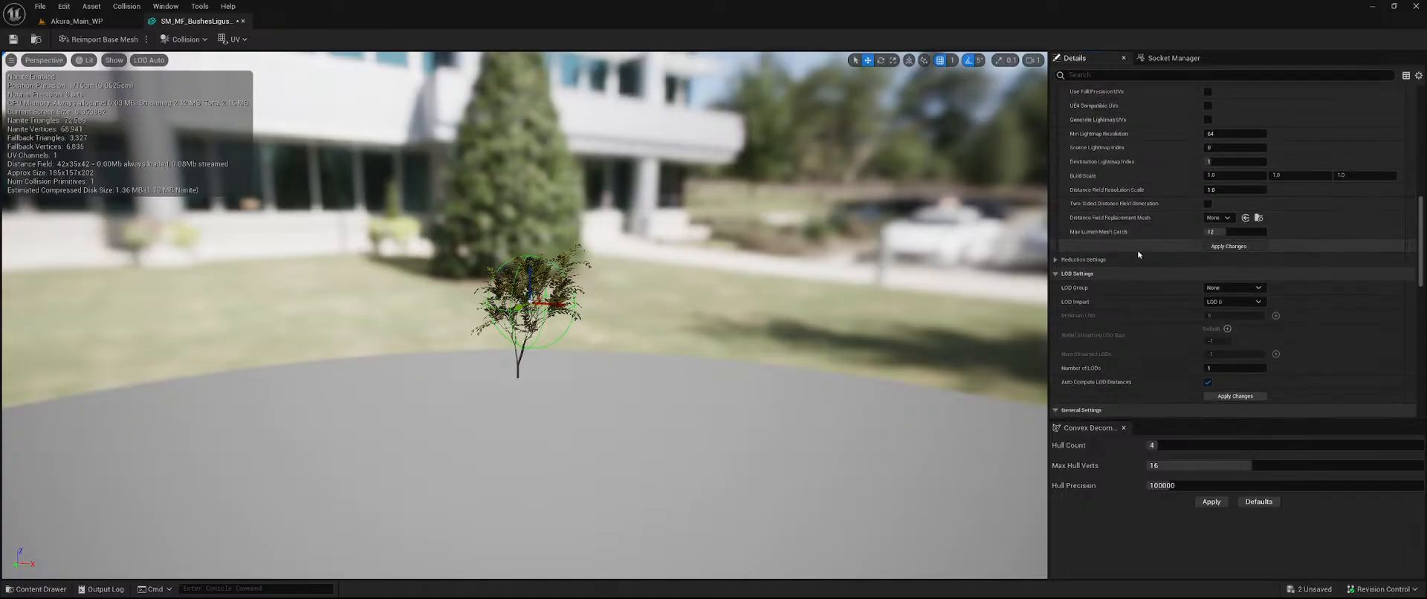
{"action": "scroll", "coordinate": [1138, 254], "scroll_direction": "down", "scroll_amount": 12}
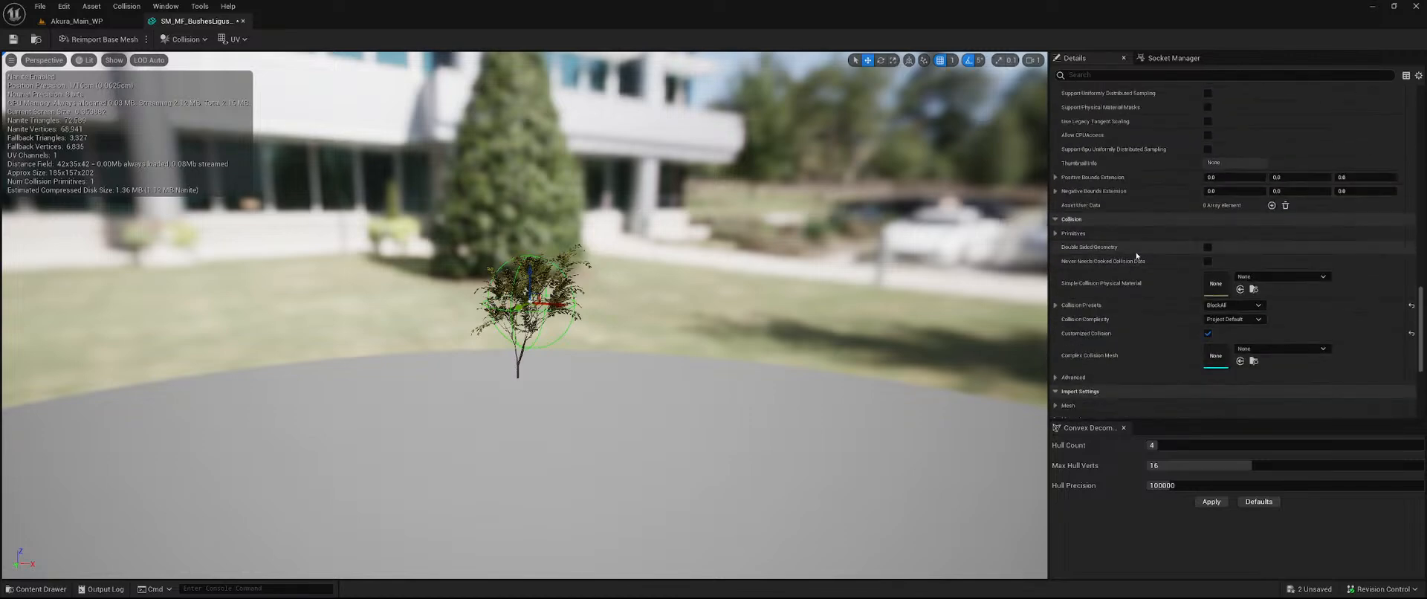
{"action": "left_click", "coordinate": [1219, 306]}
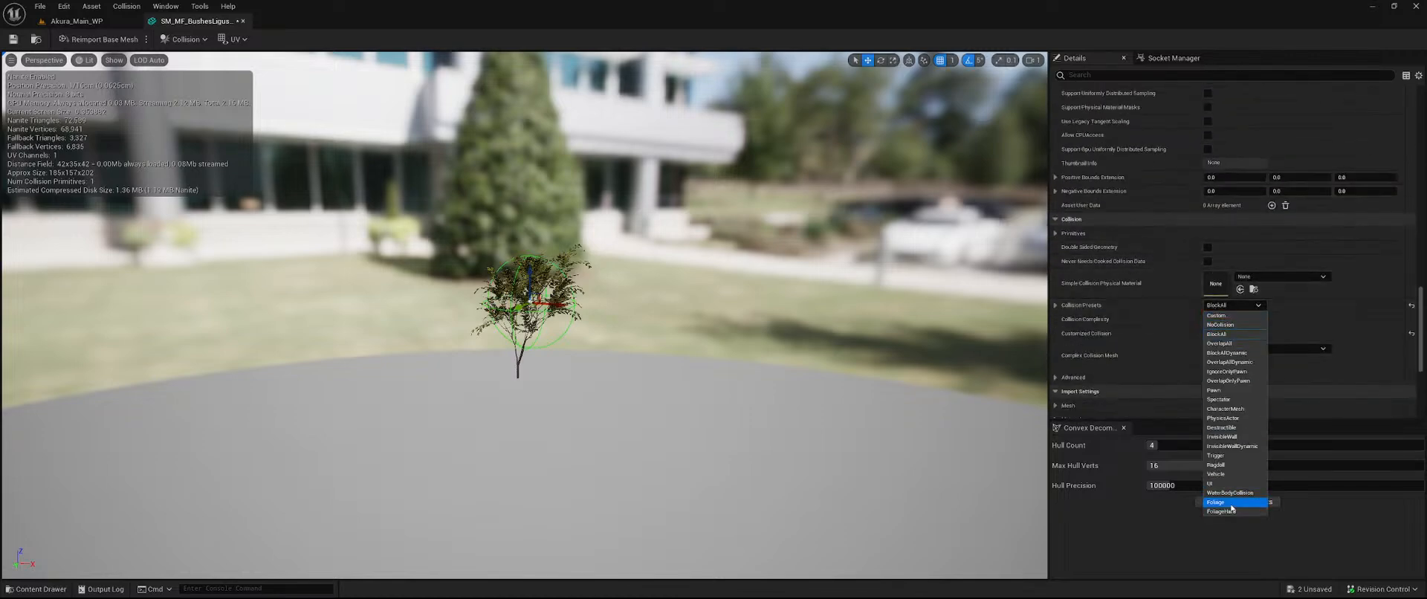
{"action": "left_click", "coordinate": [1231, 505]}
{"action": "left_click", "coordinate": [1230, 318]}
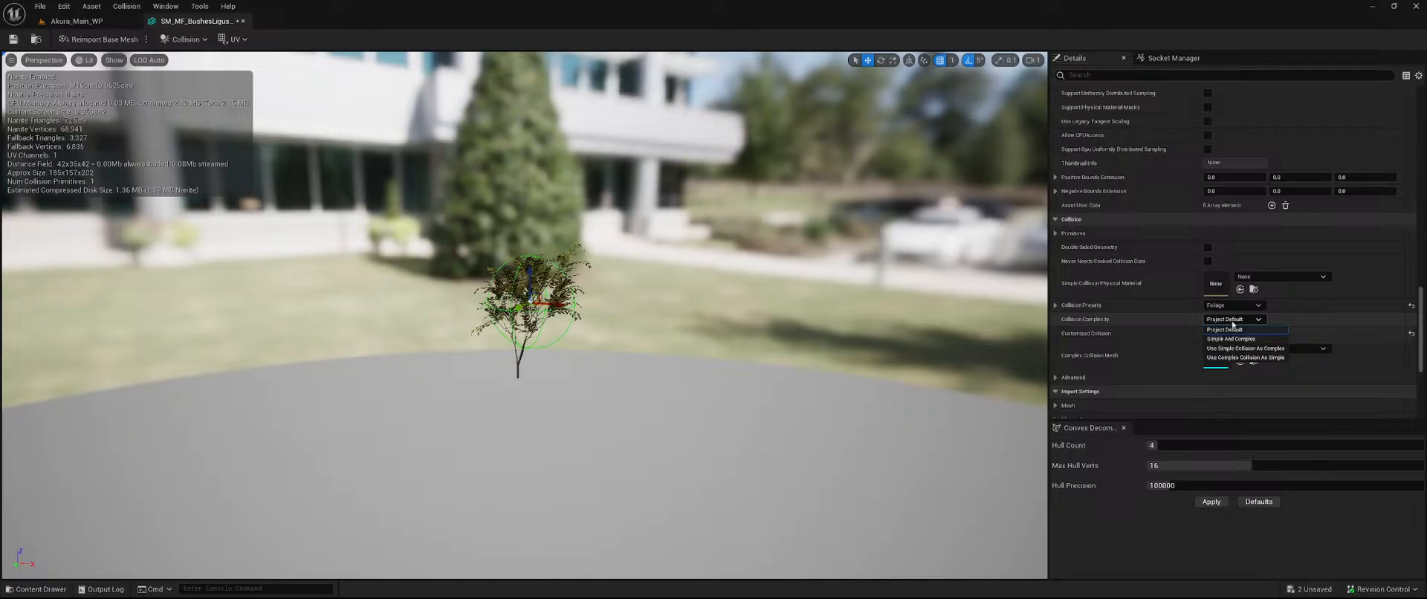
{"action": "left_click", "coordinate": [1258, 348]}
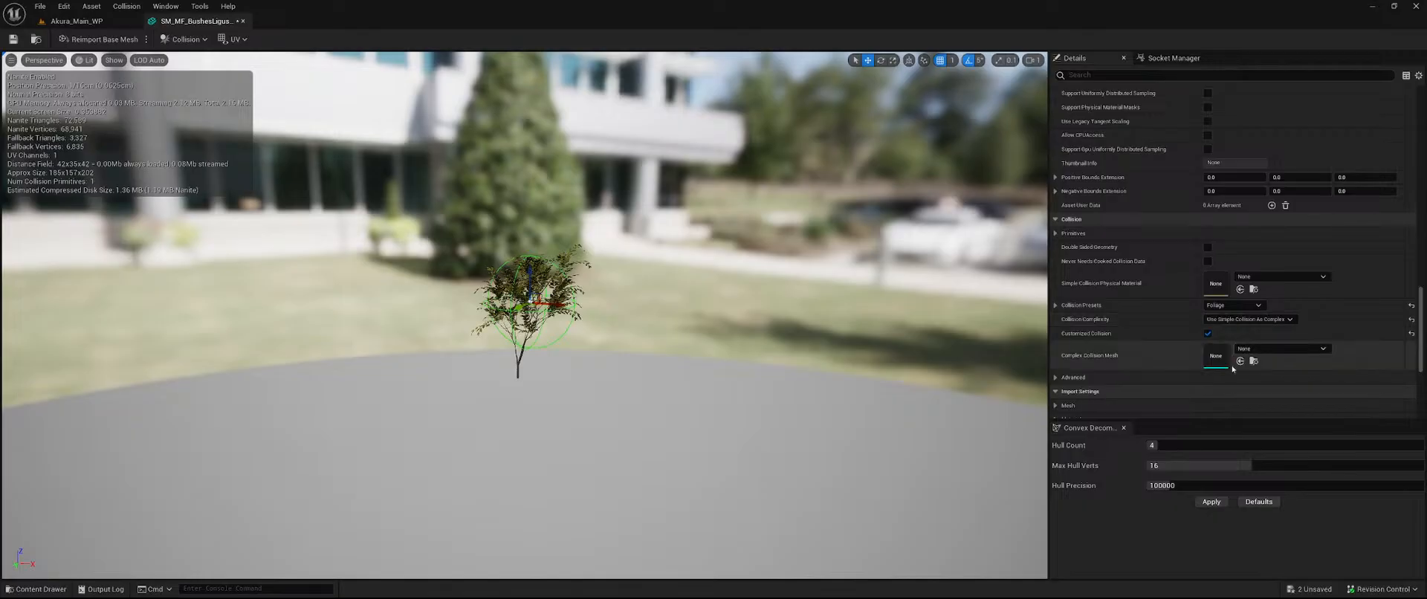
Save all unsaved assets and close the bush's static mesh editor.
{"action": "left_click", "coordinate": [1305, 589]}
{"action": "left_click", "coordinate": [790, 418]}
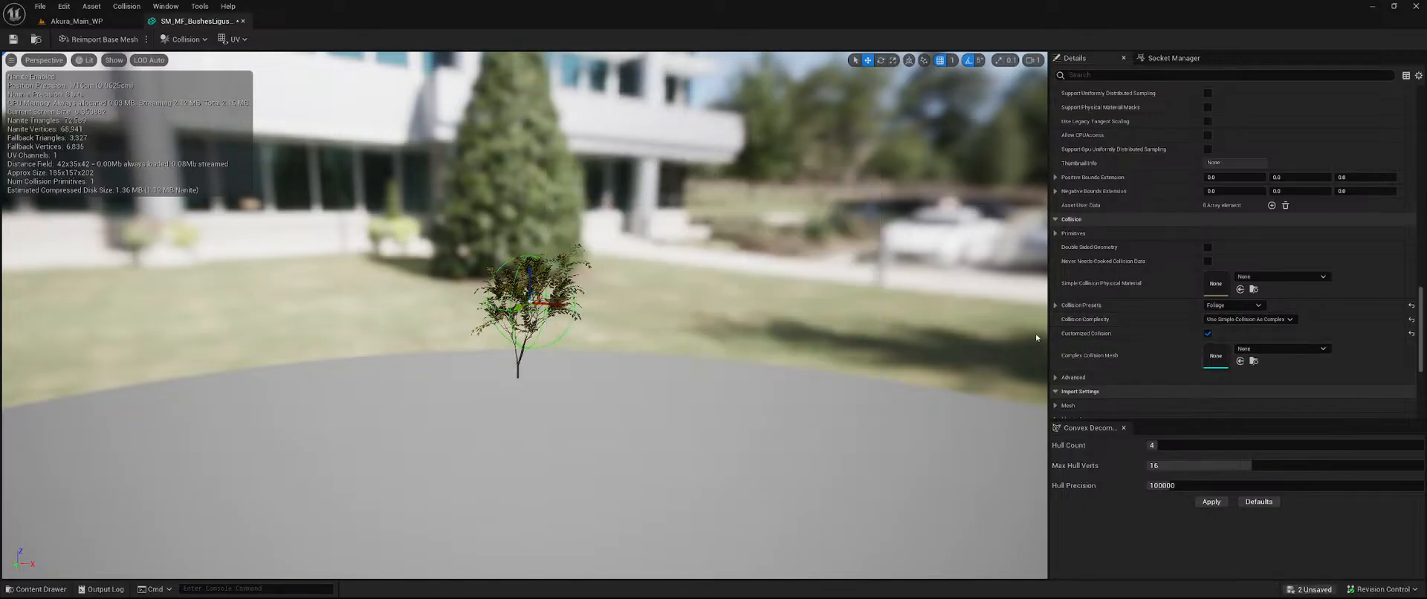
{"action": "left_click", "coordinate": [242, 20]}
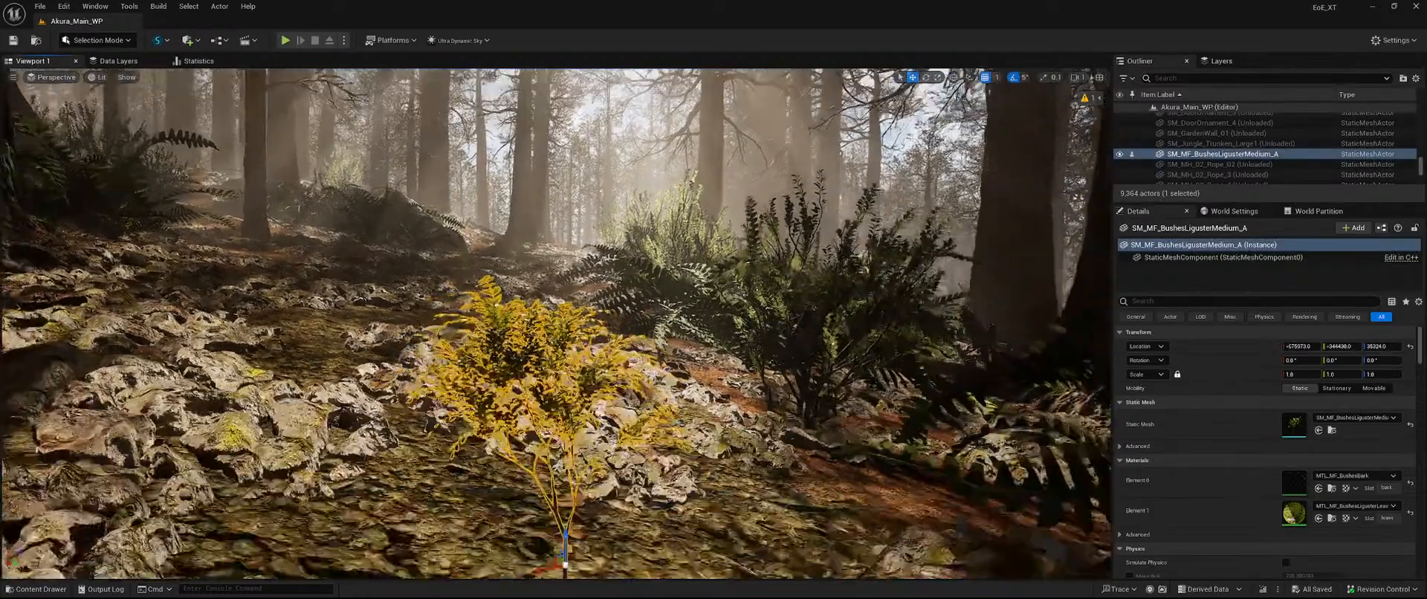
Switch to Modeling mode and duplicate the LigusterMedium_A bush, with input handling set to Keep Inputs.
{"action": "mouse_move", "coordinate": [557, 324]}
{"action": "right_mouse_down"}
{"action": "mouse_move", "coordinate": [576, 379]}
{"action": "mouse_move", "coordinate": [566, 341]}
{"action": "right_mouse_up"}
{"action": "left_click", "coordinate": [100, 40]}
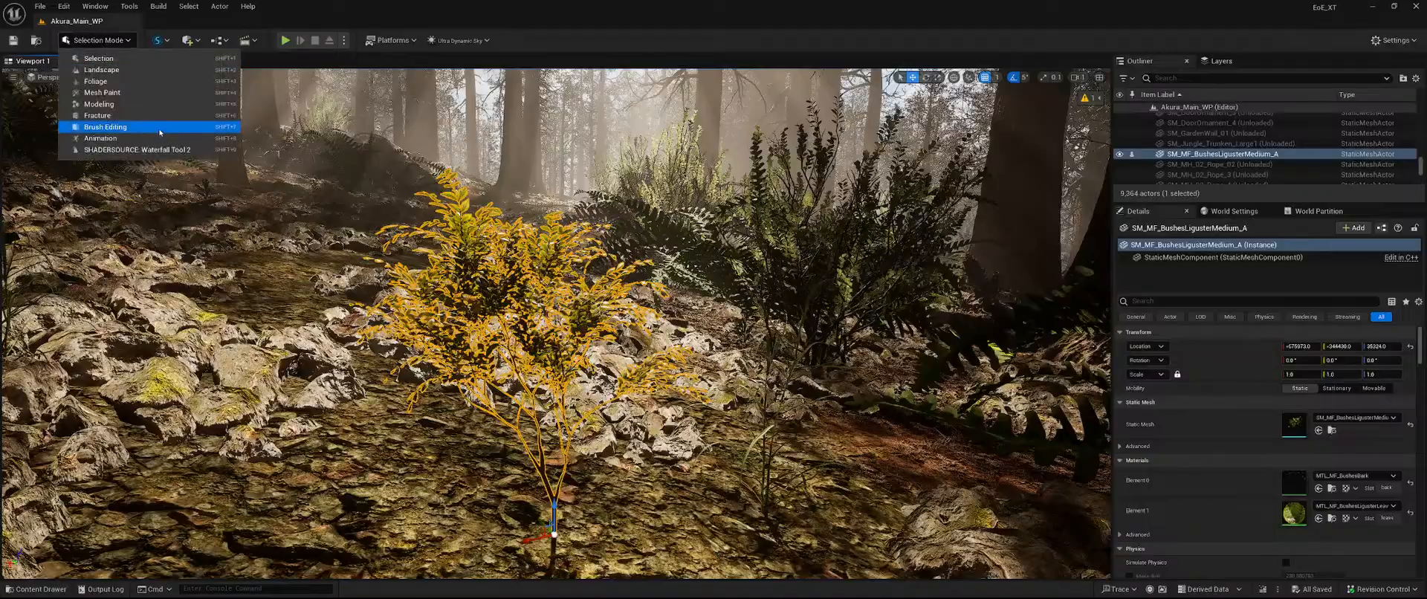
{"action": "left_click", "coordinate": [112, 104]}
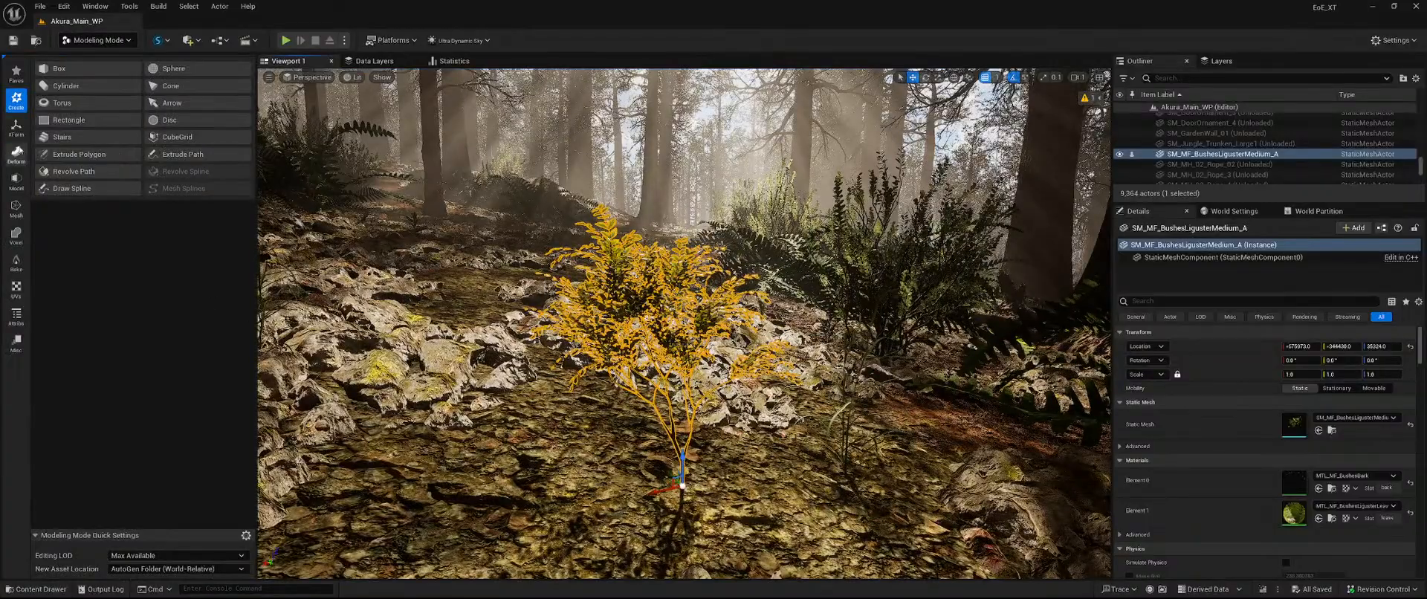
{"action": "left_click", "coordinate": [15, 127]}
{"action": "left_click", "coordinate": [177, 86]}
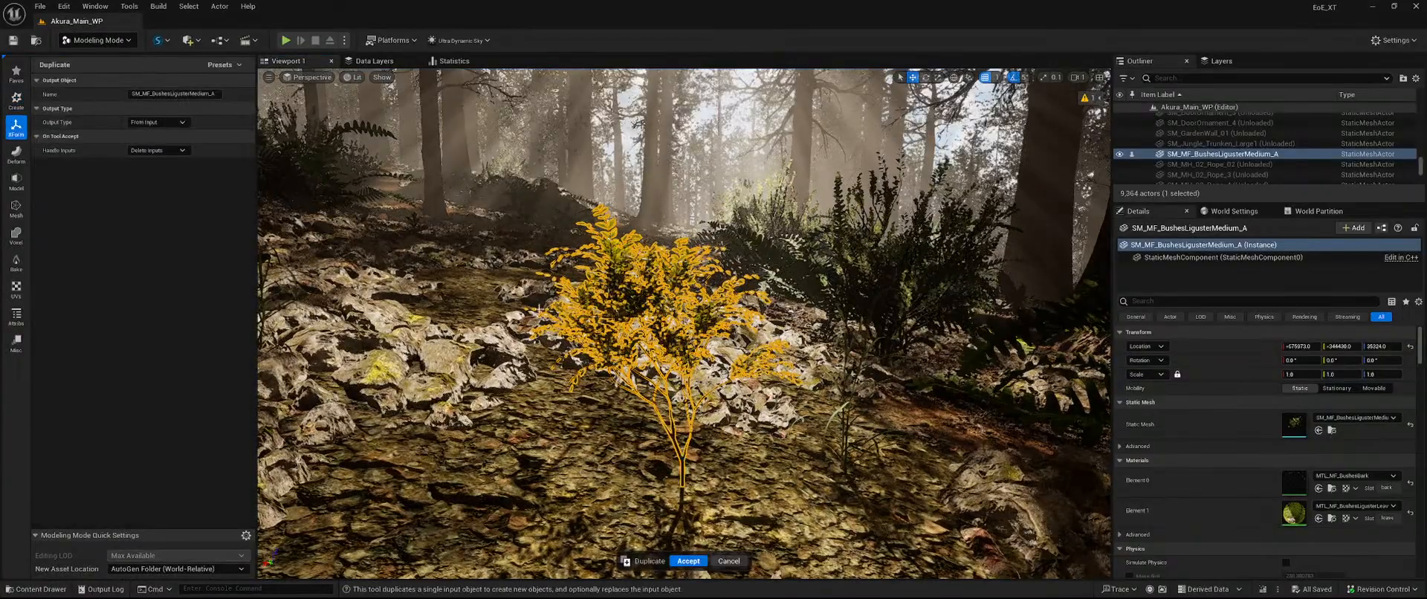
{"action": "left_click", "coordinate": [159, 150]}
{"action": "left_click", "coordinate": [162, 178]}
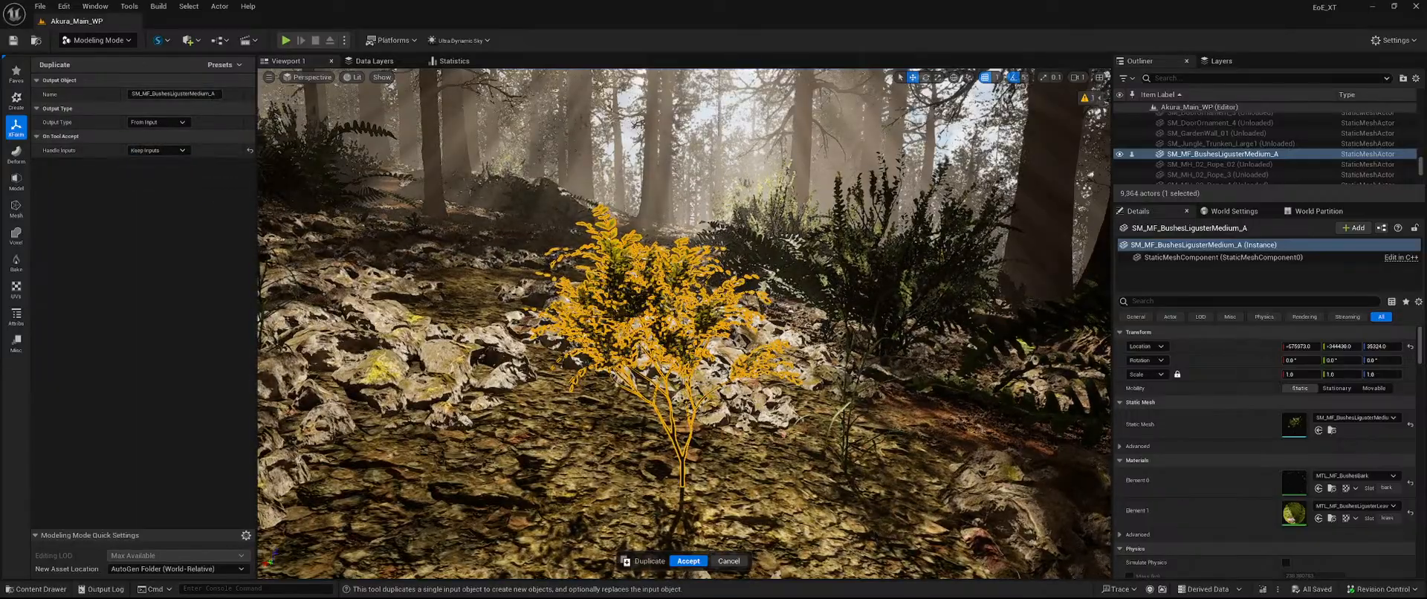
{"action": "left_click", "coordinate": [688, 561]}
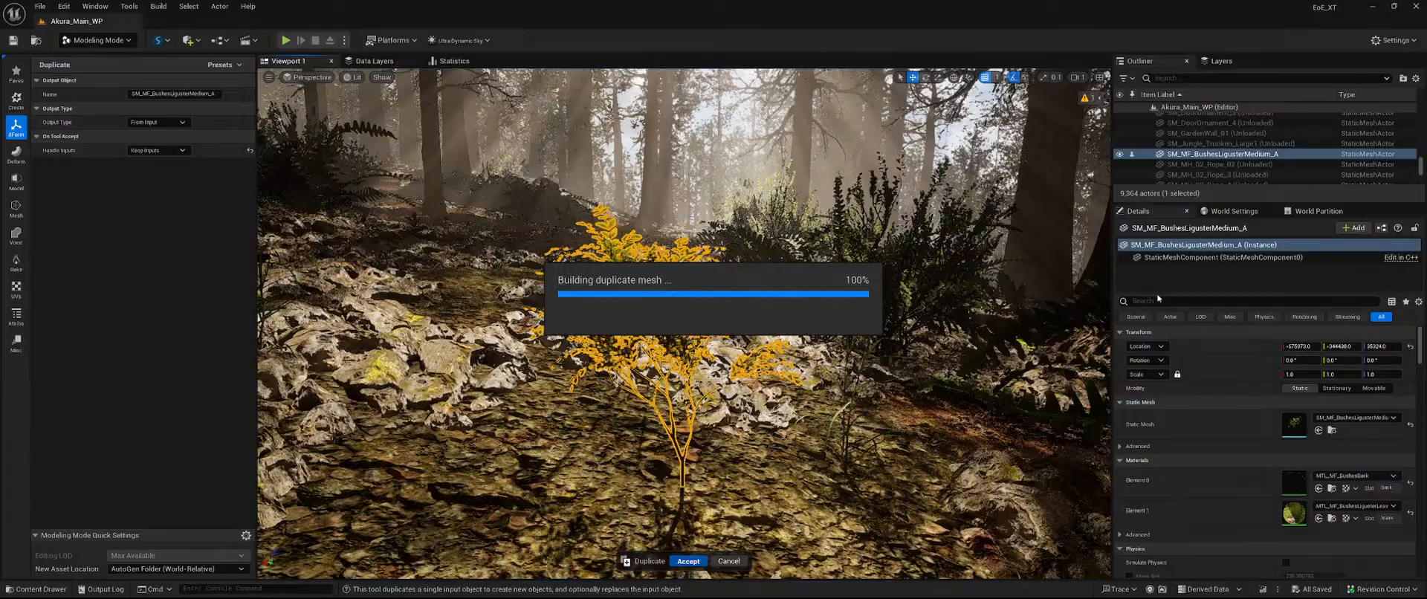
Invert the normals of the duplicated bush SM_MF_BushesLigusterMedium_A2 with the Edit Normals tool.
{"action": "left_click", "coordinate": [16, 316]}
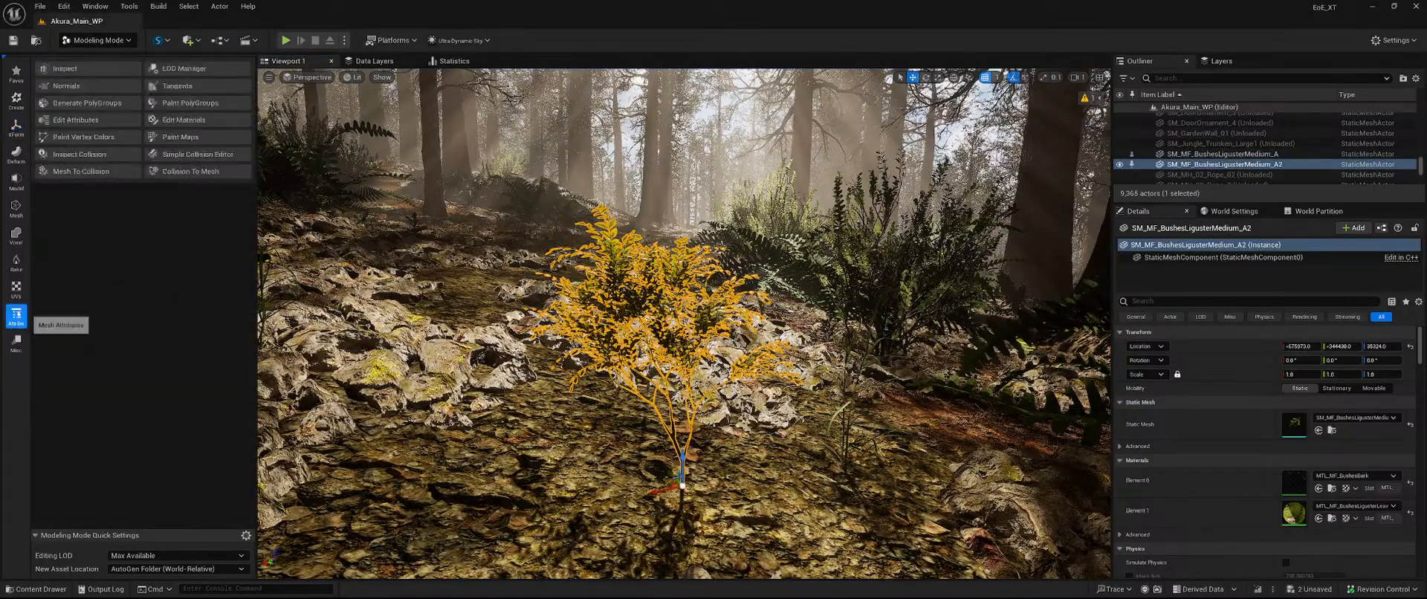
{"action": "left_click", "coordinate": [121, 173]}
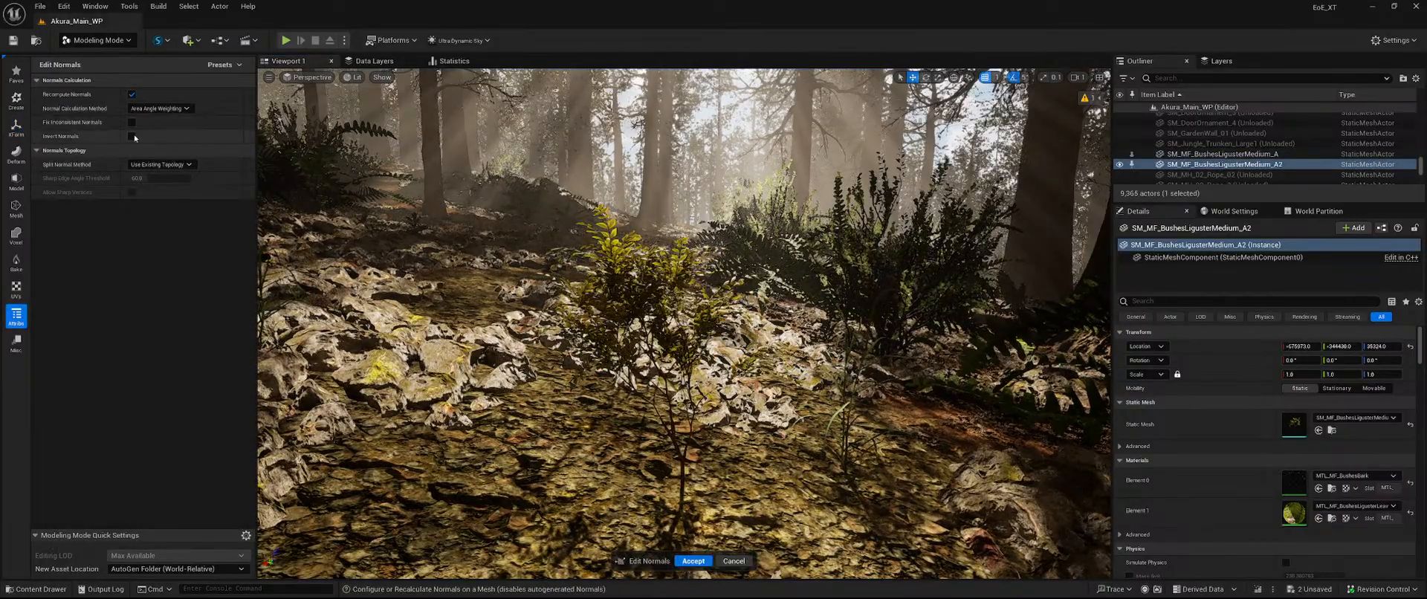
{"action": "left_click", "coordinate": [692, 561]}
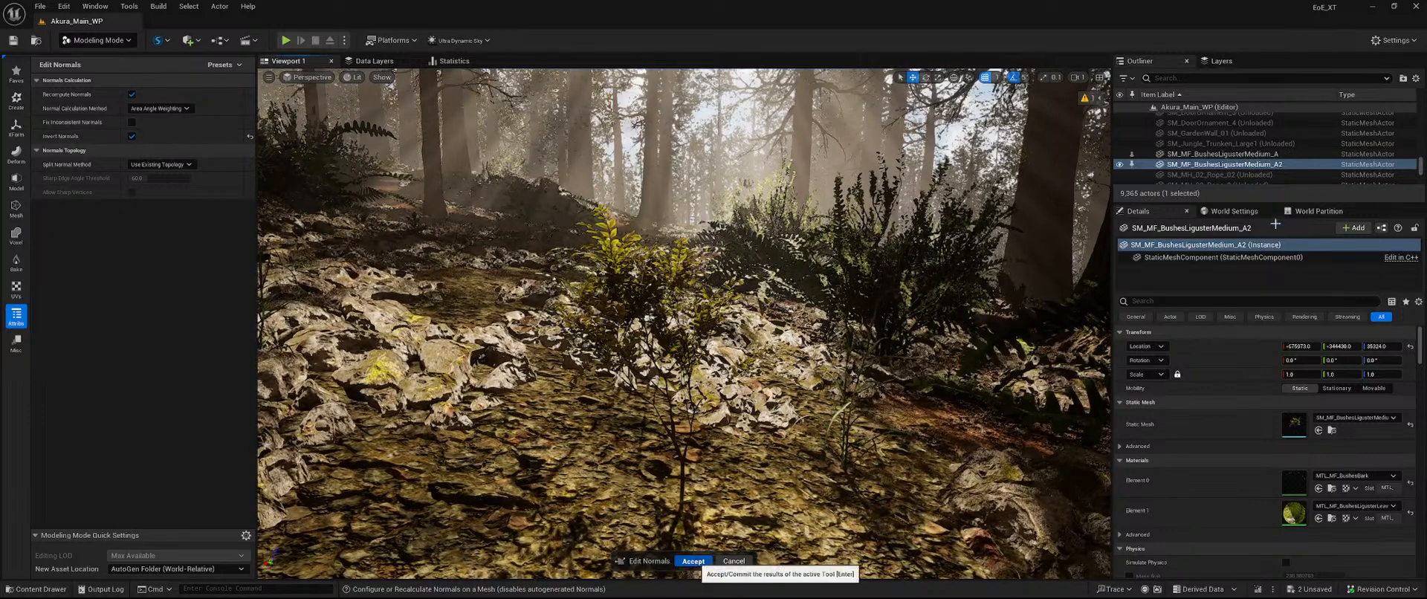
Append the original bush and its inverted duplicate into a new object named SM_MF_BushesLigusterMedium_A_DS, deleting the inputs.
{"action": "left_click", "coordinate": [1222, 153], "text": "ctrl"}
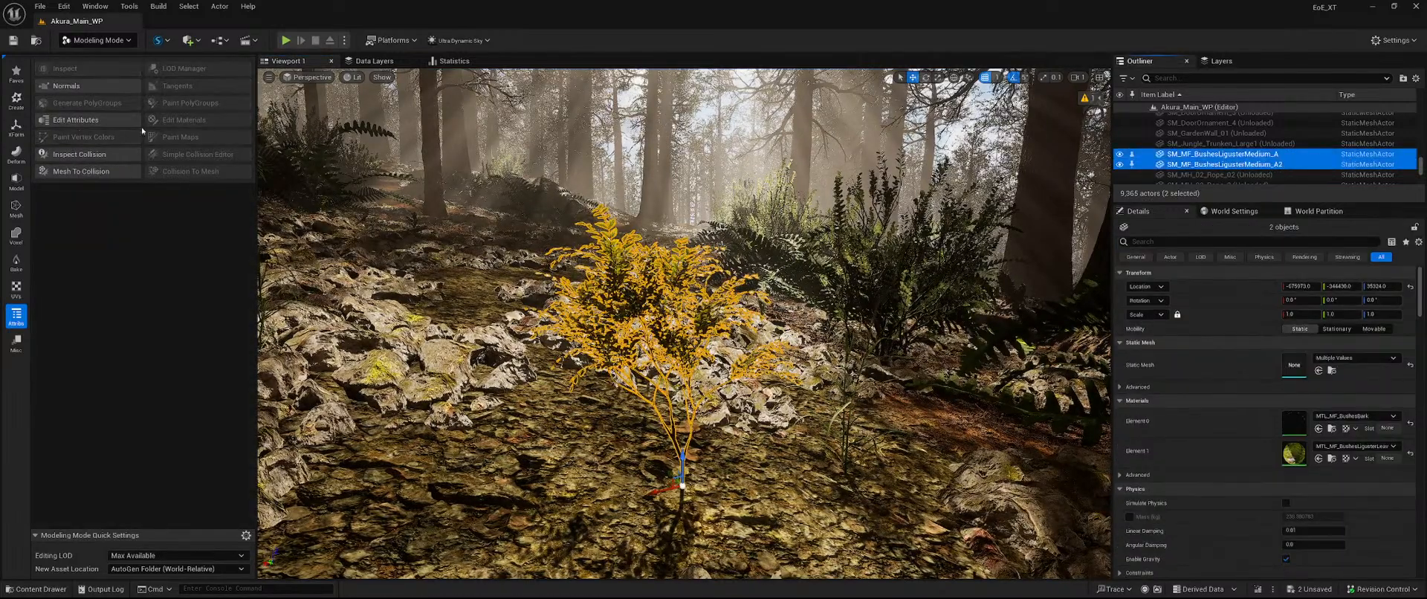
{"action": "left_click", "coordinate": [15, 126]}
{"action": "left_click", "coordinate": [63, 86]}
{"action": "left_click", "coordinate": [144, 107]}
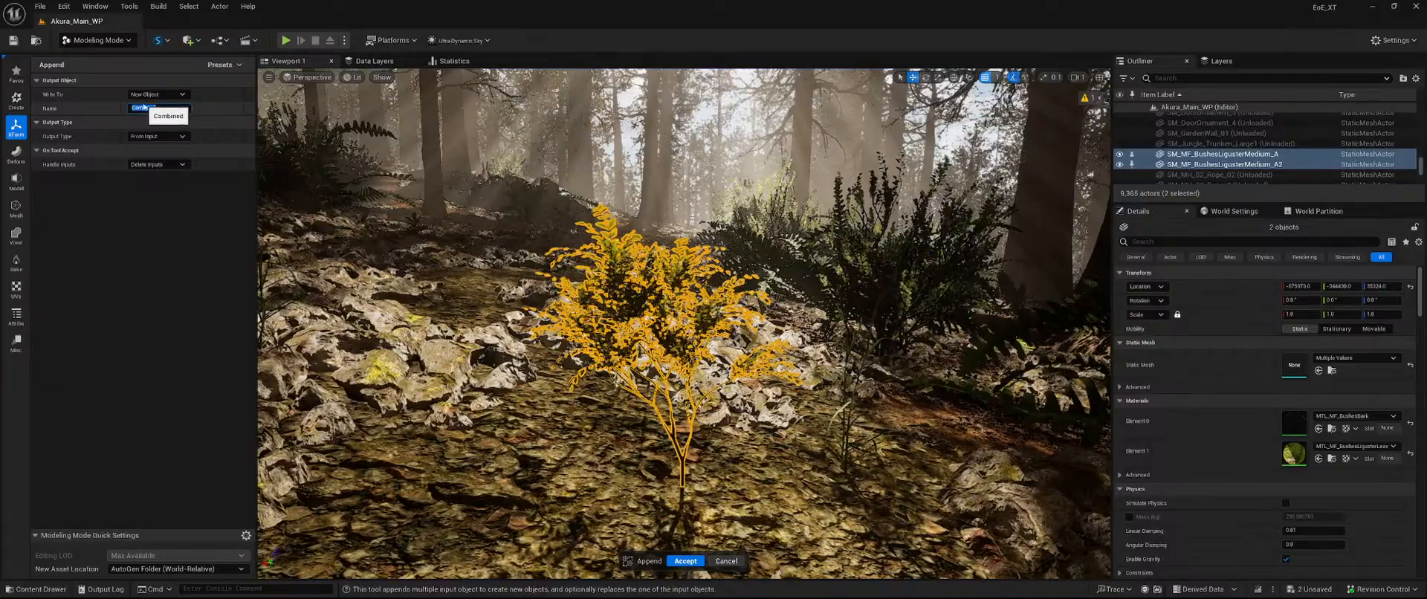
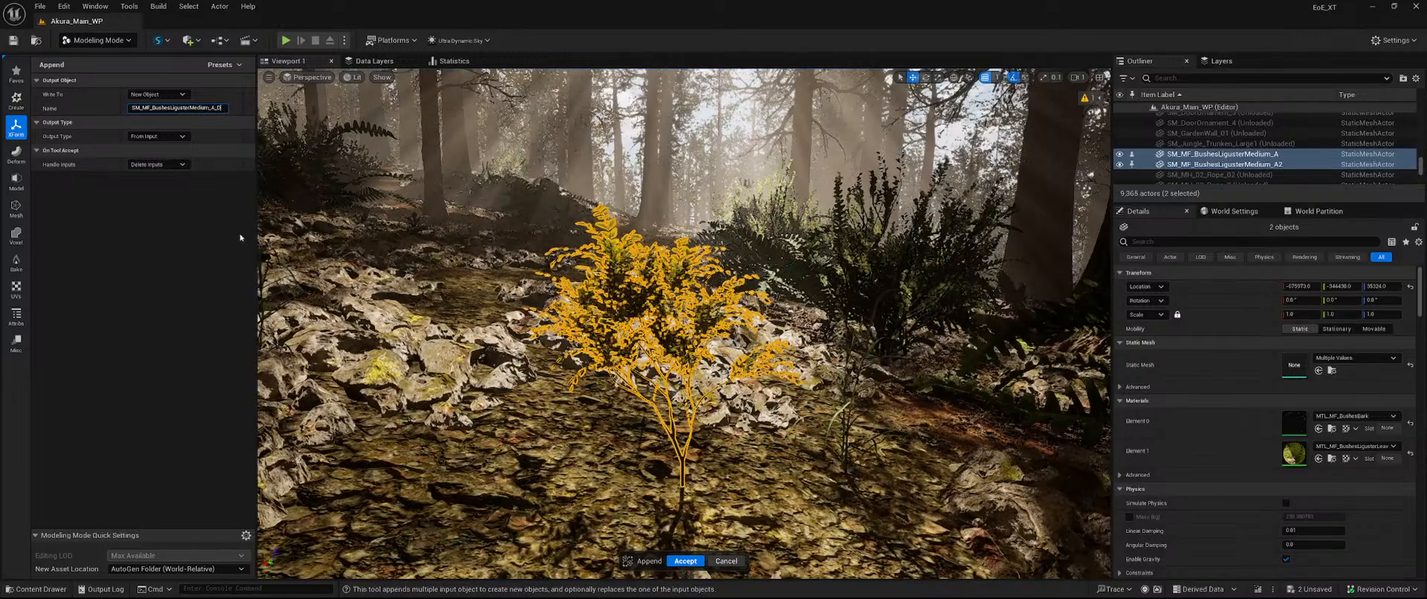
{"action": "type", "text": "S"}
{"action": "key", "text": "Return"}
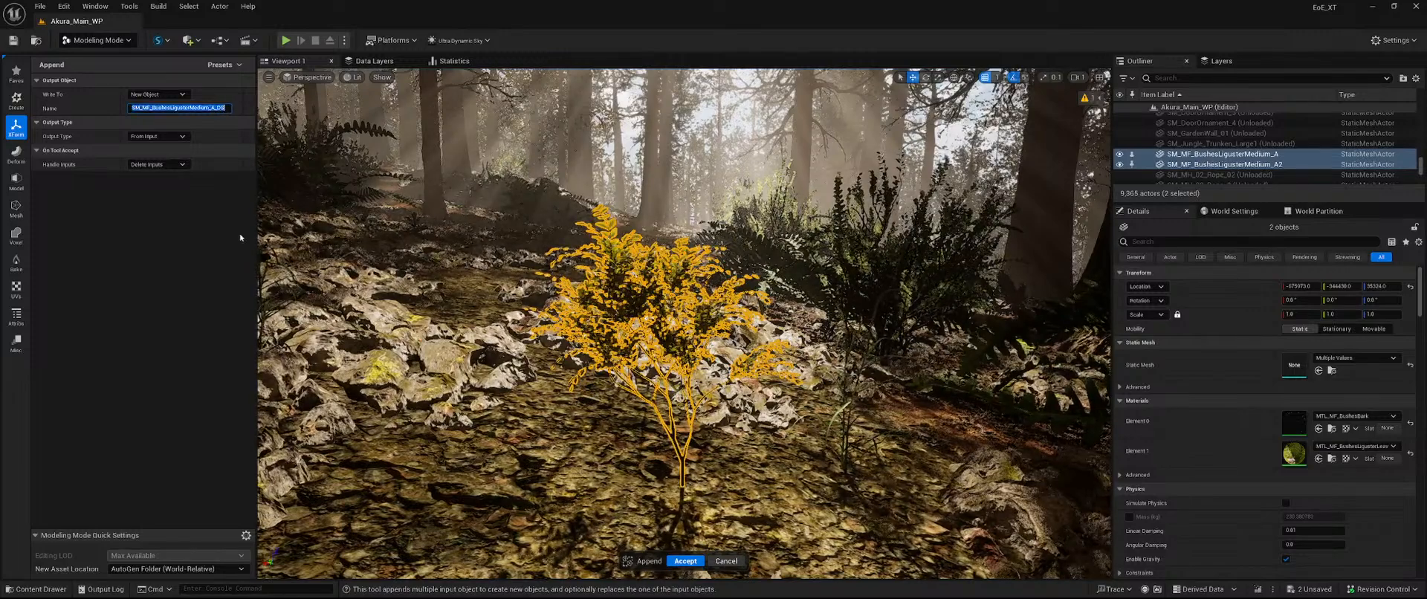
{"action": "left_click", "coordinate": [685, 561]}
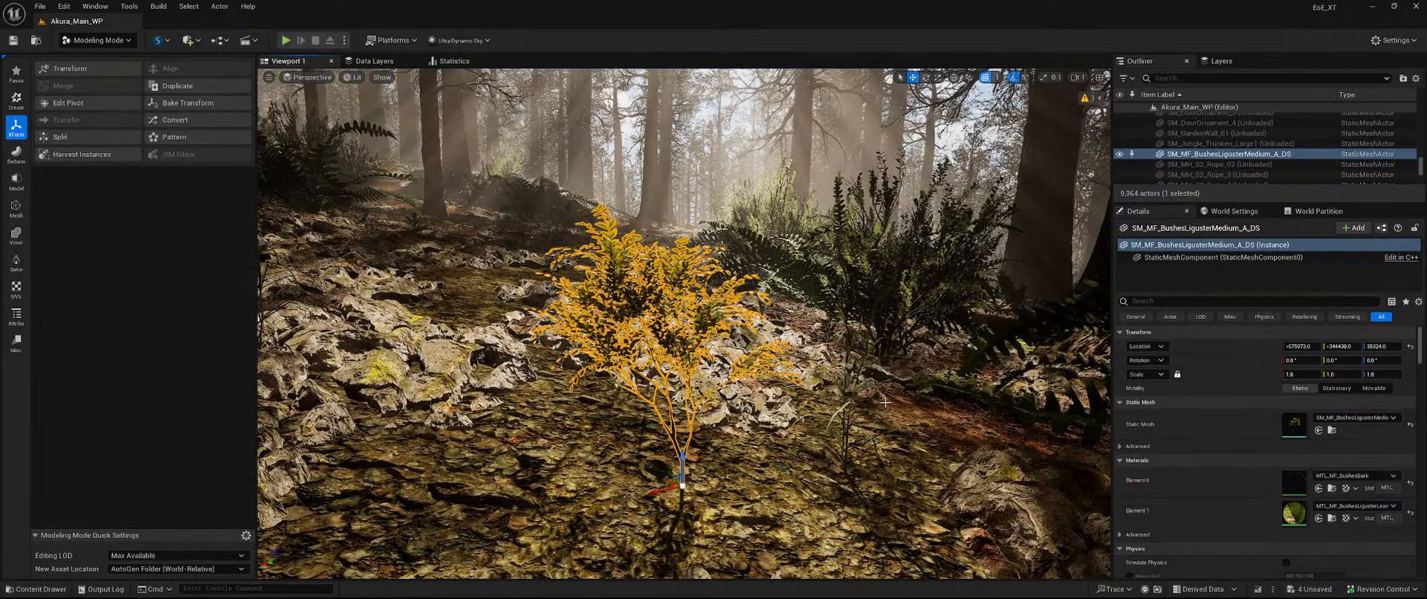
Display the combined bush mesh's simple collision and set its collision preset to Foliage and complexity to Use Simple Collision As Complex.
{"action": "double_click", "coordinate": [1285, 427]}
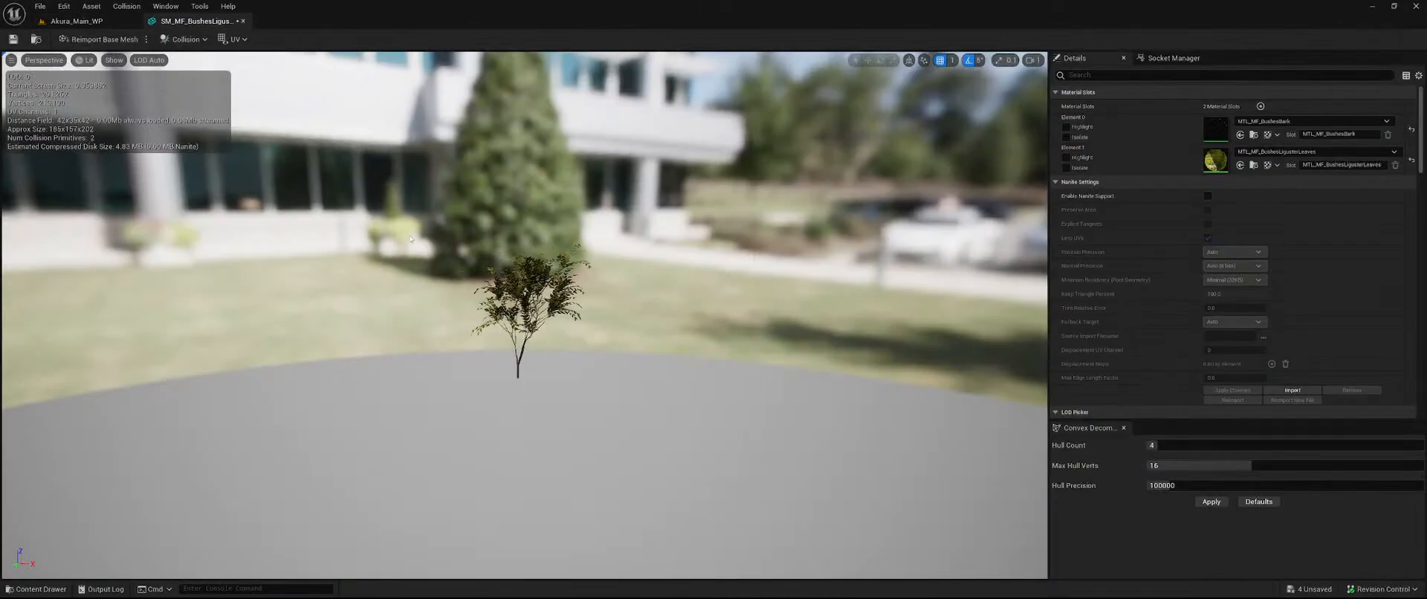
{"action": "left_click", "coordinate": [113, 60]}
{"action": "left_click", "coordinate": [163, 213]}
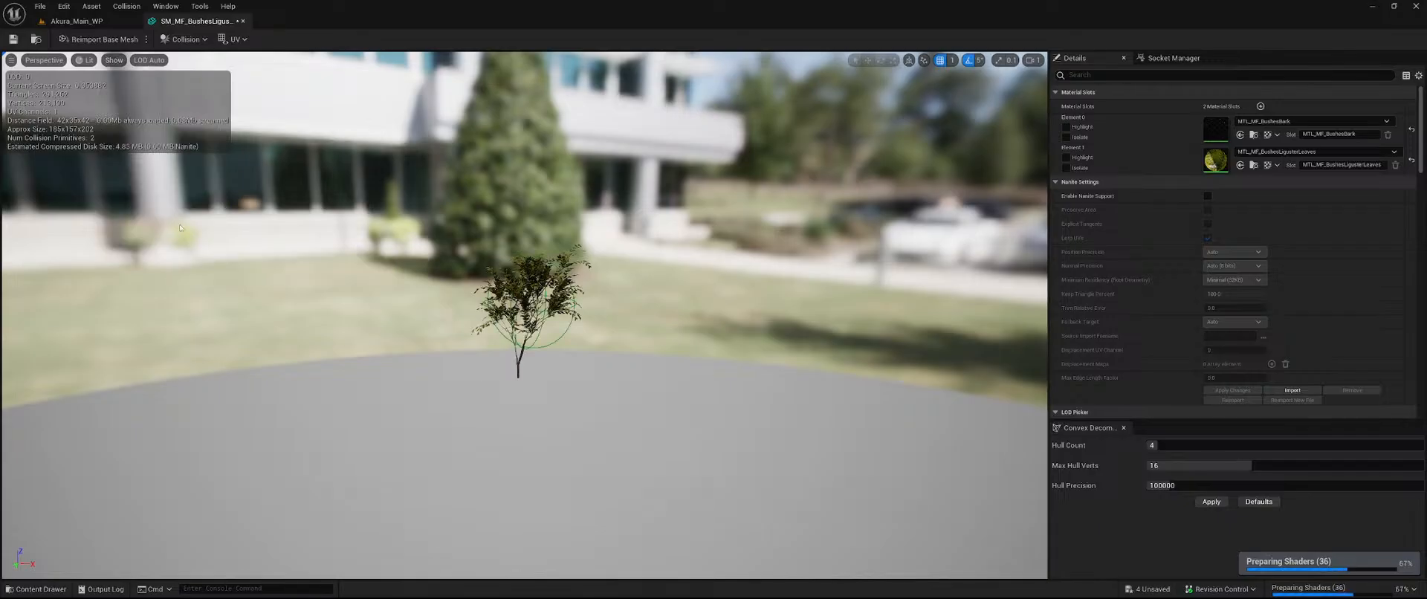
{"action": "scroll", "coordinate": [1163, 342], "scroll_direction": "down", "scroll_amount": 15}
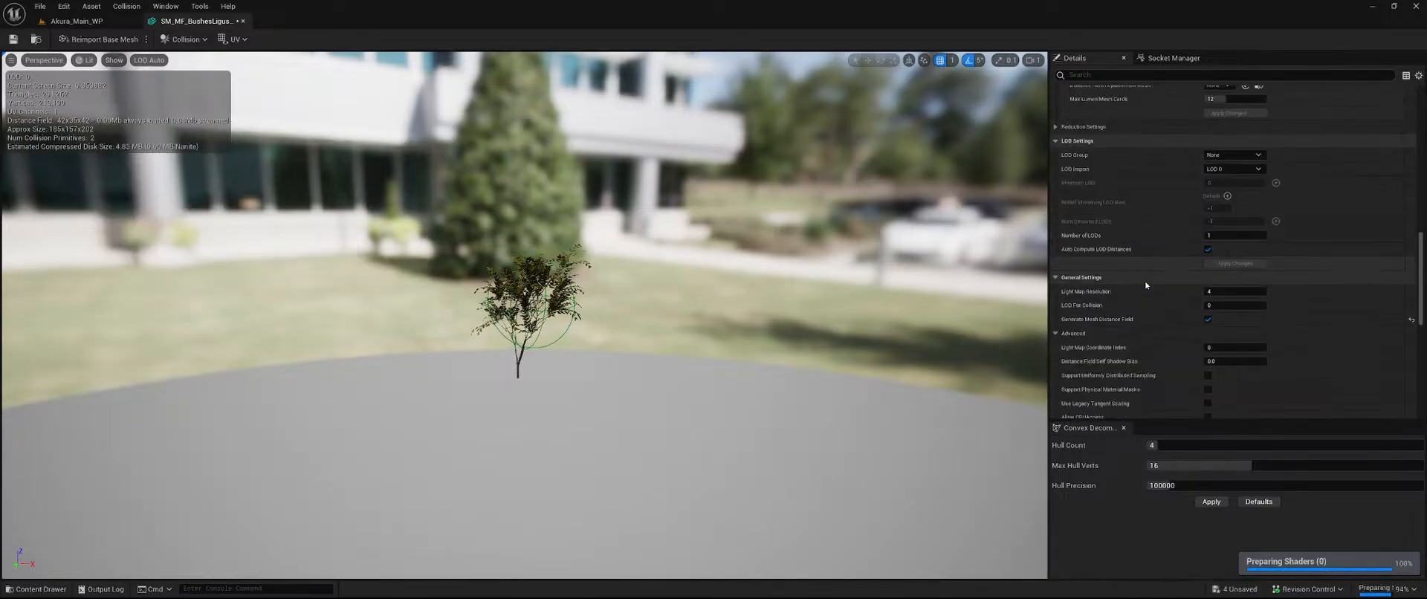
{"action": "scroll", "coordinate": [1157, 292], "scroll_direction": "down", "scroll_amount": 3}
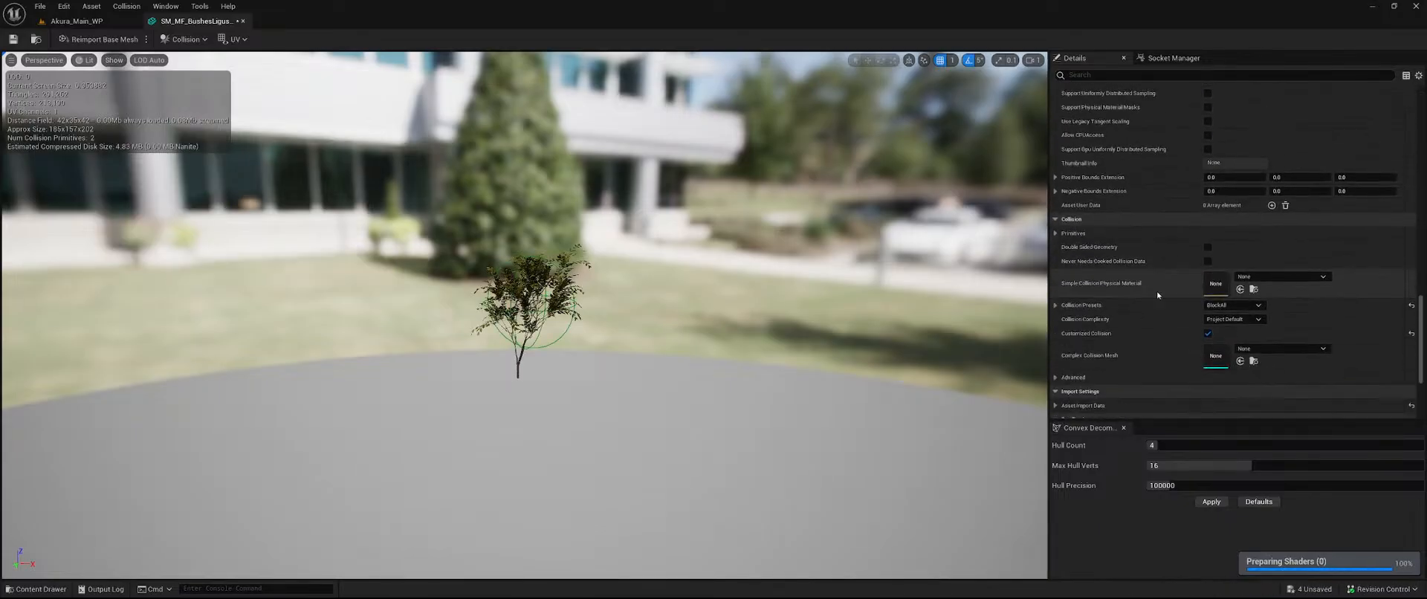
{"action": "left_click", "coordinate": [1233, 305]}
{"action": "left_click", "coordinate": [1222, 501]}
{"action": "left_click", "coordinate": [1234, 318]}
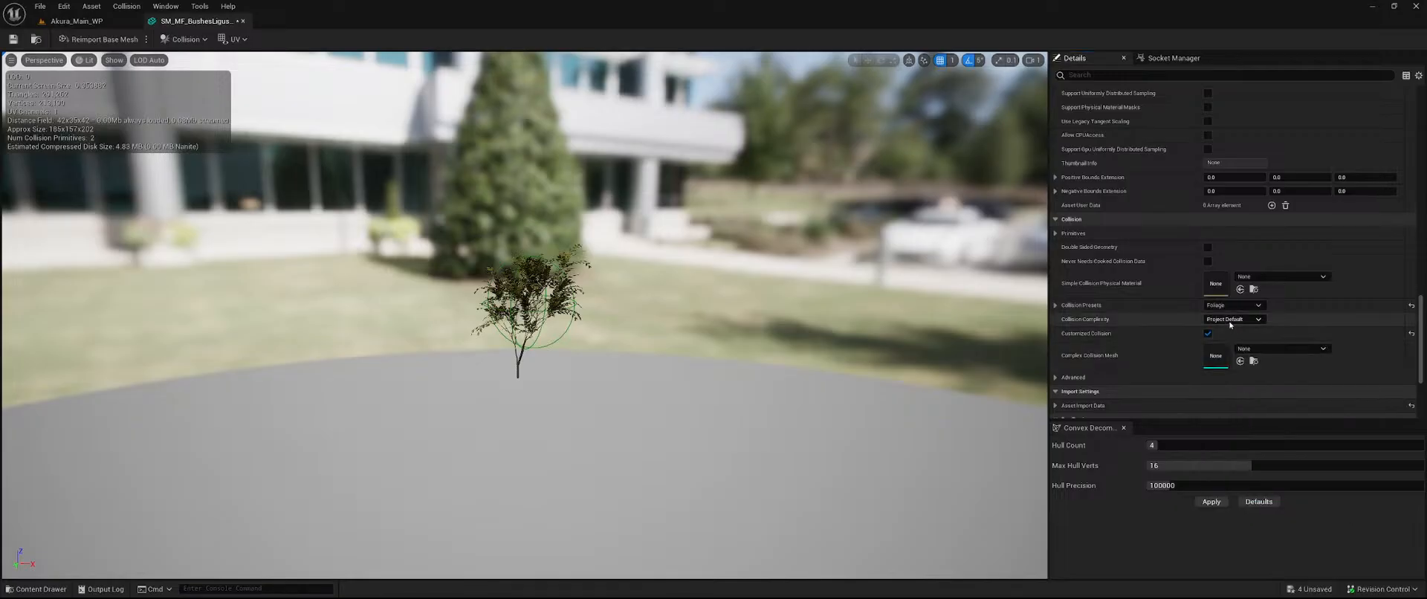
{"action": "left_click", "coordinate": [1245, 348]}
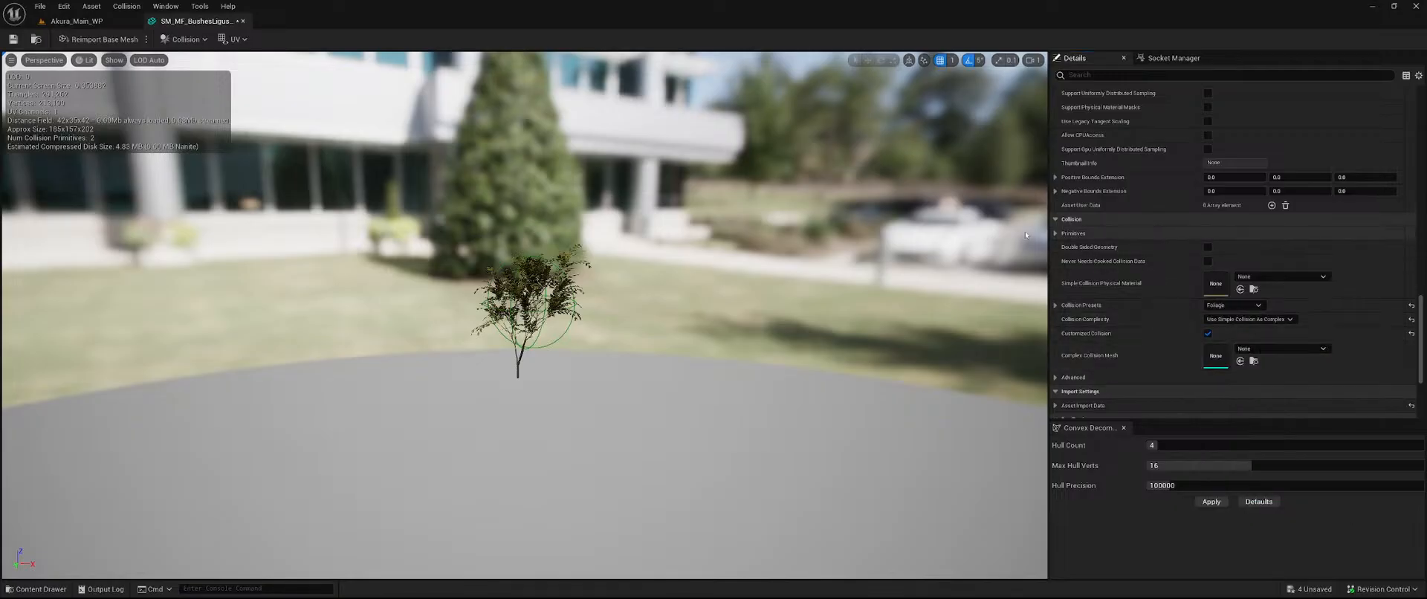
Enable Nanite support with Preserve Area and a reduced Keep Triangle Percent on the combined mesh, apply the changes, then save and close it.
{"action": "scroll", "coordinate": [1116, 350], "scroll_direction": "up", "scroll_amount": 10}
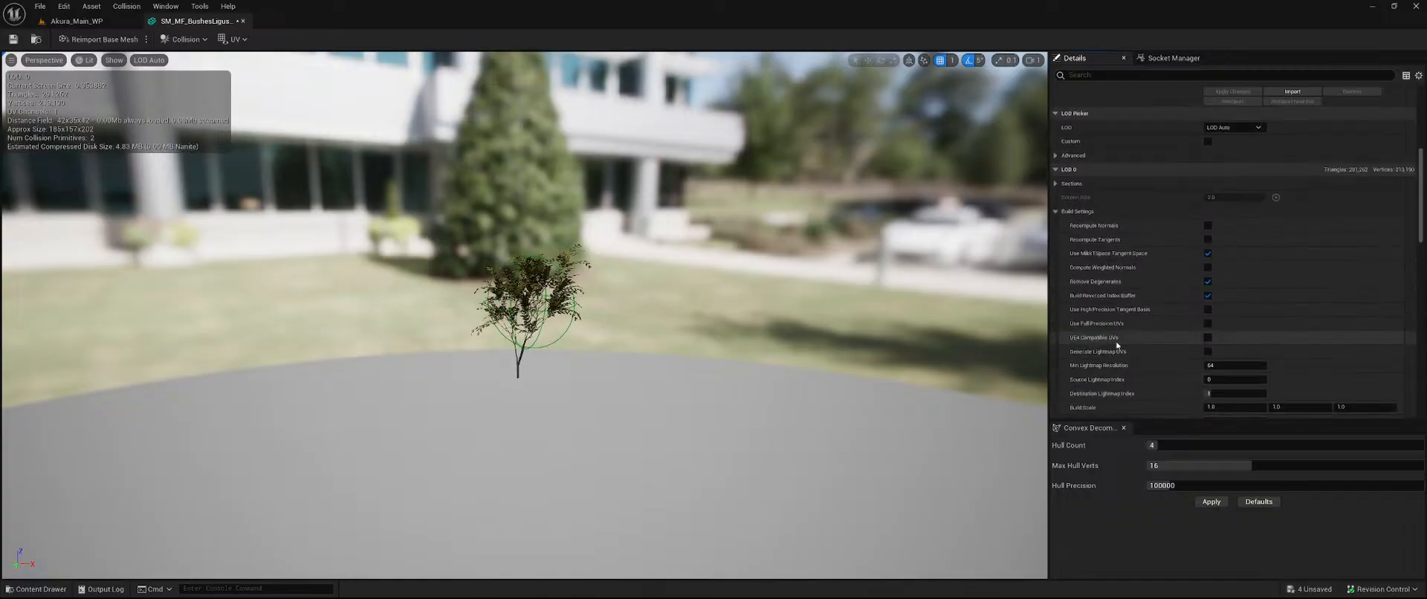
{"action": "scroll", "coordinate": [1119, 318], "scroll_direction": "up", "scroll_amount": 3}
{"action": "left_click", "coordinate": [1207, 196]}
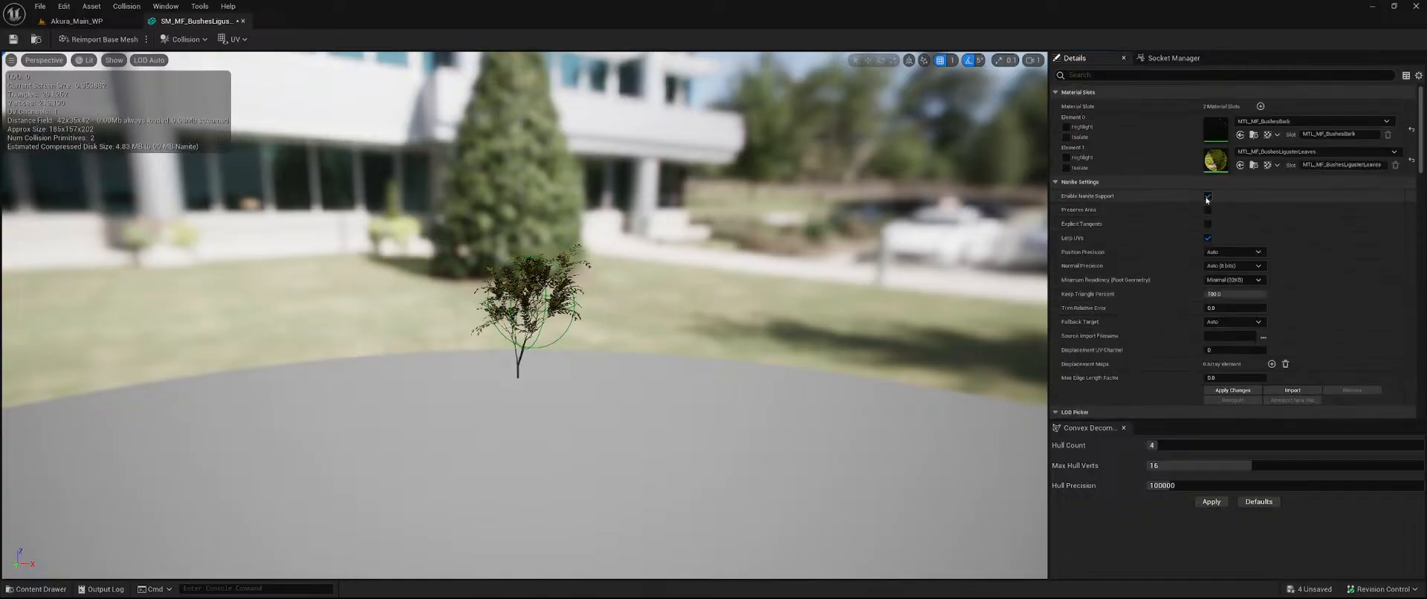
{"action": "left_click", "coordinate": [1207, 210]}
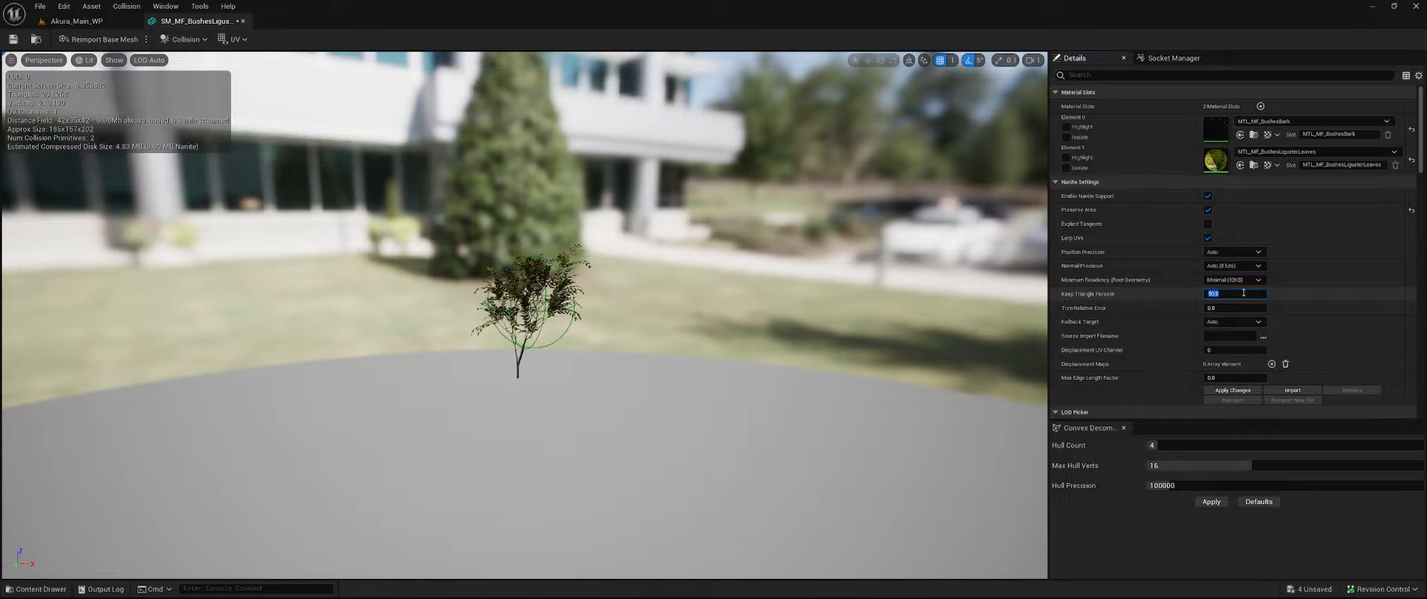
{"action": "left_click", "coordinate": [1228, 392]}
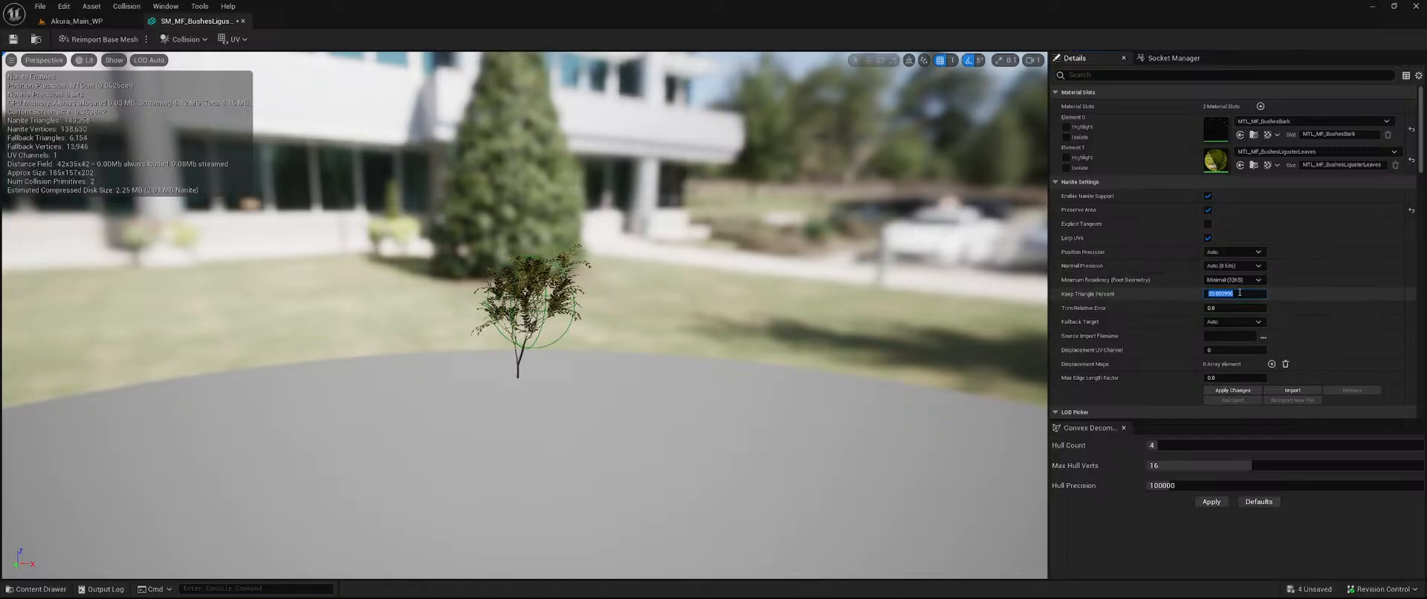
{"action": "left_click", "coordinate": [1209, 391]}
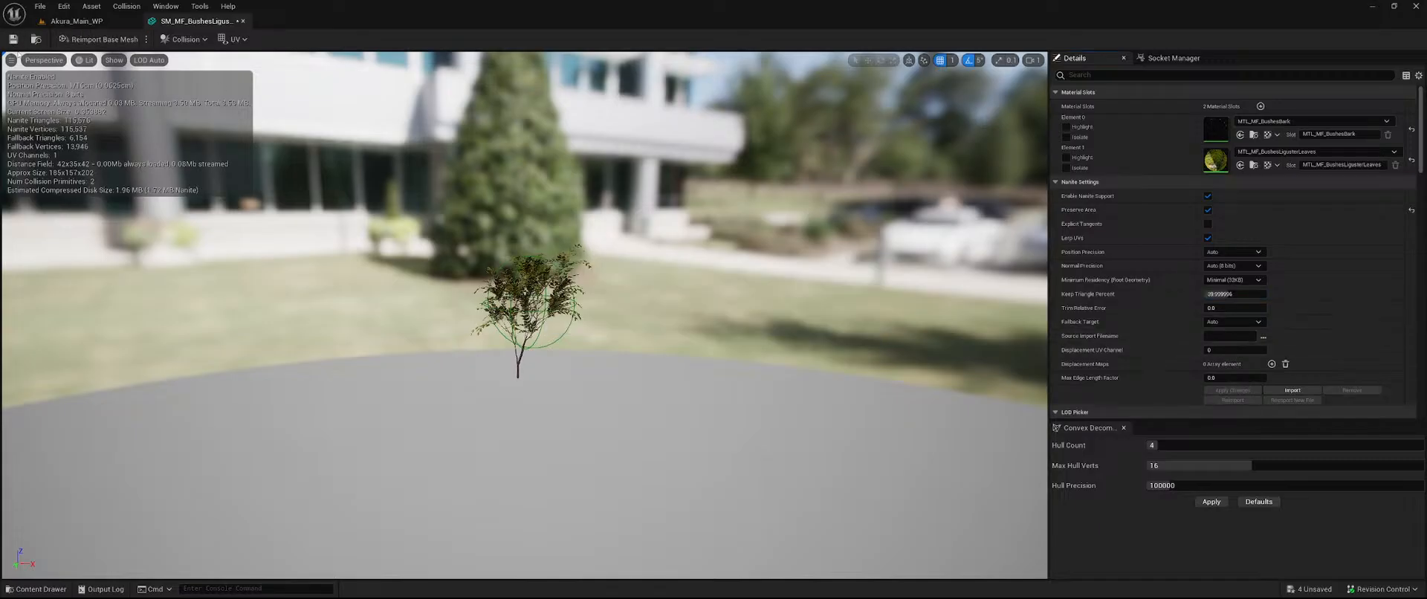
{"action": "key", "text": "ctrl+s"}
{"action": "left_click", "coordinate": [243, 22]}
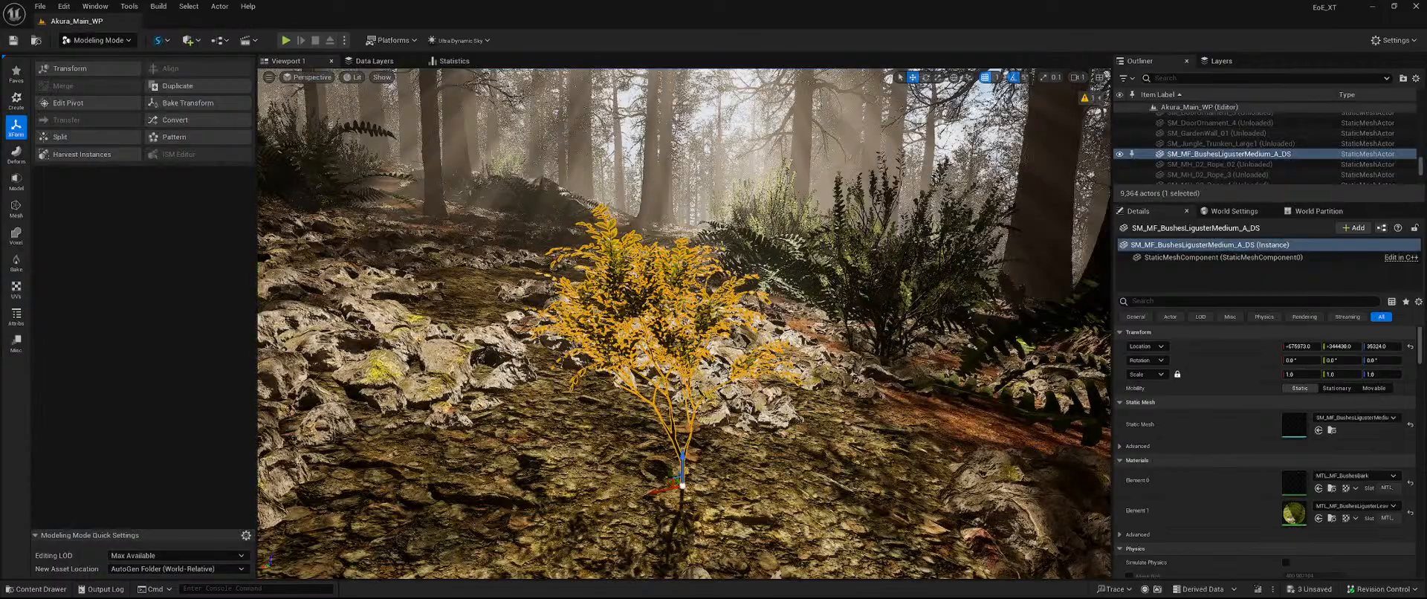
Try welding the combined bush's mesh edges with the default tolerance, and undo the weld.
{"action": "mouse_move", "coordinate": [684, 324]}
{"action": "right_mouse_down"}
{"action": "mouse_move", "coordinate": [676, 279]}
{"action": "mouse_move", "coordinate": [698, 327]}
{"action": "mouse_move", "coordinate": [673, 327]}
{"action": "right_mouse_up"}
{"action": "key", "text": "s"}
{"action": "key", "text": "w"}
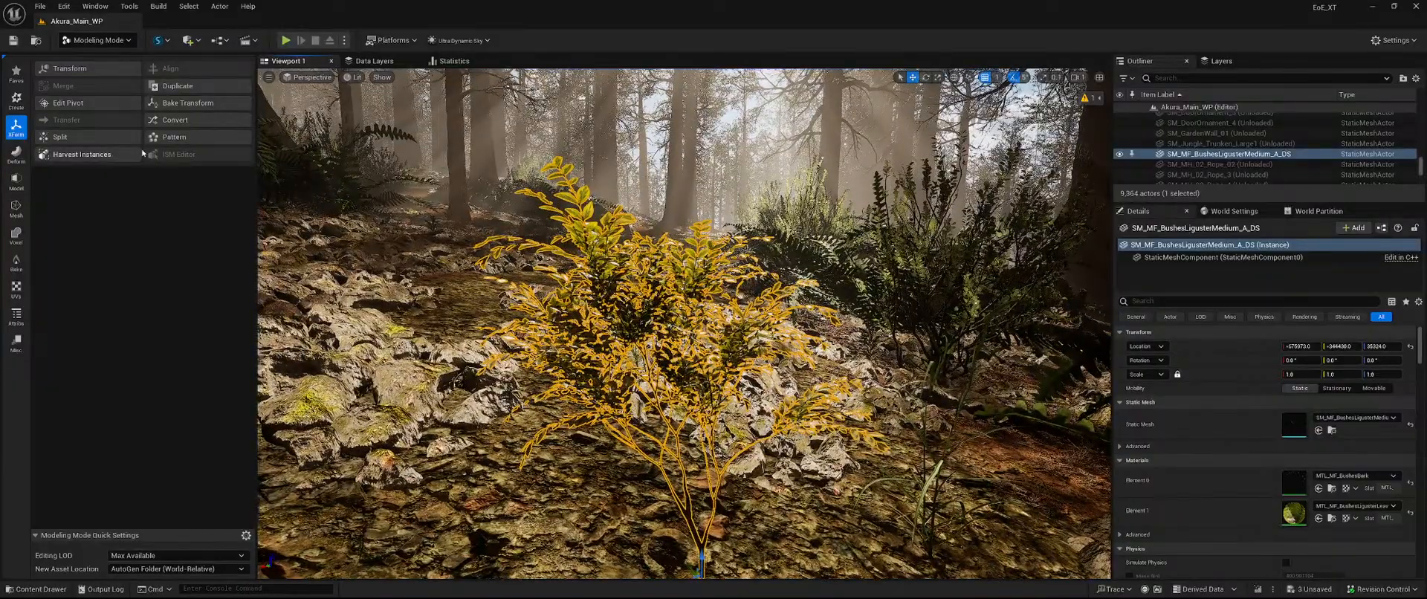
{"action": "left_click", "coordinate": [15, 208]}
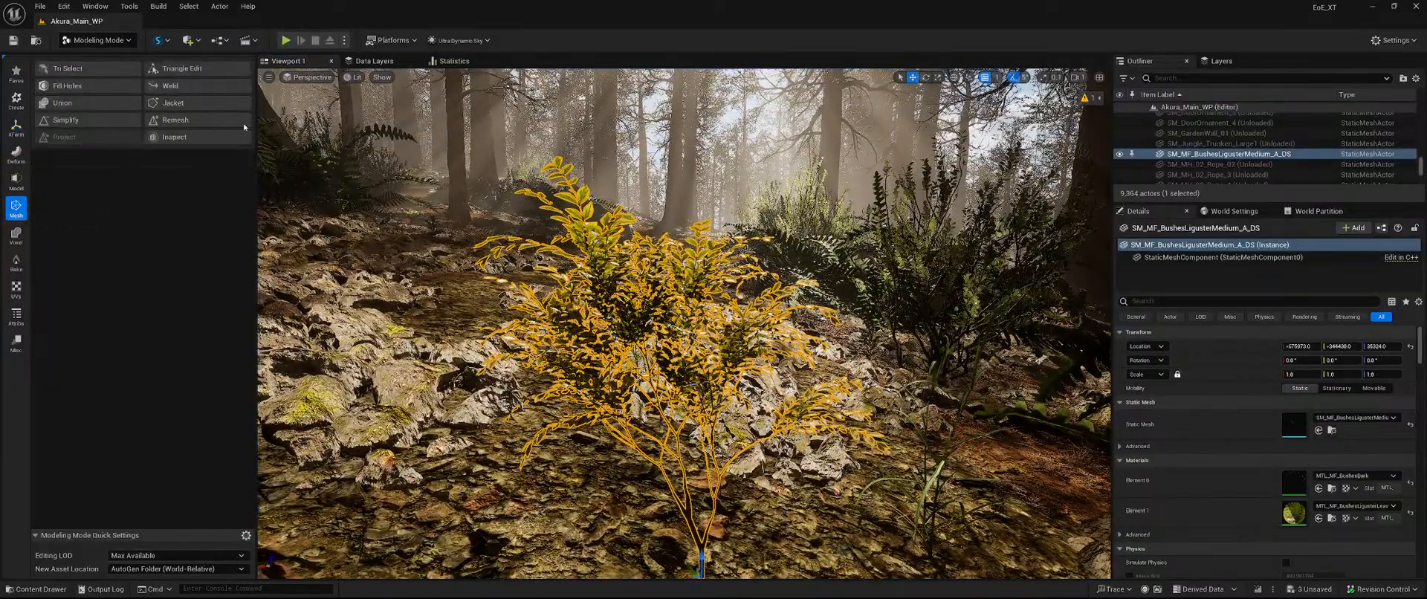
{"action": "left_click", "coordinate": [170, 86]}
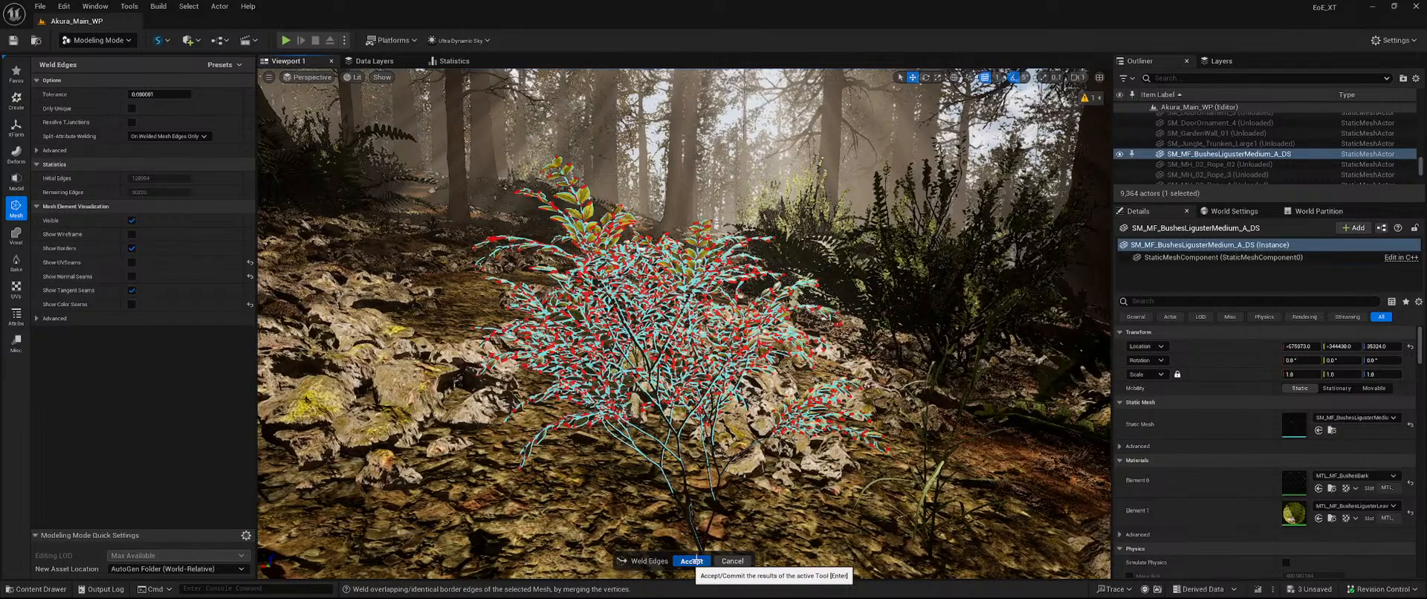
{"action": "left_click", "coordinate": [693, 559]}
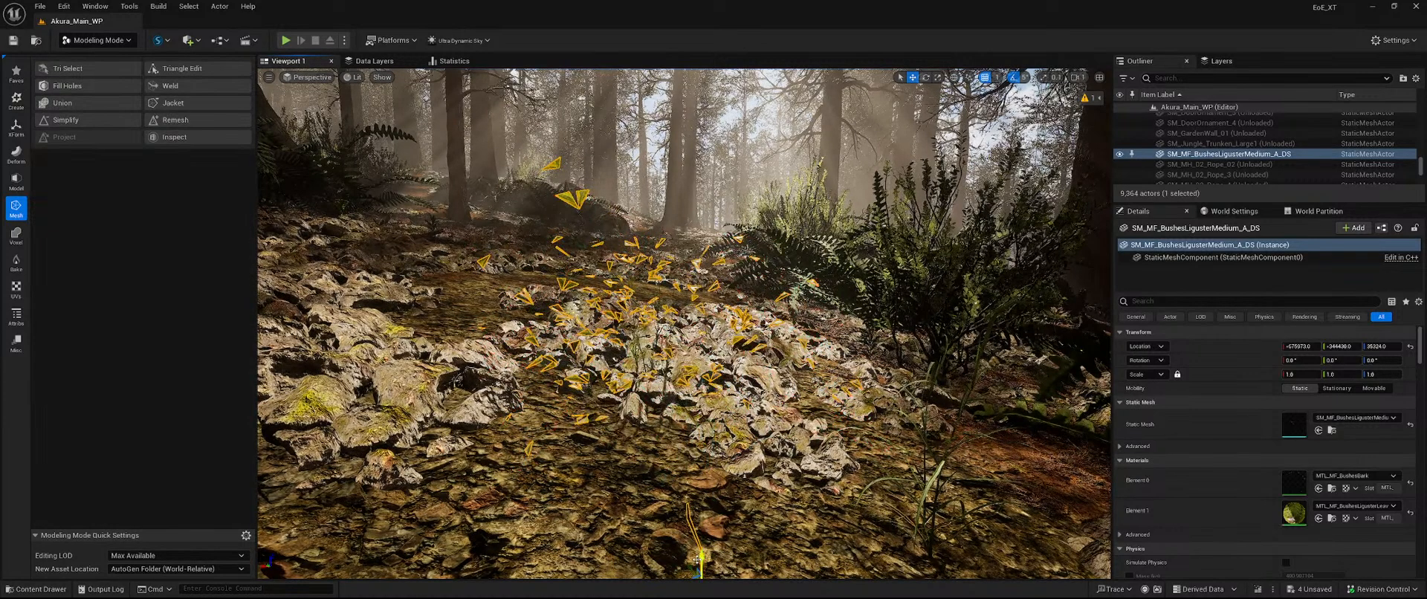
{"action": "key", "text": "ctrl+z"}
{"action": "mouse_move", "coordinate": [739, 525]}
{"action": "right_mouse_down"}
{"action": "mouse_move", "coordinate": [766, 509]}
{"action": "mouse_move", "coordinate": [762, 531]}
{"action": "right_mouse_up"}
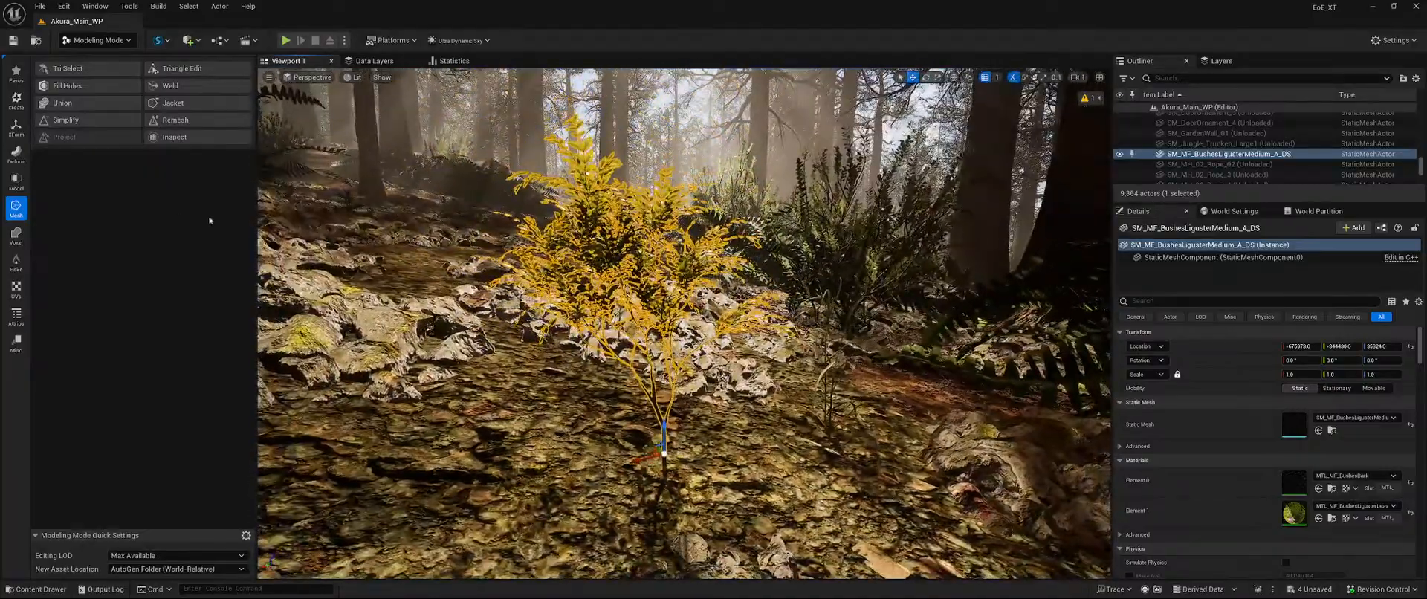
Displace the combined bush with 0 subdivisions, the Constant displacement type and an intensity of 0.05.
{"action": "left_click", "coordinate": [16, 153]}
{"action": "left_click", "coordinate": [70, 120]}
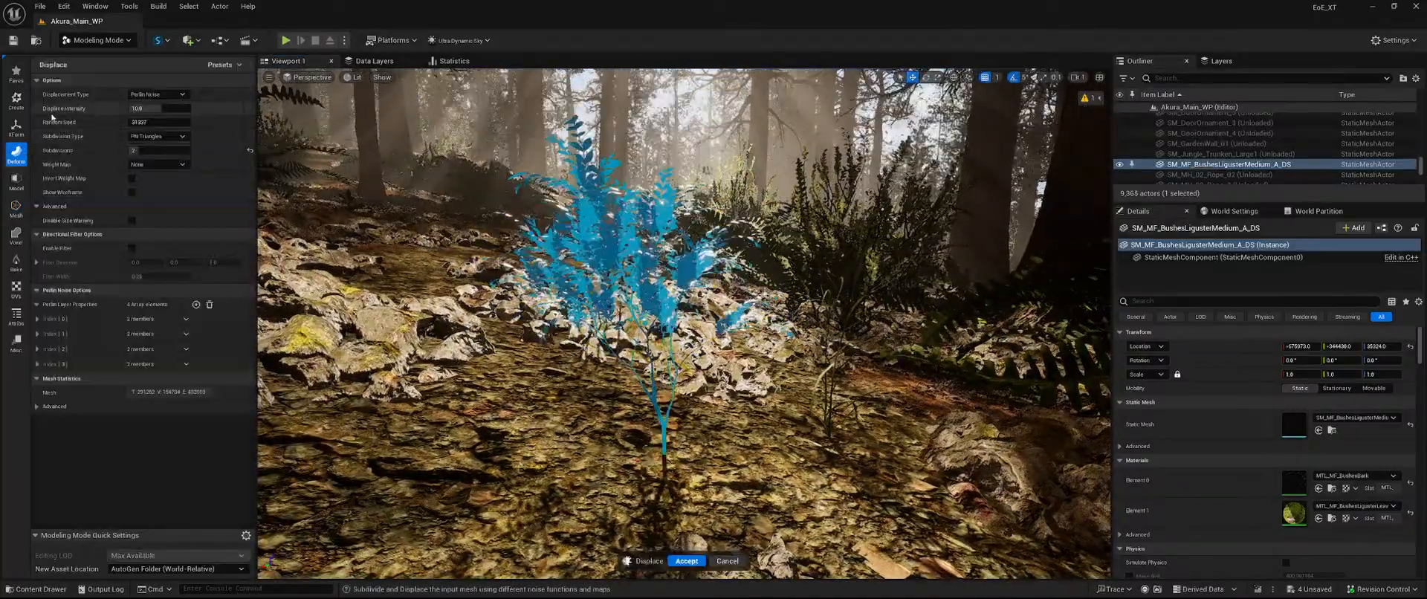
{"action": "left_click_drag", "start_coordinate": [168, 150], "coordinate": [144, 151]}
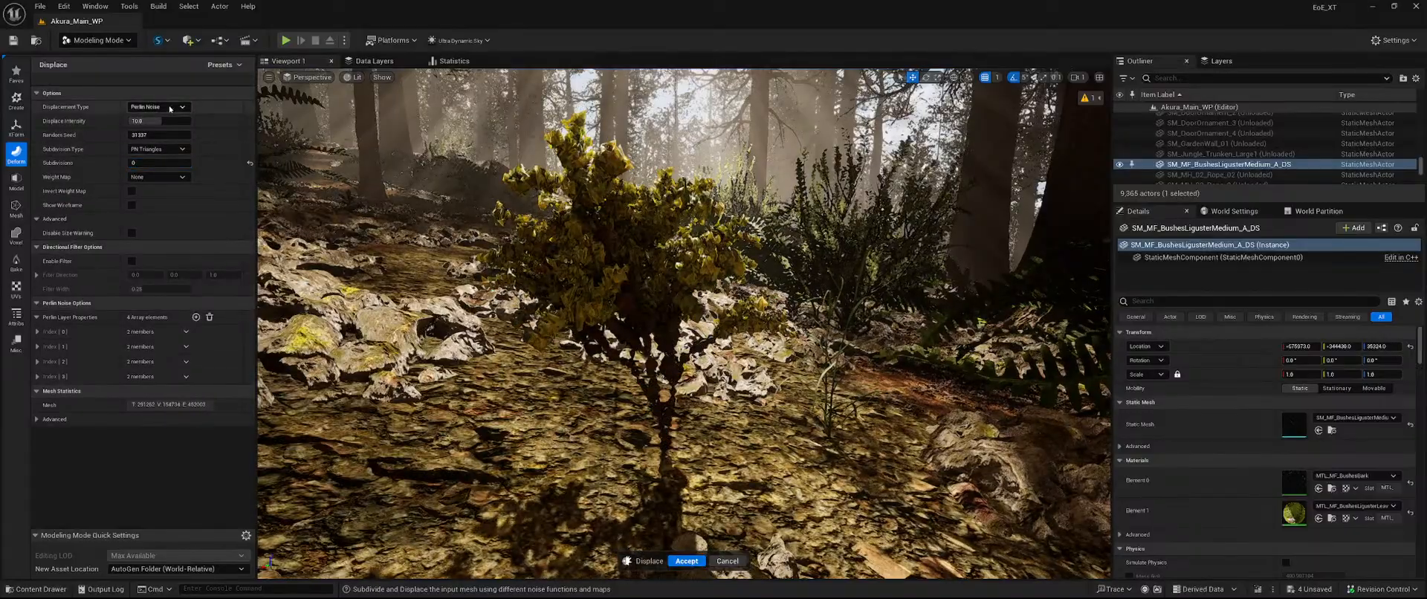
{"action": "left_click", "coordinate": [158, 106]}
{"action": "left_click", "coordinate": [151, 116]}
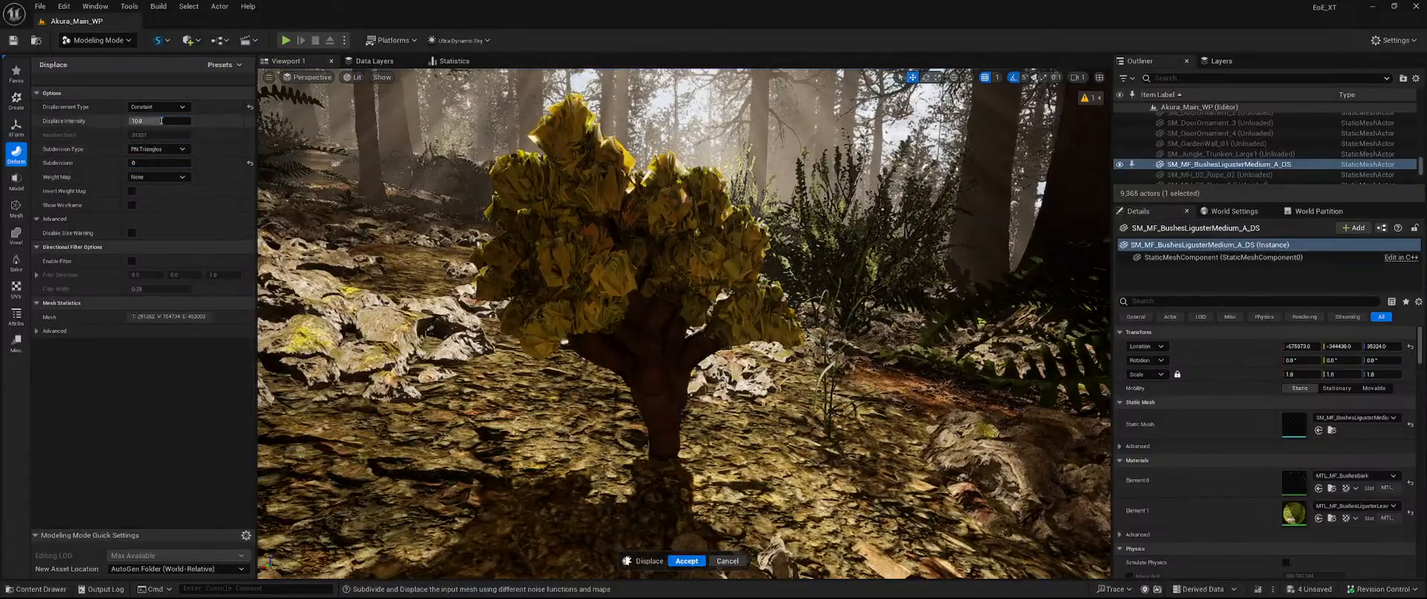
{"action": "left_click", "coordinate": [161, 120]}
{"action": "type", "text": ".05"}
{"action": "key", "text": "Return"}
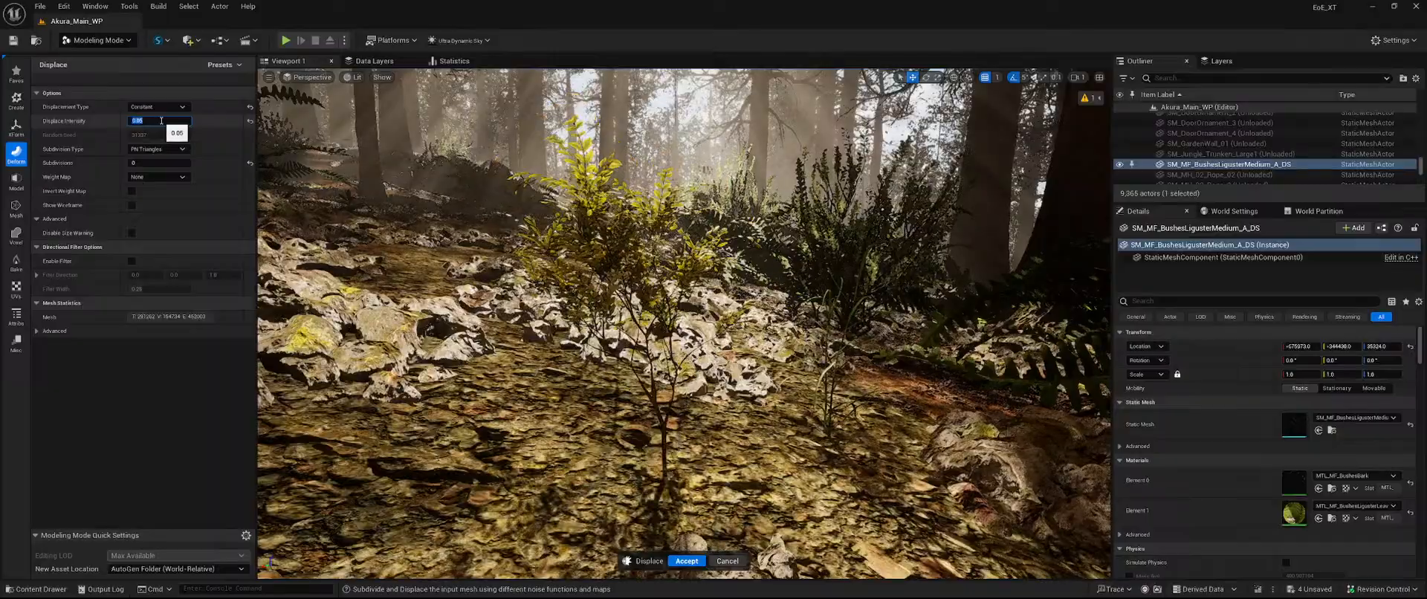
Inspect the displaced bush up close, accept the displacement and save all unsaved assets.
{"action": "right_click_drag", "start_coordinate": [798, 403], "coordinate": [798, 357]}
{"action": "key", "text": "w"}
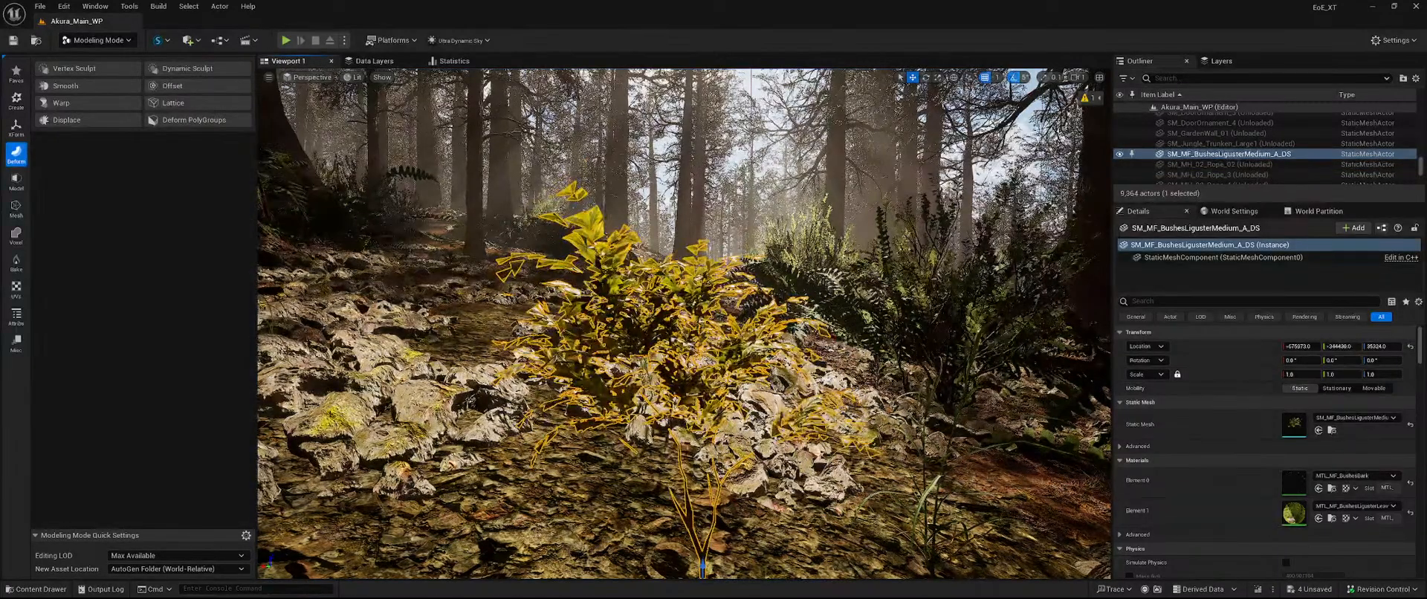
{"action": "left_click", "coordinate": [1316, 591]}
{"action": "left_click", "coordinate": [794, 425]}
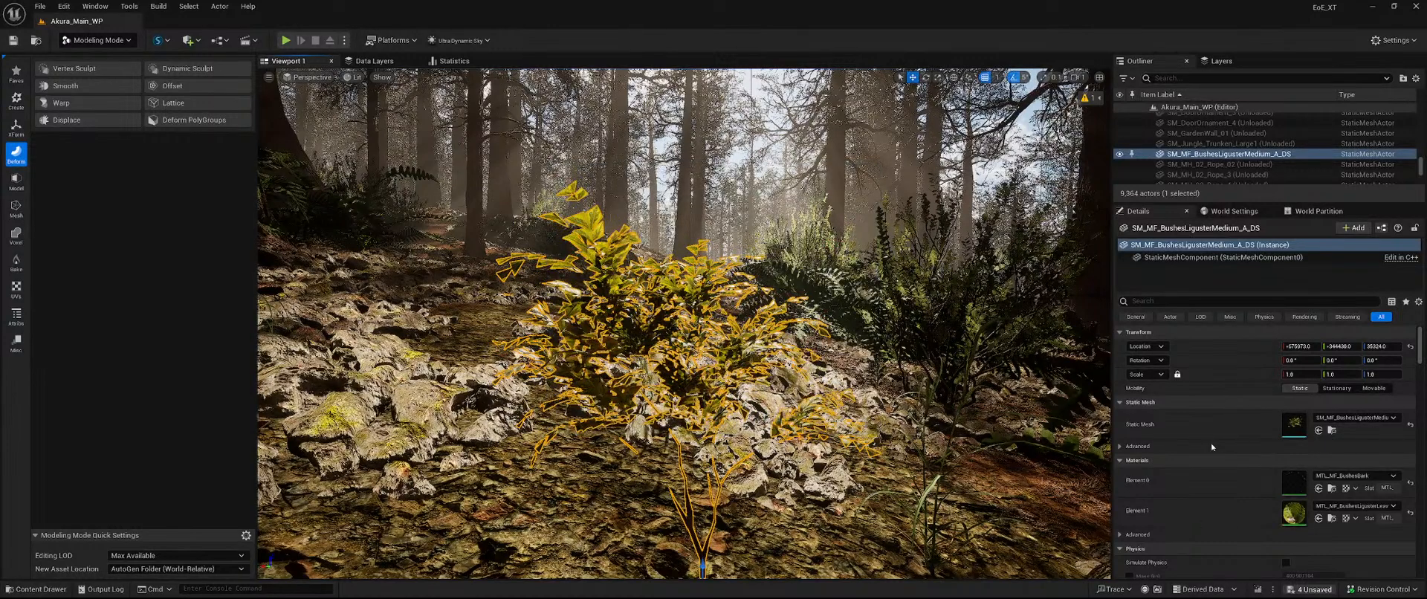
Duplicate the bush's leaf material instance as MTL_MF_BushesLigusterLeaves_DS and open the copy for editing.
{"action": "left_click", "coordinate": [1330, 519]}
{"action": "right_click", "coordinate": [543, 465]}
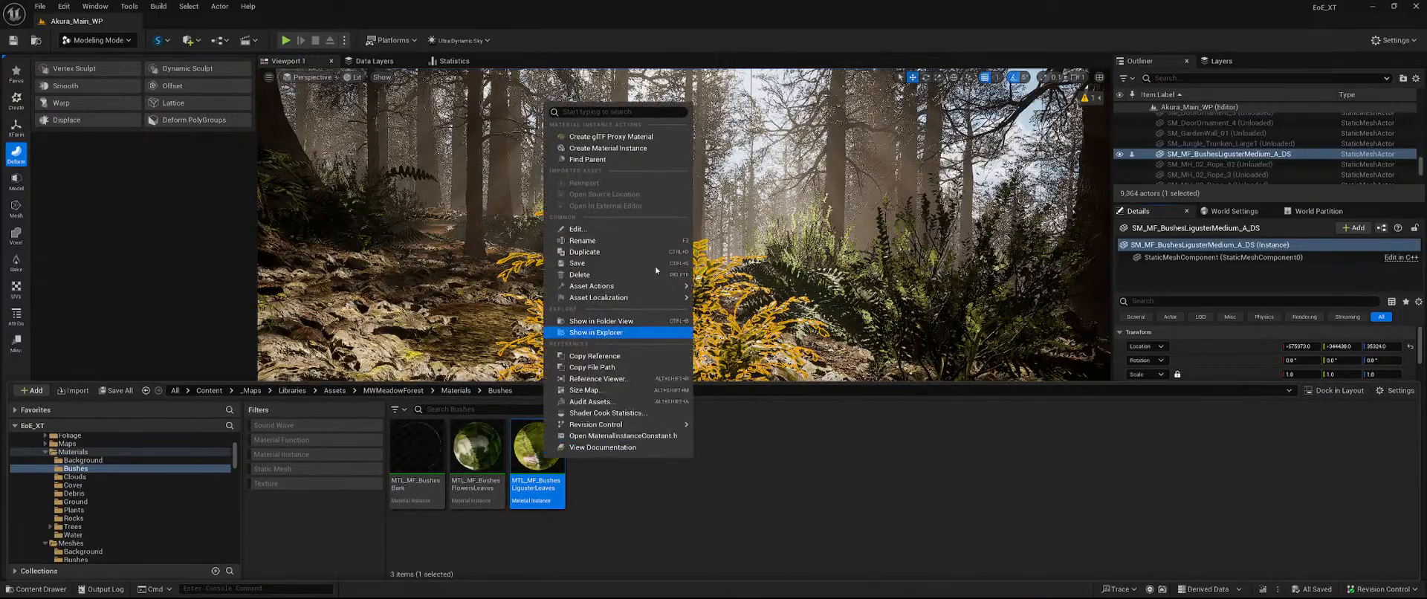
{"action": "left_click", "coordinate": [587, 252]}
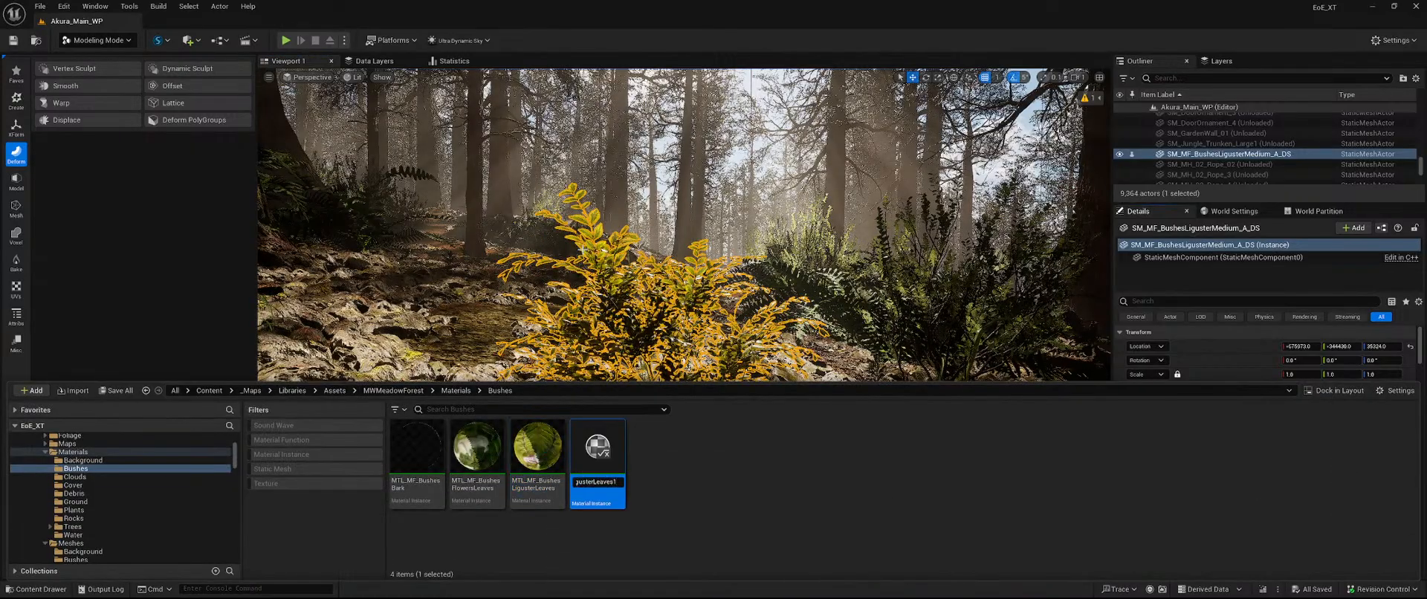
{"action": "key", "text": "BackSpace"}
{"action": "type", "text": "_DS"}
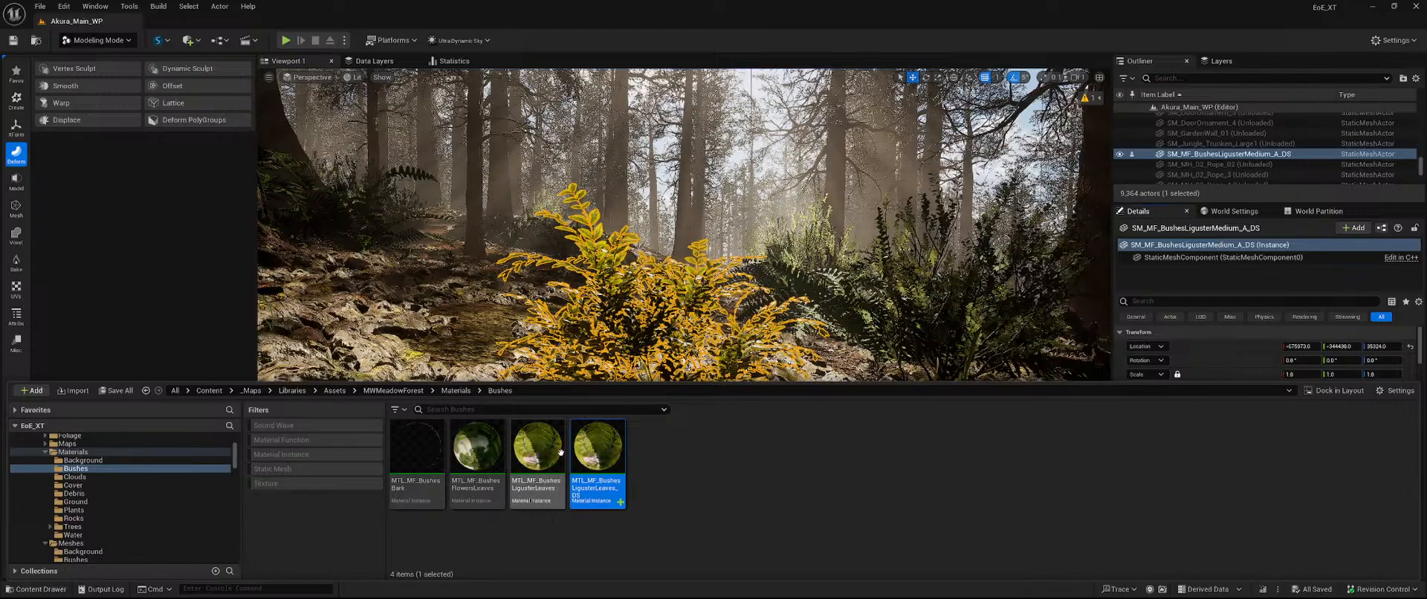
{"action": "double_click", "coordinate": [598, 450]}
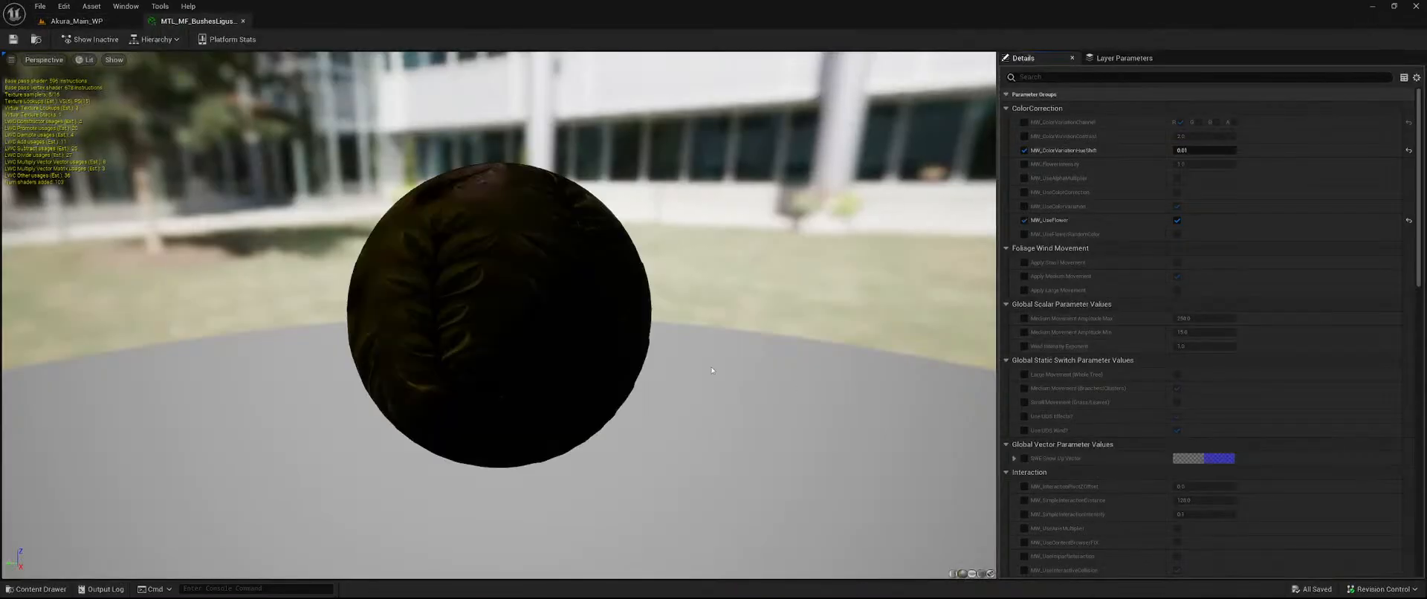
Override the Two Sided property to off in MTL_MF_BushesLigusterLeaves_DS, save the material instance and close it.
{"action": "scroll", "coordinate": [1081, 402], "scroll_direction": "down", "scroll_amount": 10}
{"action": "scroll", "coordinate": [1084, 402], "scroll_direction": "up", "scroll_amount": 10}
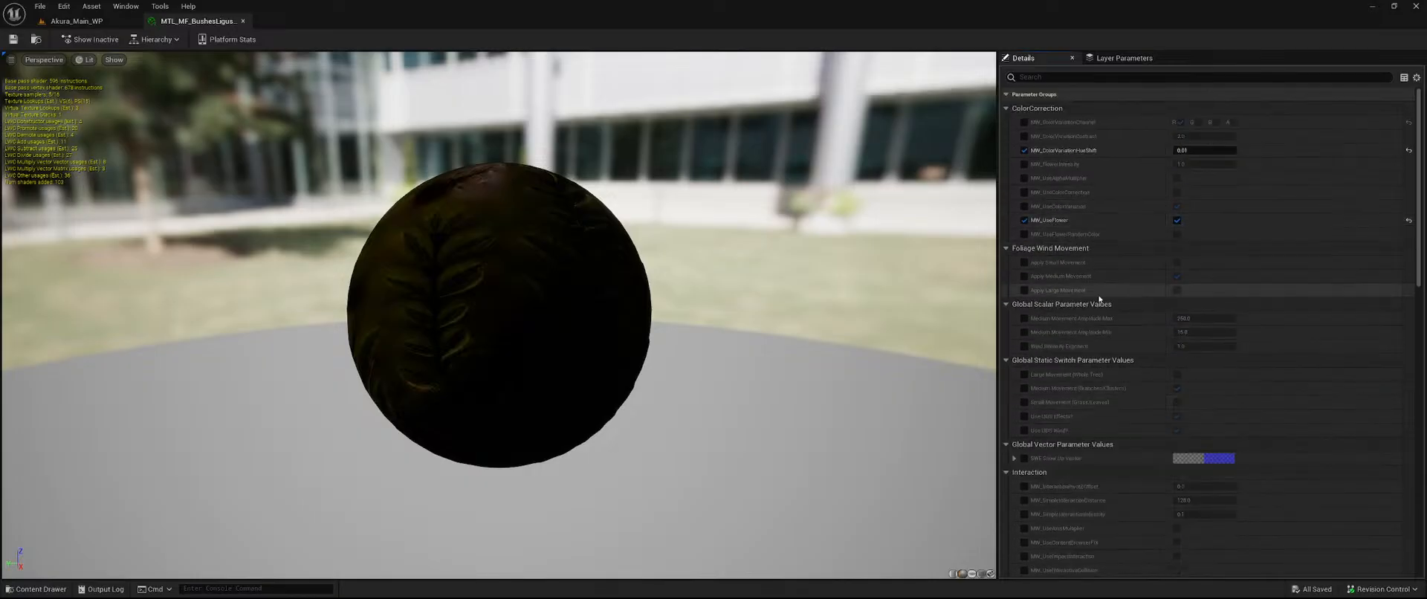
{"action": "scroll", "coordinate": [1085, 349], "scroll_direction": "down", "scroll_amount": 10}
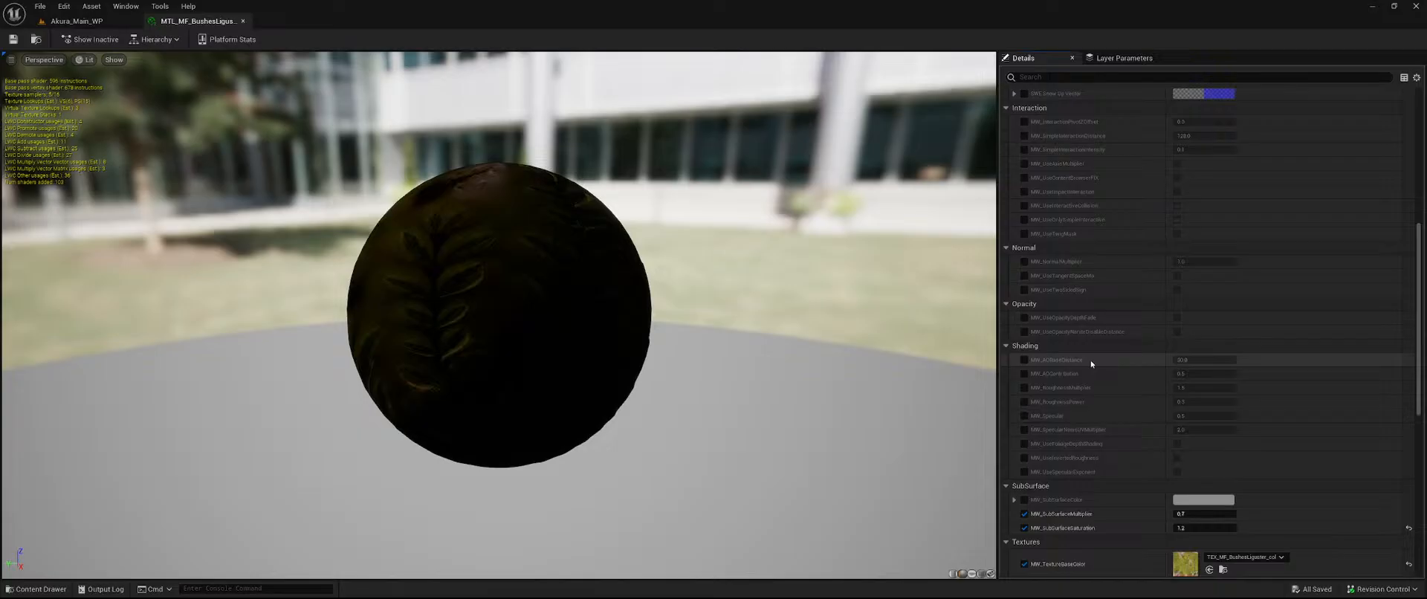
{"action": "scroll", "coordinate": [1090, 360], "scroll_direction": "down", "scroll_amount": 10}
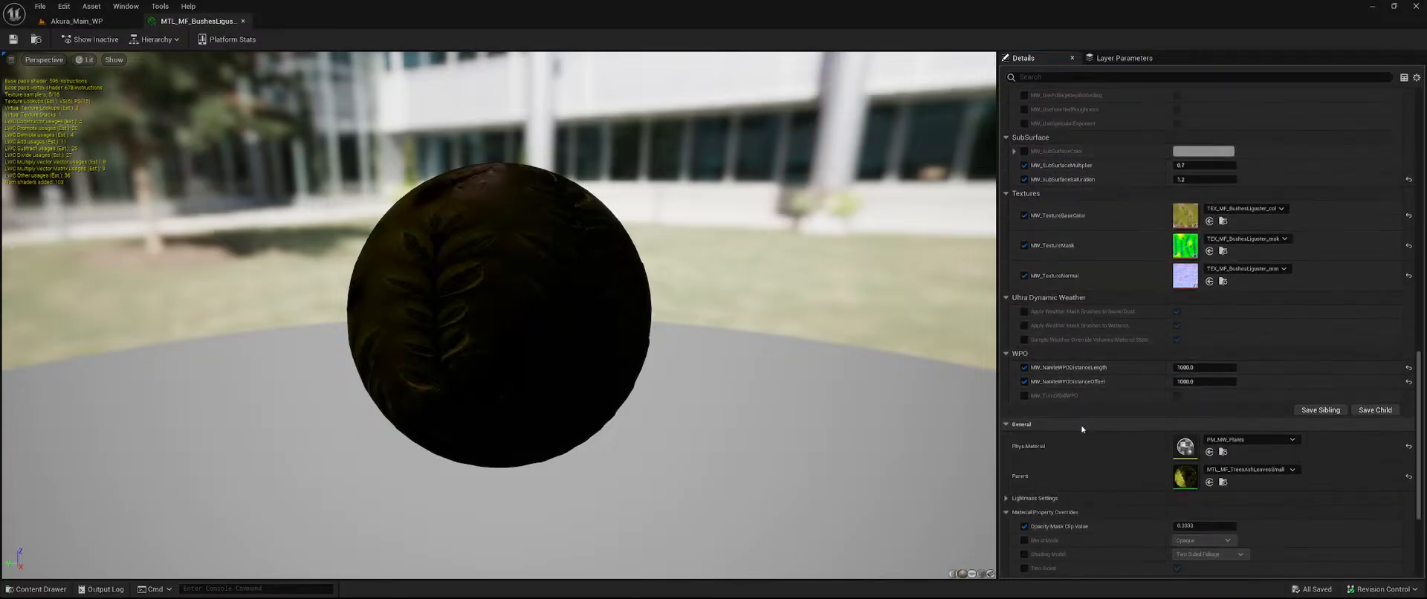
{"action": "scroll", "coordinate": [1080, 423], "scroll_direction": "down", "scroll_amount": 5}
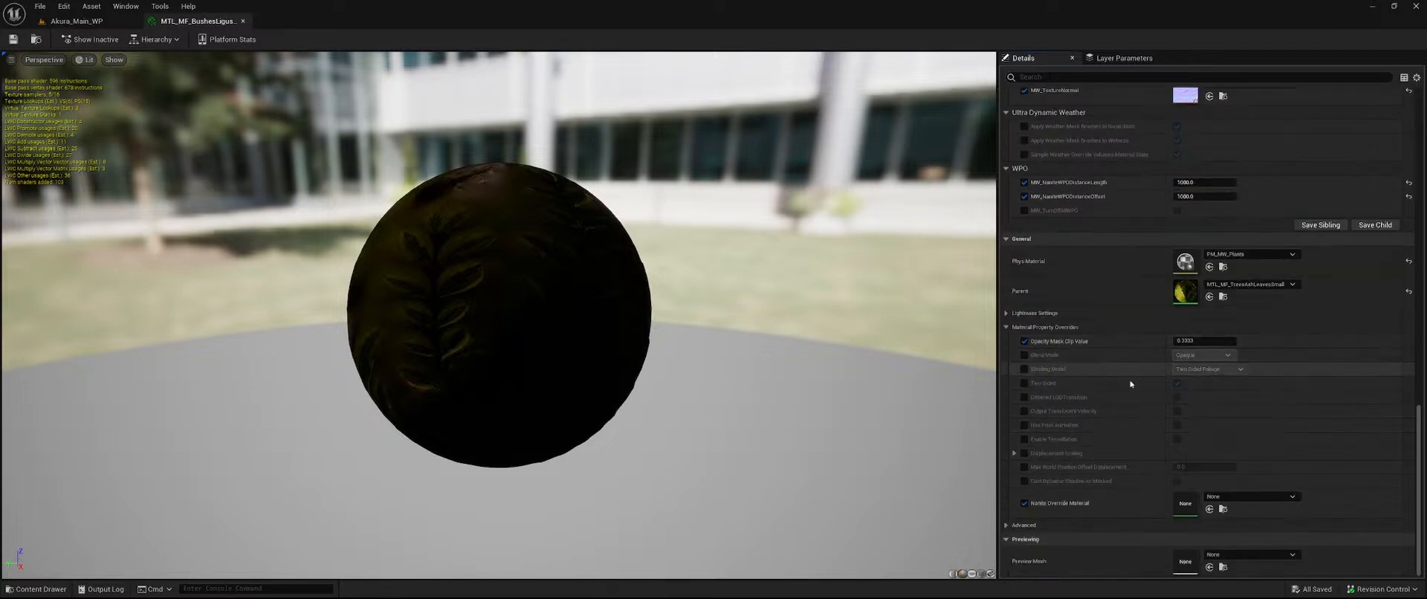
{"action": "left_click", "coordinate": [1177, 384]}
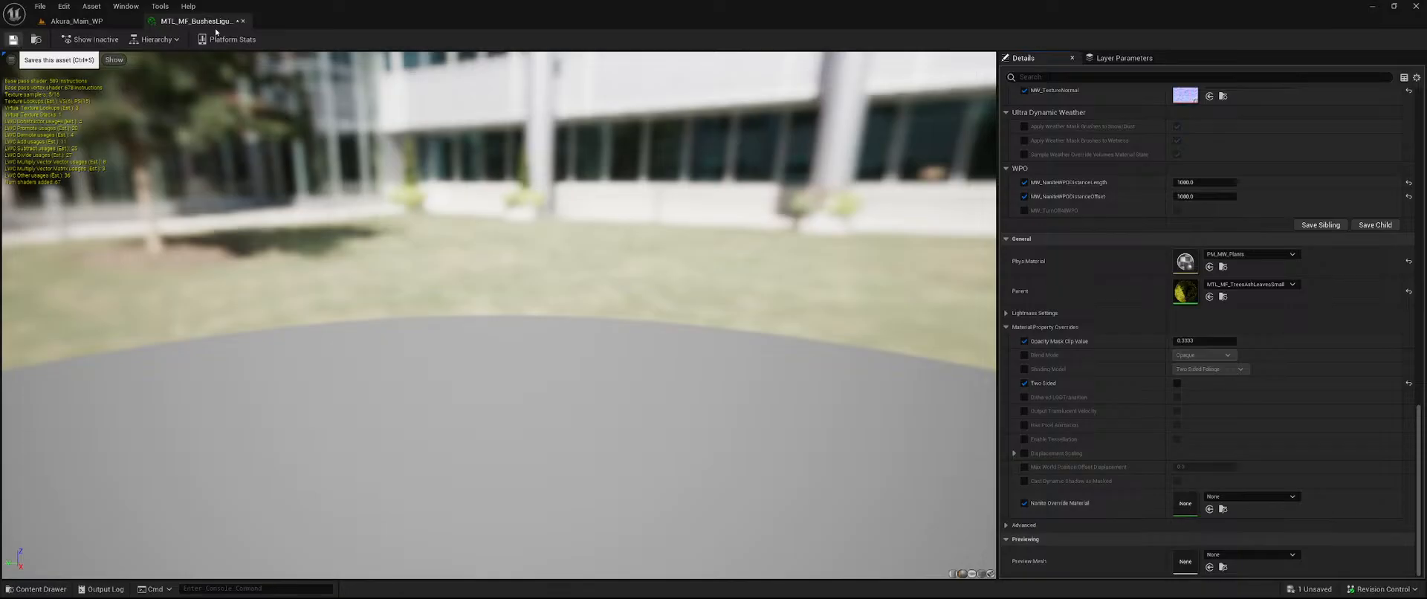
{"action": "key", "text": "ctrl+s"}
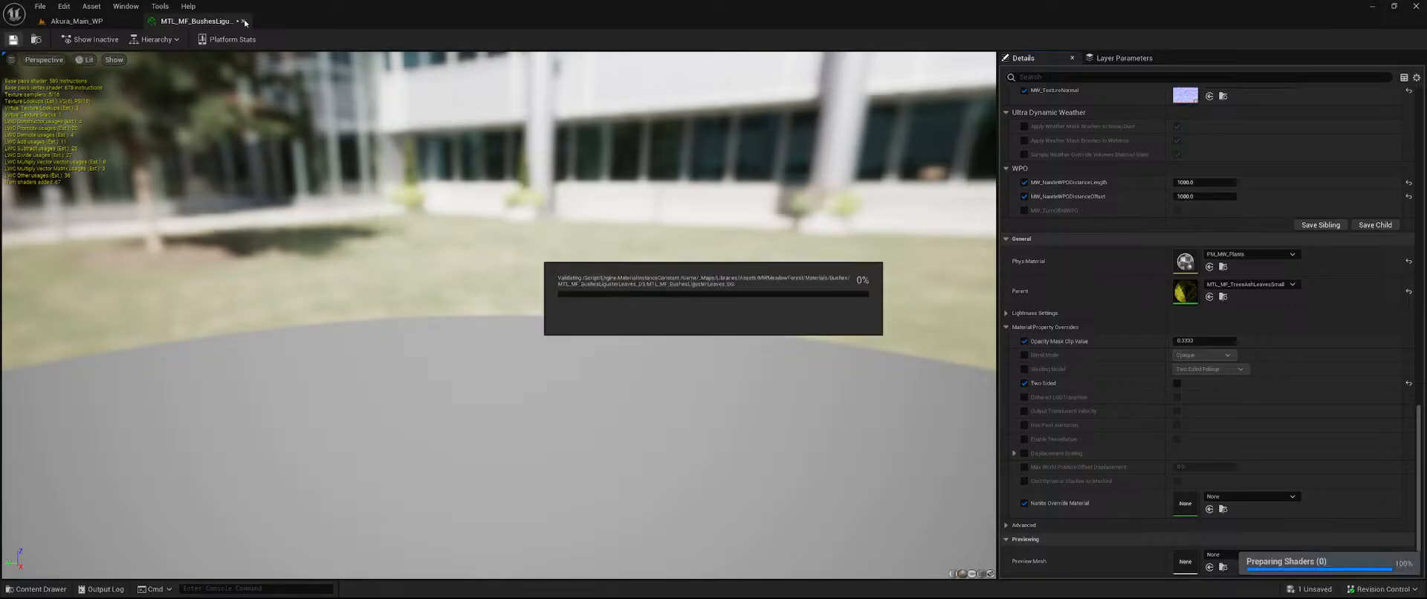
{"action": "left_click", "coordinate": [245, 22]}
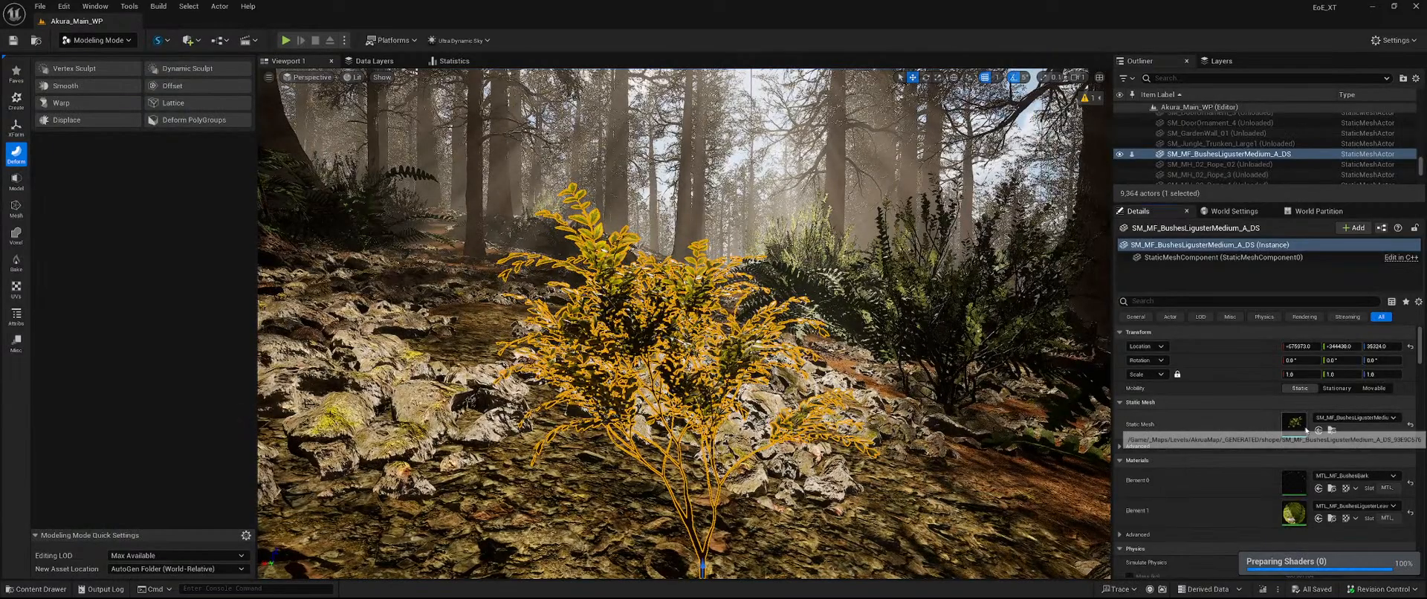
Assign MTL_MF_BushesLigusterLeaves_DS to the Element 1 material slot of the double-sided bush mesh, save the mesh and close it.
{"action": "double_click", "coordinate": [1282, 427]}
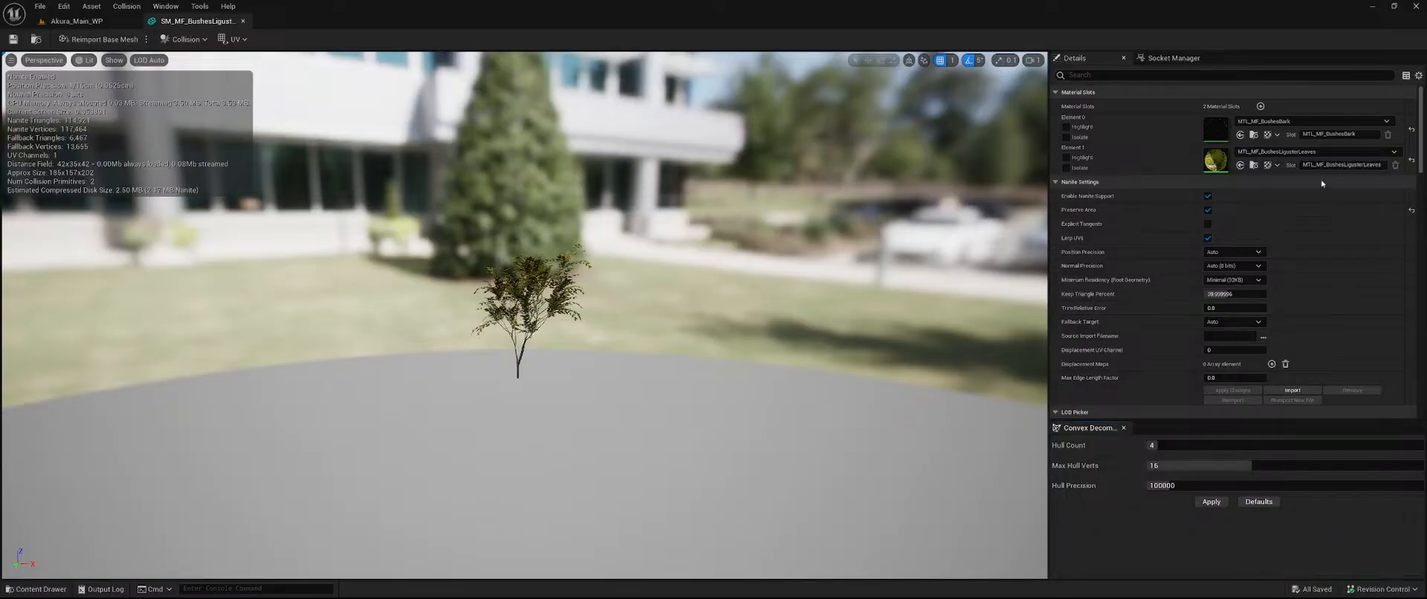
{"action": "key", "text": "ctrl+space"}
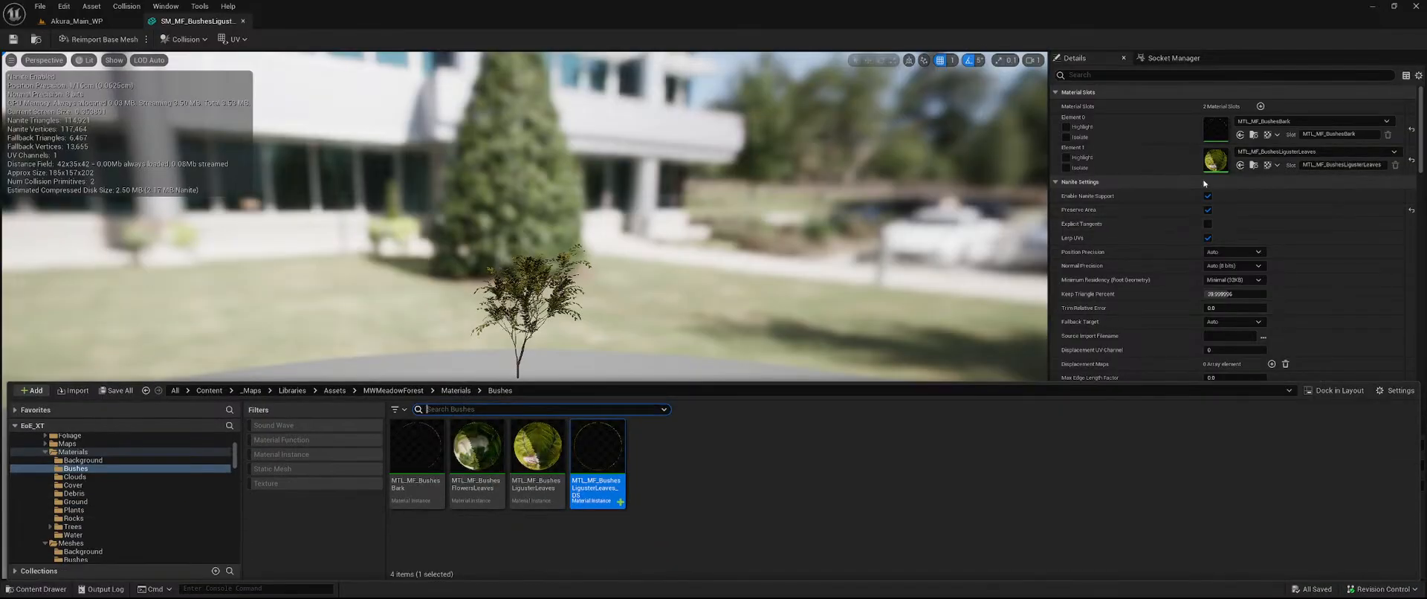
{"action": "left_click", "coordinate": [1240, 165]}
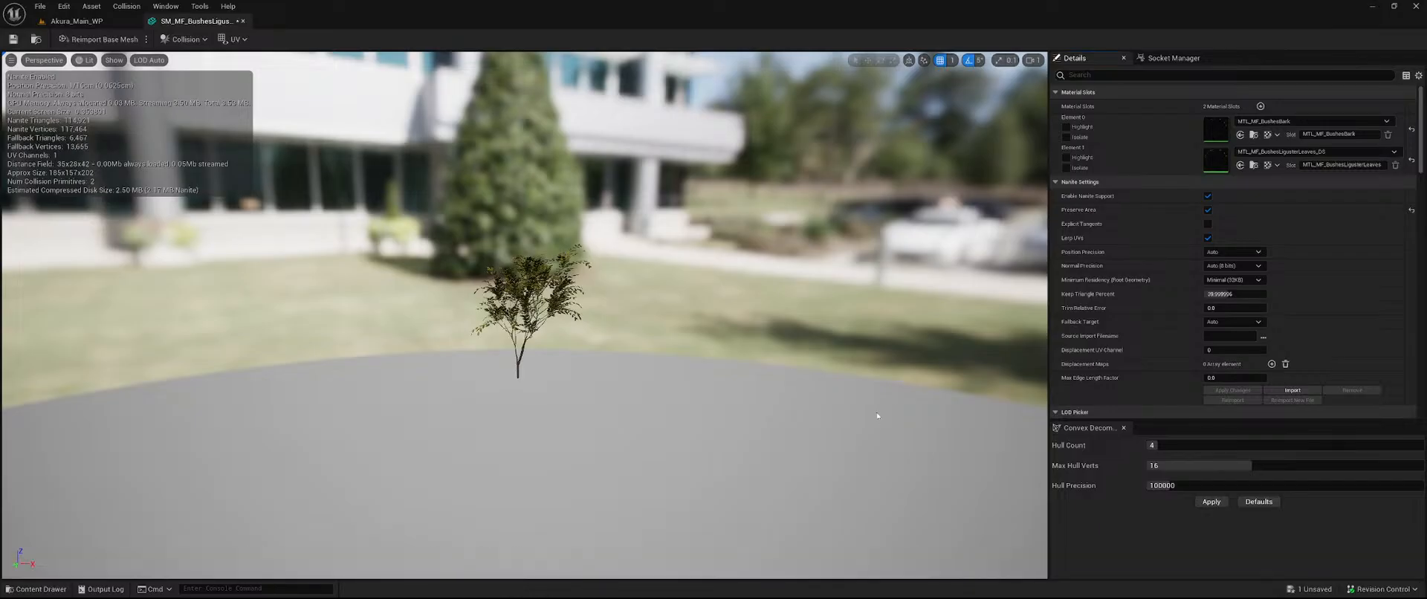
{"action": "left_click", "coordinate": [1315, 589]}
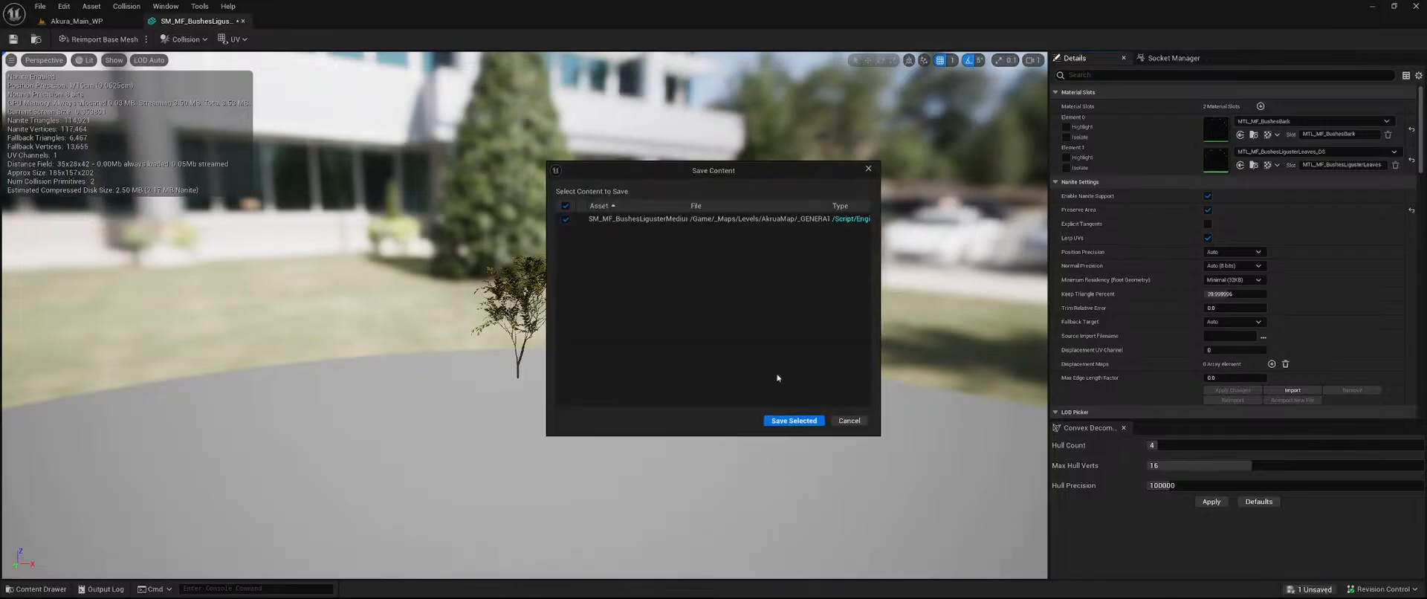
{"action": "left_click", "coordinate": [795, 421]}
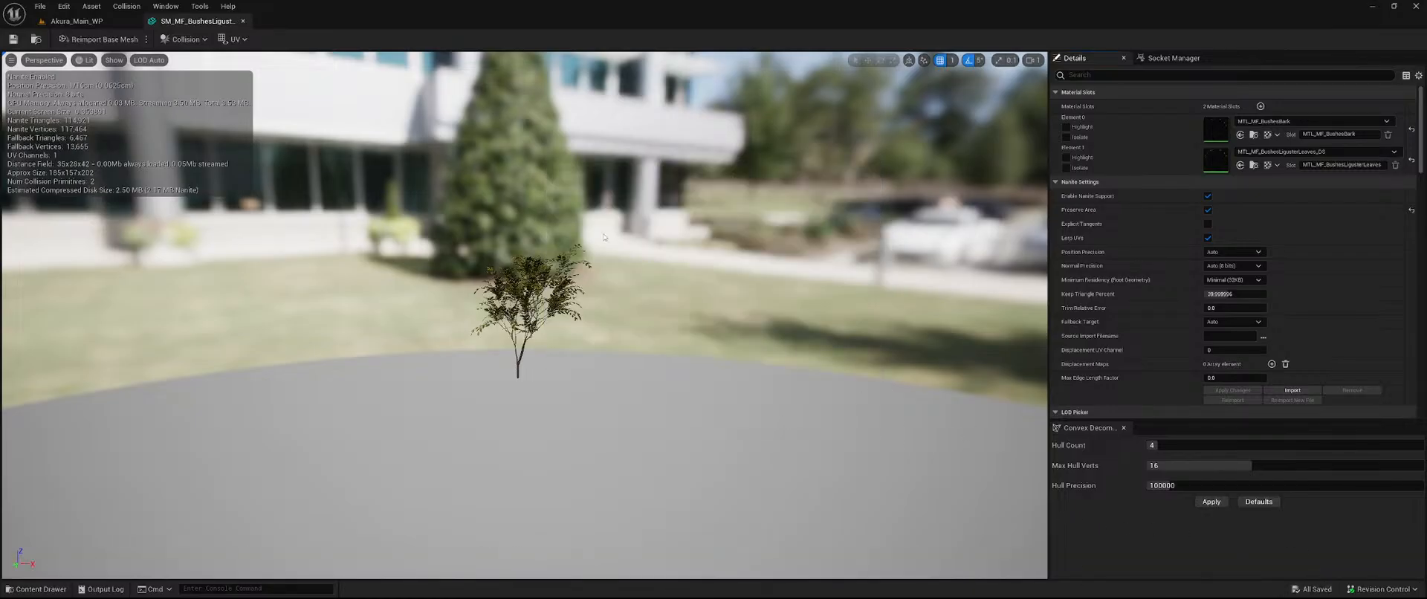
{"action": "left_click", "coordinate": [243, 21]}
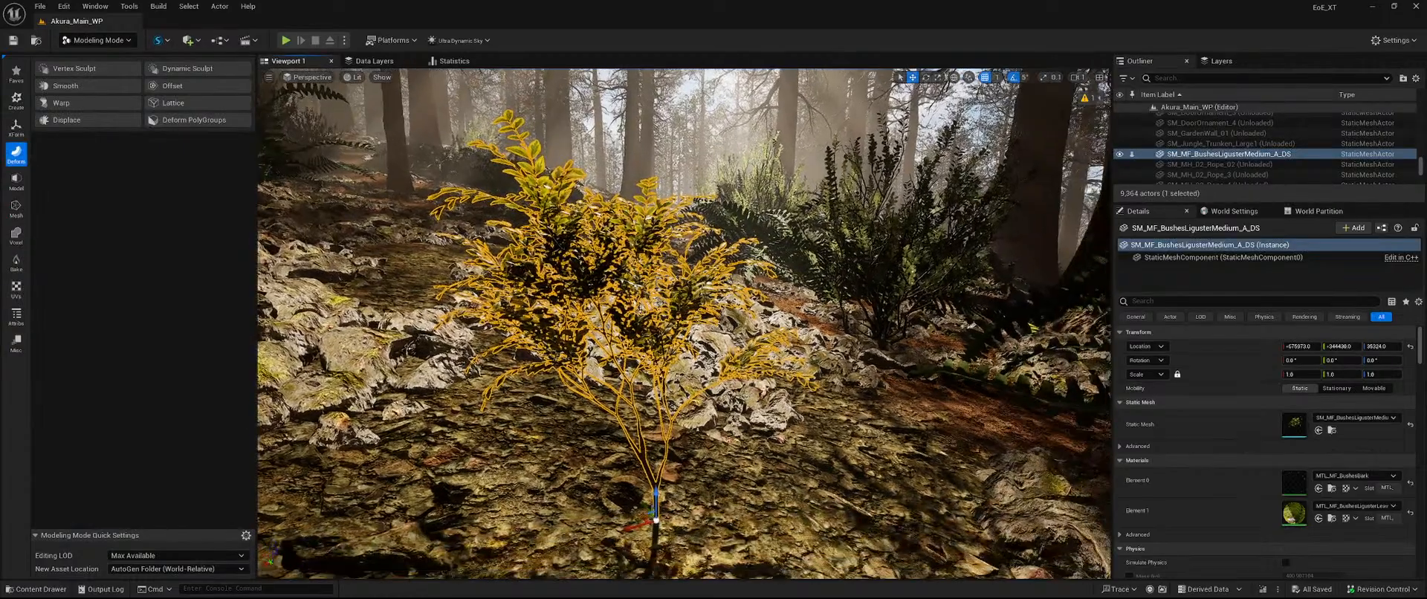
Move the double-sided bush mesh from the generated shape folder to MWMeadowForest/Meshes/Bushes.
{"action": "key", "text": "w"}
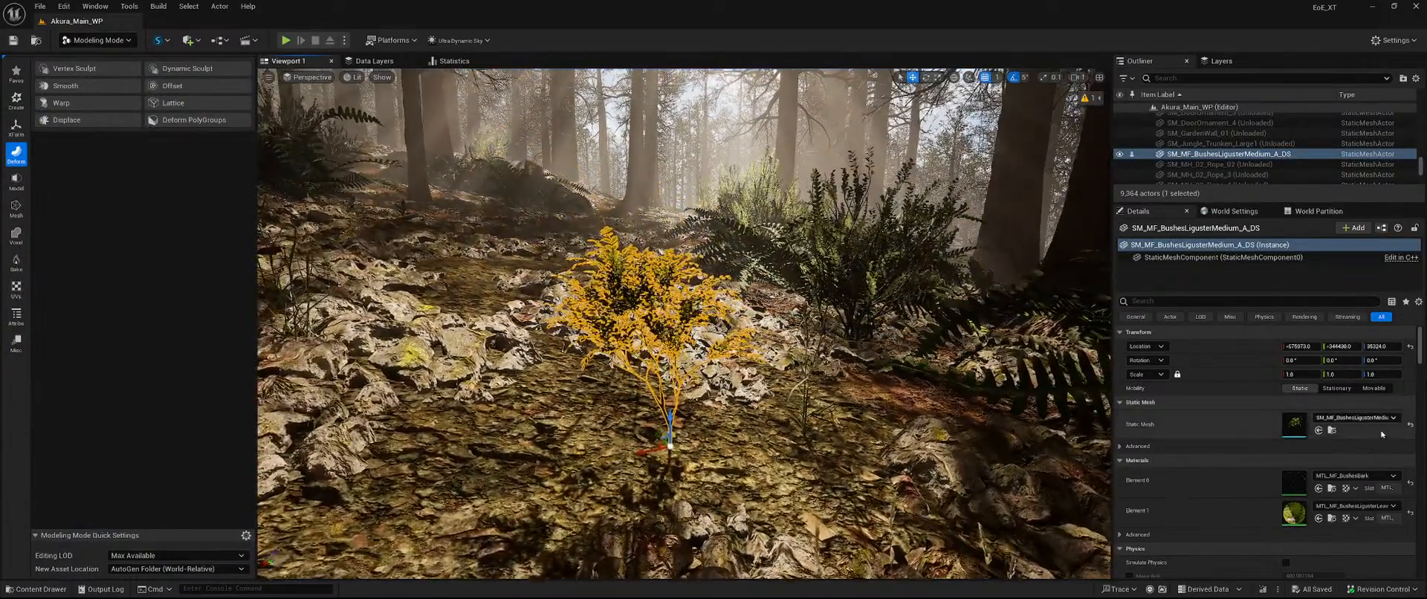
{"action": "left_click", "coordinate": [1330, 430]}
{"action": "scroll", "coordinate": [145, 477], "scroll_direction": "up", "scroll_amount": 5}
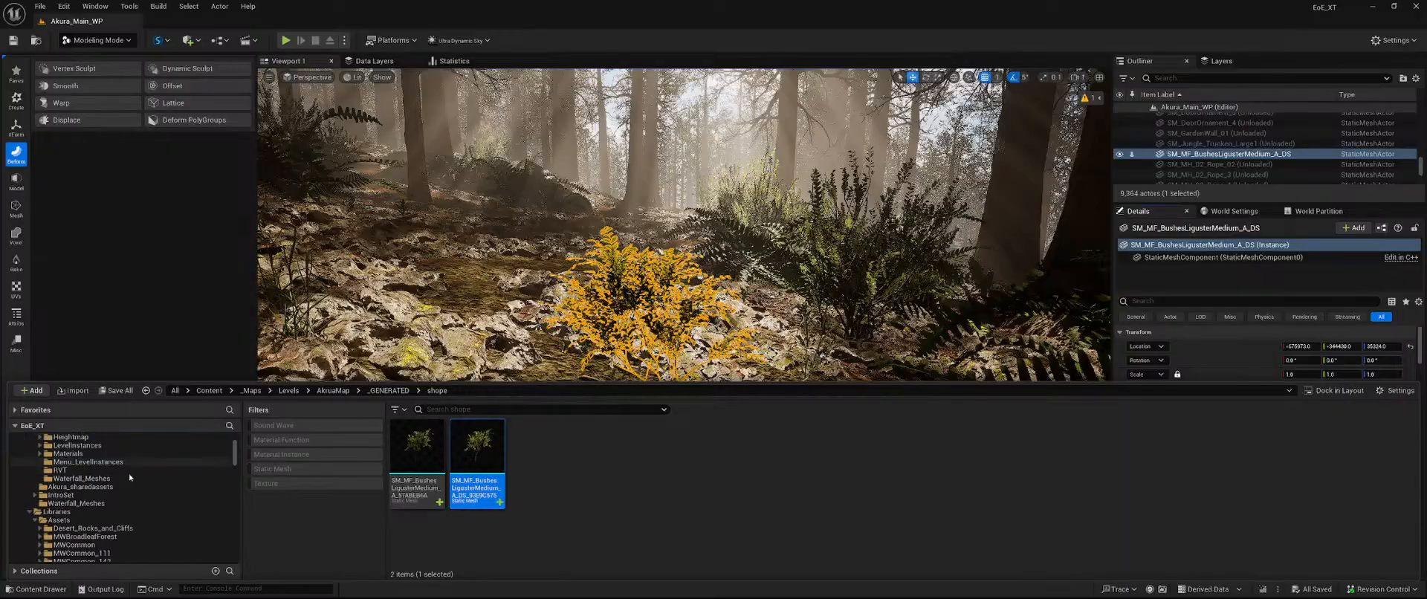
{"action": "scroll", "coordinate": [145, 480], "scroll_direction": "up", "scroll_amount": 5}
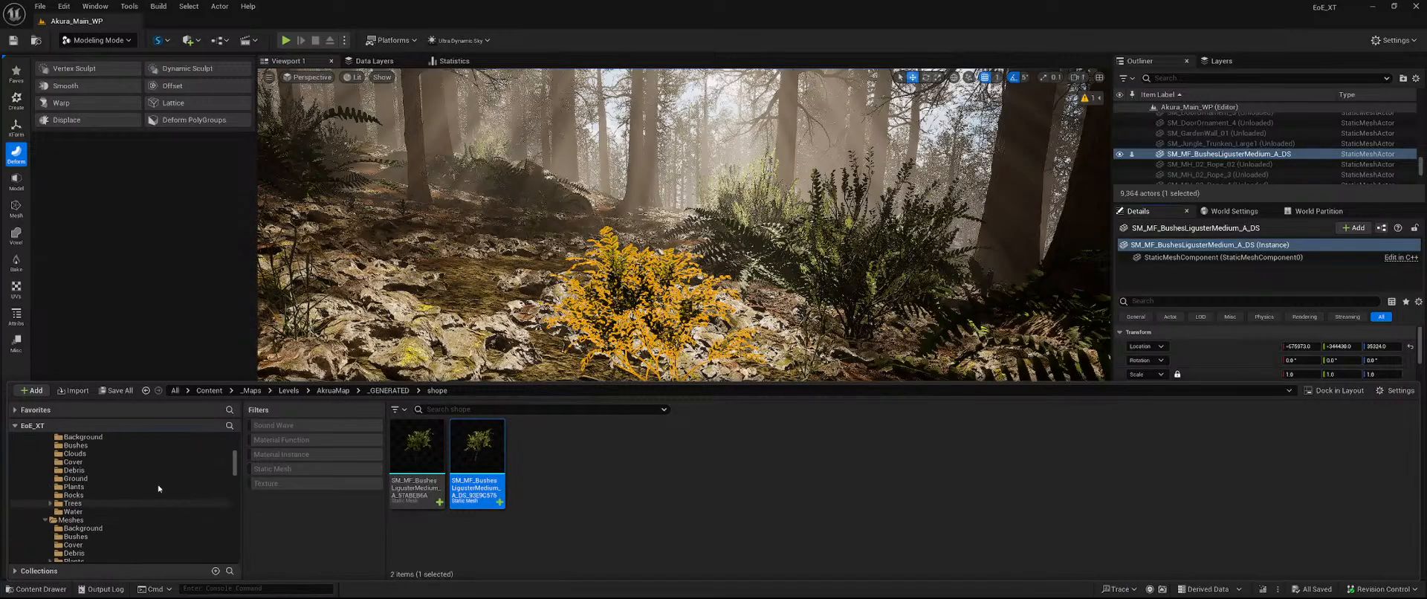
{"action": "scroll", "coordinate": [157, 491], "scroll_direction": "down", "scroll_amount": 3}
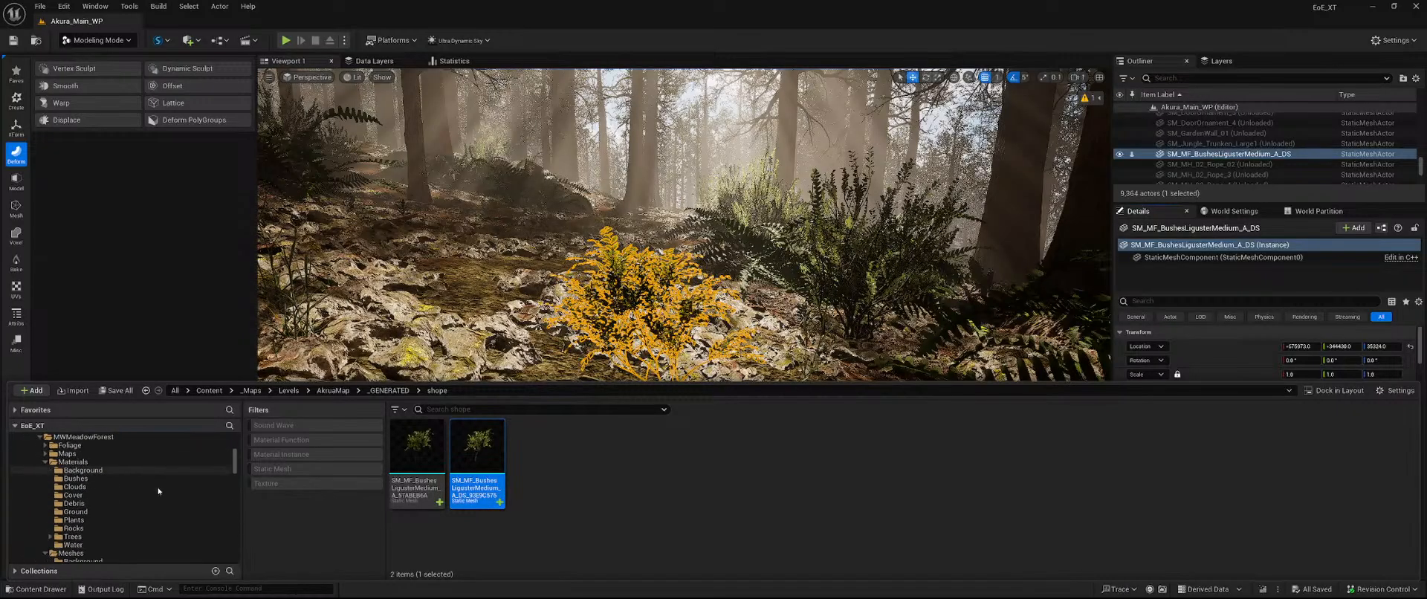
{"action": "scroll", "coordinate": [153, 490], "scroll_direction": "down", "scroll_amount": 3}
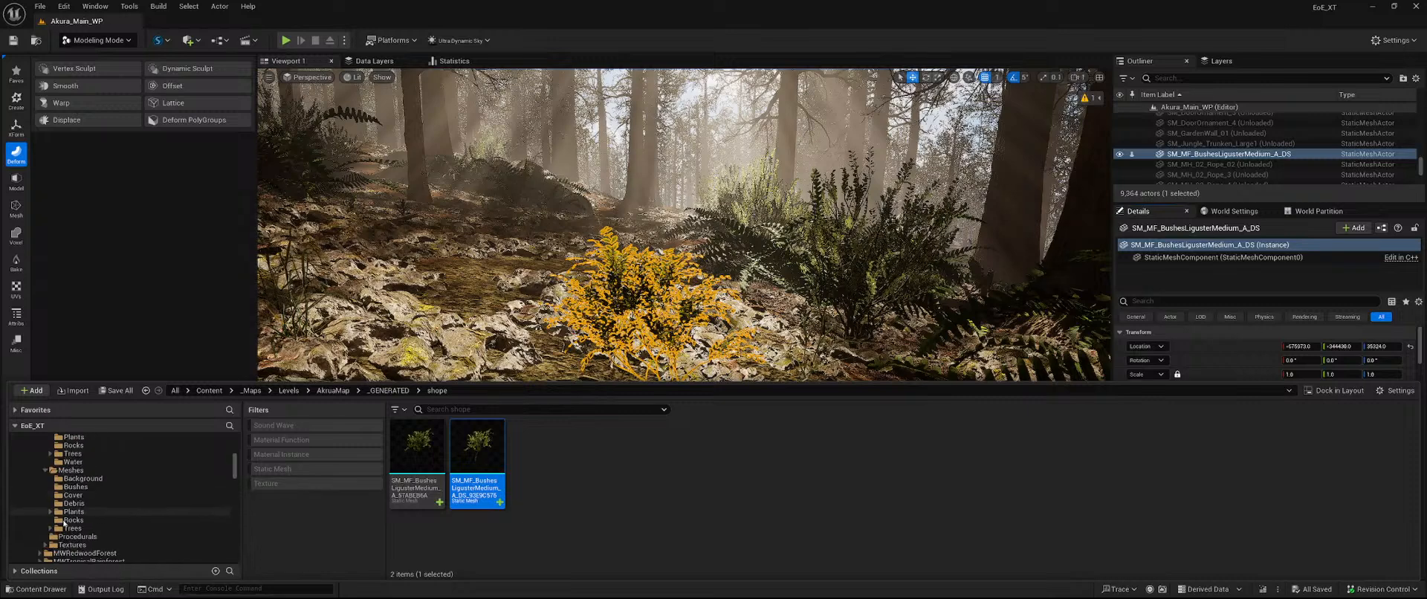
{"action": "left_click", "coordinate": [49, 512]}
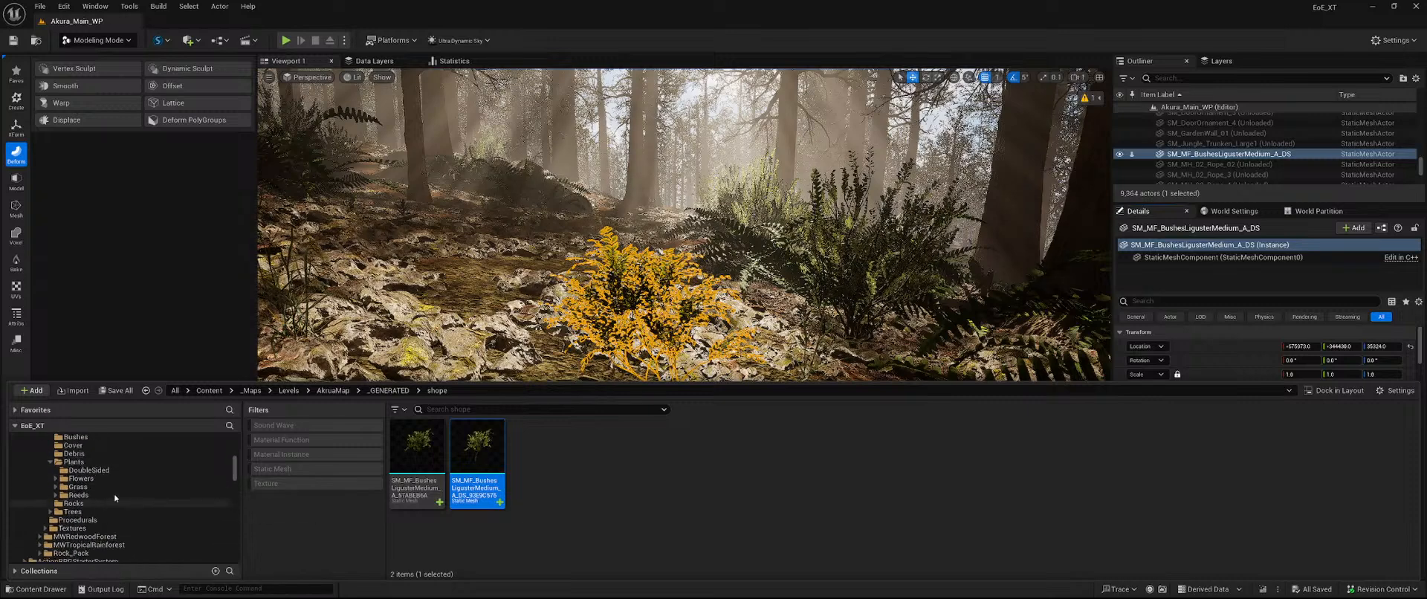
{"action": "left_click", "coordinate": [50, 462]}
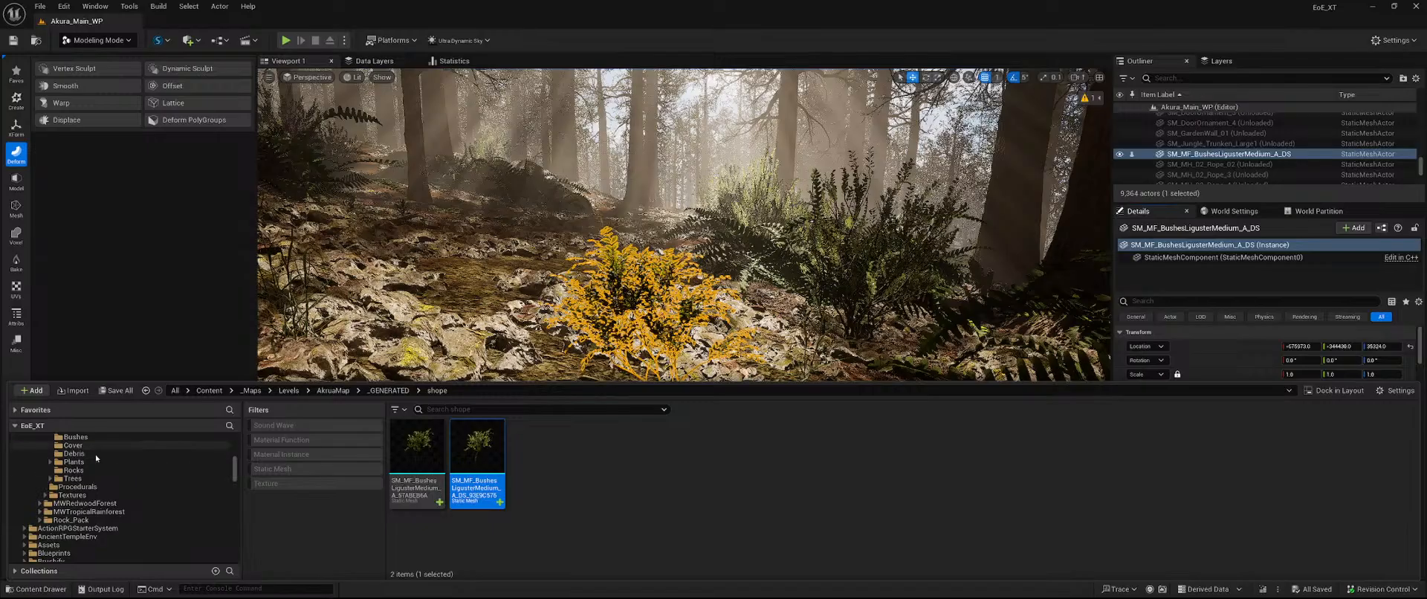
{"action": "left_click_drag", "start_coordinate": [477, 445], "coordinate": [128, 470]}
{"action": "left_click", "coordinate": [181, 494]}
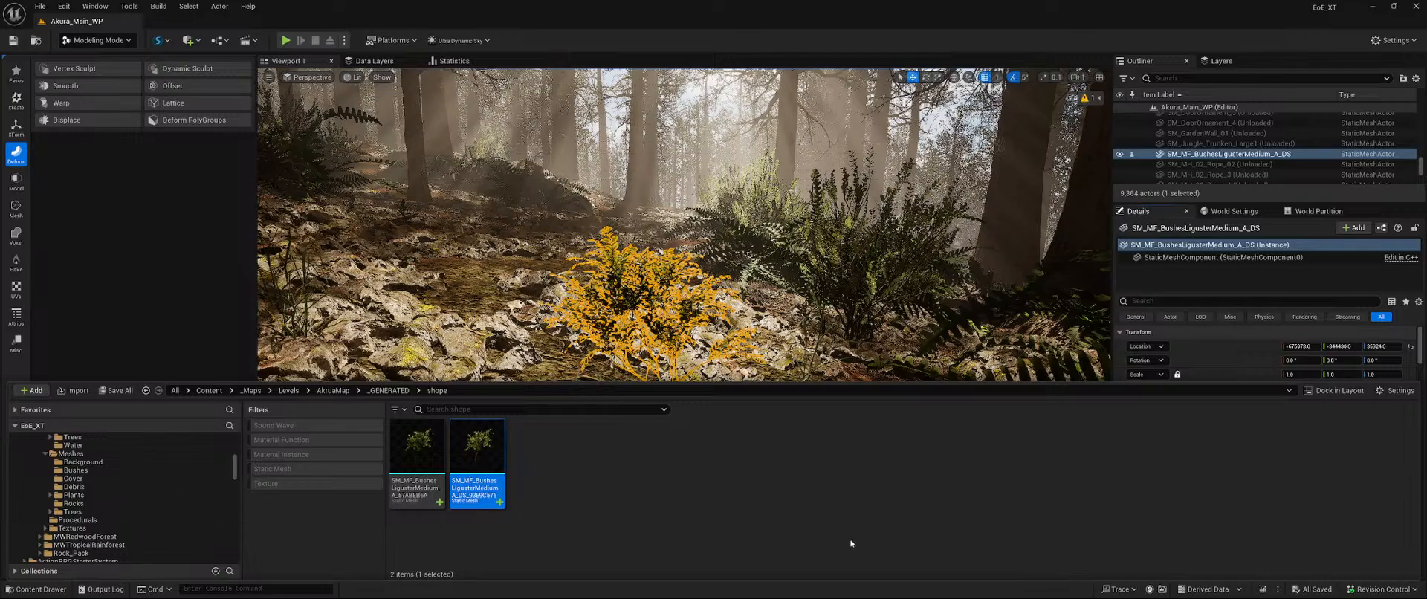
Delete the leftover SM_MF_BushesLigusterMedium_A mesh from the generated shape folder.
{"action": "left_click", "coordinate": [417, 449]}
{"action": "key", "text": "Delete"}
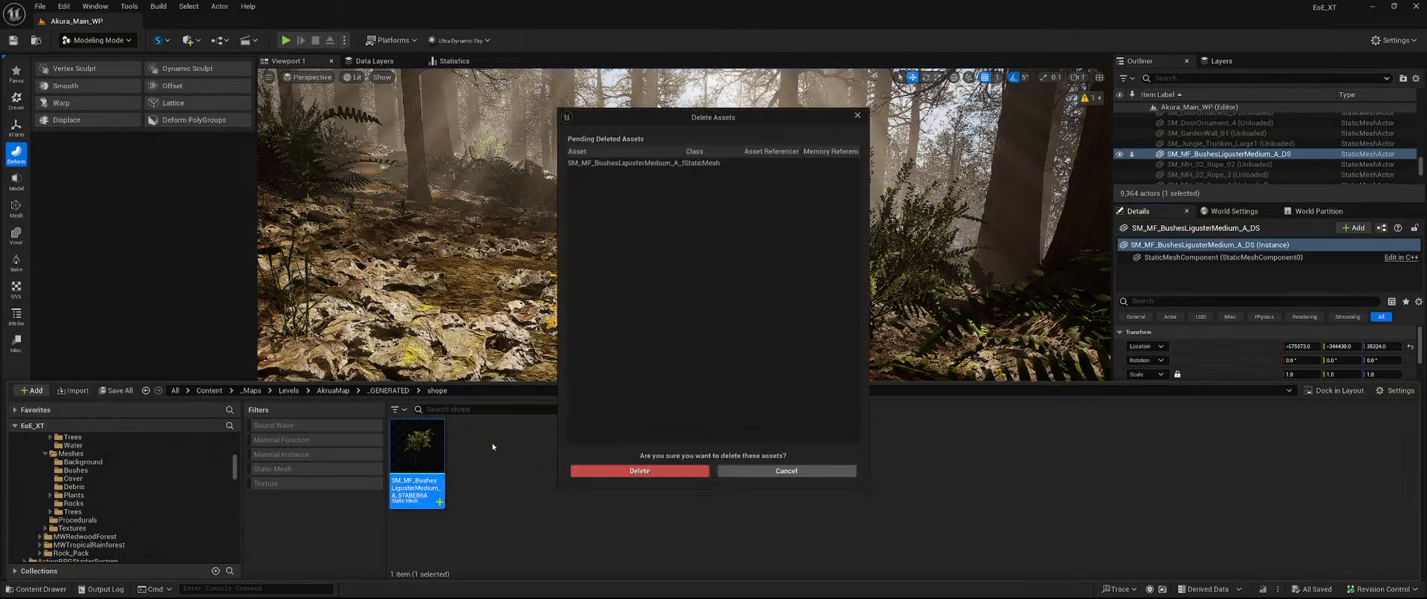
{"action": "left_click", "coordinate": [641, 471]}
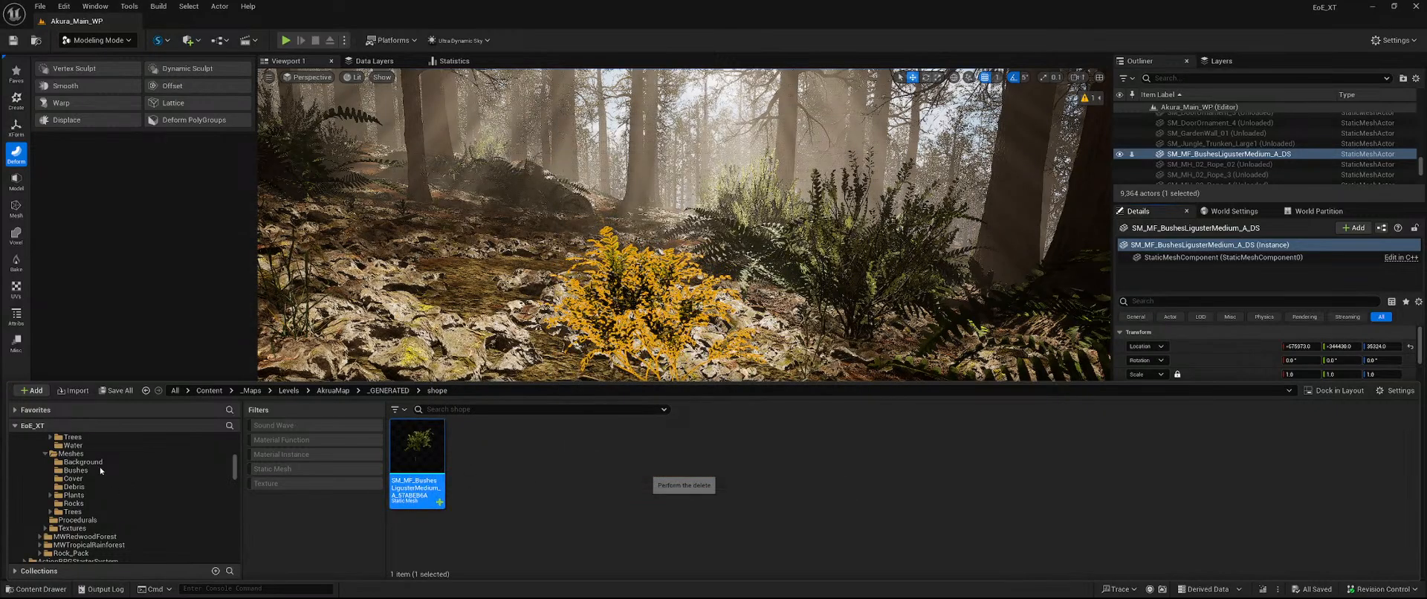
Create a DoubleSided folder in MWMeadowForest/Meshes/Bushes and move the double-sided bush mesh into it.
{"action": "left_click", "coordinate": [75, 470]}
{"action": "right_click", "coordinate": [630, 535]}
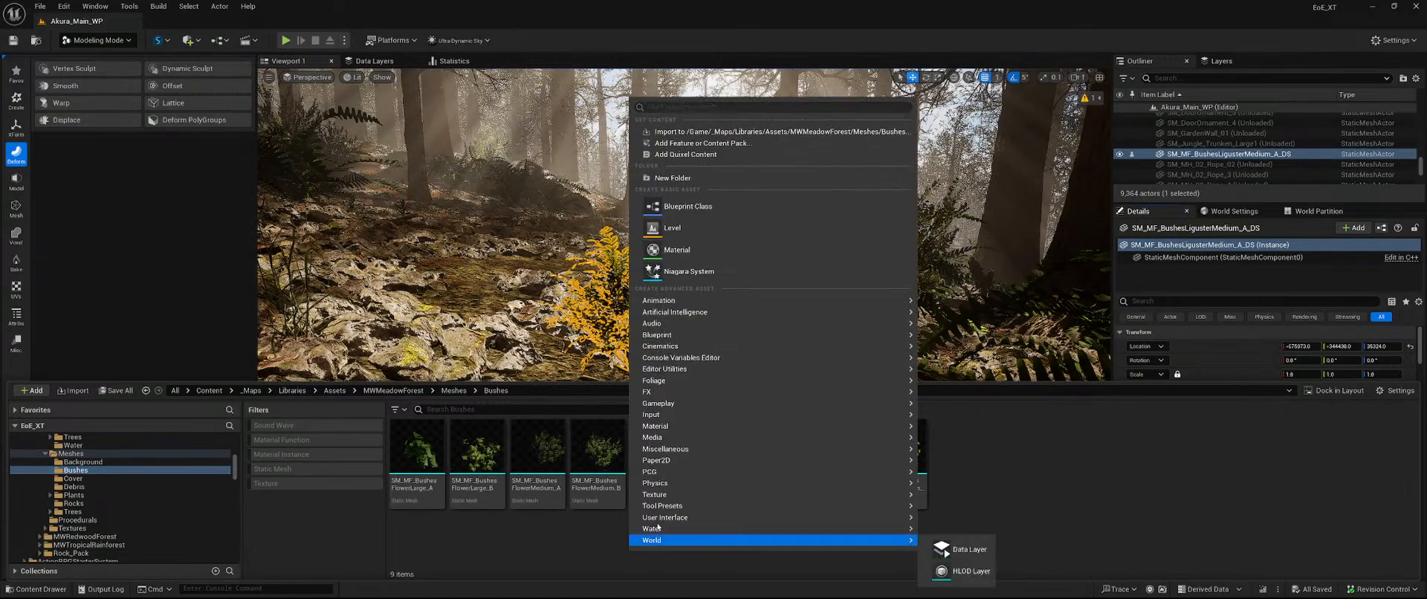
{"action": "left_click", "coordinate": [671, 178]}
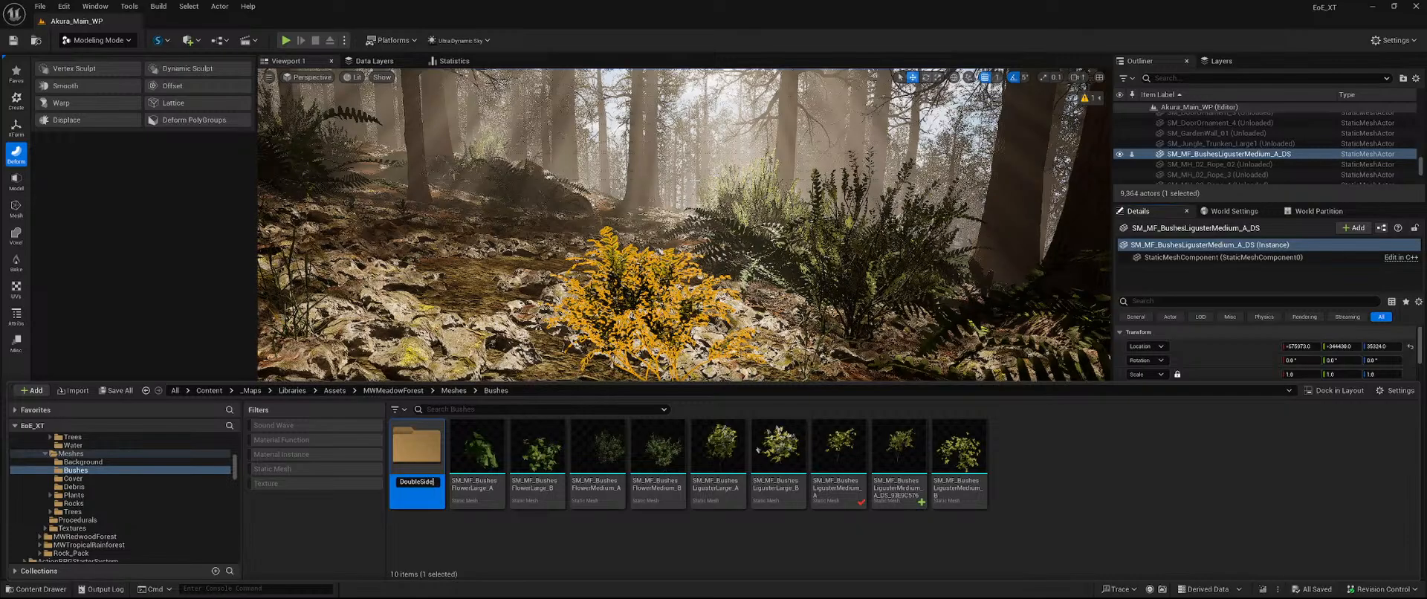
{"action": "left_click_drag", "start_coordinate": [907, 431], "coordinate": [420, 454]}
{"action": "left_click", "coordinate": [456, 471]}
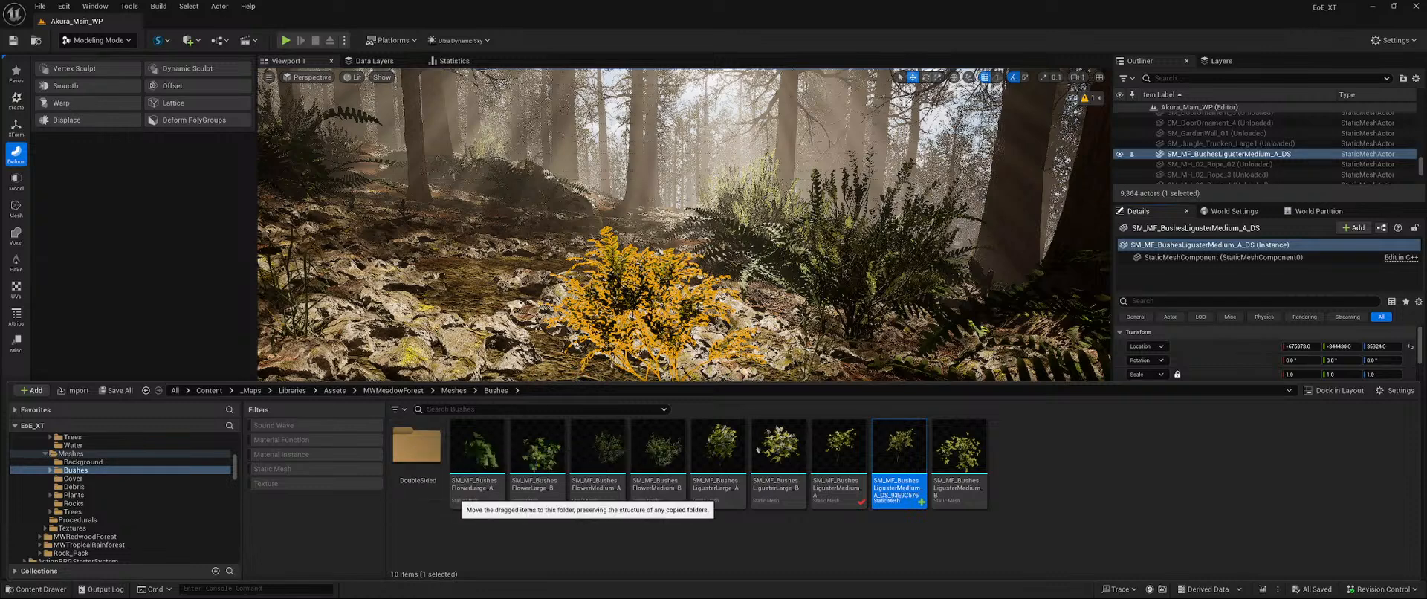
Open the bush mesh from the DoubleSided folder to check its setup, and close it again.
{"action": "double_click", "coordinate": [416, 446]}
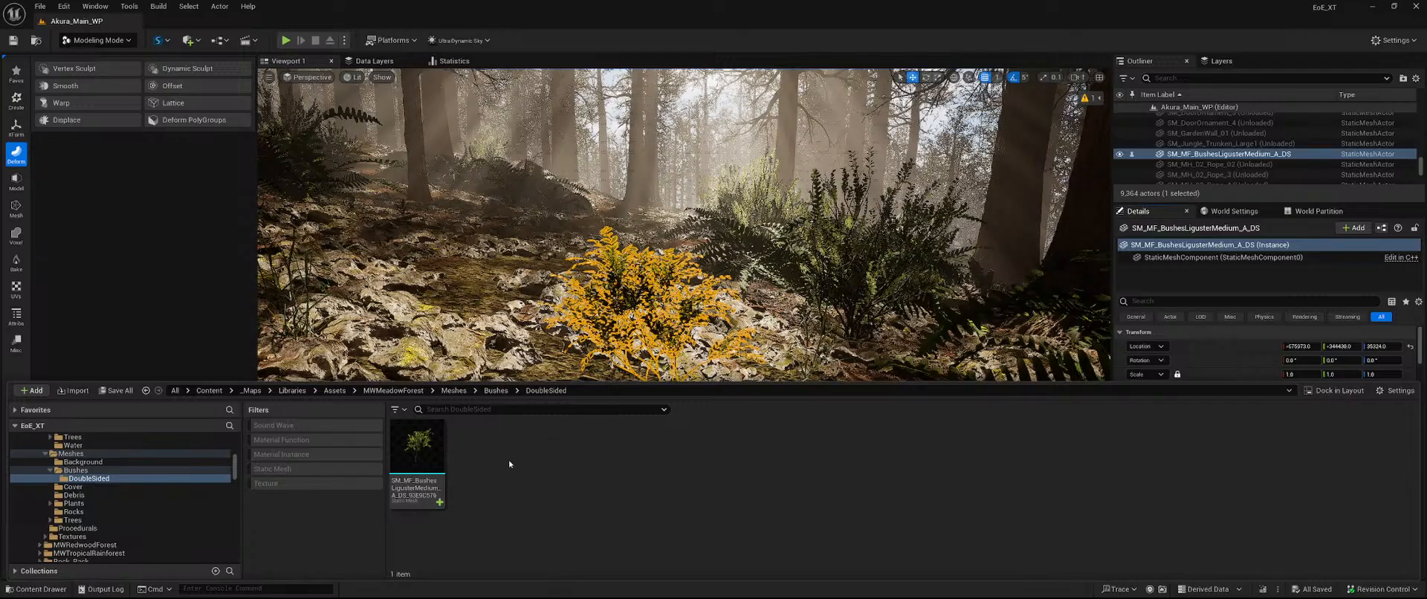
{"action": "double_click", "coordinate": [428, 464]}
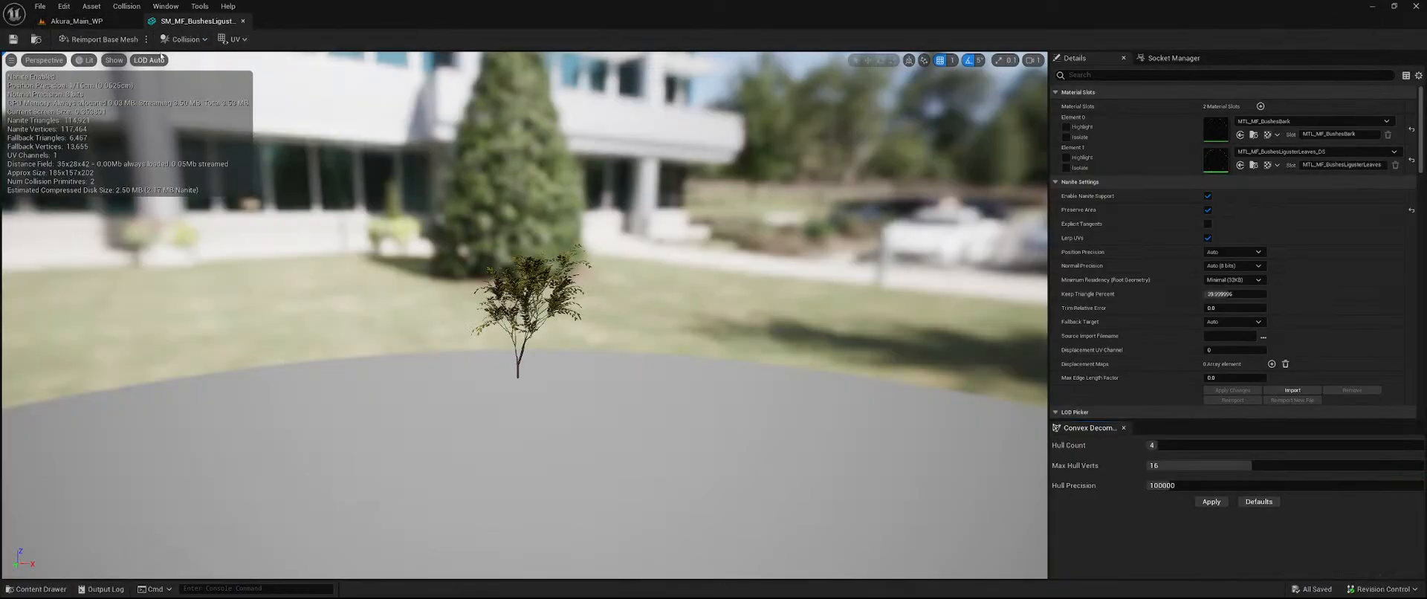
{"action": "left_click", "coordinate": [244, 23]}
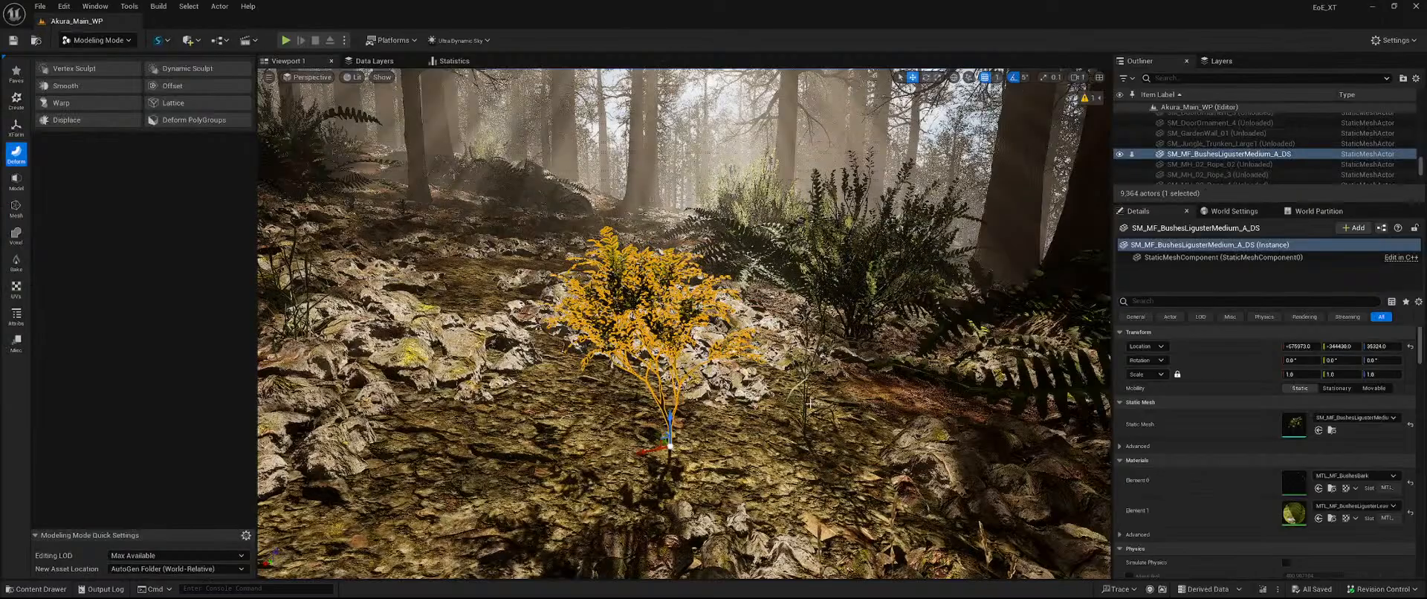
Delete the double-sided Liguster bush actor from the level and save the pending change.
{"action": "key", "text": "s"}
{"action": "right_click_drag", "start_coordinate": [810, 403], "coordinate": [817, 395]}
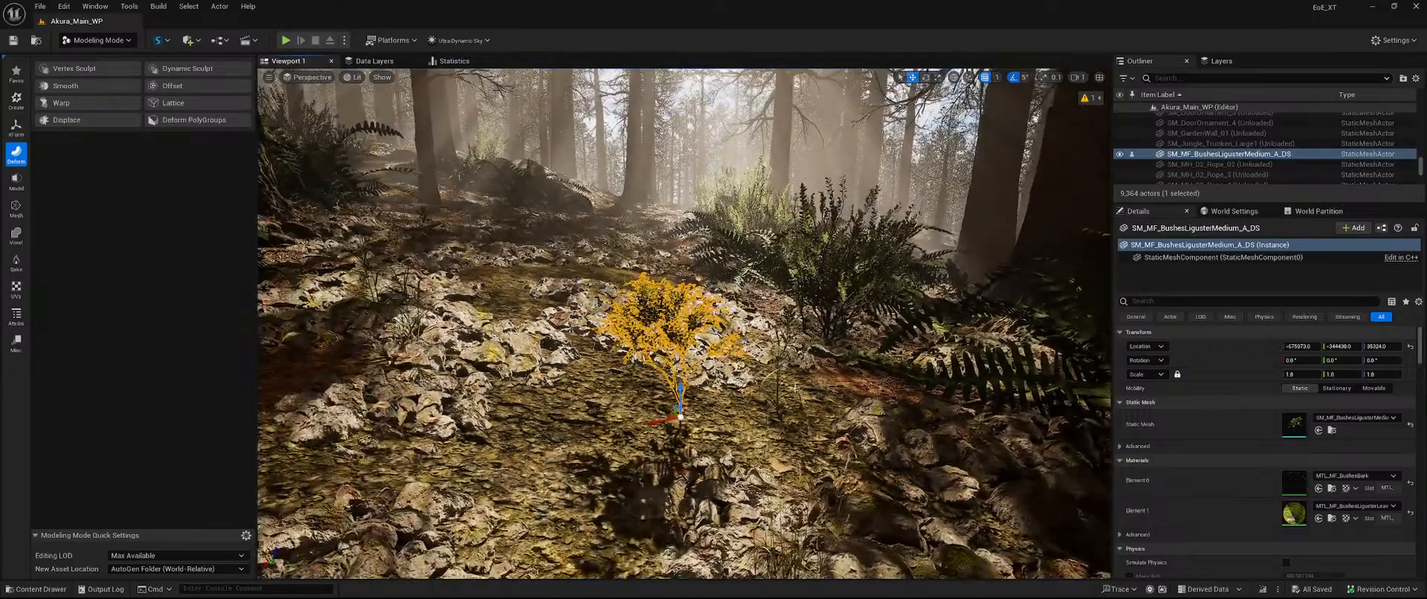
{"action": "key", "text": "Delete"}
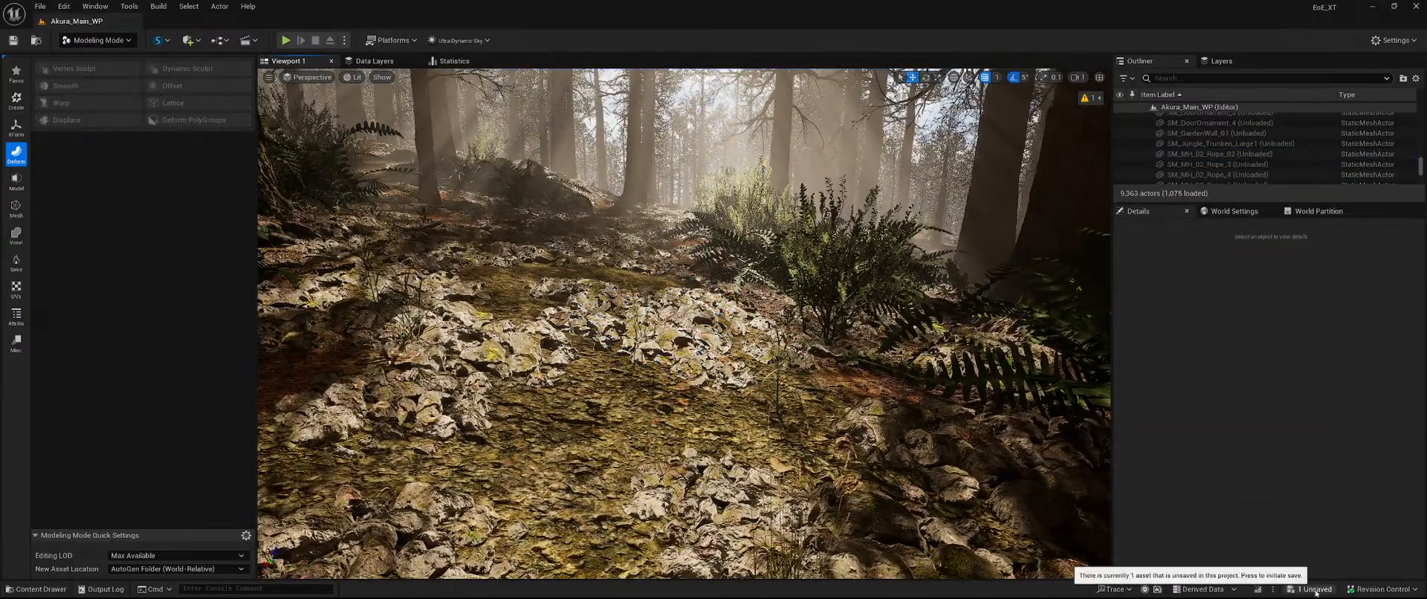
{"action": "key", "text": "w"}
{"action": "right_click_drag", "start_coordinate": [765, 416], "coordinate": [1103, 439]}
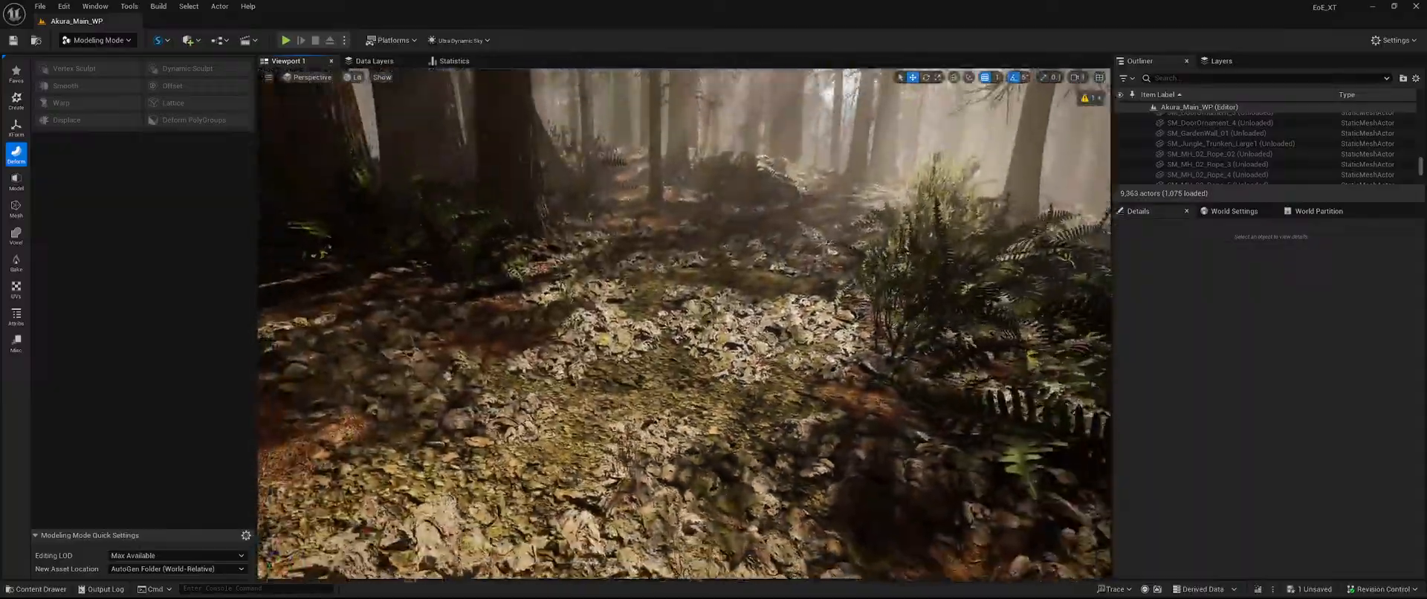
{"action": "left_click", "coordinate": [1326, 591]}
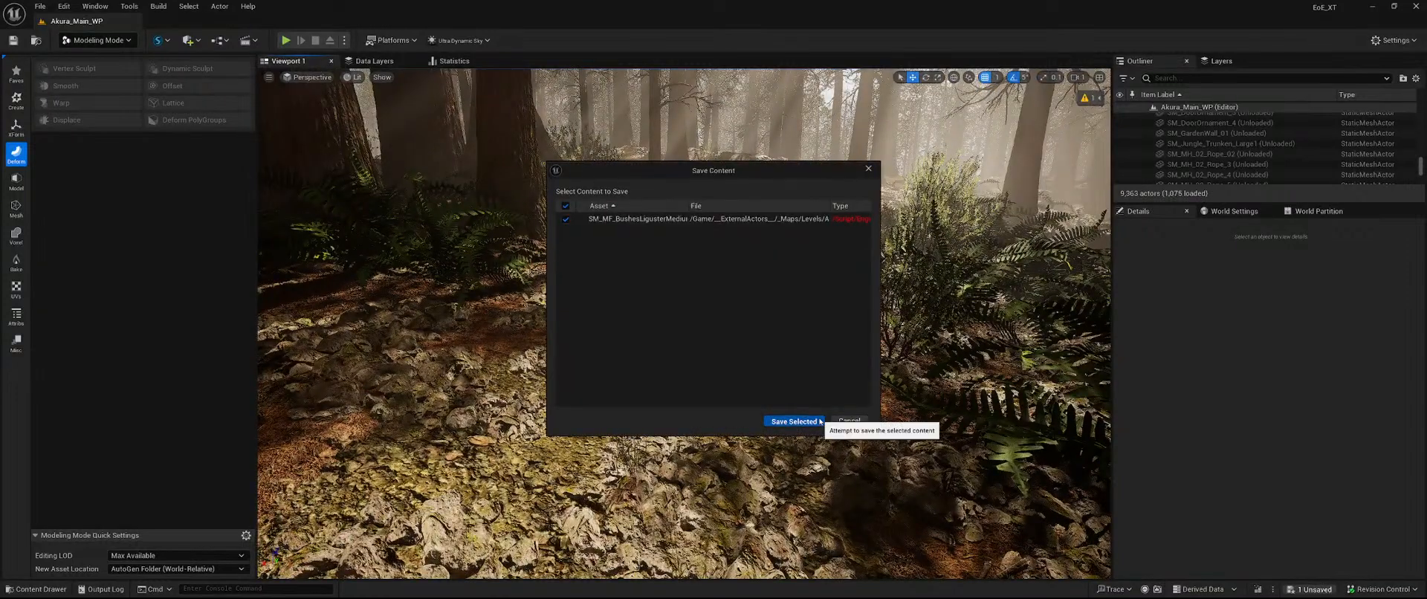
{"action": "left_click", "coordinate": [799, 418]}
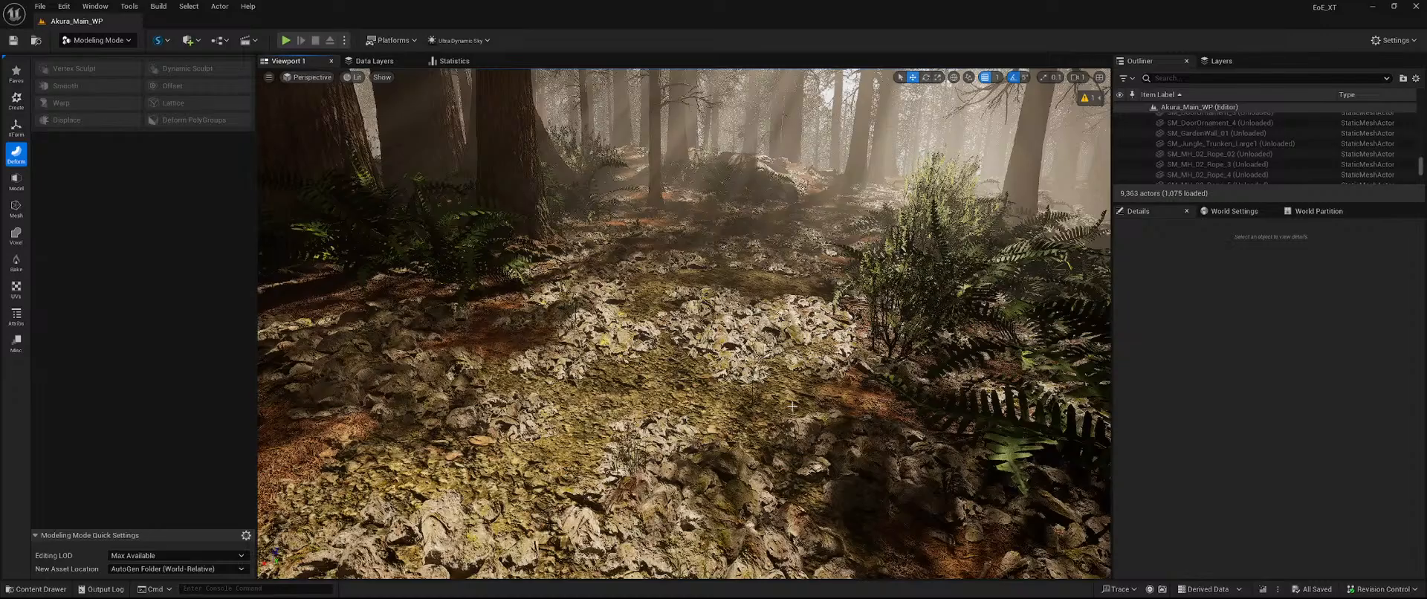
Switch from Modeling to Foliage mode and select the FT_RW_PlantsBush1_A foliage type.
{"action": "key", "text": "ctrl+space"}
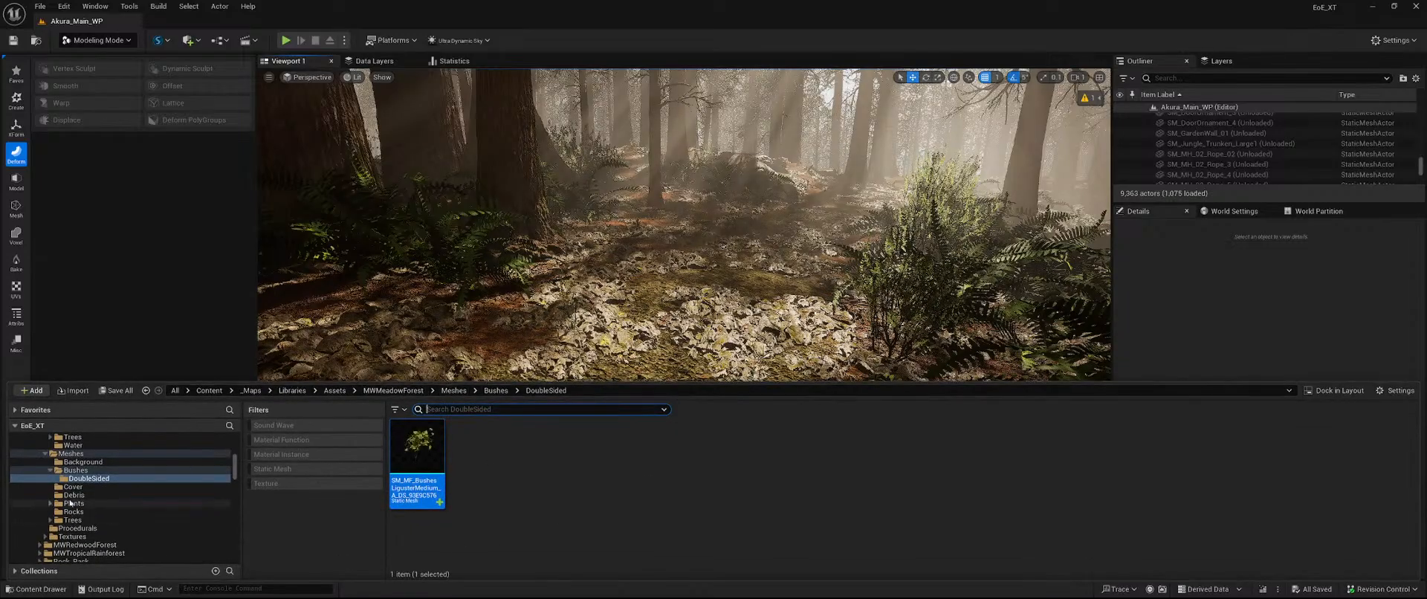
{"action": "scroll", "coordinate": [133, 510], "scroll_direction": "down", "scroll_amount": 2}
{"action": "scroll", "coordinate": [145, 506], "scroll_direction": "up", "scroll_amount": 2}
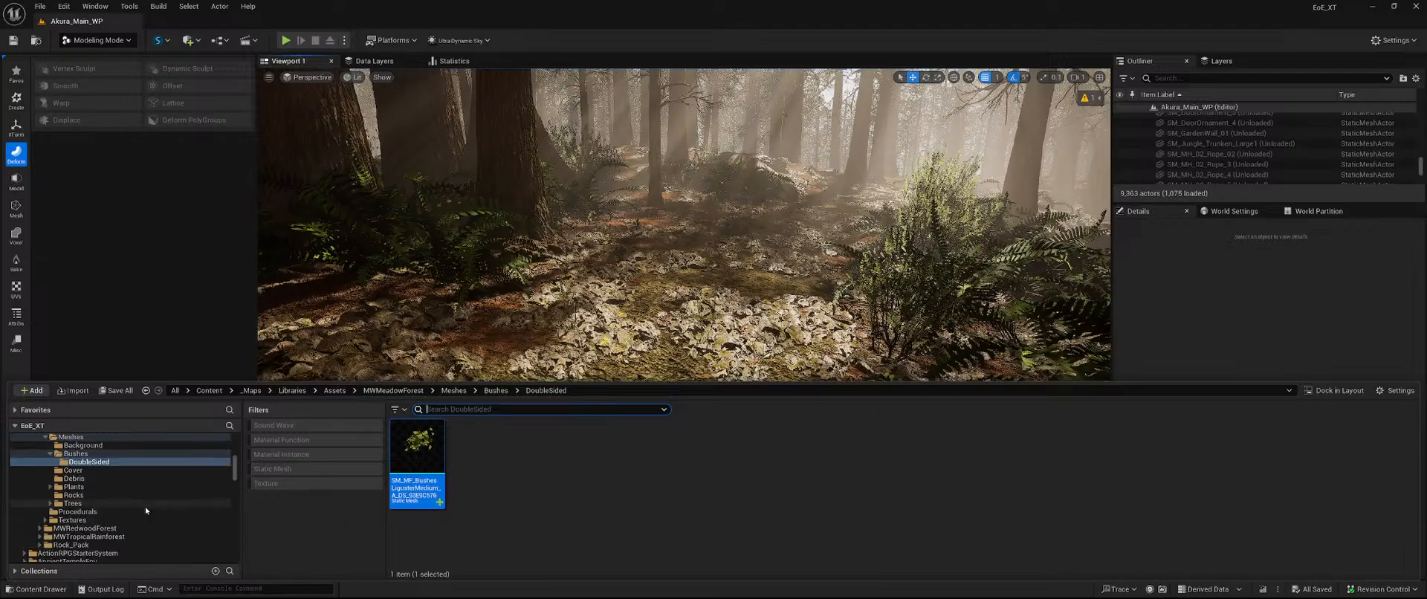
{"action": "left_click", "coordinate": [97, 40]}
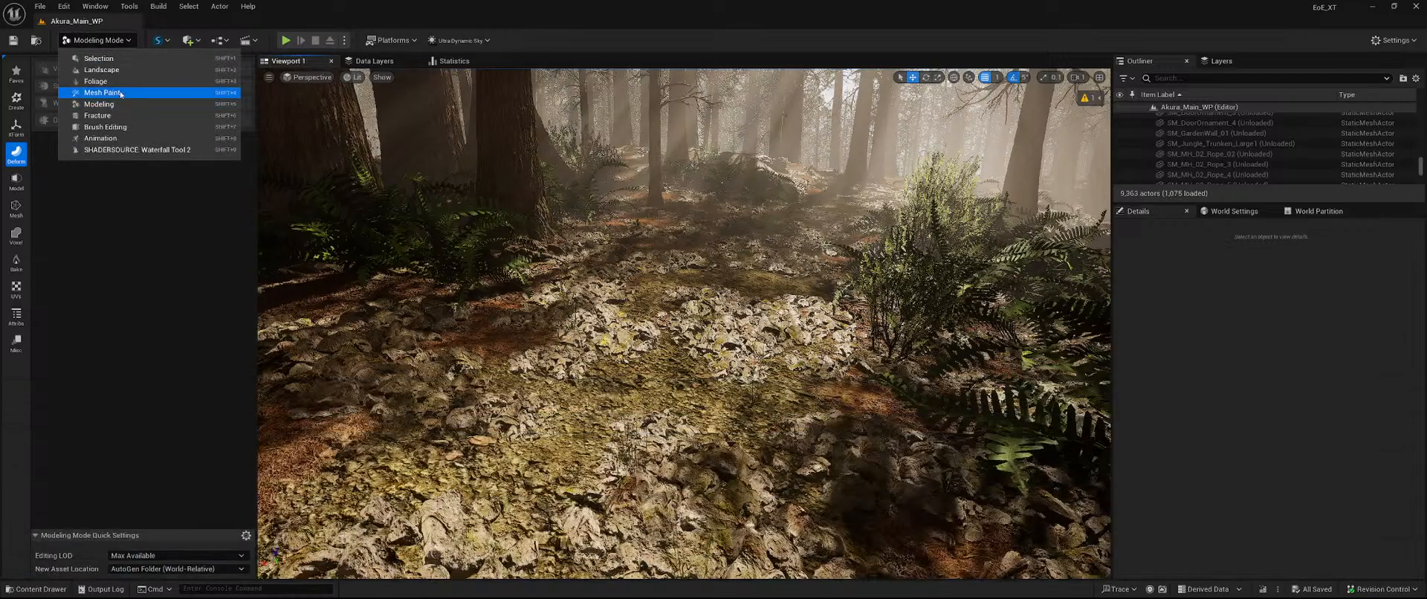
{"action": "left_click", "coordinate": [104, 89]}
{"action": "scroll", "coordinate": [80, 332], "scroll_direction": "down", "scroll_amount": 1}
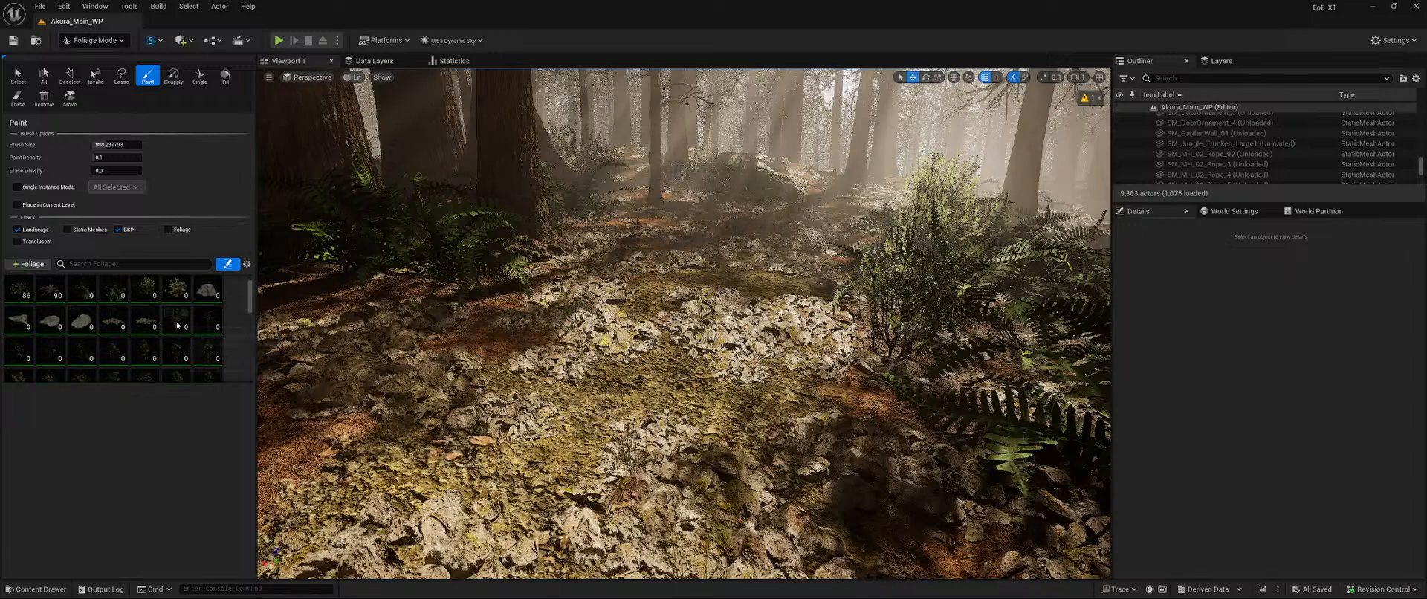
{"action": "scroll", "coordinate": [184, 331], "scroll_direction": "down", "scroll_amount": 1}
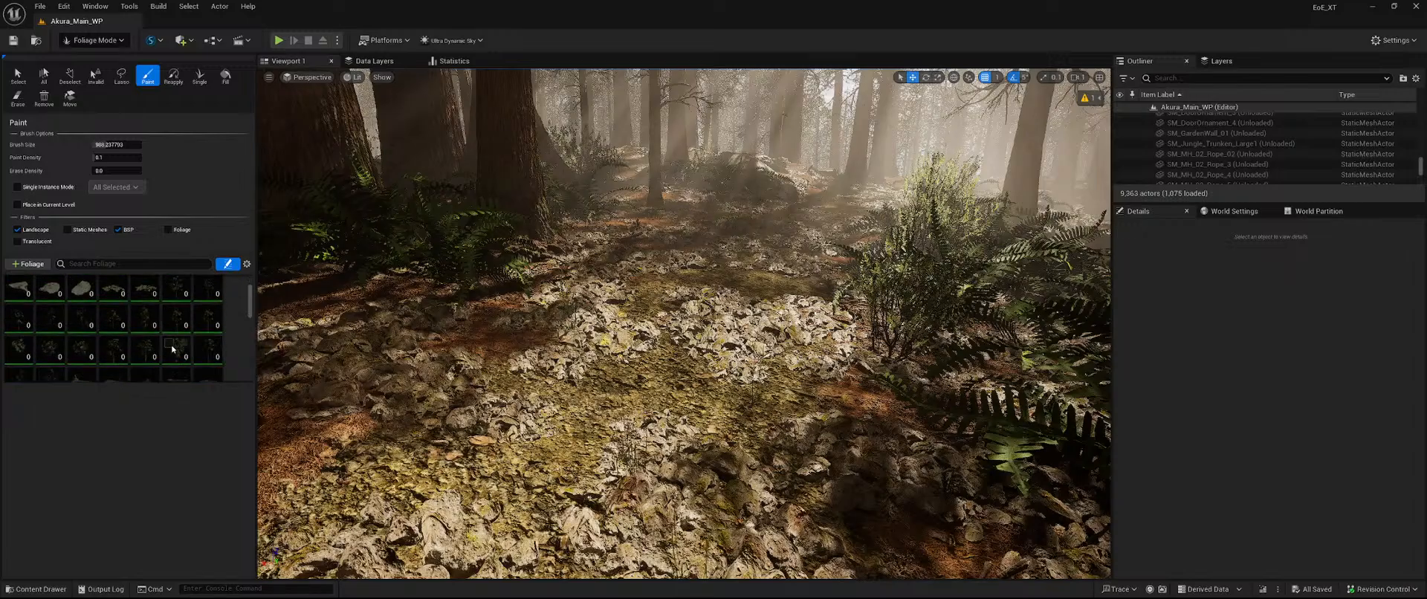
{"action": "scroll", "coordinate": [165, 346], "scroll_direction": "down", "scroll_amount": 3}
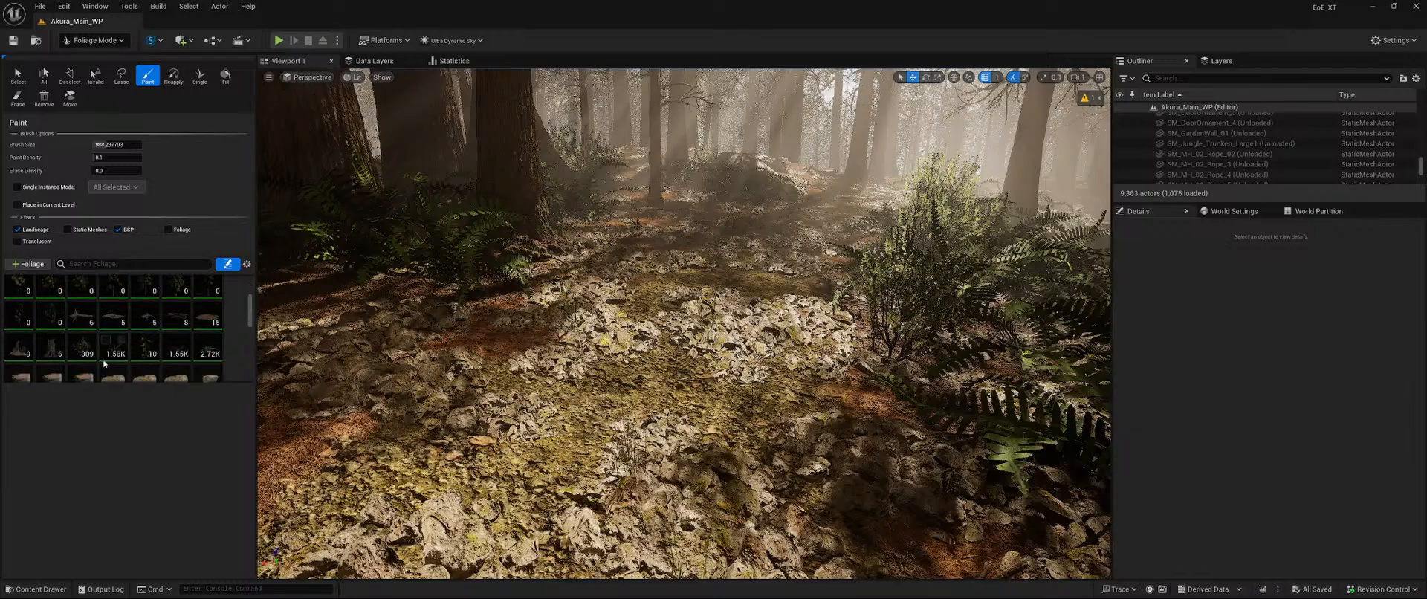
{"action": "left_click", "coordinate": [82, 346]}
Replace the mesh of FT_RW_PlantsBush1_A with the double-sided LigusterMedium_A bush selected in the DoubleSided folder.
{"action": "left_click", "coordinate": [36, 589]}
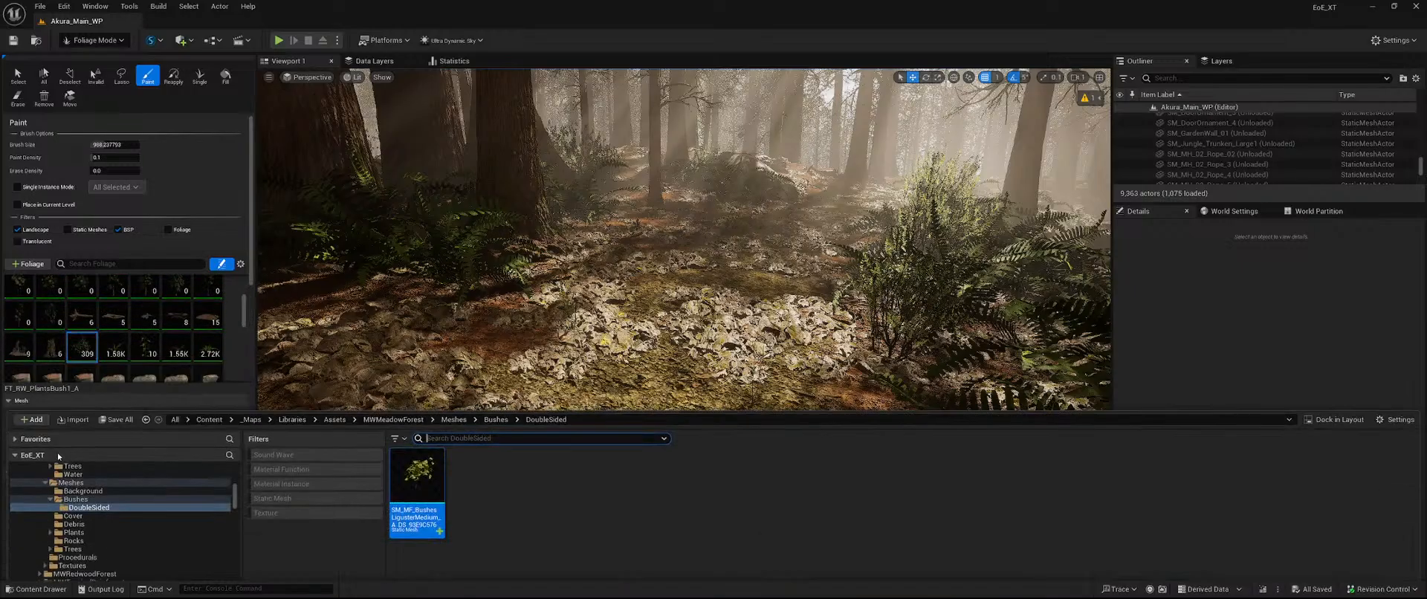
{"action": "scroll", "coordinate": [99, 312], "scroll_direction": "down", "scroll_amount": 3}
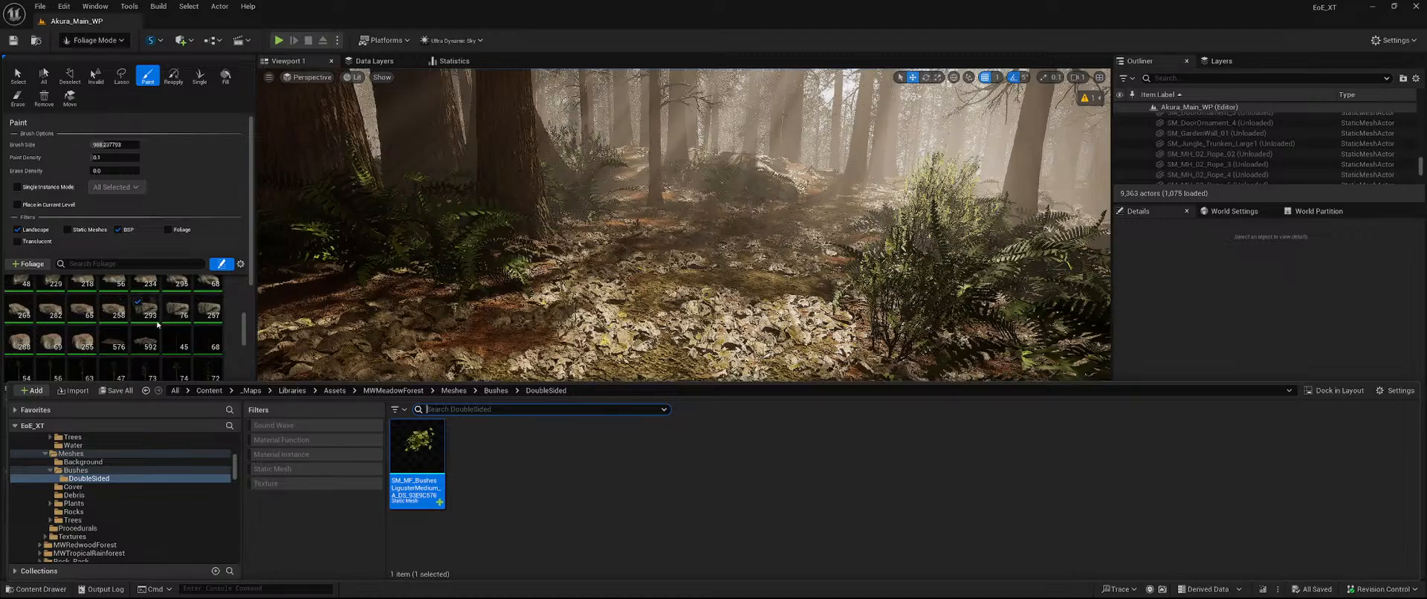
{"action": "scroll", "coordinate": [156, 327], "scroll_direction": "up", "scroll_amount": 3}
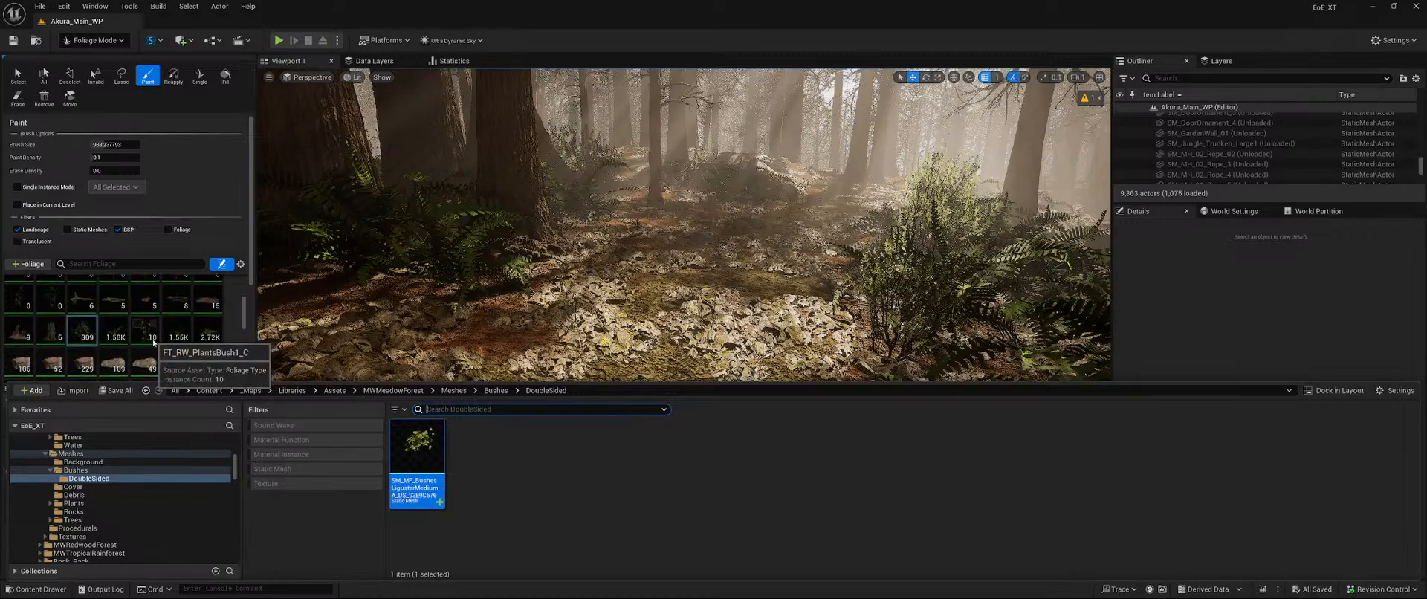
{"action": "left_click", "coordinate": [258, 515]}
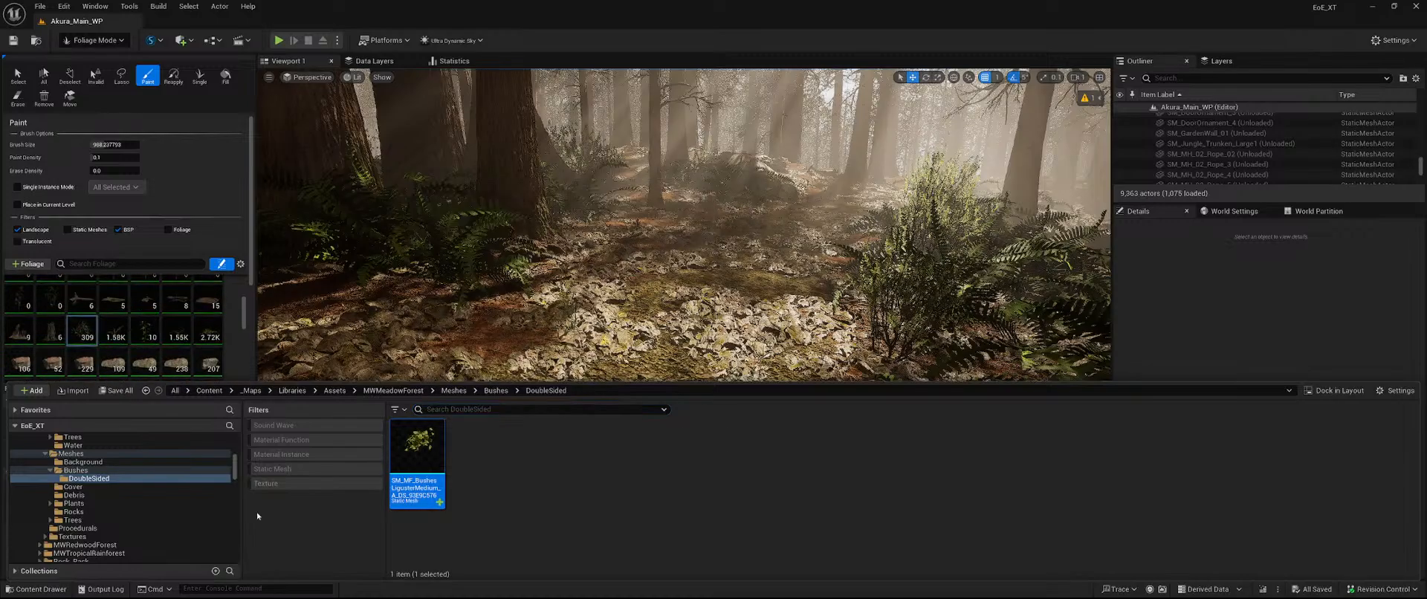
{"action": "left_click", "coordinate": [35, 590]}
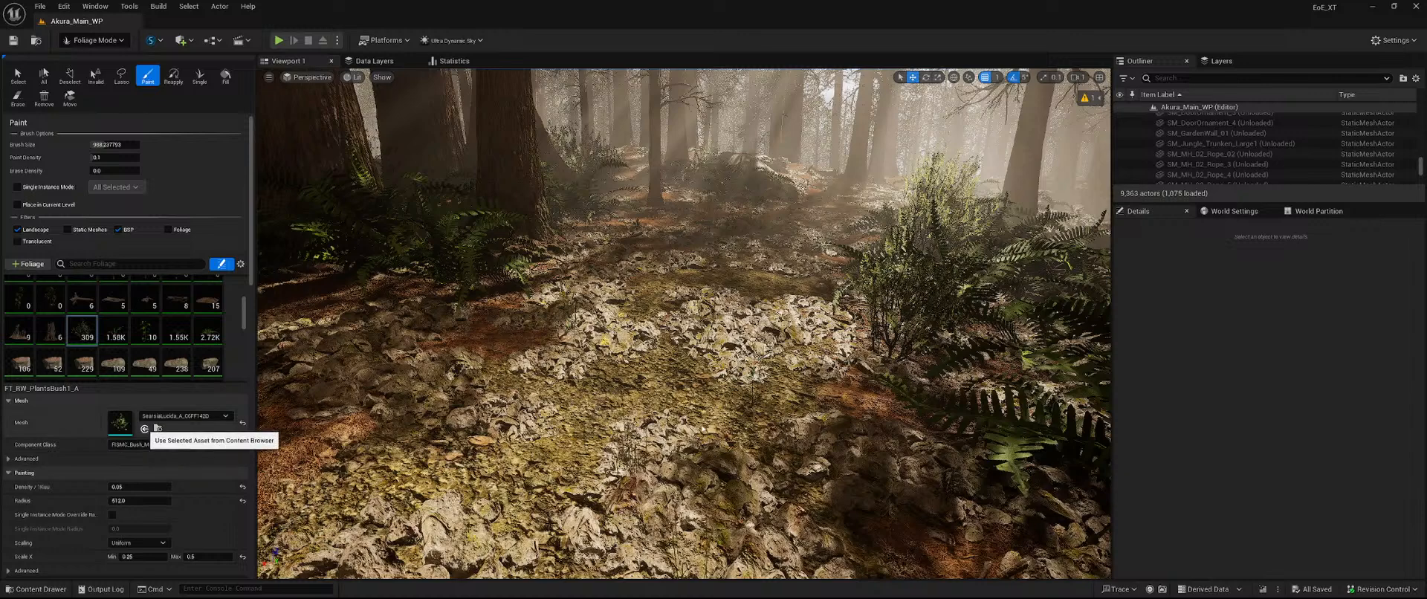
{"action": "left_click", "coordinate": [144, 429]}
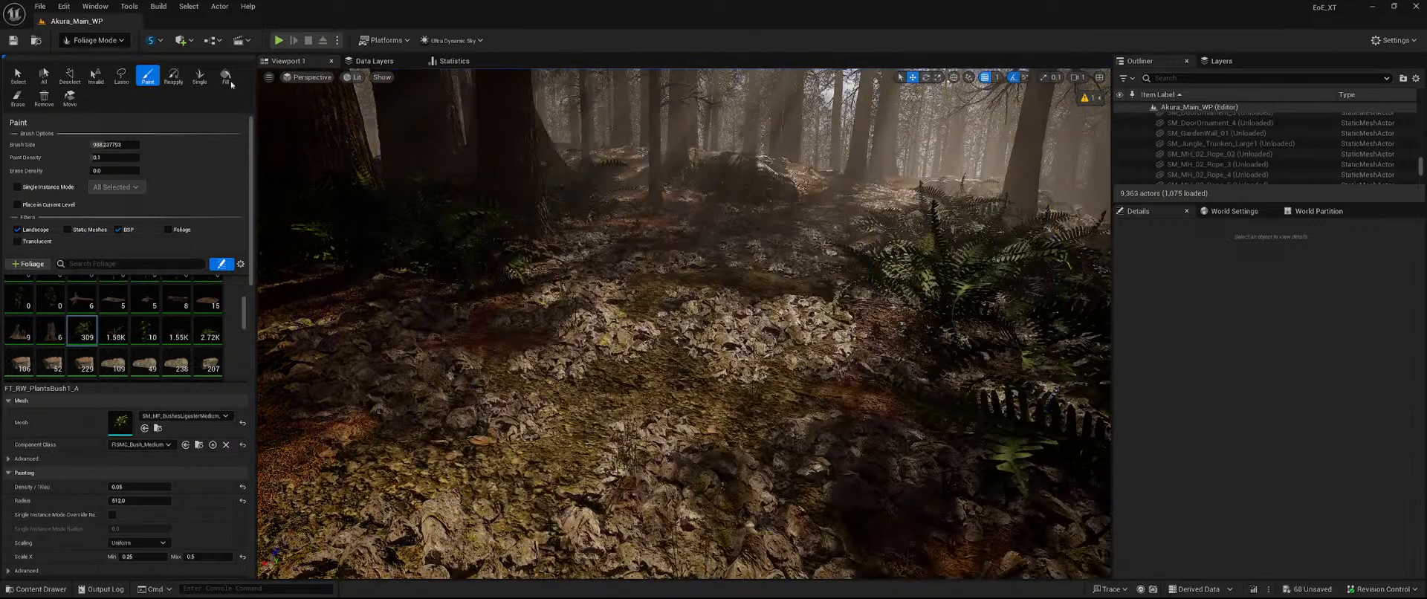
Return to Selection mode, inspect the forest with the swapped bushes, and save all the changed foliage content.
{"action": "left_click", "coordinate": [88, 60]}
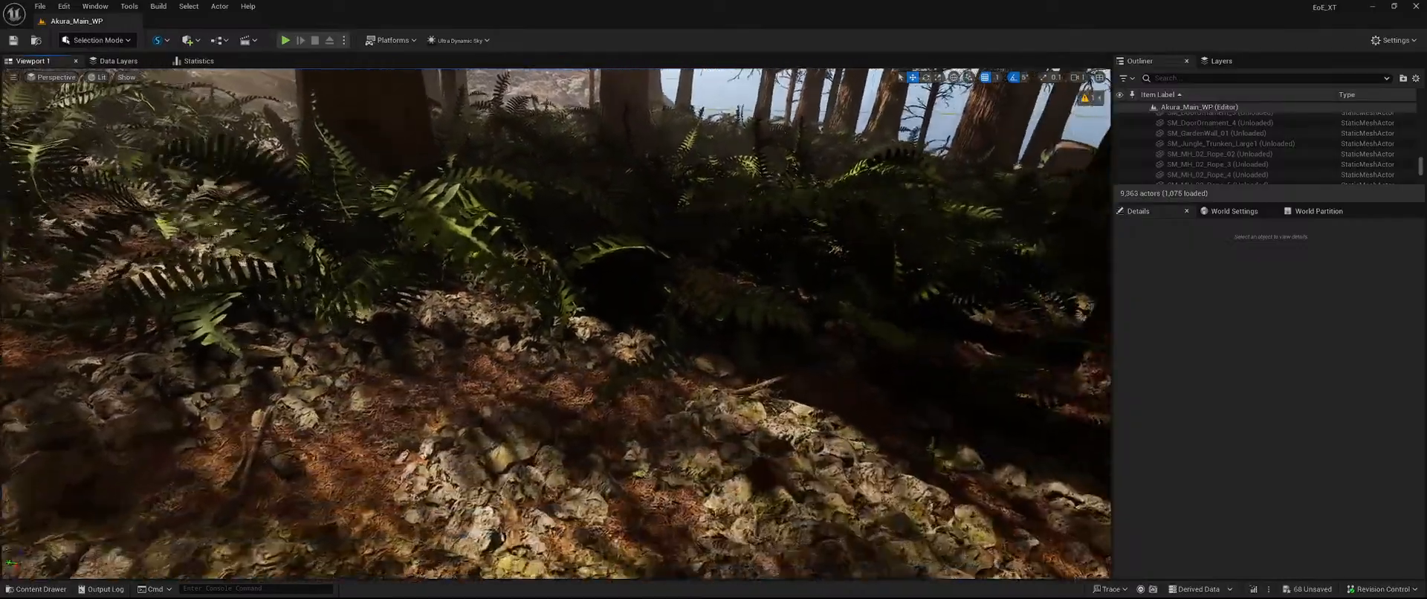
{"action": "key", "text": "w"}
{"action": "right_click_drag", "start_coordinate": [556, 324], "coordinate": [376, 324]}
{"action": "key", "text": "s"}
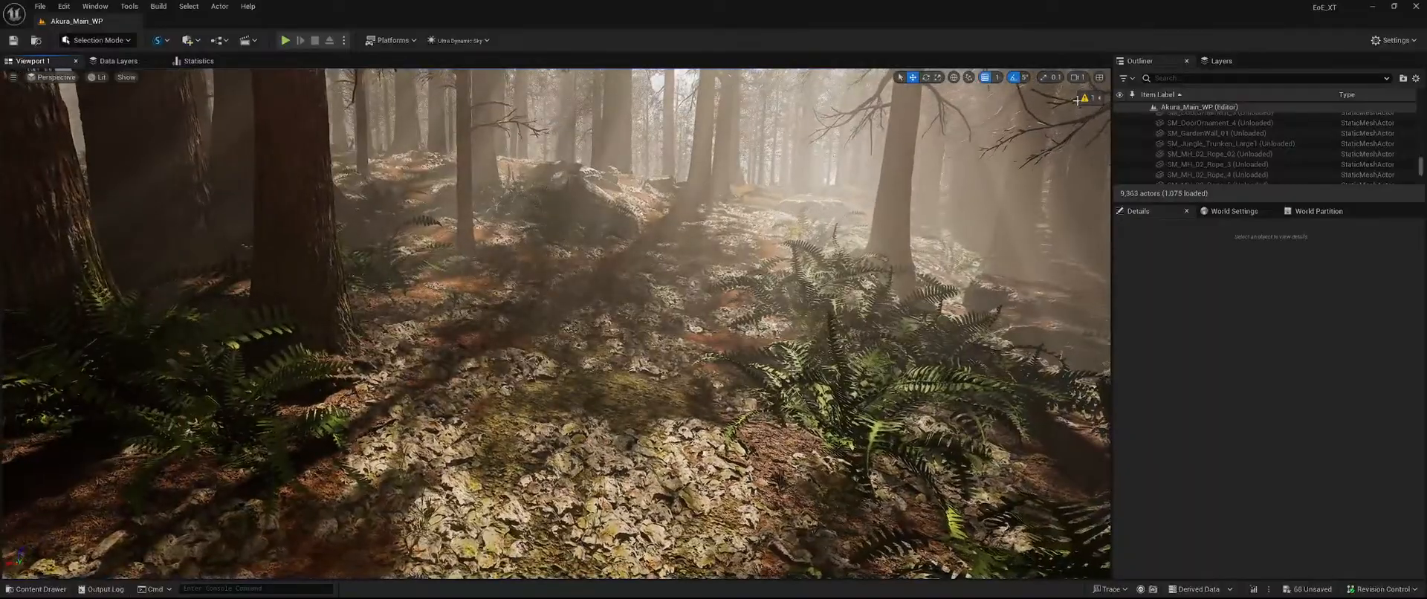
{"action": "left_click", "coordinate": [1078, 77]}
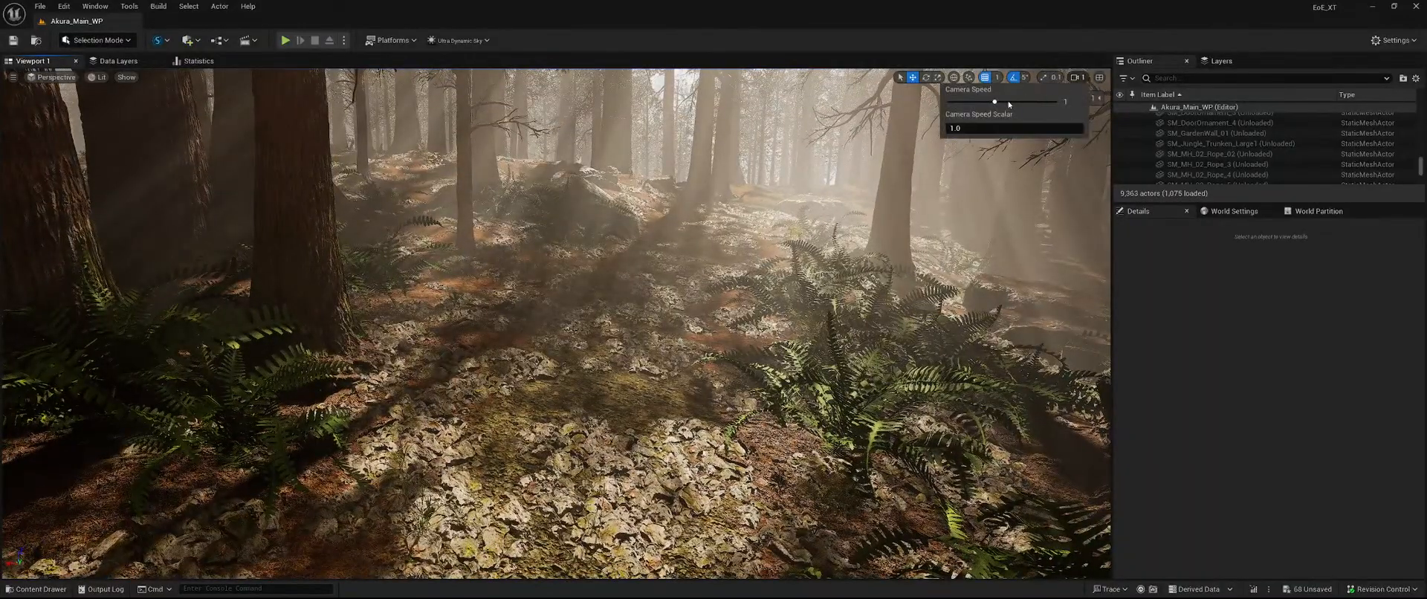
{"action": "left_click", "coordinate": [1315, 589]}
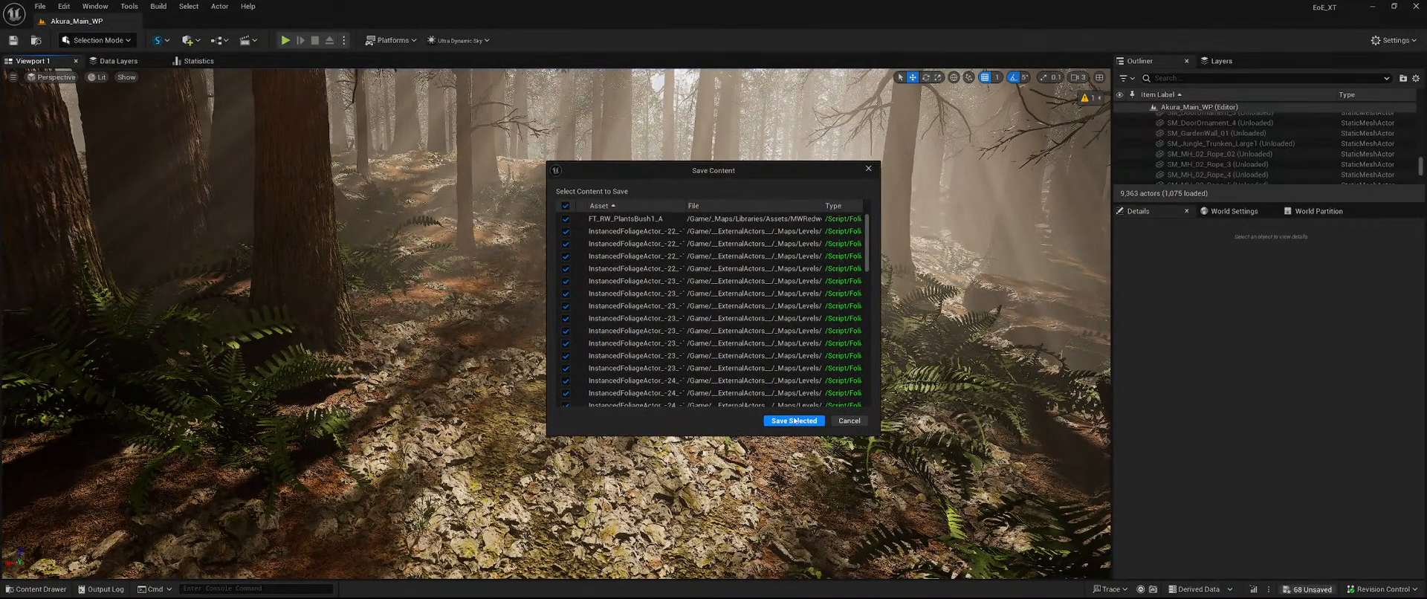
{"action": "left_click", "coordinate": [817, 423]}
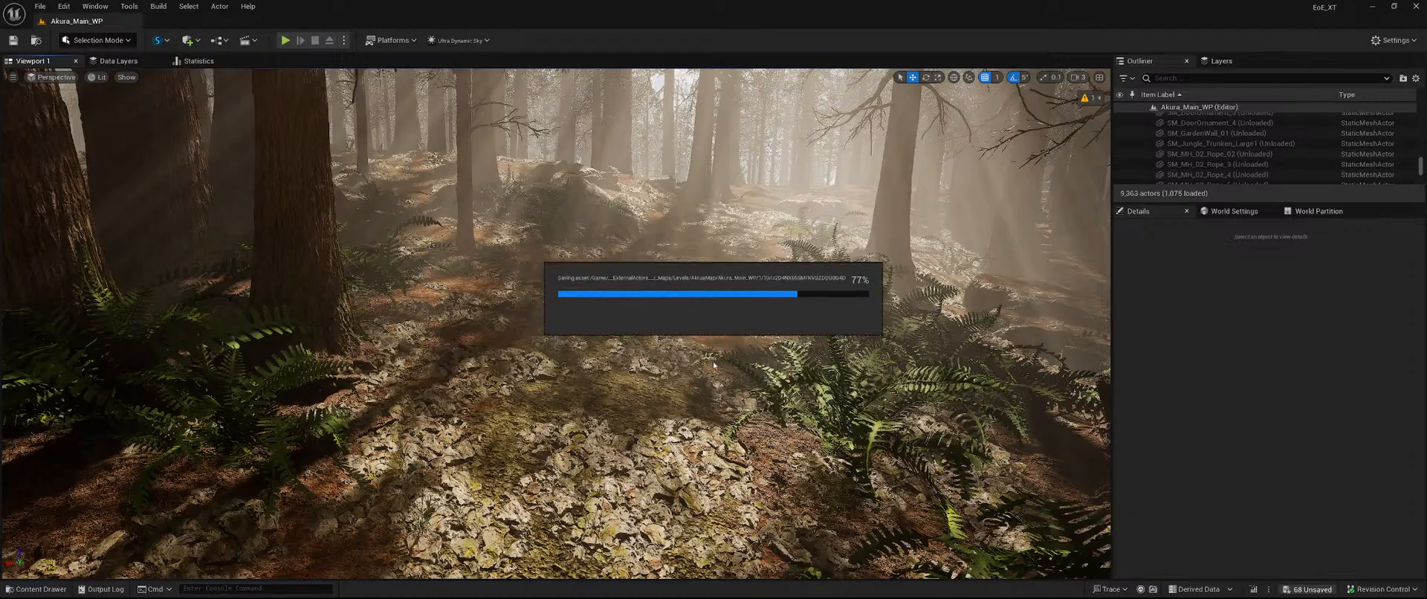
Switch back to Foliage mode and go to the redwood foliage types in the palette.
{"action": "key", "text": "ctrl+space"}
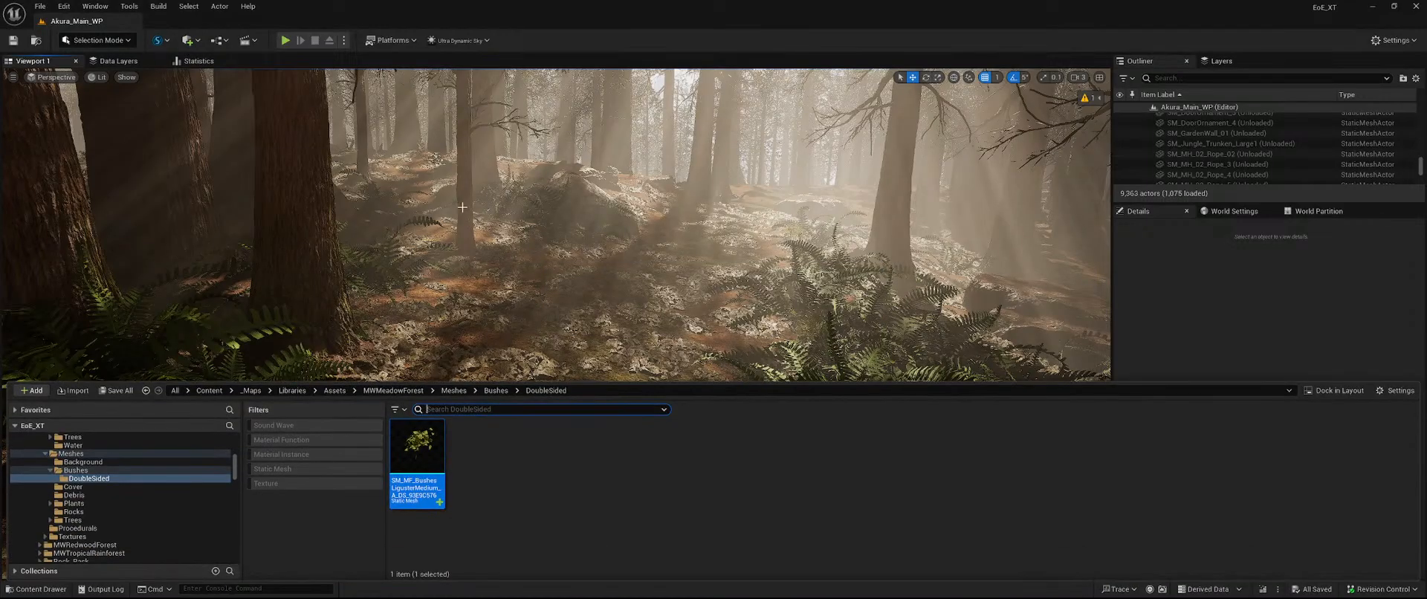
{"action": "left_click", "coordinate": [91, 41]}
{"action": "left_click", "coordinate": [95, 81]}
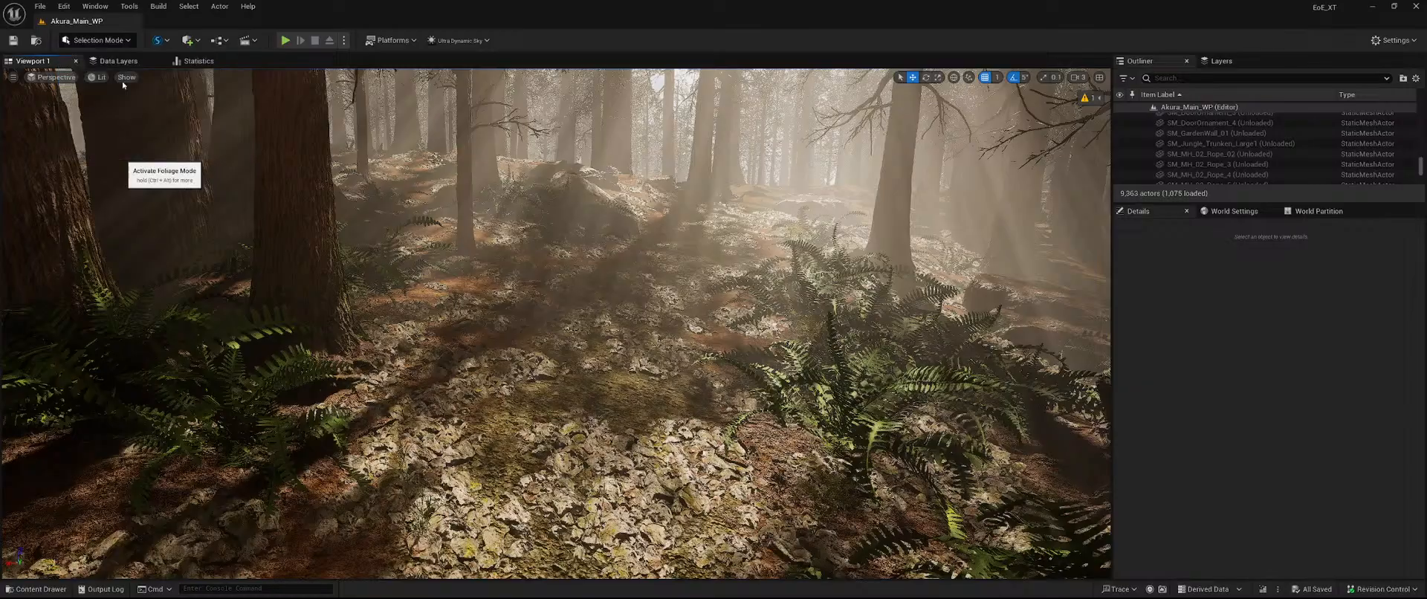
{"action": "scroll", "coordinate": [167, 335], "scroll_direction": "down", "scroll_amount": 5}
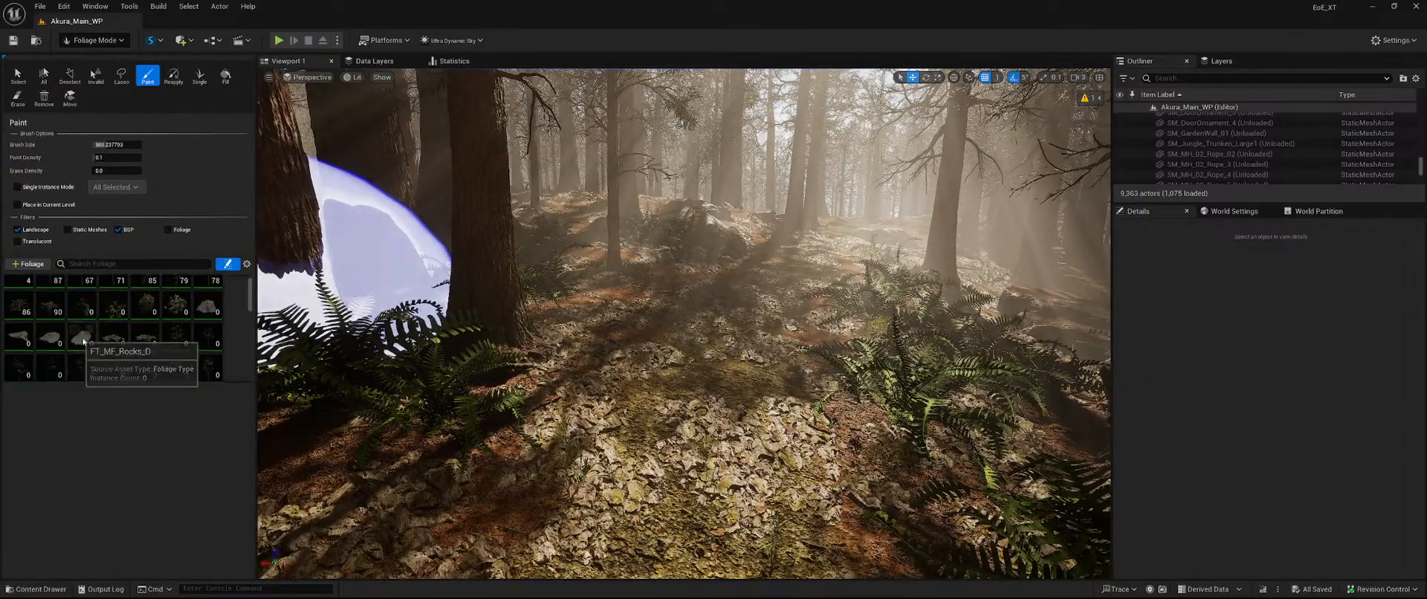
{"action": "scroll", "coordinate": [138, 308], "scroll_direction": "down", "scroll_amount": 1}
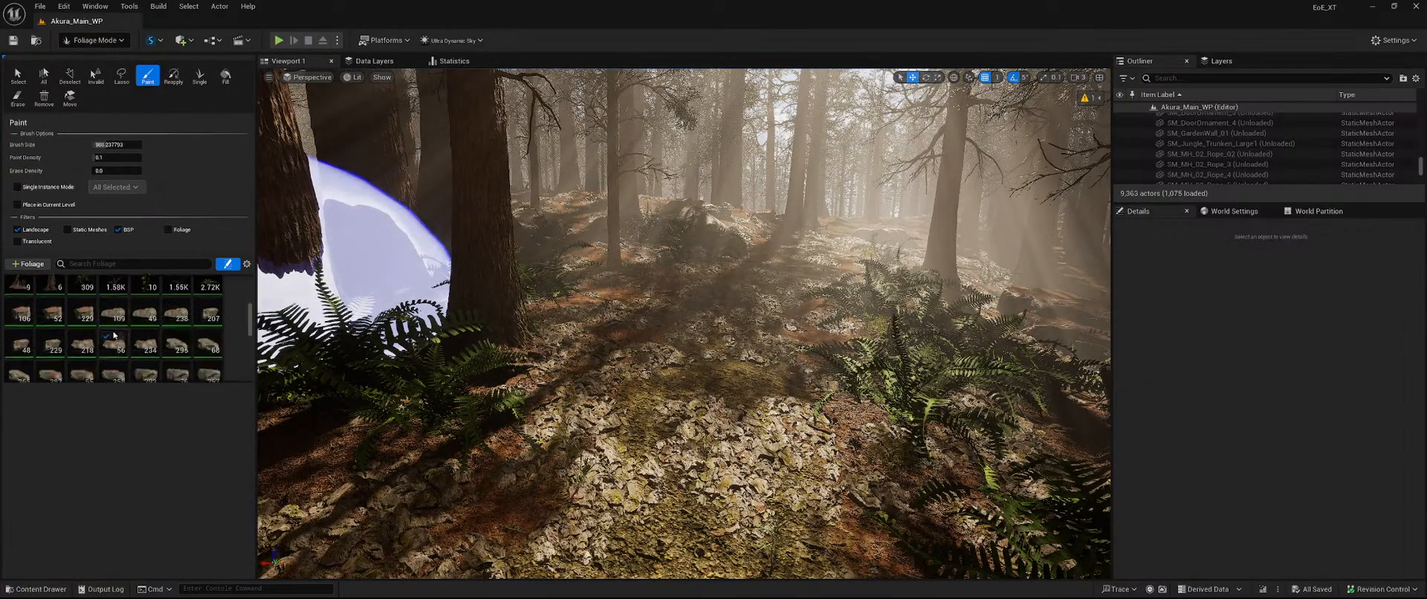
Select the range of redwood rock foliage types starting with FT_RW_Rock_A to view their shared settings.
{"action": "left_click", "coordinate": [15, 351]}
{"action": "scroll", "coordinate": [17, 351], "scroll_direction": "down", "scroll_amount": 3}
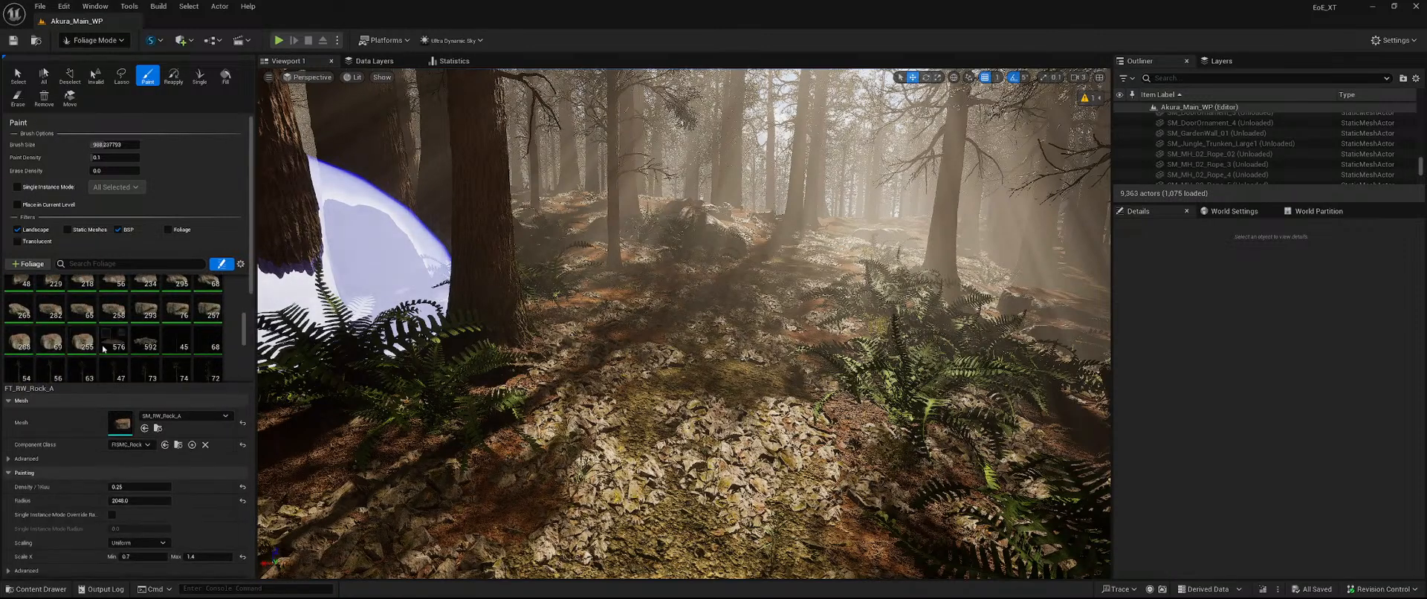
{"action": "left_click", "coordinate": [77, 337], "text": "shift"}
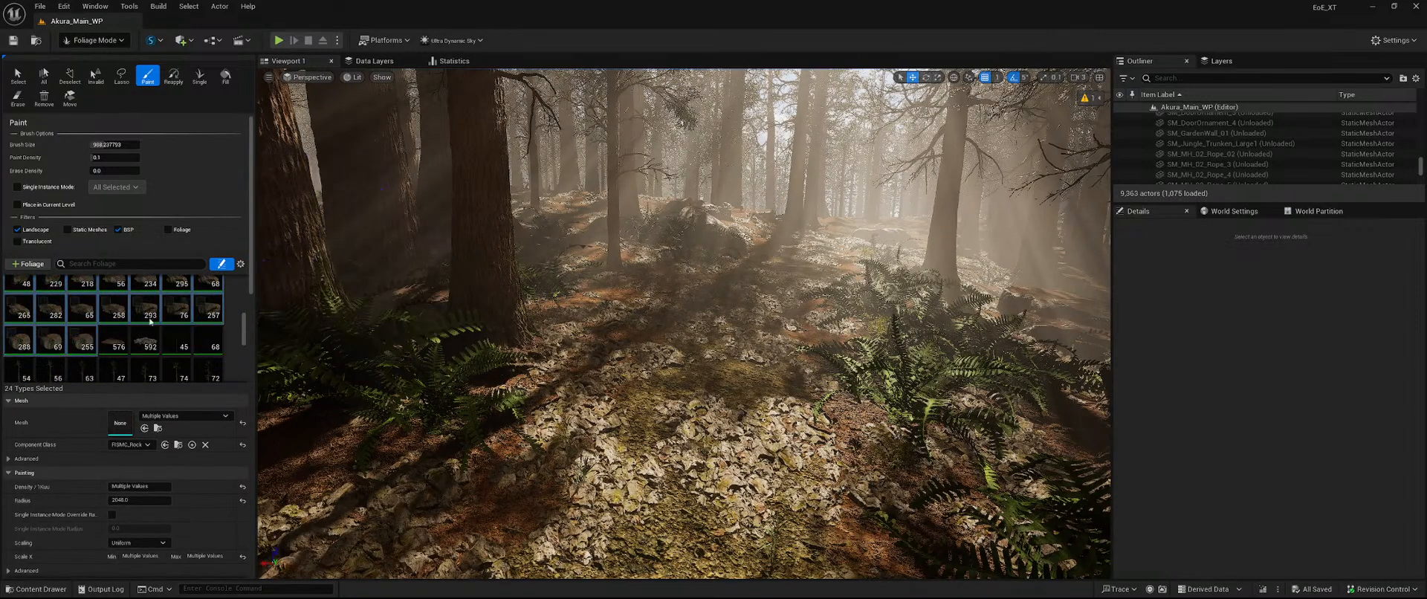
{"action": "scroll", "coordinate": [119, 332], "scroll_direction": "up", "scroll_amount": 3}
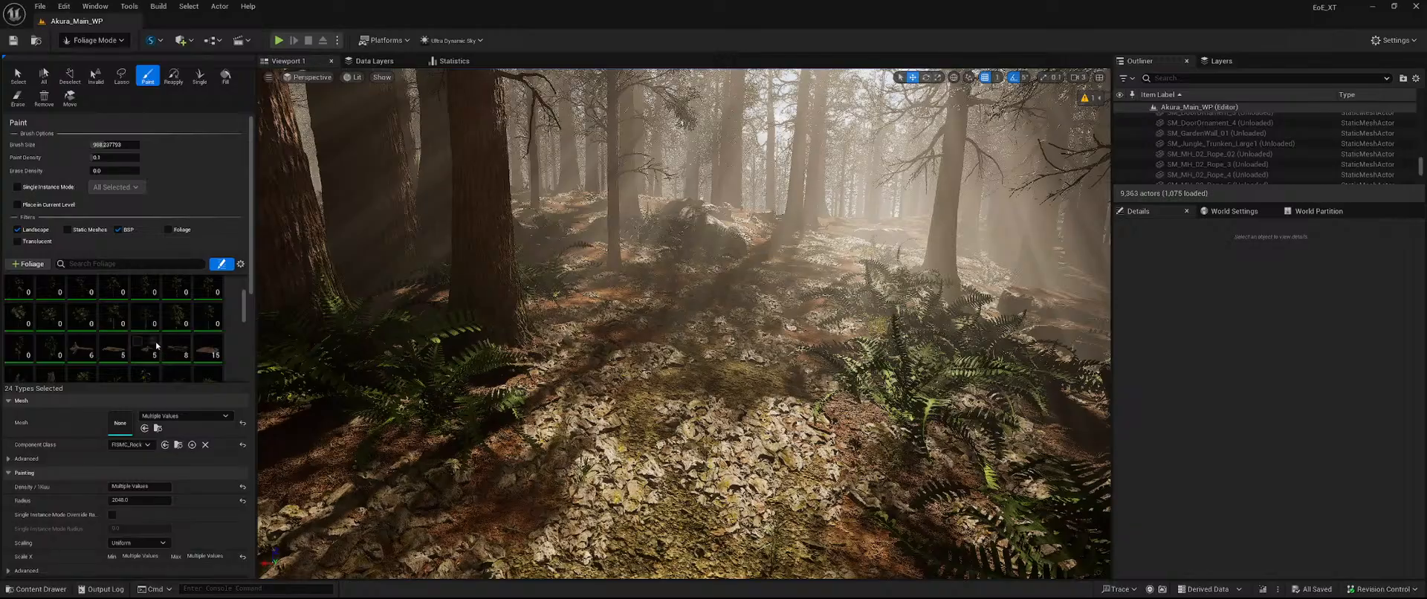
Set the Scale X range of FT_RW_PlantsBush1_A to a minimum of 0.75 and a maximum of 1.0, and save the change.
{"action": "left_click", "coordinate": [80, 354]}
{"action": "scroll", "coordinate": [69, 548], "scroll_direction": "down", "scroll_amount": 3}
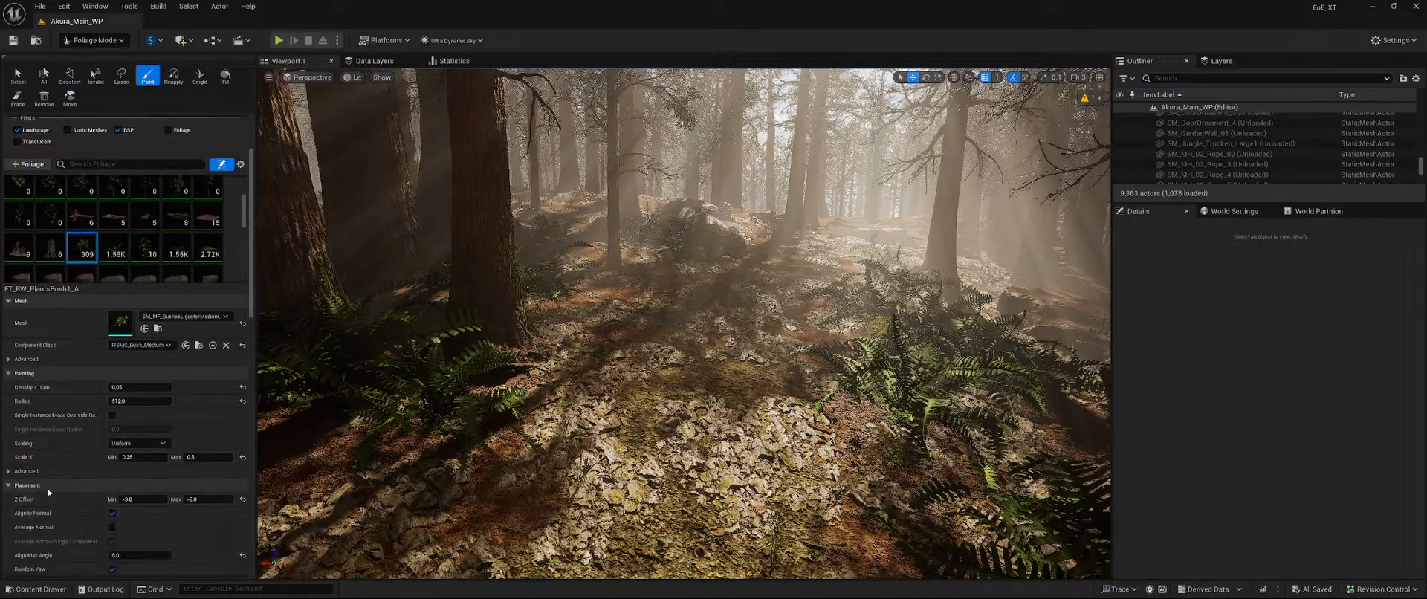
{"action": "left_click", "coordinate": [150, 459]}
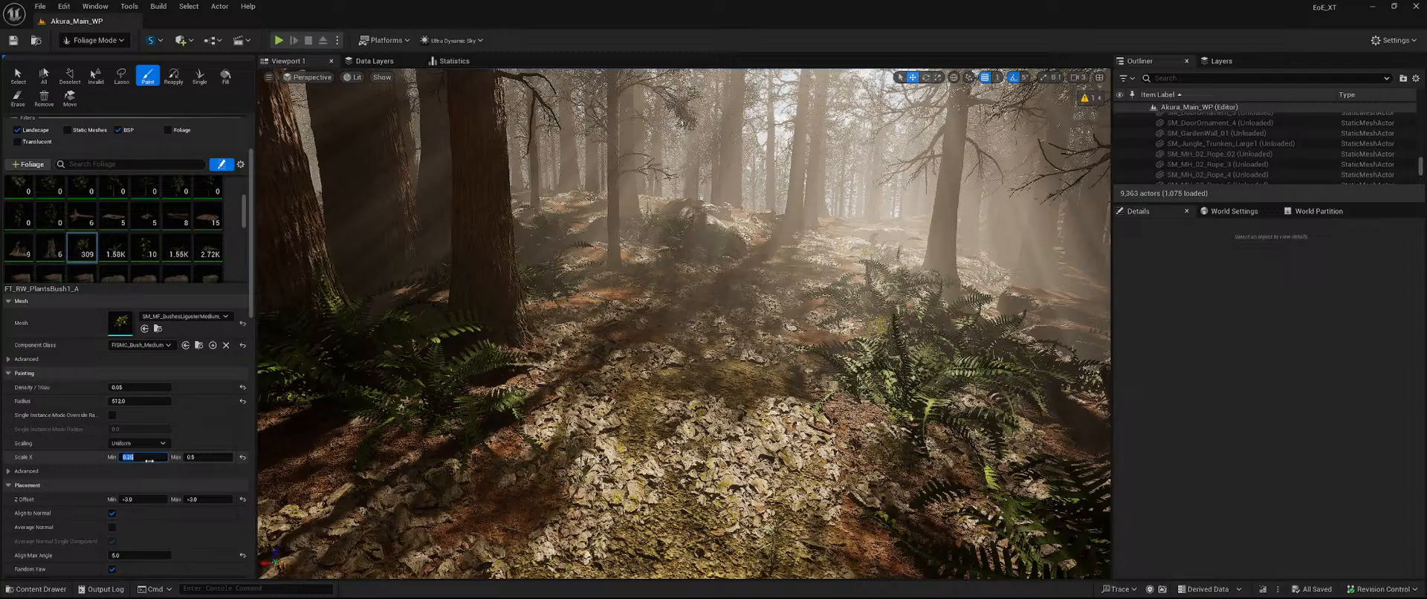
{"action": "type", "text": ".75"}
{"action": "left_click", "coordinate": [202, 457]}
{"action": "right_click_drag", "start_coordinate": [609, 433], "coordinate": [698, 483]}
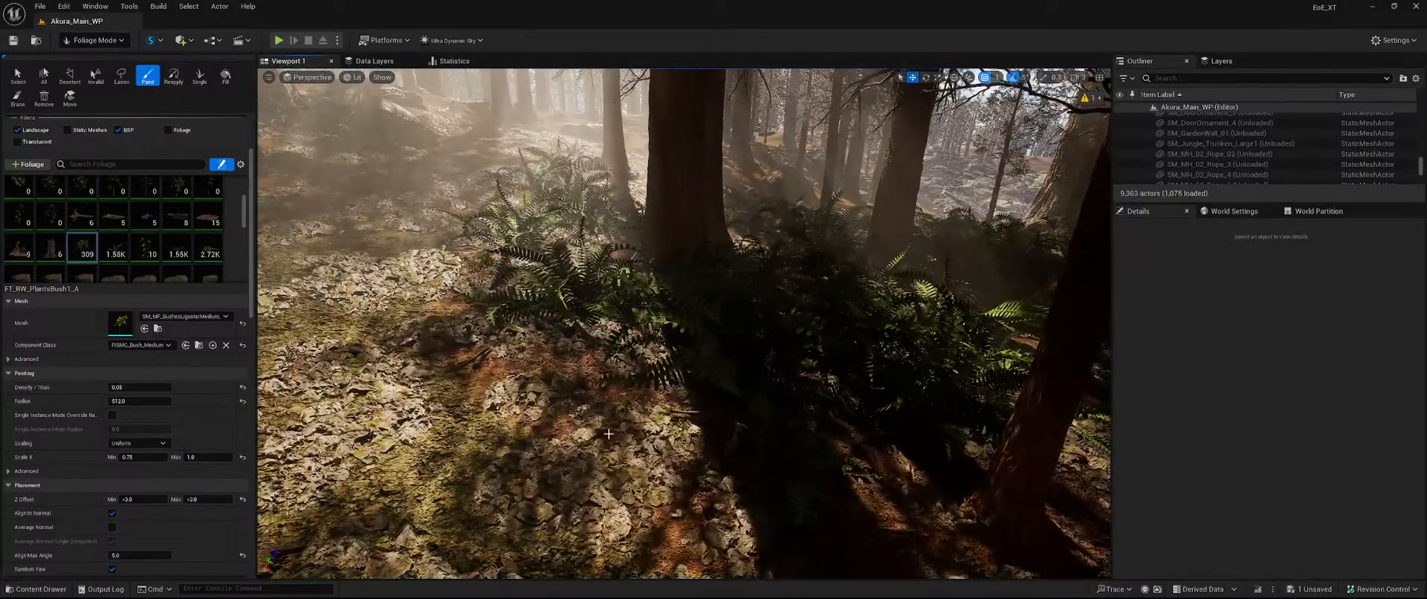
{"action": "left_click", "coordinate": [1311, 589]}
{"action": "left_click", "coordinate": [794, 420]}
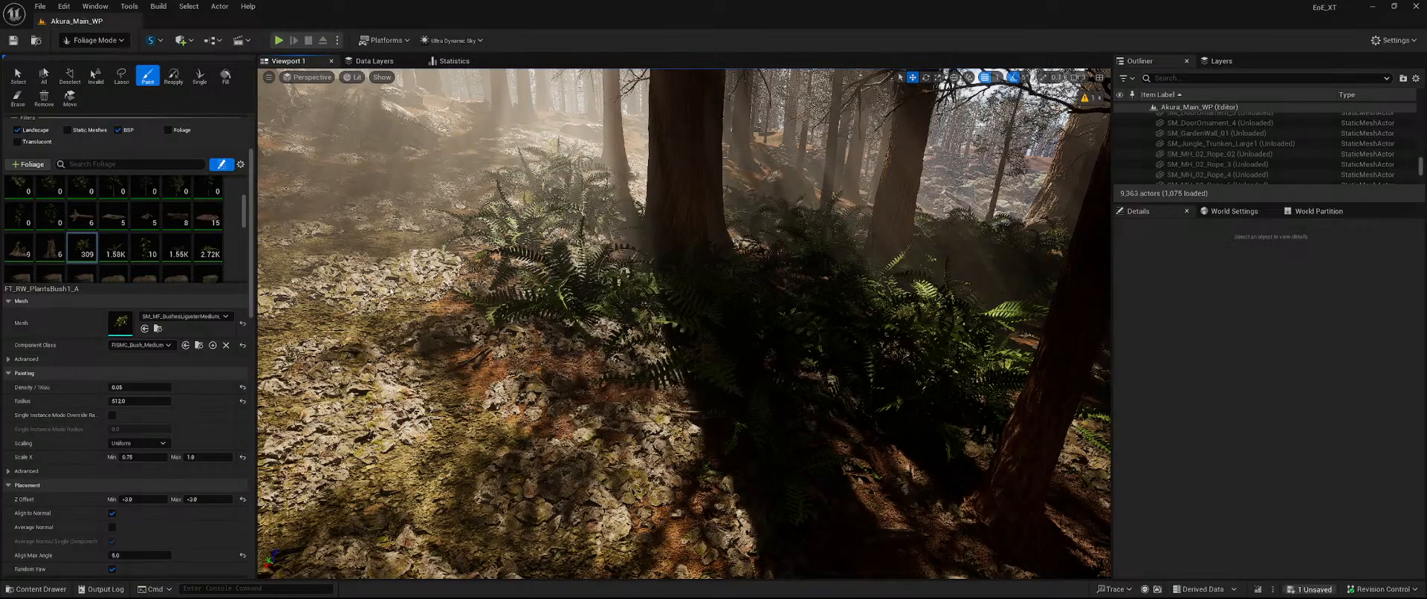
Return to Selection mode and look around the forest floor to inspect the bushes.
{"action": "left_click", "coordinate": [94, 40]}
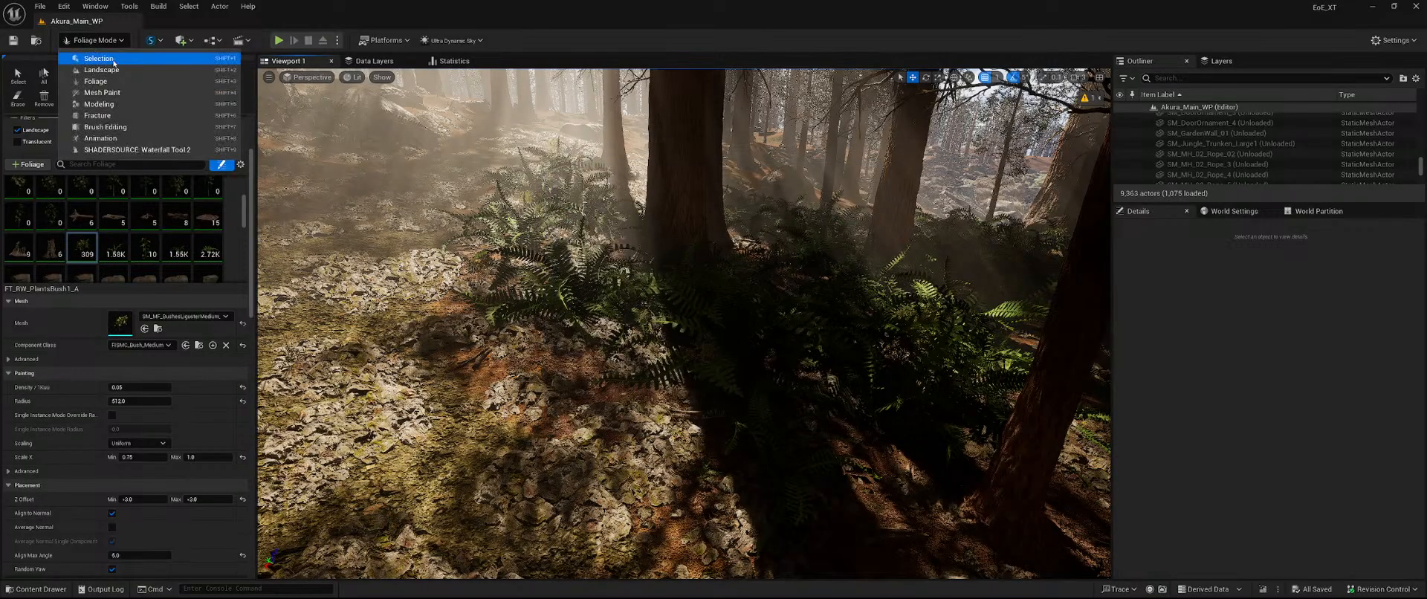
{"action": "left_click", "coordinate": [99, 58]}
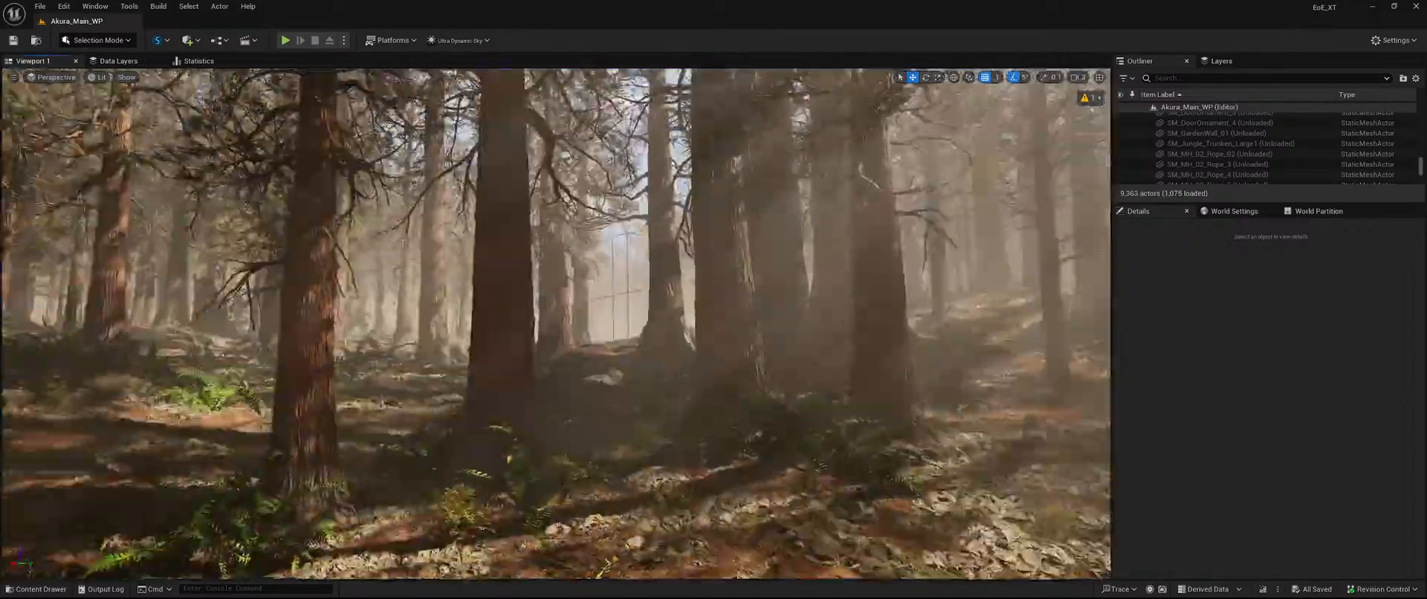
{"action": "right_click_drag", "start_coordinate": [556, 324], "coordinate": [706, 345]}
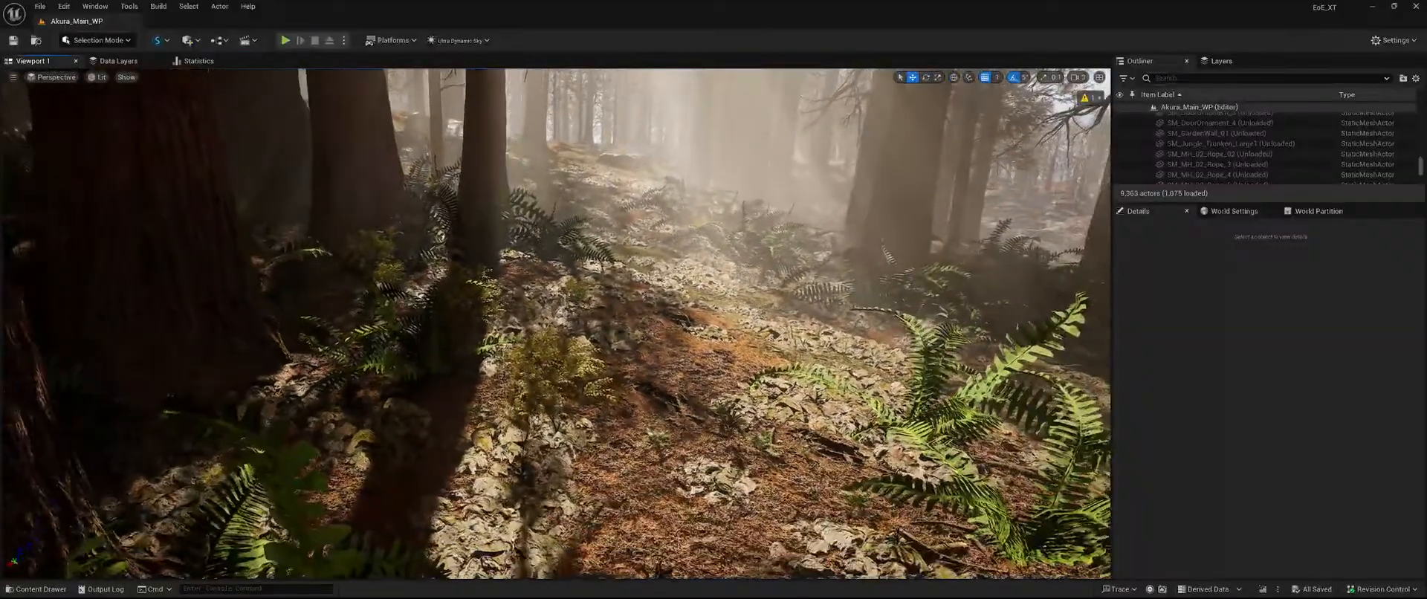
Filter the level's actors by "pfs" and focus the view on the PFS_RW_Plants volume.
{"action": "left_click", "coordinate": [1211, 78]}
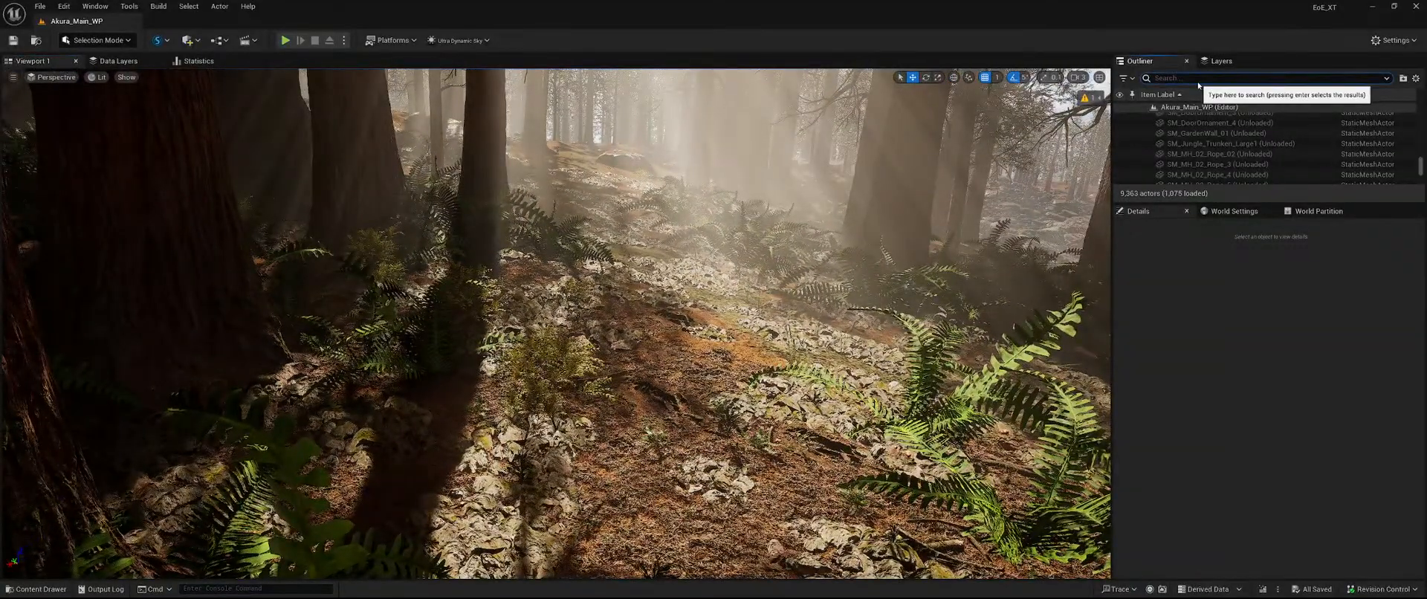
{"action": "type", "text": "pfs"}
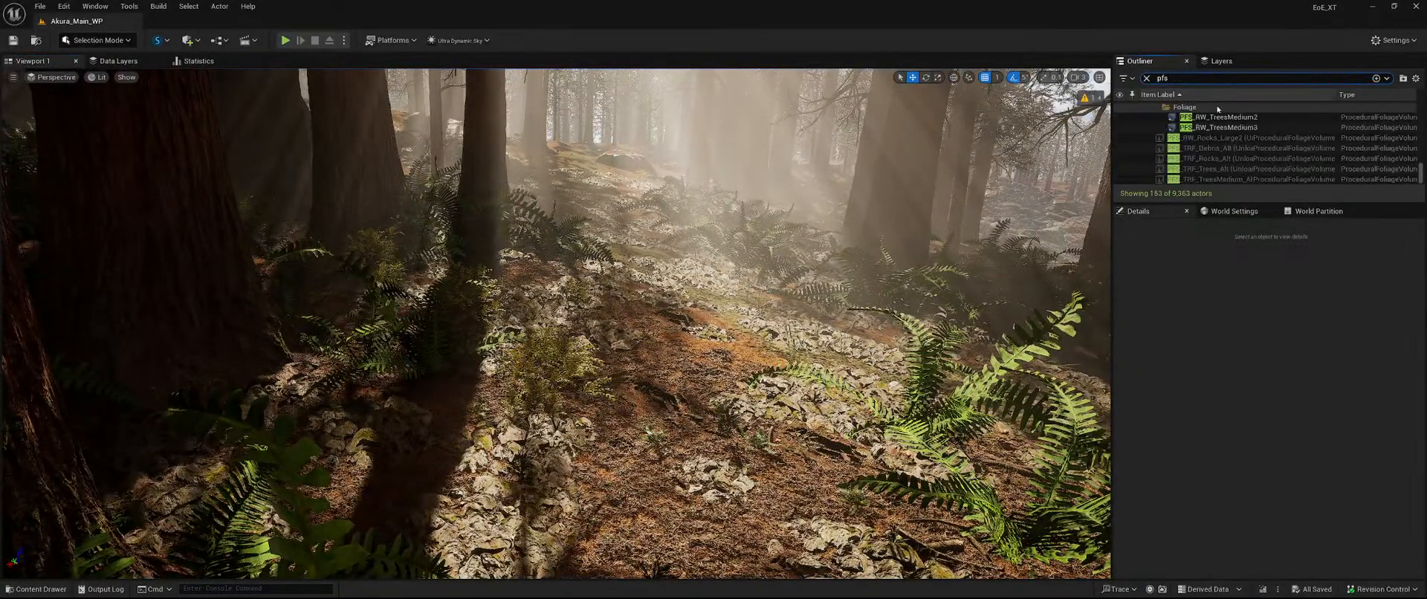
{"action": "scroll", "coordinate": [1226, 141], "scroll_direction": "up", "scroll_amount": 10}
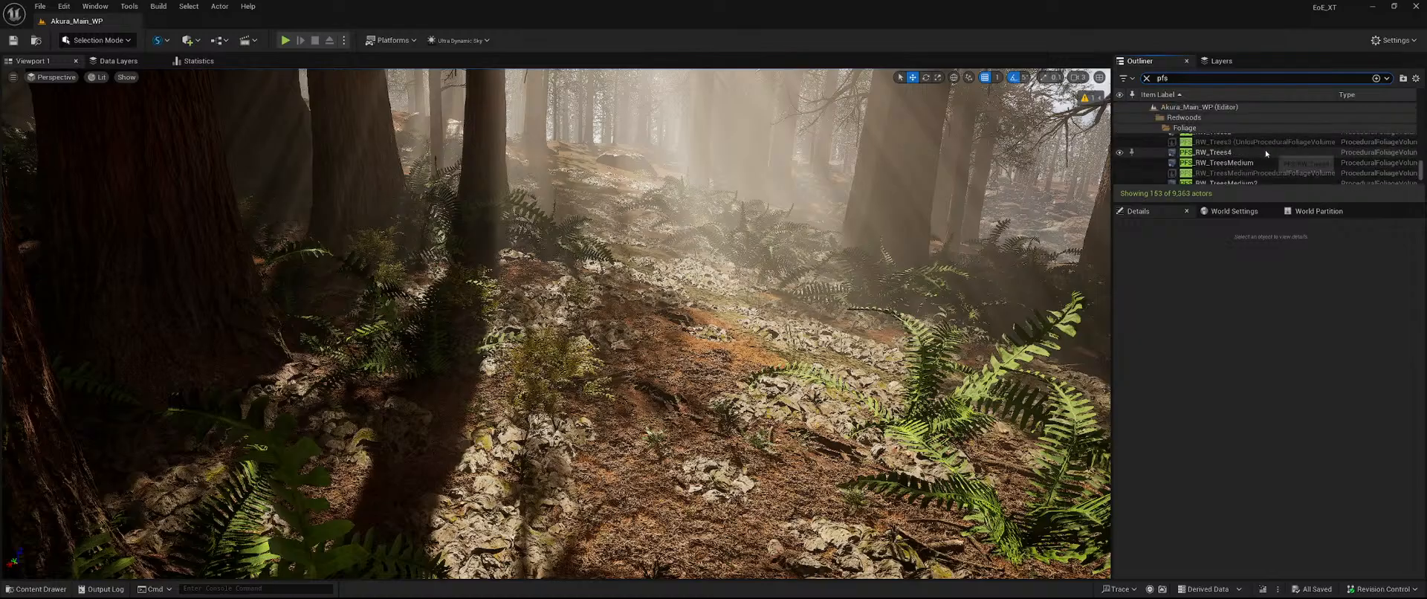
{"action": "scroll", "coordinate": [1265, 154], "scroll_direction": "up", "scroll_amount": 5}
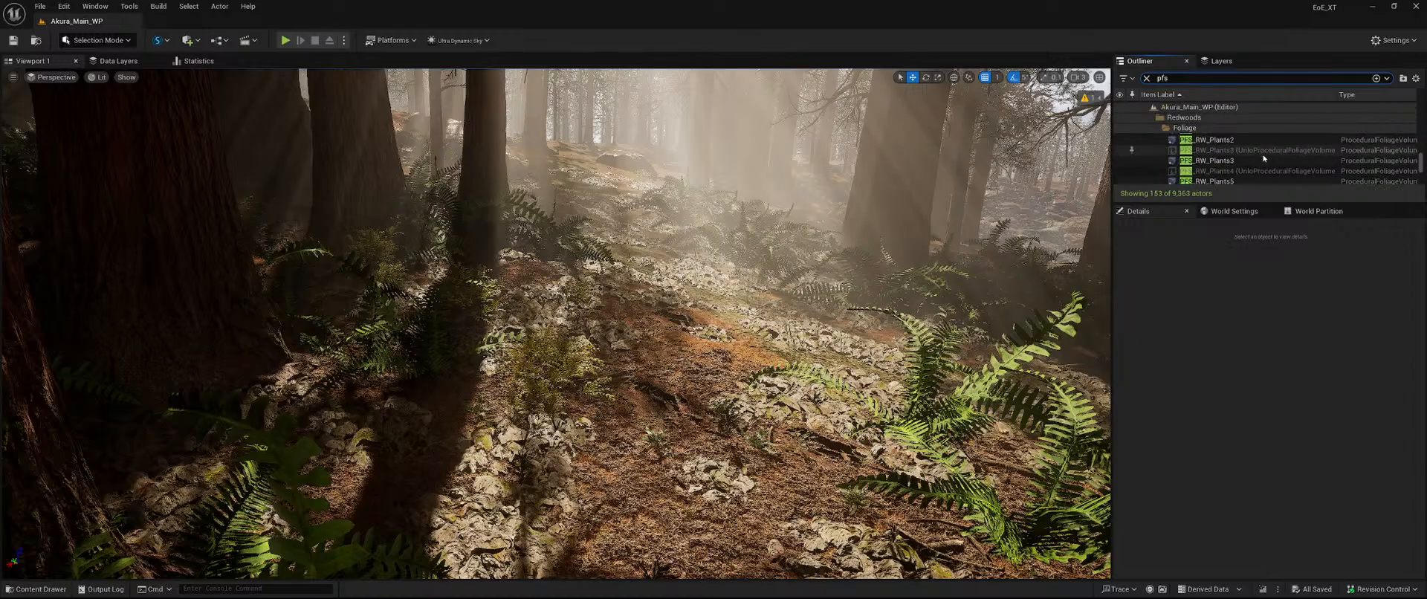
{"action": "double_click", "coordinate": [1263, 159]}
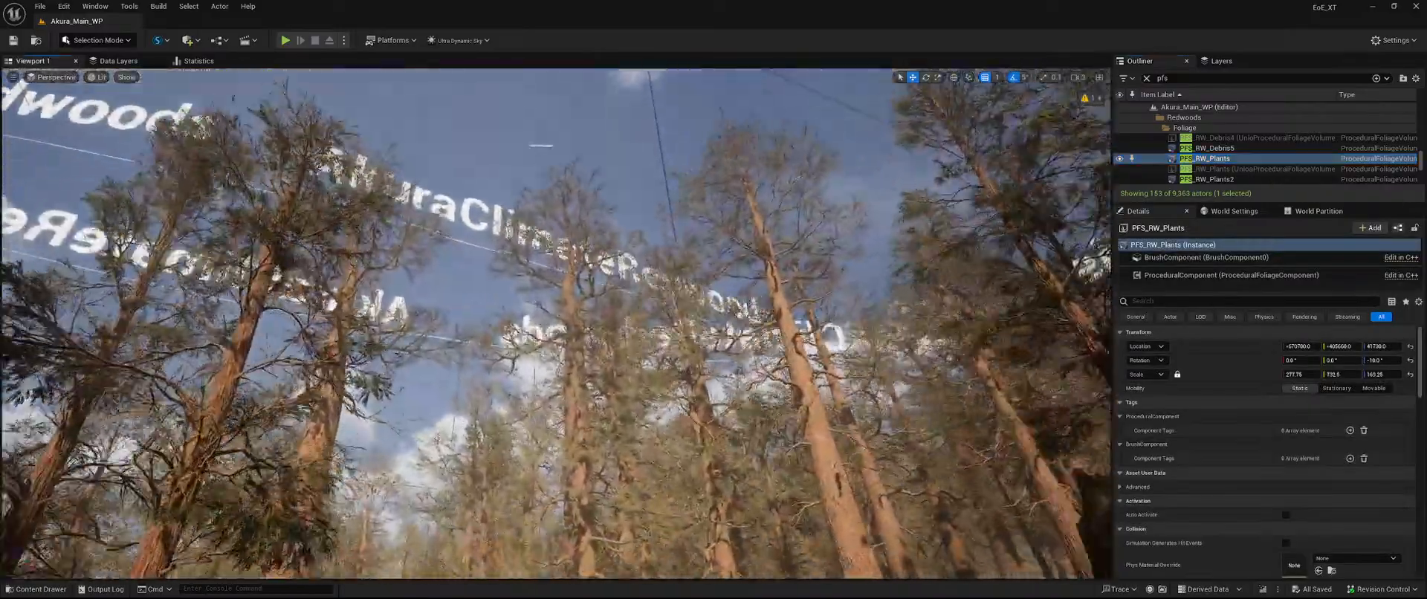
Load the unloaded areas of the PFS_RW_Plants volume and resimulate its procedural foliage.
{"action": "right_click_drag", "start_coordinate": [556, 297], "coordinate": [557, 431]}
{"action": "right_click_drag", "start_coordinate": [557, 334], "coordinate": [401, 249]}
{"action": "right_click_drag", "start_coordinate": [556, 297], "coordinate": [557, 375]}
{"action": "right_click_drag", "start_coordinate": [556, 324], "coordinate": [522, 298]}
{"action": "scroll", "coordinate": [1269, 433], "scroll_direction": "down", "scroll_amount": 10}
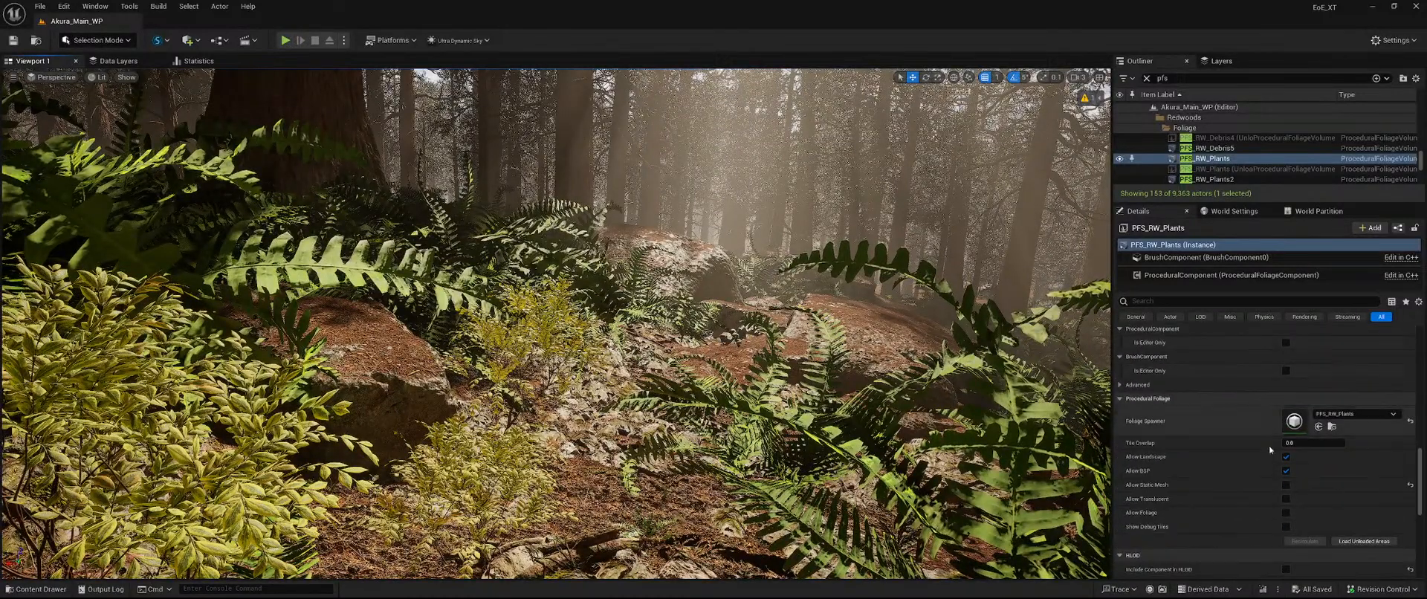
{"action": "left_click", "coordinate": [1361, 542]}
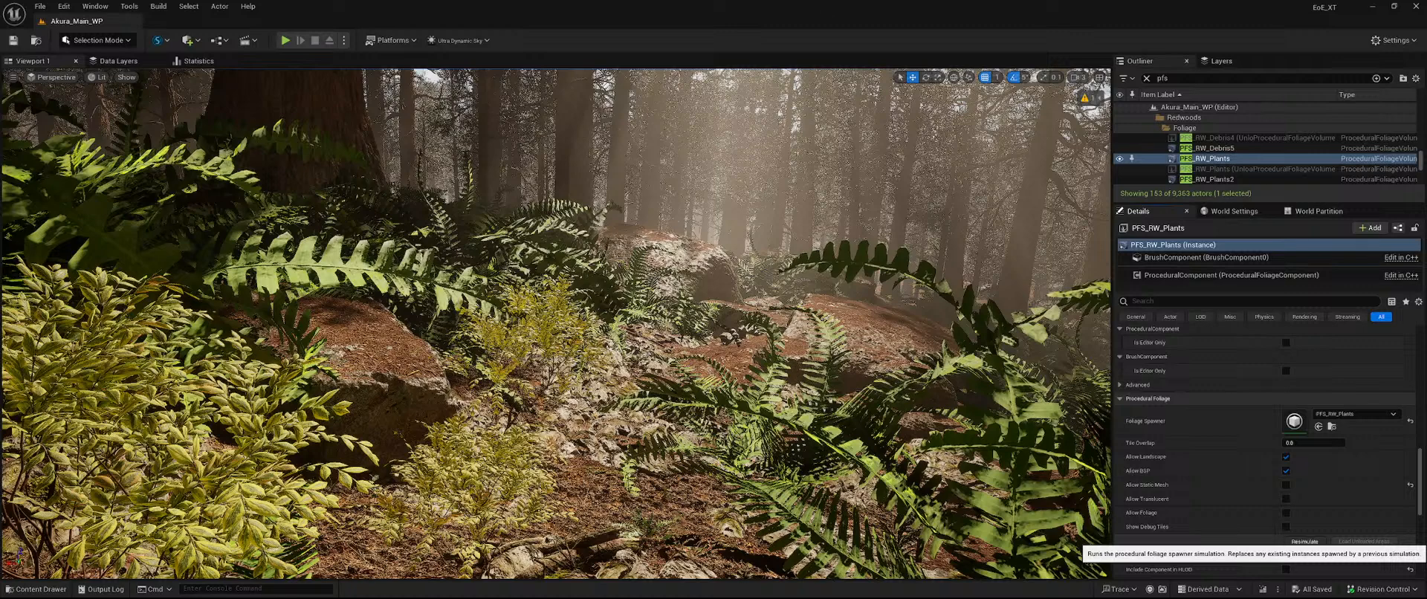
{"action": "left_click", "coordinate": [1304, 541]}
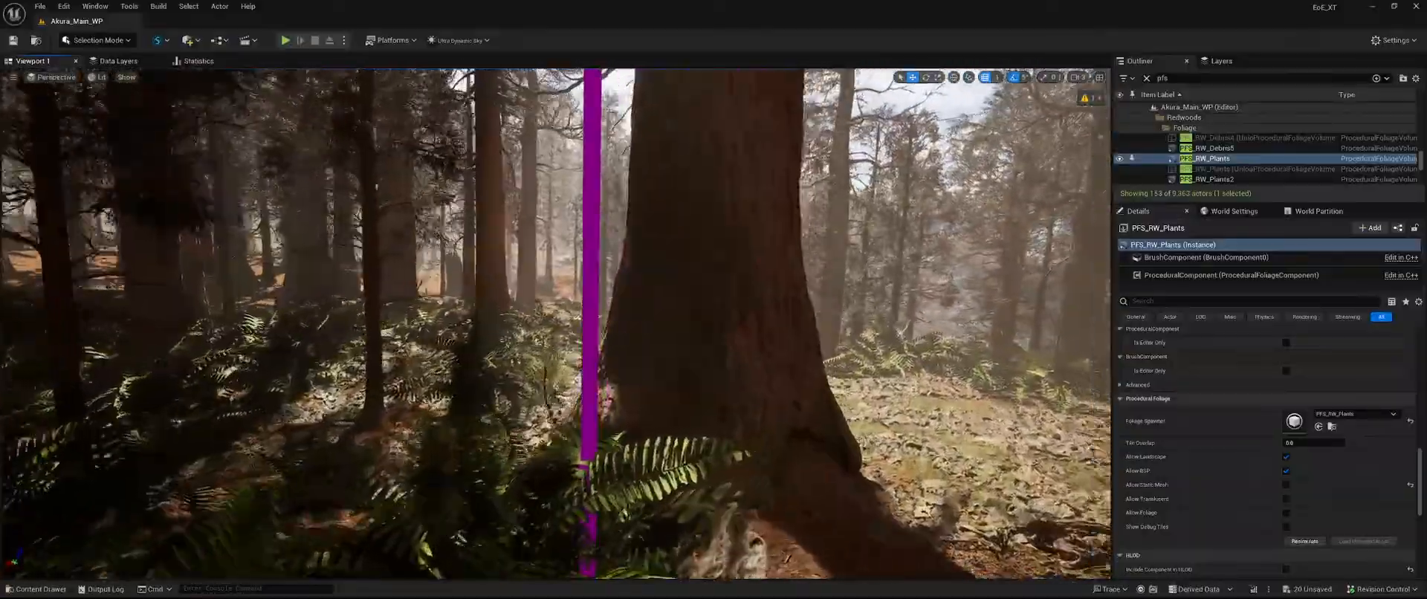
Inspect the resimulated plants on the forest floor and save all unsaved changes.
{"action": "mouse_move", "coordinate": [556, 324]}
{"action": "right_mouse_down"}
{"action": "mouse_move", "coordinate": [713, 327]}
{"action": "mouse_move", "coordinate": [743, 364]}
{"action": "mouse_move", "coordinate": [535, 335]}
{"action": "mouse_move", "coordinate": [483, 349]}
{"action": "mouse_move", "coordinate": [787, 338]}
{"action": "mouse_move", "coordinate": [357, 342]}
{"action": "mouse_move", "coordinate": [550, 331]}
{"action": "mouse_move", "coordinate": [445, 335]}
{"action": "mouse_move", "coordinate": [632, 346]}
{"action": "mouse_move", "coordinate": [561, 342]}
{"action": "right_mouse_up"}
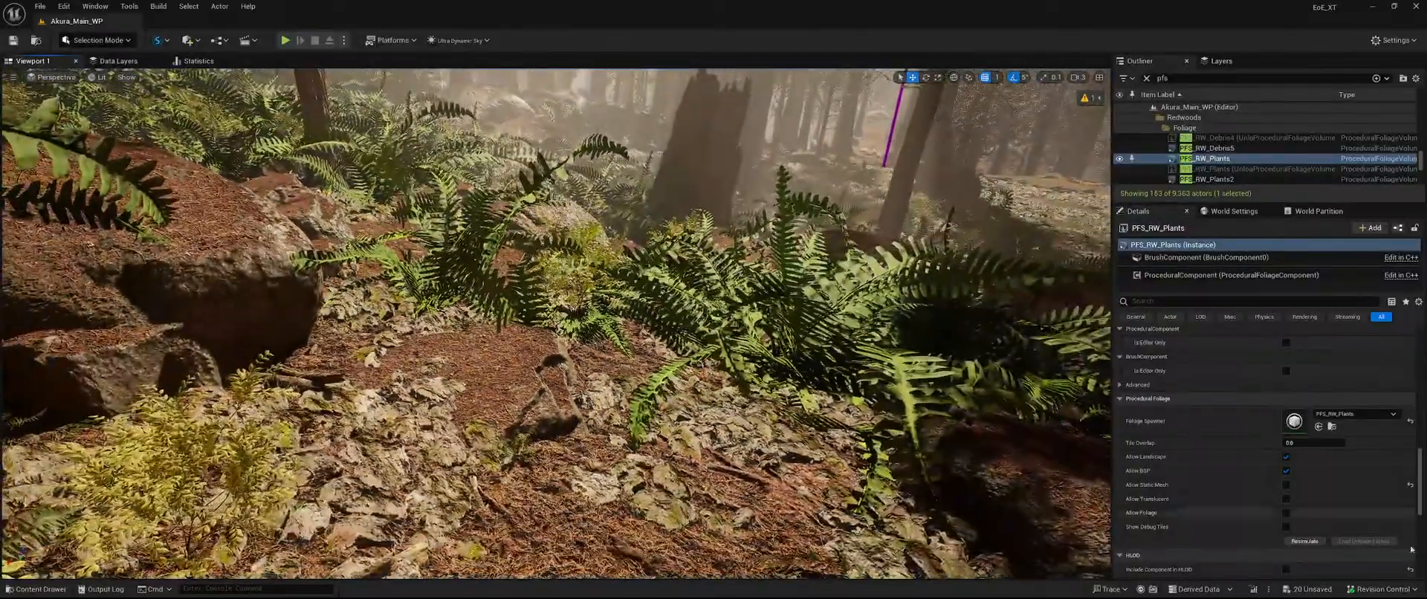
{"action": "left_click", "coordinate": [1329, 590]}
{"action": "left_click", "coordinate": [794, 420]}
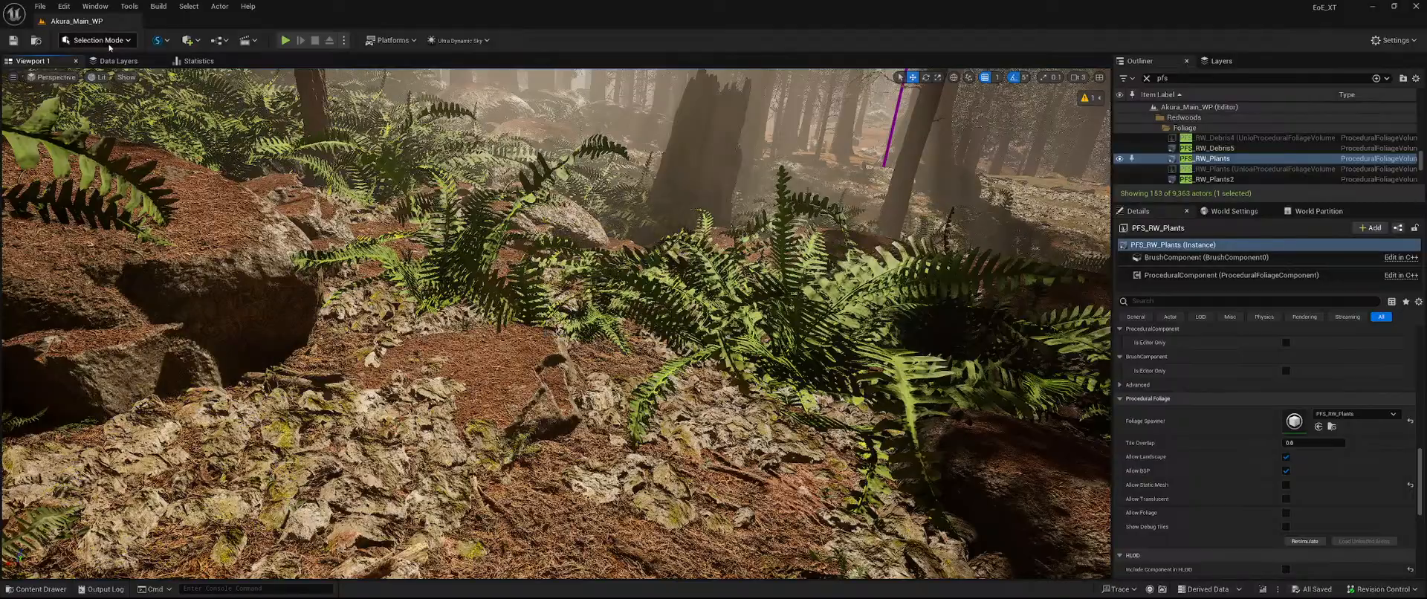
Switch to Foliage mode and select the FT_RW_PlantsBush1_A foliage type.
{"action": "right_click_drag", "start_coordinate": [312, 223], "coordinate": [212, 175]}
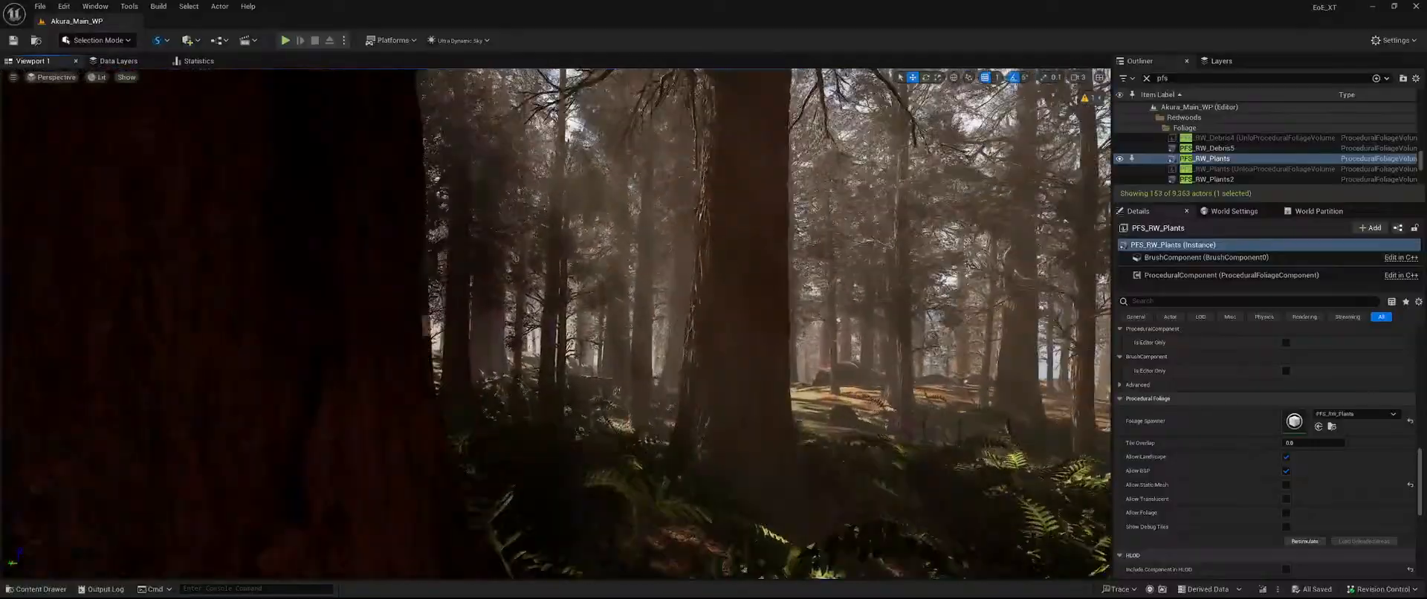
{"action": "left_click", "coordinate": [110, 39]}
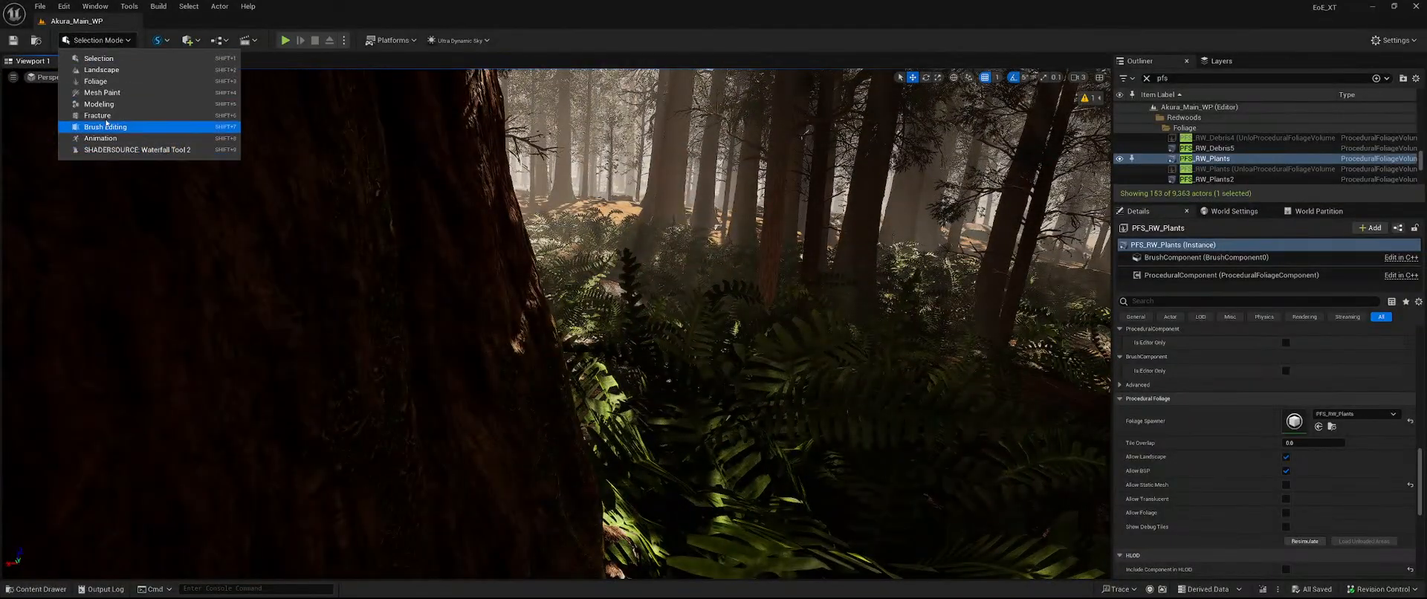
{"action": "left_click", "coordinate": [104, 80]}
{"action": "scroll", "coordinate": [121, 363], "scroll_direction": "down", "scroll_amount": 5}
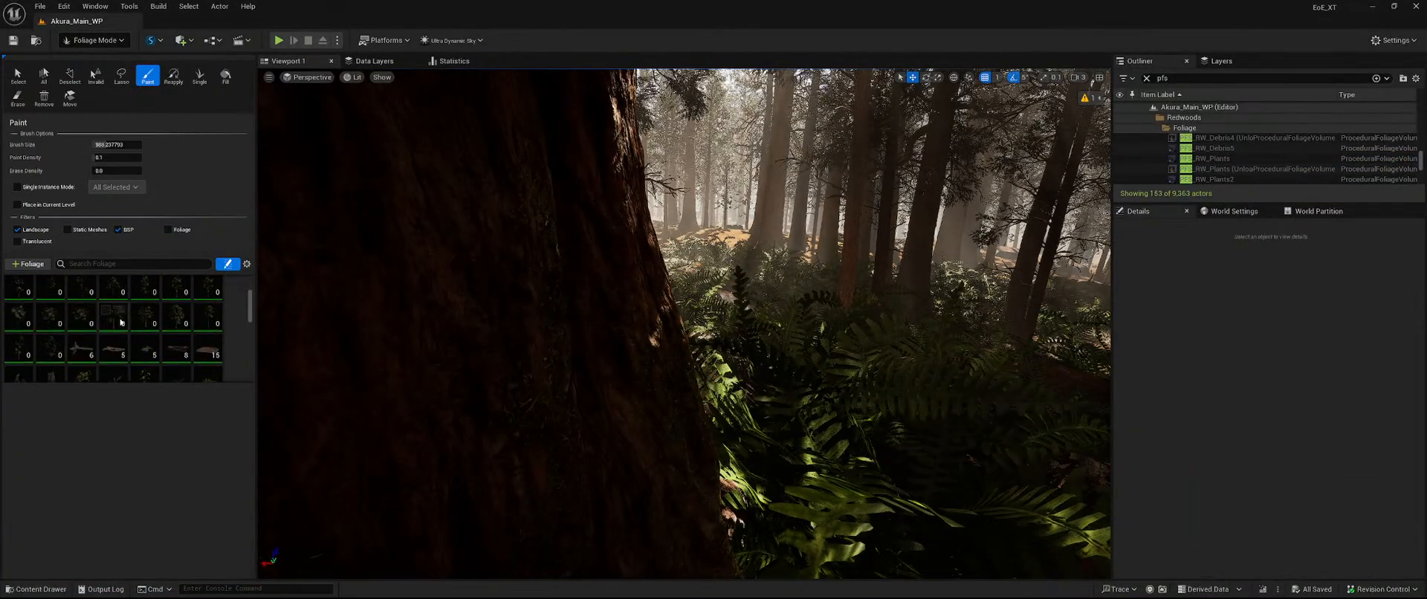
{"action": "left_click", "coordinate": [82, 320]}
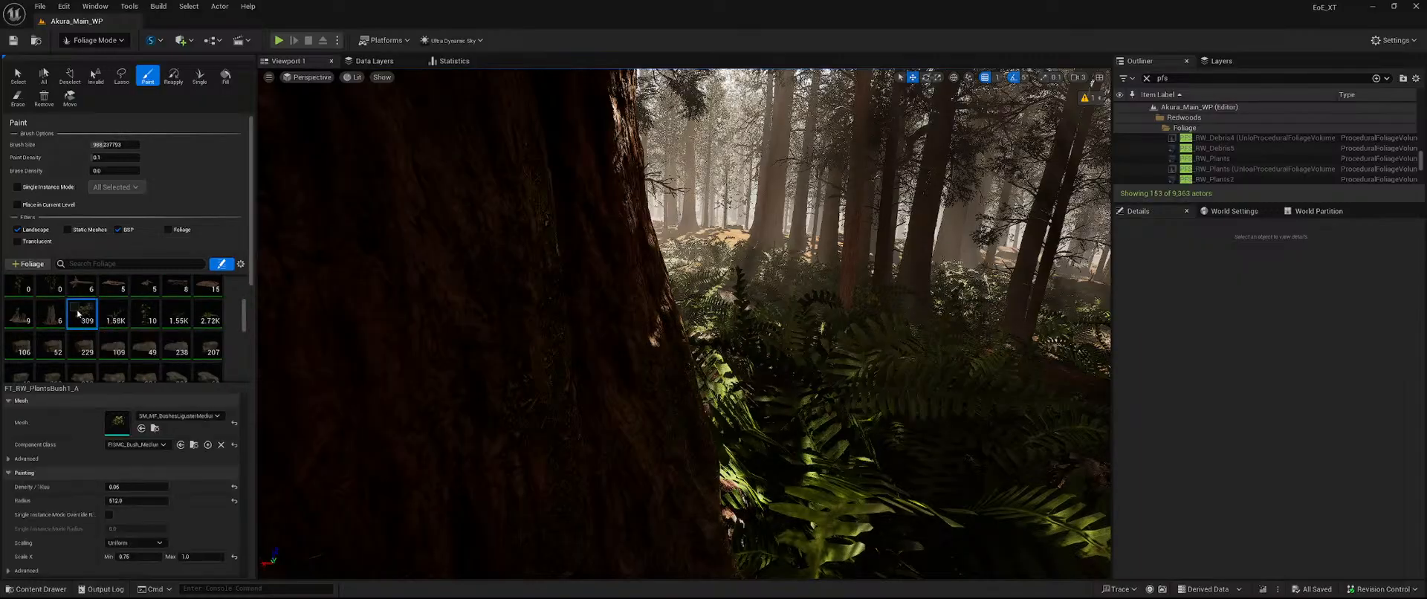
Test-paint the selected bush on the forest floor, adjusting the brush size and setting the paint density to 1.0.
{"action": "mouse_move", "coordinate": [760, 308]}
{"action": "right_mouse_down"}
{"action": "mouse_move", "coordinate": [909, 300]}
{"action": "mouse_move", "coordinate": [932, 367]}
{"action": "mouse_move", "coordinate": [922, 270]}
{"action": "mouse_move", "coordinate": [936, 360]}
{"action": "mouse_move", "coordinate": [914, 330]}
{"action": "right_mouse_up"}
{"action": "left_click", "coordinate": [828, 326]}
{"action": "mouse_move", "coordinate": [635, 242]}
{"action": "right_mouse_down"}
{"action": "mouse_move", "coordinate": [683, 249]}
{"action": "mouse_move", "coordinate": [702, 335]}
{"action": "mouse_move", "coordinate": [702, 275]}
{"action": "mouse_move", "coordinate": [705, 294]}
{"action": "right_mouse_up"}
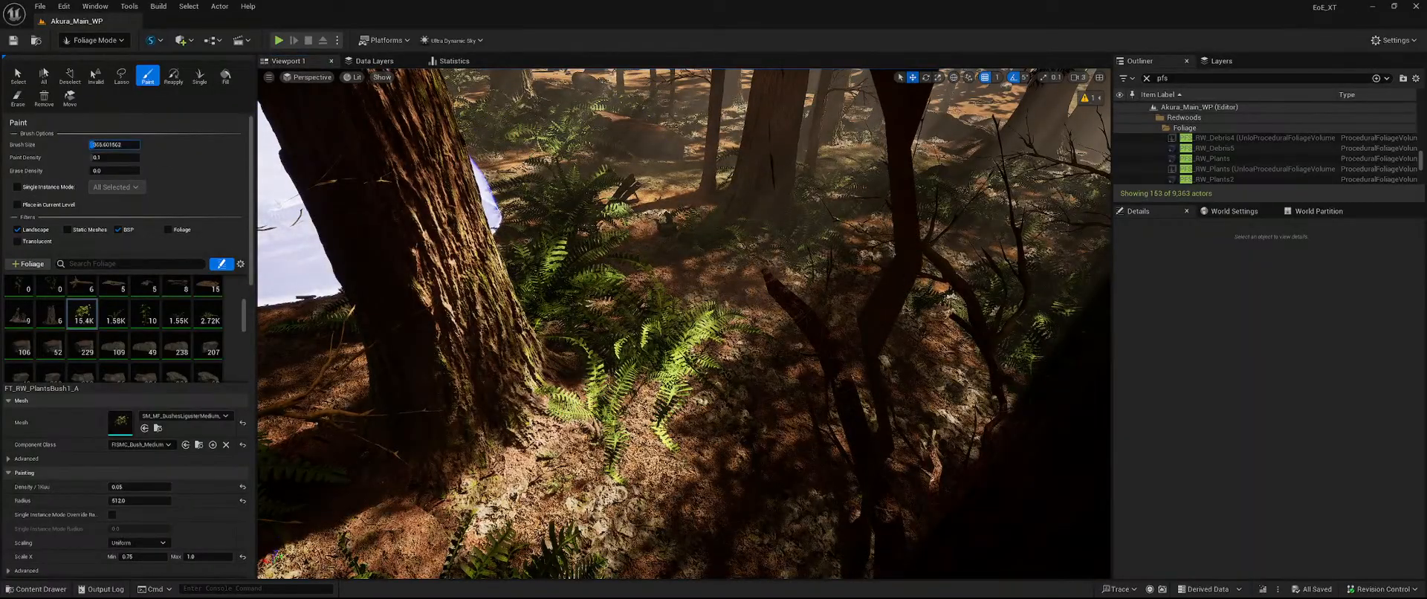
{"action": "left_click_drag", "start_coordinate": [113, 145], "coordinate": [109, 145]}
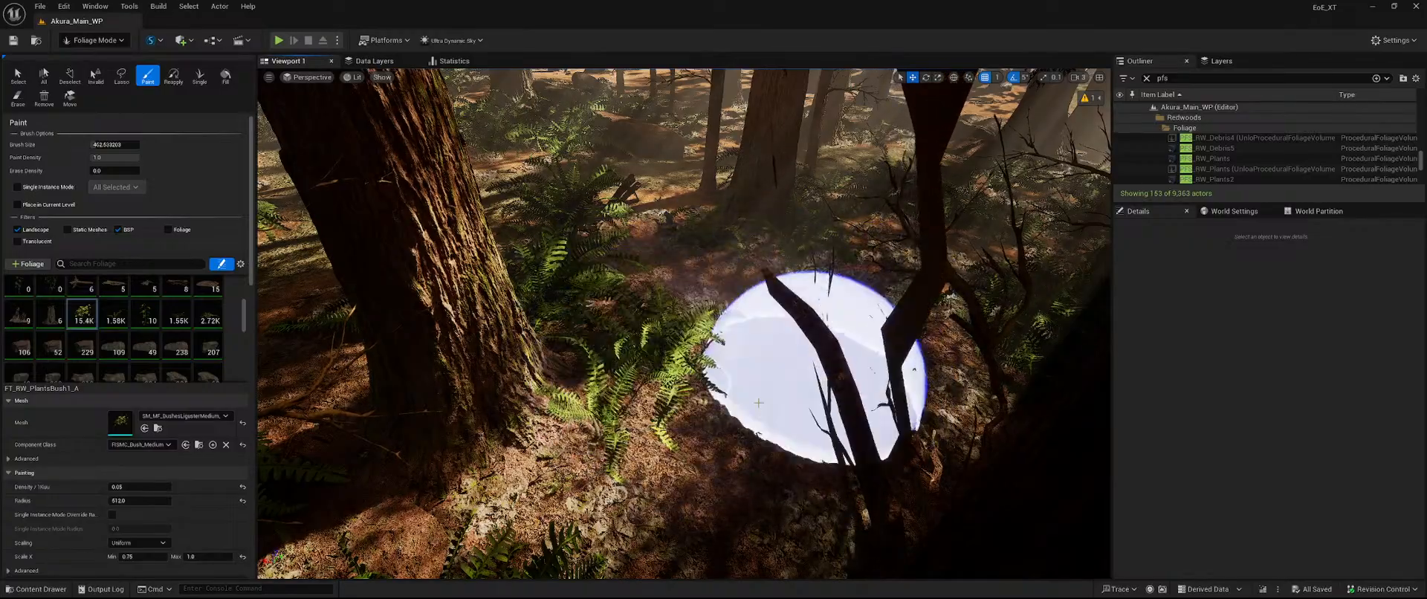
Try the default density of 100.0 for FT_RW_PlantsBush1_A on the forest floor and undo the reset.
{"action": "scroll", "coordinate": [44, 436], "scroll_direction": "down", "scroll_amount": 8}
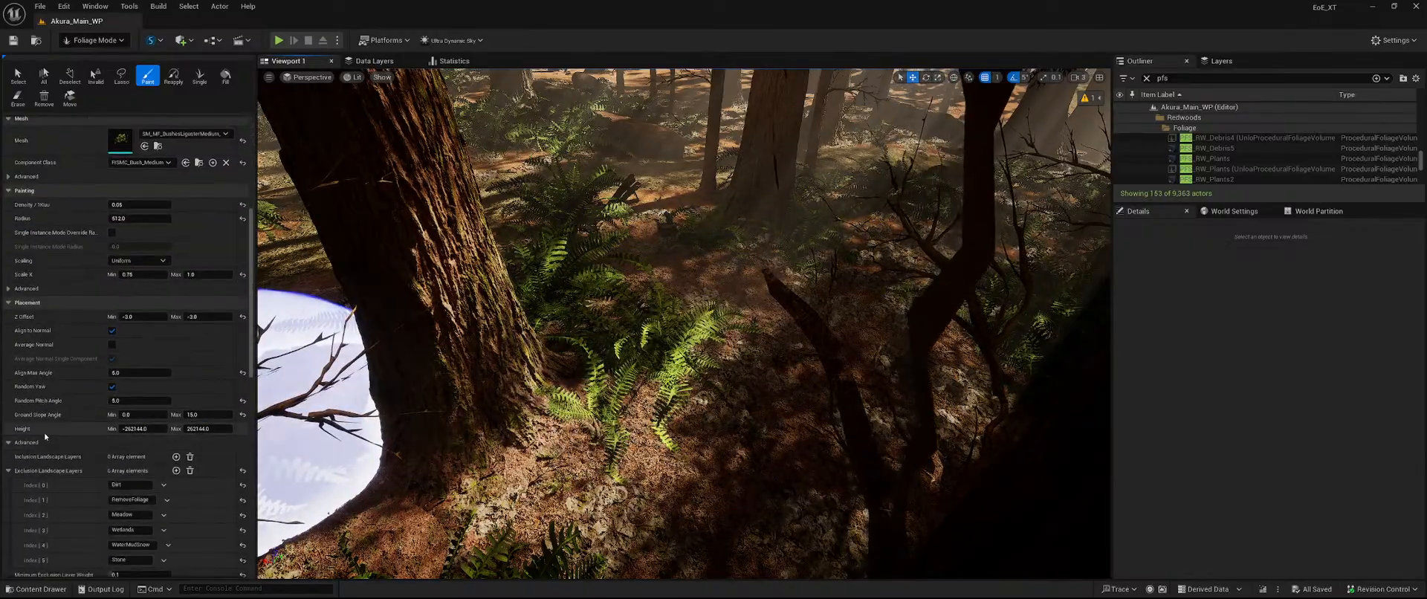
{"action": "scroll", "coordinate": [51, 401], "scroll_direction": "up", "scroll_amount": 10}
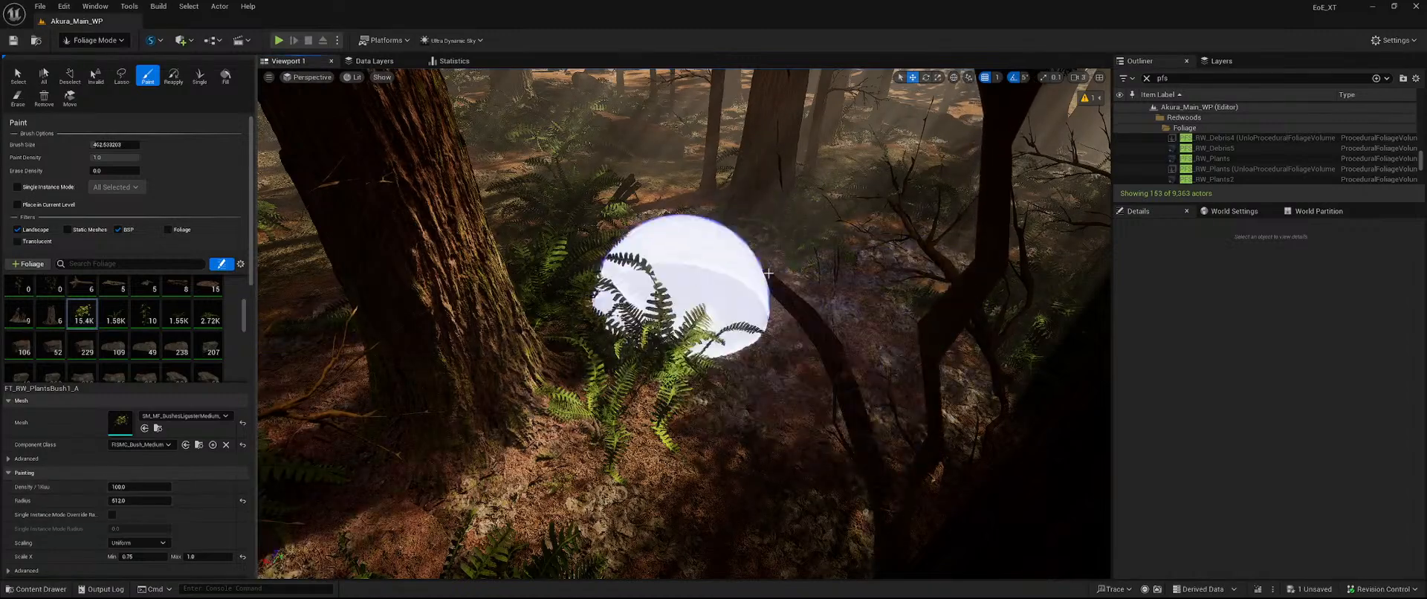
{"action": "key", "text": "w"}
{"action": "mouse_move", "coordinate": [659, 321]}
{"action": "right_mouse_down"}
{"action": "mouse_move", "coordinate": [672, 260]}
{"action": "mouse_move", "coordinate": [714, 304]}
{"action": "mouse_move", "coordinate": [706, 223]}
{"action": "mouse_move", "coordinate": [732, 248]}
{"action": "mouse_move", "coordinate": [806, 239]}
{"action": "mouse_move", "coordinate": [832, 219]}
{"action": "mouse_move", "coordinate": [884, 256]}
{"action": "mouse_move", "coordinate": [892, 301]}
{"action": "mouse_move", "coordinate": [966, 308]}
{"action": "mouse_move", "coordinate": [970, 331]}
{"action": "mouse_move", "coordinate": [951, 319]}
{"action": "right_mouse_up"}
{"action": "key", "text": "w"}
{"action": "key", "text": "w"}
{"action": "key", "text": "s"}
{"action": "key", "text": "w"}
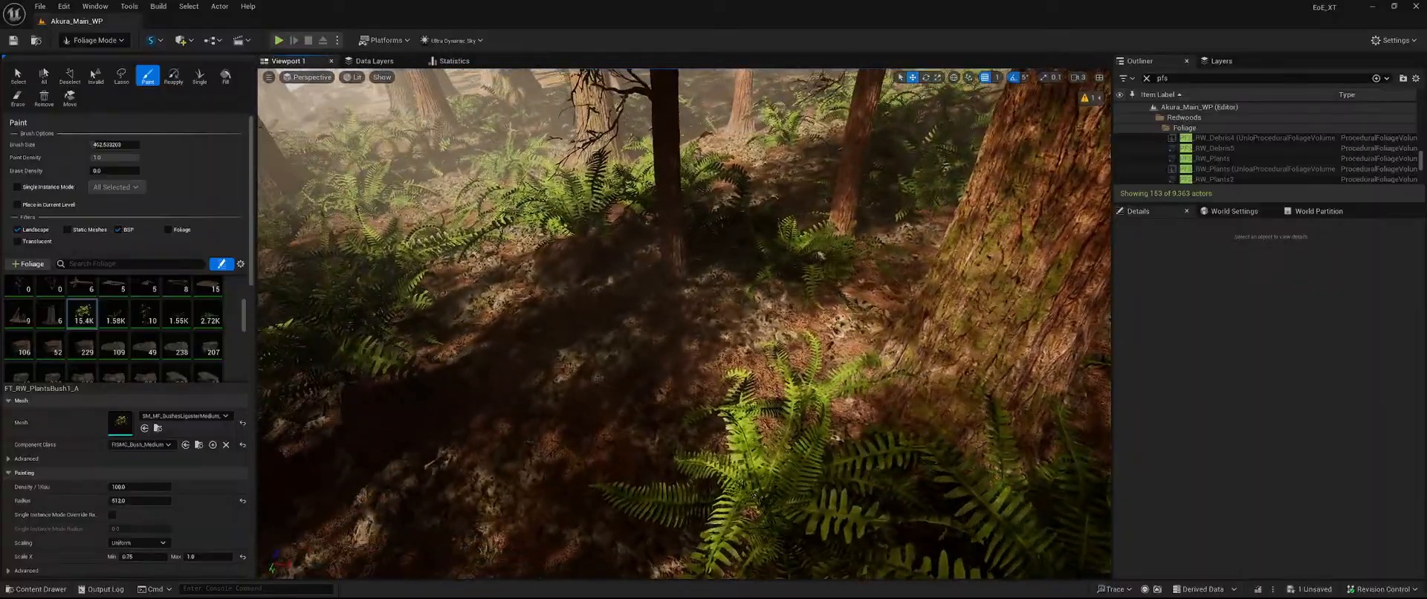
{"action": "key", "text": "ctrl+z"}
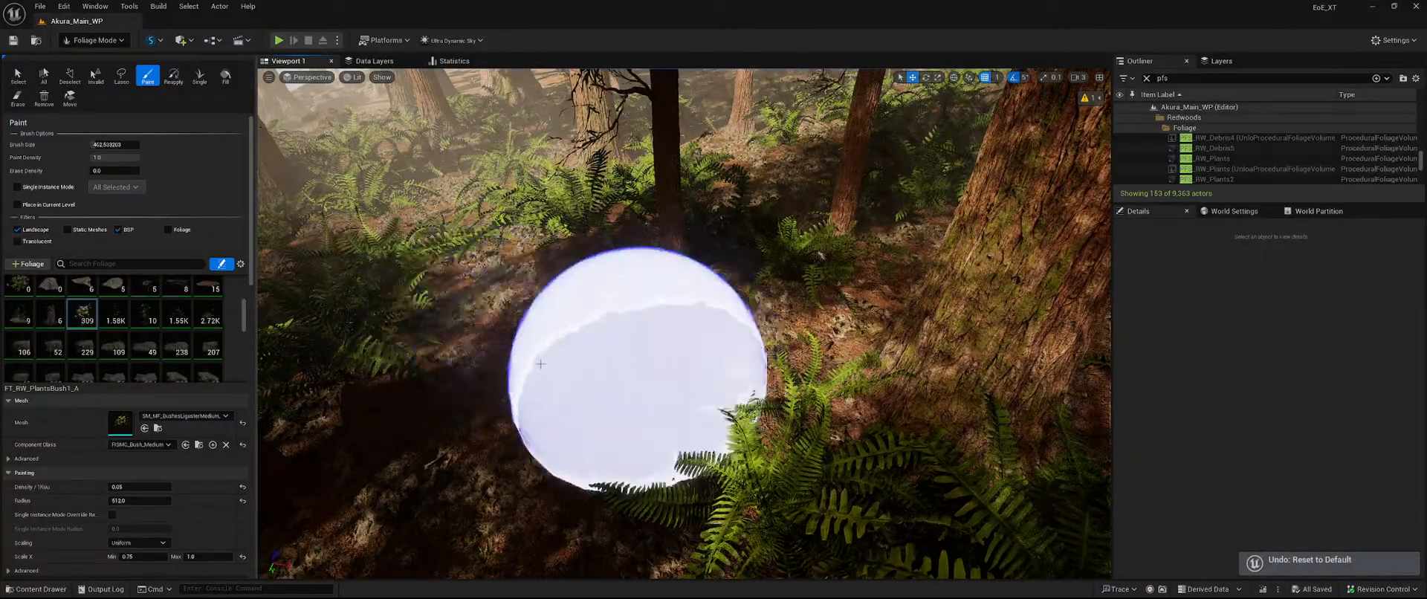
Reset the bush foliage type's density to 100.0 again and test it in another part of the forest.
{"action": "mouse_move", "coordinate": [541, 363]}
{"action": "right_mouse_down"}
{"action": "mouse_move", "coordinate": [491, 312]}
{"action": "mouse_move", "coordinate": [429, 361]}
{"action": "right_mouse_up"}
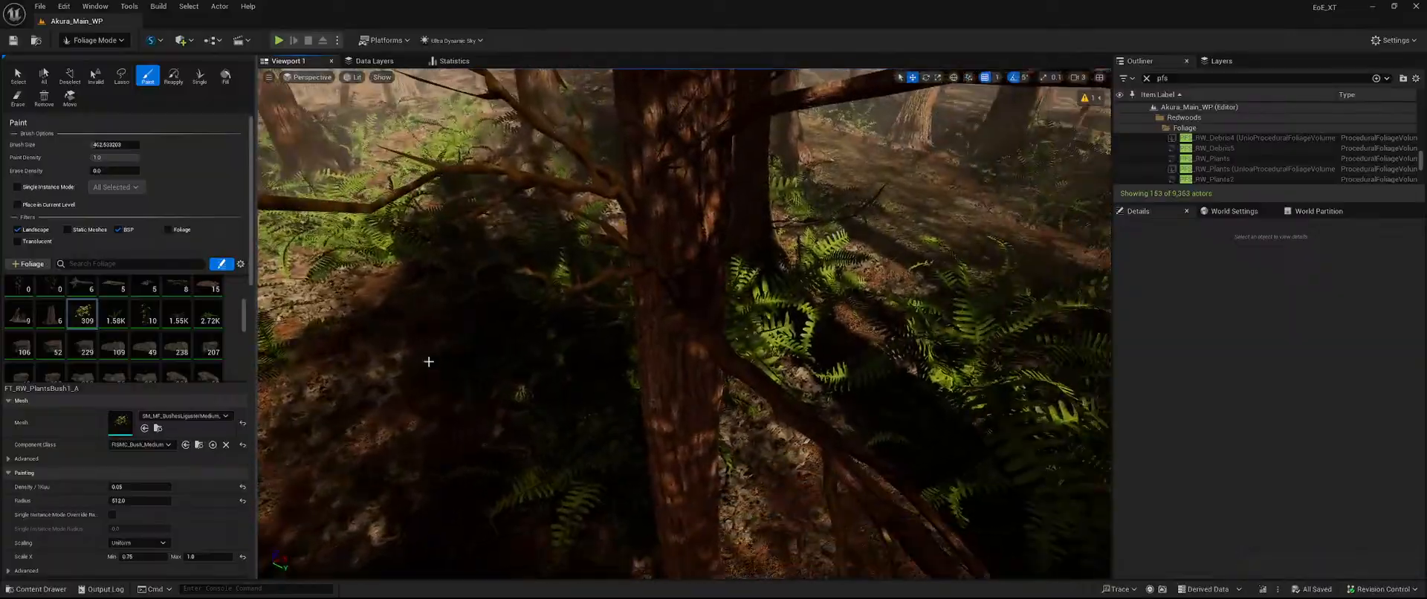
{"action": "left_click", "coordinate": [241, 487]}
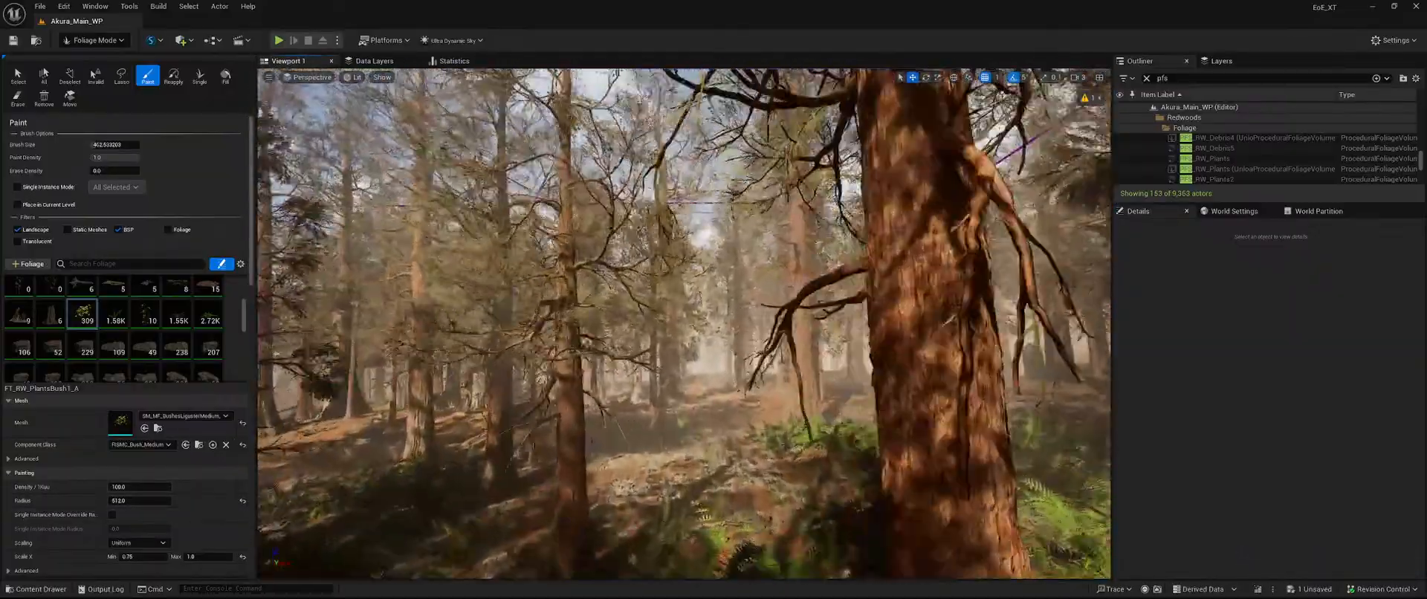
{"action": "key", "text": "w"}
{"action": "right_click_drag", "start_coordinate": [683, 323], "coordinate": [721, 455]}
{"action": "key", "text": "w"}
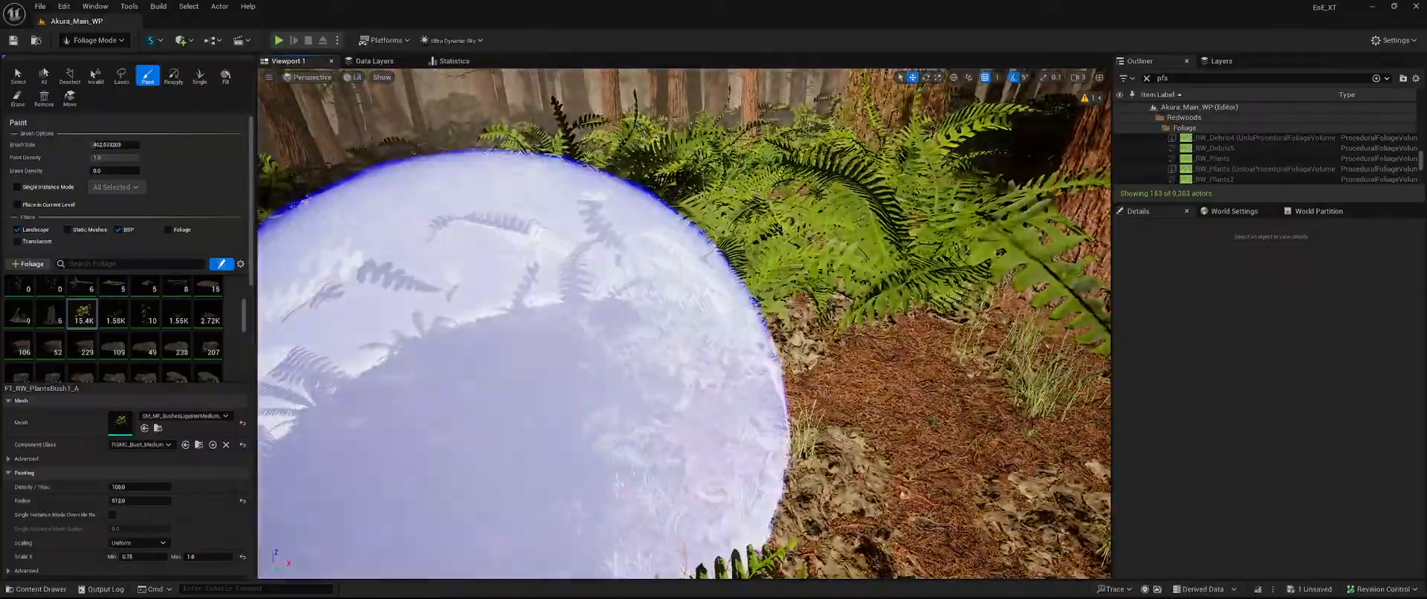
Undo the bush density reset and return to Selection mode.
{"action": "key", "text": "ctrl+z"}
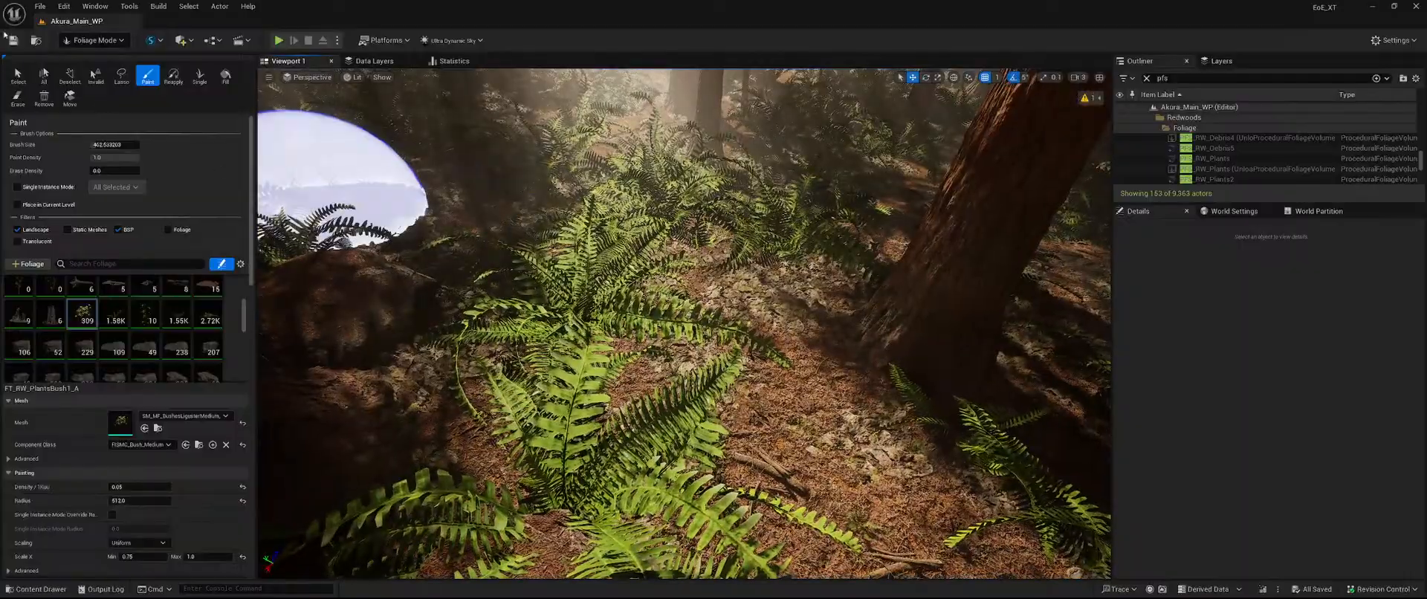
{"action": "left_click", "coordinate": [94, 40]}
{"action": "left_click", "coordinate": [104, 54]}
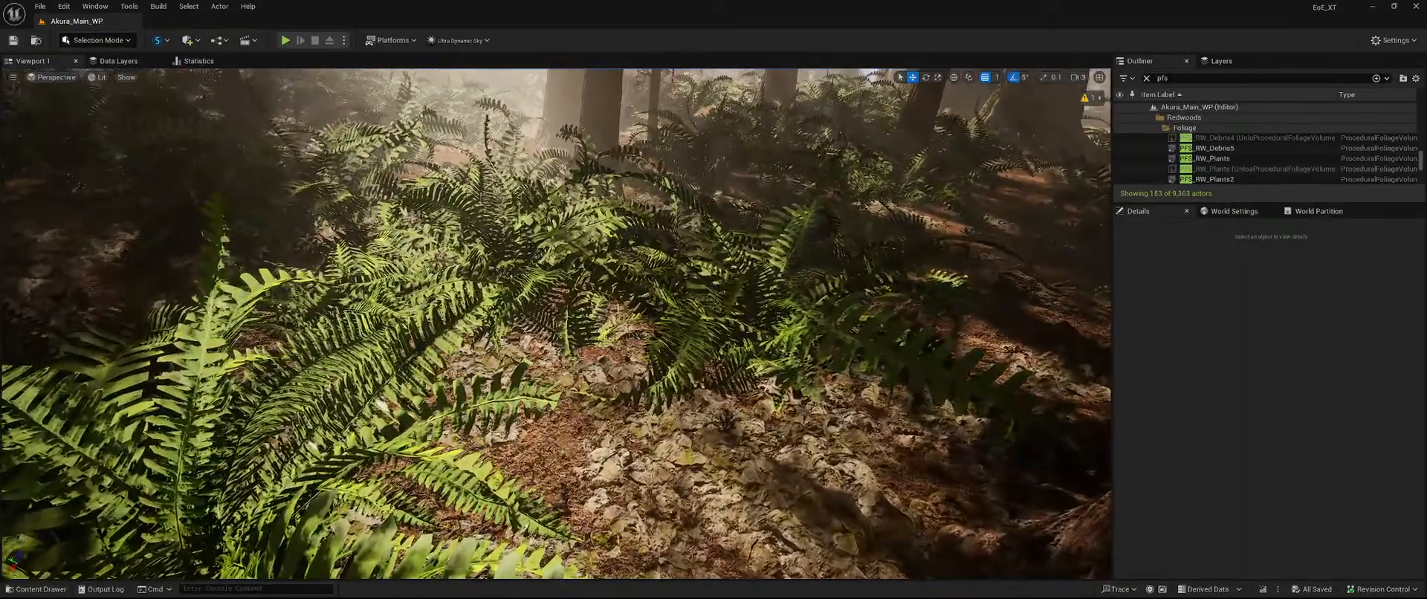
Place a single SM_MF_BushesLigusterMedium_A_DS mesh on the ground among the ferns.
{"action": "key", "text": "ctrl+space"}
{"action": "left_click_drag", "start_coordinate": [432, 476], "coordinate": [570, 310]}
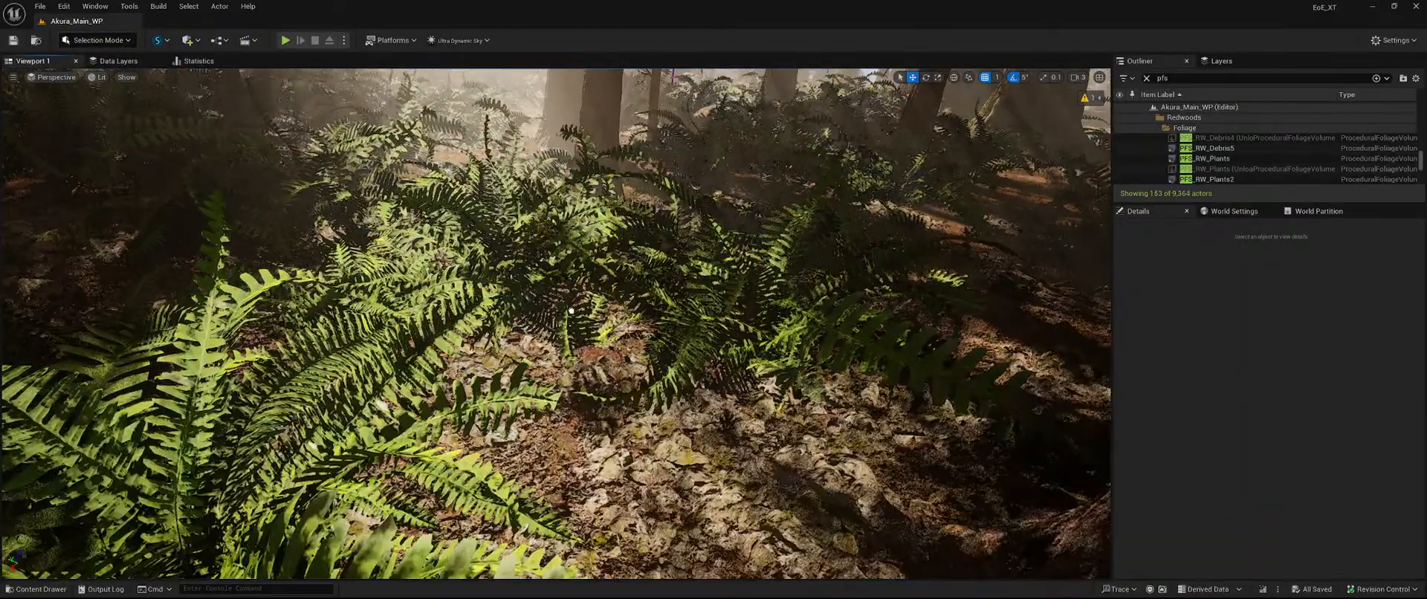
{"action": "right_click_drag", "start_coordinate": [576, 423], "coordinate": [605, 414]}
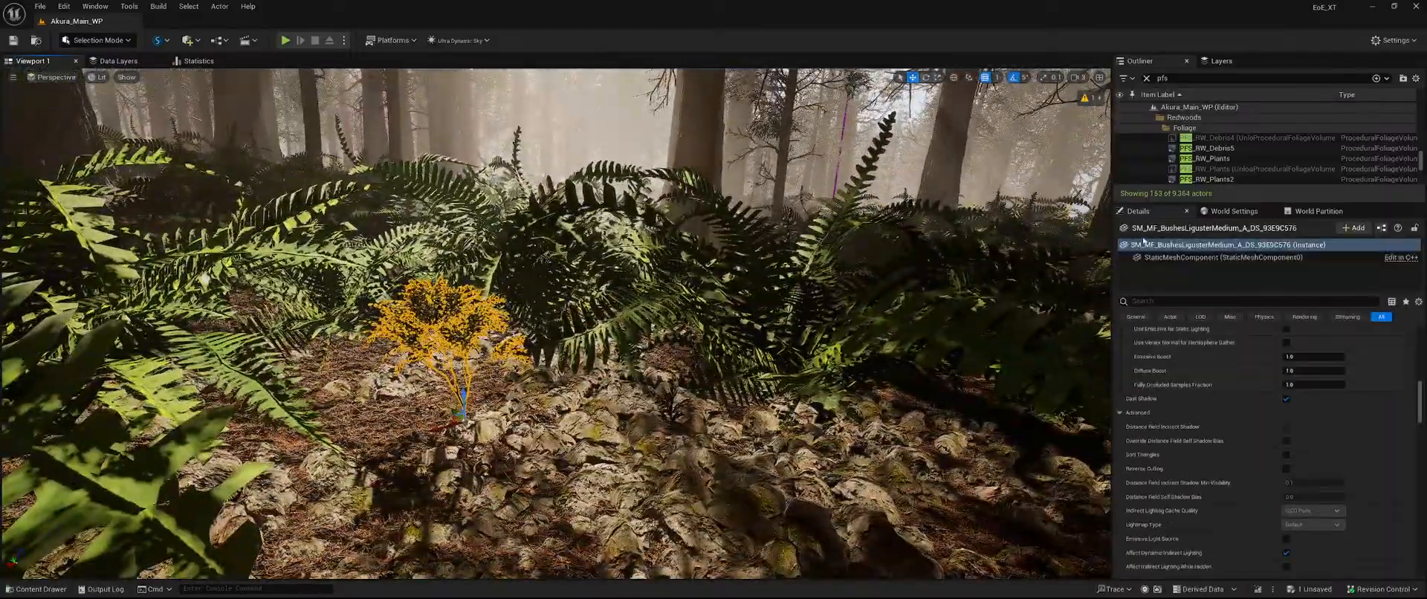
{"action": "mouse_move", "coordinate": [744, 399]}
{"action": "right_mouse_down"}
{"action": "mouse_move", "coordinate": [676, 394]}
{"action": "mouse_move", "coordinate": [743, 399]}
{"action": "right_mouse_up"}
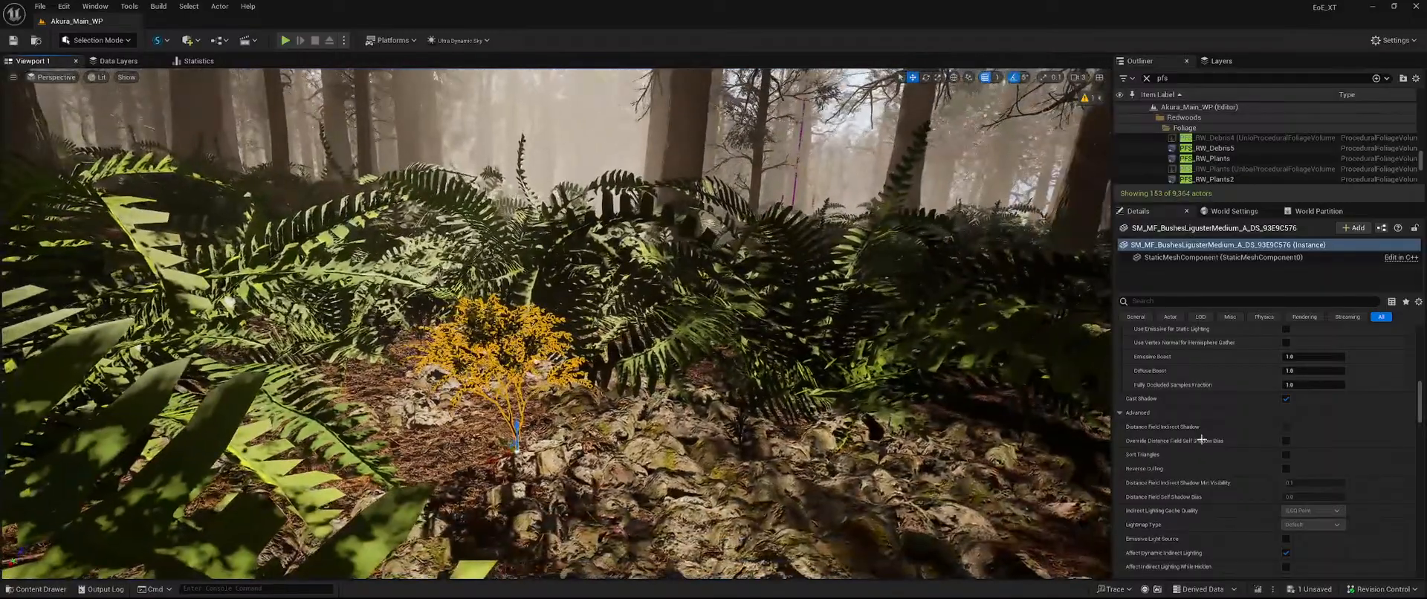
Try uniform scales of 3.0 and 2.0 on the placed Liguster bush to compare it with the ferns.
{"action": "scroll", "coordinate": [1217, 470], "scroll_direction": "up", "scroll_amount": 5}
{"action": "scroll", "coordinate": [1217, 469], "scroll_direction": "up", "scroll_amount": 6}
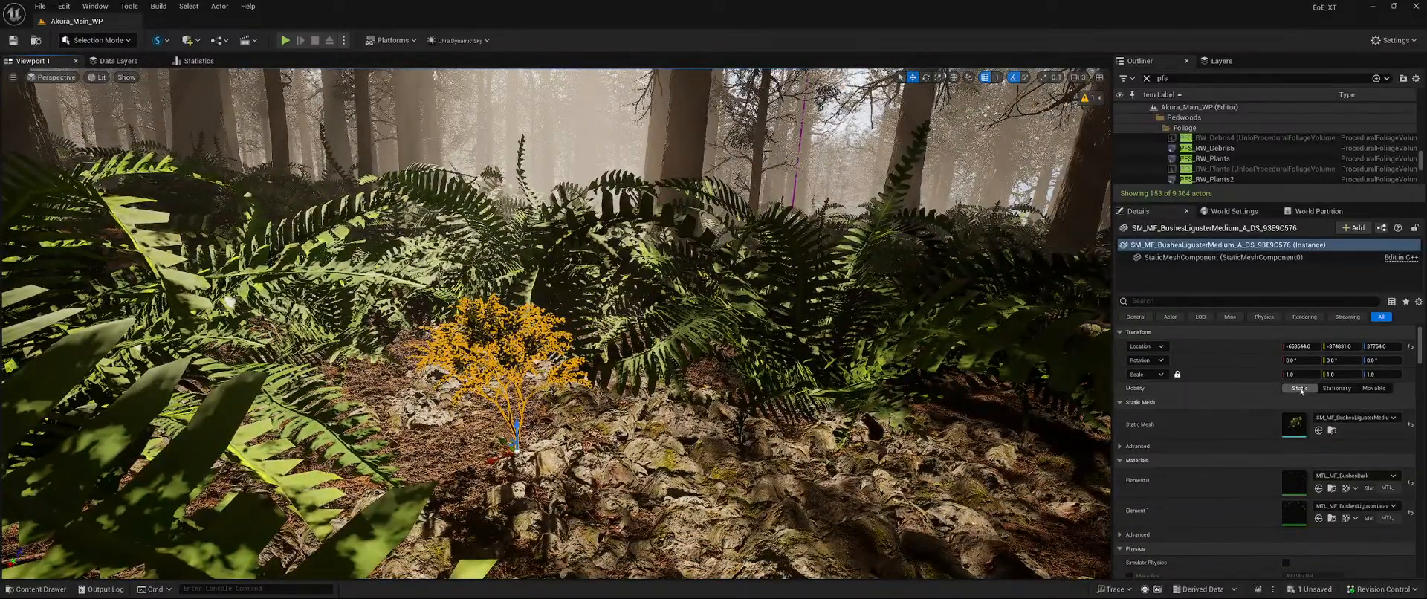
{"action": "key", "text": "Return"}
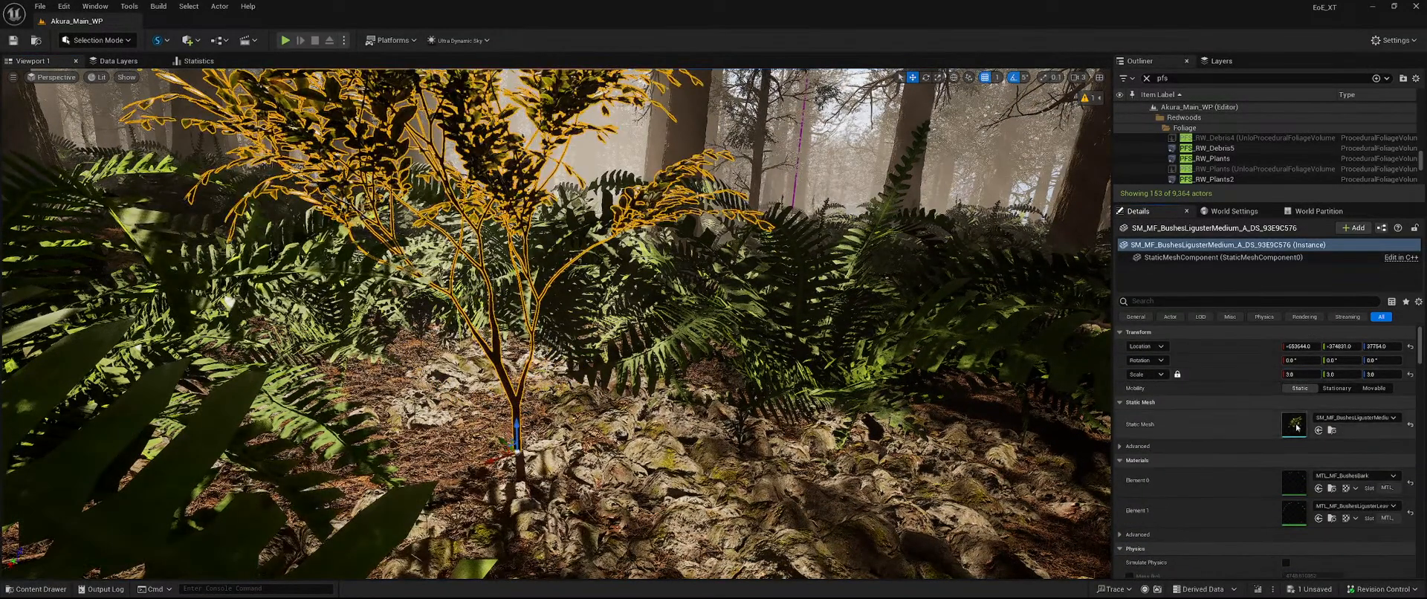
{"action": "key", "text": "Return"}
{"action": "mouse_move", "coordinate": [743, 378]}
{"action": "right_mouse_down"}
{"action": "mouse_move", "coordinate": [743, 423]}
{"action": "mouse_move", "coordinate": [735, 357]}
{"action": "mouse_move", "coordinate": [735, 408]}
{"action": "mouse_move", "coordinate": [732, 375]}
{"action": "right_mouse_up"}
{"action": "key", "text": "w"}
{"action": "key", "text": "s"}
Scale the placed Liguster bush to 2.5, judge its size against the surroundings, and delete it.
{"action": "left_click", "coordinate": [1317, 375]}
{"action": "type", "text": "2"}
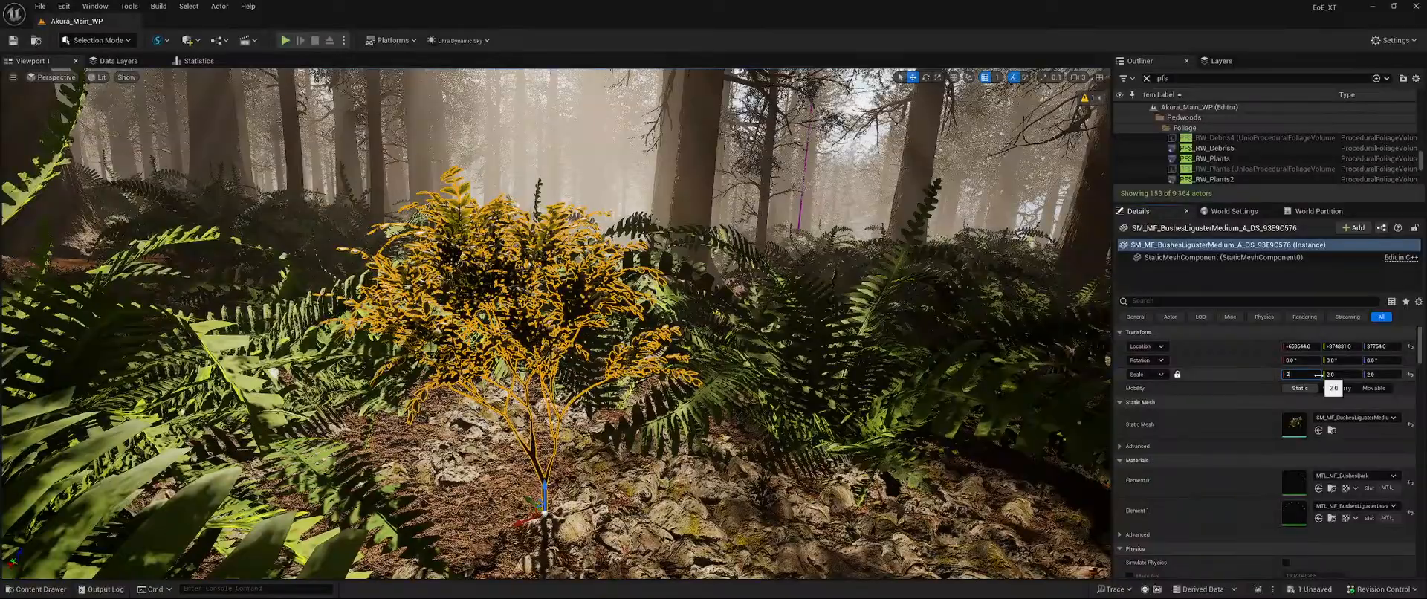
{"action": "type", "text": ".5"}
{"action": "key", "text": "Return"}
{"action": "mouse_move", "coordinate": [797, 399]}
{"action": "right_mouse_down"}
{"action": "mouse_move", "coordinate": [806, 461]}
{"action": "mouse_move", "coordinate": [793, 402]}
{"action": "right_mouse_up"}
{"action": "key", "text": "s"}
{"action": "key", "text": "Delete"}
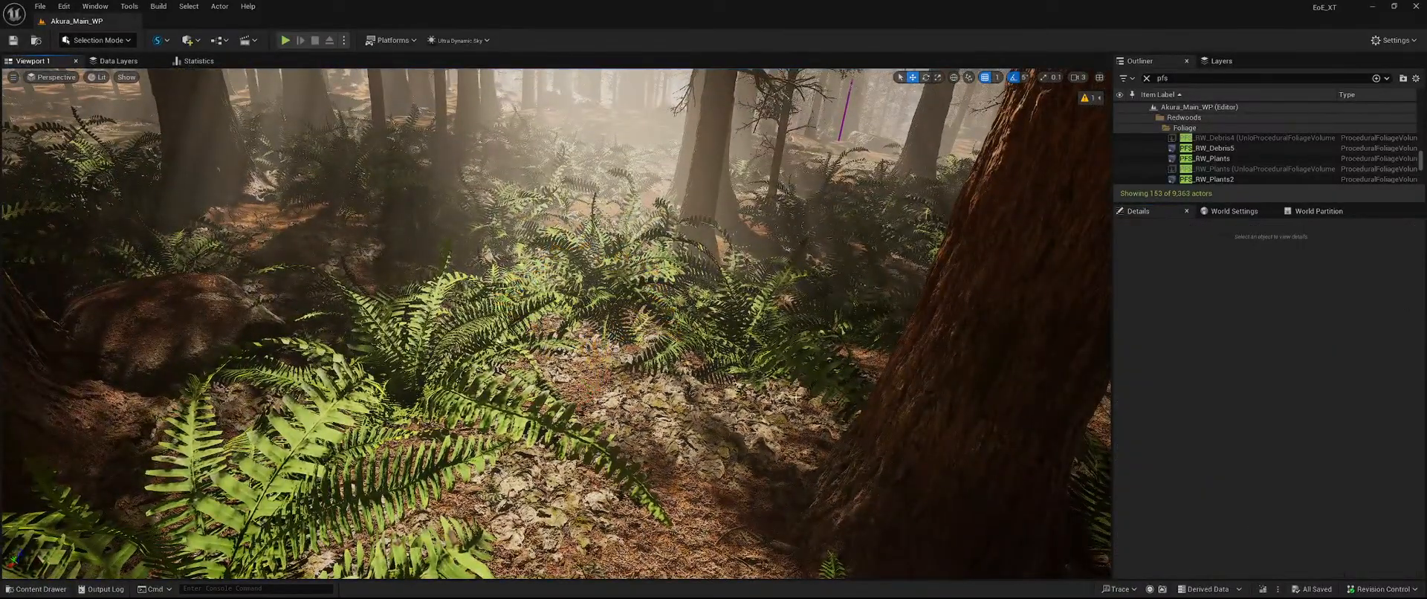
Select the PFS_RW_Plants volume and open its assigned foliage spawner asset.
{"action": "left_click", "coordinate": [1229, 158]}
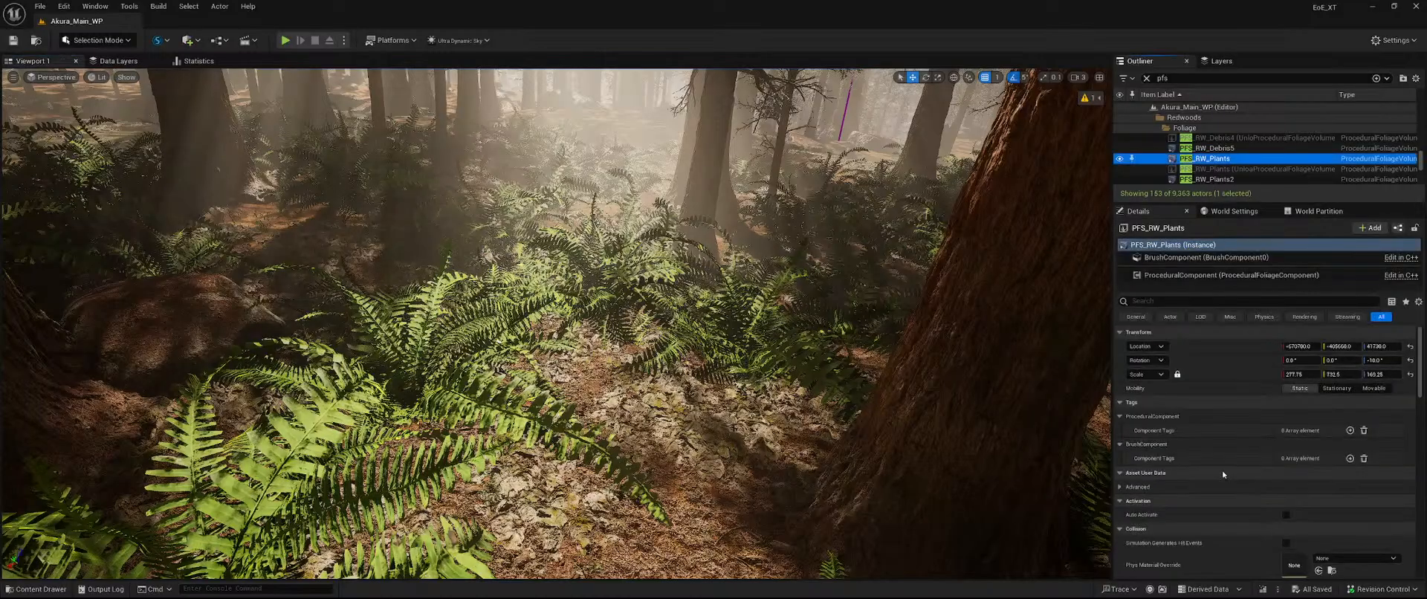
{"action": "scroll", "coordinate": [1246, 411], "scroll_direction": "down", "scroll_amount": 5}
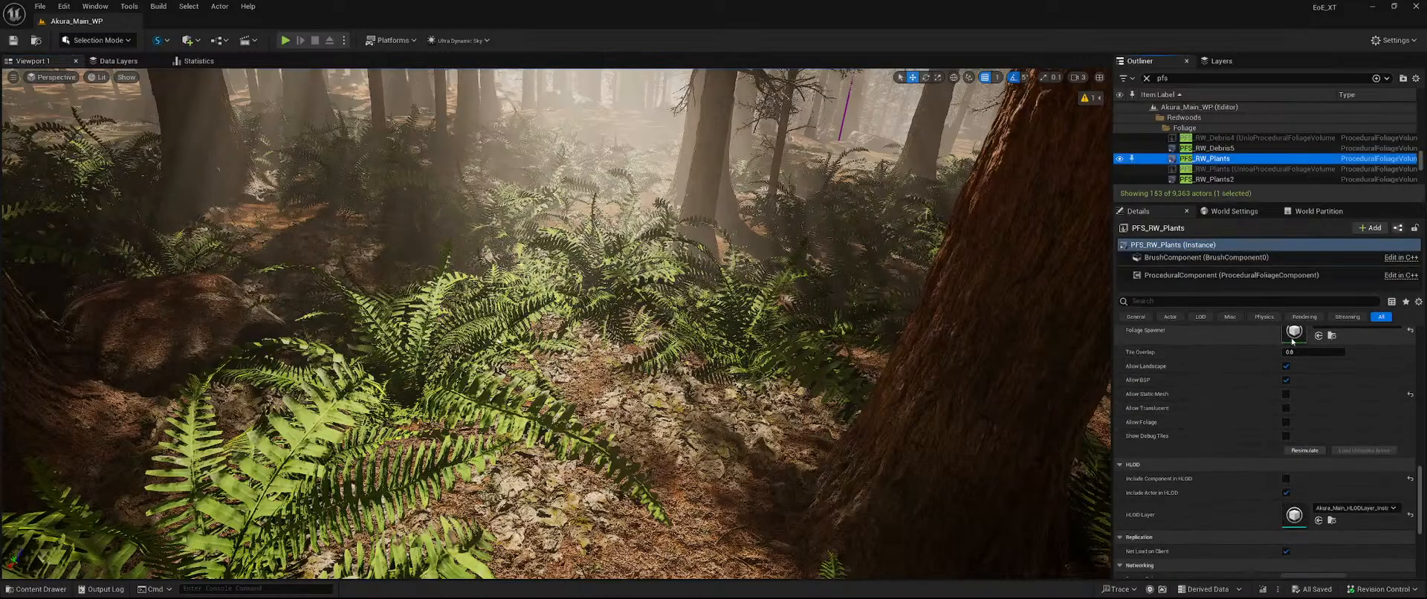
{"action": "double_click", "coordinate": [1292, 341]}
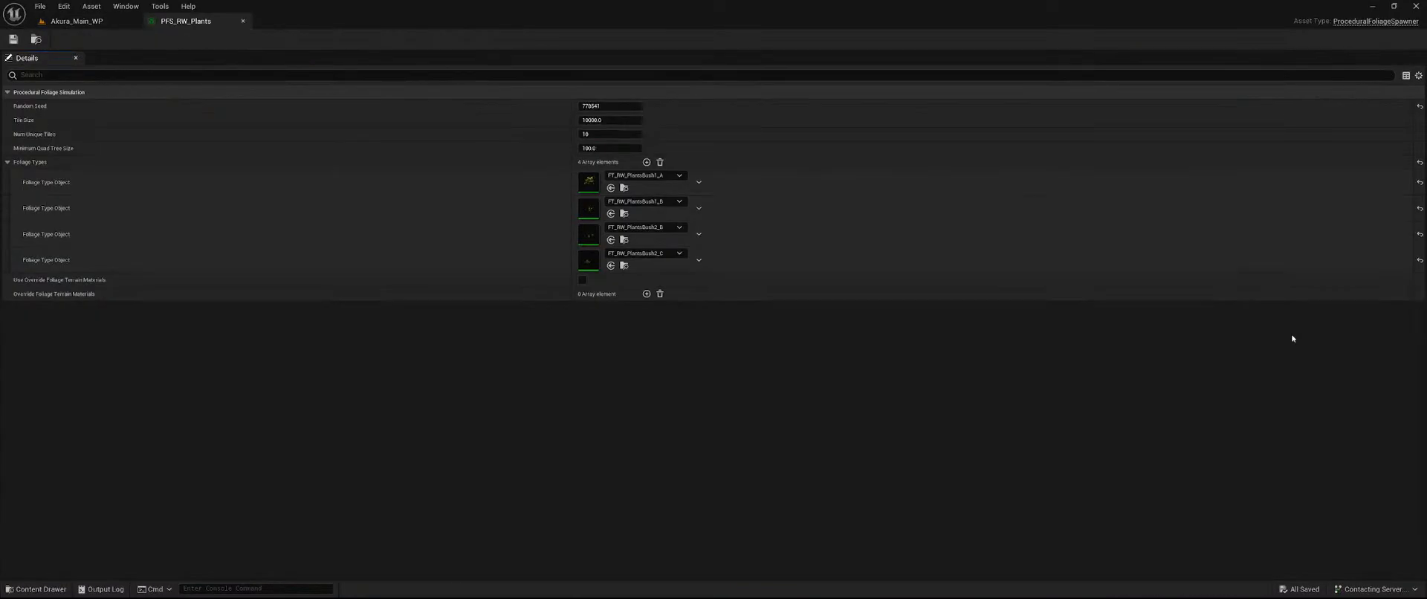
Set the Scale X range of the FT_RW_PlantsBush1_A foliage type to 2.5–3.0 and return to the Akura_Main_WP level.
{"action": "double_click", "coordinate": [589, 183]}
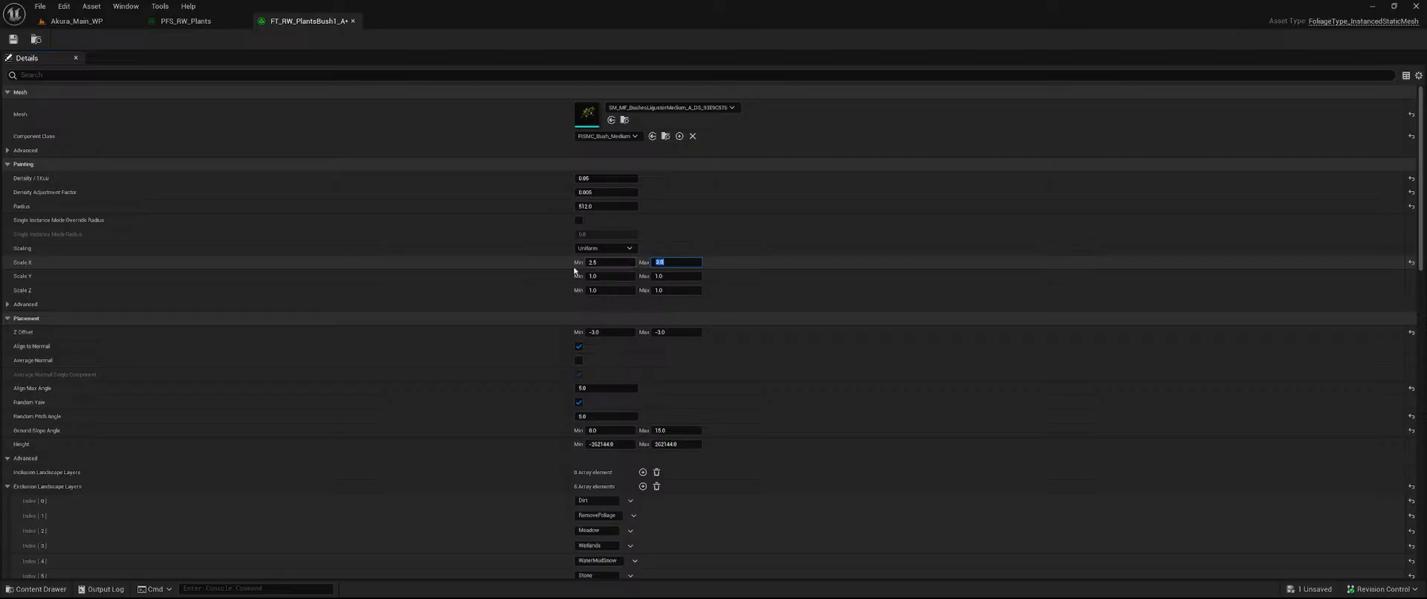
{"action": "left_click", "coordinate": [476, 268]}
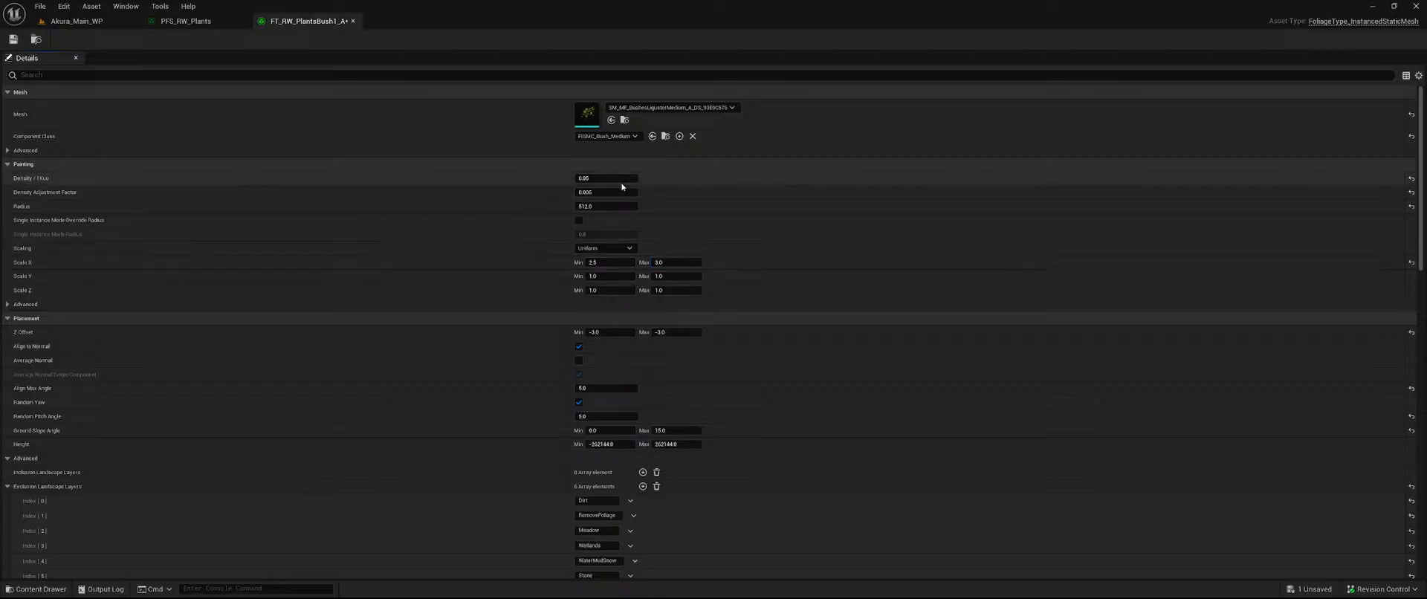
{"action": "left_click", "coordinate": [77, 21]}
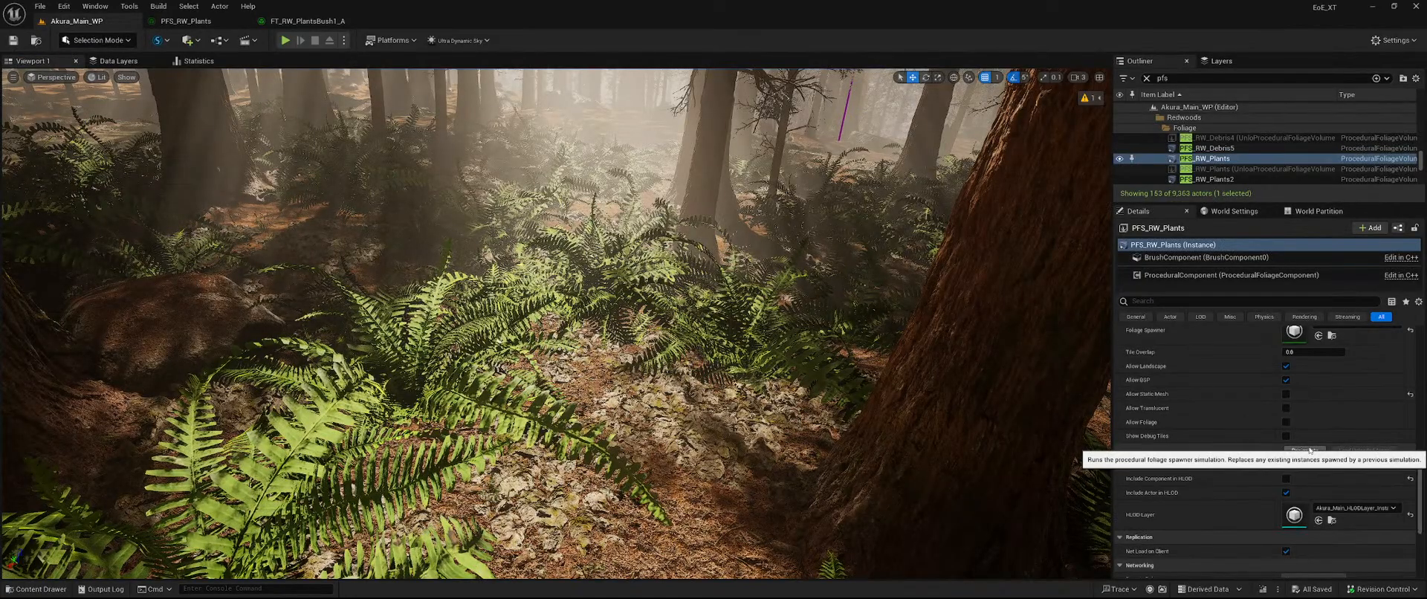
Resimulate the PFS_RW_Plants volume to respawn its bushes at the new scale and check the forest floor.
{"action": "key", "text": "w"}
{"action": "right_click_drag", "start_coordinate": [855, 386], "coordinate": [851, 435]}
{"action": "key", "text": "w"}
{"action": "key", "text": "w"}
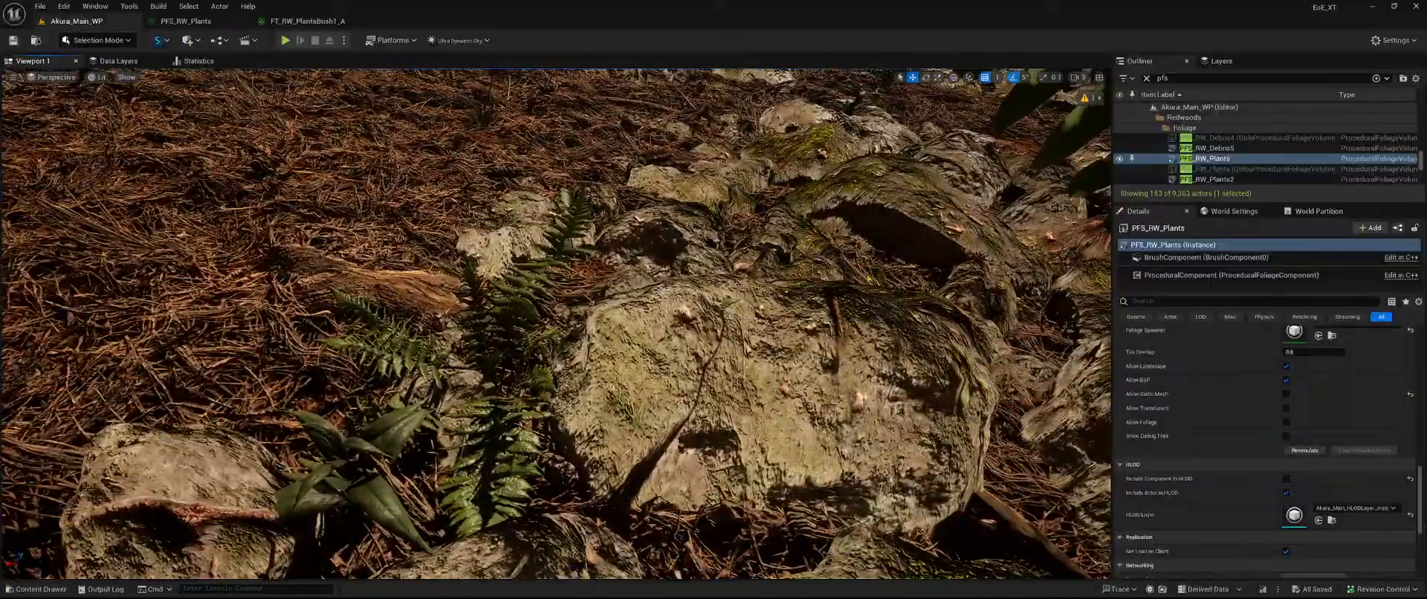
{"action": "key", "text": "w"}
{"action": "right_click_drag", "start_coordinate": [787, 513], "coordinate": [774, 409]}
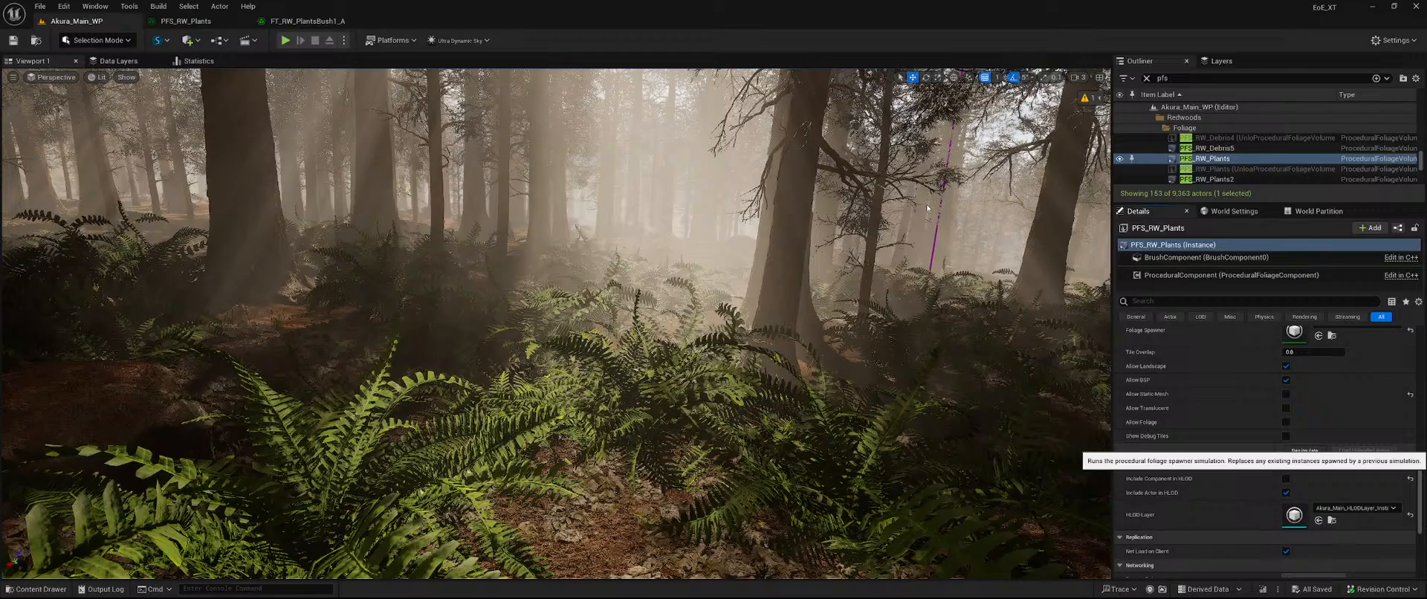
{"action": "left_click", "coordinate": [1304, 451]}
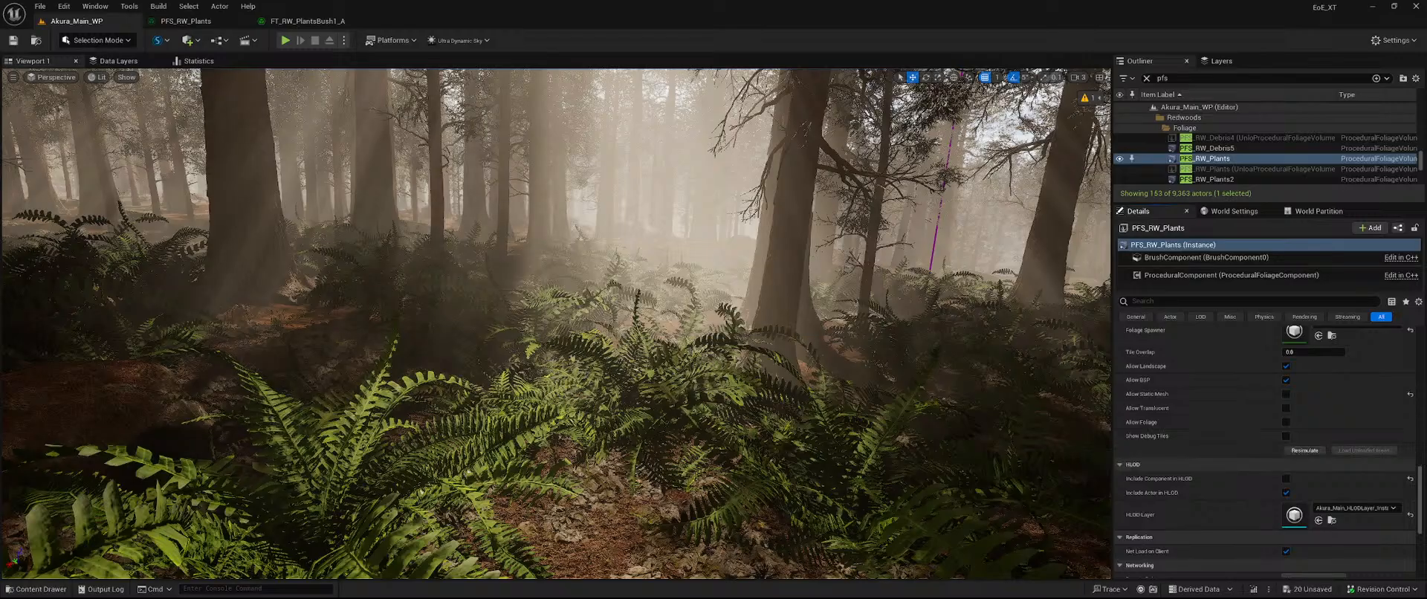
Switch to Foliage mode to review the spawned foliage types among the redwoods, and save all modified foliage actors.
{"action": "right_click_drag", "start_coordinate": [470, 473], "coordinate": [1265, 427]}
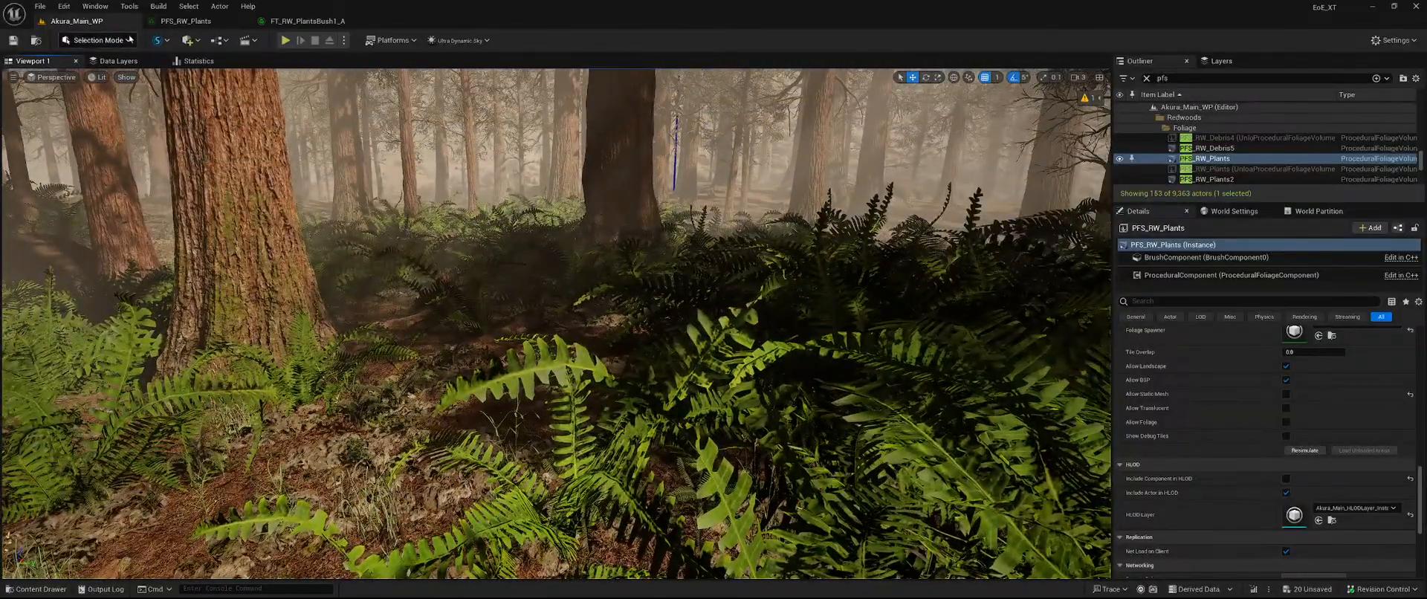
{"action": "left_click", "coordinate": [130, 40]}
{"action": "left_click", "coordinate": [111, 81]}
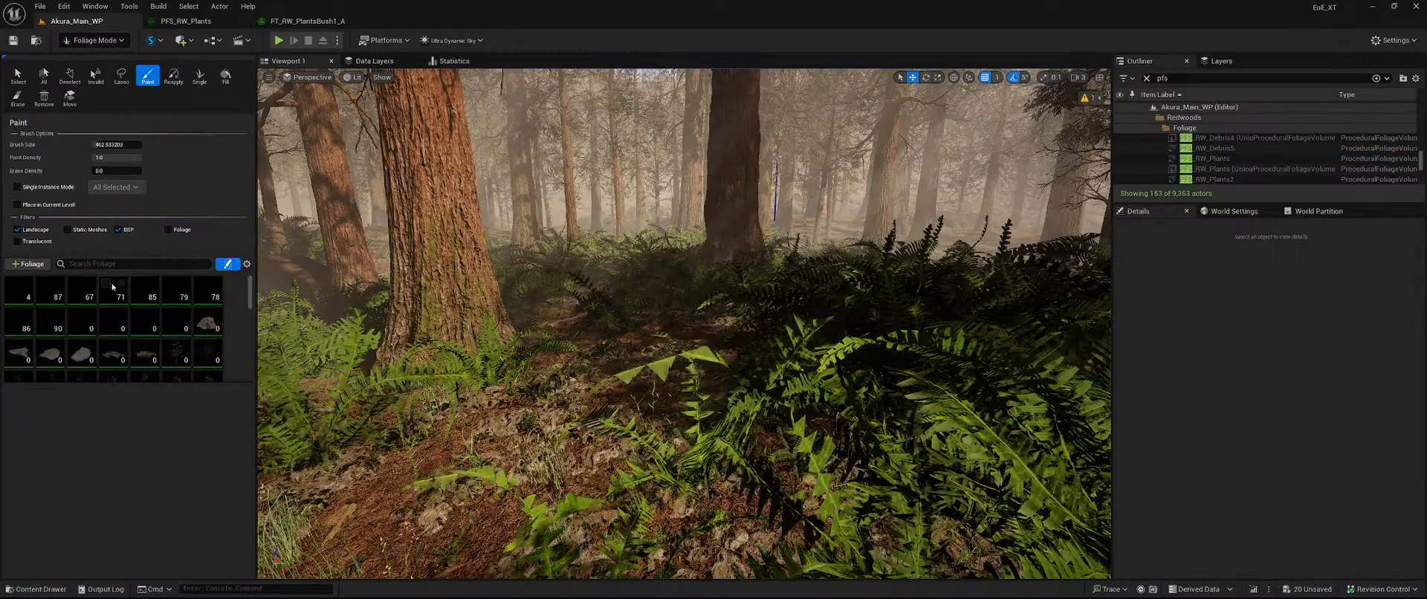
{"action": "scroll", "coordinate": [104, 301], "scroll_direction": "down", "scroll_amount": 3}
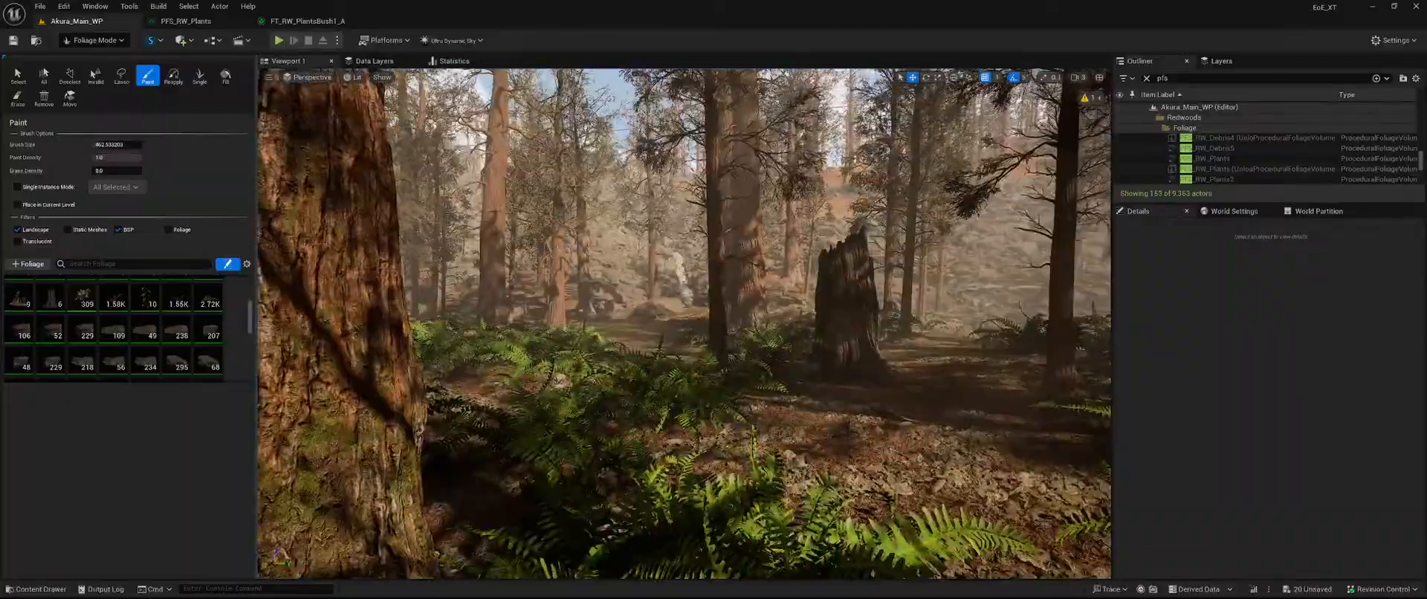
{"action": "key", "text": "w"}
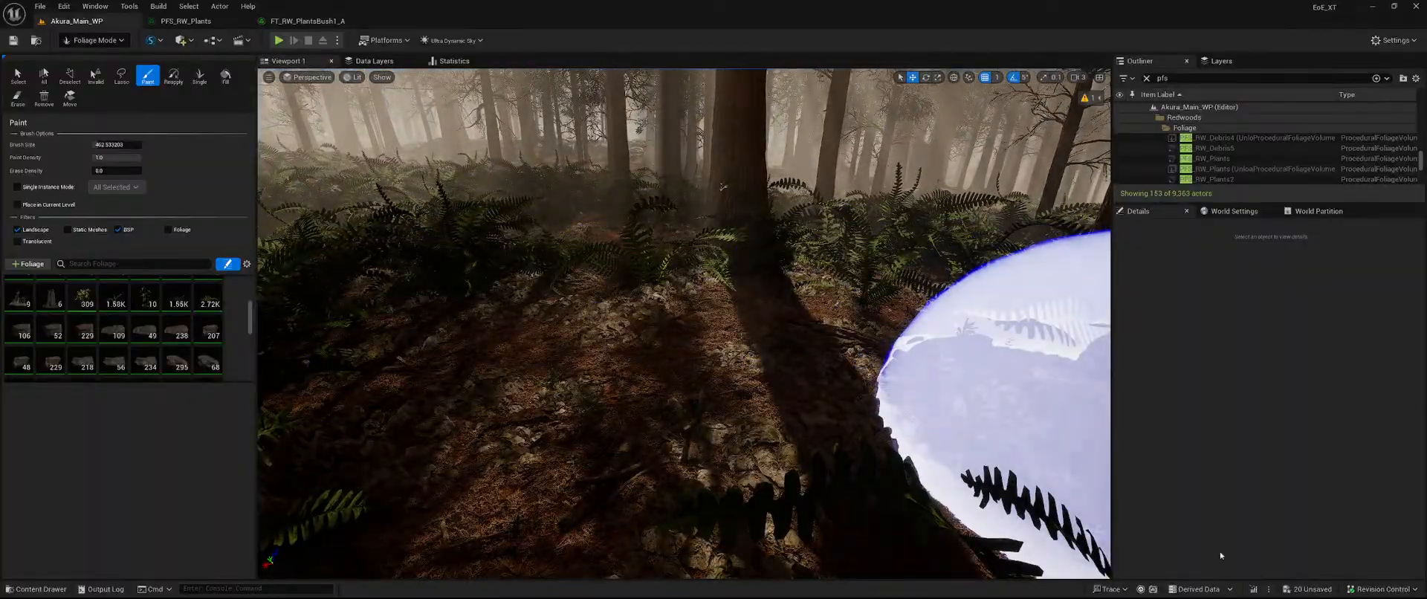
{"action": "left_click", "coordinate": [1309, 588]}
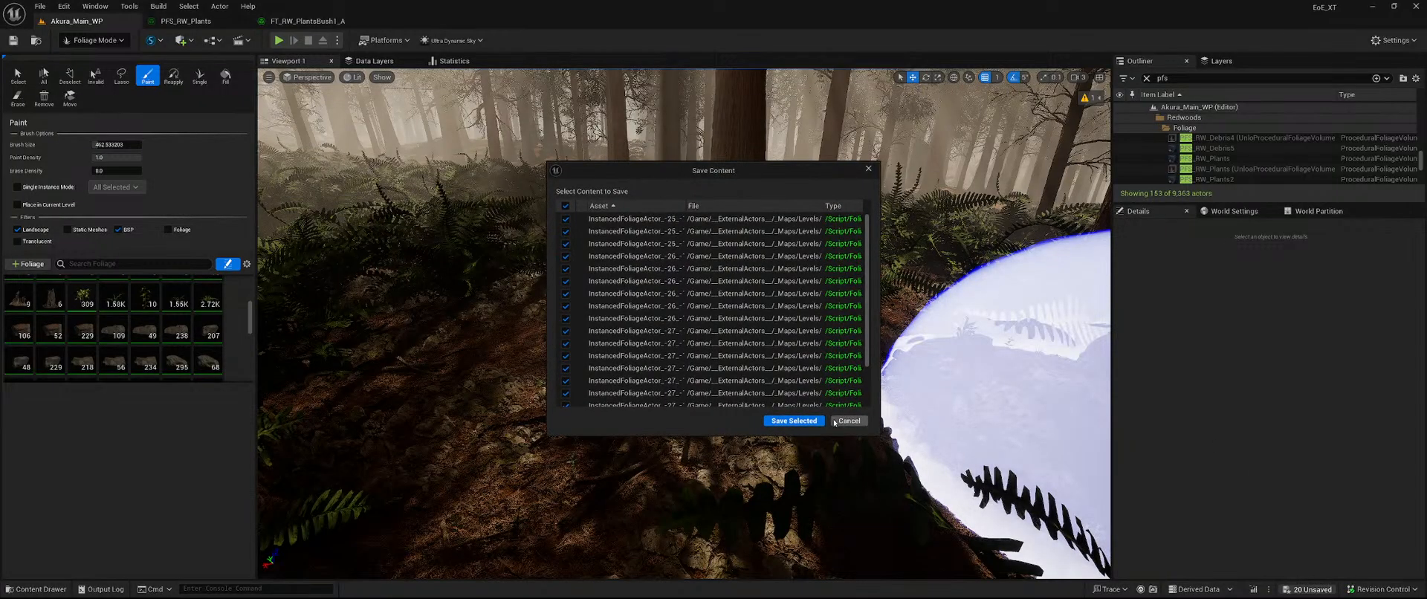
{"action": "left_click", "coordinate": [793, 423]}
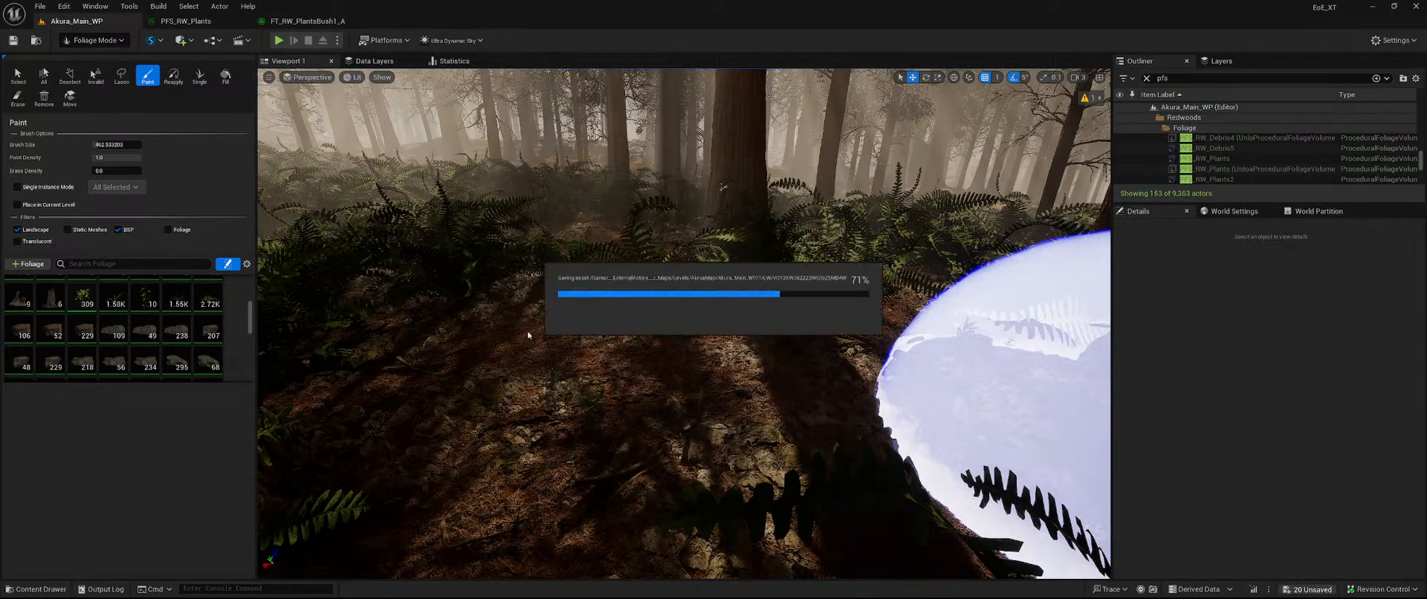
Set the painting density of the FT_RW_PlantsBush1_A foliage type to 0.2 and save the asset.
{"action": "left_click", "coordinate": [82, 295]}
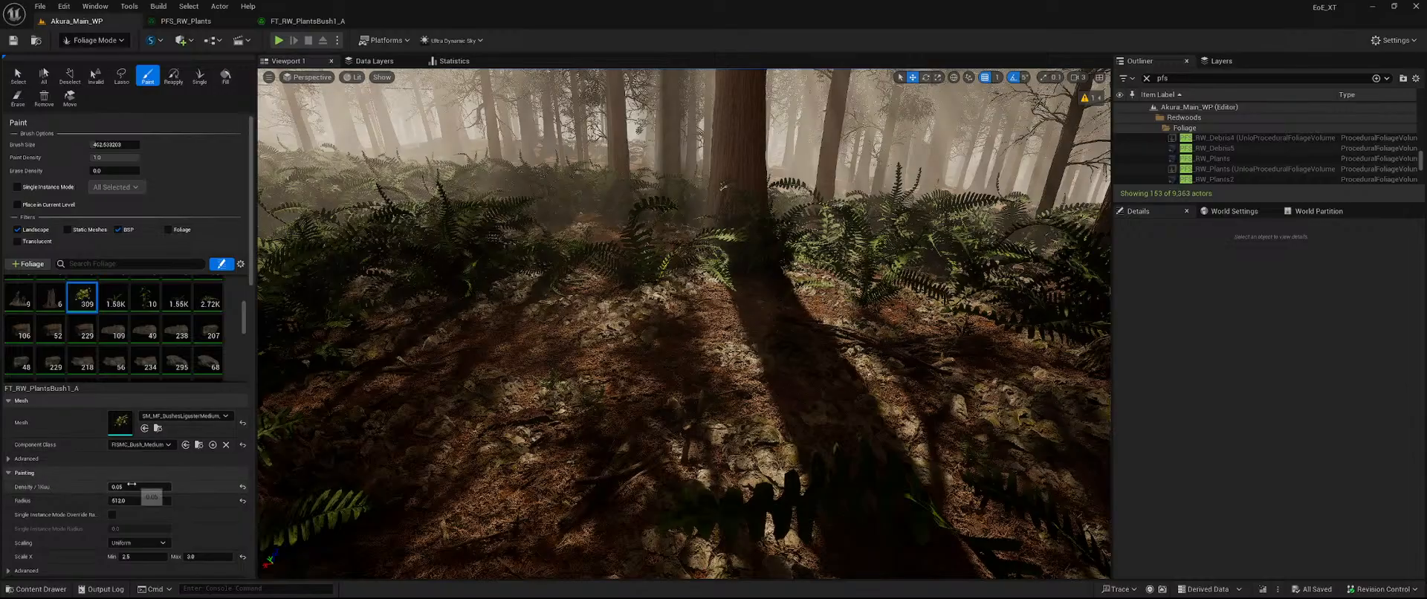
{"action": "left_click", "coordinate": [132, 484]}
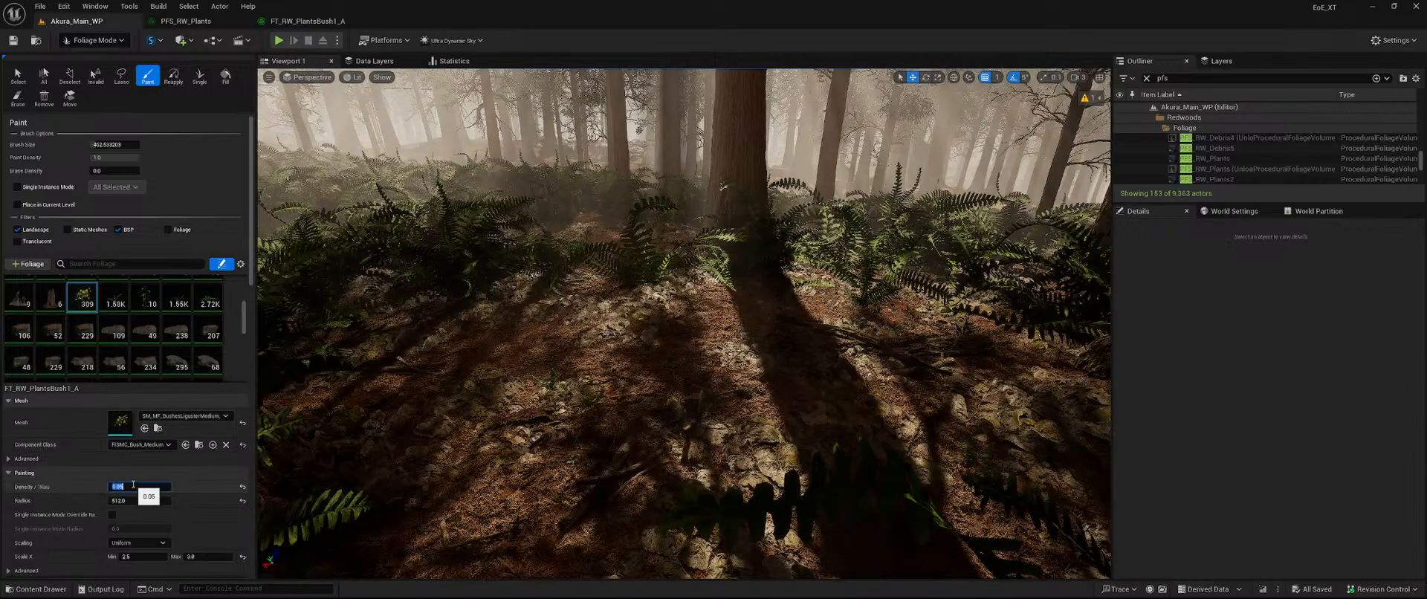
{"action": "type", "text": ".2"}
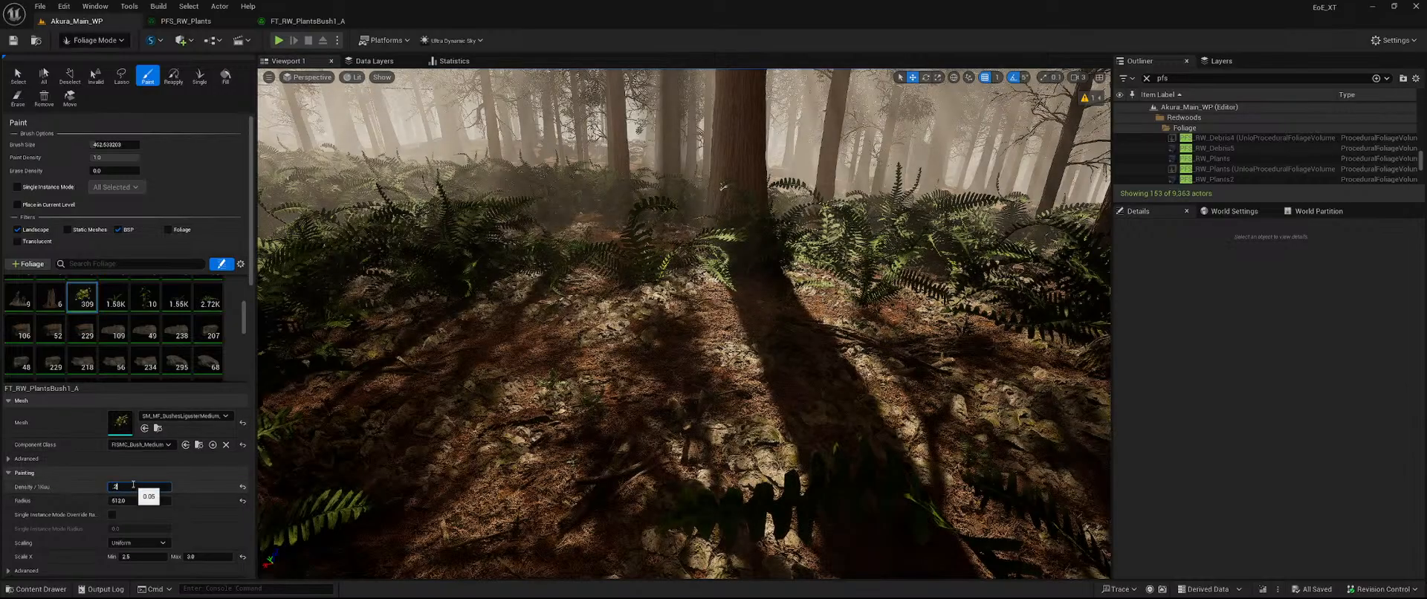
{"action": "key", "text": "Return"}
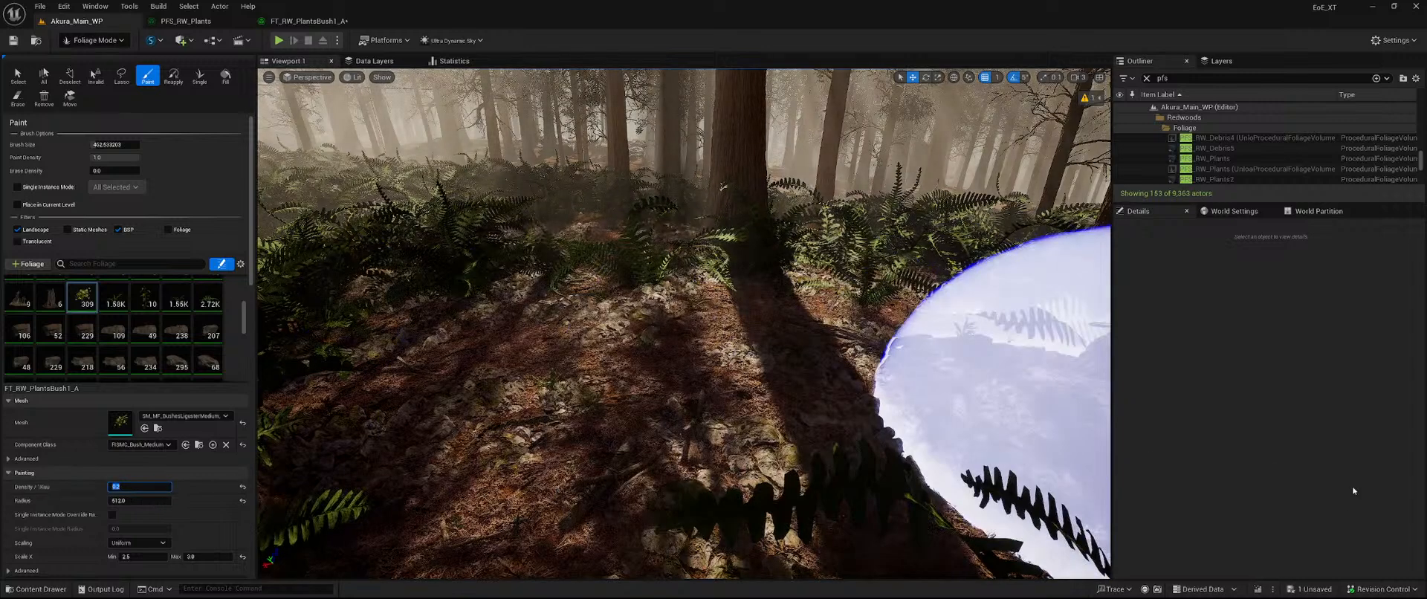
{"action": "left_click", "coordinate": [1313, 593]}
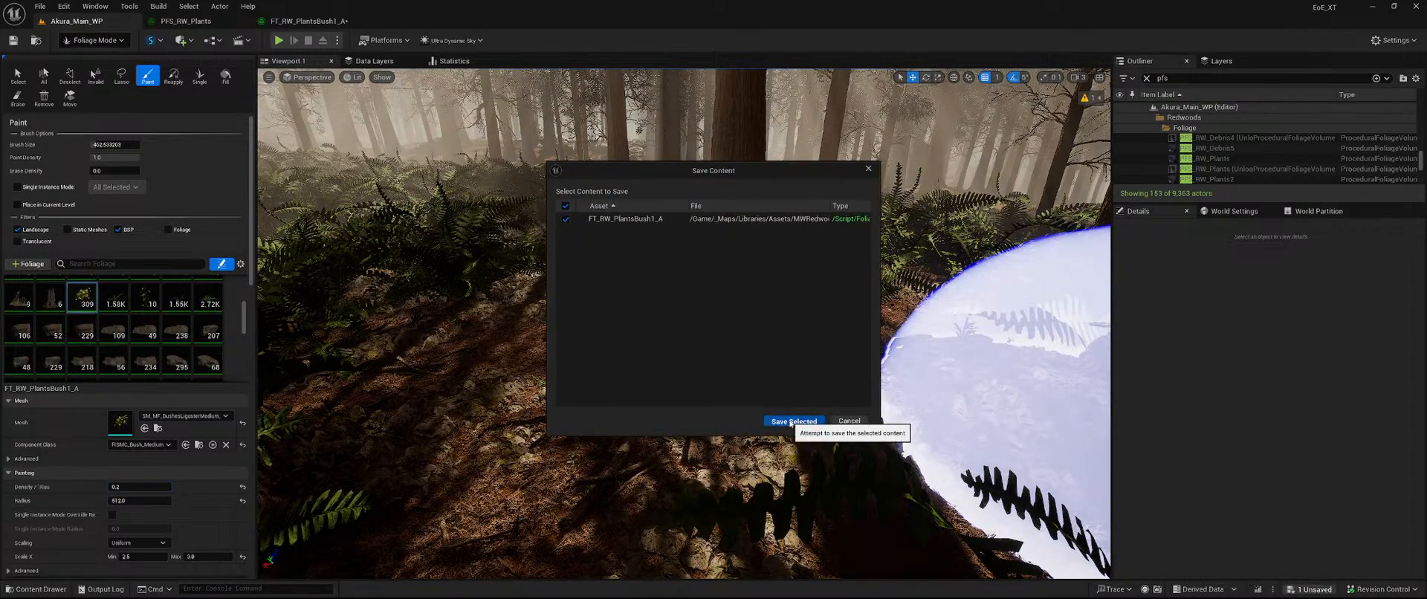
{"action": "left_click", "coordinate": [790, 416]}
Return to Selection mode, close the bush foliage type editor, and resimulate the PFS_RW_Plants volume.
{"action": "left_click", "coordinate": [105, 41]}
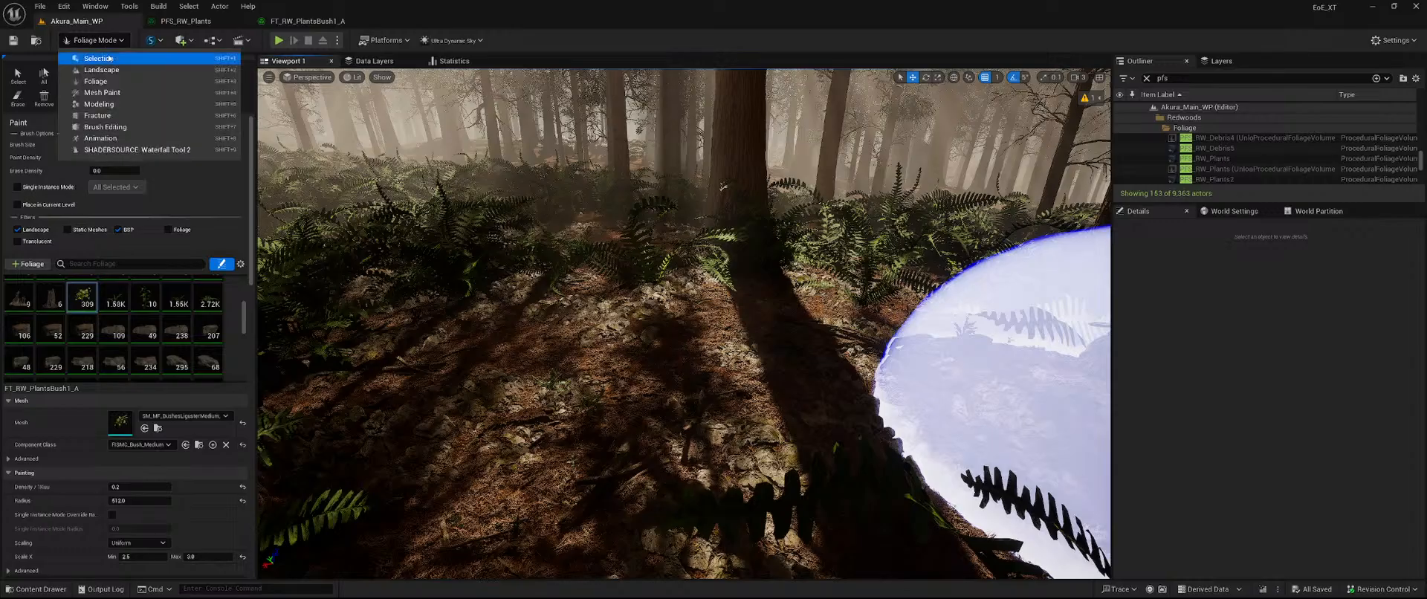
{"action": "left_click", "coordinate": [105, 56]}
{"action": "left_click", "coordinate": [353, 21]}
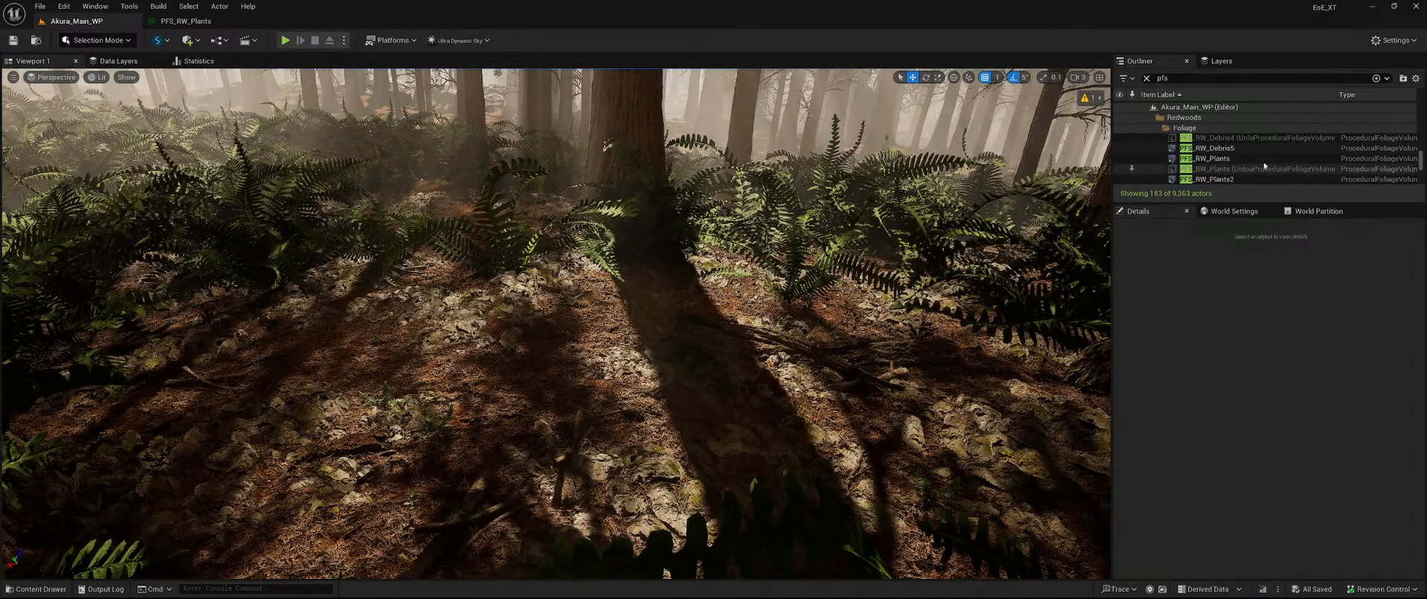
{"action": "left_click", "coordinate": [1305, 159]}
{"action": "scroll", "coordinate": [1334, 414], "scroll_direction": "down", "scroll_amount": 3}
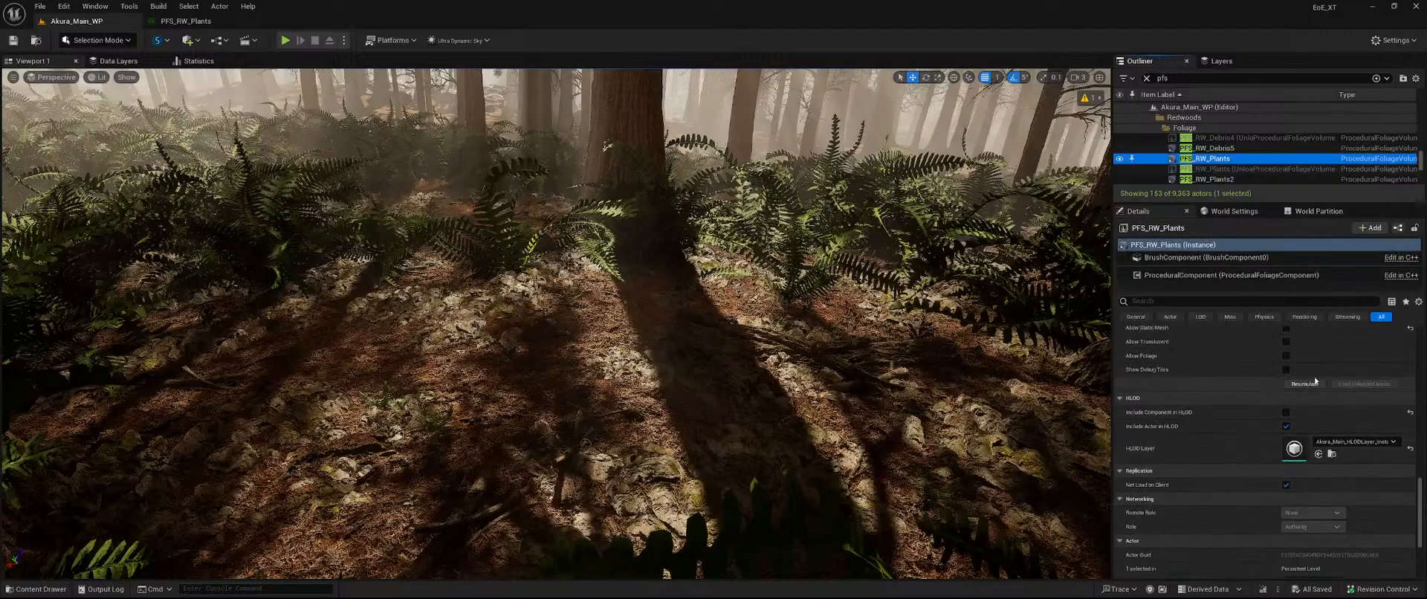
{"action": "left_click", "coordinate": [1312, 384]}
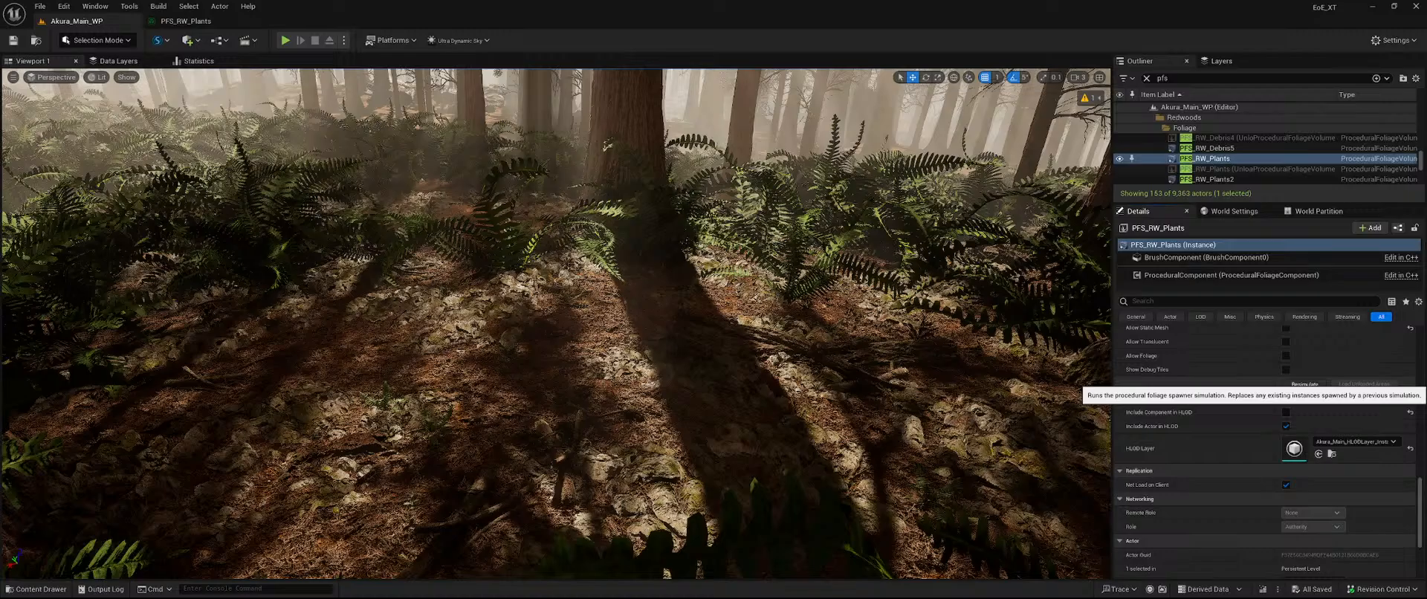
{"action": "left_click", "coordinate": [1304, 384]}
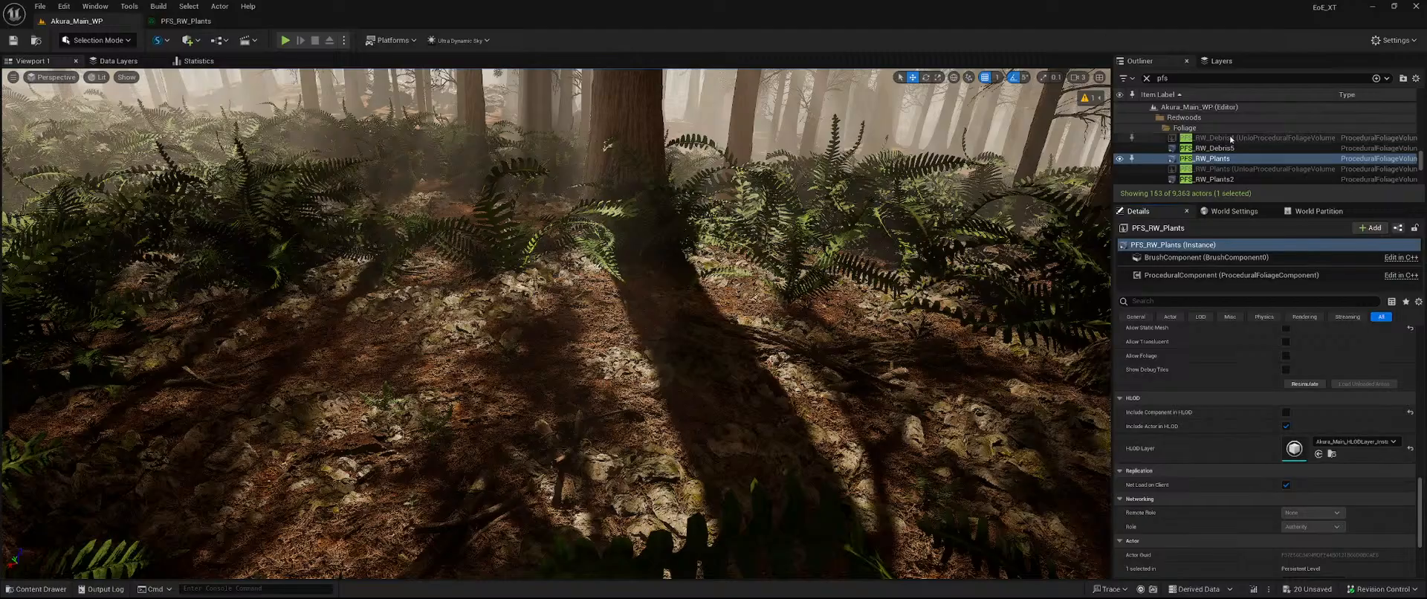
Inspect the respawned undergrowth across the forest and save all regenerated foliage actors.
{"action": "right_click_drag", "start_coordinate": [834, 478], "coordinate": [621, 323]}
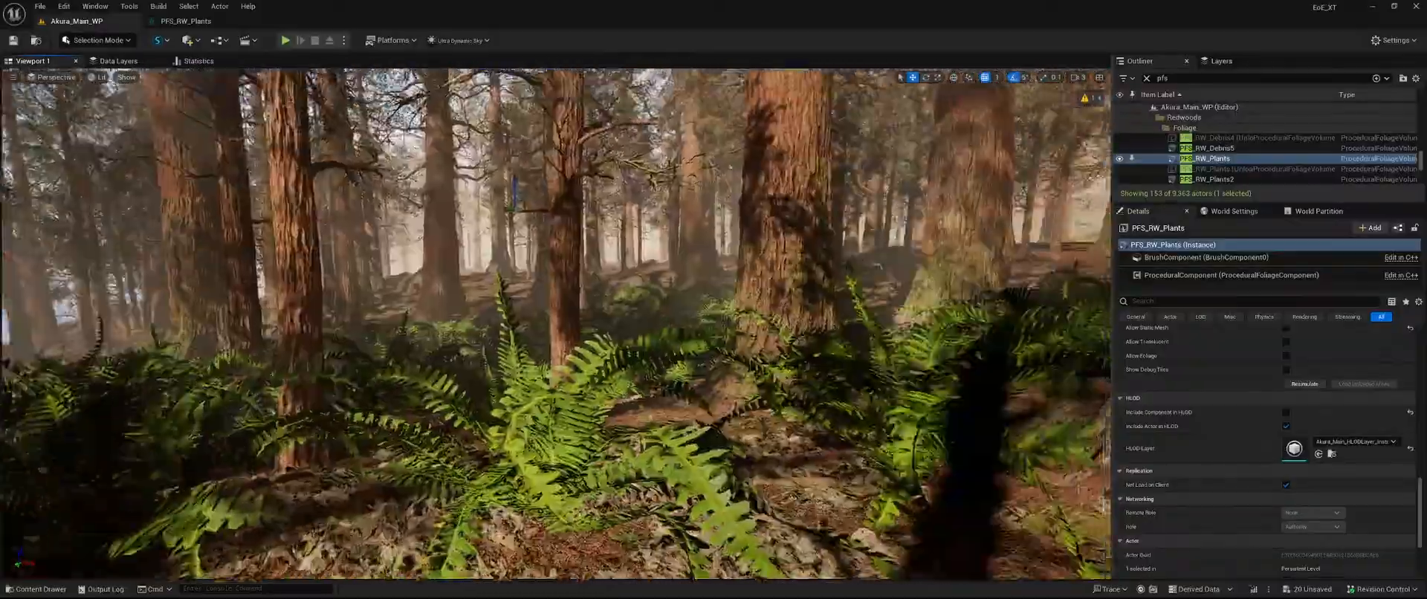
{"action": "key", "text": "w"}
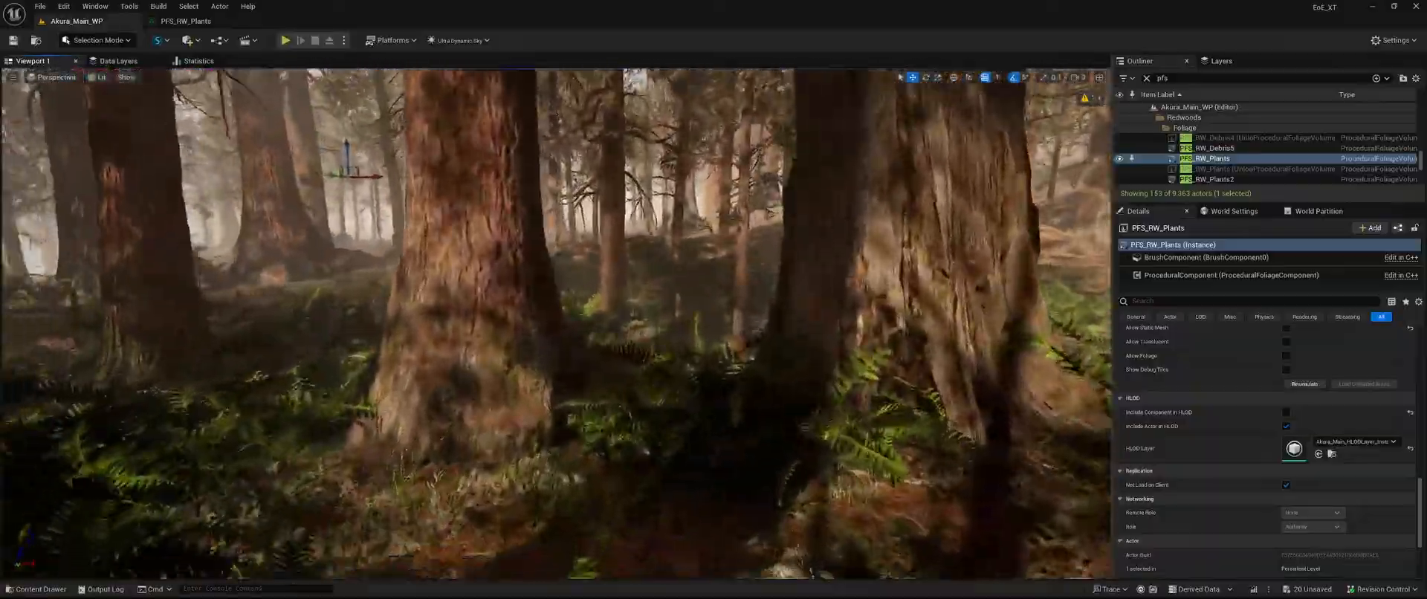
{"action": "right_click_drag", "start_coordinate": [555, 324], "coordinate": [416, 360]}
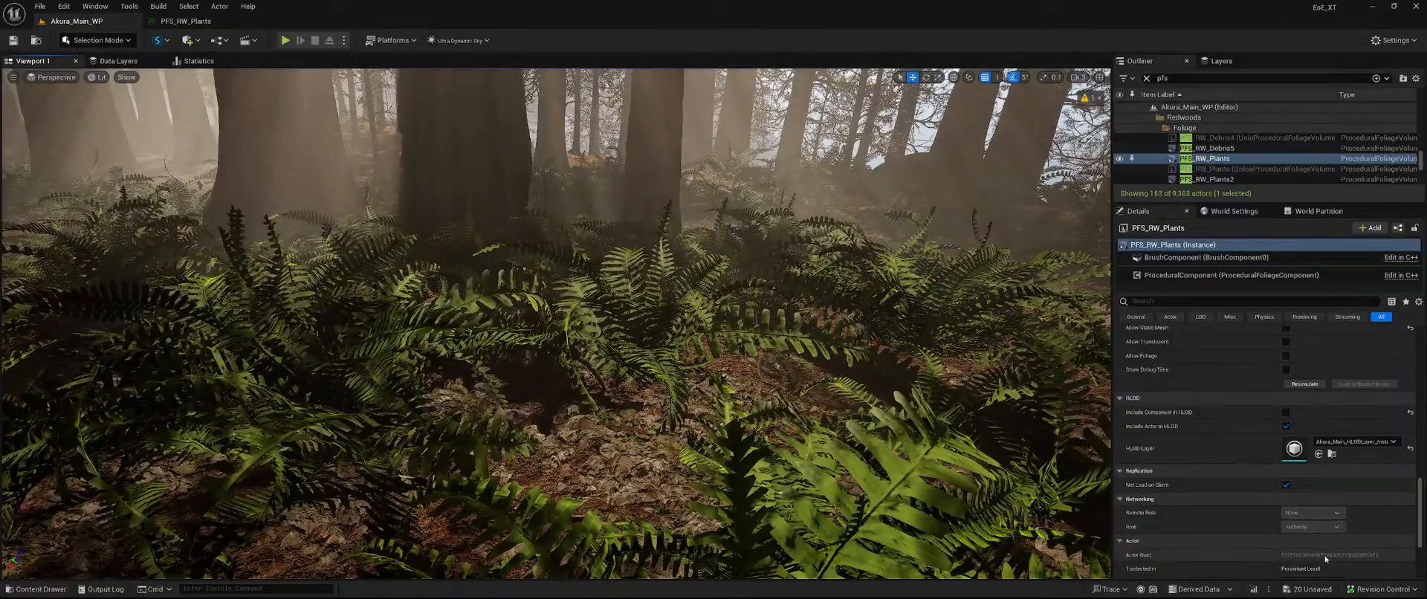
{"action": "left_click", "coordinate": [1309, 589]}
{"action": "left_click", "coordinate": [792, 421]}
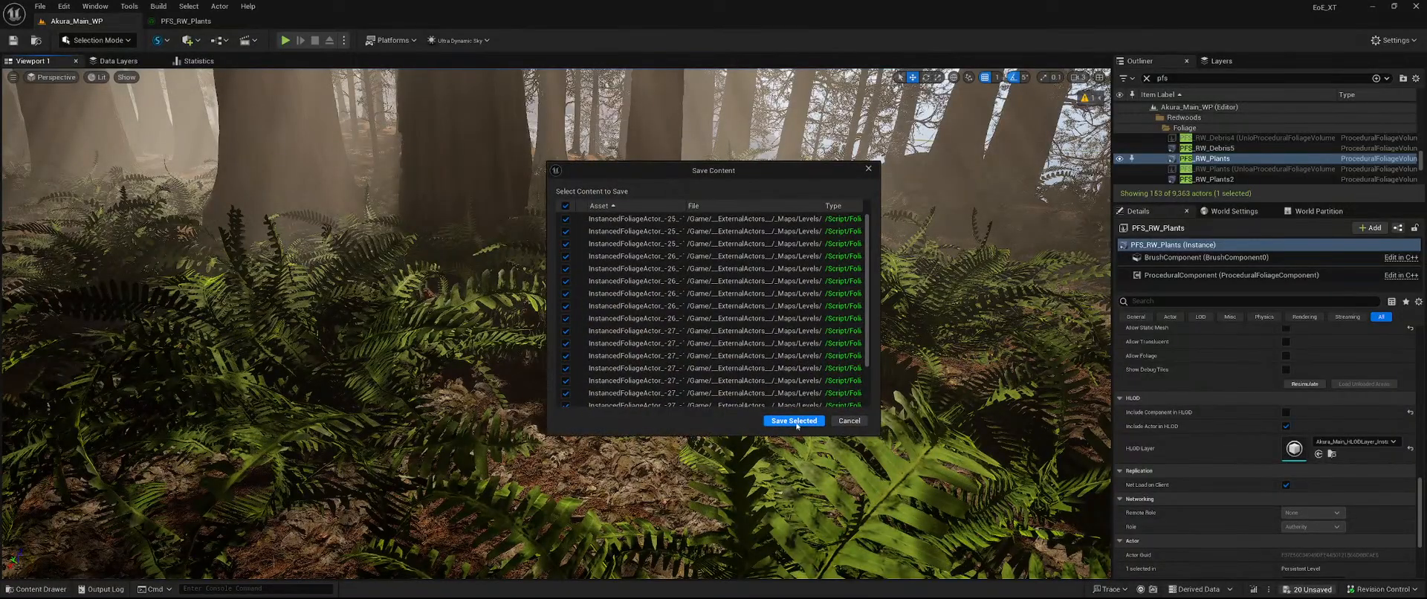